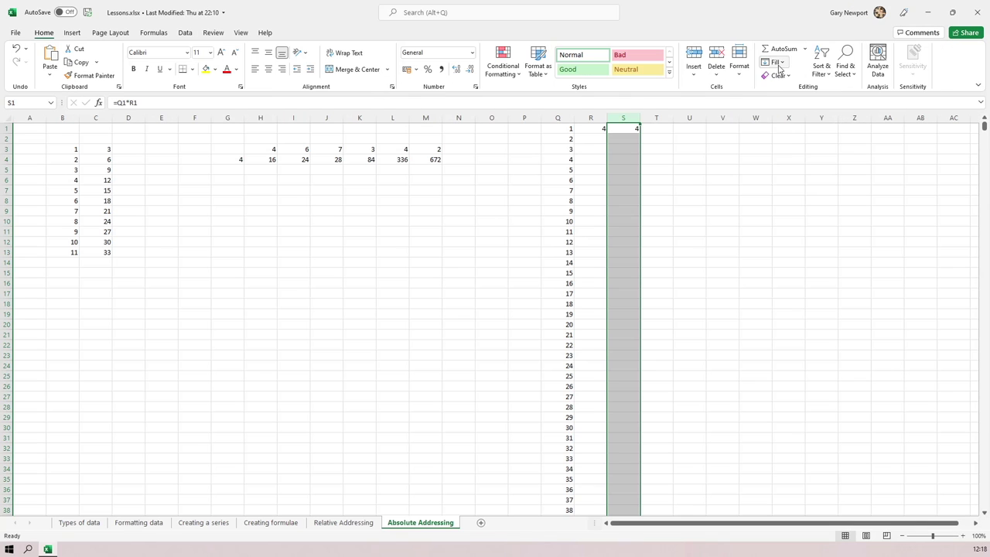
Switch from Lessons.xlsx to the Observer 1914 index.xlsx window
{"action": "left_click", "coordinate": [777, 75]}
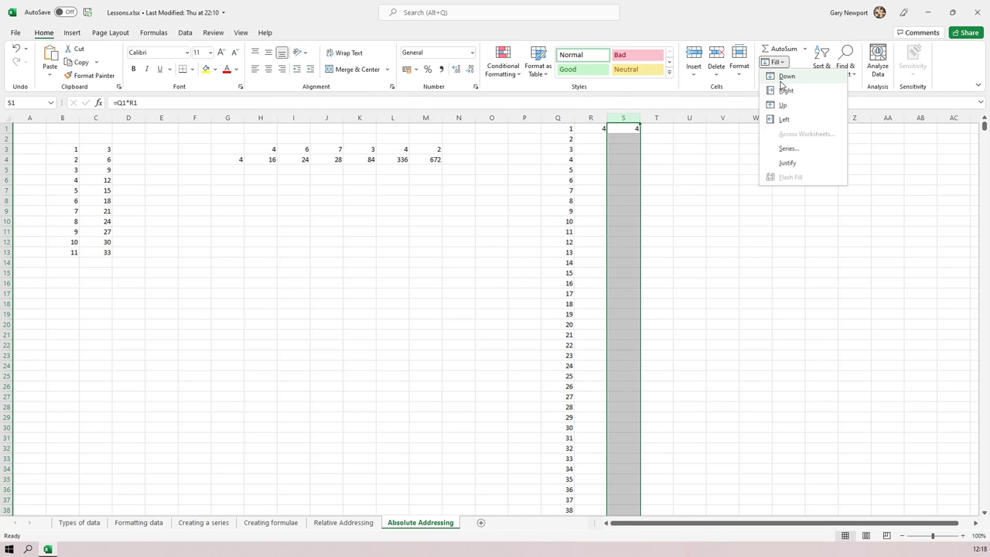
{"action": "left_click", "coordinate": [783, 88]}
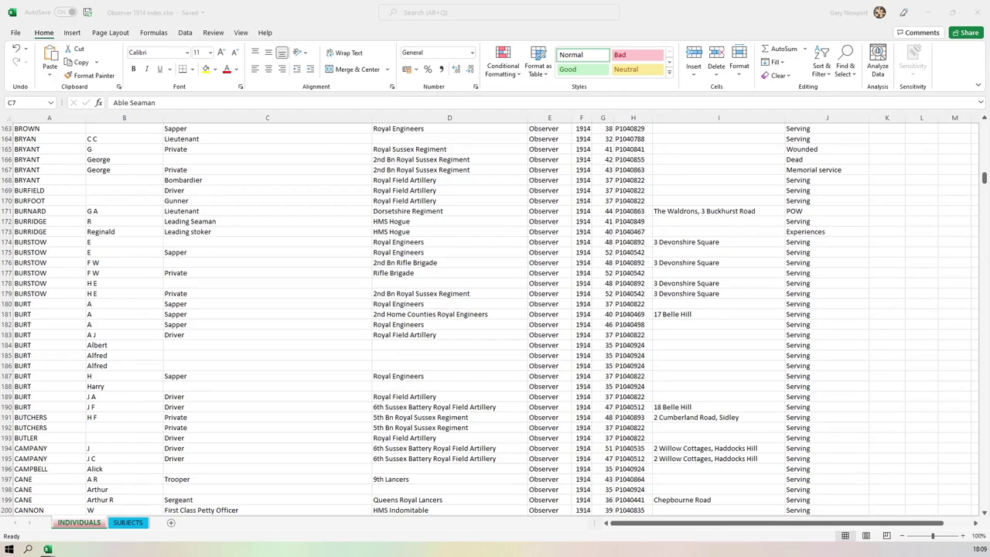
Scroll up and down the Observer 1914 INDIVIDUALS list, then switch to the Galaxies Tutorial 1 workbook
{"action": "left_click", "coordinate": [329, 12]}
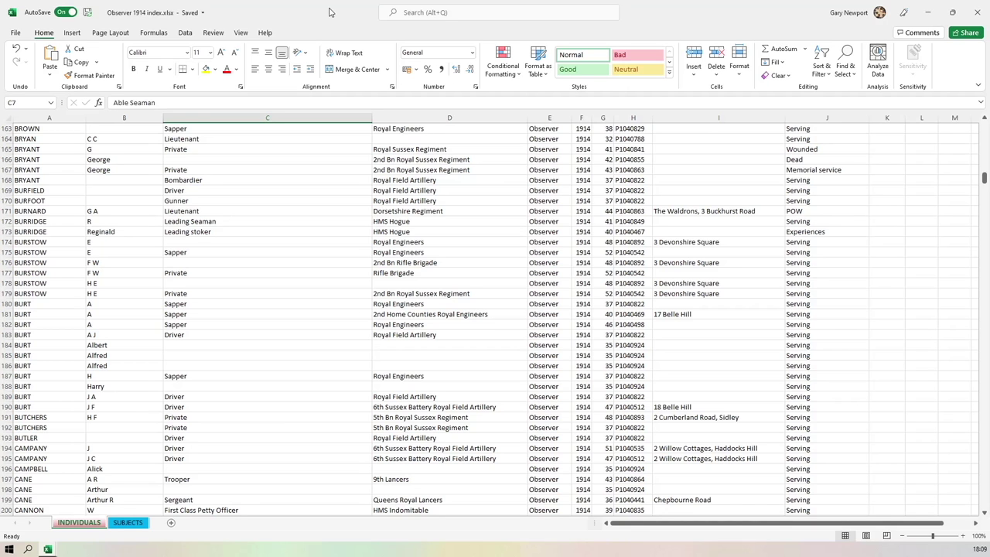
{"action": "left_click_drag", "start_coordinate": [985, 178], "coordinate": [984, 125]}
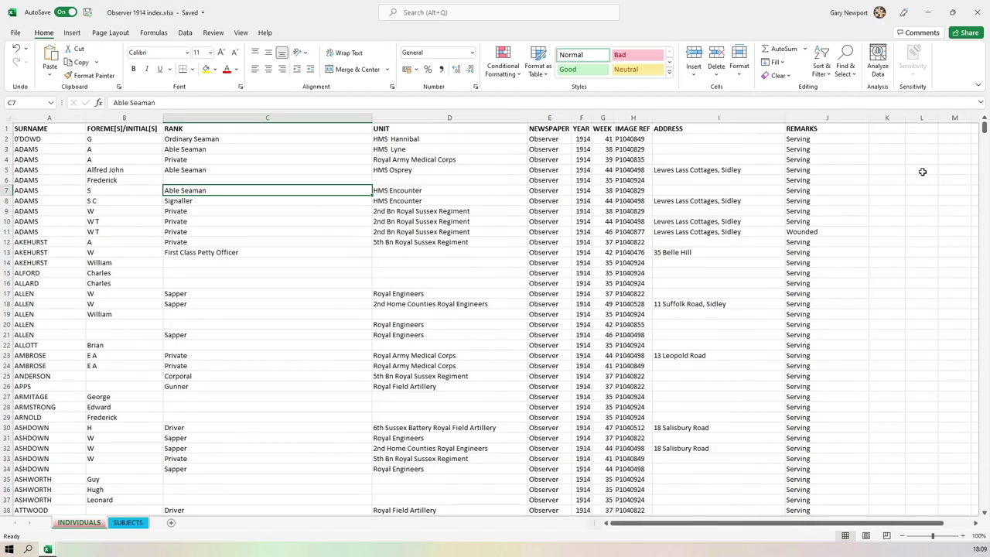
{"action": "scroll", "coordinate": [922, 172], "scroll_direction": "down", "scroll_amount": 11}
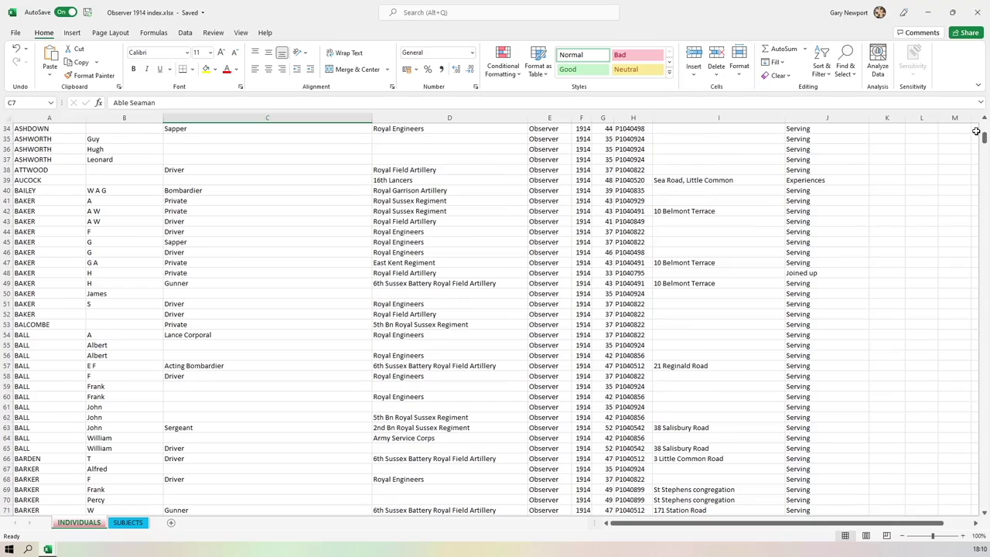
{"action": "left_click_drag", "start_coordinate": [987, 145], "coordinate": [983, 284]}
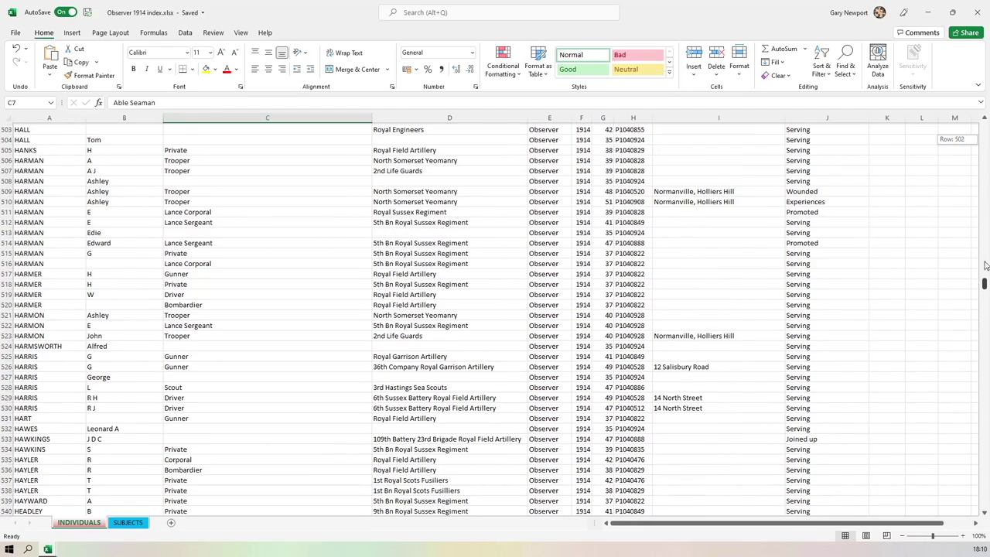
{"action": "left_click_drag", "start_coordinate": [980, 174], "coordinate": [978, 147]}
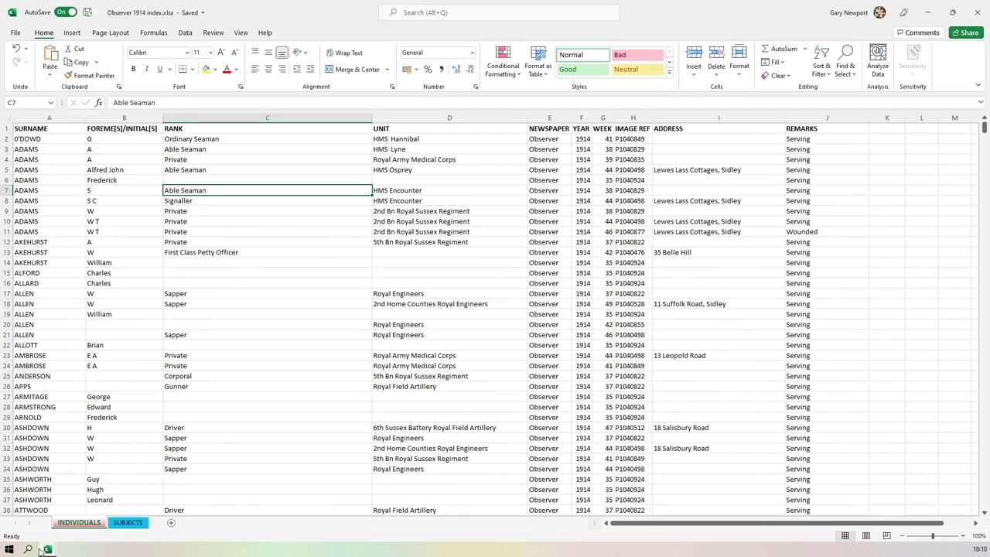
{"action": "left_click", "coordinate": [48, 549]}
{"action": "left_click", "coordinate": [158, 507]}
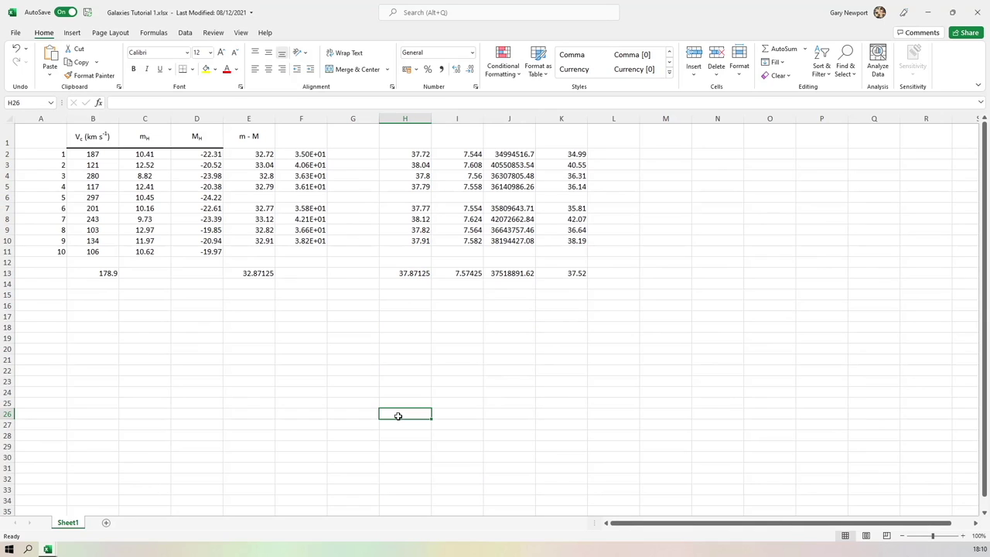
Select B6 (297) in Galaxies Tutorial 1, visit Shopping.xlsx, then select I17 in Planets information
{"action": "left_click", "coordinate": [111, 197]}
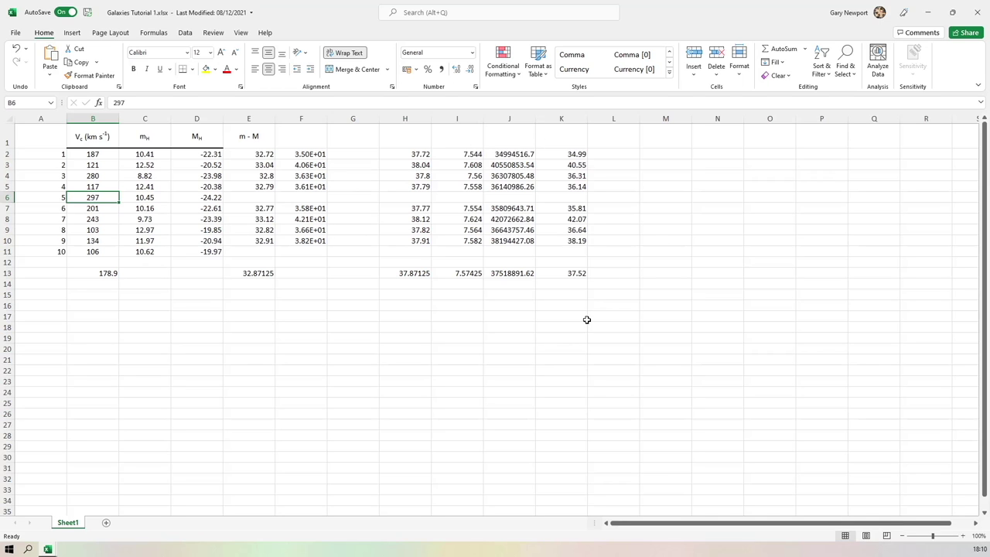
{"action": "left_click", "coordinate": [276, 511]}
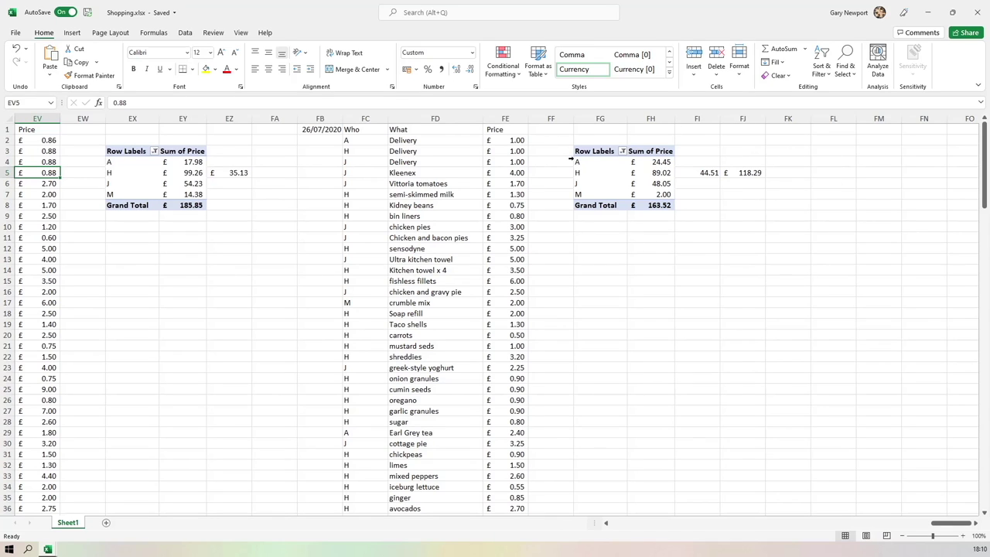
{"action": "left_click", "coordinate": [47, 549]}
{"action": "left_click", "coordinate": [387, 525]}
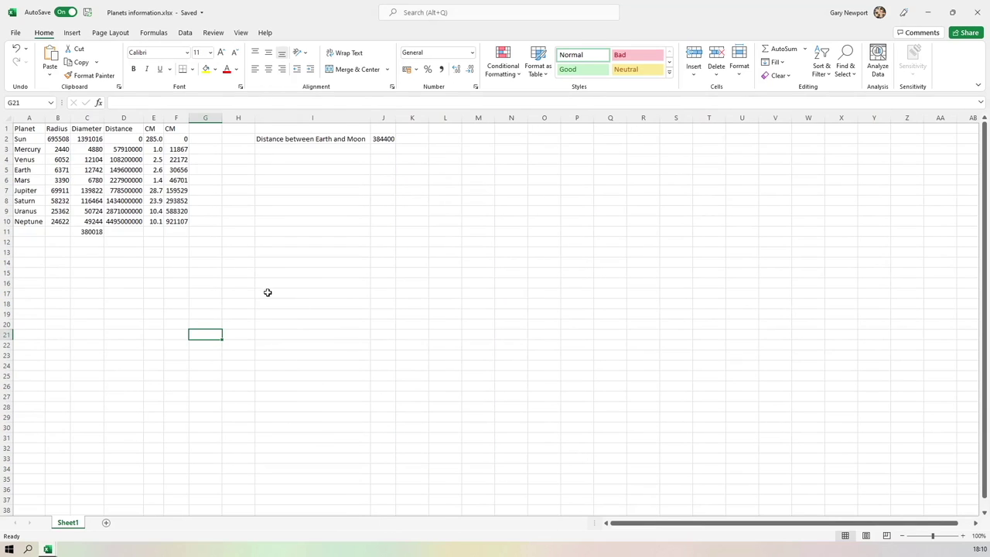
{"action": "left_click", "coordinate": [268, 292]}
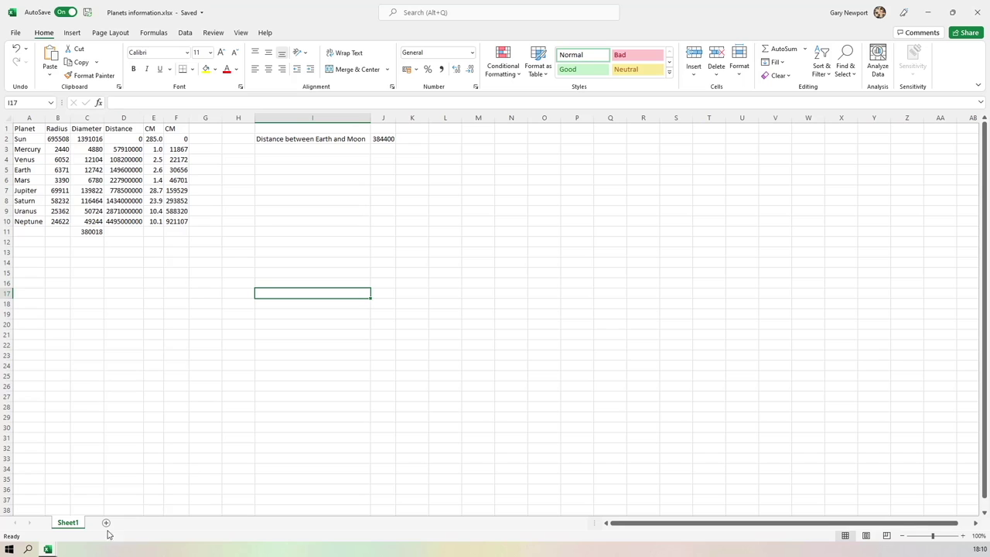
Bring Observer 1914 index forward, then switch to the Stocks and Shares Competition - 10D workbook
{"action": "mouse_move", "coordinate": [47, 549]}
{"action": "left_click", "coordinate": [522, 528]}
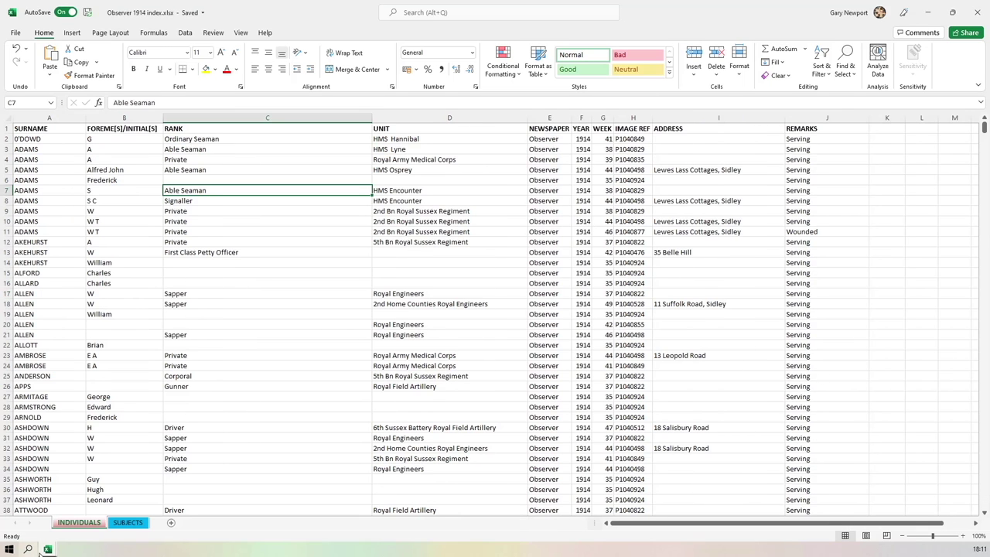
{"action": "mouse_move", "coordinate": [48, 550]}
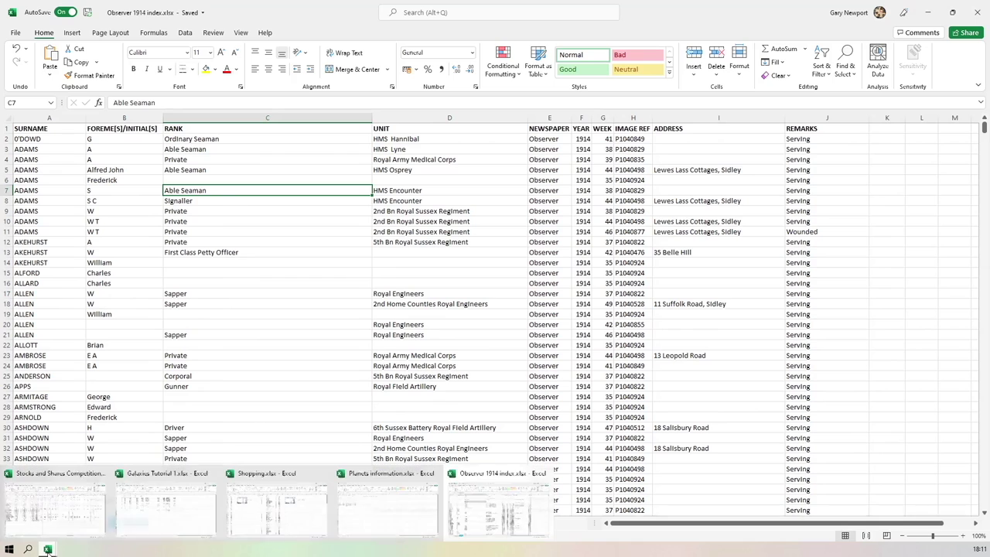
{"action": "left_click", "coordinate": [55, 507]}
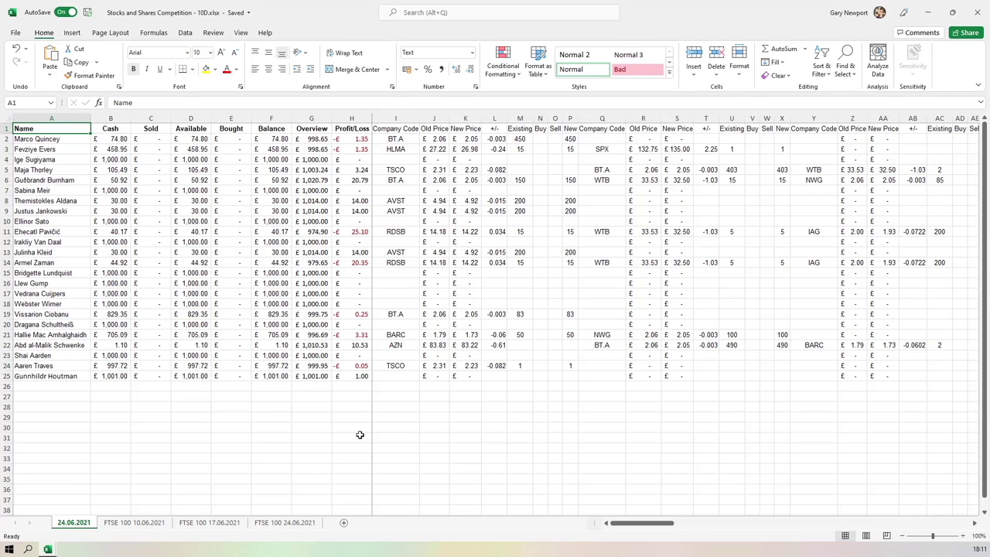
View the FTSE 100 24.06.2021 price sheet, then return to the 24.06.2021 competitors sheet
{"action": "left_click", "coordinate": [303, 525]}
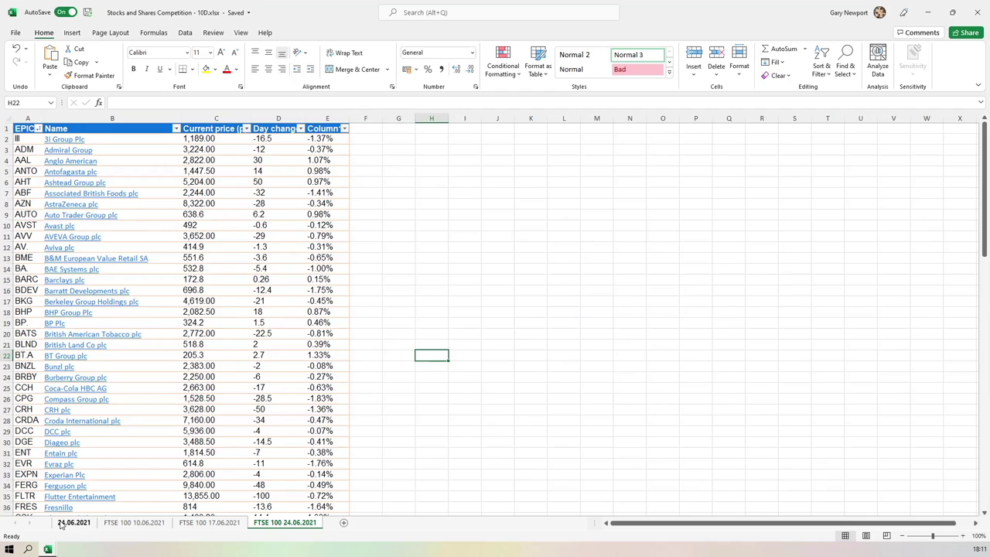
{"action": "left_click", "coordinate": [90, 523]}
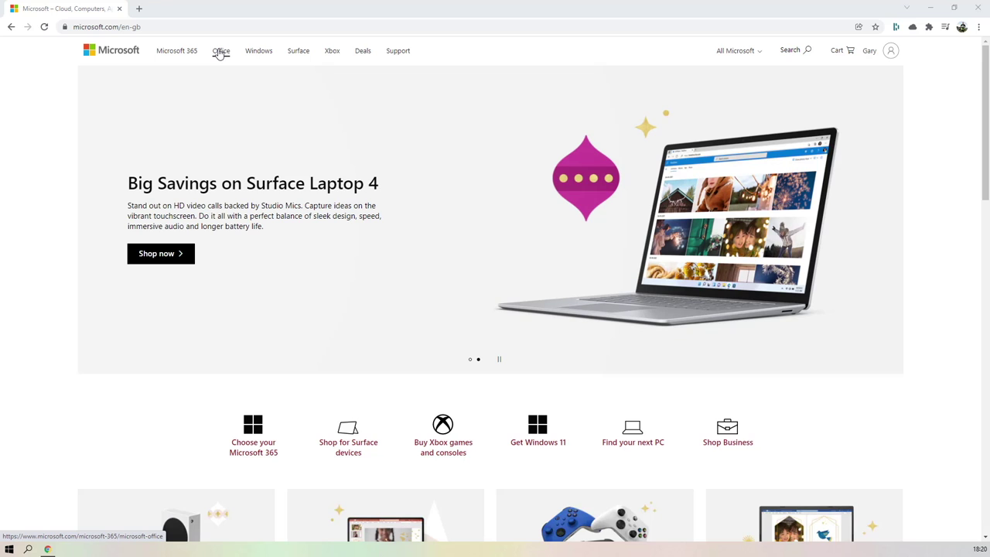
Open the Office page and the Compare All Microsoft 365 Plans tab showing Family £79.99 and Personal £59.99
{"action": "left_click", "coordinate": [220, 51]}
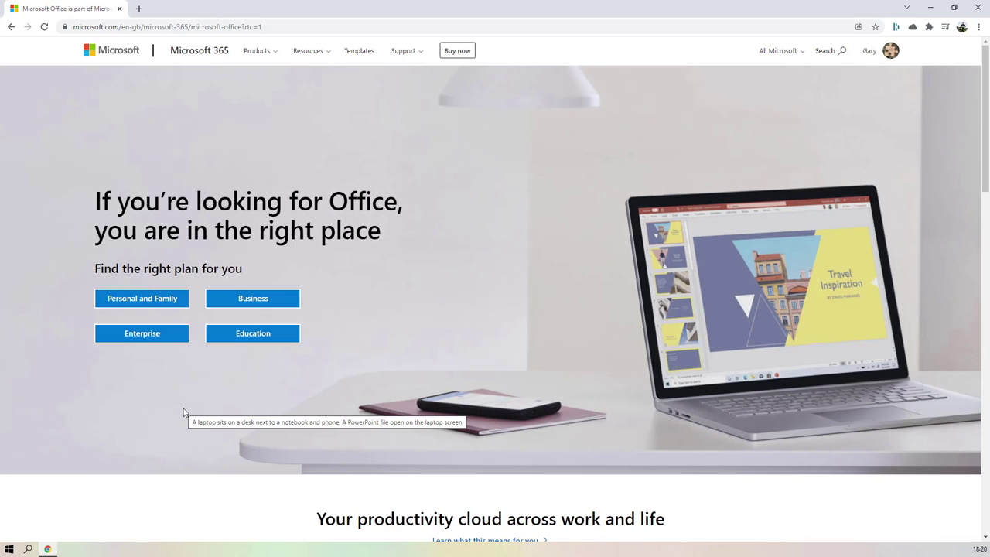
{"action": "left_click", "coordinate": [154, 301]}
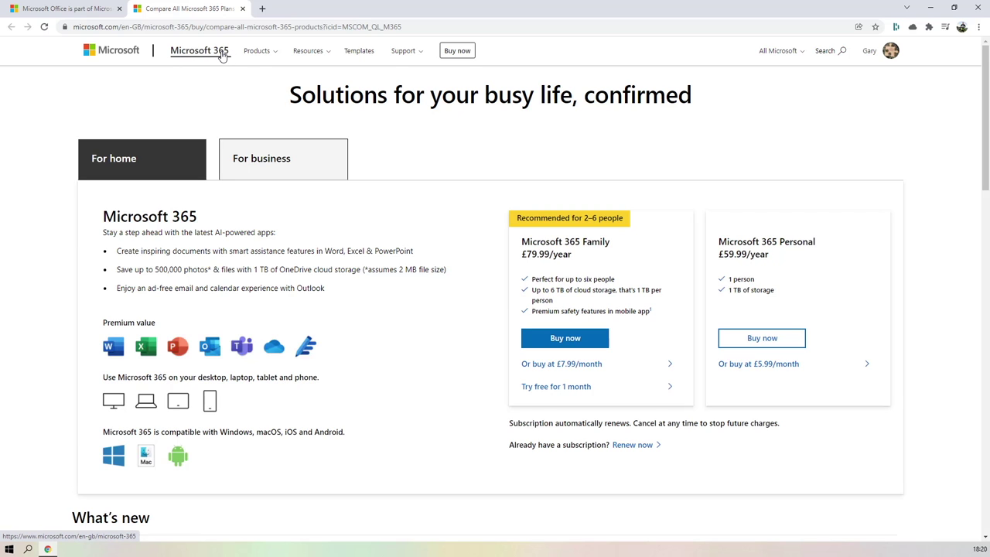
{"action": "left_click", "coordinate": [68, 10]}
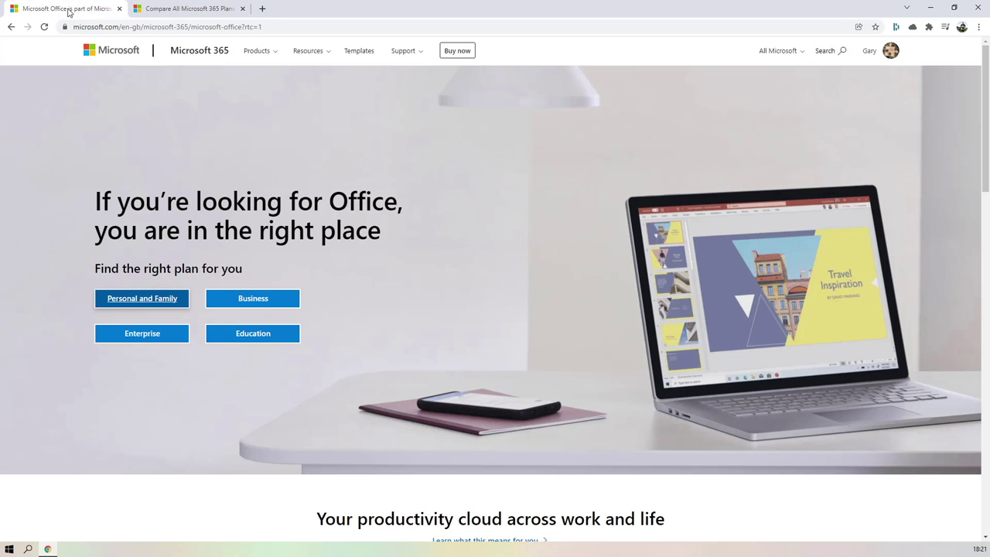
{"action": "left_click", "coordinate": [11, 28]}
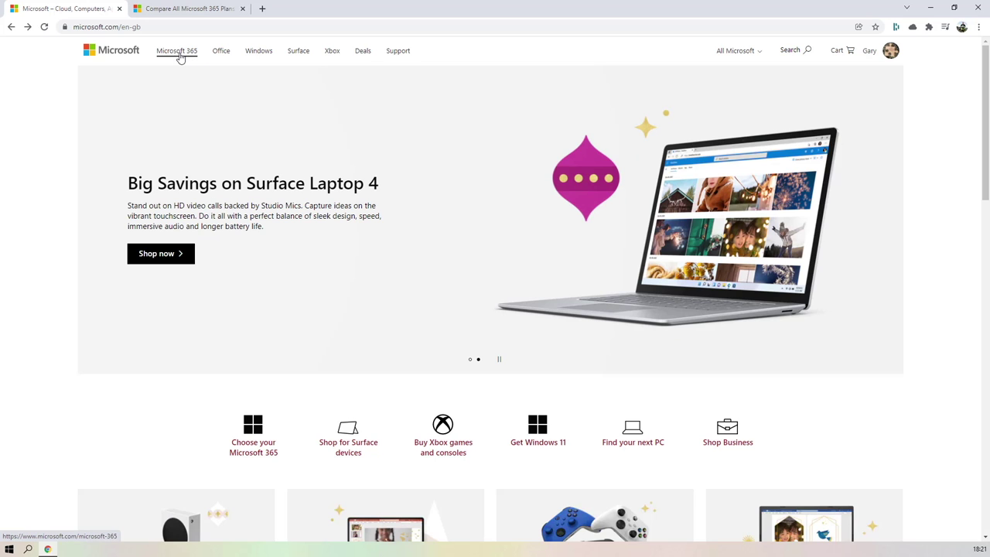
{"action": "left_click", "coordinate": [188, 9]}
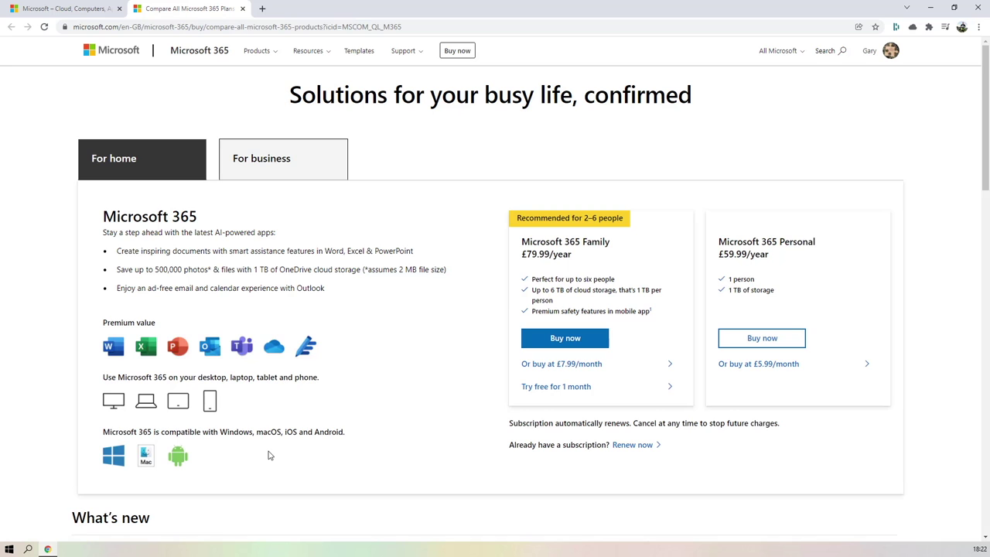
Show the business plan prices (Basic £3.80 to Premium £15.10) and load the Office plan-finder page
{"action": "left_click", "coordinate": [287, 160]}
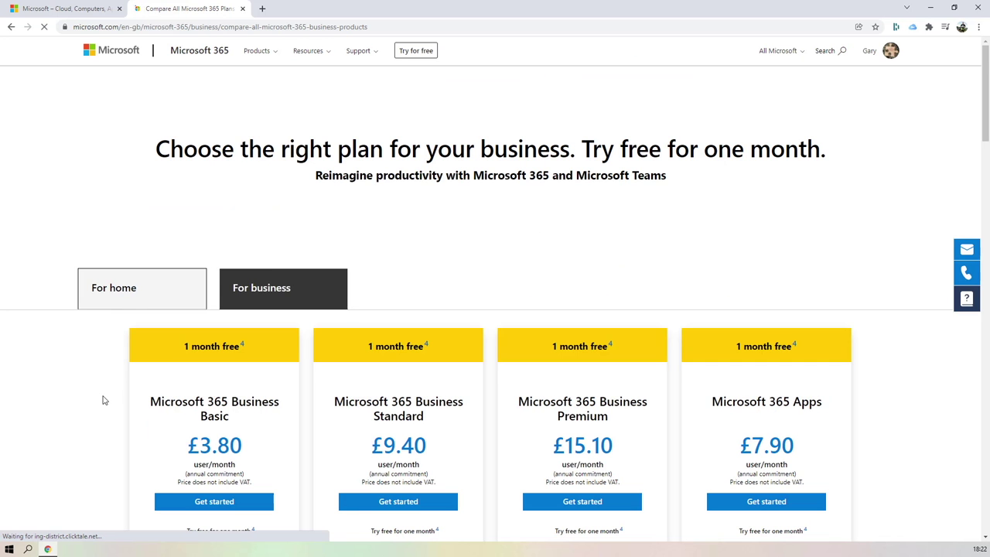
{"action": "scroll", "coordinate": [101, 400], "scroll_direction": "down", "scroll_amount": 1}
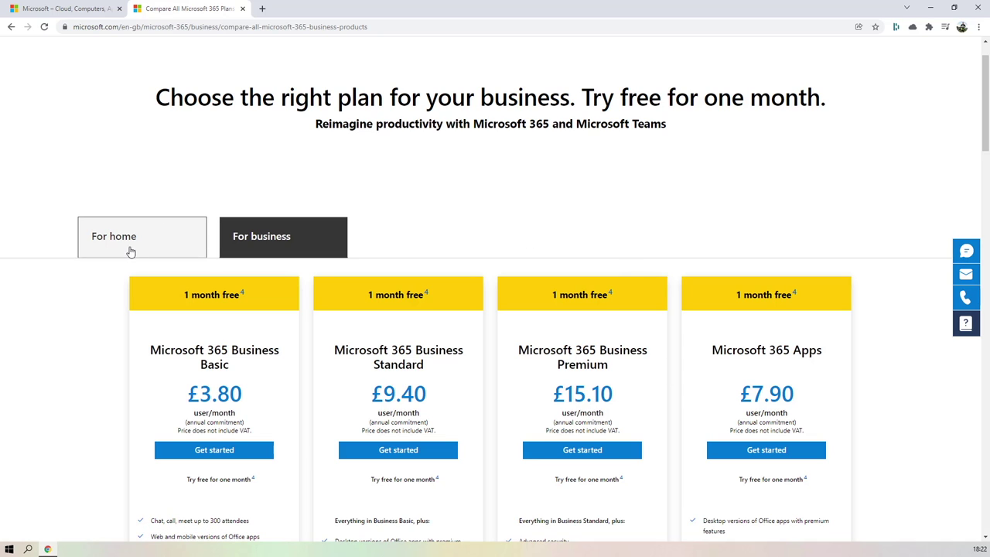
{"action": "left_click", "coordinate": [45, 10]}
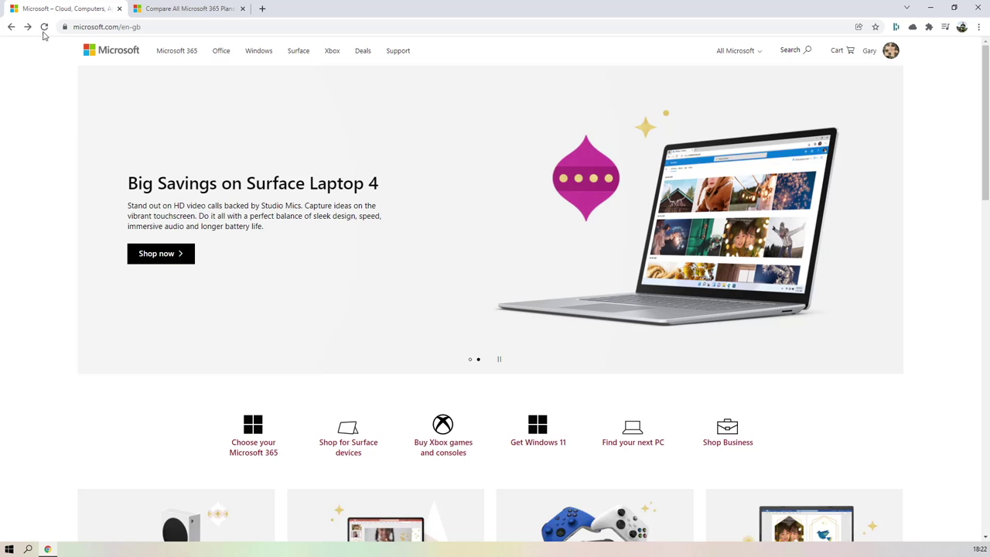
{"action": "left_click", "coordinate": [221, 52]}
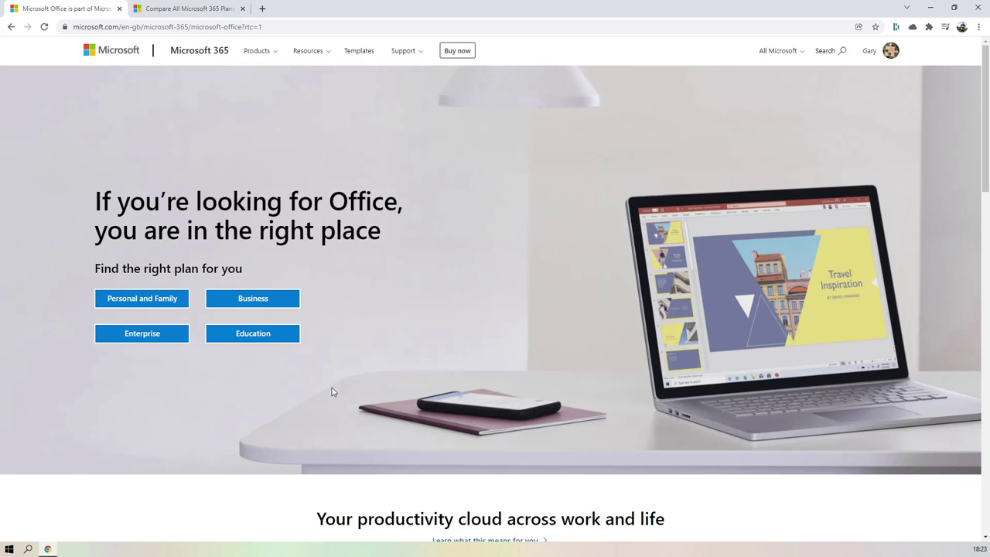
{"action": "left_click", "coordinate": [178, 10]}
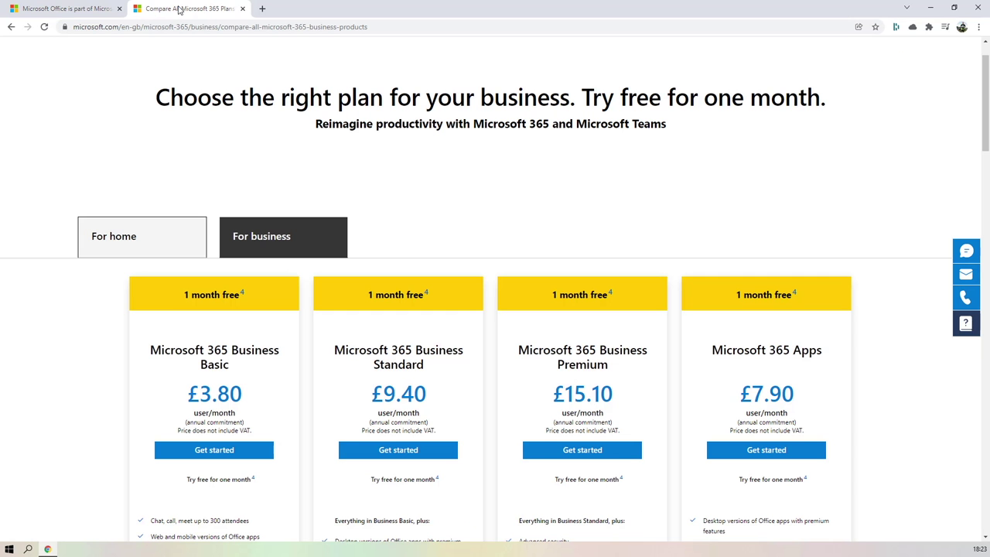
Switch the plan comparison back to the For home plans
{"action": "left_click", "coordinate": [124, 244]}
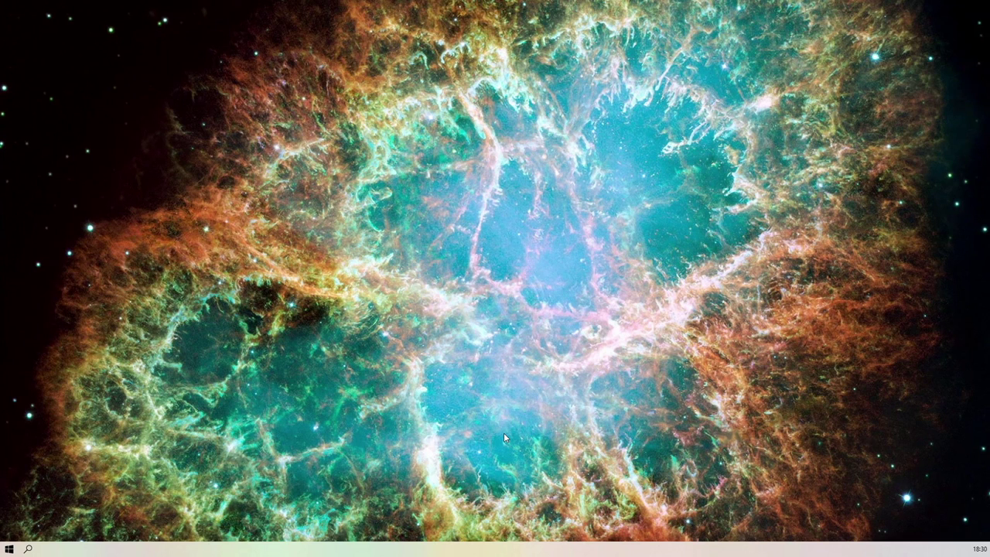
Launch Excel from the Start menu's app list under E
{"action": "left_click", "coordinate": [14, 548]}
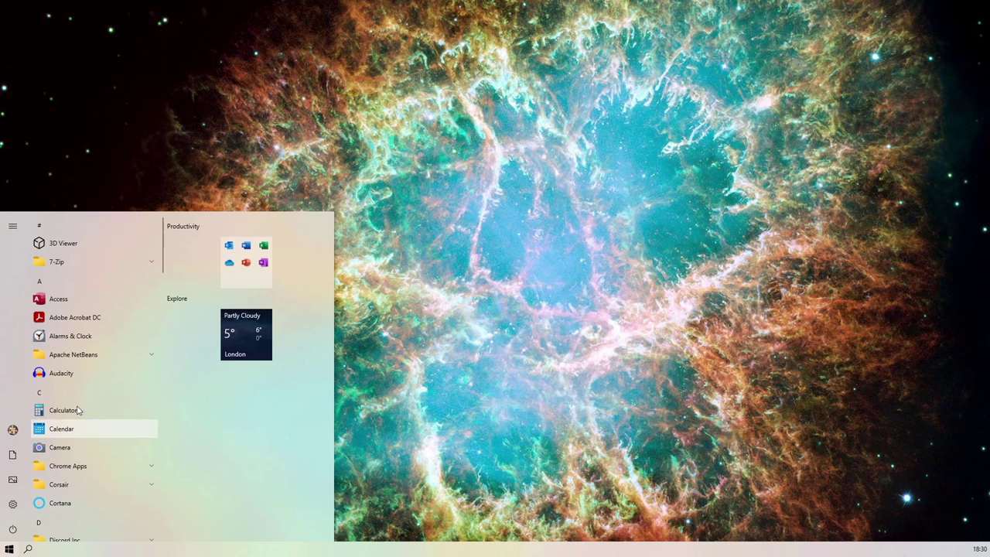
{"action": "scroll", "coordinate": [79, 404], "scroll_direction": "down", "scroll_amount": 5}
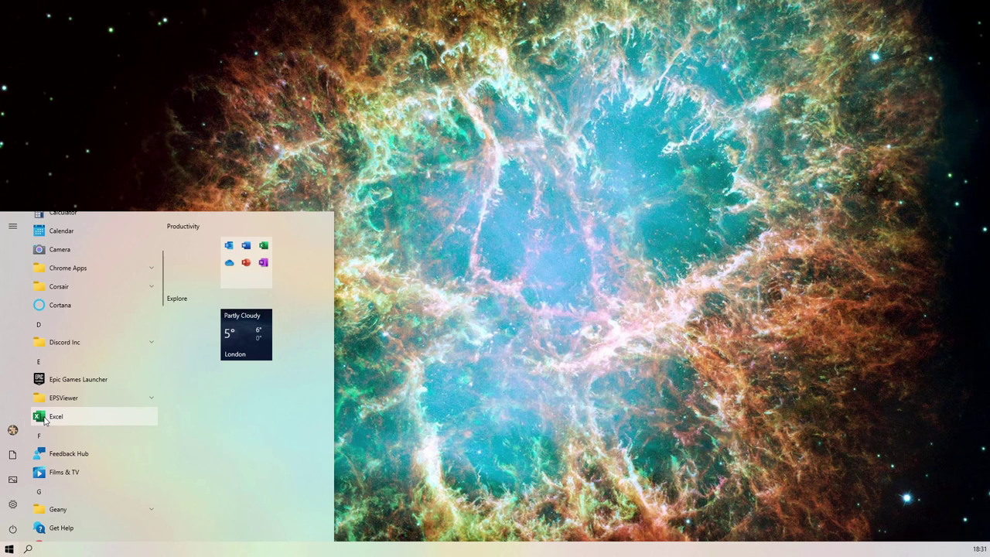
{"action": "left_click", "coordinate": [55, 418]}
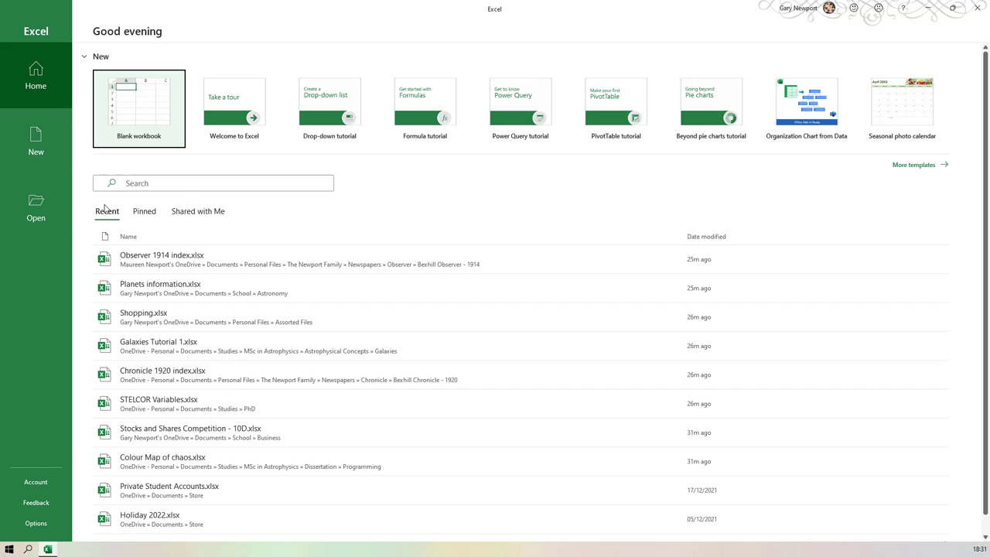
Go to the Open page, browse the Documents folder, and cancel without opening a file
{"action": "left_click", "coordinate": [36, 212]}
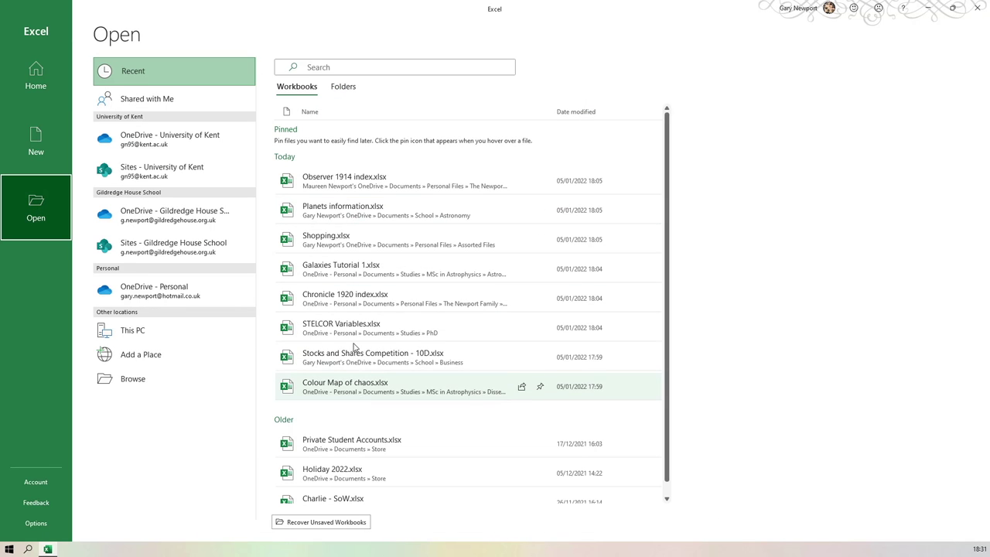
{"action": "left_click", "coordinate": [132, 379]}
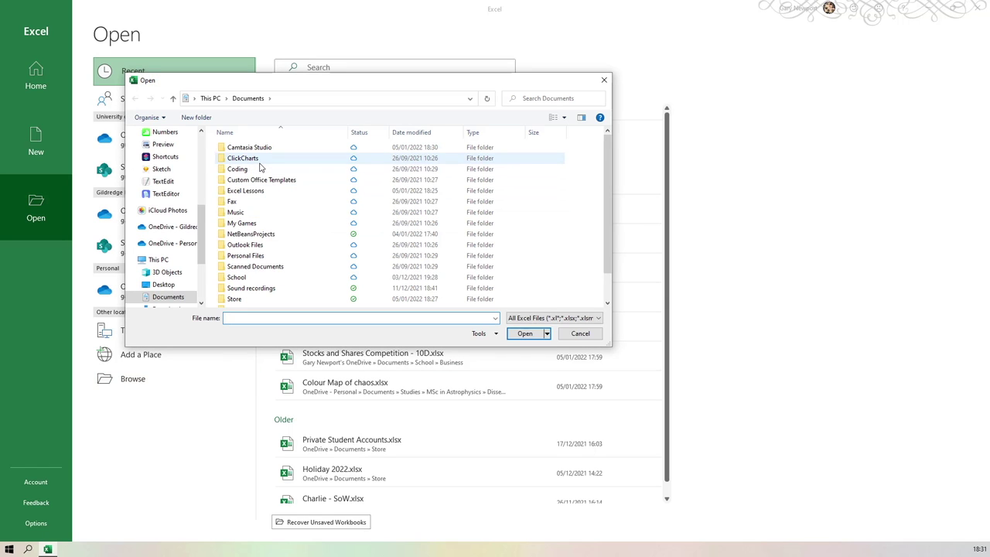
{"action": "scroll", "coordinate": [263, 194], "scroll_direction": "down", "scroll_amount": 2}
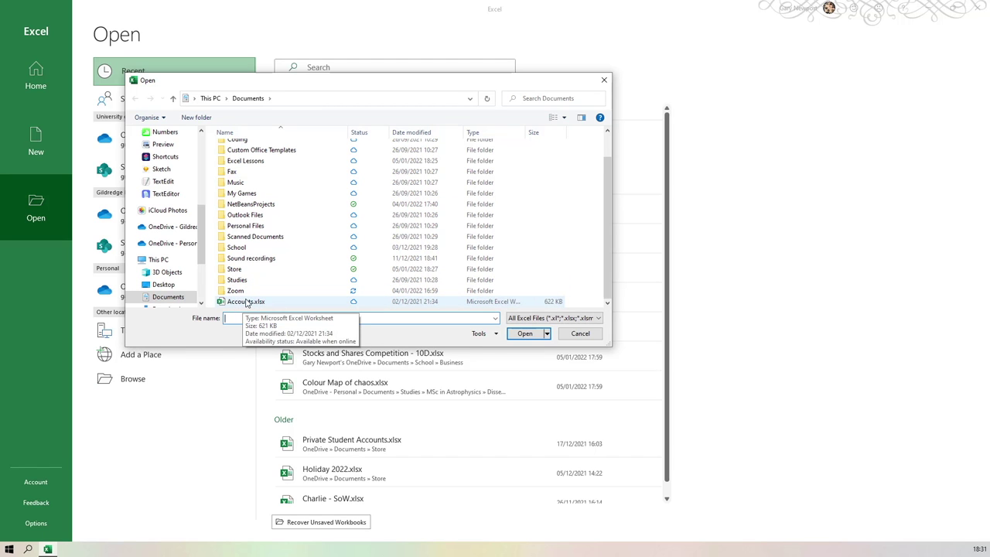
{"action": "left_click", "coordinate": [580, 333]}
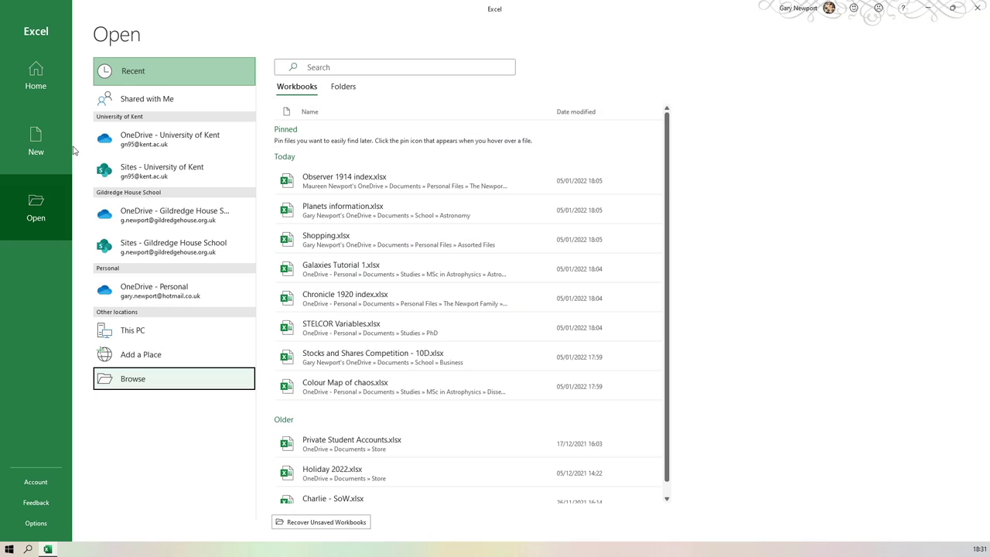
Show the New page and browse templates like Seasonal photo calendar, Blue invoice and Loan calculator
{"action": "left_click", "coordinate": [45, 147]}
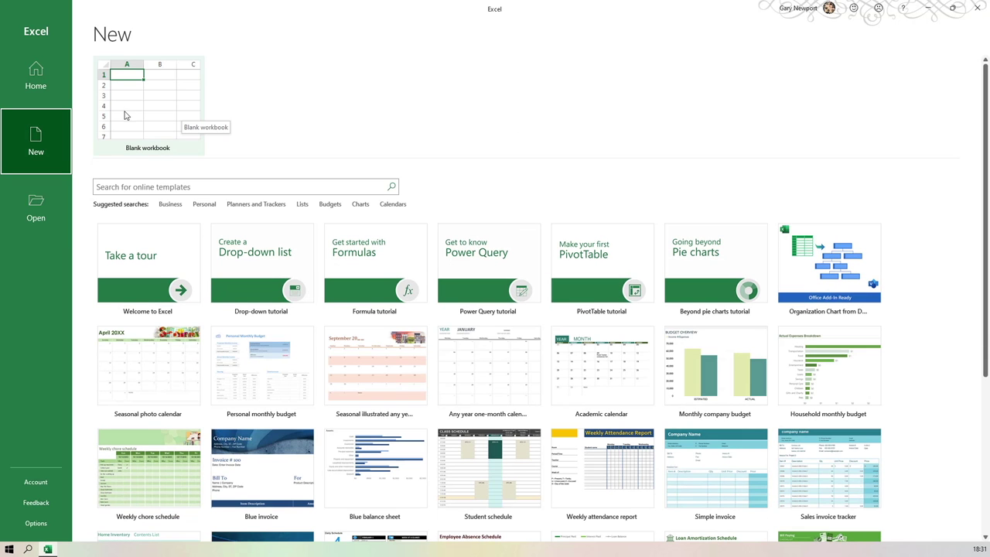
{"action": "scroll", "coordinate": [295, 267], "scroll_direction": "down", "scroll_amount": 5}
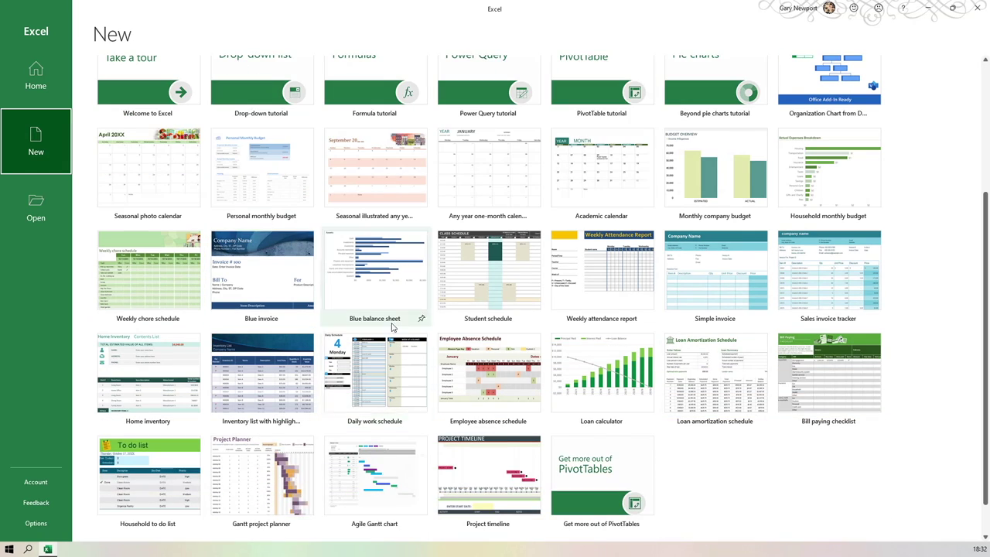
{"action": "scroll", "coordinate": [401, 348], "scroll_direction": "down", "scroll_amount": 1}
{"action": "scroll", "coordinate": [400, 348], "scroll_direction": "up", "scroll_amount": 4}
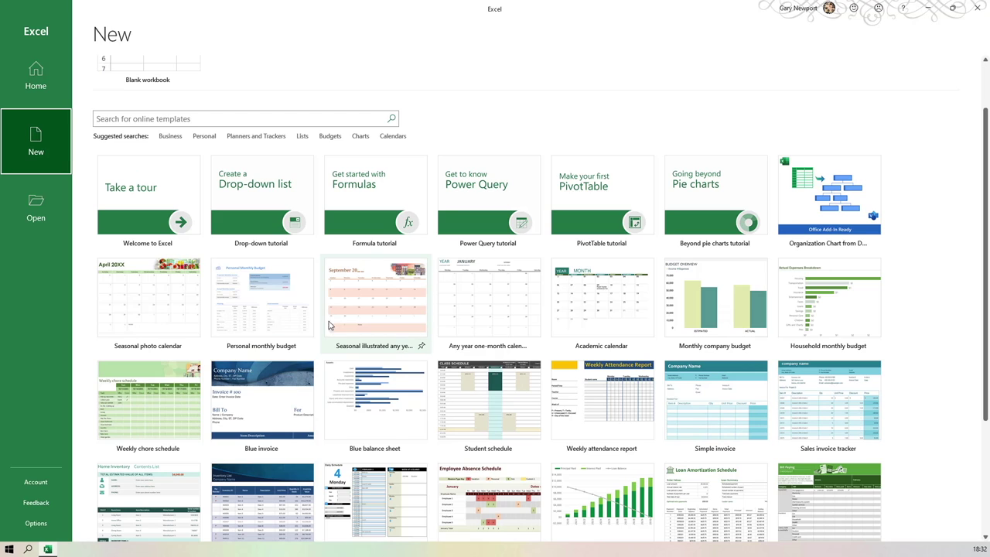
{"action": "scroll", "coordinate": [334, 331], "scroll_direction": "up", "scroll_amount": 2}
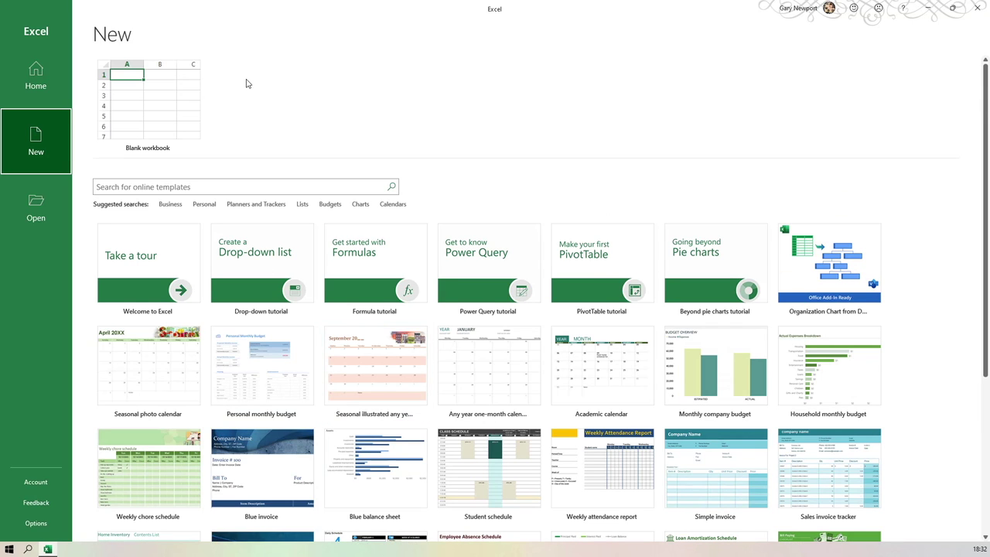
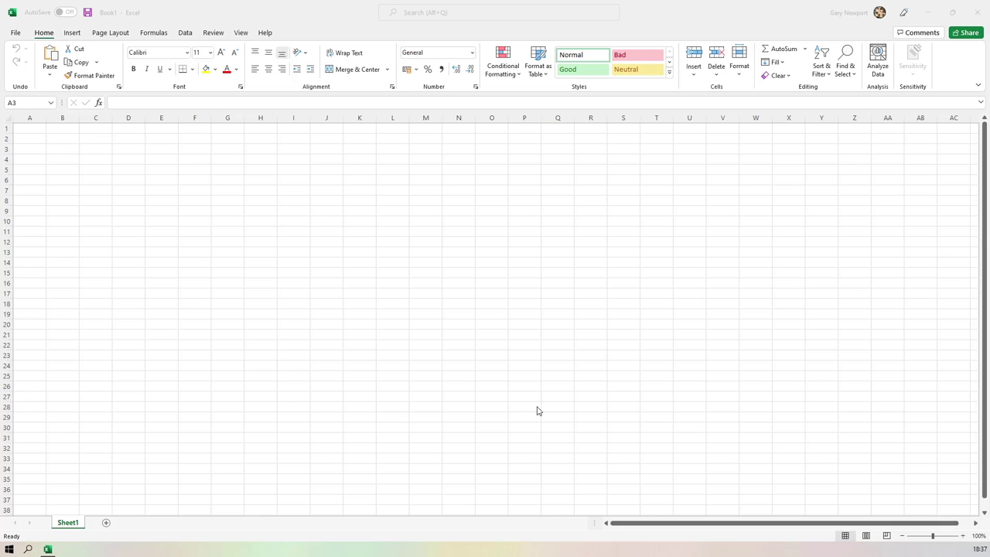
{"action": "left_click", "coordinate": [286, 10]}
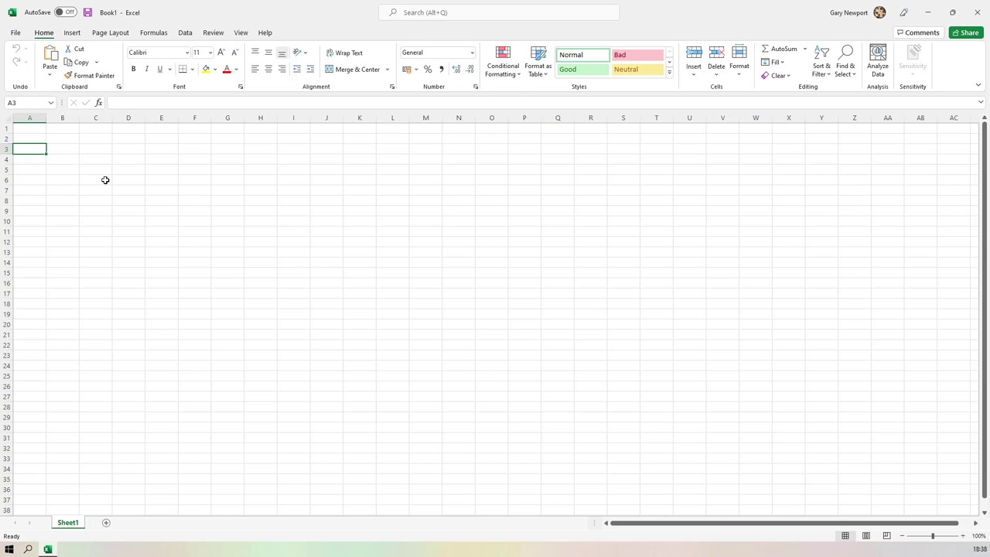
{"action": "type", "text": "dfsfdffsdf"}
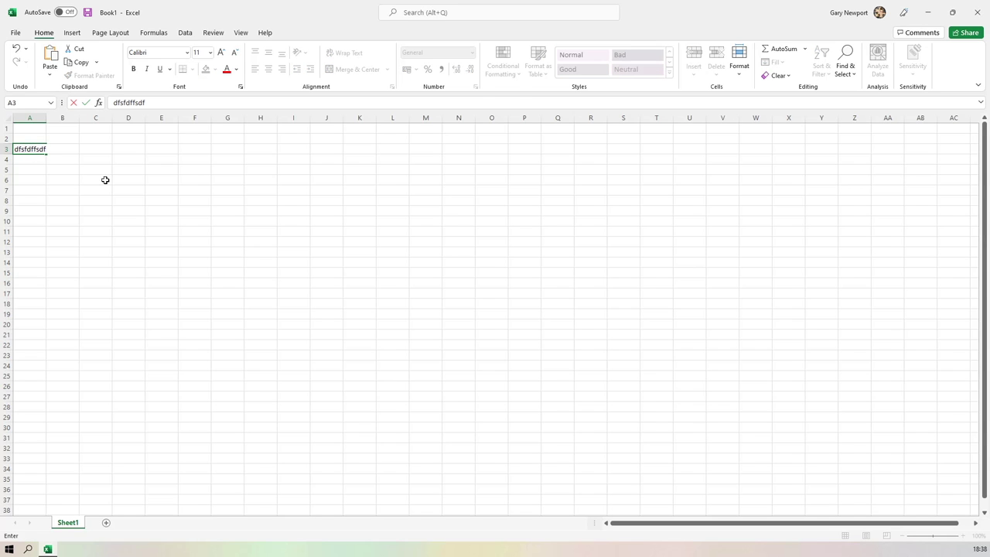
{"action": "key", "text": "Escape"}
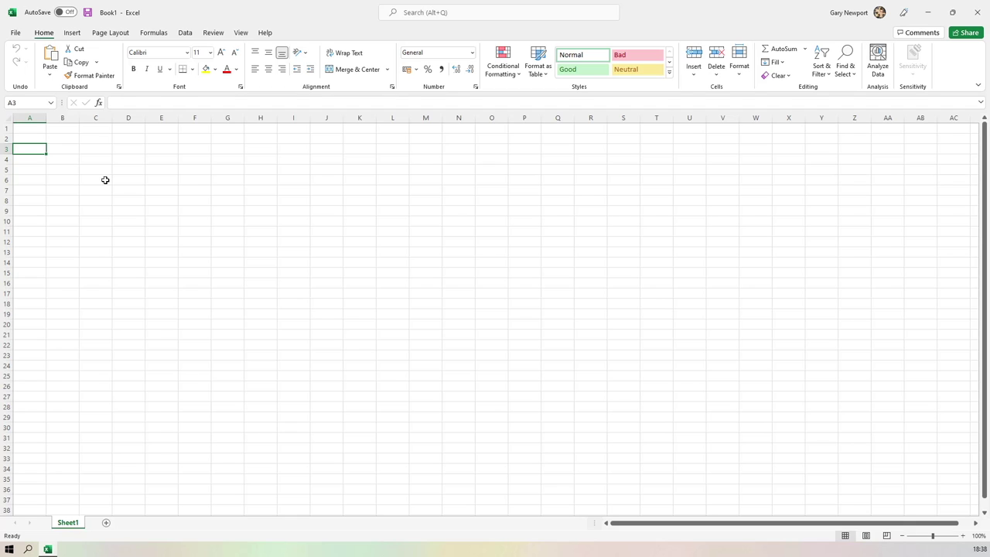
Select cells D6, H11, K7 and B16 in turn, ending on cell D26
{"action": "left_click", "coordinate": [137, 183]}
{"action": "left_click", "coordinate": [269, 229]}
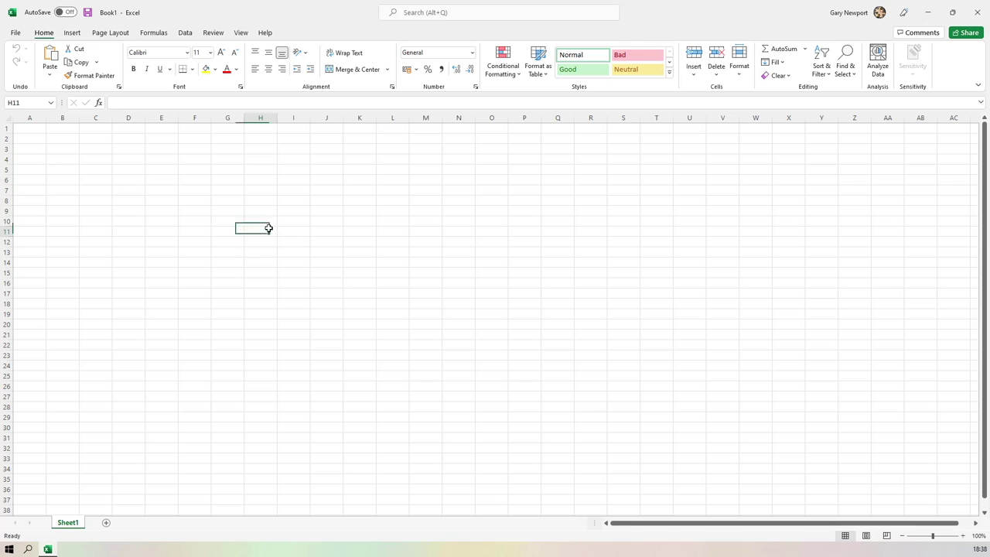
{"action": "left_click", "coordinate": [354, 189]}
{"action": "left_click", "coordinate": [71, 280]}
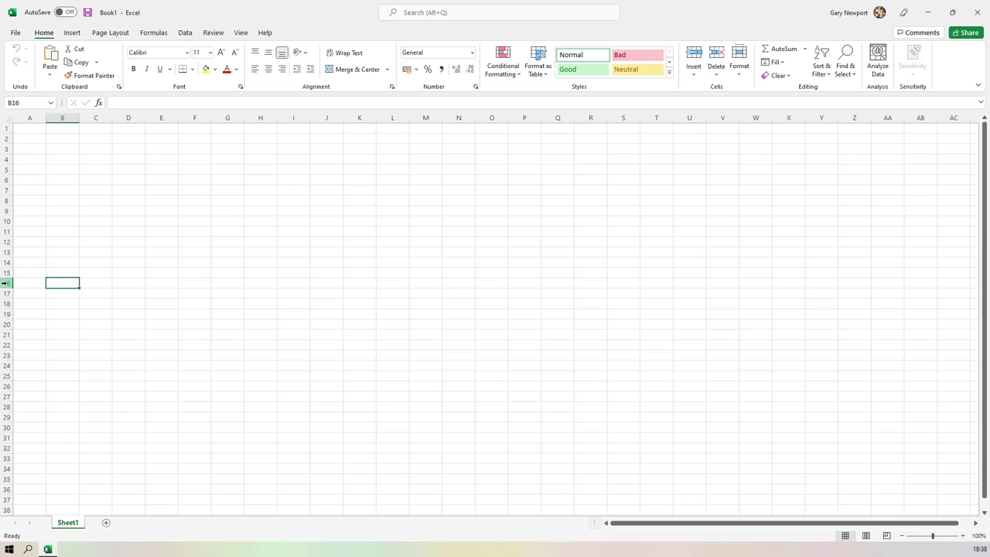
{"action": "left_click", "coordinate": [131, 385]}
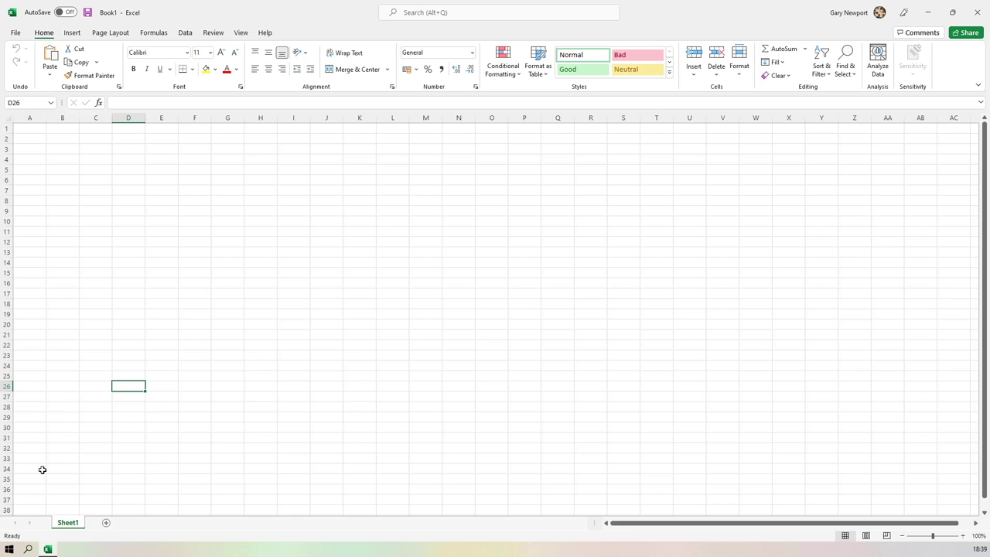
{"action": "scroll", "coordinate": [45, 464], "scroll_direction": "down", "scroll_amount": 2}
{"action": "scroll", "coordinate": [46, 464], "scroll_direction": "down", "scroll_amount": 8}
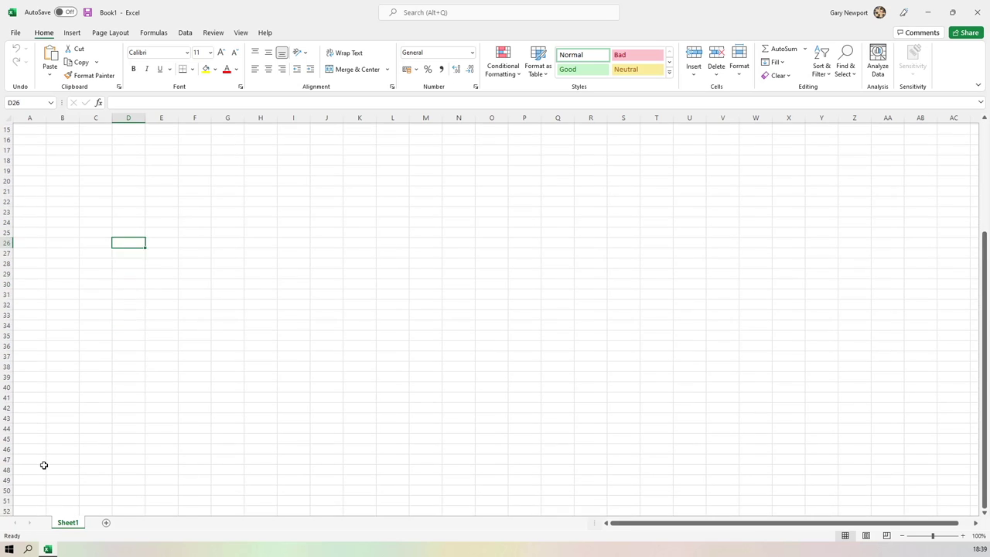
{"action": "scroll", "coordinate": [44, 465], "scroll_direction": "down", "scroll_amount": 4}
{"action": "scroll", "coordinate": [44, 465], "scroll_direction": "down", "scroll_amount": 12}
{"action": "scroll", "coordinate": [44, 465], "scroll_direction": "down", "scroll_amount": 6}
{"action": "scroll", "coordinate": [44, 465], "scroll_direction": "down", "scroll_amount": 3}
{"action": "scroll", "coordinate": [42, 465], "scroll_direction": "down", "scroll_amount": 4}
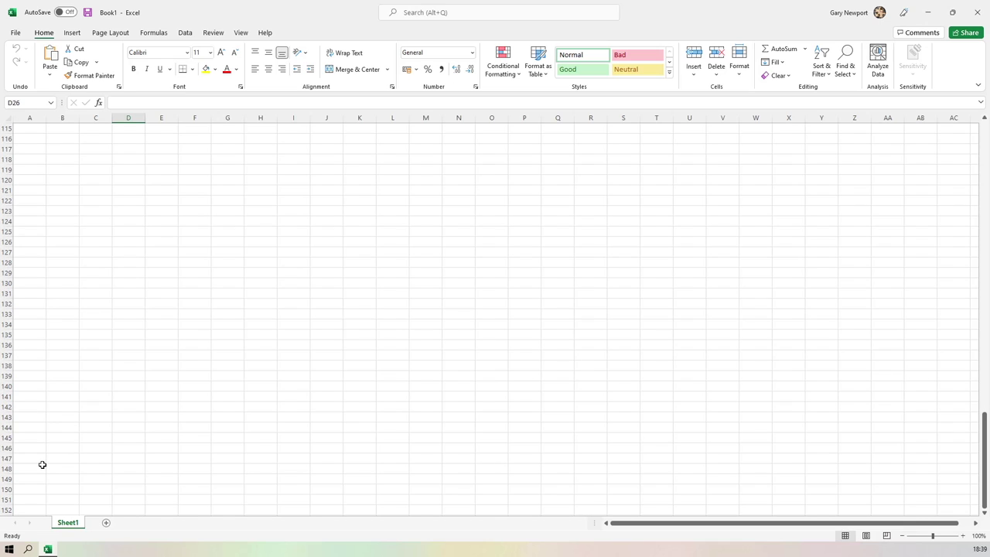
{"action": "scroll", "coordinate": [41, 464], "scroll_direction": "up", "scroll_amount": 20}
{"action": "scroll", "coordinate": [34, 464], "scroll_direction": "up", "scroll_amount": 18}
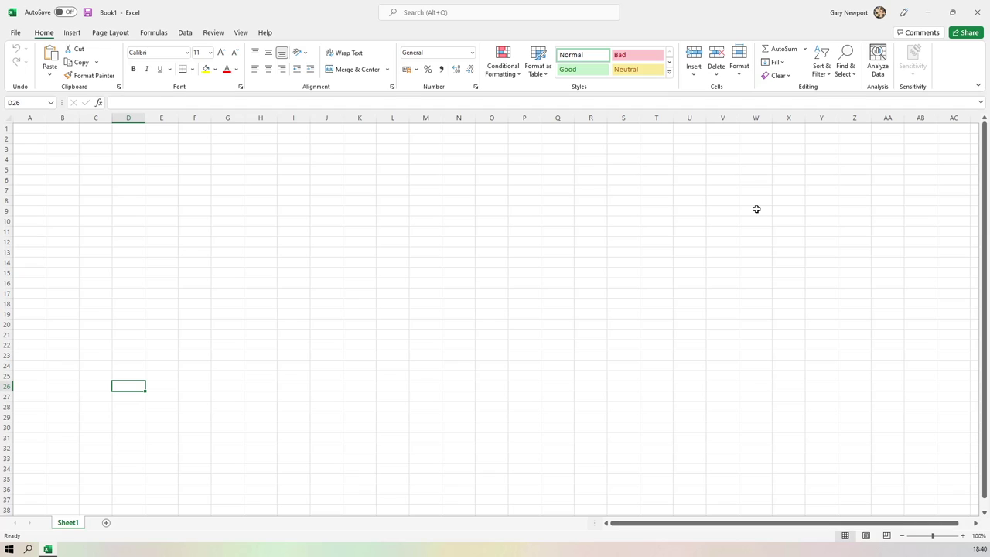
Select cells F12, H14 and K4 on Sheet1, ending on cell H4
{"action": "left_click", "coordinate": [199, 244]}
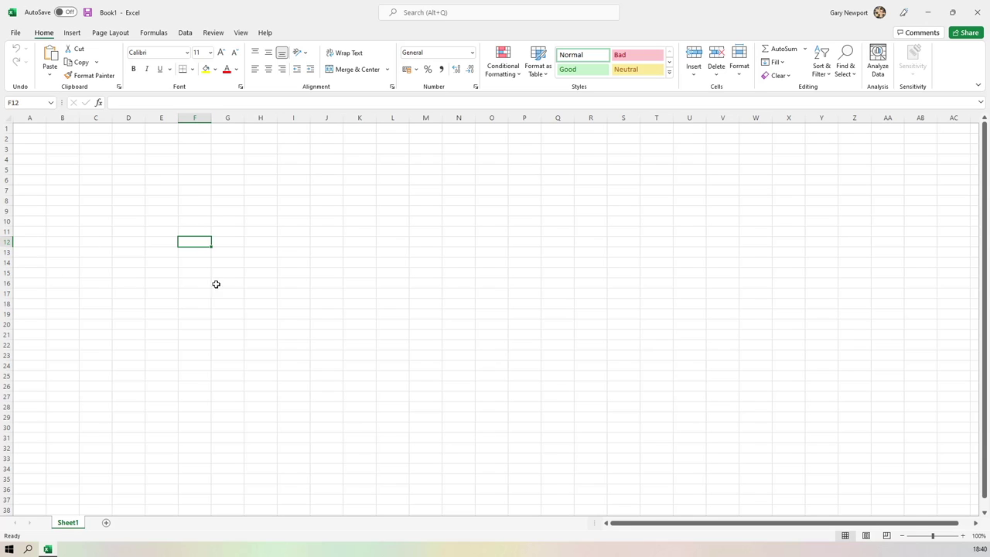
{"action": "left_click", "coordinate": [261, 260]}
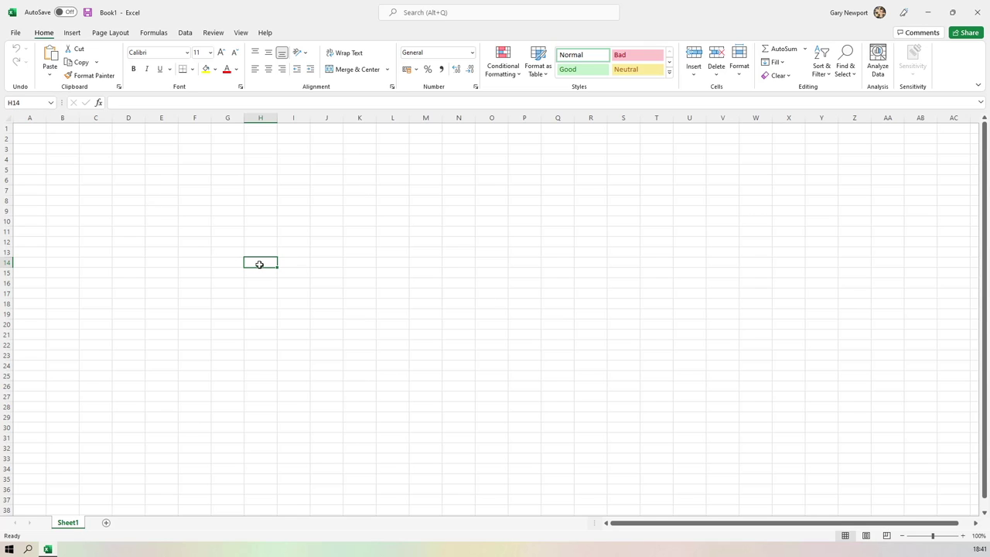
{"action": "left_click", "coordinate": [348, 161]}
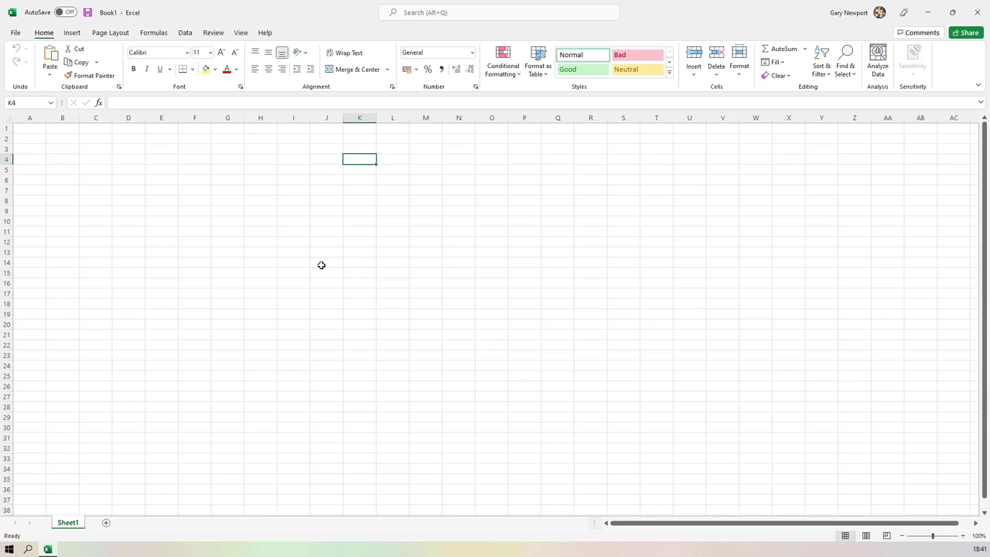
{"action": "left_click", "coordinate": [253, 157]}
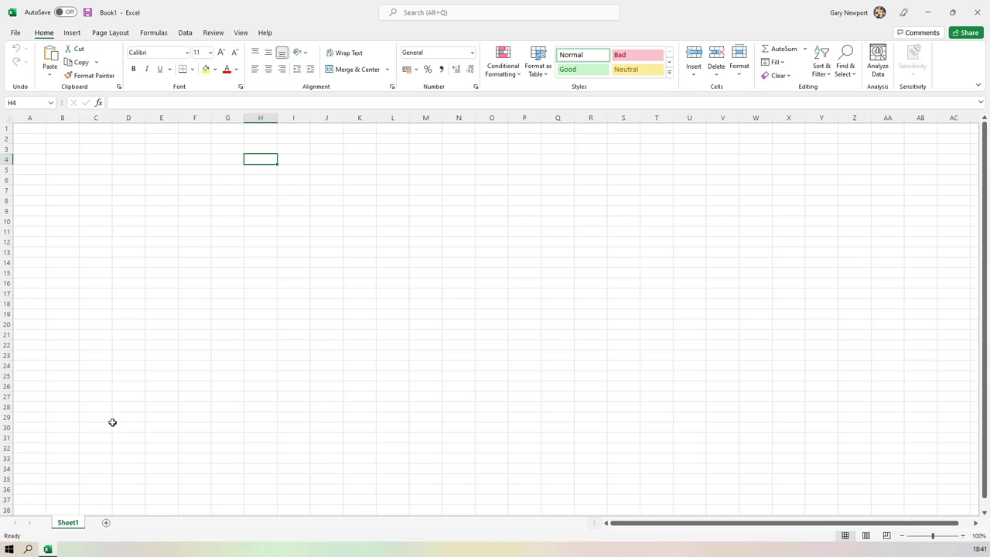
Add Sheet2, visit Sheet1 and return, then select D20, H4 and H7 on Sheet2
{"action": "left_click", "coordinate": [106, 524]}
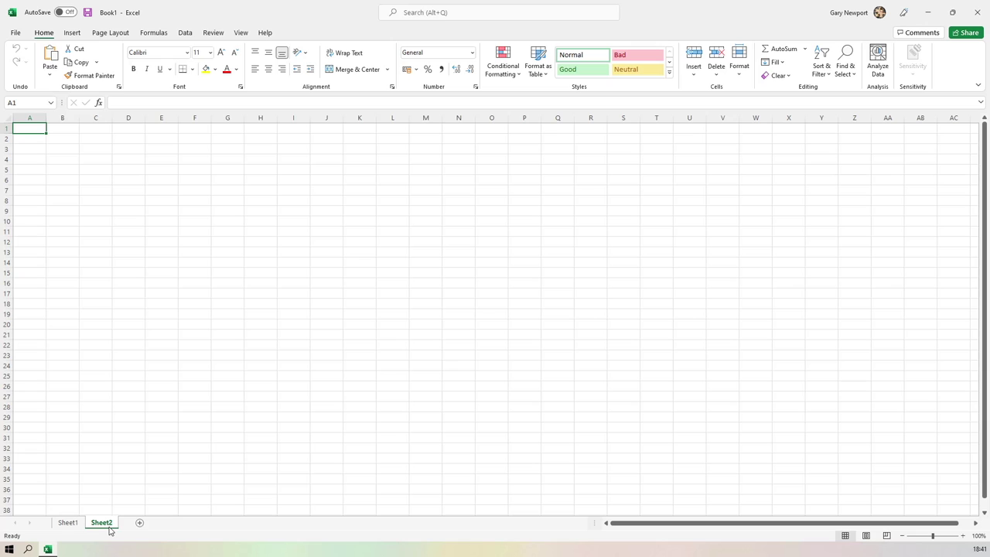
{"action": "left_click", "coordinate": [139, 325]}
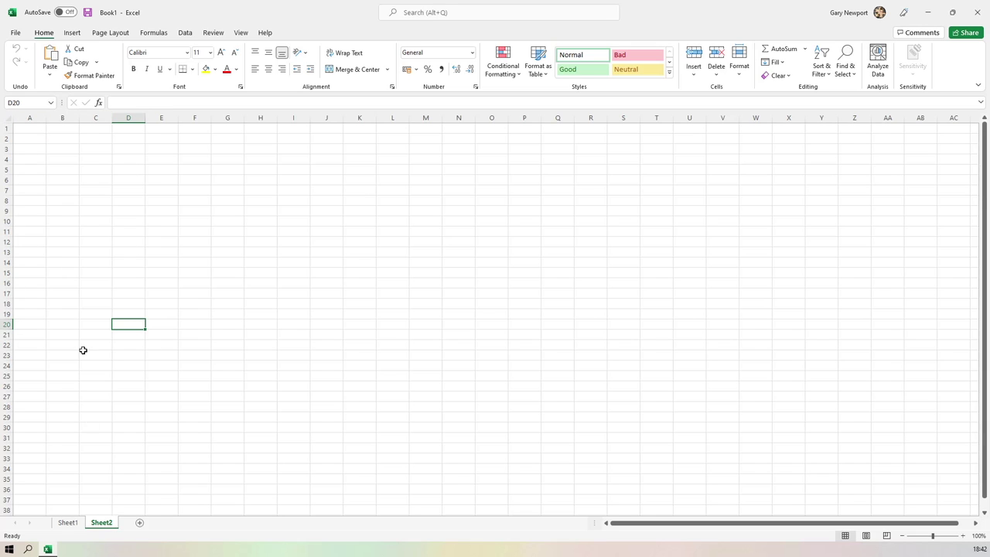
{"action": "left_click", "coordinate": [68, 523]}
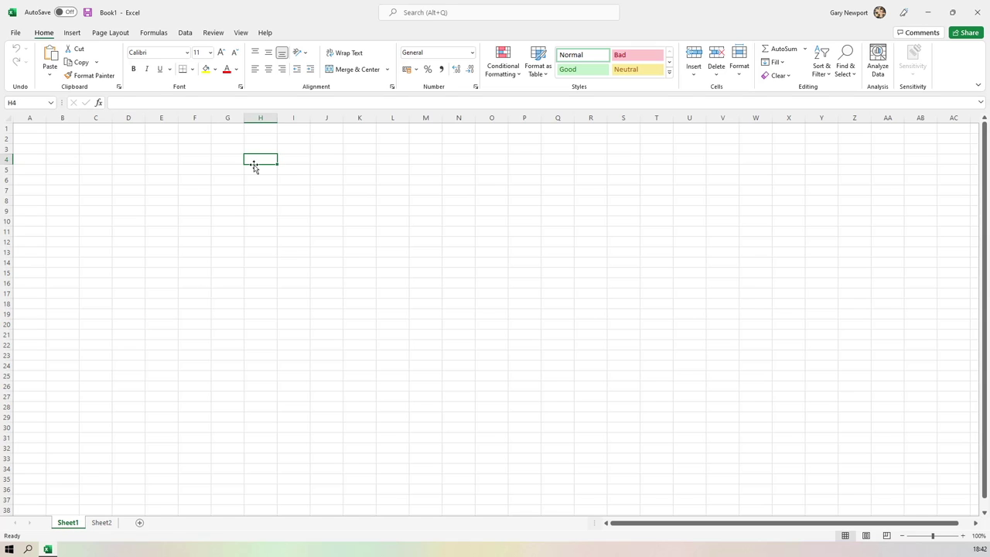
{"action": "left_click", "coordinate": [107, 523]}
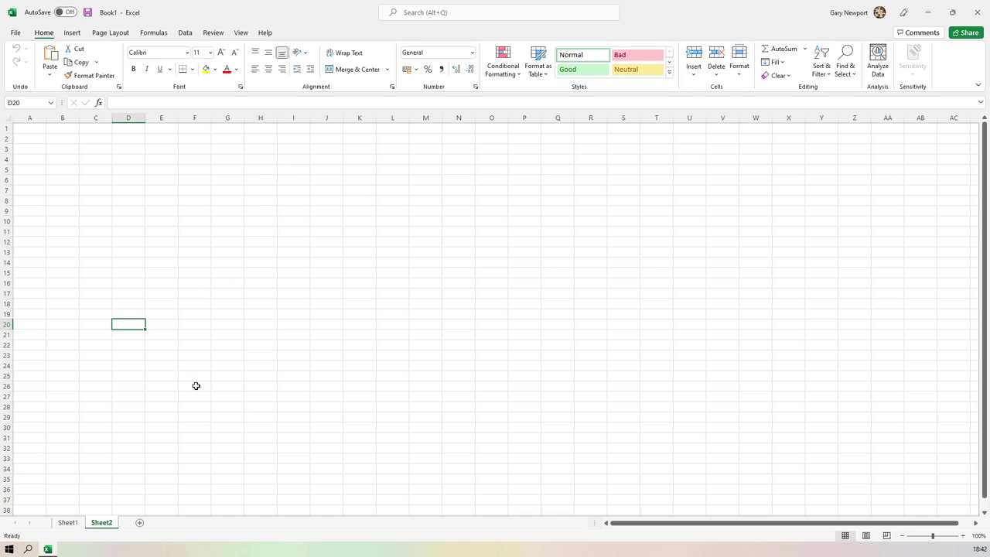
{"action": "left_click", "coordinate": [259, 159]}
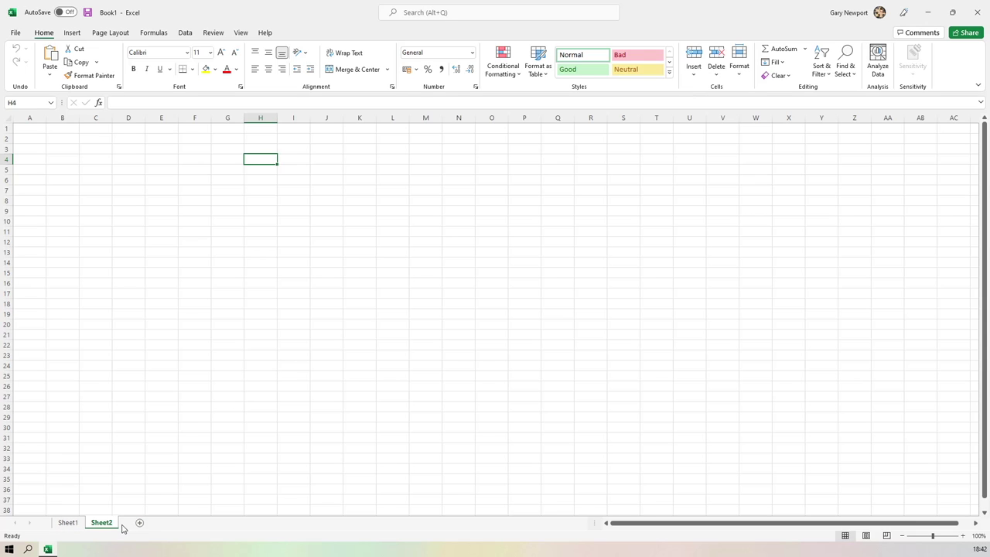
{"action": "left_click", "coordinate": [254, 191]}
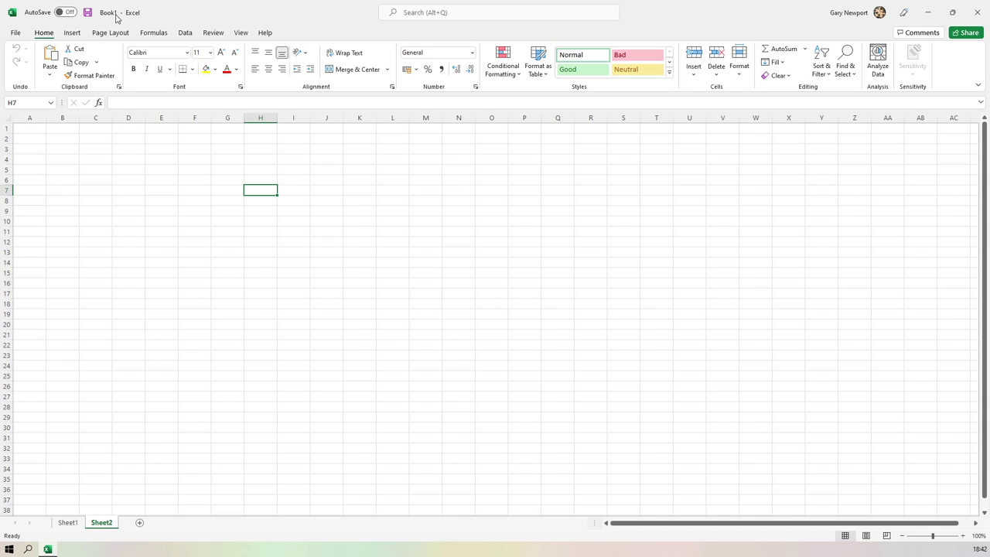
Show the File Save As page for Book1, then leave it
{"action": "left_click", "coordinate": [16, 34]}
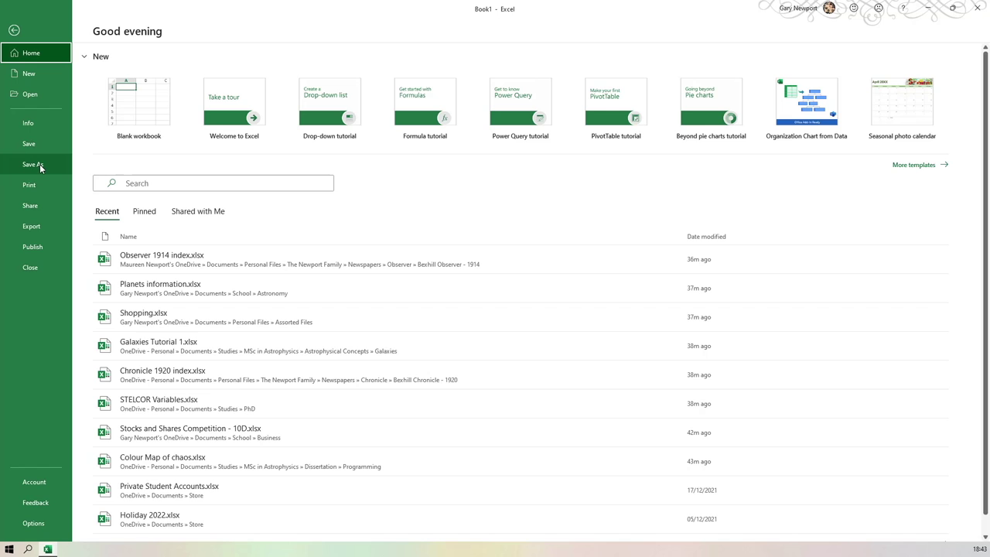
{"action": "left_click", "coordinate": [41, 167]}
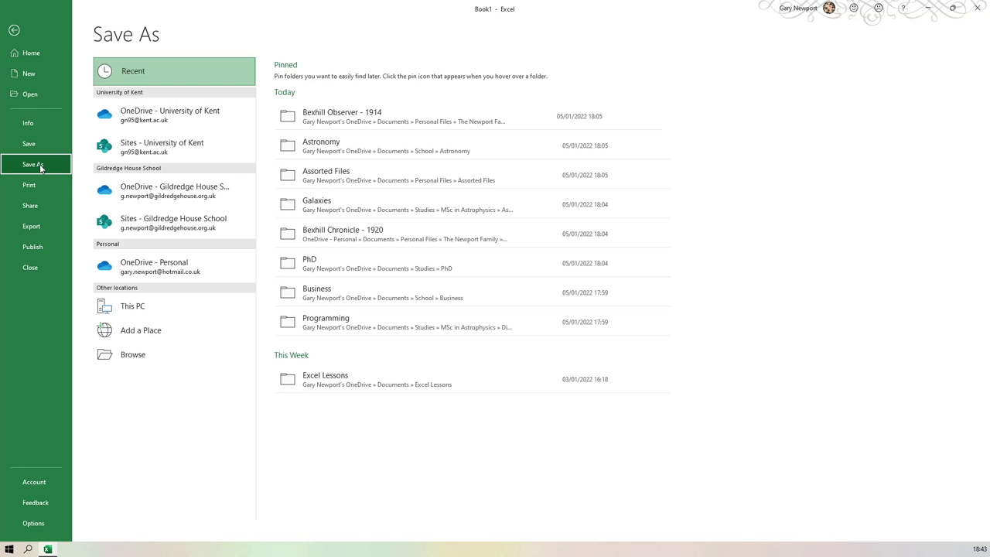
{"action": "left_click", "coordinate": [14, 30]}
Select cell D10, then return to the File Save As page for Book1
{"action": "left_click", "coordinate": [132, 220]}
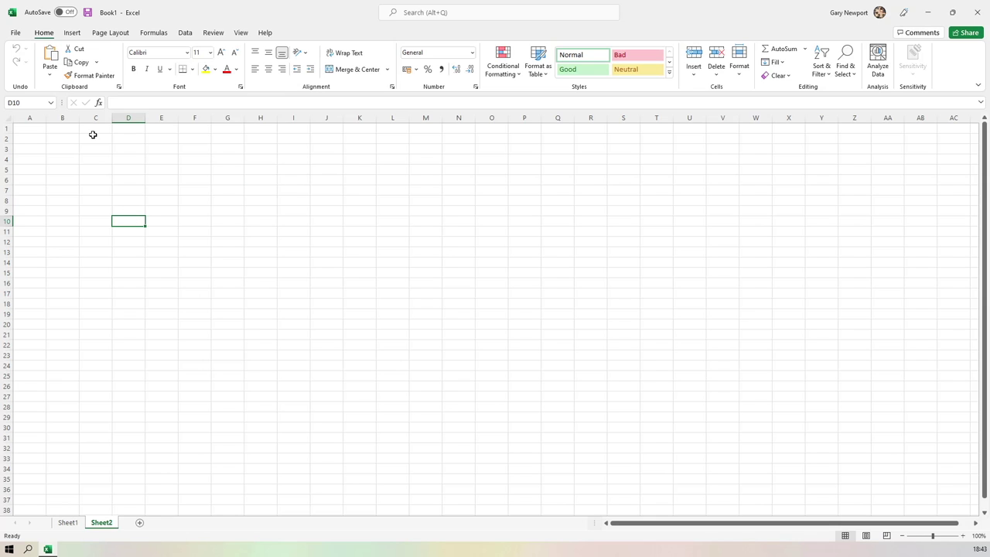
{"action": "left_click", "coordinate": [15, 33]}
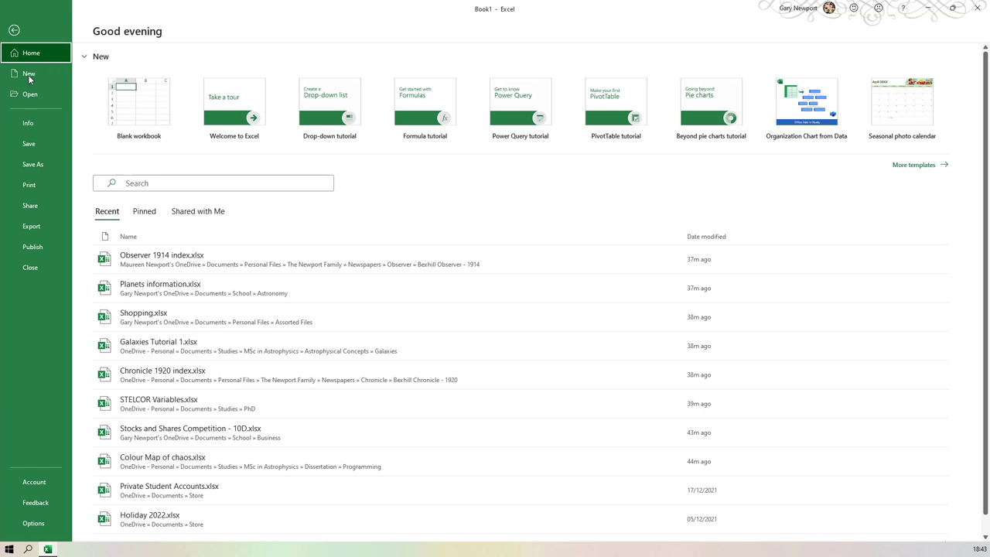
{"action": "left_click", "coordinate": [34, 143]}
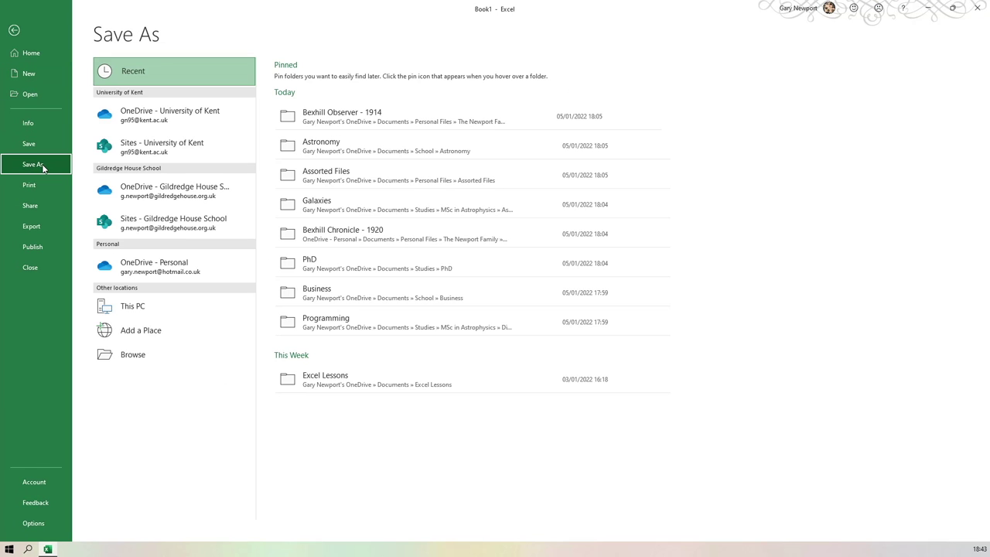
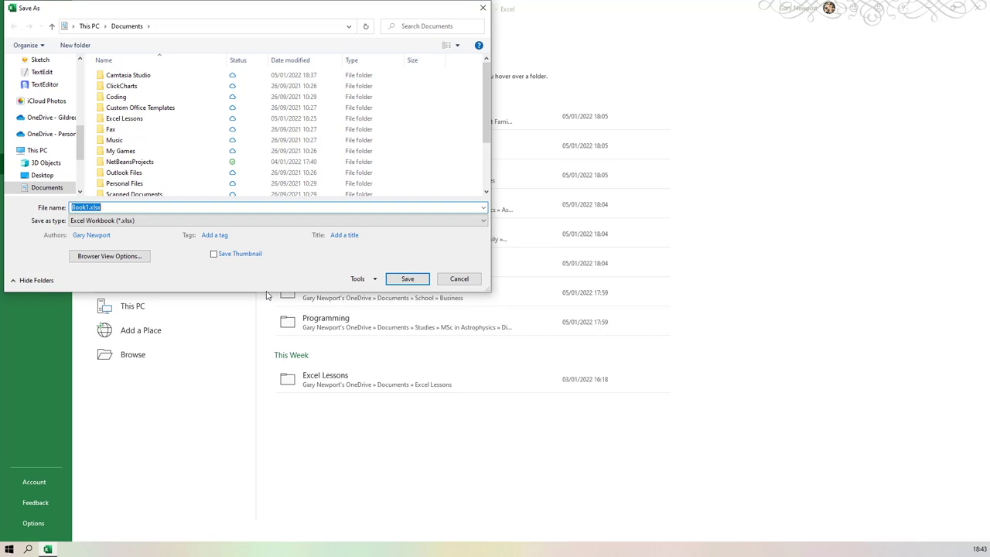
Add a 'New folder' in Documents, then go into the Excel Lessons folder
{"action": "left_click_drag", "start_coordinate": [267, 291], "coordinate": [273, 356]}
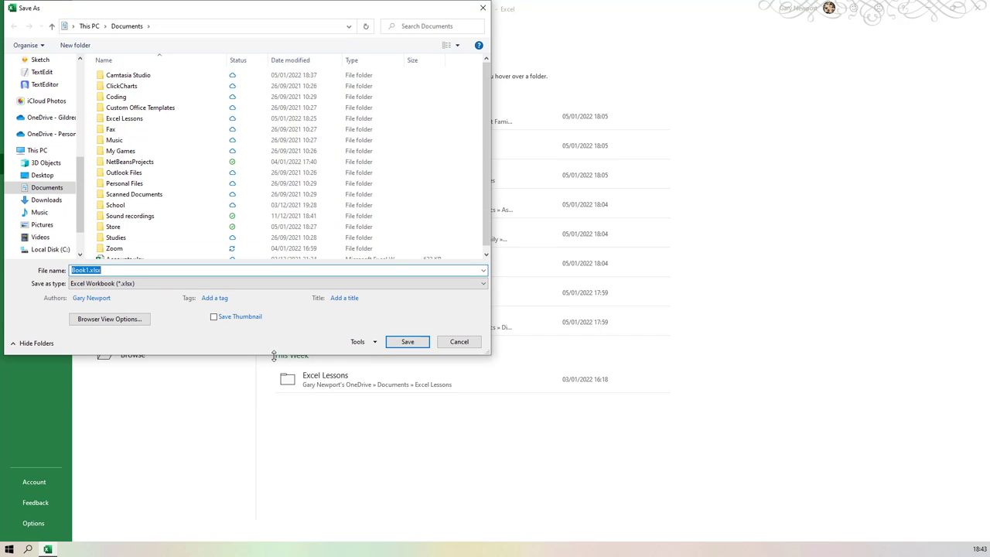
{"action": "left_click", "coordinate": [139, 121]}
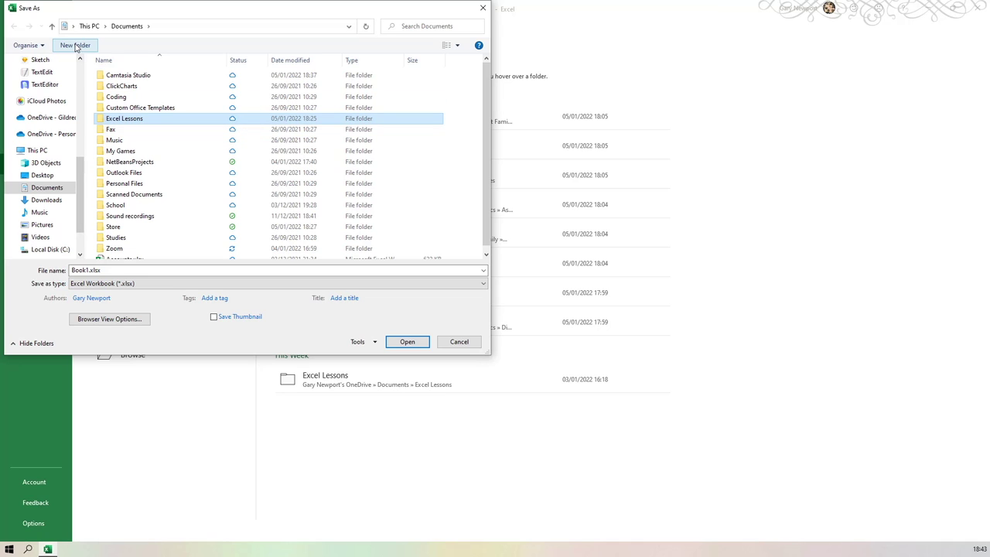
{"action": "left_click", "coordinate": [75, 45]}
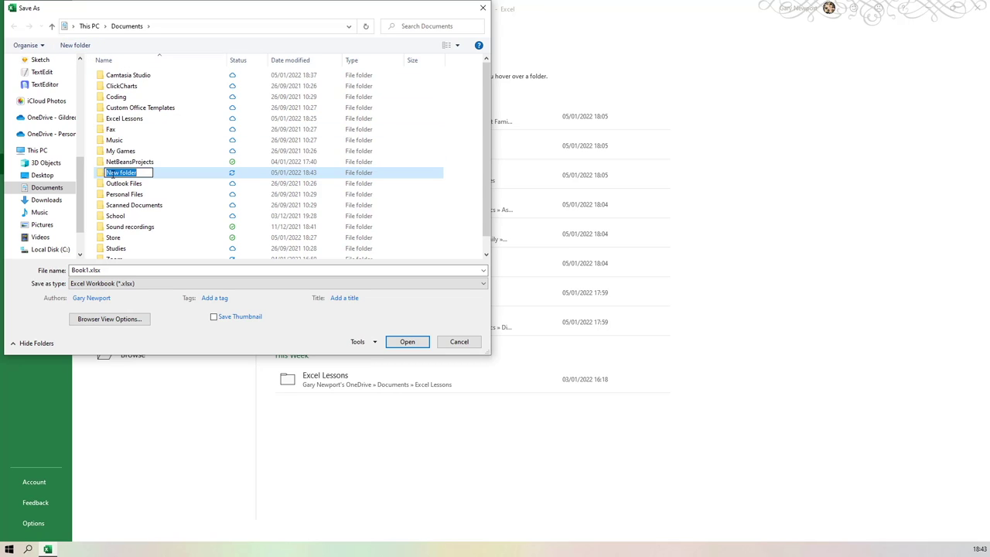
{"action": "left_click", "coordinate": [140, 124]}
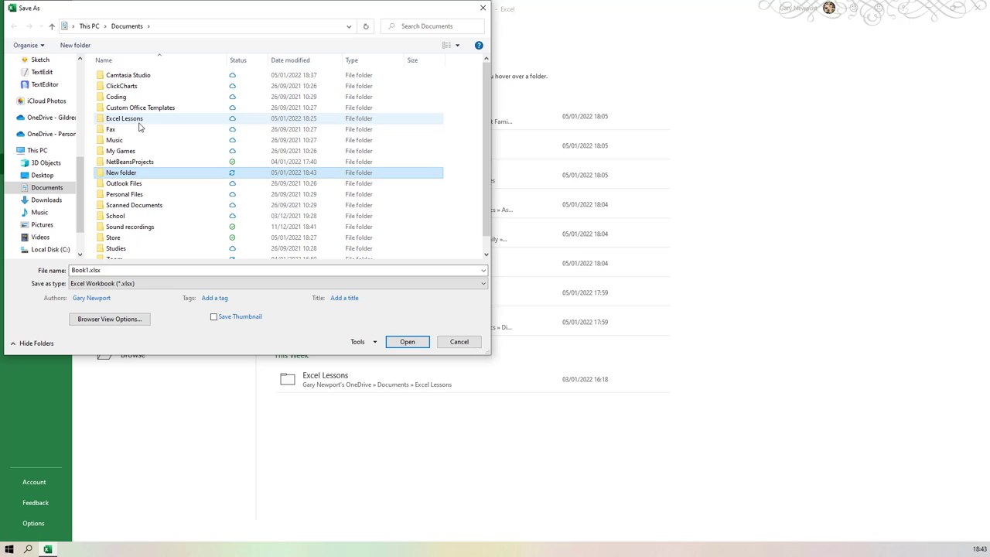
{"action": "left_click", "coordinate": [119, 126]}
{"action": "double_click", "coordinate": [118, 122]}
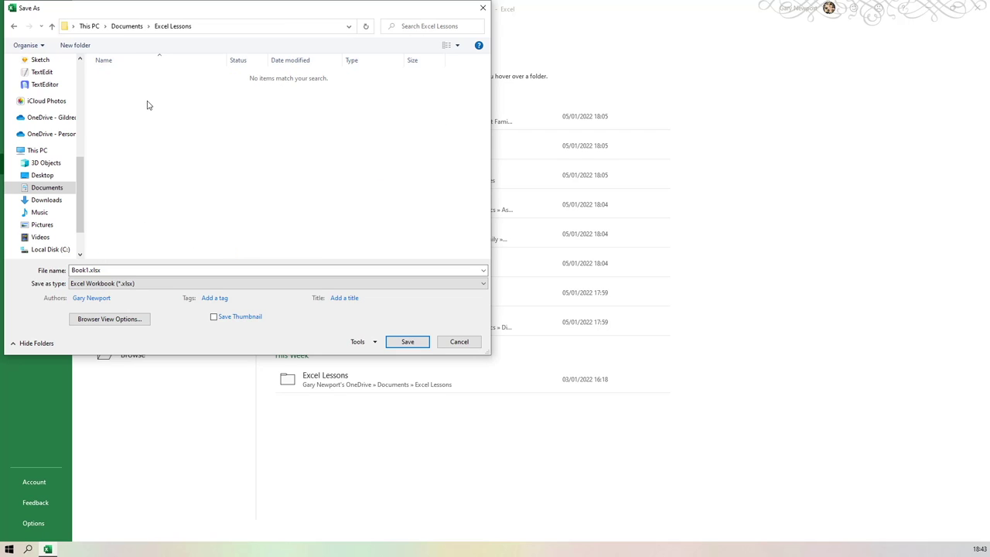
Replace the Book1.xlsx file name with 'Lessons' and save the workbook
{"action": "left_click", "coordinate": [77, 273]}
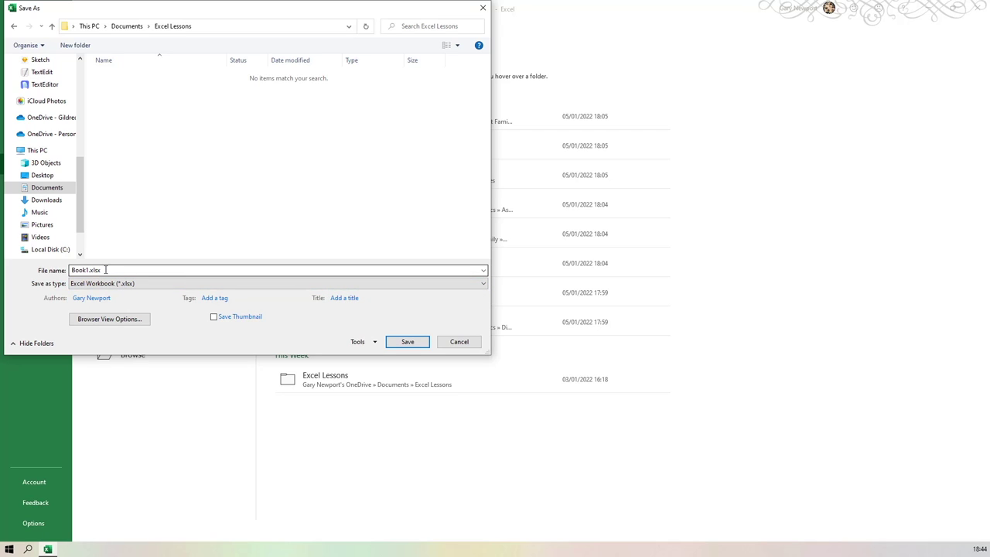
{"action": "double_click", "coordinate": [105, 269]}
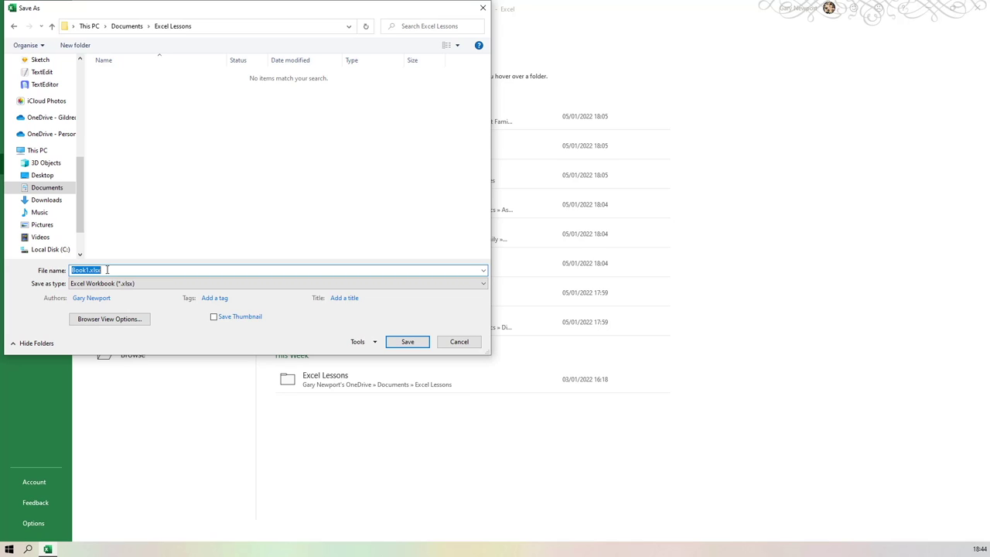
{"action": "type", "text": "Lessons"}
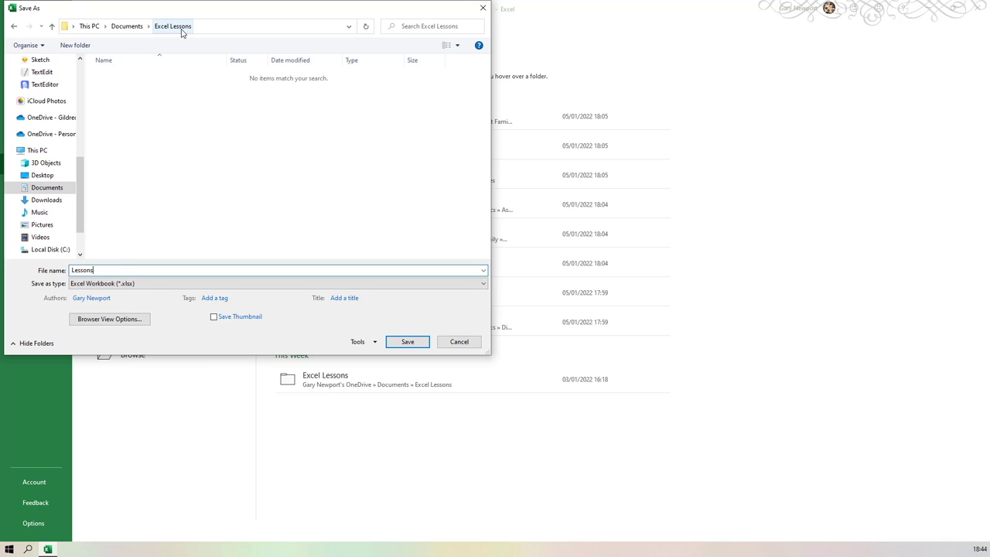
{"action": "left_click", "coordinate": [406, 342]}
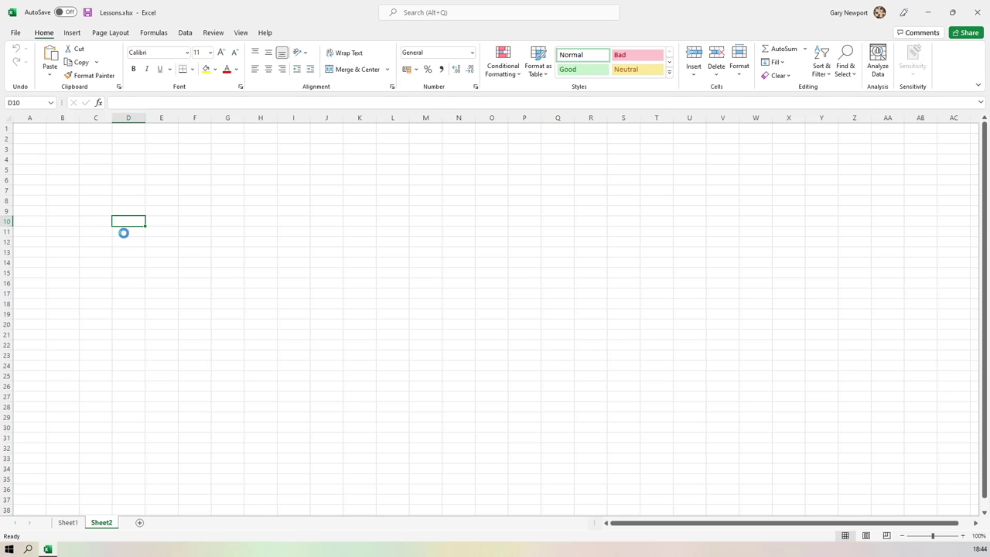
Switch the AutoSave toggle to Off for Lessons.xlsx
{"action": "left_click", "coordinate": [14, 33]}
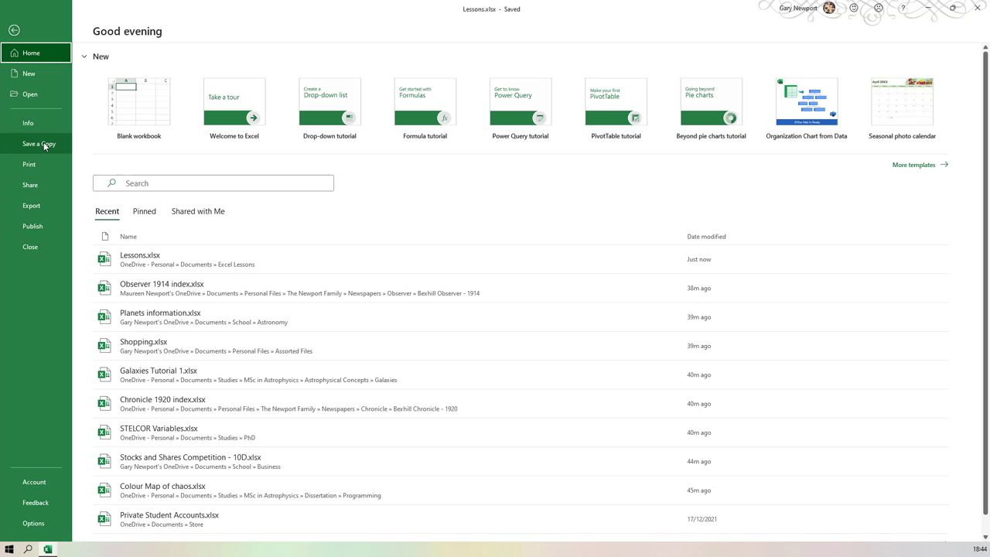
{"action": "left_click", "coordinate": [14, 33]}
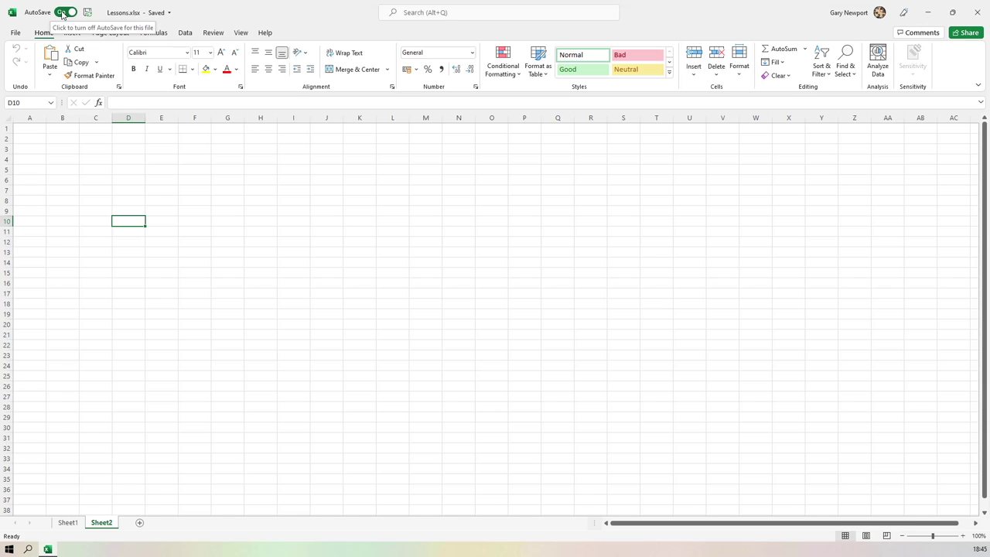
{"action": "left_click", "coordinate": [62, 14]}
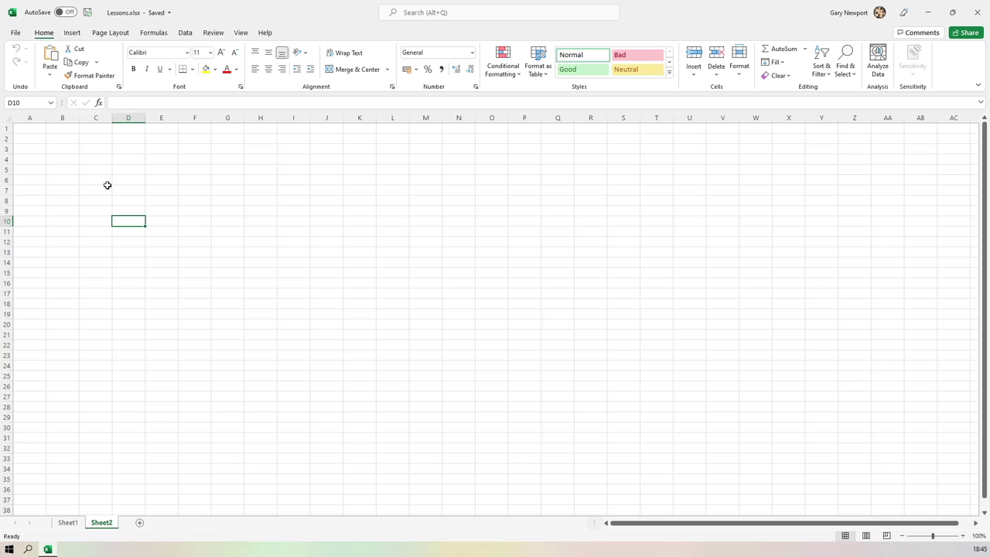
Check the Save and Save As pages in the File menu, then return to the sheet
{"action": "left_click", "coordinate": [15, 33]}
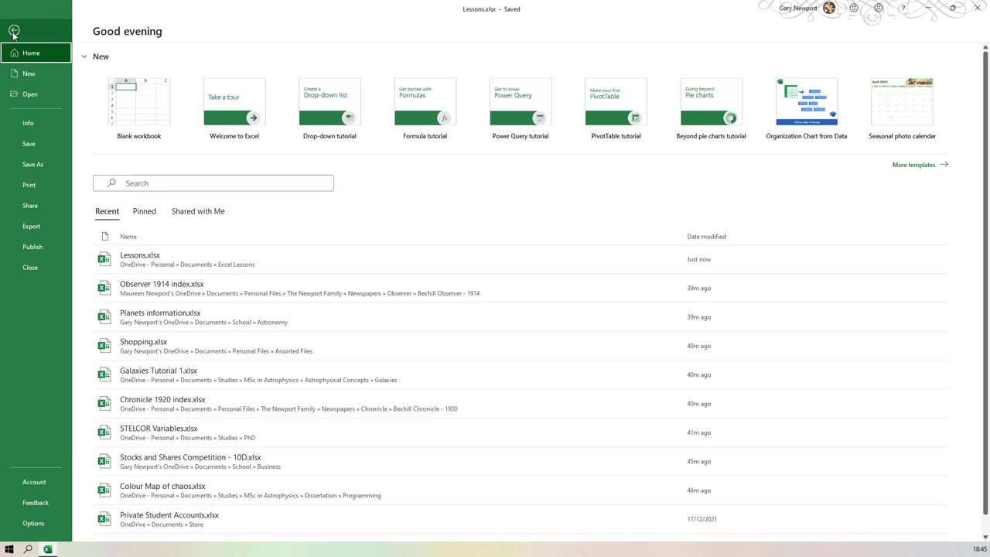
{"action": "left_click", "coordinate": [34, 143]}
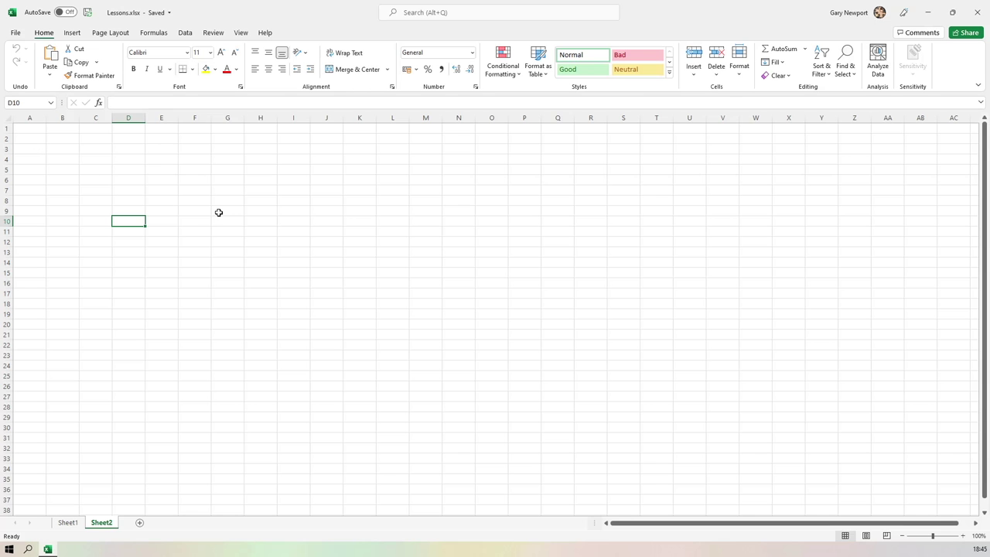
{"action": "left_click", "coordinate": [15, 33]}
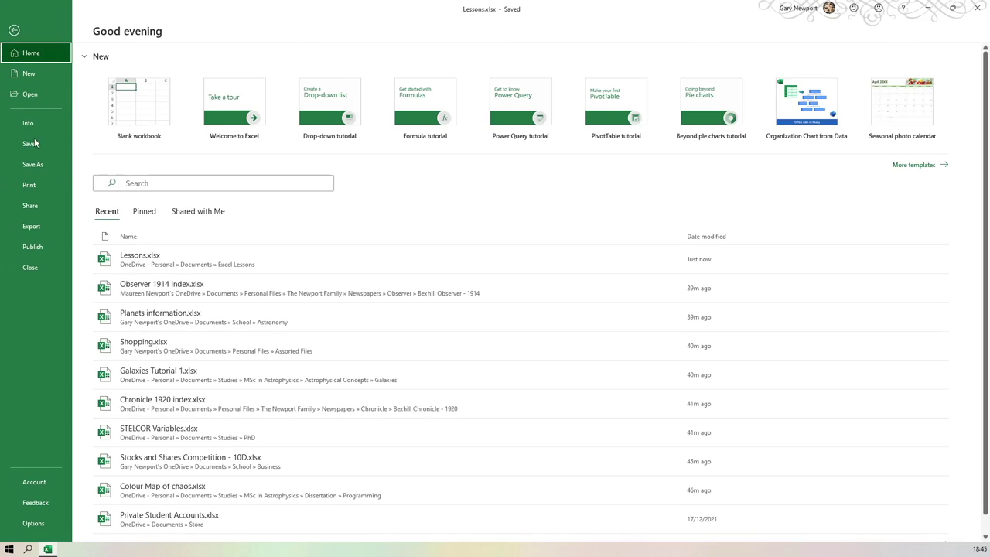
{"action": "left_click", "coordinate": [34, 164]}
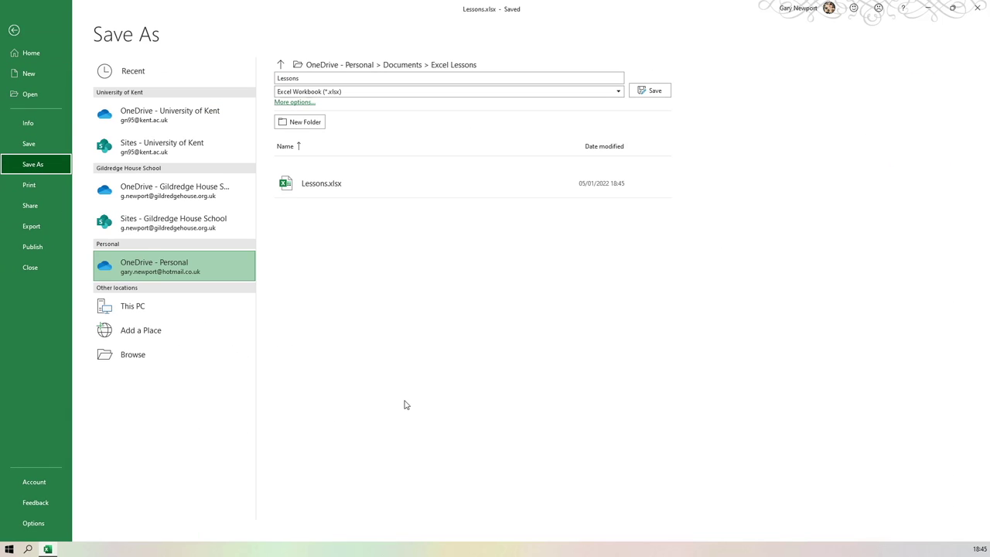
{"action": "left_click", "coordinate": [12, 30]}
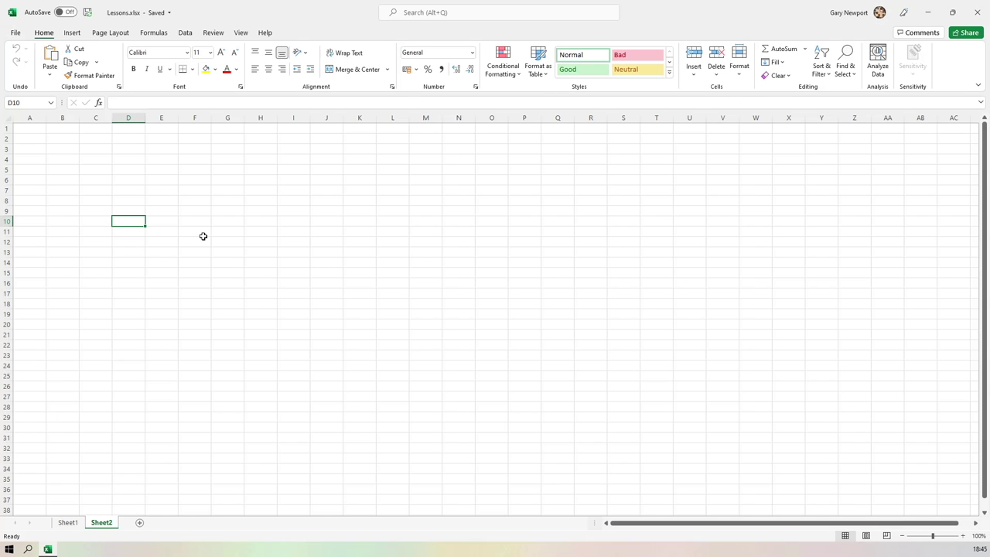
{"action": "left_click", "coordinate": [66, 13]}
{"action": "left_click", "coordinate": [66, 13]}
{"action": "left_click", "coordinate": [68, 522]}
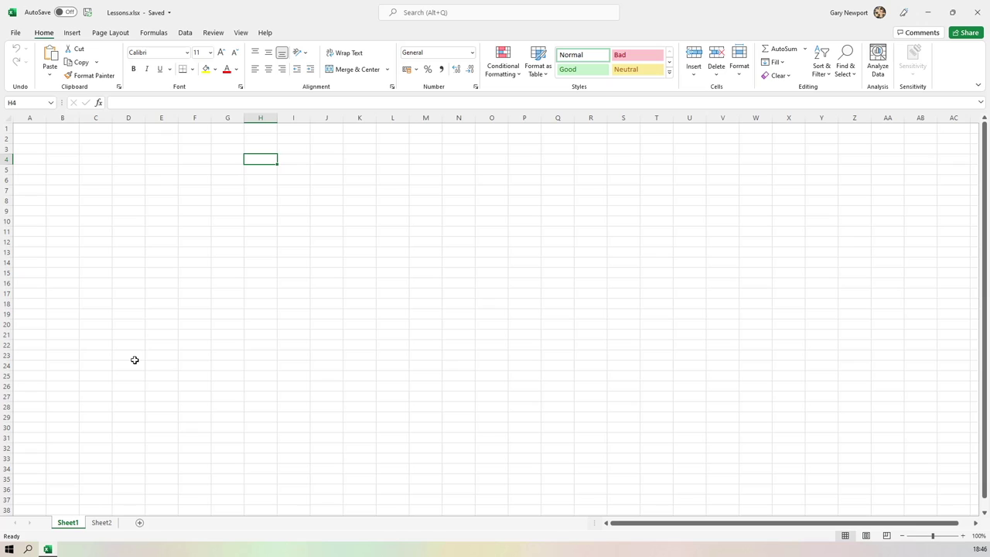
{"action": "left_click", "coordinate": [104, 522]}
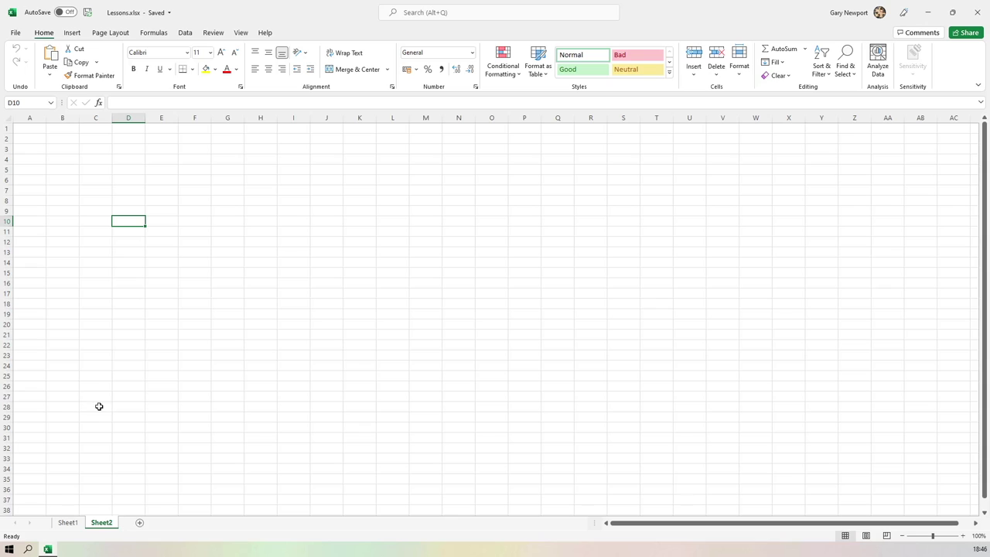
{"action": "mouse_move", "coordinate": [141, 17]}
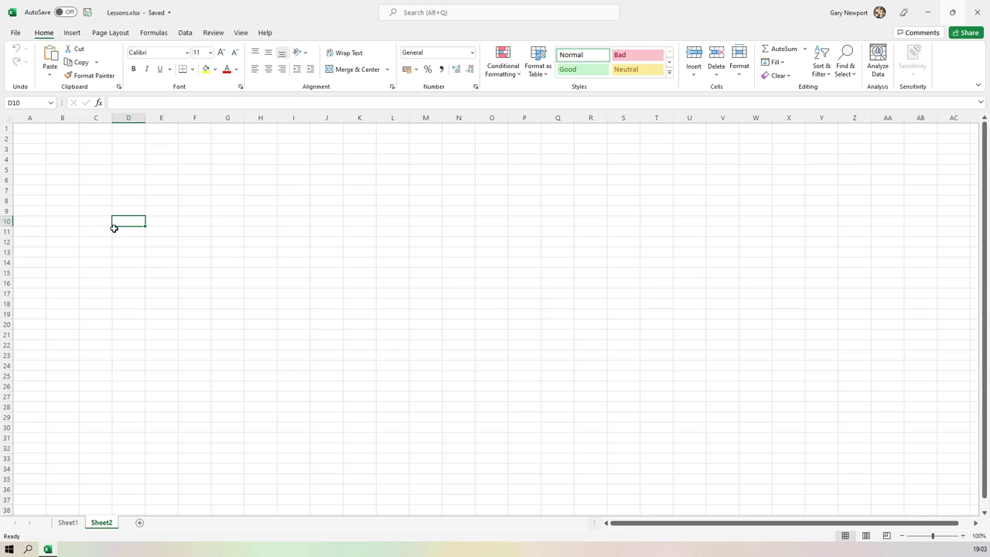
Show the empty Sheet1 of Lessons.xlsx, returning from the File screen to it
{"action": "left_click", "coordinate": [68, 524]}
{"action": "left_click", "coordinate": [95, 525]}
{"action": "left_click", "coordinate": [69, 524]}
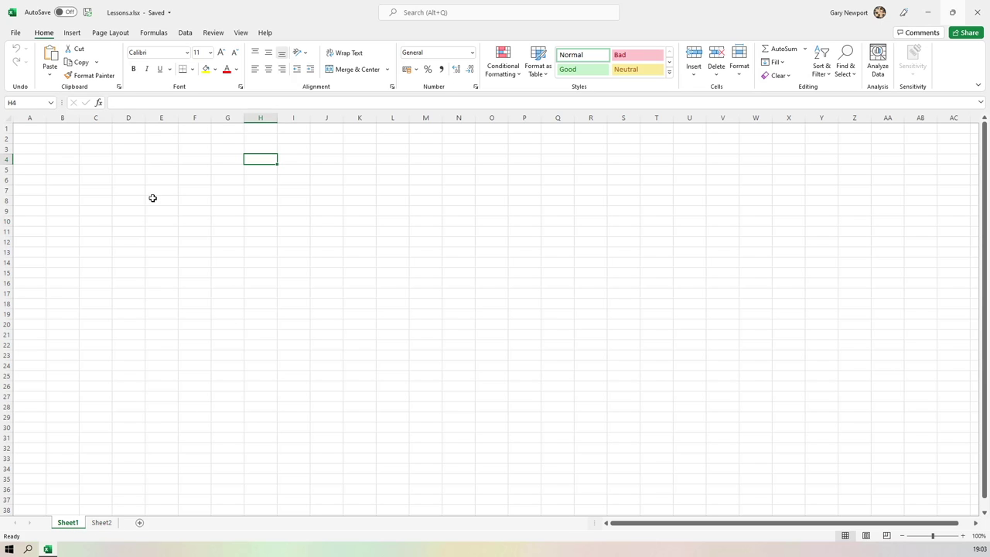
{"action": "left_click", "coordinate": [13, 32]}
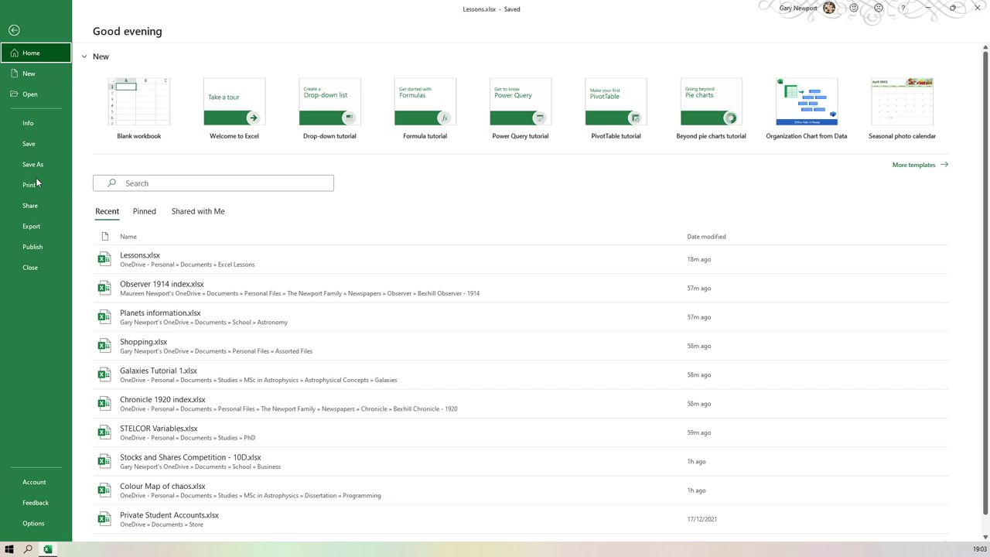
{"action": "left_click", "coordinate": [13, 31]}
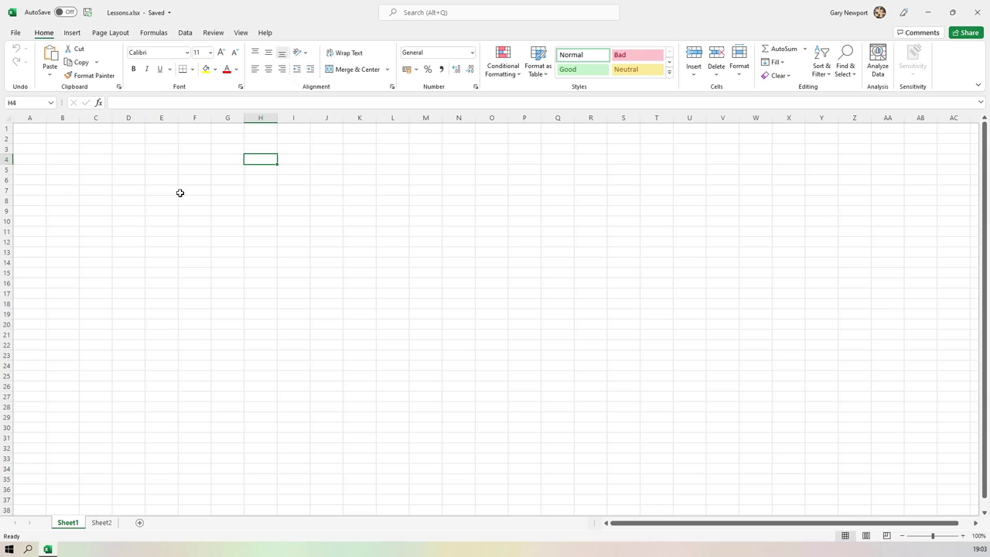
{"action": "left_click", "coordinate": [24, 35]}
{"action": "left_click", "coordinate": [14, 31]}
{"action": "left_click", "coordinate": [72, 32]}
{"action": "left_click", "coordinate": [110, 33]}
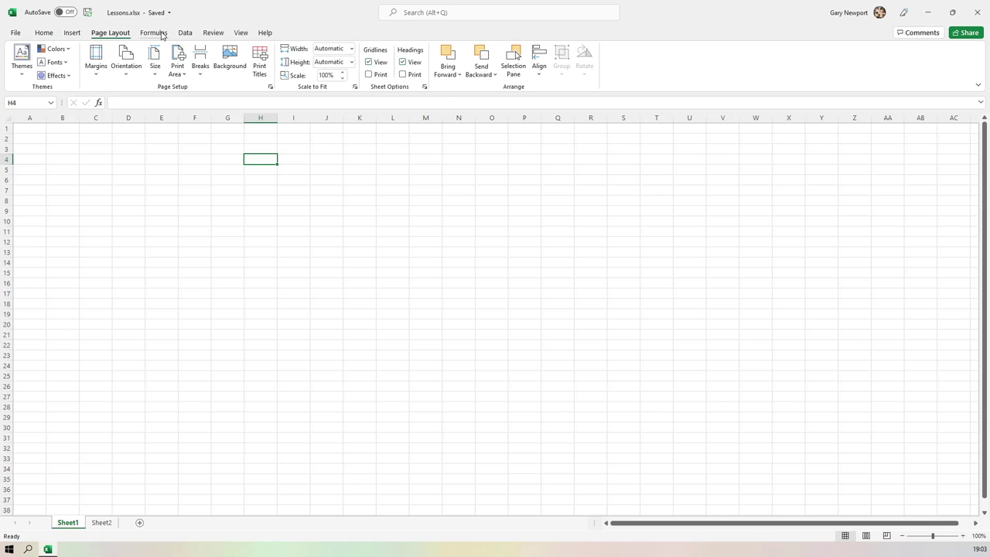
{"action": "left_click", "coordinate": [154, 33]}
{"action": "left_click", "coordinate": [185, 33]}
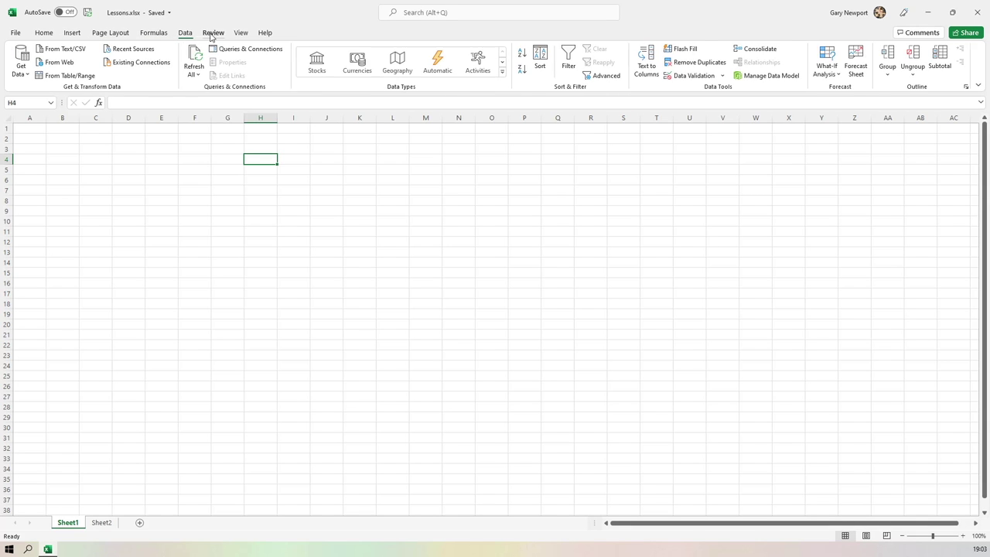
{"action": "left_click", "coordinate": [213, 34]}
{"action": "left_click", "coordinate": [241, 34]}
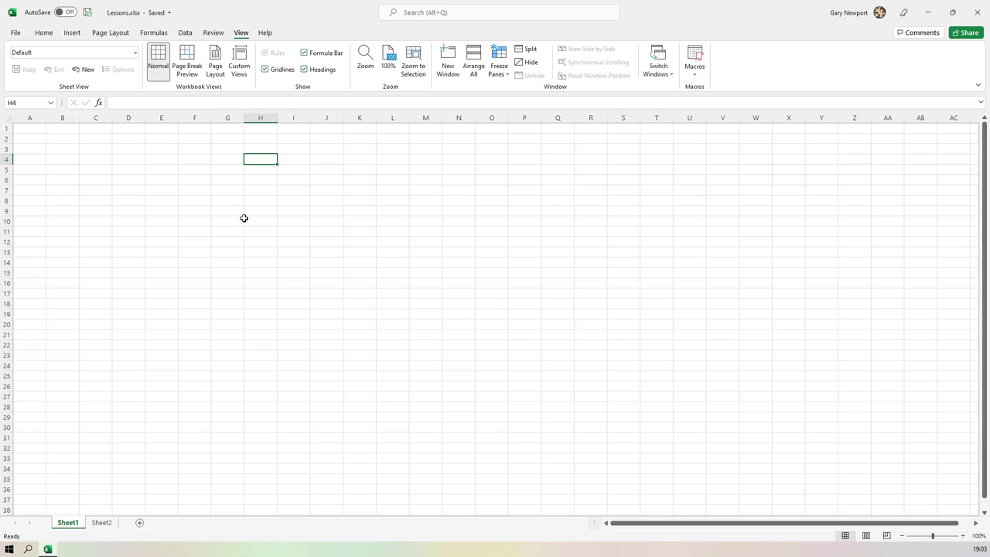
{"action": "left_click", "coordinate": [46, 33]}
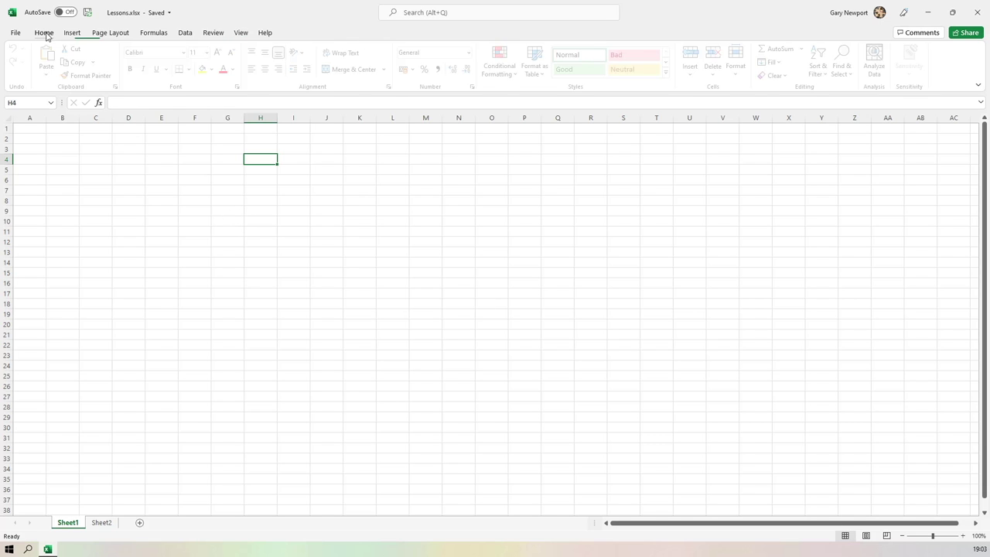
{"action": "left_click", "coordinate": [71, 33]}
{"action": "left_click", "coordinate": [109, 34]}
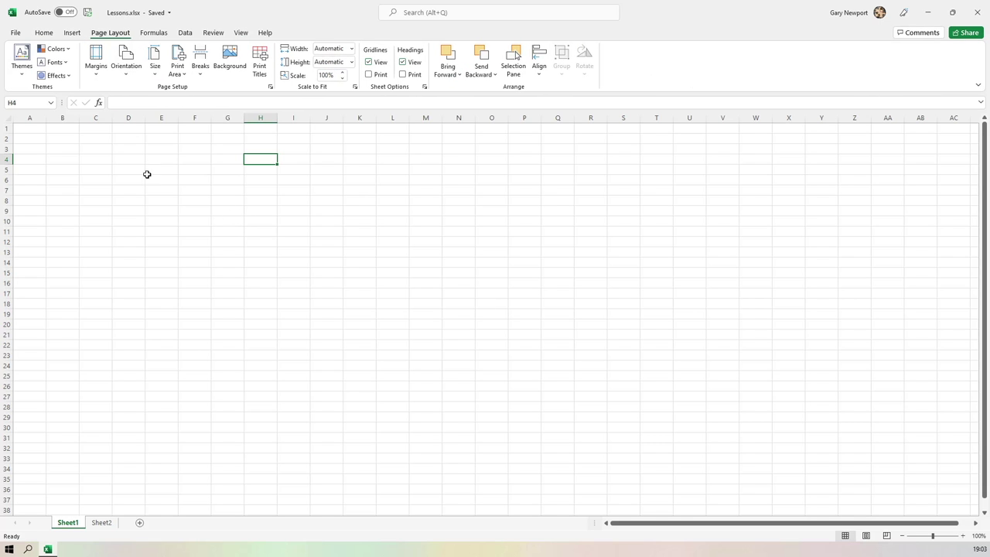
{"action": "left_click", "coordinate": [44, 34]}
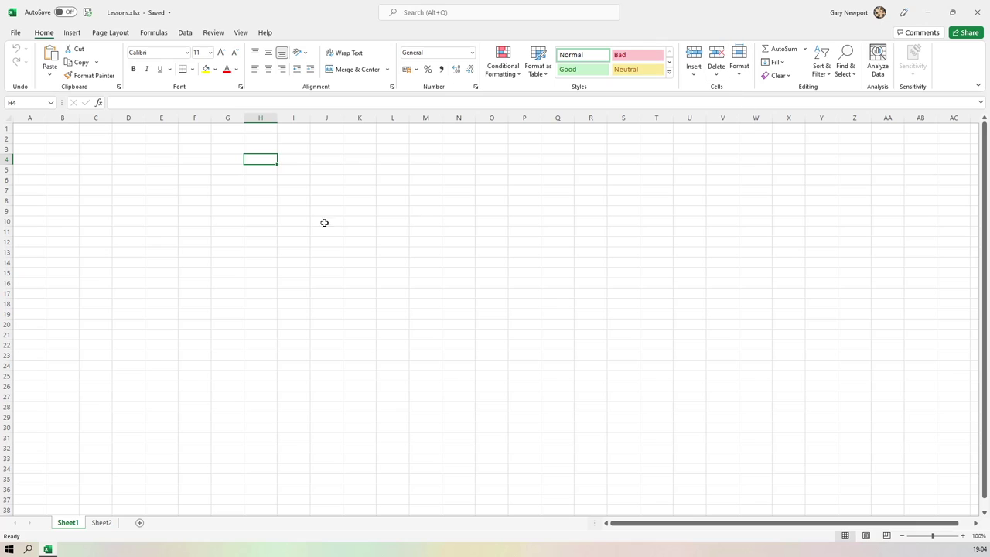
Select row 13, column F, then cell K13, and bring up the Insert commands
{"action": "left_click", "coordinate": [6, 252]}
{"action": "left_click", "coordinate": [196, 118]}
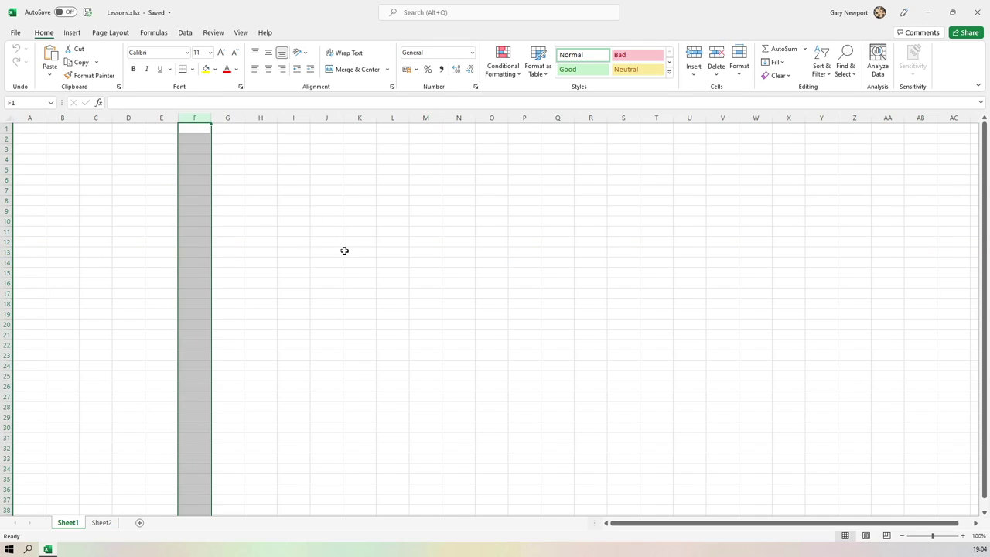
{"action": "left_click", "coordinate": [345, 251]}
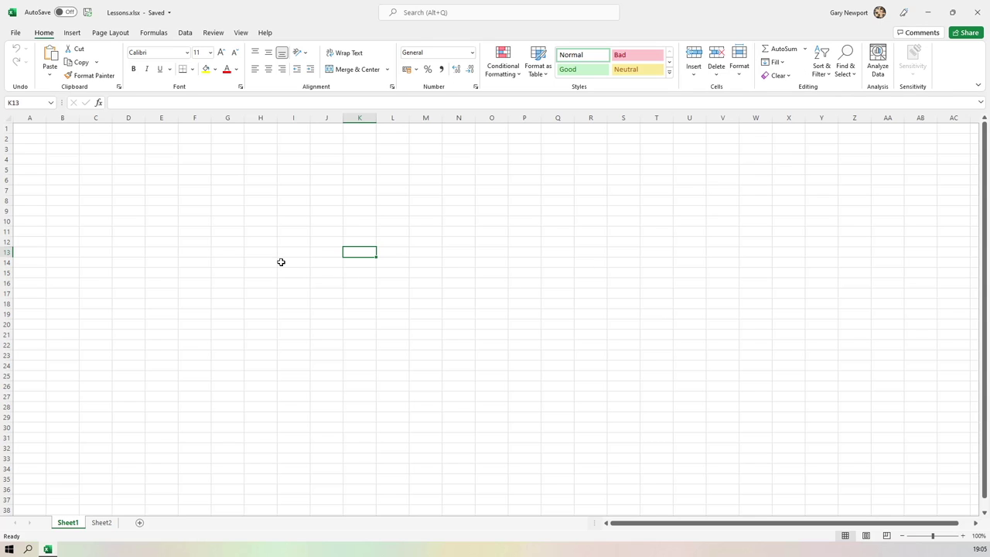
{"action": "left_click", "coordinate": [73, 34]}
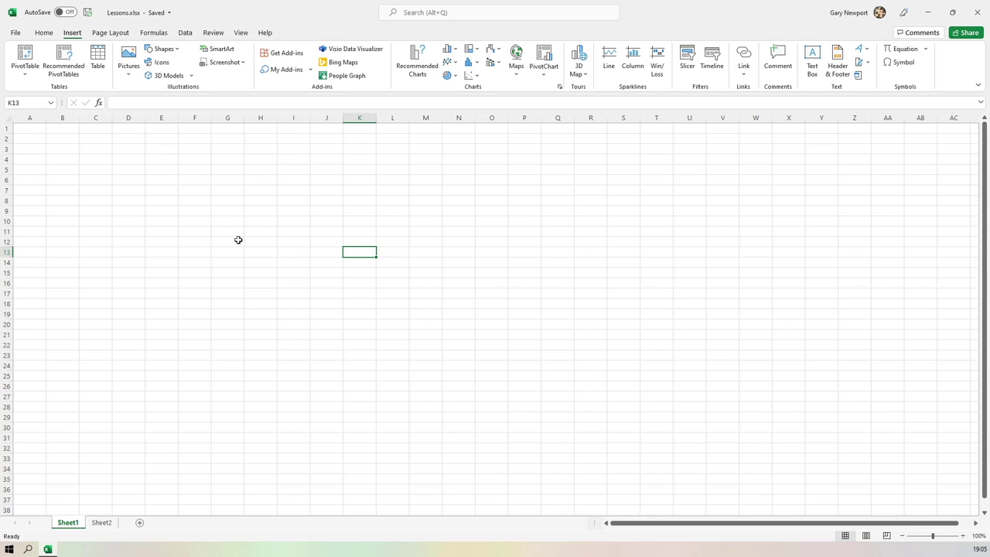
Select a cell block starting at G11, then F6, and show Page Layout settings
{"action": "left_click_drag", "start_coordinate": [230, 229], "coordinate": [435, 345]}
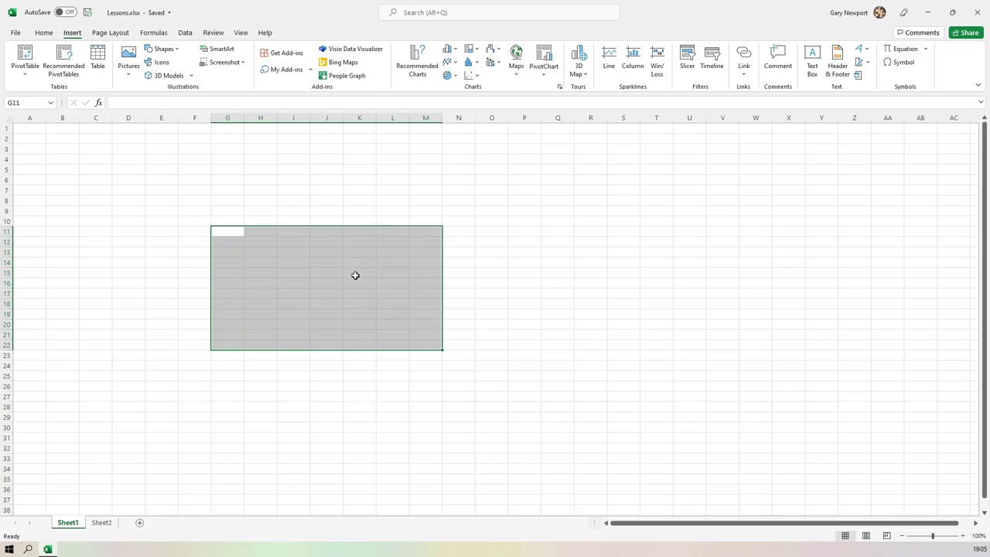
{"action": "left_click", "coordinate": [183, 181]}
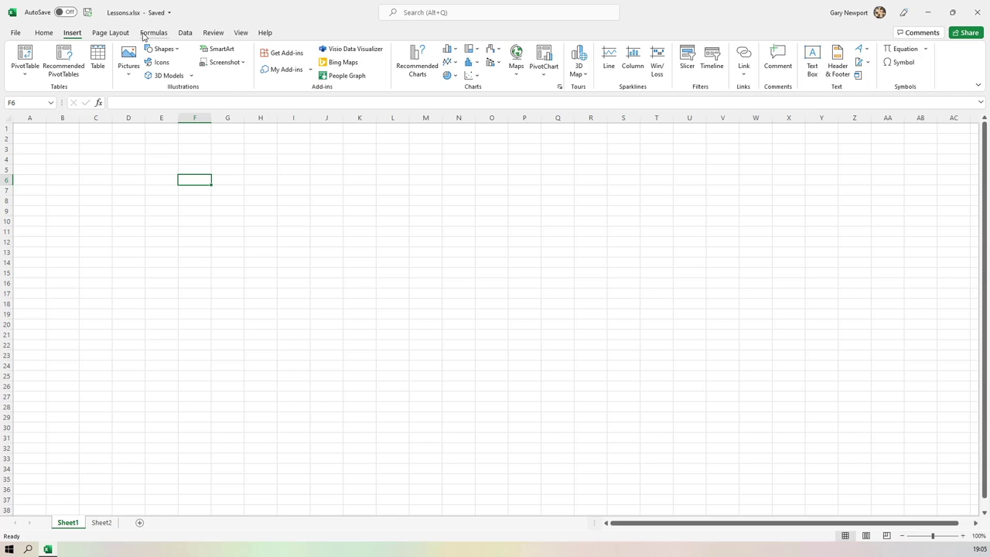
{"action": "left_click", "coordinate": [112, 33]}
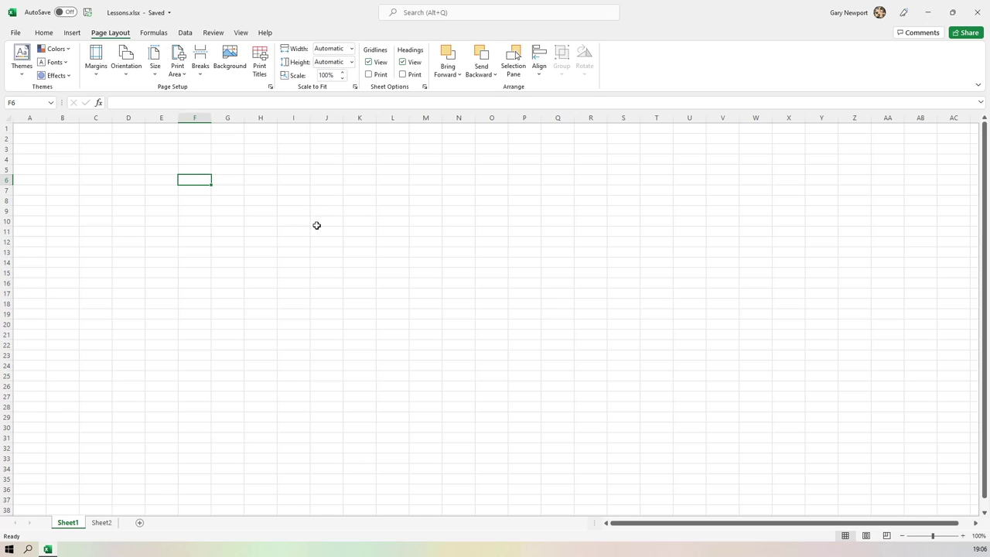
Turn Gridlines View and Headings View off and back on, then show Formulas
{"action": "left_click", "coordinate": [369, 63]}
{"action": "left_click", "coordinate": [368, 63]}
{"action": "left_click", "coordinate": [402, 63]}
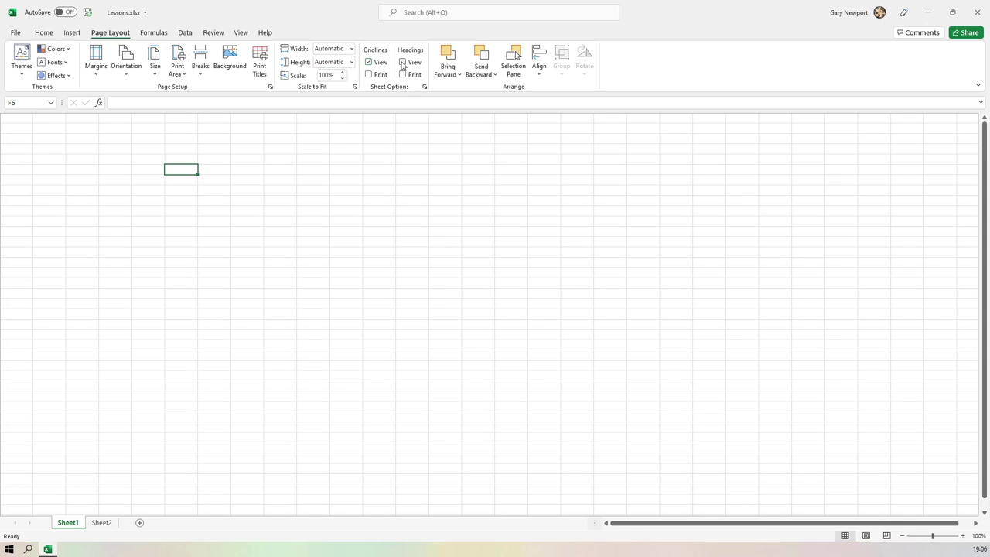
{"action": "left_click", "coordinate": [402, 62]}
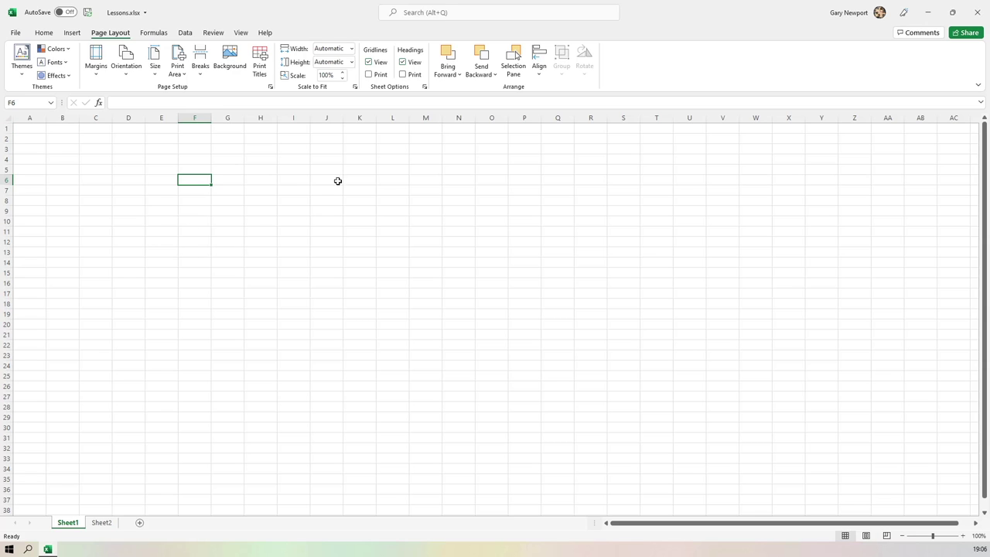
{"action": "left_click", "coordinate": [154, 34]}
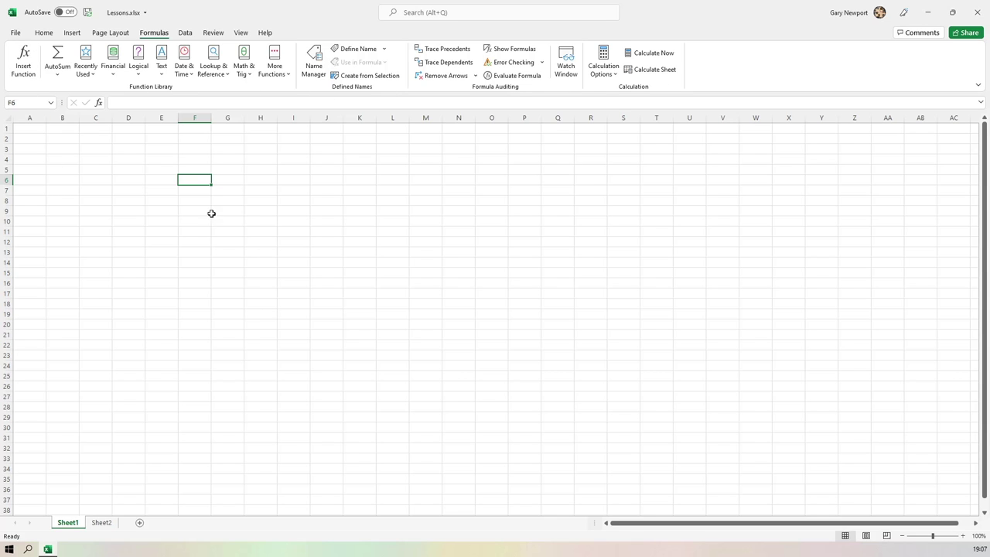
Show the Data commands on the ribbon
{"action": "left_click", "coordinate": [185, 34]}
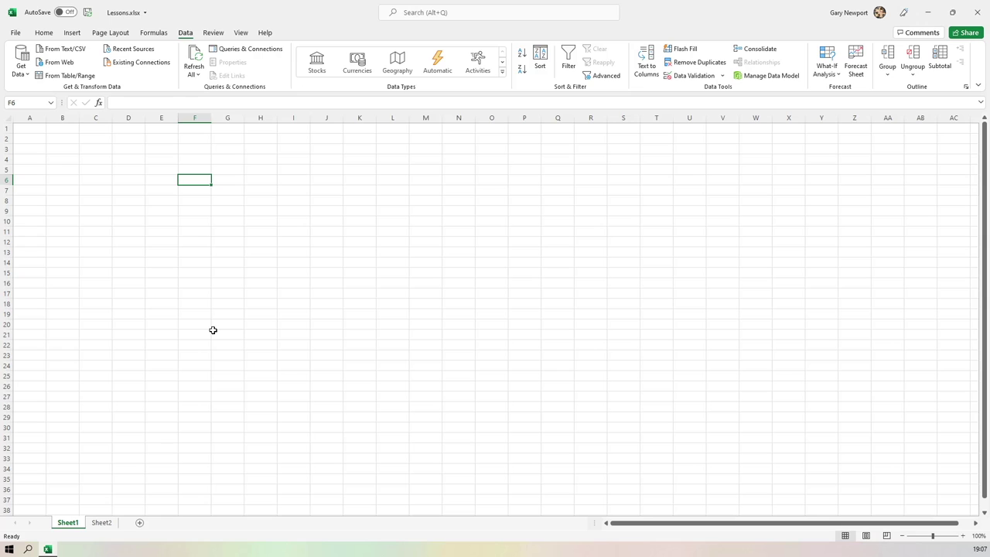
Show the Review tools such as Spelling, Thesaurus and Protect Sheet
{"action": "left_click", "coordinate": [216, 34]}
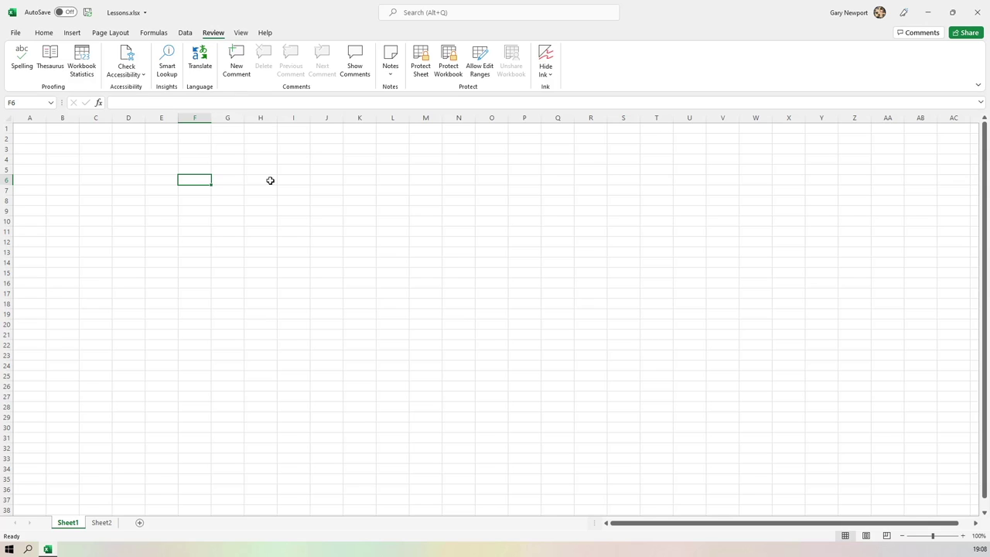
Select cell F11, then I10, and display the View commands
{"action": "left_click", "coordinate": [203, 235]}
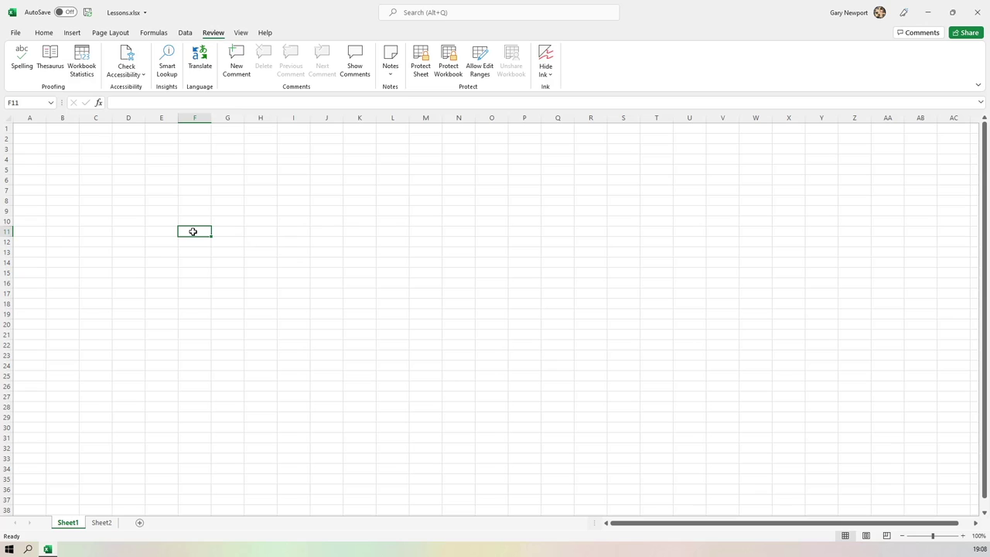
{"action": "left_click", "coordinate": [301, 221]}
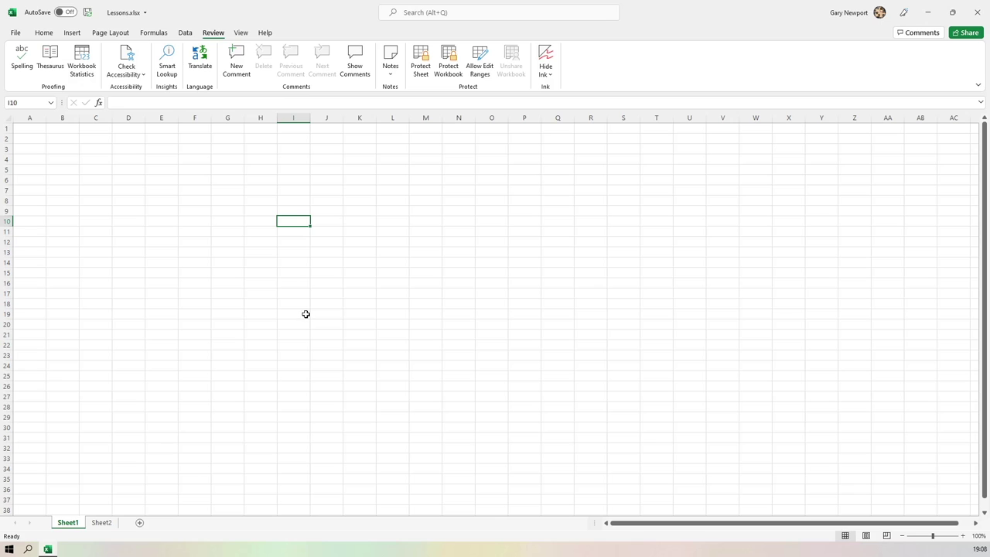
{"action": "left_click", "coordinate": [240, 33]}
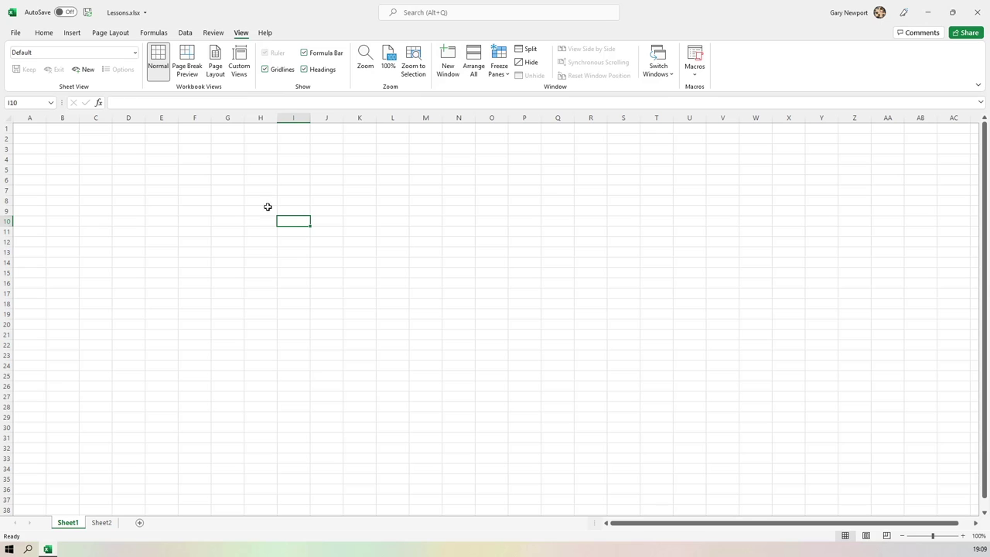
Preview the sheet in Page Layout view, return to Normal, and toggle gridlines off and on
{"action": "left_click", "coordinate": [216, 66]}
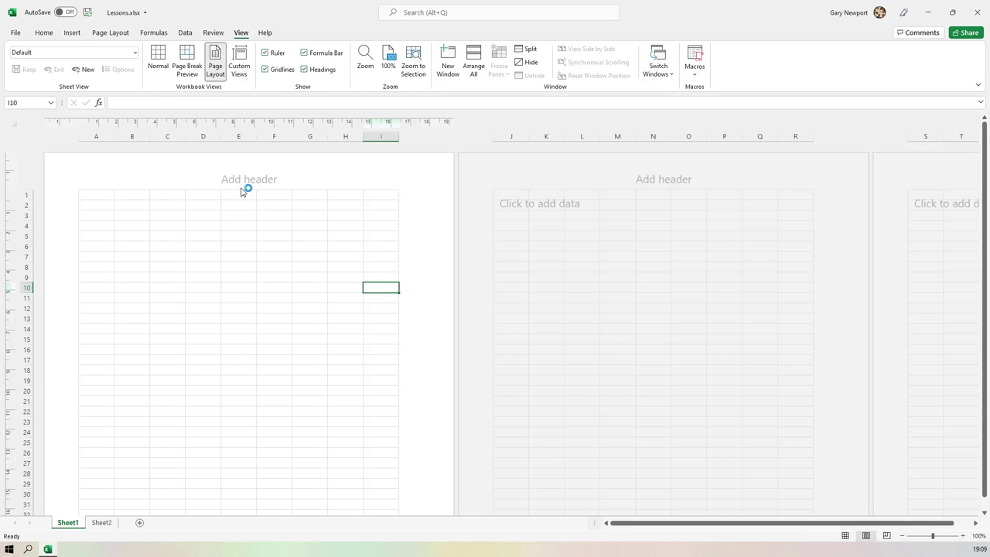
{"action": "left_click", "coordinate": [157, 62]}
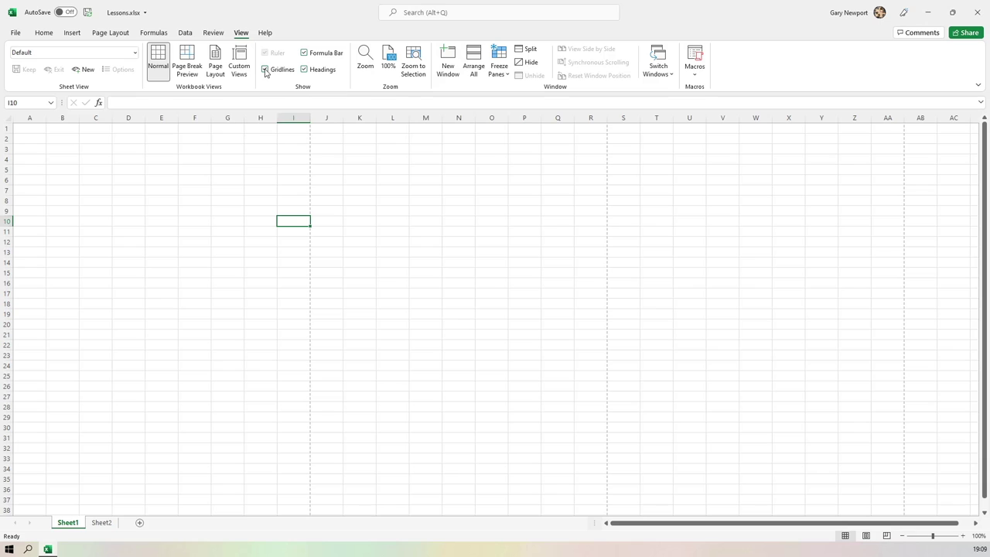
{"action": "left_click", "coordinate": [265, 70]}
{"action": "left_click", "coordinate": [265, 70]}
Hide and restore the row/column headings and the formula bar
{"action": "left_click", "coordinate": [304, 70]}
{"action": "left_click", "coordinate": [304, 69]}
{"action": "left_click", "coordinate": [304, 54]}
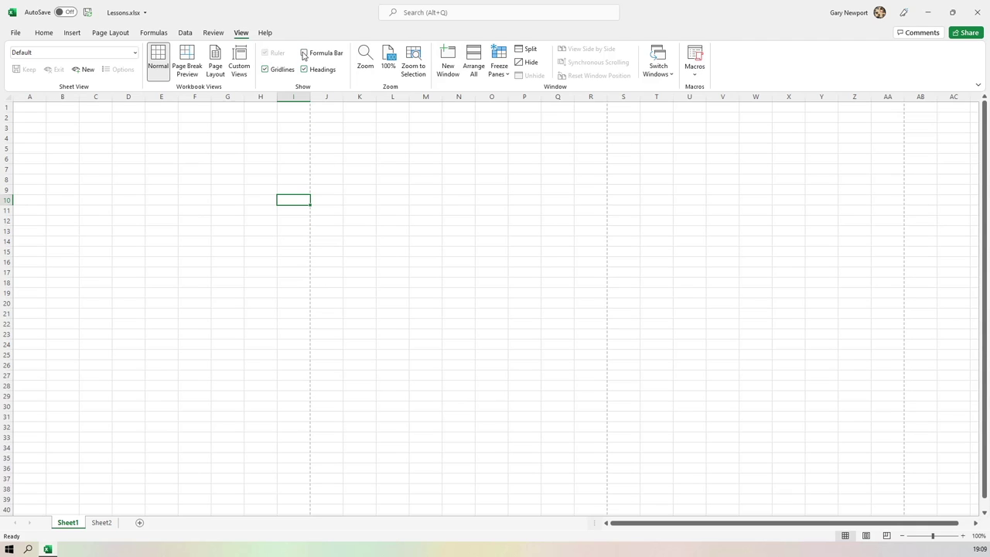
{"action": "left_click", "coordinate": [304, 53]}
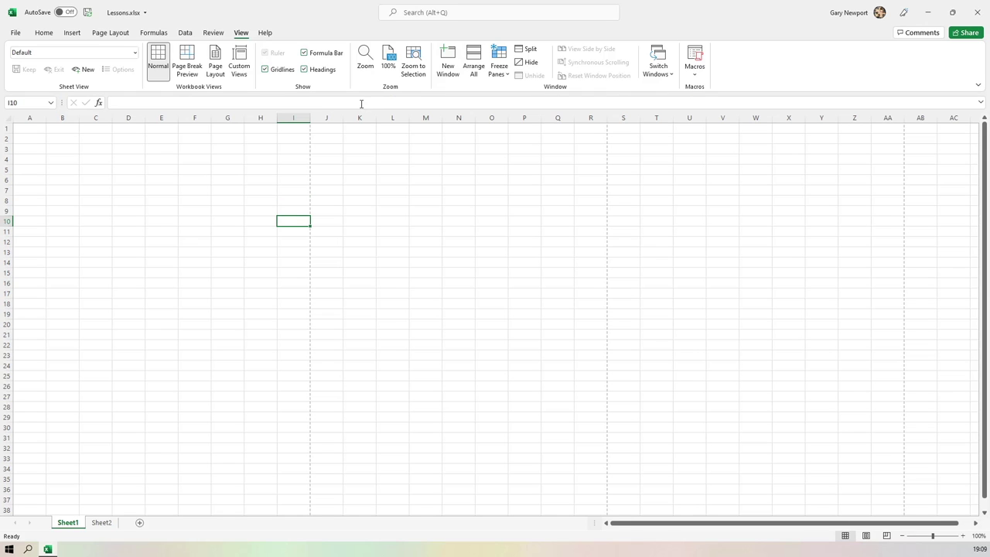
{"action": "left_click", "coordinate": [365, 61]}
{"action": "left_click", "coordinate": [619, 296]}
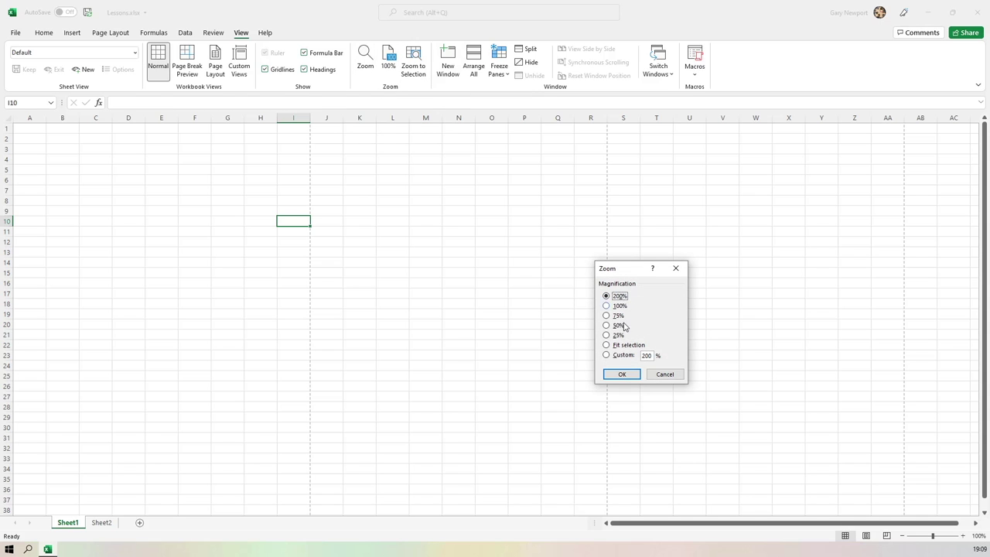
{"action": "left_click", "coordinate": [624, 374]}
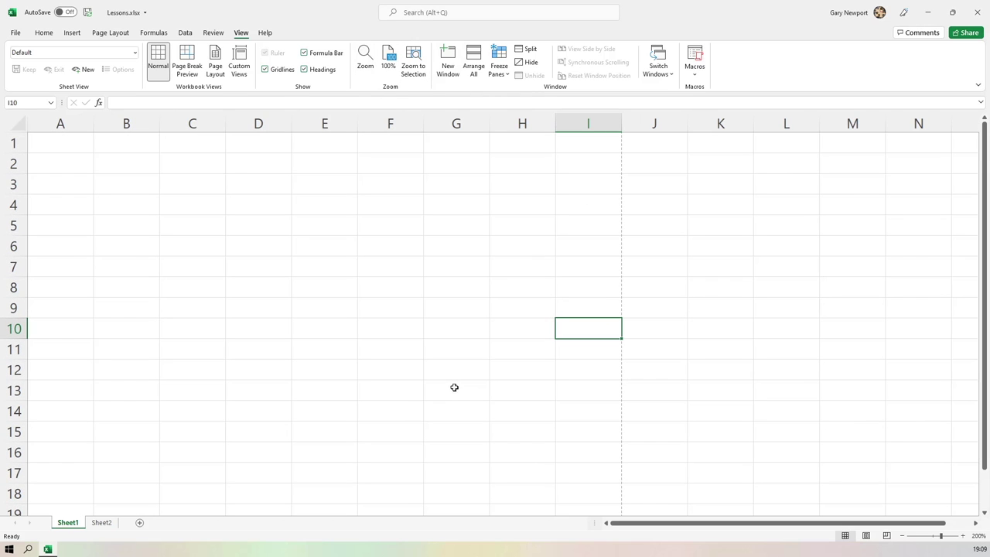
{"action": "left_click", "coordinate": [389, 61]}
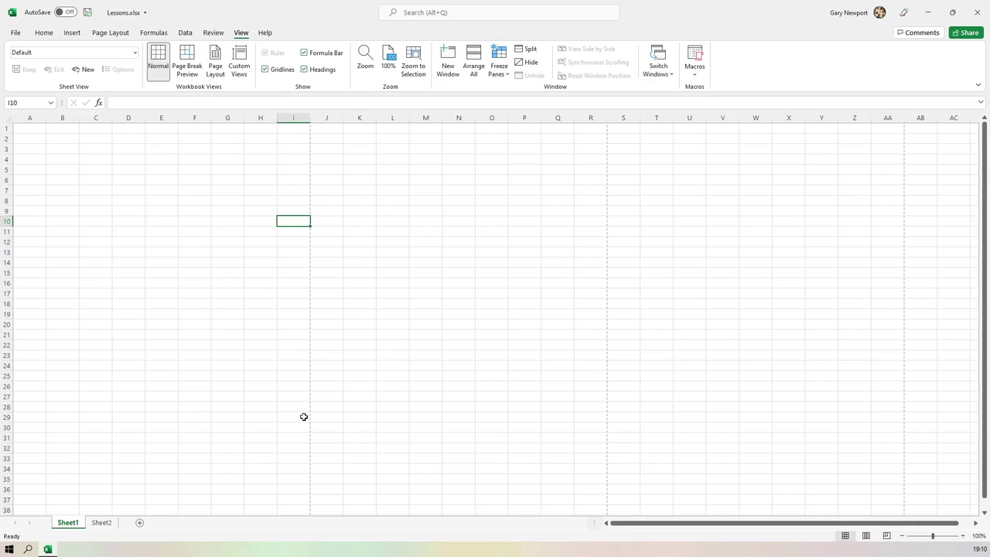
{"action": "scroll", "coordinate": [282, 403], "scroll_direction": "down", "scroll_amount": 3}
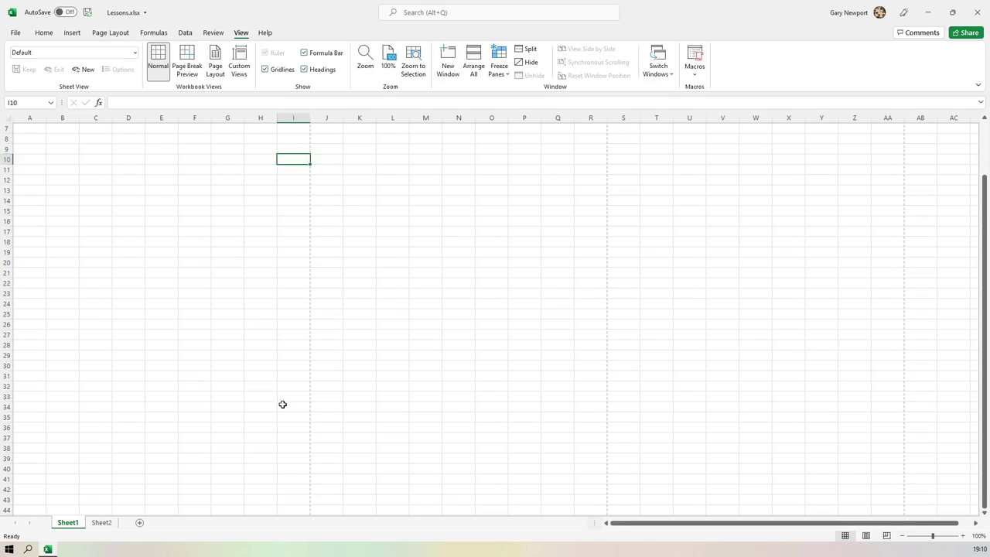
{"action": "scroll", "coordinate": [277, 401], "scroll_direction": "down", "scroll_amount": 8}
{"action": "scroll", "coordinate": [273, 399], "scroll_direction": "up", "scroll_amount": 10}
{"action": "scroll", "coordinate": [271, 398], "scroll_direction": "down", "scroll_amount": 10}
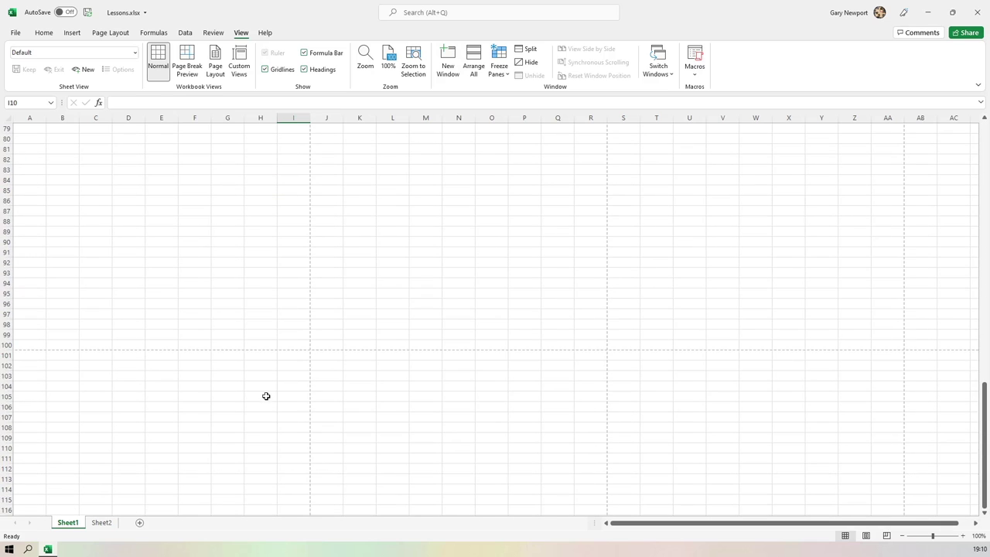
{"action": "scroll", "coordinate": [265, 396], "scroll_direction": "up", "scroll_amount": 1}
{"action": "scroll", "coordinate": [256, 396], "scroll_direction": "up", "scroll_amount": 10}
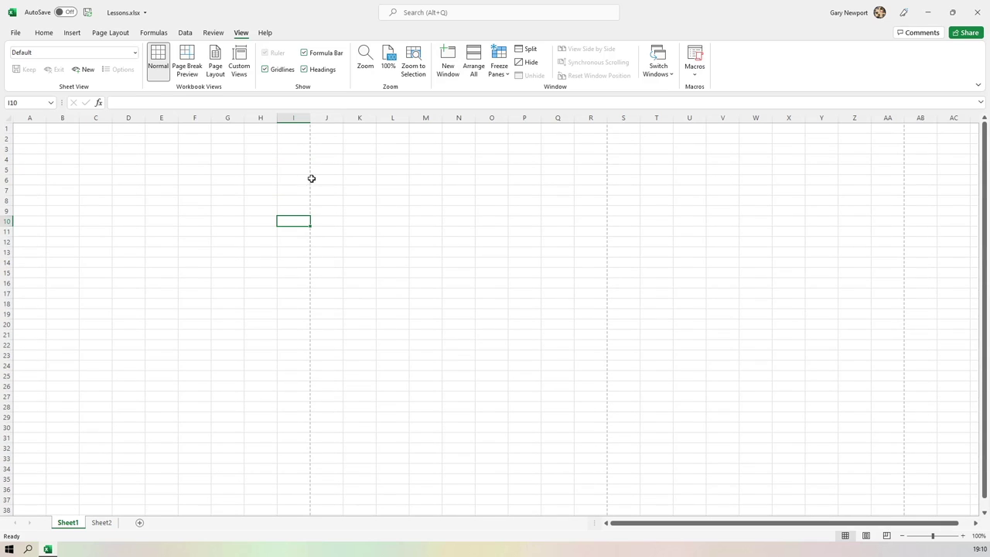
{"action": "left_click", "coordinate": [157, 200]}
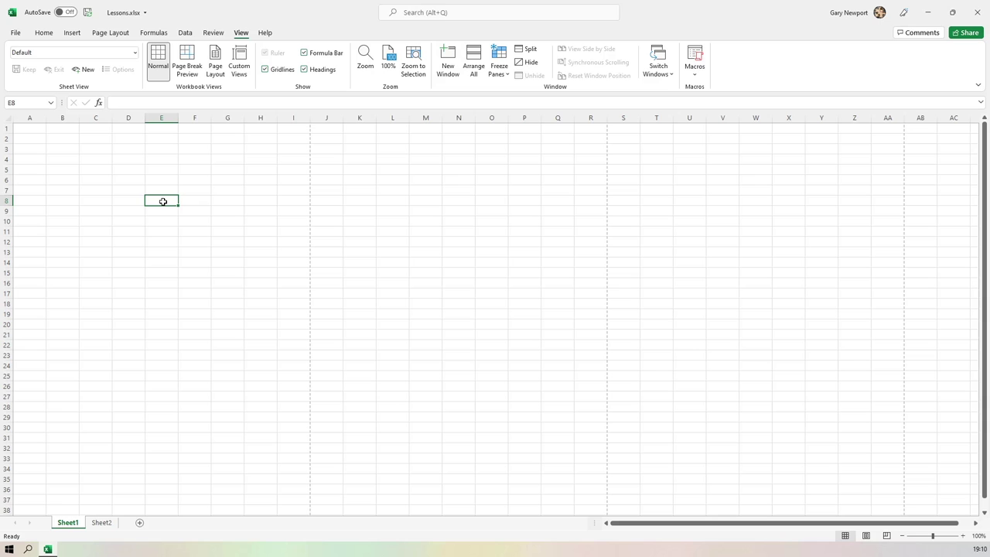
Open Excel Options from the File screen and move the dialog slightly left
{"action": "left_click", "coordinate": [15, 33]}
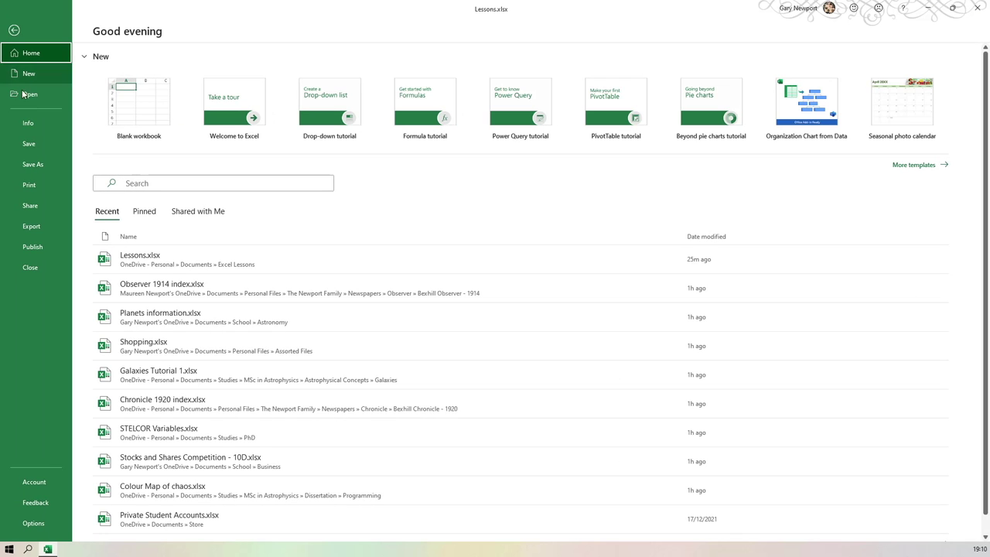
{"action": "left_click", "coordinate": [33, 524]}
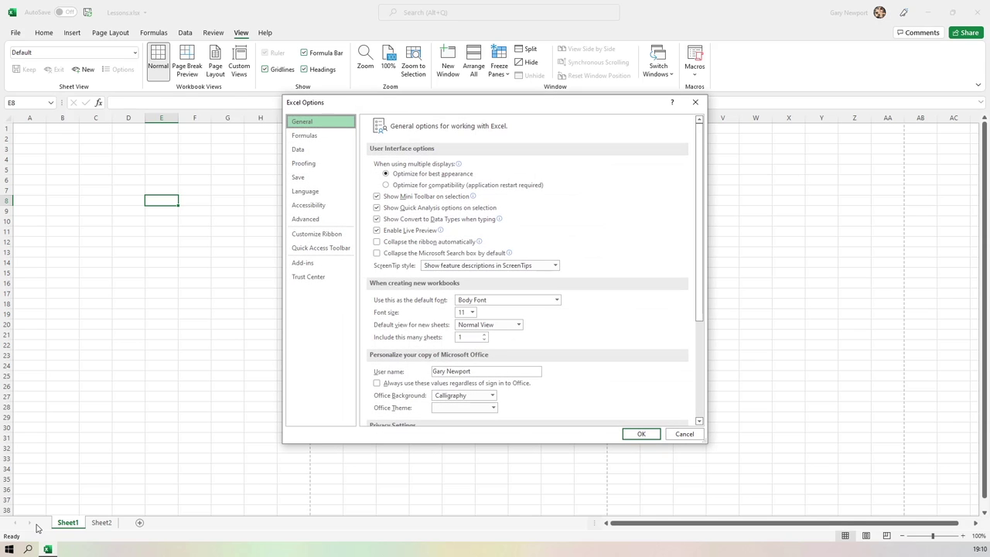
{"action": "left_click_drag", "start_coordinate": [433, 104], "coordinate": [380, 111]}
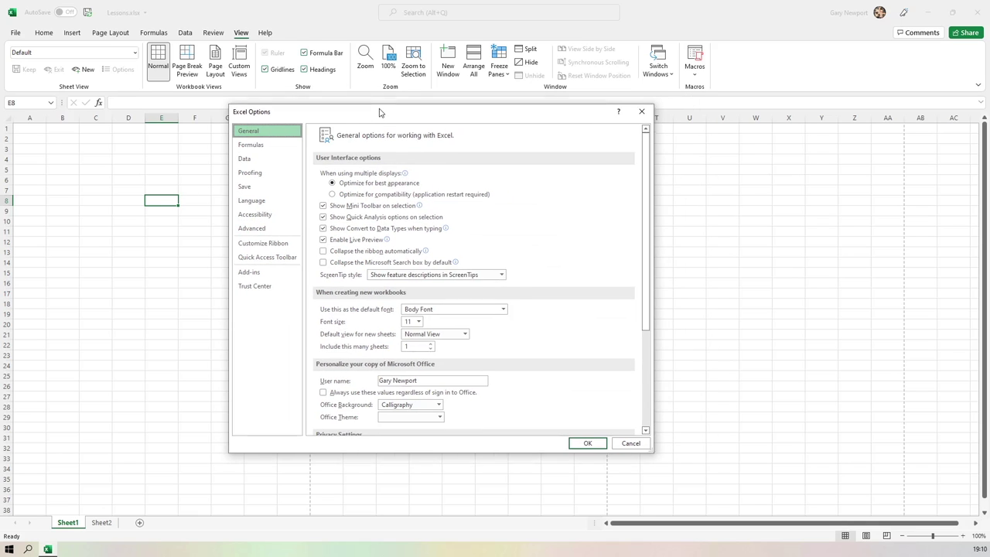
In Advanced options, uncheck 'Show page breaks' for Sheet1 and confirm with OK
{"action": "left_click", "coordinate": [258, 230]}
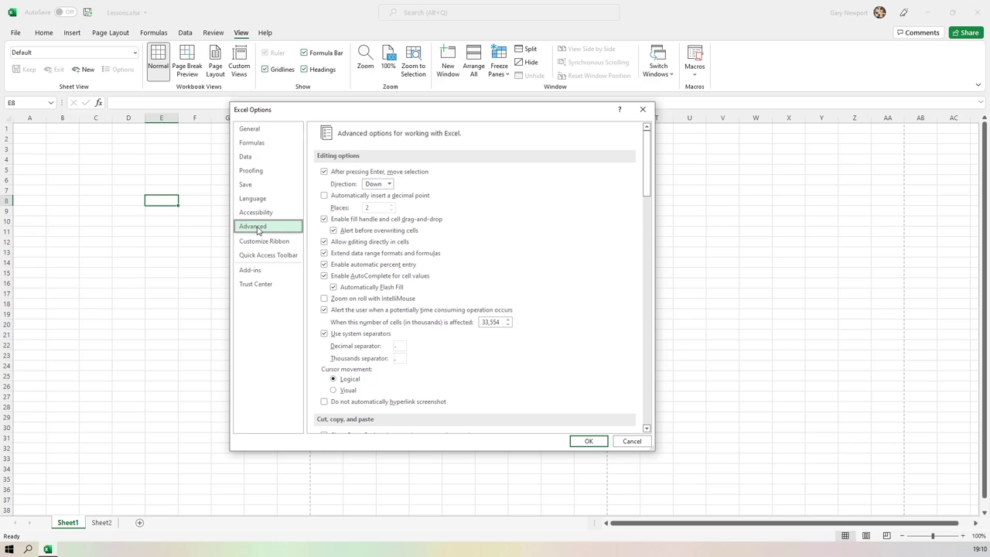
{"action": "scroll", "coordinate": [389, 240], "scroll_direction": "down", "scroll_amount": 2}
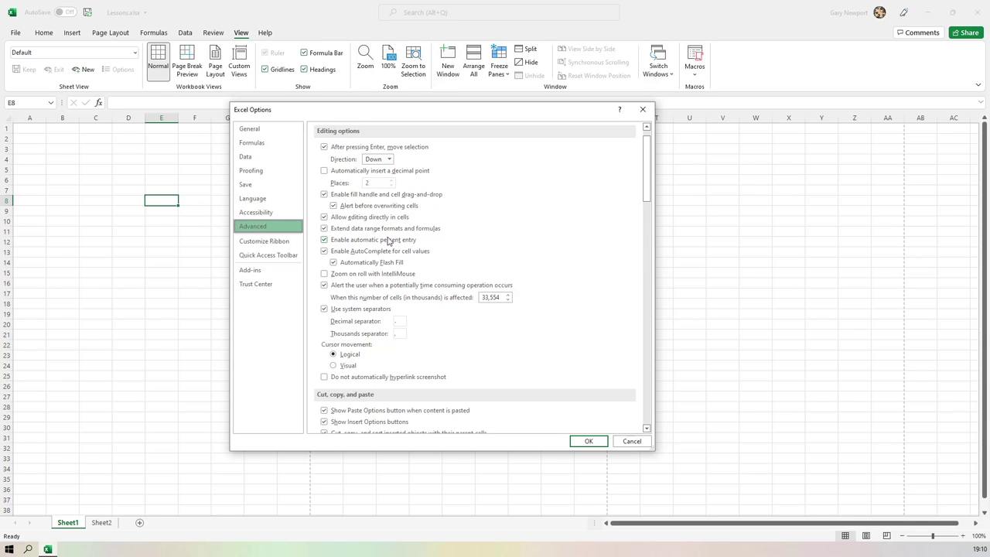
{"action": "scroll", "coordinate": [389, 241], "scroll_direction": "down", "scroll_amount": 2}
{"action": "scroll", "coordinate": [389, 240], "scroll_direction": "down", "scroll_amount": 3}
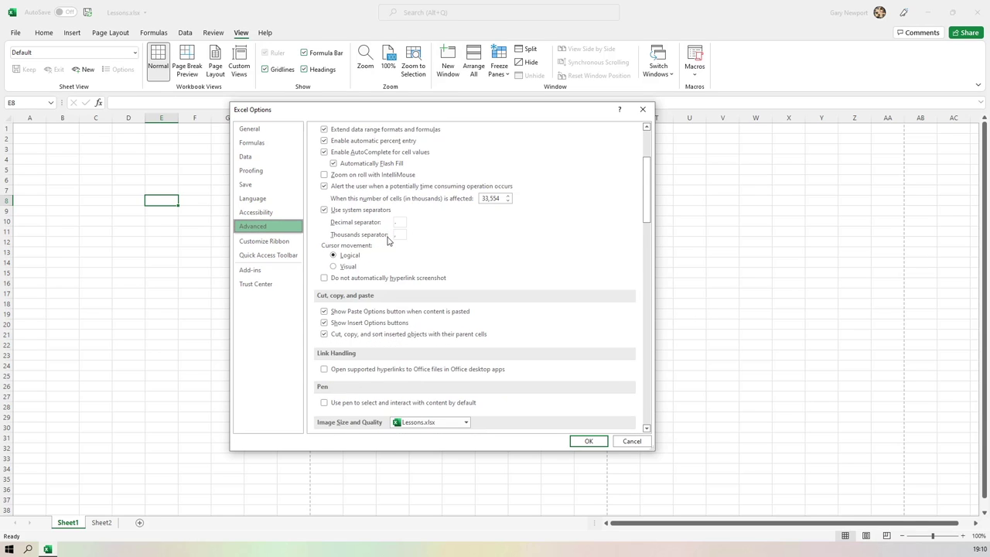
{"action": "scroll", "coordinate": [389, 241], "scroll_direction": "down", "scroll_amount": 2}
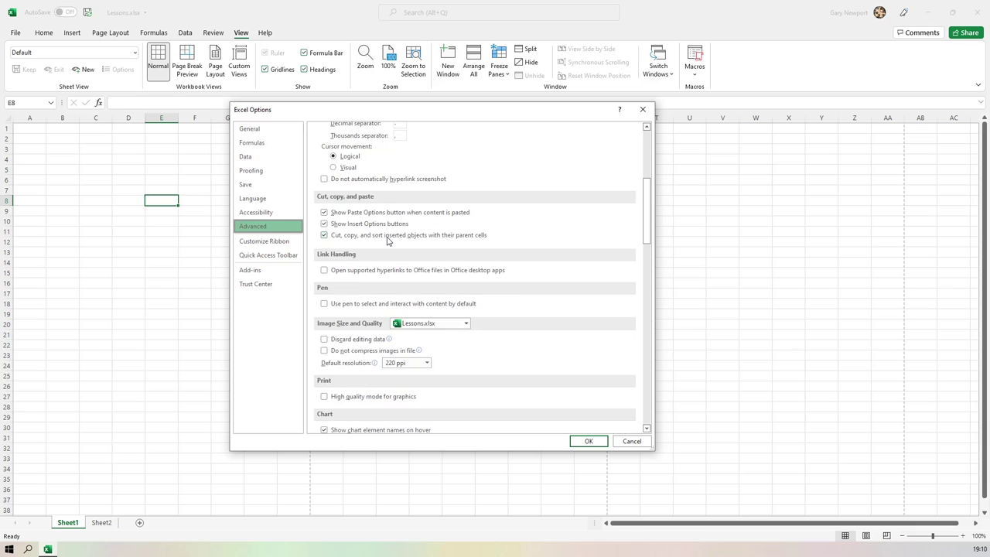
{"action": "scroll", "coordinate": [389, 241], "scroll_direction": "down", "scroll_amount": 1}
{"action": "left_click_drag", "start_coordinate": [645, 210], "coordinate": [656, 283]}
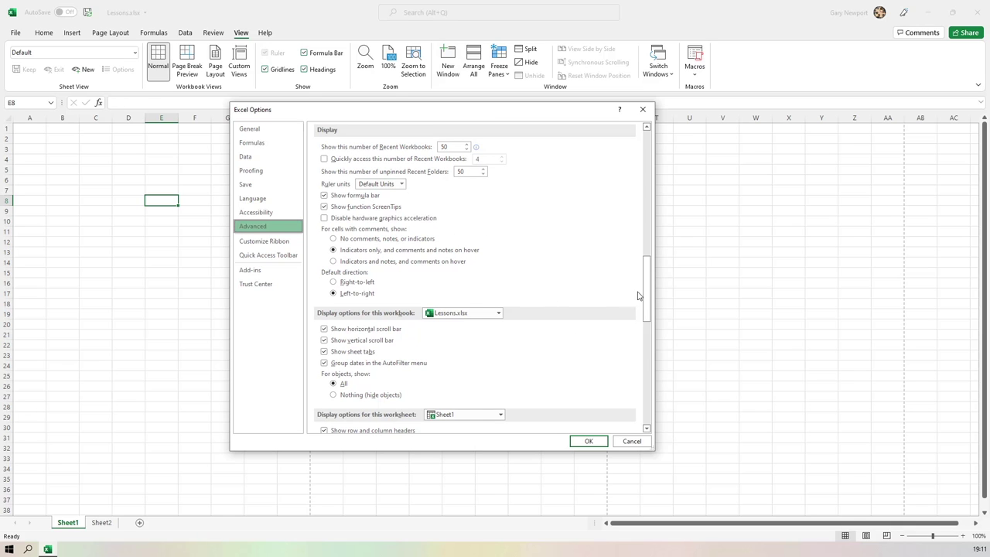
{"action": "left_click_drag", "start_coordinate": [643, 296], "coordinate": [635, 334]}
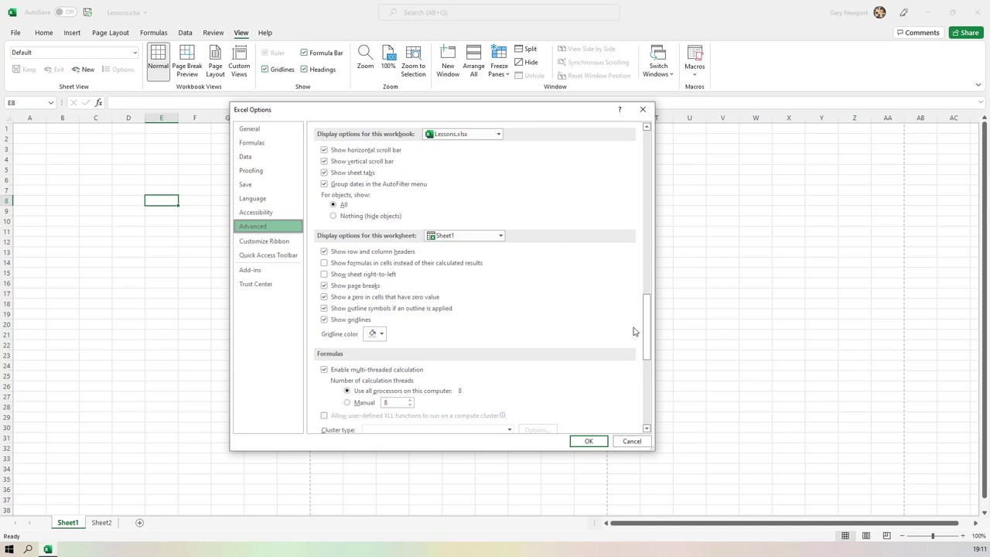
{"action": "left_click_drag", "start_coordinate": [647, 325], "coordinate": [638, 349]}
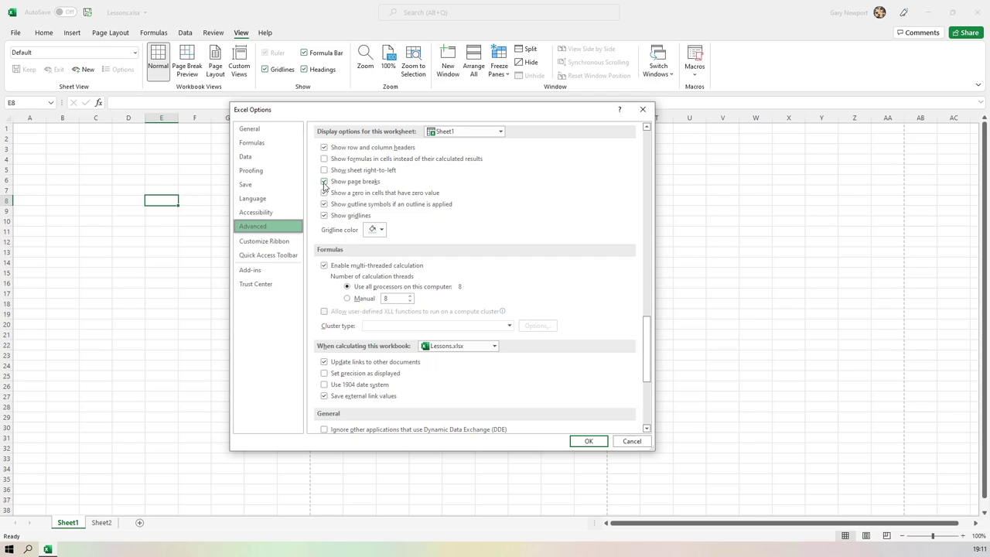
{"action": "left_click", "coordinate": [326, 183]}
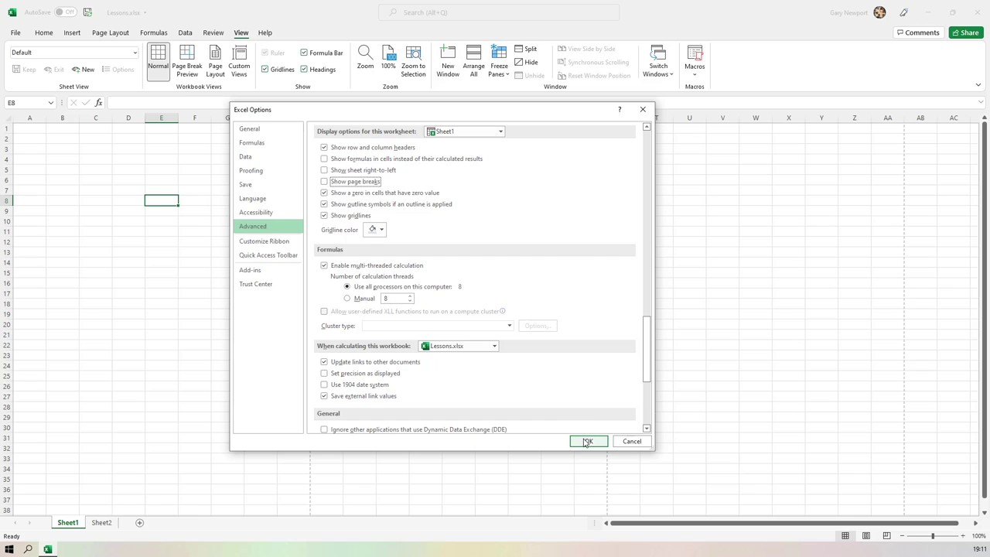
{"action": "left_click", "coordinate": [587, 442]}
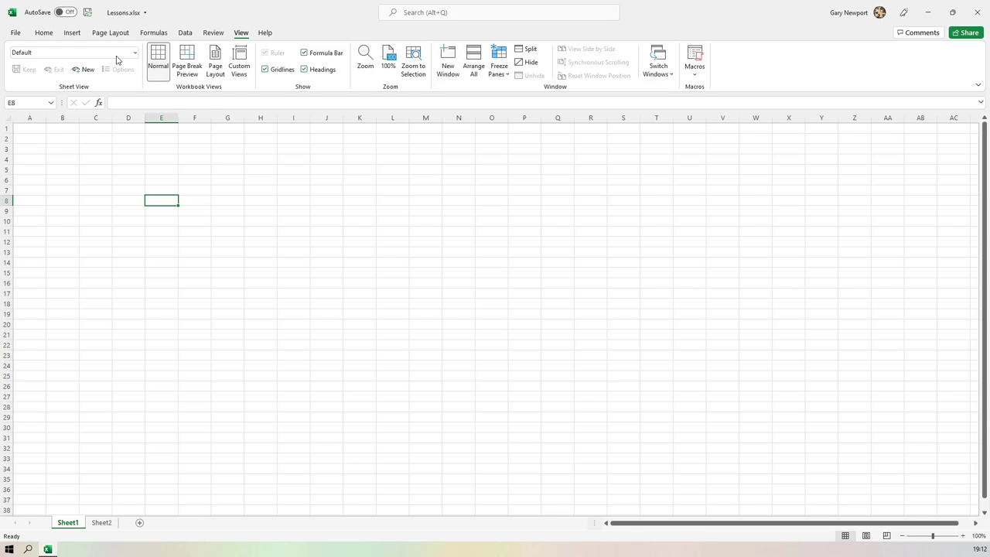
Switch the ribbon to the Home tab
{"action": "left_click", "coordinate": [43, 32]}
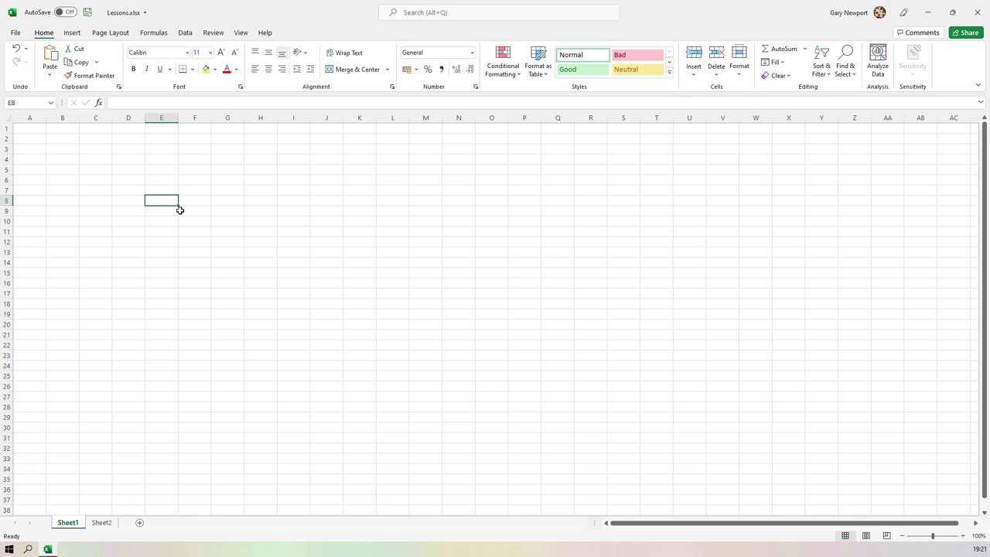
{"action": "left_click", "coordinate": [195, 169]}
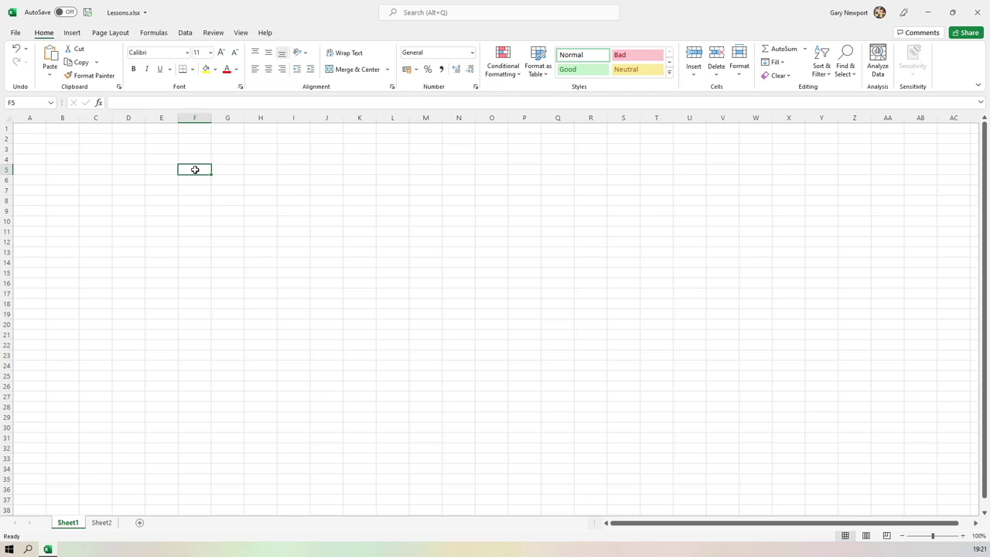
Drag-select cells F5 through F17
{"action": "left_click_drag", "start_coordinate": [195, 169], "coordinate": [185, 291]}
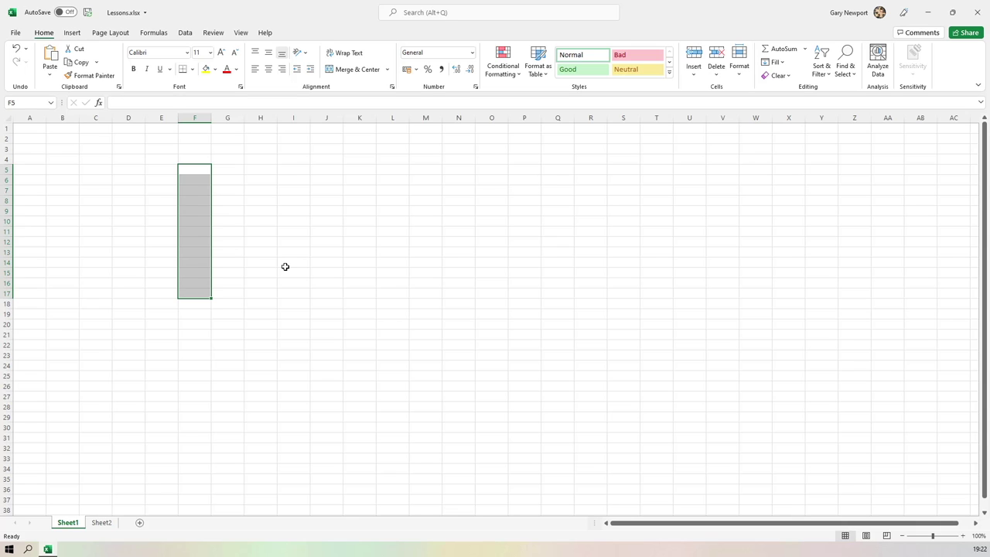
{"action": "key", "text": "Return"}
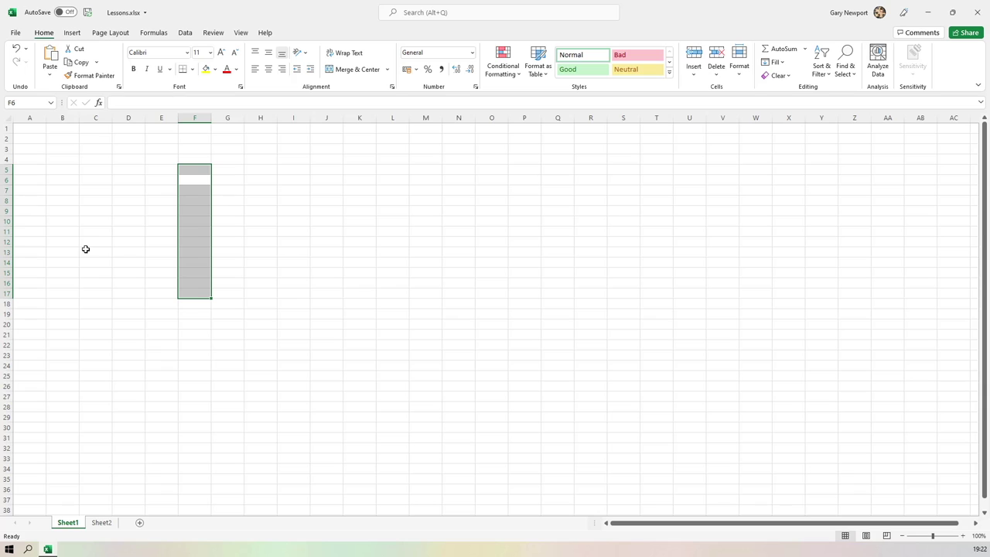
{"action": "key", "text": "Return"}
{"action": "key", "text": "Return"}
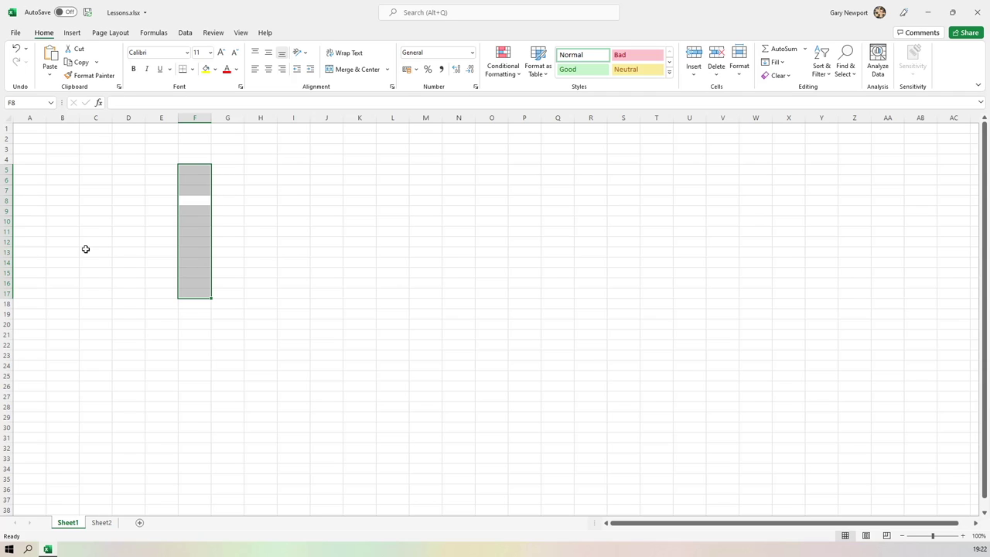
{"action": "key", "text": "Return"}
{"action": "key", "text": "Return"}
{"action": "key", "text": "Return"}
{"action": "key", "text": "Return"}
{"action": "key", "text": "Return"}
{"action": "key", "text": "Return"}
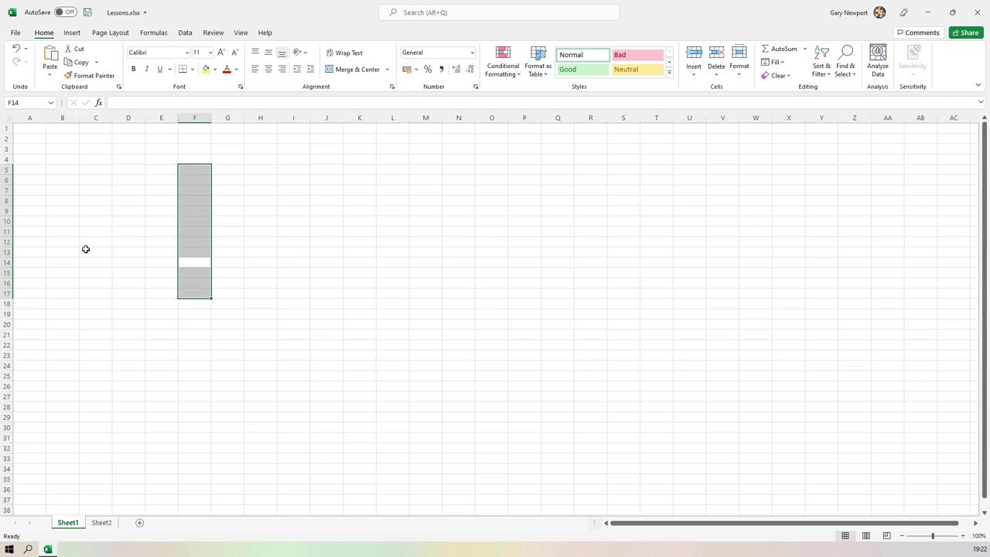
{"action": "key", "text": "Return"}
{"action": "key", "text": "Return"}
{"action": "key", "text": "Return"}
{"action": "key", "text": "Return"}
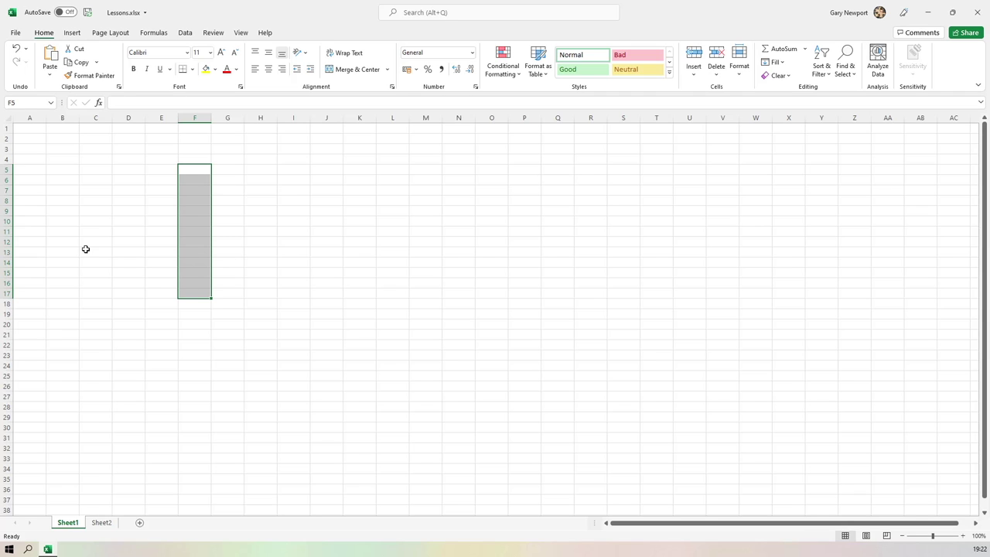
{"action": "key", "text": "Return"}
{"action": "key", "text": "Return"}
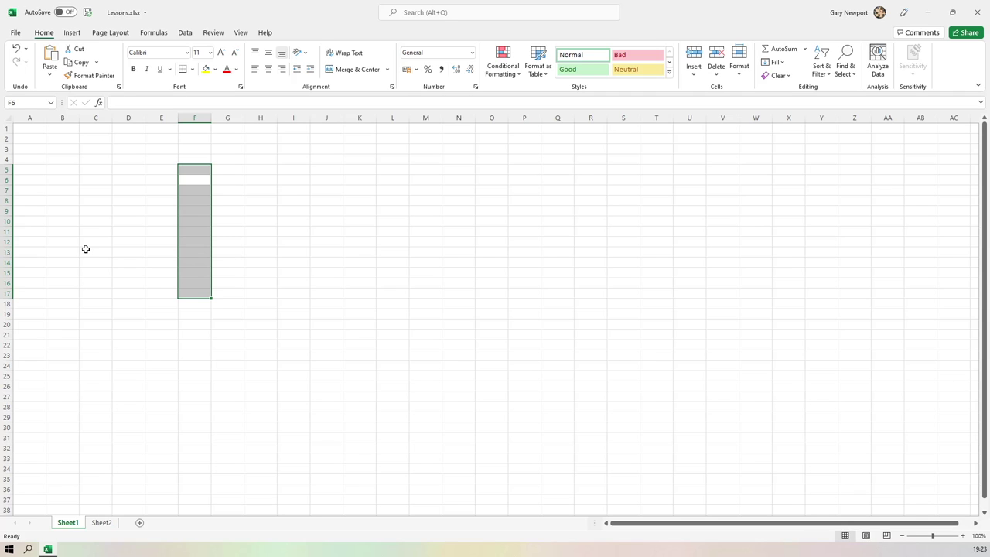
{"action": "type", "text": "fdfd"}
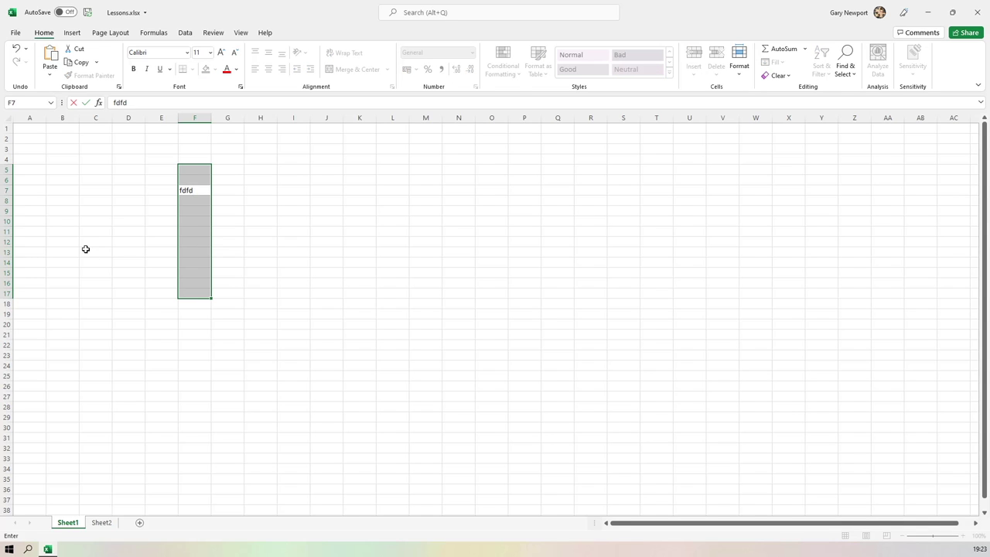
{"action": "key", "text": "Return"}
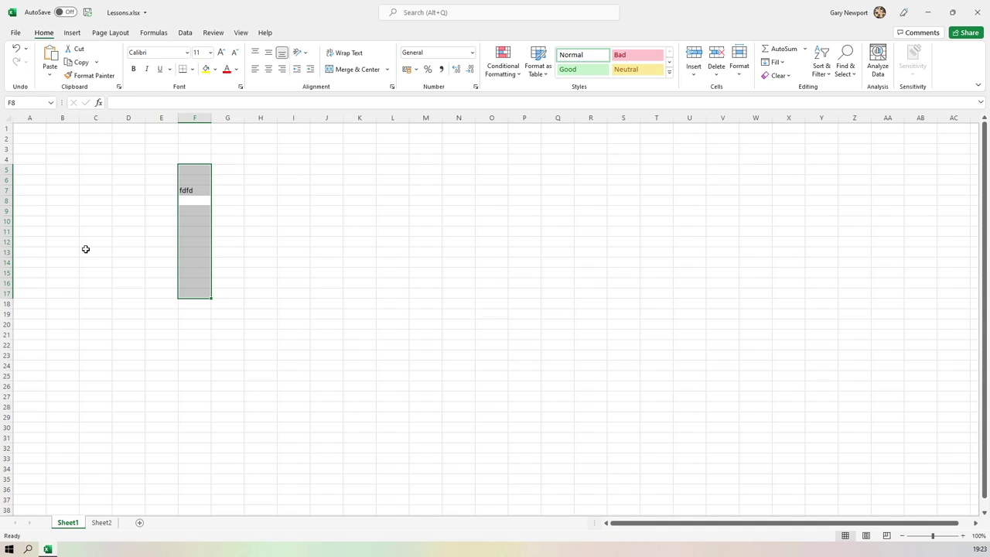
{"action": "key", "text": "Up"}
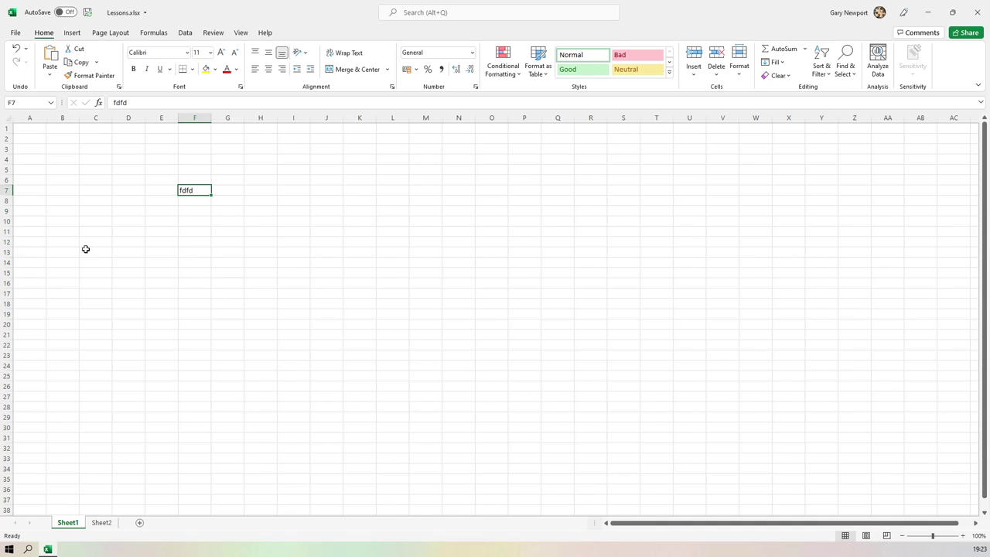
{"action": "key", "text": "Delete"}
{"action": "left_click_drag", "start_coordinate": [191, 158], "coordinate": [193, 250]}
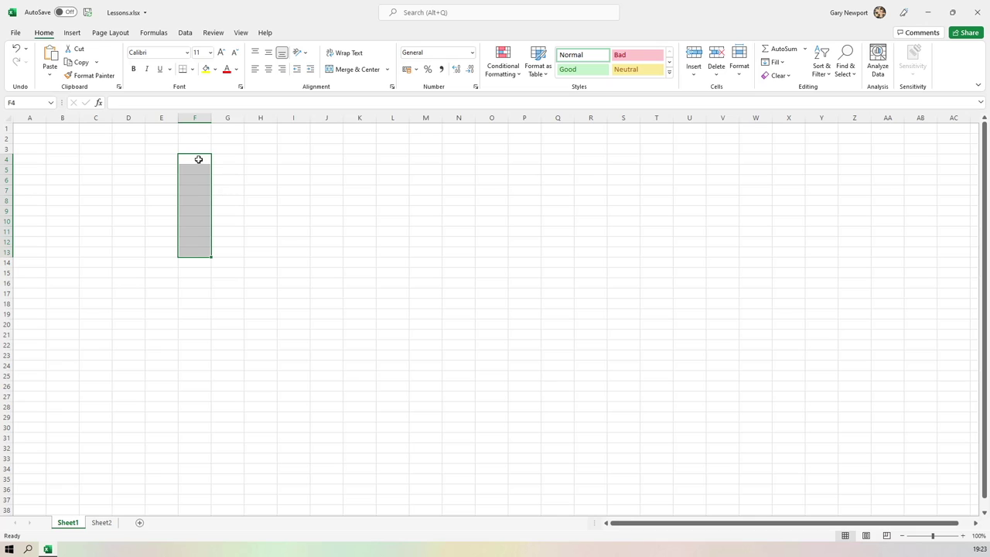
{"action": "left_click", "coordinate": [289, 221]}
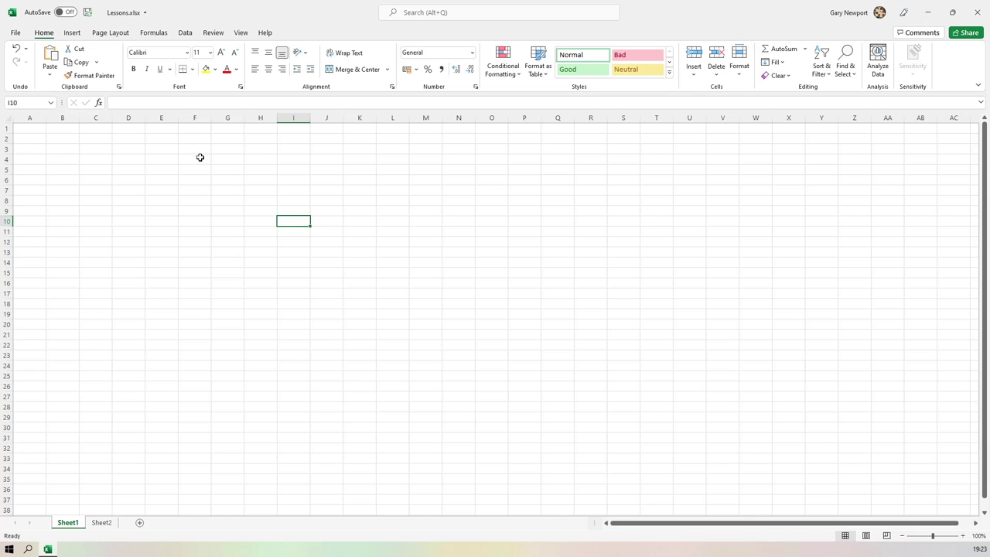
{"action": "left_click", "coordinate": [199, 157]}
{"action": "left_click_drag", "start_coordinate": [196, 178], "coordinate": [380, 162]}
{"action": "left_click", "coordinate": [241, 240]}
{"action": "left_click", "coordinate": [287, 249]}
{"action": "left_click_drag", "start_coordinate": [262, 199], "coordinate": [93, 201]}
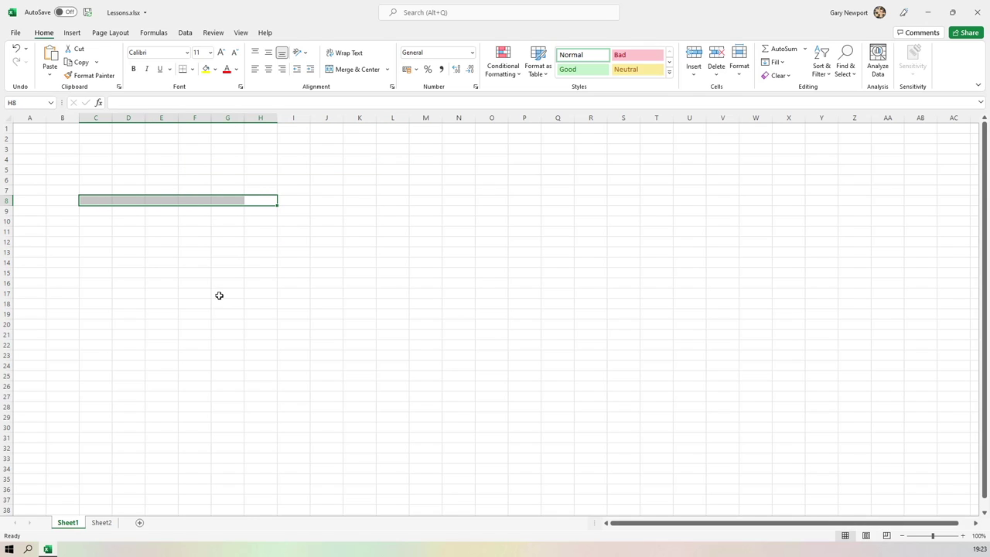
{"action": "left_click", "coordinate": [186, 150]}
{"action": "left_click_drag", "start_coordinate": [195, 159], "coordinate": [456, 345]}
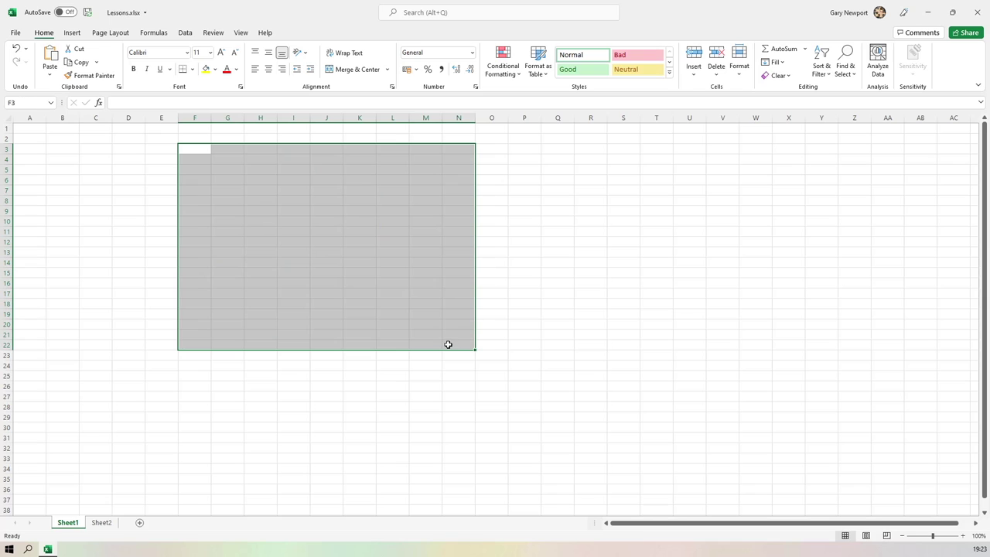
{"action": "left_click", "coordinate": [529, 349]}
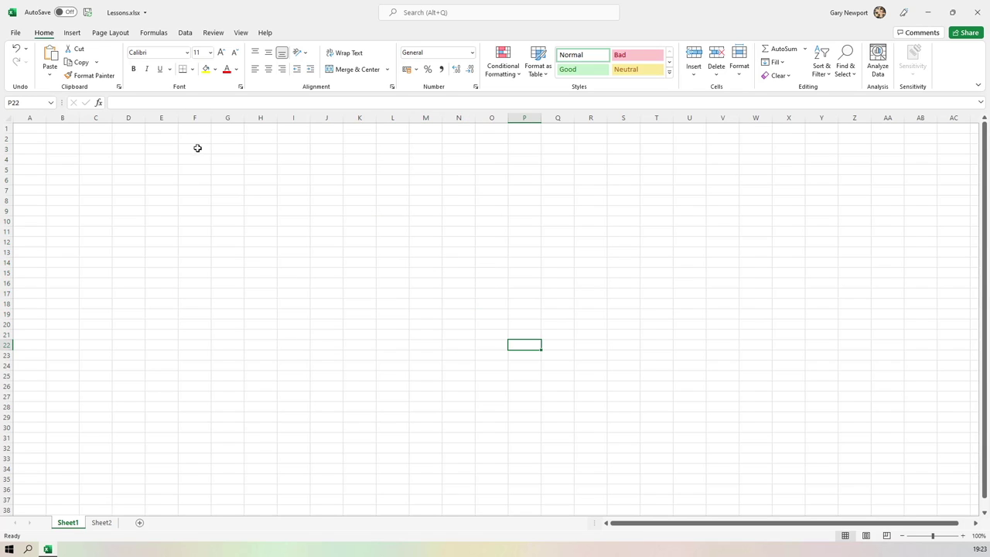
{"action": "left_click", "coordinate": [197, 149]}
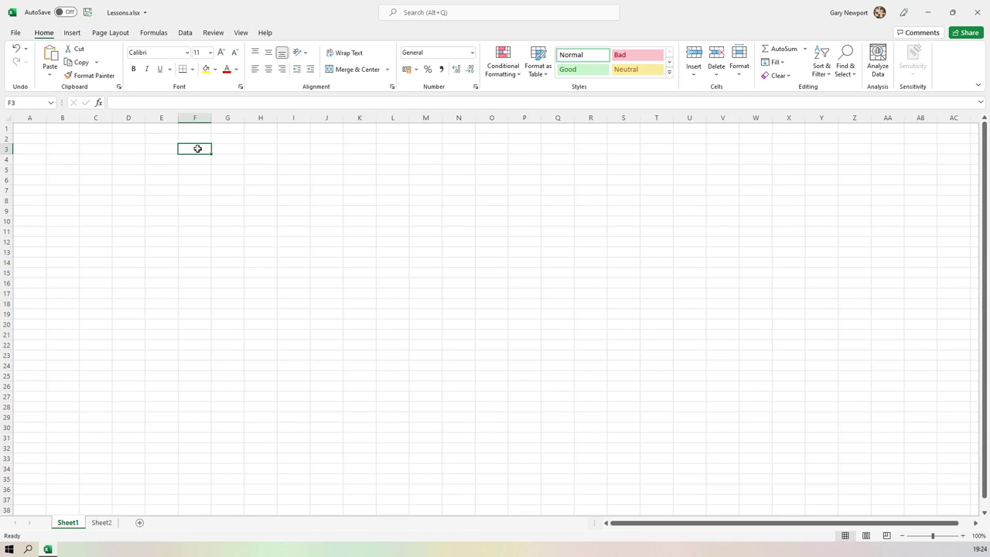
{"action": "left_click_drag", "start_coordinate": [197, 148], "coordinate": [333, 219]}
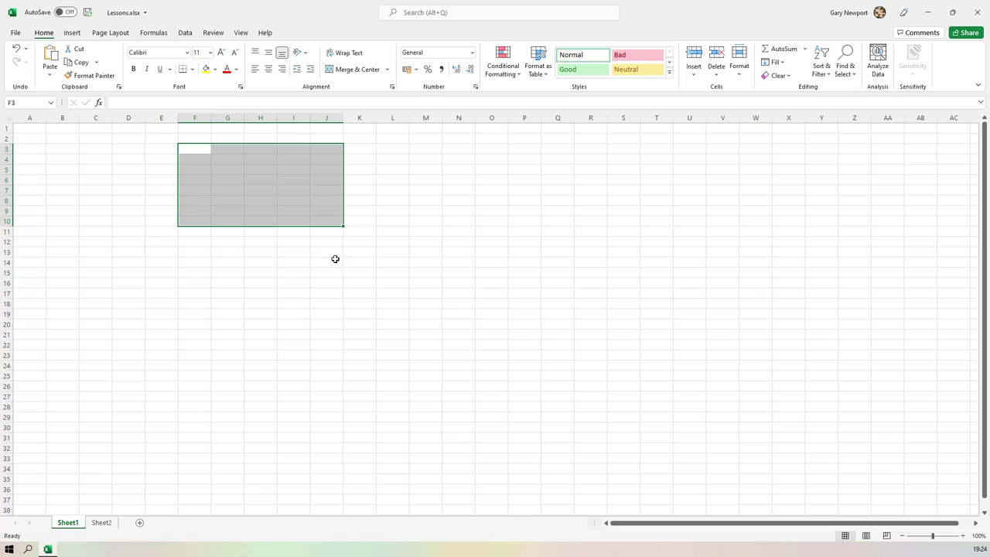
{"action": "key", "text": "Return"}
{"action": "key", "text": "Return"}
{"action": "key", "text": "Return"}
{"action": "key", "text": "Return"}
{"action": "key", "text": "Return"}
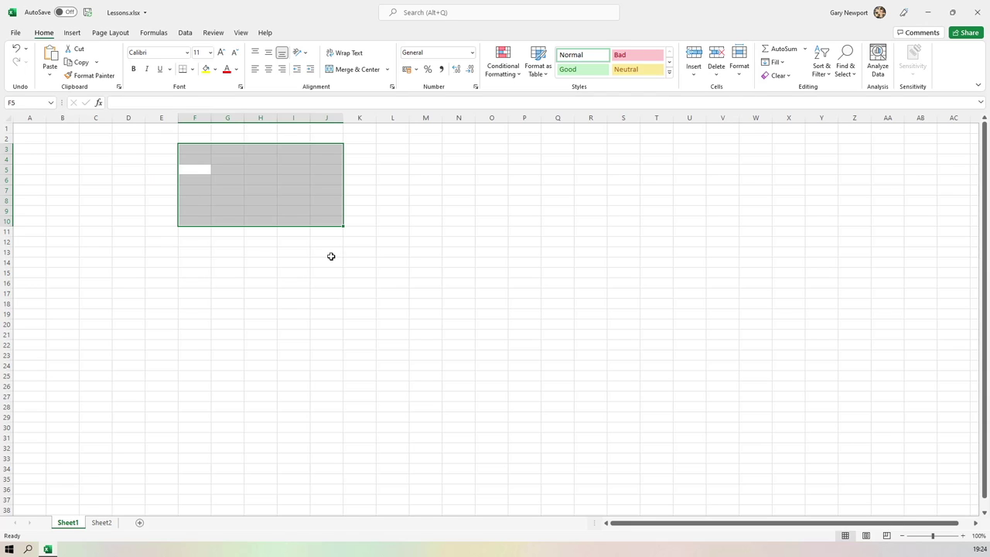
{"action": "key", "text": "Return"}
{"action": "key", "text": "Return"}
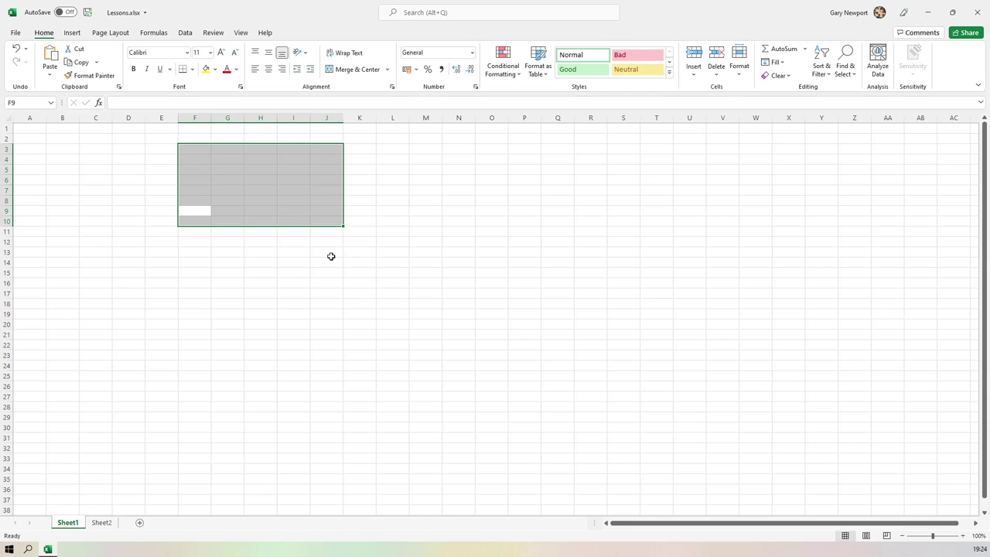
{"action": "key", "text": "Return"}
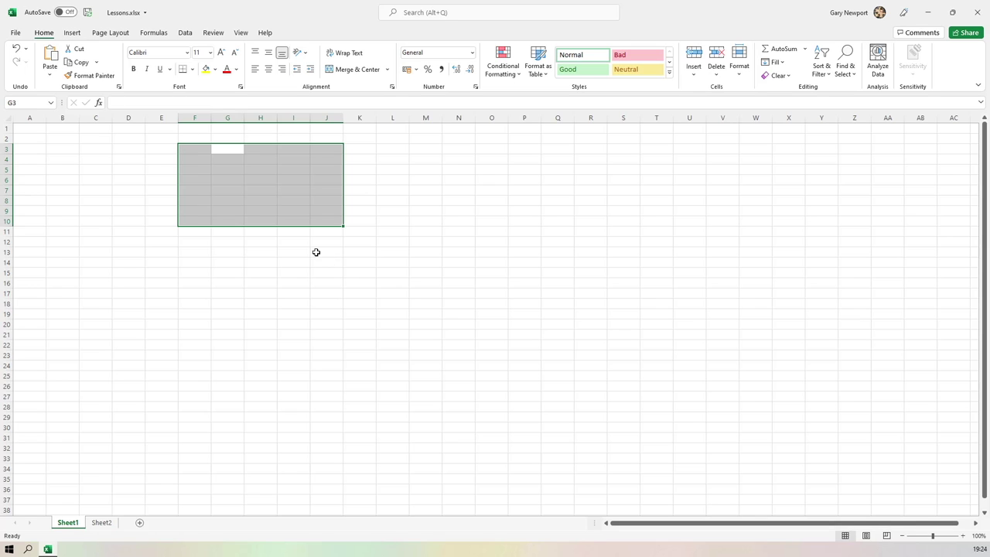
{"action": "key", "text": "Return"}
{"action": "key", "text": "Return"}
{"action": "key", "text": "Return"}
{"action": "key", "text": "Return"}
{"action": "key", "text": "Return"}
{"action": "key", "text": "Return"}
{"action": "key", "text": "Return"}
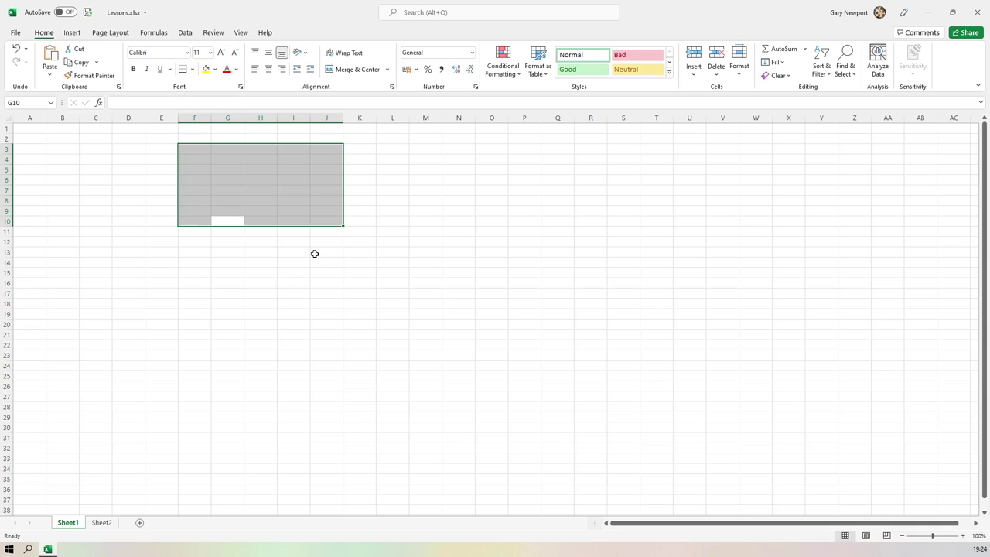
{"action": "key", "text": "Up"}
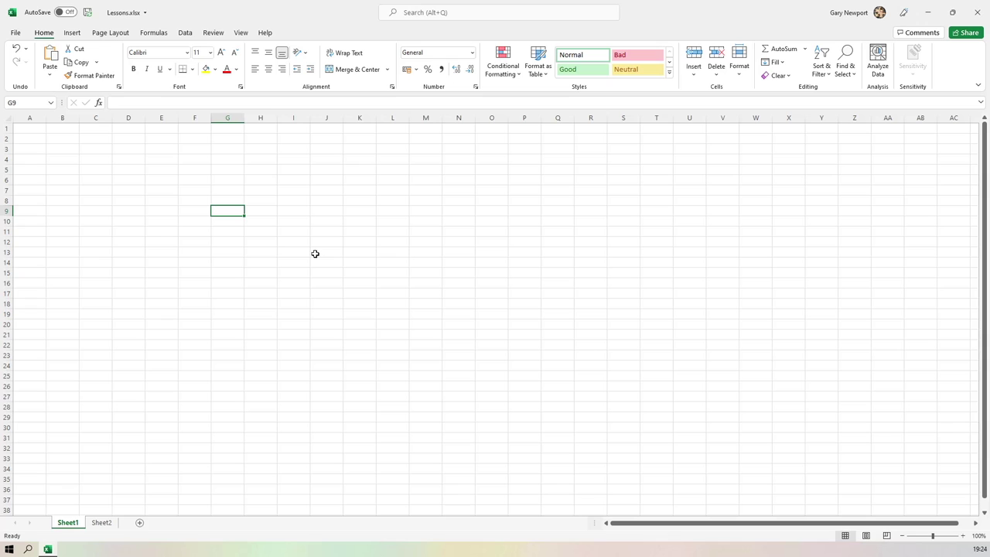
{"action": "left_click", "coordinate": [228, 119]}
{"action": "left_click", "coordinate": [285, 211]}
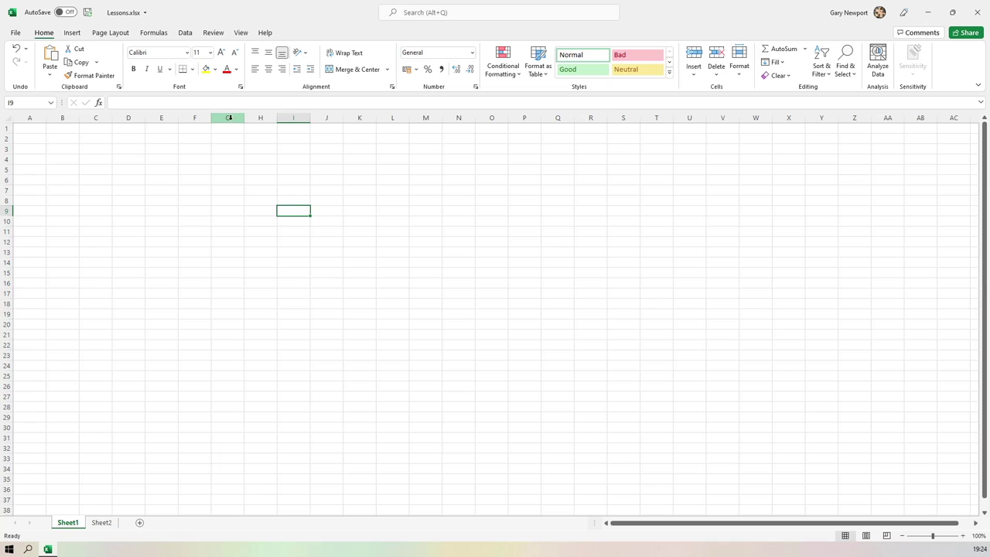
{"action": "left_click", "coordinate": [229, 116]}
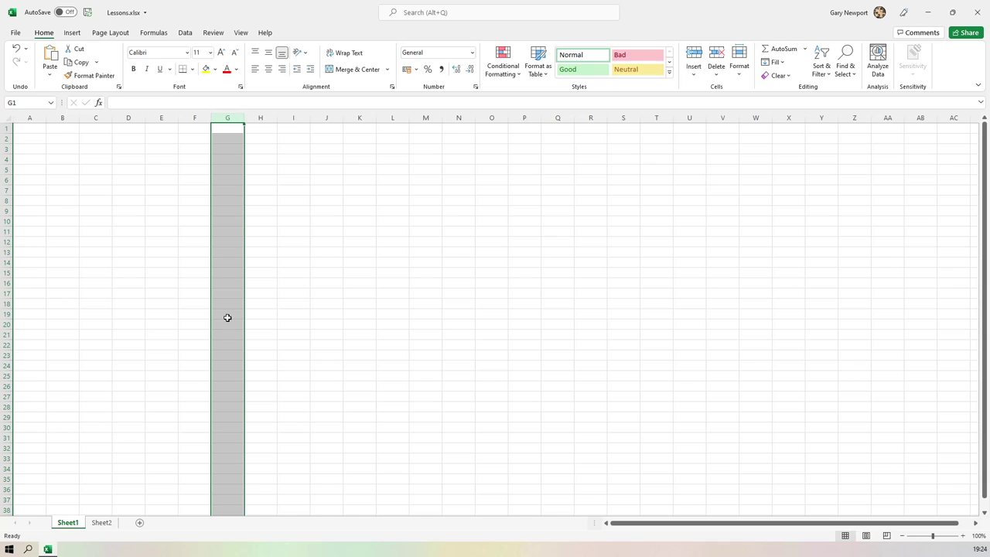
{"action": "left_click", "coordinate": [293, 119]}
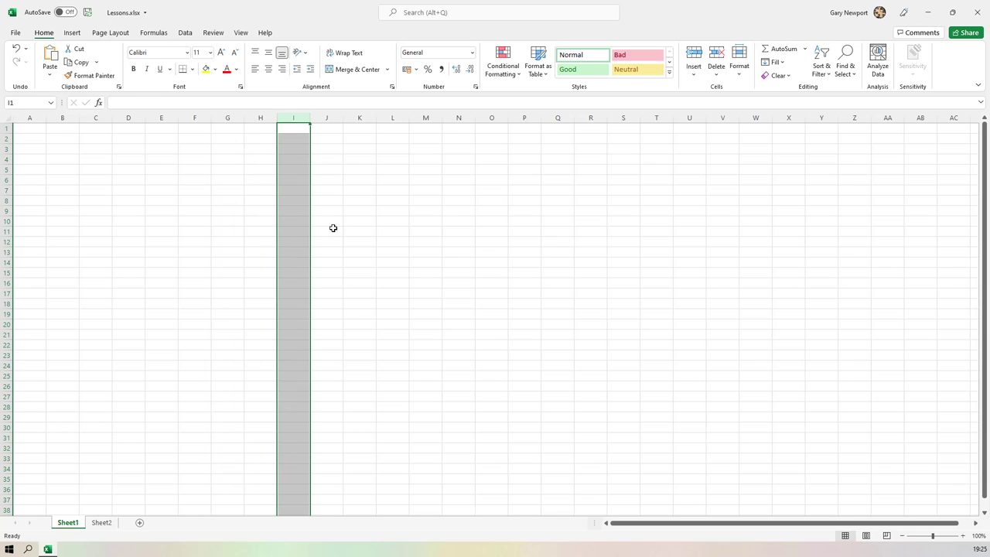
{"action": "left_click", "coordinate": [196, 117]}
{"action": "left_click_drag", "start_coordinate": [196, 116], "coordinate": [392, 115]}
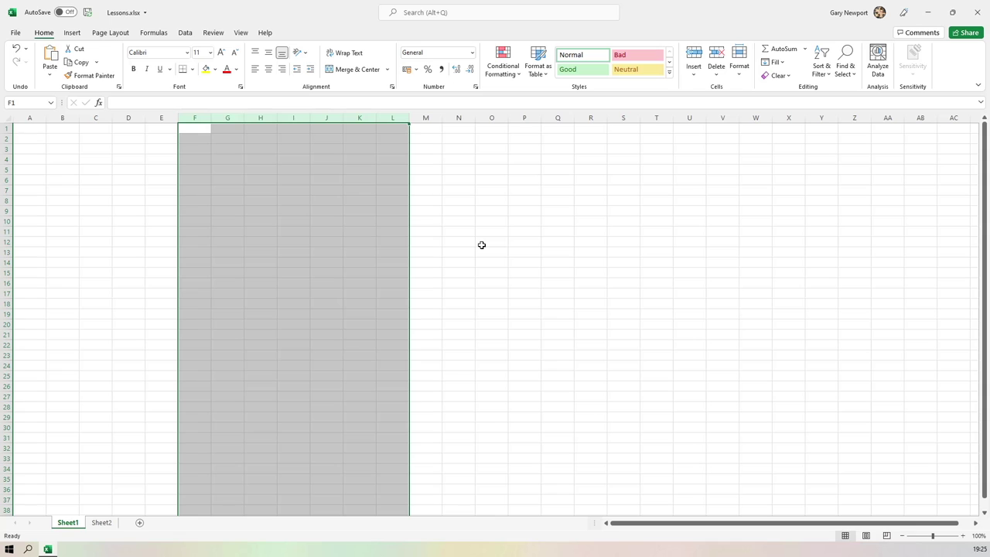
{"action": "left_click", "coordinate": [481, 244]}
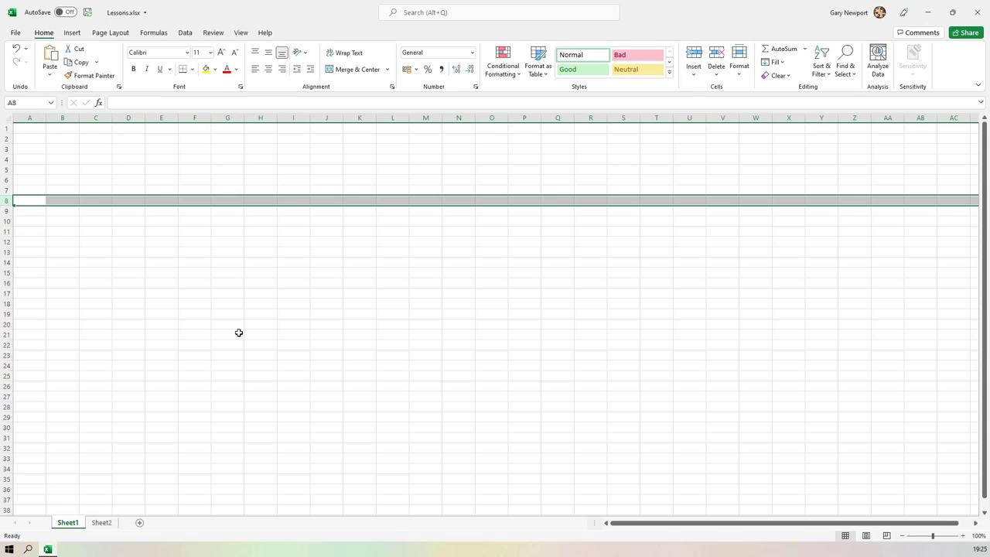
{"action": "left_click", "coordinate": [6, 221]}
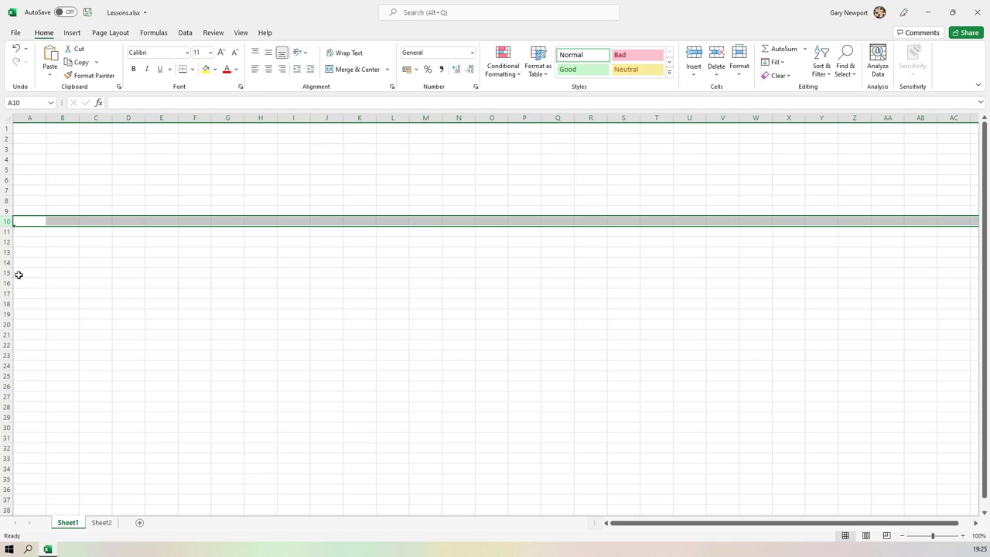
{"action": "left_click", "coordinate": [5, 253]}
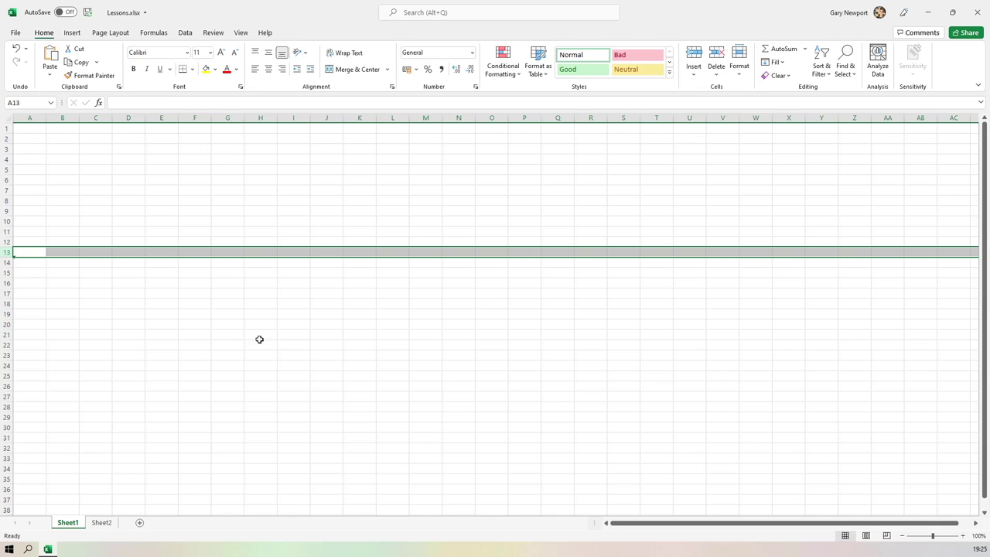
{"action": "left_click", "coordinate": [7, 200]}
{"action": "left_click_drag", "start_coordinate": [6, 201], "coordinate": [6, 293]}
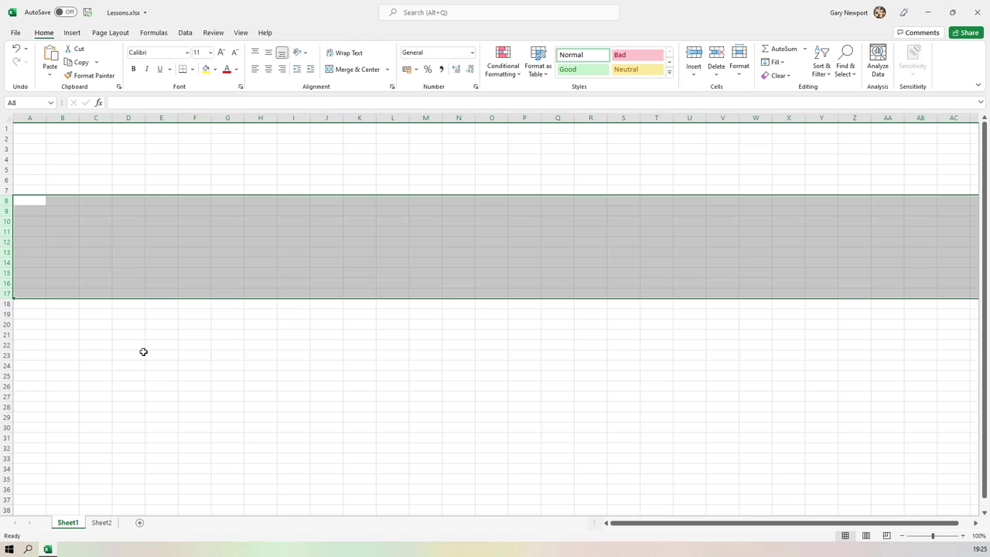
{"action": "left_click", "coordinate": [6, 127]}
{"action": "left_click_drag", "start_coordinate": [6, 128], "coordinate": [11, 501]}
{"action": "left_click", "coordinate": [203, 380]}
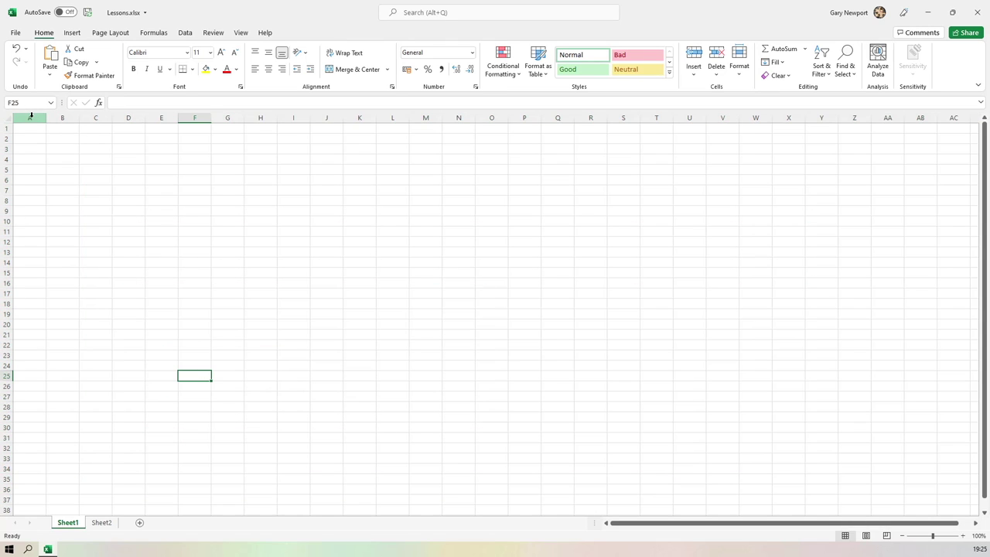
{"action": "left_click_drag", "start_coordinate": [31, 114], "coordinate": [510, 110]}
{"action": "left_click", "coordinate": [243, 158]}
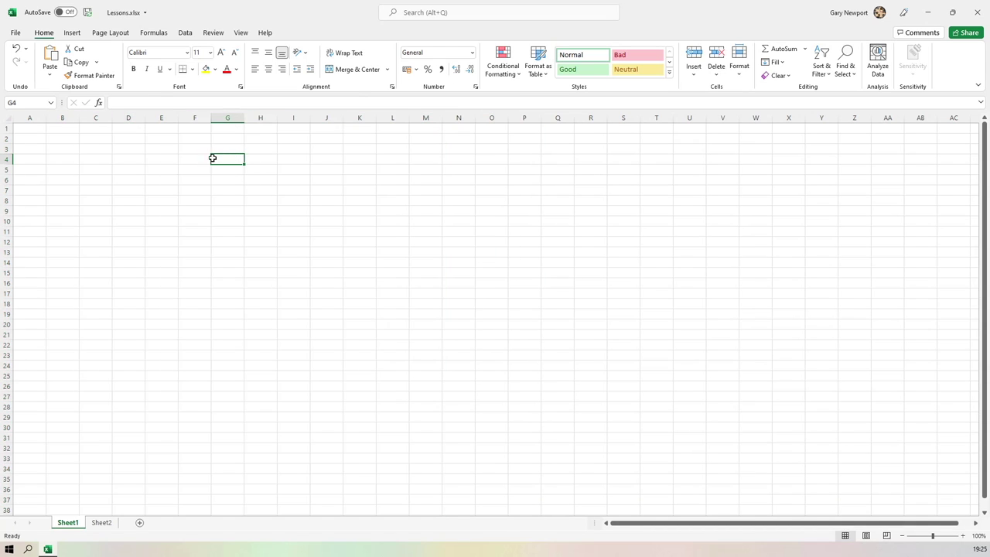
{"action": "left_click_drag", "start_coordinate": [93, 117], "coordinate": [166, 117]}
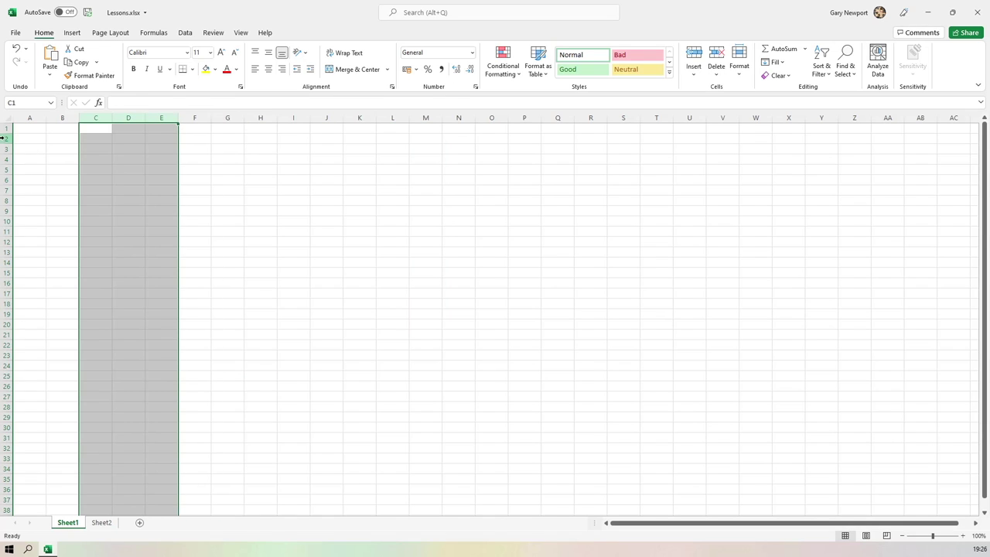
{"action": "left_click_drag", "start_coordinate": [6, 138], "coordinate": [5, 177]}
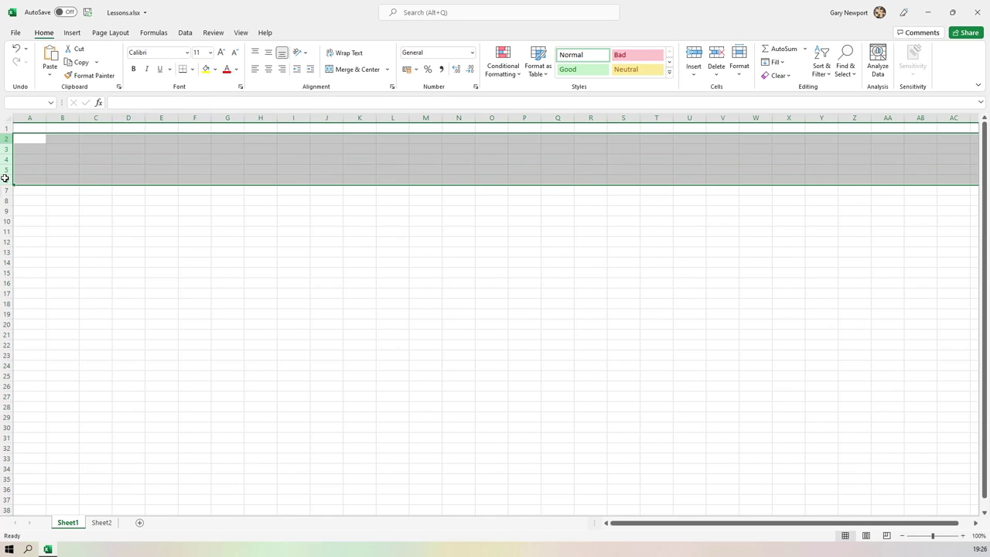
{"action": "left_click", "coordinate": [113, 227]}
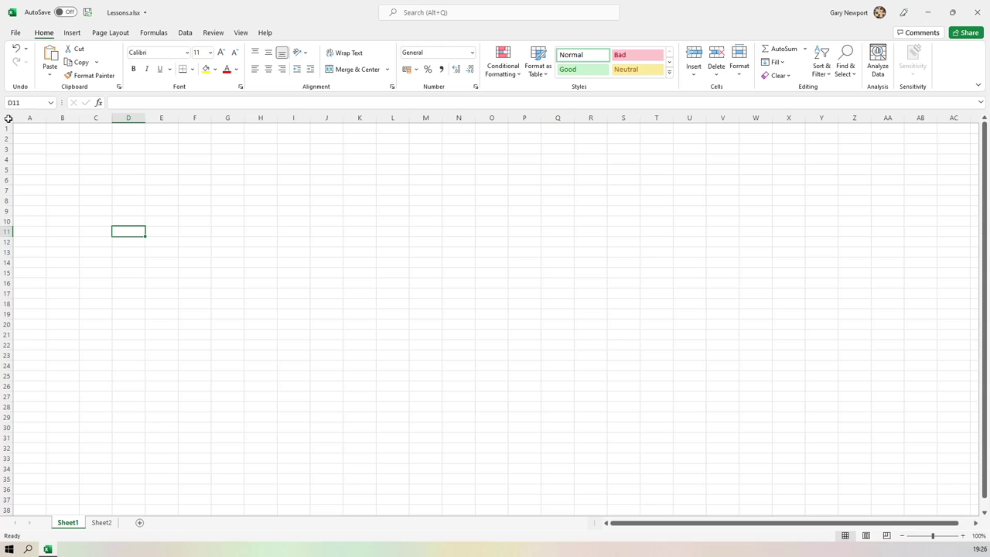
{"action": "left_click", "coordinate": [8, 119]}
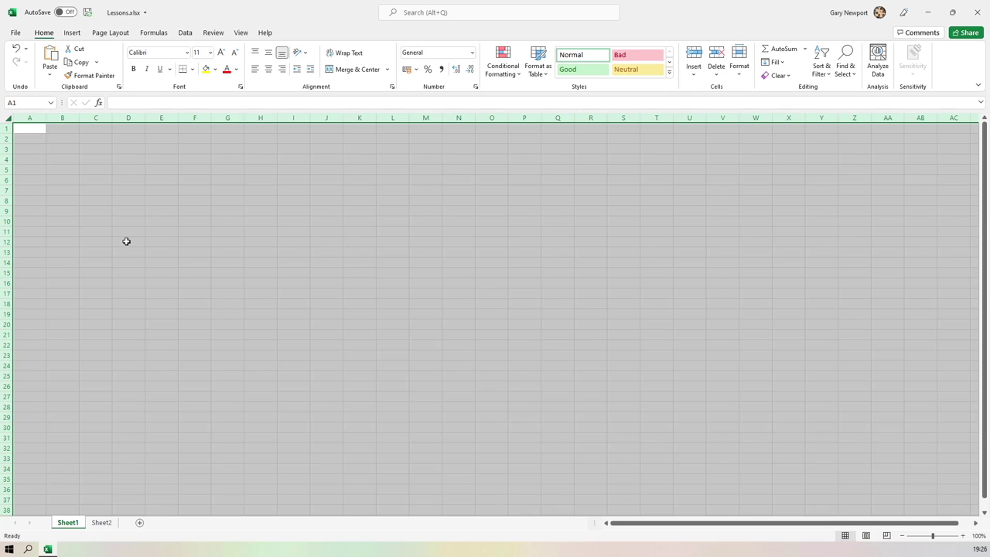
{"action": "left_click", "coordinate": [121, 170]}
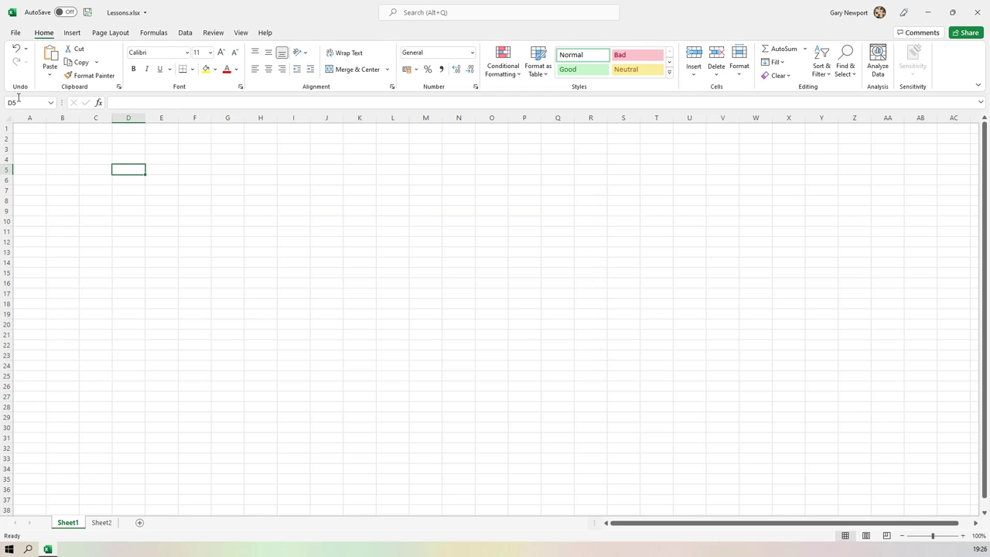
{"action": "left_click", "coordinate": [206, 169]}
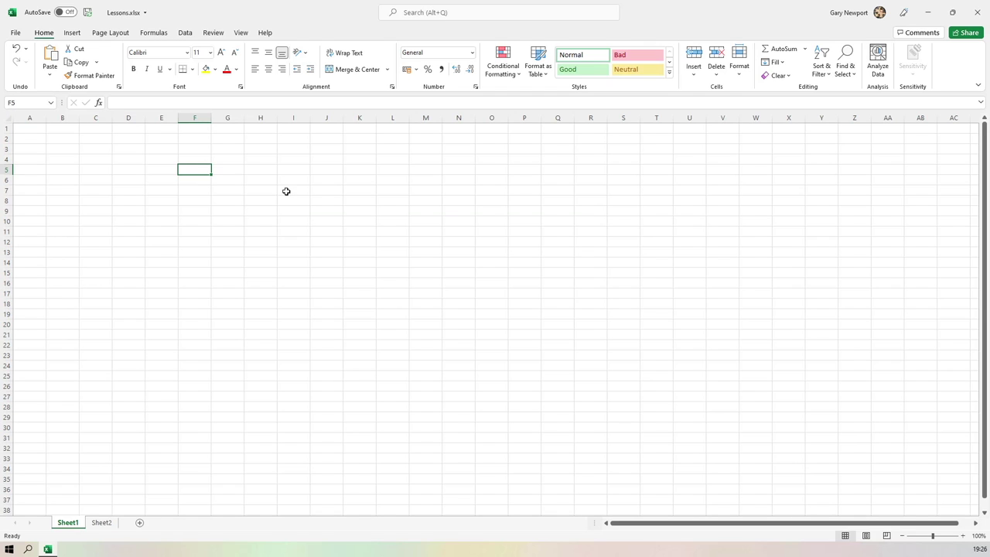
{"action": "left_click", "coordinate": [93, 150]}
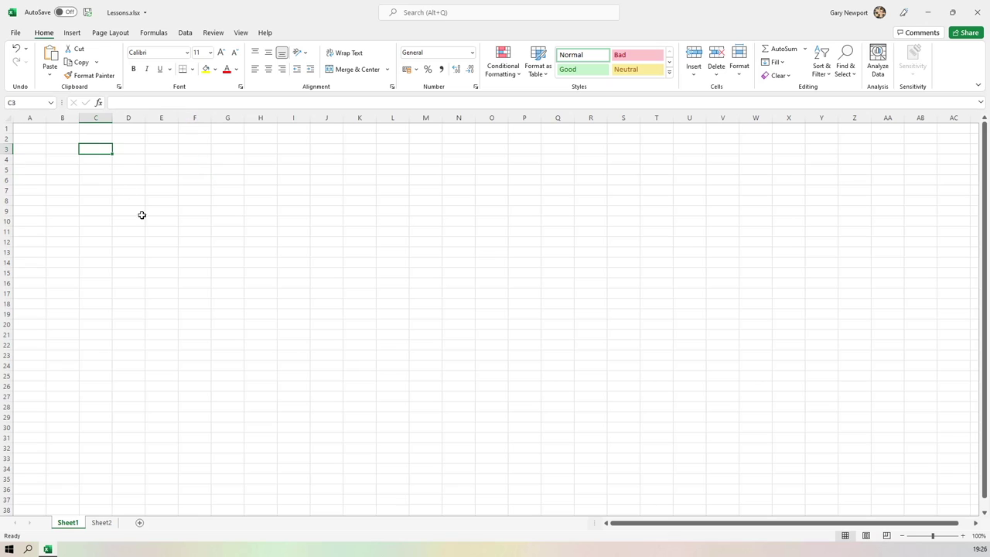
{"action": "left_click", "coordinate": [292, 211]}
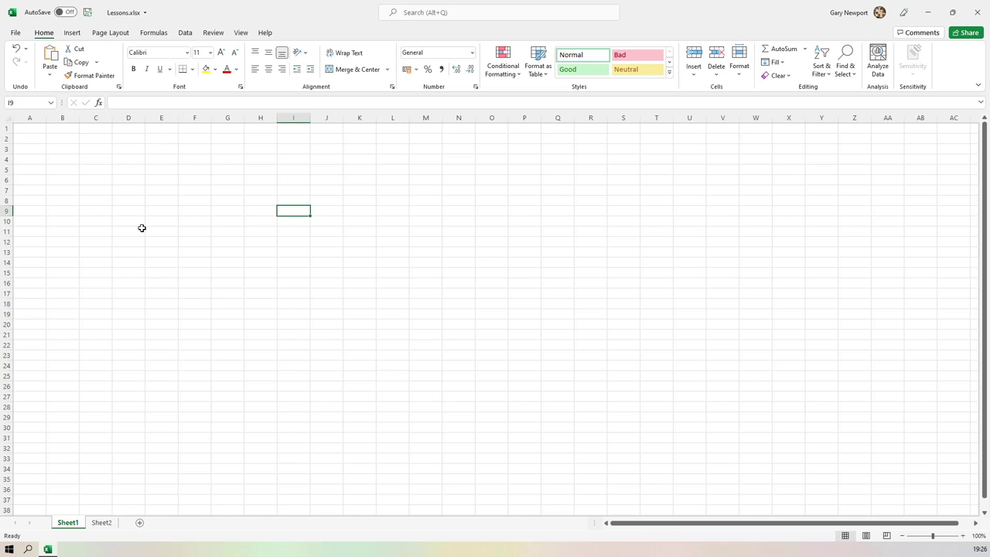
{"action": "left_click", "coordinate": [95, 147]}
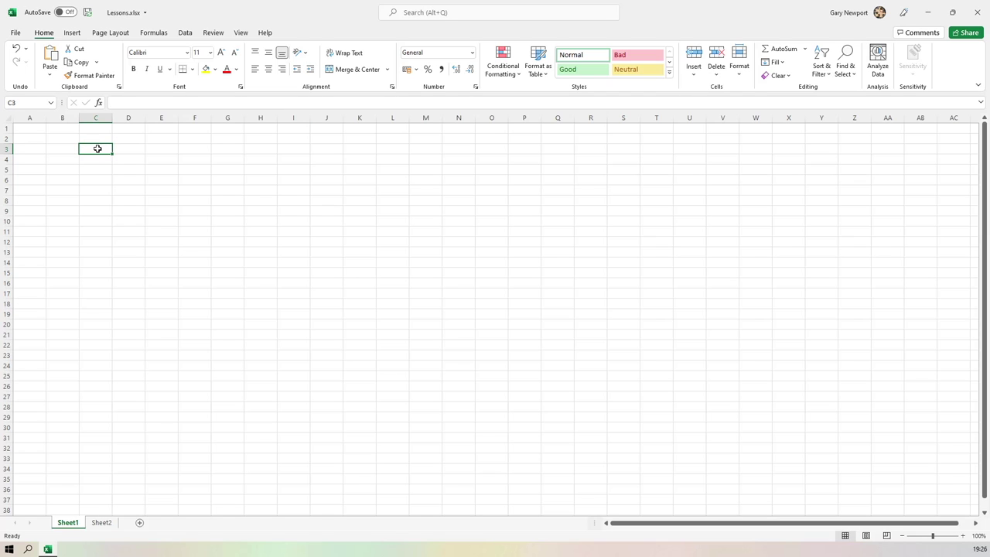
{"action": "left_click_drag", "start_coordinate": [95, 147], "coordinate": [109, 177]}
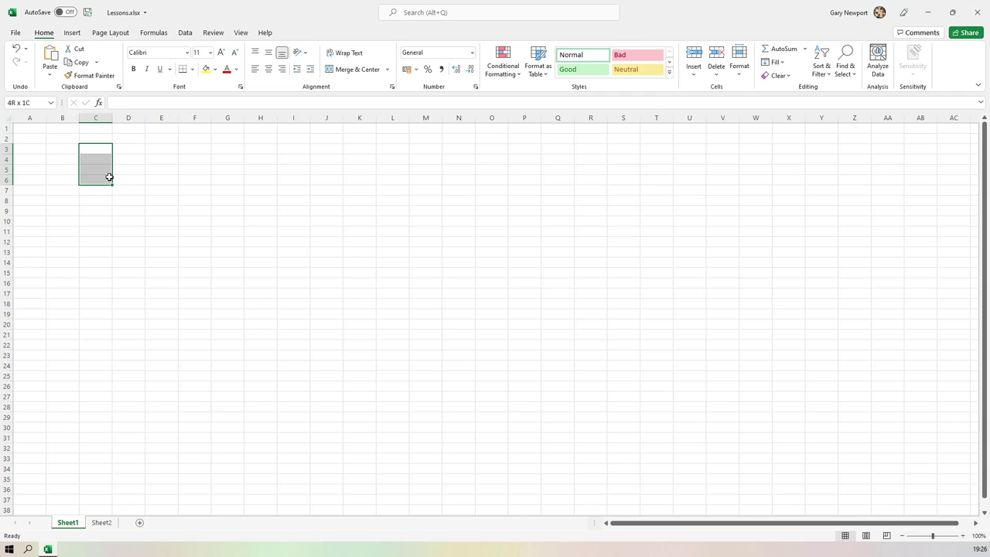
{"action": "left_click_drag", "start_coordinate": [110, 177], "coordinate": [185, 200]}
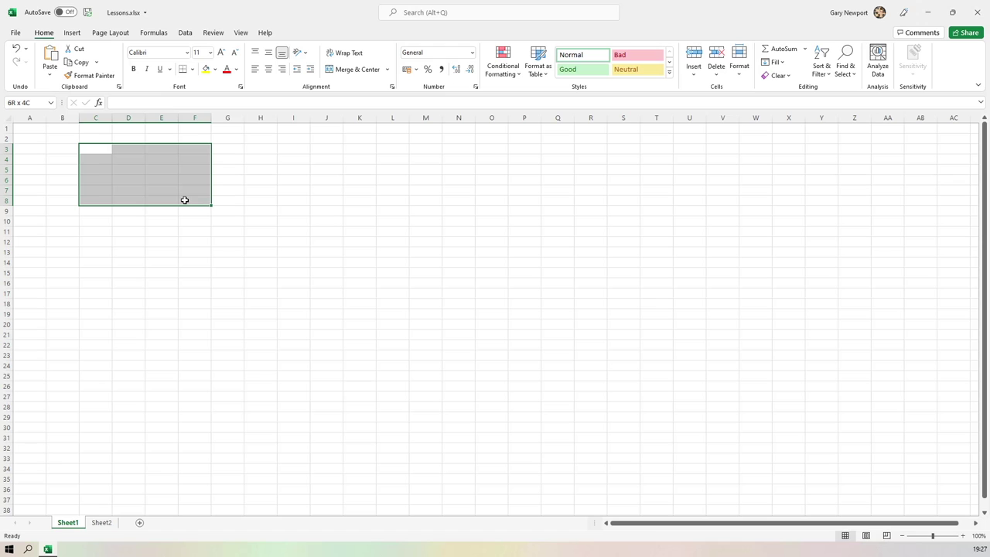
{"action": "left_click_drag", "start_coordinate": [185, 200], "coordinate": [236, 225]}
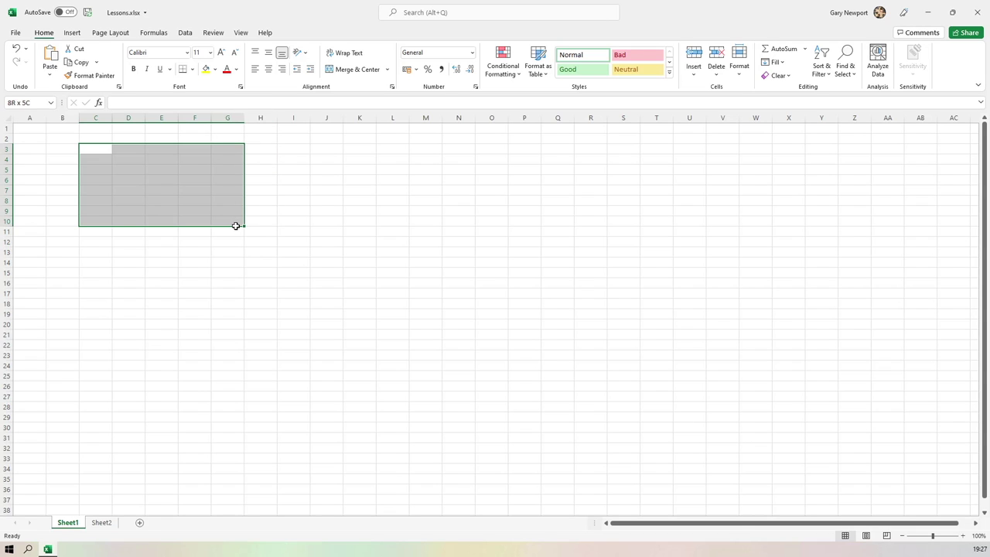
{"action": "left_click_drag", "start_coordinate": [236, 225], "coordinate": [236, 225]}
Try selecting columns B:C, L and B:I, finishing with column B alone
{"action": "left_click", "coordinate": [134, 264]}
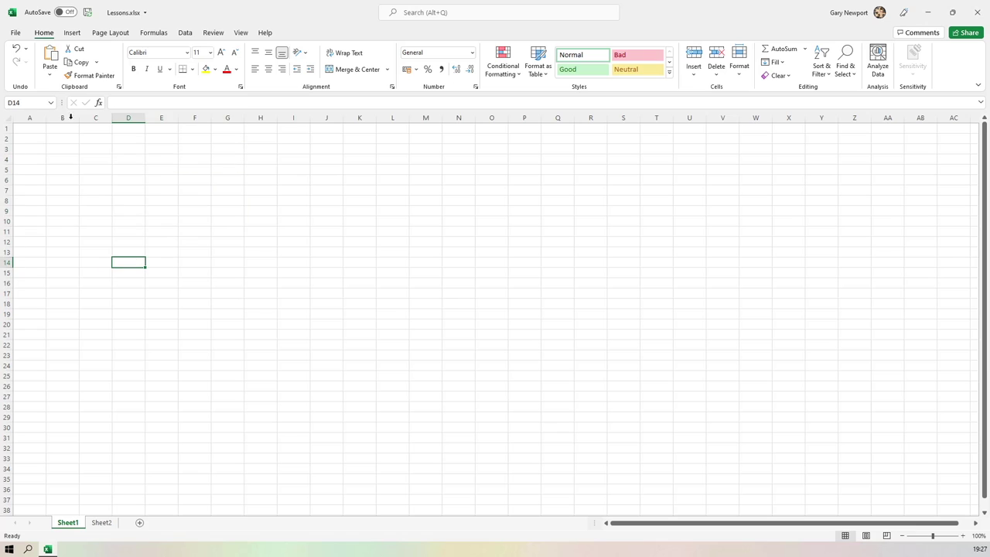
{"action": "left_click", "coordinate": [62, 117]}
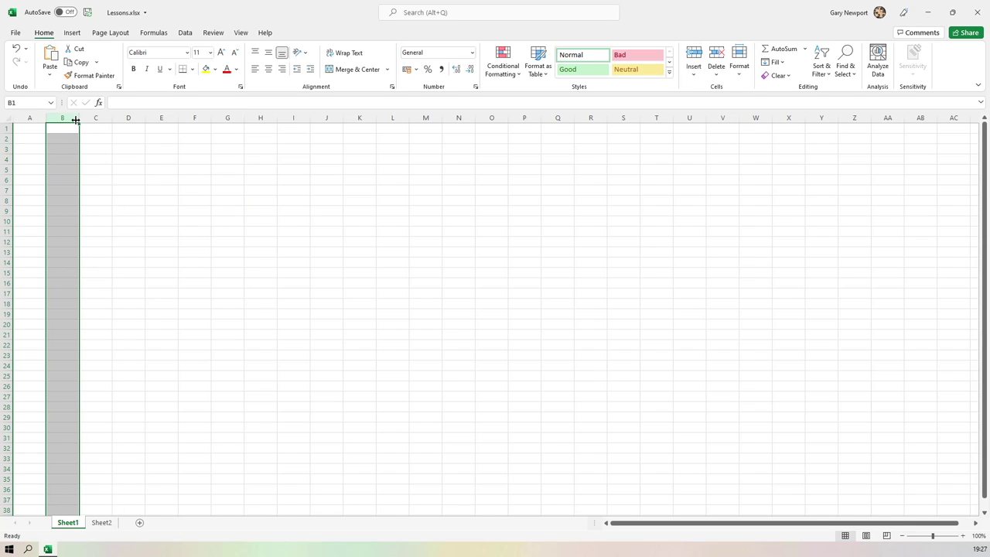
{"action": "left_click_drag", "start_coordinate": [65, 118], "coordinate": [331, 117]}
{"action": "left_click", "coordinate": [391, 117]}
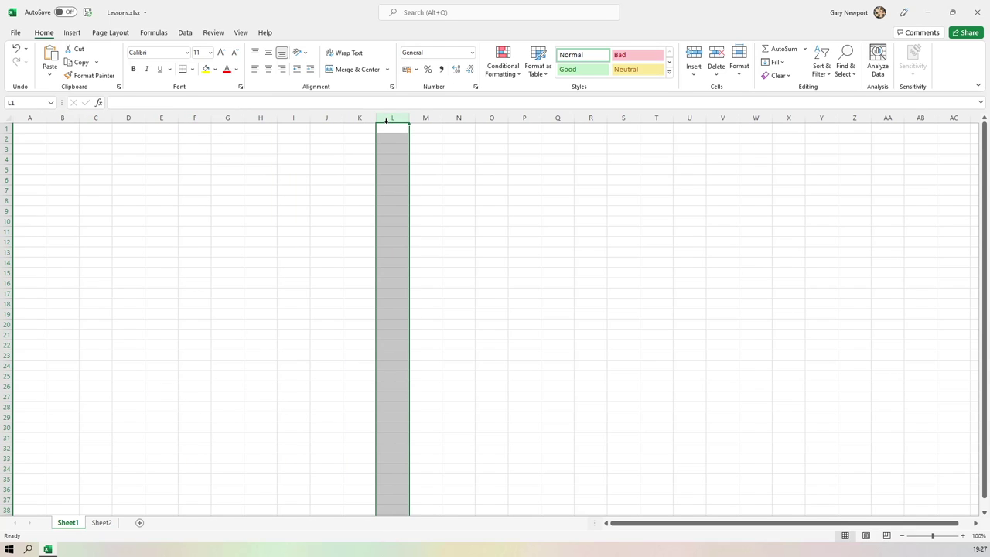
{"action": "left_click", "coordinate": [60, 118]}
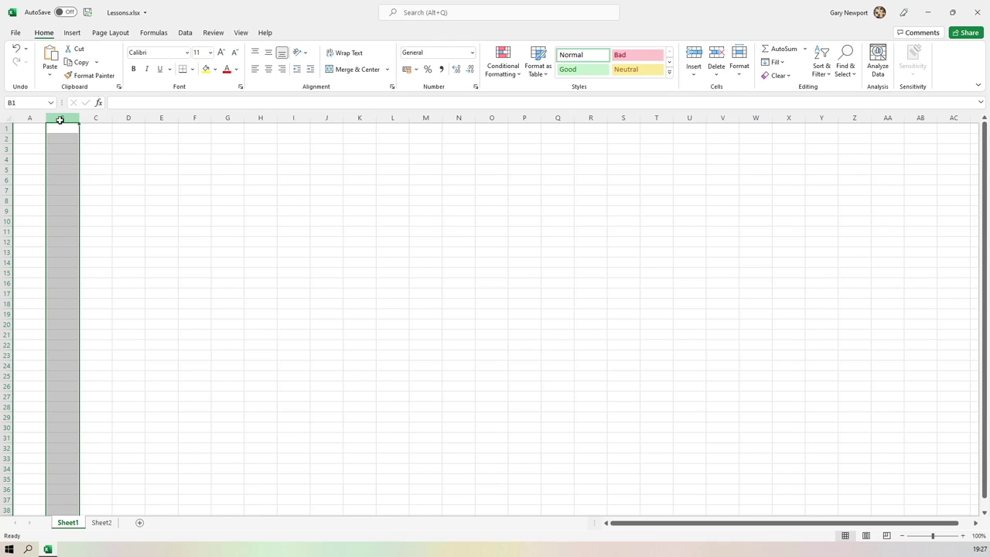
{"action": "left_click_drag", "start_coordinate": [59, 120], "coordinate": [302, 118]}
{"action": "left_click", "coordinate": [361, 189]}
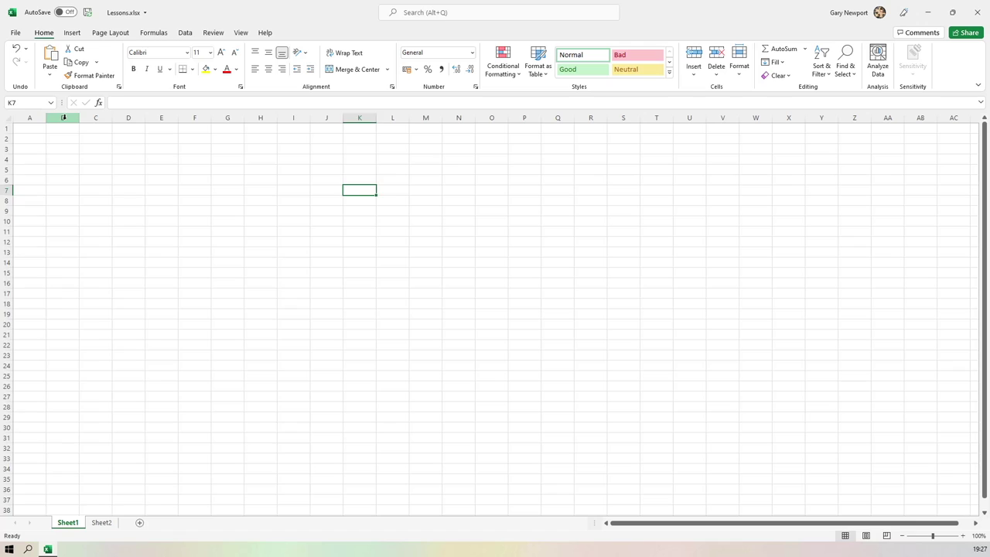
{"action": "left_click", "coordinate": [64, 117]}
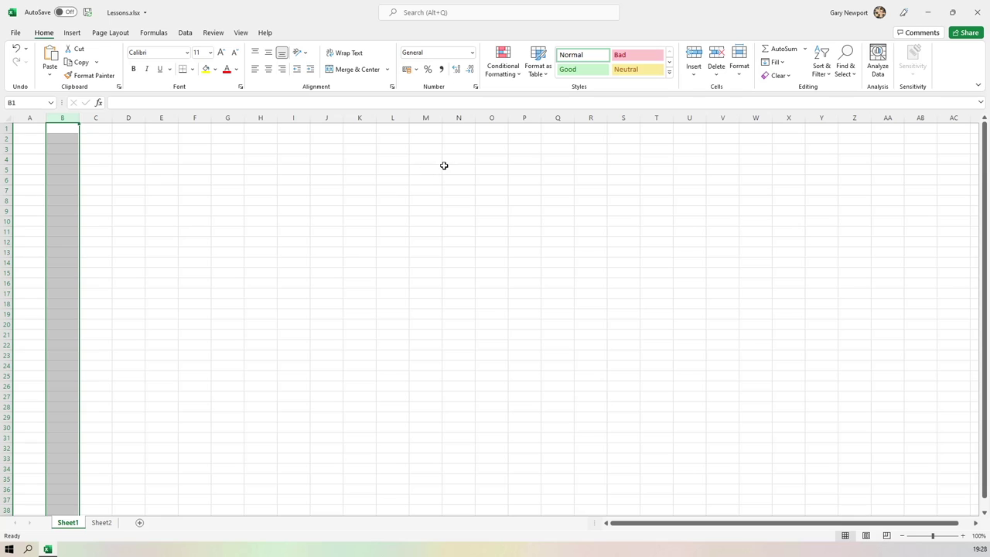
Try selecting columns B:R and rows 2–29, then pick columns B and D only
{"action": "left_click", "coordinate": [591, 117], "text": "shift"}
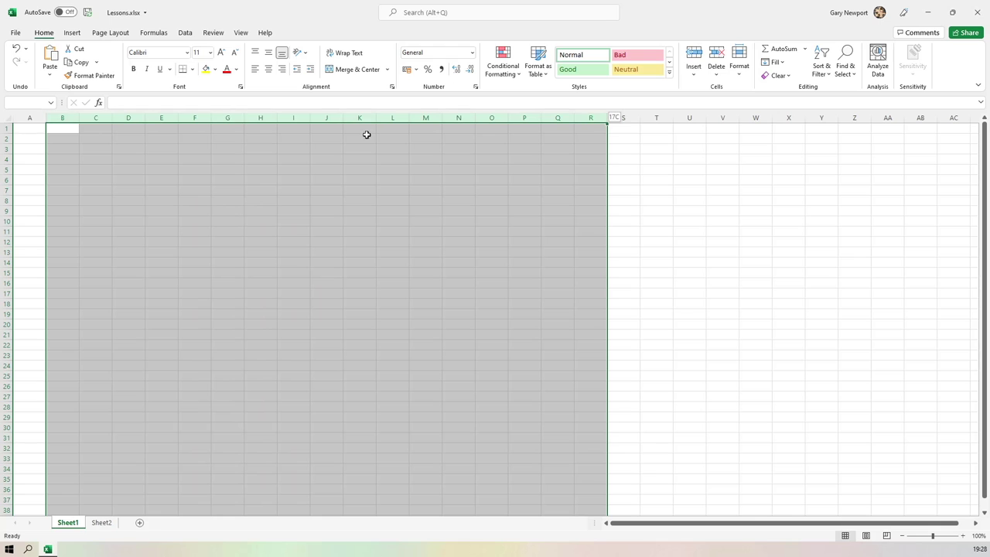
{"action": "left_click", "coordinate": [201, 188]}
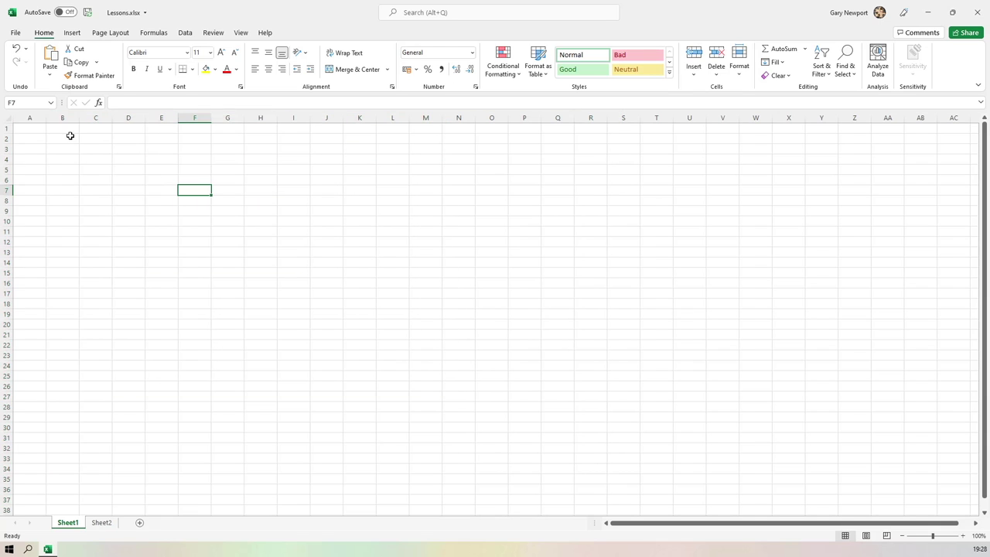
{"action": "left_click", "coordinate": [62, 117]}
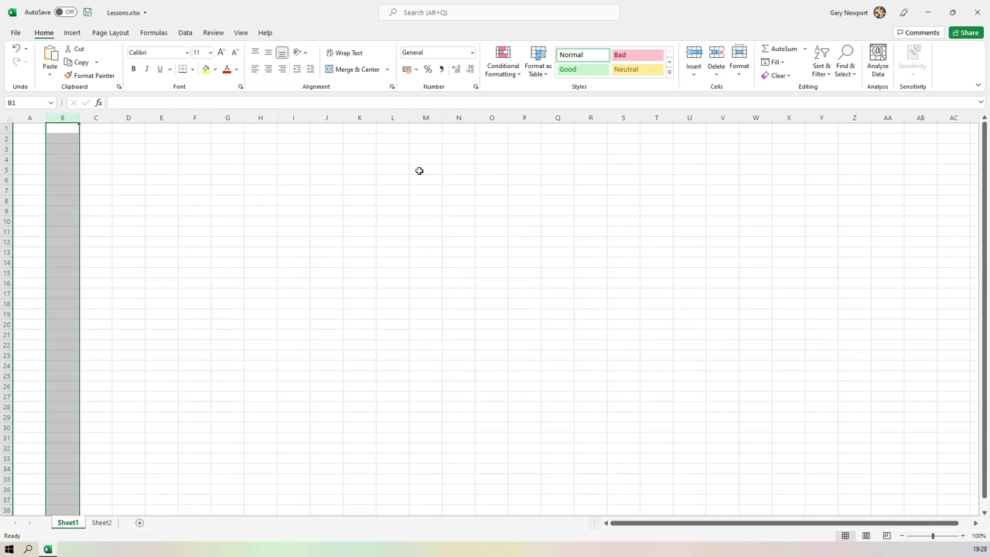
{"action": "left_click", "coordinate": [590, 118], "text": "shift"}
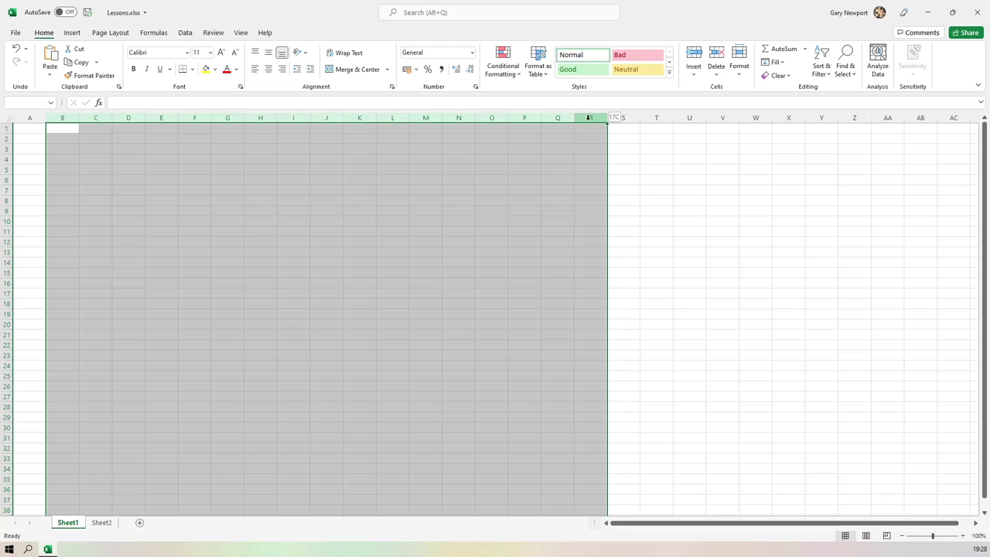
{"action": "left_click", "coordinate": [9, 137]}
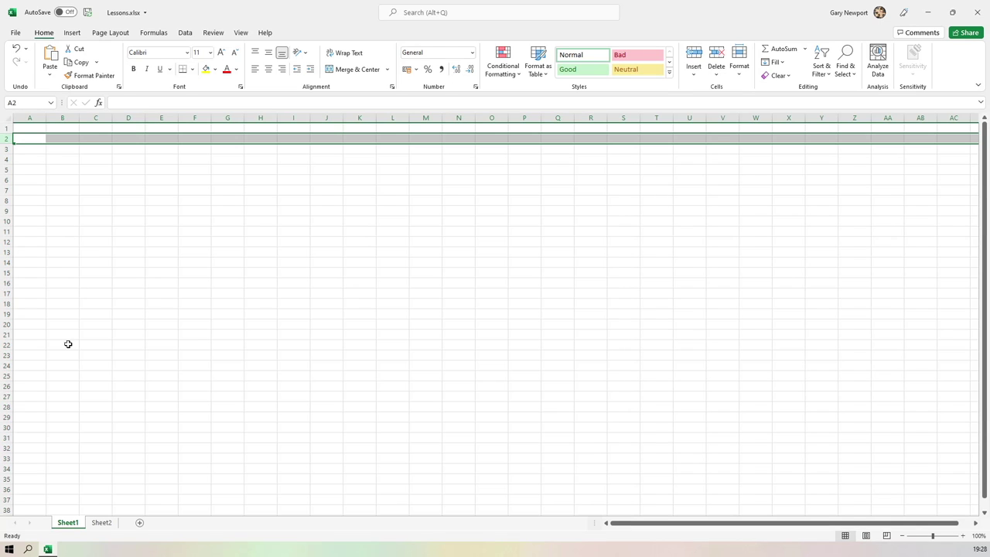
{"action": "left_click", "coordinate": [6, 417], "text": "shift"}
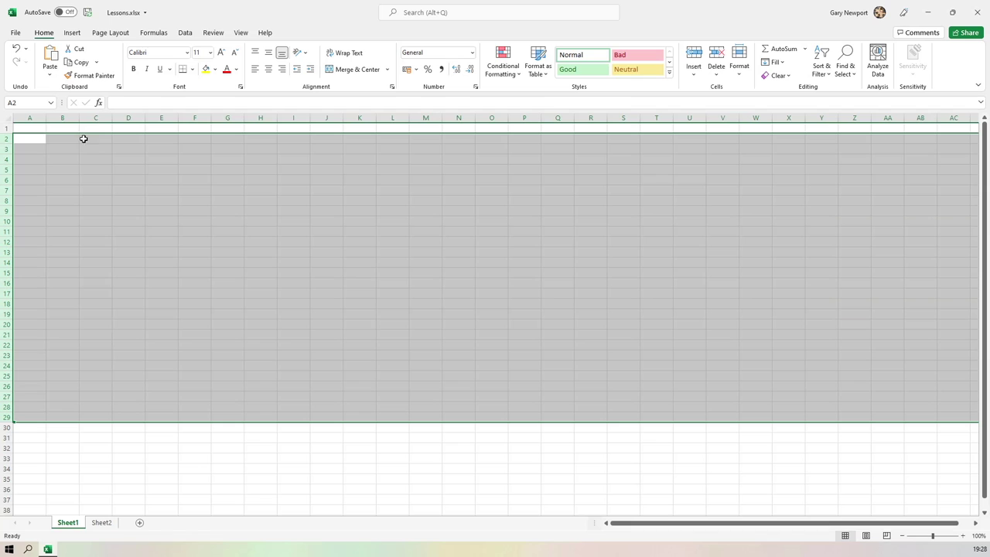
{"action": "left_click", "coordinate": [65, 117]}
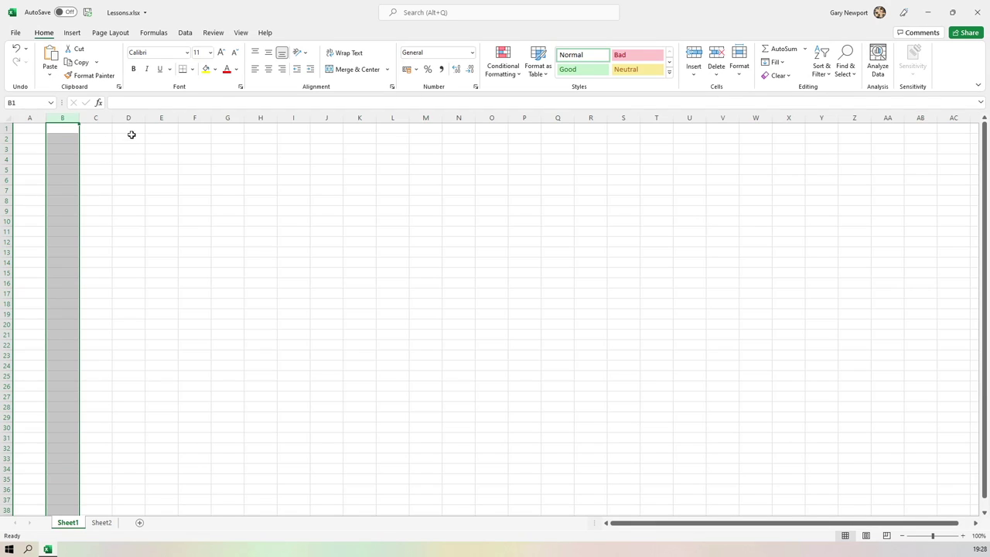
{"action": "left_click", "coordinate": [128, 117], "text": "ctrl"}
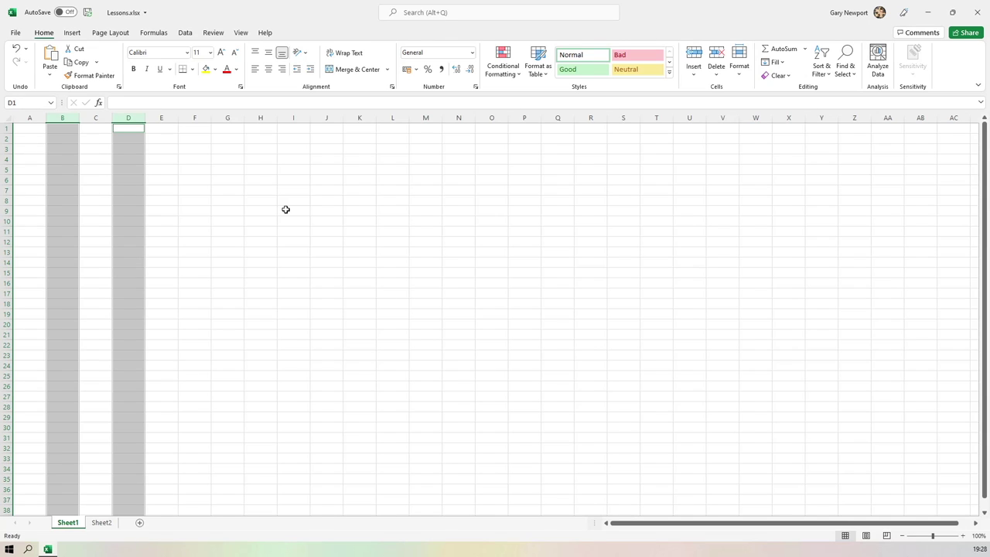
{"action": "left_click", "coordinate": [289, 209]}
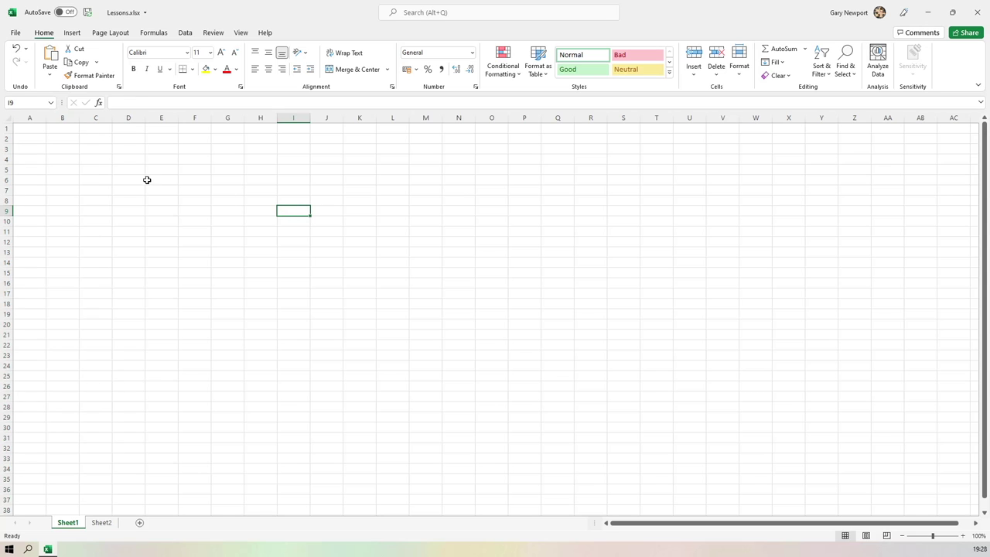
{"action": "left_click", "coordinate": [96, 118]}
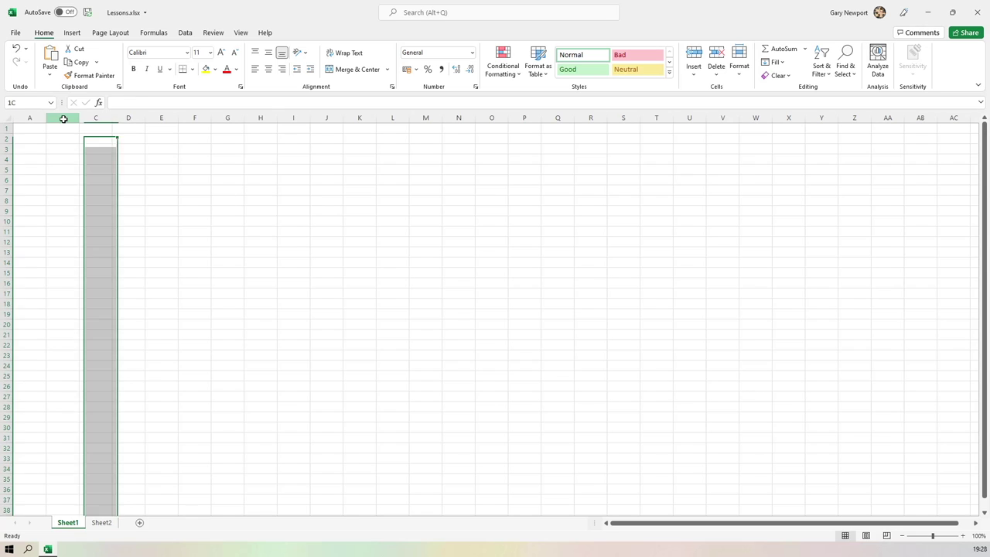
{"action": "left_click", "coordinate": [63, 117]}
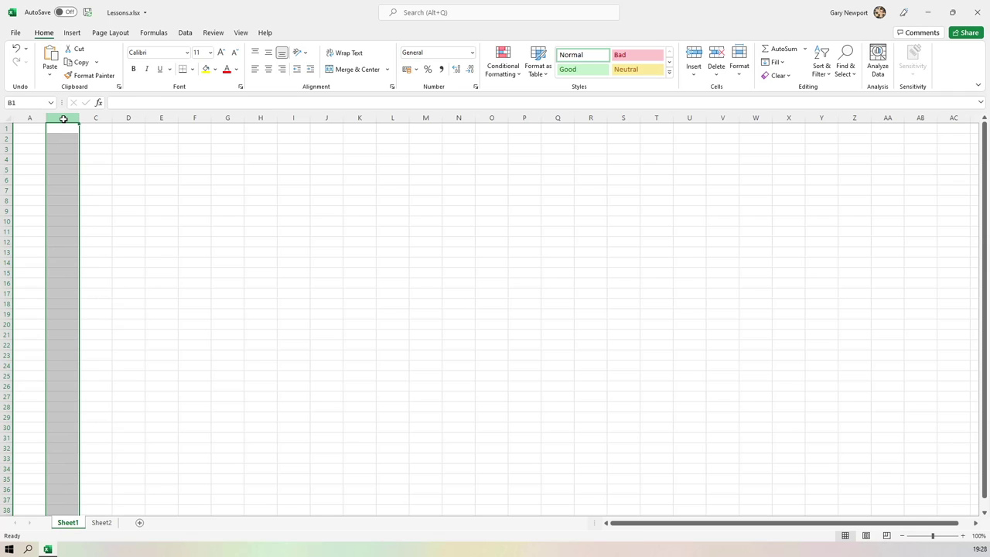
{"action": "left_click", "coordinate": [129, 117], "text": "ctrl"}
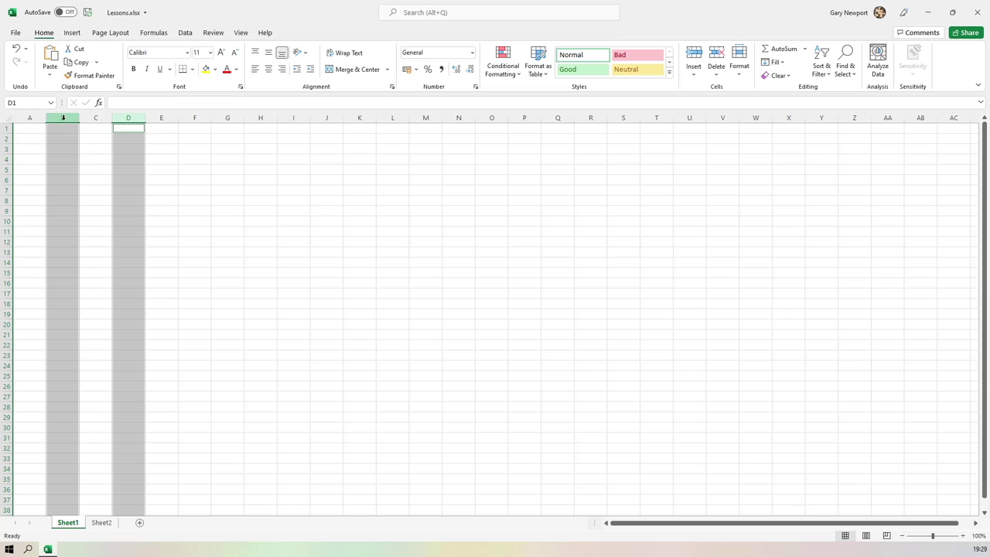
{"action": "left_click", "coordinate": [293, 118], "text": "ctrl"}
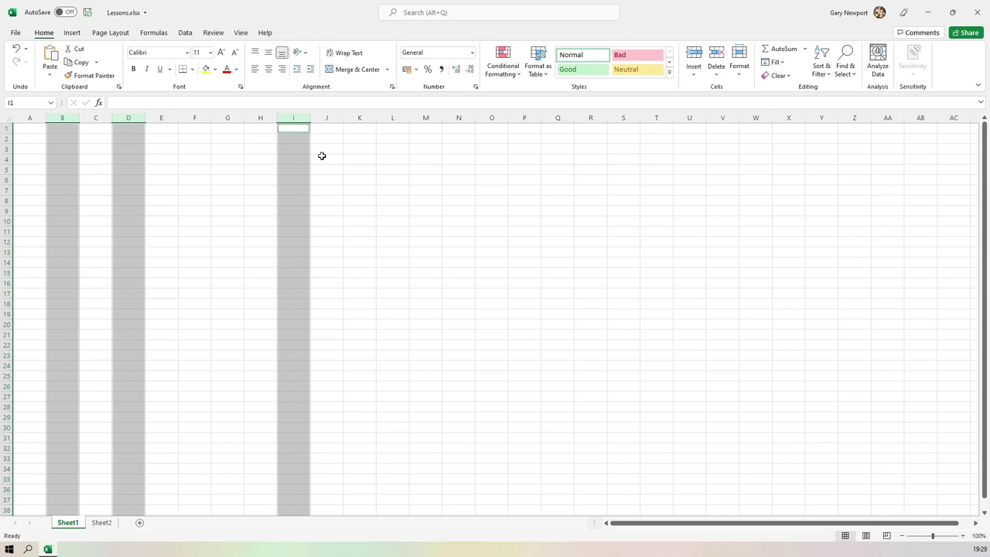
{"action": "left_click", "coordinate": [392, 118], "text": "ctrl"}
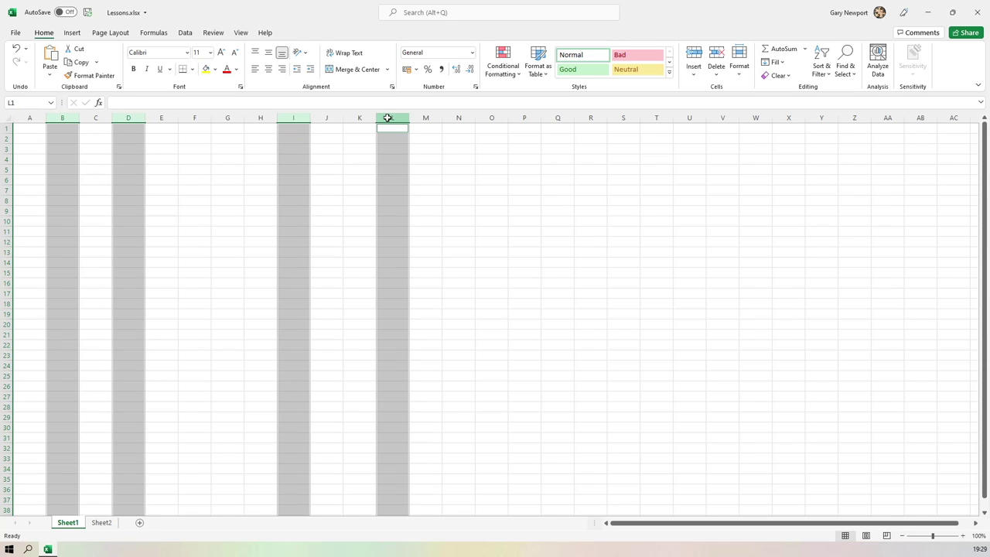
{"action": "left_click", "coordinate": [5, 158], "text": "ctrl"}
{"action": "left_click", "coordinate": [6, 242], "text": "ctrl"}
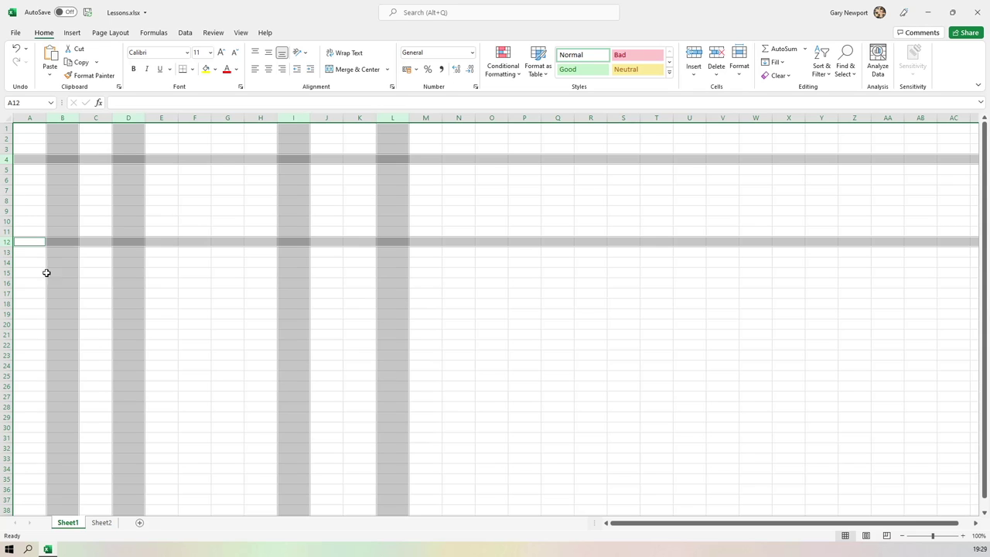
{"action": "left_click", "coordinate": [7, 335], "text": "ctrl"}
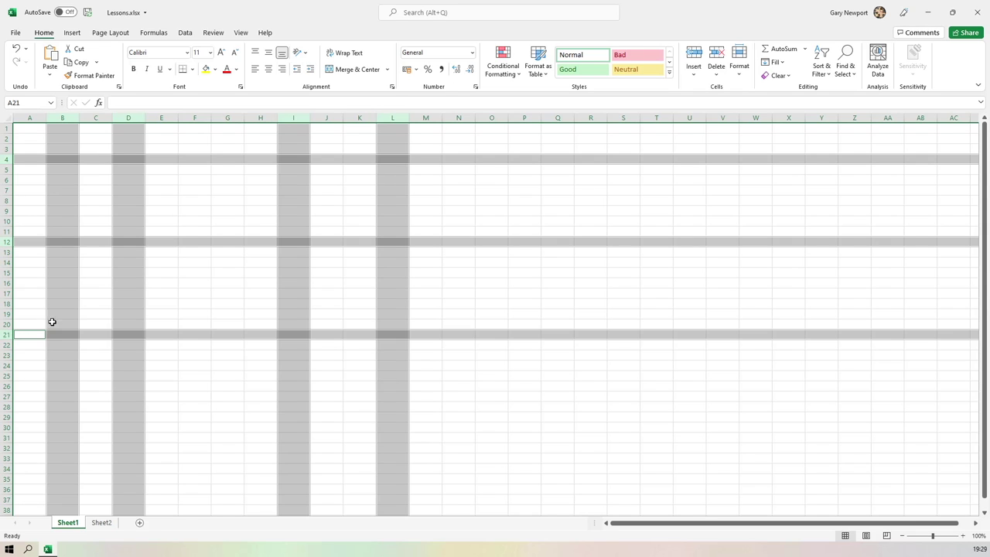
{"action": "left_click", "coordinate": [6, 294], "text": "ctrl"}
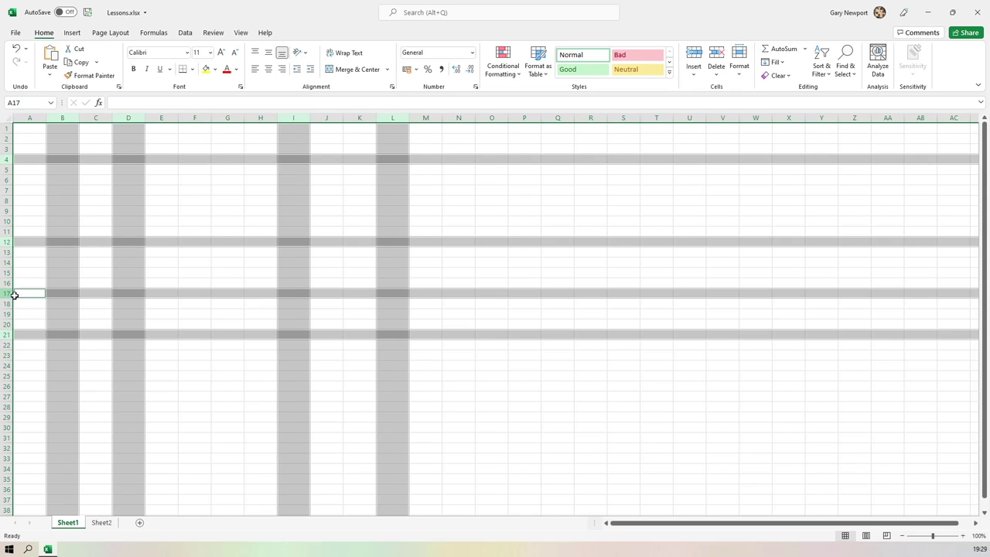
{"action": "left_click", "coordinate": [5, 201], "text": "ctrl"}
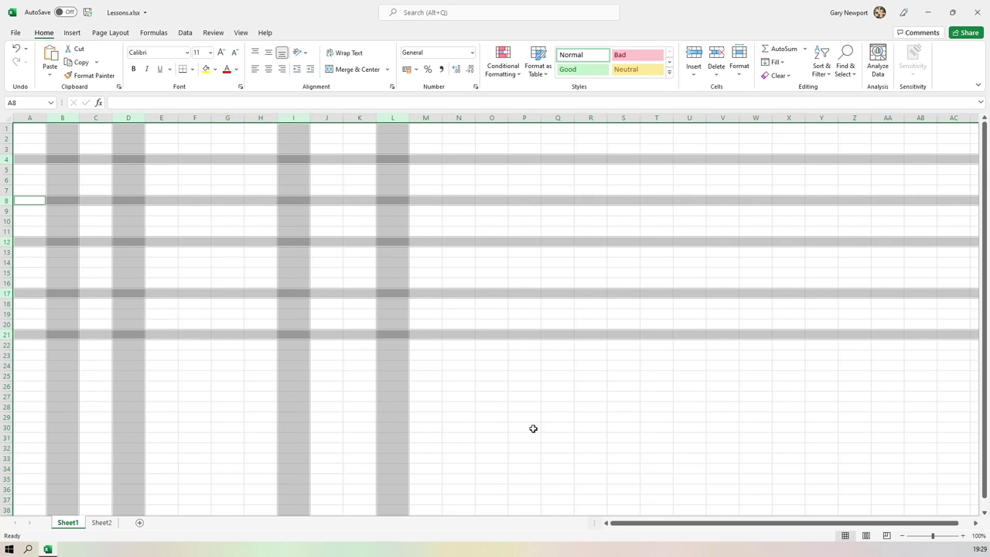
{"action": "left_click", "coordinate": [225, 138]}
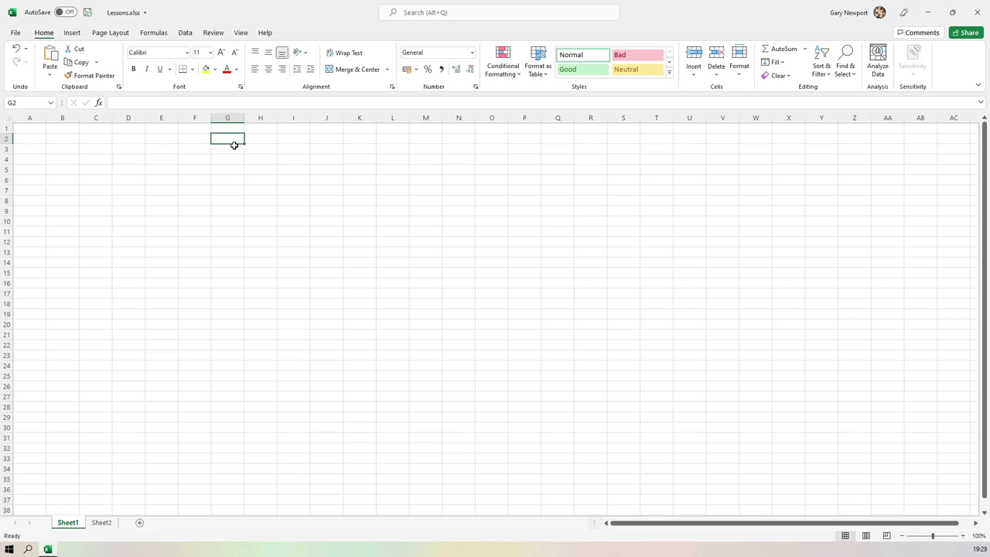
Shift-extend selections across columns B:G, B:Z, B:K and rows 2–22, clearing each
{"action": "left_click", "coordinate": [62, 118], "text": "shift"}
{"action": "left_click", "coordinate": [406, 170]}
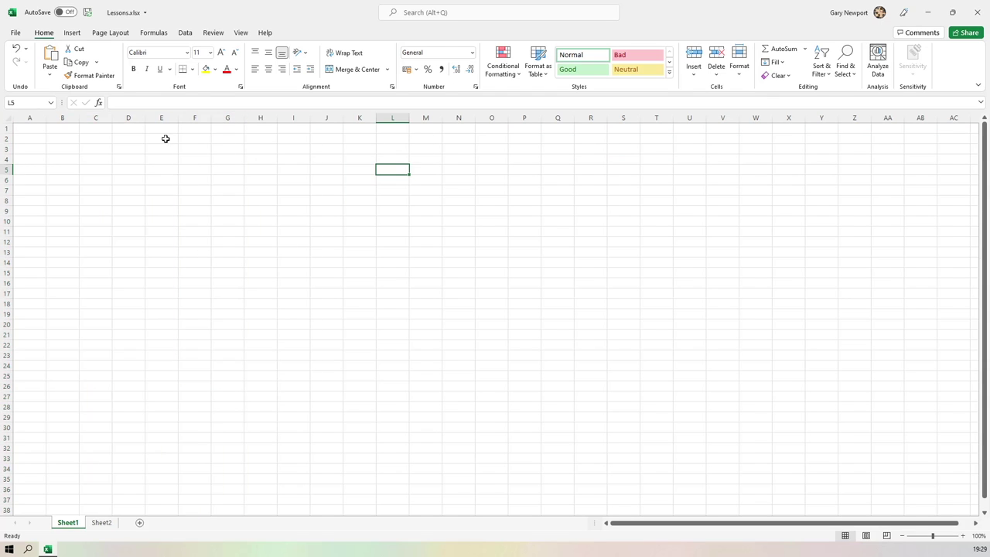
{"action": "left_click", "coordinate": [62, 117]}
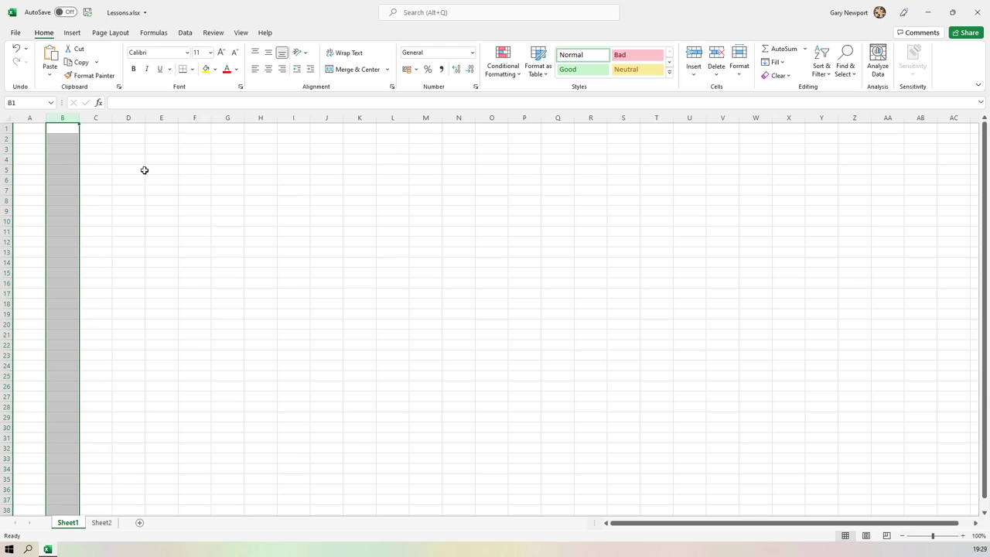
{"action": "left_click", "coordinate": [847, 117], "text": "ctrl"}
{"action": "left_click", "coordinate": [855, 119], "text": "shift"}
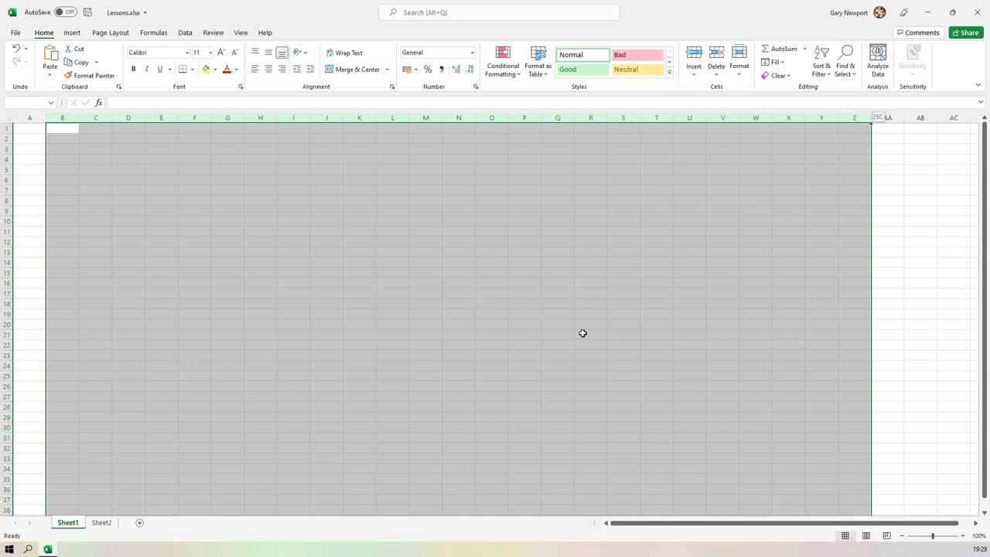
{"action": "left_click", "coordinate": [350, 210]}
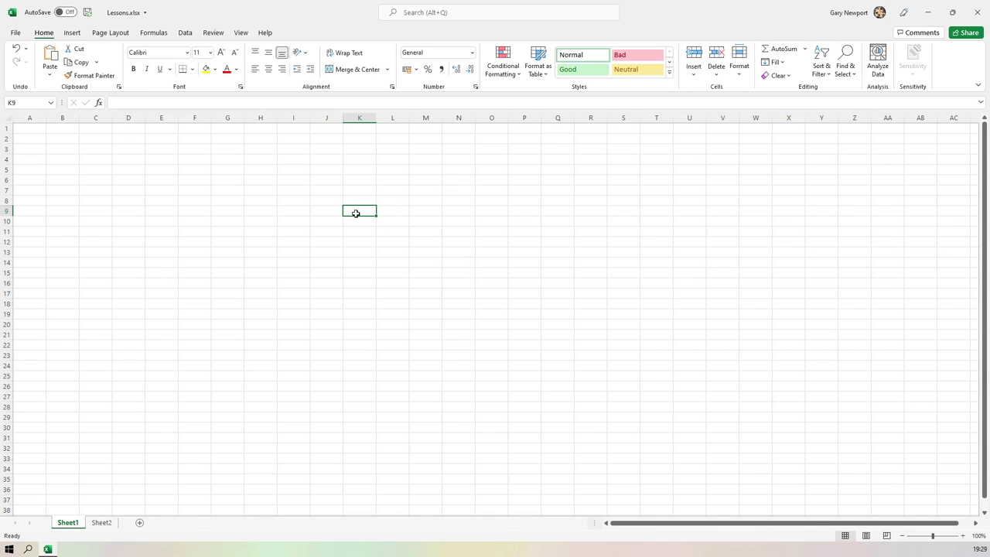
{"action": "left_click", "coordinate": [63, 119], "text": "shift"}
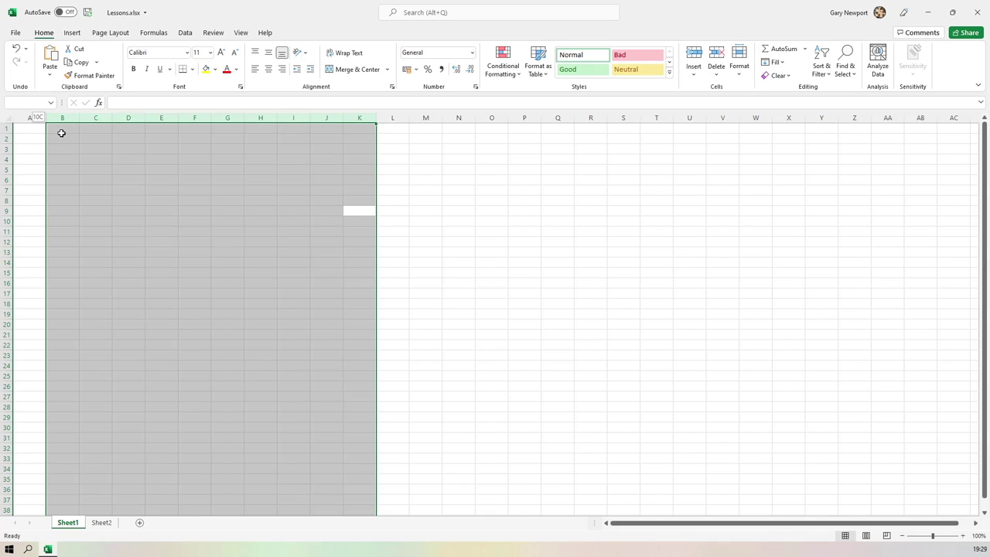
{"action": "left_click", "coordinate": [8, 138]}
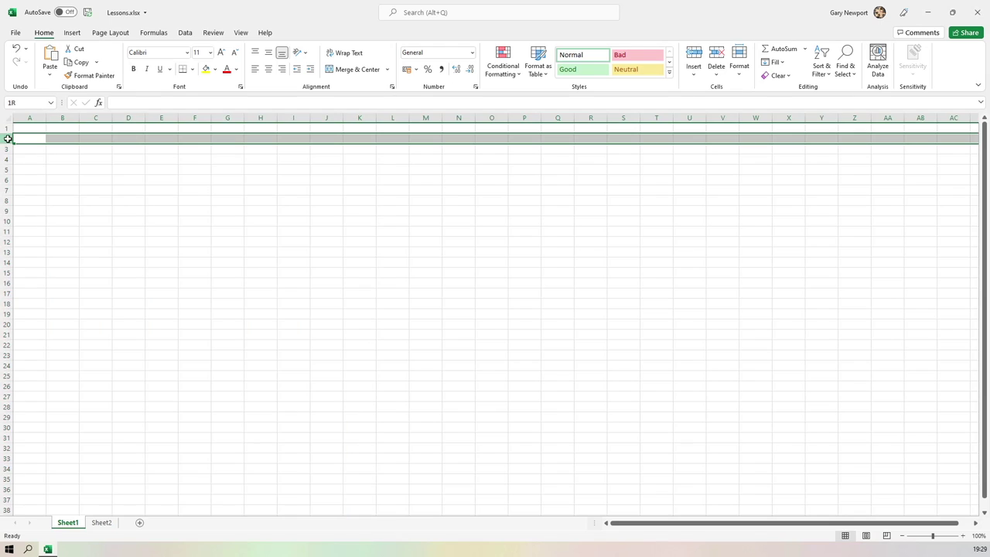
{"action": "left_click", "coordinate": [8, 345], "text": "shift"}
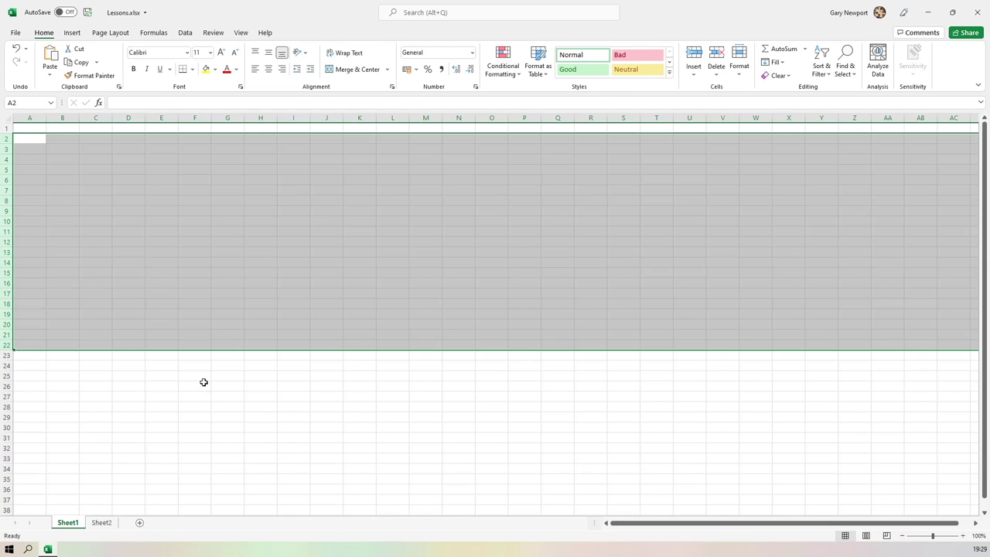
{"action": "left_click", "coordinate": [203, 386]}
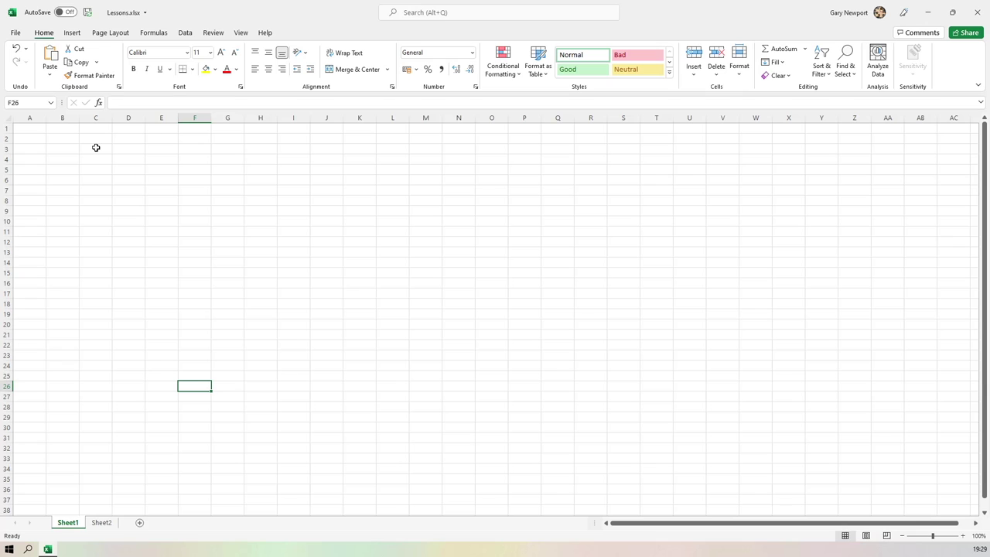
Ctrl-select columns B, D, F, H and J, then clear the selection
{"action": "left_click", "coordinate": [63, 117]}
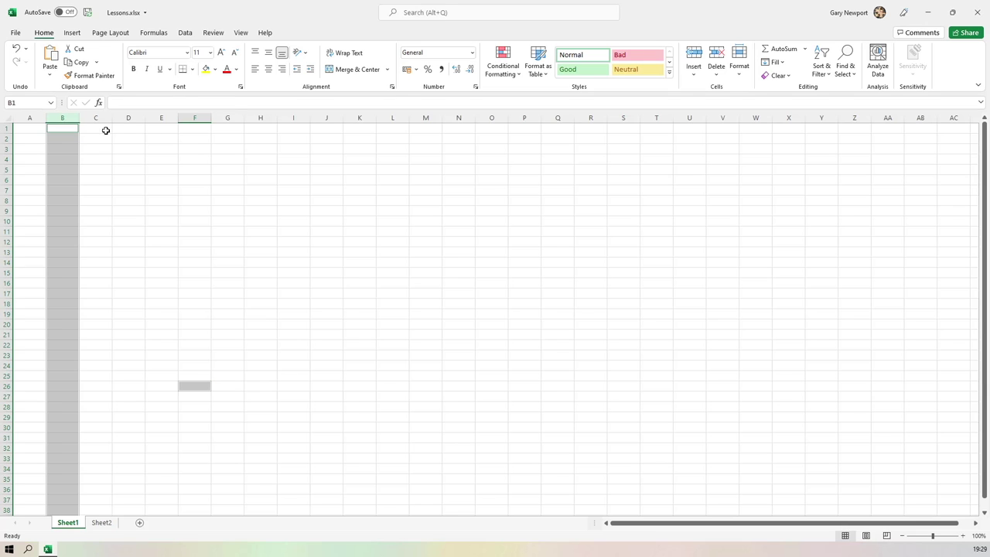
{"action": "left_click", "coordinate": [129, 117], "text": "ctrl"}
{"action": "left_click", "coordinate": [200, 119], "text": "ctrl"}
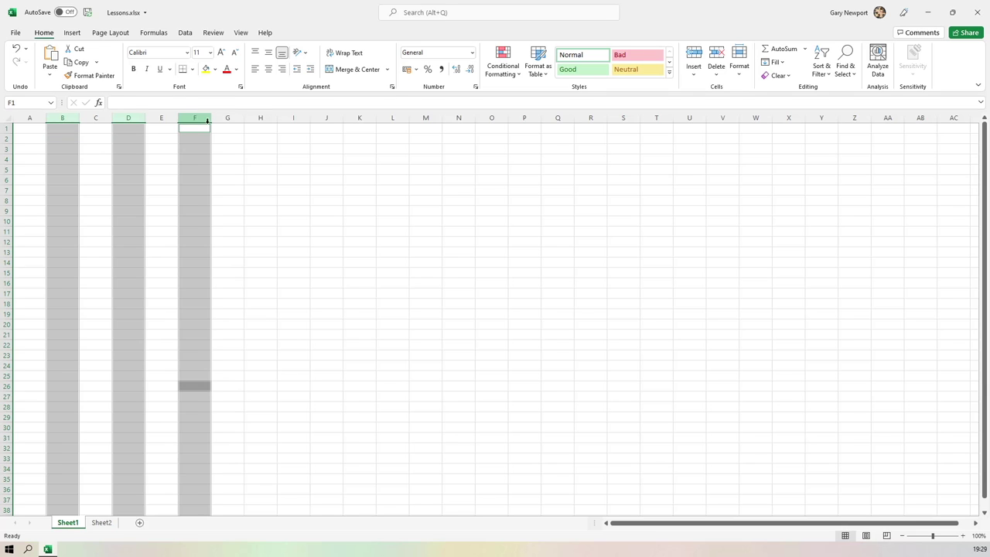
{"action": "left_click", "coordinate": [260, 118], "text": "ctrl"}
{"action": "left_click", "coordinate": [326, 117], "text": "ctrl"}
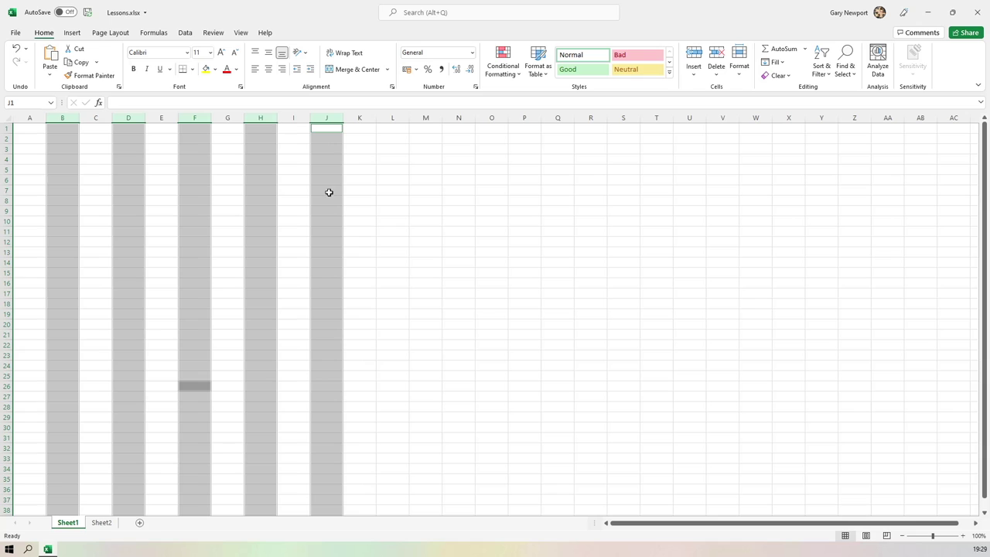
{"action": "left_click", "coordinate": [389, 250]}
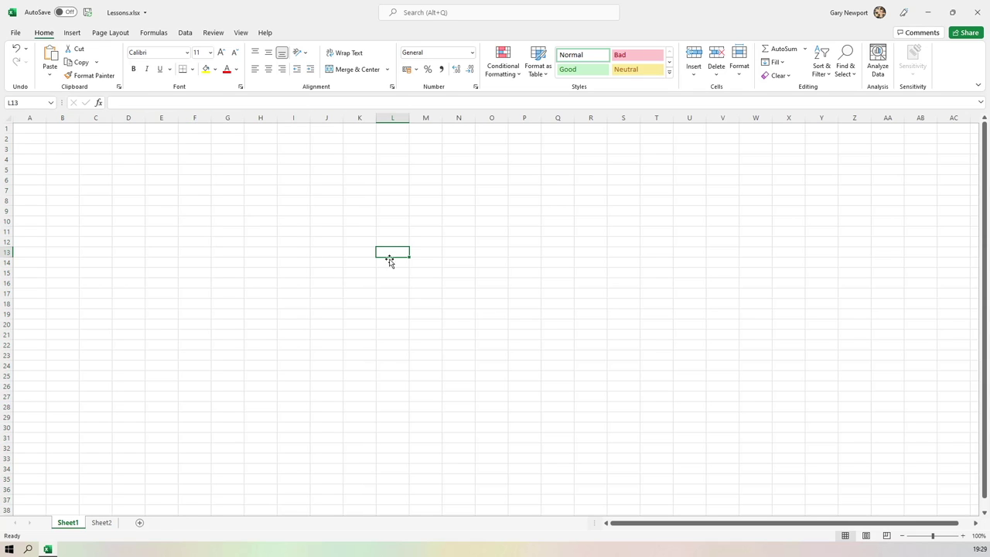
{"action": "left_click", "coordinate": [160, 169]}
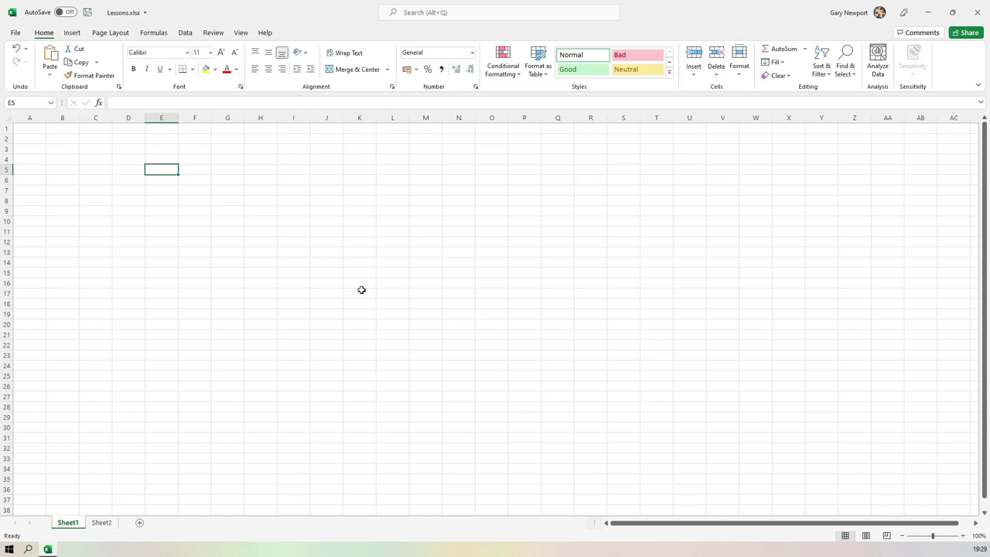
{"action": "left_click", "coordinate": [400, 306], "text": "shift"}
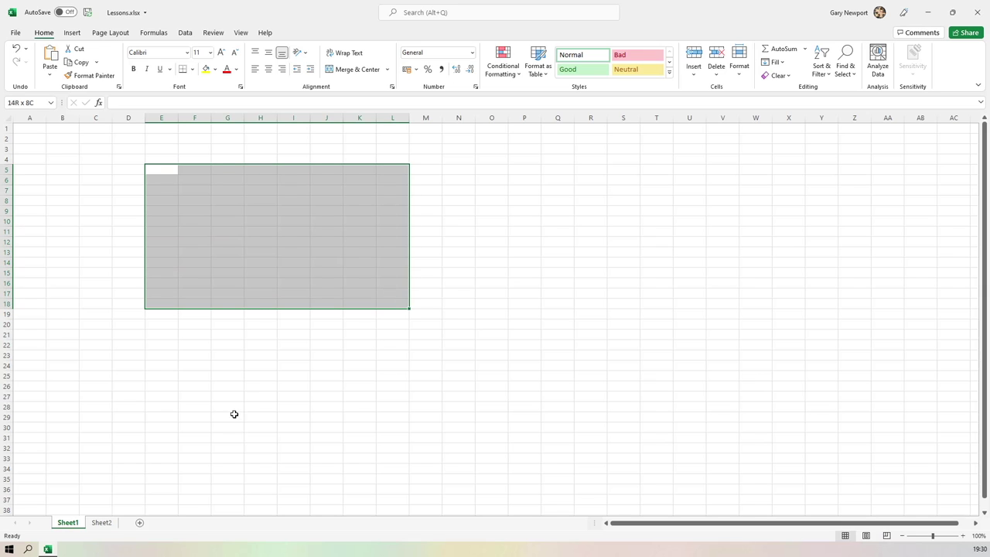
{"action": "left_click", "coordinate": [286, 395]}
{"action": "left_click", "coordinate": [164, 167]}
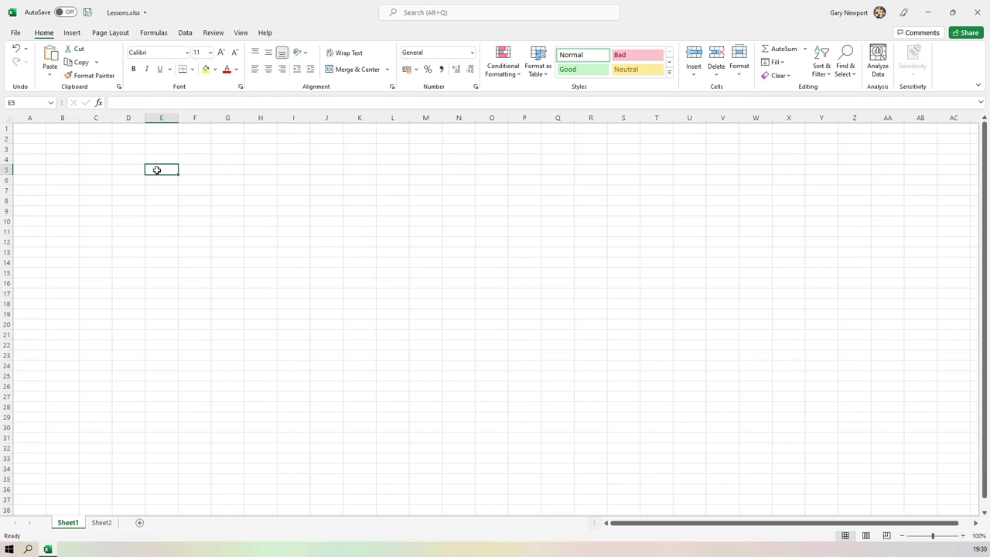
{"action": "left_click", "coordinate": [433, 333], "text": "shift"}
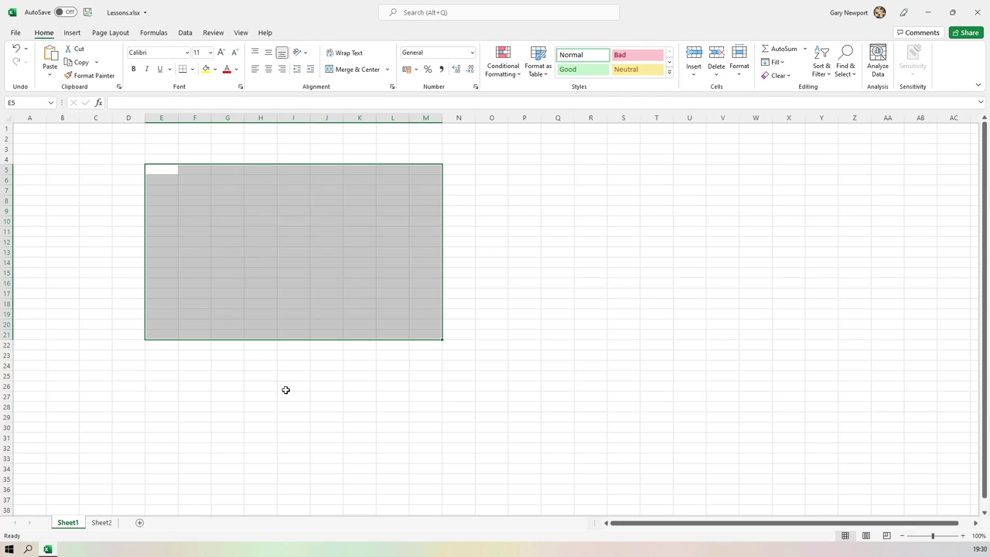
{"action": "left_click", "coordinate": [124, 169]}
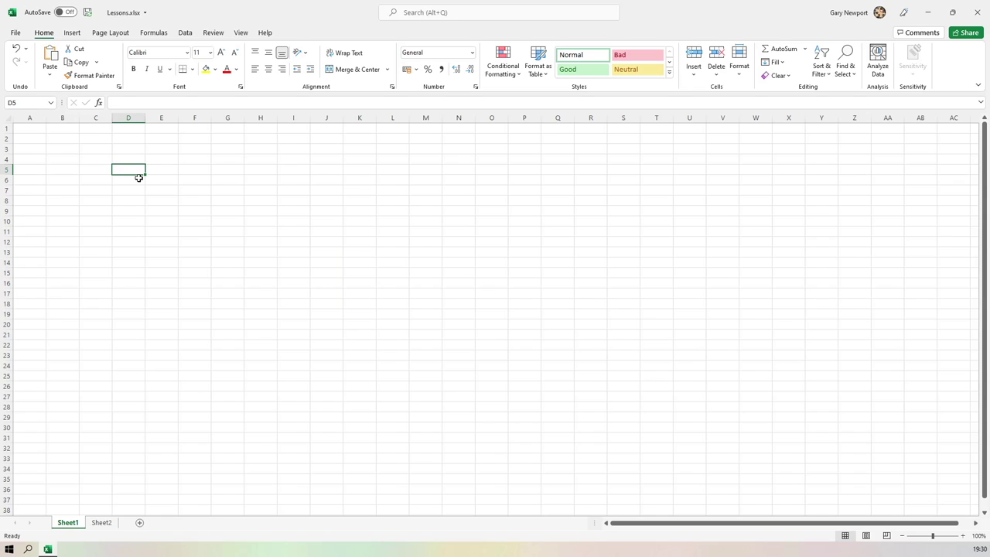
{"action": "left_click", "coordinate": [229, 211], "text": "ctrl"}
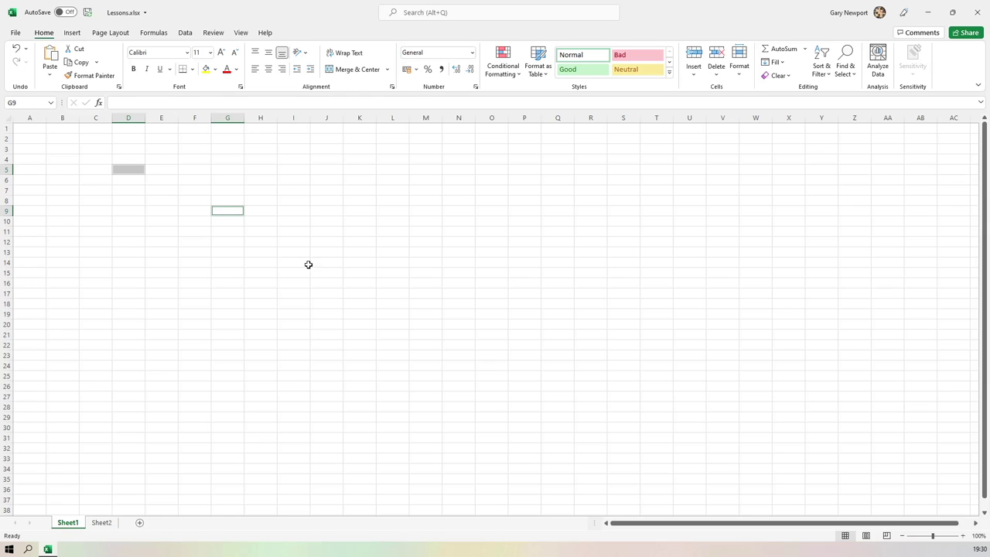
{"action": "left_click", "coordinate": [326, 252], "text": "ctrl"}
{"action": "left_click", "coordinate": [390, 181], "text": "ctrl"}
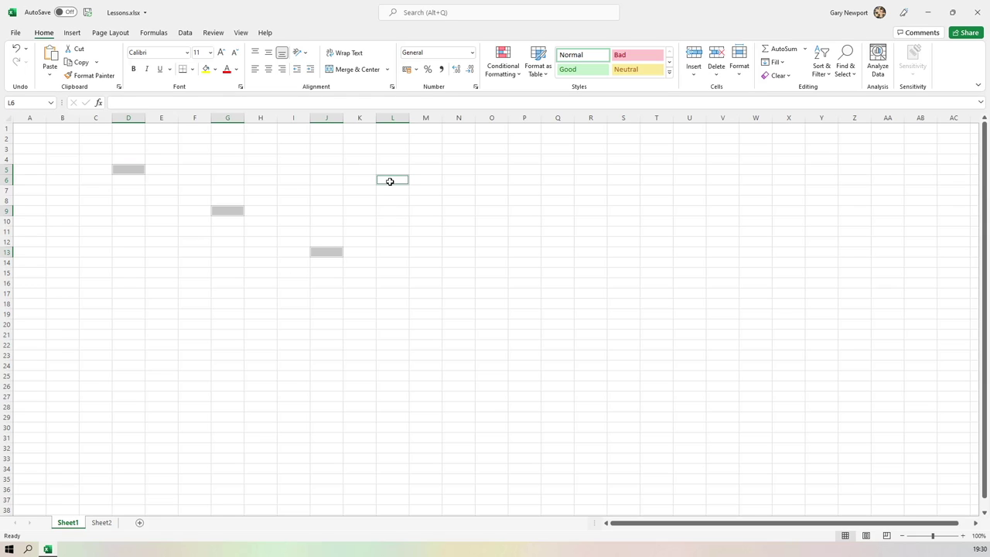
{"action": "left_click", "coordinate": [457, 211], "text": "ctrl"}
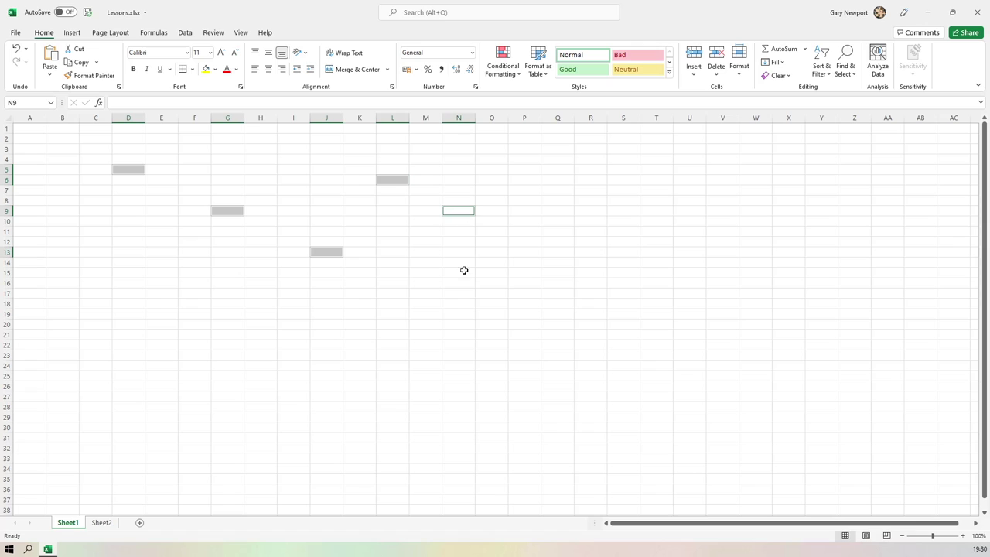
{"action": "left_click", "coordinate": [217, 302], "text": "ctrl"}
{"action": "left_click", "coordinate": [153, 262], "text": "ctrl"}
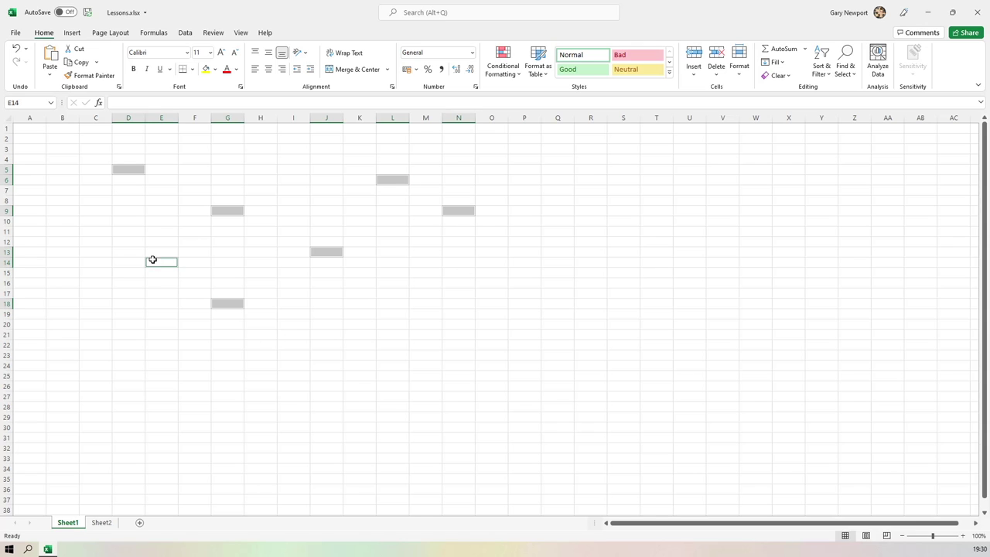
{"action": "left_click", "coordinate": [290, 188], "text": "ctrl"}
{"action": "left_click", "coordinate": [388, 273], "text": "ctrl"}
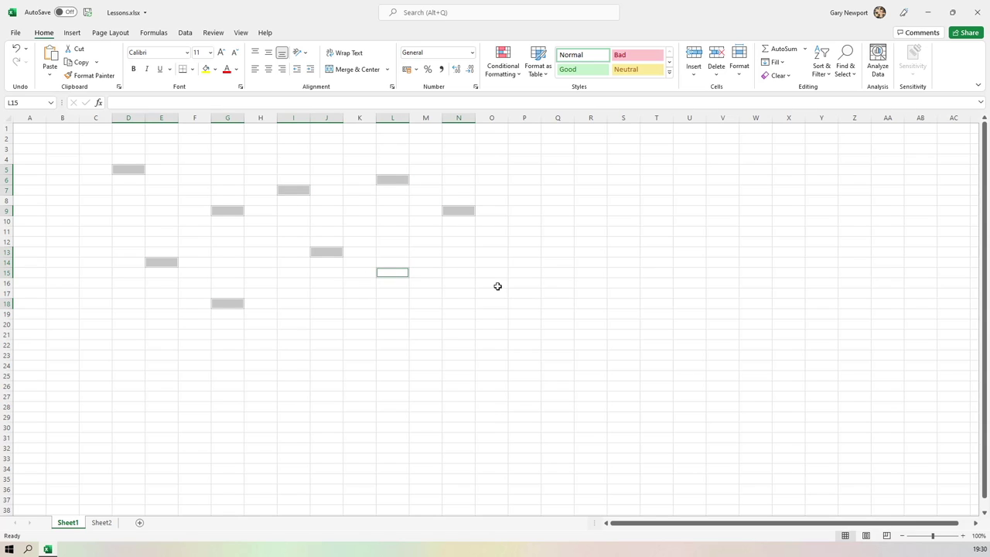
{"action": "left_click", "coordinate": [516, 262], "text": "ctrl"}
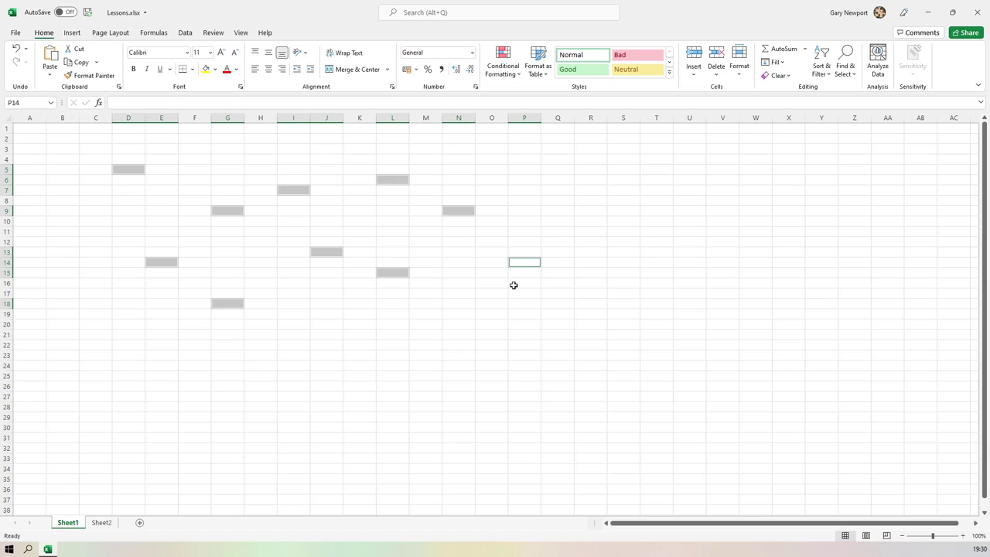
{"action": "left_click", "coordinate": [591, 220]}
{"action": "left_click", "coordinate": [657, 190]}
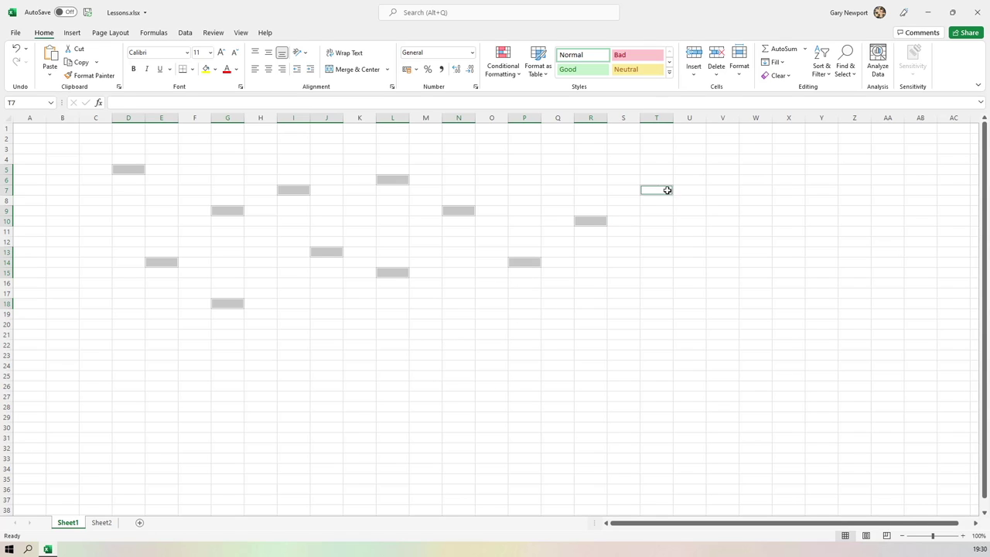
{"action": "left_click", "coordinate": [490, 325]}
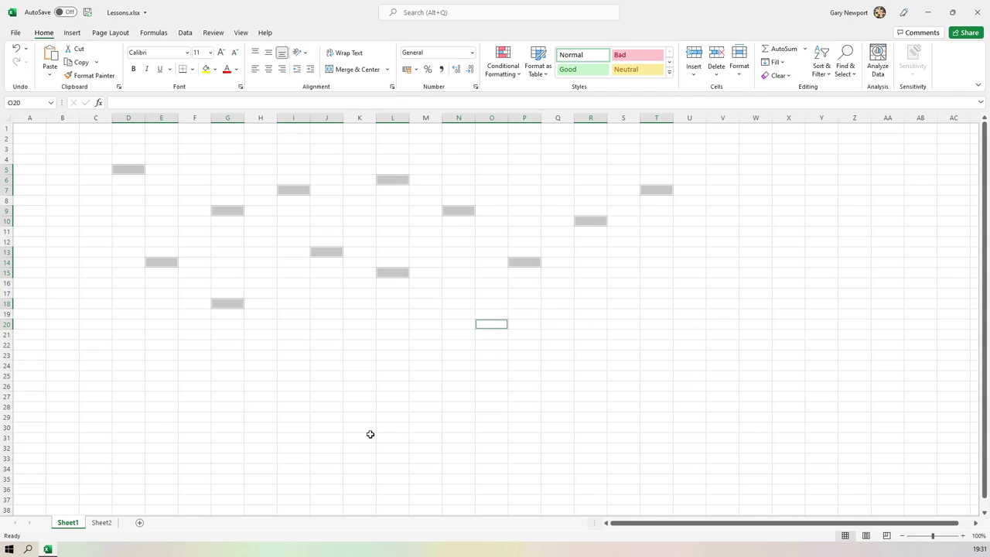
{"action": "key", "text": "Return"}
{"action": "key", "text": "Return"}
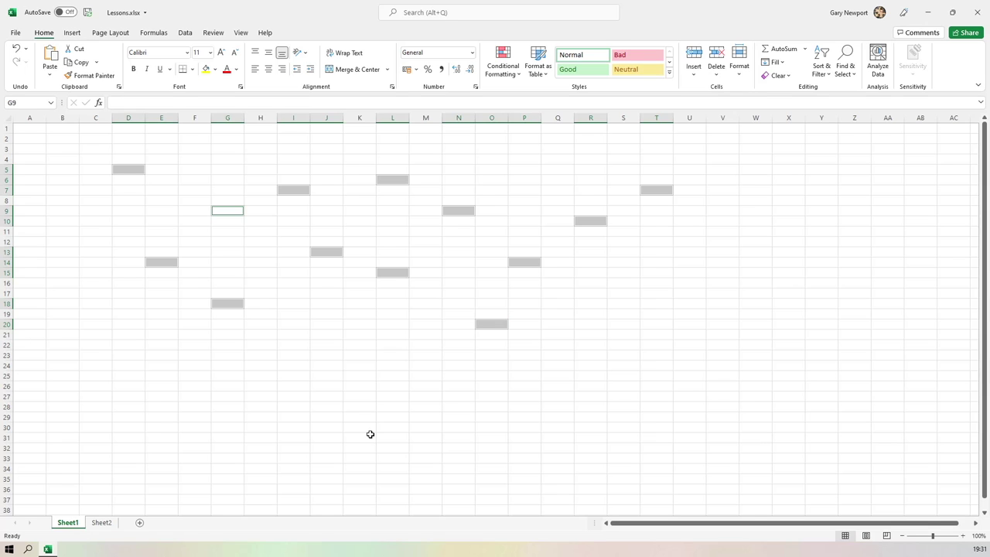
{"action": "key", "text": "Return"}
{"action": "key", "text": "Return"}
{"action": "key", "text": "Return"}
{"action": "key", "text": "Return"}
{"action": "key", "text": "Return"}
{"action": "key", "text": "Return"}
{"action": "key", "text": "Return"}
{"action": "key", "text": "Return"}
{"action": "key", "text": "Return"}
{"action": "key", "text": "Return"}
{"action": "key", "text": "Return"}
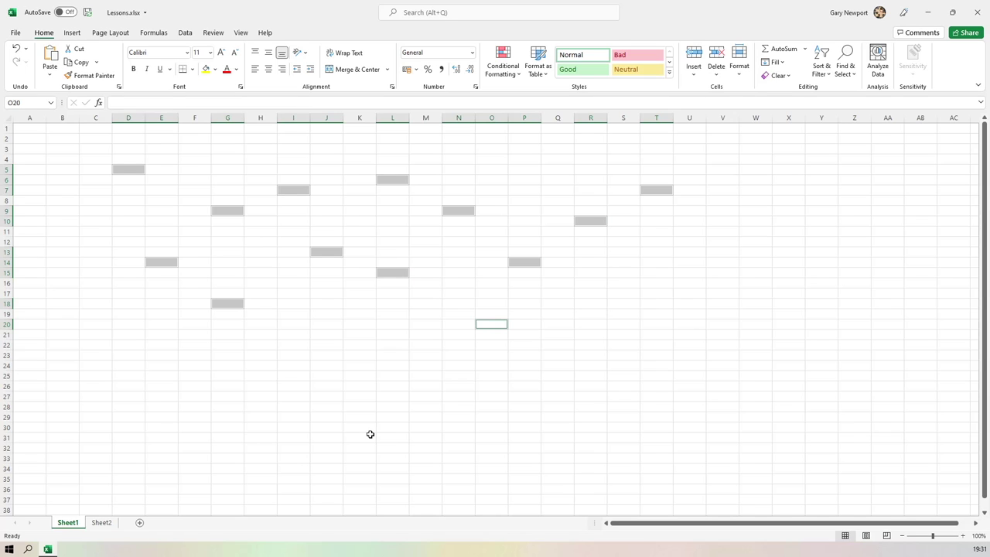
{"action": "left_click", "coordinate": [390, 446]}
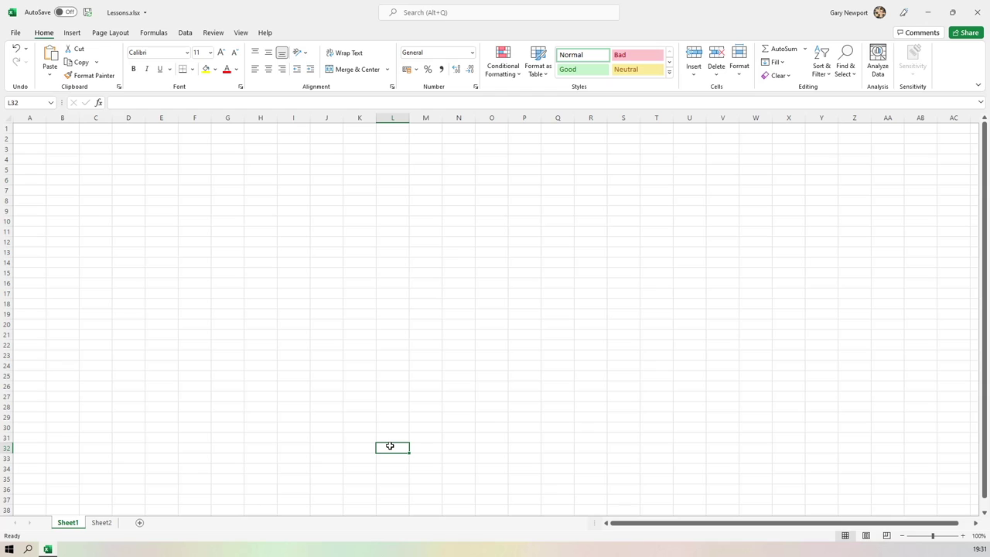
Select cell E9, then ranges H7:H14, J6:Q7 and J12:Q27
{"action": "left_click", "coordinate": [159, 210]}
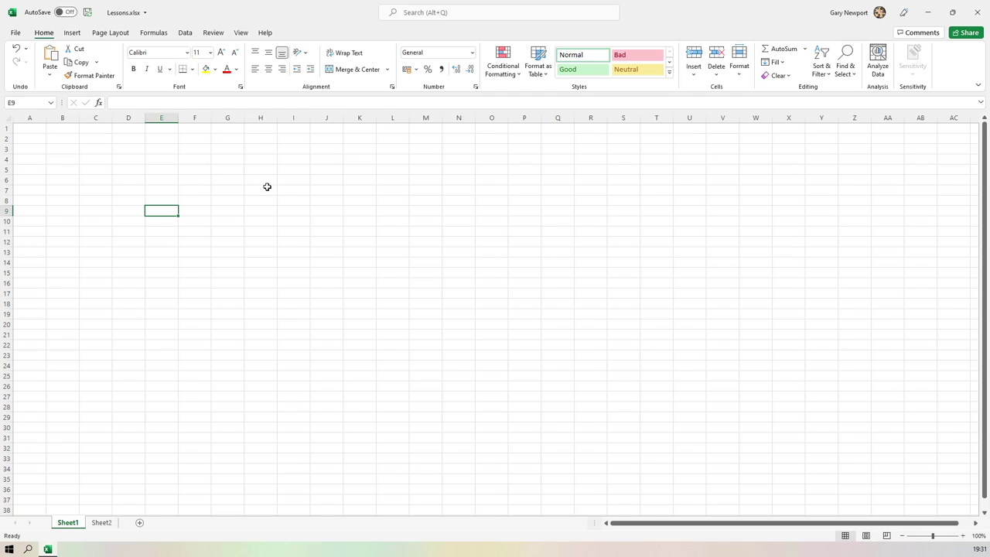
{"action": "left_click_drag", "start_coordinate": [268, 188], "coordinate": [263, 287]}
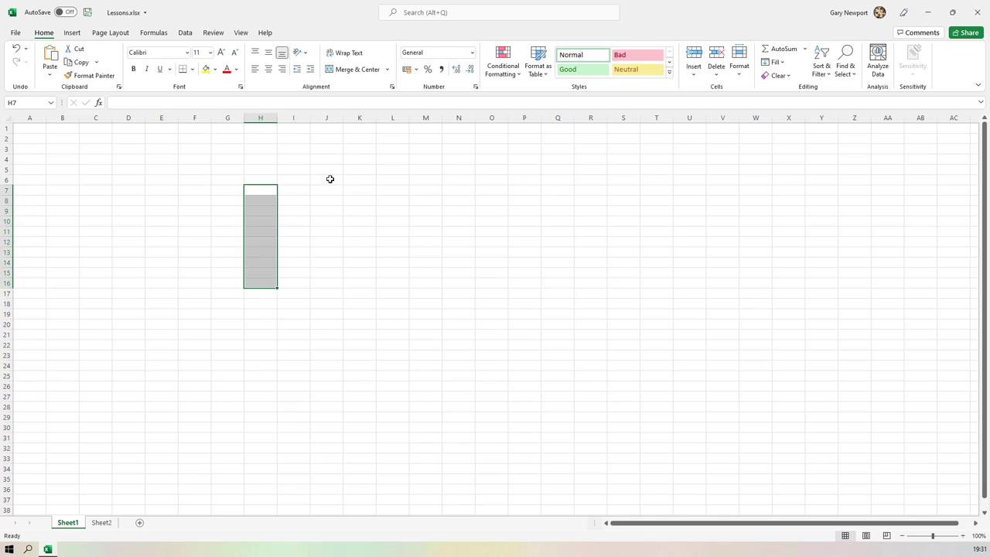
{"action": "left_click_drag", "start_coordinate": [329, 179], "coordinate": [557, 192]}
{"action": "left_click_drag", "start_coordinate": [323, 242], "coordinate": [554, 391]}
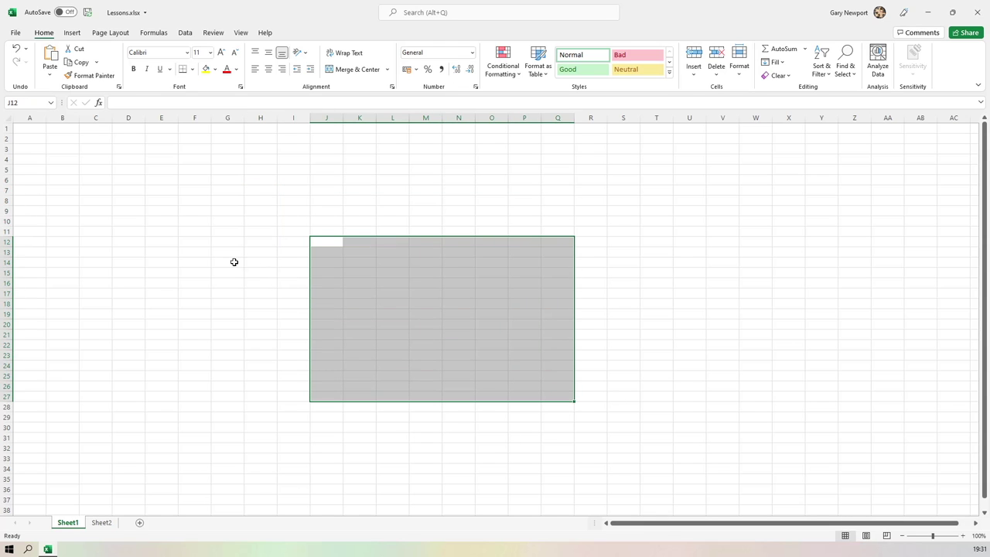
Select column C, row 6, columns C:K, then rows 5–18 via headers
{"action": "left_click", "coordinate": [95, 118]}
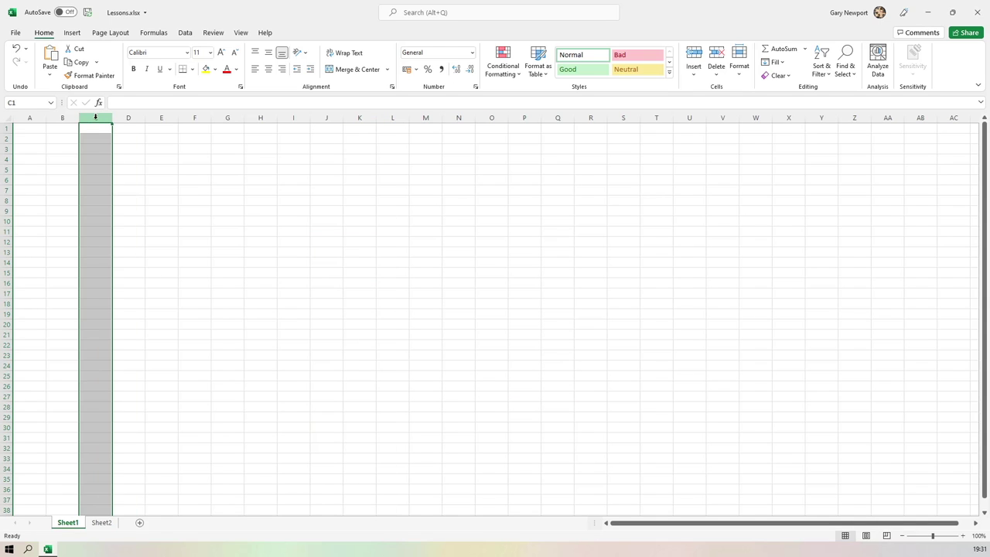
{"action": "left_click", "coordinate": [4, 180]}
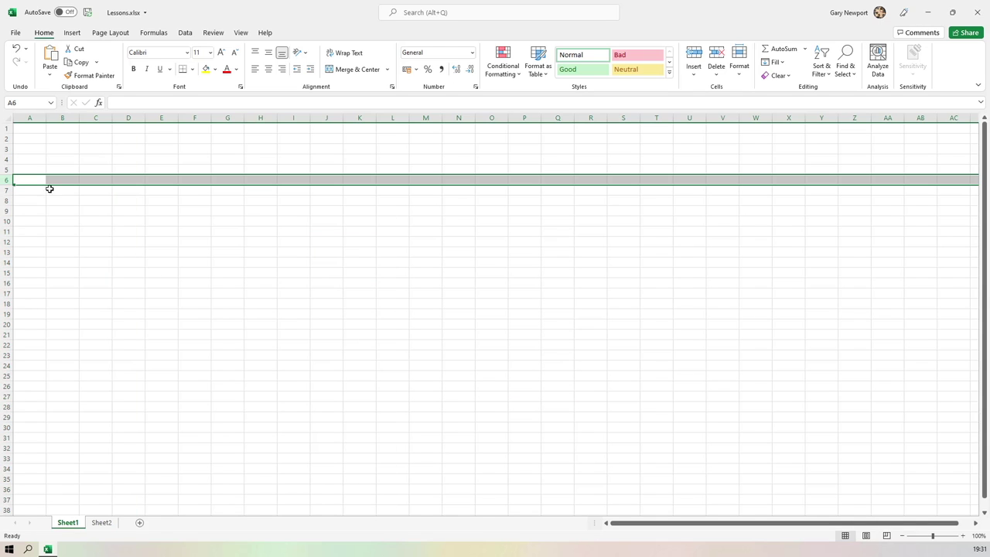
{"action": "left_click_drag", "start_coordinate": [95, 118], "coordinate": [348, 123]}
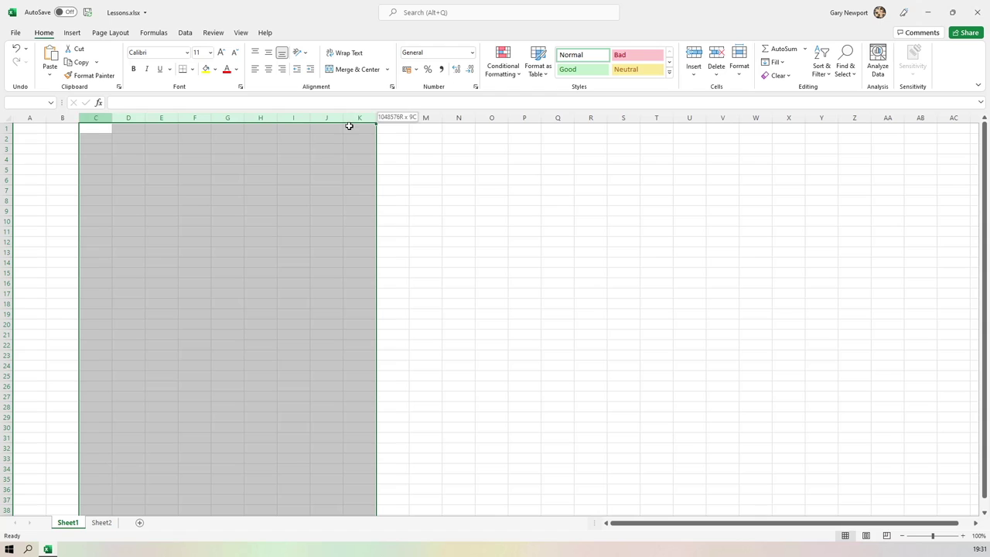
{"action": "left_click_drag", "start_coordinate": [4, 169], "coordinate": [4, 304]}
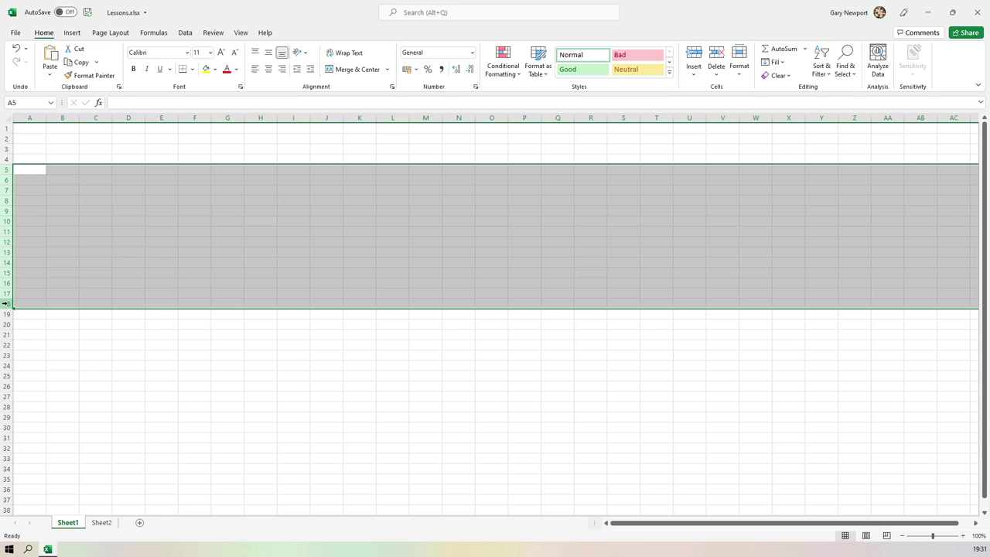
Shift-extend selections to columns C:T, rows 4–25 and range E2:N26, then clear
{"action": "left_click", "coordinate": [99, 118]}
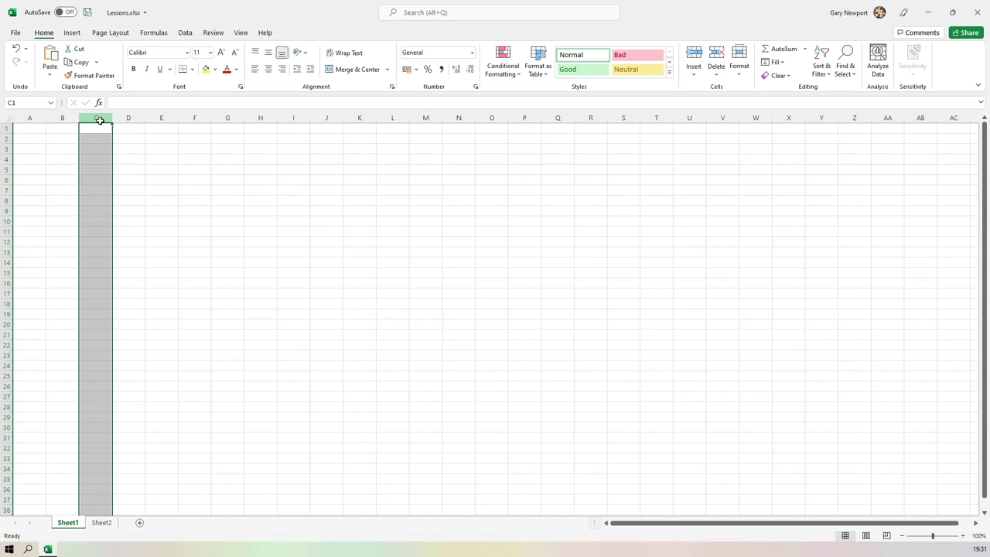
{"action": "left_click", "coordinate": [652, 117], "text": "shift"}
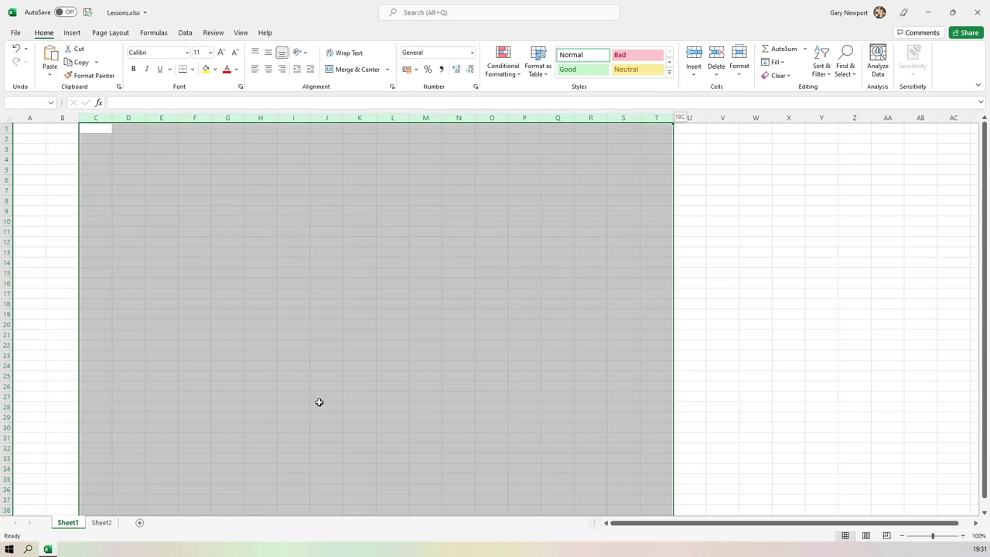
{"action": "left_click", "coordinate": [7, 159]}
{"action": "left_click", "coordinate": [7, 376], "text": "shift"}
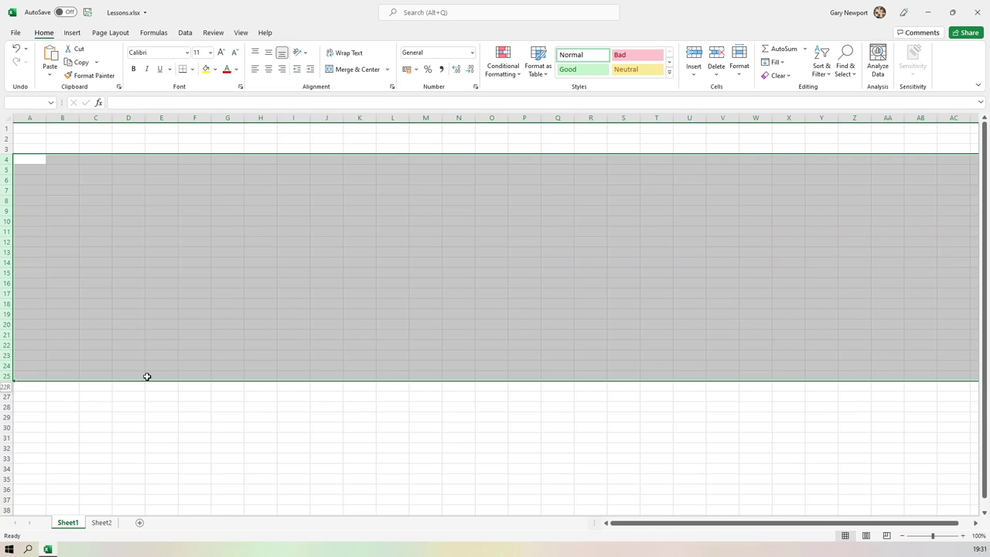
{"action": "left_click", "coordinate": [457, 385], "text": "shift"}
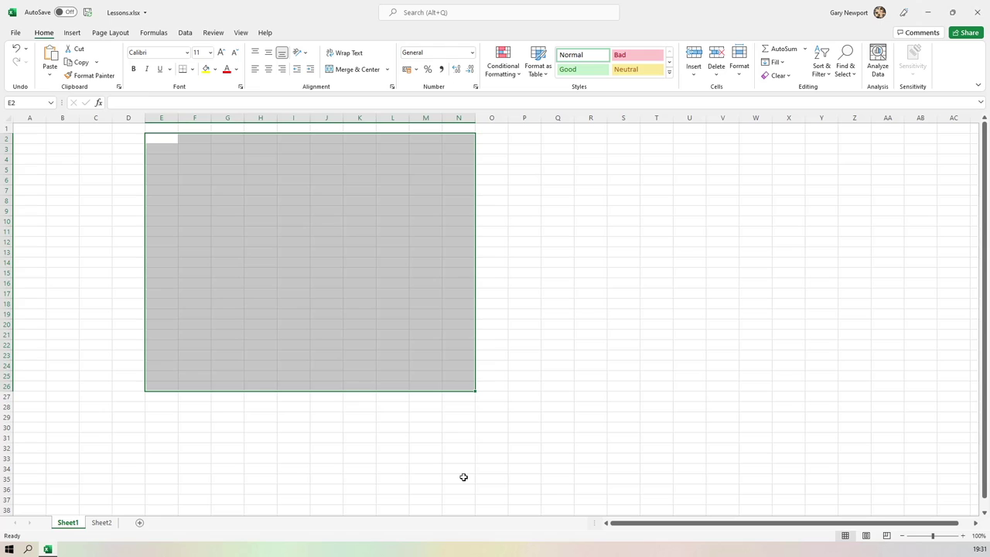
{"action": "left_click", "coordinate": [464, 477]}
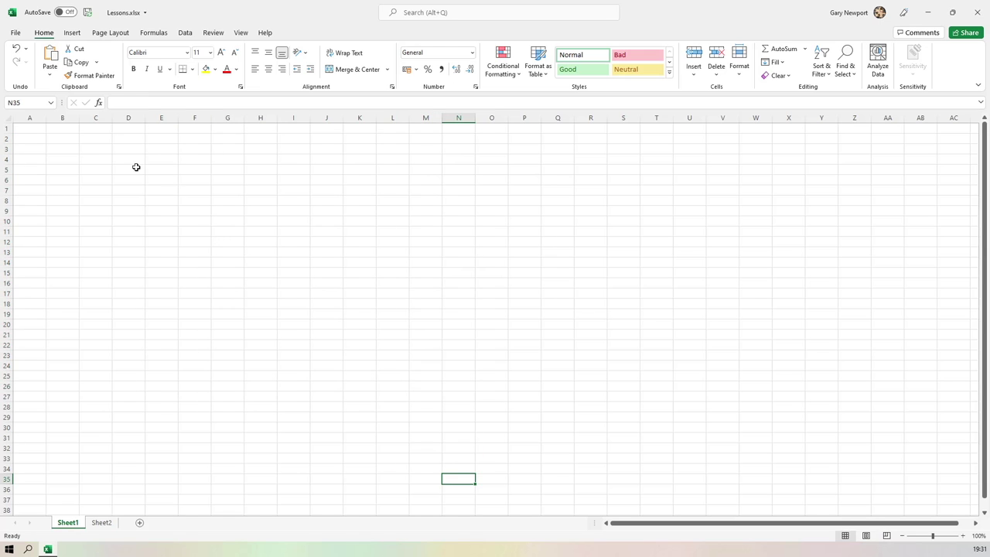
Ctrl-select columns C, M, U, rows 5, 16, 25, then cells E12 and G10
{"action": "left_click", "coordinate": [96, 118]}
{"action": "left_click", "coordinate": [426, 117], "text": "ctrl"}
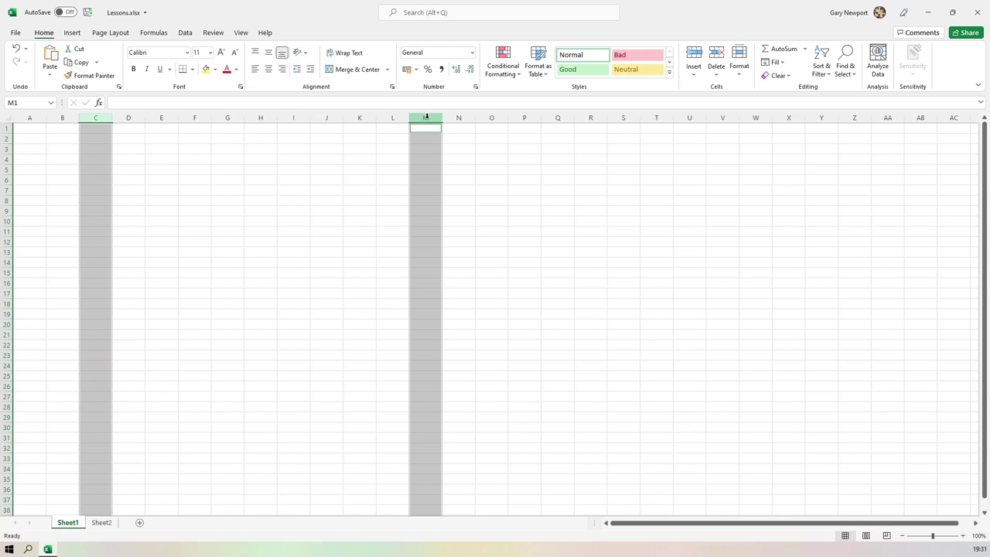
{"action": "left_click", "coordinate": [688, 118], "text": "ctrl"}
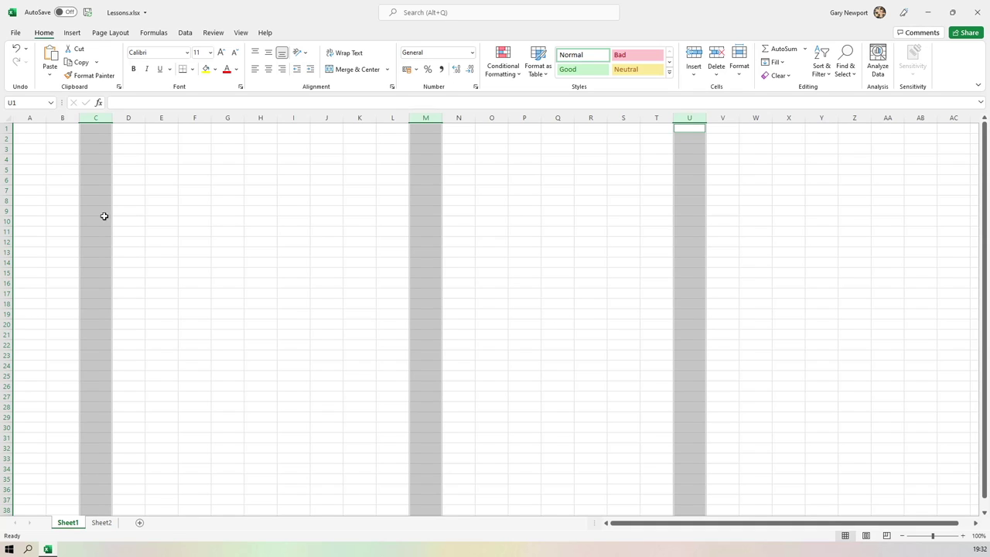
{"action": "left_click", "coordinate": [7, 169]}
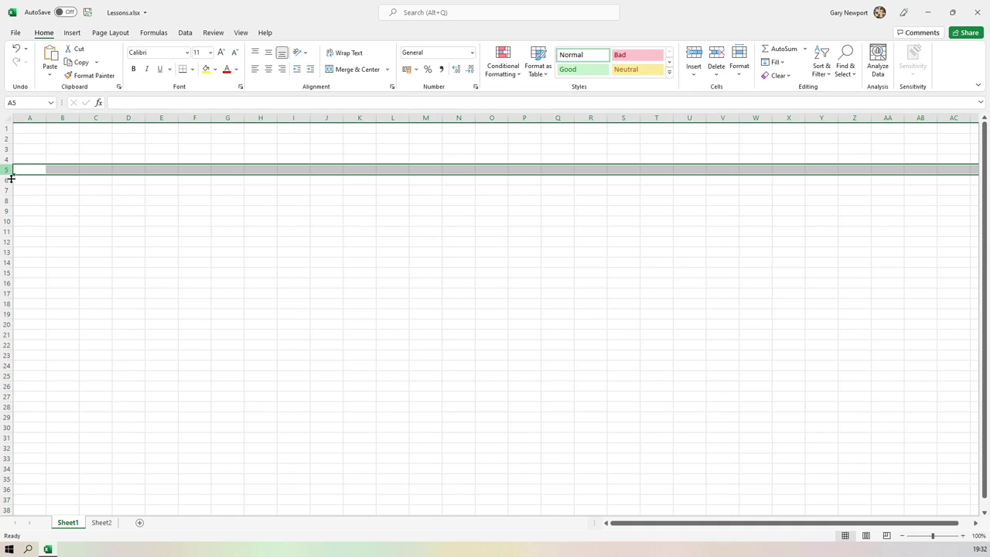
{"action": "left_click", "coordinate": [7, 284], "text": "ctrl"}
{"action": "left_click", "coordinate": [7, 376], "text": "ctrl"}
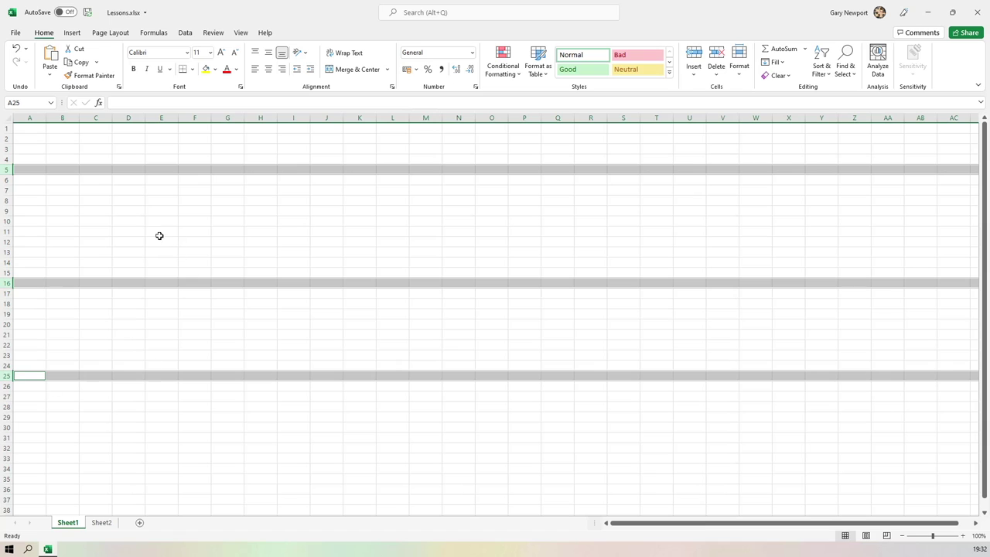
{"action": "left_click", "coordinate": [161, 241]}
{"action": "left_click", "coordinate": [235, 221], "text": "ctrl"}
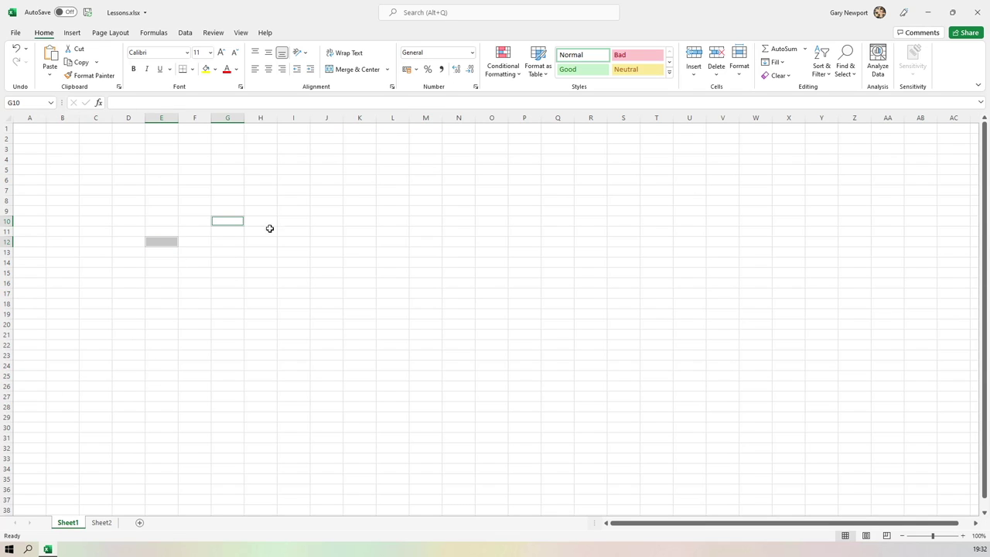
Add K7 to the E12/G10 selection, then reset to the single cell J17
{"action": "left_click", "coordinate": [360, 190], "text": "ctrl"}
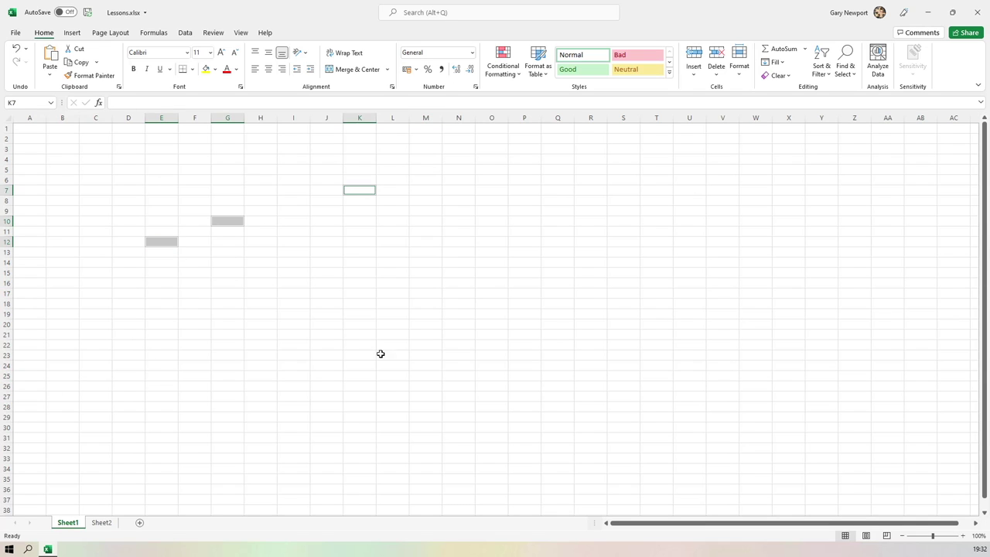
{"action": "left_click", "coordinate": [336, 293]}
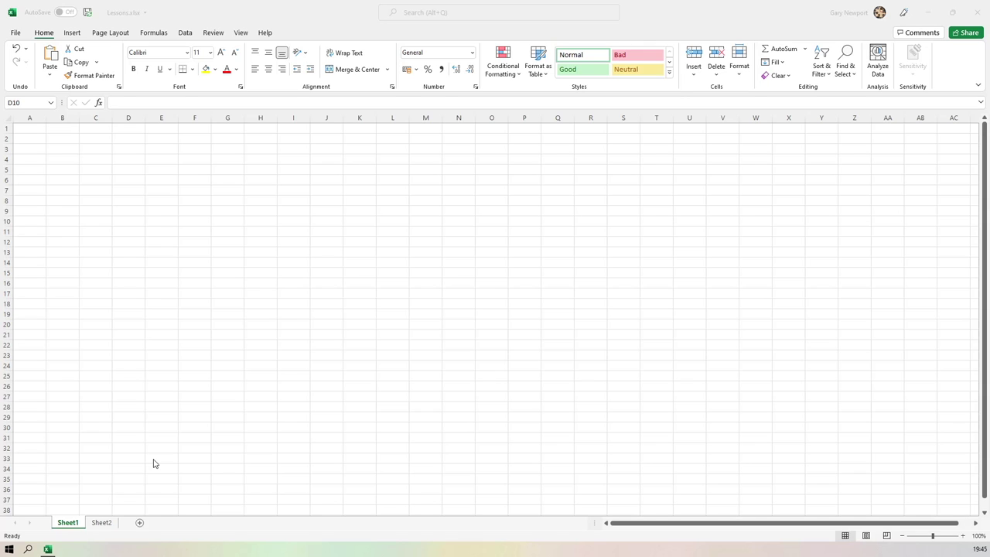
Bring the Lessons.xlsx window back into focus with D10 active
{"action": "left_click", "coordinate": [309, 23]}
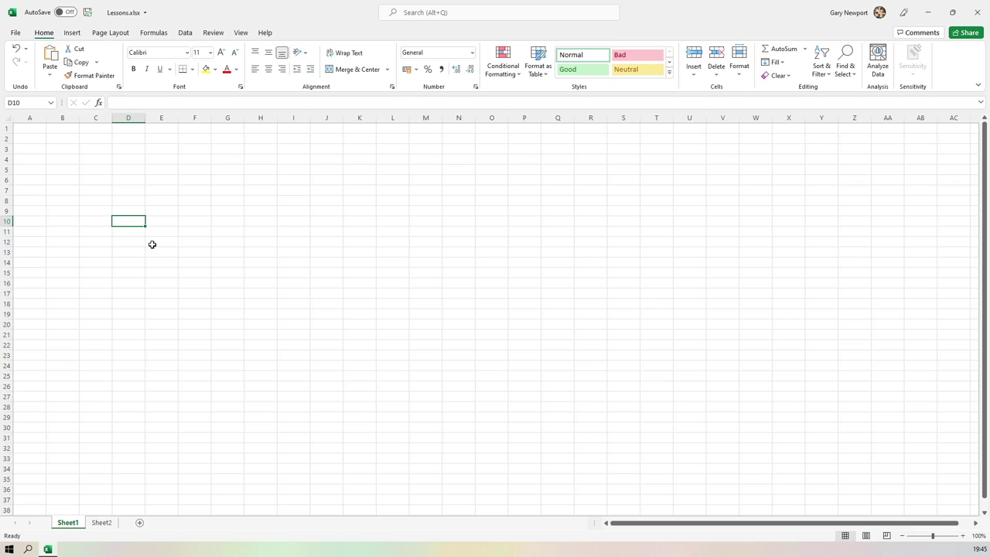
Enter 'fdsdfjfffgfhgfffdfd' in D10 and 'zxcvcxzxc' in E10, truncating D10's overflow
{"action": "type", "text": "fdsdfjfffgfh"}
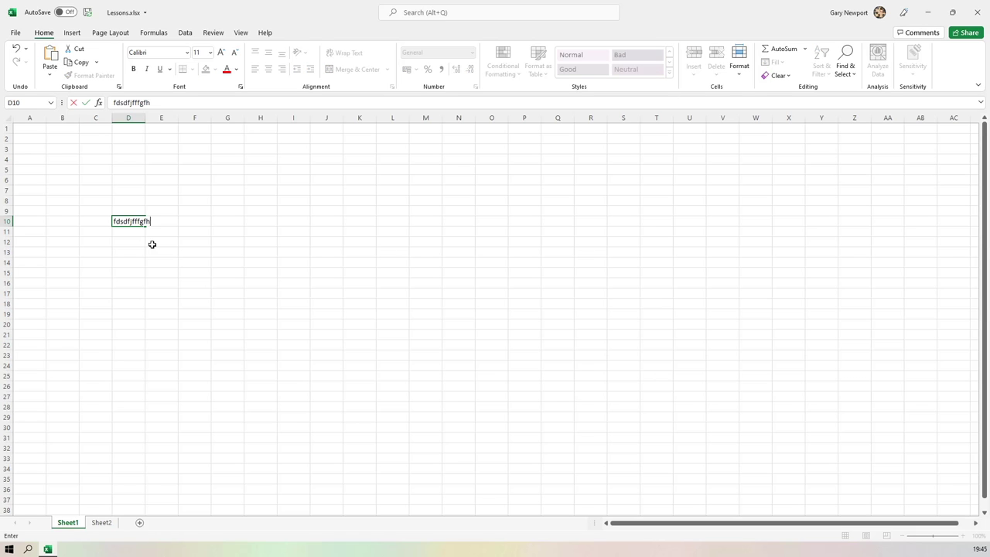
{"action": "type", "text": "gfffdfd"}
{"action": "key", "text": "Return"}
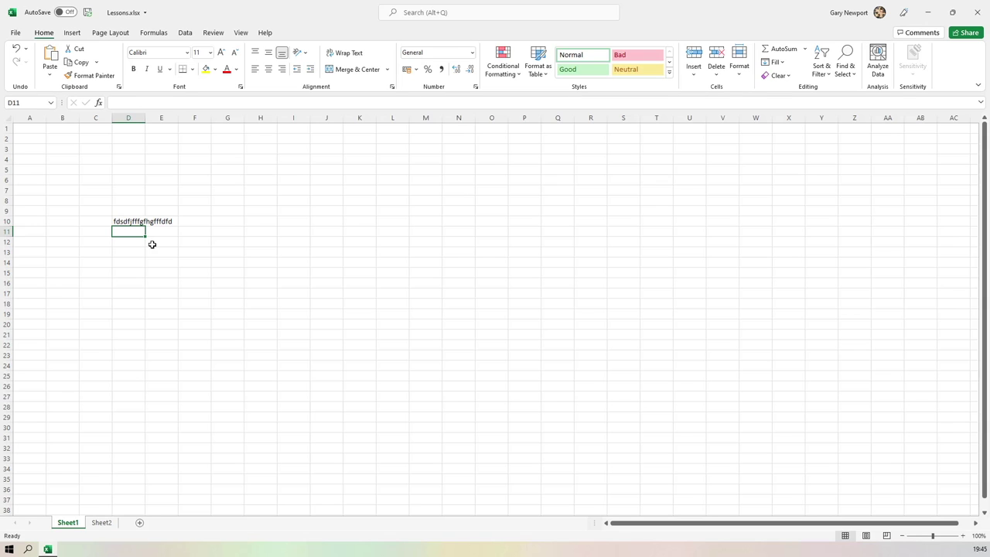
{"action": "key", "text": "Up"}
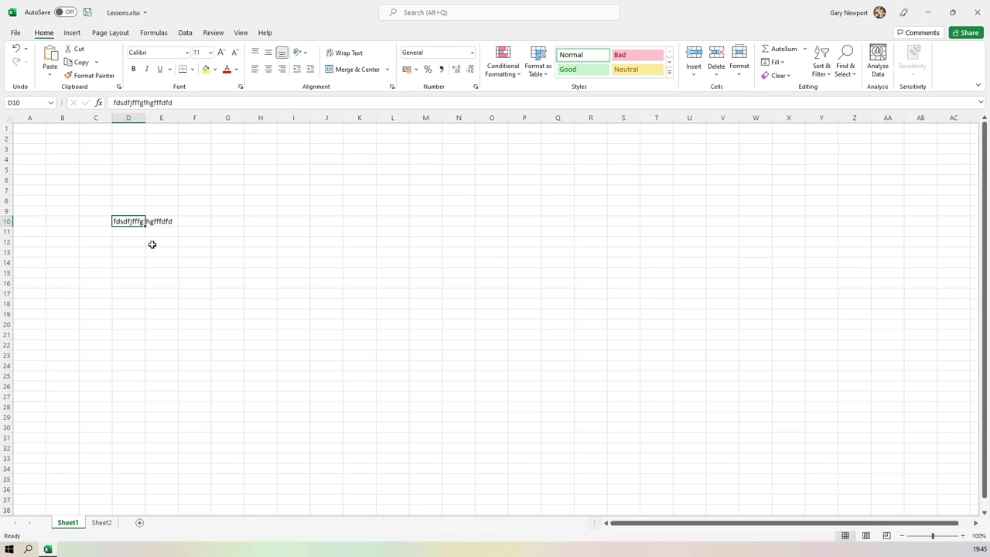
{"action": "key", "text": "Right"}
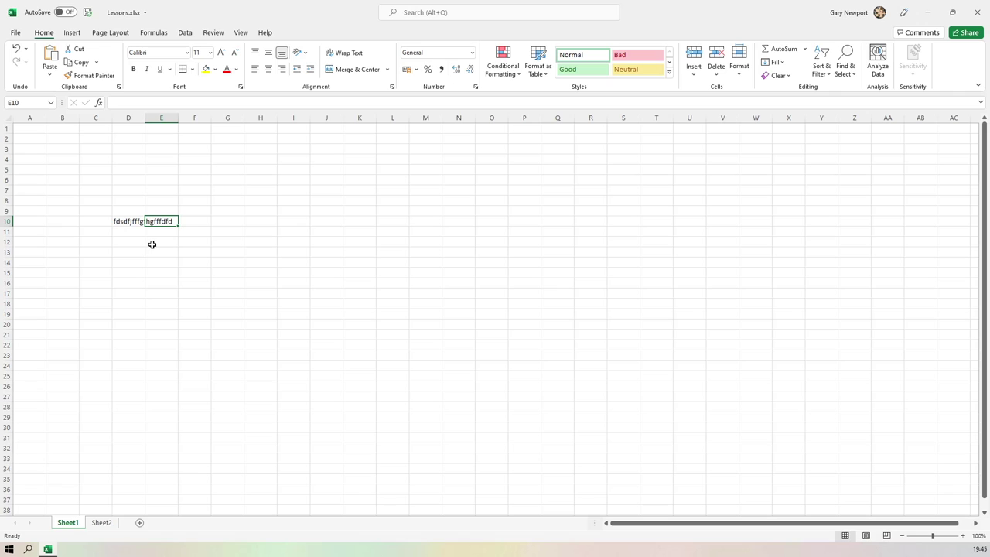
{"action": "type", "text": "z"}
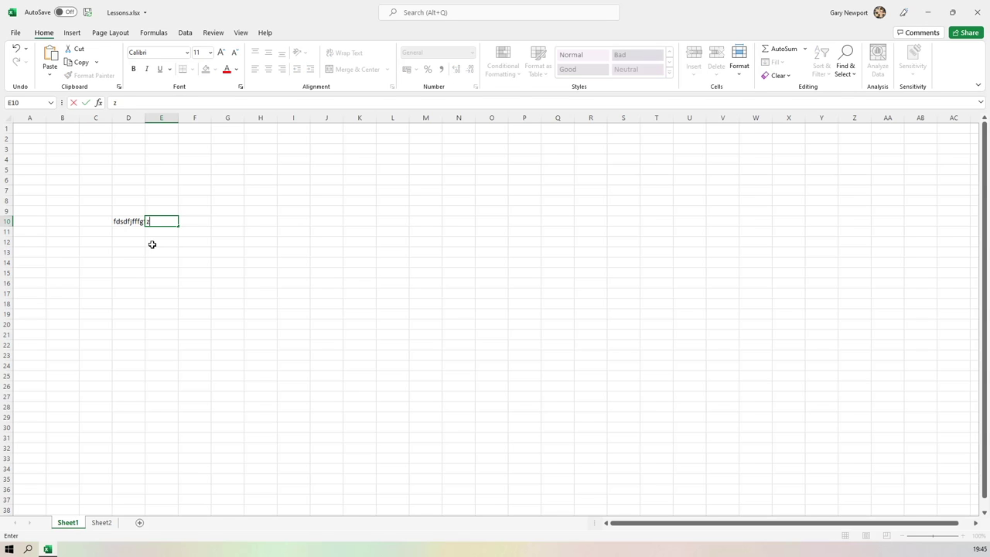
{"action": "type", "text": "xcvcxzxc"}
{"action": "key", "text": "Return"}
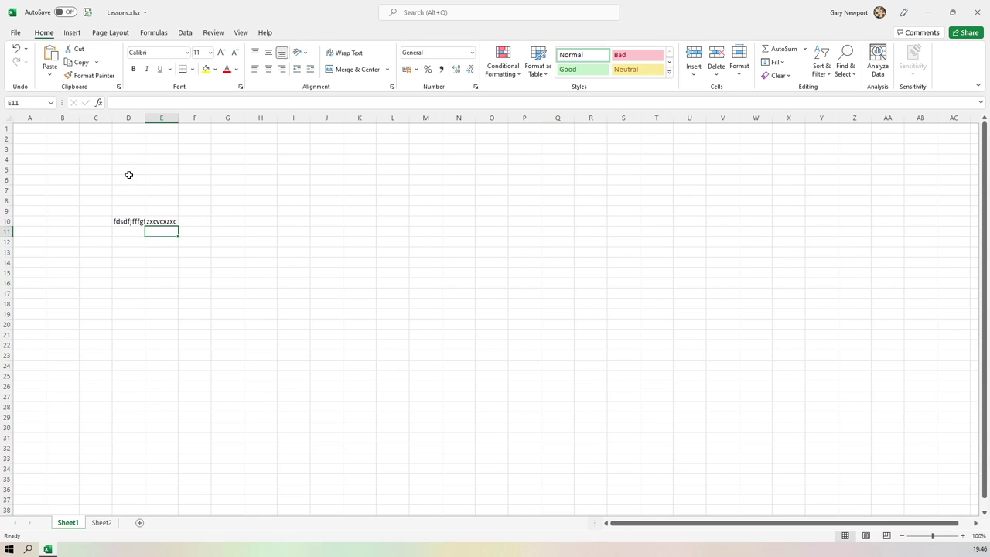
{"action": "left_click", "coordinate": [137, 222]}
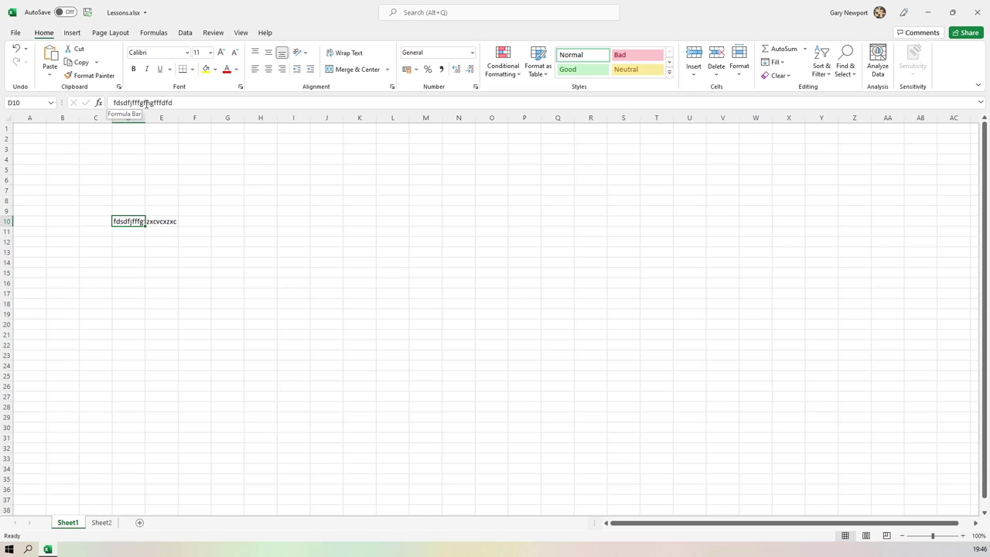
{"action": "left_click", "coordinate": [137, 242]}
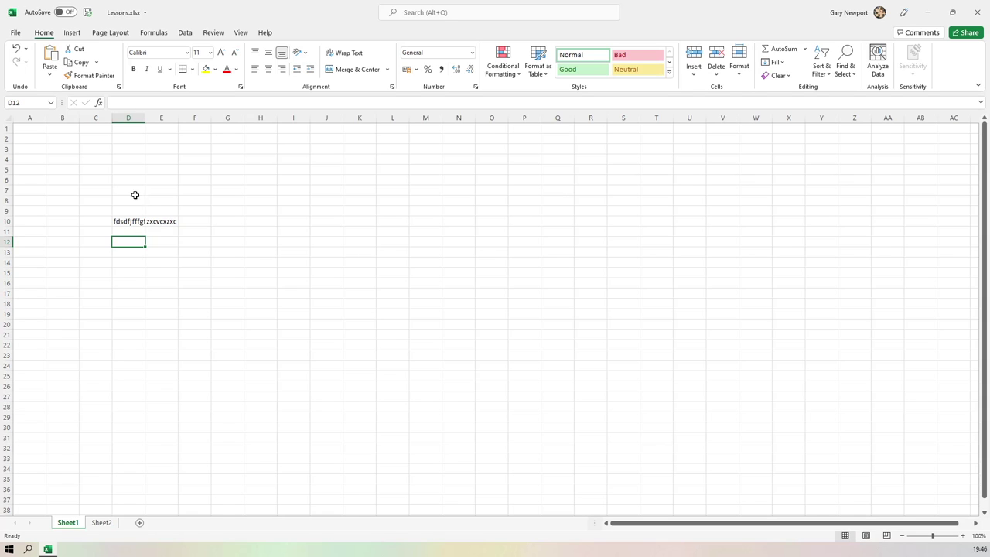
{"action": "left_click", "coordinate": [133, 222]}
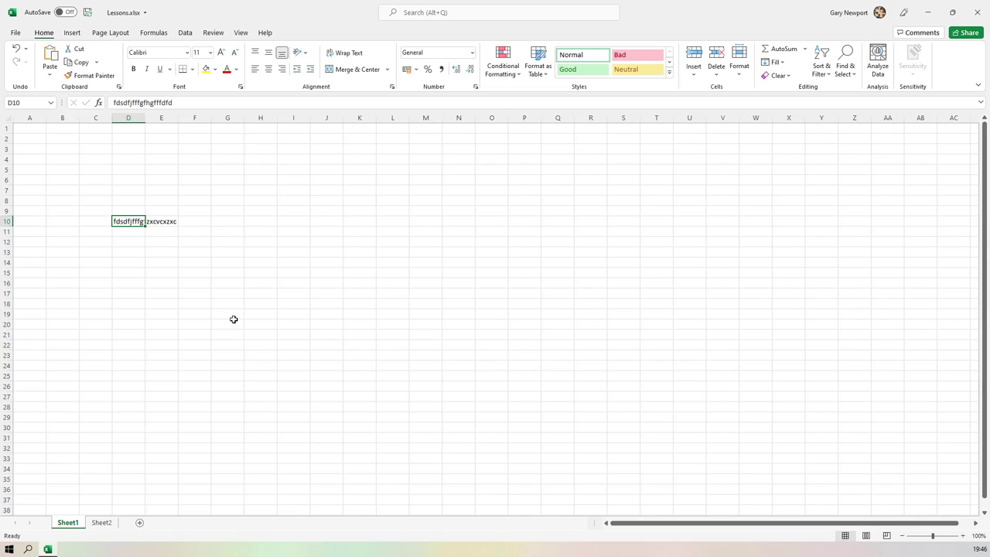
{"action": "left_click", "coordinate": [155, 221]}
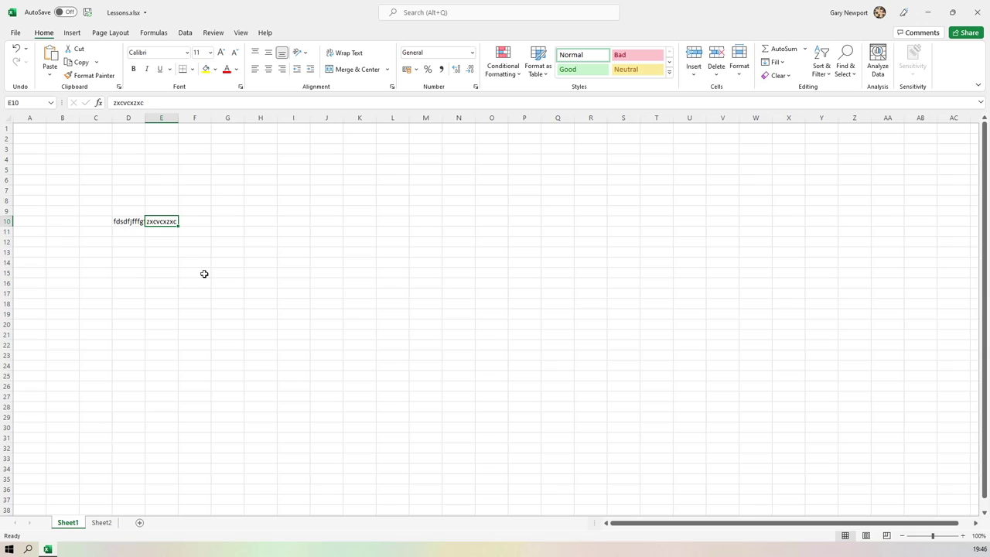
{"action": "left_click", "coordinate": [128, 223]}
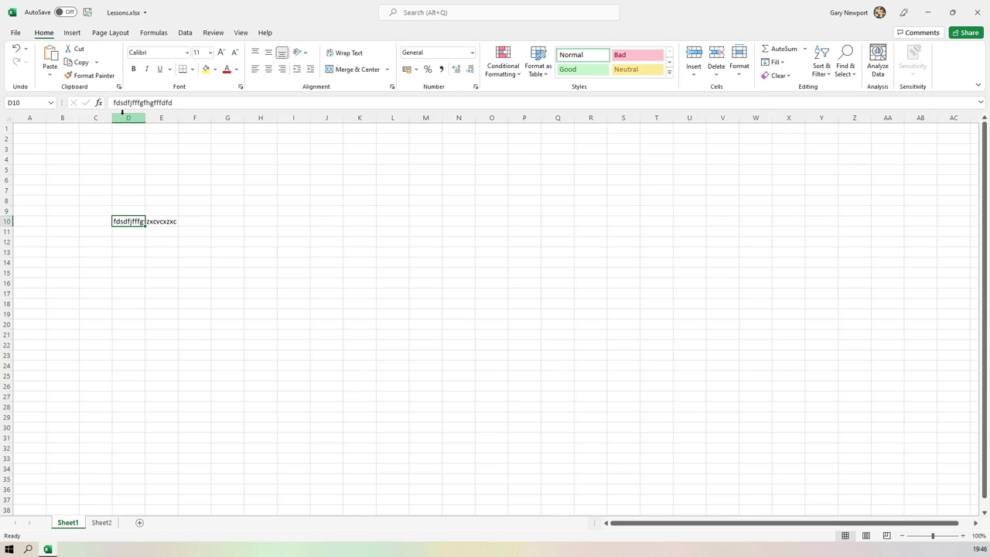
{"action": "left_click", "coordinate": [166, 223]}
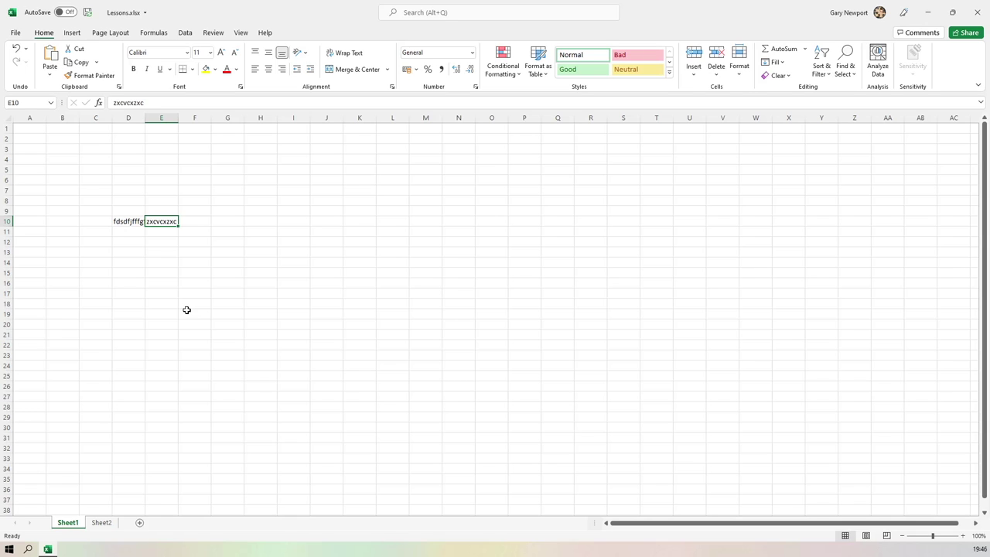
{"action": "left_click", "coordinate": [118, 220]}
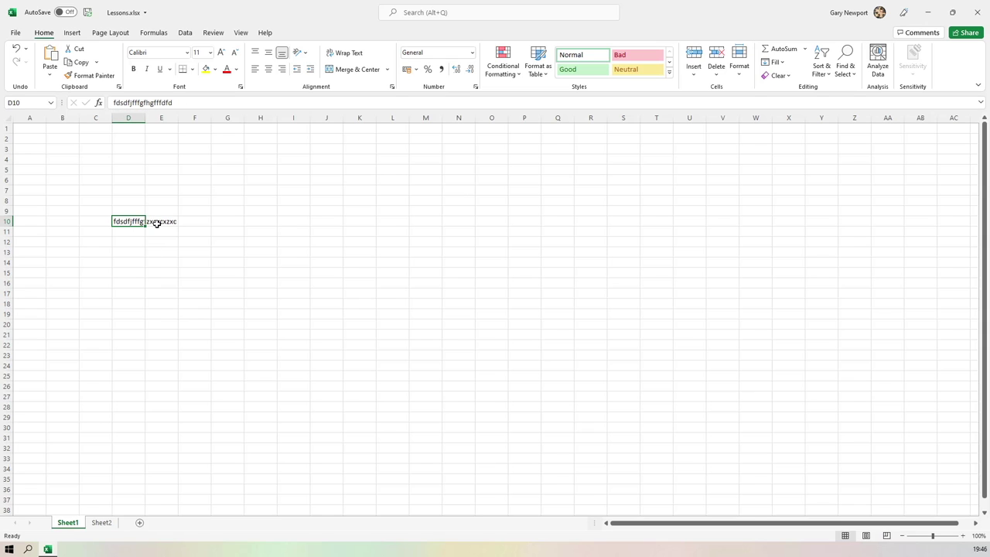
{"action": "left_click", "coordinate": [168, 275]}
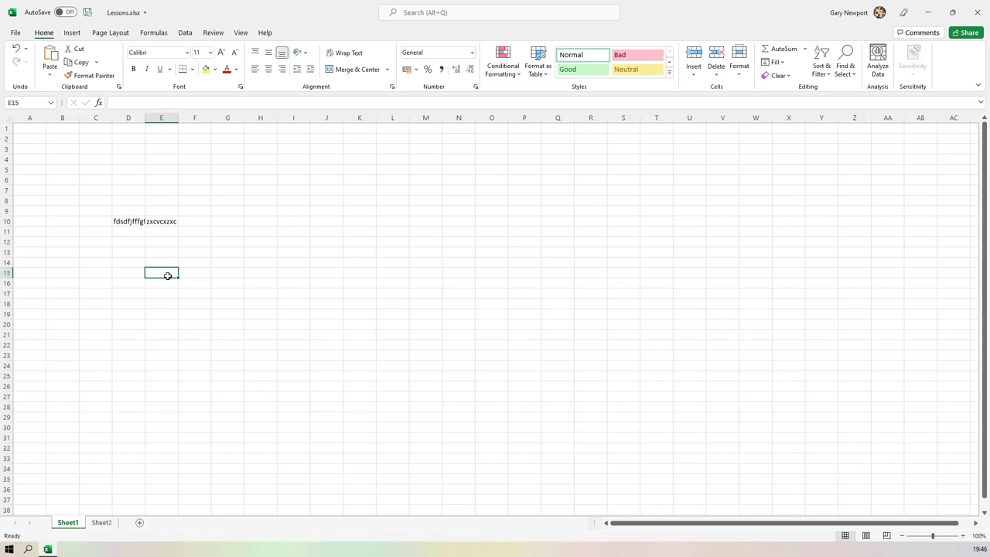
{"action": "left_click", "coordinate": [129, 118]}
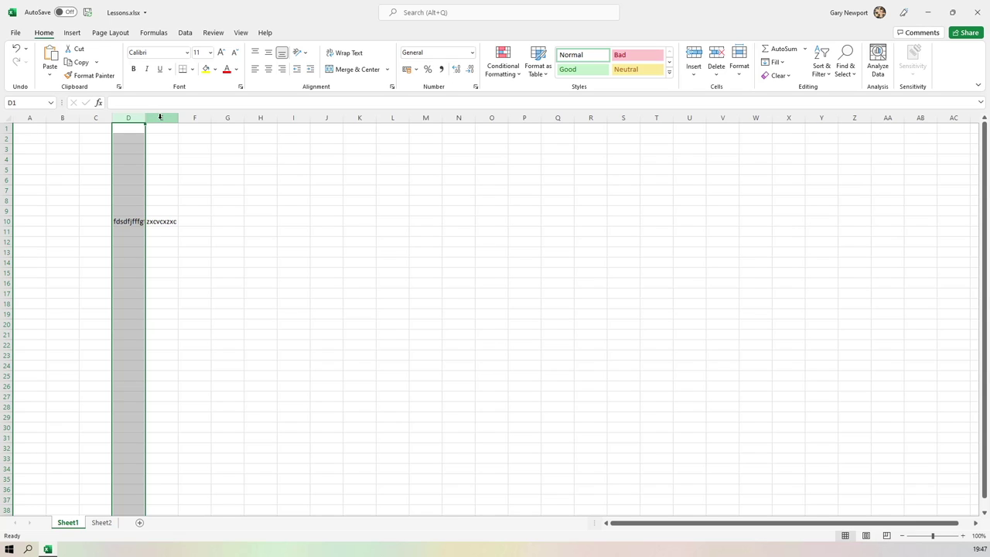
{"action": "left_click", "coordinate": [160, 118]}
{"action": "left_click", "coordinate": [132, 119]}
{"action": "left_click_drag", "start_coordinate": [144, 117], "coordinate": [144, 118]}
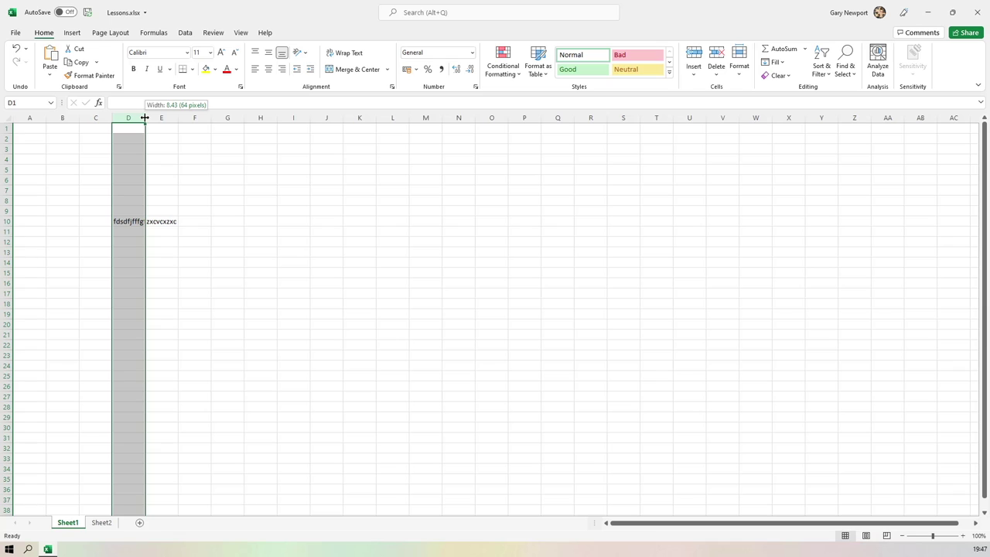
{"action": "left_click_drag", "start_coordinate": [145, 118], "coordinate": [155, 117]}
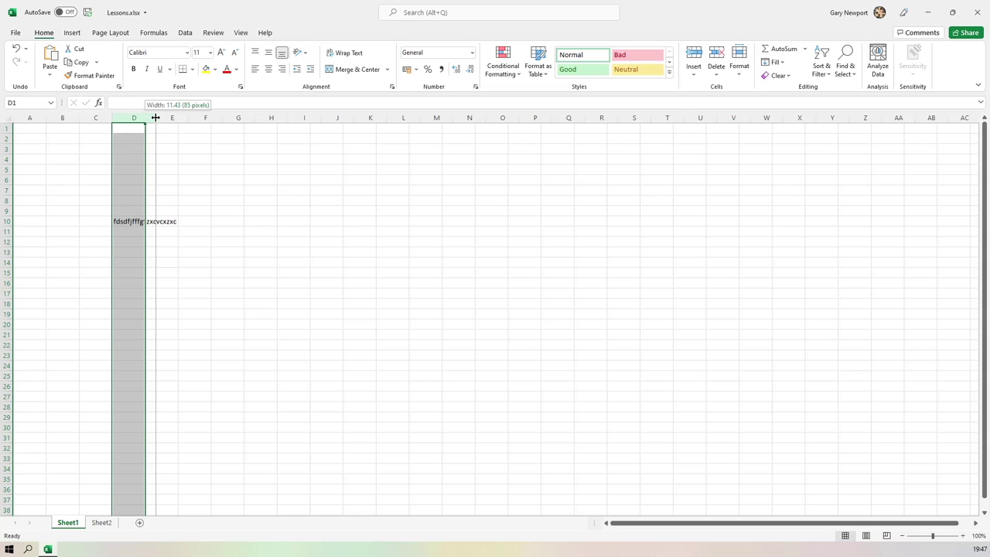
{"action": "left_click_drag", "start_coordinate": [155, 118], "coordinate": [164, 118]}
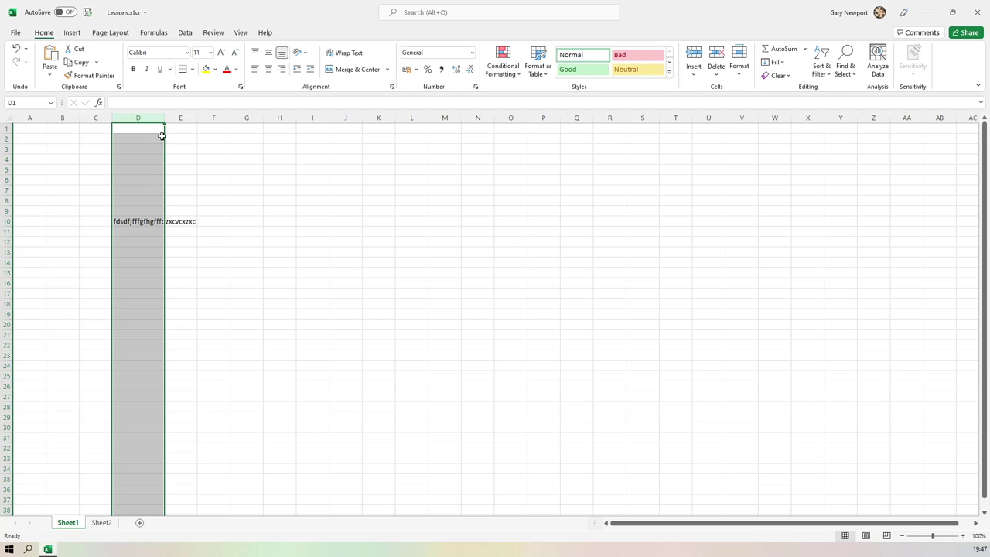
{"action": "left_click_drag", "start_coordinate": [164, 118], "coordinate": [176, 118]}
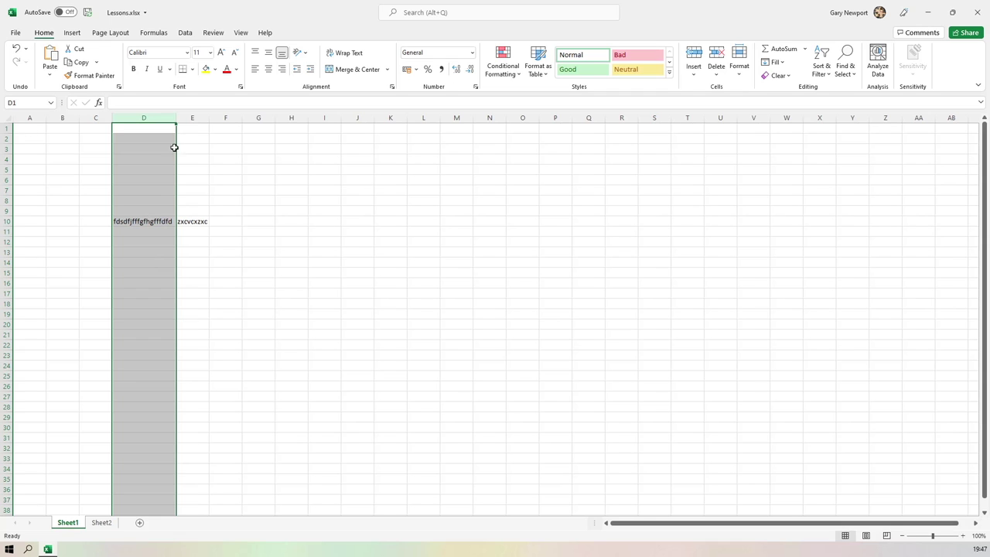
{"action": "left_click_drag", "start_coordinate": [176, 118], "coordinate": [143, 117]}
{"action": "left_click", "coordinate": [206, 249]}
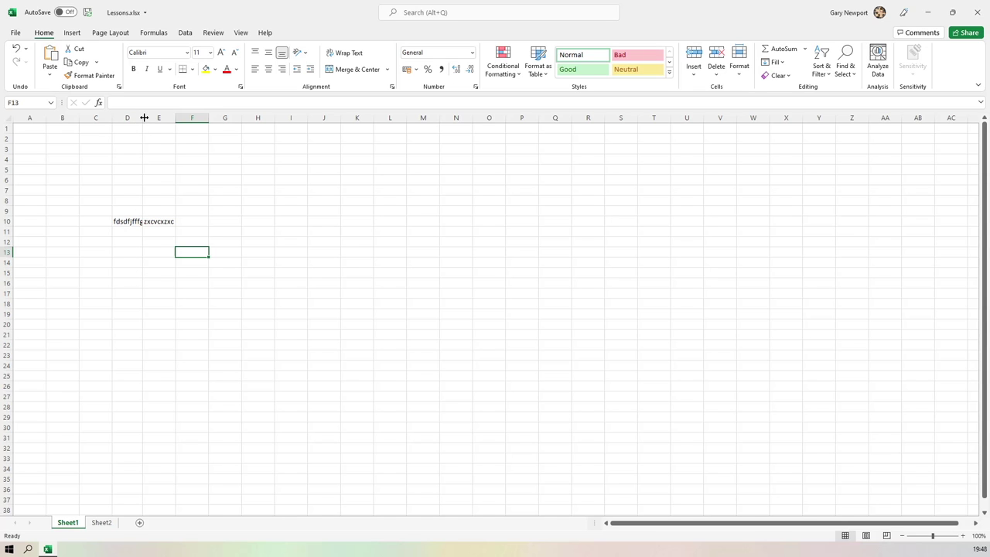
Experiment with widening column D by dragging, then AutoFit it to show 'fdsdfjfffgfhgfffdfd' fully
{"action": "left_click_drag", "start_coordinate": [144, 117], "coordinate": [170, 117]}
{"action": "left_click_drag", "start_coordinate": [190, 119], "coordinate": [194, 120]}
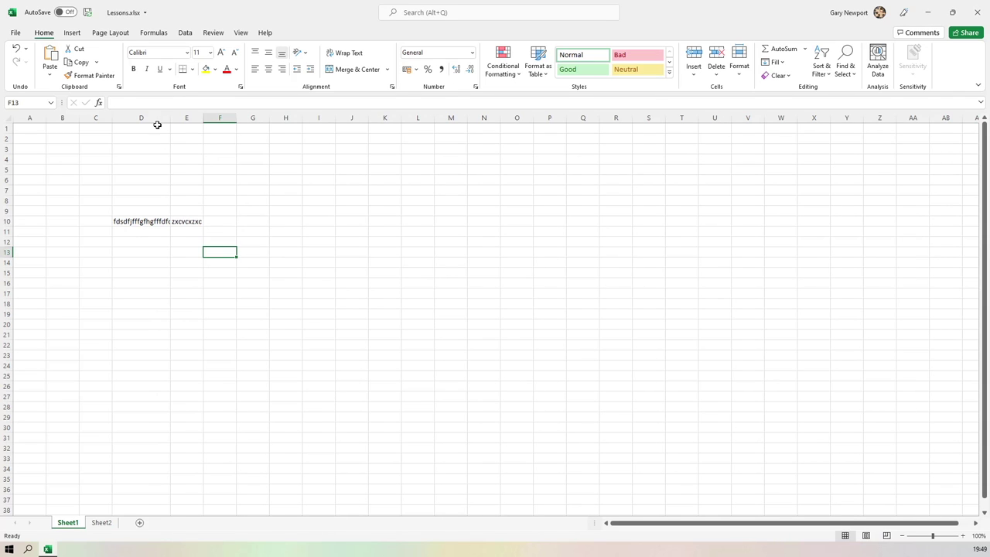
{"action": "mouse_move", "coordinate": [170, 117]}
{"action": "left_mouse_down"}
{"action": "mouse_move", "coordinate": [200, 118]}
{"action": "mouse_move", "coordinate": [155, 120]}
{"action": "mouse_move", "coordinate": [176, 122]}
{"action": "left_mouse_up"}
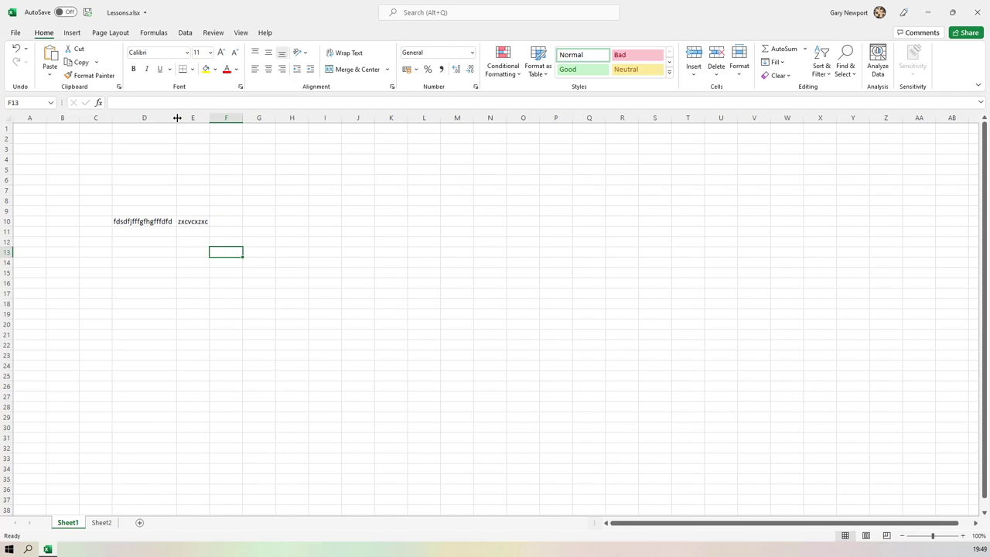
{"action": "left_click_drag", "start_coordinate": [176, 119], "coordinate": [144, 121]}
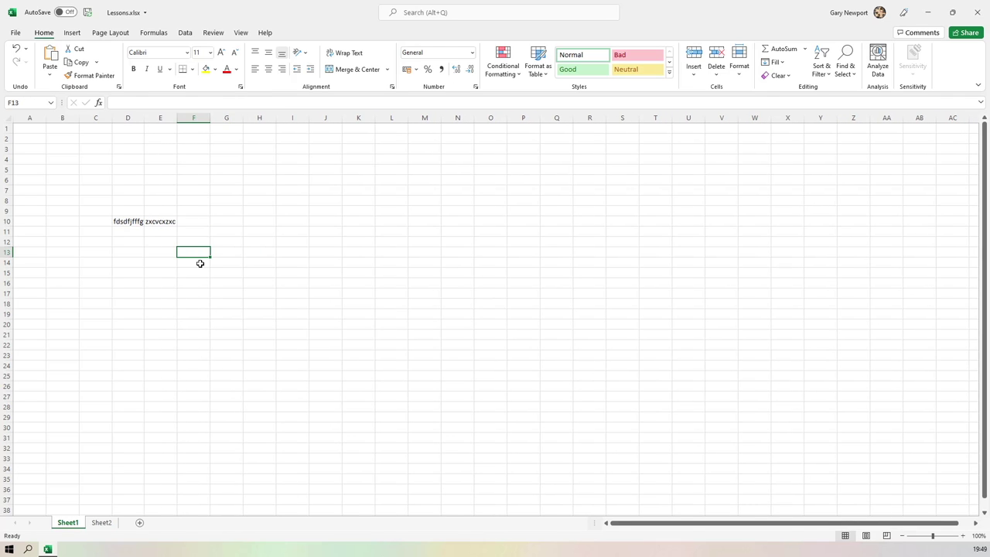
{"action": "left_click", "coordinate": [199, 221]}
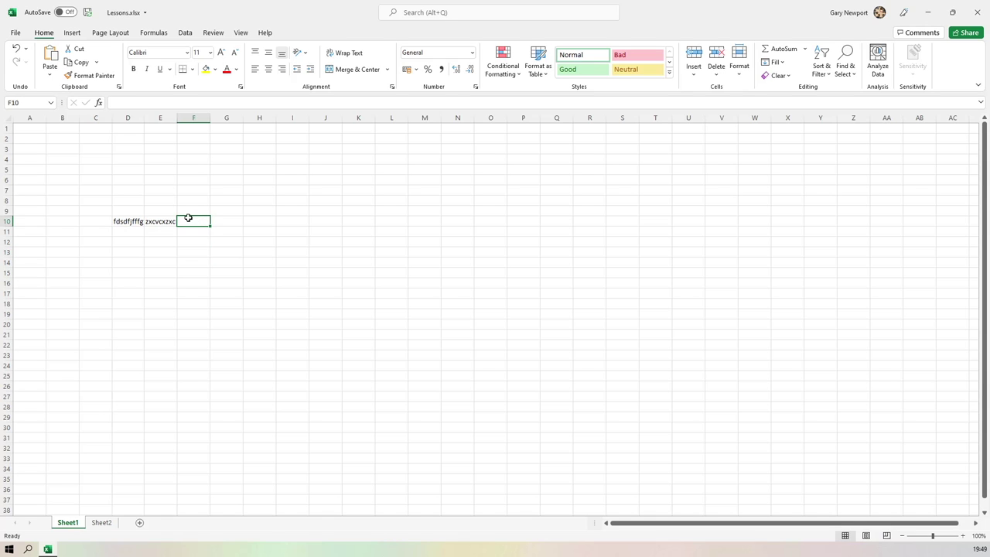
{"action": "left_click", "coordinate": [143, 118]}
{"action": "double_click", "coordinate": [144, 118]}
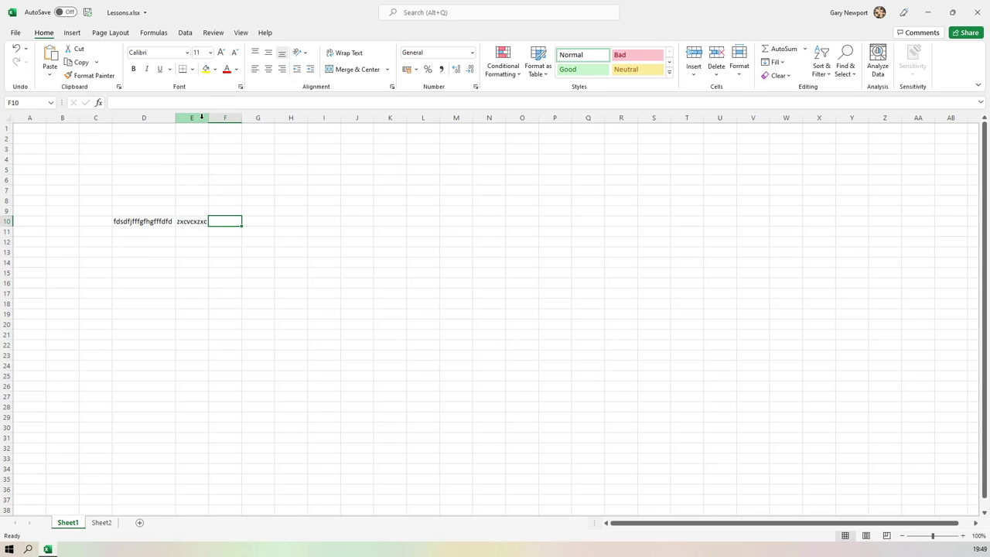
Enter 'caT' in F10 and AutoFit column F to that short entry
{"action": "left_click_drag", "start_coordinate": [207, 116], "coordinate": [208, 117]}
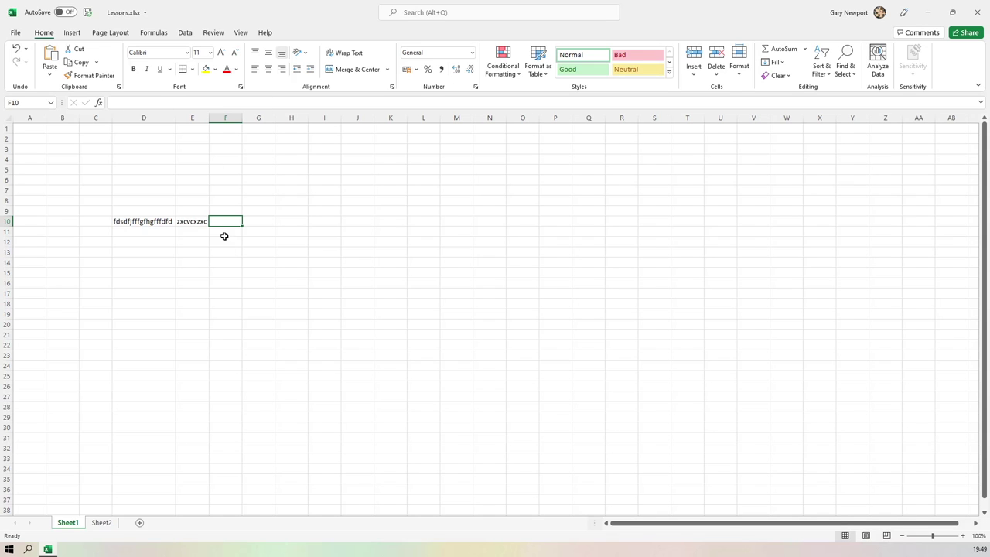
{"action": "type", "text": "caT"}
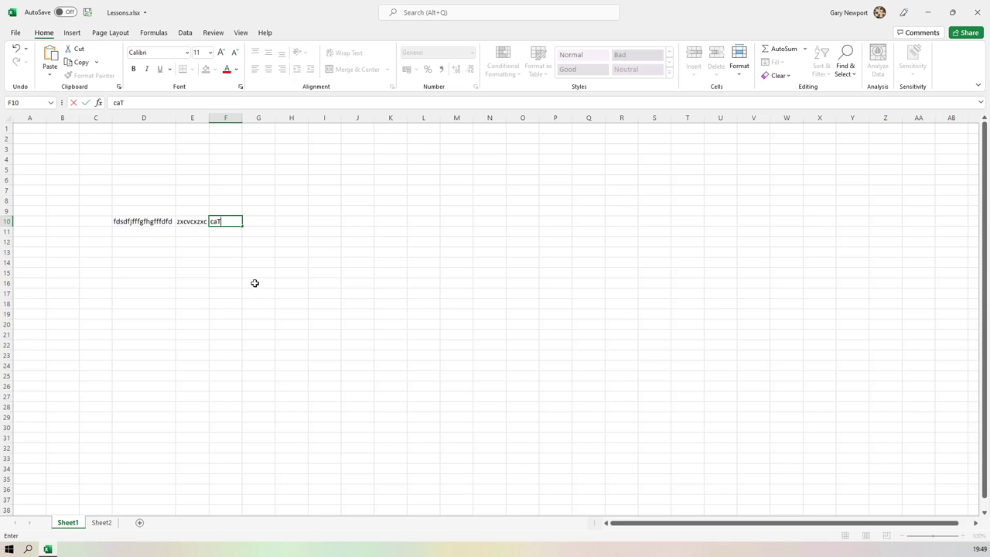
{"action": "key", "text": "Return"}
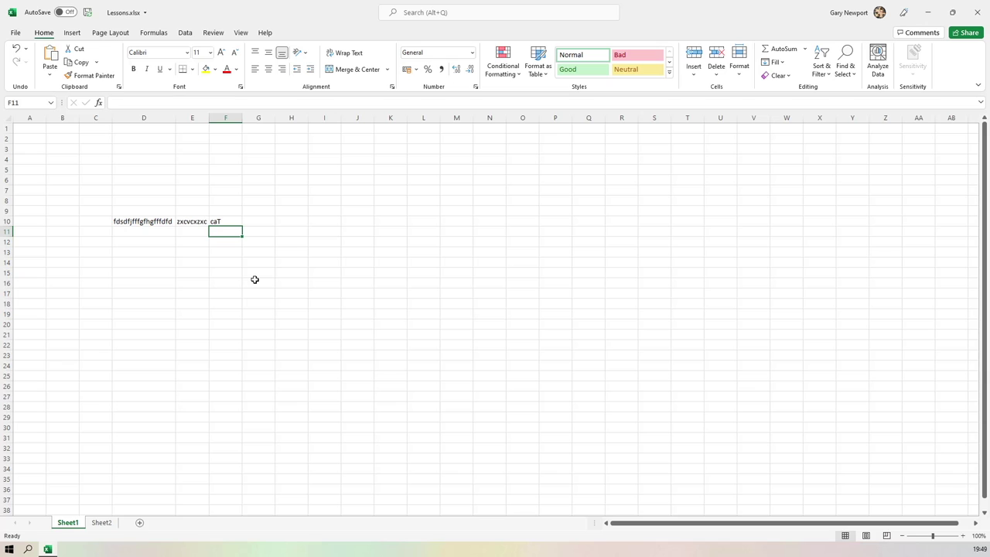
{"action": "double_click", "coordinate": [242, 117]}
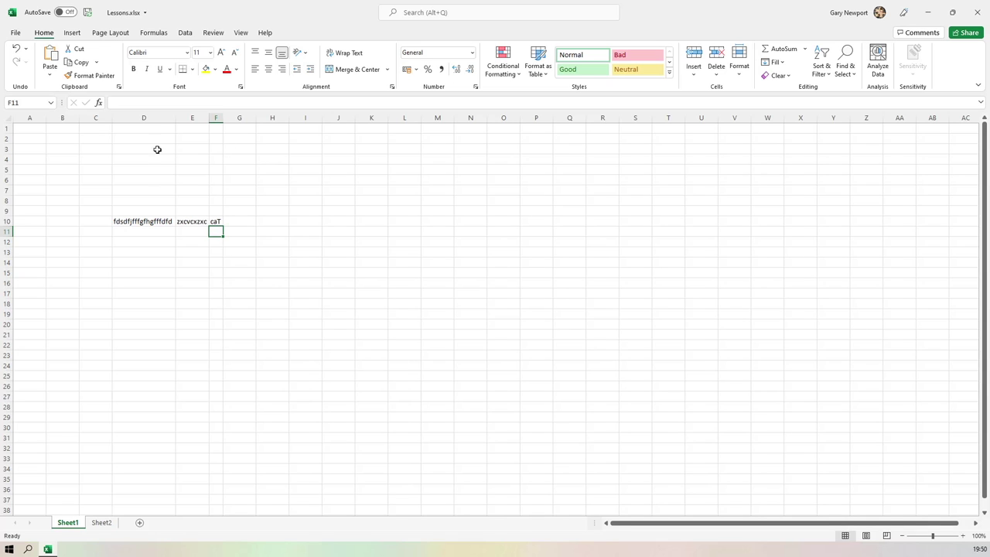
Narrow and restore column D, widen column H slightly, then select columns D through J
{"action": "left_click_drag", "start_coordinate": [175, 117], "coordinate": [145, 119]}
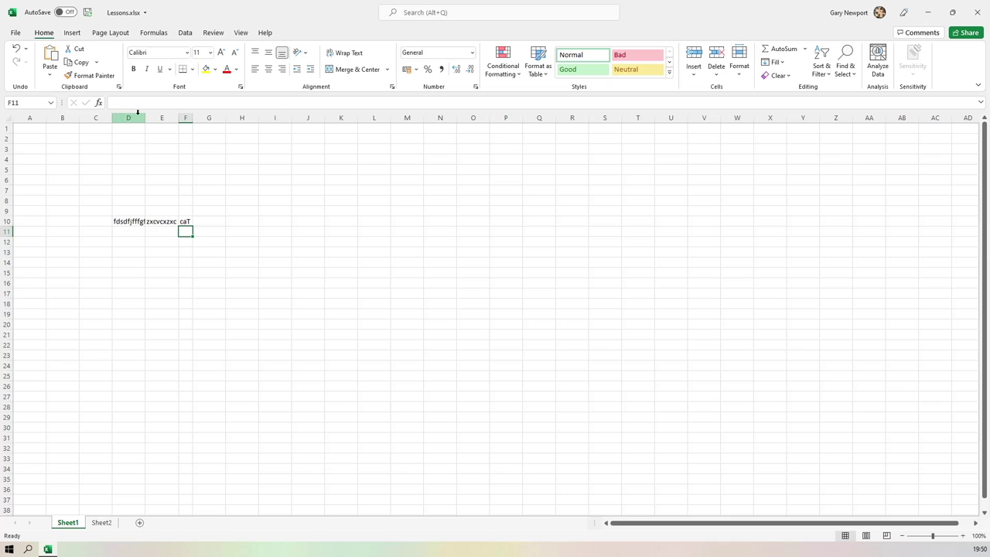
{"action": "left_click_drag", "start_coordinate": [145, 118], "coordinate": [176, 118]}
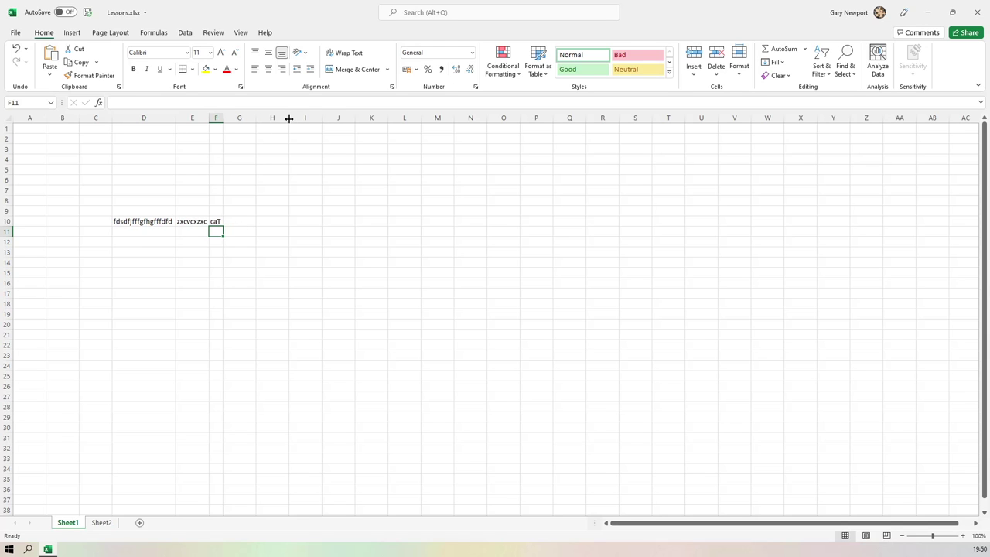
{"action": "mouse_move", "coordinate": [289, 118]}
{"action": "left_mouse_down"}
{"action": "mouse_move", "coordinate": [325, 118]}
{"action": "mouse_move", "coordinate": [289, 120]}
{"action": "left_mouse_up"}
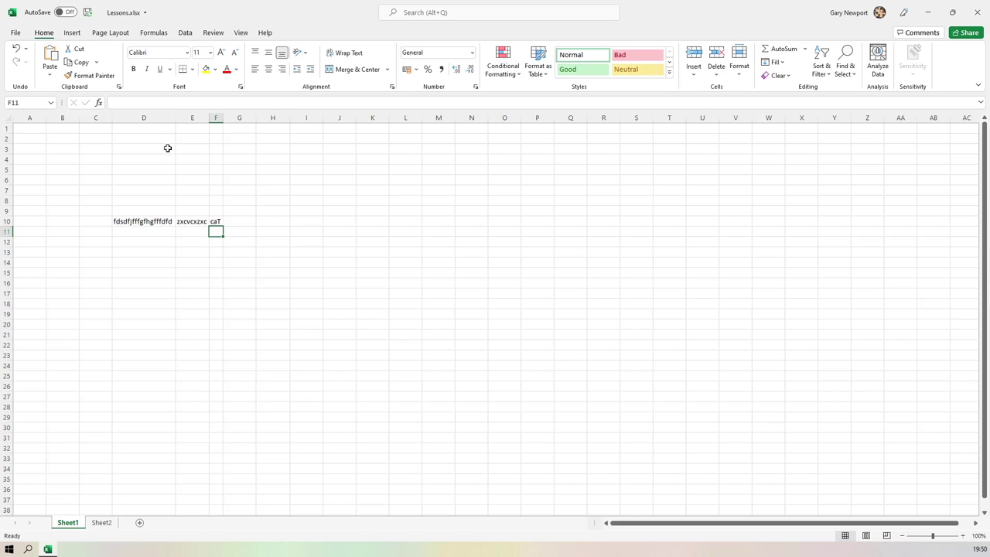
{"action": "left_click_drag", "start_coordinate": [146, 118], "coordinate": [340, 119]}
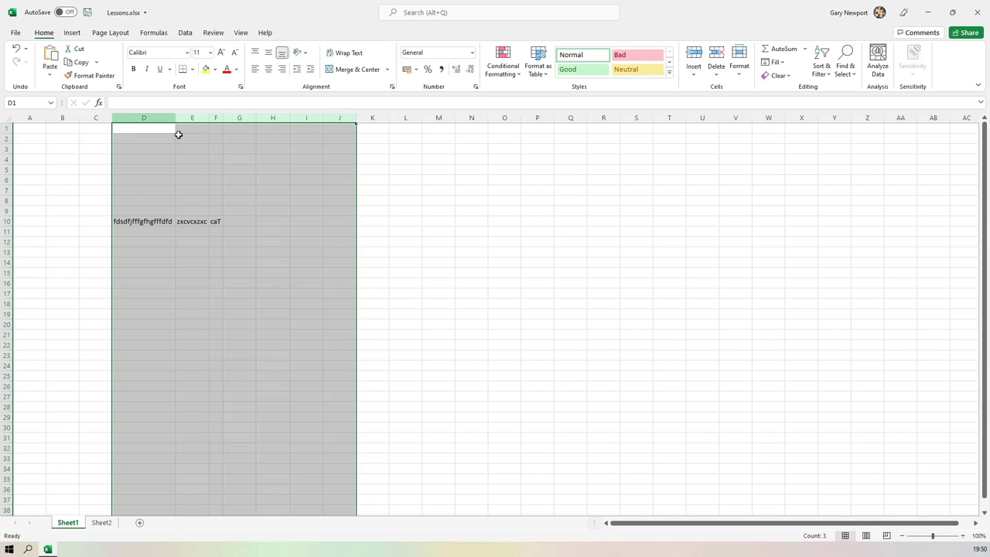
Drag column H's border to give all selected columns D:J a width of 9.86 (74 pixels)
{"action": "left_click_drag", "start_coordinate": [289, 116], "coordinate": [293, 117]}
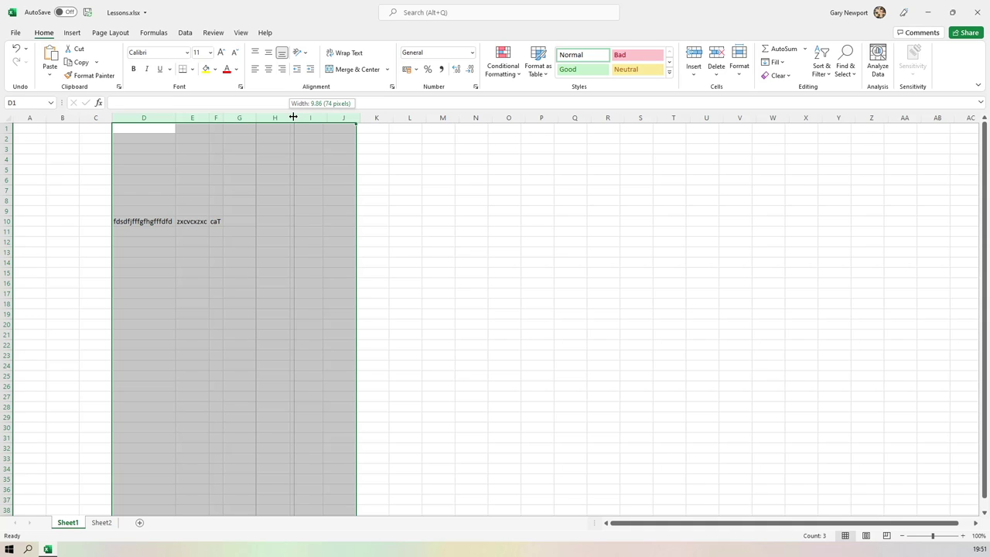
Set columns D through J to one equal 7.29 width (56 pixels), then select rows 6–15
{"action": "left_click_drag", "start_coordinate": [293, 117], "coordinate": [306, 117]}
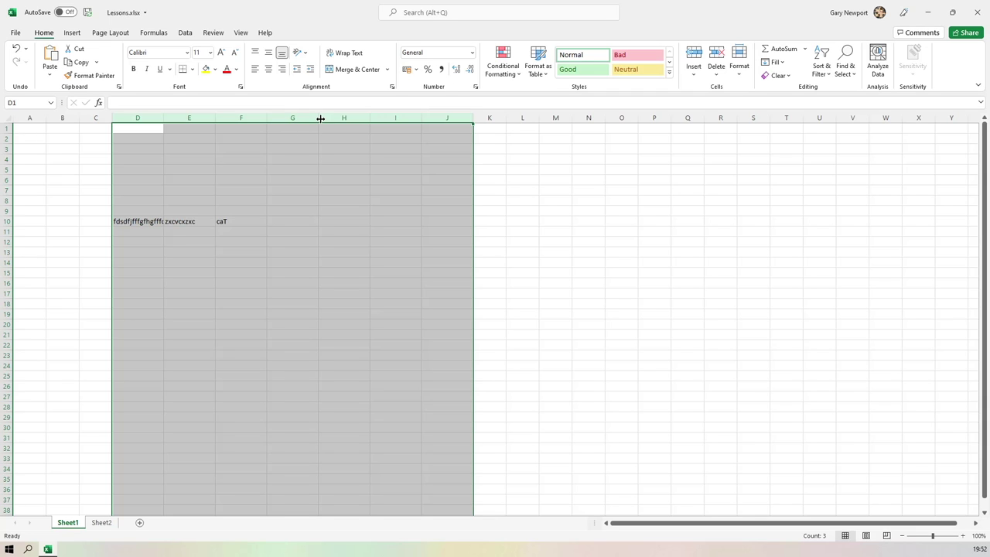
{"action": "left_click_drag", "start_coordinate": [321, 119], "coordinate": [294, 120]}
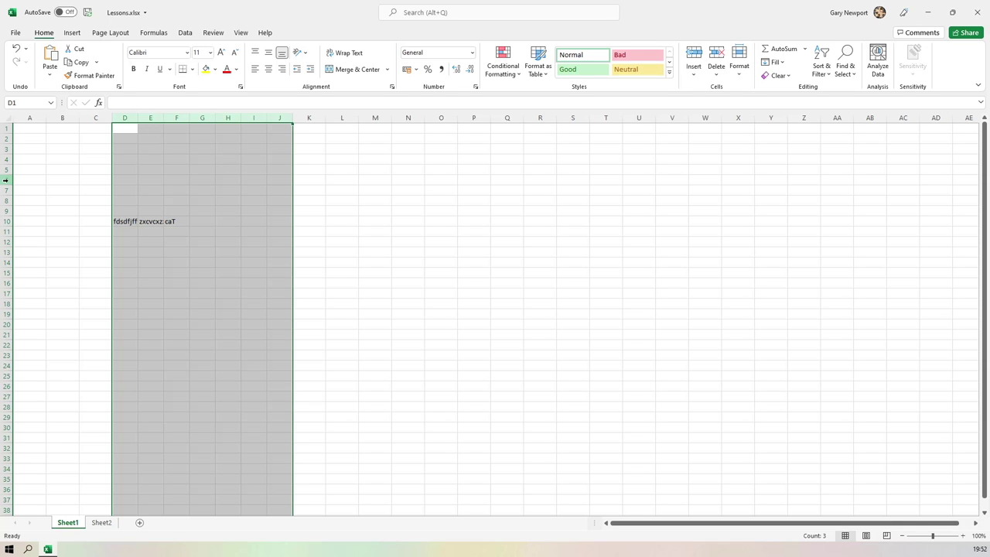
{"action": "left_click_drag", "start_coordinate": [6, 179], "coordinate": [8, 274]}
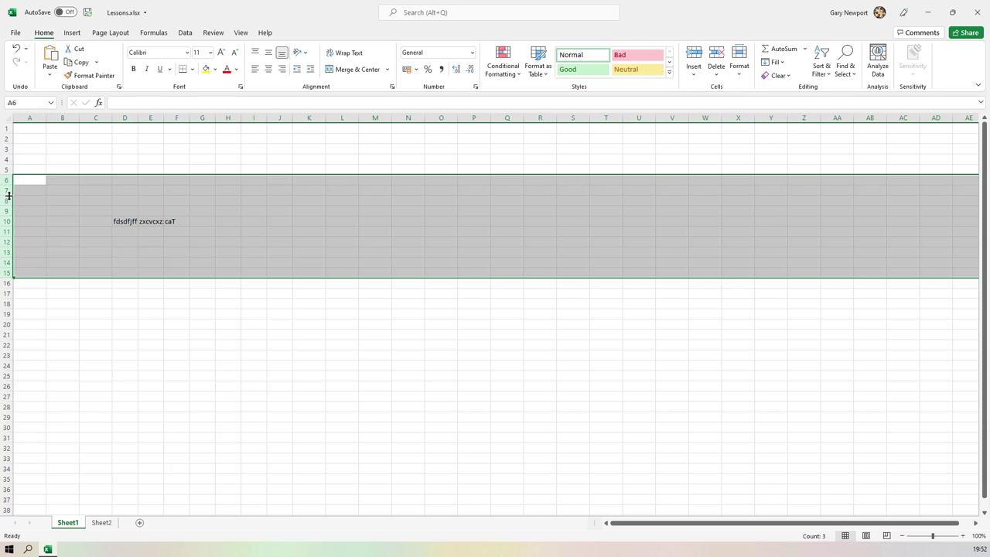
{"action": "left_click_drag", "start_coordinate": [6, 196], "coordinate": [7, 210]}
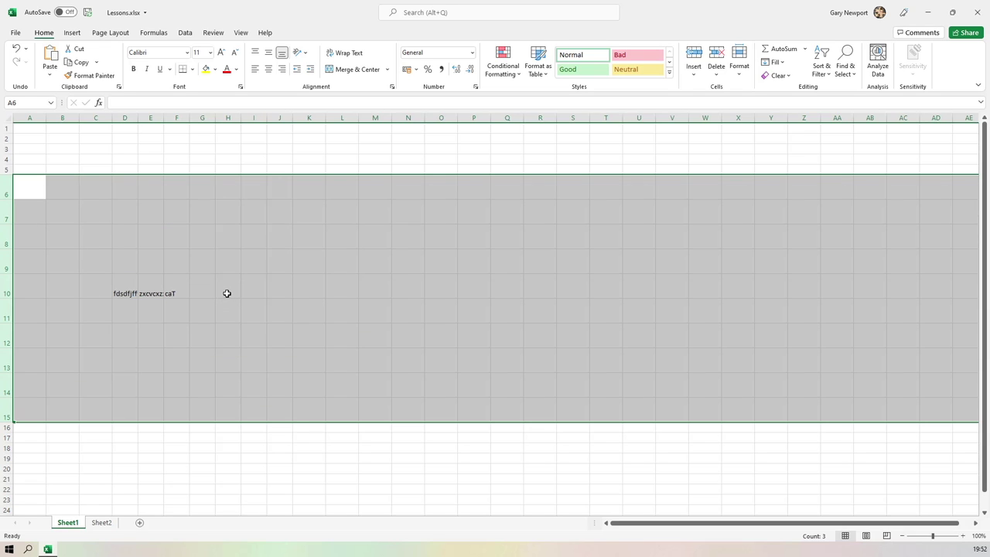
{"action": "left_click_drag", "start_coordinate": [7, 250], "coordinate": [7, 250]}
{"action": "double_click", "coordinate": [7, 249]}
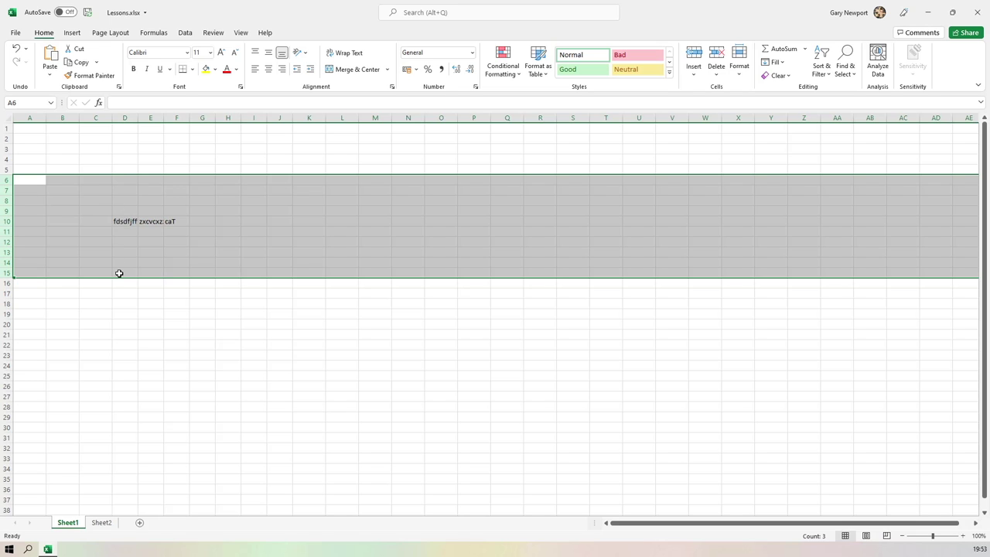
{"action": "left_click", "coordinate": [117, 301]}
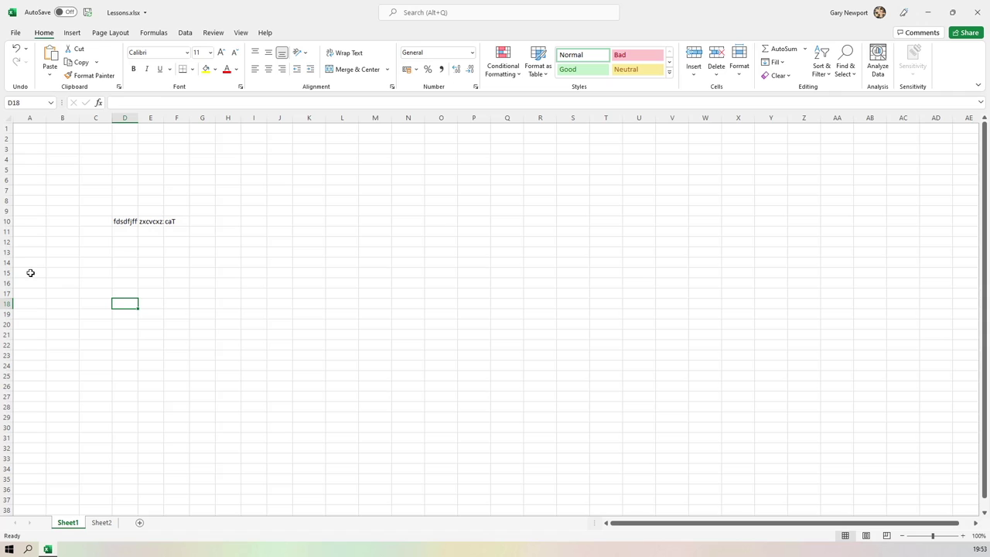
Stretch row 27 and restore its default height, then widen column L
{"action": "left_click_drag", "start_coordinate": [7, 402], "coordinate": [8, 415]}
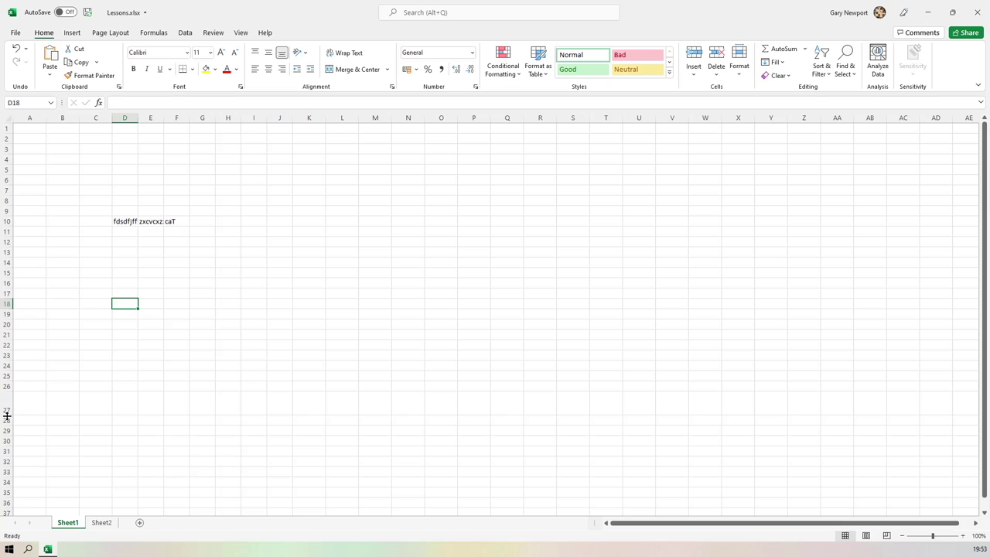
{"action": "double_click", "coordinate": [7, 417]}
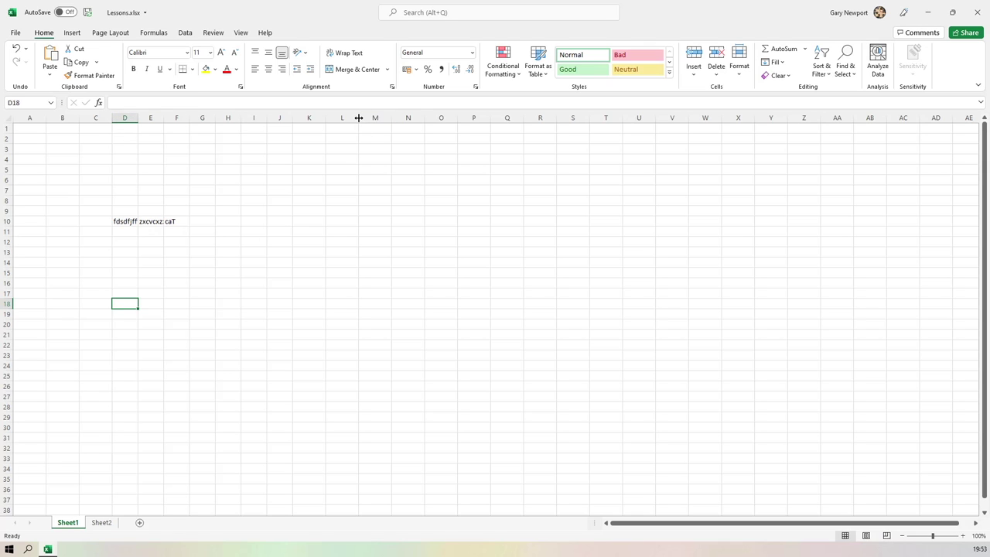
{"action": "left_click_drag", "start_coordinate": [359, 119], "coordinate": [384, 120]}
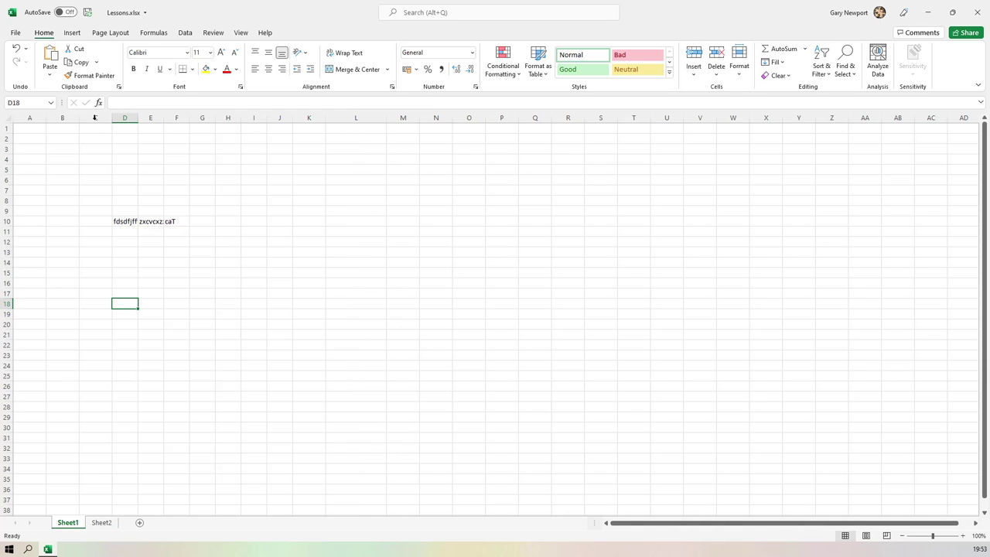
Widen columns C–M together to one width and drag rows 2–9 taller
{"action": "left_click_drag", "start_coordinate": [95, 117], "coordinate": [420, 116]}
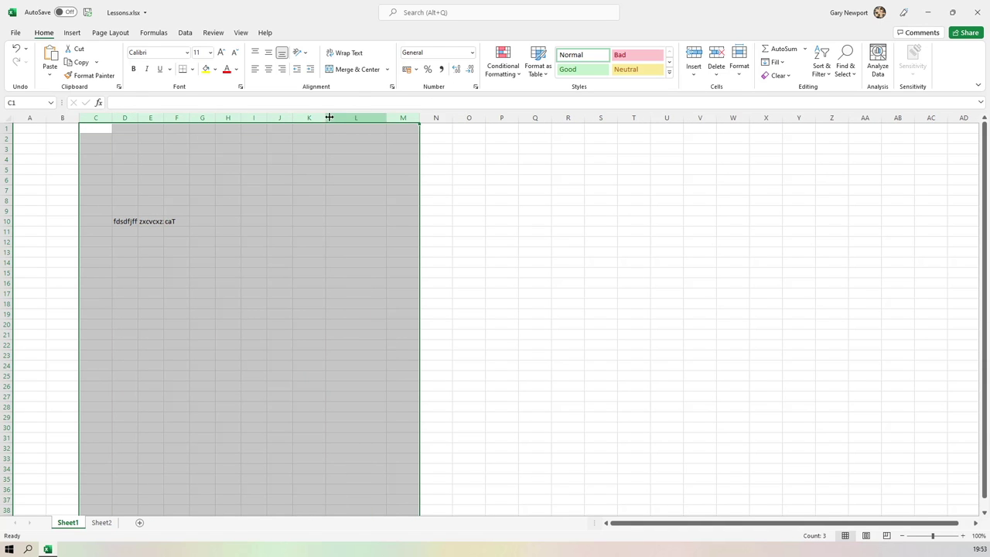
{"action": "left_click_drag", "start_coordinate": [325, 118], "coordinate": [342, 117]}
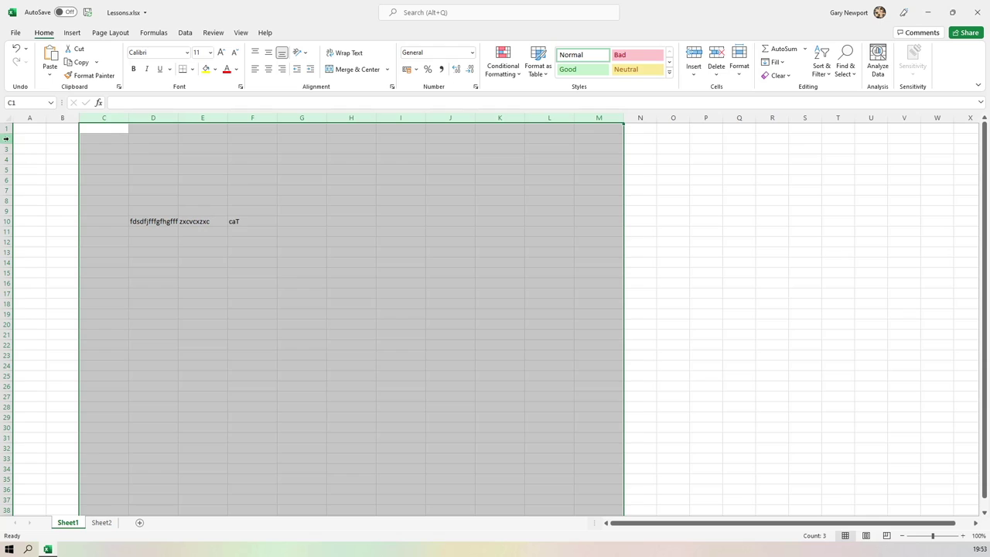
{"action": "left_click_drag", "start_coordinate": [4, 138], "coordinate": [7, 229]}
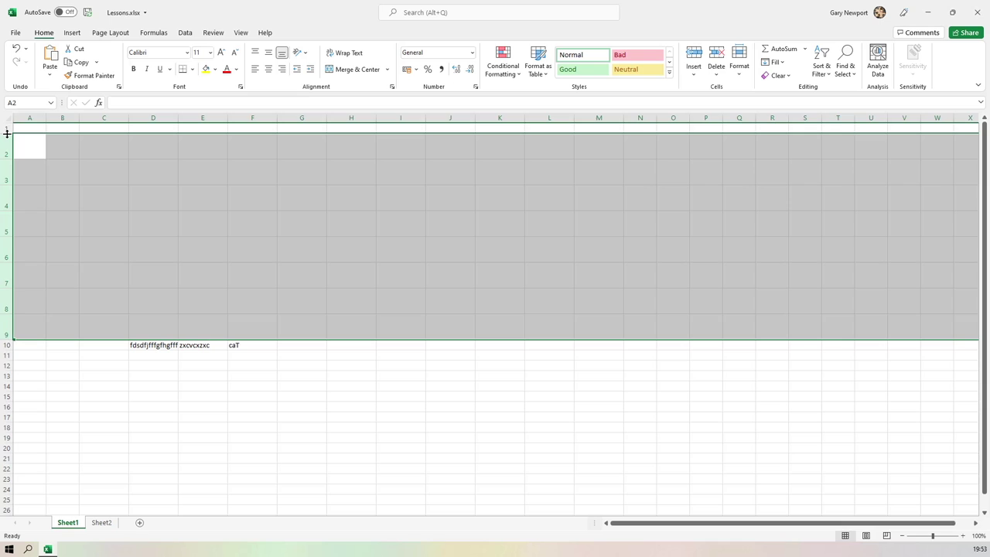
Drag row 1 to the same height as rows 2–9, then select column A
{"action": "left_click_drag", "start_coordinate": [7, 133], "coordinate": [4, 151]}
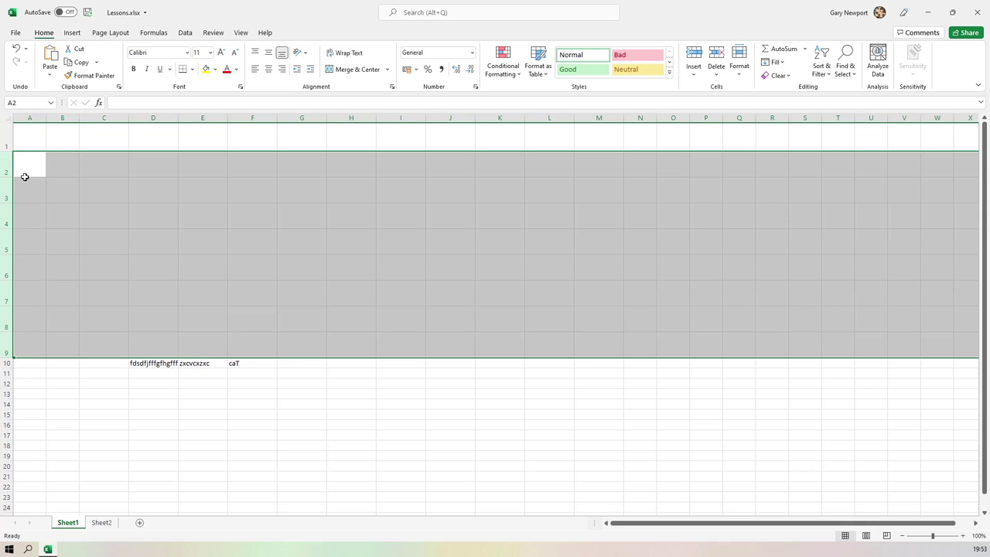
{"action": "left_click", "coordinate": [58, 142]}
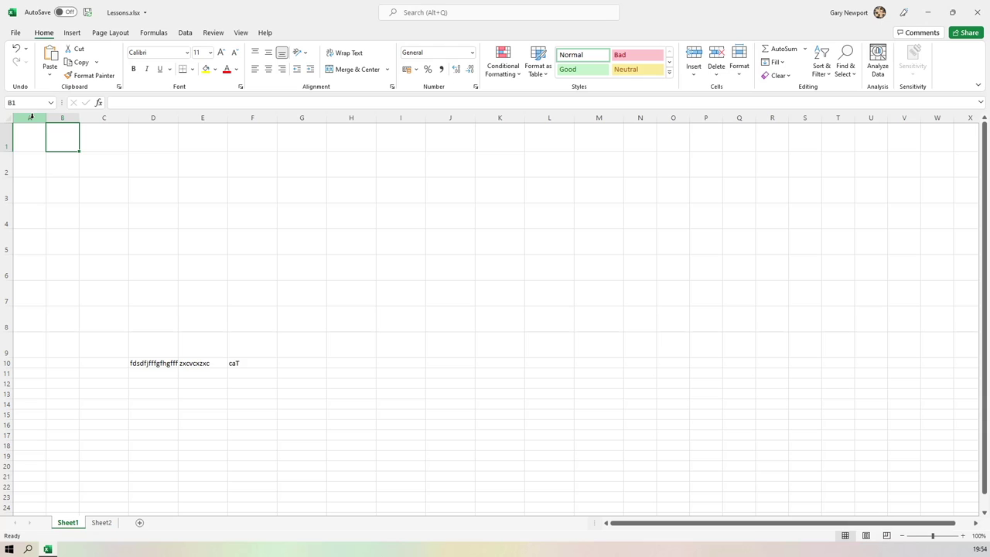
{"action": "left_click_drag", "start_coordinate": [31, 116], "coordinate": [364, 116]}
{"action": "left_click", "coordinate": [487, 235]}
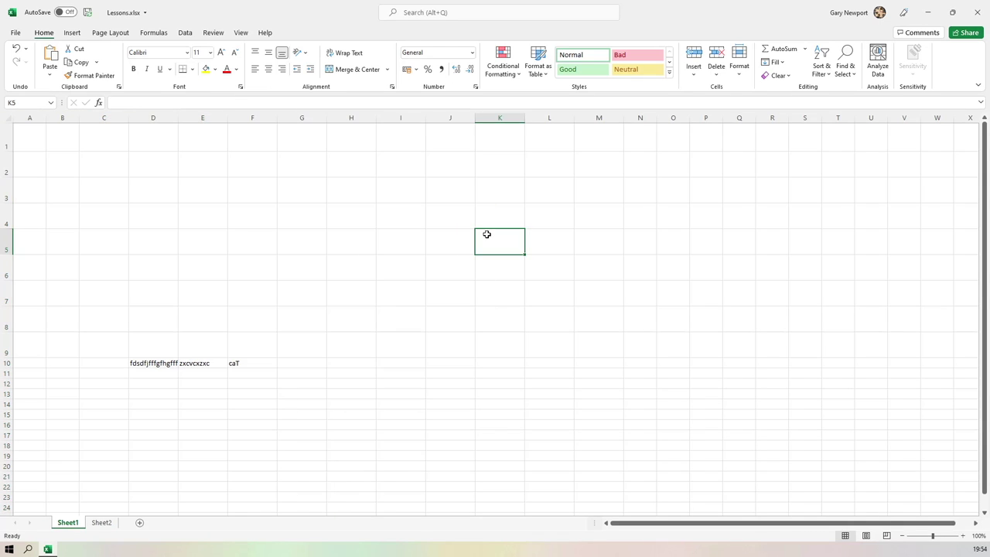
{"action": "left_click", "coordinate": [34, 116]}
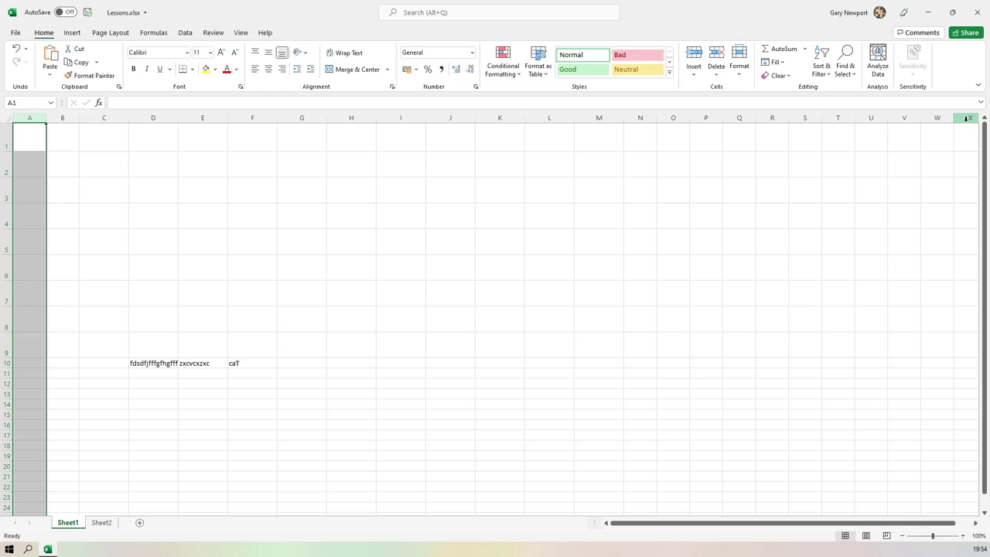
Select the whole sheet and set all columns to width 13.00 and all rows to height 37.50
{"action": "left_click", "coordinate": [966, 117], "text": "shift"}
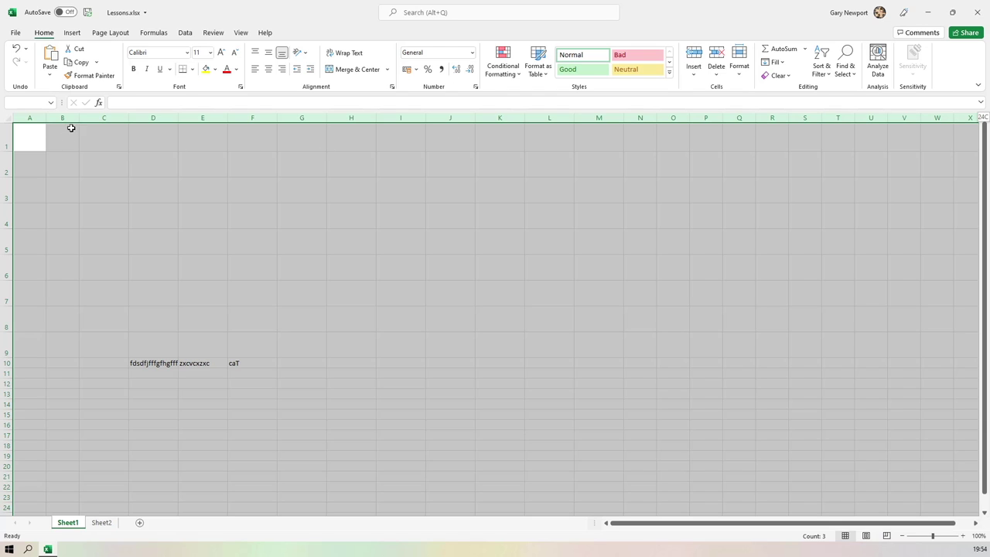
{"action": "left_click", "coordinate": [760, 168]}
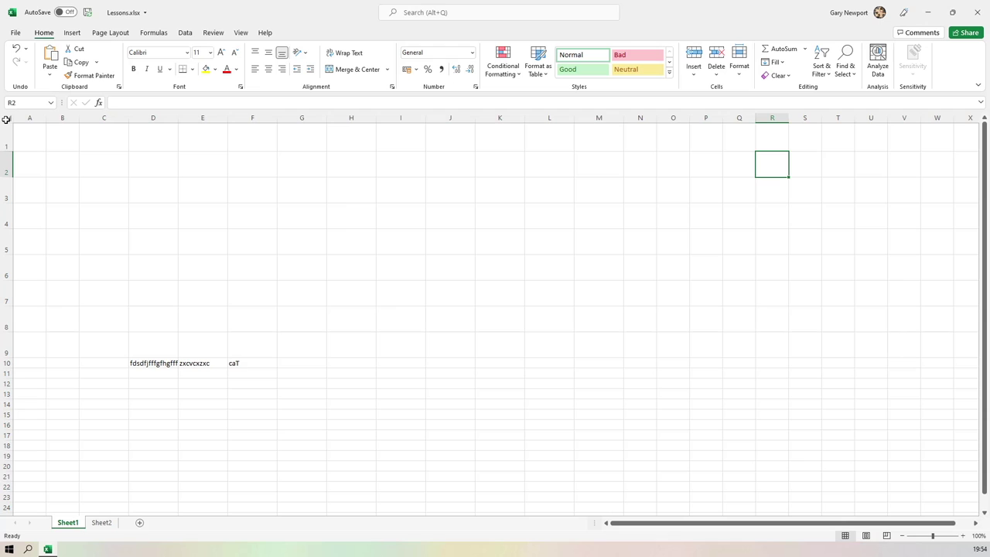
{"action": "left_click", "coordinate": [6, 117]}
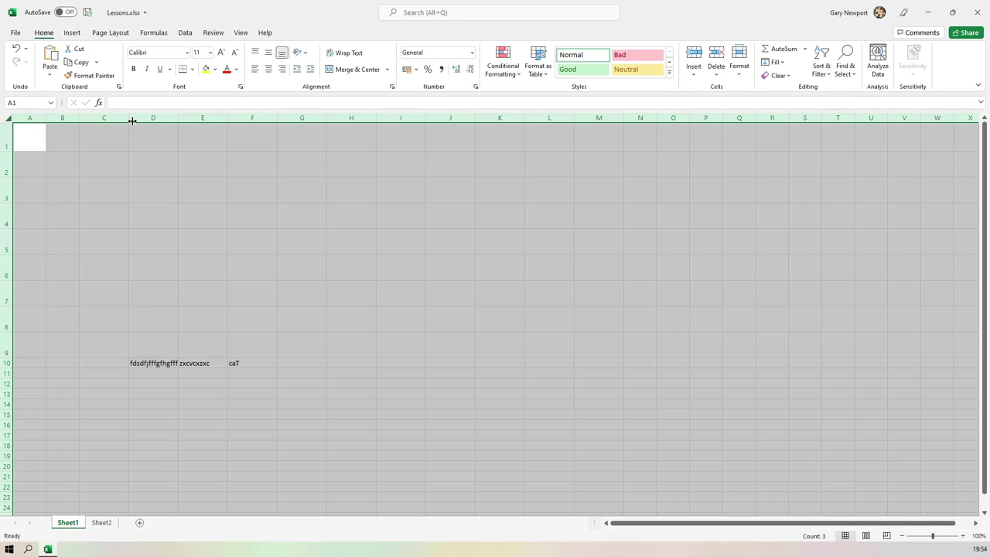
{"action": "left_click_drag", "start_coordinate": [129, 117], "coordinate": [120, 117]}
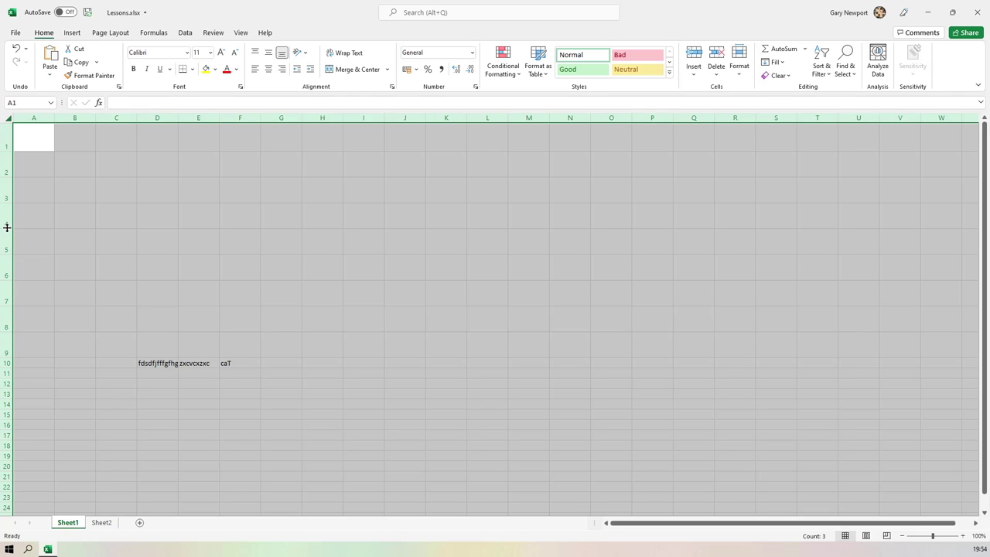
{"action": "left_click_drag", "start_coordinate": [6, 228], "coordinate": [6, 219]}
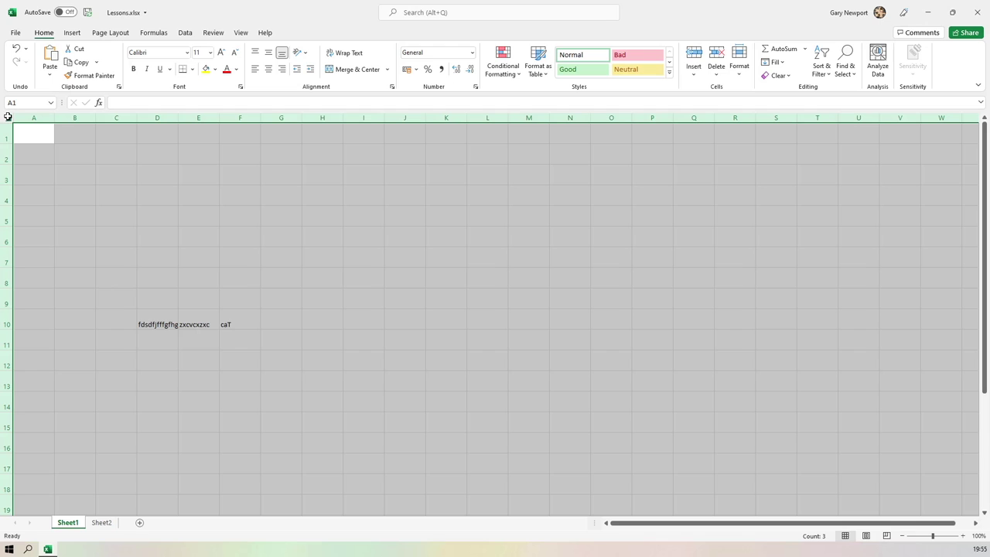
Narrow every column on Sheet1 to one equal width
{"action": "left_click", "coordinate": [105, 524]}
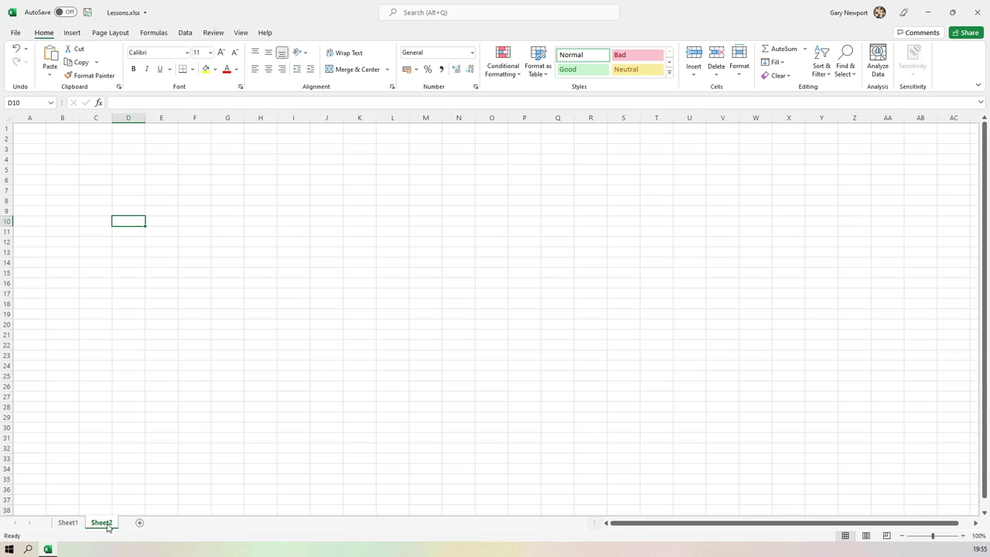
{"action": "left_click", "coordinate": [67, 522]}
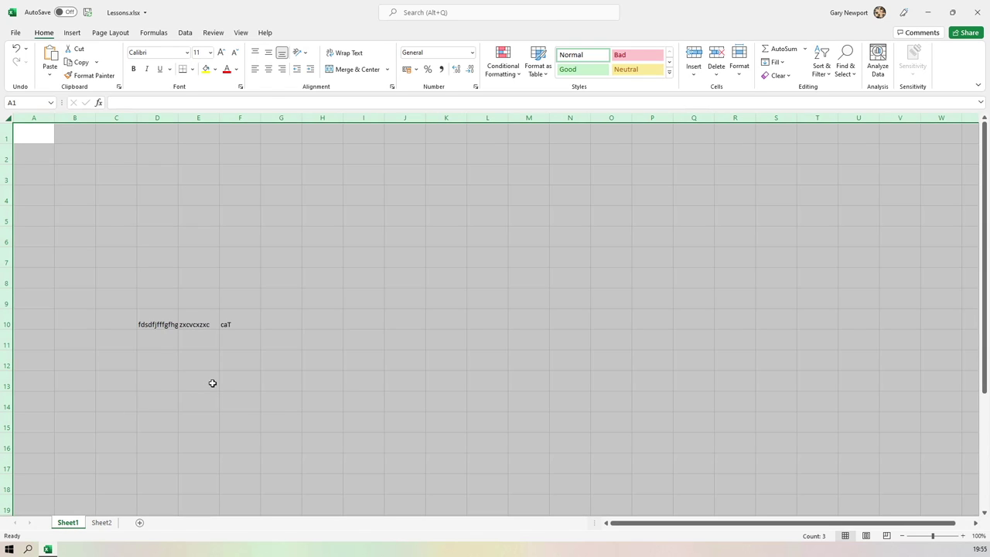
{"action": "left_click", "coordinate": [199, 214]}
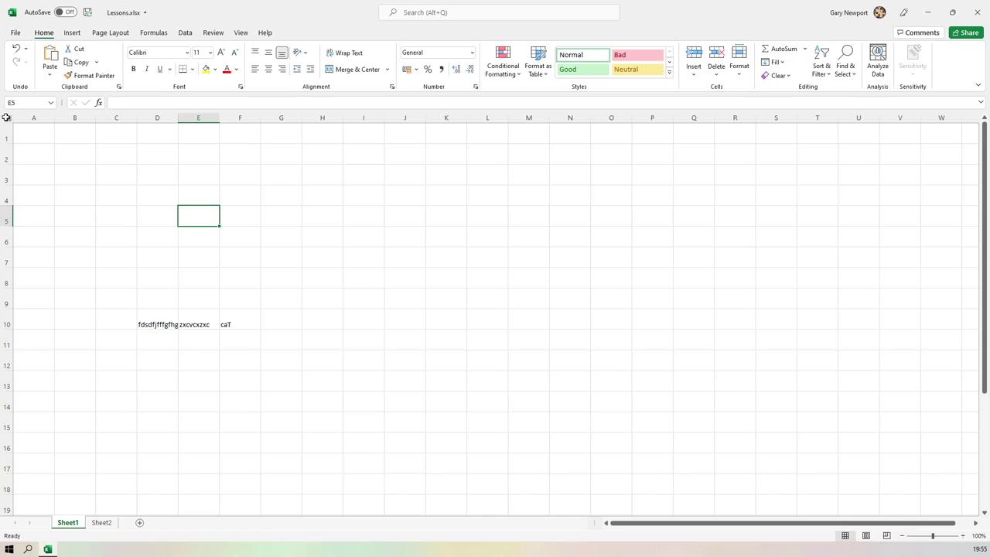
{"action": "left_click", "coordinate": [7, 118]}
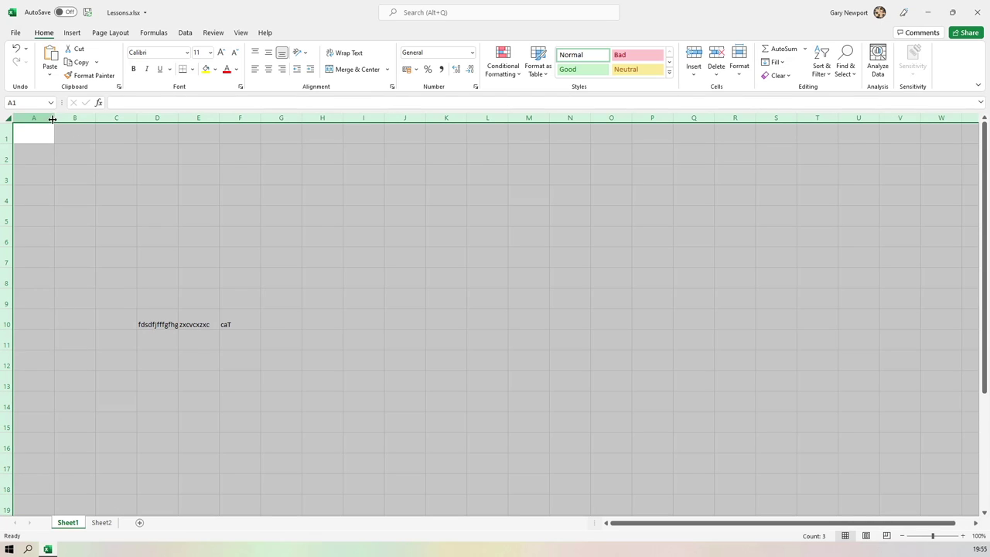
{"action": "left_click_drag", "start_coordinate": [51, 119], "coordinate": [44, 122]}
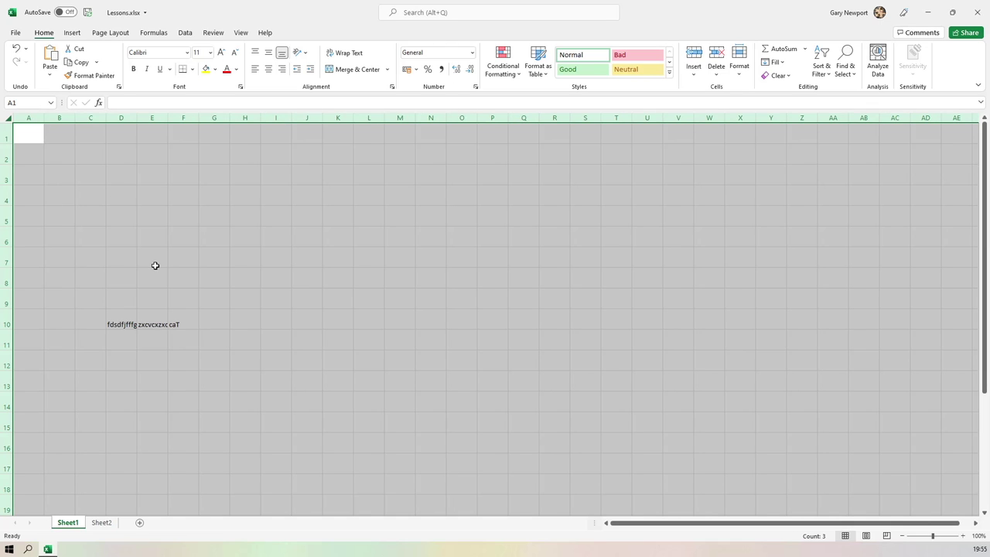
{"action": "left_click", "coordinate": [84, 171]}
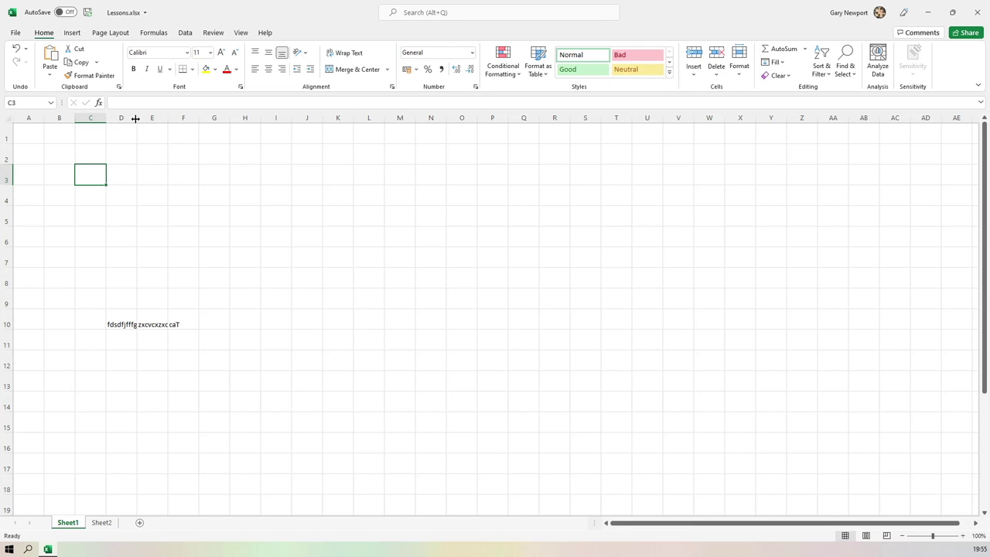
Widen column D, make row 9 taller, and select columns C through J
{"action": "left_click_drag", "start_coordinate": [136, 118], "coordinate": [176, 117]}
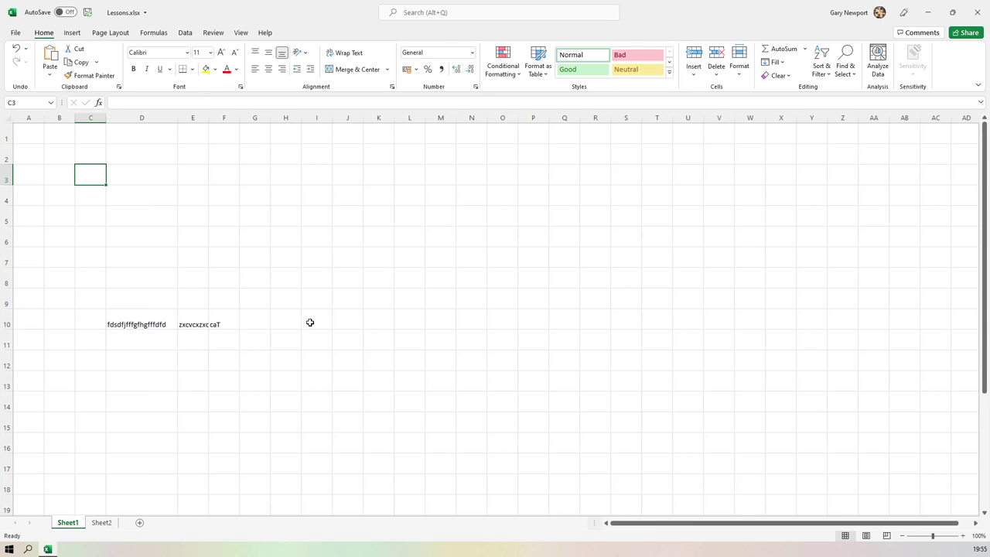
{"action": "left_click_drag", "start_coordinate": [8, 307], "coordinate": [9, 321]}
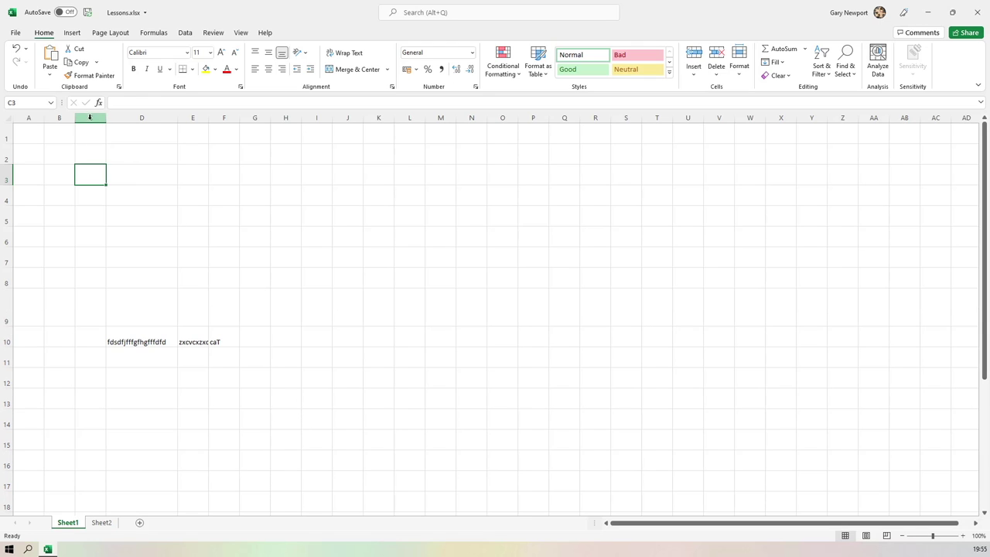
{"action": "left_click_drag", "start_coordinate": [91, 117], "coordinate": [311, 118]}
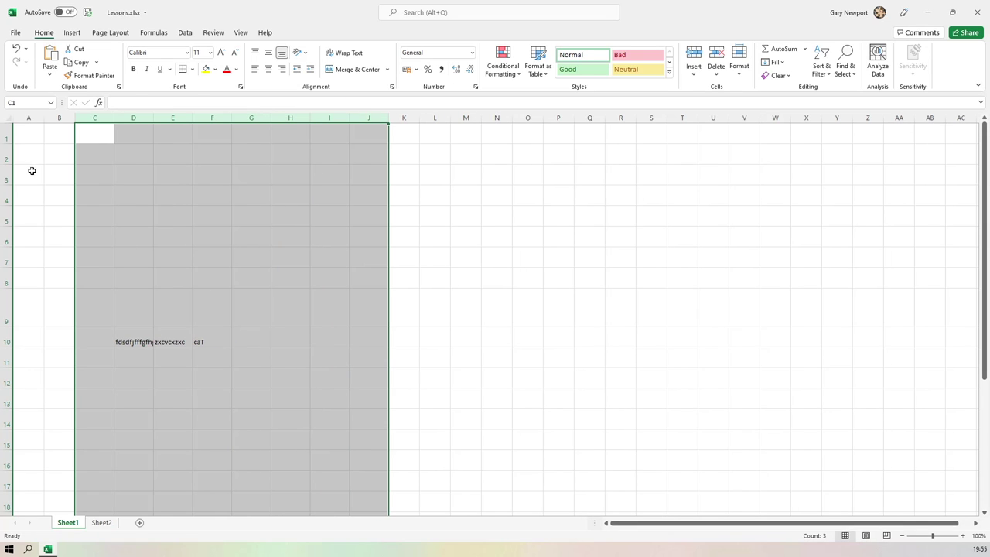
Give columns C–J one equal width and shorten rows 2–11
{"action": "left_click_drag", "start_coordinate": [6, 154], "coordinate": [6, 203]}
{"action": "left_click", "coordinate": [6, 342], "text": "shift"}
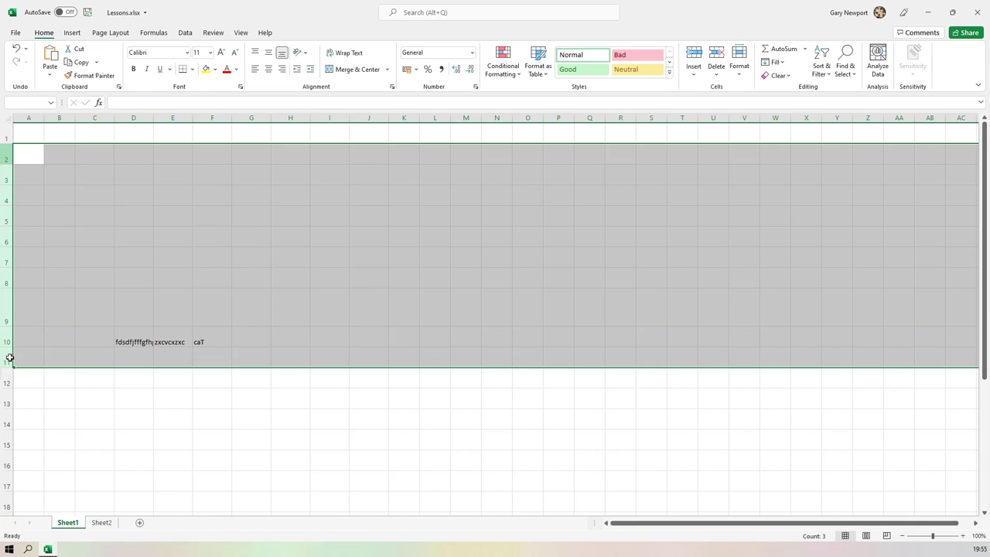
{"action": "left_click_drag", "start_coordinate": [6, 347], "coordinate": [6, 344]}
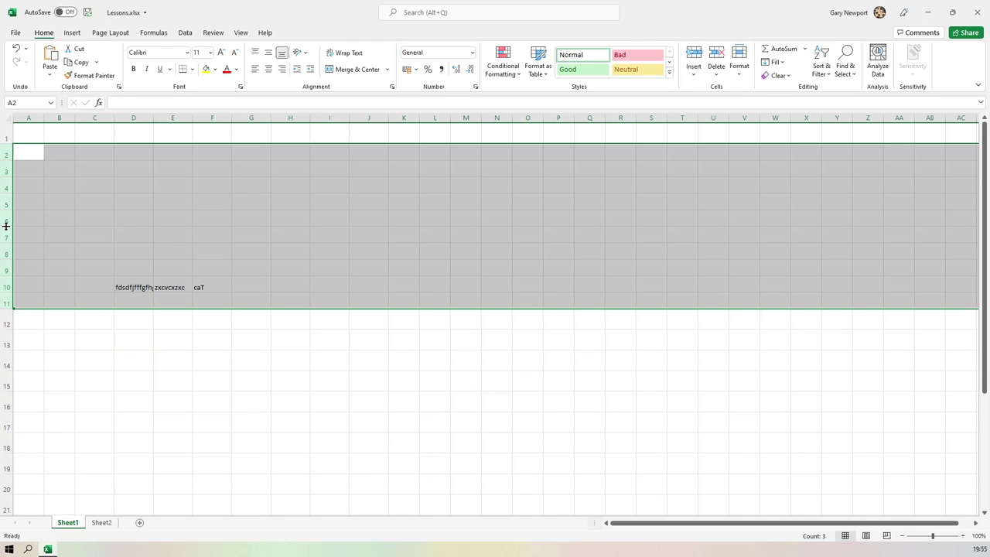
{"action": "left_click_drag", "start_coordinate": [7, 225], "coordinate": [6, 223]}
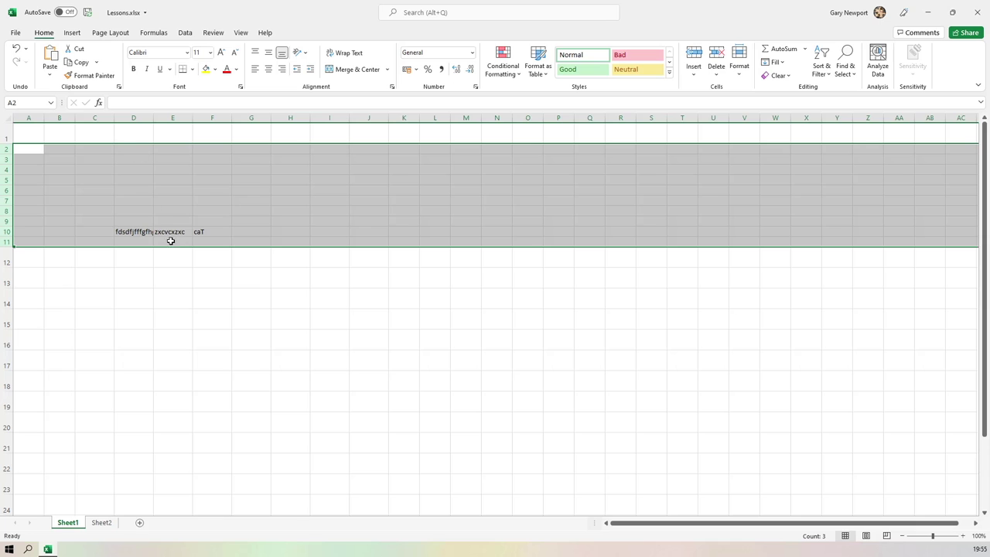
AutoFit columns C through H to their contents
{"action": "left_click_drag", "start_coordinate": [99, 118], "coordinate": [302, 117]}
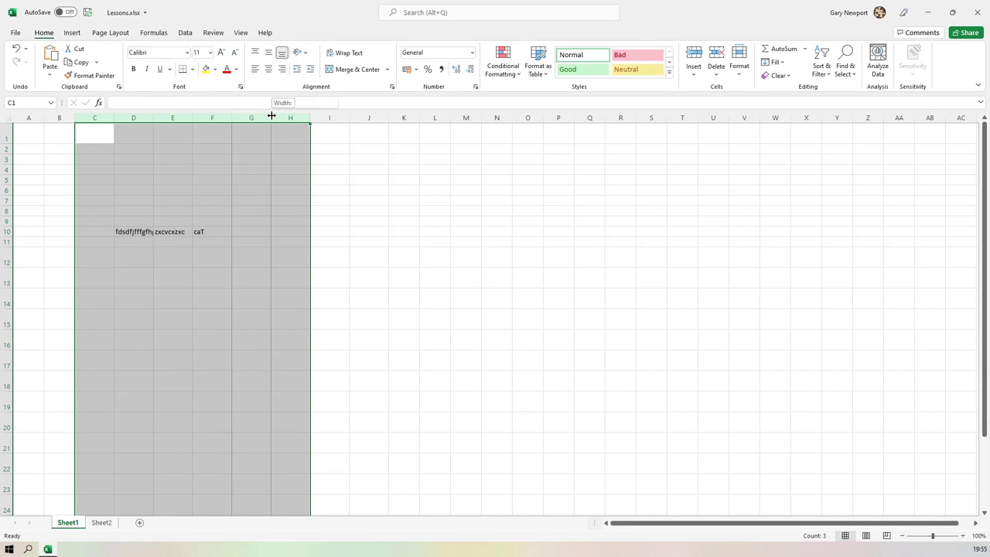
{"action": "double_click", "coordinate": [272, 115]}
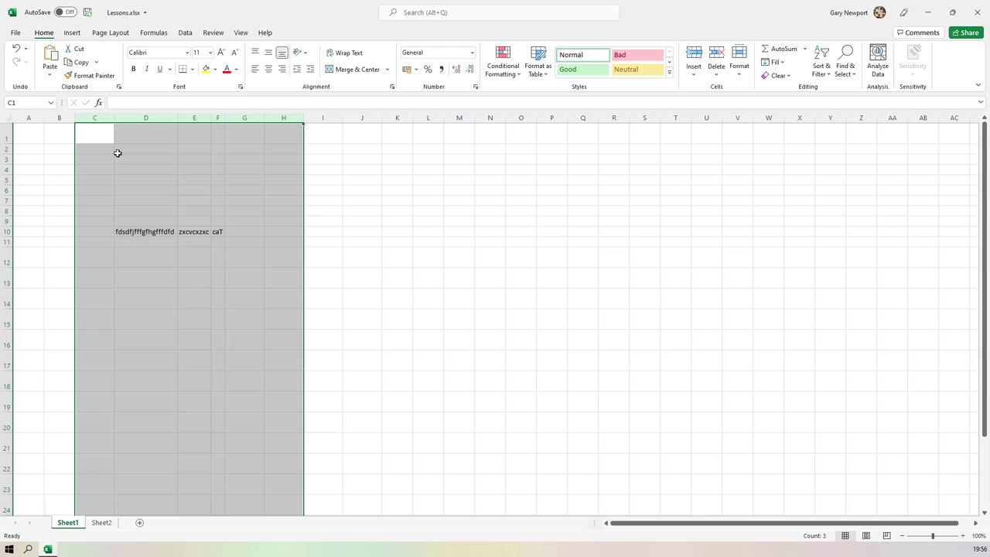
{"action": "left_click_drag", "start_coordinate": [93, 117], "coordinate": [283, 117]}
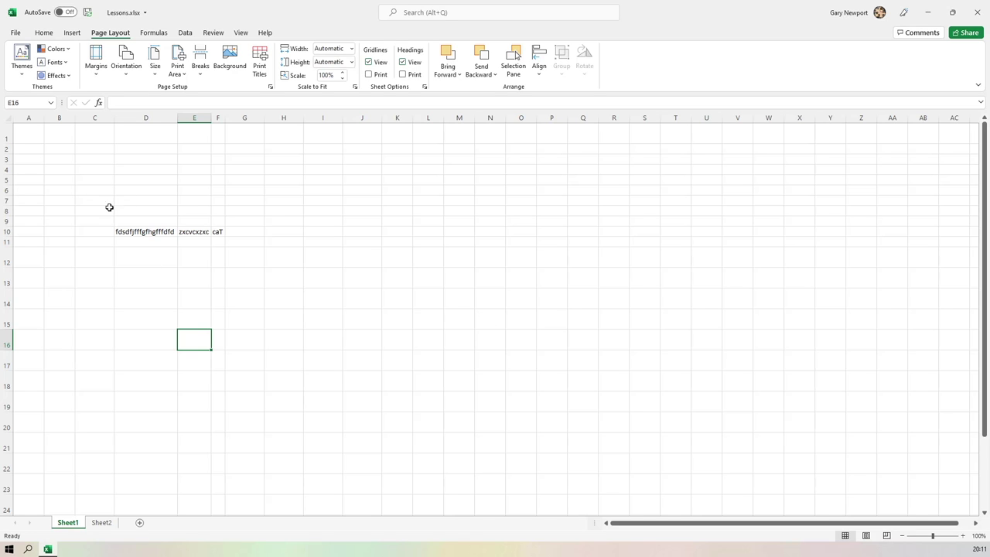
Delete the sample text from D10:F10, leaving Sheet1 empty
{"action": "left_click_drag", "start_coordinate": [140, 233], "coordinate": [216, 232]}
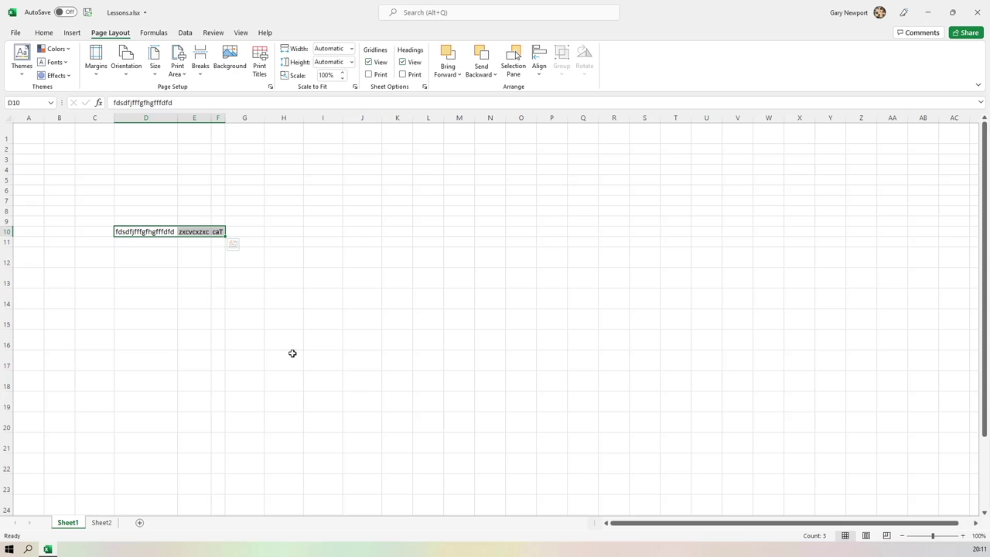
{"action": "key", "text": "Delete"}
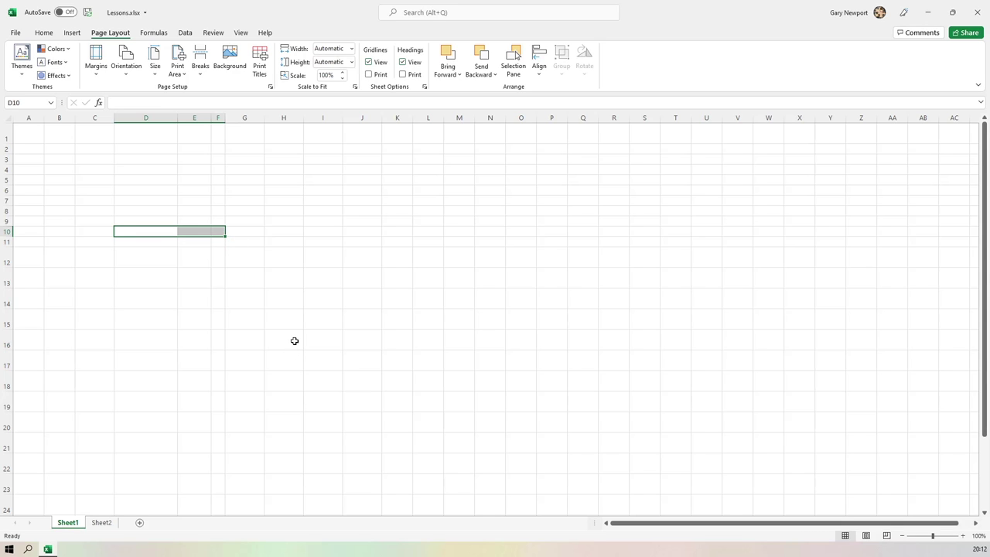
{"action": "left_click", "coordinate": [295, 341]}
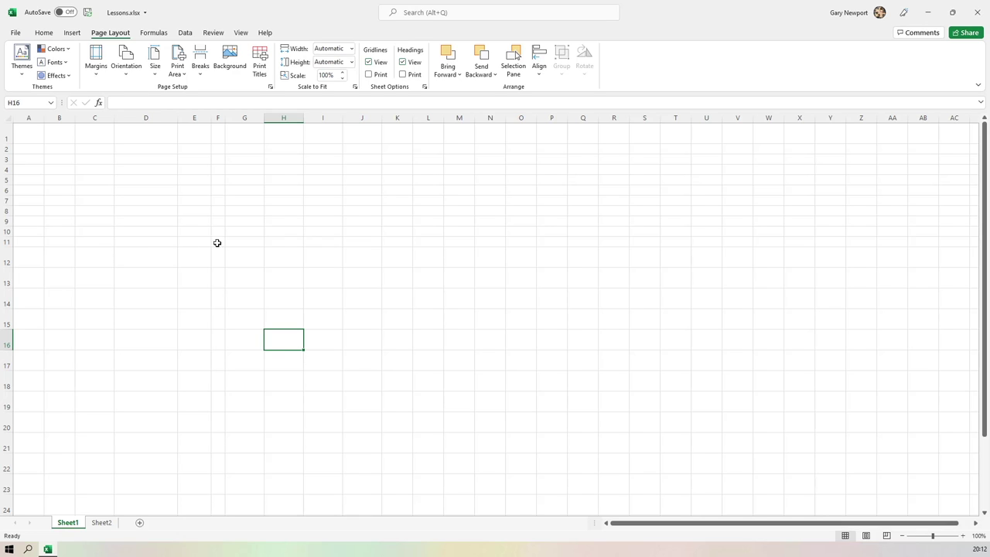
Turn the View tab's Gridlines off and back on, then select cell E13
{"action": "left_click", "coordinate": [239, 34]}
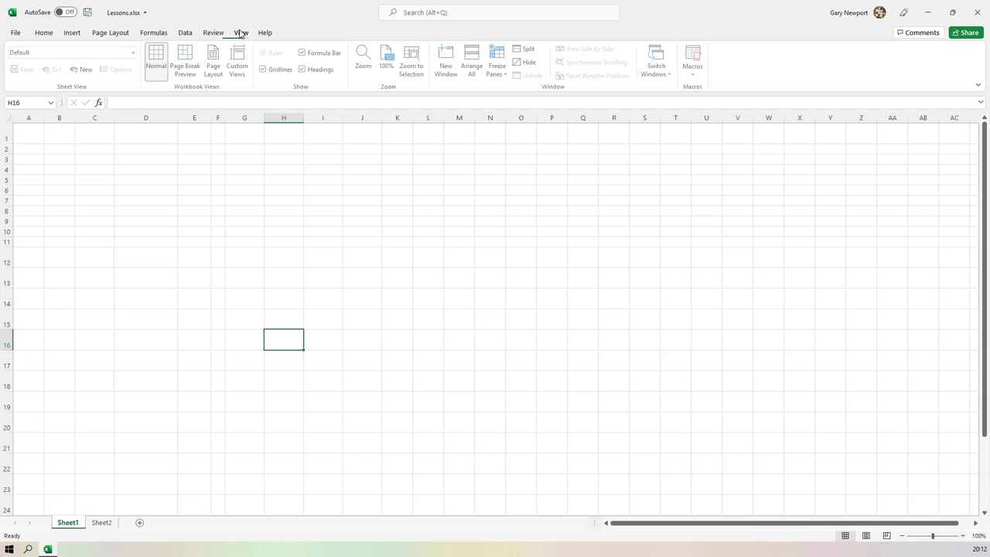
{"action": "left_click", "coordinate": [265, 69]}
{"action": "left_click", "coordinate": [265, 70]}
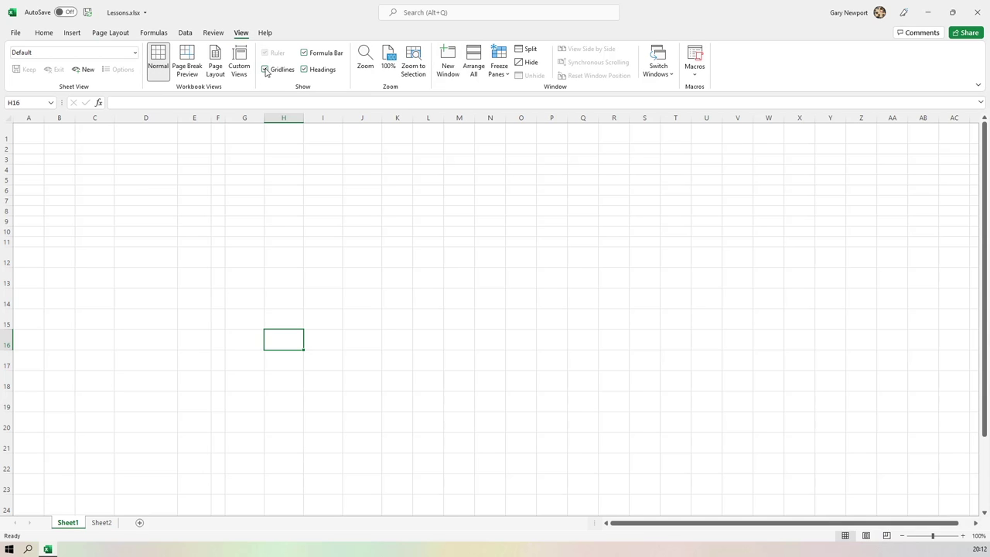
{"action": "left_click", "coordinate": [197, 273]}
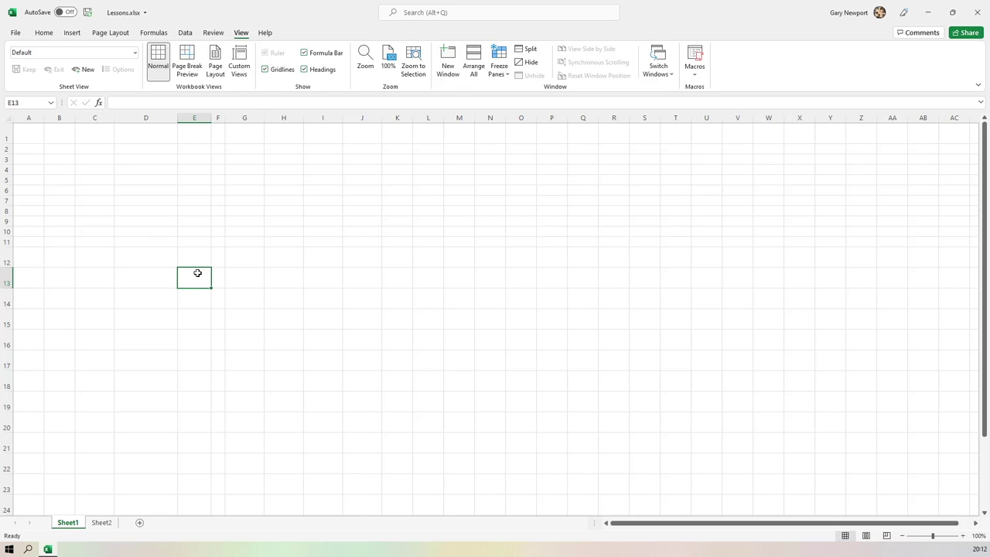
{"action": "left_click", "coordinate": [116, 33]}
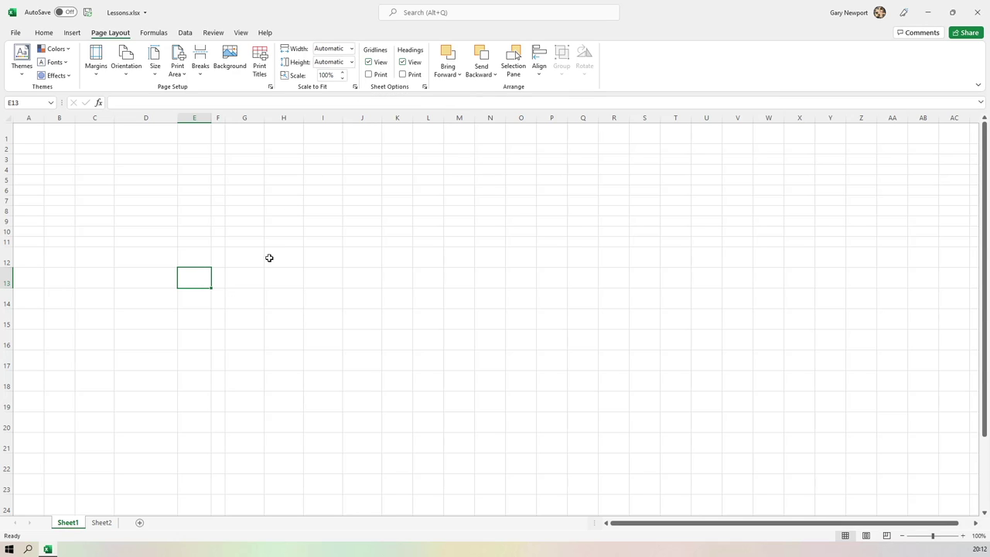
Toggle Page Layout's Gridlines View off and back on, then select cell D3
{"action": "left_click", "coordinate": [369, 62]}
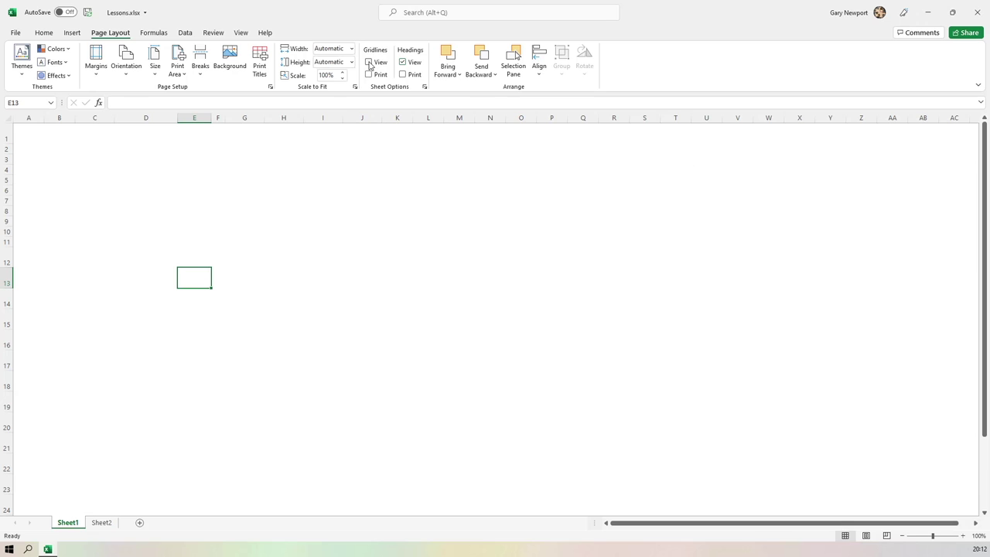
{"action": "left_click", "coordinate": [369, 63]}
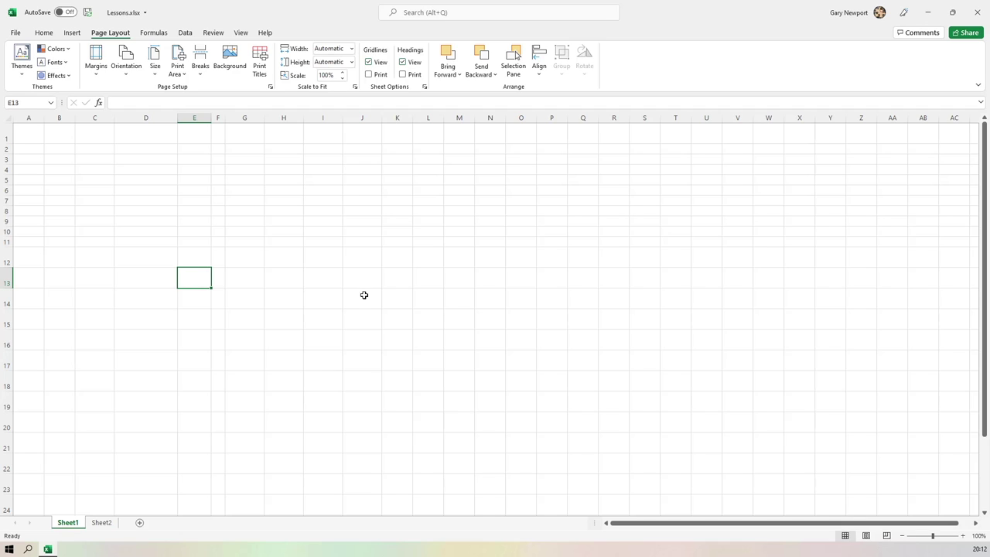
{"action": "left_click", "coordinate": [150, 160]}
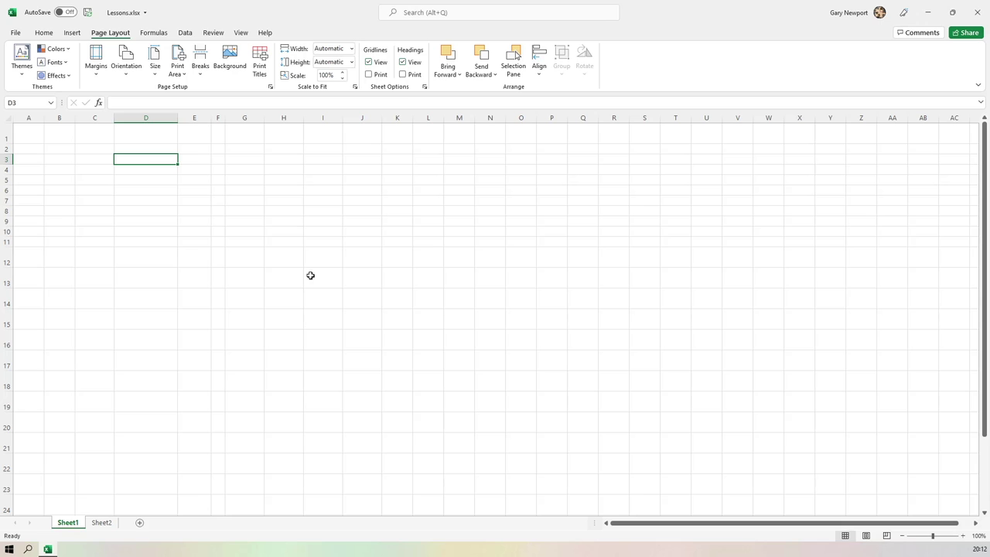
Apply a Bottom Border to cell D3 from the Home Borders menu
{"action": "left_click", "coordinate": [45, 34]}
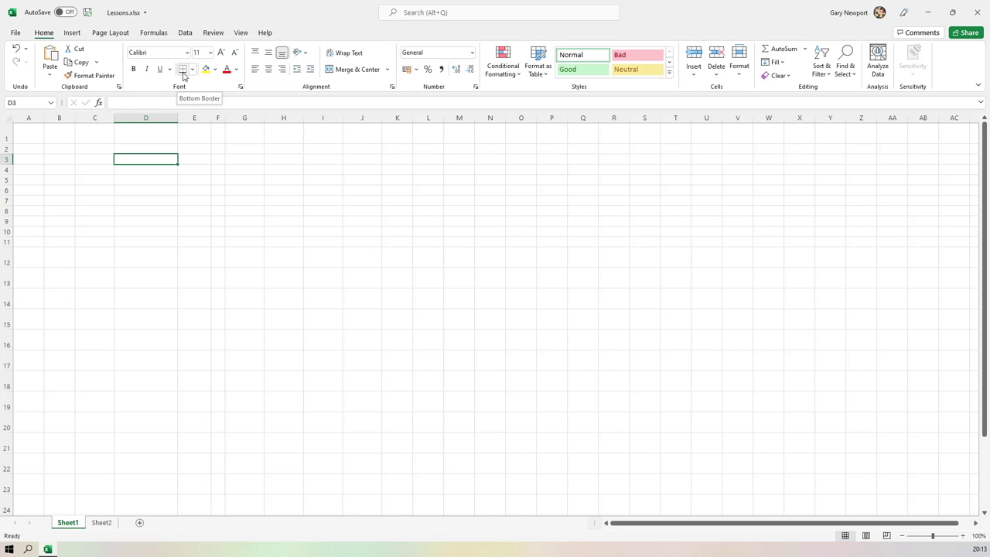
{"action": "left_click", "coordinate": [184, 73]}
{"action": "left_click", "coordinate": [183, 70]}
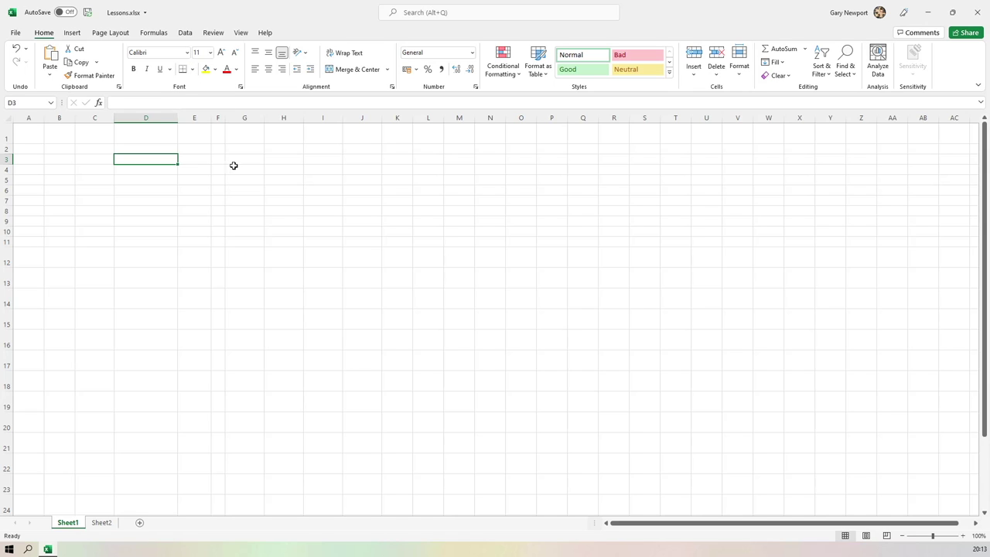
{"action": "left_click", "coordinate": [240, 160]}
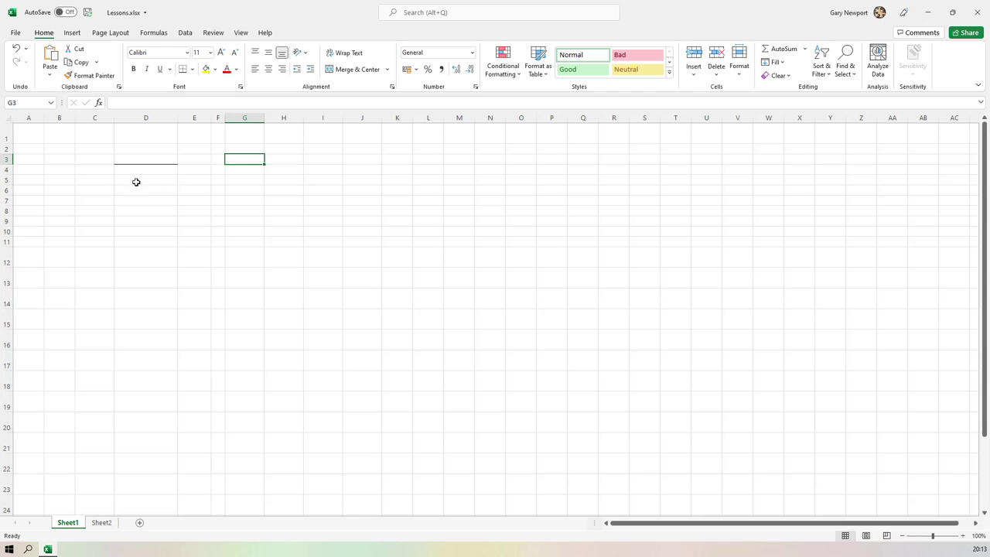
Hide the gridlines to inspect D3's border, then show them again
{"action": "left_click", "coordinate": [110, 33]}
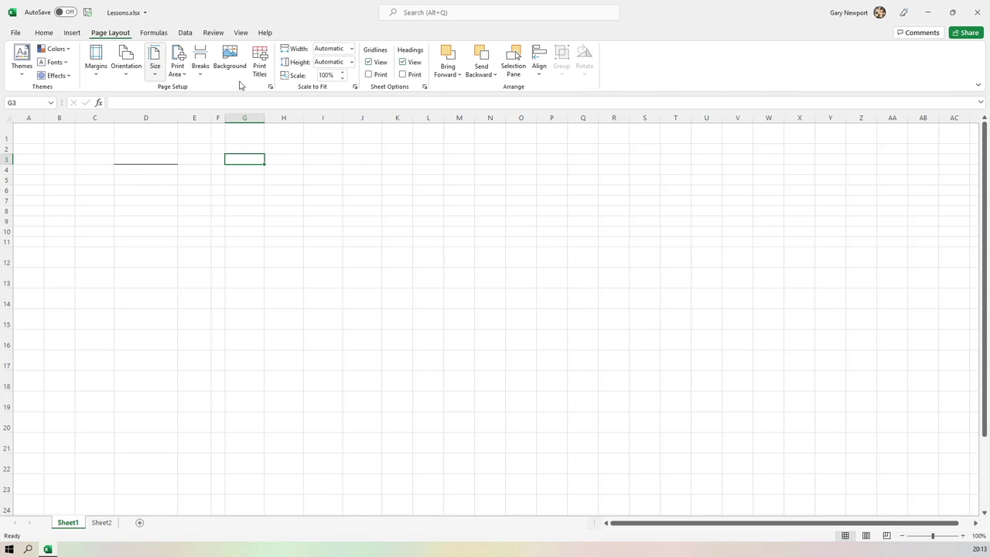
{"action": "left_click", "coordinate": [369, 62]}
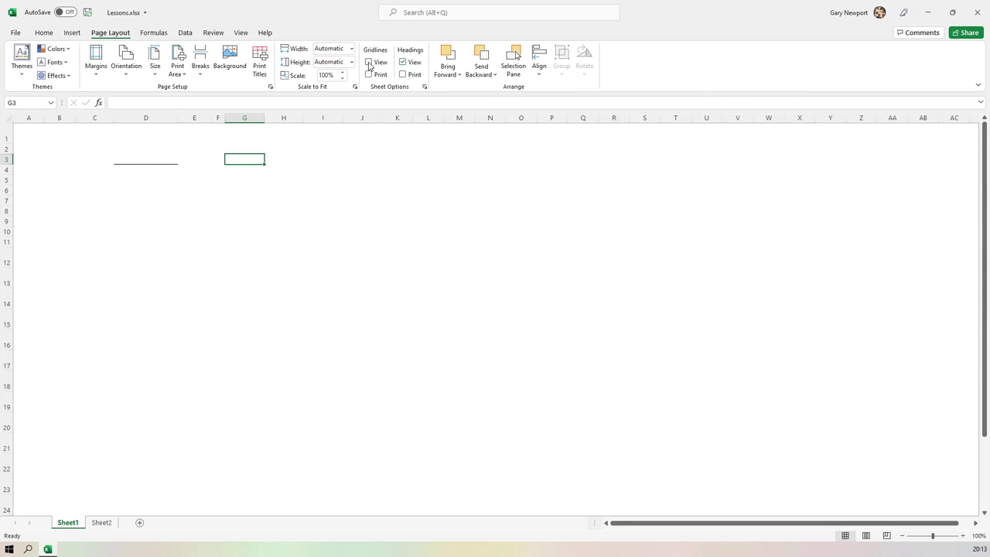
{"action": "left_click", "coordinate": [275, 194]}
{"action": "left_click", "coordinate": [351, 192]}
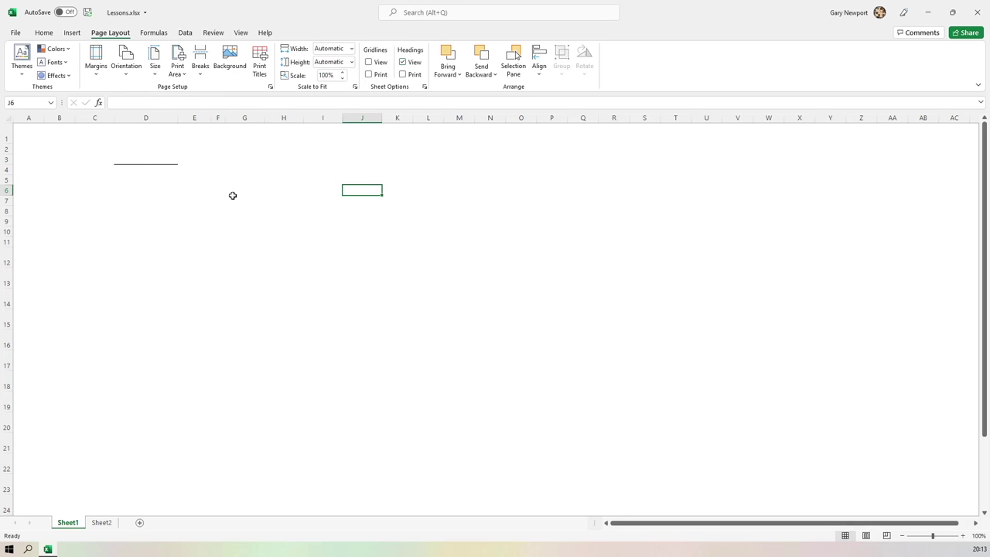
{"action": "left_click", "coordinate": [137, 160]}
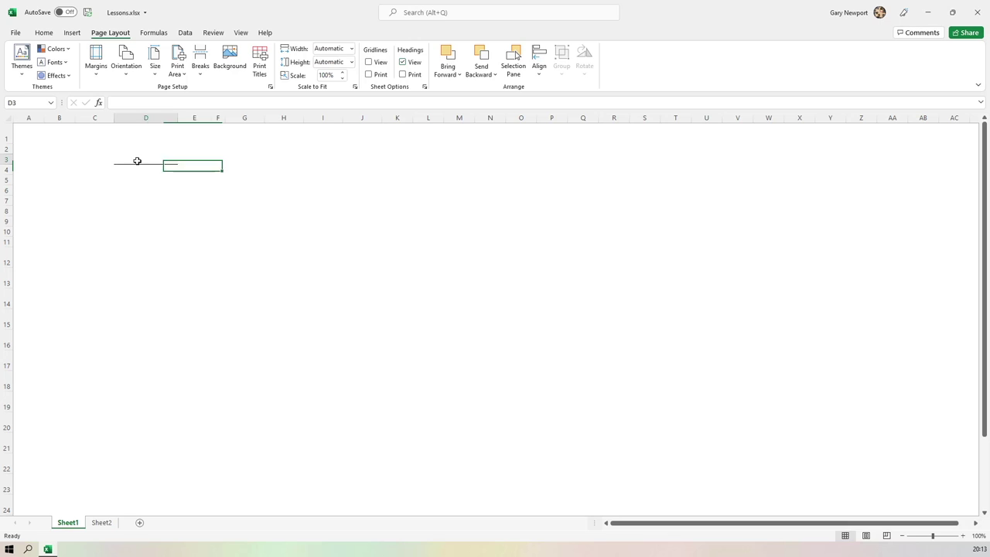
{"action": "left_click", "coordinate": [369, 61]}
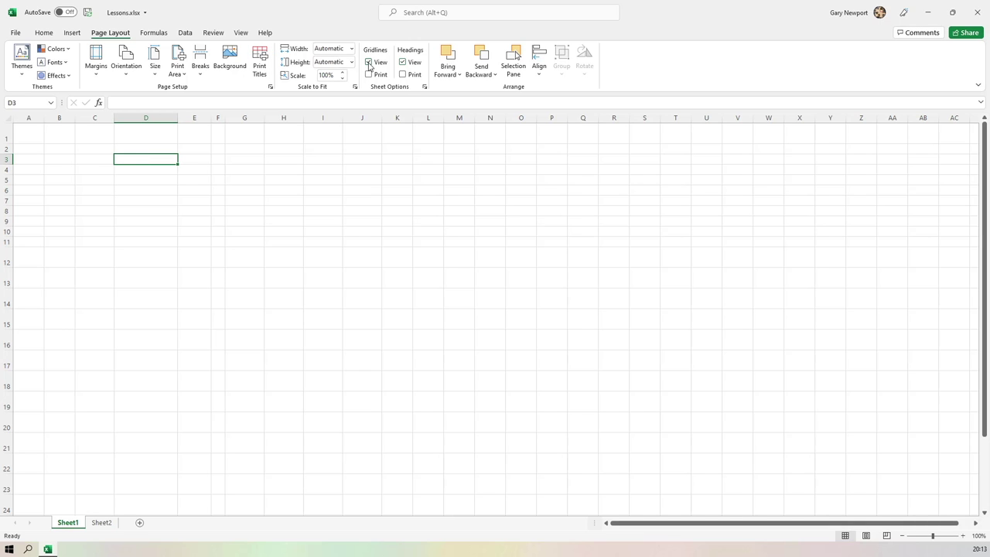
Add a top border to cell D3 from the Home Borders list
{"action": "left_click", "coordinate": [43, 32]}
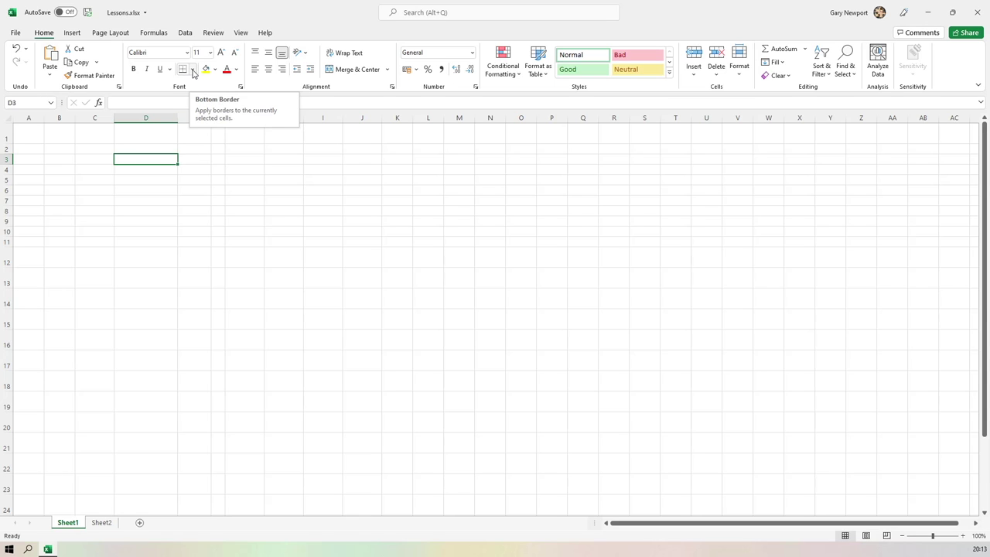
{"action": "left_click", "coordinate": [193, 70]}
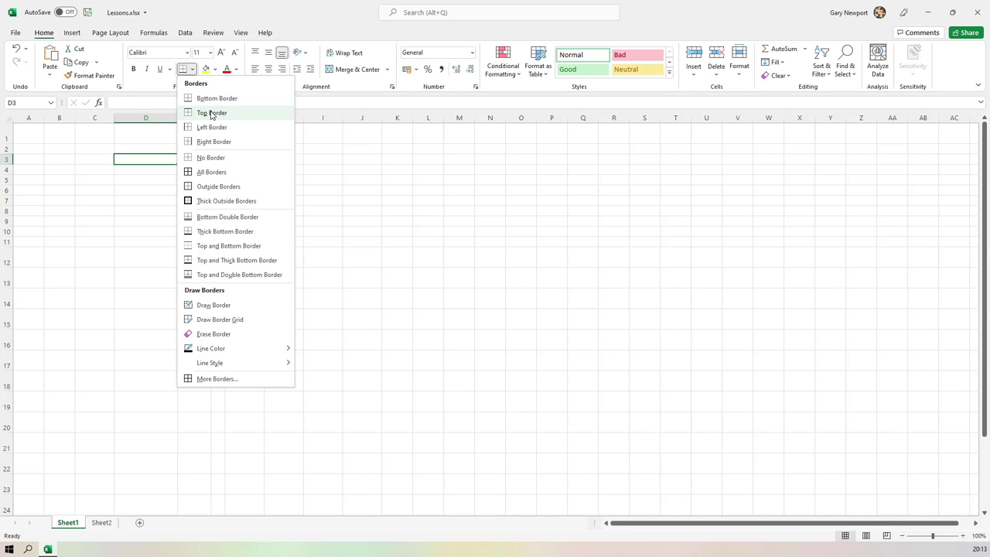
{"action": "left_click", "coordinate": [212, 113]}
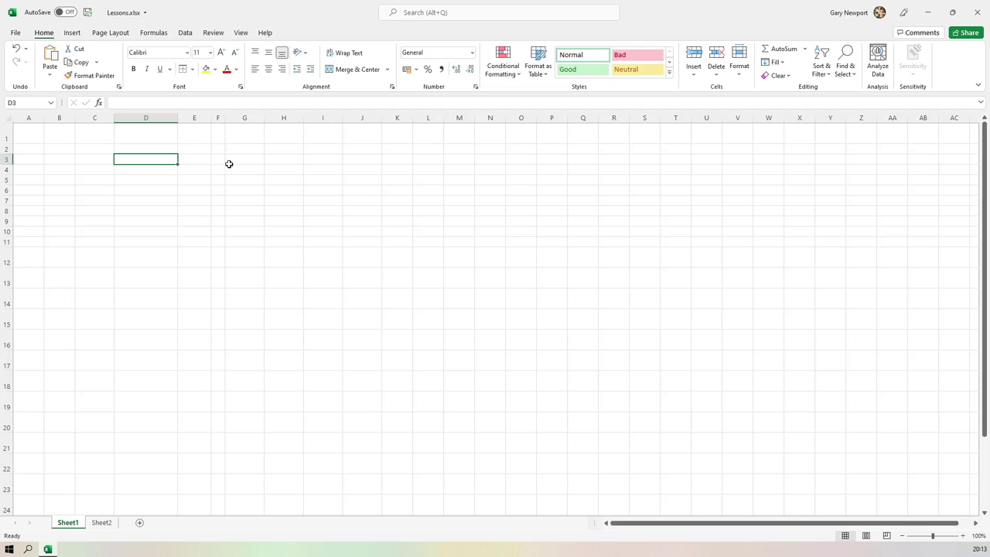
{"action": "left_click", "coordinate": [239, 159]}
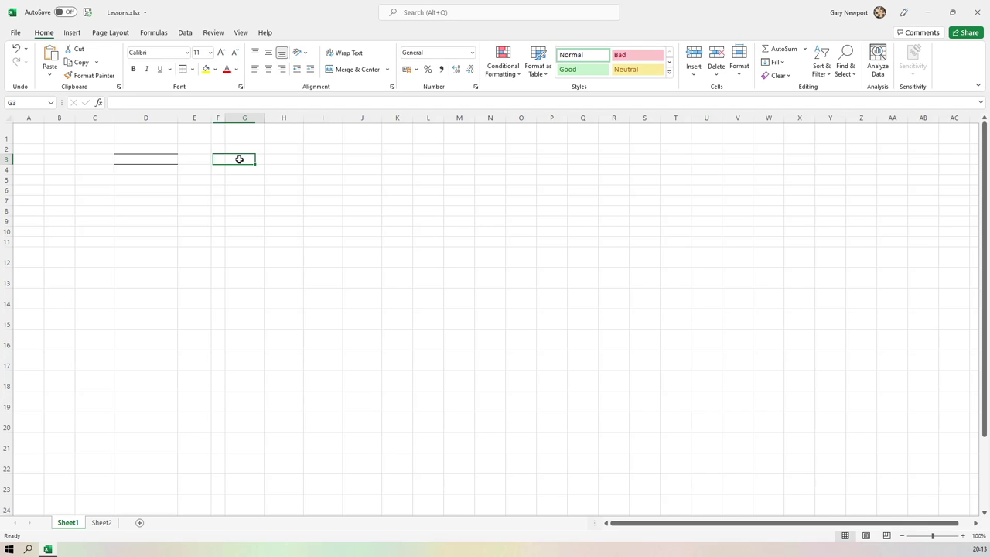
Add left and right borders to D3 so it is boxed on all sides
{"action": "left_click", "coordinate": [164, 157]}
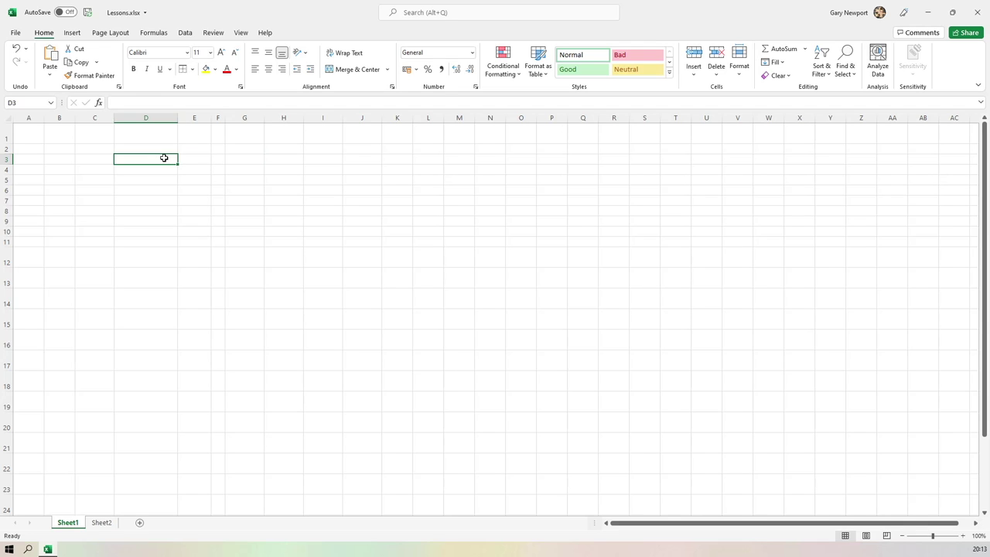
{"action": "left_click", "coordinate": [192, 69]}
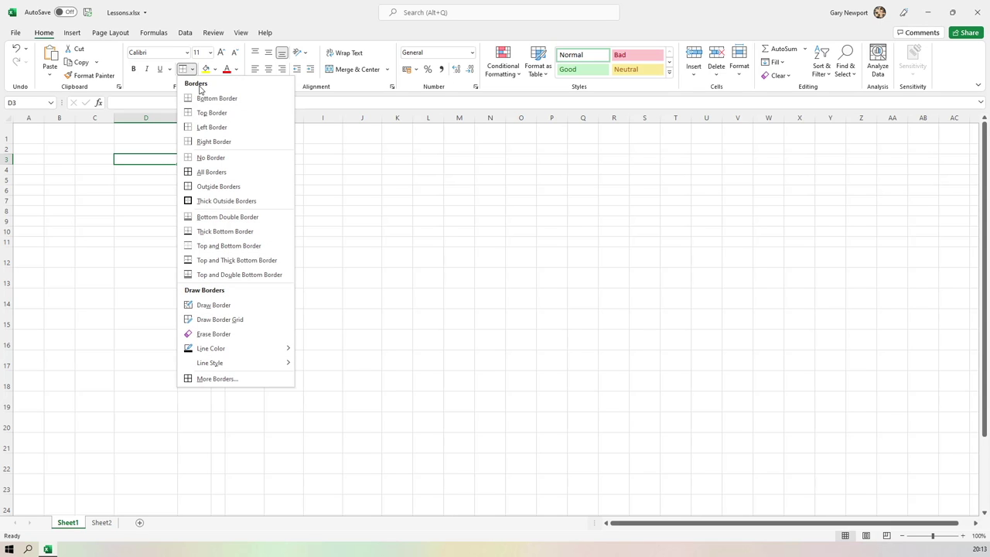
{"action": "left_click", "coordinate": [207, 127]}
{"action": "left_click", "coordinate": [192, 69]}
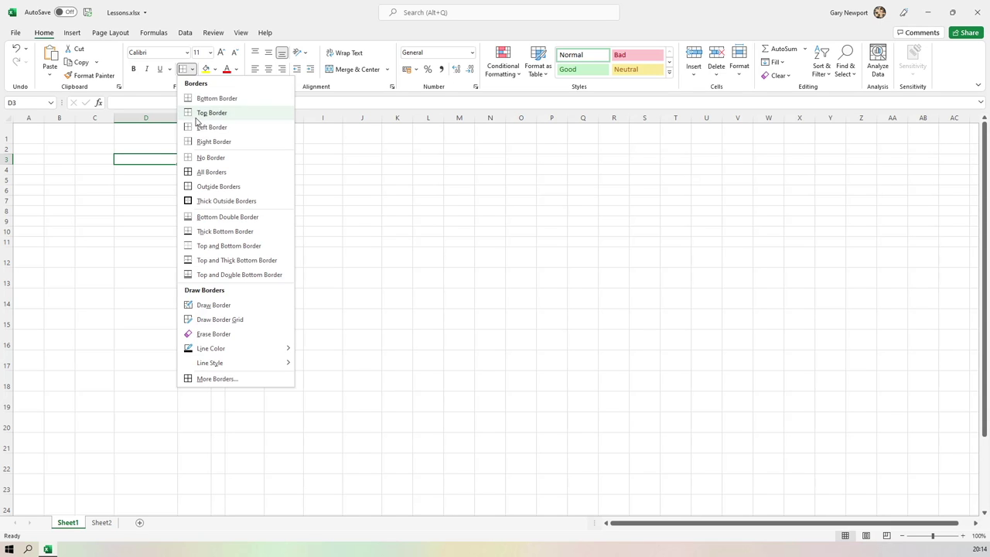
{"action": "left_click", "coordinate": [201, 142]}
{"action": "left_click", "coordinate": [243, 192]}
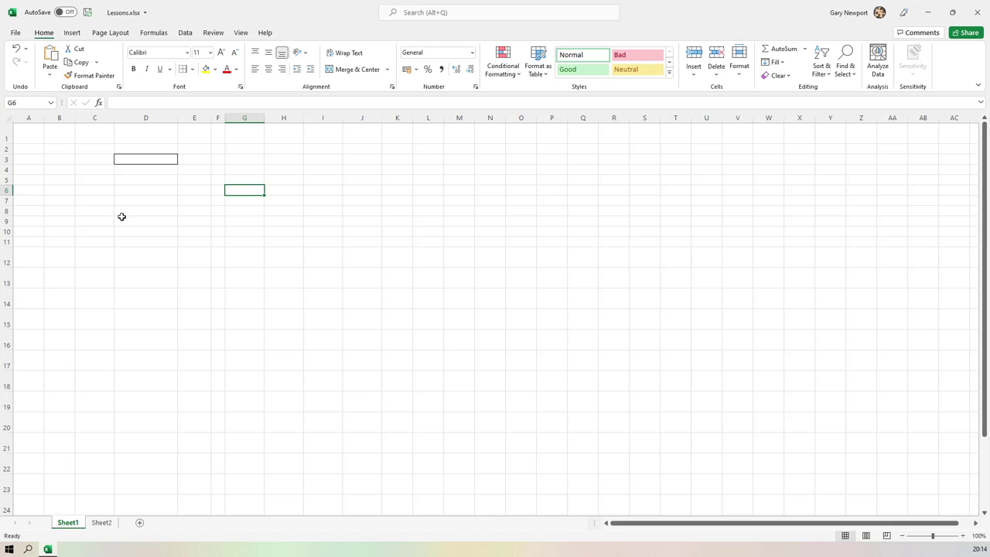
{"action": "left_click", "coordinate": [165, 157]}
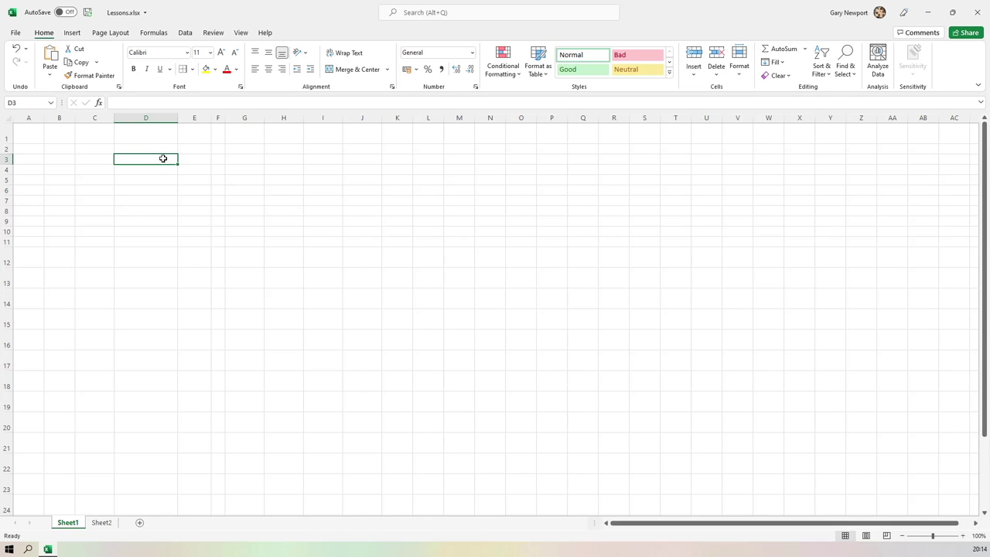
Clear all borders from cell D3 with No Border
{"action": "left_click", "coordinate": [194, 70]}
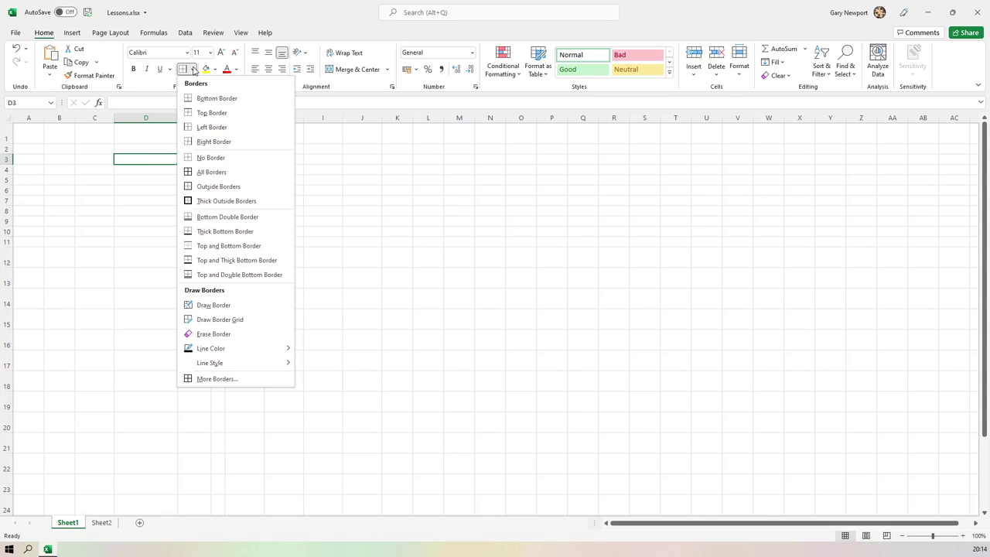
{"action": "left_click", "coordinate": [207, 161]}
{"action": "left_click", "coordinate": [294, 188]}
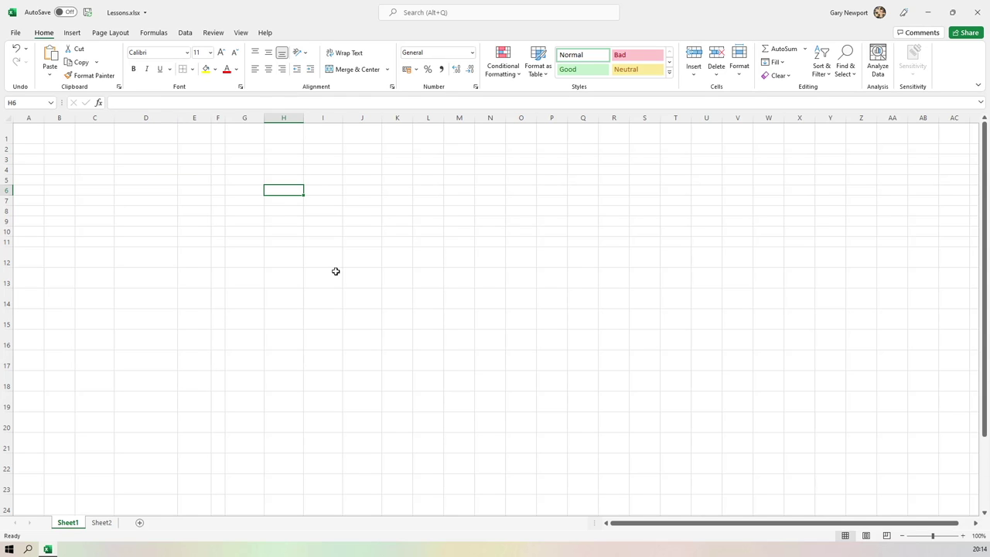
{"action": "left_click", "coordinate": [152, 160]}
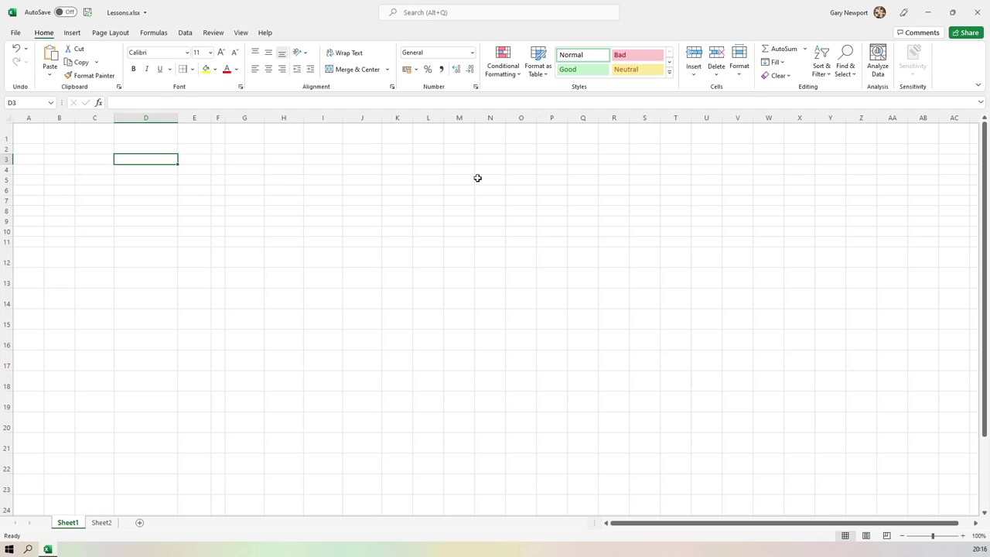
{"action": "left_click", "coordinate": [387, 200]}
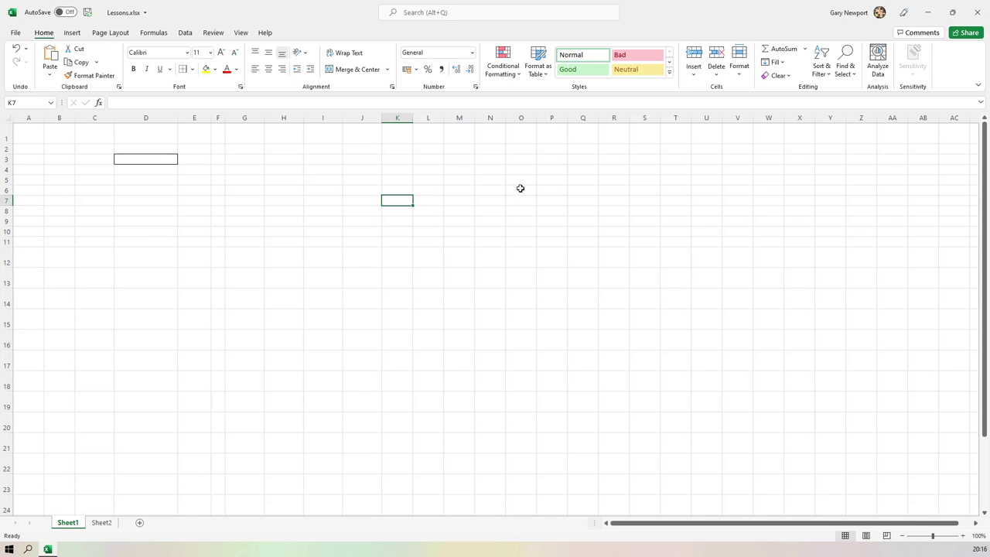
{"action": "left_click", "coordinate": [139, 158]}
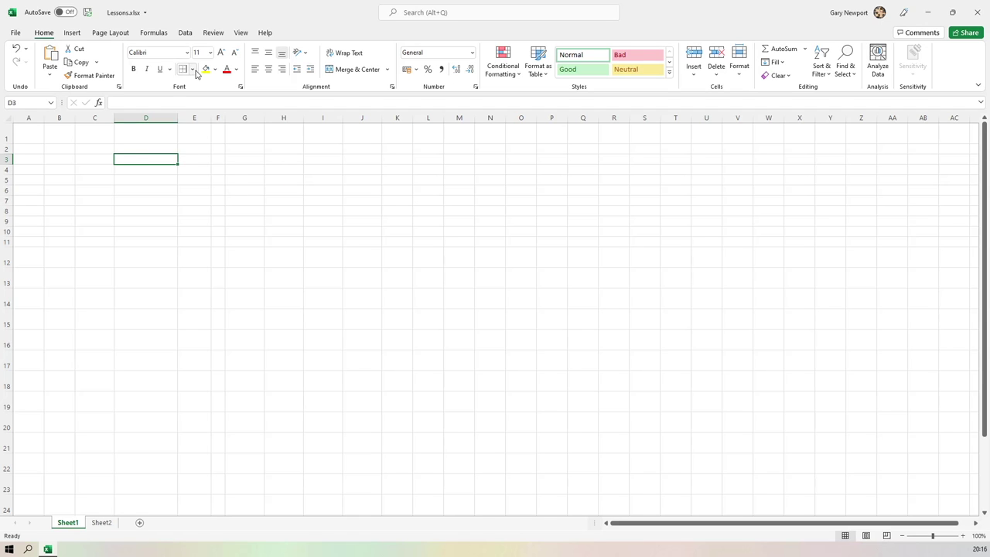
{"action": "left_click", "coordinate": [193, 69]}
{"action": "left_click", "coordinate": [207, 158]}
{"action": "left_click", "coordinate": [436, 241]}
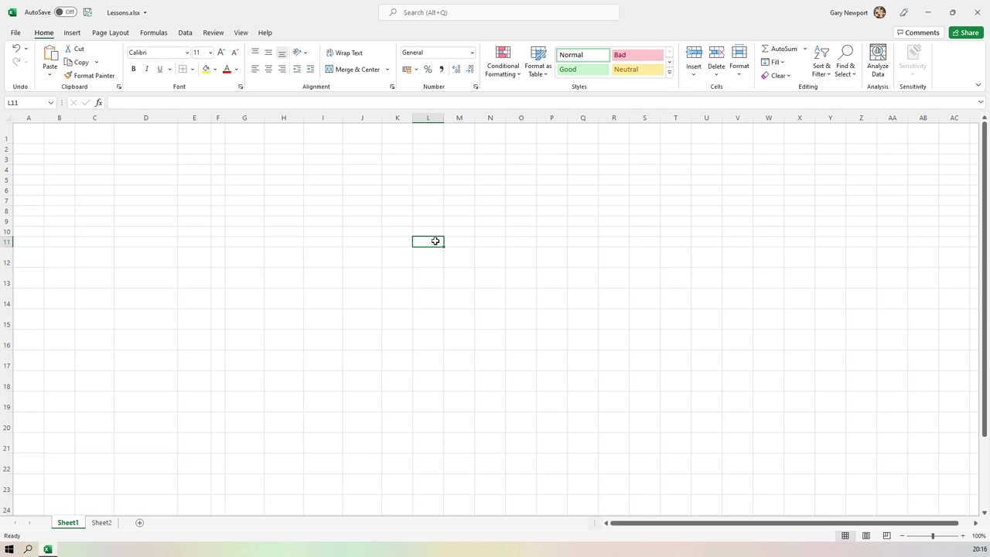
Give cell K8 bottom, top, left and right borders
{"action": "left_click", "coordinate": [432, 224]}
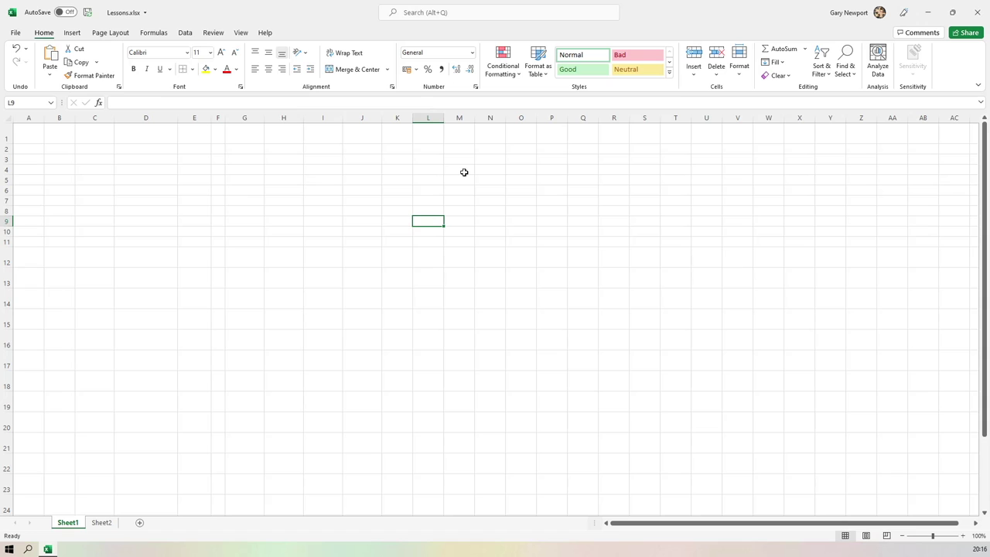
{"action": "left_click", "coordinate": [399, 213]}
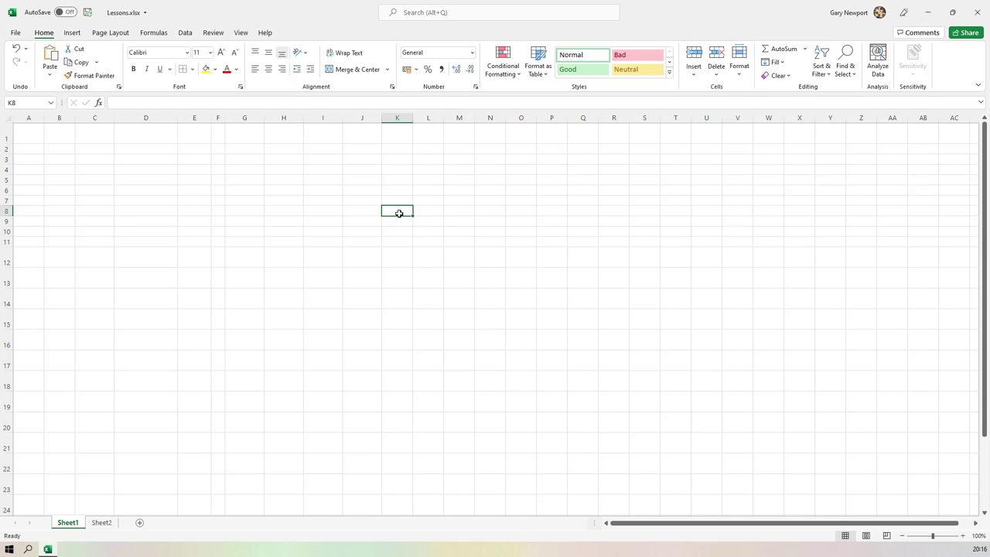
{"action": "left_click", "coordinate": [193, 69]}
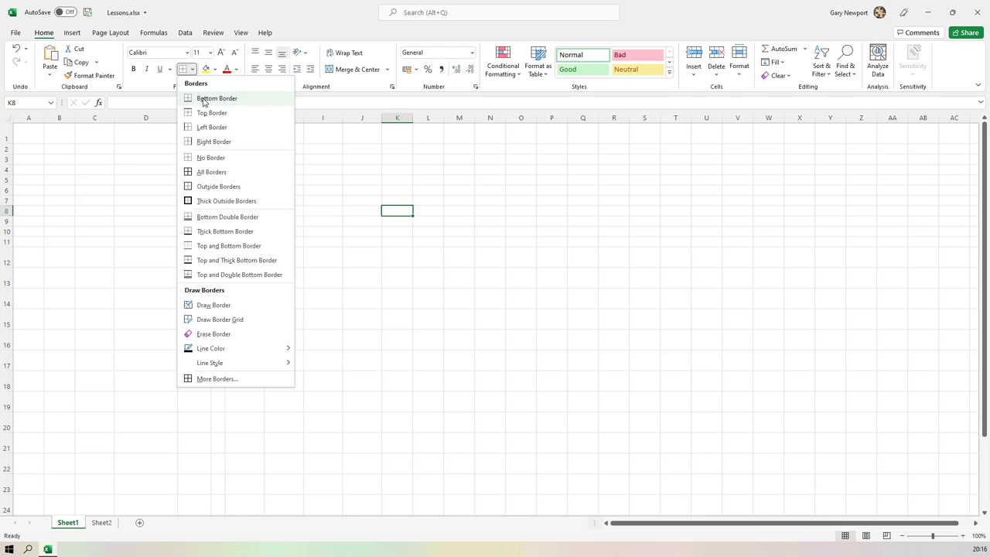
{"action": "left_click", "coordinate": [204, 100]}
{"action": "left_click", "coordinate": [192, 69]}
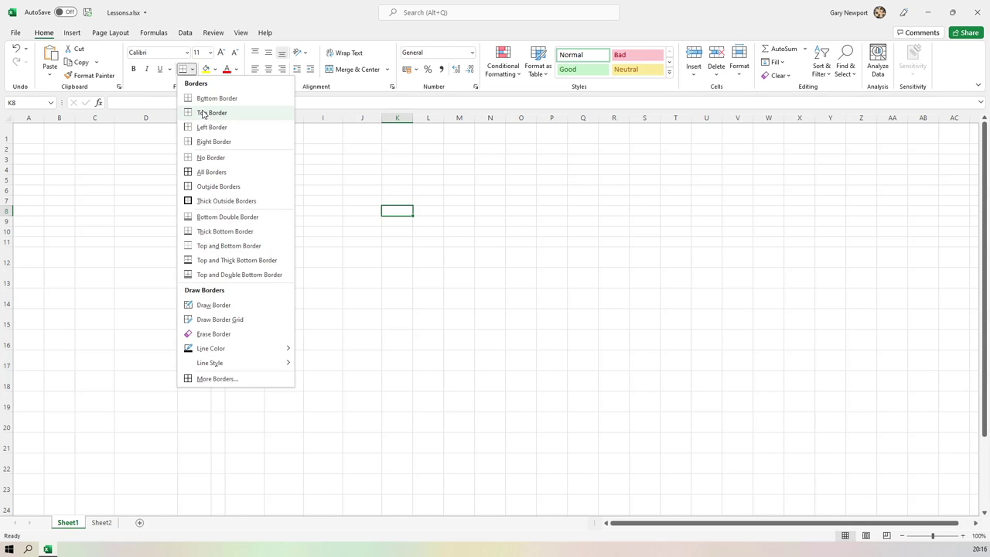
{"action": "left_click", "coordinate": [203, 114]}
{"action": "left_click", "coordinate": [193, 69]}
{"action": "left_click", "coordinate": [205, 127]}
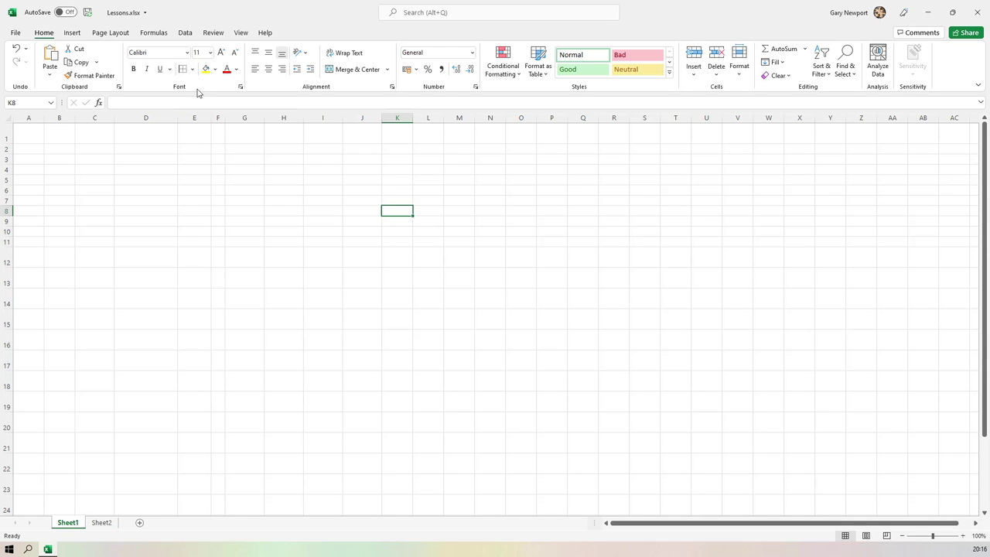
{"action": "left_click", "coordinate": [193, 69]}
{"action": "left_click", "coordinate": [204, 140]}
{"action": "left_click", "coordinate": [313, 236]}
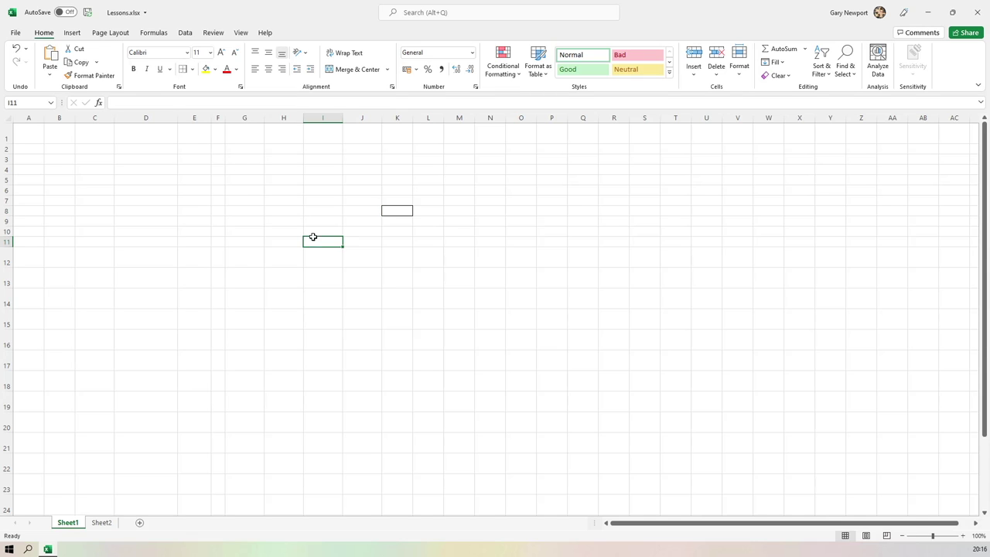
Remove all borders from K8 with No Border
{"action": "left_click", "coordinate": [390, 210]}
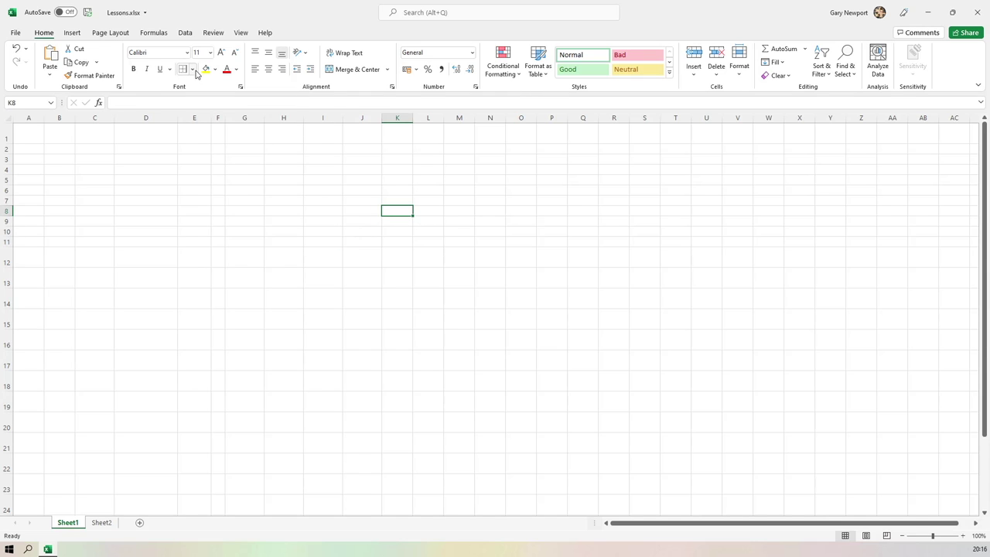
{"action": "left_click", "coordinate": [192, 69]}
{"action": "left_click", "coordinate": [213, 158]}
Apply All Borders to D3, then clear them with No Border
{"action": "left_click", "coordinate": [142, 161]}
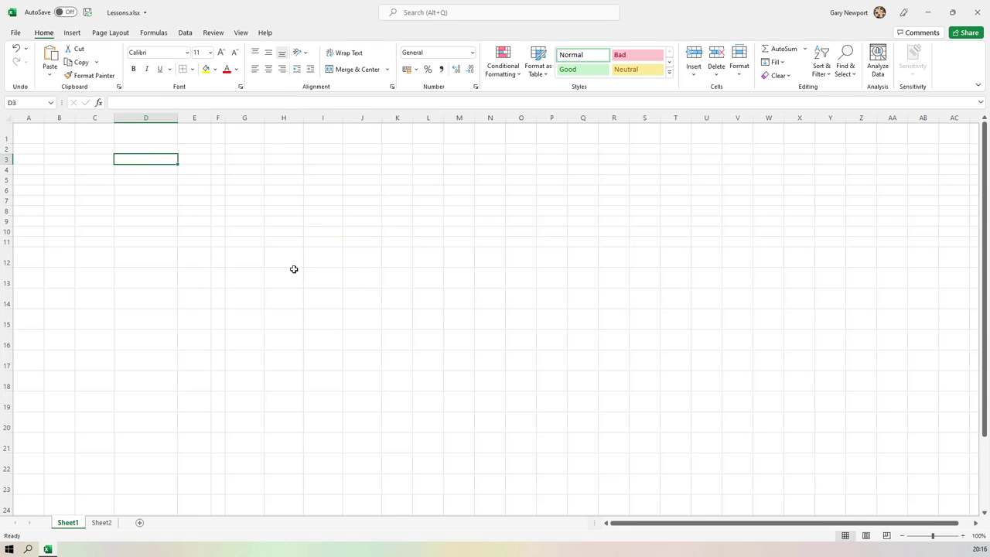
{"action": "left_click", "coordinate": [193, 68]}
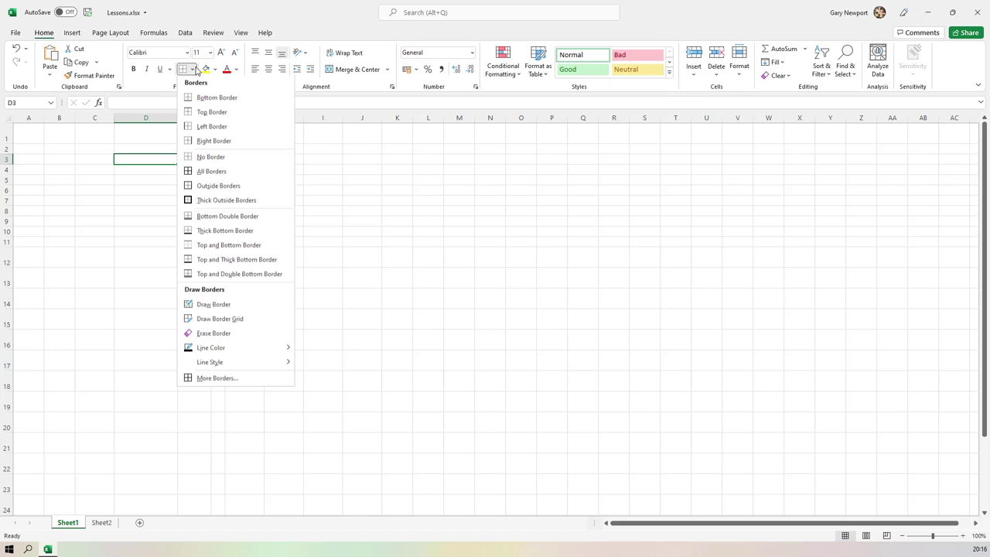
{"action": "left_click", "coordinate": [210, 174]}
{"action": "left_click", "coordinate": [298, 242]}
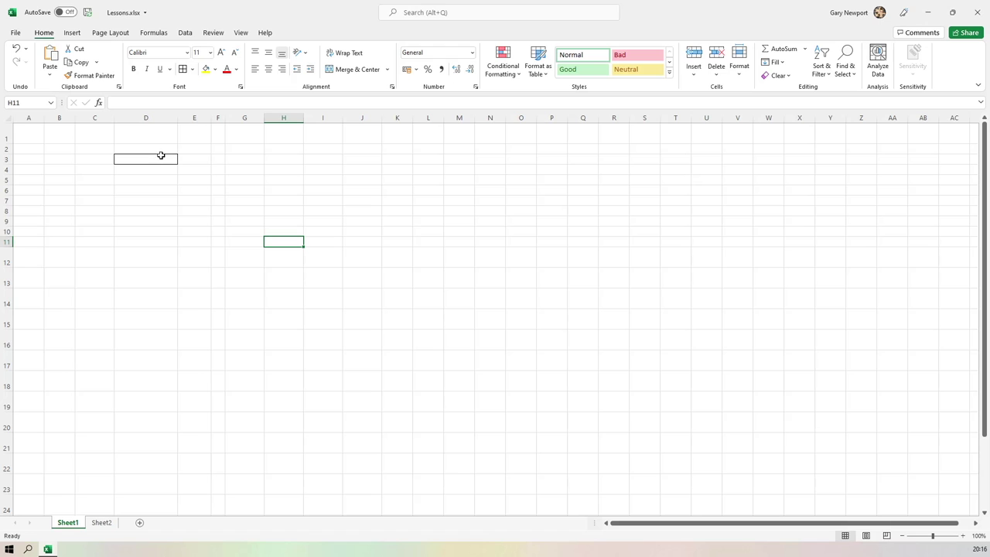
{"action": "left_click", "coordinate": [156, 158]}
{"action": "left_click", "coordinate": [192, 69]}
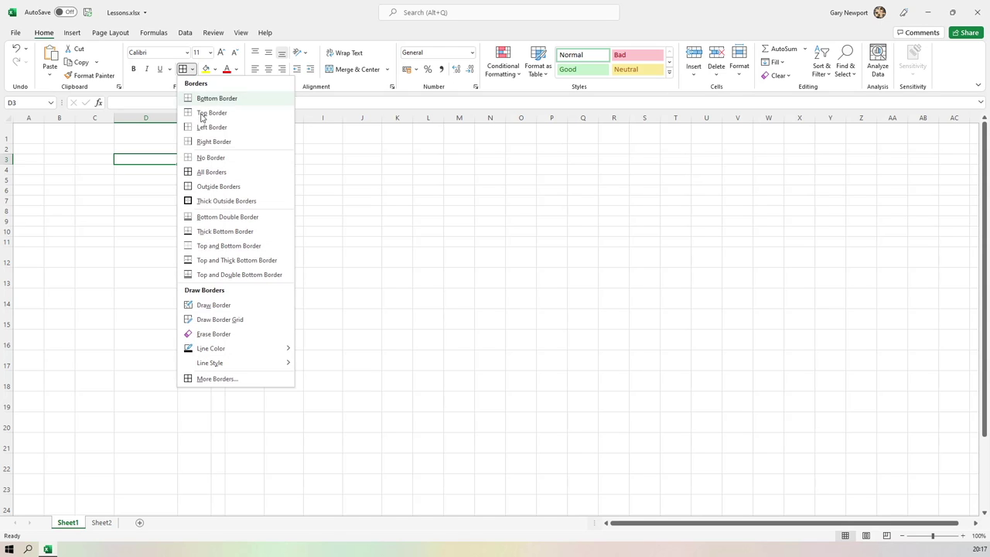
{"action": "left_click", "coordinate": [203, 157]}
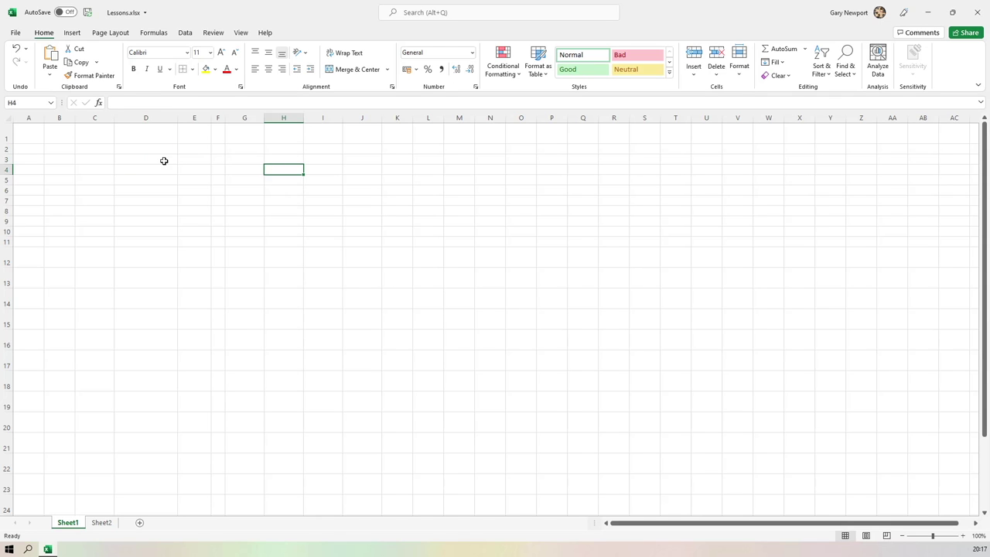
Outline D3 with Outside Borders, then remove it with No Border
{"action": "left_click", "coordinate": [192, 69]}
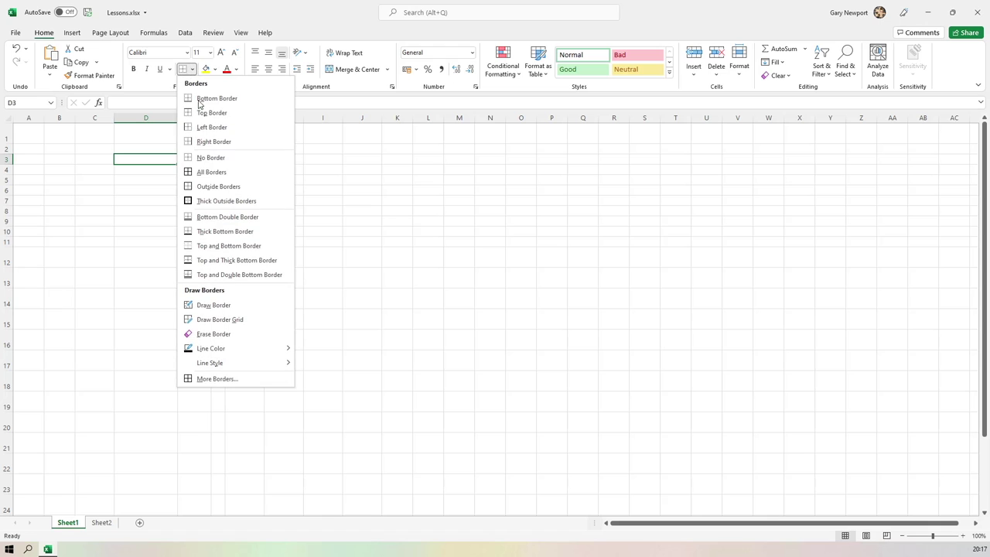
{"action": "left_click", "coordinate": [225, 188]}
{"action": "left_click", "coordinate": [334, 210]}
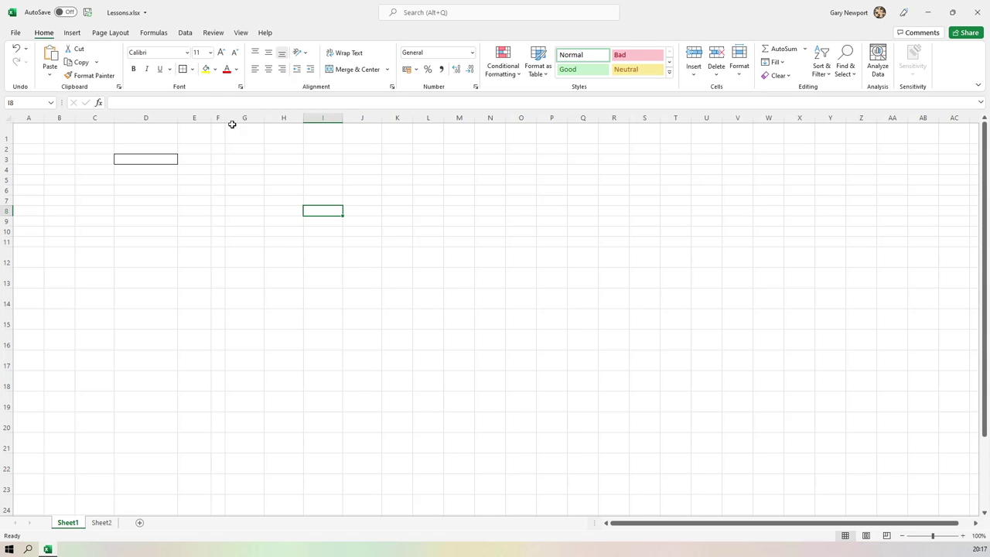
{"action": "left_click", "coordinate": [168, 159]}
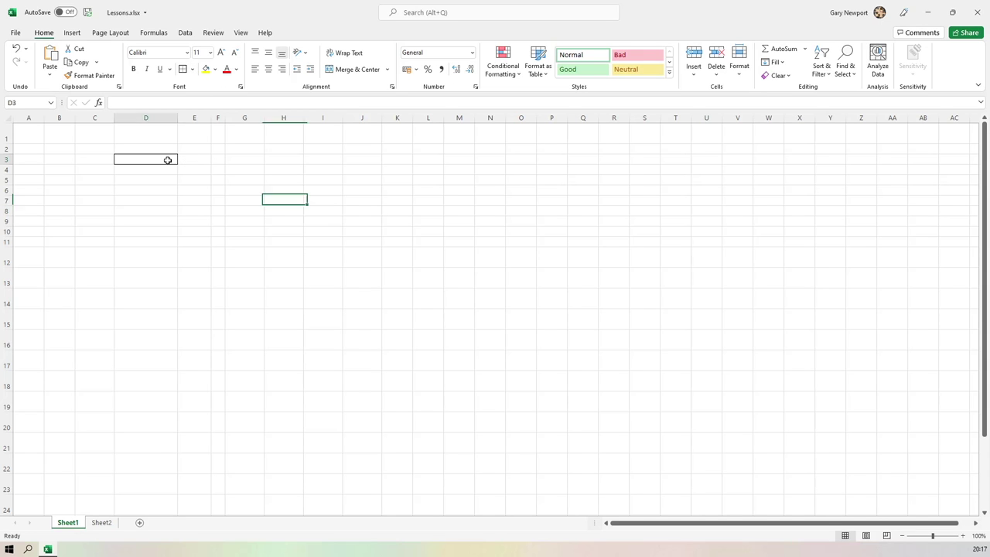
{"action": "left_click", "coordinate": [193, 69]}
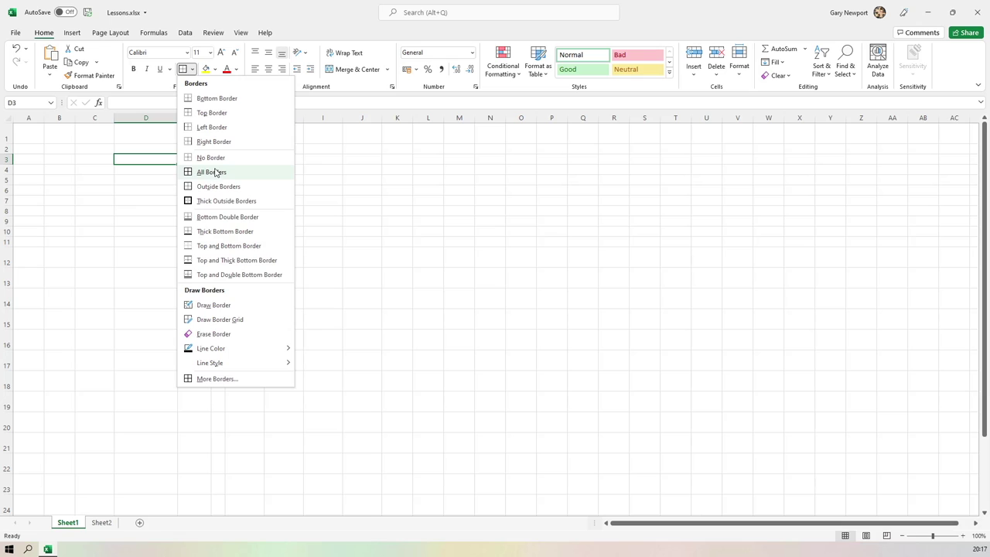
{"action": "left_click", "coordinate": [215, 158]}
{"action": "left_click", "coordinate": [255, 176]}
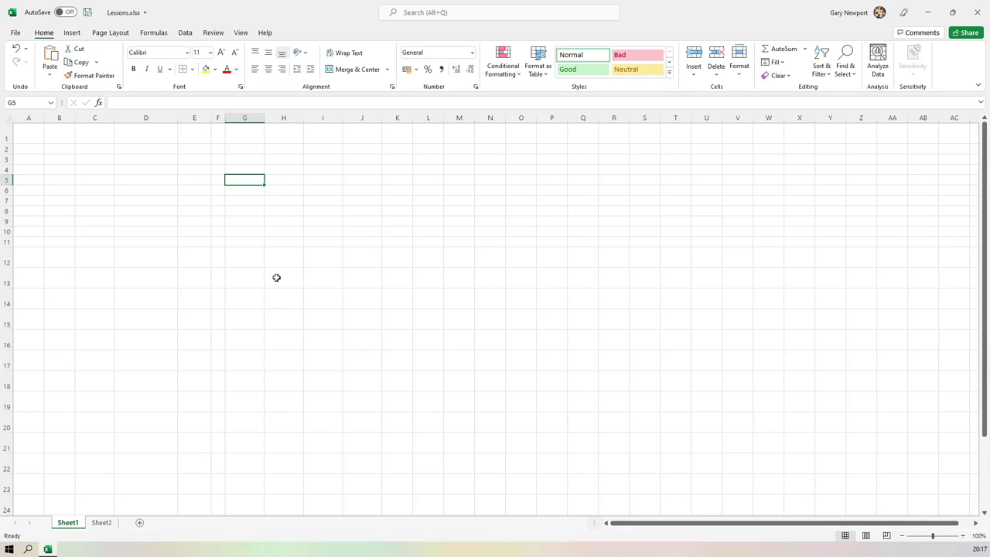
Apply All Borders to D3:I14, then clear them with No Border
{"action": "left_click", "coordinate": [158, 160]}
{"action": "left_click_drag", "start_coordinate": [158, 160], "coordinate": [324, 303]}
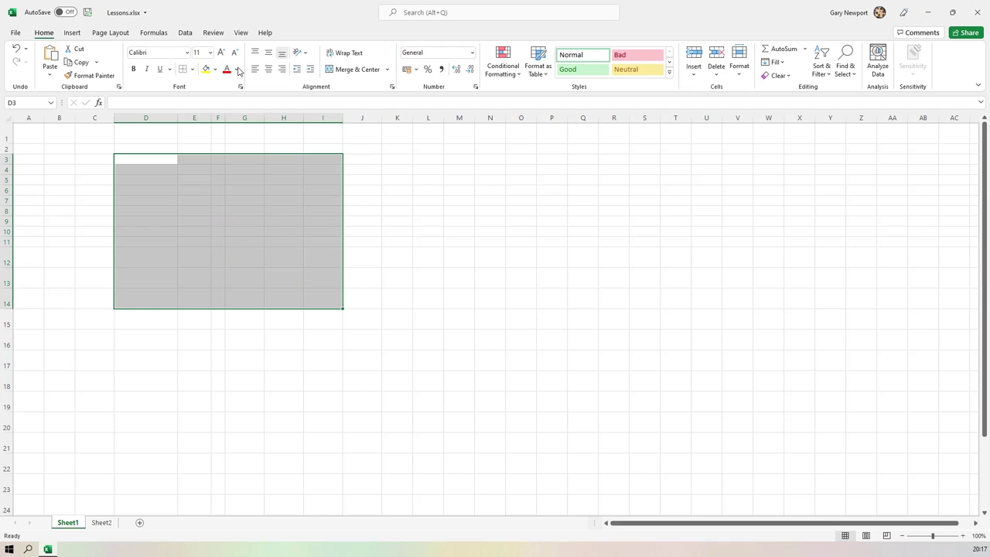
{"action": "left_click", "coordinate": [192, 70]}
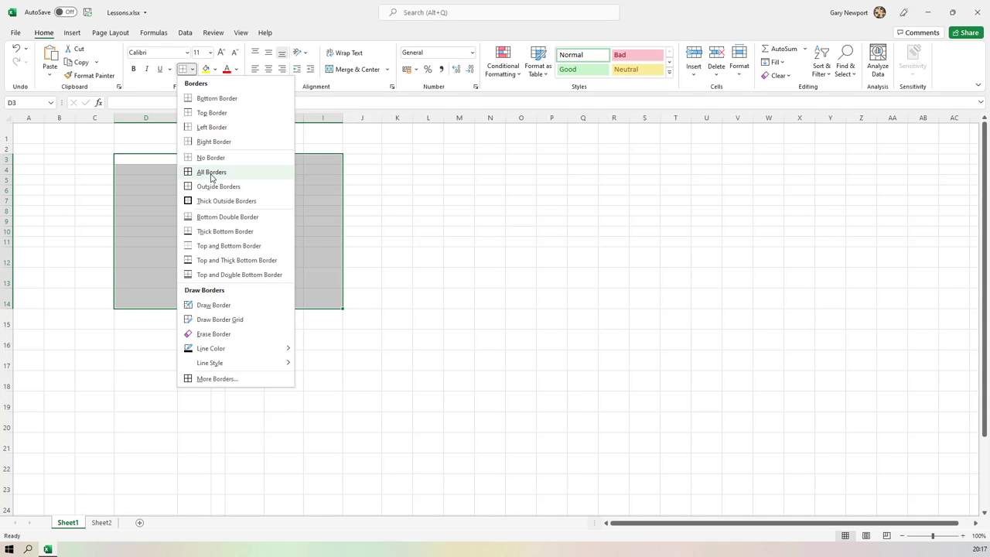
{"action": "left_click", "coordinate": [212, 171]}
{"action": "left_click", "coordinate": [424, 230]}
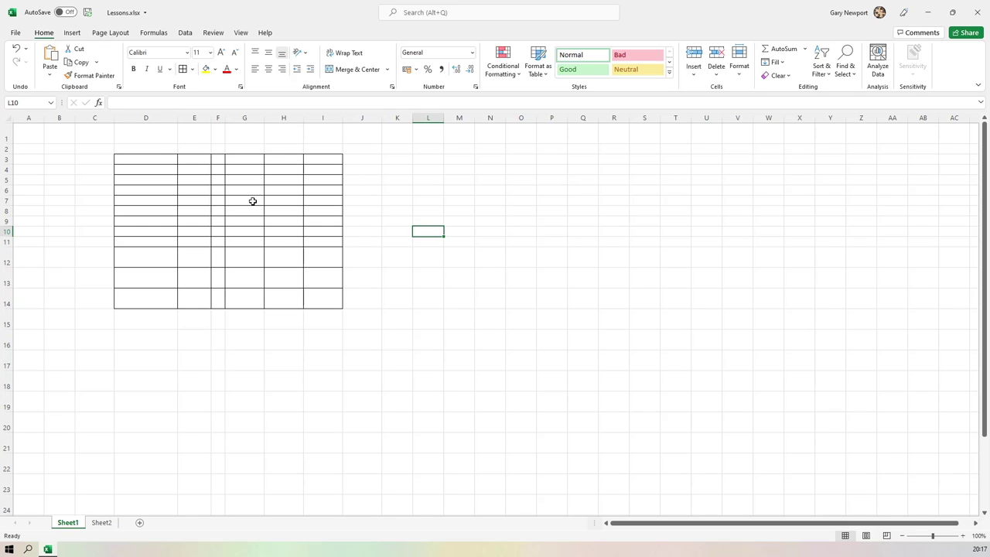
{"action": "left_click_drag", "start_coordinate": [151, 157], "coordinate": [322, 298]}
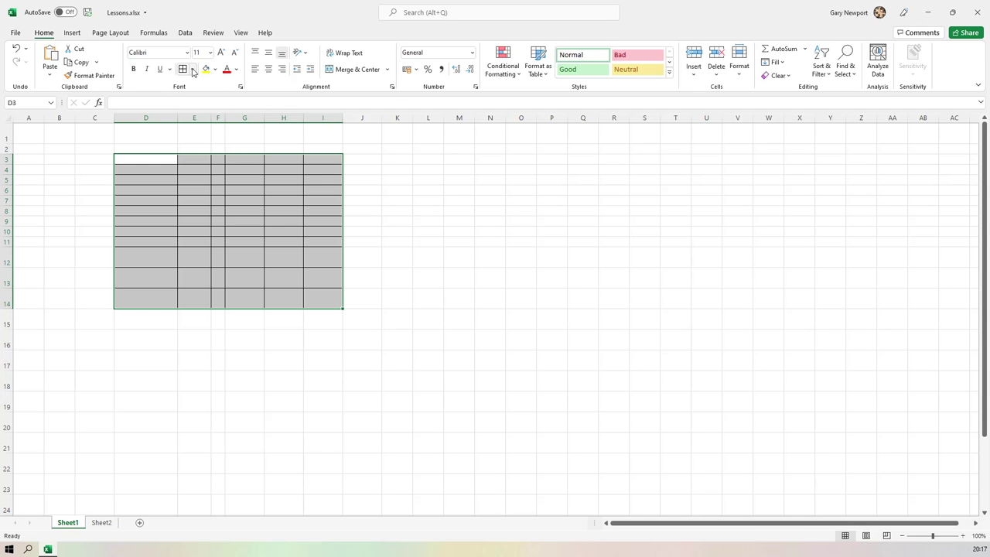
{"action": "left_click", "coordinate": [194, 71]}
{"action": "left_click", "coordinate": [207, 161]}
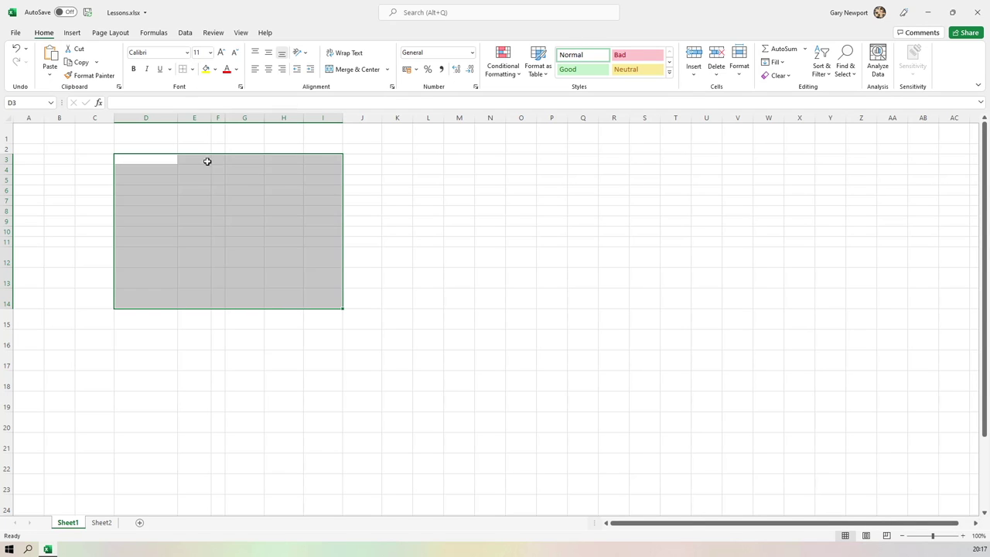
{"action": "left_click", "coordinate": [468, 254]}
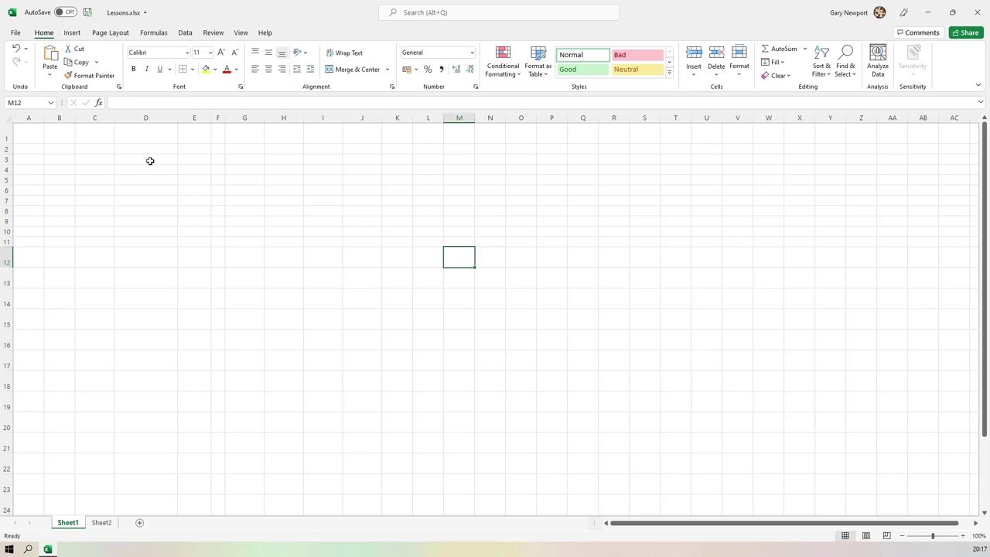
Give D3:I14 Outside Borders, then Thick Outside Borders
{"action": "left_click_drag", "start_coordinate": [150, 160], "coordinate": [337, 305]}
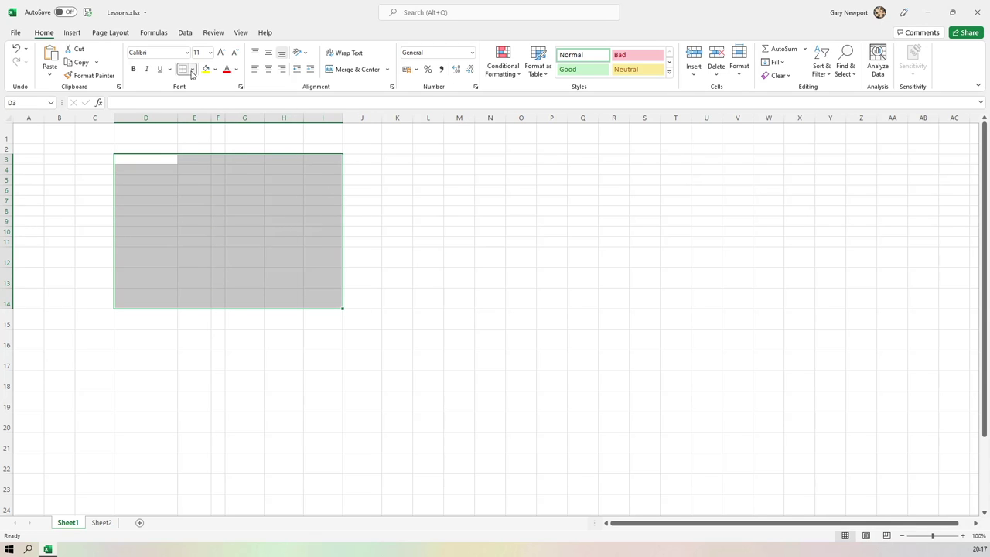
{"action": "left_click", "coordinate": [193, 70]}
{"action": "left_click", "coordinate": [224, 188]}
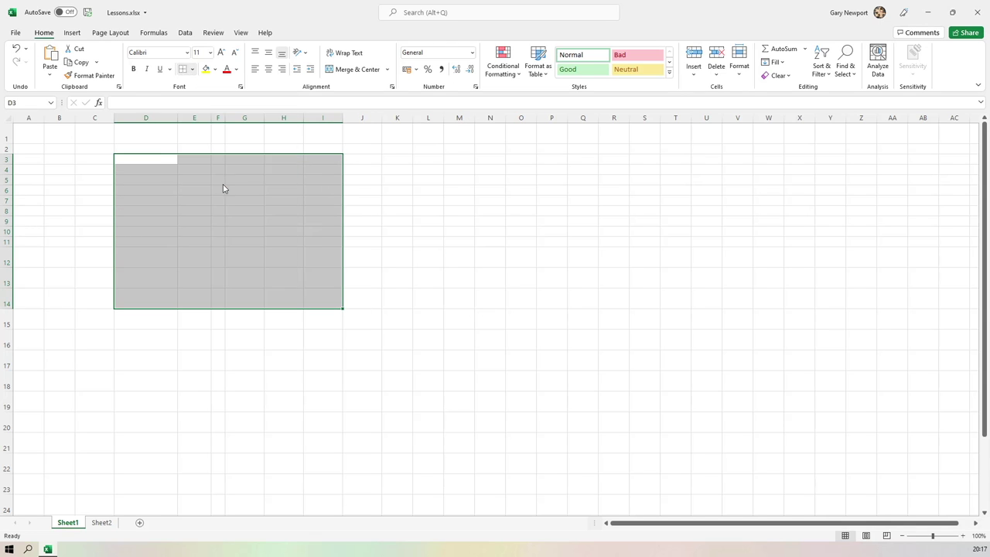
{"action": "left_click", "coordinate": [460, 240]}
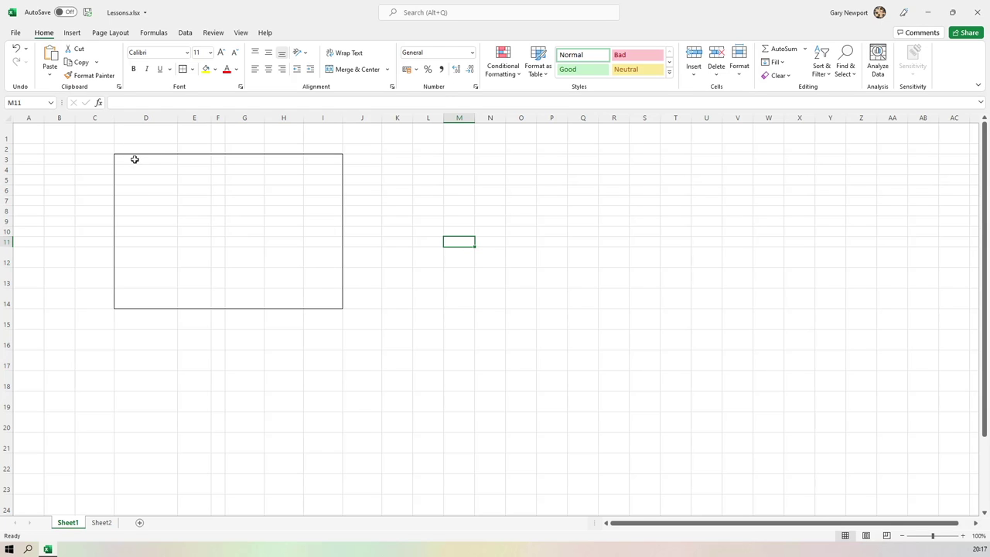
{"action": "left_click_drag", "start_coordinate": [135, 159], "coordinate": [340, 306]}
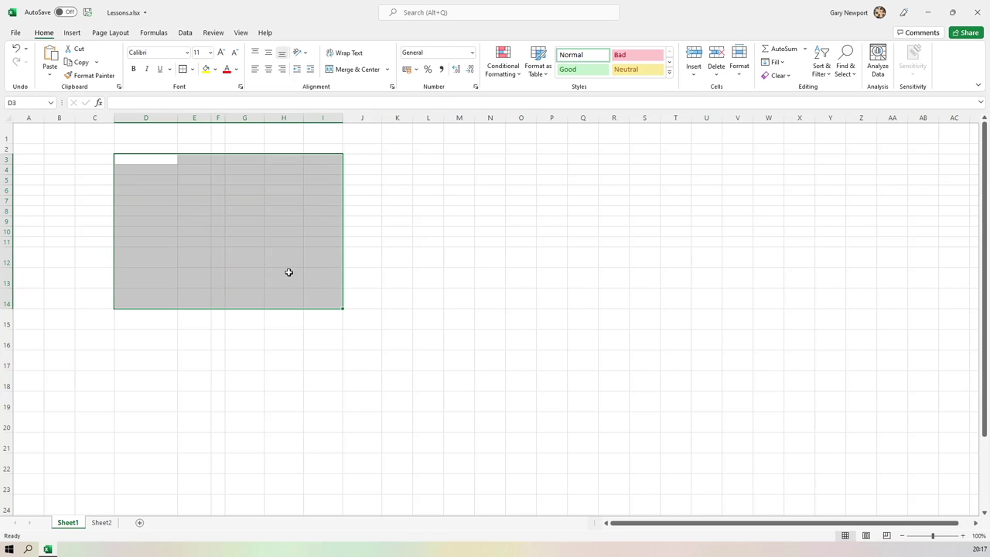
{"action": "left_click", "coordinate": [193, 69]}
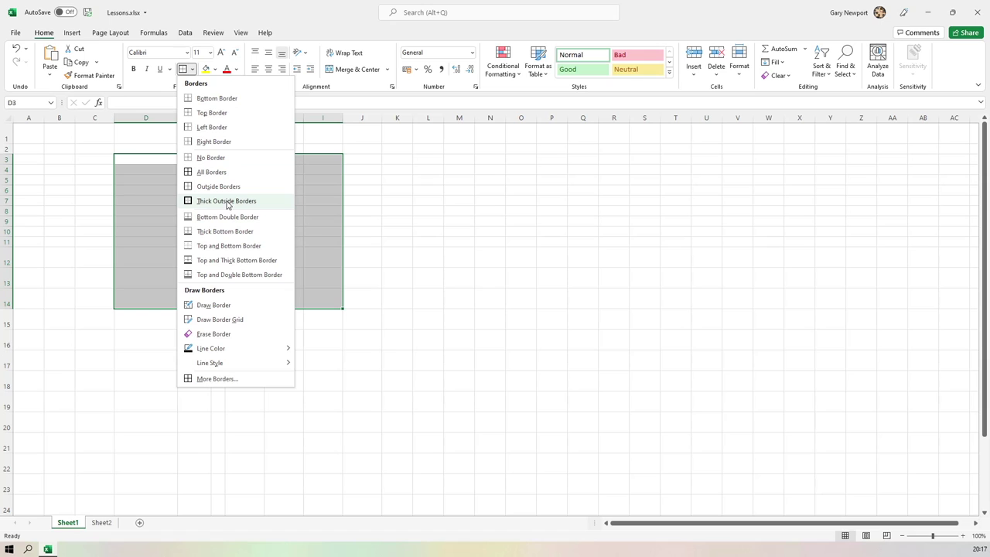
{"action": "left_click", "coordinate": [227, 201]}
{"action": "left_click", "coordinate": [427, 220]}
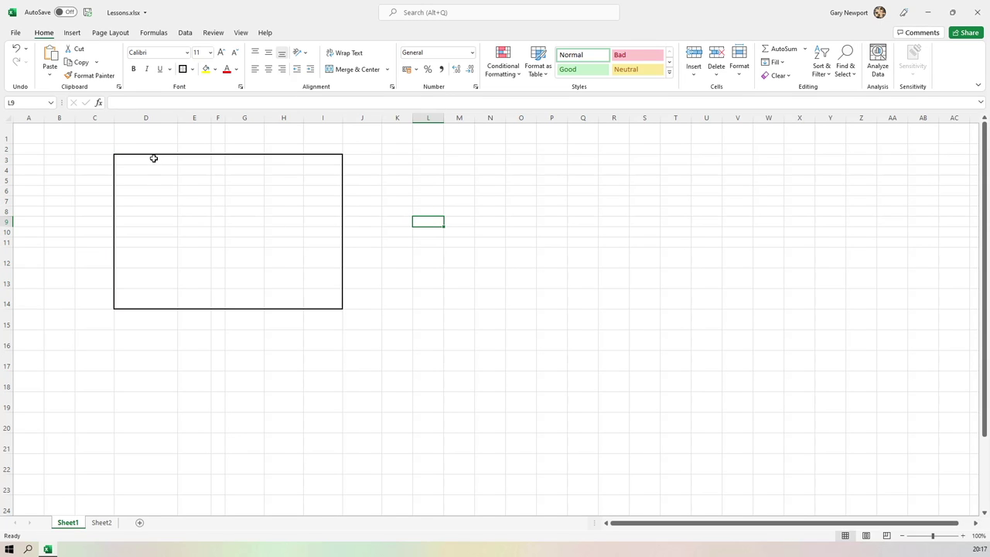
Add a Bottom Double Border to D3:I14
{"action": "left_click_drag", "start_coordinate": [154, 158], "coordinate": [338, 305]}
{"action": "left_click", "coordinate": [192, 70]}
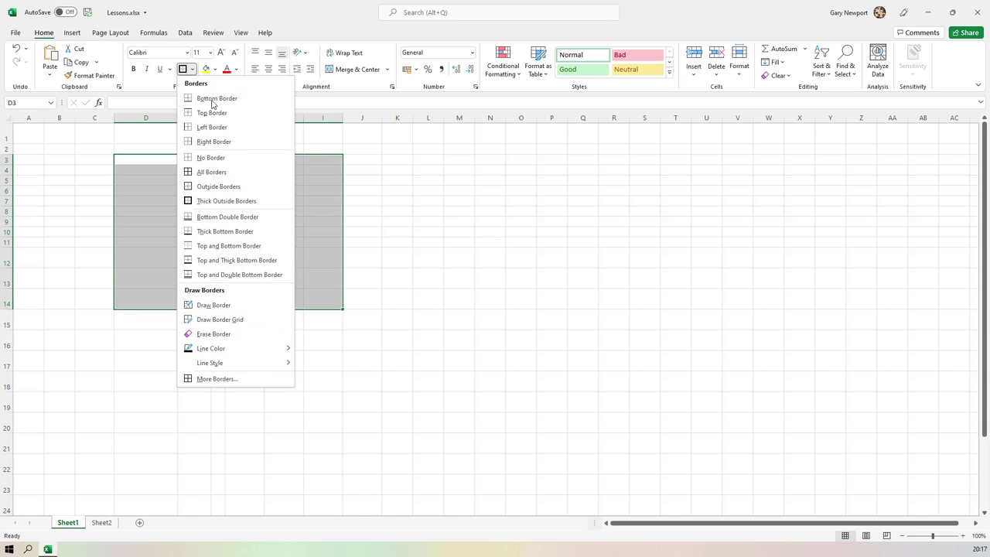
{"action": "left_click", "coordinate": [227, 216]}
{"action": "left_click", "coordinate": [459, 258]}
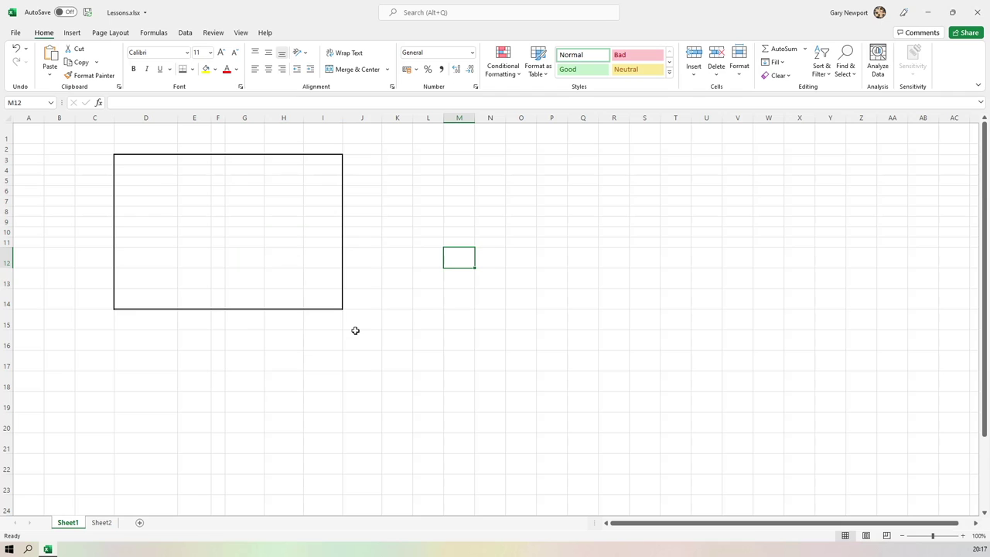
{"action": "left_click_drag", "start_coordinate": [136, 156], "coordinate": [333, 304]}
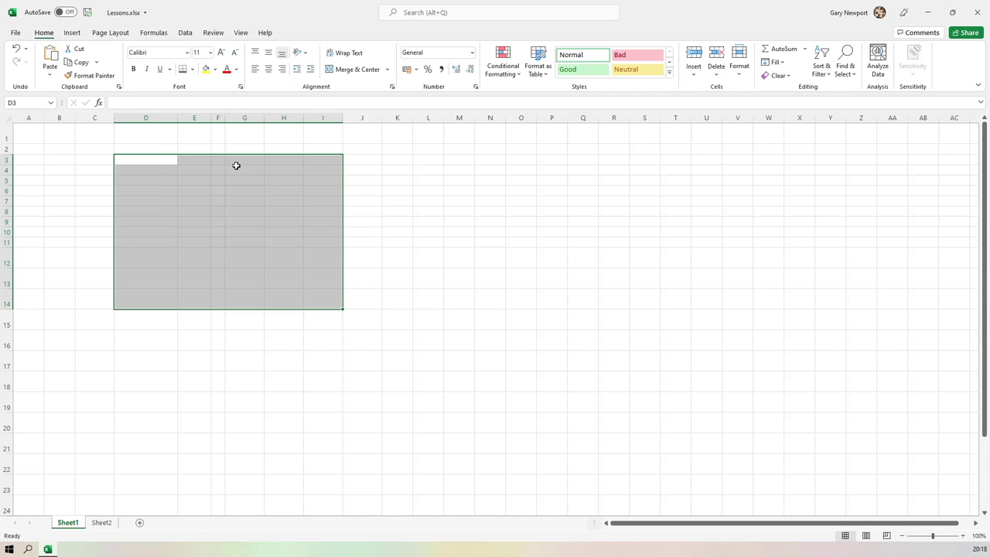
In More Borders, clear the top, bottom, left and right edges from the preview
{"action": "left_click", "coordinate": [193, 69]}
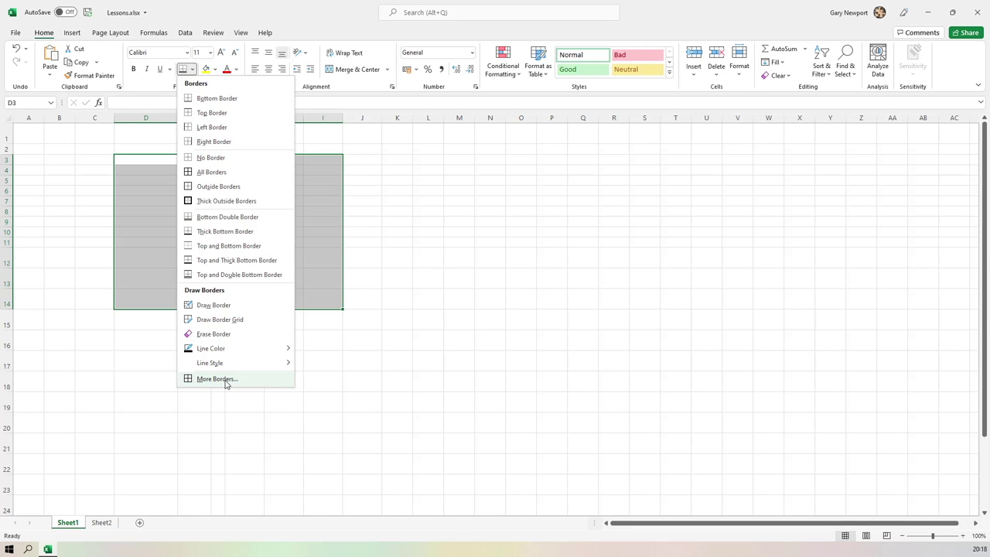
{"action": "left_click", "coordinate": [218, 379]}
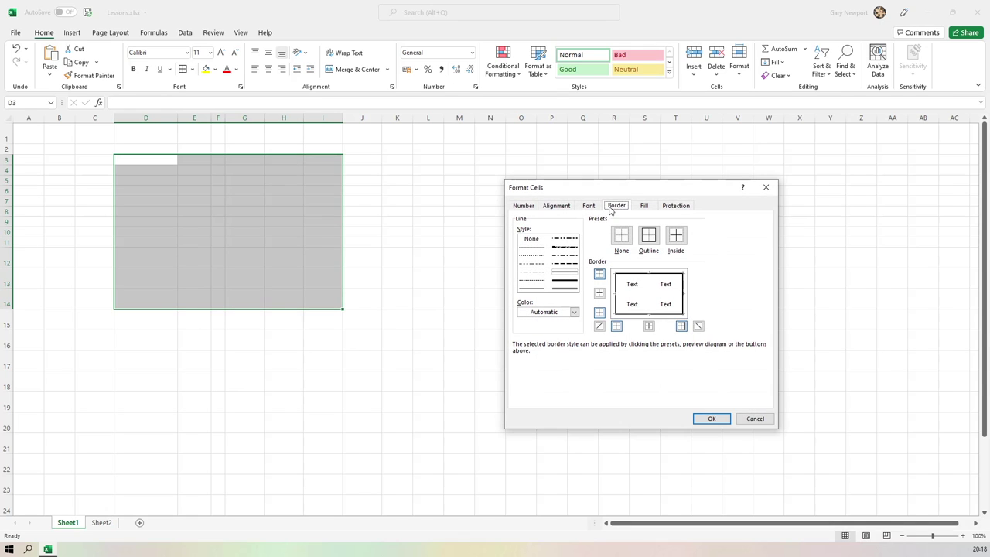
{"action": "left_click_drag", "start_coordinate": [627, 192], "coordinate": [519, 145]}
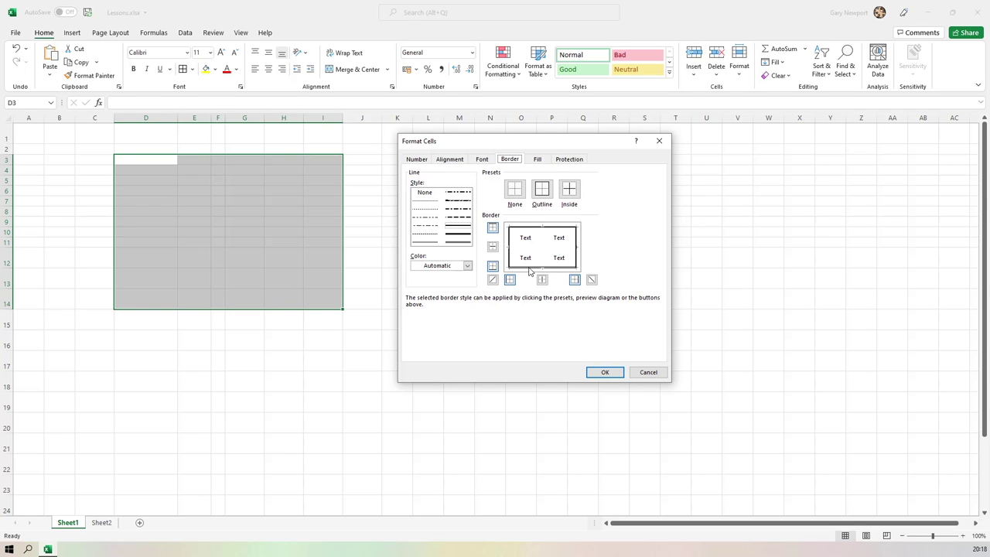
{"action": "left_click", "coordinate": [530, 268]}
{"action": "left_click", "coordinate": [529, 268]}
{"action": "left_click", "coordinate": [510, 264]}
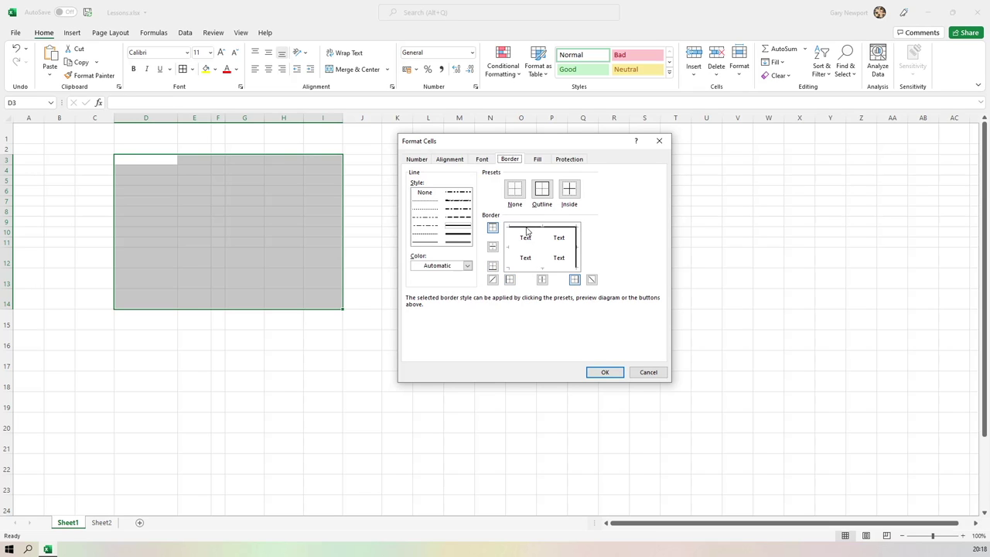
{"action": "left_click", "coordinate": [526, 231]}
{"action": "left_click", "coordinate": [576, 238]}
Apply a thin solid line to all four outer edges of D3:I14
{"action": "left_click", "coordinate": [428, 243]}
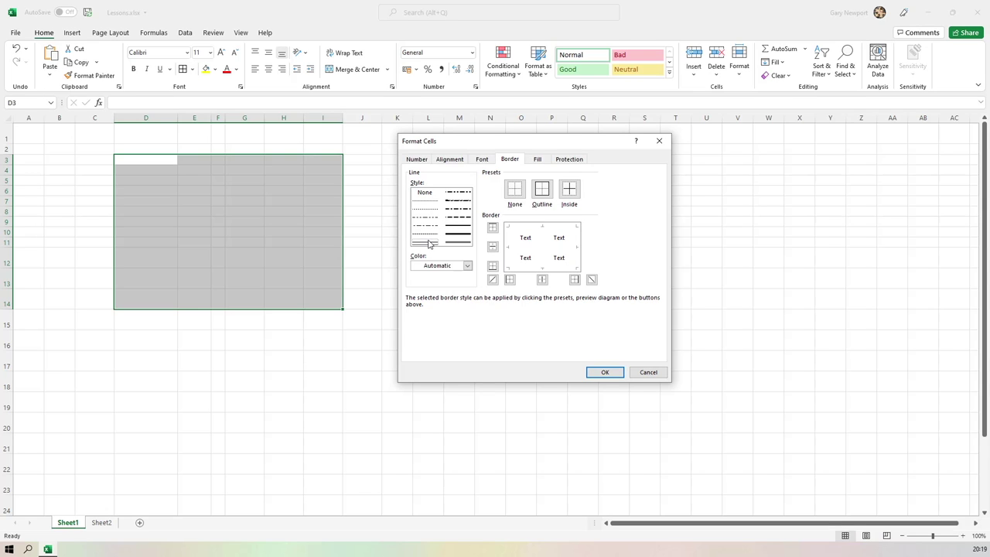
{"action": "left_click", "coordinate": [508, 261]}
{"action": "left_click", "coordinate": [527, 268]}
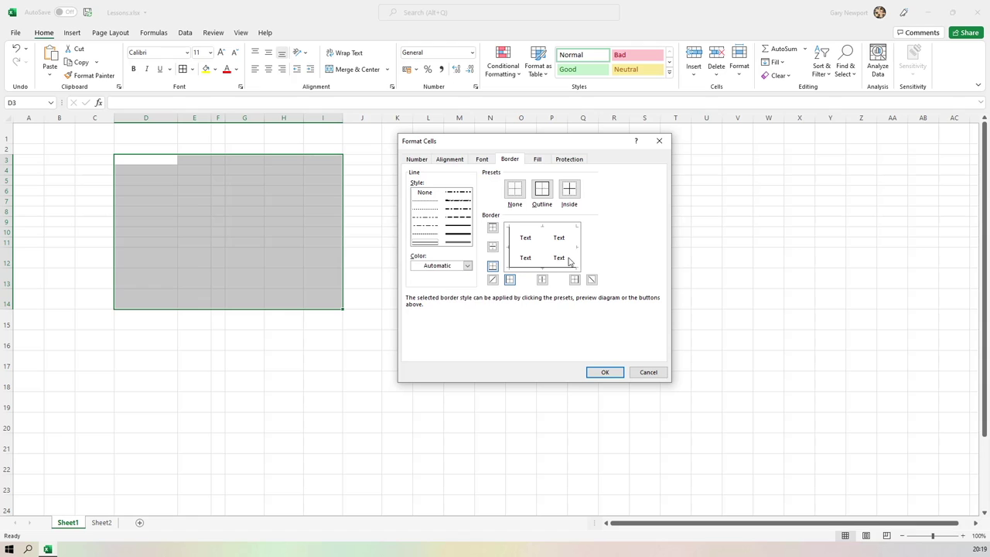
{"action": "left_click", "coordinate": [575, 260]}
{"action": "left_click", "coordinate": [560, 231]}
{"action": "left_click", "coordinate": [604, 372]}
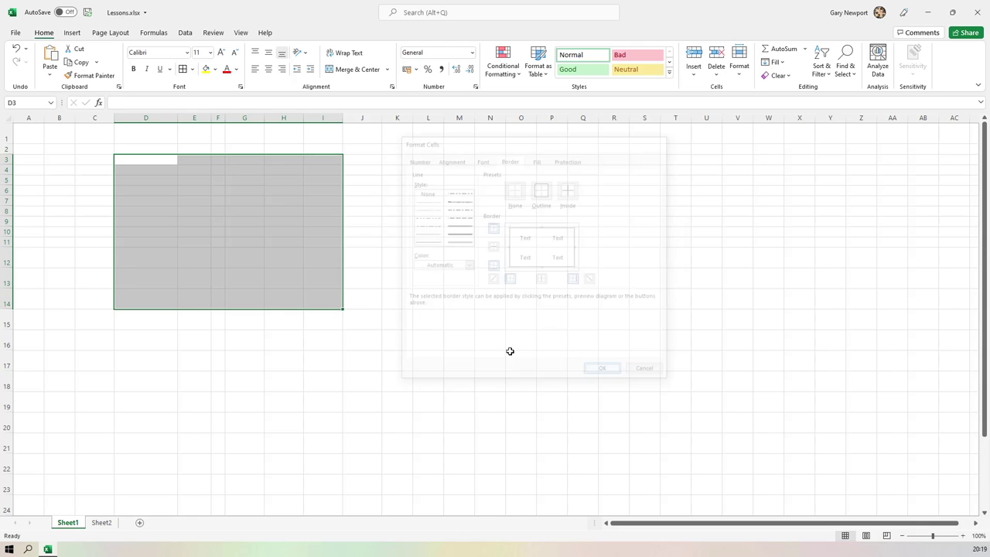
{"action": "left_click", "coordinate": [397, 340]}
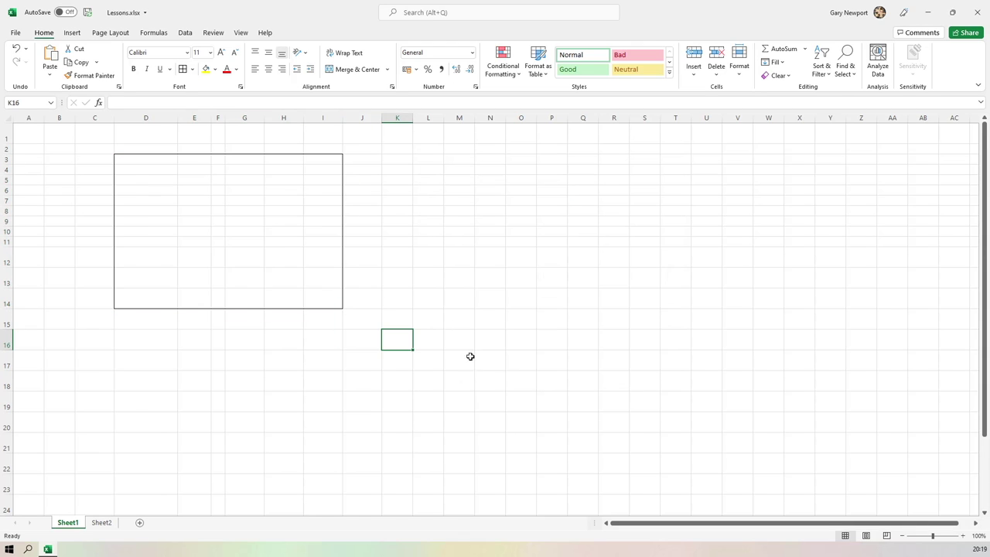
{"action": "left_click", "coordinate": [146, 159]}
Add inside vertical and inside horizontal borders to D3:I14 through More Borders
{"action": "left_click_drag", "start_coordinate": [233, 218], "coordinate": [331, 298]}
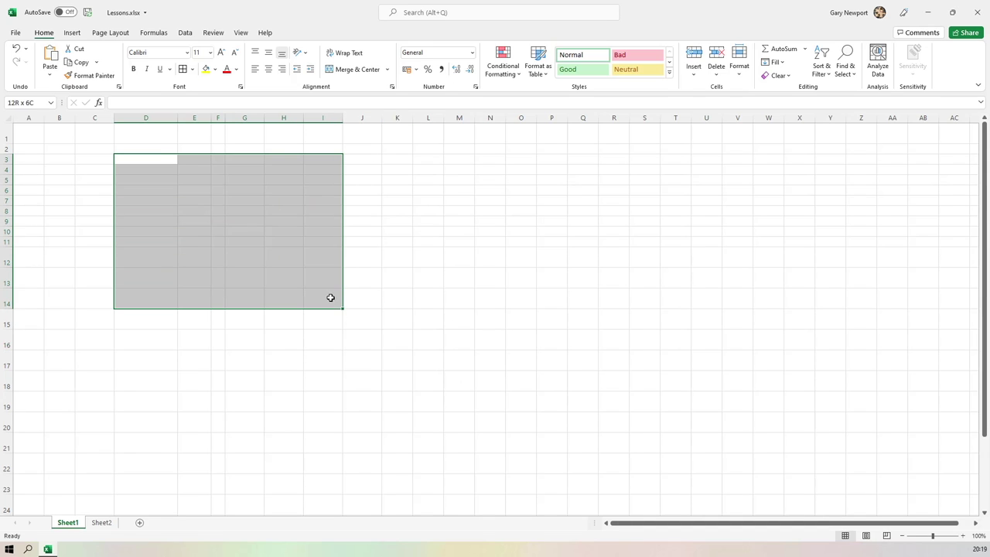
{"action": "left_click", "coordinate": [194, 72]}
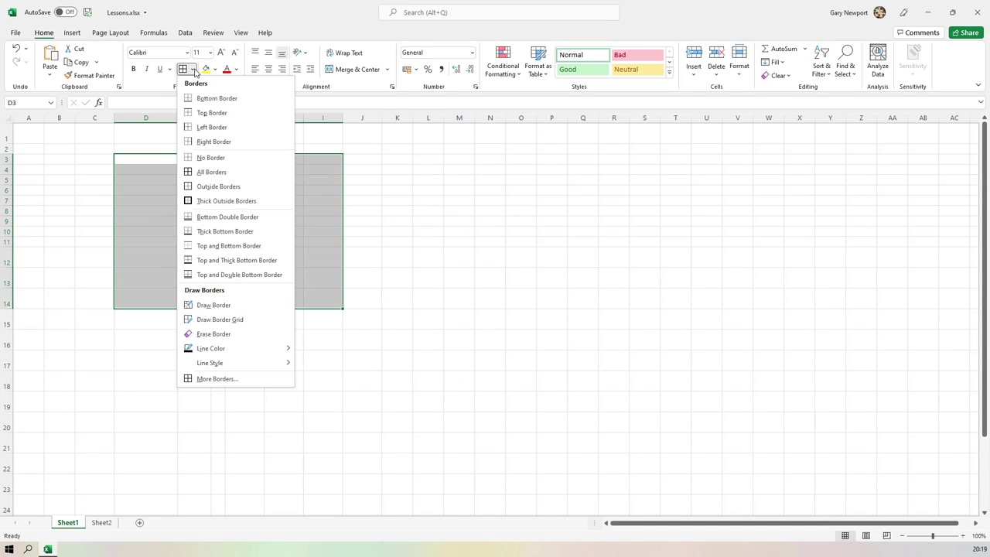
{"action": "left_click", "coordinate": [230, 380]}
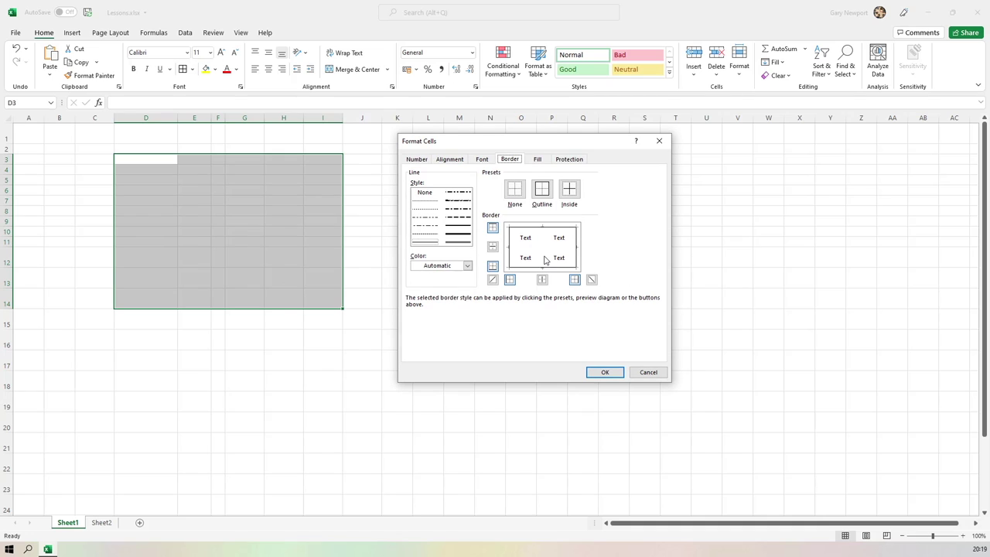
{"action": "left_click", "coordinate": [545, 259]}
{"action": "left_click", "coordinate": [606, 372]}
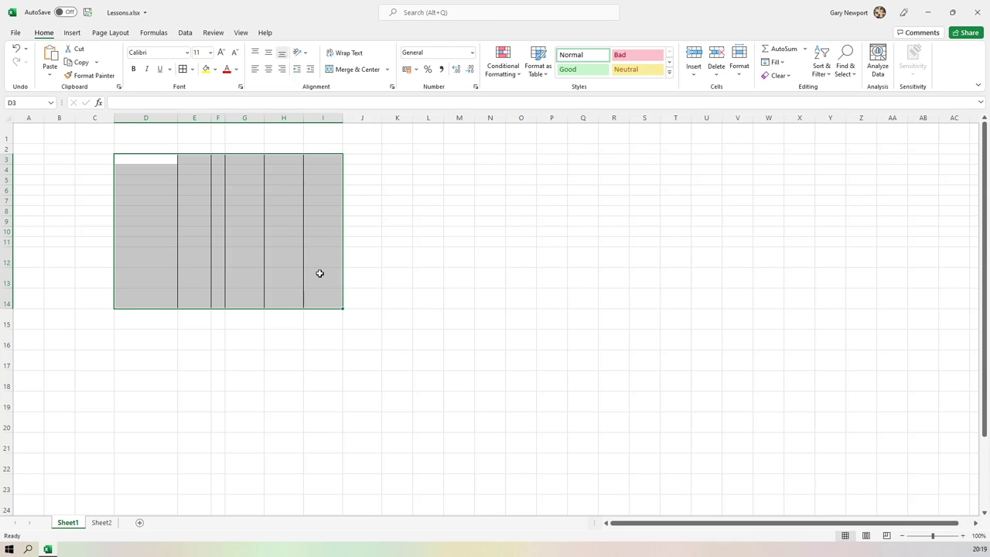
{"action": "left_click", "coordinate": [192, 69]}
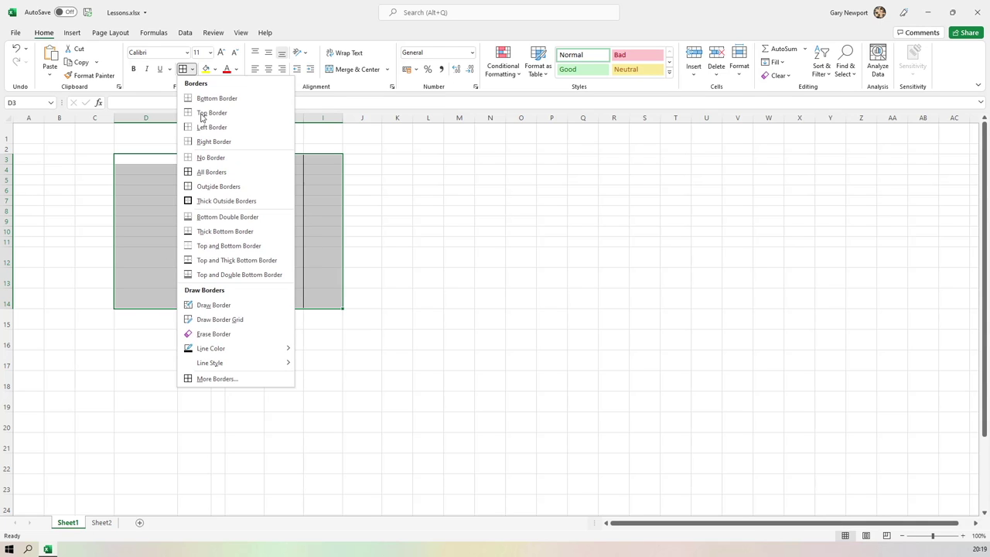
{"action": "left_click", "coordinate": [227, 374]}
{"action": "left_click", "coordinate": [524, 248]}
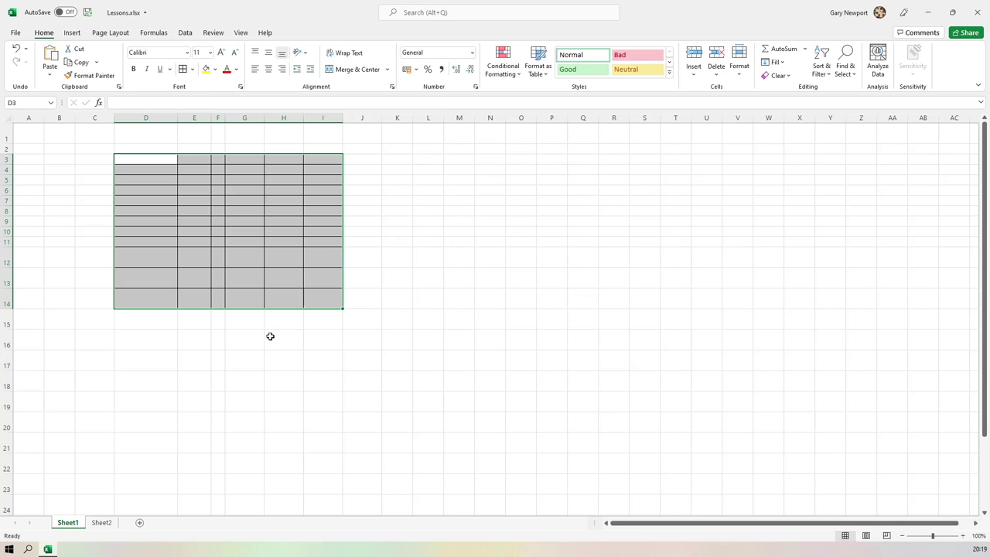
Set double-line top, right and inside vertical borders in the Border dialog
{"action": "left_click", "coordinate": [193, 70]}
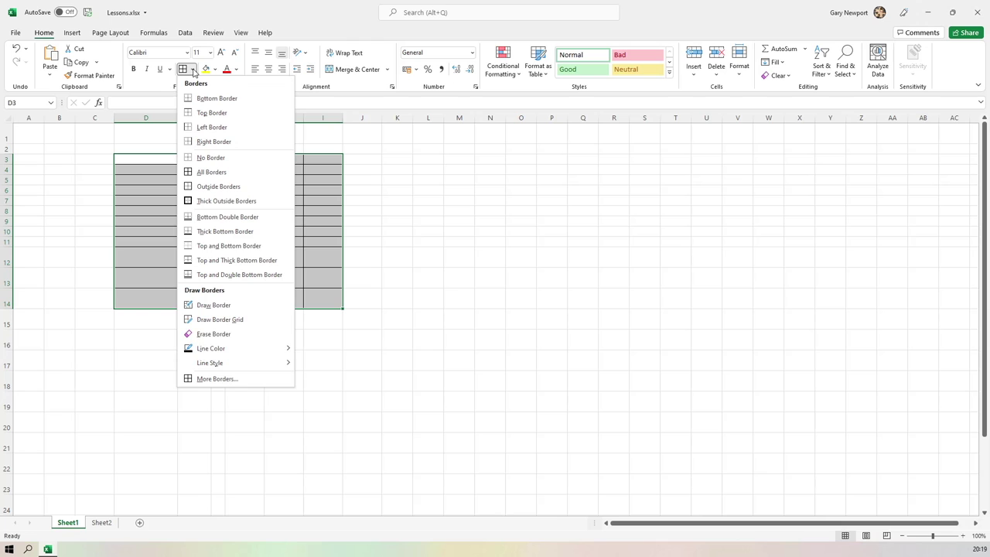
{"action": "left_click", "coordinate": [217, 379]}
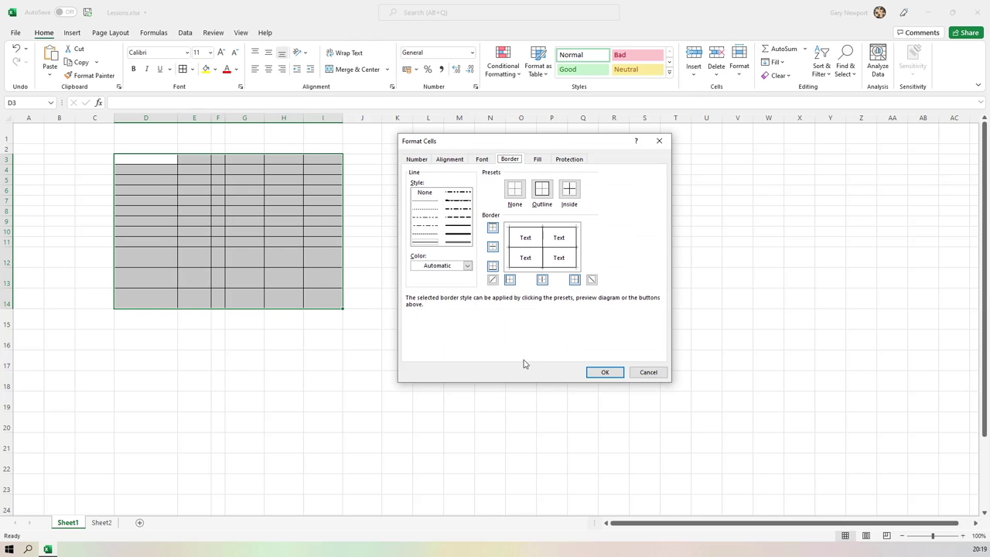
{"action": "left_click", "coordinate": [556, 228]}
{"action": "left_click", "coordinate": [460, 242]}
{"action": "left_click", "coordinate": [558, 230]}
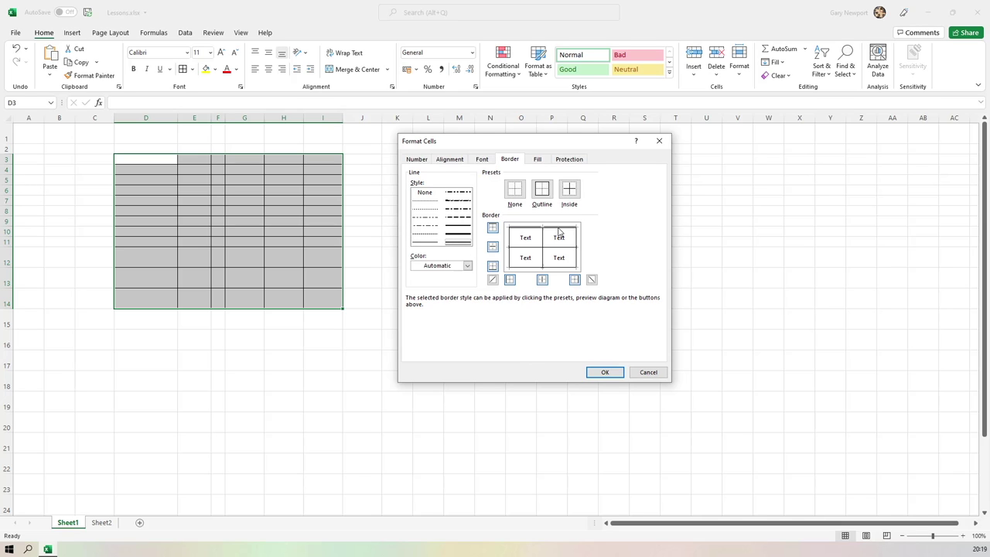
{"action": "left_click", "coordinate": [577, 261]}
{"action": "left_click", "coordinate": [544, 256]}
{"action": "left_click", "coordinate": [545, 264]}
{"action": "left_click", "coordinate": [545, 264]}
Make the inside horizontal and bottom borders dark red dash-dot lines
{"action": "left_click", "coordinate": [424, 242]}
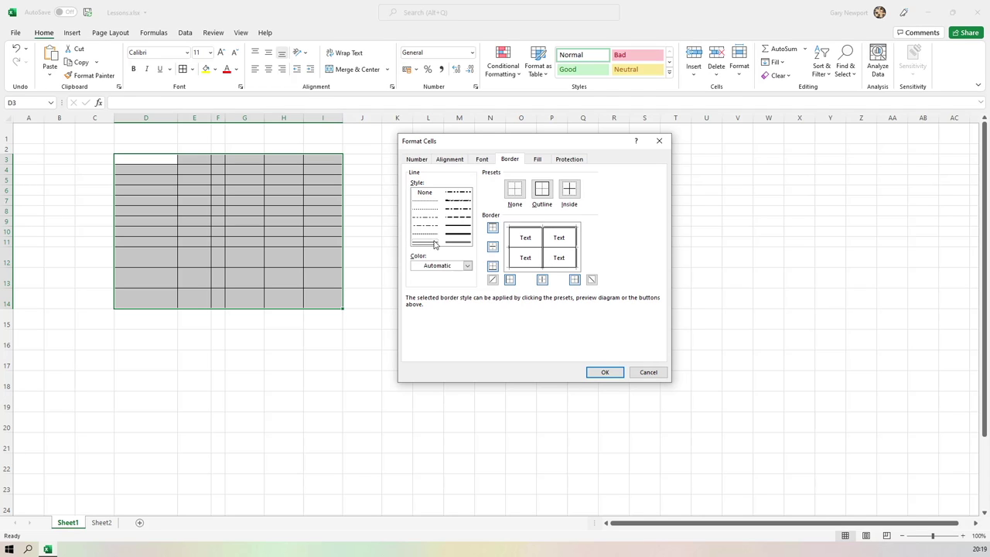
{"action": "left_click", "coordinate": [543, 263]}
{"action": "left_click", "coordinate": [557, 253]}
{"action": "left_click", "coordinate": [426, 232]}
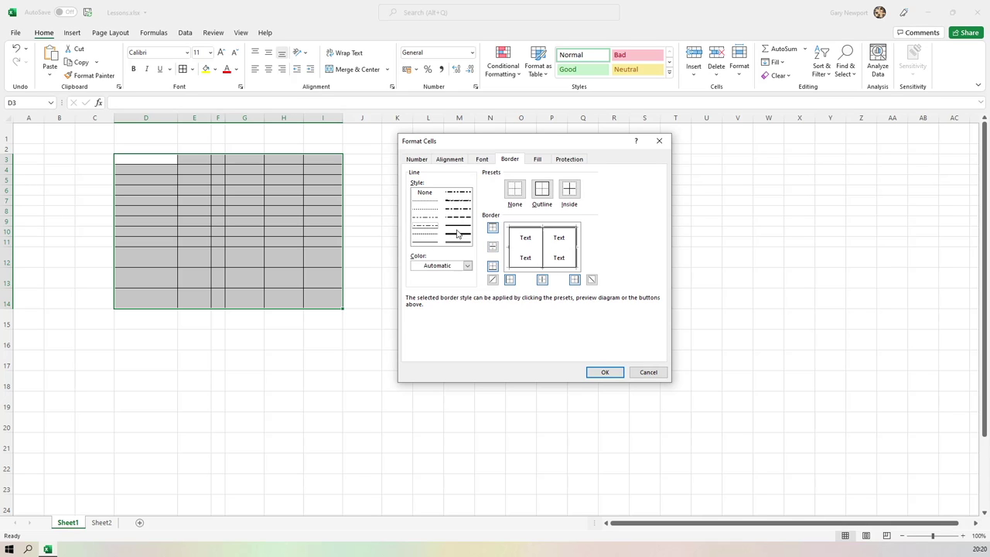
{"action": "left_click", "coordinate": [560, 252]}
{"action": "left_click", "coordinate": [467, 266]}
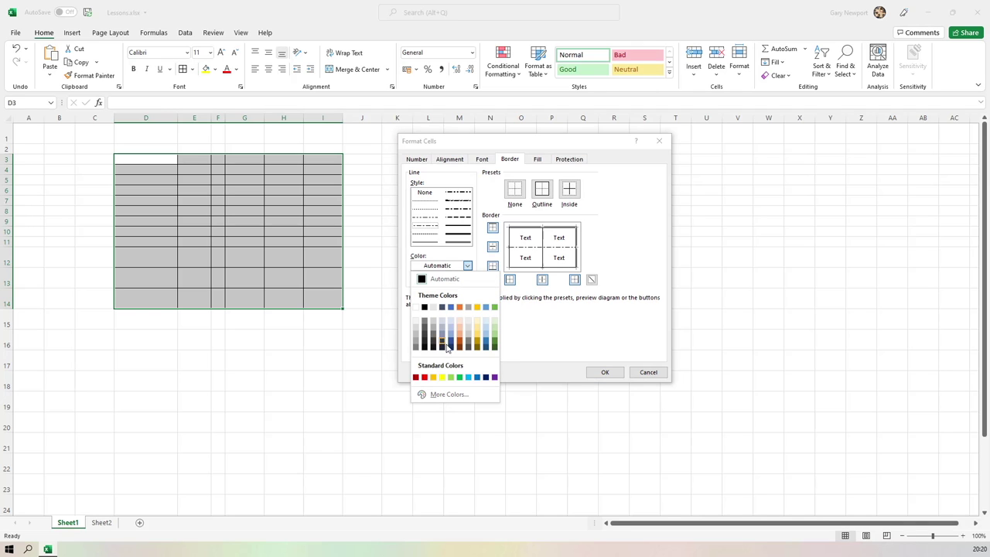
{"action": "left_click", "coordinate": [416, 377]}
{"action": "left_click", "coordinate": [526, 267]}
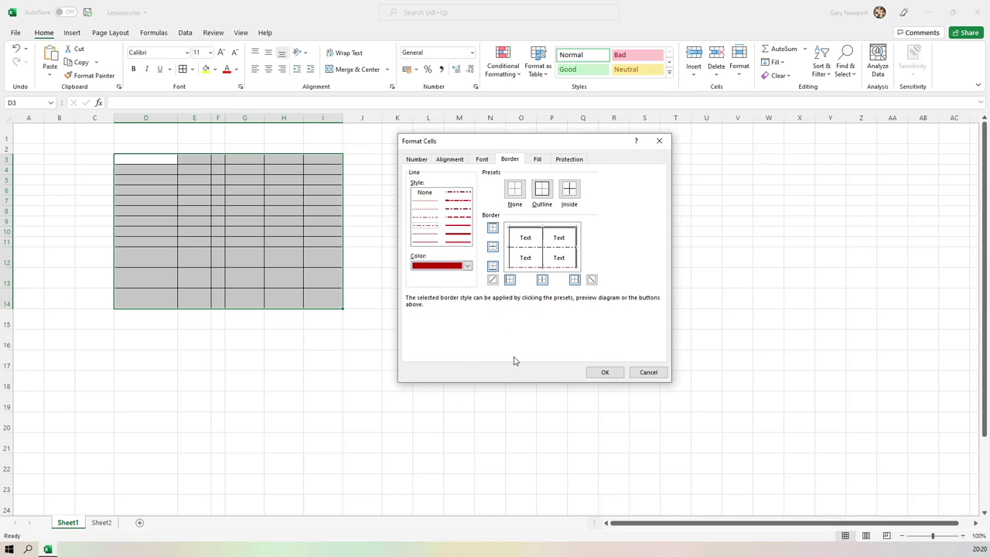
Add a thick red left edge and gold diagonal lines, then apply
{"action": "left_click", "coordinate": [464, 235]}
{"action": "left_click", "coordinate": [511, 255]}
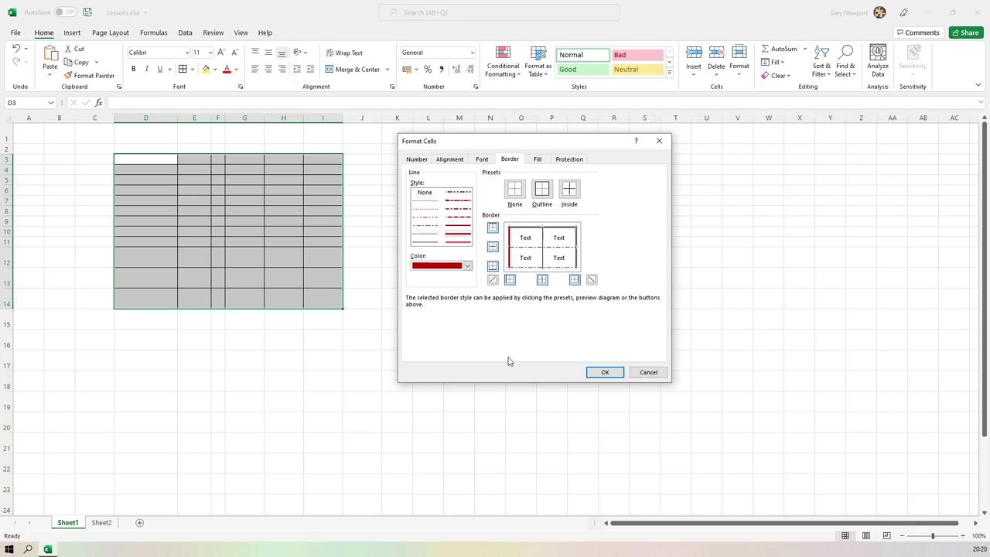
{"action": "left_click", "coordinate": [467, 266]}
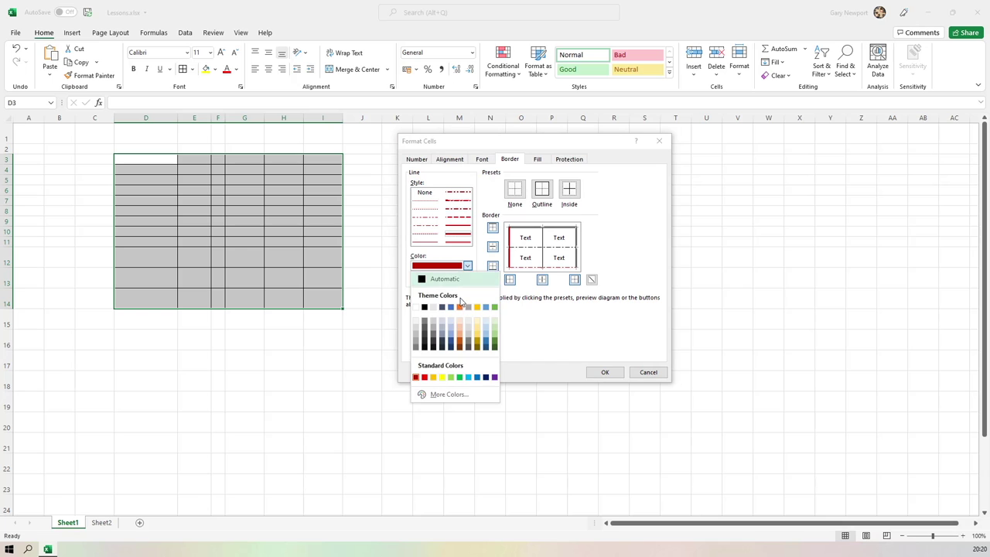
{"action": "left_click", "coordinate": [481, 344]}
{"action": "left_click", "coordinate": [492, 280]}
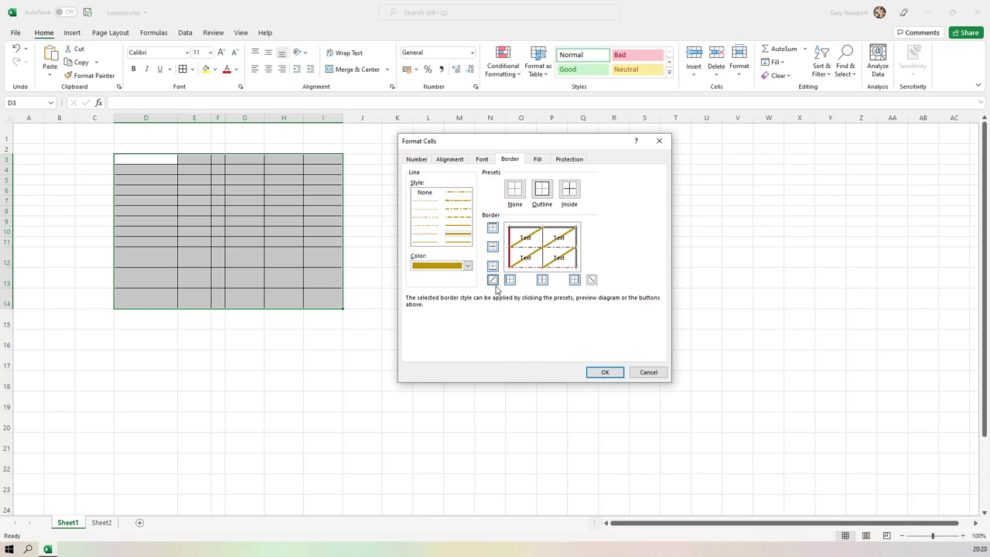
{"action": "left_click", "coordinate": [604, 372]}
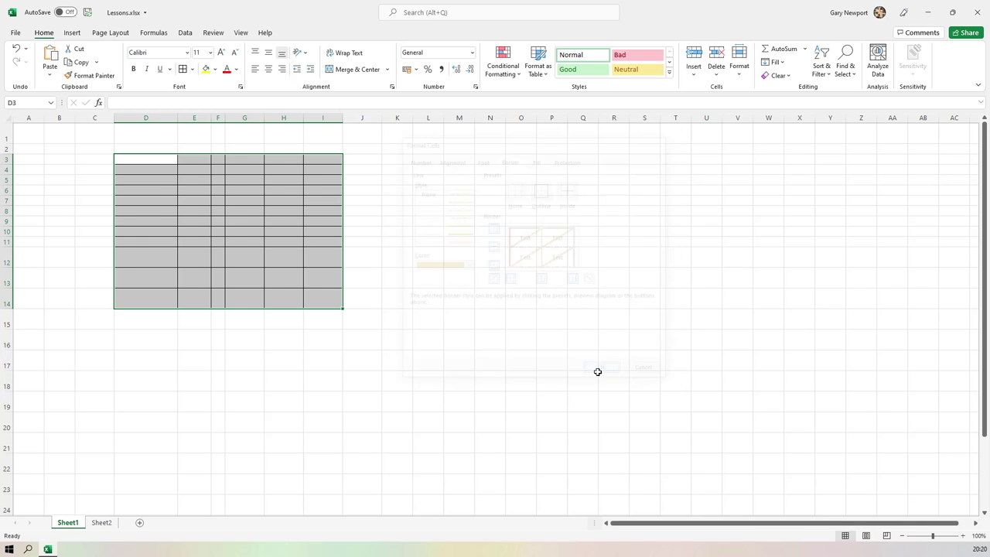
Deselect the table, then select C2:J15 around it
{"action": "left_click", "coordinate": [419, 388]}
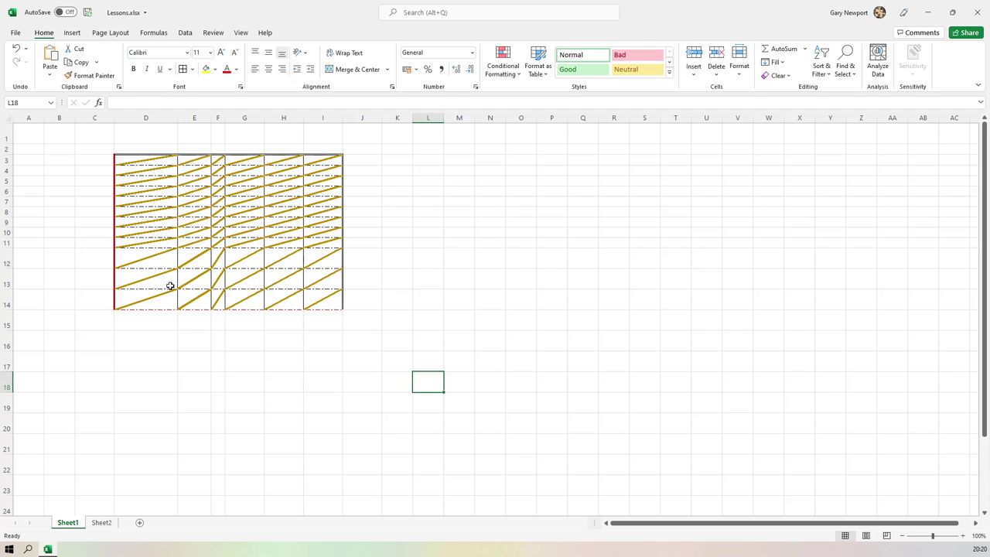
{"action": "left_click_drag", "start_coordinate": [95, 149], "coordinate": [358, 328]}
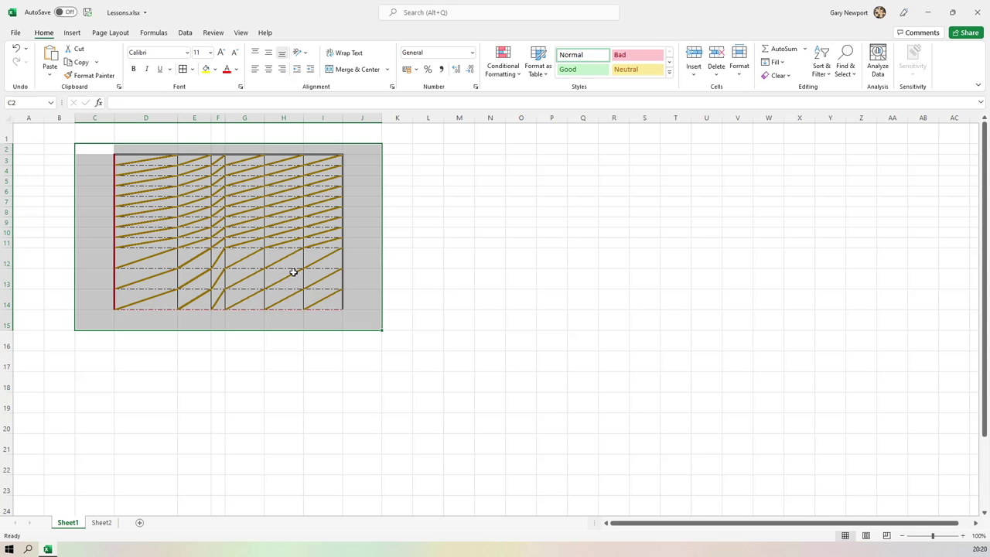
Remove all borders from C2:J15 with No Border
{"action": "left_click", "coordinate": [193, 70]}
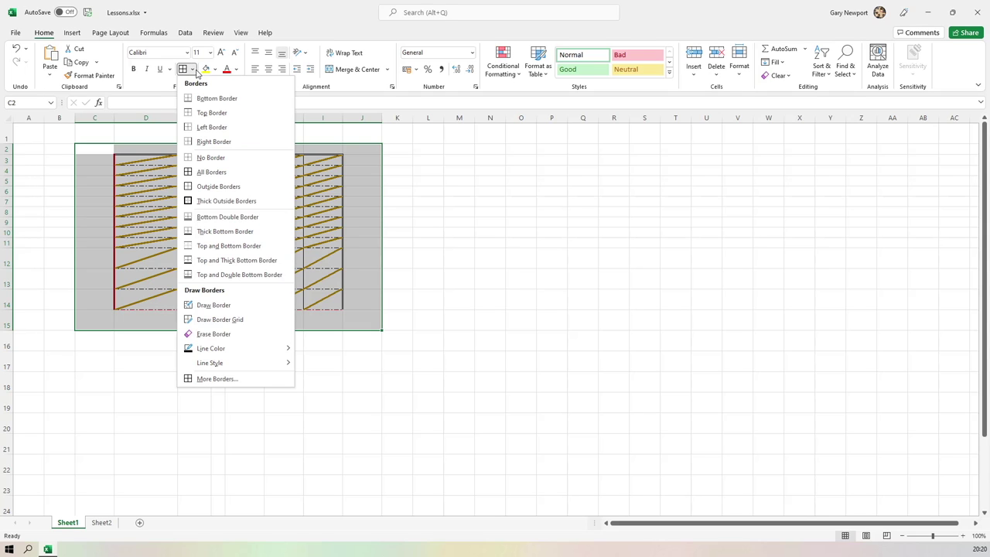
{"action": "left_click", "coordinate": [206, 157]}
{"action": "left_click", "coordinate": [439, 260]}
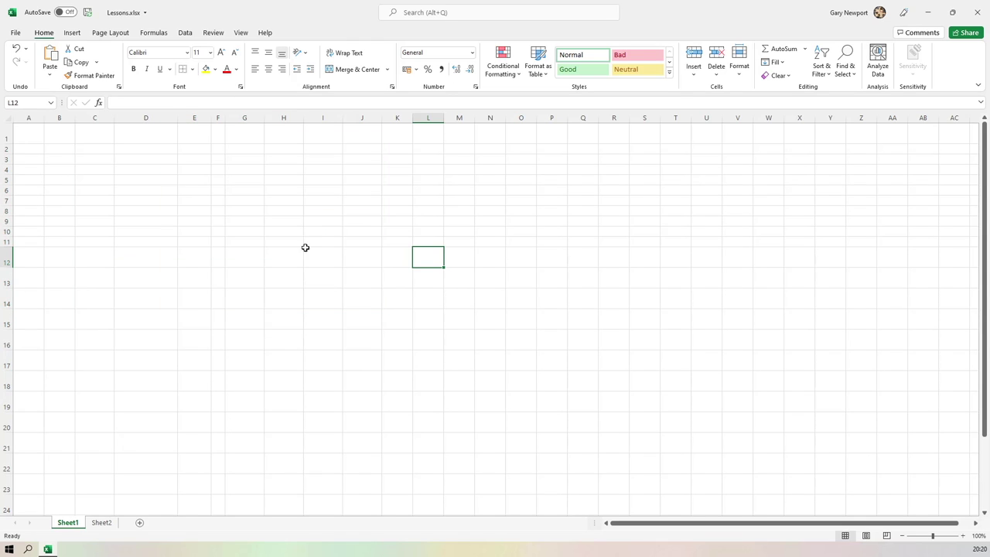
Select the whole sheet, apply All Borders, then clear them with No Border
{"action": "left_click", "coordinate": [9, 119]}
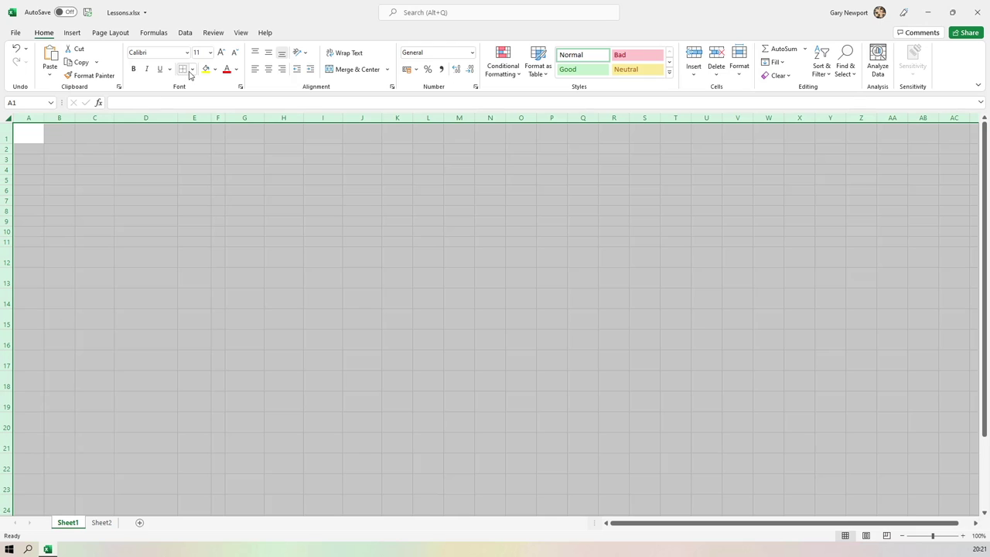
{"action": "left_click", "coordinate": [192, 69]}
{"action": "left_click", "coordinate": [211, 172]}
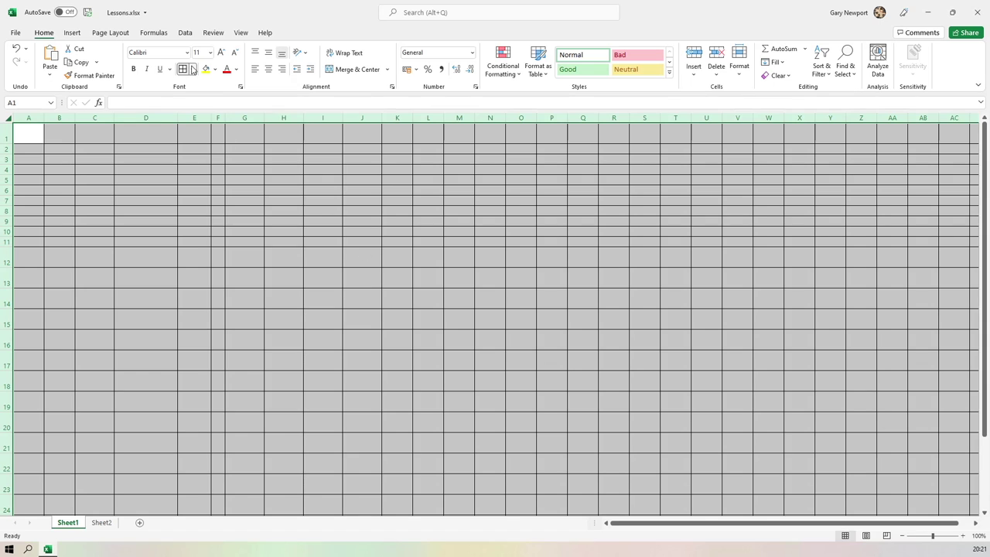
{"action": "left_click", "coordinate": [192, 69]}
{"action": "left_click", "coordinate": [215, 159]}
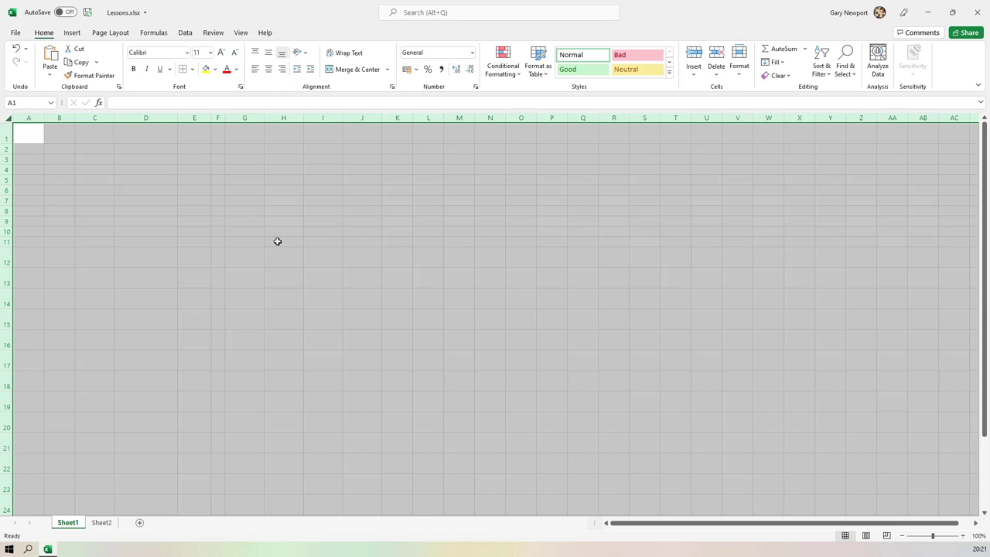
{"action": "left_click", "coordinate": [240, 212]}
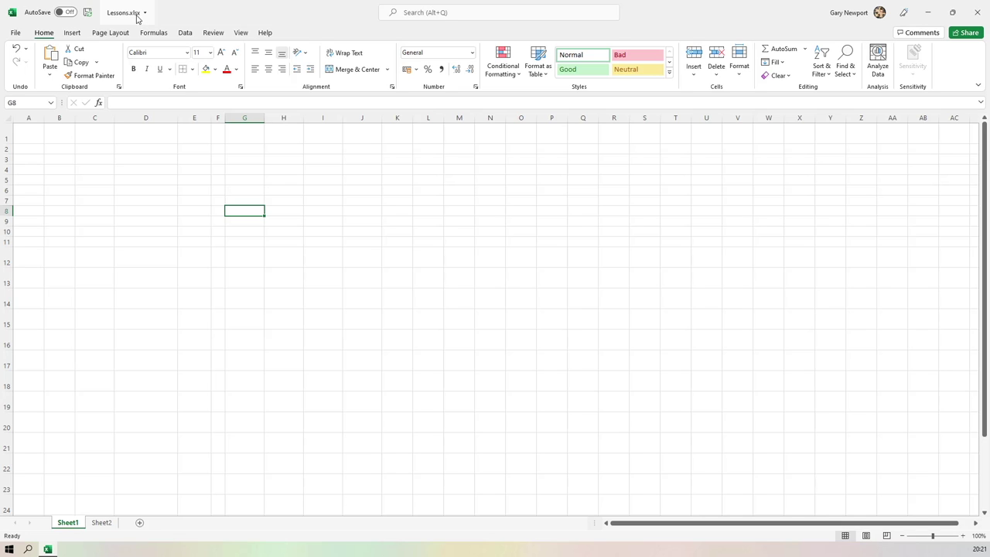
Save Lessons.xlsx with File > Save after cancelling the close prompt
{"action": "left_click", "coordinate": [14, 33]}
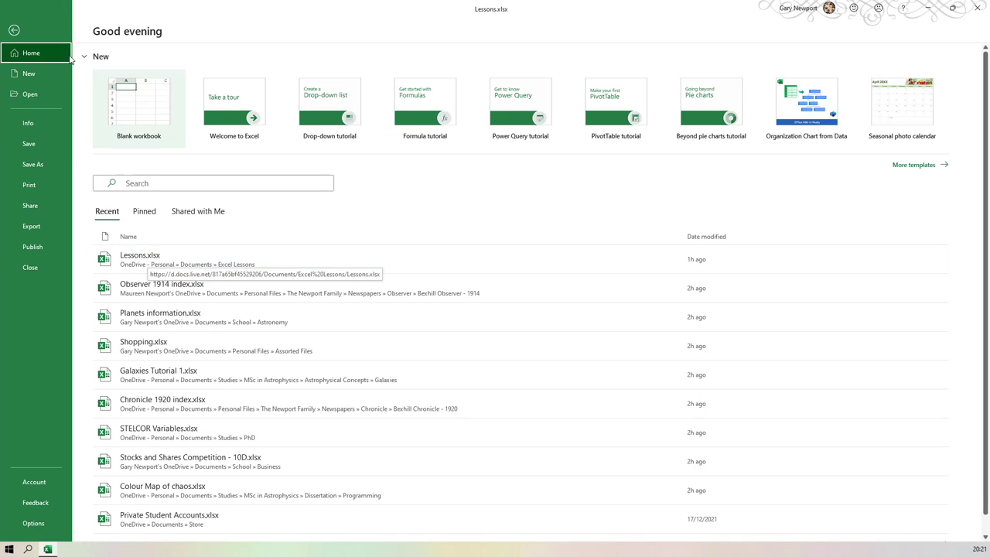
{"action": "left_click", "coordinate": [14, 29]}
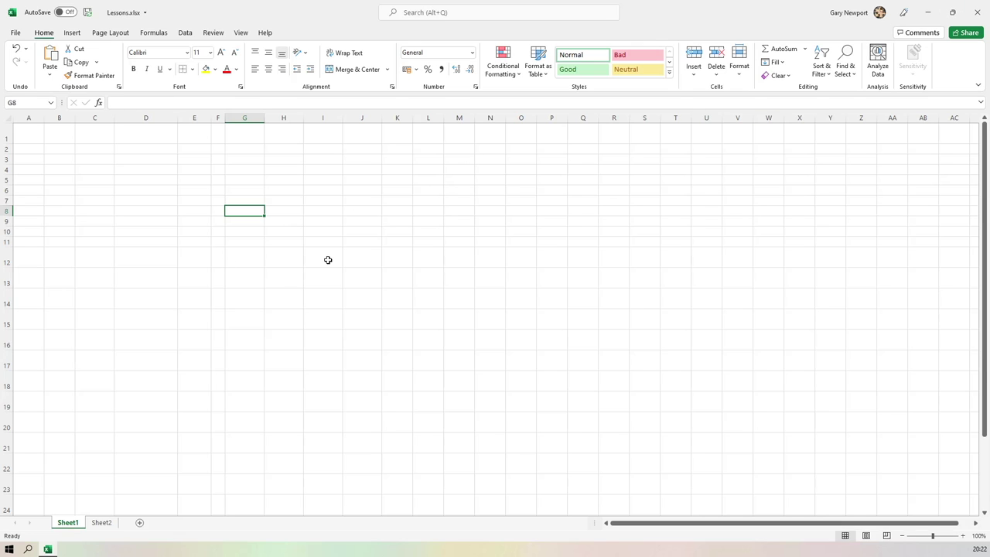
{"action": "left_click", "coordinate": [977, 15]}
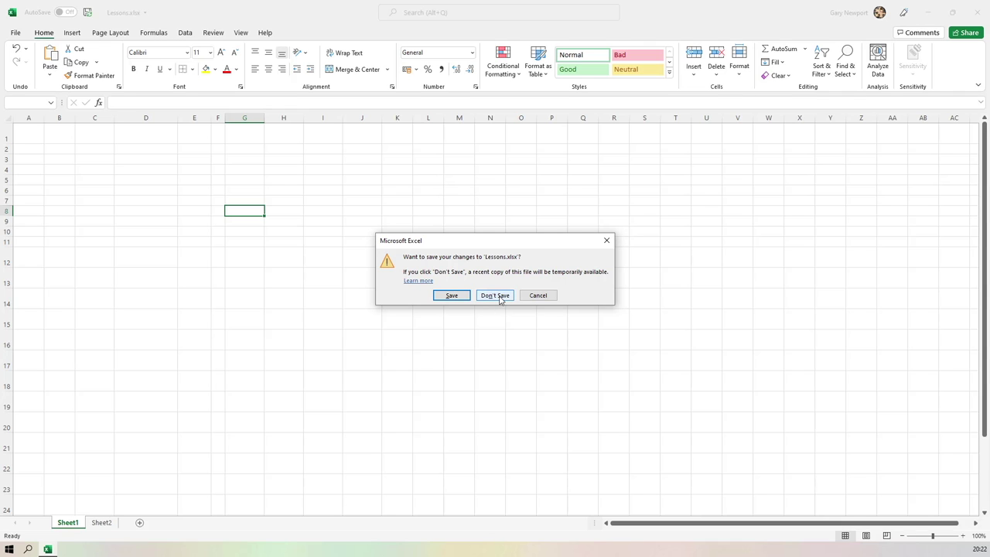
{"action": "left_click", "coordinate": [542, 297]}
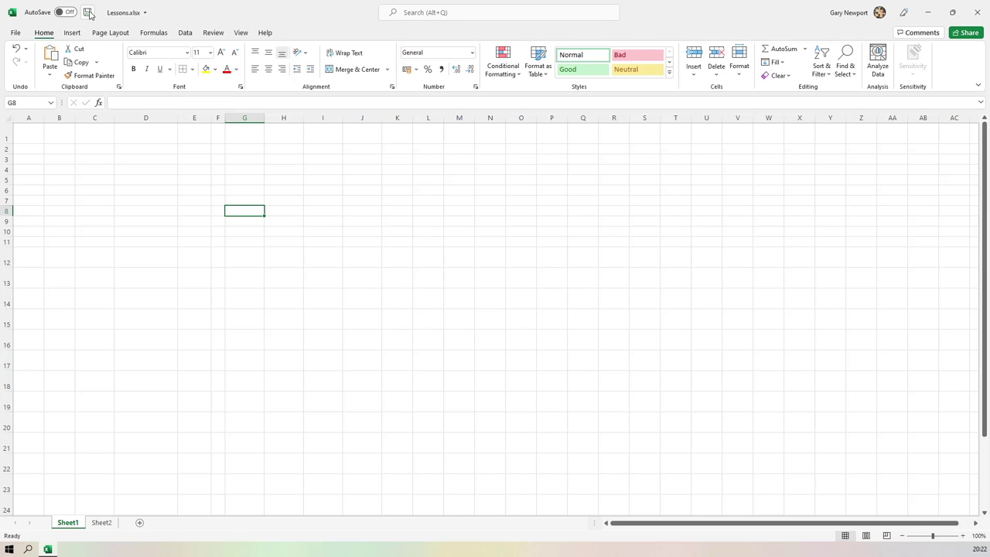
{"action": "left_click", "coordinate": [15, 33]}
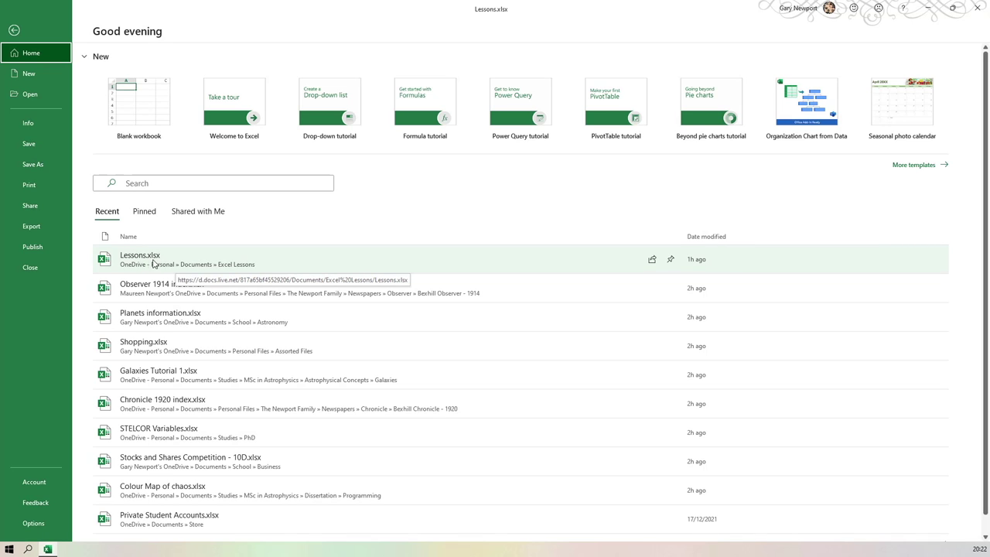
{"action": "left_click", "coordinate": [29, 144]}
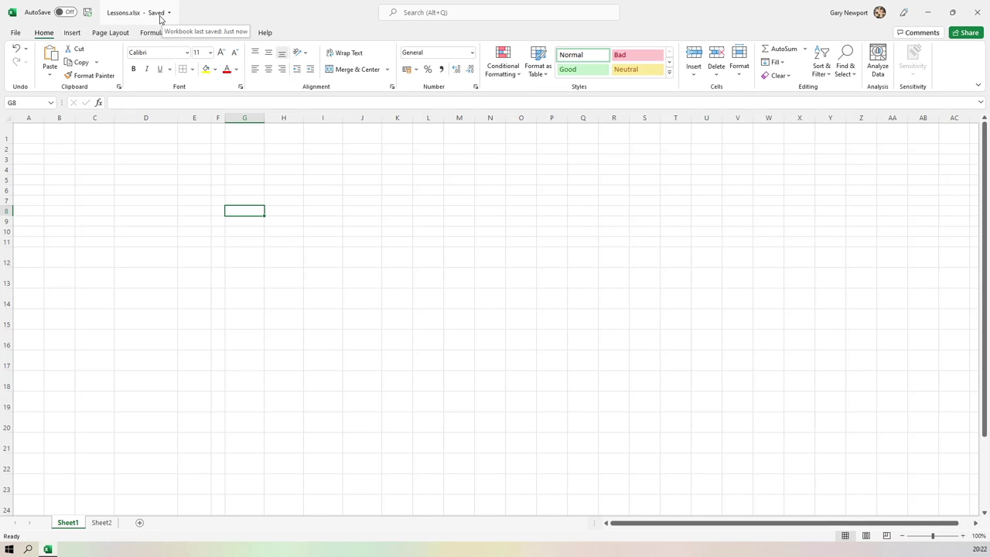
Close Excel and relaunch it from the Start menu app list
{"action": "left_click", "coordinate": [977, 14]}
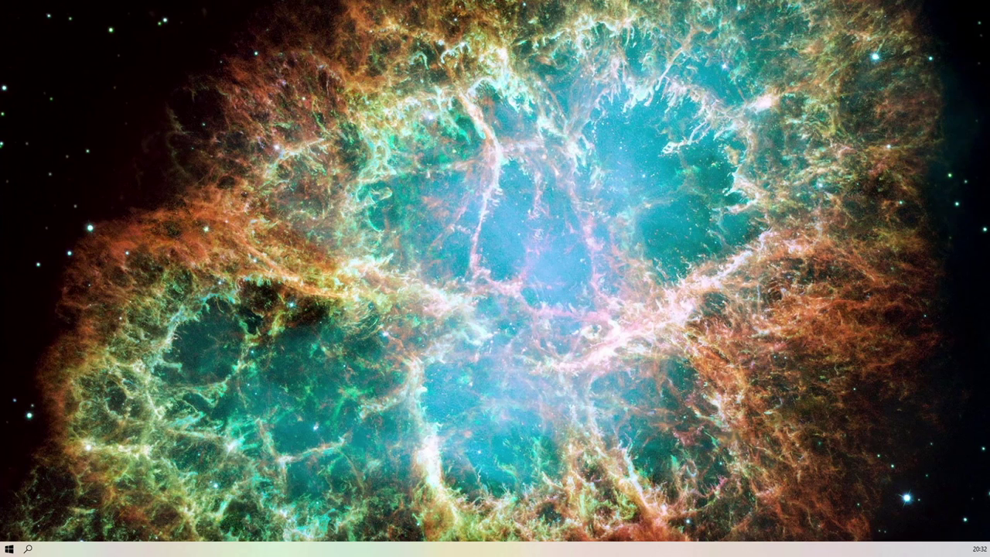
{"action": "left_click", "coordinate": [9, 550]}
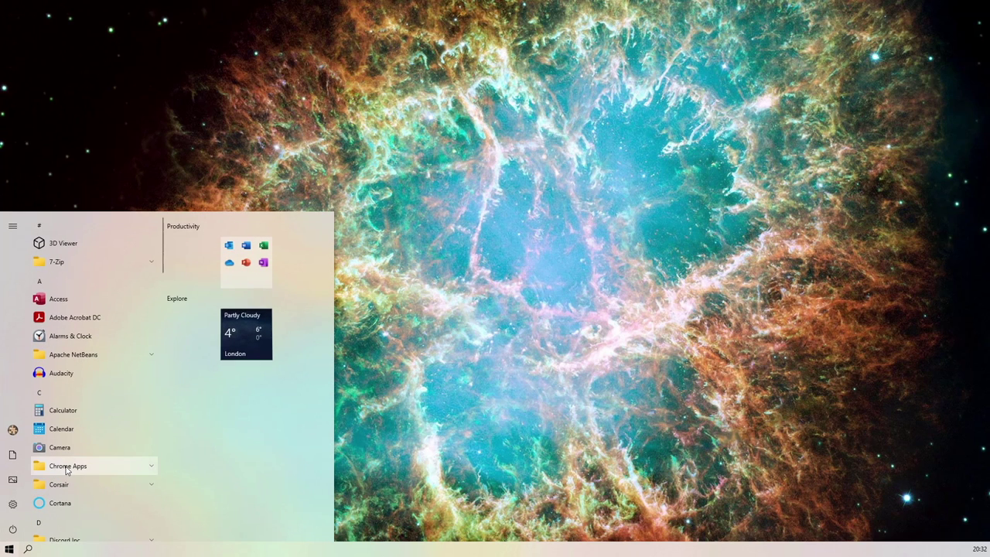
{"action": "scroll", "coordinate": [66, 470], "scroll_direction": "down", "scroll_amount": 5}
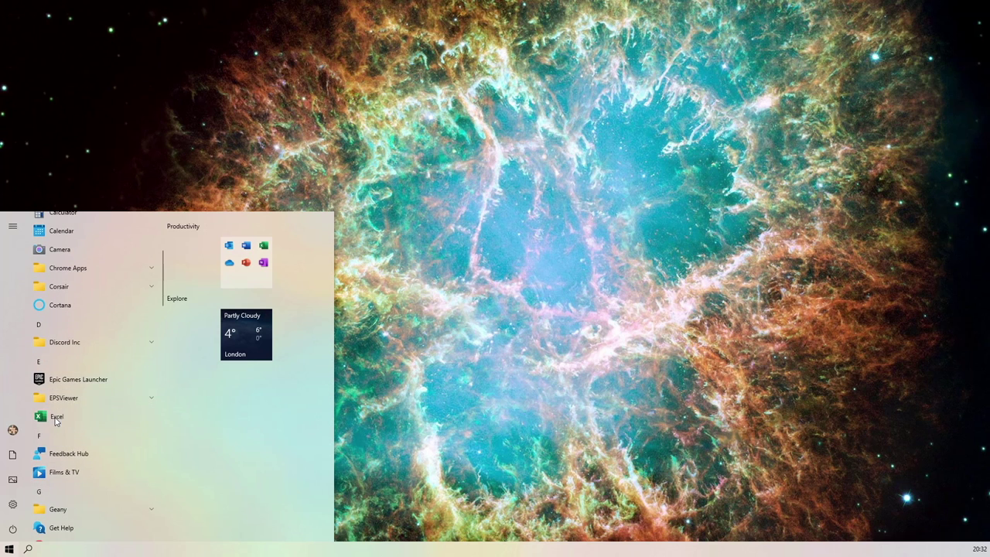
{"action": "left_click", "coordinate": [56, 417]}
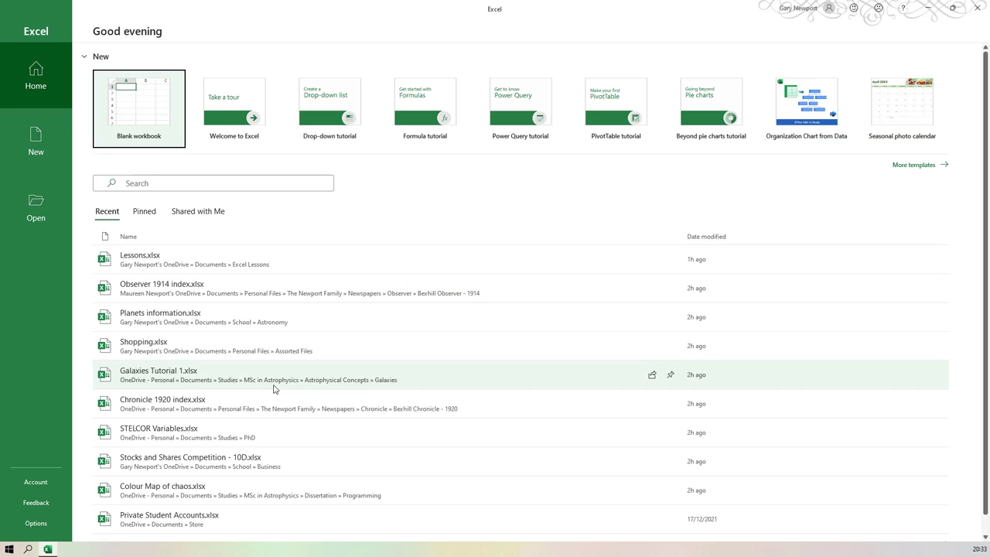
Create a blank workbook and save it as 'Times Table Square' in the Excel Lessons folder
{"action": "left_click", "coordinate": [137, 118]}
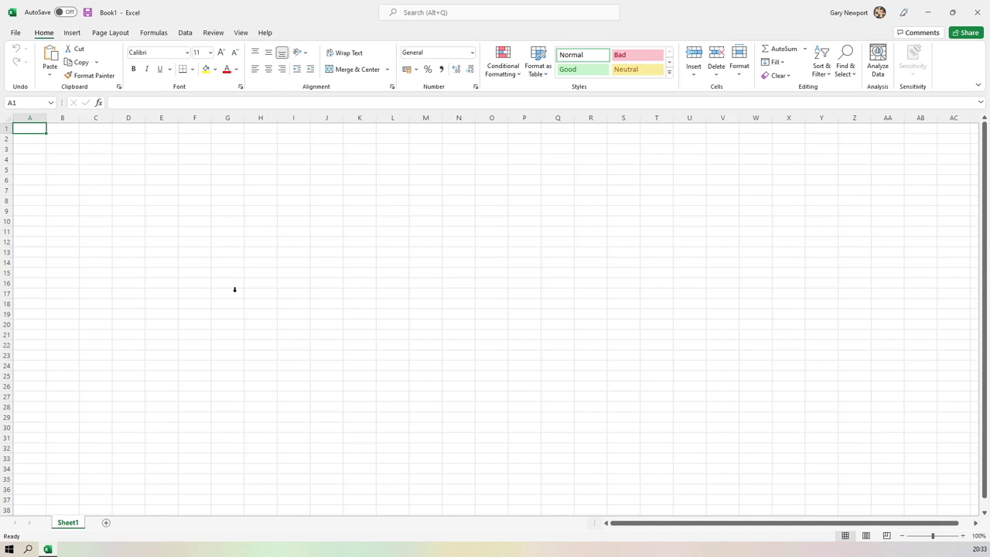
{"action": "left_click", "coordinate": [16, 34]}
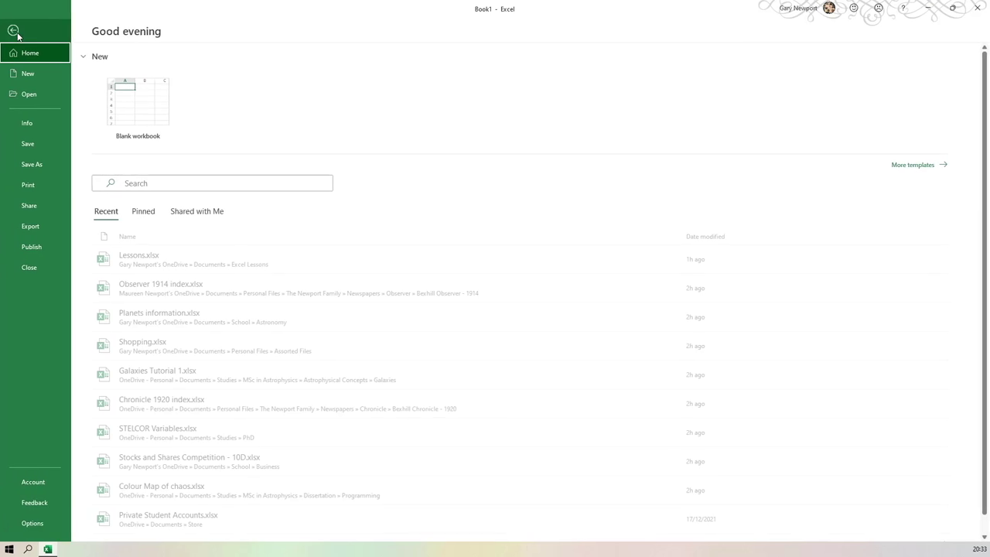
{"action": "left_click", "coordinate": [29, 144]}
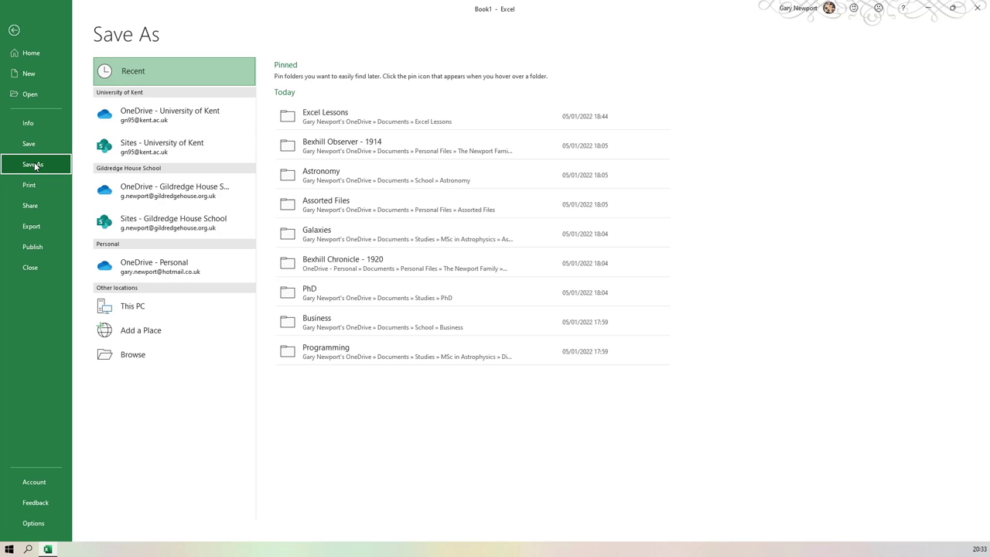
{"action": "left_click", "coordinate": [326, 116]}
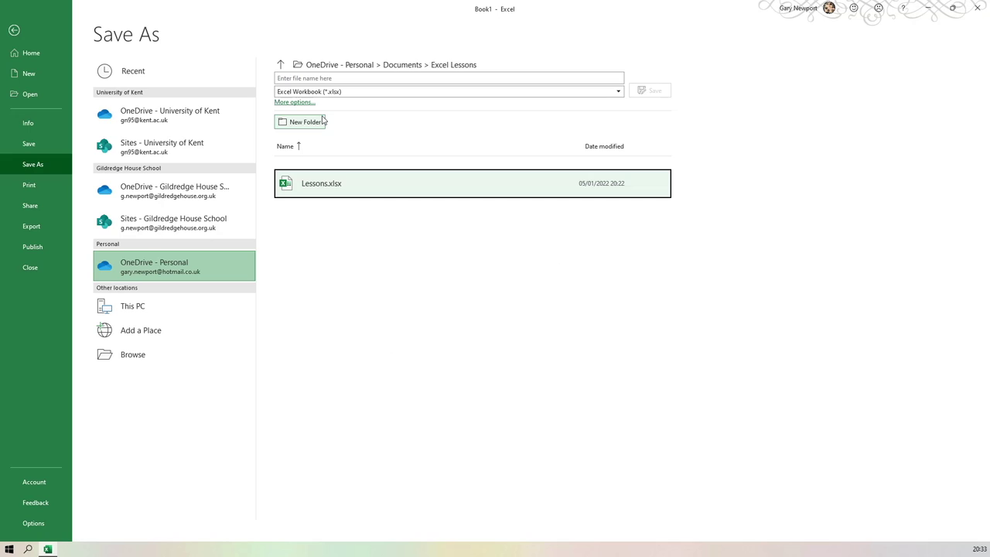
{"action": "left_click", "coordinate": [318, 77]}
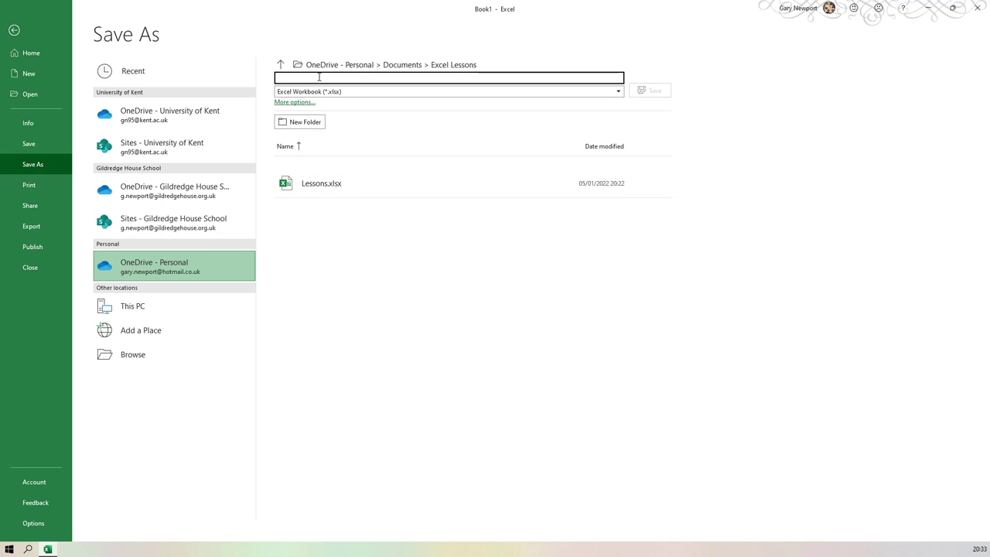
{"action": "type", "text": "Times Tab"}
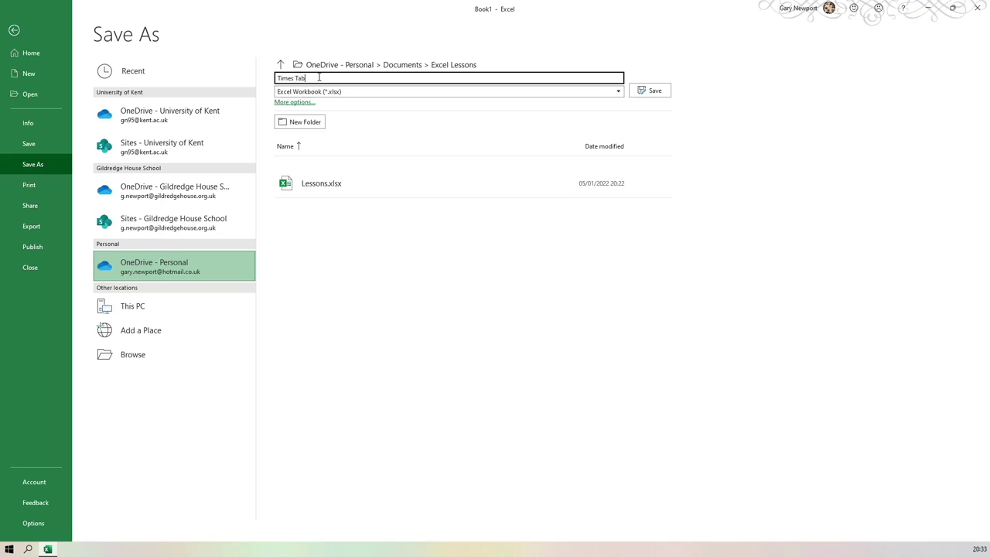
{"action": "type", "text": "le Square"}
{"action": "left_click", "coordinate": [653, 91]}
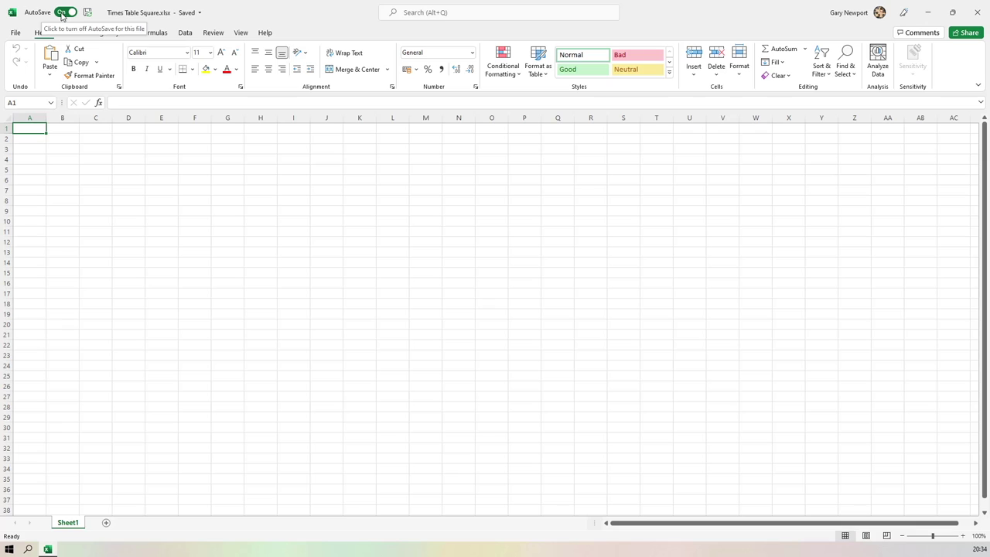
Turn AutoSave off and narrow every column on the sheet to 6.43 (50 pixels)
{"action": "left_click", "coordinate": [62, 14]}
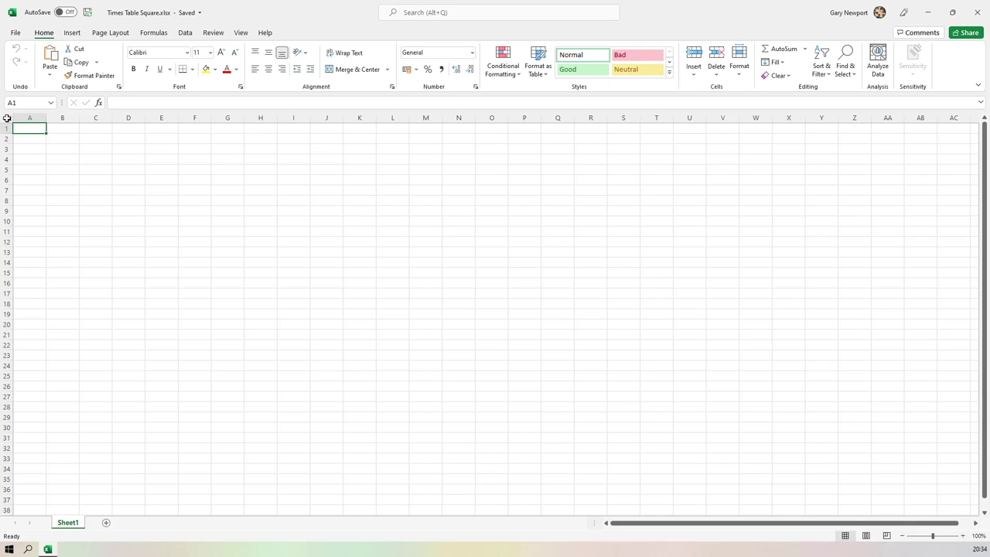
{"action": "left_click", "coordinate": [7, 118]}
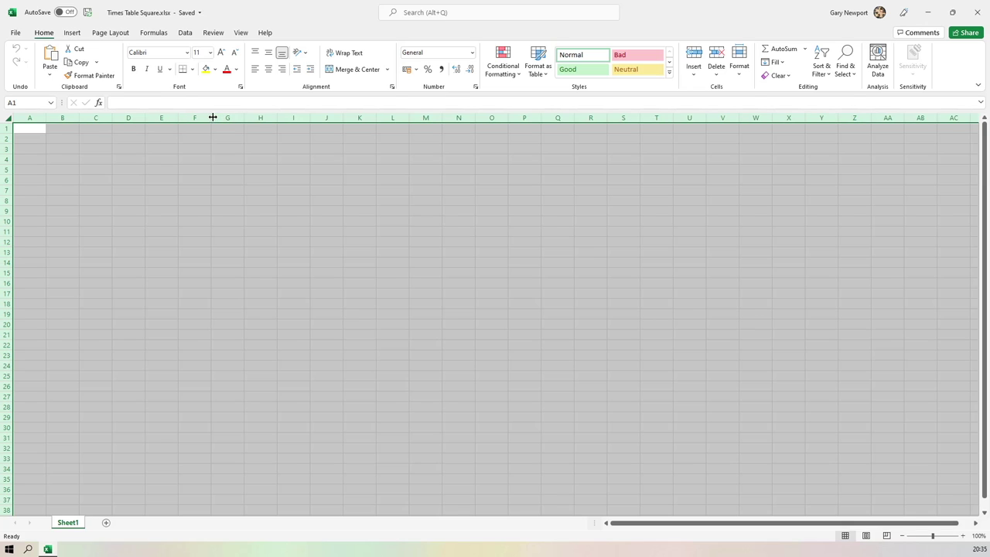
{"action": "left_click_drag", "start_coordinate": [79, 116], "coordinate": [72, 117]}
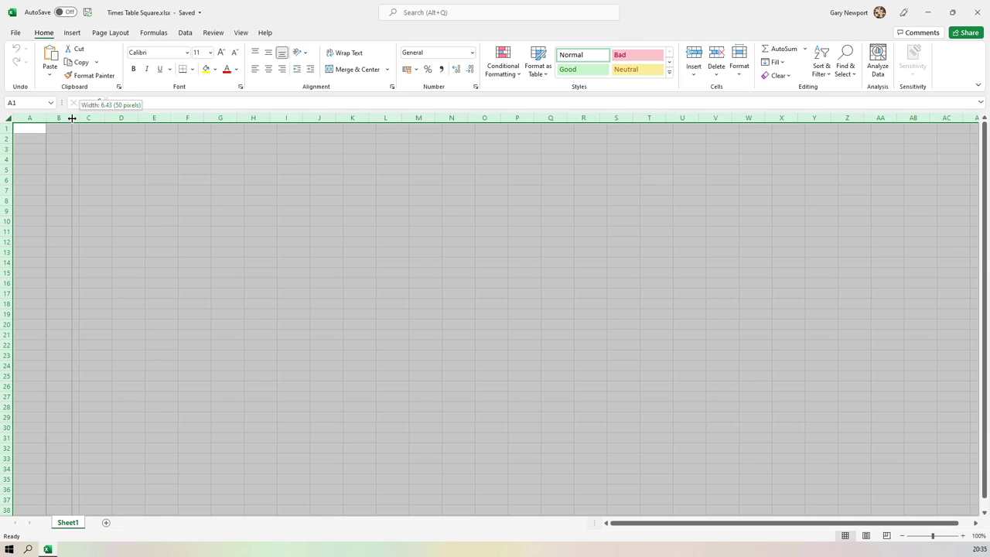
{"action": "left_click_drag", "start_coordinate": [72, 118], "coordinate": [72, 118]}
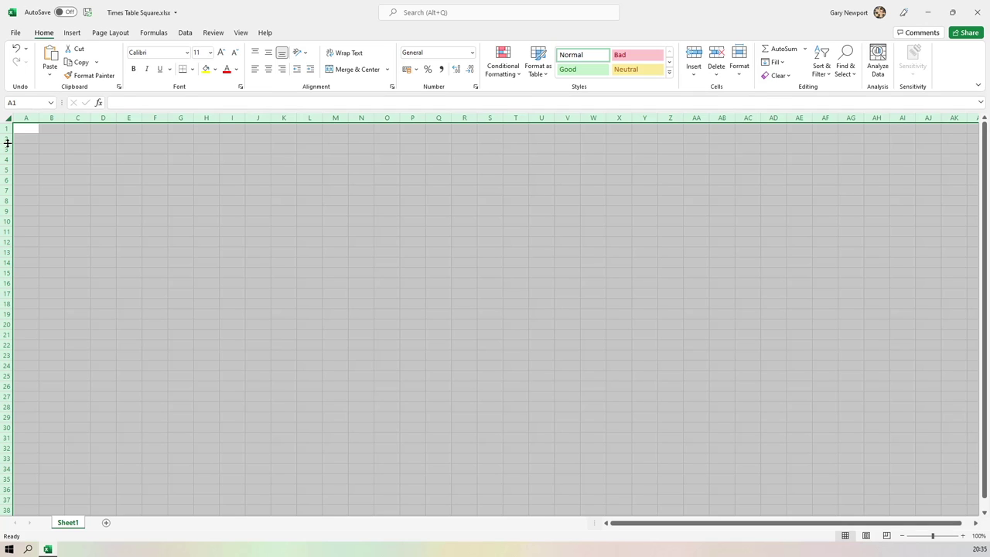
Set every row height to 37.50 (50 pixels), then select cell B2
{"action": "left_click_drag", "start_coordinate": [8, 143], "coordinate": [8, 143]}
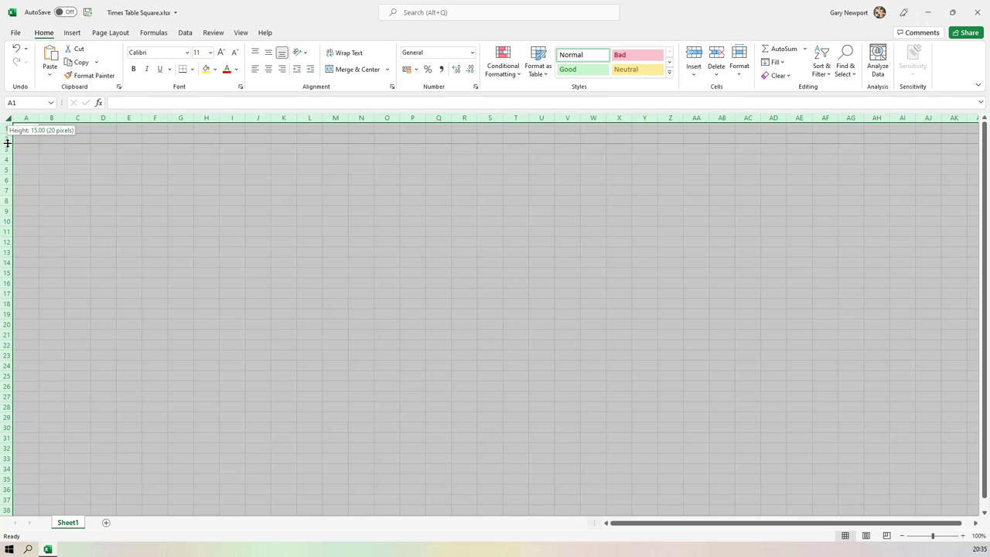
{"action": "left_click_drag", "start_coordinate": [7, 143], "coordinate": [12, 159]}
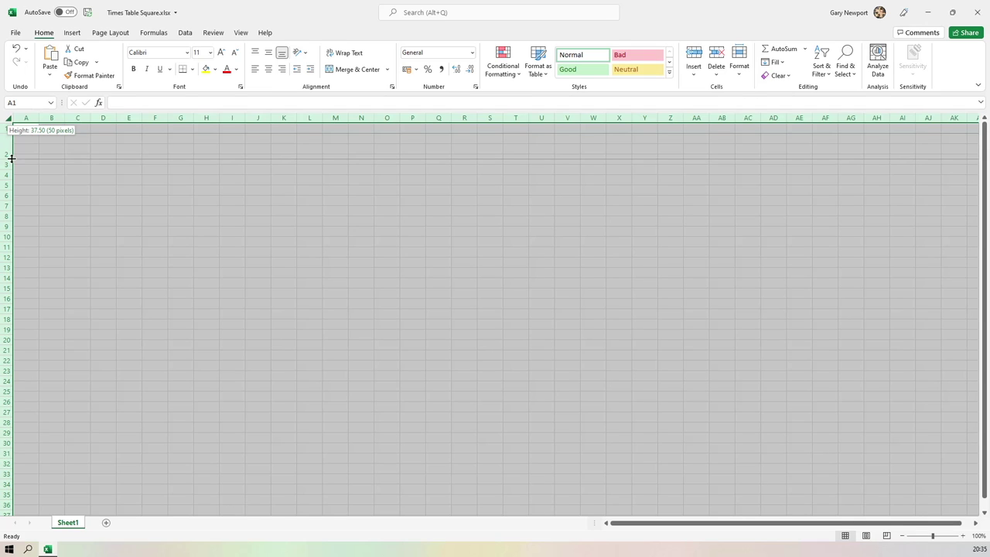
{"action": "left_click_drag", "start_coordinate": [11, 158], "coordinate": [10, 157]}
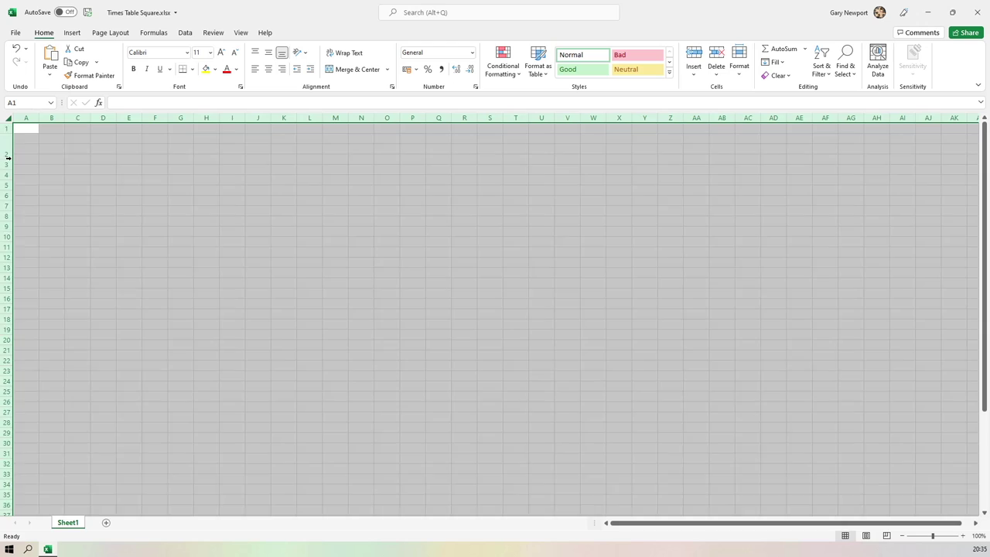
{"action": "left_click", "coordinate": [119, 229]}
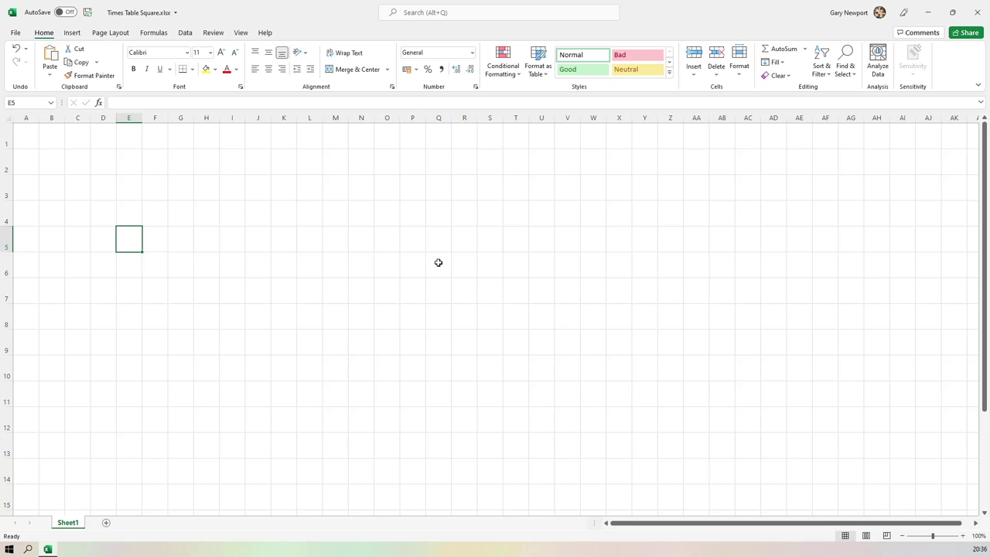
{"action": "left_click", "coordinate": [50, 164]}
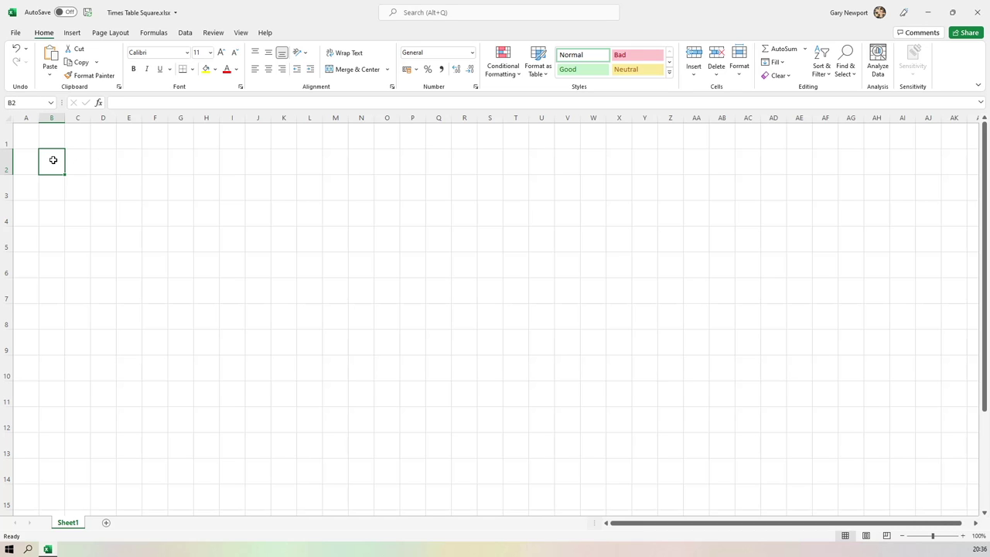
Select the 11-by-11 range B2:L12 for the grid
{"action": "left_click_drag", "start_coordinate": [53, 161], "coordinate": [303, 411]}
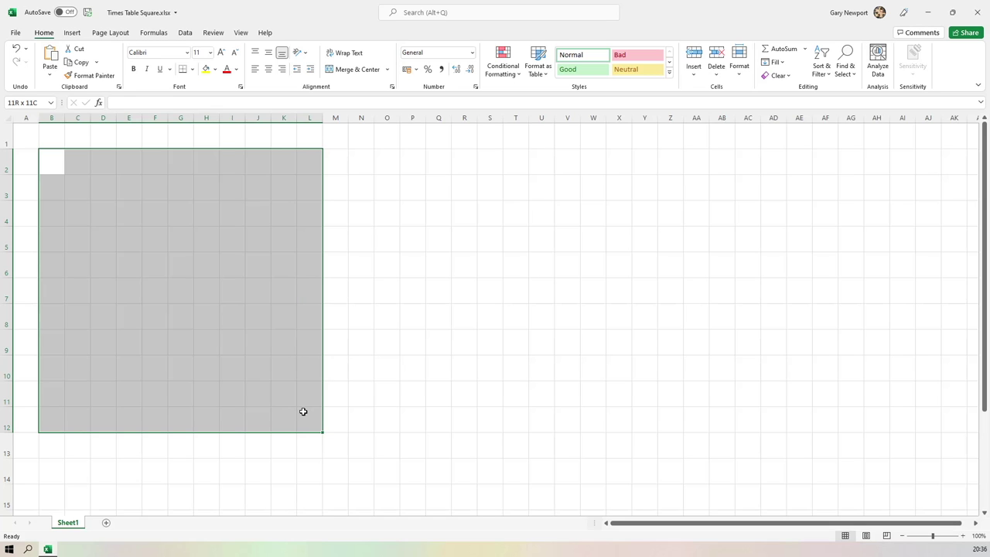
{"action": "left_click_drag", "start_coordinate": [303, 411], "coordinate": [303, 412]}
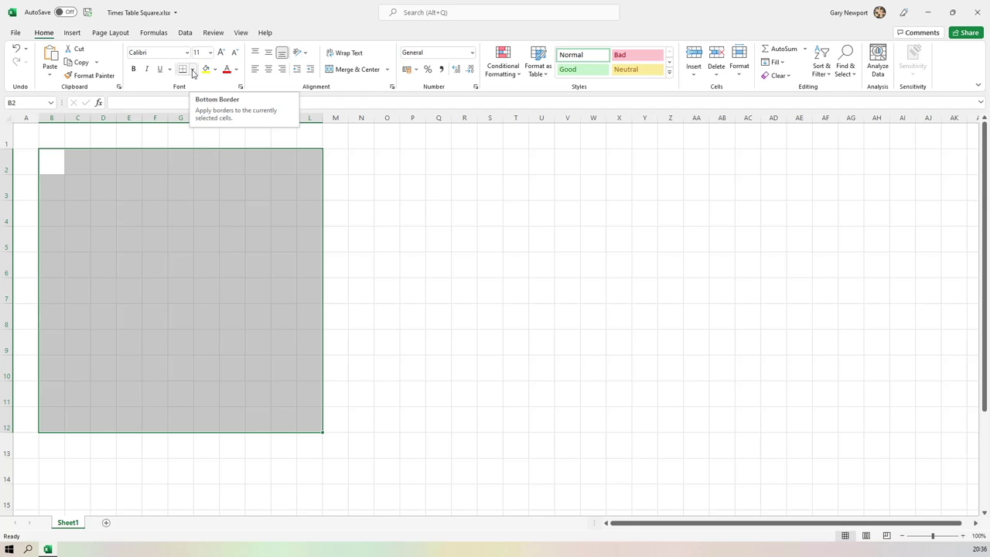
Apply Outline and Inside borders to B2:L12 via More Borders
{"action": "left_click", "coordinate": [193, 69]}
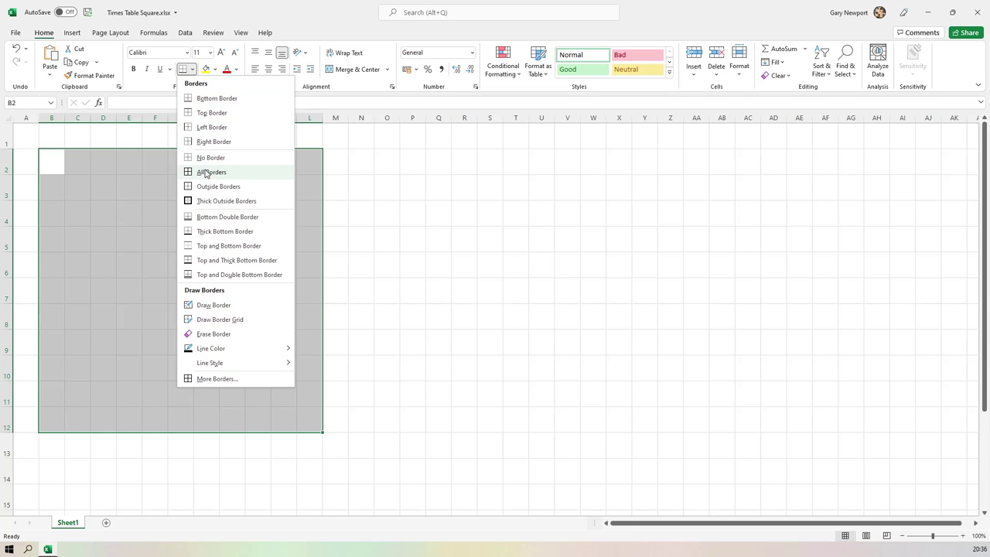
{"action": "left_click", "coordinate": [209, 379]}
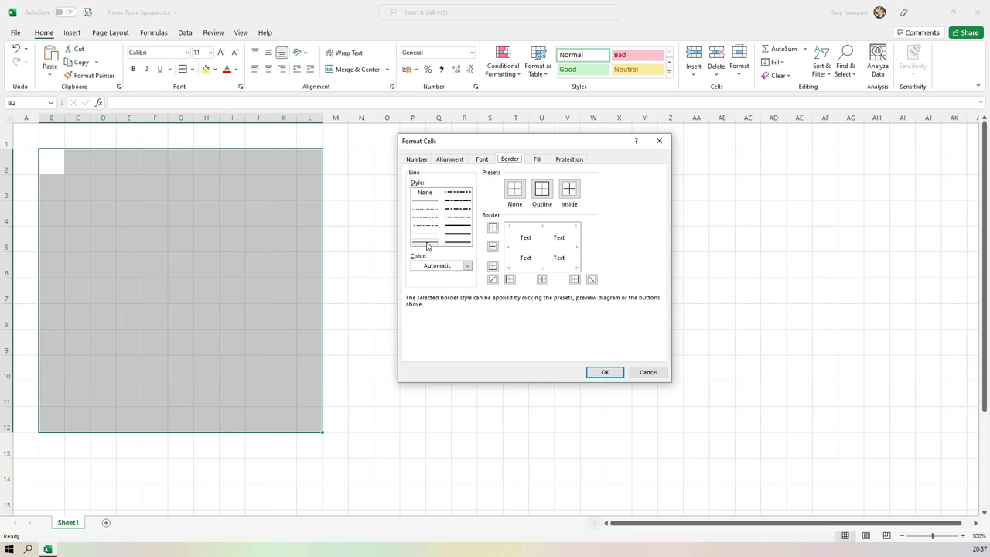
{"action": "left_click", "coordinate": [426, 246]}
{"action": "left_click", "coordinate": [542, 197]}
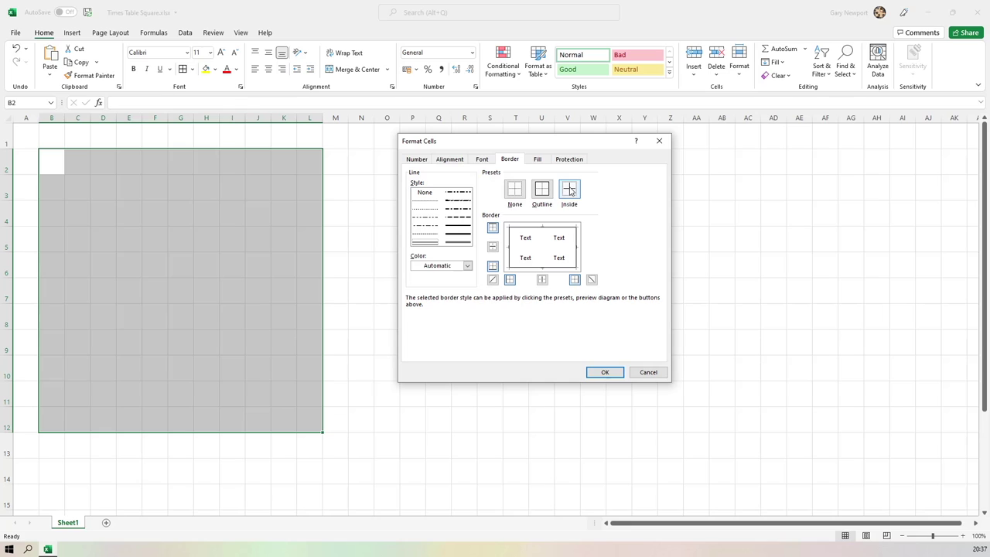
{"action": "left_click", "coordinate": [570, 189]}
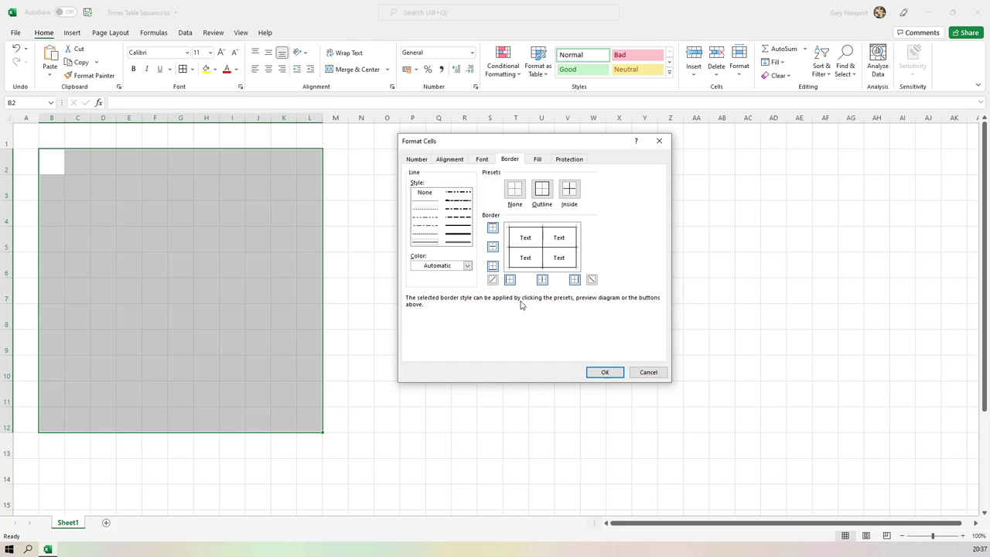
{"action": "left_click", "coordinate": [611, 376]}
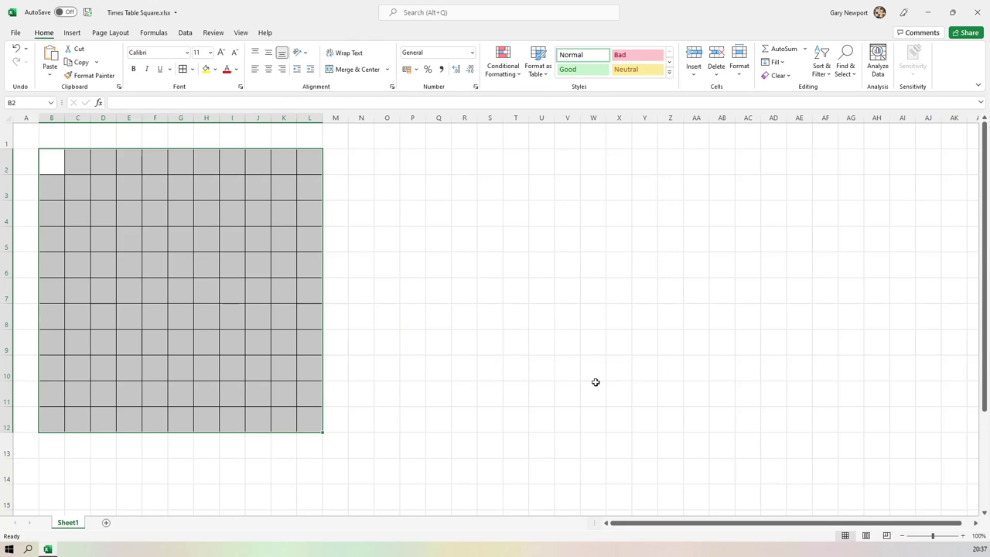
{"action": "left_click", "coordinate": [540, 324]}
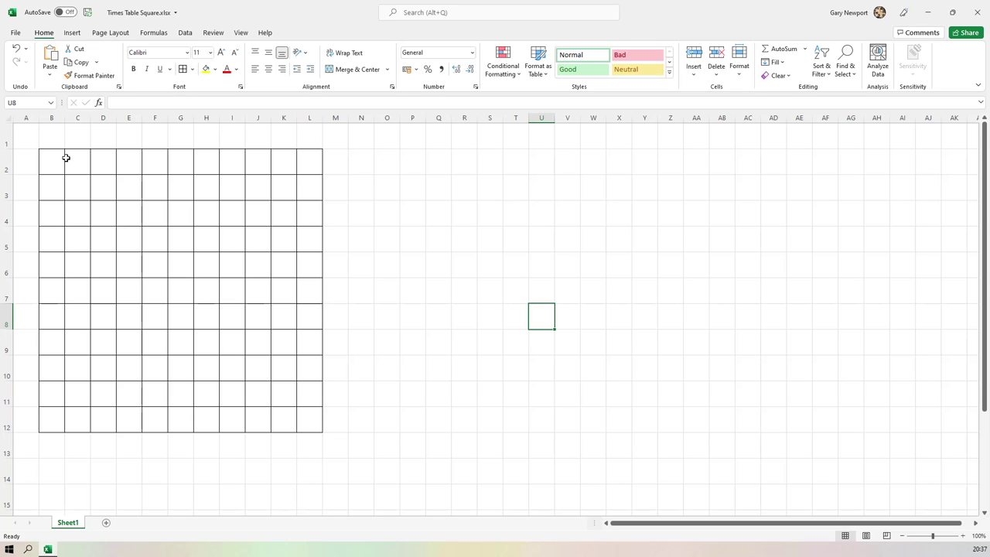
On the Page Layout tab, switch Gridlines View off and back on
{"action": "left_click", "coordinate": [110, 32]}
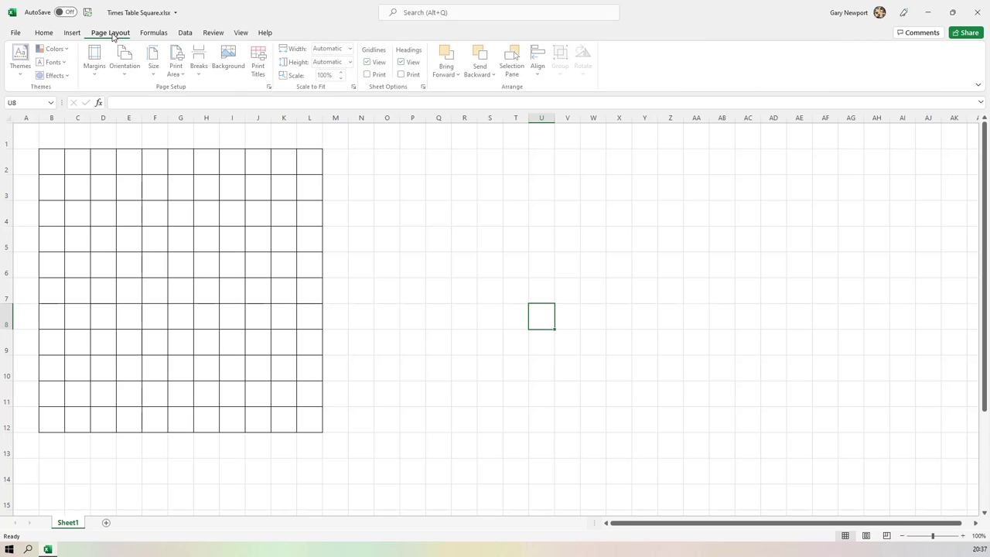
{"action": "left_click", "coordinate": [368, 62]}
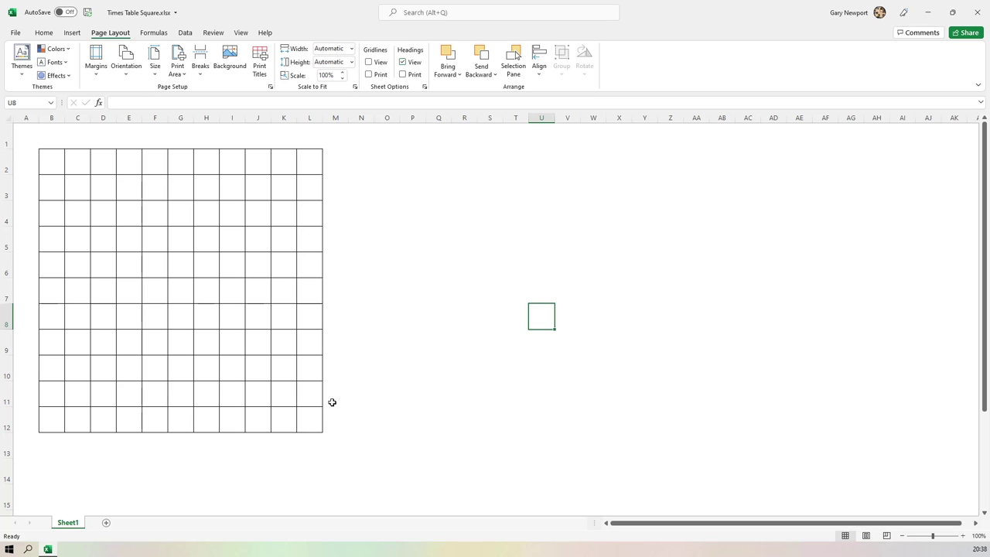
{"action": "left_click", "coordinate": [369, 63]}
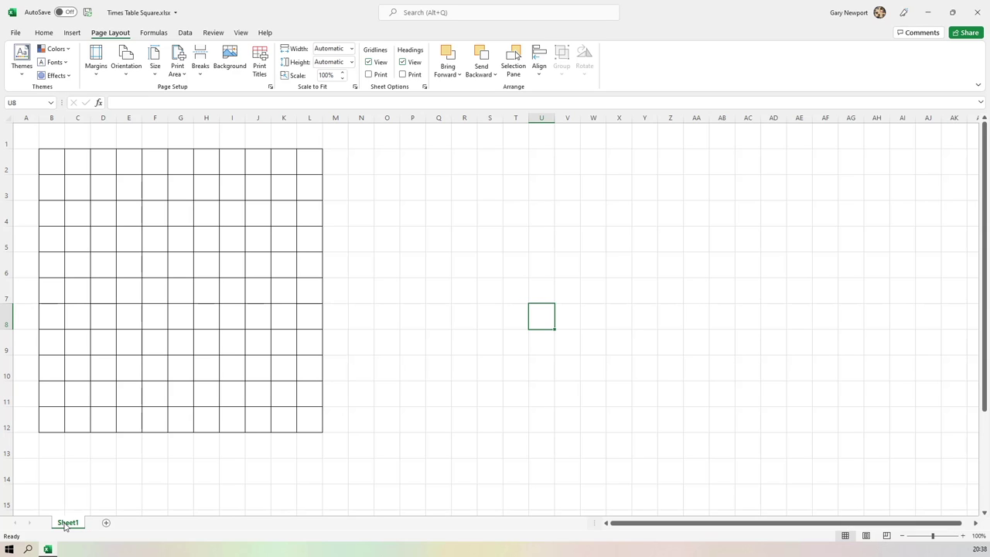
Rename the Sheet1 tab to 'Times Table Square'
{"action": "double_click", "coordinate": [66, 523]}
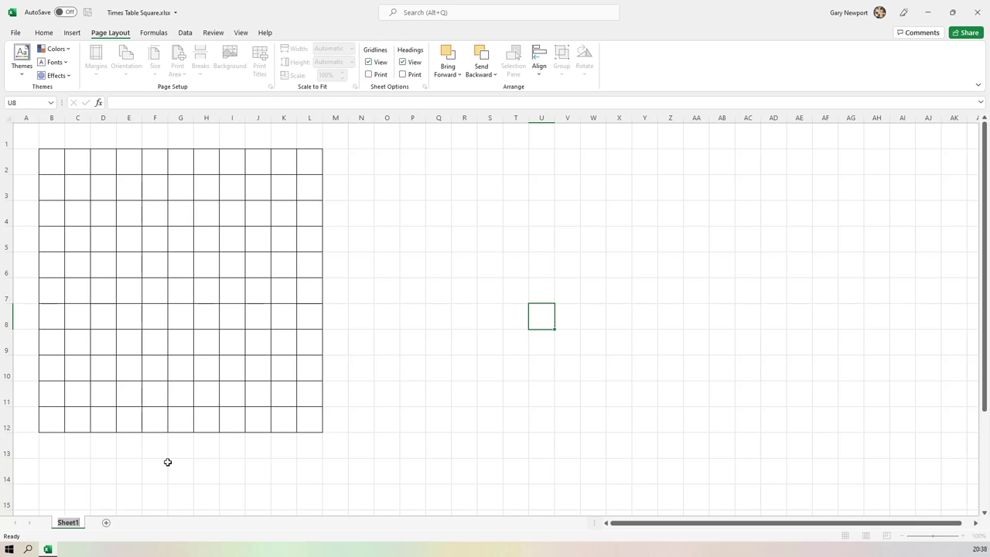
{"action": "type", "text": "Times Table Square"}
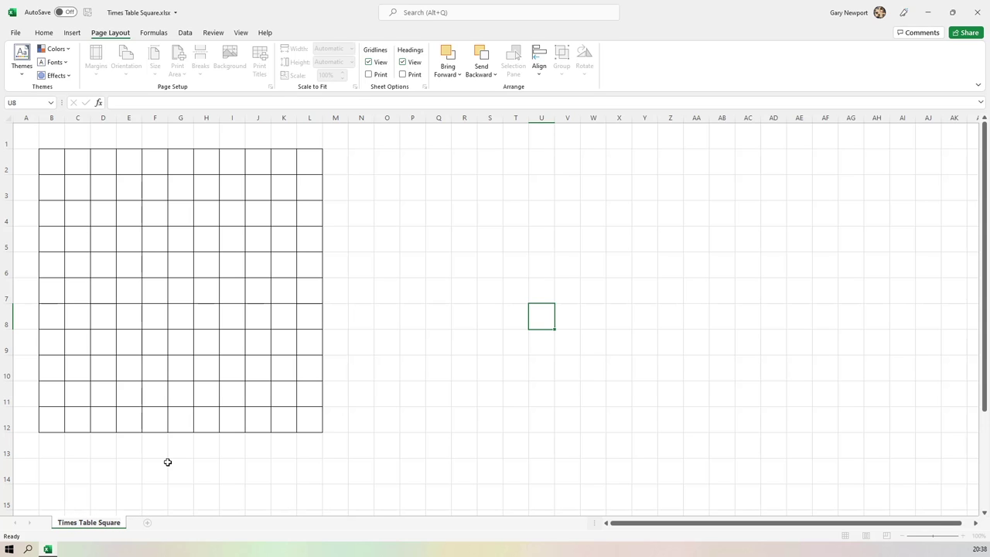
{"action": "key", "text": "Return"}
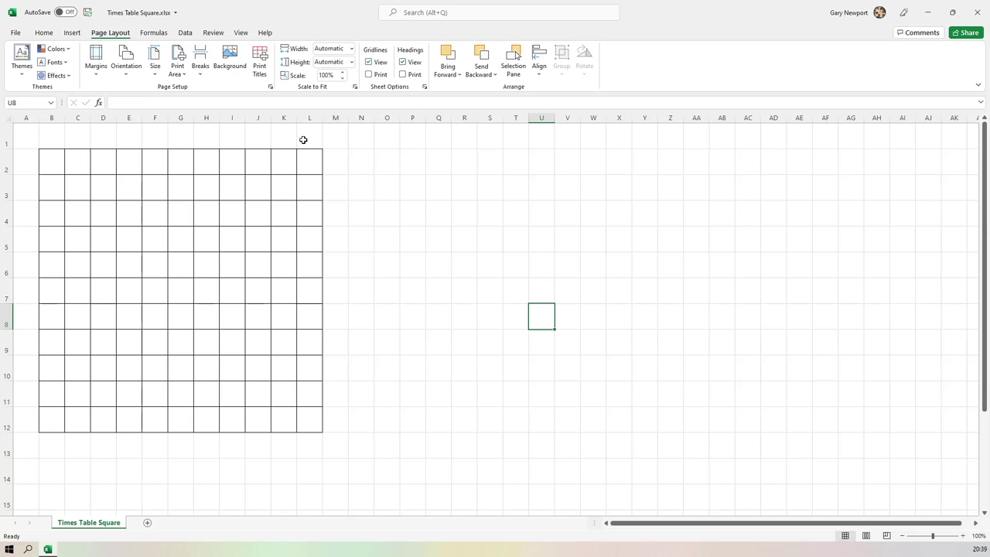
Remove all borders from cell B2 and untick Gridlines View
{"action": "left_click", "coordinate": [44, 157]}
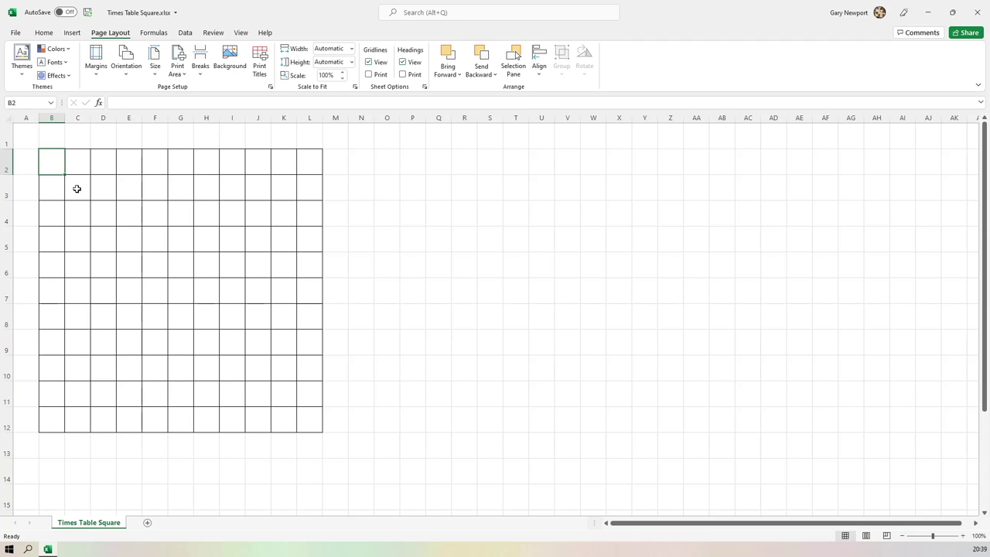
{"action": "left_click", "coordinate": [42, 35]}
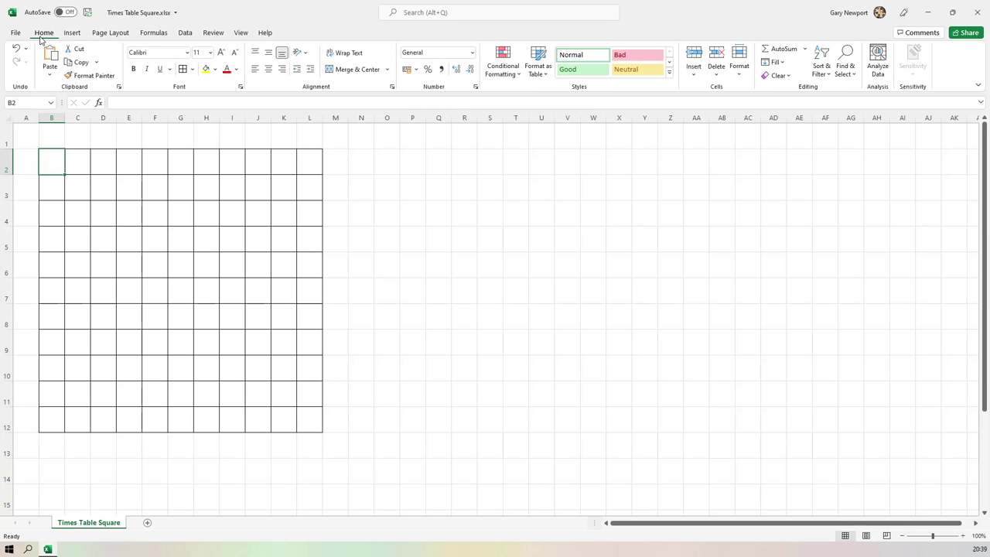
{"action": "left_click", "coordinate": [193, 69]}
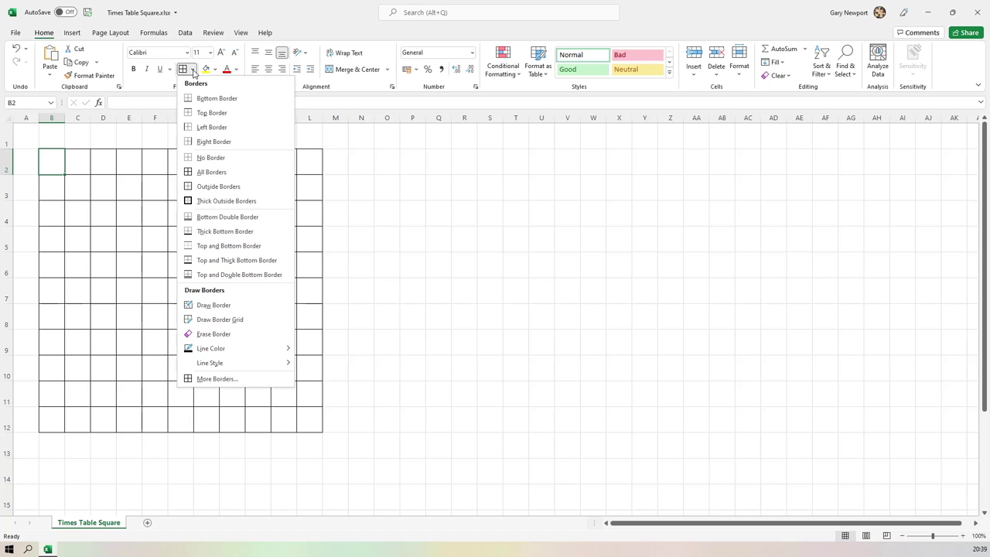
{"action": "left_click", "coordinate": [210, 158]}
{"action": "left_click", "coordinate": [412, 238]}
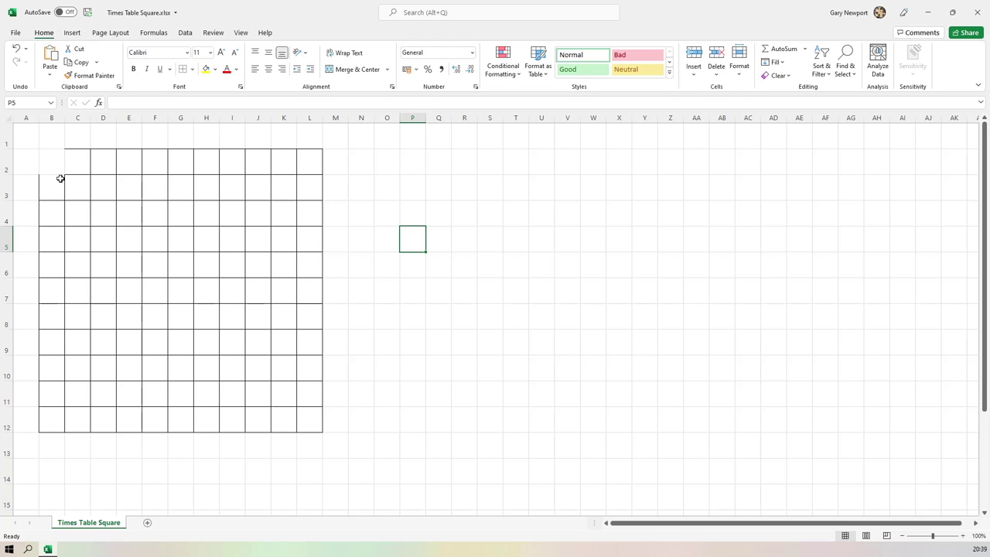
{"action": "left_click", "coordinate": [123, 33]}
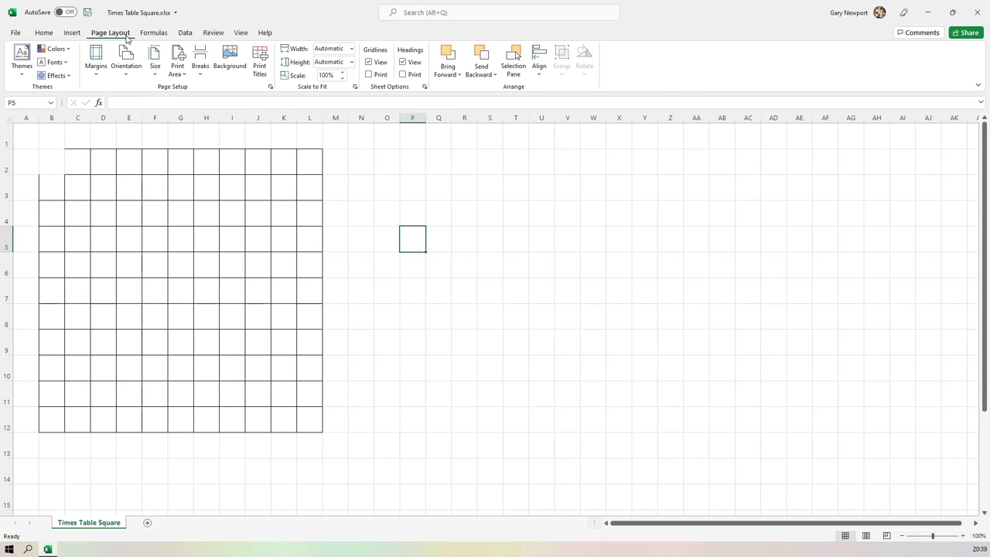
{"action": "left_click", "coordinate": [369, 61]}
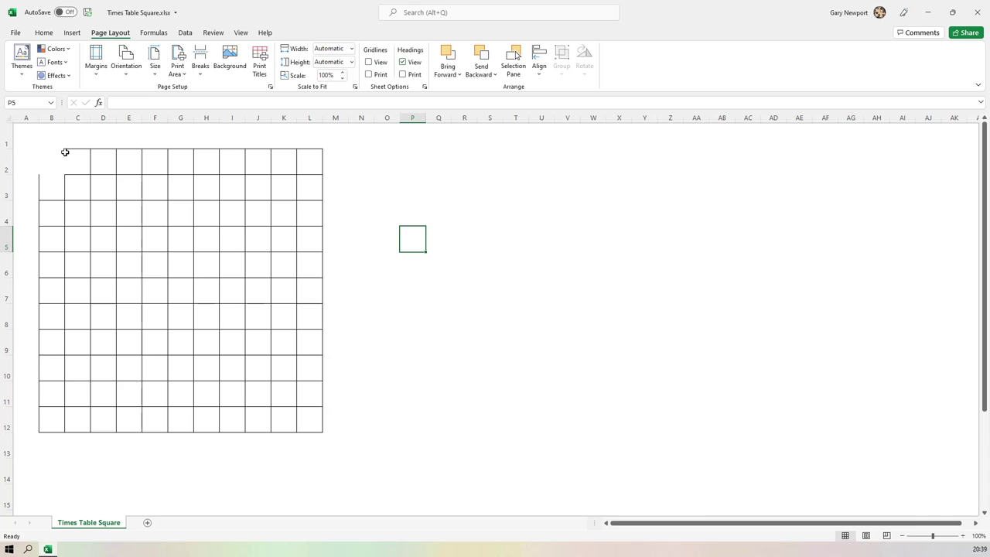
Give cell B3 Outside Borders
{"action": "left_click", "coordinate": [42, 34]}
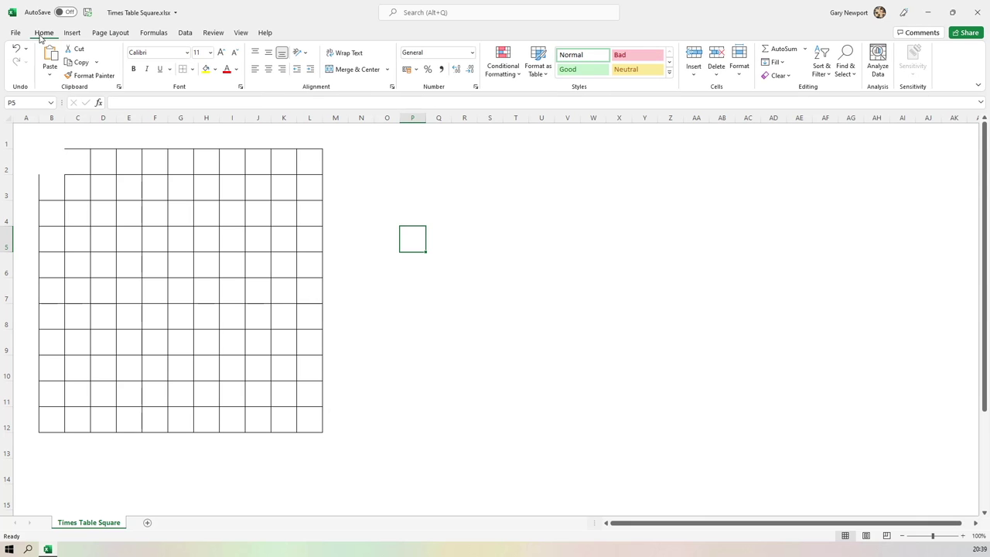
{"action": "left_click", "coordinate": [52, 188]}
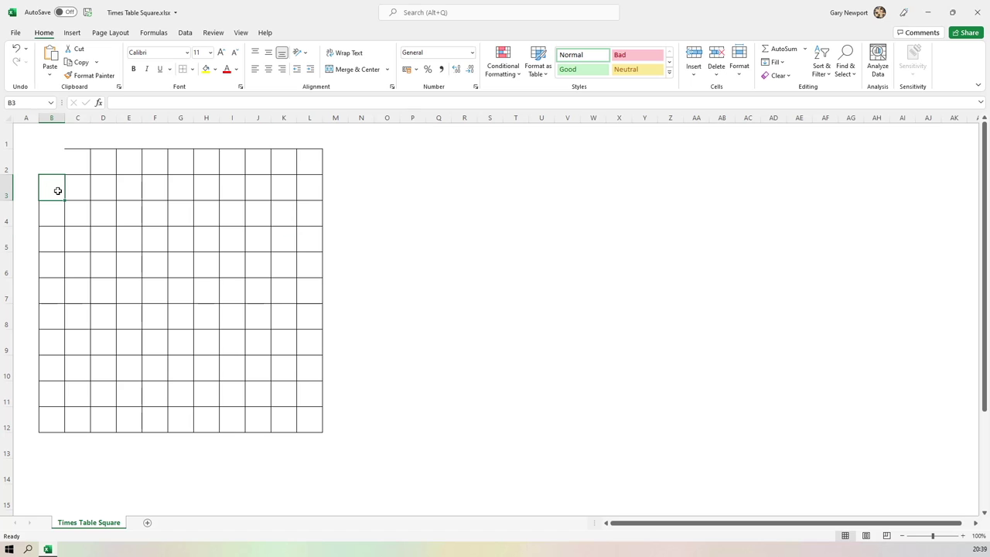
{"action": "left_click", "coordinate": [192, 69]}
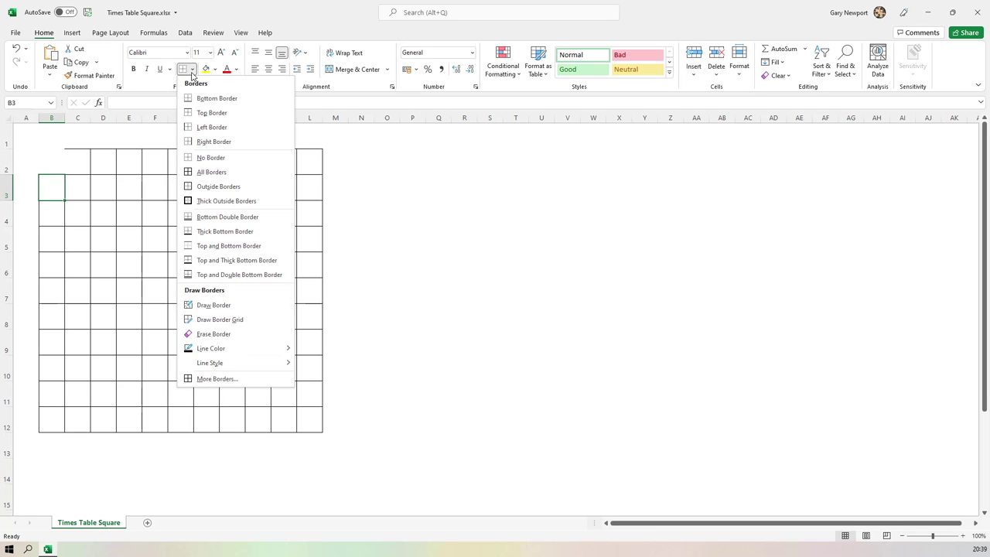
{"action": "left_click", "coordinate": [203, 191]}
{"action": "left_click", "coordinate": [423, 283]}
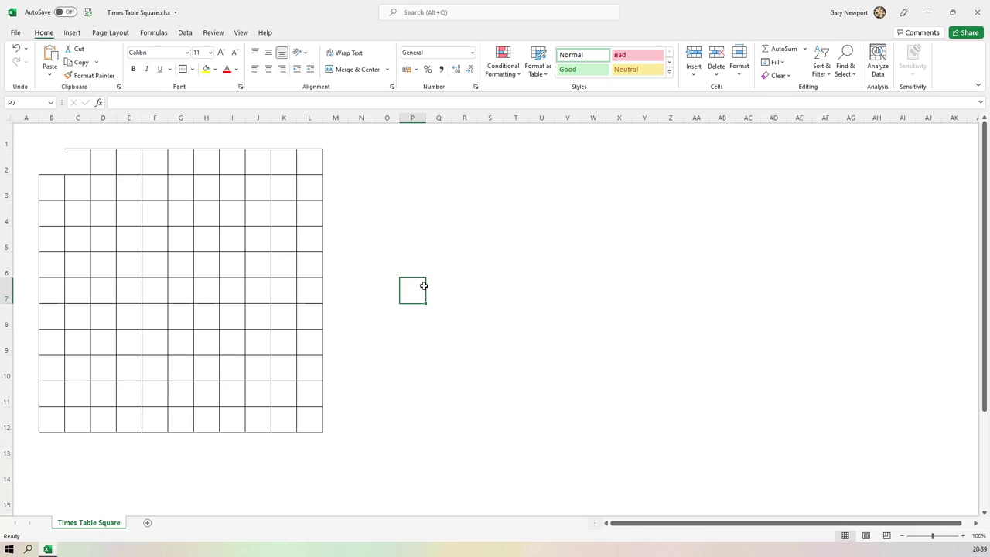
Add a right border to cell B2 through More Borders
{"action": "left_click", "coordinate": [51, 161]}
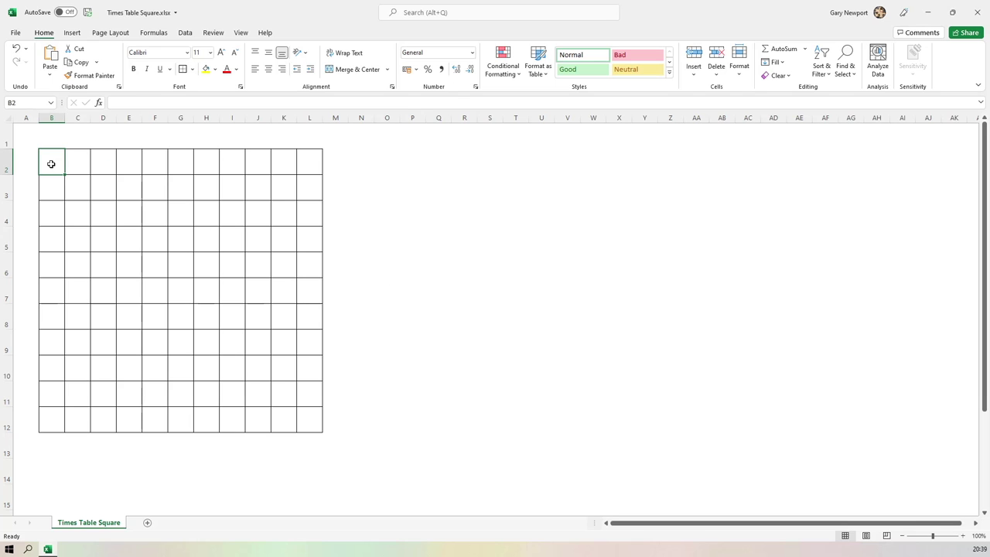
{"action": "left_click", "coordinate": [193, 70]}
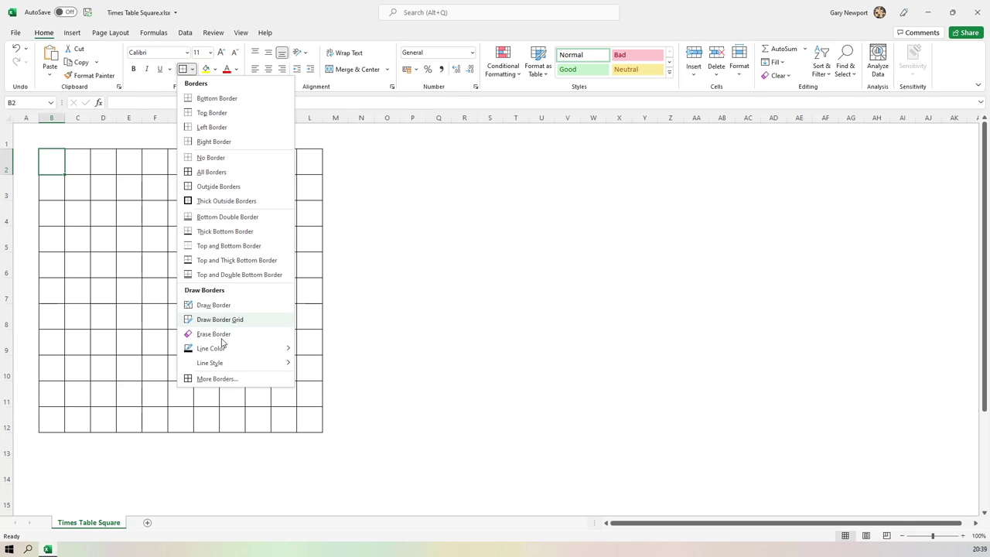
{"action": "left_click", "coordinate": [217, 379]}
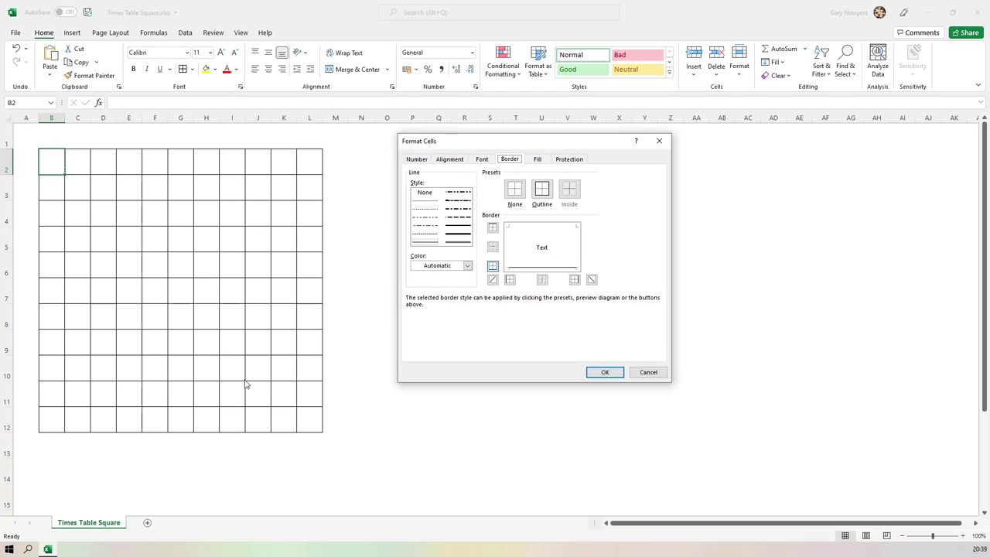
{"action": "left_click", "coordinate": [575, 255]}
{"action": "left_click", "coordinate": [605, 372]}
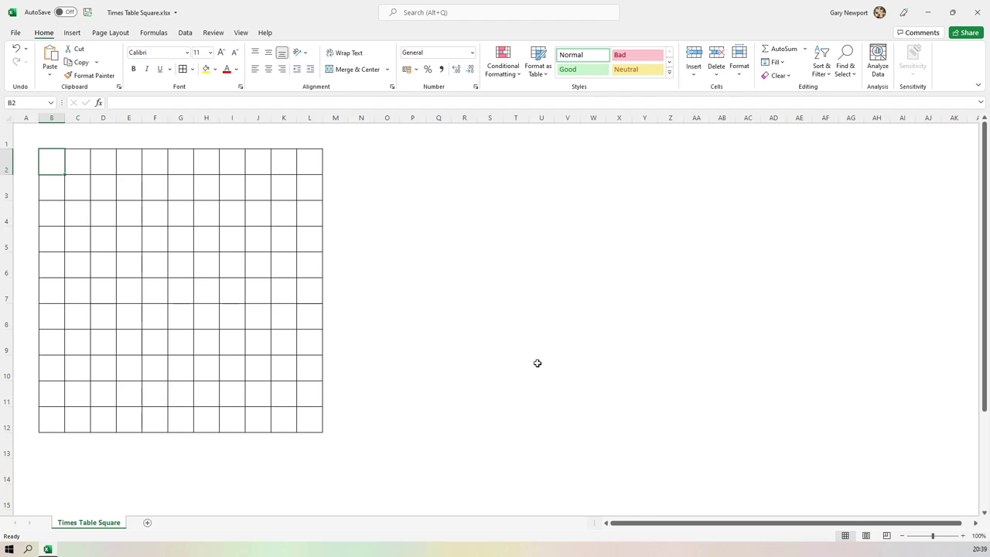
{"action": "left_click", "coordinate": [386, 317]}
{"action": "left_click", "coordinate": [445, 340]}
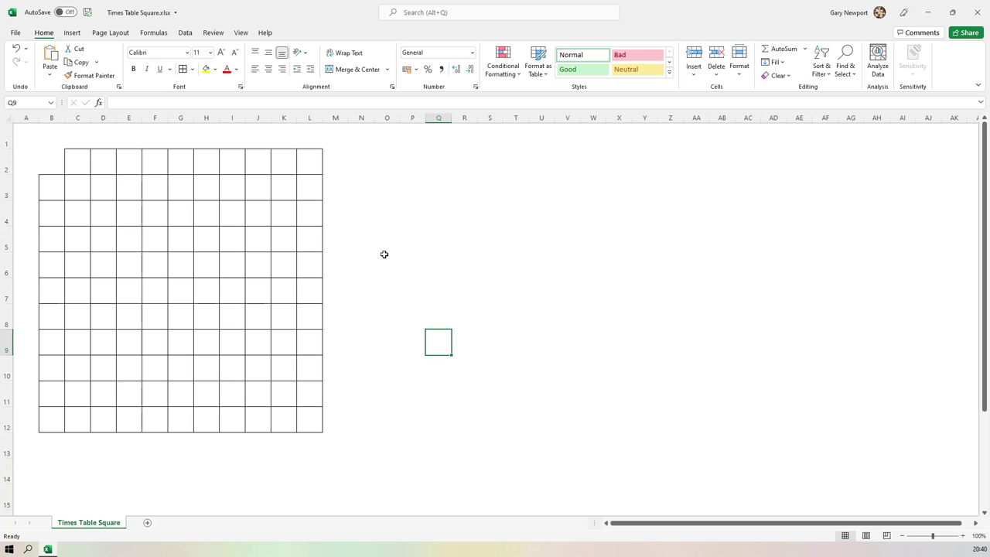
Save Times Table Square.xlsx, then close the workbook from the File menu
{"action": "left_click", "coordinate": [15, 34]}
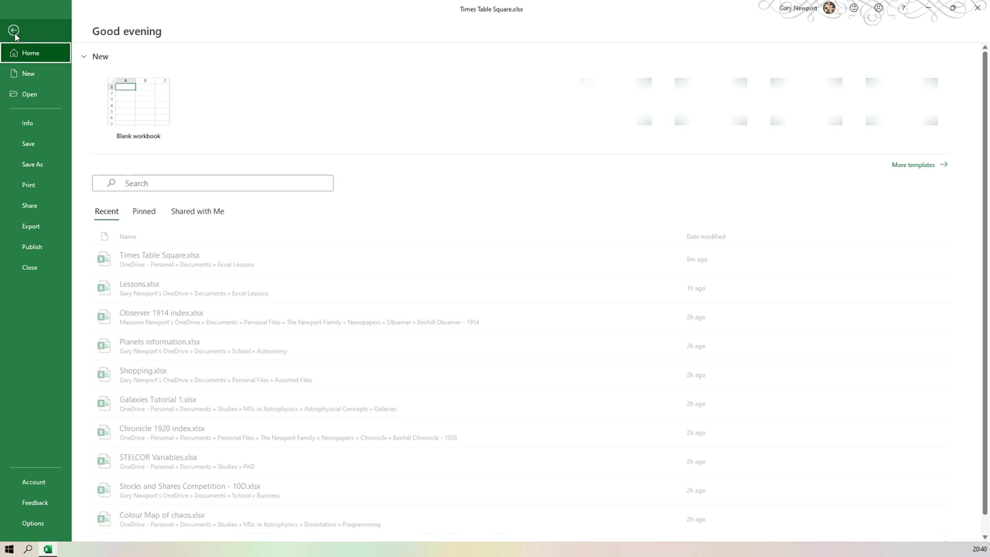
{"action": "left_click", "coordinate": [28, 144]}
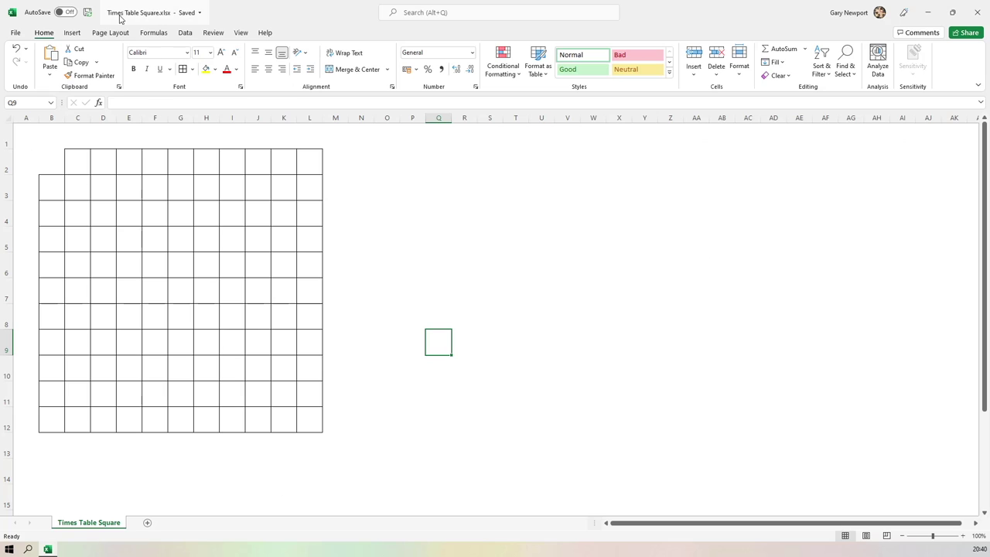
{"action": "mouse_move", "coordinate": [119, 15]}
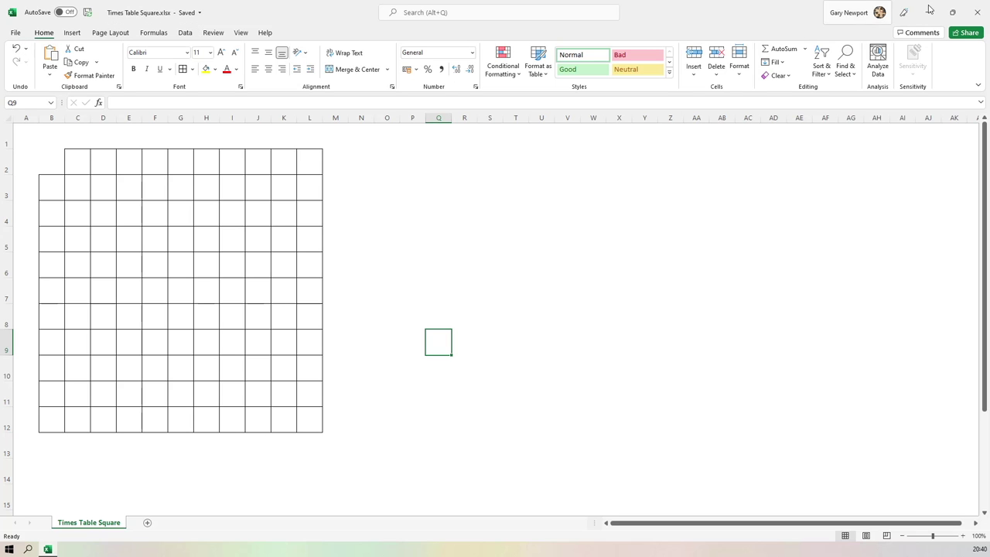
{"action": "left_click", "coordinate": [16, 34]}
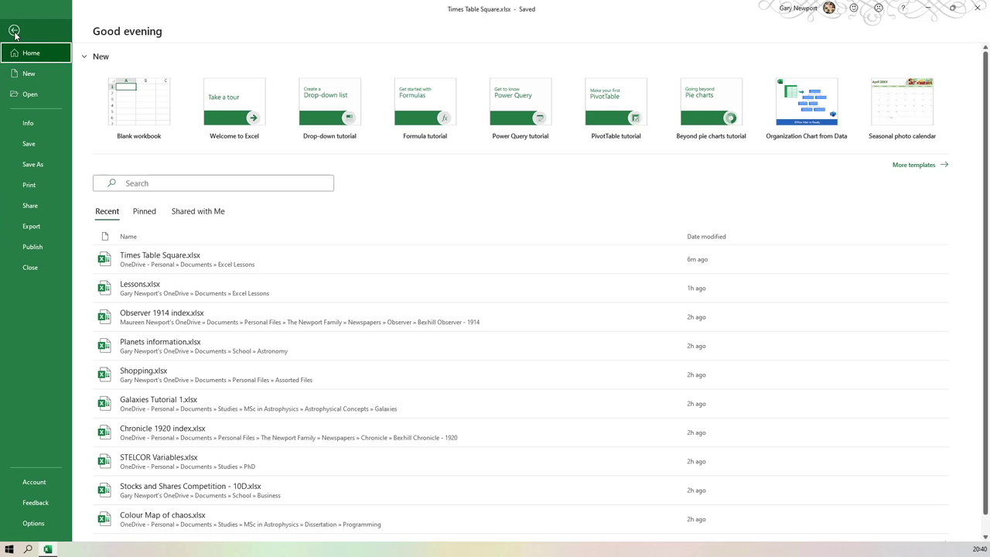
{"action": "left_click", "coordinate": [29, 271]}
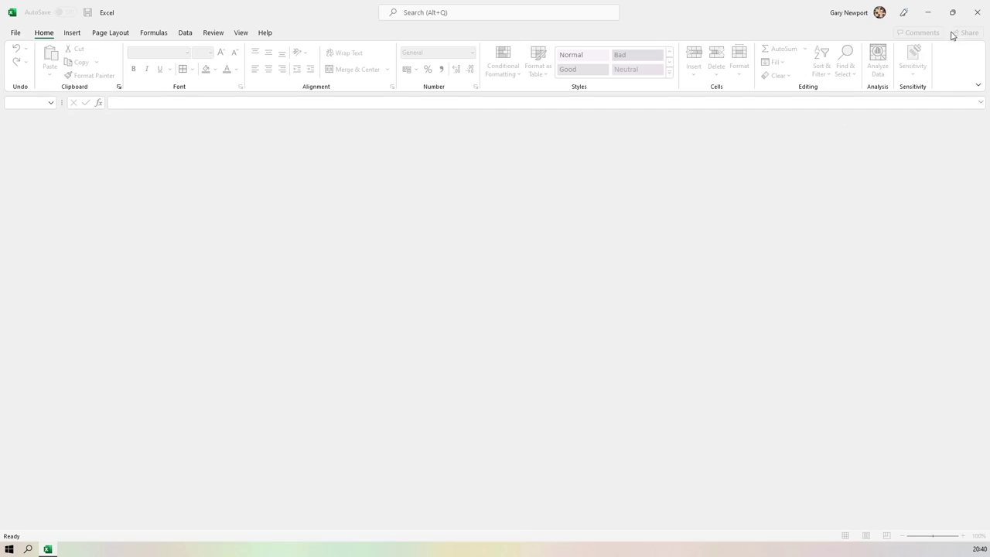
Close Excel and scroll the Start menu's app list down toward Excel
{"action": "left_click", "coordinate": [979, 13]}
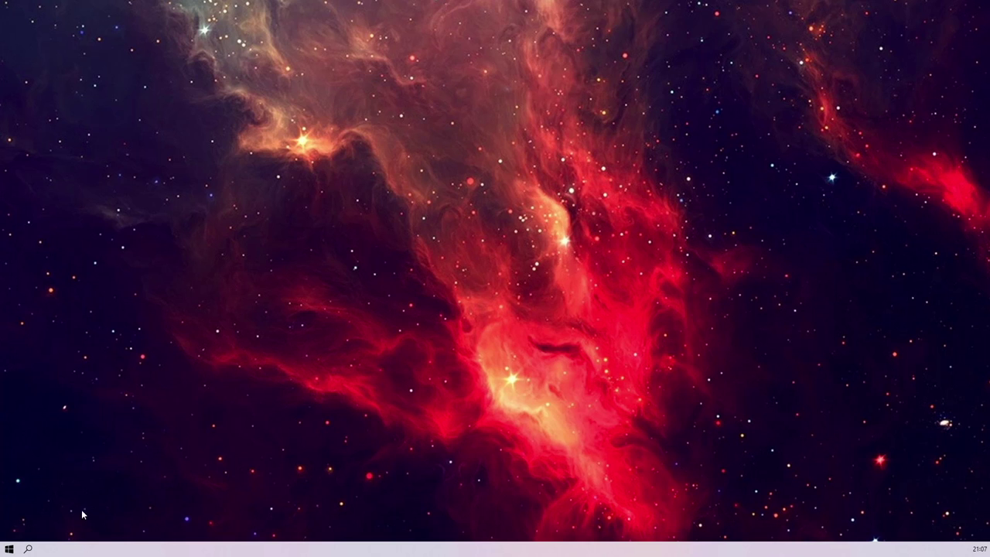
{"action": "left_click", "coordinate": [8, 548]}
{"action": "scroll", "coordinate": [109, 333], "scroll_direction": "down", "scroll_amount": 5}
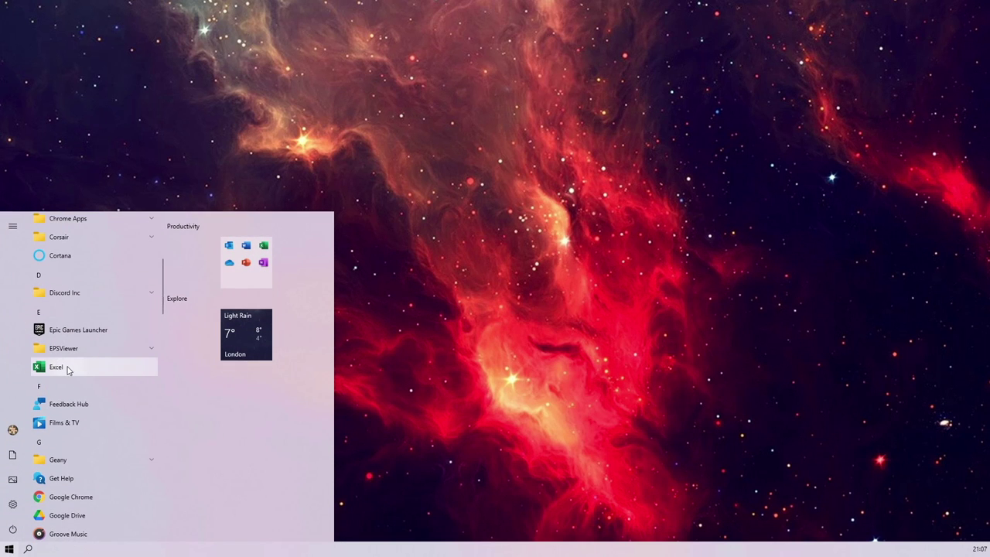
Start Excel and reopen Lessons.xlsx from the recent files list
{"action": "left_click", "coordinate": [68, 370]}
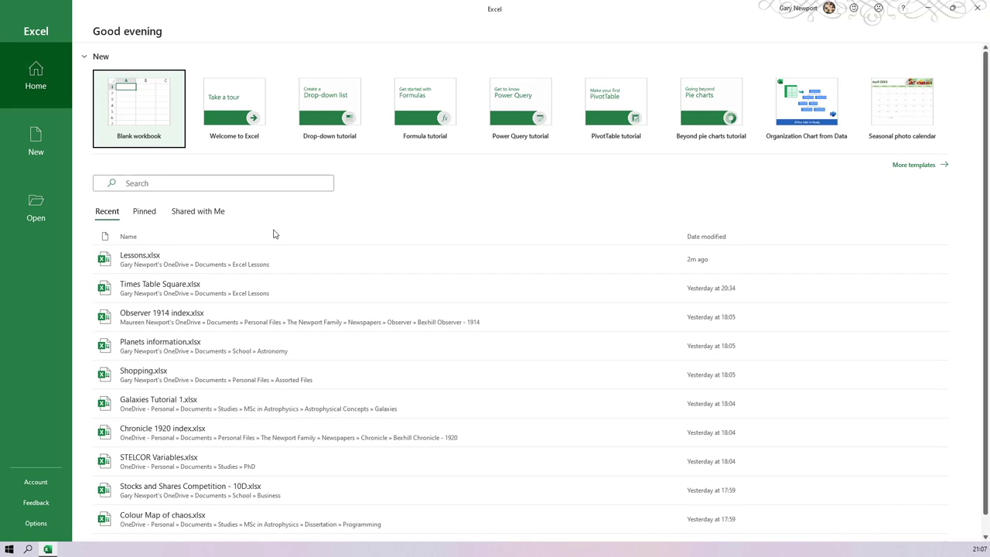
{"action": "left_click", "coordinate": [145, 262]}
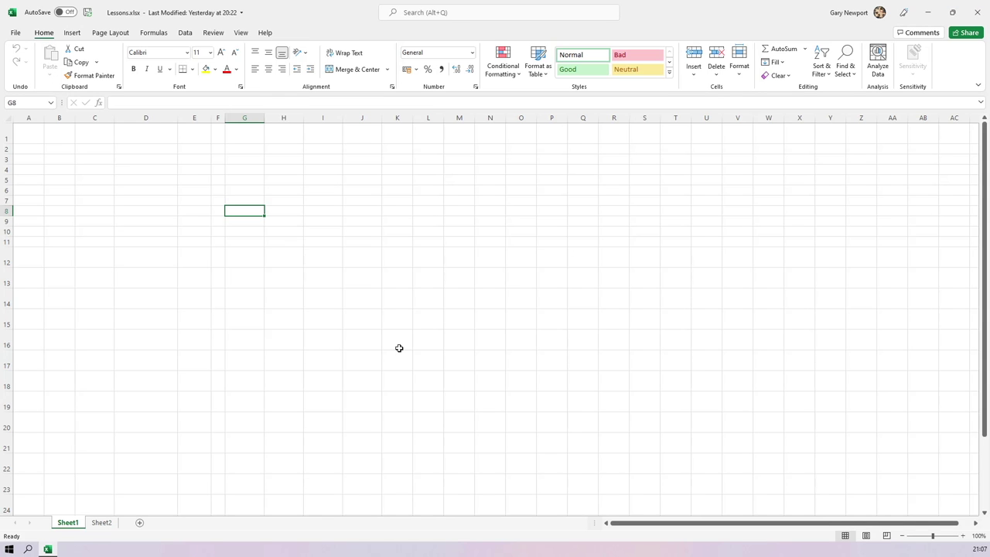
Check Sheet1 and Sheet2, then permanently delete Sheet1
{"action": "left_click", "coordinate": [99, 525]}
{"action": "left_click", "coordinate": [70, 525]}
{"action": "left_click", "coordinate": [99, 525]}
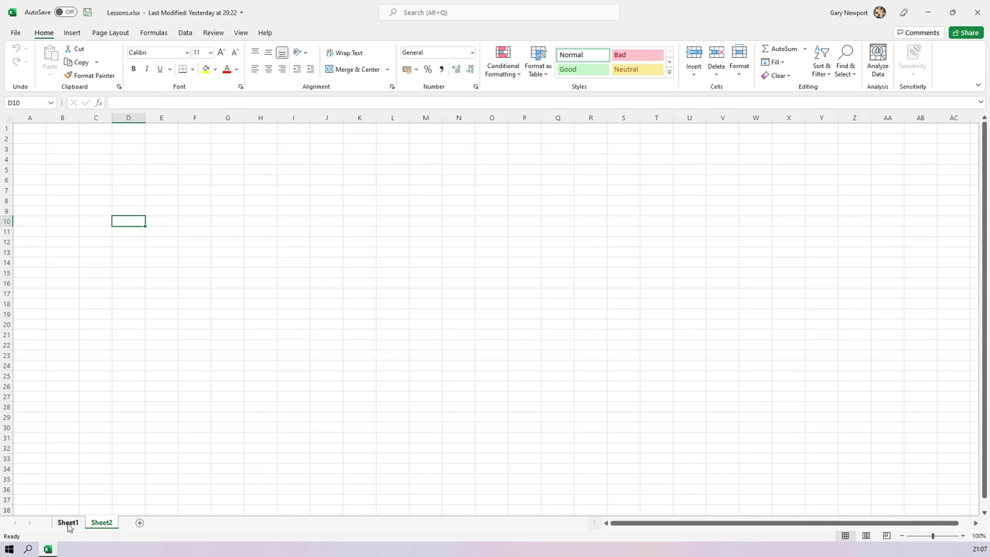
{"action": "left_click", "coordinate": [68, 525]}
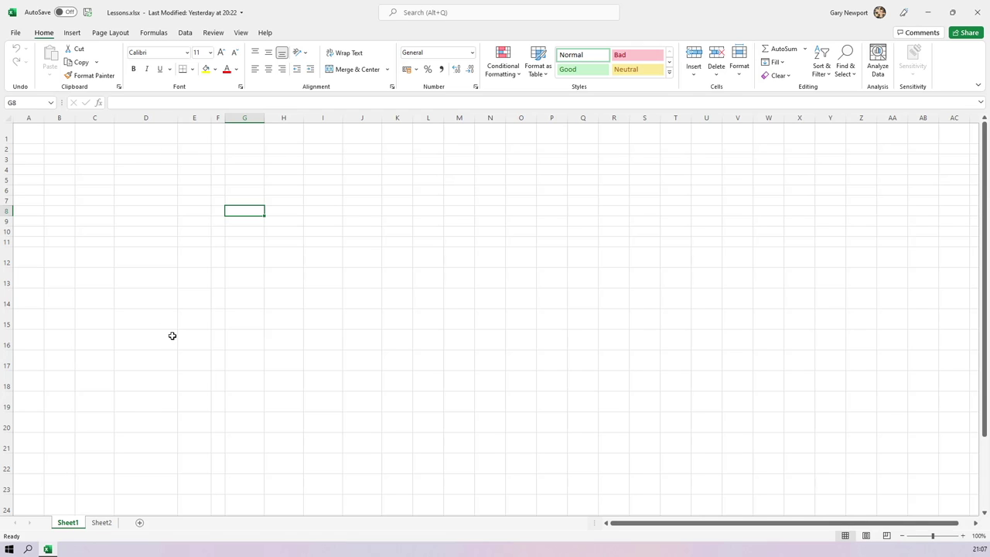
{"action": "right_click", "coordinate": [67, 524]}
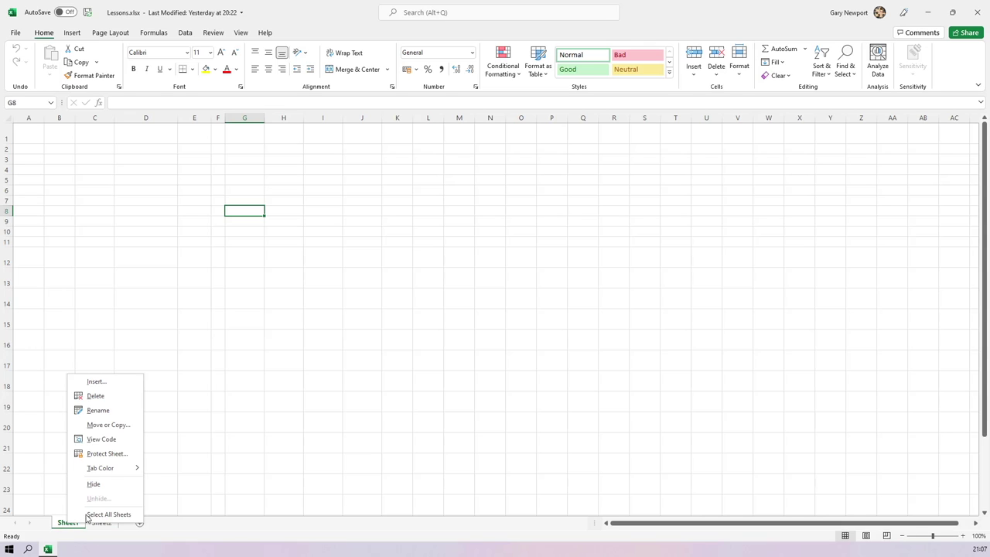
{"action": "left_click", "coordinate": [96, 396]}
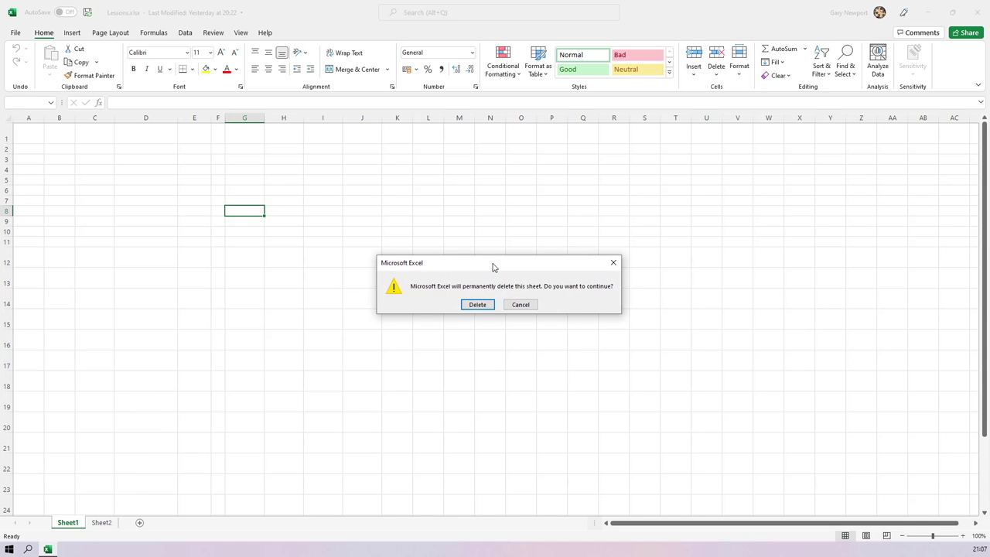
{"action": "left_click", "coordinate": [478, 304]}
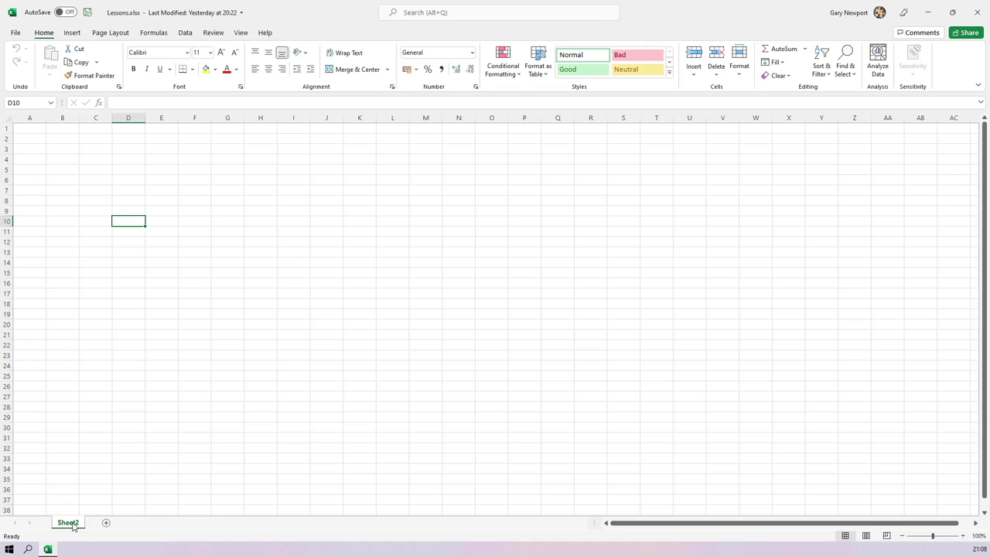
Rename the remaining Sheet2 tab to 'Types of data'
{"action": "double_click", "coordinate": [68, 523]}
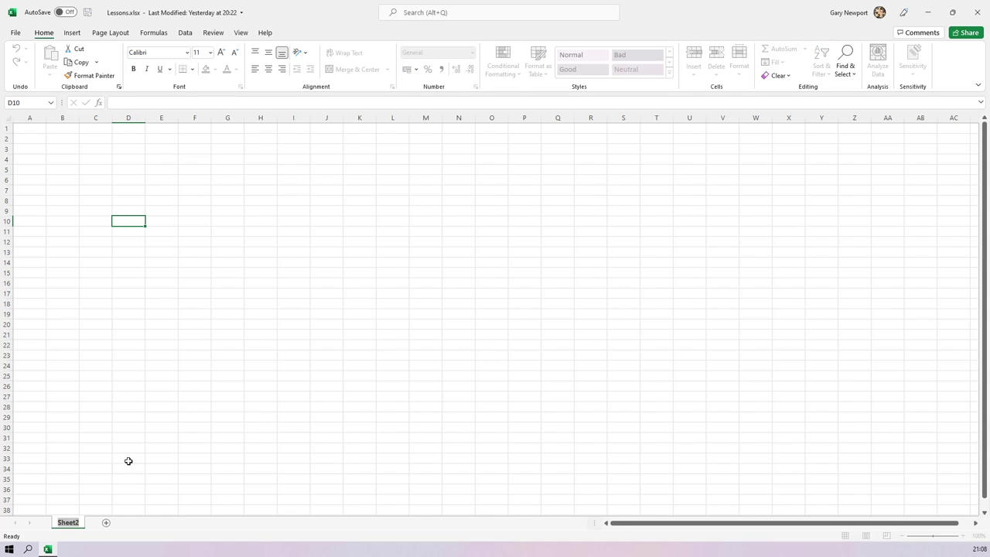
{"action": "type", "text": "Types of data"}
{"action": "key", "text": "Return"}
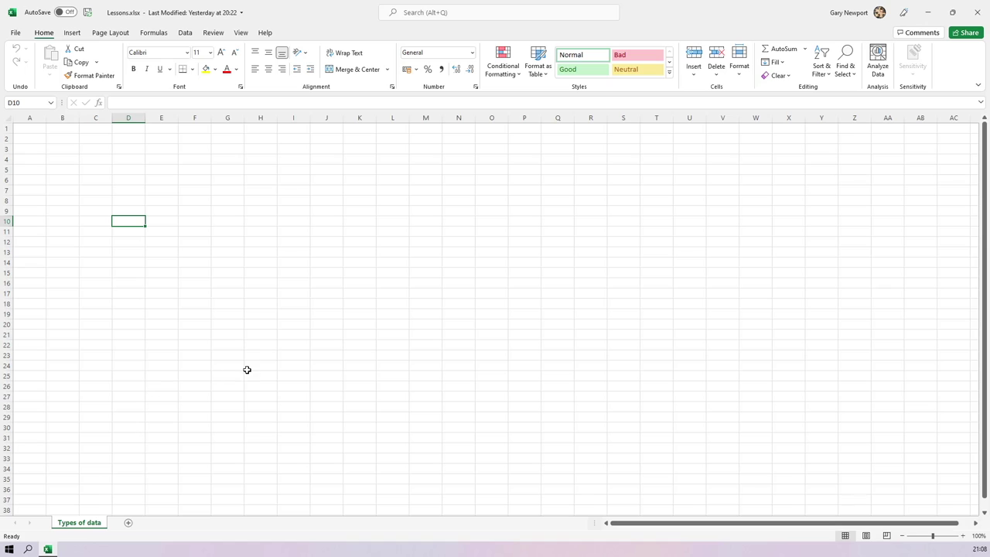
Enter Cat, Dog and 2 into cells D4 to D6
{"action": "left_click", "coordinate": [132, 158]}
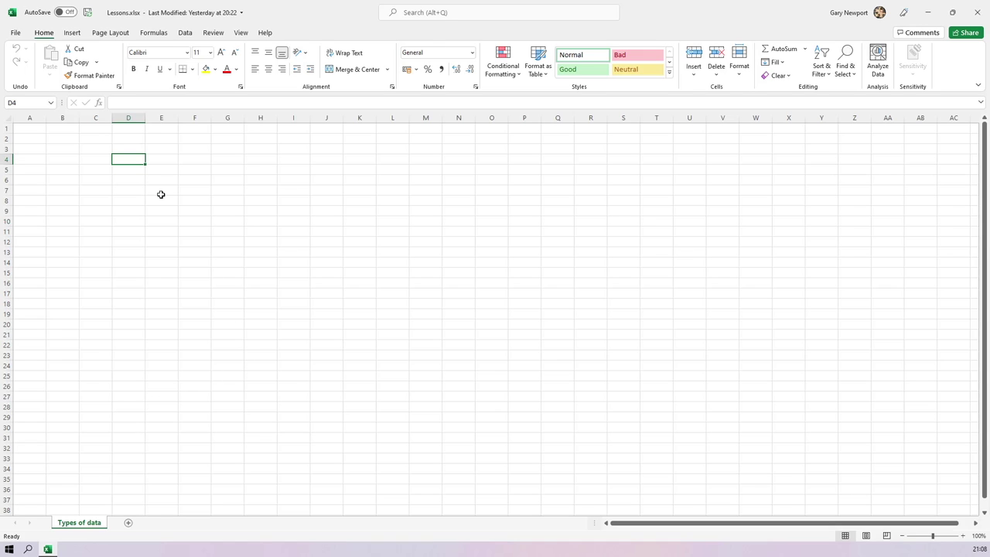
{"action": "type", "text": "Cat"}
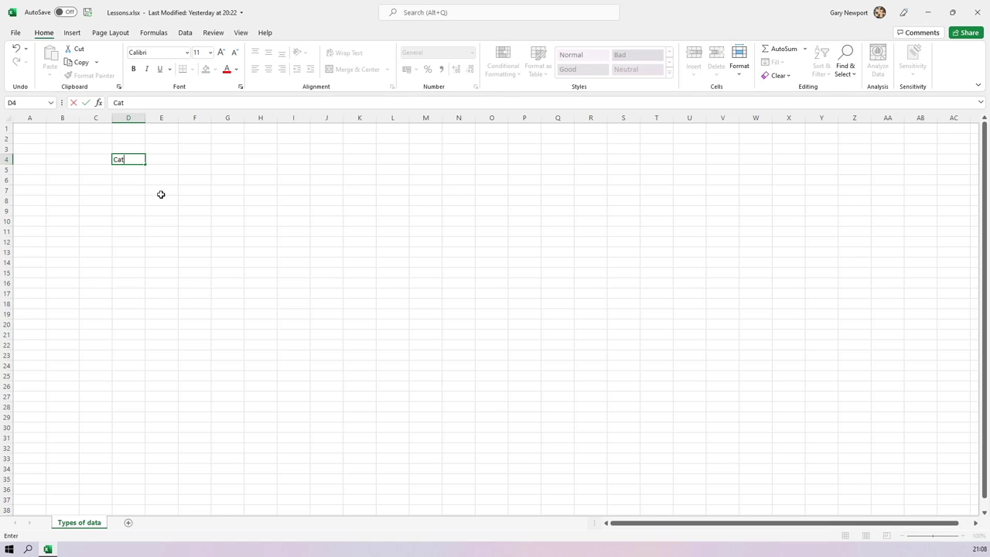
{"action": "key", "text": "Return"}
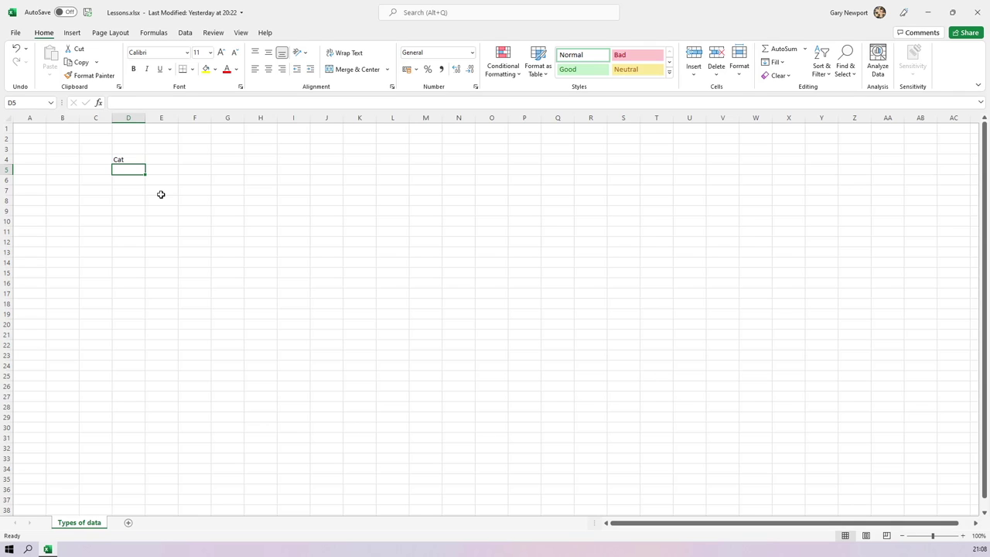
{"action": "type", "text": "Dog"}
{"action": "key", "text": "Return"}
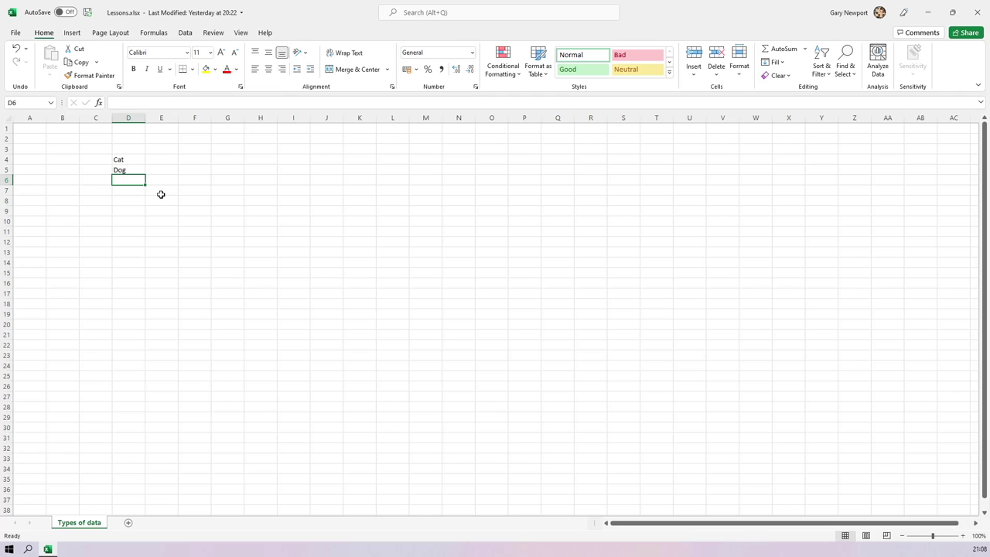
{"action": "type", "text": "2"}
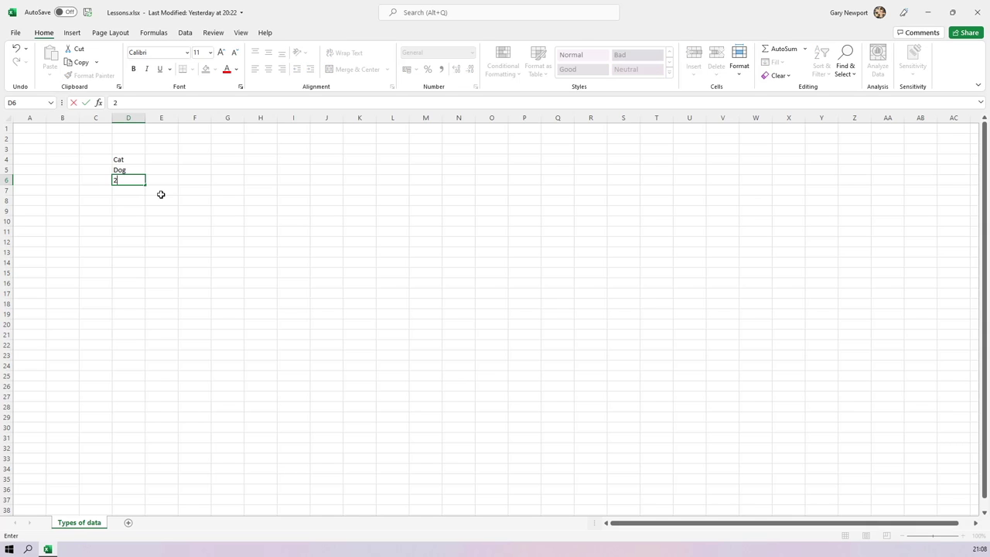
{"action": "key", "text": "Return"}
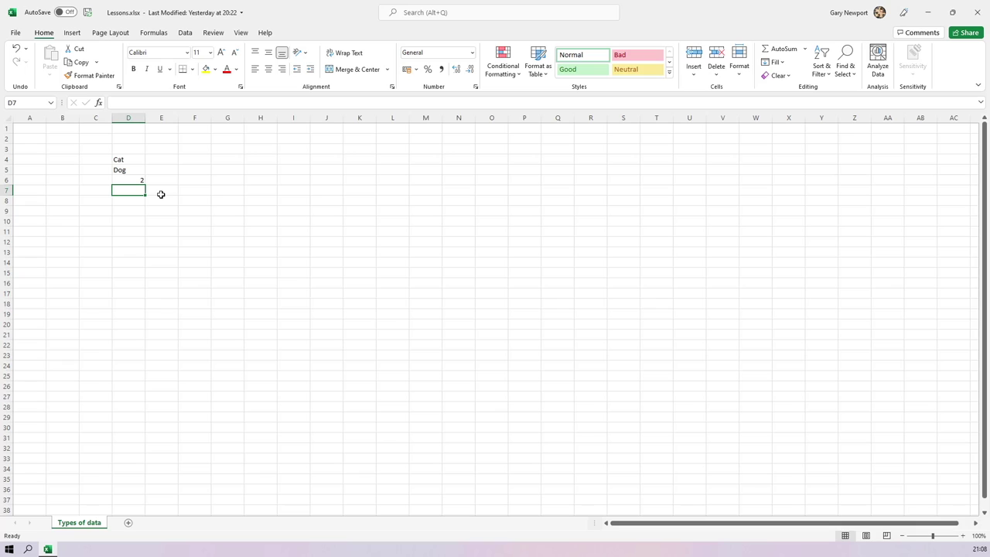
Enter 2.5, the date 13/01/2022 and the time 23:45 into D7 to D9
{"action": "key", "text": "Up"}
{"action": "key", "text": "Up"}
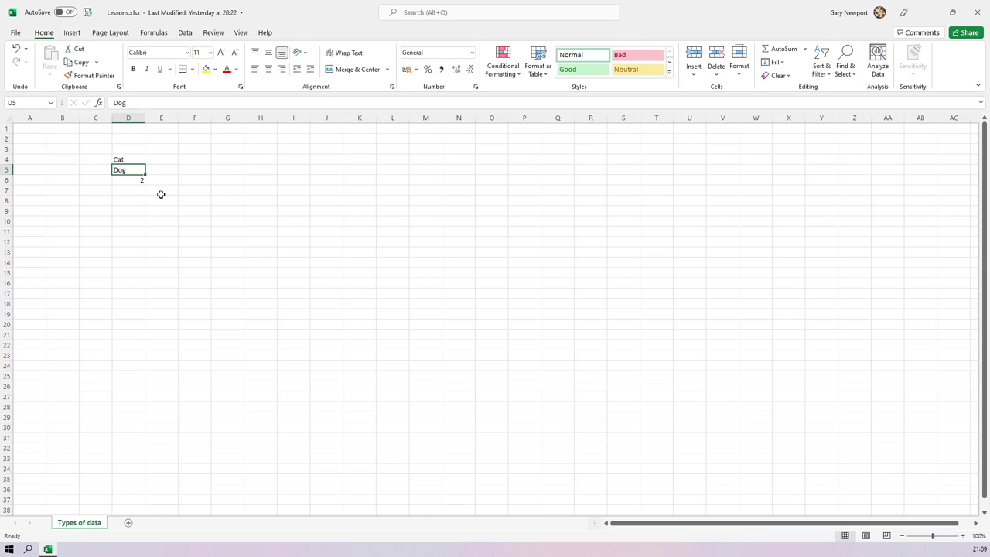
{"action": "left_click", "coordinate": [125, 157]}
{"action": "left_click_drag", "start_coordinate": [125, 158], "coordinate": [127, 168]}
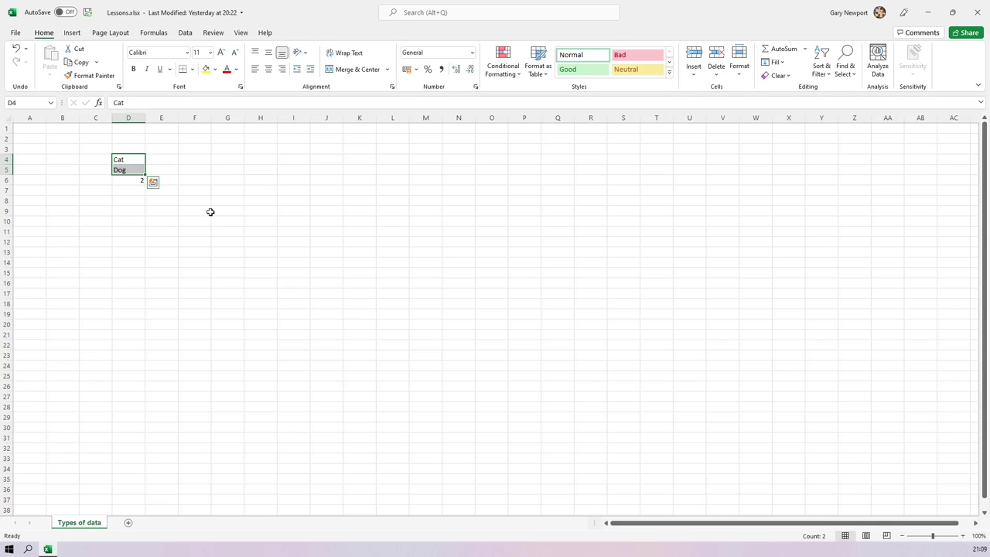
{"action": "left_click", "coordinate": [210, 212]}
{"action": "left_click", "coordinate": [132, 178]}
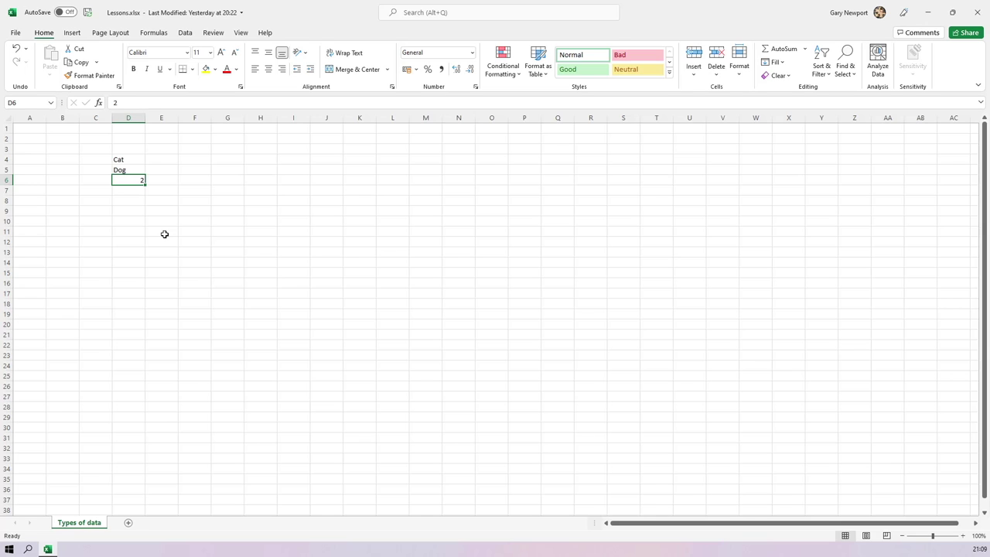
{"action": "key", "text": "Return"}
{"action": "type", "text": "2.5"}
{"action": "key", "text": "Return"}
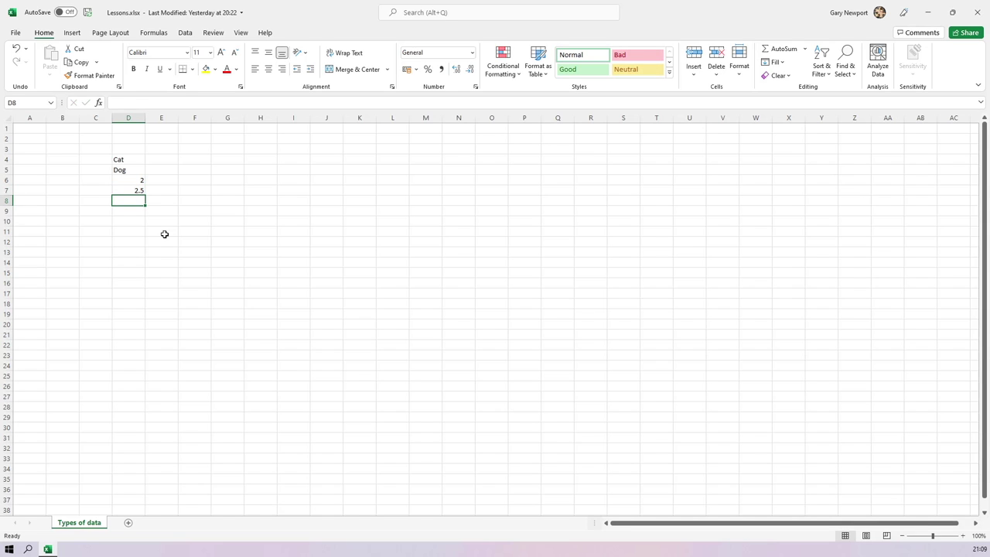
{"action": "type", "text": "13/"}
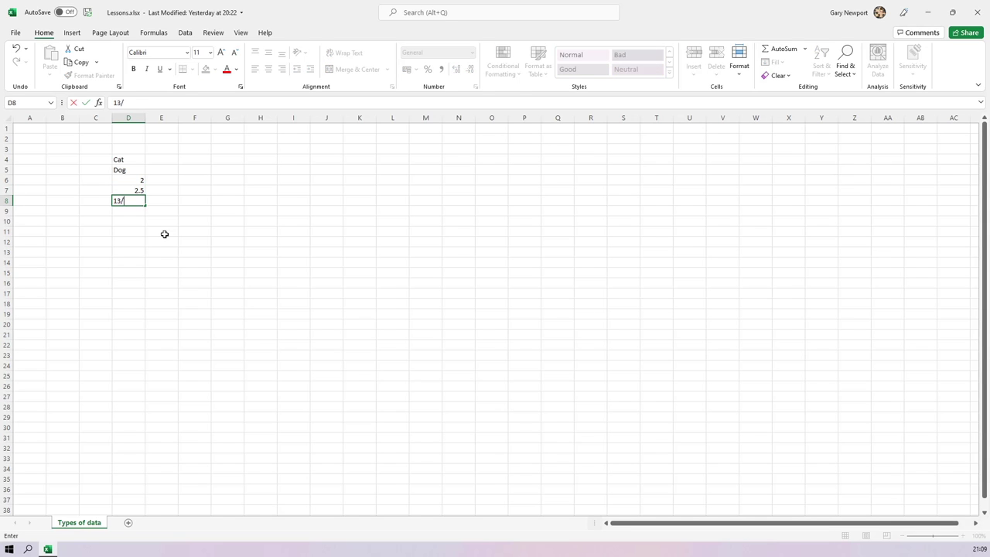
{"action": "type", "text": "01/2022"}
{"action": "key", "text": "Return"}
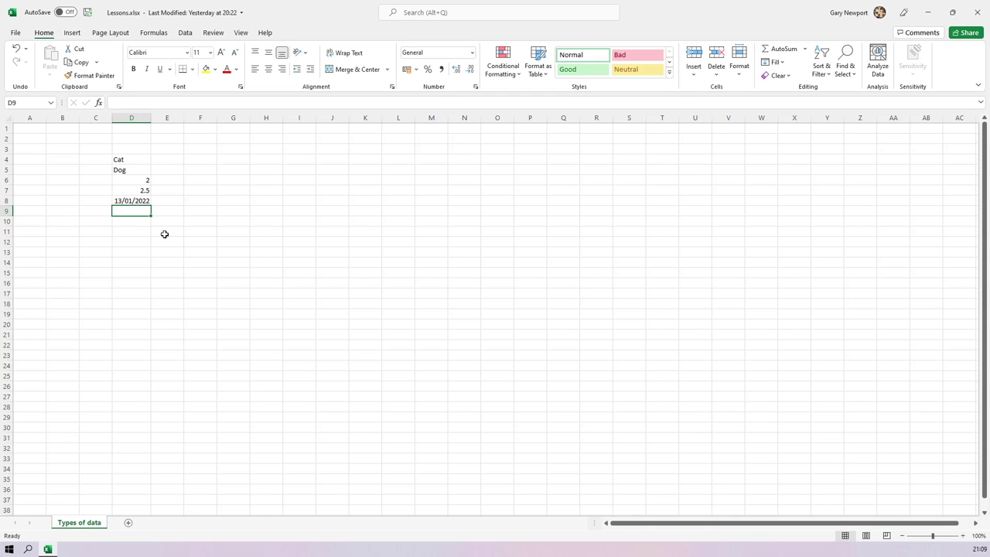
{"action": "type", "text": "2"}
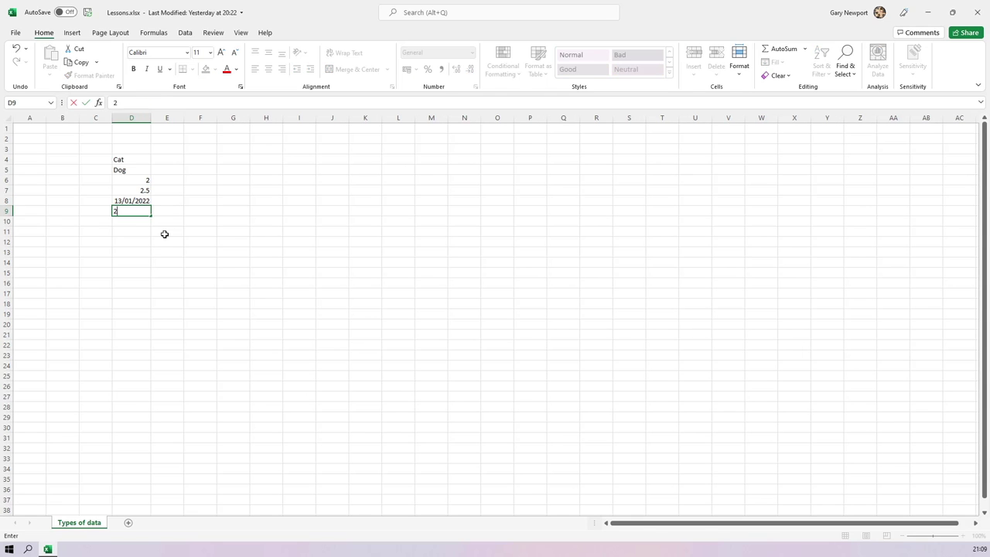
{"action": "type", "text": "3:45"}
{"action": "key", "text": "Return"}
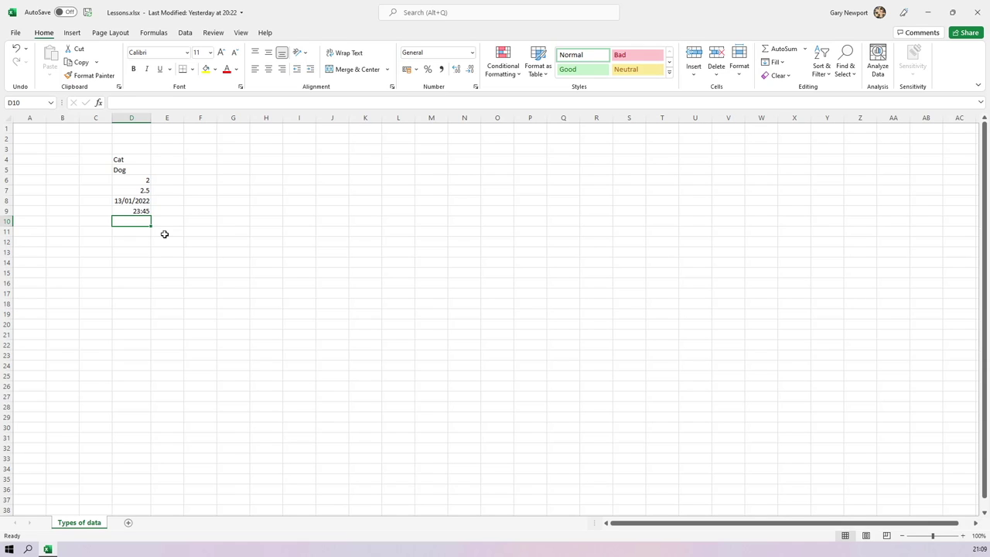
Apply the Text number format to cell D4 containing Cat
{"action": "left_click", "coordinate": [132, 162]}
{"action": "left_click_drag", "start_coordinate": [133, 162], "coordinate": [130, 170]}
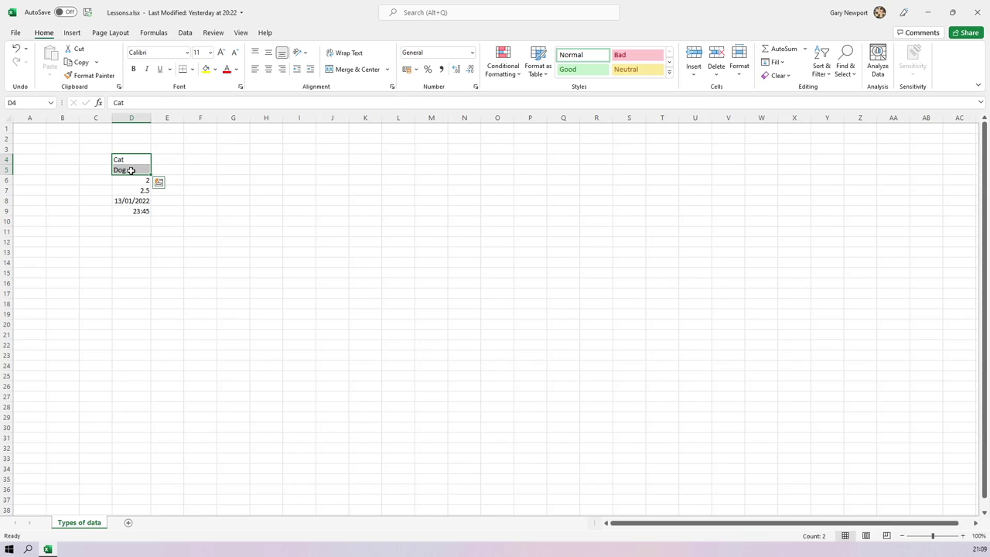
{"action": "left_click", "coordinate": [207, 158]}
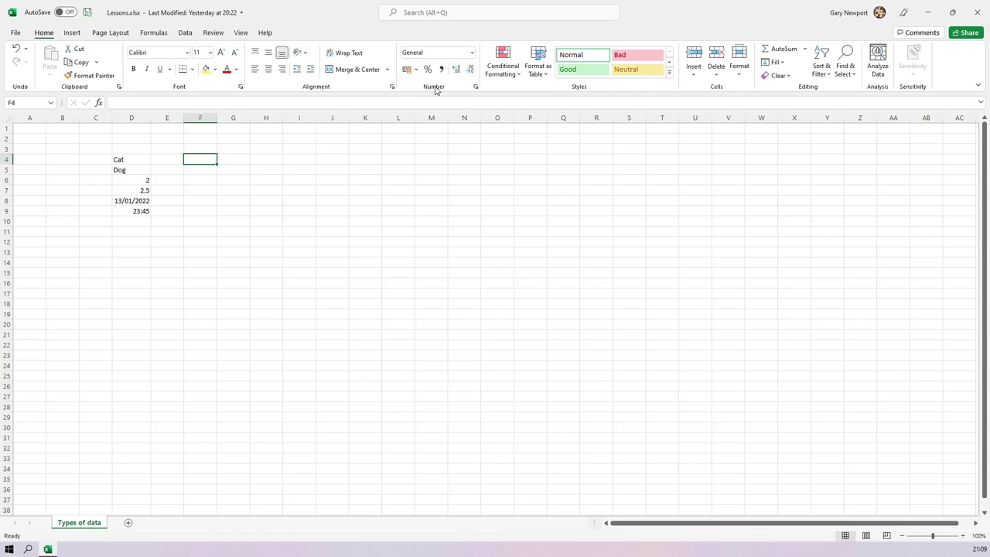
{"action": "left_click", "coordinate": [472, 53]}
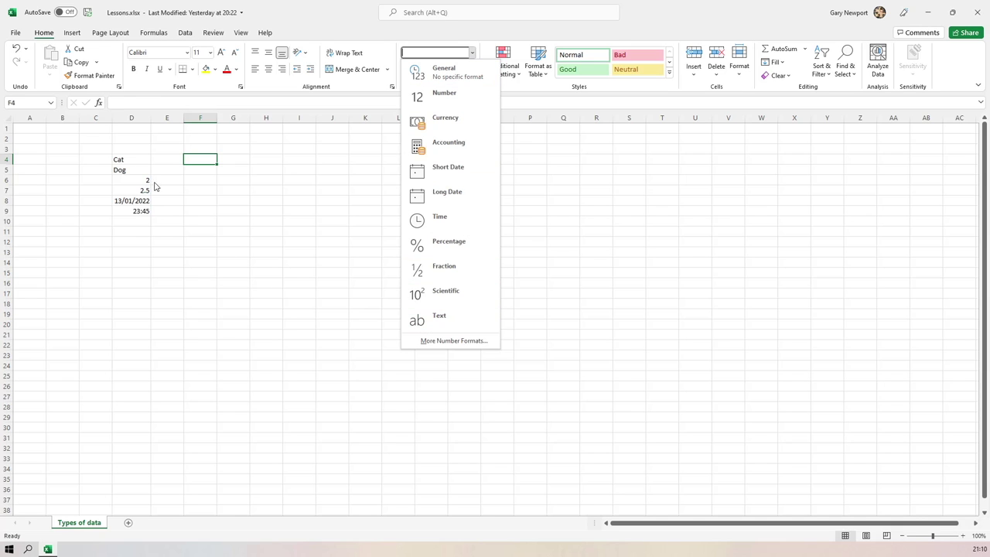
{"action": "left_click", "coordinate": [134, 160]}
{"action": "left_click_drag", "start_coordinate": [134, 157], "coordinate": [135, 160]}
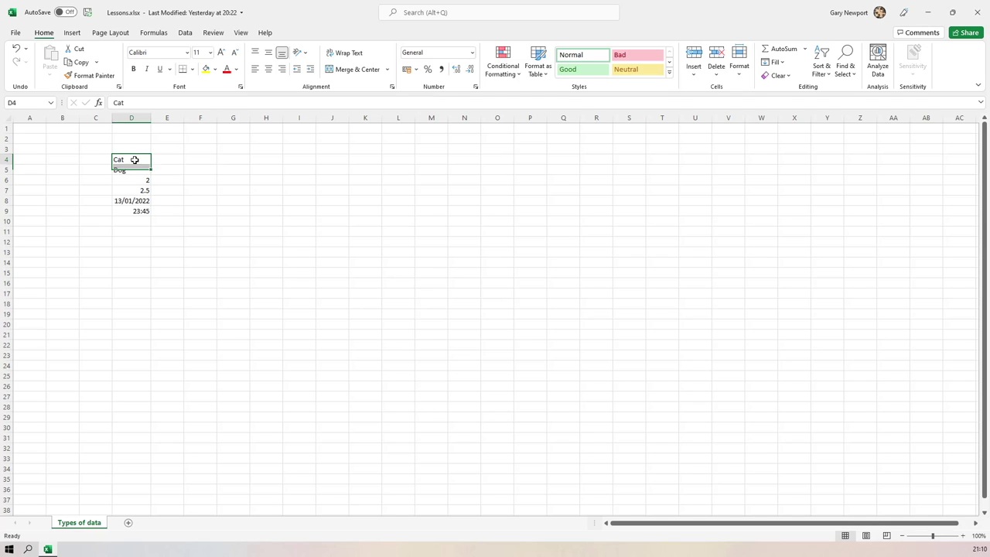
{"action": "left_click", "coordinate": [472, 53]}
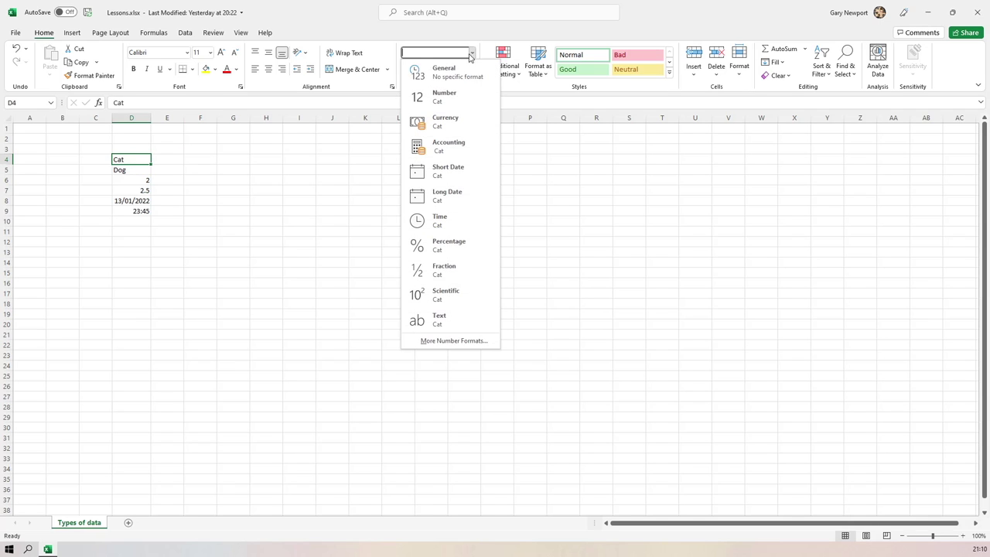
{"action": "left_click", "coordinate": [542, 145]}
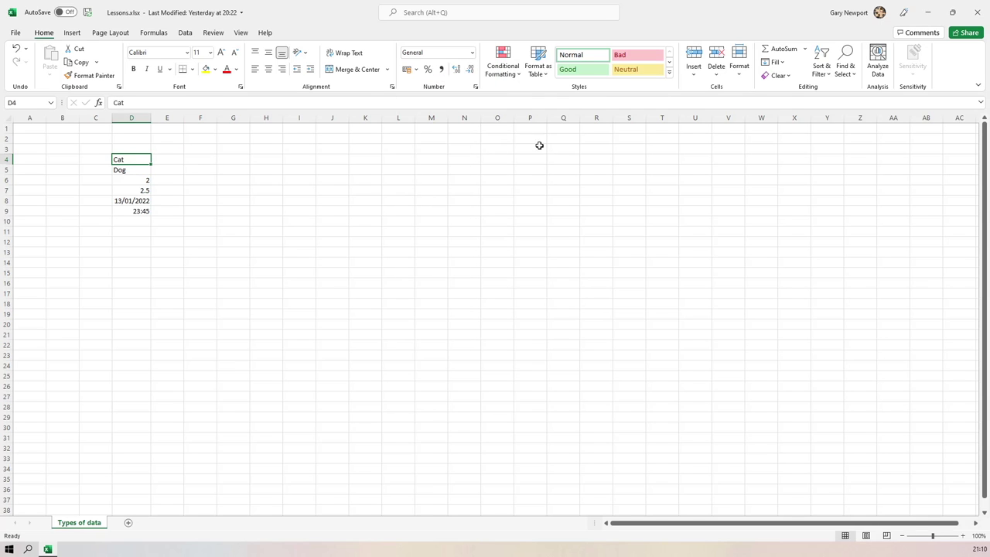
{"action": "left_click", "coordinate": [472, 53]}
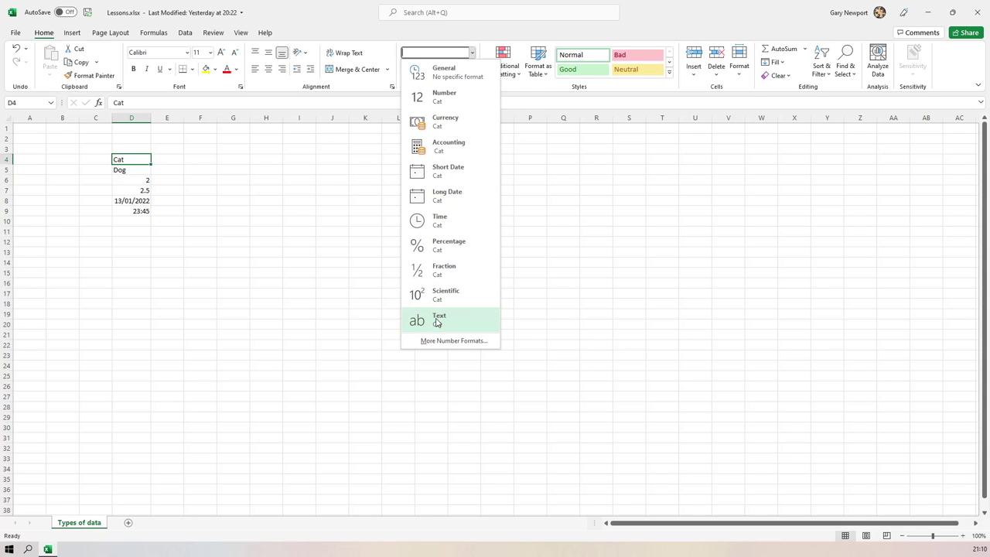
{"action": "left_click", "coordinate": [437, 323]}
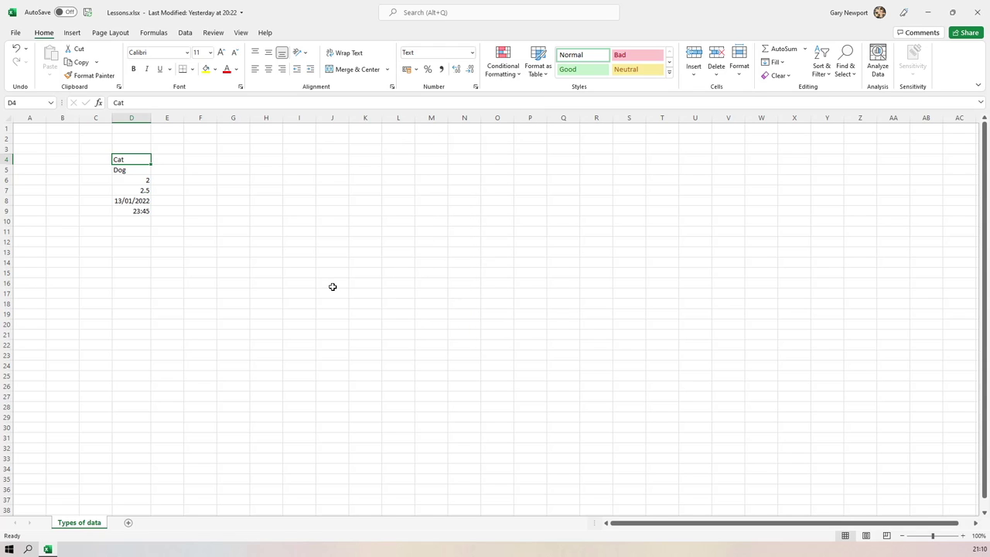
Give cell D6 the Number format so it displays 2.00
{"action": "left_click", "coordinate": [134, 179]}
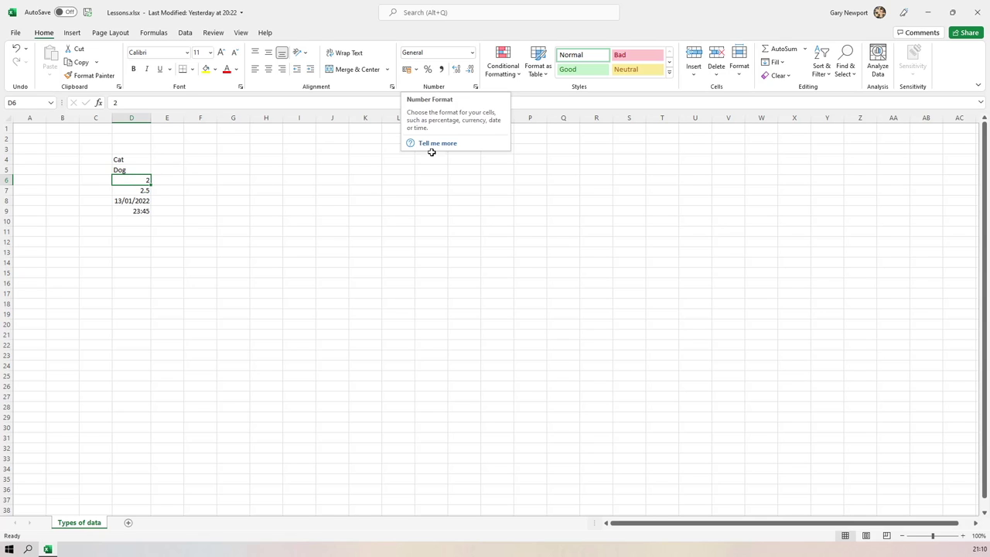
{"action": "left_click", "coordinate": [472, 52]}
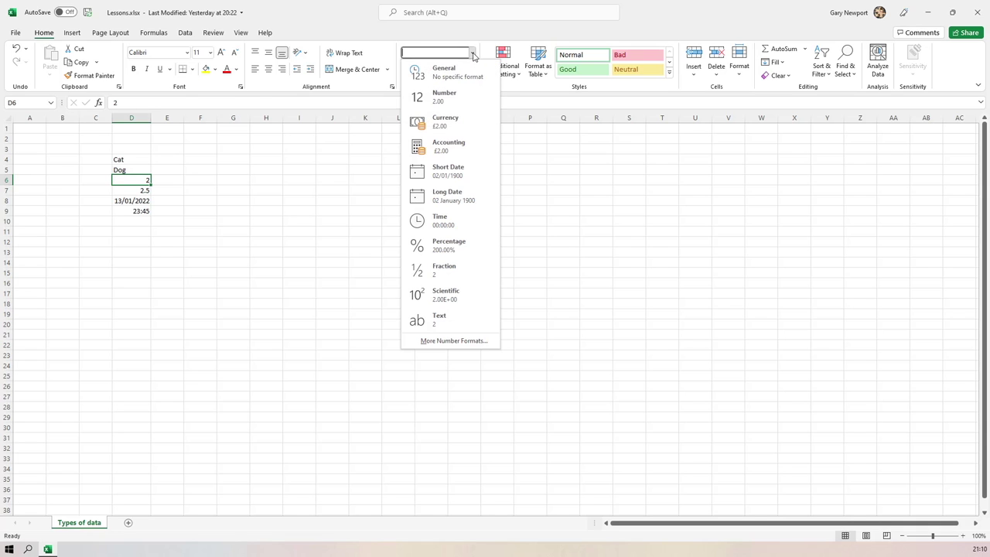
{"action": "left_click", "coordinate": [438, 100]}
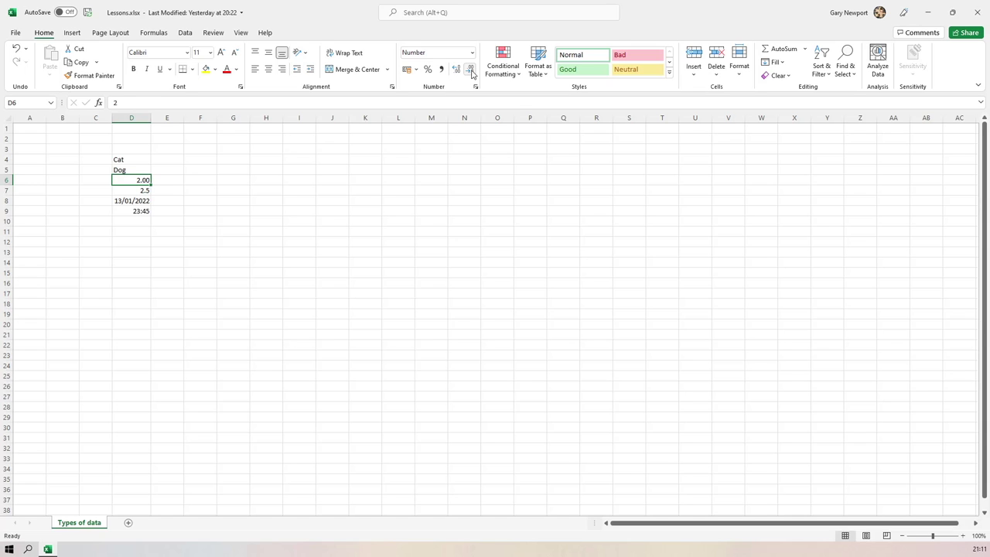
Adjust D6's decimal places down and up until it shows the whole number 2
{"action": "left_click", "coordinate": [471, 73]}
{"action": "left_click", "coordinate": [471, 72]}
{"action": "left_click", "coordinate": [457, 70]}
{"action": "left_click", "coordinate": [457, 69]}
{"action": "left_click", "coordinate": [457, 70]}
{"action": "left_click", "coordinate": [457, 69]}
{"action": "left_click", "coordinate": [469, 71]}
{"action": "left_click", "coordinate": [470, 71]}
{"action": "left_click", "coordinate": [469, 71]}
{"action": "left_click", "coordinate": [469, 71]}
Enter 2.3 in cell F4
{"action": "left_click", "coordinate": [202, 159]}
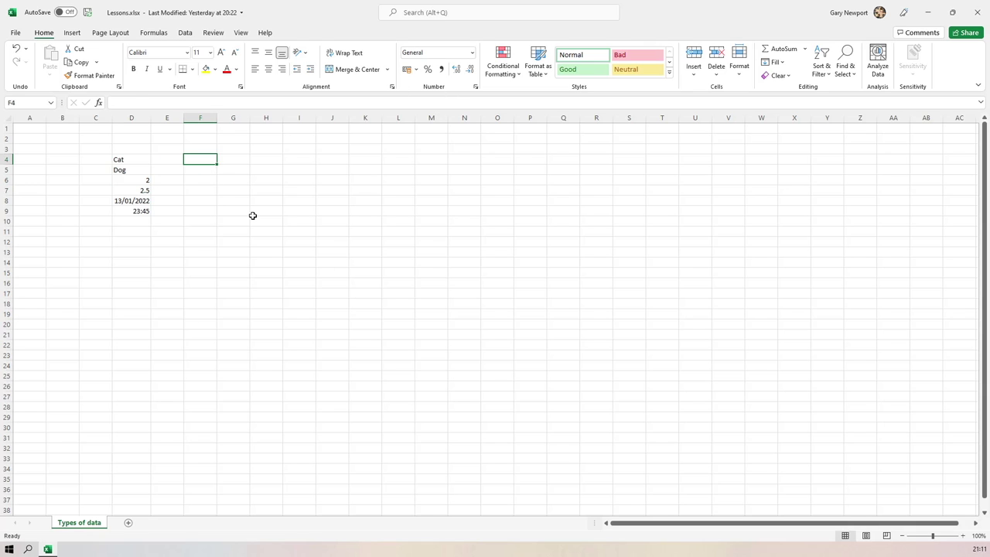
{"action": "type", "text": "2.3"}
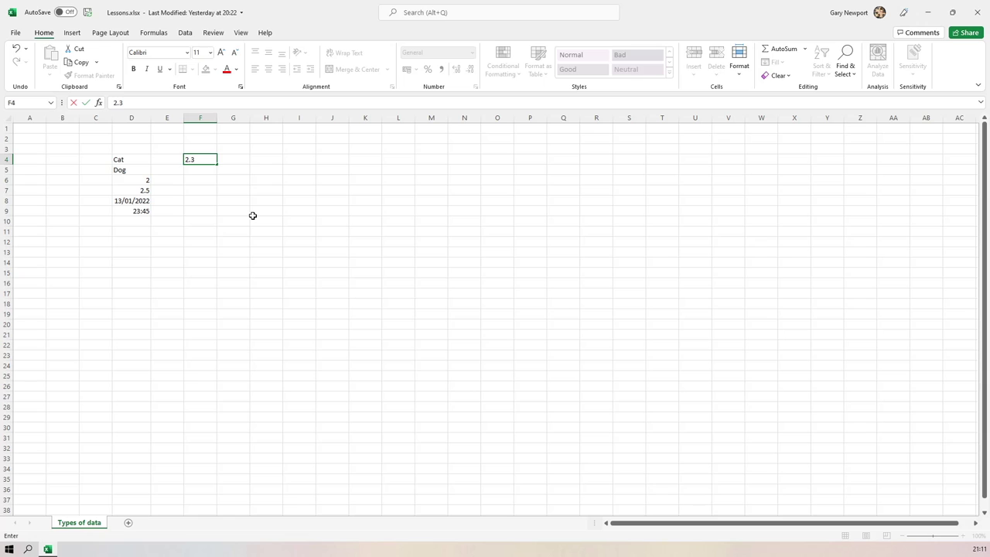
{"action": "key", "text": "Return"}
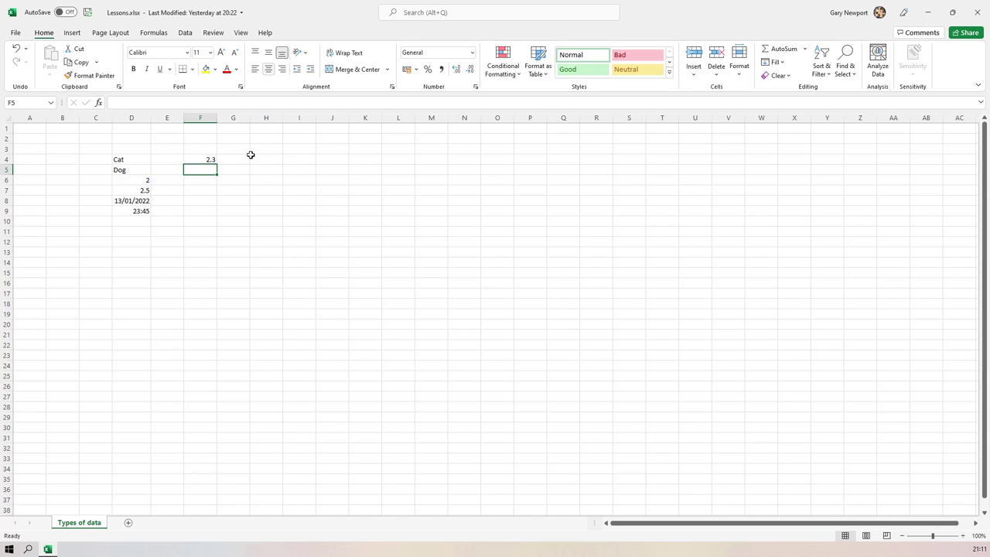
{"action": "left_click", "coordinate": [208, 160]}
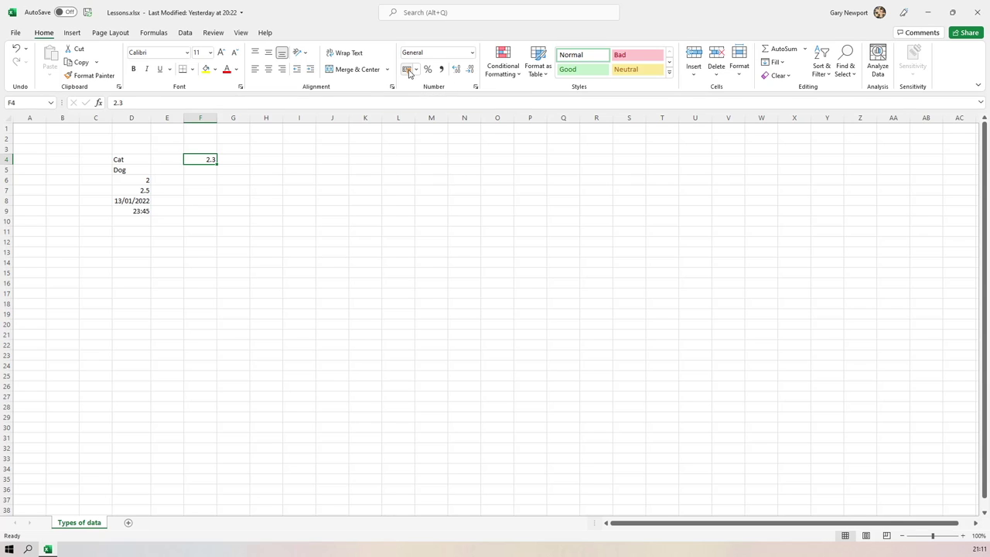
Give F4 euro Accounting format so it reads € 2.30
{"action": "left_click", "coordinate": [409, 70]}
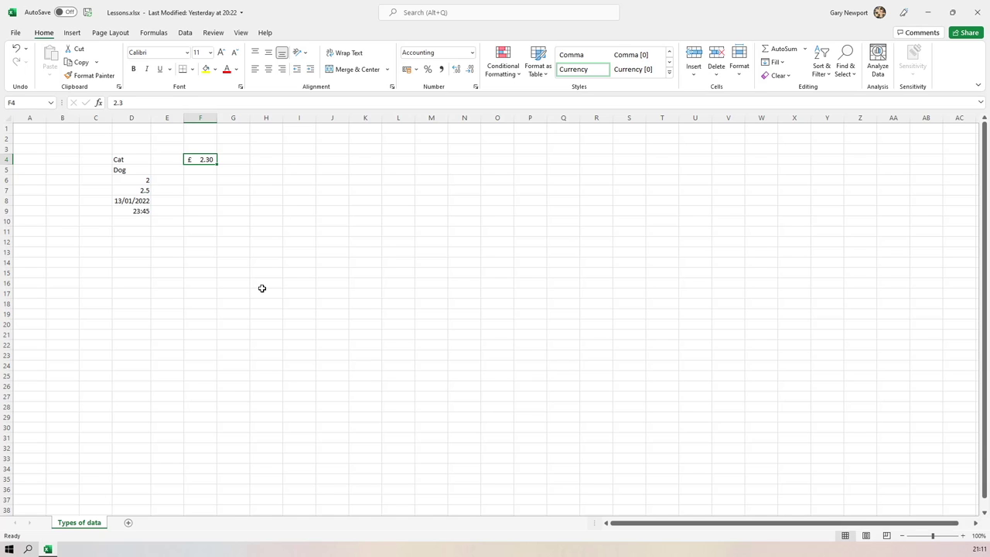
{"action": "left_click", "coordinate": [415, 72]}
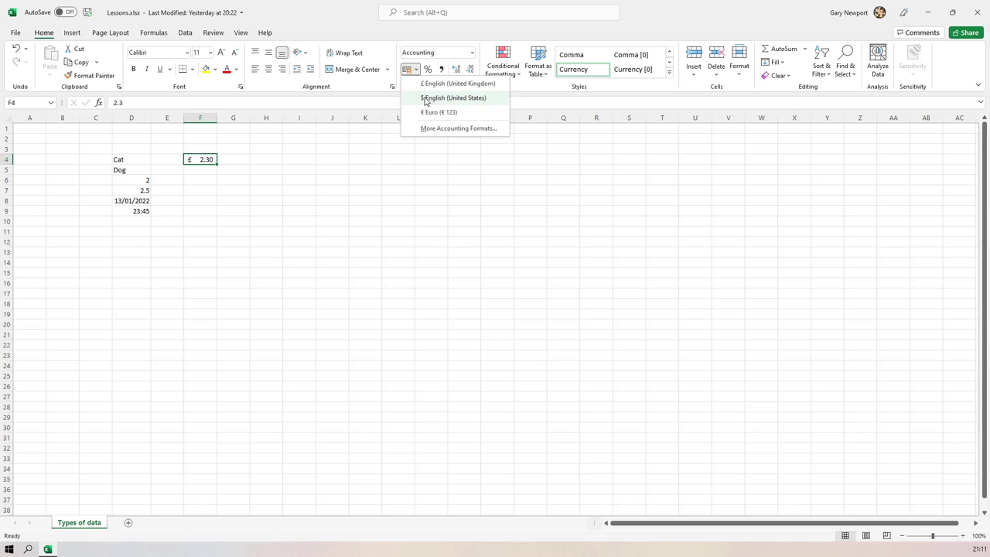
{"action": "left_click", "coordinate": [426, 102]}
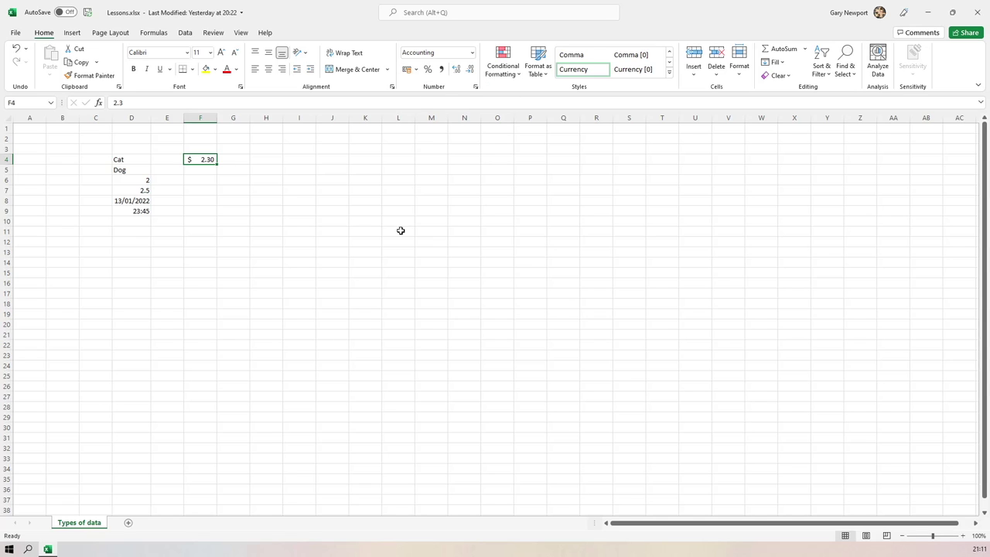
{"action": "left_click", "coordinate": [416, 71]}
{"action": "left_click", "coordinate": [431, 112]}
{"action": "left_click", "coordinate": [416, 71]}
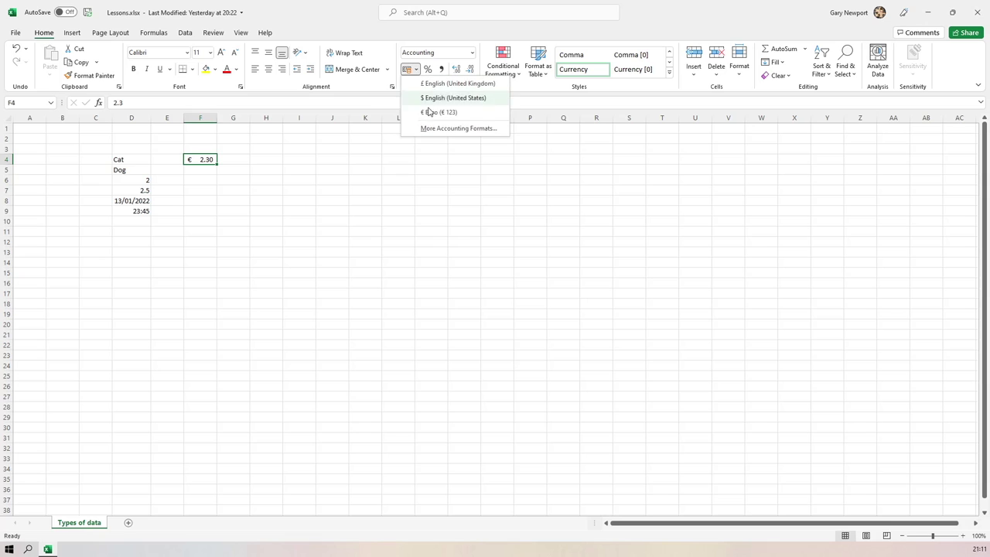
{"action": "left_click", "coordinate": [432, 129]}
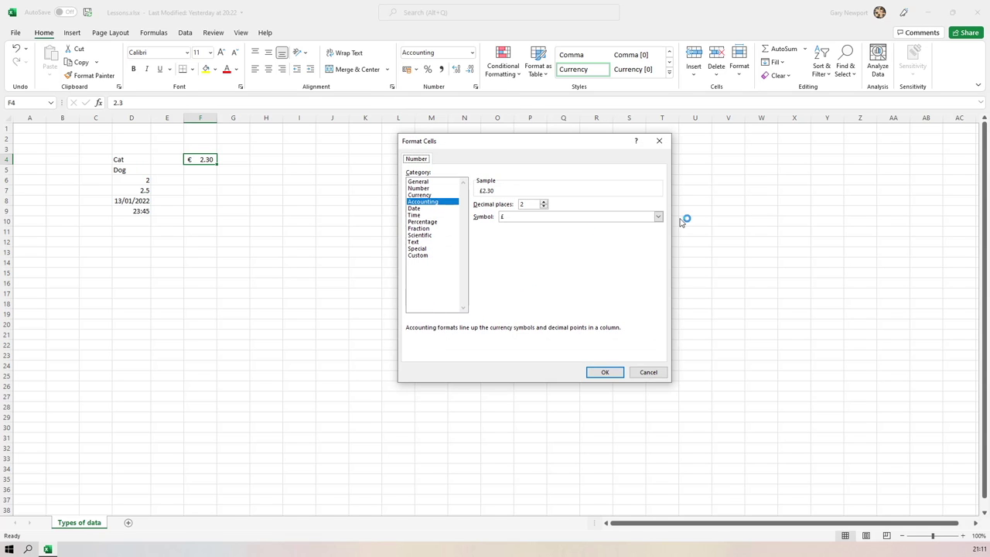
{"action": "left_click", "coordinate": [659, 216]}
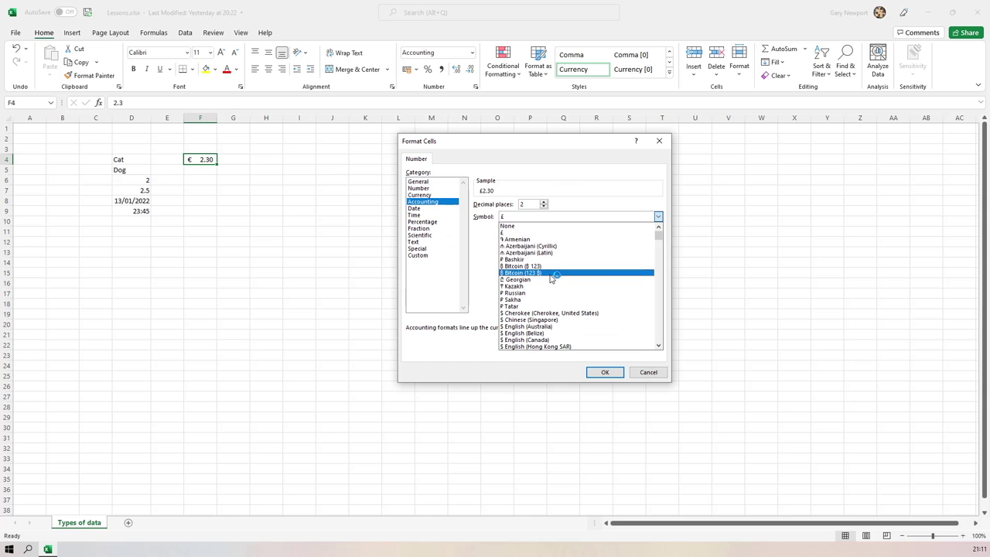
{"action": "scroll", "coordinate": [555, 274], "scroll_direction": "down", "scroll_amount": 2}
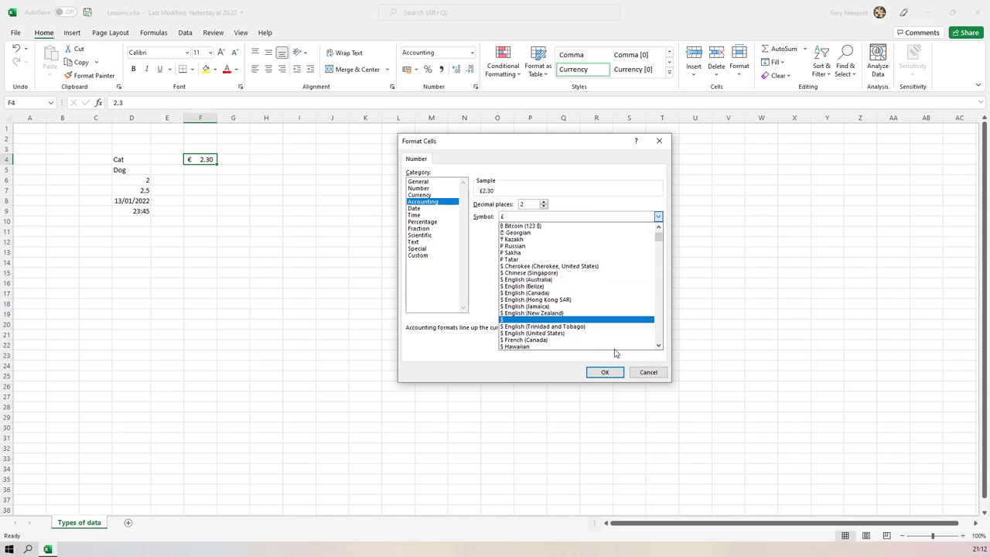
{"action": "left_click", "coordinate": [648, 372]}
{"action": "left_click", "coordinate": [281, 273]}
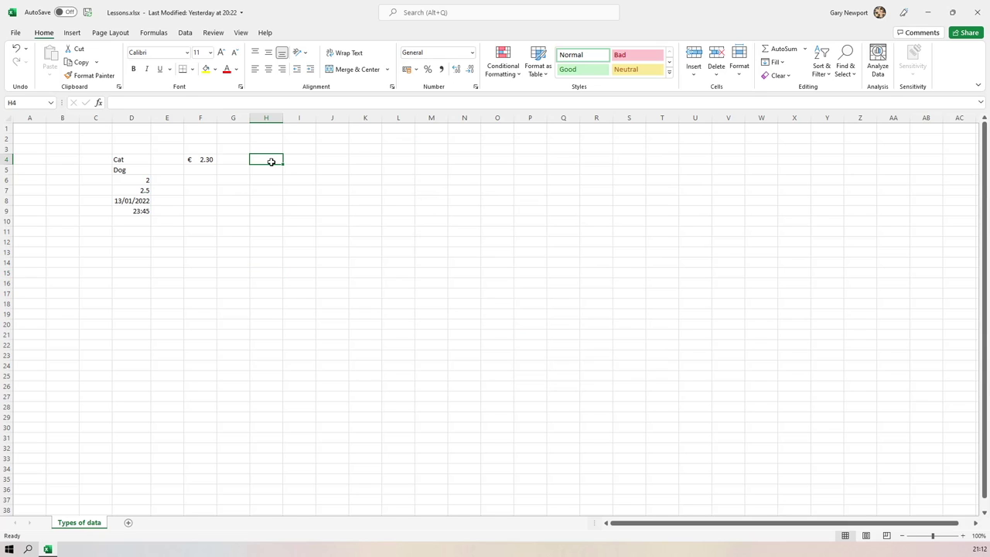
Enter 4.5 in H4 and give it euro Accounting format, € 4.50
{"action": "type", "text": "4.5"}
{"action": "key", "text": "Return"}
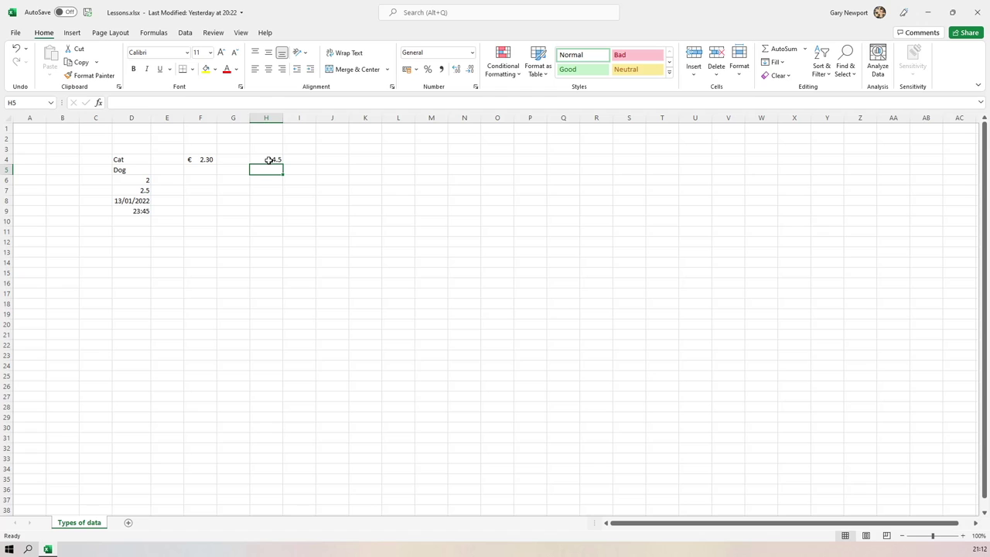
{"action": "left_click", "coordinate": [268, 159]}
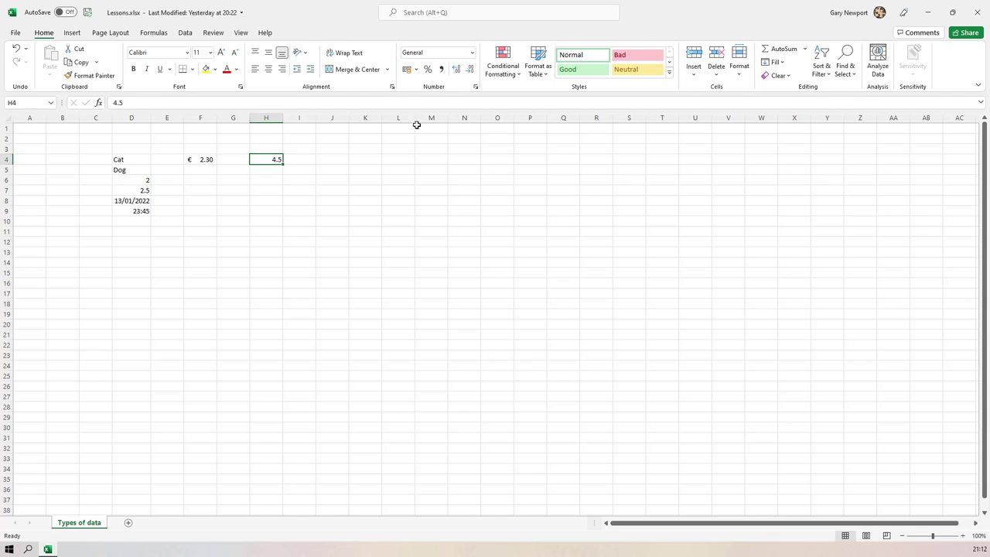
{"action": "left_click", "coordinate": [407, 71]}
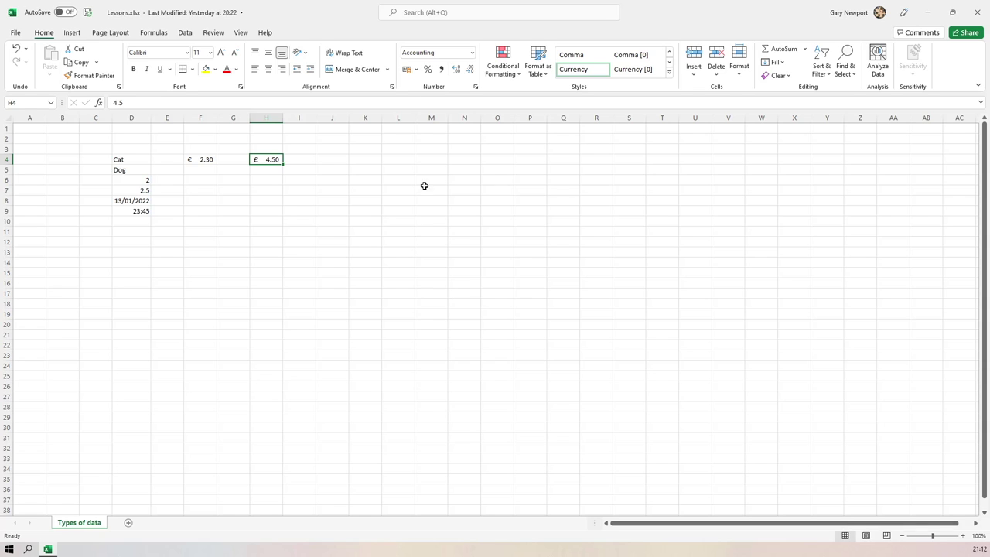
{"action": "left_click", "coordinate": [415, 71]}
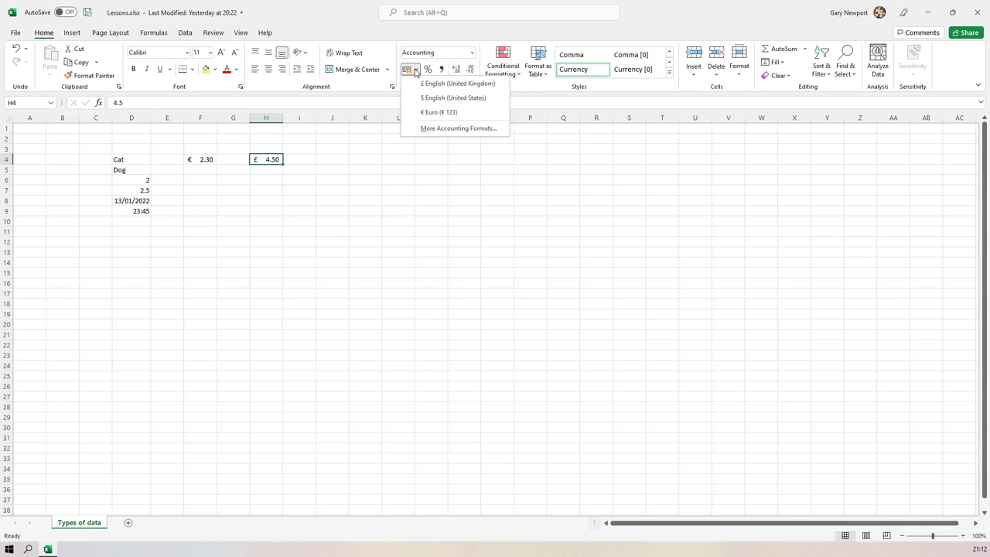
{"action": "left_click", "coordinate": [432, 102]}
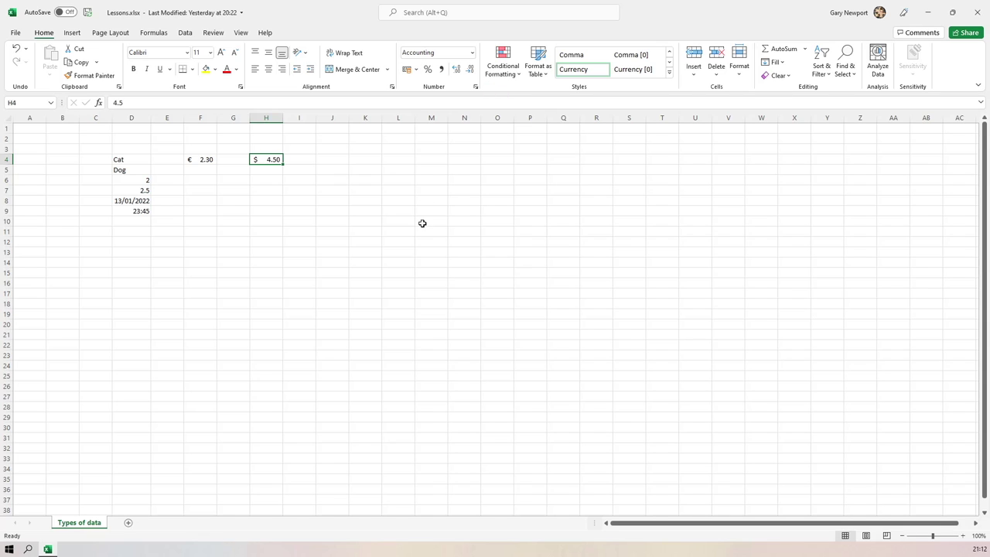
{"action": "left_click", "coordinate": [416, 70]}
{"action": "left_click", "coordinate": [430, 112]}
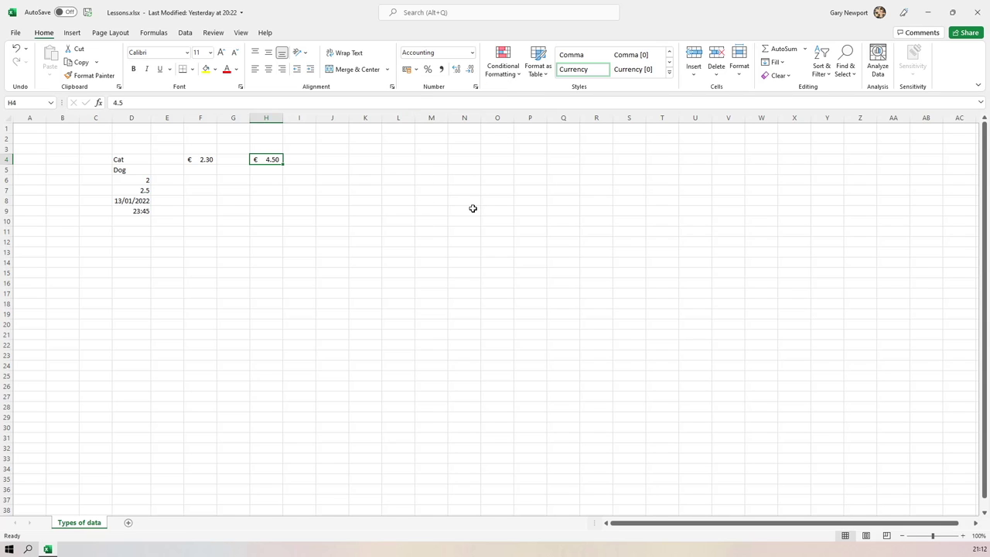
Browse the currency symbols in the Accounting format options, closing them without changes
{"action": "left_click", "coordinate": [418, 71]}
{"action": "left_click", "coordinate": [445, 129]}
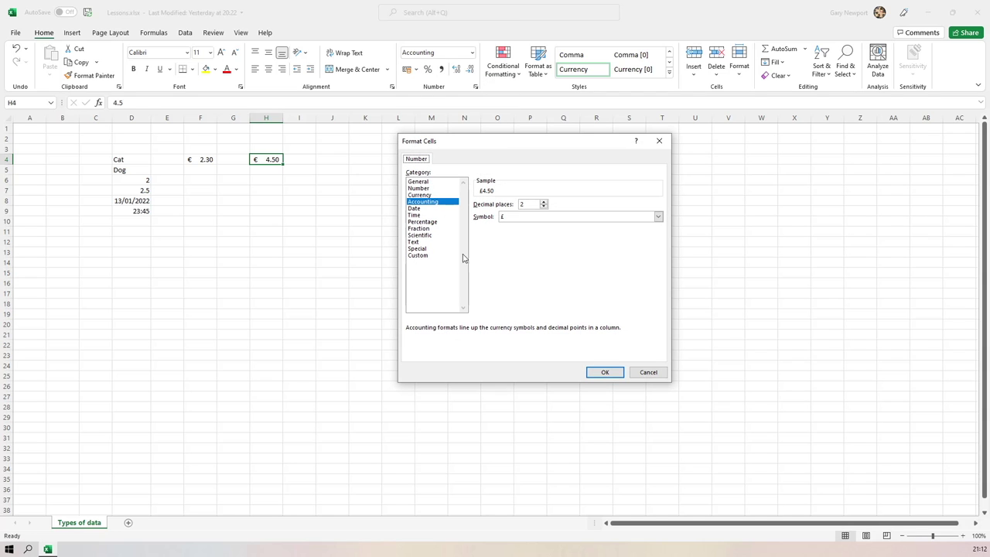
{"action": "left_click", "coordinate": [519, 217]}
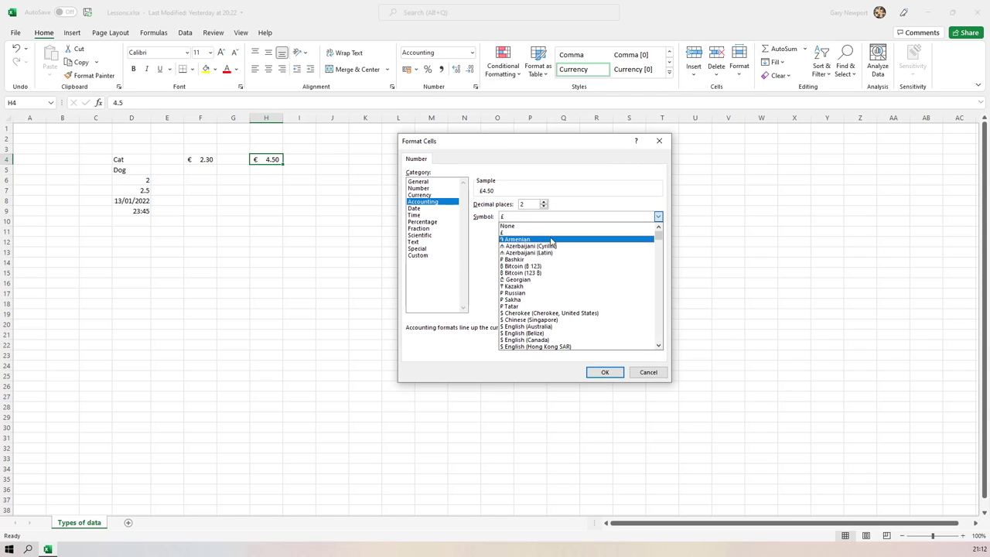
{"action": "left_click", "coordinate": [650, 373]}
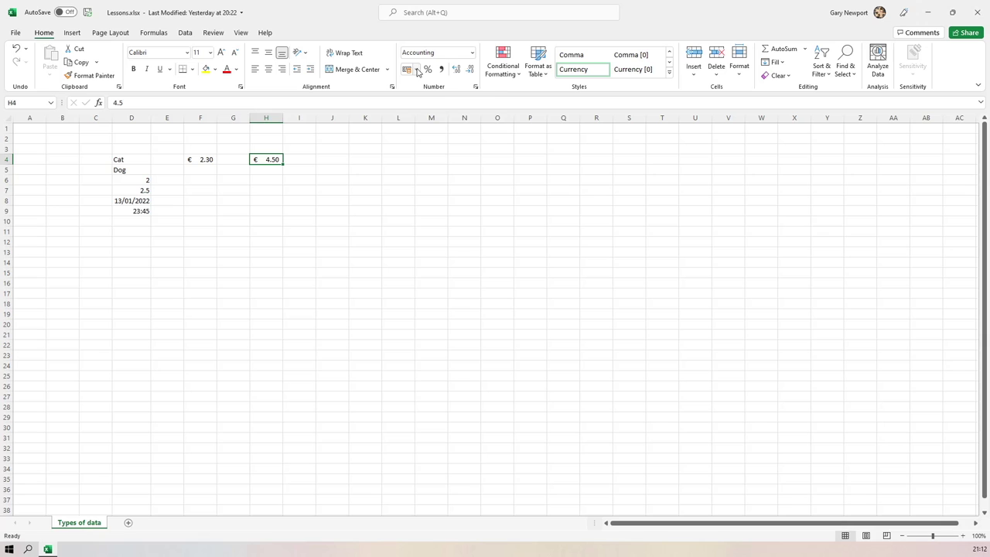
{"action": "left_click", "coordinate": [418, 70]}
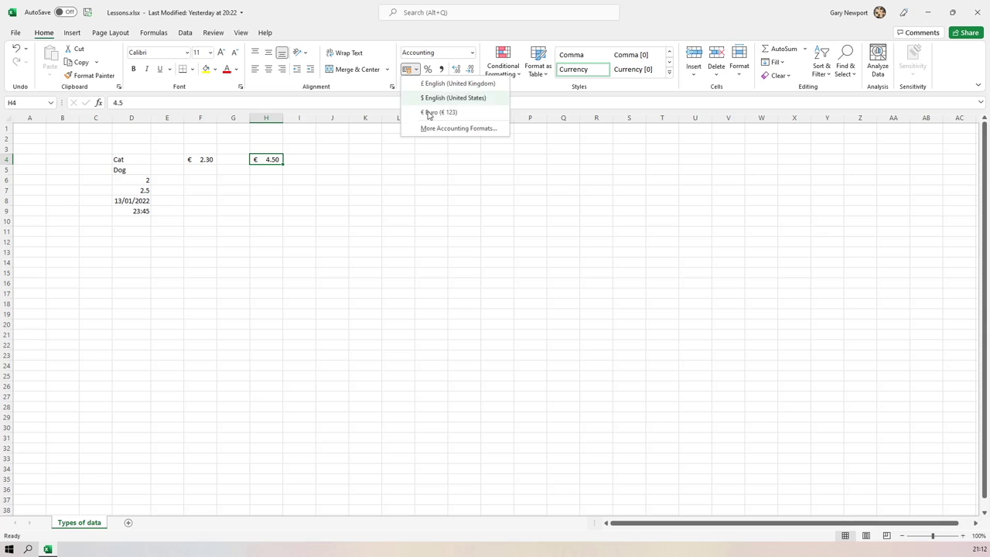
{"action": "left_click", "coordinate": [486, 129]}
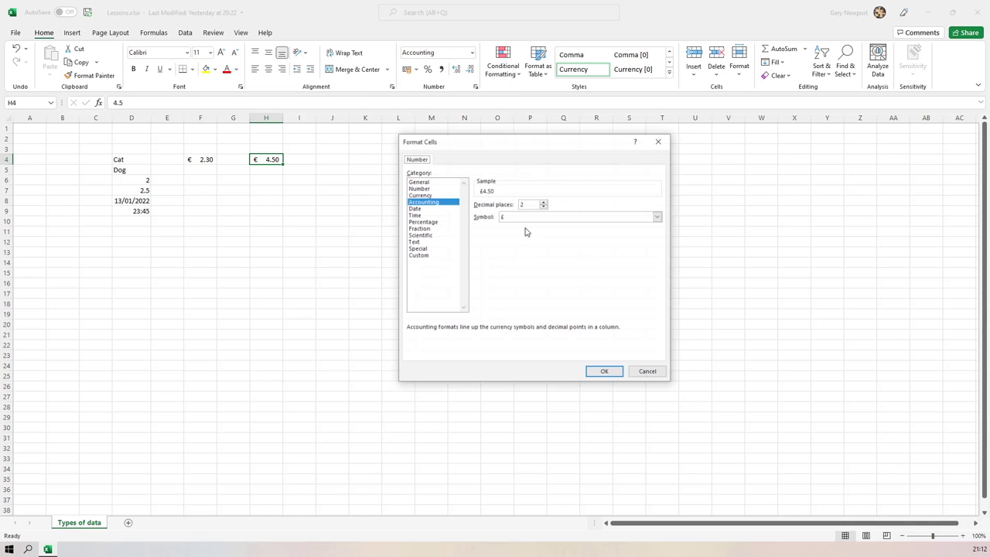
{"action": "left_click", "coordinate": [657, 217]}
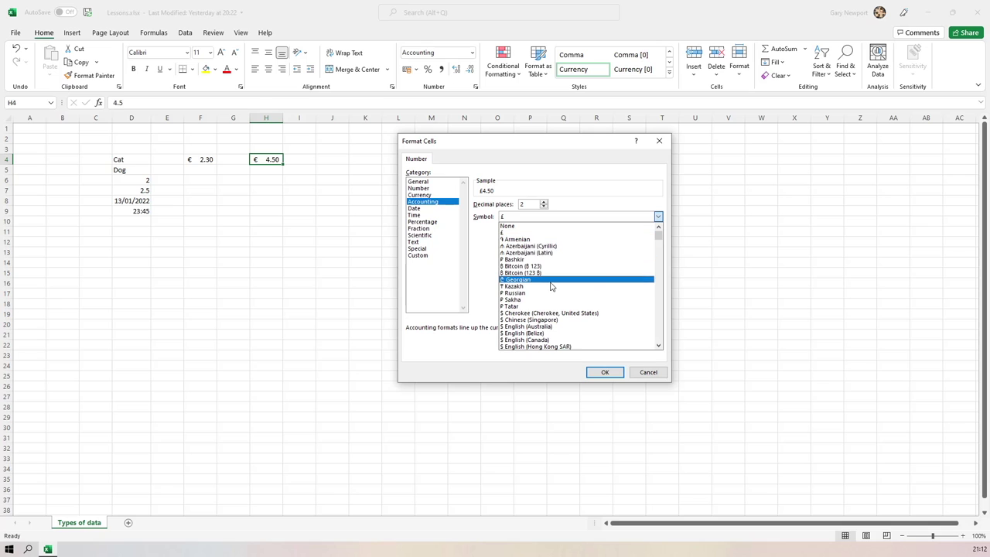
{"action": "scroll", "coordinate": [552, 286], "scroll_direction": "down", "scroll_amount": 4}
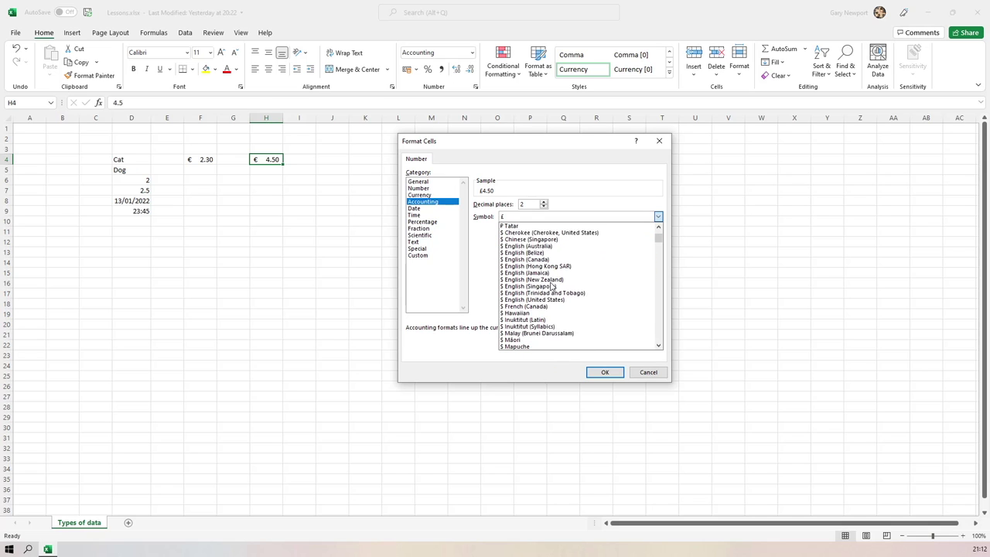
{"action": "scroll", "coordinate": [551, 286], "scroll_direction": "down", "scroll_amount": 6}
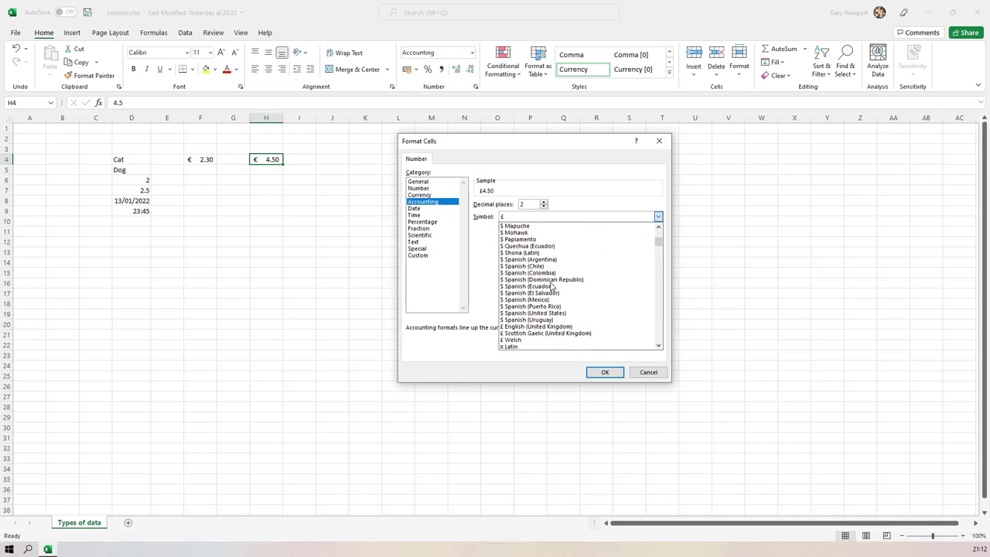
{"action": "scroll", "coordinate": [552, 286], "scroll_direction": "down", "scroll_amount": 3}
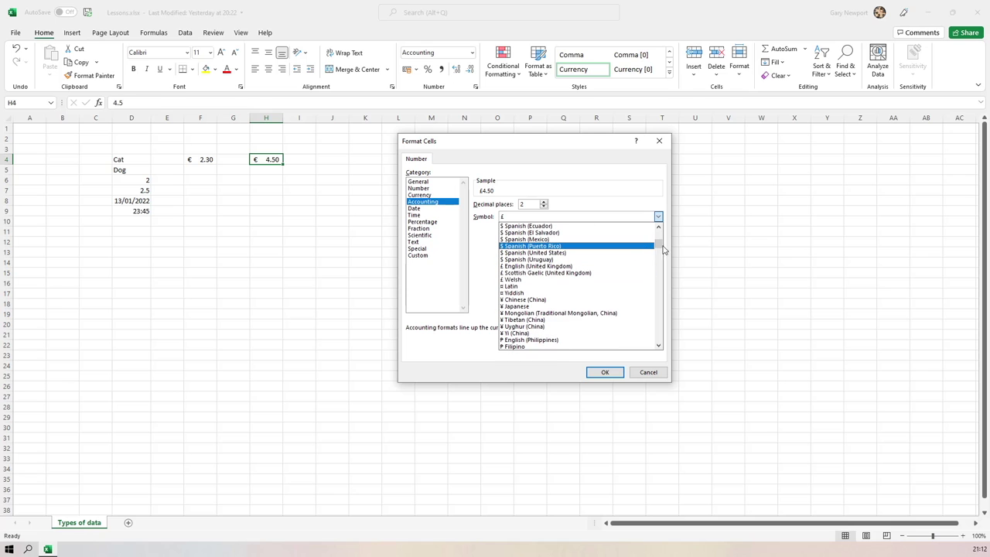
{"action": "left_click_drag", "start_coordinate": [658, 246], "coordinate": [657, 276]}
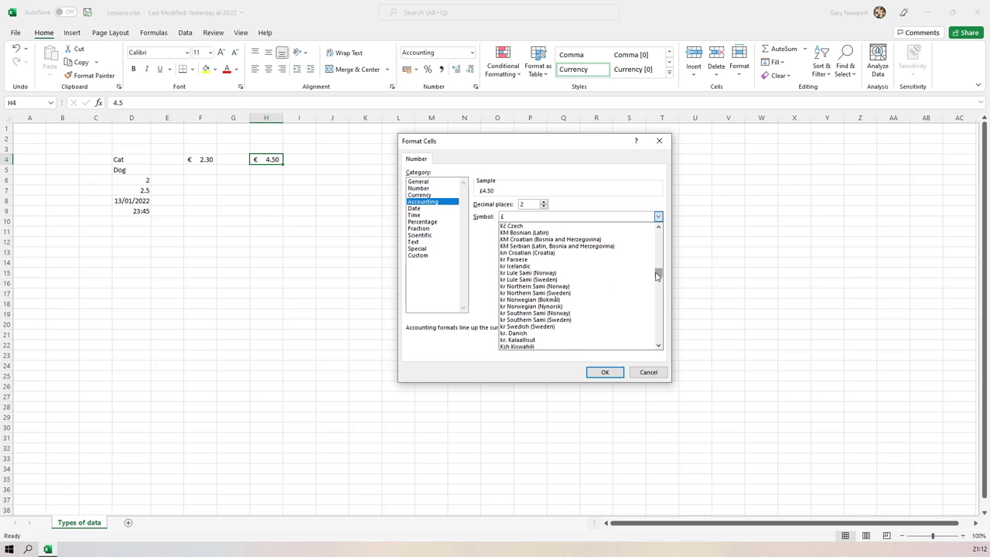
{"action": "left_click", "coordinate": [649, 372]}
{"action": "left_click", "coordinate": [266, 229]}
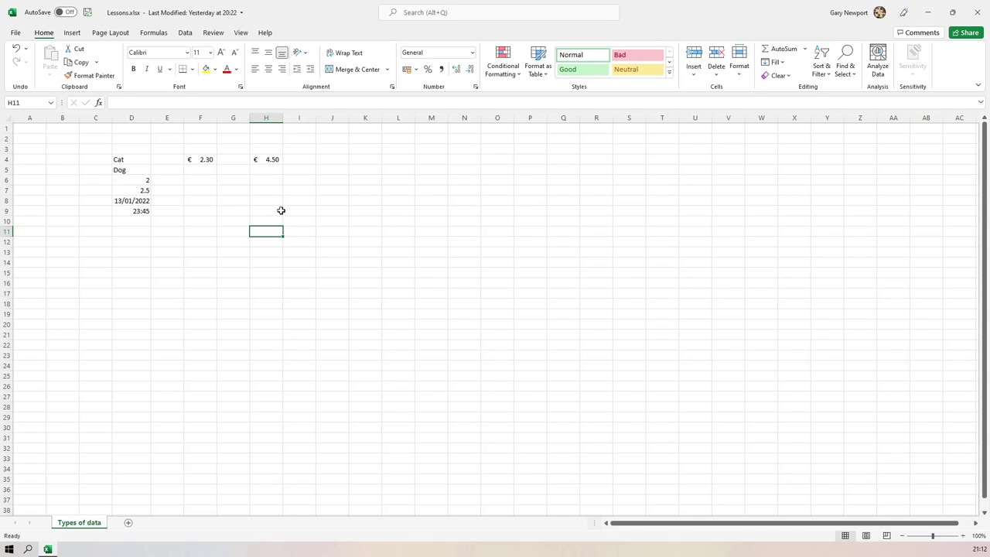
{"action": "left_click", "coordinate": [270, 159]}
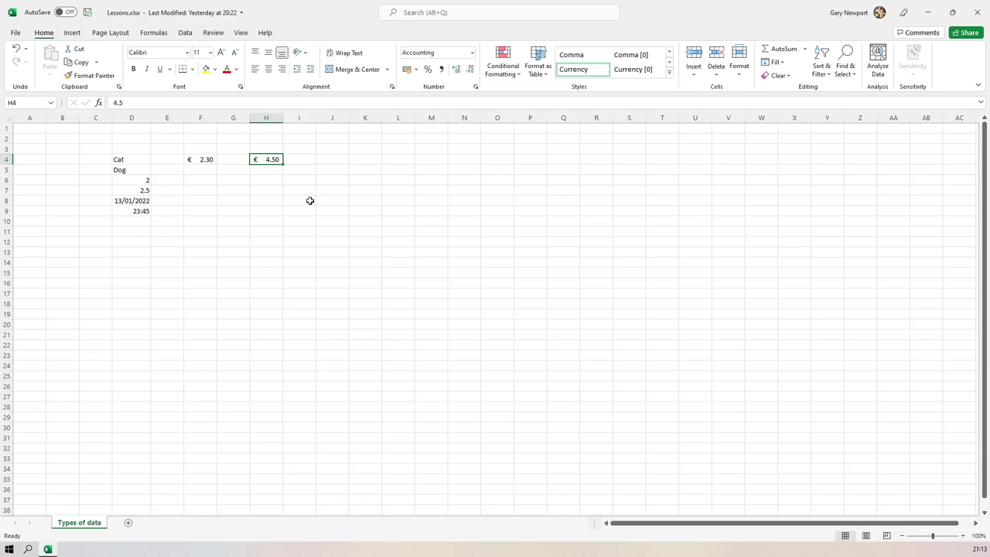
Enter 0.5 in J4 and apply Percent Style so it shows 50%
{"action": "left_click", "coordinate": [339, 160]}
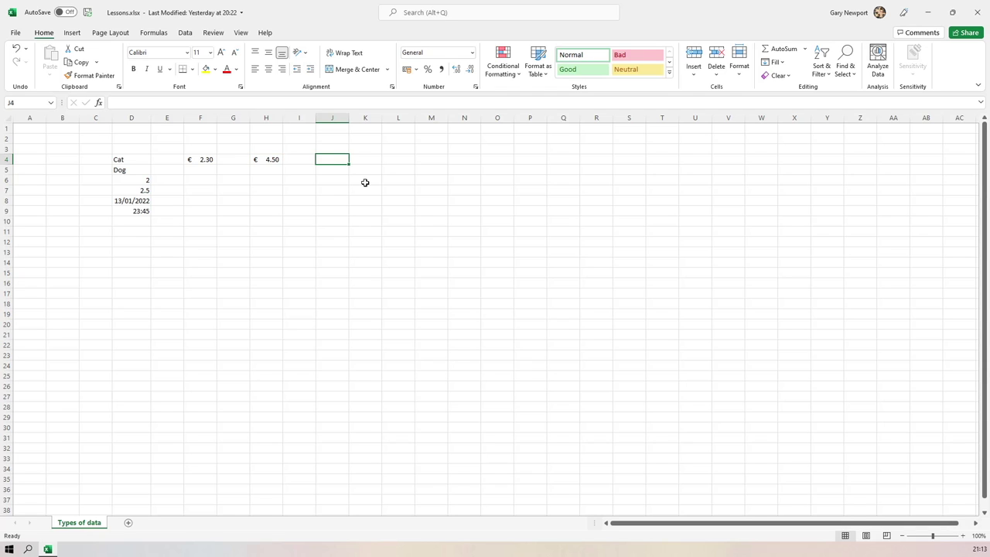
{"action": "type", "text": "0.5"}
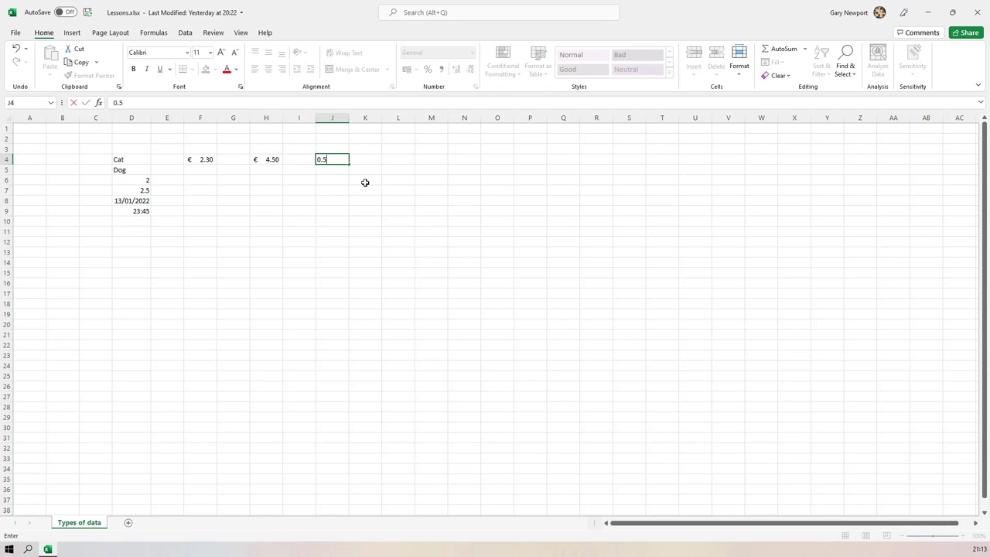
{"action": "key", "text": "Return"}
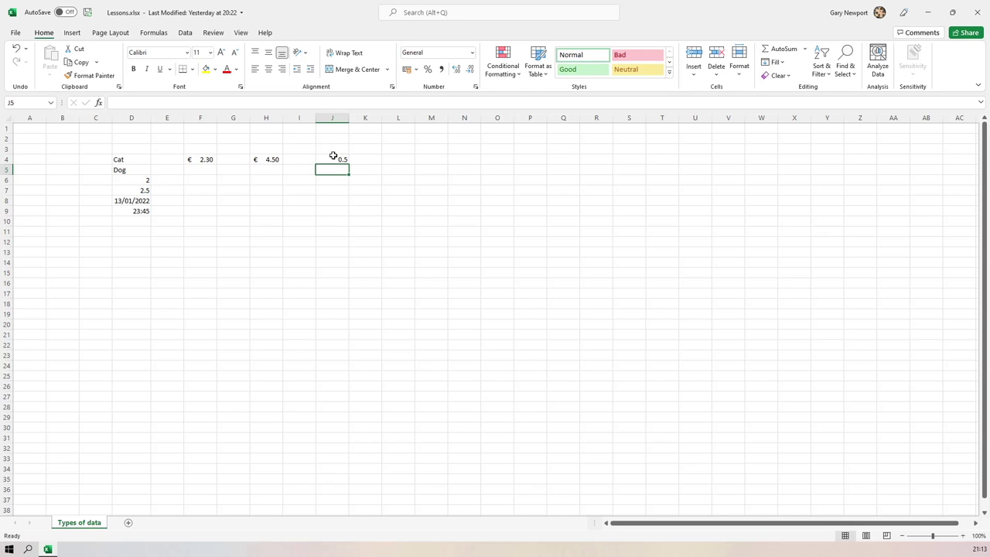
{"action": "left_click", "coordinate": [333, 158]}
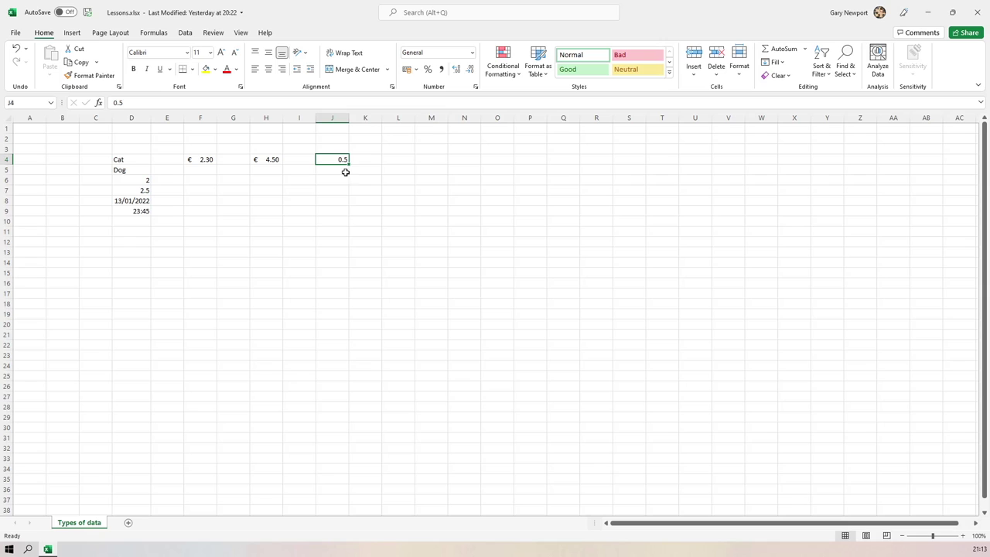
{"action": "left_click", "coordinate": [428, 70]}
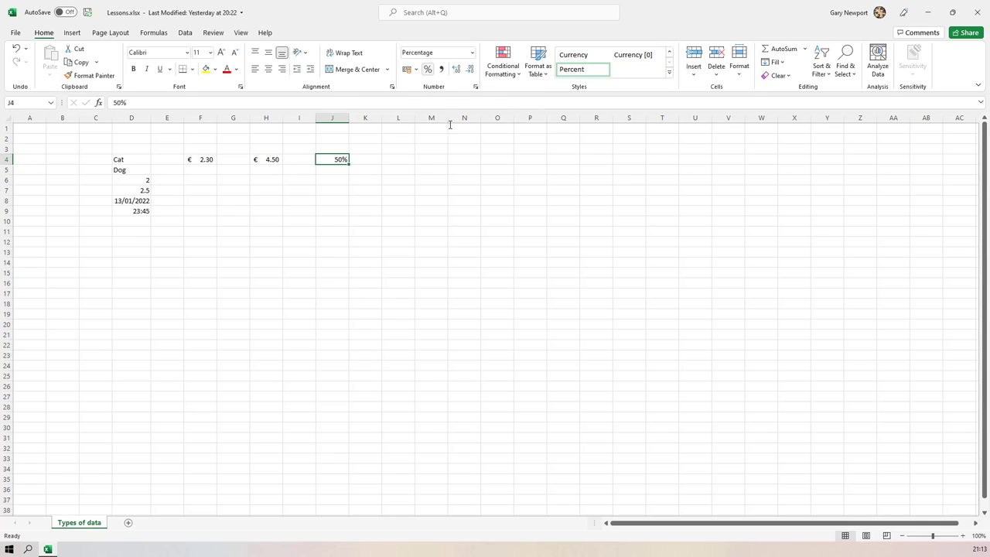
Enter 75% in J6
{"action": "left_click", "coordinate": [328, 180]}
{"action": "type", "text": "7"}
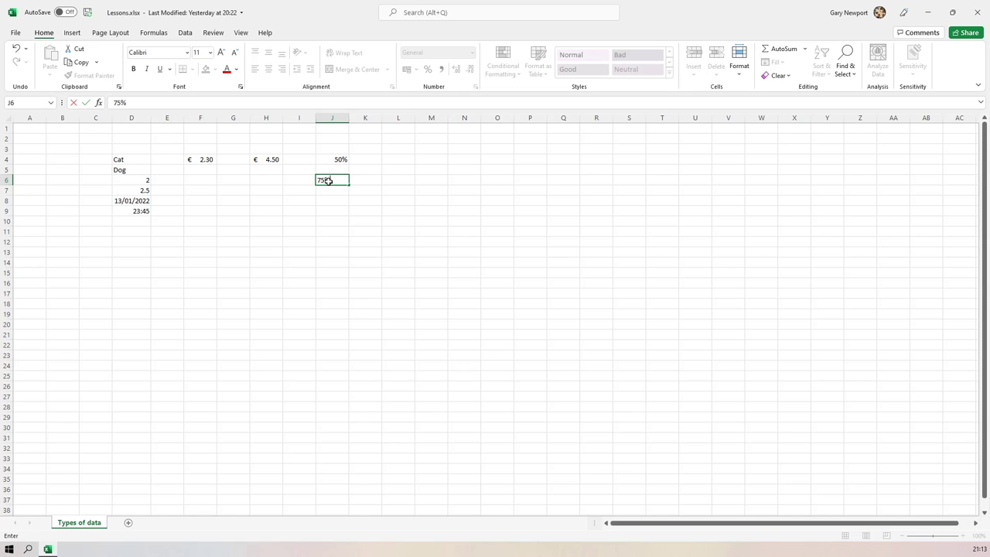
{"action": "type", "text": "5%"}
{"action": "key", "text": "Return"}
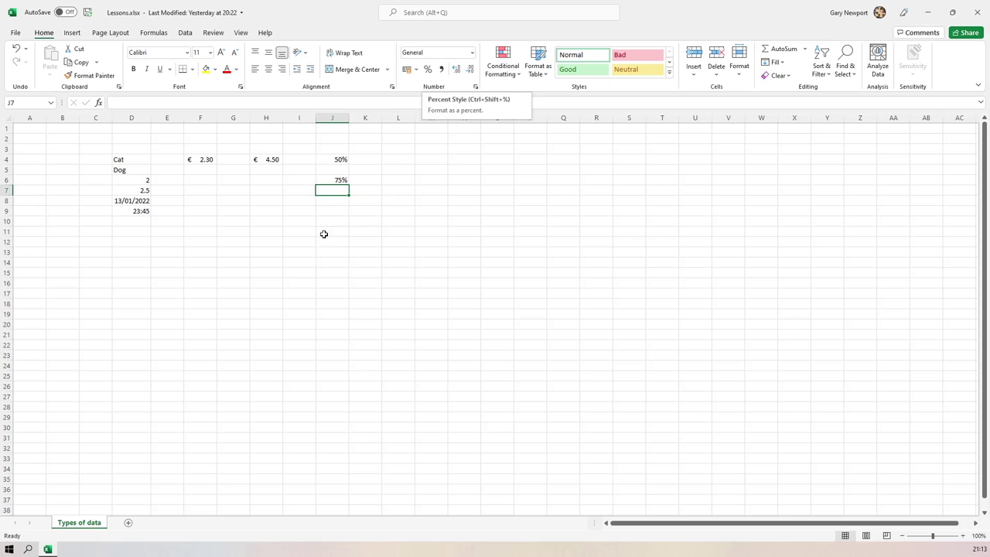
Enter 12342343 in cell J9
{"action": "left_click", "coordinate": [333, 211]}
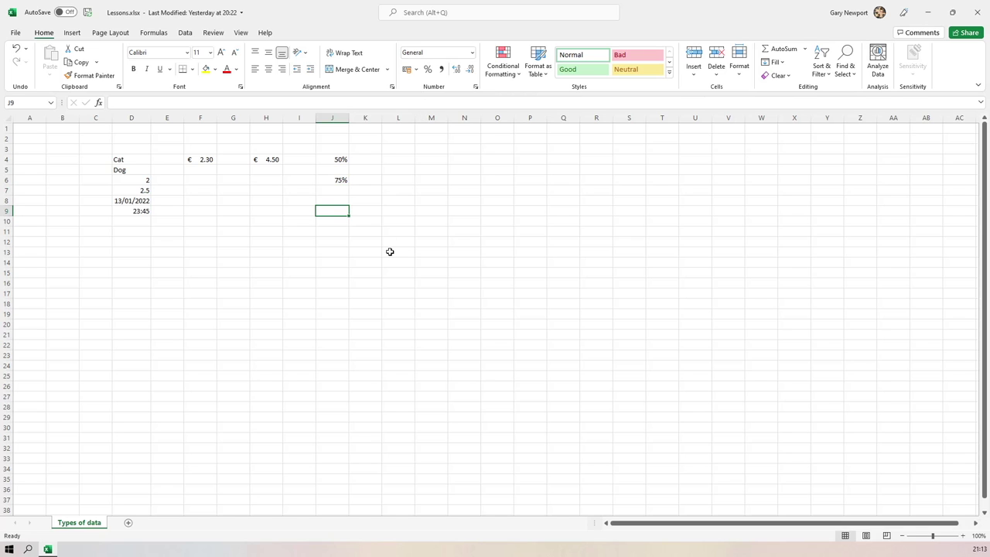
{"action": "type", "text": "12342"}
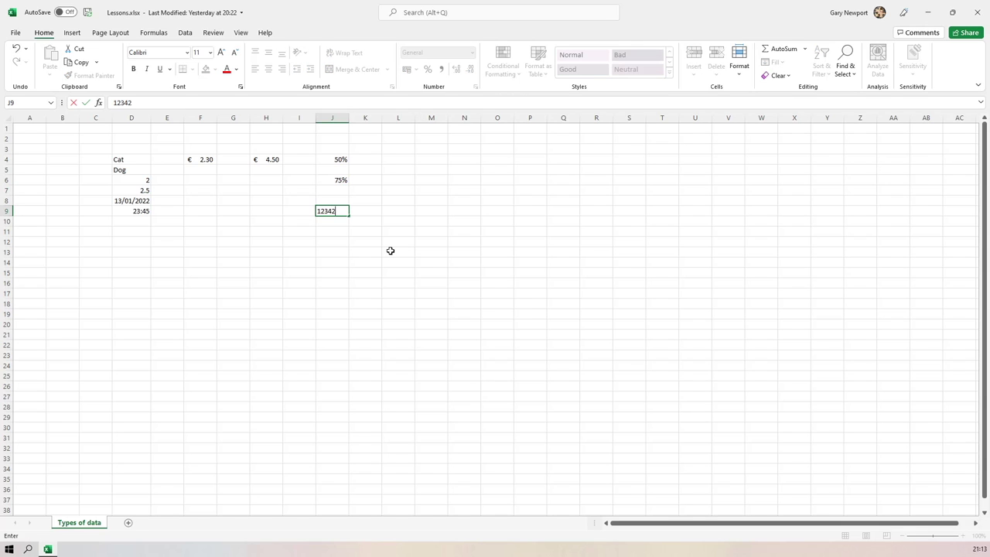
{"action": "type", "text": "343"}
{"action": "left_click", "coordinate": [431, 271]}
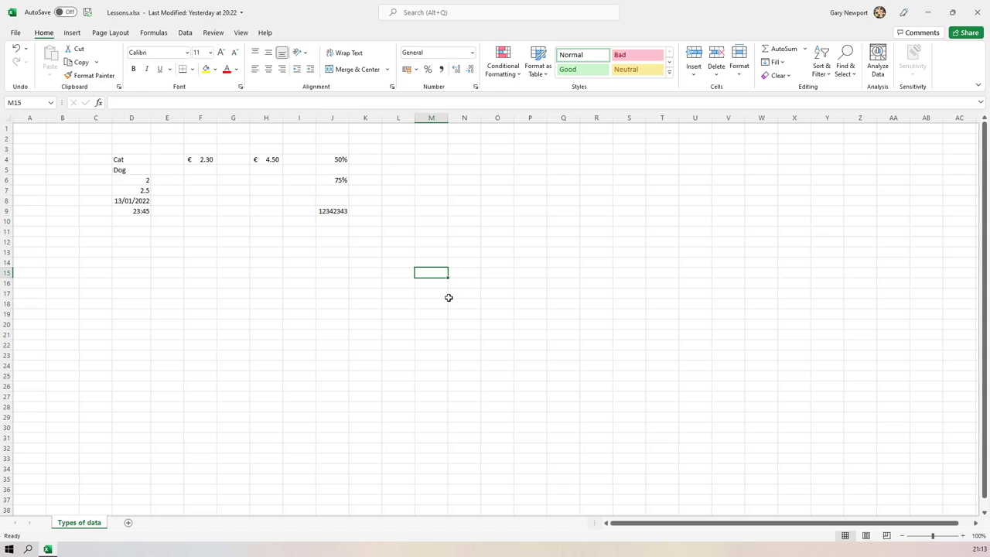
{"action": "left_click", "coordinate": [334, 211]}
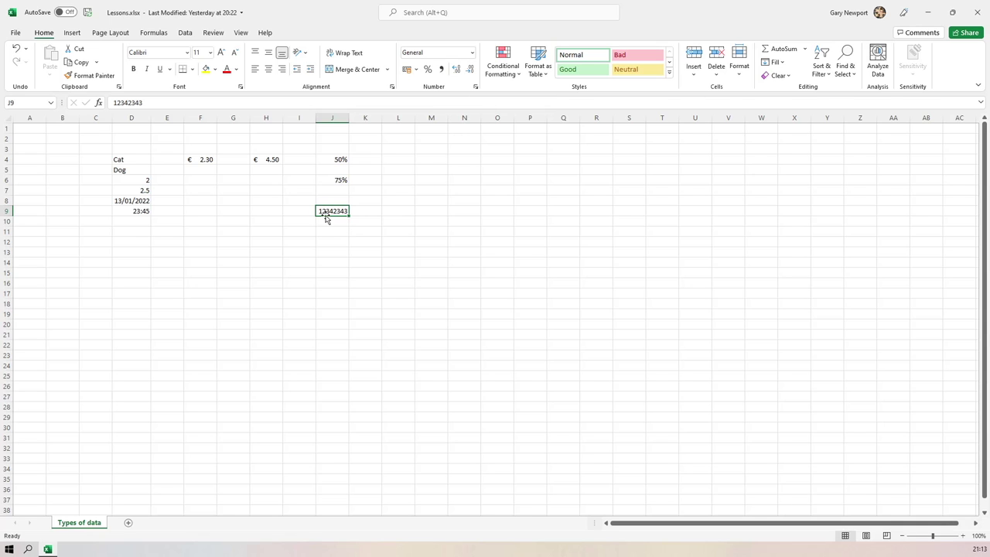
Apply Comma Style to J9, keeping two decimals as 12,342,343.00
{"action": "left_click", "coordinate": [442, 70]}
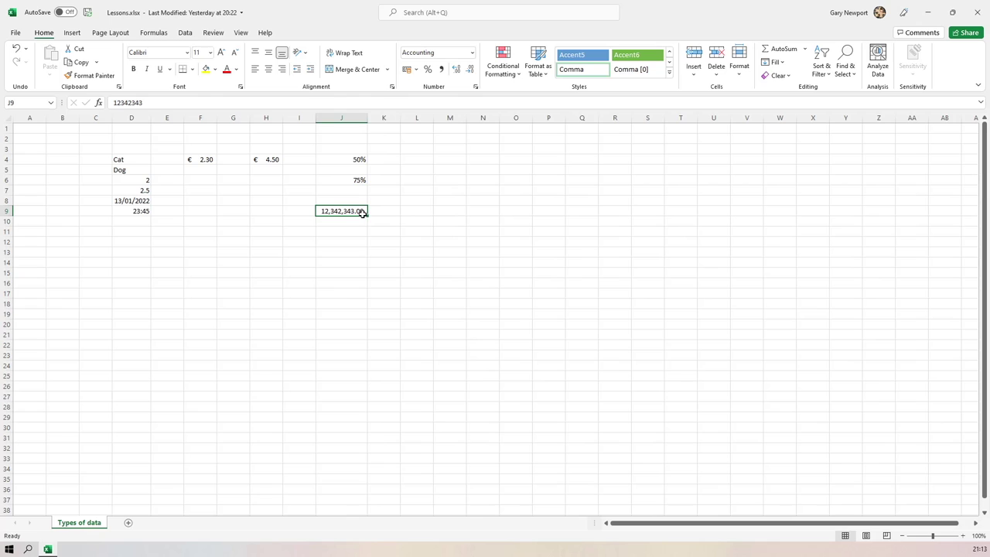
{"action": "left_click", "coordinate": [469, 70]}
{"action": "left_click", "coordinate": [470, 70]}
{"action": "left_click", "coordinate": [456, 68]}
{"action": "left_click", "coordinate": [455, 69]}
{"action": "left_click", "coordinate": [343, 225]}
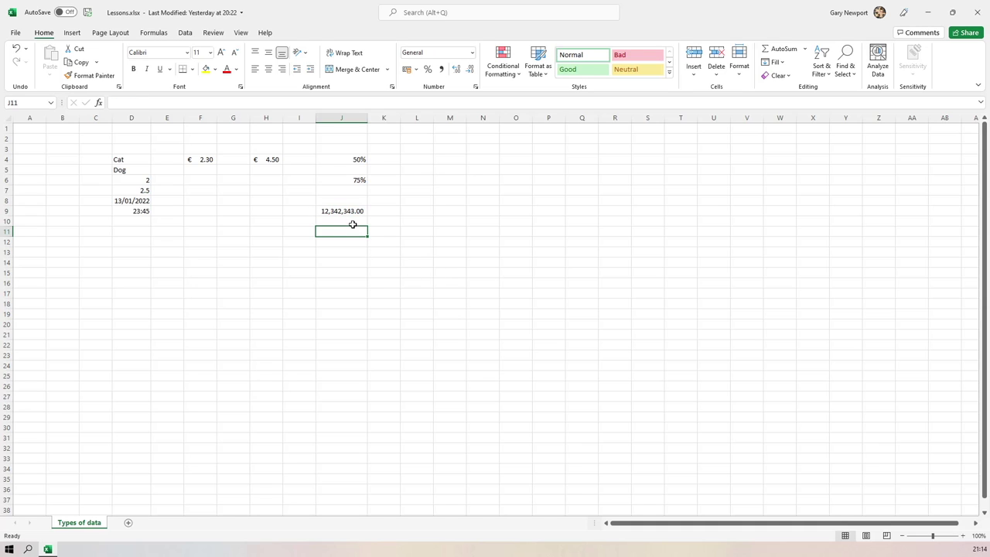
{"action": "left_click", "coordinate": [347, 212]}
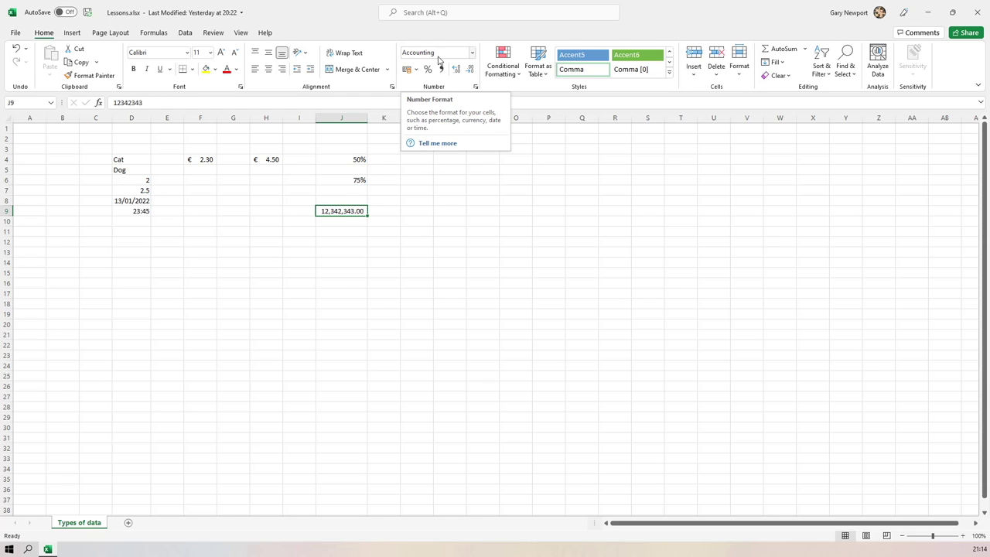
Select O6 and look through the Number Format list without choosing one
{"action": "left_click", "coordinate": [512, 179]}
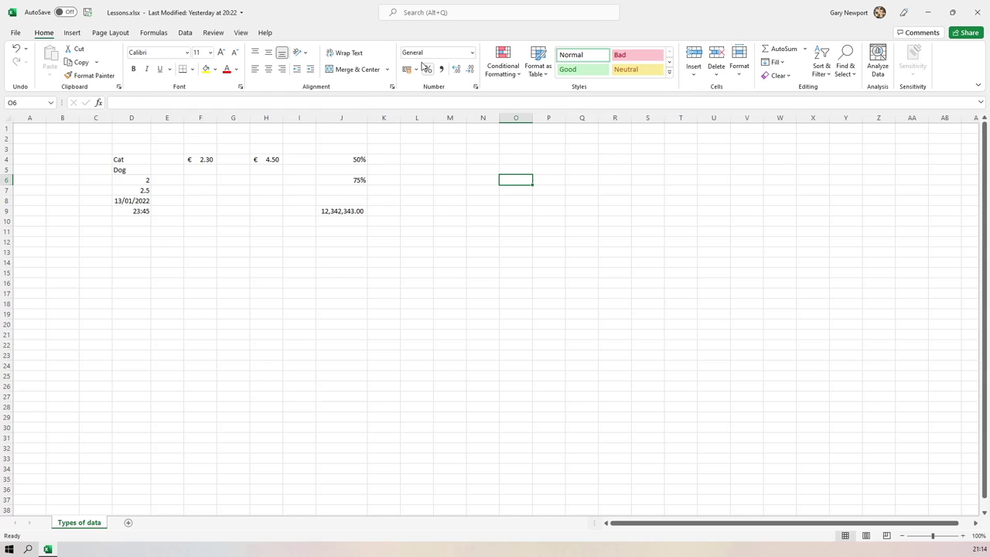
{"action": "left_click", "coordinate": [472, 53]}
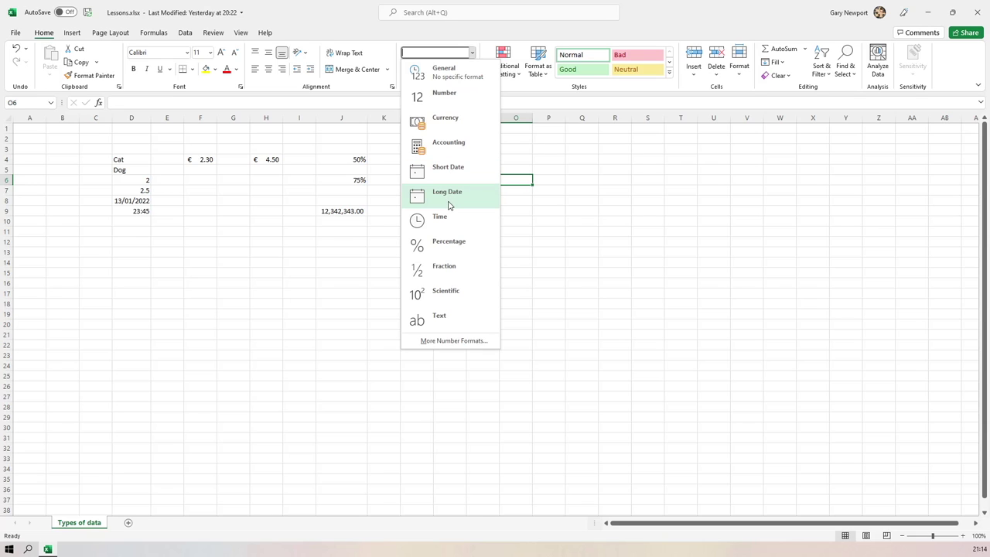
{"action": "left_click", "coordinate": [527, 207]}
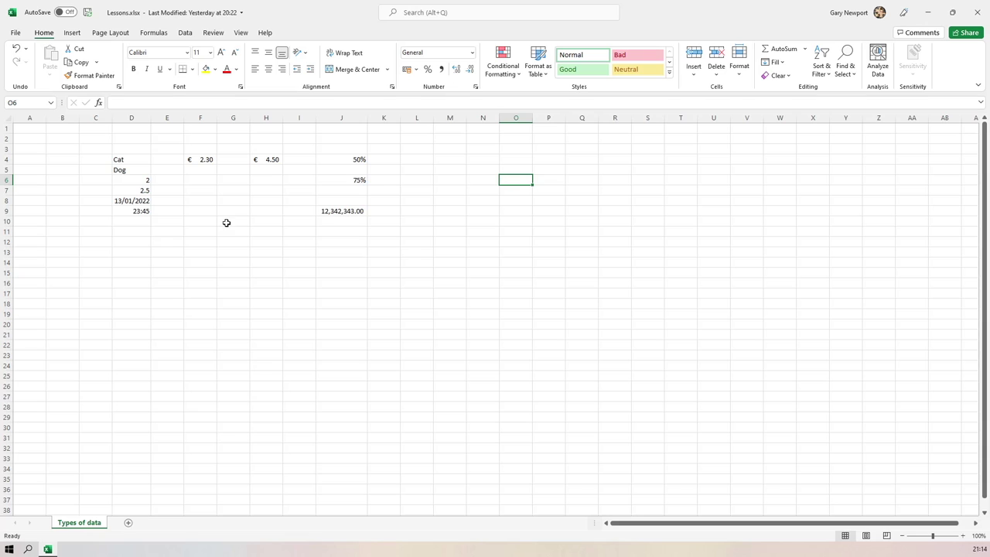
Enter the date 13/01/2022 in O6
{"action": "type", "text": "13"}
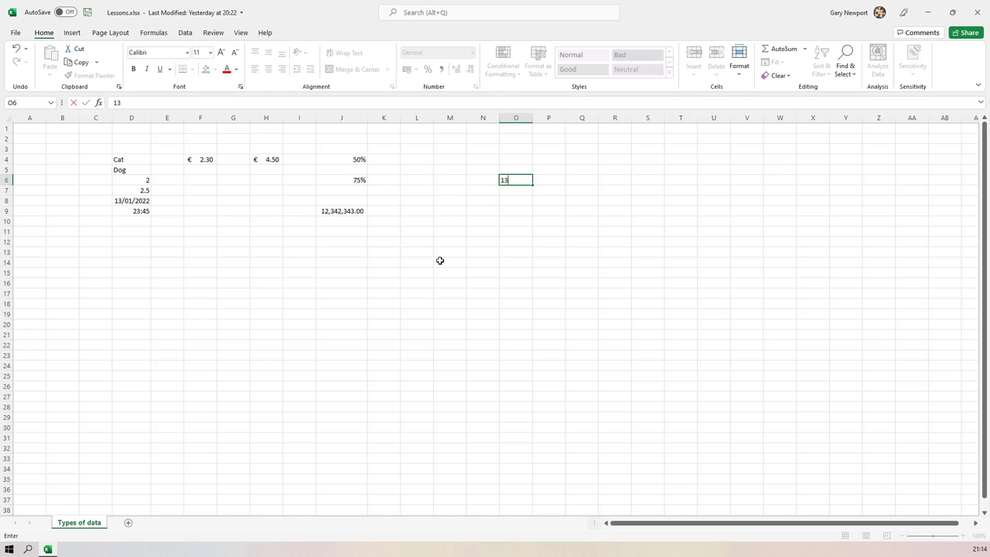
{"action": "type", "text": "/01/2022"}
{"action": "key", "text": "Return"}
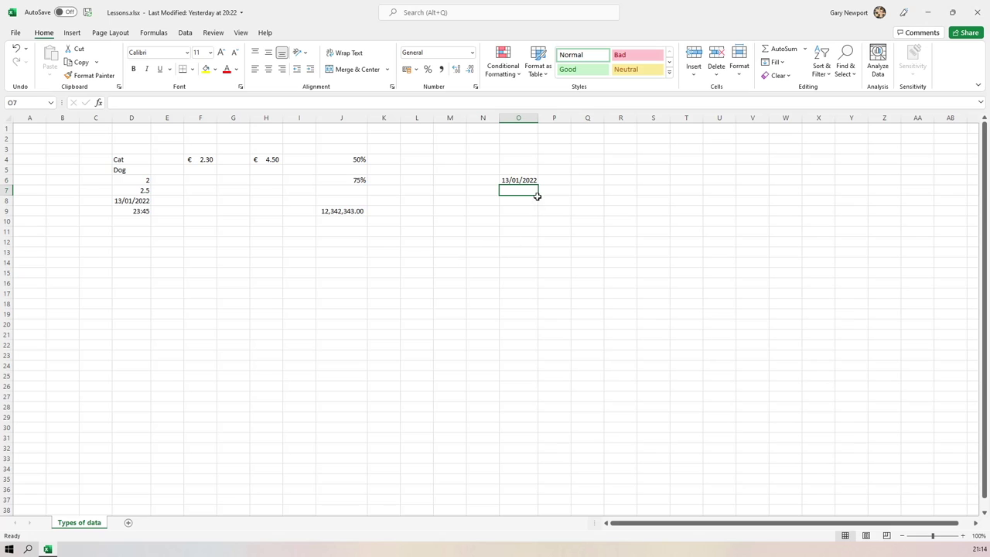
{"action": "left_click", "coordinate": [527, 180]}
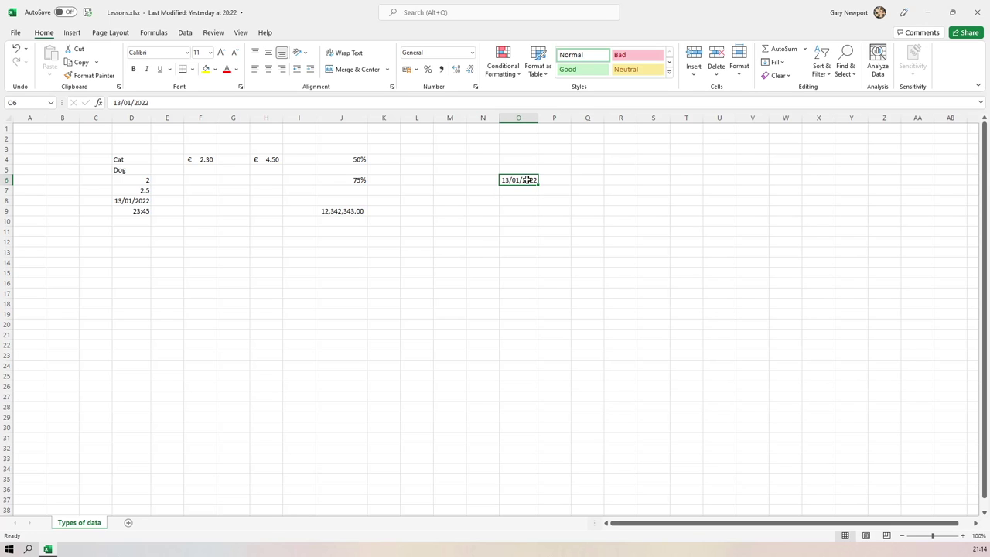
{"action": "left_click", "coordinate": [472, 52]}
{"action": "left_click", "coordinate": [580, 120]}
Show O6 as a Long Date, then switch it back to Short Date
{"action": "left_click", "coordinate": [471, 53]}
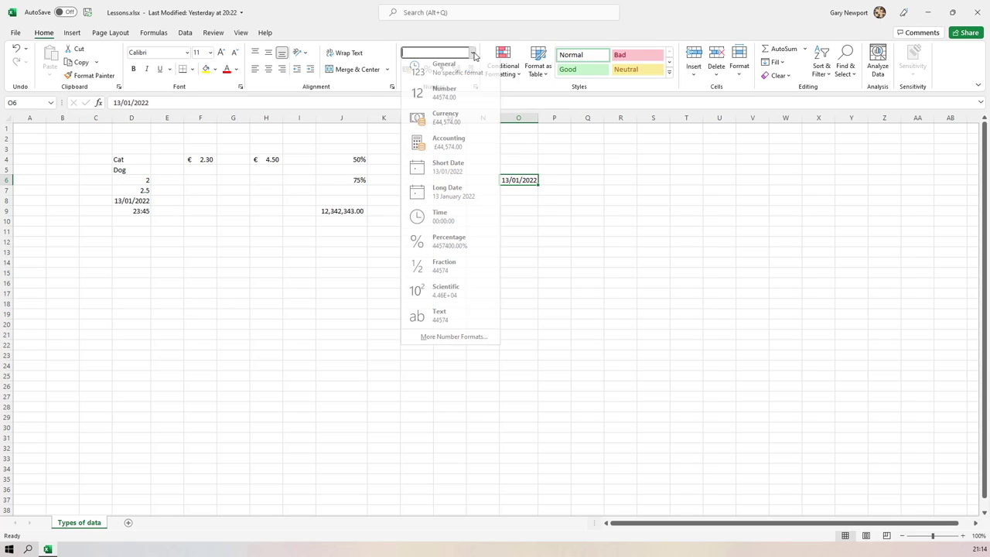
{"action": "left_click", "coordinate": [445, 199]}
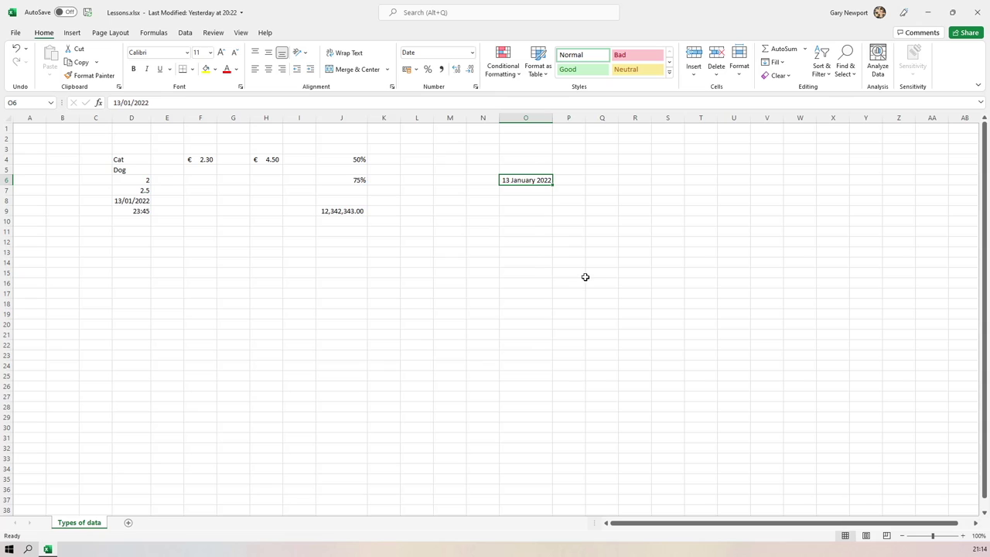
{"action": "left_click", "coordinate": [471, 53]}
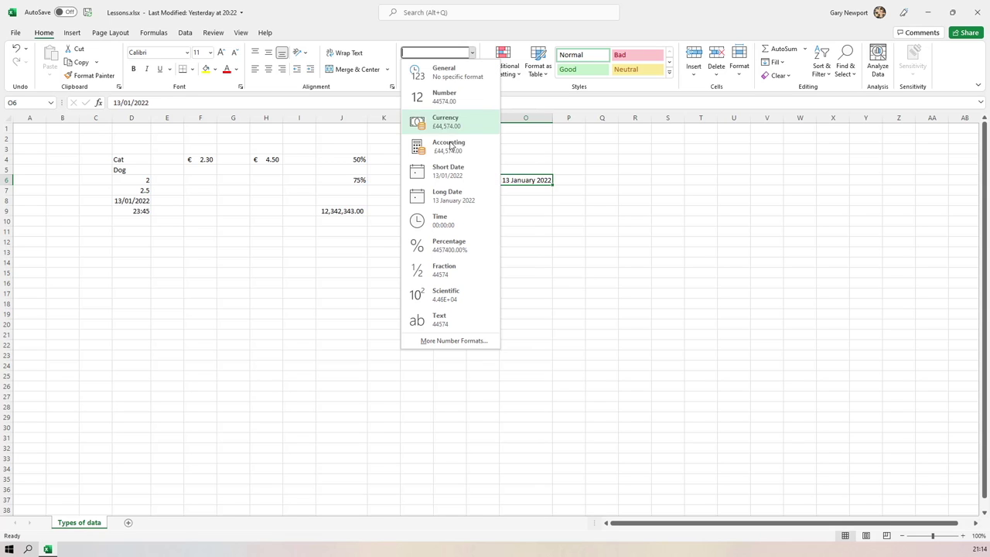
{"action": "left_click", "coordinate": [446, 178]}
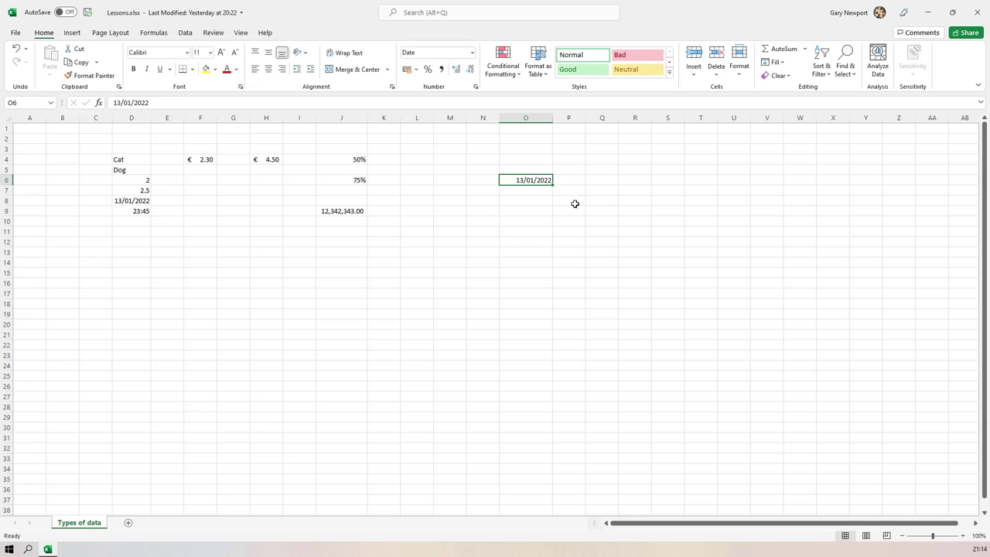
{"action": "left_click", "coordinate": [597, 178]}
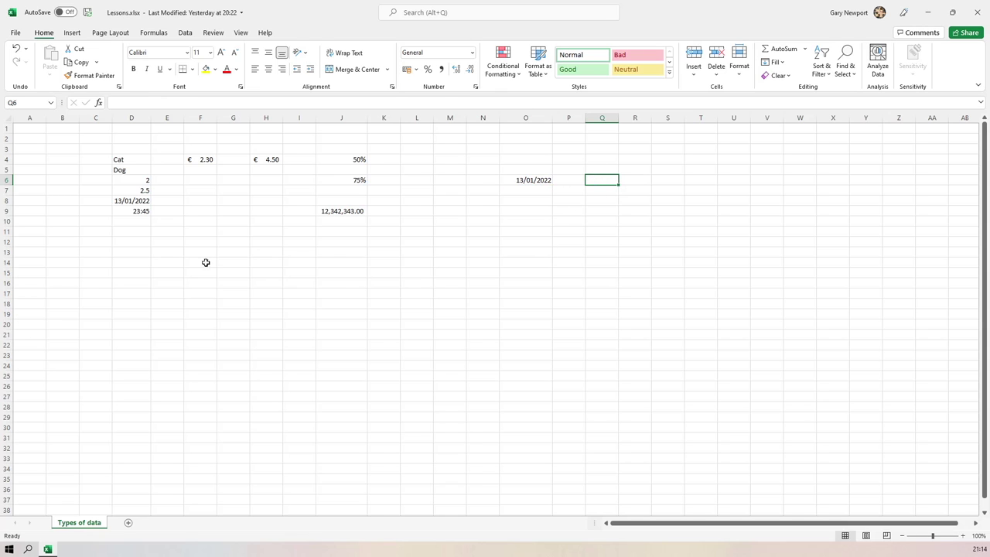
Format J9 in Scientific notation so it shows 1.23E+07
{"action": "left_click", "coordinate": [472, 53]}
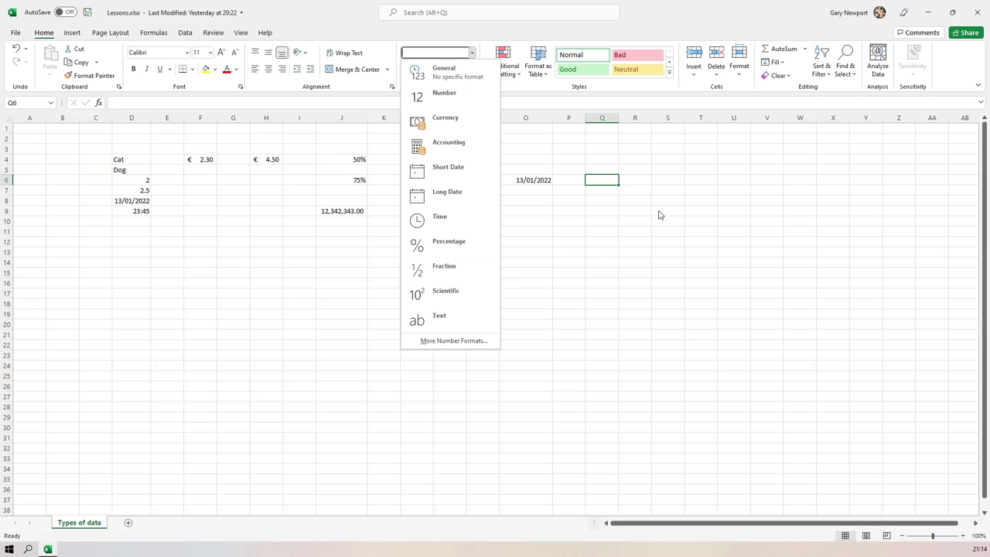
{"action": "left_click", "coordinate": [349, 247]}
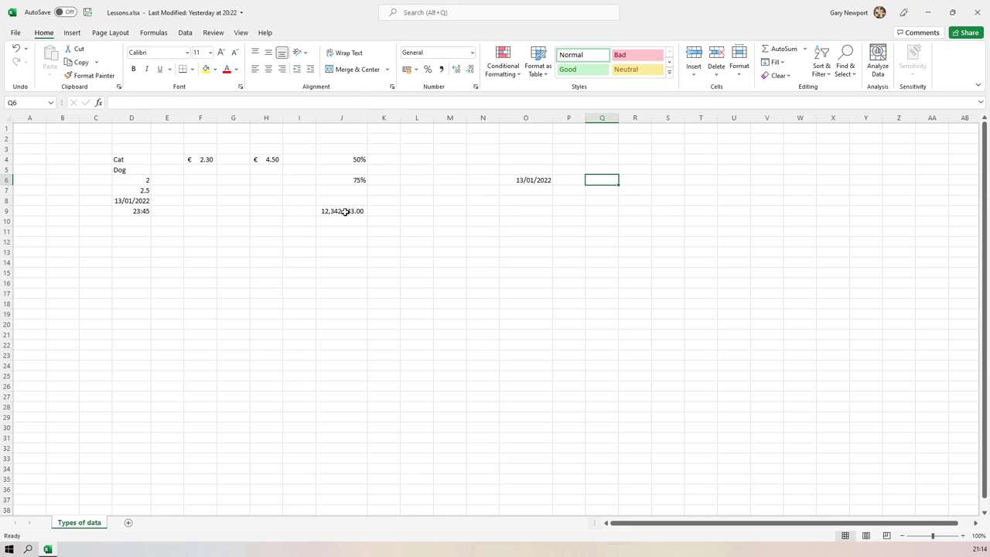
{"action": "left_click", "coordinate": [345, 210]}
{"action": "left_click", "coordinate": [472, 53]}
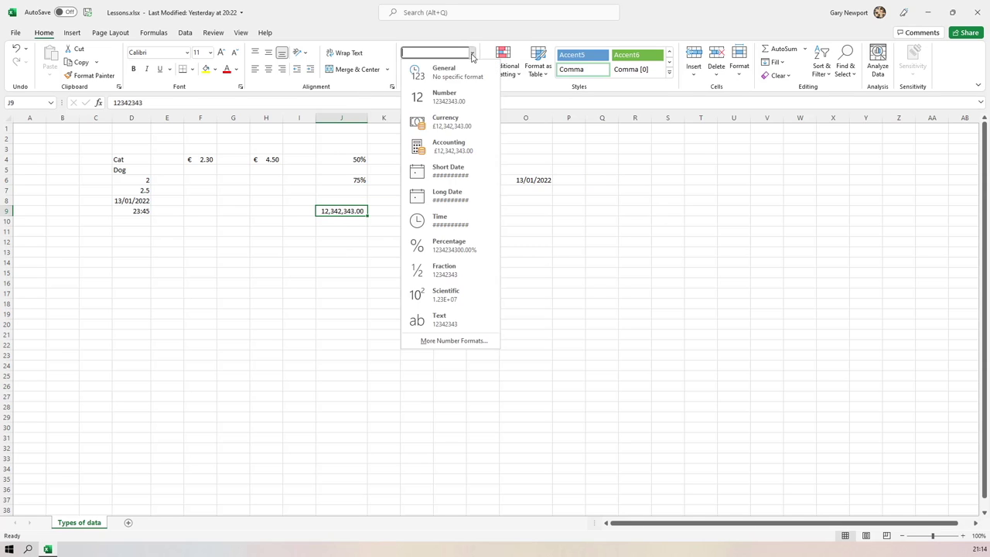
{"action": "left_click", "coordinate": [445, 294]}
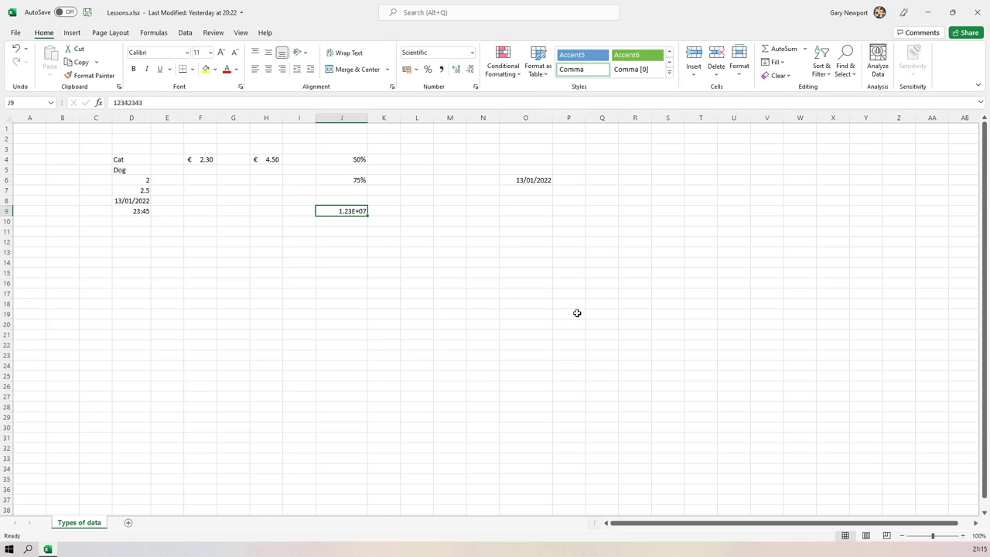
Enter 0.5 in M4 and format it as a Fraction, showing 1/2
{"action": "left_click", "coordinate": [449, 159]}
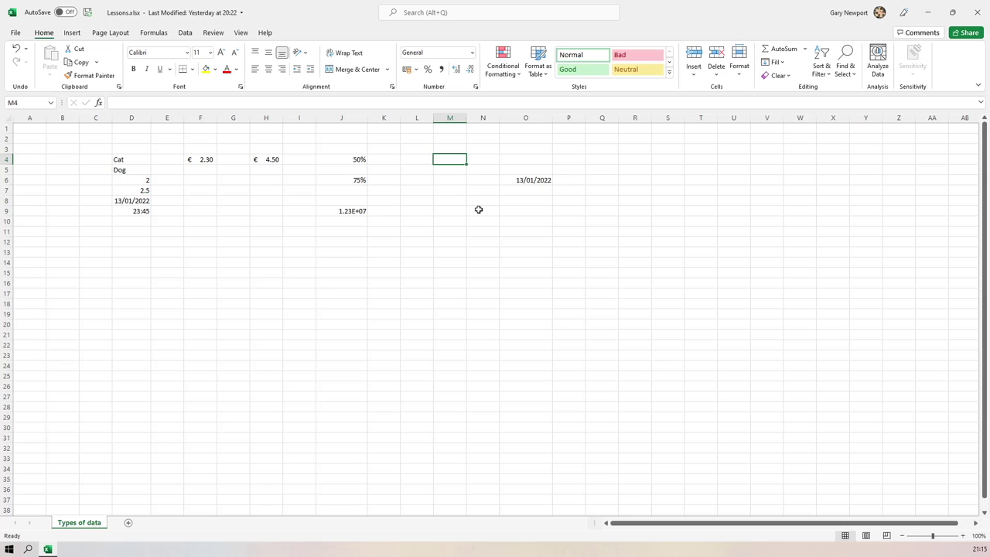
{"action": "type", "text": "0.5"}
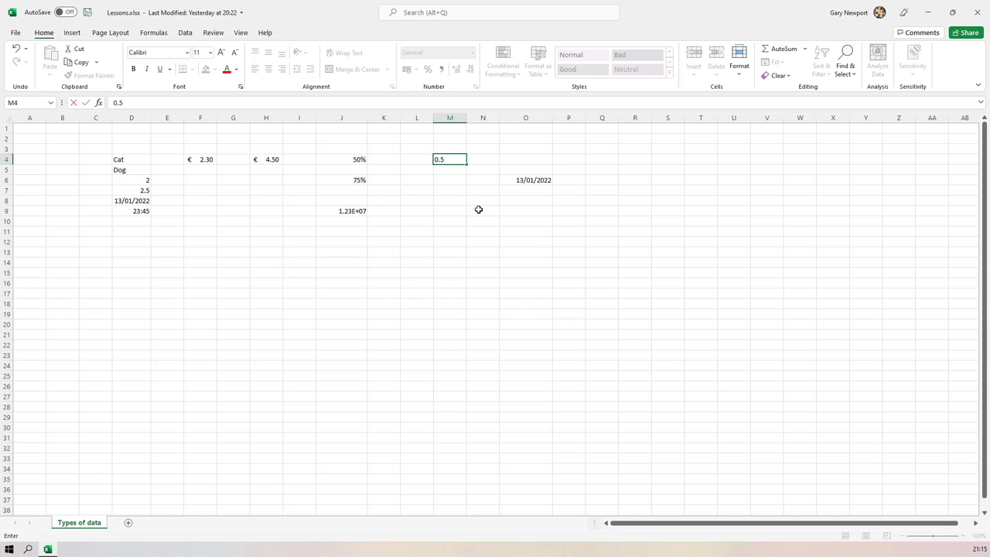
{"action": "key", "text": "Return"}
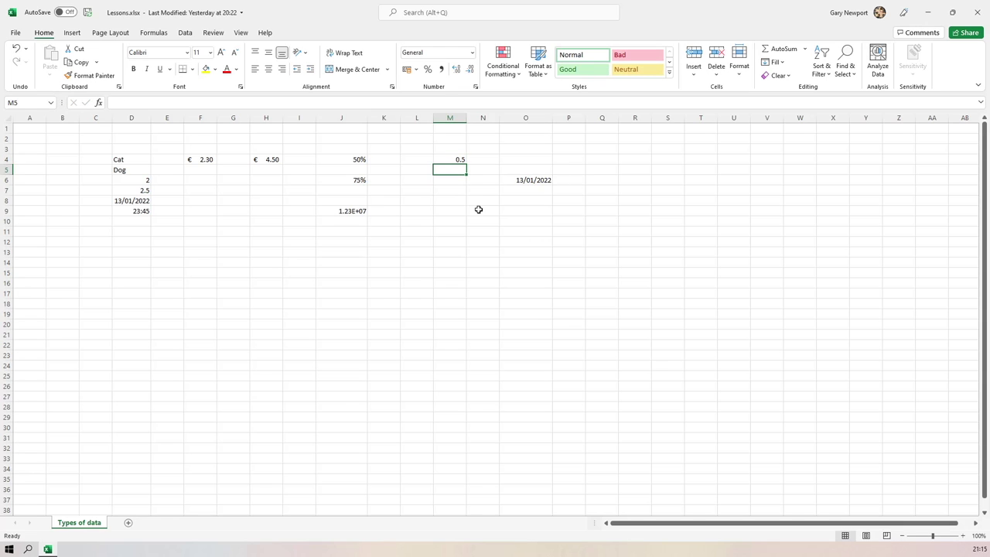
{"action": "left_click", "coordinate": [458, 159]}
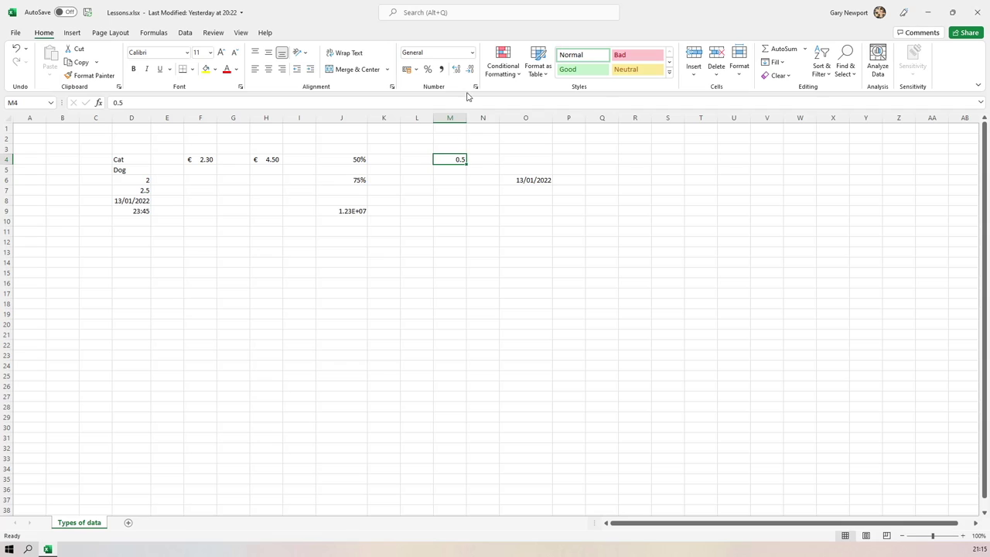
{"action": "left_click", "coordinate": [471, 52]}
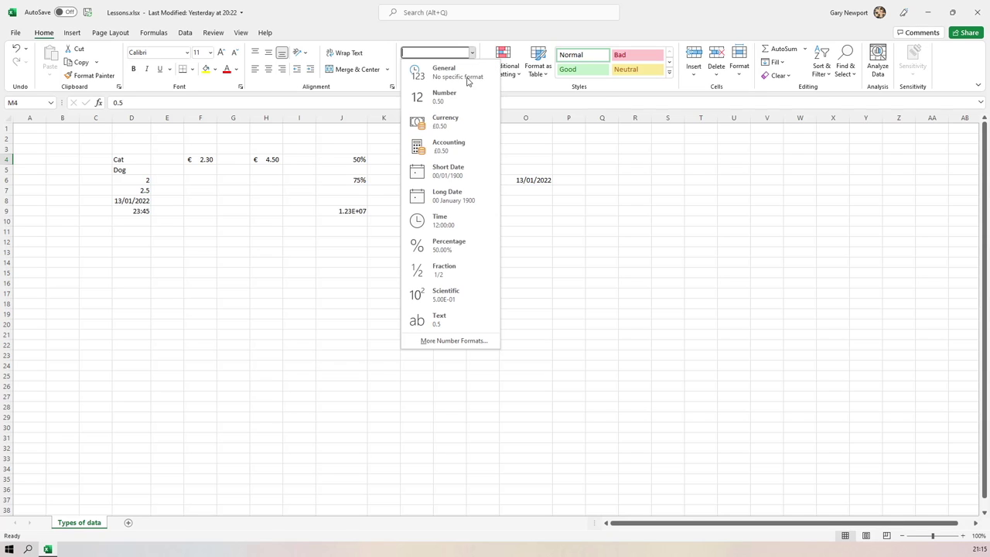
{"action": "left_click", "coordinate": [450, 269]}
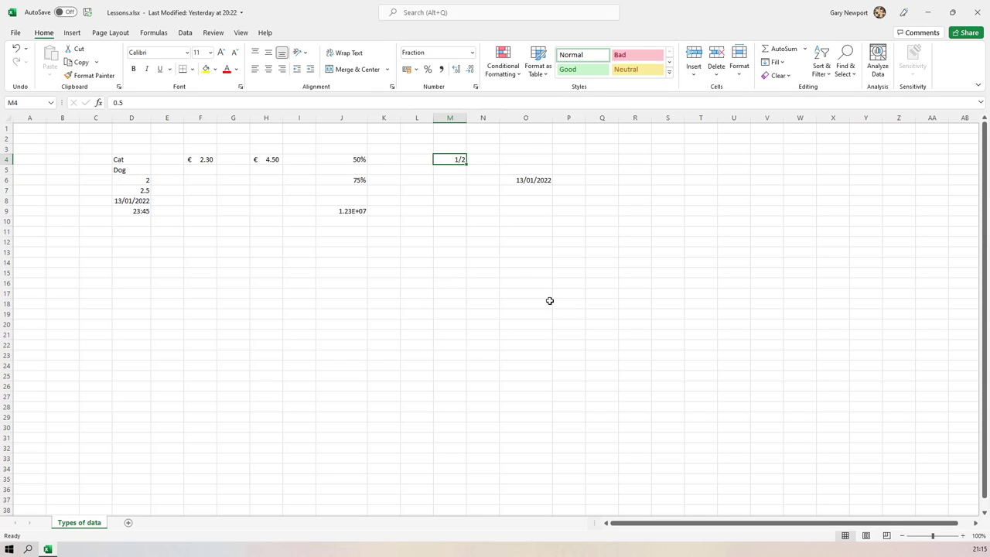
Select M6 and M14 and view the Number Format list without applying anything
{"action": "left_click", "coordinate": [457, 180]}
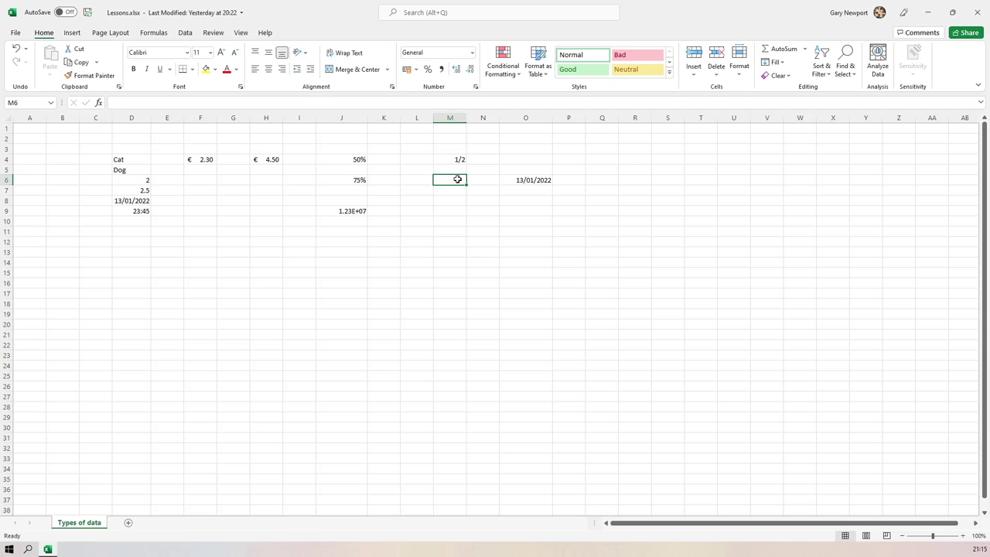
{"action": "left_click", "coordinate": [472, 52]}
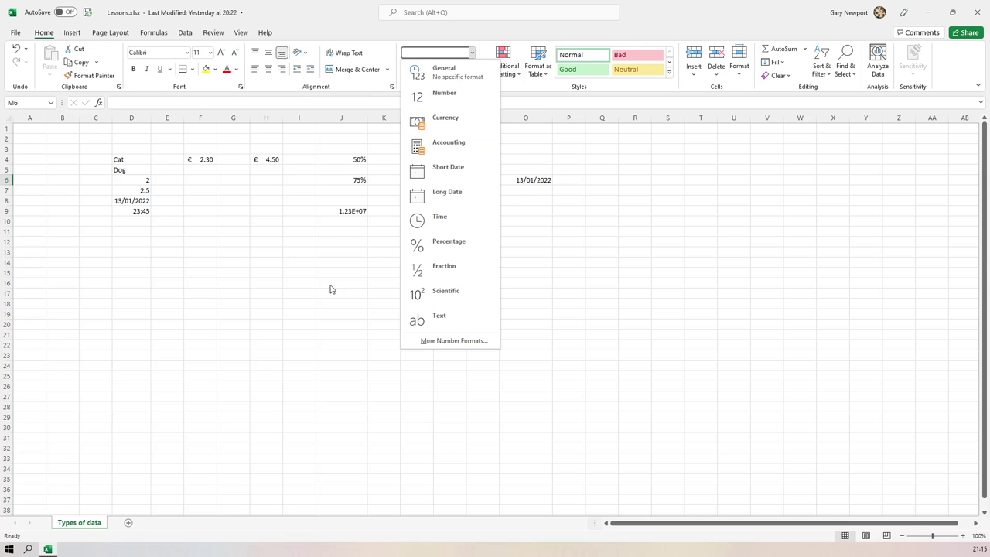
{"action": "key", "text": "Escape"}
{"action": "left_click", "coordinate": [456, 264]}
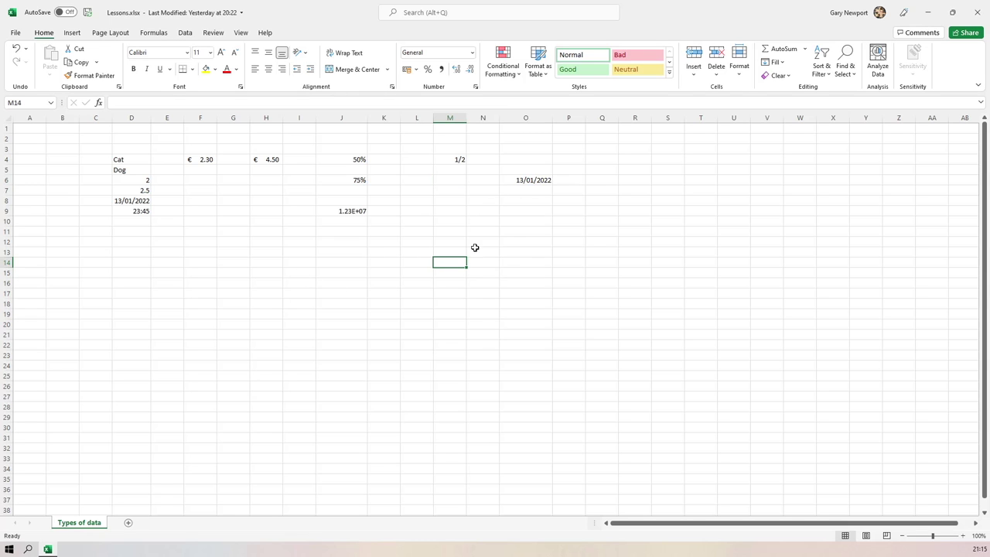
{"action": "left_click", "coordinate": [472, 52]}
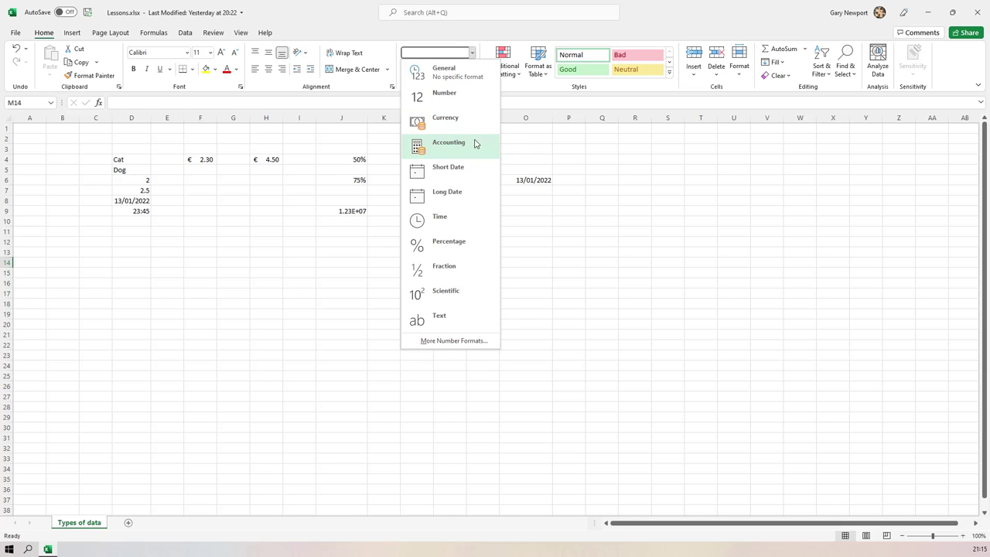
Enter 1234.54, 1234.32 and 6757.3 in Q3:Q5
{"action": "left_click", "coordinate": [606, 150]}
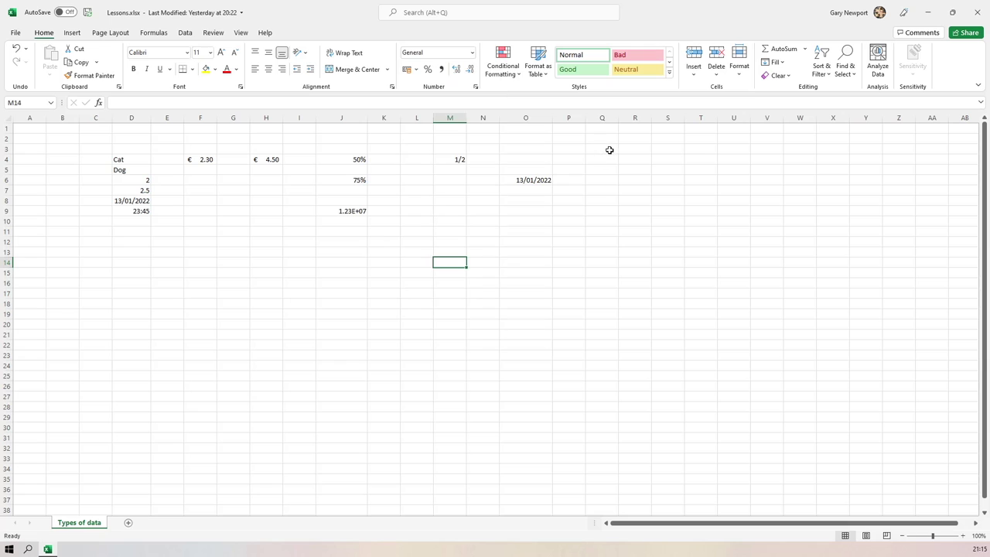
{"action": "type", "text": "1234.54"}
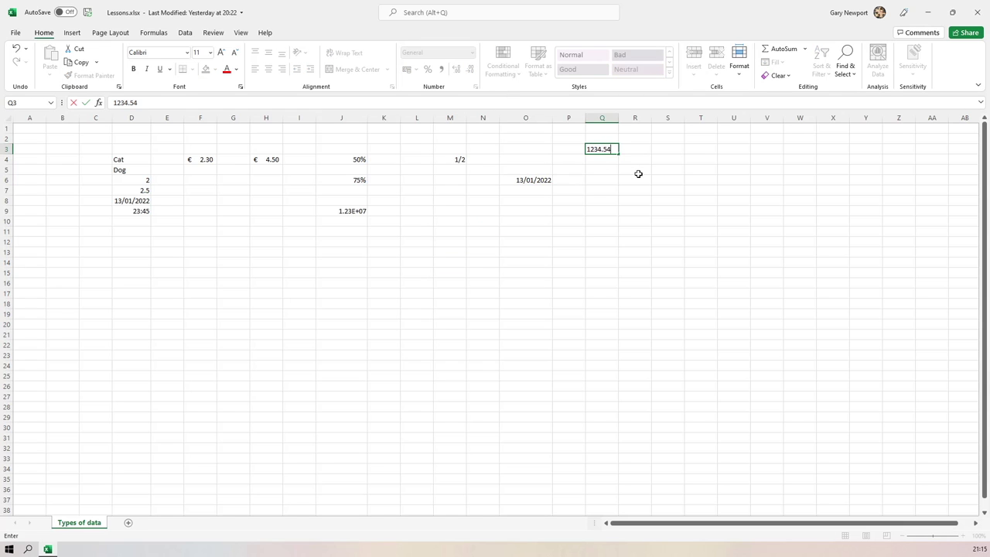
{"action": "key", "text": "Return"}
{"action": "type", "text": "1234.32"}
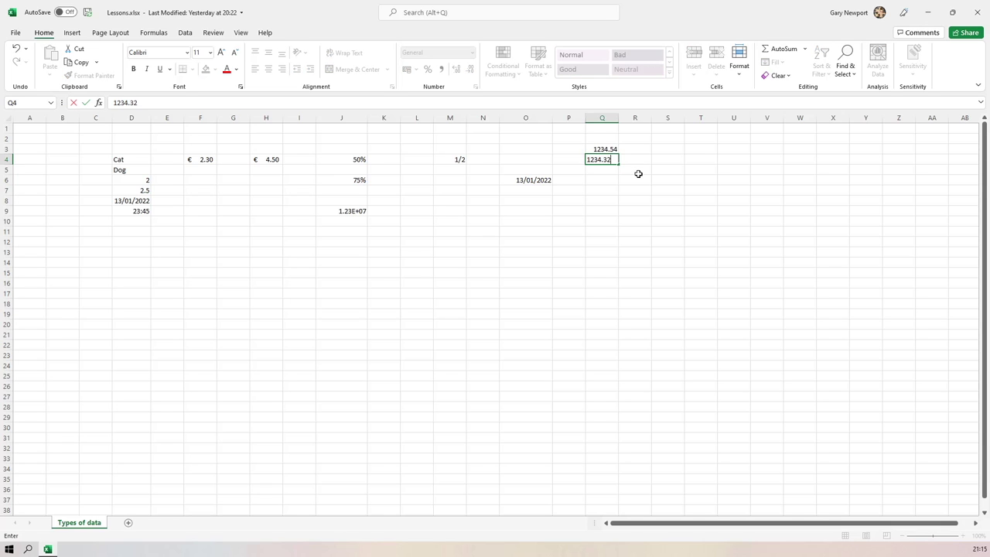
{"action": "key", "text": "Return"}
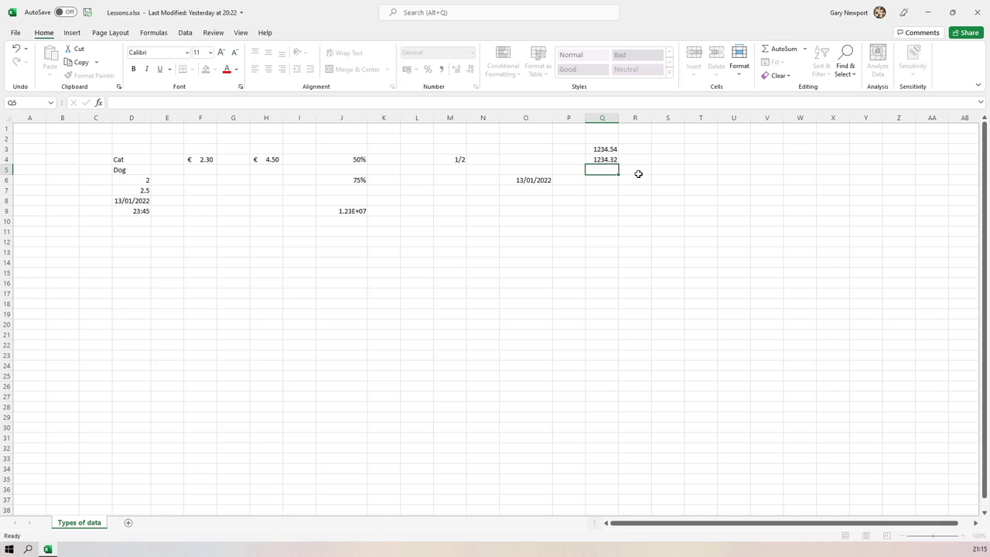
{"action": "type", "text": "6757.3"}
{"action": "key", "text": "Return"}
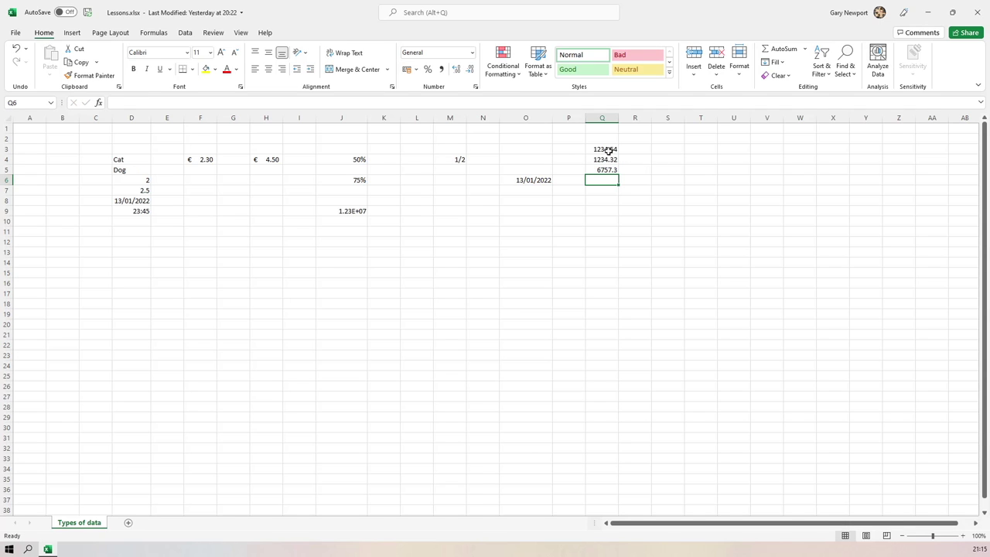
Format Q3:Q5 as Currency and widen column Q to fit
{"action": "left_click_drag", "start_coordinate": [608, 150], "coordinate": [610, 170]}
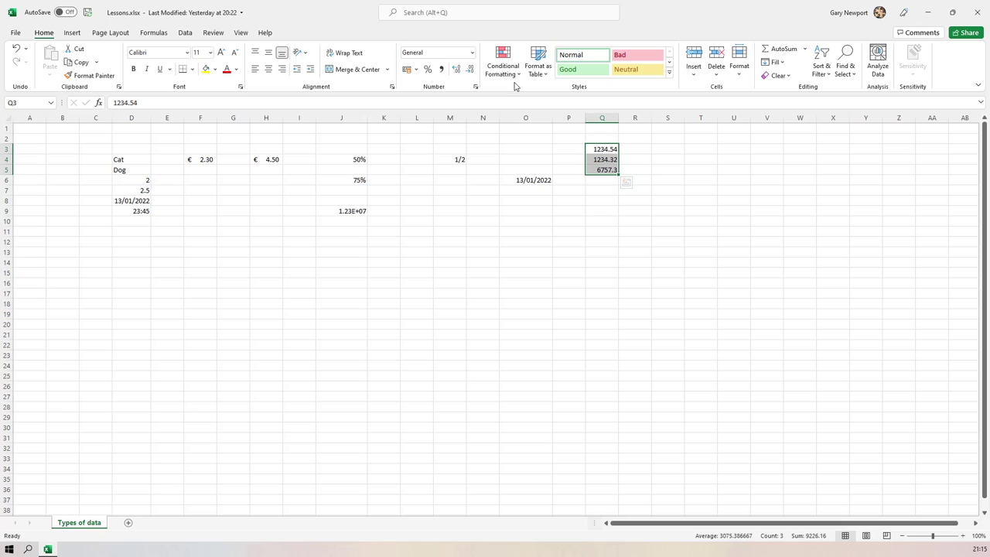
{"action": "left_click", "coordinate": [472, 53]}
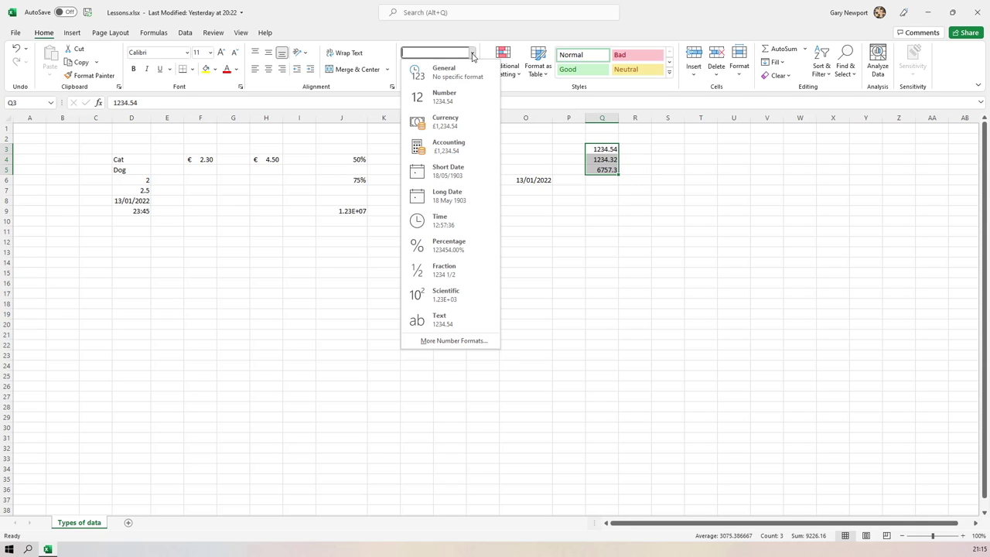
{"action": "left_click", "coordinate": [447, 122]}
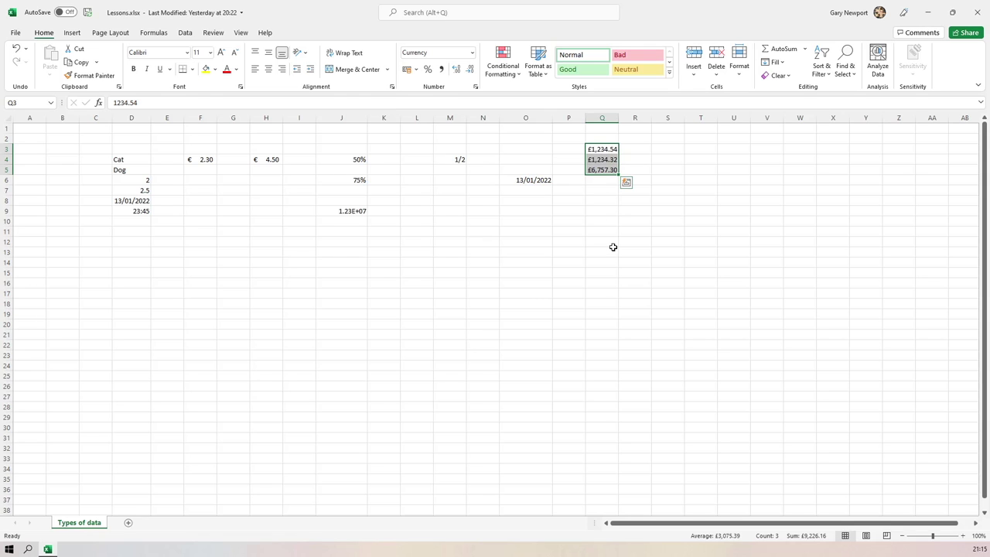
{"action": "left_click", "coordinate": [603, 117]}
{"action": "left_click_drag", "start_coordinate": [621, 120], "coordinate": [638, 121]}
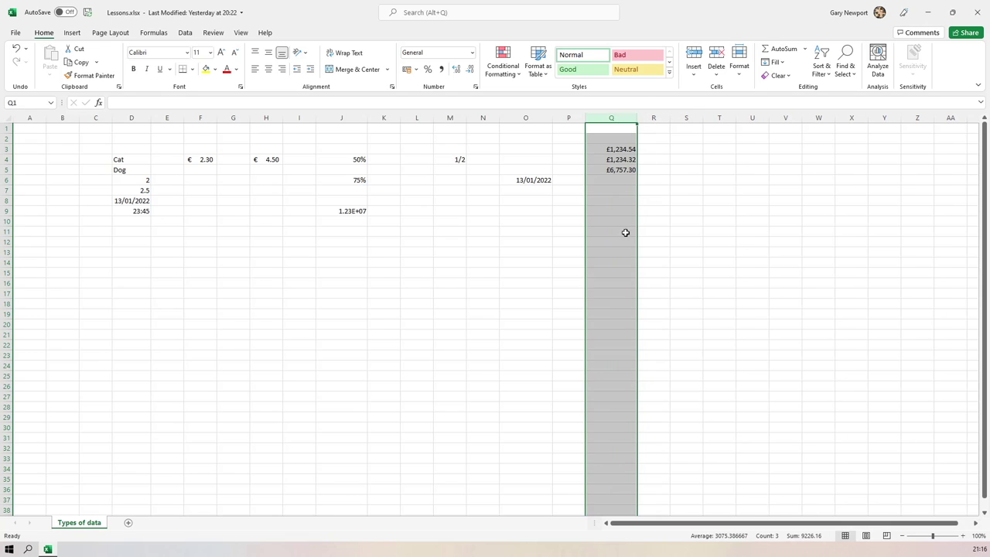
{"action": "left_click", "coordinate": [654, 222]}
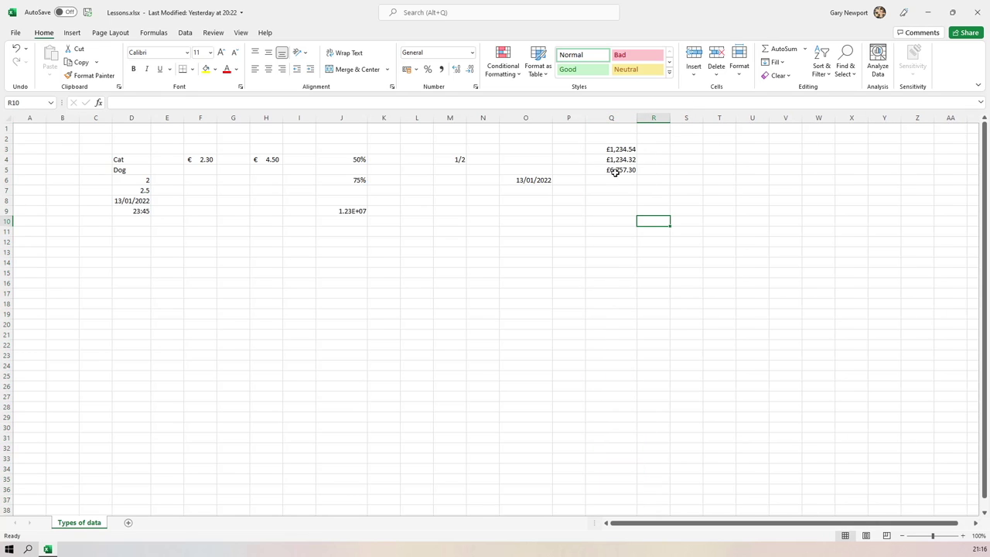
Enter 1234.54, 1234.32 and 6757.3 in S3:S5
{"action": "left_click", "coordinate": [684, 147]}
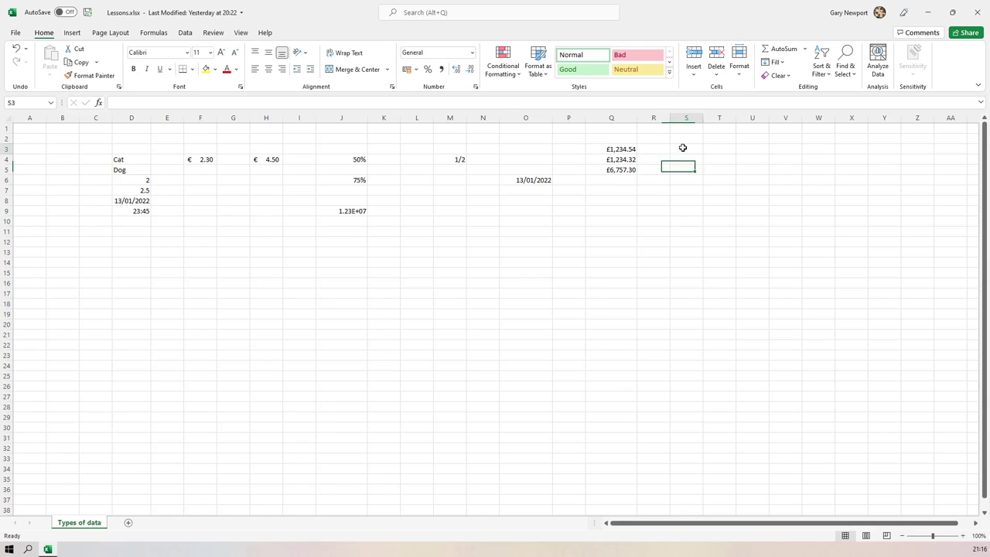
{"action": "type", "text": "1234"}
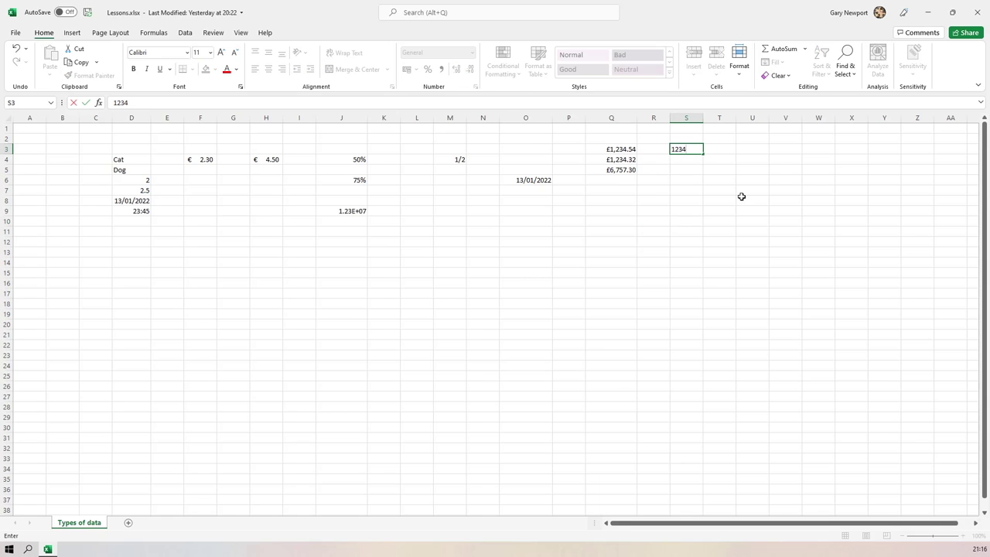
{"action": "type", "text": ".54"}
{"action": "key", "text": "Return"}
{"action": "type", "text": "123"}
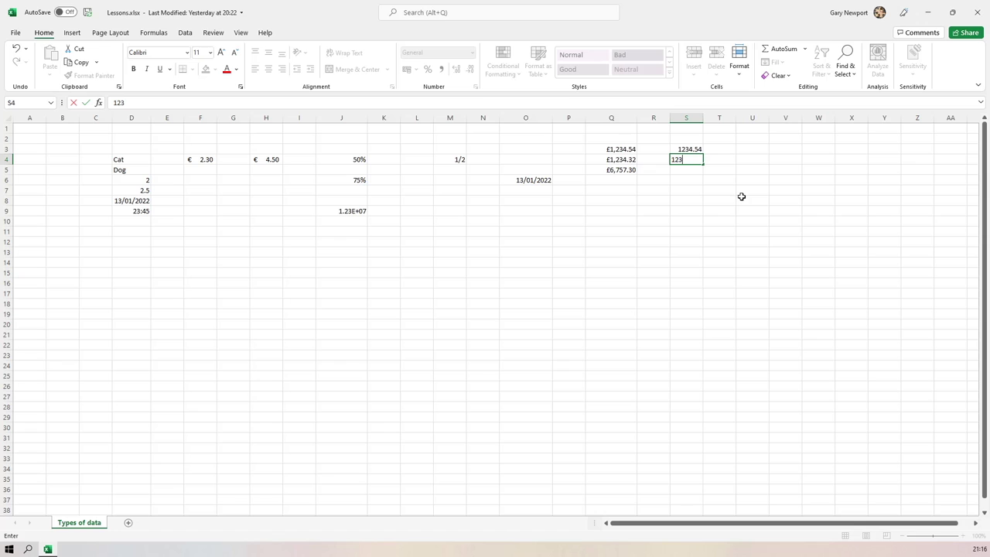
{"action": "type", "text": "4.32"}
{"action": "key", "text": "Return"}
{"action": "type", "text": "67"}
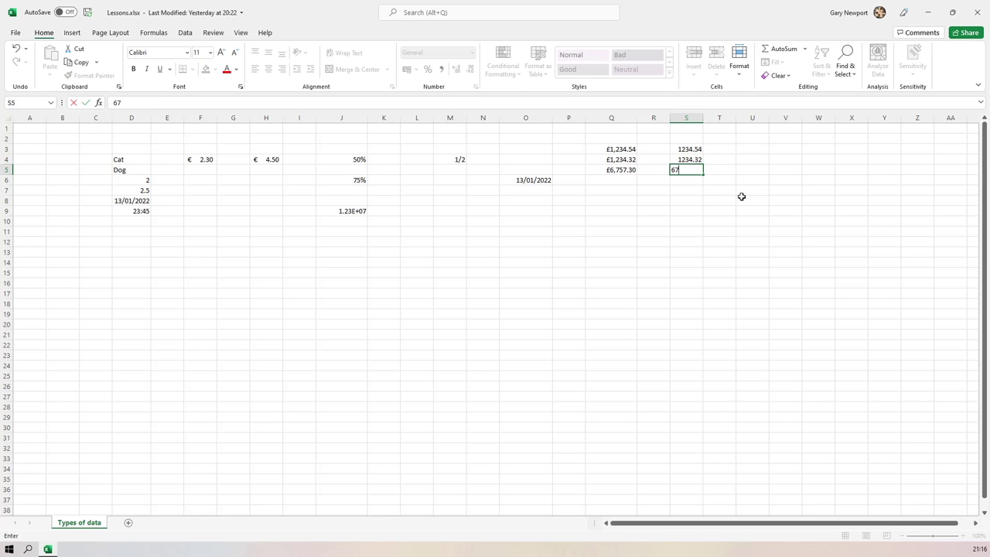
{"action": "type", "text": "57.3"}
{"action": "key", "text": "Return"}
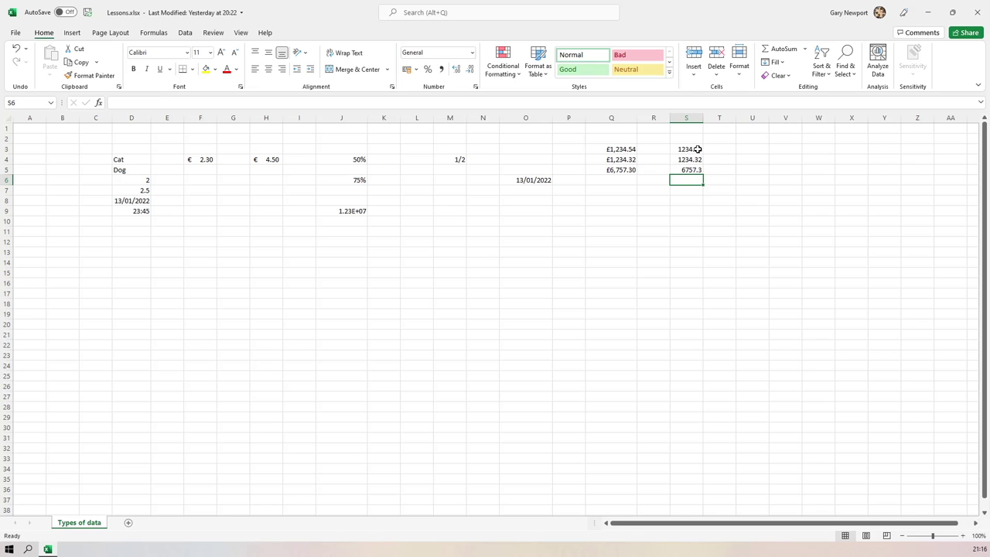
Format S3:S5 in Accounting style and widen column S to fit
{"action": "left_click_drag", "start_coordinate": [691, 149], "coordinate": [692, 169]}
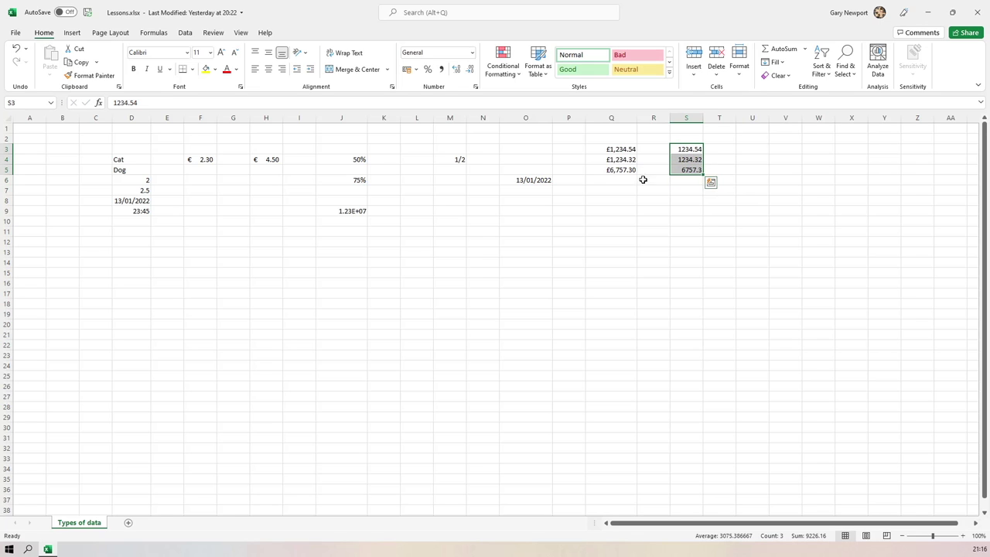
{"action": "left_click", "coordinate": [471, 52]}
{"action": "left_click", "coordinate": [446, 147]}
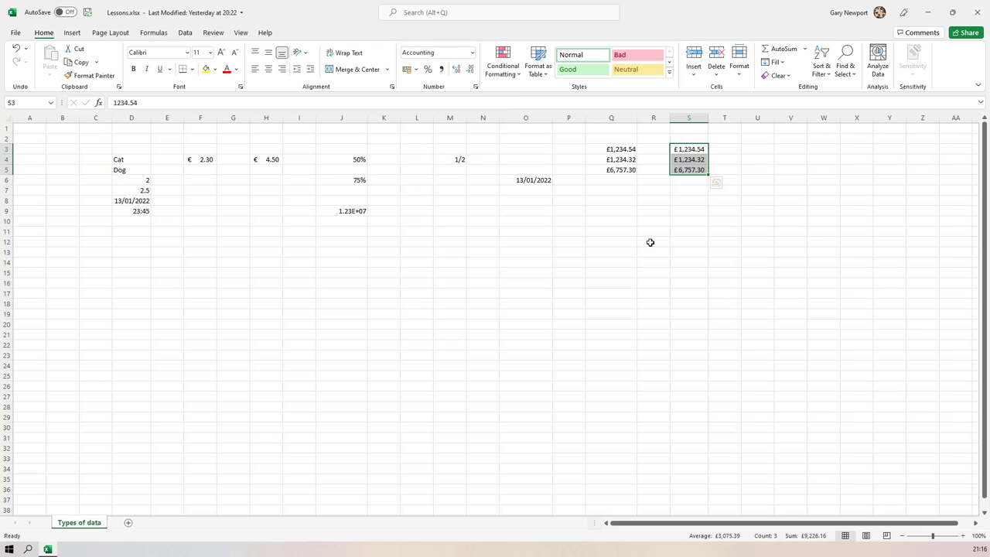
{"action": "left_click", "coordinate": [700, 118]}
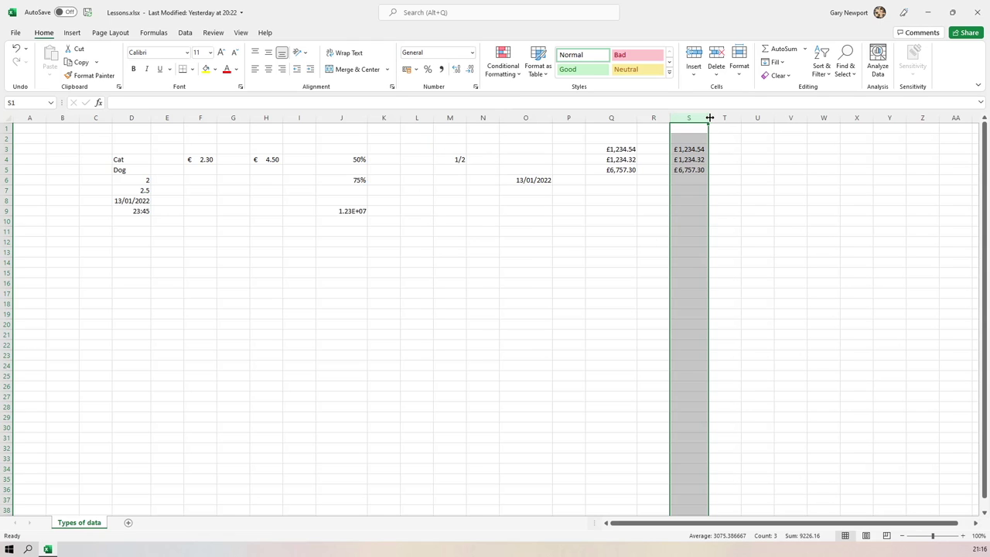
{"action": "left_click_drag", "start_coordinate": [709, 117], "coordinate": [729, 118]}
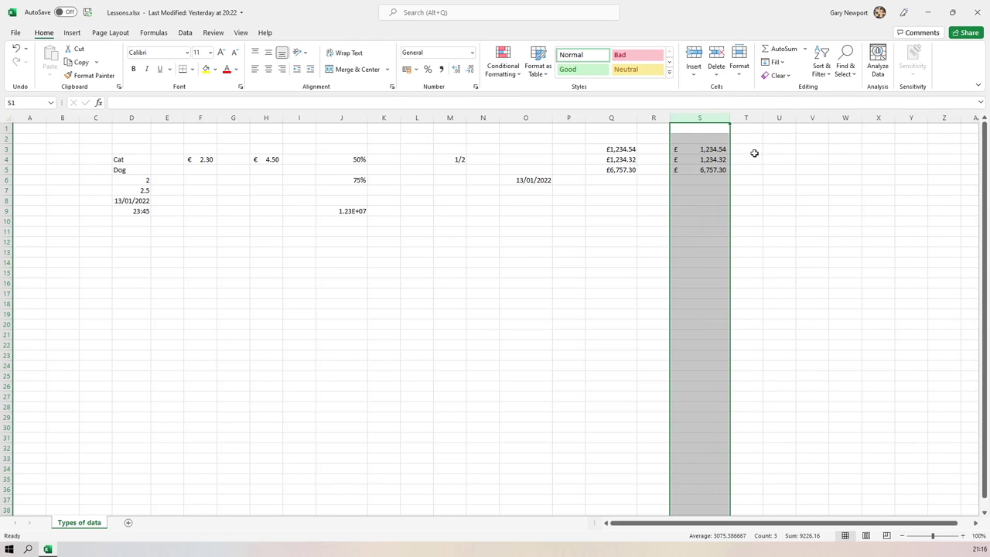
{"action": "left_click", "coordinate": [758, 211]}
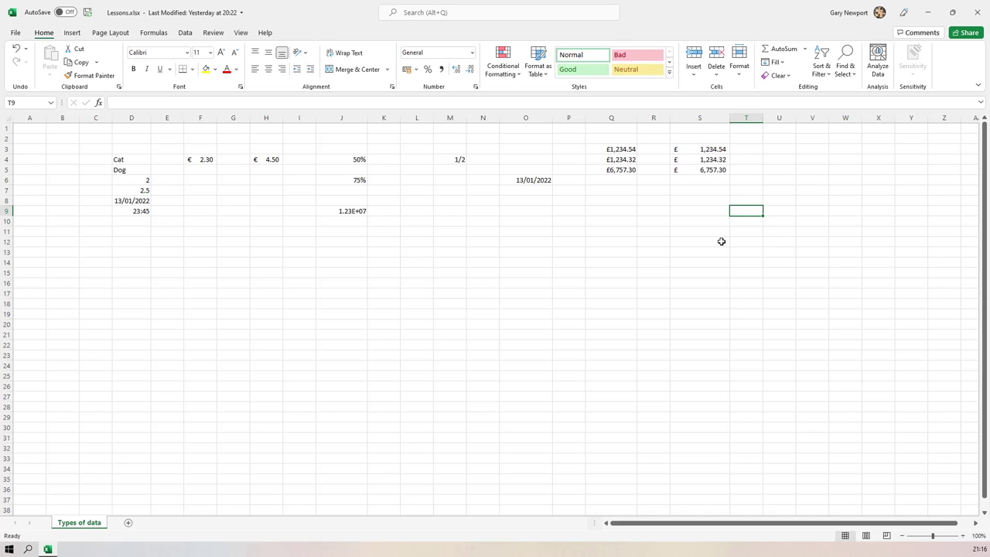
{"action": "left_click", "coordinate": [613, 159]}
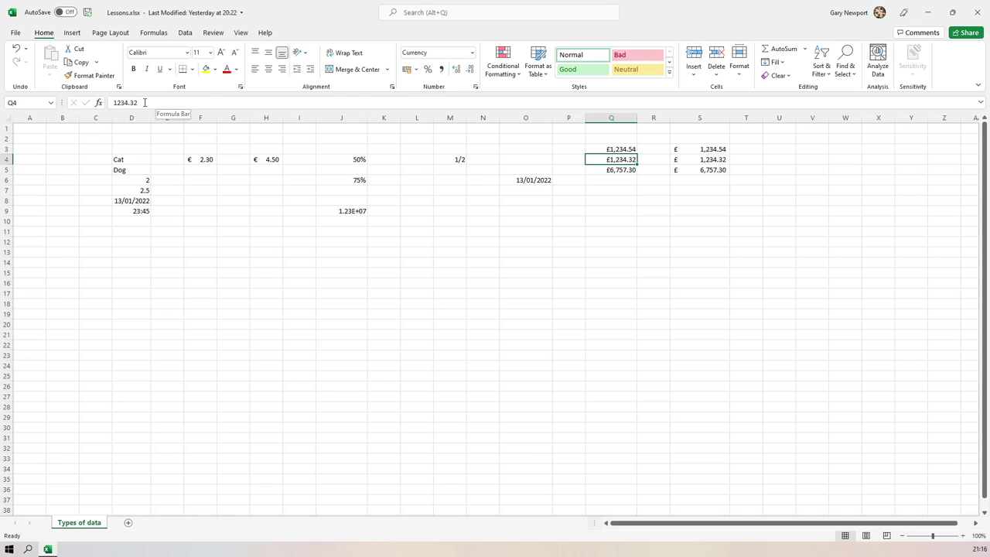
Make Q4 negative so it shows -£1,234.32 in Currency format
{"action": "left_click", "coordinate": [113, 103]}
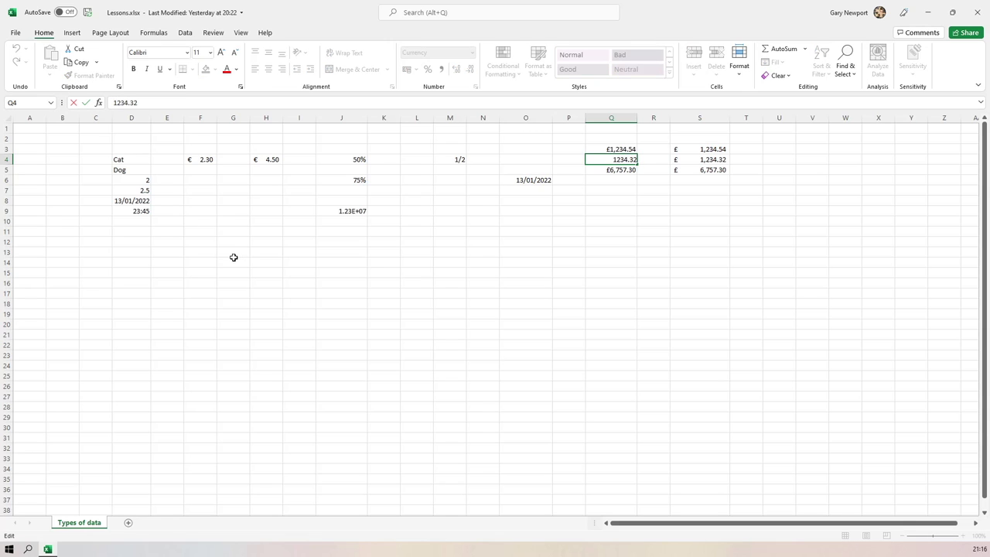
{"action": "type", "text": "-"}
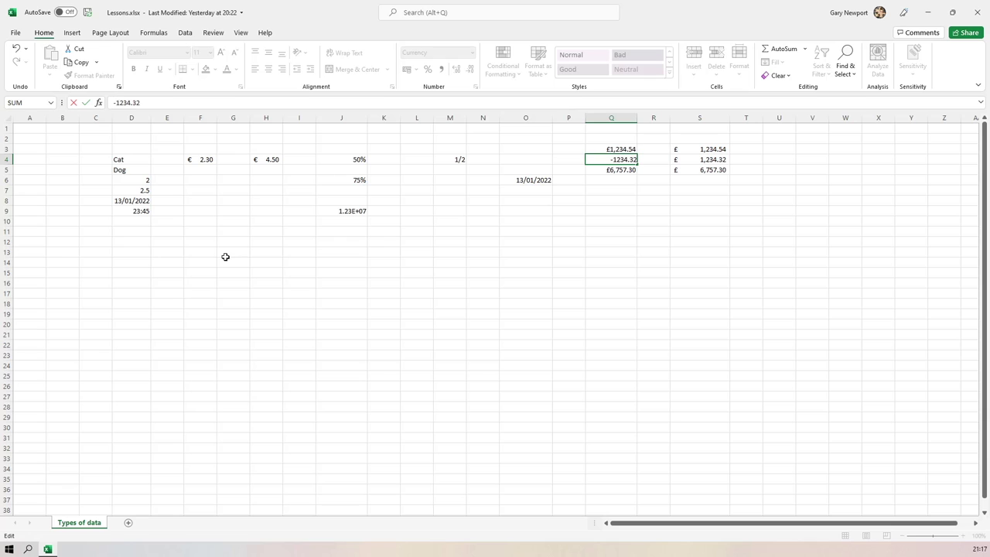
{"action": "key", "text": "Return"}
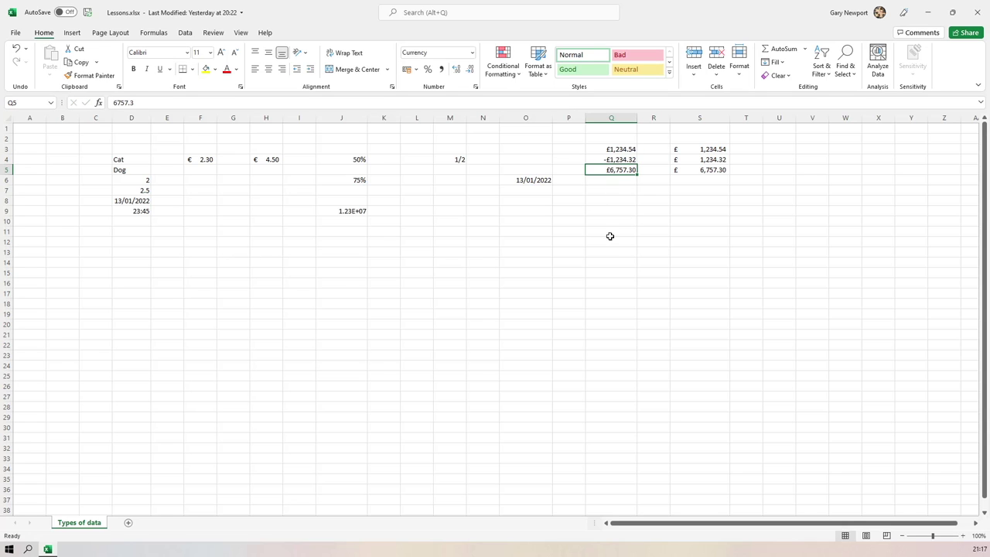
Make S4 negative so it shows -£ 1,234.32 in Accounting format
{"action": "left_click", "coordinate": [709, 160]}
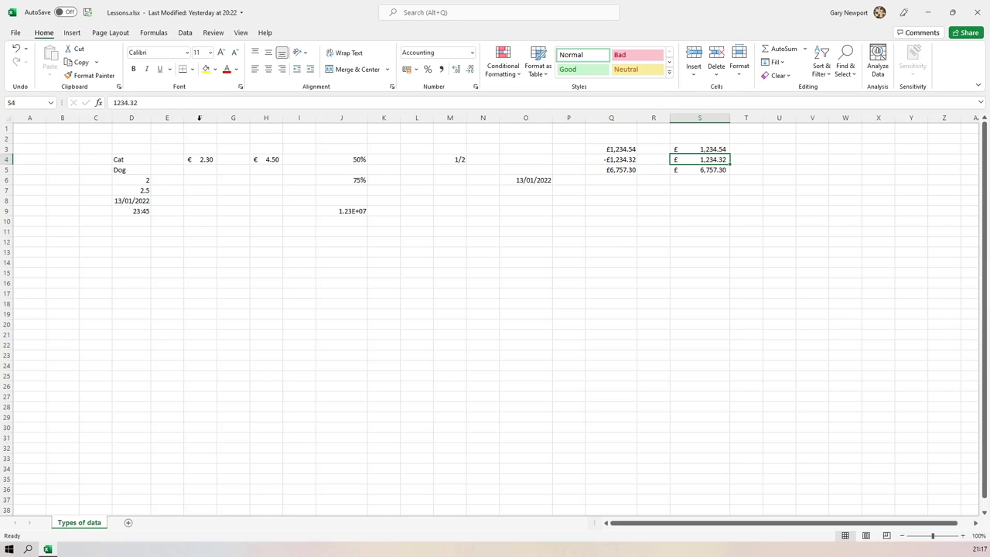
{"action": "left_click", "coordinate": [116, 102]}
{"action": "type", "text": "-"}
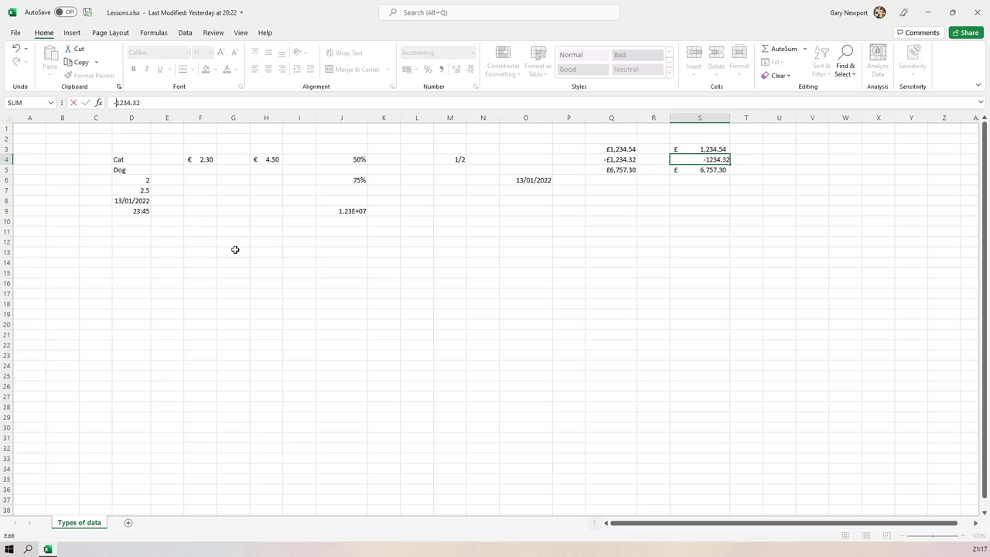
{"action": "key", "text": "Return"}
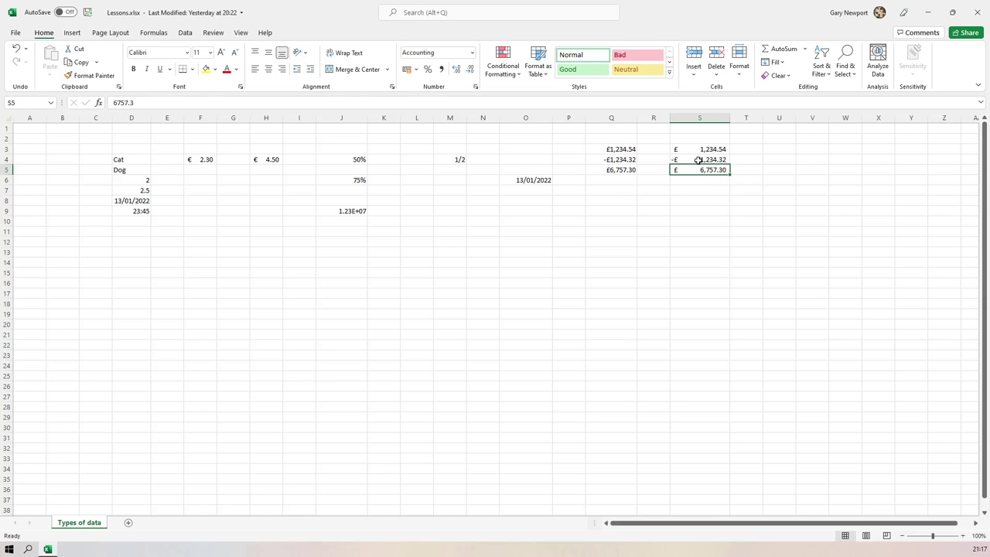
{"action": "left_click", "coordinate": [698, 159]}
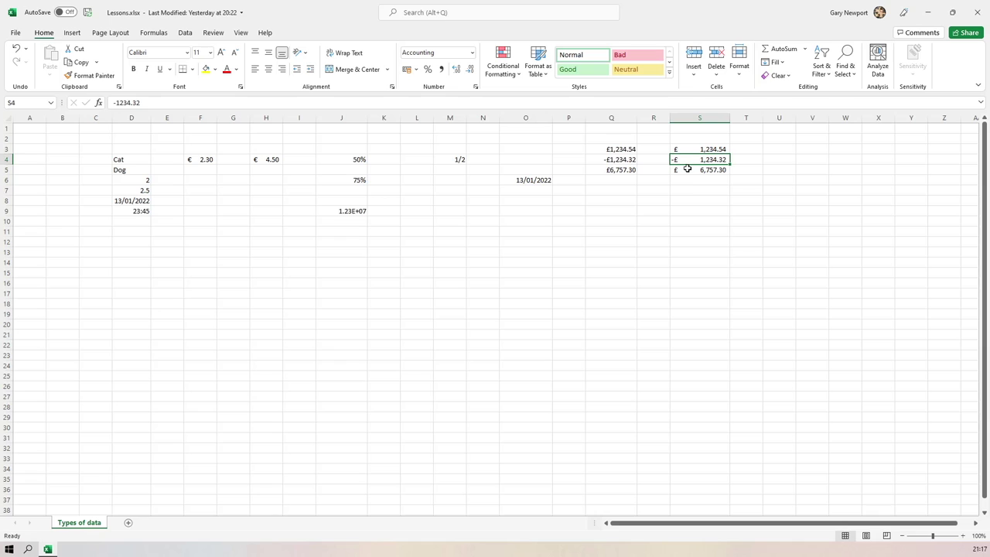
{"action": "left_click", "coordinate": [378, 242]}
{"action": "left_click", "coordinate": [407, 242]}
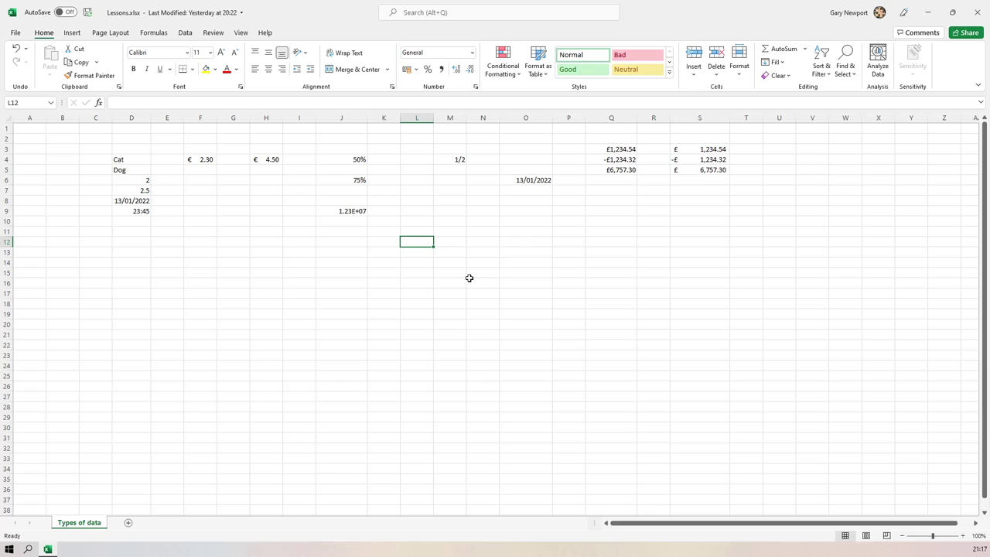
{"action": "type", "text": "23434546543"}
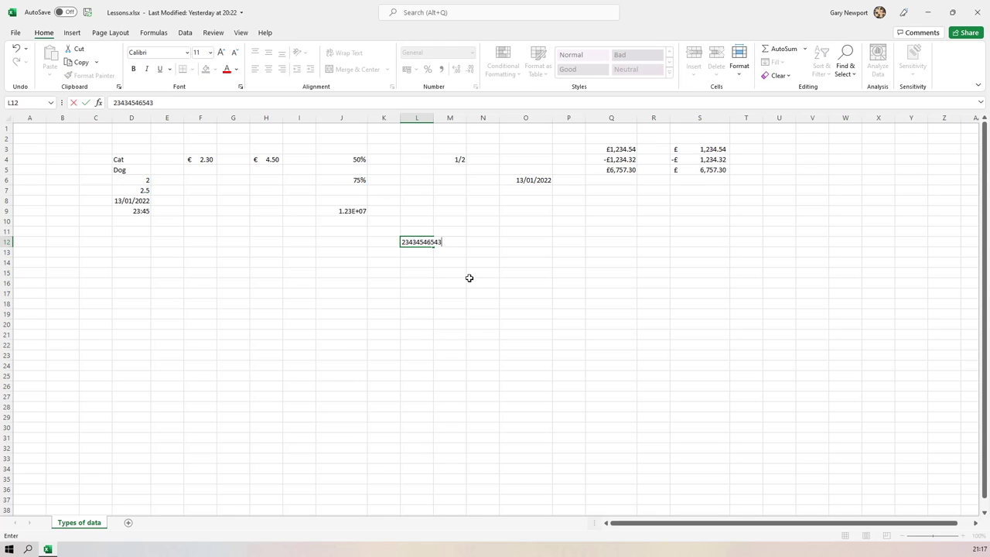
{"action": "key", "text": "Return"}
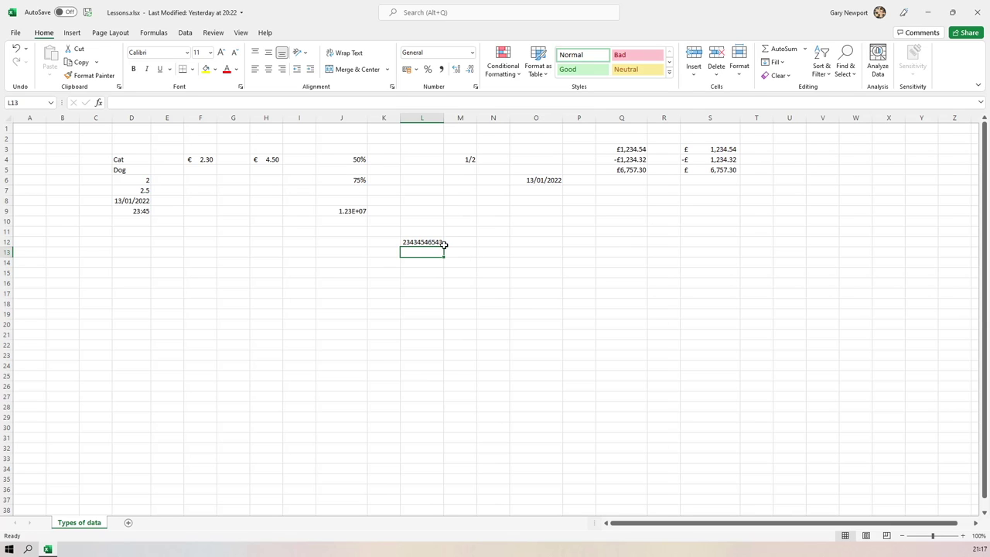
{"action": "left_click", "coordinate": [429, 242]}
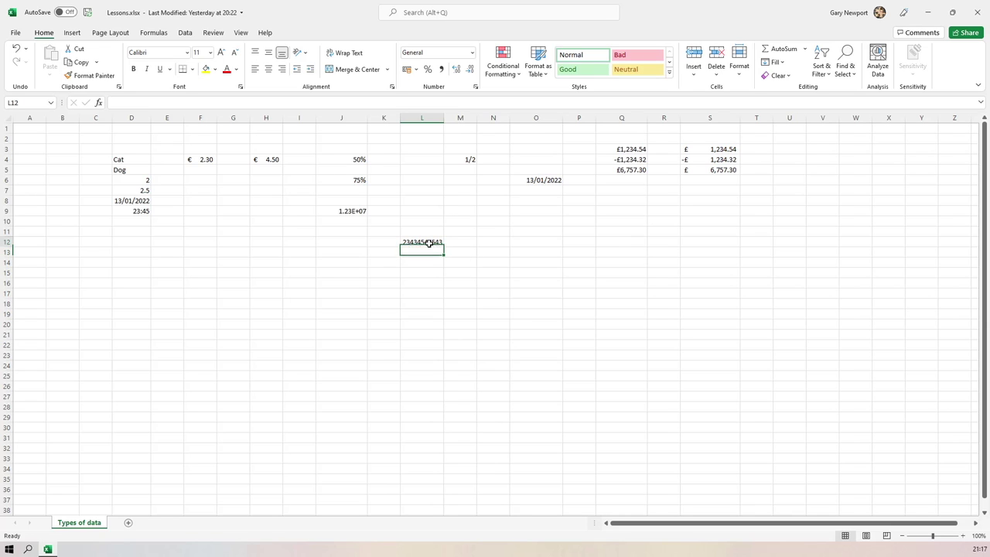
{"action": "left_click", "coordinate": [440, 70]}
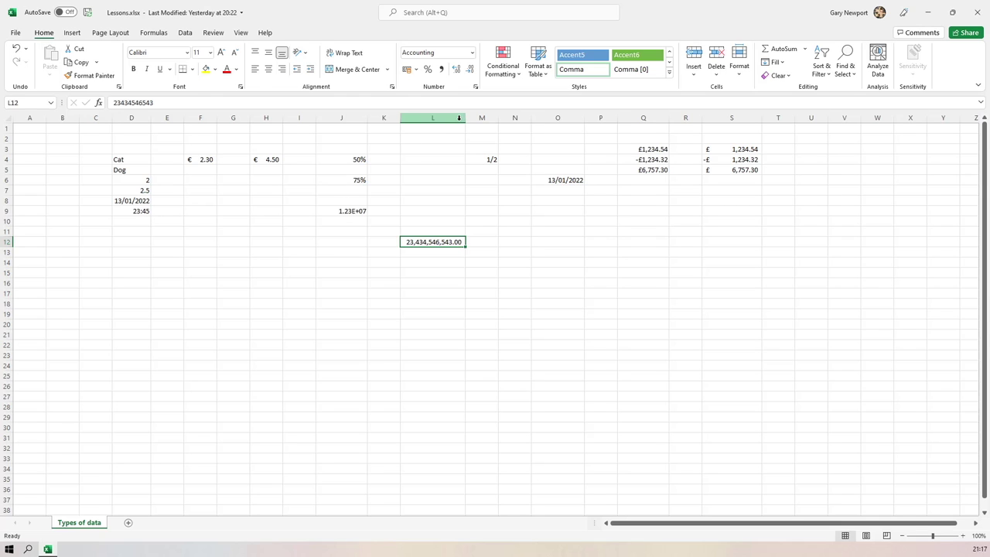
Widen column L so 23,434,546,543.00 displays in full
{"action": "left_click_drag", "start_coordinate": [465, 117], "coordinate": [436, 122]}
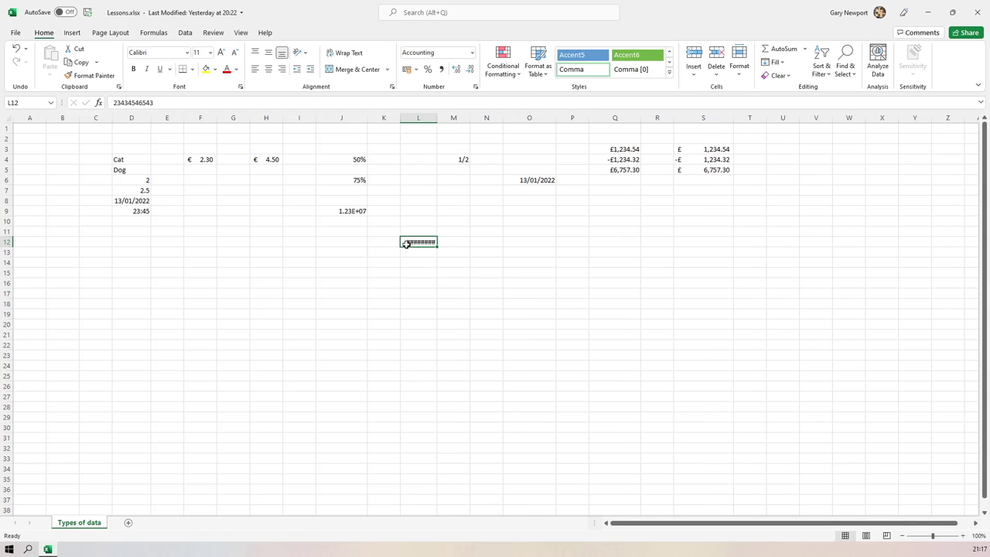
{"action": "mouse_move", "coordinate": [407, 240]}
{"action": "left_click_drag", "start_coordinate": [437, 118], "coordinate": [474, 118]}
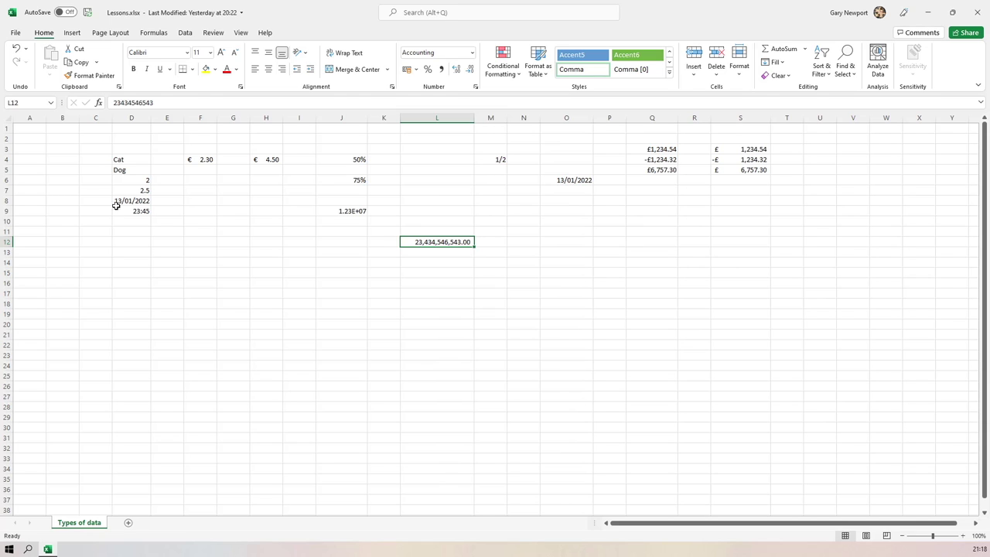
{"action": "left_click", "coordinate": [472, 52]}
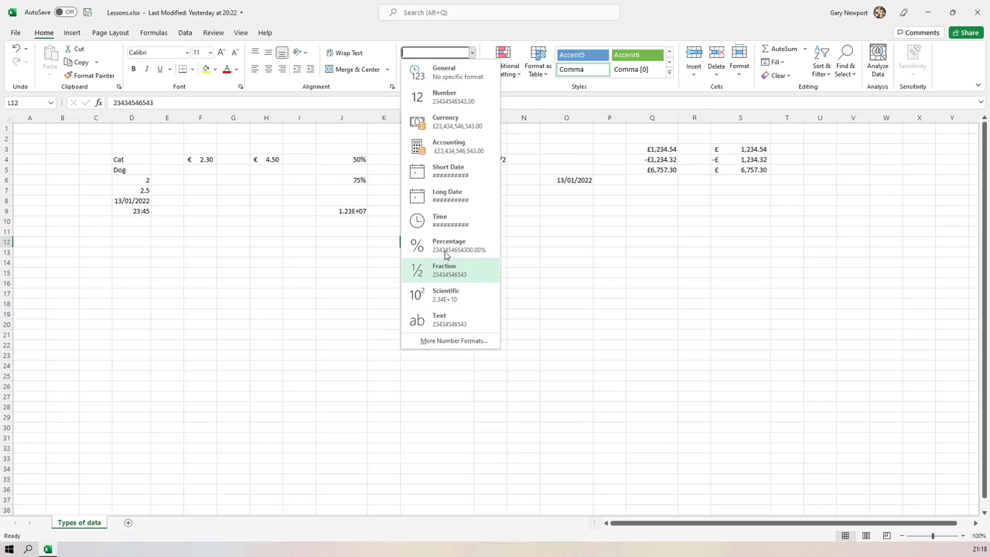
{"action": "left_click", "coordinate": [452, 341]}
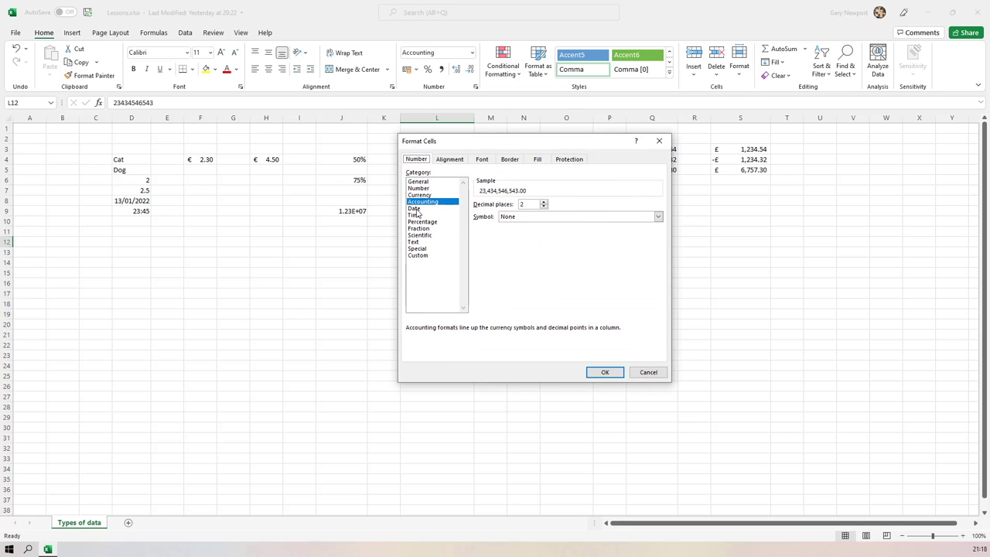
{"action": "left_click", "coordinate": [416, 243]}
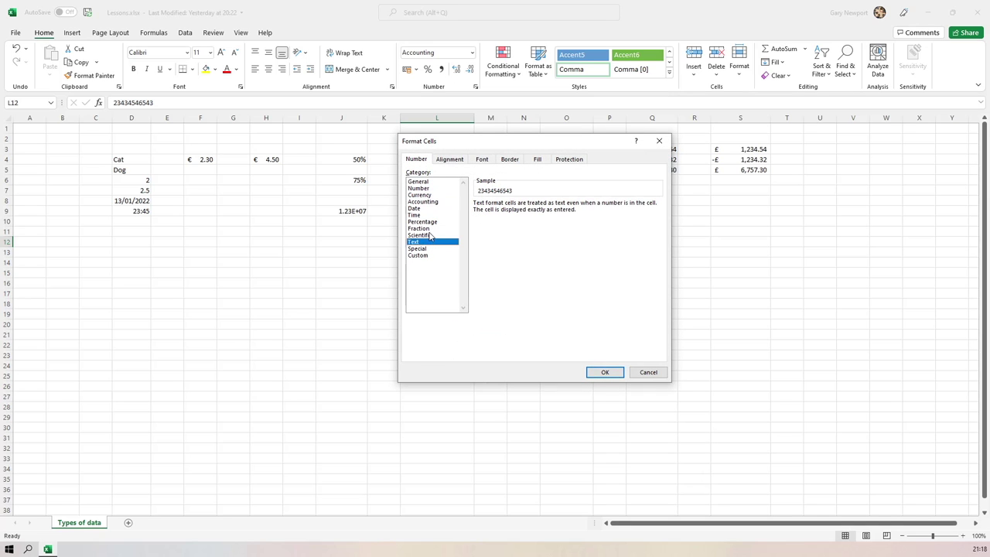
{"action": "left_click", "coordinate": [428, 234]}
{"action": "left_click", "coordinate": [422, 256]}
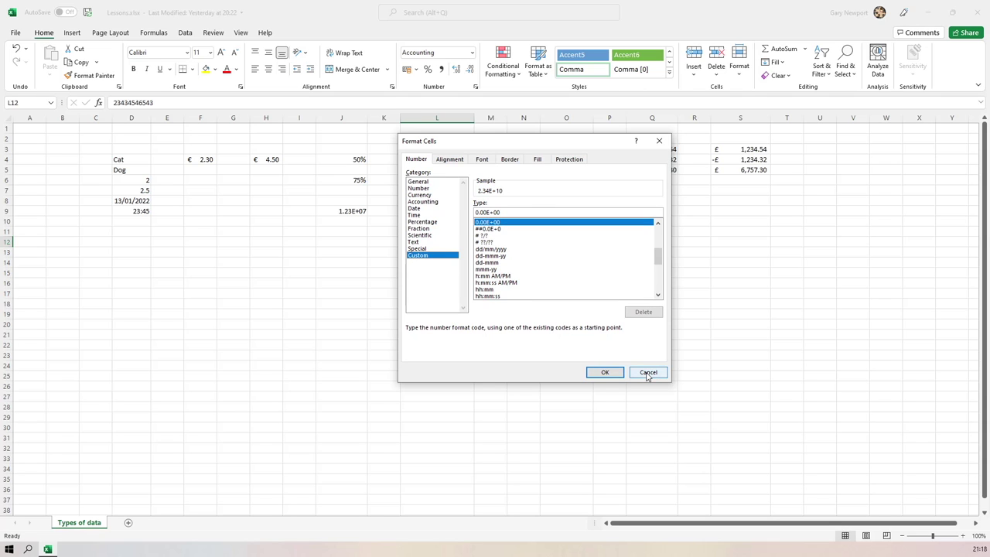
{"action": "left_click", "coordinate": [648, 373]}
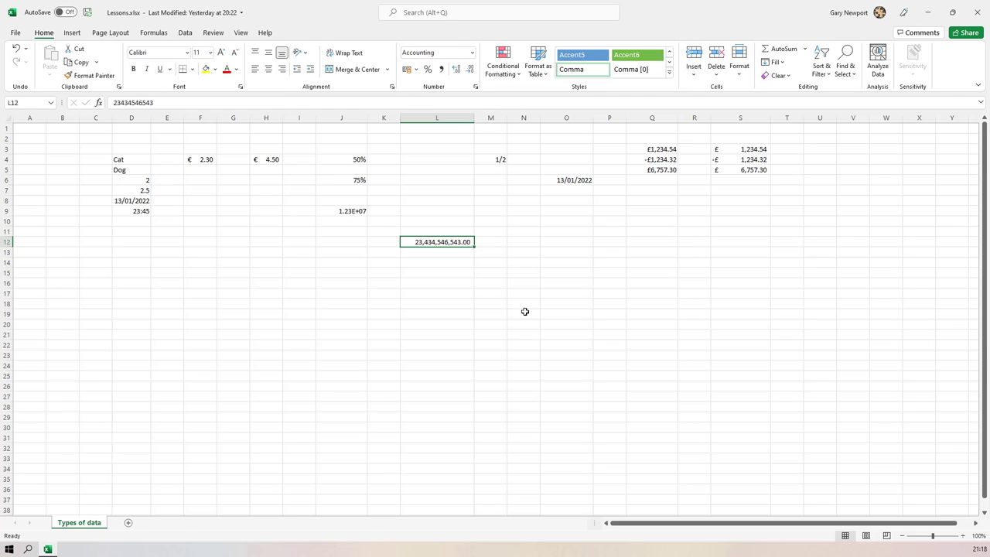
{"action": "left_click", "coordinate": [524, 242]}
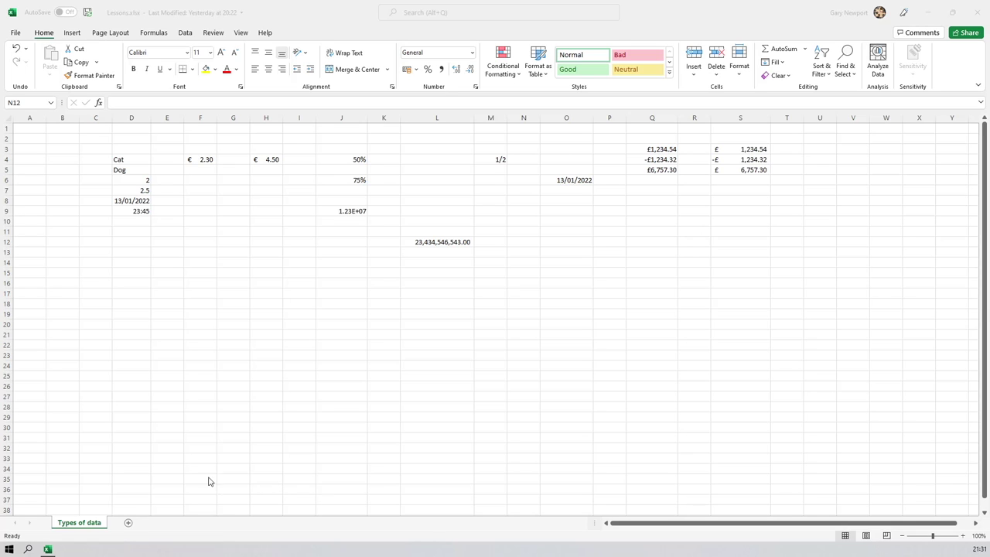
Add a new worksheet and name it 'Formatting data'
{"action": "left_click", "coordinate": [130, 525]}
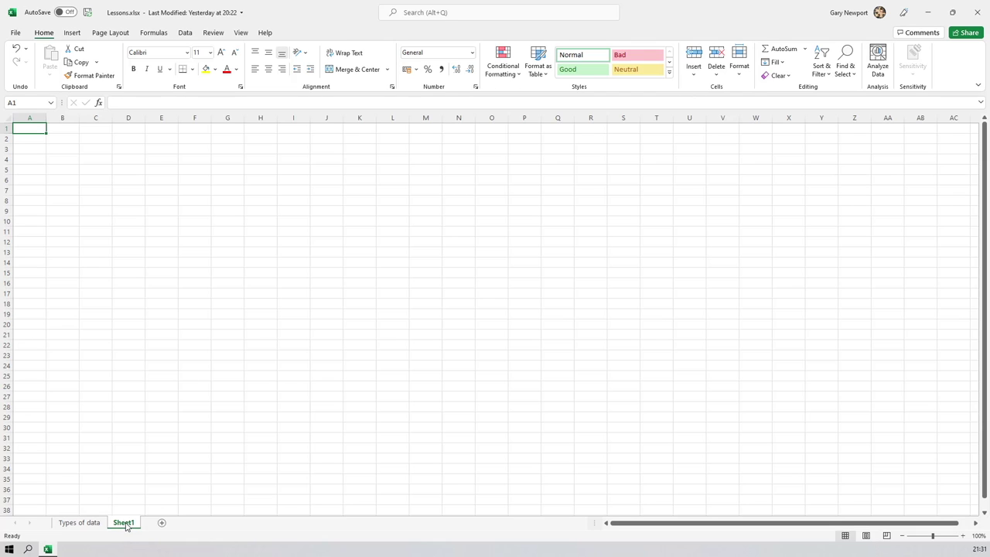
{"action": "double_click", "coordinate": [125, 523]}
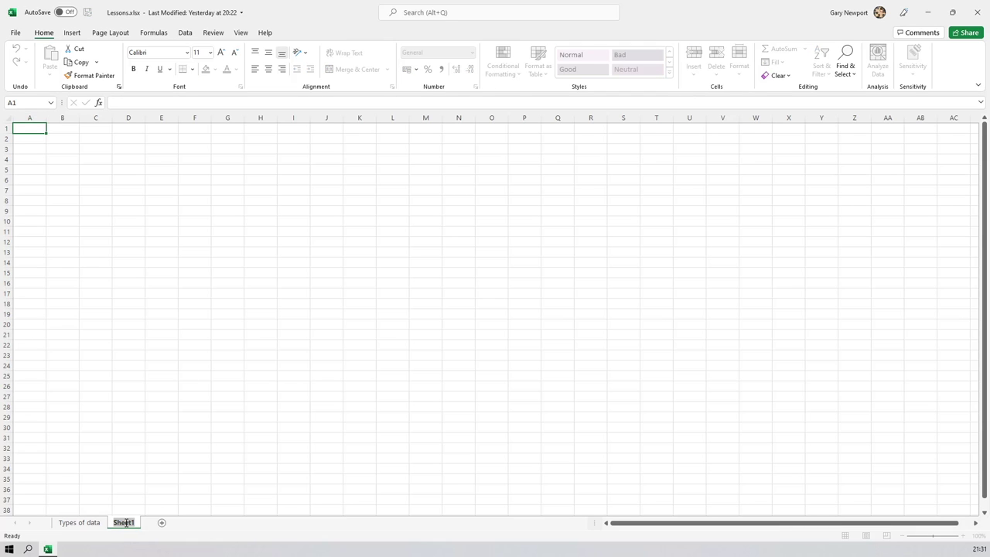
{"action": "type", "text": "Formatting data"}
{"action": "key", "text": "Return"}
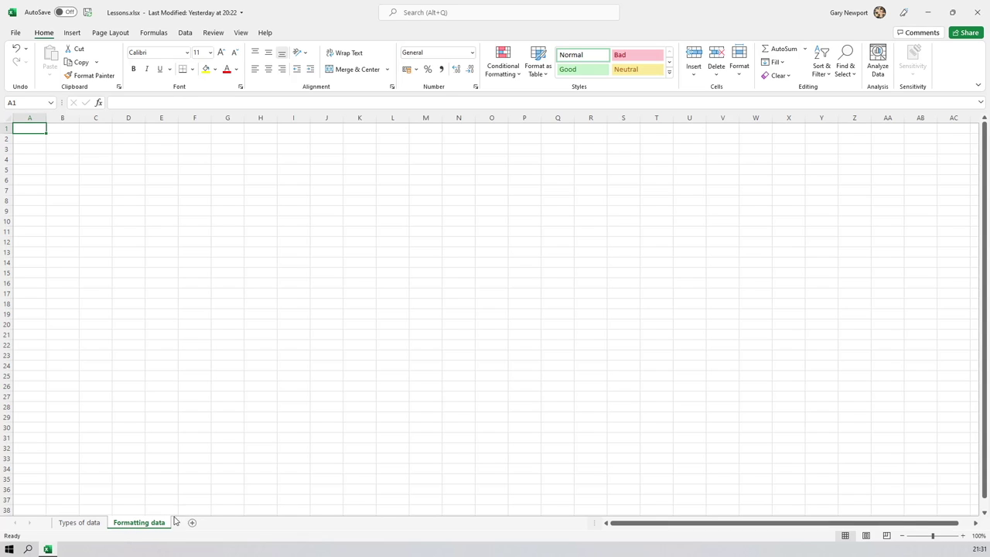
Type Cat in B3 and Dog in B4, then select Cat
{"action": "left_click", "coordinate": [58, 148]}
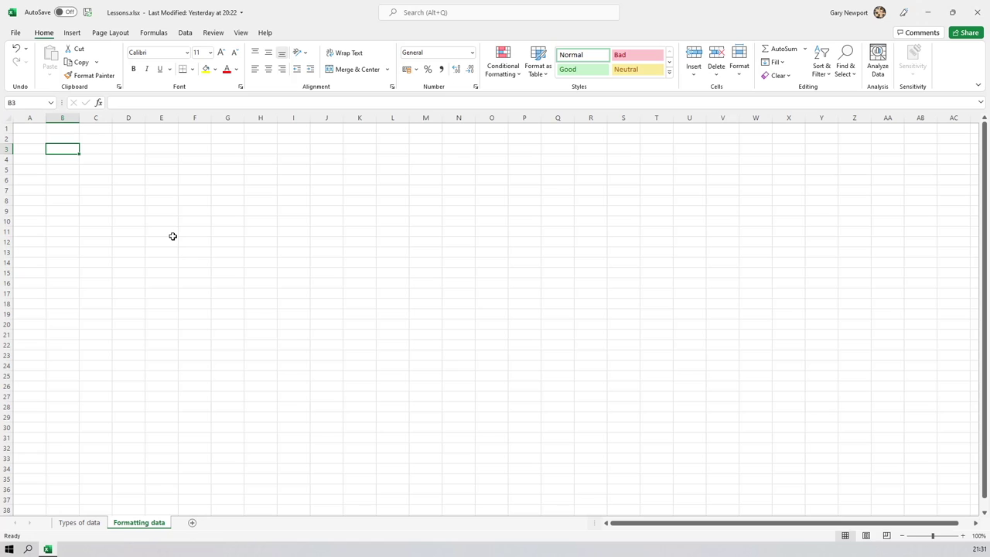
{"action": "type", "text": "Cat"}
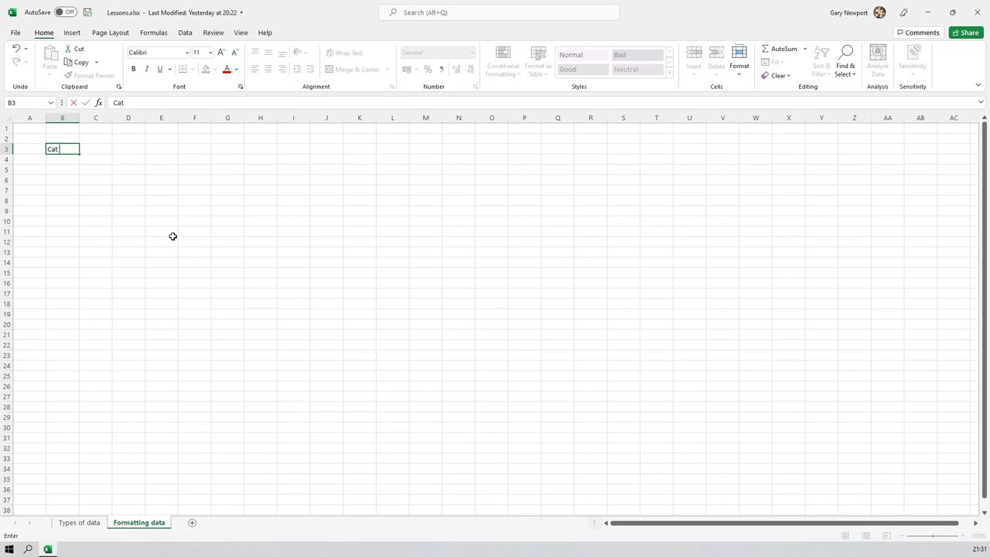
{"action": "key", "text": "Return"}
{"action": "type", "text": "Dog"}
{"action": "key", "text": "Return"}
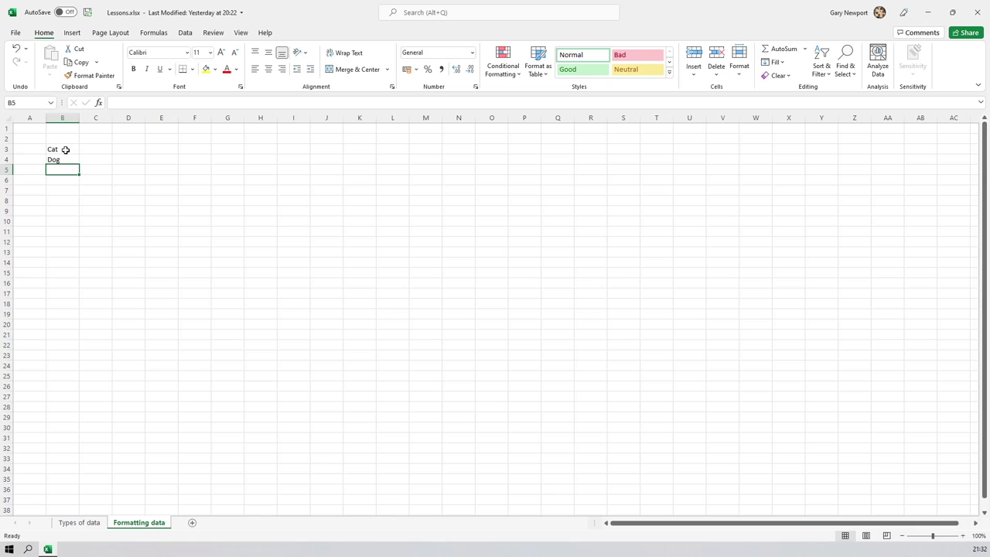
{"action": "left_click", "coordinate": [65, 150]}
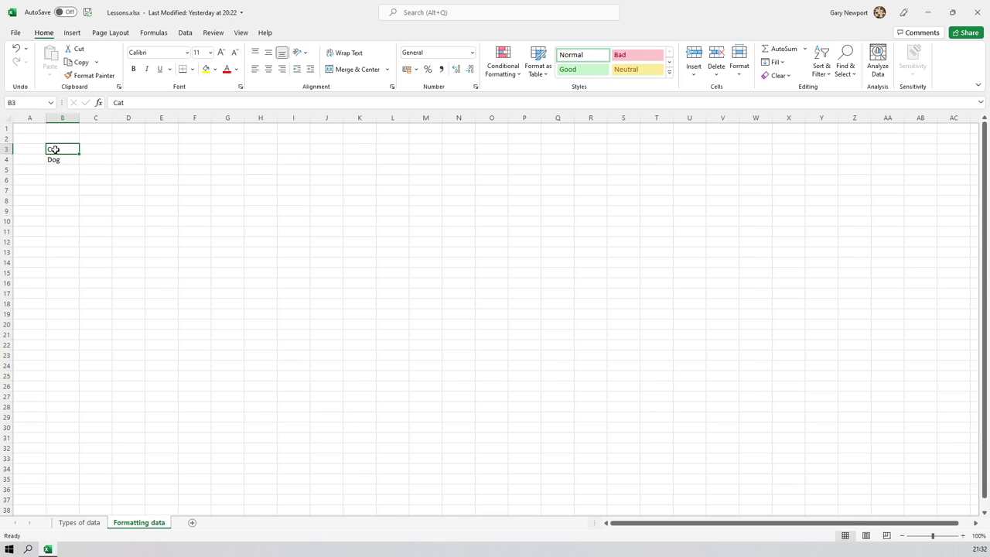
Set Cat in B3 to the Anonymous Pro font at size 26
{"action": "left_click", "coordinate": [186, 53]}
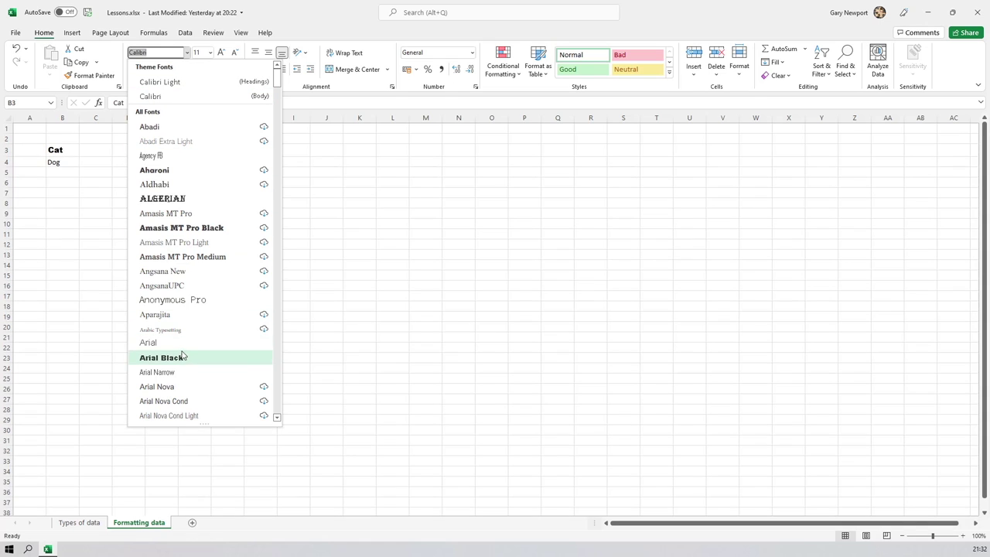
{"action": "left_click", "coordinate": [176, 300]}
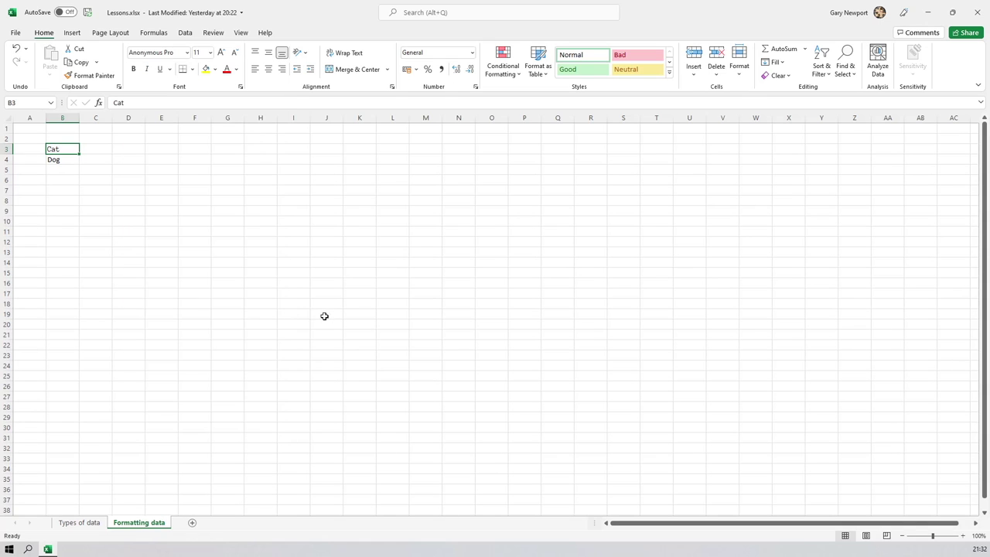
{"action": "left_click", "coordinate": [209, 52]}
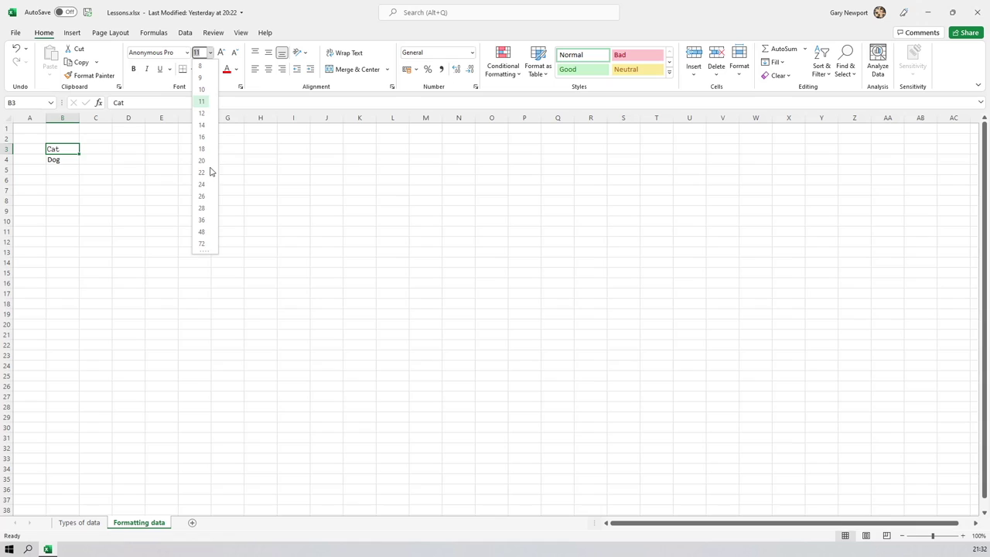
{"action": "left_click", "coordinate": [202, 197]}
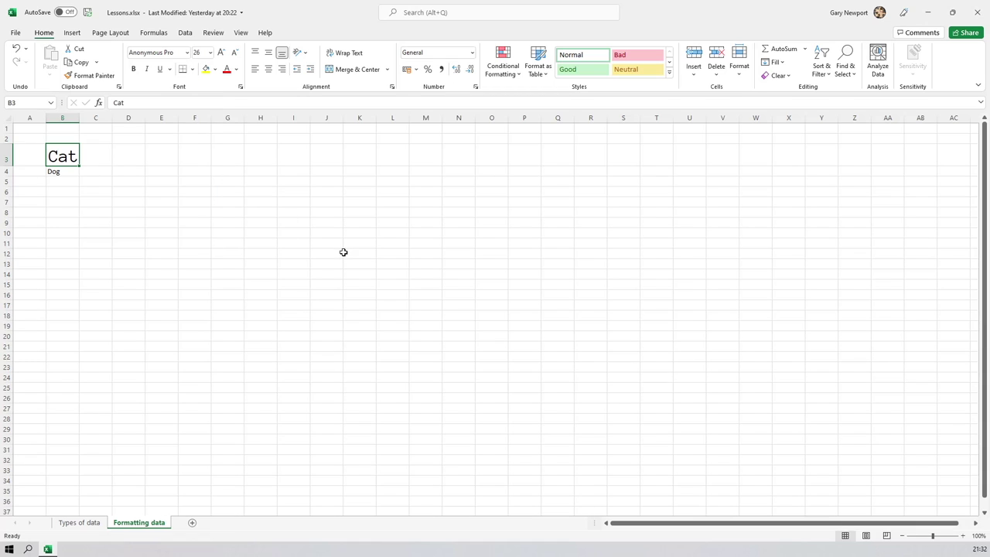
Make Cat bold, italic and double-underlined, and colour it dark blue
{"action": "left_click", "coordinate": [134, 70]}
{"action": "left_click", "coordinate": [147, 70]}
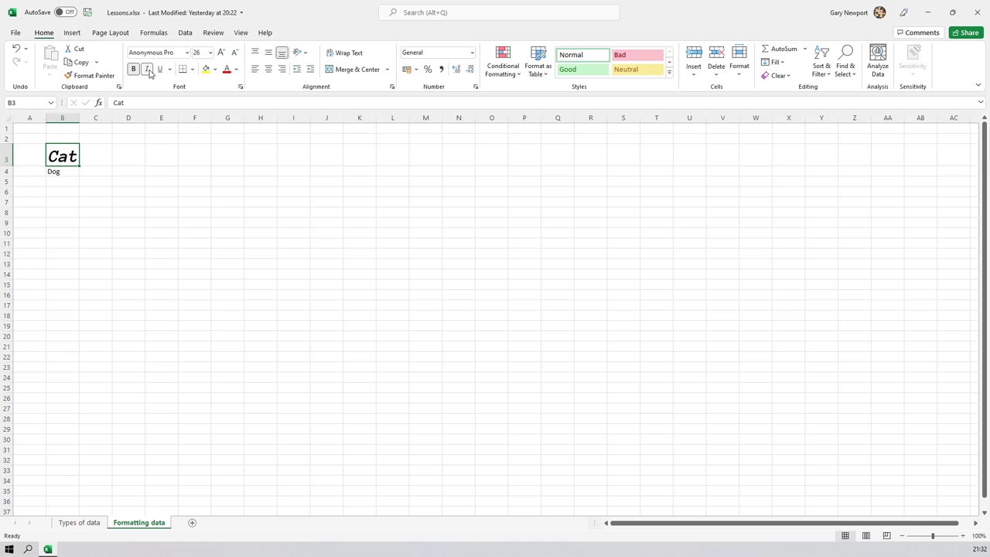
{"action": "left_click", "coordinate": [160, 69]}
{"action": "left_click", "coordinate": [170, 70]}
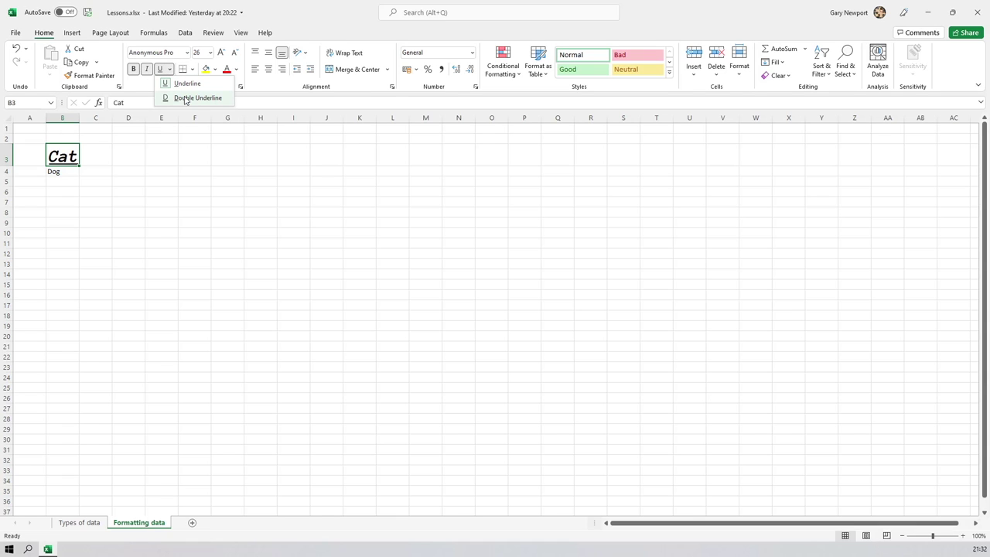
{"action": "left_click", "coordinate": [186, 99]}
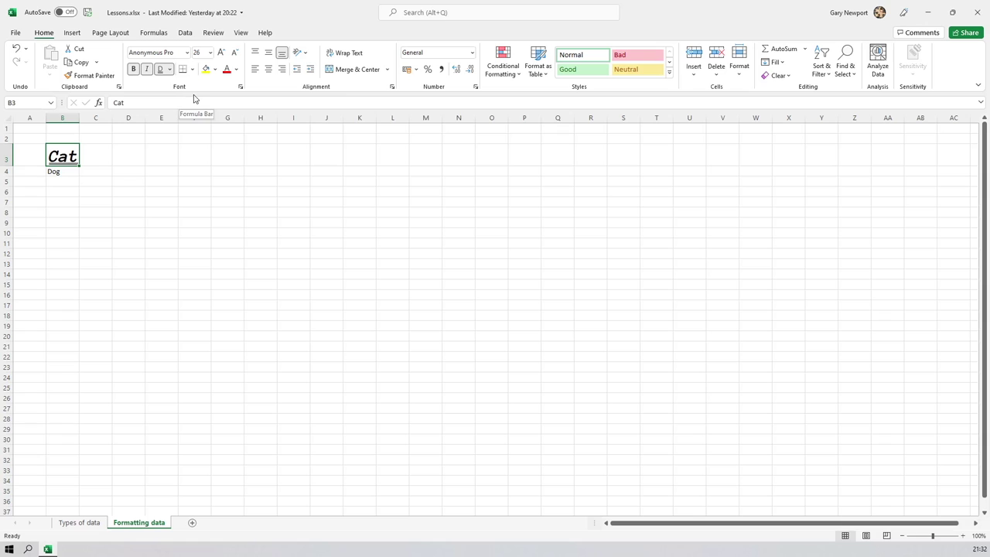
{"action": "left_click", "coordinate": [230, 71]}
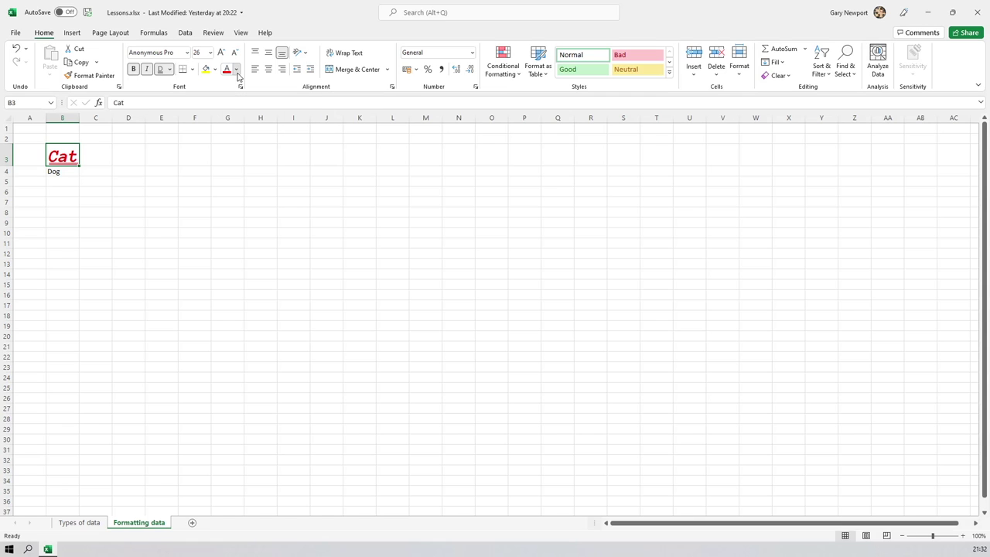
{"action": "left_click", "coordinate": [237, 71]}
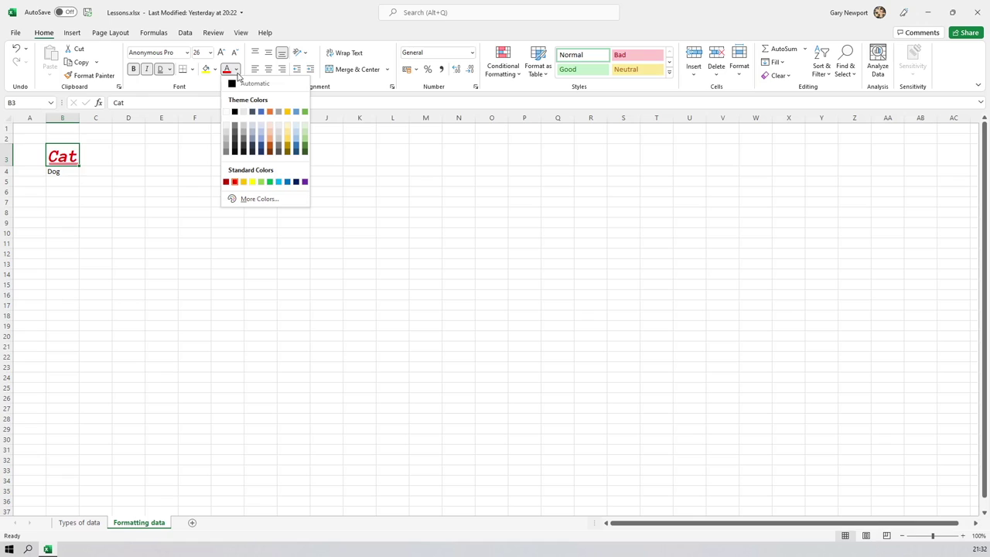
{"action": "left_click", "coordinate": [262, 152]}
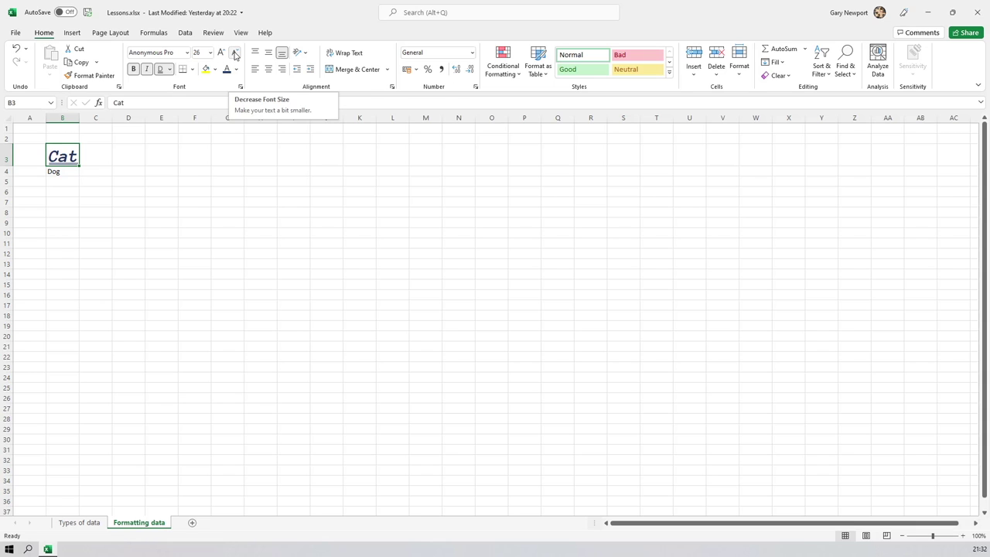
Enlarge Cat up to size 48, then shrink it back to size 24
{"action": "left_click", "coordinate": [221, 53]}
{"action": "left_click", "coordinate": [222, 52]}
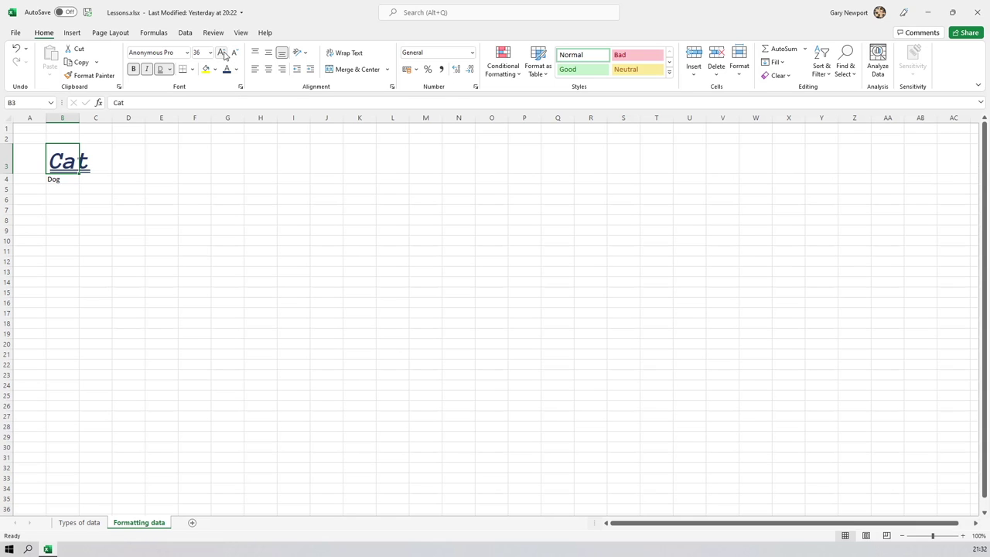
{"action": "left_click", "coordinate": [223, 54]}
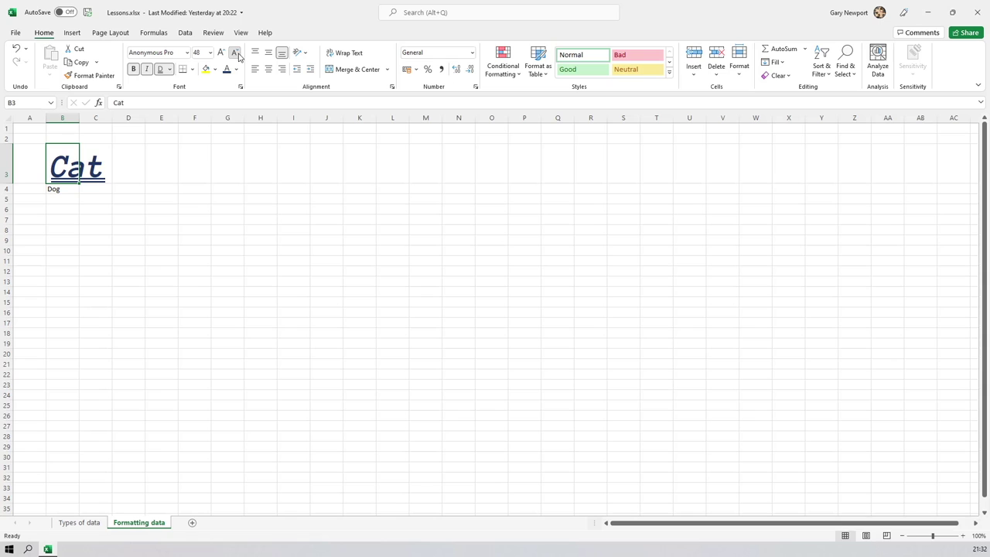
{"action": "left_click", "coordinate": [236, 53]}
{"action": "left_click", "coordinate": [235, 52]}
{"action": "left_click", "coordinate": [235, 53]}
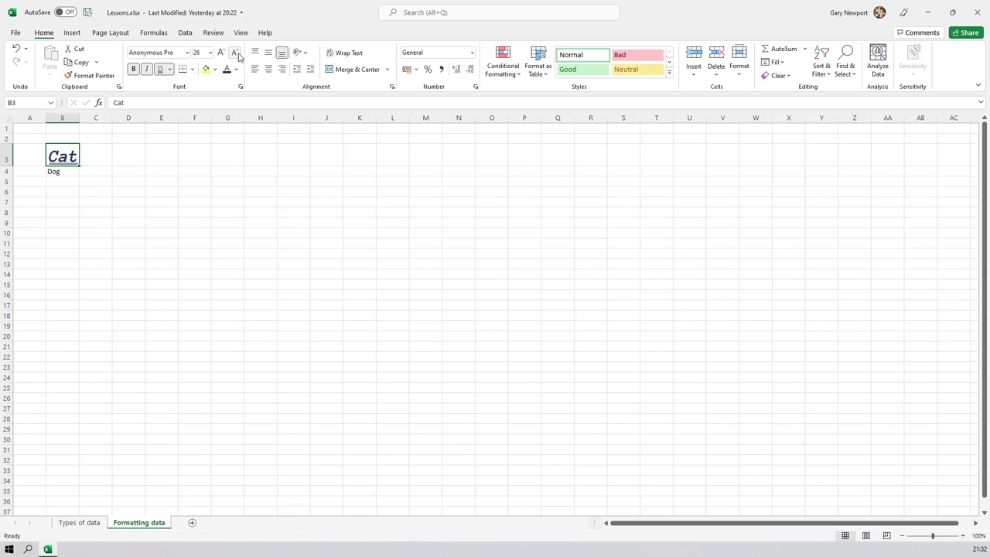
{"action": "left_click", "coordinate": [235, 53]}
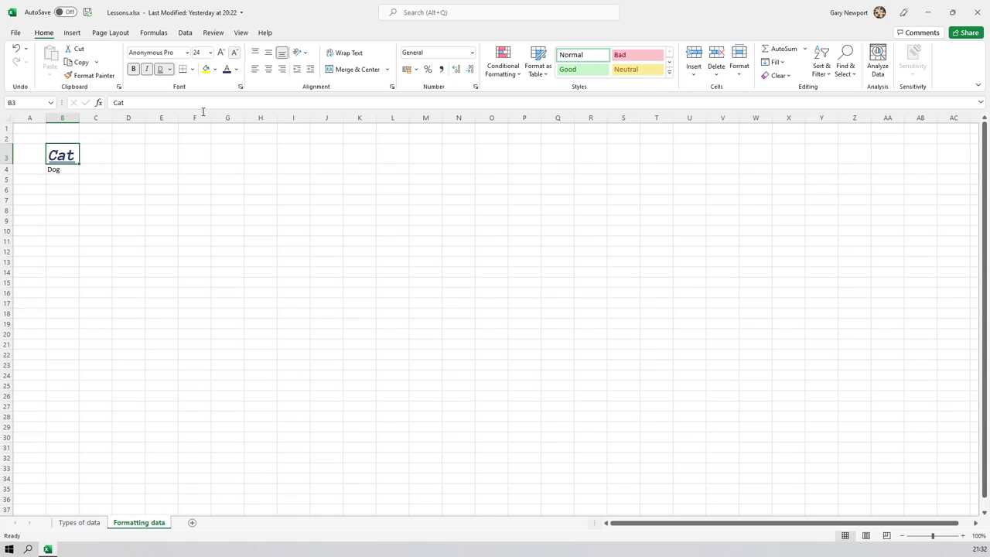
Remove the underline and italic from Cat, leaving it bold dark blue 24 point
{"action": "left_click", "coordinate": [132, 191]}
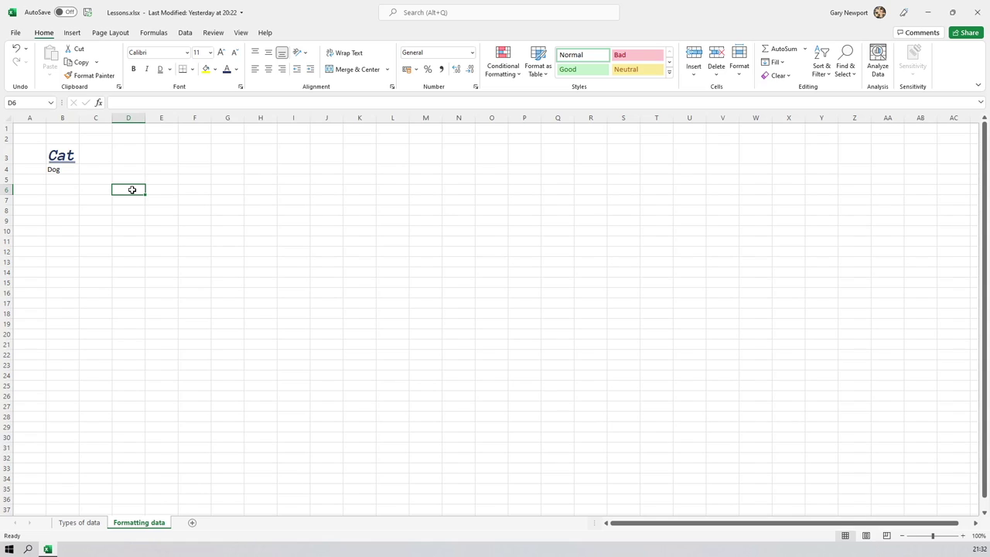
{"action": "left_click", "coordinate": [71, 157]}
{"action": "key", "text": "ctrl+i"}
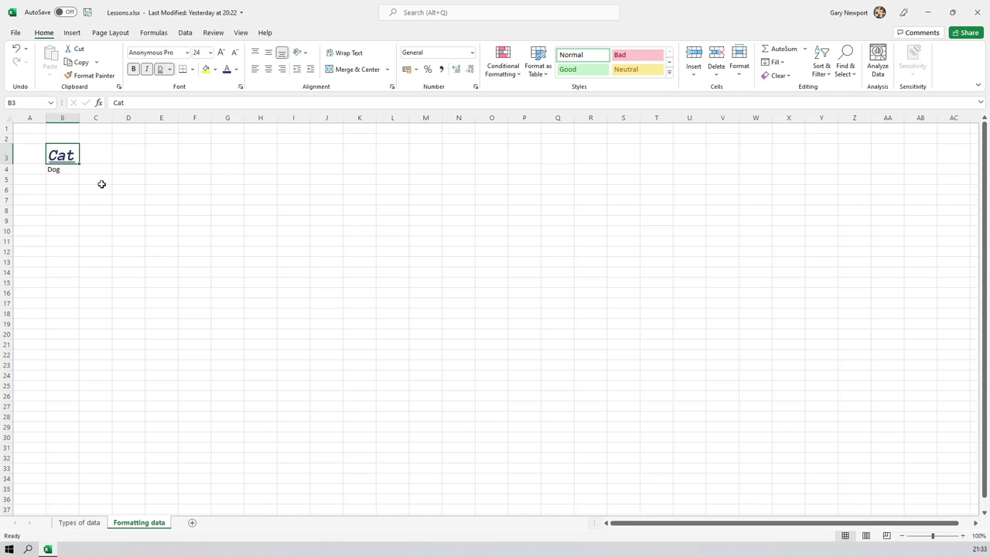
{"action": "left_click", "coordinate": [162, 69]}
{"action": "left_click", "coordinate": [146, 70]}
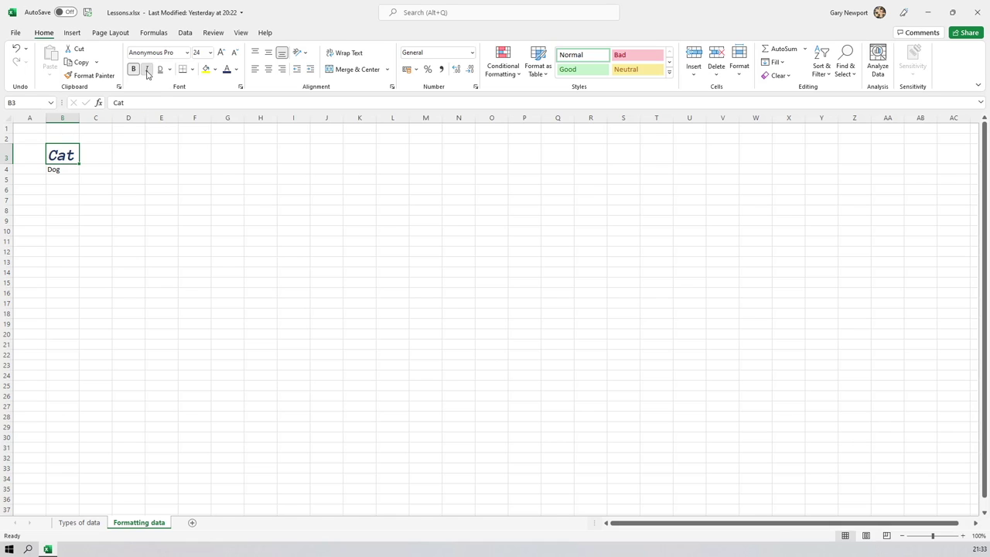
{"action": "left_click", "coordinate": [147, 71]}
{"action": "left_click", "coordinate": [147, 68]}
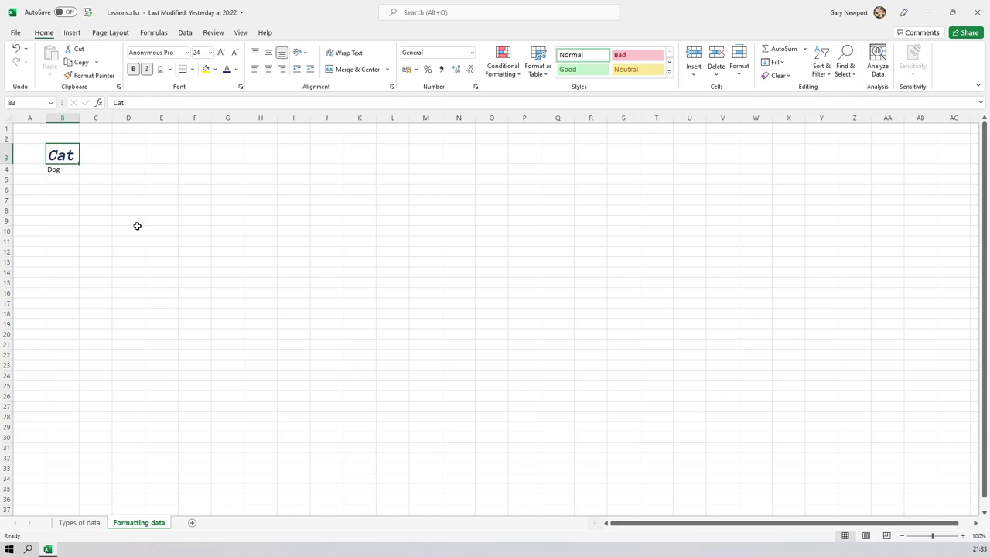
{"action": "left_click", "coordinate": [147, 68]}
{"action": "left_click", "coordinate": [63, 171]}
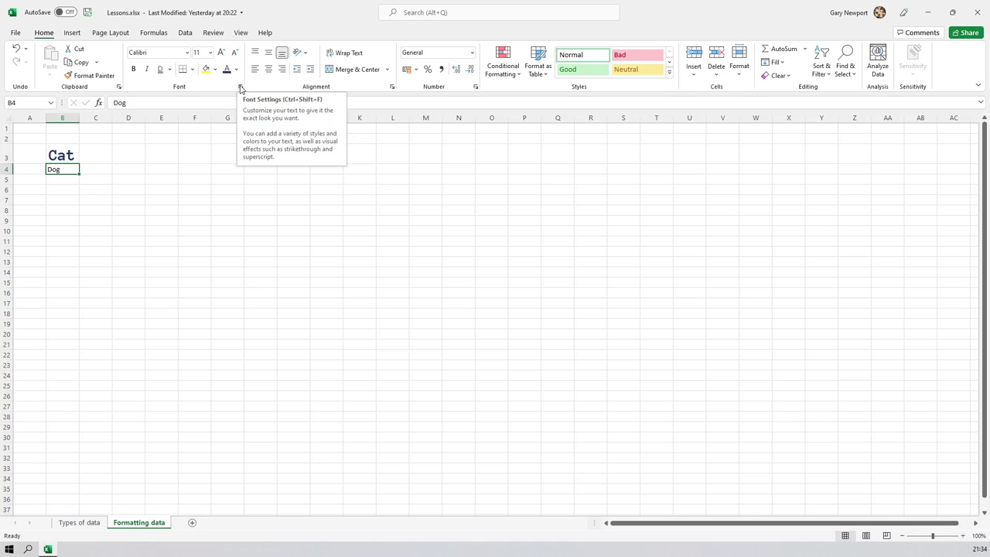
Open the Format Cells font settings for B4 and browse the underline and colour lists
{"action": "left_click", "coordinate": [240, 88]}
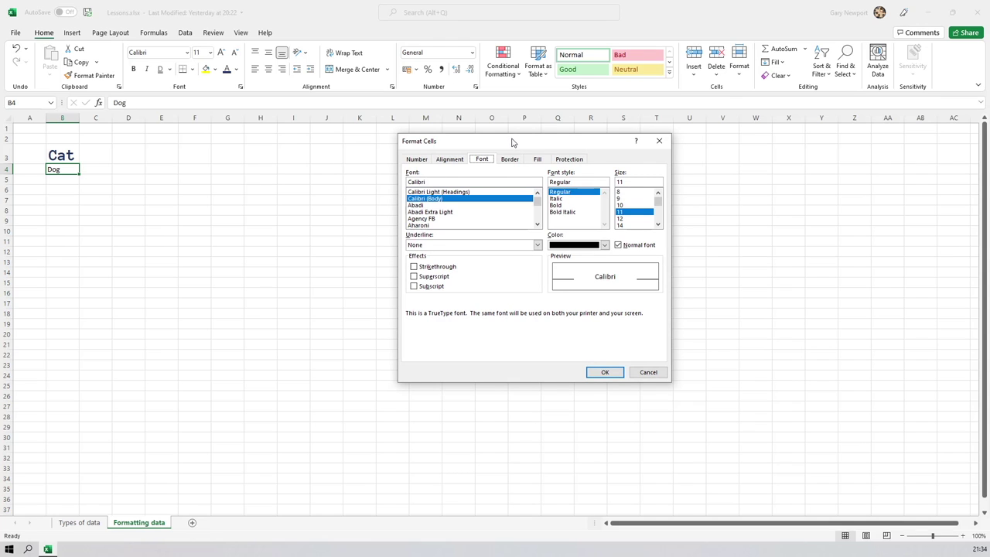
{"action": "left_click_drag", "start_coordinate": [511, 142], "coordinate": [386, 157]}
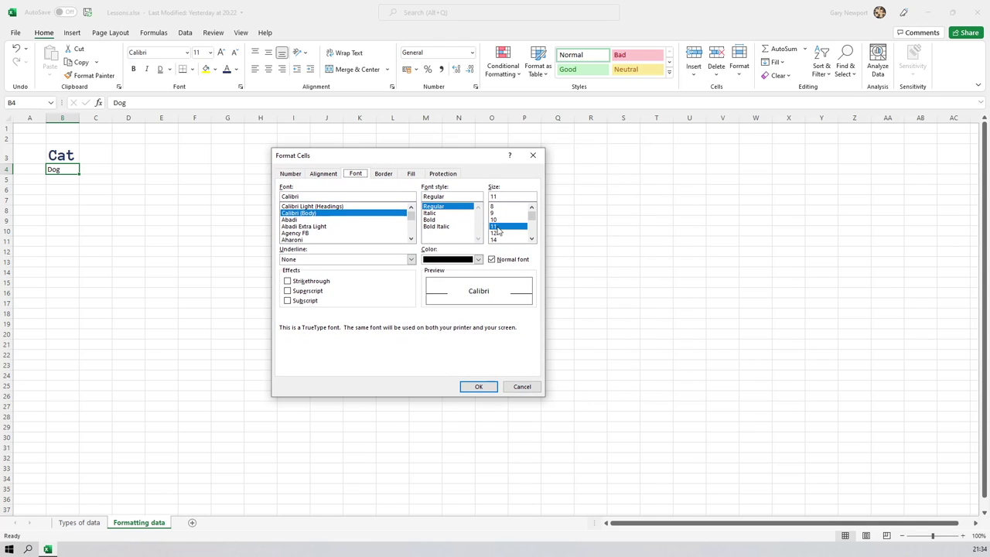
{"action": "left_click", "coordinate": [411, 240]}
{"action": "left_click", "coordinate": [411, 240]}
{"action": "left_click", "coordinate": [412, 240]}
{"action": "left_click", "coordinate": [411, 240]}
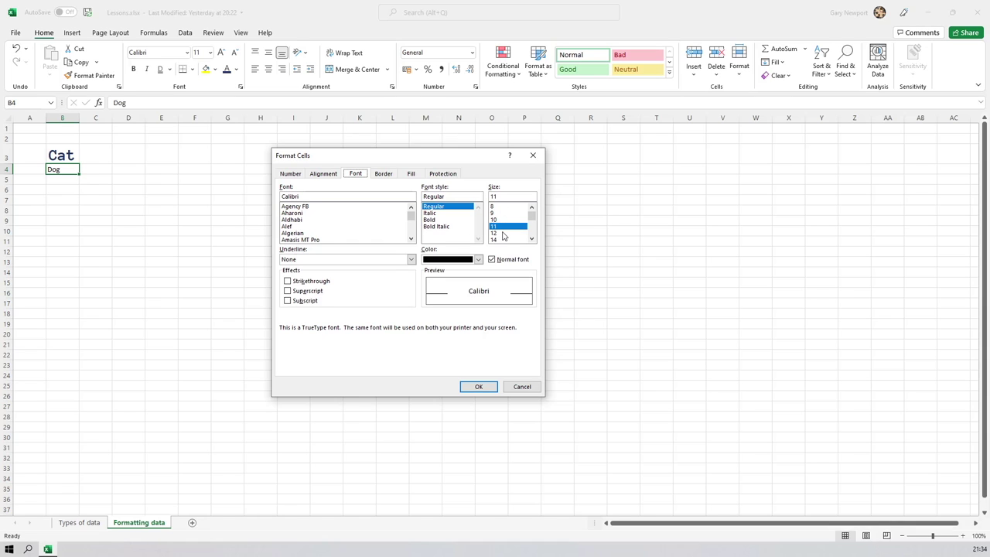
{"action": "left_click", "coordinate": [411, 259]}
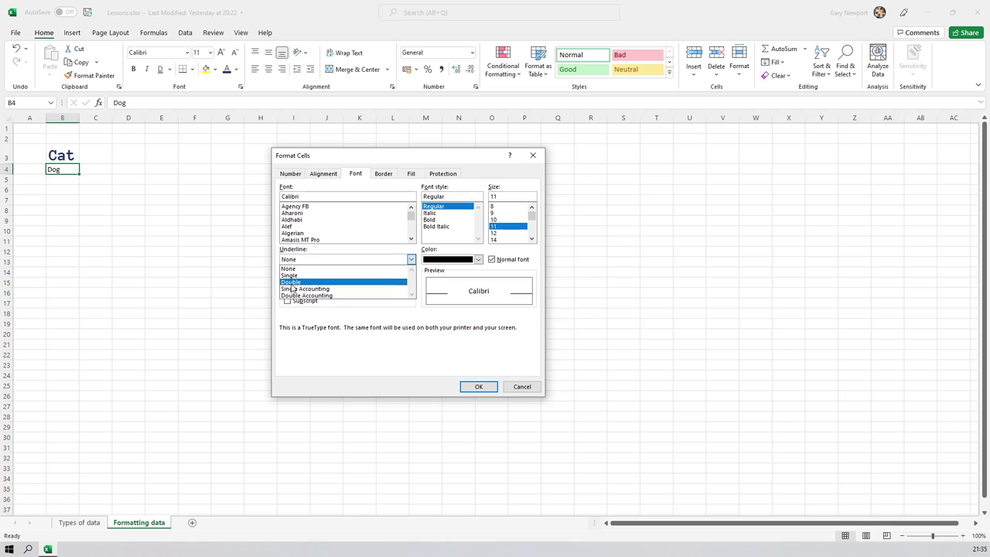
{"action": "left_click", "coordinate": [478, 261]}
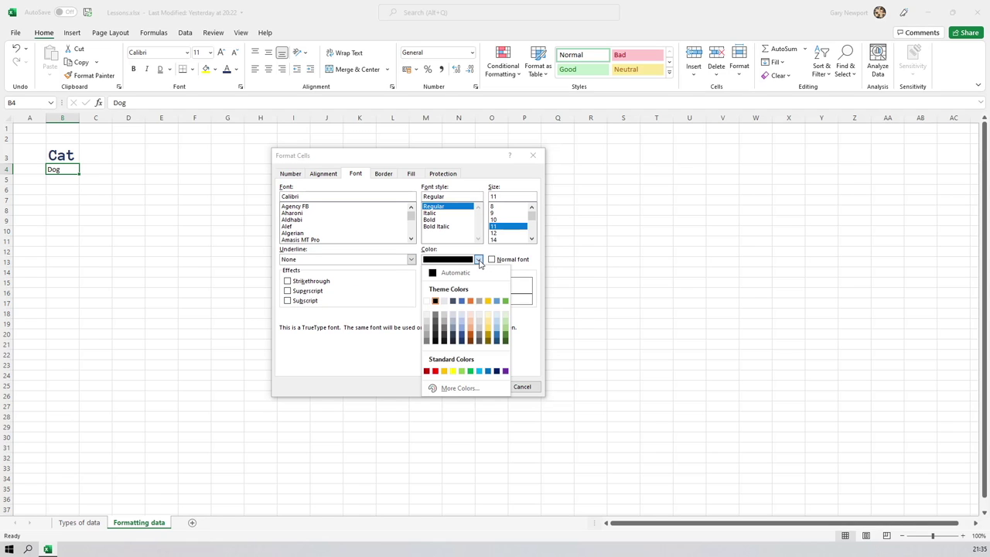
{"action": "left_click", "coordinate": [359, 337]}
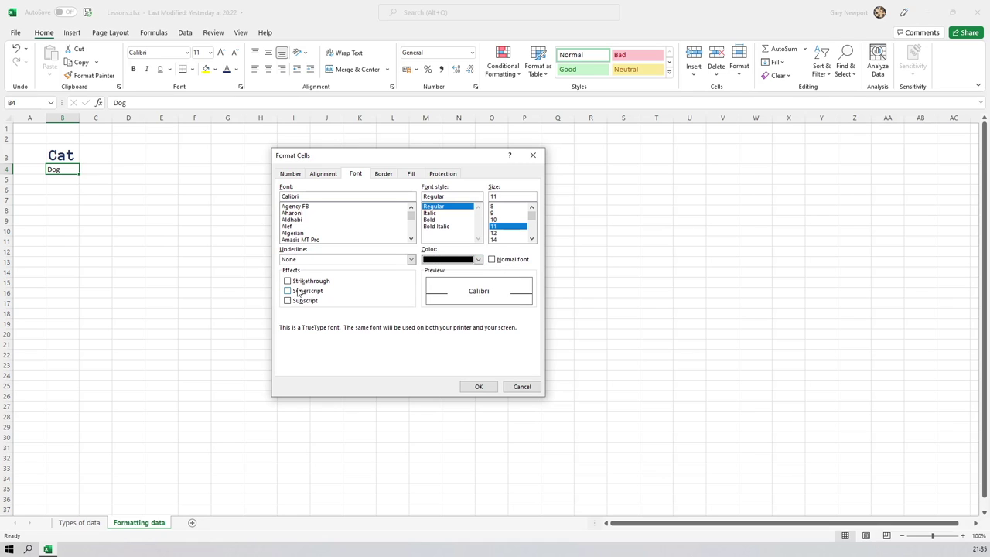
Preview strikethrough, superscript and subscript effects, then turn them all off
{"action": "left_click", "coordinate": [288, 281]}
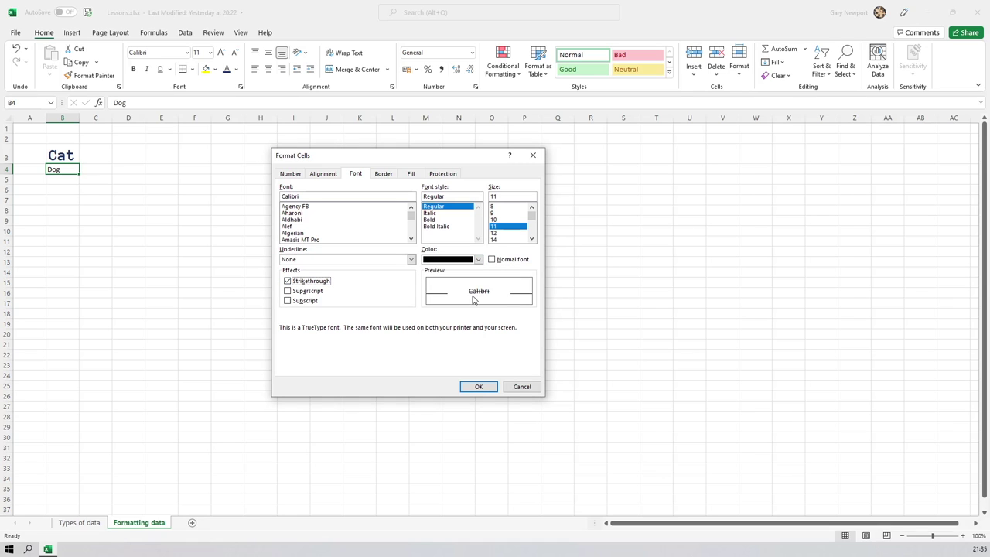
{"action": "left_click", "coordinate": [287, 282]}
{"action": "left_click", "coordinate": [287, 291]}
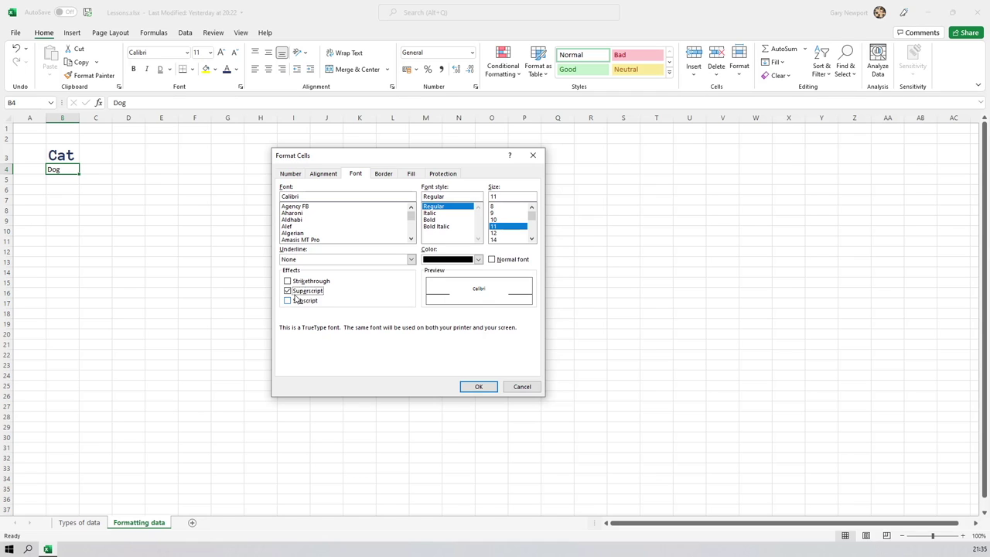
{"action": "left_click", "coordinate": [287, 290]}
{"action": "left_click", "coordinate": [288, 301]}
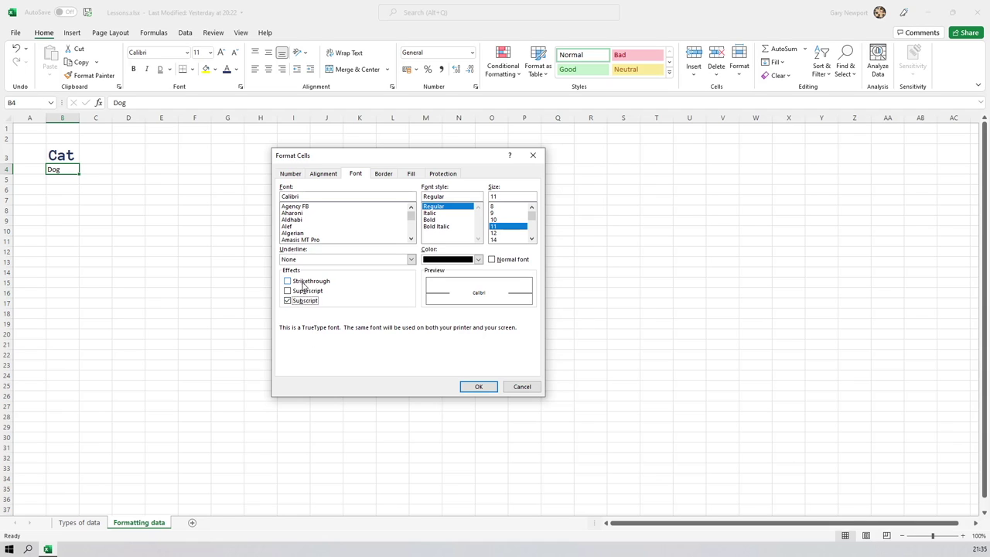
{"action": "left_click", "coordinate": [288, 290]}
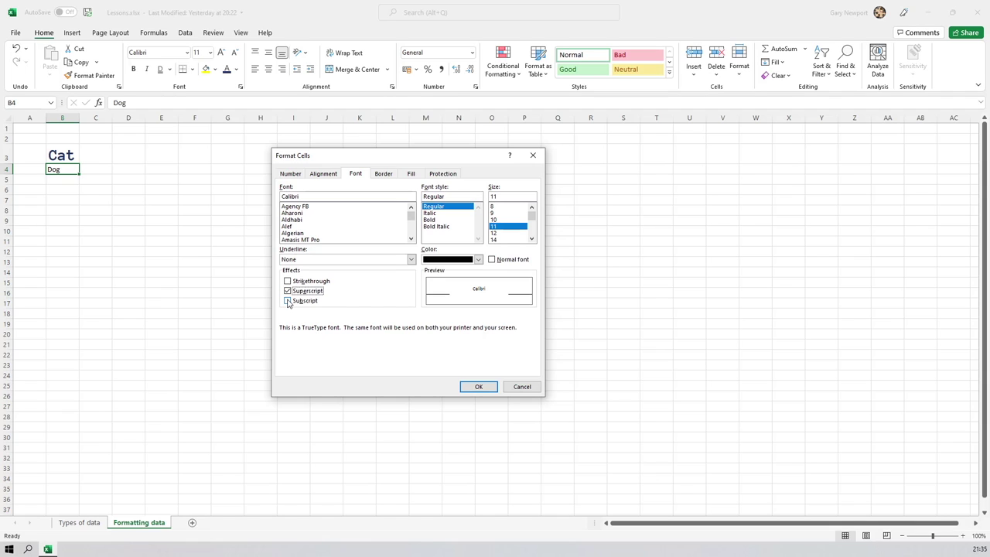
{"action": "left_click", "coordinate": [288, 301]}
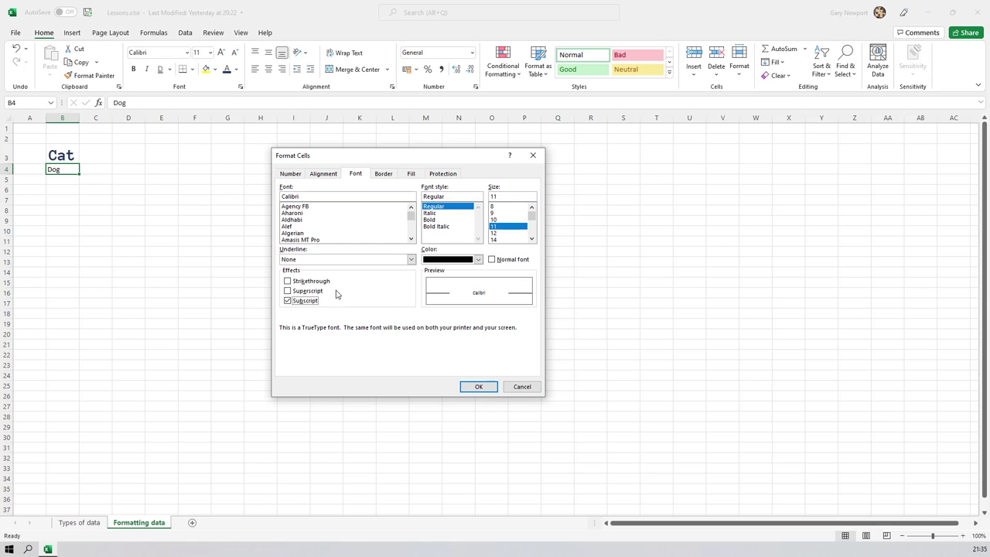
{"action": "left_click", "coordinate": [287, 301]}
Look through the Border, Fill, Number and Alignment tabs, then cancel the dialog
{"action": "left_click", "coordinate": [384, 174]}
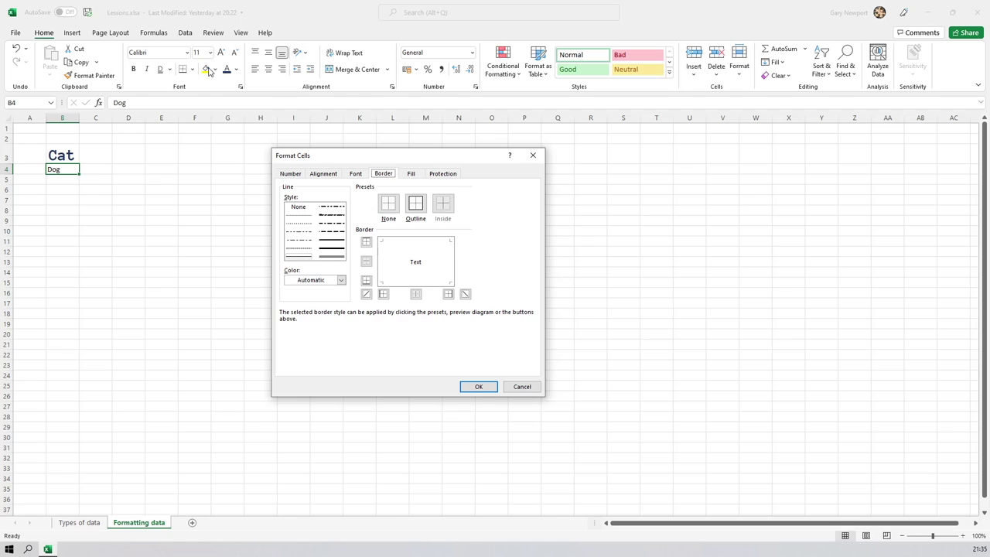
{"action": "left_click", "coordinate": [408, 175]}
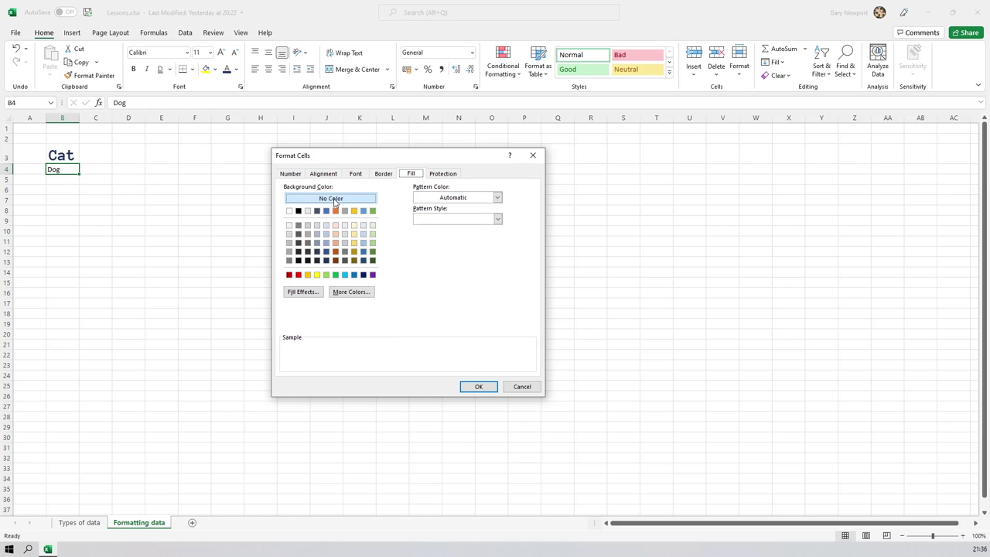
{"action": "left_click", "coordinate": [284, 176]}
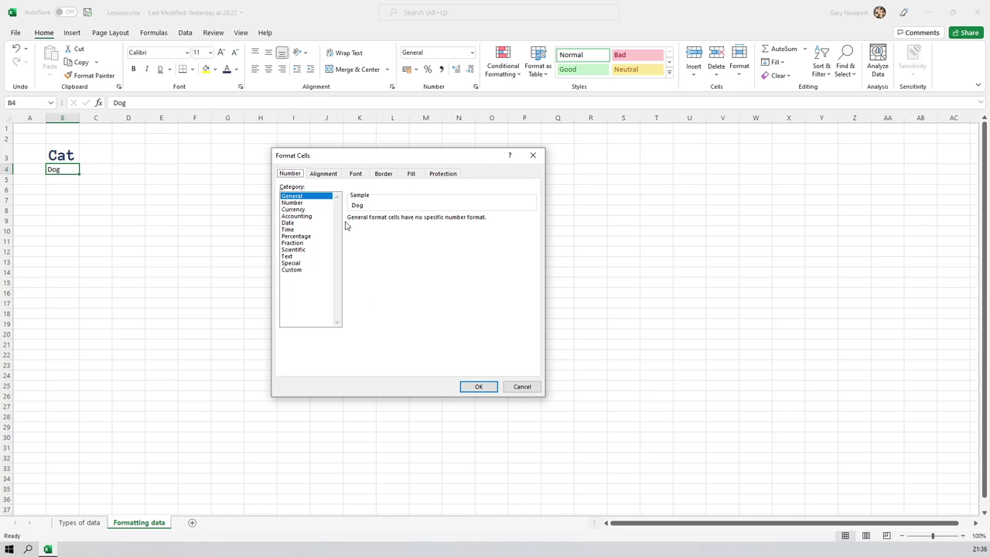
{"action": "left_click", "coordinate": [318, 177]}
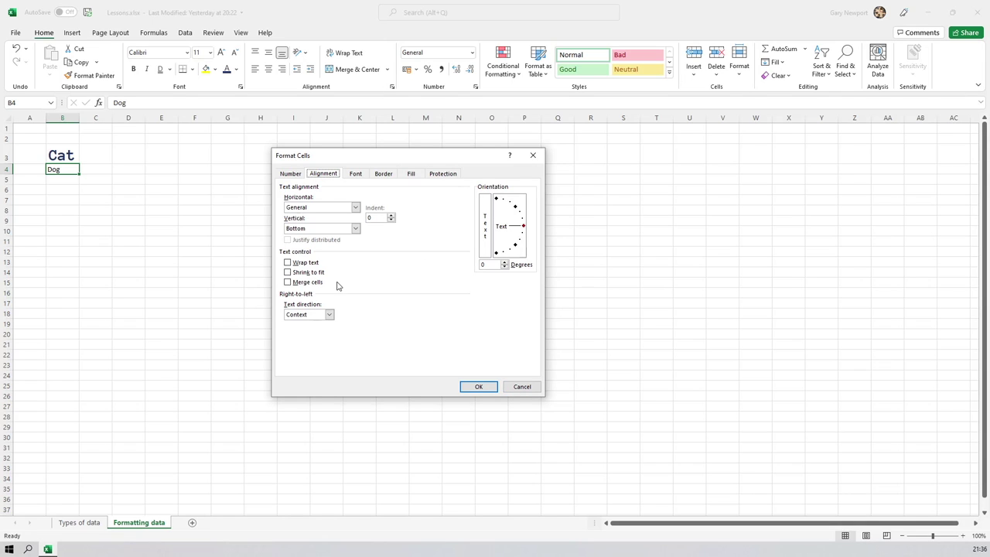
{"action": "left_click", "coordinate": [522, 387]}
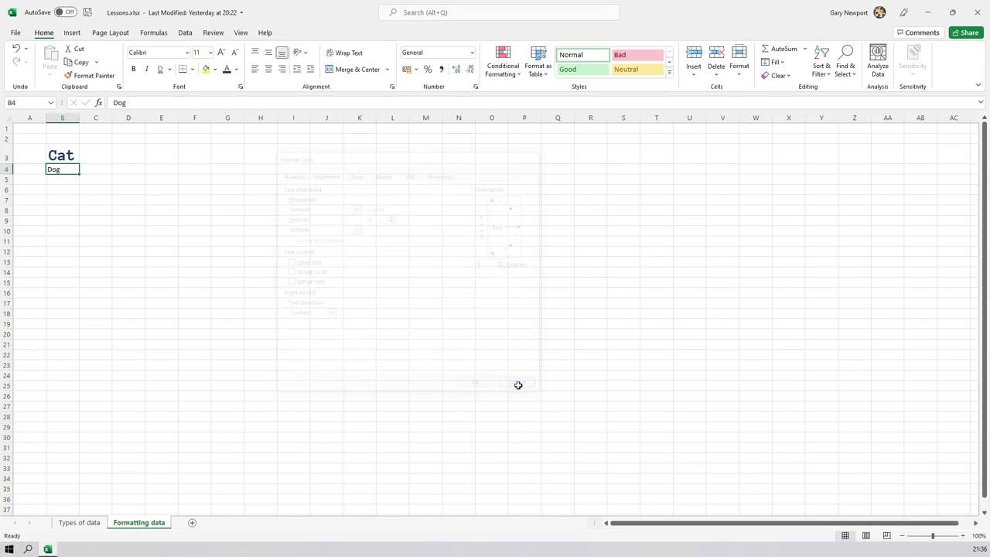
Enter x2 in cell E5
{"action": "key", "text": "Return"}
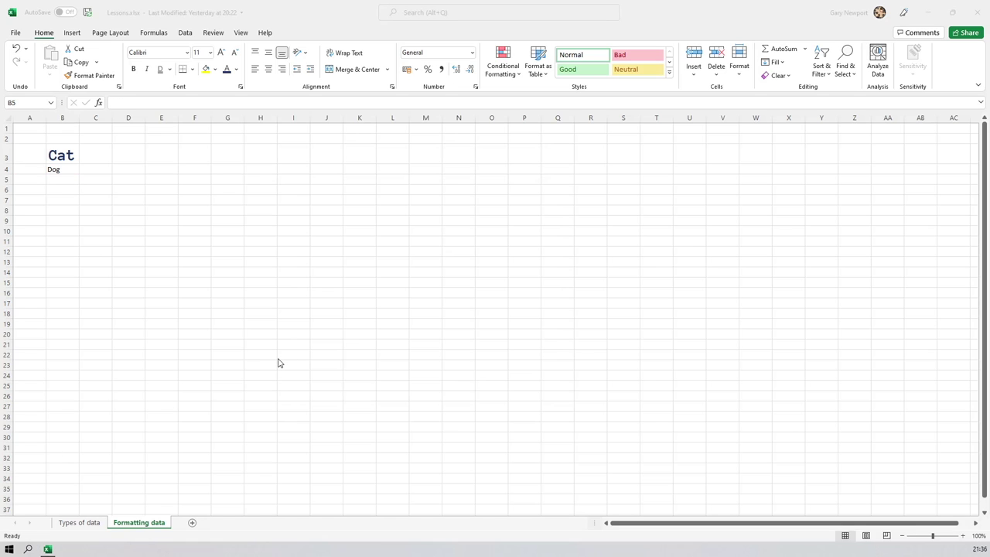
{"action": "left_click", "coordinate": [163, 178]}
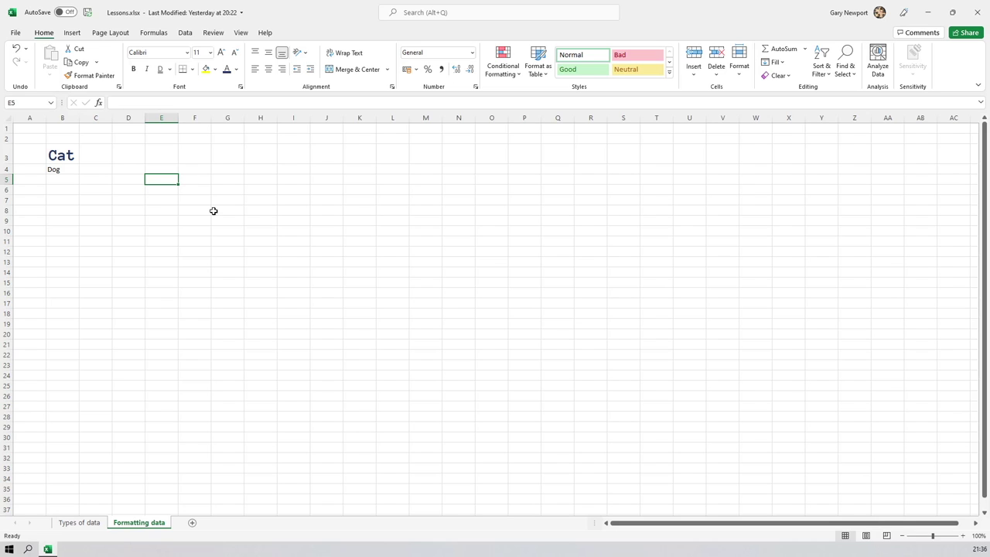
{"action": "type", "text": "x2"}
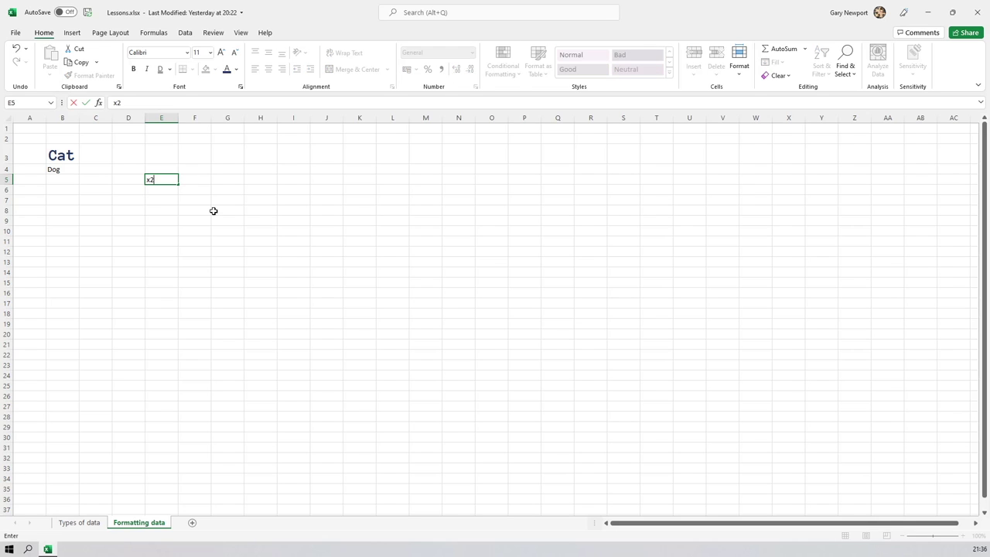
{"action": "key", "text": "Return"}
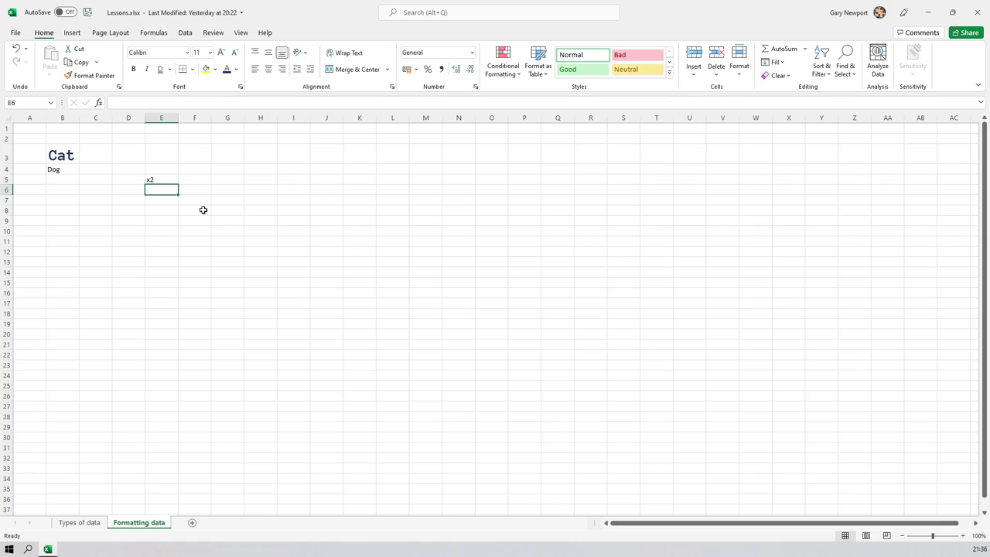
Change E5 to x^2 in the formula bar, then delete the ^ so it reads x2
{"action": "left_click", "coordinate": [162, 178]}
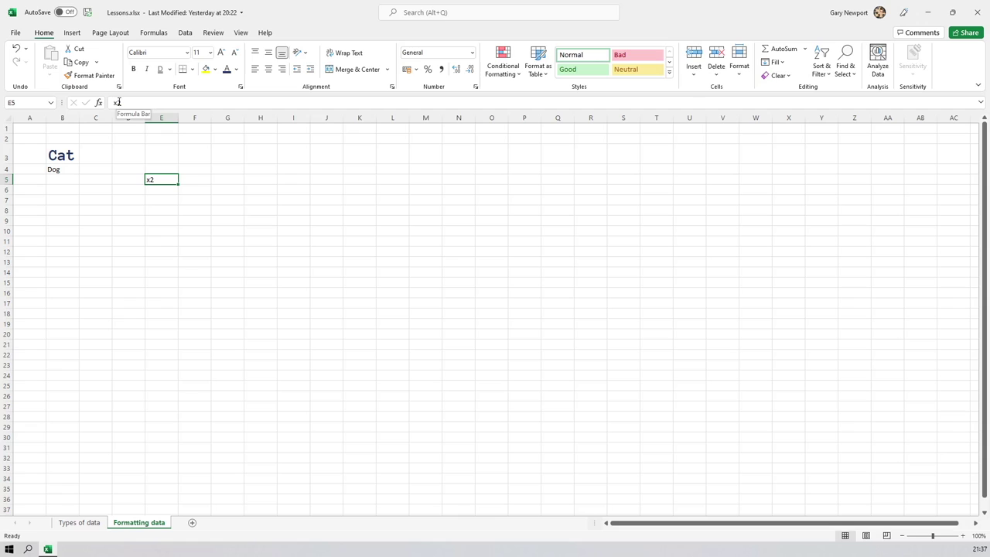
{"action": "left_click", "coordinate": [117, 102]}
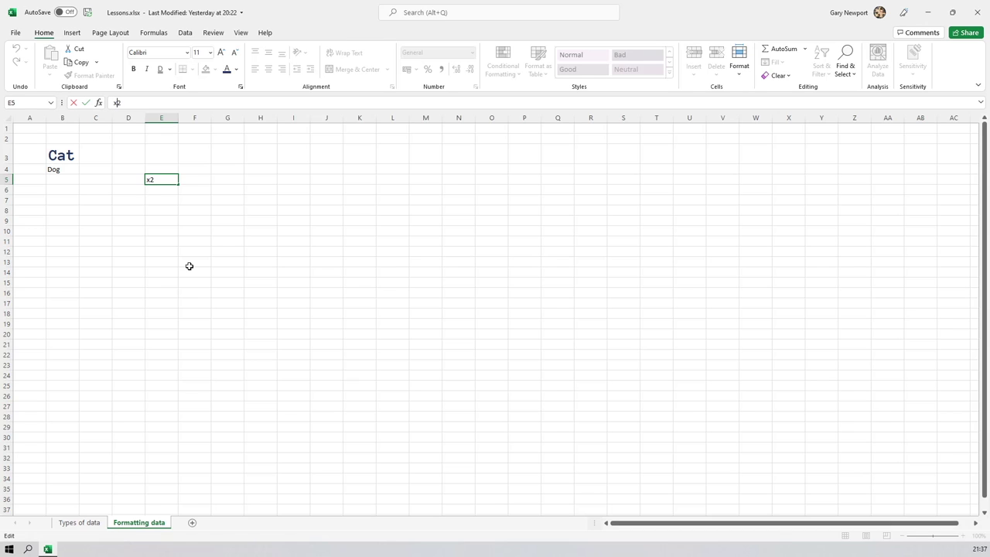
{"action": "type", "text": "^"}
{"action": "key", "text": "Return"}
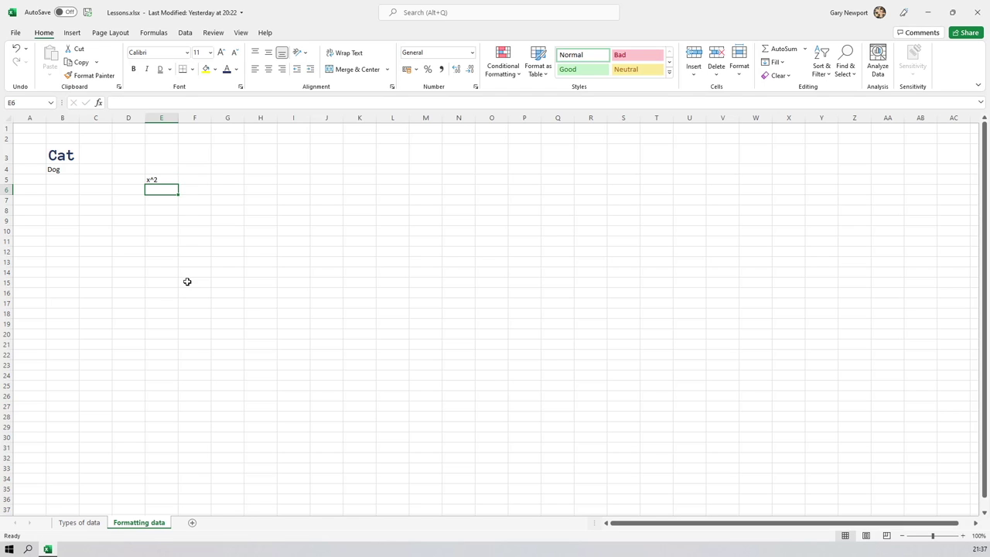
{"action": "left_click", "coordinate": [159, 179]}
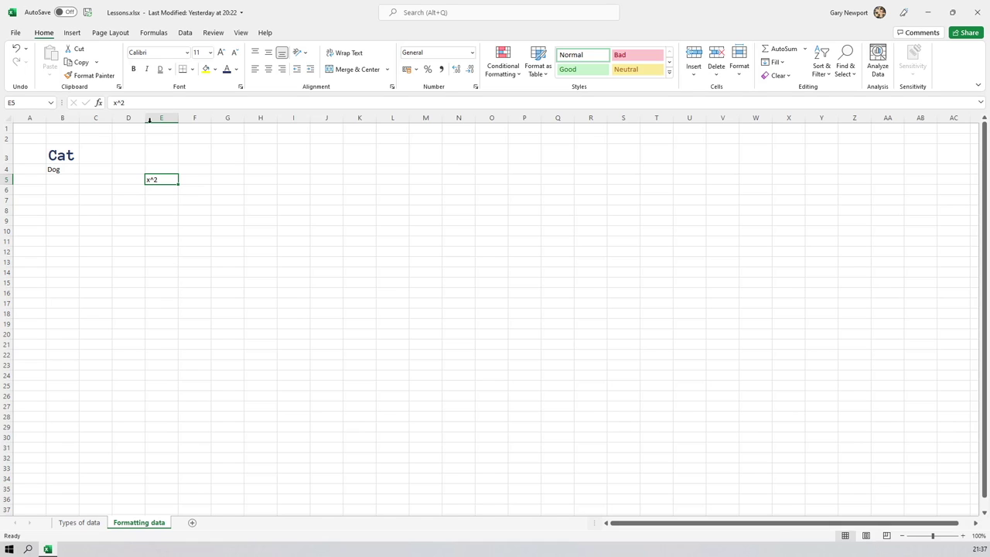
{"action": "double_click", "coordinate": [164, 178]}
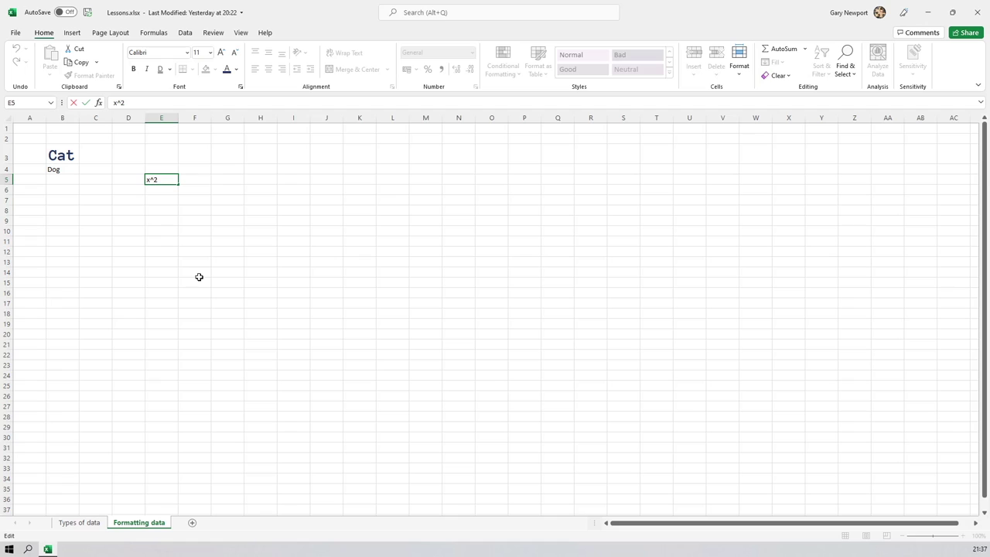
{"action": "key", "text": "BackSpace"}
Apply Superscript to the 2 in E5 through the Font dialog so it shows x²
{"action": "left_click", "coordinate": [240, 88]}
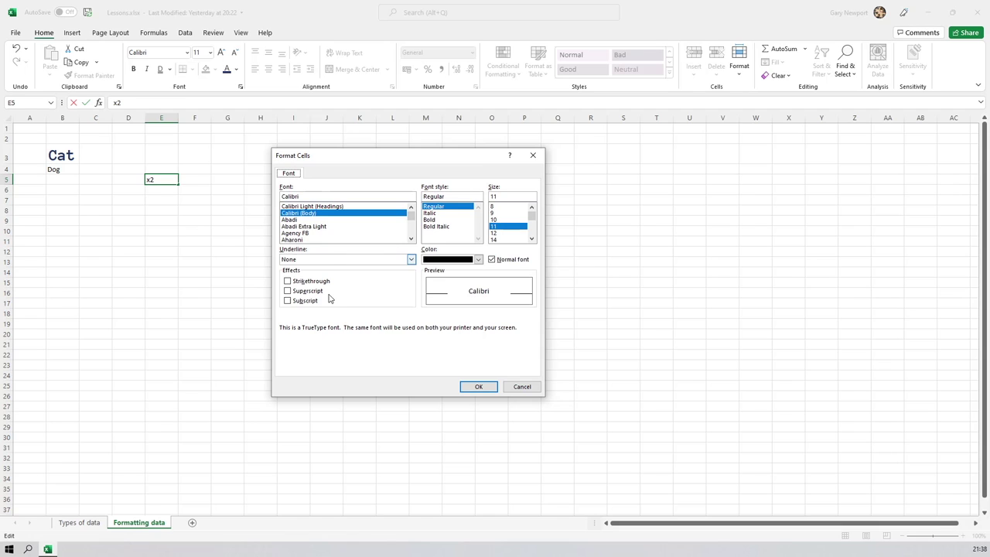
{"action": "left_click", "coordinate": [288, 291]}
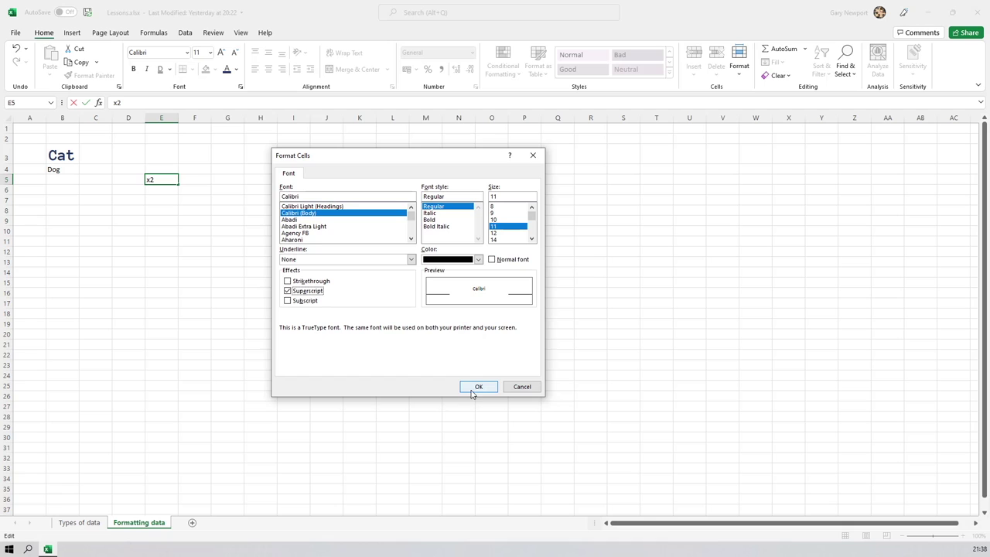
{"action": "left_click", "coordinate": [478, 387]}
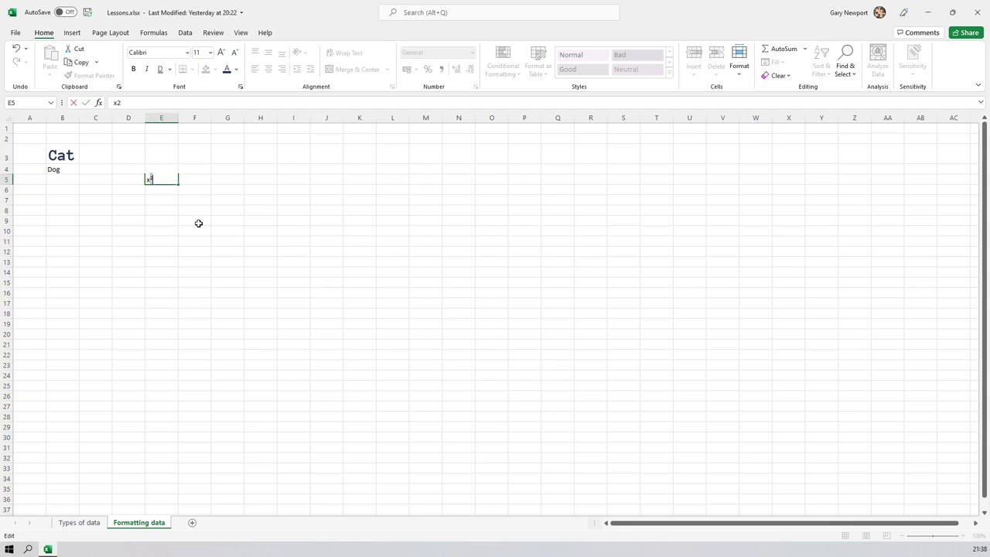
{"action": "left_click", "coordinate": [161, 205]}
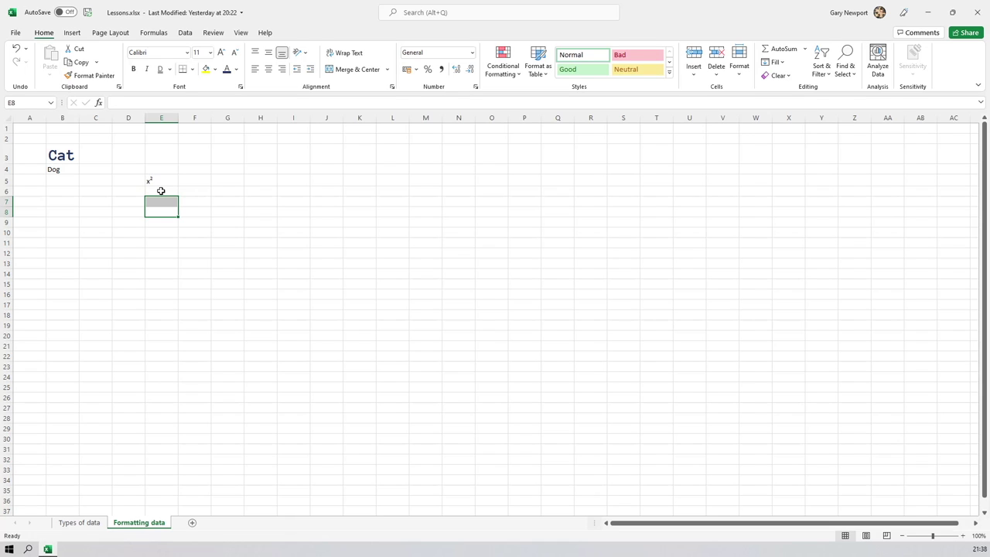
{"action": "left_click", "coordinate": [161, 190]}
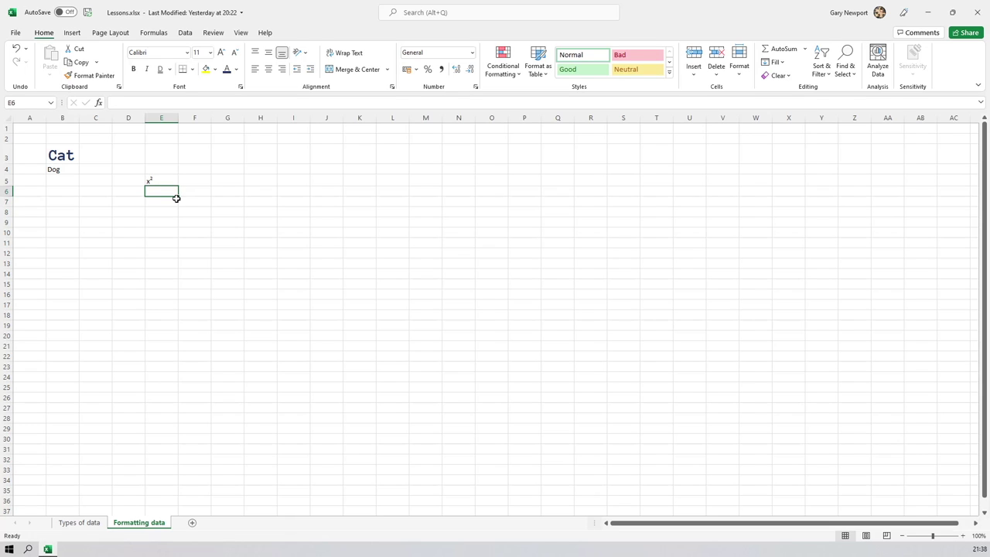
Enter y2 in E6 and apply Subscript to its 2, giving y₂
{"action": "type", "text": "y2"}
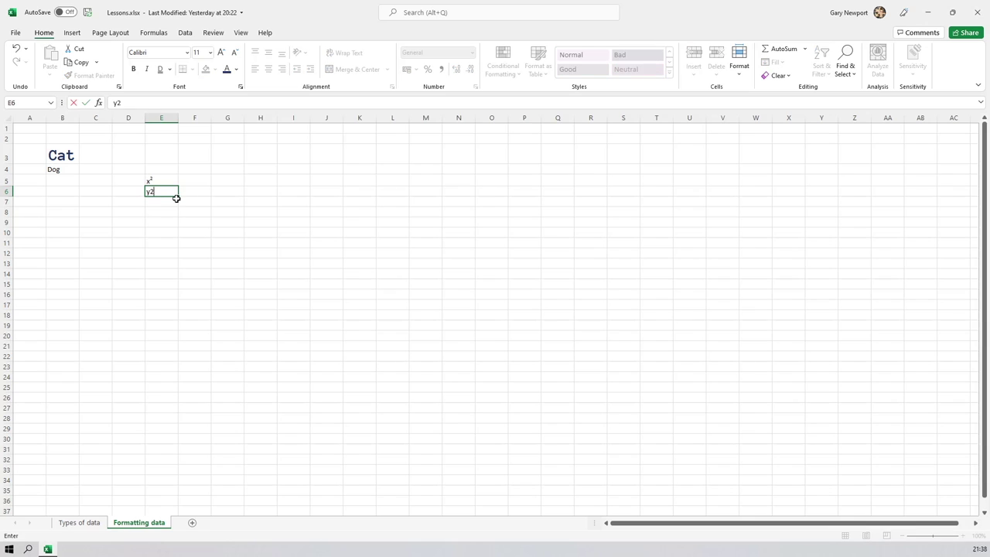
{"action": "key", "text": "Return"}
{"action": "key", "text": "Up"}
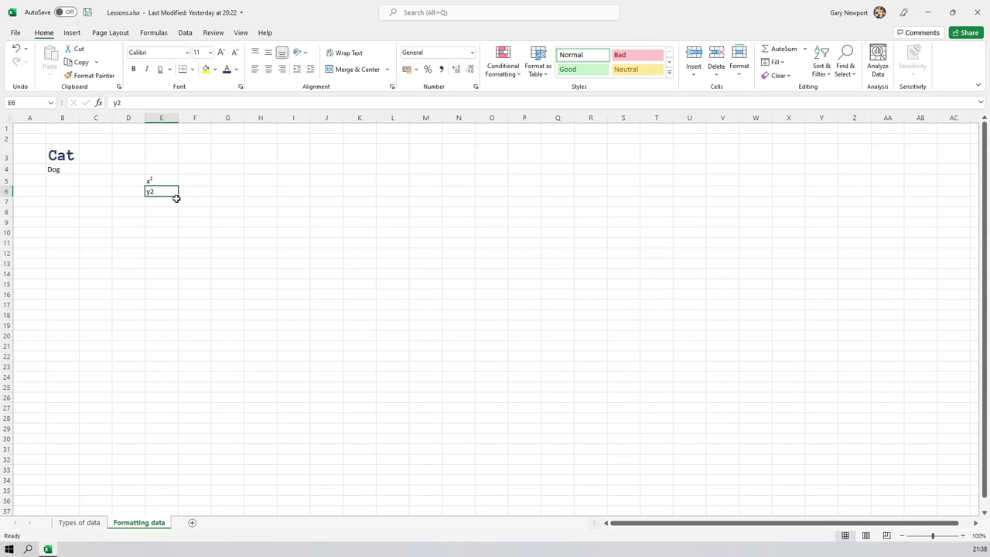
{"action": "left_click", "coordinate": [121, 102]}
{"action": "left_click_drag", "start_coordinate": [121, 103], "coordinate": [117, 103]}
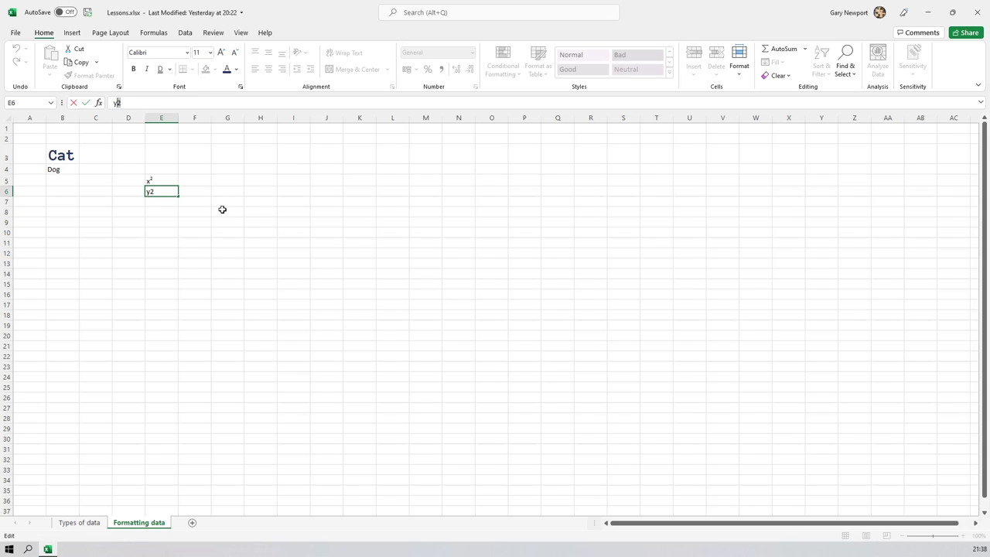
{"action": "left_click", "coordinate": [240, 87]}
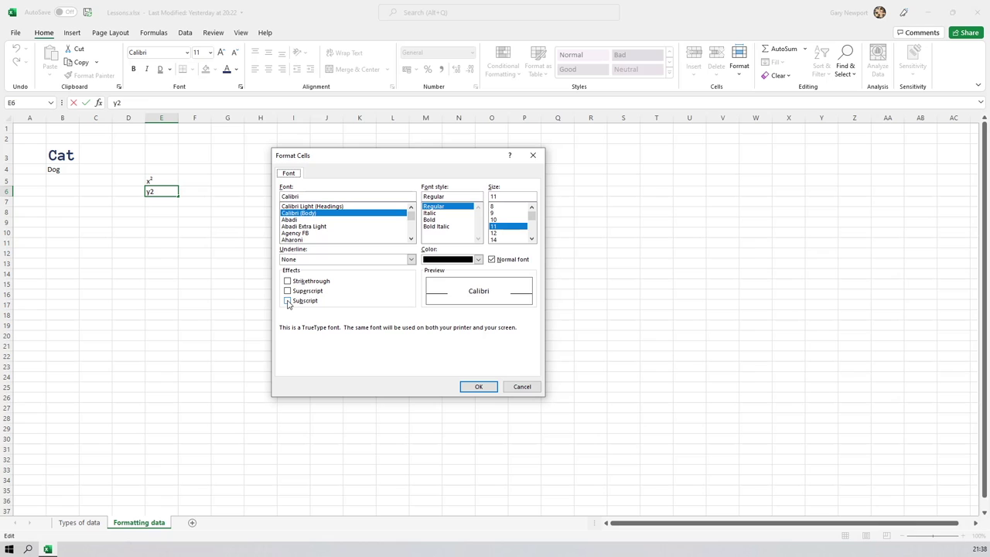
{"action": "left_click", "coordinate": [288, 301]}
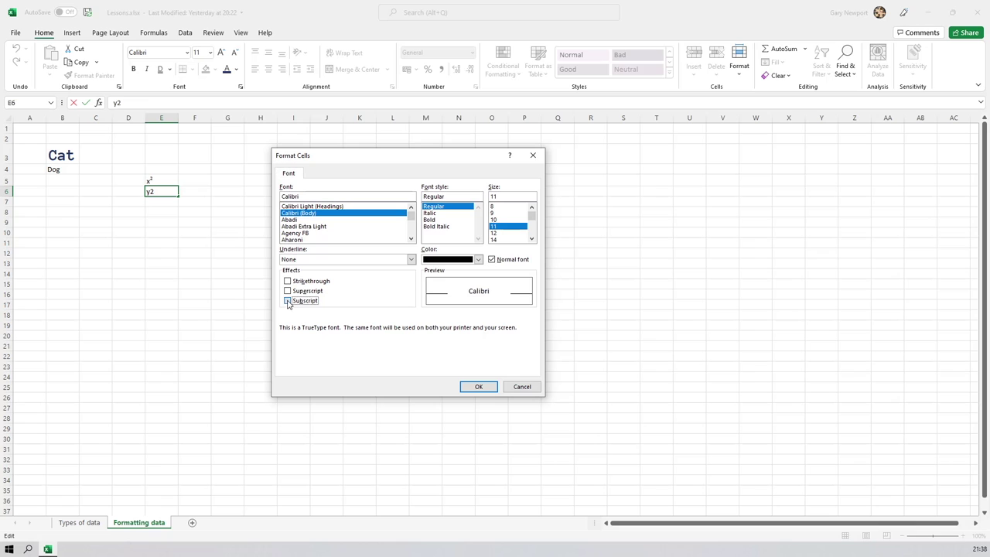
{"action": "left_click", "coordinate": [479, 387]}
{"action": "left_click", "coordinate": [193, 244]}
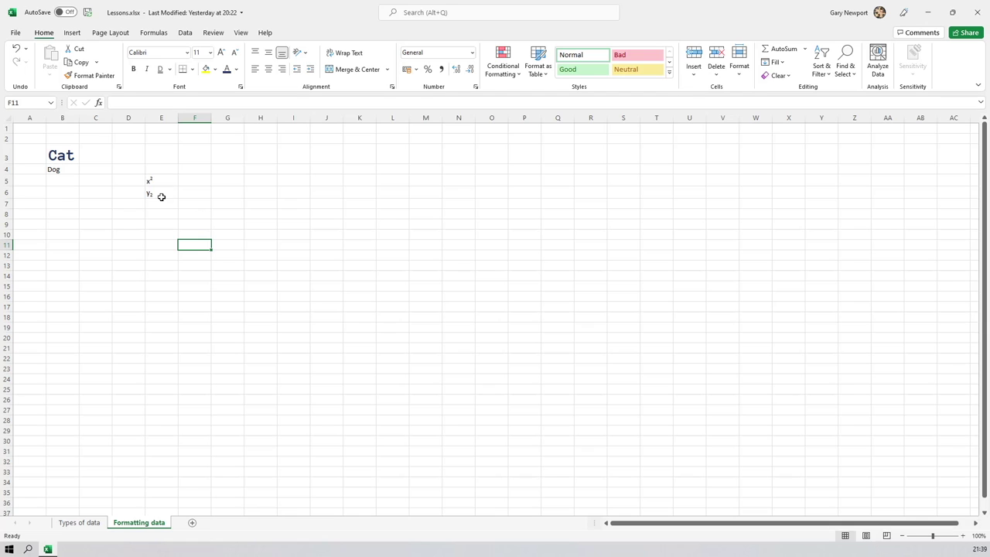
{"action": "left_click_drag", "start_coordinate": [150, 196], "coordinate": [155, 180]}
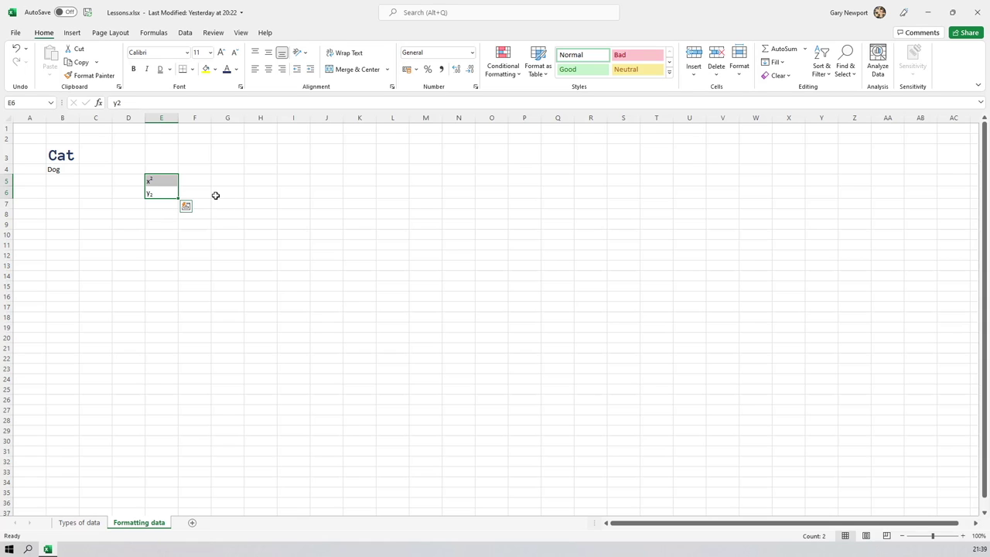
Centre x² and y₂ horizontally, then make rows 5 and 6 taller
{"action": "left_click", "coordinate": [281, 69]}
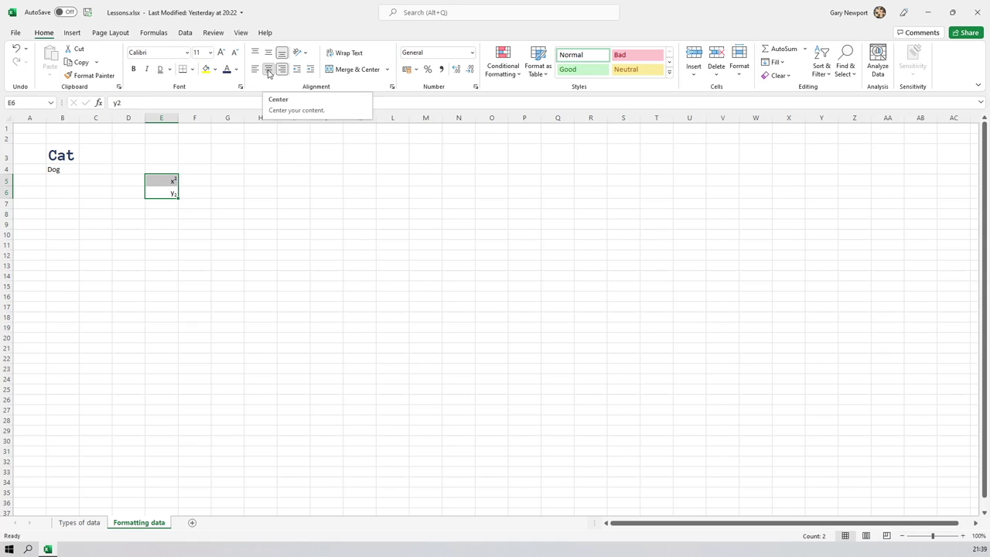
{"action": "left_click", "coordinate": [268, 73]}
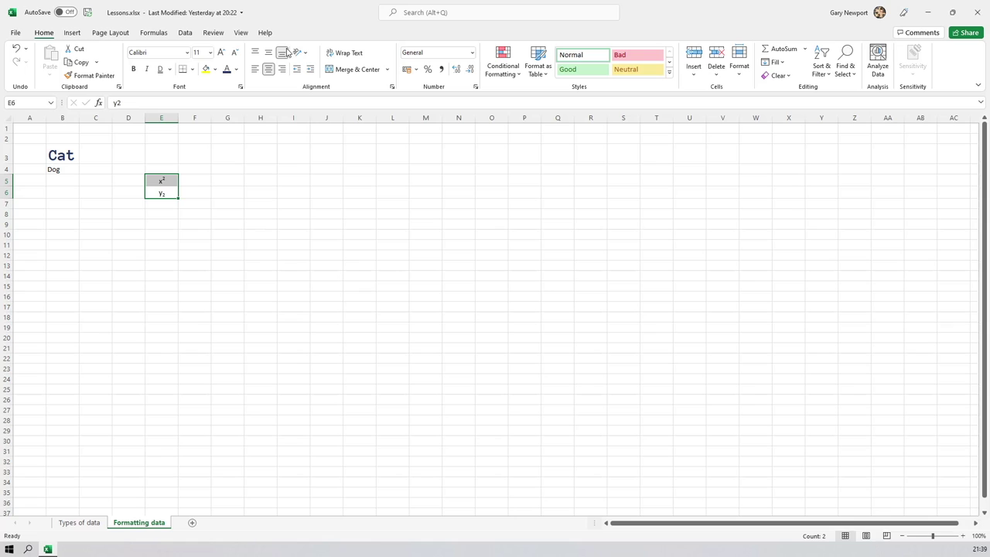
{"action": "left_click", "coordinate": [234, 235]}
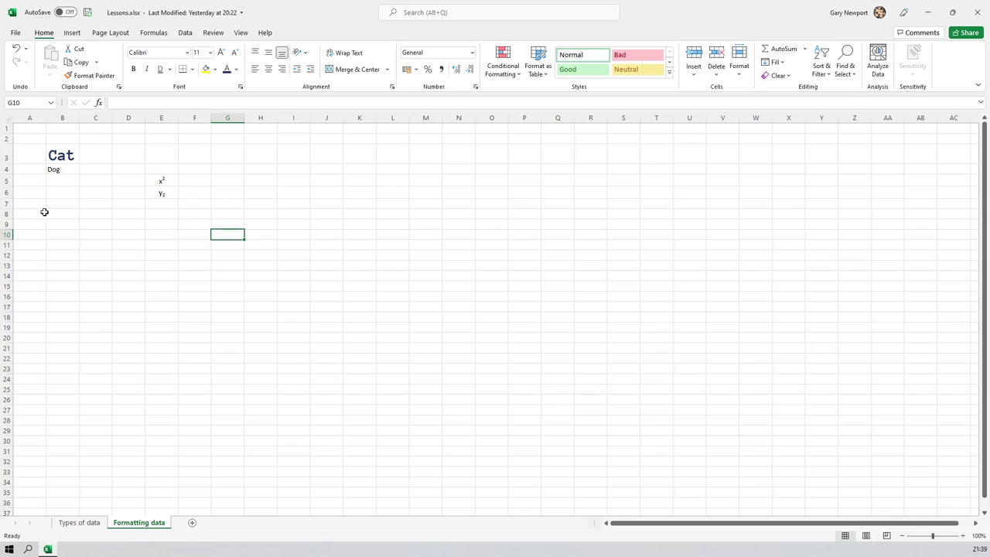
{"action": "left_click_drag", "start_coordinate": [5, 180], "coordinate": [7, 212]}
{"action": "left_click", "coordinate": [214, 299]}
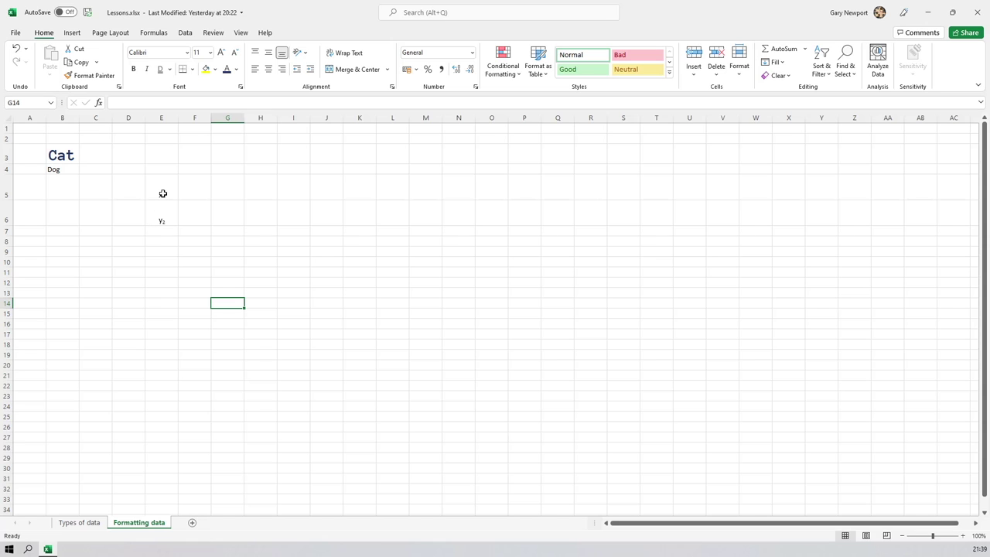
Apply Middle Align to E5 and E6 so x² and y₂ sit vertically centred
{"action": "left_click", "coordinate": [163, 190]}
{"action": "left_click_drag", "start_coordinate": [163, 190], "coordinate": [161, 214]}
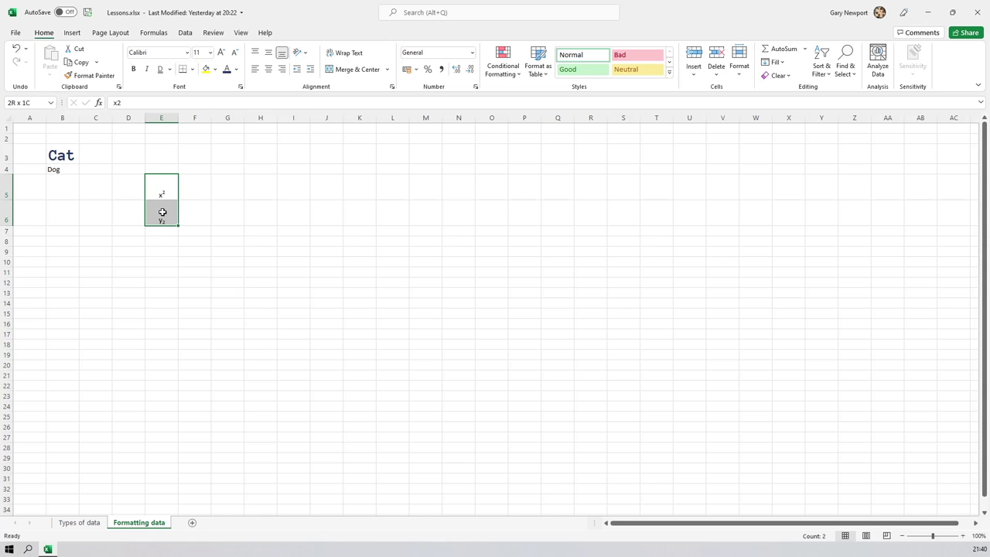
{"action": "left_click", "coordinate": [270, 53]}
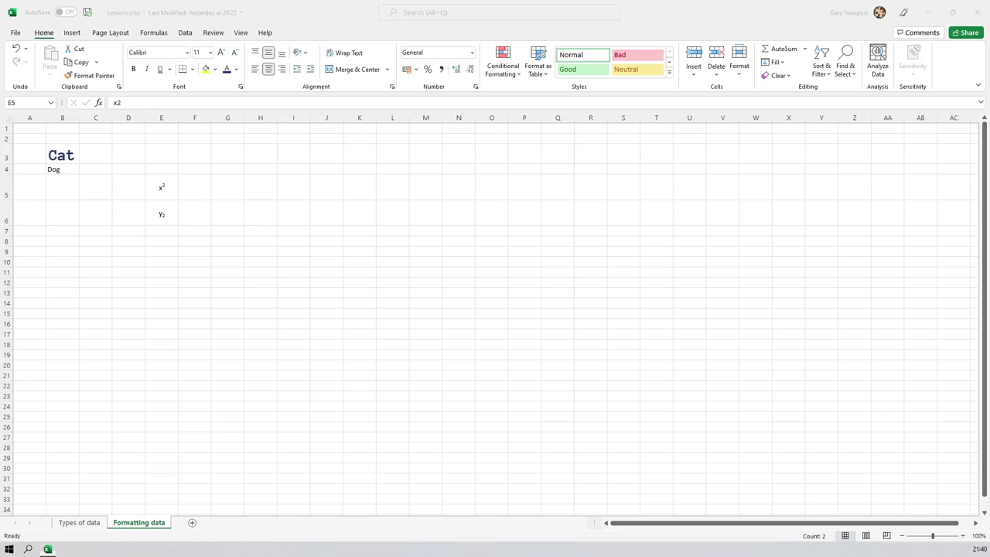
{"action": "left_click", "coordinate": [291, 39]}
{"action": "left_click", "coordinate": [255, 52]}
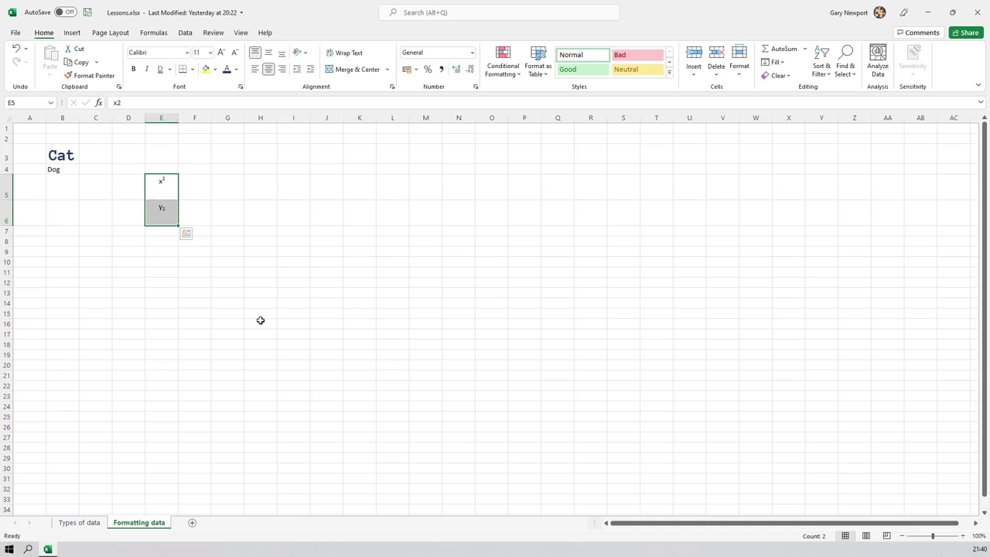
{"action": "left_click", "coordinate": [259, 321]}
{"action": "left_click", "coordinate": [170, 221]}
{"action": "left_click", "coordinate": [269, 52]}
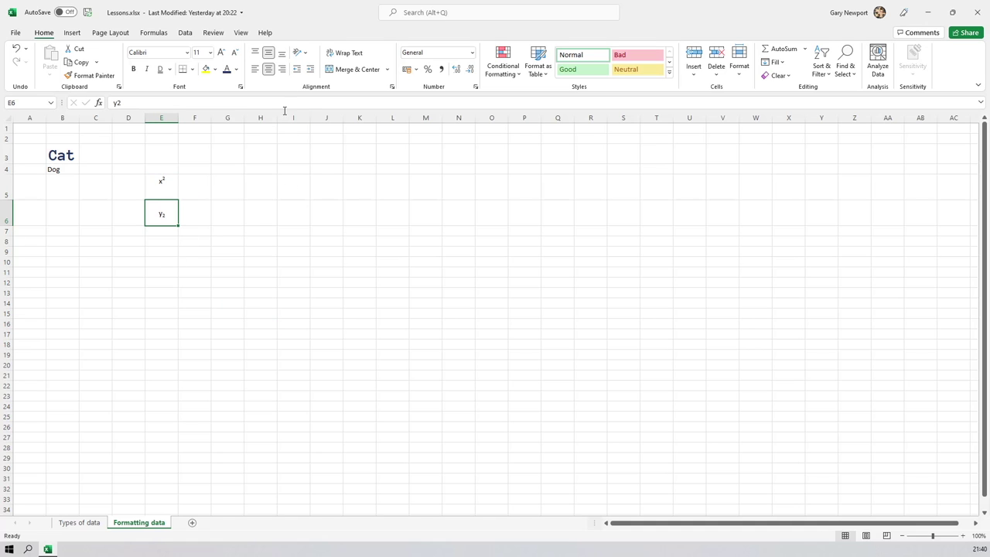
{"action": "left_click", "coordinate": [163, 196]}
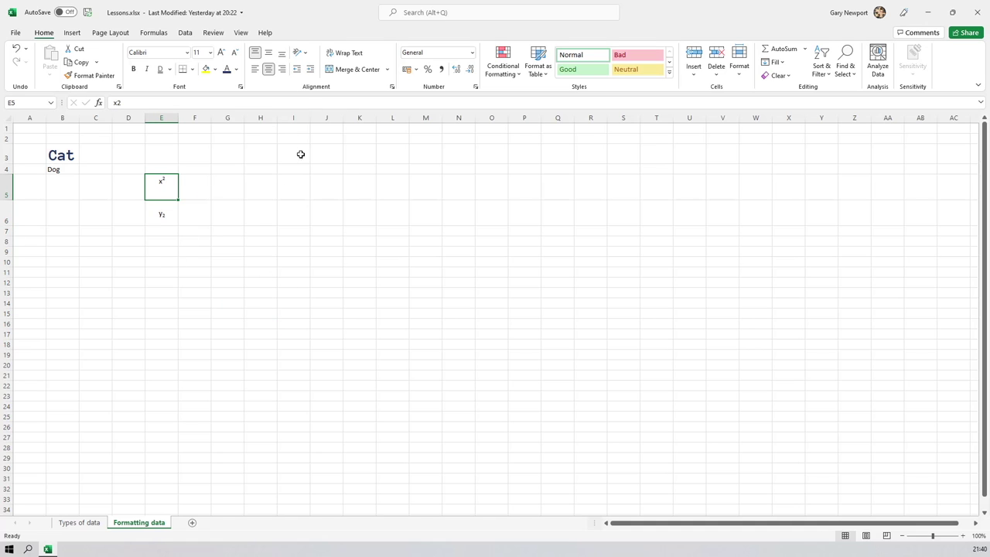
{"action": "left_click", "coordinate": [268, 52]}
{"action": "left_click", "coordinate": [230, 185]}
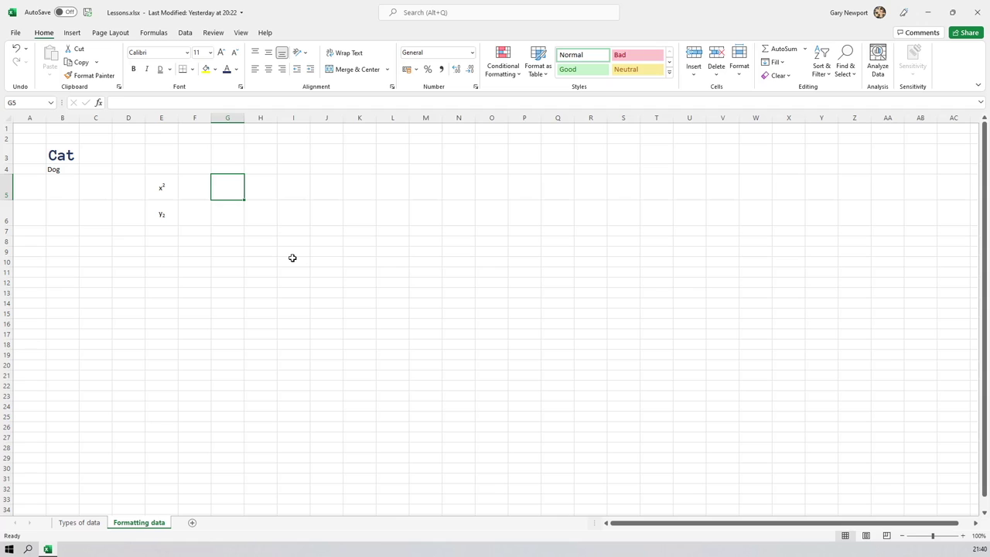
Type 'This is some text' in H5 and autofit column H to fit it
{"action": "key", "text": "Right"}
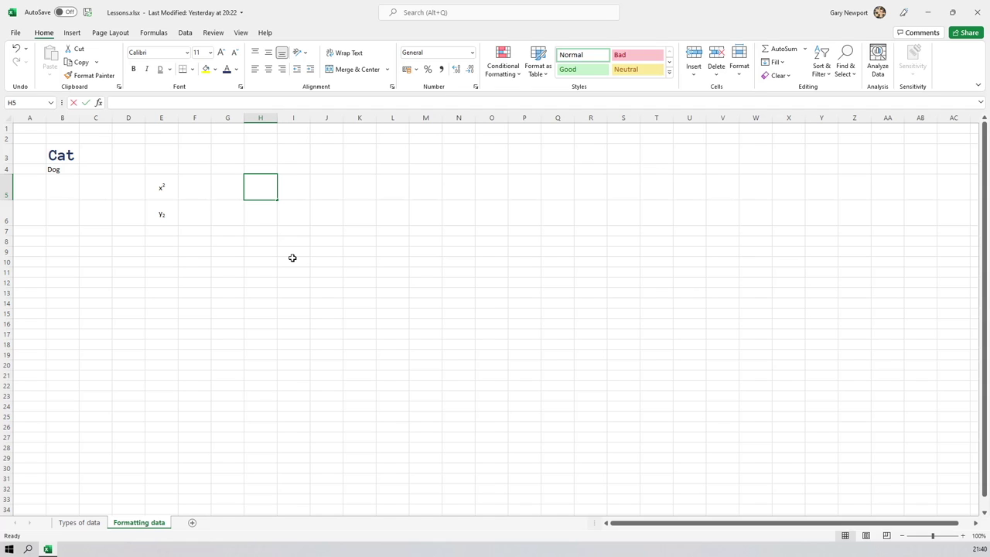
{"action": "type", "text": "This is some t"}
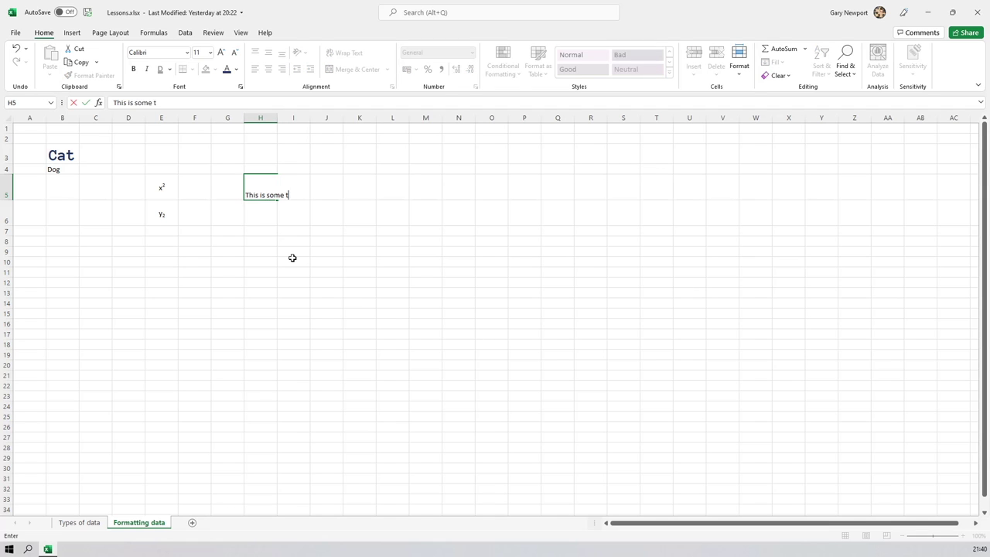
{"action": "type", "text": "ext"}
{"action": "key", "text": "Return"}
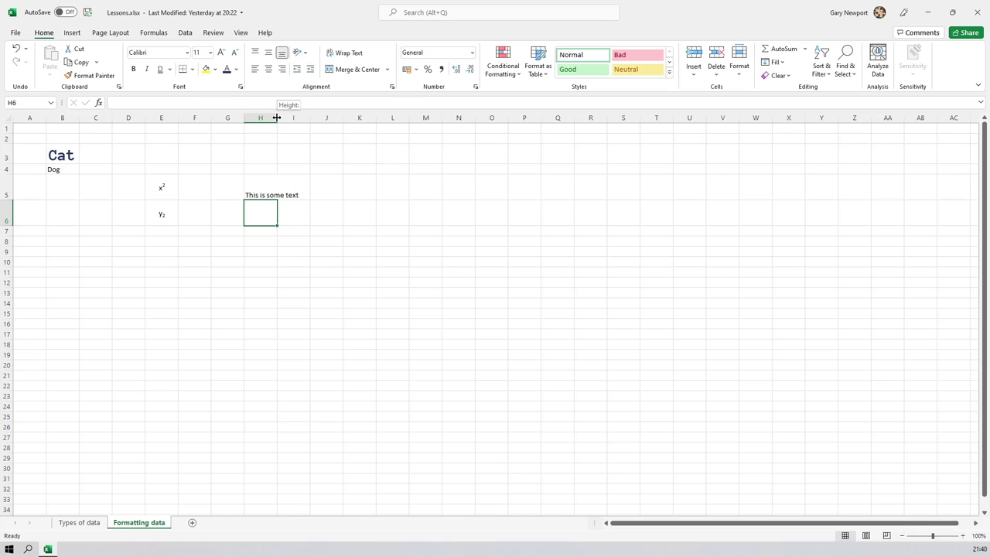
{"action": "double_click", "coordinate": [276, 118]}
{"action": "left_click", "coordinate": [274, 193]}
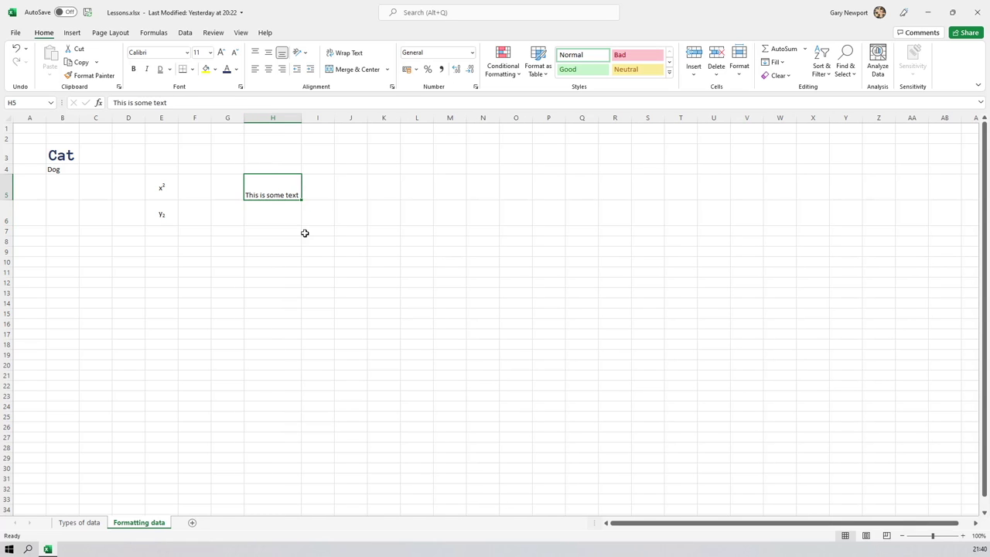
Preview Vertical Text on H5 with row 5 auto-fitted, then Rotate Text Up and Down
{"action": "left_click", "coordinate": [307, 53]}
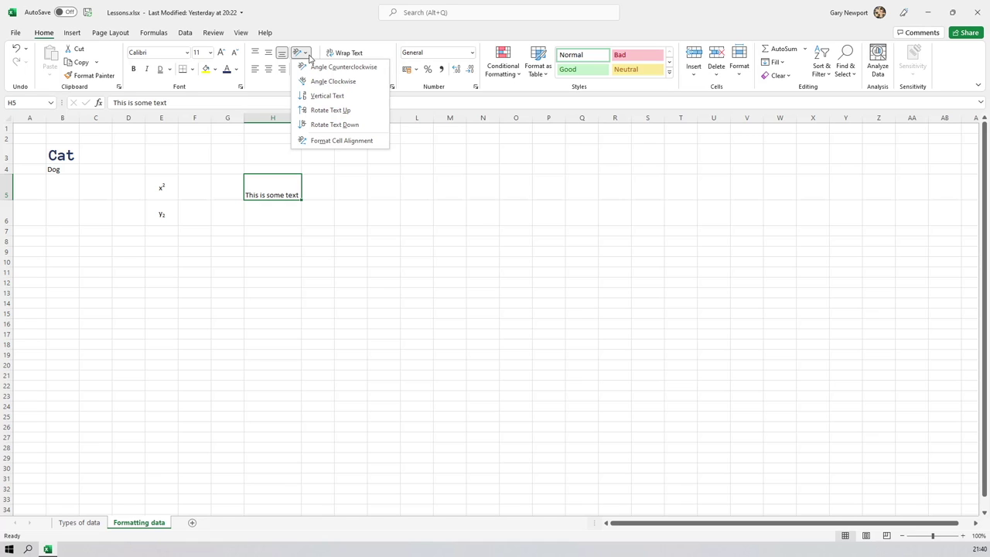
{"action": "left_click", "coordinate": [324, 96]}
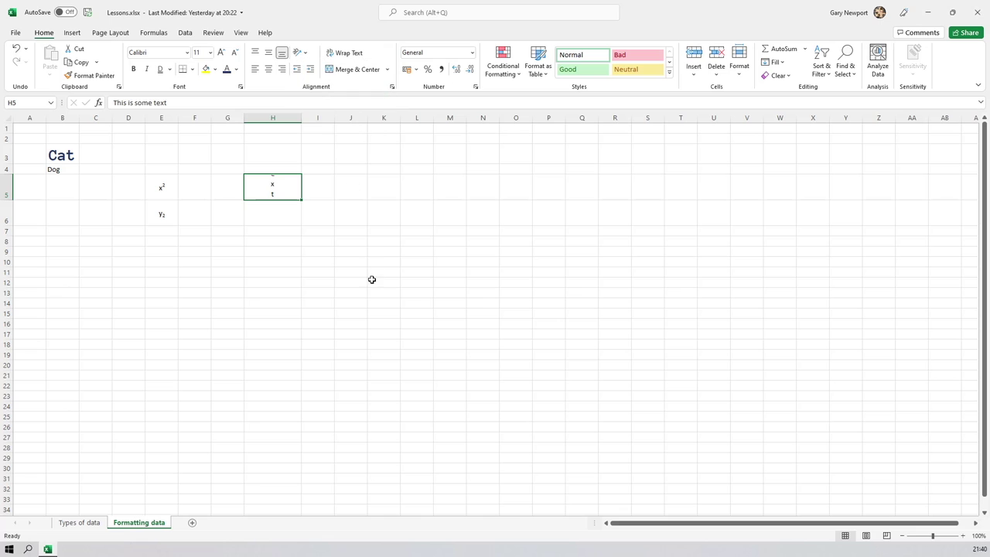
{"action": "left_click_drag", "start_coordinate": [7, 198], "coordinate": [7, 256]}
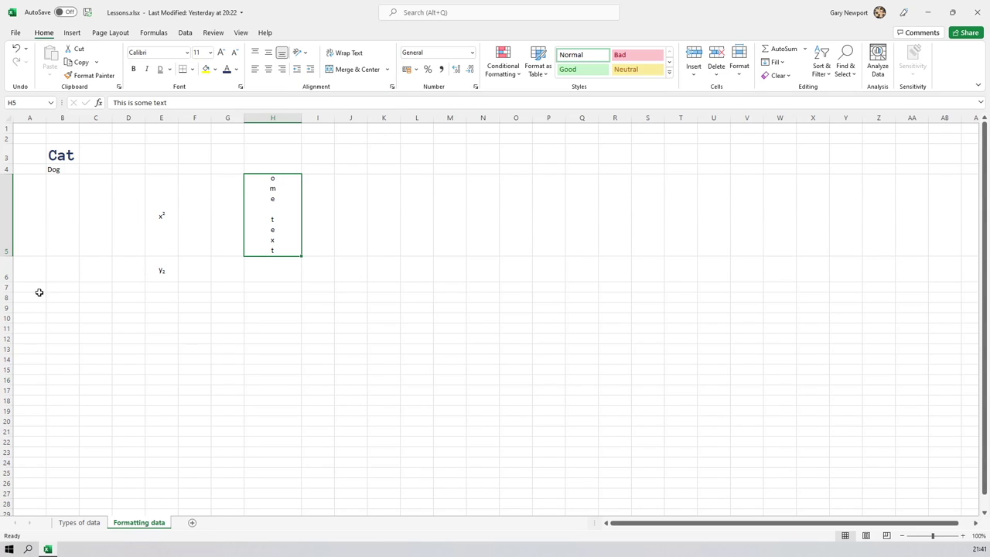
{"action": "double_click", "coordinate": [7, 256]}
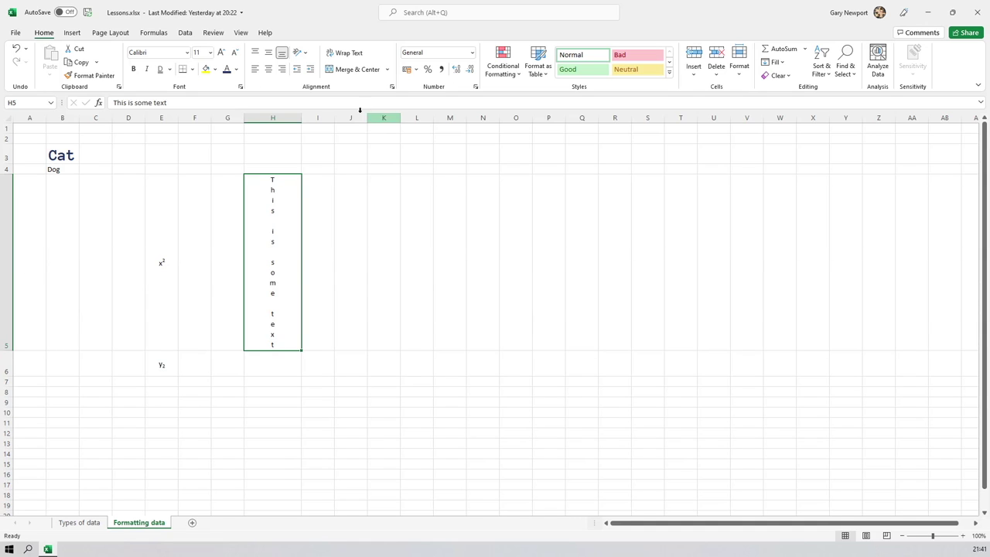
{"action": "left_click", "coordinate": [307, 54]}
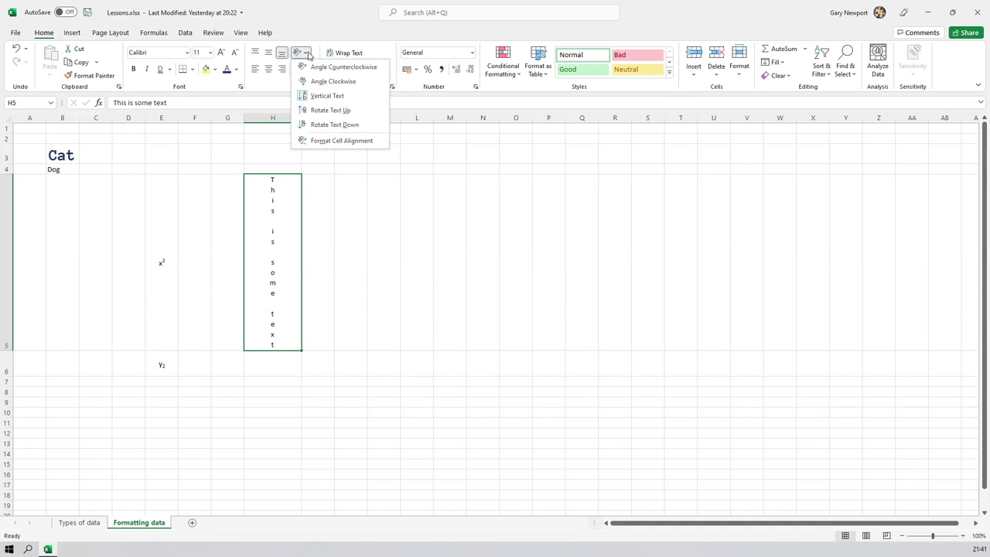
{"action": "left_click", "coordinate": [332, 110]}
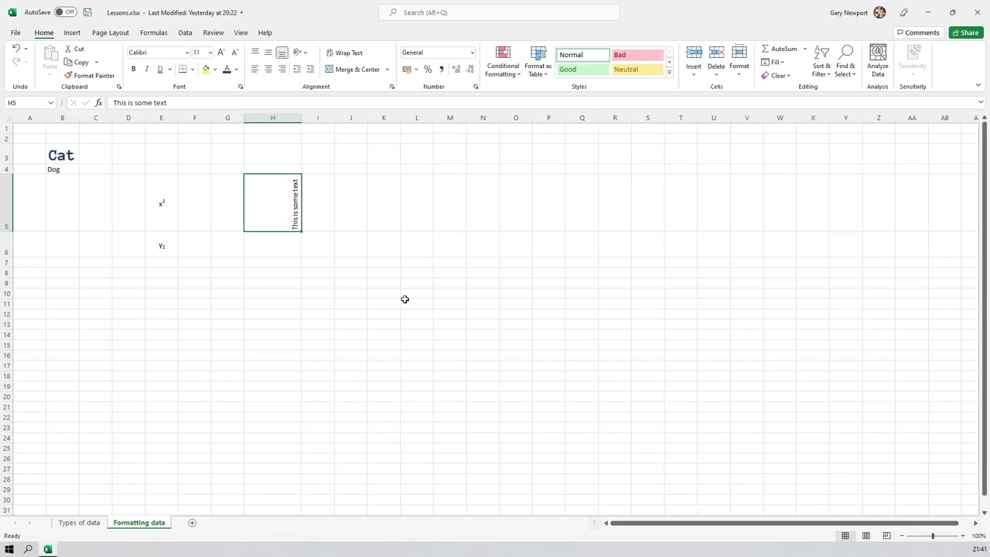
{"action": "left_click", "coordinate": [303, 54]}
{"action": "left_click", "coordinate": [328, 125]}
{"action": "left_click", "coordinate": [305, 54]}
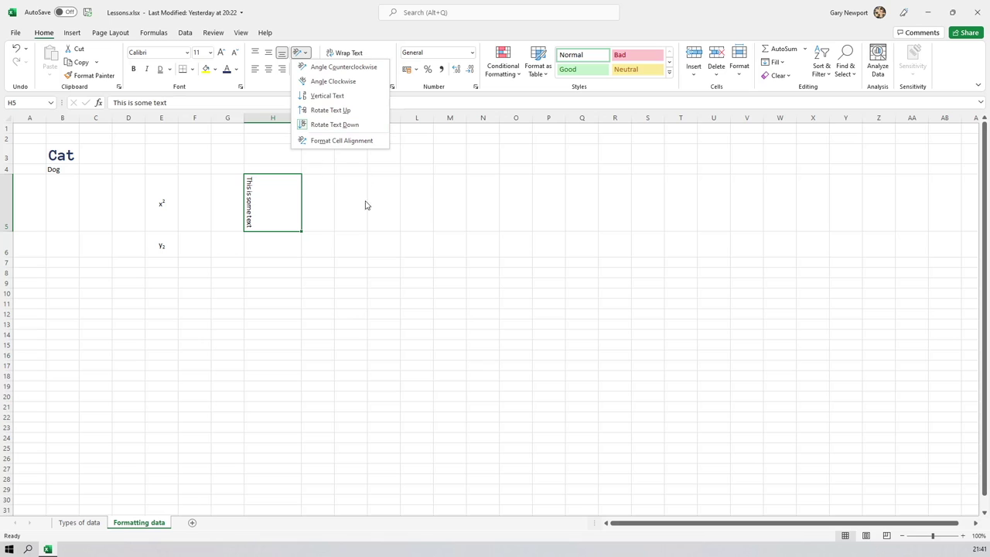
{"action": "left_click", "coordinate": [333, 214]}
Try Angle Clockwise and Counterclockwise on H5, ending with the text horizontal
{"action": "left_click", "coordinate": [298, 55]}
{"action": "left_click", "coordinate": [320, 82]}
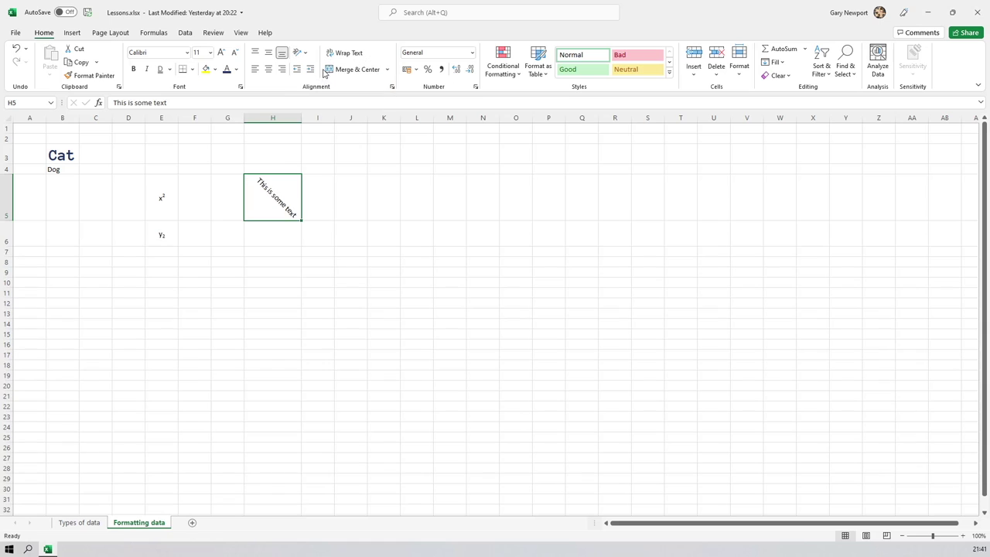
{"action": "left_click", "coordinate": [300, 54]}
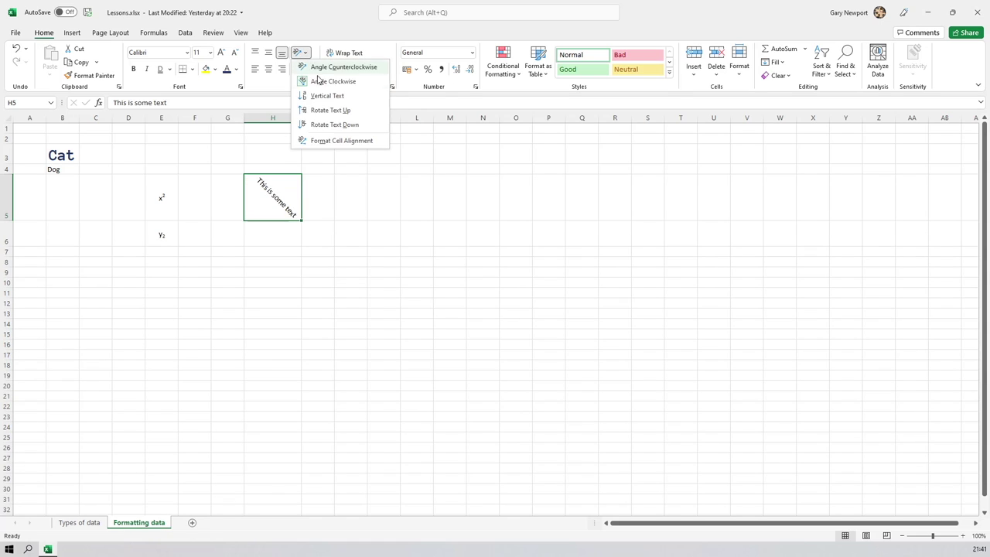
{"action": "left_click", "coordinate": [320, 81]}
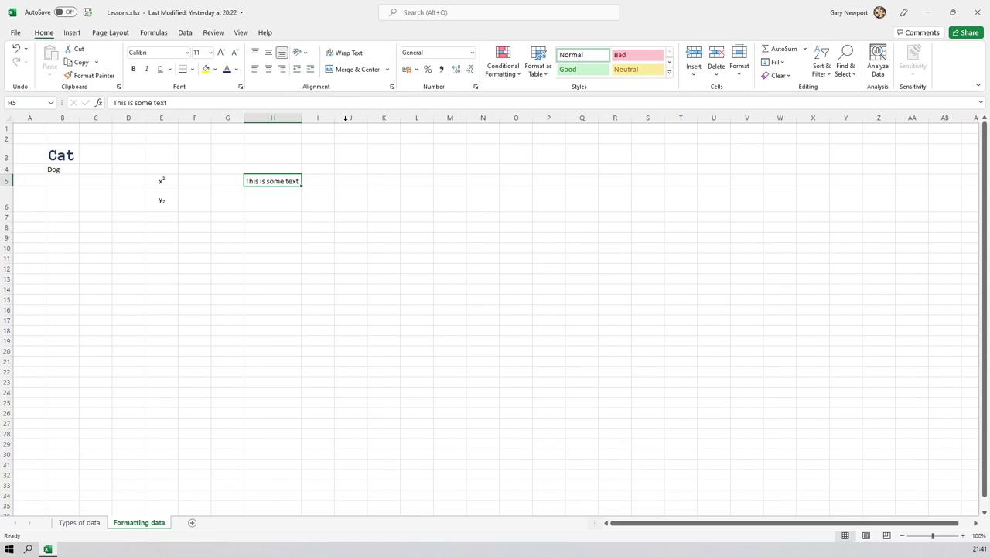
{"action": "left_click", "coordinate": [306, 54]}
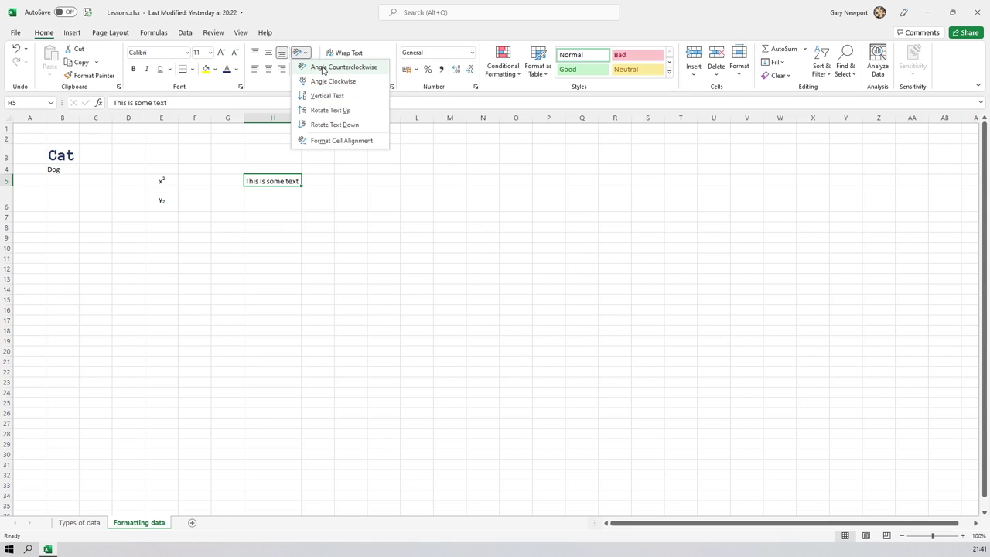
{"action": "left_click", "coordinate": [317, 68]}
{"action": "left_click", "coordinate": [299, 52]}
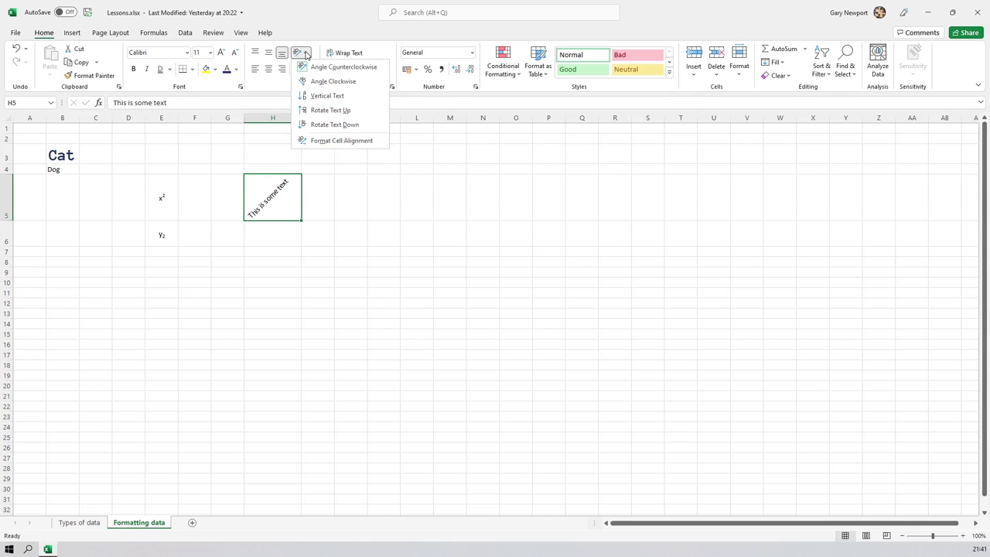
{"action": "left_click", "coordinate": [317, 80]}
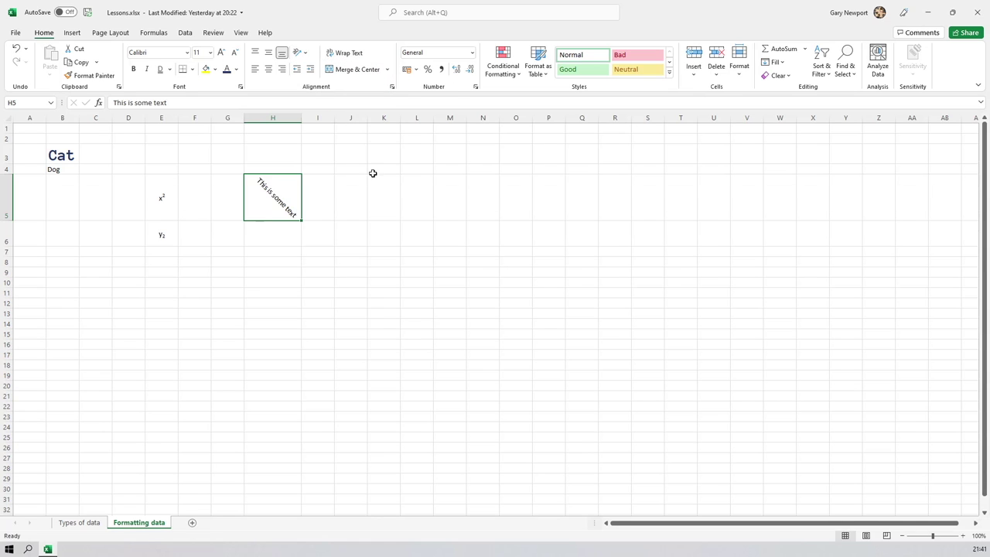
{"action": "left_click", "coordinate": [301, 52]}
{"action": "left_click", "coordinate": [329, 83]}
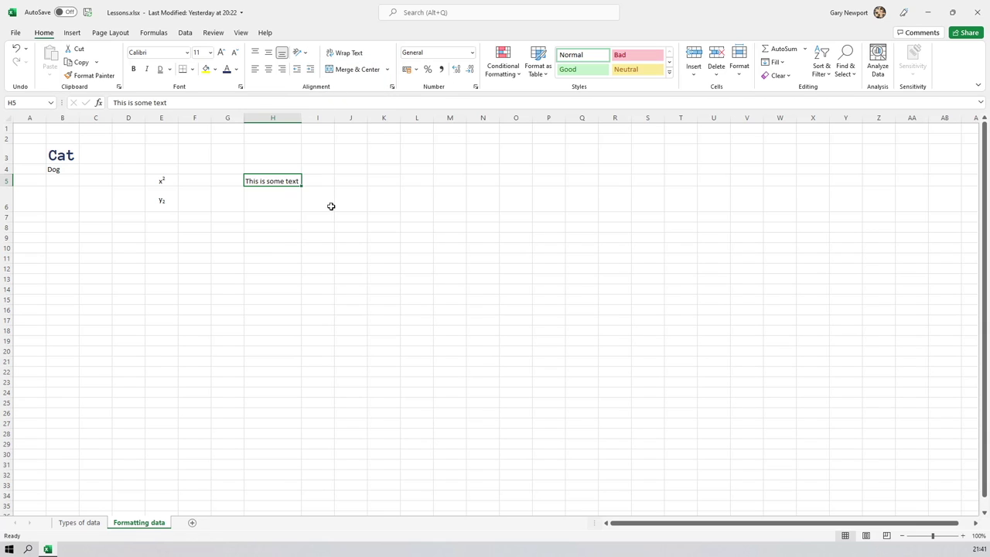
{"action": "left_click", "coordinate": [306, 54]}
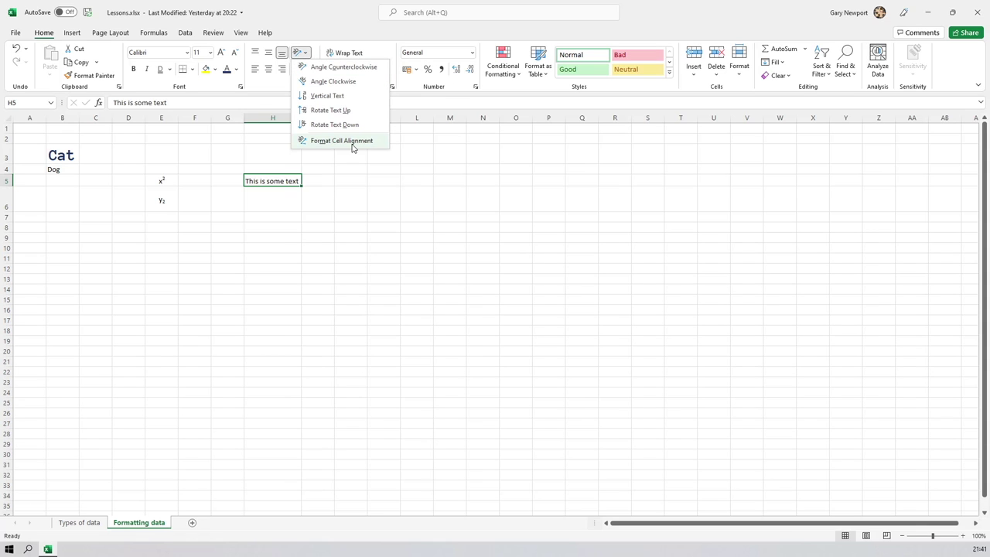
Rotate H5's text to -45 degrees, keeping General horizontal and Bottom vertical alignment
{"action": "key", "text": "ctrl+1"}
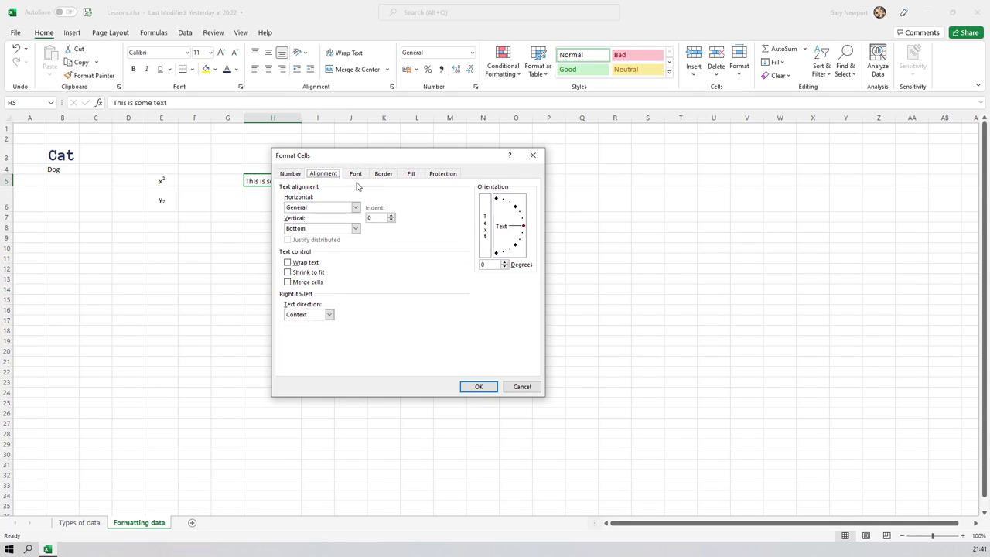
{"action": "left_click", "coordinate": [526, 387]}
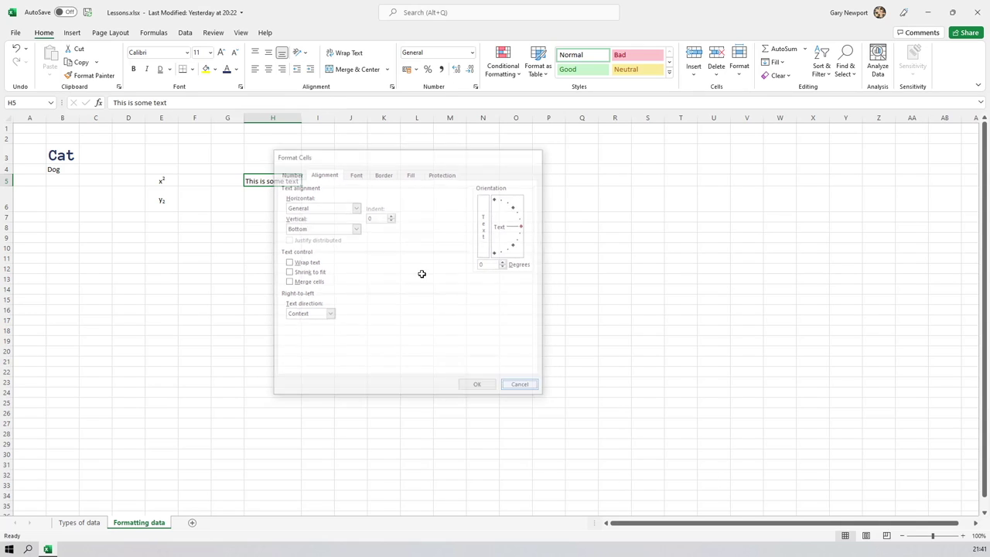
{"action": "left_click", "coordinate": [301, 51]}
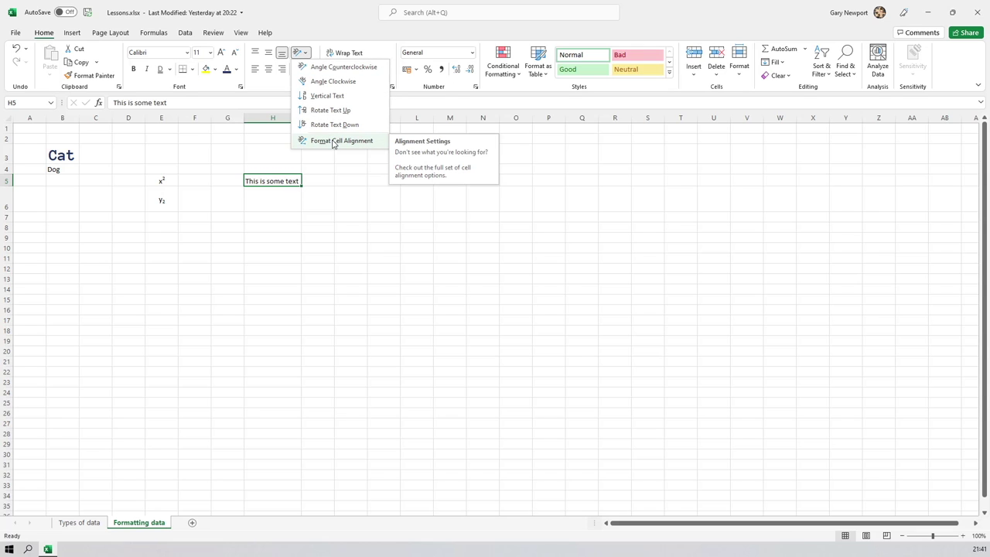
{"action": "left_click", "coordinate": [334, 141]}
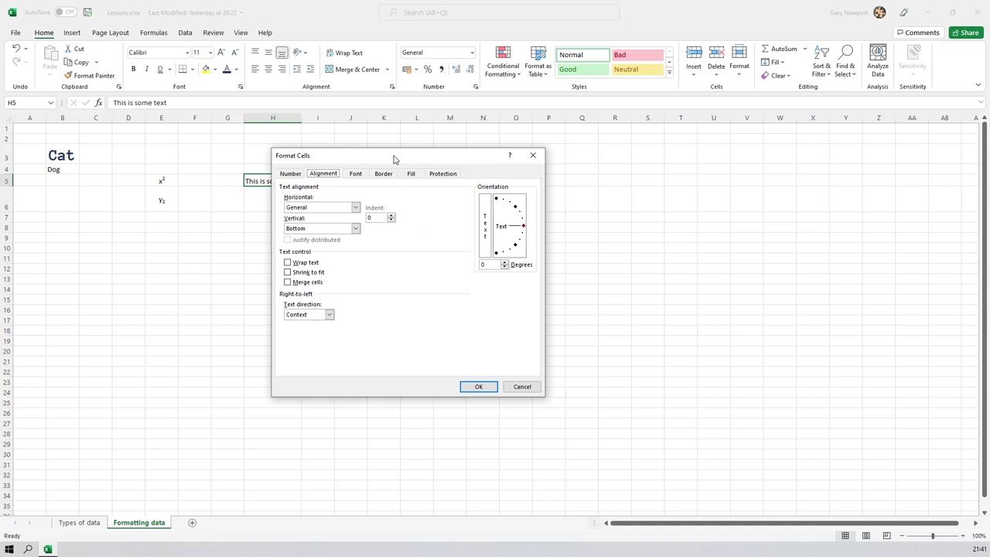
{"action": "left_click_drag", "start_coordinate": [396, 158], "coordinate": [475, 169]}
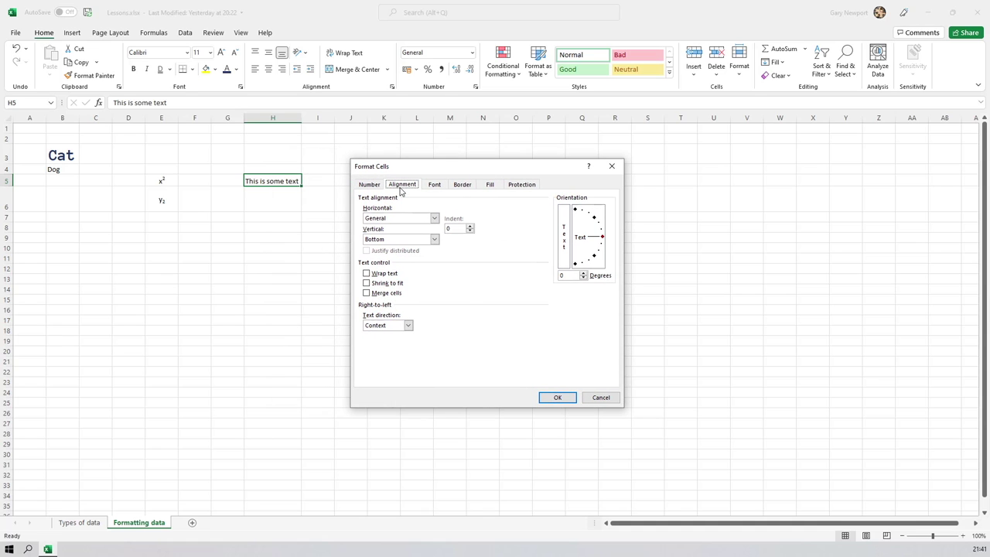
{"action": "left_click", "coordinate": [434, 218]}
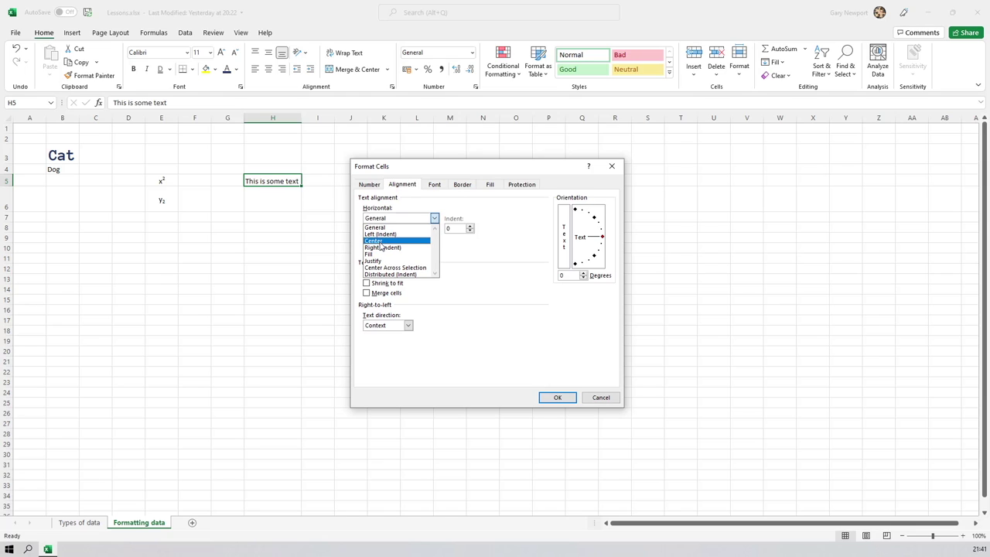
{"action": "left_click", "coordinate": [484, 219]}
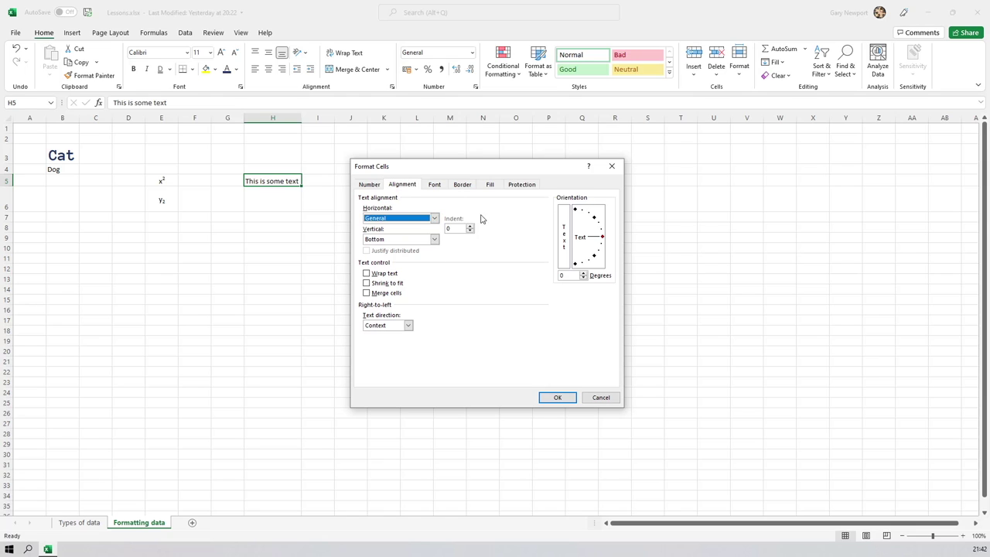
{"action": "left_click", "coordinate": [434, 240]}
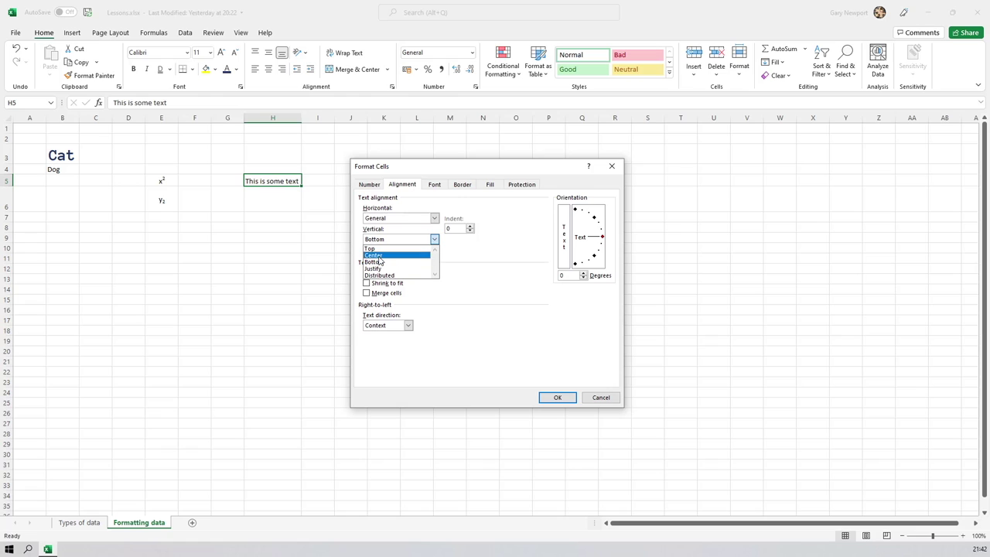
{"action": "left_click", "coordinate": [479, 276]}
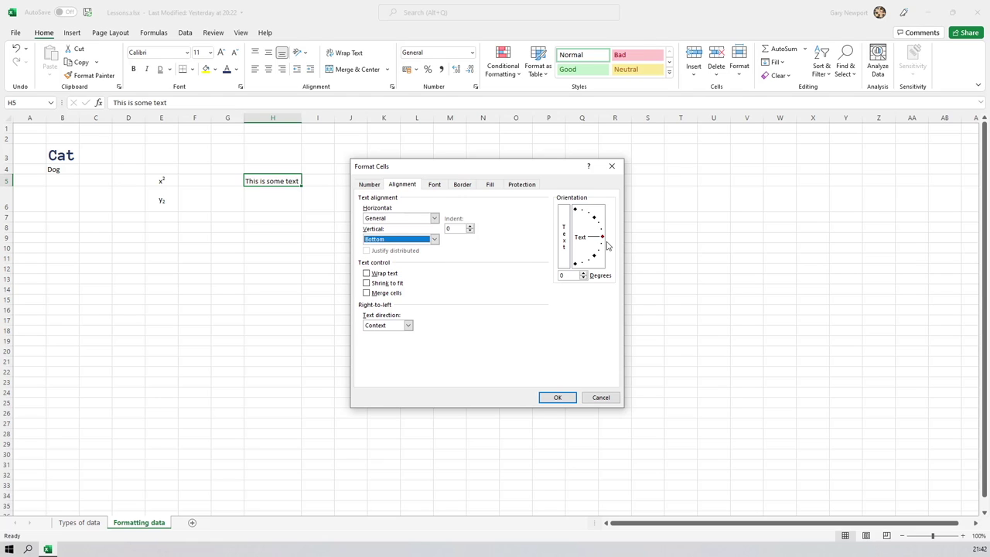
{"action": "left_click_drag", "start_coordinate": [604, 242], "coordinate": [594, 257]}
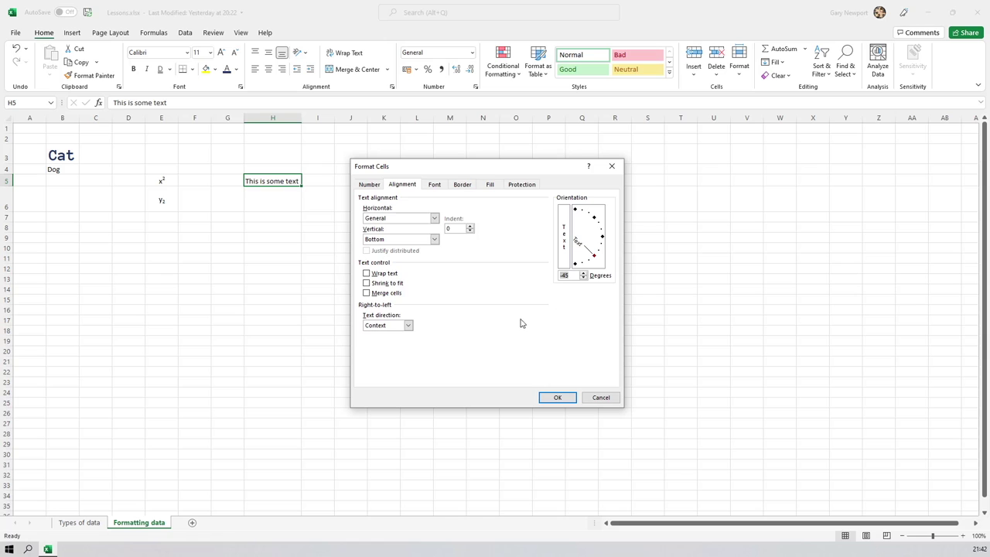
{"action": "left_click", "coordinate": [563, 398]}
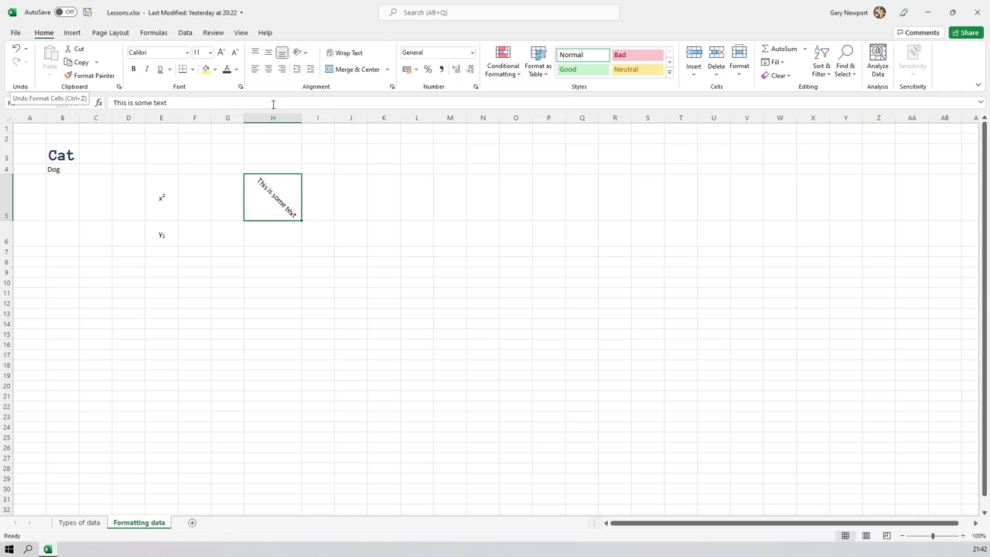
Step back and forth through H5's rotation changes with Undo and Redo until the text is horizontal
{"action": "left_click", "coordinate": [16, 48]}
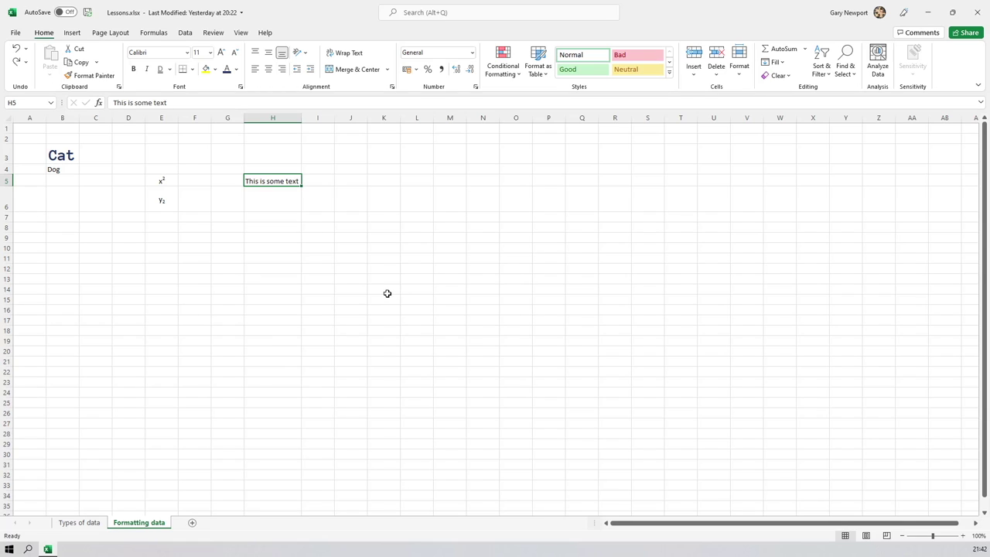
{"action": "key", "text": "ctrl+y"}
{"action": "key", "text": "ctrl+y"}
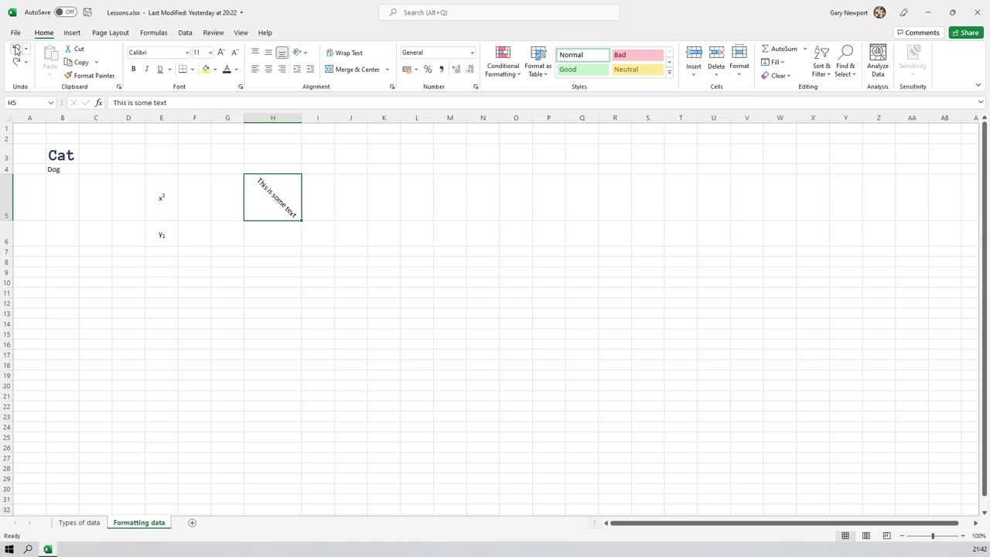
{"action": "left_click", "coordinate": [15, 48]}
{"action": "left_click", "coordinate": [15, 48]}
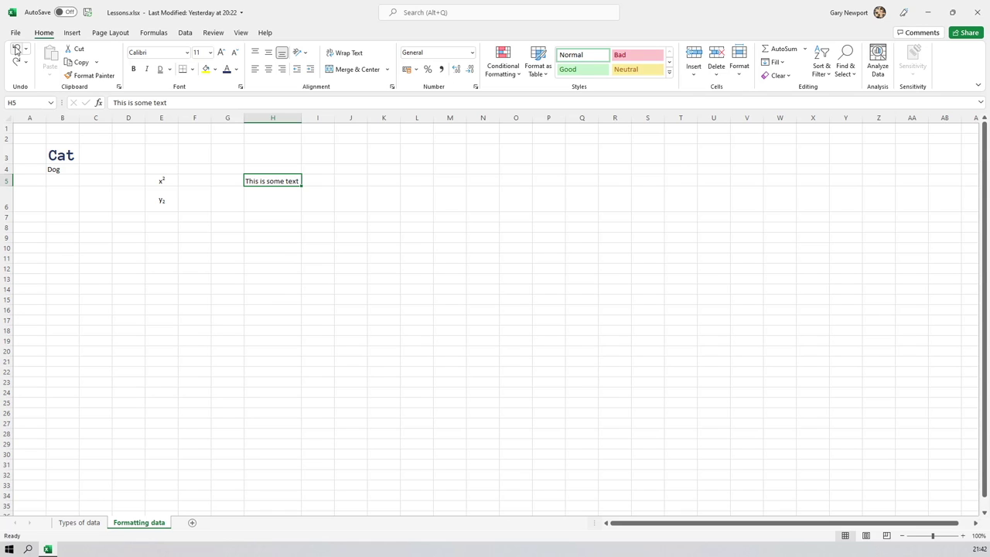
{"action": "key", "text": "ctrl+y"}
{"action": "key", "text": "ctrl+y"}
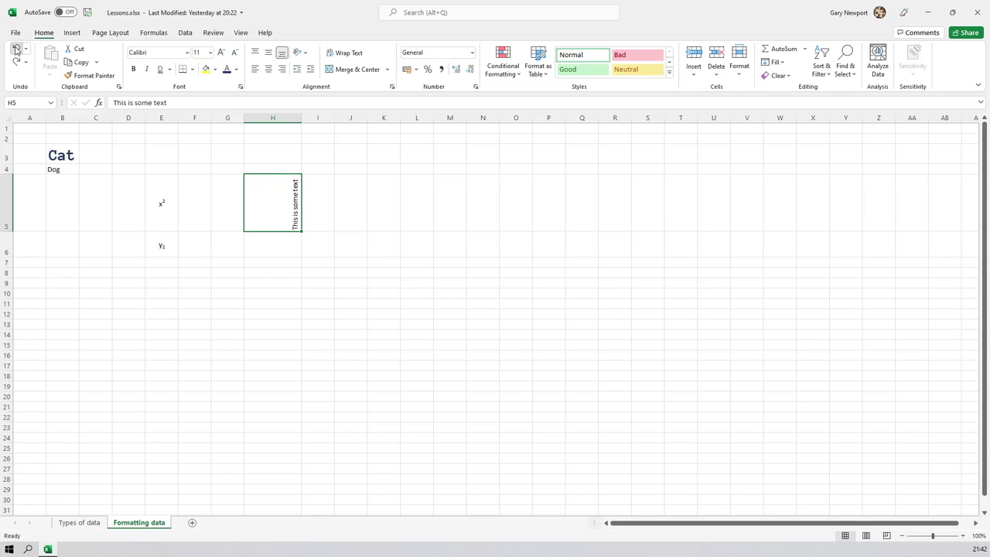
{"action": "left_click", "coordinate": [15, 48]}
{"action": "left_click", "coordinate": [16, 48]}
{"action": "left_click", "coordinate": [15, 48]}
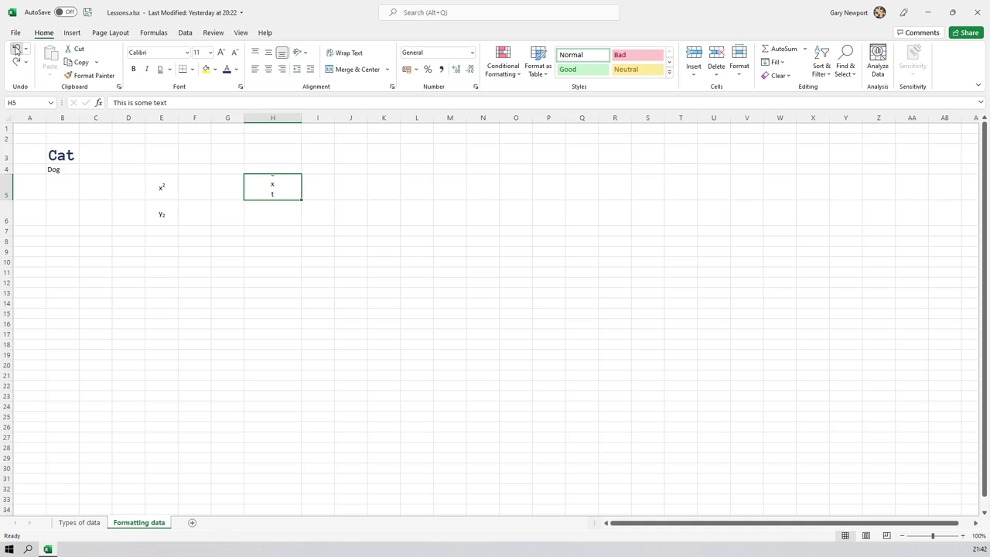
{"action": "left_click", "coordinate": [15, 48]}
Use the undo and redo history lists to redo the diagonal rotation, then undo it again
{"action": "left_click", "coordinate": [26, 49]}
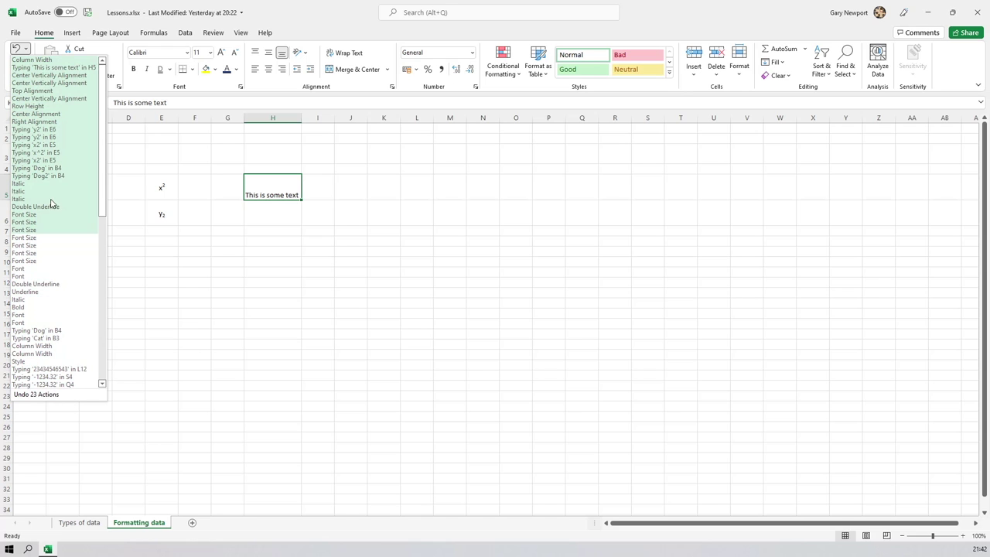
{"action": "left_click", "coordinate": [531, 186]}
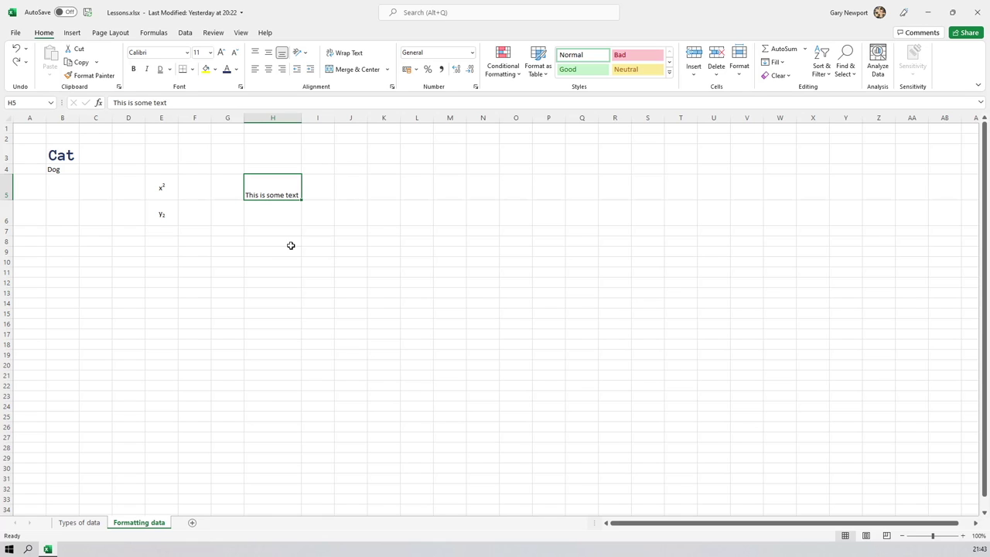
{"action": "left_click", "coordinate": [26, 64]}
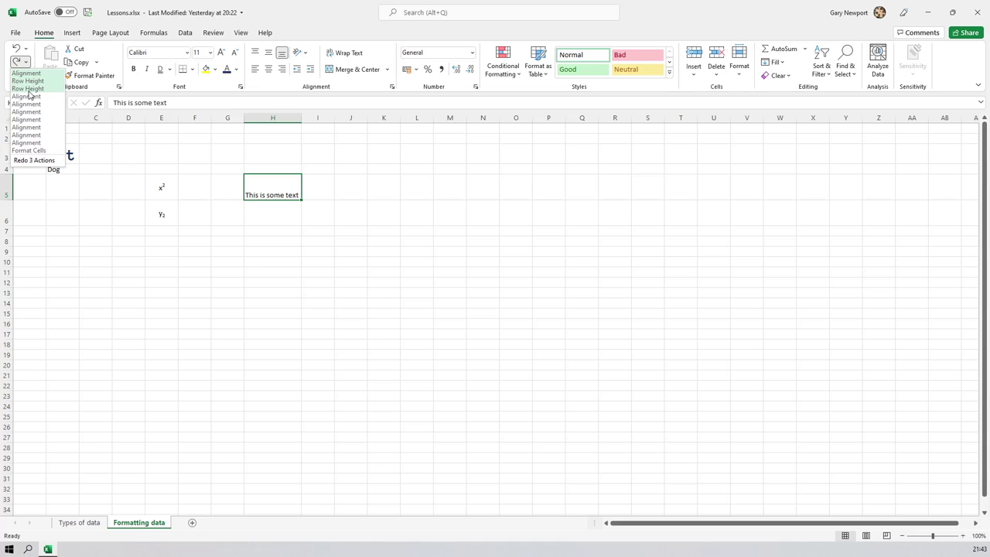
{"action": "left_click", "coordinate": [28, 150]}
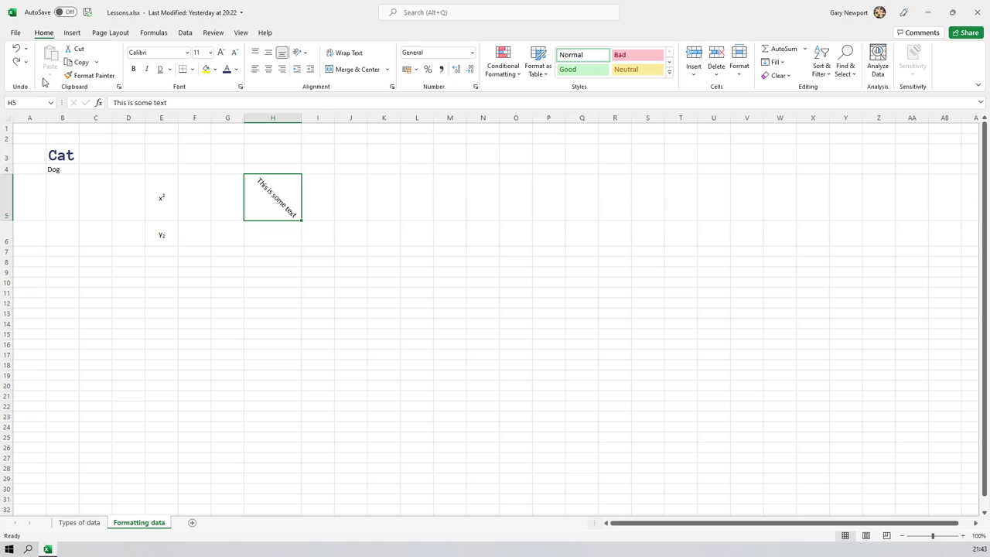
{"action": "left_click", "coordinate": [18, 64]}
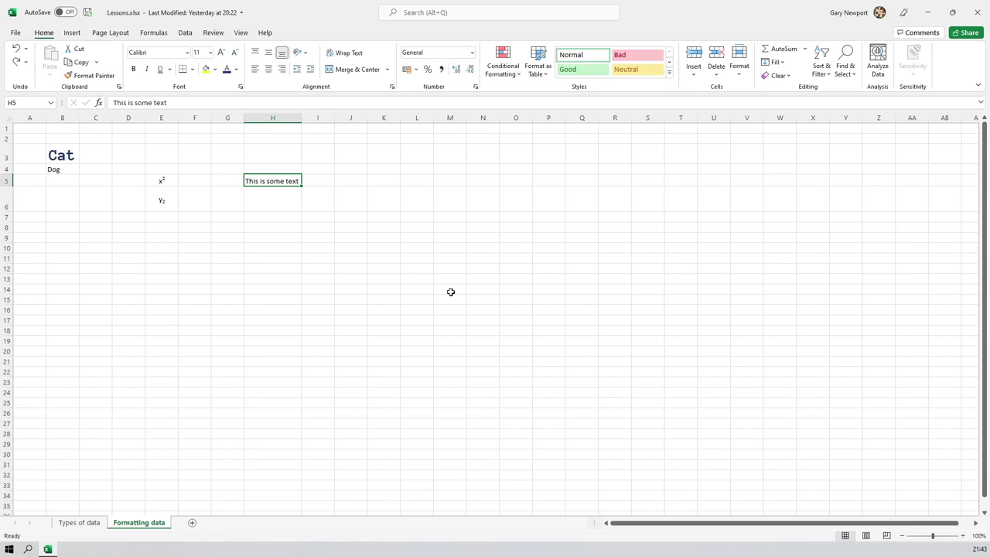
Widen column E to about 32.43
{"action": "left_click", "coordinate": [405, 278]}
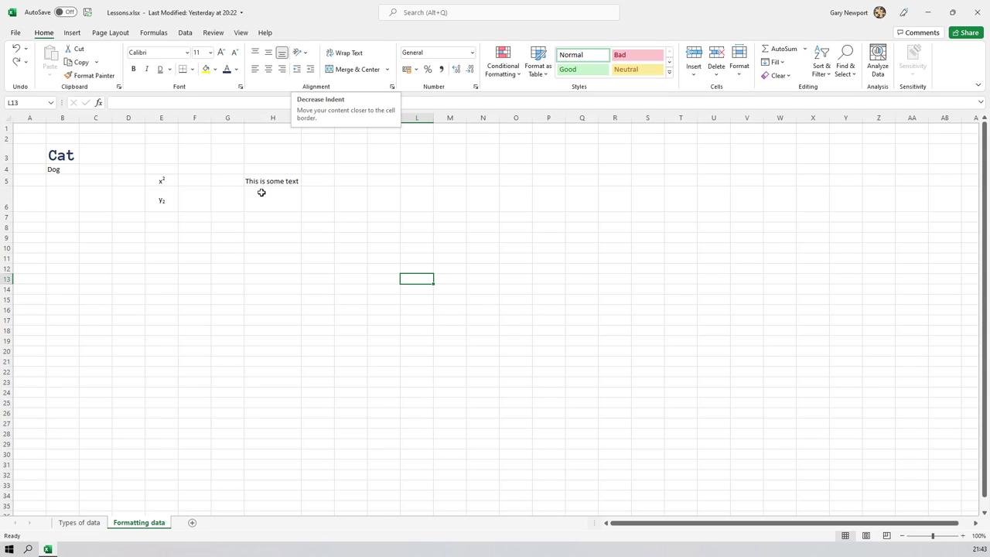
{"action": "left_click", "coordinate": [160, 180]}
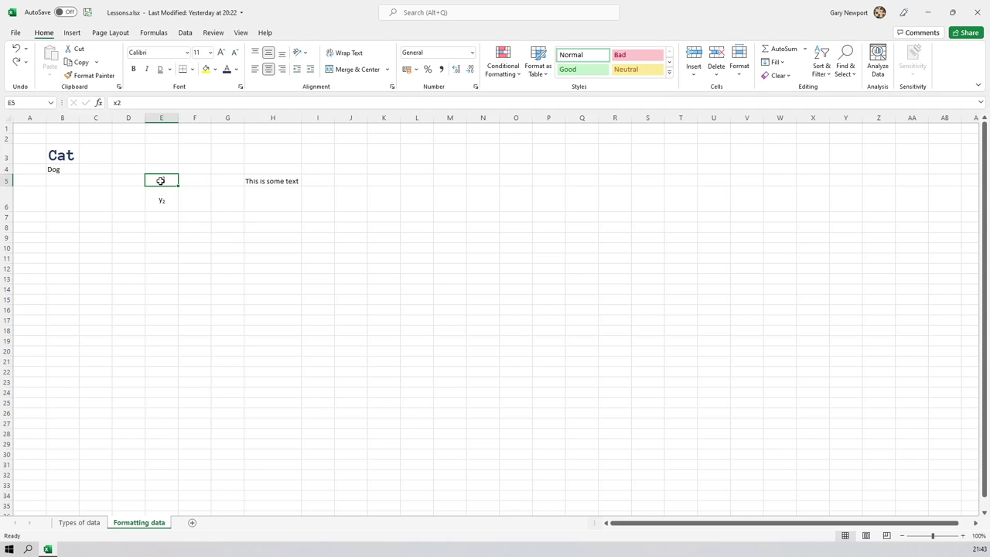
{"action": "left_click", "coordinate": [171, 118]}
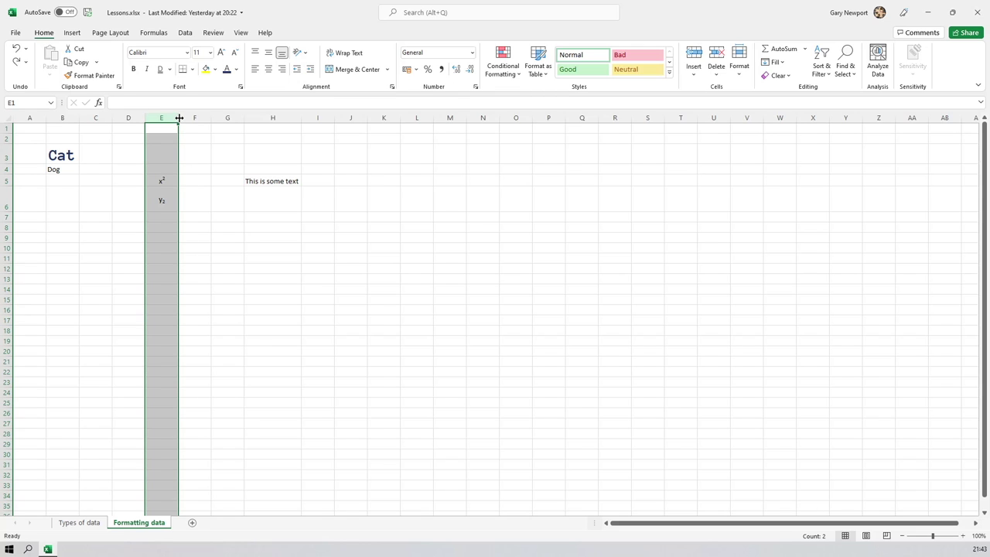
{"action": "left_click_drag", "start_coordinate": [178, 119], "coordinate": [267, 125]}
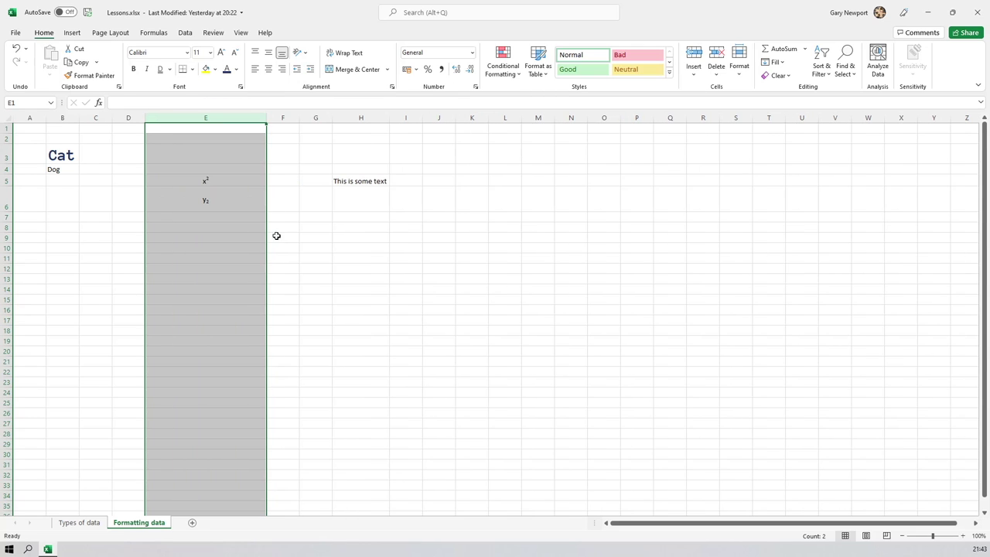
Left-align x² and y₂ in E5:E6
{"action": "left_click_drag", "start_coordinate": [206, 181], "coordinate": [208, 199]}
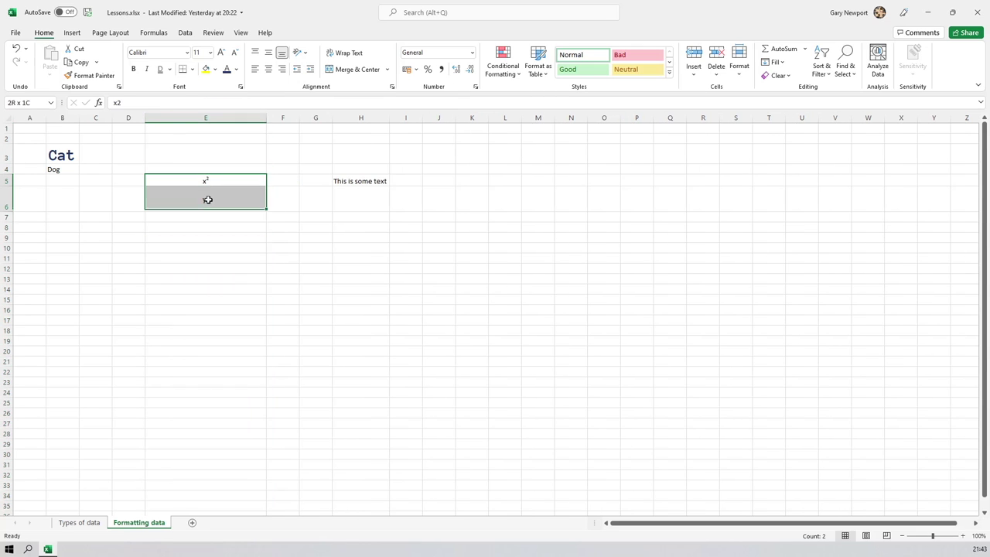
{"action": "left_click", "coordinate": [255, 69]}
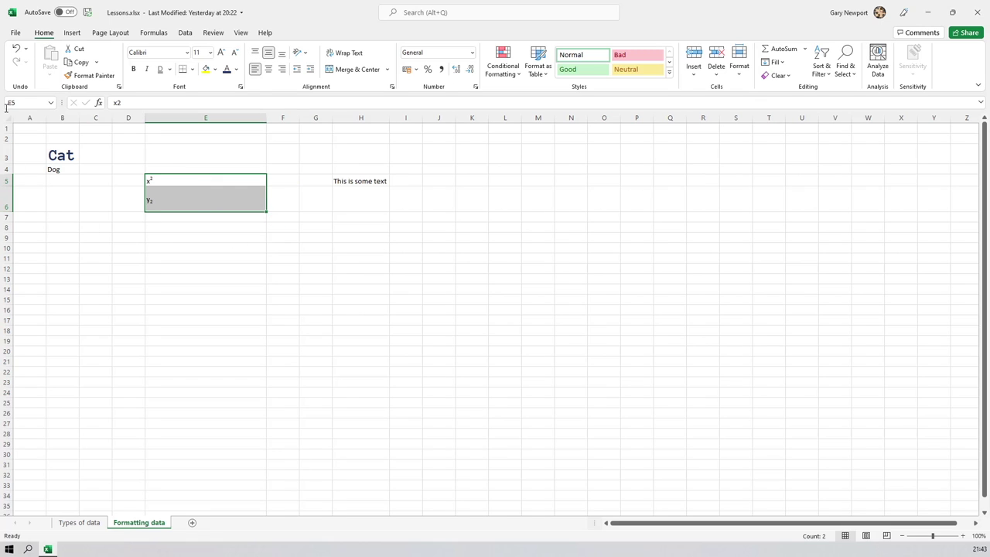
{"action": "left_click", "coordinate": [8, 116]}
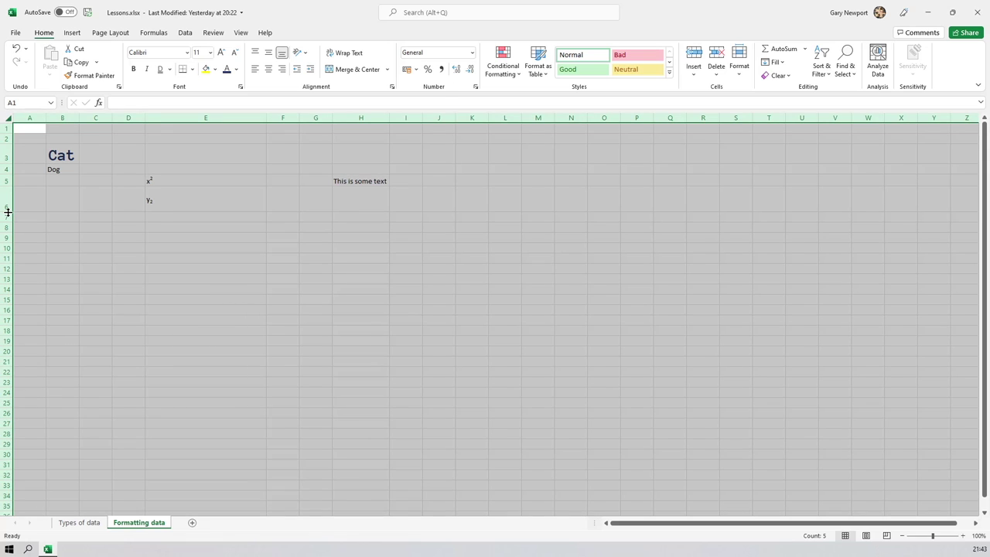
Reset all rows to standard height, then indent y₂ in E6 and remove the indent again
{"action": "left_click_drag", "start_coordinate": [8, 211], "coordinate": [8, 199]}
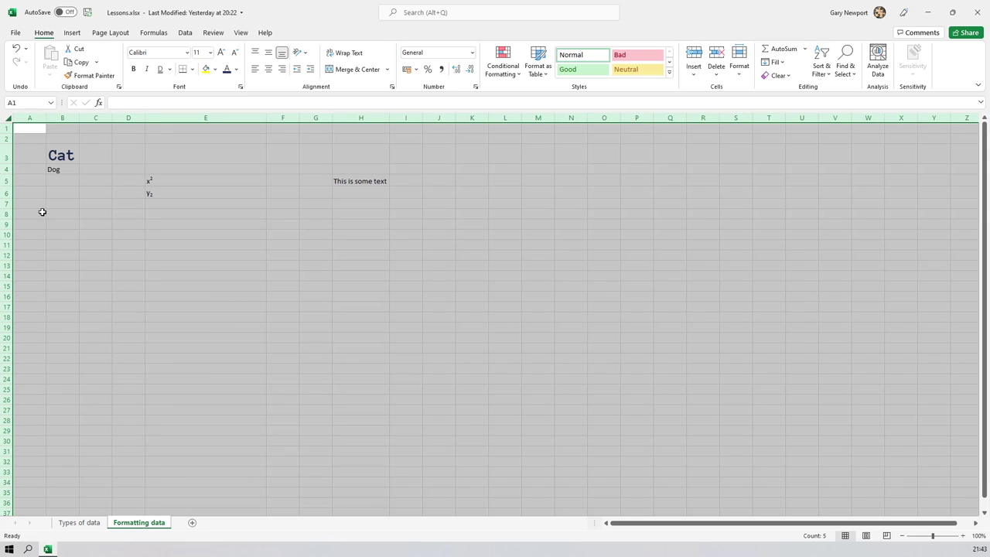
{"action": "left_click", "coordinate": [187, 213]}
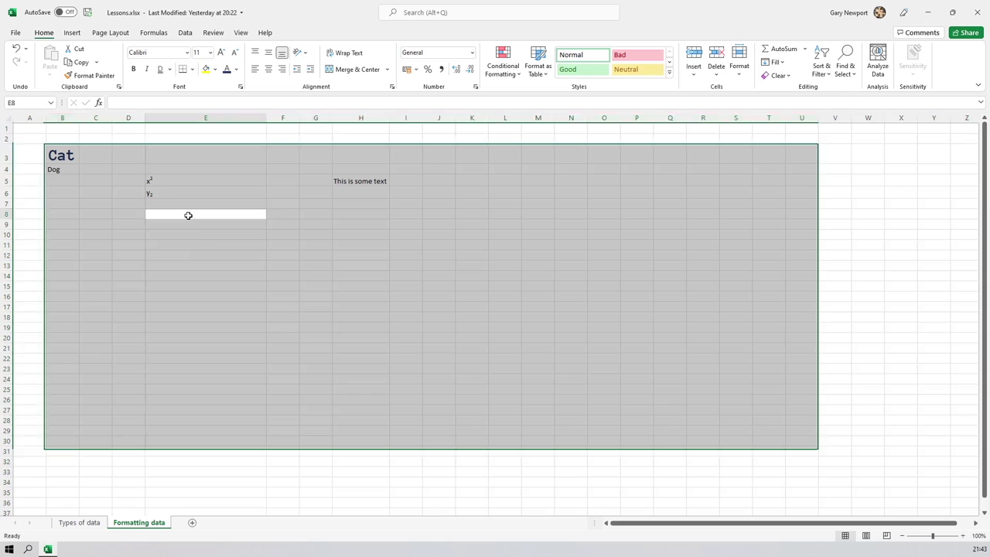
{"action": "left_click", "coordinate": [172, 195]}
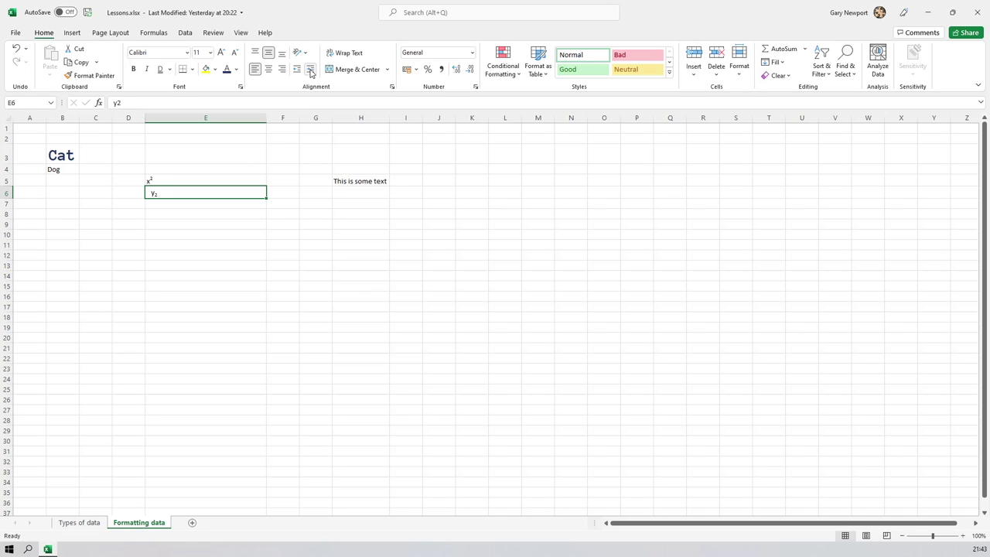
{"action": "left_click", "coordinate": [310, 70]}
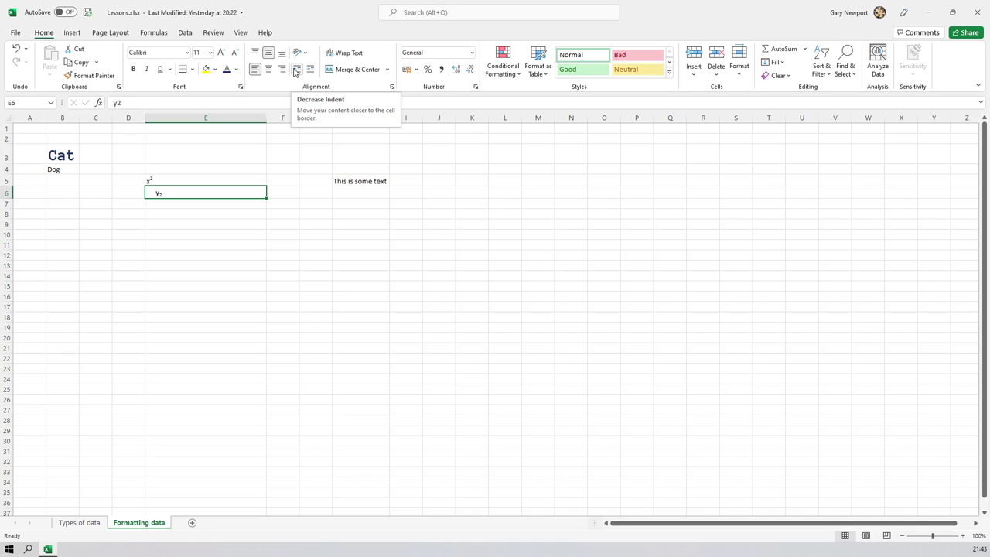
{"action": "left_click", "coordinate": [296, 70]}
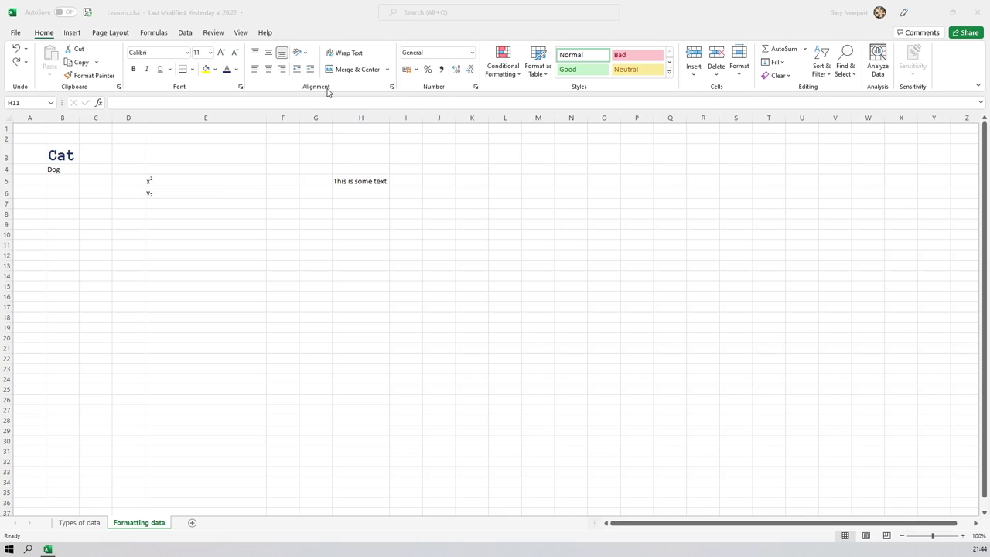
Wrap H5's text, narrow column H, and autofit row 5 to the wrapped text
{"action": "left_click", "coordinate": [360, 206]}
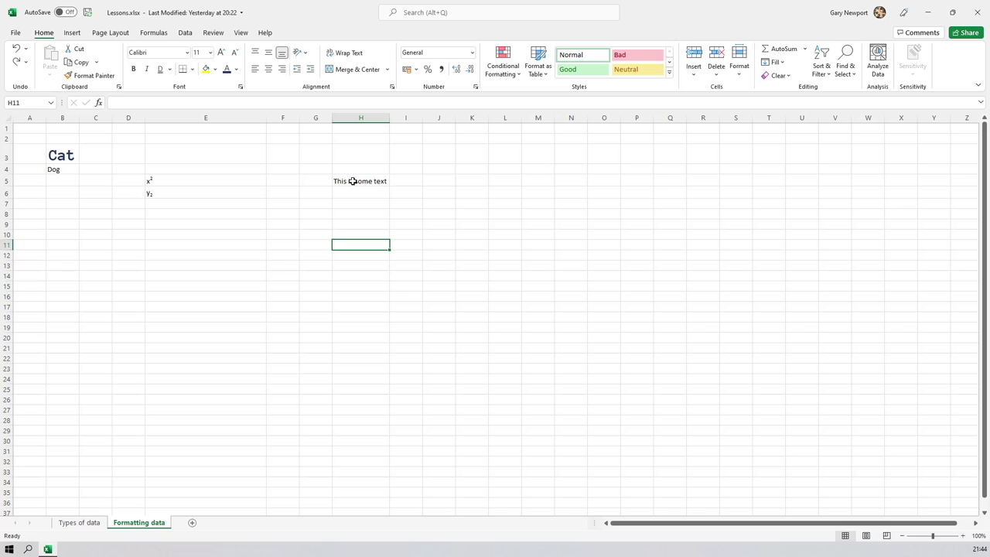
{"action": "left_click", "coordinate": [353, 181]}
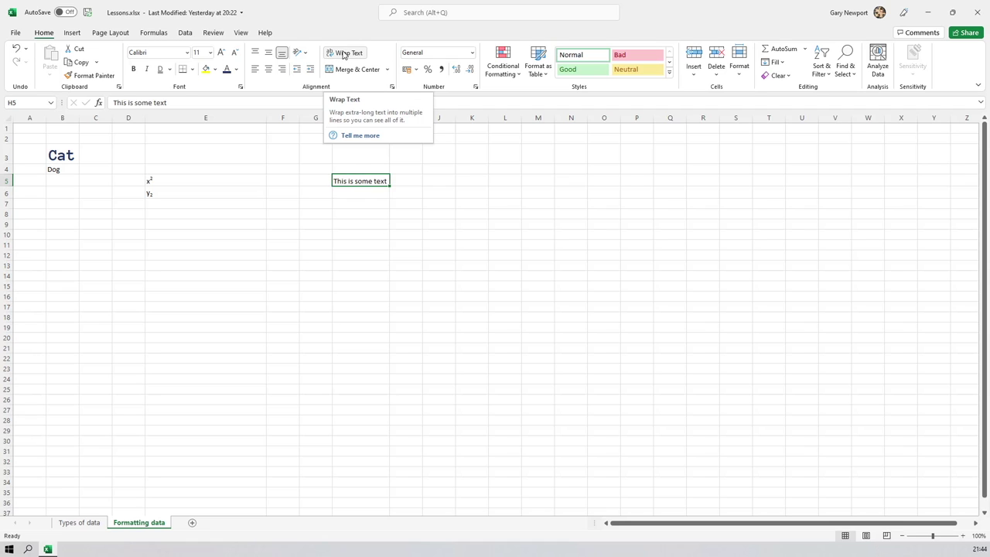
{"action": "left_click", "coordinate": [343, 53]}
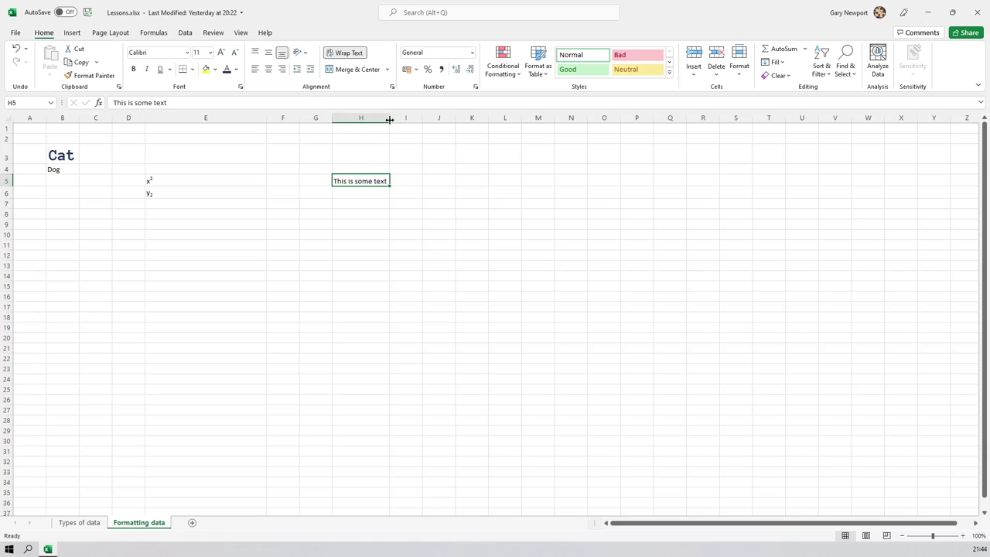
{"action": "left_click_drag", "start_coordinate": [390, 120], "coordinate": [365, 121]}
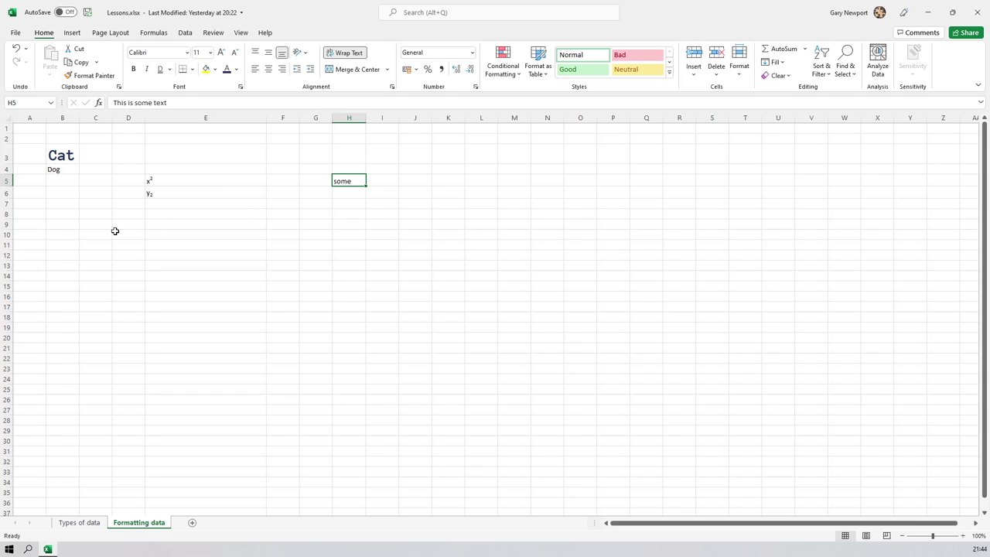
{"action": "double_click", "coordinate": [7, 187]}
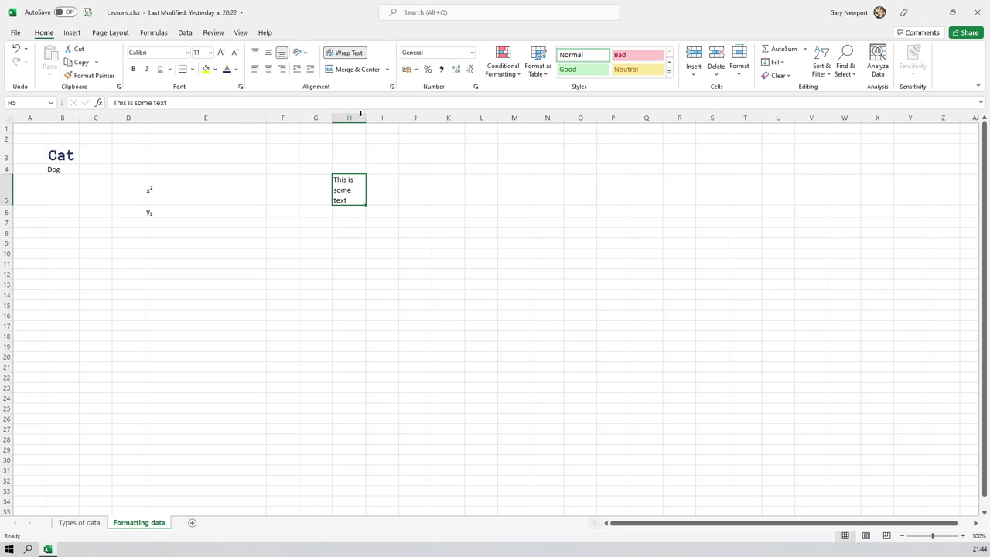
Toggle Wrap Text on H5 several times, ending with the text on one line
{"action": "left_click", "coordinate": [345, 54]}
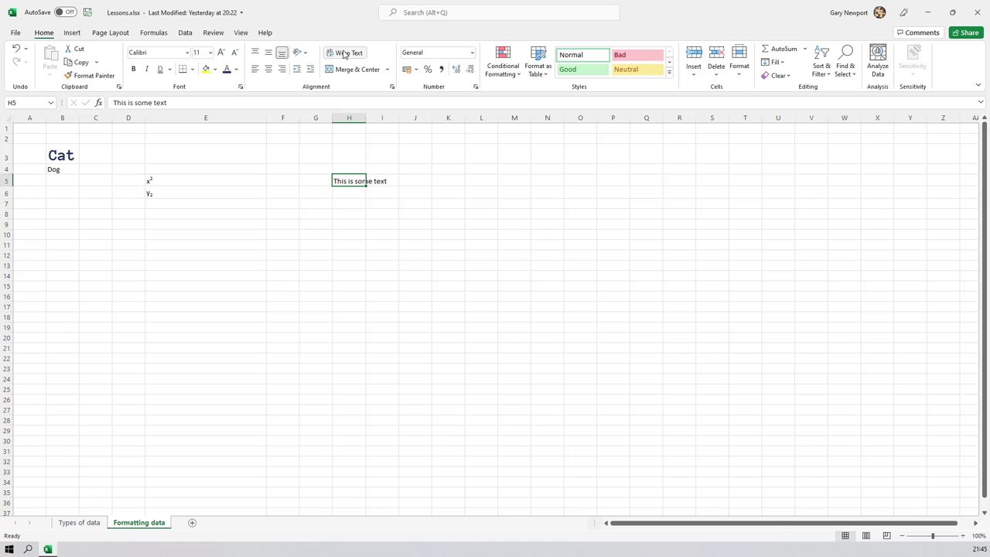
{"action": "left_click", "coordinate": [345, 54]}
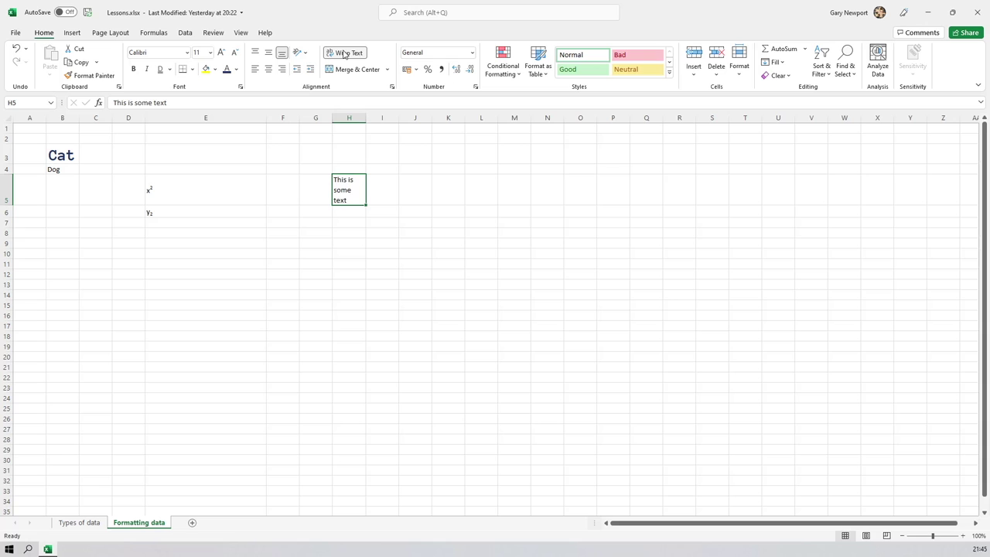
{"action": "left_click", "coordinate": [345, 54]}
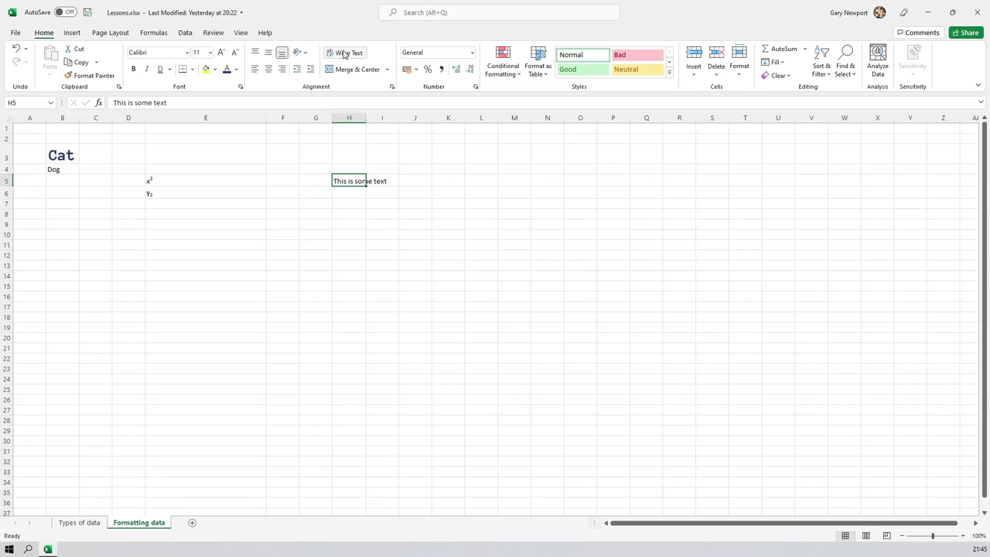
{"action": "left_click", "coordinate": [345, 54]}
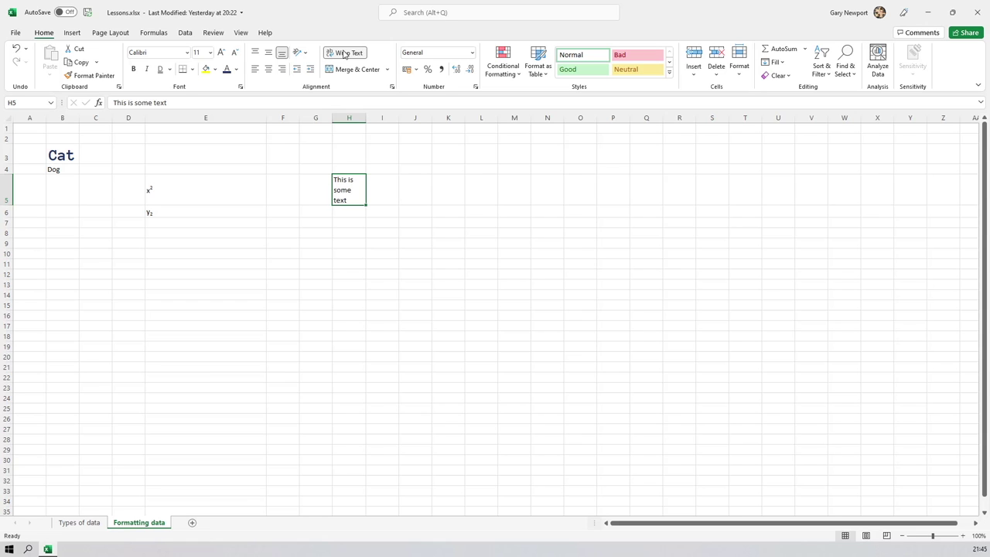
{"action": "left_click", "coordinate": [345, 53]}
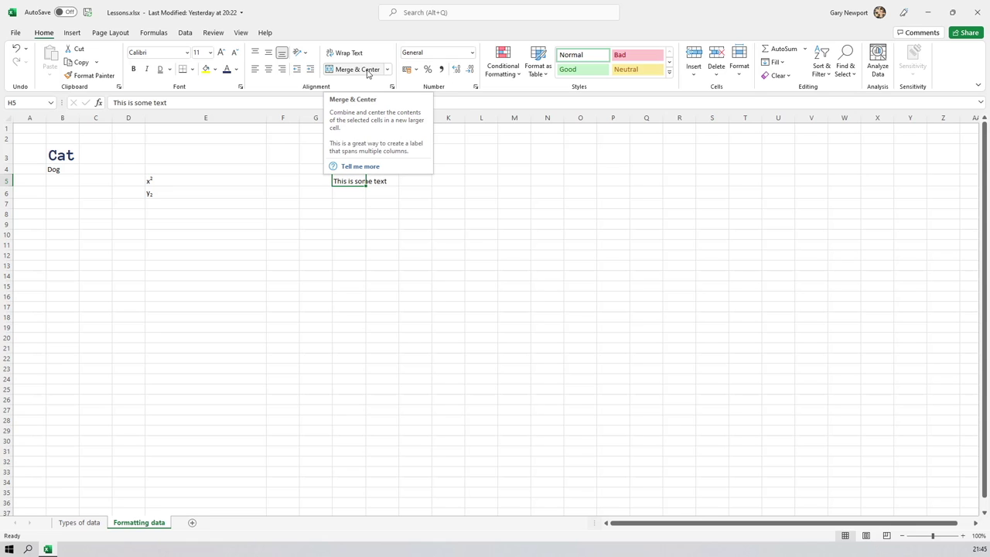
Enter 'Caterpillars are always happy' in cell K5
{"action": "left_click", "coordinate": [387, 69]}
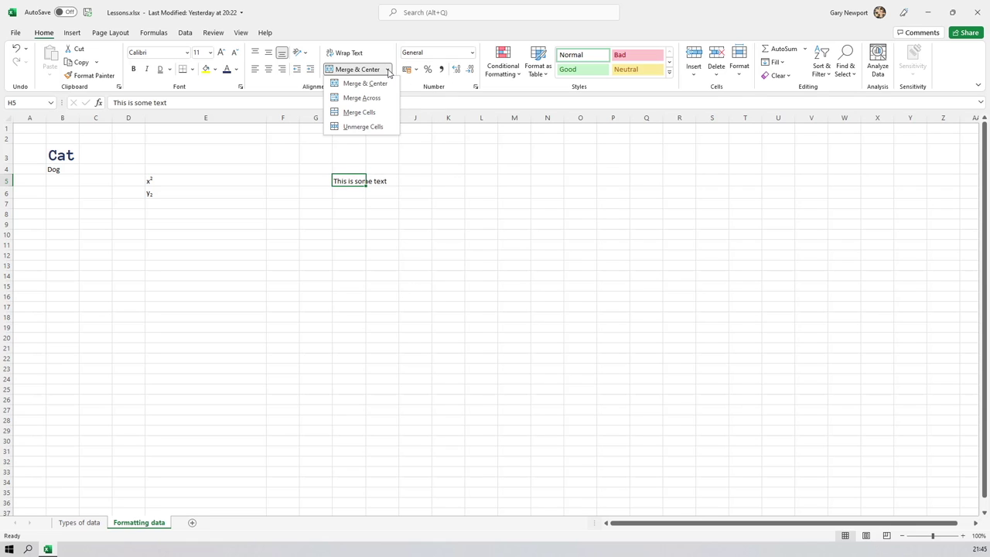
{"action": "left_click", "coordinate": [403, 247]}
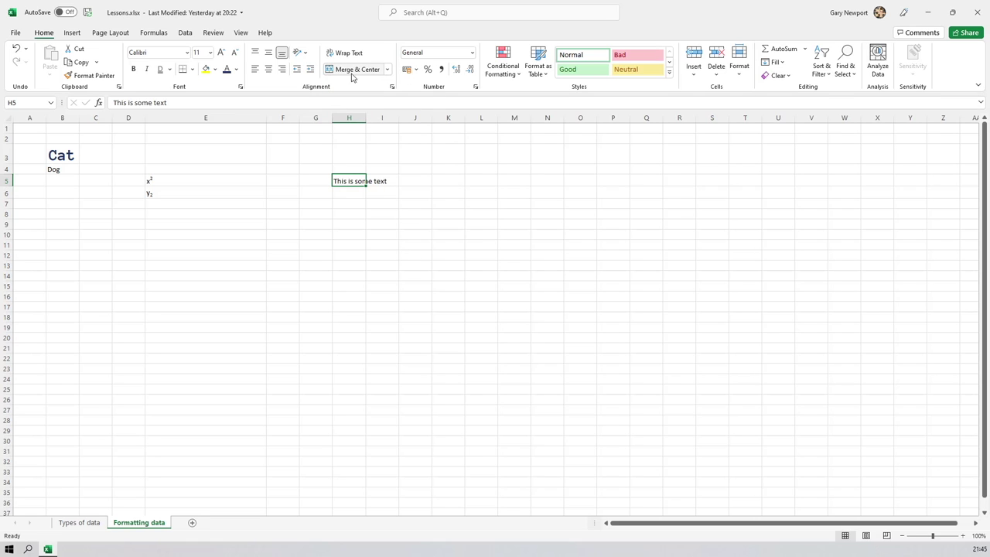
{"action": "left_click", "coordinate": [444, 180]}
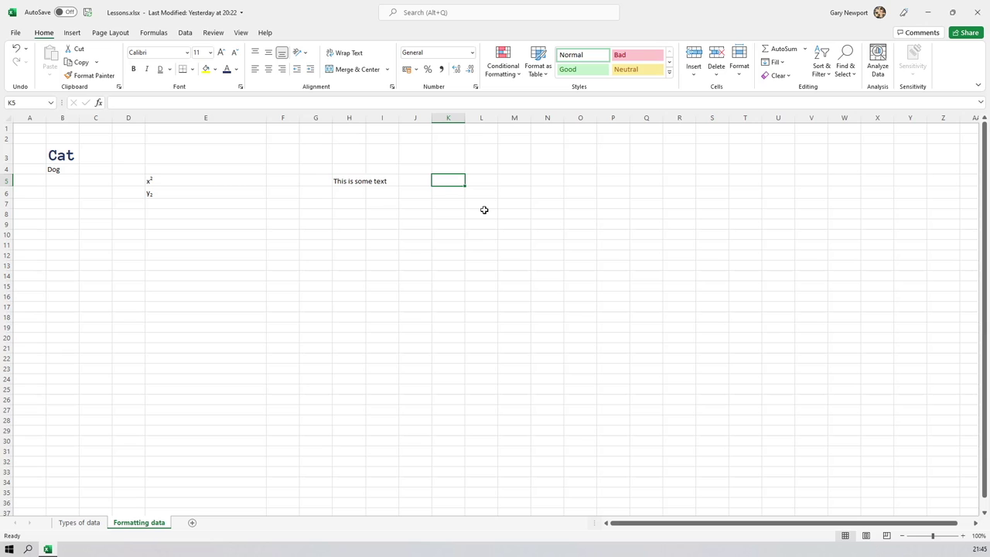
{"action": "type", "text": "Caterpill"}
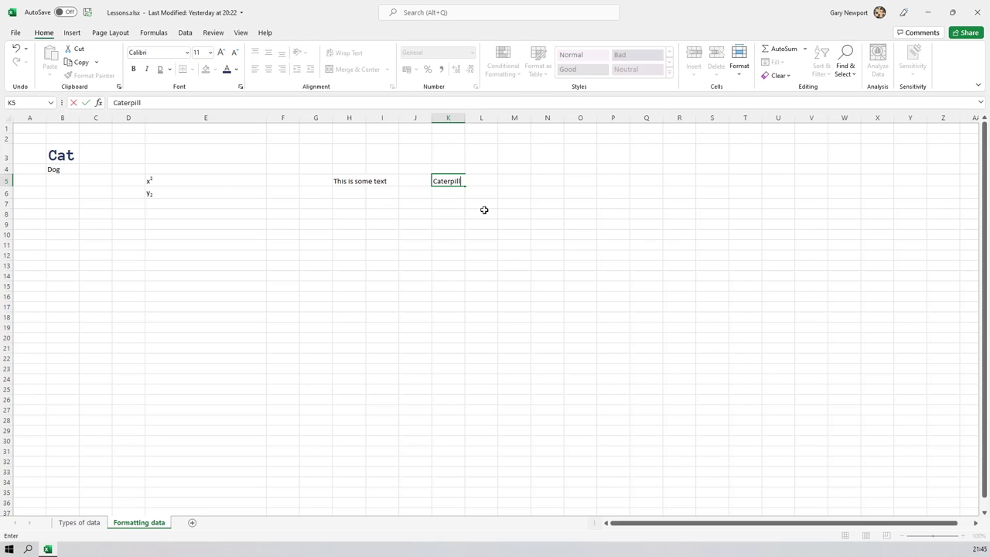
{"action": "type", "text": "ars are always happy"}
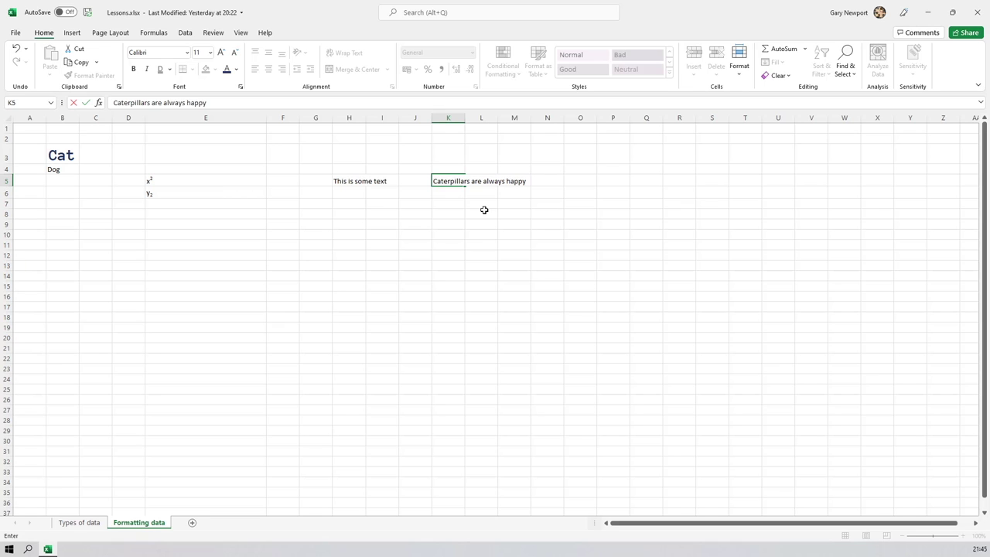
{"action": "key", "text": "Return"}
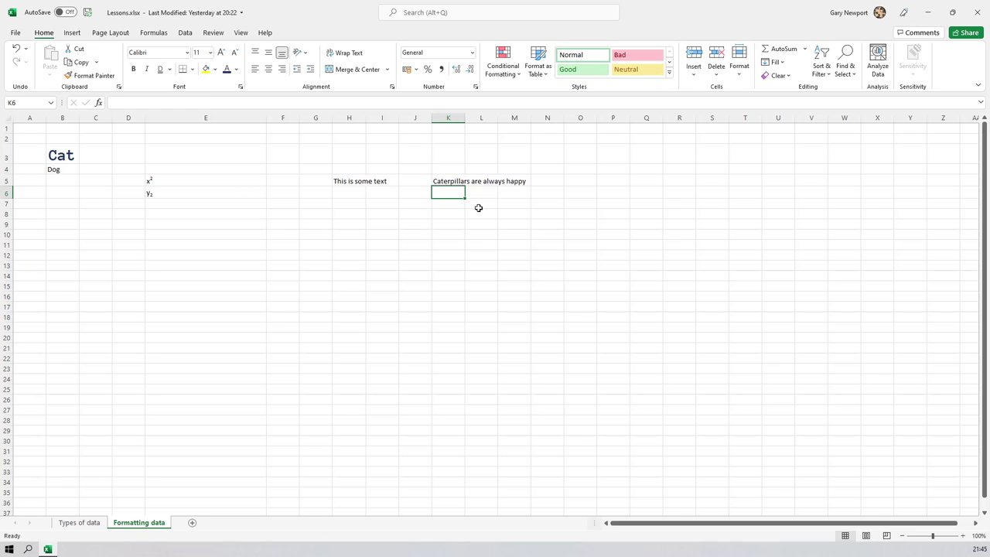
{"action": "left_click", "coordinate": [454, 181]}
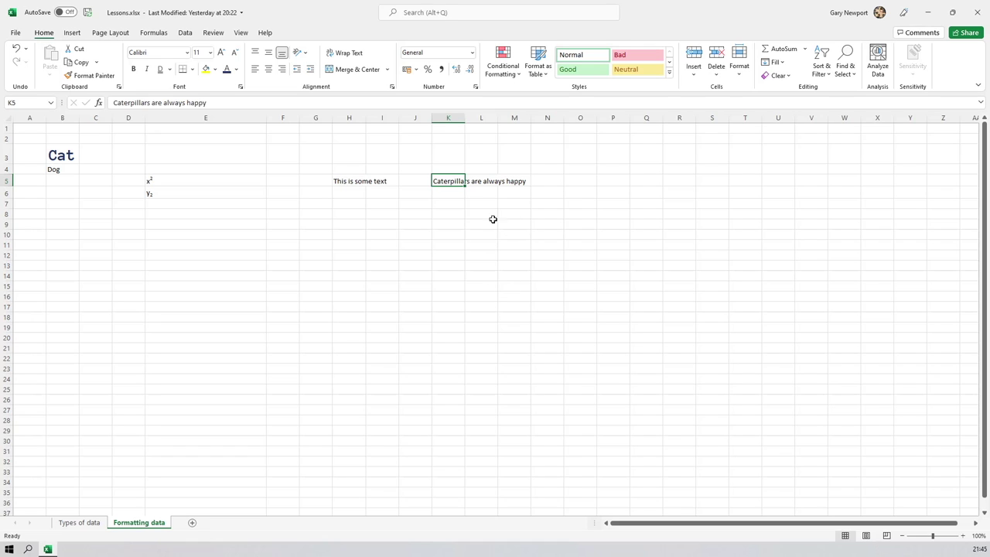
Merge K5:M5 and centre the caterpillar sentence
{"action": "left_click_drag", "start_coordinate": [510, 180], "coordinate": [460, 197]}
{"action": "left_click", "coordinate": [489, 268]}
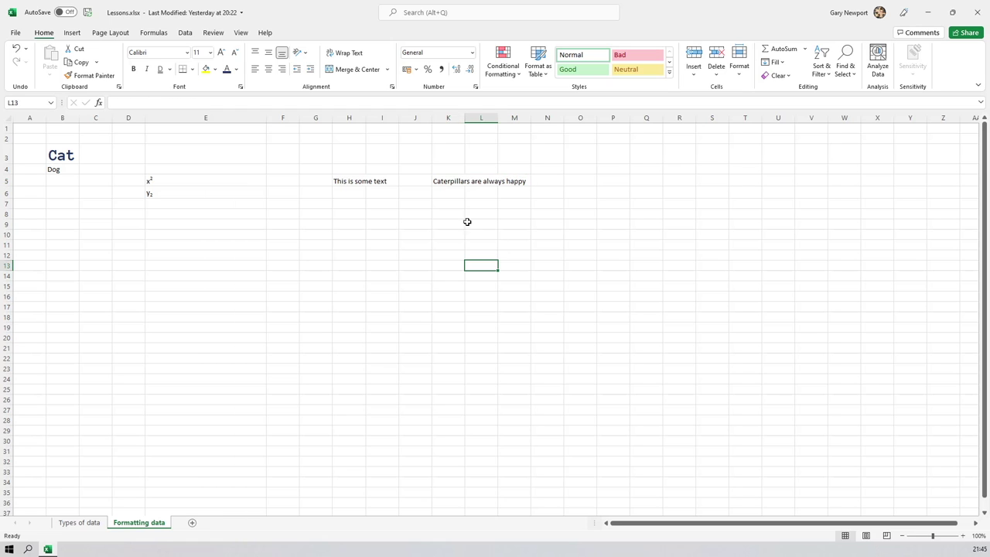
{"action": "left_click", "coordinate": [445, 181]}
{"action": "left_click_drag", "start_coordinate": [446, 181], "coordinate": [514, 181]}
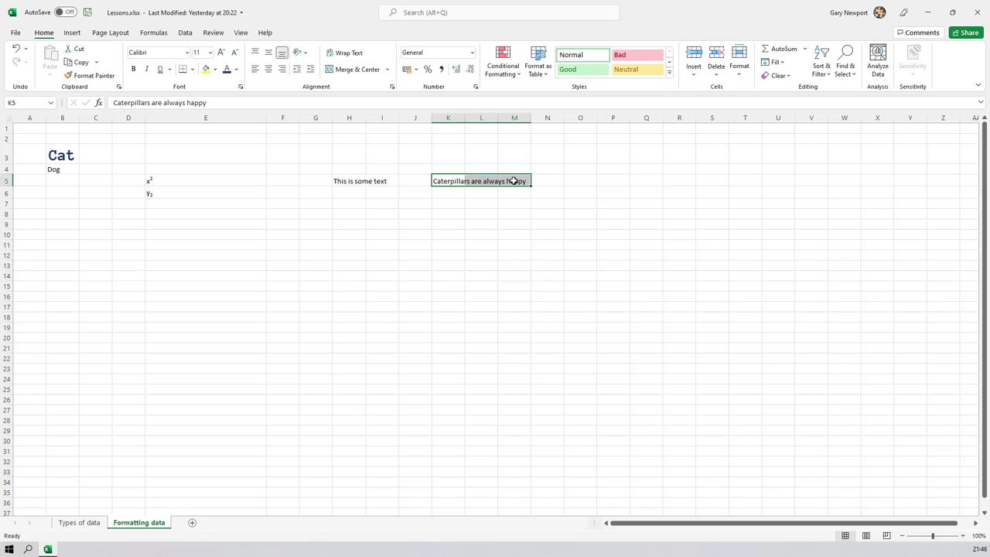
{"action": "left_click", "coordinate": [352, 69]}
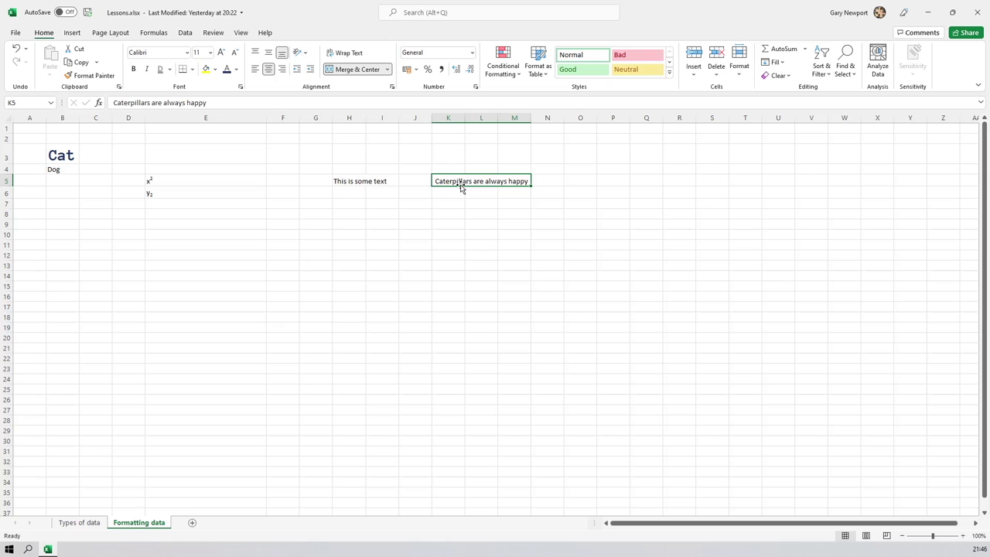
Widen column M
{"action": "left_click", "coordinate": [475, 195]}
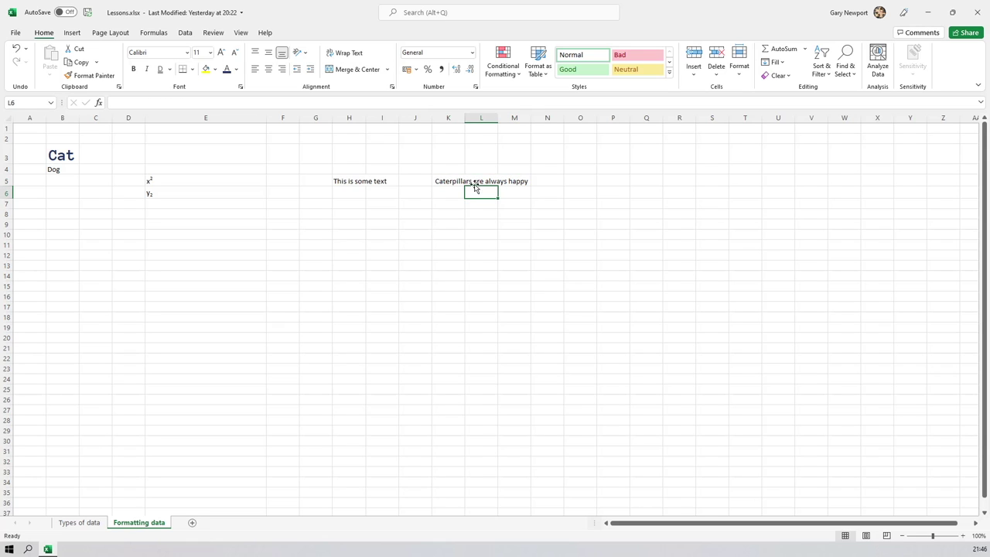
{"action": "left_click", "coordinate": [470, 181]}
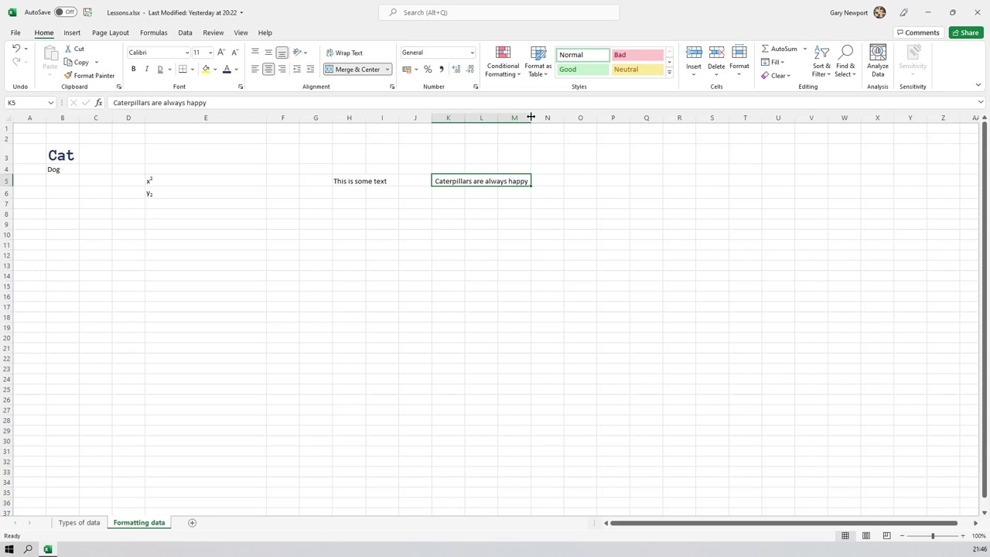
{"action": "left_click_drag", "start_coordinate": [531, 117], "coordinate": [584, 116]}
Unmerge K5:M5 so the sentence returns left-aligned to K5
{"action": "left_click", "coordinate": [532, 255]}
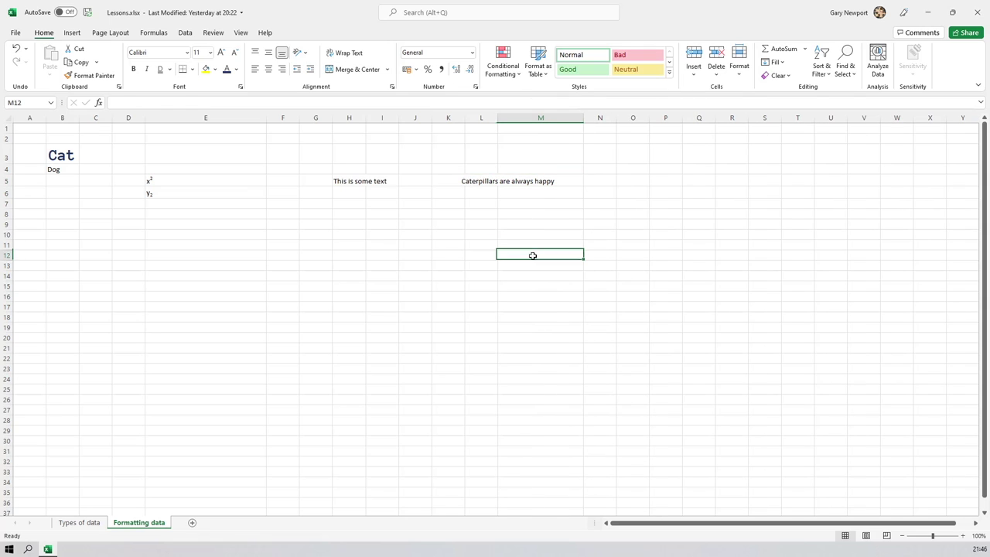
{"action": "left_click", "coordinate": [485, 181]}
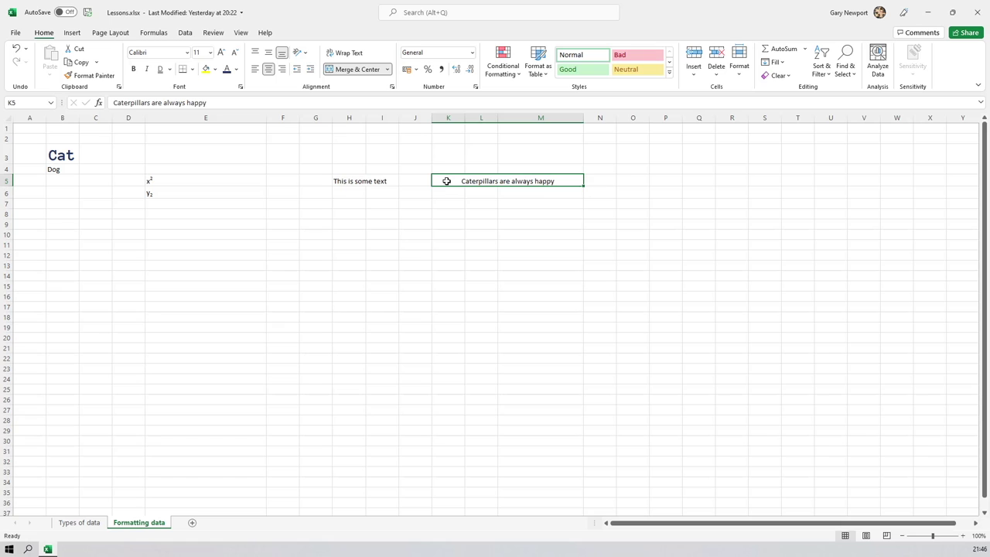
{"action": "left_click", "coordinate": [357, 69]}
{"action": "left_click", "coordinate": [528, 259]}
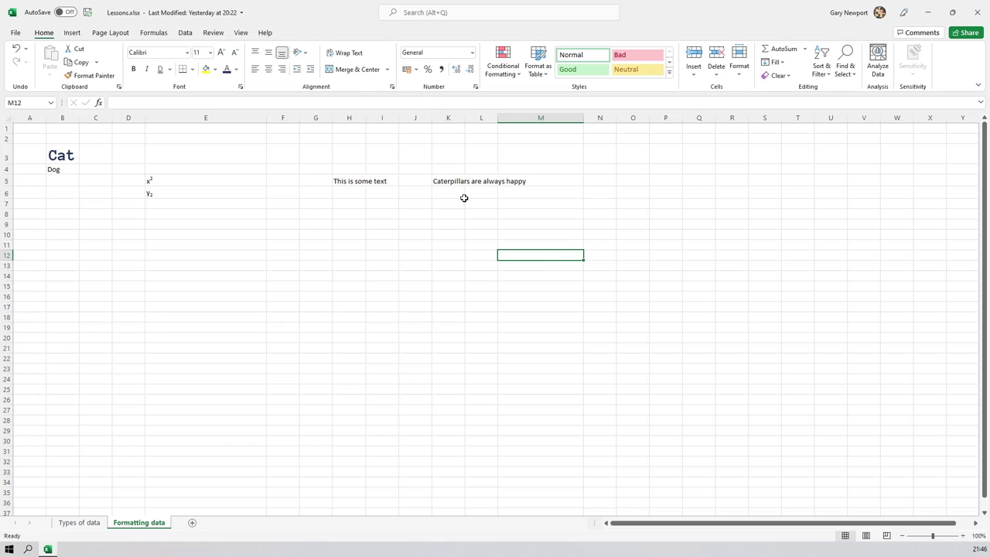
{"action": "left_click", "coordinate": [440, 180]}
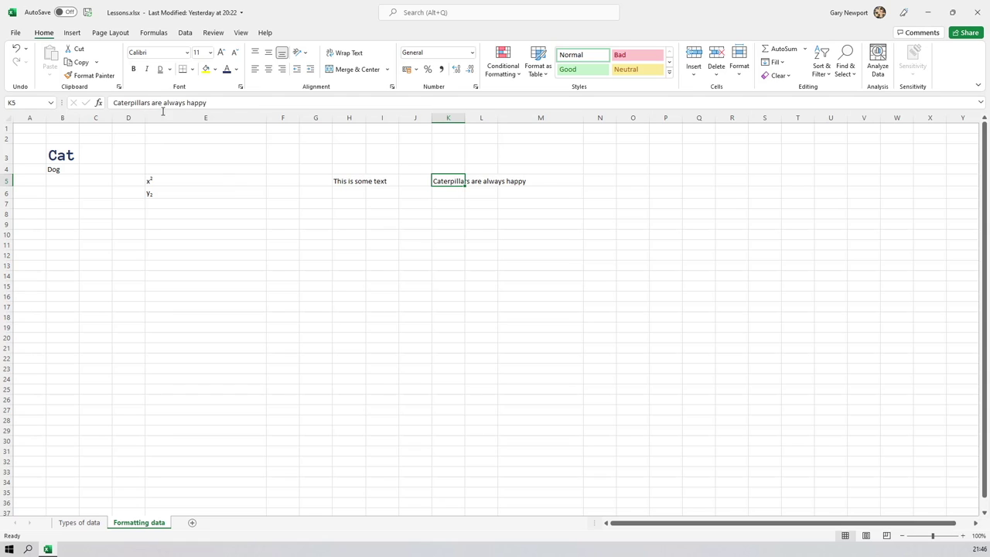
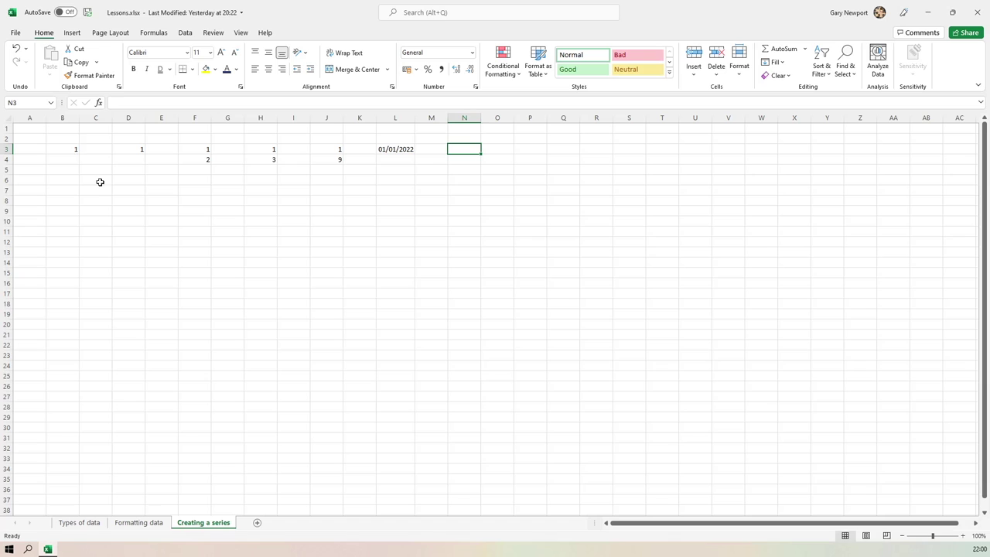
Review the starting values in B3, D3, F3, H3, J3 and the L3 start date
{"action": "left_click", "coordinate": [62, 150]}
{"action": "left_click", "coordinate": [130, 151]}
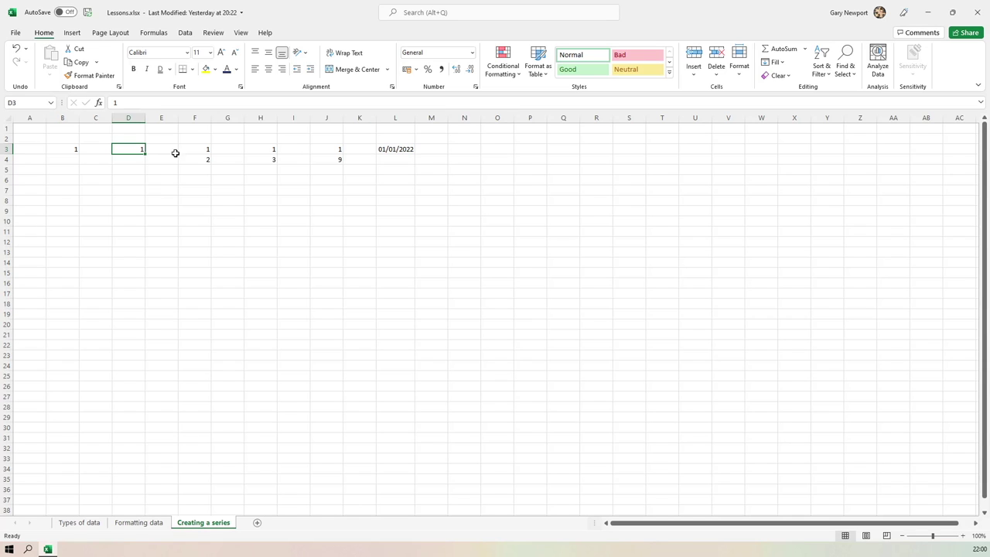
{"action": "left_click", "coordinate": [197, 151]}
{"action": "left_click", "coordinate": [264, 150]}
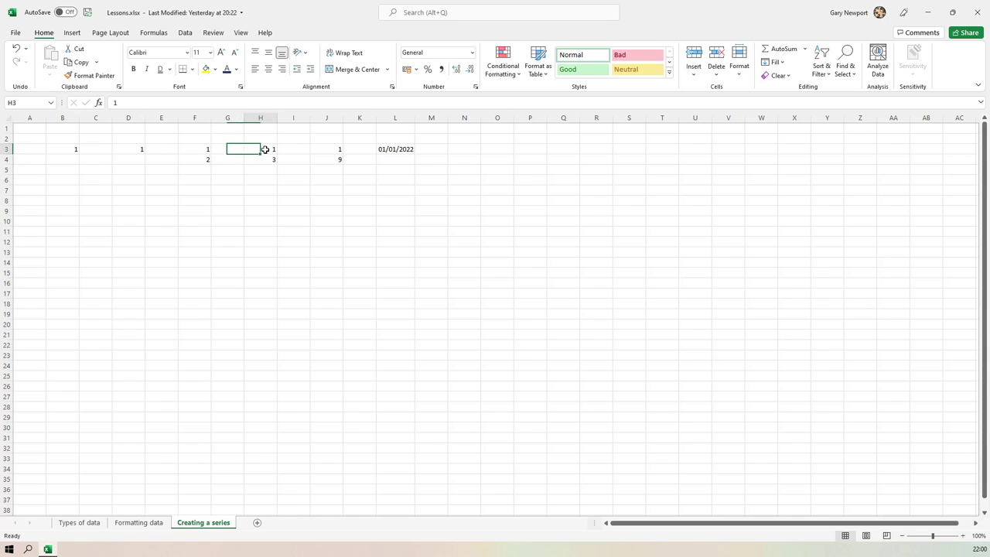
{"action": "left_click", "coordinate": [332, 150]}
{"action": "left_click", "coordinate": [391, 149]}
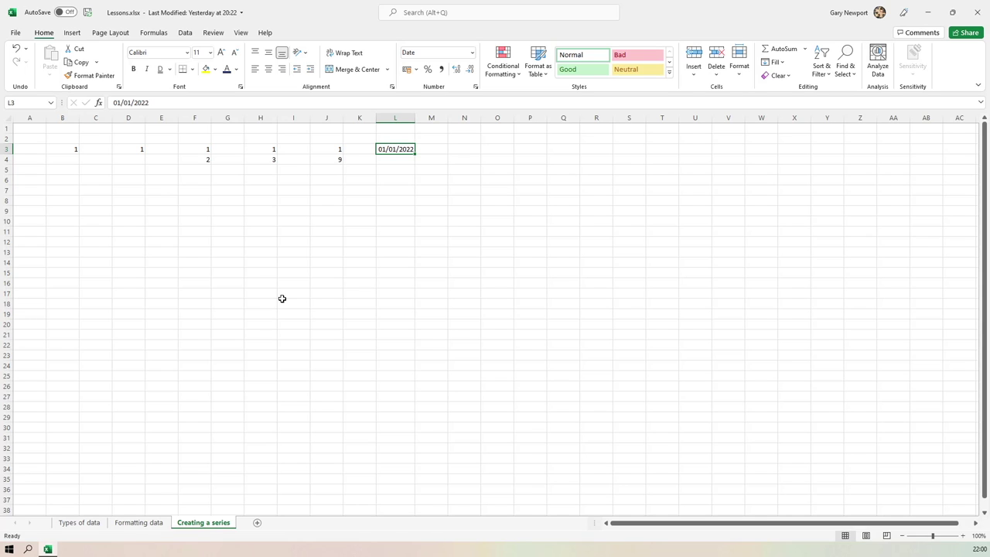
{"action": "left_click", "coordinate": [62, 147]}
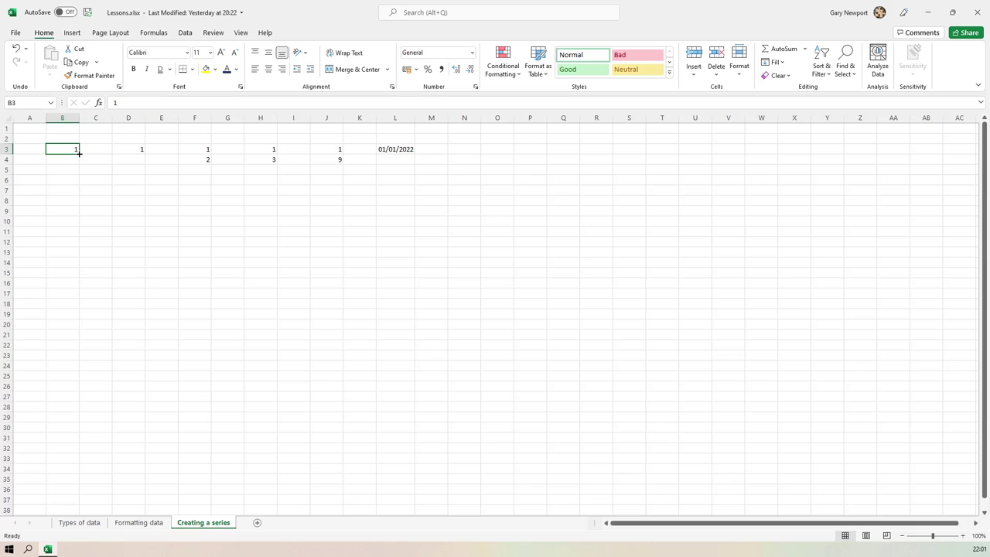
Copy the 1 from B3 down to B15 as repeated 1s
{"action": "left_click_drag", "start_coordinate": [78, 153], "coordinate": [78, 153]}
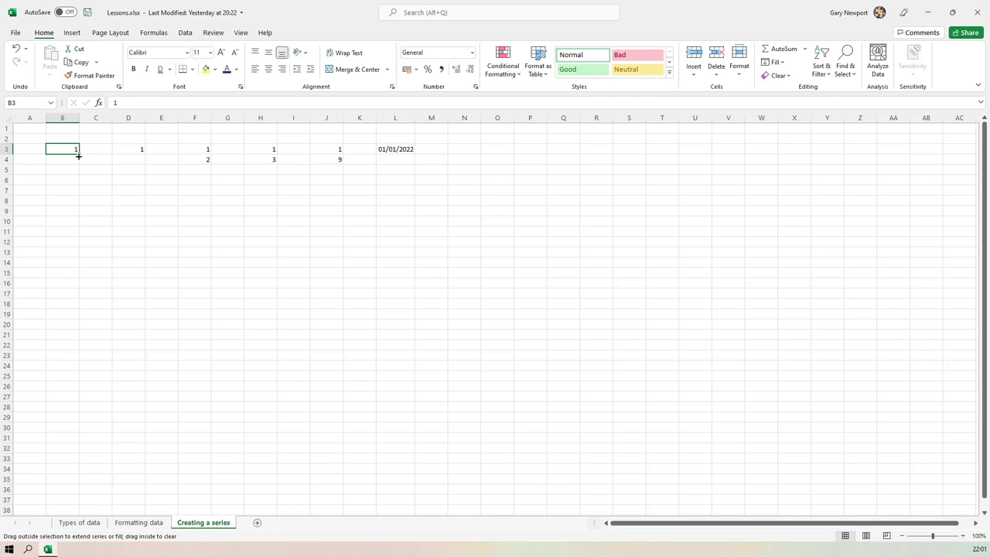
{"action": "left_click_drag", "start_coordinate": [78, 156], "coordinate": [79, 278]}
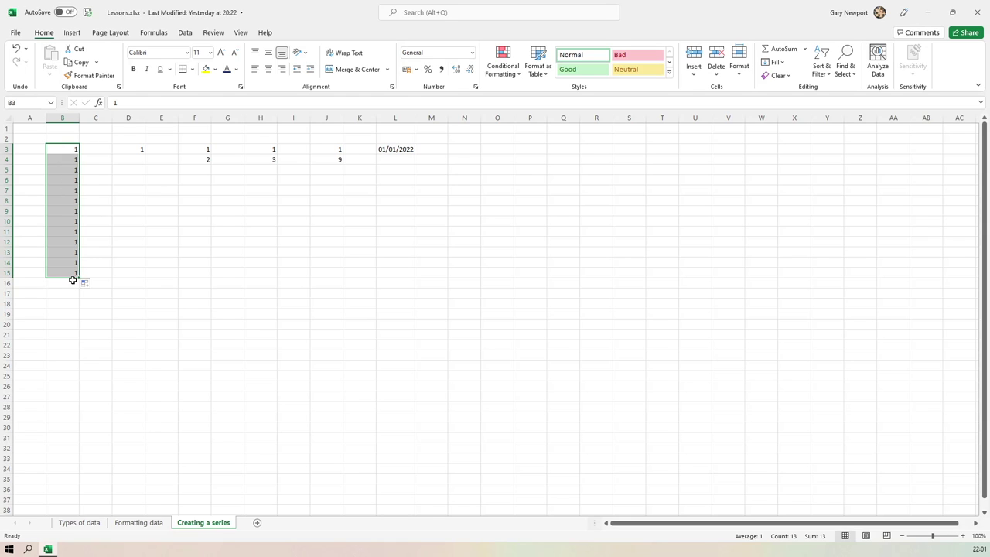
{"action": "left_click", "coordinate": [103, 214]}
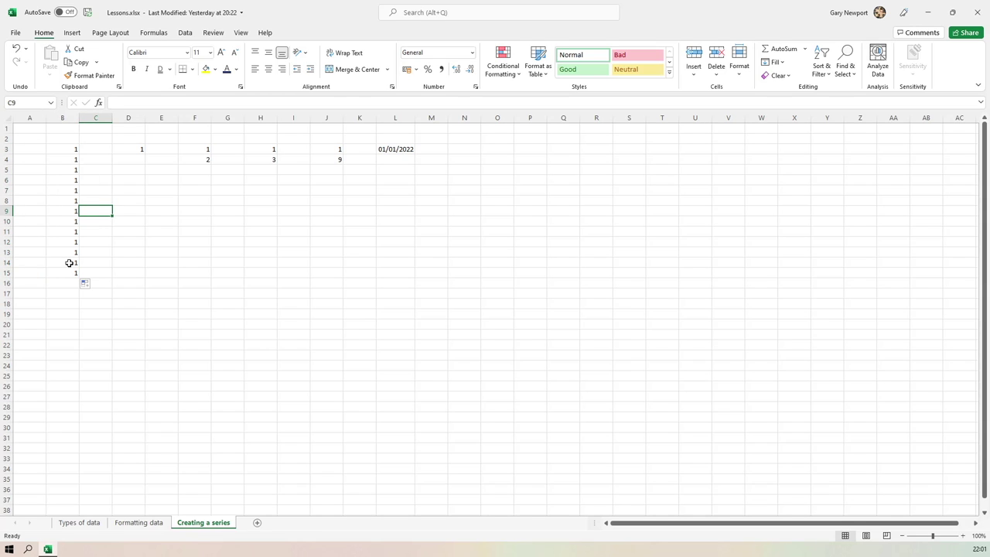
{"action": "left_click", "coordinate": [133, 149]}
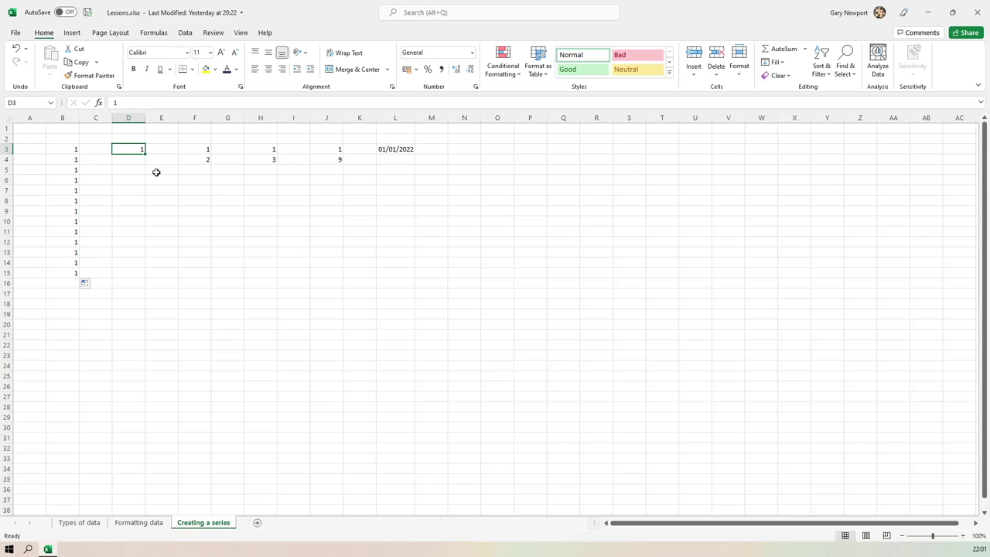
Fill D3 down to D15 as a Fill Series counting 1 to 13
{"action": "left_click_drag", "start_coordinate": [145, 153], "coordinate": [144, 153]}
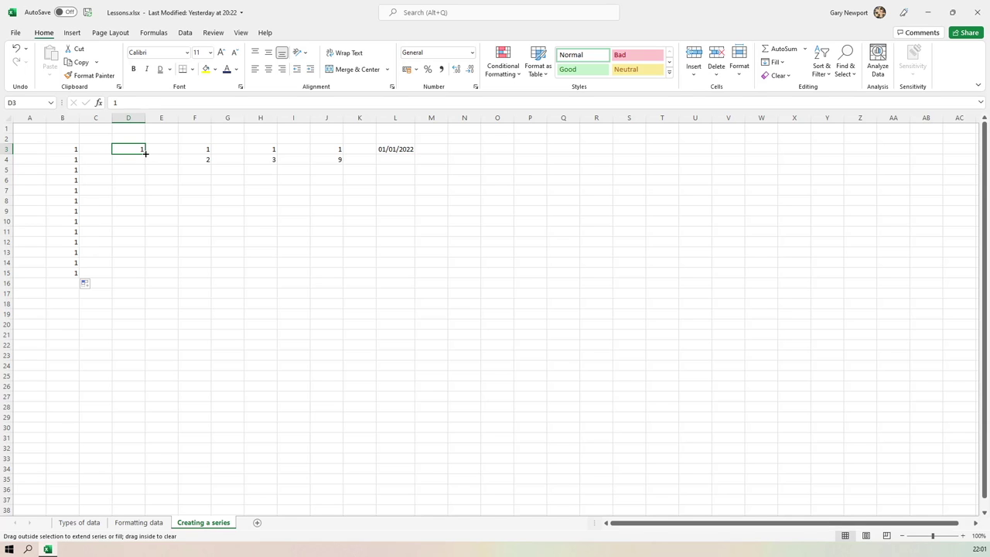
{"action": "left_click_drag", "start_coordinate": [144, 153], "coordinate": [148, 274]}
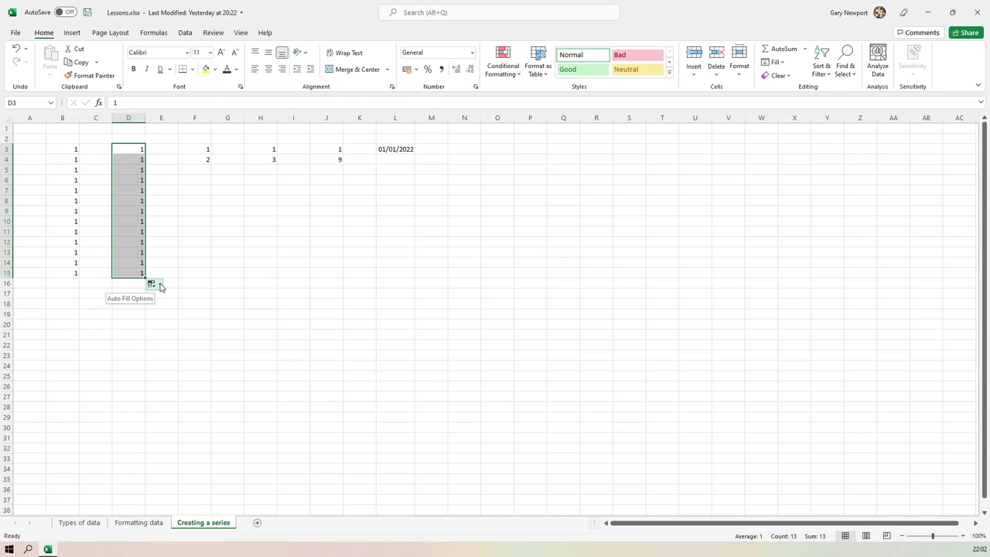
{"action": "left_click", "coordinate": [160, 287]}
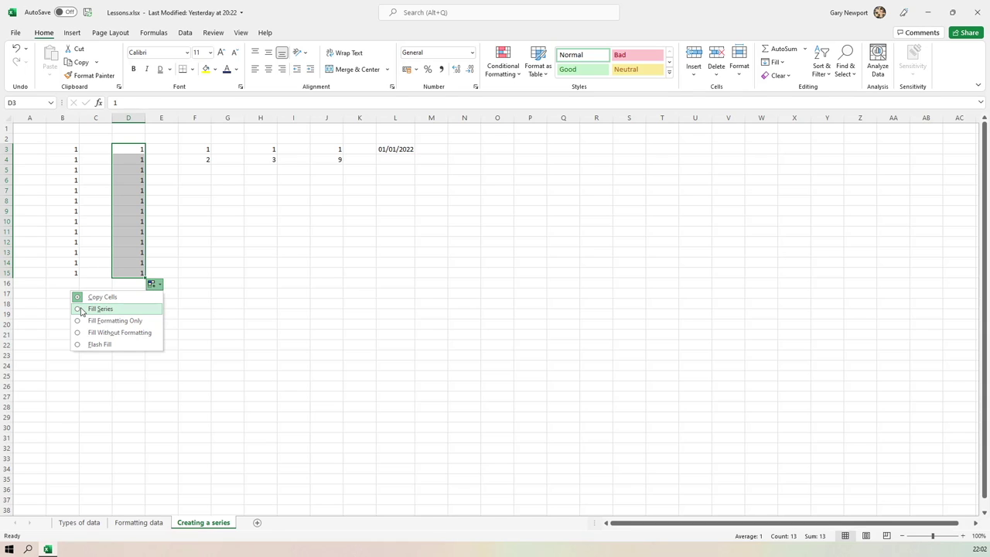
{"action": "left_click", "coordinate": [78, 311]}
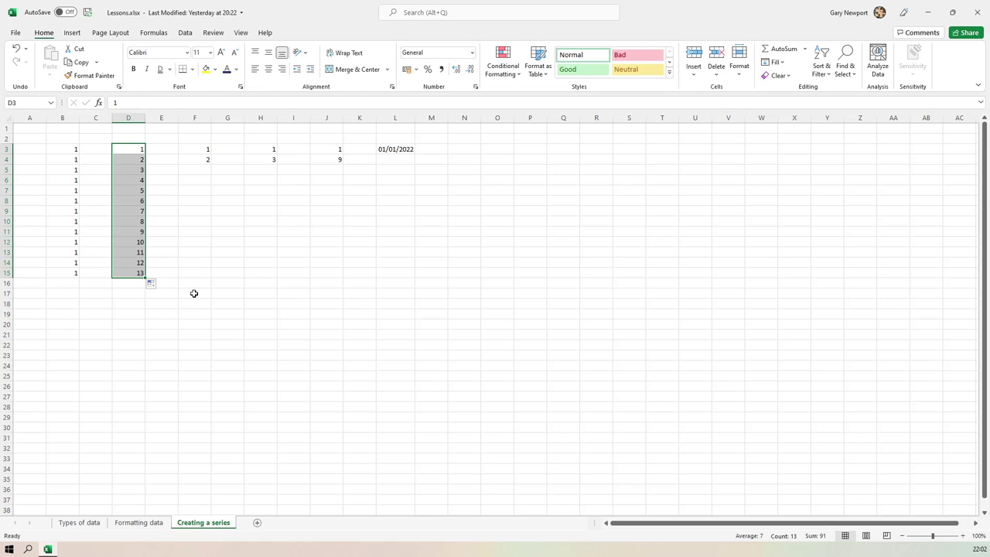
{"action": "left_click", "coordinate": [166, 202]}
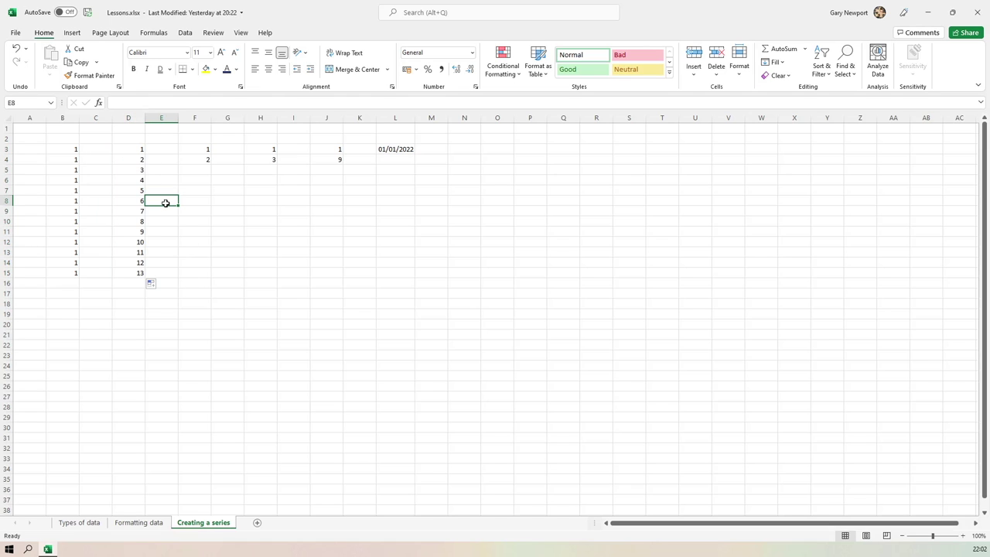
Check the counted values in D3 through D8
{"action": "left_click", "coordinate": [129, 147]}
{"action": "left_click", "coordinate": [129, 160]}
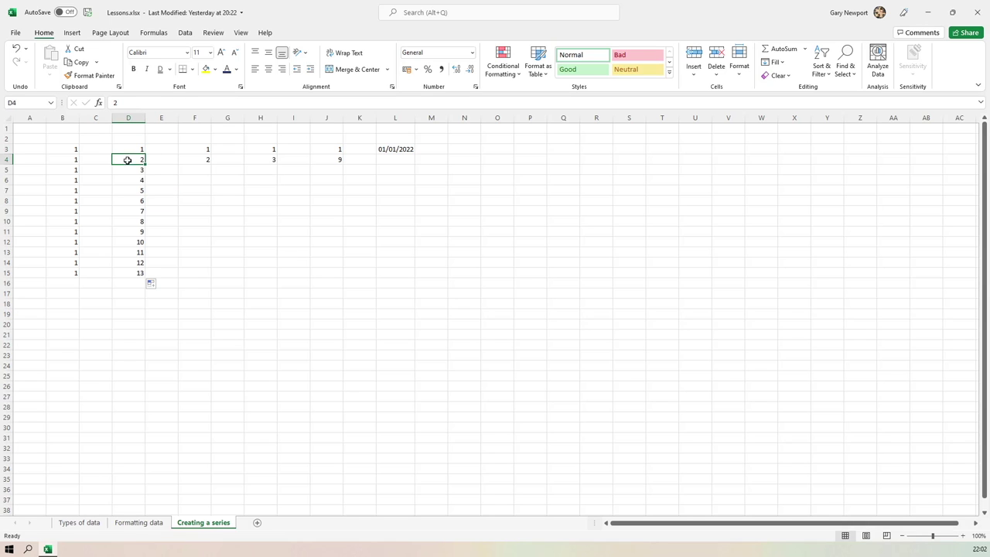
{"action": "left_click", "coordinate": [133, 171]}
{"action": "left_click", "coordinate": [135, 181]}
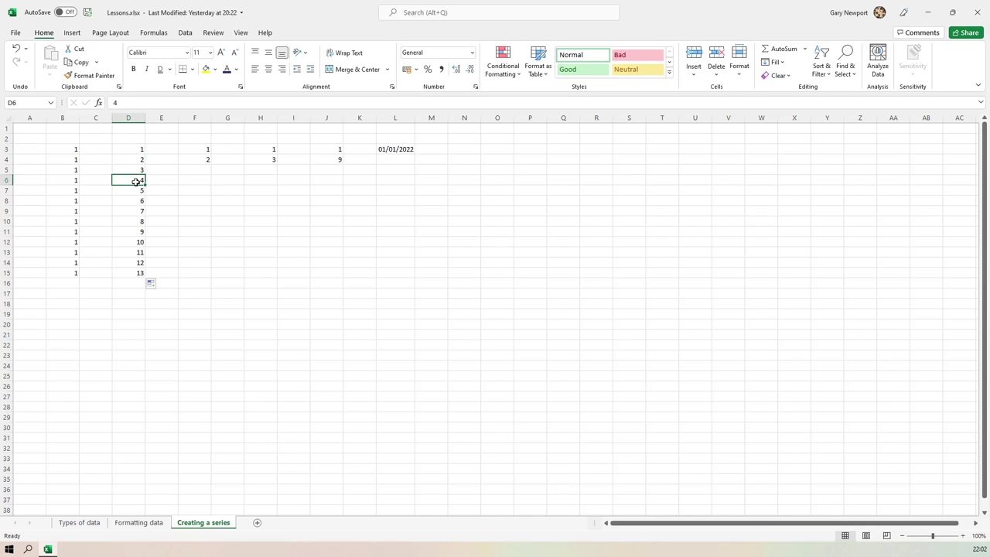
{"action": "left_click", "coordinate": [136, 191]}
{"action": "left_click", "coordinate": [137, 200]}
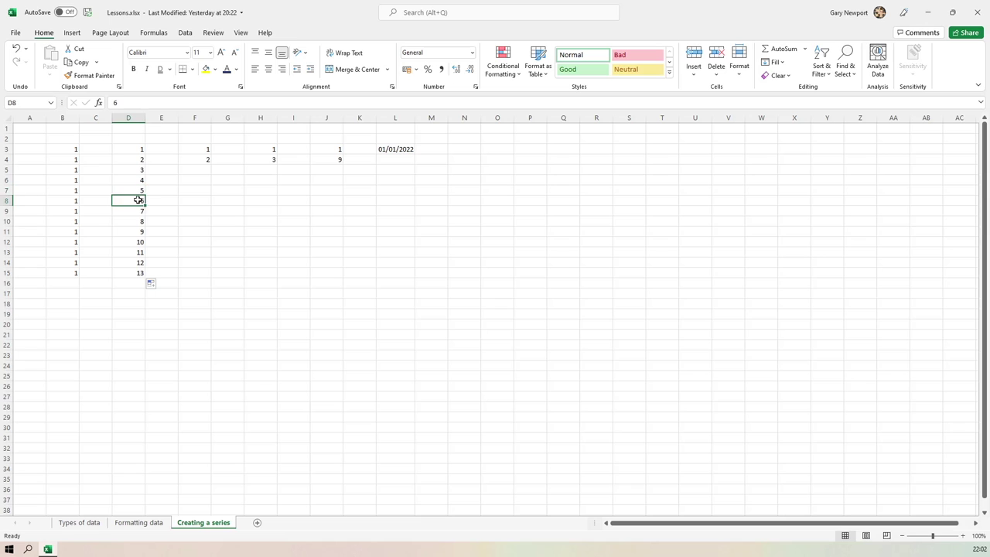
Select B3:B15 and view its Auto Fill Options, closing them without changes
{"action": "left_click", "coordinate": [68, 149]}
{"action": "left_click_drag", "start_coordinate": [68, 149], "coordinate": [69, 273]}
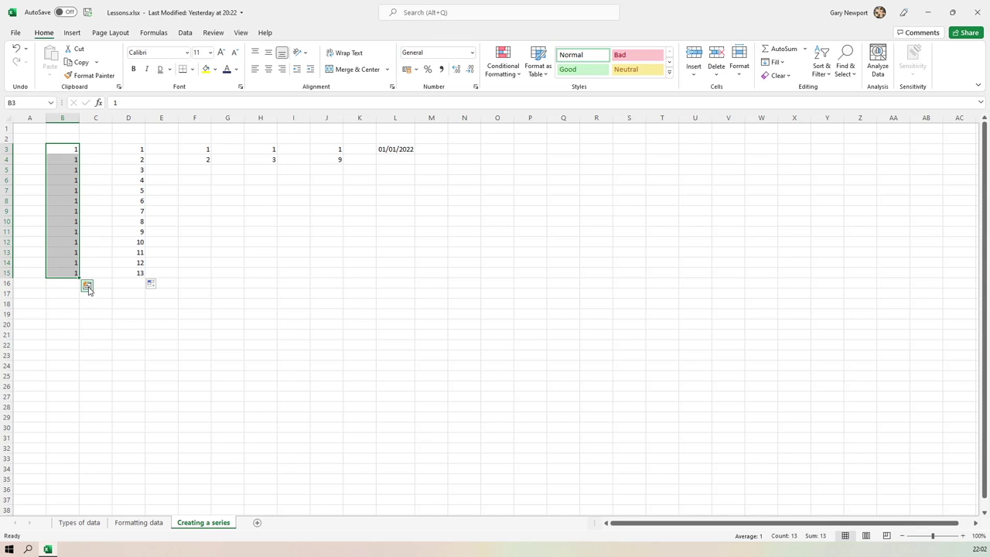
{"action": "left_click", "coordinate": [154, 284]}
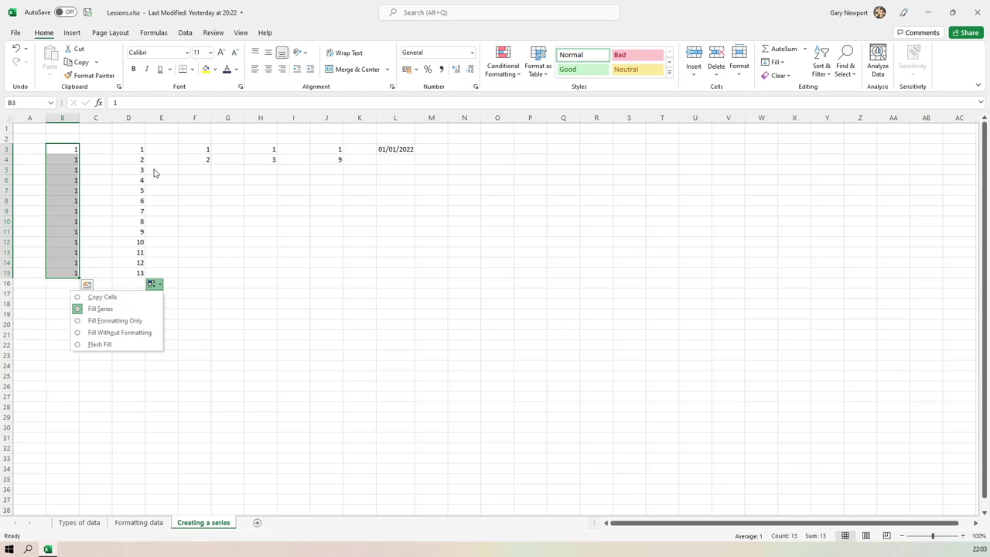
{"action": "left_click", "coordinate": [235, 282]}
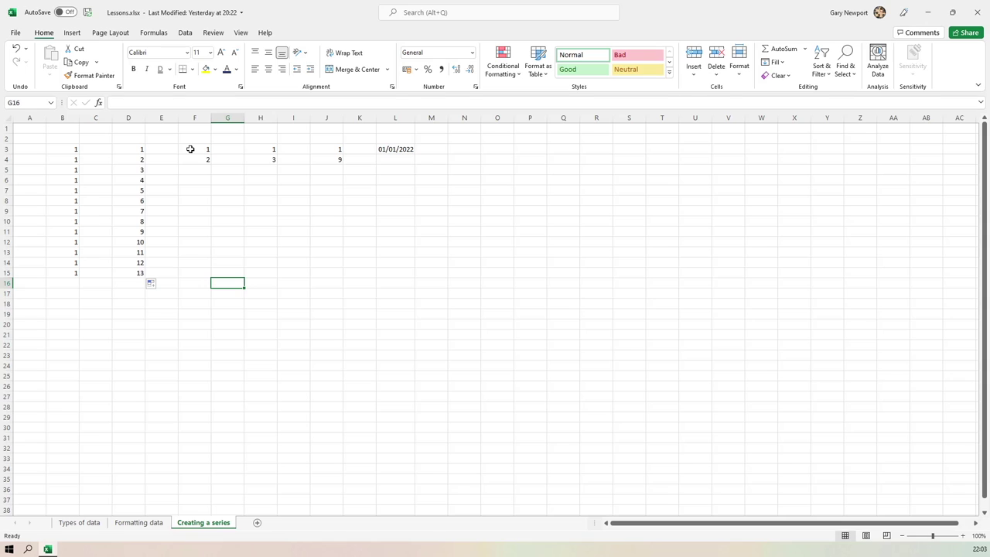
Extend the 1, 2 pair in F3:F4 down to F15 as 1 to 13
{"action": "left_click", "coordinate": [191, 149]}
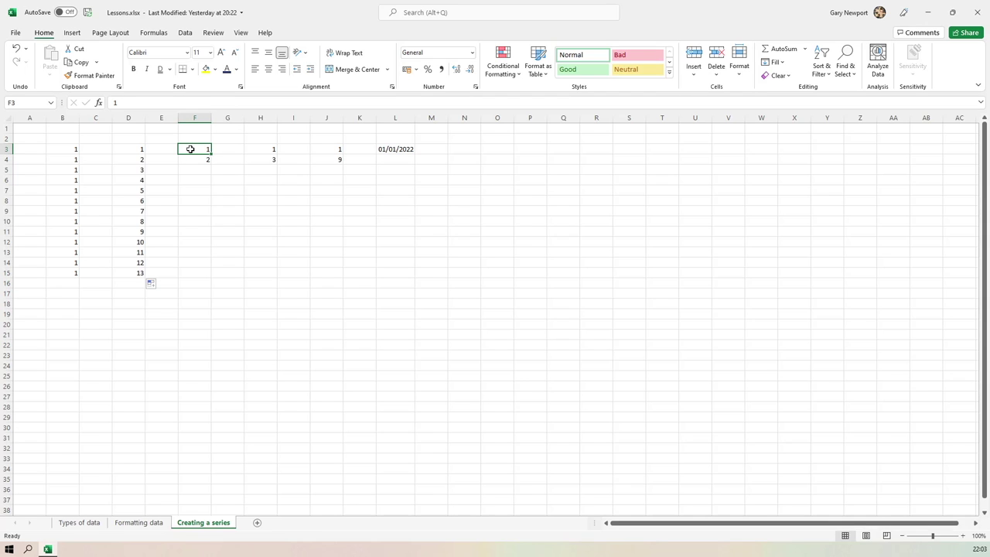
{"action": "left_click_drag", "start_coordinate": [190, 149], "coordinate": [189, 159]}
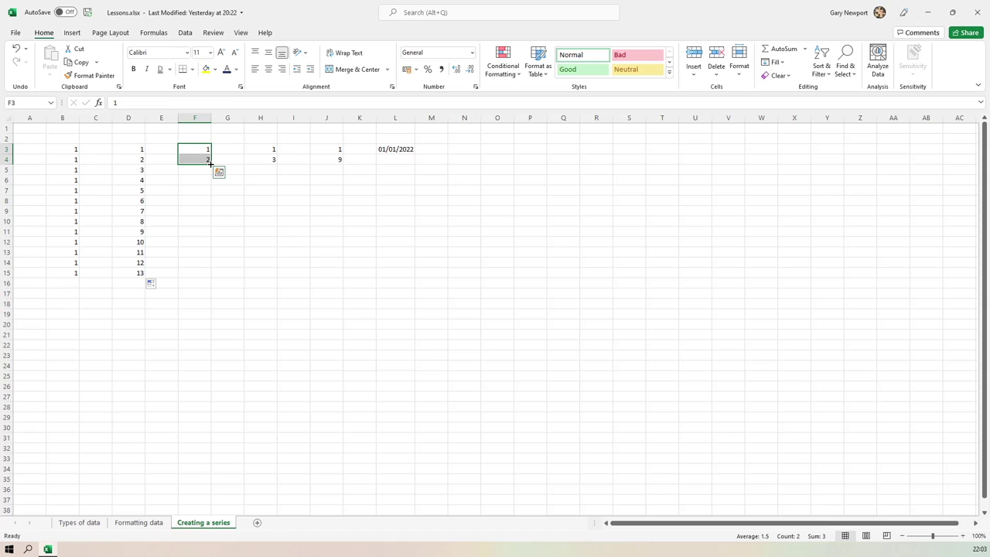
{"action": "left_click_drag", "start_coordinate": [210, 164], "coordinate": [211, 164]}
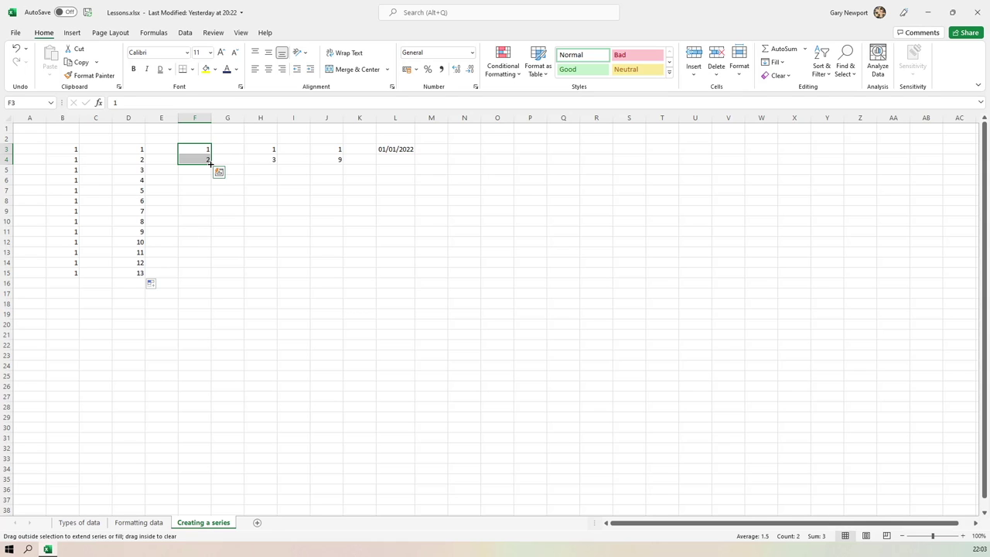
{"action": "left_click_drag", "start_coordinate": [209, 166], "coordinate": [209, 275]}
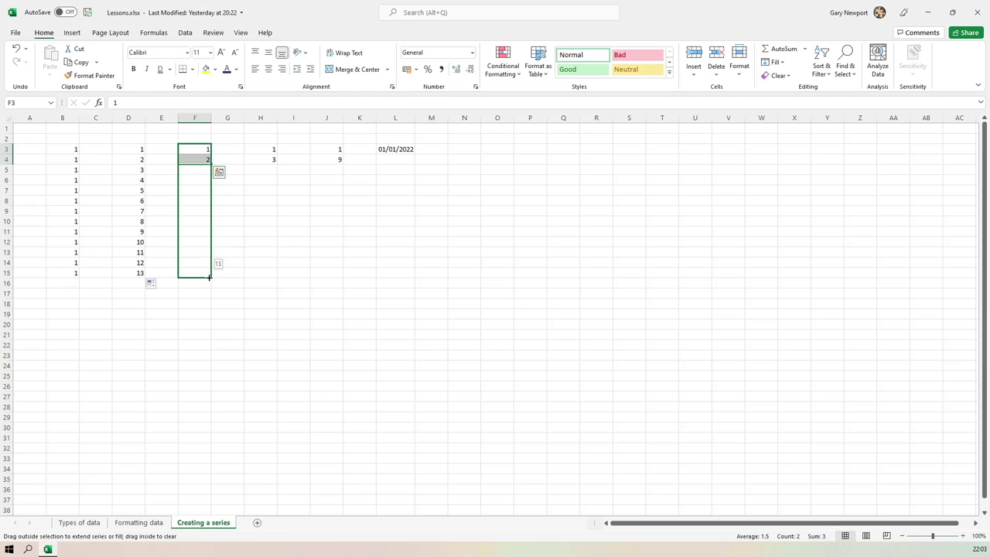
{"action": "left_click_drag", "start_coordinate": [209, 277], "coordinate": [209, 277]}
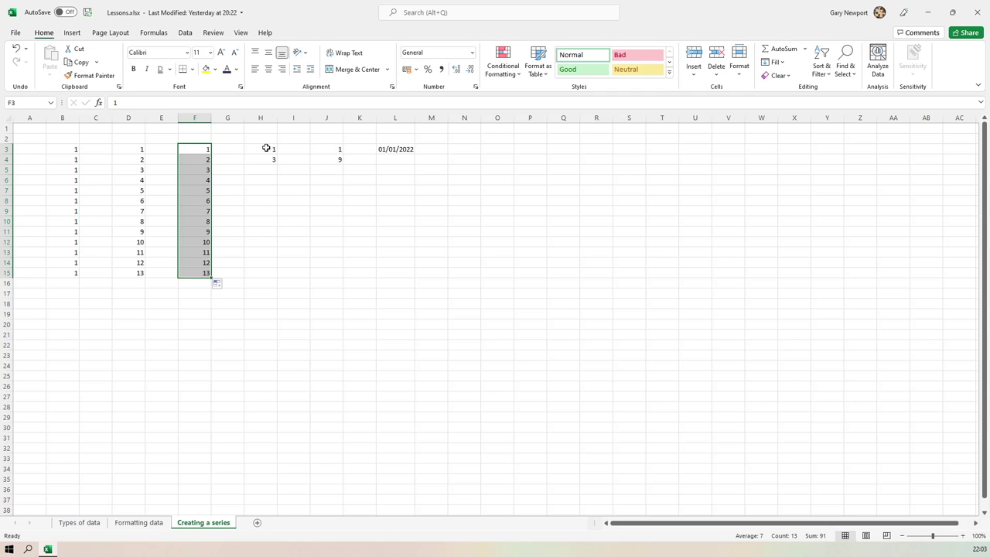
{"action": "left_click_drag", "start_coordinate": [266, 149], "coordinate": [266, 159]}
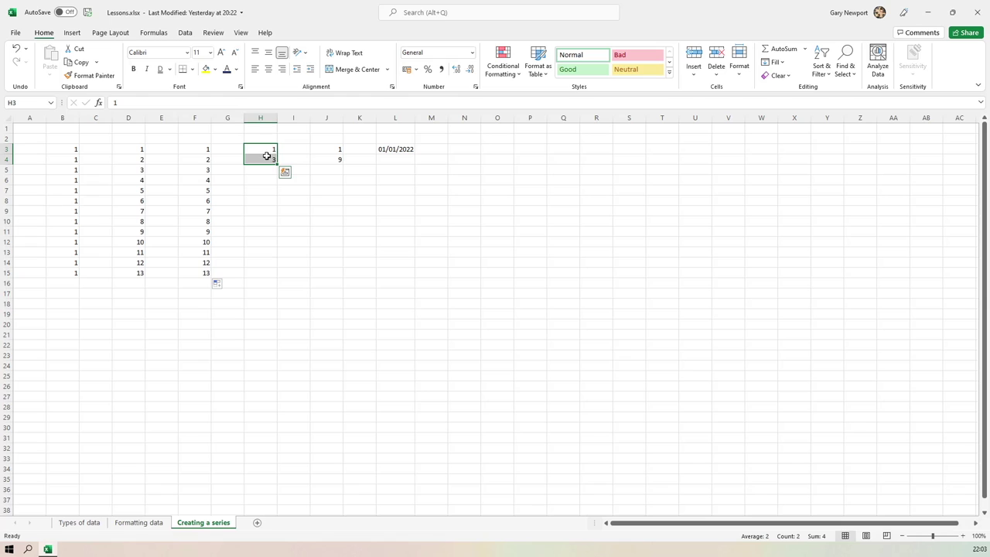
Fill H3:H15 with odd numbers 1 to 25 and J3:J15 as 1, 9, … 97
{"action": "left_click_drag", "start_coordinate": [279, 164], "coordinate": [278, 278]}
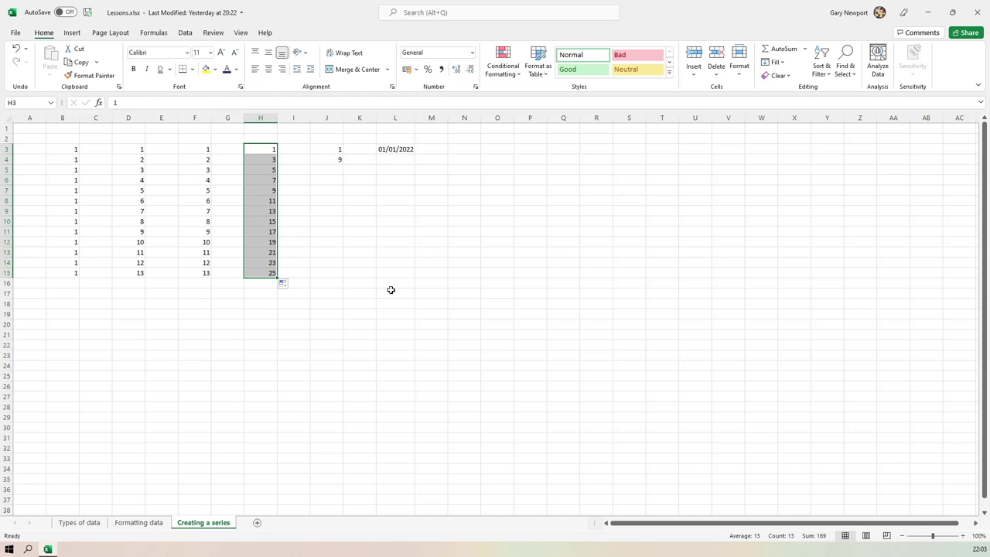
{"action": "left_click_drag", "start_coordinate": [330, 148], "coordinate": [354, 294]}
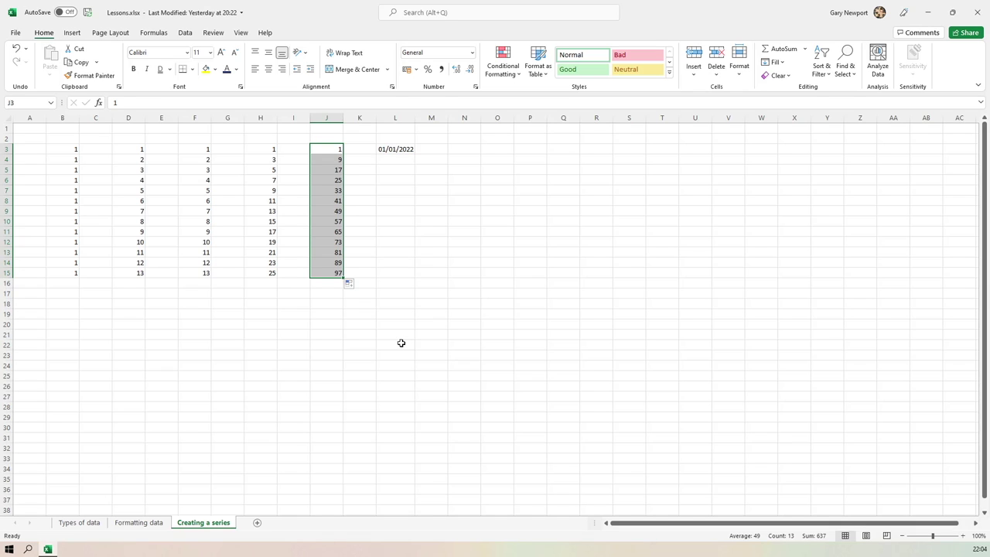
Fill L3's date down to L15 with Fill Years, giving 01/01/2022 to 01/01/2034
{"action": "left_click", "coordinate": [404, 151]}
{"action": "left_click_drag", "start_coordinate": [413, 154], "coordinate": [409, 283]}
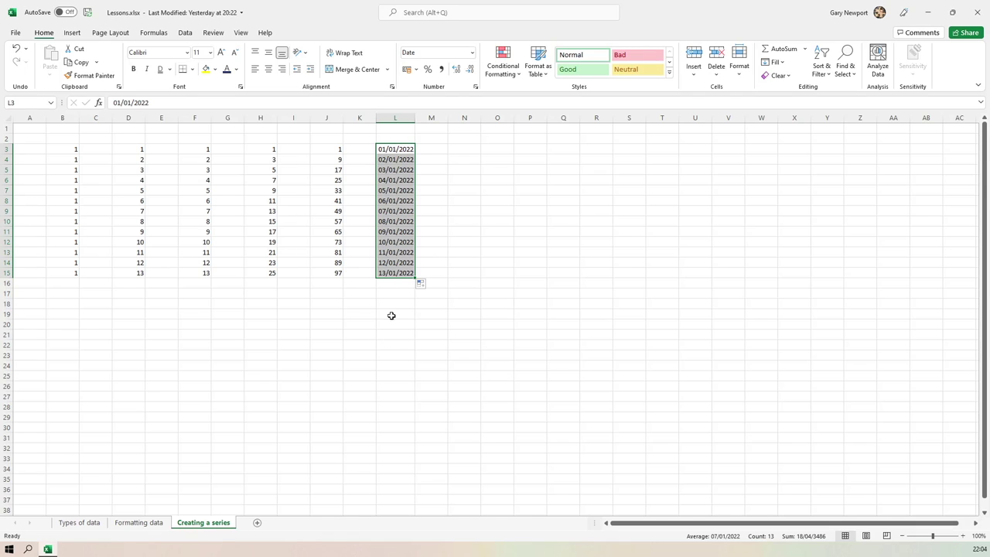
{"action": "left_click", "coordinate": [429, 287]}
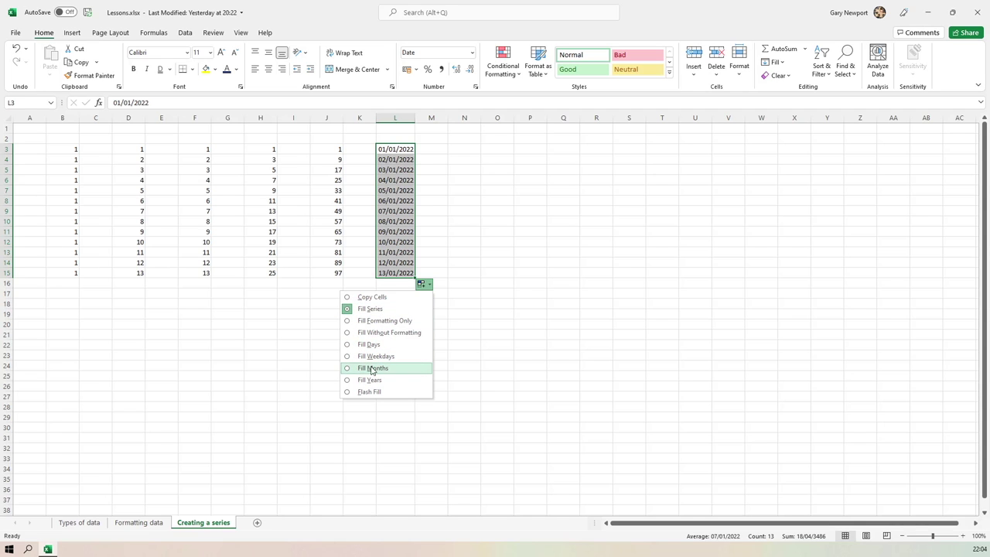
{"action": "left_click", "coordinate": [347, 370]}
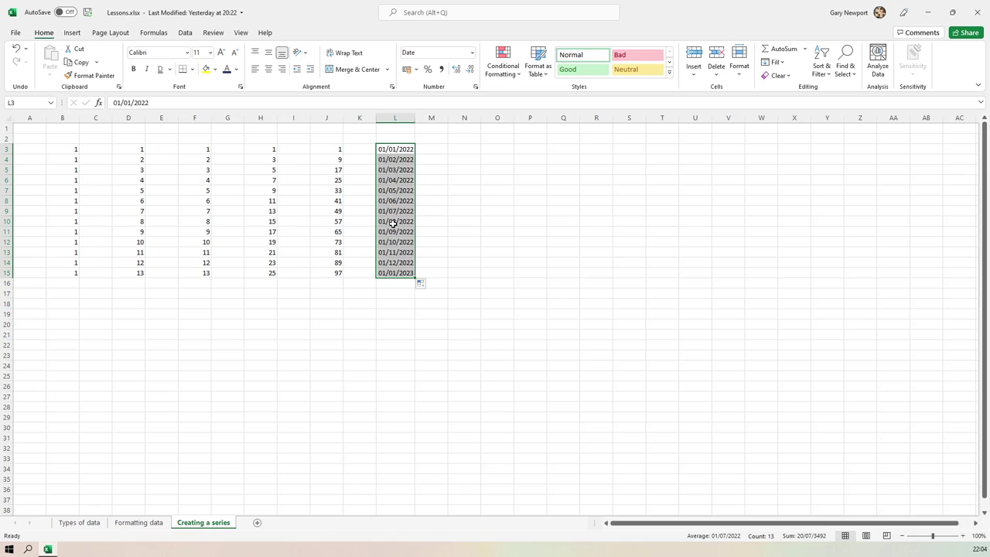
{"action": "left_click", "coordinate": [425, 285]}
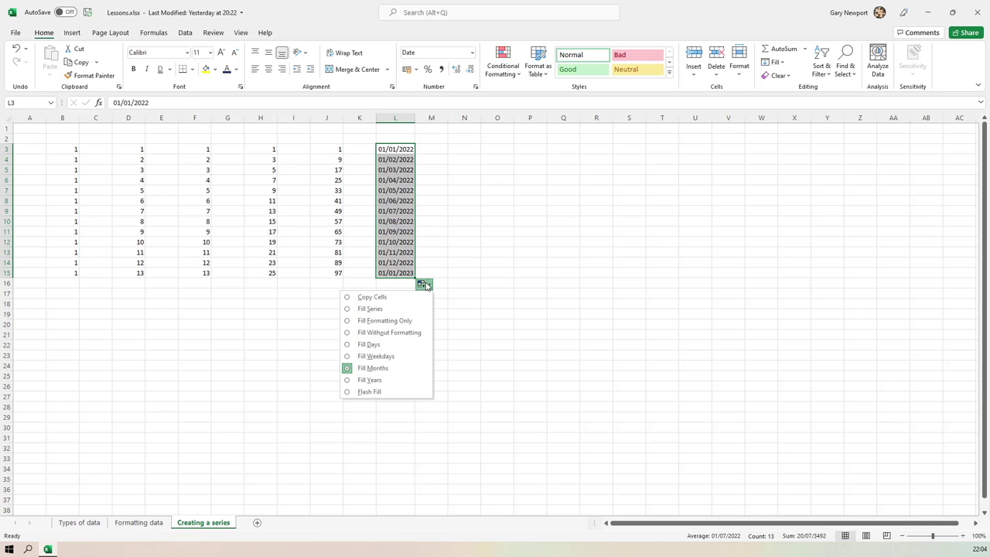
{"action": "left_click", "coordinate": [372, 381]}
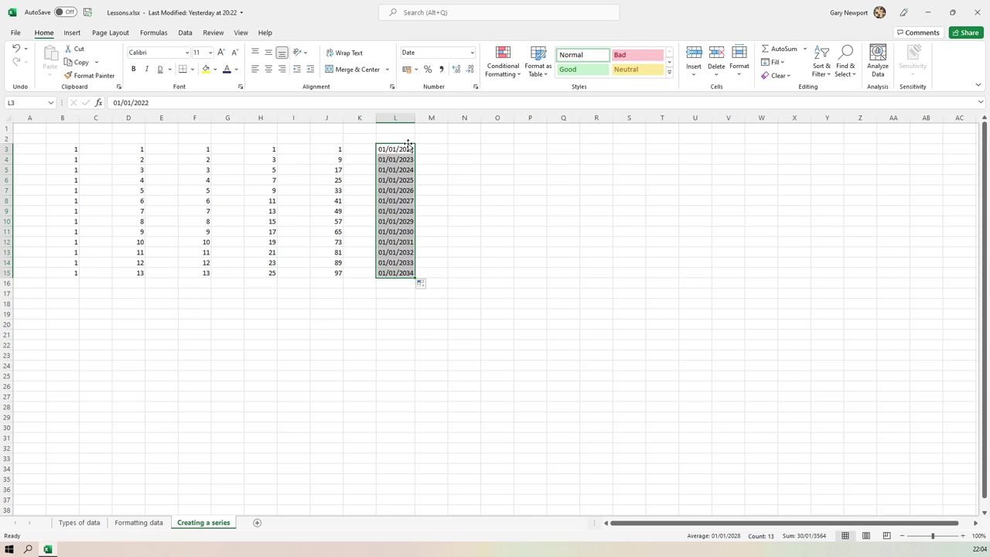
{"action": "left_click", "coordinate": [430, 285]}
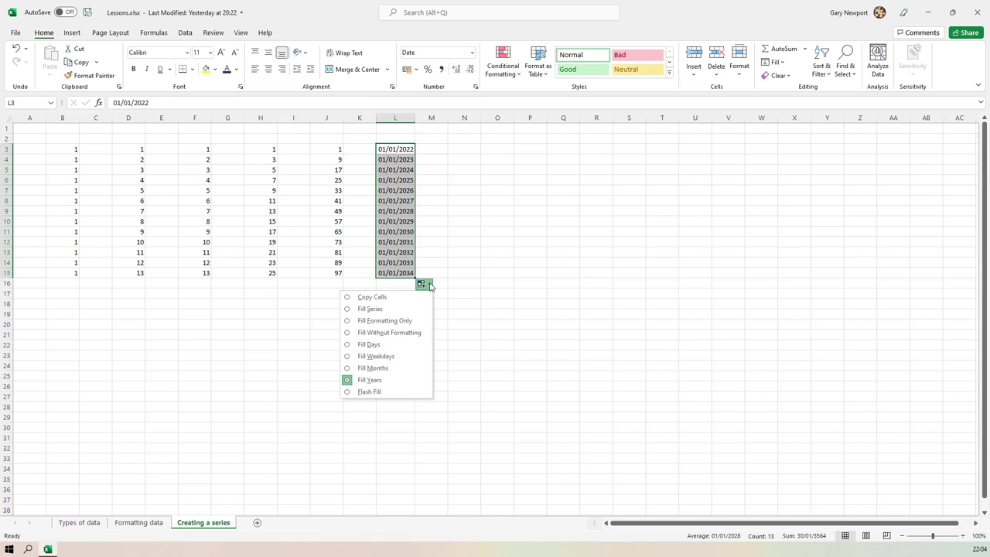
{"action": "left_click", "coordinate": [477, 224]}
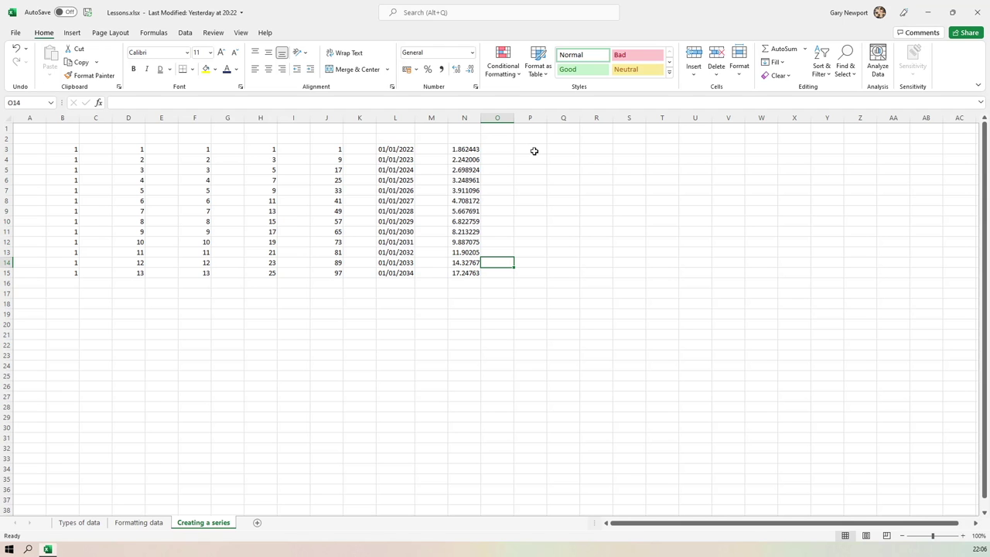
Enter 1 in P3 and 2 in P4, then select P3:P4
{"action": "key", "text": "F2"}
{"action": "left_click", "coordinate": [535, 151]}
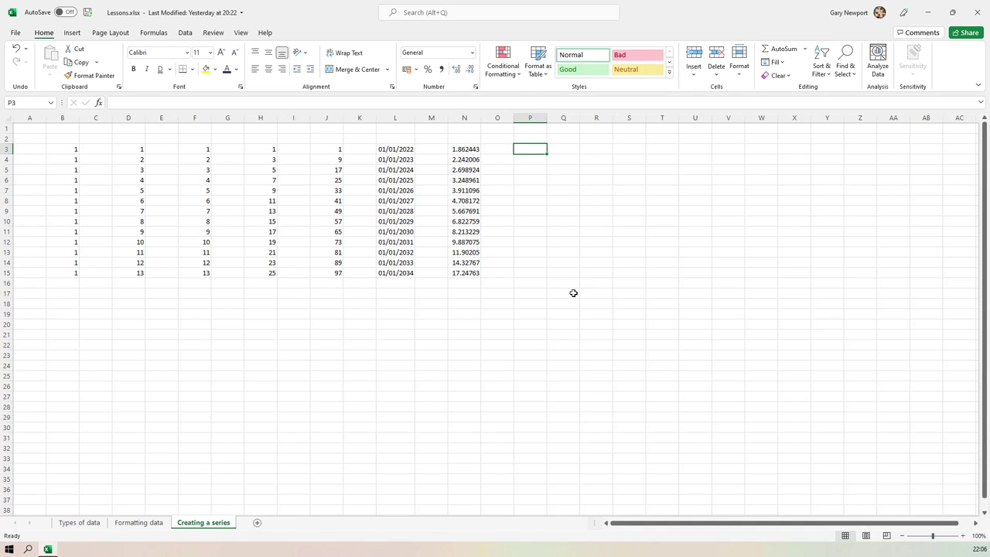
{"action": "type", "text": "1"}
{"action": "key", "text": "Return"}
{"action": "type", "text": "2"}
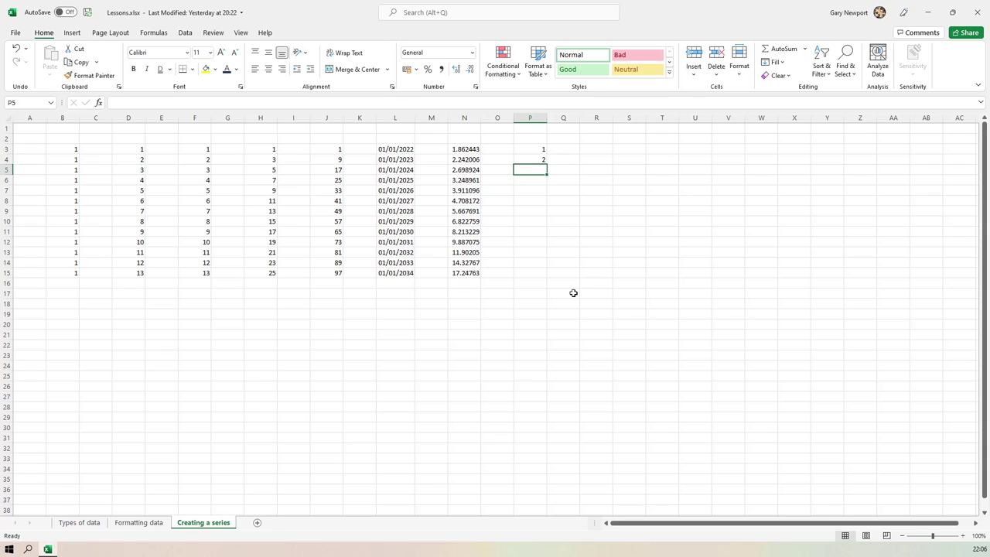
{"action": "left_click_drag", "start_coordinate": [528, 152], "coordinate": [526, 158]}
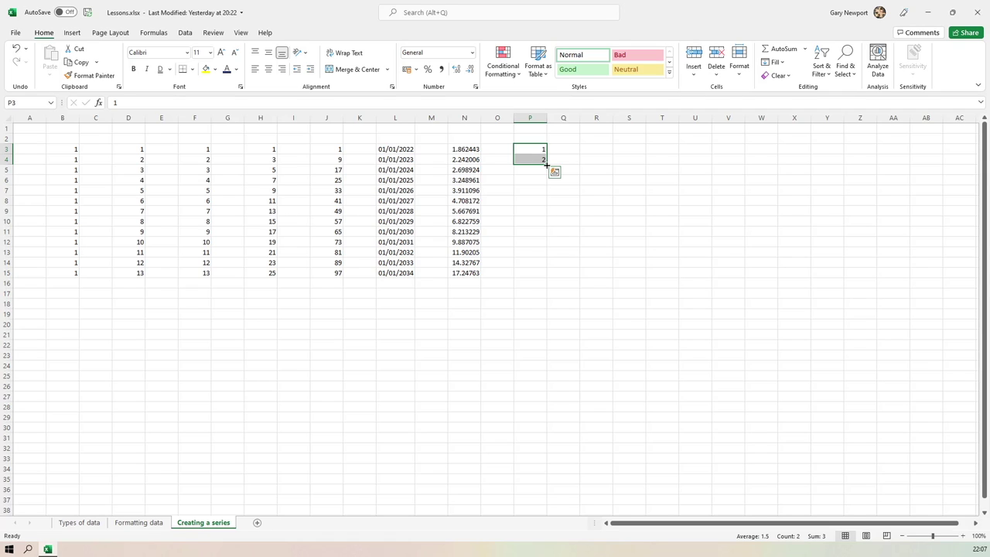
Extend P3:P4 to P15 as a Growth Trend doubling from 1 to 4096
{"action": "left_click_drag", "start_coordinate": [546, 164], "coordinate": [546, 164]}
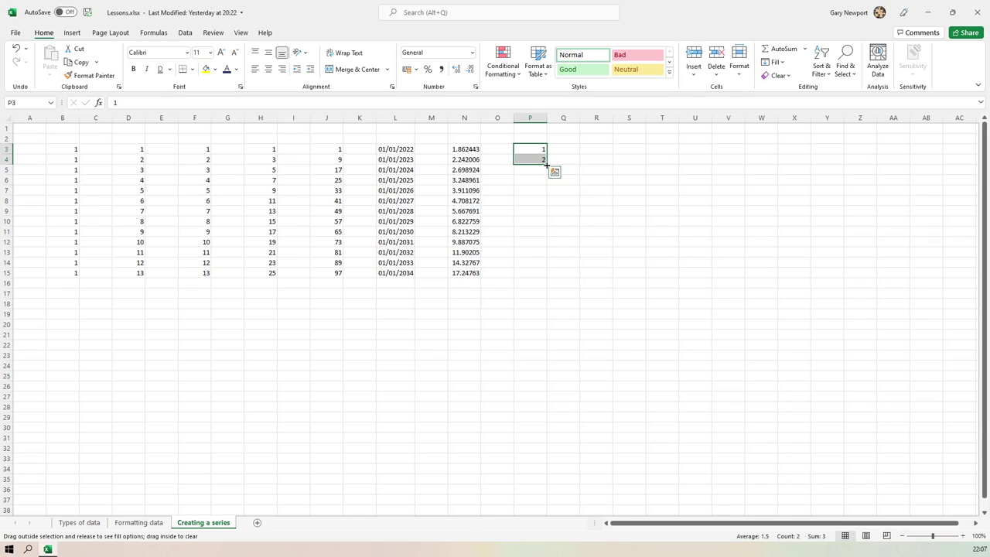
{"action": "left_click_drag", "start_coordinate": [547, 164], "coordinate": [546, 282]}
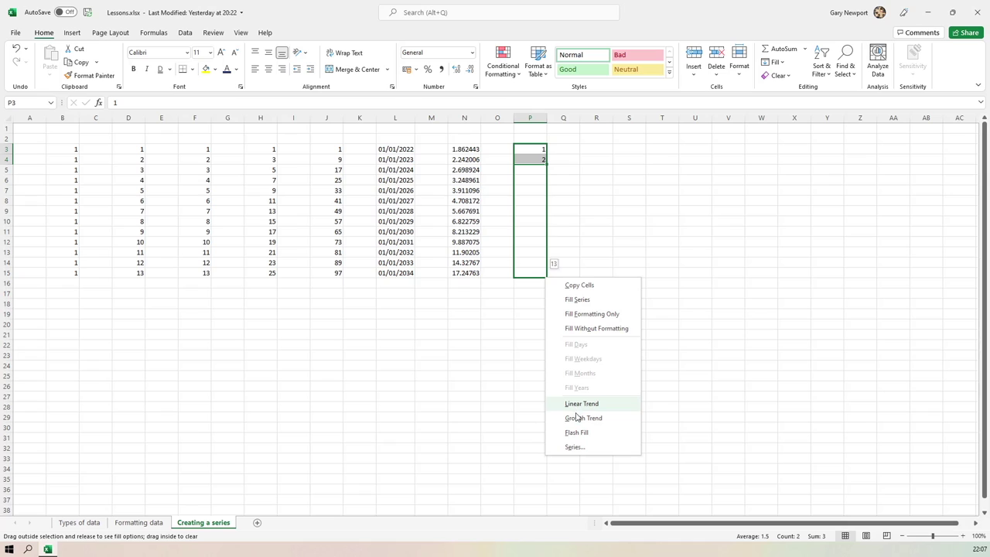
{"action": "left_click", "coordinate": [577, 423]}
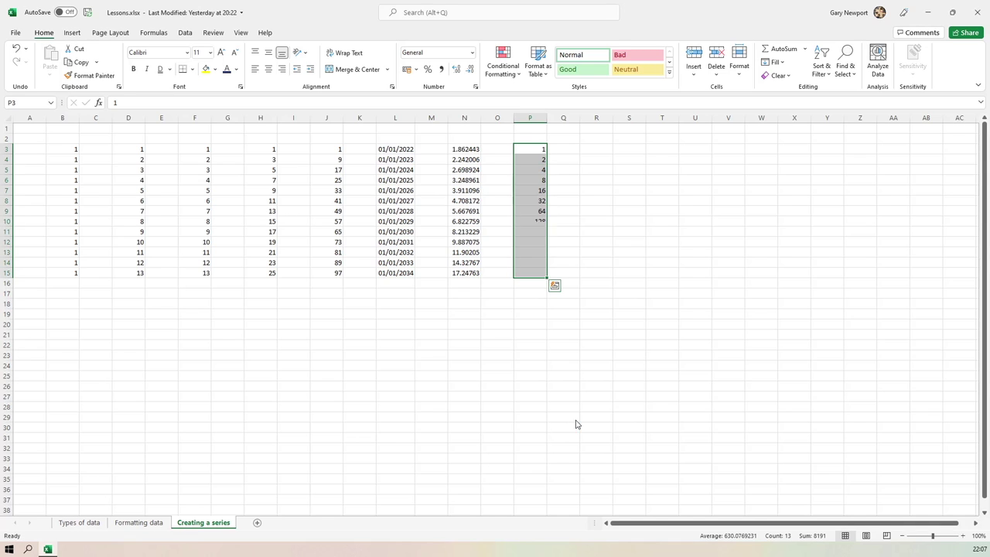
{"action": "left_click", "coordinate": [590, 211]}
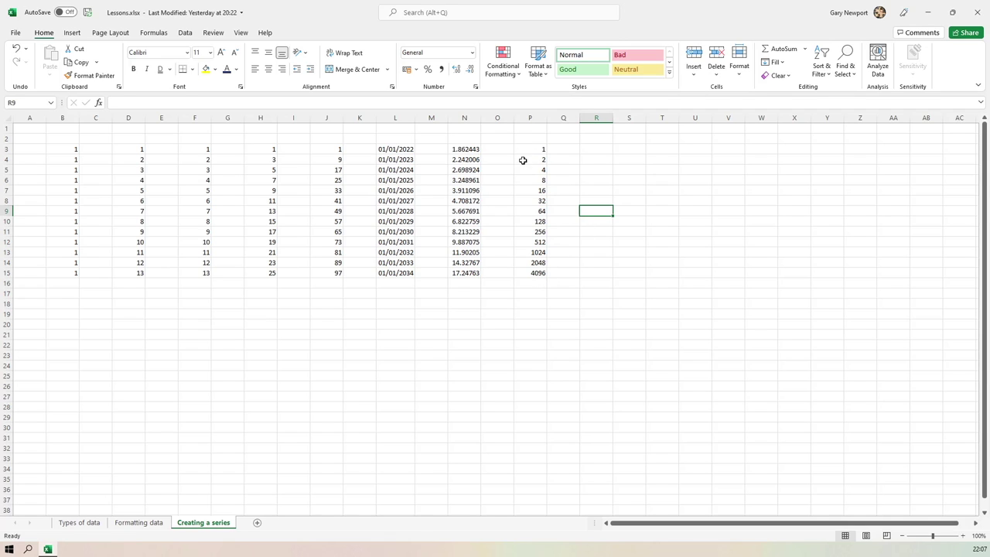
Enter 1 in R3 and 3 in R4, then select R3:R4
{"action": "left_click", "coordinate": [589, 150]}
{"action": "type", "text": "1"}
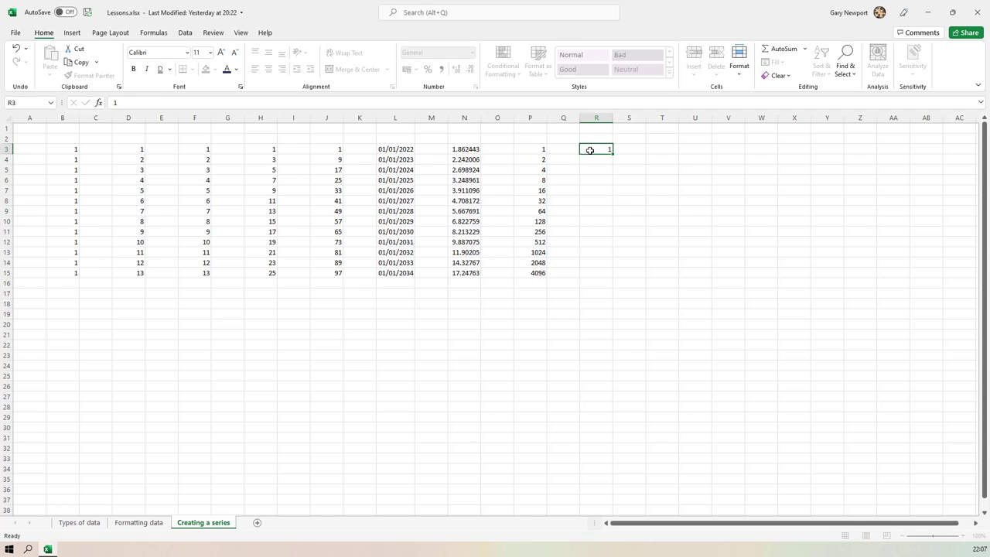
{"action": "key", "text": "Return"}
{"action": "type", "text": "3"}
{"action": "key", "text": "Return"}
{"action": "left_click_drag", "start_coordinate": [589, 150], "coordinate": [593, 157]}
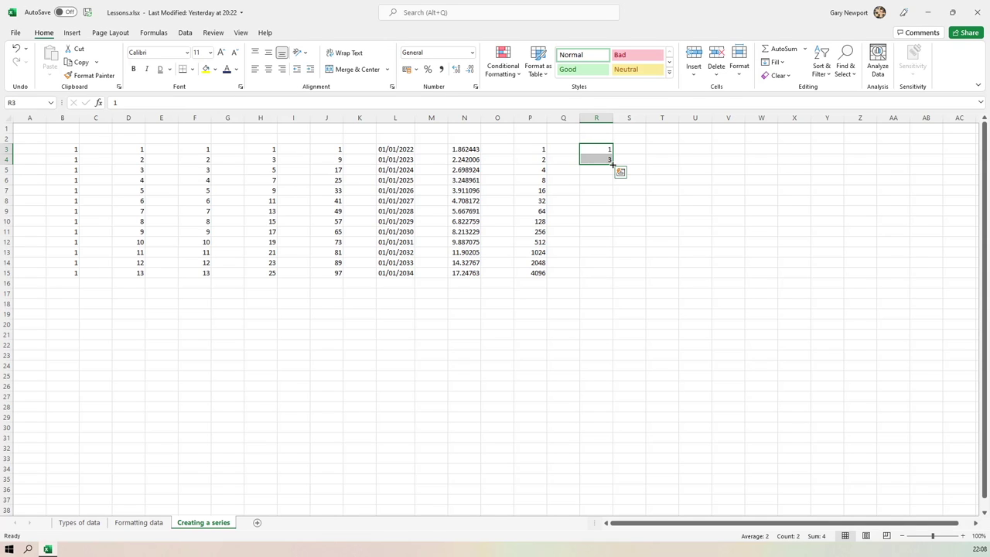
Extend R3:R4 to R15 as a Growth Trend tripling from 1 to 531441
{"action": "left_click_drag", "start_coordinate": [612, 164], "coordinate": [612, 164]}
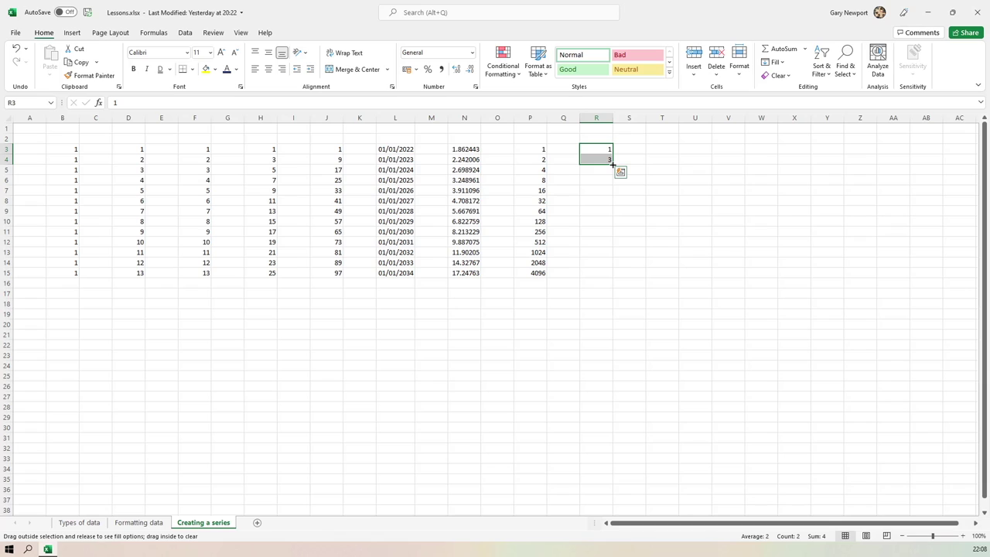
{"action": "left_click_drag", "start_coordinate": [612, 164], "coordinate": [614, 282]}
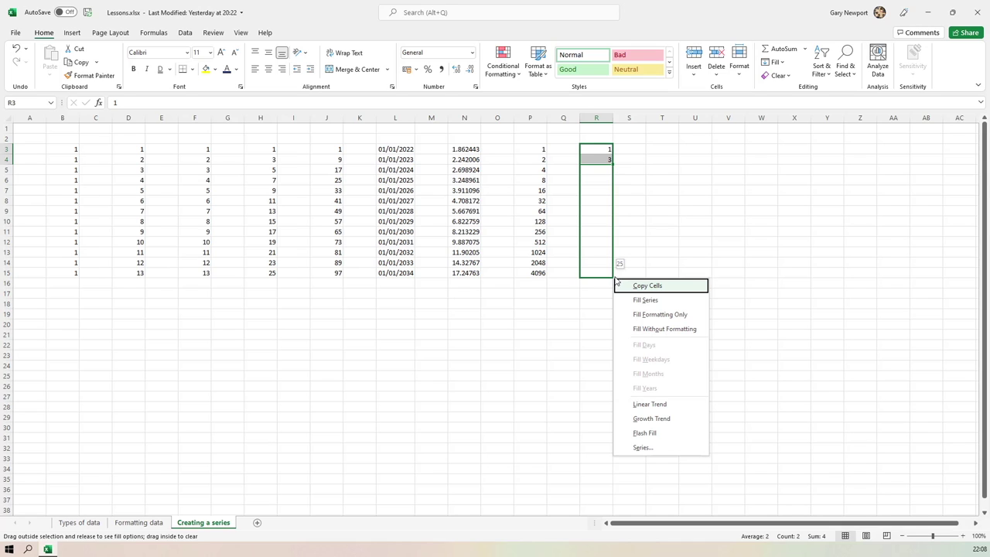
{"action": "left_click", "coordinate": [652, 418]}
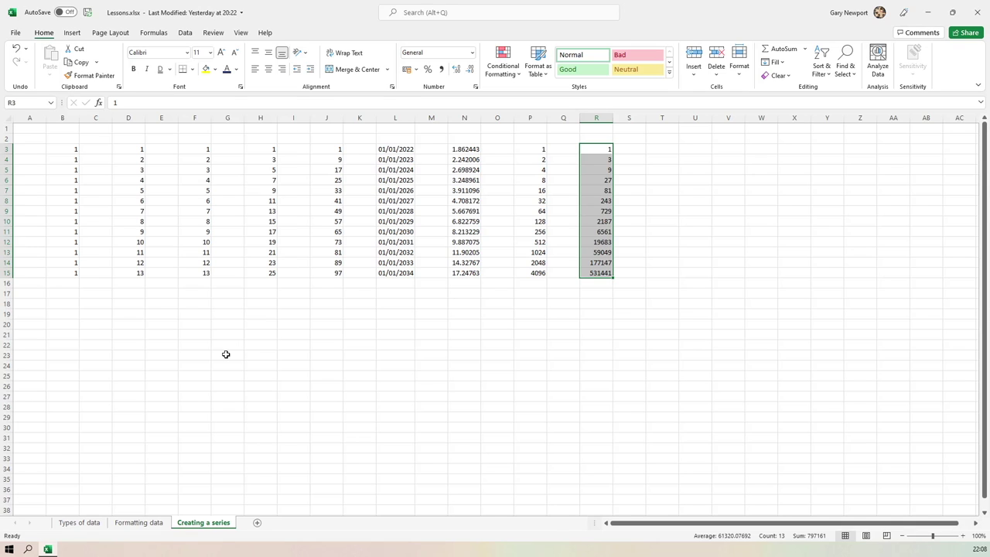
{"action": "left_click", "coordinate": [65, 337]}
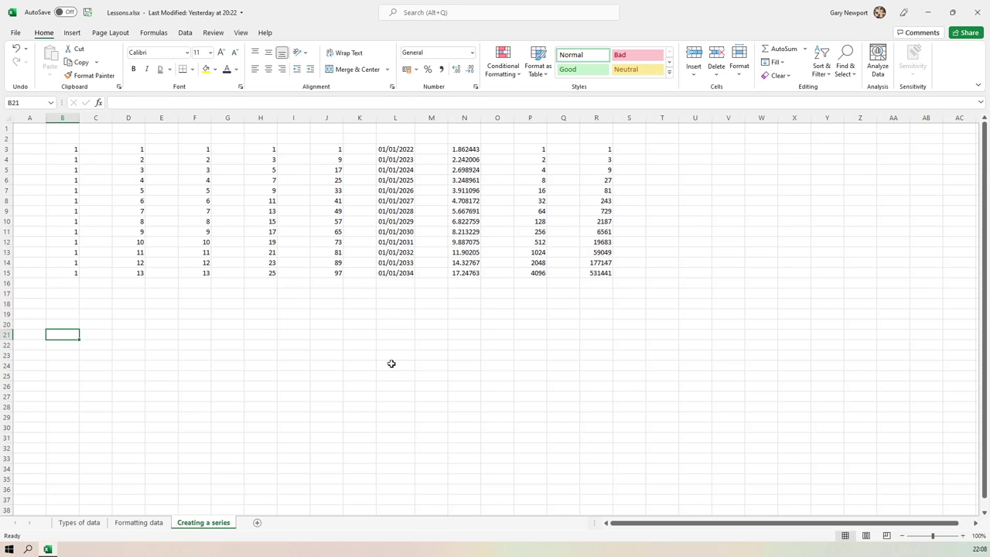
Enter Monday in B21 and fill it across to Sunday in H21
{"action": "type", "text": "Monday"}
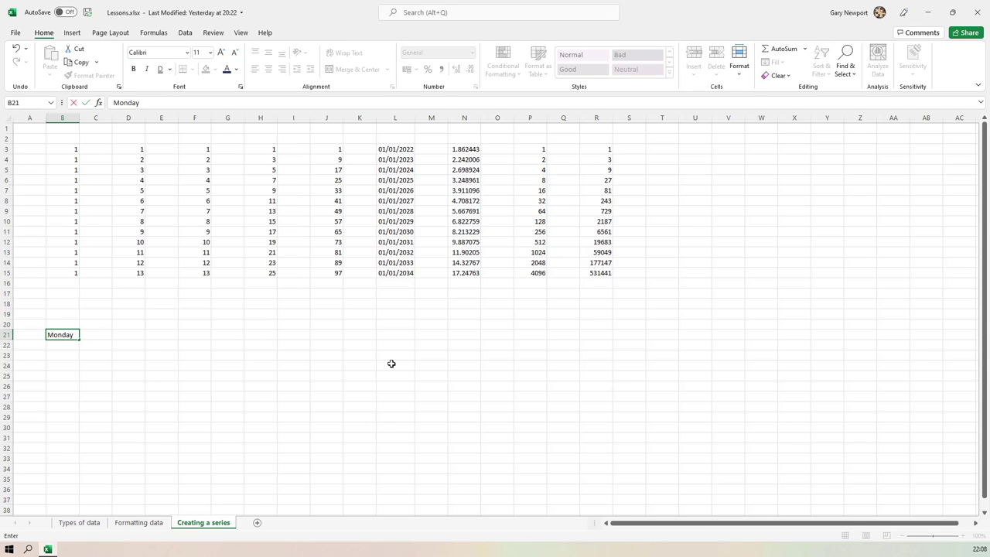
{"action": "key", "text": "Return"}
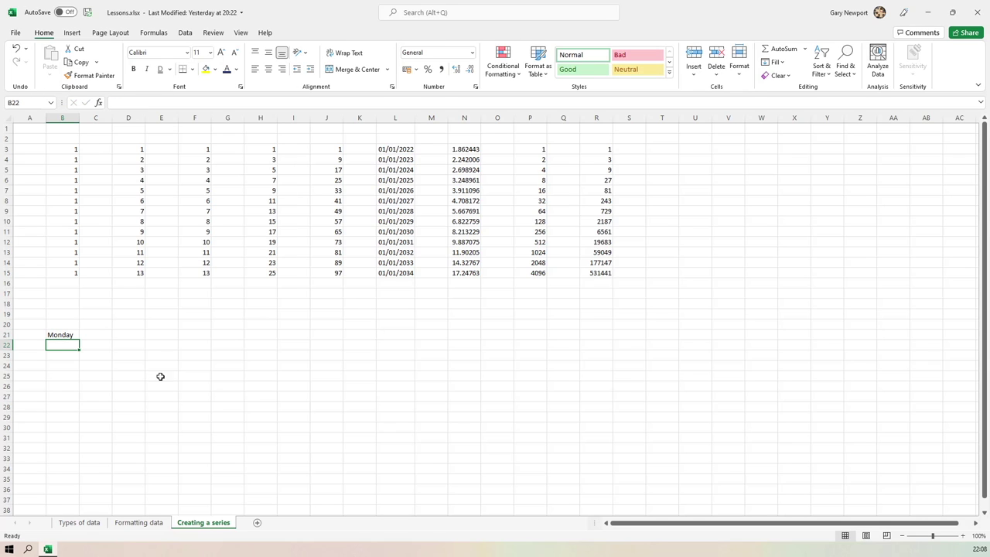
{"action": "left_click", "coordinate": [62, 335]}
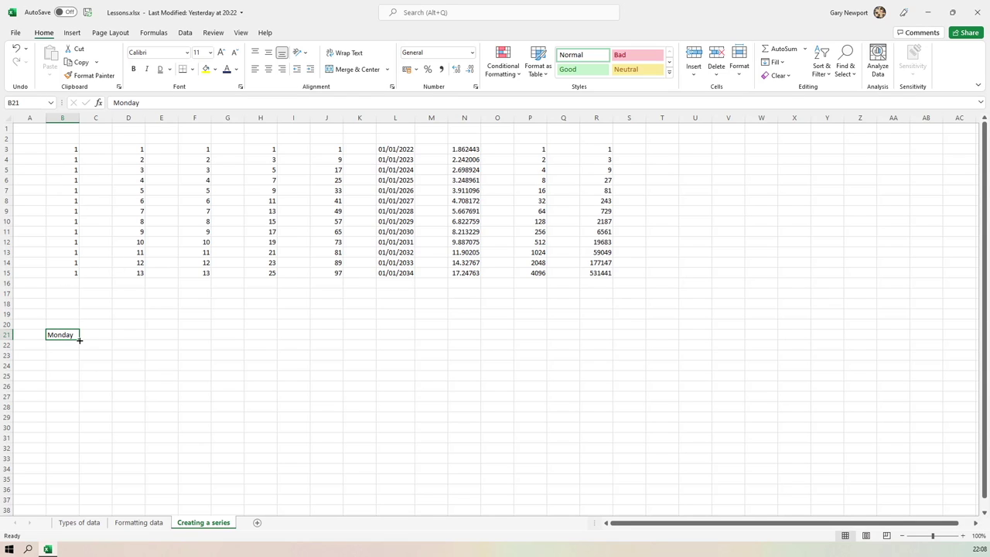
{"action": "left_click_drag", "start_coordinate": [79, 339], "coordinate": [276, 341]}
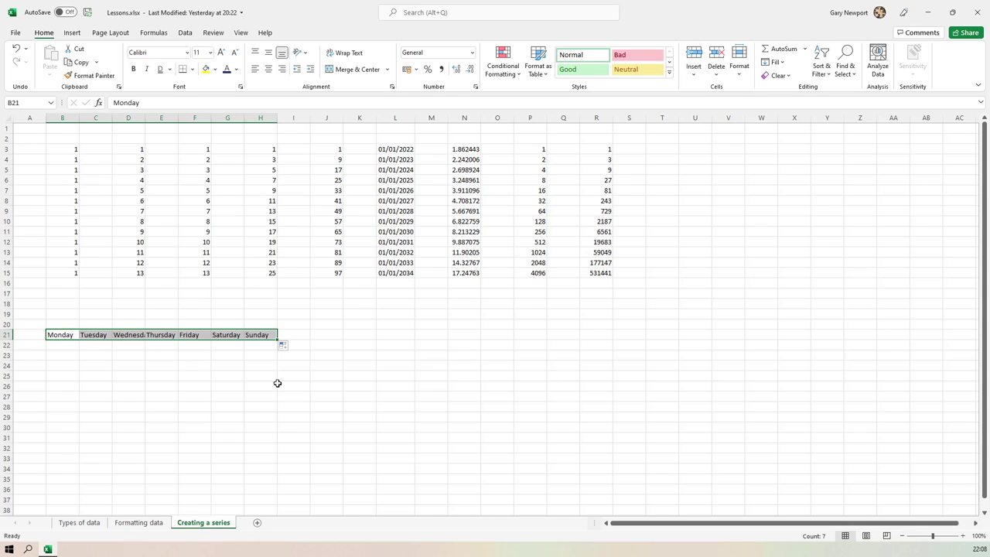
Enter January in B23 and fill it across to December in M23
{"action": "left_click", "coordinate": [66, 355]}
{"action": "type", "text": "January"}
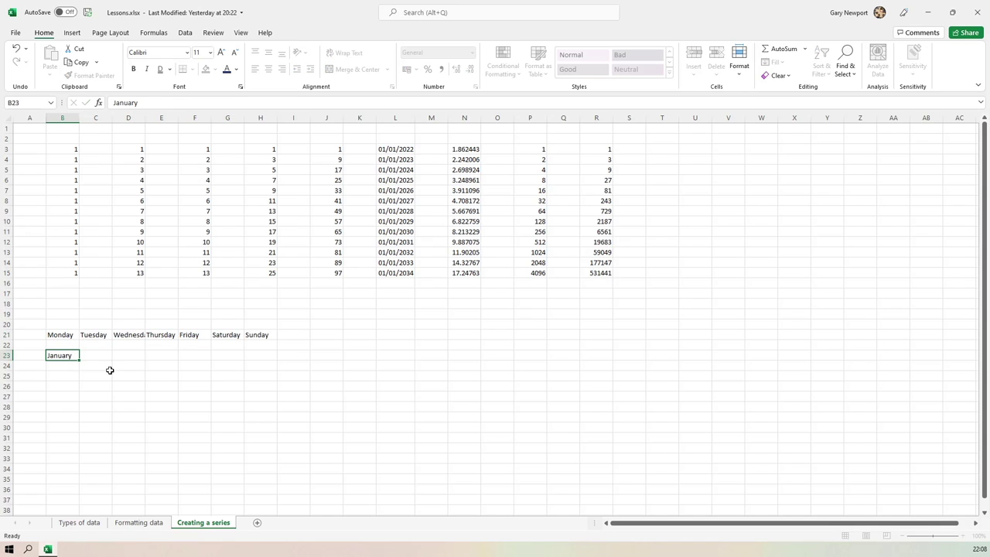
{"action": "key", "text": "ctrl+Return"}
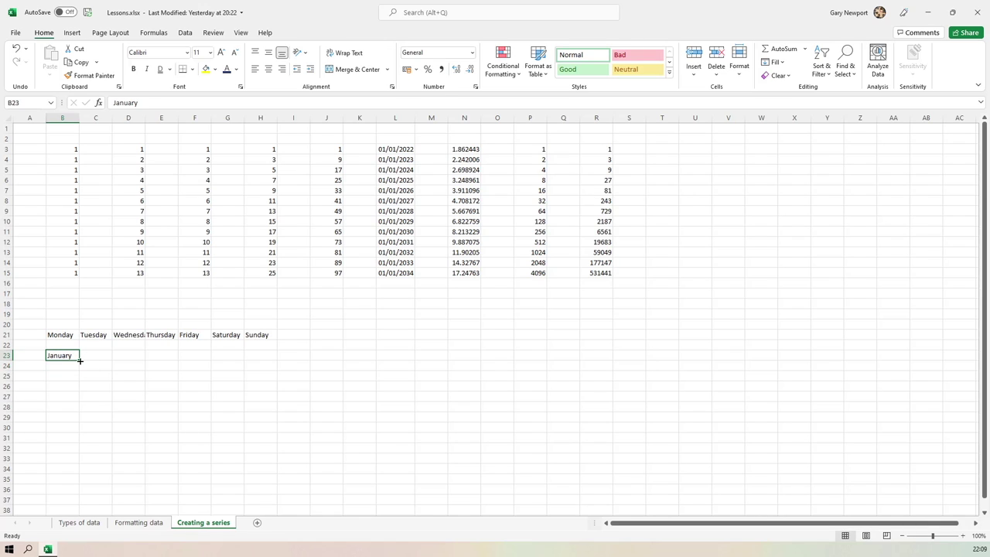
{"action": "left_click_drag", "start_coordinate": [79, 360], "coordinate": [443, 357]}
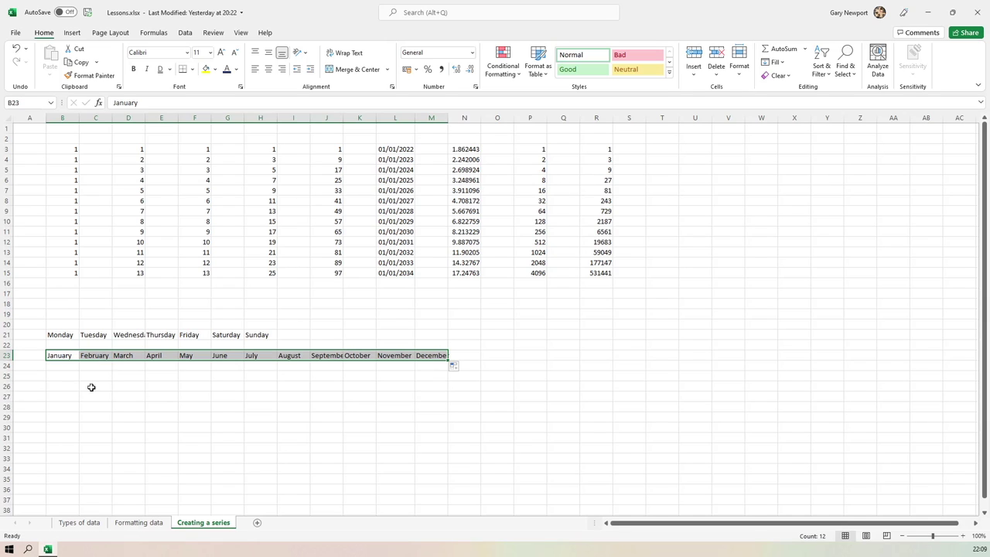
{"action": "left_click", "coordinate": [57, 375]}
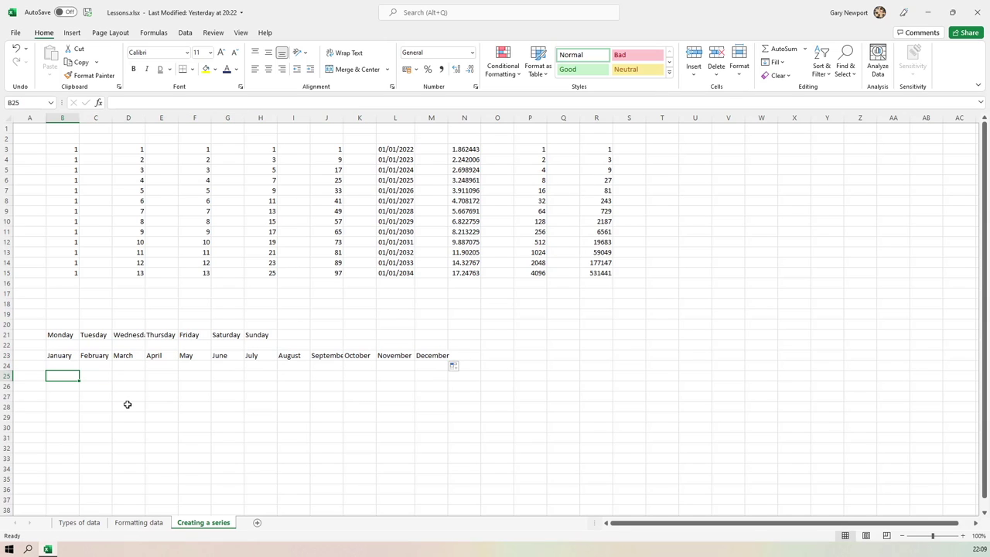
Enter Jan in B25 and fill it across to Dec in M25
{"action": "type", "text": "Jan"}
{"action": "key", "text": "Return"}
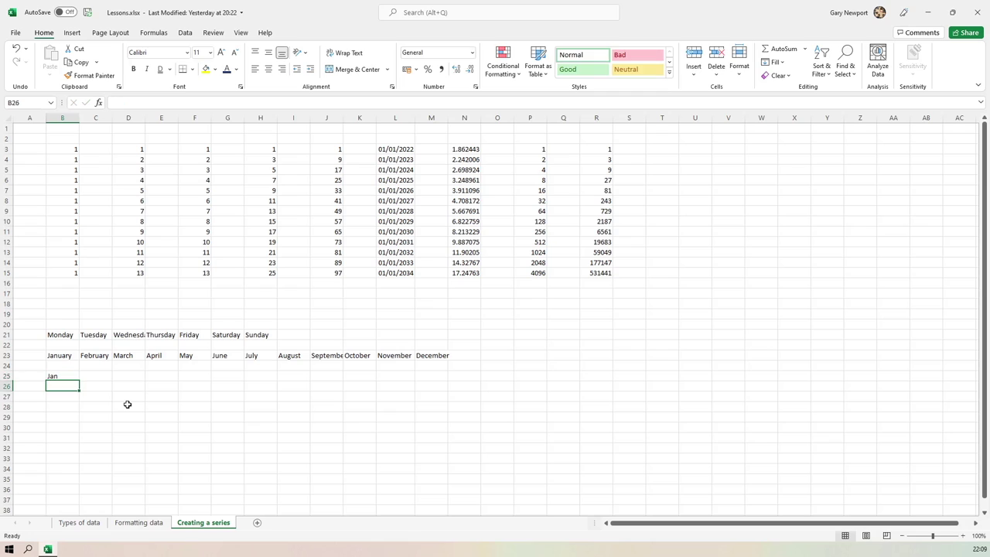
{"action": "left_click", "coordinate": [70, 376]}
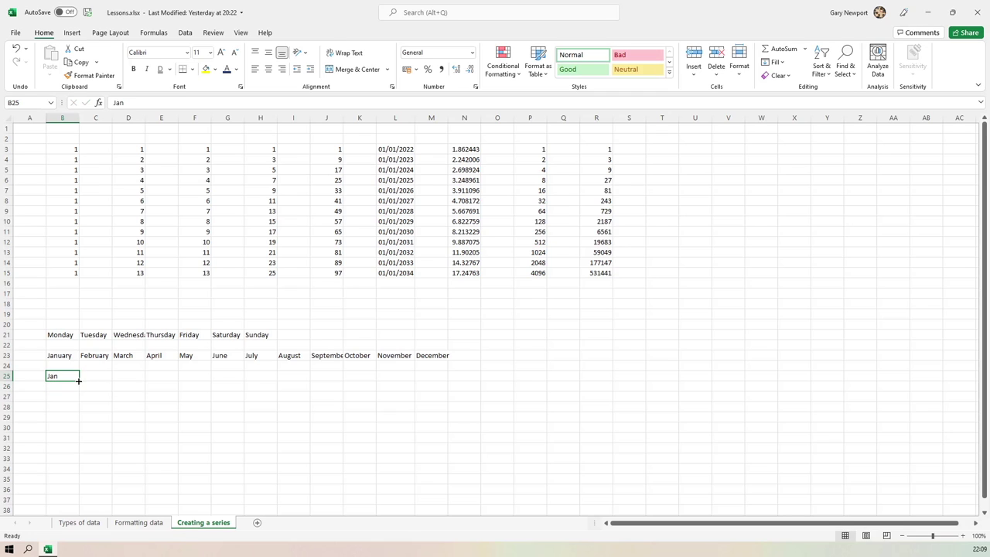
{"action": "left_click_drag", "start_coordinate": [79, 381], "coordinate": [450, 406]}
Enter Mon in B27 and fill it across to Sun in H27
{"action": "left_click", "coordinate": [60, 396]}
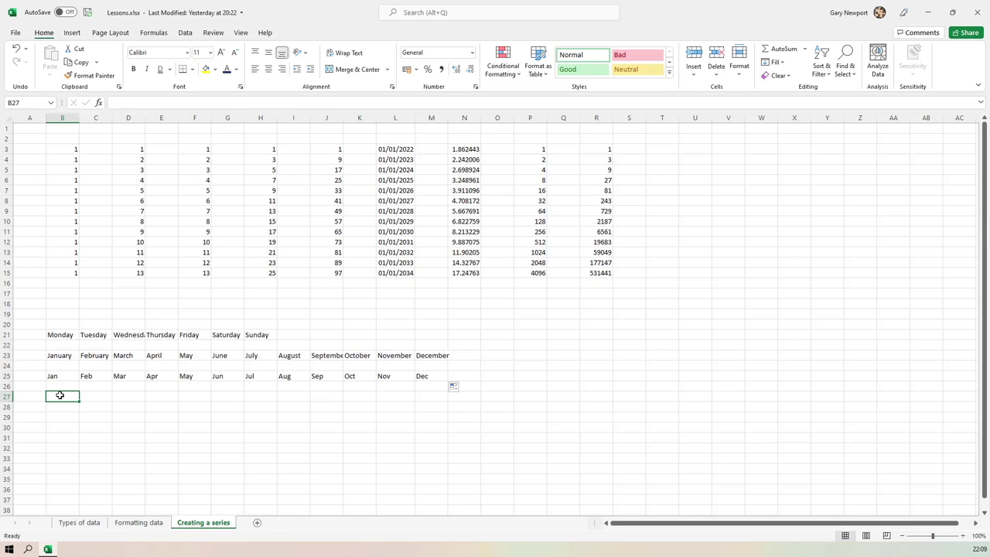
{"action": "type", "text": "Mon"}
{"action": "key", "text": "Return"}
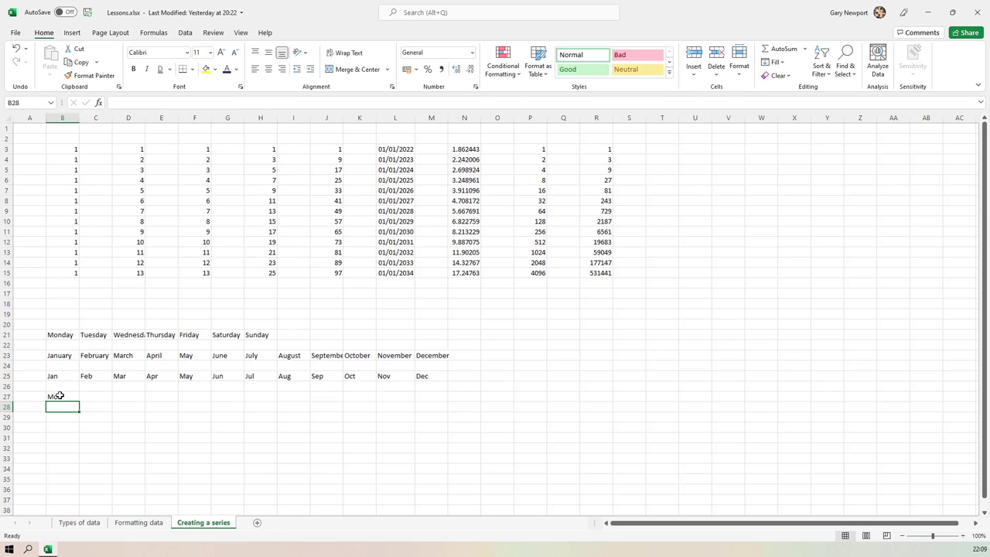
{"action": "left_click", "coordinate": [66, 396]}
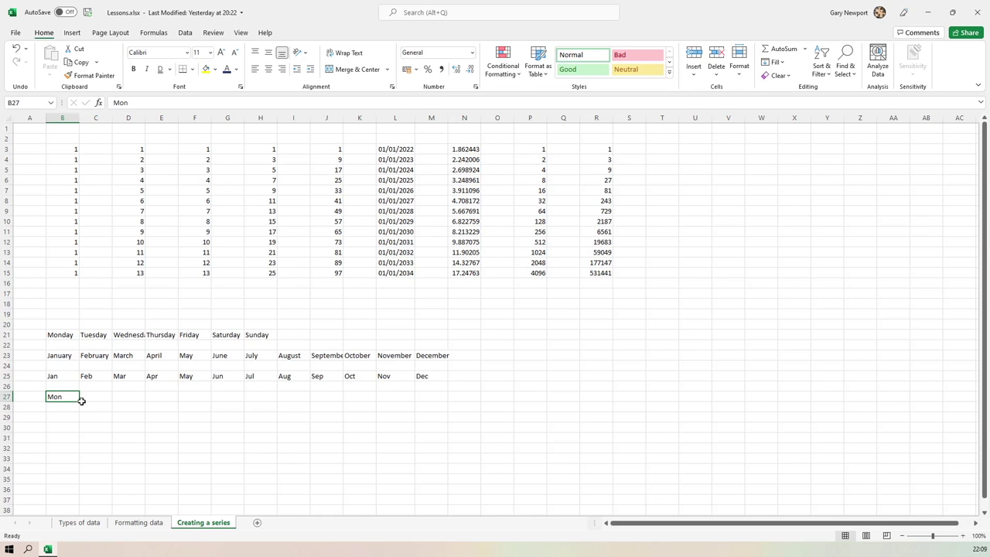
{"action": "left_click_drag", "start_coordinate": [80, 400], "coordinate": [278, 404]}
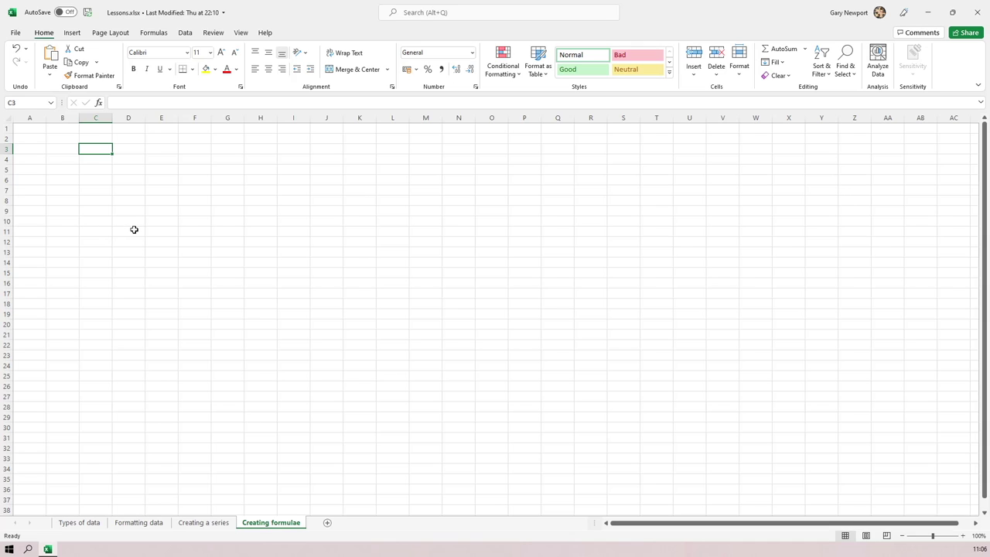
Enter 123 in C3 and the placeholder text dfsf in D3
{"action": "type", "text": "123"}
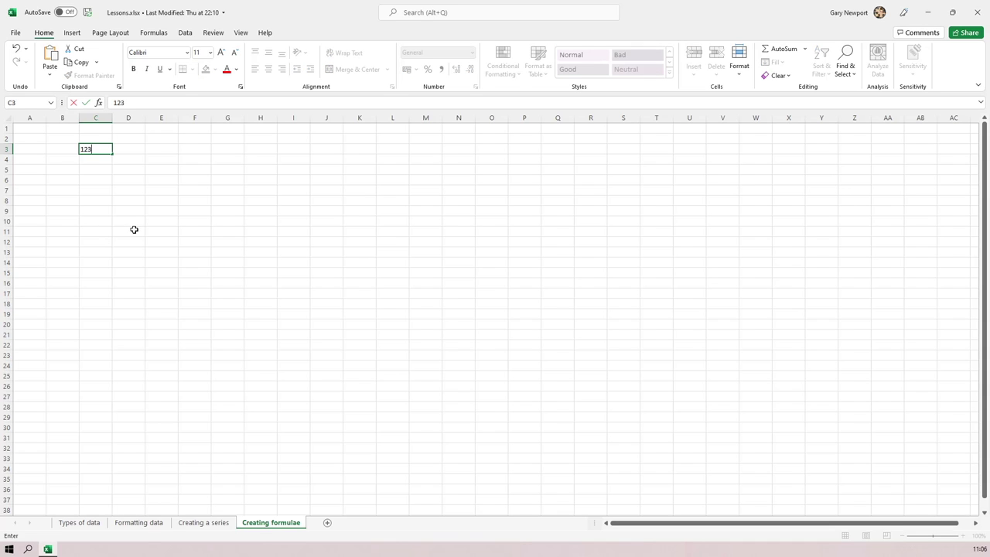
{"action": "key", "text": "Tab"}
{"action": "type", "text": "dfsf"}
{"action": "key", "text": "Tab"}
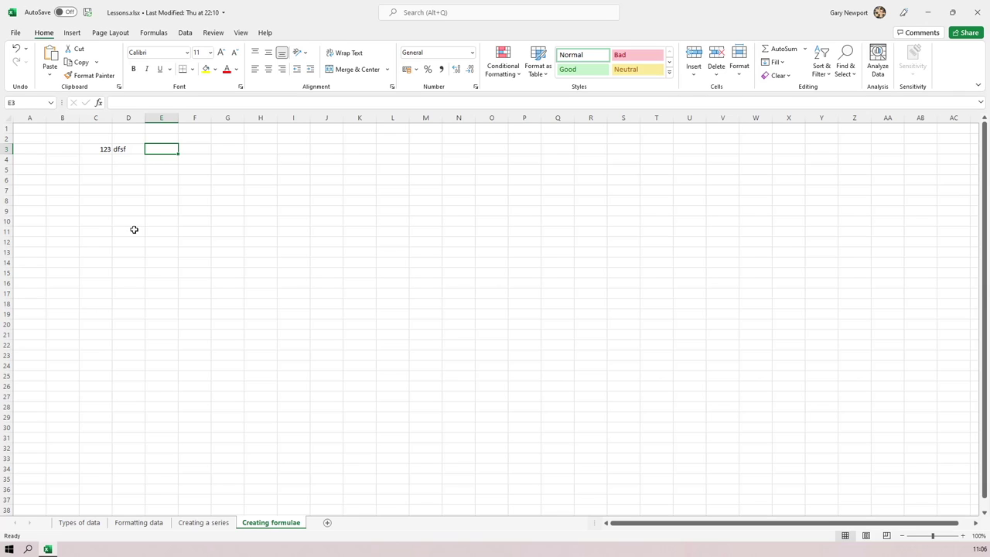
Move to cell C5 and start a new formula with =
{"action": "key", "text": "Left"}
{"action": "key", "text": "Left"}
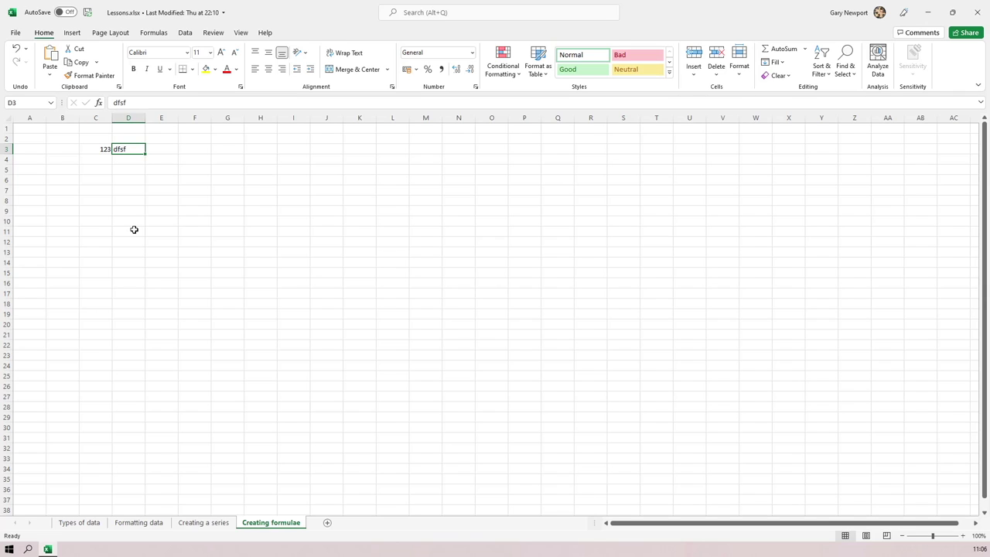
{"action": "key", "text": "Down"}
{"action": "key", "text": "Down"}
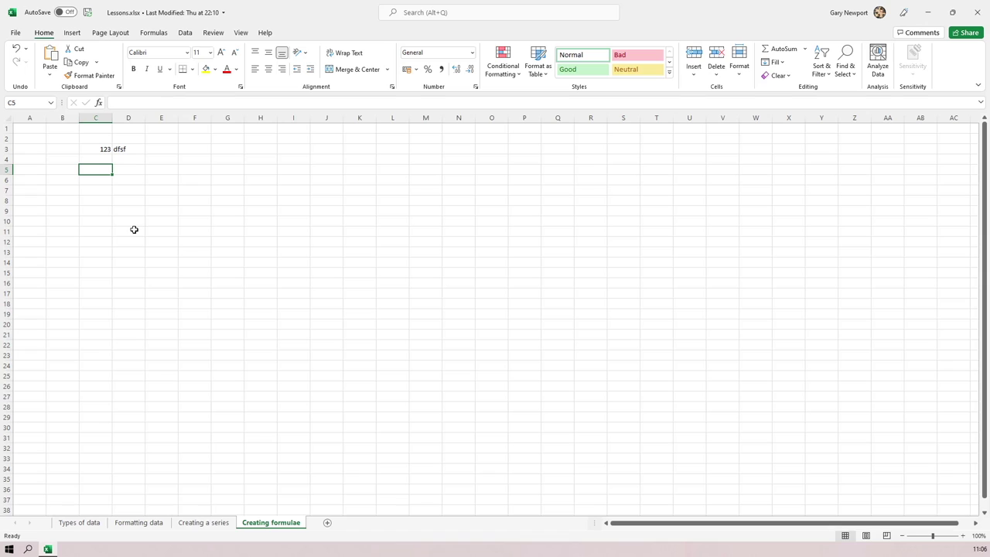
{"action": "key", "text": "Up"}
{"action": "key", "text": "Up"}
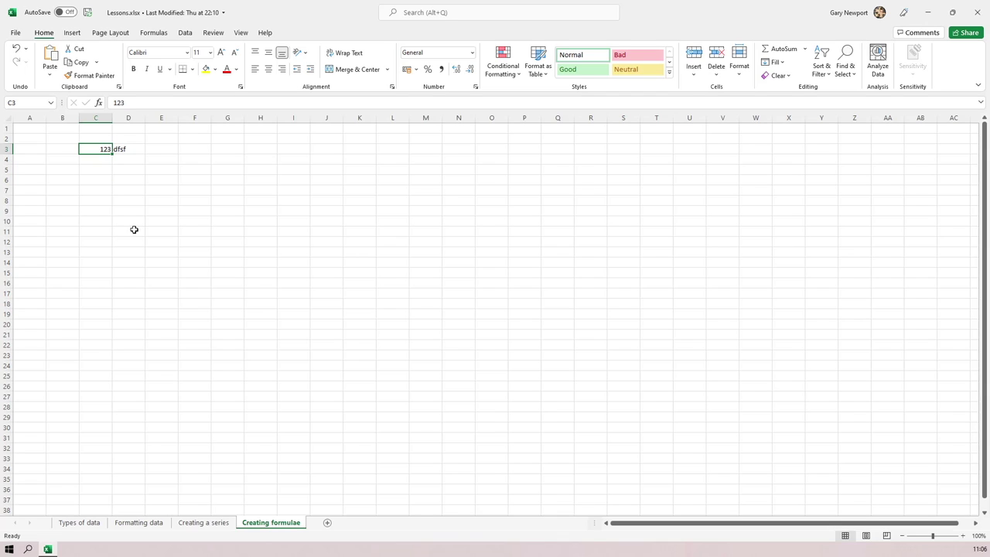
{"action": "key", "text": "Down"}
{"action": "key", "text": "Down"}
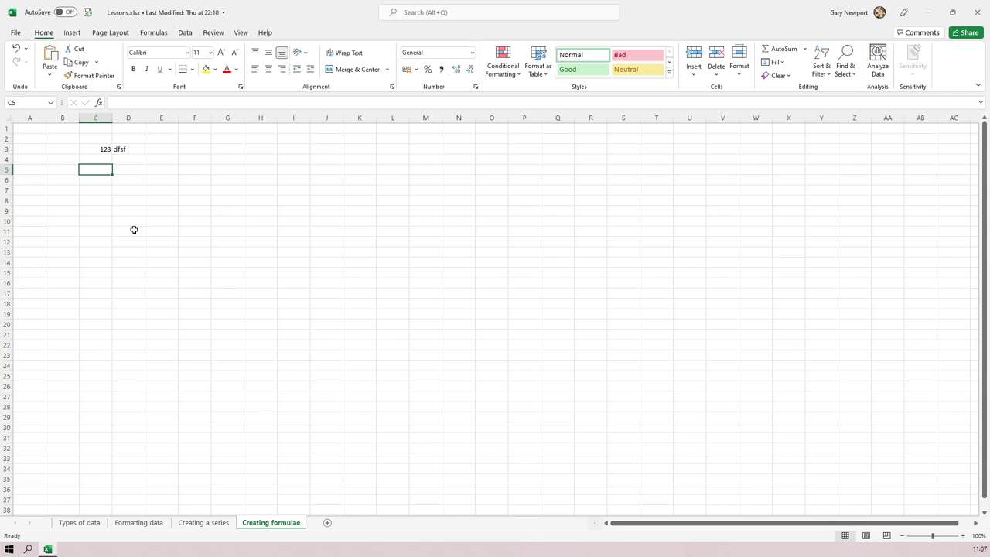
{"action": "type", "text": "="}
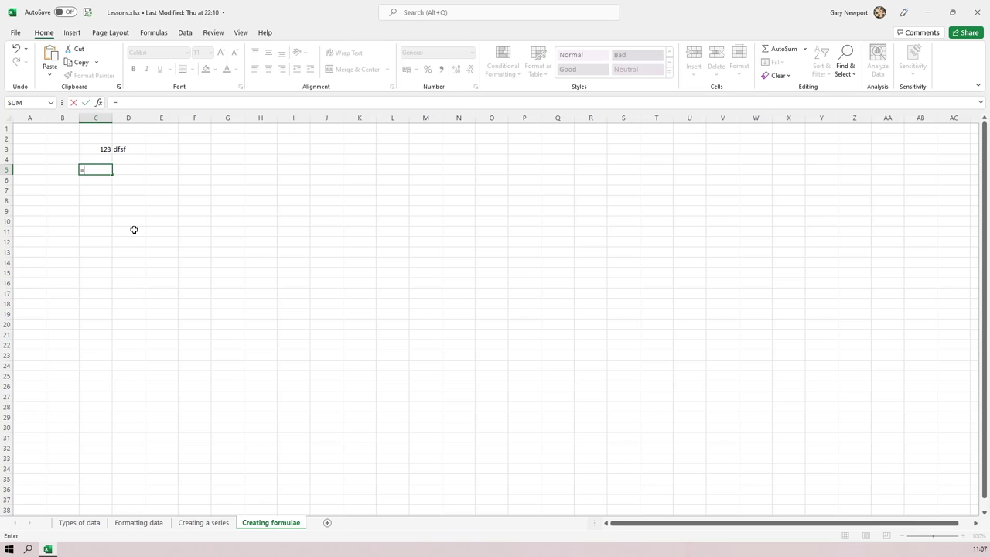
Finish the C5 formula as =2 * 3, removing a stray 3, so it shows 6
{"action": "type", "text": "2 * 3"}
{"action": "key", "text": "F2"}
{"action": "key", "text": "BackSpace"}
{"action": "key", "text": "Return"}
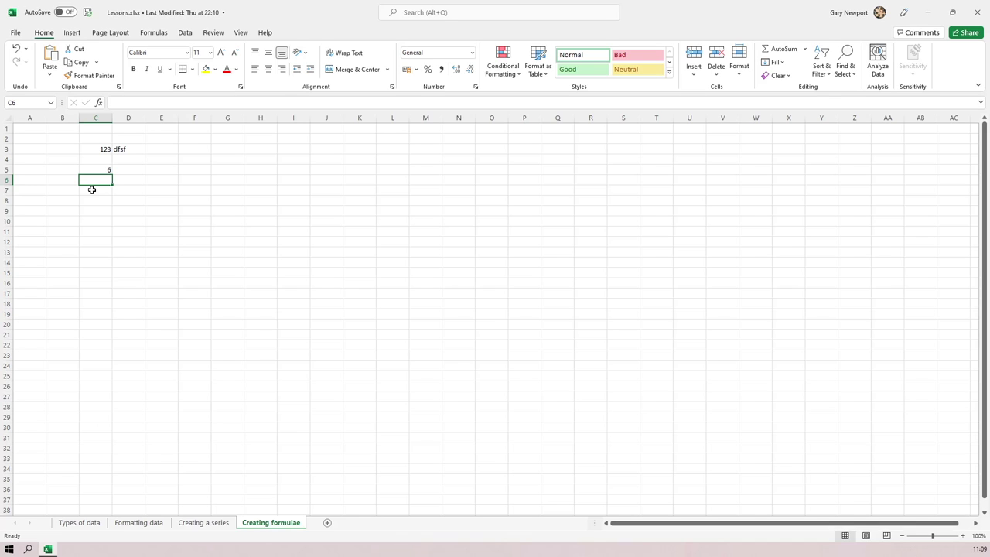
{"action": "key", "text": "Up"}
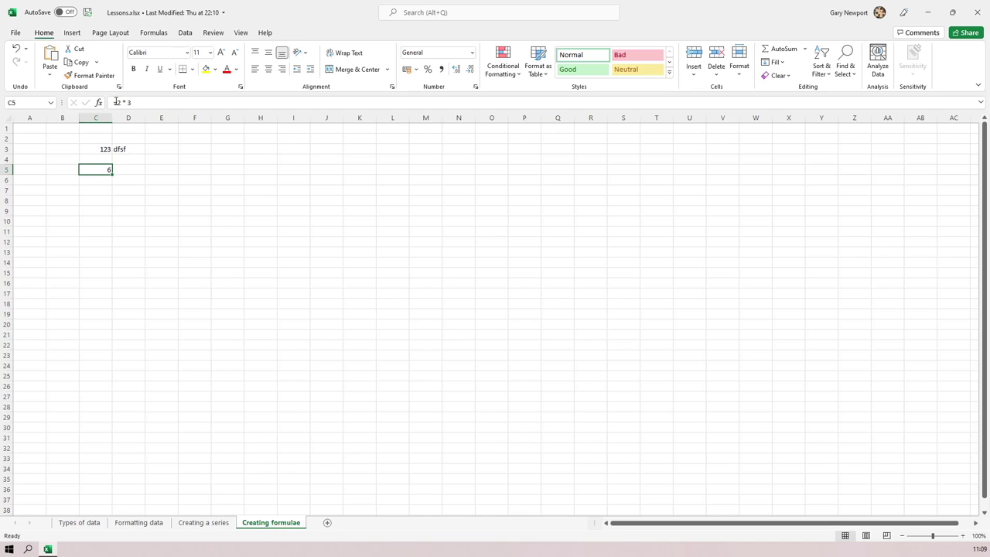
{"action": "left_click", "coordinate": [116, 103]}
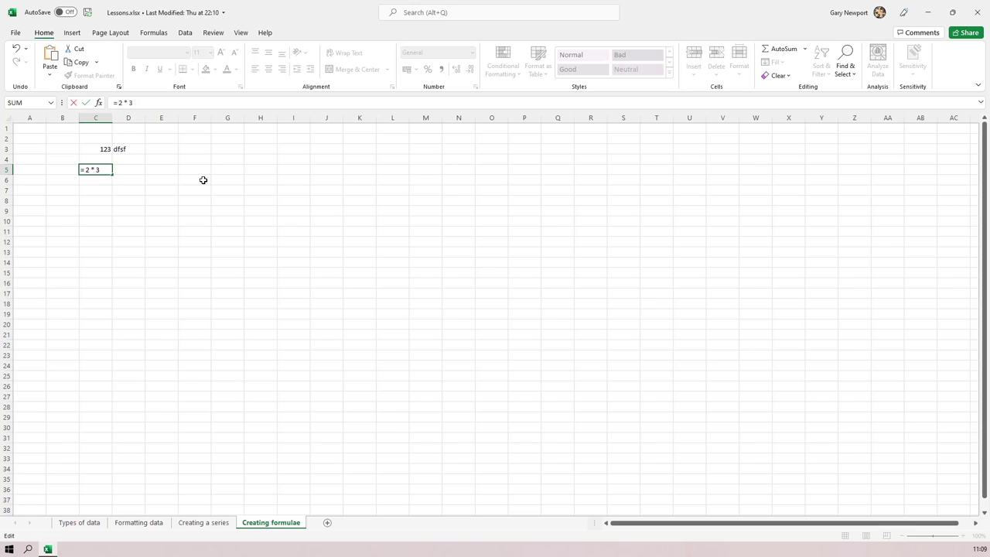
{"action": "key", "text": "Return"}
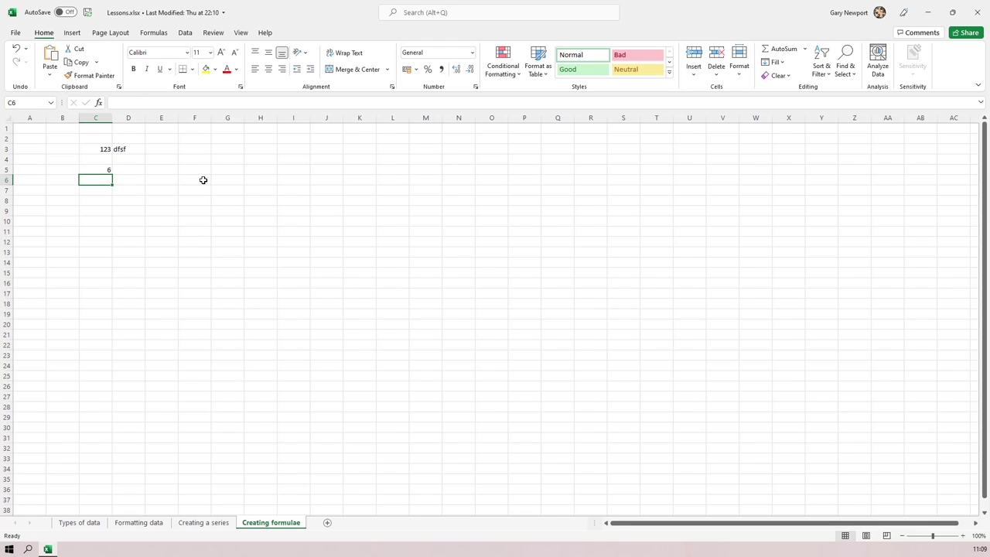
{"action": "left_click", "coordinate": [106, 169]}
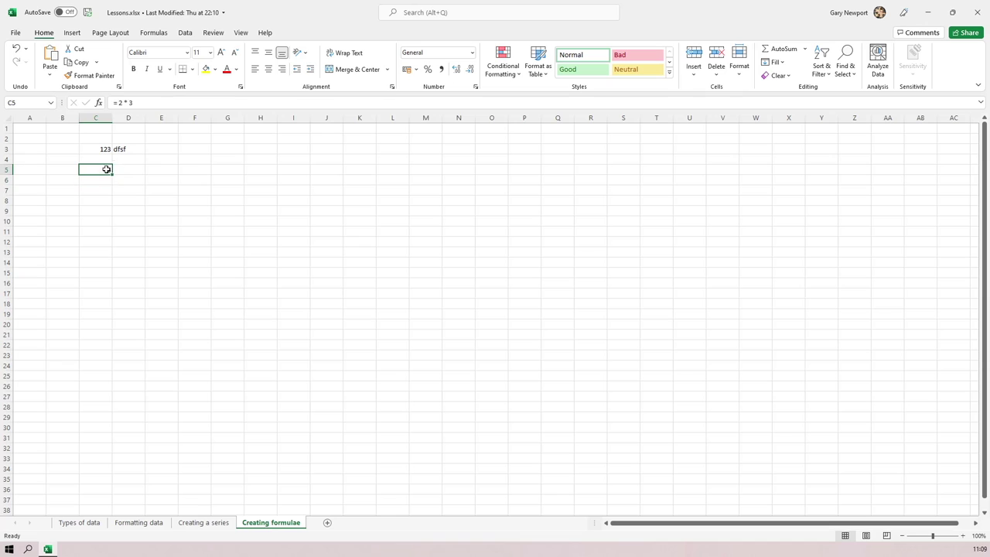
{"action": "left_click", "coordinate": [136, 103]}
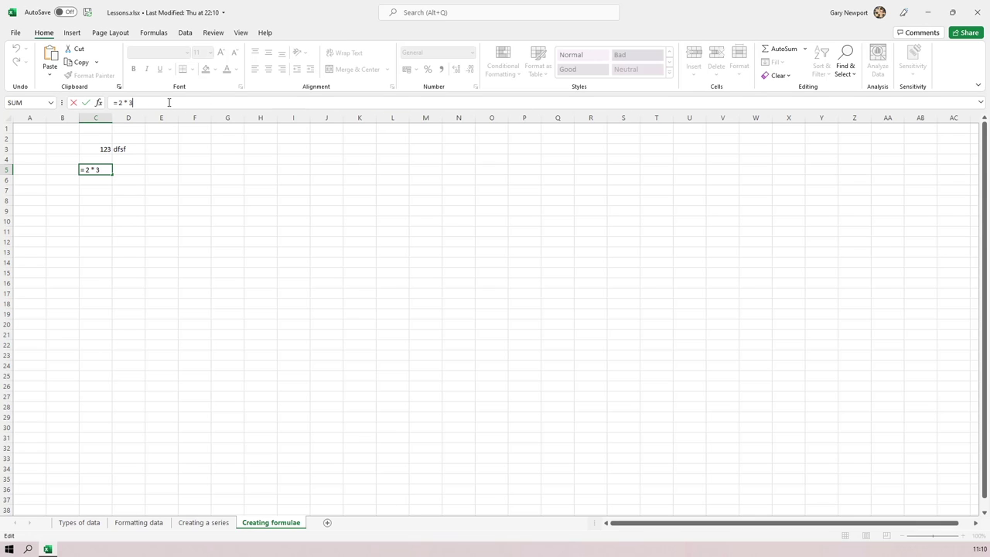
{"action": "left_click", "coordinate": [169, 102]}
{"action": "key", "text": "Return"}
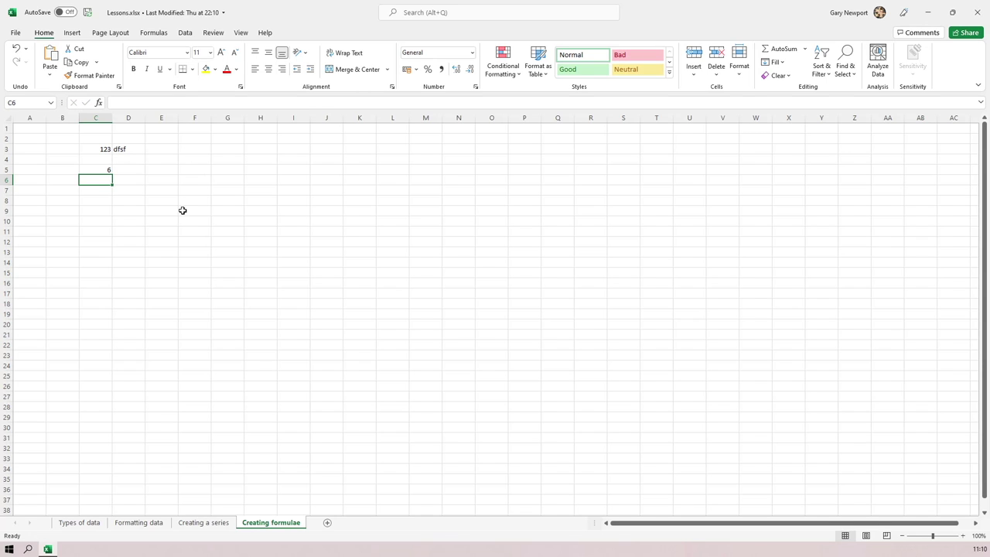
Enter =2 + 3 in C6 and =2 - 3 in C7, giving 5 and -1
{"action": "type", "text": "=2"}
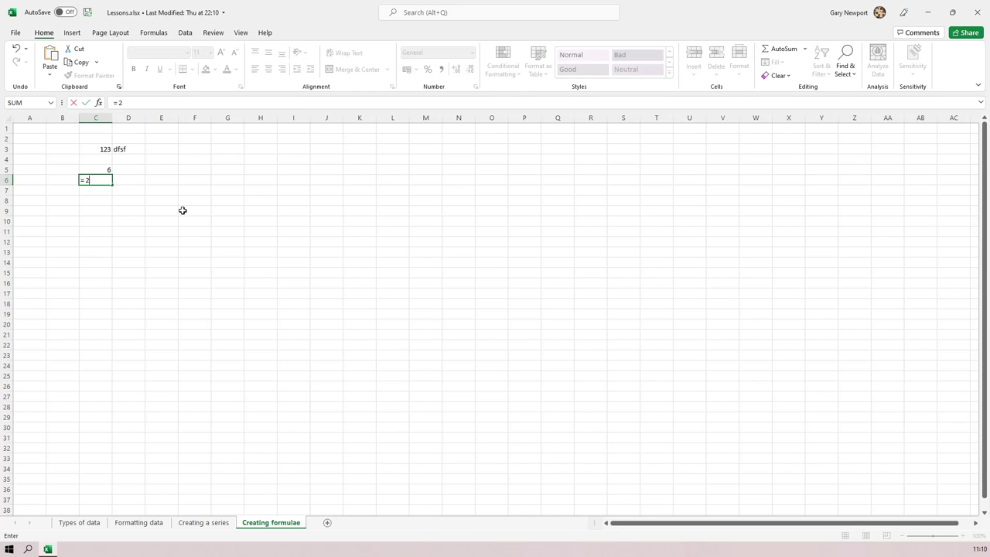
{"action": "type", "text": " + 3"}
{"action": "key", "text": "Return"}
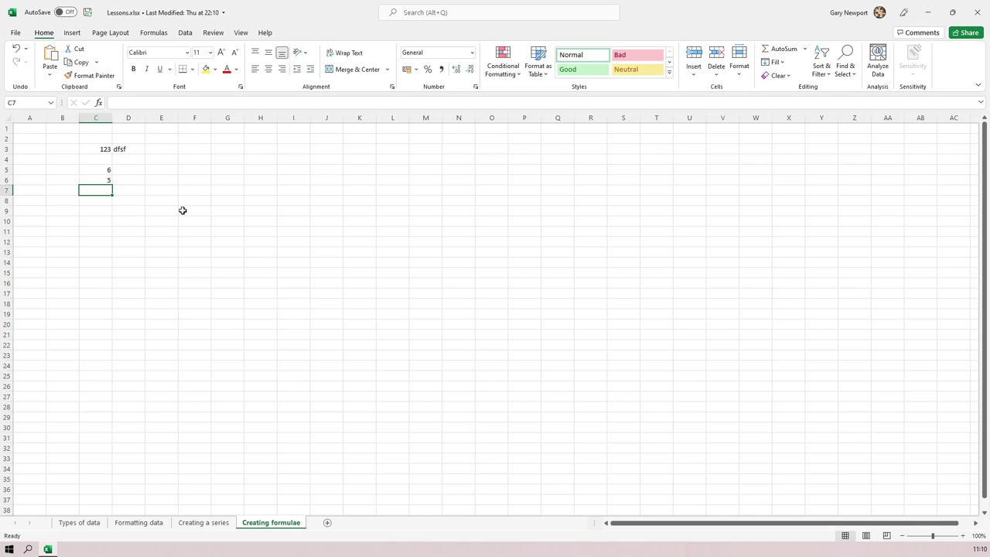
{"action": "type", "text": "="}
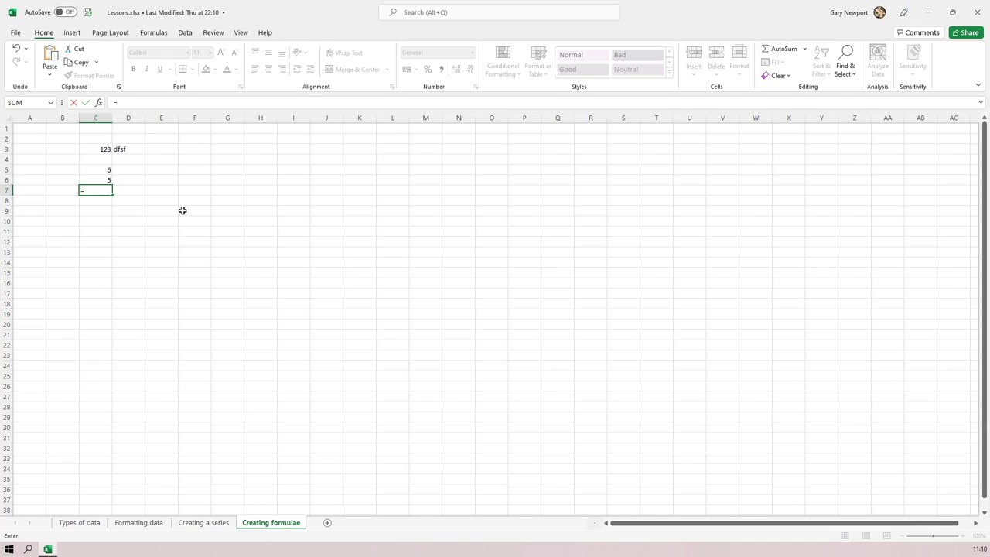
{"action": "type", "text": " 2 - 3"}
{"action": "key", "text": "Return"}
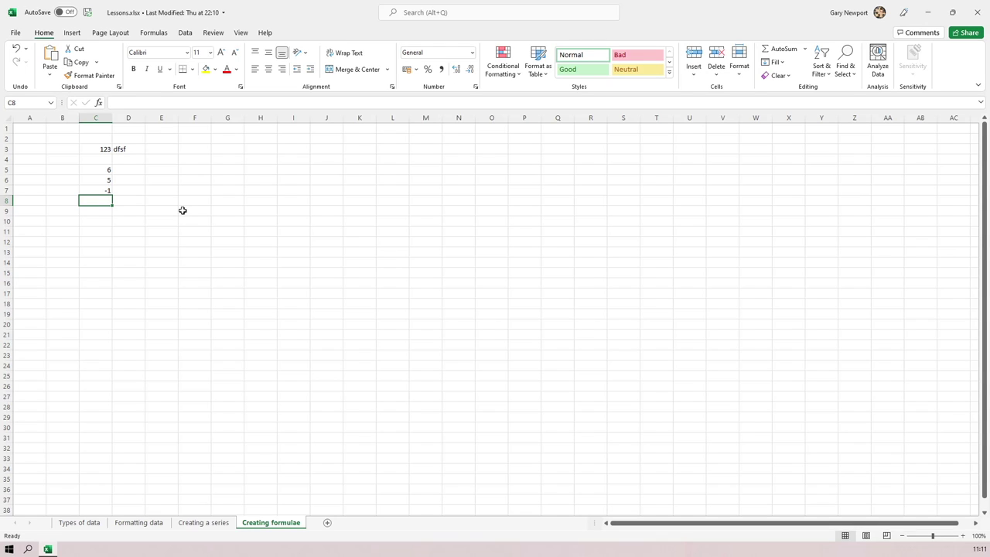
Enter the division formula =2 / 3 in C8, showing 0.666667
{"action": "type", "text": "=2"}
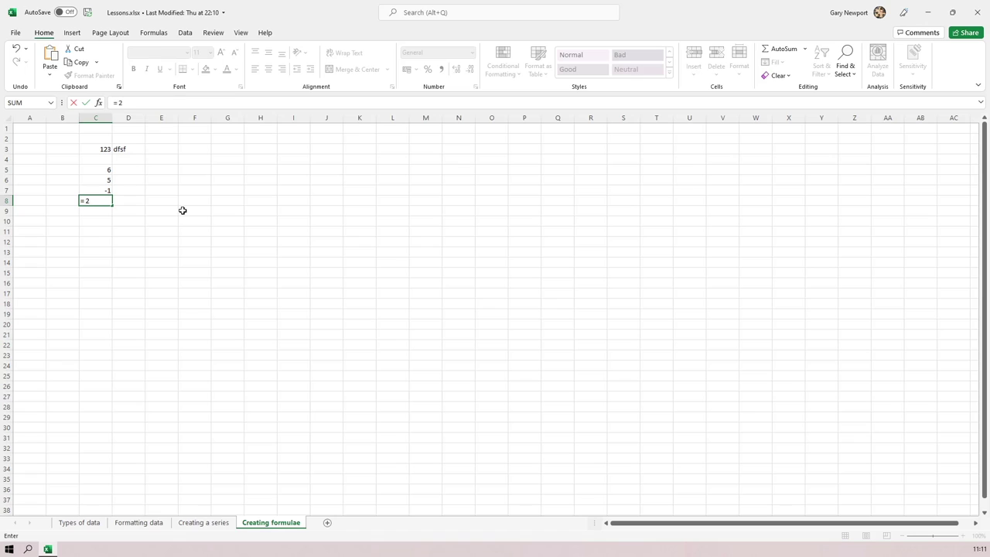
{"action": "type", "text": " / 3"}
{"action": "key", "text": "Return"}
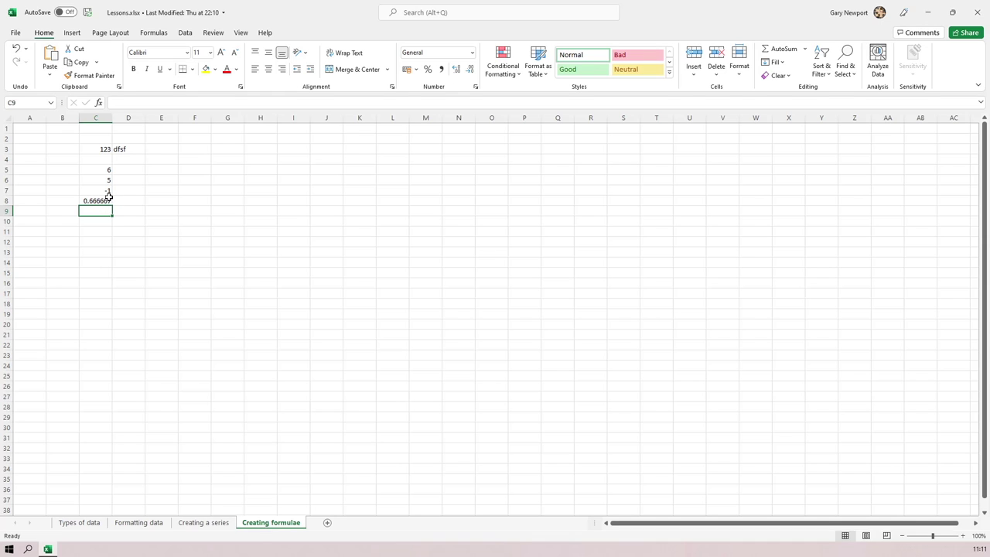
Widen and AutoFit column C to show 0.666666667, then reselect C5
{"action": "left_click_drag", "start_coordinate": [112, 117], "coordinate": [163, 117]}
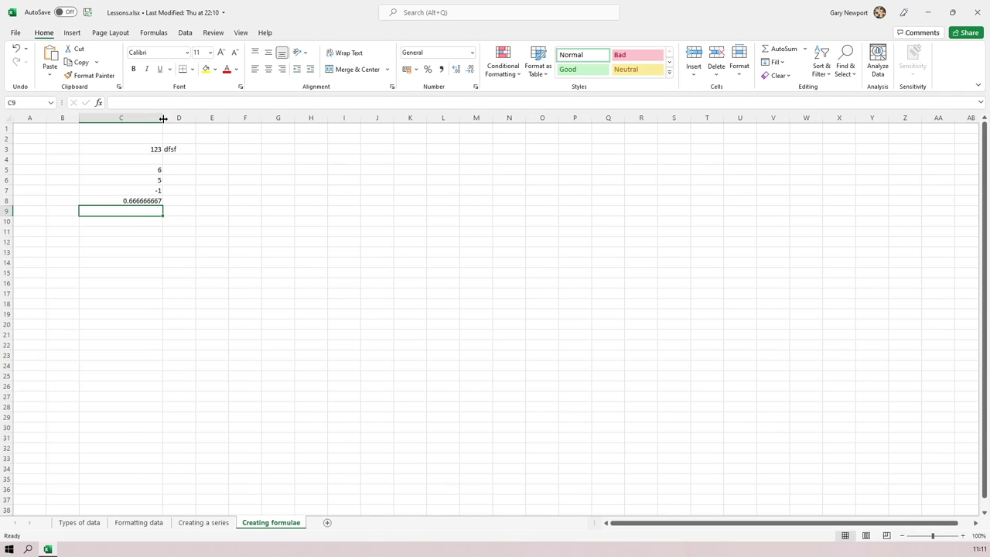
{"action": "double_click", "coordinate": [162, 118]}
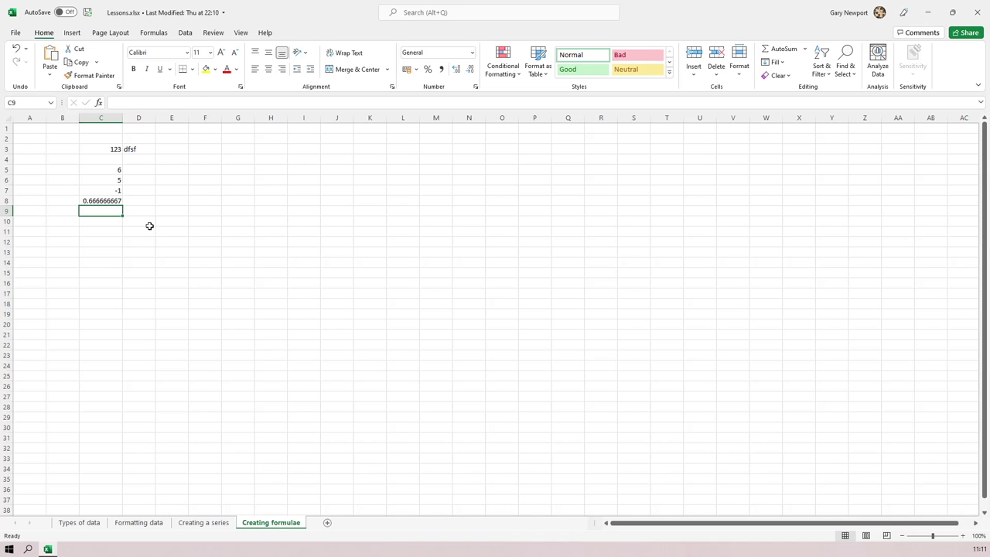
{"action": "left_click", "coordinate": [102, 168]}
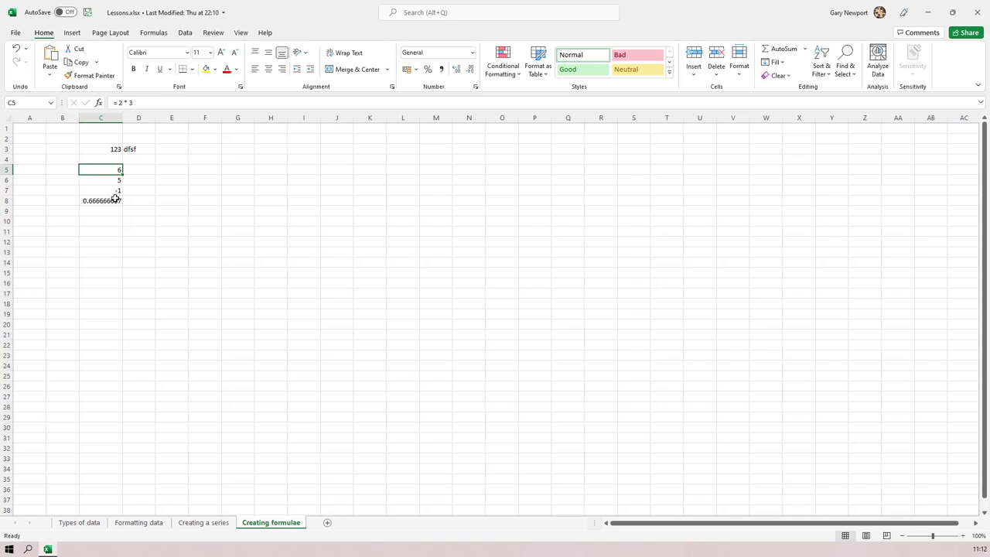
{"action": "left_click", "coordinate": [111, 200]}
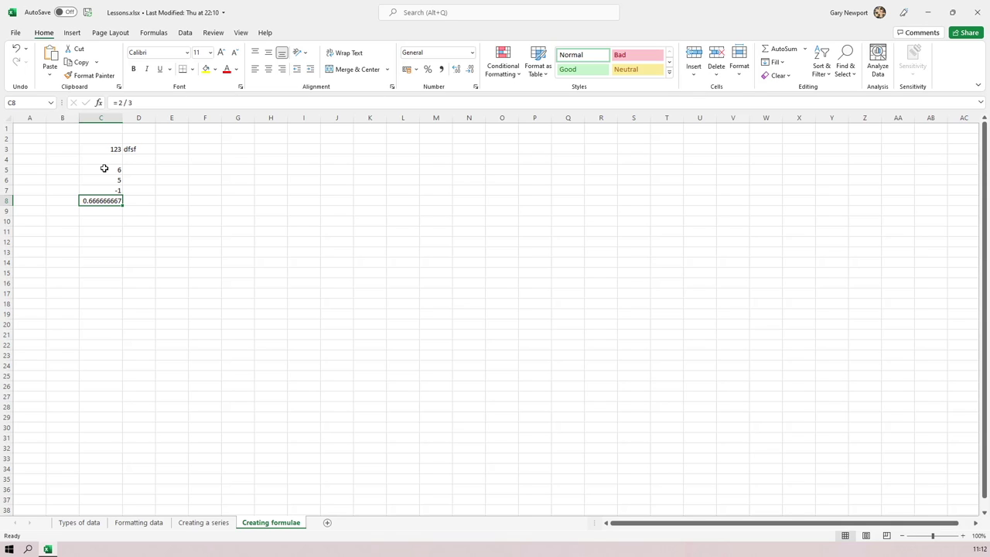
{"action": "left_click", "coordinate": [108, 232]}
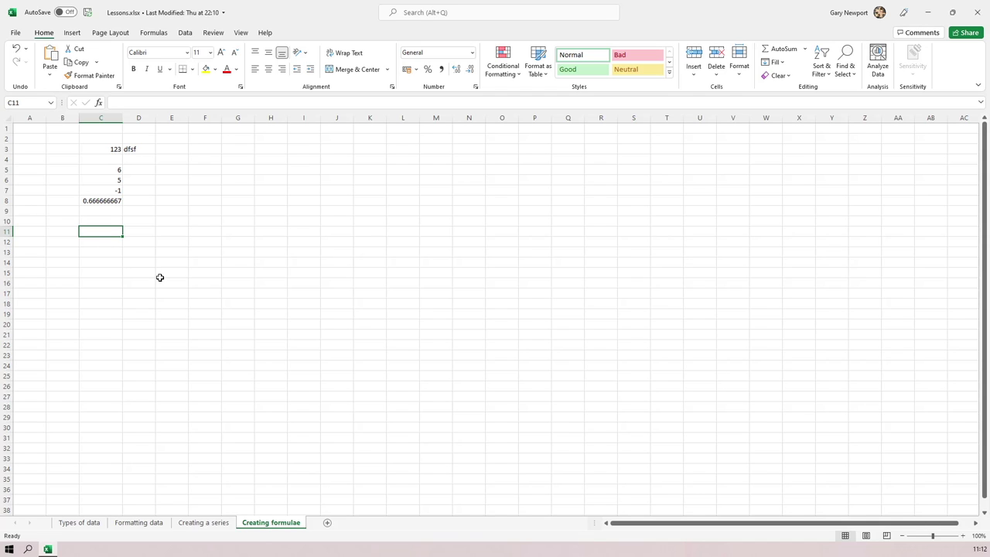
Enter the numbers 1 to 5 down C11:C15
{"action": "type", "text": "1"}
{"action": "key", "text": "Return"}
{"action": "type", "text": "2"}
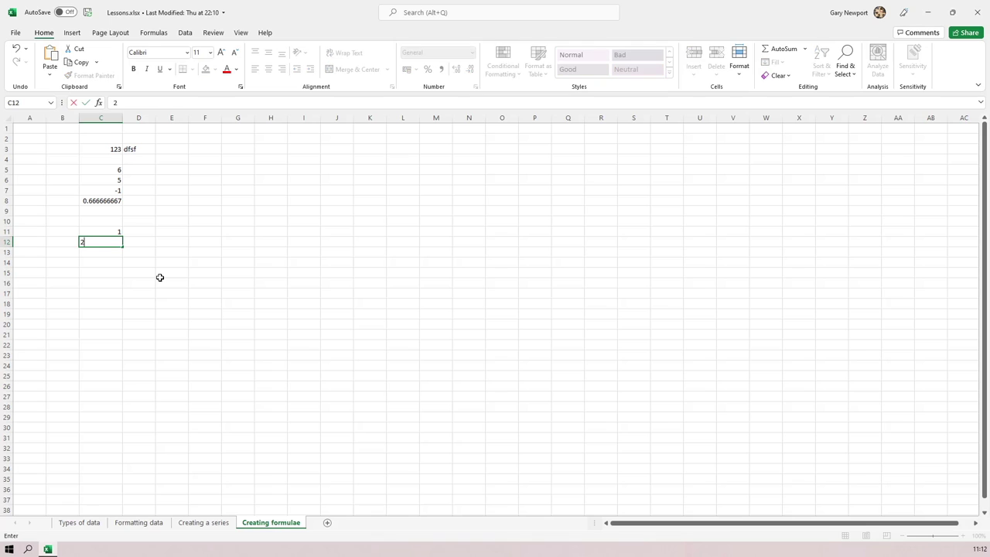
{"action": "key", "text": "Return"}
{"action": "type", "text": "3"}
{"action": "key", "text": "Return"}
{"action": "type", "text": "4"}
{"action": "key", "text": "Return"}
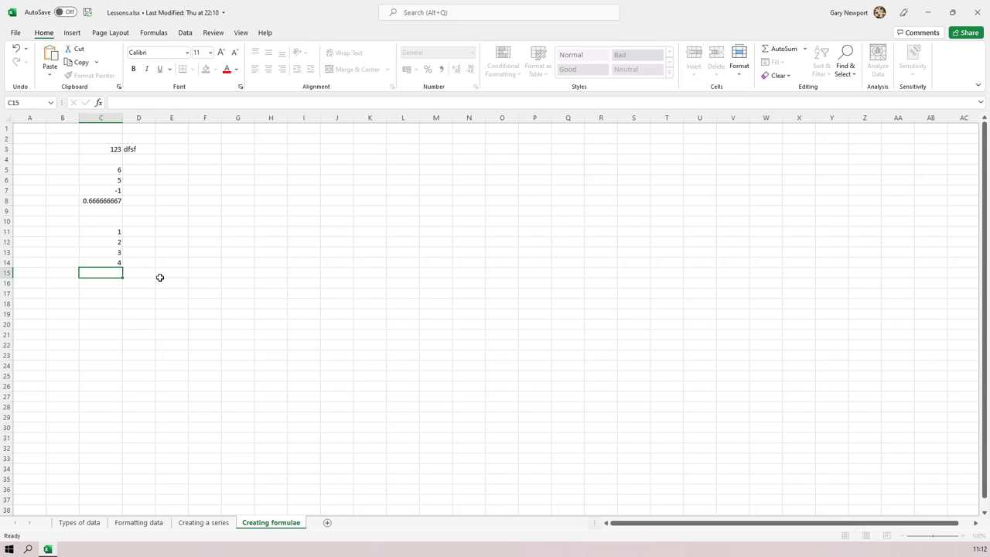
{"action": "type", "text": "5"}
{"action": "key", "text": "Return"}
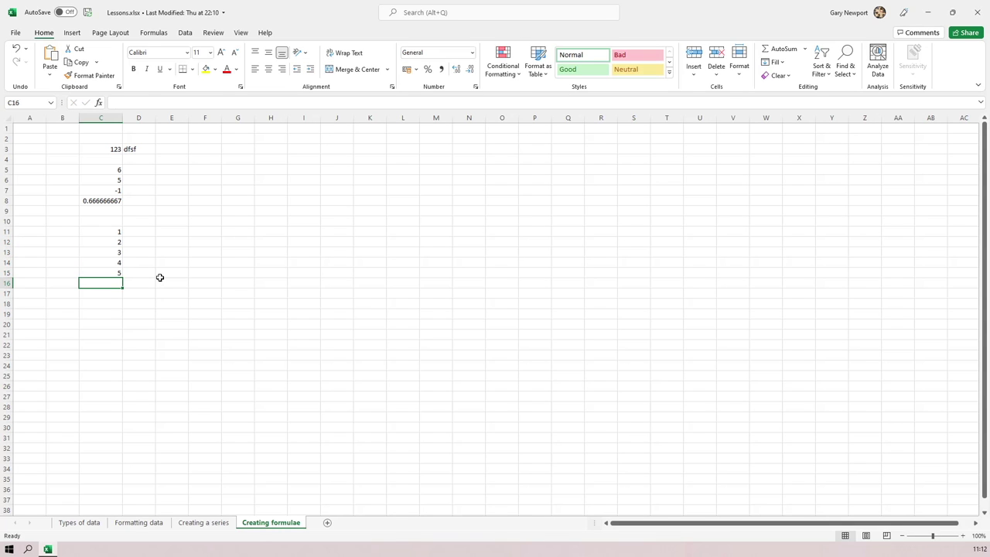
Create the formula =C11 + 3 in D11, showing 4
{"action": "left_click", "coordinate": [136, 230]}
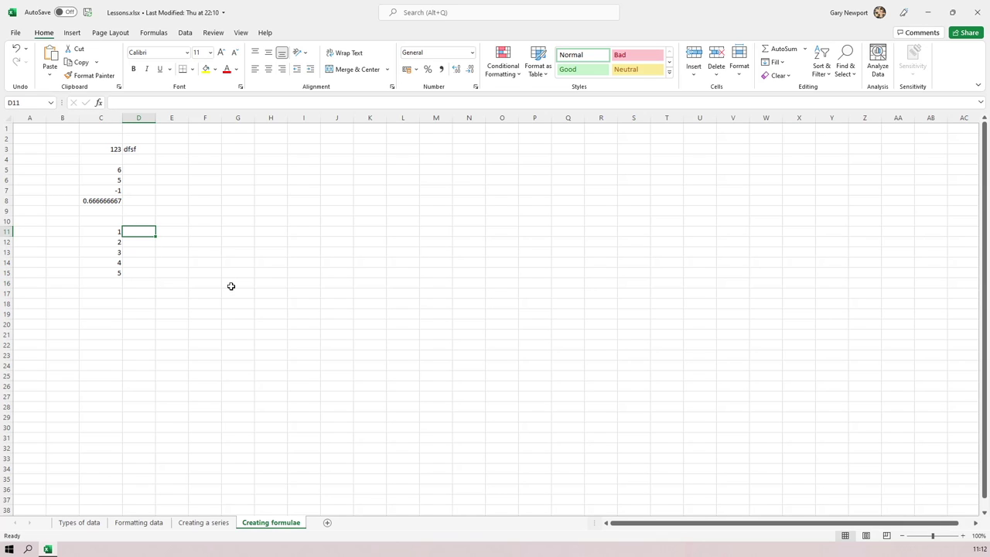
{"action": "type", "text": "="}
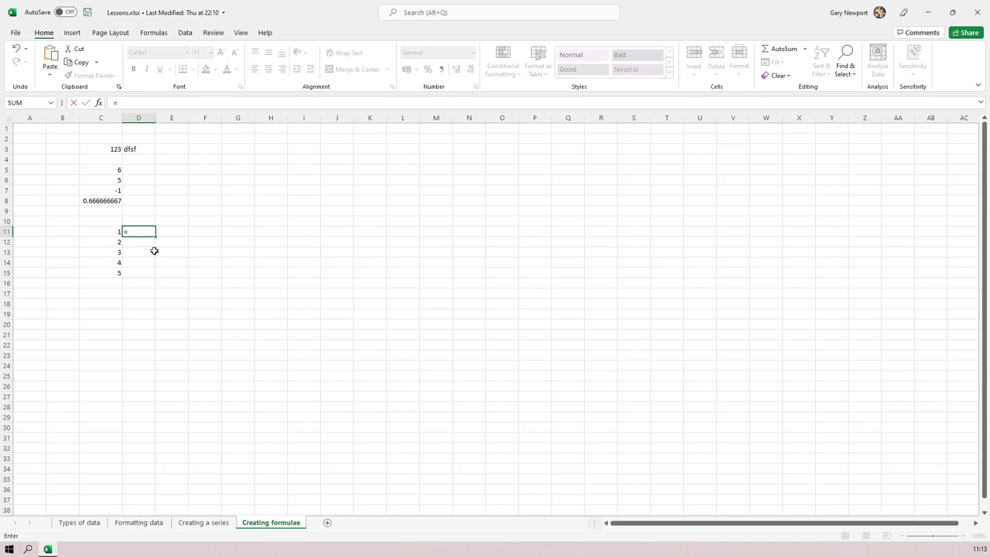
{"action": "left_click", "coordinate": [96, 230]}
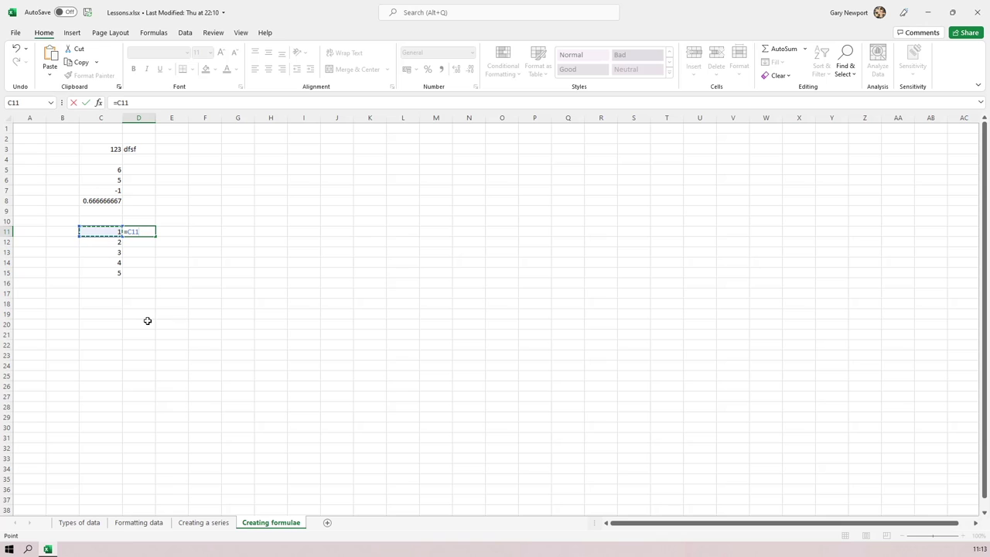
{"action": "key", "text": "F2"}
{"action": "key", "text": "Return"}
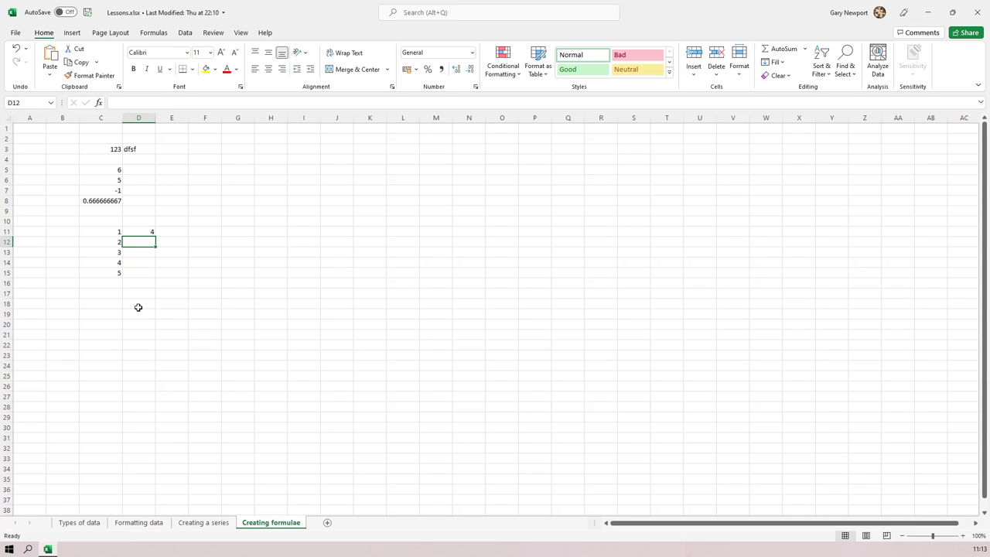
{"action": "left_click", "coordinate": [142, 232]}
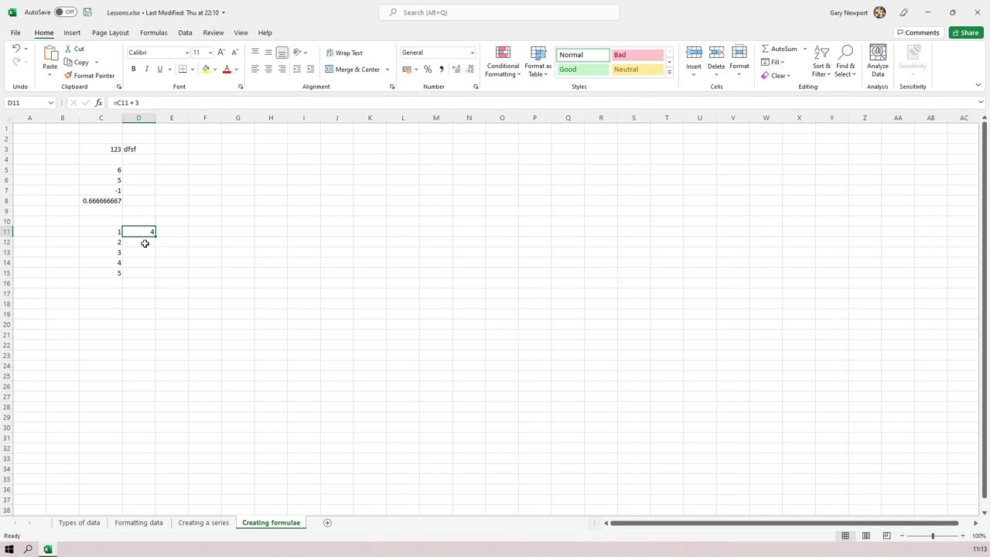
Enter =C12 - 1 in D12 by clicking C12, so it shows 1
{"action": "left_click", "coordinate": [144, 243]}
{"action": "type", "text": "="}
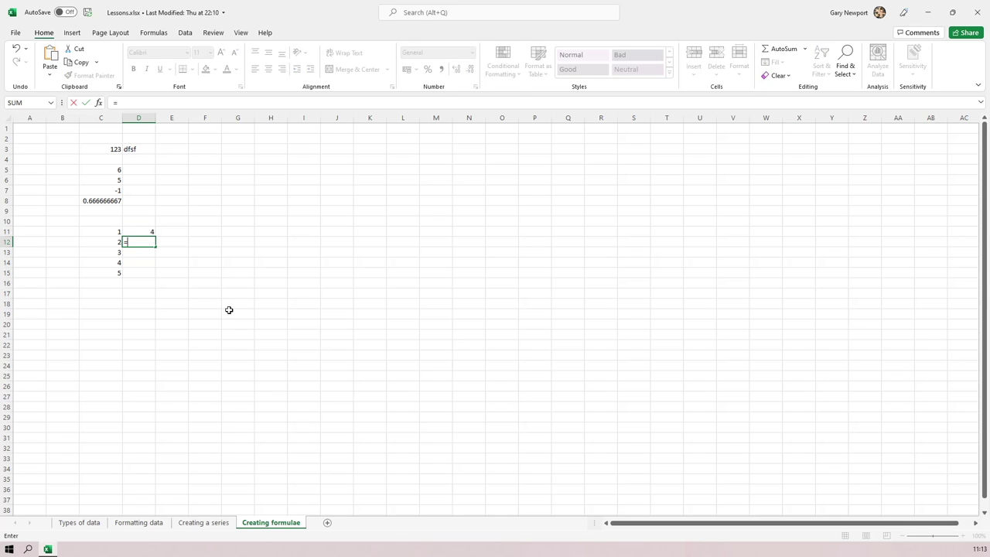
{"action": "left_click", "coordinate": [112, 243]}
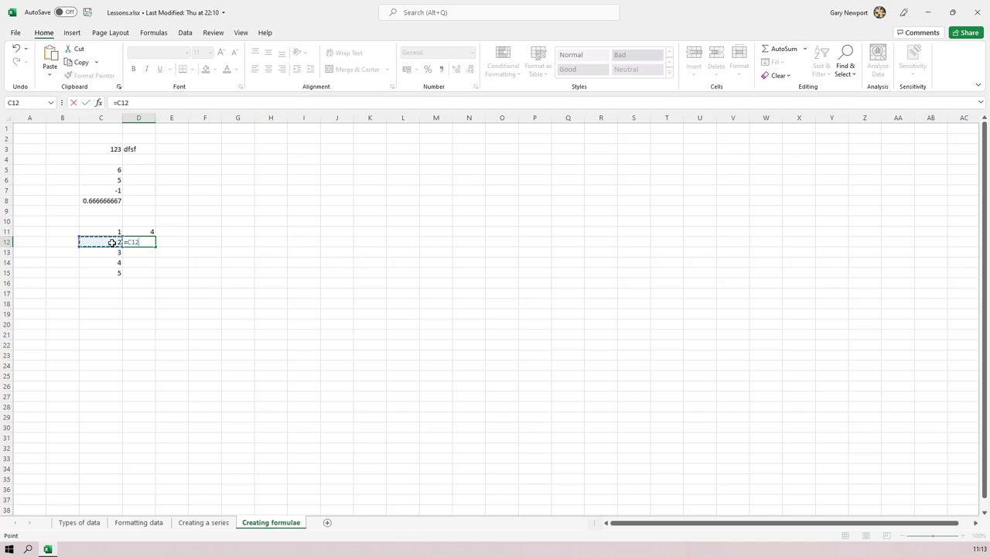
{"action": "type", "text": "- 1"}
{"action": "key", "text": "Return"}
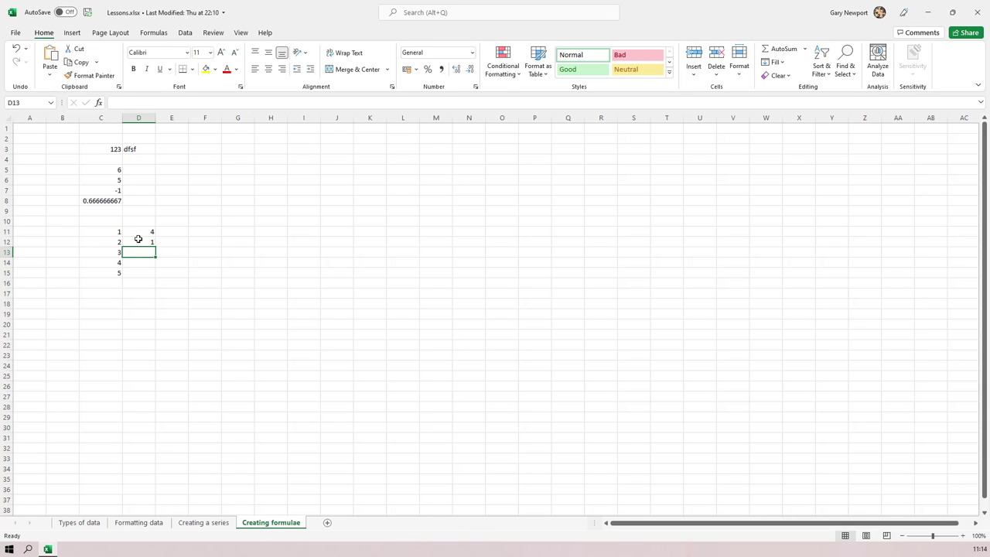
{"action": "left_click", "coordinate": [138, 240]}
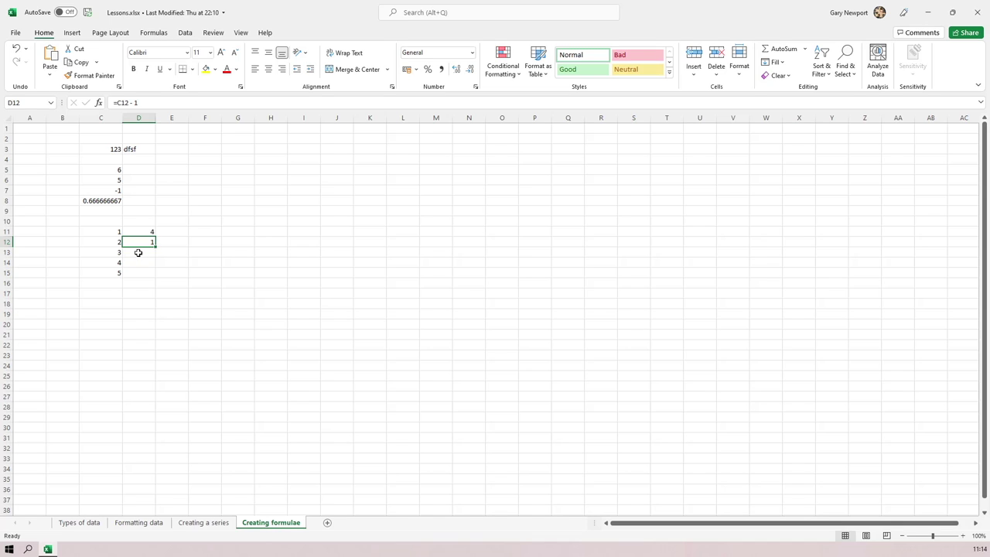
Enter =C13 * 5 in D13, showing 15
{"action": "left_click", "coordinate": [138, 253]}
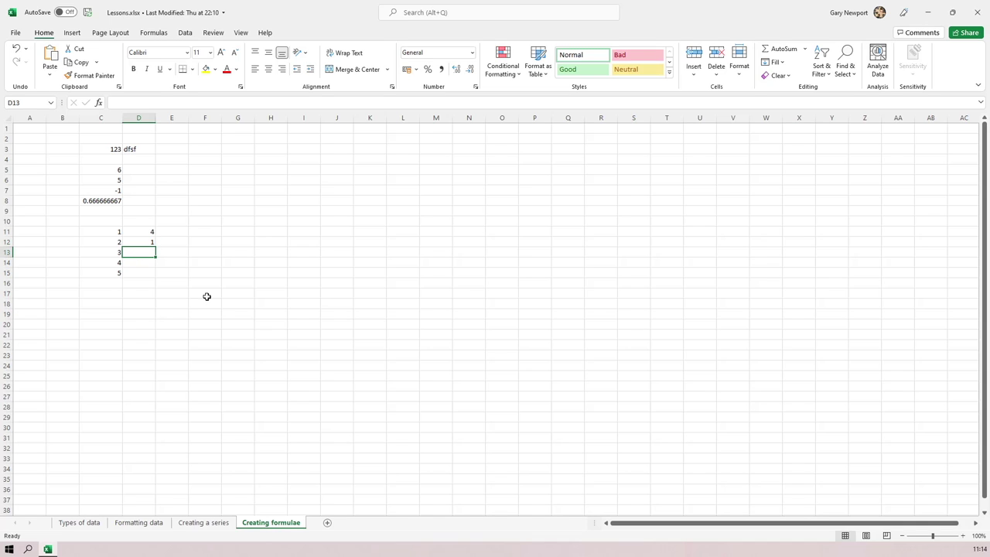
{"action": "type", "text": "="}
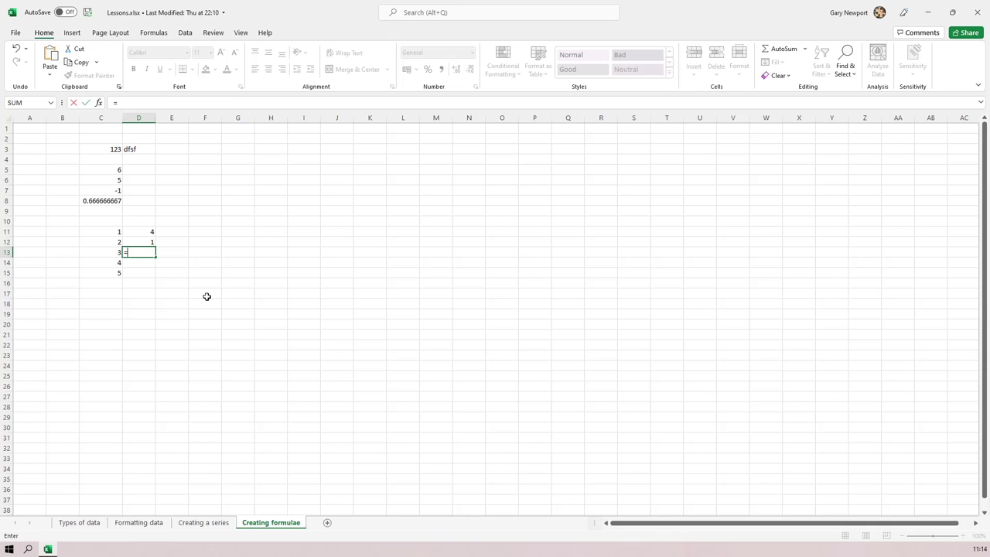
{"action": "key", "text": "Left"}
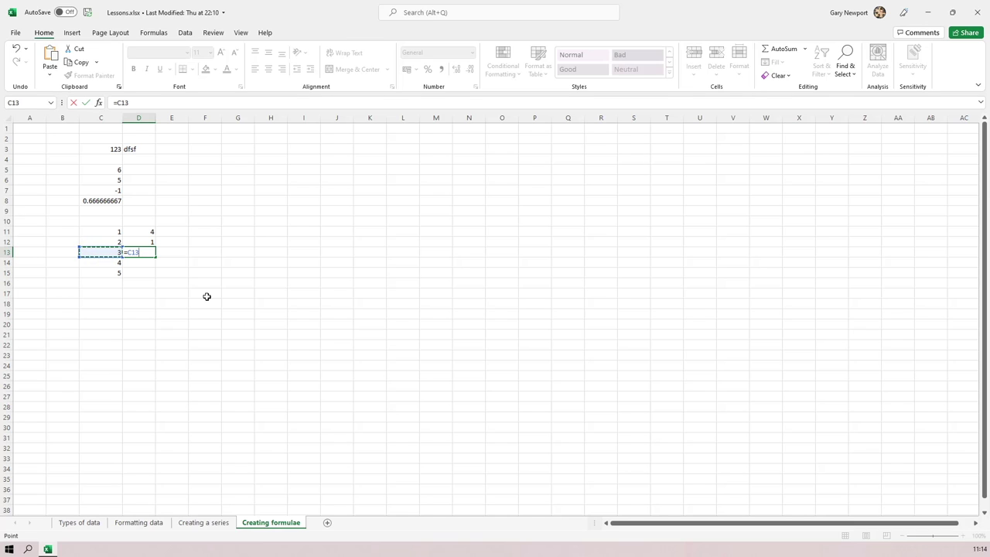
{"action": "type", "text": "* 5"}
{"action": "key", "text": "Return"}
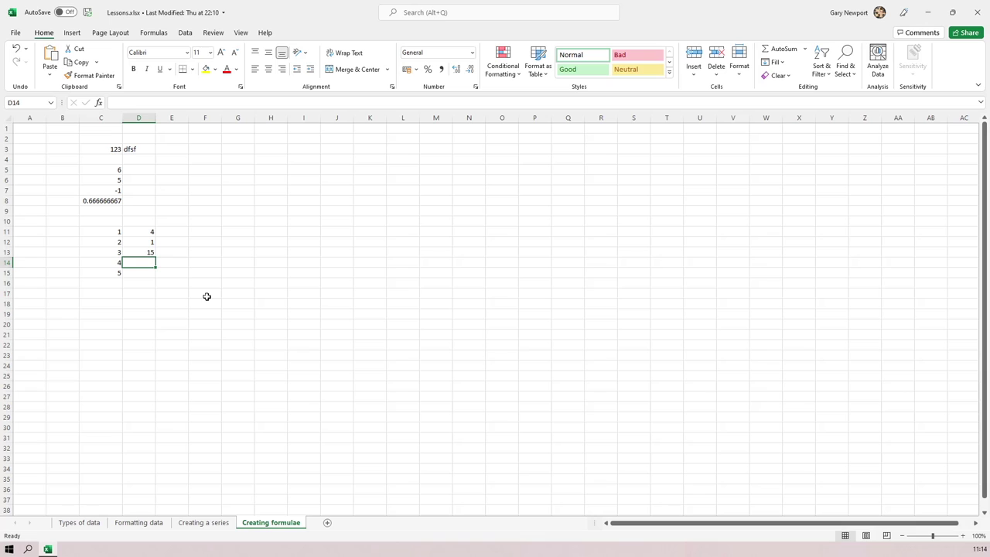
Enter =C15 / C14 in D15 by clicking both cells, showing 1.25
{"action": "key", "text": "Down"}
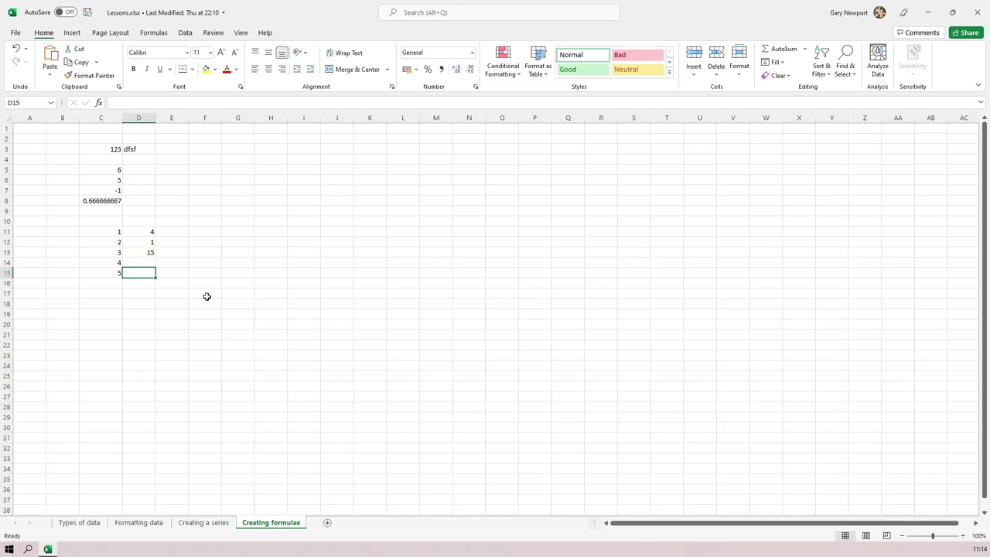
{"action": "type", "text": "="}
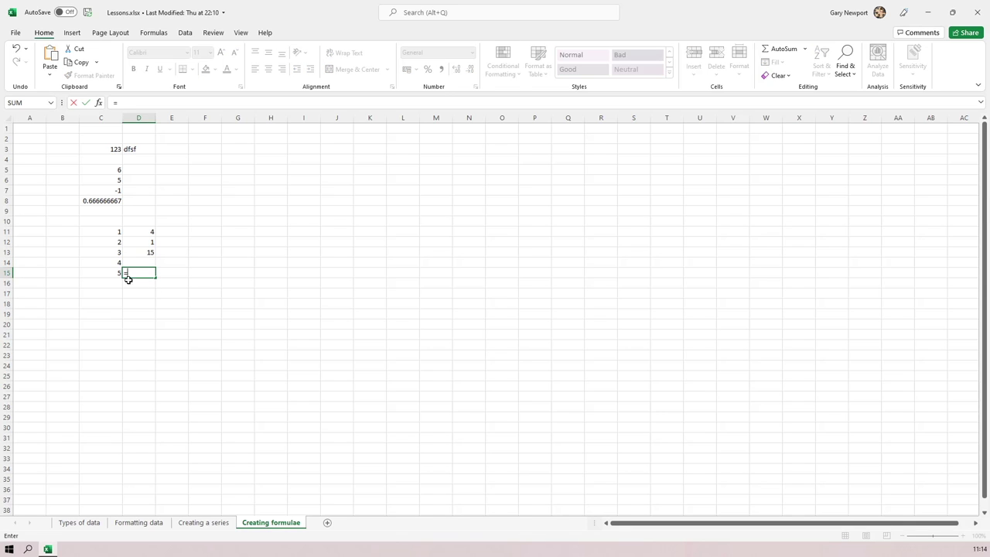
{"action": "left_click", "coordinate": [105, 272]}
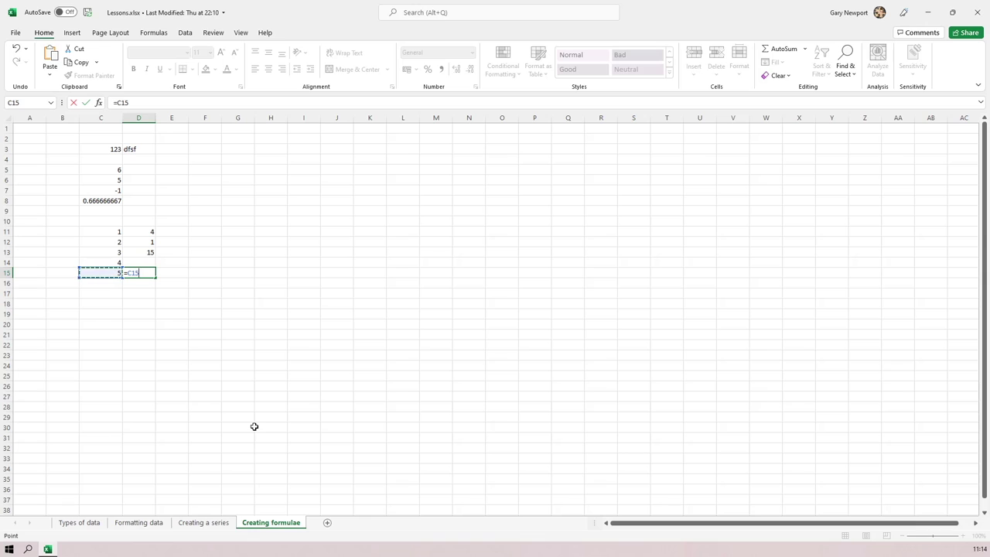
{"action": "type", "text": "/"}
{"action": "left_click", "coordinate": [100, 261]}
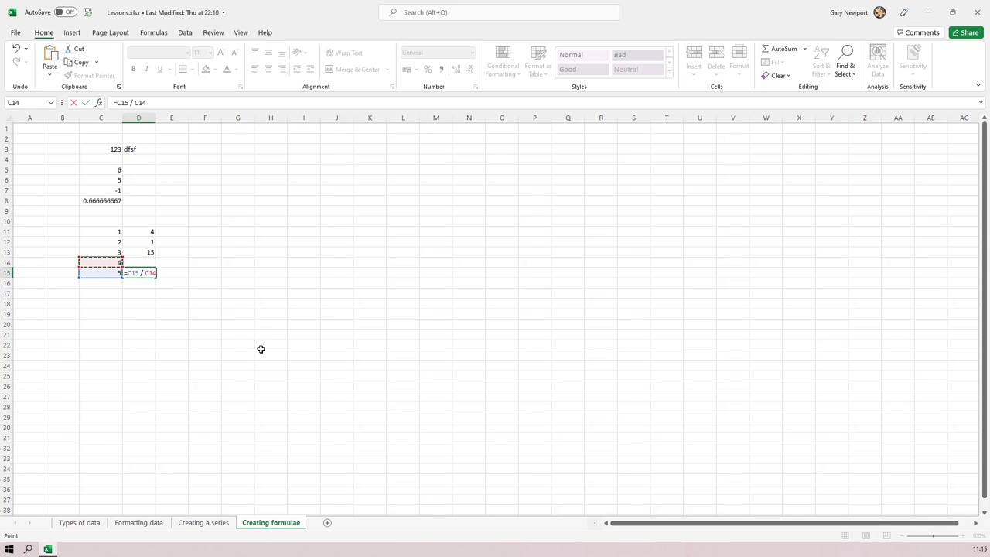
{"action": "key", "text": "Return"}
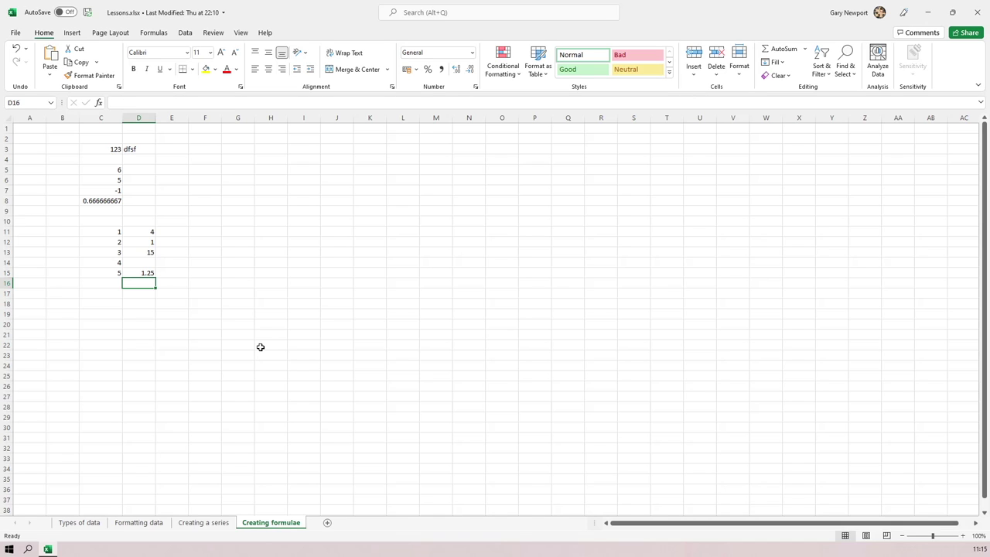
Change C11 to 7 and C12 to 5, checking the recalculated D11 and D12 formulas
{"action": "left_click", "coordinate": [103, 230]}
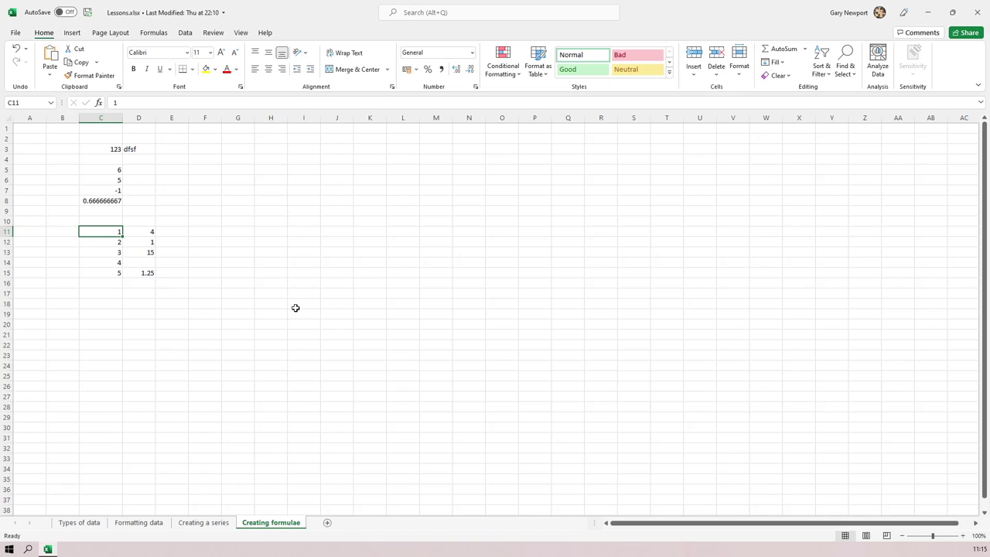
{"action": "type", "text": "7"}
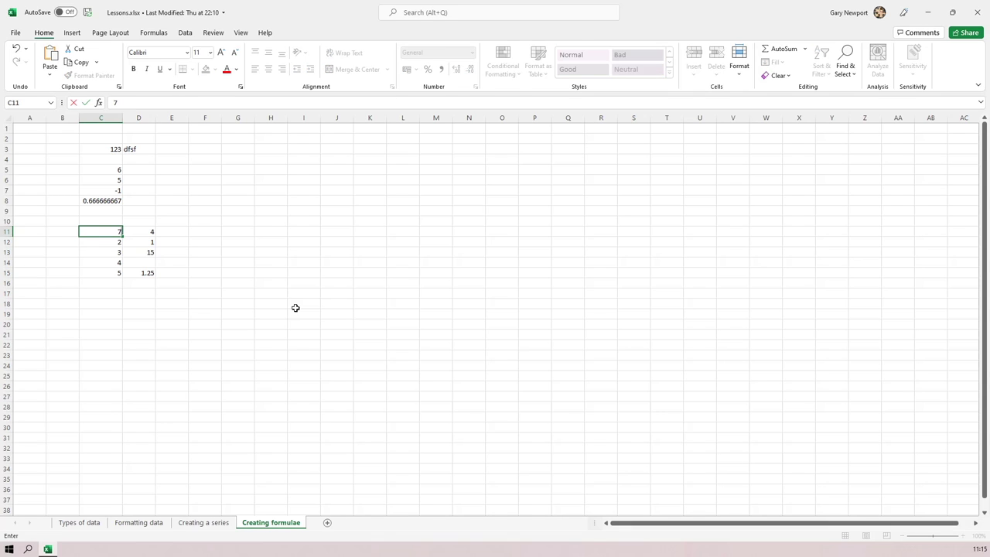
{"action": "key", "text": "Return"}
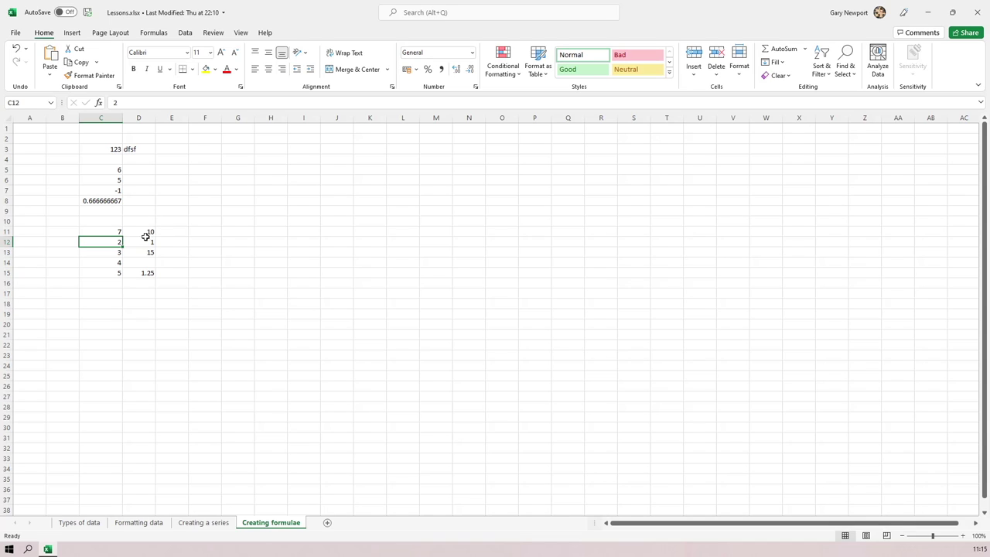
{"action": "left_click", "coordinate": [141, 232]}
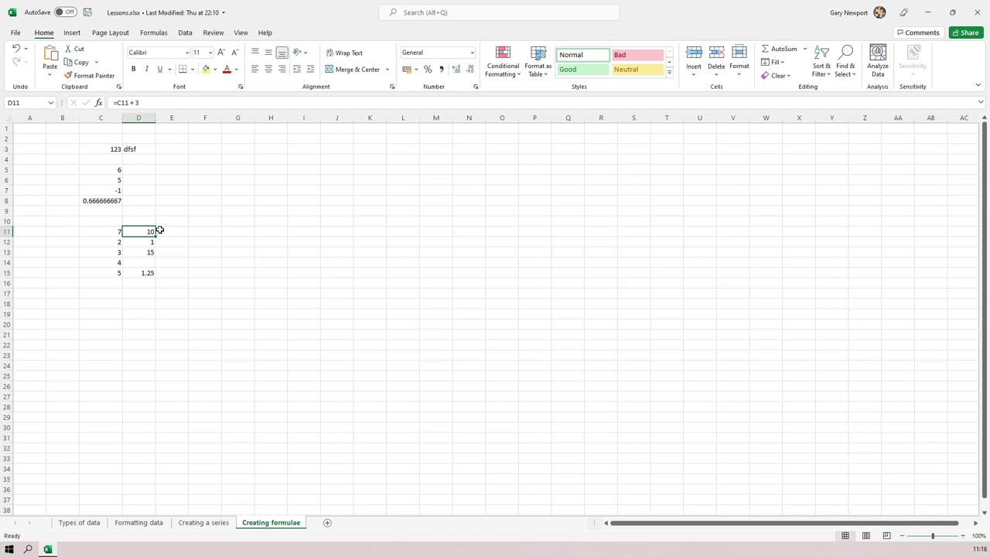
{"action": "left_click", "coordinate": [115, 239]}
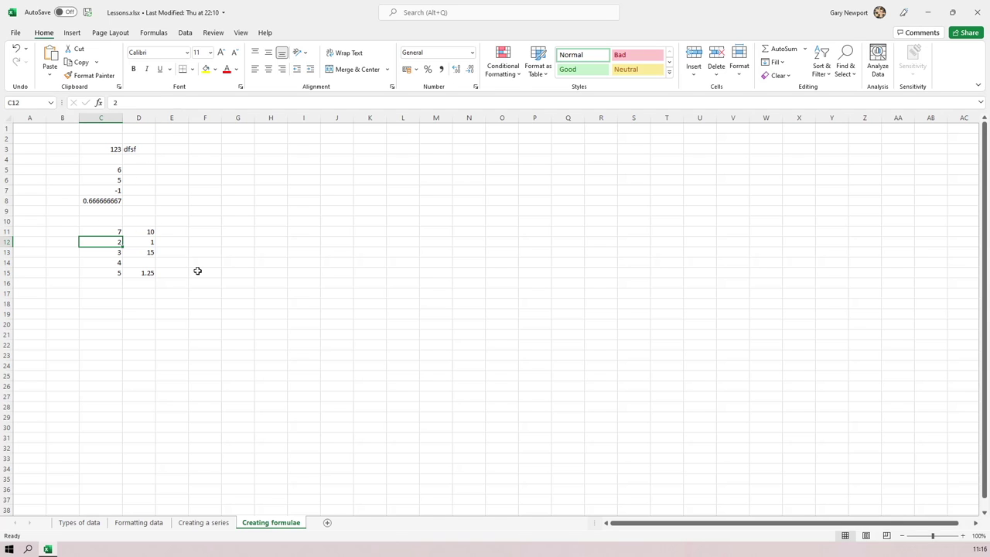
{"action": "type", "text": "5"}
{"action": "key", "text": "Return"}
{"action": "left_click", "coordinate": [141, 239]}
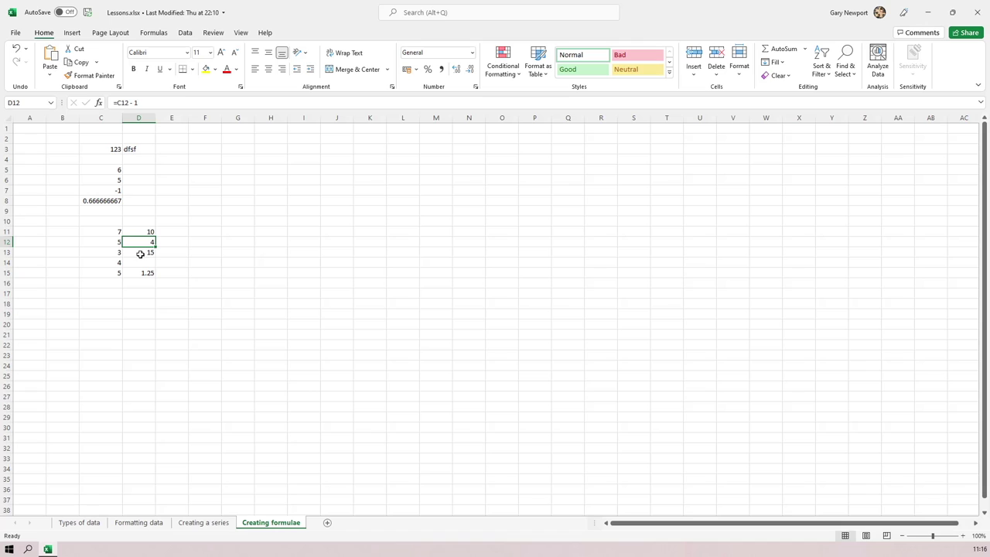
Change C13, C14 and C15 to 20, 9 and 18, then check D15's formula
{"action": "left_click", "coordinate": [140, 253]}
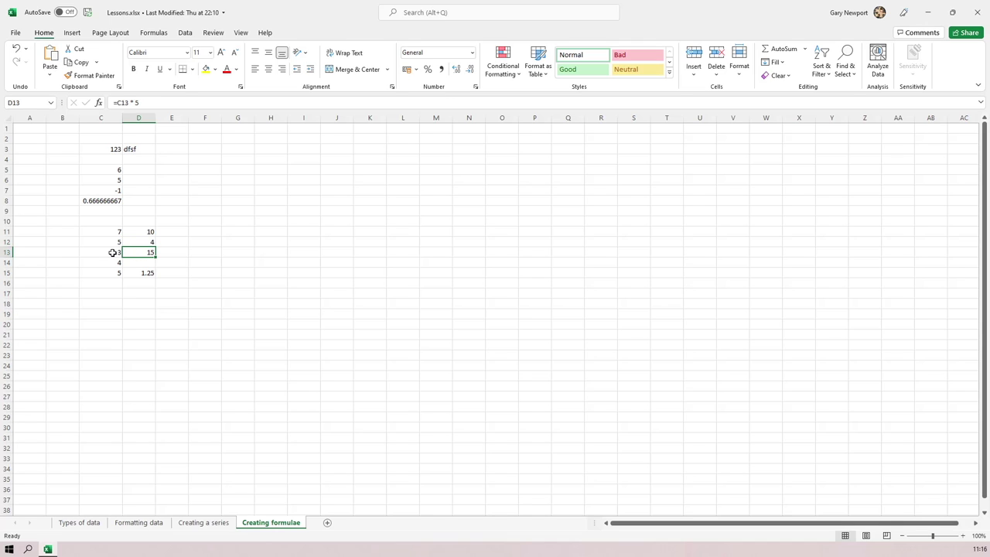
{"action": "left_click", "coordinate": [109, 253]}
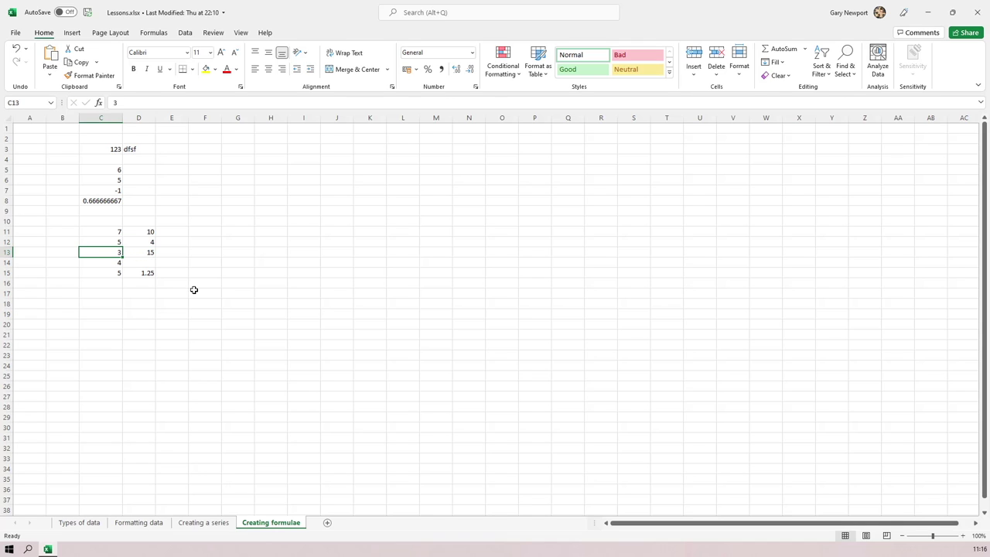
{"action": "type", "text": "20"}
{"action": "key", "text": "Return"}
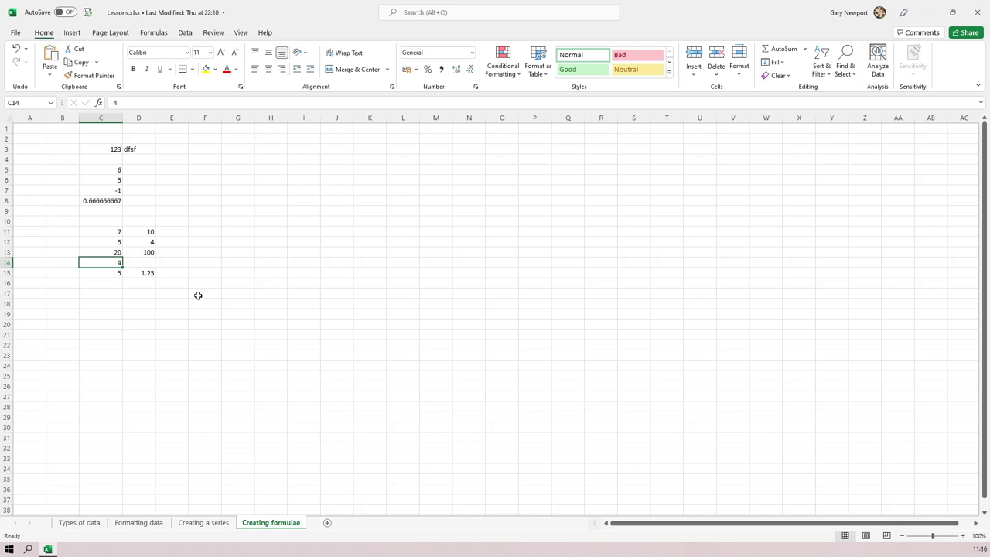
{"action": "type", "text": "9"}
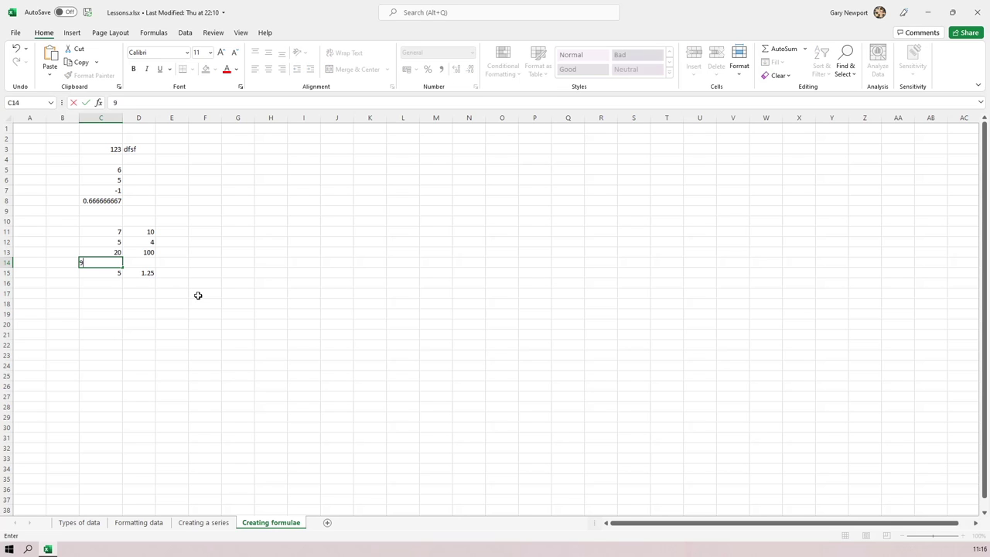
{"action": "key", "text": "Return"}
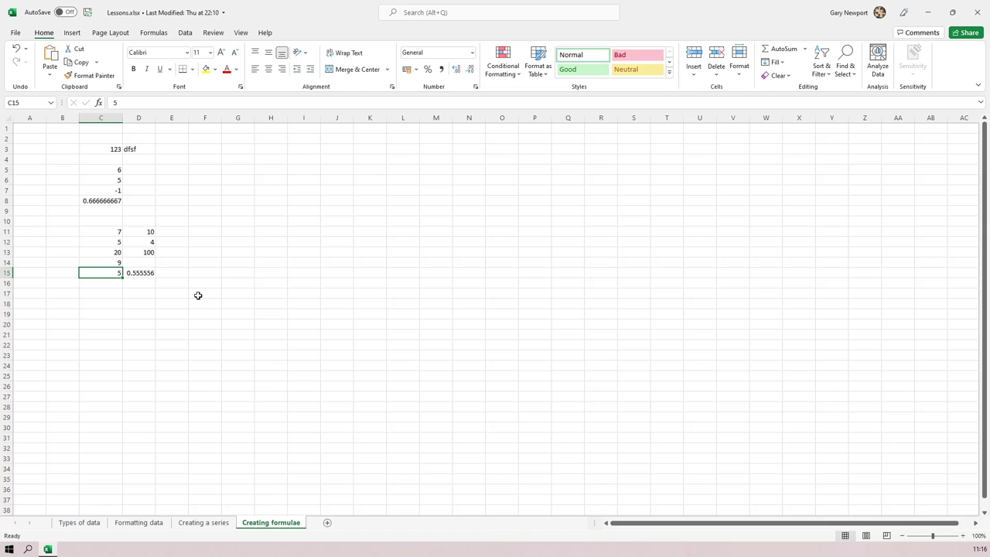
{"action": "type", "text": "18"}
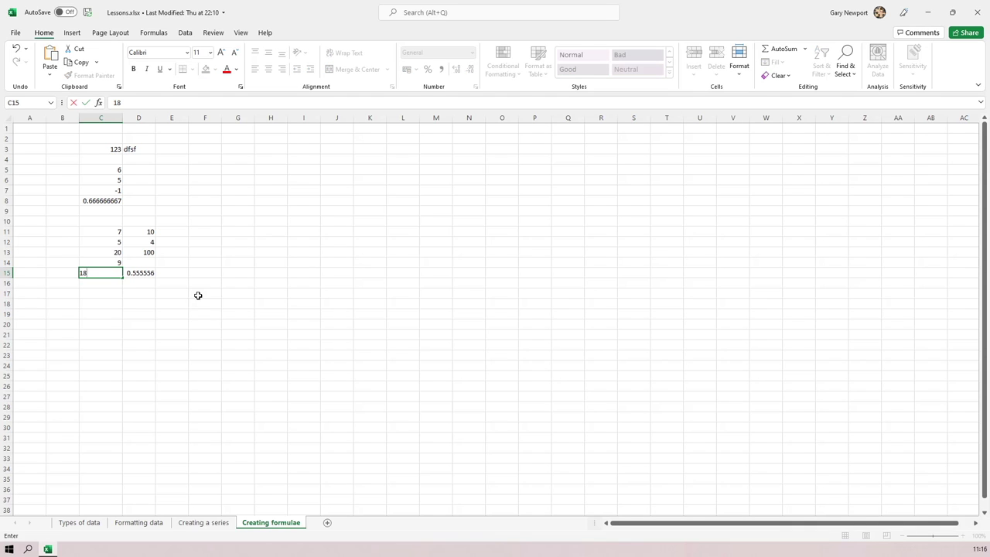
{"action": "key", "text": "Return"}
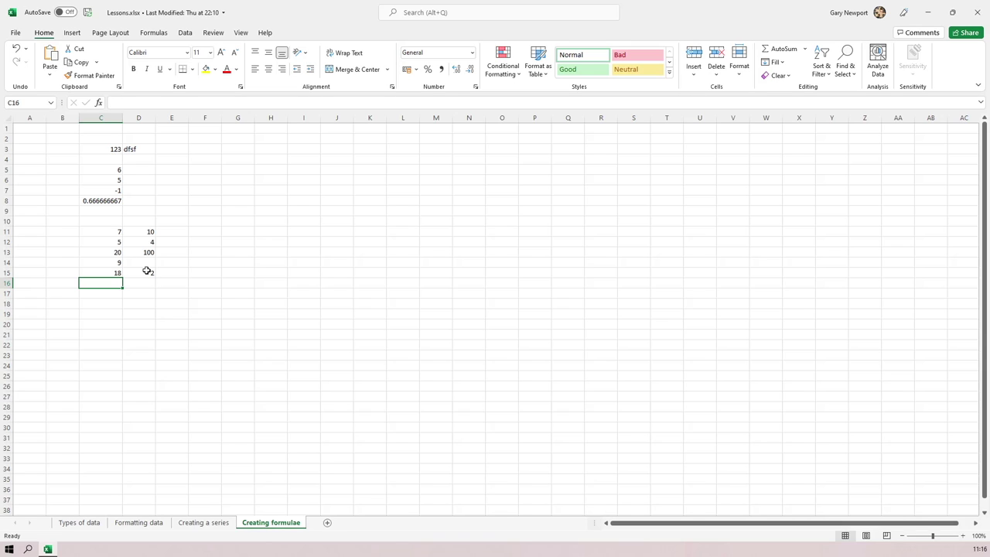
{"action": "left_click", "coordinate": [147, 270]}
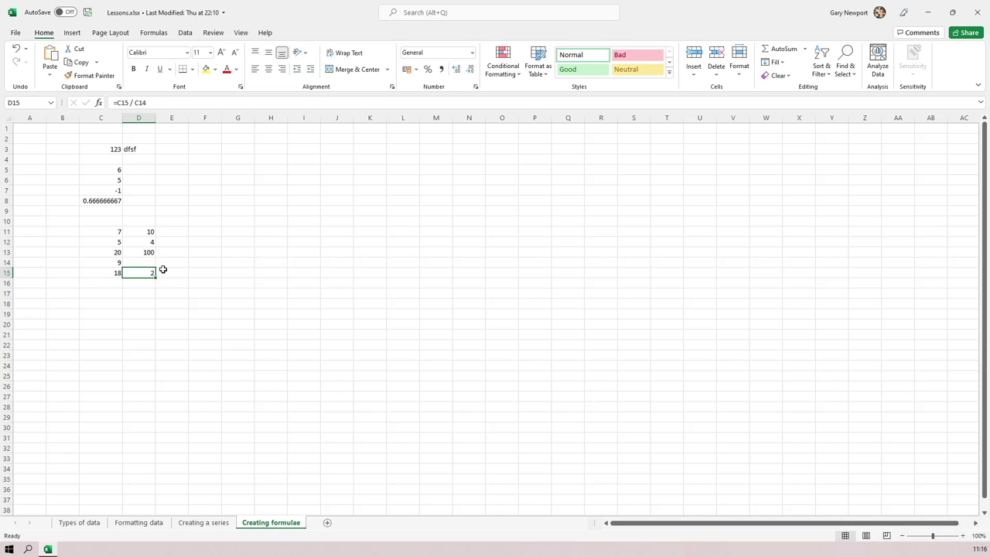
{"action": "left_click", "coordinate": [106, 271]}
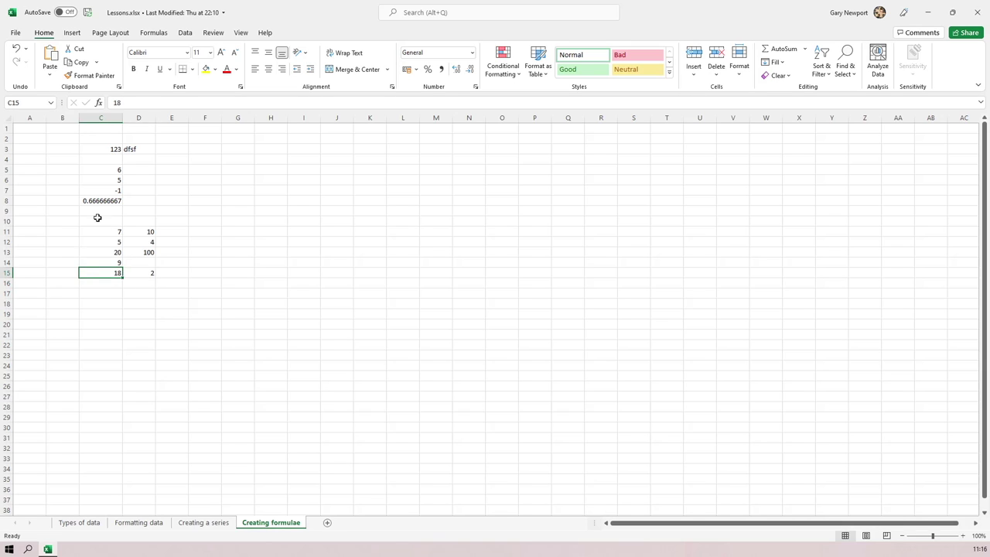
{"action": "left_click_drag", "start_coordinate": [100, 230], "coordinate": [101, 271]}
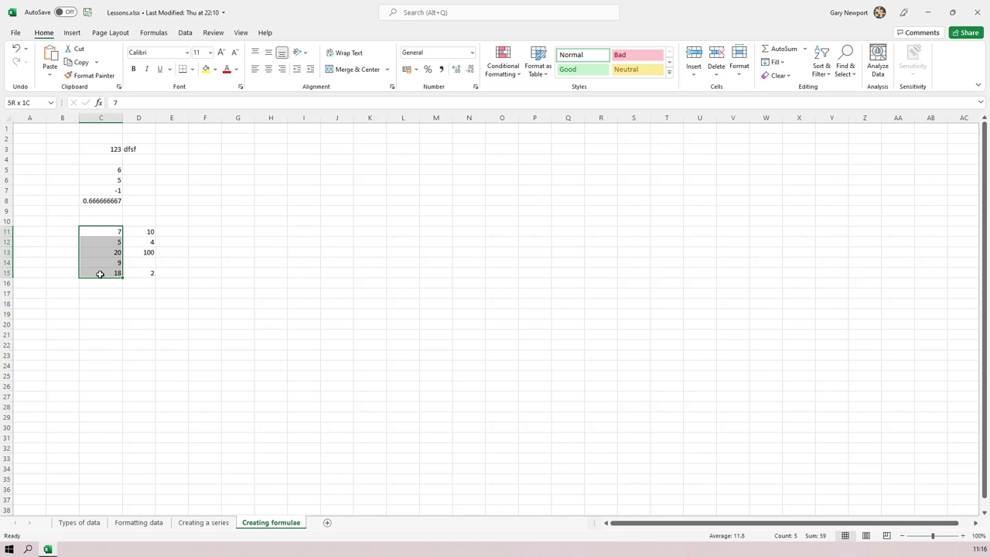
{"action": "left_click_drag", "start_coordinate": [140, 231], "coordinate": [147, 272]}
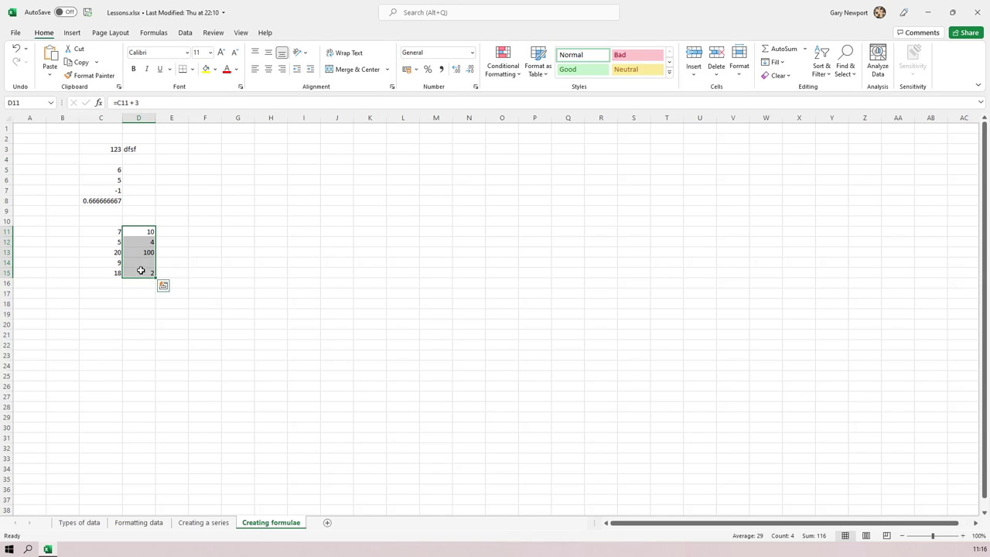
{"action": "left_click", "coordinate": [111, 272]}
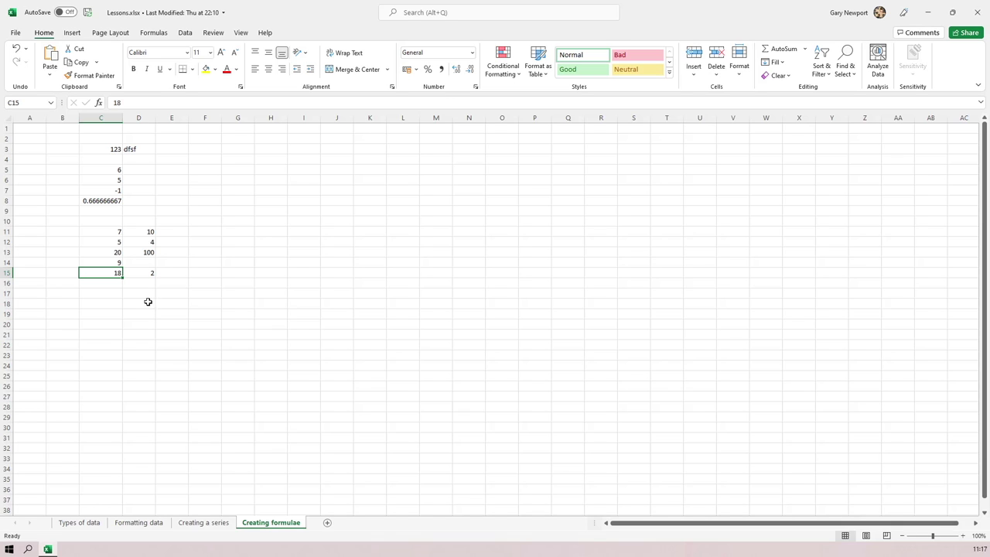
{"action": "left_click", "coordinate": [146, 251]}
Extend the 1, 2 pattern in B3:B4 down to B12, counting 1 to 10
{"action": "left_click", "coordinate": [143, 272]}
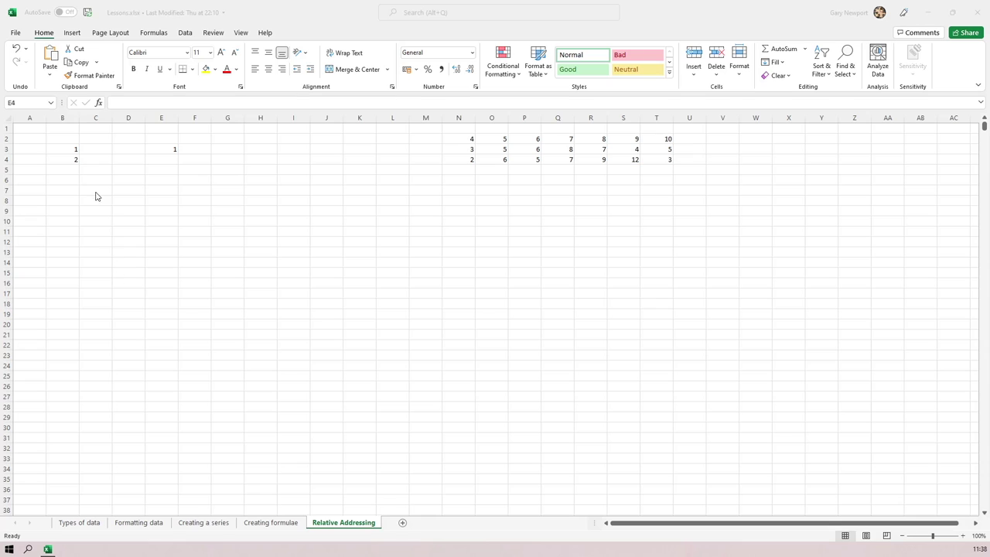
{"action": "left_click", "coordinate": [59, 148]}
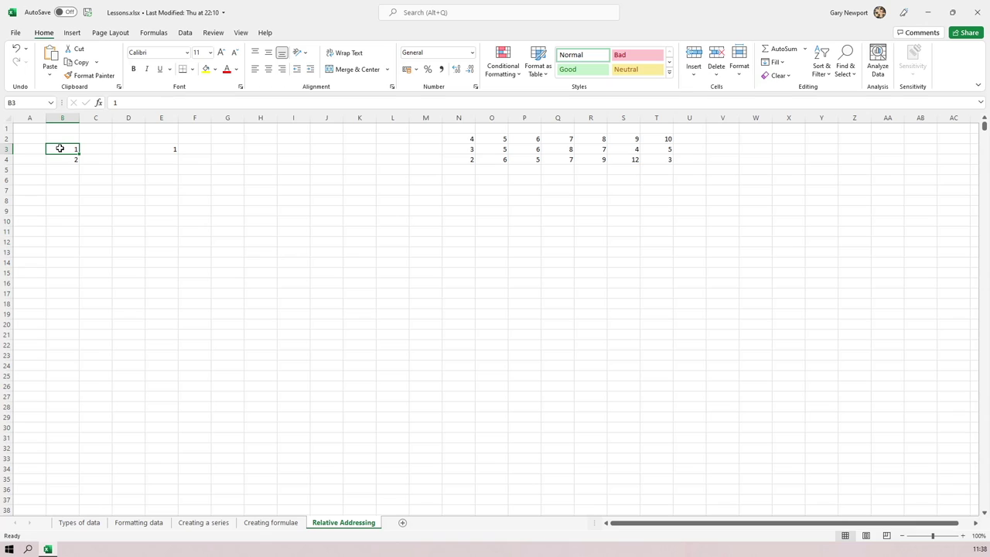
{"action": "left_click_drag", "start_coordinate": [60, 148], "coordinate": [60, 158]}
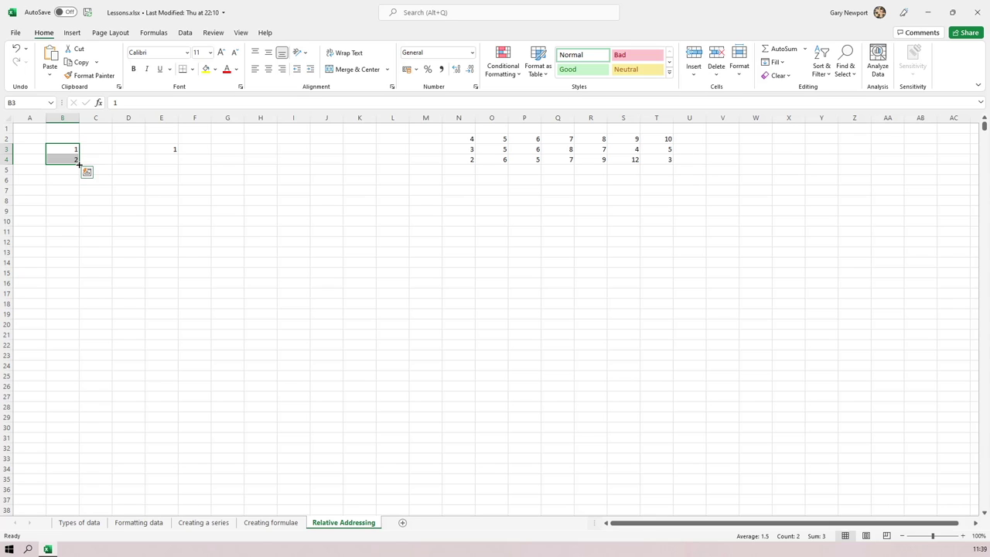
{"action": "left_click_drag", "start_coordinate": [79, 164], "coordinate": [78, 246]}
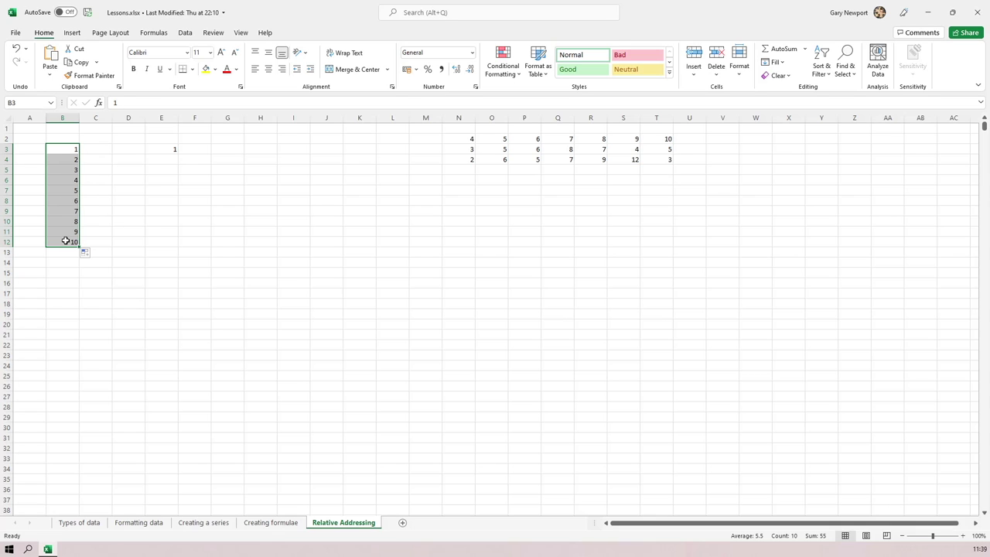
Fill E3:E12 as a series counting 1 to 10 from the single 1 in E3
{"action": "left_click", "coordinate": [161, 149]}
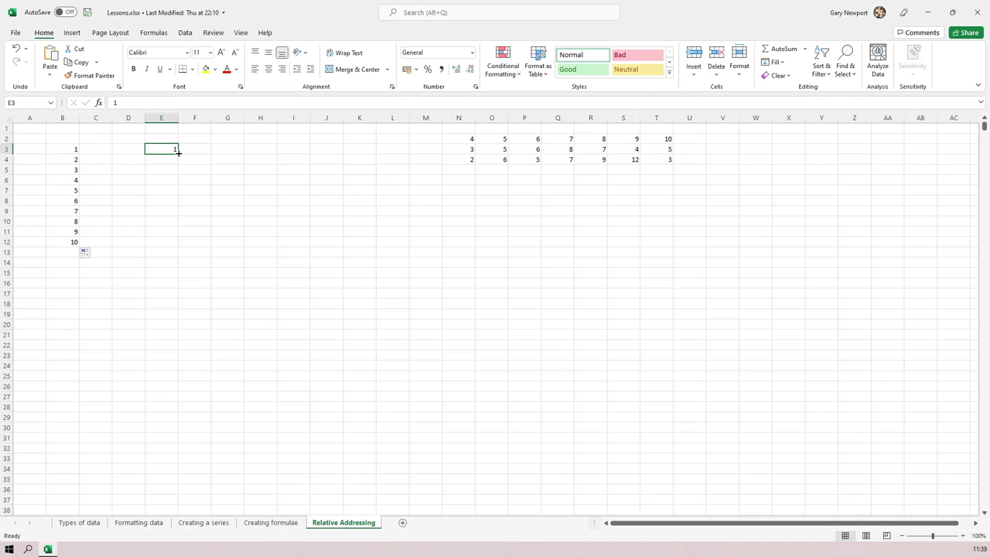
{"action": "left_click_drag", "start_coordinate": [178, 153], "coordinate": [178, 153]}
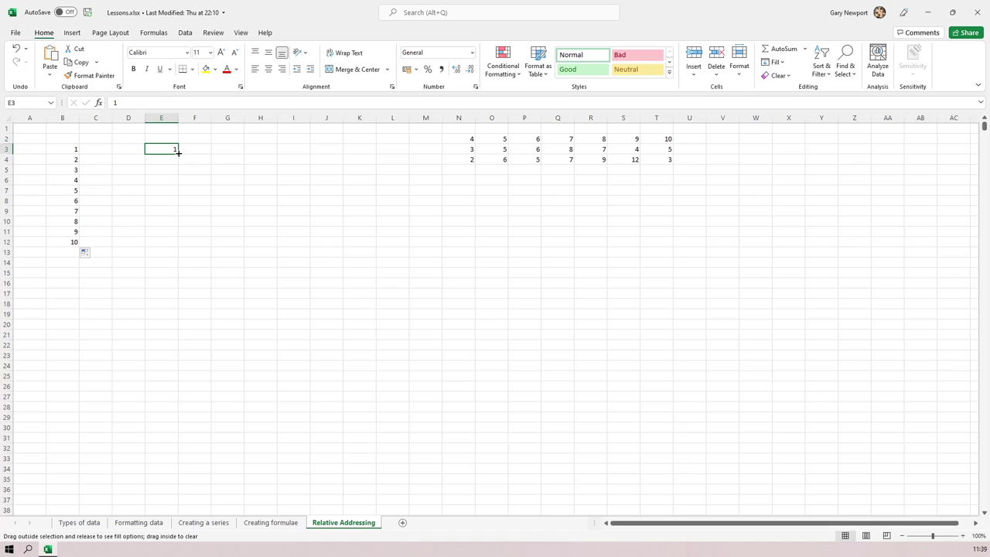
{"action": "left_click_drag", "start_coordinate": [177, 152], "coordinate": [173, 249]}
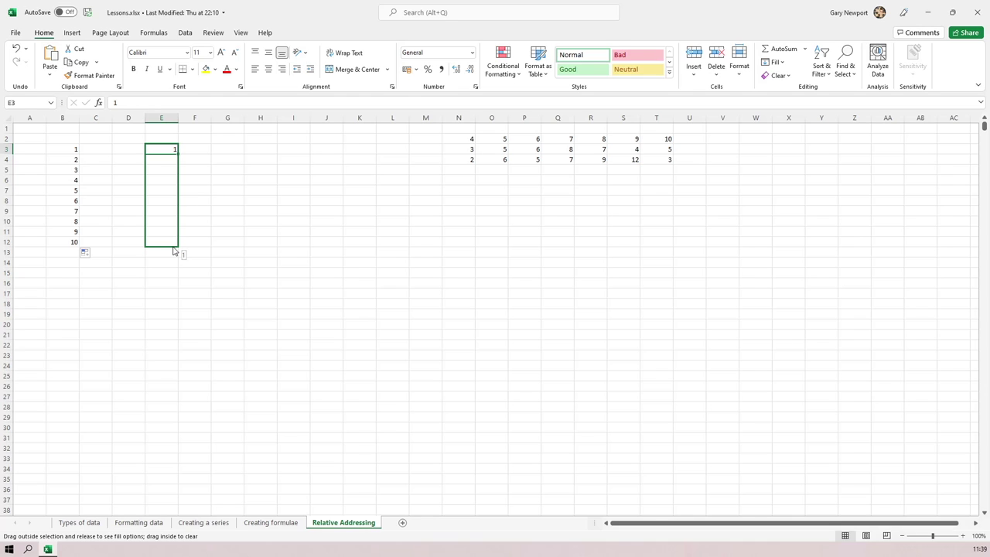
{"action": "left_click_drag", "start_coordinate": [173, 250], "coordinate": [174, 250]}
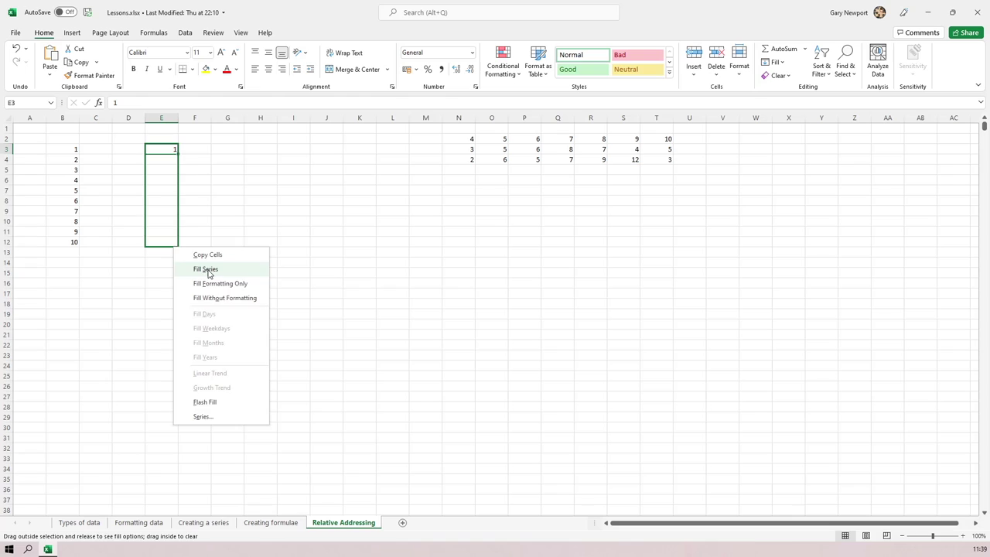
{"action": "left_click", "coordinate": [206, 270]}
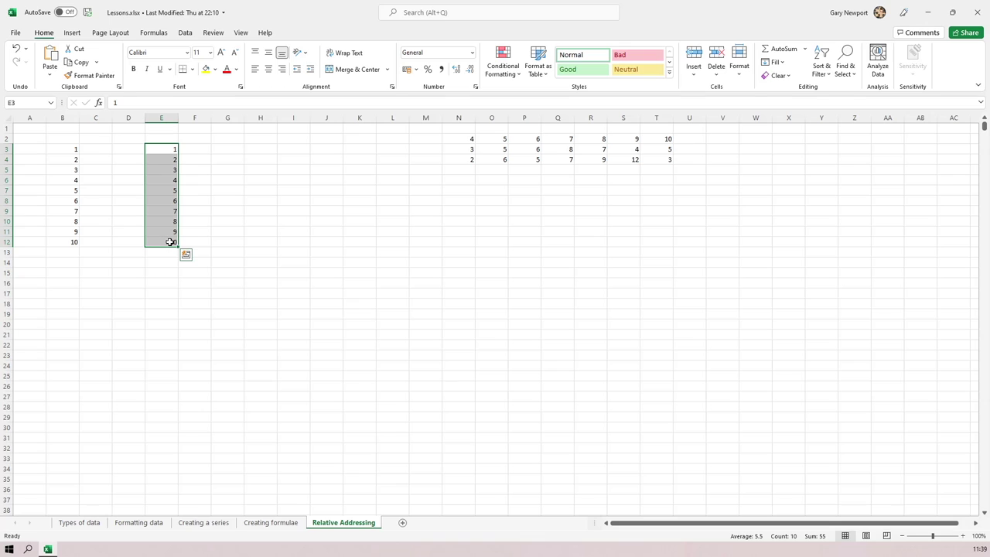
Enter =B3*3 in C3 and fill it down to C12, showing 3 through 30
{"action": "left_click", "coordinate": [100, 148]}
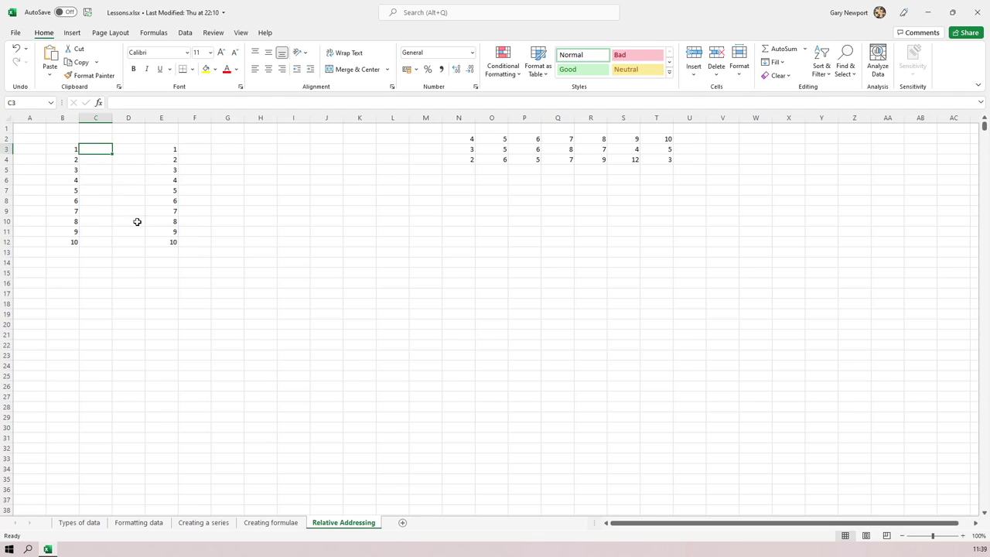
{"action": "type", "text": "="}
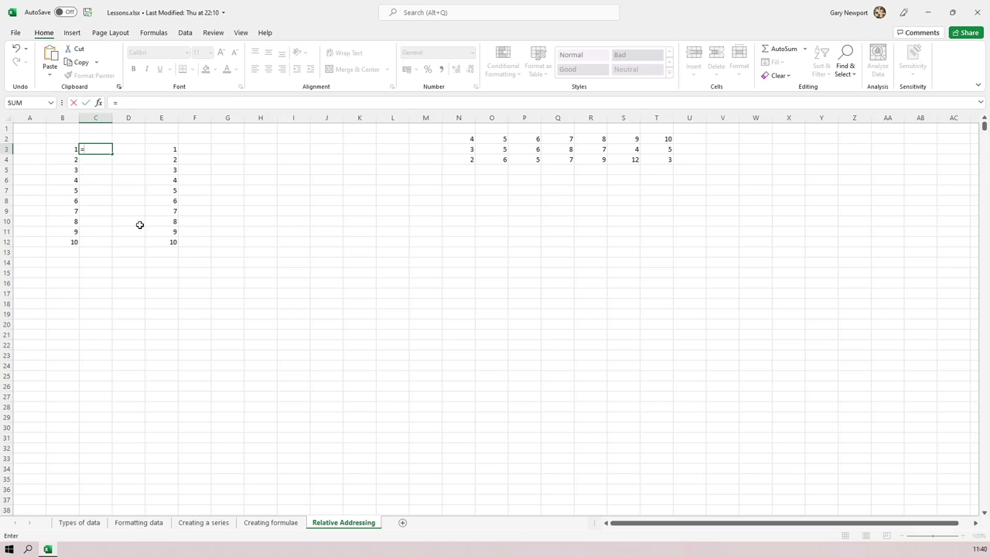
{"action": "key", "text": "Left"}
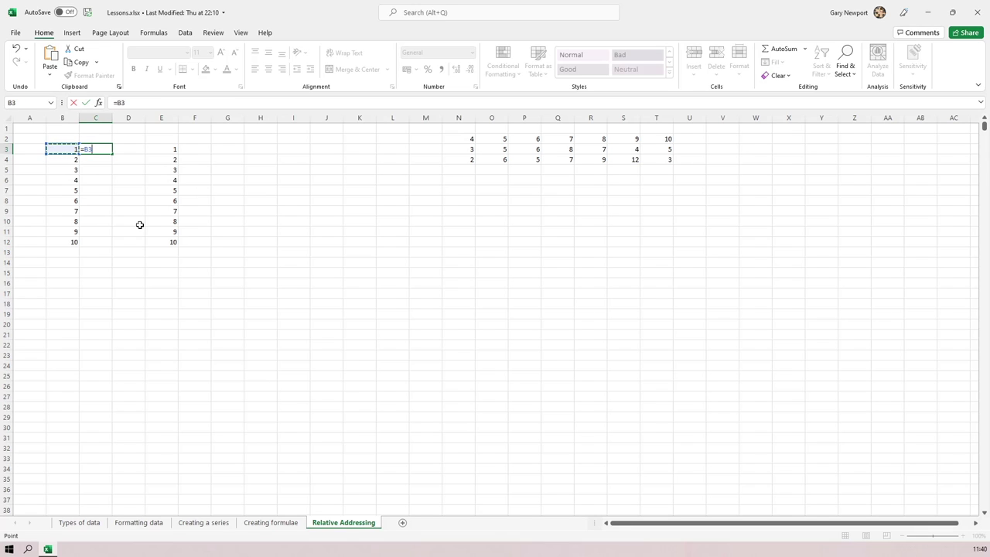
{"action": "type", "text": "*3"}
{"action": "key", "text": "Return"}
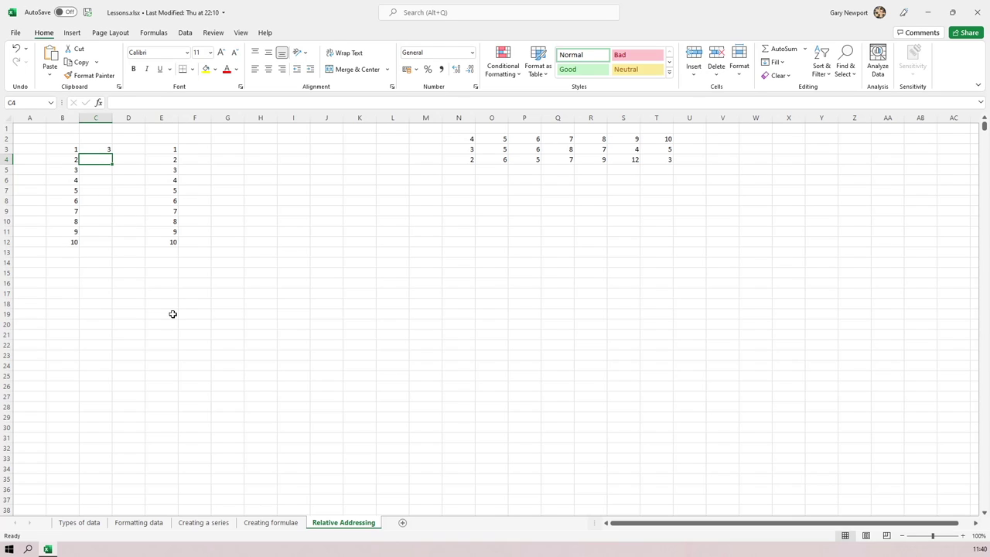
{"action": "left_click", "coordinate": [96, 147]}
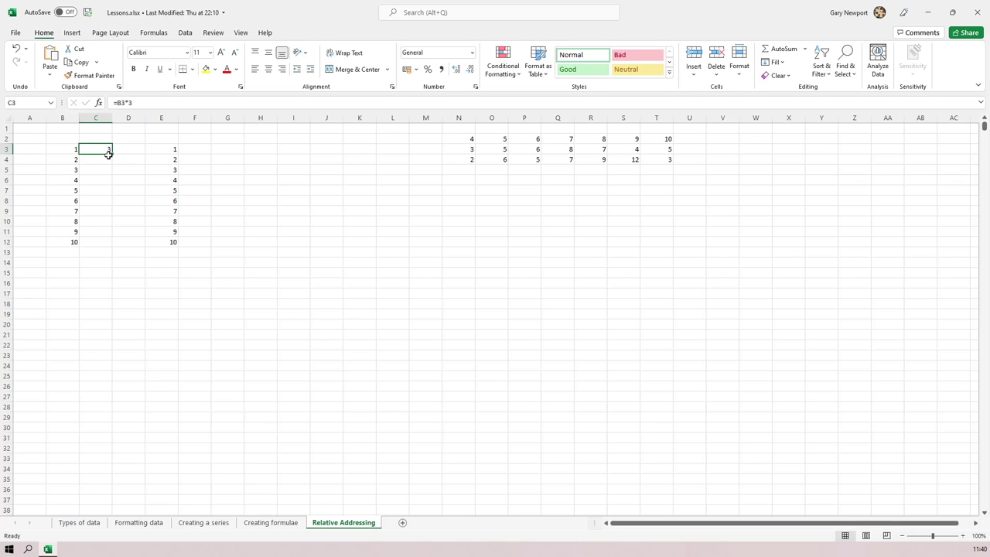
{"action": "left_click_drag", "start_coordinate": [112, 154], "coordinate": [113, 246]}
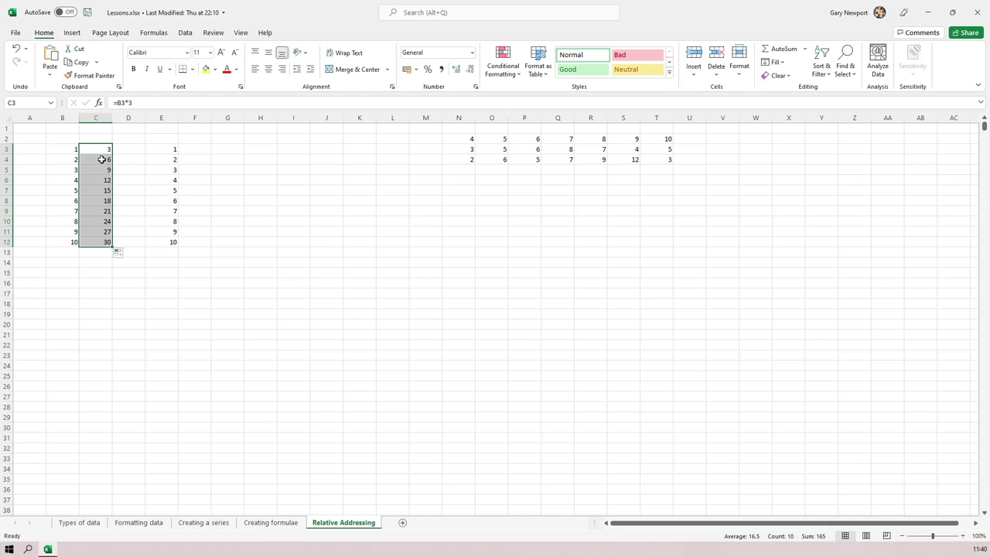
{"action": "left_click", "coordinate": [101, 148]}
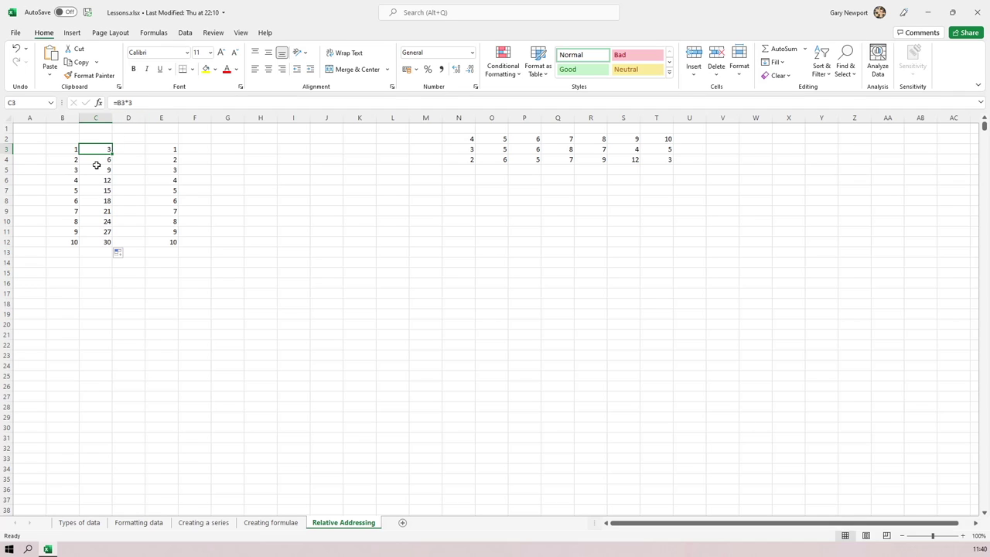
{"action": "left_click", "coordinate": [97, 159]}
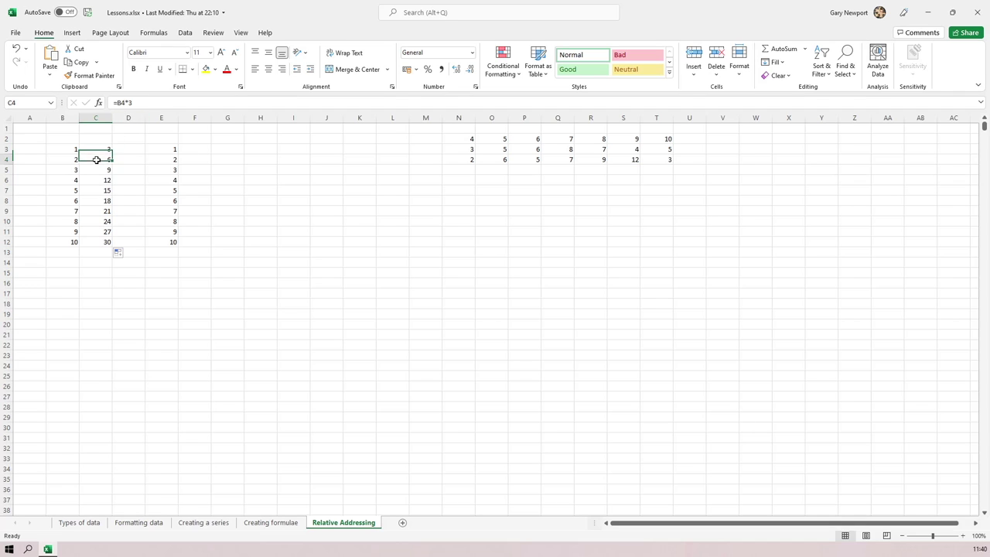
{"action": "left_click", "coordinate": [139, 102]}
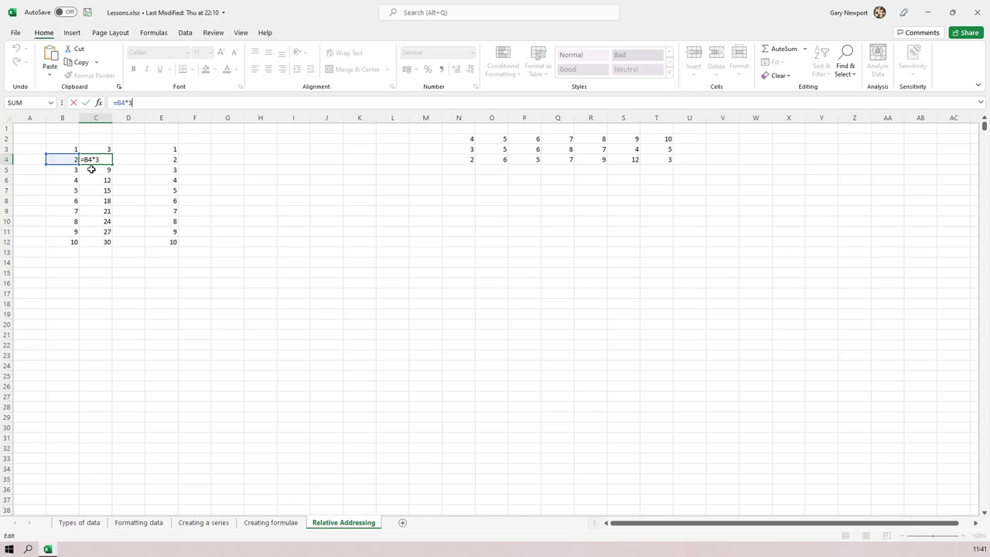
{"action": "key", "text": "Escape"}
{"action": "left_click", "coordinate": [92, 169]}
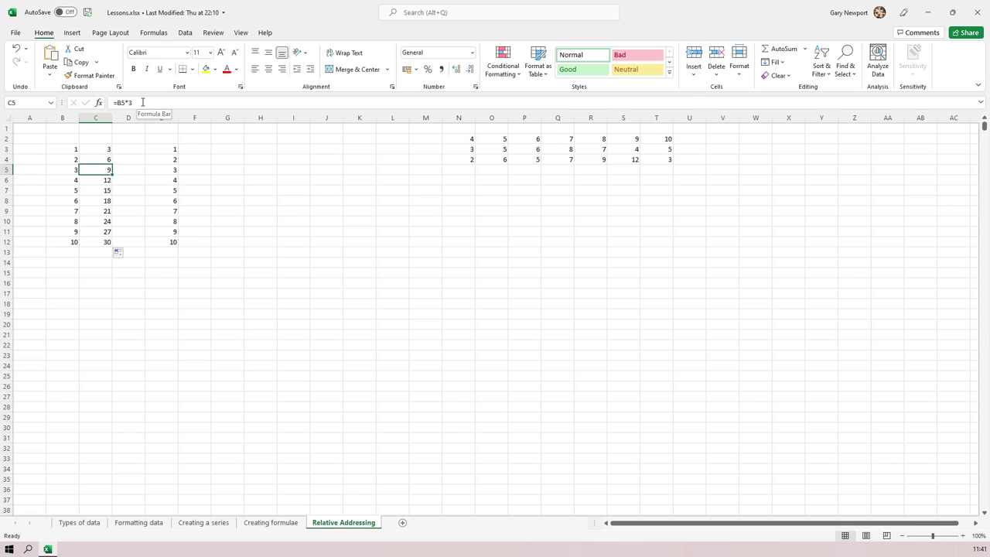
{"action": "left_click", "coordinate": [136, 104]}
{"action": "key", "text": "Escape"}
{"action": "left_click", "coordinate": [104, 243]}
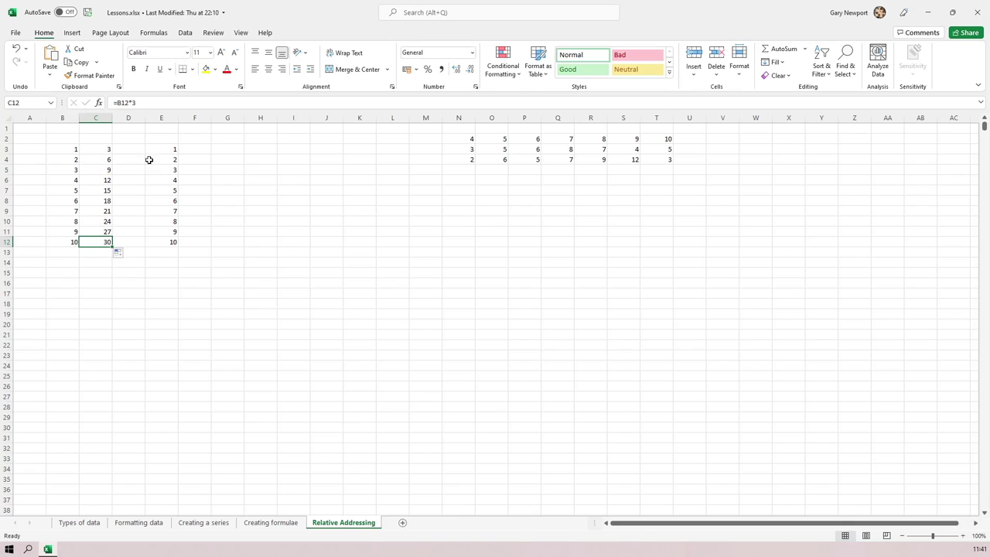
{"action": "key", "text": "F2"}
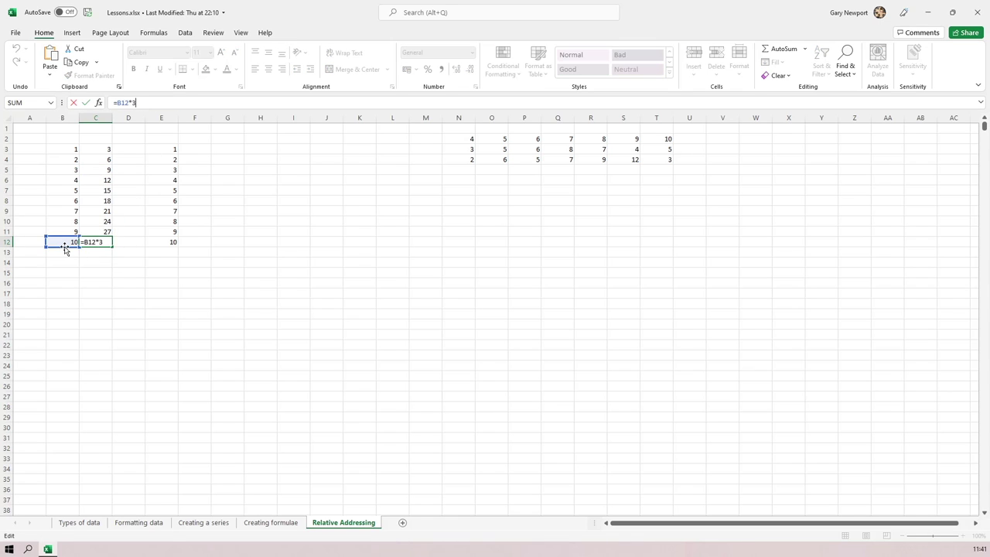
{"action": "left_click", "coordinate": [116, 269]}
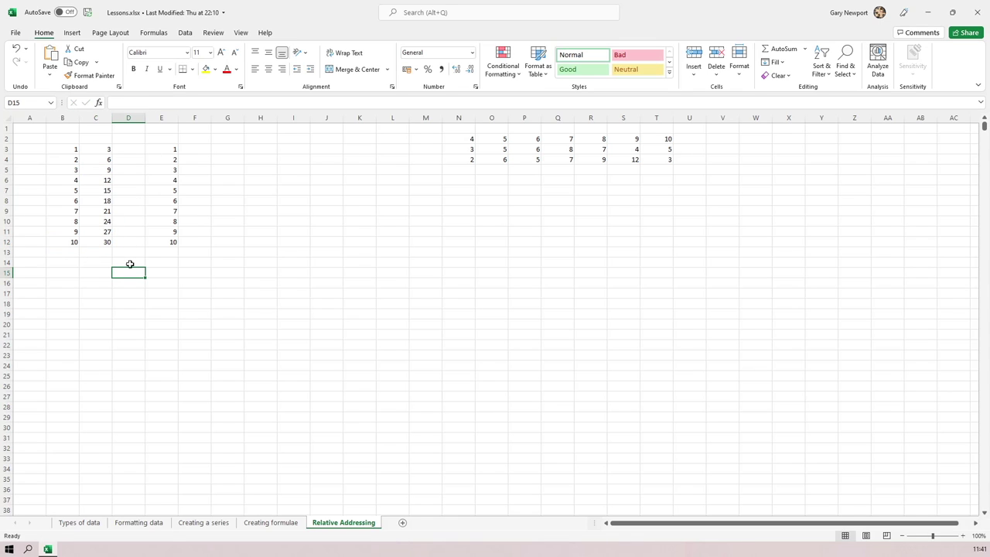
{"action": "left_click", "coordinate": [191, 147]}
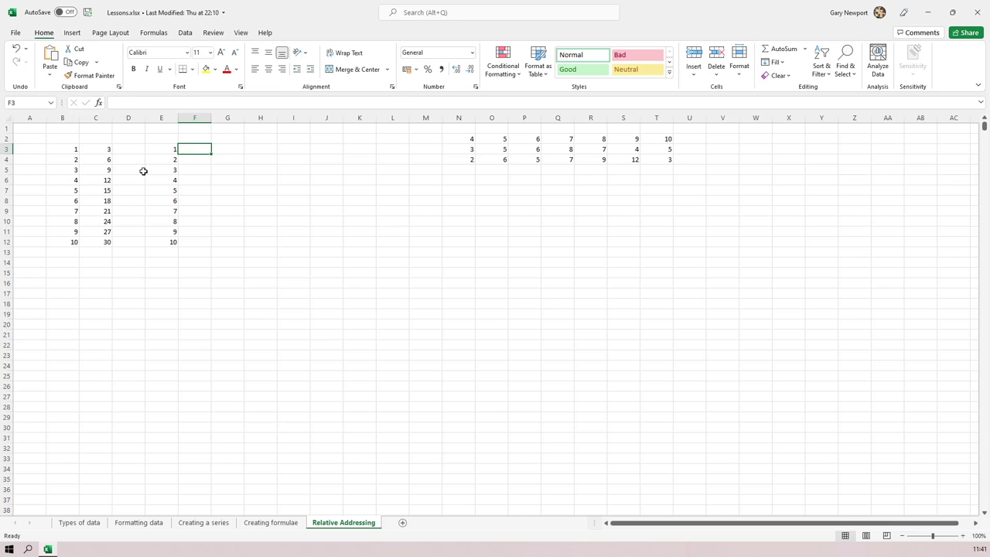
{"action": "left_click", "coordinate": [105, 149]}
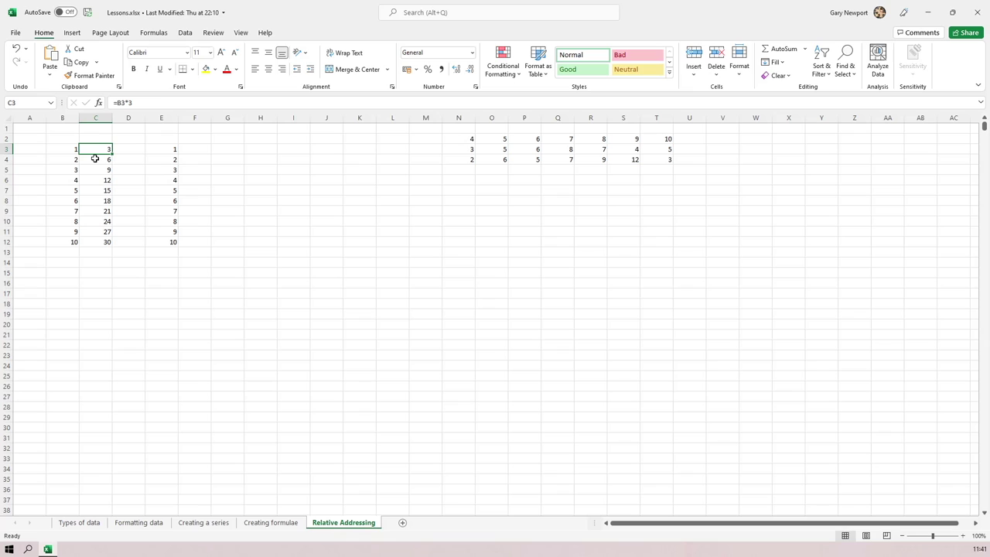
{"action": "left_click", "coordinate": [94, 159]}
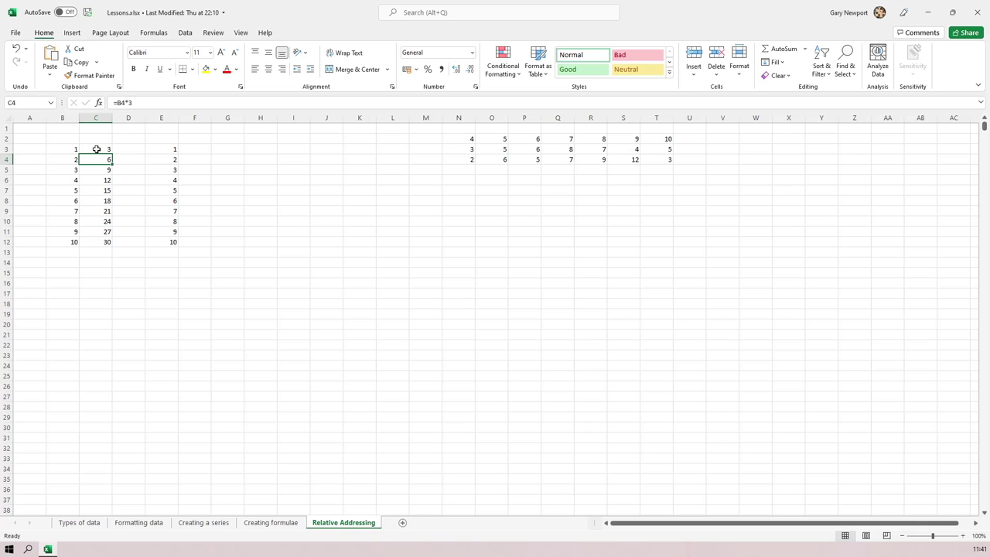
{"action": "left_click", "coordinate": [96, 149]}
{"action": "left_click", "coordinate": [101, 242]}
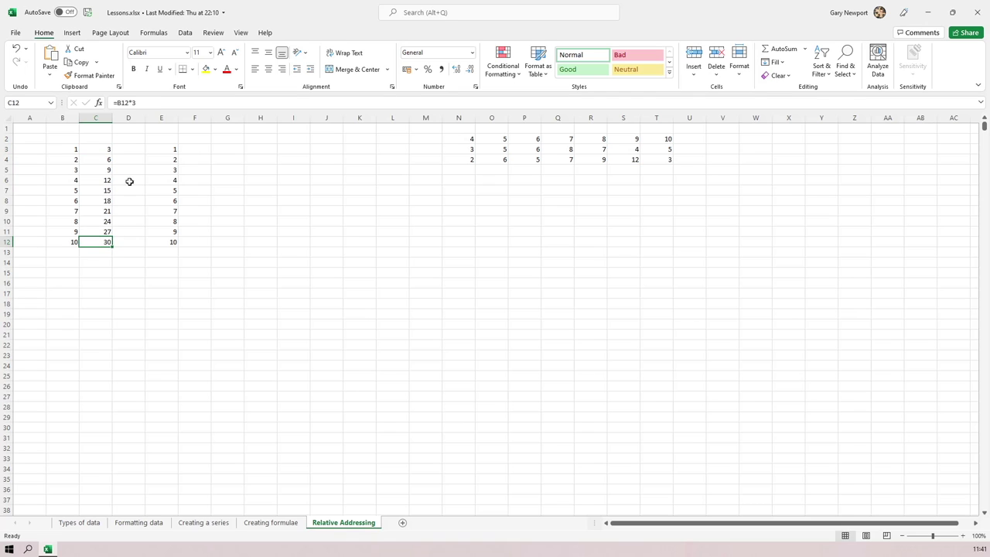
{"action": "left_click", "coordinate": [94, 148]}
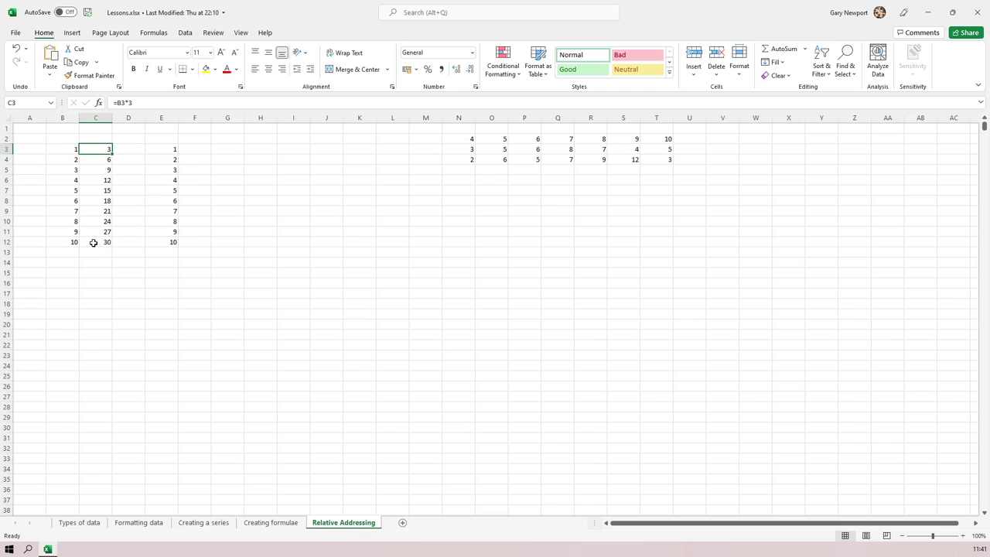
{"action": "left_click", "coordinate": [93, 242]}
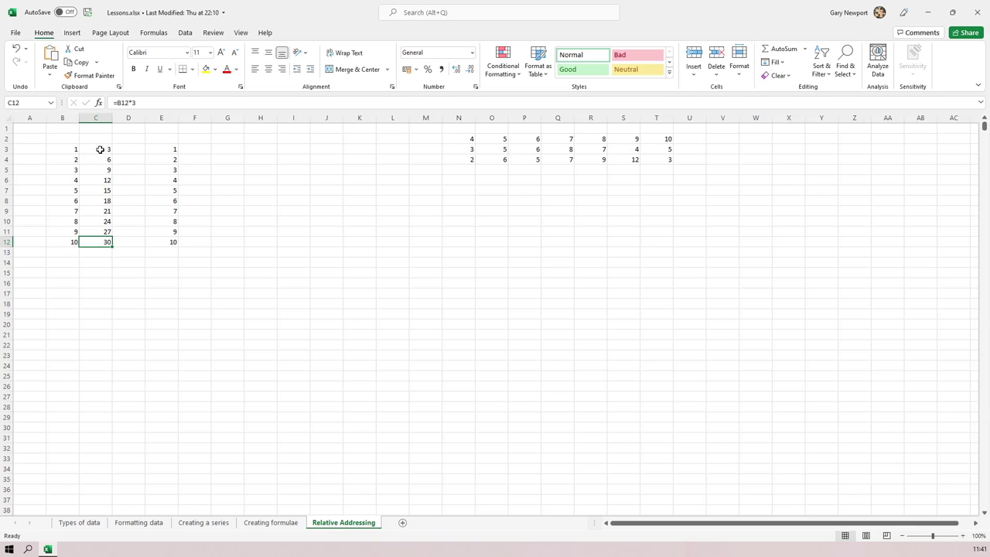
{"action": "left_click", "coordinate": [100, 150]}
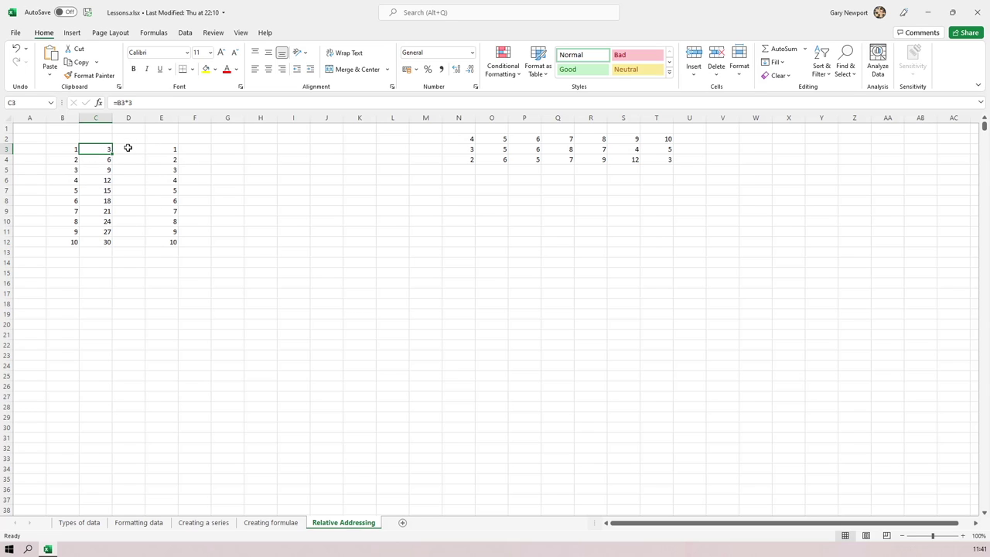
{"action": "left_click", "coordinate": [128, 148]}
Enter =C3/E3 in D3 and fill it down through D12
{"action": "type", "text": "="}
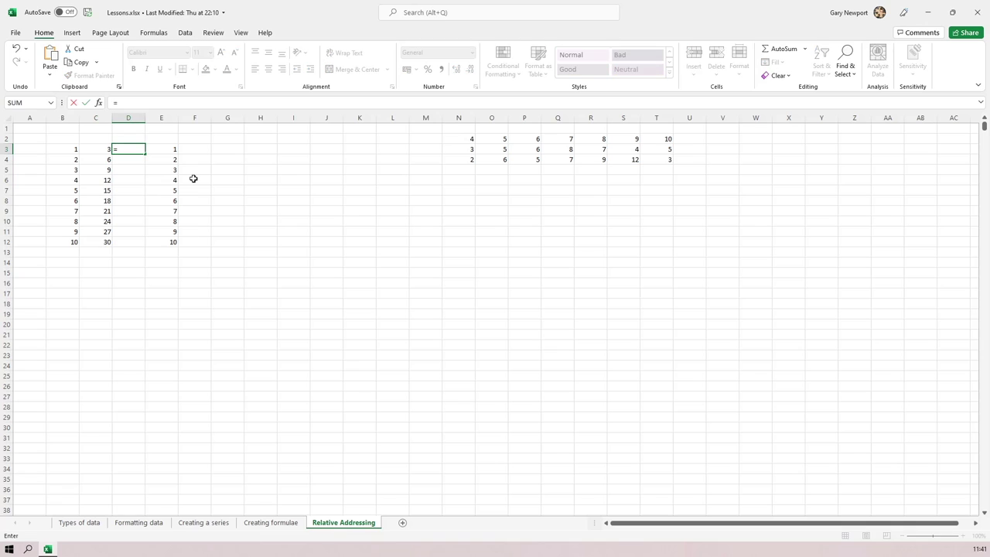
{"action": "key", "text": "Left"}
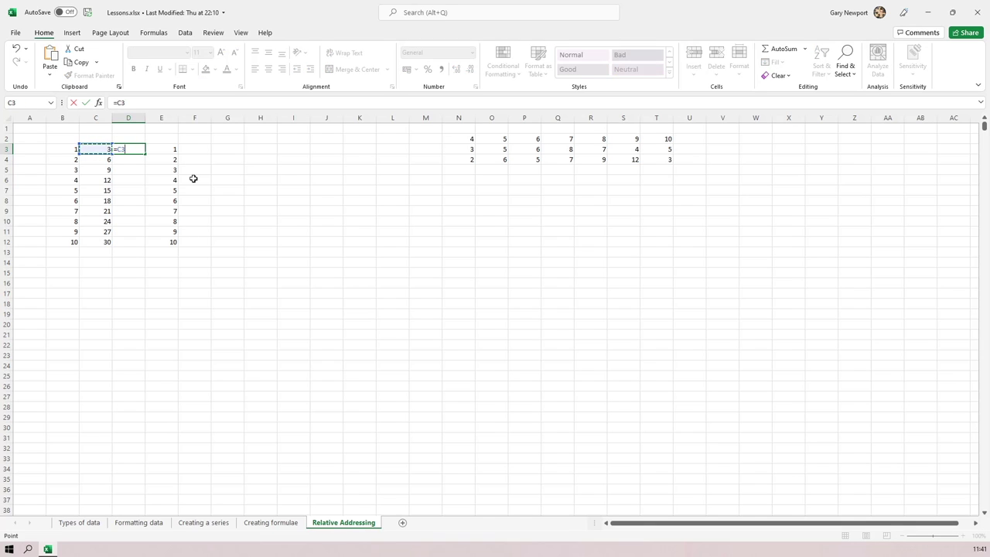
{"action": "type", "text": "/"}
{"action": "key", "text": "Right"}
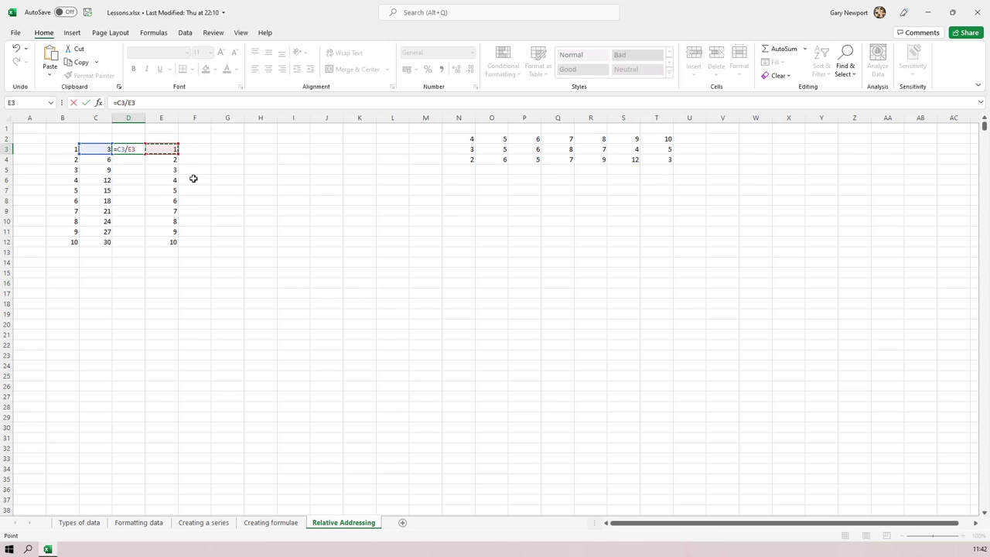
{"action": "key", "text": "Return"}
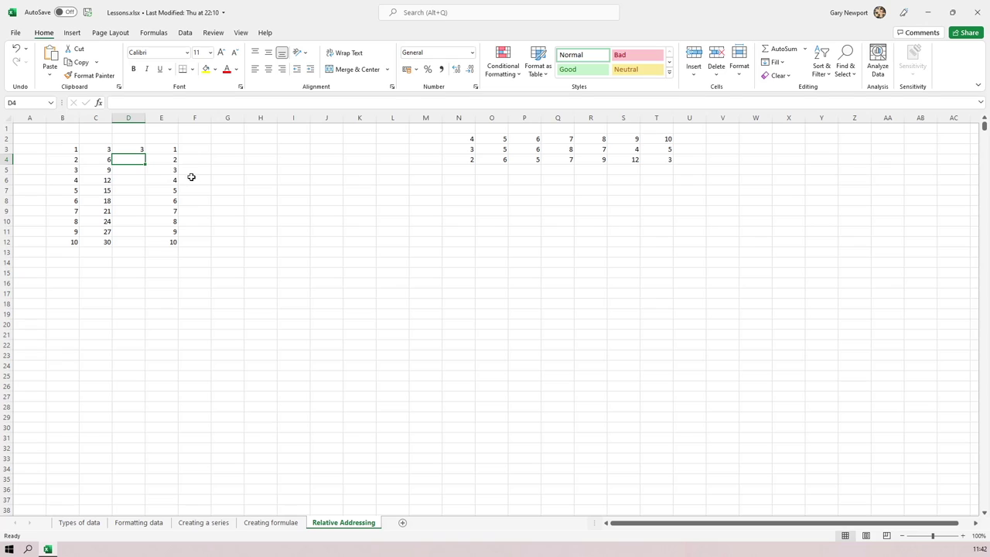
{"action": "left_click", "coordinate": [141, 151]}
{"action": "left_click_drag", "start_coordinate": [146, 153], "coordinate": [148, 246]}
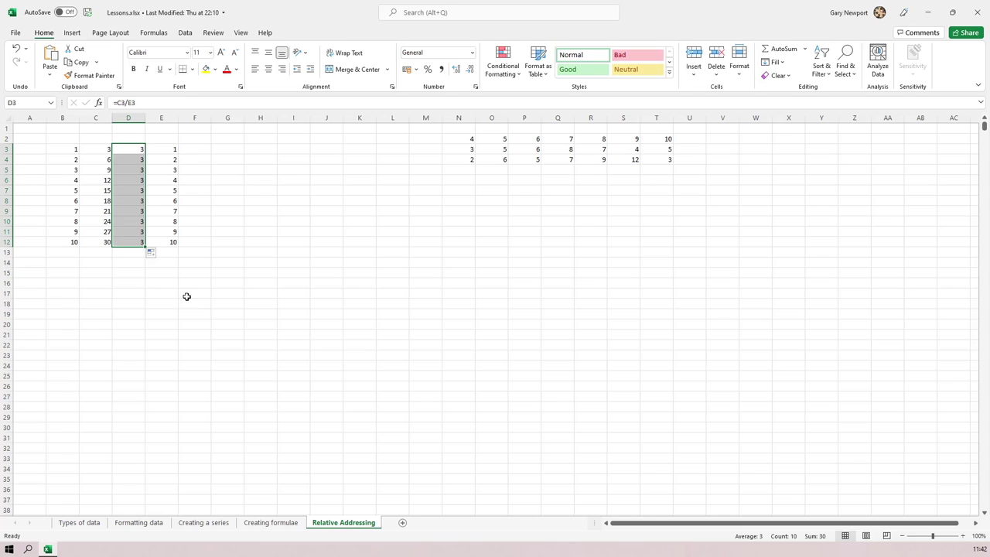
{"action": "left_click", "coordinate": [188, 293]}
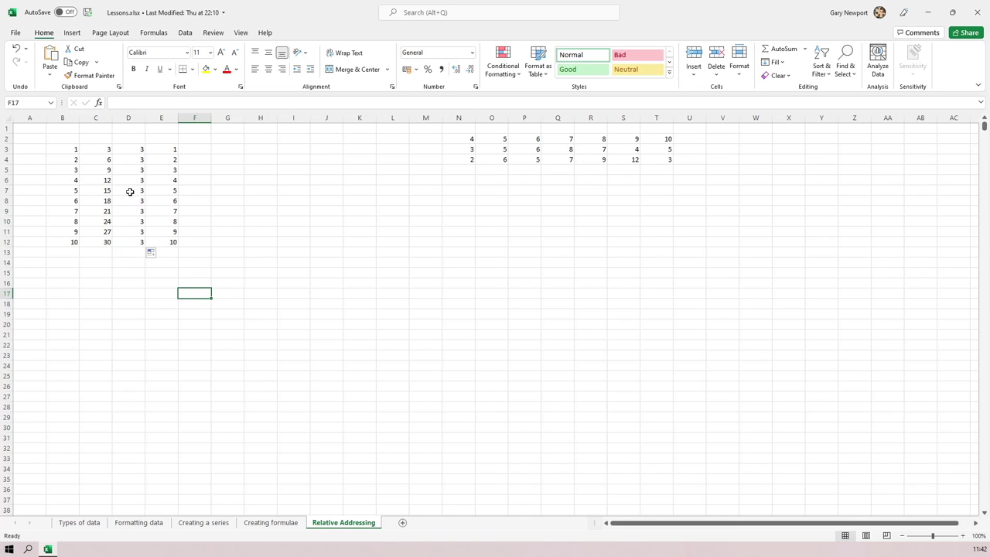
{"action": "left_click", "coordinate": [96, 148]}
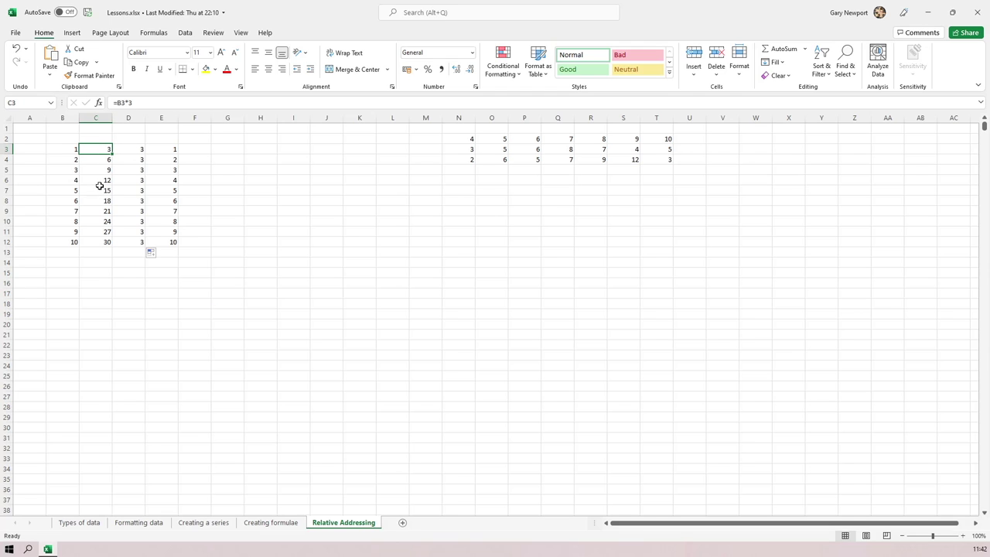
{"action": "left_click", "coordinate": [140, 109]}
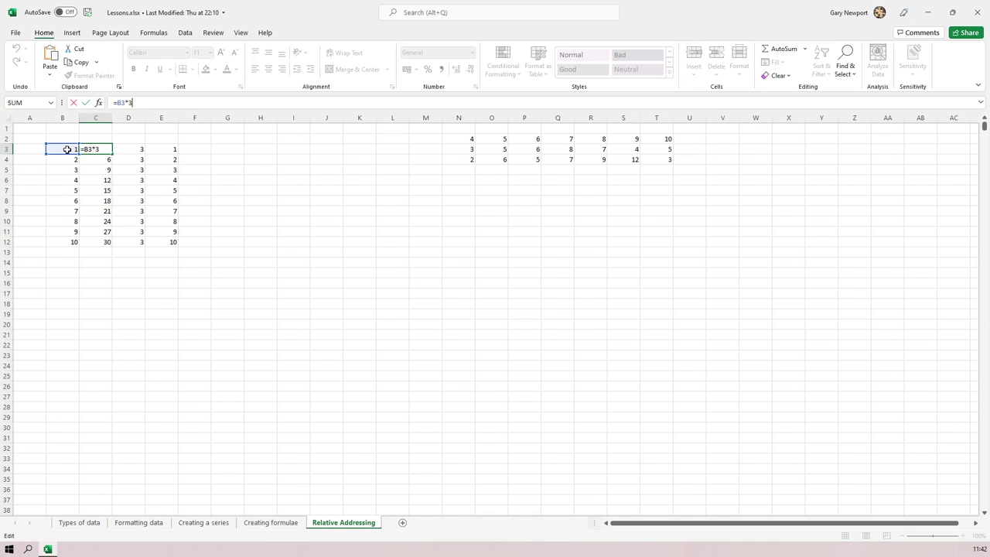
{"action": "left_click", "coordinate": [133, 152]}
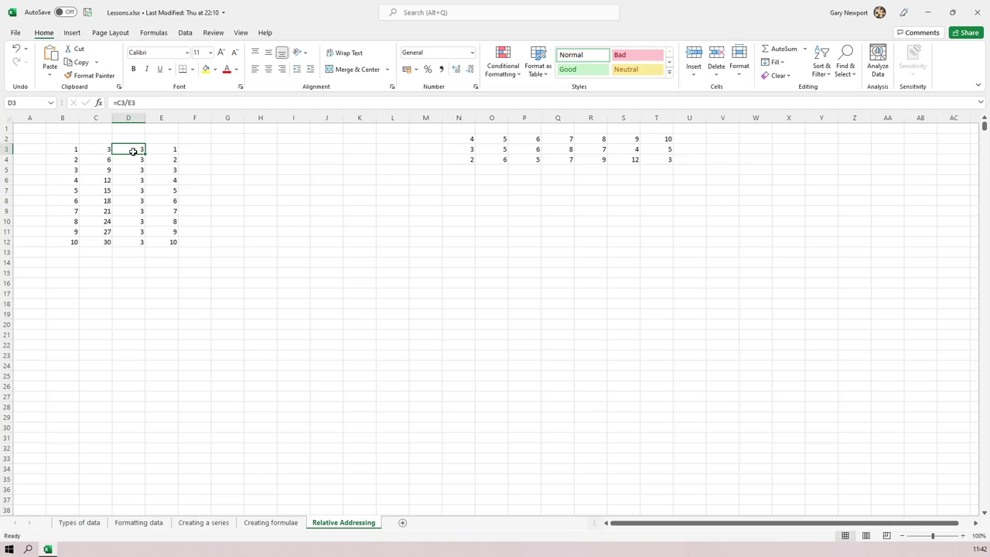
{"action": "double_click", "coordinate": [133, 151]}
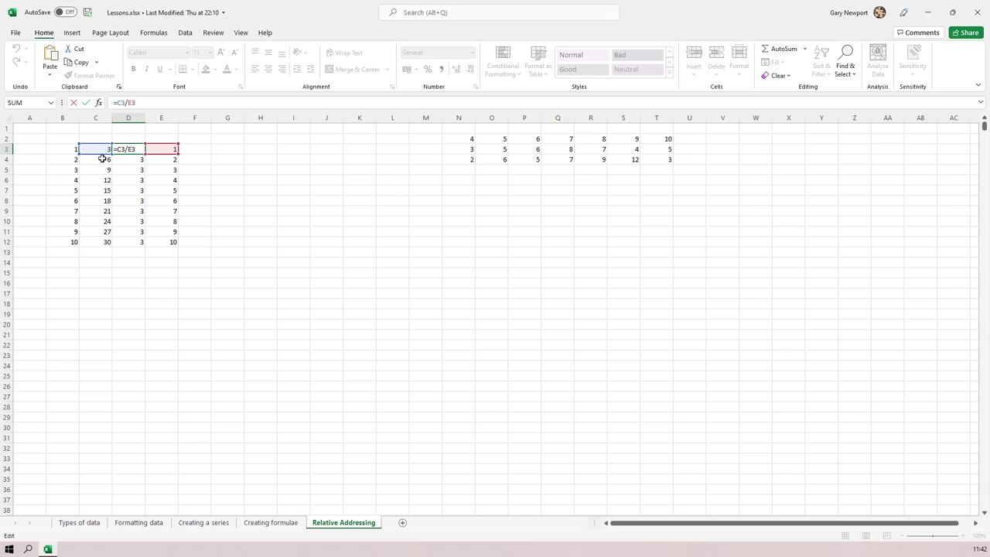
{"action": "left_click", "coordinate": [203, 232]}
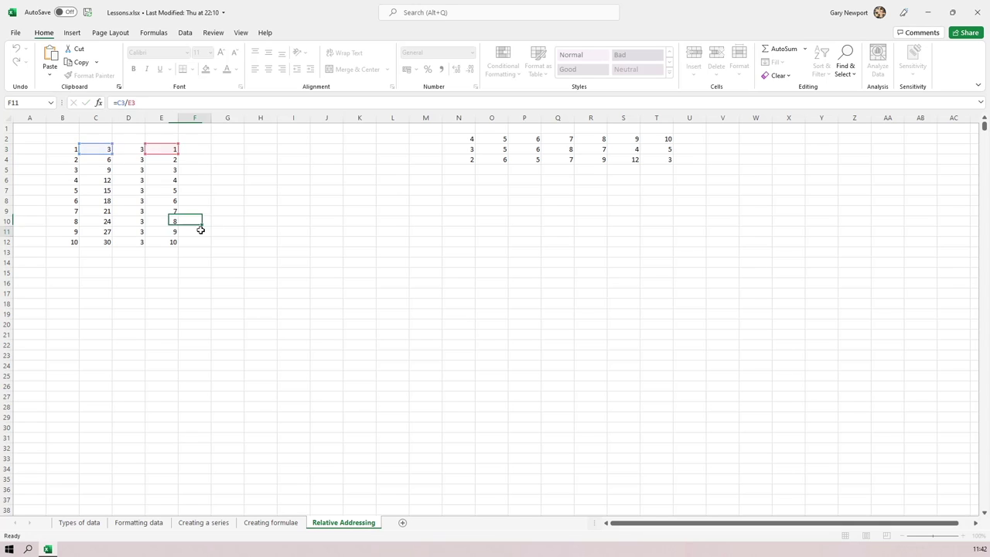
Change E4 to 3 and E5 to 6
{"action": "left_click", "coordinate": [169, 160]}
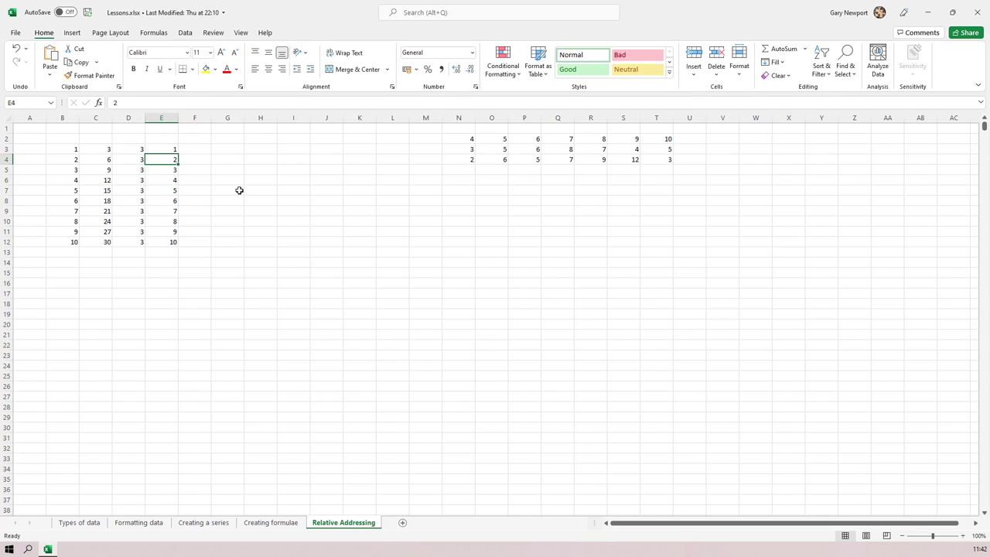
{"action": "type", "text": "3"}
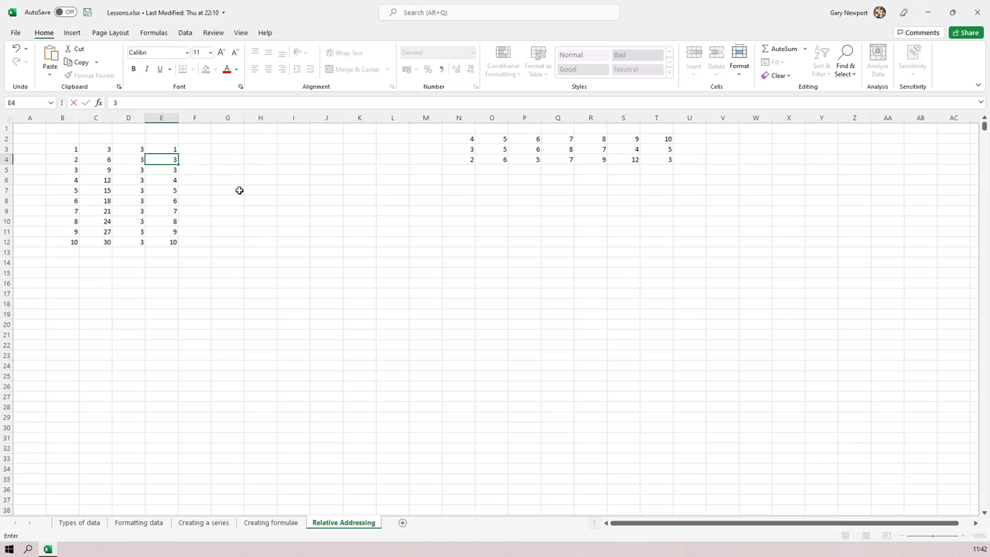
{"action": "key", "text": "Return"}
{"action": "type", "text": "6"}
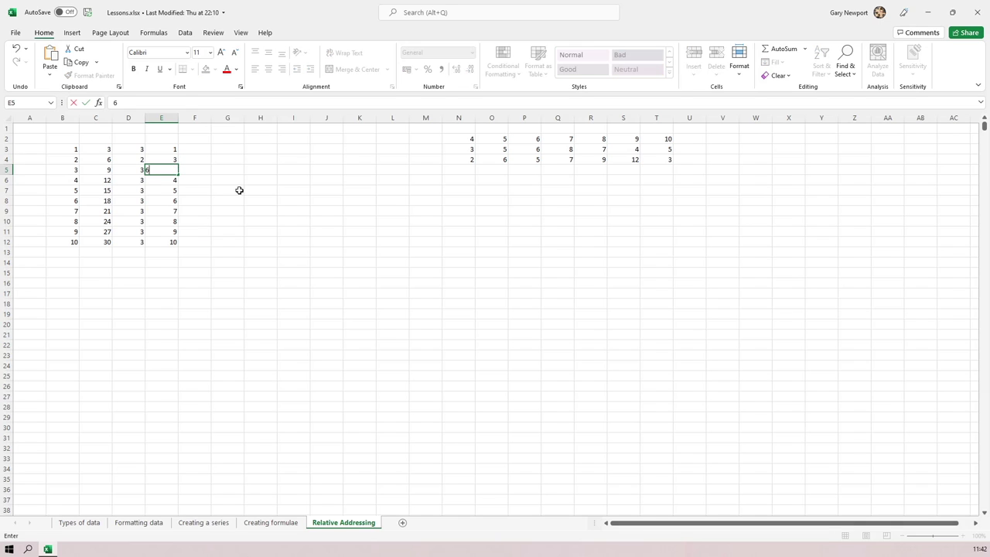
{"action": "key", "text": "Return"}
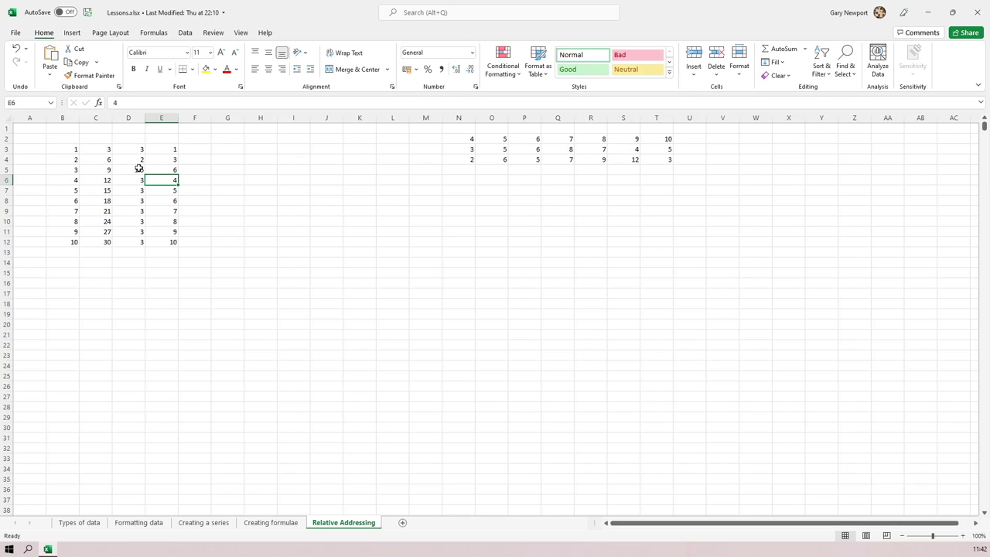
Change B9 to 17 and B12 to 100, then select C3:D3 to review the formulas
{"action": "left_click", "coordinate": [74, 211]}
{"action": "type", "text": "1"}
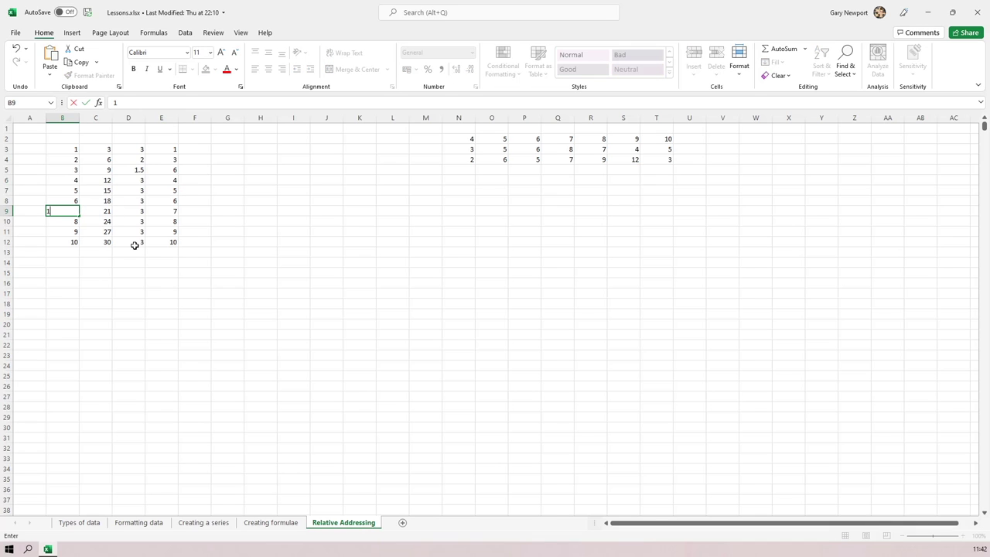
{"action": "type", "text": "7"}
{"action": "key", "text": "Return"}
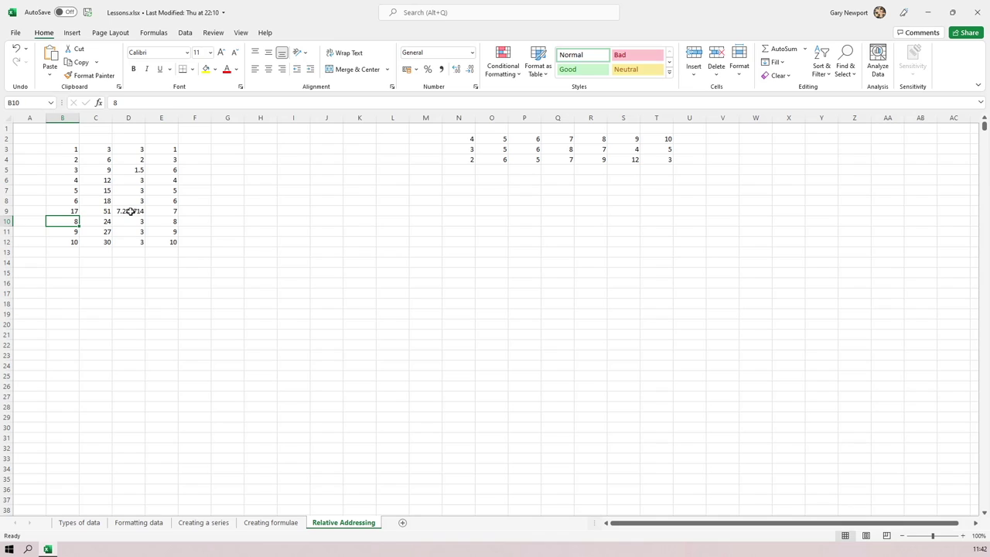
{"action": "left_click", "coordinate": [75, 241]}
{"action": "type", "text": "100"}
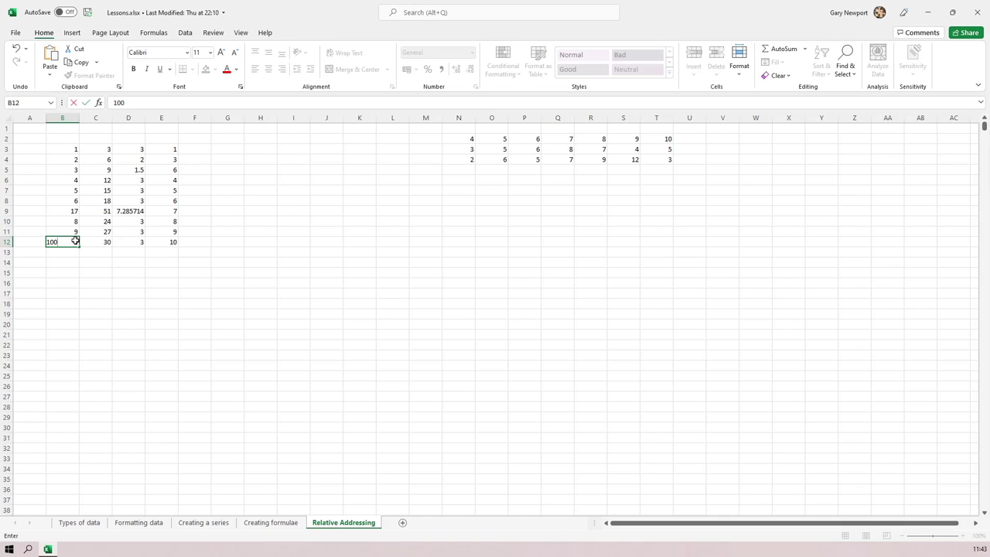
{"action": "key", "text": "Return"}
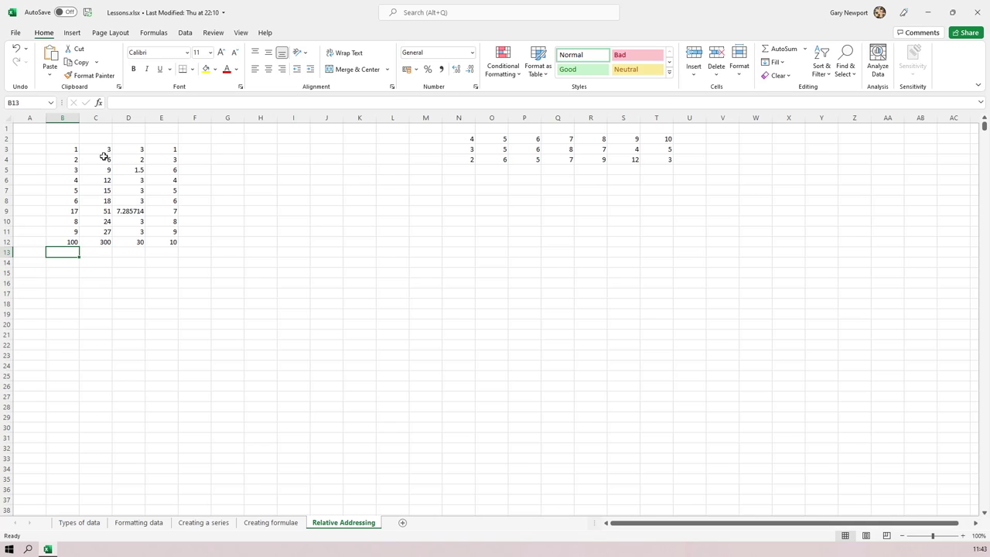
{"action": "left_click", "coordinate": [98, 150]}
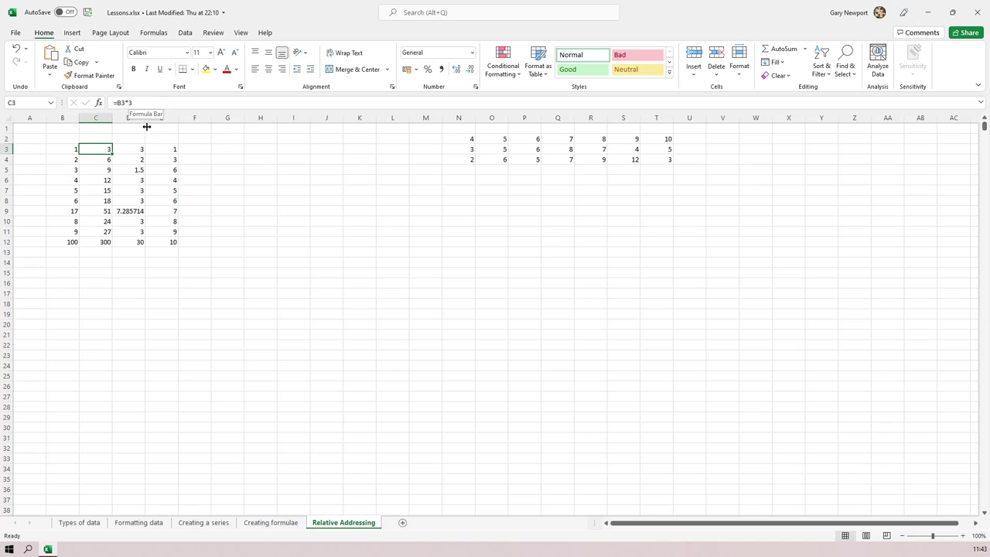
{"action": "left_click_drag", "start_coordinate": [130, 153], "coordinate": [108, 157]}
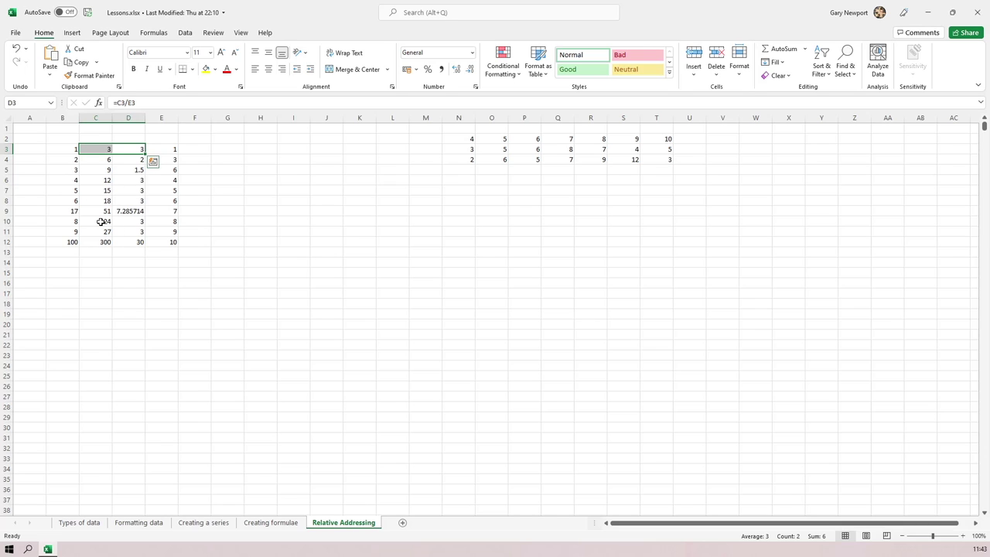
Enter the formula =N2*N3+N4 in N5
{"action": "left_click", "coordinate": [466, 168]}
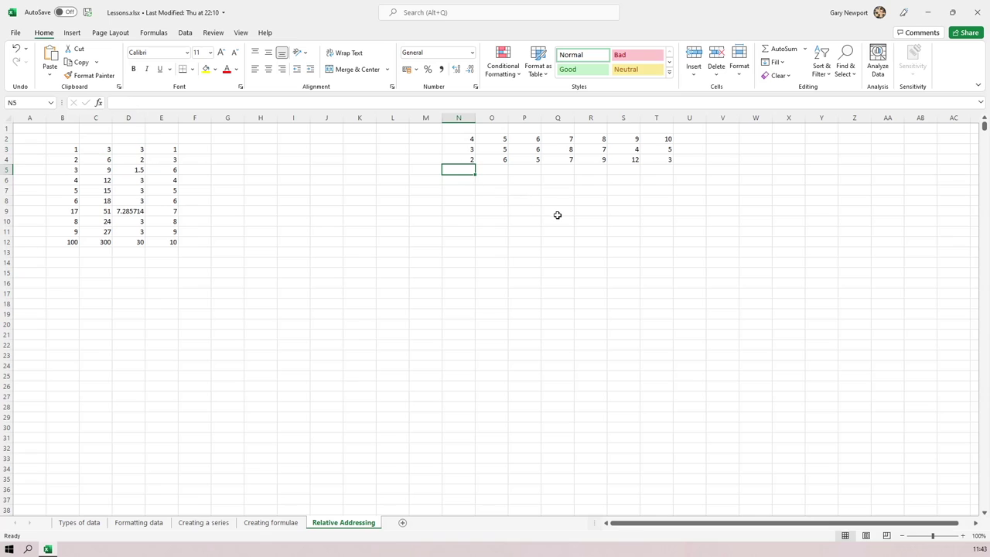
{"action": "type", "text": "="}
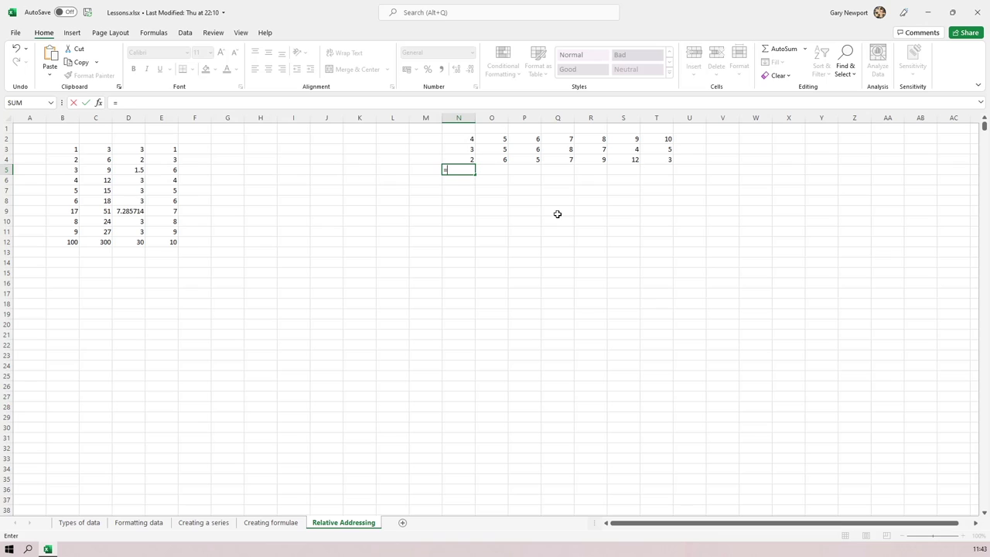
{"action": "key", "text": "Up"}
{"action": "key", "text": "Up"}
{"action": "key", "text": "Up"}
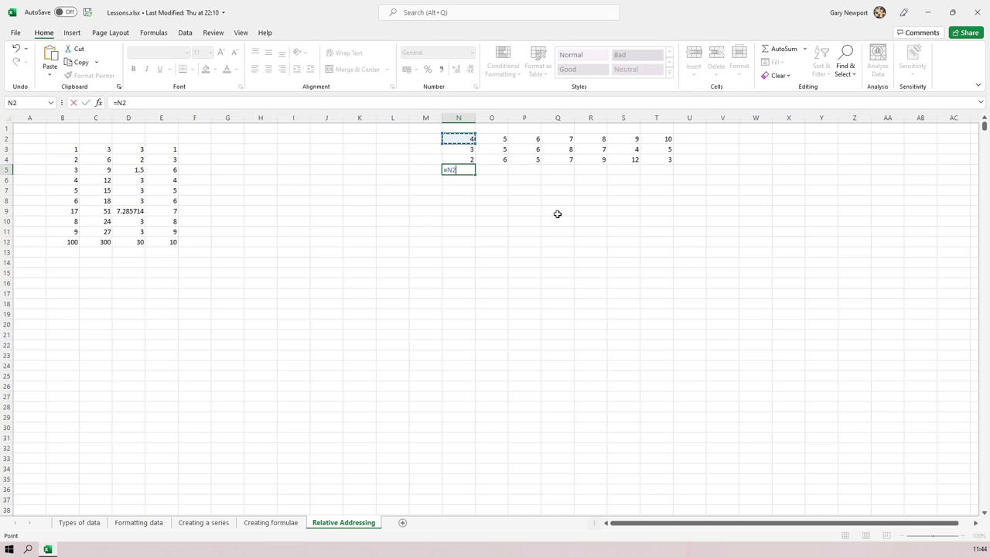
{"action": "type", "text": "*"}
{"action": "key", "text": "Up"}
{"action": "key", "text": "Up"}
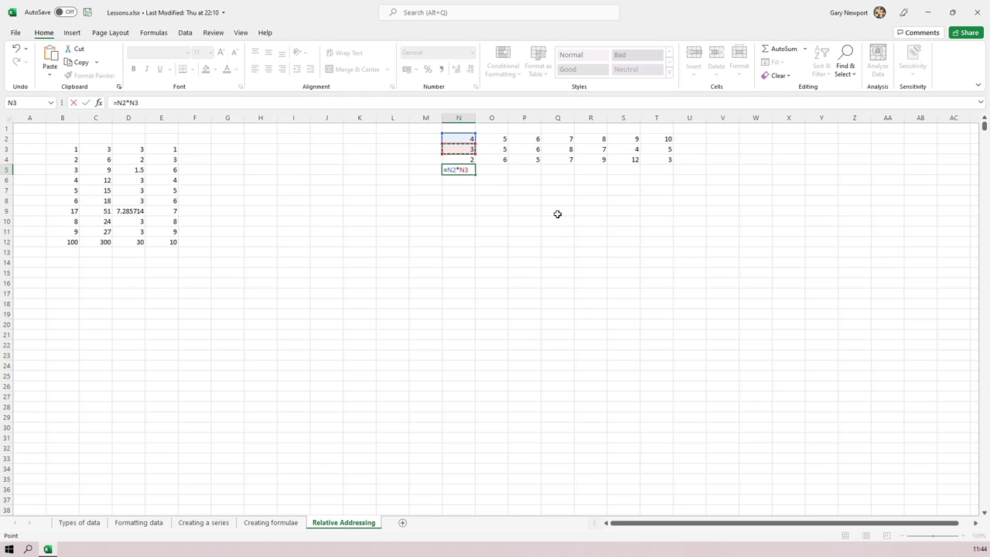
{"action": "type", "text": "+"}
{"action": "key", "text": "Up"}
{"action": "key", "text": "Return"}
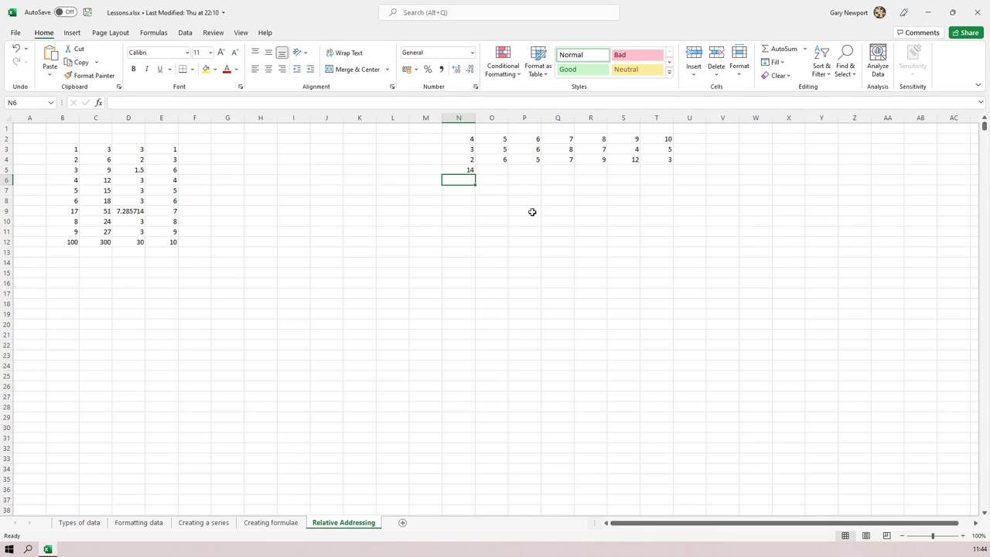
Fill N5's formula across to T5 and check the copies in O5 through R5
{"action": "left_click", "coordinate": [464, 168]}
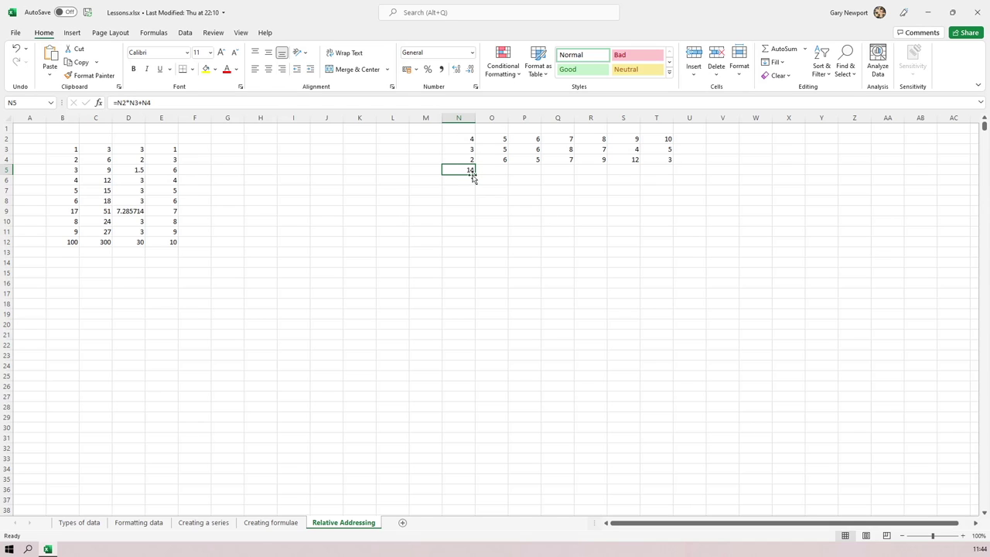
{"action": "left_click_drag", "start_coordinate": [476, 175], "coordinate": [682, 174]}
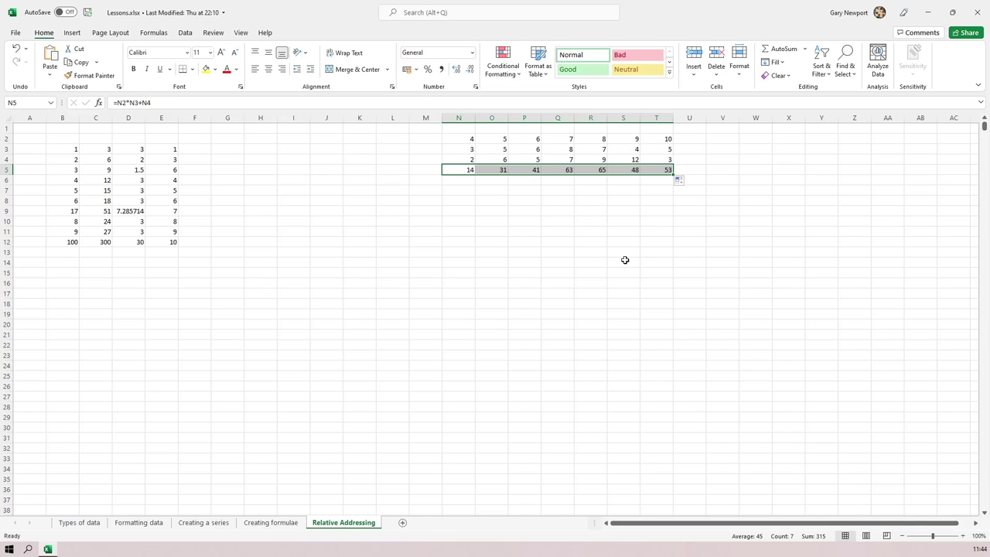
{"action": "left_click", "coordinate": [632, 242]}
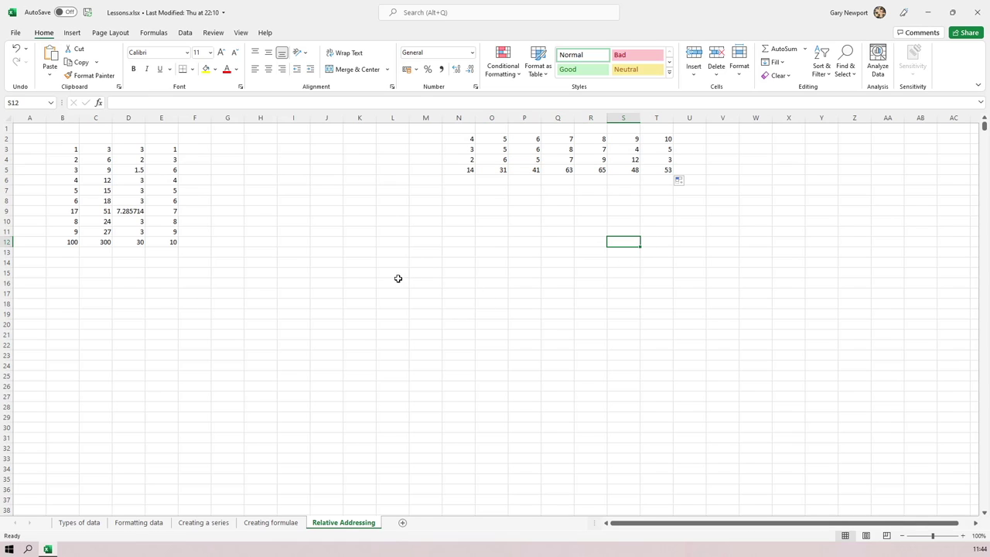
{"action": "left_click", "coordinate": [463, 168]}
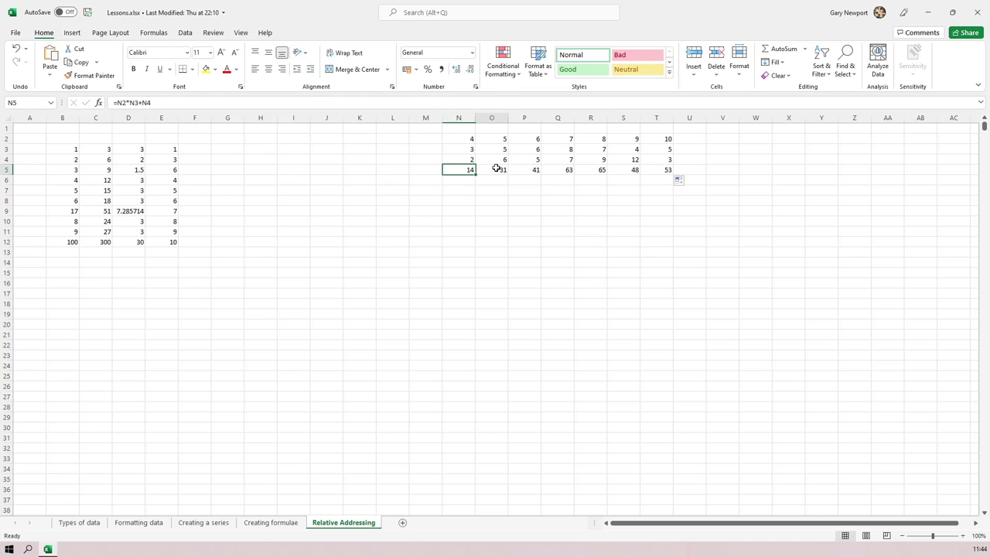
{"action": "left_click", "coordinate": [498, 168]}
{"action": "left_click", "coordinate": [532, 168]}
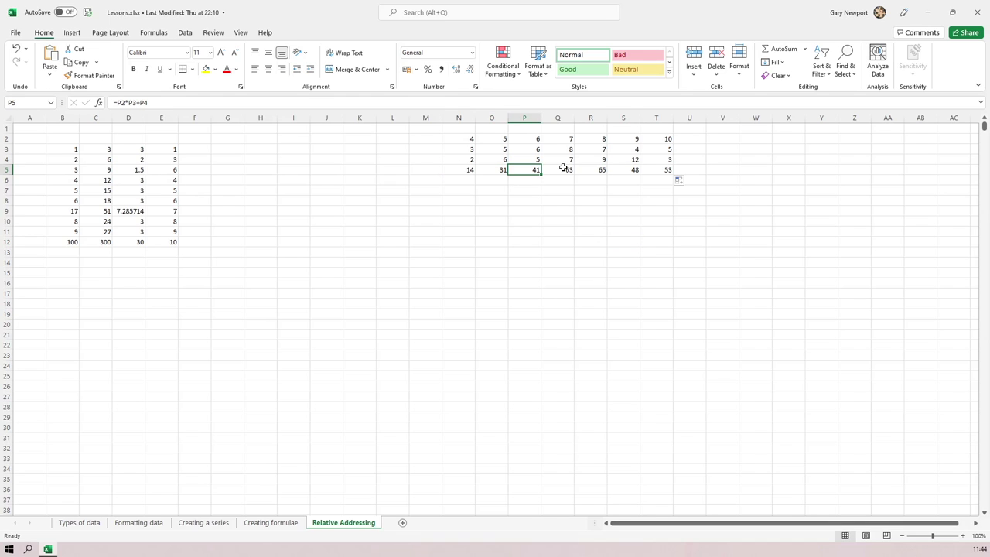
{"action": "left_click", "coordinate": [565, 170]}
{"action": "left_click", "coordinate": [595, 168]}
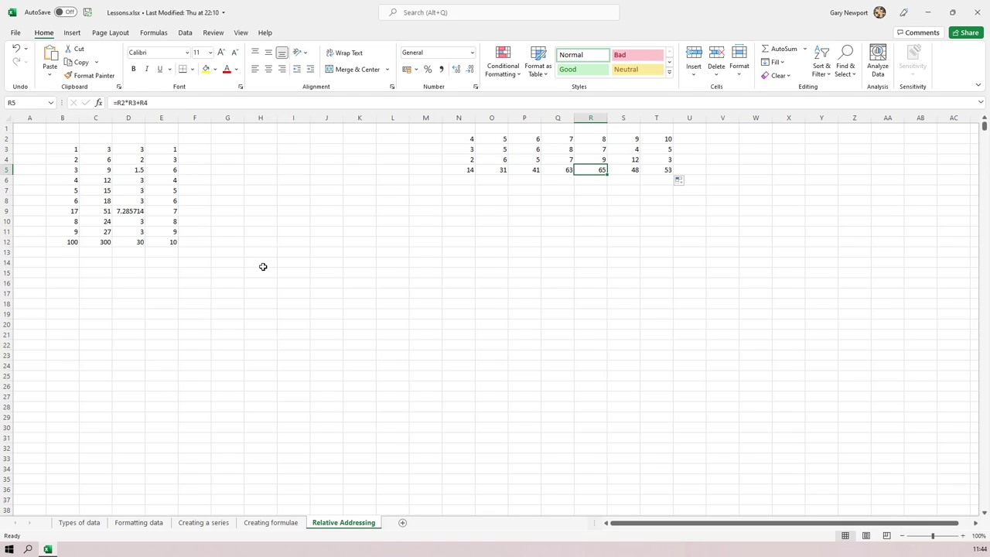
Enter the formula =N2+N3*N4 in N7
{"action": "left_click", "coordinate": [468, 189]}
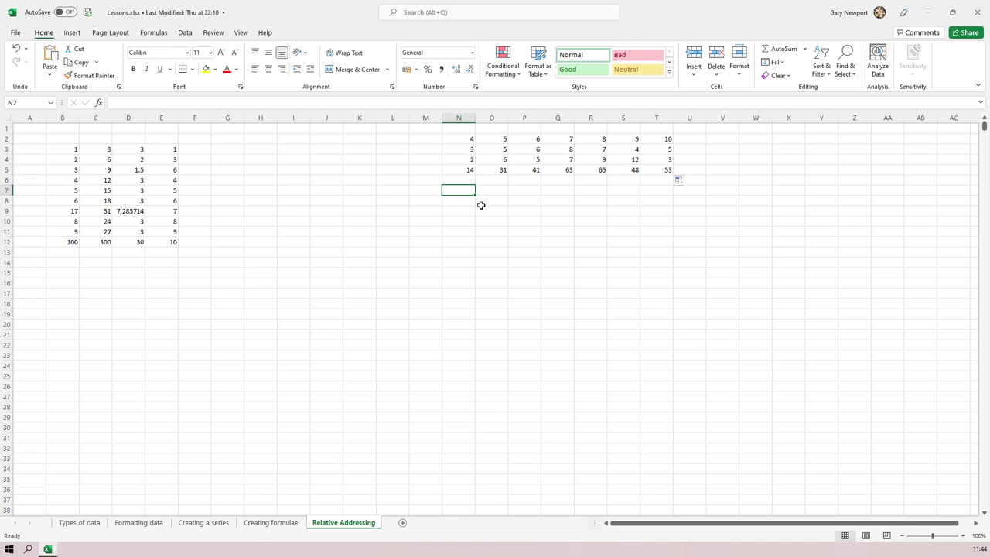
{"action": "type", "text": "="}
{"action": "key", "text": "Up"}
{"action": "key", "text": "Up"}
{"action": "key", "text": "Up"}
{"action": "key", "text": "Up"}
{"action": "key", "text": "Up"}
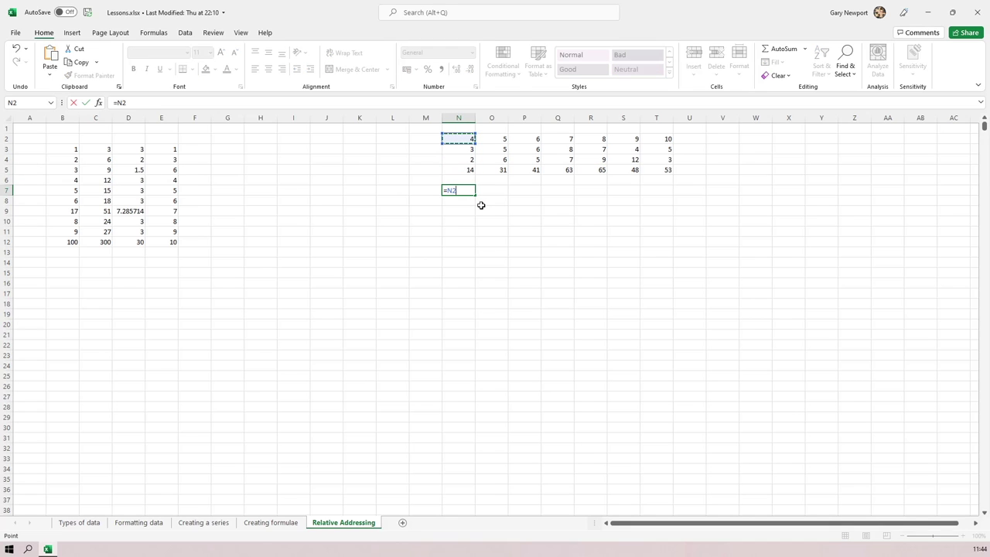
{"action": "type", "text": "+"}
{"action": "left_click", "coordinate": [459, 149]}
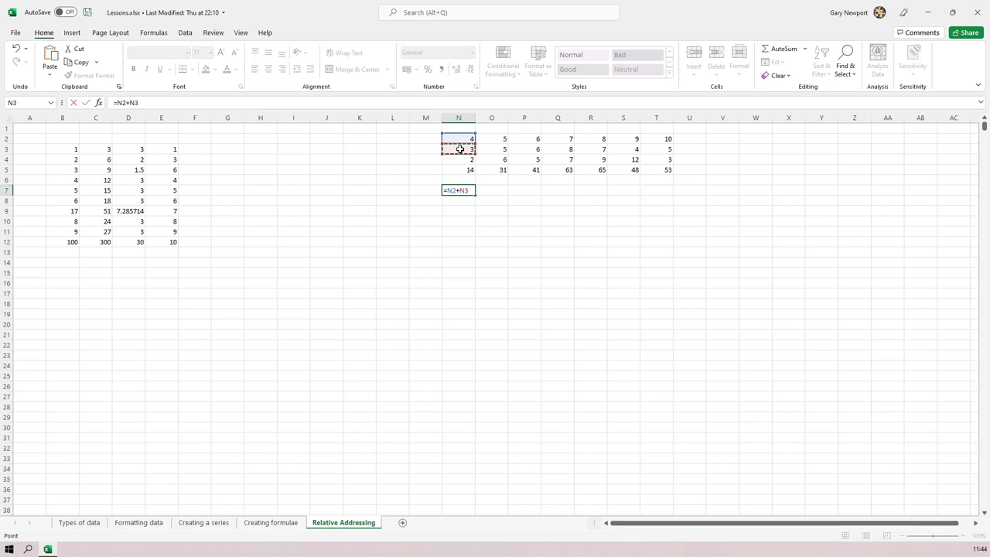
{"action": "type", "text": "*"}
{"action": "left_click", "coordinate": [457, 158]}
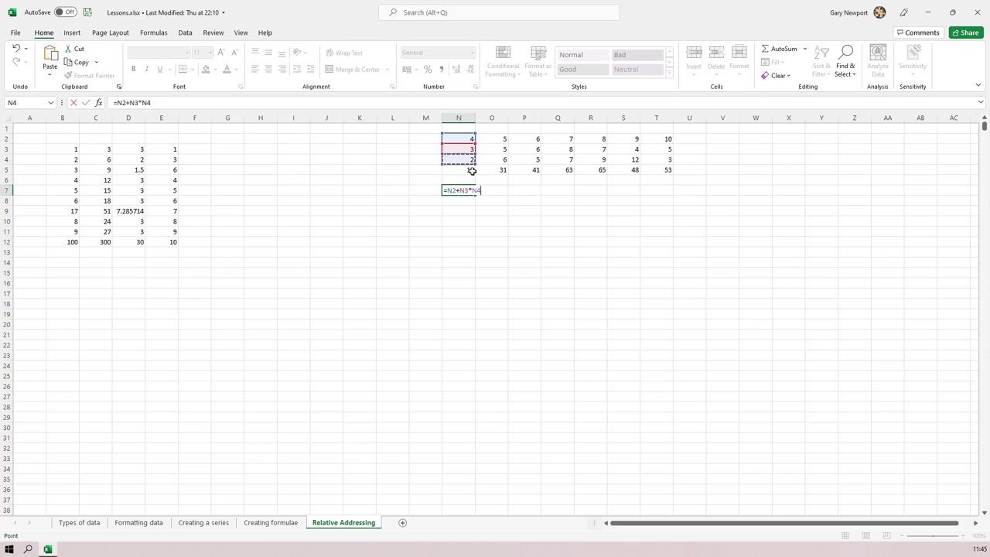
{"action": "key", "text": "Return"}
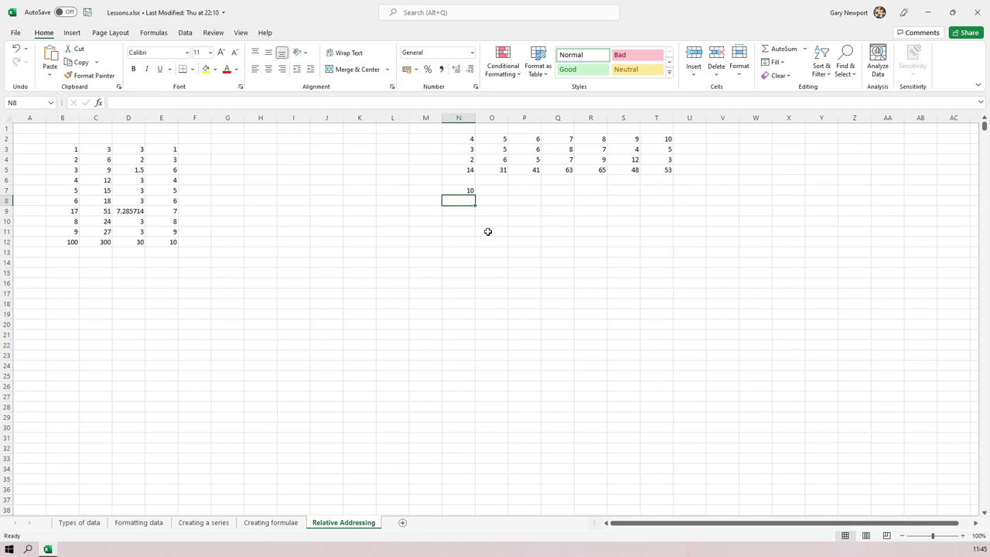
Fill N7's formula across to T7
{"action": "left_click", "coordinate": [467, 191]}
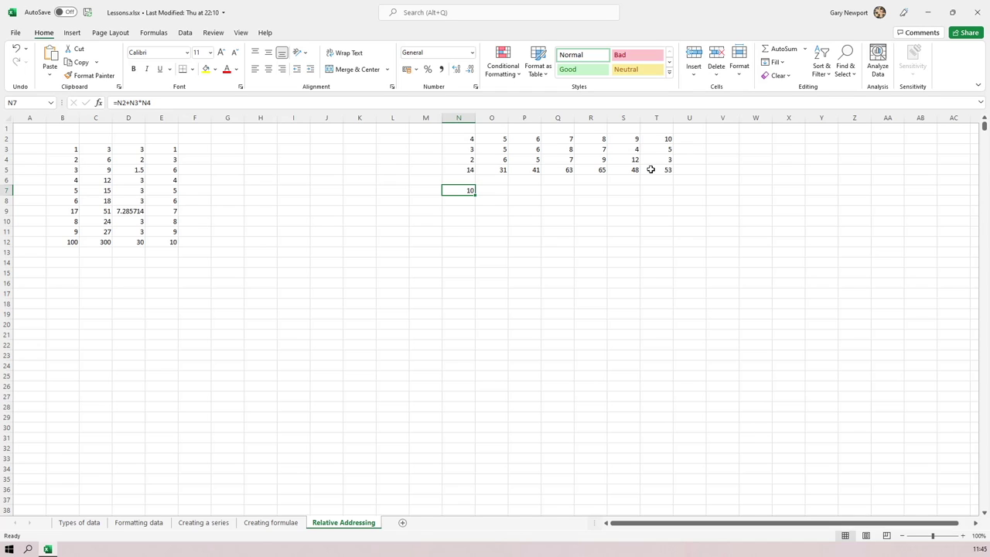
{"action": "left_click_drag", "start_coordinate": [475, 195], "coordinate": [681, 194]}
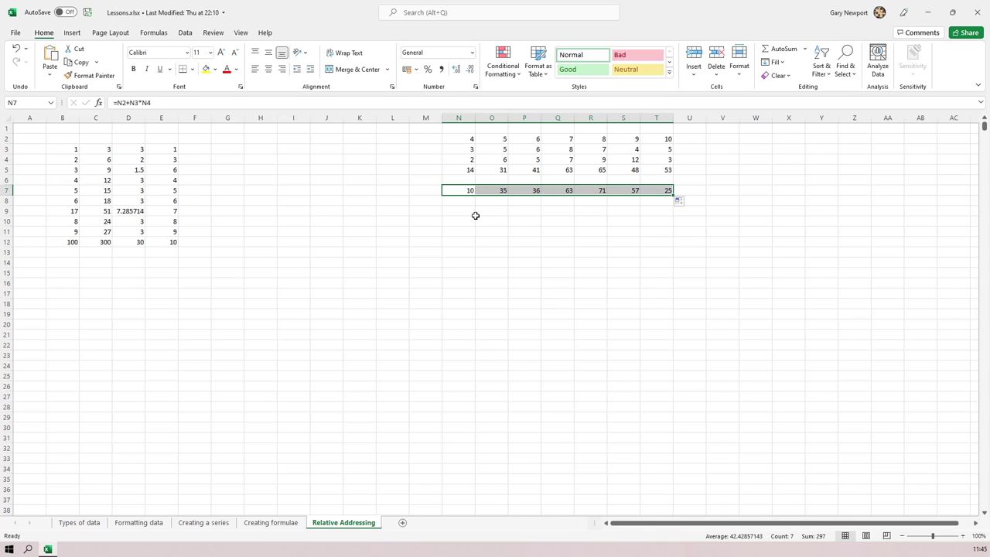
{"action": "left_click", "coordinate": [454, 188]}
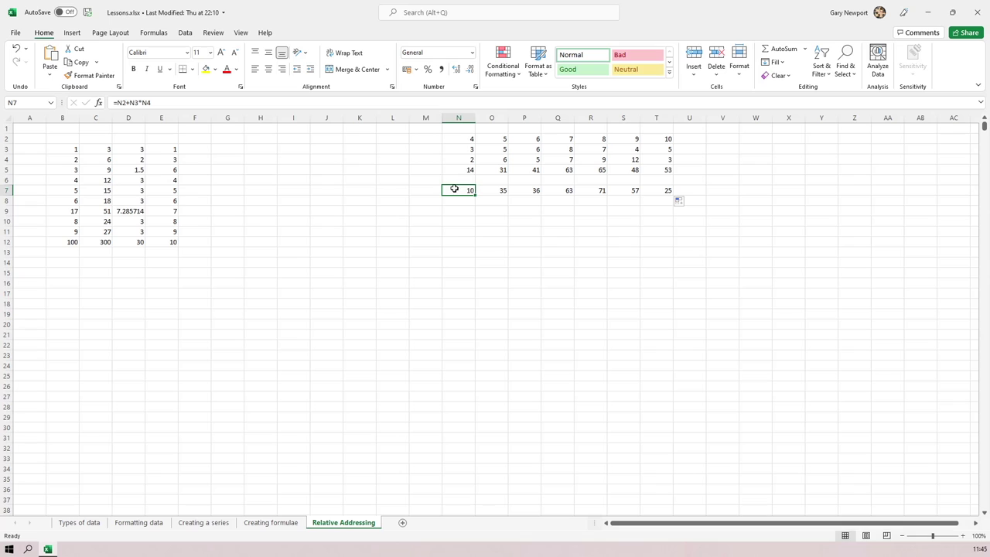
Type the letters B, I, D, M, A, S down N11:N16
{"action": "left_click", "coordinate": [466, 230]}
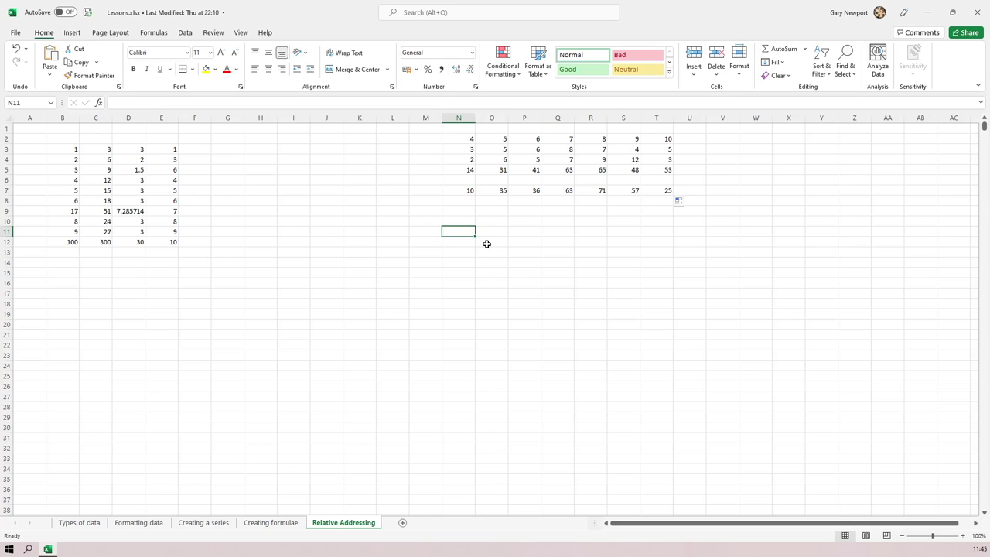
{"action": "type", "text": "B"}
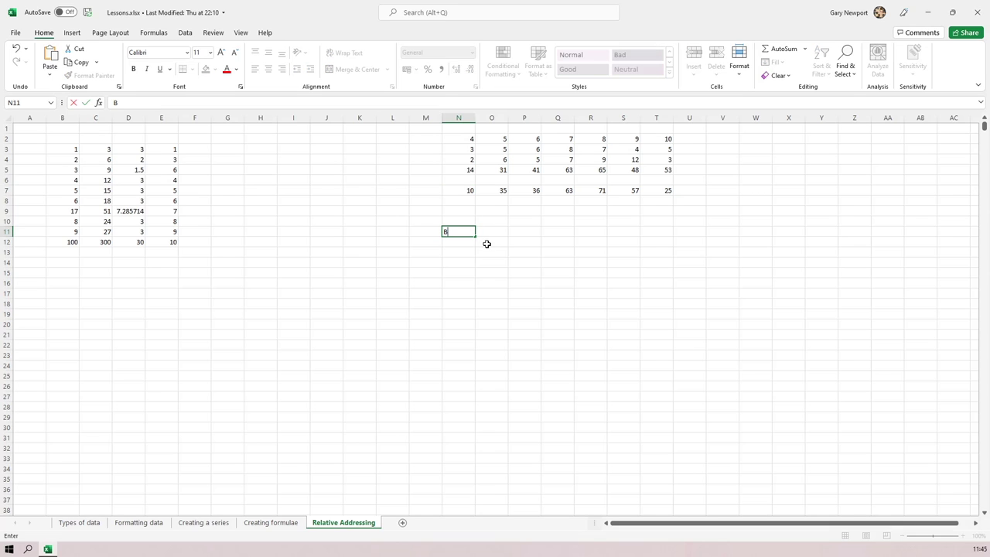
{"action": "key", "text": "Return"}
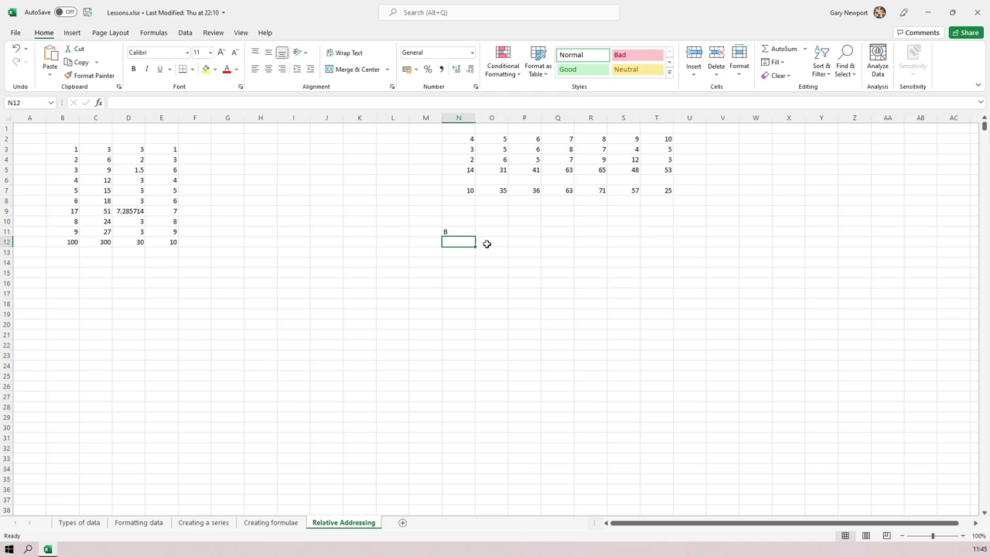
{"action": "type", "text": "I"}
{"action": "key", "text": "Return"}
{"action": "type", "text": "D"}
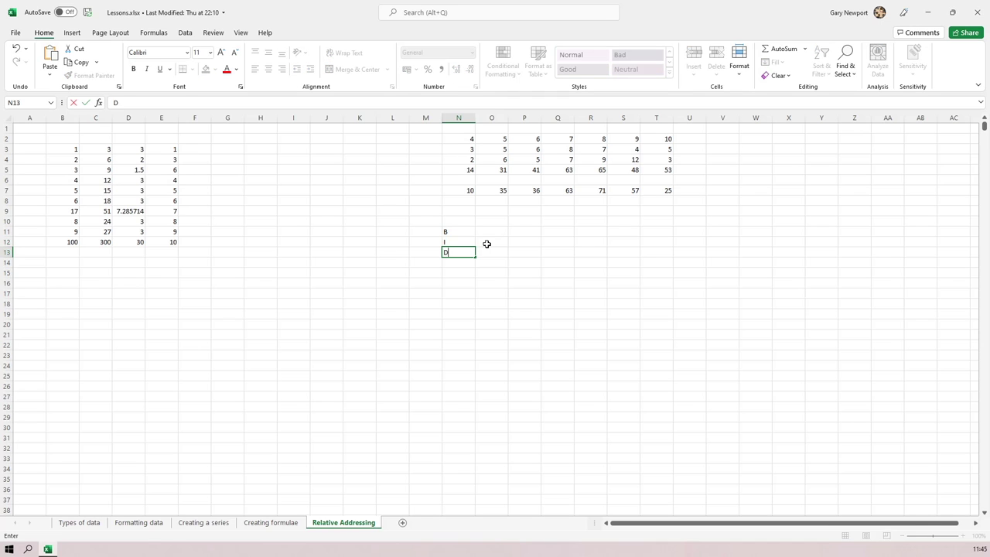
{"action": "key", "text": "Return"}
{"action": "type", "text": "M"}
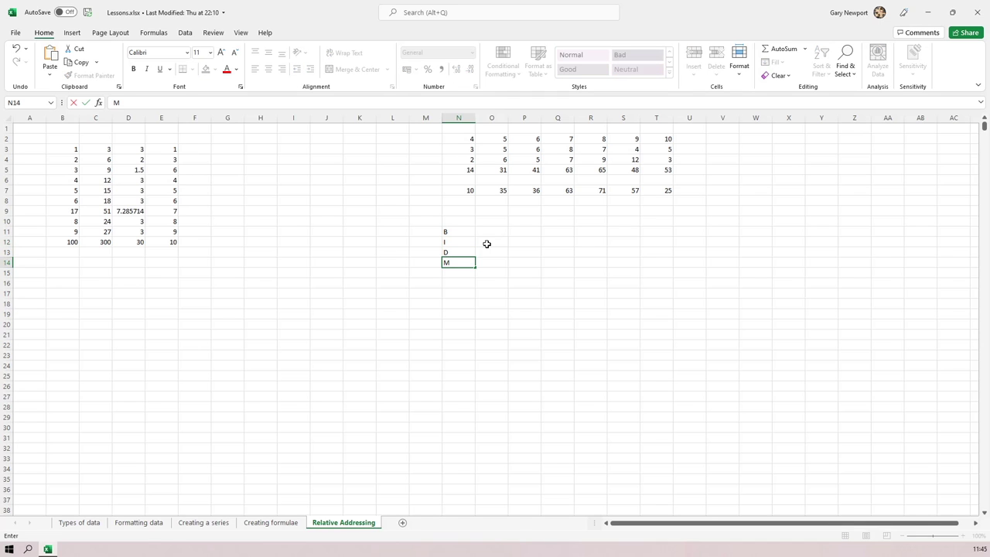
{"action": "key", "text": "Return"}
{"action": "type", "text": "A"}
{"action": "key", "text": "Return"}
{"action": "type", "text": "S"}
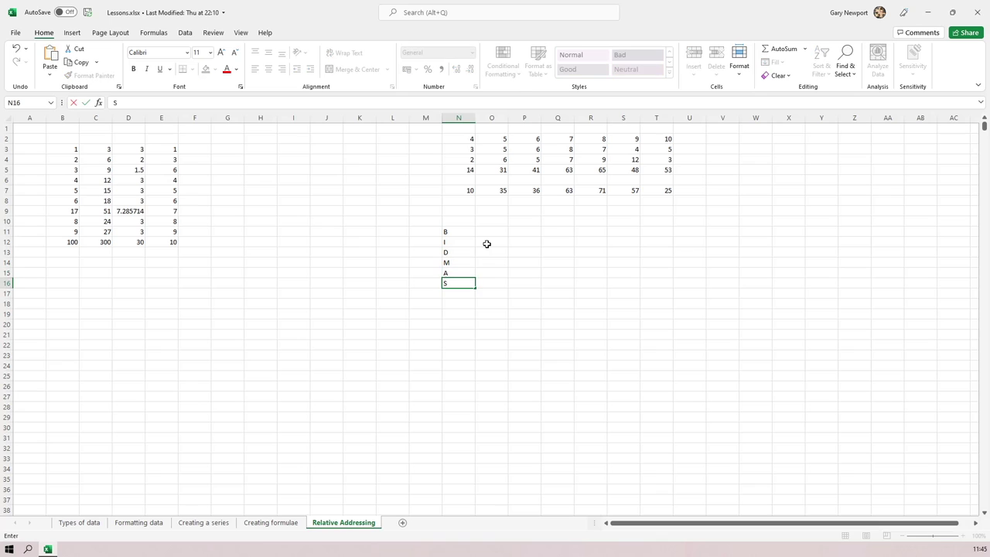
{"action": "key", "text": "Tab"}
Enter Brackets, Indices, Division, Multiplication, Addition, Subtraction down O11:O16, then select N13:O14
{"action": "key", "text": "Up"}
{"action": "key", "text": "Up"}
{"action": "key", "text": "Up"}
{"action": "key", "text": "Up"}
{"action": "key", "text": "Up"}
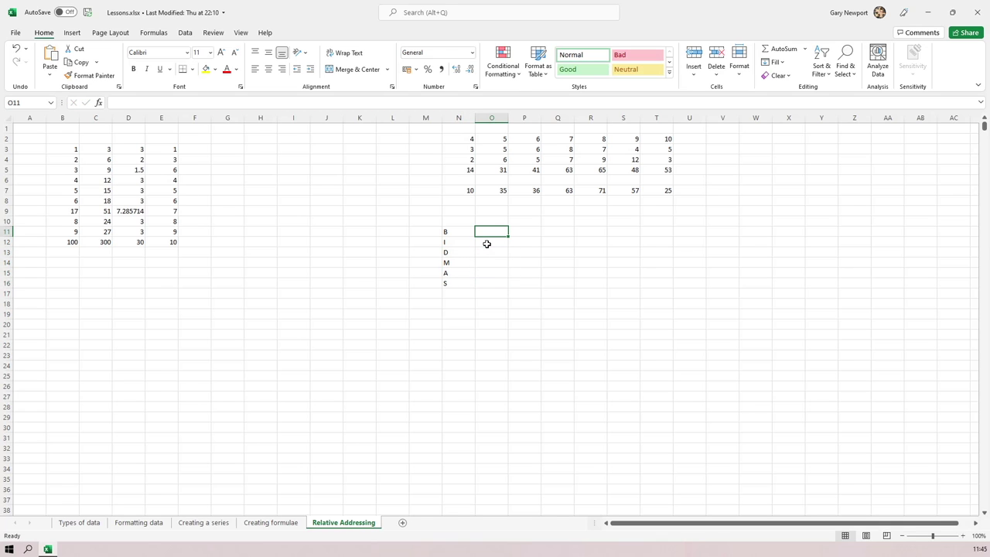
{"action": "type", "text": "Bracke"}
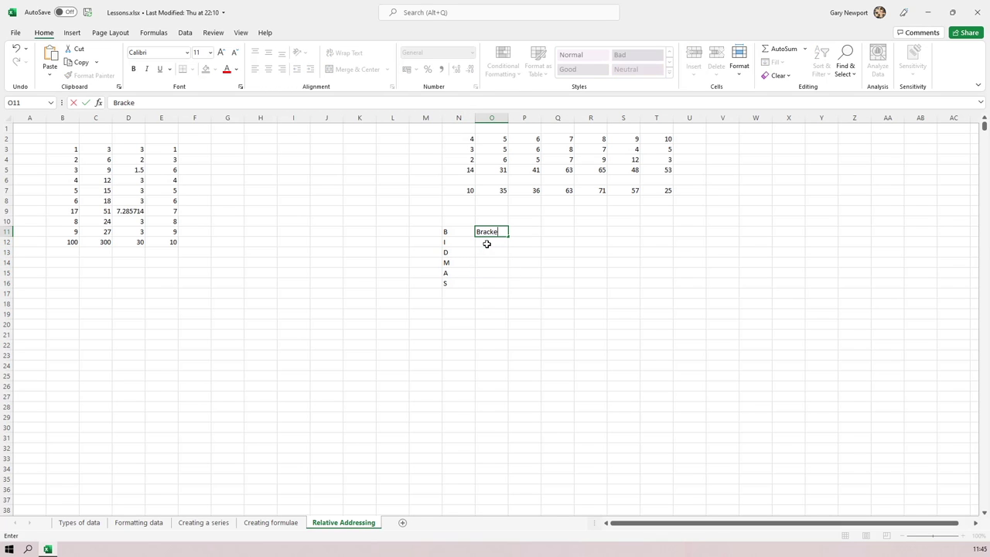
{"action": "type", "text": "ts"}
{"action": "key", "text": "Return"}
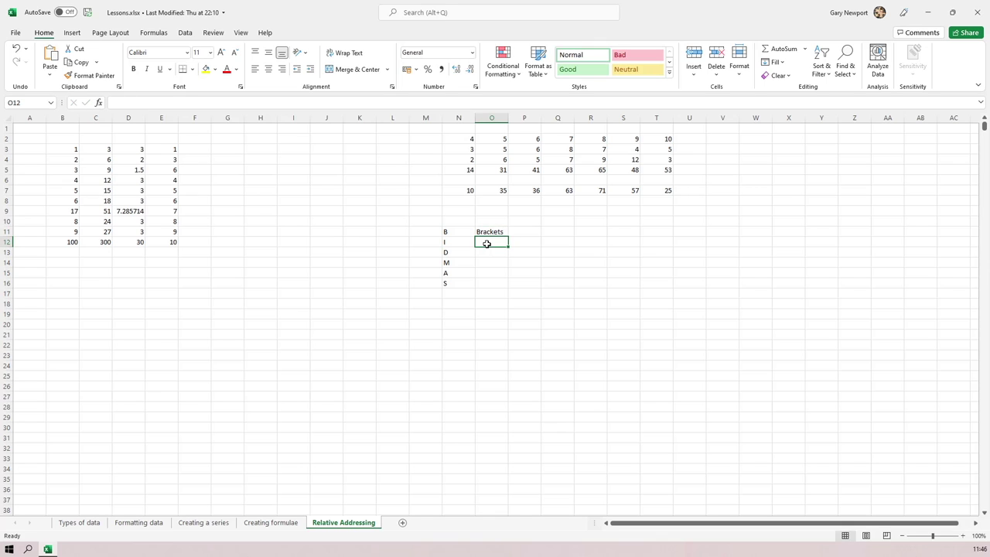
{"action": "type", "text": "Indices"}
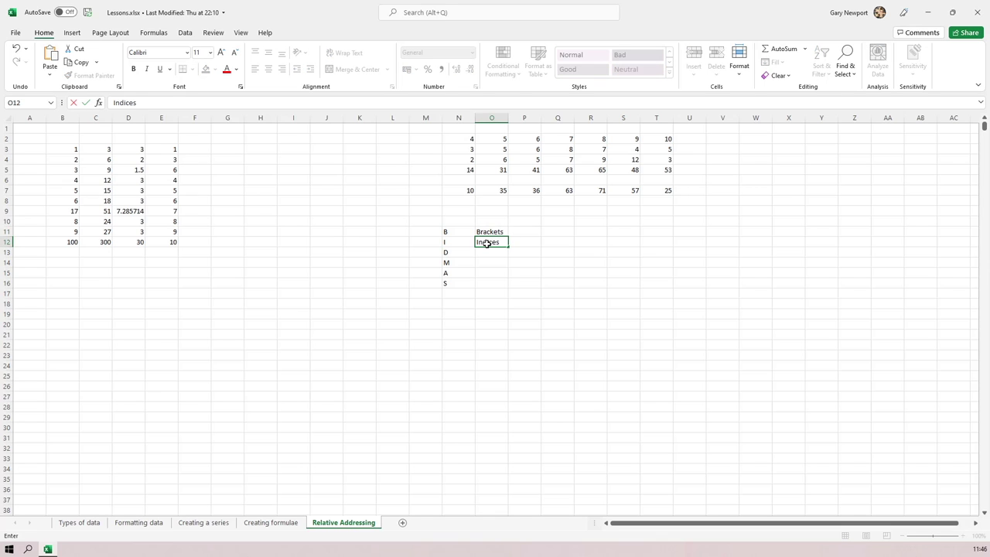
{"action": "key", "text": "Return"}
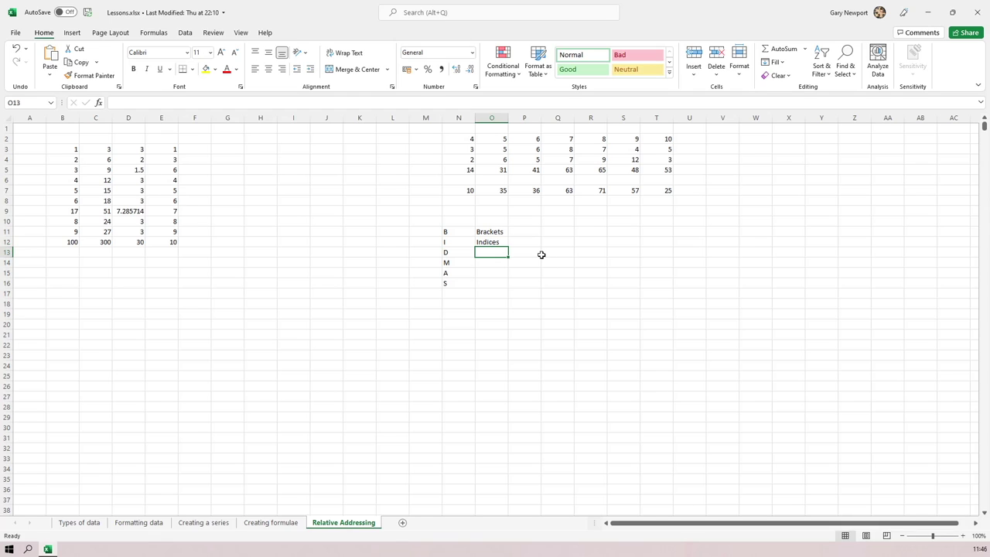
{"action": "type", "text": "Division"}
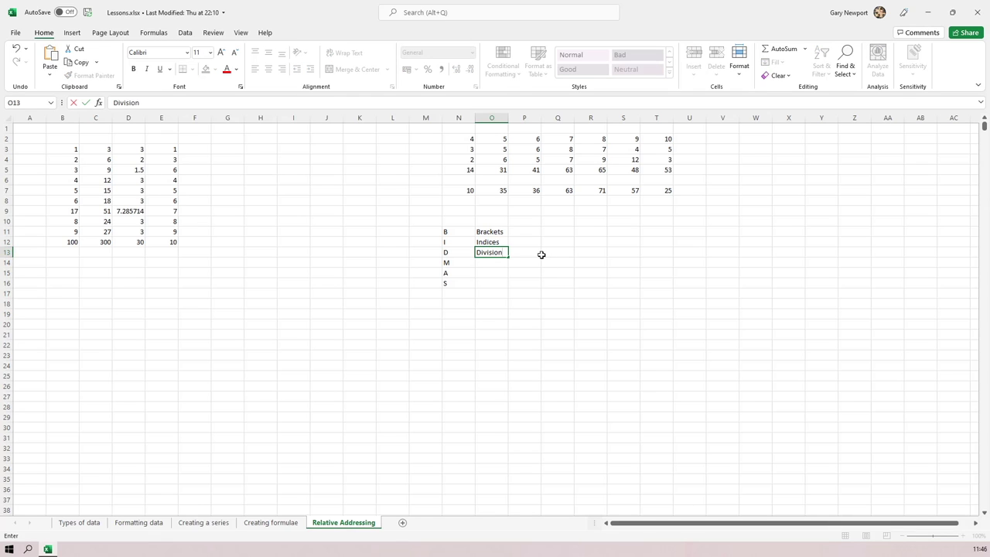
{"action": "key", "text": "Return"}
{"action": "type", "text": "Mu"}
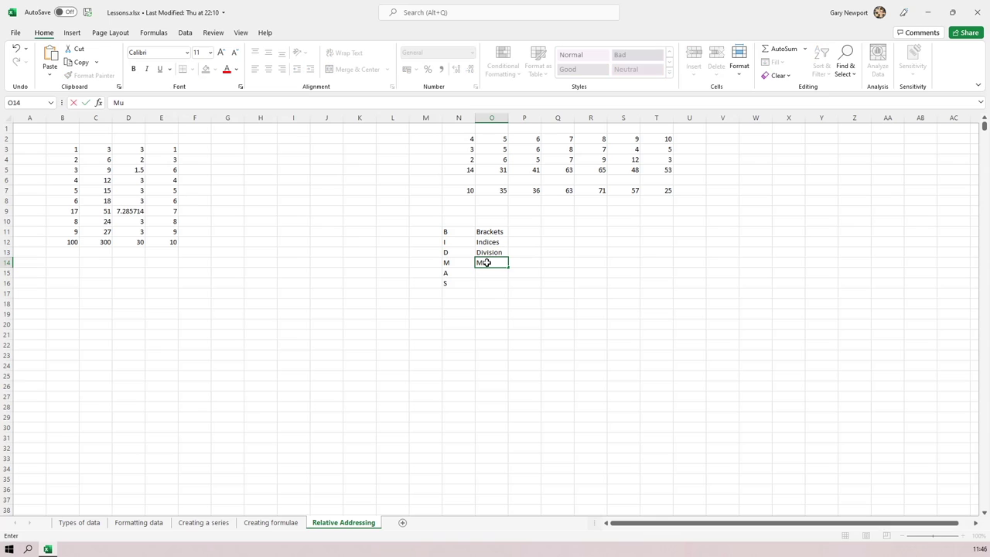
{"action": "type", "text": "ltiplication"}
{"action": "key", "text": "Return"}
{"action": "type", "text": "Add"}
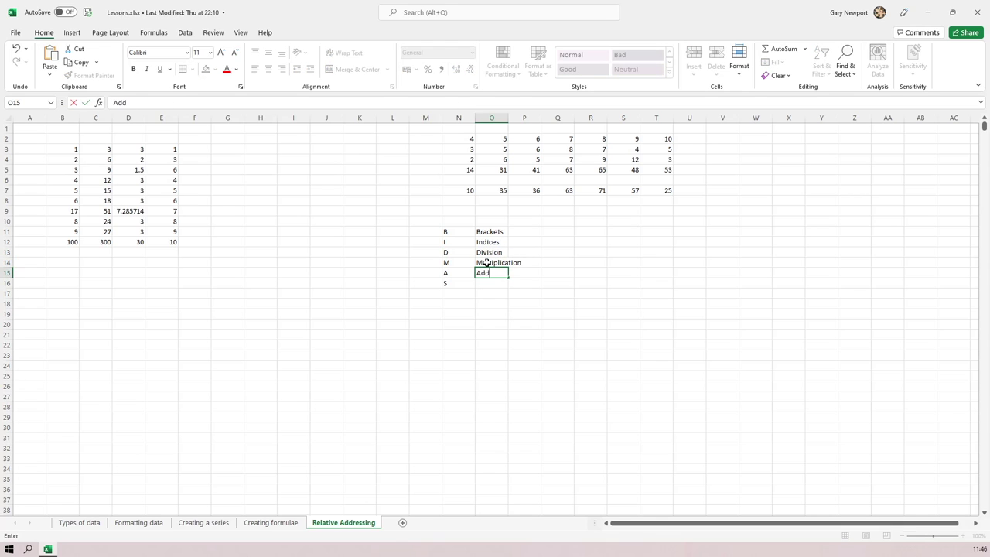
{"action": "type", "text": "ition"}
{"action": "key", "text": "Return"}
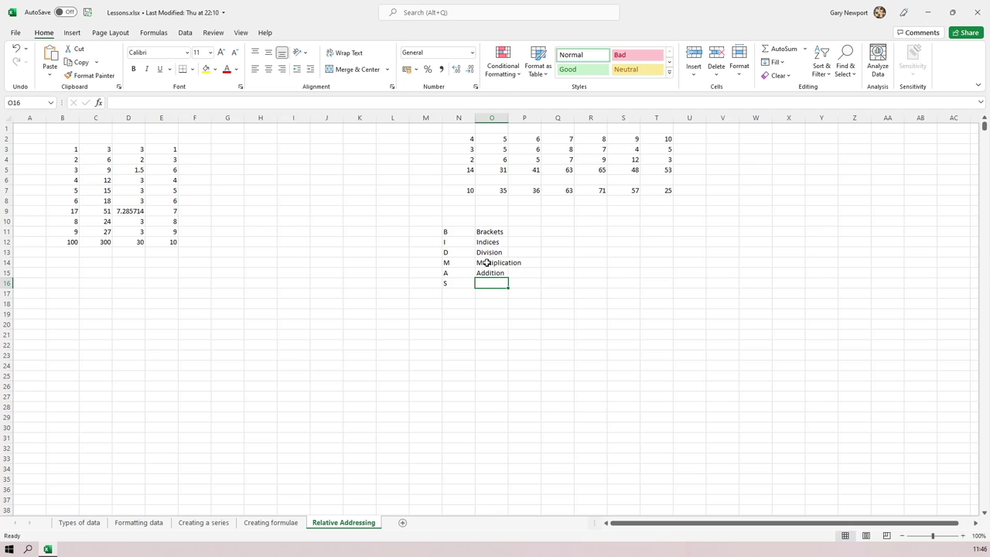
{"action": "type", "text": "Subtract"}
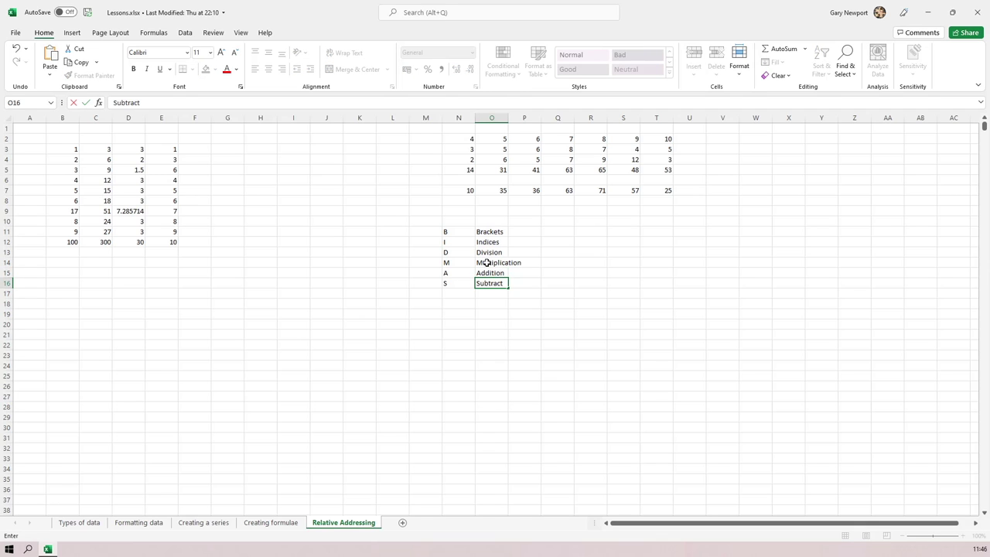
{"action": "type", "text": "ion"}
{"action": "key", "text": "Return"}
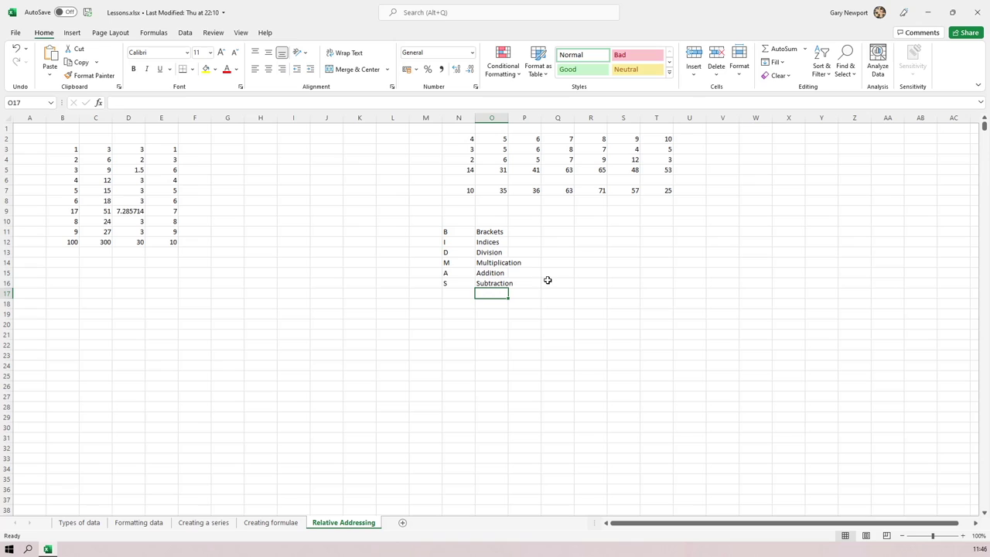
{"action": "left_click_drag", "start_coordinate": [452, 253], "coordinate": [480, 263]}
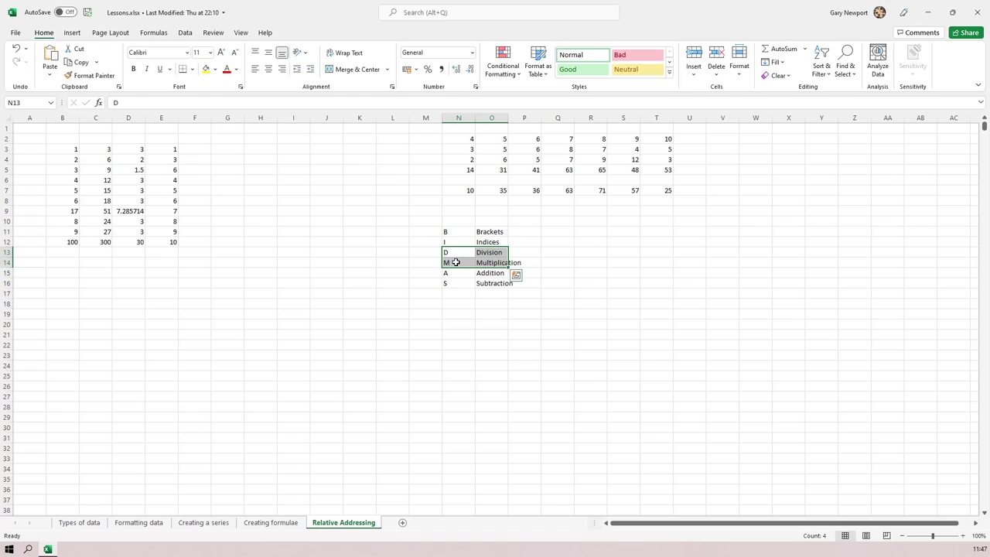
Review the BIDMAS list cells alongside the formula in N7
{"action": "left_click", "coordinate": [550, 258]}
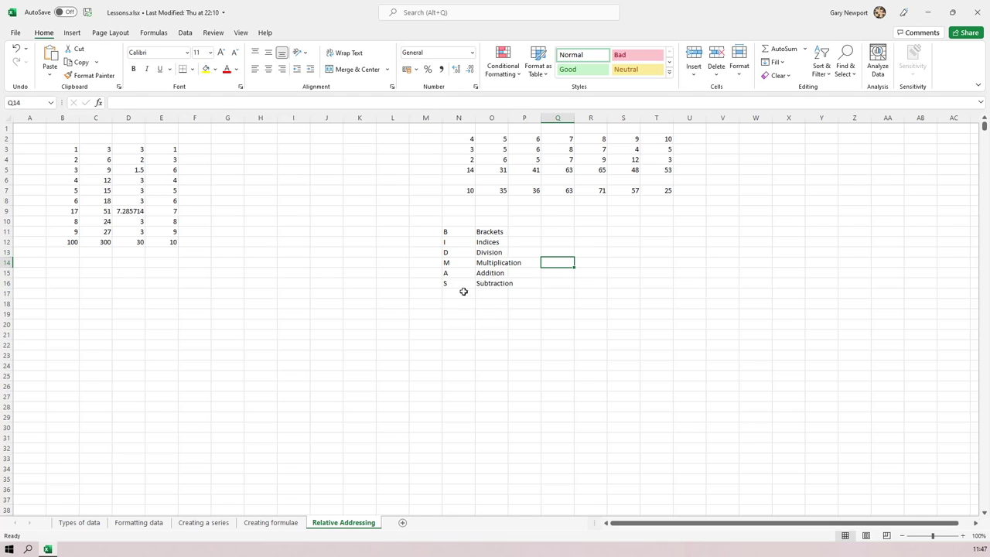
{"action": "left_click_drag", "start_coordinate": [460, 273], "coordinate": [503, 281]}
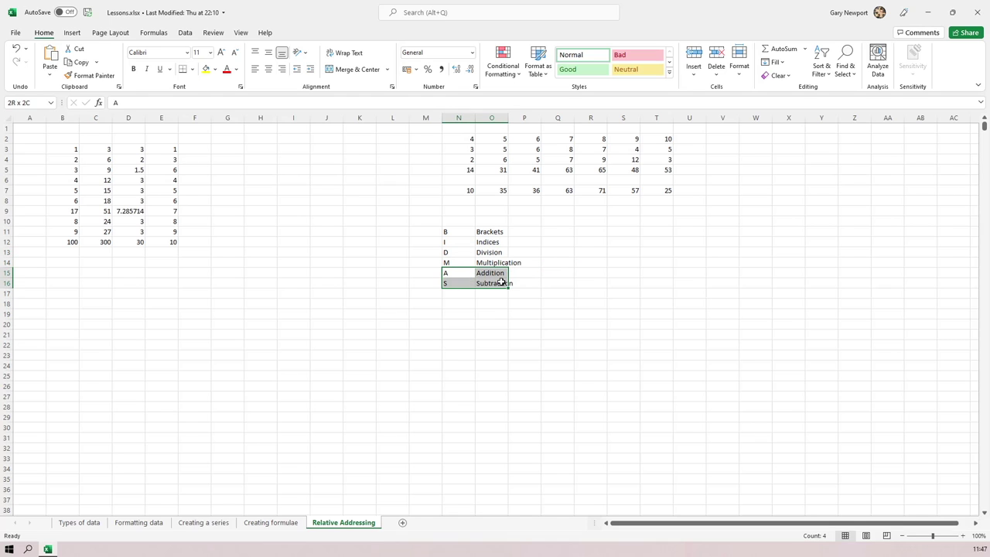
{"action": "left_click", "coordinate": [484, 325]}
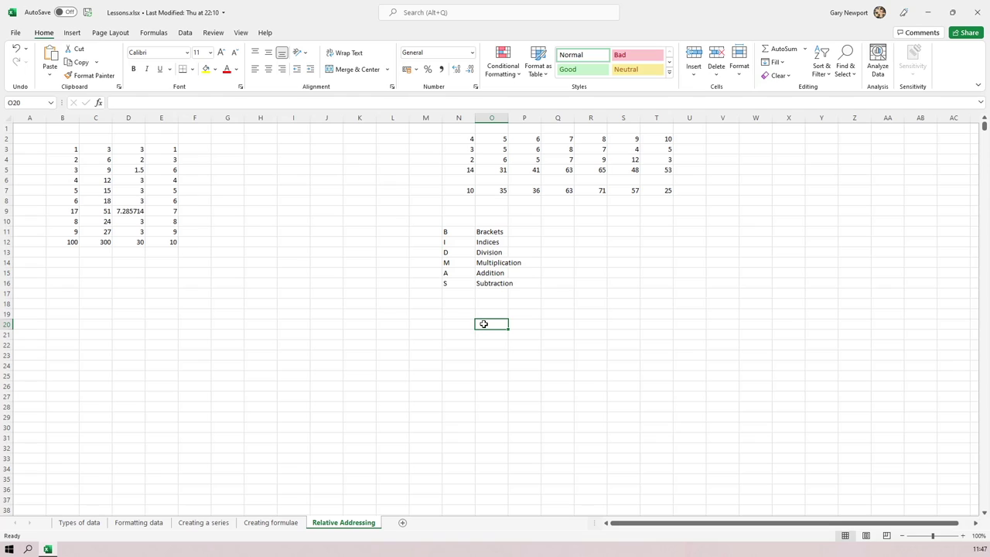
{"action": "left_click", "coordinate": [464, 184]}
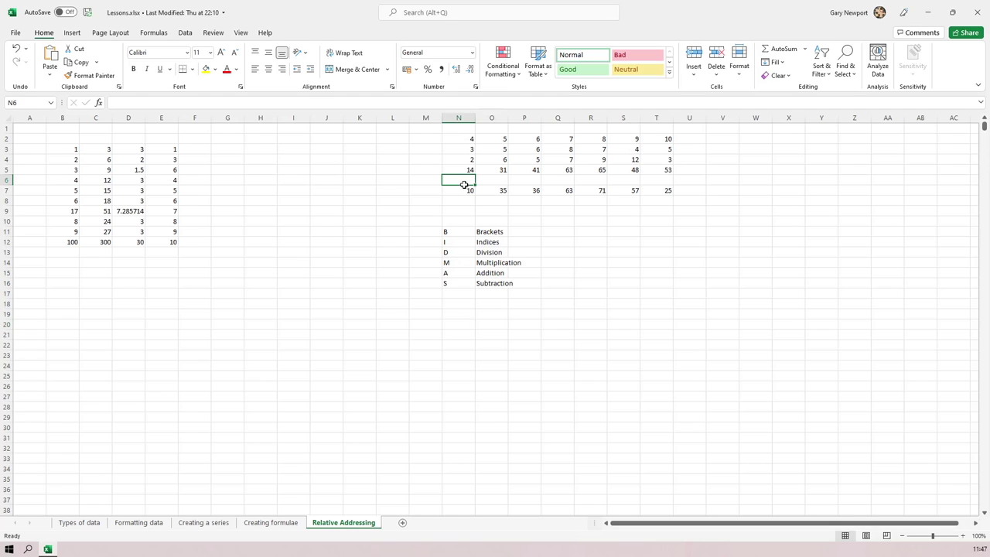
{"action": "left_click_drag", "start_coordinate": [456, 273], "coordinate": [453, 283]}
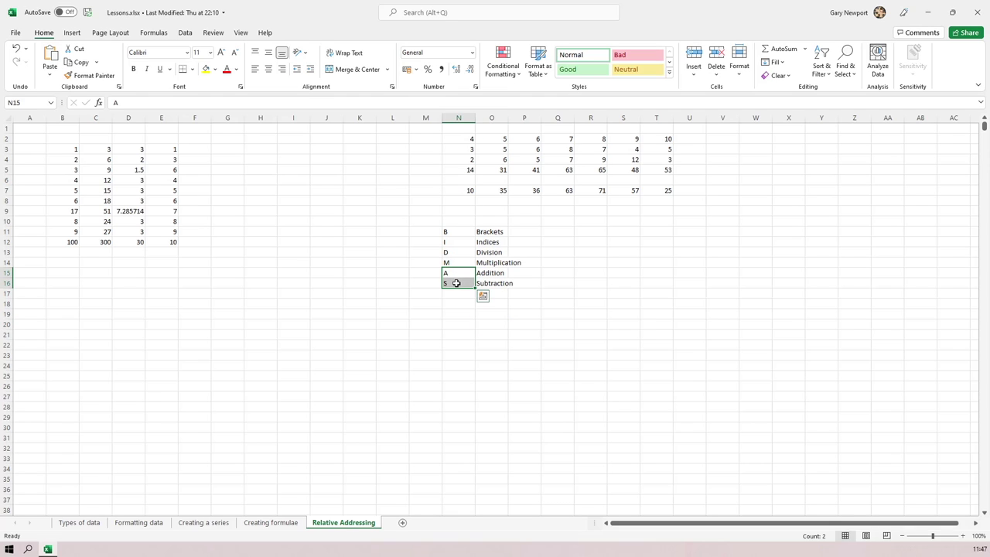
{"action": "left_click", "coordinate": [459, 263]}
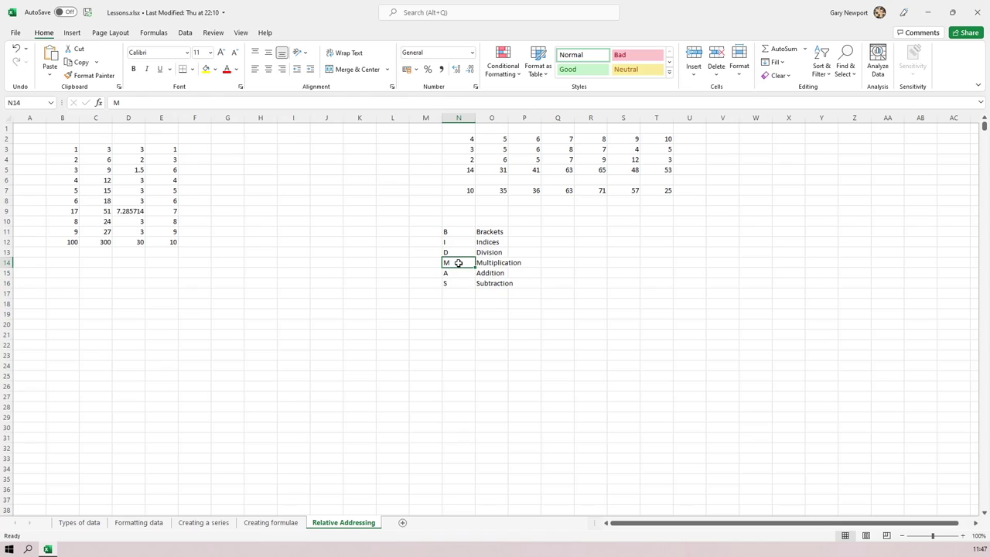
{"action": "left_click", "coordinate": [464, 190]}
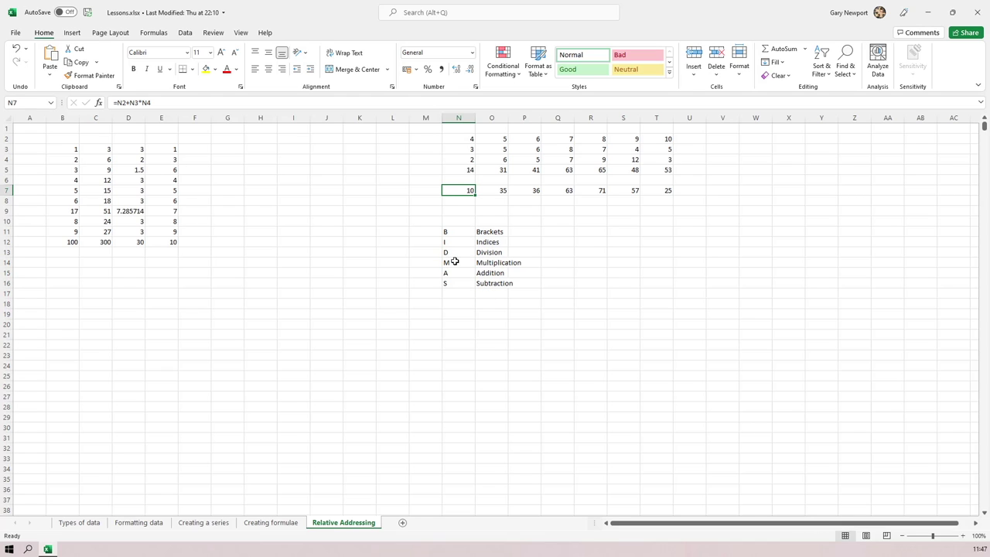
{"action": "left_click", "coordinate": [455, 262]}
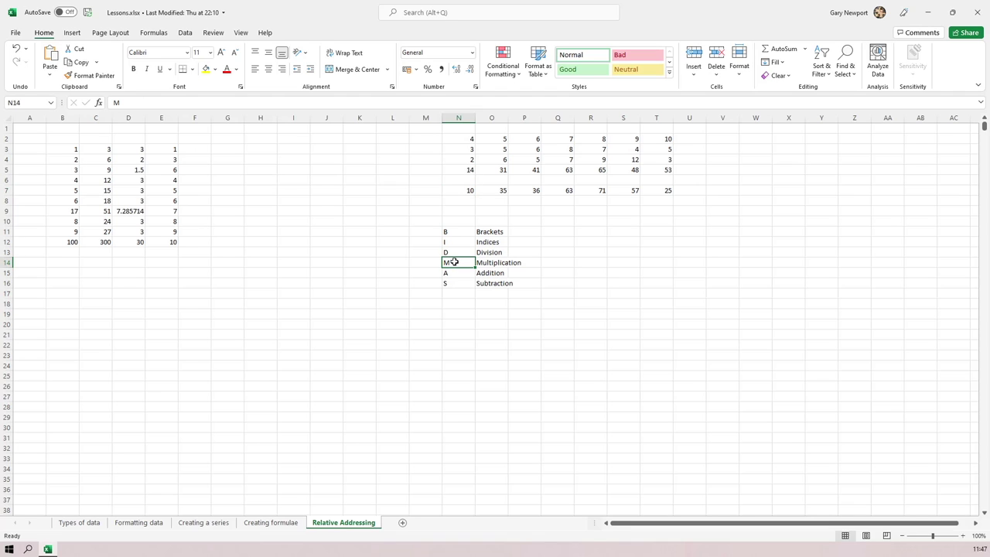
{"action": "left_click", "coordinate": [460, 190]}
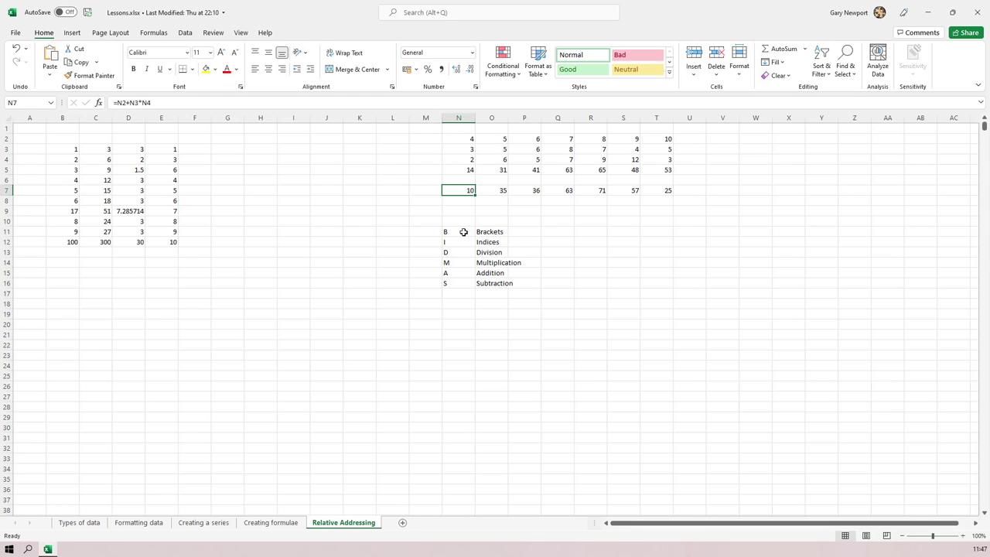
{"action": "left_click_drag", "start_coordinate": [464, 232], "coordinate": [481, 282]}
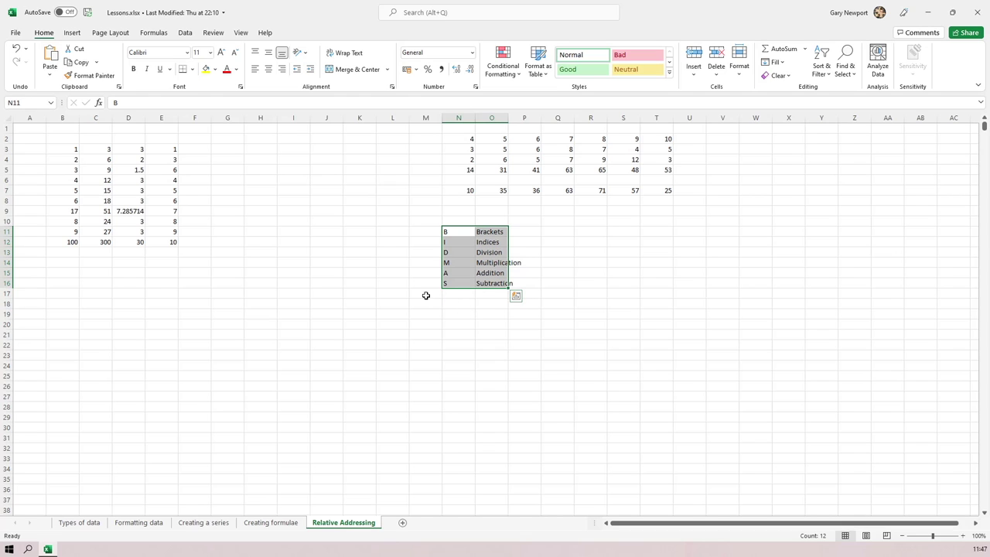
{"action": "left_click", "coordinate": [458, 190]}
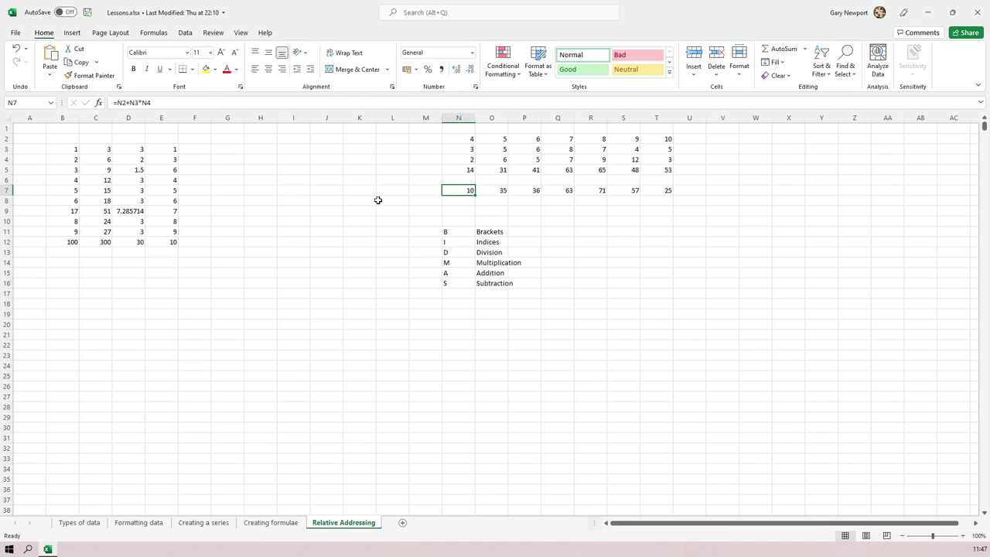
{"action": "left_click", "coordinate": [491, 232]}
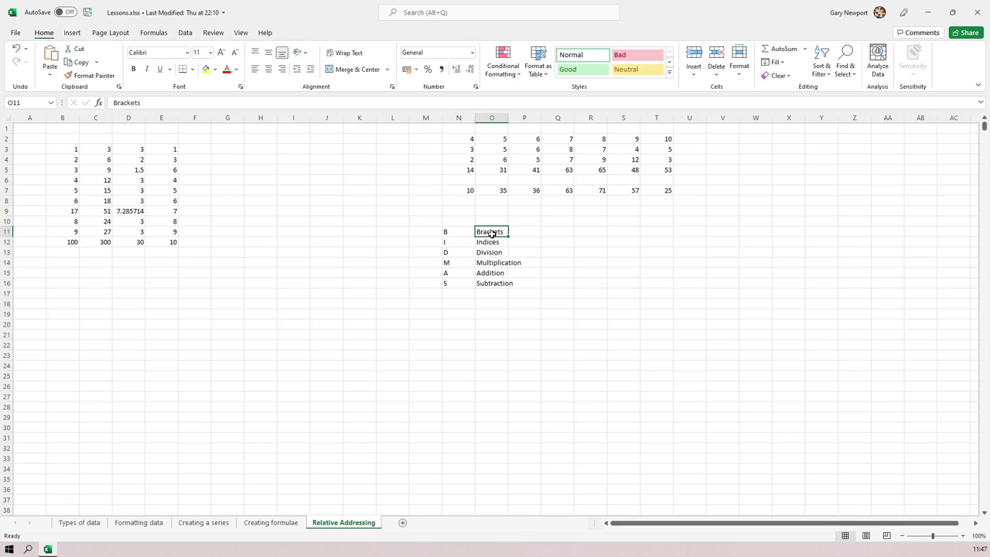
{"action": "left_click", "coordinate": [458, 190]}
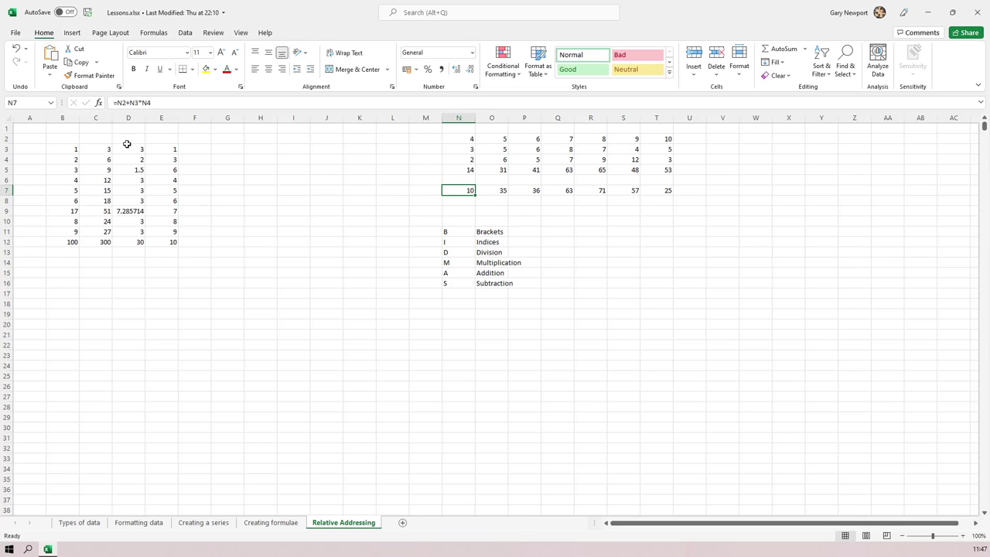
{"action": "left_click", "coordinate": [459, 263]}
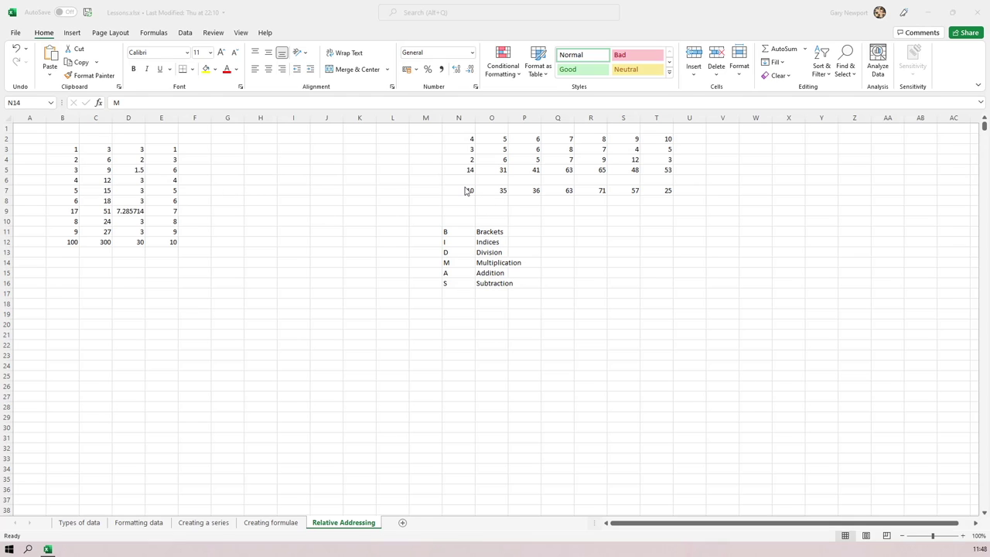
Bracket N7's formula as =(N2+N3)*N4, then compare it with T7's formula
{"action": "left_click", "coordinate": [462, 189]}
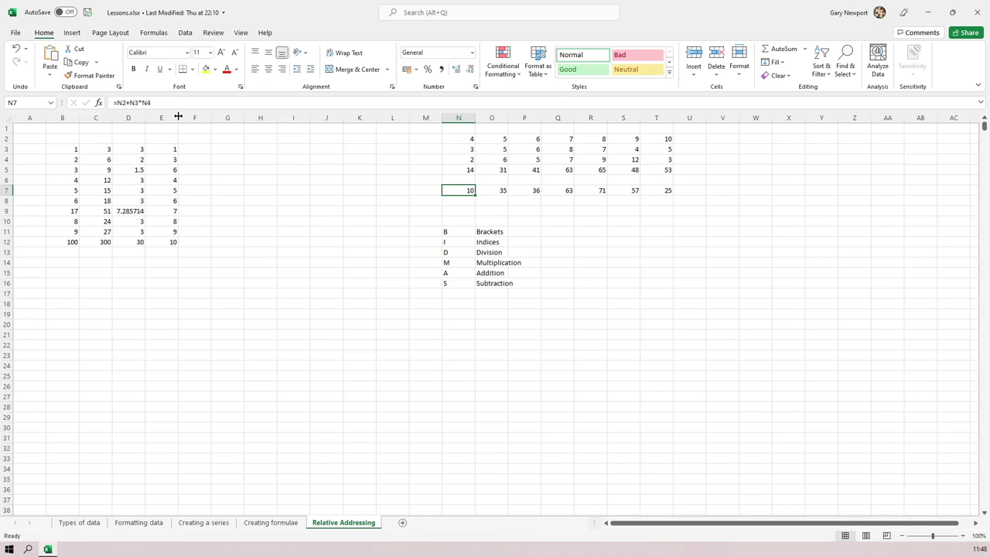
{"action": "left_click", "coordinate": [121, 102]}
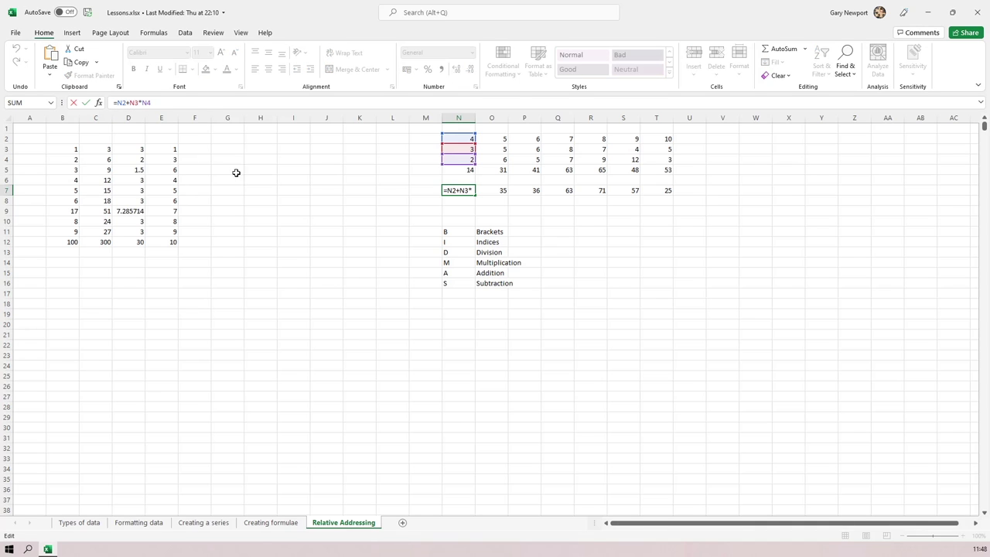
{"action": "type", "text": "("}
{"action": "key", "text": "Right"}
{"action": "key", "text": "Right"}
{"action": "key", "text": "Right"}
{"action": "double_click", "coordinate": [149, 102]}
{"action": "left_click", "coordinate": [141, 102]}
{"action": "type", "text": ")"}
{"action": "key", "text": "Return"}
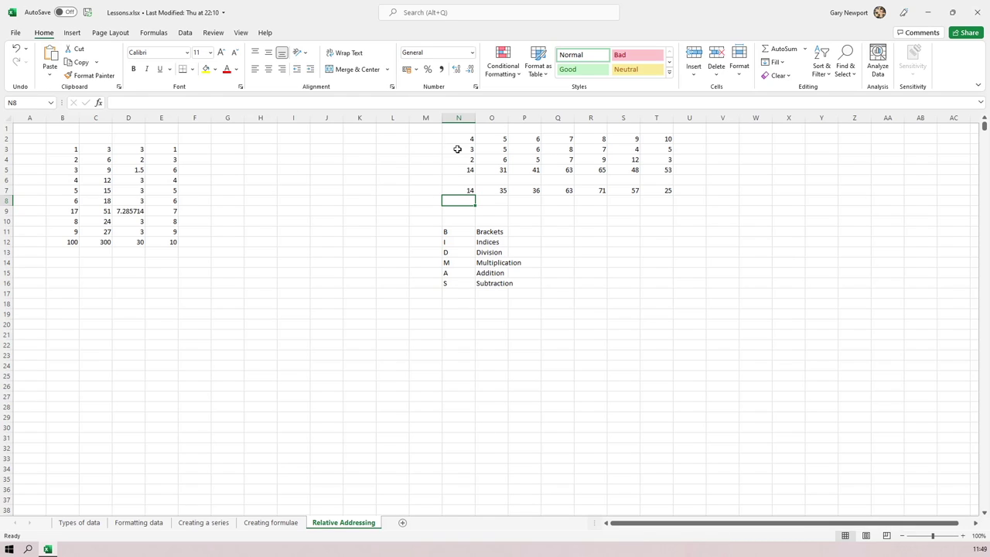
{"action": "left_click", "coordinate": [466, 189]}
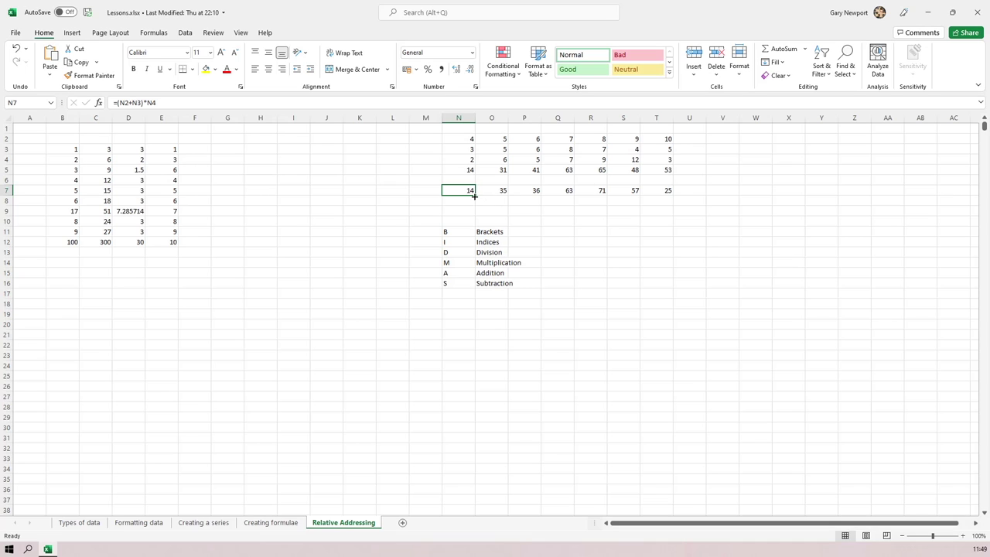
{"action": "left_click", "coordinate": [663, 191]}
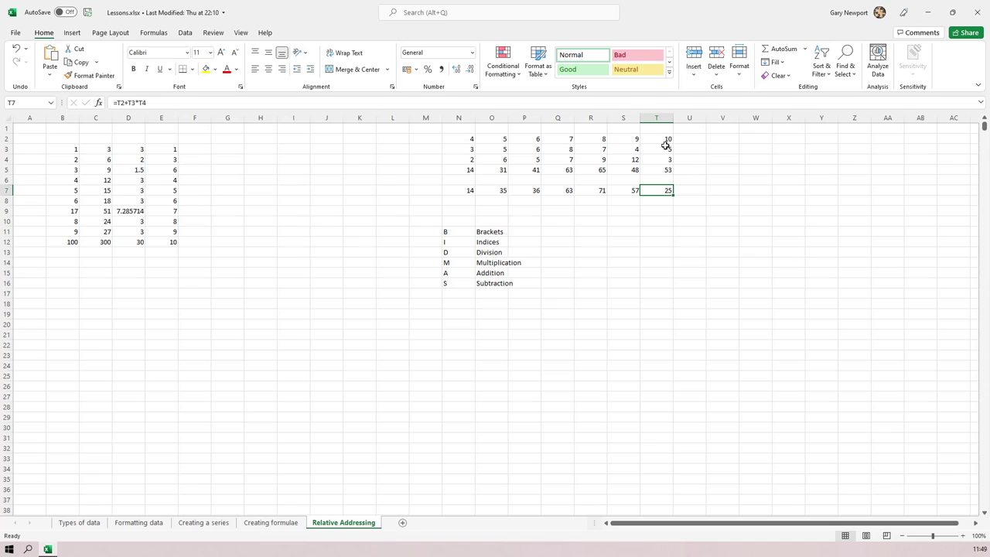
Fill N7's bracketed formula right to T7, then select the Brackets and Indices cells
{"action": "left_click", "coordinate": [463, 191]}
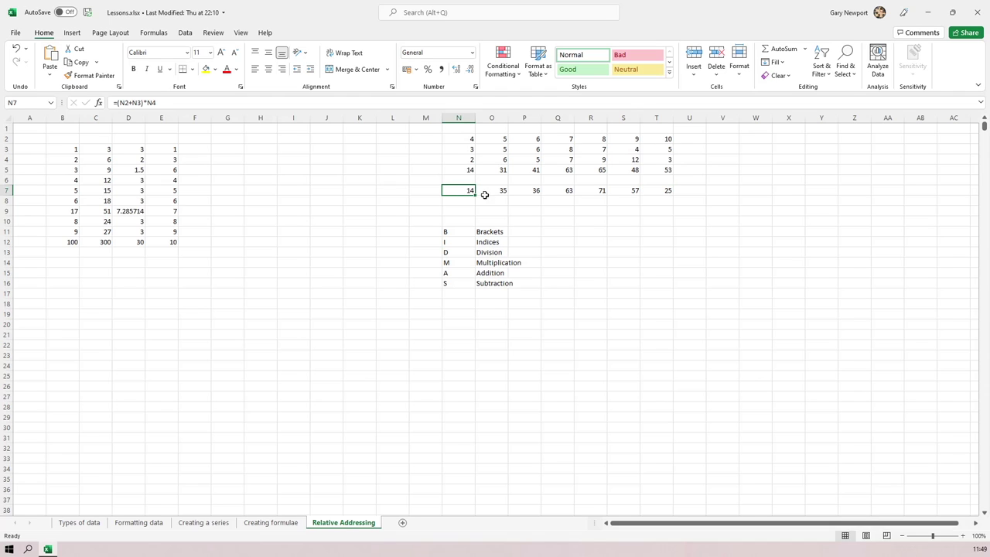
{"action": "left_click_drag", "start_coordinate": [477, 196], "coordinate": [669, 194]}
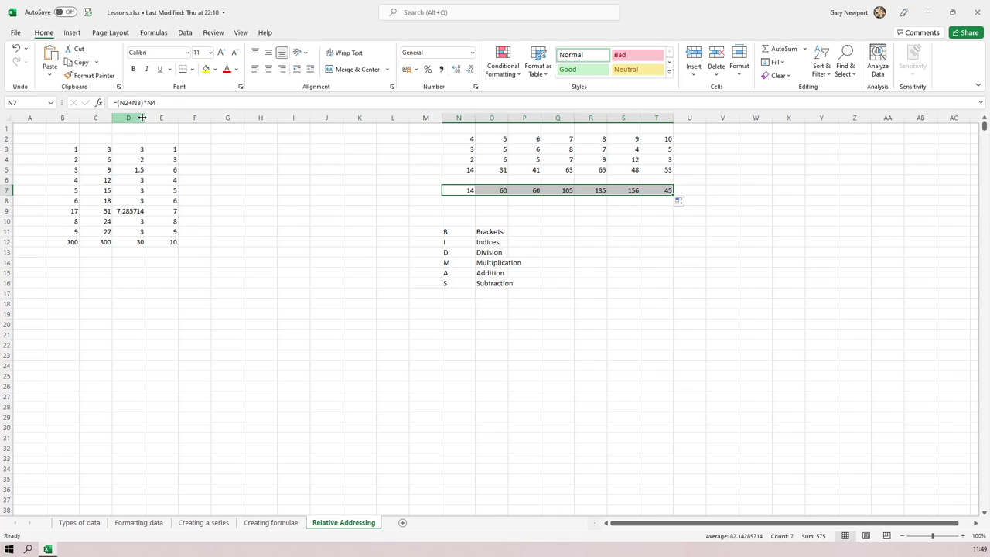
{"action": "left_click", "coordinate": [495, 230]}
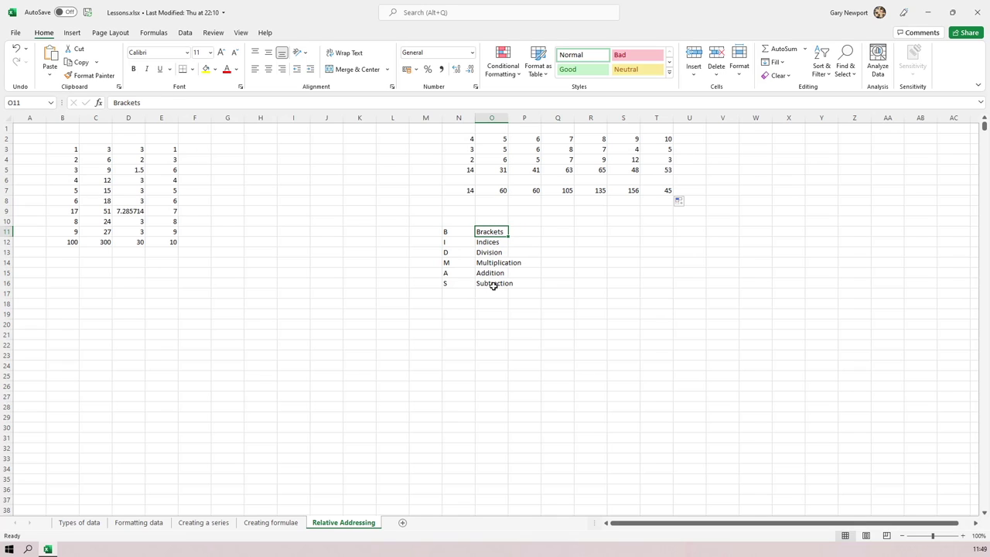
{"action": "left_click", "coordinate": [488, 241]}
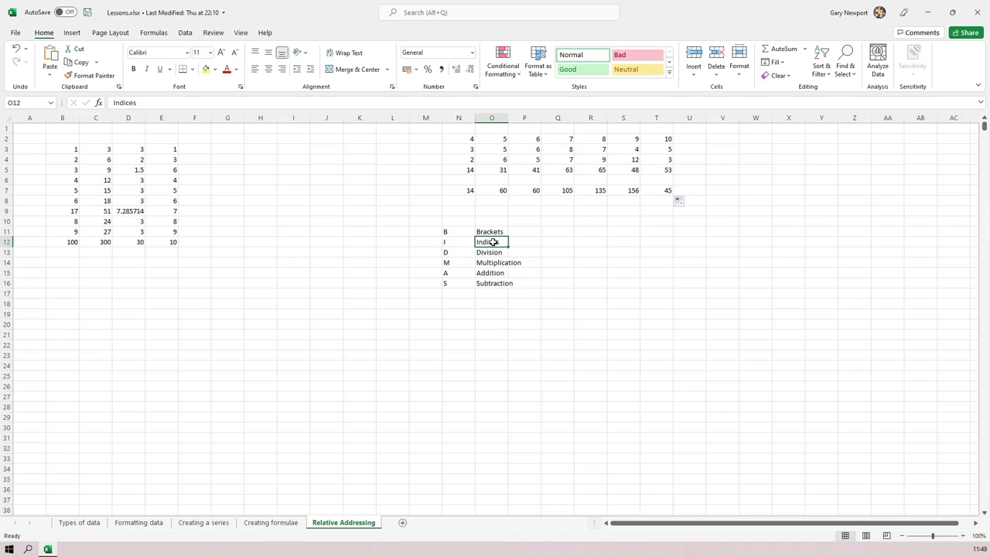
Build =N2+N3*N4 in N9 by pointing at the cells with arrow keys
{"action": "left_click", "coordinate": [462, 210]}
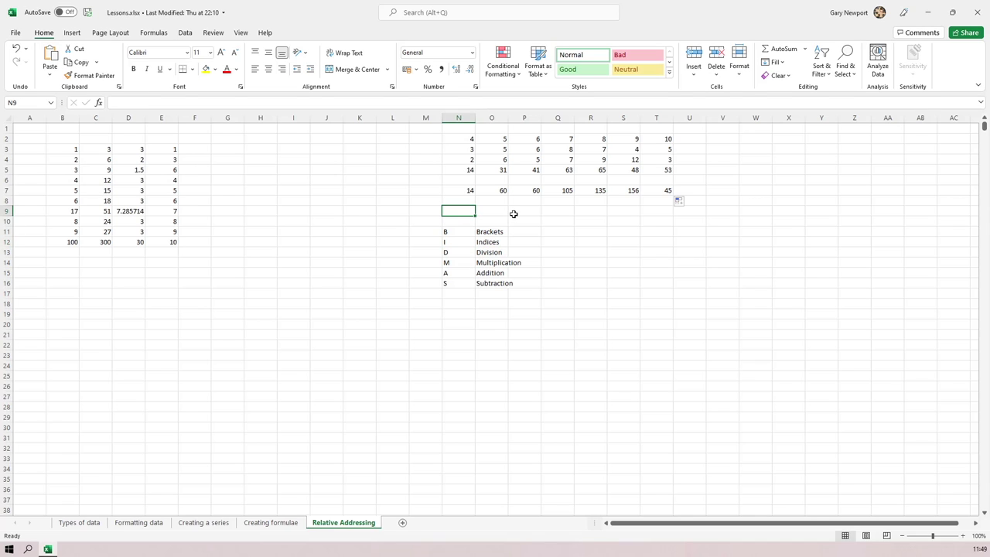
{"action": "type", "text": "="}
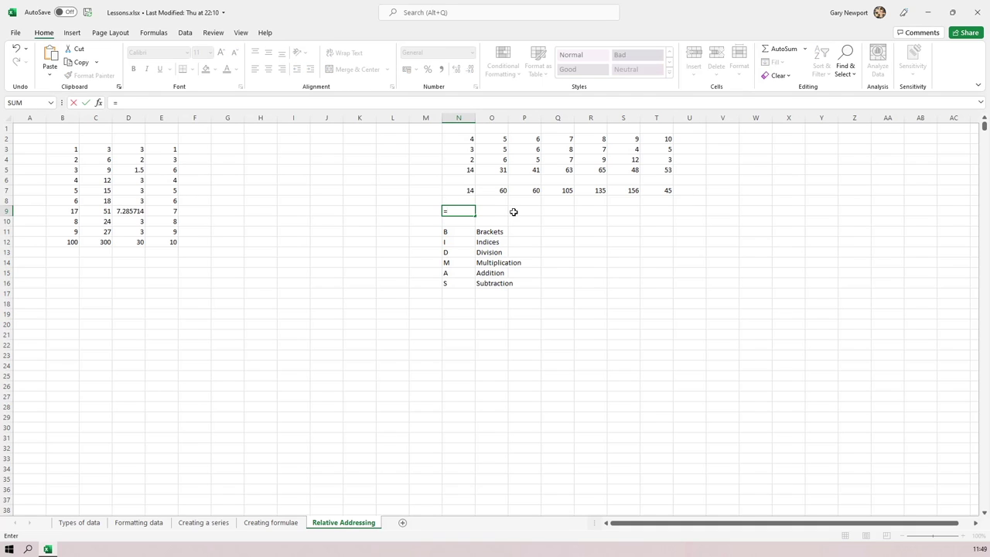
{"action": "key", "text": "Up"}
{"action": "key", "text": "Up"}
{"action": "key", "text": "Up"}
{"action": "key", "text": "Up"}
{"action": "key", "text": "Up"}
{"action": "key", "text": "Up"}
{"action": "key", "text": "Up"}
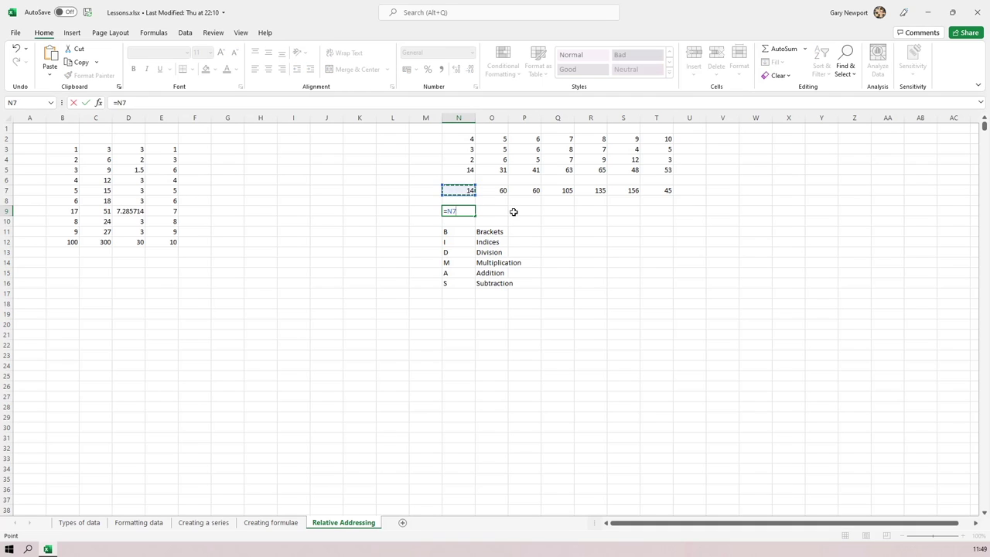
{"action": "type", "text": "+"}
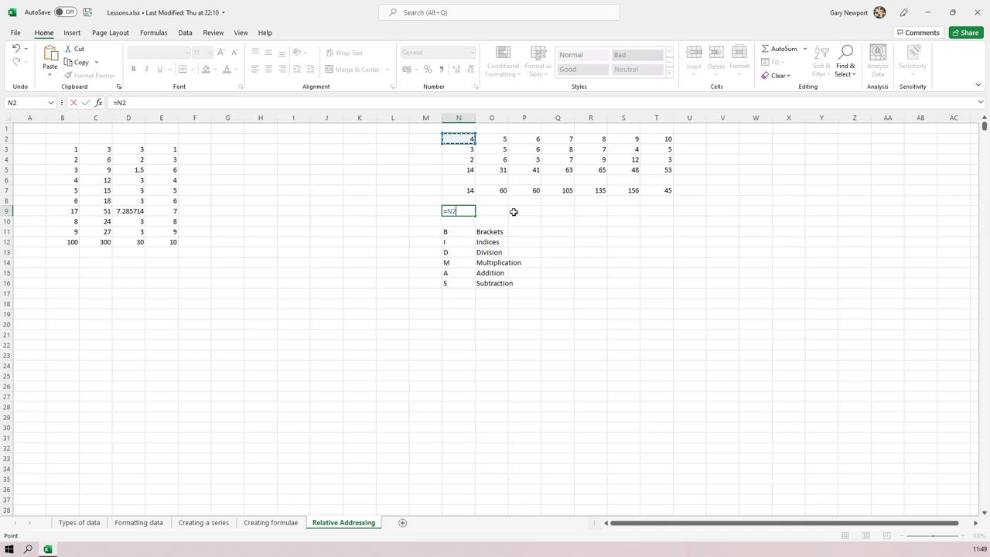
{"action": "key", "text": "Up"}
{"action": "key", "text": "Up"}
{"action": "key", "text": "Up"}
{"action": "key", "text": "Up"}
{"action": "key", "text": "Up"}
{"action": "key", "text": "Up"}
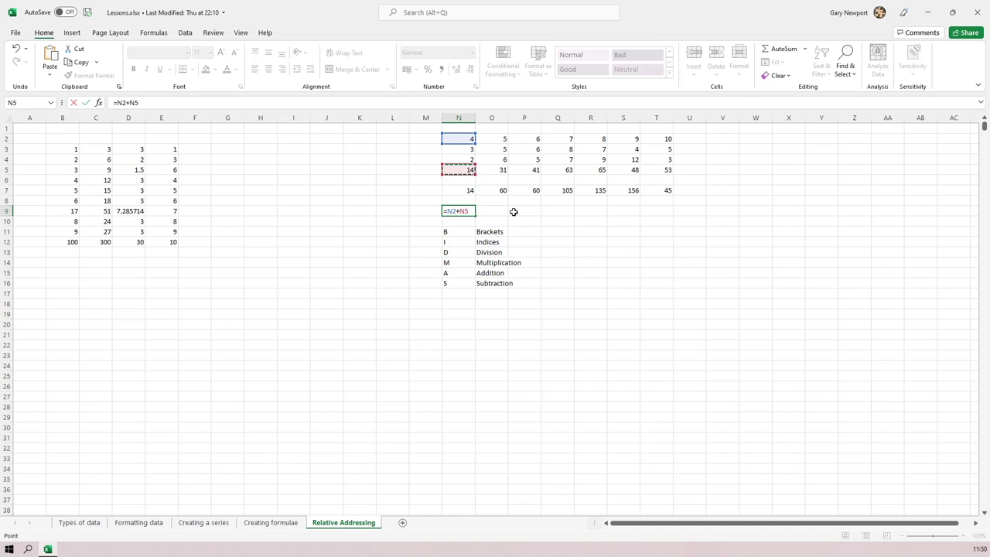
{"action": "type", "text": "*"}
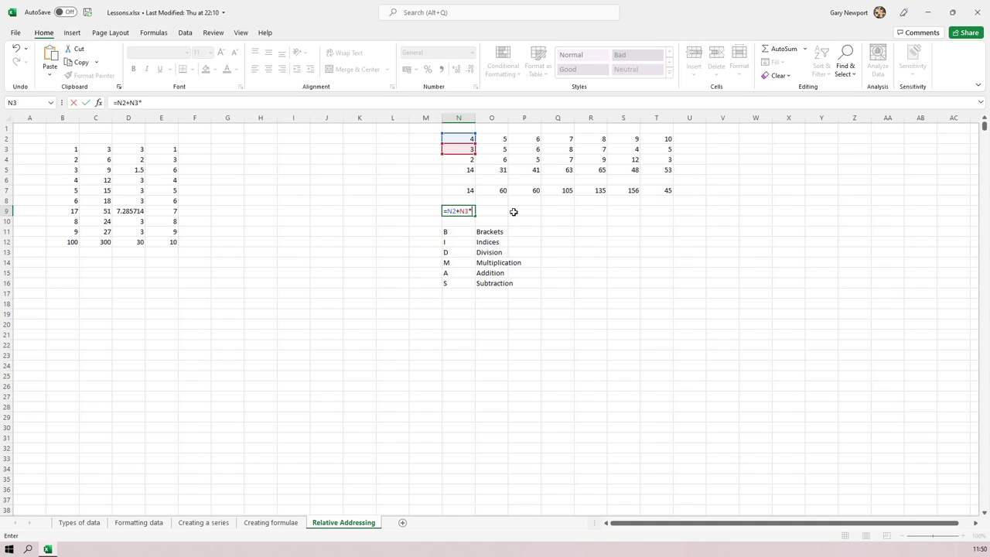
{"action": "key", "text": "Up"}
{"action": "key", "text": "Up"}
{"action": "key", "text": "Up"}
{"action": "key", "text": "Up"}
{"action": "key", "text": "Up"}
{"action": "key", "text": "Up"}
{"action": "key", "text": "Down"}
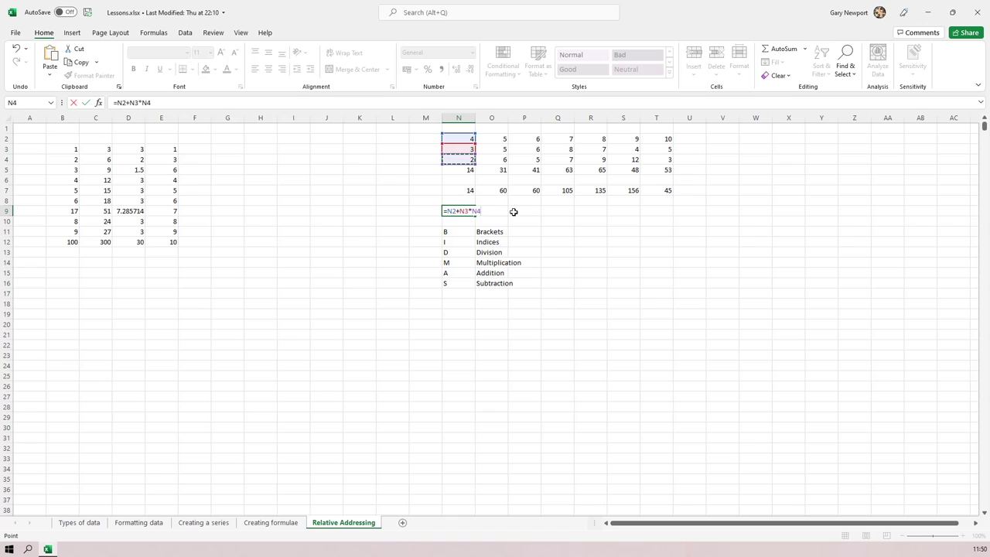
{"action": "key", "text": "Left"}
{"action": "key", "text": "Left"}
{"action": "key", "text": "Left"}
{"action": "key", "text": "Left"}
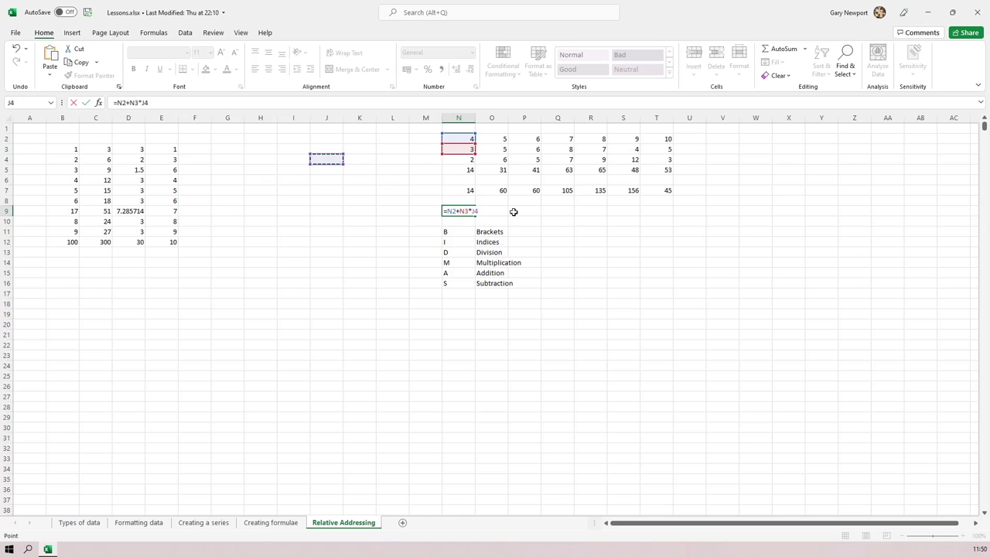
{"action": "key", "text": "Right"}
{"action": "key", "text": "Right"}
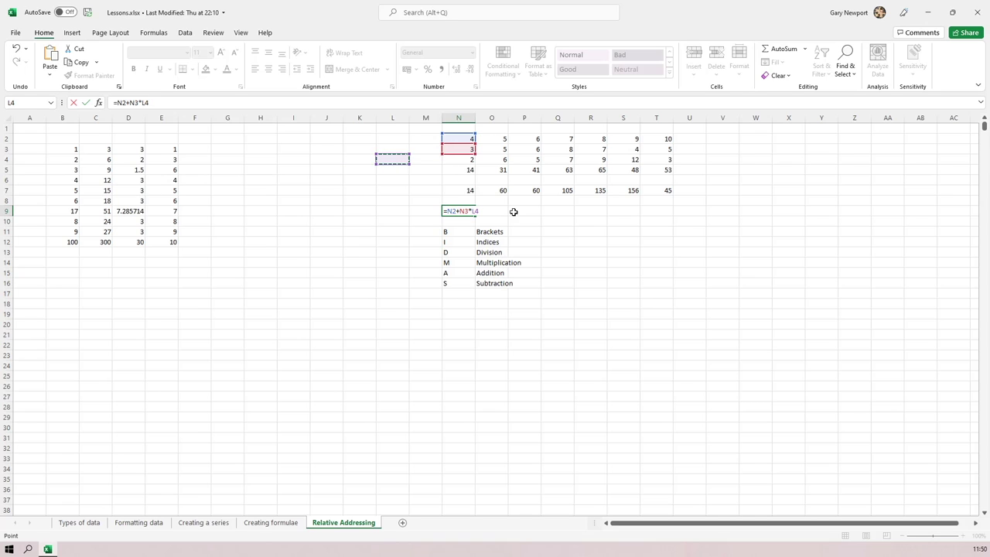
{"action": "key", "text": "Right"}
{"action": "key", "text": "Right"}
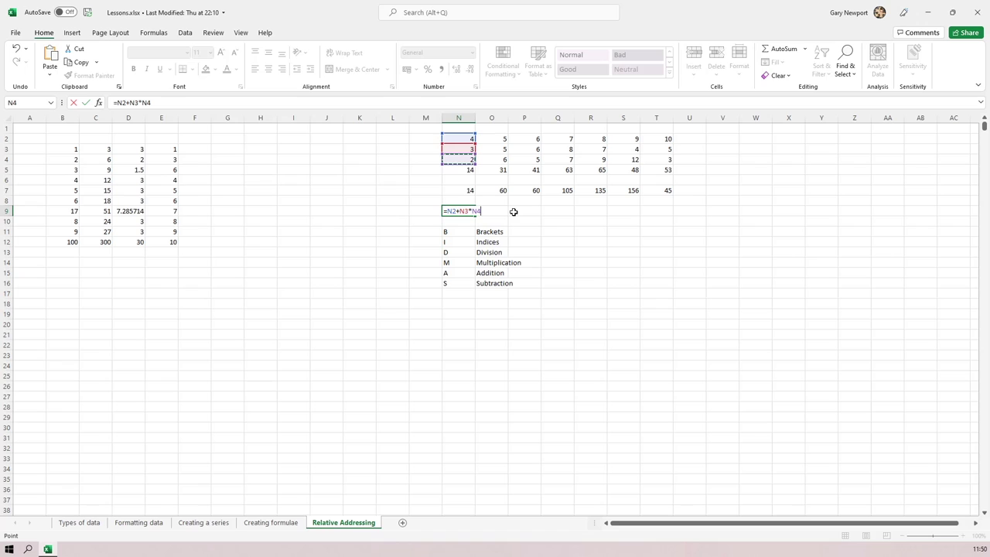
{"action": "key", "text": "Left"}
{"action": "key", "text": "Left"}
{"action": "key", "text": "Left"}
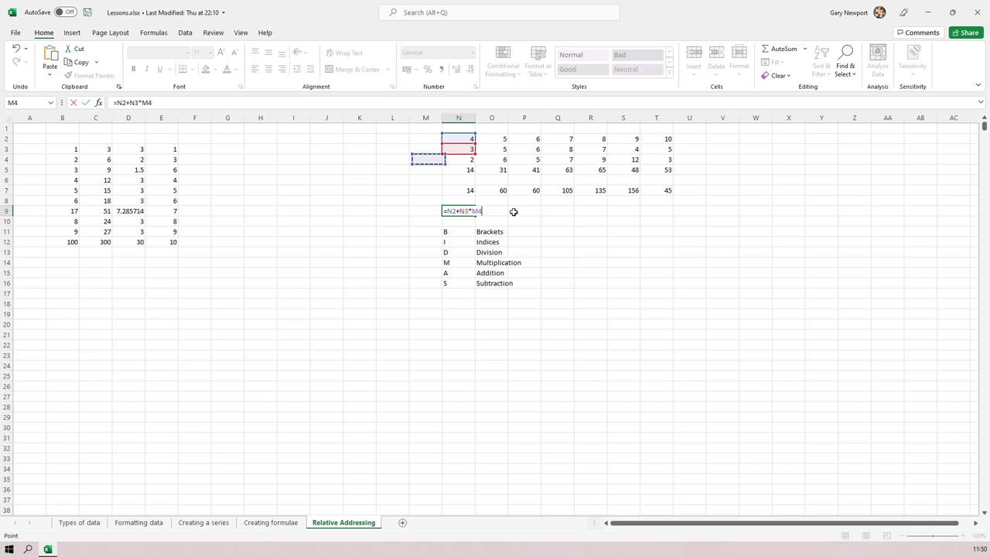
{"action": "key", "text": "Right"}
{"action": "key", "text": "Right"}
{"action": "key", "text": "Right"}
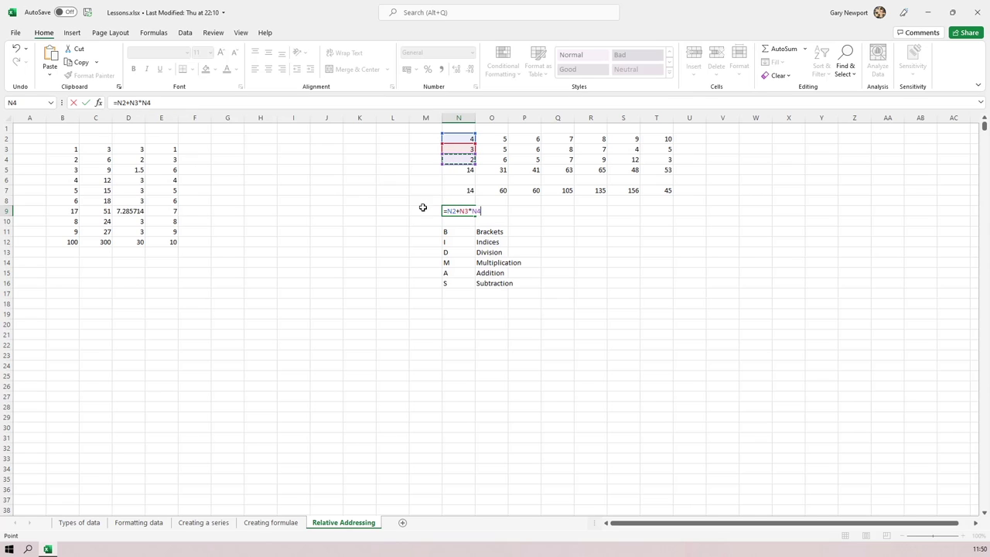
Change the plus to minus so N9 holds =N2-N3*N4, showing -2
{"action": "left_click", "coordinate": [129, 102]}
{"action": "key", "text": "BackSpace"}
{"action": "type", "text": "-"}
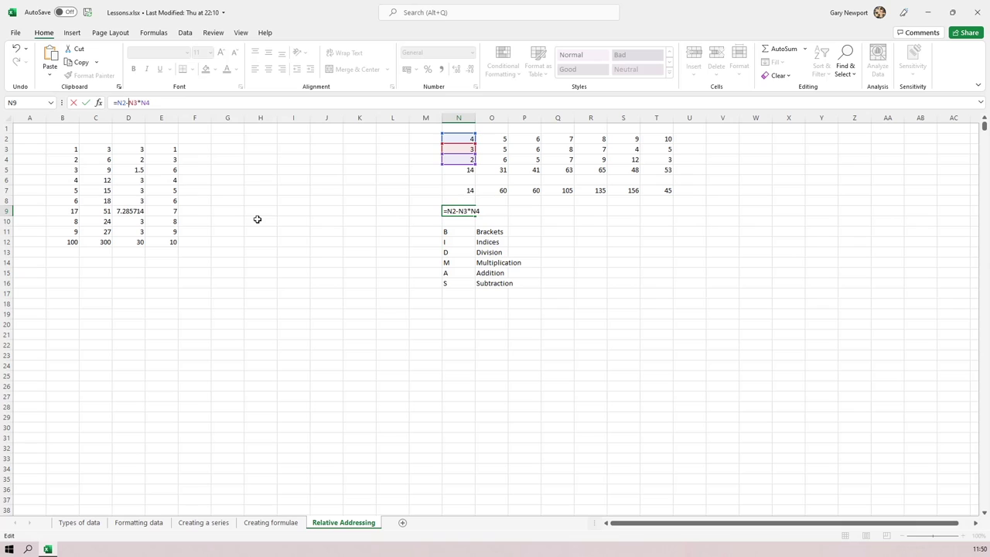
{"action": "key", "text": "Return"}
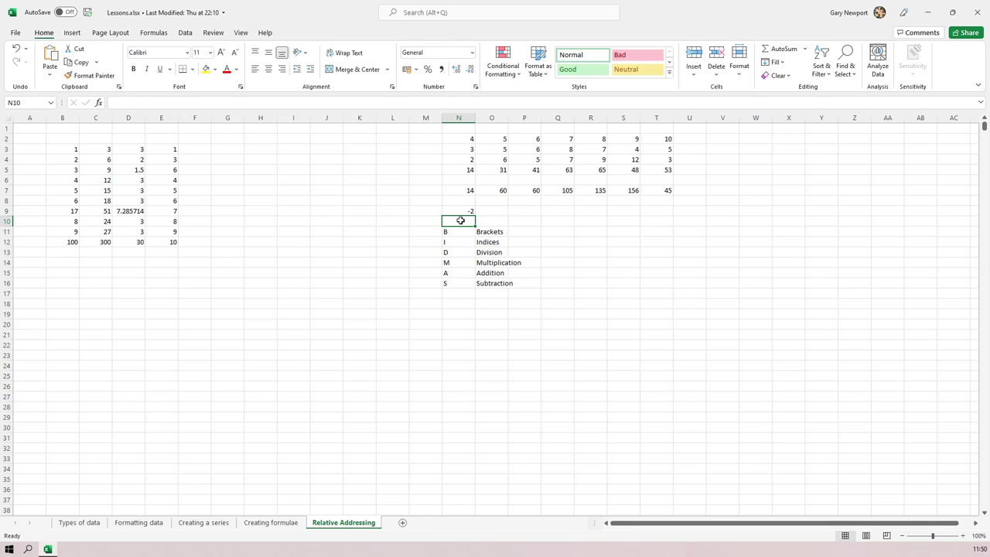
Review N9's =N2-N3*N4 formula in the formula bar, then select N11:O12
{"action": "left_click", "coordinate": [469, 211]}
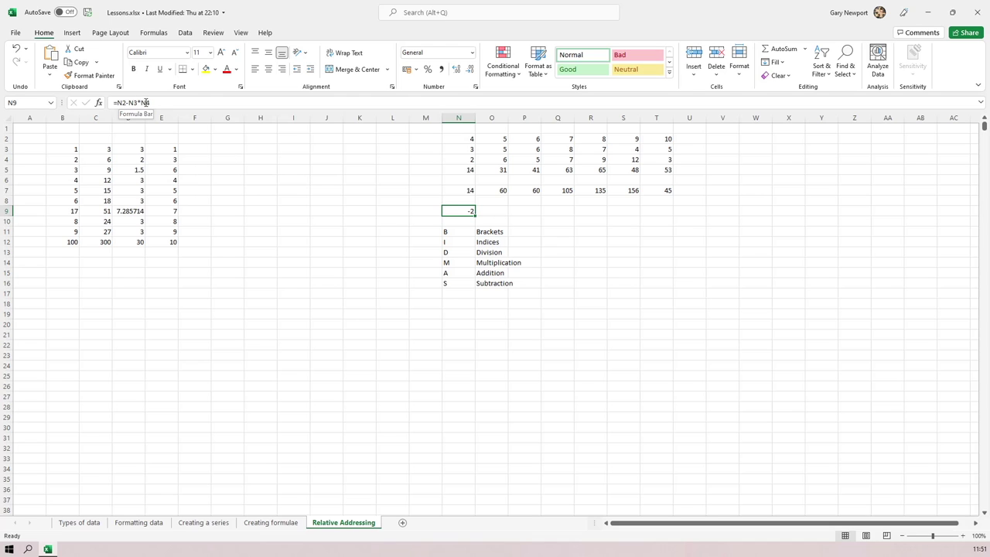
{"action": "left_click_drag", "start_coordinate": [151, 102], "coordinate": [130, 102]}
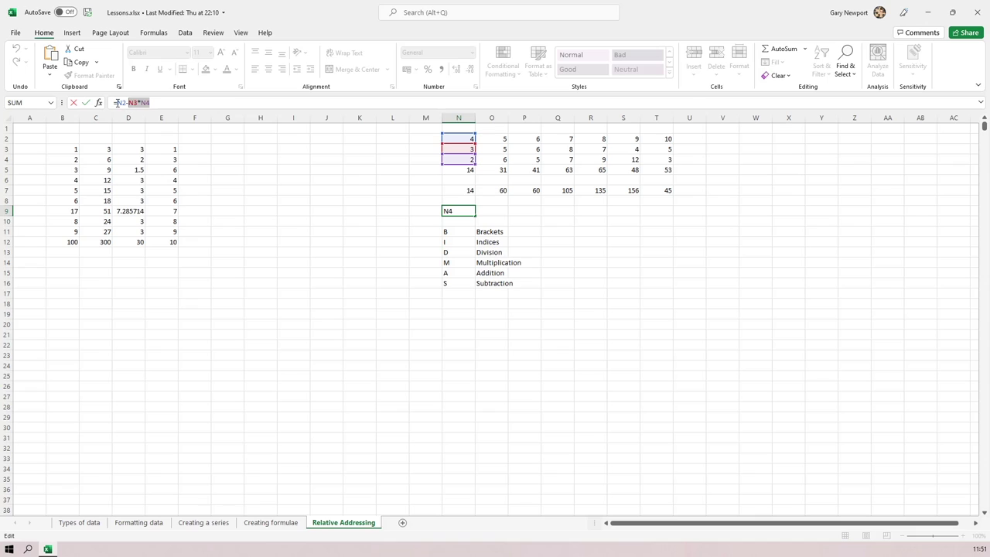
{"action": "left_click_drag", "start_coordinate": [117, 102], "coordinate": [152, 103]}
{"action": "key", "text": "Return"}
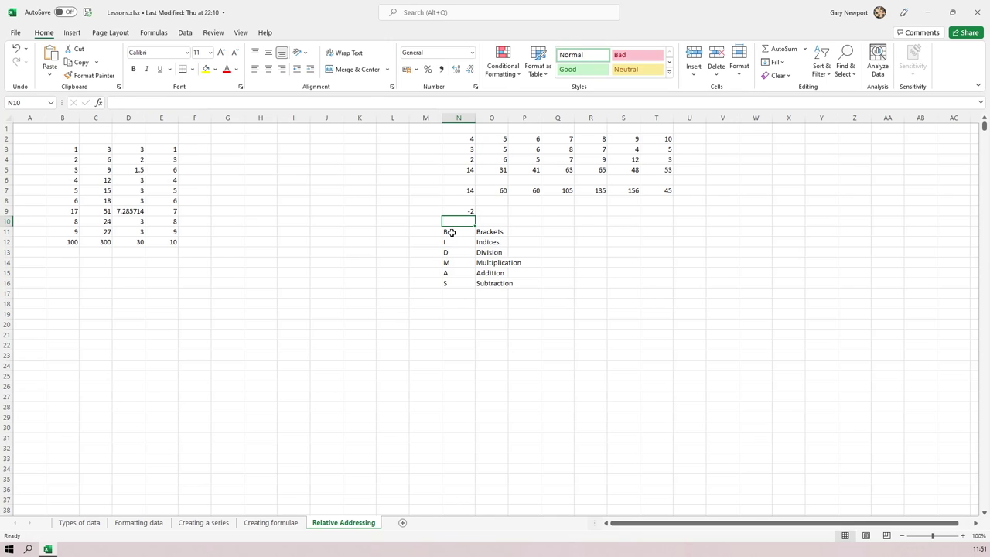
{"action": "left_click_drag", "start_coordinate": [448, 232], "coordinate": [495, 283]}
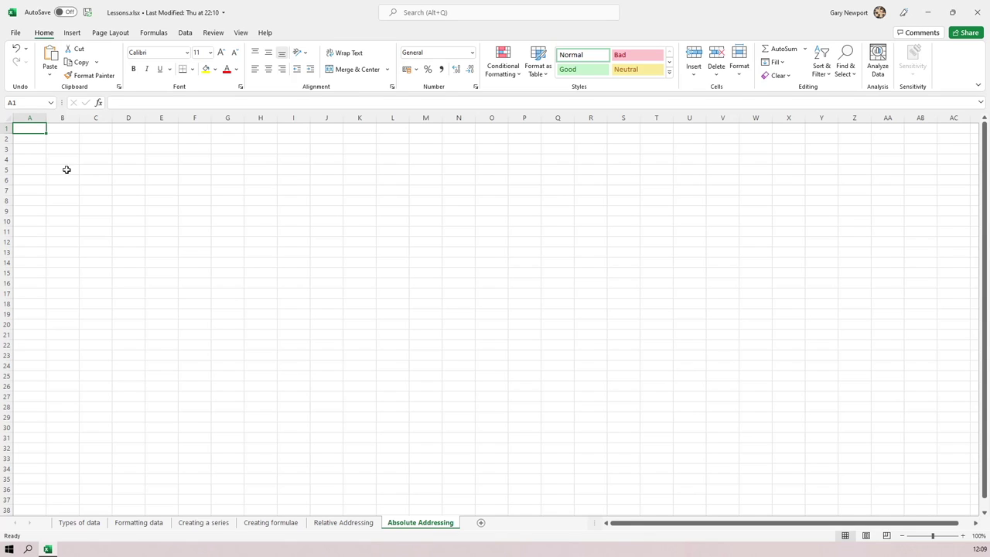
Fill B3:B13 with the series 1 to 11
{"action": "left_click", "coordinate": [54, 148]}
{"action": "type", "text": "1"}
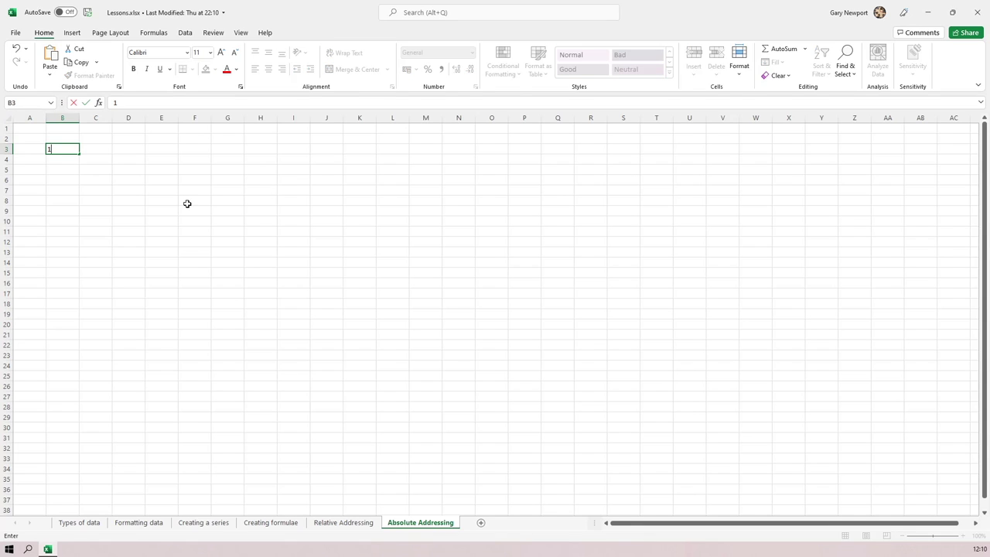
{"action": "key", "text": "Return"}
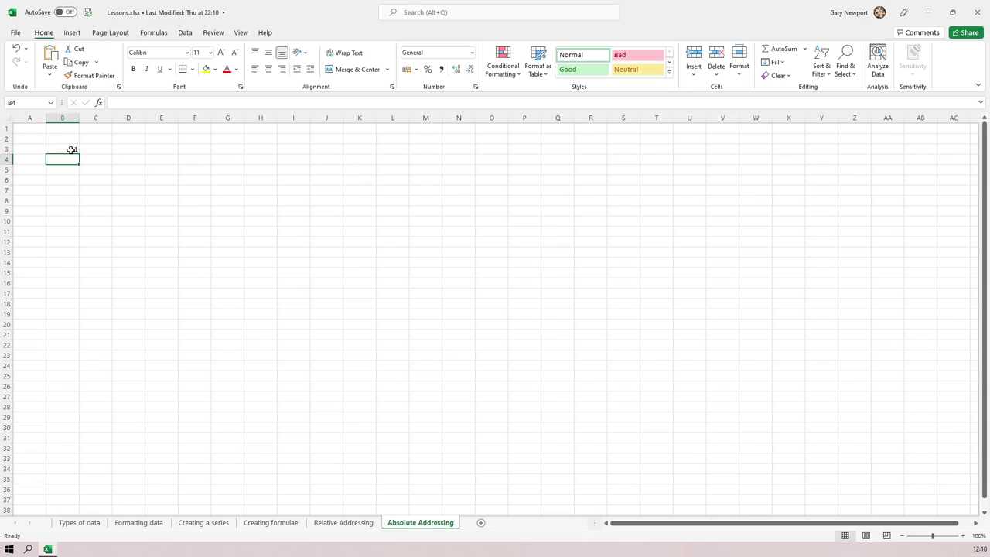
{"action": "left_click", "coordinate": [71, 150]}
{"action": "left_click_drag", "start_coordinate": [79, 152], "coordinate": [85, 264]}
{"action": "left_click", "coordinate": [126, 285]}
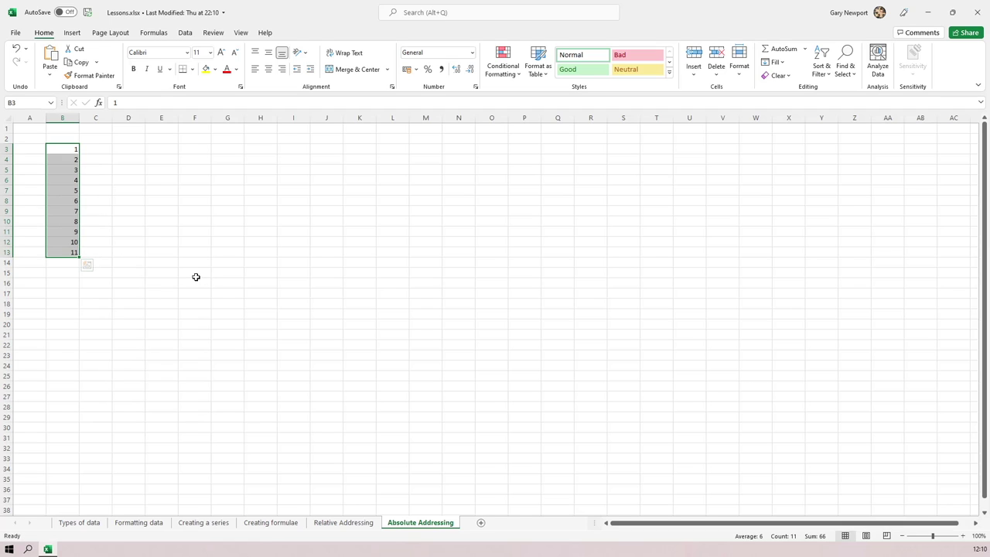
Enter =B3*3 in C3 and copy it down to C13
{"action": "left_click", "coordinate": [95, 148]}
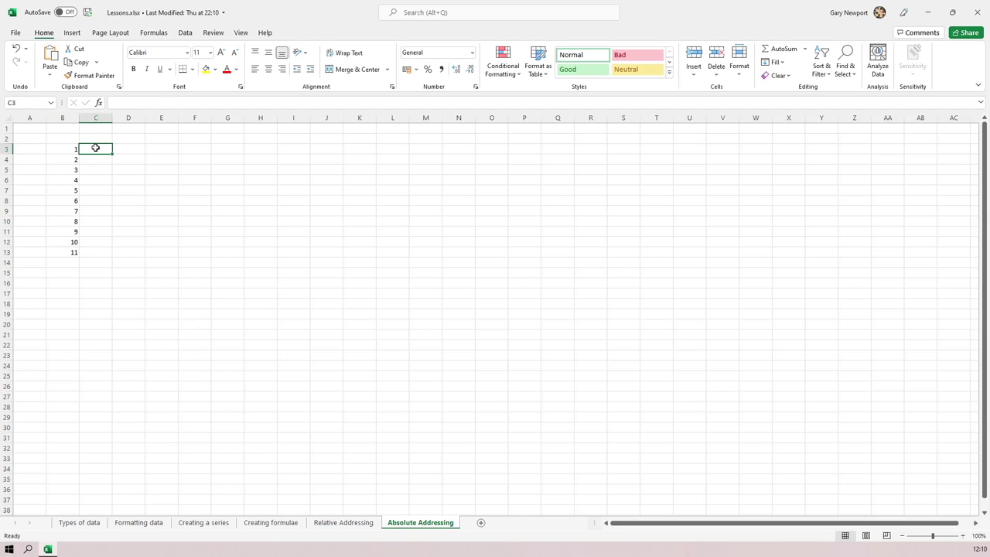
{"action": "type", "text": "="}
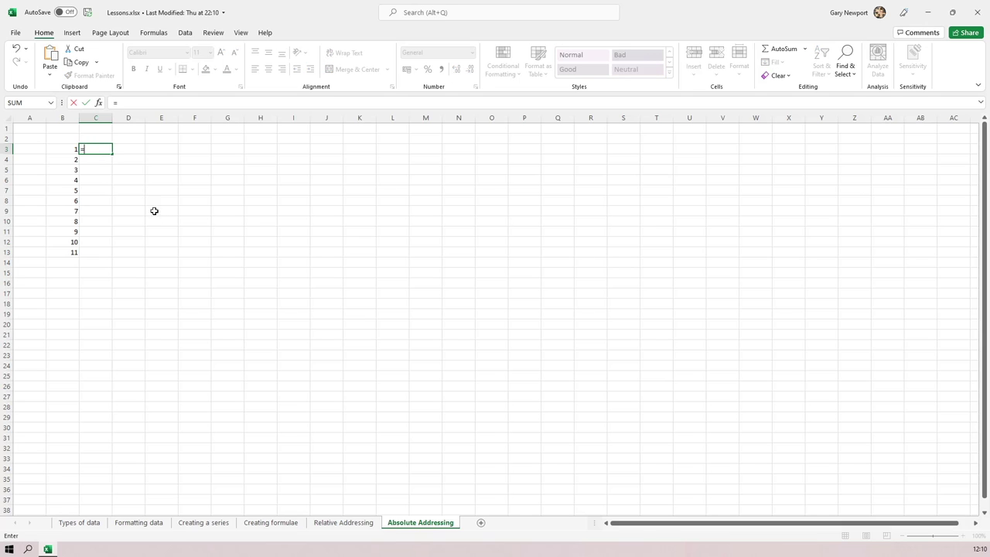
{"action": "left_click", "coordinate": [59, 150]}
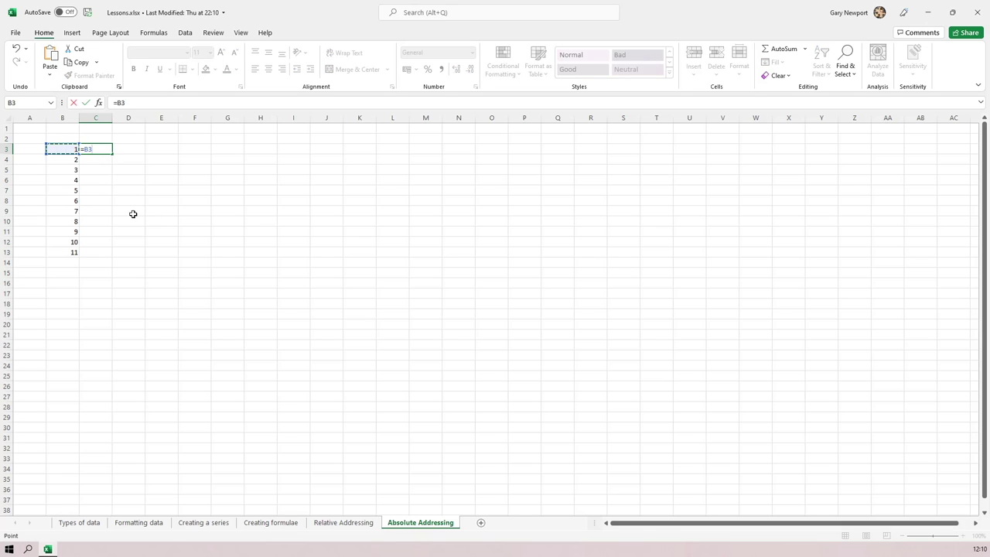
{"action": "type", "text": "*3"}
{"action": "key", "text": "Return"}
{"action": "left_click", "coordinate": [100, 149]}
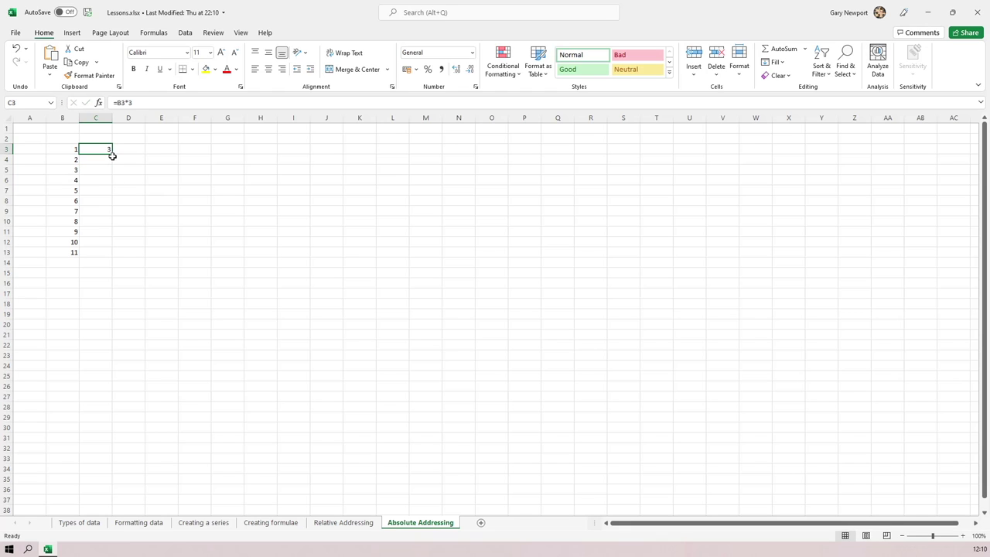
{"action": "left_click_drag", "start_coordinate": [111, 153], "coordinate": [113, 261]}
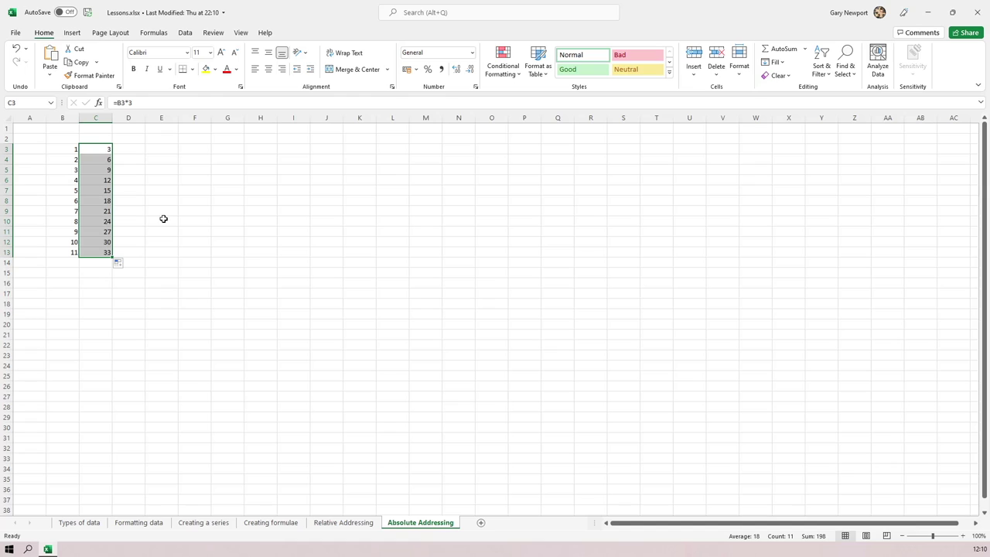
{"action": "left_click", "coordinate": [92, 158]}
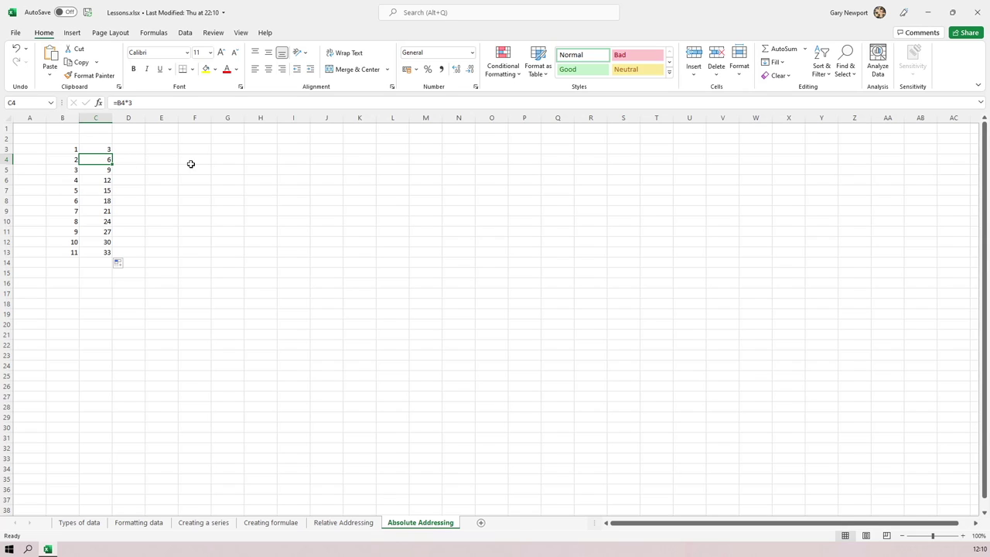
{"action": "left_click", "coordinate": [170, 128]}
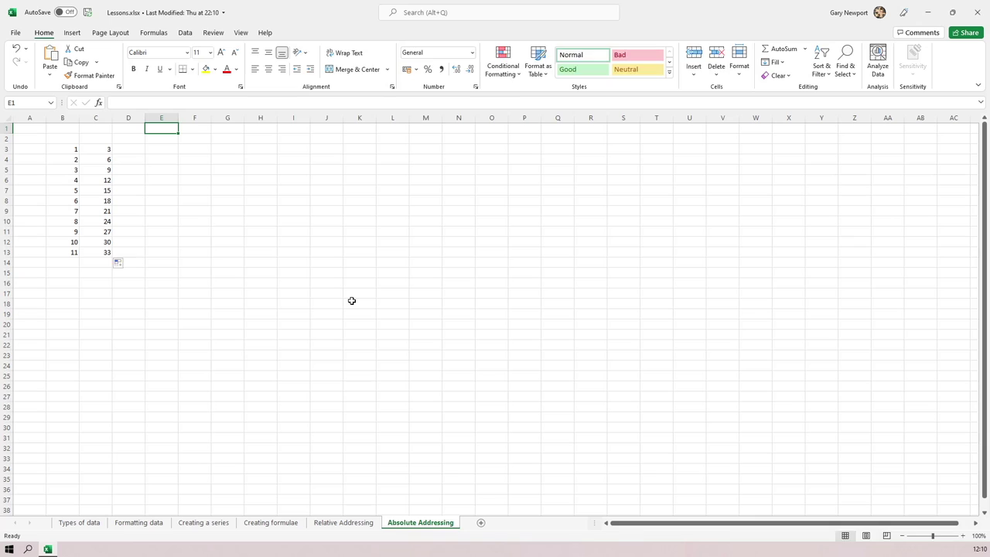
Enter 1 in E1 and fill all of column E with a linear series, step 1
{"action": "type", "text": "1"}
{"action": "key", "text": "Tab"}
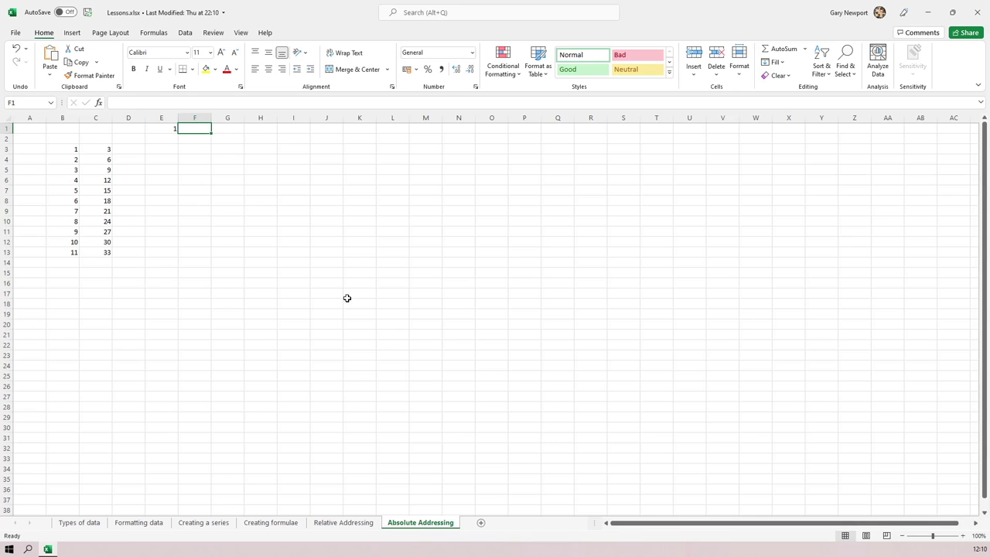
{"action": "left_click", "coordinate": [165, 117]}
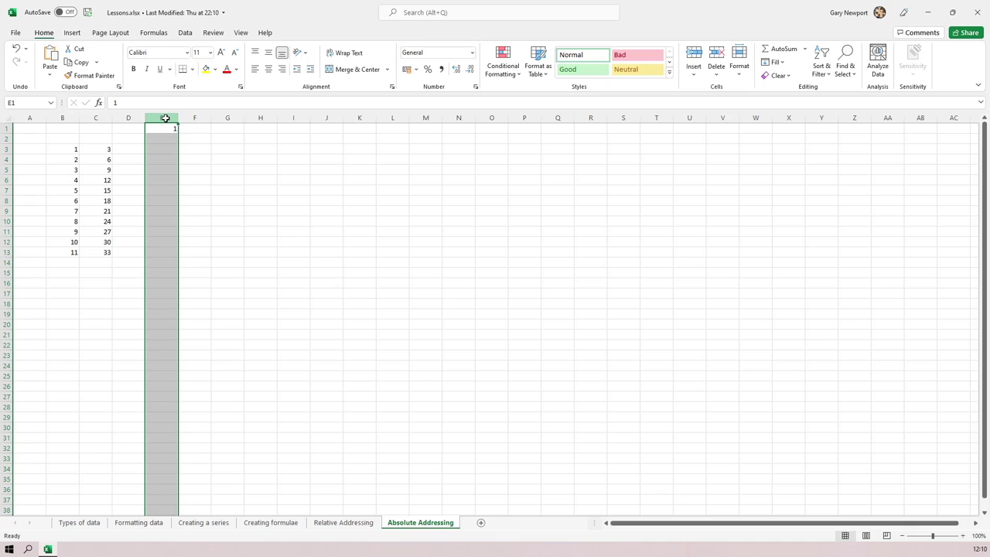
{"action": "left_click", "coordinate": [782, 63]}
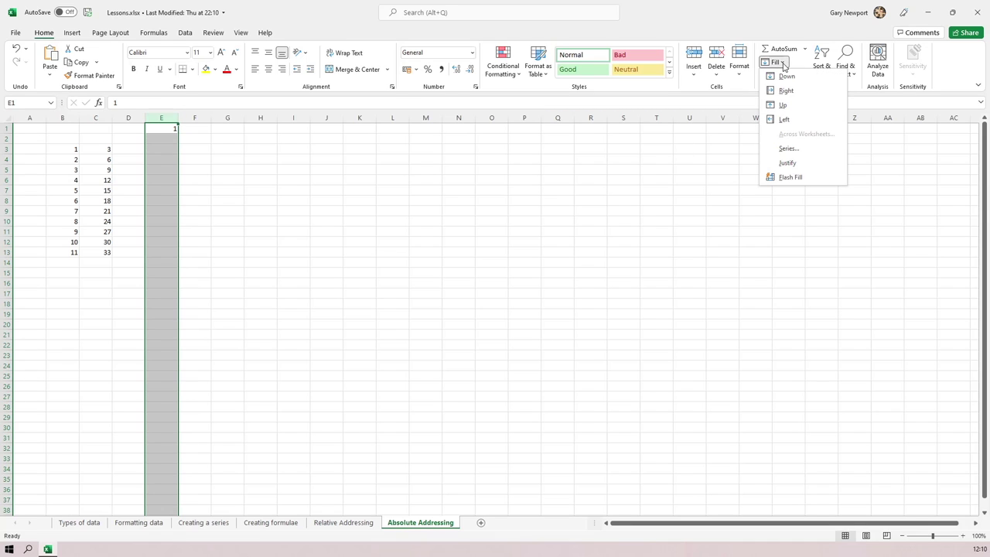
{"action": "left_click", "coordinate": [786, 149]}
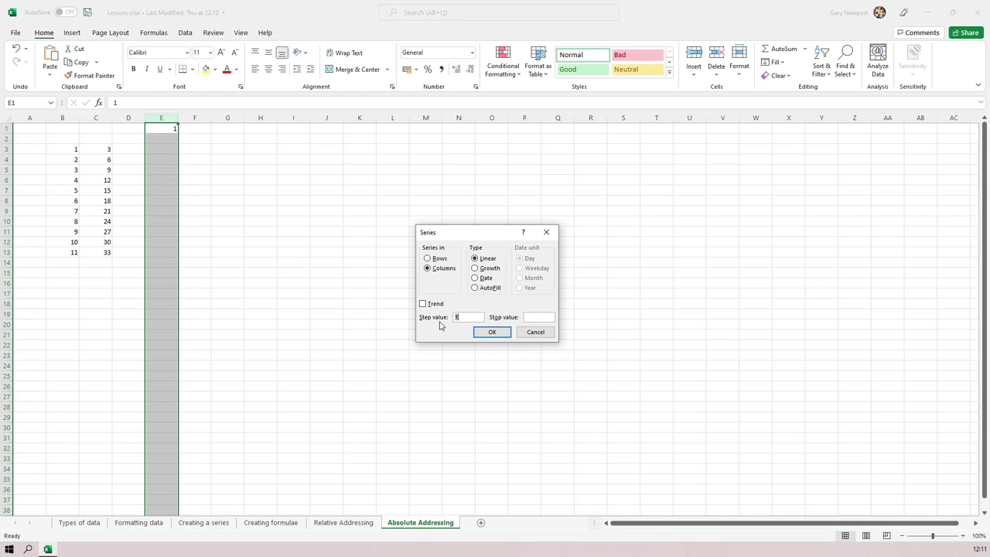
{"action": "left_click", "coordinate": [499, 332]}
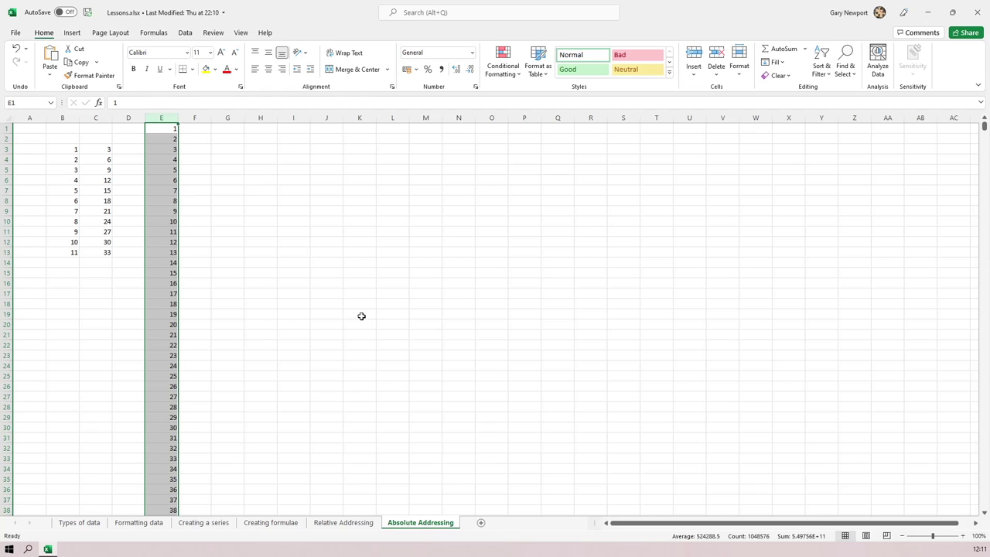
Enter =E1*5 in F1 and fill it down the entire column F
{"action": "left_click", "coordinate": [188, 130]}
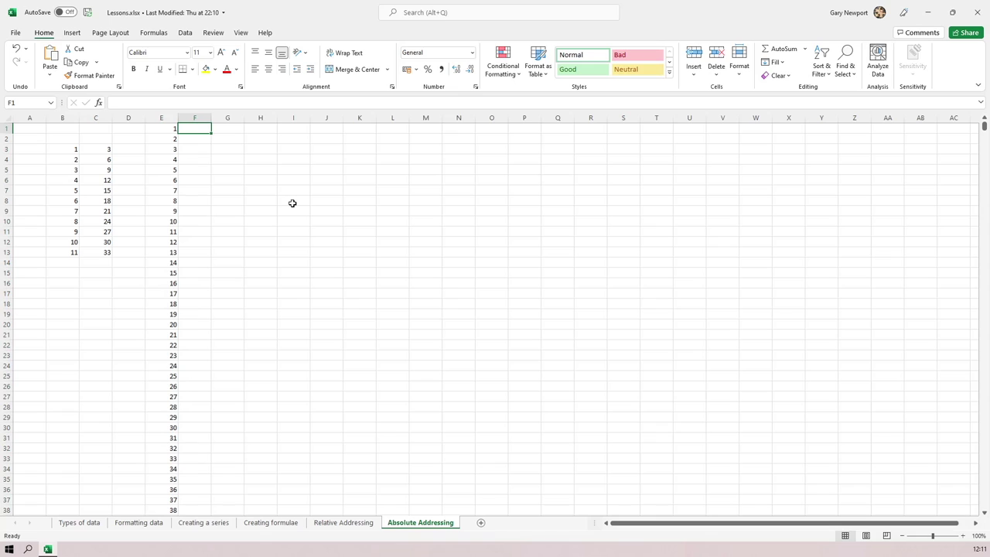
{"action": "type", "text": "="}
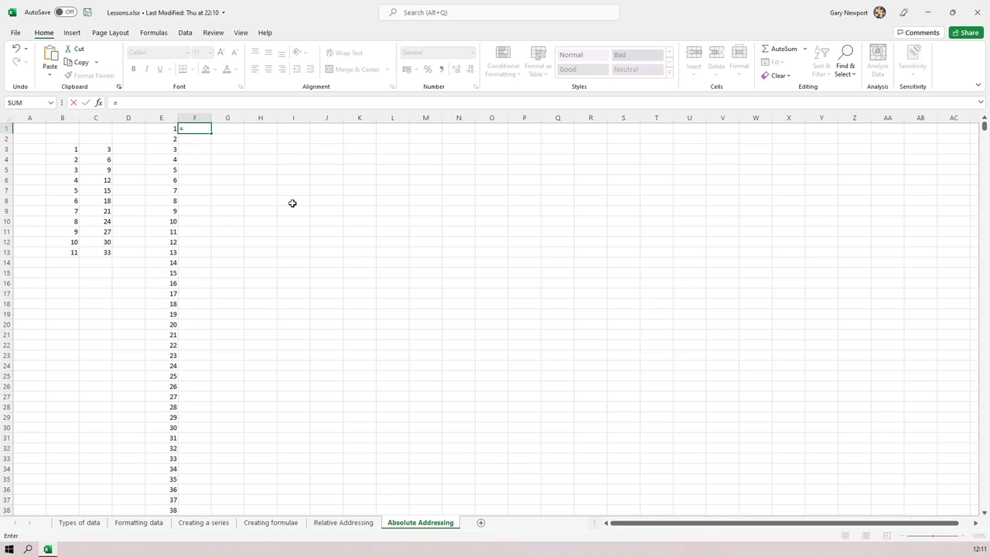
{"action": "key", "text": "Left"}
{"action": "type", "text": "*"}
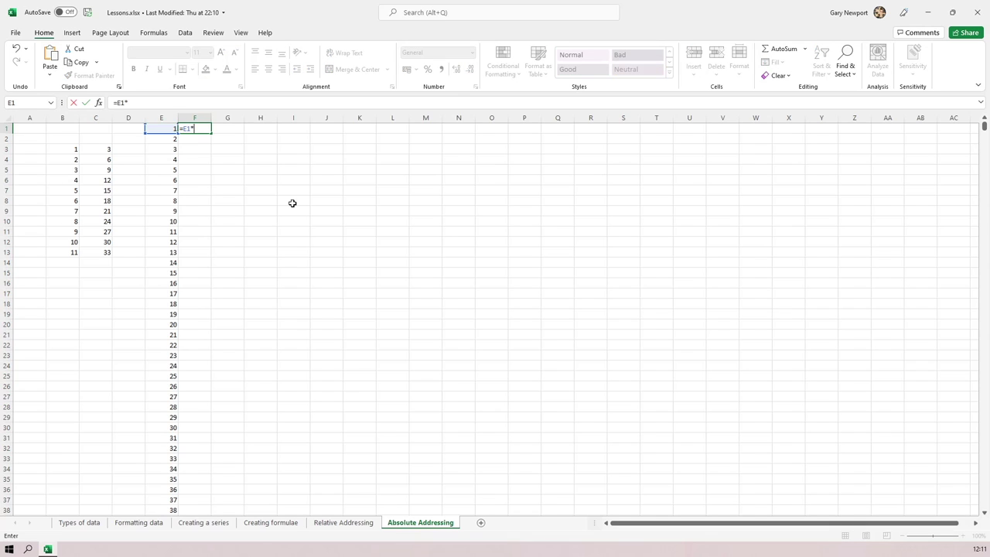
{"action": "key", "text": "Return"}
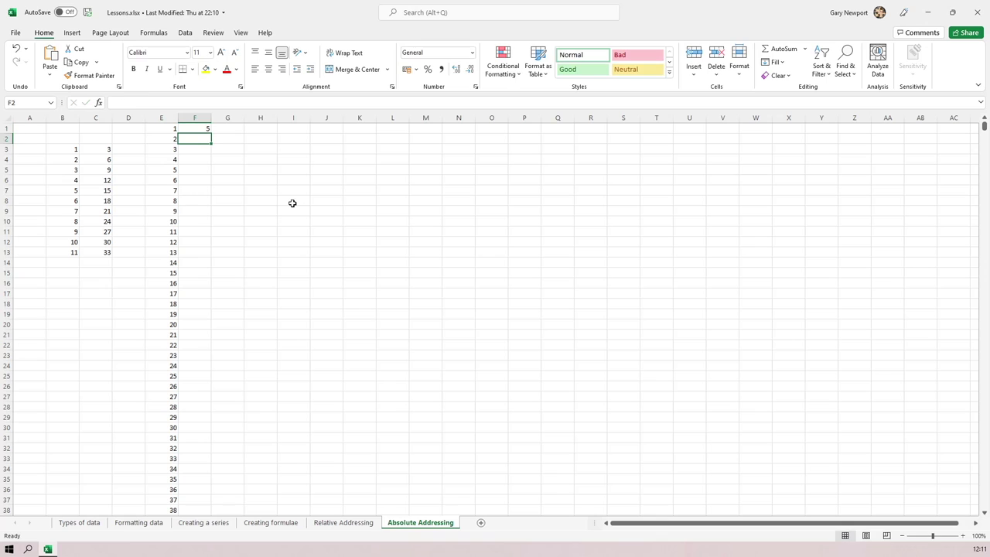
{"action": "left_click", "coordinate": [201, 118]}
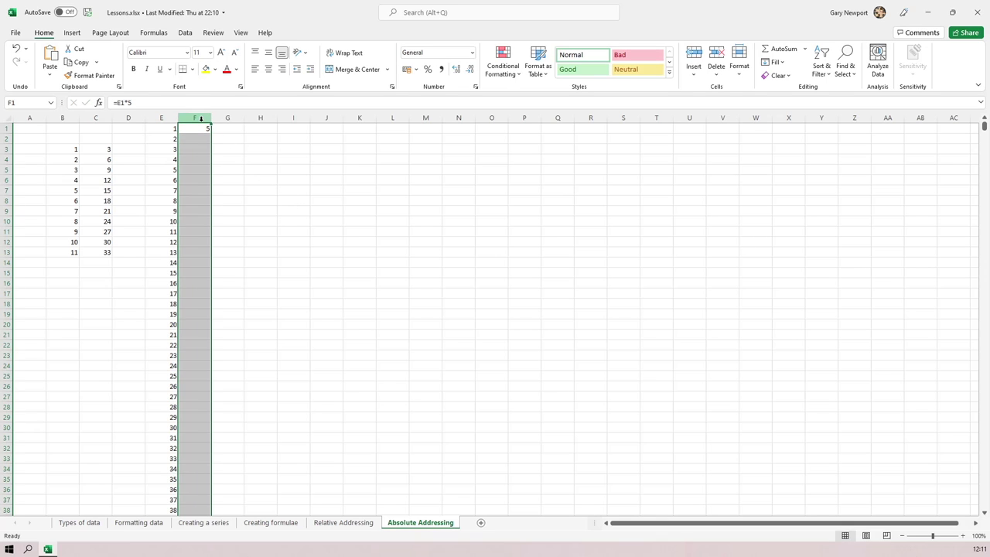
{"action": "left_click", "coordinate": [773, 62]}
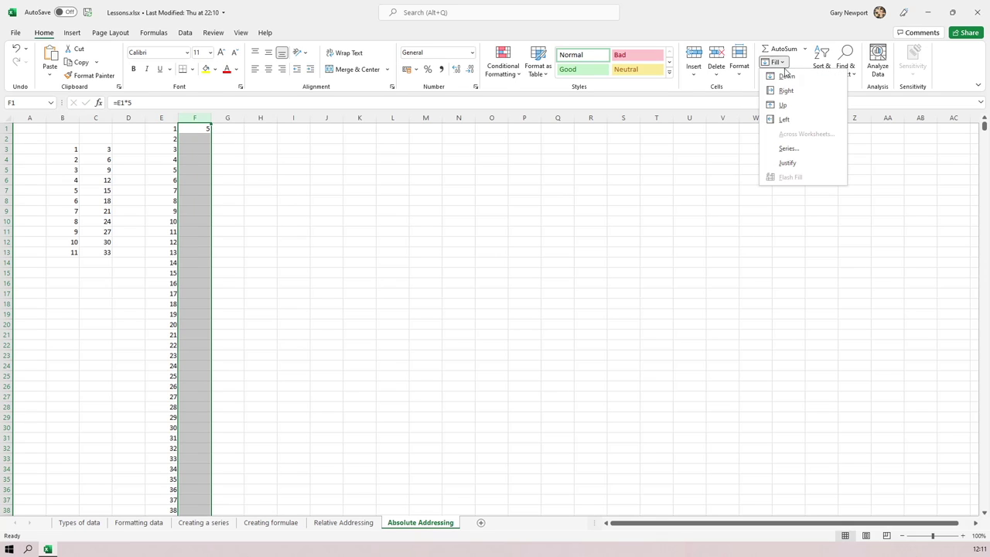
{"action": "left_click", "coordinate": [787, 77]}
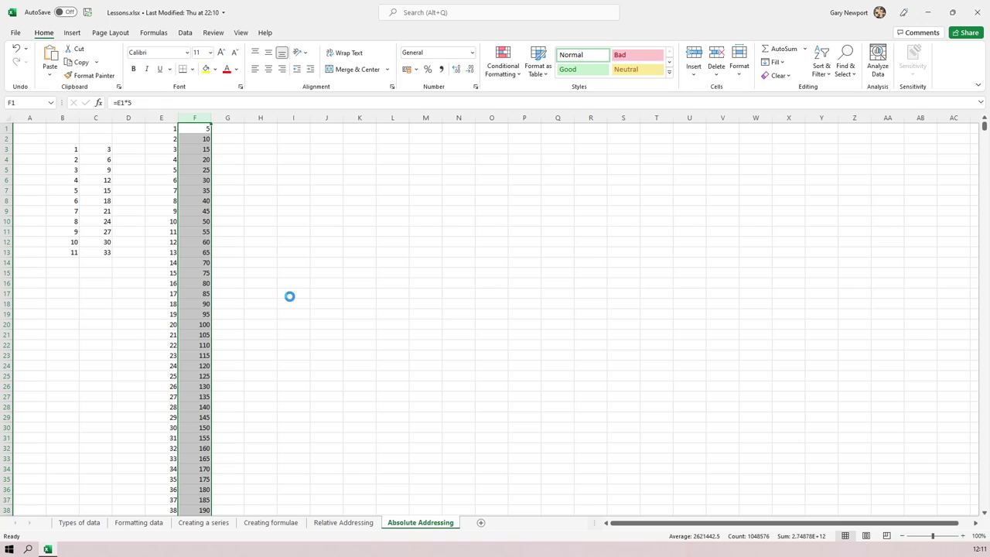
Scroll through columns E and F to check the 5, 10, 15… results
{"action": "left_click", "coordinate": [174, 314]}
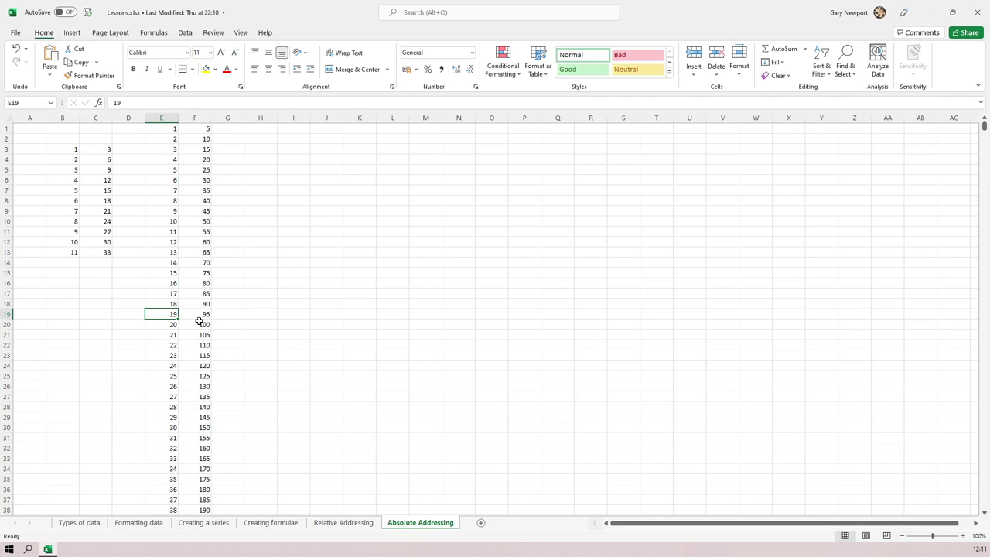
{"action": "scroll", "coordinate": [198, 320], "scroll_direction": "down", "scroll_amount": 20}
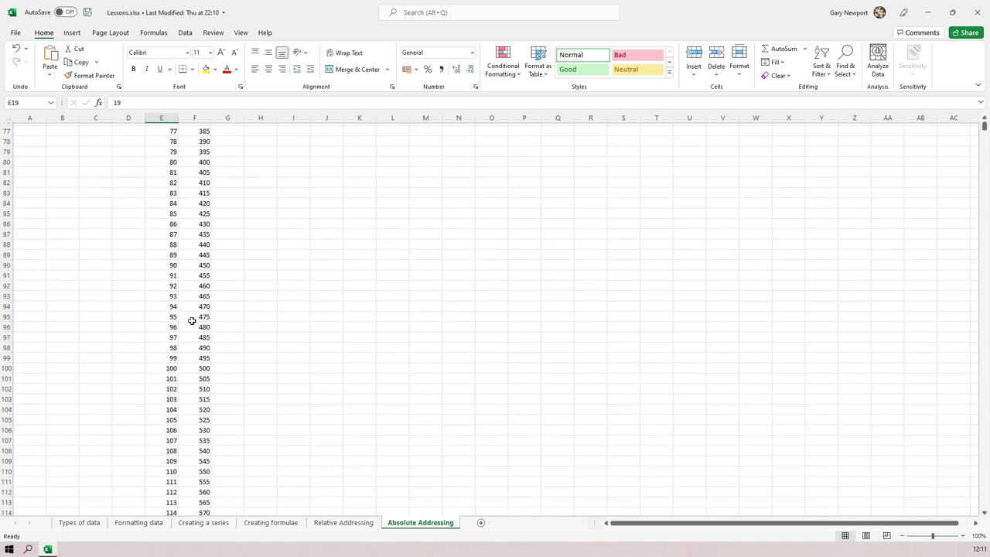
{"action": "scroll", "coordinate": [191, 320], "scroll_direction": "down", "scroll_amount": 15}
{"action": "scroll", "coordinate": [190, 323], "scroll_direction": "up", "scroll_amount": 16}
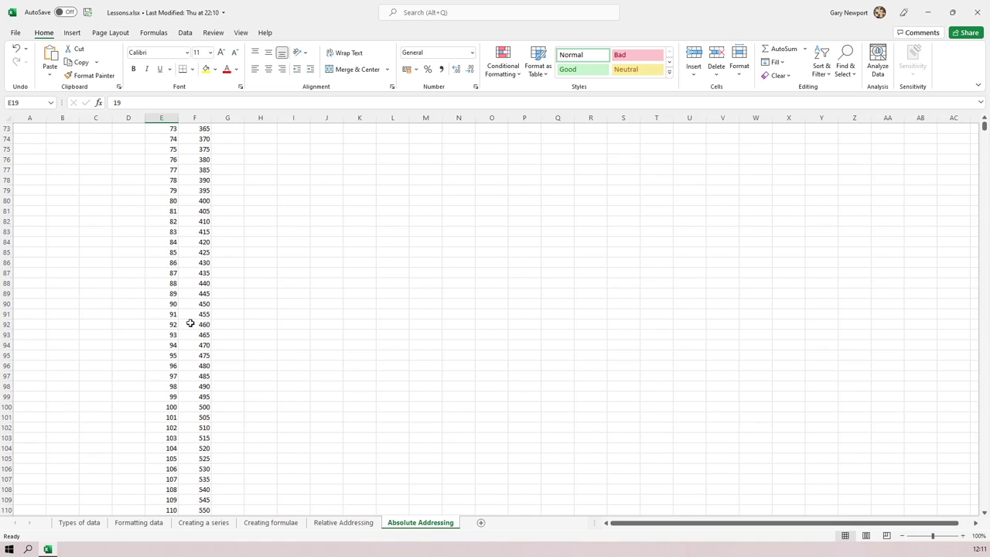
{"action": "scroll", "coordinate": [190, 324], "scroll_direction": "up", "scroll_amount": 20}
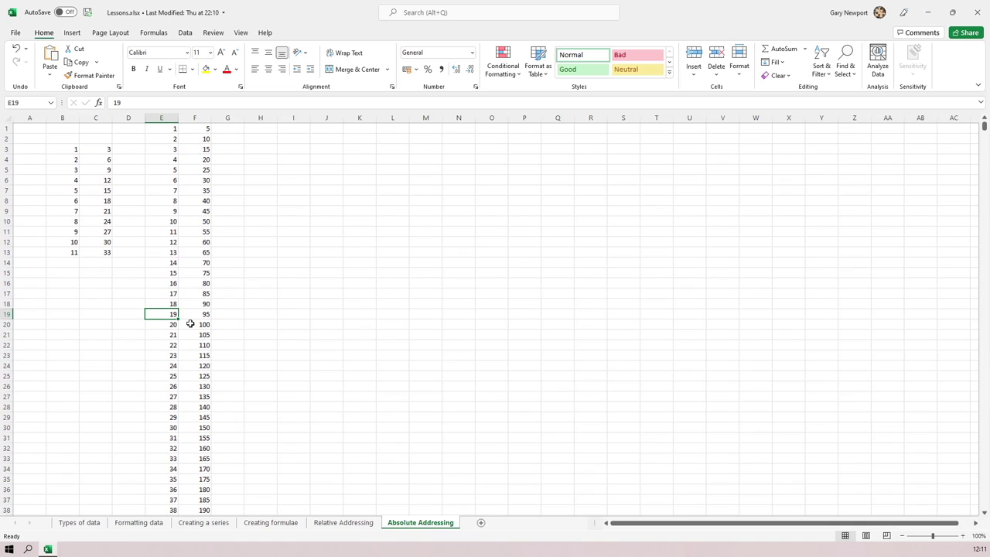
{"action": "left_click", "coordinate": [166, 127]}
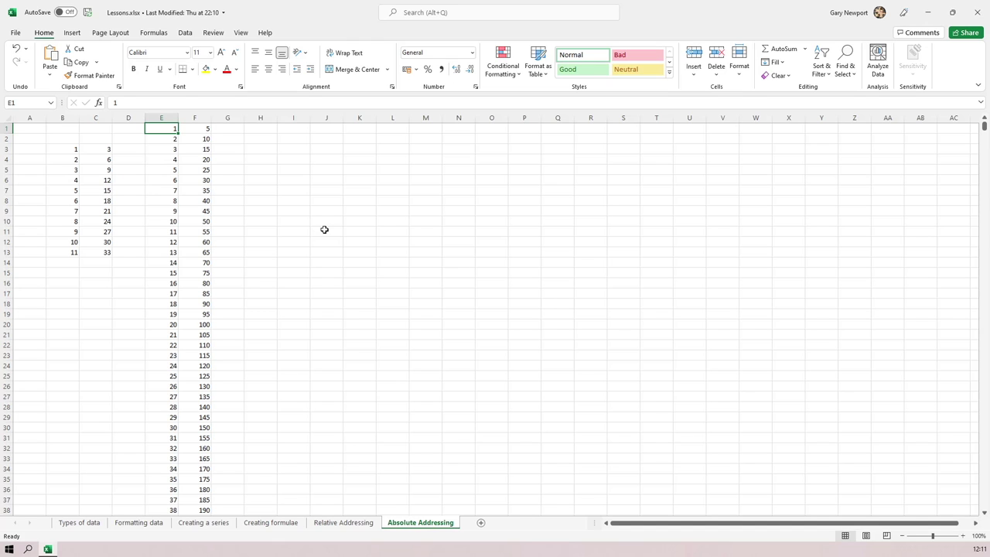
Check how far column E's data extends, then delete everything in columns E and F
{"action": "key", "text": "ctrl+Down"}
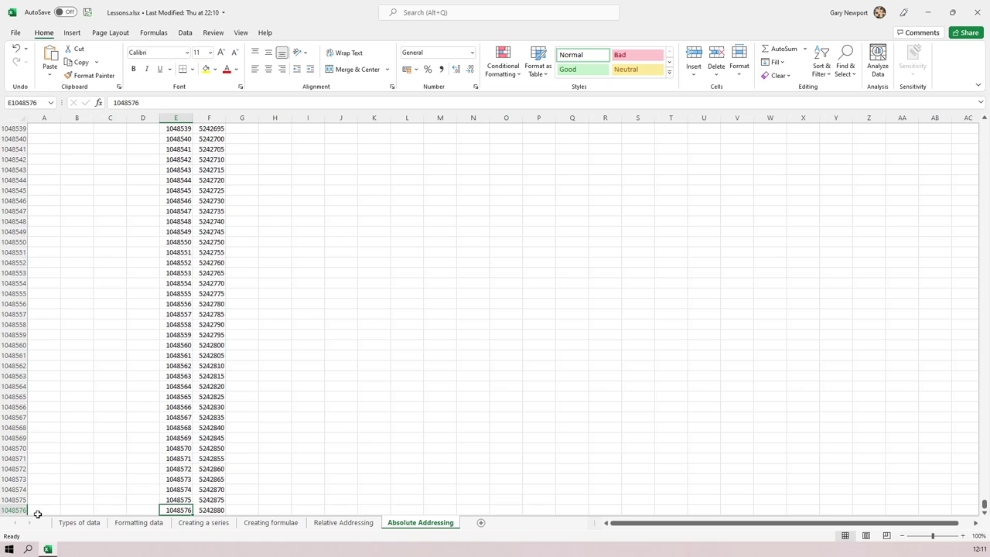
{"action": "scroll", "coordinate": [311, 464], "scroll_direction": "down", "scroll_amount": 1}
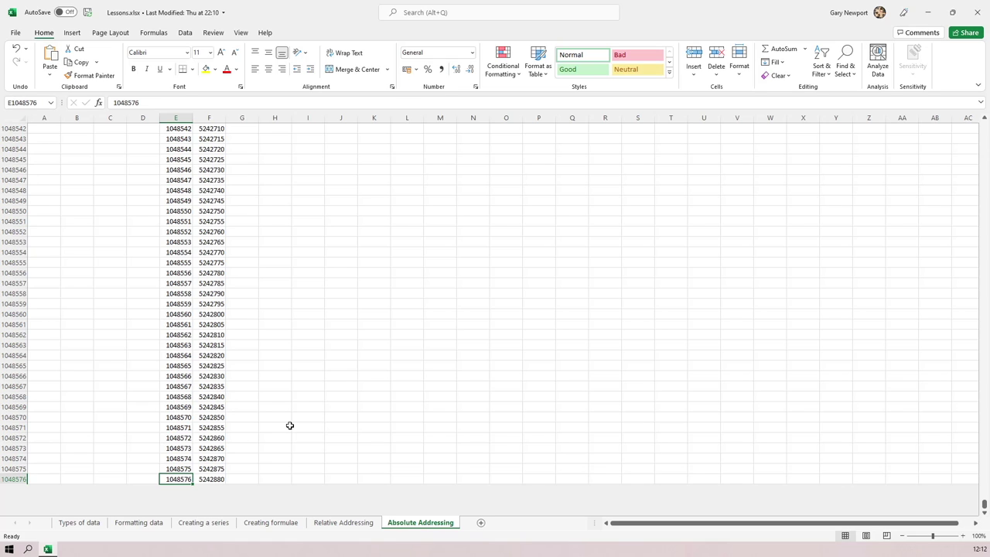
{"action": "key", "text": "ctrl+Up"}
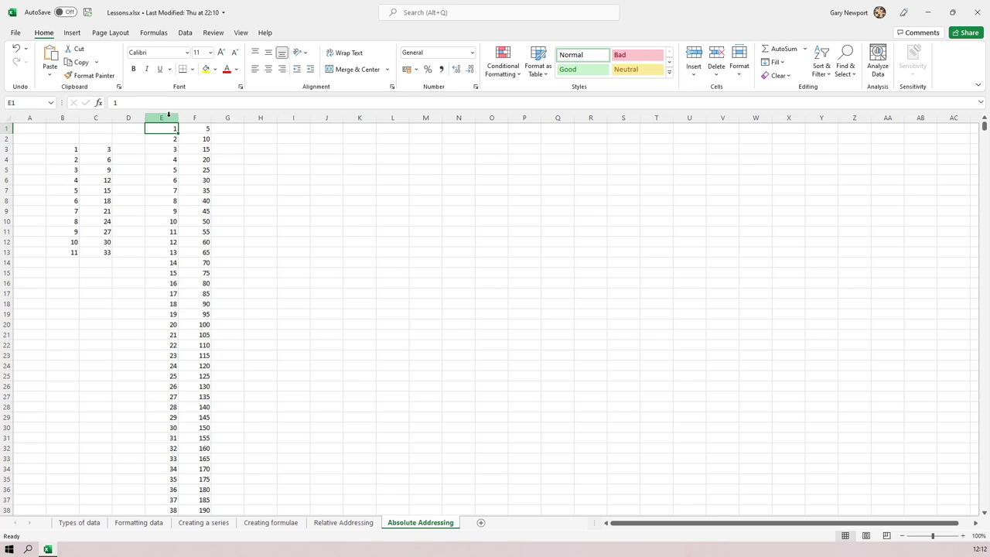
{"action": "left_click_drag", "start_coordinate": [166, 116], "coordinate": [192, 118]}
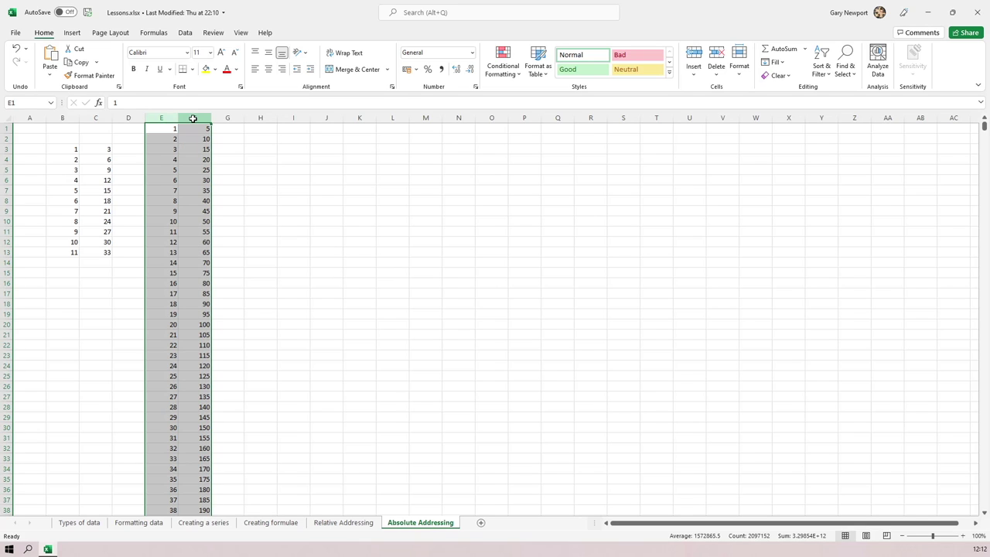
{"action": "key", "text": "Delete"}
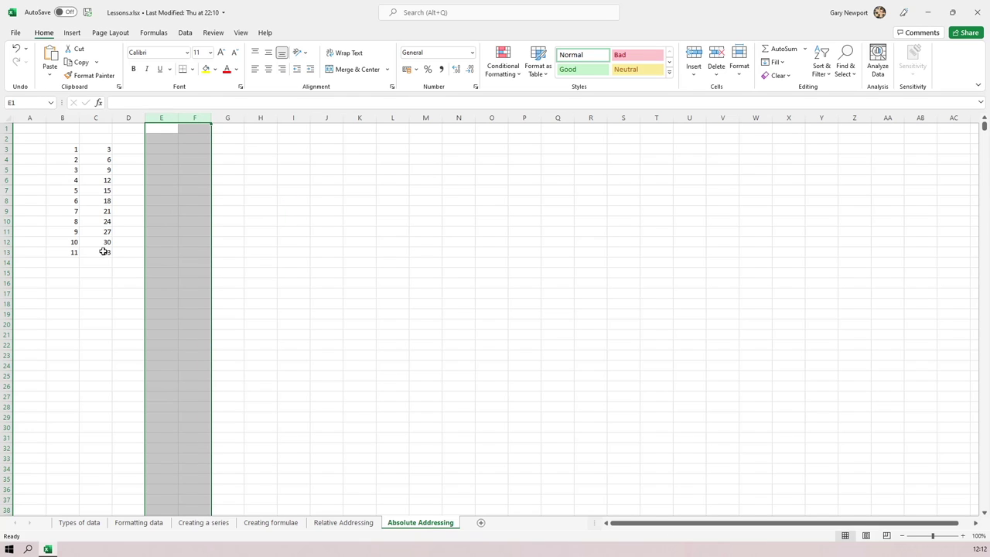
Check C3's formula, then enter 4 in G4
{"action": "left_click", "coordinate": [100, 150]}
{"action": "key", "text": "shift+Down"}
{"action": "key", "text": "shift+Down"}
{"action": "key", "text": "shift+Down"}
{"action": "key", "text": "shift+Down"}
{"action": "left_click", "coordinate": [100, 150]}
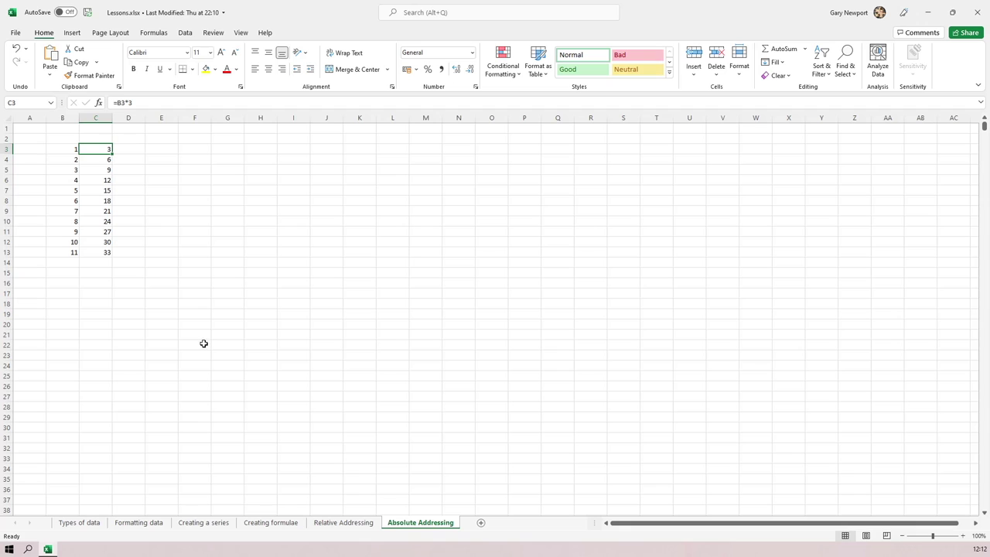
{"action": "left_click", "coordinate": [226, 161]}
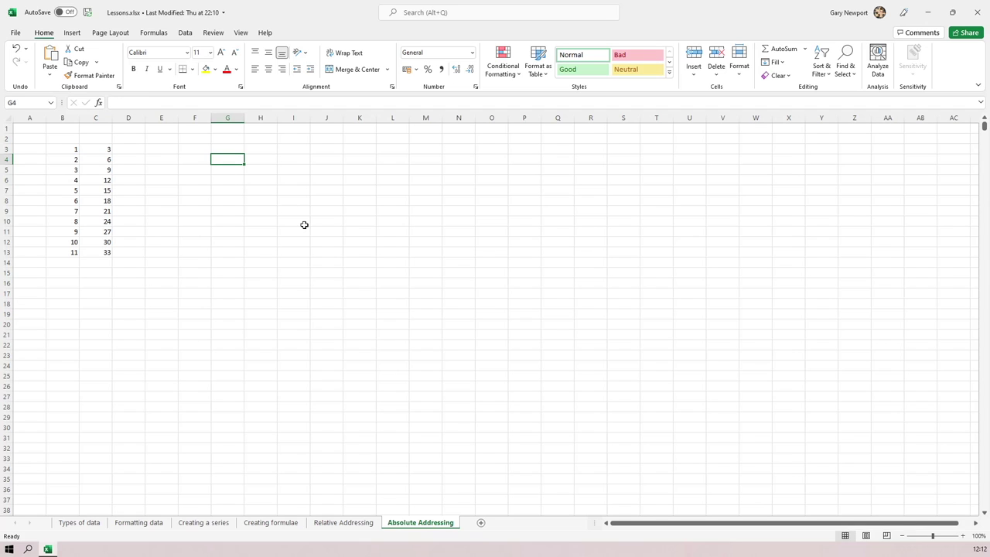
{"action": "type", "text": "4"}
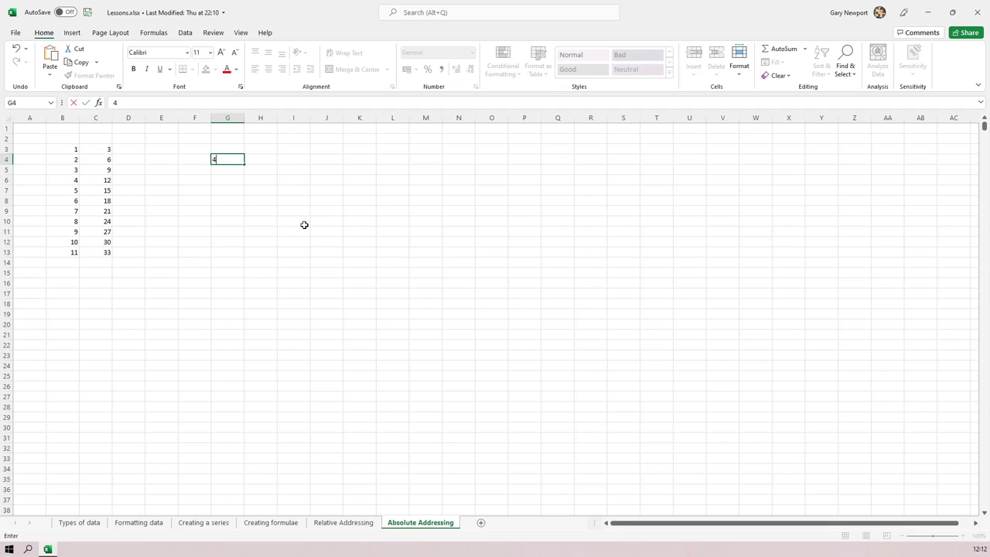
{"action": "key", "text": "Up"}
Type 4, 6, 7, 3, 4, 2 across H3:M3 and return to H4
{"action": "key", "text": "Right"}
{"action": "type", "text": "4"}
{"action": "key", "text": "Right"}
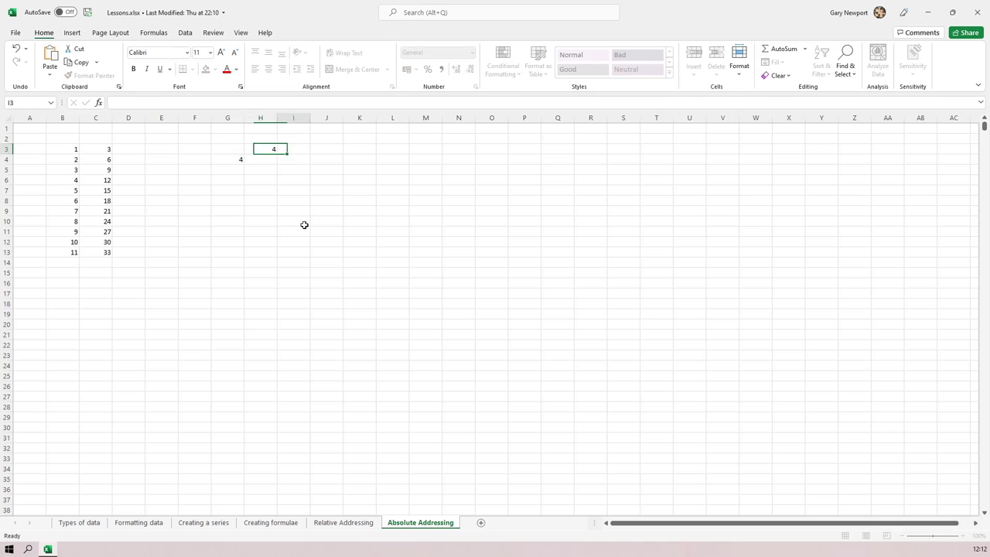
{"action": "type", "text": "6"}
{"action": "key", "text": "Right"}
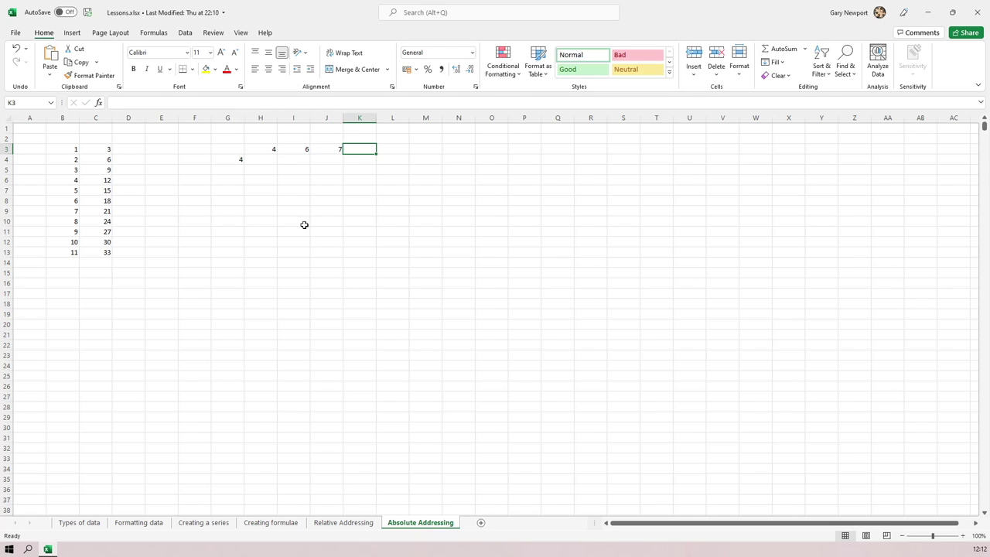
{"action": "type", "text": "3"}
{"action": "key", "text": "Right"}
{"action": "type", "text": "4"}
{"action": "key", "text": "Right"}
{"action": "type", "text": "2"}
{"action": "key", "text": "Down"}
{"action": "key", "text": "Right"}
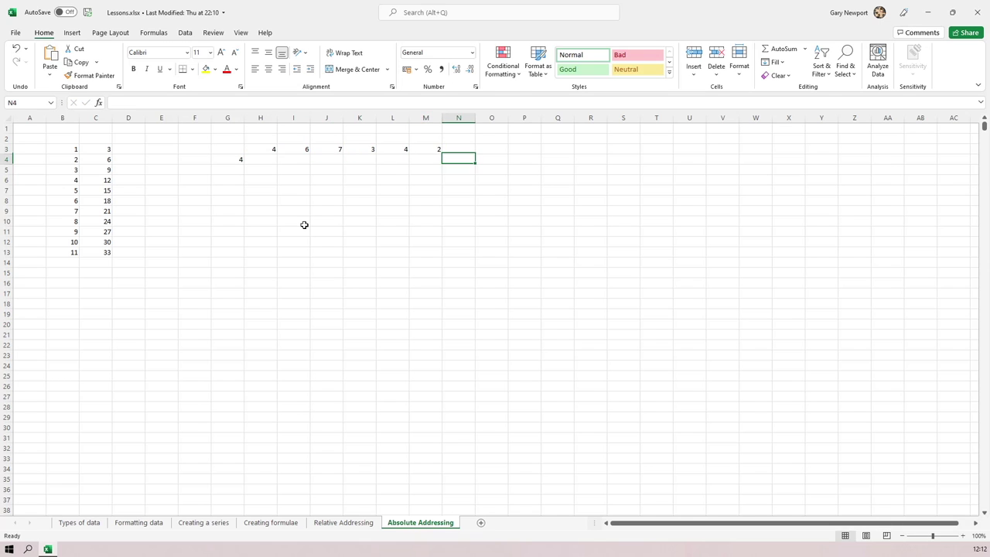
{"action": "key", "text": "Left"}
{"action": "key", "text": "Left"}
{"action": "key", "text": "Left"}
{"action": "key", "text": "Left"}
{"action": "key", "text": "Left"}
{"action": "key", "text": "Left"}
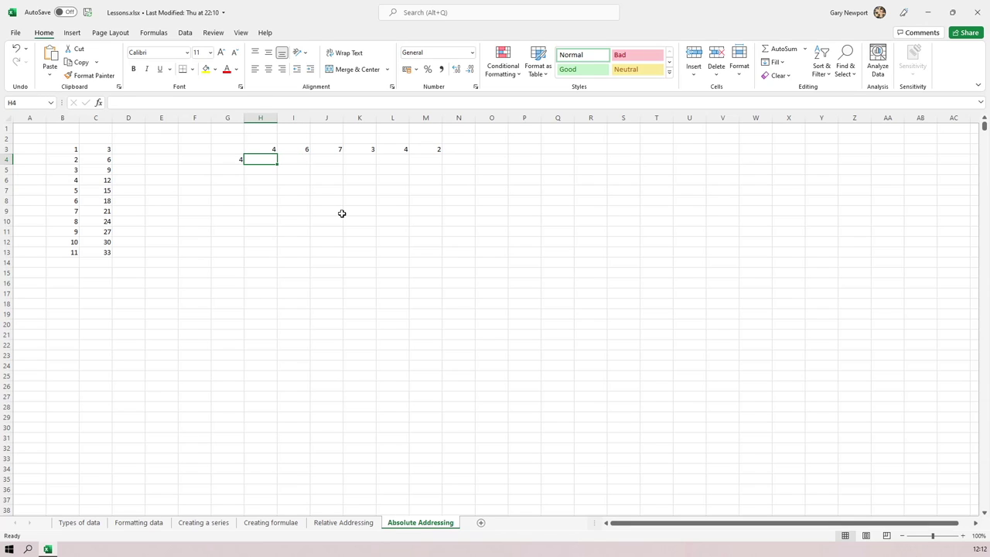
Enter =G4*H3 in H4 (16) and fill it across to M4, ending at 16128
{"action": "type", "text": "="}
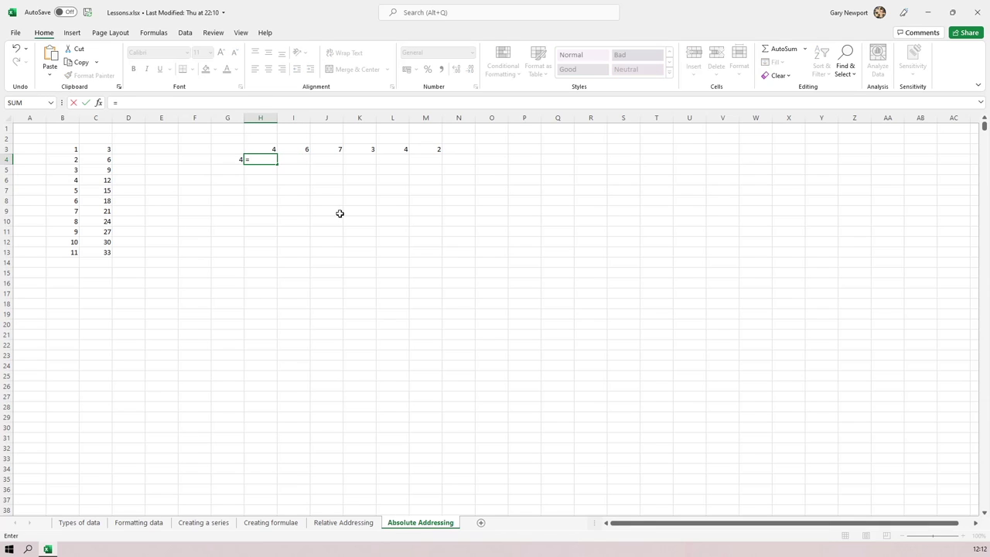
{"action": "left_click", "coordinate": [225, 158]}
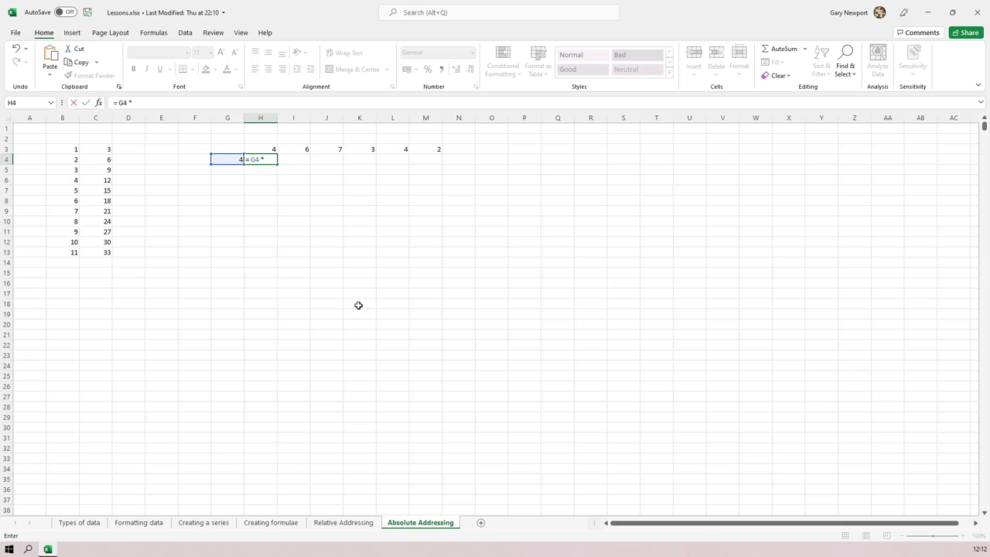
{"action": "left_click", "coordinate": [265, 149]}
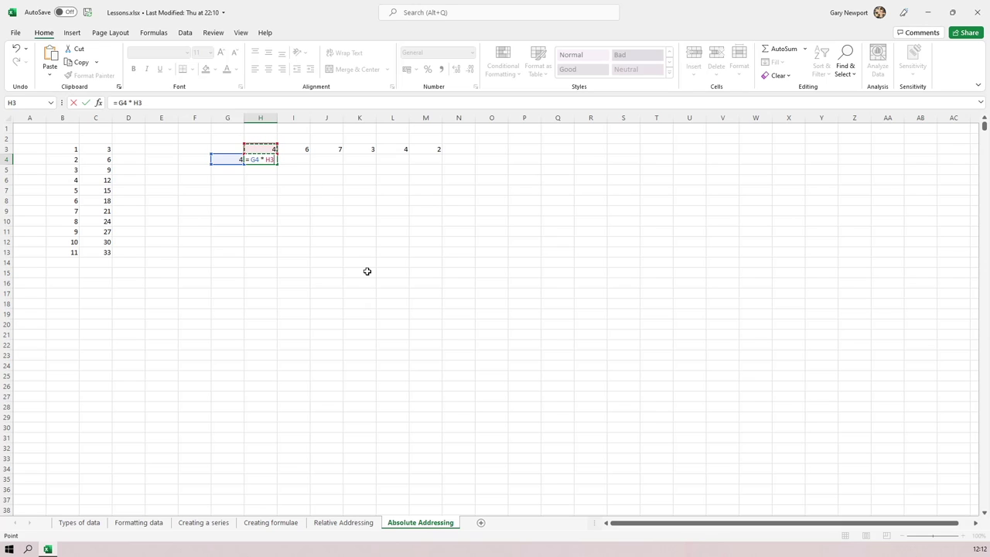
{"action": "key", "text": "Return"}
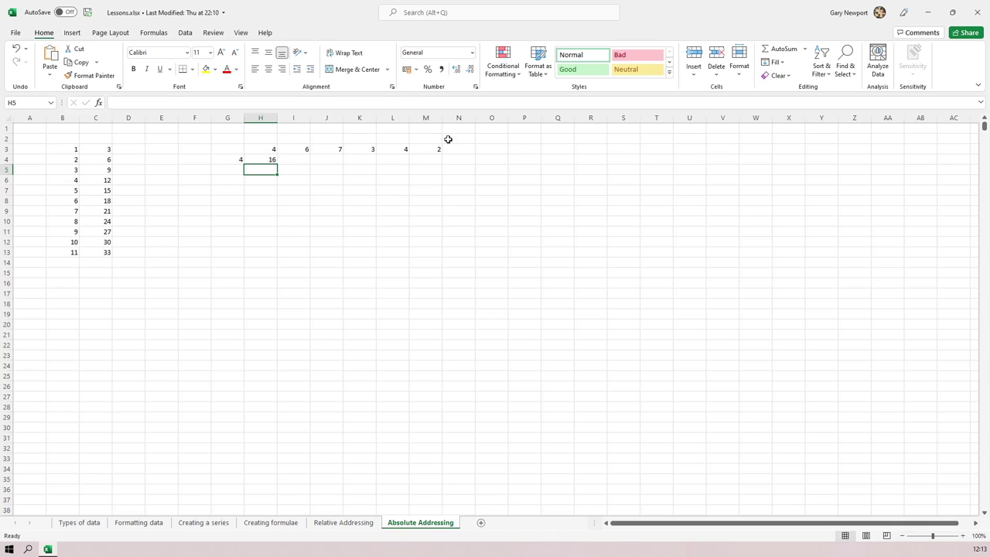
{"action": "left_click", "coordinate": [267, 159]}
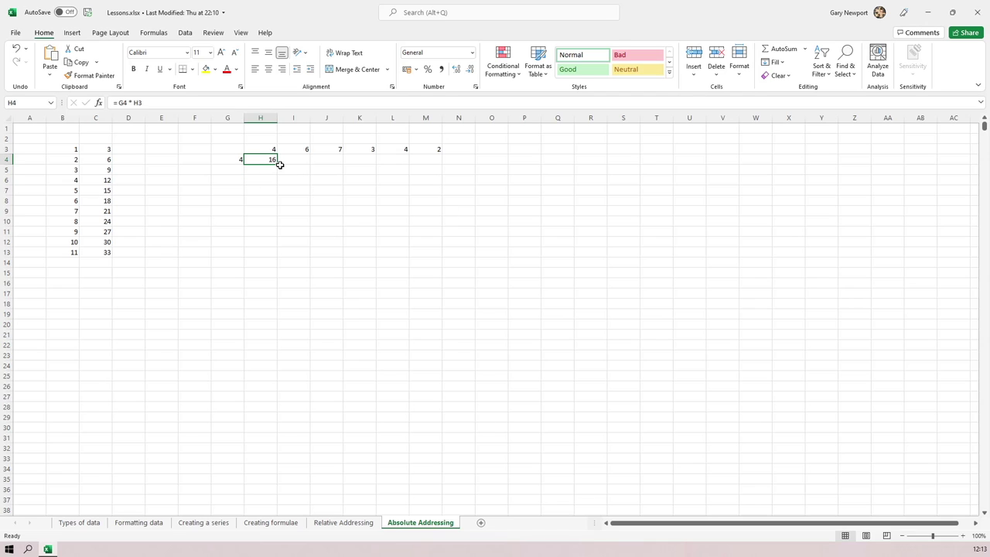
{"action": "left_click_drag", "start_coordinate": [277, 164], "coordinate": [438, 169]}
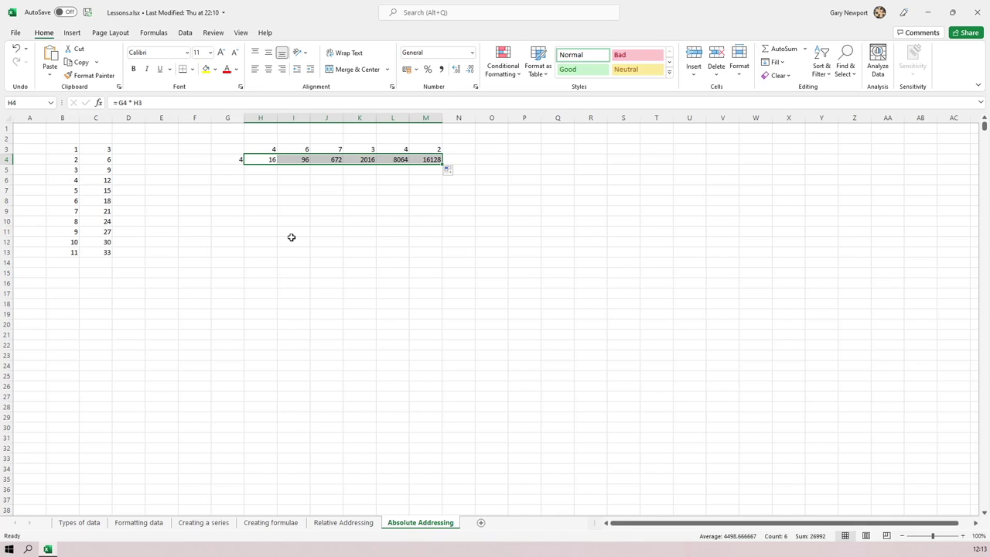
{"action": "left_click", "coordinate": [427, 159]}
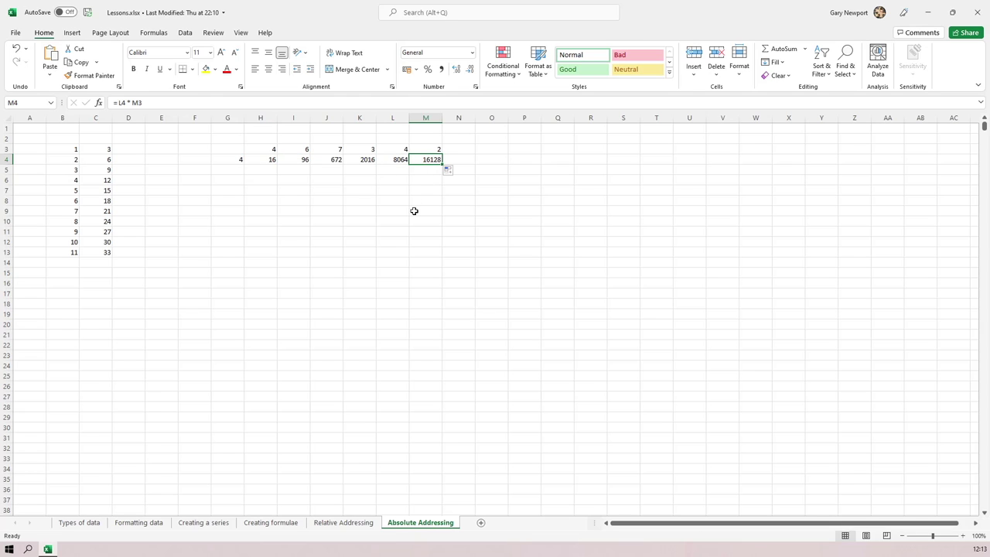
{"action": "left_click", "coordinate": [299, 159]}
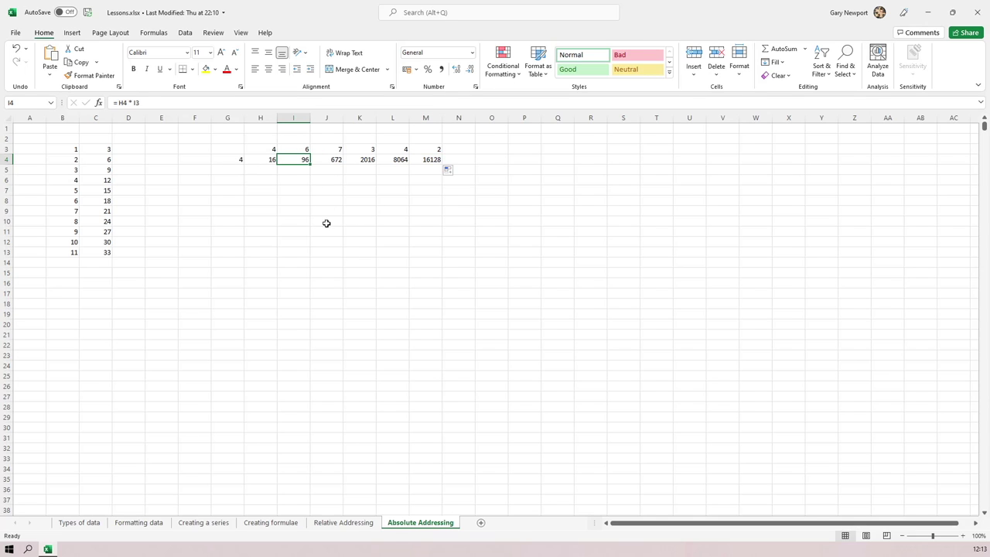
{"action": "left_click", "coordinate": [261, 160]}
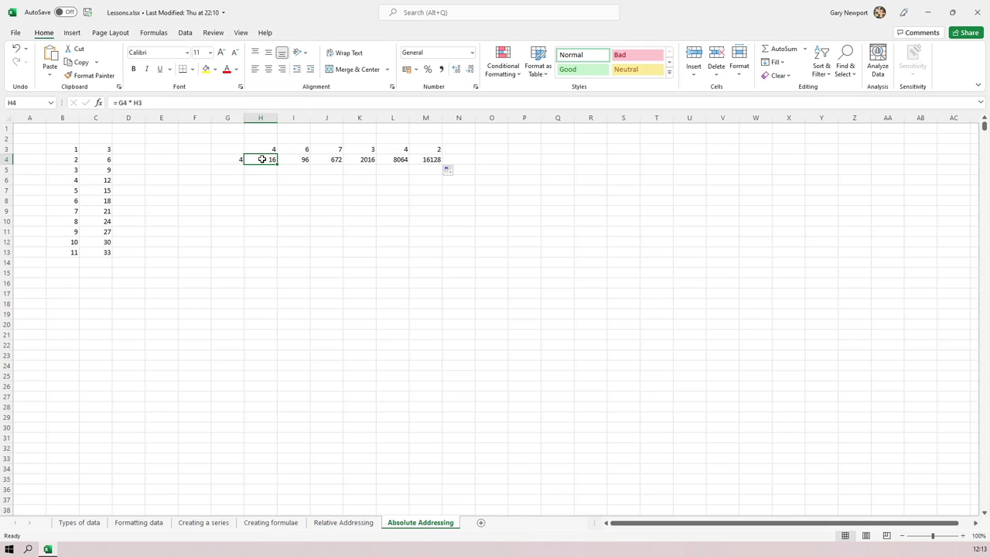
{"action": "left_click", "coordinate": [157, 103]}
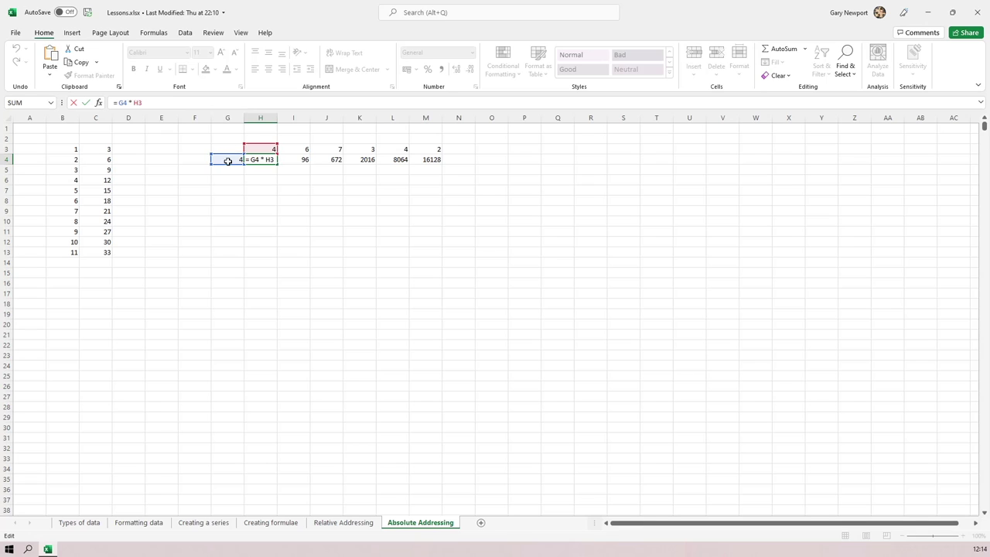
{"action": "left_click", "coordinate": [264, 147]}
{"action": "key", "text": "ctrl+Return"}
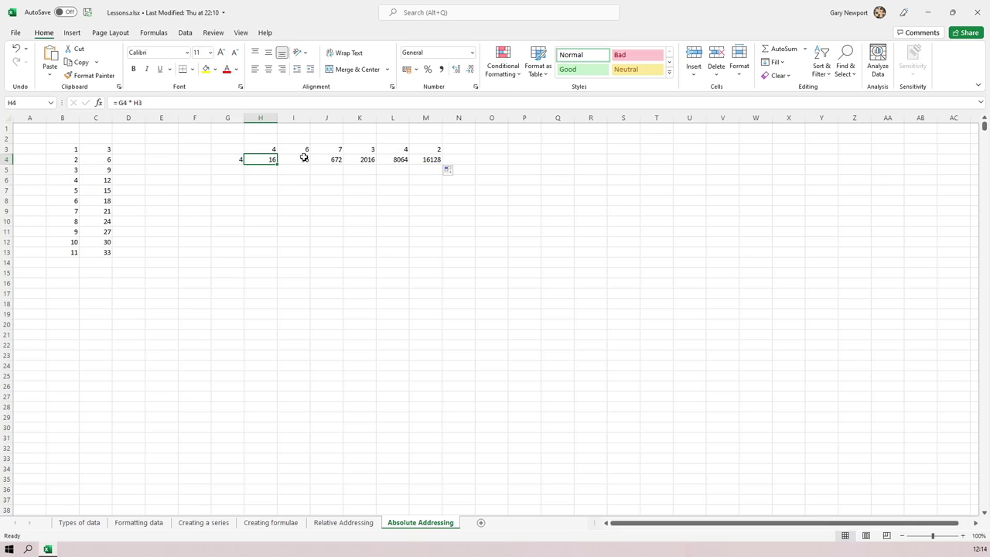
{"action": "left_click", "coordinate": [302, 157]}
{"action": "left_click", "coordinate": [173, 104]}
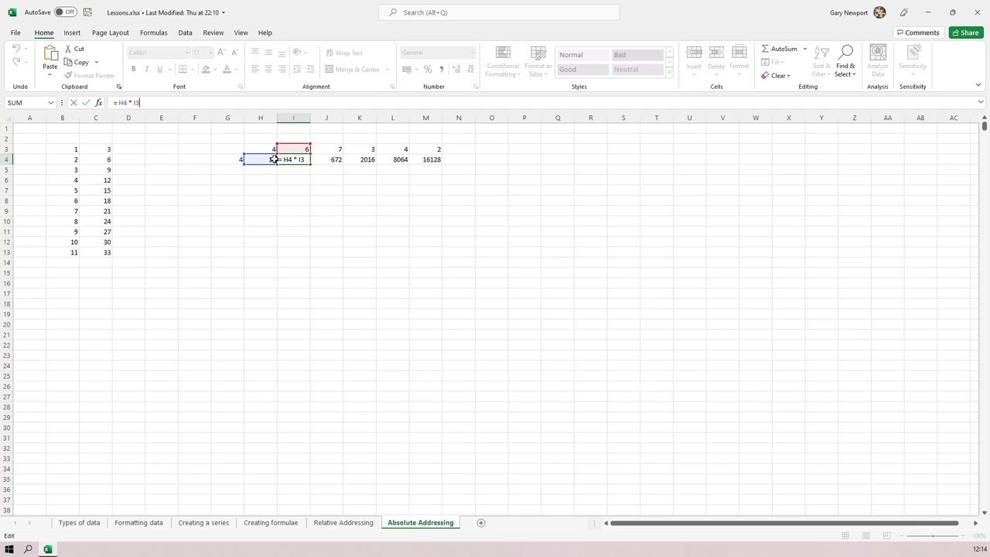
Compare the formulas in G4, H4 and I4, leaving I4 unchanged
{"action": "key", "text": "ctrl+Return"}
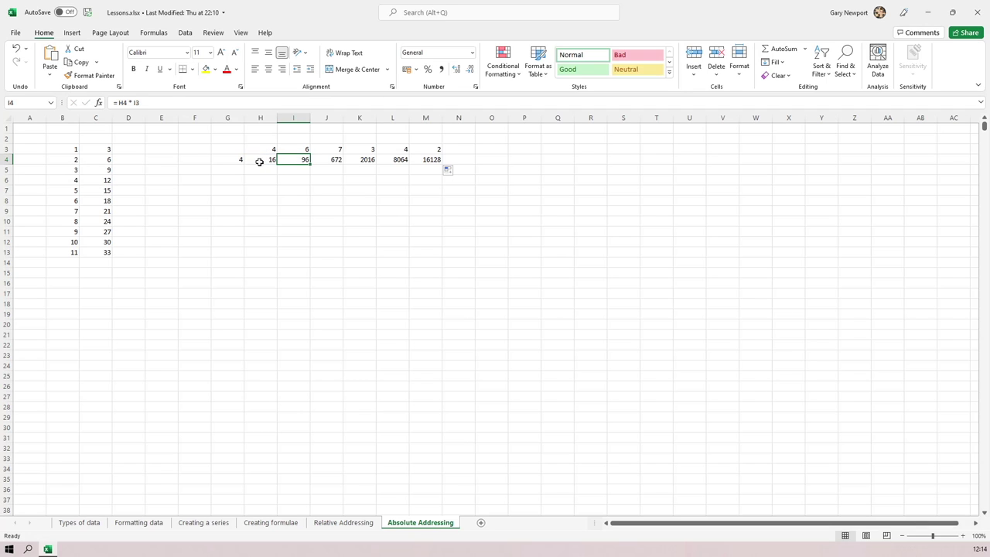
{"action": "left_click", "coordinate": [259, 161]}
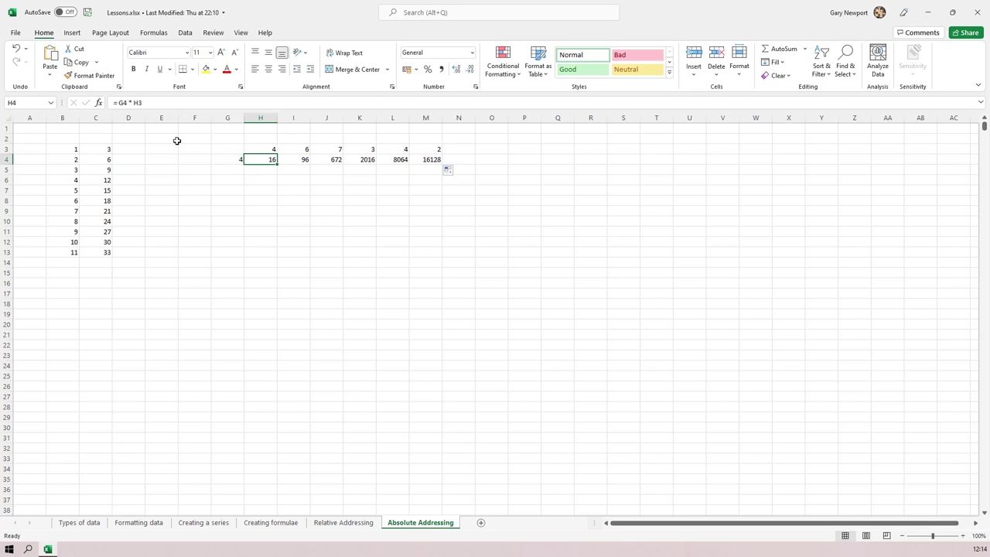
{"action": "left_click", "coordinate": [300, 160]}
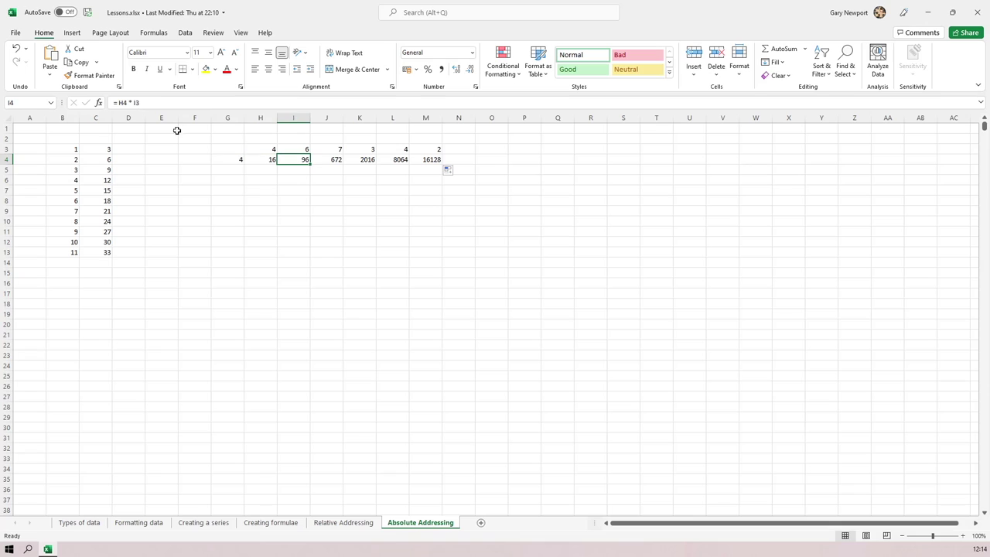
{"action": "left_click", "coordinate": [259, 160]}
{"action": "left_click", "coordinate": [233, 160]}
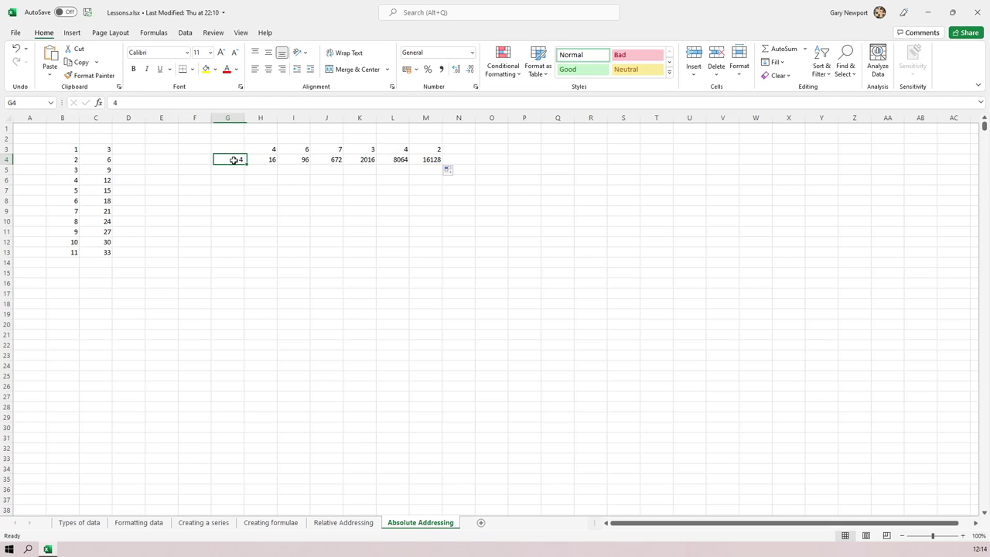
{"action": "left_click", "coordinate": [300, 160]}
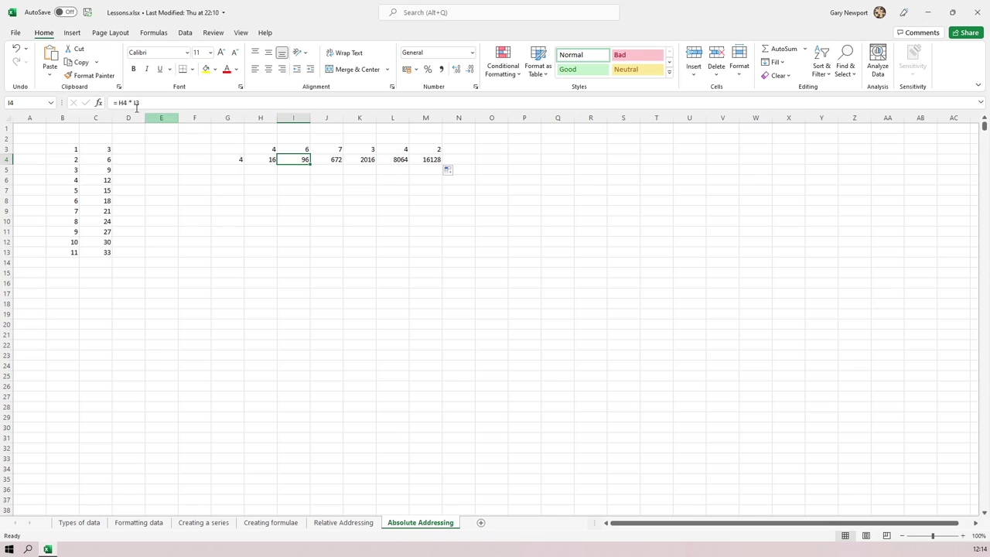
{"action": "left_click", "coordinate": [260, 159]}
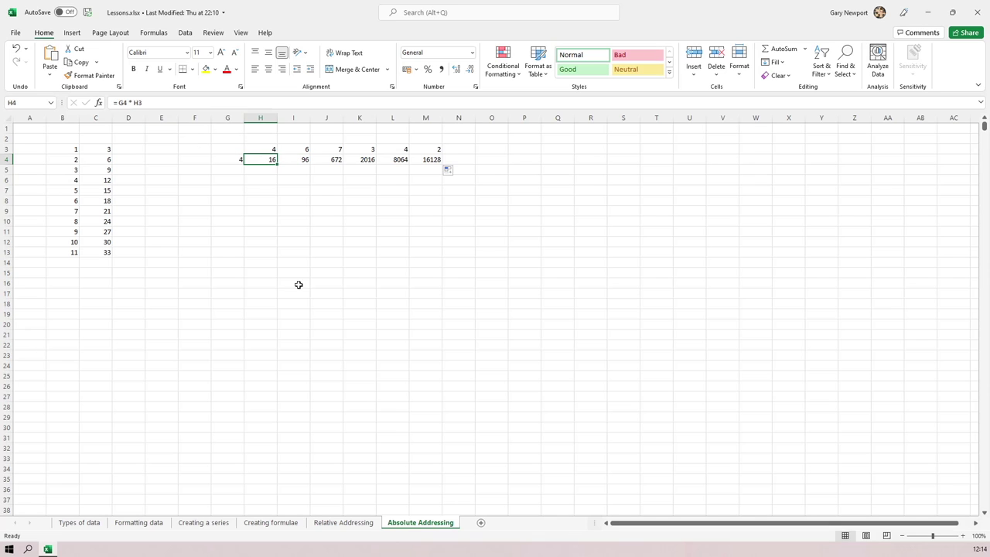
{"action": "left_click", "coordinate": [128, 102]}
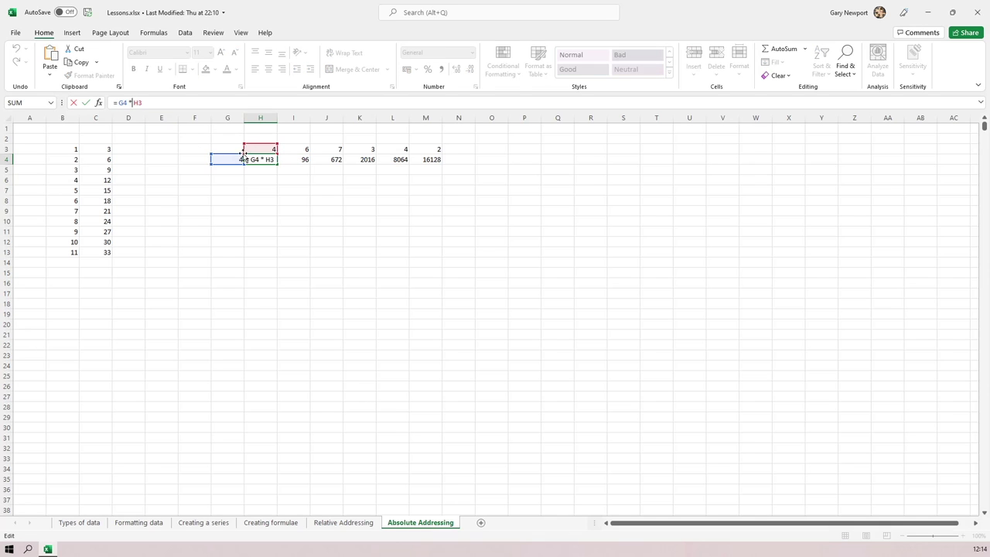
Repoint the I4 and J4 formulas from their left neighbour to G4
{"action": "left_click", "coordinate": [303, 158]}
{"action": "left_click", "coordinate": [137, 102]}
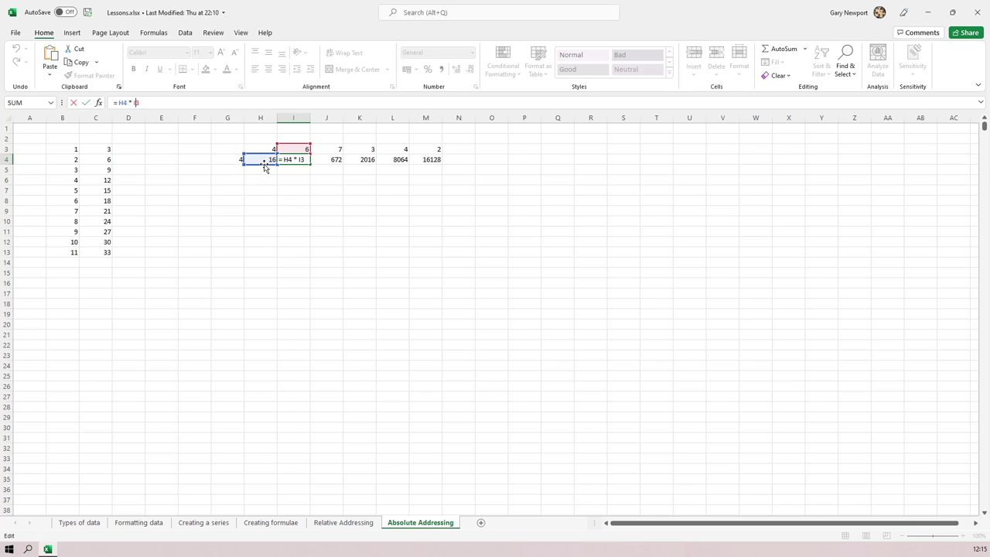
{"action": "left_click_drag", "start_coordinate": [264, 167], "coordinate": [231, 169]}
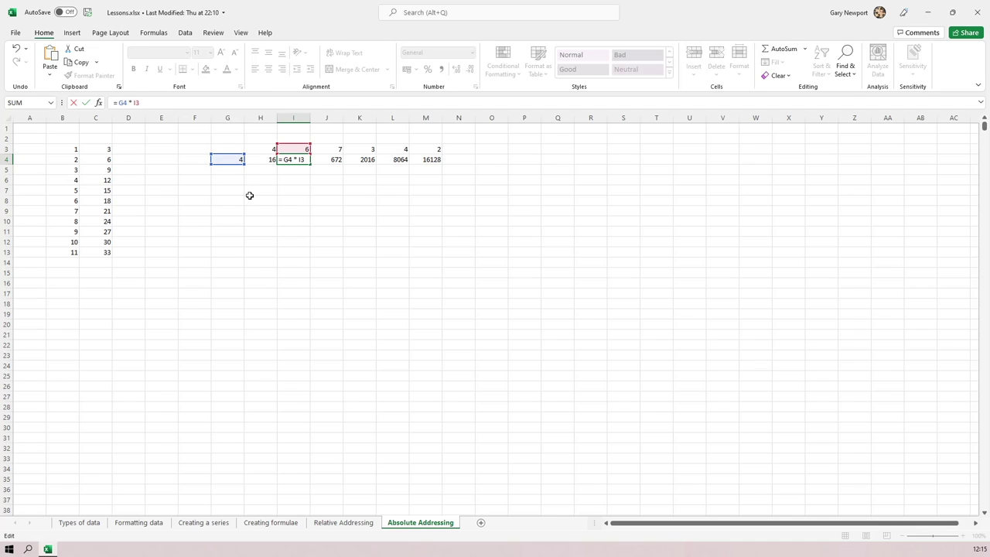
{"action": "key", "text": "Return"}
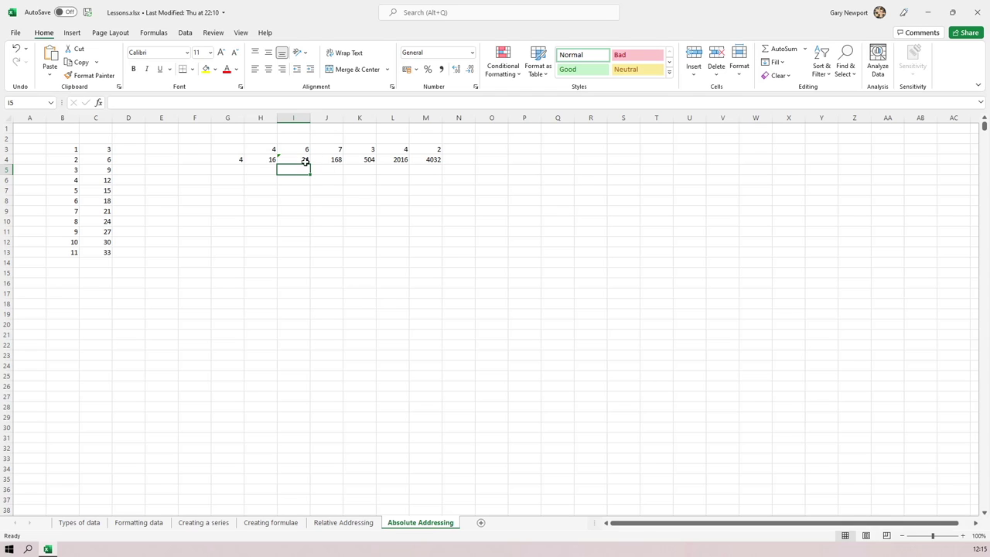
{"action": "left_click", "coordinate": [333, 159]}
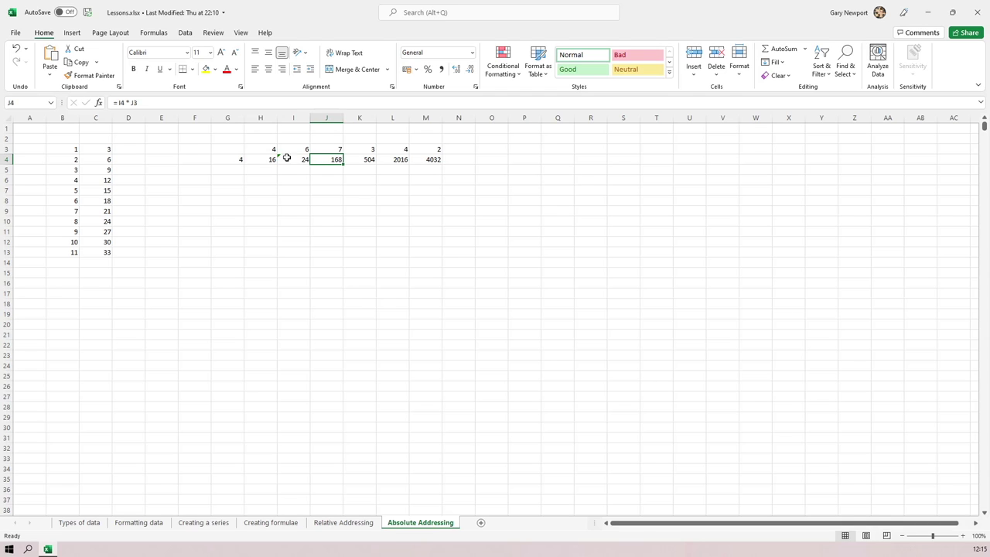
{"action": "left_click", "coordinate": [133, 102]}
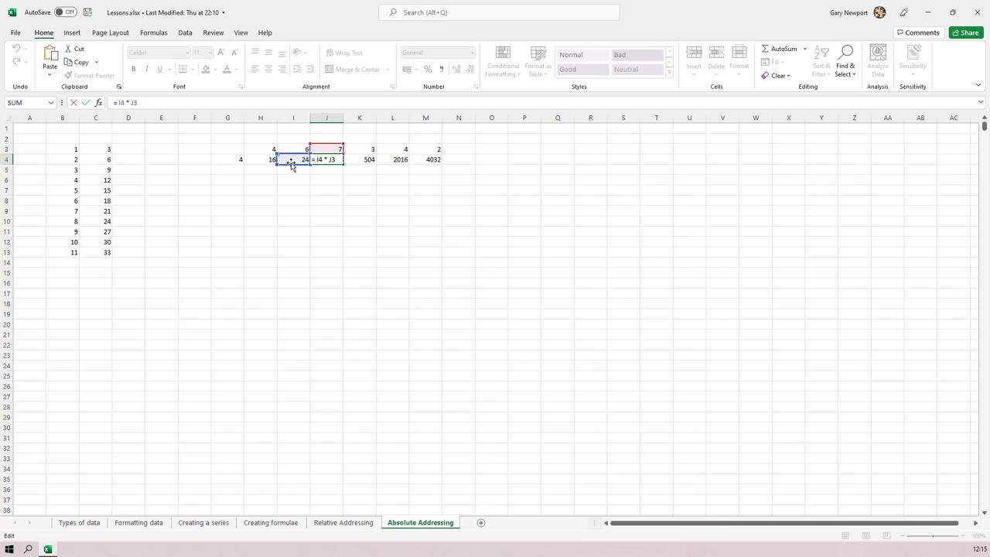
{"action": "left_click_drag", "start_coordinate": [291, 165], "coordinate": [237, 165]}
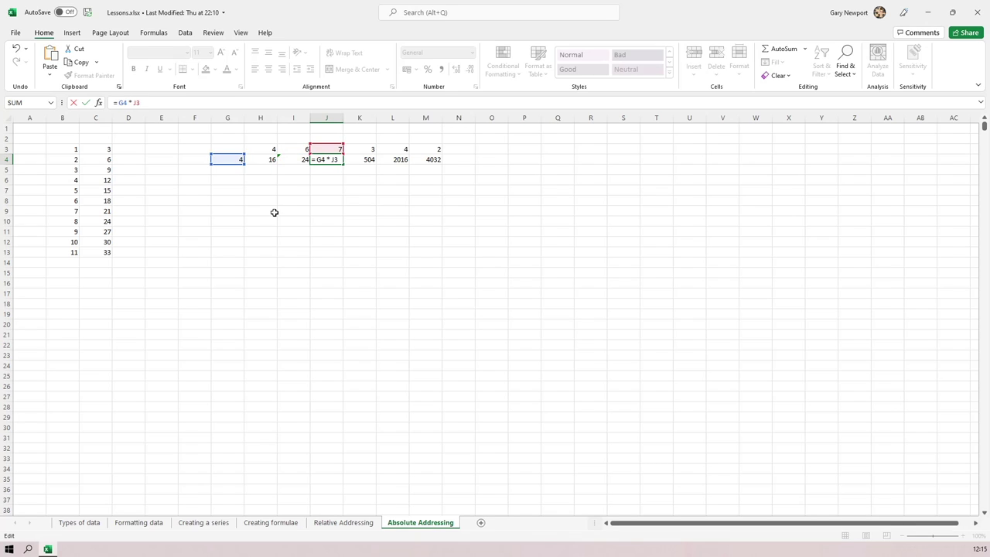
{"action": "key", "text": "Return"}
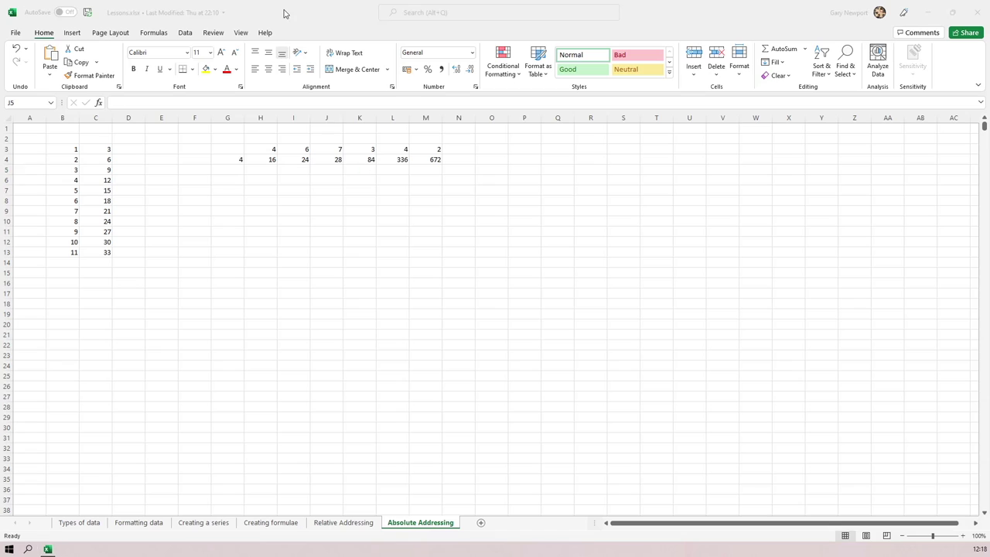
{"action": "left_click", "coordinate": [284, 13]}
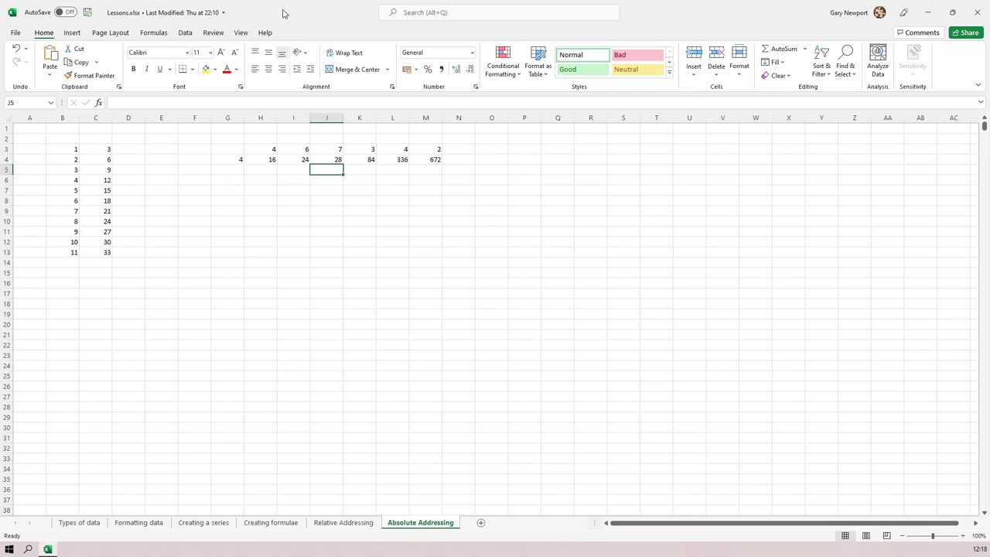
Enter 1 in Q1, 4 in R1 and the formula =Q1*R1 in S1
{"action": "left_click", "coordinate": [559, 128]}
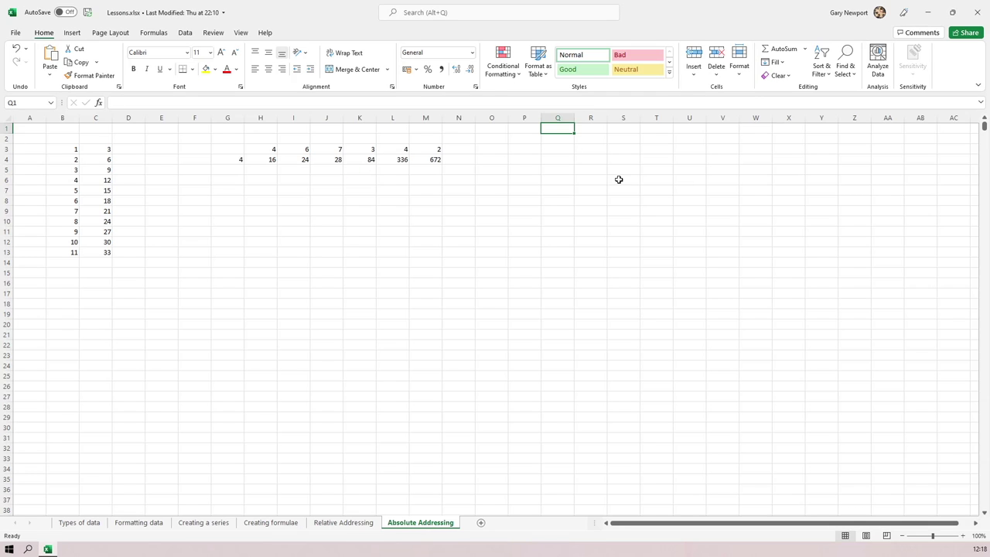
{"action": "type", "text": "1"}
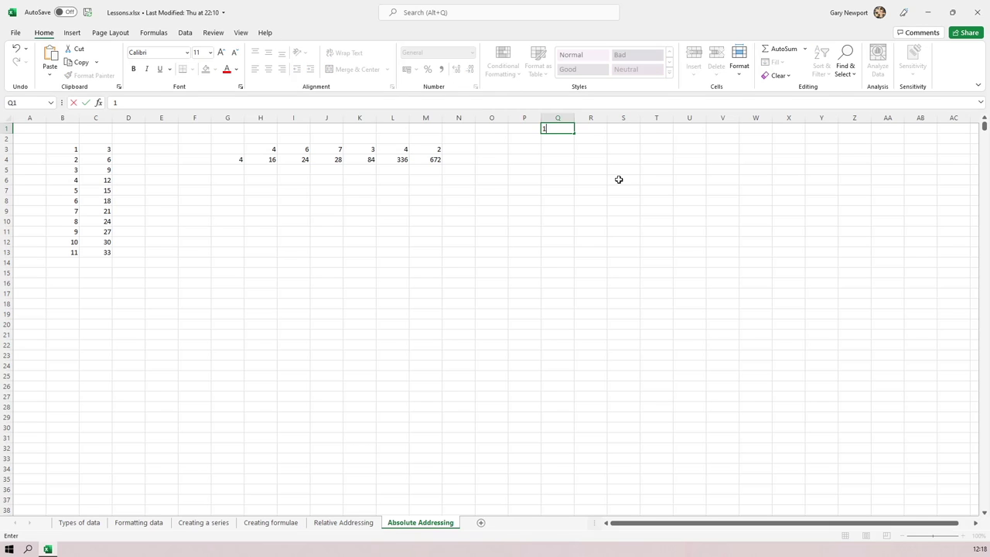
{"action": "key", "text": "Tab"}
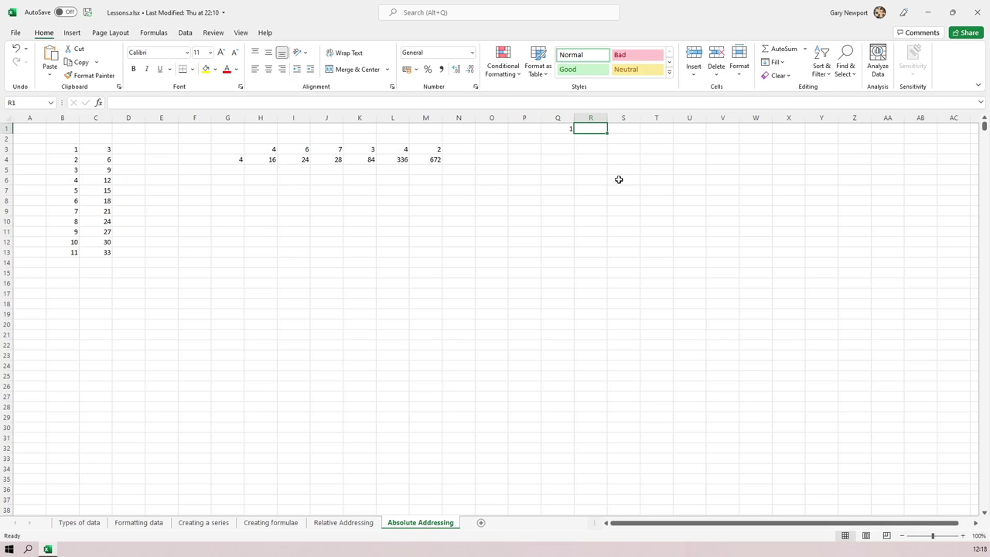
{"action": "type", "text": "4"}
{"action": "key", "text": "Tab"}
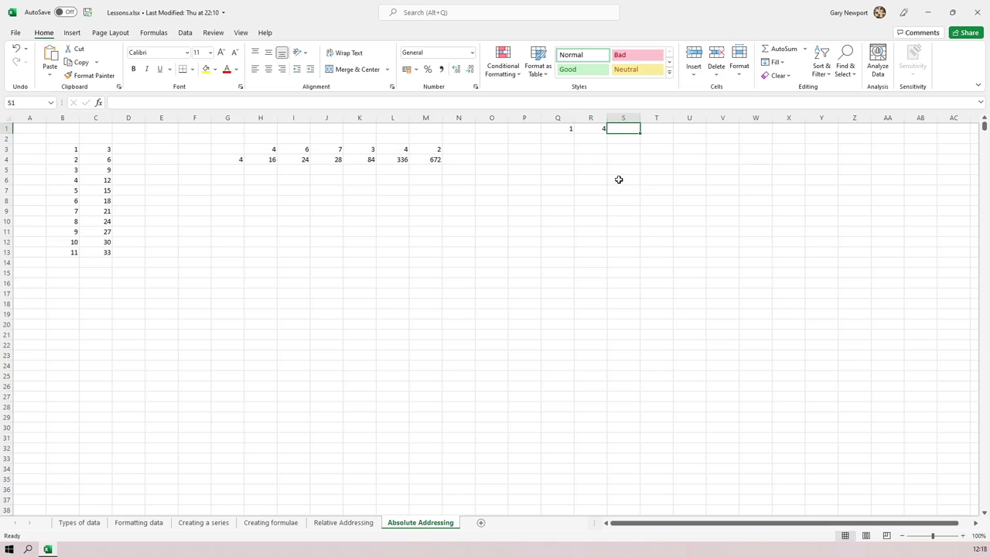
{"action": "type", "text": "="}
{"action": "key", "text": "Left"}
{"action": "key", "text": "Left"}
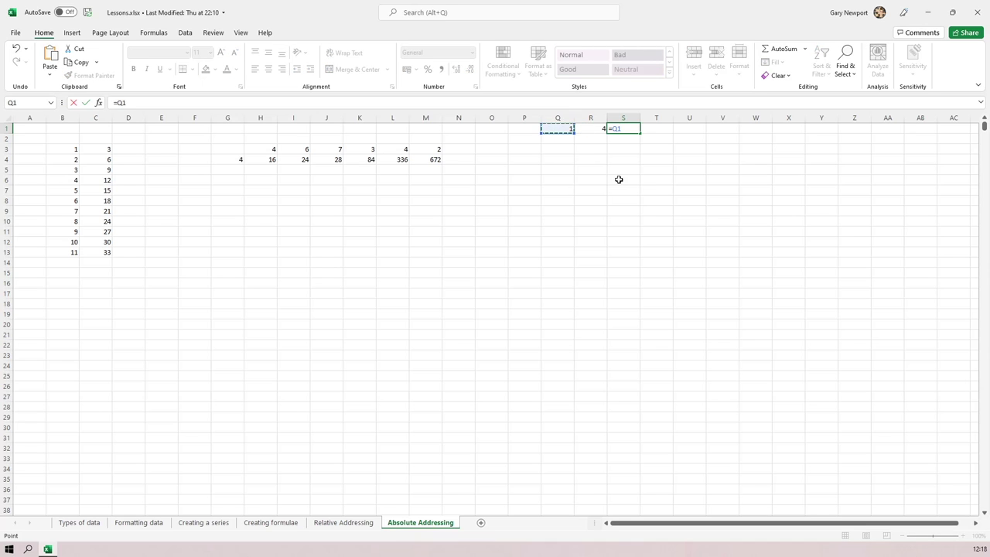
{"action": "type", "text": "*"}
{"action": "key", "text": "Left"}
{"action": "key", "text": "Return"}
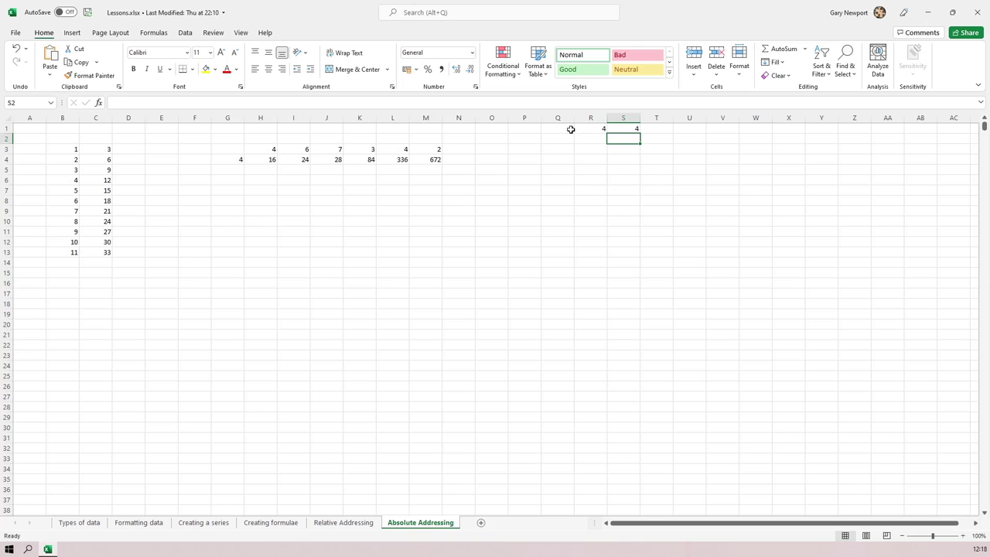
Fill column Q with a counting series 1, 2, 3…
{"action": "left_click", "coordinate": [558, 118]}
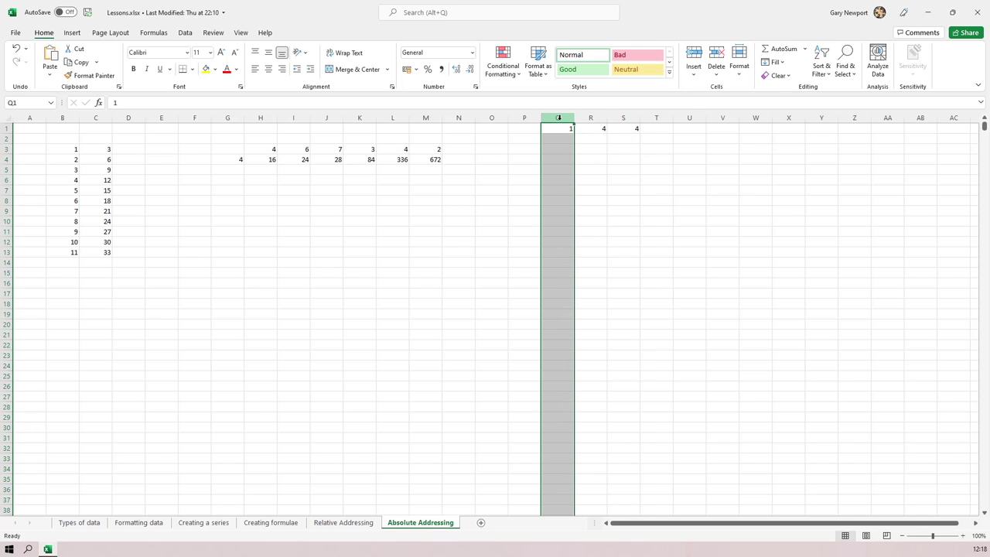
{"action": "left_click", "coordinate": [785, 63]}
{"action": "left_click", "coordinate": [788, 149]}
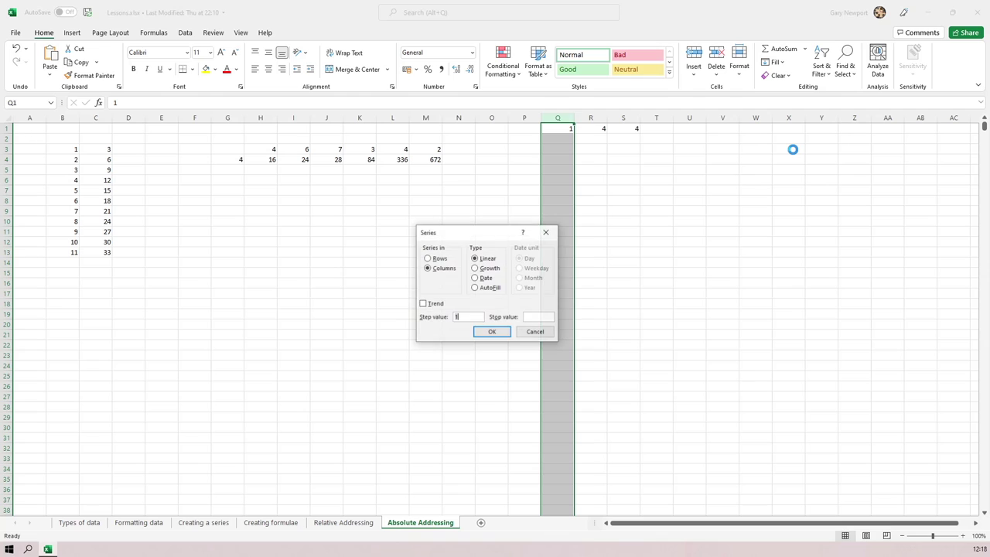
{"action": "left_click", "coordinate": [500, 330]}
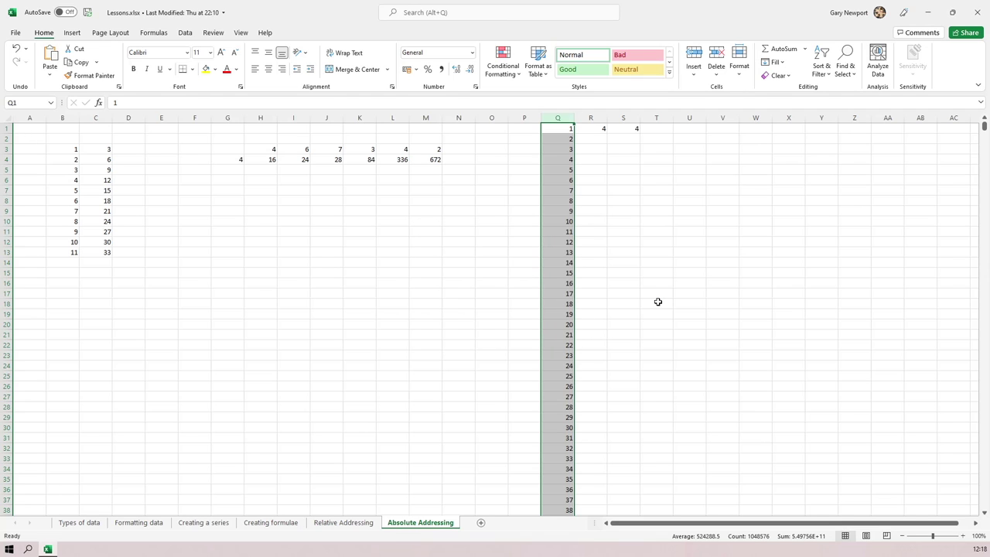
Fill the S1 formula down column S and inspect the copy in S2
{"action": "left_click", "coordinate": [626, 127]}
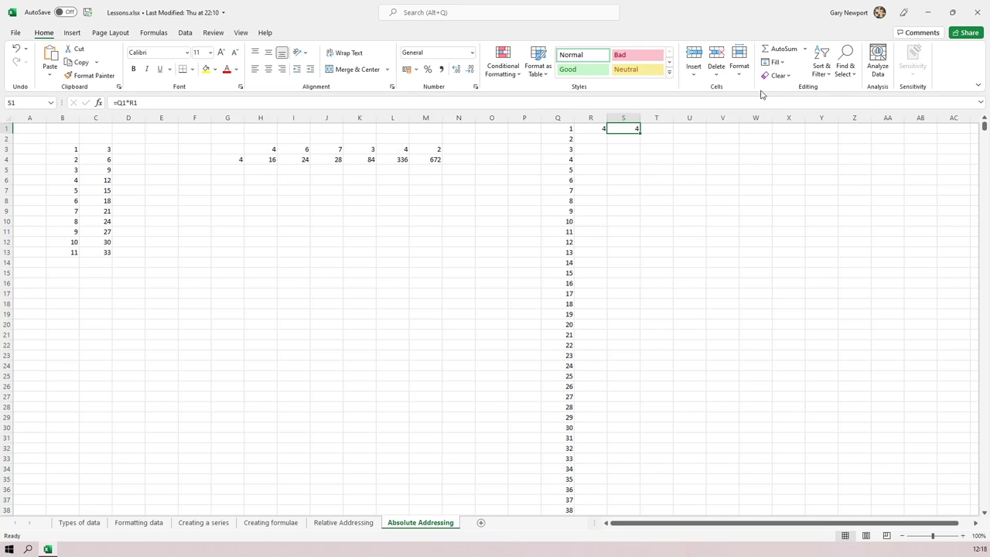
{"action": "left_click", "coordinate": [627, 114]}
{"action": "left_click", "coordinate": [773, 62]}
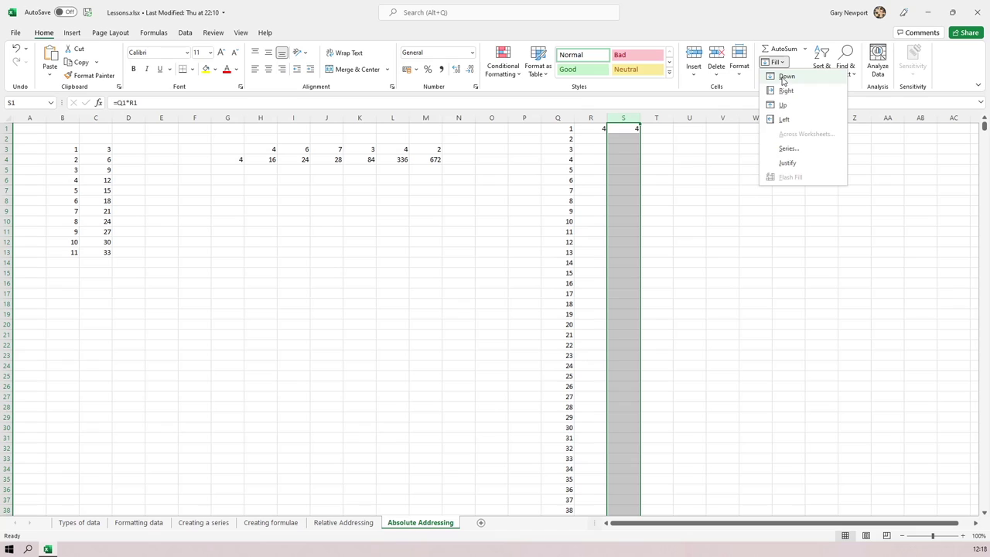
{"action": "left_click", "coordinate": [785, 78]}
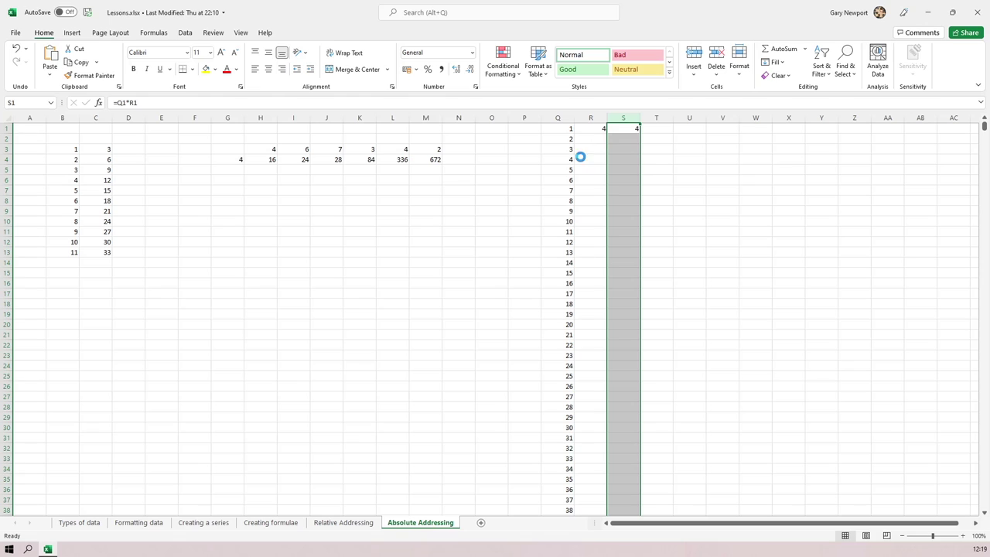
{"action": "left_click", "coordinate": [633, 139]}
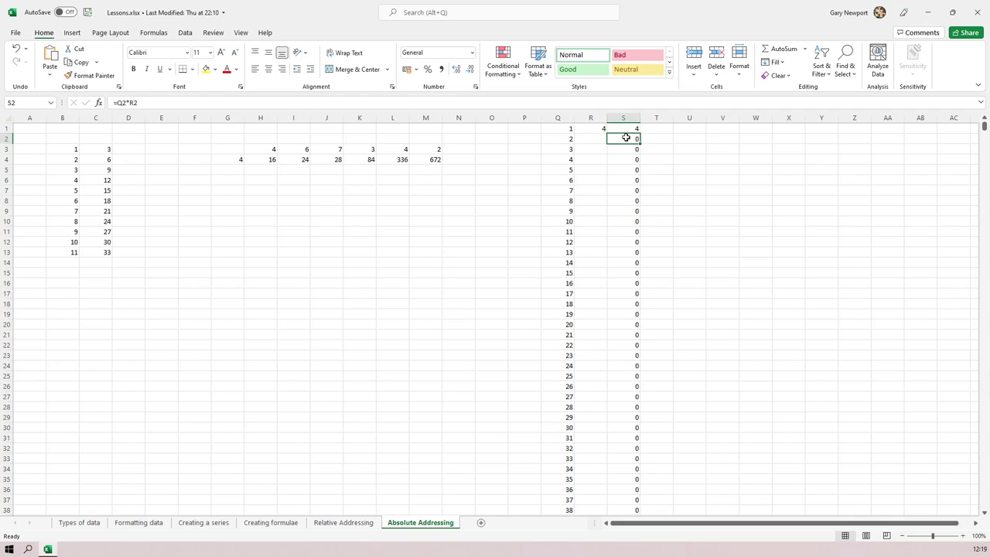
Try repointing S2's reference to R1, then cancel so it stays =Q2*R2
{"action": "double_click", "coordinate": [621, 138]}
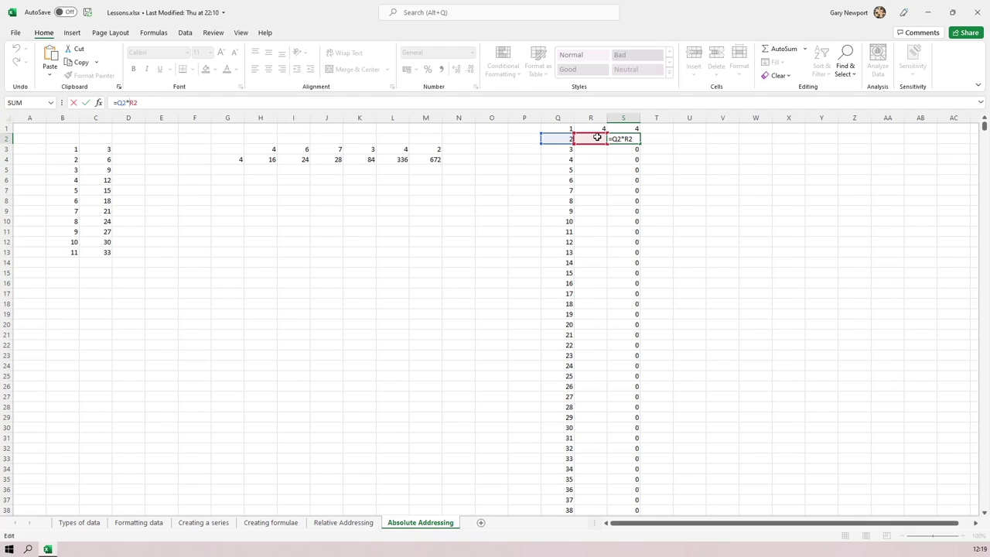
{"action": "left_click", "coordinate": [596, 129]}
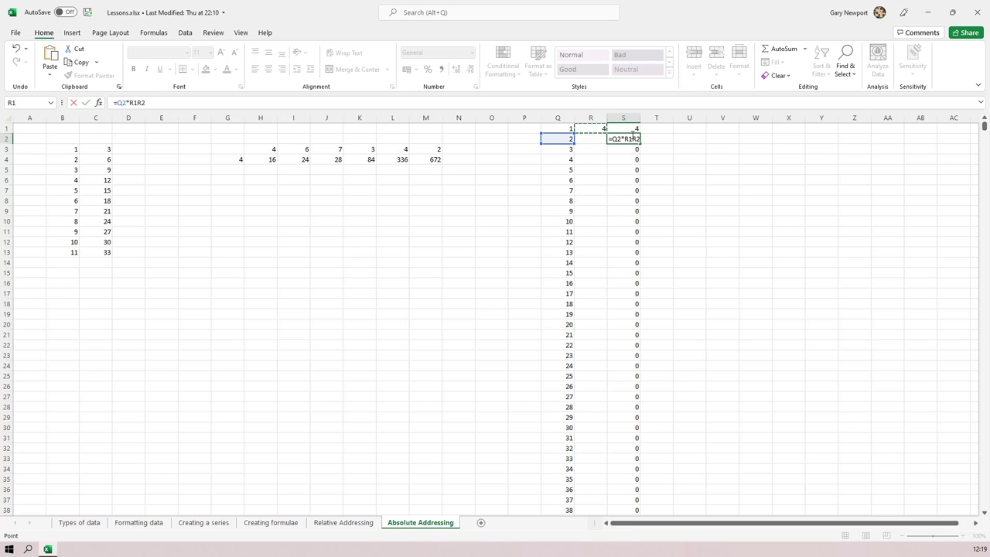
{"action": "key", "text": "Escape"}
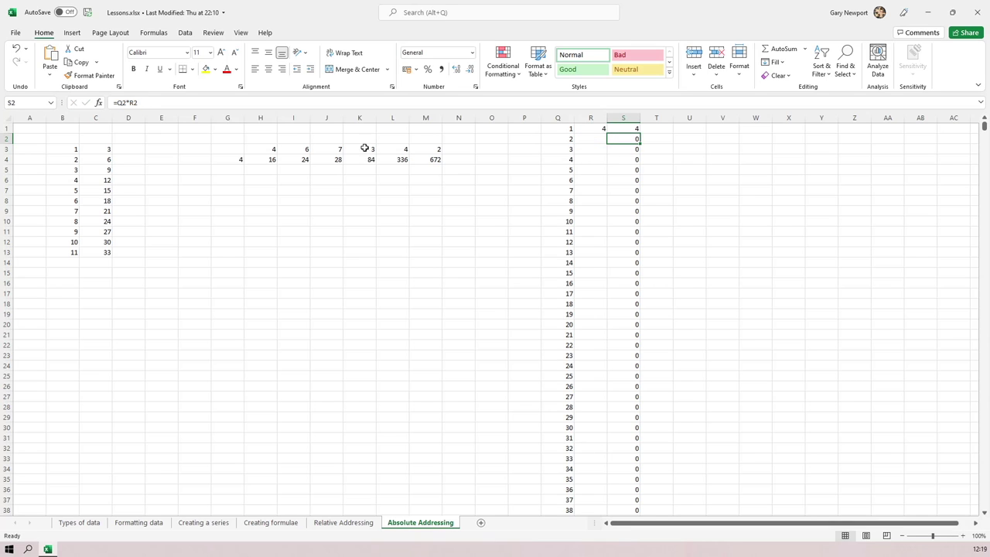
{"action": "left_click", "coordinate": [122, 102]}
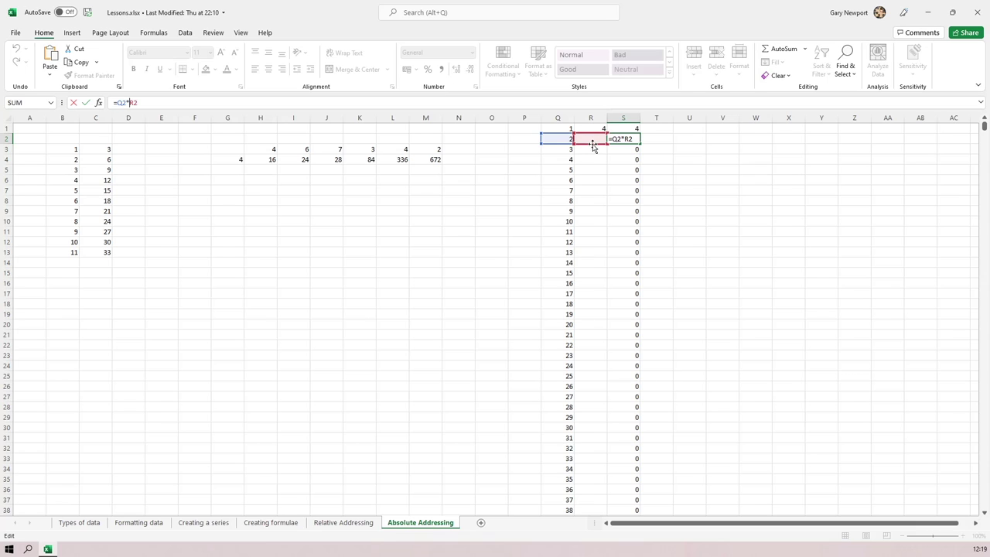
{"action": "left_click_drag", "start_coordinate": [593, 147], "coordinate": [594, 134]}
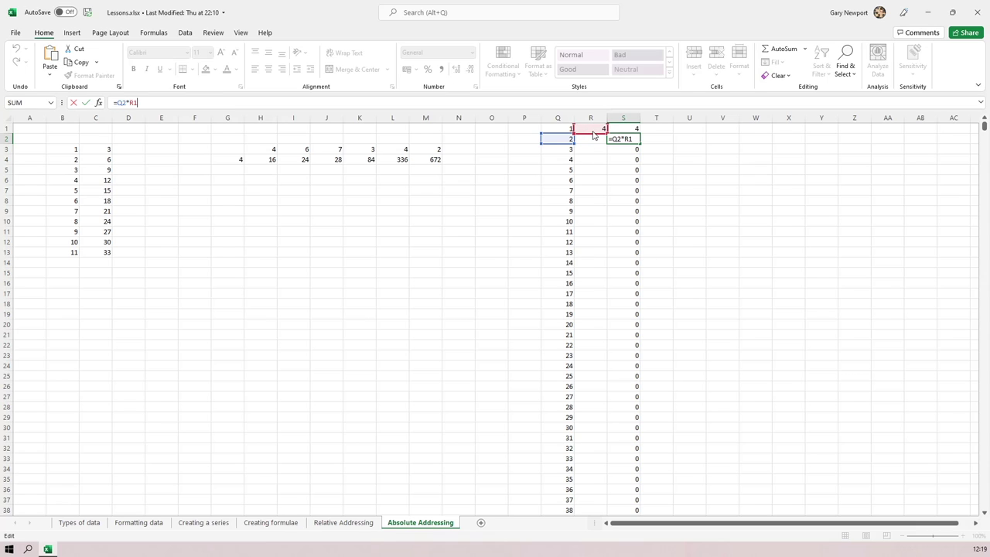
{"action": "left_click_drag", "start_coordinate": [594, 135], "coordinate": [591, 131]}
{"action": "key", "text": "Escape"}
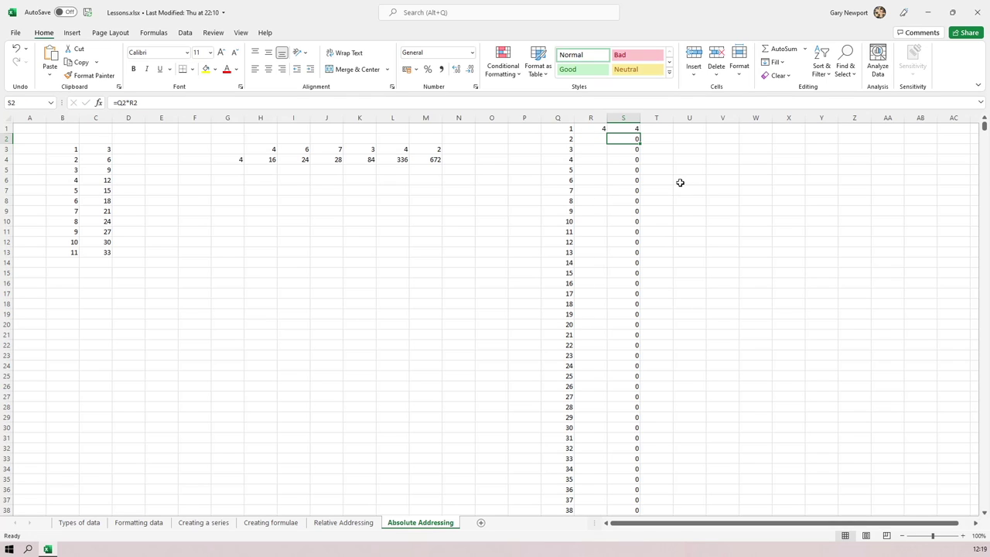
Delete the I4:M4 products, undo the deletion, and reselect I4:M4
{"action": "left_click", "coordinate": [255, 159]}
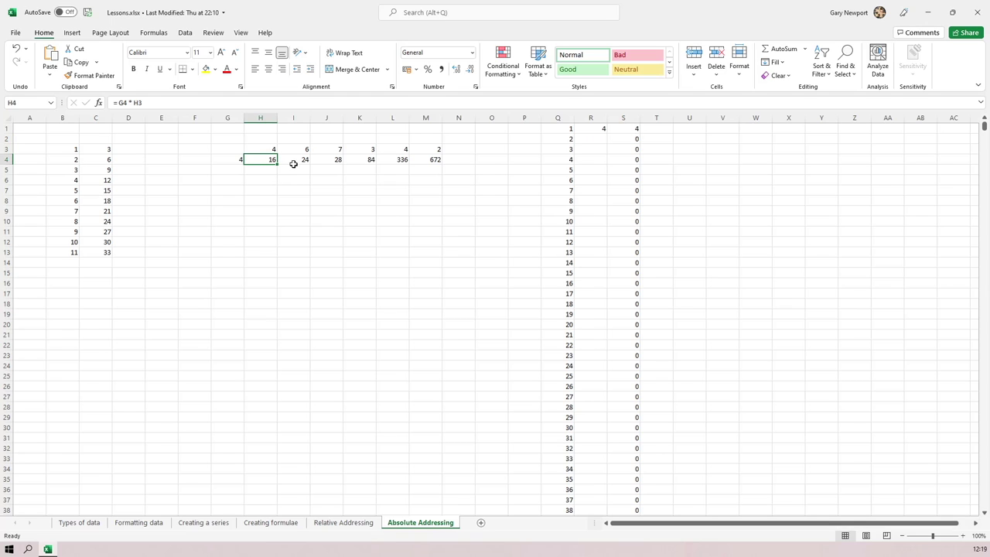
{"action": "left_click_drag", "start_coordinate": [301, 161], "coordinate": [431, 159]}
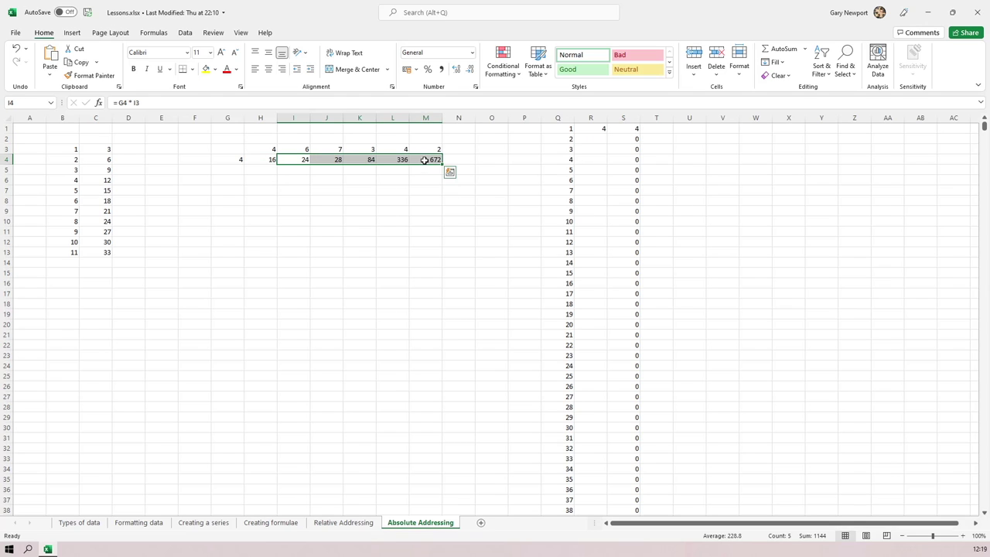
{"action": "key", "text": "Delete"}
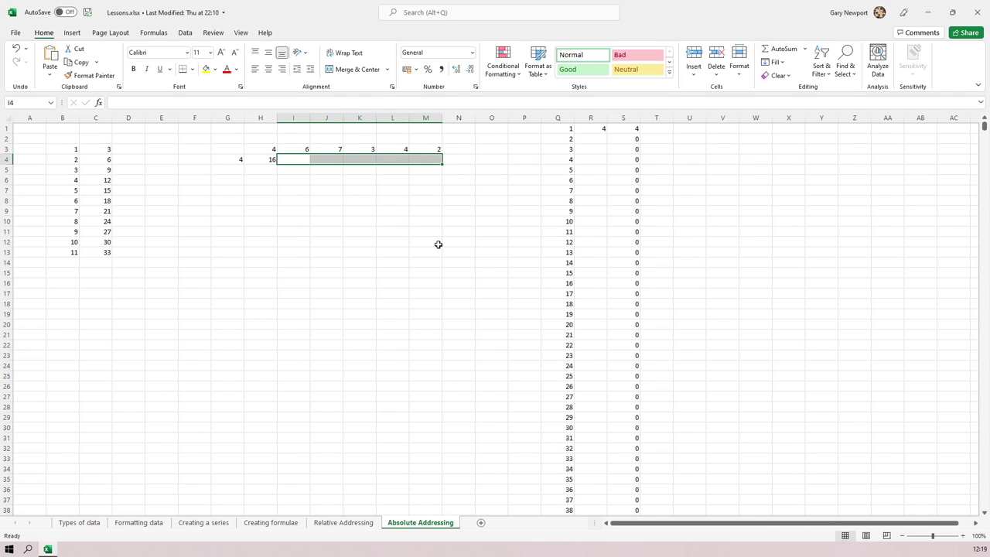
{"action": "left_click", "coordinate": [459, 227]}
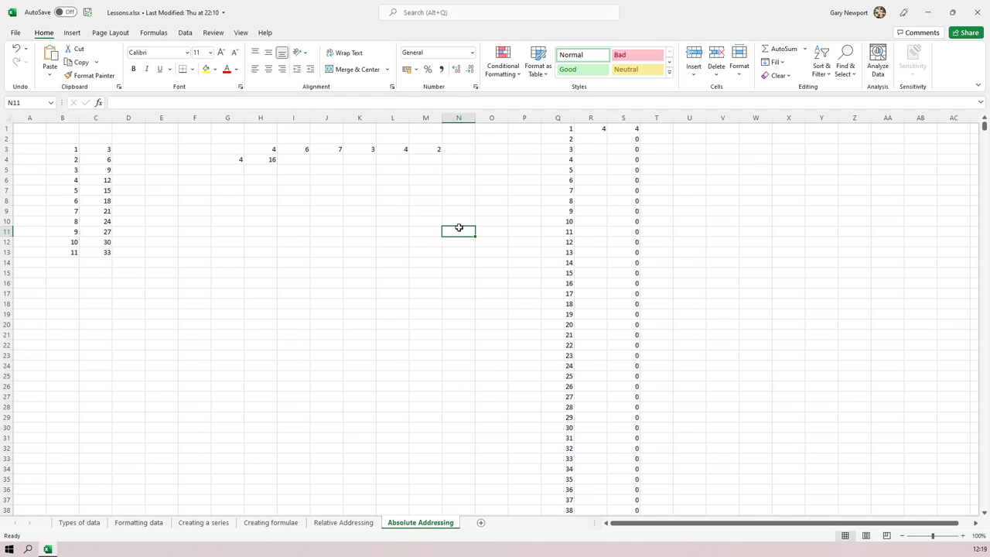
{"action": "left_click", "coordinate": [17, 50]}
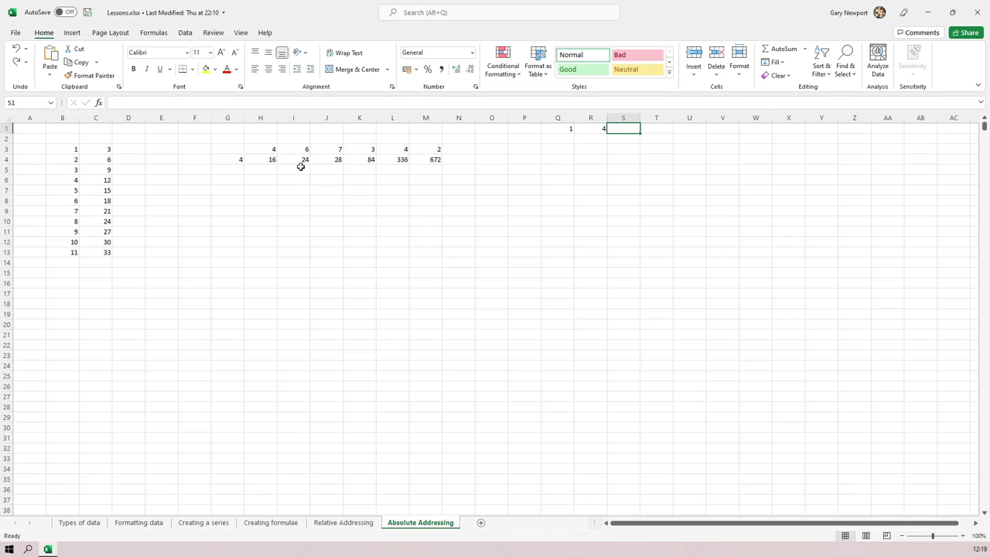
{"action": "left_click_drag", "start_coordinate": [291, 159], "coordinate": [436, 159]}
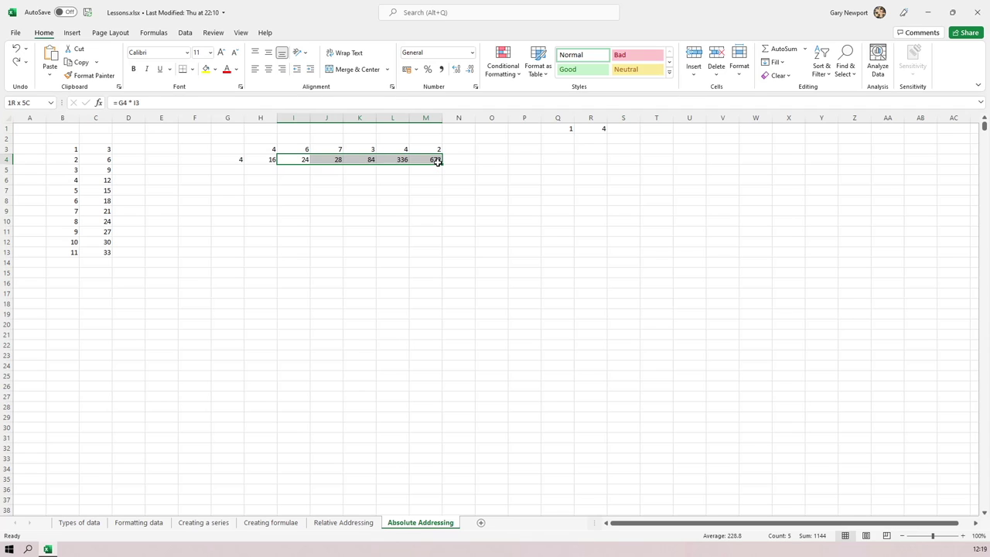
Clear the I4:M4 products and check G4's value and H4's formula
{"action": "key", "text": "Delete"}
{"action": "left_click", "coordinate": [260, 159]}
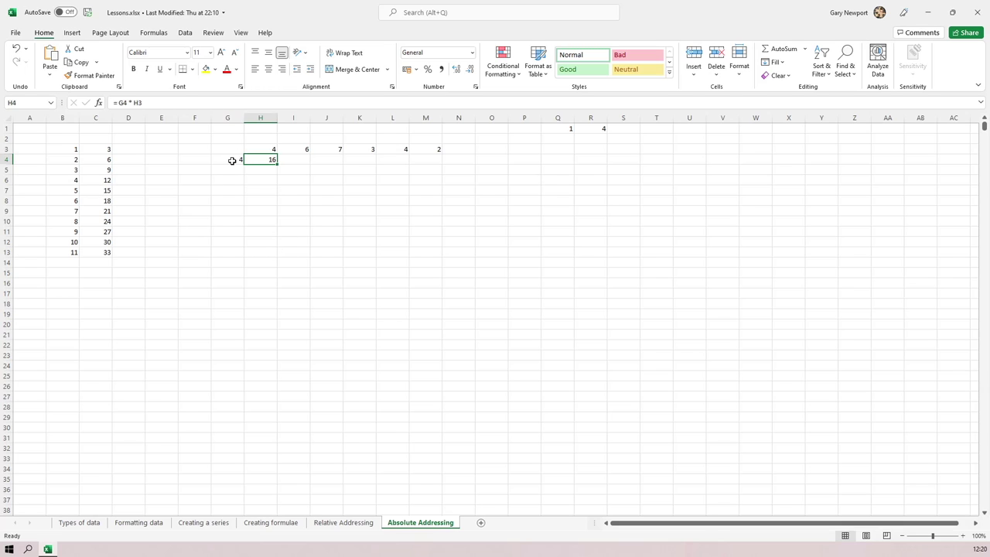
{"action": "left_click", "coordinate": [234, 159]}
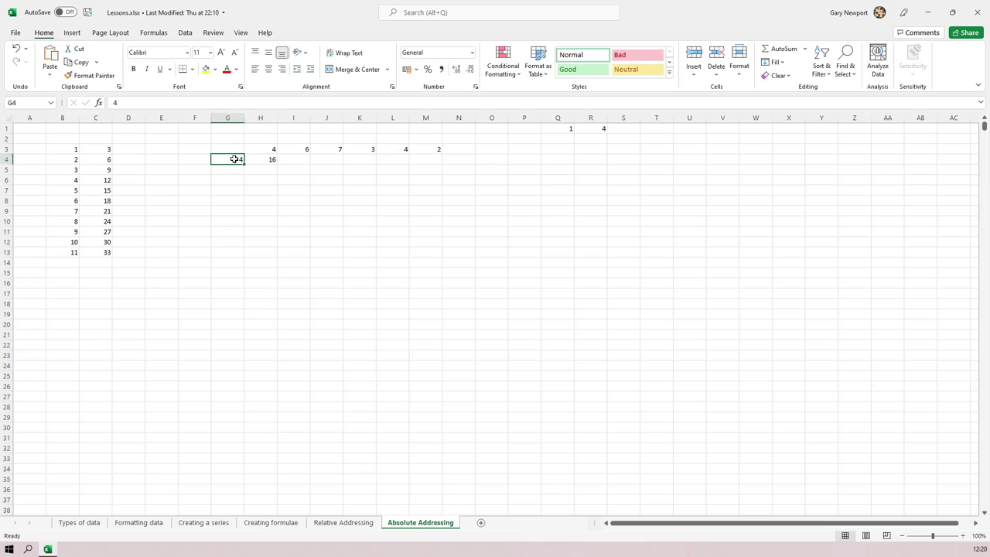
{"action": "left_click", "coordinate": [265, 159]}
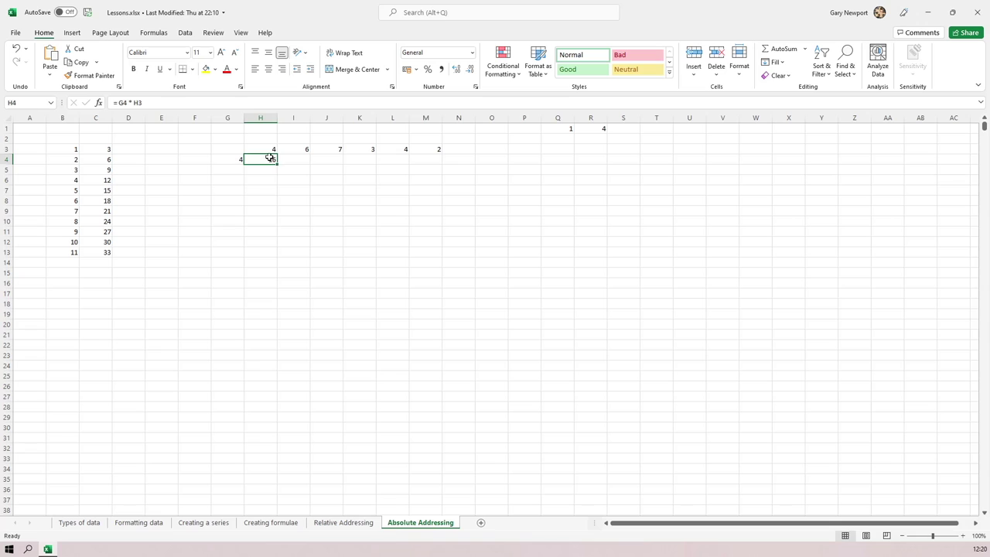
Fill H4 into I4, compare =H4*I3 with =G4*H3, then clear I4
{"action": "left_click_drag", "start_coordinate": [278, 164], "coordinate": [311, 161]}
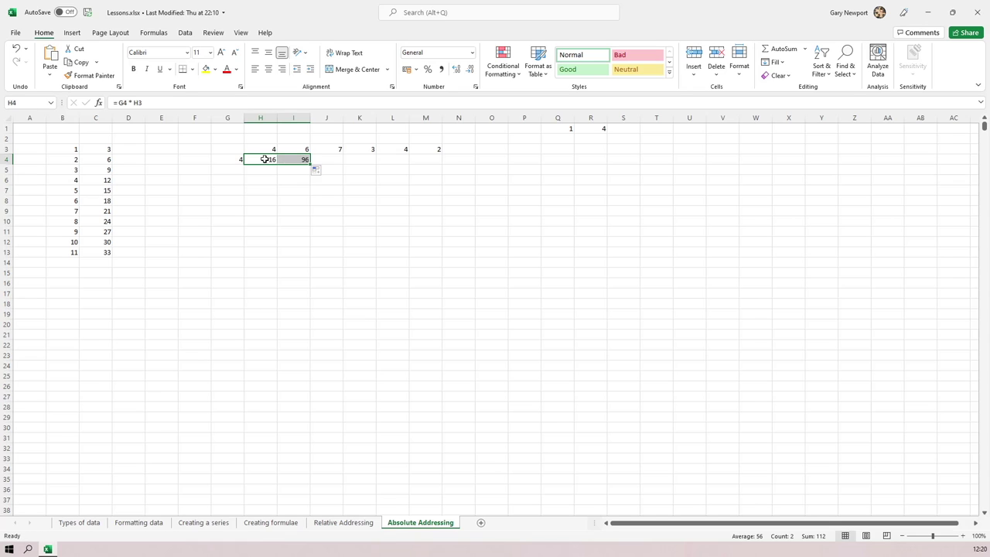
{"action": "left_click", "coordinate": [263, 159]}
{"action": "left_click", "coordinate": [292, 159]}
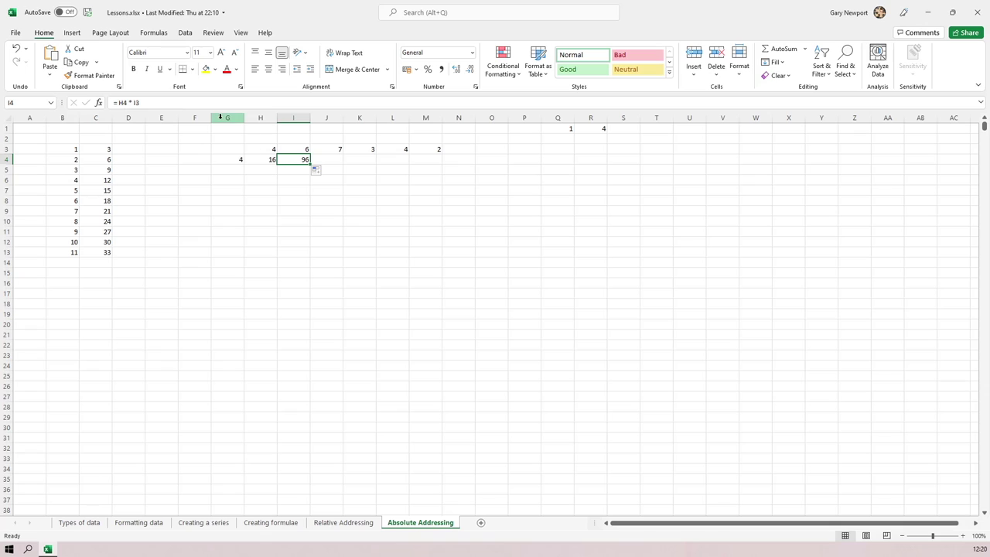
{"action": "left_click", "coordinate": [263, 159]}
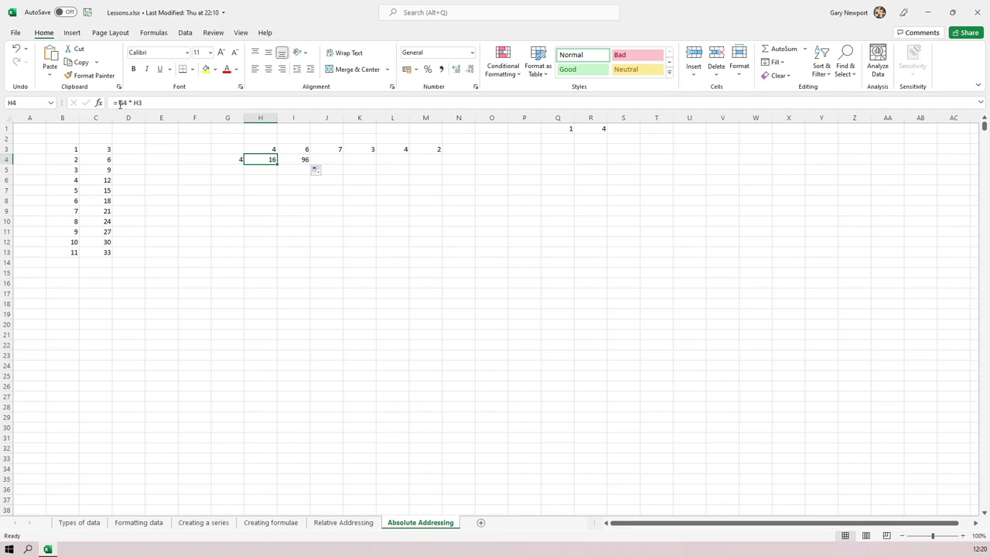
{"action": "left_click", "coordinate": [289, 159]}
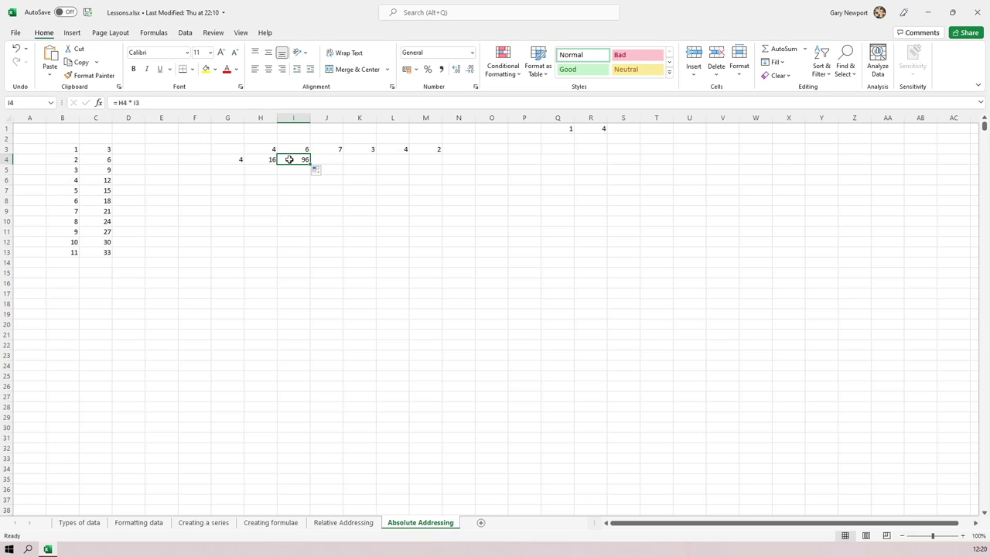
{"action": "key", "text": "Delete"}
{"action": "left_click", "coordinate": [264, 159]}
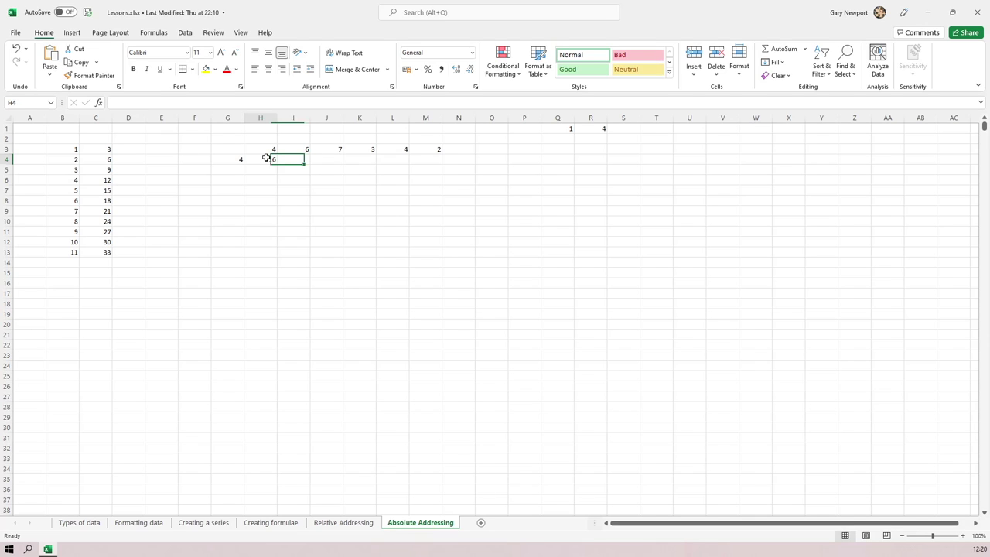
{"action": "left_click", "coordinate": [136, 106]}
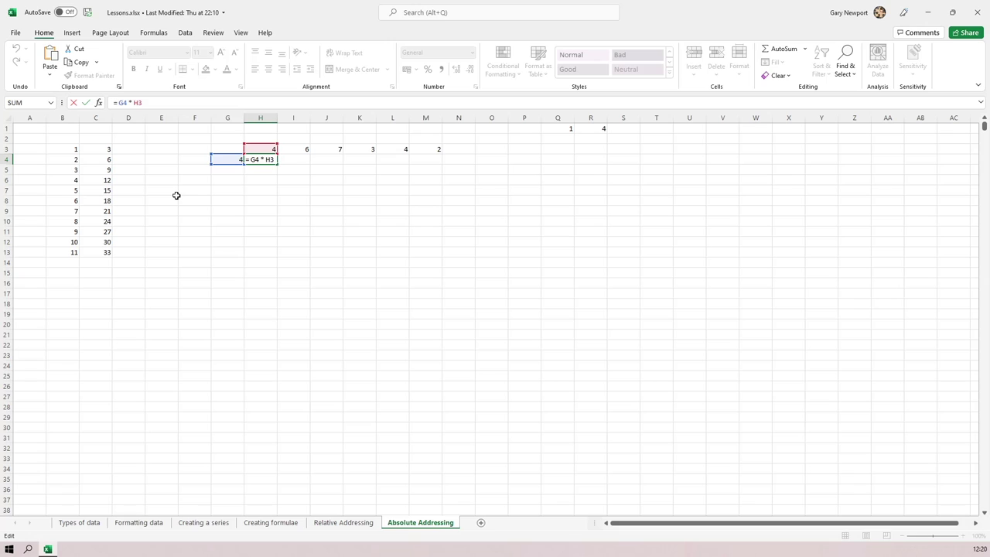
{"action": "type", "text": "$"}
{"action": "key", "text": "Return"}
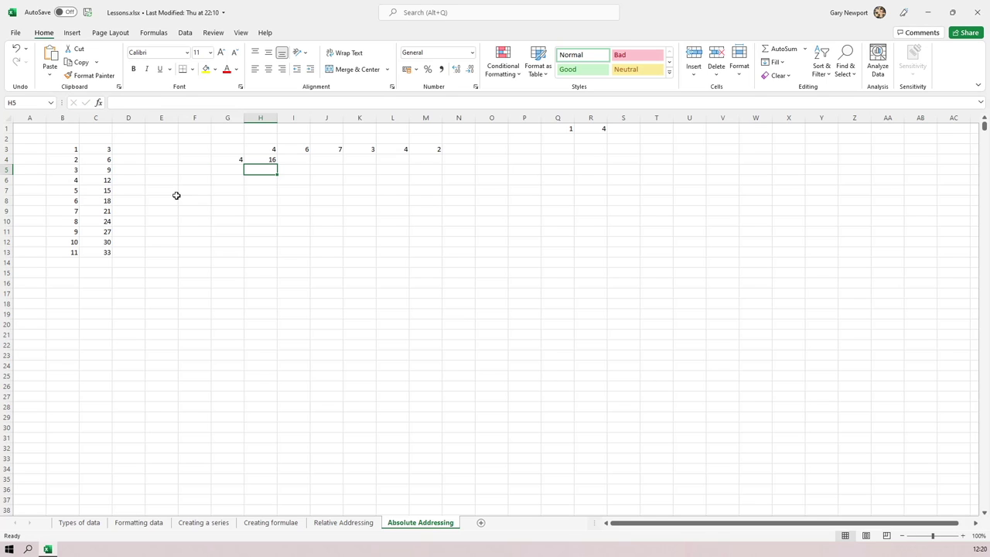
{"action": "left_click", "coordinate": [272, 159]}
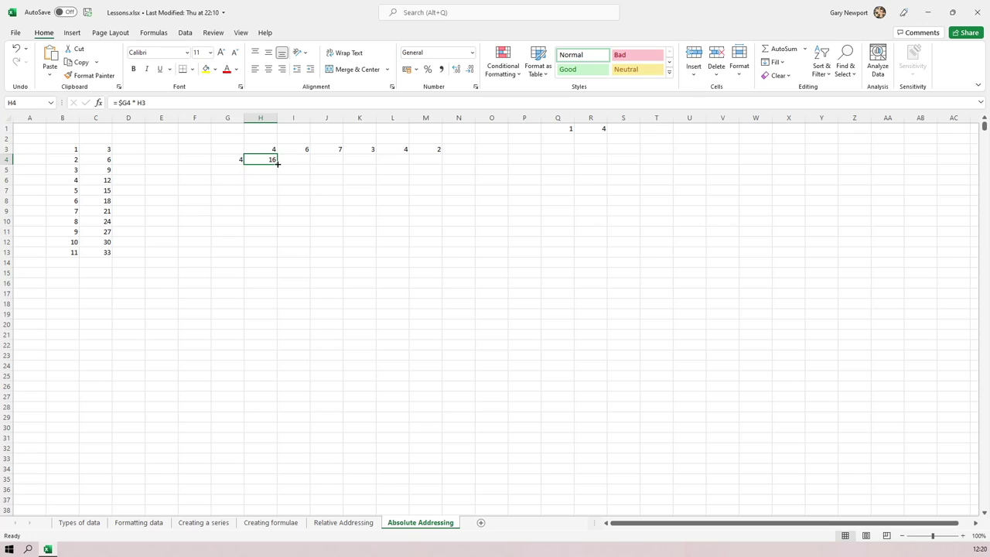
{"action": "left_click_drag", "start_coordinate": [277, 164], "coordinate": [445, 165]}
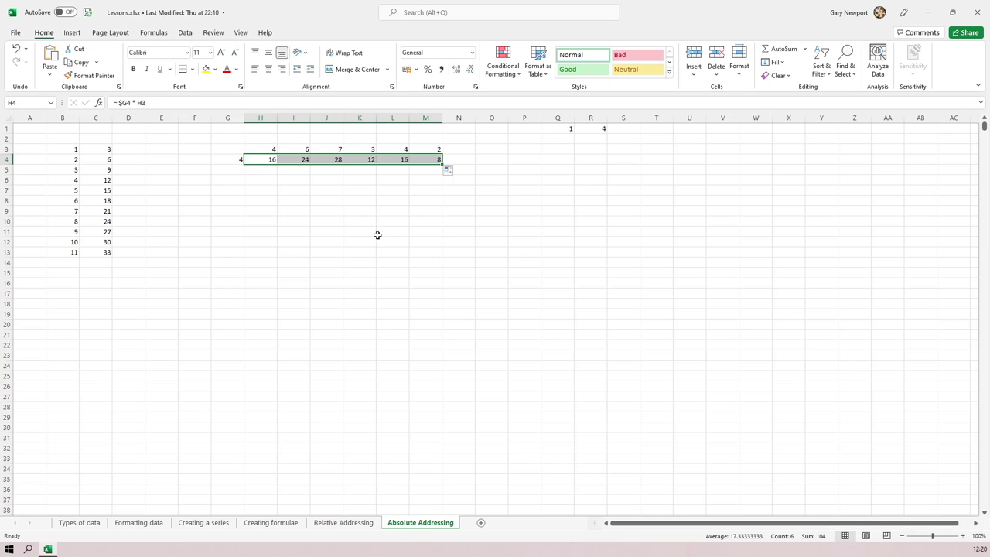
{"action": "left_click", "coordinate": [266, 160]}
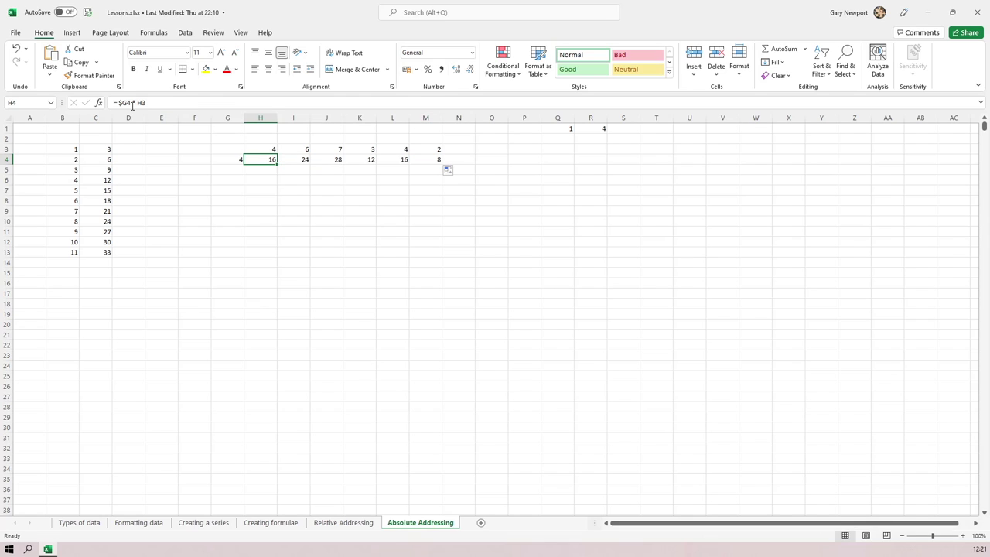
{"action": "left_click", "coordinate": [298, 162]}
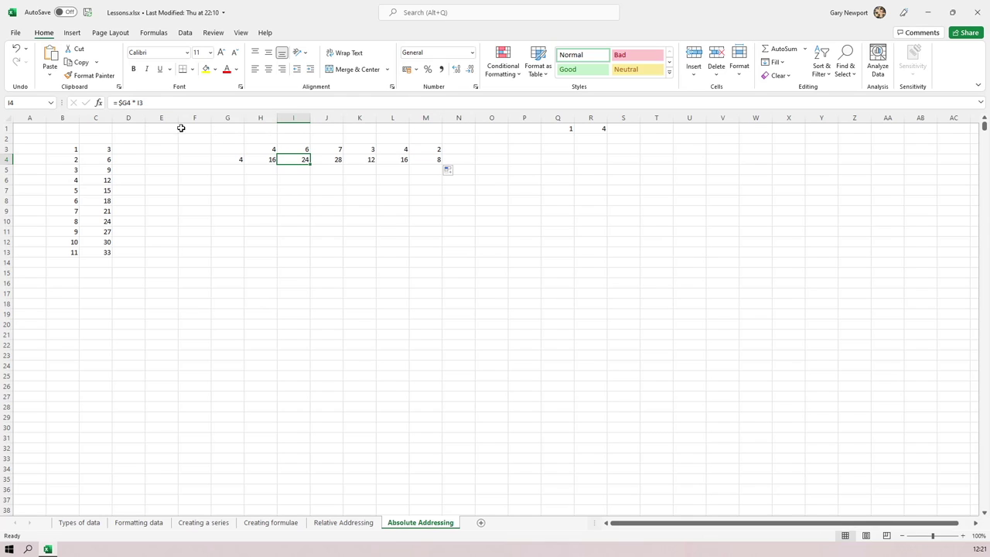
{"action": "left_click", "coordinate": [328, 159]}
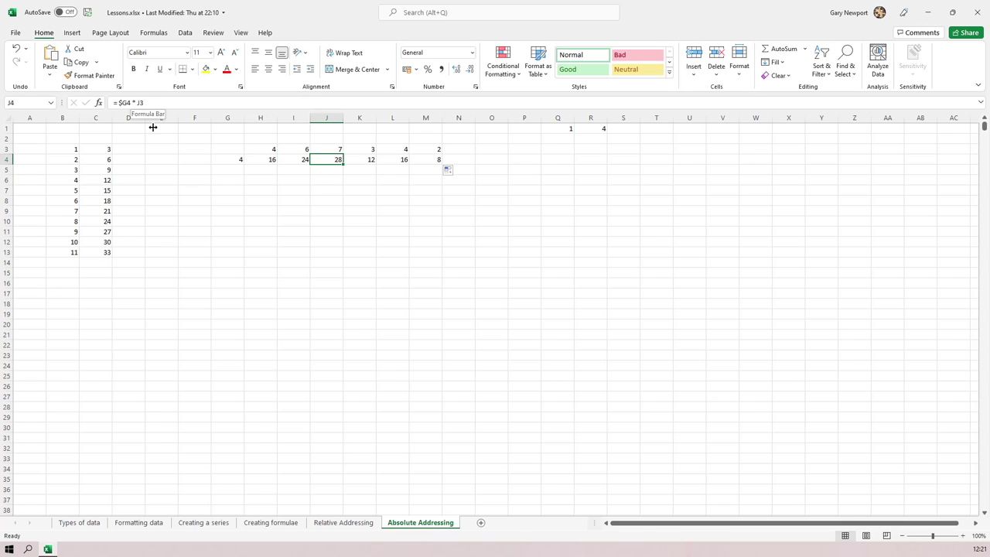
{"action": "left_click", "coordinate": [428, 161]}
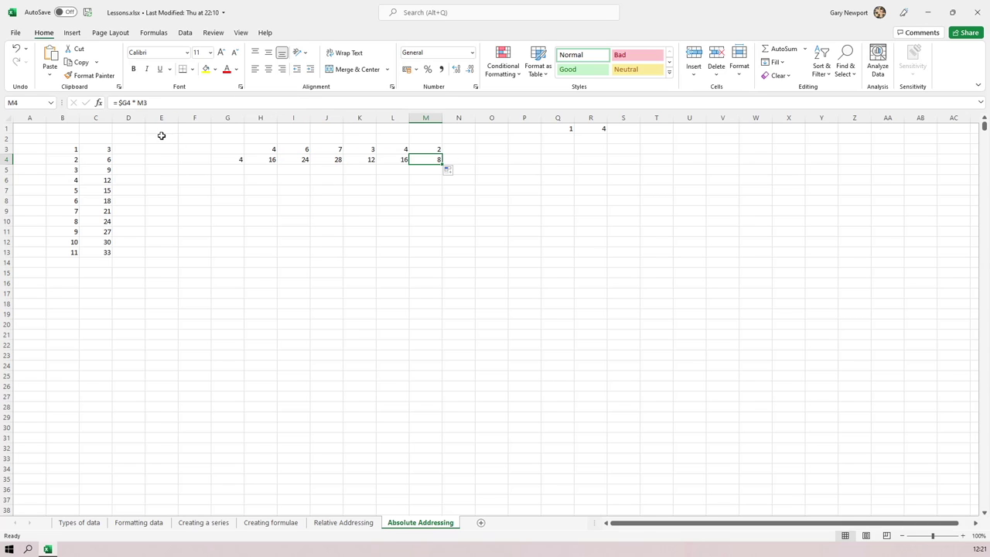
{"action": "left_click", "coordinate": [620, 129]}
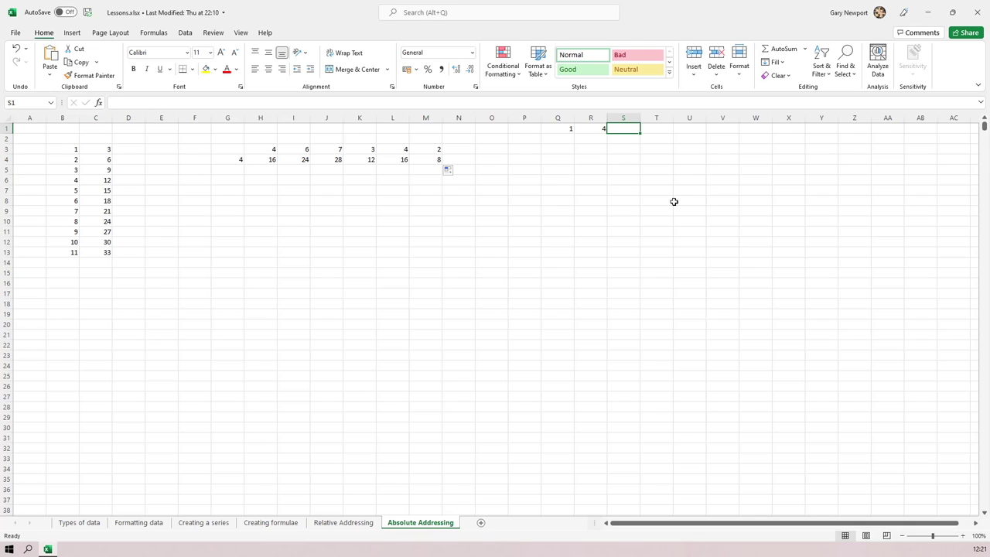
Enter =Q1*R$1 in S1, locking the row of the R1 reference
{"action": "type", "text": "="}
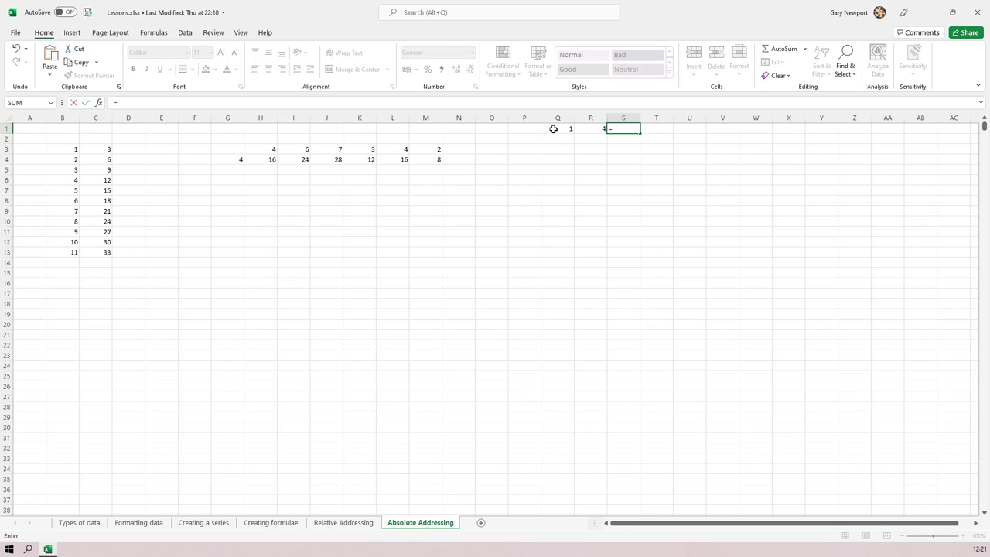
{"action": "left_click", "coordinate": [553, 129]}
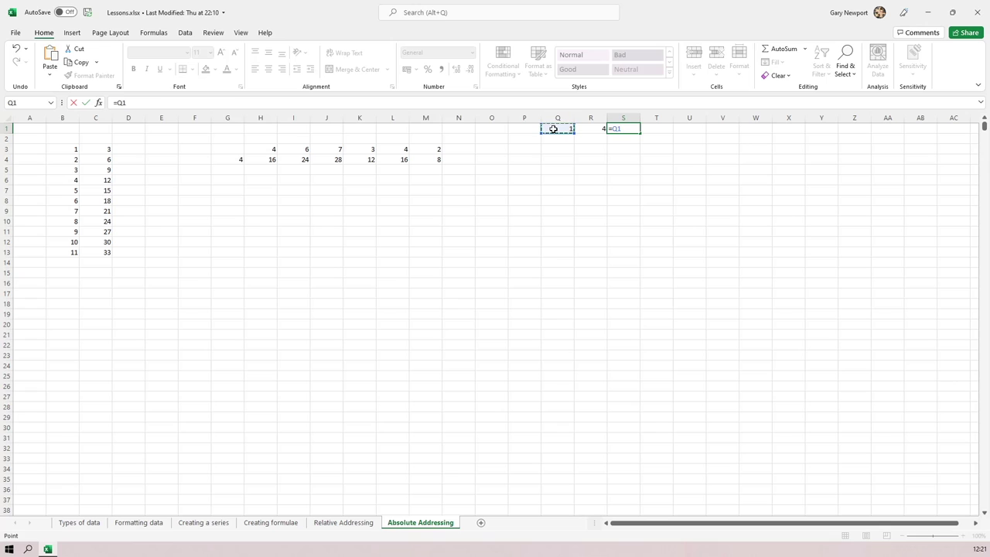
{"action": "type", "text": "*"}
{"action": "left_click", "coordinate": [600, 131]}
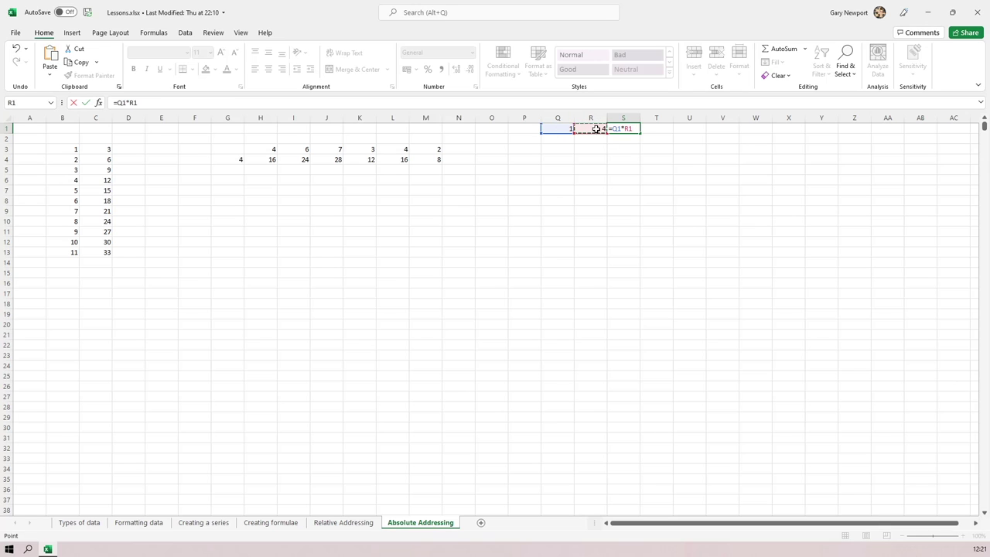
{"action": "left_click", "coordinate": [135, 103]}
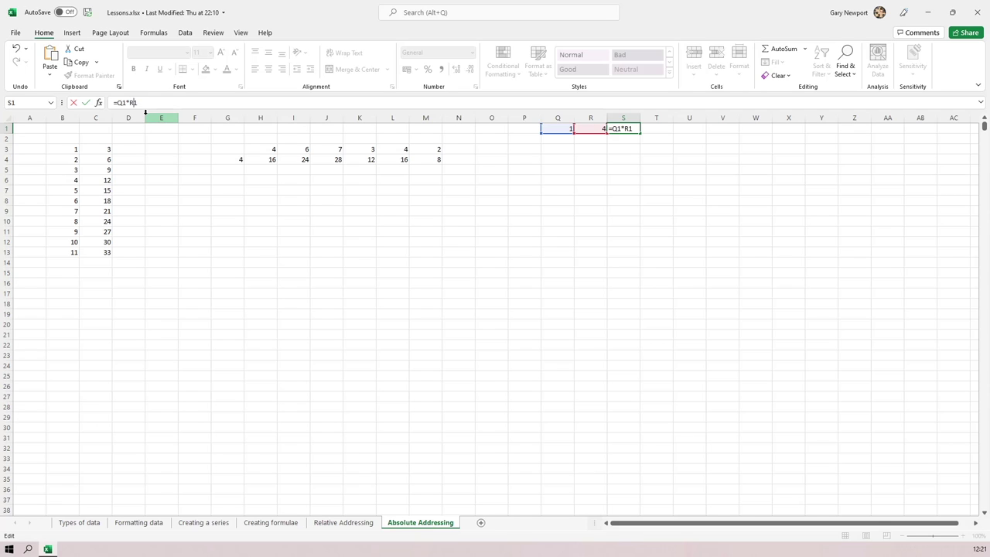
{"action": "type", "text": "$"}
{"action": "key", "text": "Return"}
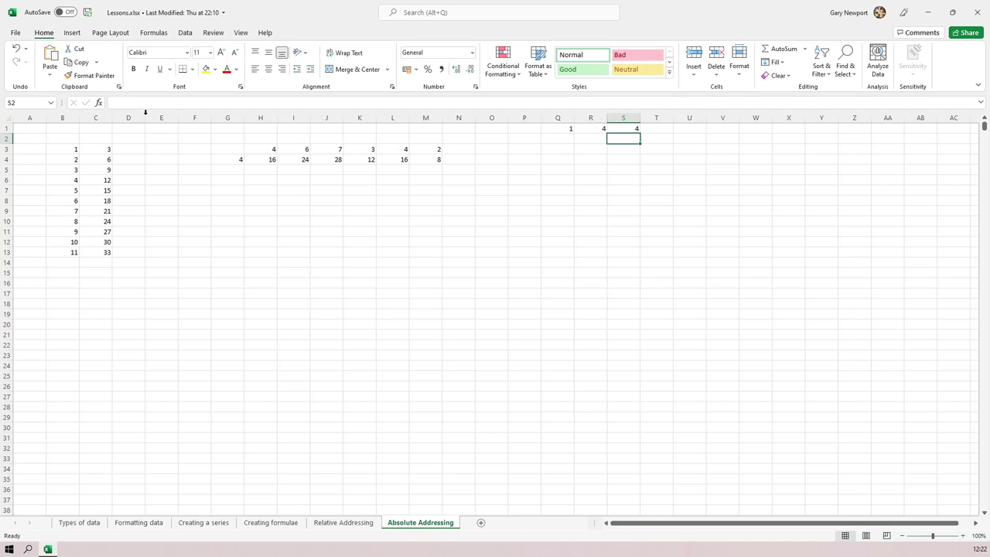
Number column Q 1, 2, 3… using a fill series
{"action": "left_click", "coordinate": [562, 117]}
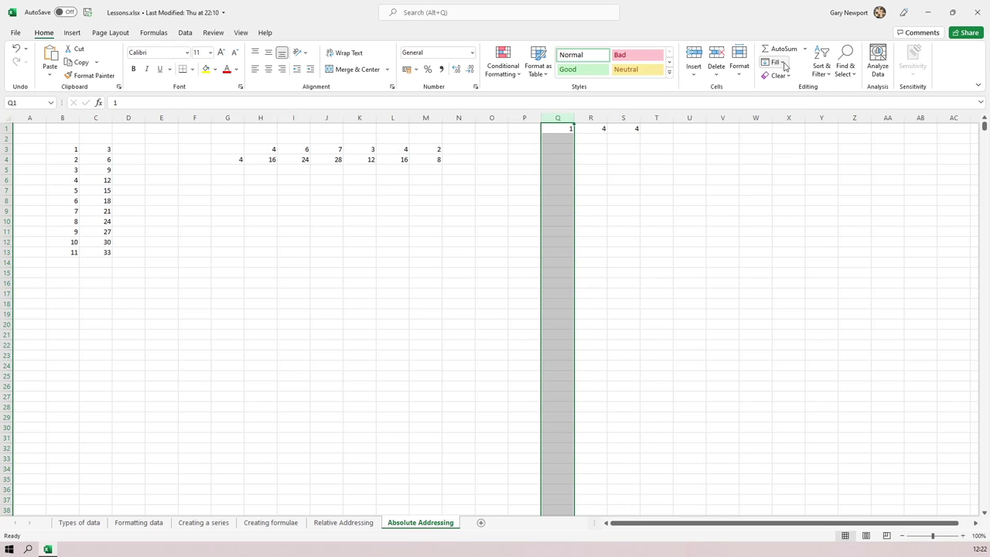
{"action": "left_click", "coordinate": [774, 62]}
{"action": "left_click", "coordinate": [788, 148]}
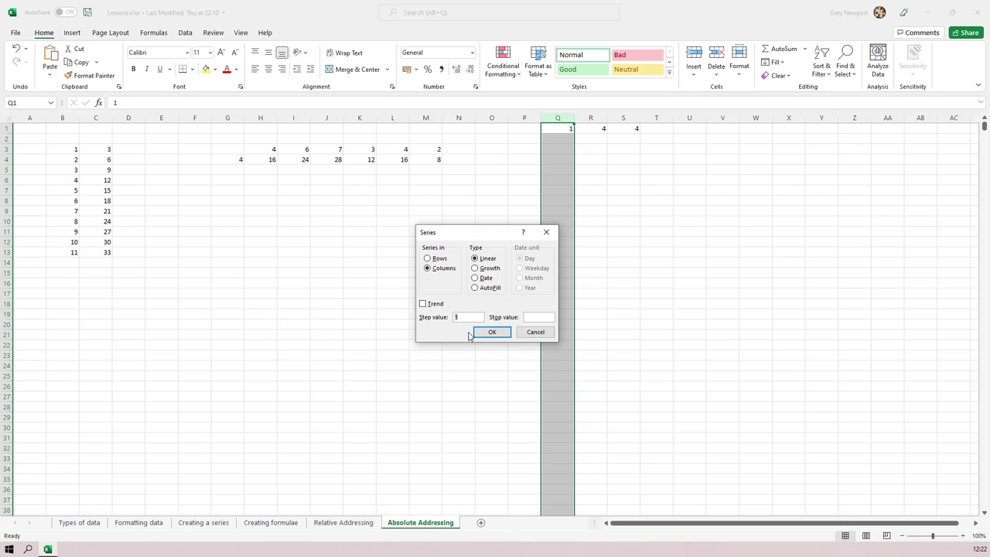
{"action": "left_click", "coordinate": [487, 333]}
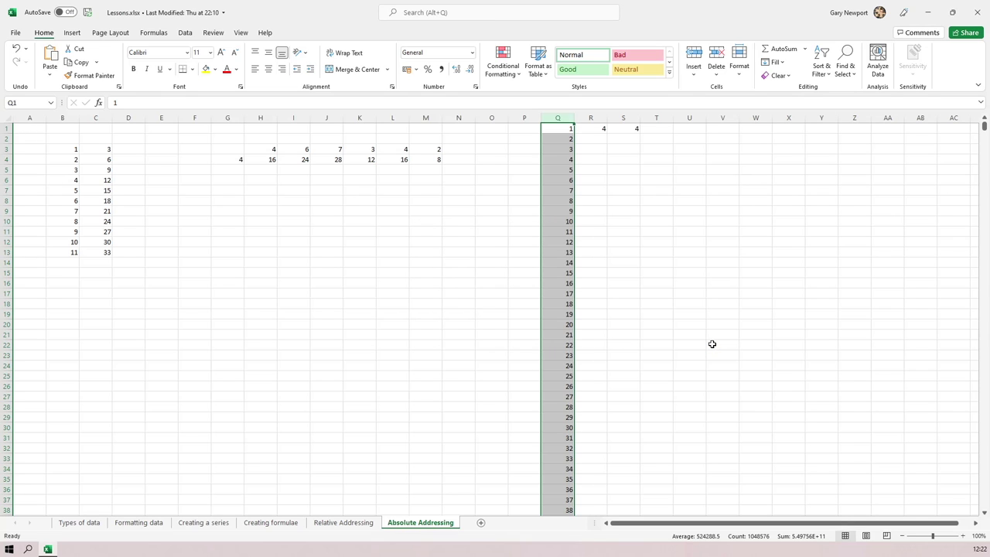
Copy =Q1*R$1 down column S, giving multiples of 4
{"action": "left_click", "coordinate": [634, 118]}
{"action": "left_click", "coordinate": [774, 63]}
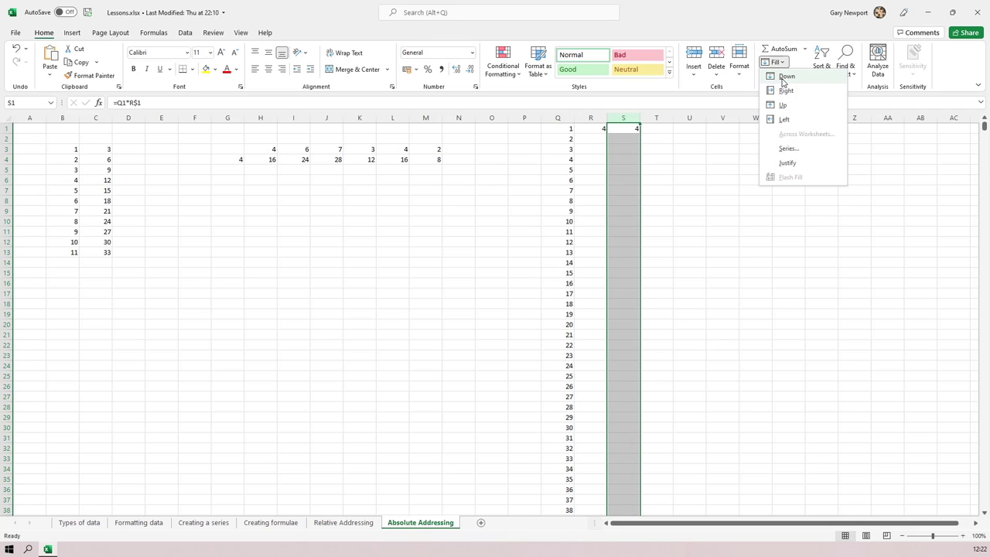
{"action": "left_click", "coordinate": [781, 83]}
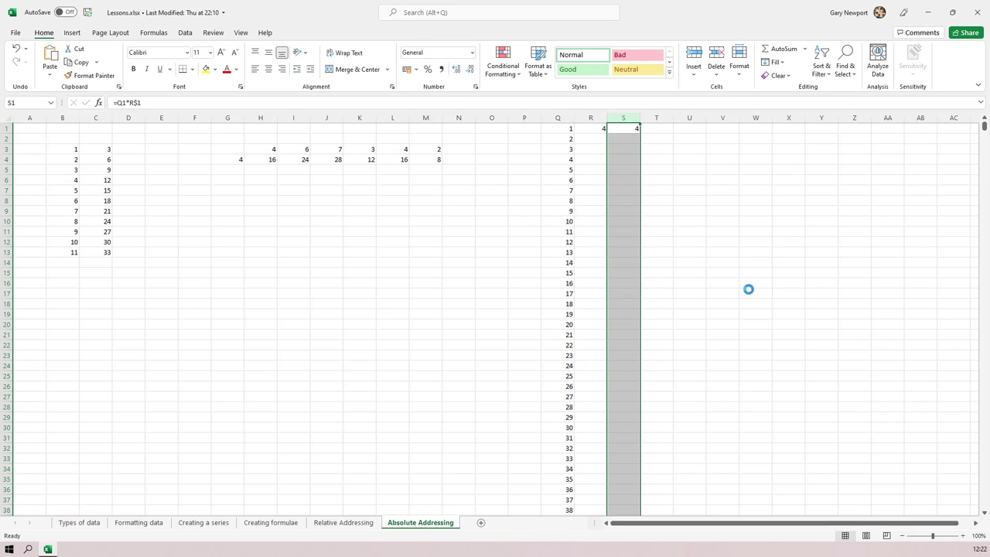
{"action": "left_click", "coordinate": [694, 260]}
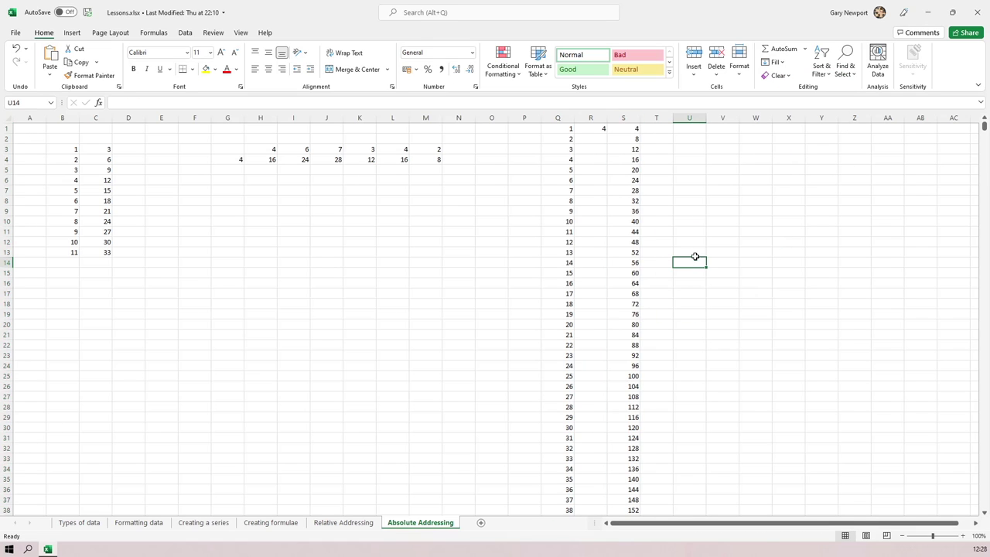
{"action": "left_click", "coordinate": [630, 138]}
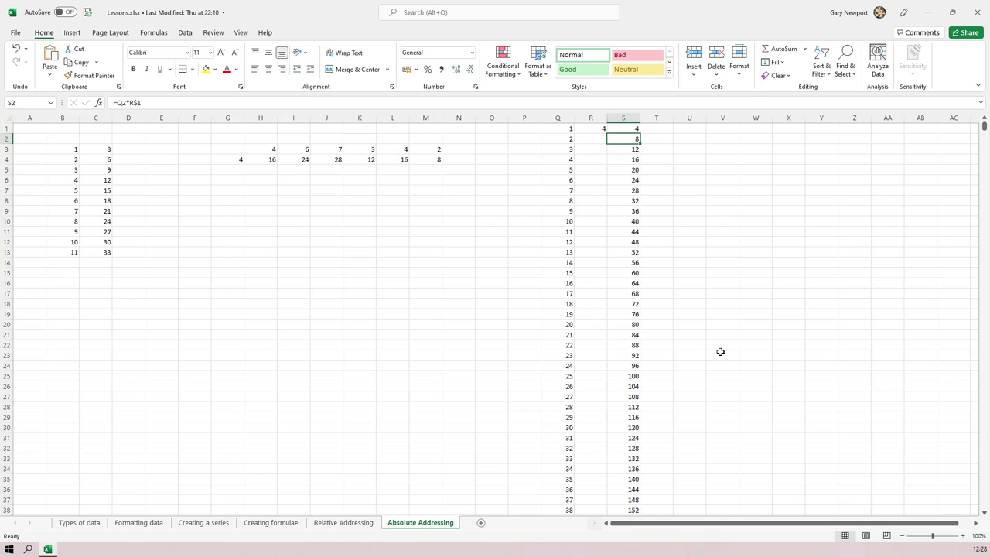
{"action": "left_click", "coordinate": [570, 262]}
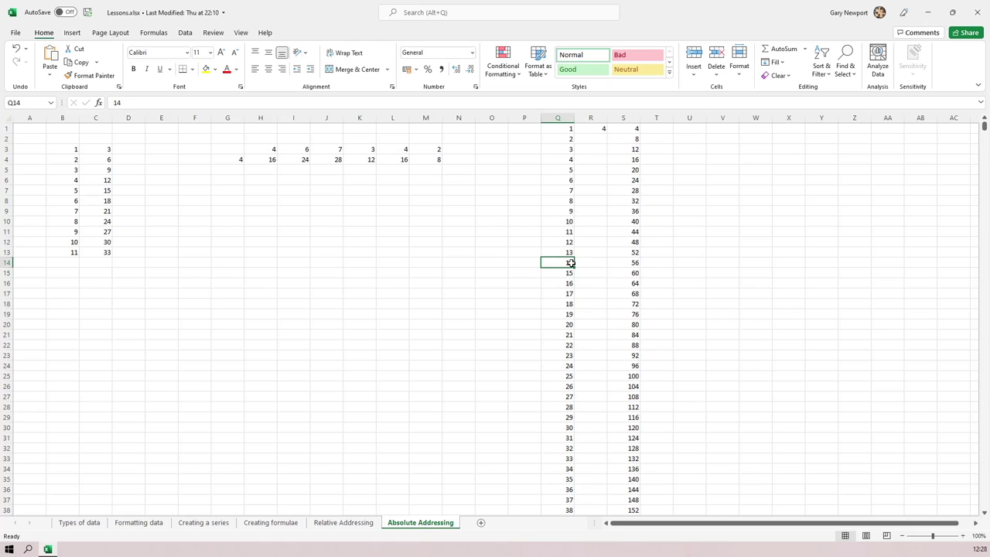
{"action": "key", "text": "ctrl+Down"}
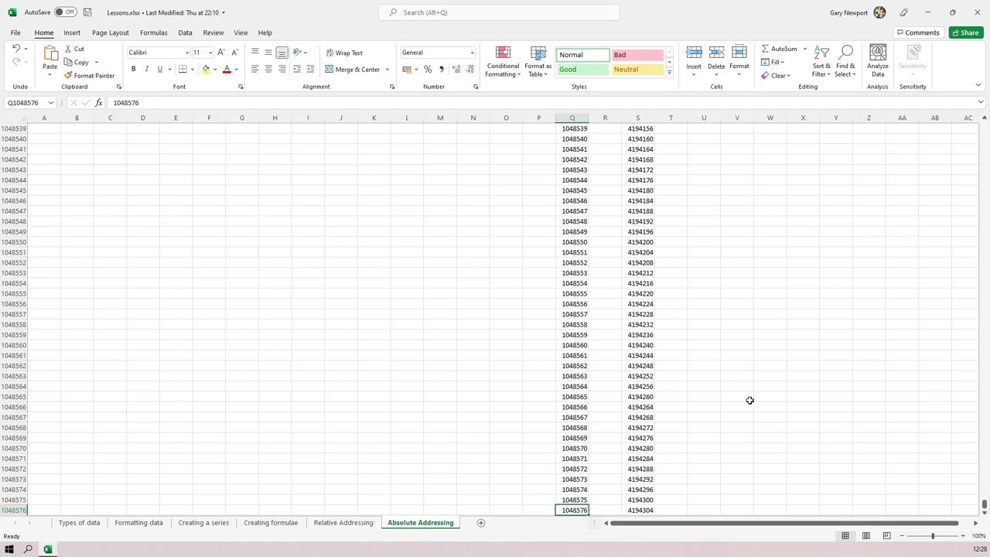
{"action": "key", "text": "ctrl+Up"}
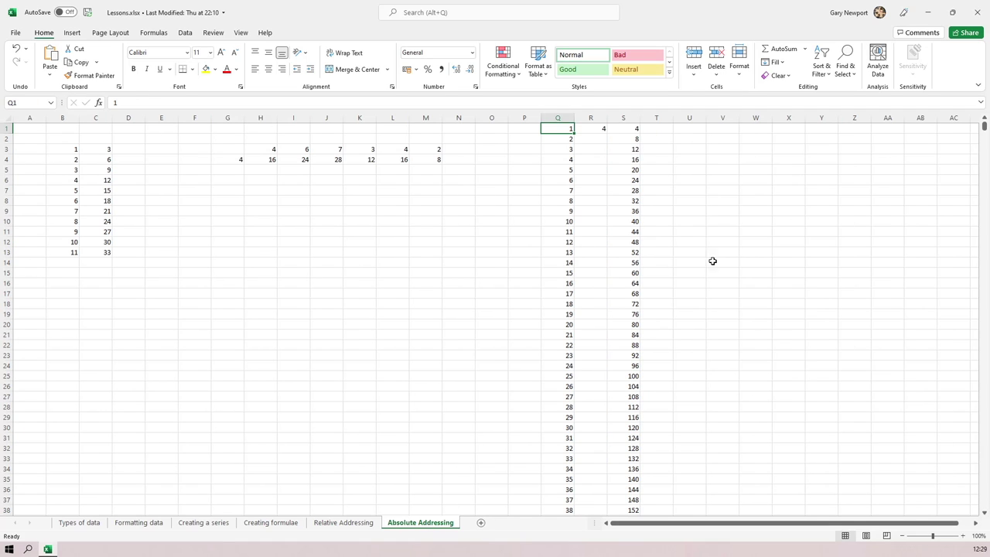
{"action": "left_click_drag", "start_coordinate": [561, 114], "coordinate": [625, 115]}
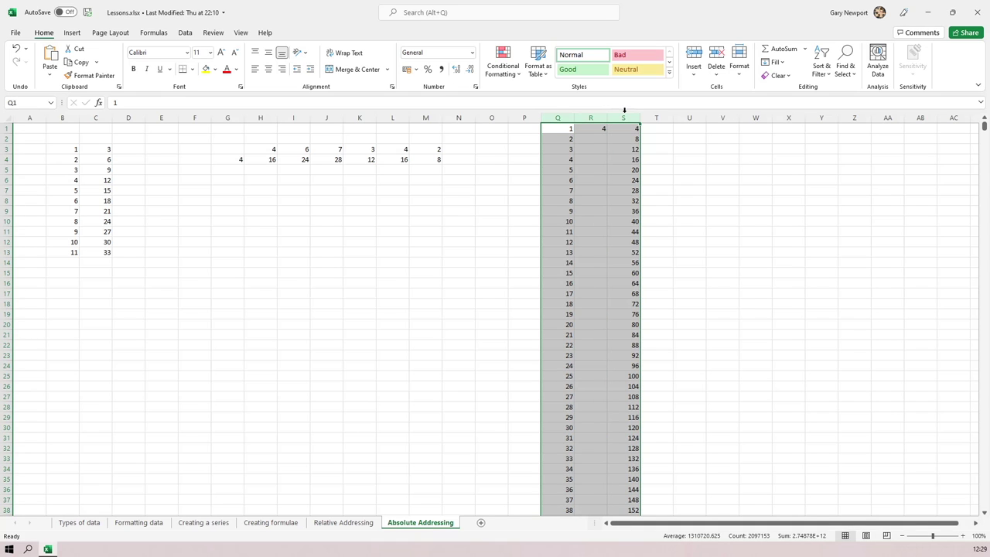
Clear columns Q to S and review H4's formula without changing it
{"action": "key", "text": "Delete"}
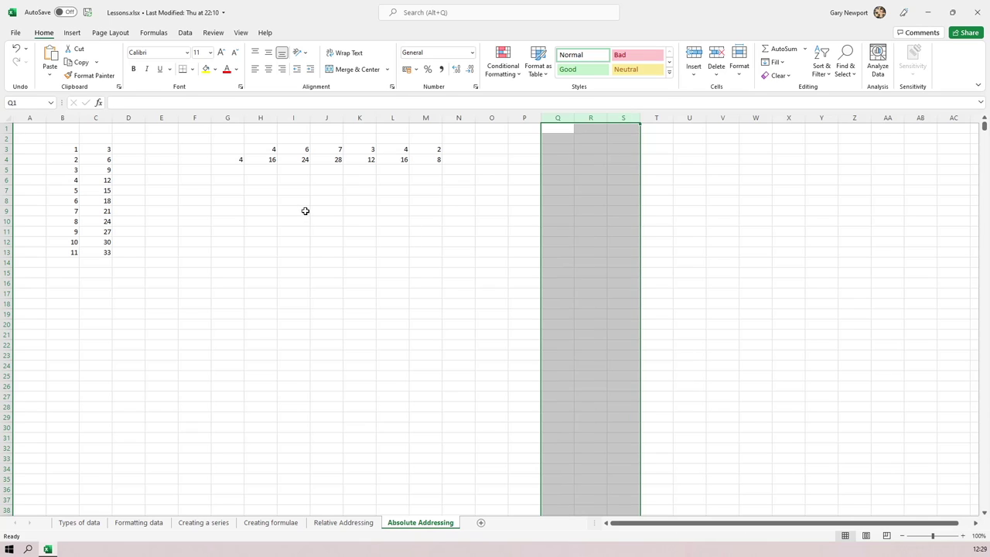
{"action": "left_click", "coordinate": [306, 211]}
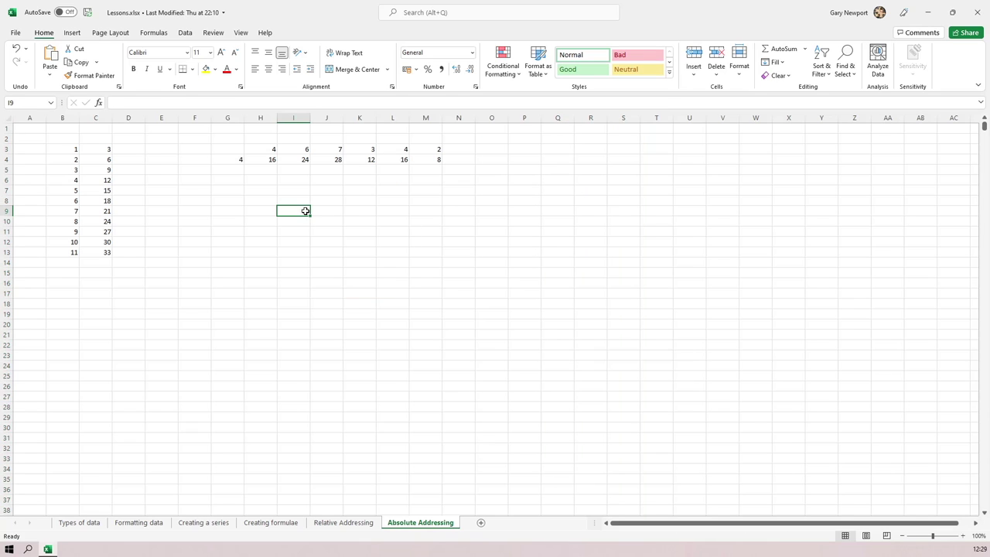
{"action": "left_click", "coordinate": [262, 157]}
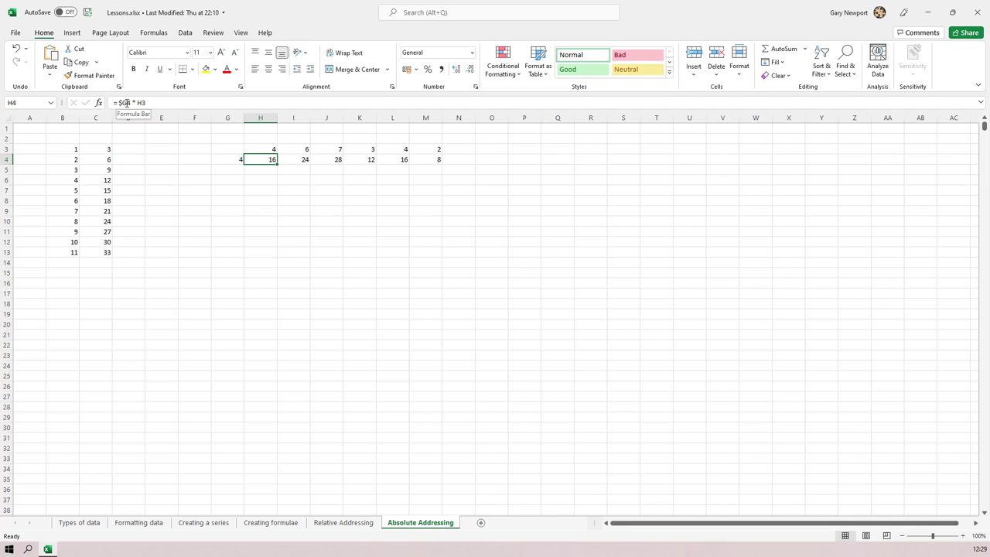
{"action": "left_click", "coordinate": [126, 103]}
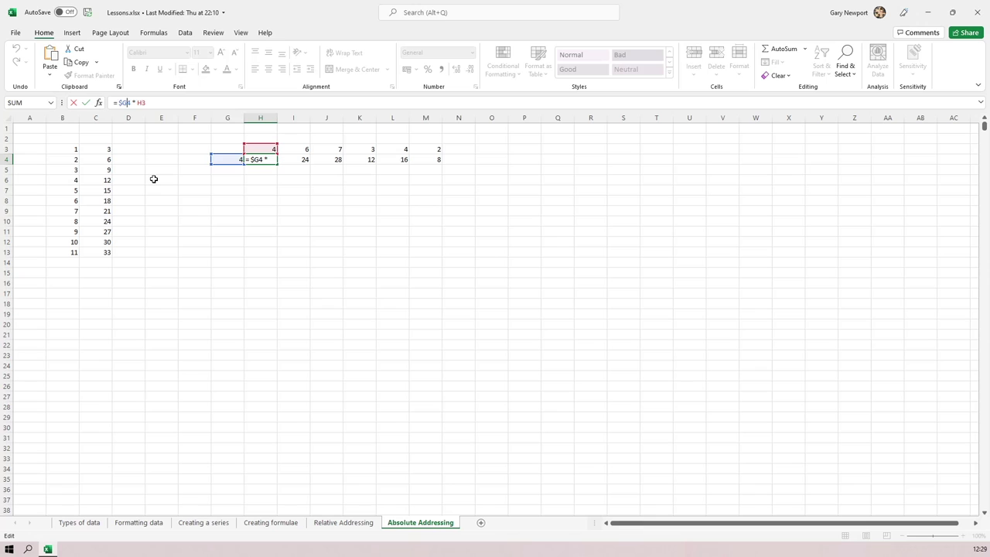
{"action": "key", "text": "Return"}
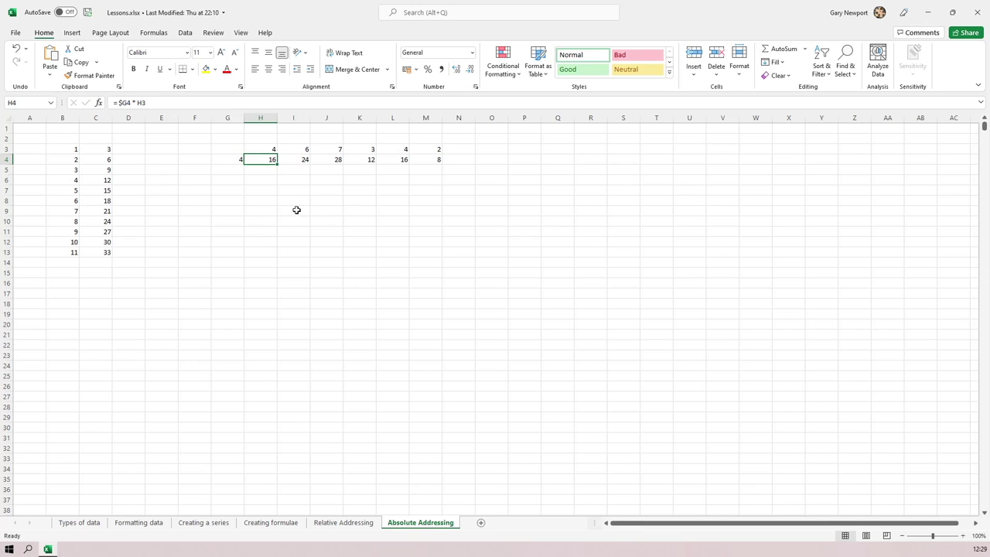
Enter the value 4 in cell H9
{"action": "left_click", "coordinate": [269, 211]}
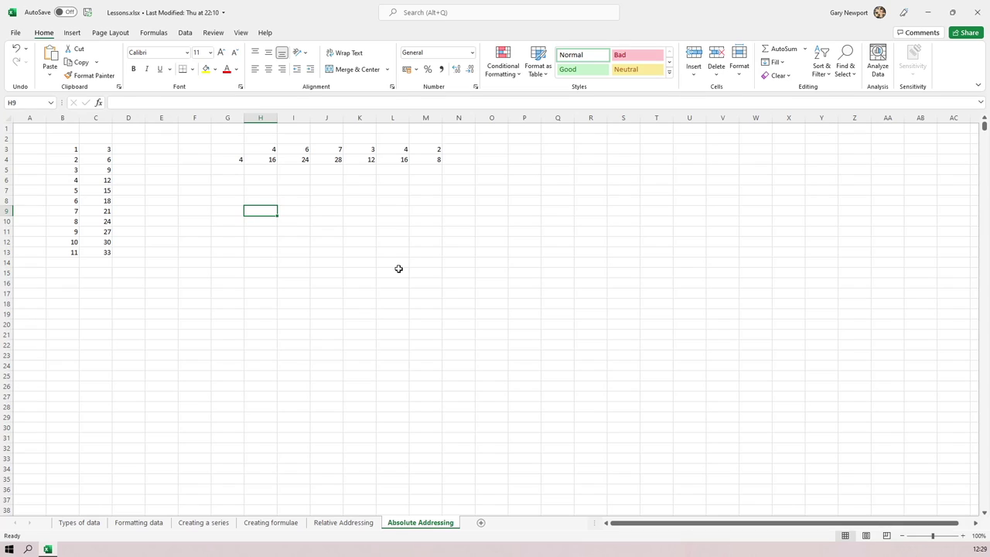
{"action": "type", "text": "4"}
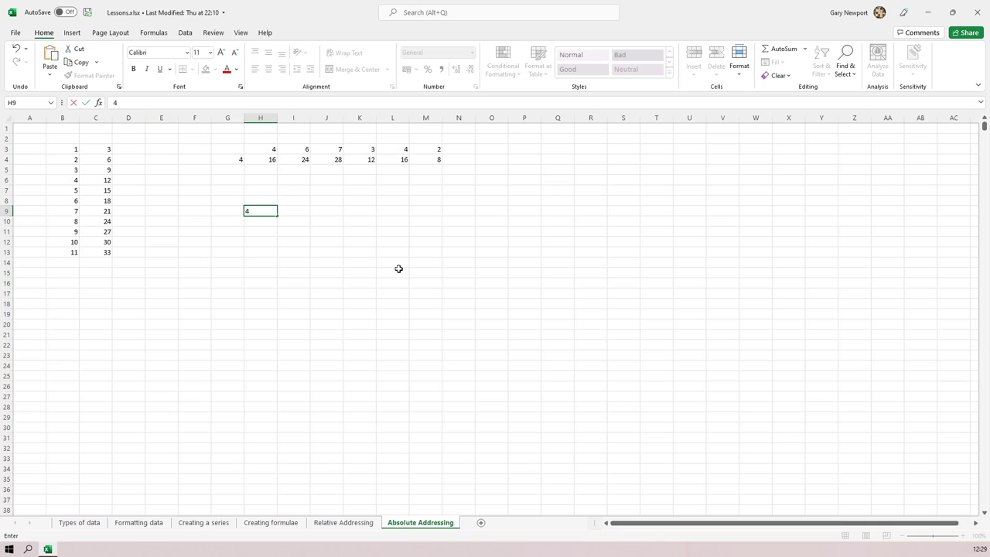
{"action": "key", "text": "Tab"}
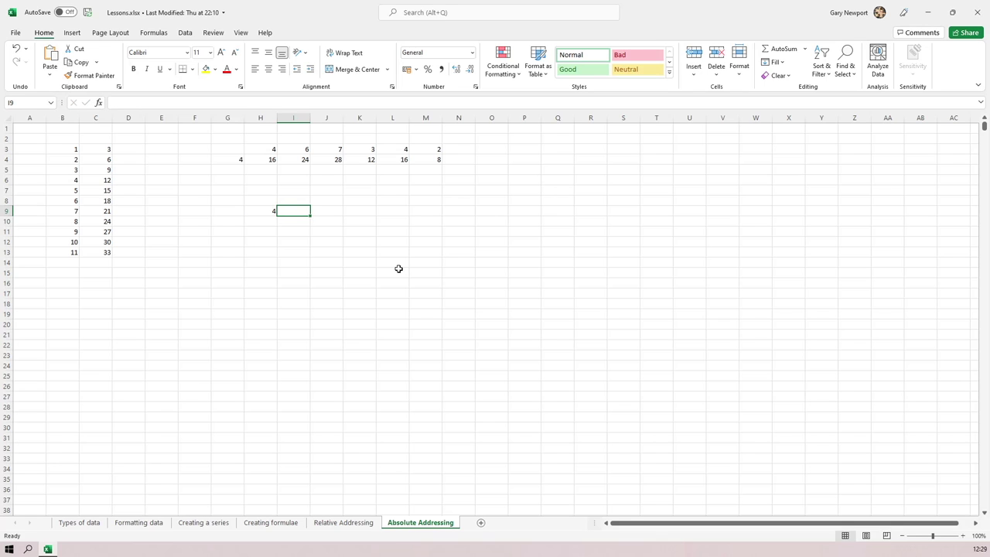
Enter the formula =H9 in I9 and return to I9
{"action": "type", "text": "="}
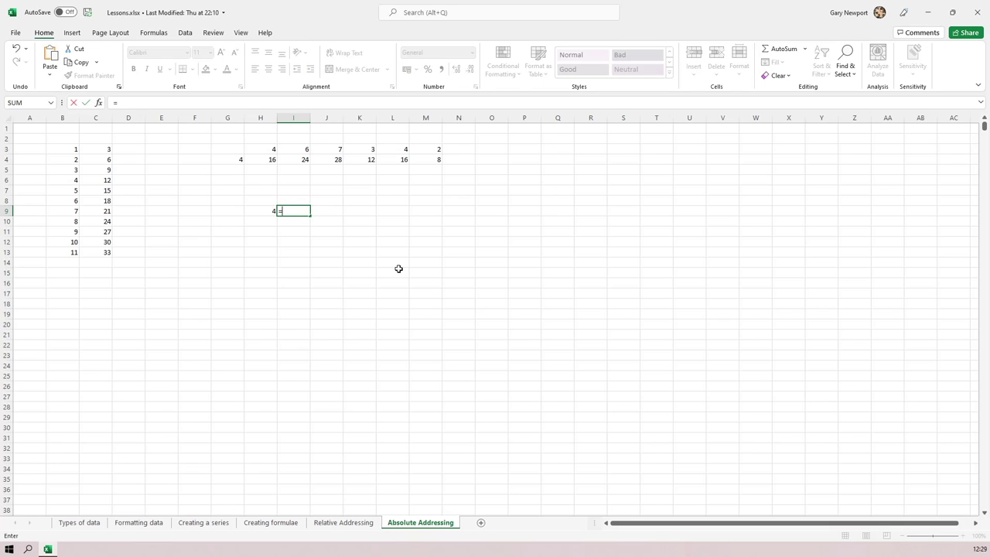
{"action": "key", "text": "Left"}
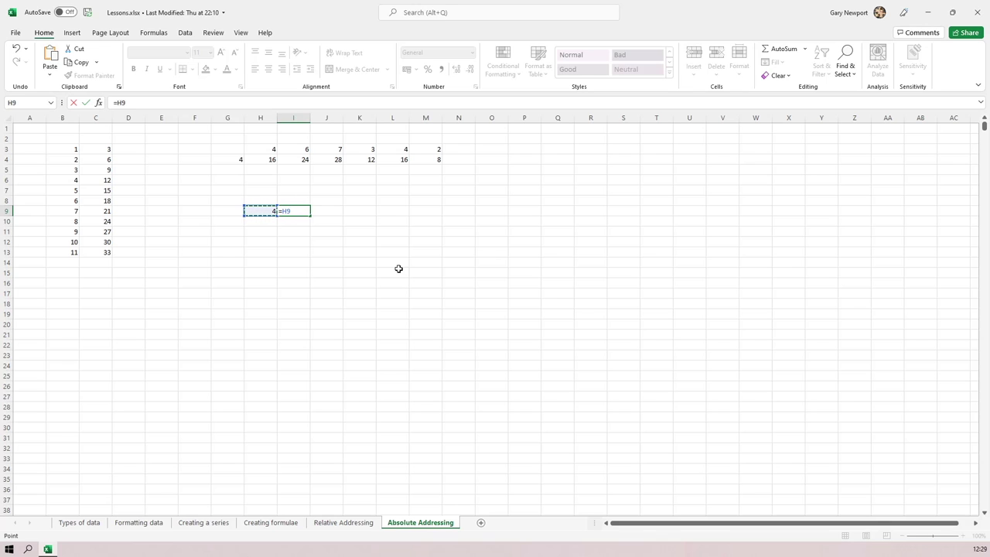
{"action": "key", "text": "Return"}
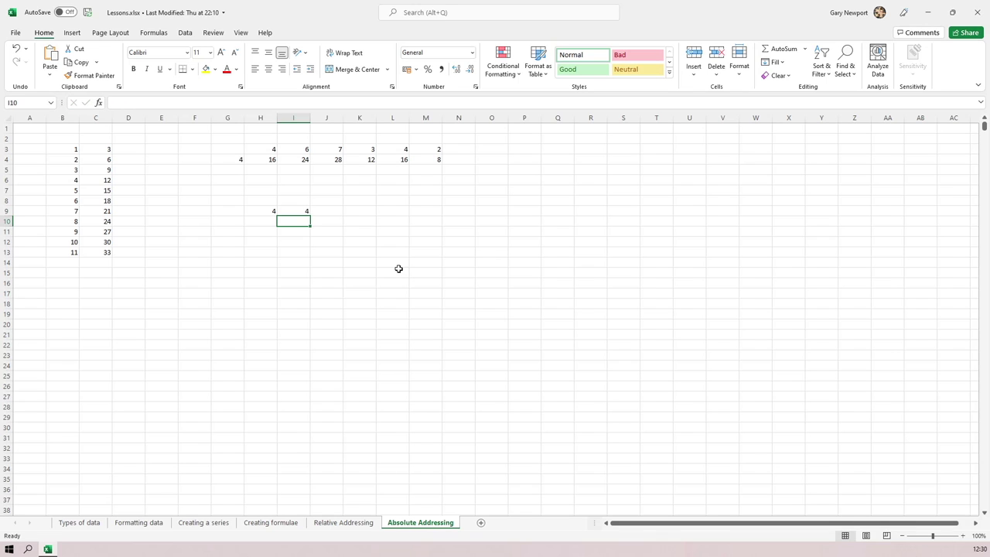
{"action": "key", "text": "Up"}
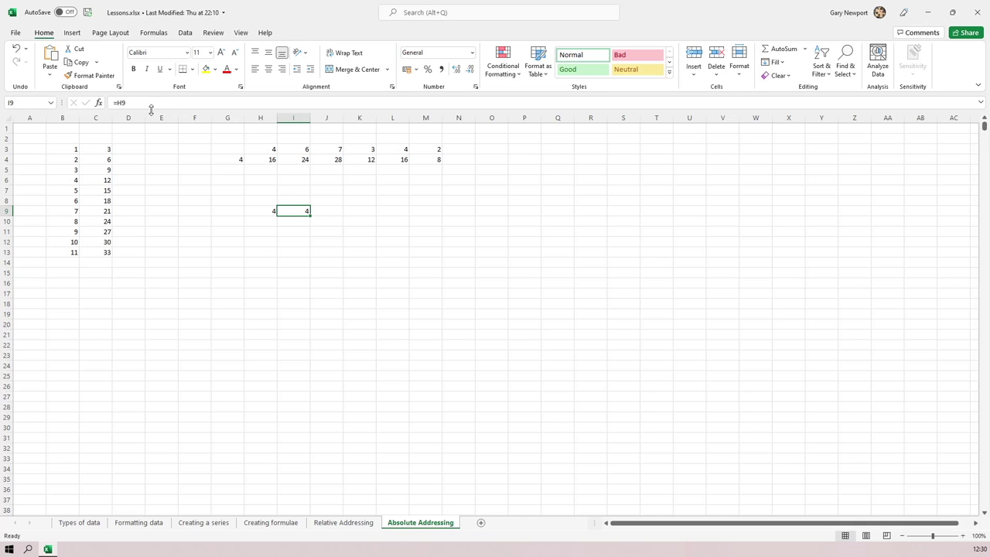
Change I9's formula to the absolute reference =$H$9
{"action": "left_click", "coordinate": [121, 102]}
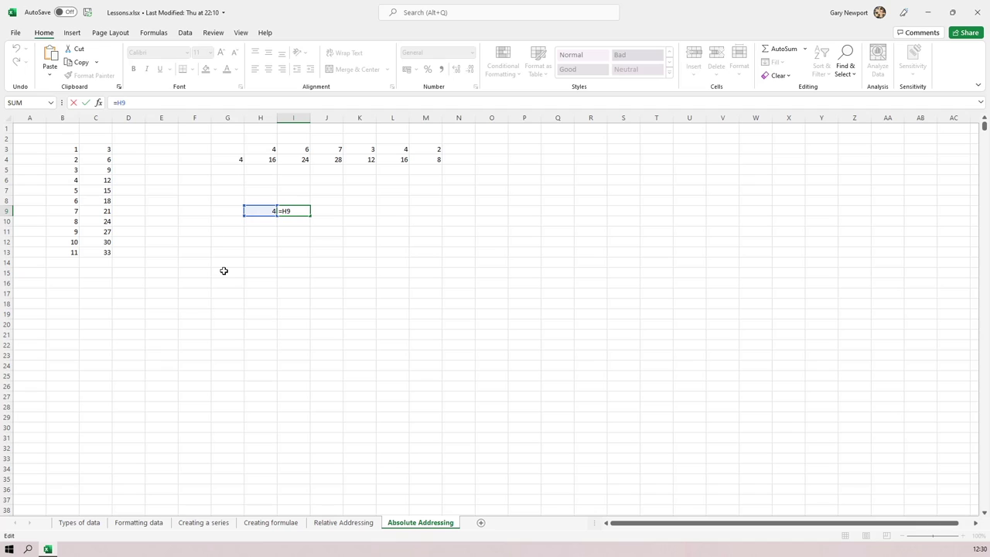
{"action": "key", "text": "F4"}
{"action": "key", "text": "F4"}
{"action": "key", "text": "F4"}
{"action": "key", "text": "F4"}
{"action": "key", "text": "F4"}
{"action": "key", "text": "F4"}
{"action": "key", "text": "F4"}
{"action": "key", "text": "F4"}
{"action": "key", "text": "F4"}
{"action": "key", "text": "F4"}
{"action": "key", "text": "F4"}
{"action": "key", "text": "F4"}
{"action": "key", "text": "F4"}
{"action": "key", "text": "F4"}
{"action": "key", "text": "F4"}
{"action": "key", "text": "F4"}
{"action": "key", "text": "F4"}
{"action": "key", "text": "Return"}
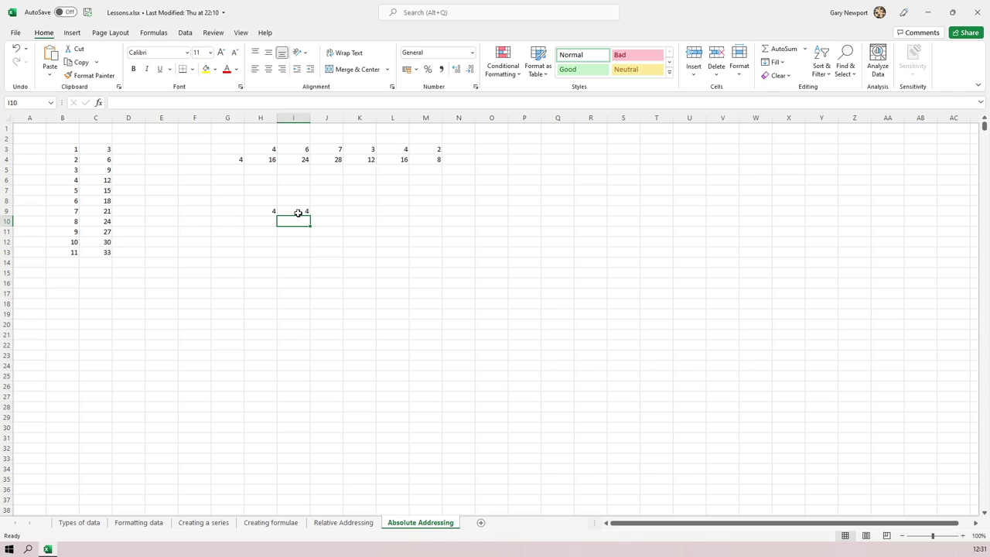
Copy I9 down to I20 and check I20's formula
{"action": "left_click", "coordinate": [298, 213]}
{"action": "left_click_drag", "start_coordinate": [310, 215], "coordinate": [314, 333]}
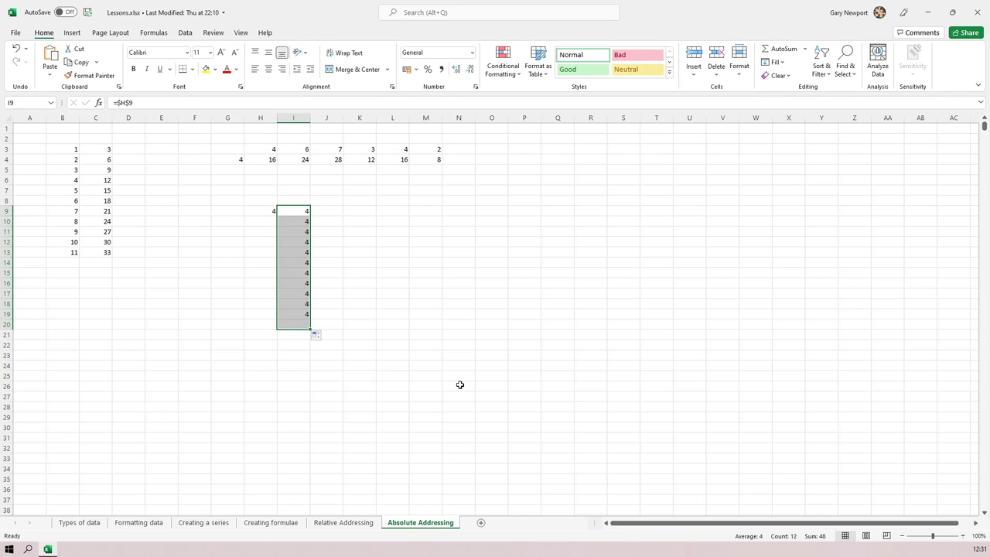
{"action": "left_click", "coordinate": [295, 325]}
{"action": "key", "text": "F2"}
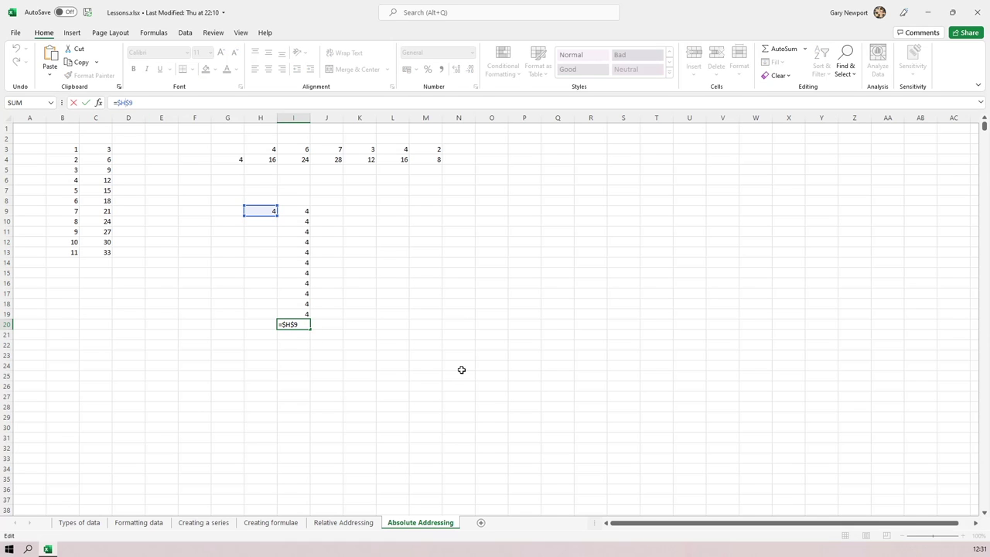
{"action": "left_click", "coordinate": [396, 294]}
Copy I20 across to N20 and confirm N20 still refers to $H$9
{"action": "left_click", "coordinate": [305, 326]}
{"action": "left_click_drag", "start_coordinate": [312, 330], "coordinate": [489, 338]}
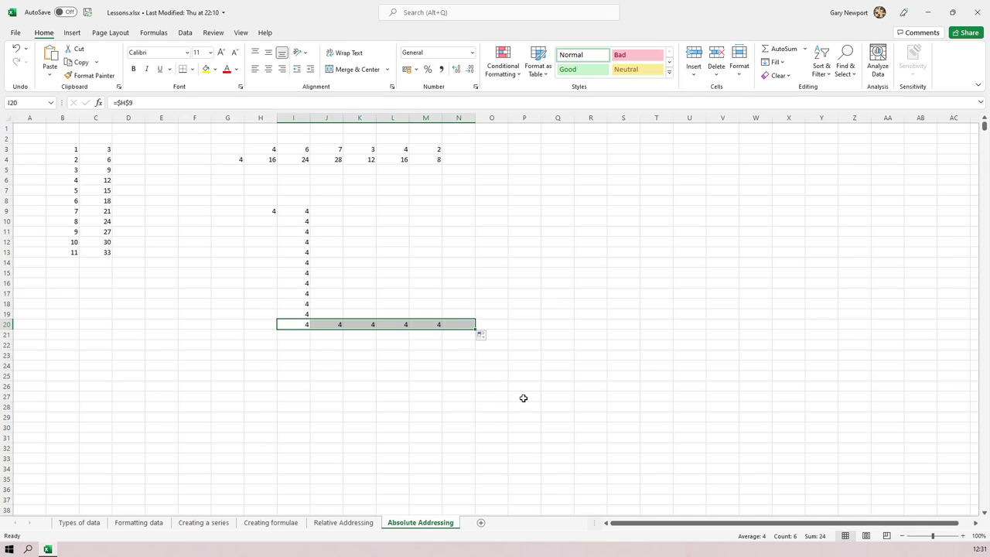
{"action": "left_click", "coordinate": [454, 323]}
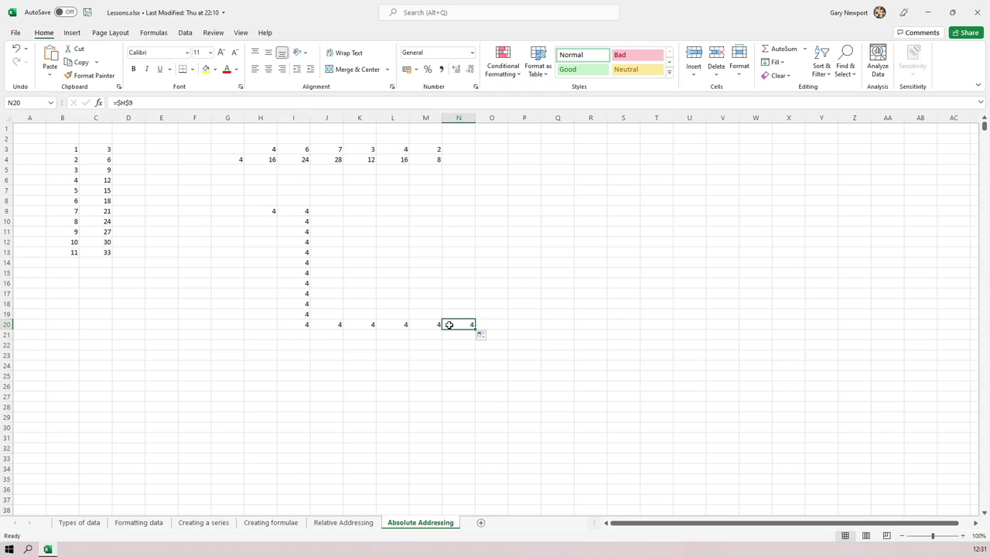
{"action": "left_click", "coordinate": [133, 103]}
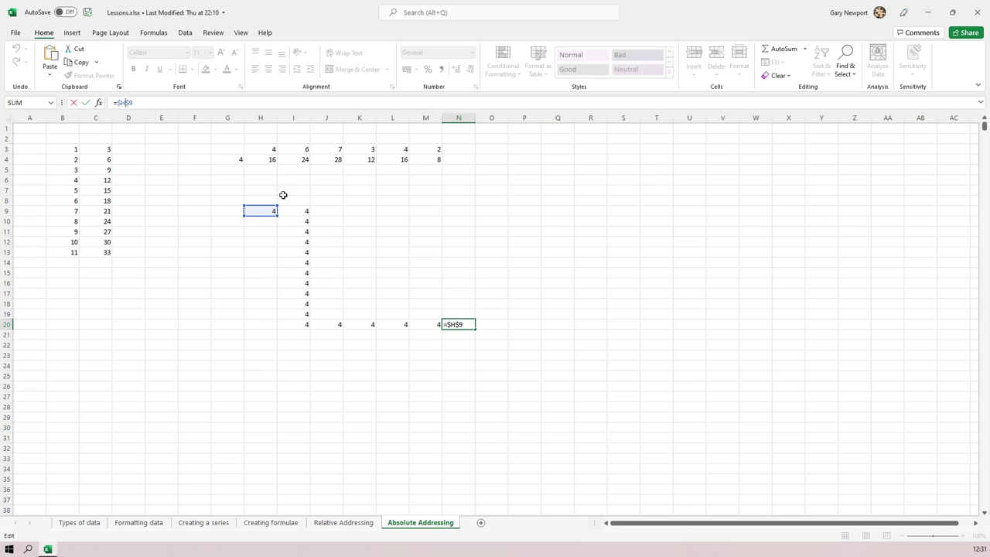
{"action": "key", "text": "Left"}
{"action": "key", "text": "Left"}
Review the formulas in C4, the mixed reference in H4, and the absolute one in I9
{"action": "left_click", "coordinate": [109, 159]}
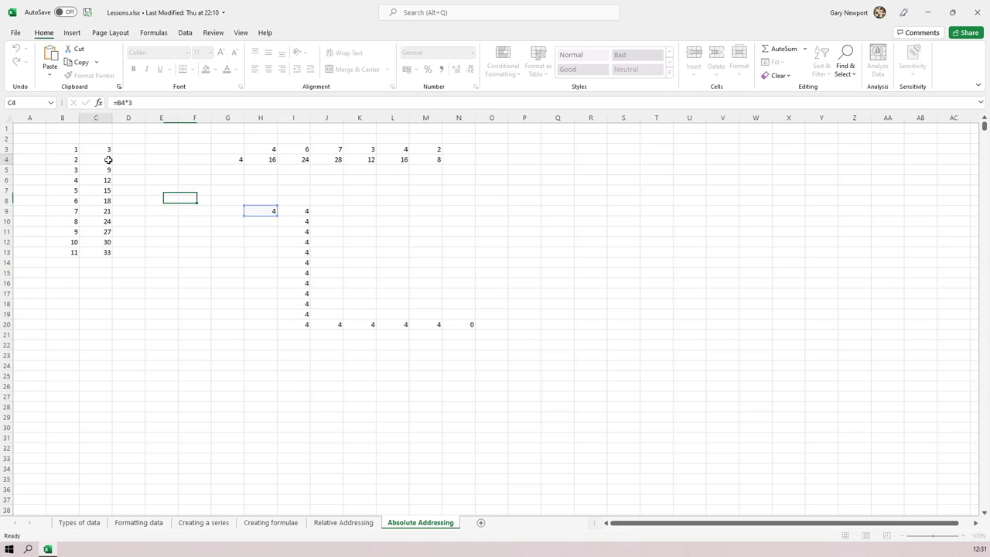
{"action": "left_click", "coordinate": [274, 160]}
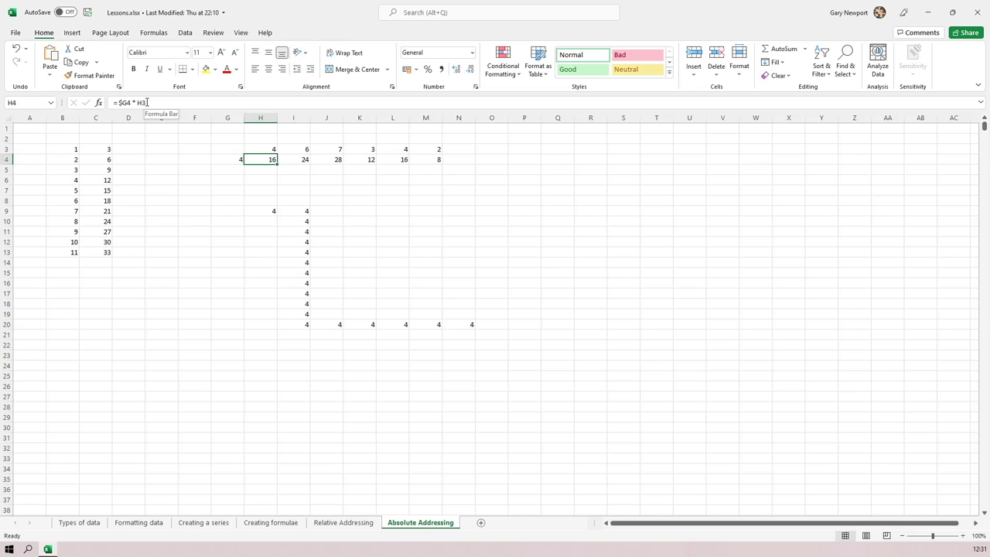
{"action": "left_click", "coordinate": [294, 210]}
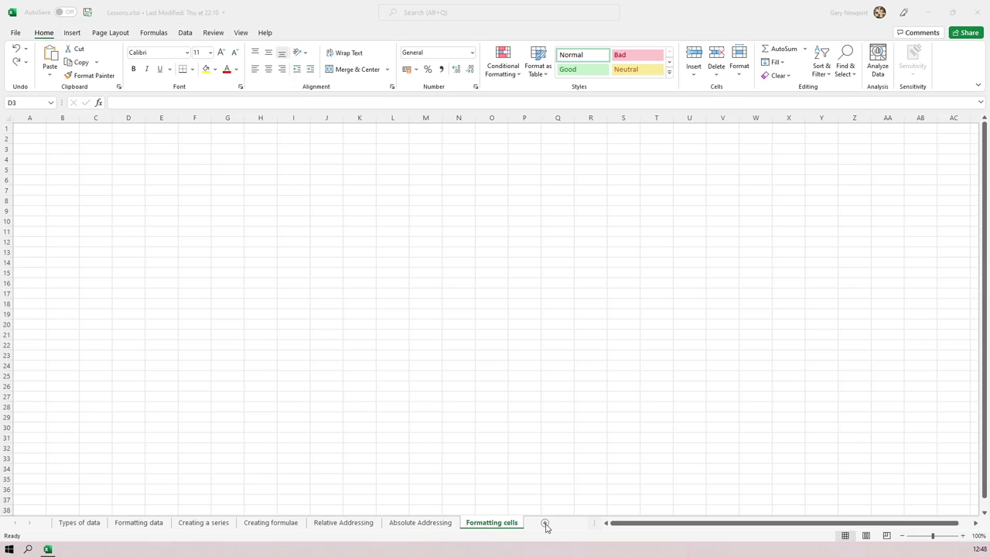
Keep the Formatting cells sheet name, then widen all columns and make all rows much taller
{"action": "double_click", "coordinate": [499, 524]}
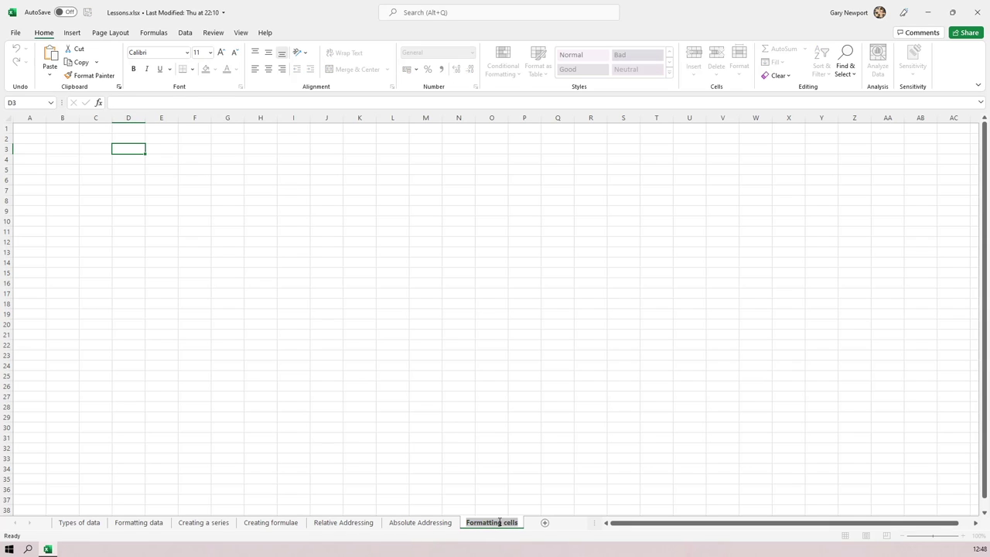
{"action": "key", "text": "Return"}
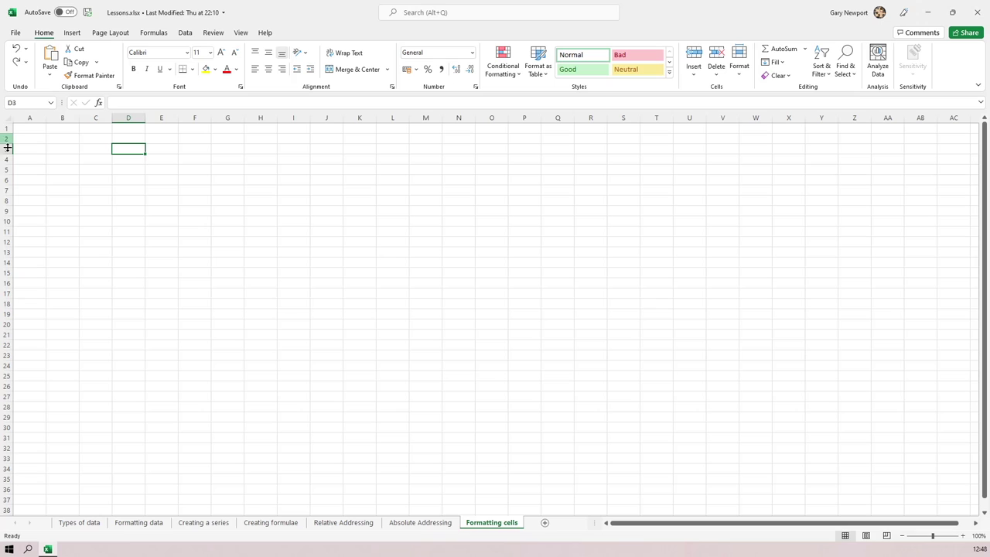
{"action": "left_click", "coordinate": [5, 117]}
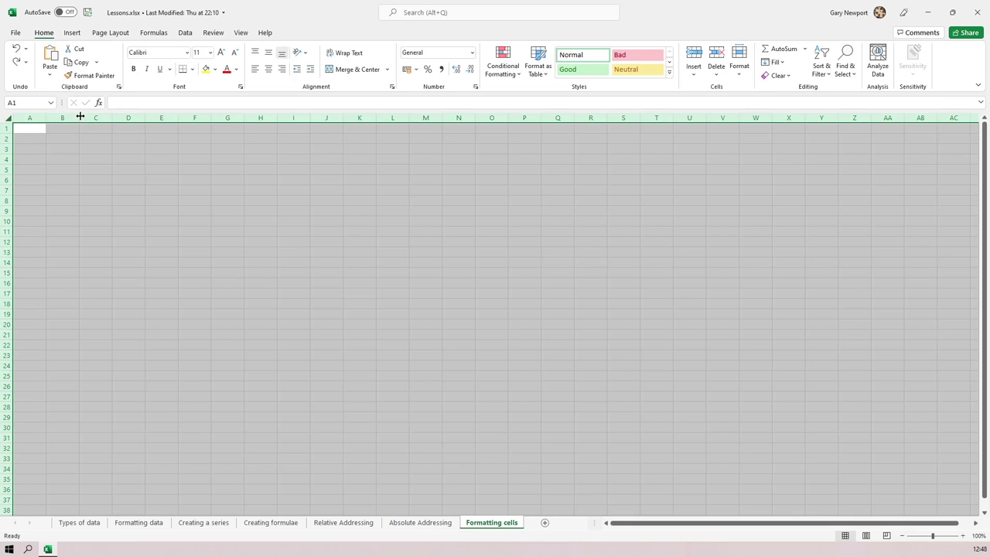
{"action": "left_click_drag", "start_coordinate": [79, 116], "coordinate": [96, 117]}
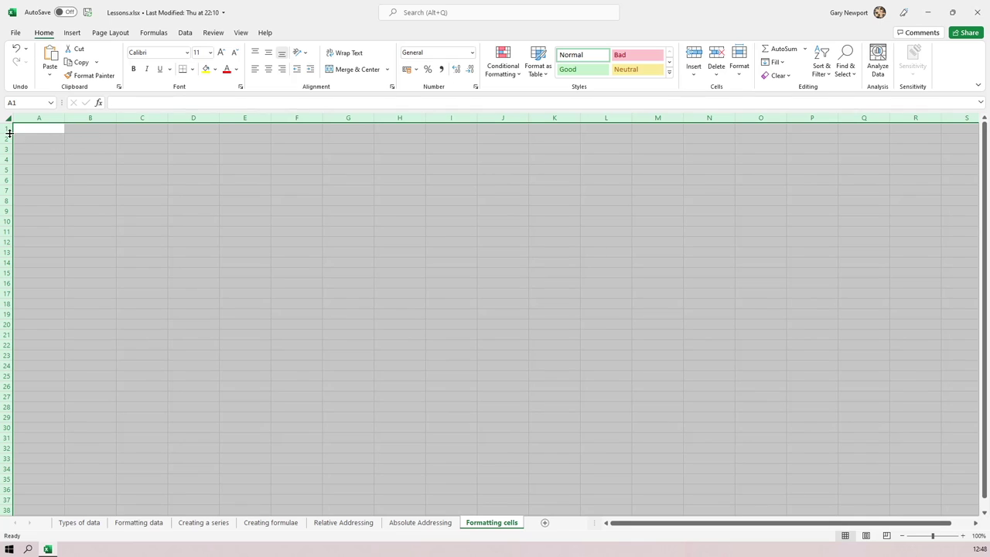
{"action": "left_click_drag", "start_coordinate": [9, 133], "coordinate": [9, 174]}
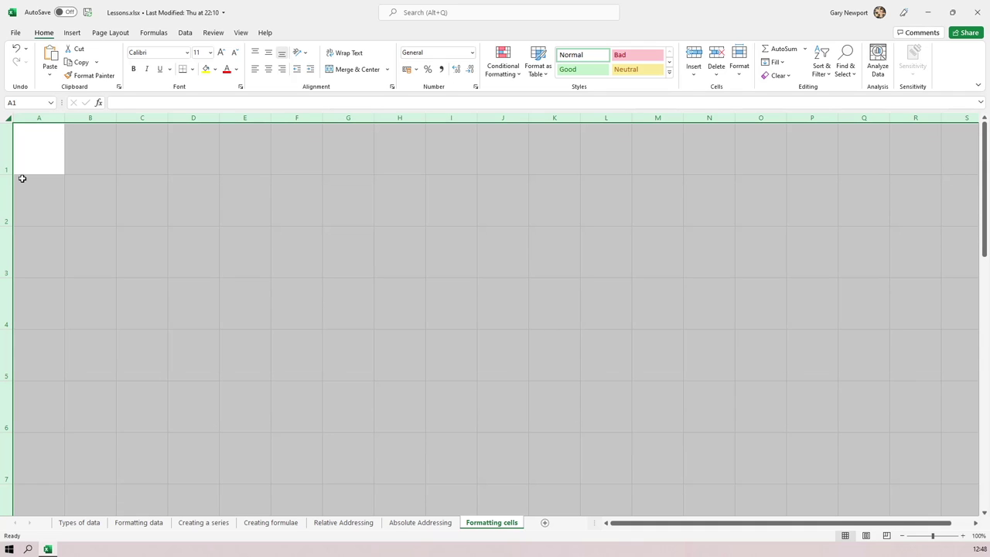
{"action": "left_click", "coordinate": [193, 242]}
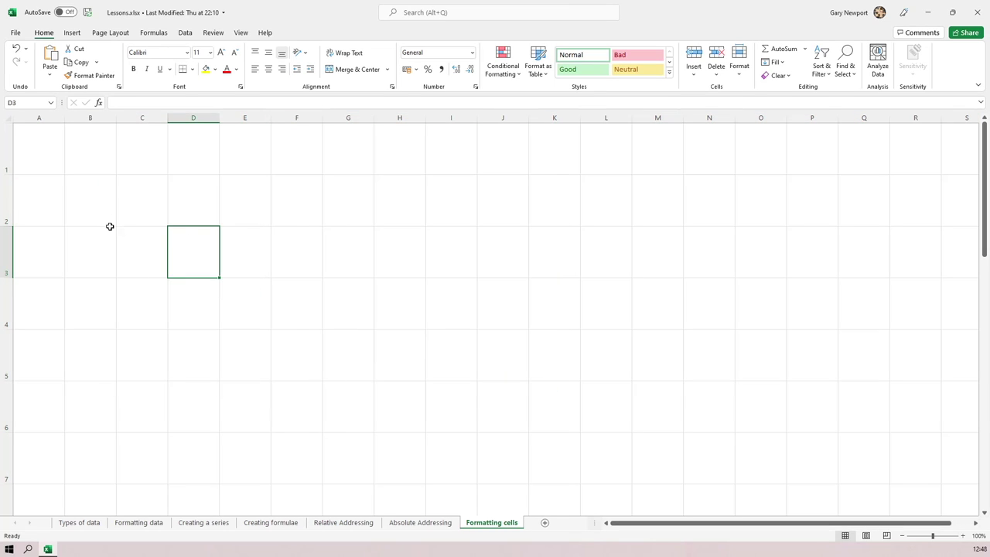
Apply Inside and Outline borders to B2:E5 through More Borders
{"action": "left_click_drag", "start_coordinate": [90, 208], "coordinate": [235, 342]}
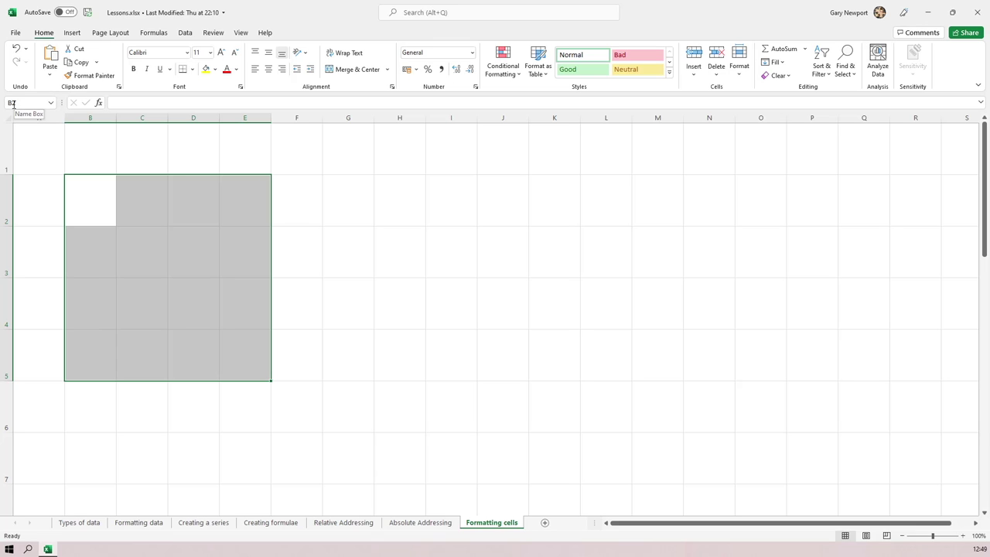
{"action": "left_click", "coordinate": [193, 69]}
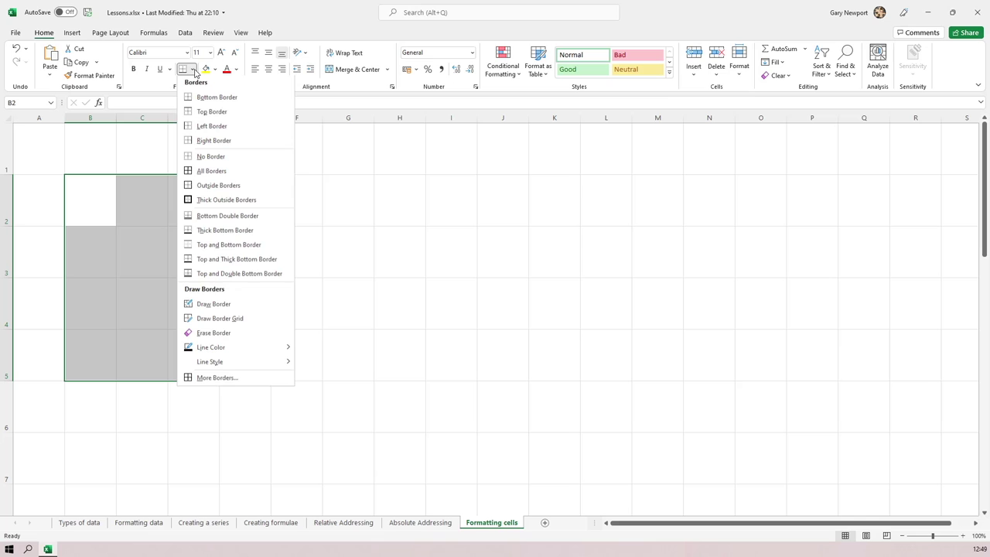
{"action": "left_click", "coordinate": [215, 379]}
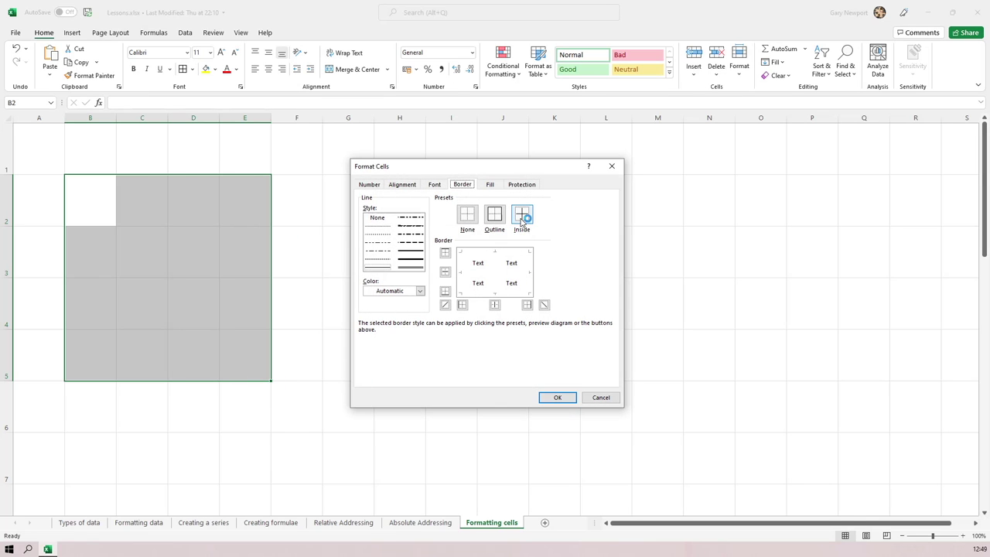
{"action": "left_click", "coordinate": [521, 220]}
{"action": "left_click", "coordinate": [494, 215]}
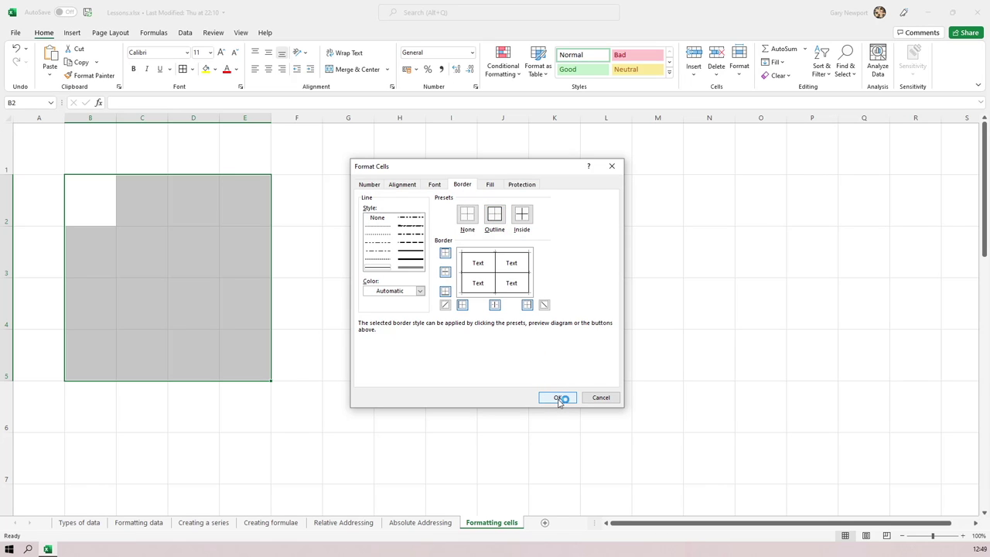
{"action": "left_click", "coordinate": [559, 397]}
{"action": "left_click", "coordinate": [369, 300]}
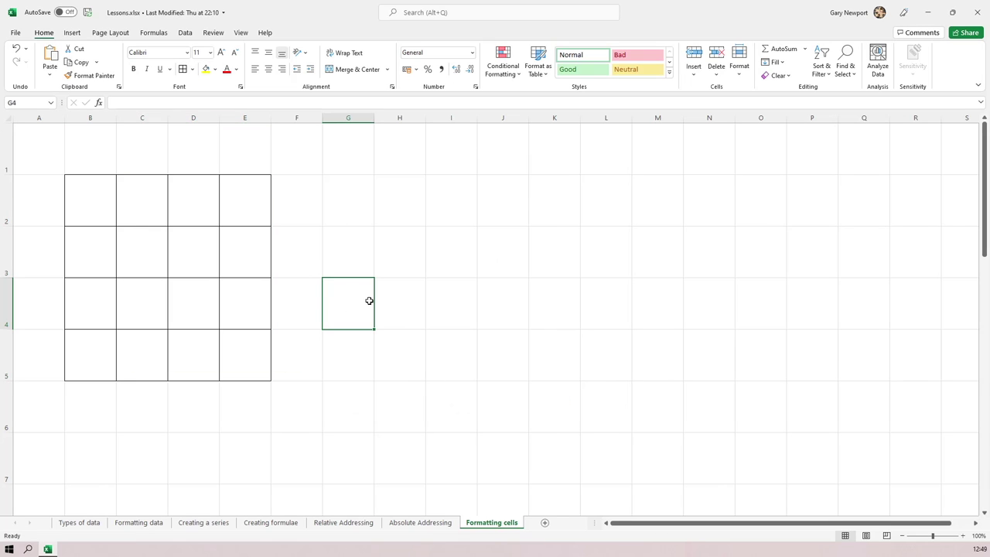
{"action": "left_click", "coordinate": [91, 204]}
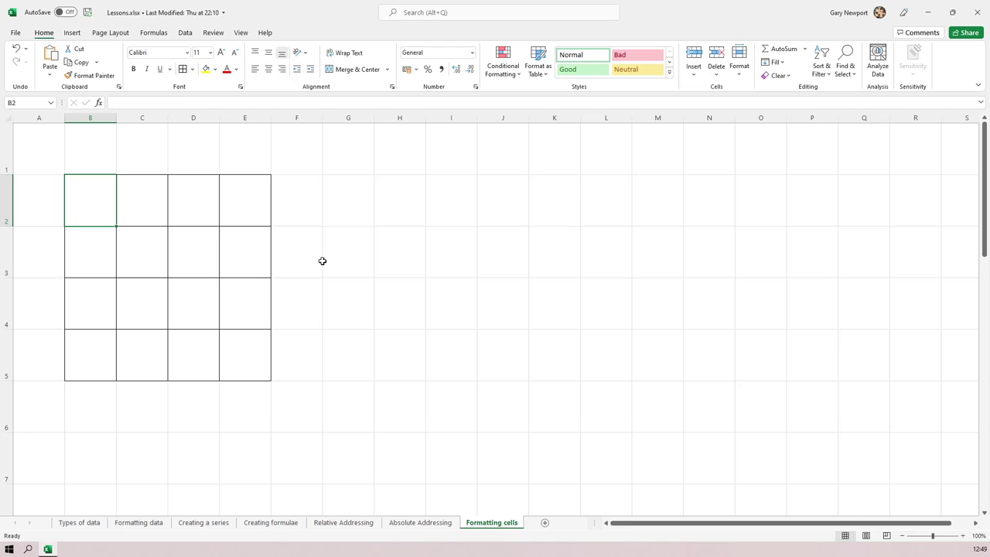
Type A, B, C, D across row 2, then delete them again
{"action": "type", "text": "A"}
{"action": "key", "text": "Tab"}
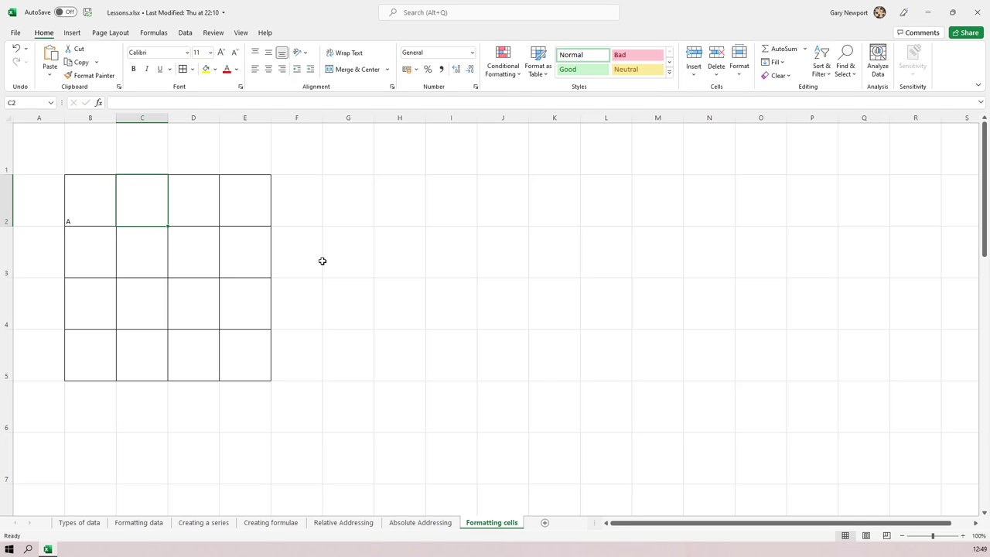
{"action": "type", "text": "B"}
{"action": "key", "text": "Tab"}
{"action": "type", "text": "C"}
{"action": "key", "text": "Tab"}
{"action": "type", "text": "D"}
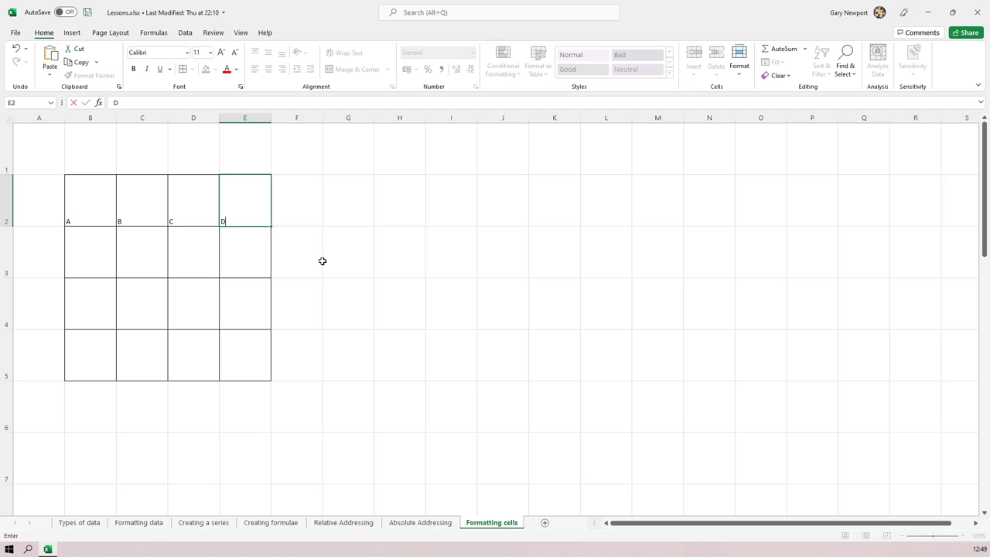
{"action": "key", "text": "shift+Tab"}
{"action": "key", "text": "shift+Tab"}
{"action": "key", "text": "shift+Tab"}
{"action": "key", "text": "Delete"}
{"action": "key", "text": "Tab"}
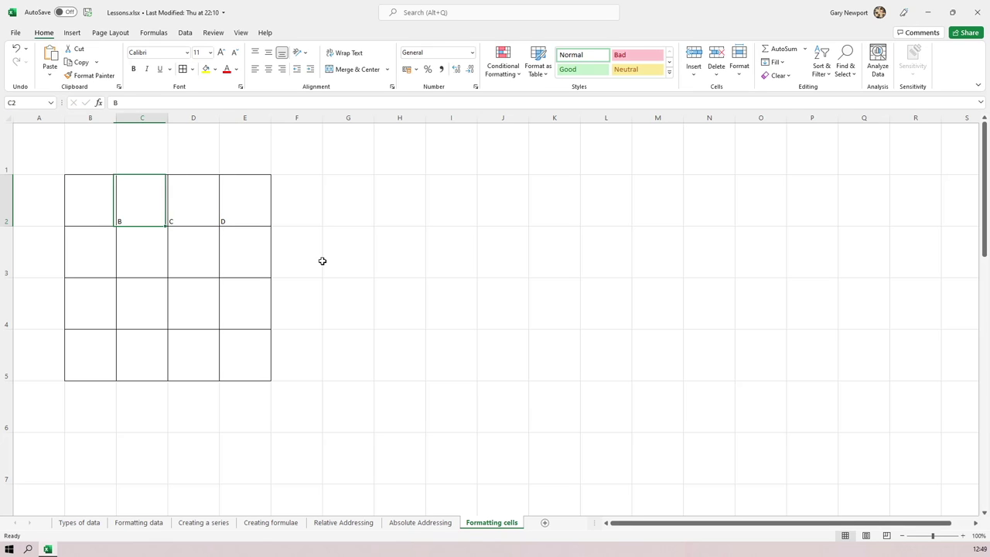
{"action": "key", "text": "Delete"}
{"action": "key", "text": "Tab"}
{"action": "key", "text": "Delete"}
{"action": "key", "text": "Tab"}
{"action": "key", "text": "Delete"}
{"action": "key", "text": "shift+Tab"}
{"action": "key", "text": "shift+Tab"}
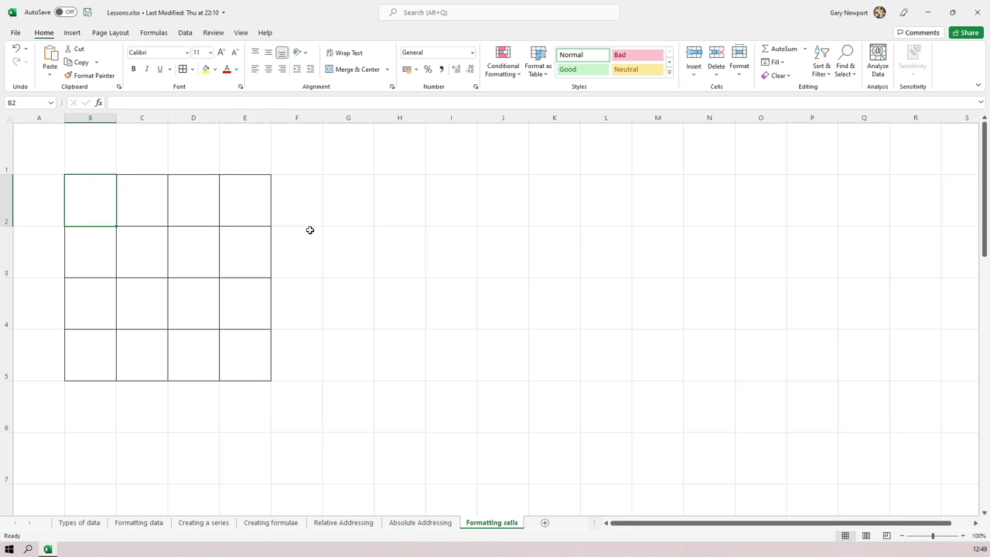
With B2:E5 selected, enter letters A to P running down each column
{"action": "left_click_drag", "start_coordinate": [96, 209], "coordinate": [260, 354]}
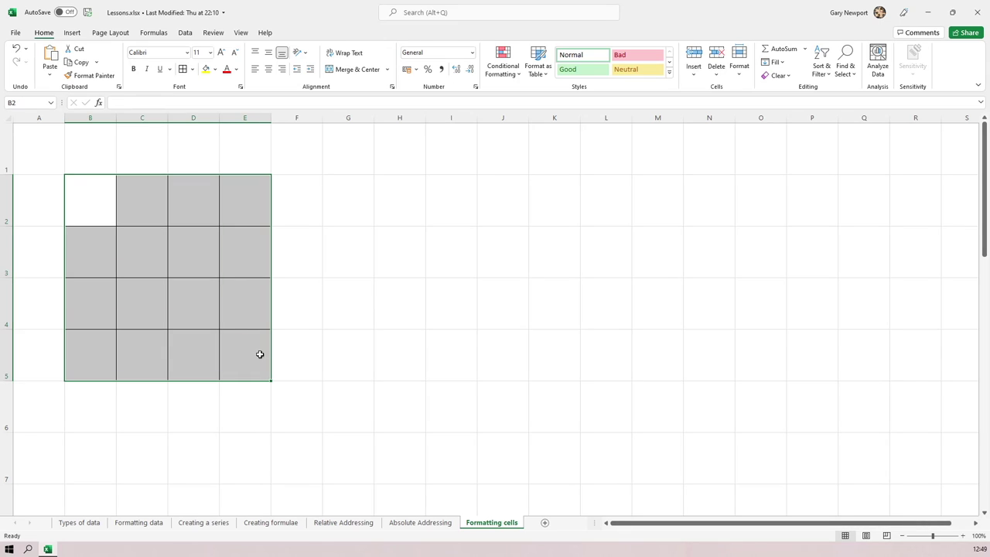
{"action": "type", "text": "A"}
{"action": "key", "text": "Return"}
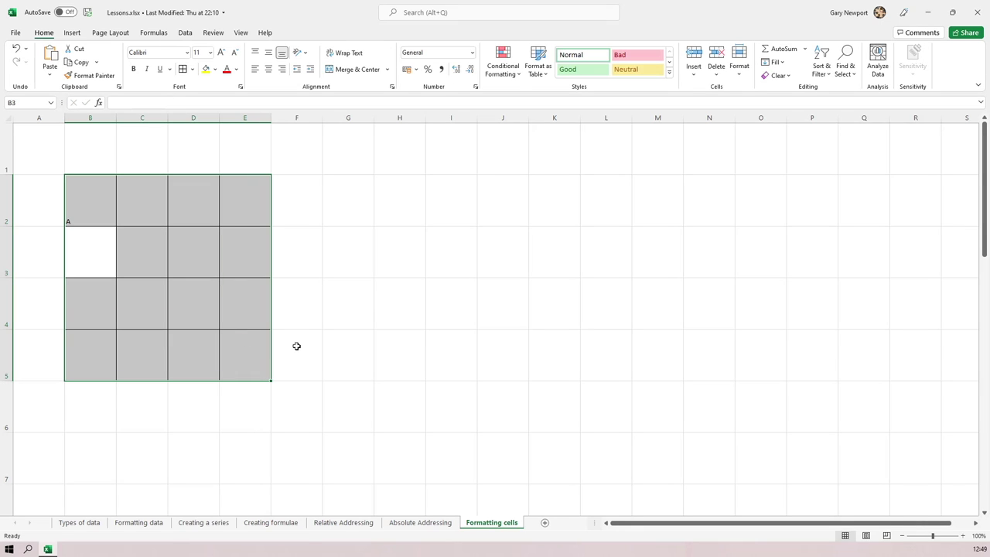
{"action": "type", "text": "B"}
{"action": "key", "text": "Return"}
{"action": "type", "text": "C"}
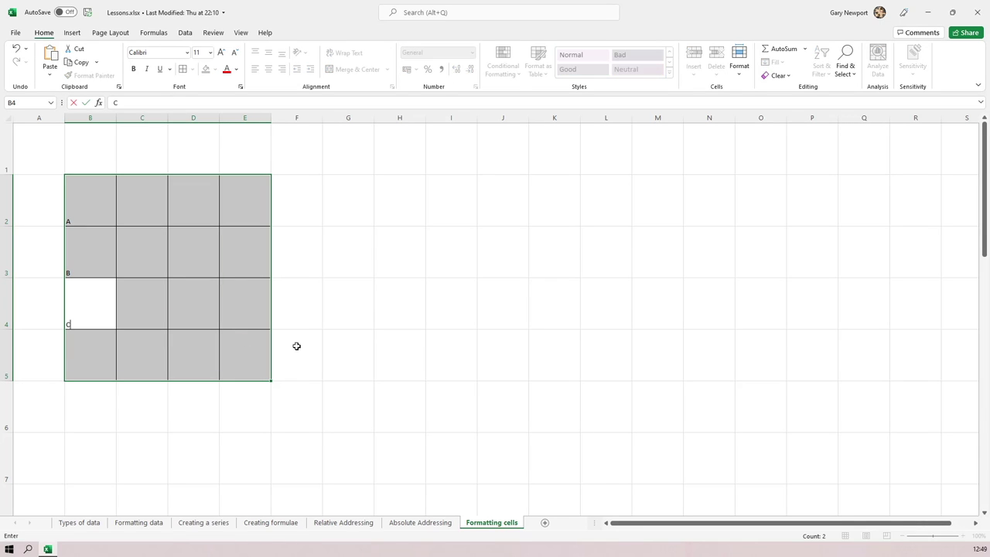
{"action": "key", "text": "Return"}
{"action": "type", "text": "D"}
{"action": "key", "text": "Return"}
{"action": "type", "text": "E"}
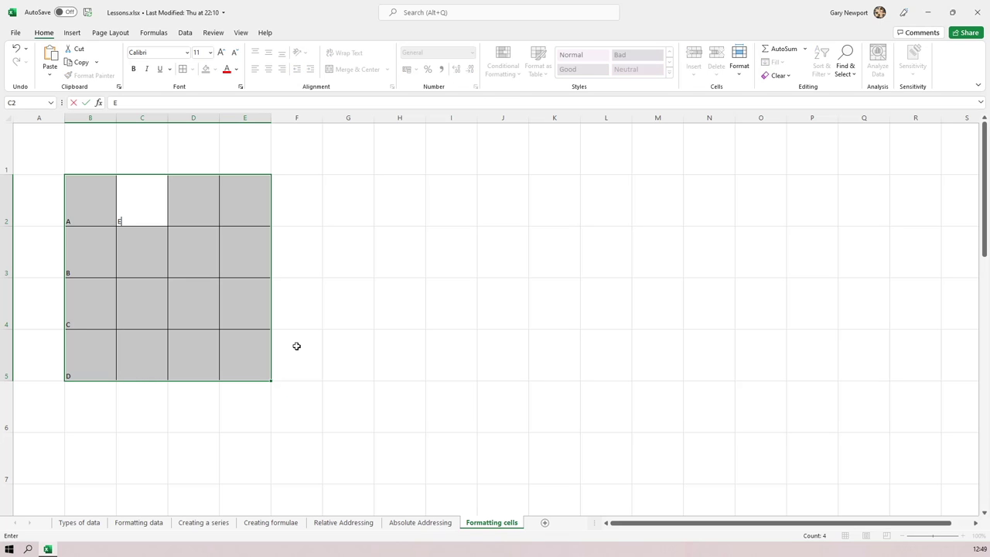
{"action": "key", "text": "Return"}
{"action": "type", "text": "F"}
{"action": "key", "text": "Return"}
{"action": "type", "text": "G"}
{"action": "key", "text": "Return"}
{"action": "type", "text": "H"}
{"action": "key", "text": "Return"}
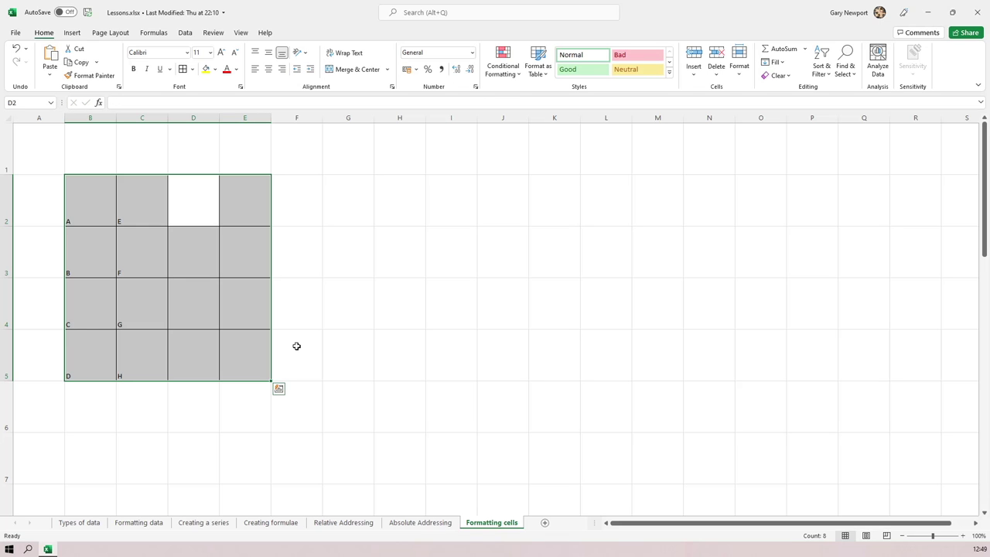
{"action": "type", "text": "I"}
{"action": "key", "text": "Return"}
{"action": "type", "text": "J"}
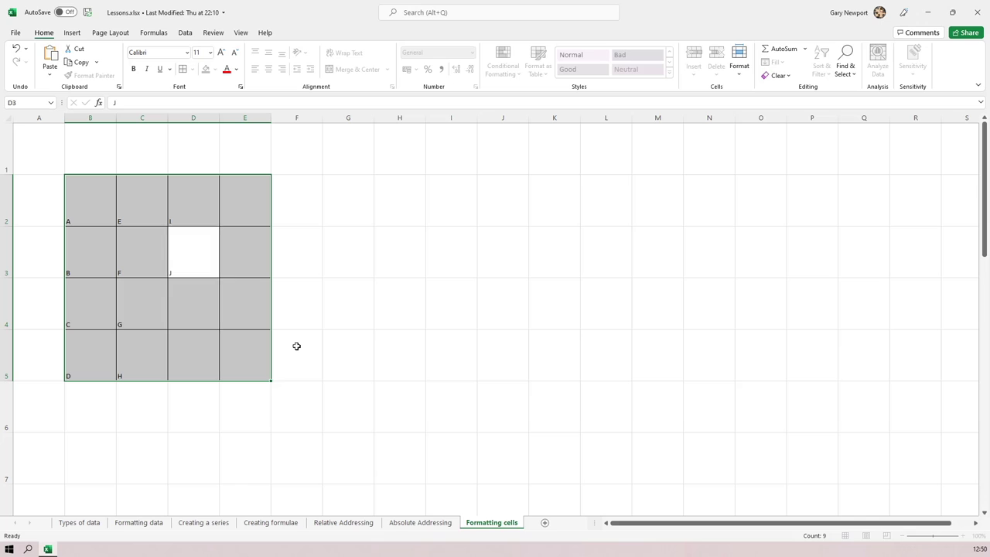
{"action": "key", "text": "Return"}
{"action": "type", "text": "K"}
{"action": "key", "text": "Return"}
{"action": "type", "text": "L"}
{"action": "key", "text": "Return"}
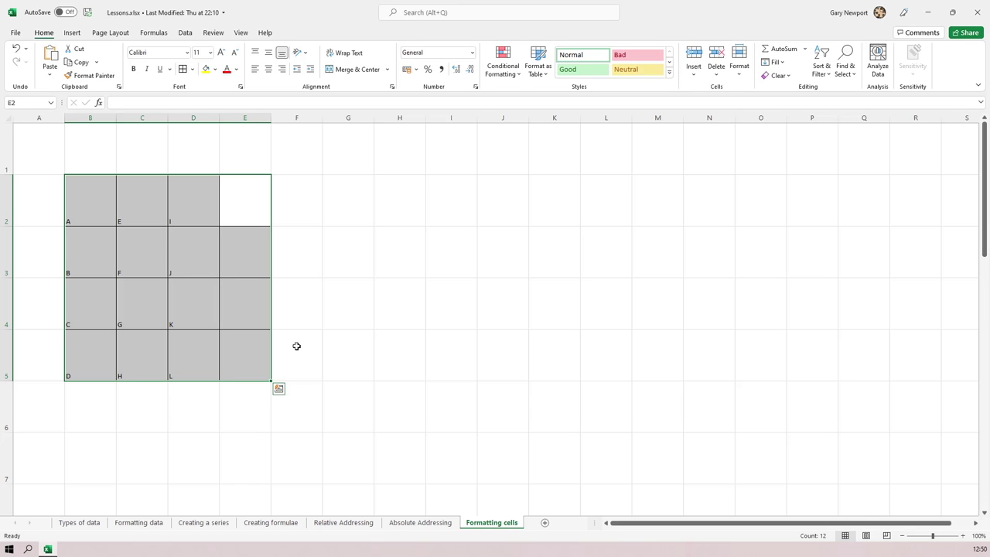
{"action": "type", "text": "M"}
{"action": "key", "text": "Return"}
{"action": "type", "text": "N"}
{"action": "key", "text": "Return"}
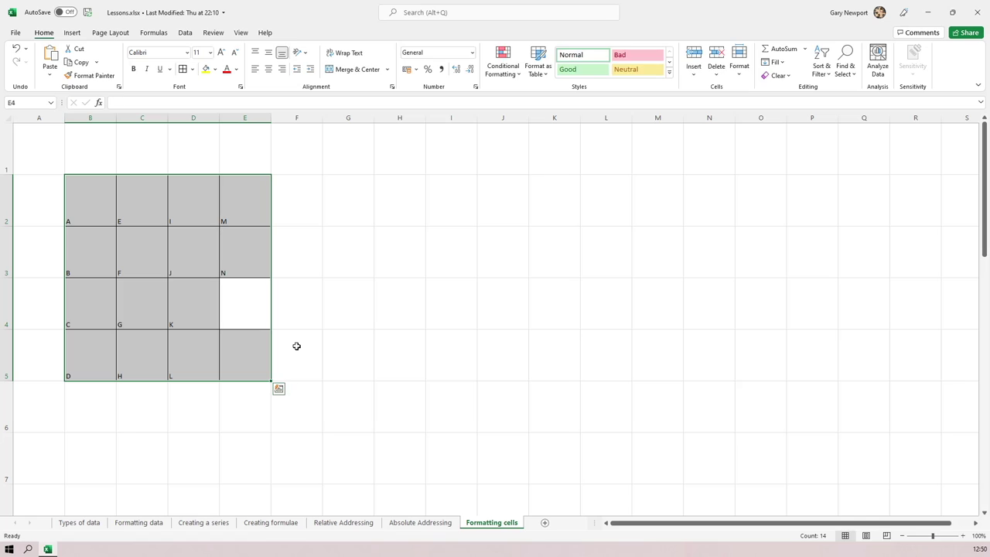
{"action": "type", "text": "O"}
{"action": "key", "text": "Return"}
{"action": "type", "text": "P"}
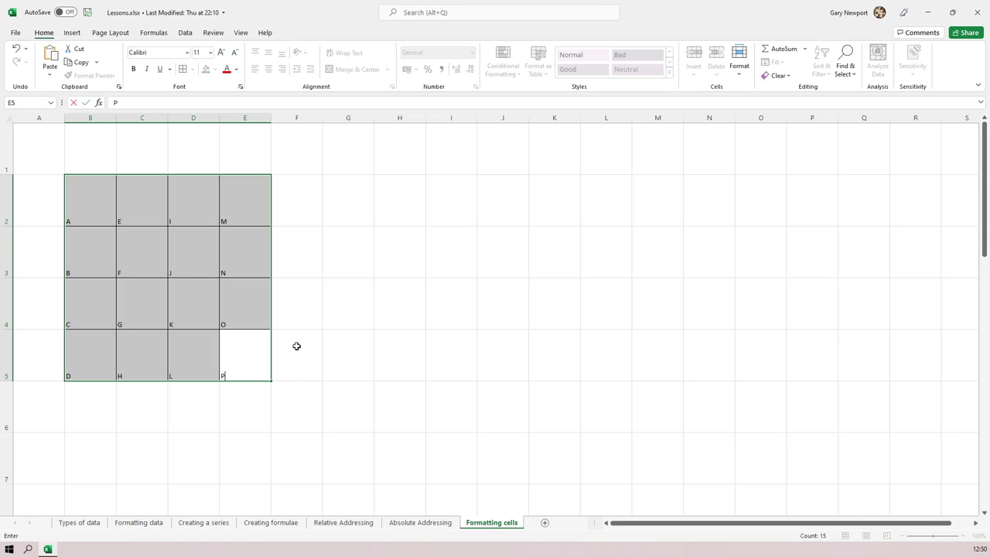
{"action": "key", "text": "Return"}
{"action": "left_click", "coordinate": [315, 325]}
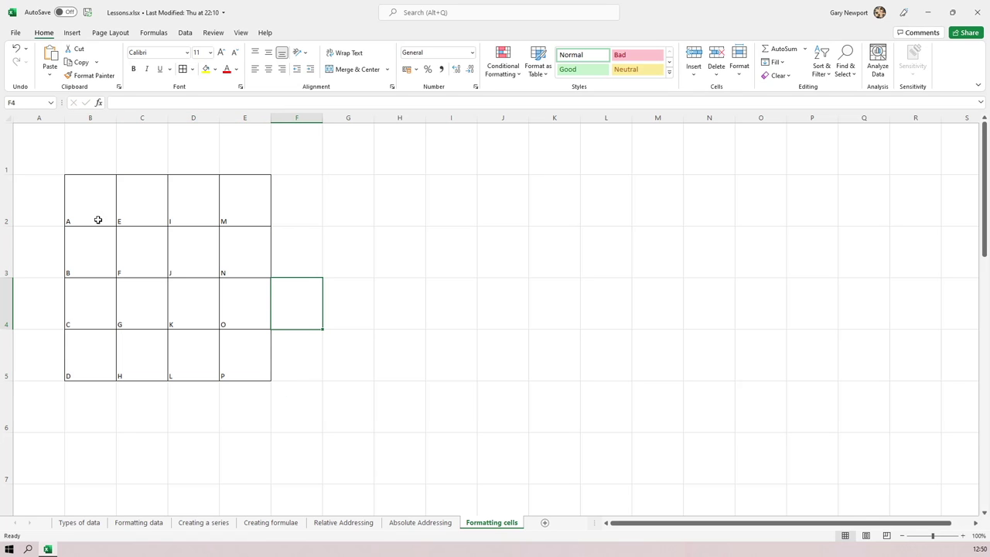
Centre the letters in B2:E5 both horizontally and vertically
{"action": "left_click_drag", "start_coordinate": [98, 219], "coordinate": [237, 351]}
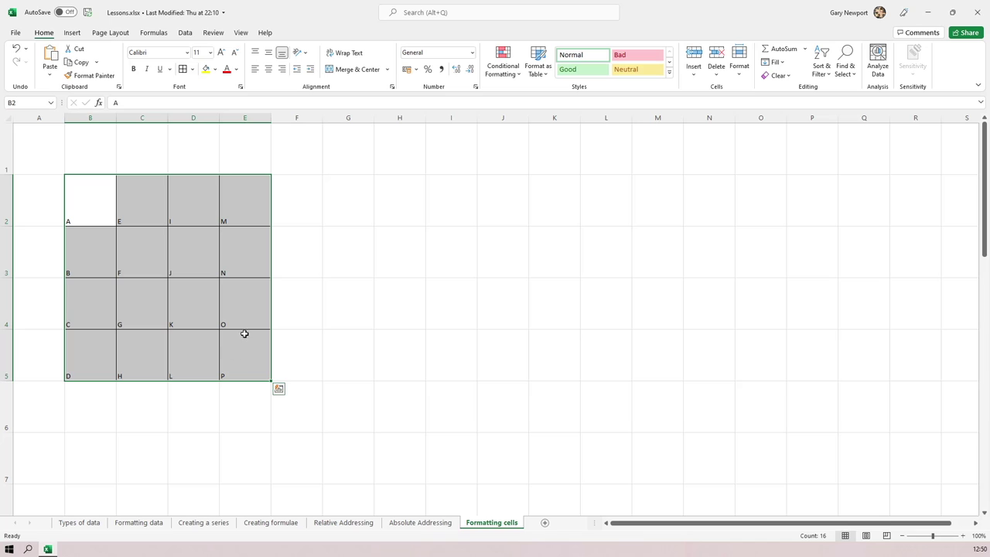
{"action": "left_click", "coordinate": [268, 69]}
{"action": "left_click", "coordinate": [268, 52]}
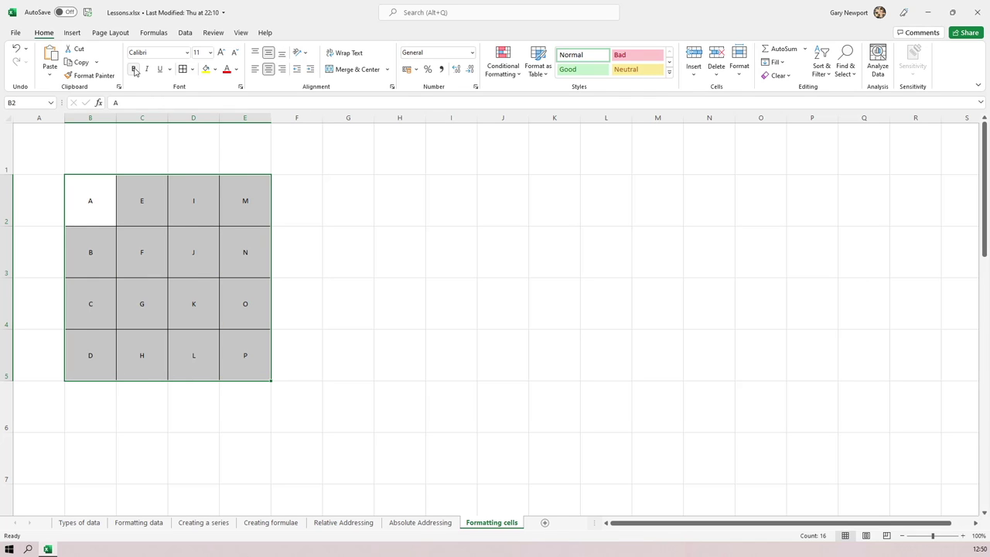
{"action": "left_click", "coordinate": [210, 53]}
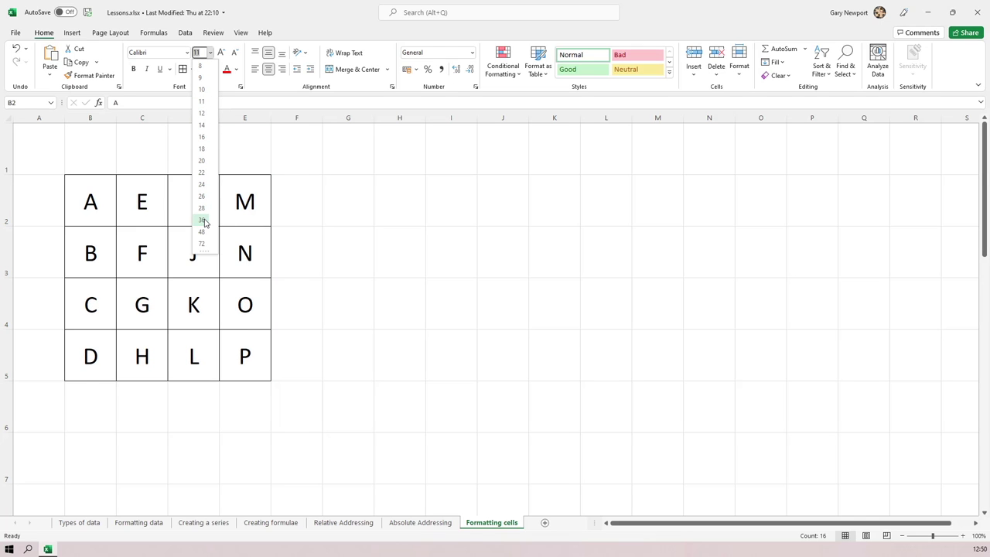
Set the grid letters to font size 36 and fill B2 yellow
{"action": "left_click", "coordinate": [201, 221]}
{"action": "left_click", "coordinate": [445, 261]}
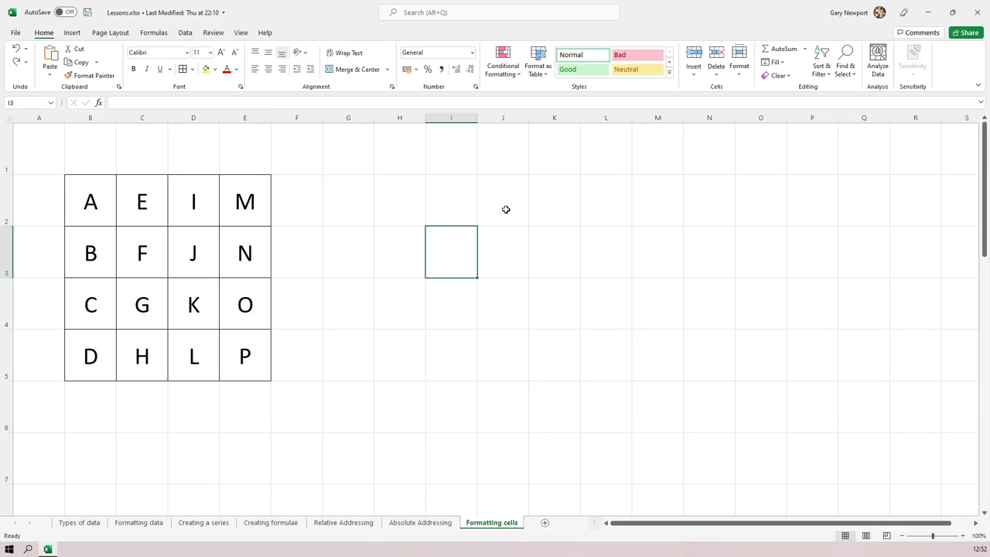
{"action": "left_click", "coordinate": [92, 209]}
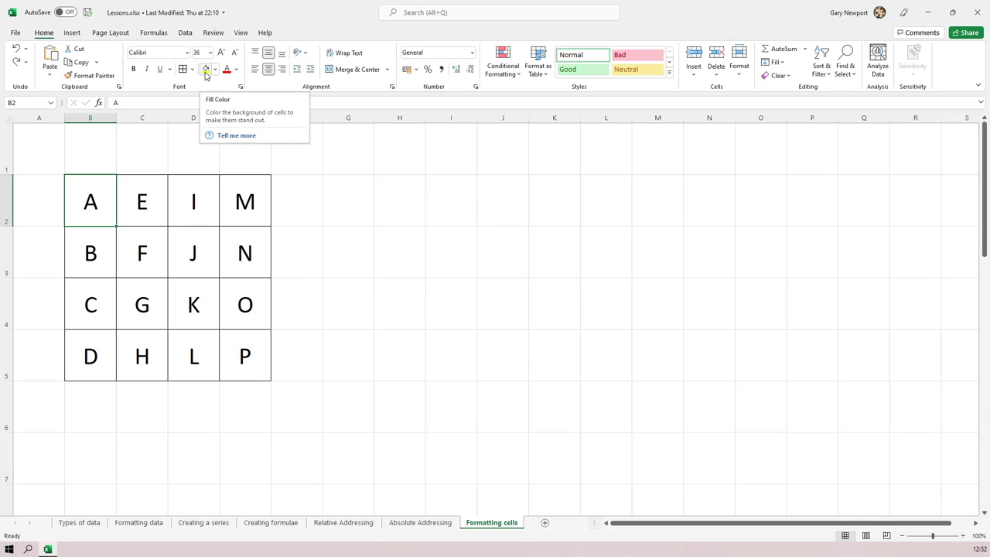
{"action": "left_click", "coordinate": [205, 70]}
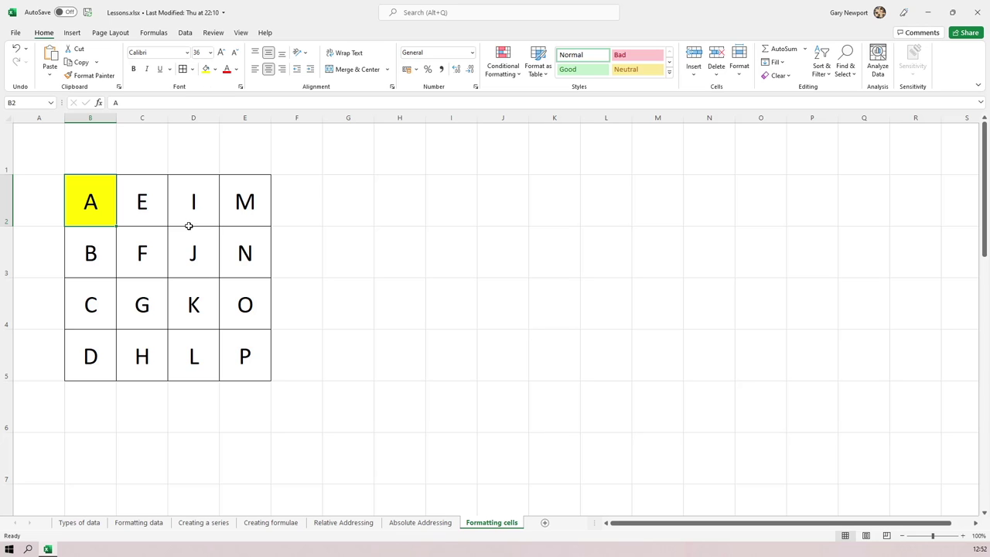
Fill C2 with Orange Accent 2 and D2 with standard Red
{"action": "left_click", "coordinate": [144, 215]}
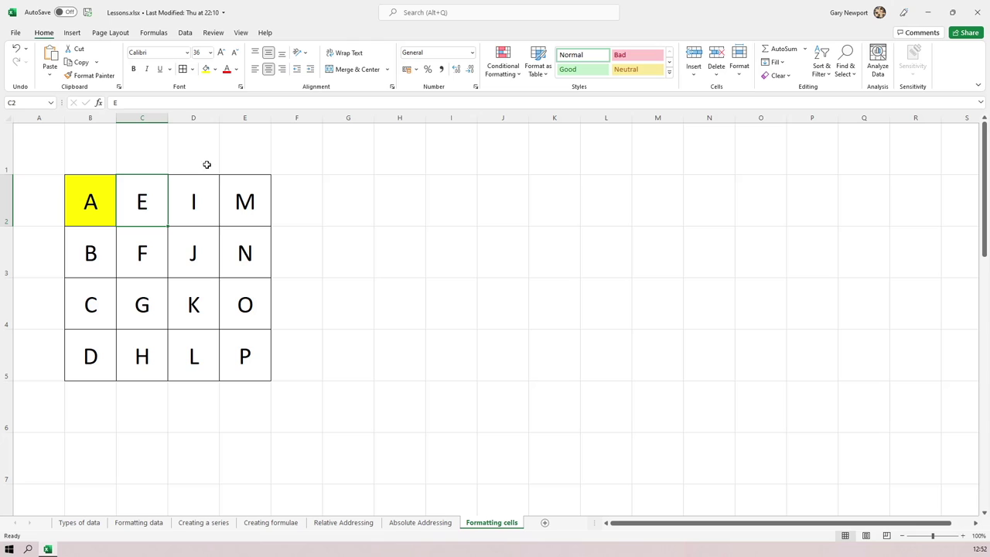
{"action": "left_click", "coordinate": [217, 69]}
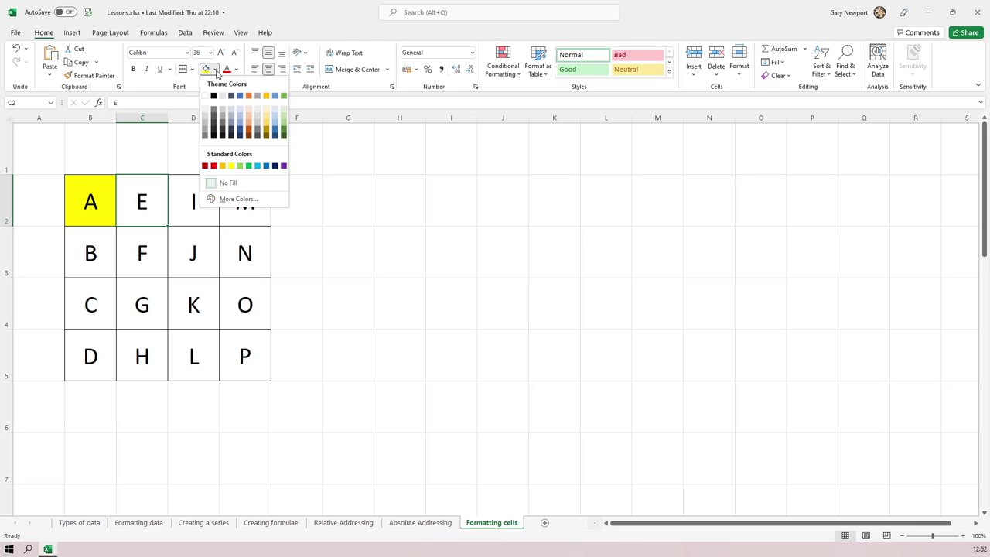
{"action": "left_click", "coordinate": [248, 96]}
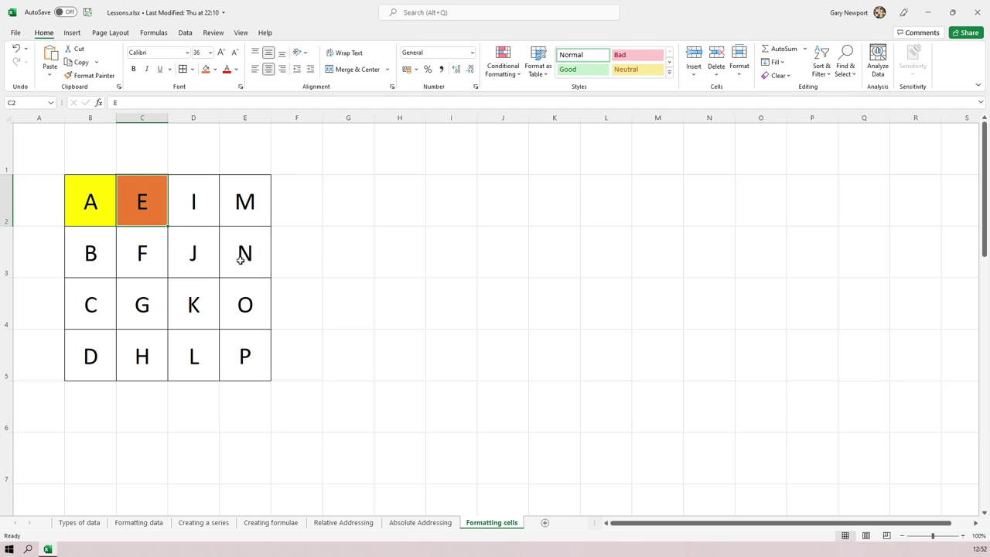
{"action": "left_click", "coordinate": [190, 206]}
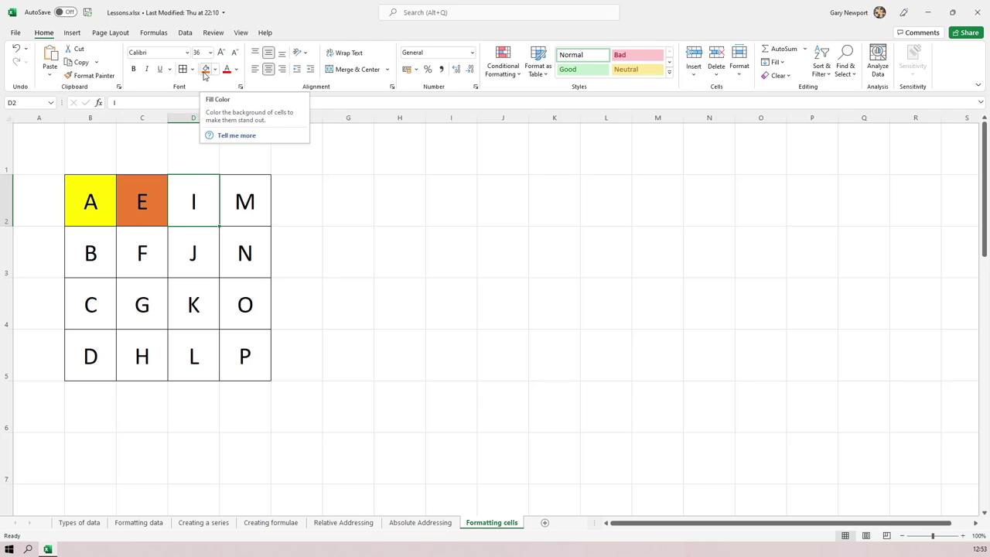
{"action": "left_click", "coordinate": [216, 70]}
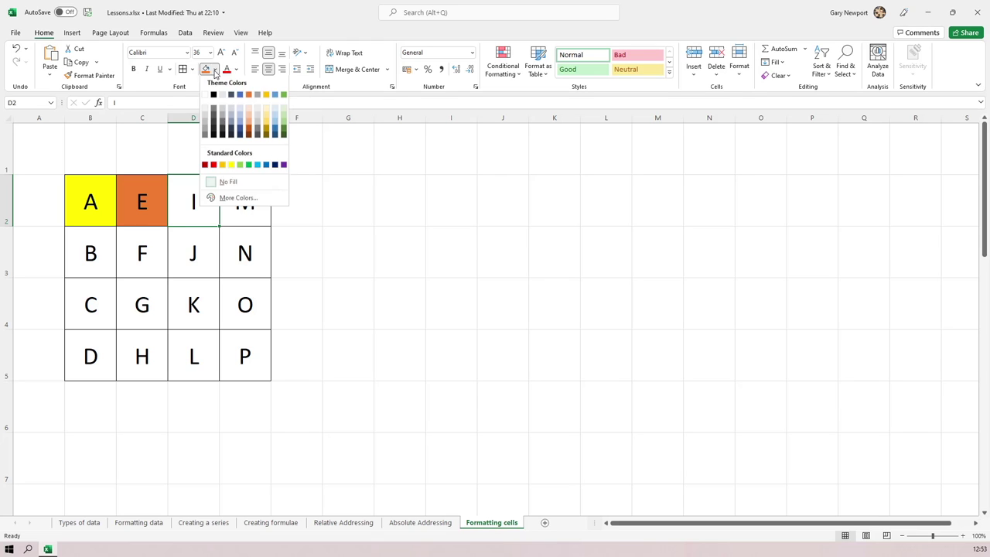
{"action": "left_click", "coordinate": [212, 164]}
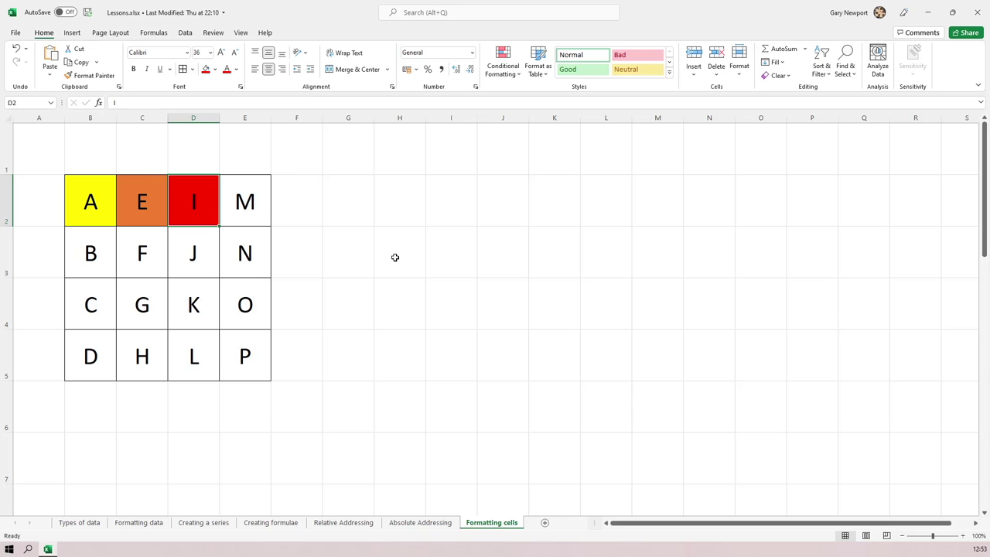
{"action": "left_click", "coordinate": [255, 210]}
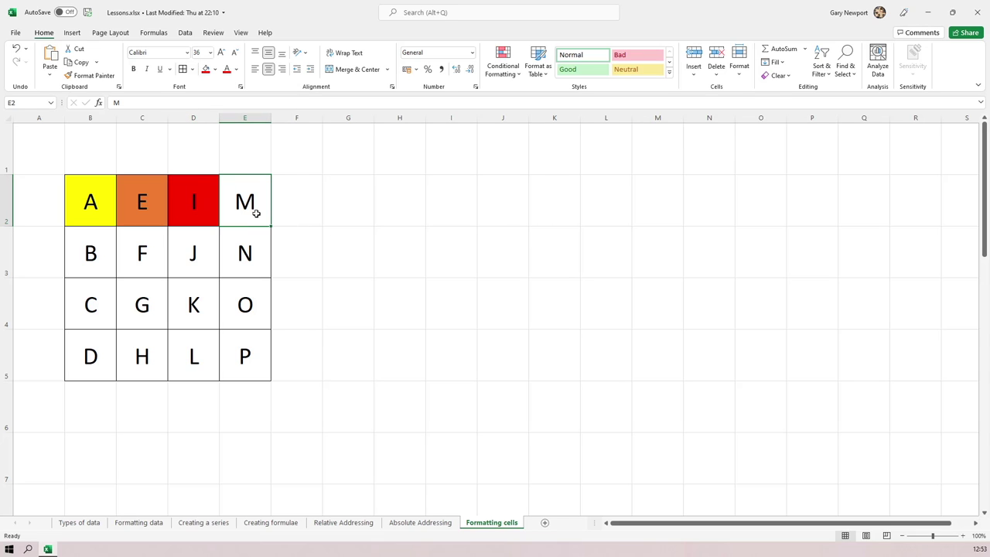
{"action": "left_click", "coordinate": [216, 70]}
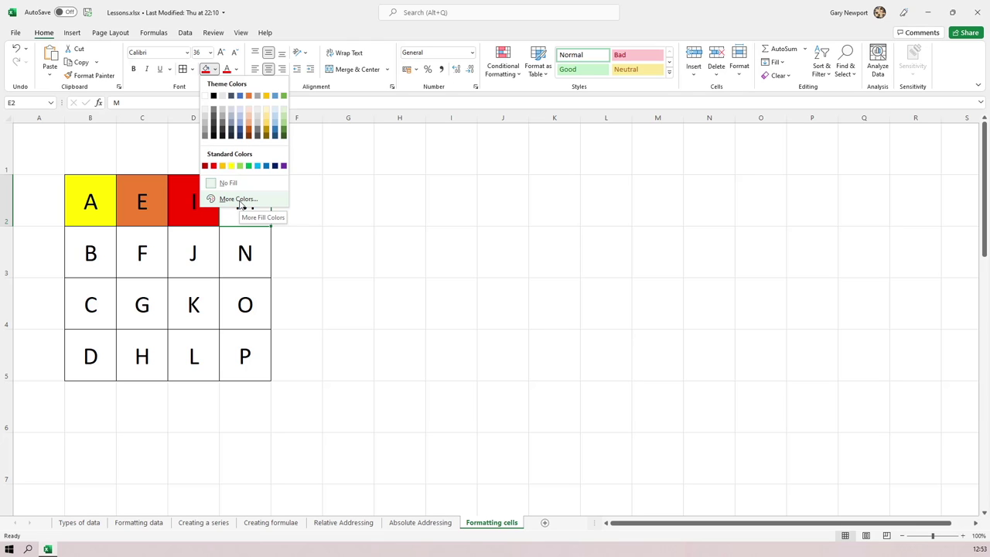
Fill E2 with a light green picked from the More Colors Standard palette
{"action": "left_click", "coordinate": [238, 199]}
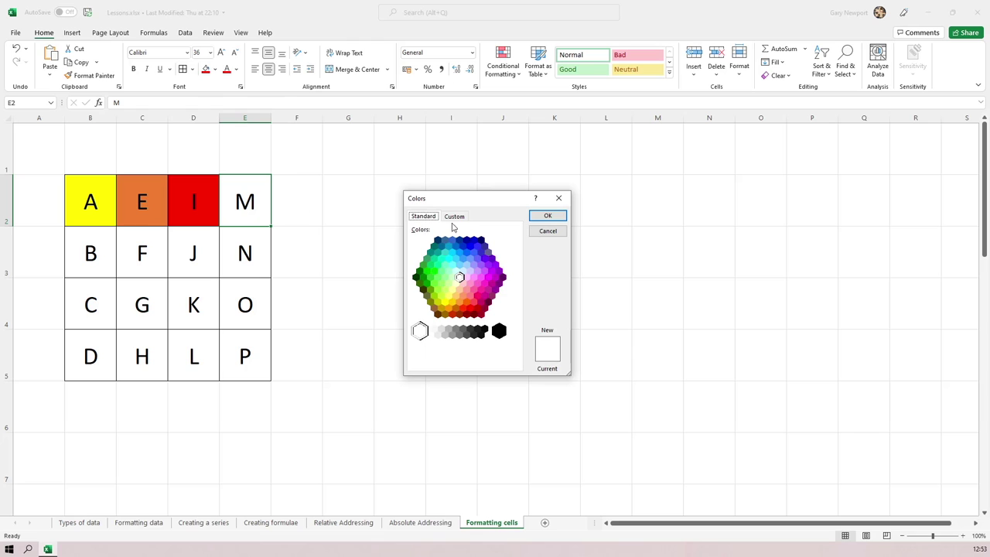
{"action": "left_click_drag", "start_coordinate": [468, 203], "coordinate": [410, 188]}
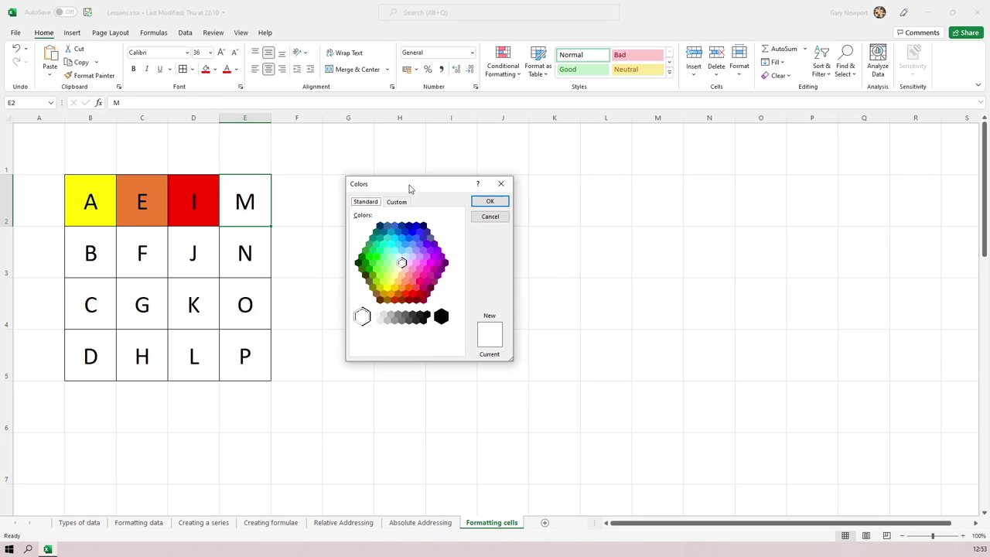
{"action": "left_click", "coordinate": [387, 264]}
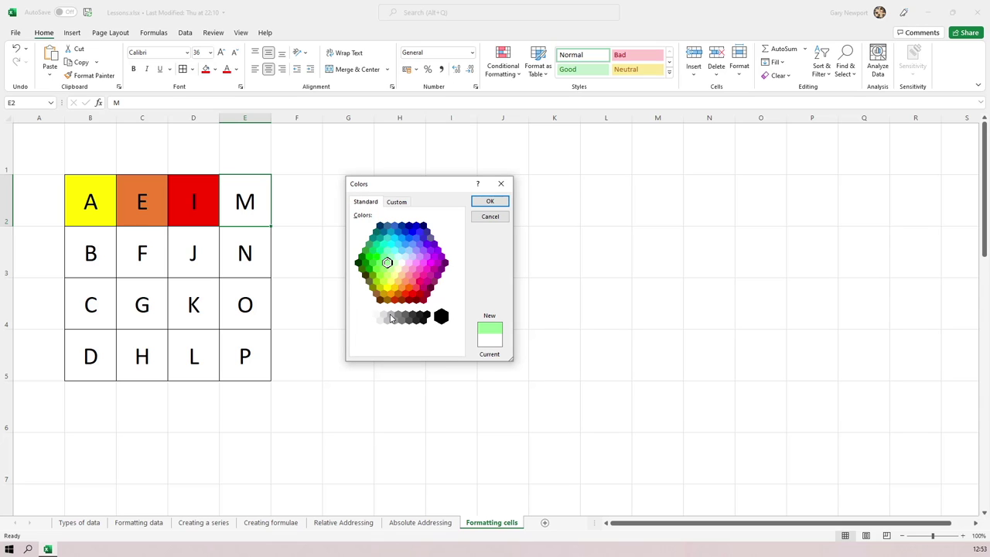
{"action": "left_click", "coordinate": [489, 202]}
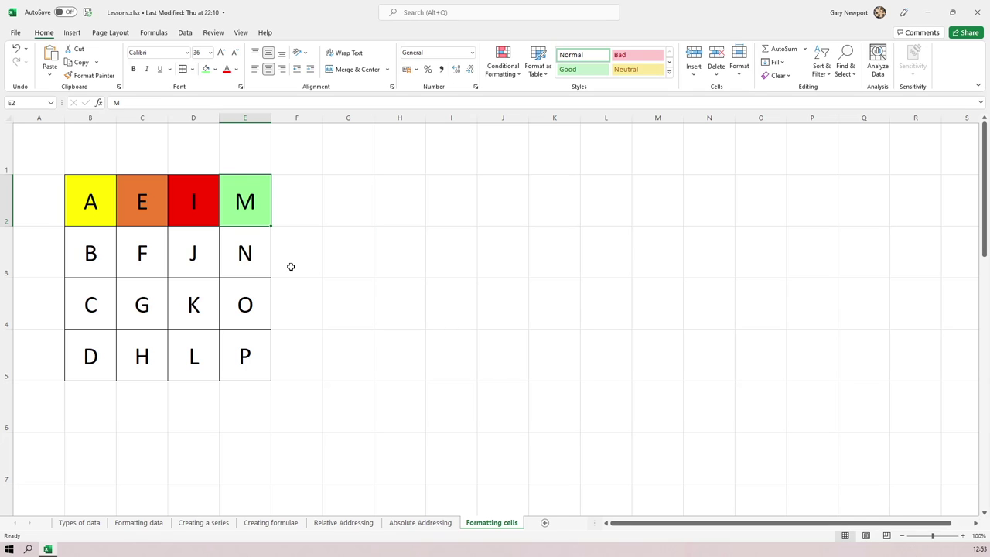
Fill E2 with a custom purple, RGB 197, 127, 199 (#C57FC7)
{"action": "left_click", "coordinate": [215, 68]}
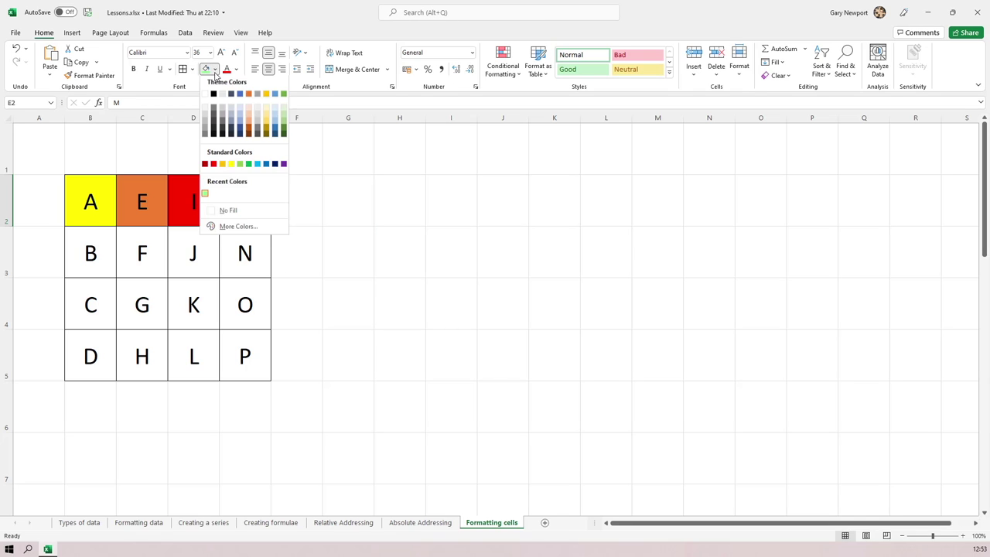
{"action": "left_click", "coordinate": [237, 229]}
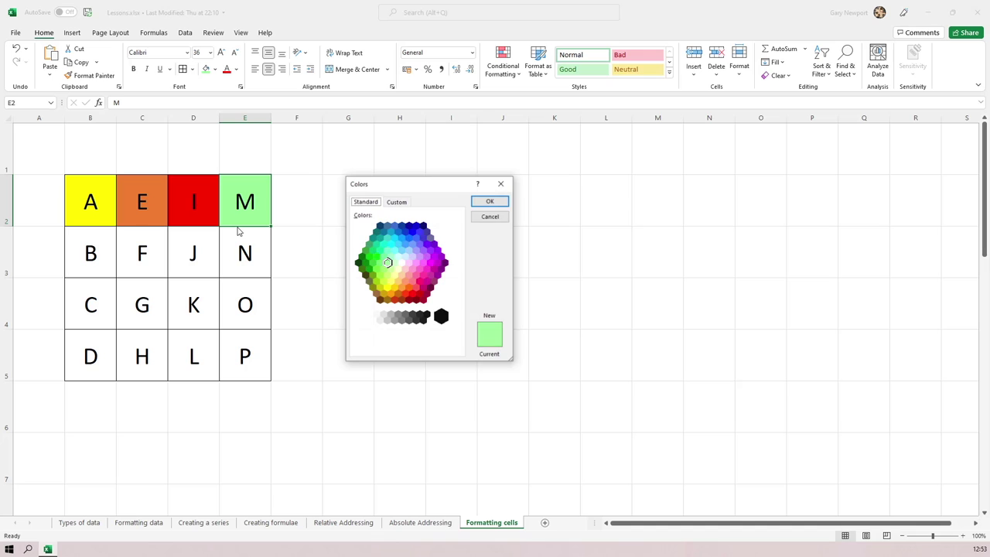
{"action": "left_click", "coordinate": [398, 203]}
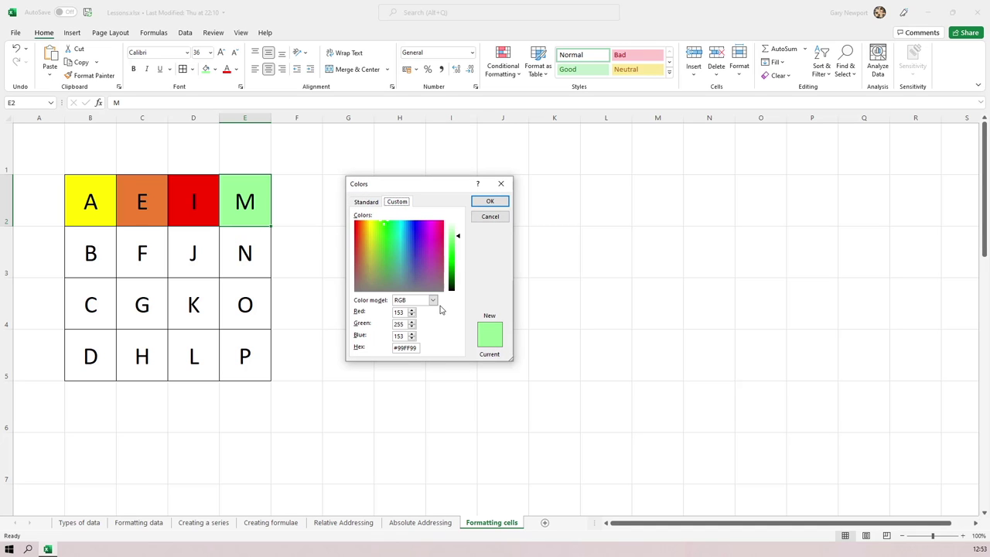
{"action": "mouse_move", "coordinate": [395, 237]}
{"action": "left_mouse_down"}
{"action": "mouse_move", "coordinate": [393, 260]}
{"action": "mouse_move", "coordinate": [386, 257]}
{"action": "mouse_move", "coordinate": [399, 239]}
{"action": "left_mouse_up"}
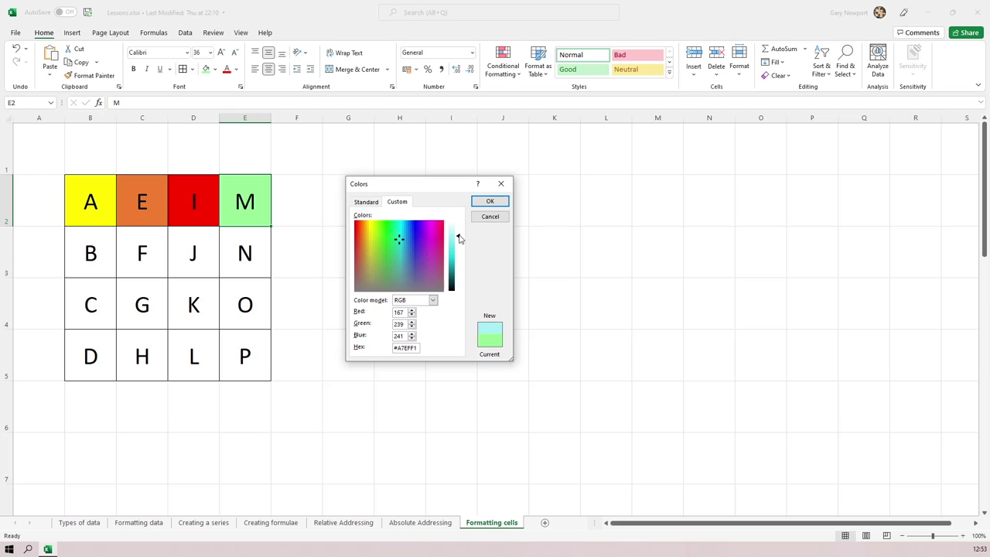
{"action": "left_click", "coordinate": [426, 264]}
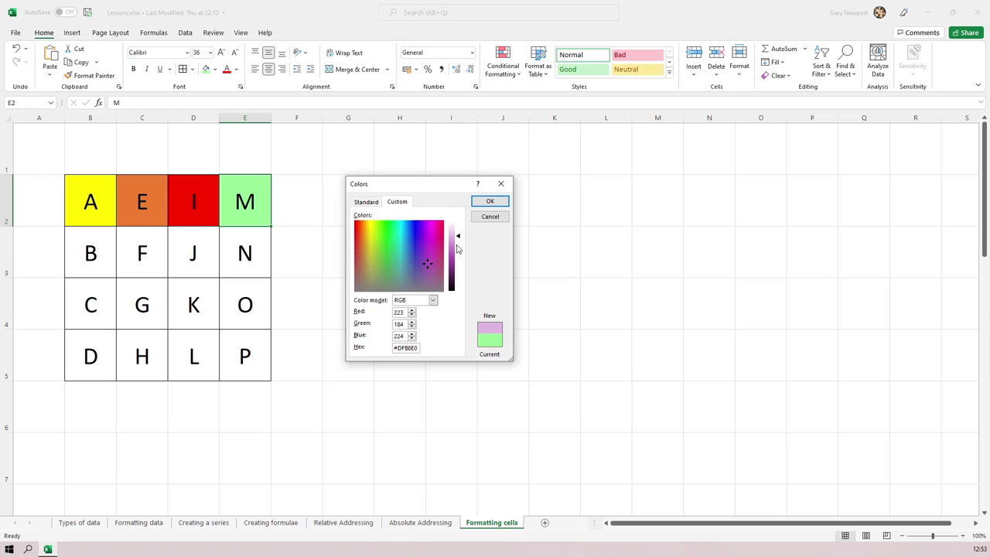
{"action": "mouse_move", "coordinate": [458, 238]}
{"action": "left_mouse_down"}
{"action": "mouse_move", "coordinate": [460, 255]}
{"action": "mouse_move", "coordinate": [456, 246]}
{"action": "left_mouse_up"}
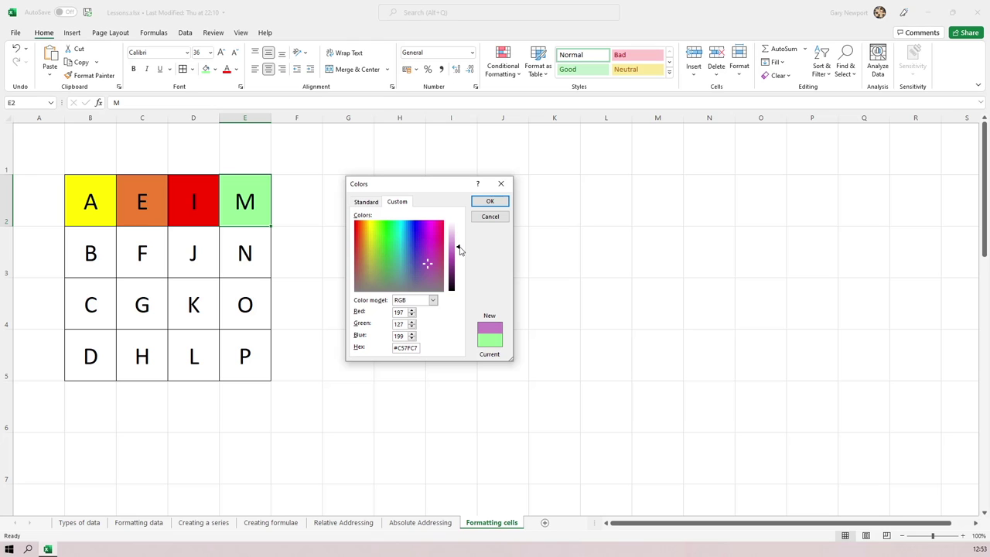
{"action": "left_click", "coordinate": [492, 203]}
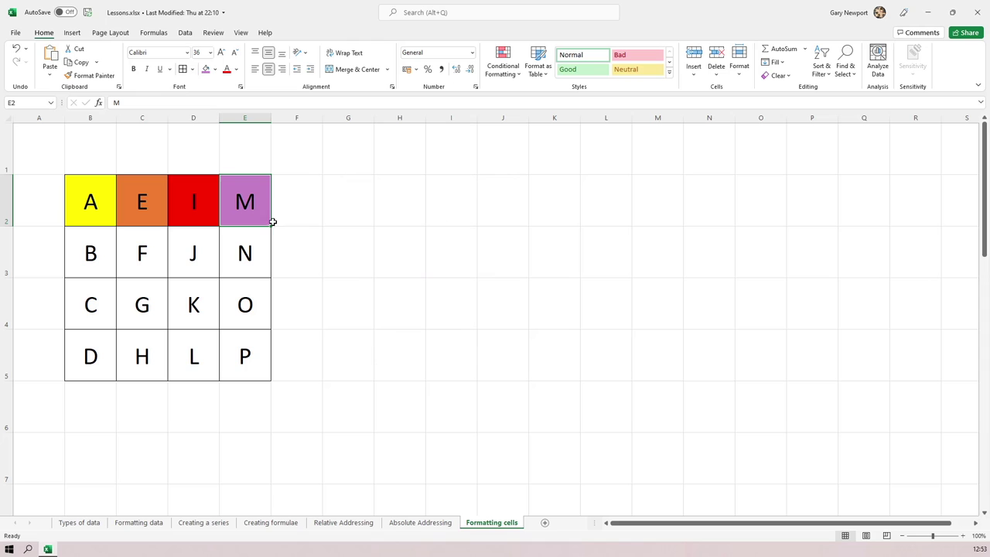
{"action": "left_click", "coordinate": [216, 71]}
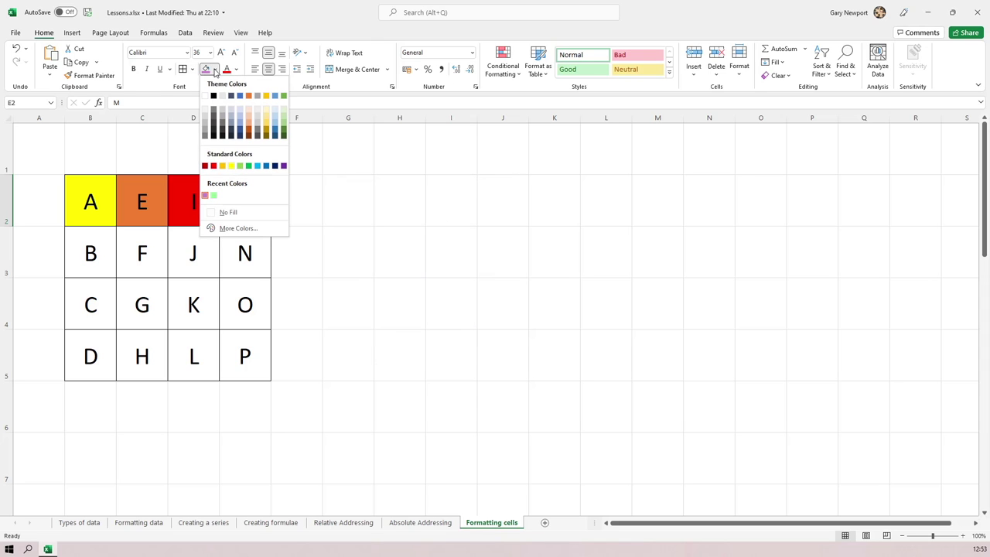
{"action": "left_click", "coordinate": [227, 229]}
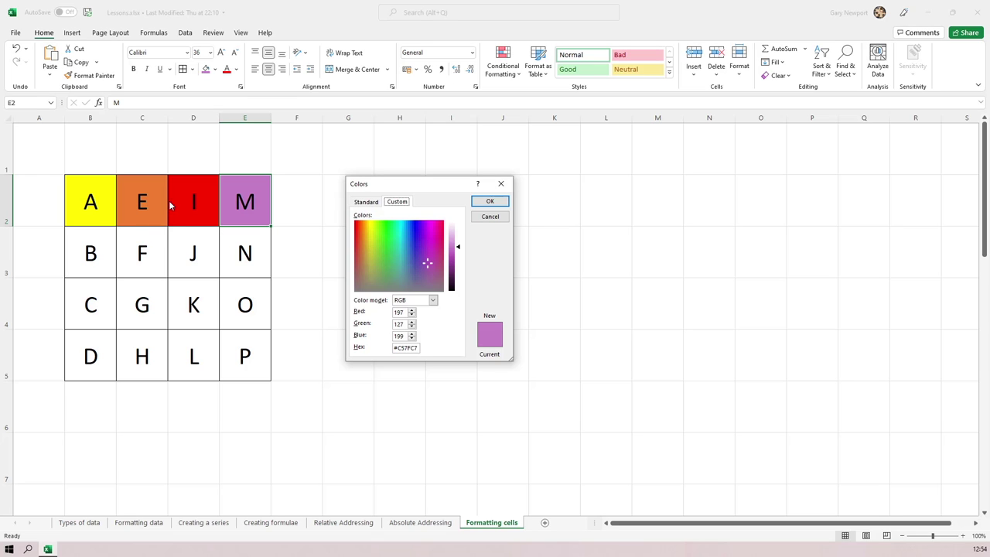
Select the B cell (B3) and start a custom fill colour in the Colors dialog
{"action": "left_click", "coordinate": [495, 220]}
{"action": "left_click", "coordinate": [96, 258]}
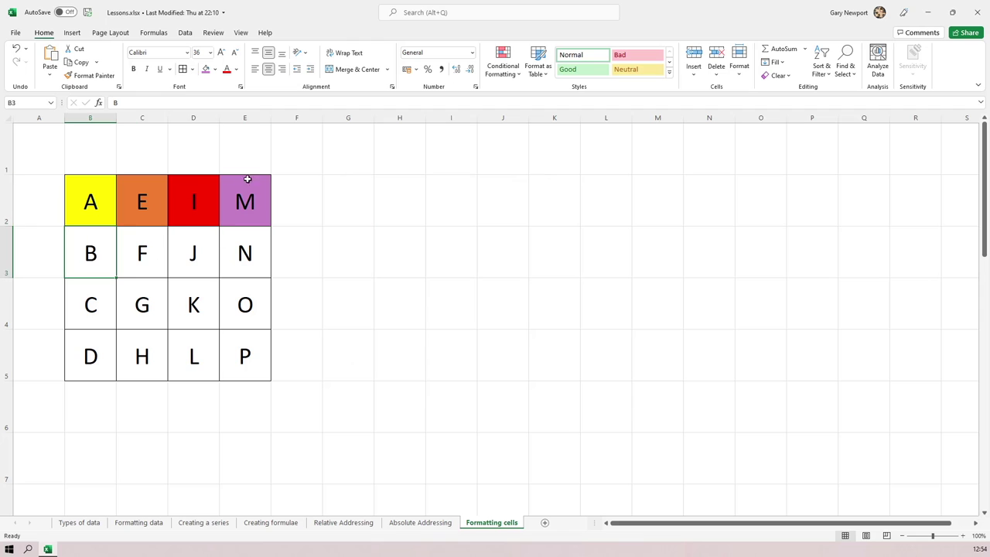
{"action": "left_click", "coordinate": [214, 69]}
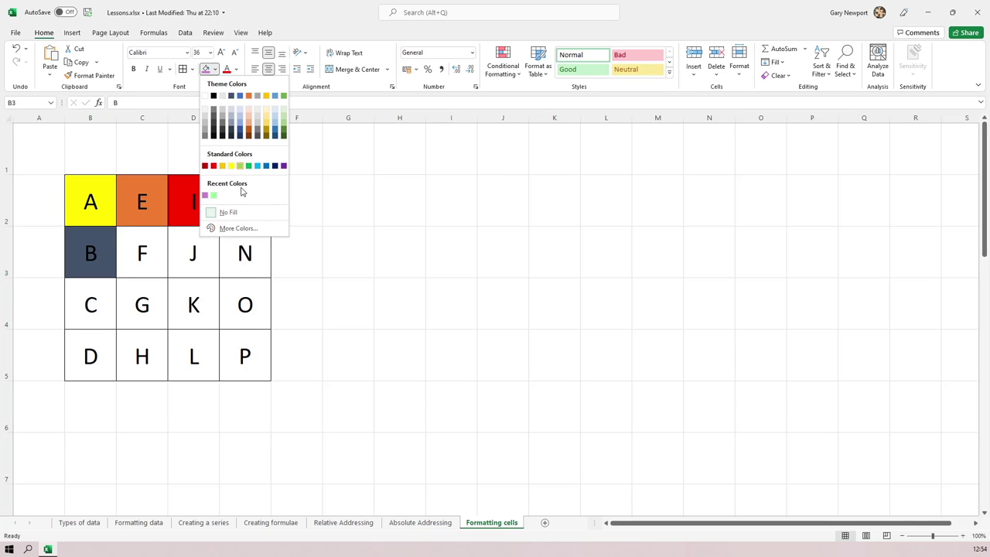
{"action": "left_click", "coordinate": [229, 230]}
{"action": "left_click", "coordinate": [397, 202]}
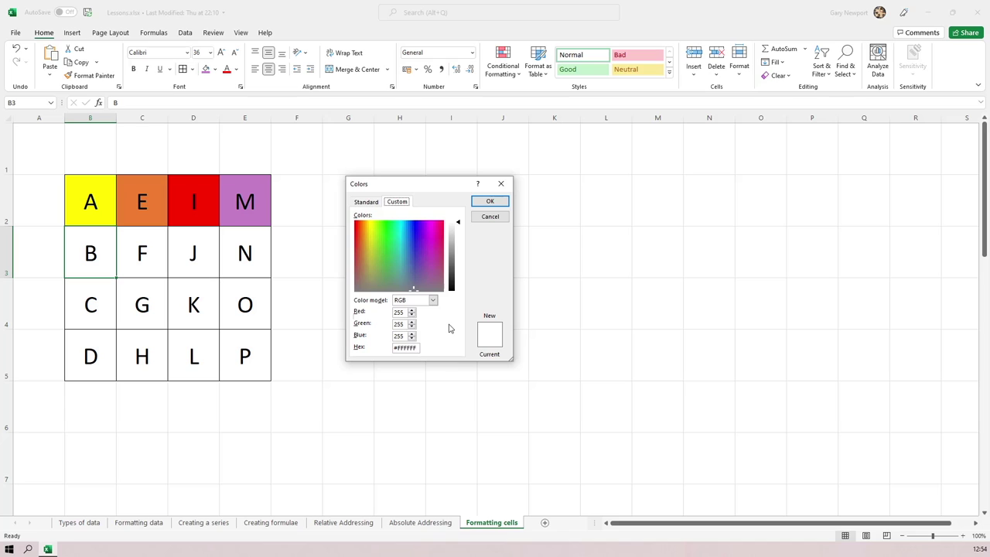
Set the custom colour's Green, Blue and Red values to 0, giving black
{"action": "left_click", "coordinate": [402, 323]}
{"action": "left_click_drag", "start_coordinate": [407, 323], "coordinate": [389, 329]}
{"action": "type", "text": "0"}
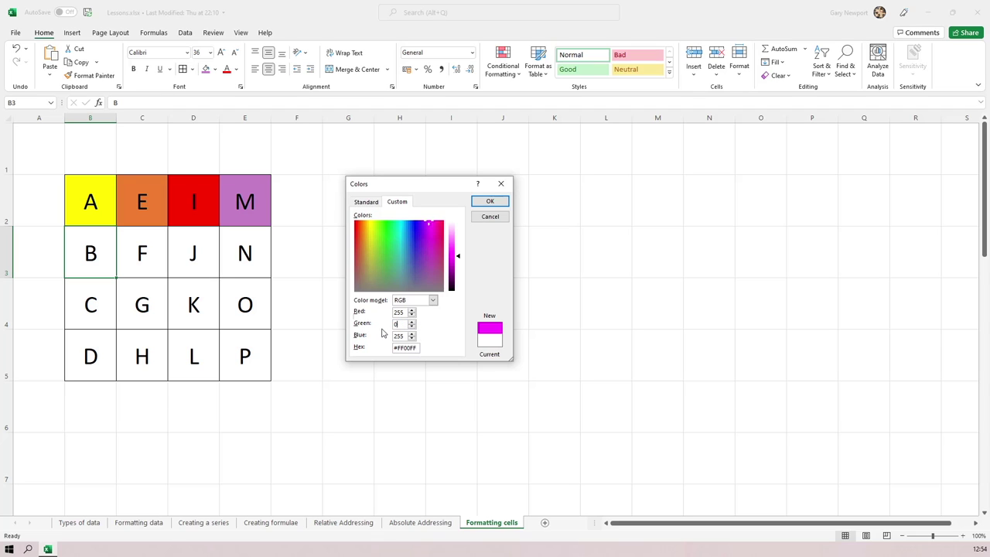
{"action": "key", "text": "Tab"}
{"action": "type", "text": "0"}
{"action": "key", "text": "Tab"}
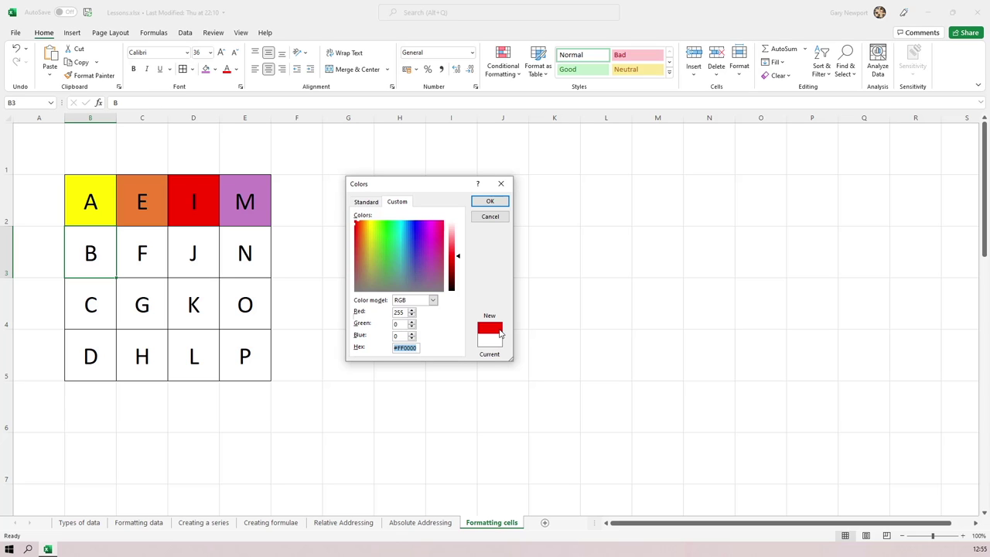
{"action": "double_click", "coordinate": [403, 314]}
{"action": "key", "text": "BackSpace"}
{"action": "key", "text": "ctrl+z"}
{"action": "type", "text": "0"}
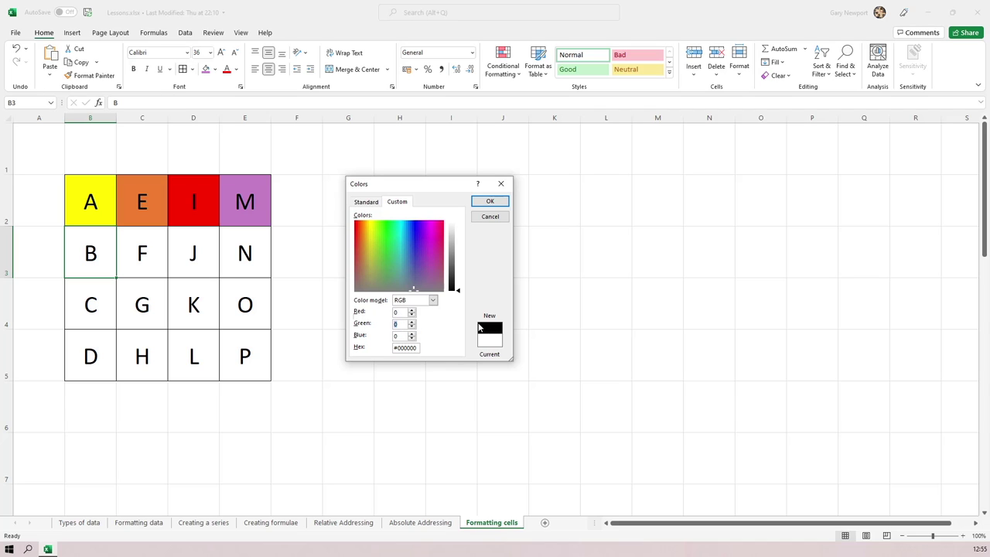
Try Green and Blue values of 255, 128 and 200, ending on pure blue RGB 0, 0, 255
{"action": "type", "text": "255"}
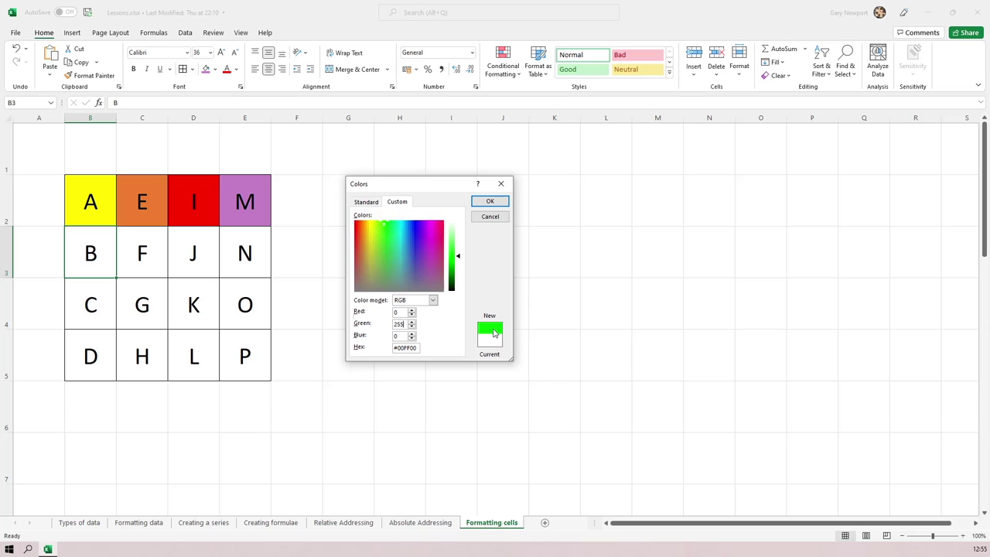
{"action": "key", "text": "BackSpace"}
{"action": "key", "text": "BackSpace"}
{"action": "key", "text": "BackSpace"}
{"action": "type", "text": "0"}
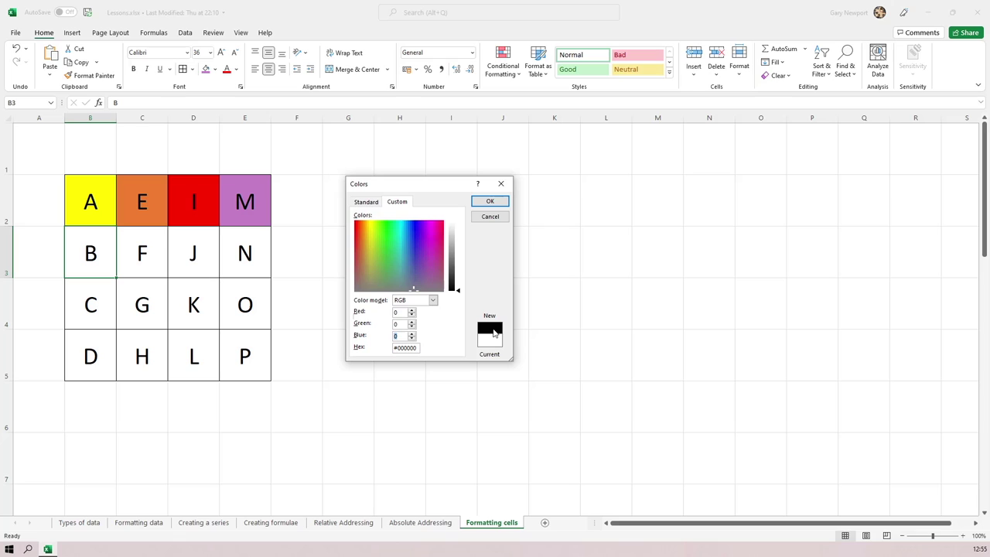
{"action": "type", "text": "255"}
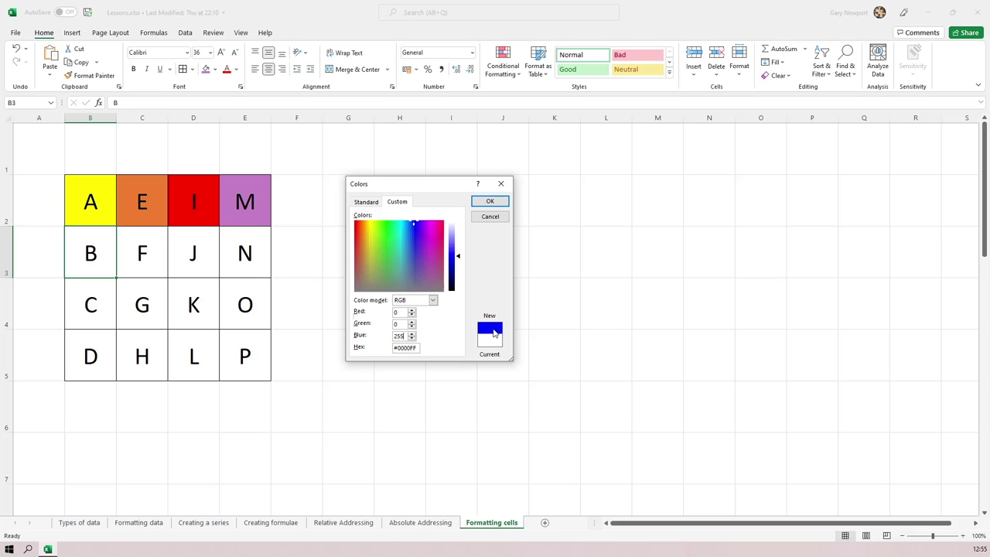
{"action": "key", "text": "BackSpace"}
{"action": "key", "text": "BackSpace"}
{"action": "key", "text": "BackSpace"}
{"action": "type", "text": "12"}
{"action": "type", "text": "4"}
{"action": "key", "text": "BackSpace"}
{"action": "key", "text": "BackSpace"}
{"action": "key", "text": "BackSpace"}
{"action": "type", "text": "255"}
{"action": "type", "text": "12"}
{"action": "type", "text": "8"}
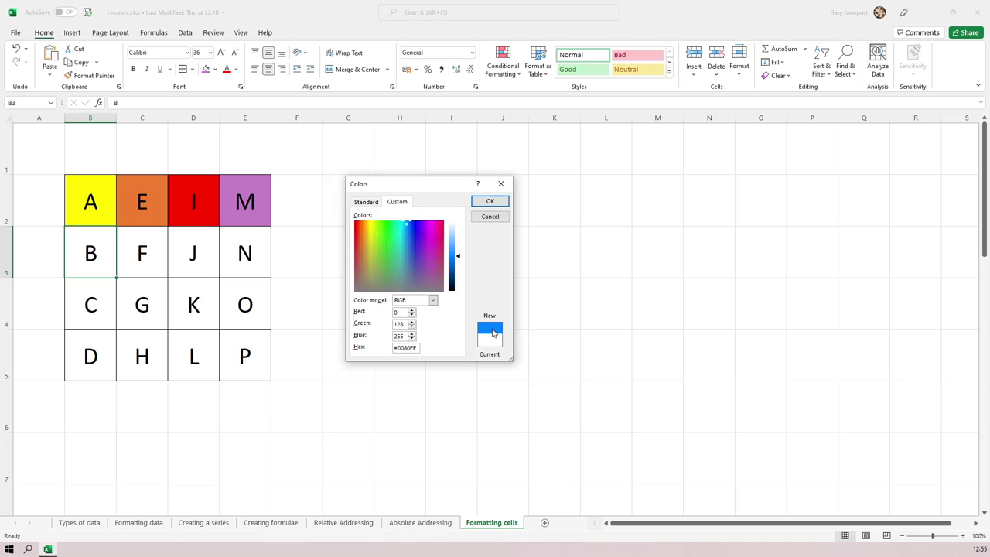
{"action": "key", "text": "BackSpace"}
{"action": "key", "text": "BackSpace"}
{"action": "key", "text": "BackSpace"}
{"action": "type", "text": "255"}
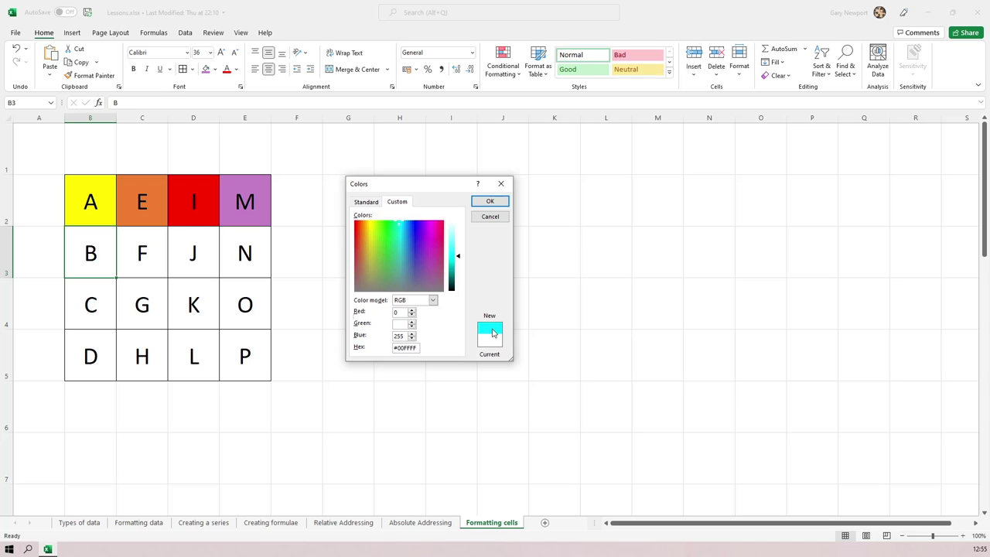
{"action": "type", "text": "200"}
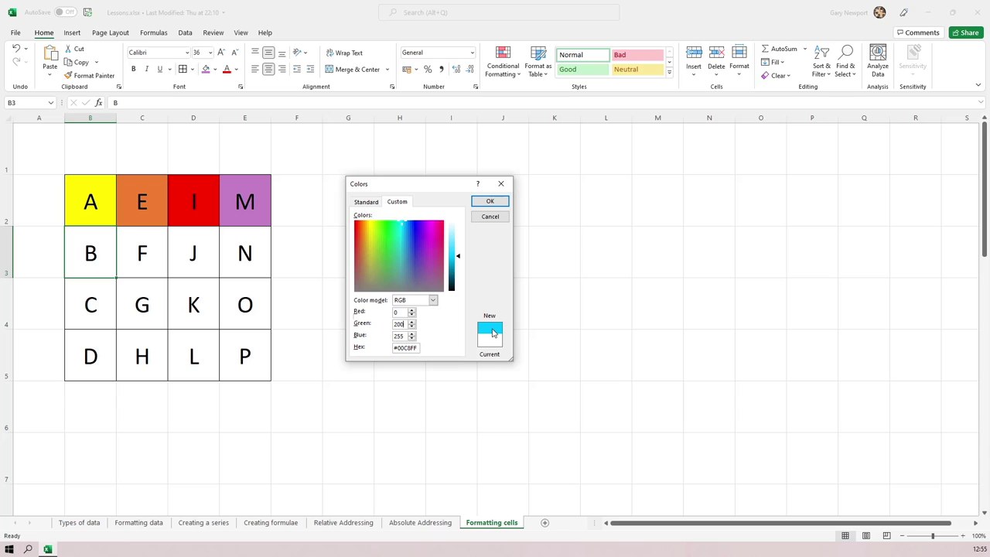
{"action": "key", "text": "BackSpace"}
{"action": "key", "text": "BackSpace"}
{"action": "key", "text": "BackSpace"}
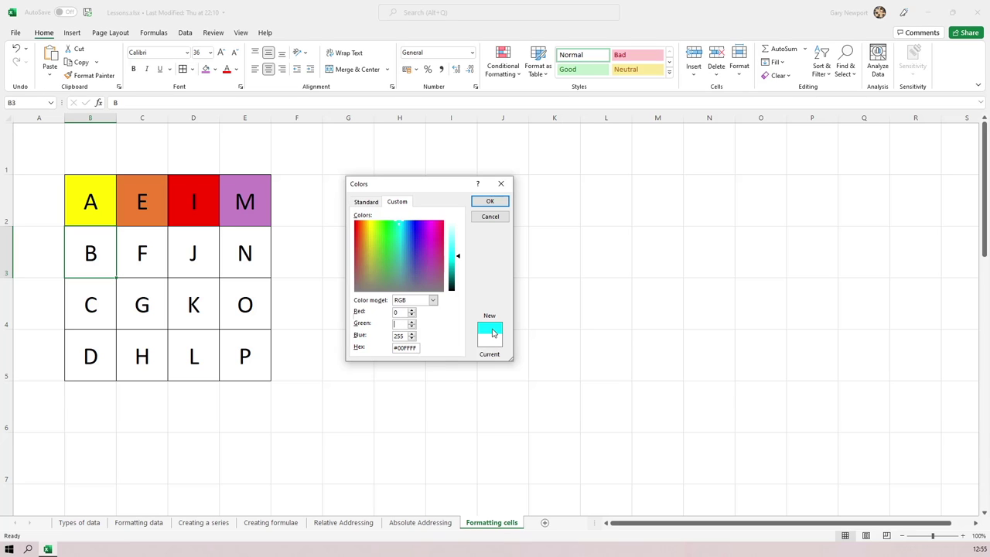
{"action": "type", "text": "255"}
{"action": "key", "text": "BackSpace"}
{"action": "key", "text": "BackSpace"}
{"action": "key", "text": "BackSpace"}
Enter Red 128, Green 100 and Blue 20 for an olive brown (#806414)
{"action": "type", "text": "0"}
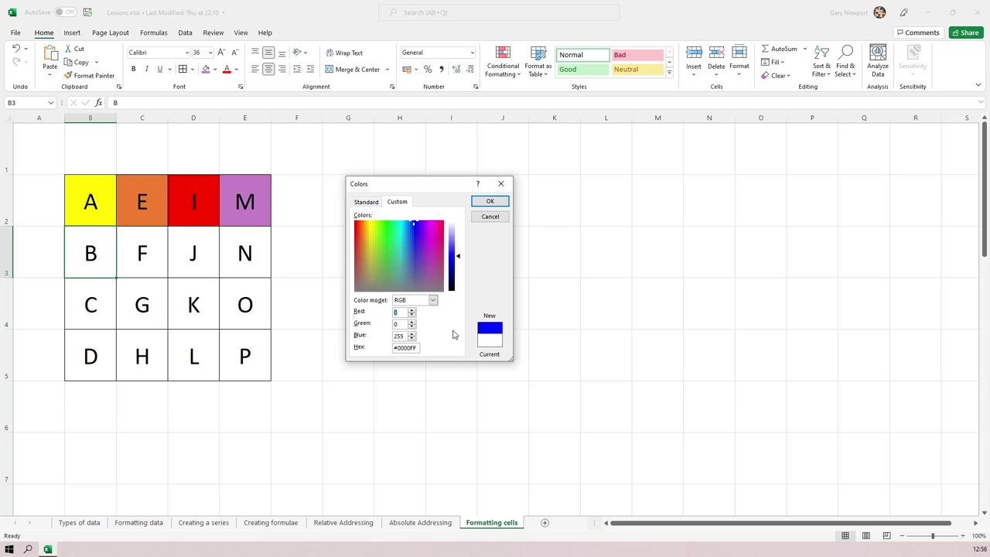
{"action": "type", "text": "128"}
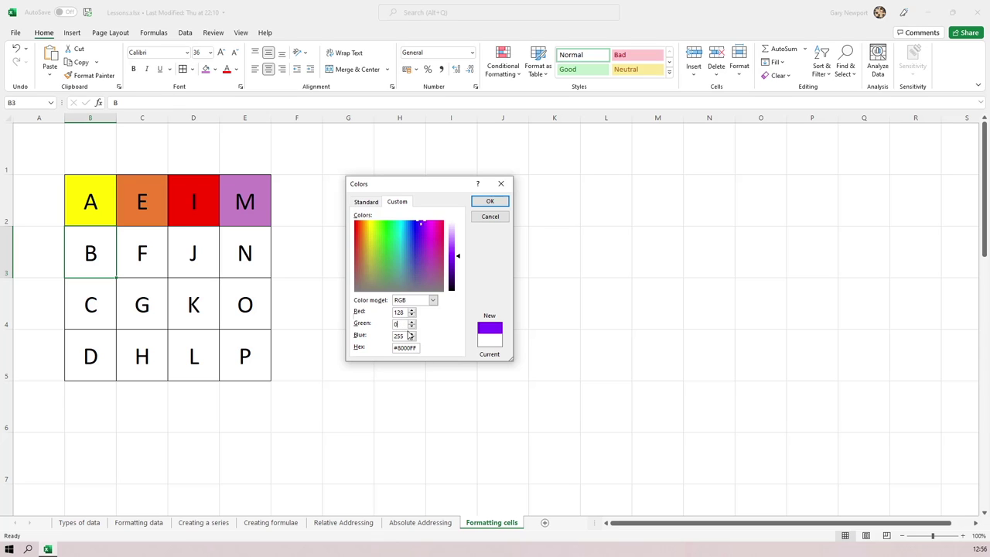
{"action": "key", "text": "Tab"}
{"action": "type", "text": "200"}
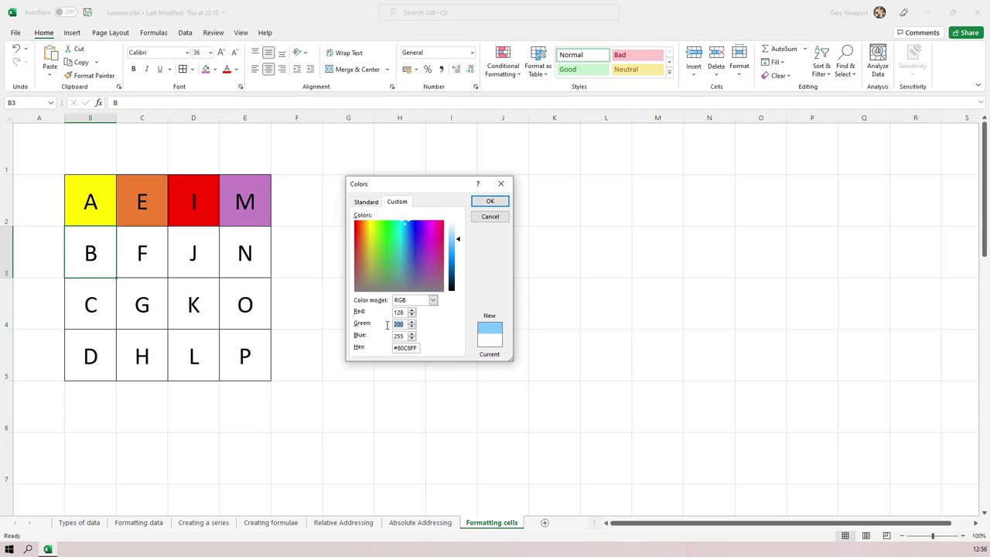
{"action": "type", "text": "100"}
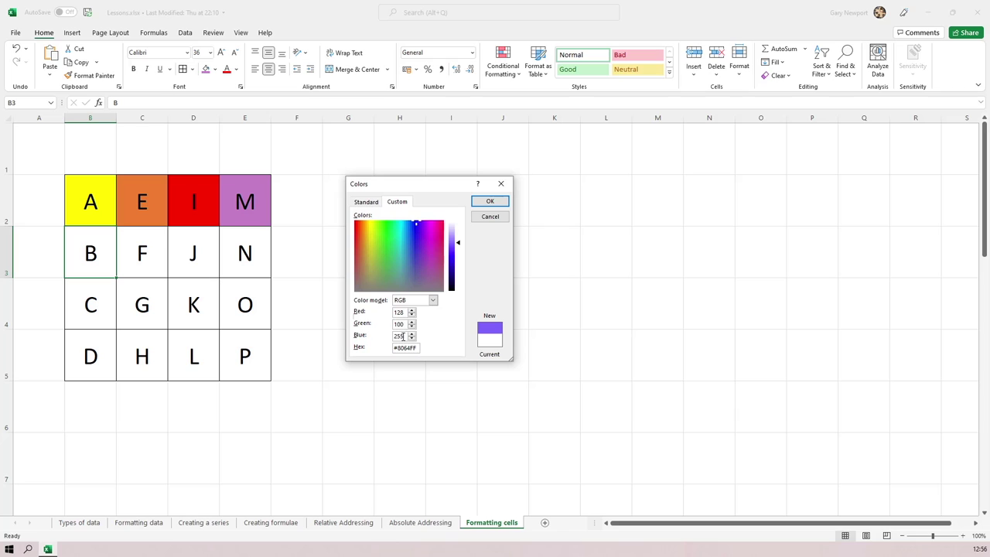
{"action": "double_click", "coordinate": [403, 336]}
{"action": "type", "text": "200"}
{"action": "key", "text": "BackSpace"}
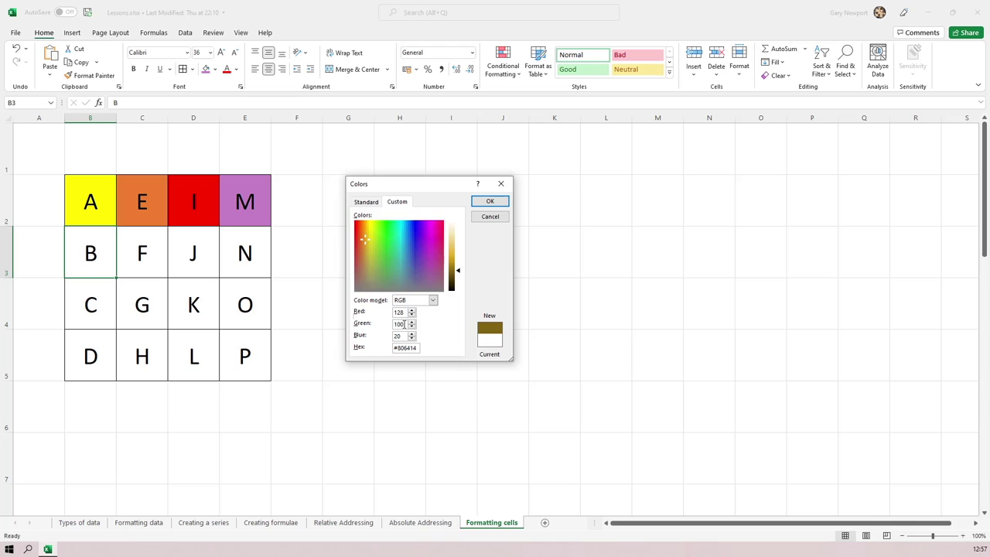
Dismiss the Colors dialog and label H2, I2 and J2 as RED, GREEN and BLUE
{"action": "left_click", "coordinate": [494, 216]}
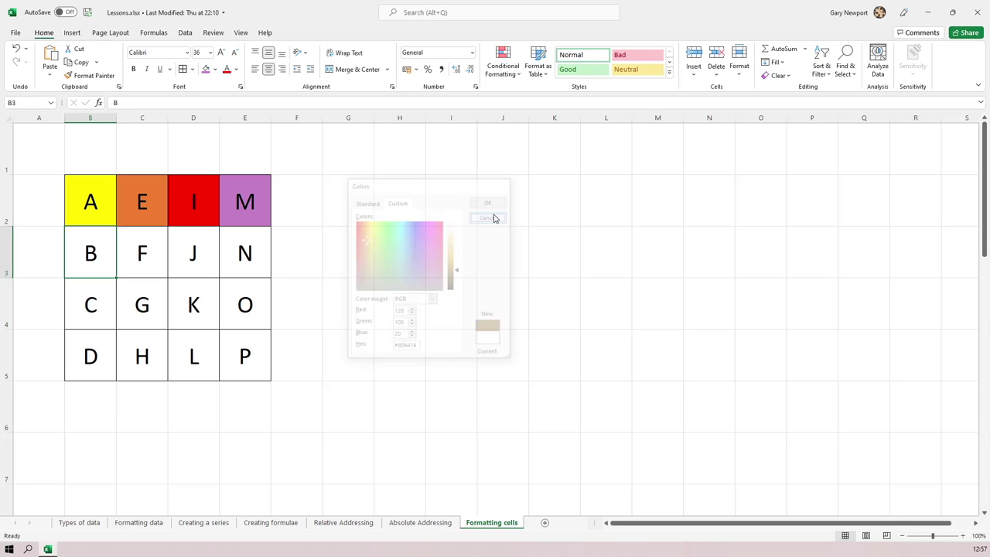
{"action": "left_click", "coordinate": [386, 207]}
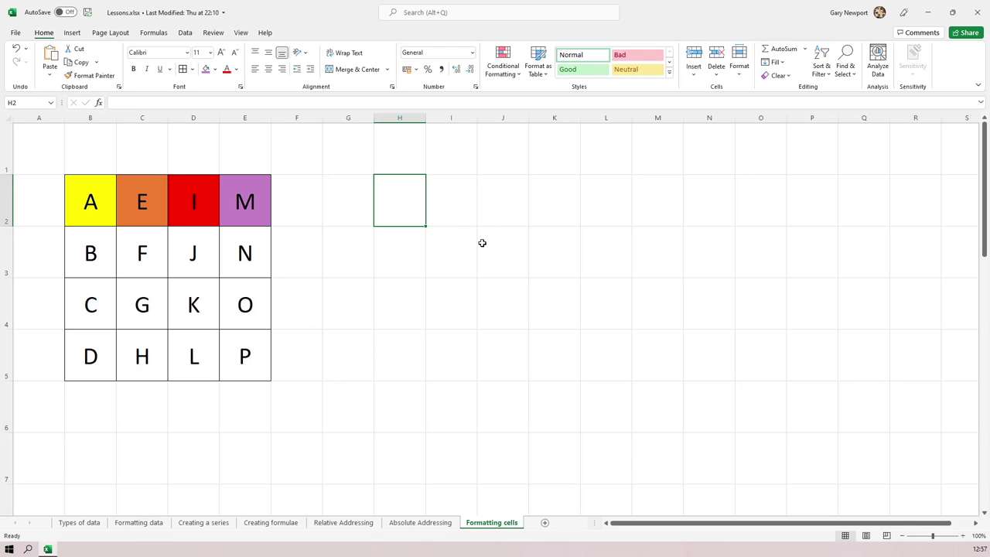
{"action": "type", "text": "red"}
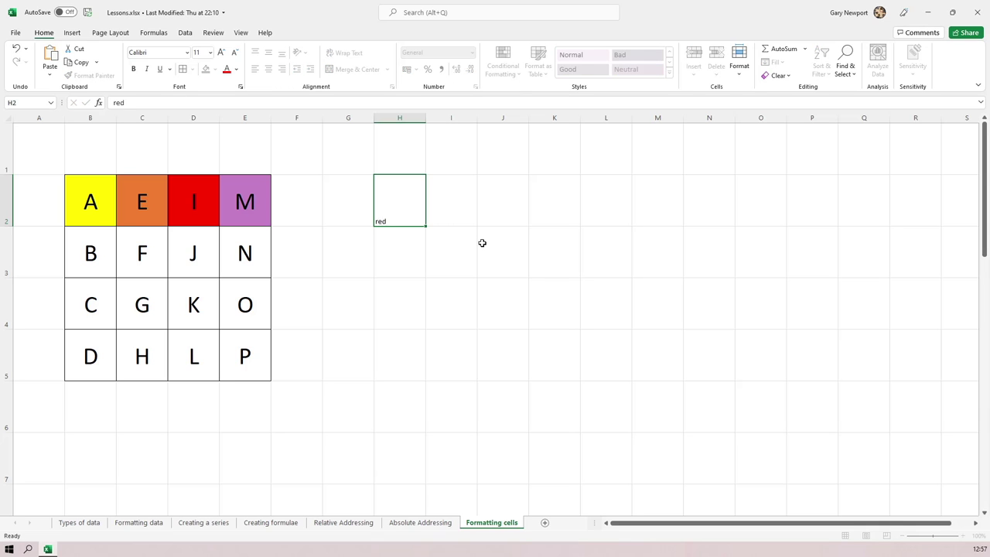
{"action": "key", "text": "Return"}
{"action": "key", "text": "Up"}
{"action": "type", "text": "RED"}
{"action": "key", "text": "Return"}
{"action": "key", "text": "Up"}
{"action": "key", "text": "Right"}
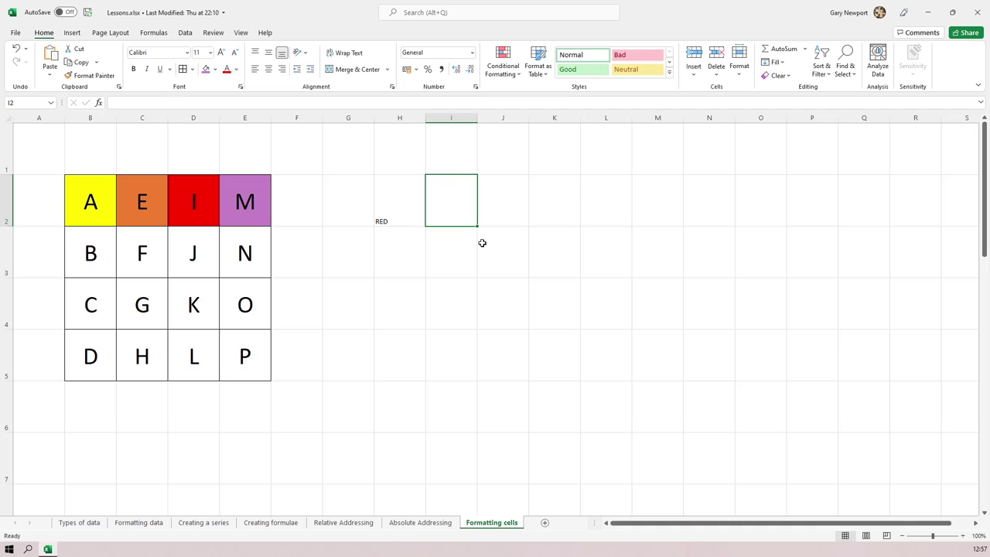
{"action": "type", "text": "GREEN"}
{"action": "key", "text": "Tab"}
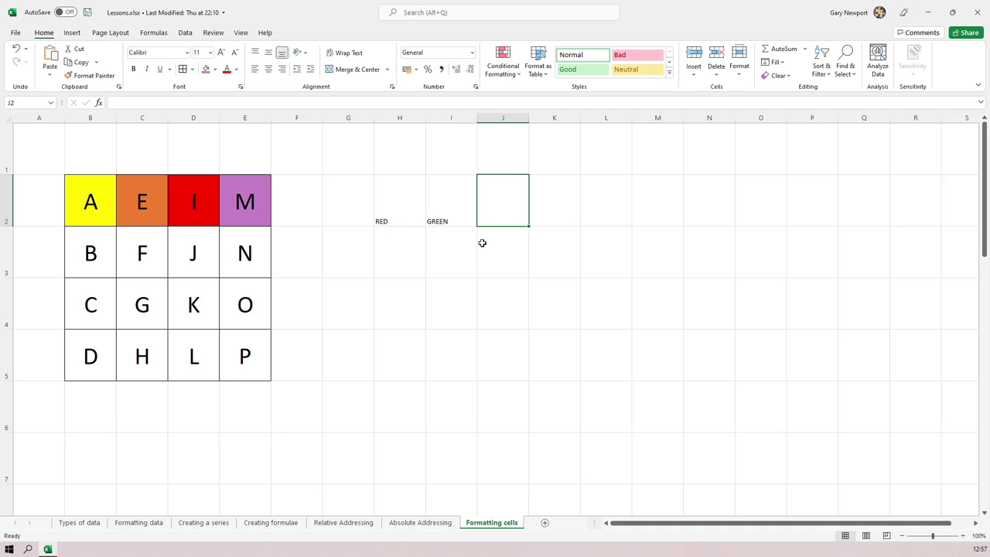
{"action": "type", "text": "BLUE"}
{"action": "key", "text": "Return"}
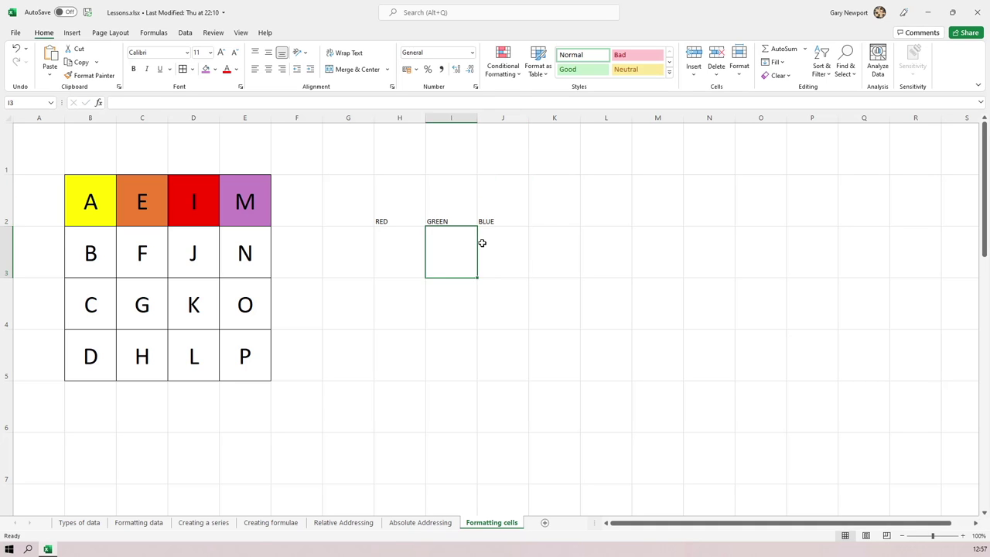
Enter 256 in each of H3, I3 and J3
{"action": "type", "text": "256"}
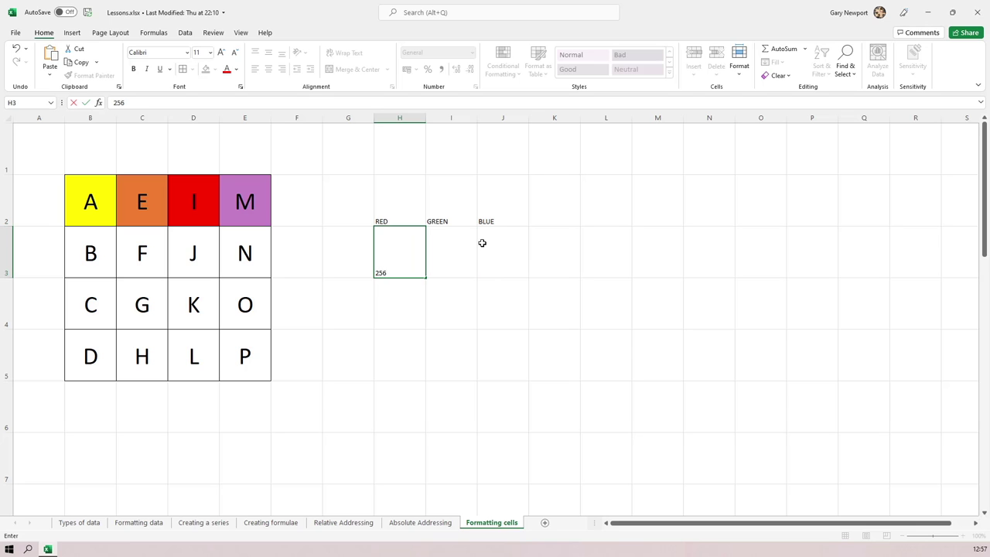
{"action": "key", "text": "Tab"}
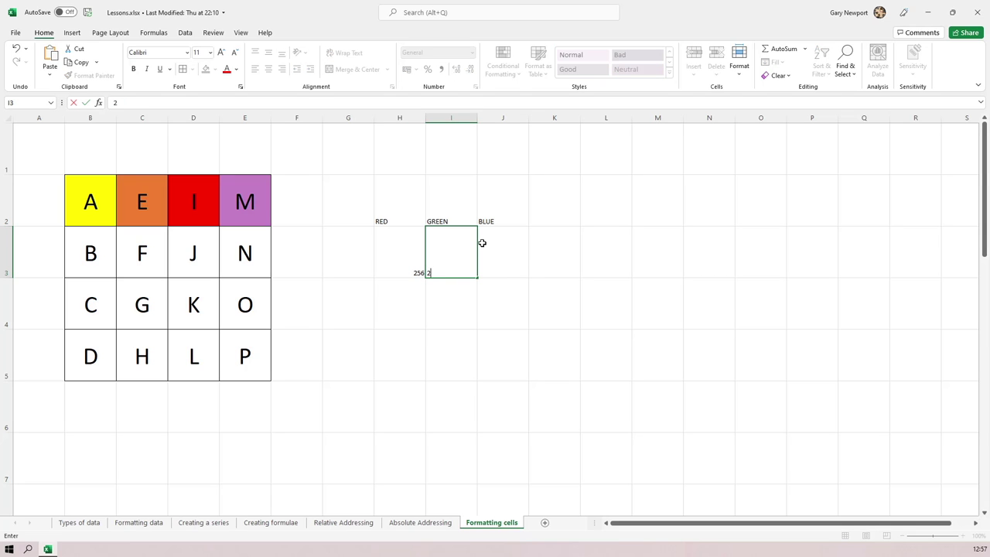
{"action": "type", "text": "256"}
{"action": "key", "text": "Tab"}
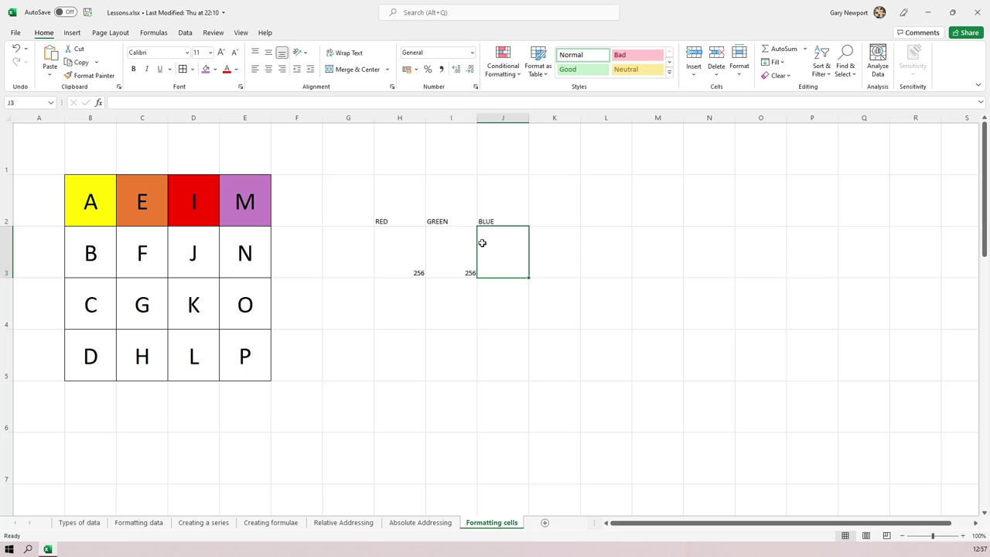
{"action": "type", "text": "256"}
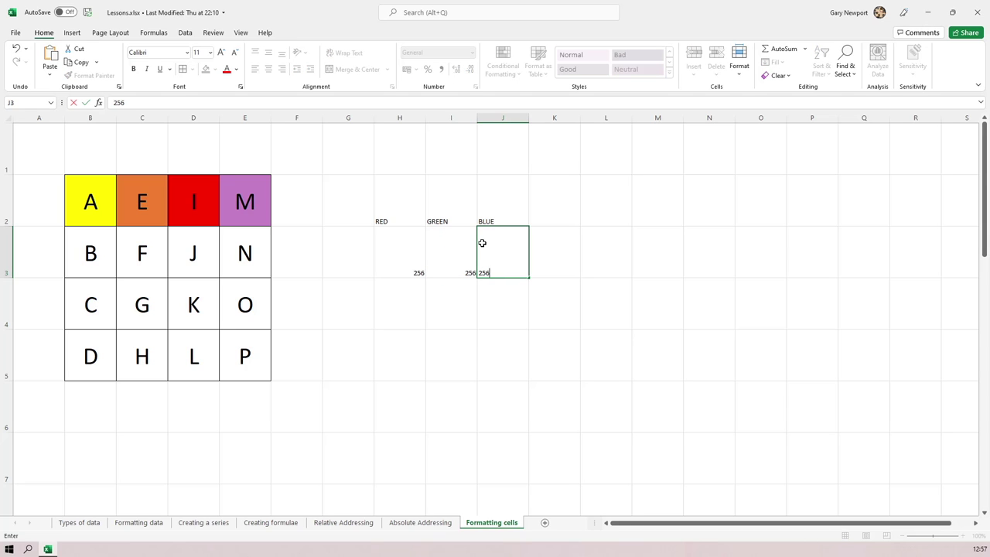
{"action": "key", "text": "Tab"}
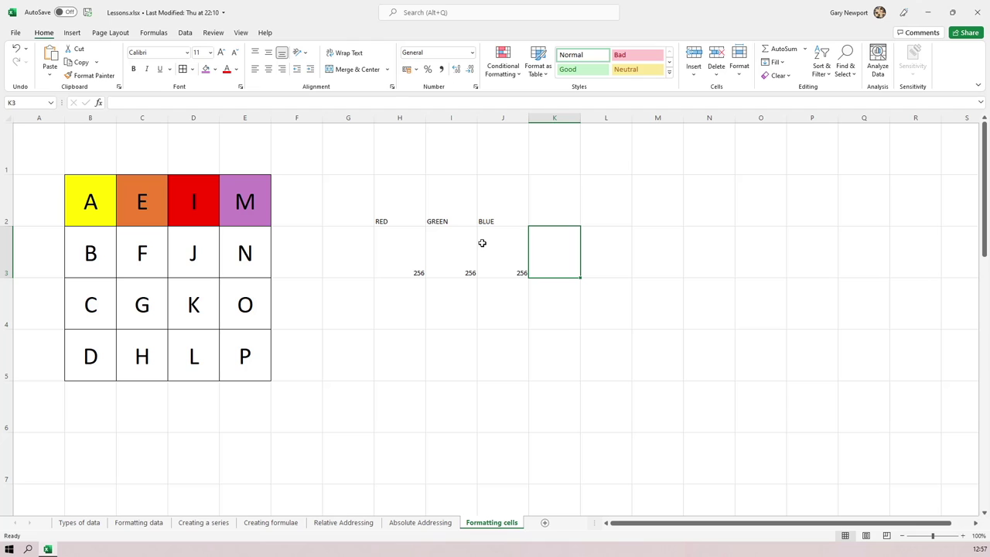
Enter =H3*I3*J3 in K3 so it shows 16777216
{"action": "type", "text": "="}
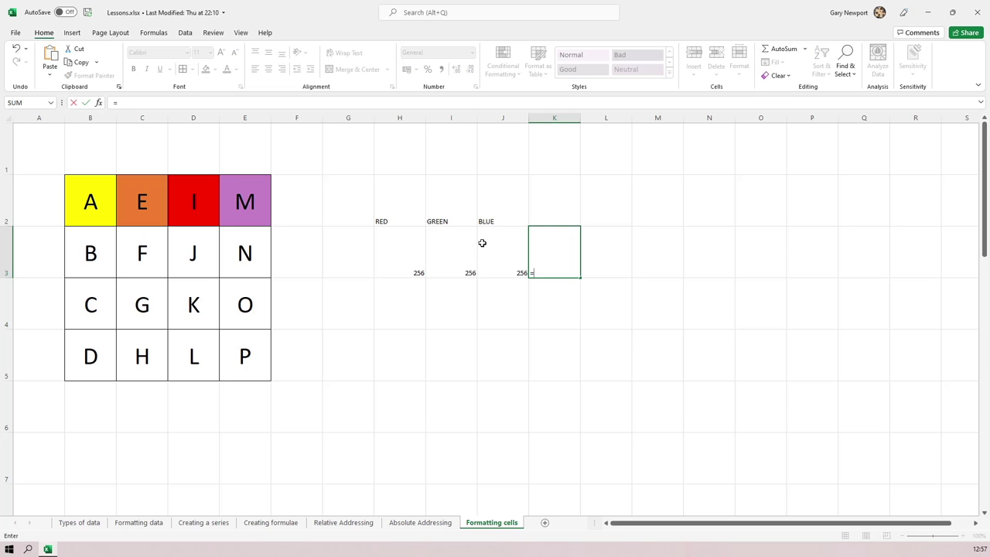
{"action": "key", "text": "Left"}
{"action": "key", "text": "Left"}
{"action": "key", "text": "Left"}
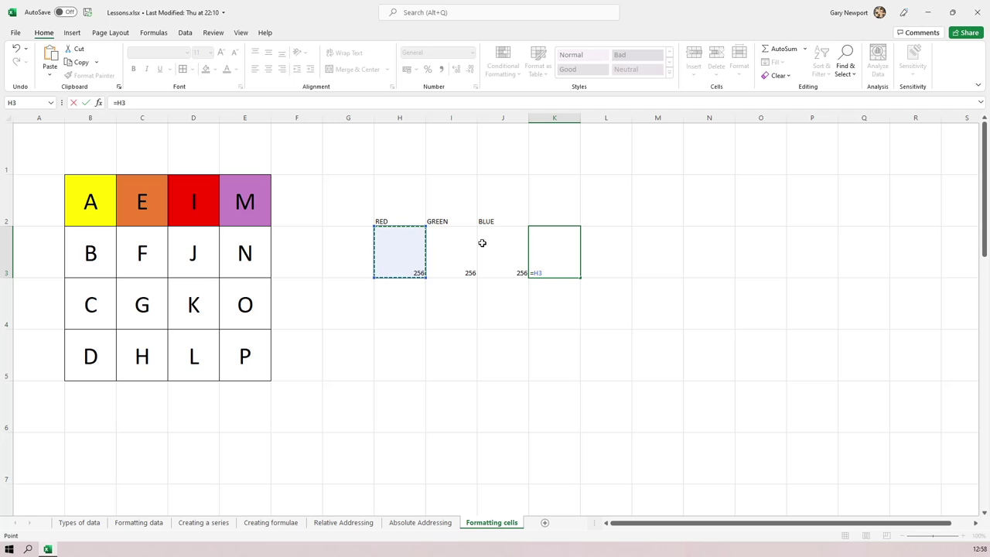
{"action": "type", "text": "*"}
{"action": "left_click", "coordinate": [482, 243]}
{"action": "key", "text": "Left"}
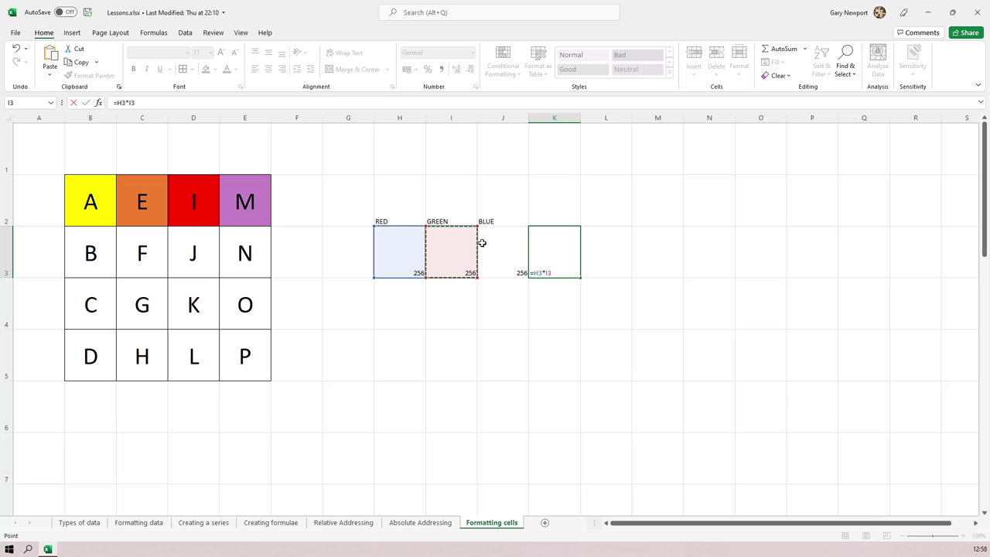
{"action": "type", "text": "*"}
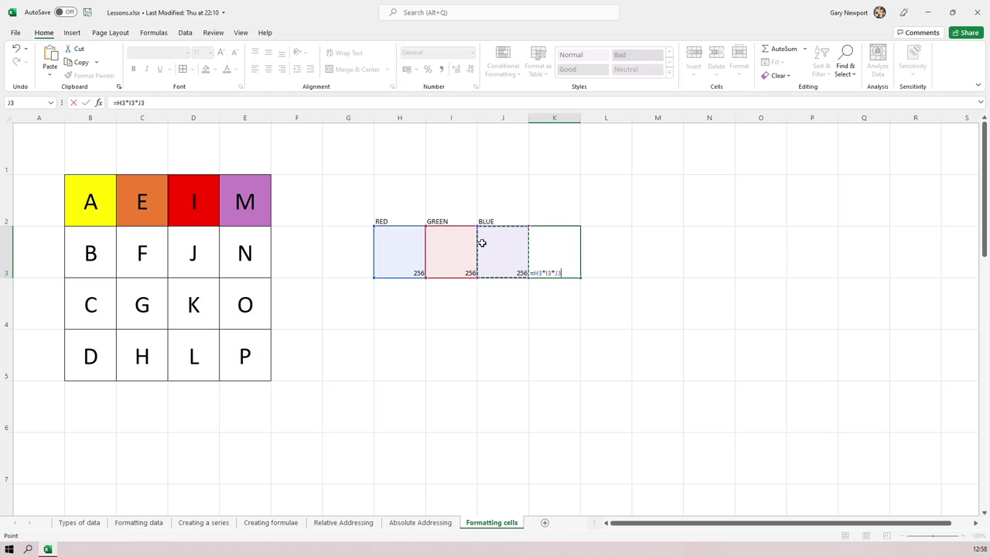
{"action": "key", "text": "Return"}
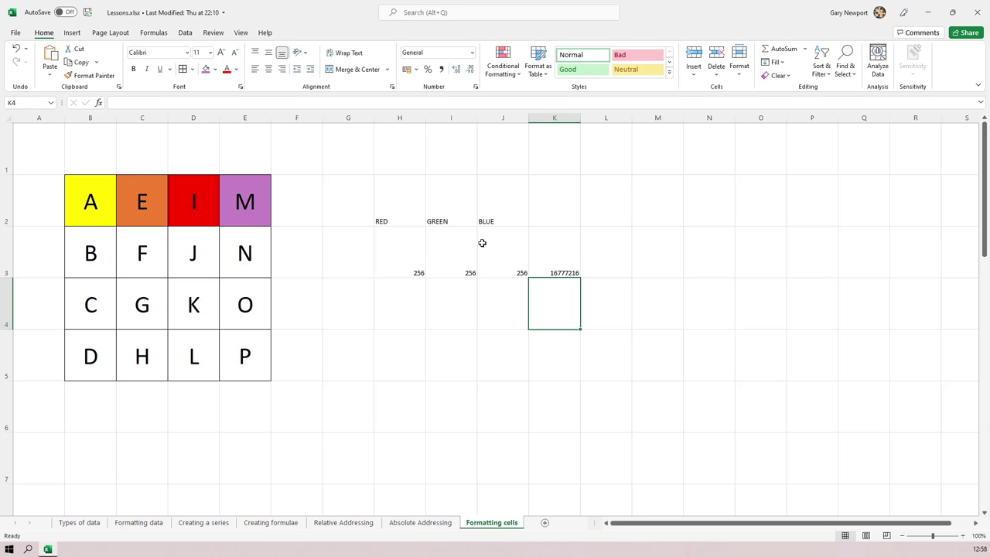
Fill cell B3 with black
{"action": "left_click", "coordinate": [94, 258]}
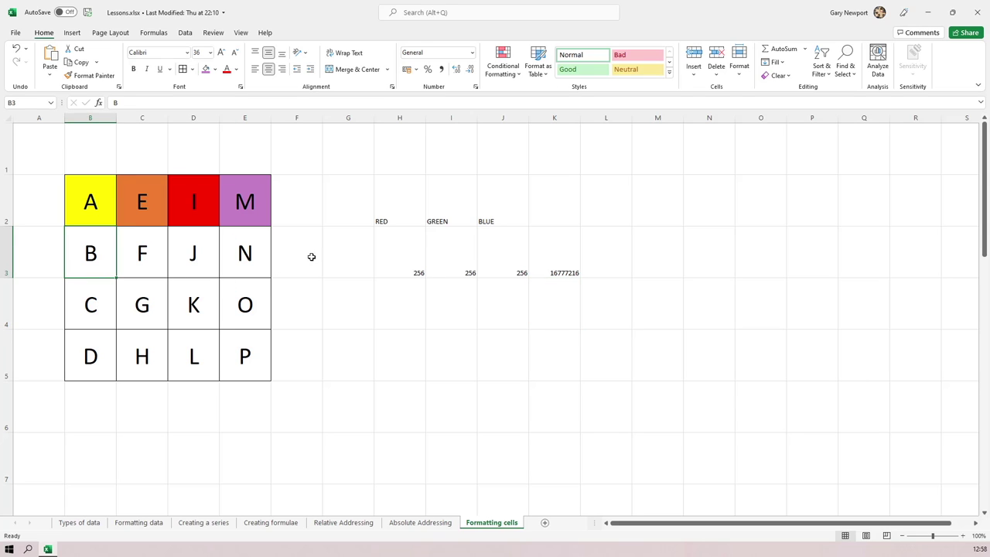
{"action": "left_click", "coordinate": [215, 69]}
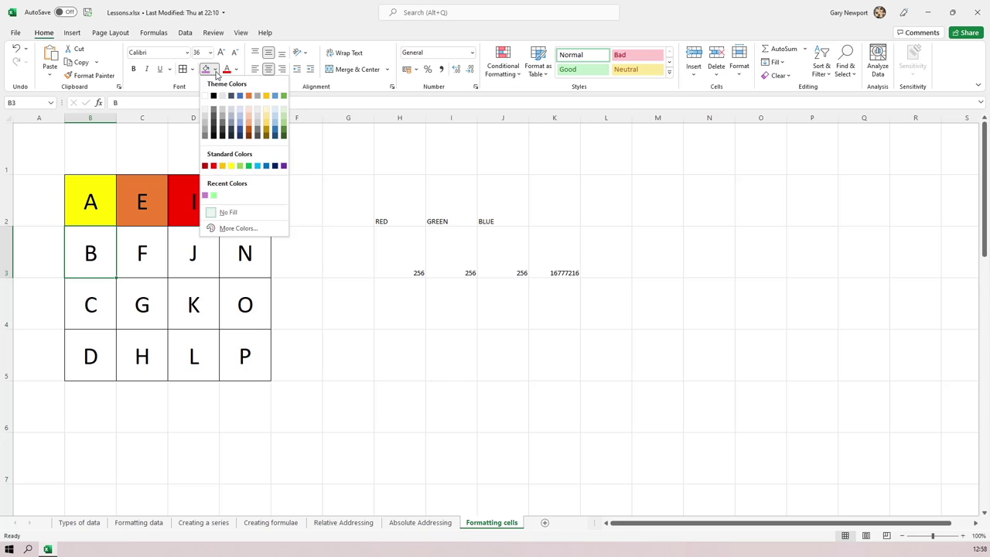
{"action": "left_click", "coordinate": [214, 96]}
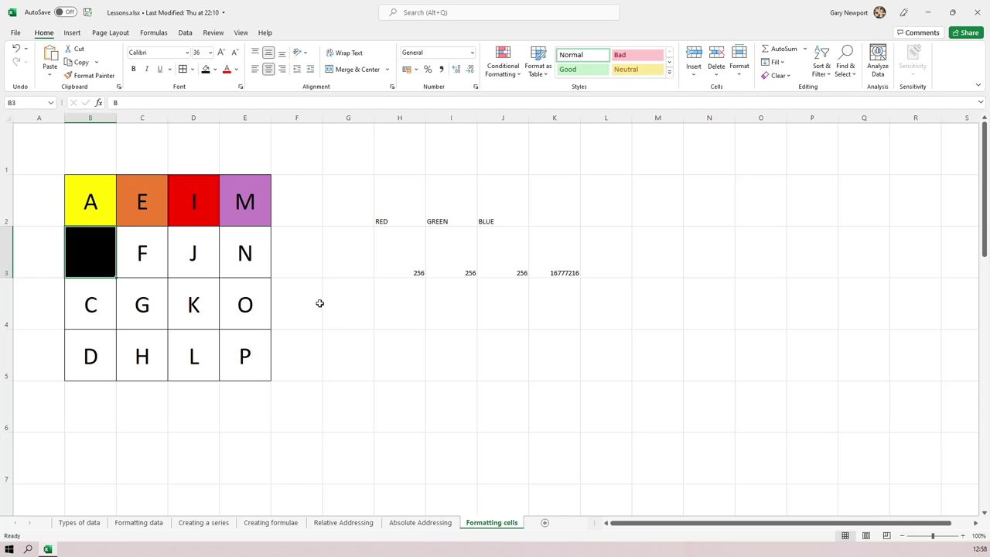
{"action": "left_click", "coordinate": [340, 320]}
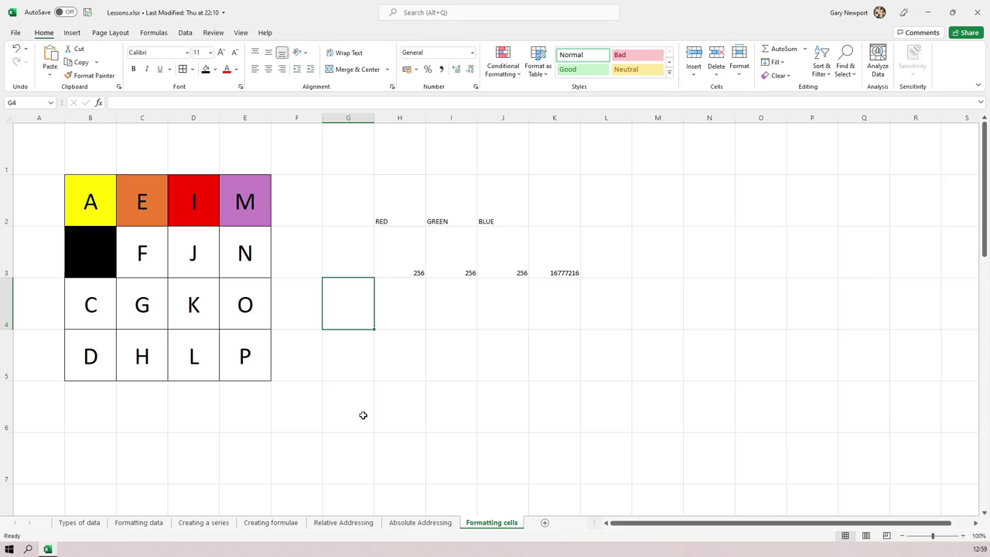
Make C3's fill and font both red, hiding its F while the cell still holds it
{"action": "left_click", "coordinate": [142, 254]}
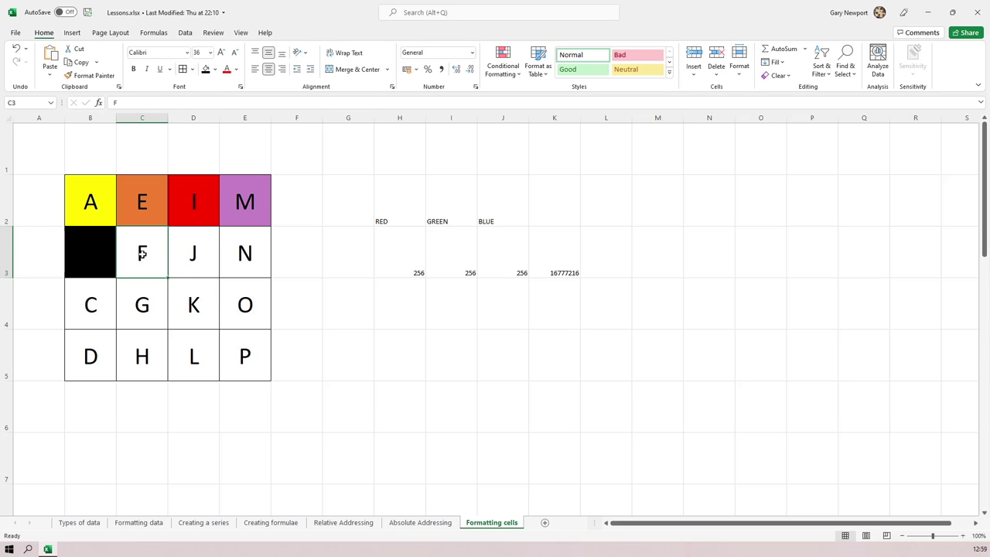
{"action": "left_click", "coordinate": [215, 70]}
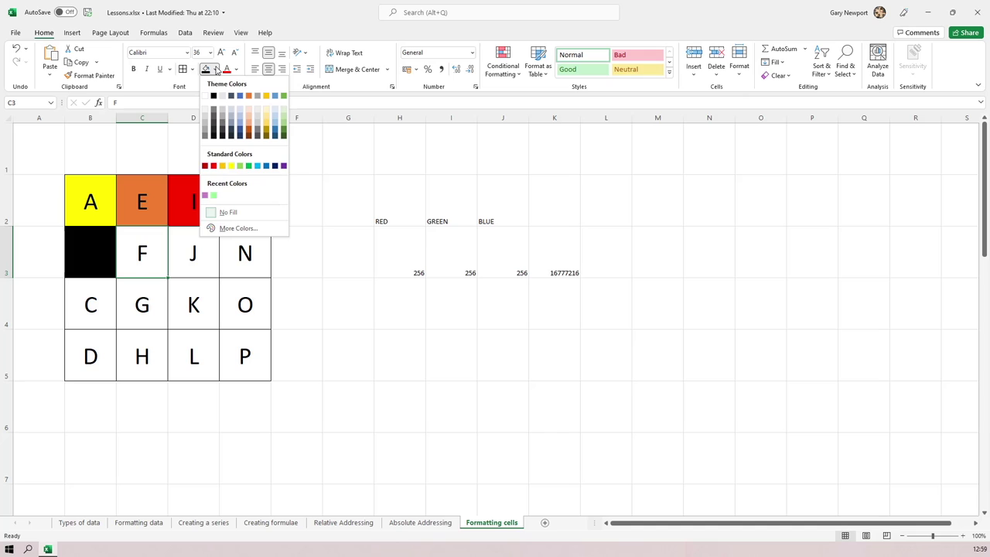
{"action": "left_click", "coordinate": [214, 166]}
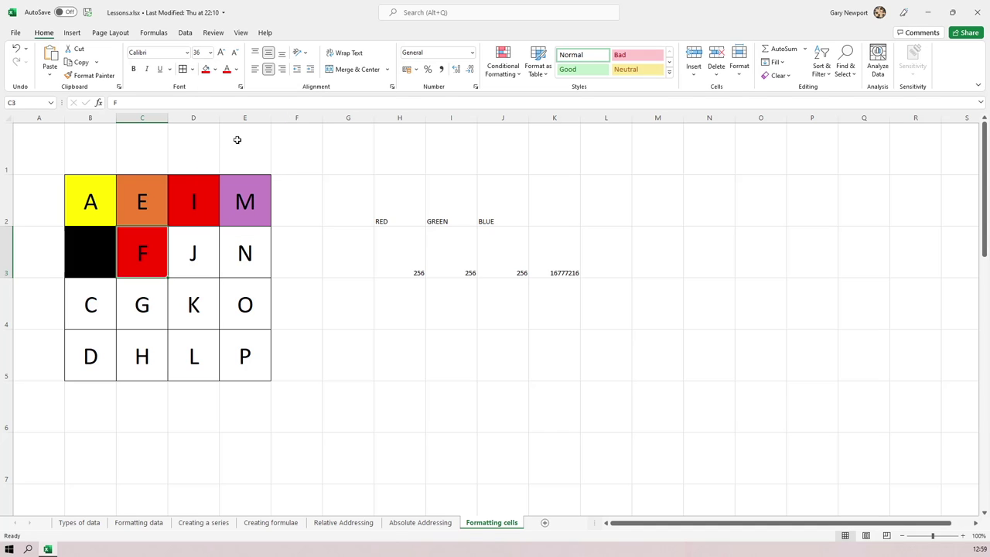
{"action": "left_click", "coordinate": [228, 71]}
{"action": "left_click", "coordinate": [333, 338]}
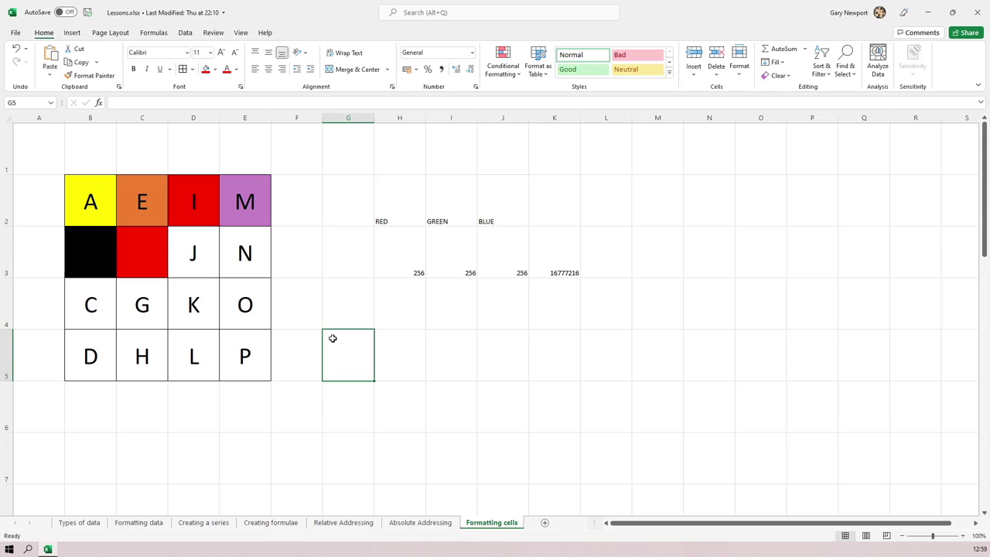
{"action": "left_click", "coordinate": [148, 258]}
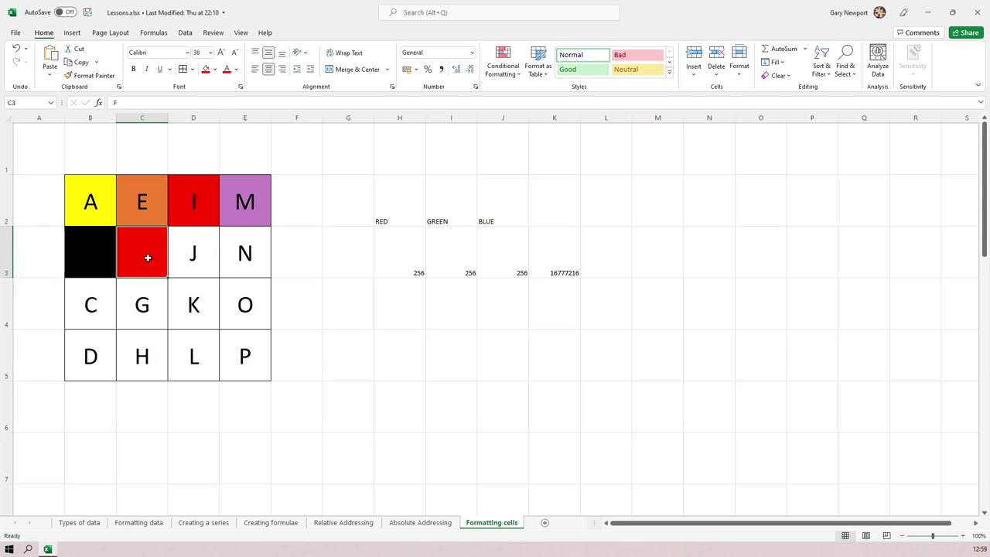
{"action": "left_click", "coordinate": [121, 103]}
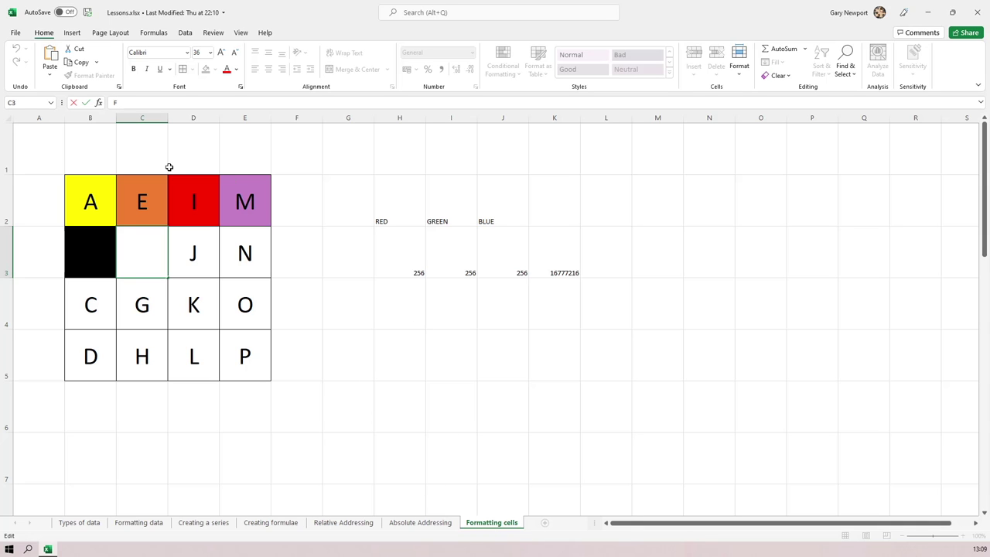
Save and close the Lessons workbook, then open Times Table Square.xlsx from the Recent list
{"action": "left_click", "coordinate": [15, 33]}
{"action": "left_click", "coordinate": [31, 145]}
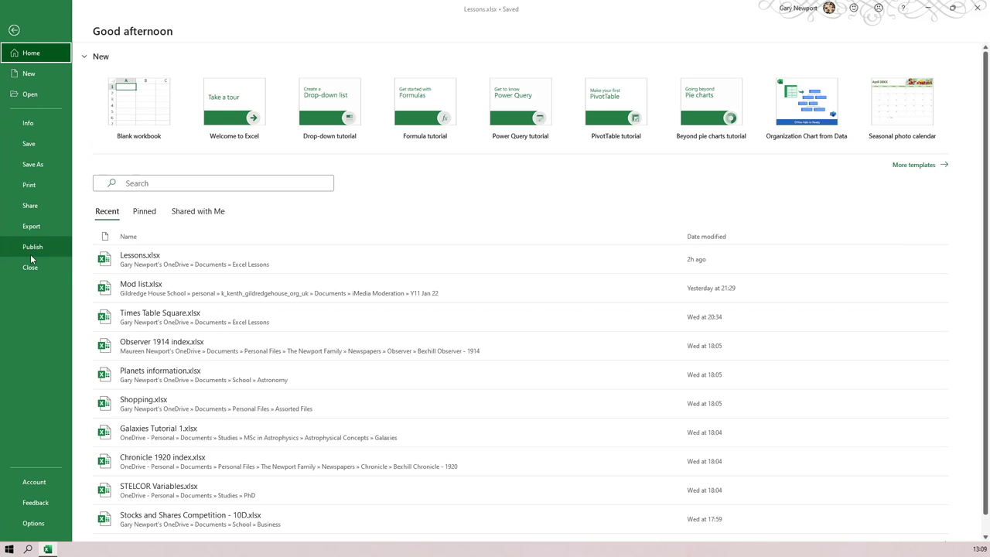
{"action": "left_click", "coordinate": [30, 268]}
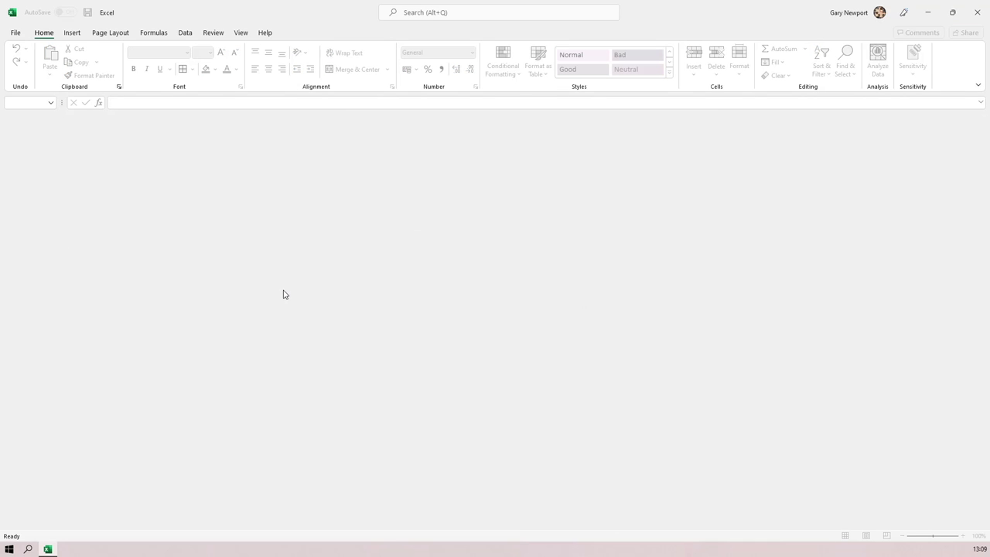
{"action": "left_click", "coordinate": [14, 34]}
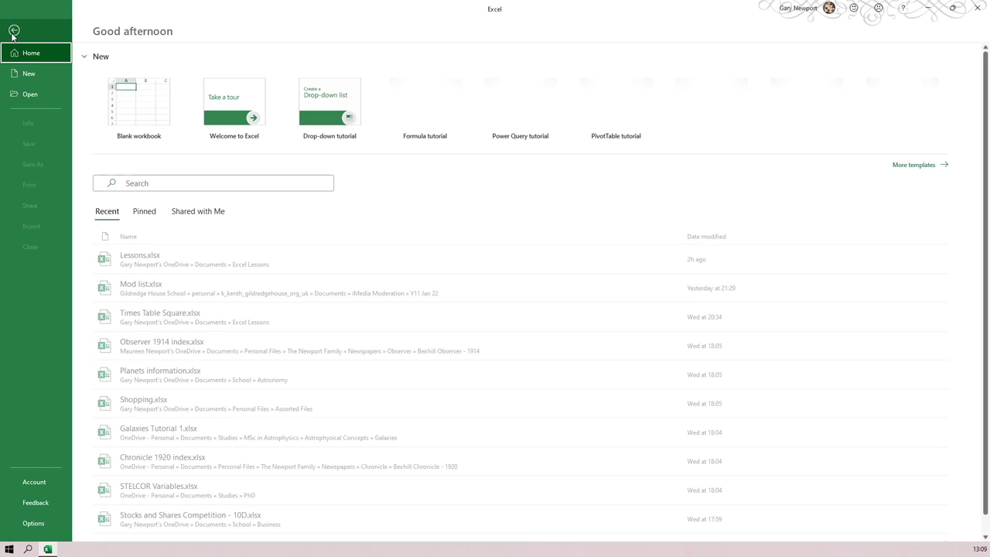
{"action": "left_click", "coordinate": [172, 319]}
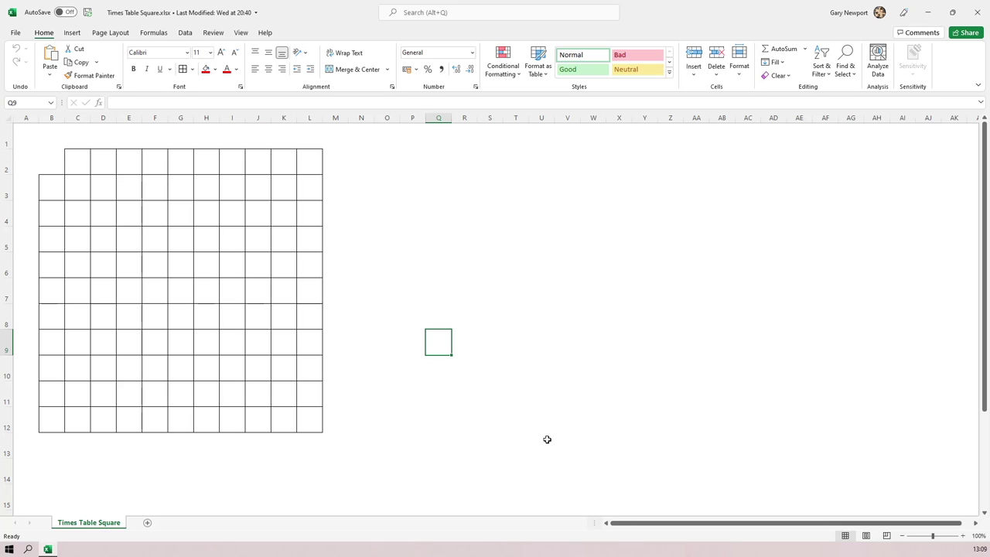
Number B3:B12 from 1 to 10 using a Fill Series from B3
{"action": "left_click", "coordinate": [46, 191]}
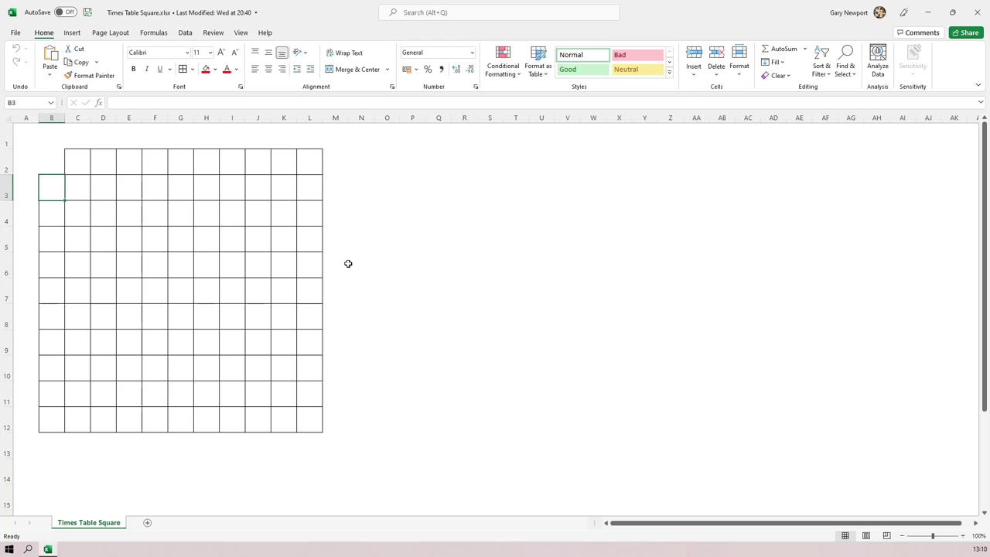
{"action": "type", "text": "1"}
{"action": "key", "text": "Return"}
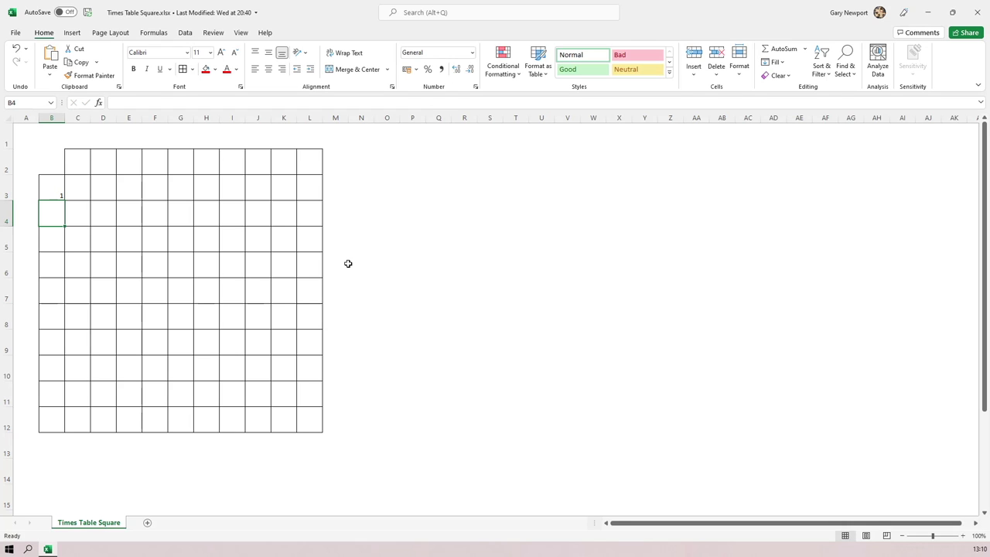
{"action": "left_click", "coordinate": [55, 191]}
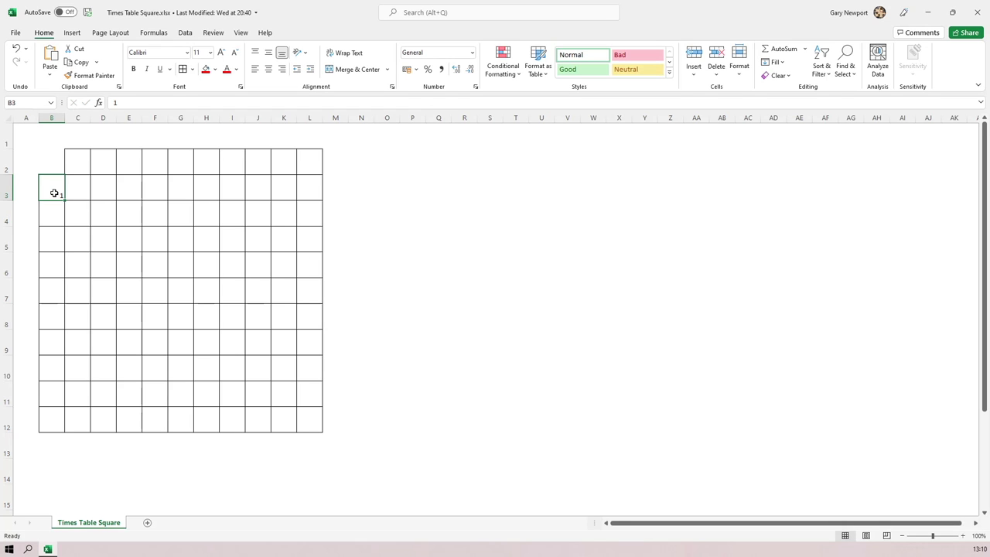
{"action": "left_click_drag", "start_coordinate": [64, 200], "coordinate": [65, 431]}
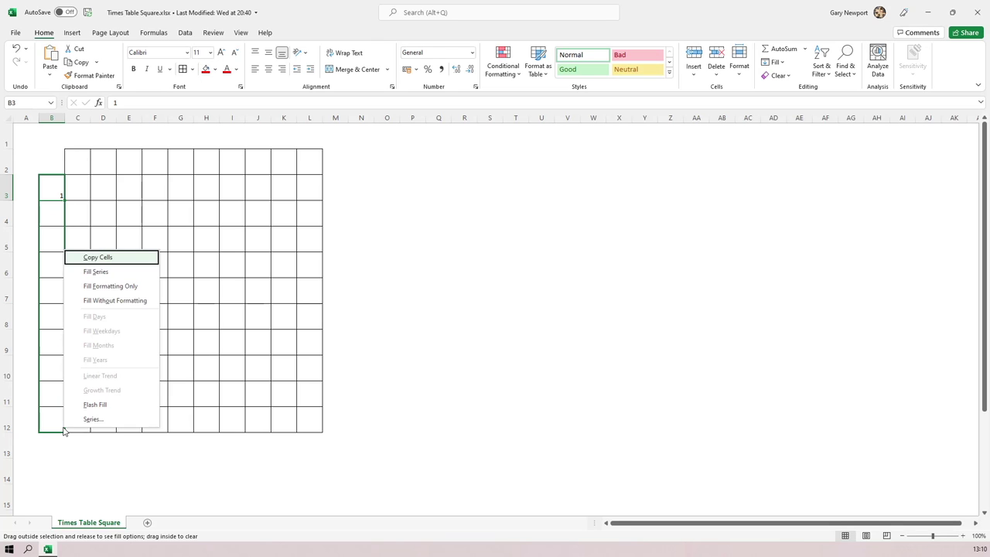
{"action": "left_click", "coordinate": [101, 273]}
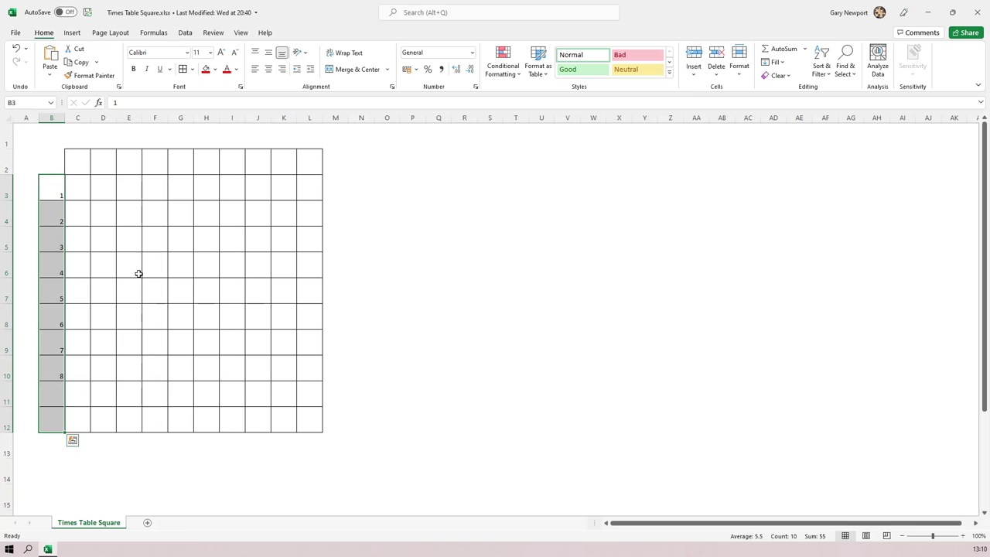
Number C2:L2 from 1 to 10 using a Fill Series from C2
{"action": "left_click", "coordinate": [73, 164]}
{"action": "left_click", "coordinate": [102, 163]}
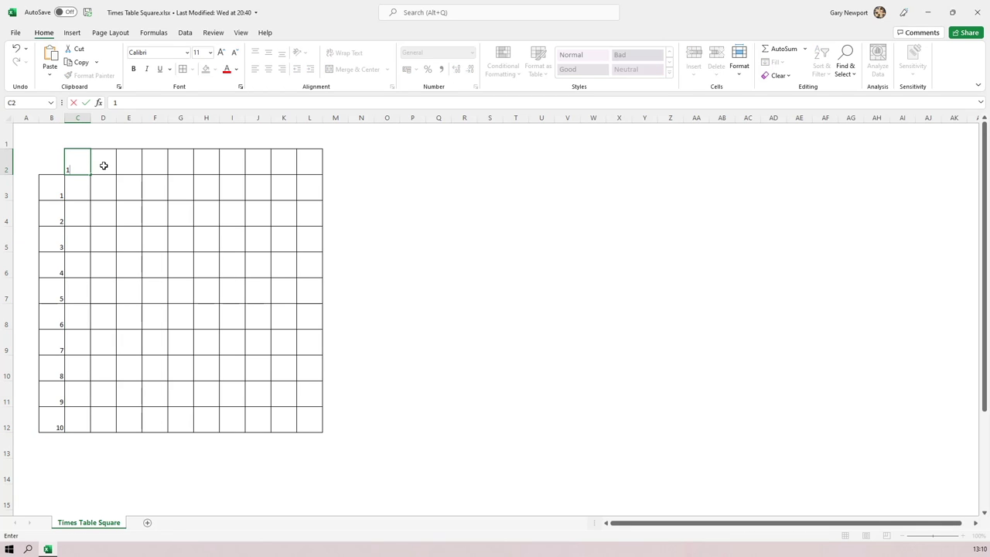
{"action": "left_click", "coordinate": [80, 164]}
{"action": "type", "text": "1"}
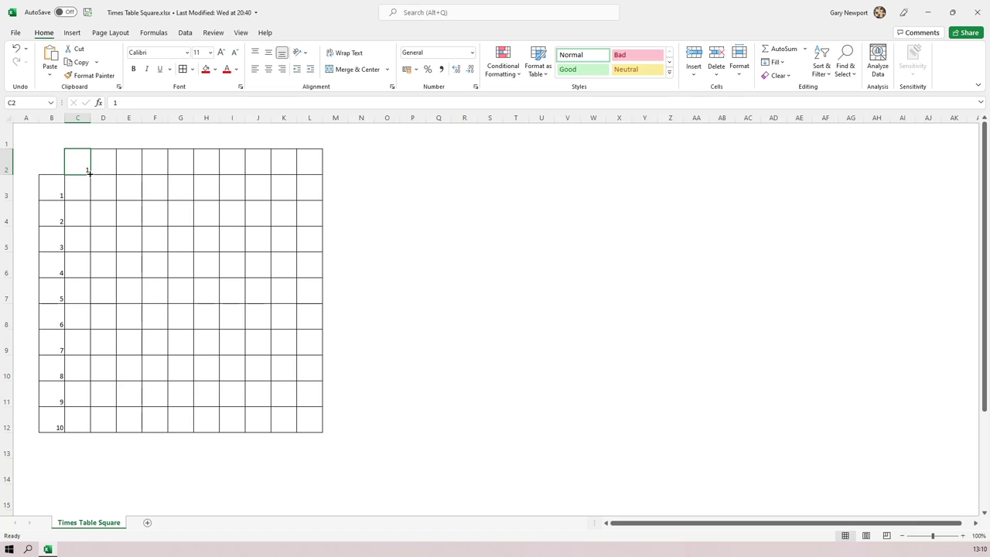
{"action": "key", "text": "ctrl+Return"}
{"action": "left_click_drag", "start_coordinate": [90, 172], "coordinate": [324, 186]}
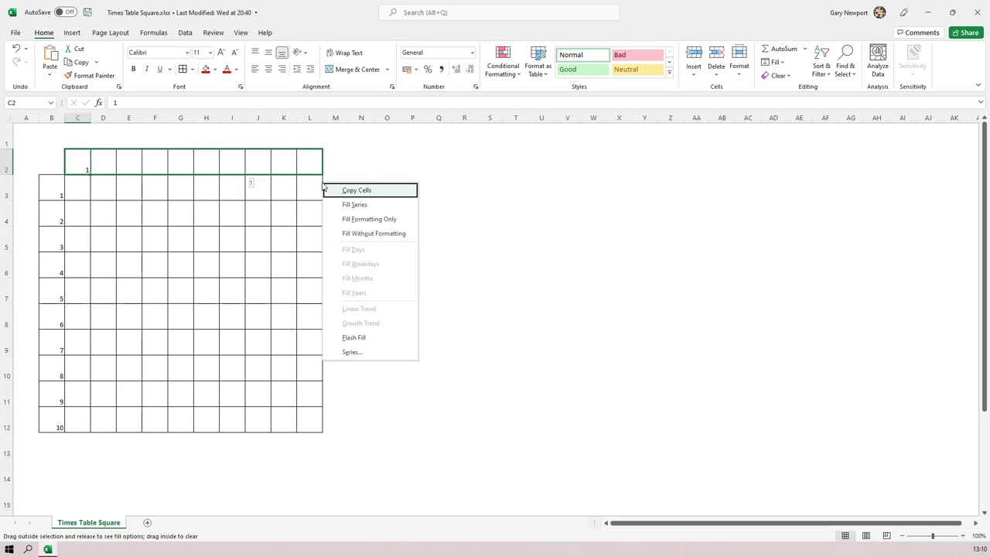
{"action": "left_click", "coordinate": [355, 206]}
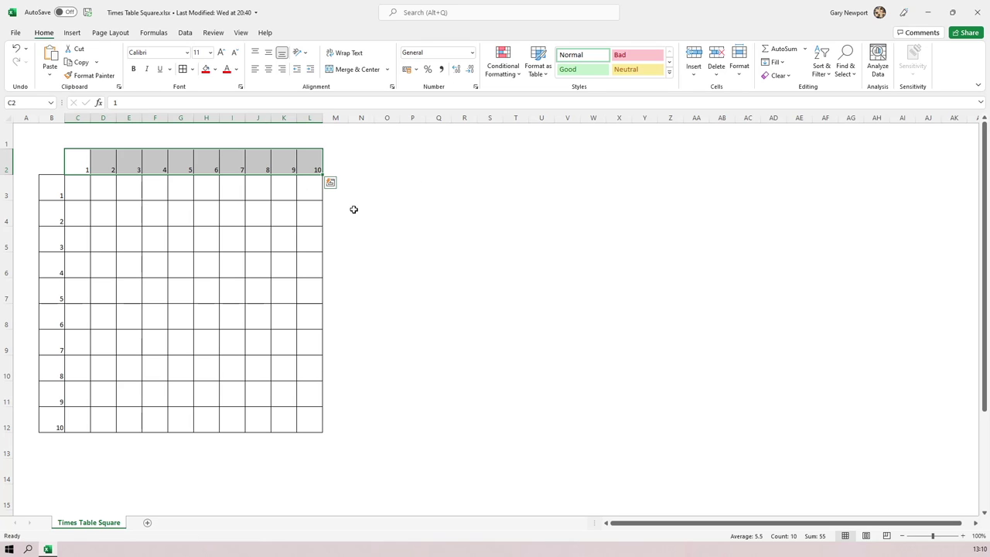
Make the row 2 labels bold, middle- and centre-aligned, at 16 pt
{"action": "left_click", "coordinate": [268, 51]}
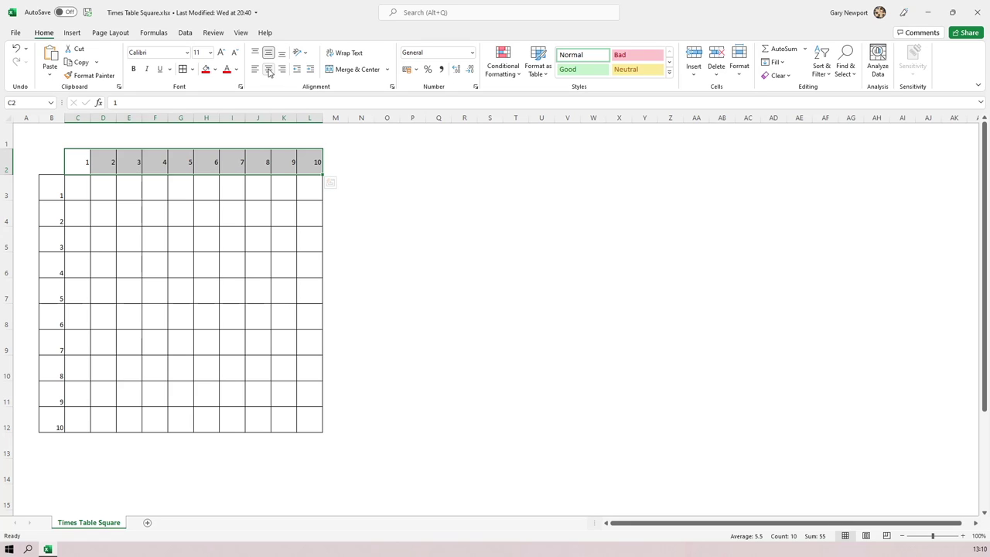
{"action": "left_click", "coordinate": [268, 70]}
{"action": "left_click", "coordinate": [133, 68]}
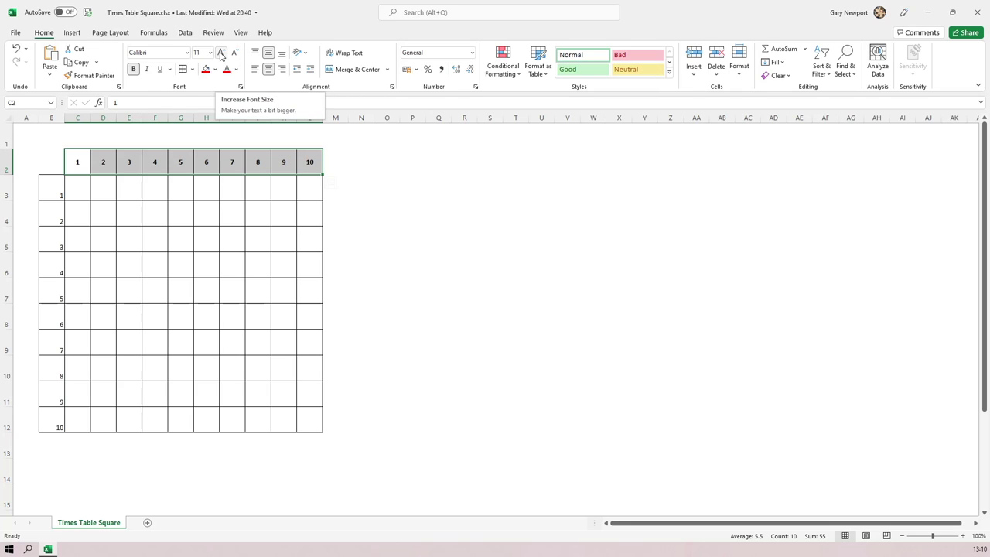
{"action": "left_click", "coordinate": [221, 52]}
{"action": "left_click", "coordinate": [221, 53]}
{"action": "left_click", "coordinate": [221, 52]}
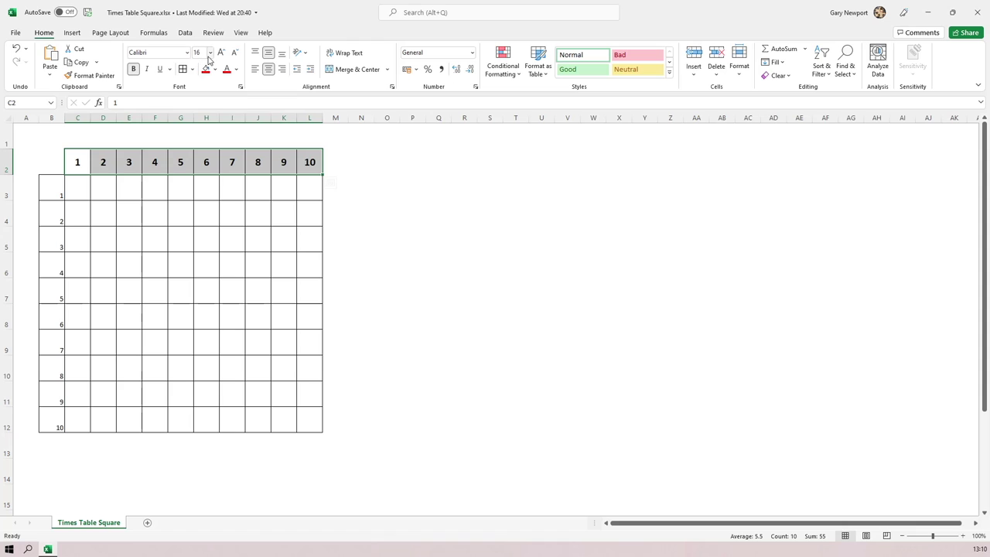
Give the B3:B12 labels the same bold, centred, 16-pt formatting
{"action": "left_click_drag", "start_coordinate": [51, 186], "coordinate": [57, 427]}
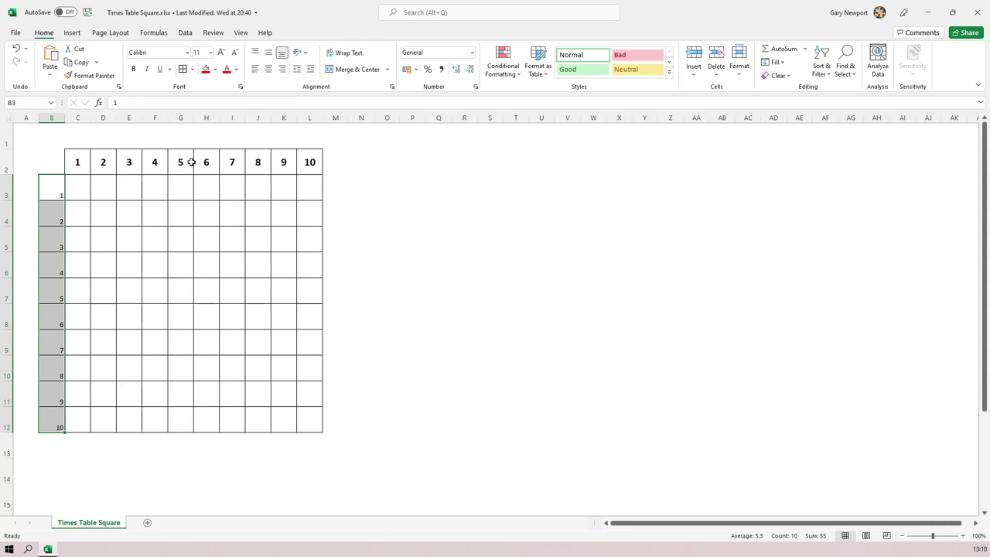
{"action": "left_click", "coordinate": [268, 52]}
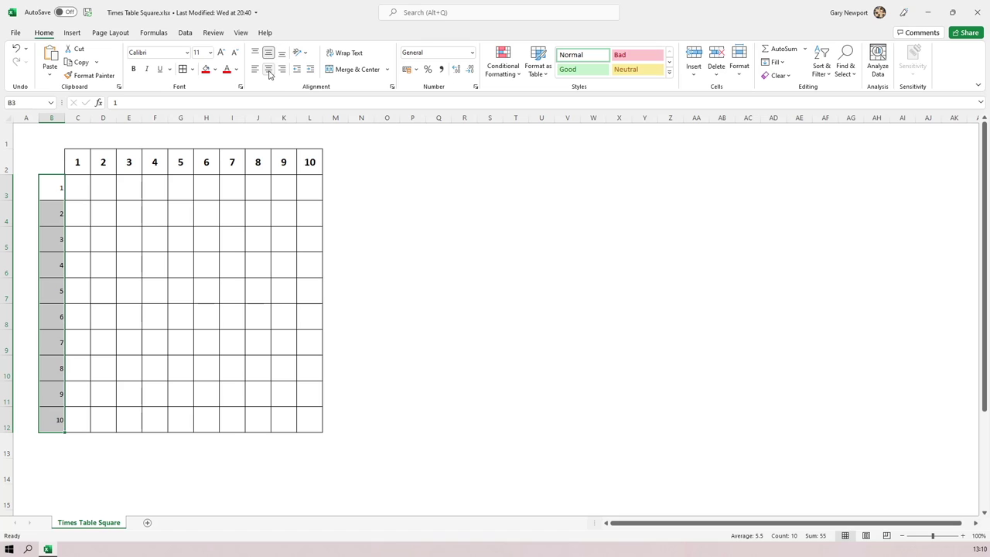
{"action": "left_click", "coordinate": [269, 70]}
{"action": "left_click", "coordinate": [133, 69]}
{"action": "left_click", "coordinate": [221, 51]}
{"action": "left_click", "coordinate": [221, 52]}
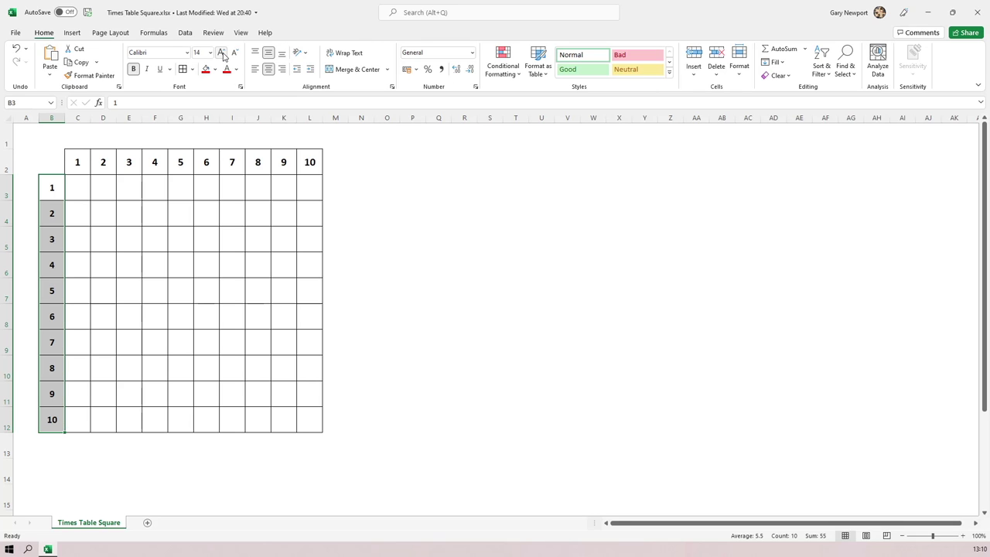
{"action": "left_click", "coordinate": [221, 53]}
{"action": "left_click", "coordinate": [386, 213]}
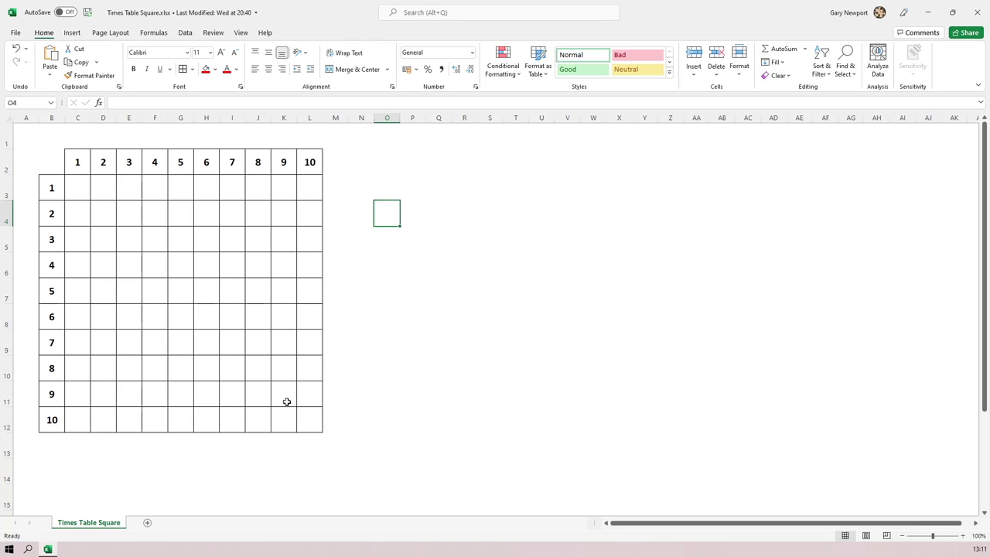
Fill C2:L2 with Gold, Lighter 80%
{"action": "left_click_drag", "start_coordinate": [77, 162], "coordinate": [309, 162]}
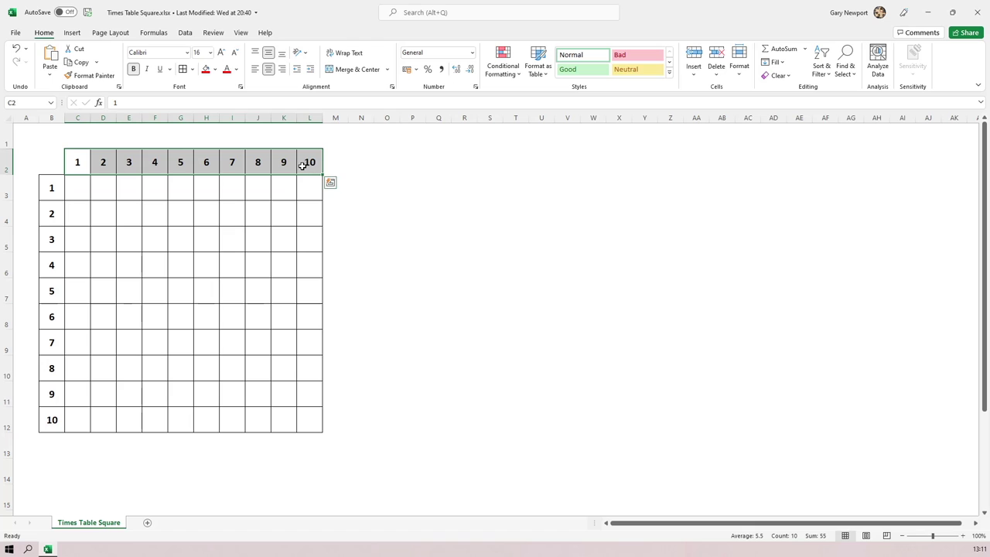
{"action": "left_click", "coordinate": [217, 69]}
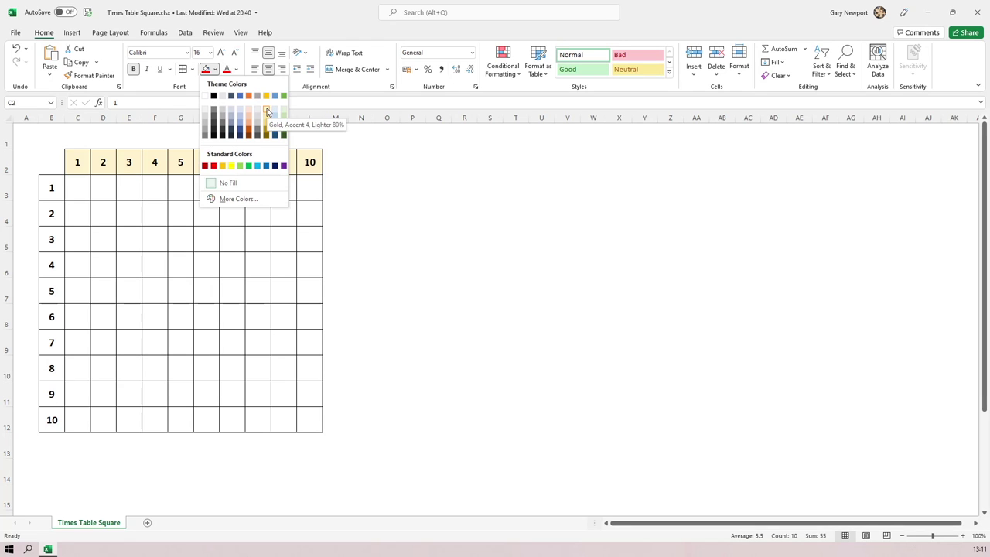
{"action": "left_click", "coordinate": [267, 112]}
{"action": "left_click", "coordinate": [420, 275]}
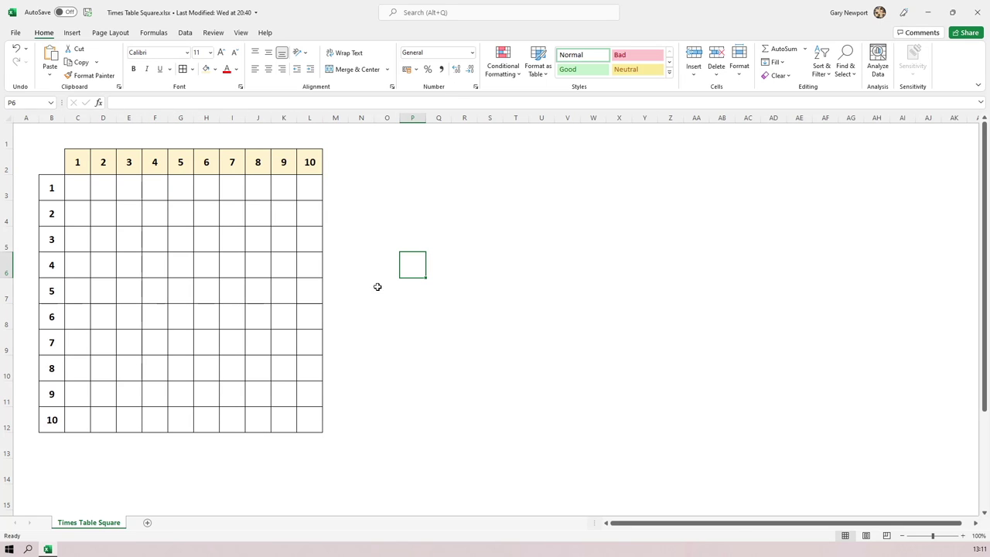
Fill B3:B12 with a light green theme colour
{"action": "left_click_drag", "start_coordinate": [52, 188], "coordinate": [49, 418]}
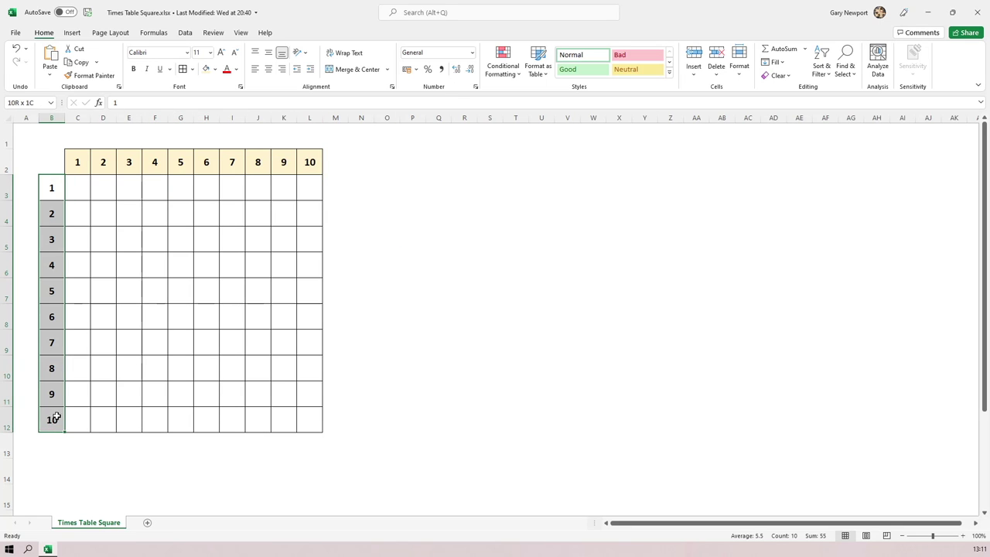
{"action": "left_click", "coordinate": [215, 69]}
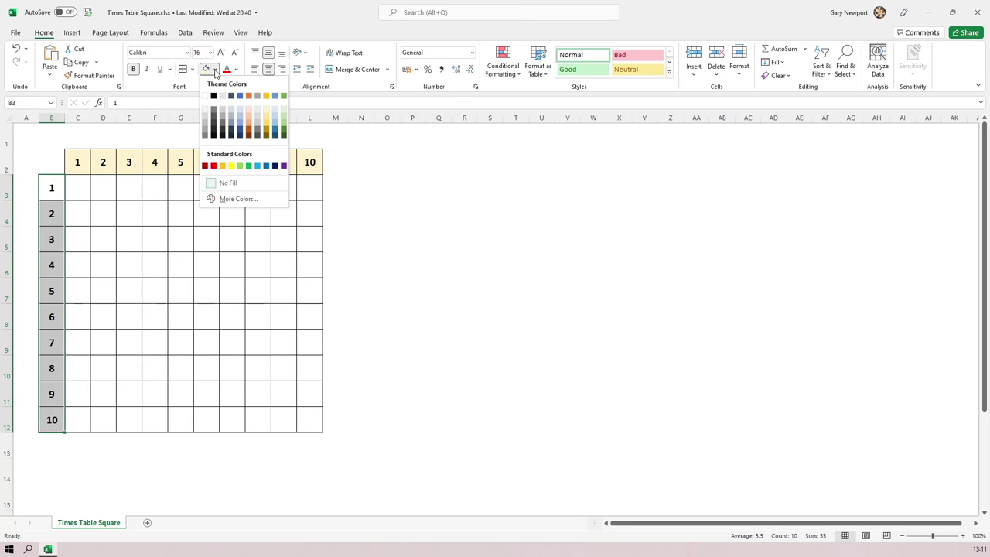
{"action": "left_click", "coordinate": [283, 103]}
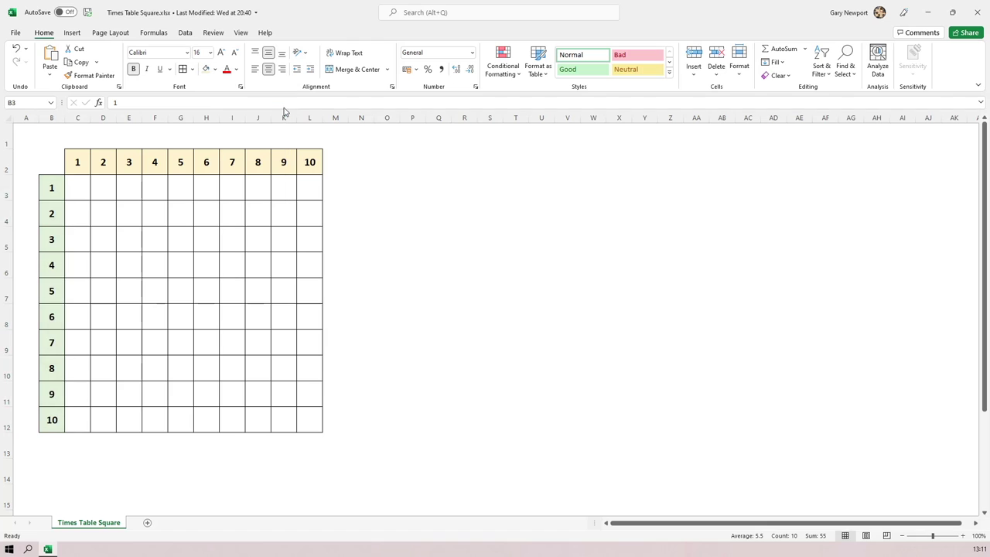
{"action": "left_click", "coordinate": [443, 281]}
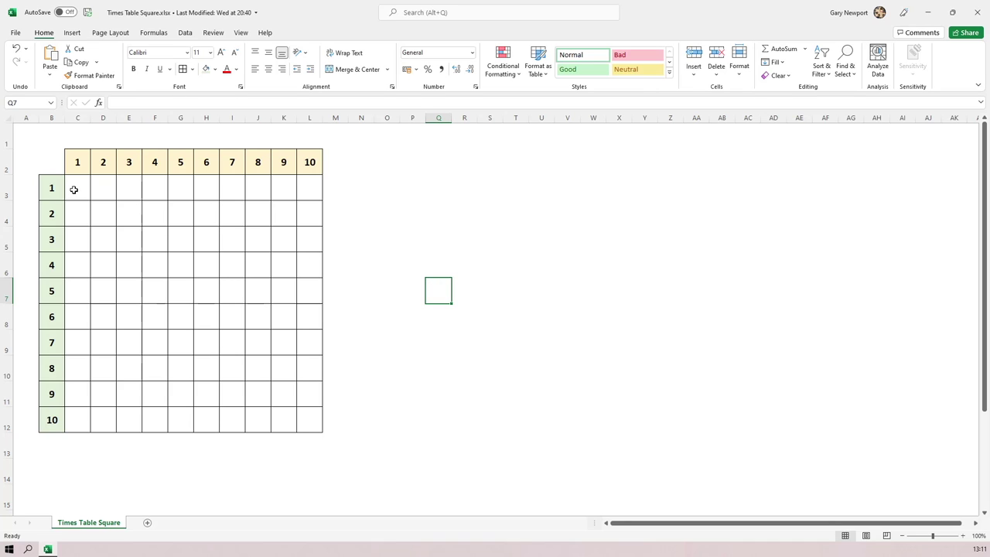
Enter =B3*C2 in C3 as the first product
{"action": "left_click", "coordinate": [74, 189]}
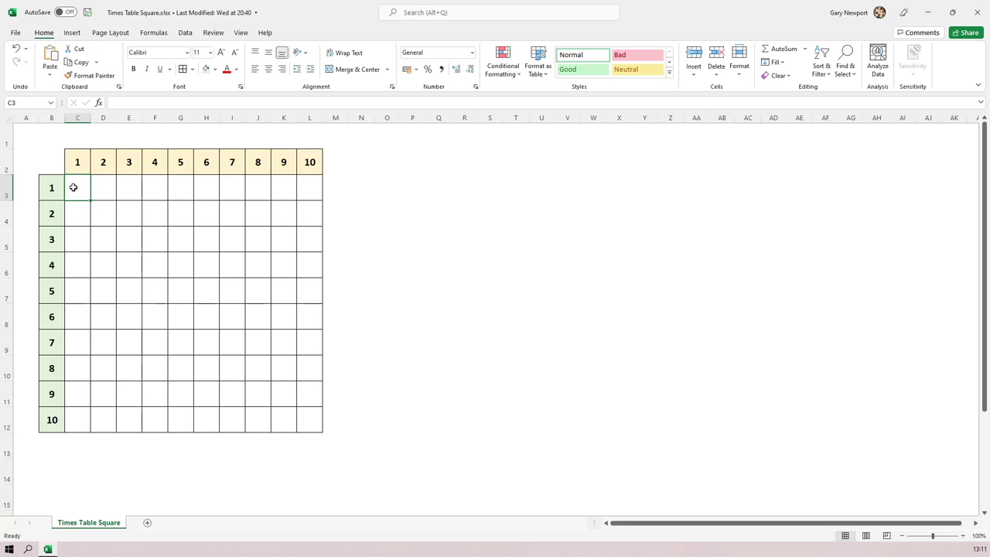
{"action": "left_click", "coordinate": [46, 186]}
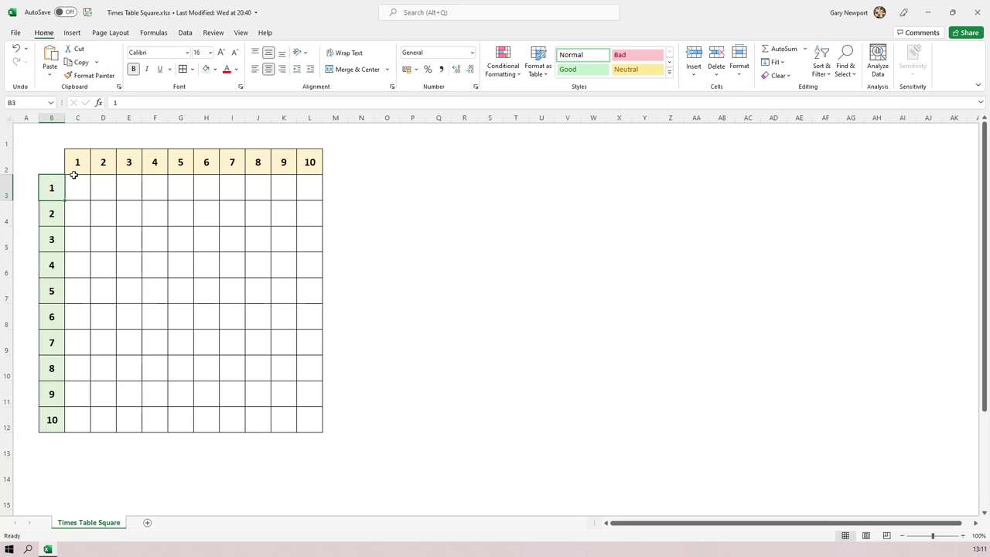
{"action": "left_click", "coordinate": [76, 160]}
{"action": "left_click", "coordinate": [76, 190]}
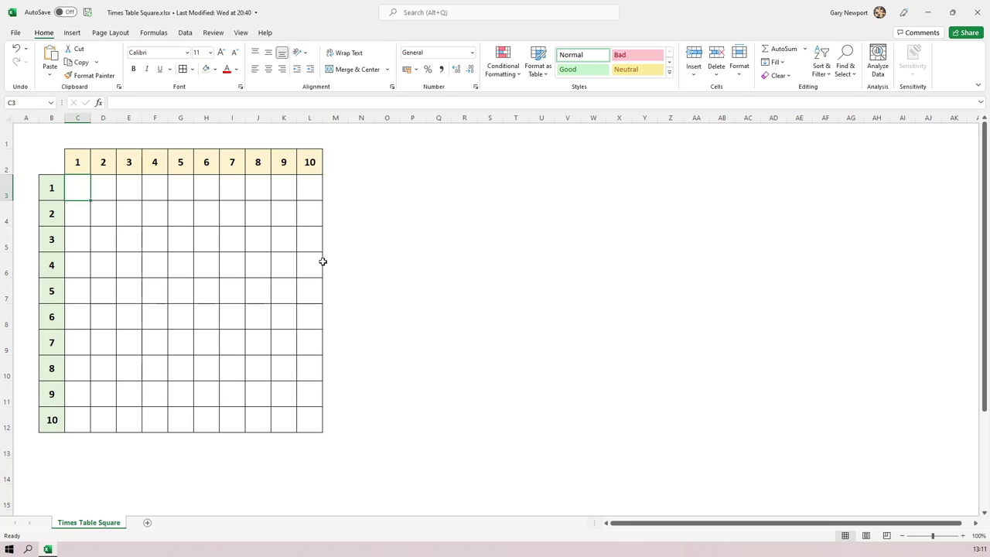
{"action": "type", "text": "="}
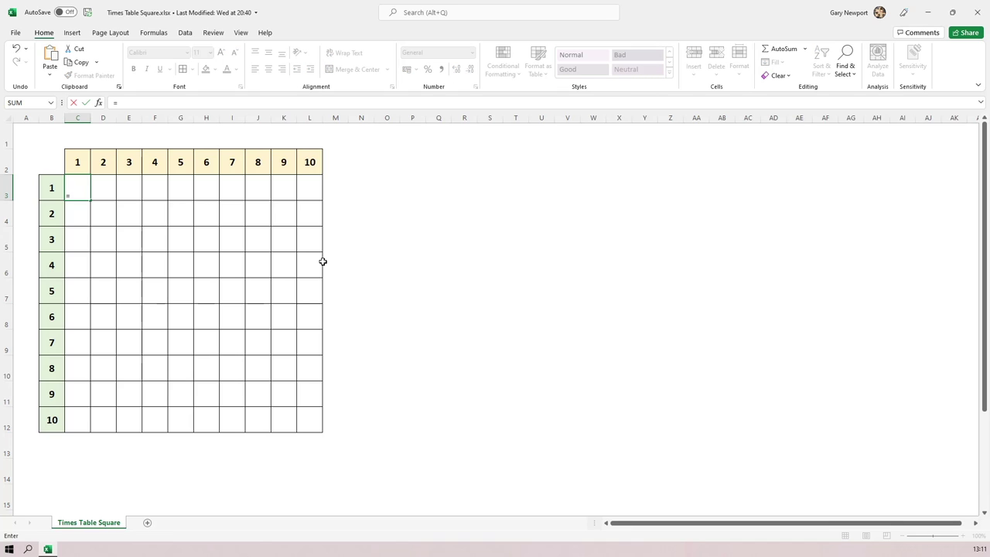
{"action": "left_click", "coordinate": [50, 188]}
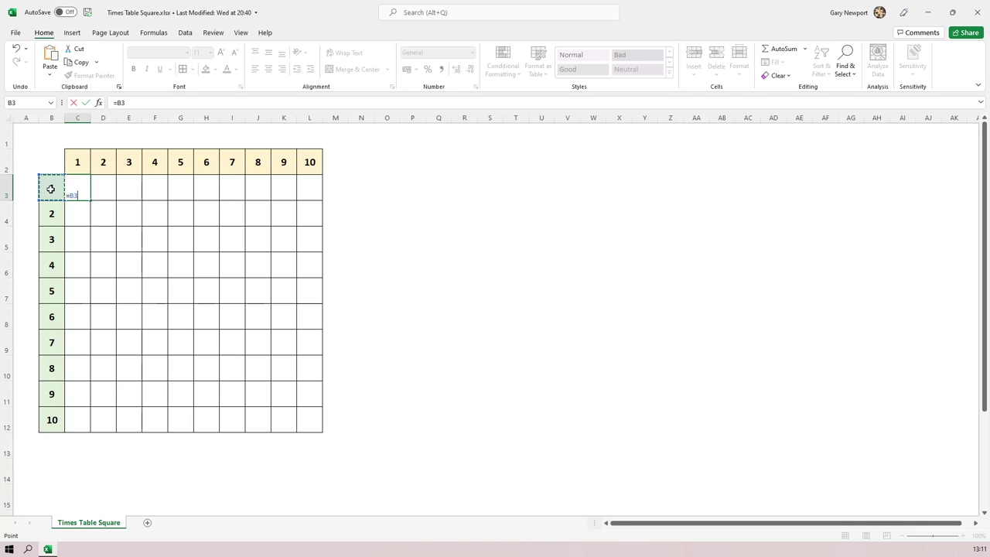
{"action": "type", "text": "*"}
{"action": "left_click", "coordinate": [79, 162]}
{"action": "key", "text": "Return"}
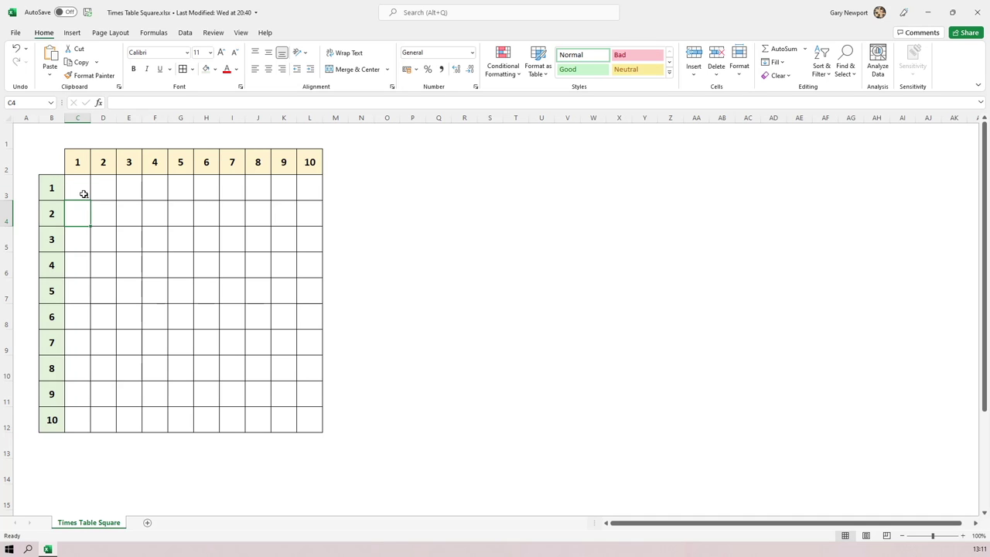
Centre C3:L12 horizontally and vertically and enlarge its font to 16 pt
{"action": "left_click_drag", "start_coordinate": [82, 194], "coordinate": [304, 421]}
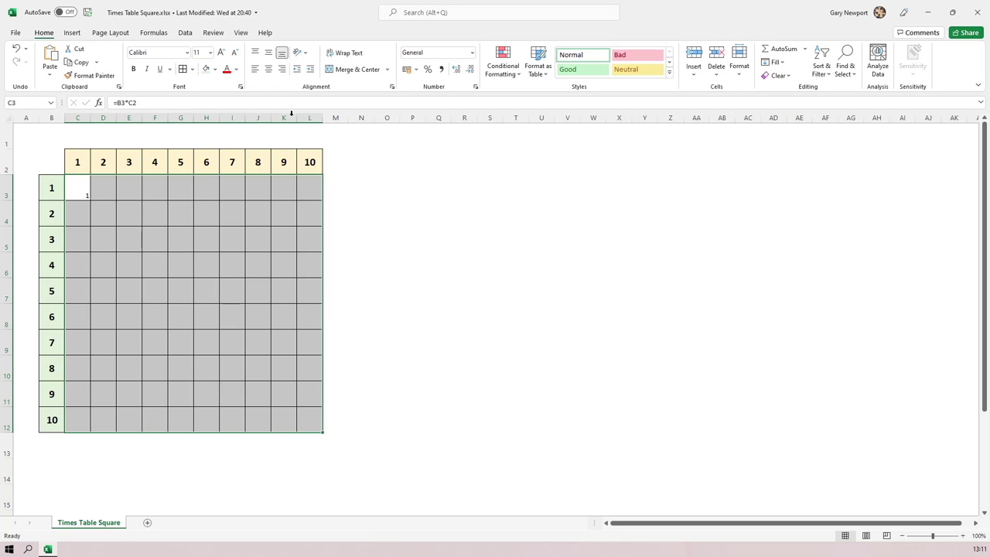
{"action": "left_click", "coordinate": [268, 69]}
{"action": "left_click", "coordinate": [268, 51]}
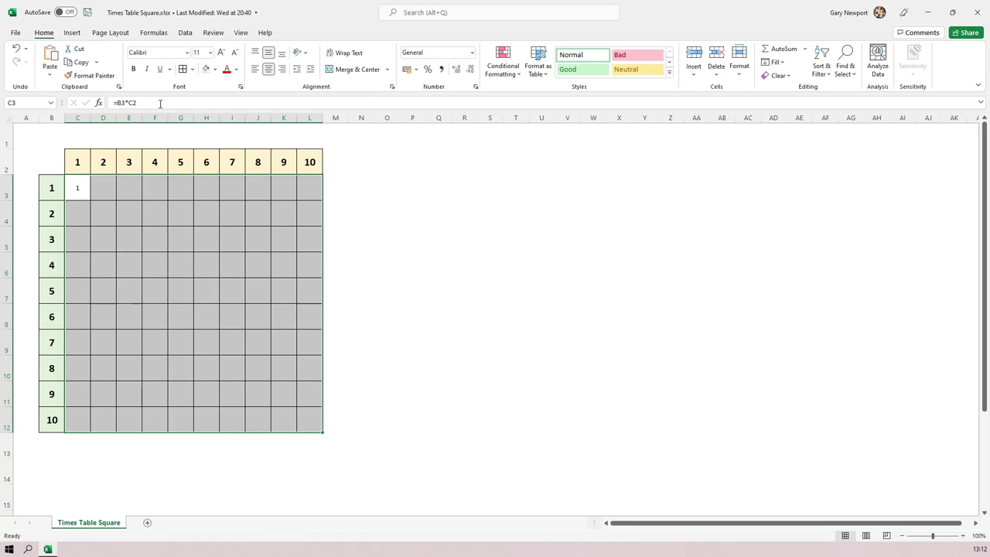
{"action": "left_click", "coordinate": [222, 53]}
{"action": "left_click", "coordinate": [222, 53]}
{"action": "left_click", "coordinate": [374, 316]}
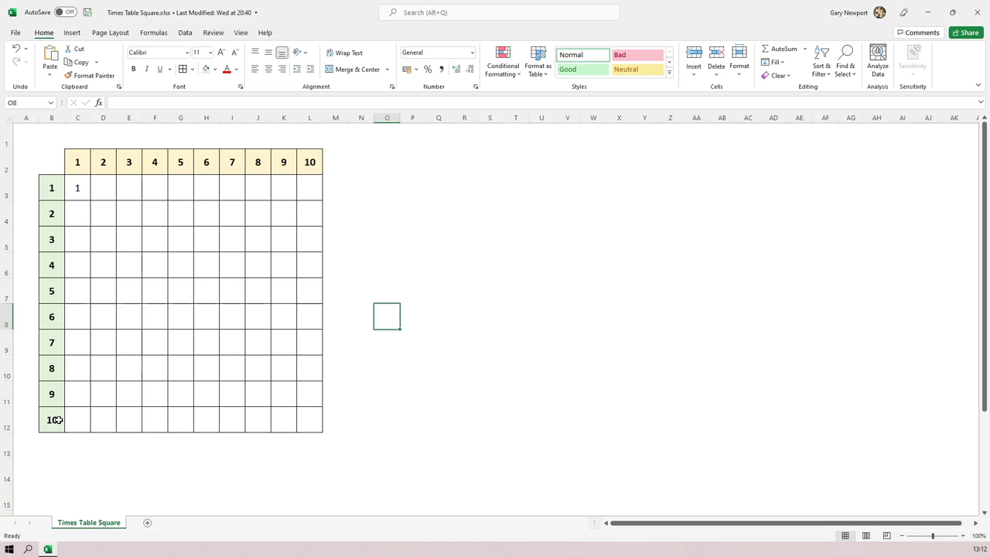
{"action": "left_click", "coordinate": [77, 190]}
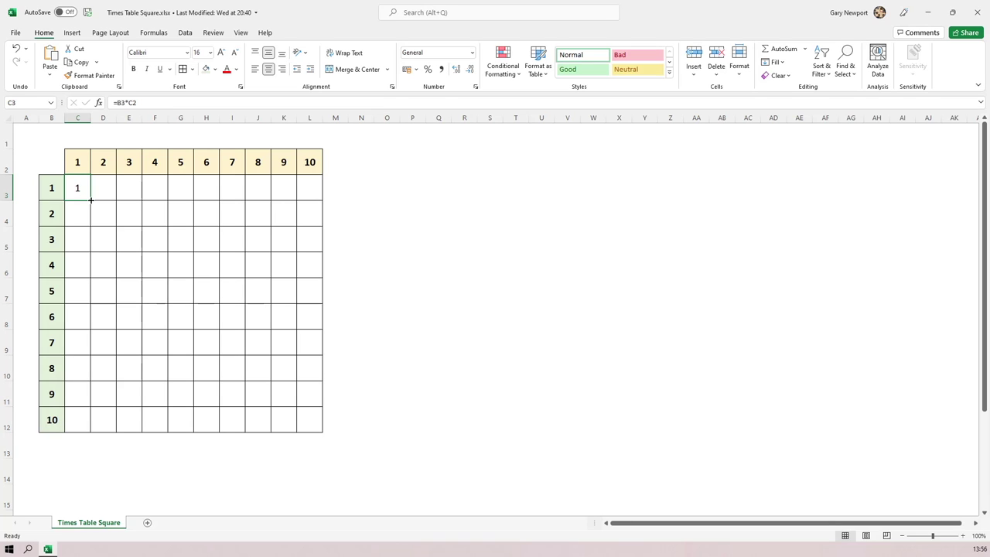
Fill C3's formula down to C12 and inspect the C5 and C3 formulas behind 1, 2, 6, 24, 120, 720
{"action": "left_click_drag", "start_coordinate": [91, 200], "coordinate": [92, 423]}
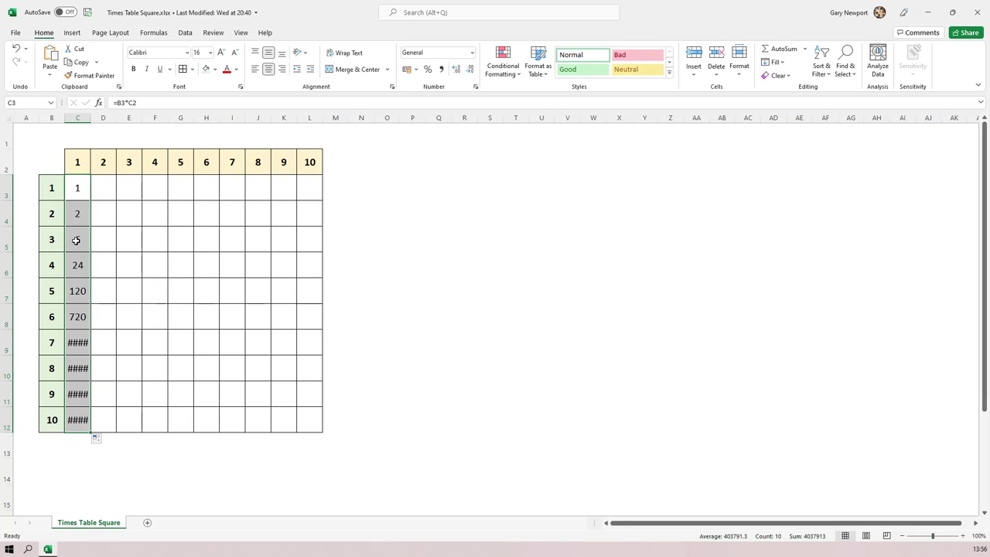
{"action": "left_click", "coordinate": [76, 241]}
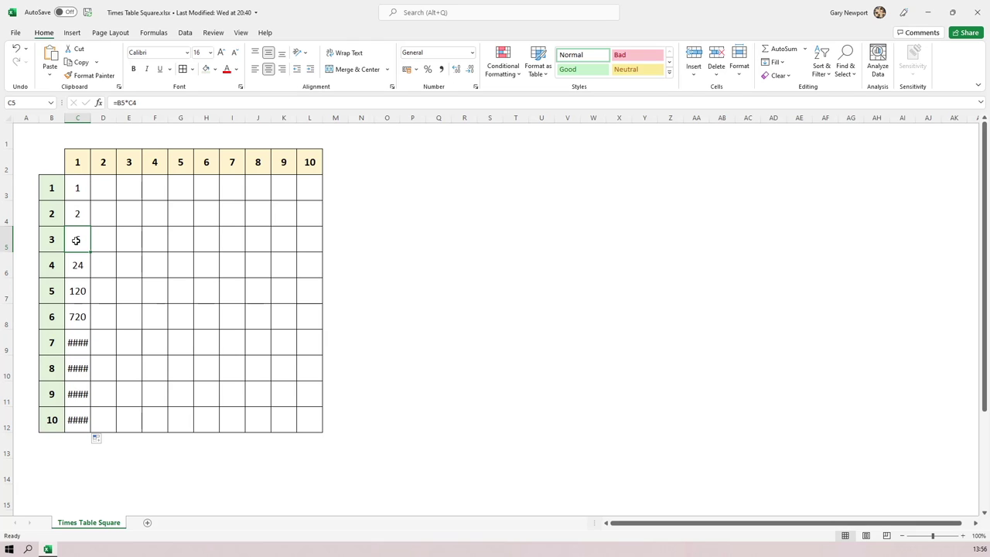
{"action": "left_click", "coordinate": [75, 192]}
{"action": "double_click", "coordinate": [75, 191]}
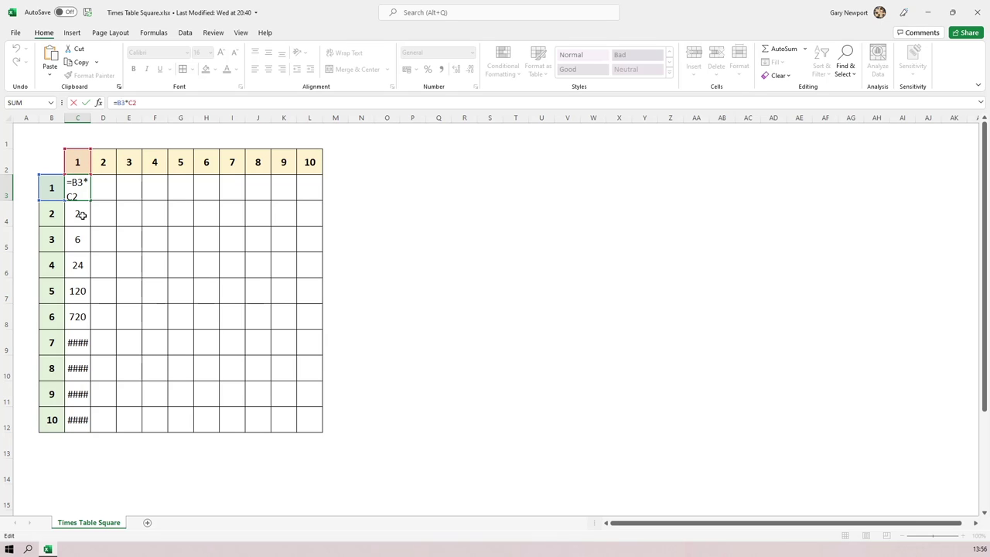
Check C4's references, then change C3's formula to =B3*C$2
{"action": "key", "text": "Return"}
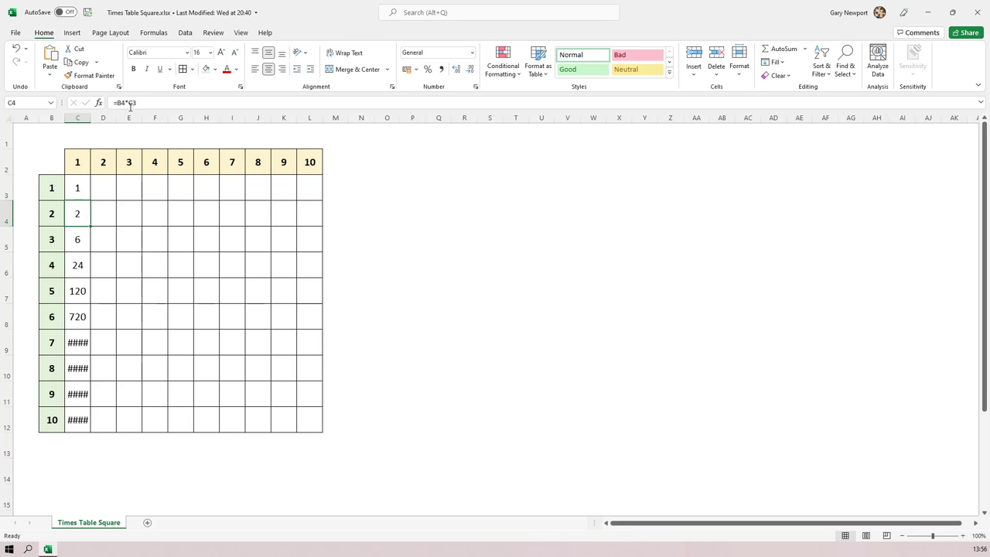
{"action": "left_click", "coordinate": [130, 103]}
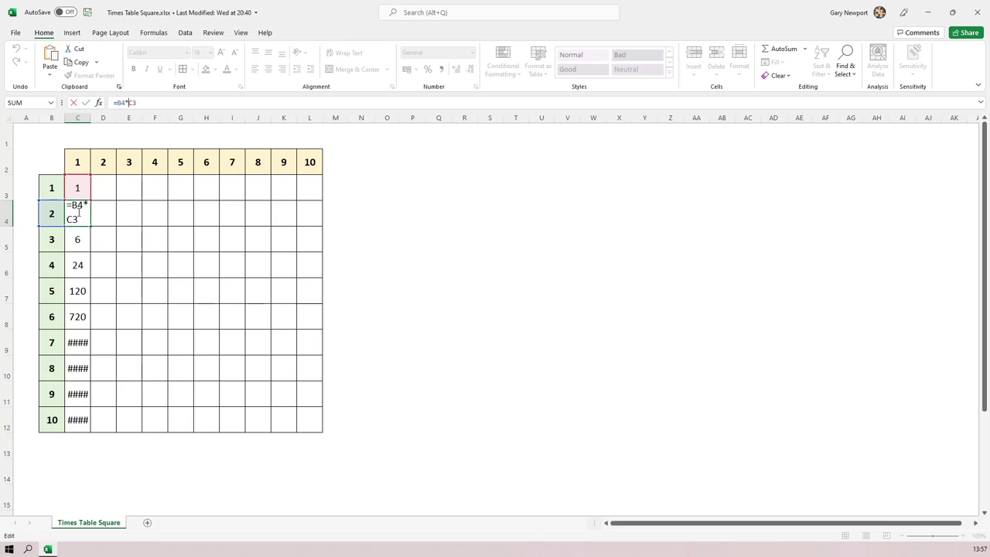
{"action": "left_click", "coordinate": [103, 189]}
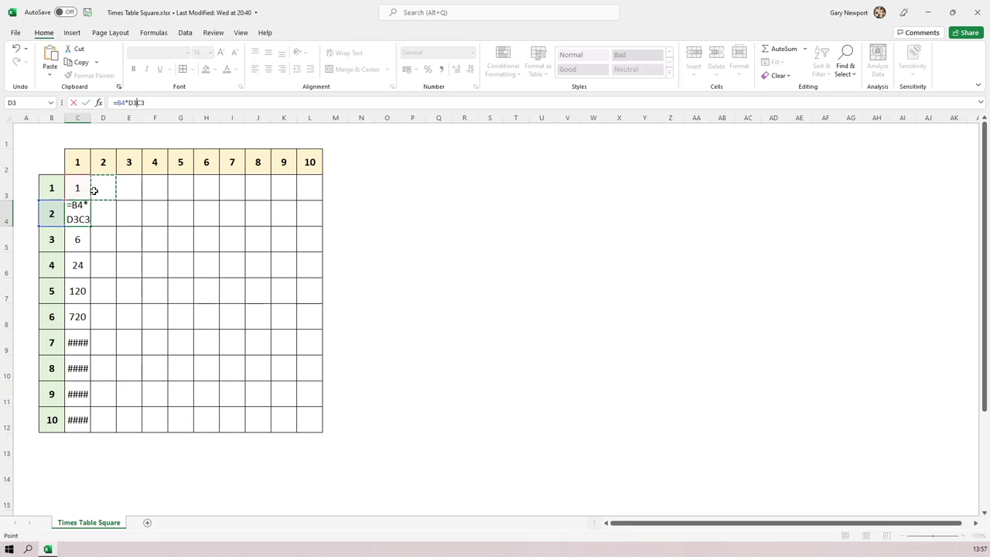
{"action": "key", "text": "Escape"}
{"action": "left_click", "coordinate": [79, 189]}
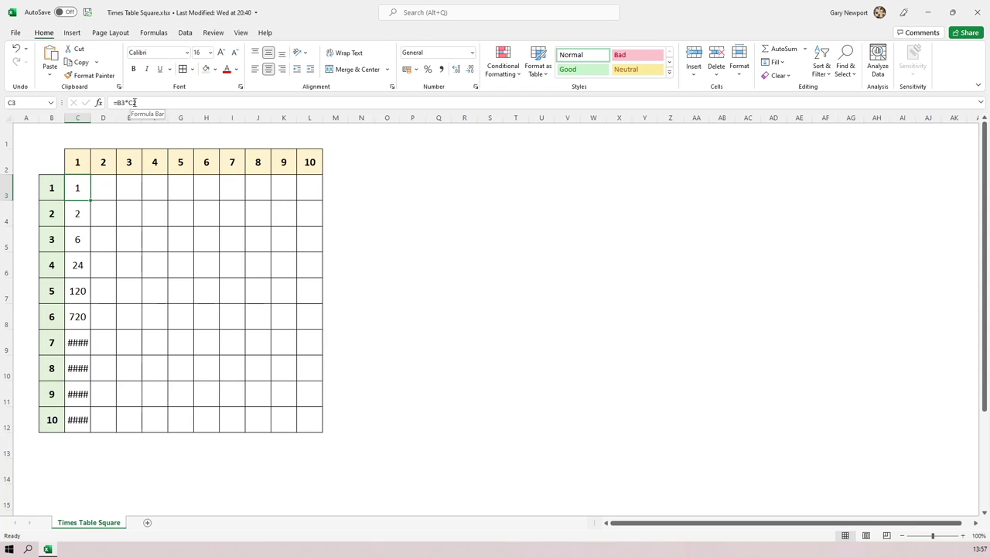
{"action": "left_click", "coordinate": [132, 102]}
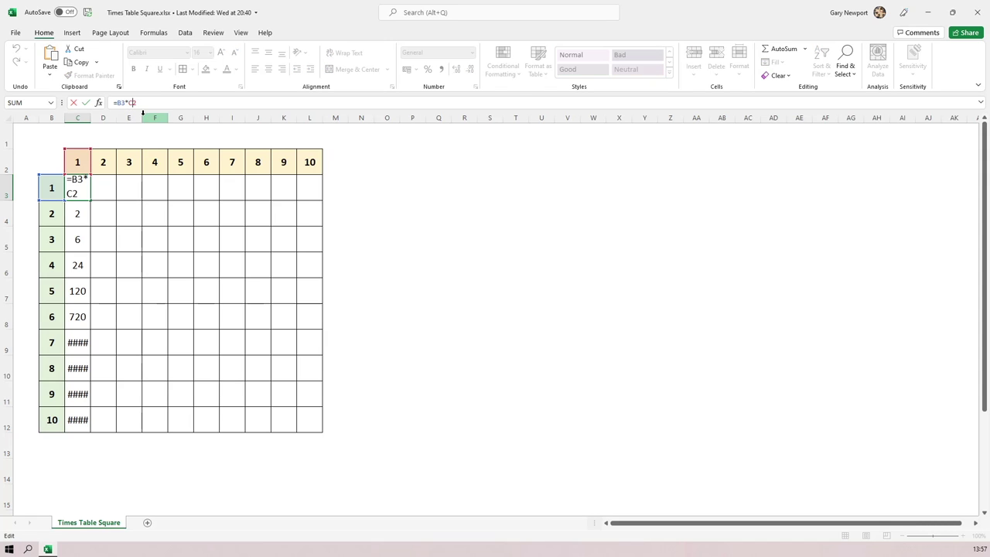
{"action": "type", "text": "$"}
Fill =B3*C$2 from C3 down to C12 and verify C12 reads =B12*C$2
{"action": "key", "text": "Return"}
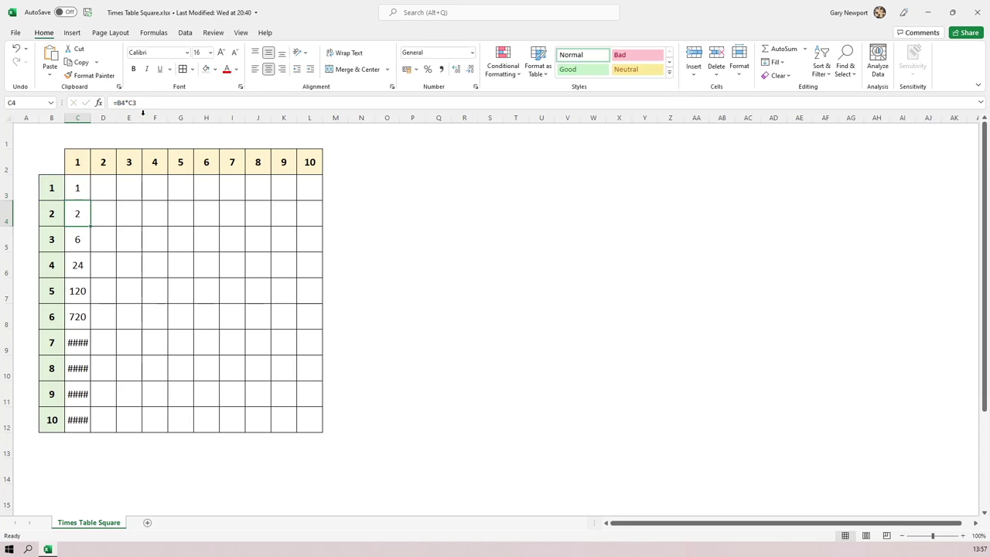
{"action": "left_click", "coordinate": [78, 191]}
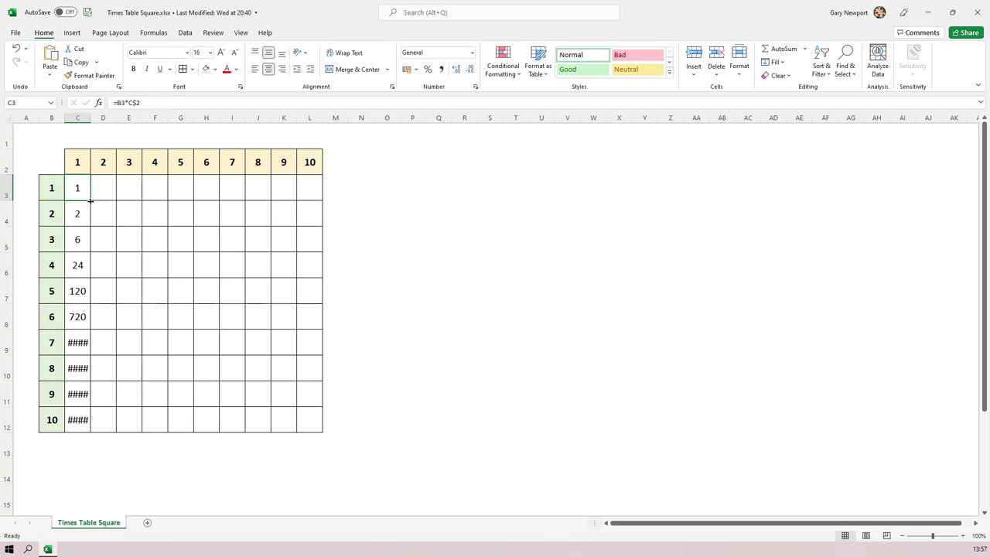
{"action": "left_click_drag", "start_coordinate": [91, 200], "coordinate": [91, 422]}
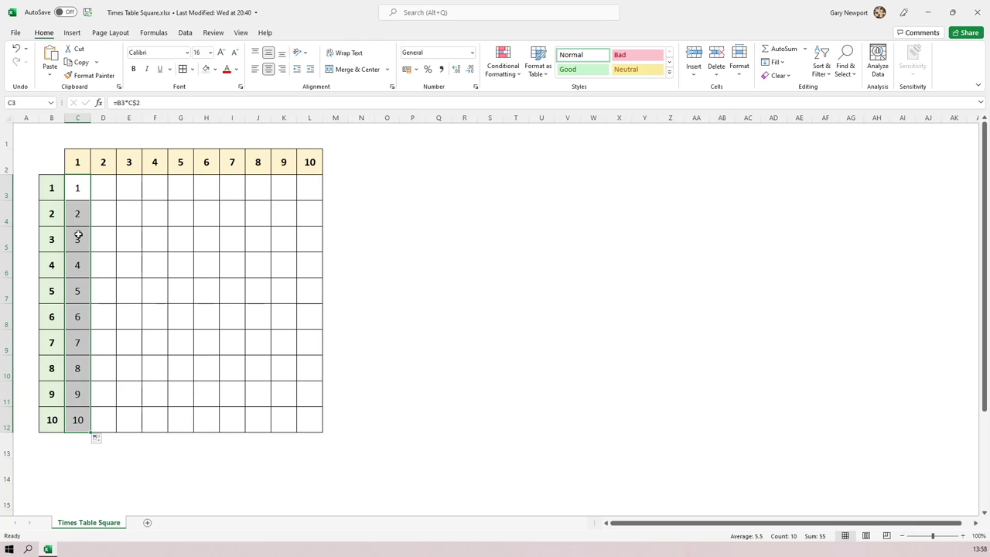
{"action": "left_click", "coordinate": [78, 420]}
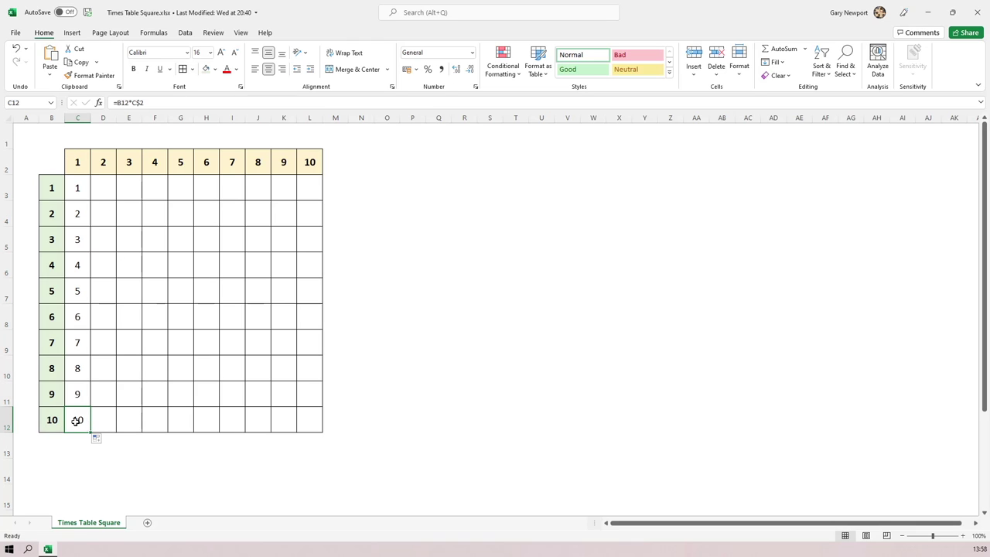
{"action": "left_click", "coordinate": [131, 103]}
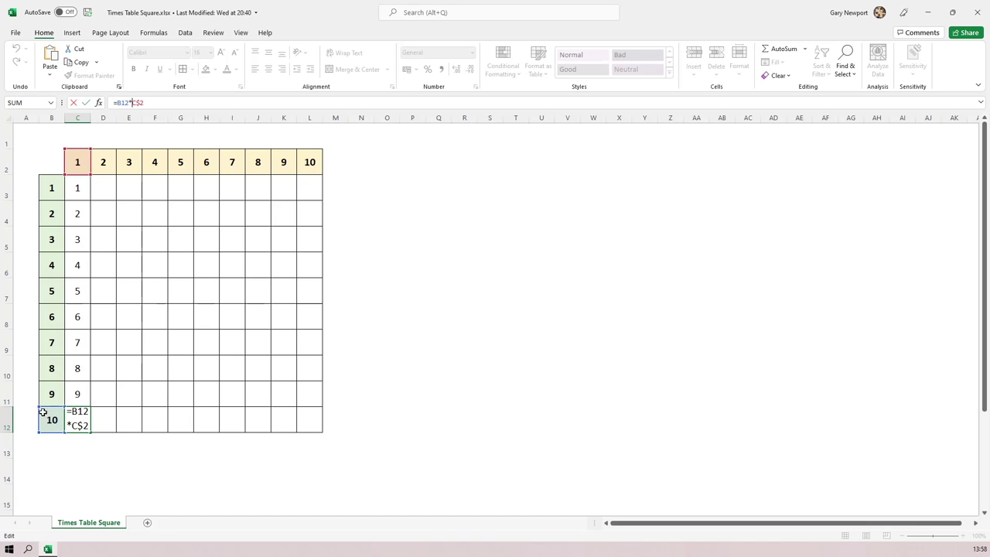
{"action": "left_click_drag", "start_coordinate": [43, 410], "coordinate": [61, 422]}
Fill C3's formula right to L3, giving 2, 6, 24, 120, 720 and overflows
{"action": "key", "text": "Escape"}
{"action": "left_click", "coordinate": [72, 190]}
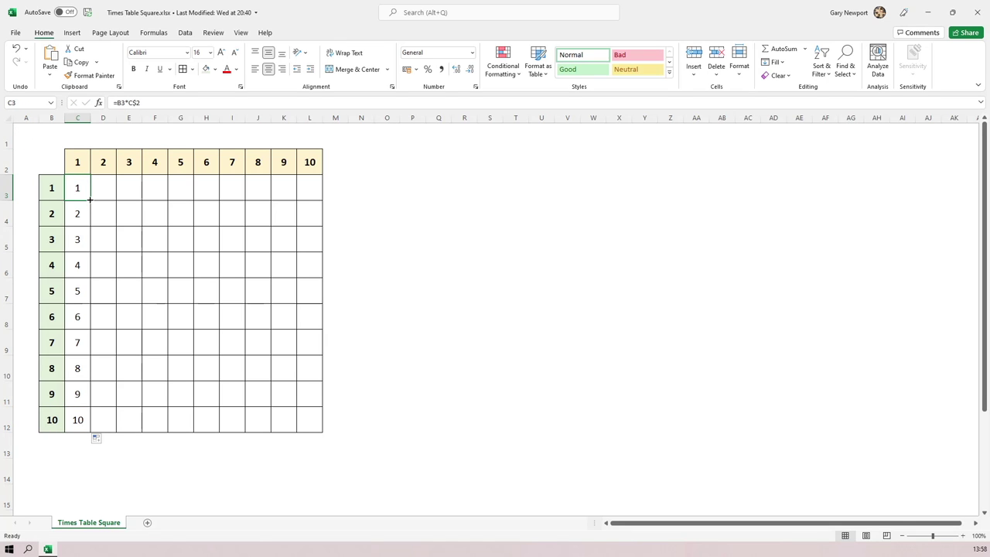
{"action": "left_click_drag", "start_coordinate": [90, 200], "coordinate": [316, 200]}
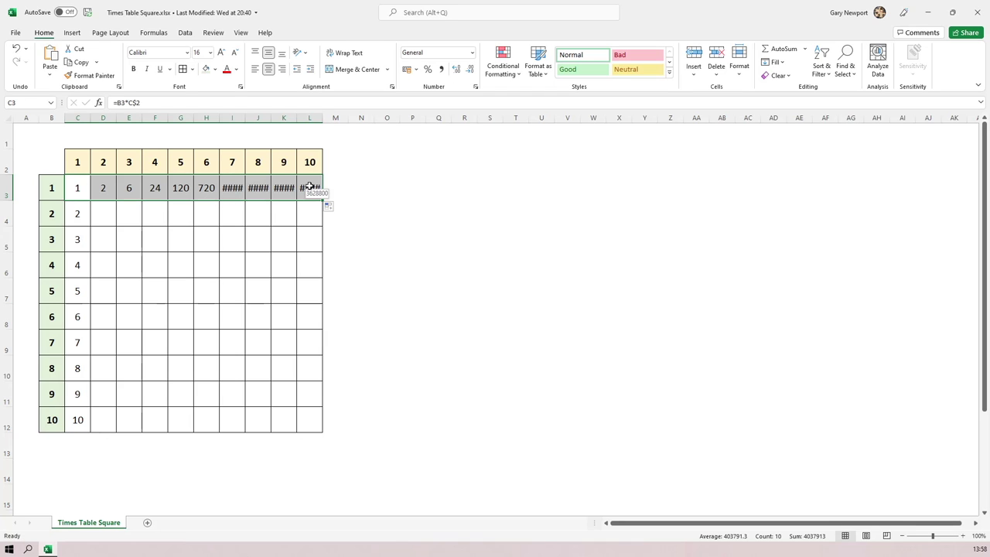
{"action": "left_click", "coordinate": [80, 186]}
{"action": "left_click", "coordinate": [128, 101]}
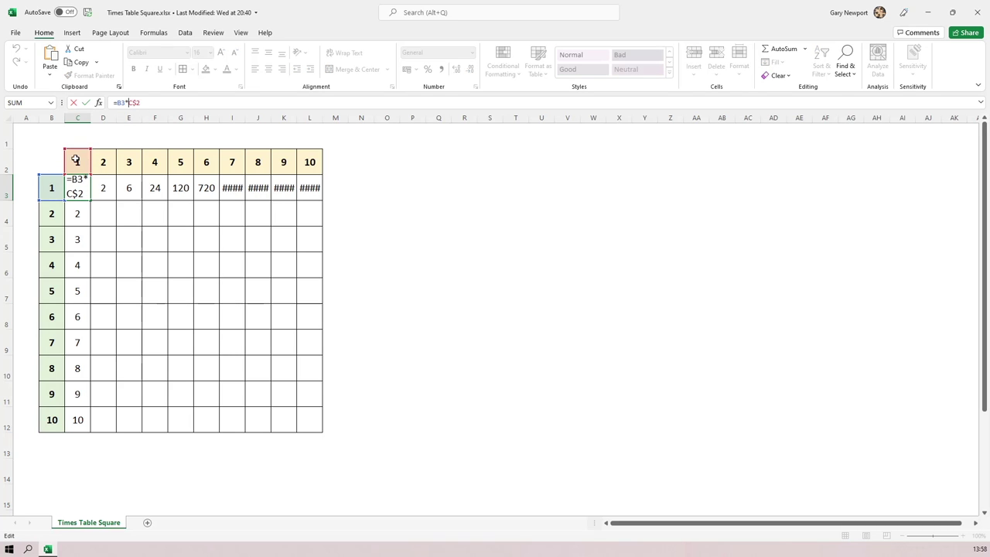
Compare D3's formula, then add a $ before B3 so C3 reads =$B3*C$2
{"action": "key", "text": "ctrl+Return"}
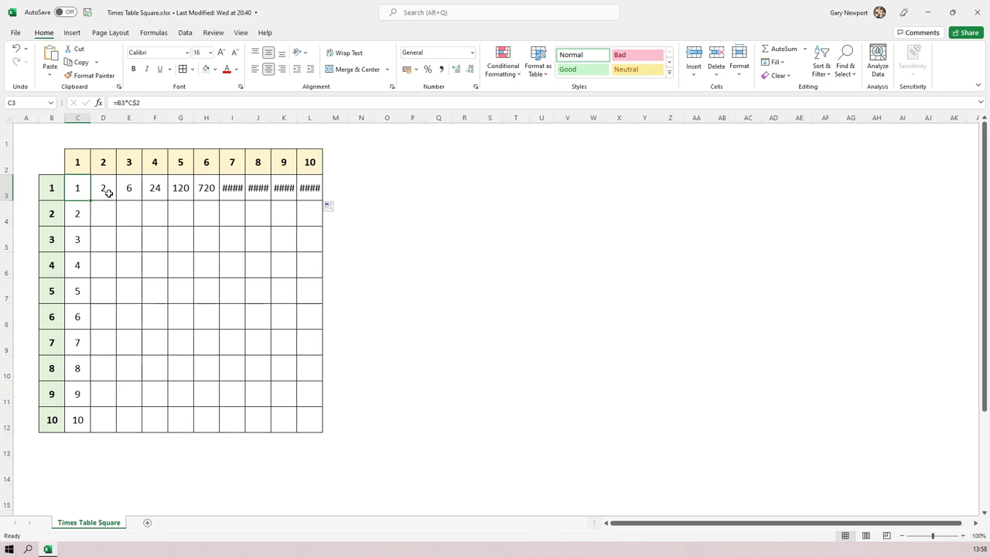
{"action": "left_click", "coordinate": [104, 189]}
{"action": "left_click", "coordinate": [124, 102]}
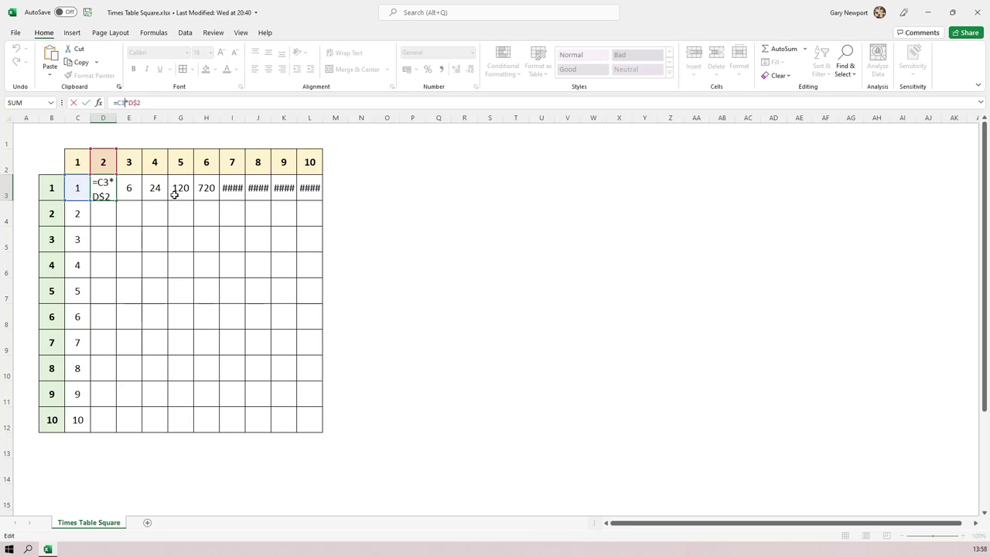
{"action": "key", "text": "ctrl+Return"}
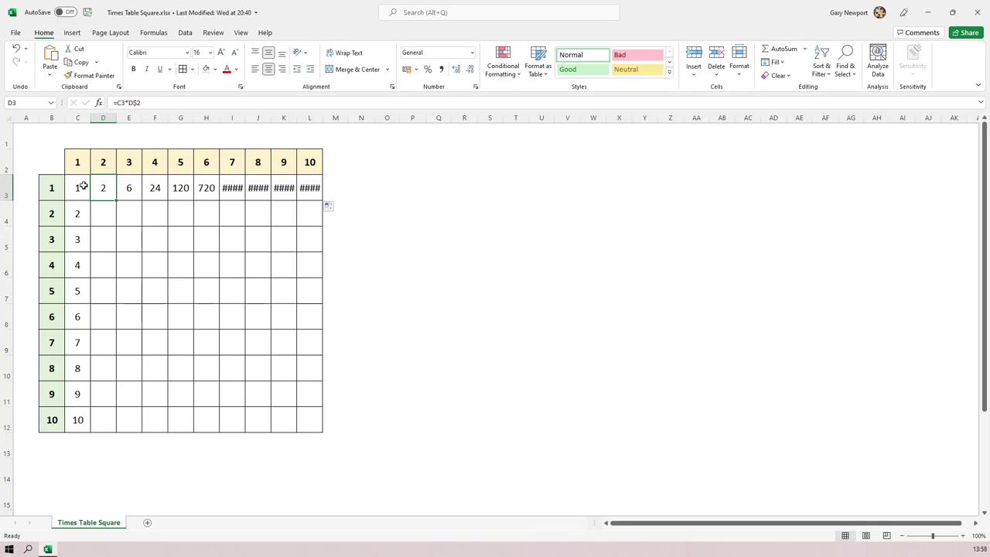
{"action": "left_click", "coordinate": [80, 186]}
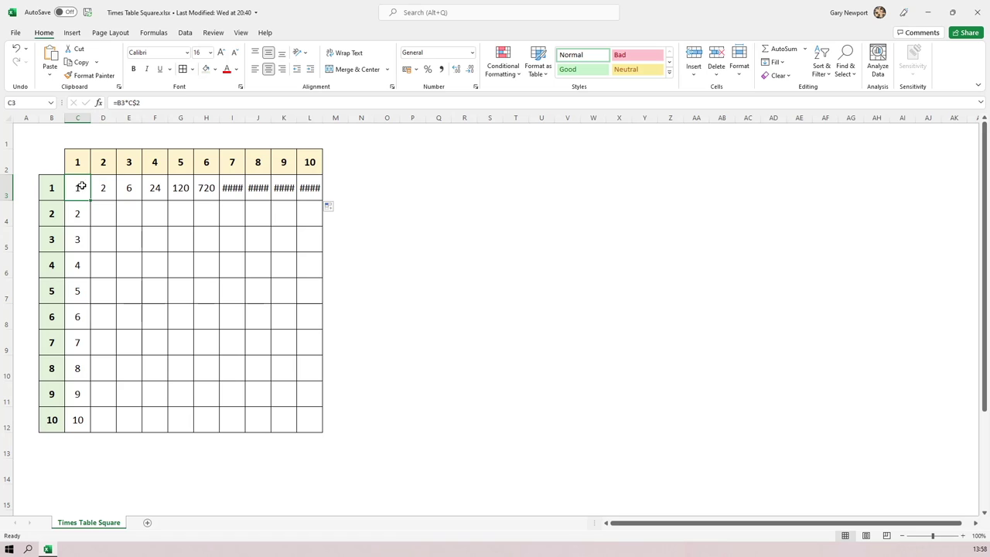
{"action": "left_click", "coordinate": [118, 103]}
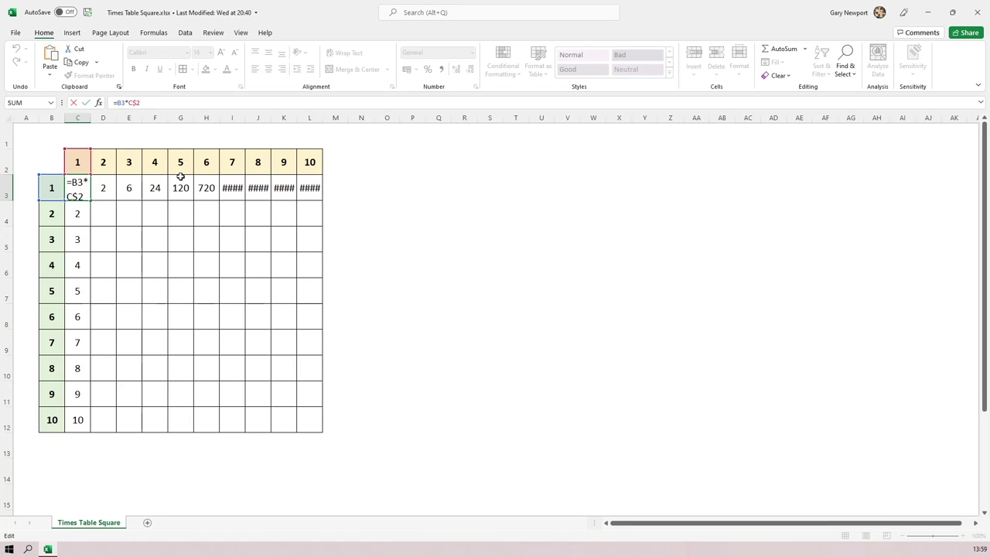
{"action": "type", "text": "$"}
{"action": "key", "text": "ctrl+Return"}
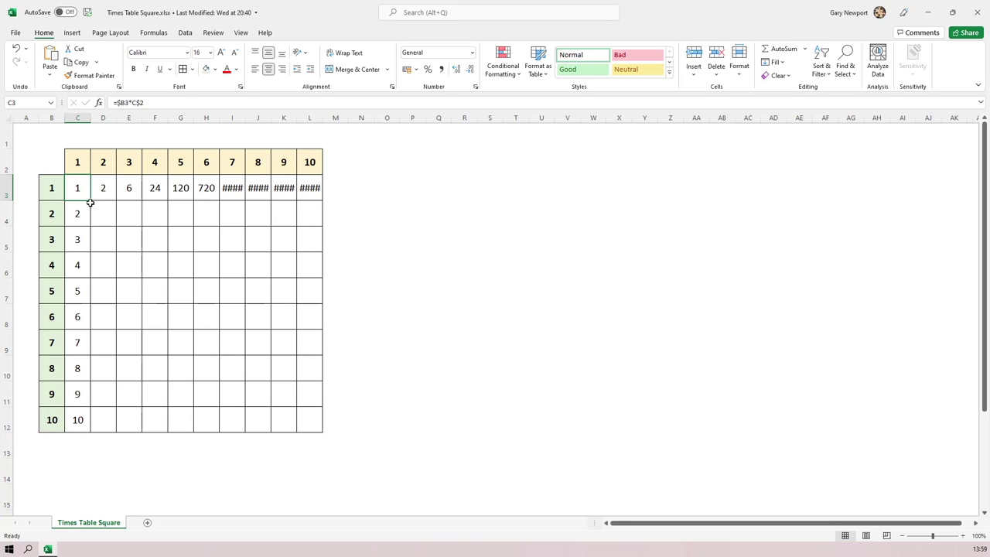
Clear the old results from C4:C12 and D3:L3, keeping only C3's formula
{"action": "mouse_move", "coordinate": [91, 201]}
{"action": "left_mouse_down"}
{"action": "mouse_move", "coordinate": [102, 398]}
{"action": "mouse_move", "coordinate": [98, 422]}
{"action": "mouse_move", "coordinate": [85, 304]}
{"action": "mouse_move", "coordinate": [89, 202]}
{"action": "mouse_move", "coordinate": [72, 291]}
{"action": "mouse_move", "coordinate": [83, 419]}
{"action": "left_mouse_up"}
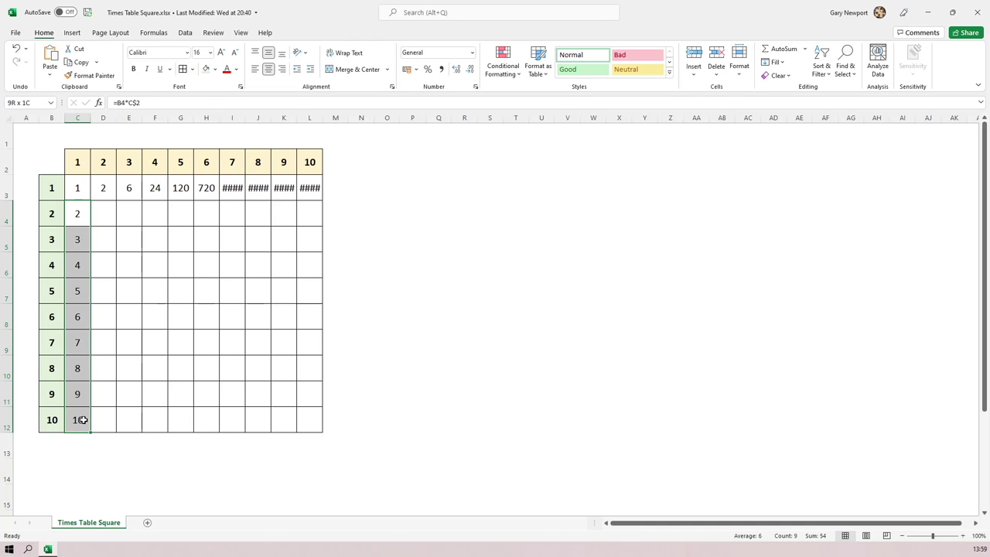
{"action": "key", "text": "Delete"}
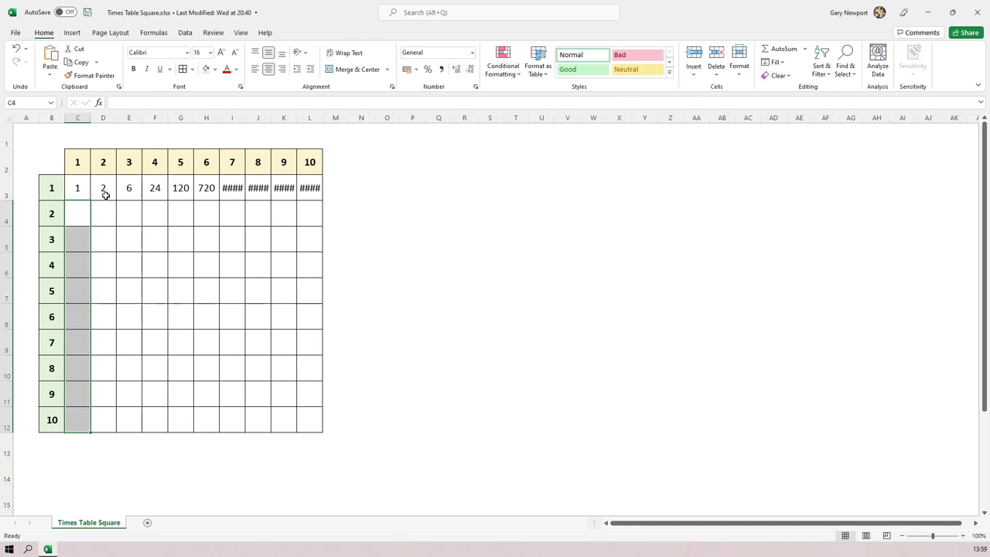
{"action": "left_click_drag", "start_coordinate": [105, 195], "coordinate": [305, 197]}
{"action": "key", "text": "Delete"}
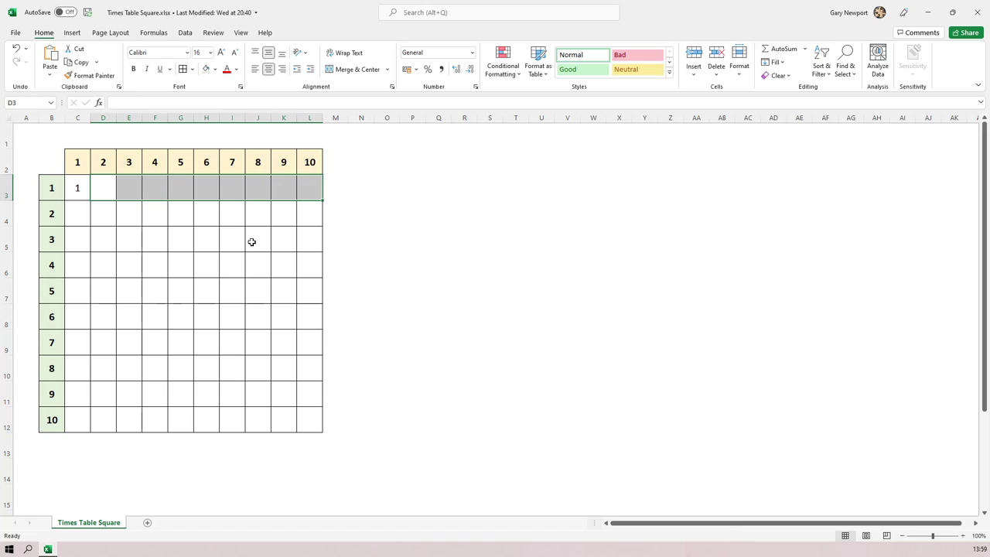
{"action": "left_click", "coordinate": [194, 245]}
{"action": "double_click", "coordinate": [76, 188]}
{"action": "key", "text": "Escape"}
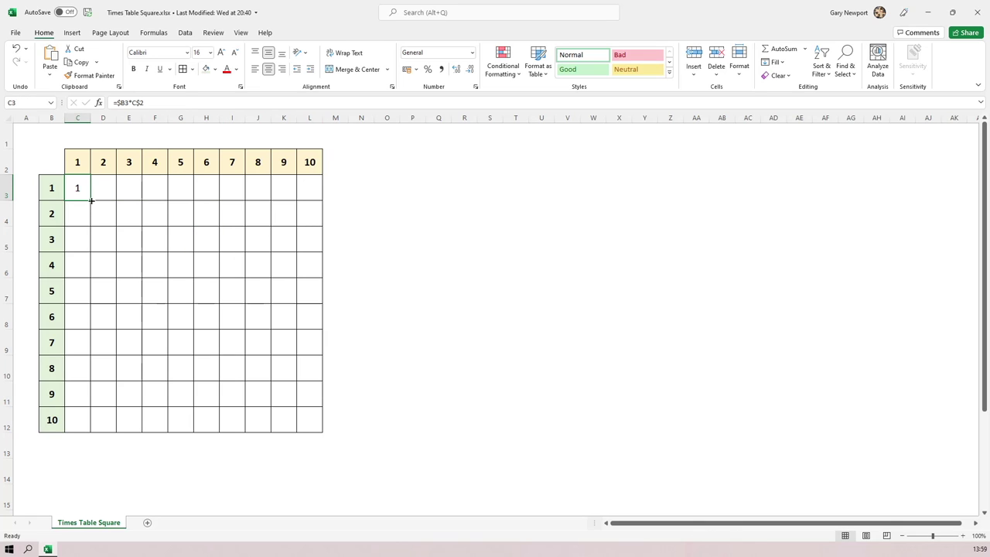
Copy =$B3*C$2 down to C12 and across to column L, giving products 1–100
{"action": "left_click_drag", "start_coordinate": [90, 201], "coordinate": [97, 427]}
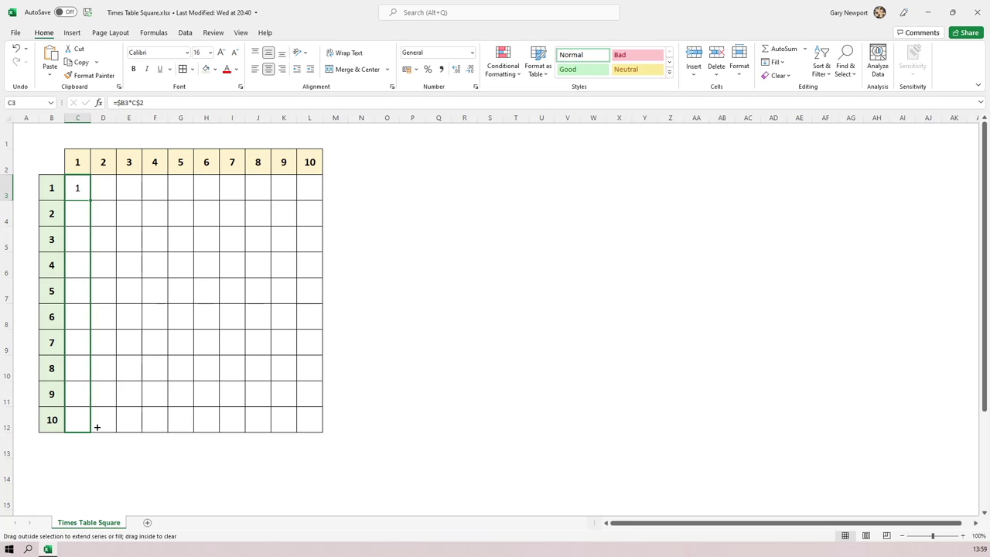
{"action": "left_click_drag", "start_coordinate": [97, 427], "coordinate": [96, 426]}
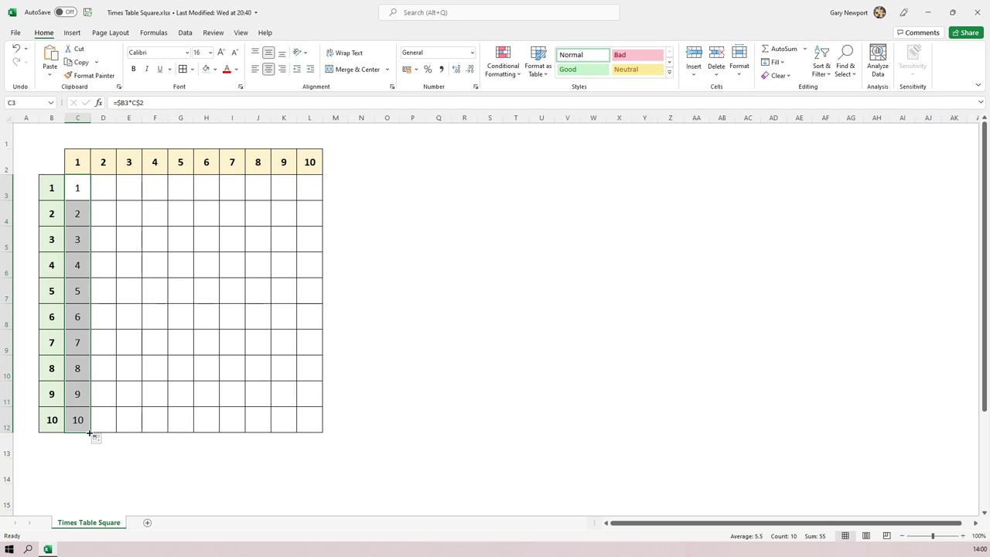
{"action": "left_click_drag", "start_coordinate": [91, 433], "coordinate": [321, 429]}
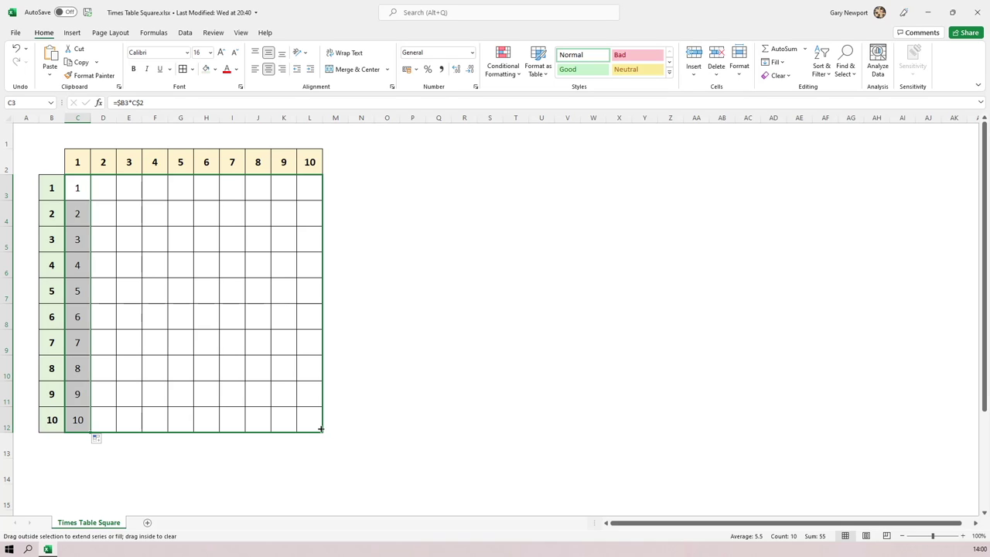
{"action": "left_click_drag", "start_coordinate": [321, 429], "coordinate": [321, 429]}
{"action": "left_click_drag", "start_coordinate": [321, 429], "coordinate": [321, 429]}
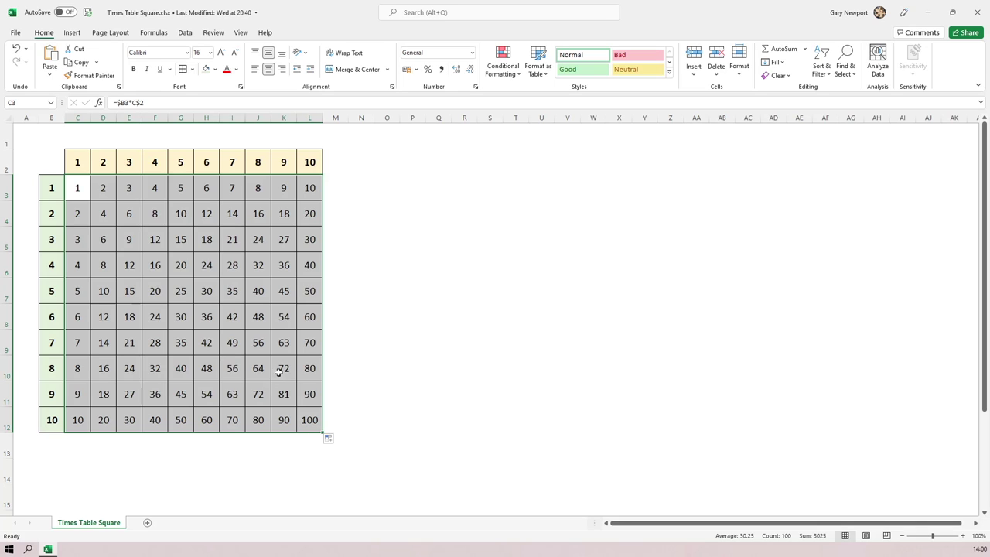
Check that C3's formula reads =$B3*C$2 and leave it unchanged
{"action": "left_click", "coordinate": [77, 190]}
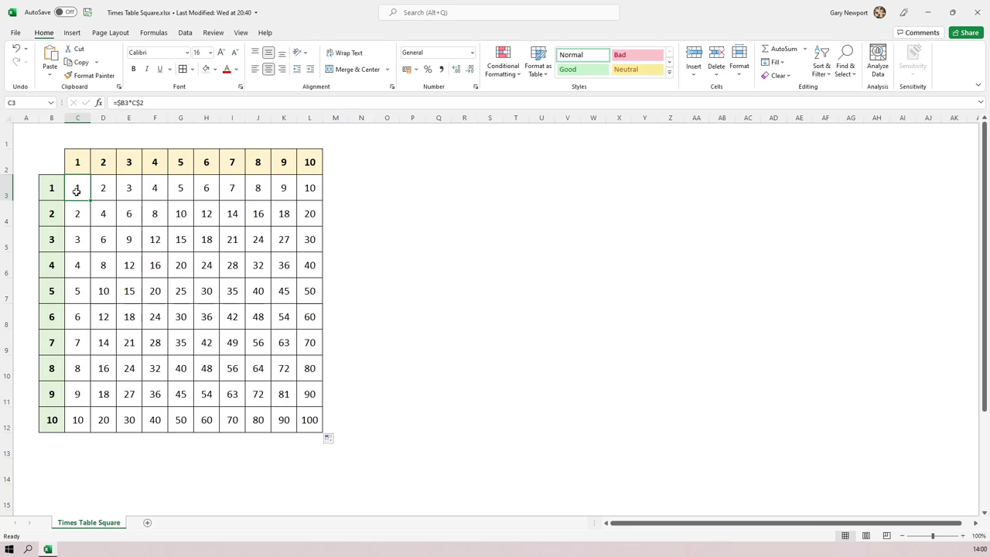
{"action": "left_click", "coordinate": [141, 105]}
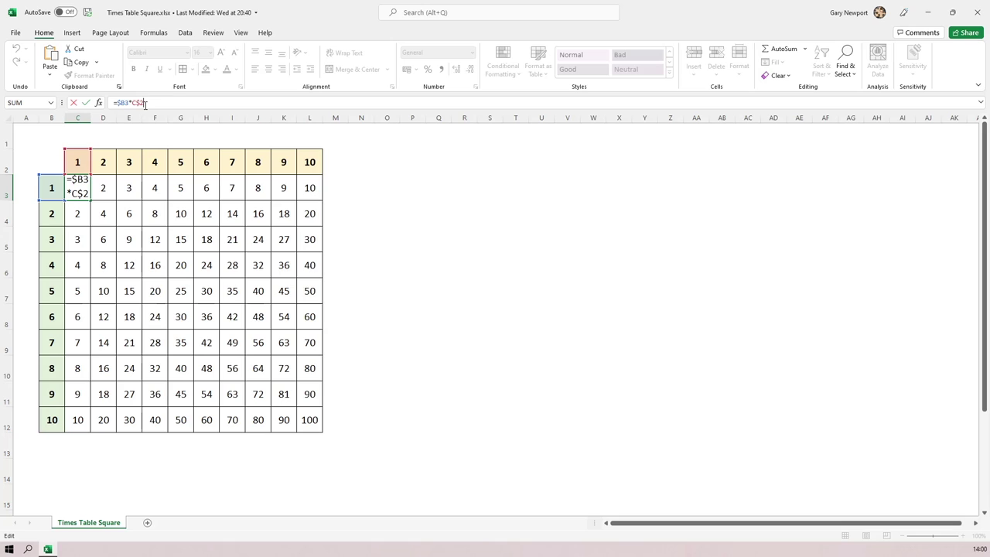
{"action": "key", "text": "ctrl+Return"}
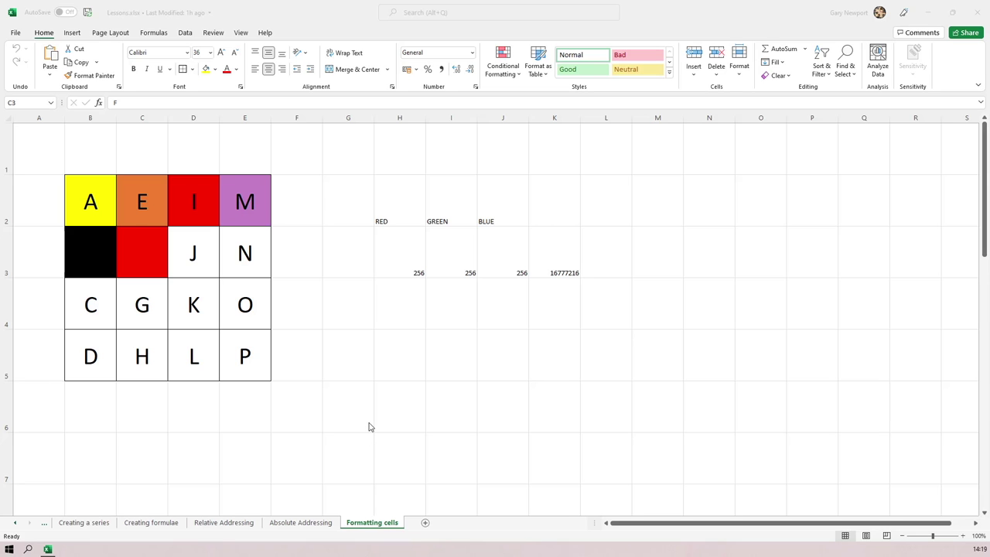
Add a new sheet to Lessons.xlsx and name it 'Protecting worksheets'
{"action": "left_click", "coordinate": [313, 19]}
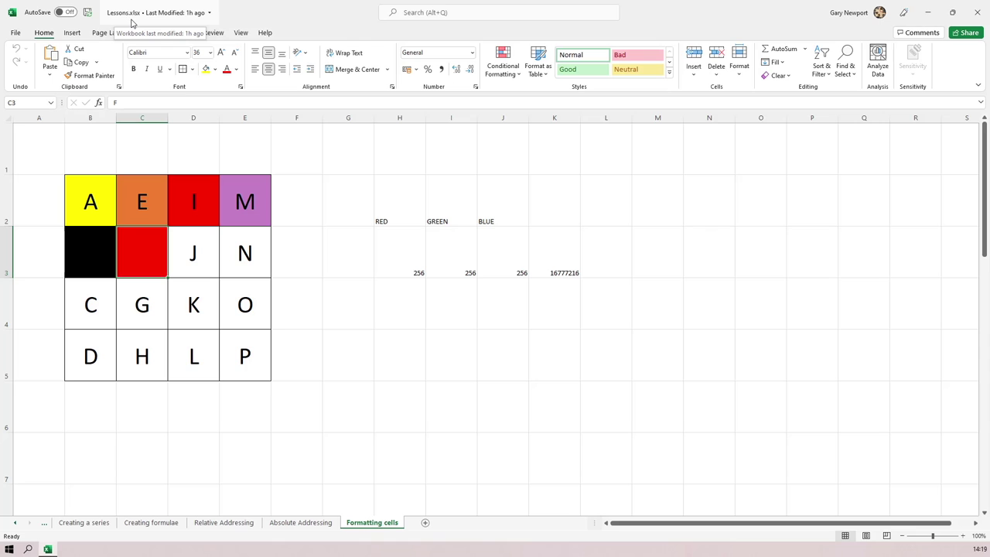
{"action": "left_click", "coordinate": [424, 524]}
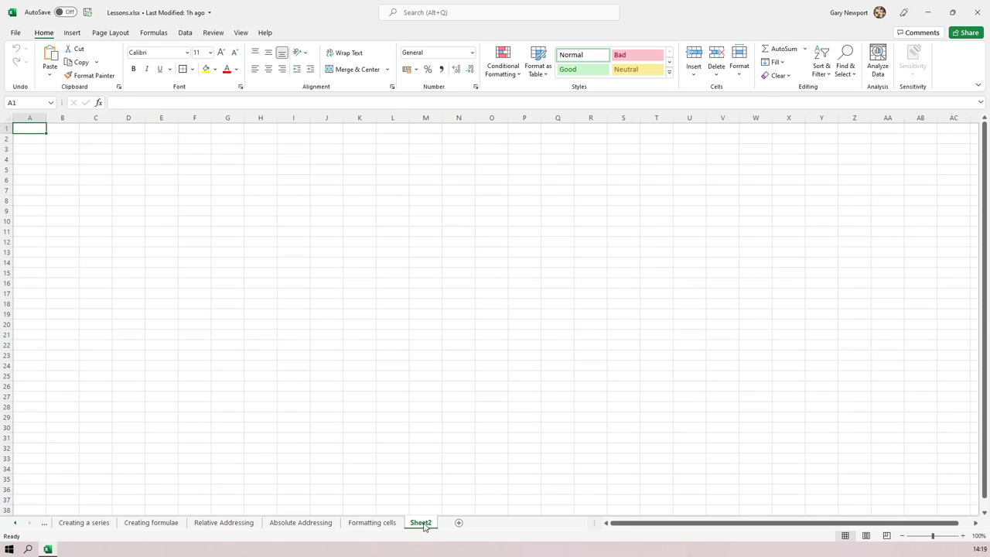
{"action": "double_click", "coordinate": [422, 524]}
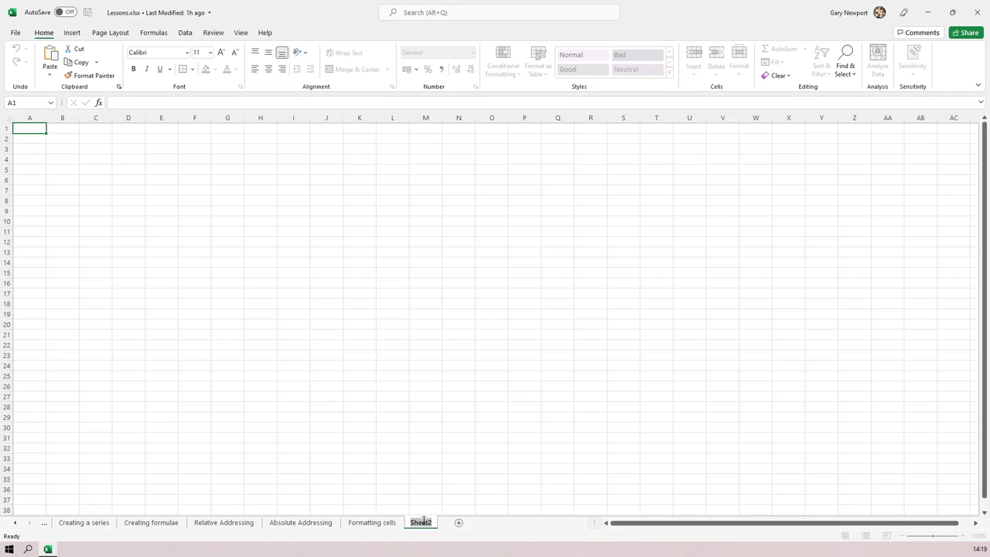
{"action": "type", "text": "Protecting wrksheets"}
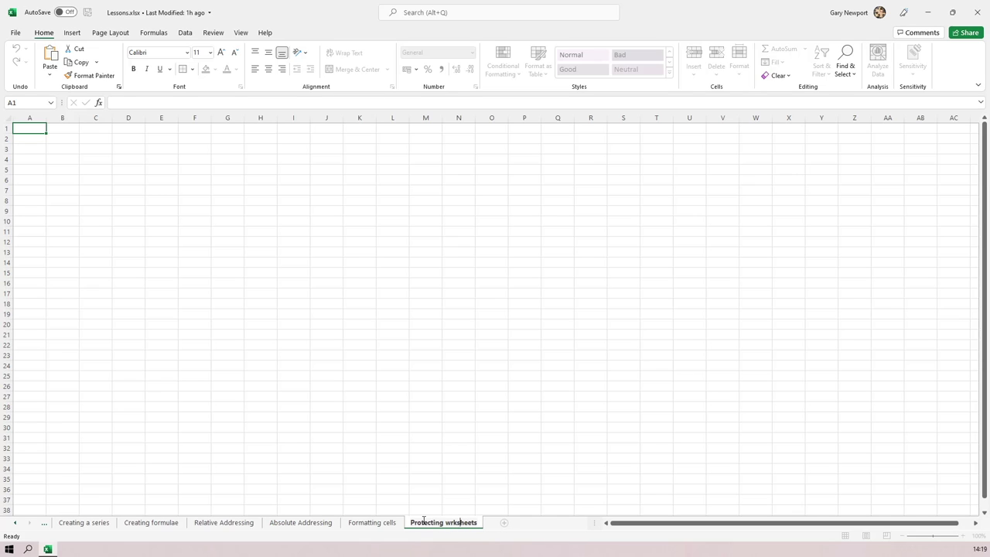
{"action": "key", "text": "Left"}
{"action": "key", "text": "Left"}
{"action": "key", "text": "Left"}
{"action": "key", "text": "Left"}
{"action": "key", "text": "Left"}
{"action": "key", "text": "Left"}
{"action": "key", "text": "Left"}
{"action": "key", "text": "Left"}
{"action": "type", "text": "o"}
{"action": "key", "text": "Return"}
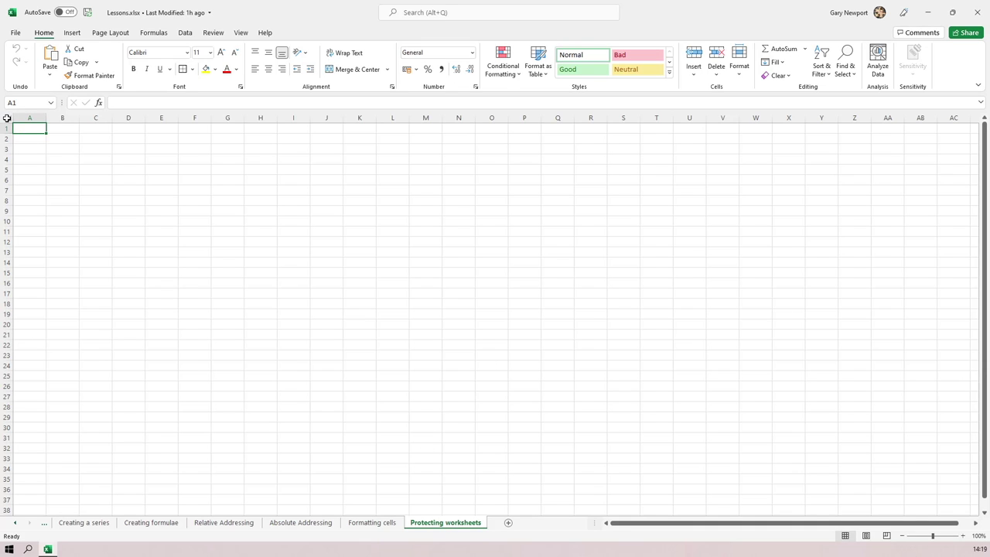
Narrow all columns and make every row 27 points tall across the whole sheet
{"action": "left_click", "coordinate": [6, 118]}
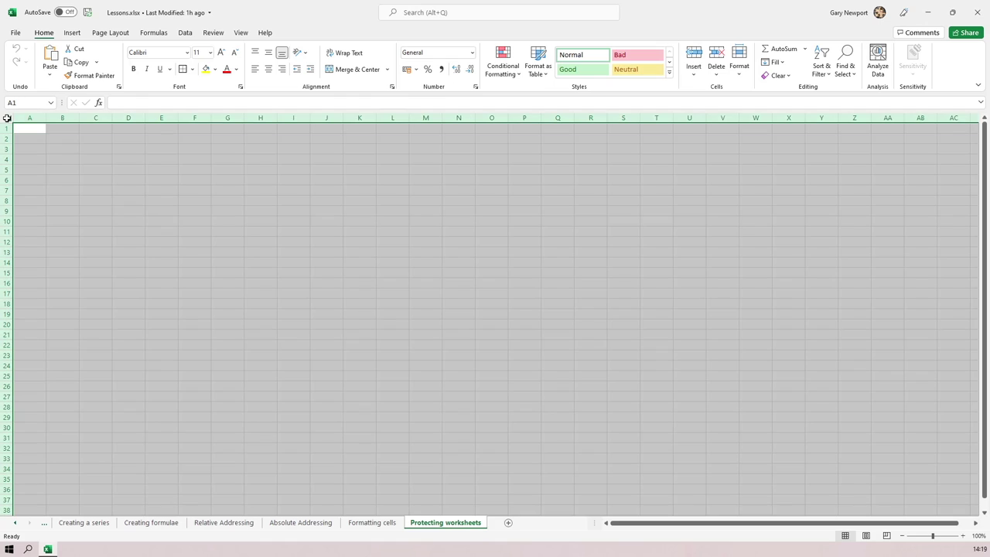
{"action": "left_click_drag", "start_coordinate": [79, 117], "coordinate": [71, 118]}
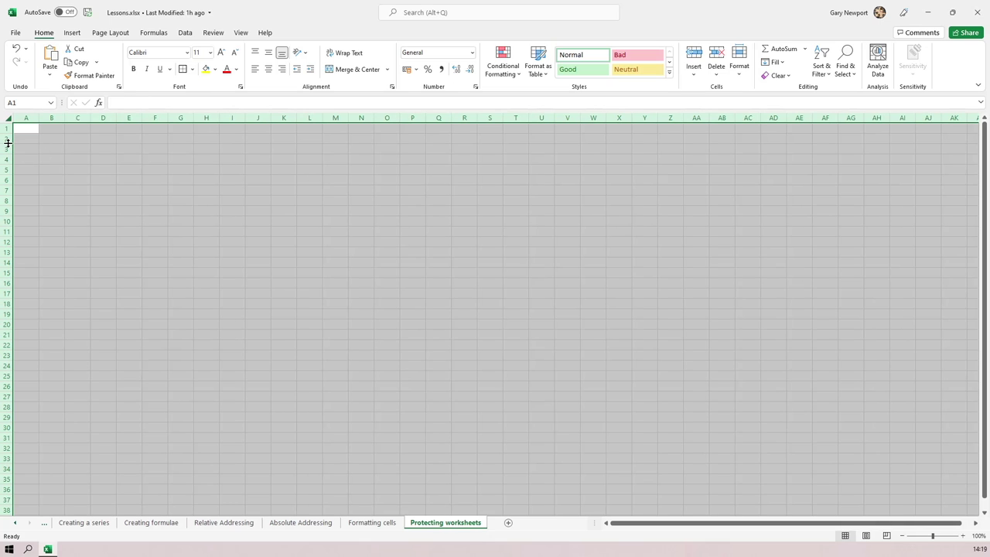
{"action": "left_click_drag", "start_coordinate": [8, 143], "coordinate": [7, 157]}
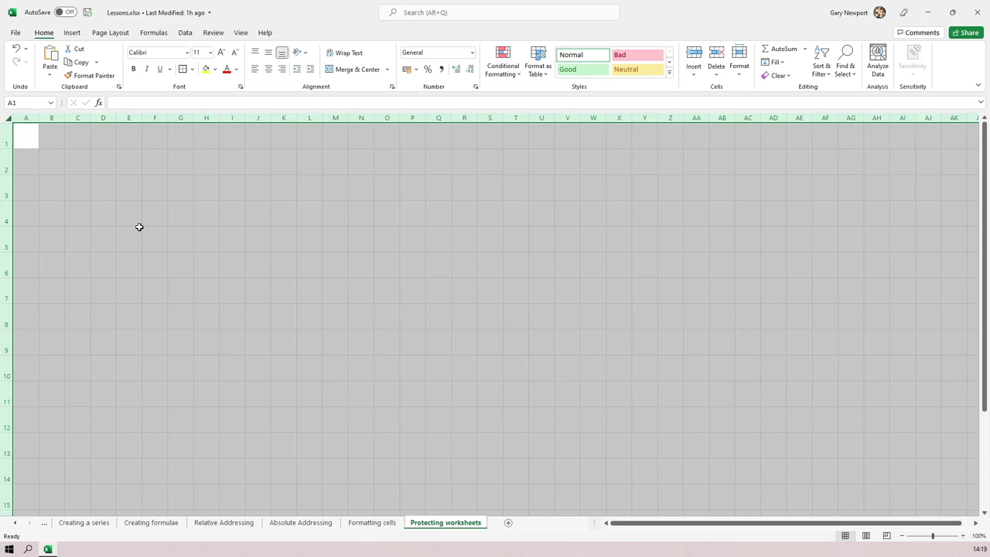
Give C3, E3 and G3 outside borders, forming three separate boxes
{"action": "left_click", "coordinate": [77, 185]}
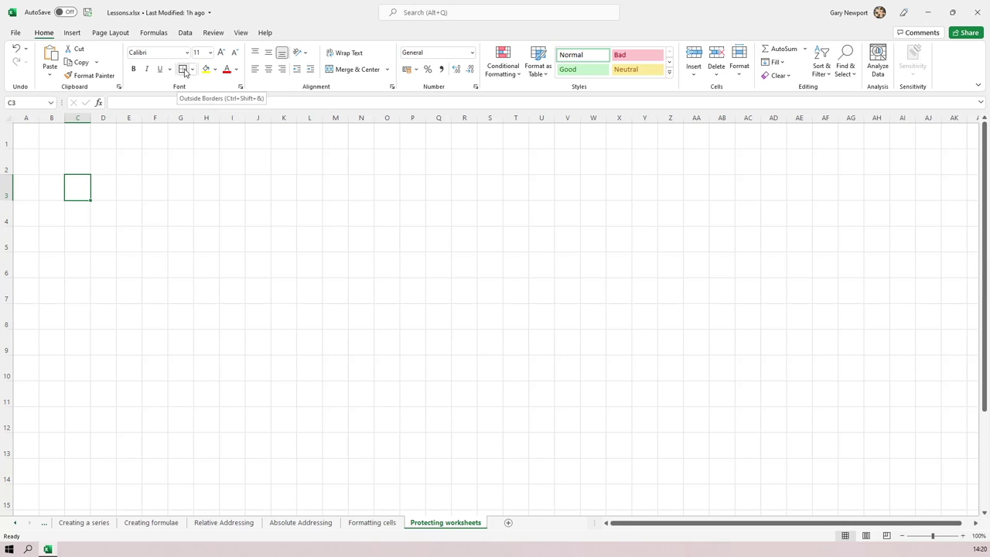
{"action": "left_click", "coordinate": [169, 294]}
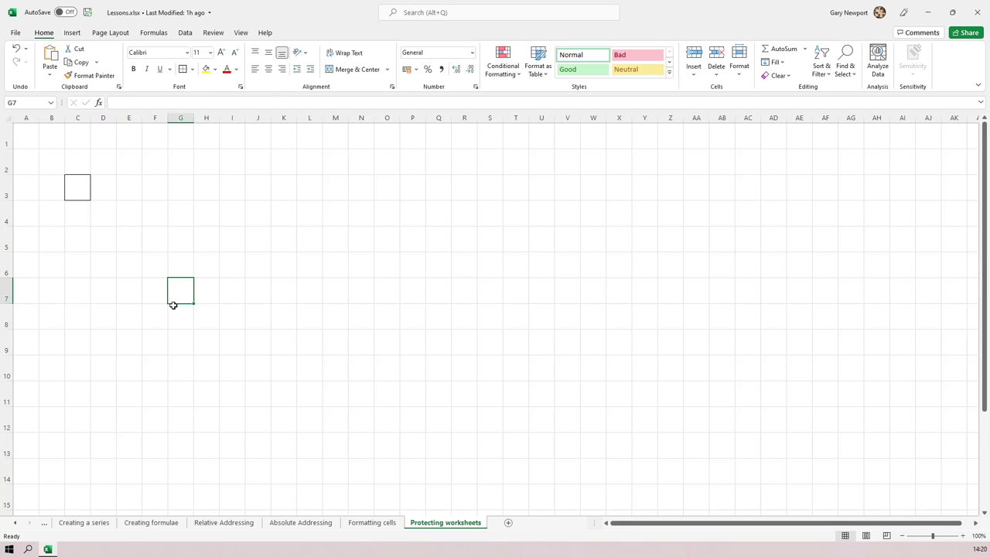
{"action": "left_click", "coordinate": [130, 190]}
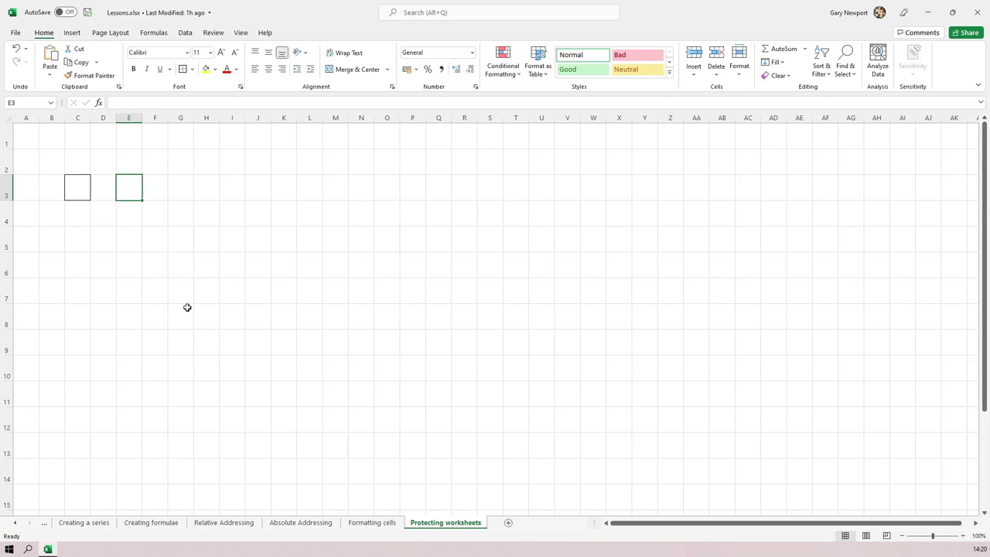
{"action": "left_click", "coordinate": [182, 70]}
{"action": "left_click", "coordinate": [178, 190]}
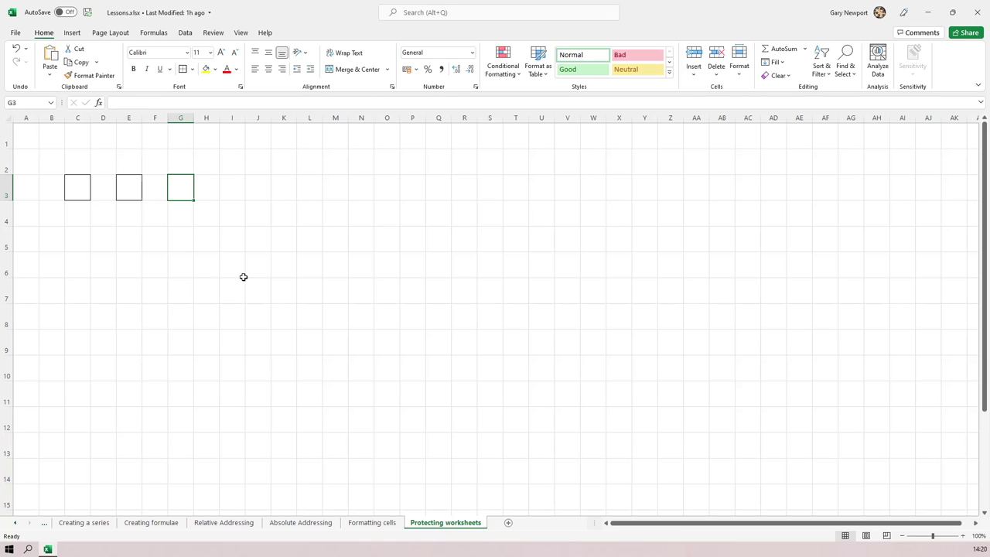
{"action": "left_click", "coordinate": [181, 67]}
{"action": "left_click", "coordinate": [301, 330]}
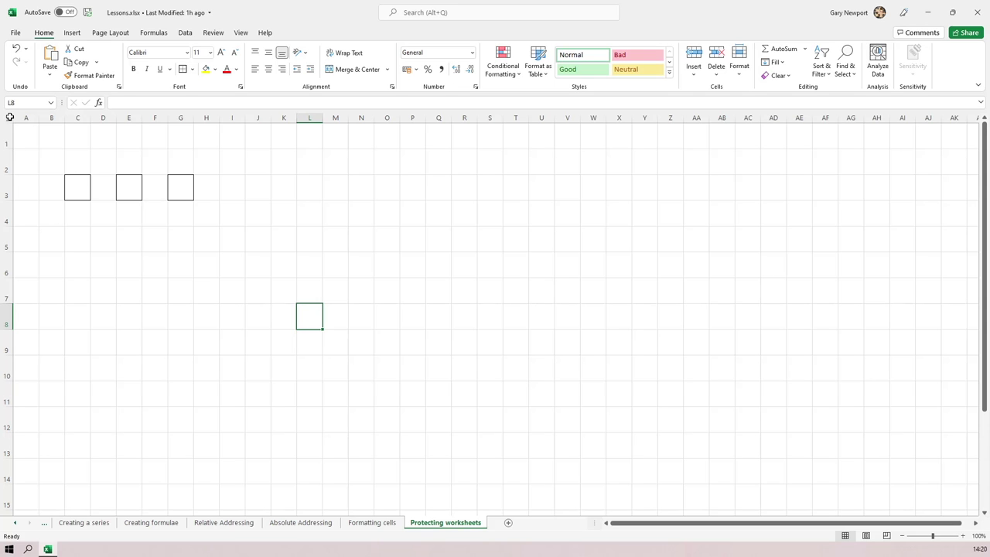
{"action": "left_click", "coordinate": [7, 116]}
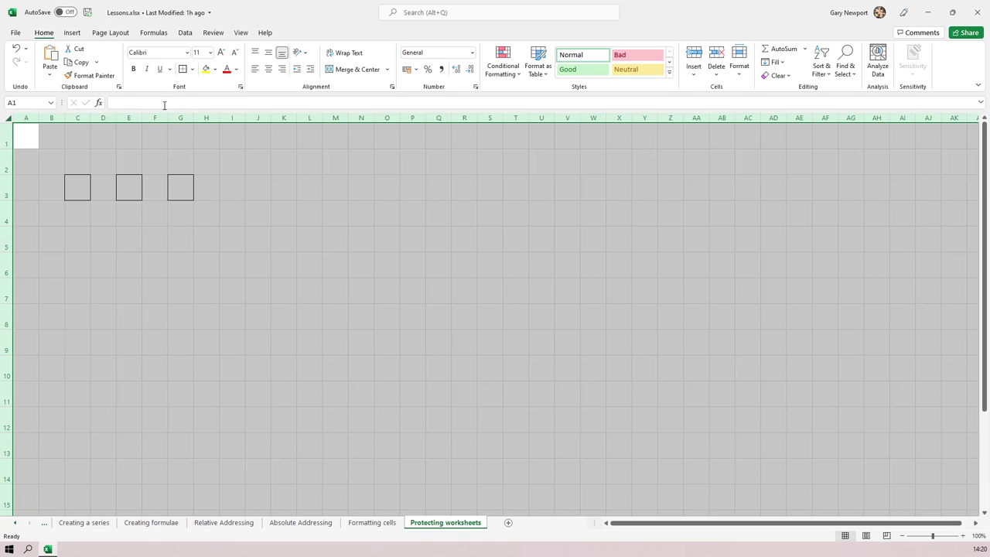
{"action": "left_click", "coordinate": [214, 69]}
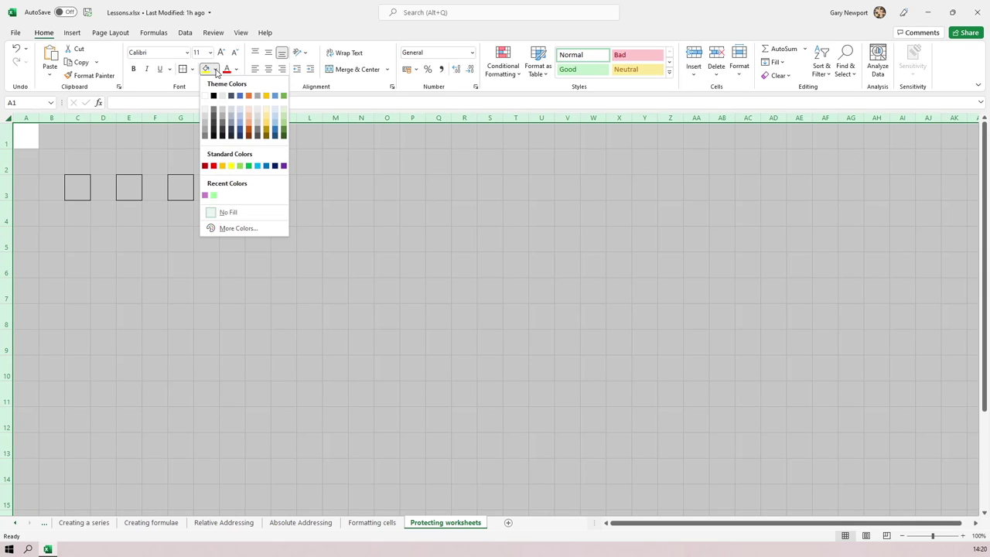
{"action": "left_click", "coordinate": [213, 96]}
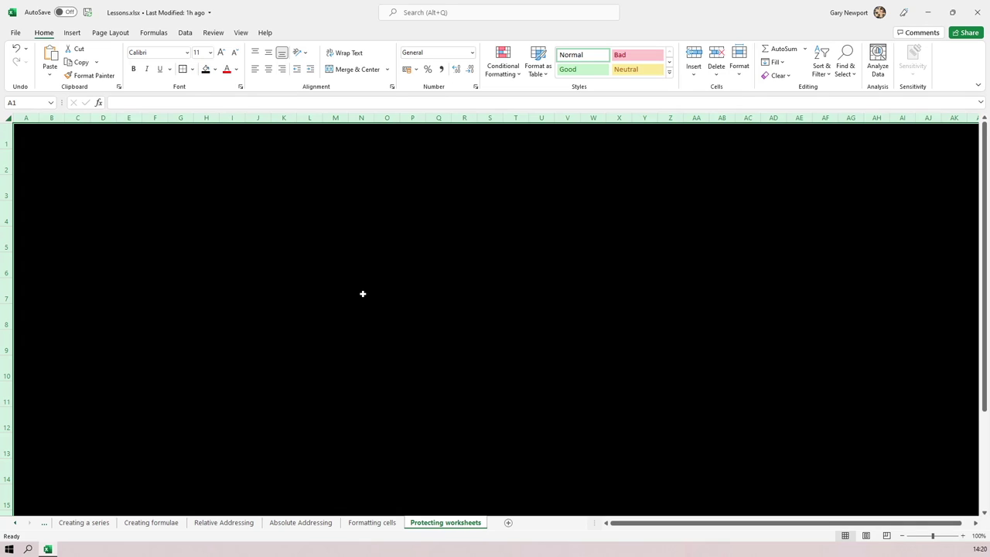
{"action": "left_click", "coordinate": [48, 154]}
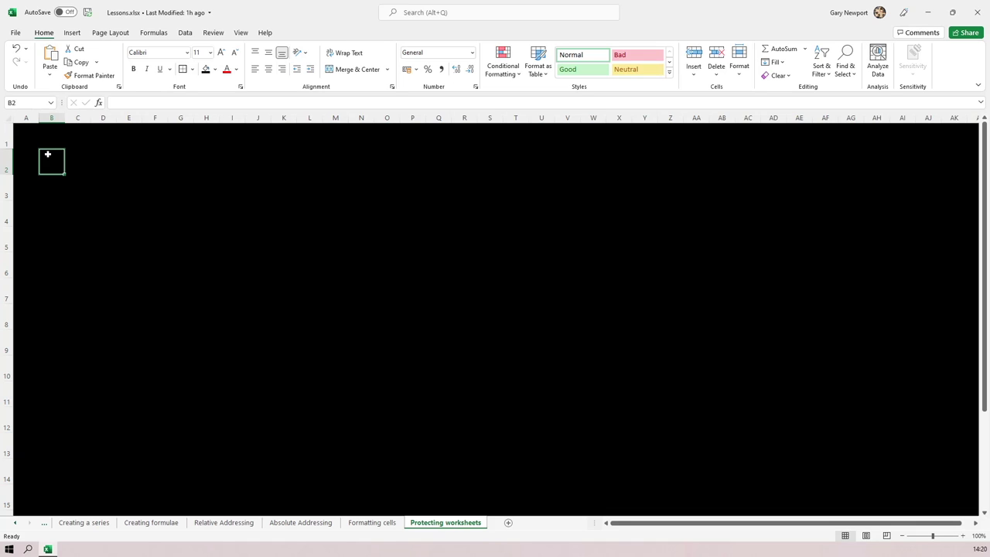
{"action": "left_click_drag", "start_coordinate": [52, 179], "coordinate": [209, 214]}
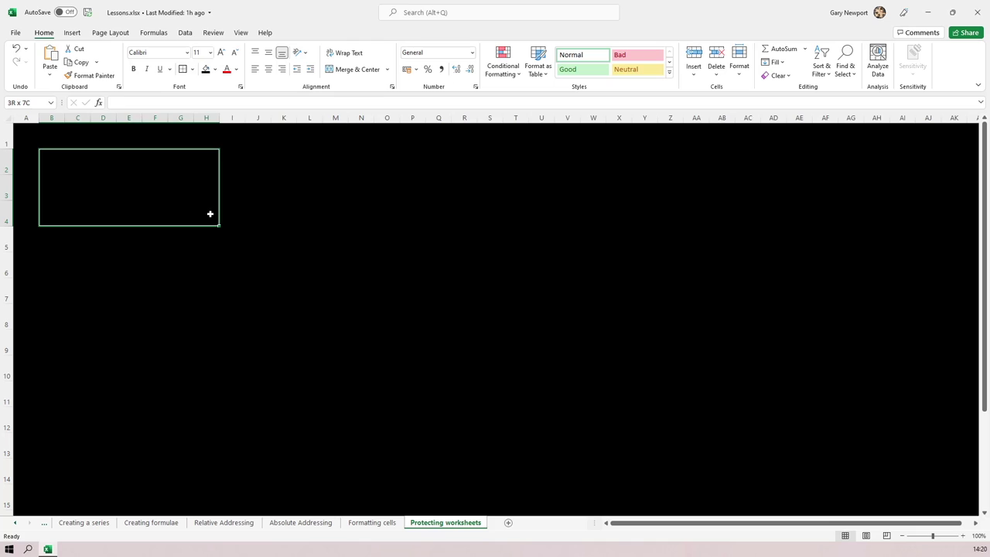
{"action": "left_click_drag", "start_coordinate": [209, 214], "coordinate": [210, 213]}
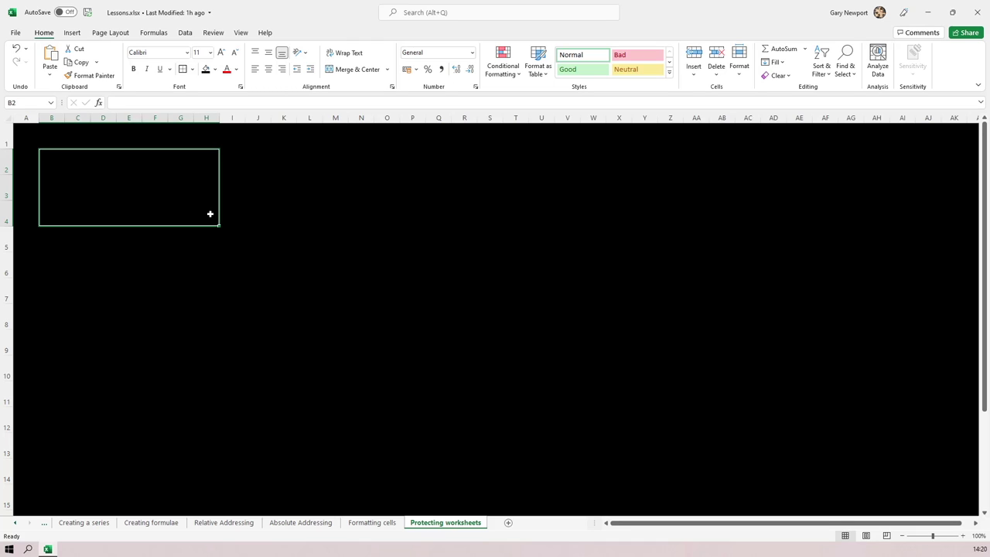
{"action": "left_click", "coordinate": [216, 70]}
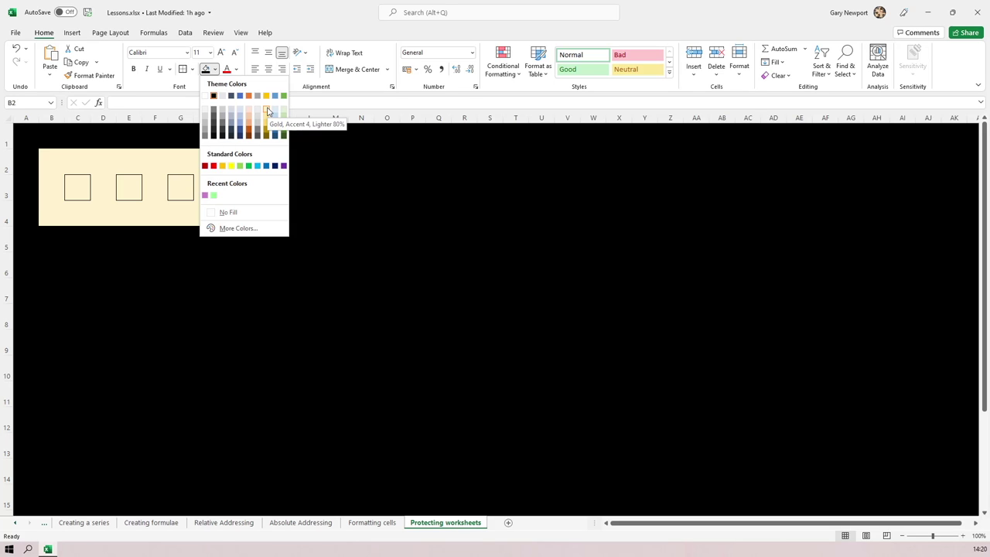
{"action": "left_click", "coordinate": [267, 112]}
{"action": "left_click", "coordinate": [317, 269]}
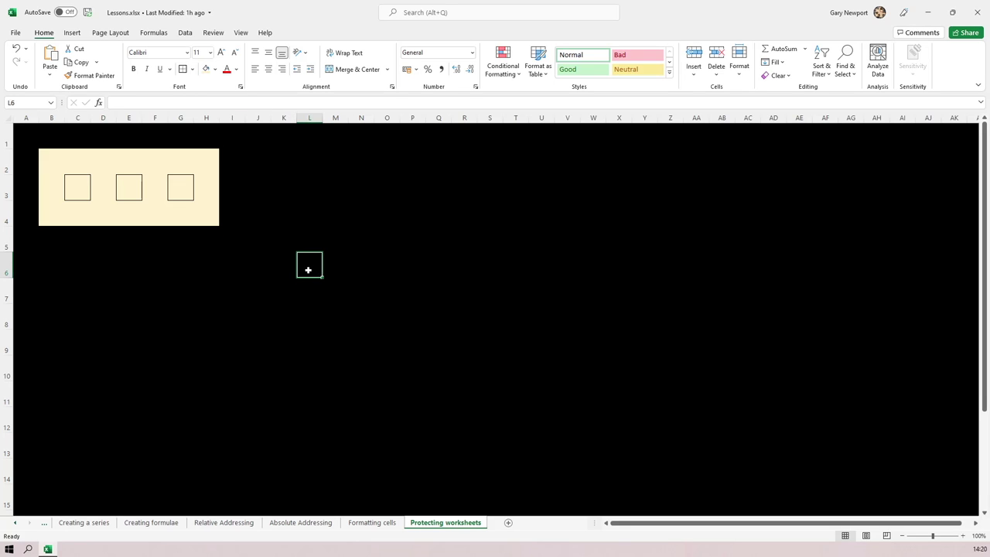
{"action": "left_click", "coordinate": [77, 189]}
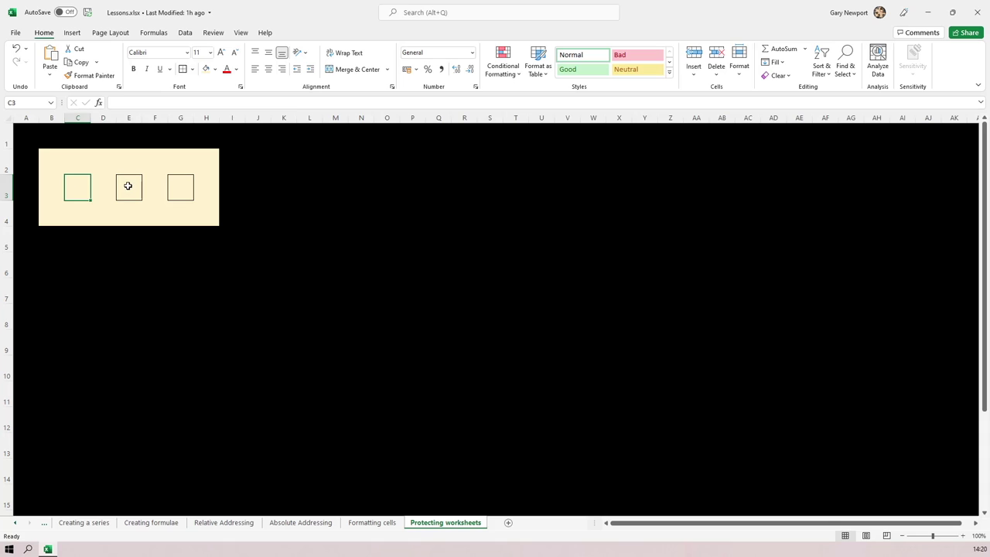
{"action": "left_click", "coordinate": [128, 186]}
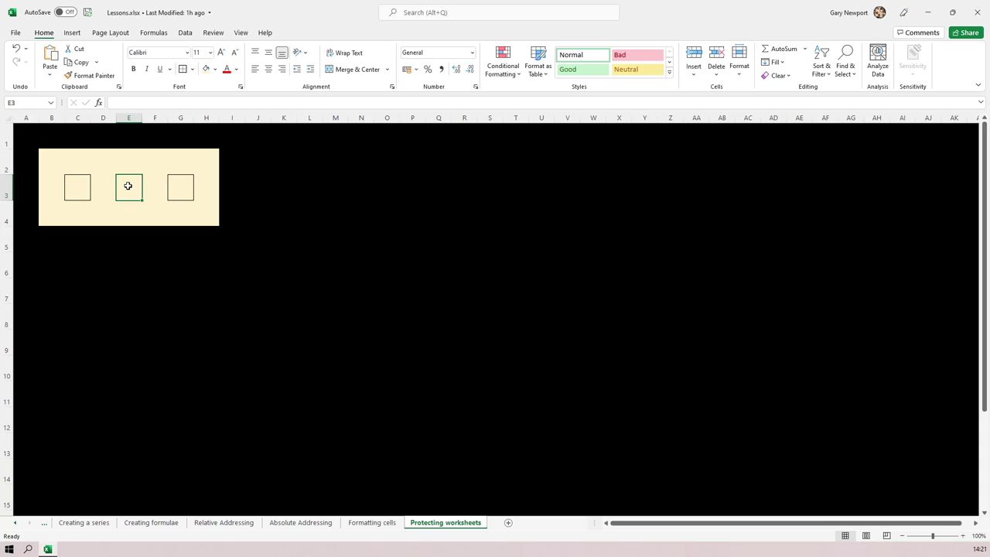
{"action": "left_click", "coordinate": [178, 186]}
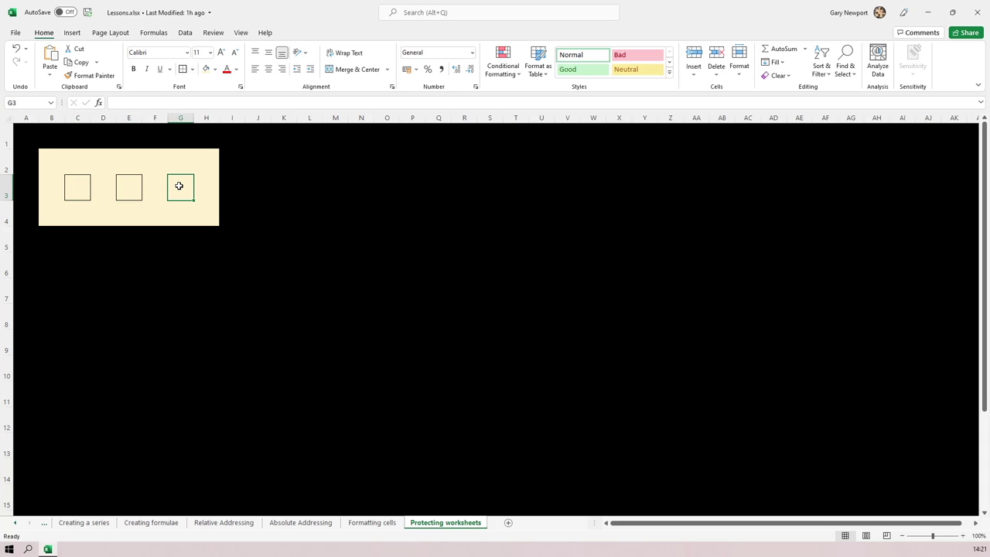
{"action": "left_click", "coordinate": [102, 195]}
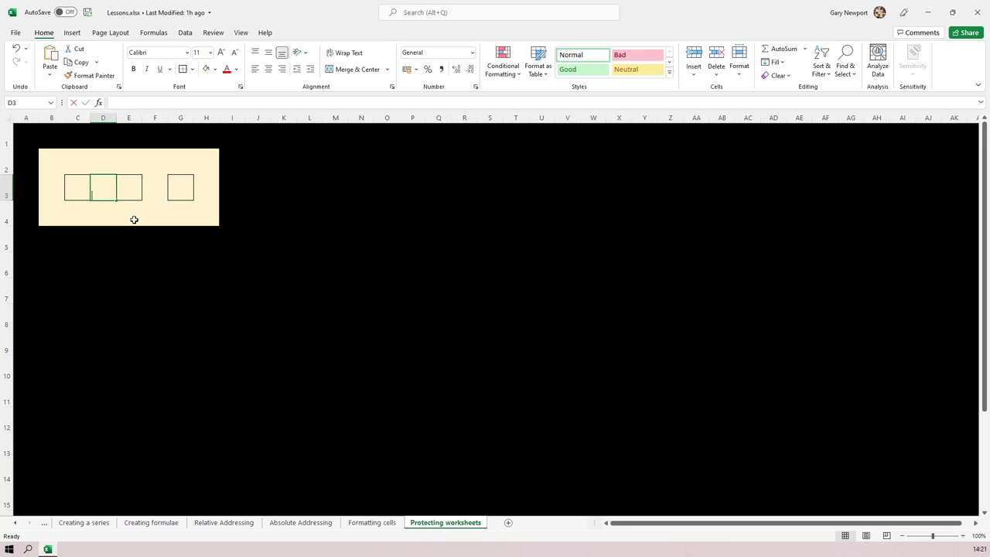
Enter an x in D3, centre it both ways and enlarge it to 16 point
{"action": "type", "text": "x"}
{"action": "key", "text": "Return"}
{"action": "left_click", "coordinate": [105, 194]}
{"action": "left_click", "coordinate": [269, 69]}
{"action": "left_click", "coordinate": [270, 52]}
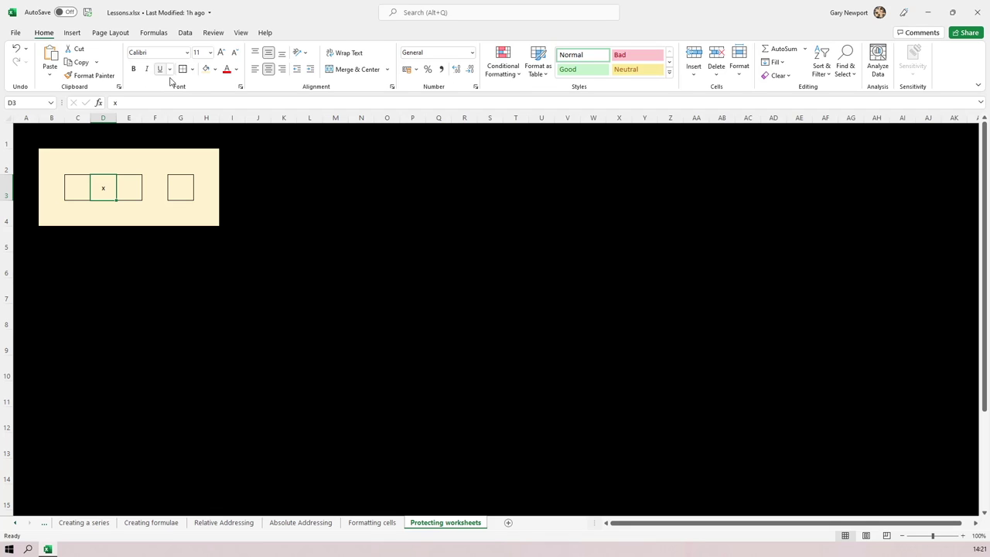
{"action": "left_click", "coordinate": [223, 53]}
{"action": "left_click", "coordinate": [223, 54]}
{"action": "left_click", "coordinate": [223, 53]}
Enter '= in F3 so the equals sign is stored as plain text
{"action": "left_click", "coordinate": [154, 188]}
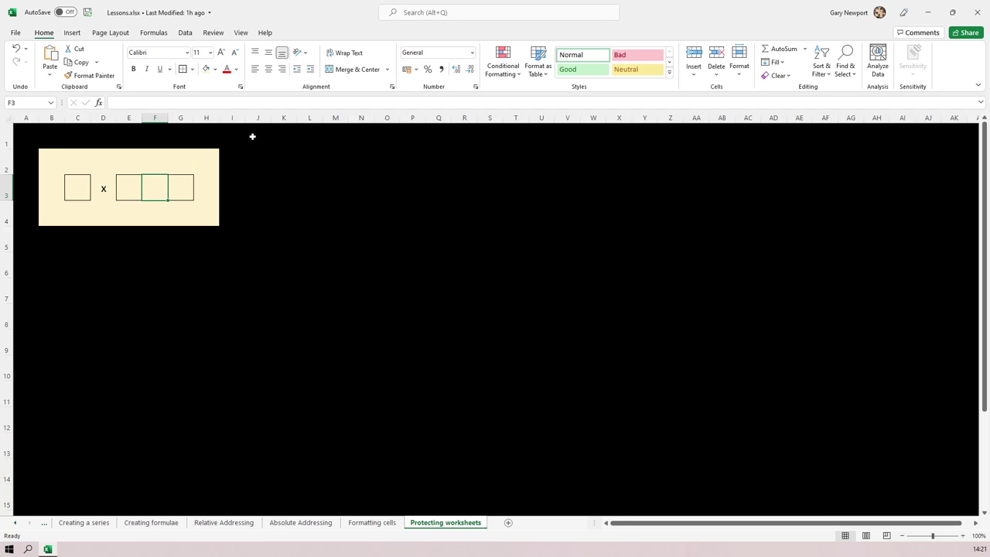
{"action": "type", "text": "="}
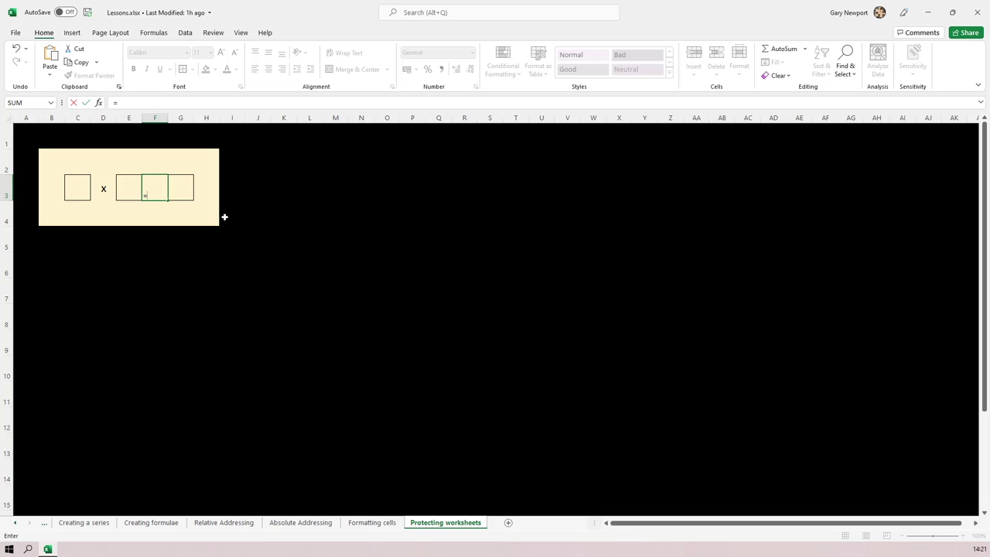
{"action": "key", "text": "Return"}
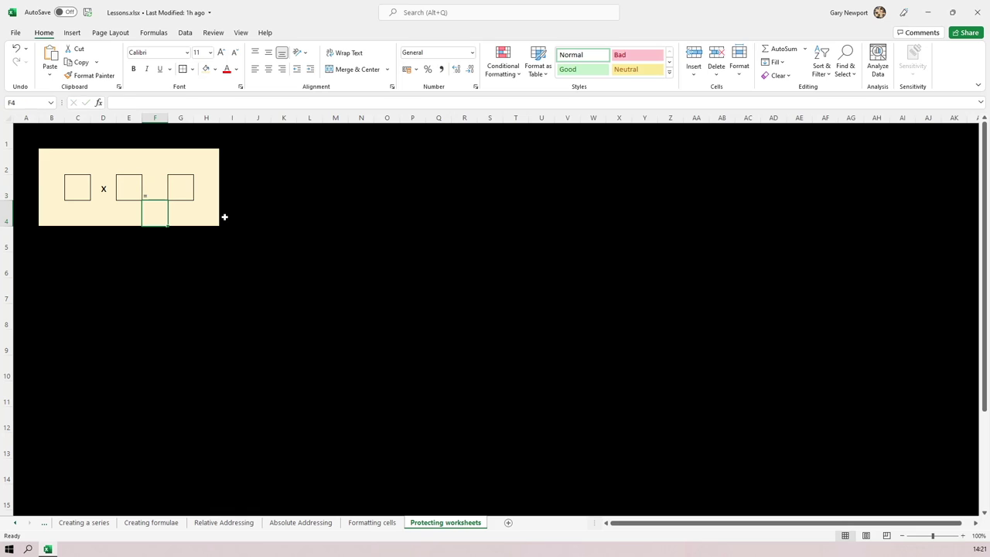
{"action": "left_click", "coordinate": [157, 194]}
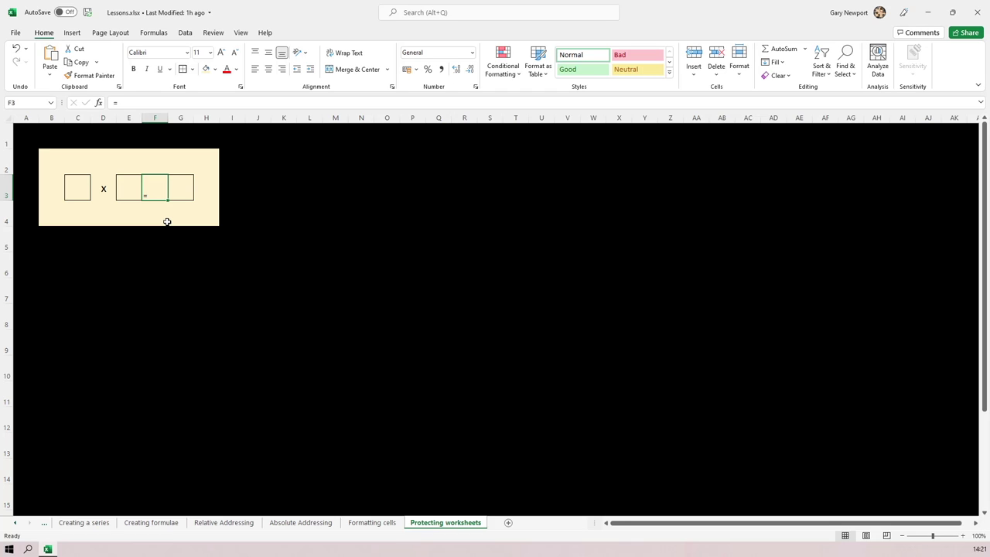
{"action": "type", "text": "'"}
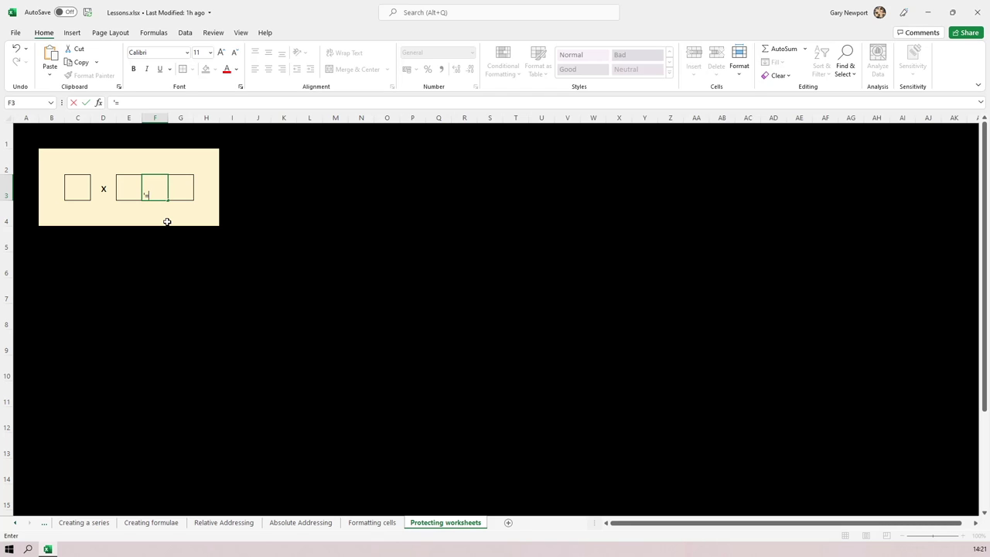
{"action": "type", "text": "="}
{"action": "key", "text": "Return"}
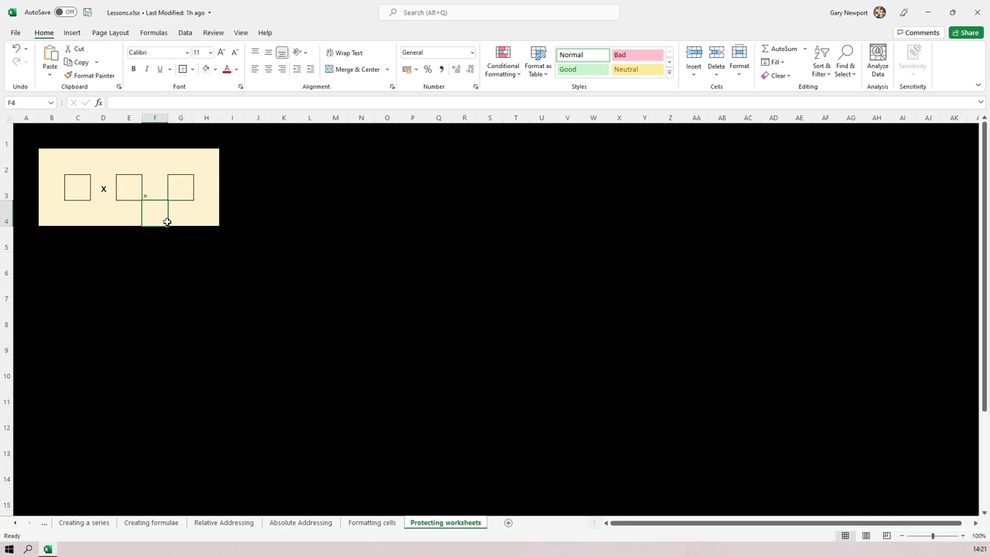
{"action": "left_click", "coordinate": [153, 184]}
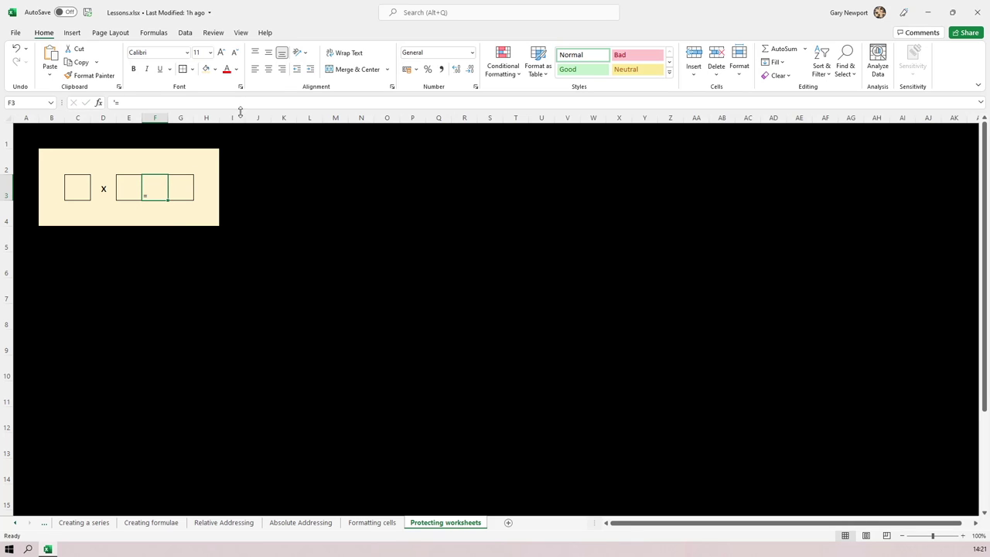
Centre the = sign in F3 horizontally and vertically and set it to 18 point
{"action": "left_click", "coordinate": [268, 69]}
{"action": "left_click", "coordinate": [269, 52]}
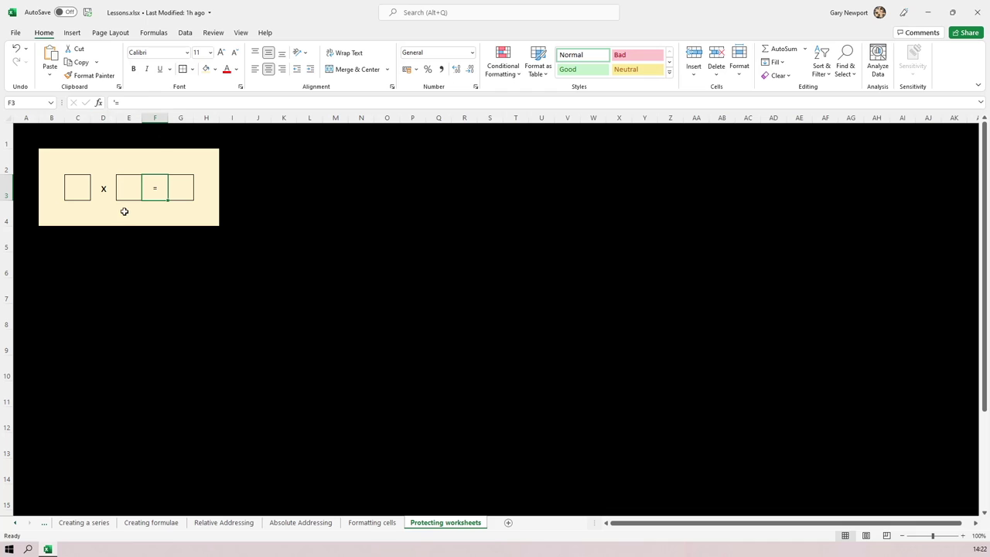
{"action": "left_click", "coordinate": [104, 196]}
{"action": "left_click", "coordinate": [160, 193]}
{"action": "left_click", "coordinate": [221, 52]}
{"action": "left_click", "coordinate": [221, 52]}
{"action": "left_click", "coordinate": [209, 52]}
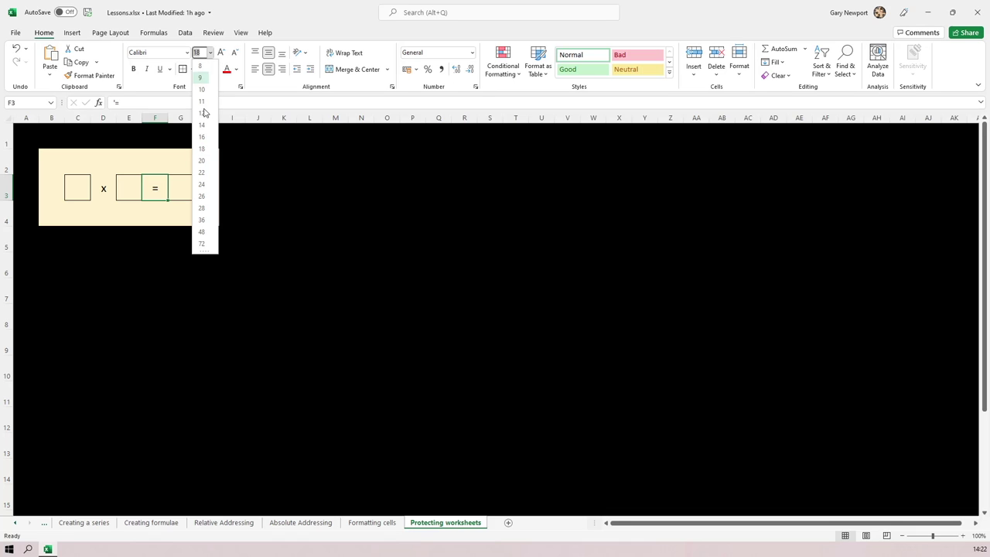
{"action": "left_click", "coordinate": [202, 152]}
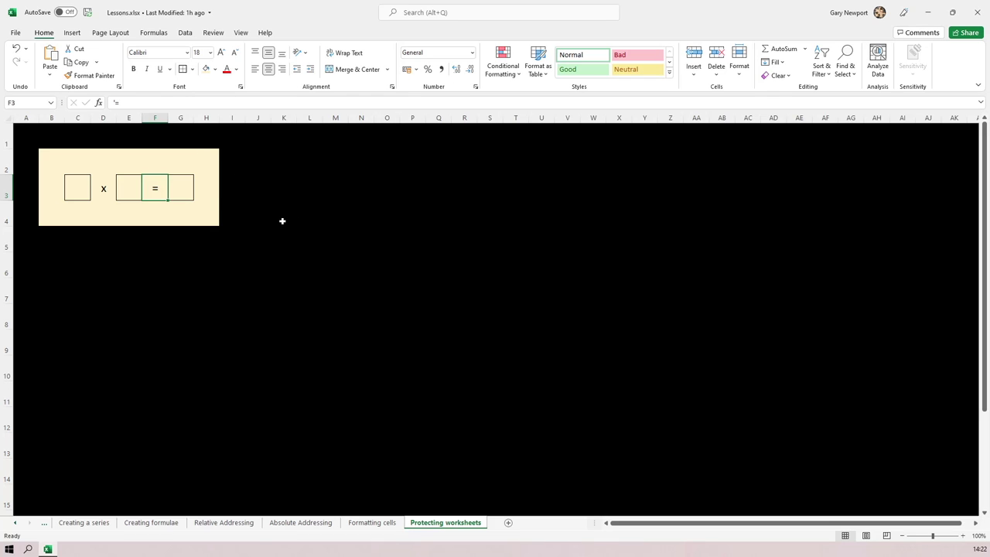
{"action": "left_click", "coordinate": [187, 191]}
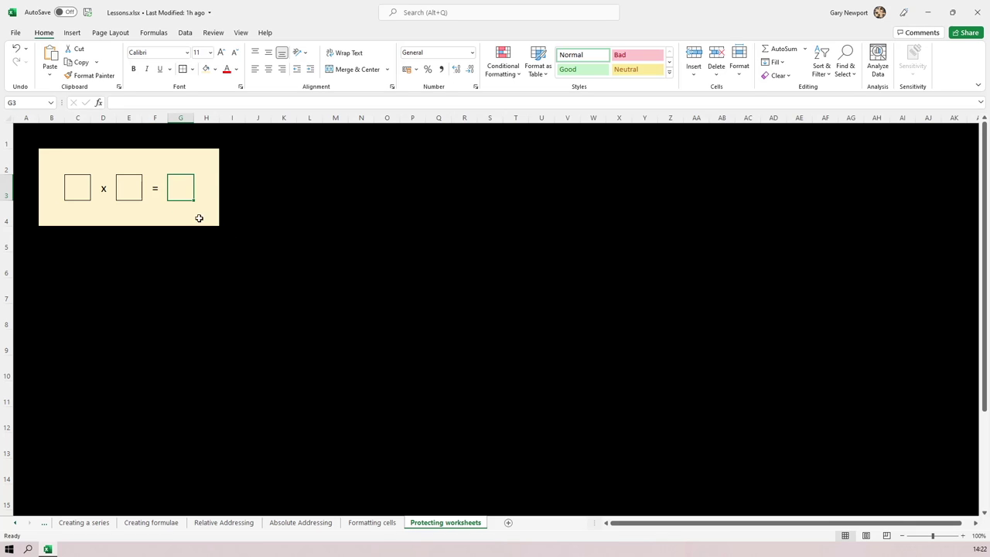
Give the result box G3 a light blue fill
{"action": "left_click", "coordinate": [215, 68]}
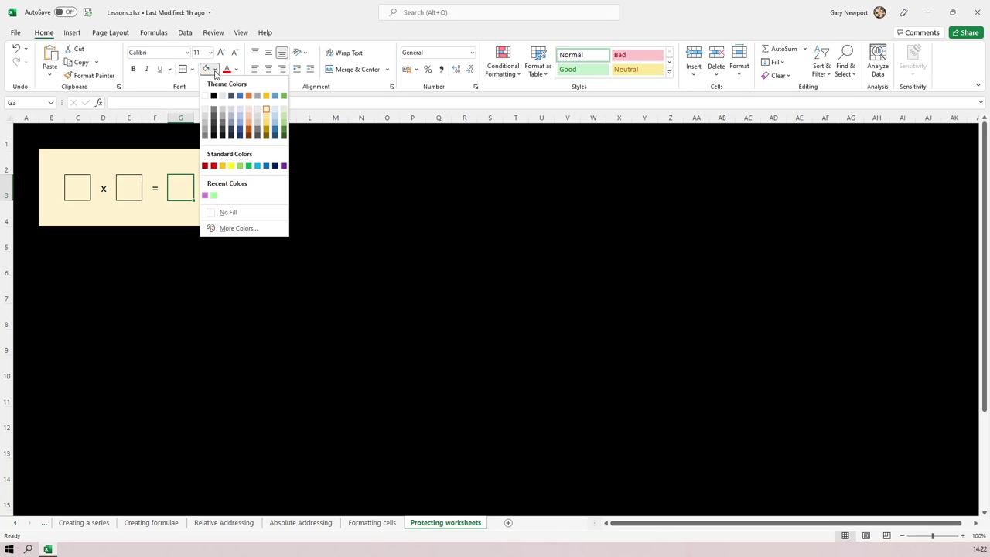
{"action": "left_click", "coordinate": [275, 106]}
{"action": "left_click", "coordinate": [223, 281]}
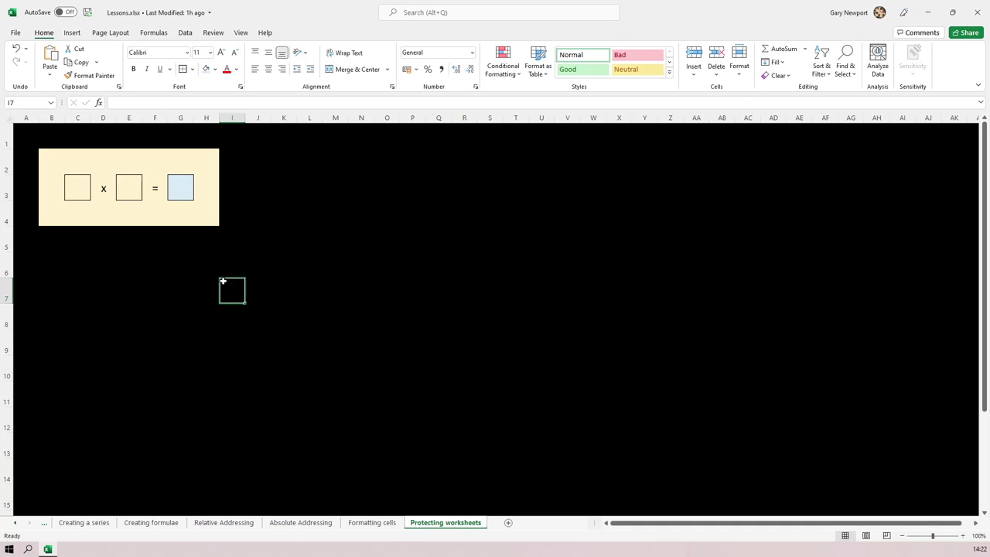
Fill the input boxes C3 and E3 with white
{"action": "left_click", "coordinate": [80, 191]}
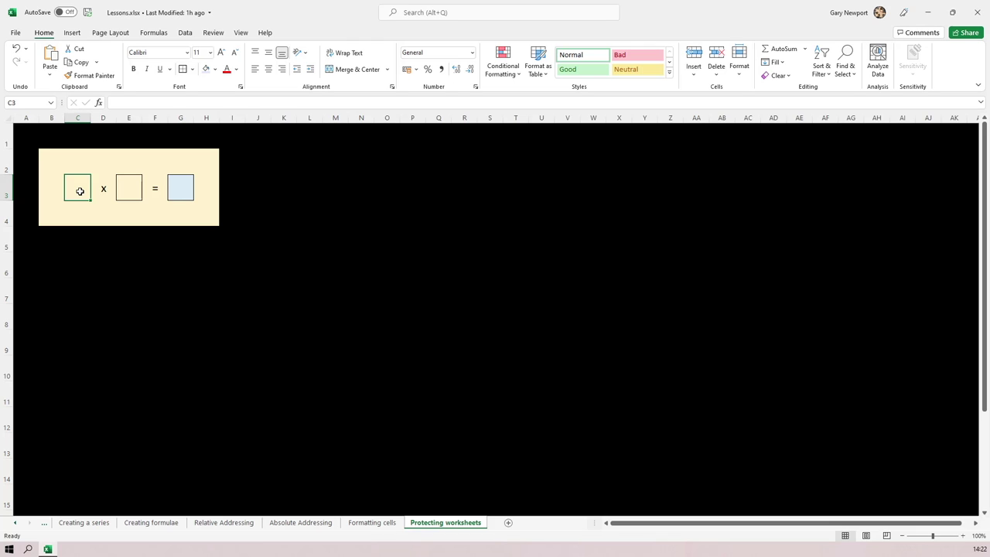
{"action": "left_click", "coordinate": [215, 70]}
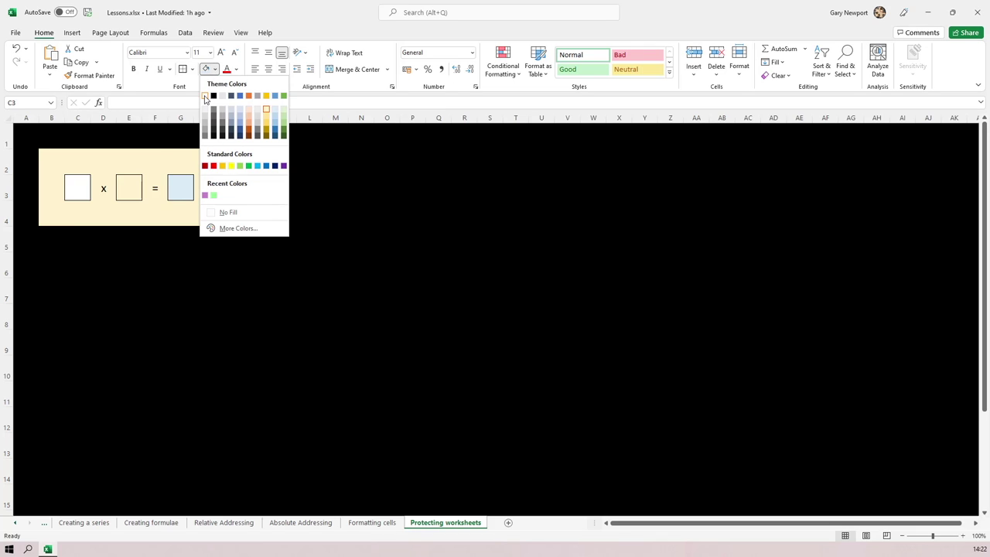
{"action": "left_click", "coordinate": [205, 95]}
{"action": "left_click", "coordinate": [126, 190]}
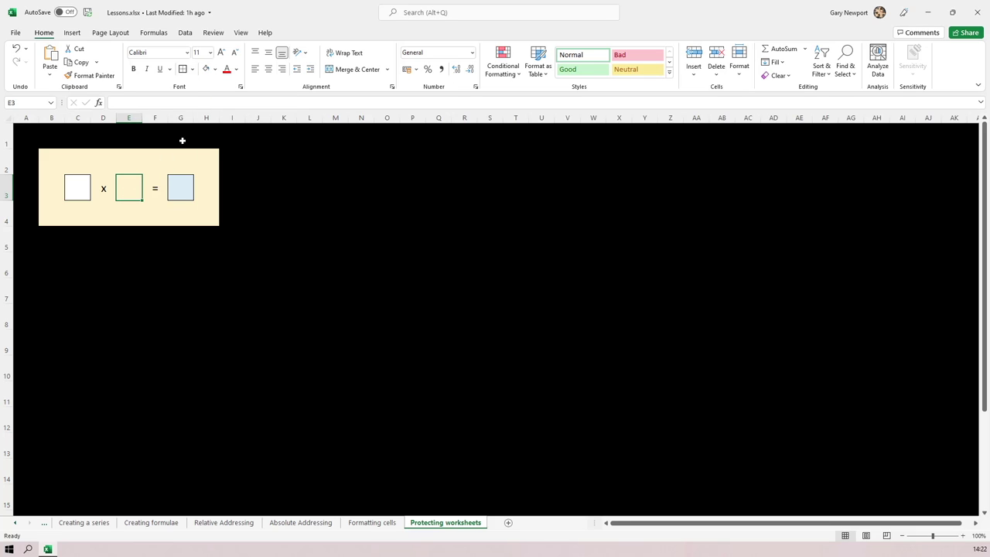
{"action": "left_click", "coordinate": [205, 69]}
{"action": "left_click", "coordinate": [286, 266]}
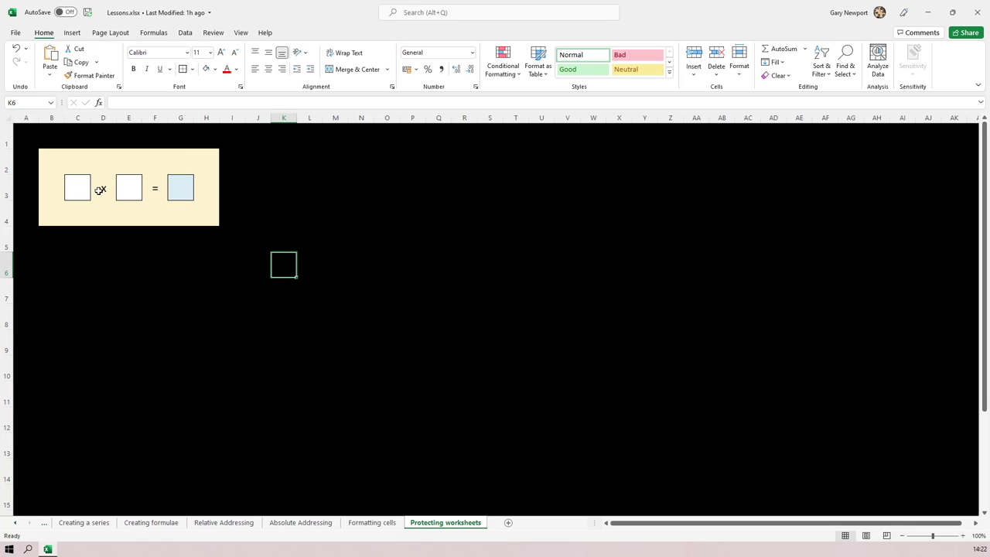
Enter the multiplication formula =C3*E3 in result cell G3
{"action": "left_click", "coordinate": [177, 189]}
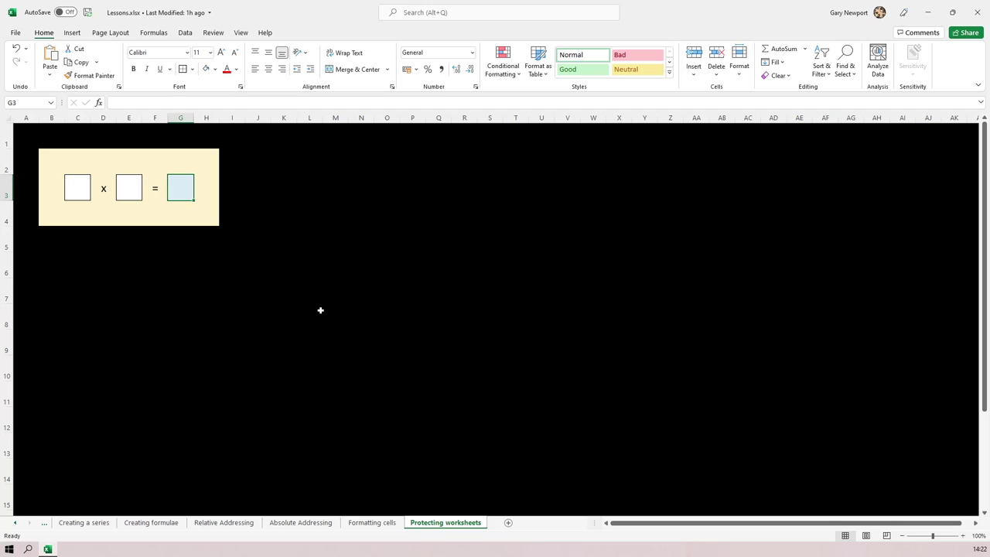
{"action": "type", "text": "="}
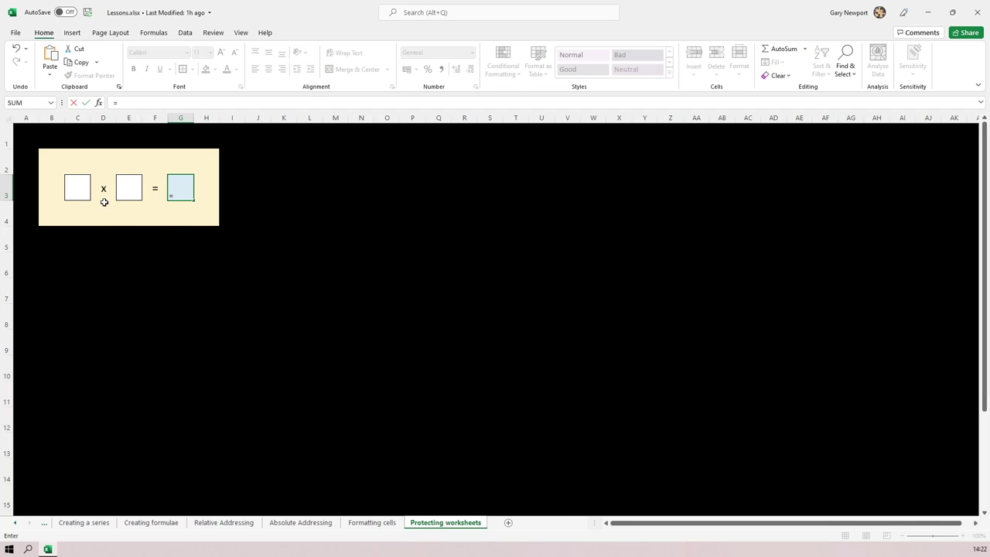
{"action": "left_click", "coordinate": [80, 191]}
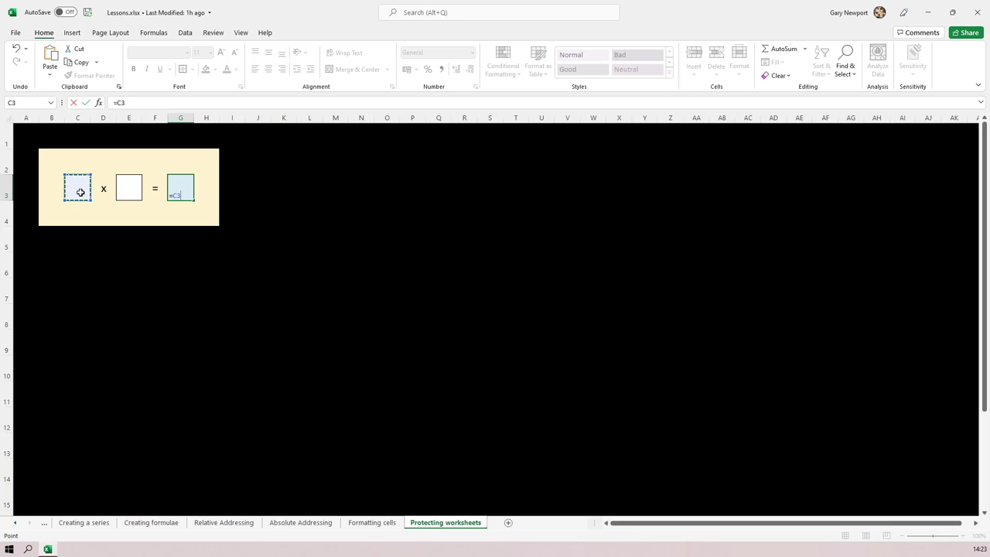
{"action": "type", "text": "*"}
{"action": "left_click", "coordinate": [130, 189]}
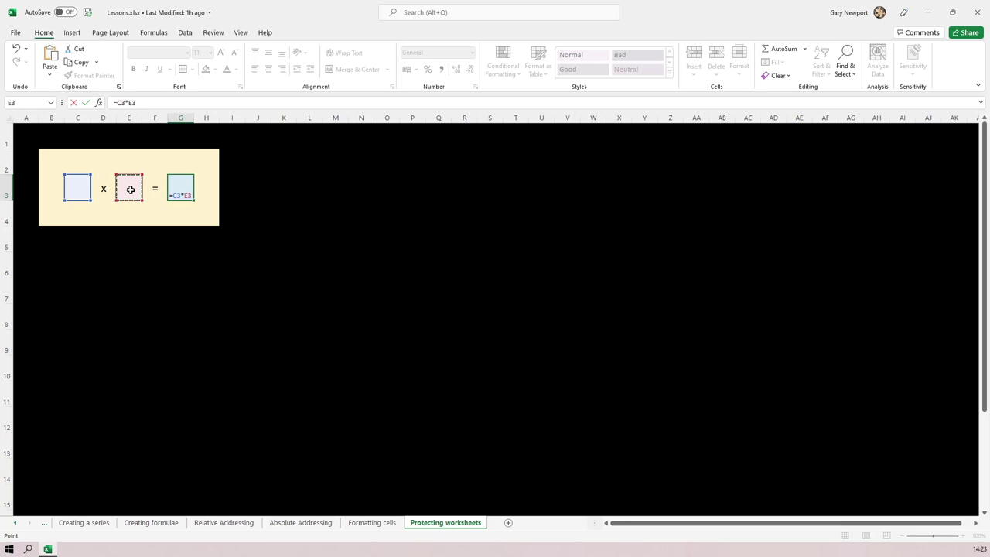
{"action": "key", "text": "Return"}
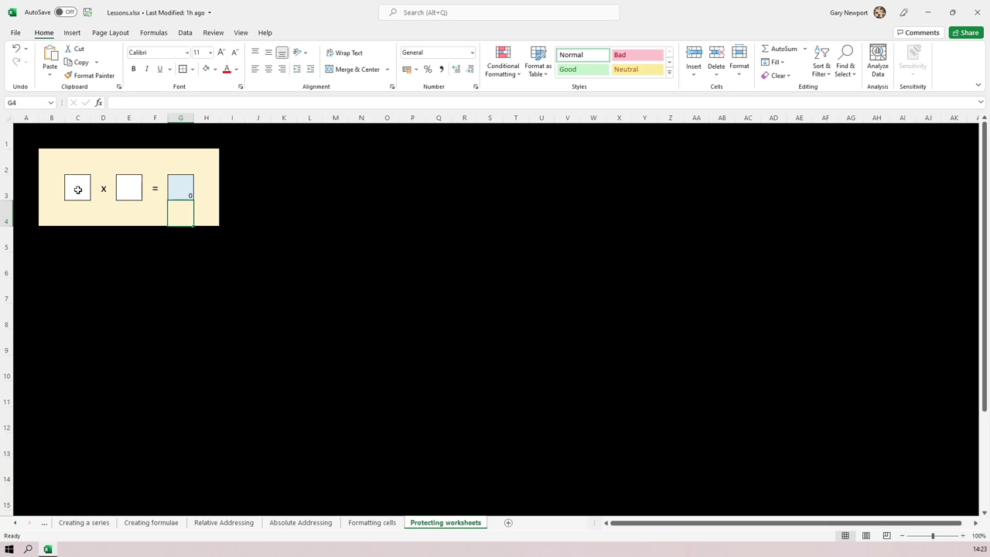
Format G3 at font size 18, centred horizontally and vertically
{"action": "left_click", "coordinate": [188, 193]}
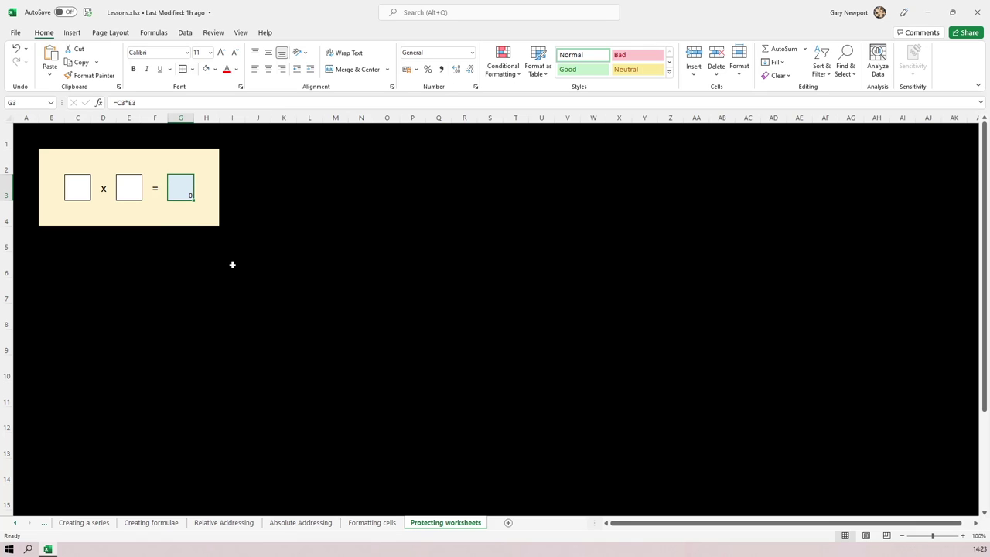
{"action": "left_click", "coordinate": [210, 52]}
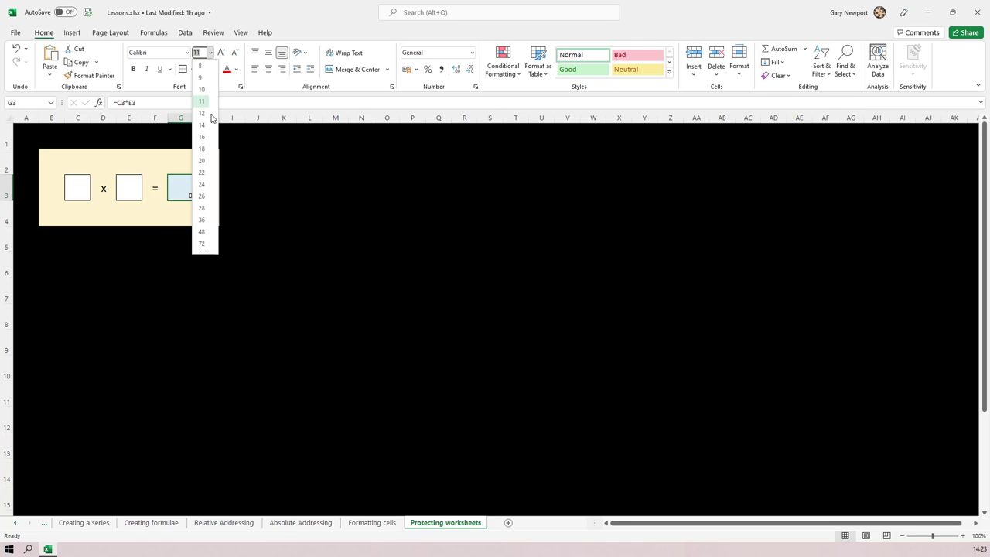
{"action": "left_click", "coordinate": [202, 149]}
{"action": "left_click", "coordinate": [268, 53]}
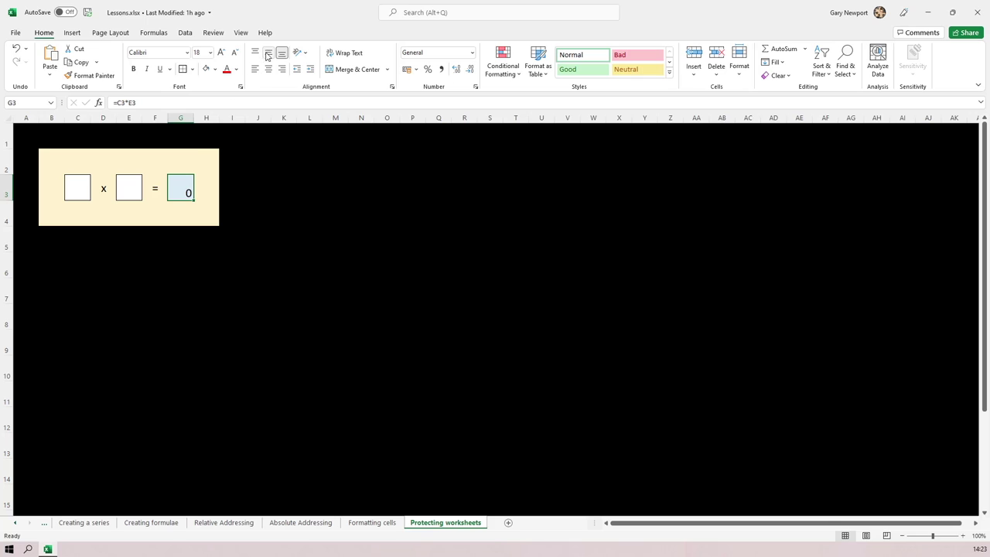
{"action": "left_click", "coordinate": [268, 72]}
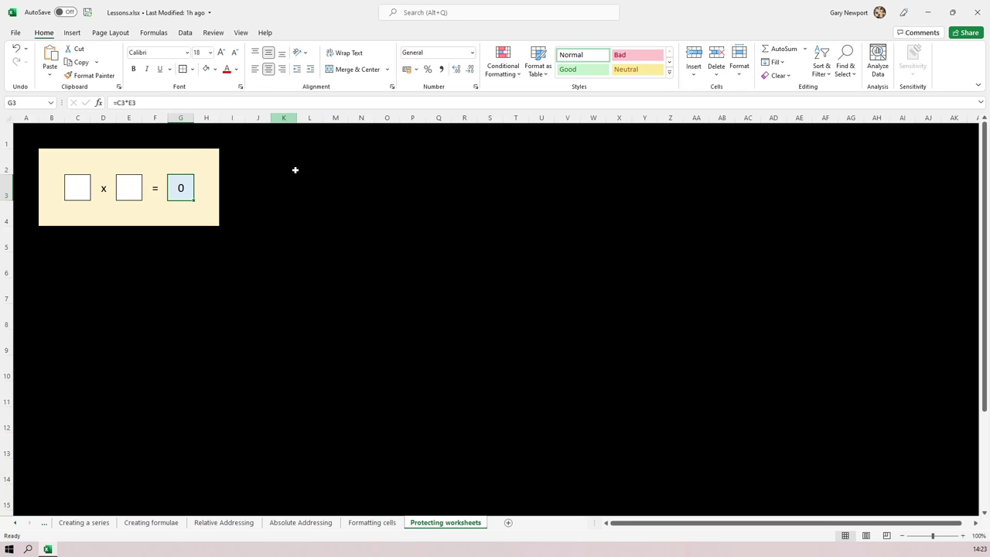
Enter 3 in E3 and 2 in C3
{"action": "left_click", "coordinate": [131, 185]}
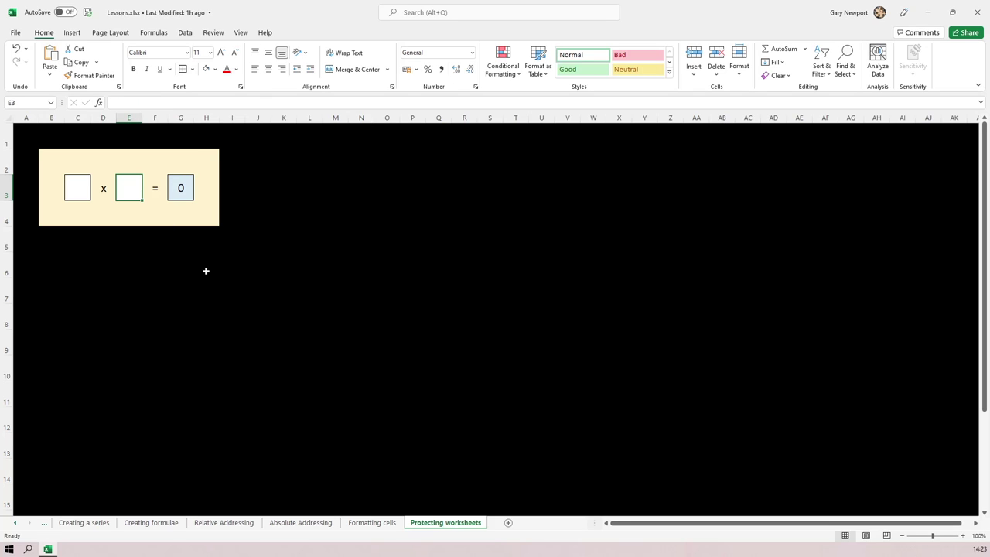
{"action": "type", "text": "3"}
{"action": "left_click", "coordinate": [86, 193]}
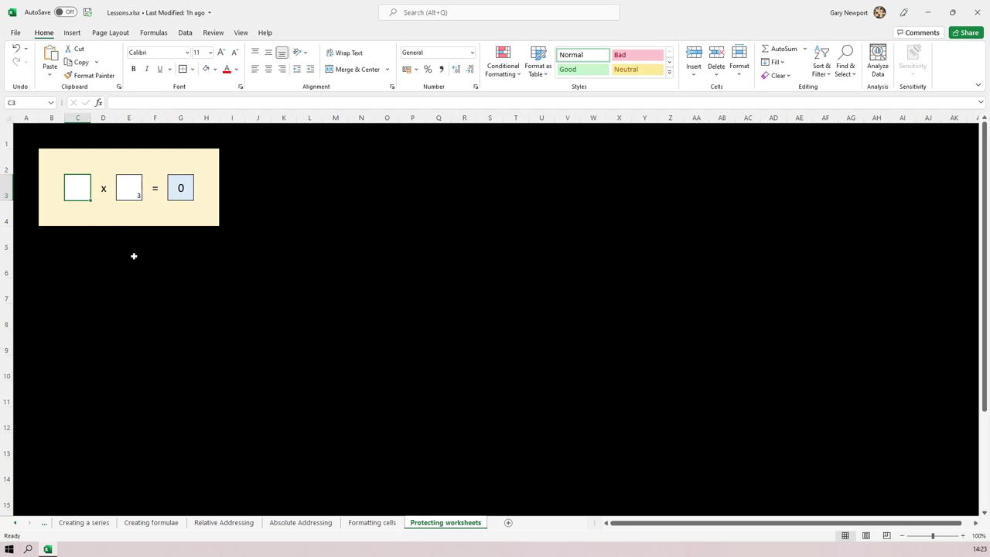
{"action": "type", "text": "2"}
{"action": "left_click", "coordinate": [142, 263]}
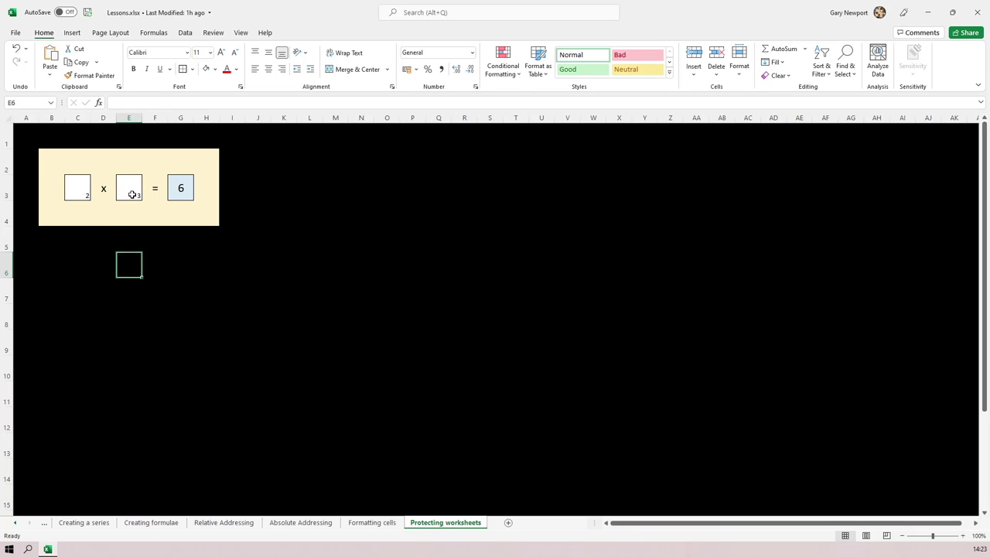
Format E3 at size 18 with middle and centre alignment
{"action": "left_click", "coordinate": [133, 195]}
{"action": "left_click", "coordinate": [268, 52]}
{"action": "left_click", "coordinate": [269, 69]}
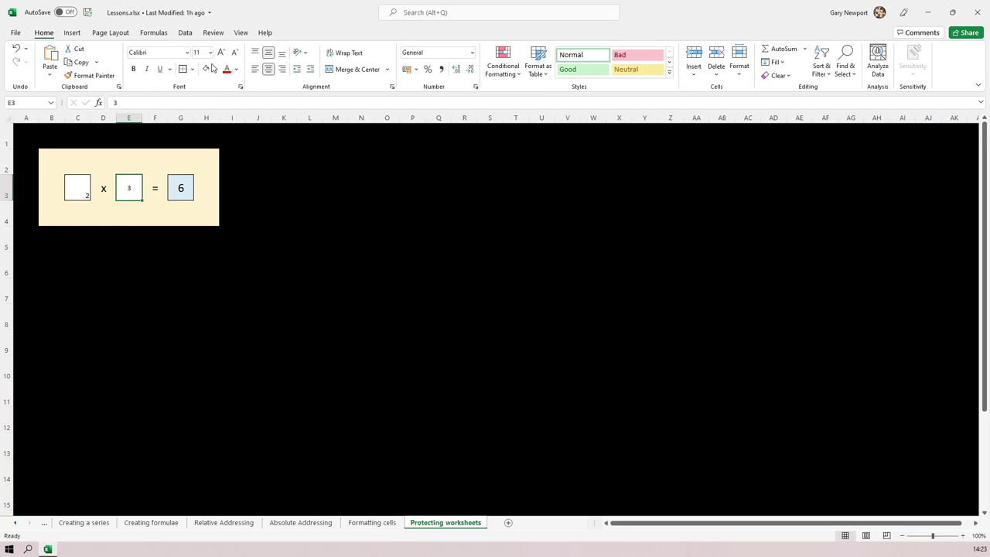
{"action": "left_click", "coordinate": [211, 52]}
{"action": "left_click", "coordinate": [199, 153]}
Format C3 at size 18 with middle and centre alignment
{"action": "left_click", "coordinate": [87, 192]}
{"action": "left_click", "coordinate": [269, 51]}
{"action": "left_click", "coordinate": [269, 69]}
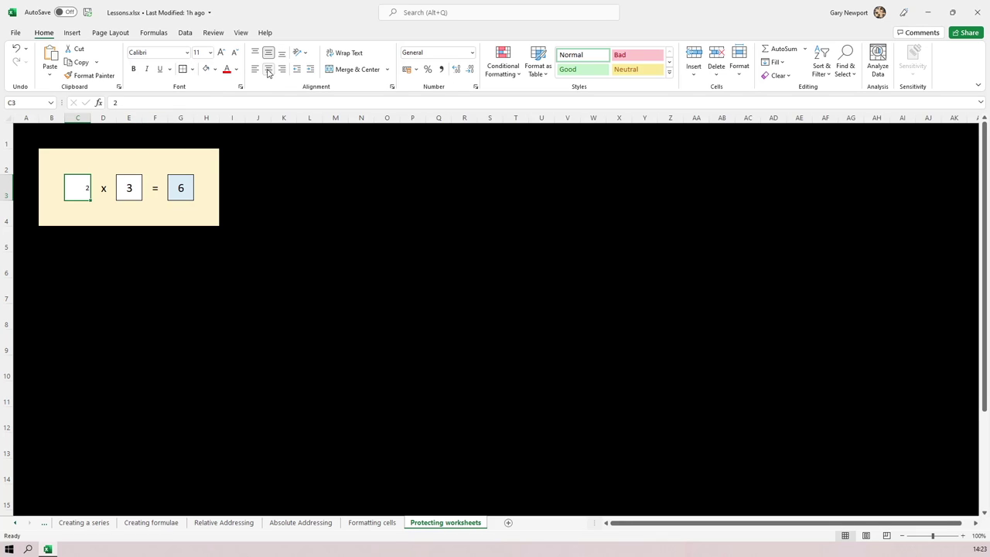
{"action": "left_click", "coordinate": [210, 52]}
{"action": "left_click", "coordinate": [200, 151]}
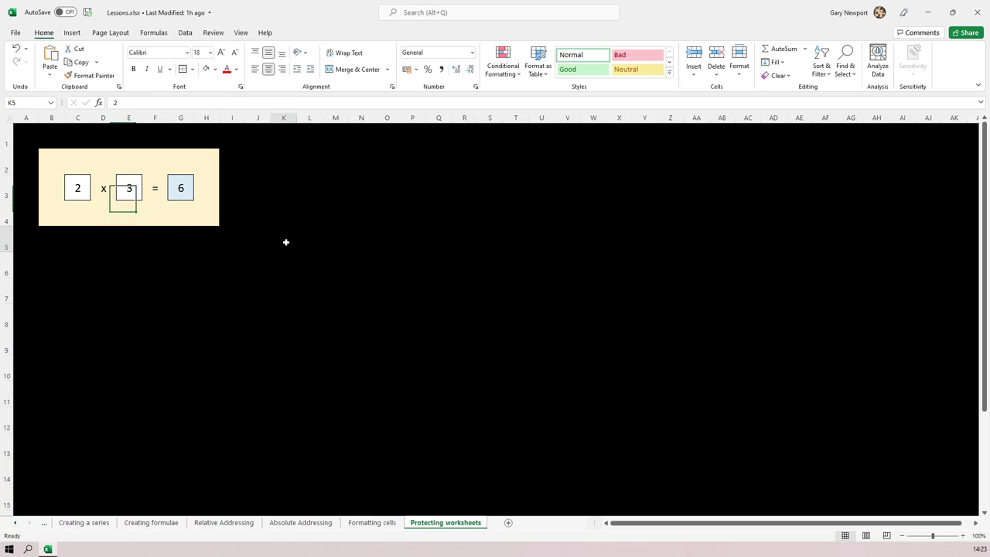
Select empty cells away from the calculator to view the result of 6
{"action": "left_click", "coordinate": [286, 243]}
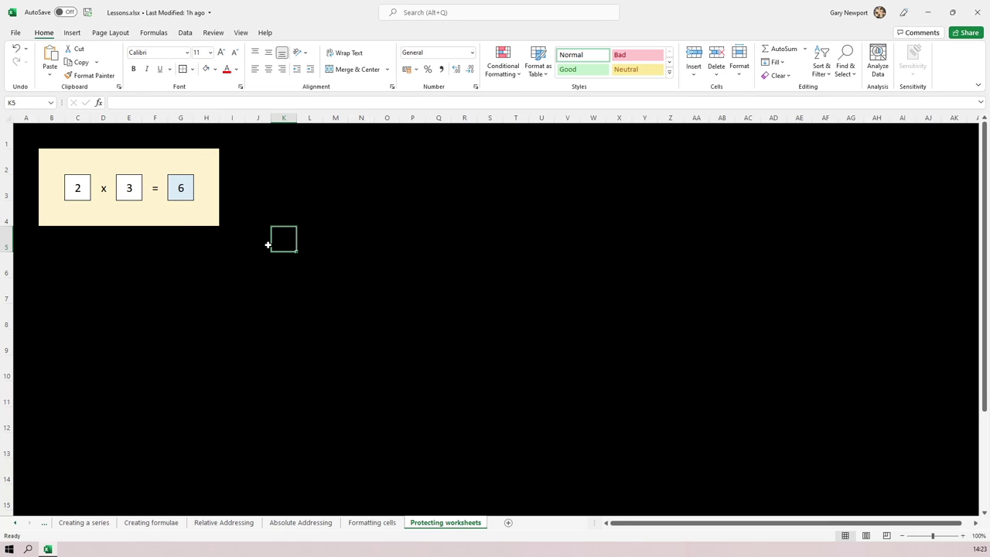
{"action": "left_click", "coordinate": [283, 199]}
{"action": "left_click", "coordinate": [378, 193]}
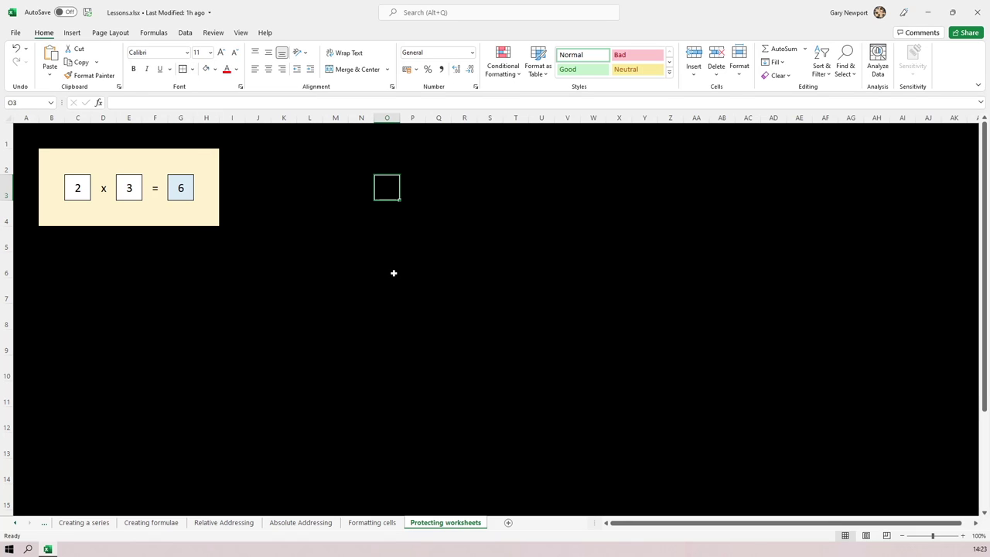
{"action": "left_click", "coordinate": [393, 272]}
{"action": "left_click", "coordinate": [188, 265]}
{"action": "left_click", "coordinate": [153, 214]}
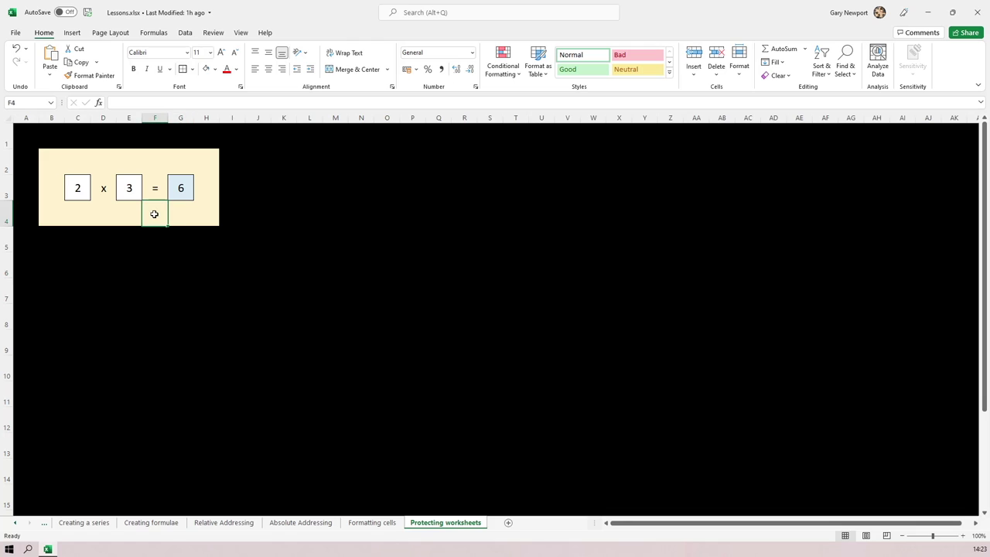
Select C3, E3 and G3 to check the inputs and the result formula
{"action": "left_click", "coordinate": [127, 188]}
{"action": "left_click", "coordinate": [77, 188]}
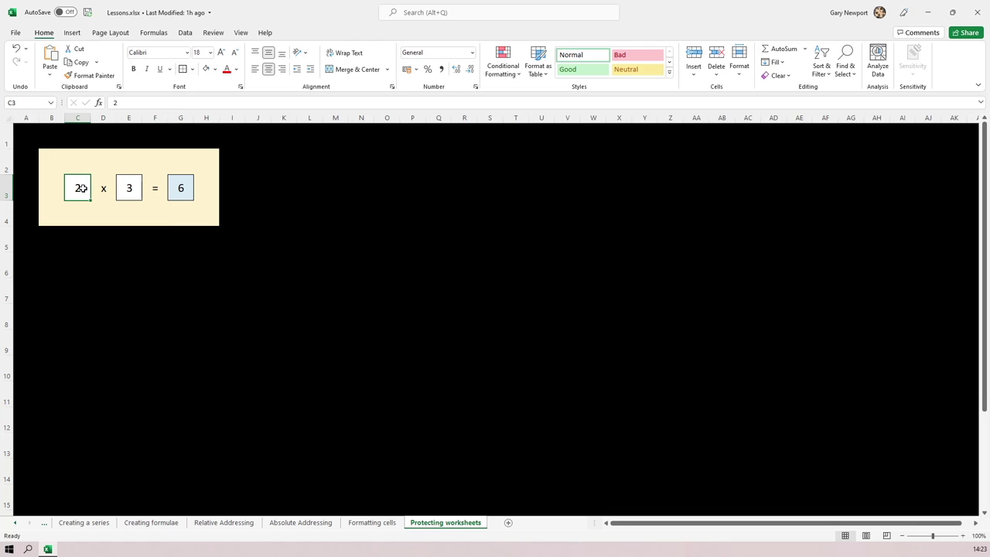
{"action": "left_click", "coordinate": [182, 194]}
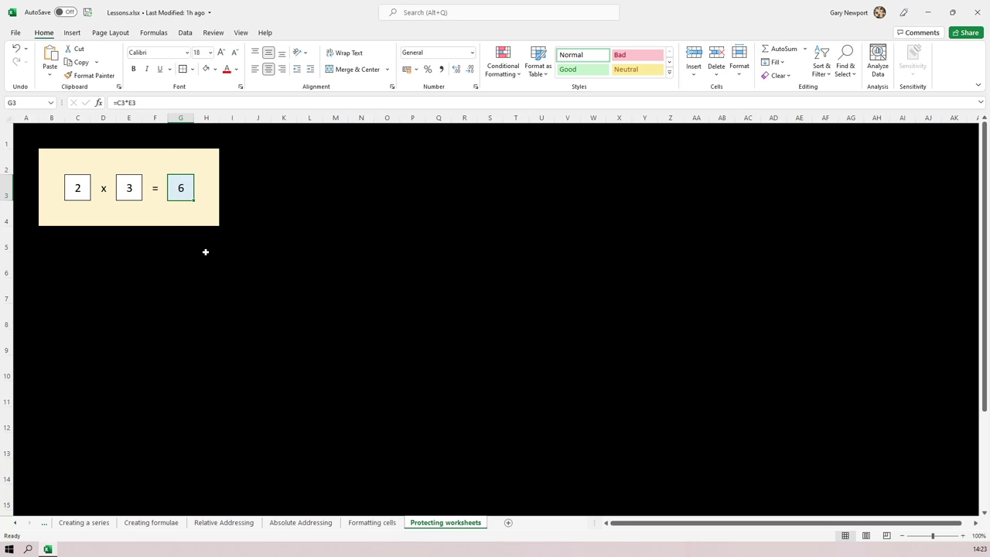
{"action": "left_click", "coordinate": [75, 186]}
{"action": "left_click", "coordinate": [128, 188]}
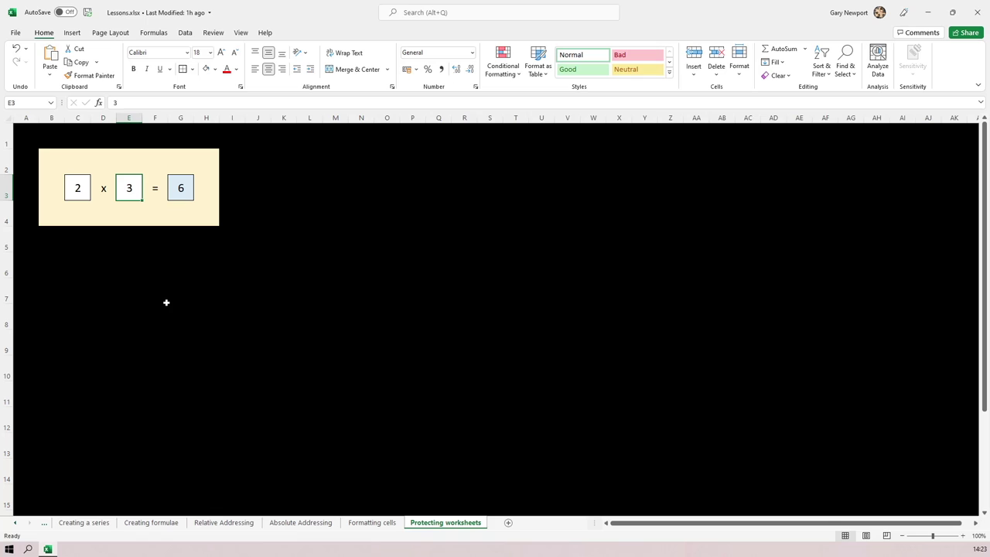
{"action": "left_click", "coordinate": [78, 188]}
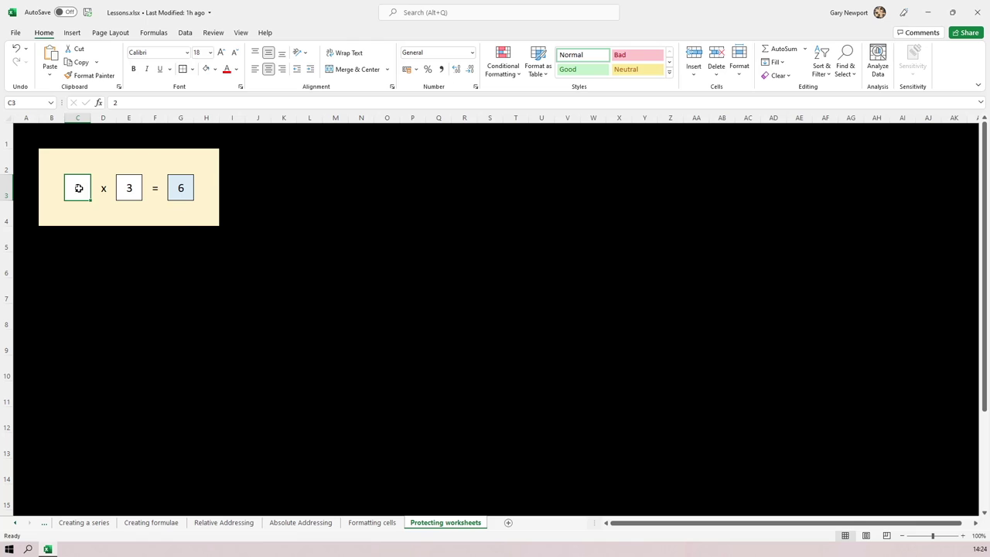
Open Format Cells for C3 and clear Locked on the Protection tab
{"action": "right_click", "coordinate": [78, 188]}
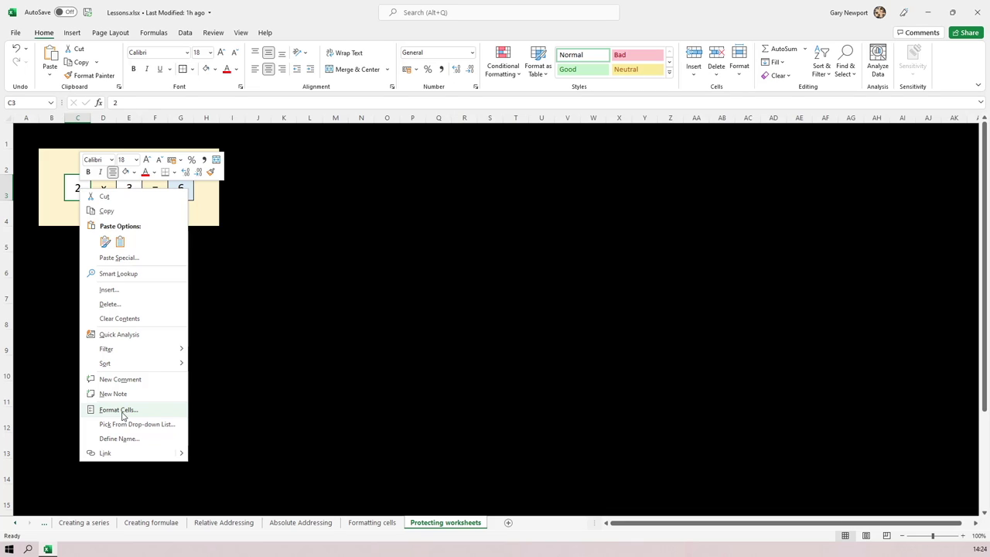
{"action": "left_click", "coordinate": [121, 414]}
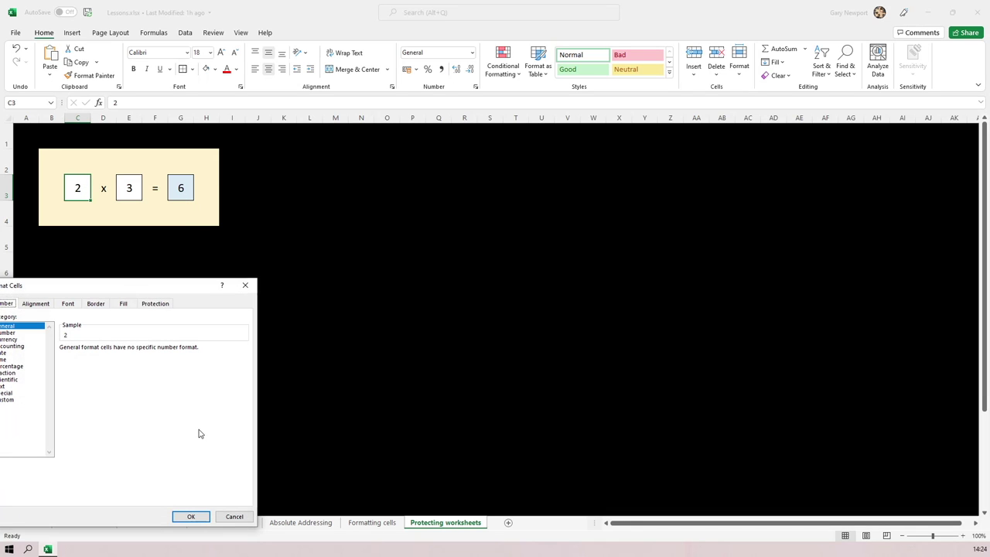
{"action": "left_click_drag", "start_coordinate": [108, 287], "coordinate": [371, 223]}
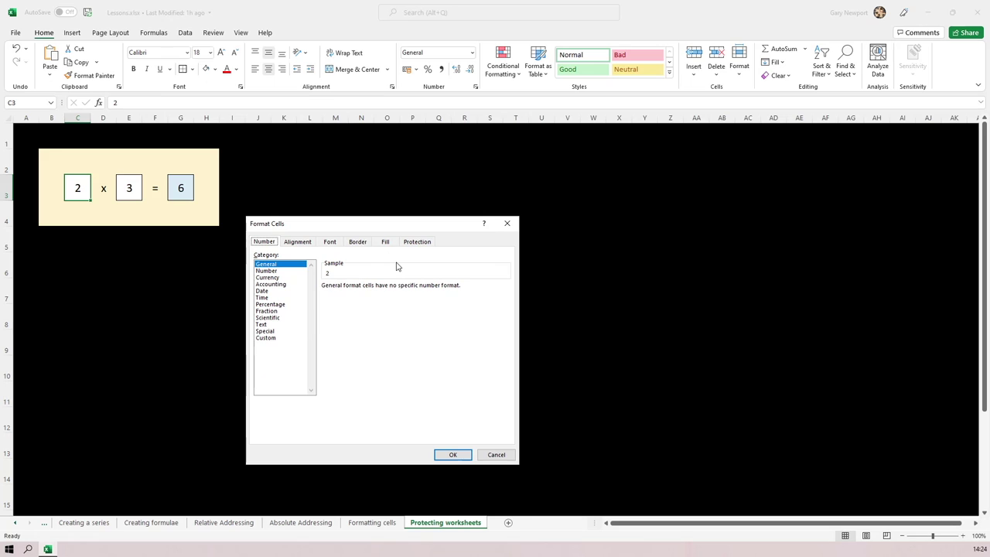
{"action": "left_click", "coordinate": [300, 243]}
{"action": "left_click", "coordinate": [331, 244]}
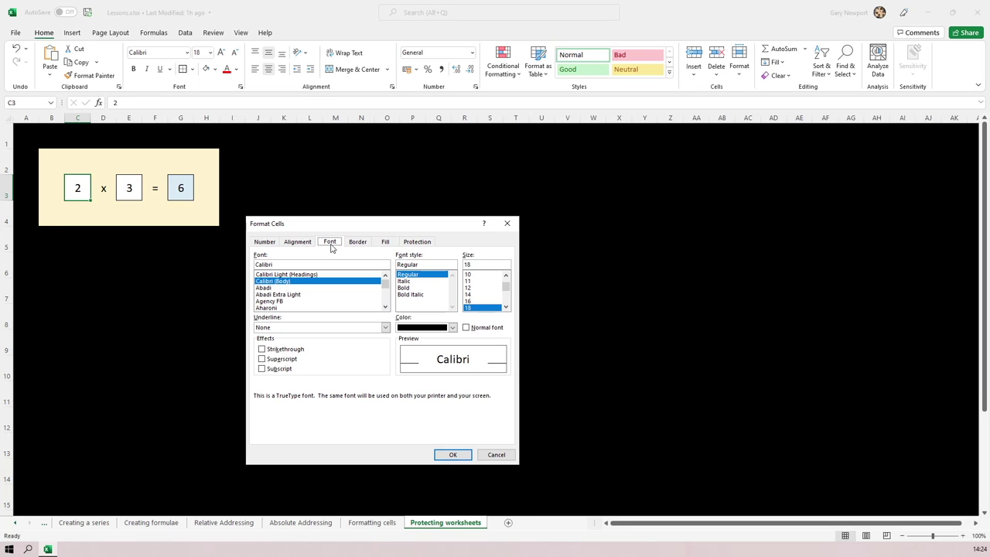
{"action": "left_click", "coordinate": [359, 244]}
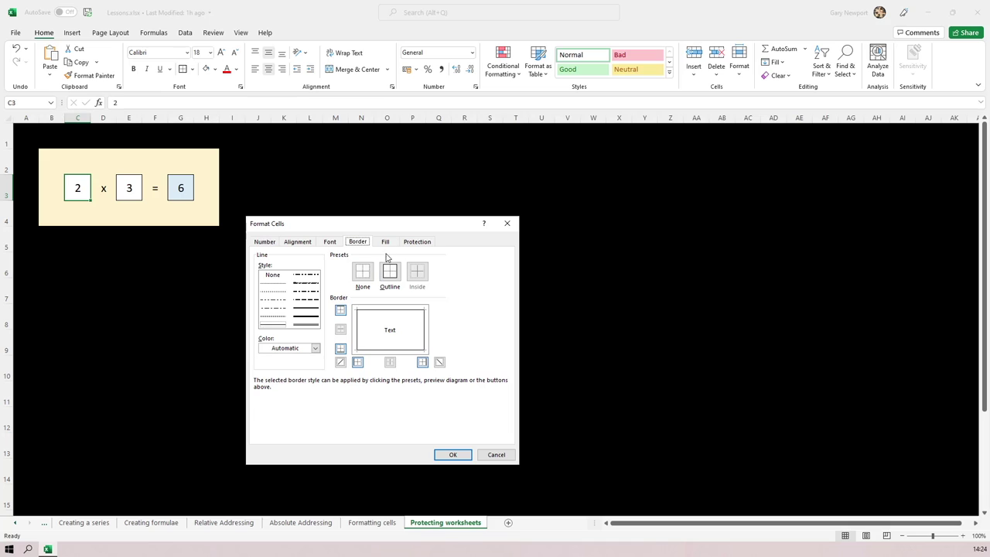
{"action": "left_click", "coordinate": [385, 243]}
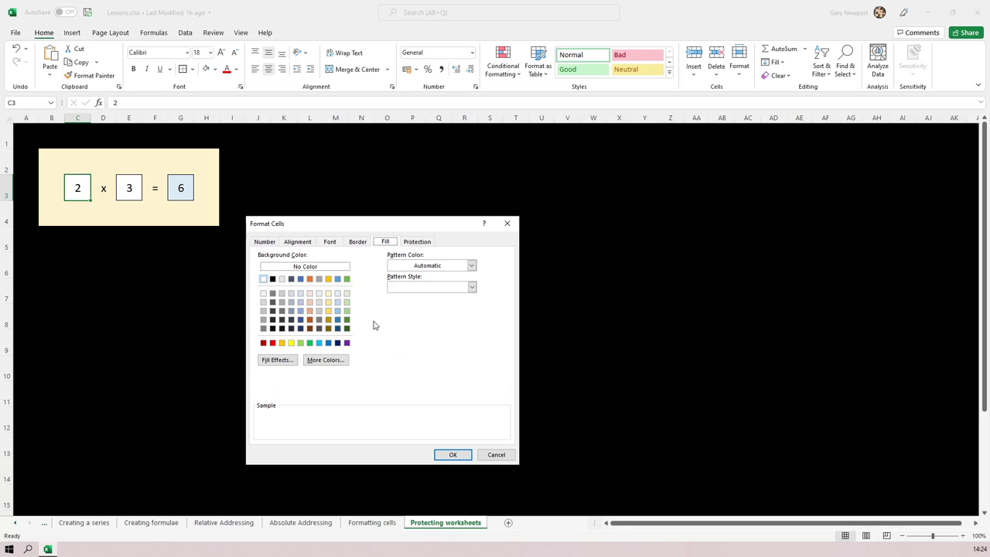
{"action": "left_click", "coordinate": [413, 244]}
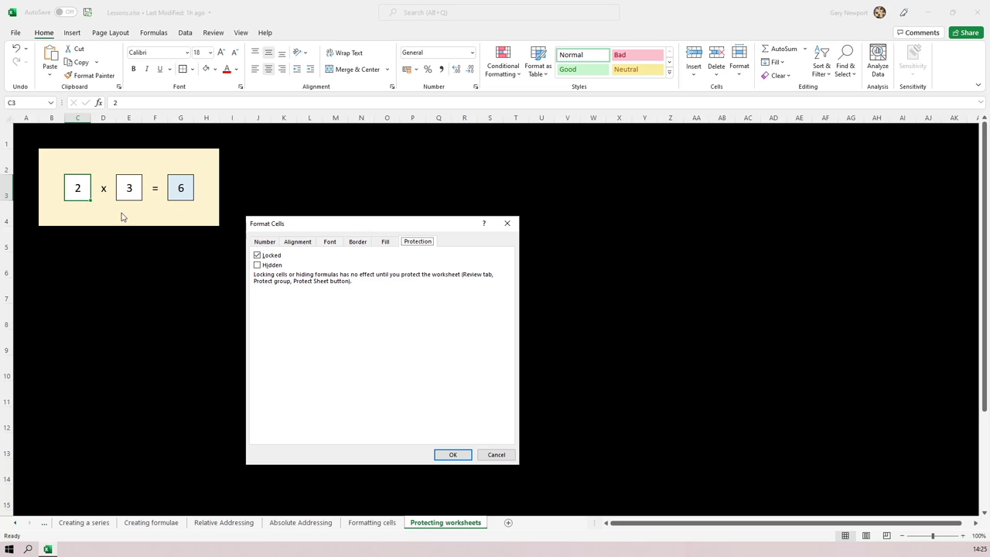
{"action": "left_click", "coordinate": [257, 256]}
{"action": "left_click", "coordinate": [450, 455]}
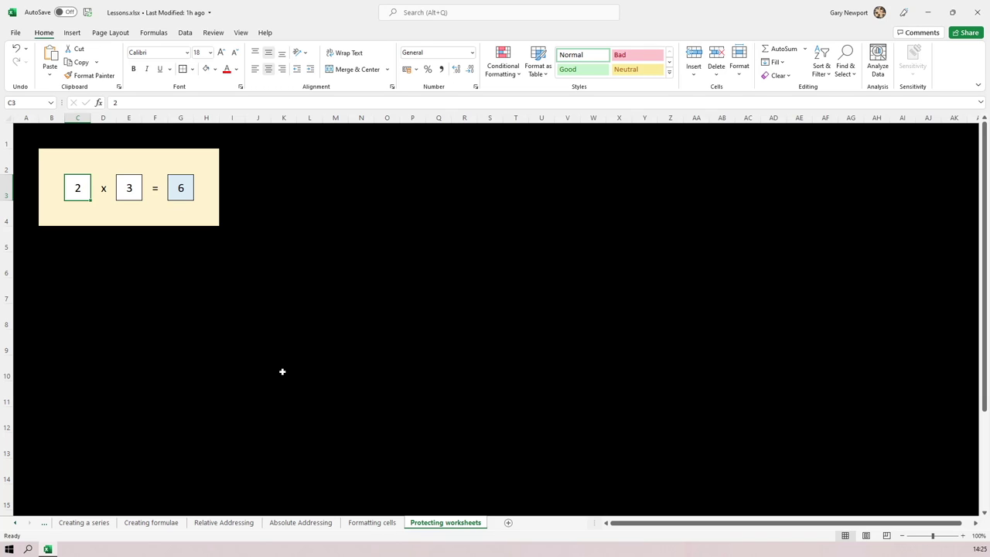
{"action": "left_click", "coordinate": [128, 187]}
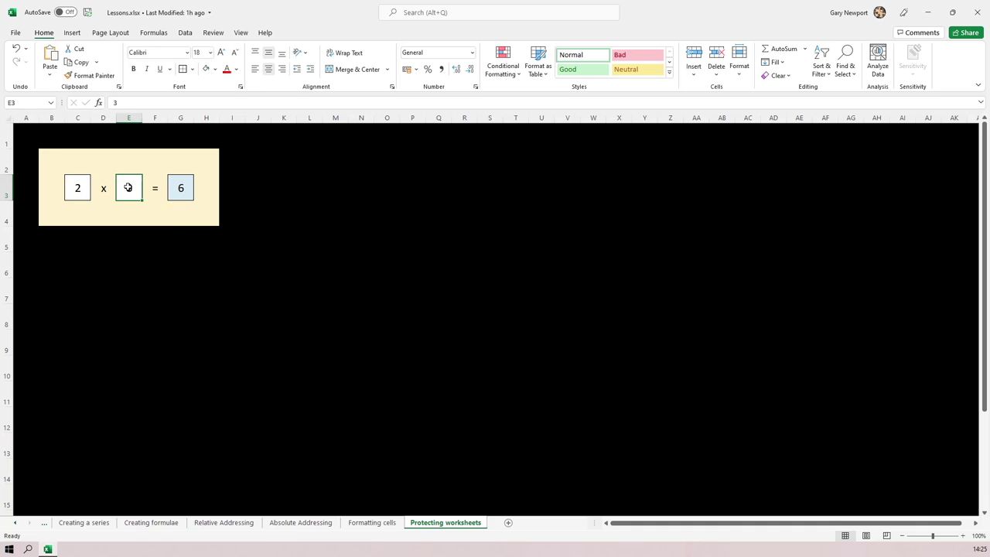
{"action": "right_click", "coordinate": [128, 188]}
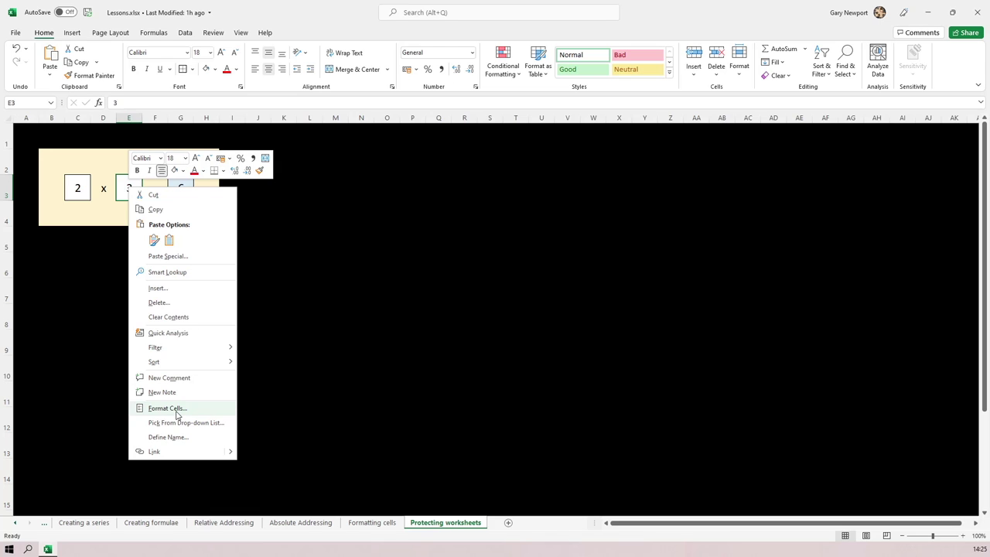
{"action": "left_click", "coordinate": [176, 408]}
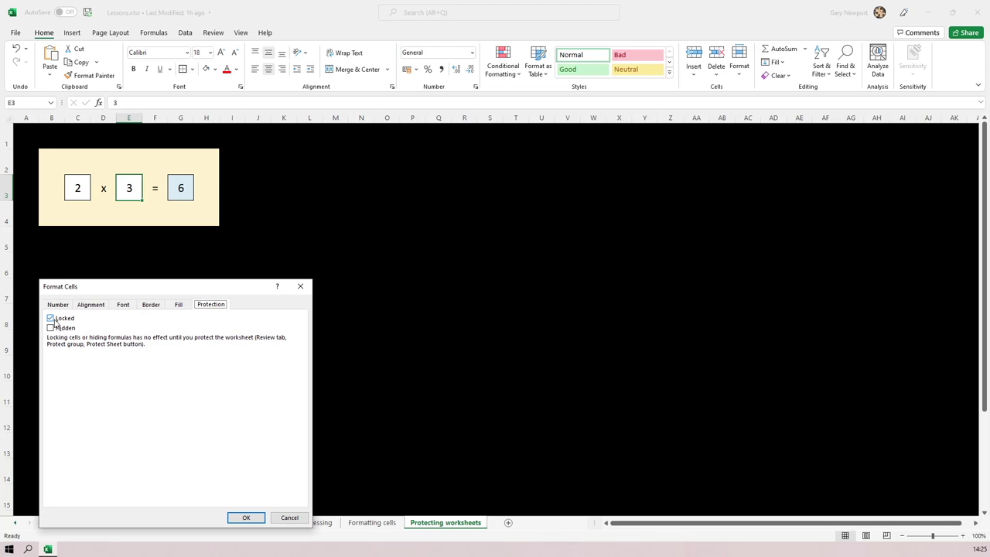
{"action": "left_click", "coordinate": [51, 319]}
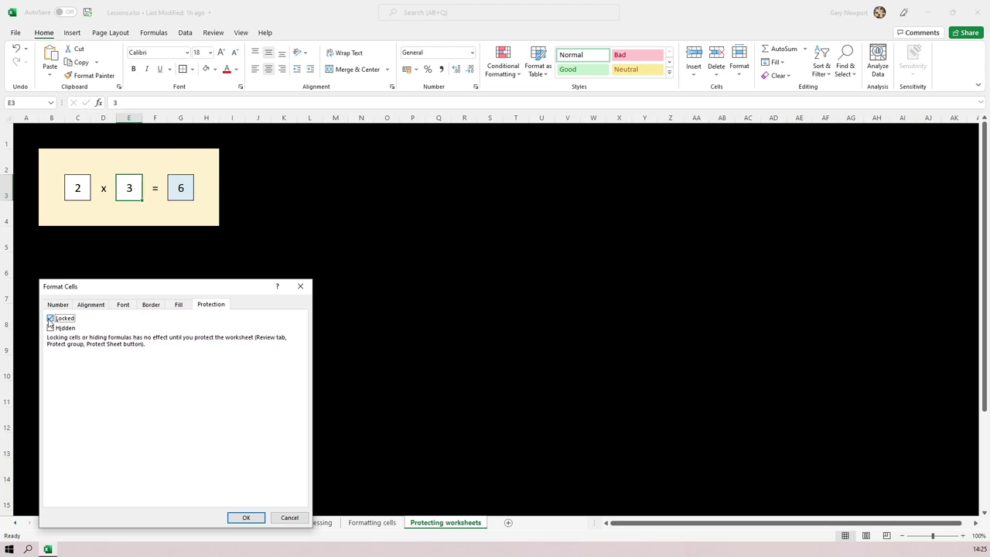
{"action": "left_click", "coordinate": [245, 519]}
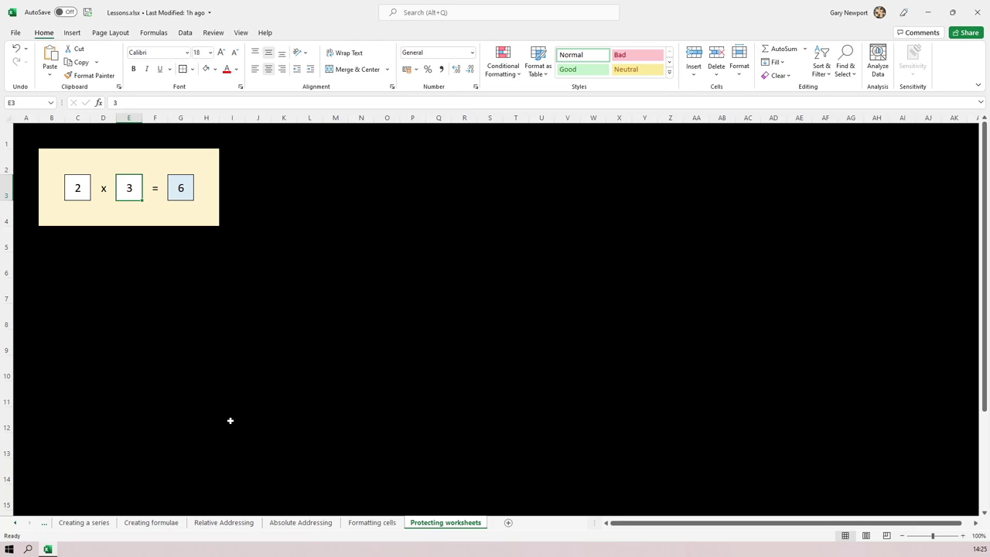
{"action": "left_click", "coordinate": [205, 313]}
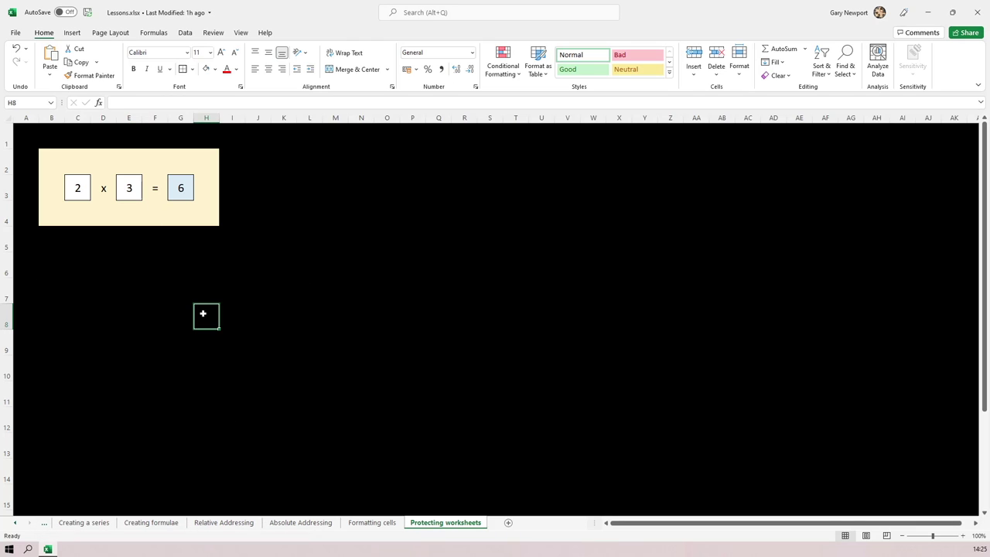
{"action": "left_click", "coordinate": [261, 285]}
{"action": "left_click", "coordinate": [356, 263]}
{"action": "left_click", "coordinate": [365, 316]}
{"action": "left_click", "coordinate": [225, 289]}
{"action": "left_click", "coordinate": [137, 288]}
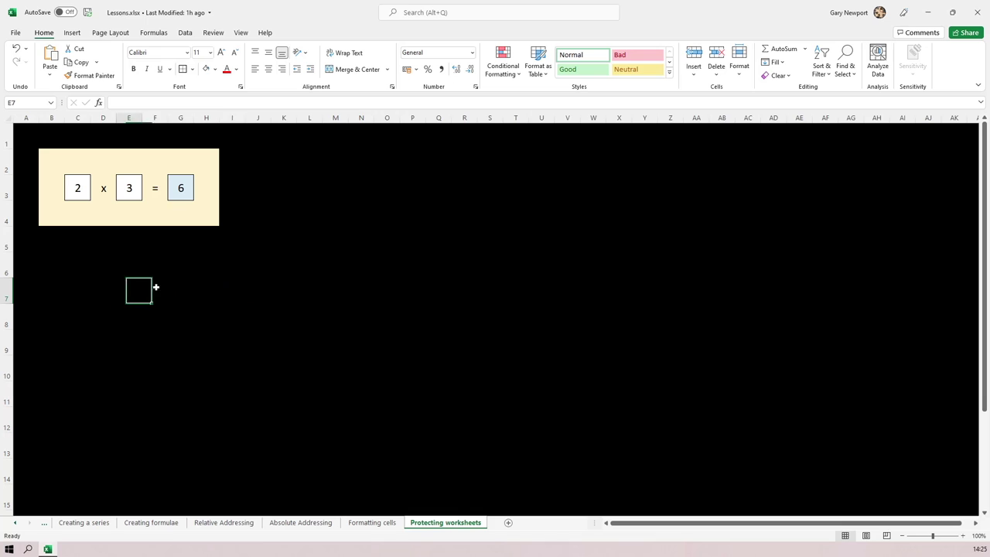
{"action": "left_click", "coordinate": [232, 264]}
{"action": "left_click", "coordinate": [301, 213]}
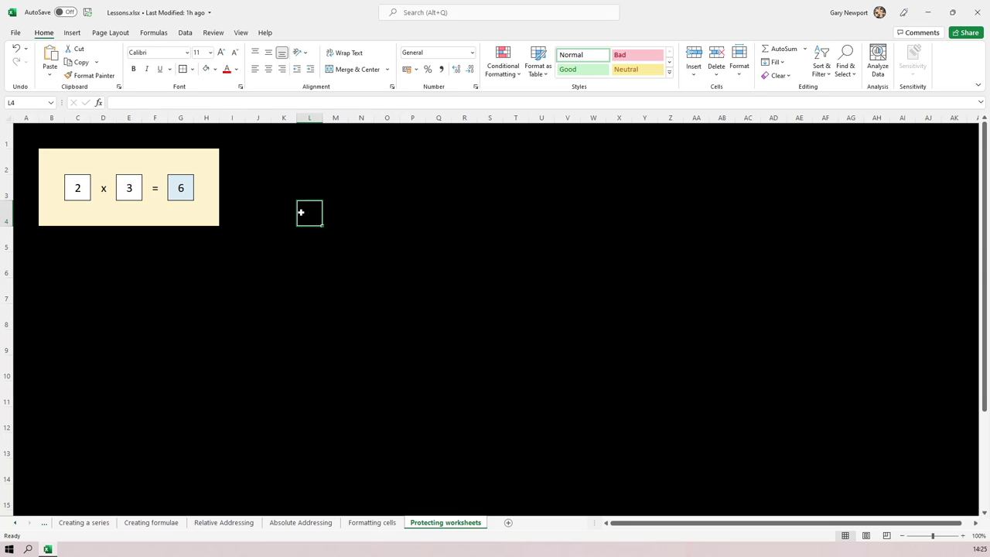
{"action": "left_click", "coordinate": [69, 185]}
{"action": "left_click", "coordinate": [129, 187]}
{"action": "left_click", "coordinate": [77, 186]}
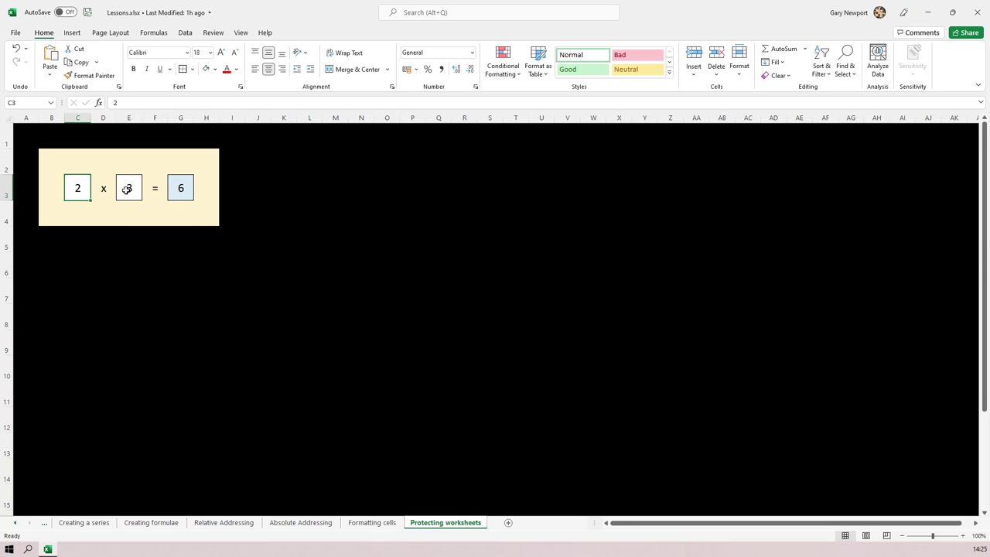
{"action": "left_click", "coordinate": [128, 188]}
{"action": "left_click", "coordinate": [525, 323]}
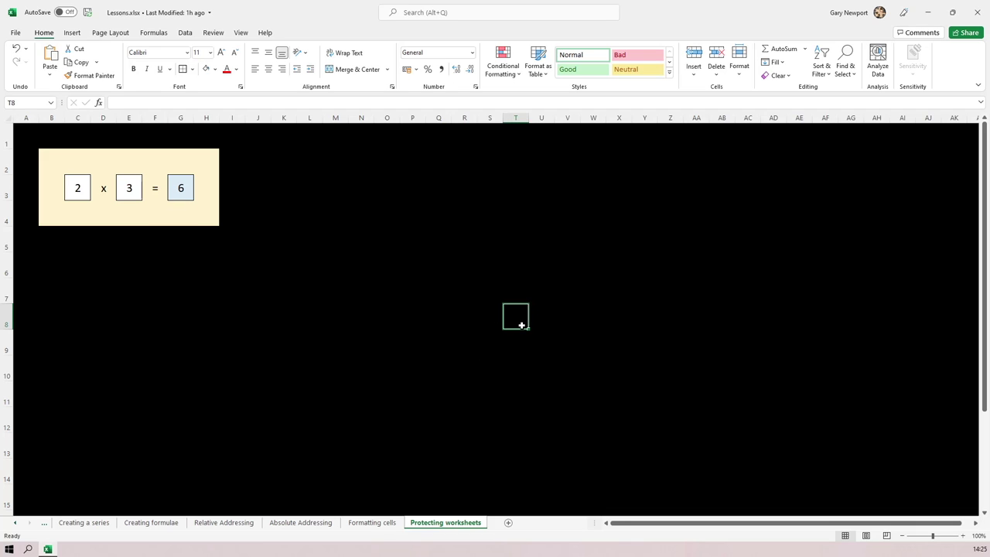
In Review > Protect Sheet, disallow selecting locked cells and enter an unprotect password
{"action": "left_click", "coordinate": [213, 32]}
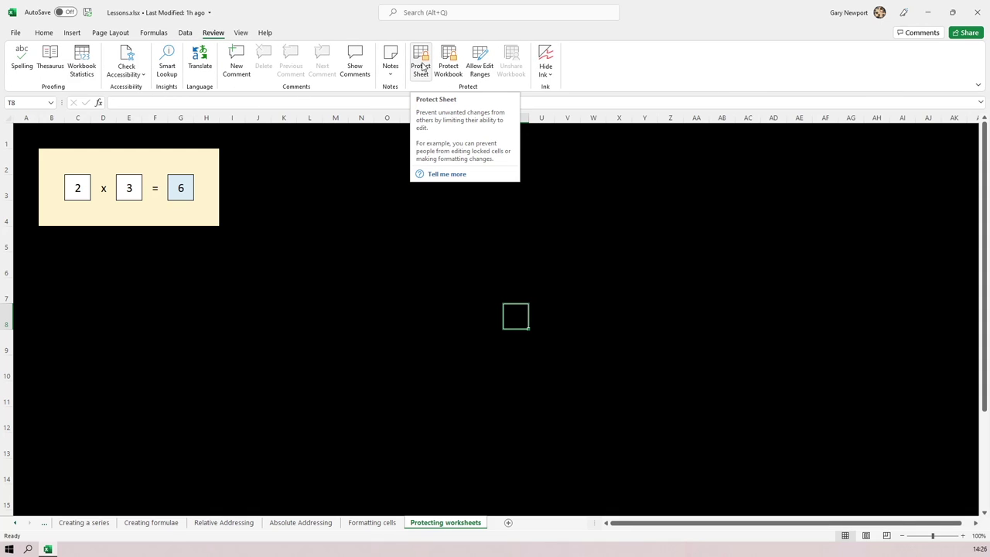
{"action": "left_click", "coordinate": [423, 67]}
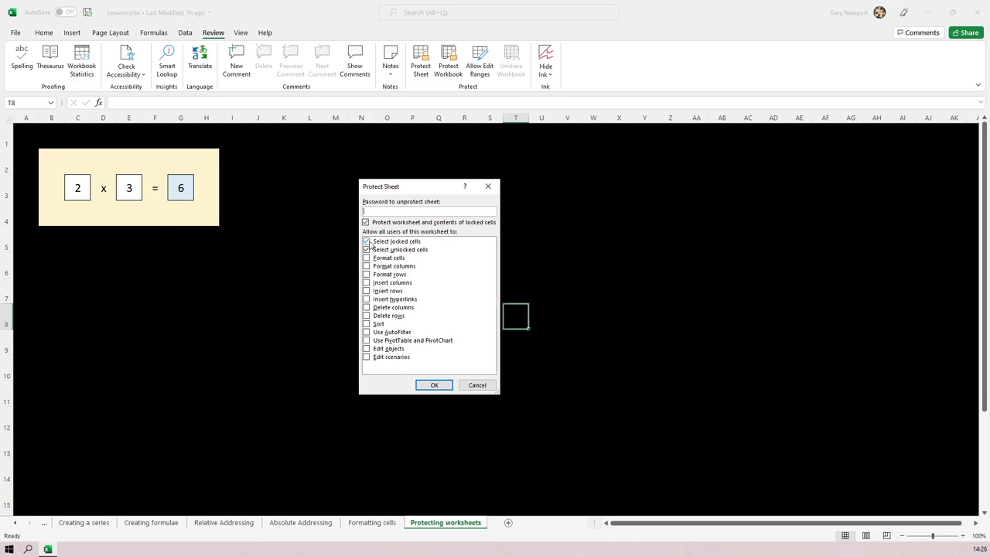
{"action": "left_click", "coordinate": [367, 241]}
{"action": "left_click", "coordinate": [400, 212]}
{"action": "type", "text": "********"}
Re-enter the sheet password to confirm it and apply the protection
{"action": "left_click", "coordinate": [435, 386]}
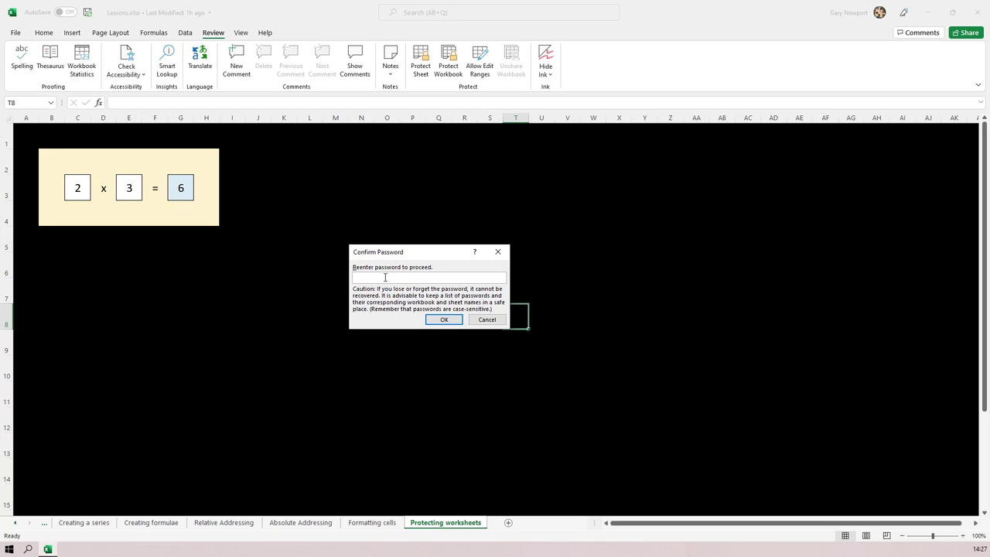
{"action": "left_click", "coordinate": [451, 322]}
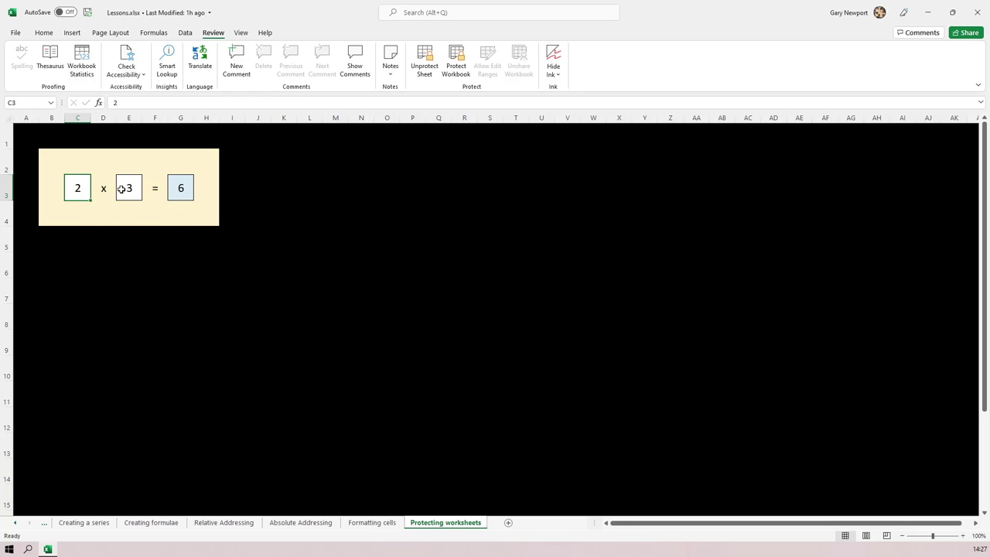
Test inputs 4 and 5, then 2 and 6 in C3 and E3, giving 12
{"action": "left_click", "coordinate": [122, 189]}
{"action": "left_click", "coordinate": [75, 189]}
{"action": "type", "text": "4"}
{"action": "key", "text": "Tab"}
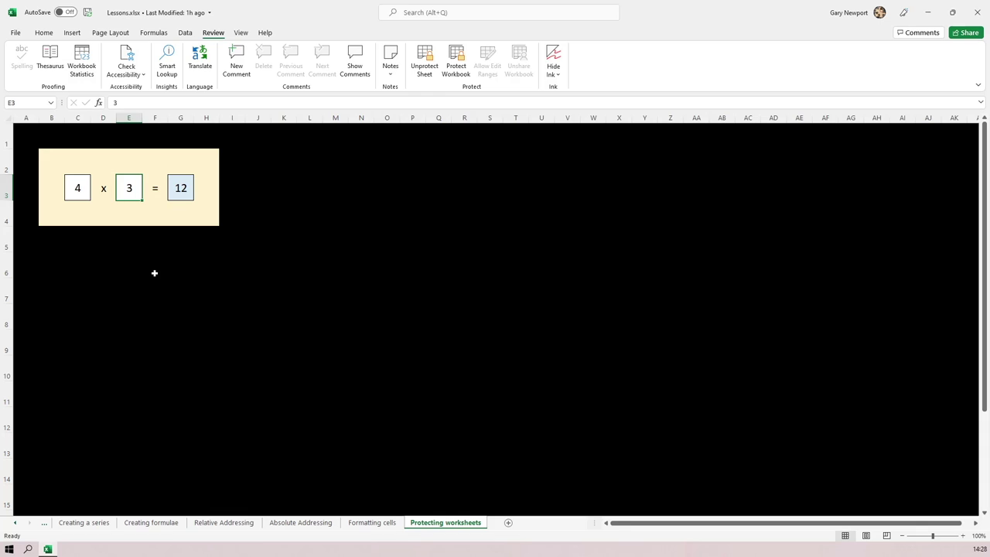
{"action": "key", "text": "Tab"}
{"action": "key", "text": "Tab"}
{"action": "key", "text": "Tab"}
{"action": "key", "text": "Tab"}
{"action": "type", "text": "5"}
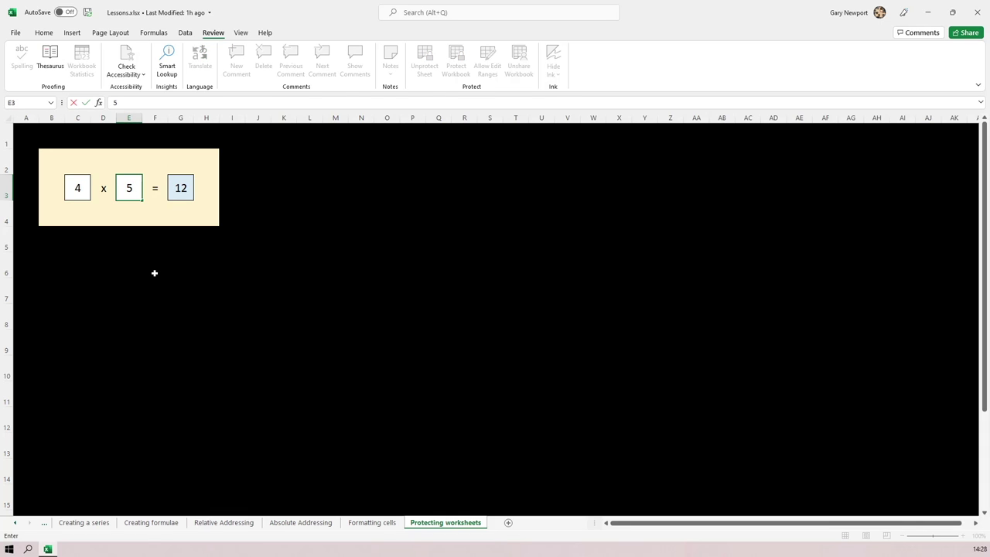
{"action": "key", "text": "Tab"}
{"action": "type", "text": "2"}
{"action": "key", "text": "Tab"}
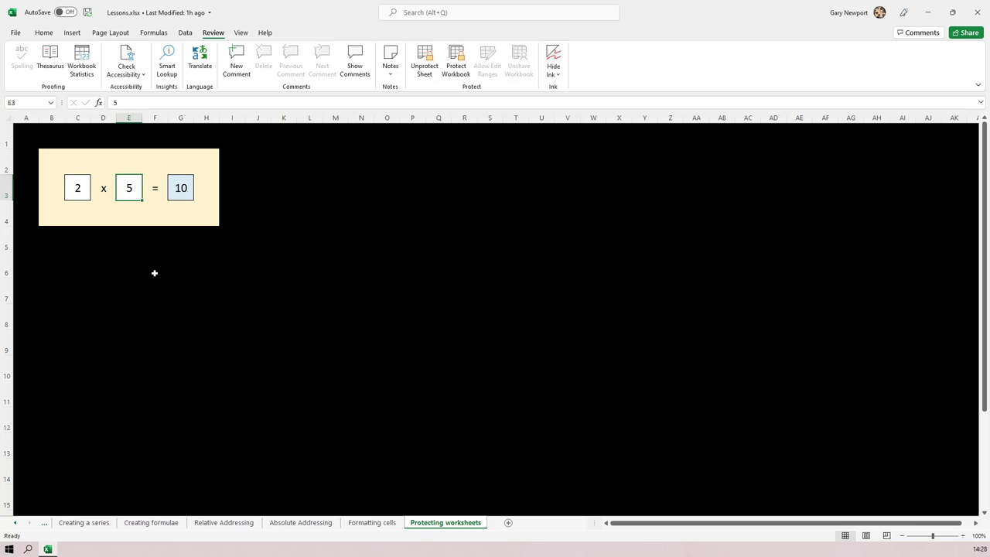
{"action": "type", "text": "6"}
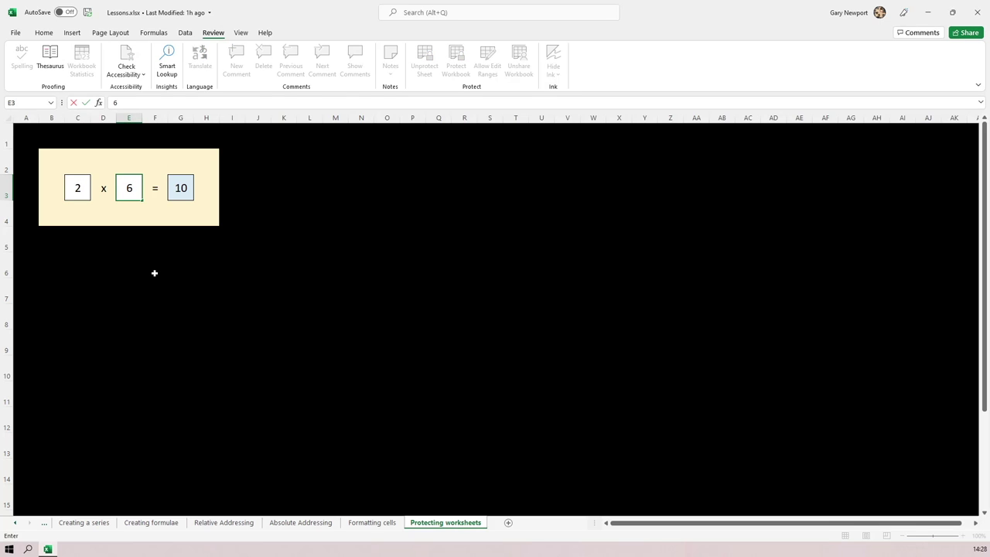
{"action": "key", "text": "Tab"}
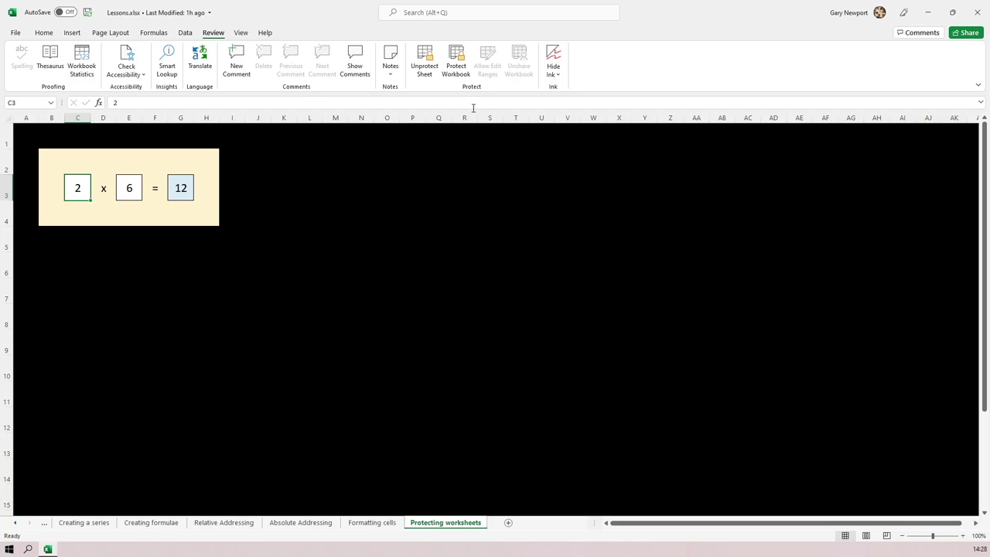
Unprotect the sheet with its password and show any cell is now selectable
{"action": "left_click", "coordinate": [424, 70]}
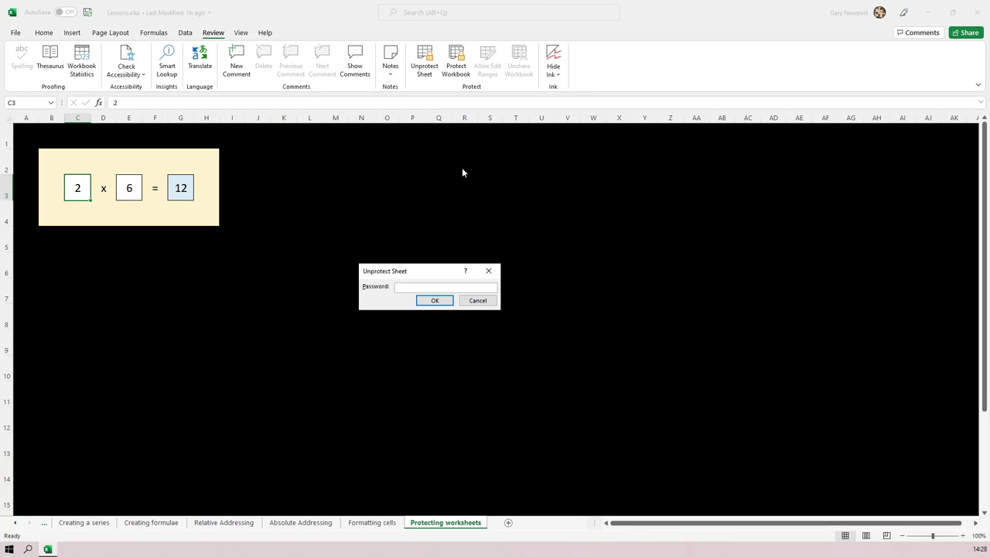
{"action": "type", "text": "password"}
{"action": "key", "text": "Return"}
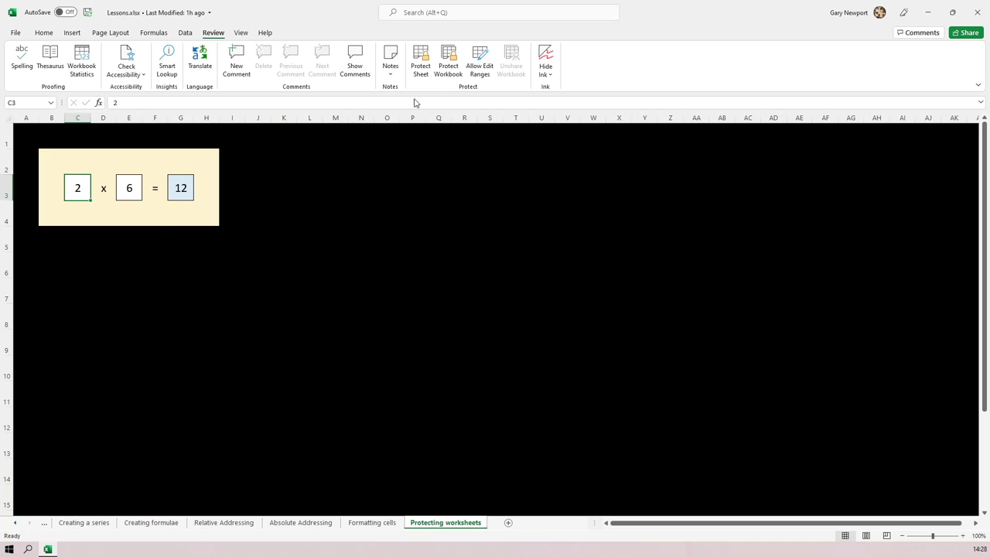
{"action": "left_click", "coordinate": [162, 268]}
{"action": "left_click", "coordinate": [284, 269]}
{"action": "left_click", "coordinate": [383, 323]}
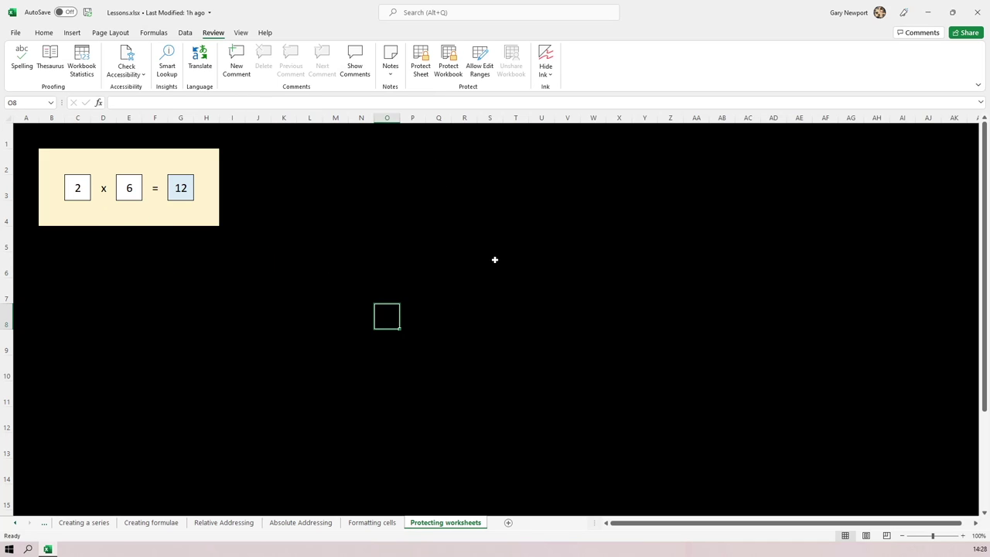
{"action": "left_click", "coordinate": [495, 260]}
{"action": "left_click", "coordinate": [586, 315]}
{"action": "left_click", "coordinate": [438, 362]}
{"action": "left_click", "coordinate": [396, 223]}
{"action": "left_click", "coordinate": [286, 267]}
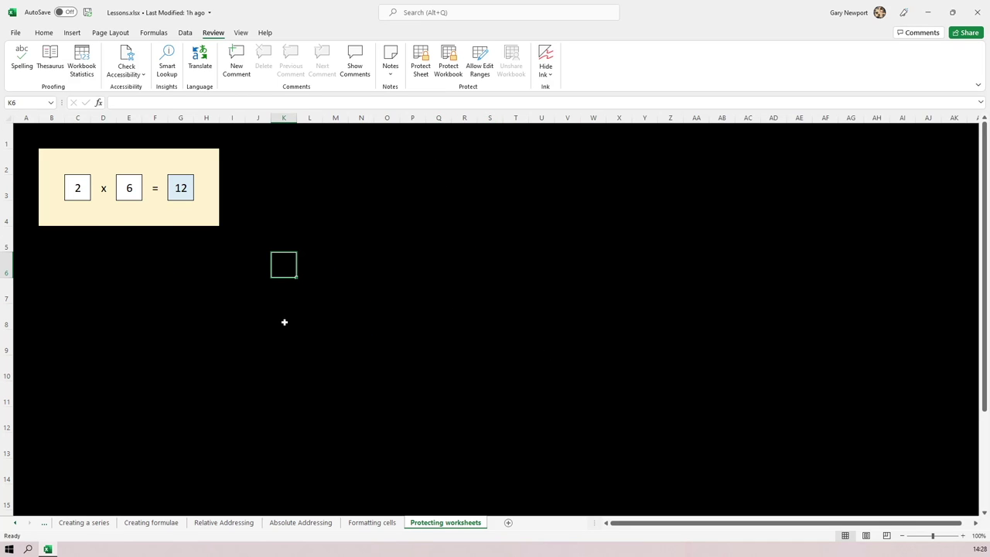
Protect the sheet again with no password
{"action": "left_click", "coordinate": [421, 60]}
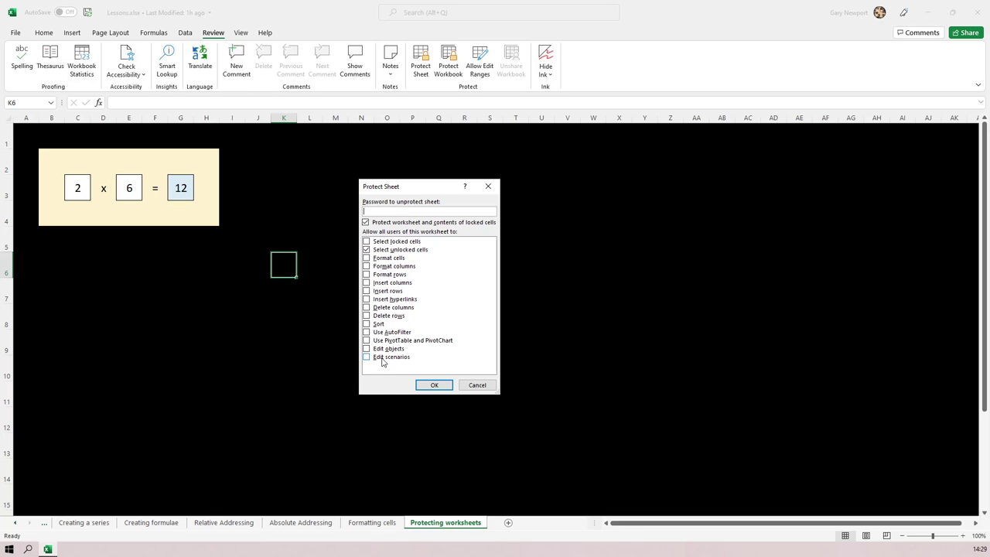
{"action": "left_click", "coordinate": [477, 385]}
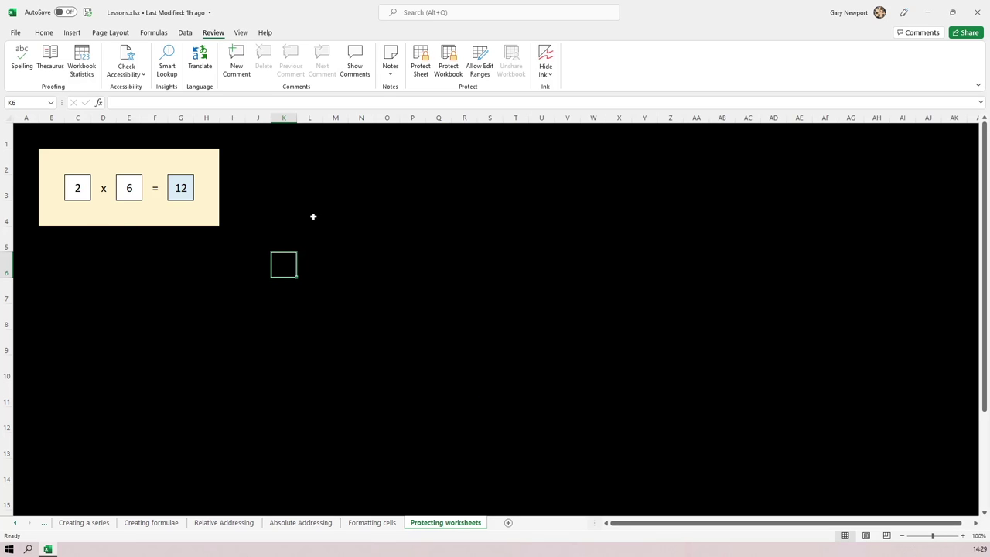
{"action": "left_click", "coordinate": [420, 67]}
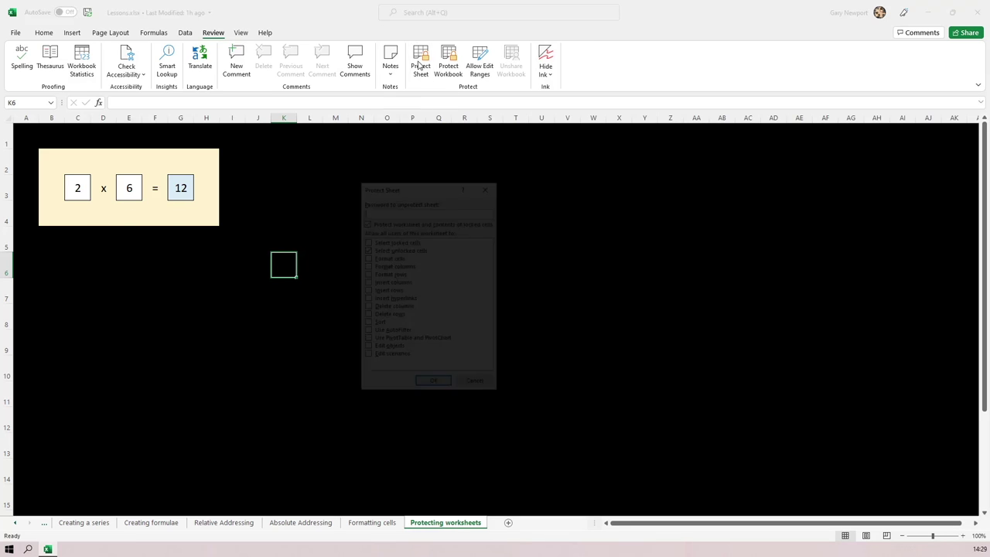
{"action": "left_click", "coordinate": [433, 385]}
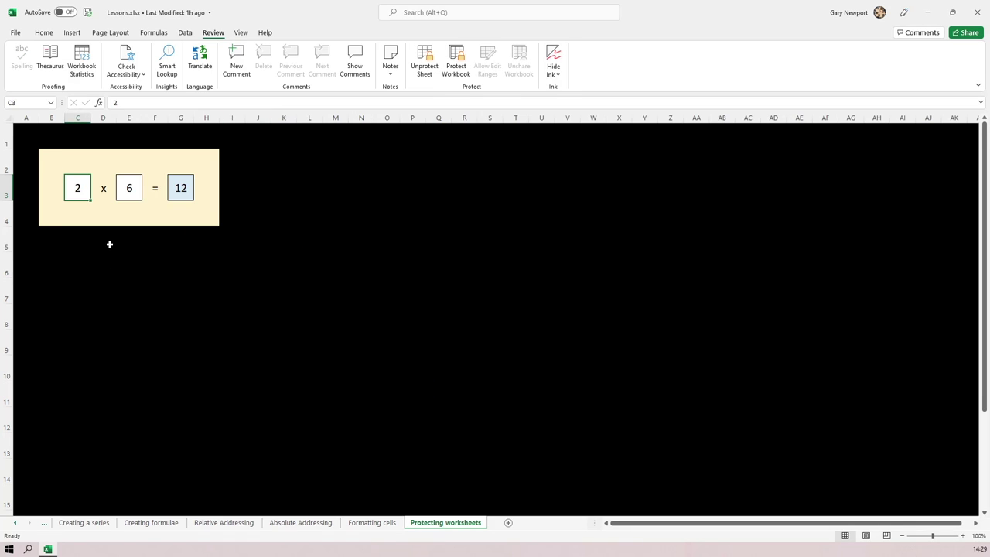
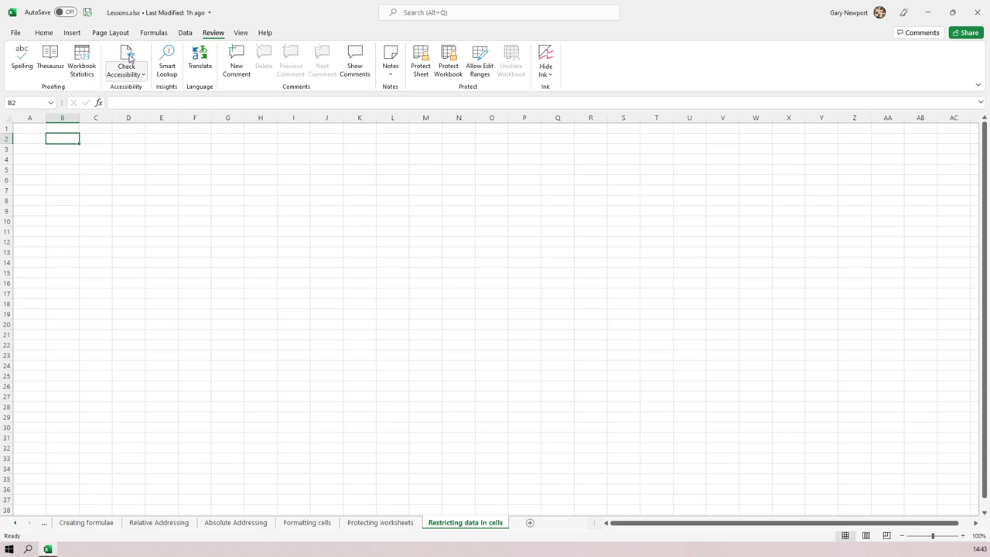
Open the Data Validation dialog for cell B2 from the Data tab
{"action": "left_click", "coordinate": [185, 33]}
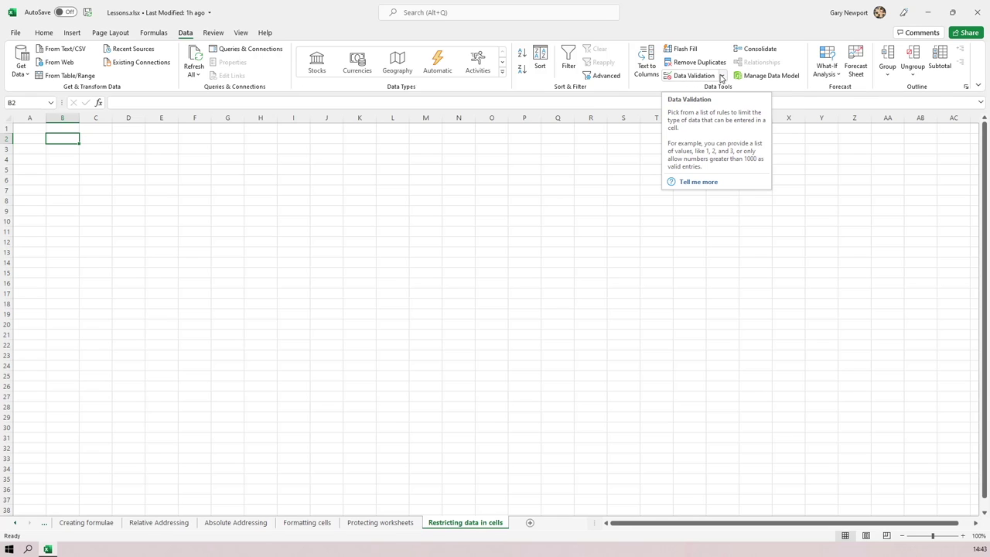
{"action": "left_click", "coordinate": [724, 77]}
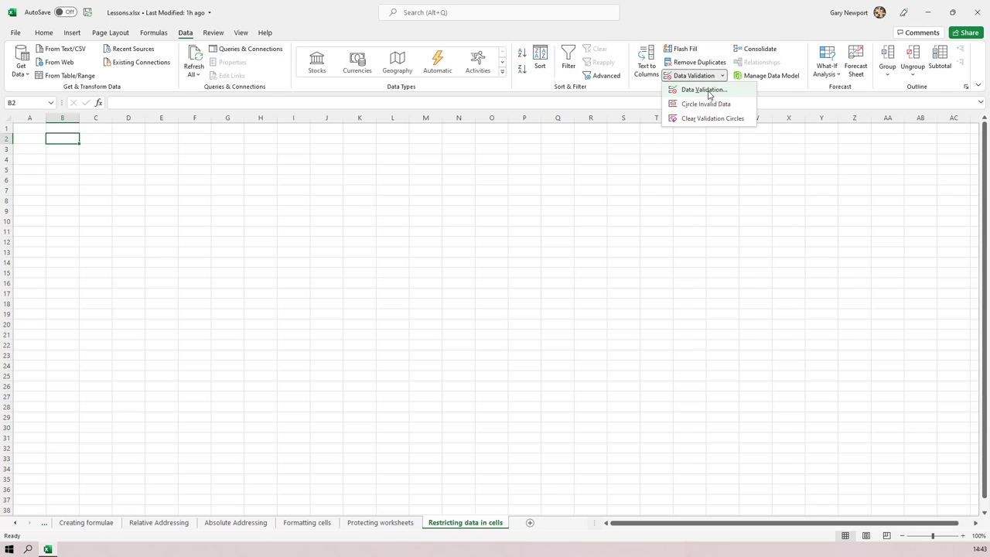
{"action": "left_click", "coordinate": [694, 77]}
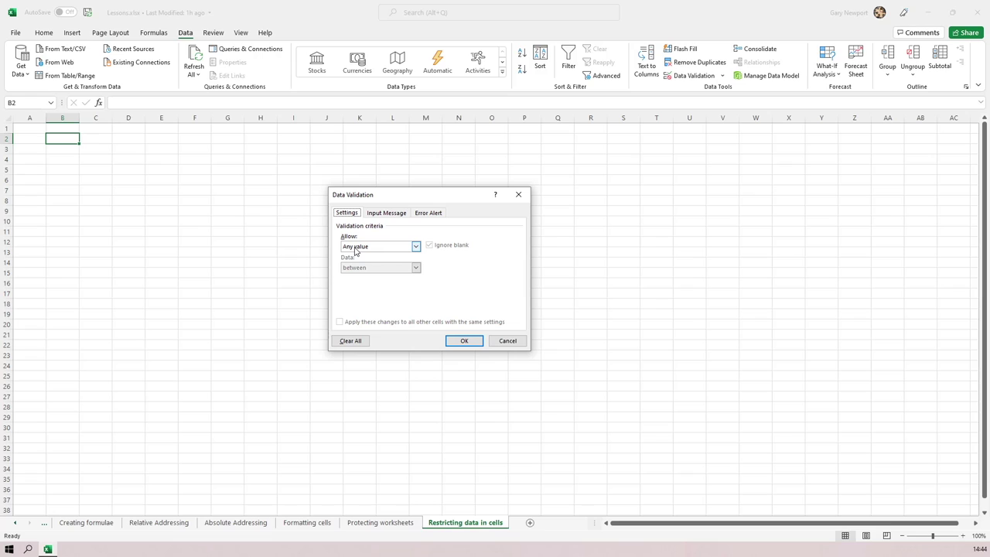
Set B2's validation to Whole number between minimum 1 and maximum 100
{"action": "left_click", "coordinate": [415, 247]}
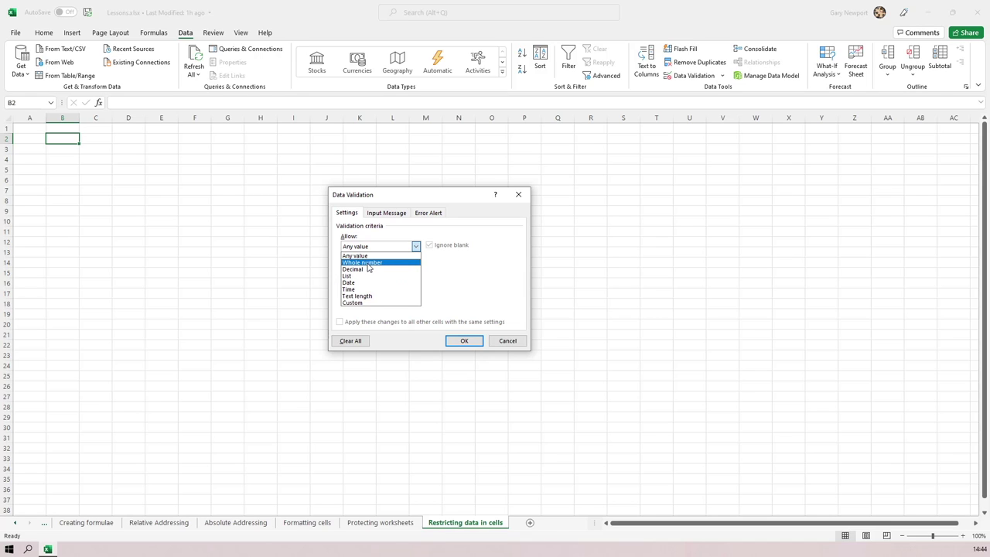
{"action": "left_click", "coordinate": [368, 264]}
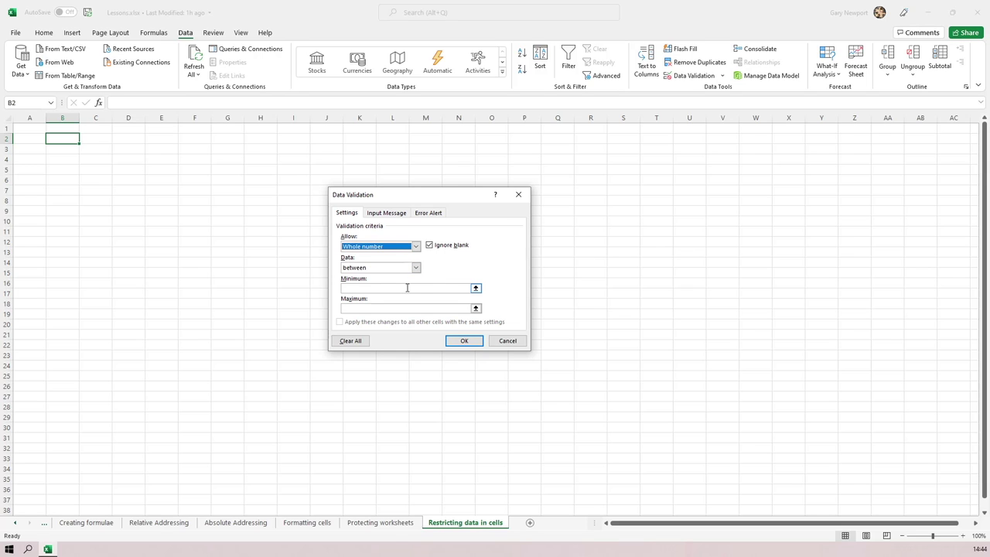
{"action": "left_click", "coordinate": [407, 287]}
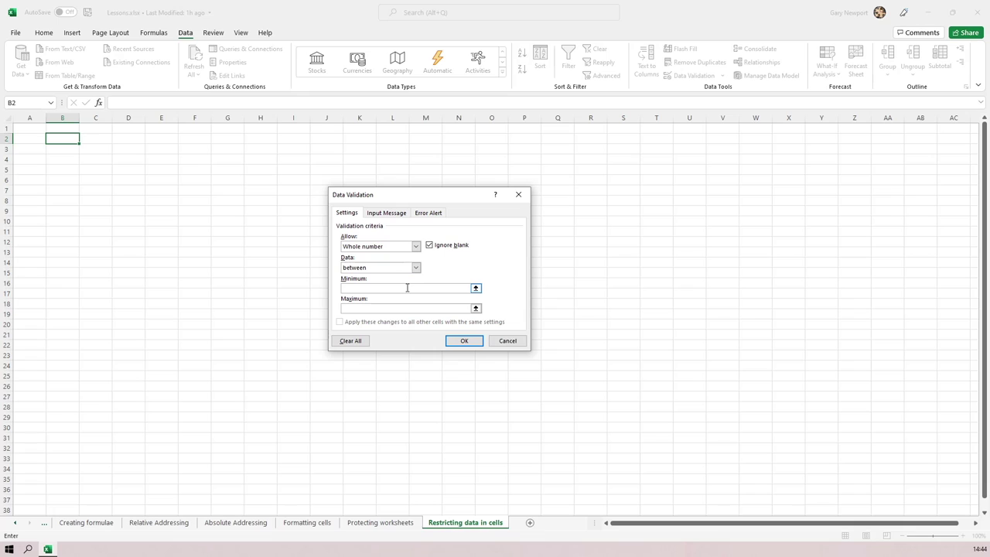
{"action": "type", "text": "1"}
{"action": "type", "text": "100"}
{"action": "left_click", "coordinate": [464, 341]}
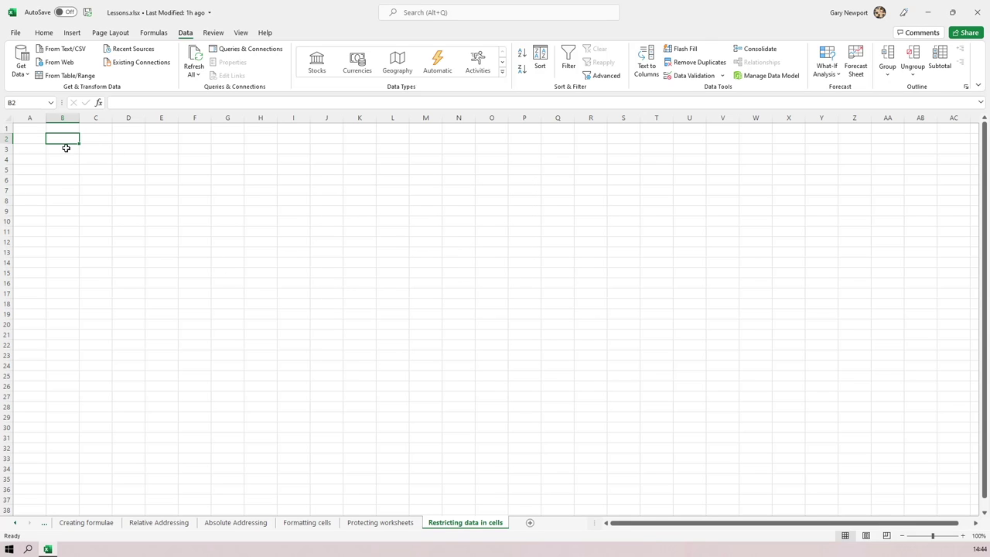
Enter 2, 4 and 99 in B2 to confirm in-range values are accepted
{"action": "type", "text": "2"}
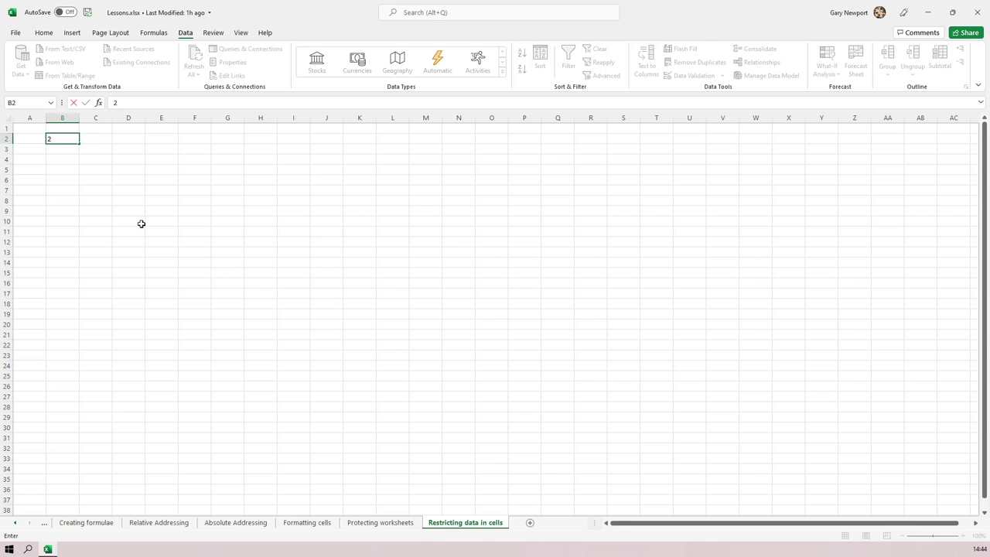
{"action": "key", "text": "Return"}
{"action": "left_click", "coordinate": [70, 139]}
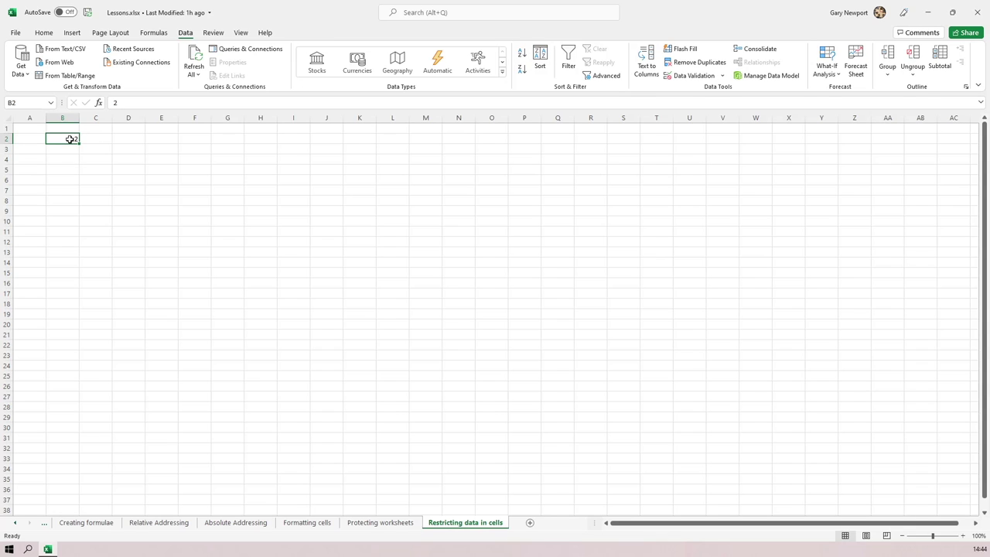
{"action": "type", "text": "4"}
{"action": "key", "text": "Return"}
{"action": "left_click", "coordinate": [70, 137]}
{"action": "type", "text": "99"}
{"action": "key", "text": "Return"}
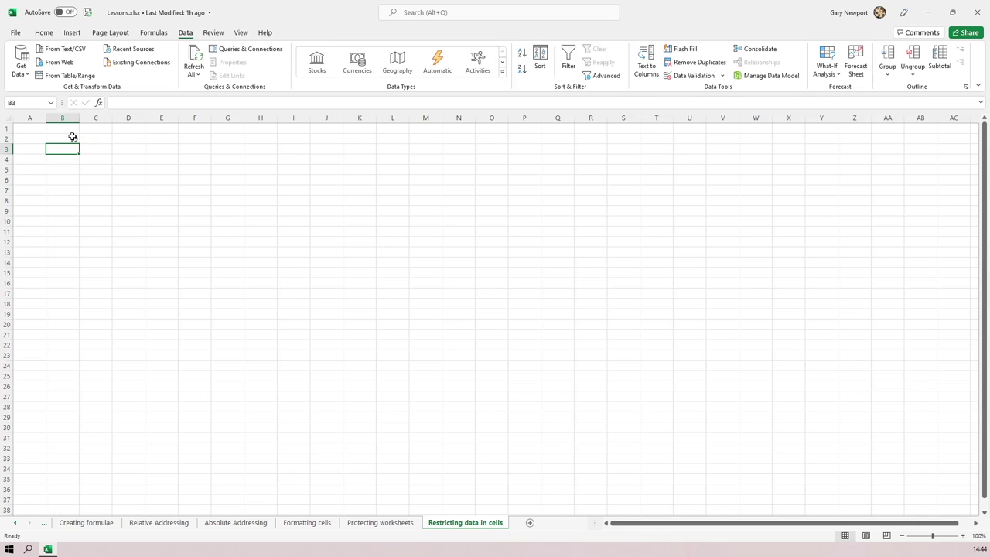
{"action": "left_click", "coordinate": [73, 138]}
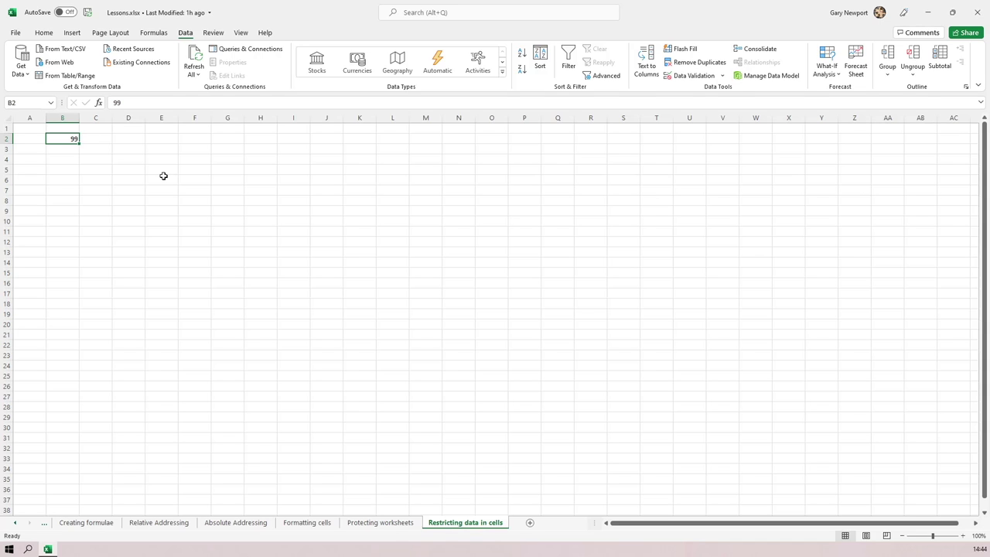
Enter the boundary values 1 and 100 in B2, both accepted
{"action": "type", "text": "1"}
{"action": "key", "text": "Return"}
{"action": "key", "text": "Up"}
{"action": "type", "text": "100"}
{"action": "key", "text": "Return"}
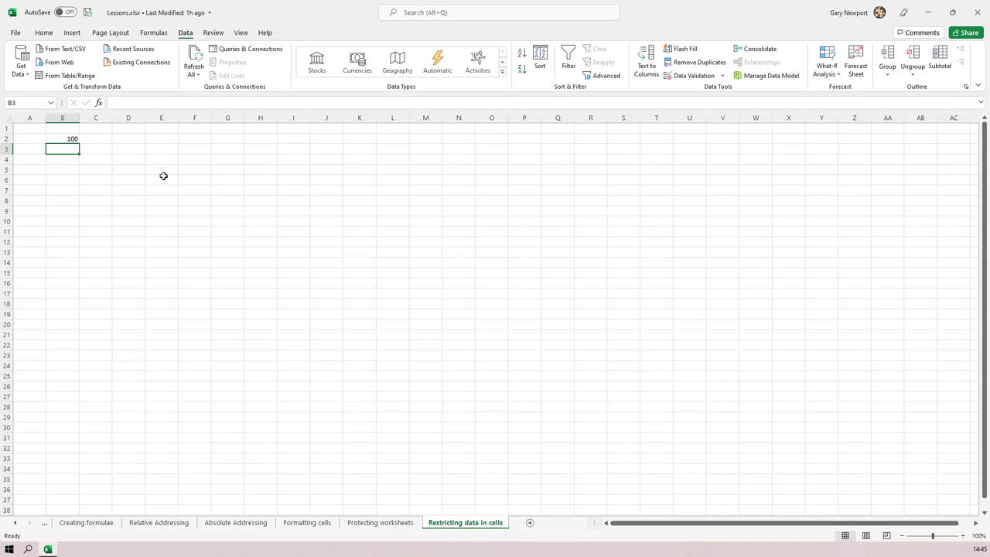
{"action": "key", "text": "Up"}
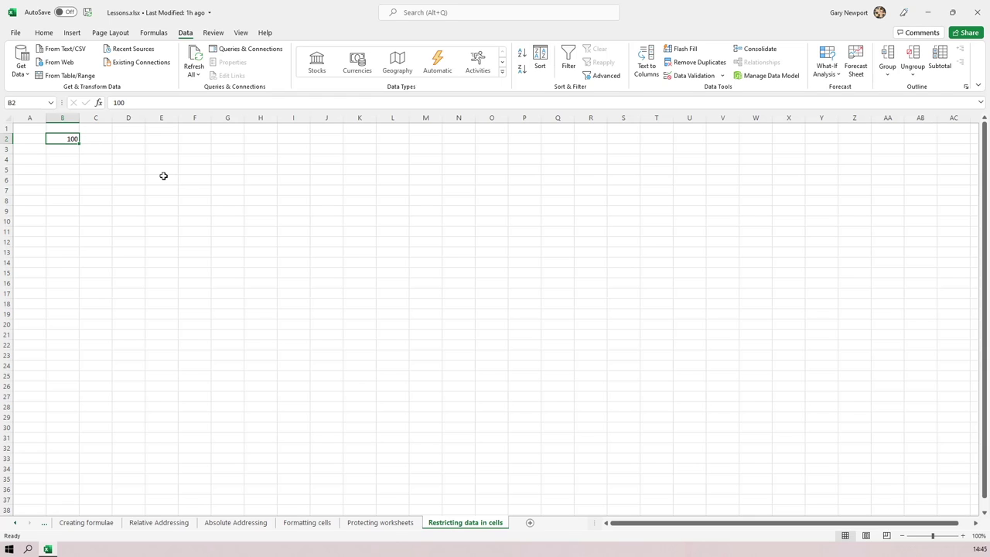
{"action": "key", "text": "Down"}
{"action": "key", "text": "Up"}
Try 0, 101 and 'cat' in B2, cancelling each validation error
{"action": "type", "text": "0"}
{"action": "key", "text": "Return"}
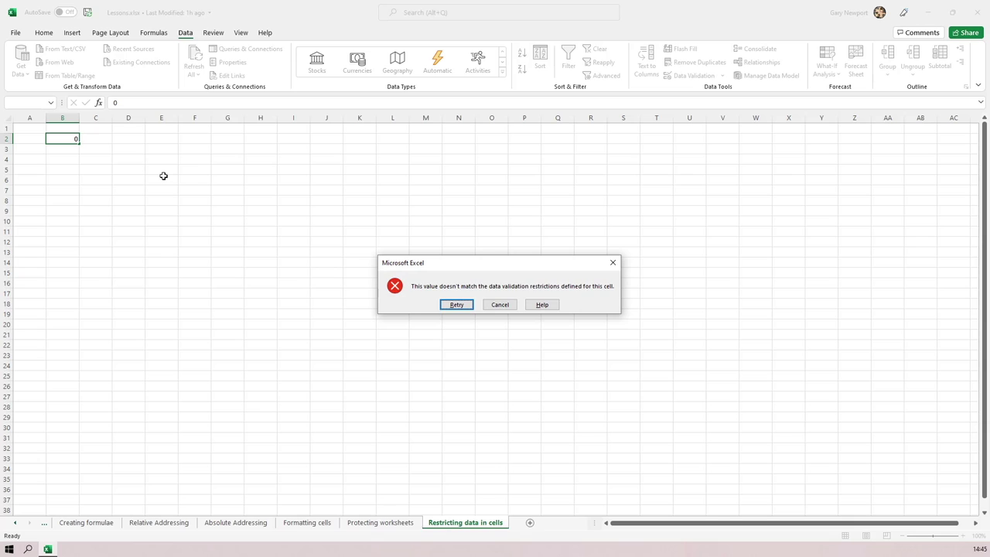
{"action": "left_click_drag", "start_coordinate": [511, 264], "coordinate": [388, 203]}
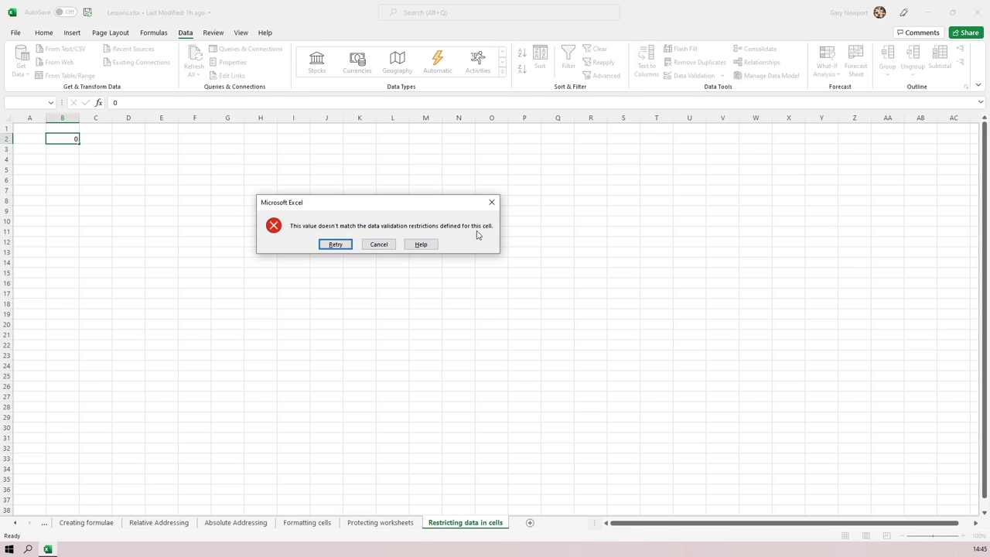
{"action": "left_click", "coordinate": [378, 244]}
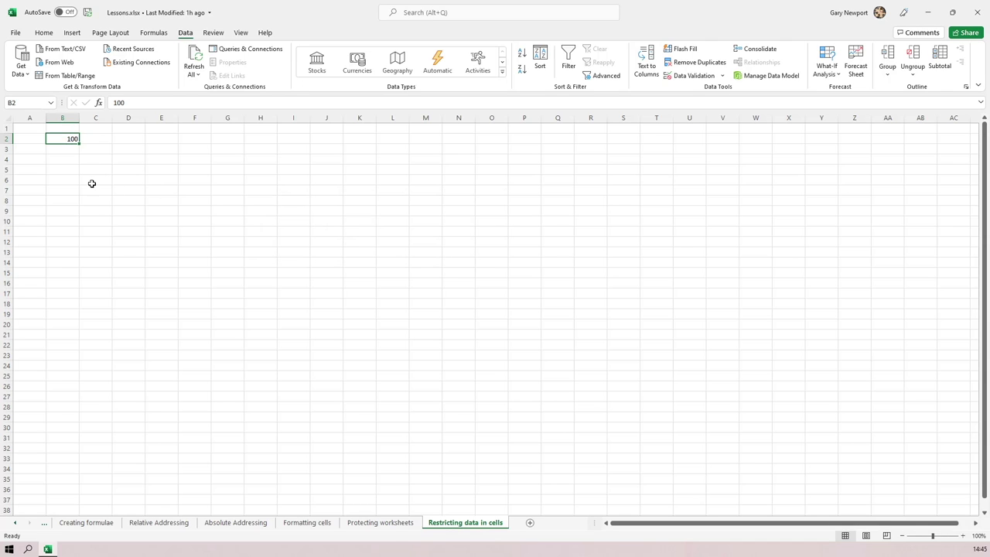
{"action": "type", "text": "101"}
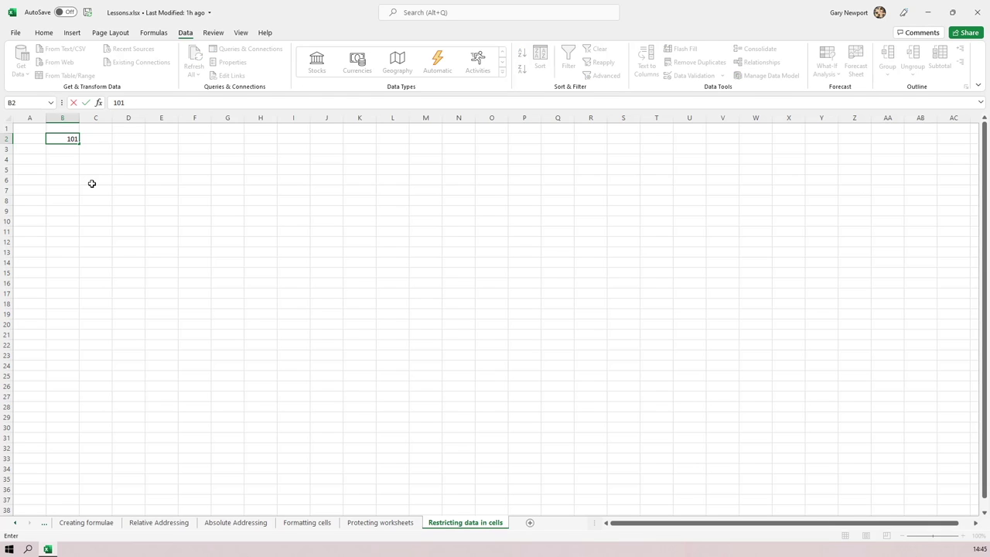
{"action": "key", "text": "Return"}
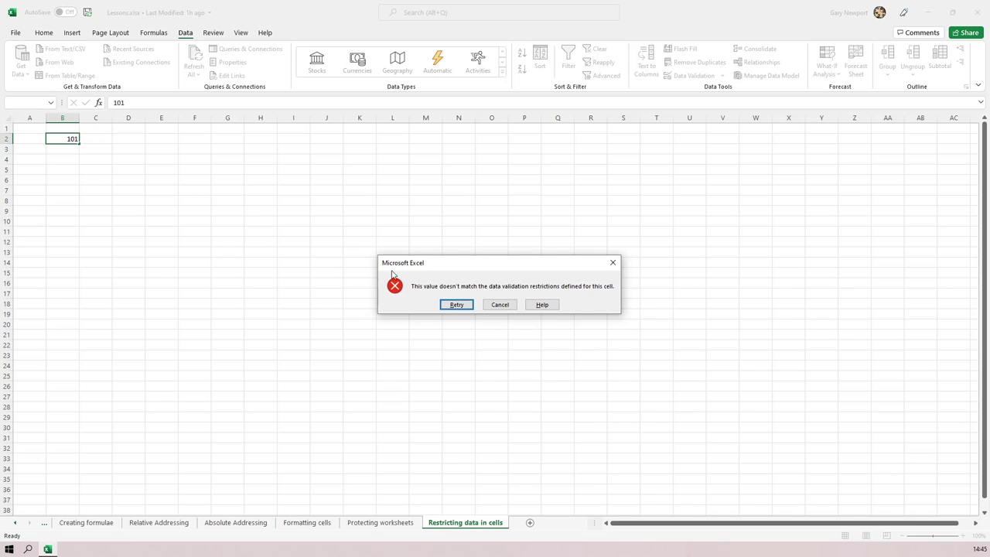
{"action": "left_click", "coordinate": [499, 305]}
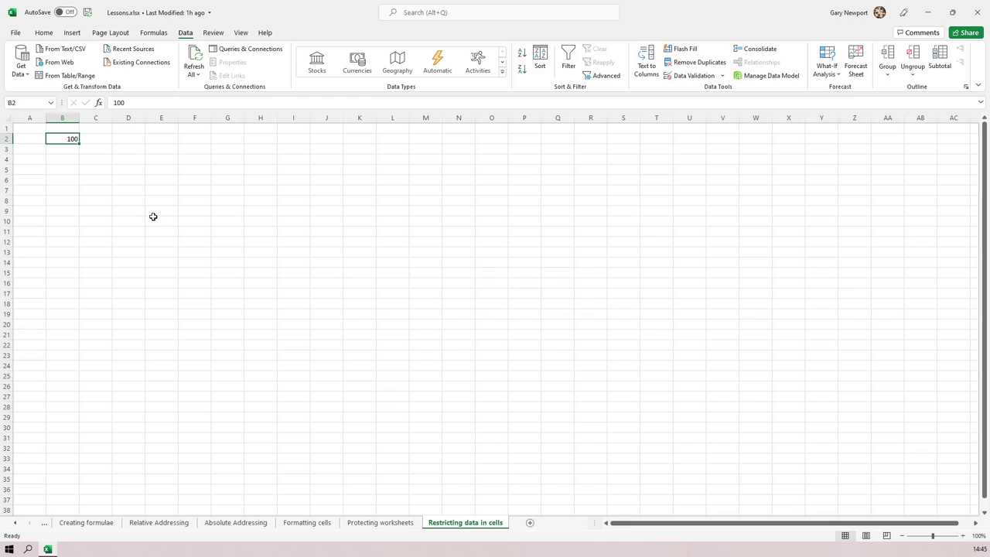
{"action": "type", "text": "cat"}
{"action": "key", "text": "Return"}
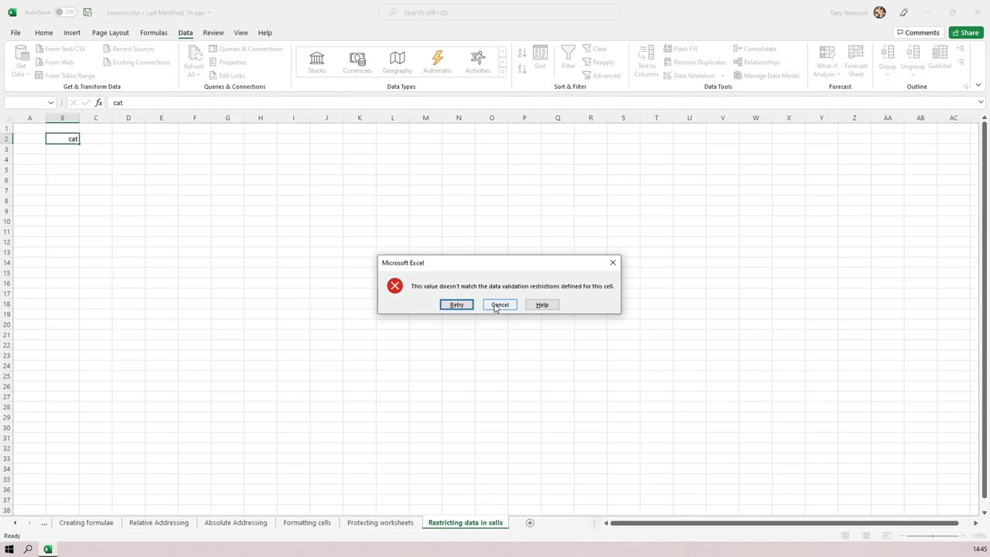
{"action": "left_click", "coordinate": [499, 305]}
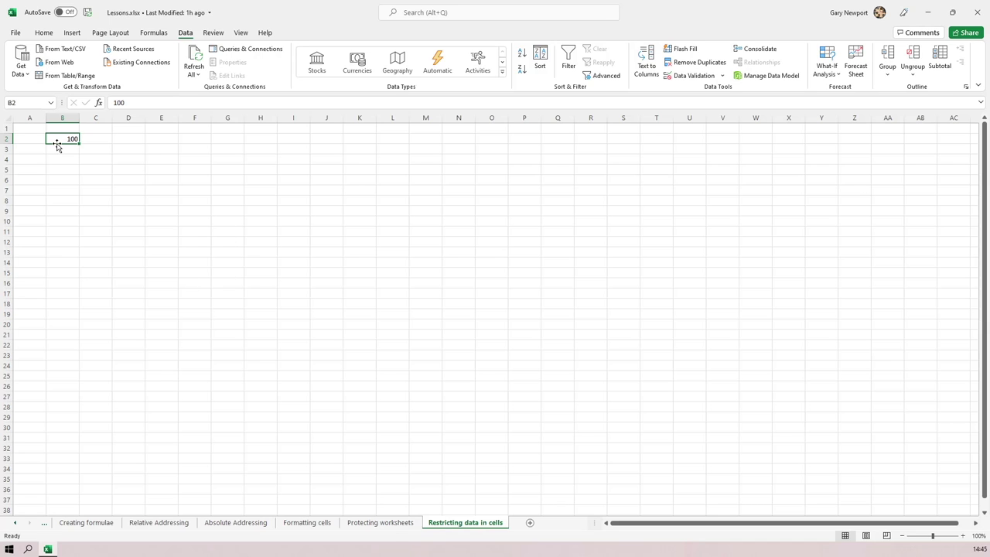
Add a B2 input message titled 'Enter a number' reading 'Enter a number between 1 and 100'
{"action": "left_click", "coordinate": [694, 75]}
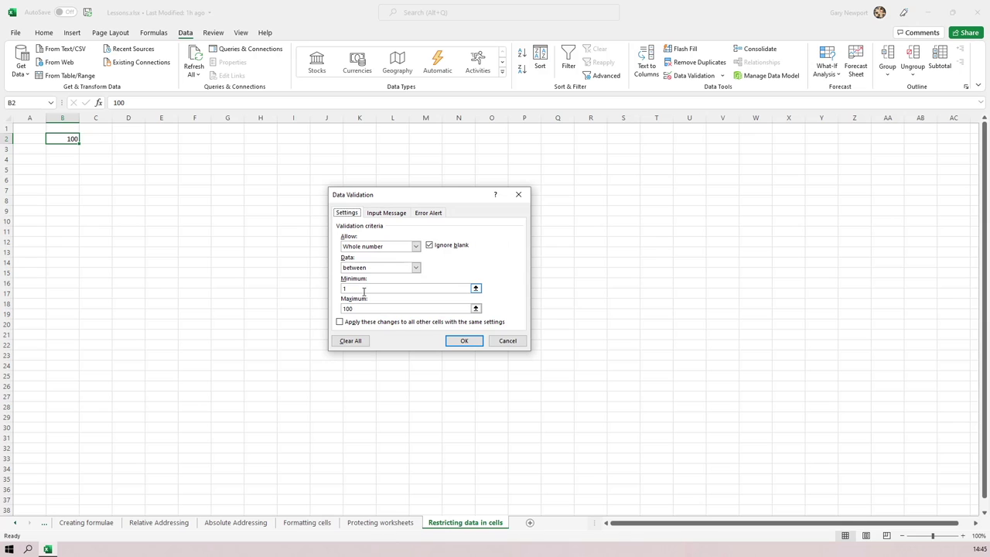
{"action": "left_click", "coordinate": [379, 215]}
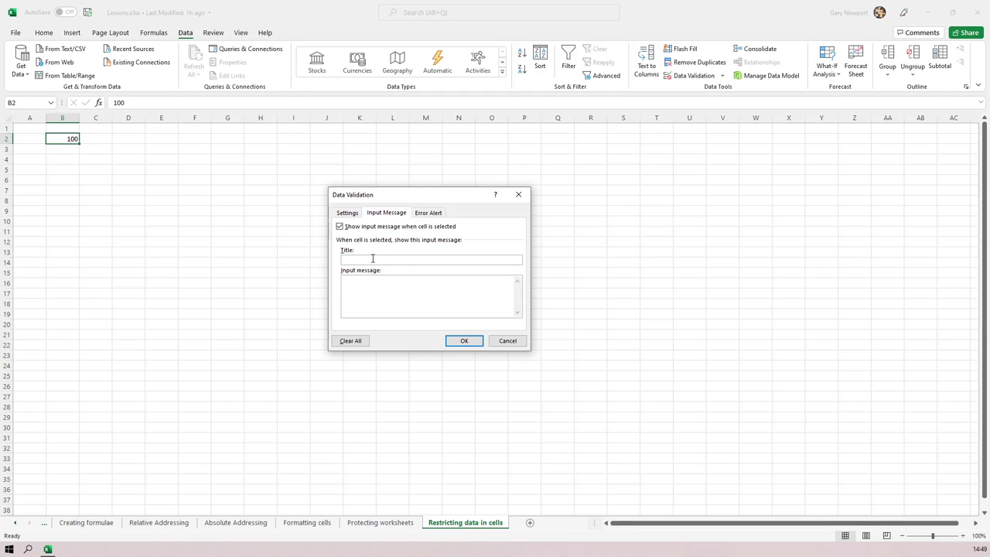
{"action": "type", "text": "nter a number"}
{"action": "left_click", "coordinate": [370, 285]}
{"action": "type", "text": "Enter a number between "}
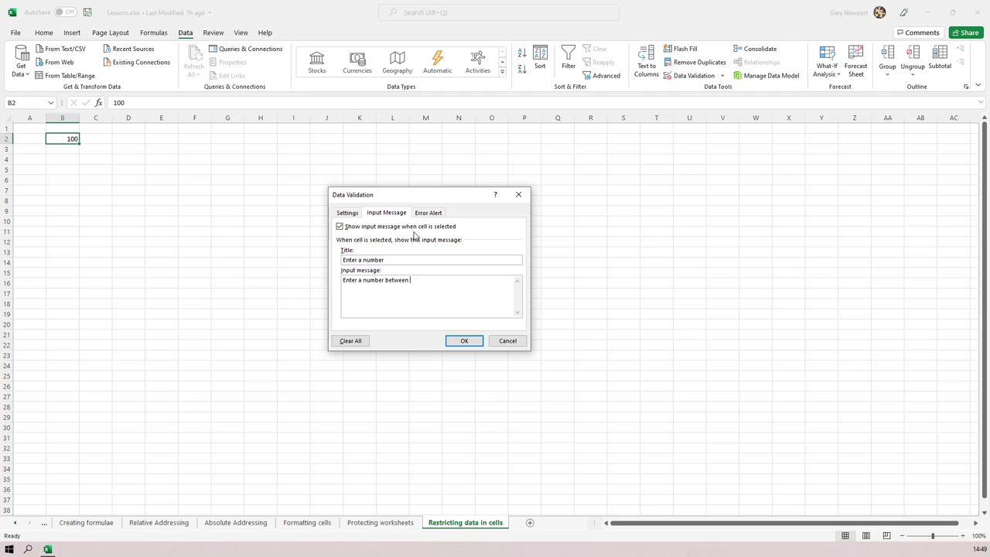
{"action": "type", "text": "1 and 100"}
{"action": "left_click", "coordinate": [458, 343]}
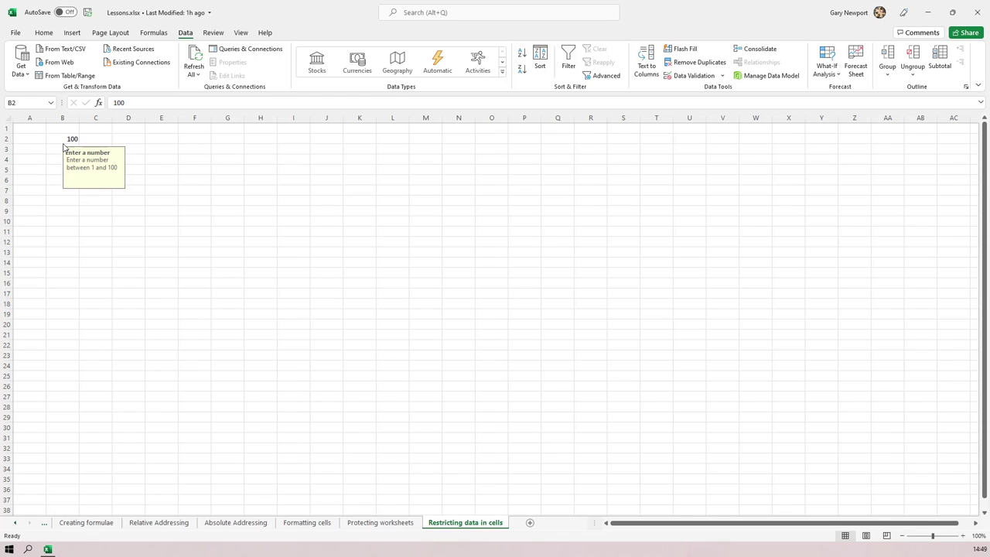
Test B2 with 101 and cancel the rejection, keeping 100
{"action": "left_click", "coordinate": [69, 138]}
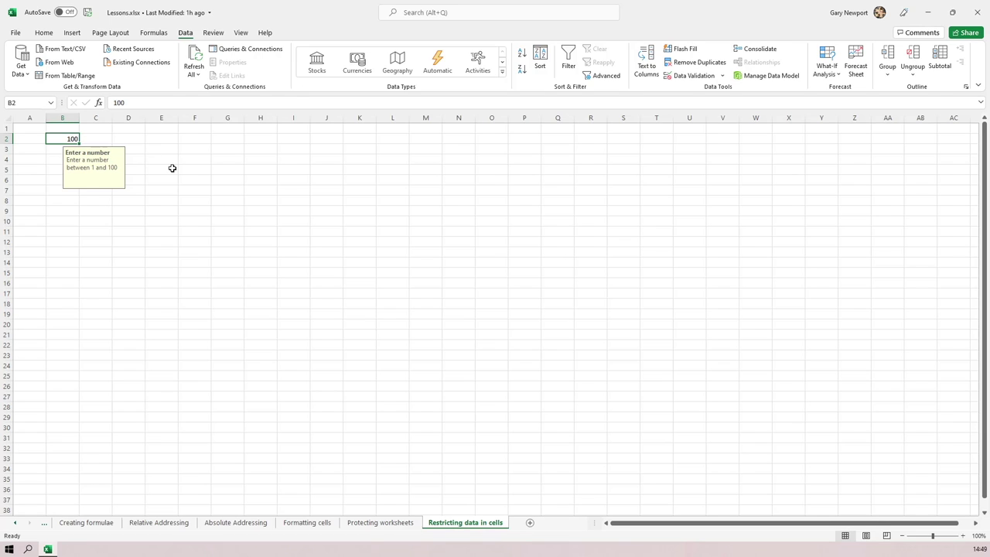
{"action": "type", "text": "101"}
{"action": "key", "text": "Return"}
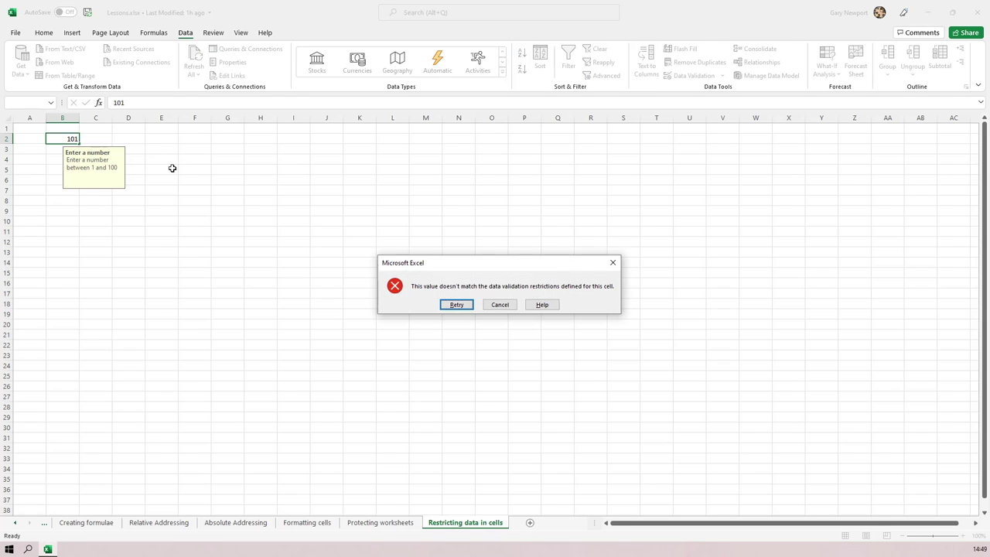
{"action": "left_click", "coordinate": [500, 304]}
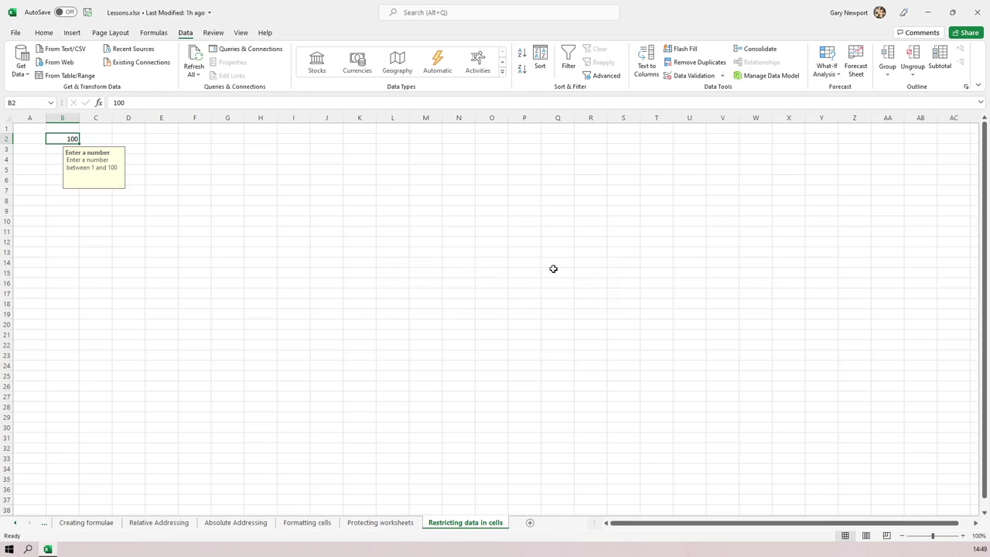
Set B2's Stop error alert titled 'Incorrect value' explaining entries must be between 1 and 100
{"action": "left_click", "coordinate": [694, 76]}
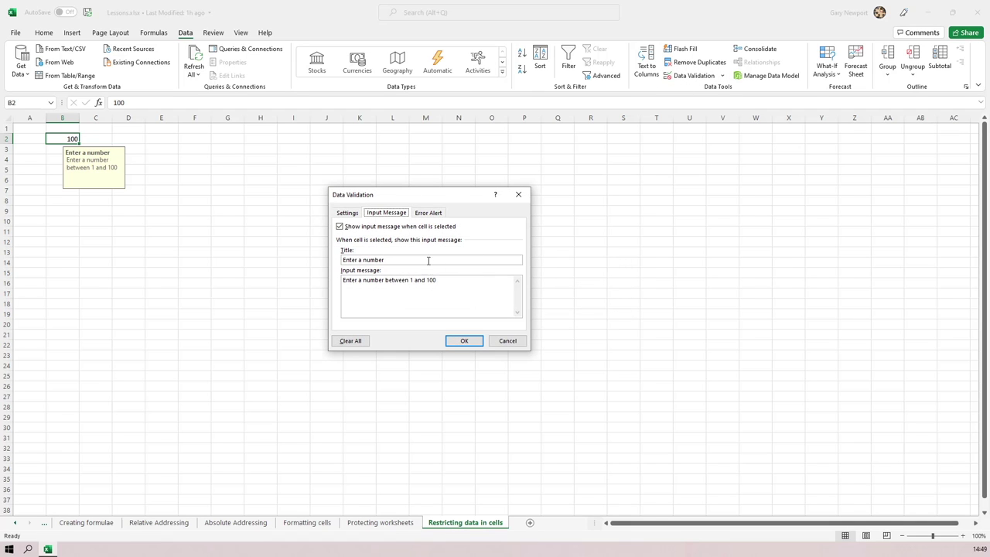
{"action": "left_click", "coordinate": [430, 213]}
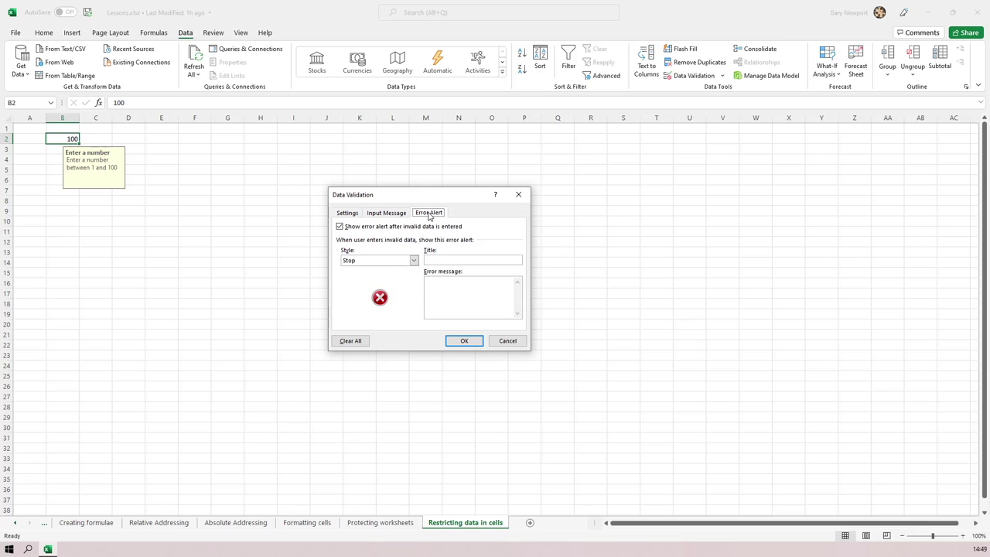
{"action": "left_click", "coordinate": [413, 261]}
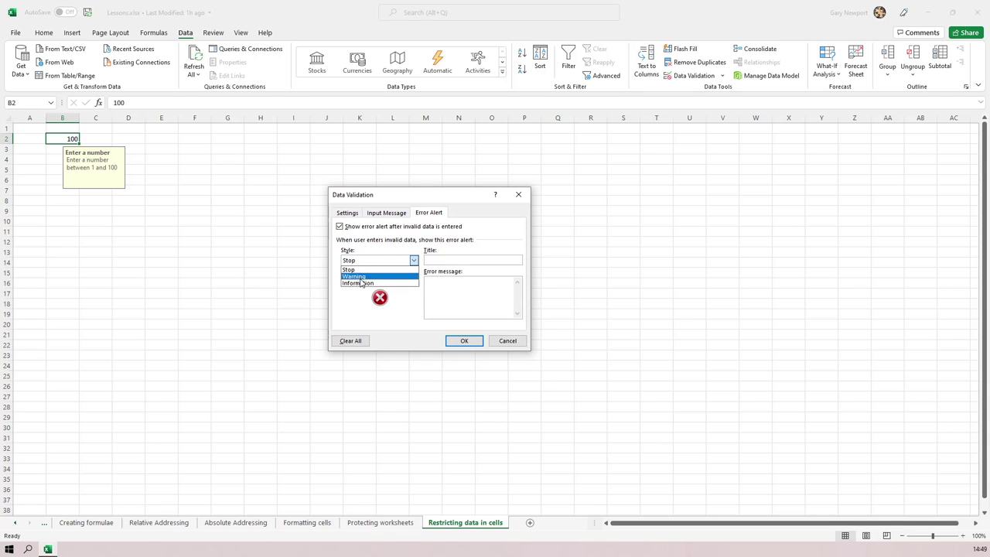
{"action": "left_click", "coordinate": [455, 258]}
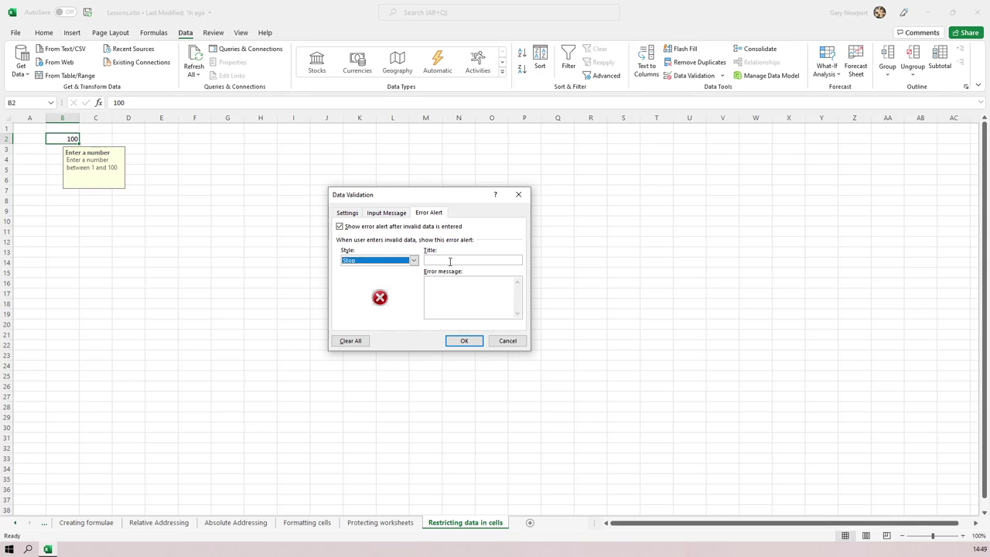
{"action": "left_click", "coordinate": [450, 262]}
{"action": "type", "text": "Incor"}
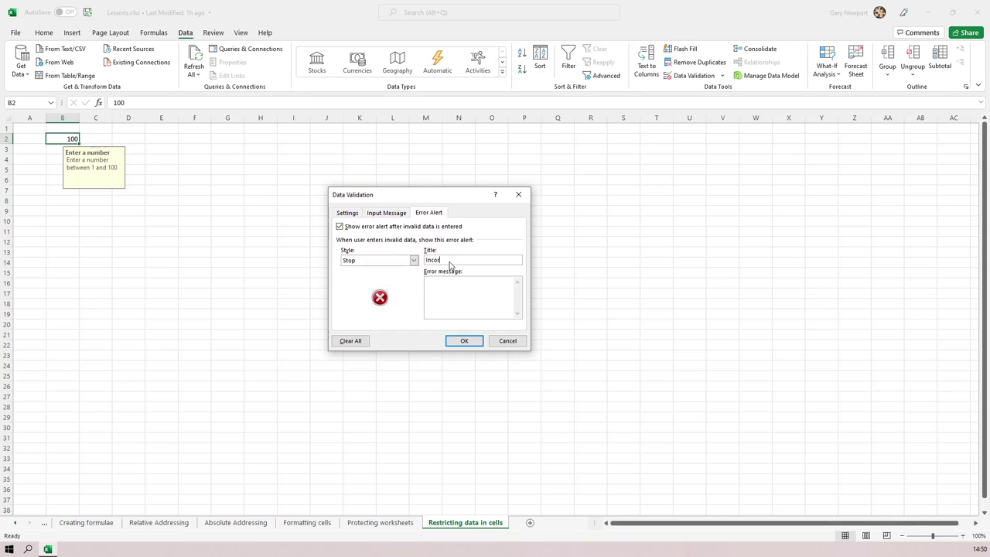
{"action": "type", "text": "rect value"}
{"action": "type", "text": "The value you"}
{"action": "type", "text": " entered wa"}
{"action": "type", "text": "s either too "}
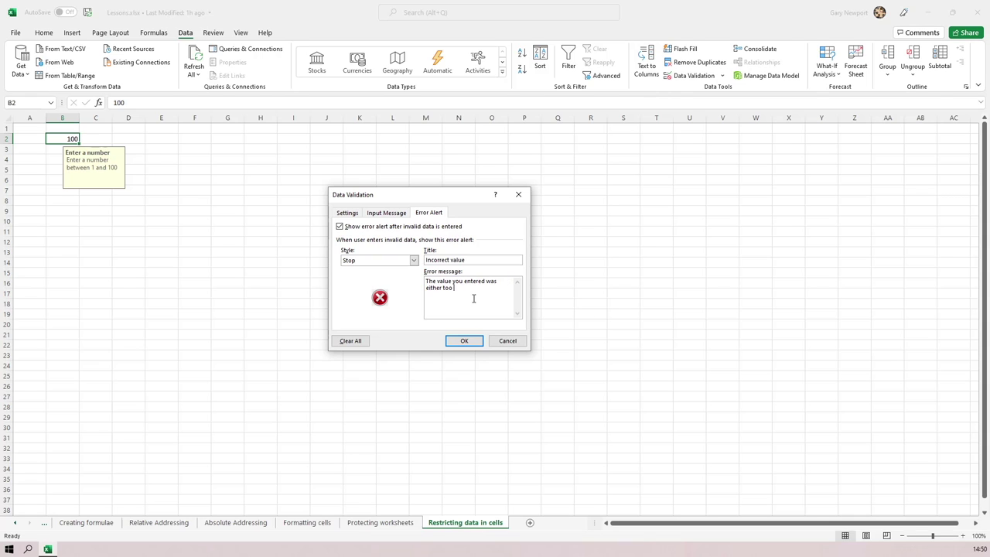
{"action": "type", "text": "low (below 1) or too high (above 100). Please"}
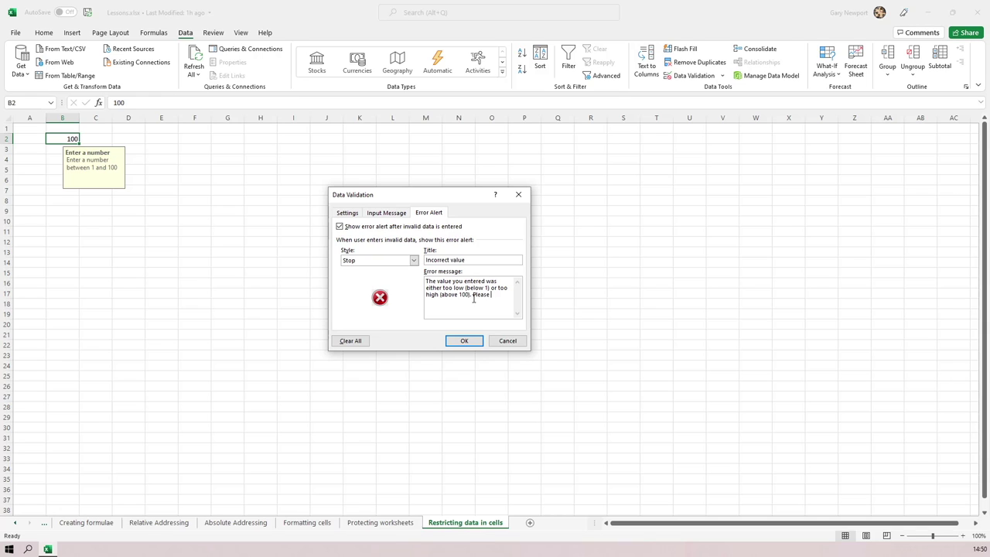
{"action": "type", "text": " try again!"}
{"action": "left_click", "coordinate": [467, 343]}
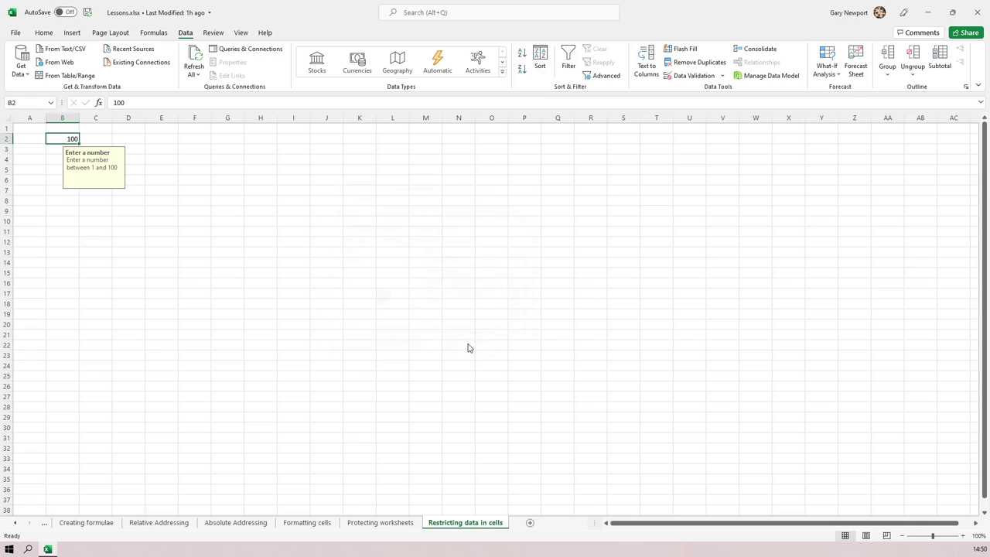
{"action": "left_click", "coordinate": [184, 219]}
{"action": "left_click", "coordinate": [66, 138]}
{"action": "type", "text": "101"}
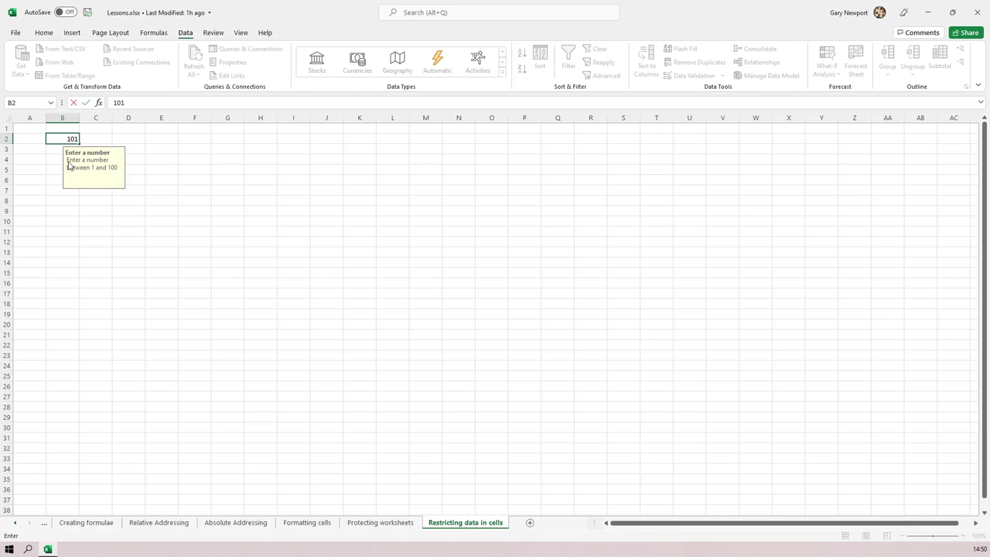
{"action": "key", "text": "Return"}
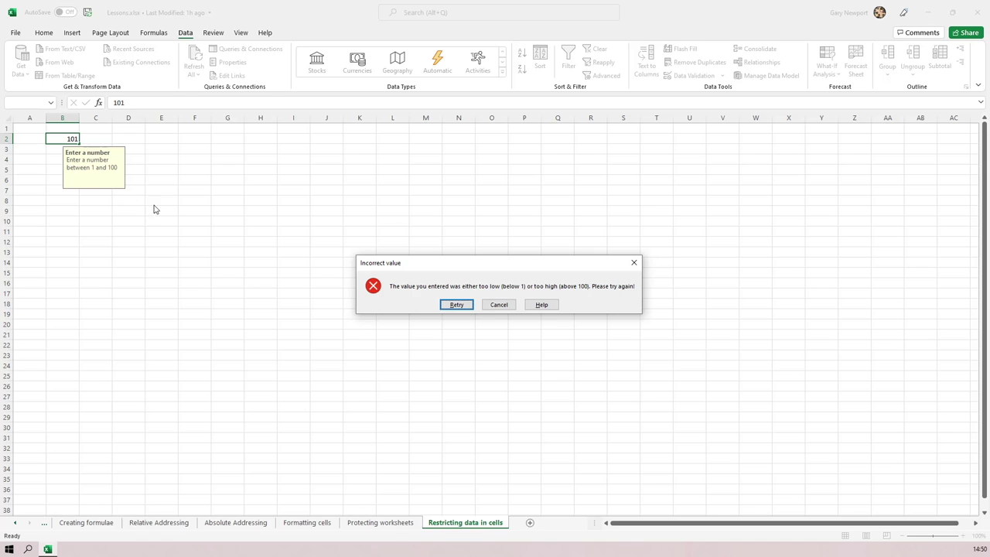
{"action": "left_click", "coordinate": [499, 304]}
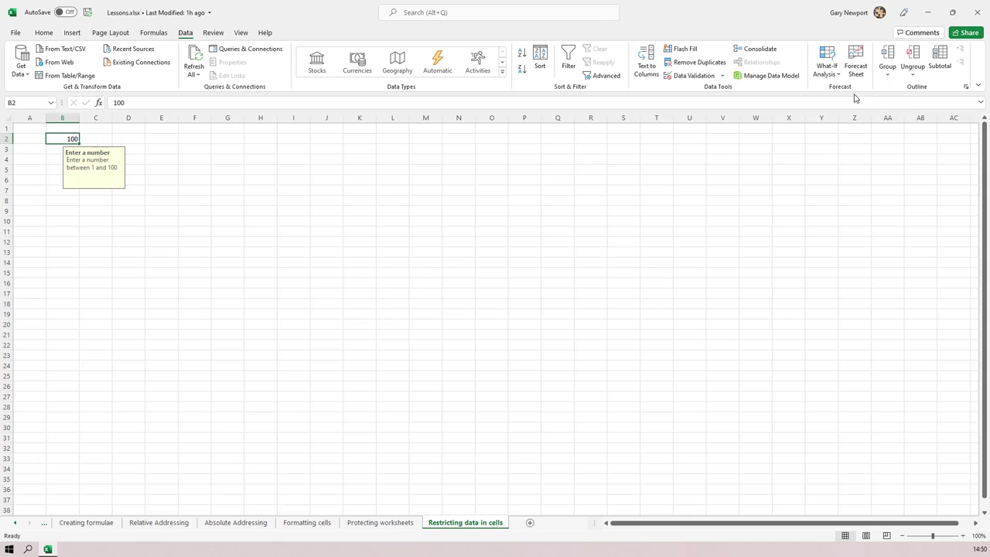
Uncheck the error alert and input message options in B2's Data Validation dialog
{"action": "left_click", "coordinate": [702, 78]}
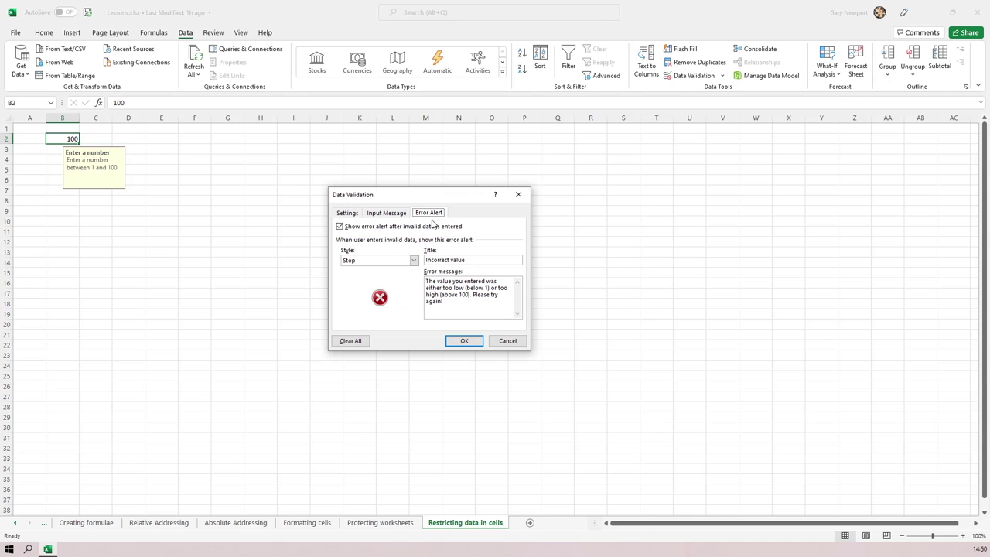
{"action": "left_click", "coordinate": [340, 227]}
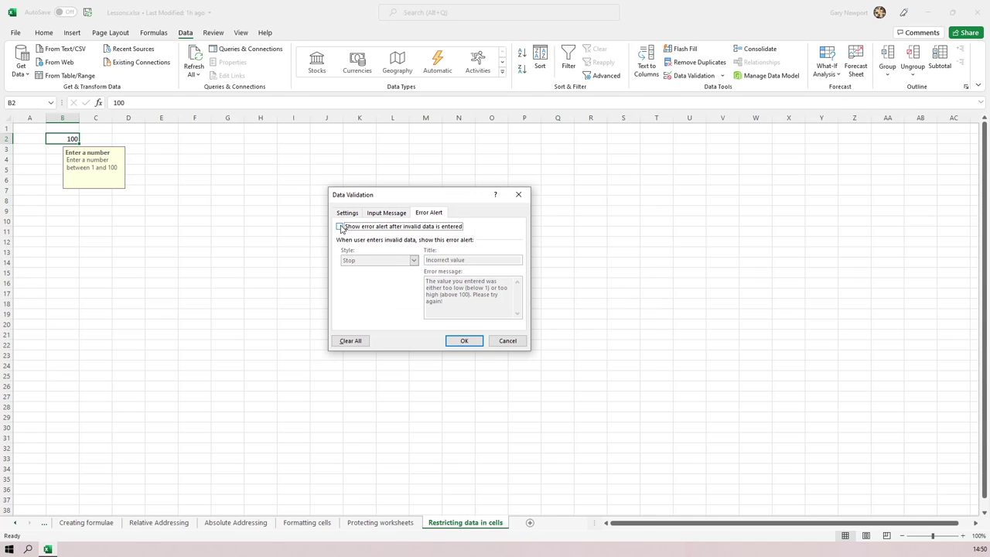
{"action": "left_click", "coordinate": [393, 215]}
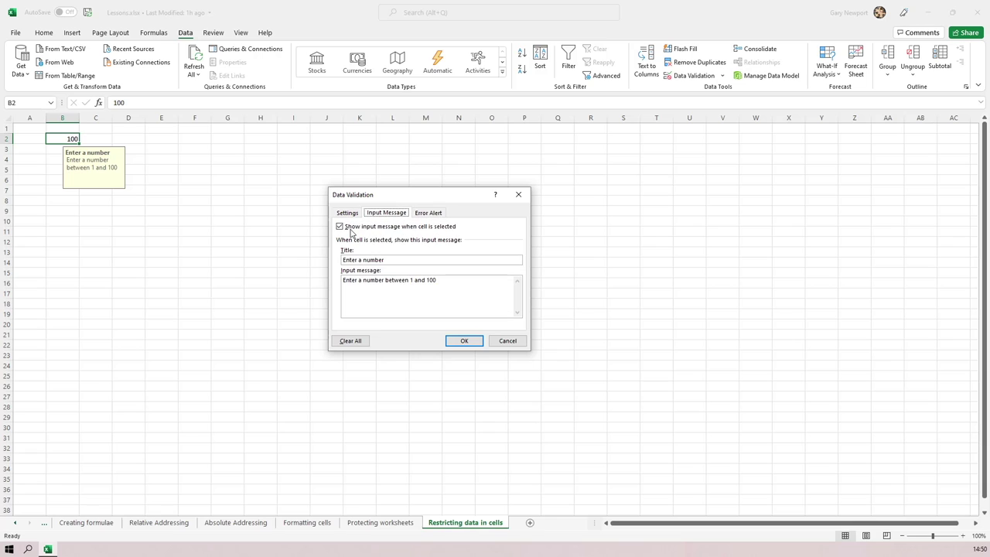
{"action": "left_click", "coordinate": [341, 226]}
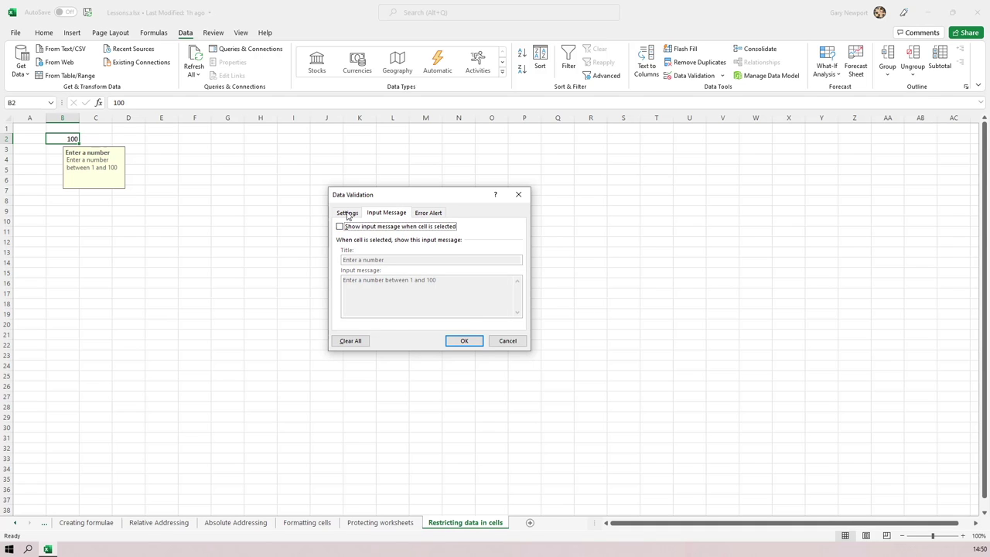
{"action": "left_click", "coordinate": [347, 213]}
Preview the Text length and Custom Allow types, then cancel without saving and reselect B2
{"action": "left_click", "coordinate": [415, 248]}
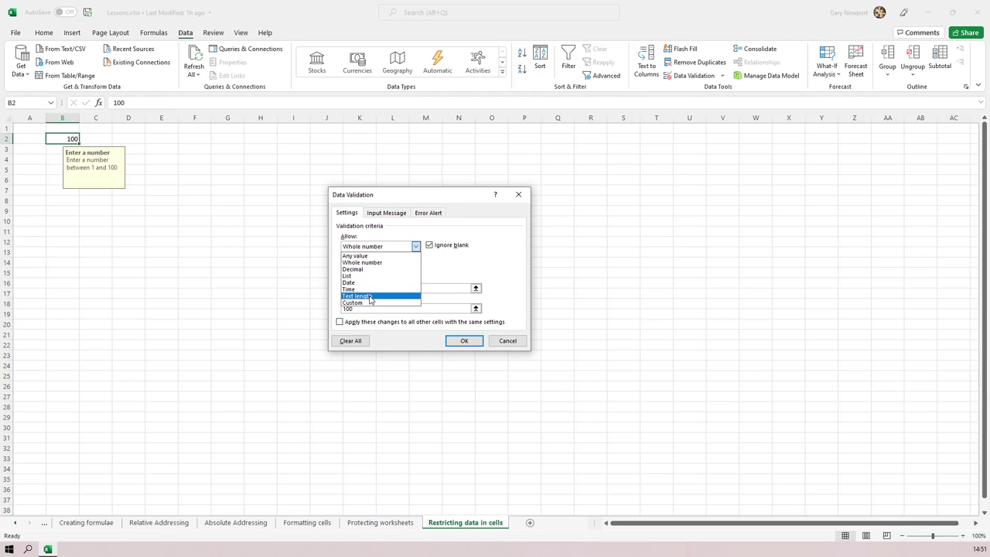
{"action": "left_click", "coordinate": [371, 297]}
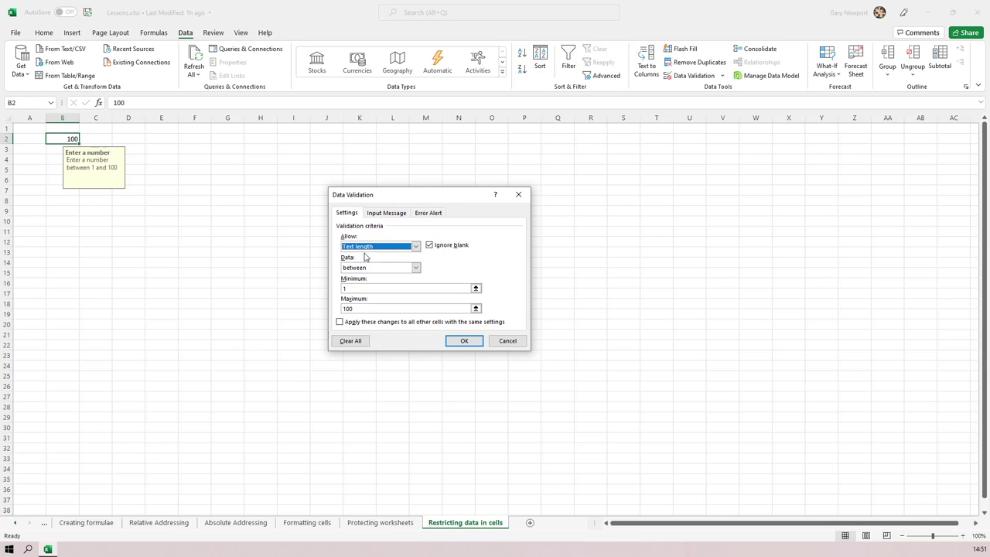
{"action": "left_click", "coordinate": [416, 246]}
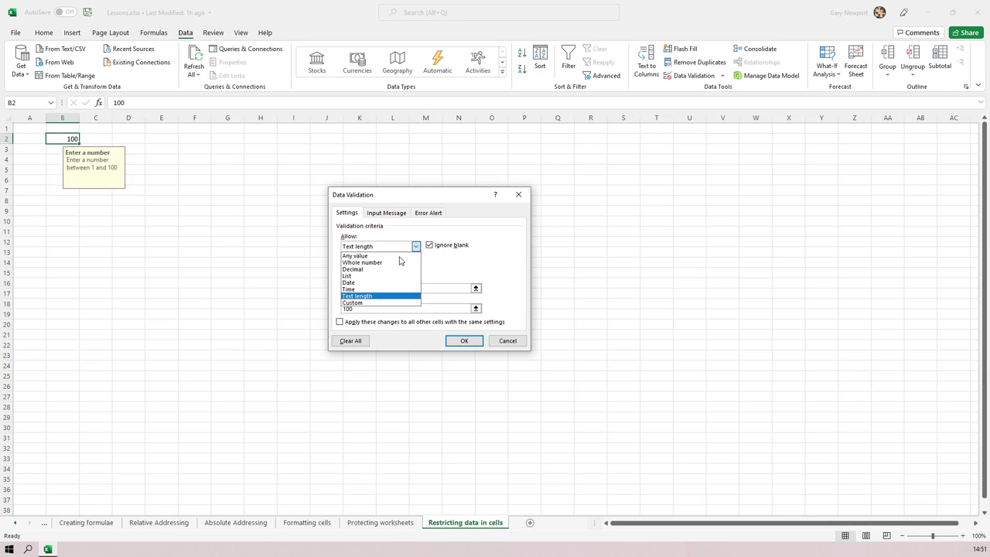
{"action": "left_click", "coordinate": [352, 303]}
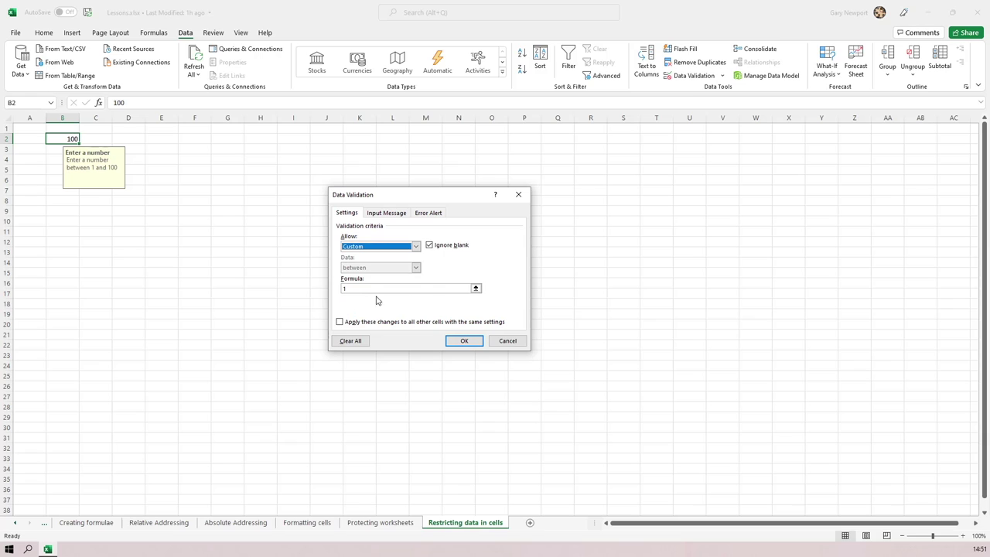
{"action": "left_click", "coordinate": [417, 247]}
{"action": "left_click", "coordinate": [413, 246]}
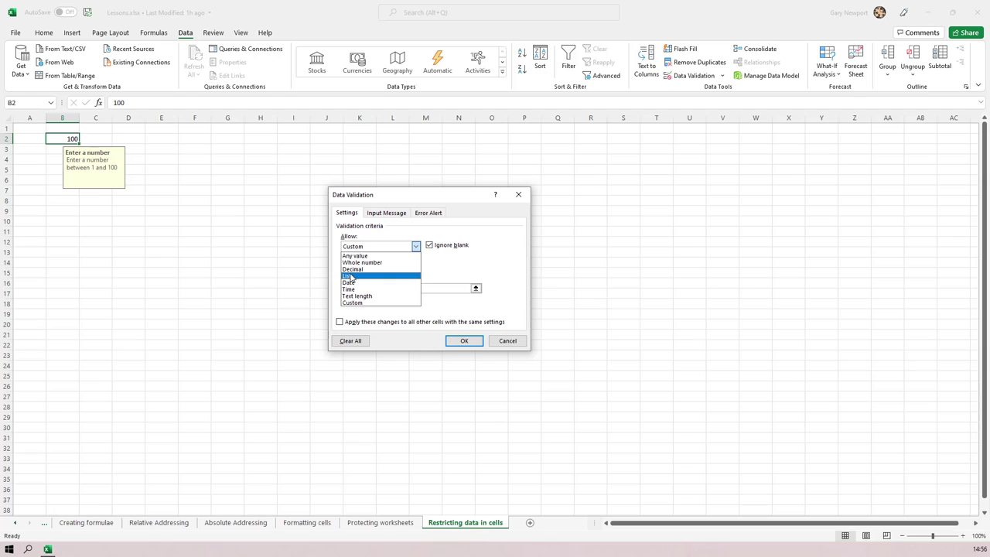
{"action": "left_click", "coordinate": [506, 342]}
{"action": "left_click", "coordinate": [506, 342]}
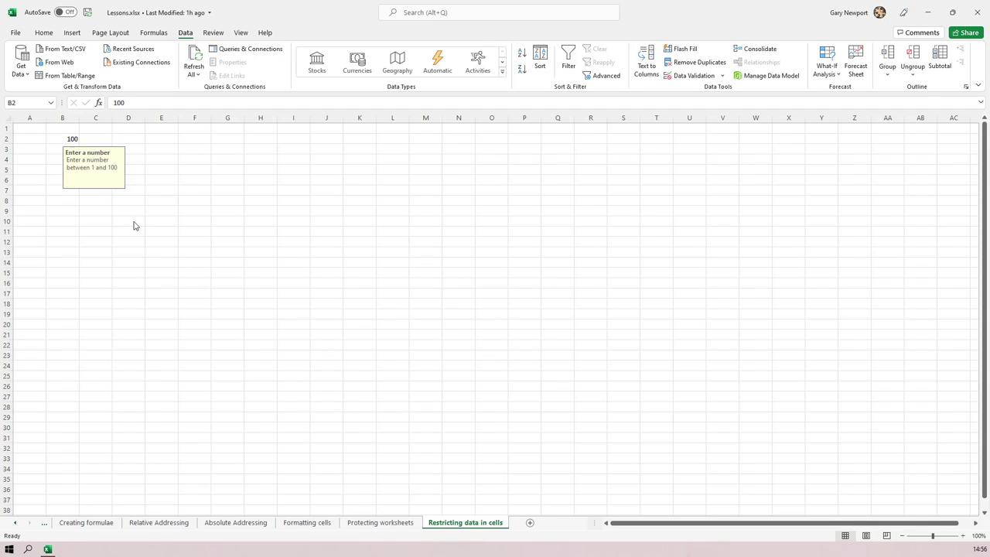
{"action": "left_click", "coordinate": [72, 138]}
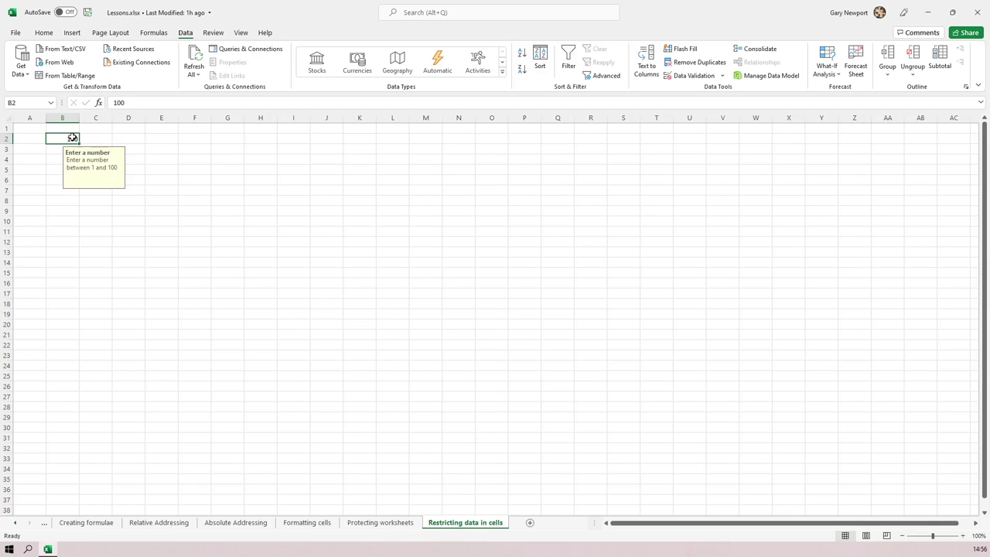
{"action": "left_click", "coordinate": [198, 222]}
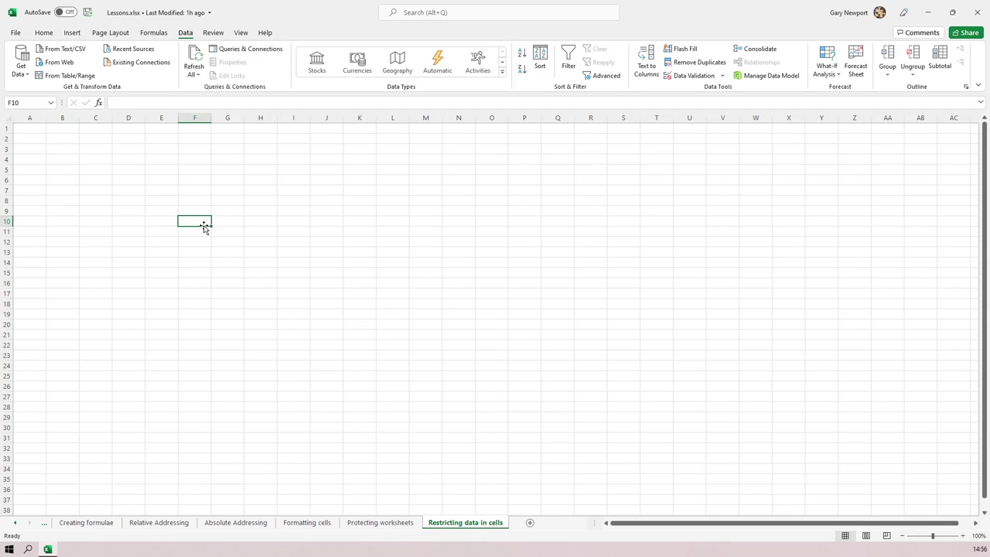
Try List validation on cell F5, then cancel without applying it
{"action": "left_click", "coordinate": [196, 170]}
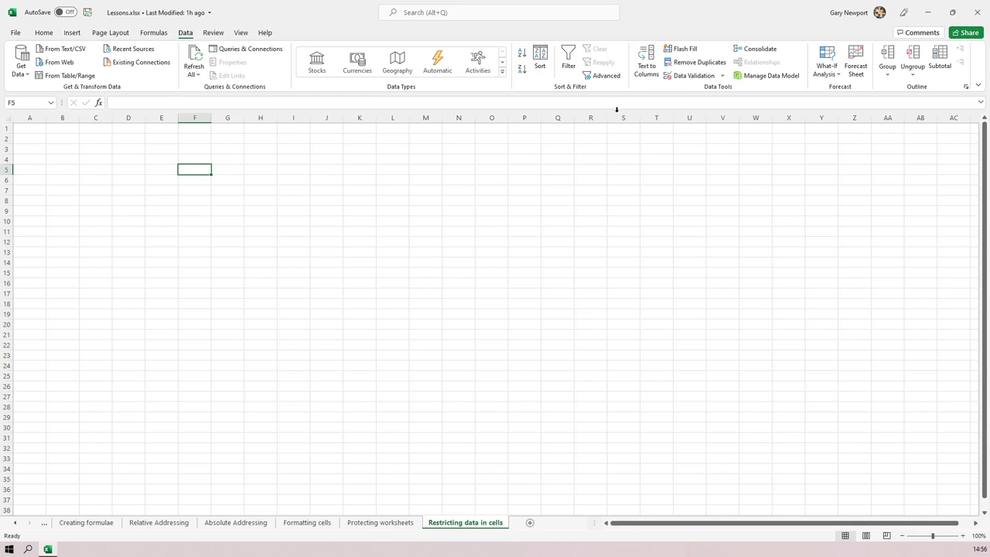
{"action": "left_click", "coordinate": [693, 75]}
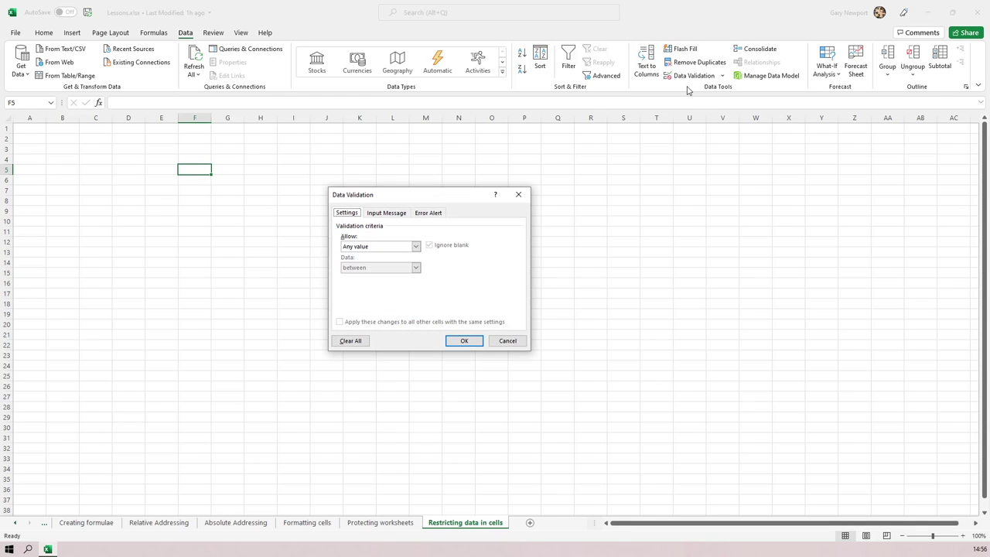
{"action": "left_click", "coordinate": [415, 246]}
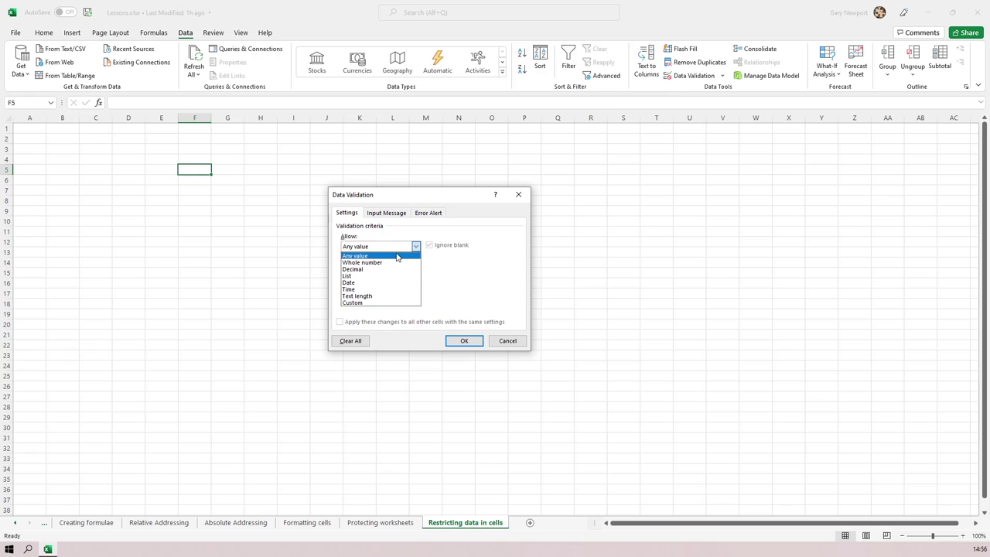
{"action": "left_click", "coordinate": [349, 278]}
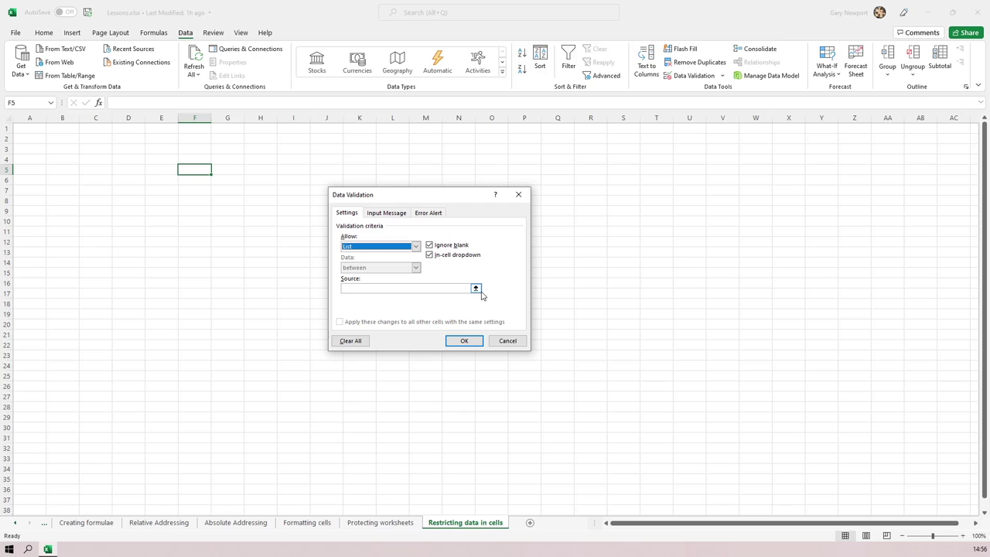
{"action": "left_click", "coordinate": [506, 342]}
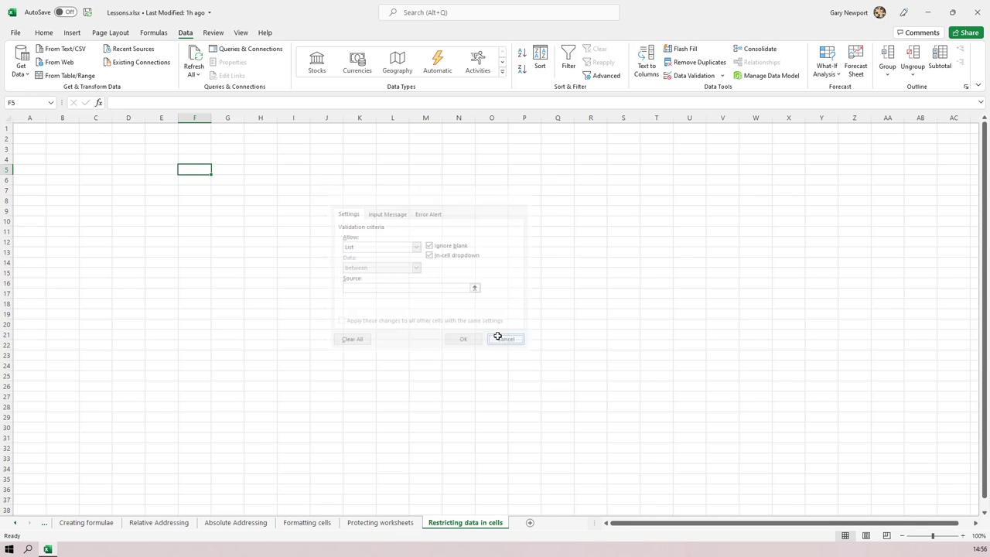
Enter the numbers 1 through 10 down J5:J14
{"action": "left_click", "coordinate": [321, 170]}
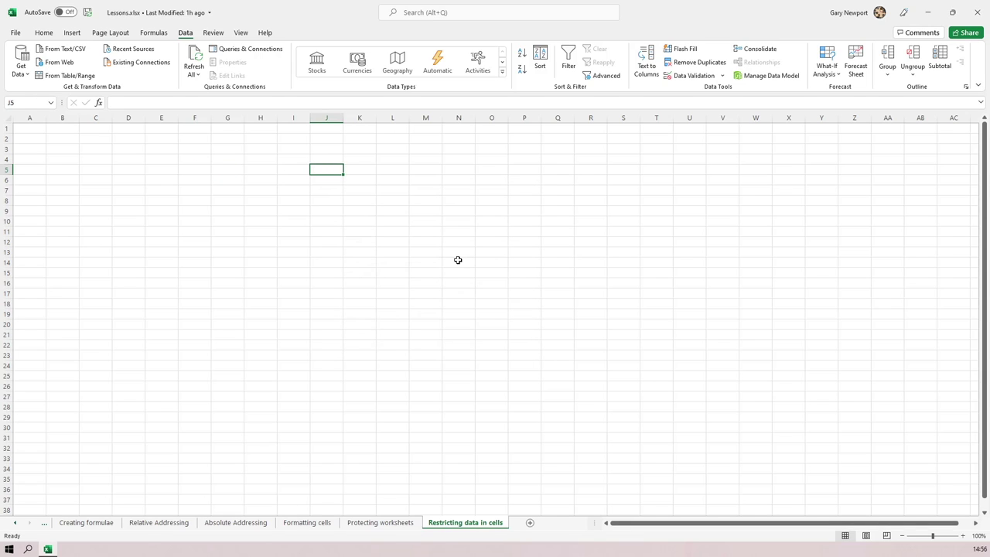
{"action": "type", "text": "1 2 3 4 5 6"}
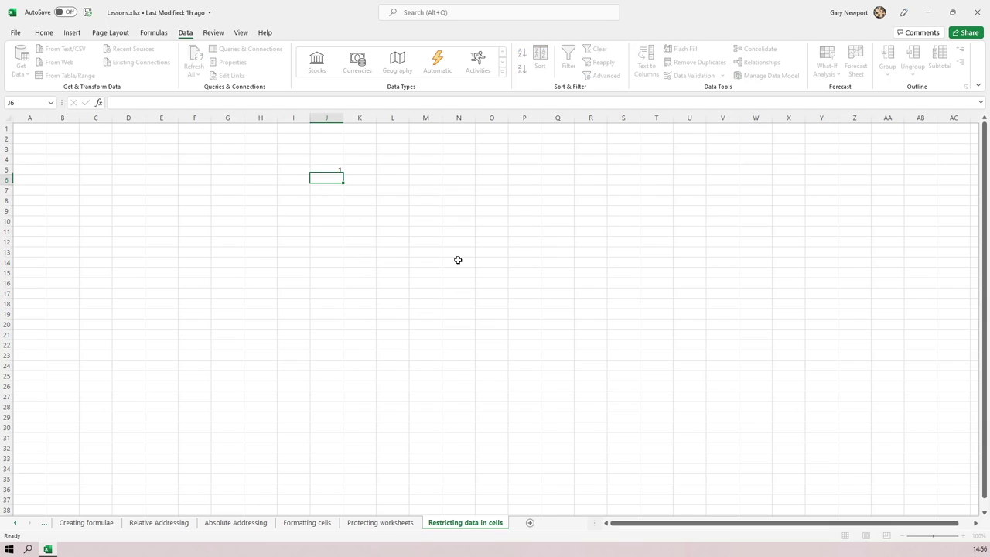
{"action": "key", "text": "Return"}
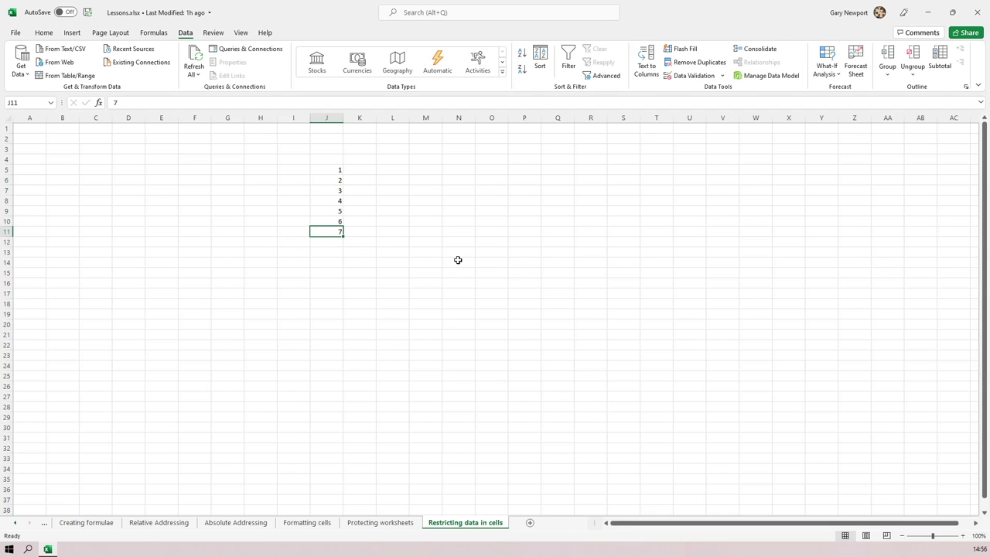
{"action": "type", "text": "7"}
{"action": "key", "text": "Return"}
{"action": "type", "text": "8"}
{"action": "key", "text": "Return"}
{"action": "type", "text": "9"}
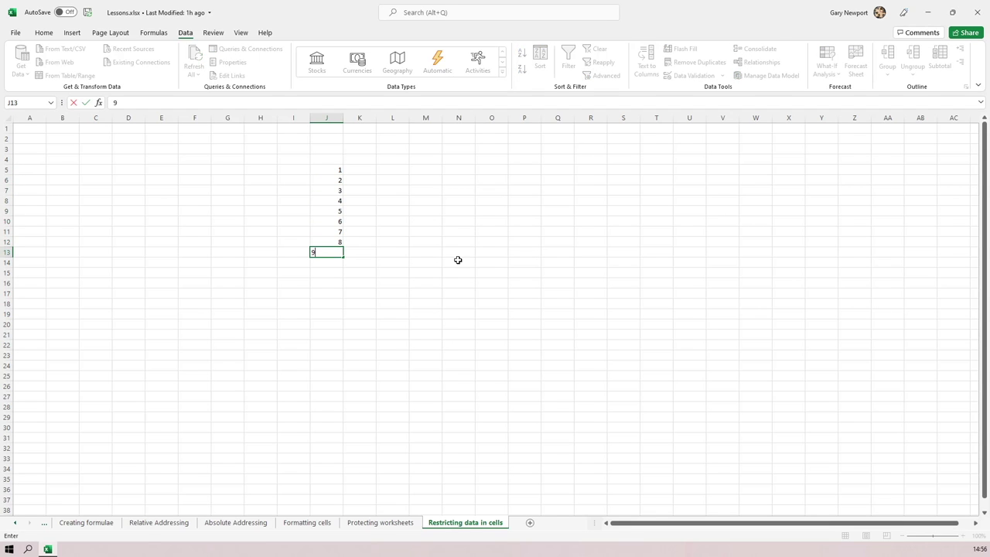
{"action": "key", "text": "Return"}
{"action": "type", "text": "10"}
{"action": "key", "text": "Return"}
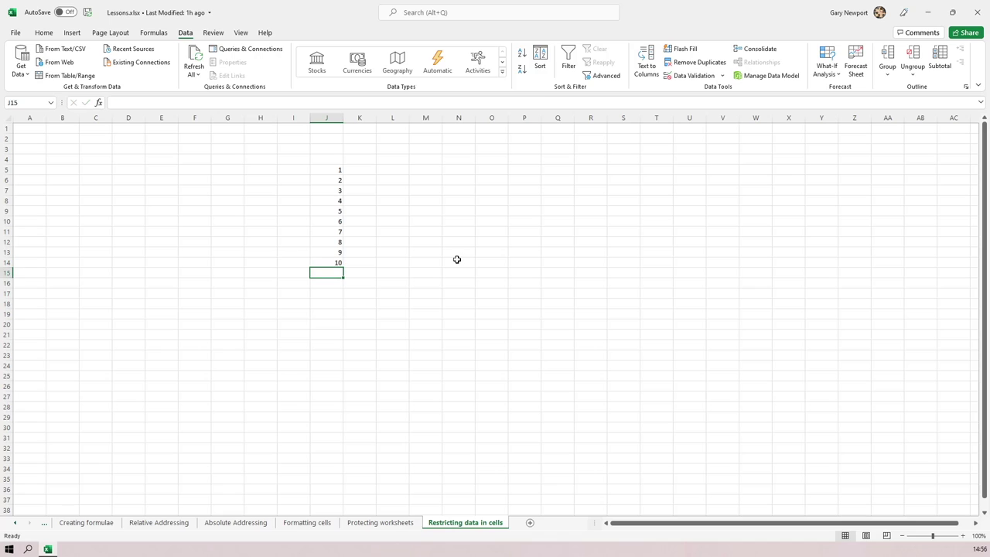
{"action": "left_click", "coordinate": [222, 172]}
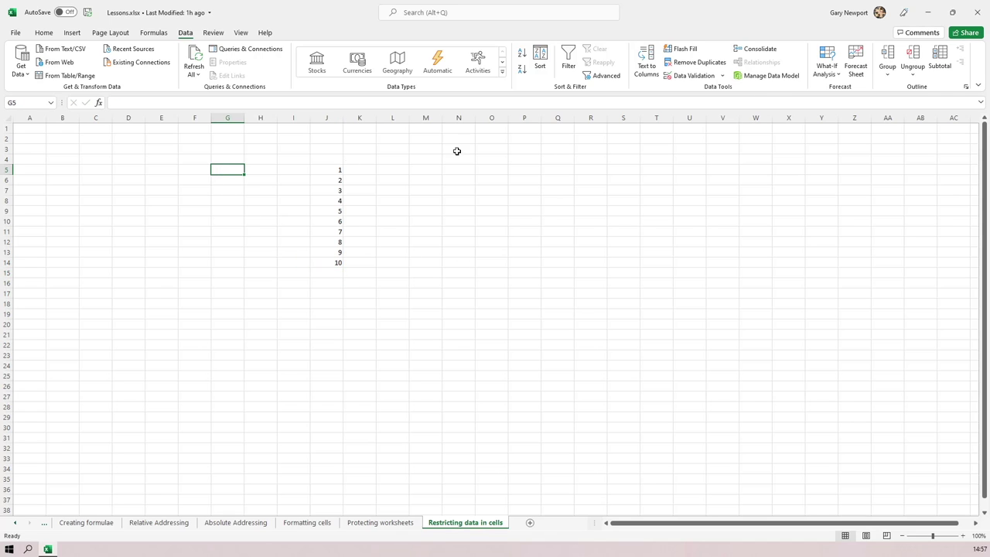
Give G5 List validation sourced from J5:J14 and check its dropdown shows 1–10
{"action": "left_click", "coordinate": [680, 75]}
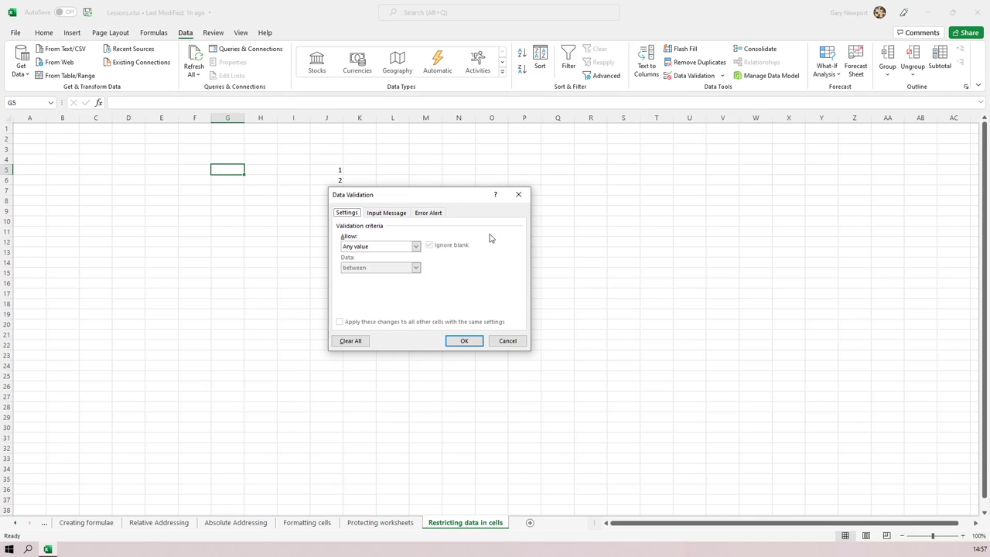
{"action": "left_click", "coordinate": [415, 246]}
{"action": "left_click", "coordinate": [345, 278]}
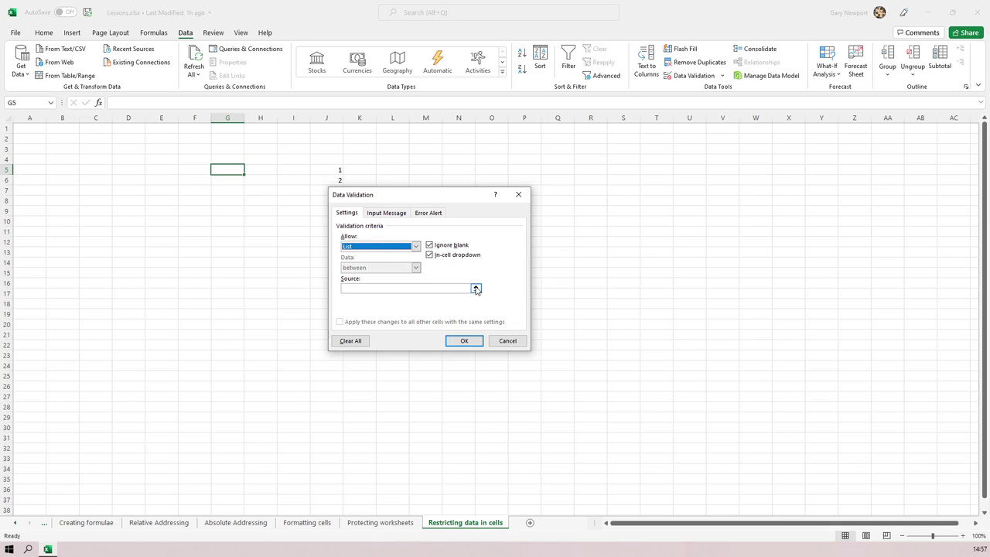
{"action": "left_click", "coordinate": [476, 289]}
{"action": "left_click_drag", "start_coordinate": [336, 169], "coordinate": [338, 265]}
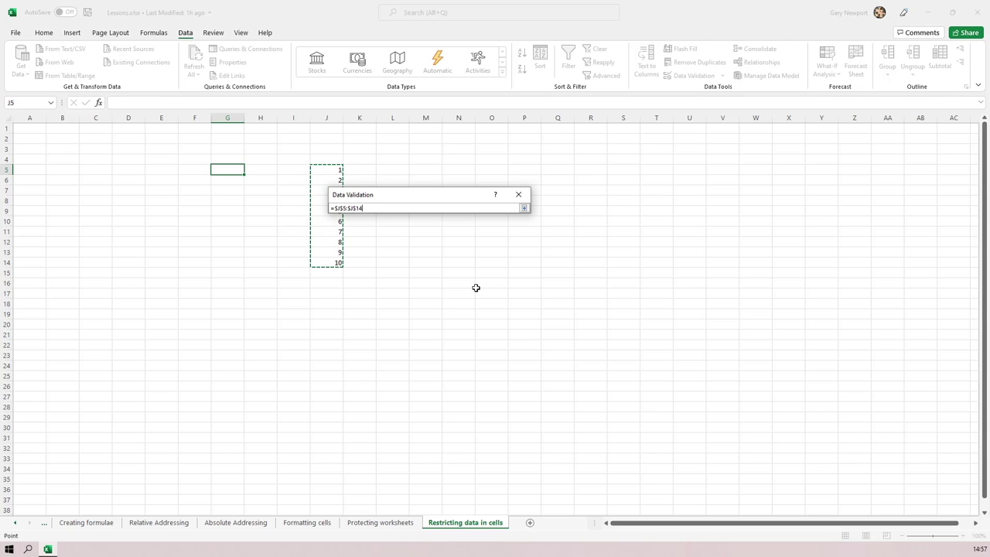
{"action": "key", "text": "Return"}
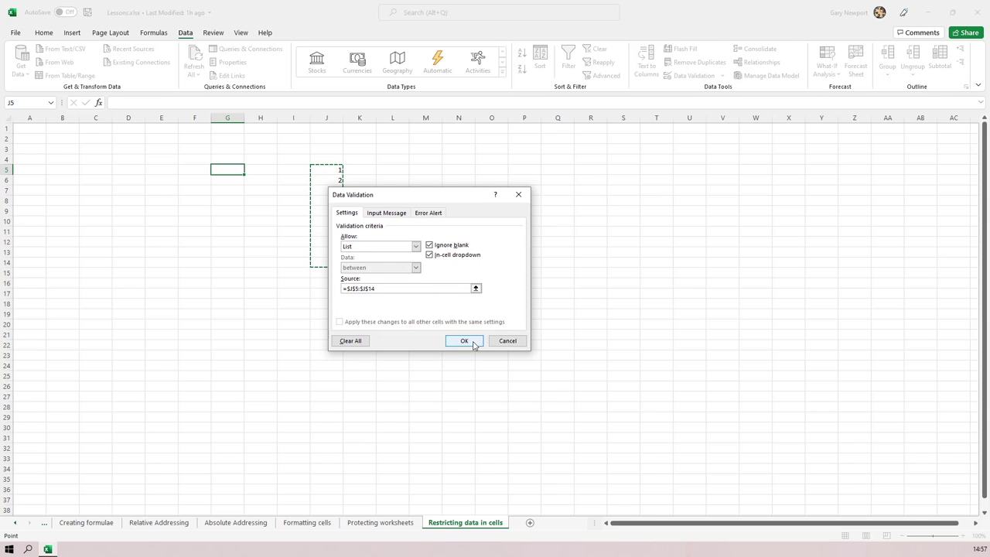
{"action": "left_click", "coordinate": [468, 345]}
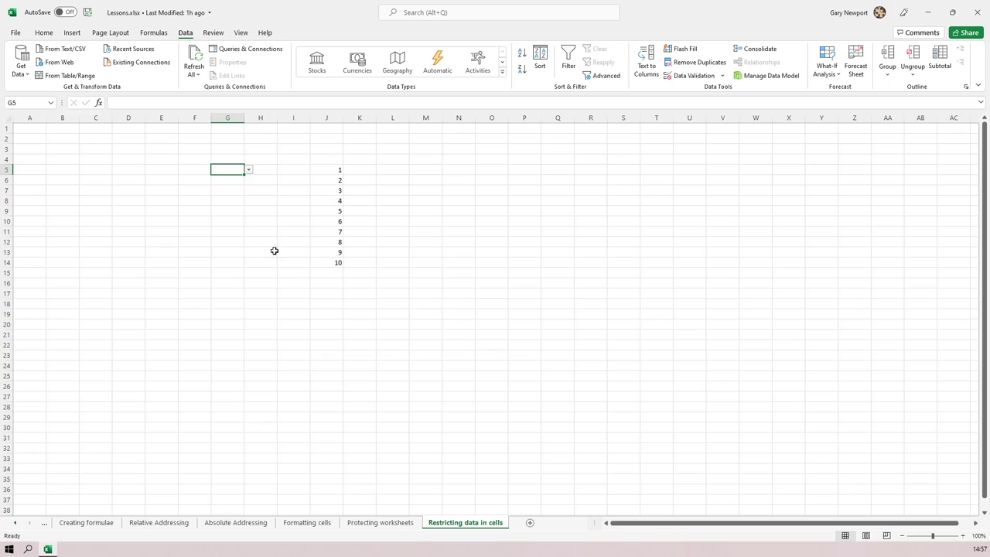
{"action": "left_click", "coordinate": [249, 171]}
{"action": "left_click_drag", "start_coordinate": [245, 188], "coordinate": [245, 184]}
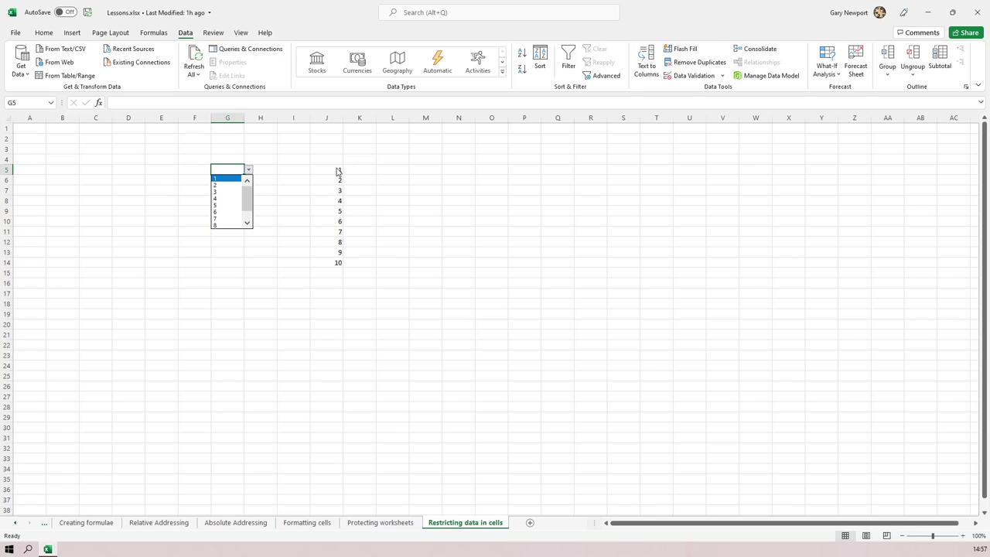
{"action": "key", "text": "Escape"}
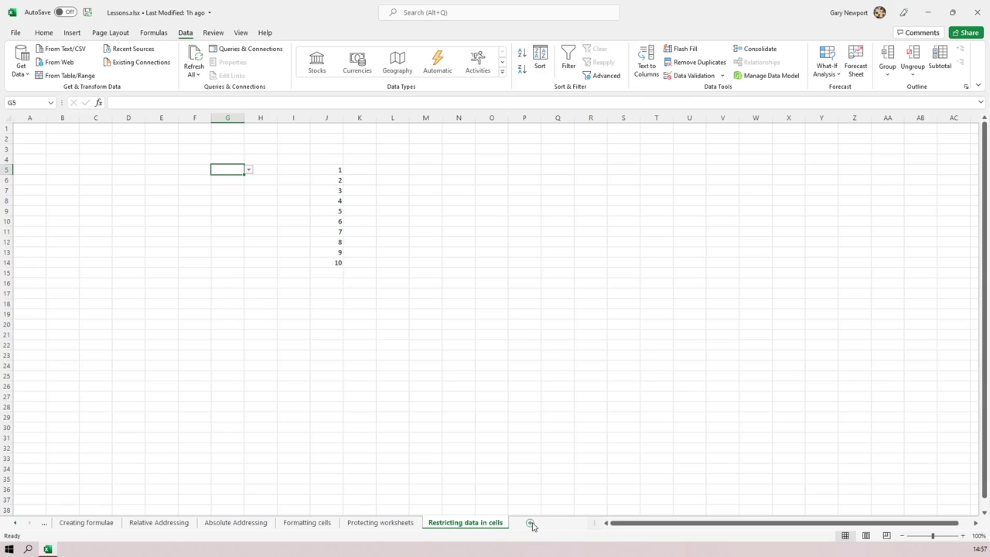
Insert Sheet4 and fill F4:F24 with the series 1 to 21, then return to the original sheet
{"action": "left_click", "coordinate": [530, 523]}
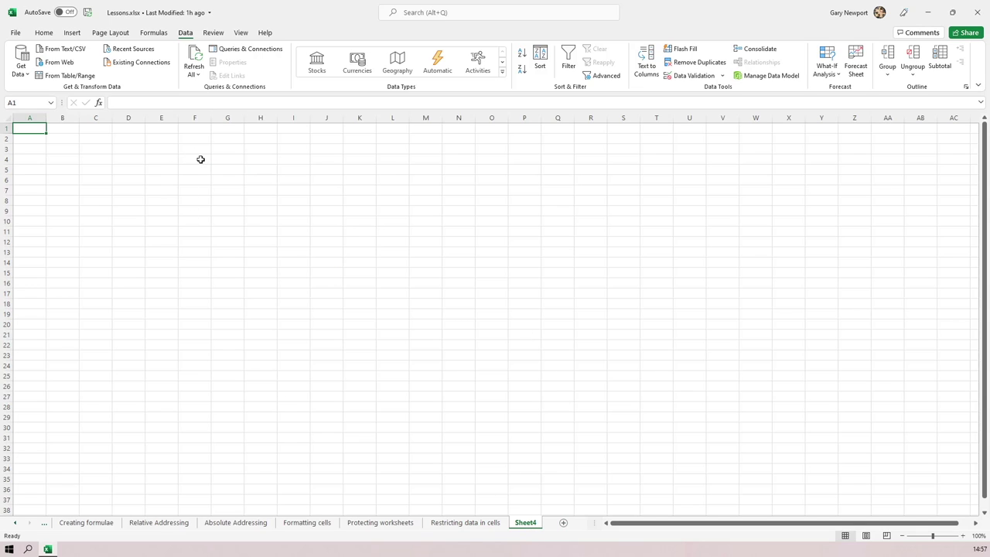
{"action": "left_click", "coordinate": [201, 160]}
{"action": "type", "text": "1"}
{"action": "key", "text": "Return"}
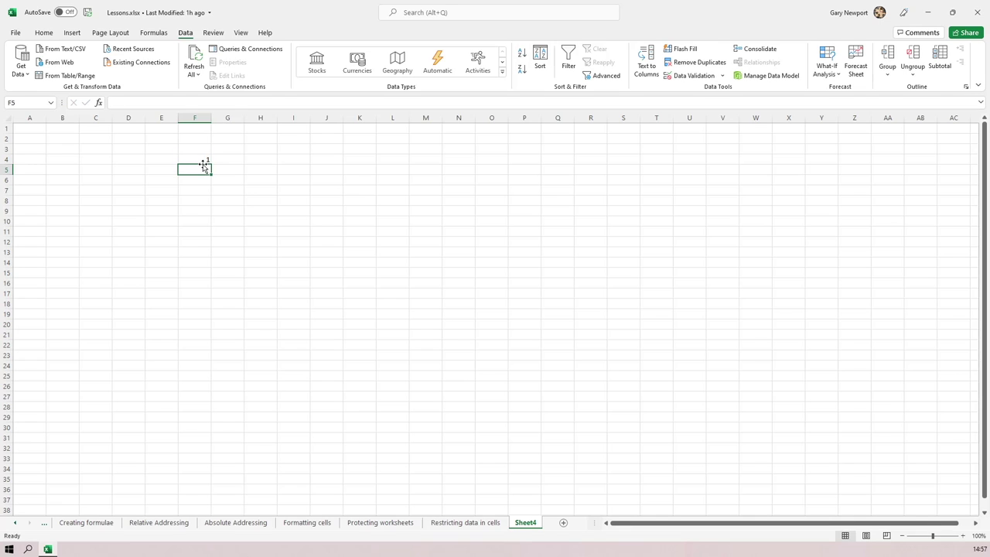
{"action": "left_click", "coordinate": [204, 160]}
{"action": "left_click_drag", "start_coordinate": [209, 163], "coordinate": [235, 377]}
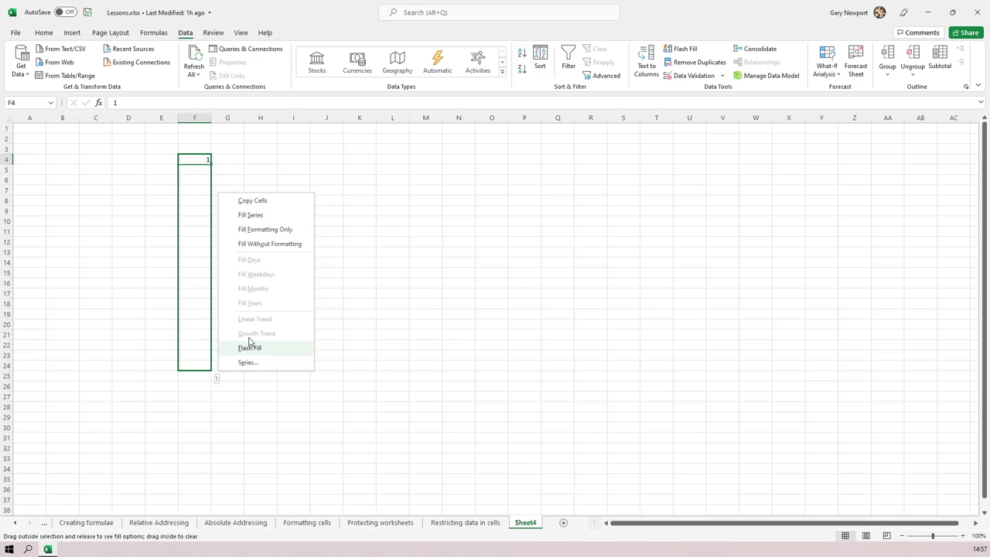
{"action": "left_click", "coordinate": [255, 216]}
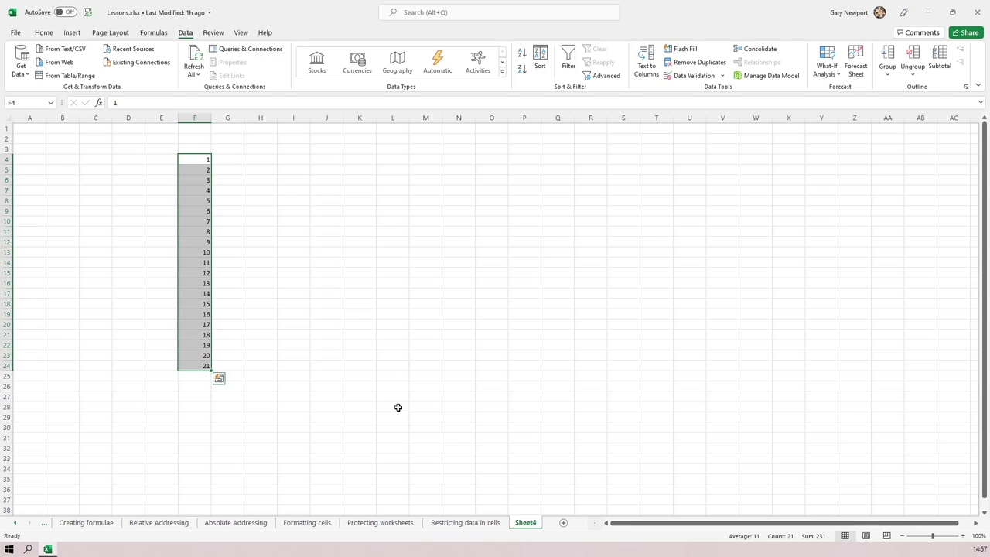
{"action": "left_click", "coordinate": [460, 524]}
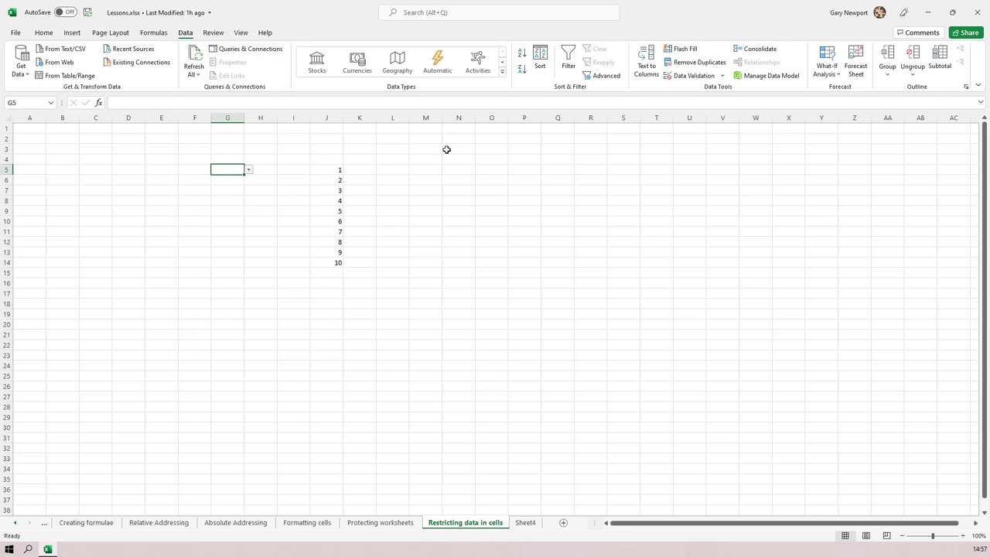
Change G5's list source to Sheet4's F4:F24 and verify the dropdown offers 1–21
{"action": "left_click", "coordinate": [706, 77]}
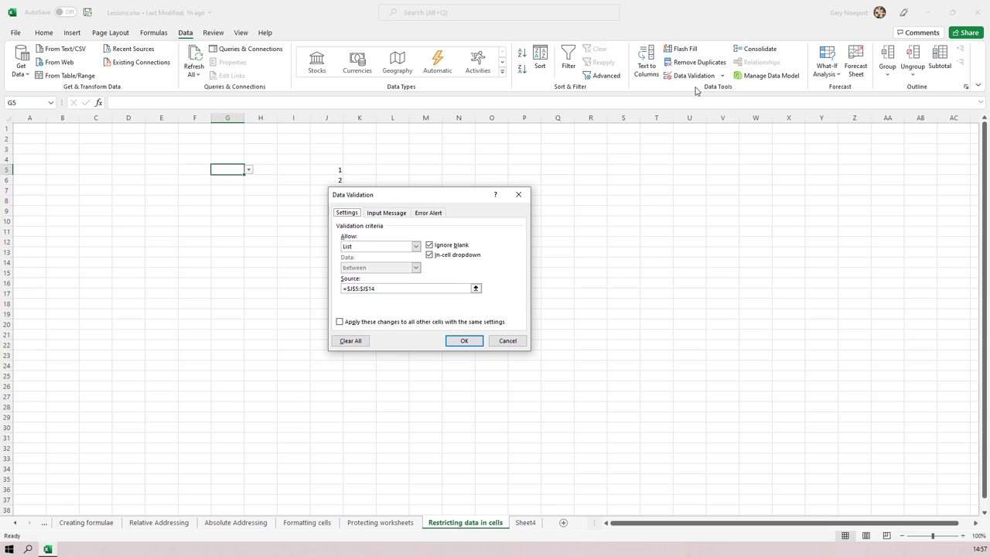
{"action": "left_click", "coordinate": [475, 289]}
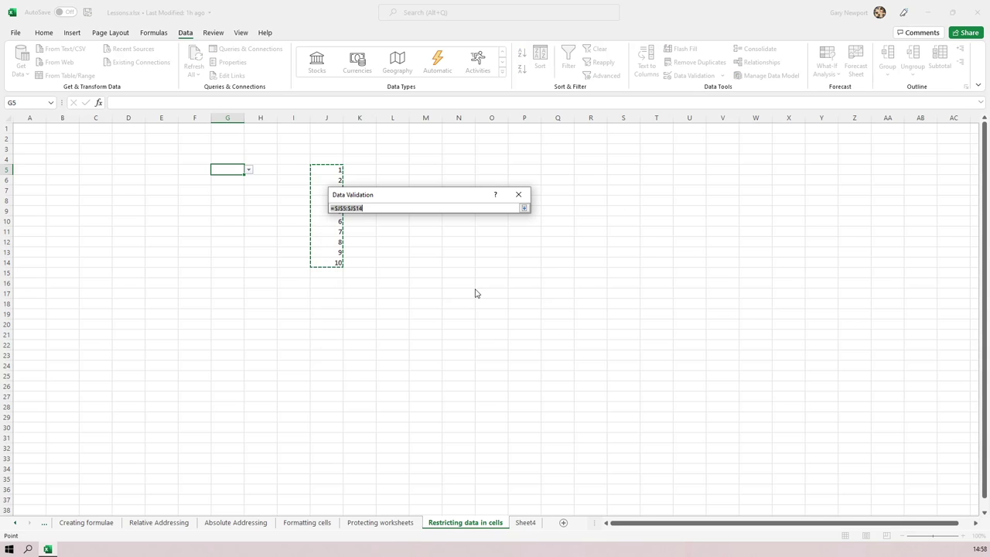
{"action": "left_click", "coordinate": [527, 524]}
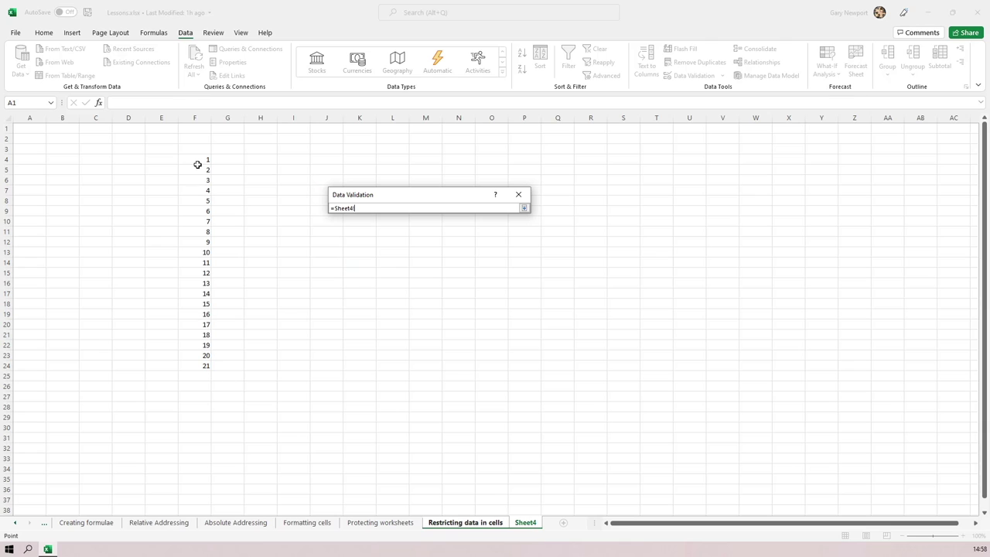
{"action": "left_click_drag", "start_coordinate": [197, 164], "coordinate": [197, 369]}
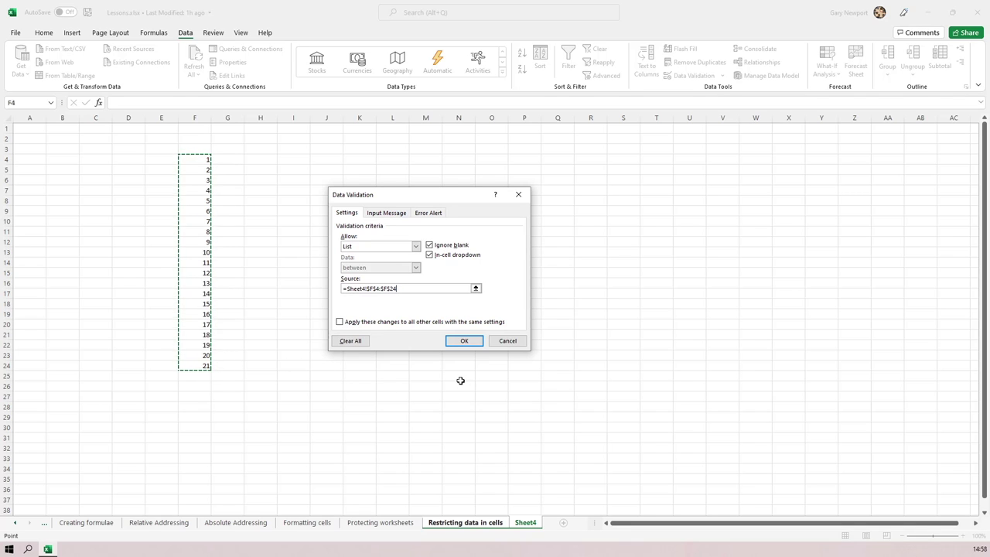
{"action": "left_click", "coordinate": [474, 339]}
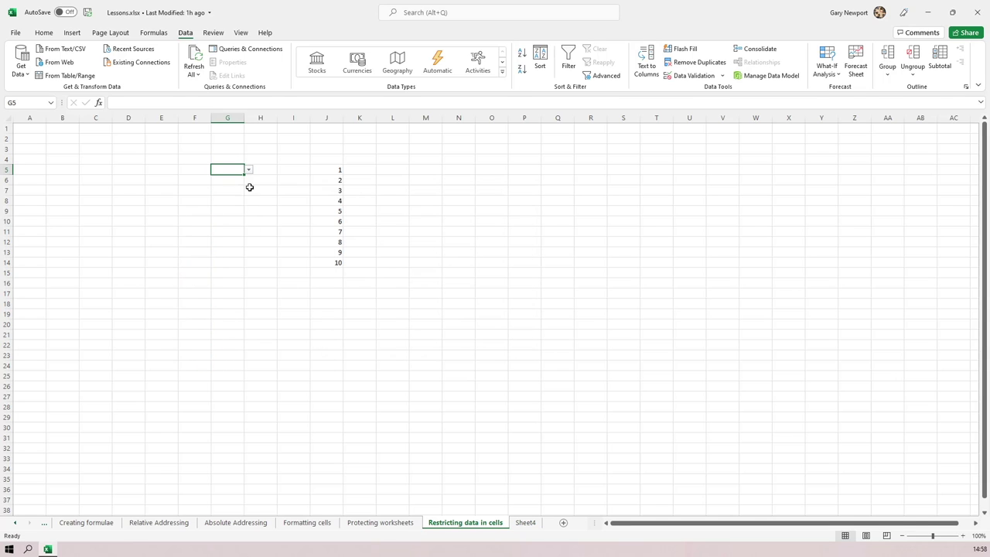
{"action": "left_click", "coordinate": [248, 172]}
{"action": "left_click_drag", "start_coordinate": [246, 191], "coordinate": [249, 223]}
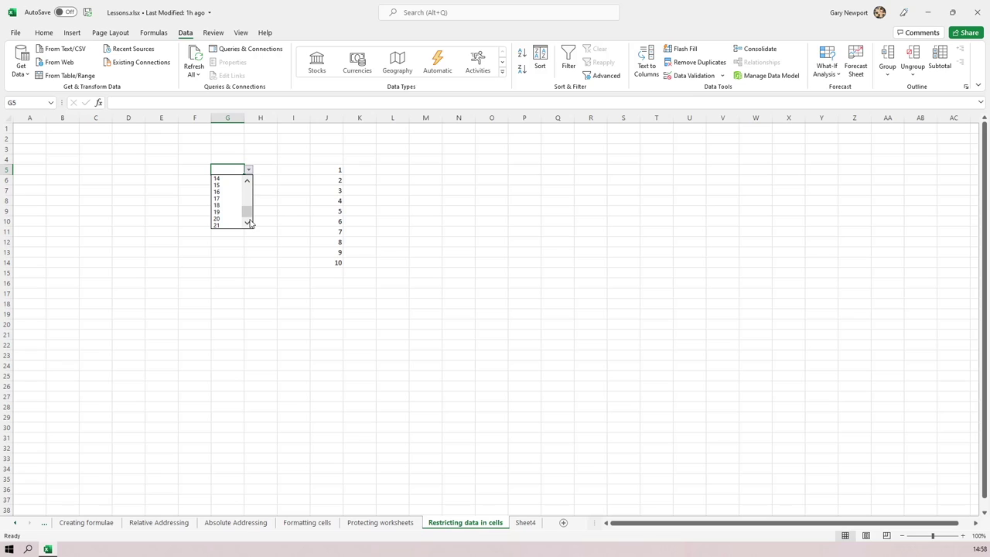
{"action": "left_click", "coordinate": [305, 283]}
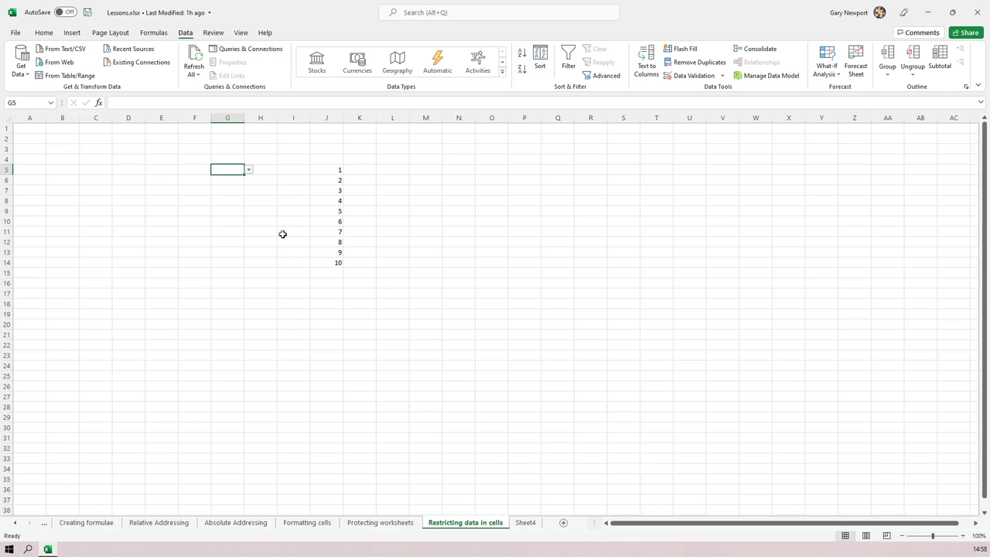
Hide column J using its right-click menu
{"action": "left_click", "coordinate": [330, 118]}
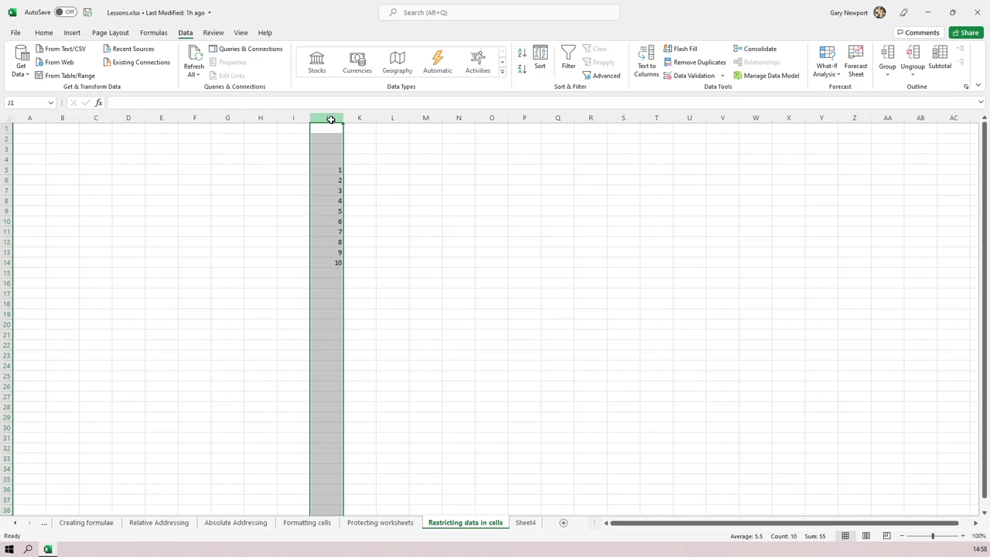
{"action": "right_click", "coordinate": [330, 117]}
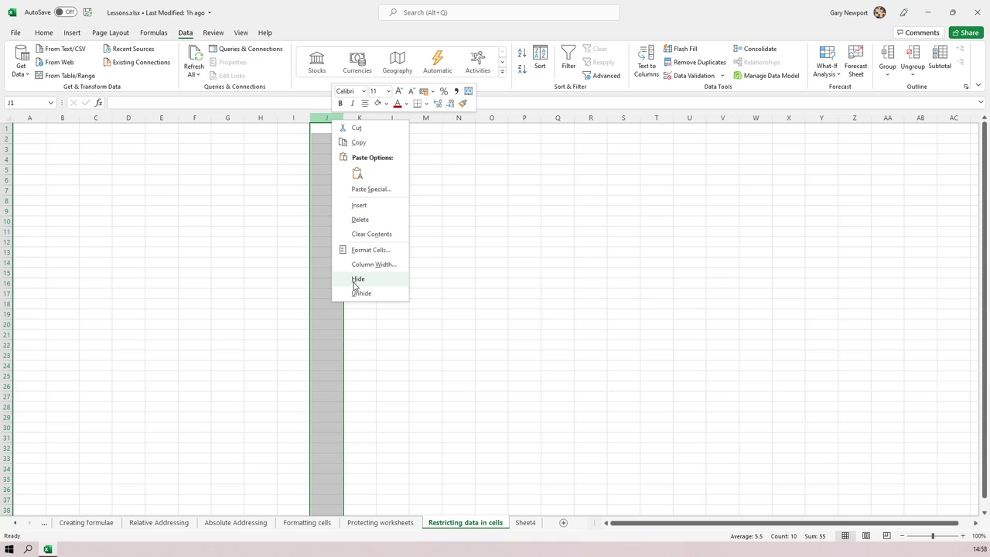
{"action": "left_click", "coordinate": [354, 284]}
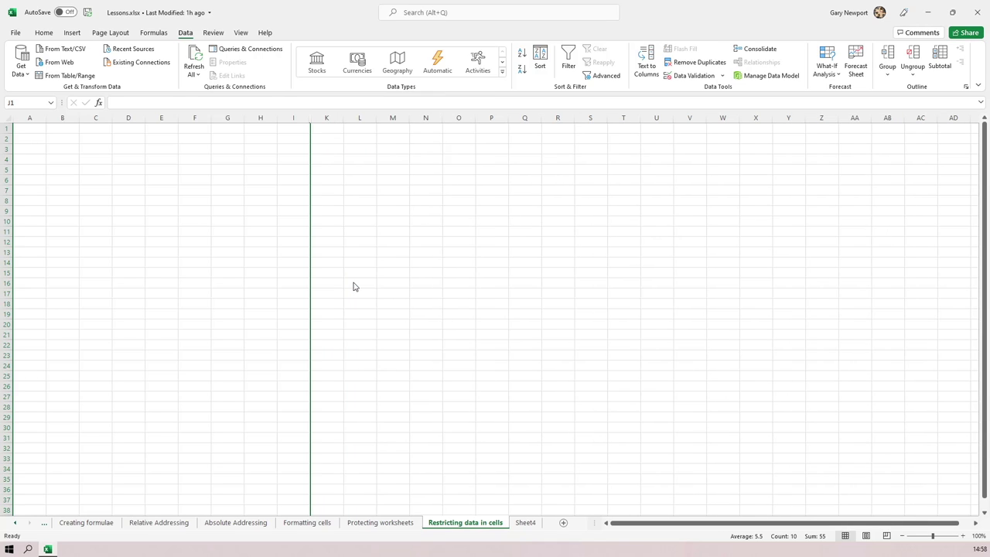
{"action": "left_click", "coordinate": [403, 273]}
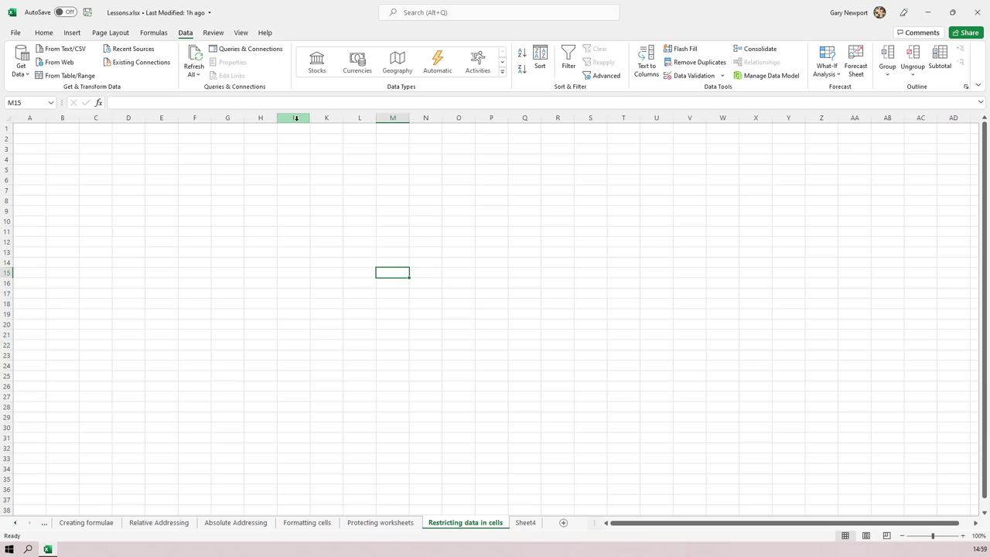
Select columns I to K and unhide column J so the numbers 1–10 reappear
{"action": "left_click", "coordinate": [295, 117]}
{"action": "left_click_drag", "start_coordinate": [296, 117], "coordinate": [322, 116]}
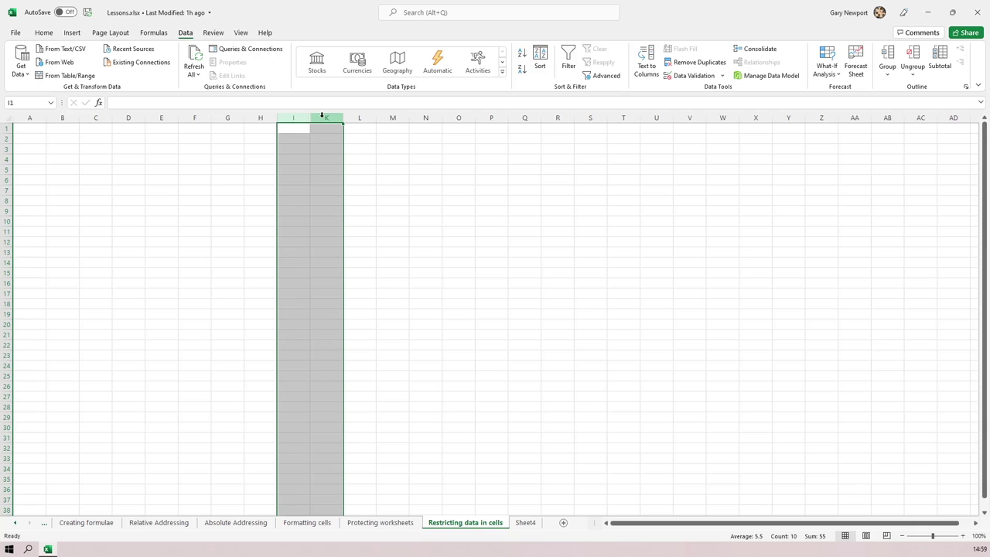
{"action": "right_click", "coordinate": [322, 116]}
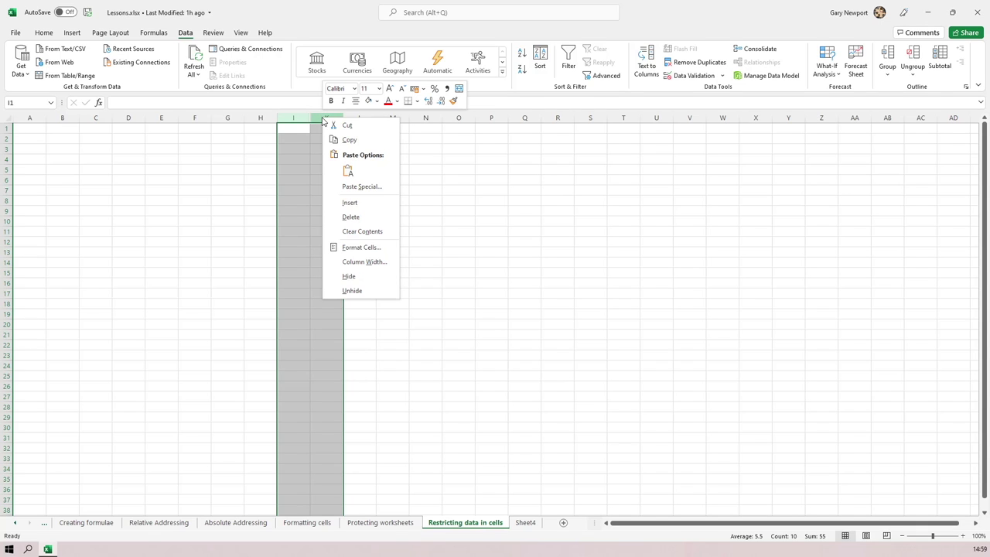
{"action": "left_click", "coordinate": [341, 291]}
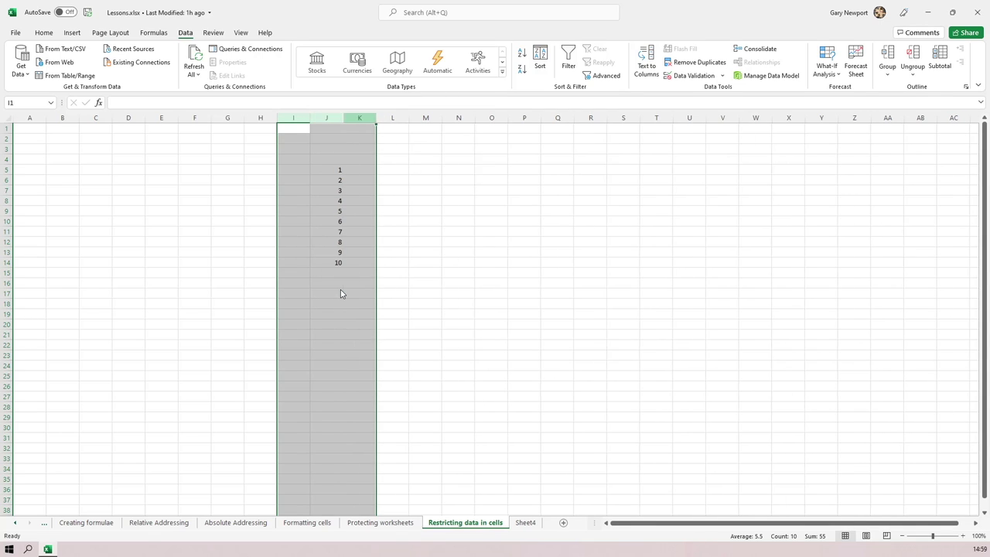
{"action": "left_click", "coordinate": [388, 241]}
Check the cells around G5, select G5 with its value list, then go to Home
{"action": "left_click", "coordinate": [235, 158]}
{"action": "left_click", "coordinate": [201, 159]}
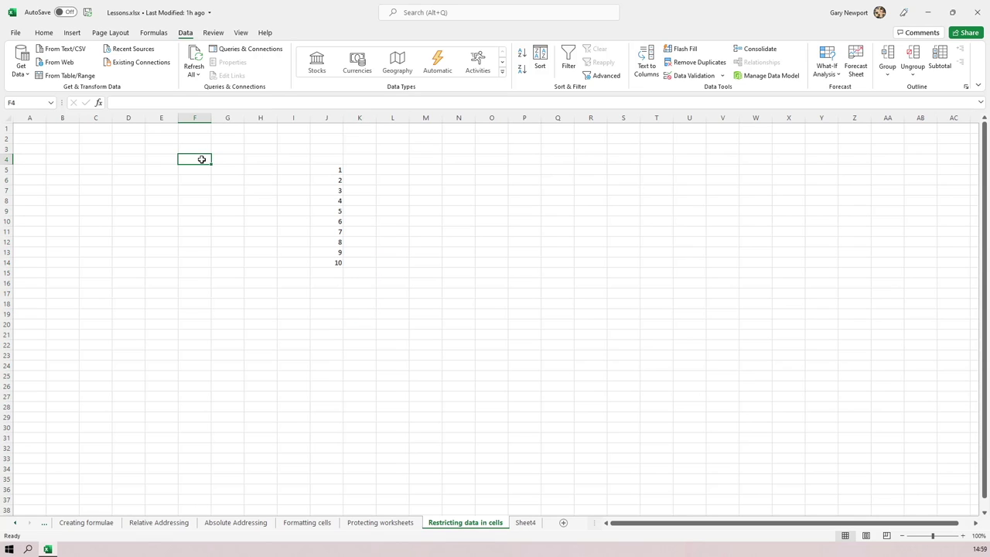
{"action": "left_click", "coordinate": [198, 148]}
{"action": "left_click", "coordinate": [223, 146]}
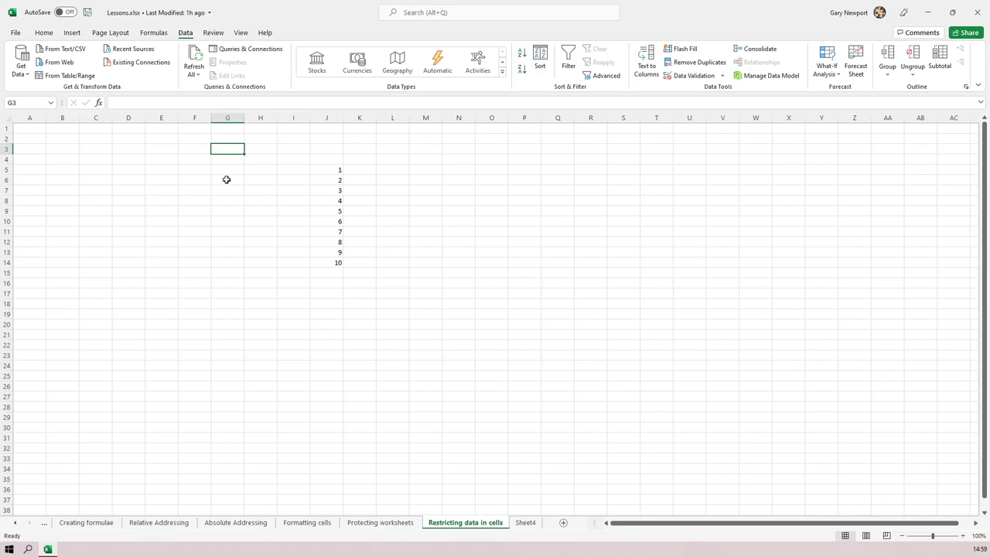
{"action": "left_click", "coordinate": [226, 179]}
{"action": "left_click", "coordinate": [197, 171]}
{"action": "left_click", "coordinate": [235, 167]}
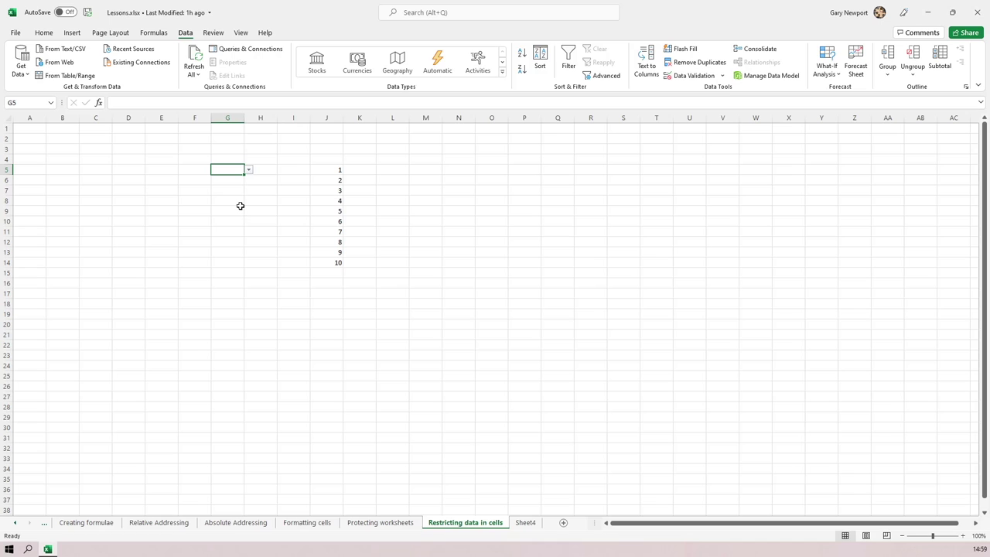
{"action": "left_click", "coordinate": [44, 33]}
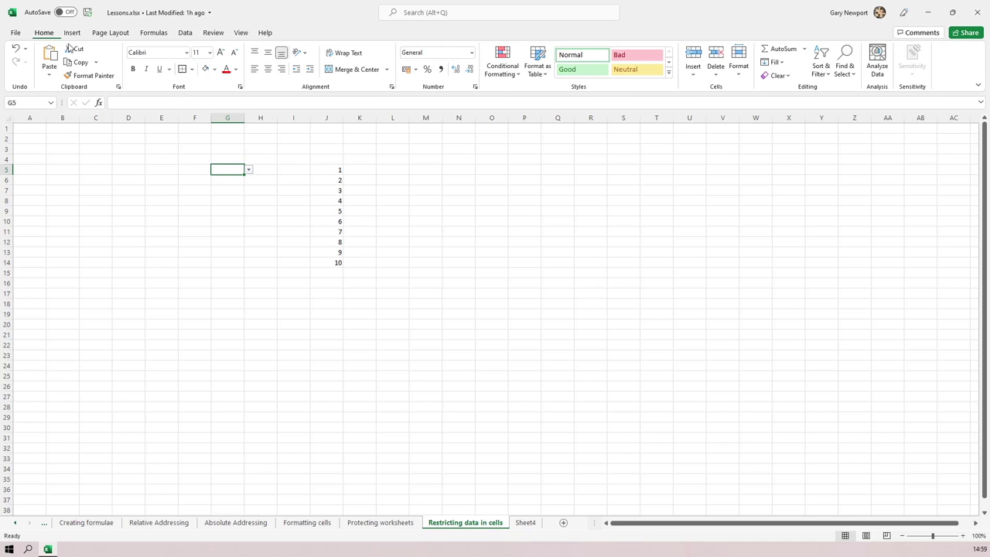
{"action": "left_click", "coordinate": [255, 252]}
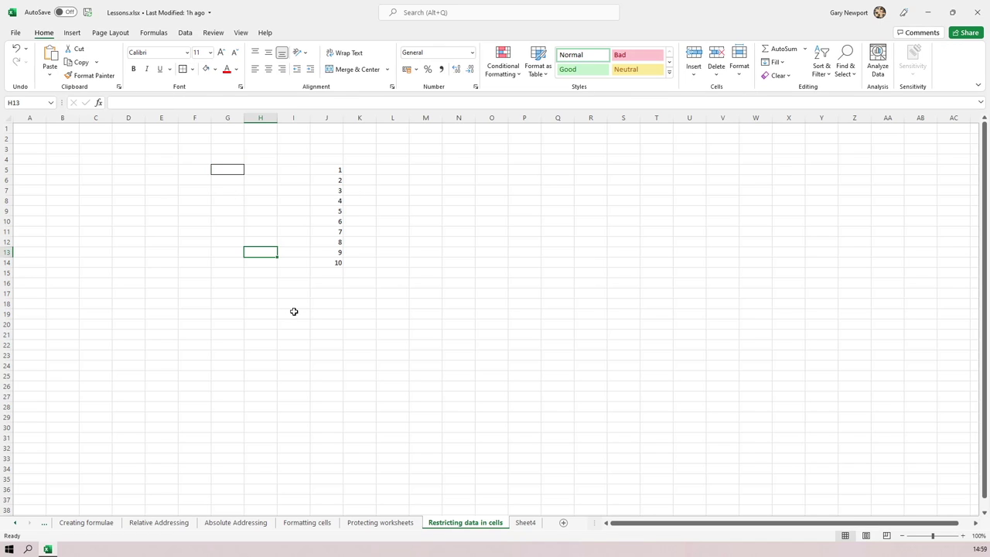
{"action": "left_click", "coordinate": [225, 169]}
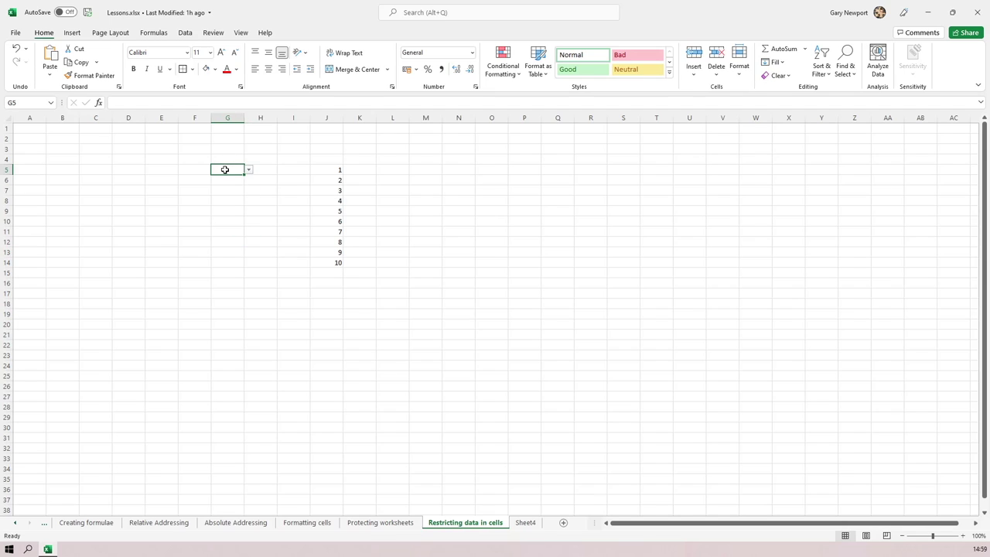
{"action": "left_click", "coordinate": [250, 171]}
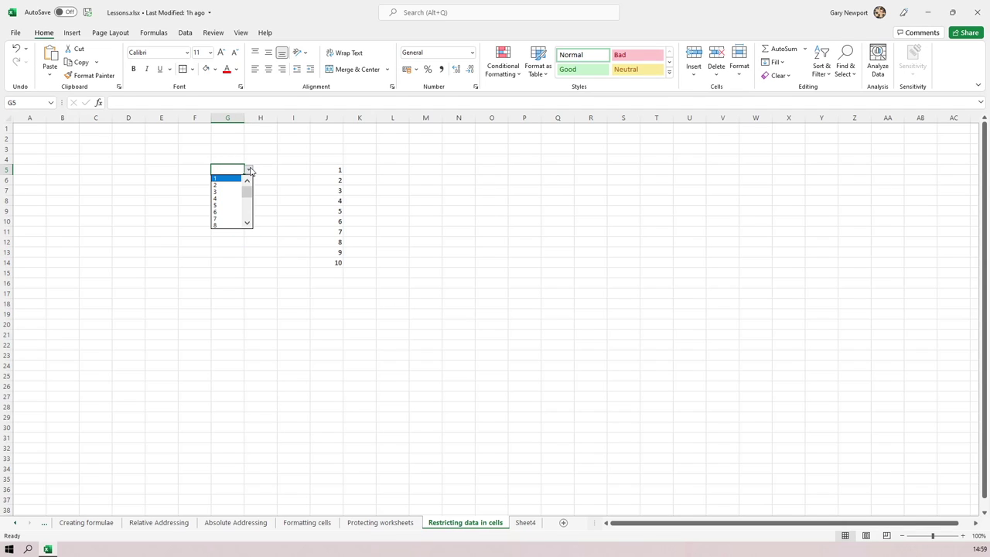
{"action": "left_click", "coordinate": [250, 170]}
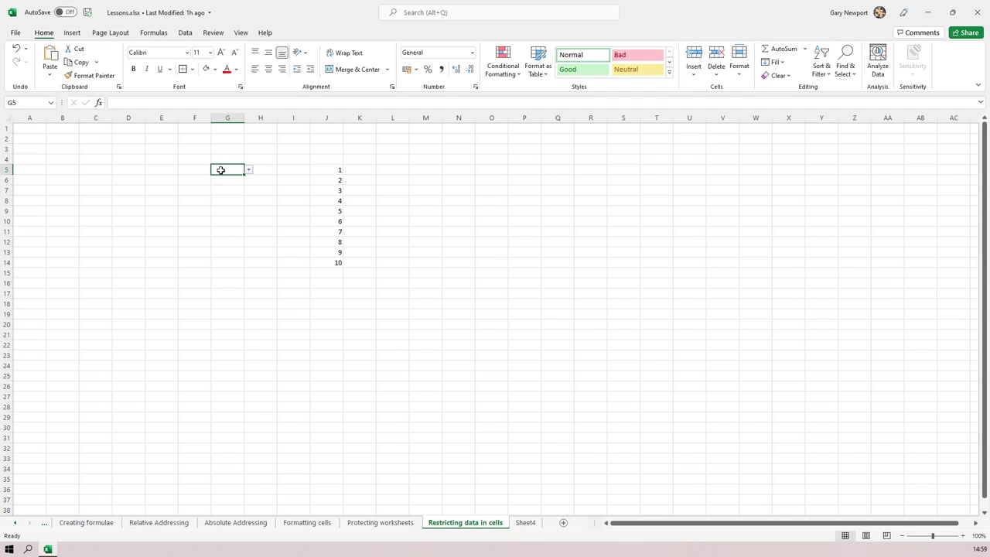
{"action": "type", "text": "dfef"}
{"action": "key", "text": "Return"}
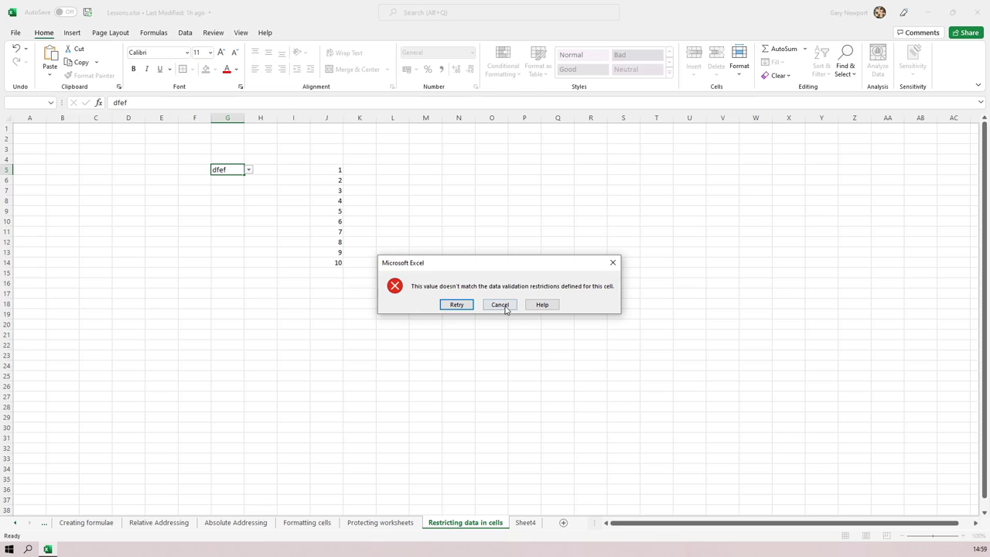
{"action": "left_click", "coordinate": [501, 304]}
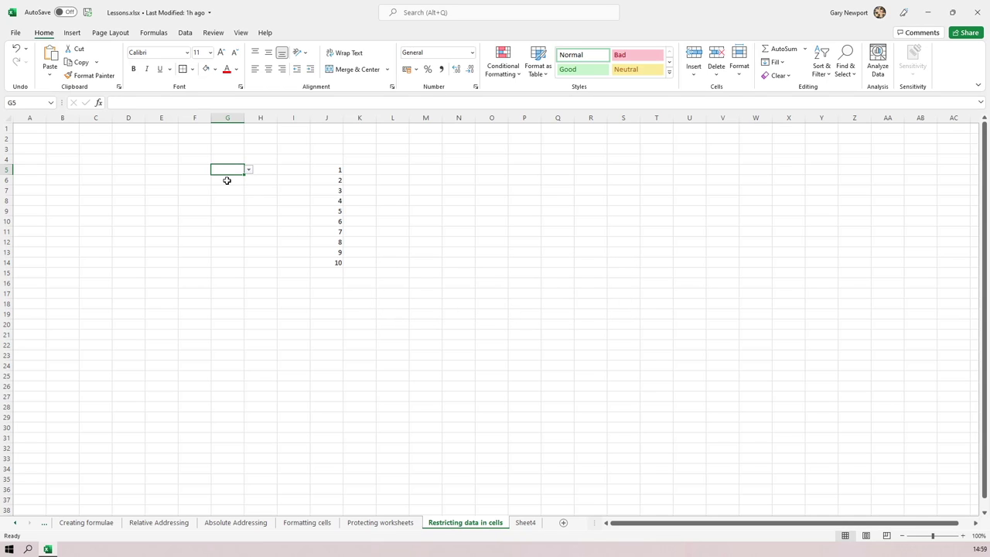
{"action": "left_click", "coordinate": [185, 32]}
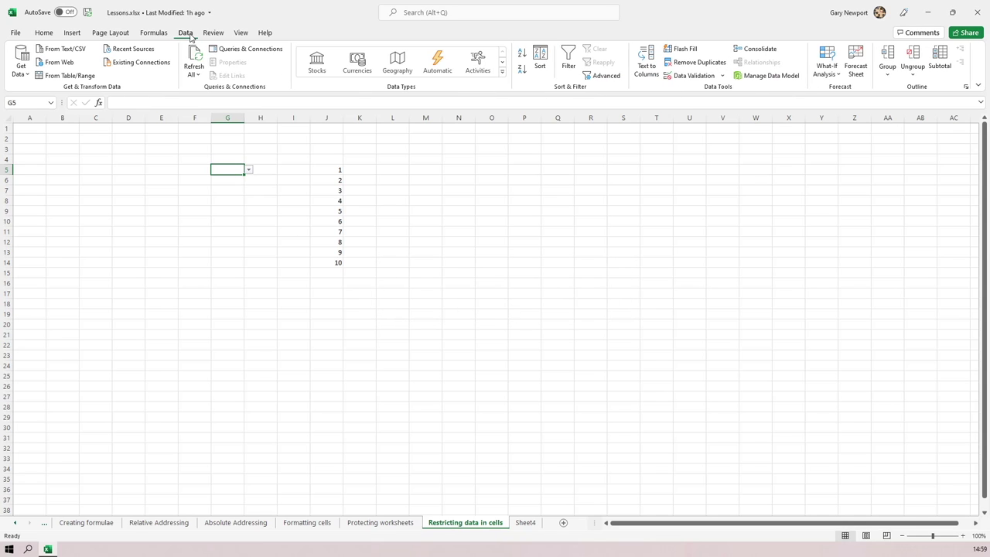
{"action": "left_click", "coordinate": [701, 77]}
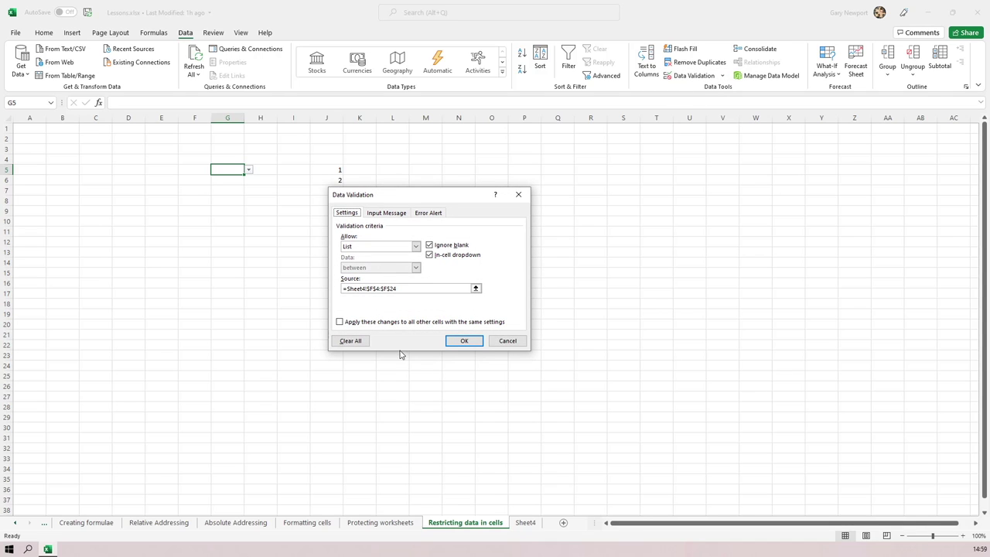
{"action": "left_click", "coordinate": [386, 213]}
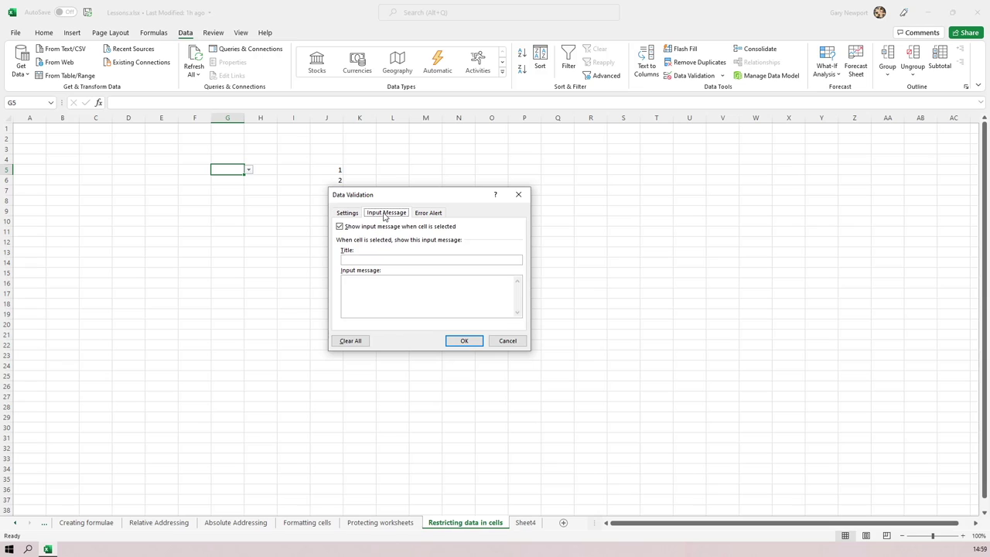
{"action": "left_click", "coordinate": [430, 213]}
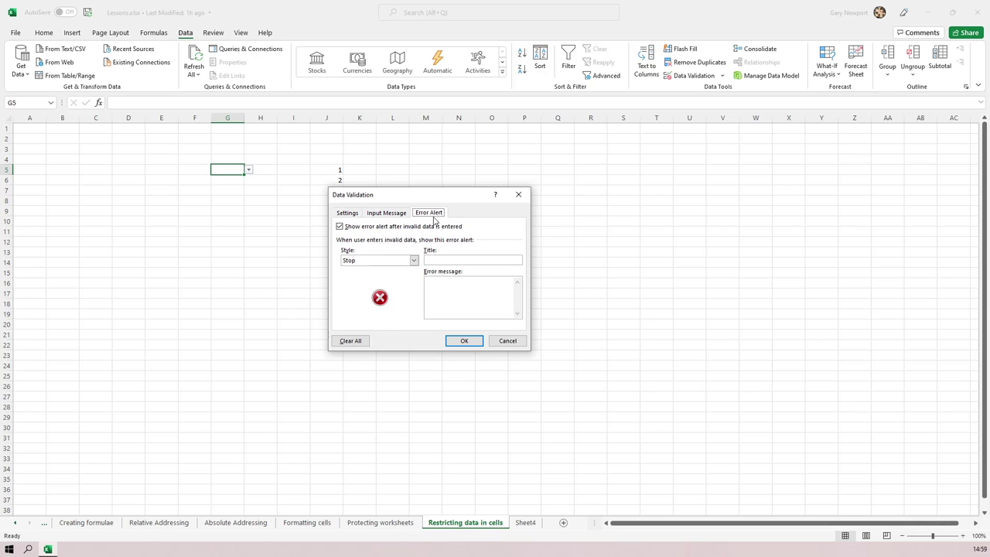
{"action": "left_click", "coordinate": [348, 212]}
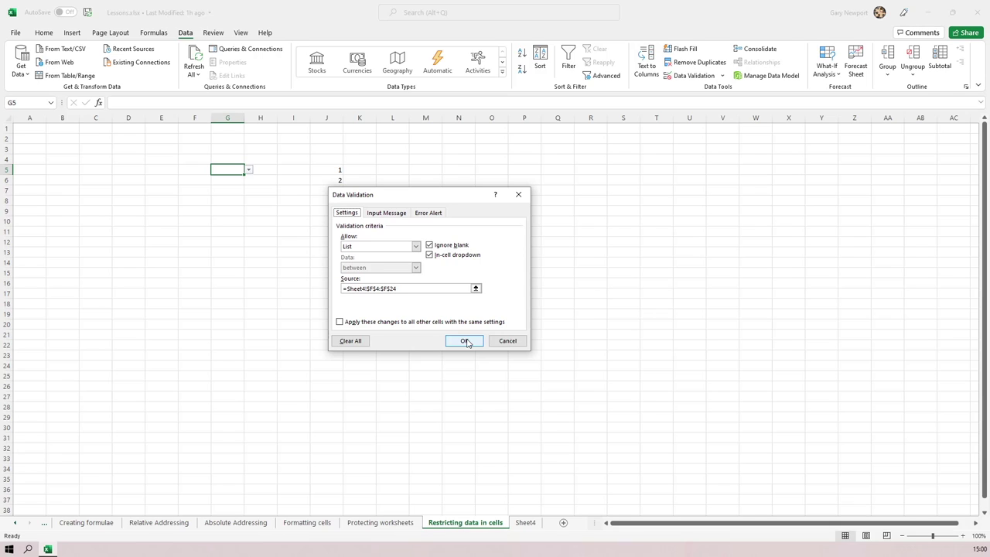
{"action": "left_click", "coordinate": [465, 341]}
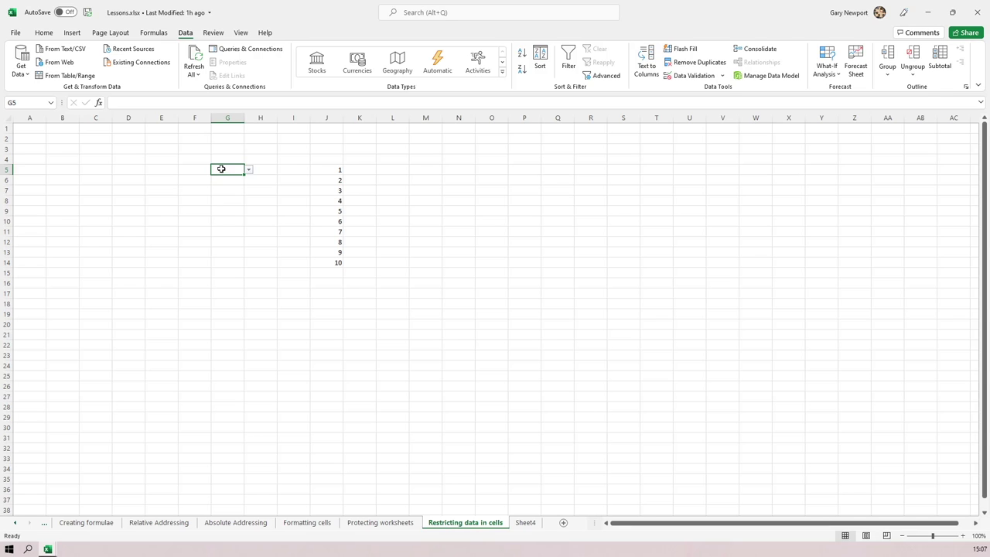
Open G5's Data Validation and click into its list source =Sheet4!$F$4:$F$24
{"action": "left_click", "coordinate": [685, 78]}
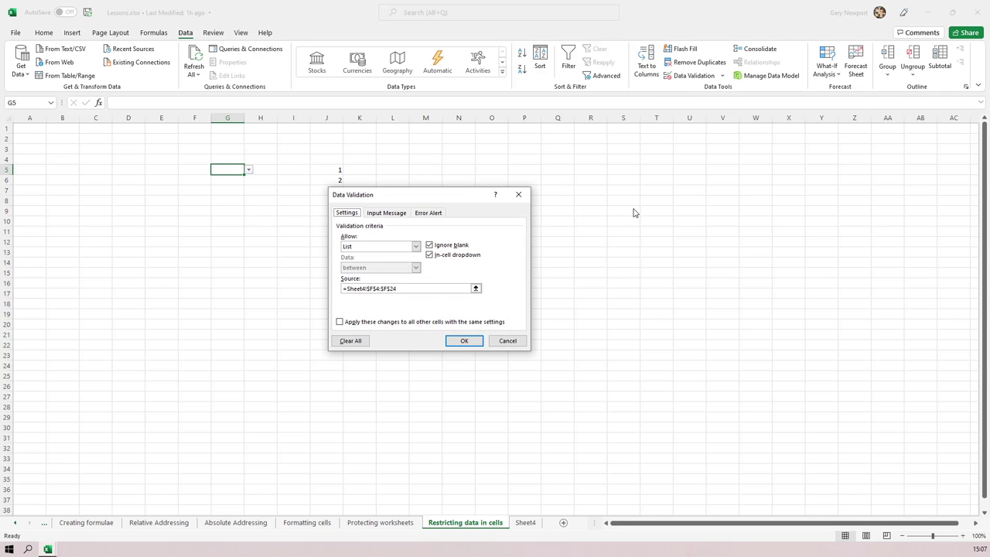
{"action": "left_click", "coordinate": [356, 290]}
Cancel the validation dialog and rename the Sheet4 tab to 'Adding and deleting'
{"action": "left_click", "coordinate": [495, 343]}
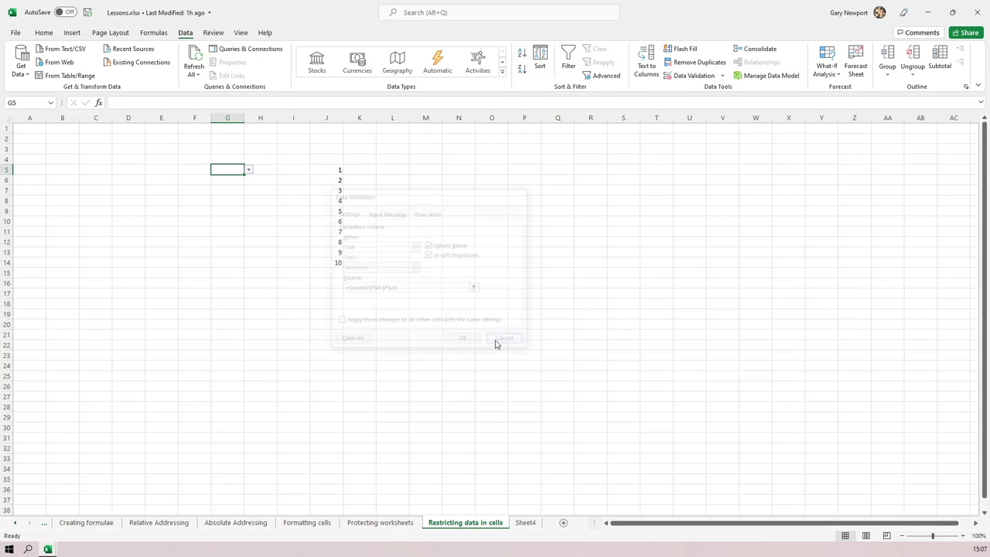
{"action": "left_click", "coordinate": [527, 523]}
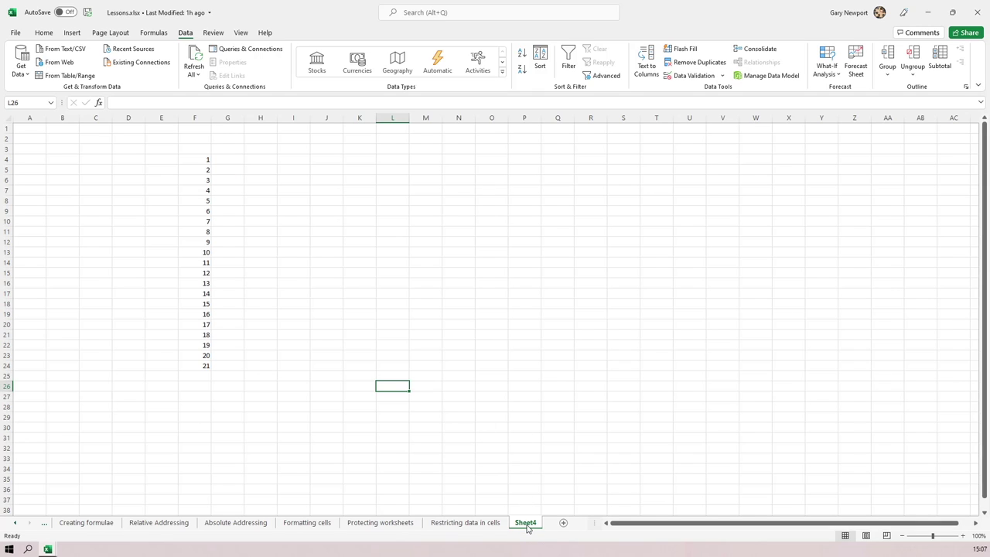
{"action": "double_click", "coordinate": [526, 523]}
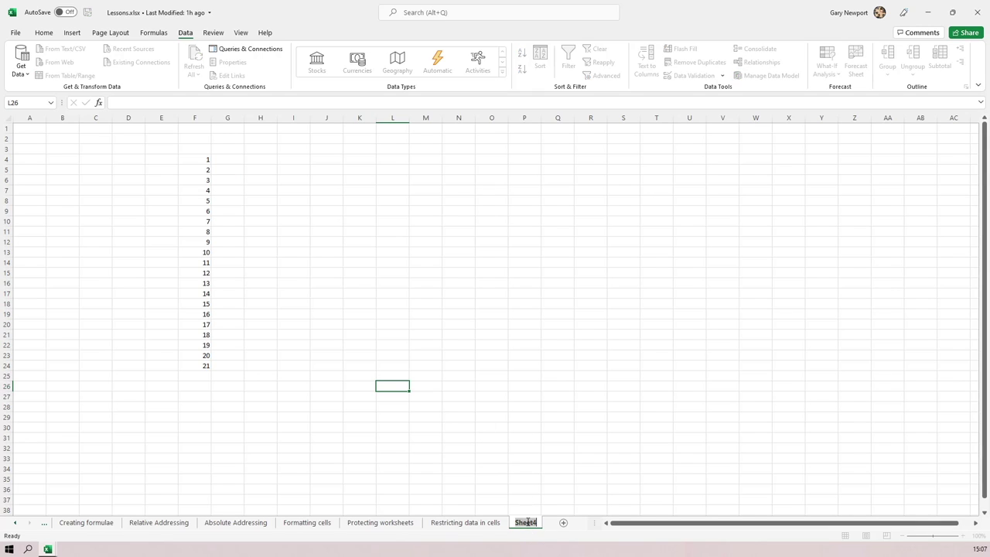
{"action": "type", "text": "Adding and deleting"}
{"action": "key", "text": "Return"}
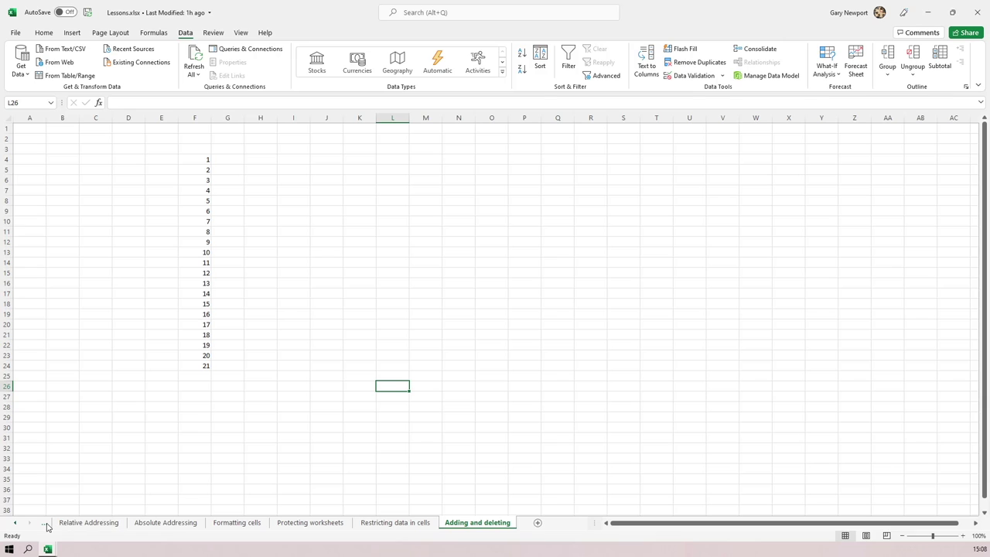
Browse the sheet tabs, including Creating a series, and return to Adding and deleting
{"action": "left_click", "coordinate": [47, 526]}
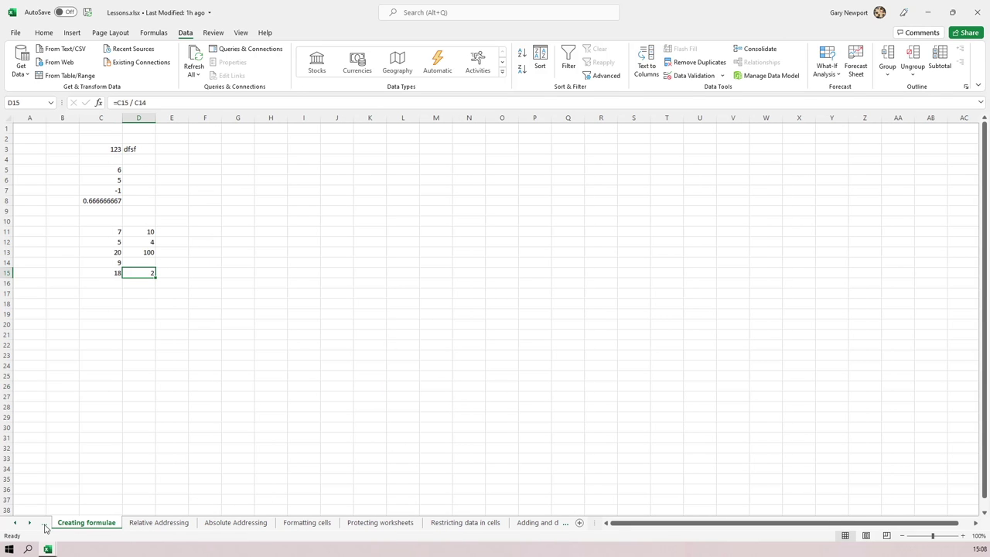
{"action": "left_click", "coordinate": [46, 526]}
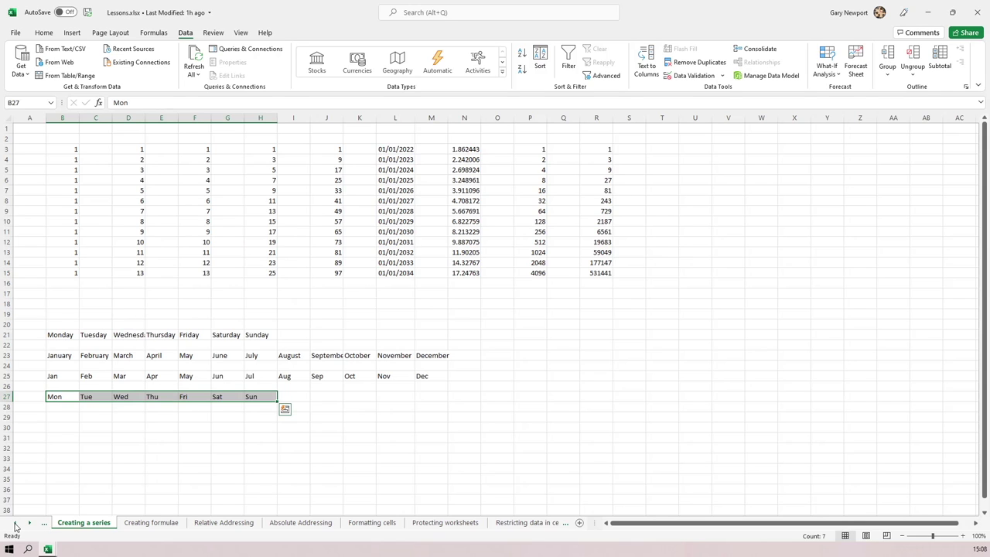
{"action": "left_click", "coordinate": [15, 526]}
{"action": "left_click", "coordinate": [15, 526]}
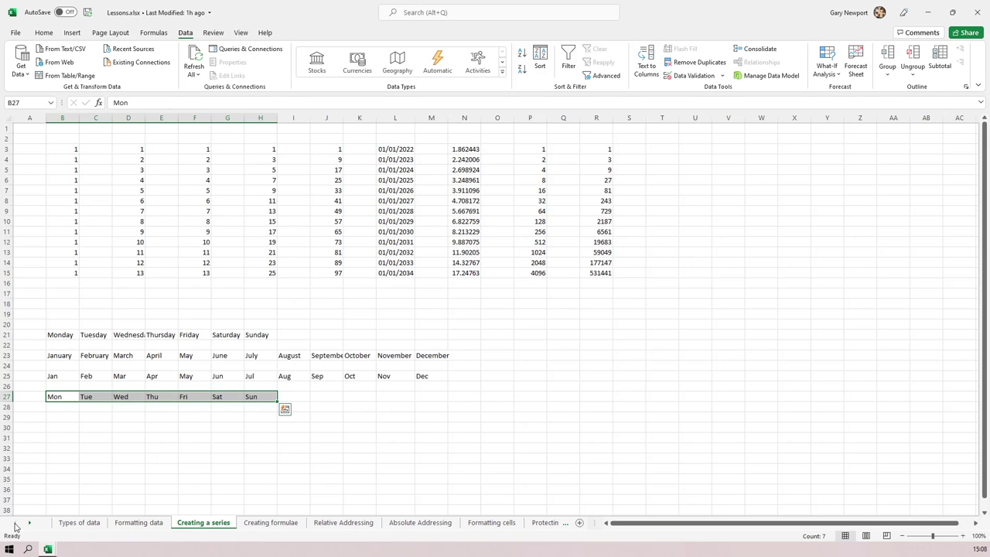
{"action": "left_click", "coordinate": [31, 524]}
{"action": "left_click", "coordinate": [31, 524]}
{"action": "left_click", "coordinate": [31, 524]}
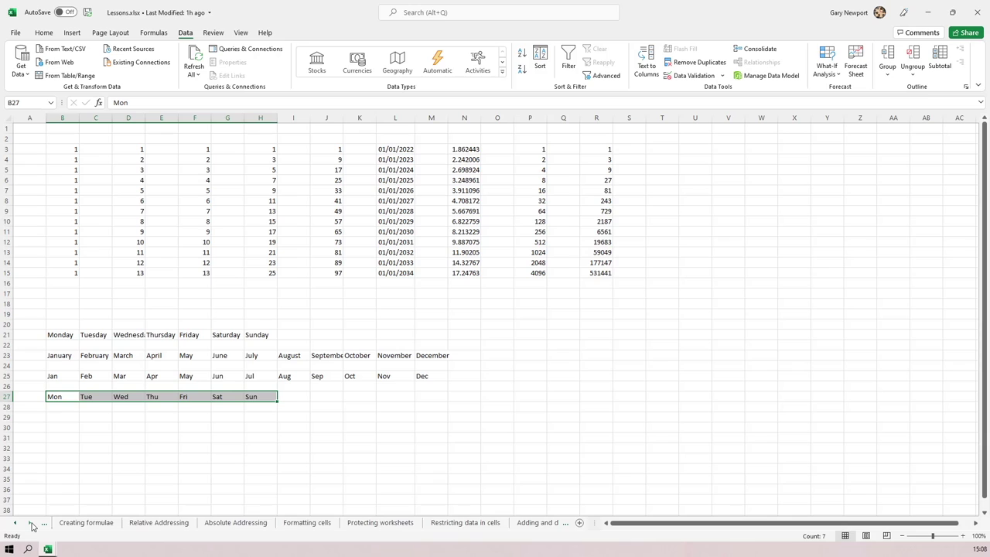
{"action": "left_click", "coordinate": [31, 524]}
{"action": "left_click", "coordinate": [495, 529]}
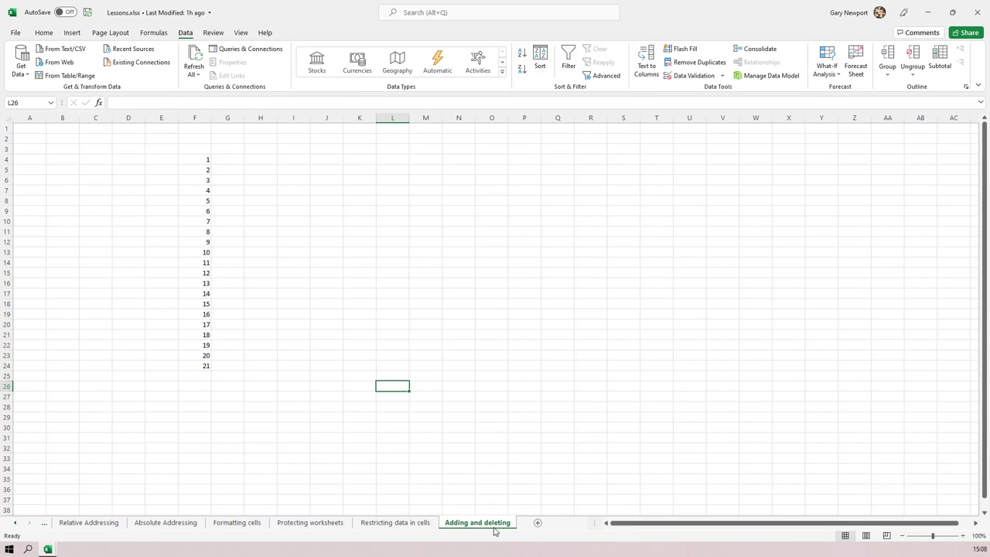
Select the numbers 1–21 in F4:F24, then insert a blank row at row 2
{"action": "left_click", "coordinate": [198, 159]}
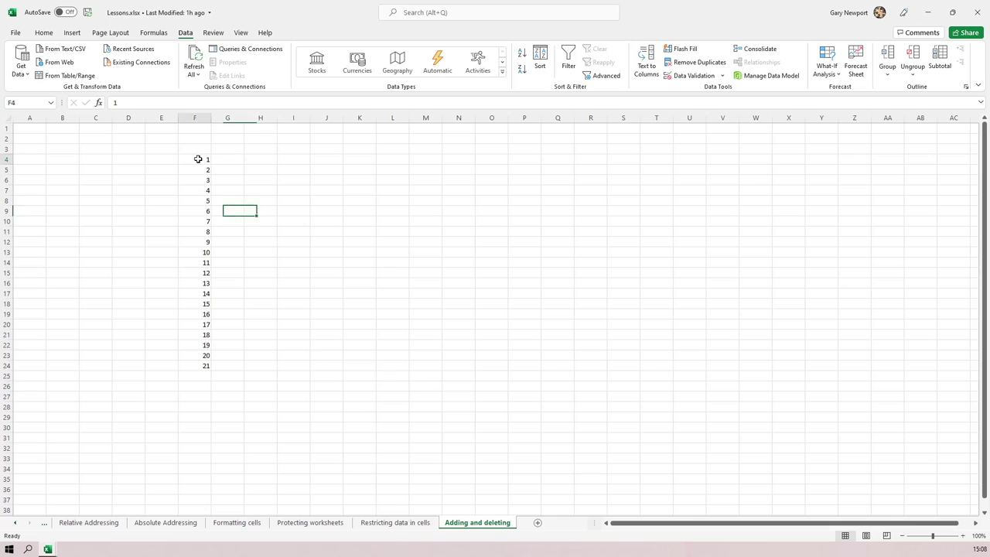
{"action": "left_click_drag", "start_coordinate": [198, 159], "coordinate": [203, 367]}
{"action": "left_click", "coordinate": [363, 302]}
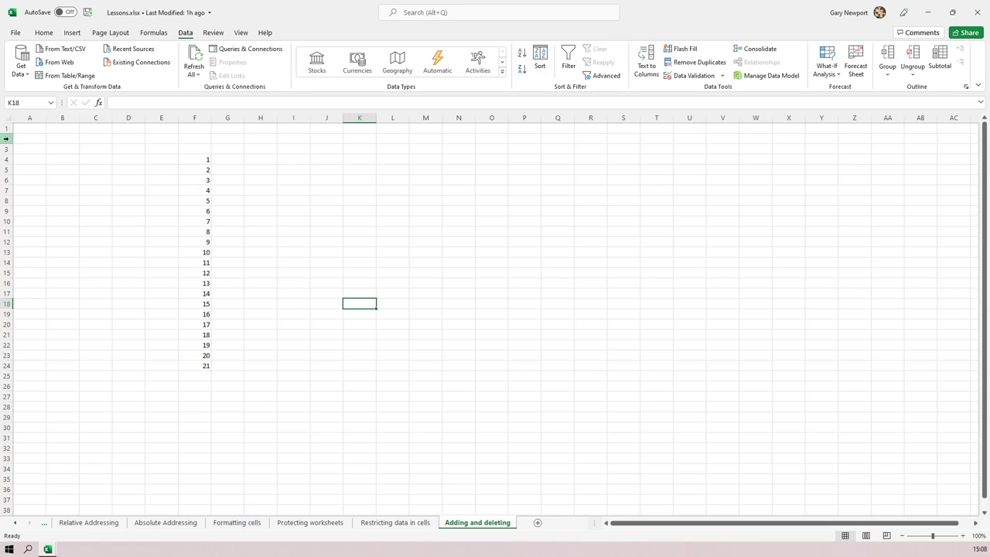
{"action": "right_click", "coordinate": [7, 139]}
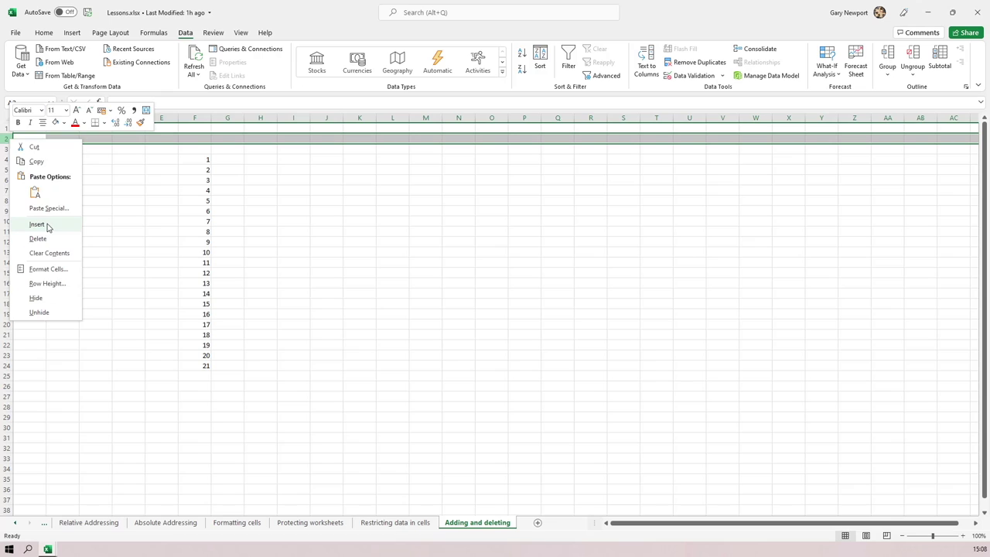
{"action": "left_click", "coordinate": [37, 224]}
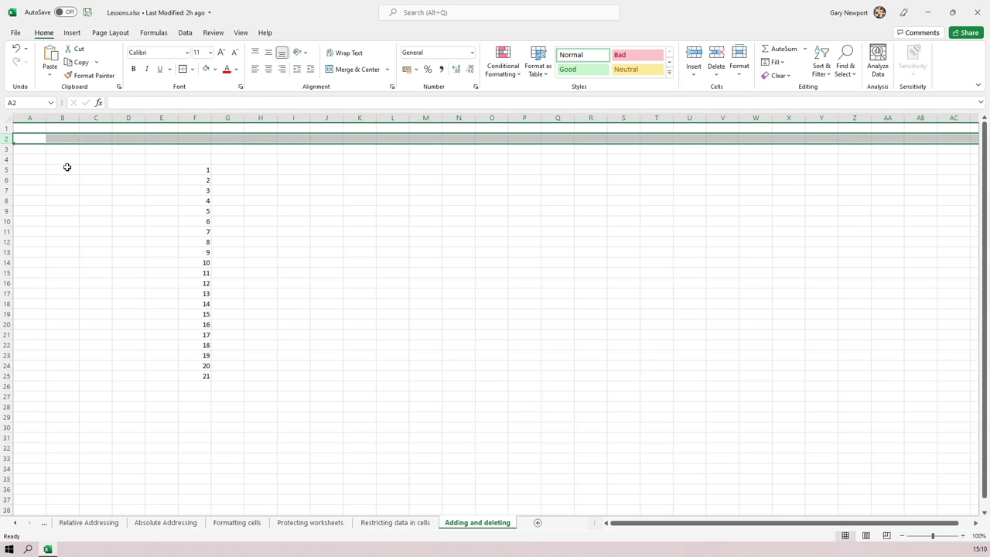
{"action": "left_click", "coordinate": [67, 167]}
Give cell B2 an outside border and insert another blank row at row 2
{"action": "left_click", "coordinate": [73, 137]}
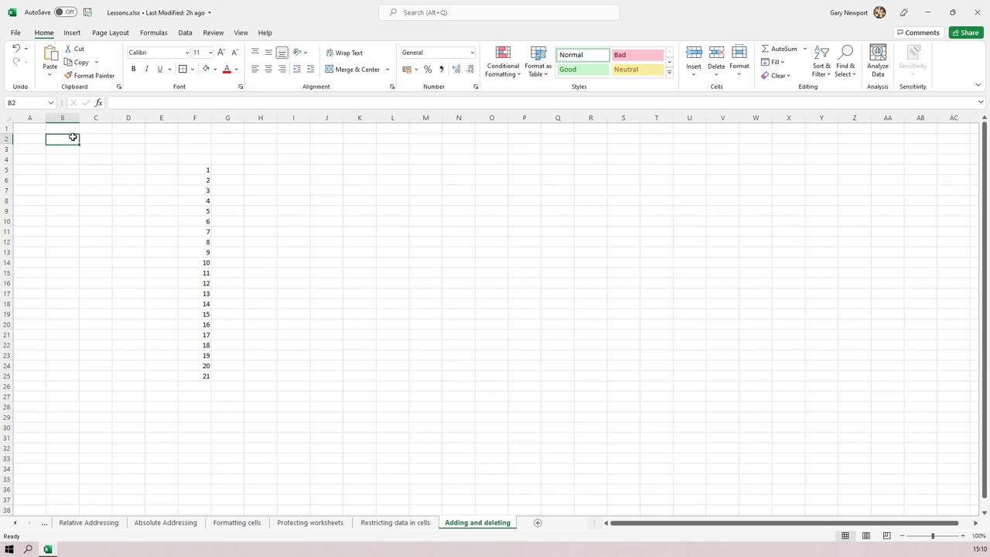
{"action": "left_click", "coordinate": [182, 70]}
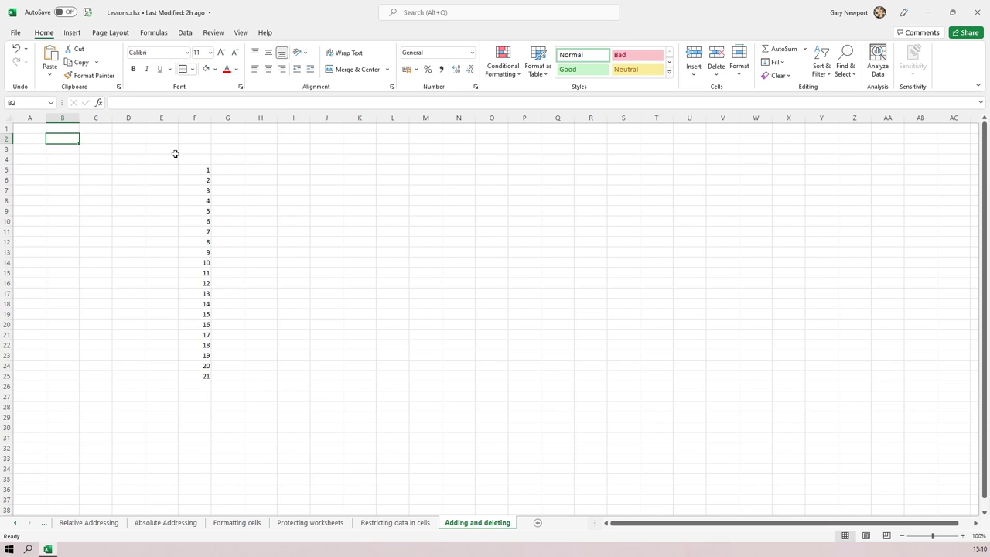
{"action": "left_click", "coordinate": [116, 241]}
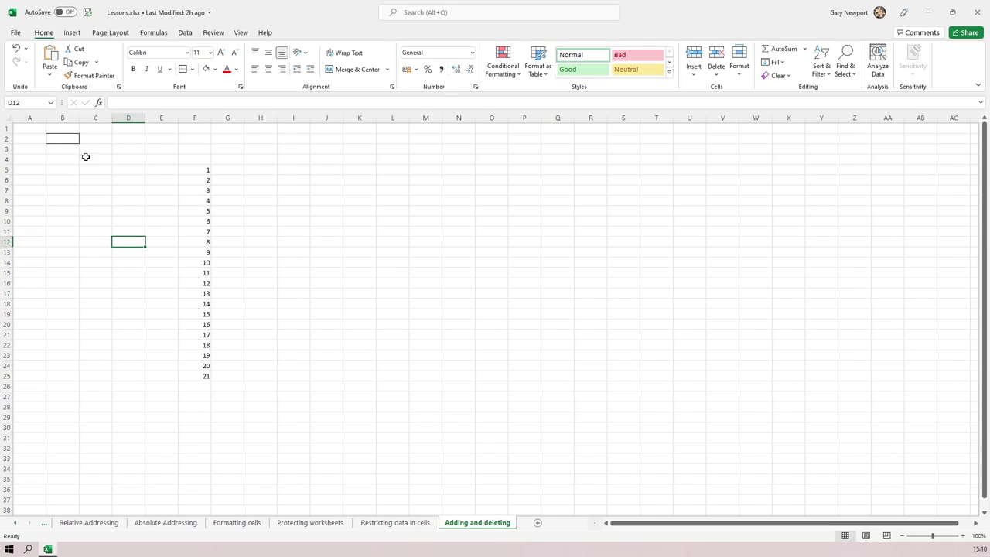
{"action": "left_click", "coordinate": [6, 139]}
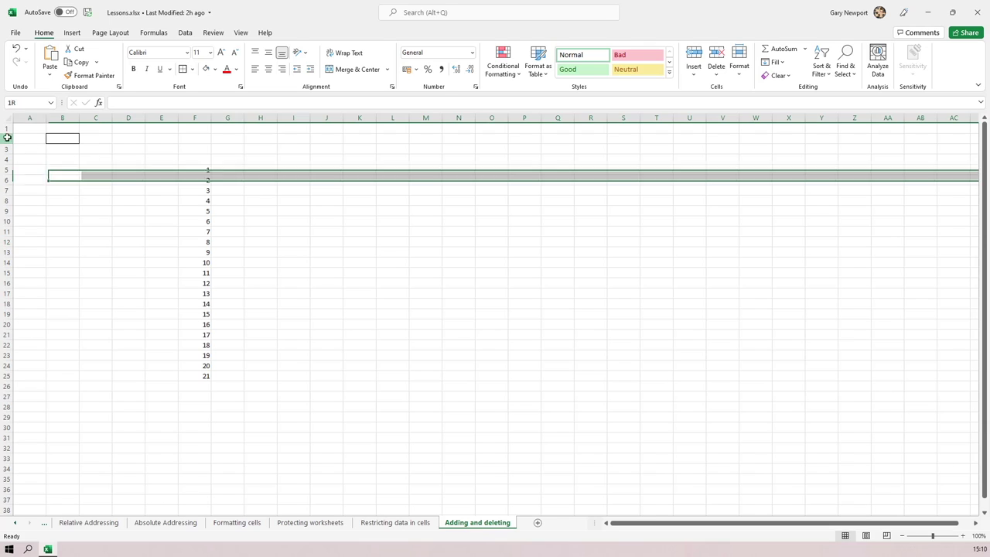
{"action": "right_click", "coordinate": [6, 138]}
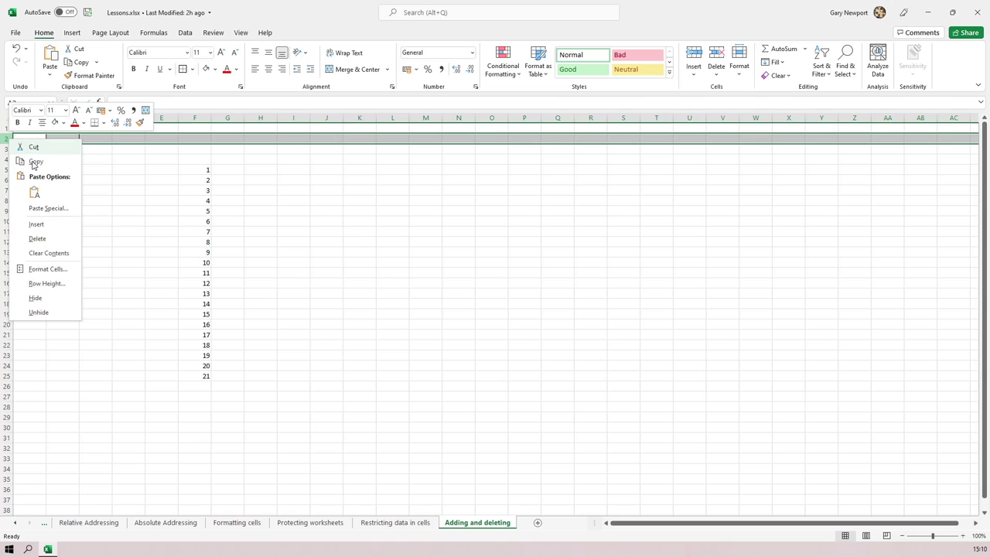
{"action": "left_click", "coordinate": [44, 224]}
{"action": "left_click", "coordinate": [99, 190]}
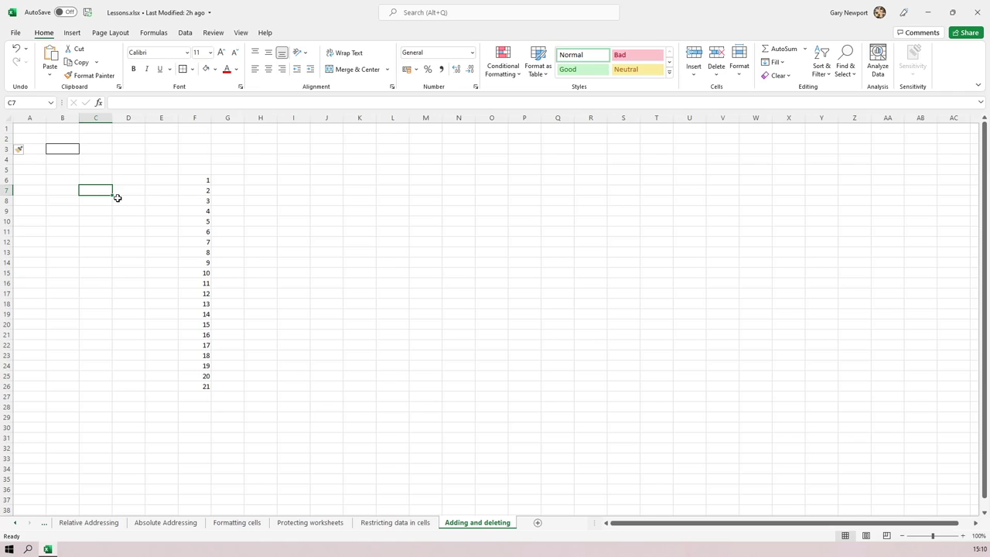
Insert one blank row at row 4
{"action": "left_click", "coordinate": [5, 159]}
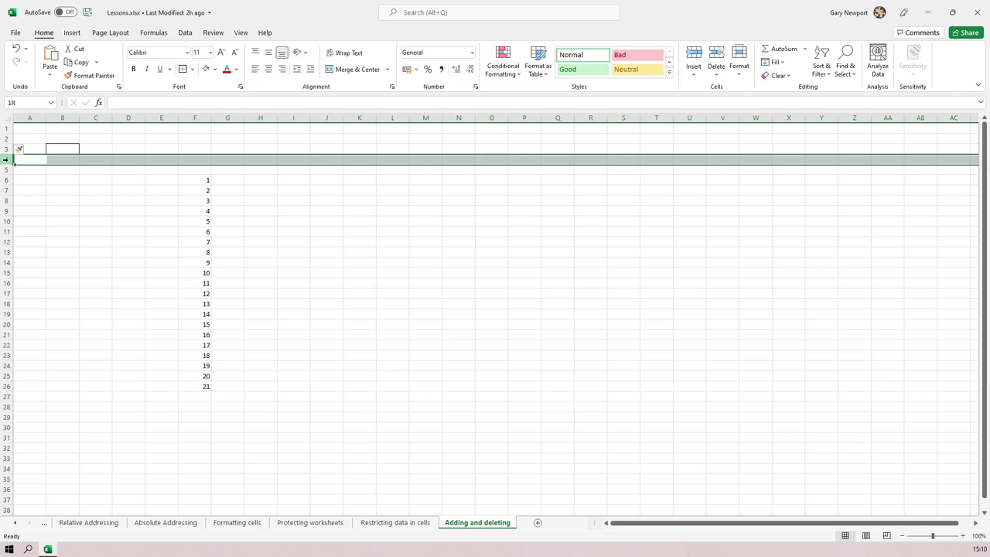
{"action": "right_click", "coordinate": [8, 159]}
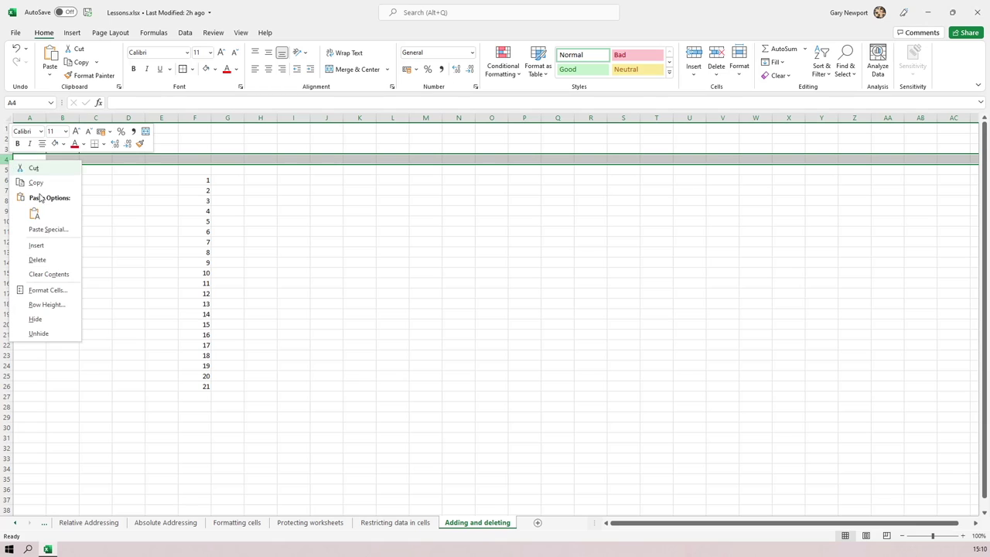
{"action": "left_click", "coordinate": [63, 248]}
{"action": "left_click", "coordinate": [122, 261]}
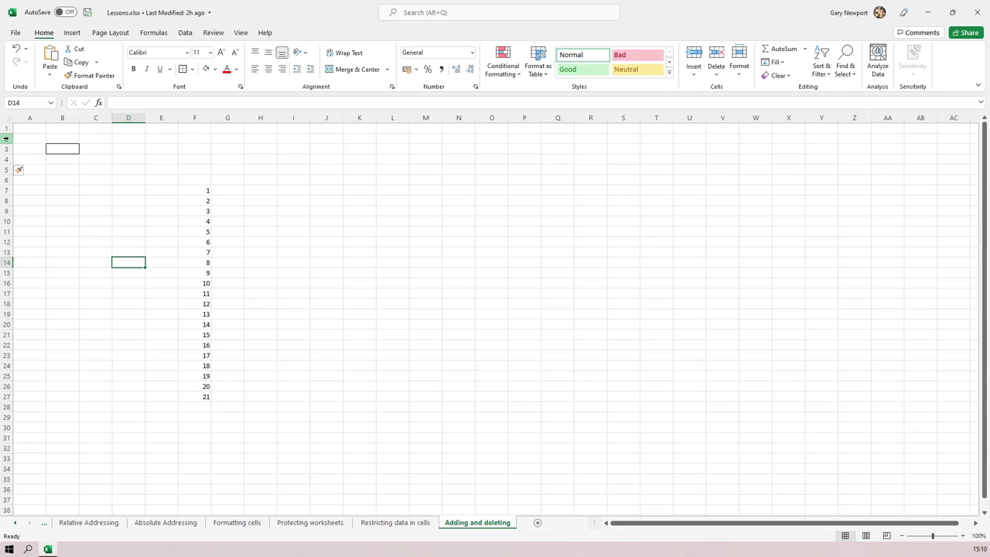
Insert three blank rows at rows 2–4 together
{"action": "left_click_drag", "start_coordinate": [6, 138], "coordinate": [9, 161]}
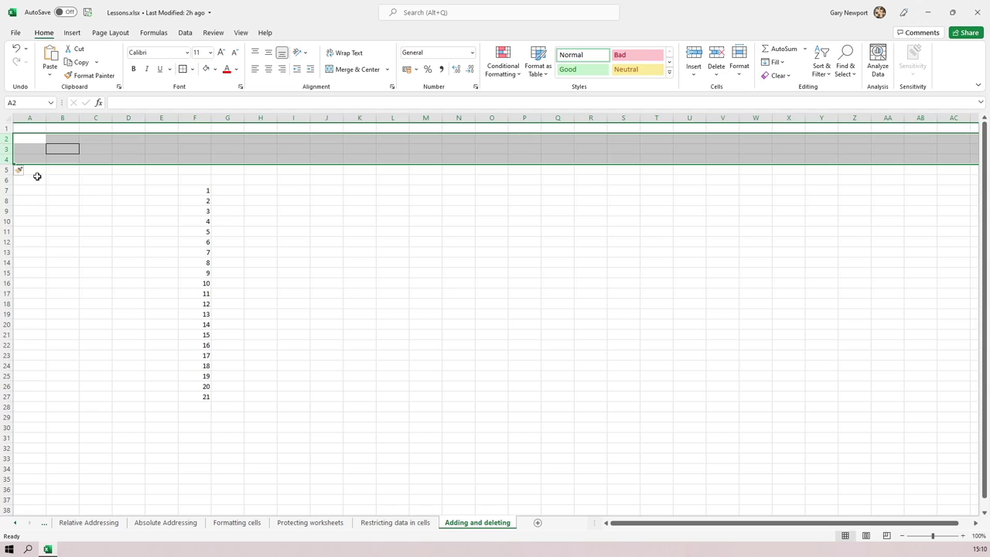
{"action": "right_click", "coordinate": [4, 149]}
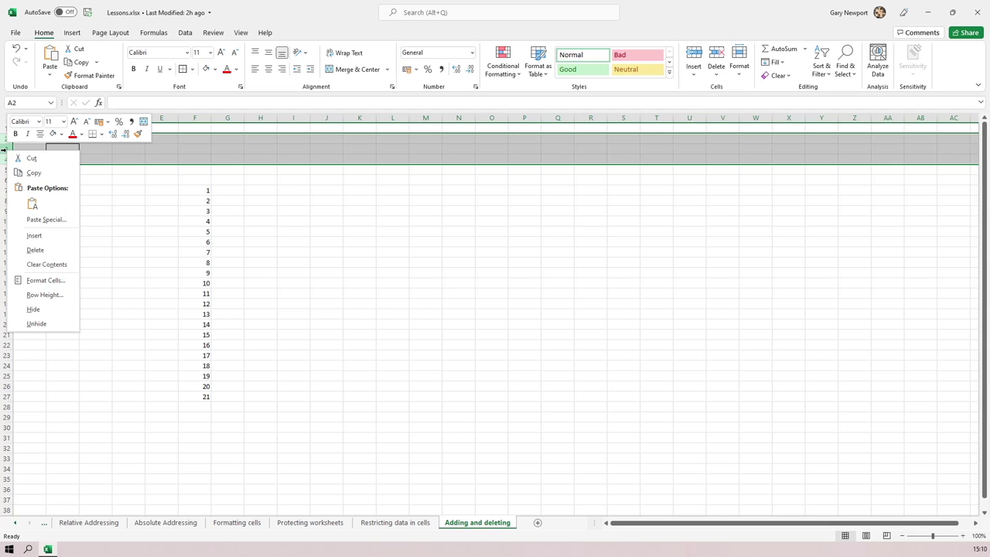
{"action": "left_click", "coordinate": [38, 237]}
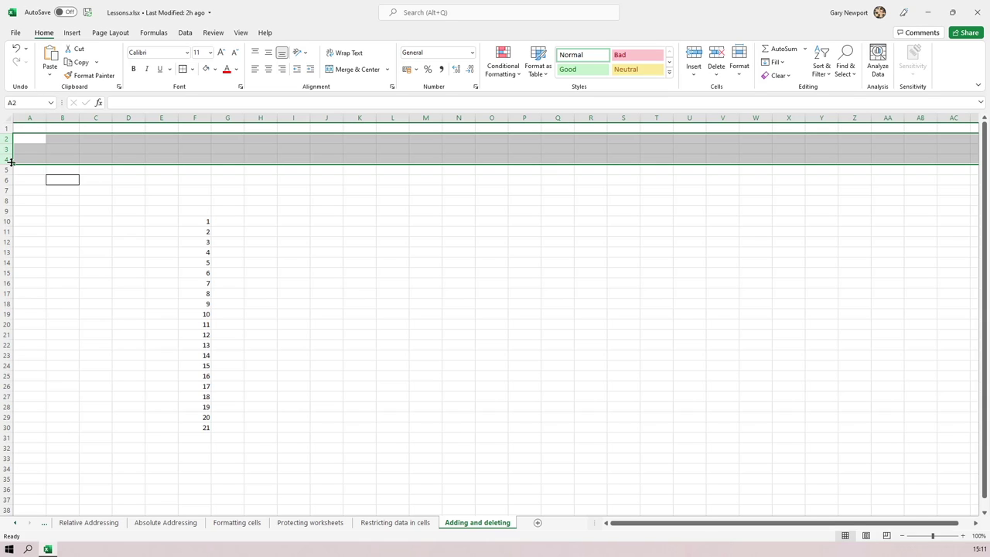
{"action": "left_click", "coordinate": [140, 149]}
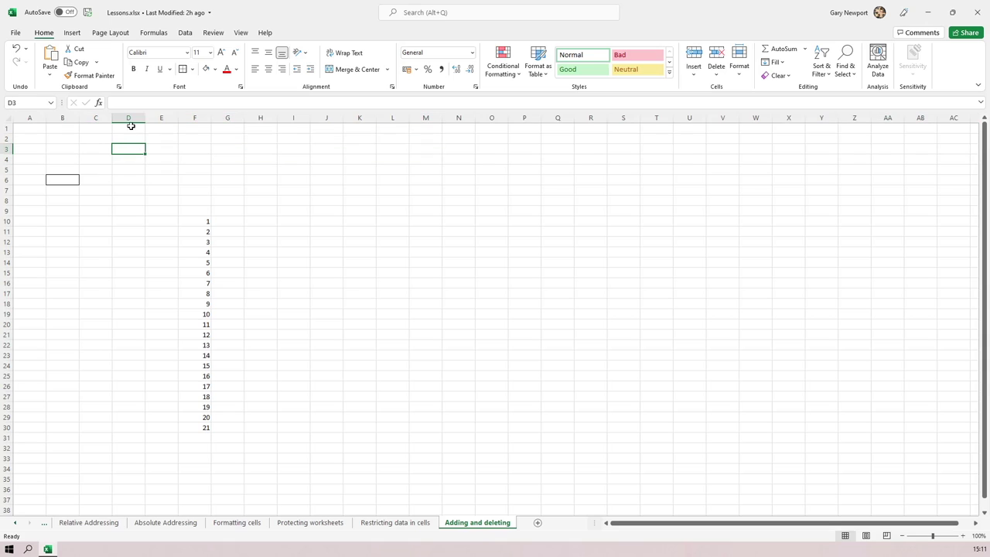
Insert a blank column at column D
{"action": "left_click", "coordinate": [129, 118]}
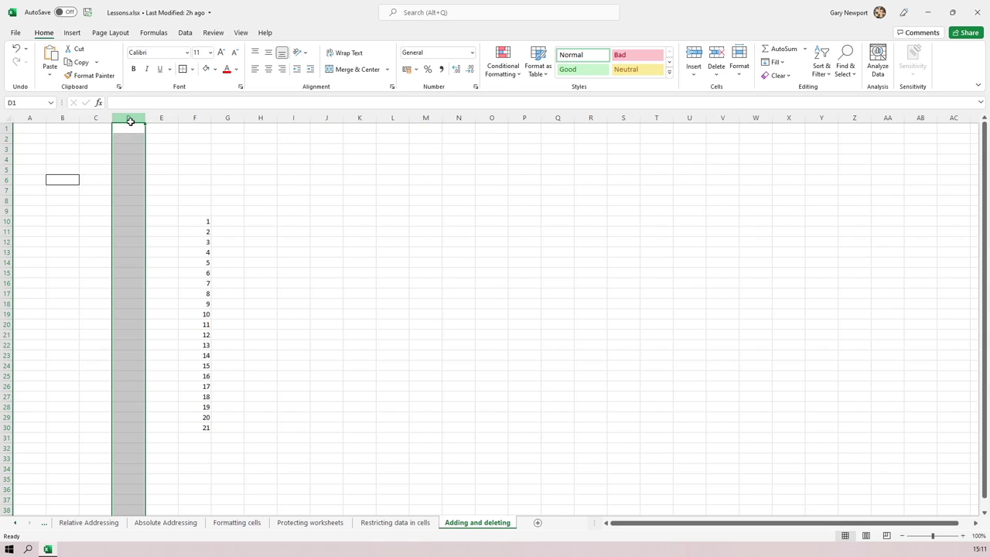
{"action": "right_click", "coordinate": [130, 120]}
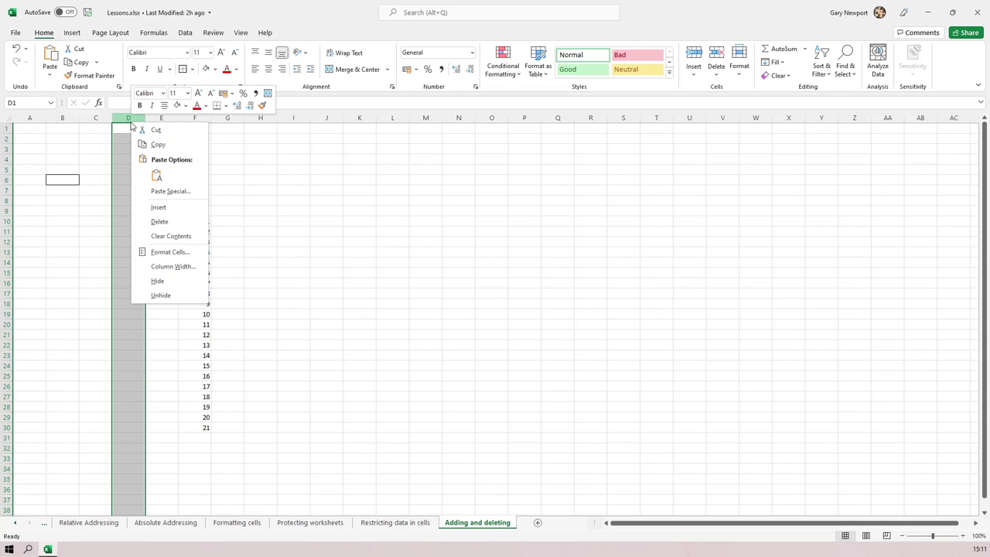
{"action": "left_click", "coordinate": [169, 208]}
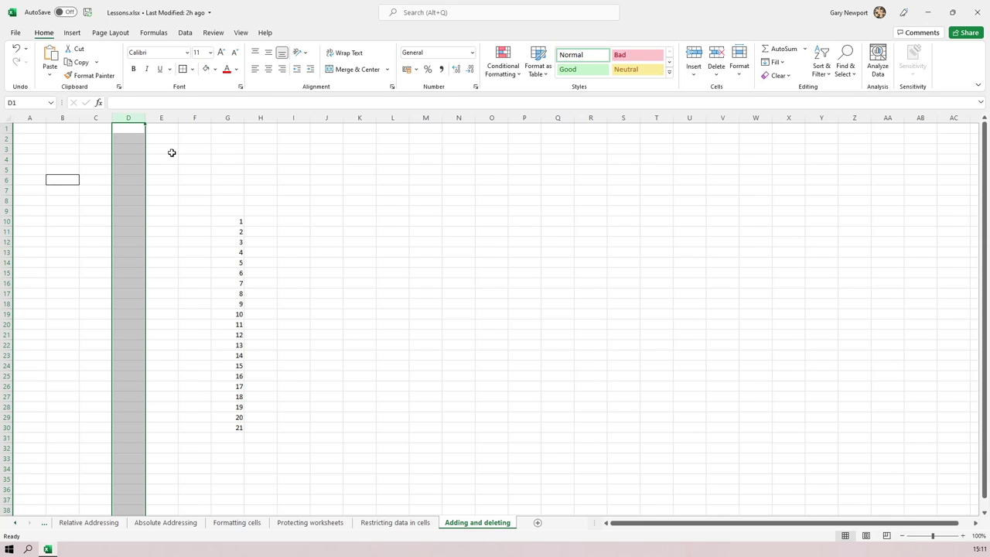
Delete columns C through E, moving the numbers into column D, then select rows 2–9
{"action": "left_click_drag", "start_coordinate": [164, 117], "coordinate": [93, 117]}
{"action": "right_click", "coordinate": [94, 118]}
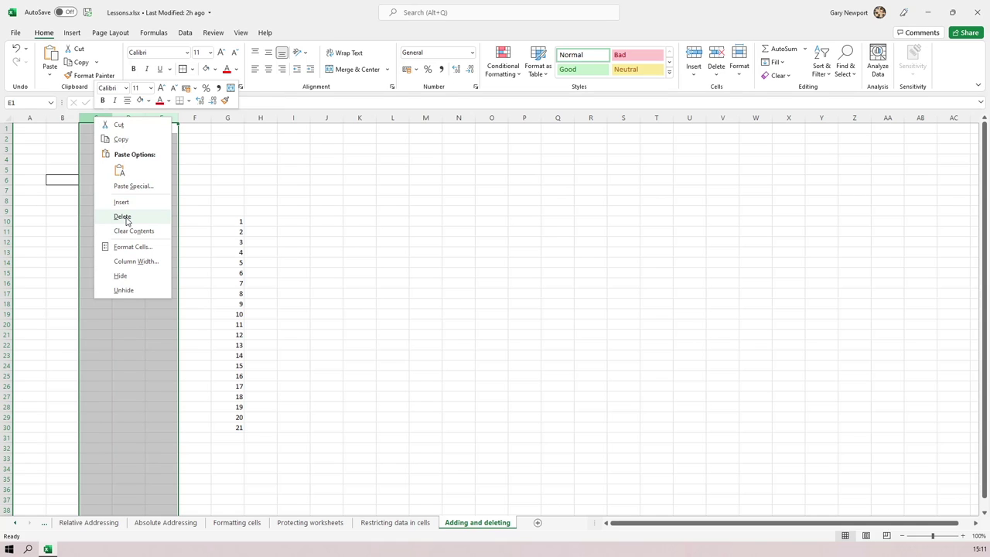
{"action": "left_click", "coordinate": [123, 216]}
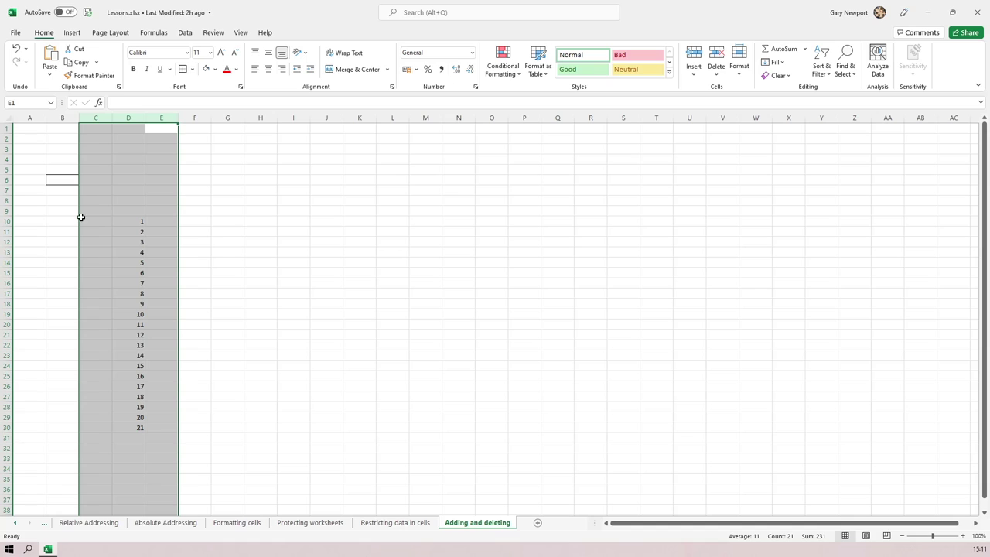
{"action": "left_click_drag", "start_coordinate": [8, 210], "coordinate": [8, 137]}
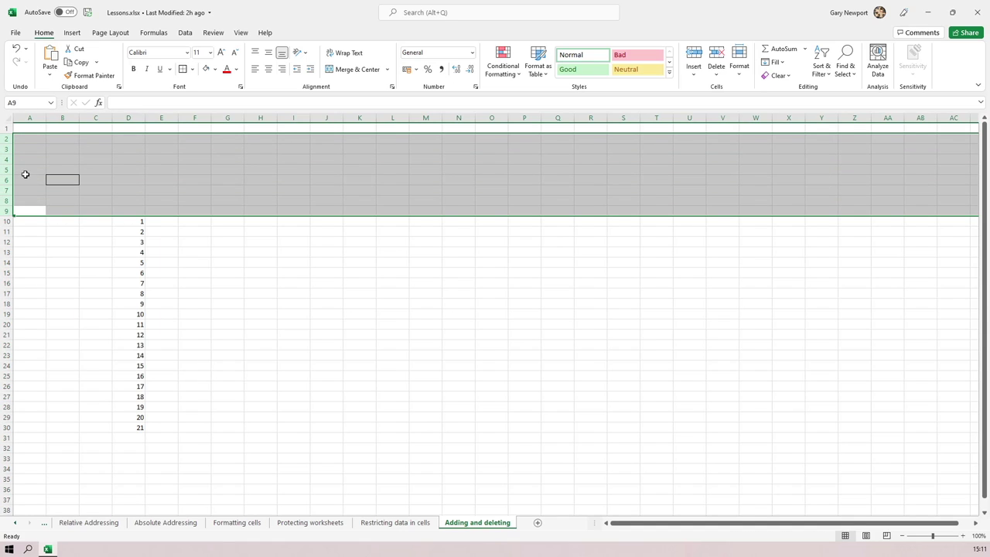
Delete rows 2, 4, 6 and 8 together, then select the moved numbers in D6:D26
{"action": "left_click", "coordinate": [88, 170]}
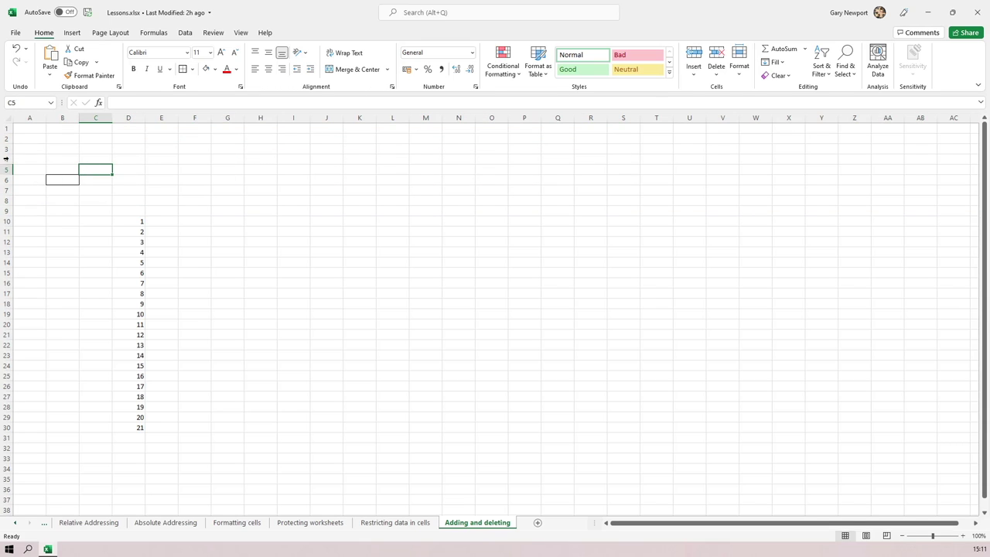
{"action": "left_click", "coordinate": [7, 139]}
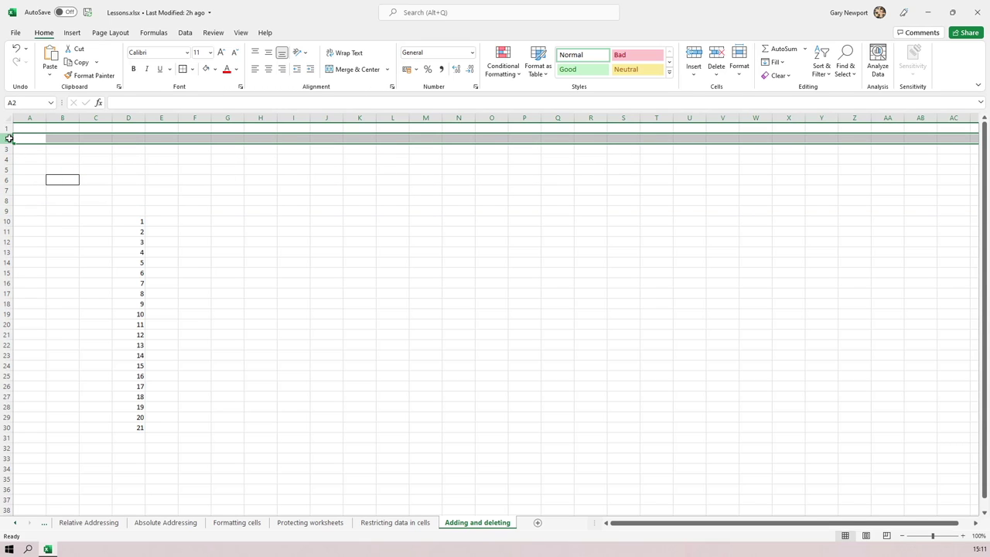
{"action": "left_click", "coordinate": [4, 159], "text": "ctrl"}
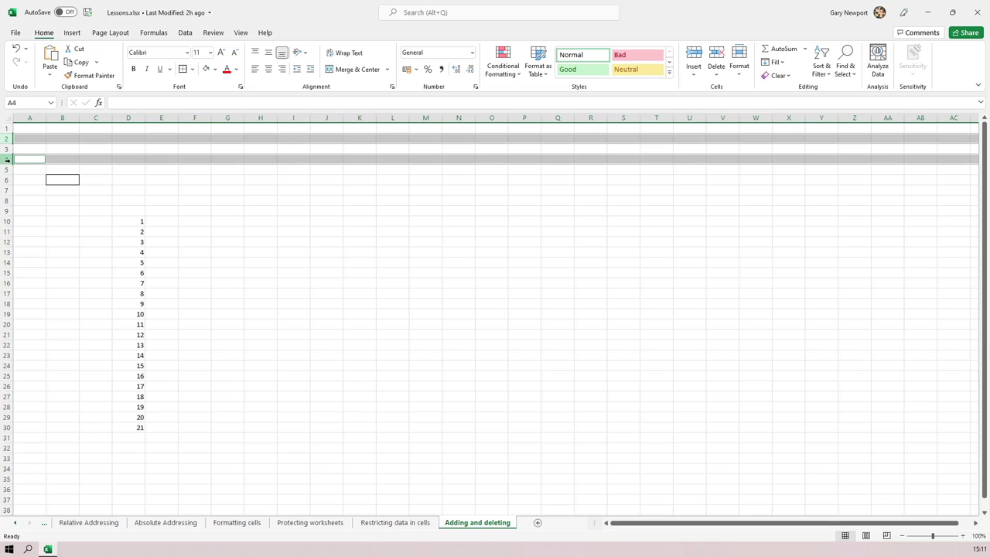
{"action": "left_click", "coordinate": [6, 179], "text": "ctrl"}
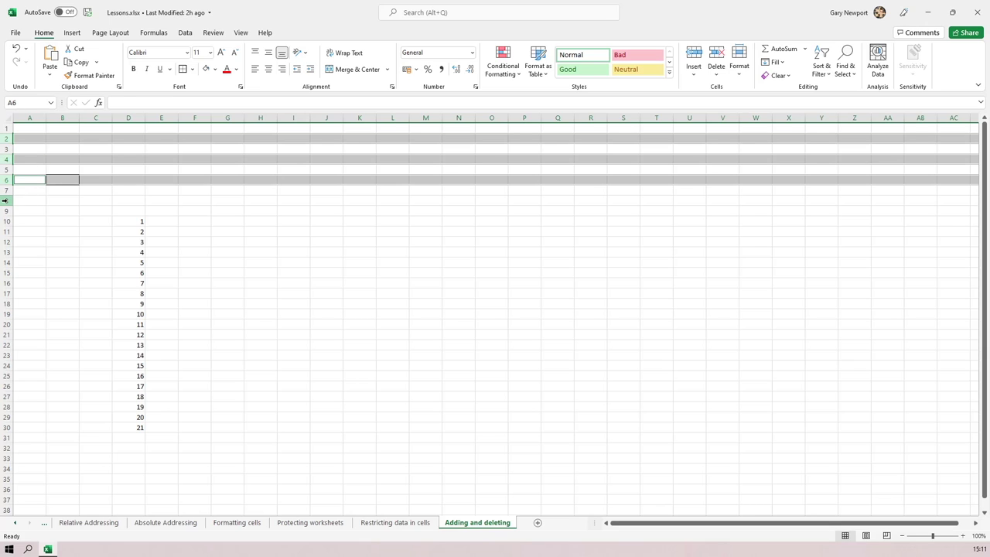
{"action": "left_click", "coordinate": [6, 200], "text": "ctrl"}
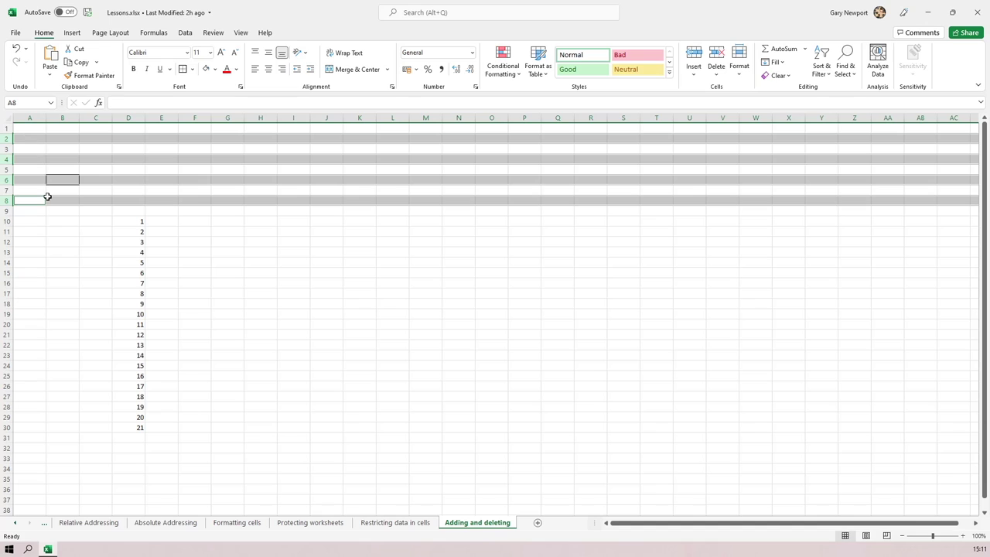
{"action": "right_click", "coordinate": [7, 158]}
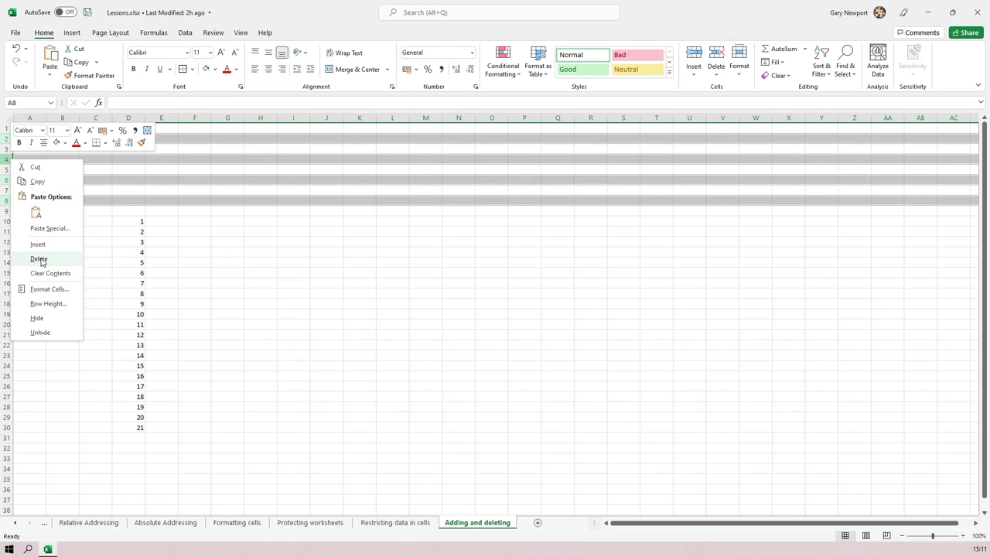
{"action": "left_click", "coordinate": [39, 259]}
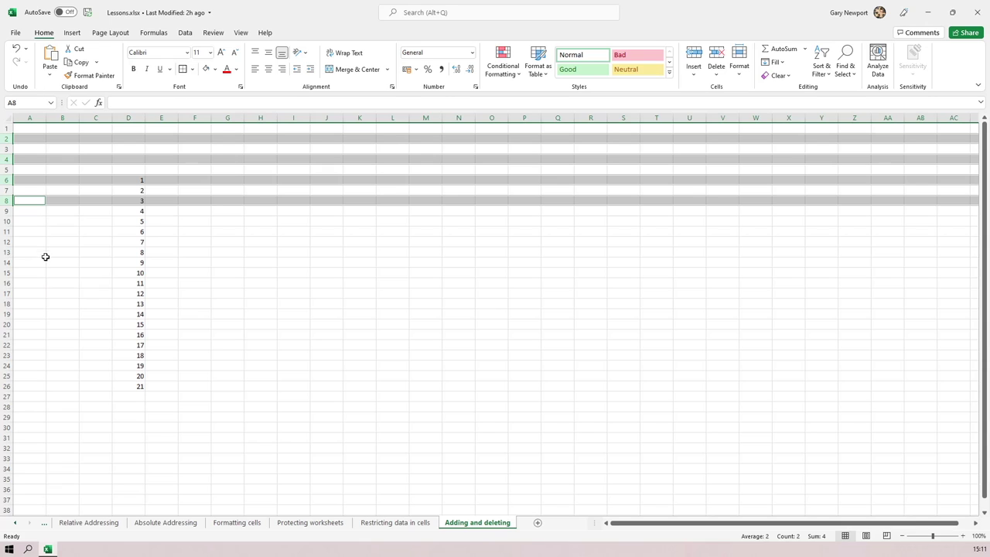
{"action": "left_click", "coordinate": [64, 266]}
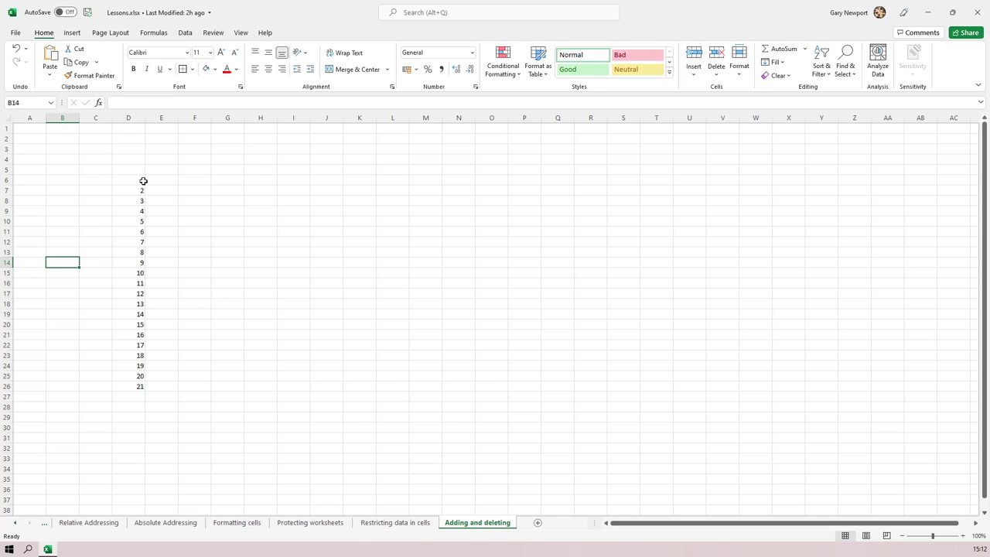
{"action": "left_click_drag", "start_coordinate": [138, 181], "coordinate": [137, 388]}
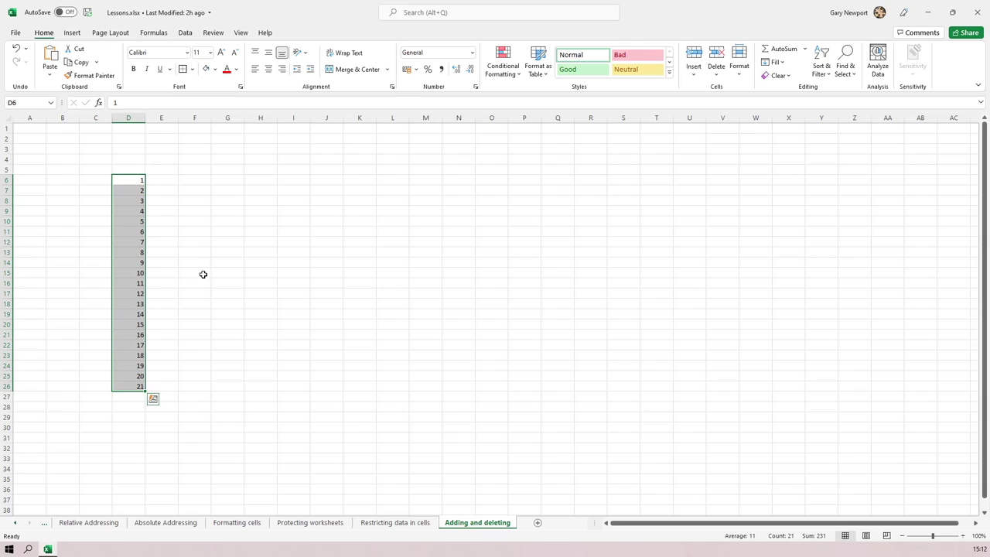
{"action": "left_click", "coordinate": [198, 160]}
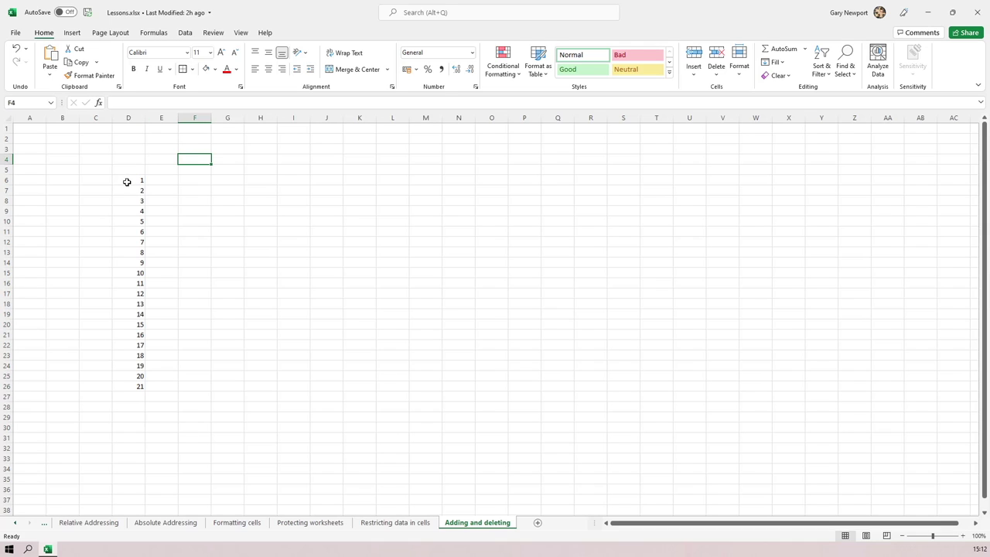
Confirm G5's list source reads 'Adding and deleting'!$D$6:$D$26, then return to that sheet
{"action": "left_click", "coordinate": [127, 182]}
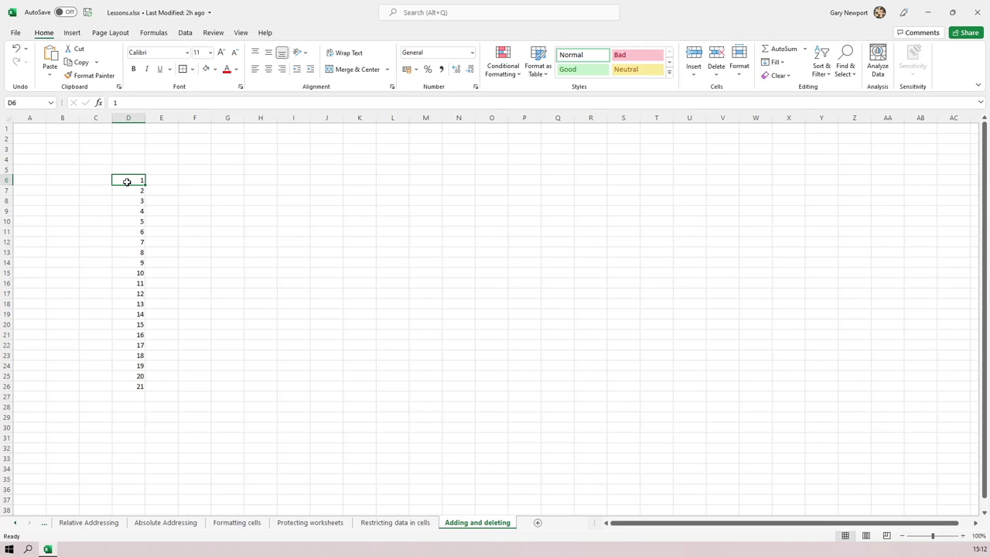
{"action": "left_click", "coordinate": [401, 525]}
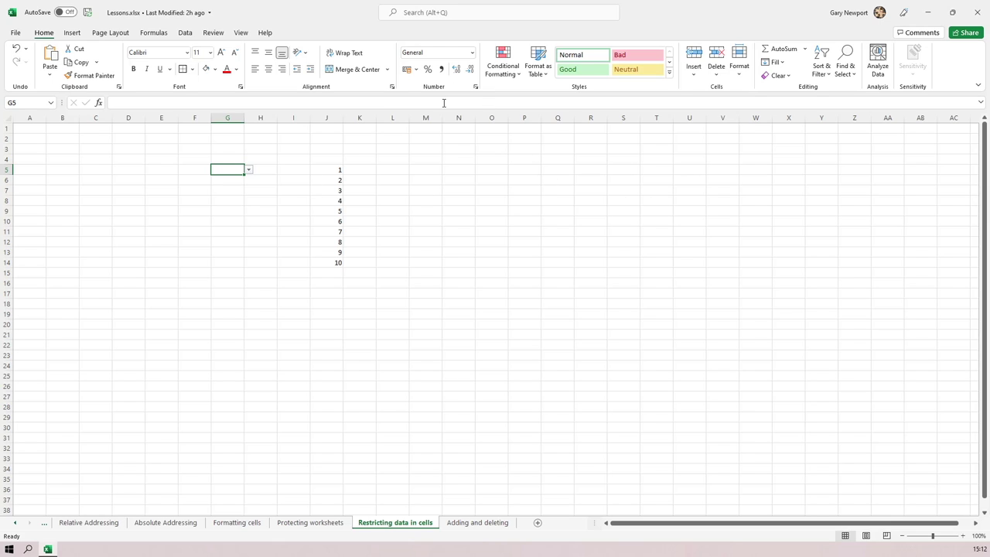
{"action": "left_click", "coordinate": [184, 32]}
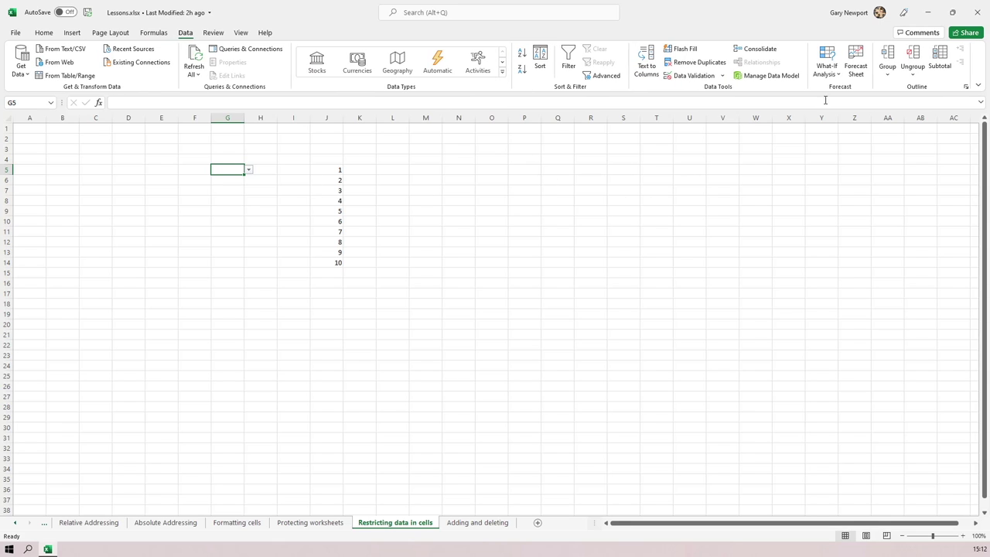
{"action": "left_click", "coordinate": [672, 76]}
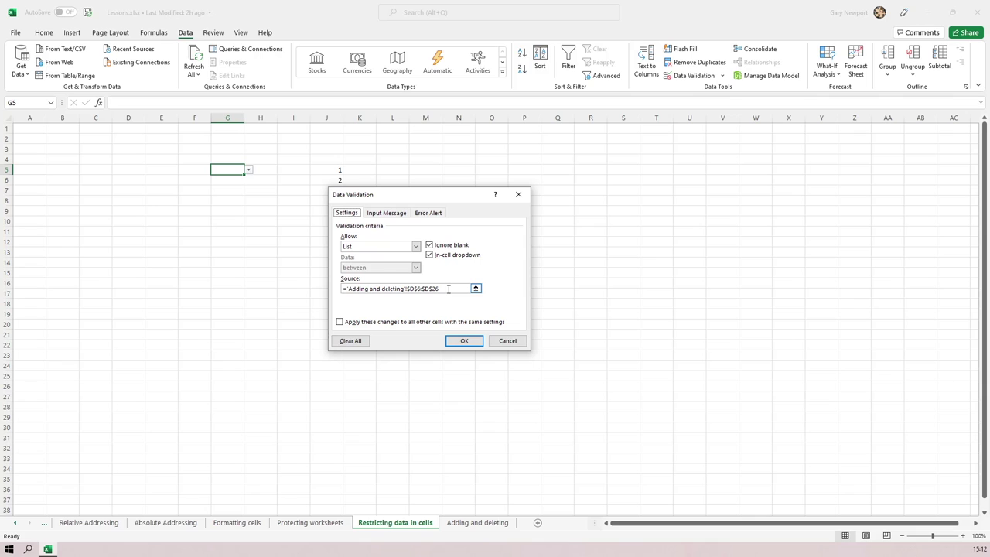
{"action": "left_click", "coordinate": [464, 341]}
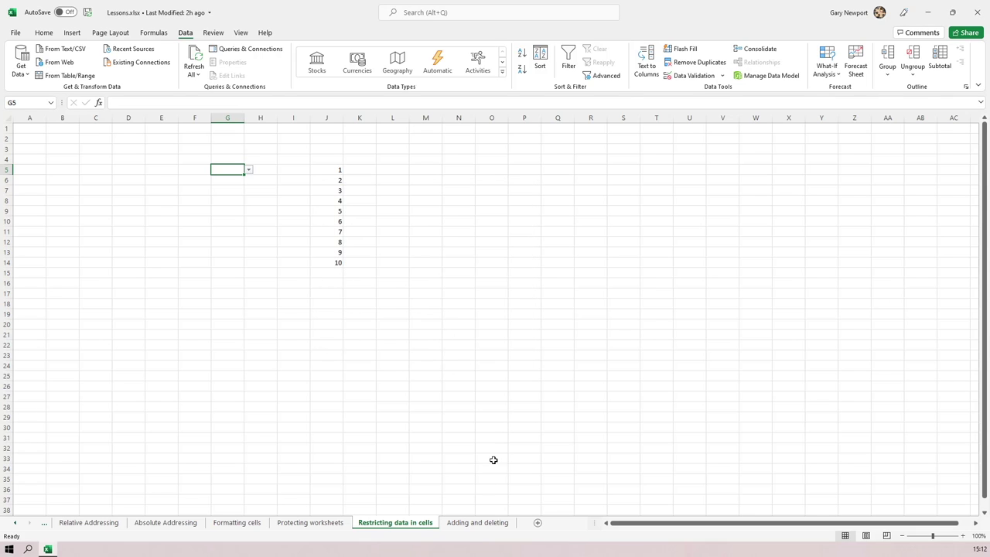
{"action": "left_click", "coordinate": [465, 523]}
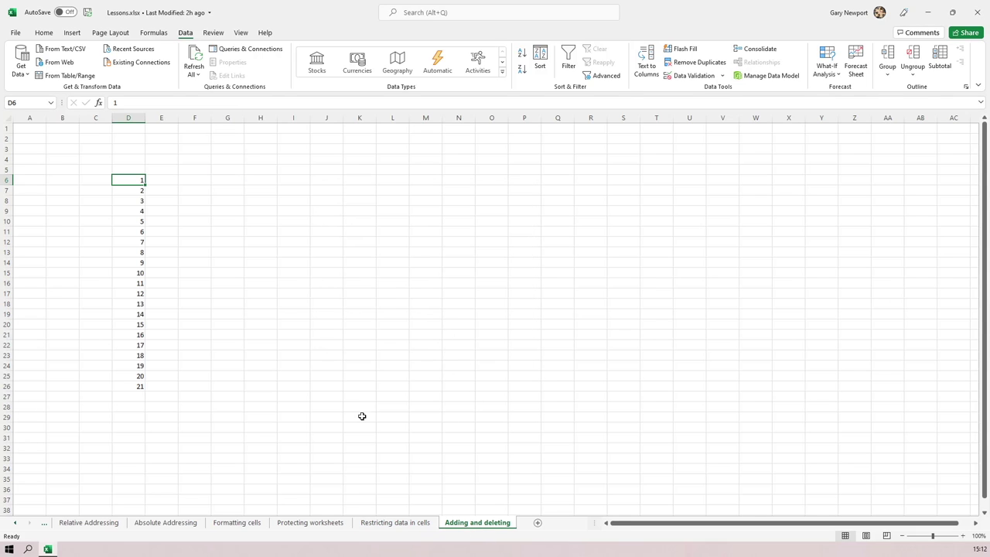
{"action": "left_click", "coordinate": [97, 119]}
{"action": "right_click", "coordinate": [96, 121]}
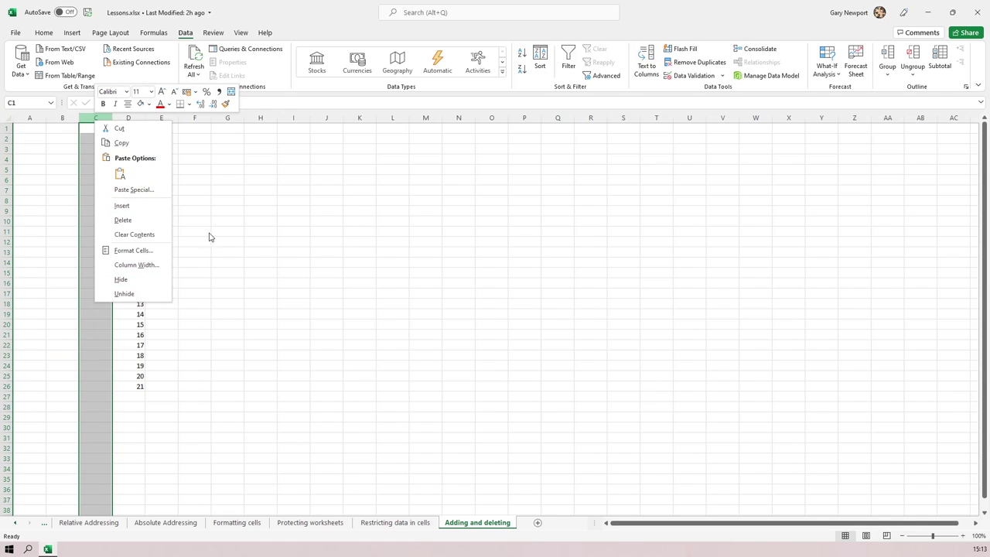
{"action": "right_click", "coordinate": [137, 119]}
{"action": "key", "text": "Escape"}
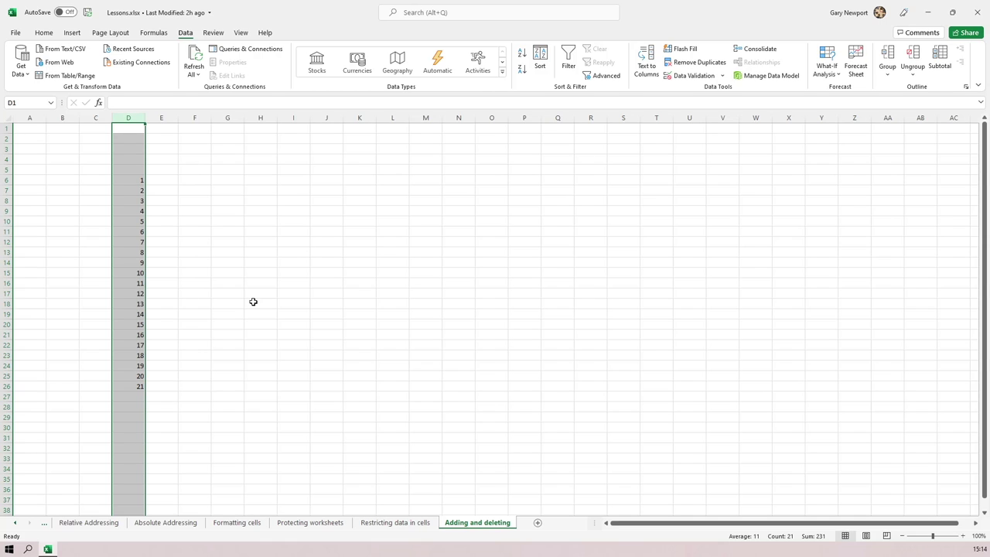
{"action": "left_click", "coordinate": [44, 33]}
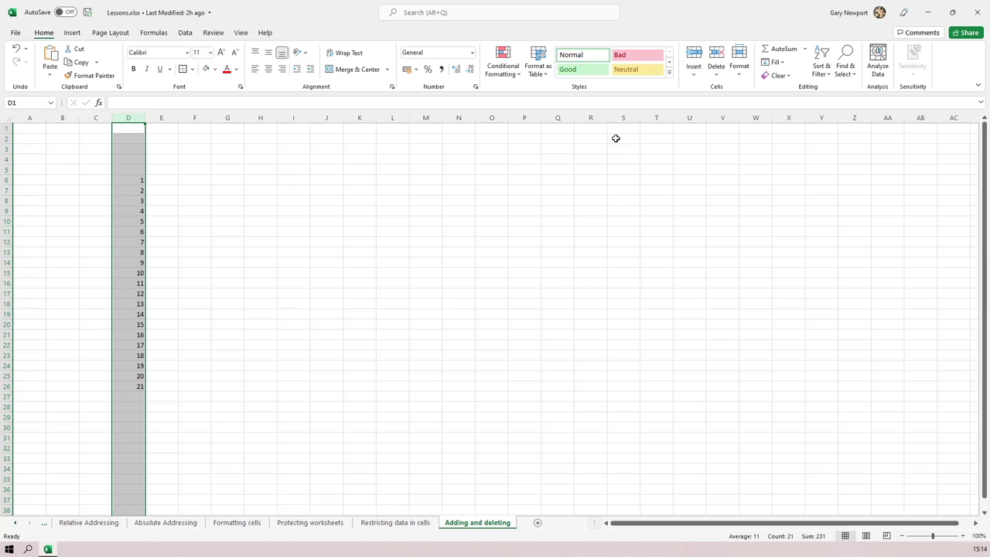
{"action": "left_click", "coordinate": [694, 75]}
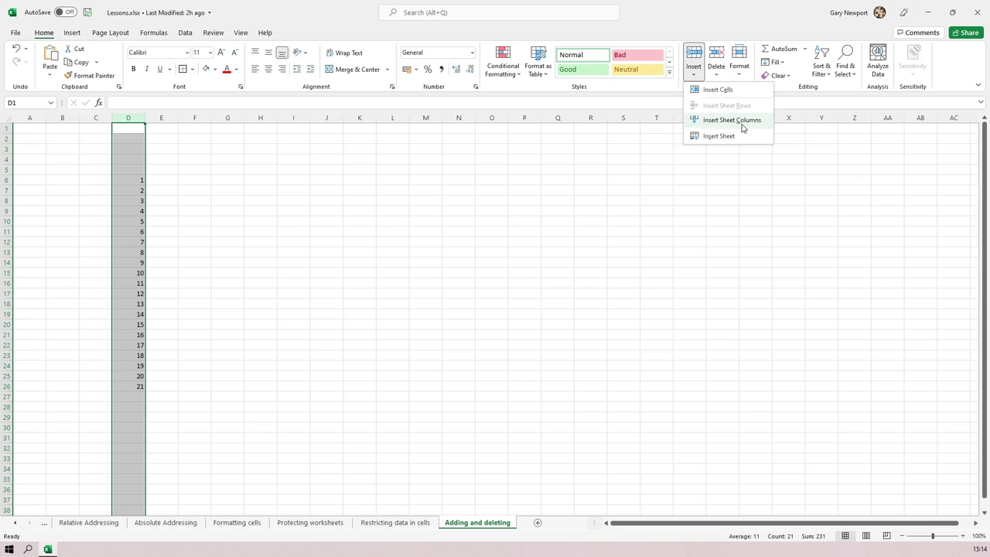
{"action": "left_click", "coordinate": [716, 75]}
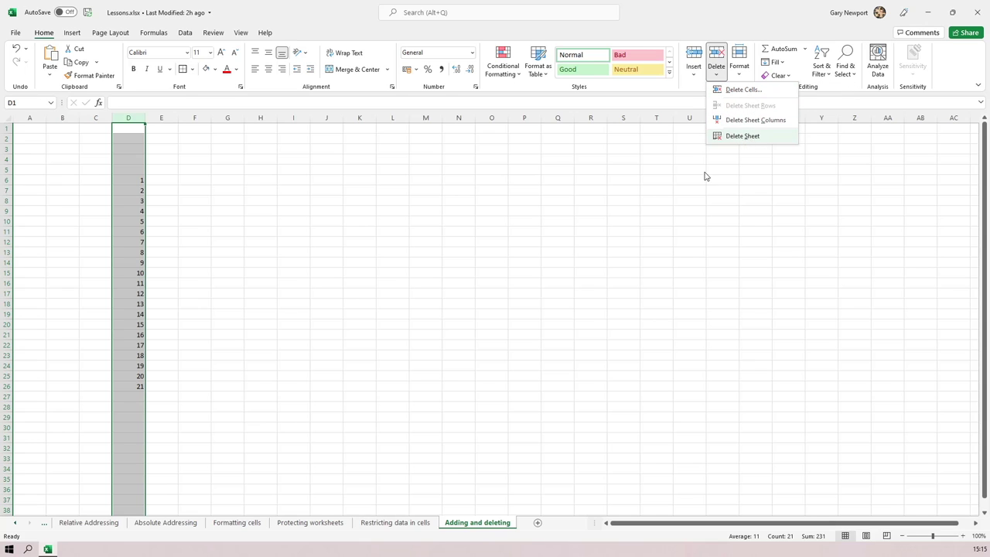
{"action": "left_click", "coordinate": [601, 261]}
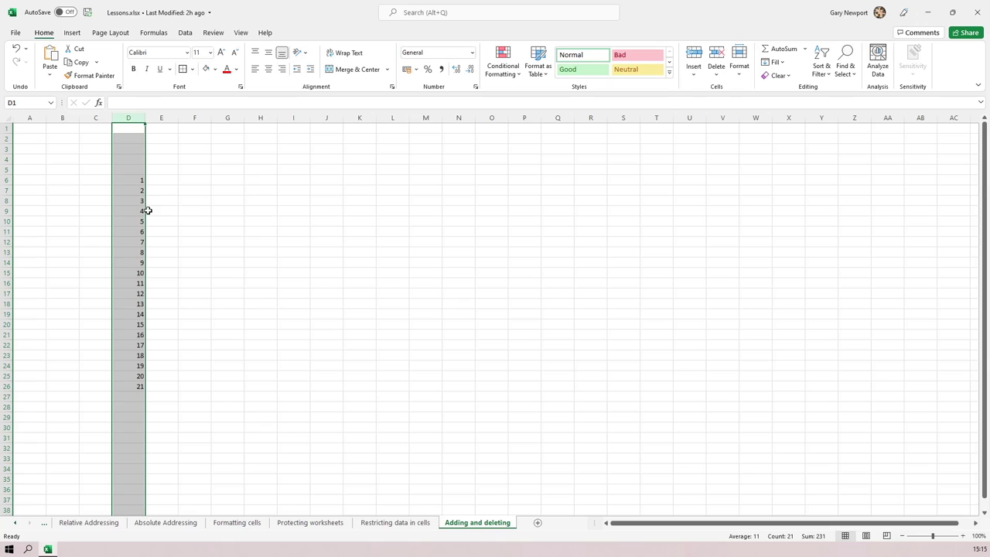
{"action": "left_click", "coordinate": [213, 222]}
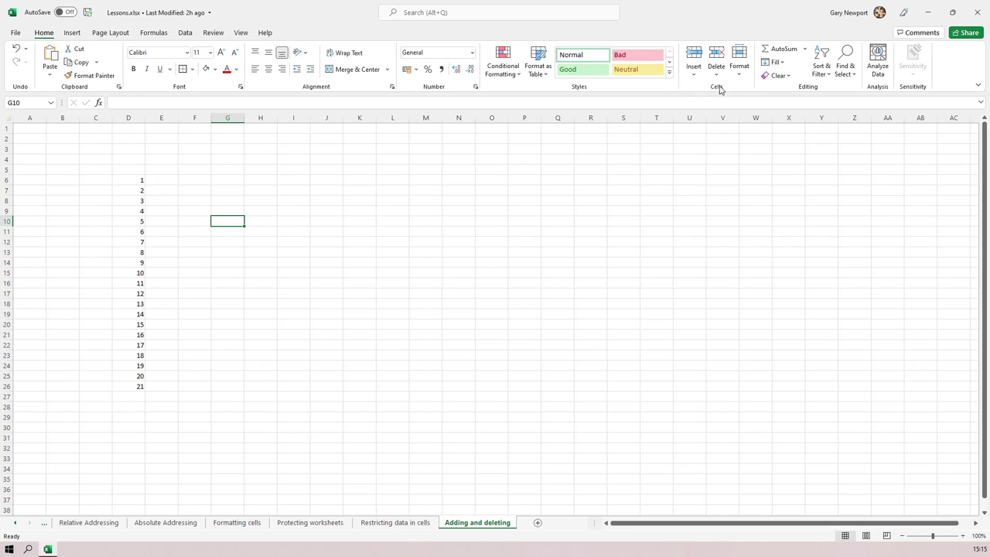
Bring up the column F context menu and dismiss it with Esc
{"action": "right_click", "coordinate": [196, 113]}
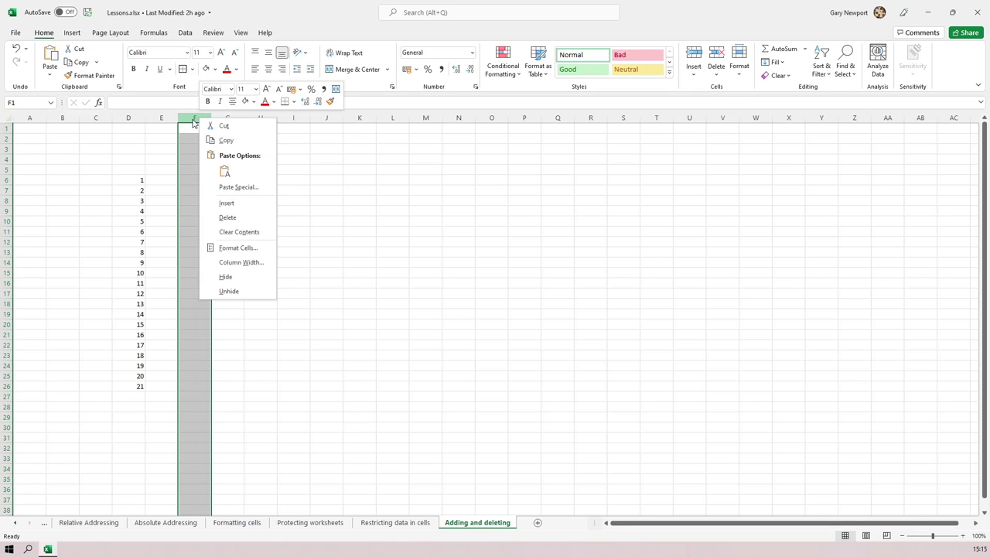
{"action": "key", "text": "Escape"}
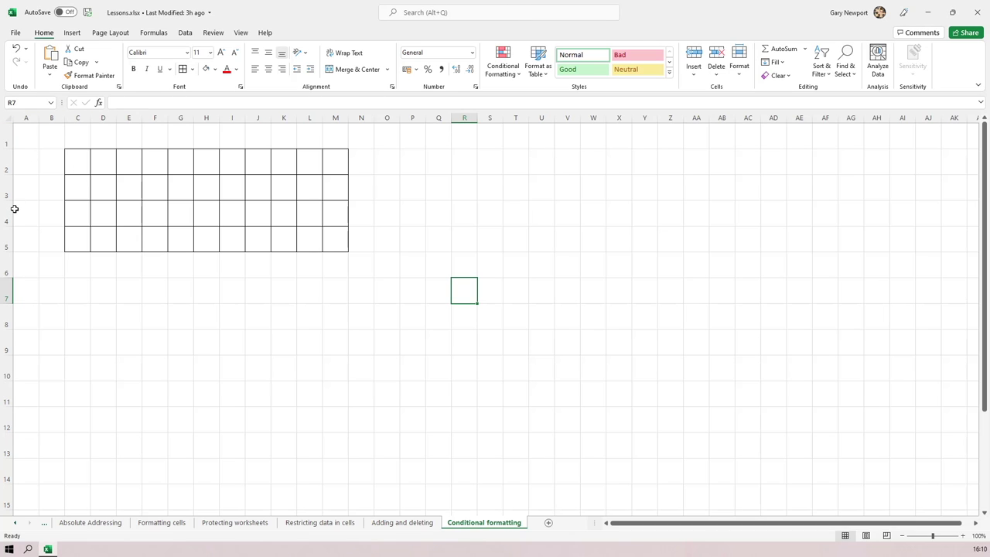
{"action": "left_click", "coordinate": [75, 162]}
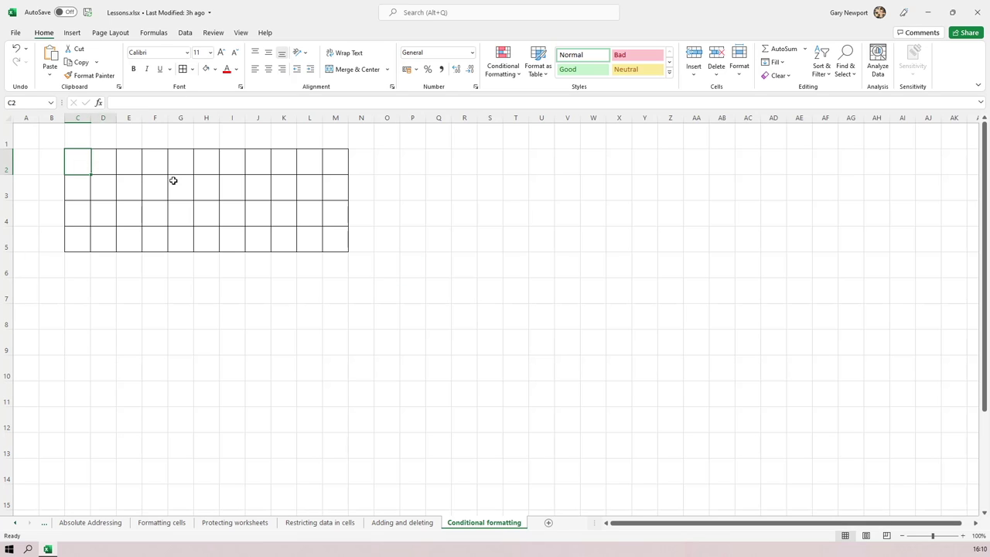
{"action": "left_click_drag", "start_coordinate": [173, 180], "coordinate": [345, 237]}
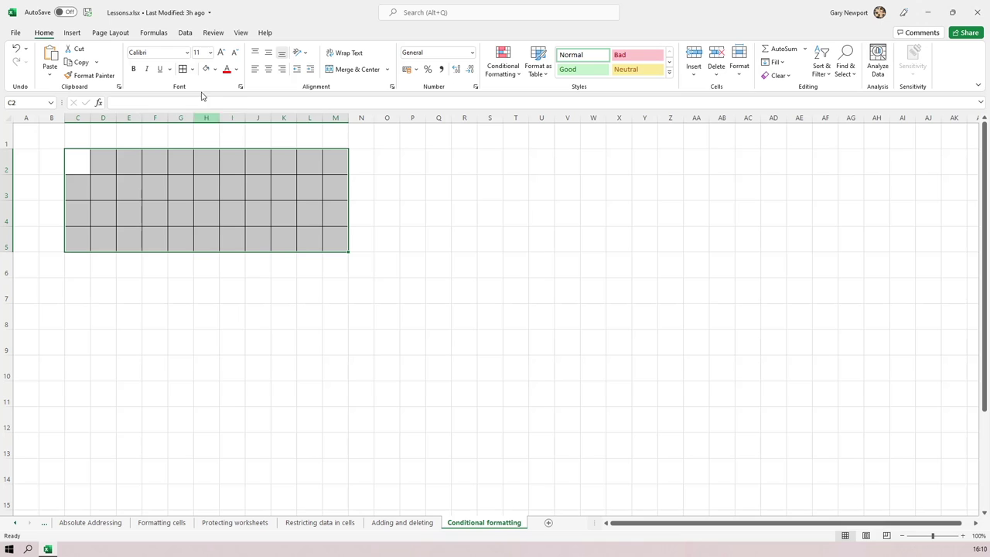
{"action": "left_click", "coordinate": [193, 70]}
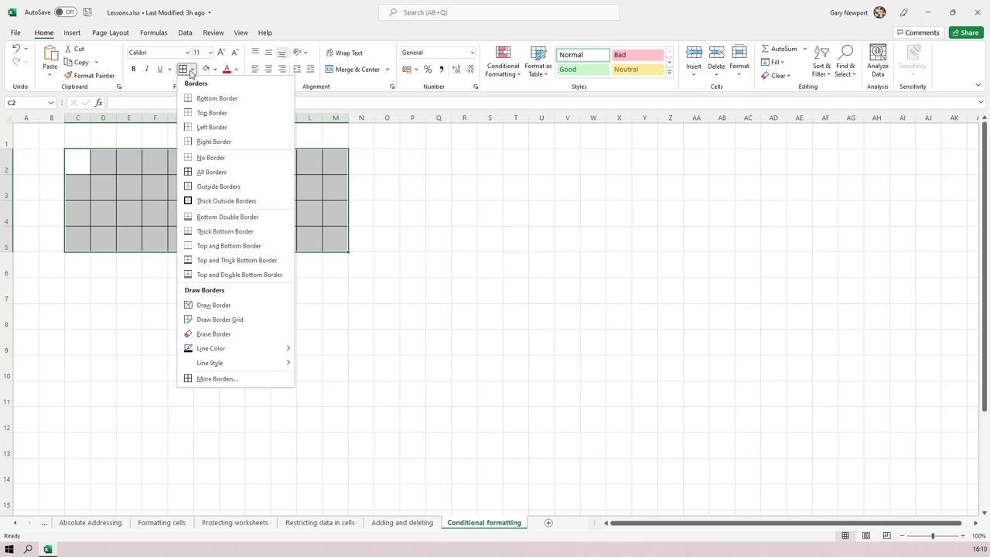
{"action": "left_click", "coordinate": [205, 172]}
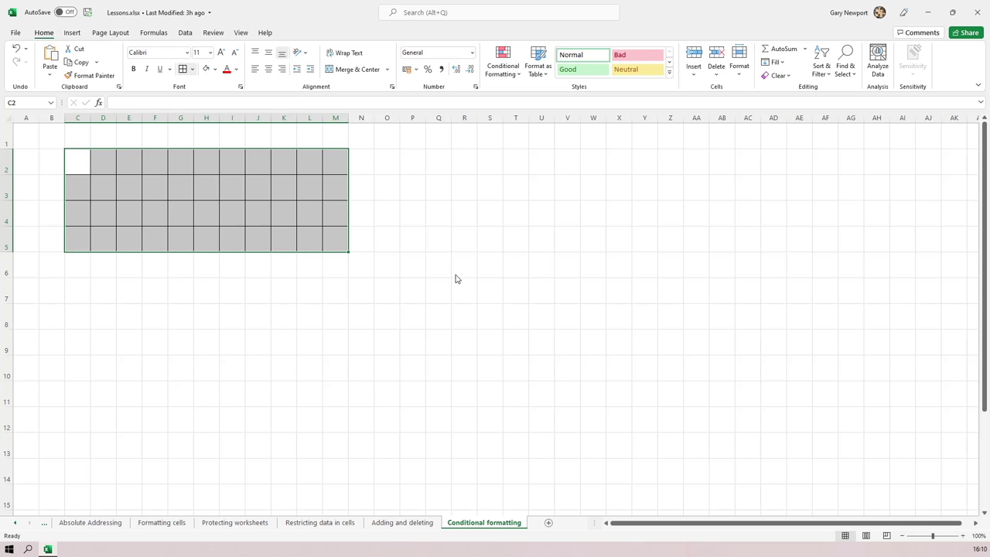
{"action": "left_click", "coordinate": [213, 298]}
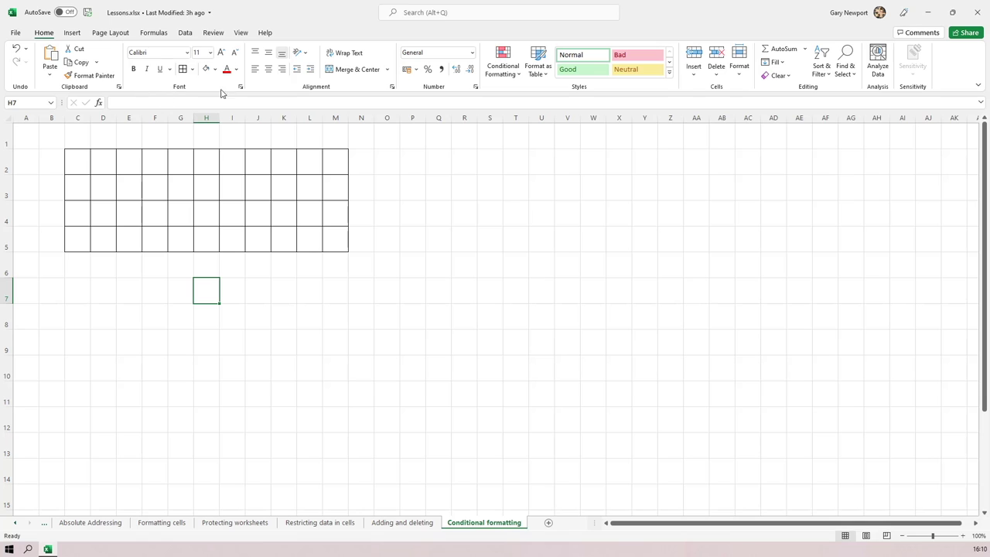
{"action": "left_click", "coordinate": [214, 70]}
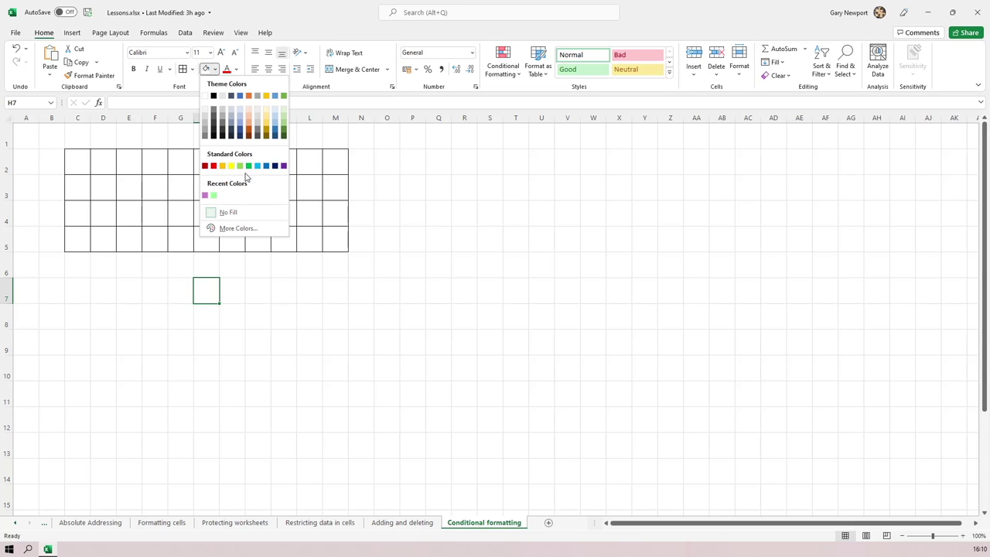
{"action": "left_click", "coordinate": [261, 355]}
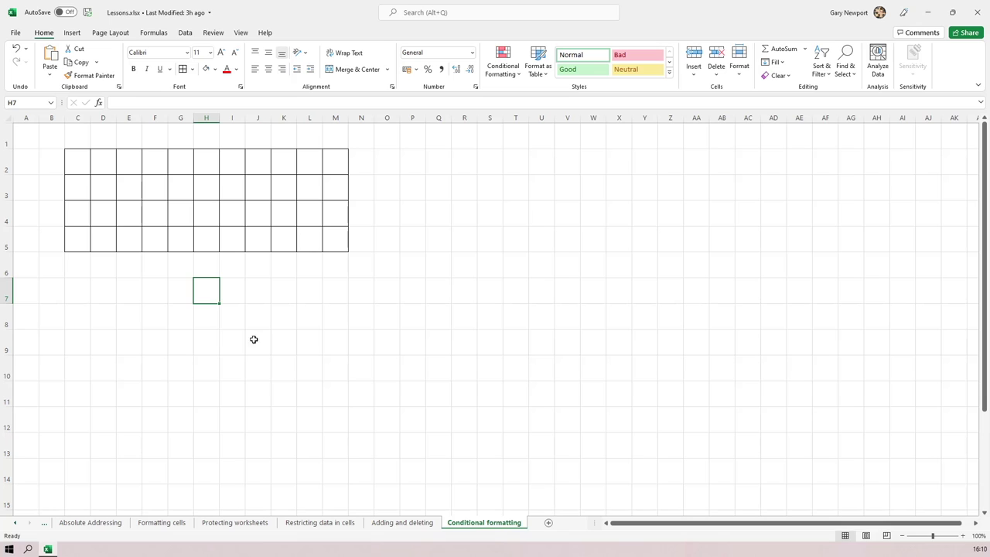
{"action": "left_click", "coordinate": [71, 159]}
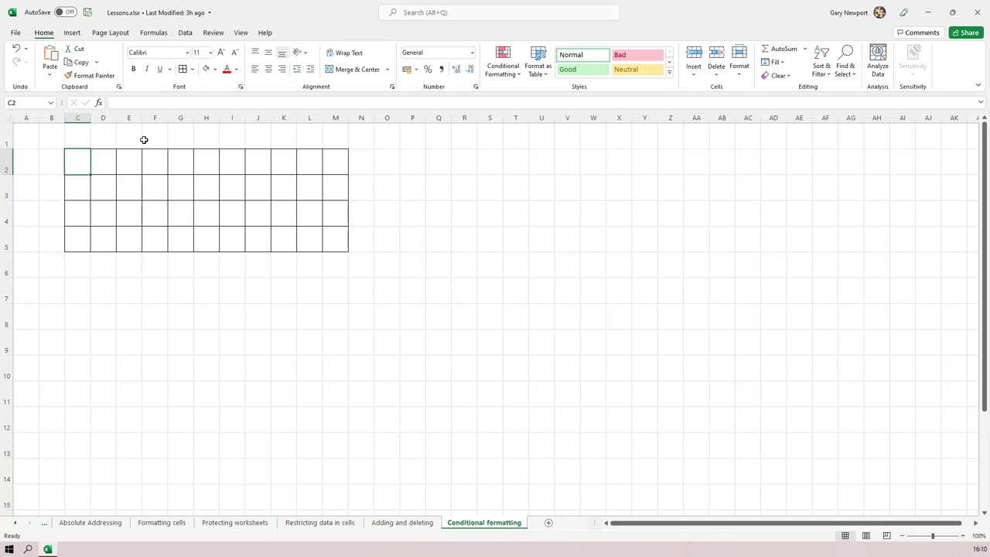
{"action": "left_click", "coordinate": [215, 69]}
{"action": "left_click", "coordinate": [267, 168]}
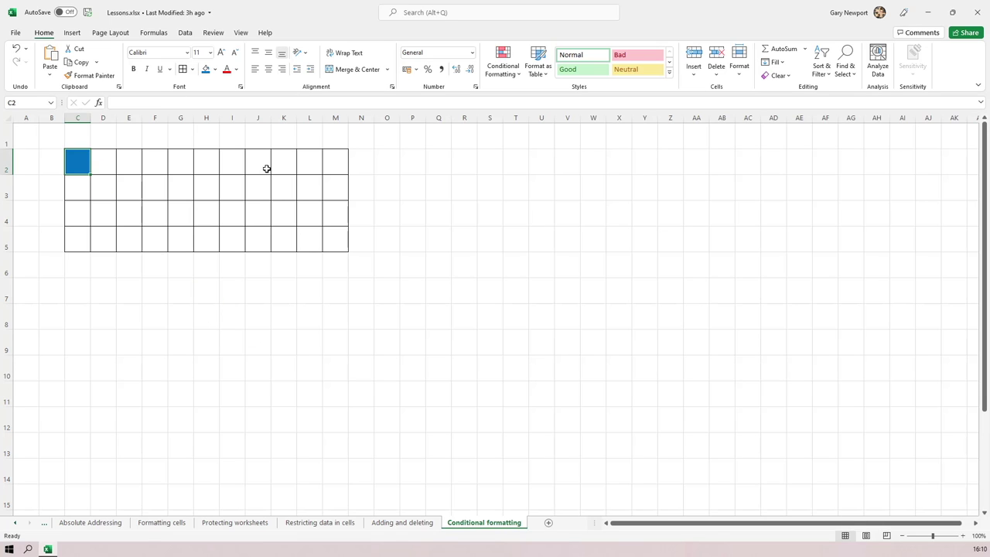
{"action": "left_click", "coordinate": [260, 312]}
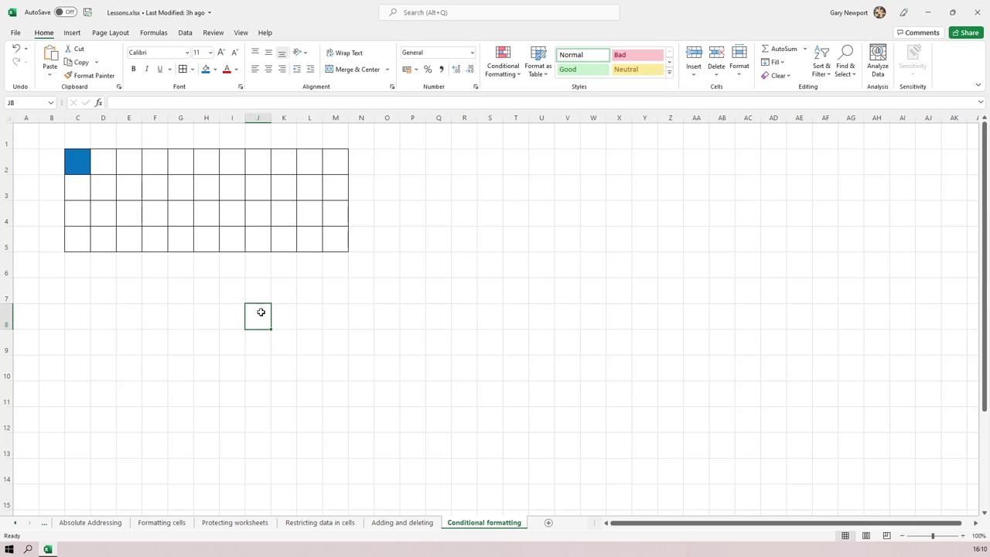
{"action": "left_click", "coordinate": [16, 48]}
{"action": "left_click", "coordinate": [243, 293]}
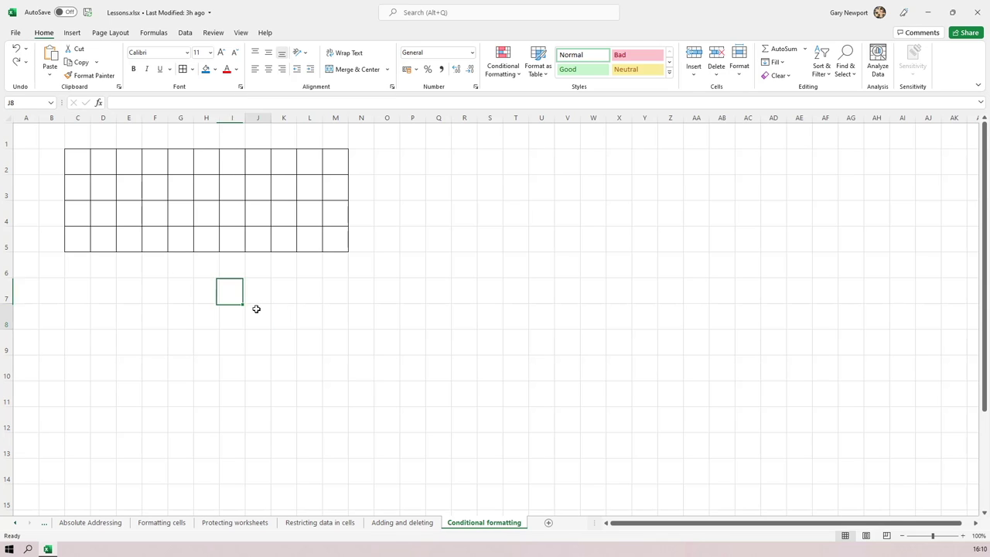
{"action": "left_click", "coordinate": [255, 307]}
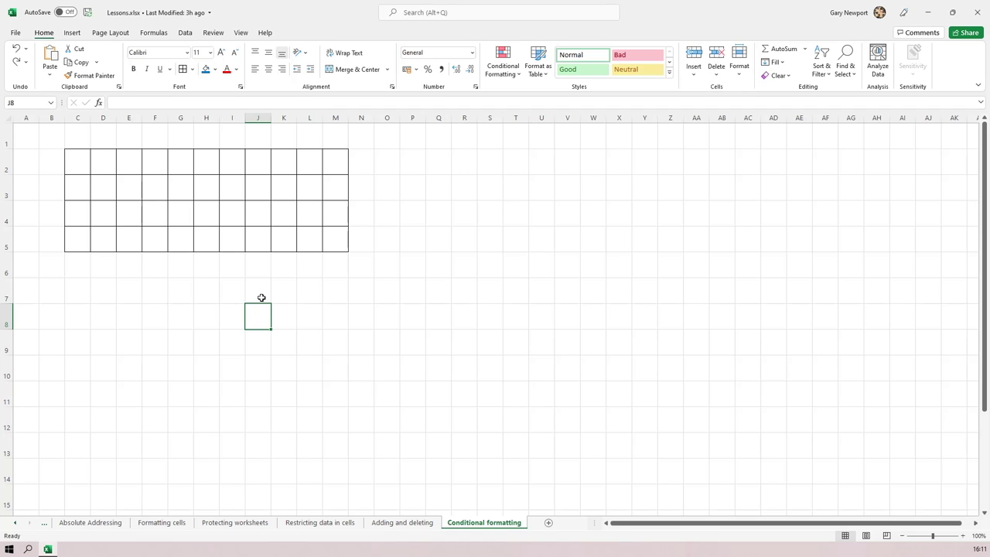
{"action": "left_click", "coordinate": [76, 160]}
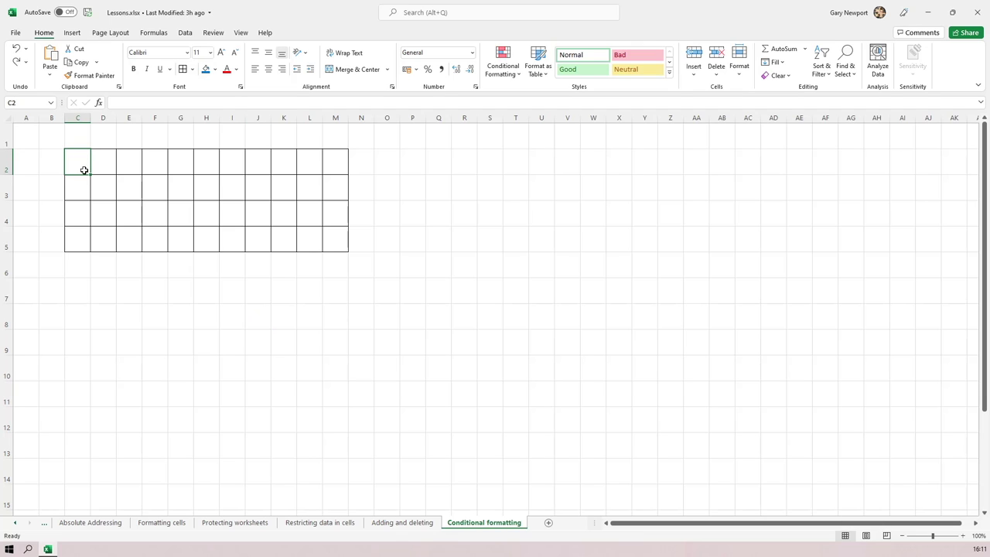
{"action": "type", "text": "1"}
{"action": "key", "text": "ctrl+Return"}
{"action": "left_click_drag", "start_coordinate": [89, 173], "coordinate": [359, 191]}
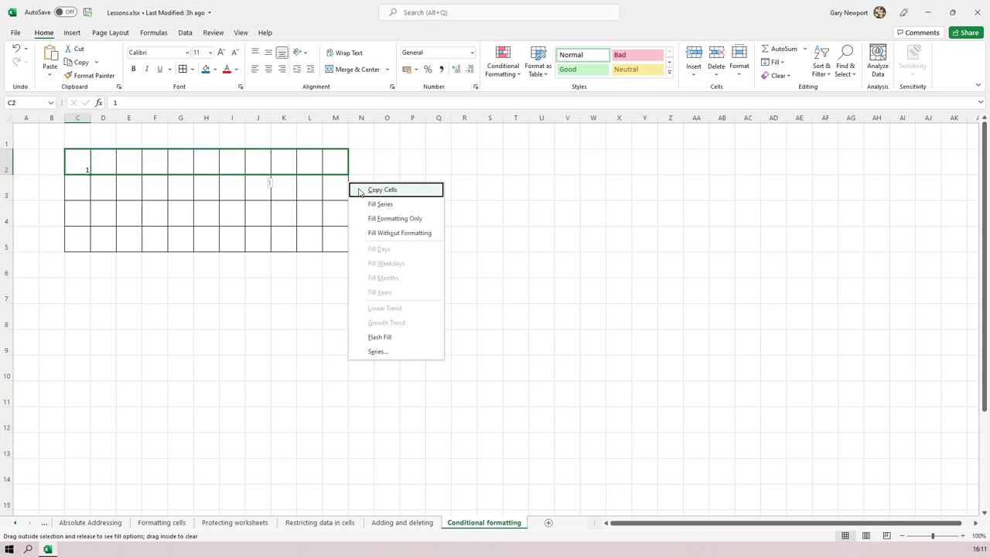
{"action": "left_click", "coordinate": [377, 203]}
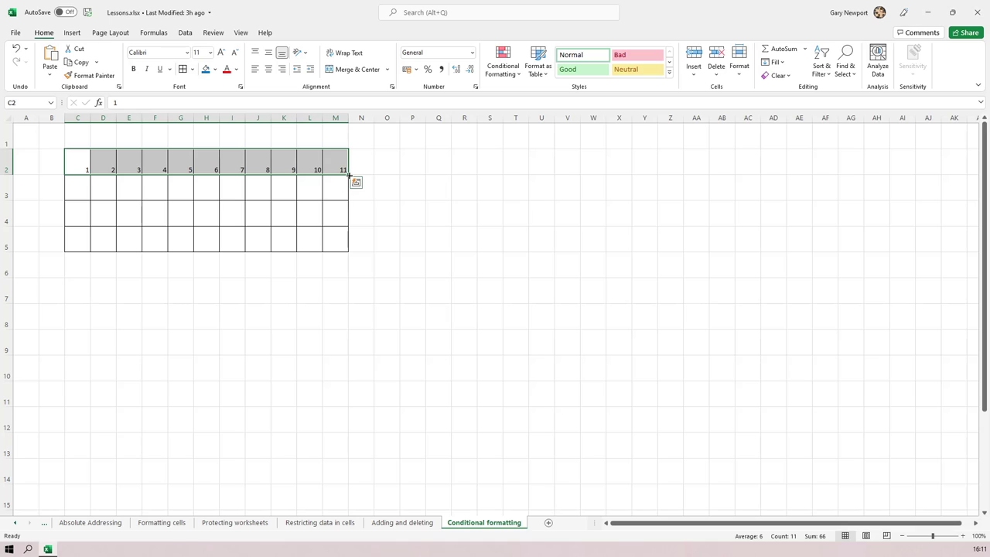
{"action": "left_click_drag", "start_coordinate": [348, 176], "coordinate": [345, 248]}
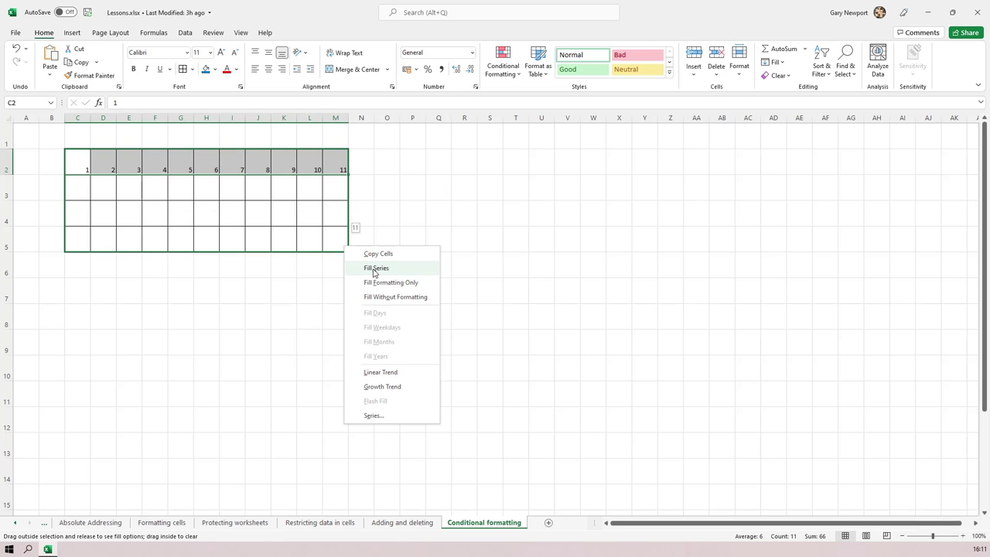
{"action": "left_click", "coordinate": [376, 269]}
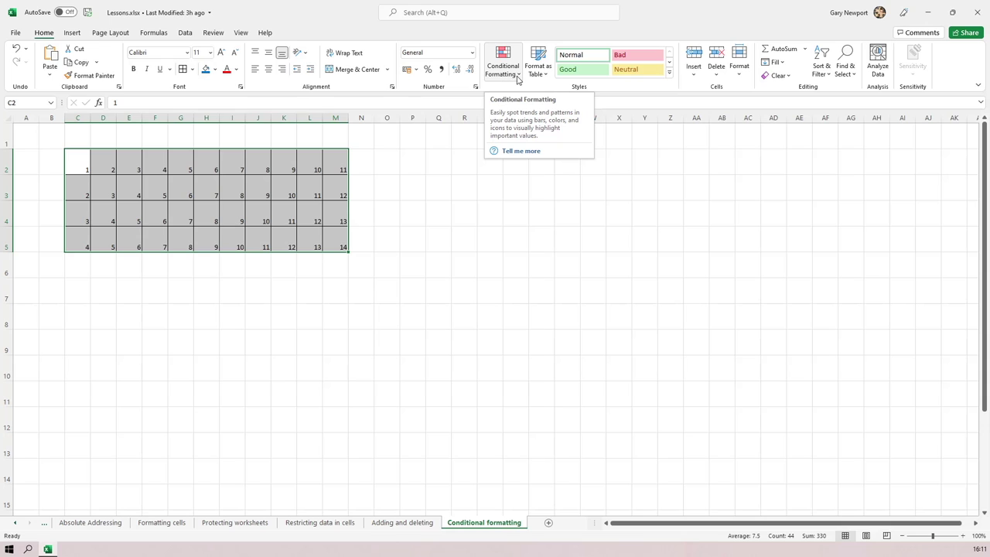
Browse the Conditional Formatting submenus, open Manage Rules, and move the empty Rules Manager aside
{"action": "left_click", "coordinate": [518, 77]}
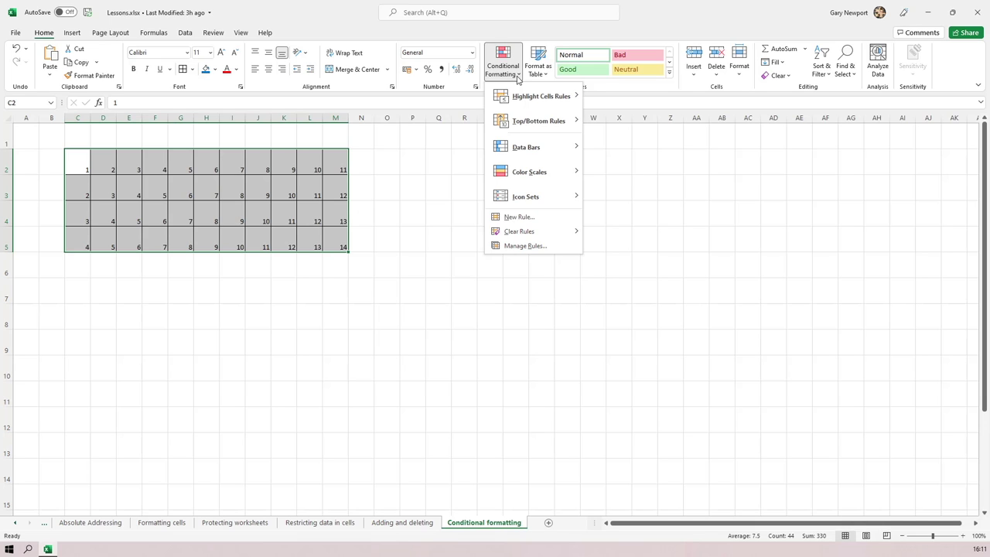
{"action": "mouse_move", "coordinate": [526, 97]}
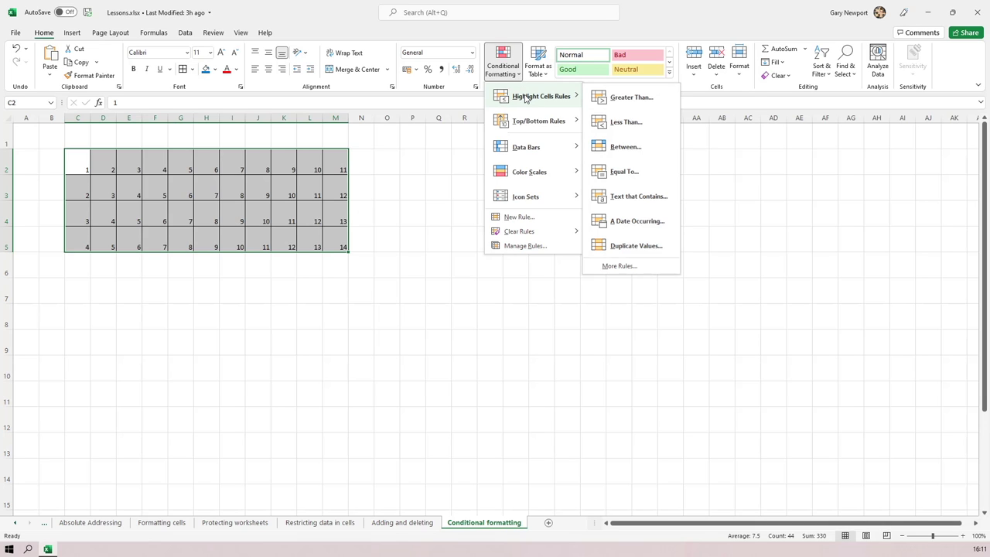
{"action": "mouse_move", "coordinate": [525, 123]}
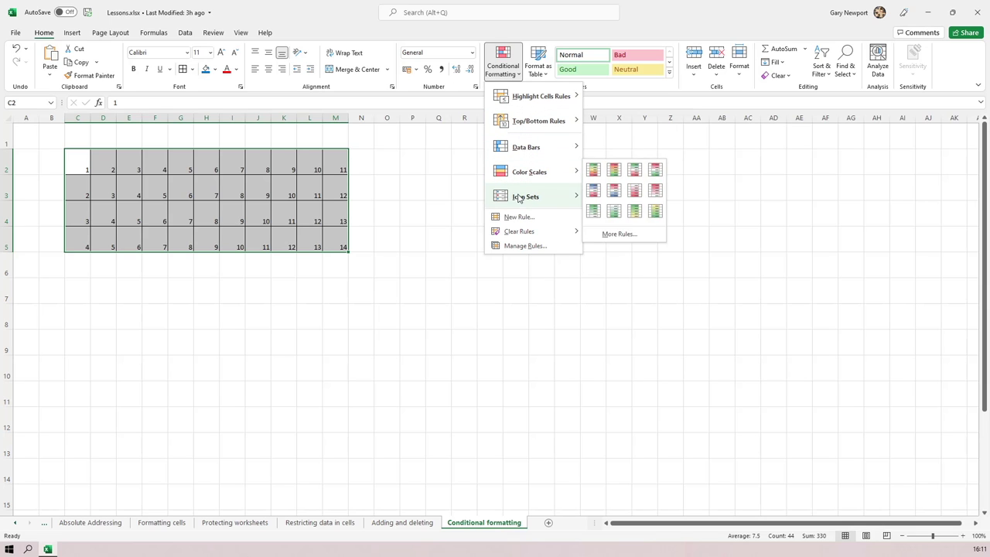
{"action": "mouse_move", "coordinate": [519, 200]}
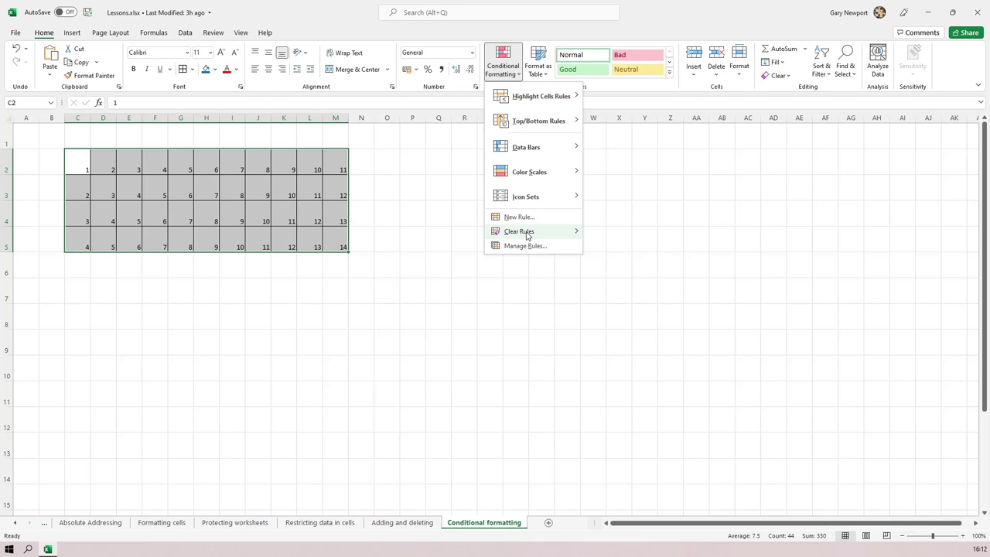
{"action": "mouse_move", "coordinate": [527, 236]}
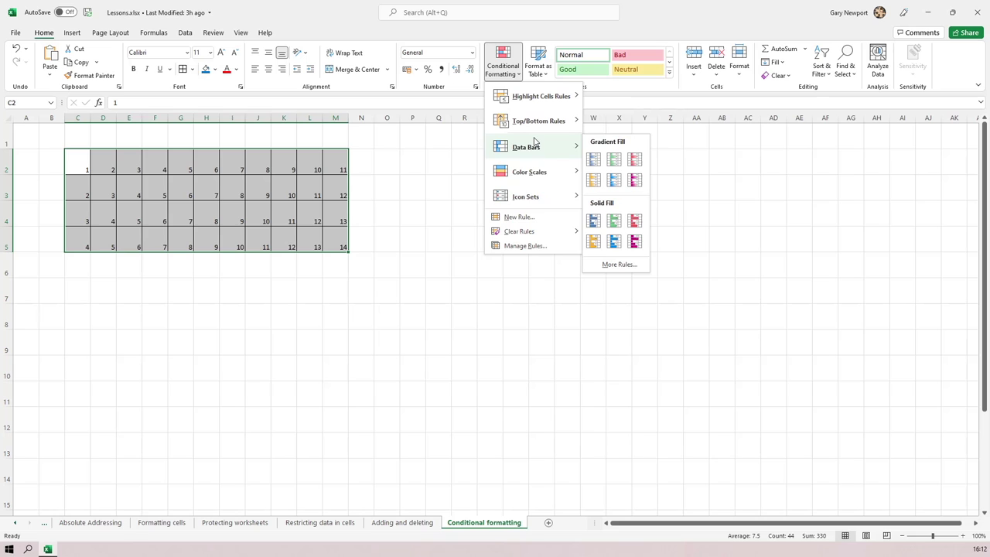
{"action": "left_click", "coordinate": [524, 246]}
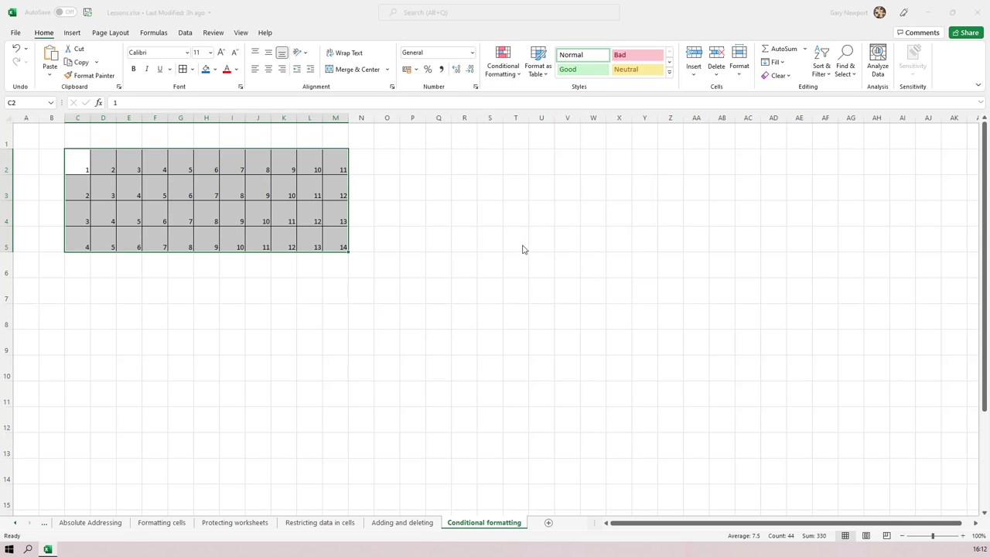
{"action": "left_click_drag", "start_coordinate": [430, 222], "coordinate": [613, 216]}
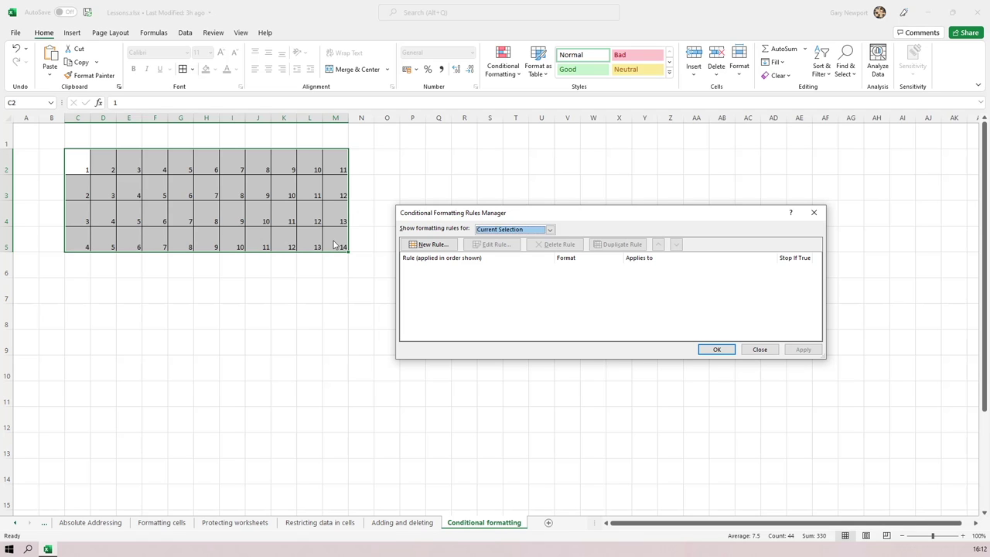
Start a new 2-colour scale rule with Number minimum 5 and Number maximum 10
{"action": "left_click", "coordinate": [429, 246]}
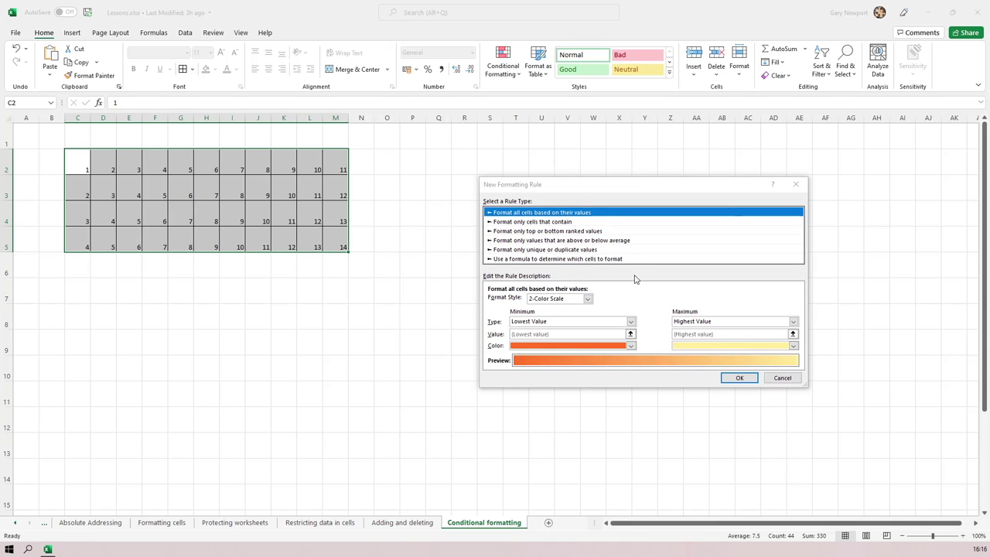
{"action": "left_click", "coordinate": [587, 187]}
{"action": "left_click_drag", "start_coordinate": [587, 187], "coordinate": [550, 183]}
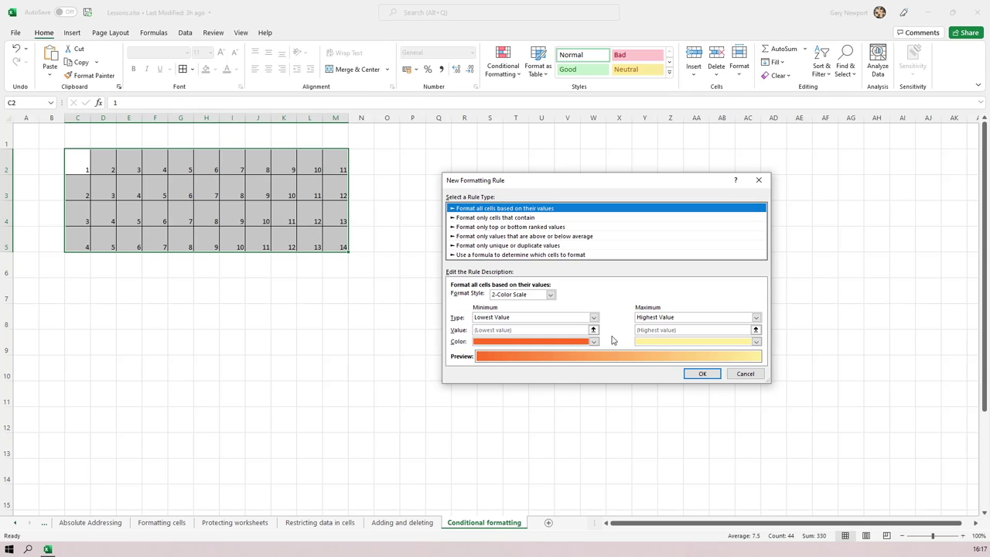
{"action": "left_click", "coordinate": [593, 317]}
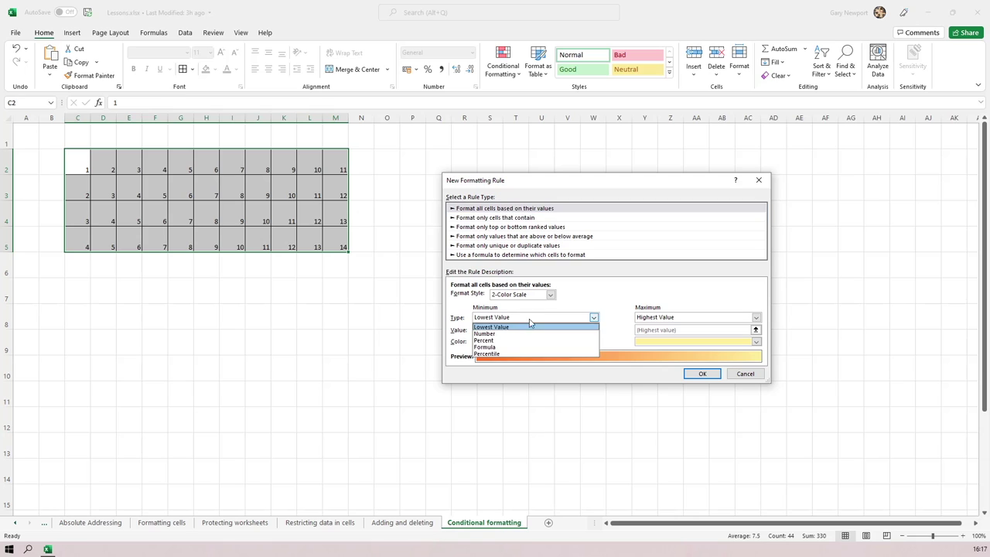
{"action": "left_click", "coordinate": [483, 334]}
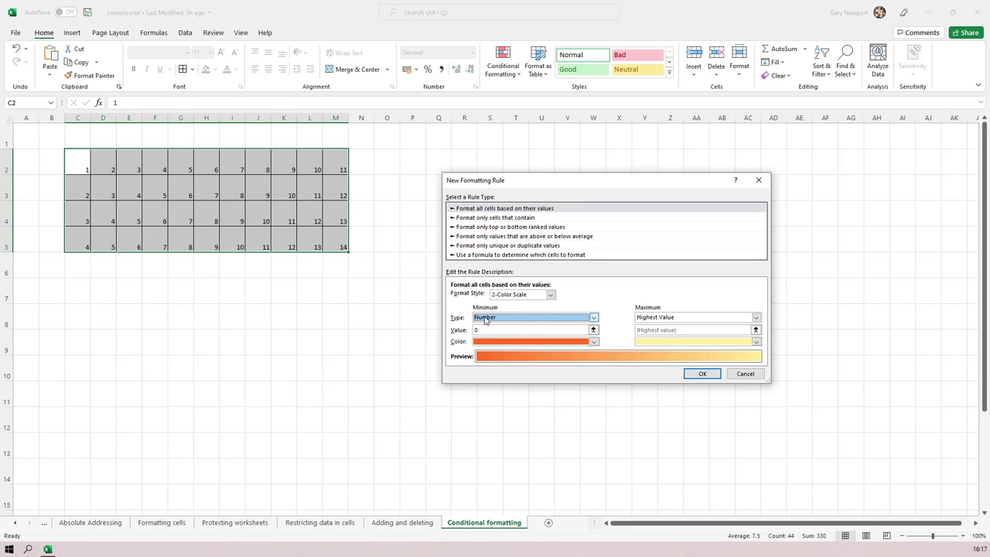
{"action": "left_click", "coordinate": [481, 329]}
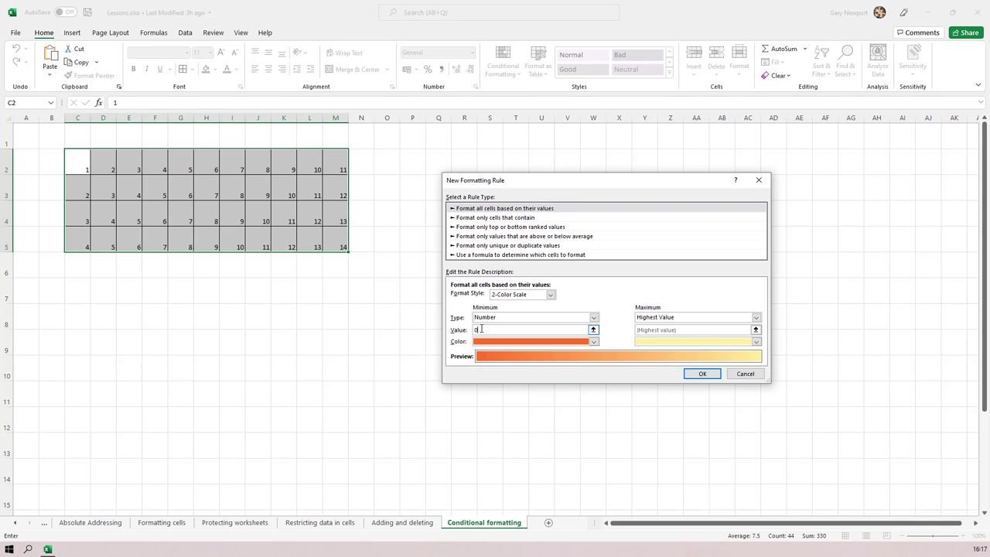
{"action": "key", "text": "BackSpace"}
{"action": "type", "text": "5"}
{"action": "left_click", "coordinate": [666, 318]}
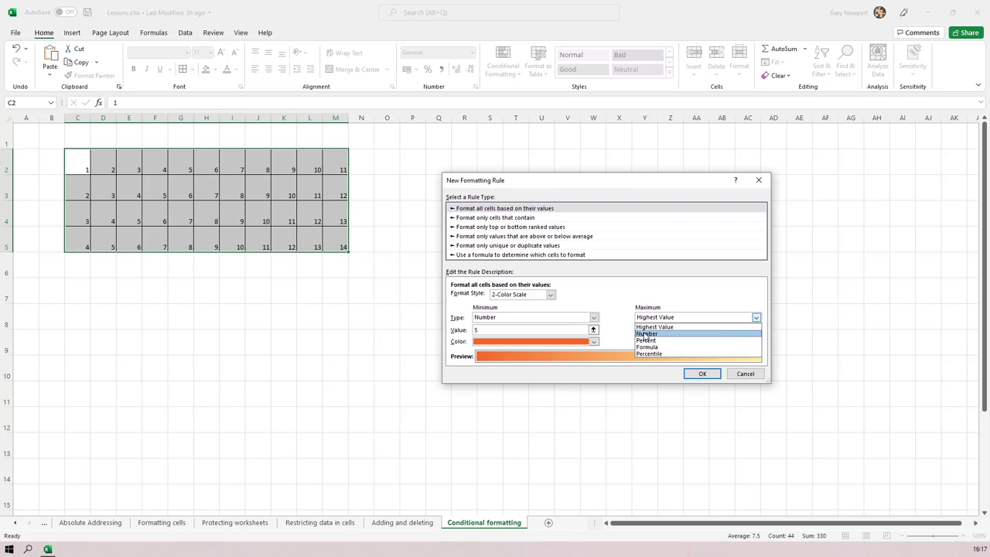
{"action": "left_click", "coordinate": [644, 332]}
{"action": "key", "text": "Tab"}
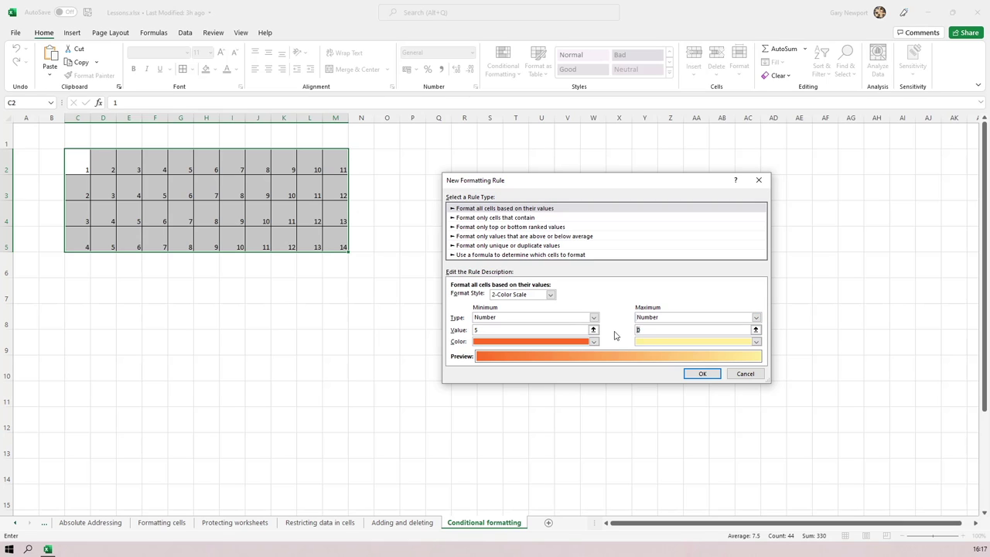
{"action": "type", "text": "10"}
Colour the scale's minimum green and maximum blue, then confirm the rule
{"action": "left_click", "coordinate": [594, 341]}
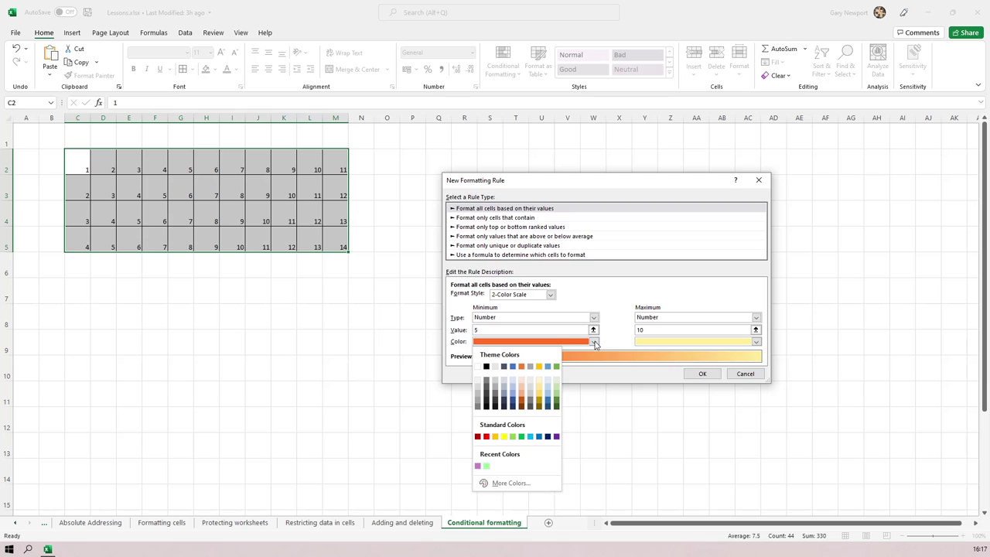
{"action": "left_click", "coordinate": [521, 436]}
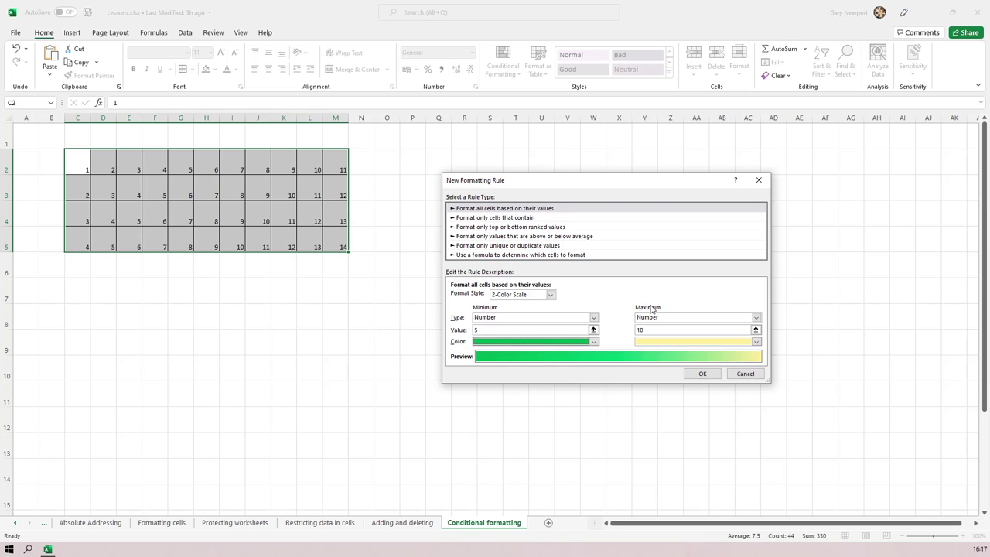
{"action": "left_click", "coordinate": [755, 343]}
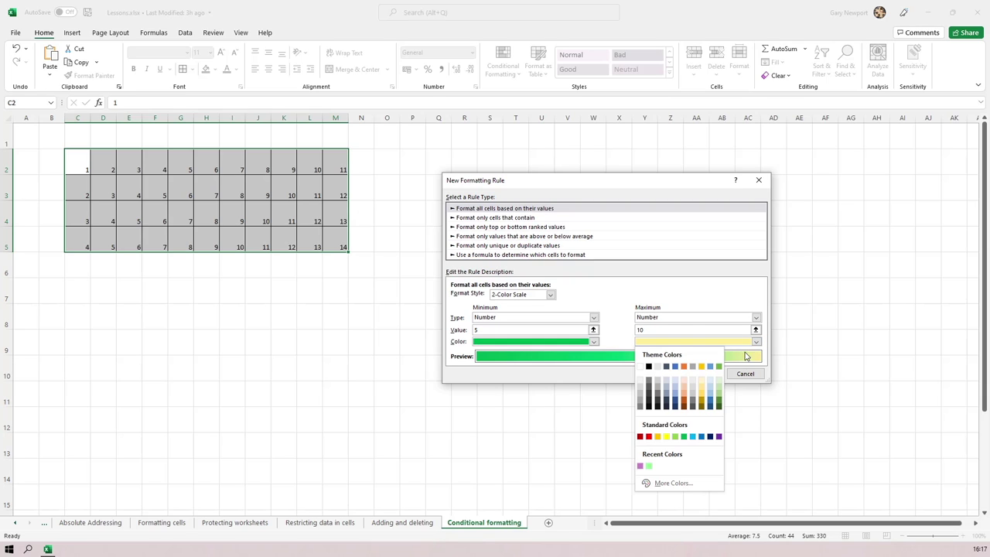
{"action": "left_click", "coordinate": [701, 437]}
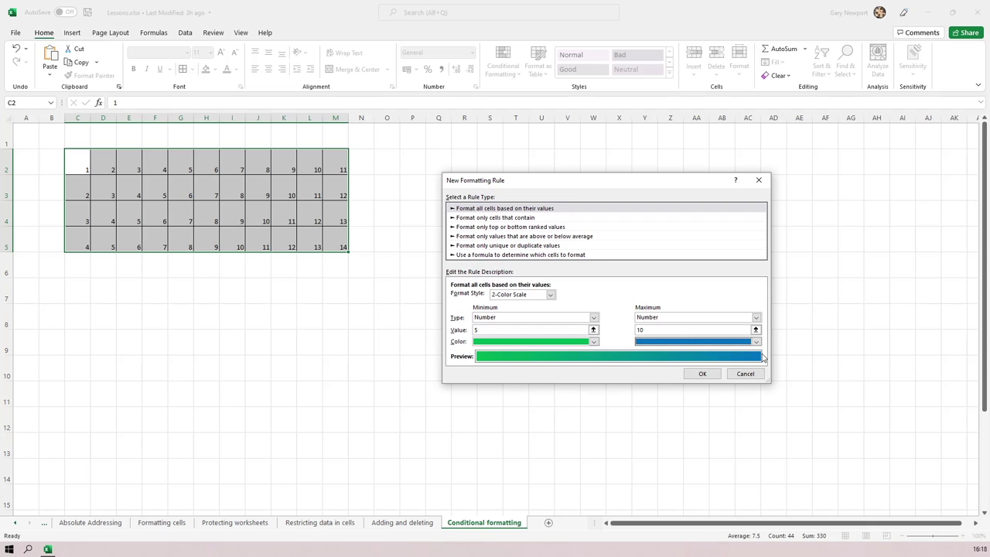
{"action": "left_click", "coordinate": [700, 376]}
Apply the green-to-blue scale to C2:M5, then delete that rule and apply the removal
{"action": "left_click", "coordinate": [803, 349]}
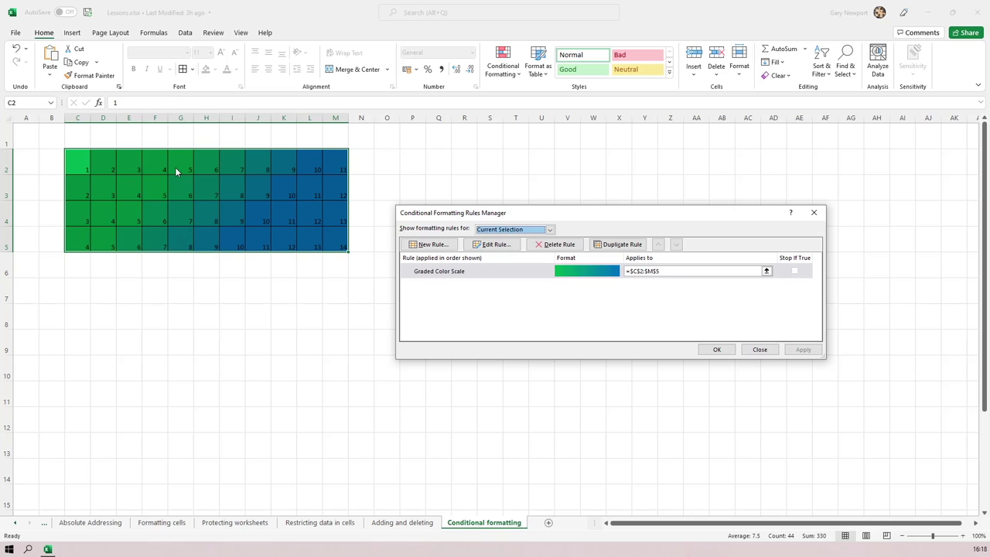
{"action": "left_click", "coordinate": [555, 245]}
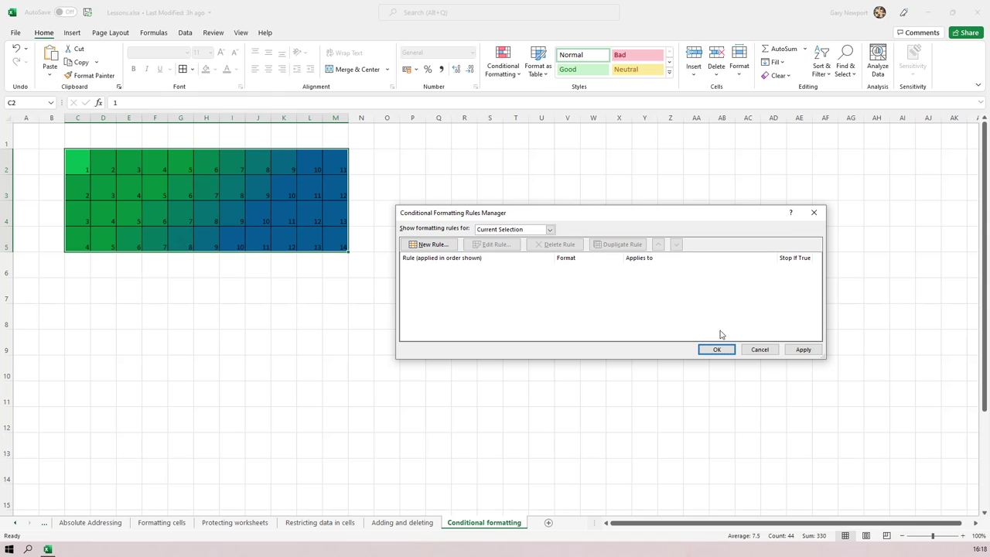
{"action": "left_click", "coordinate": [804, 349]}
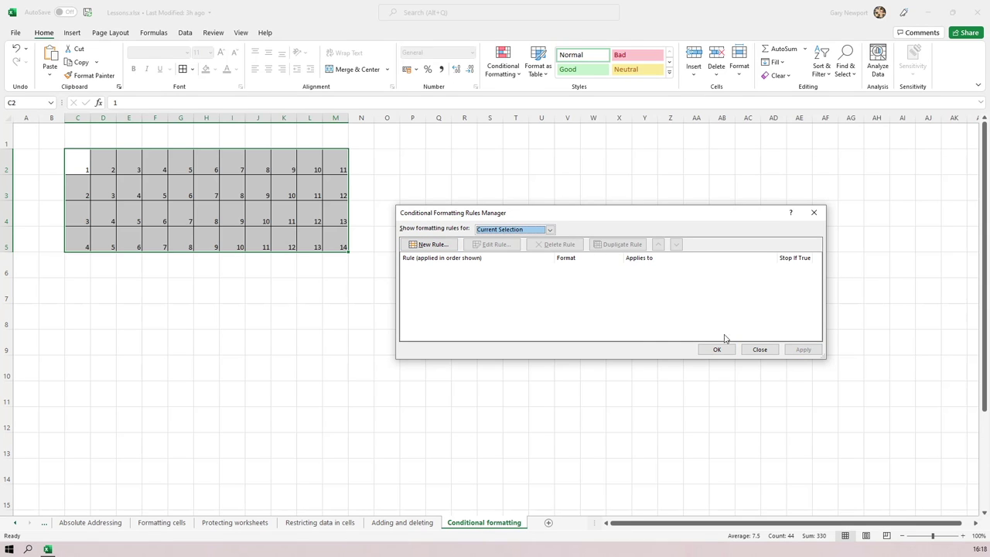
Add a 'Cell Value between 5 and 10' rule with light blue fill and apply it to C2:M5
{"action": "left_click", "coordinate": [433, 246]}
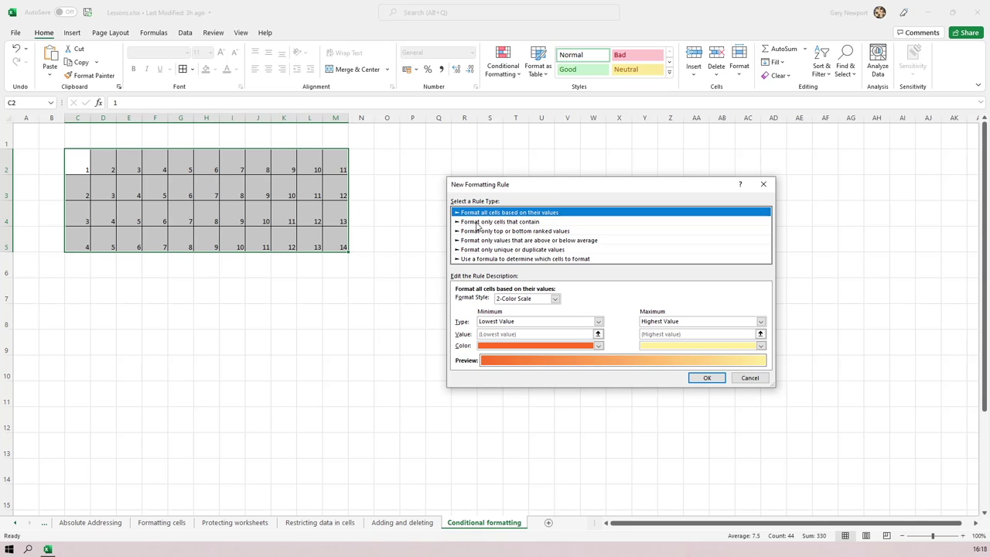
{"action": "left_click", "coordinate": [478, 223]}
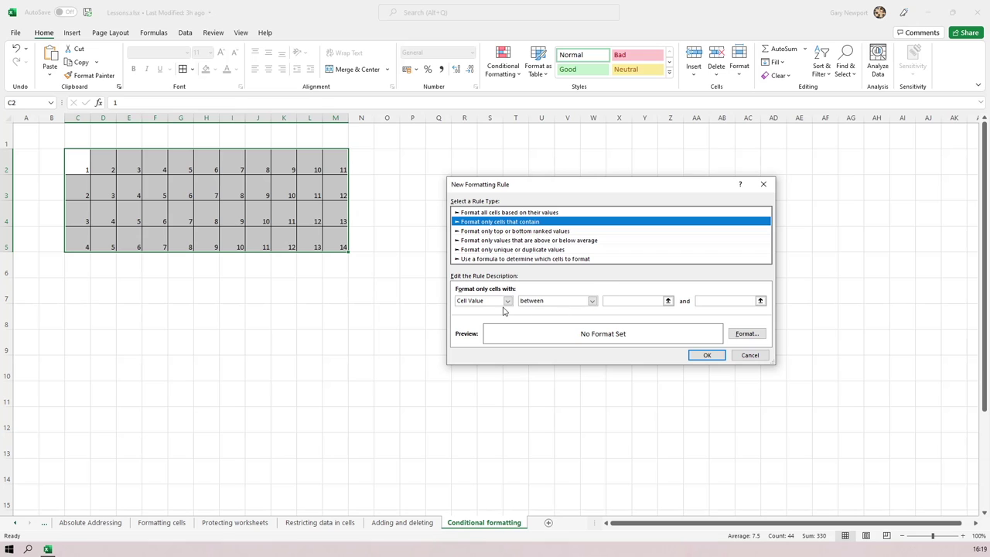
{"action": "left_click", "coordinate": [630, 298]}
{"action": "type", "text": "5"}
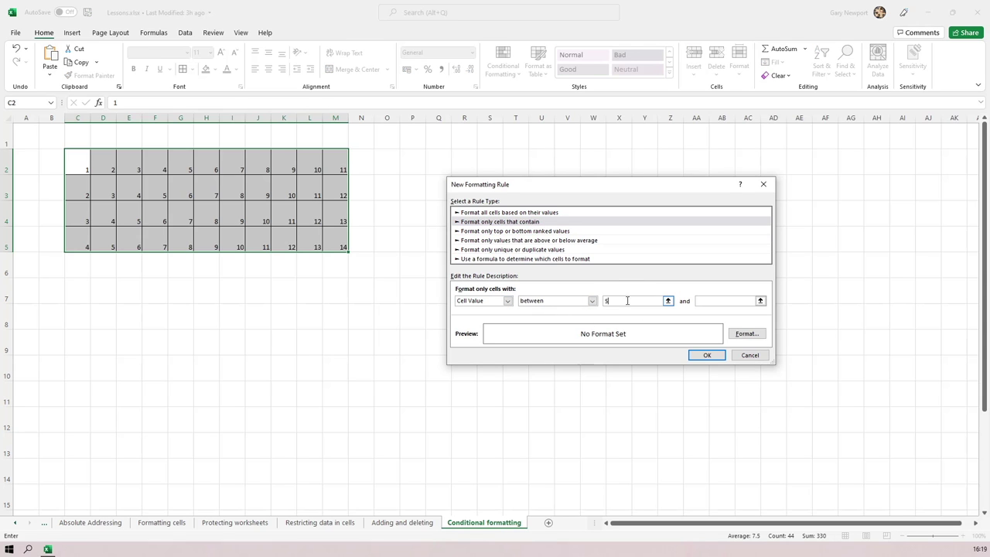
{"action": "left_click", "coordinate": [709, 301]}
{"action": "type", "text": "10"}
{"action": "left_click", "coordinate": [748, 334]}
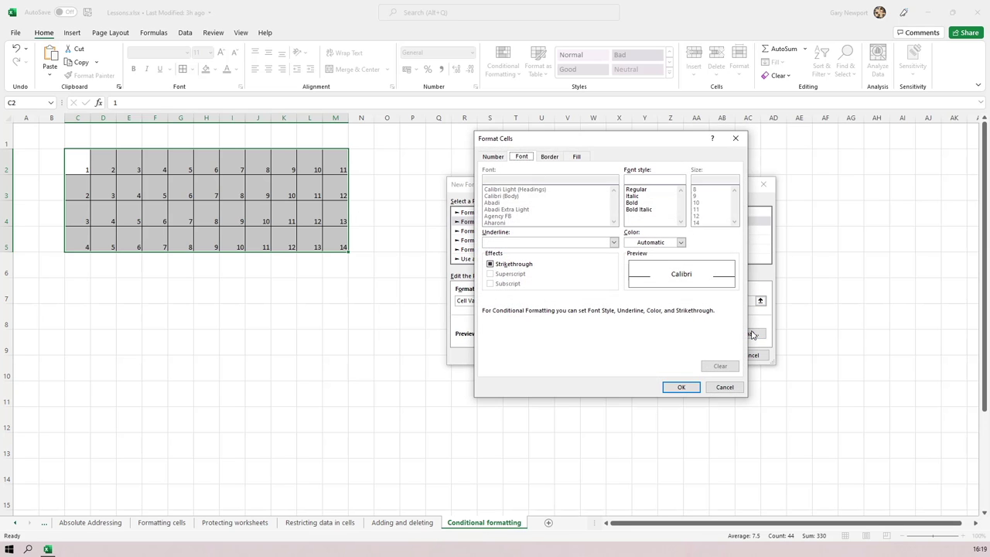
{"action": "left_click", "coordinate": [577, 157]}
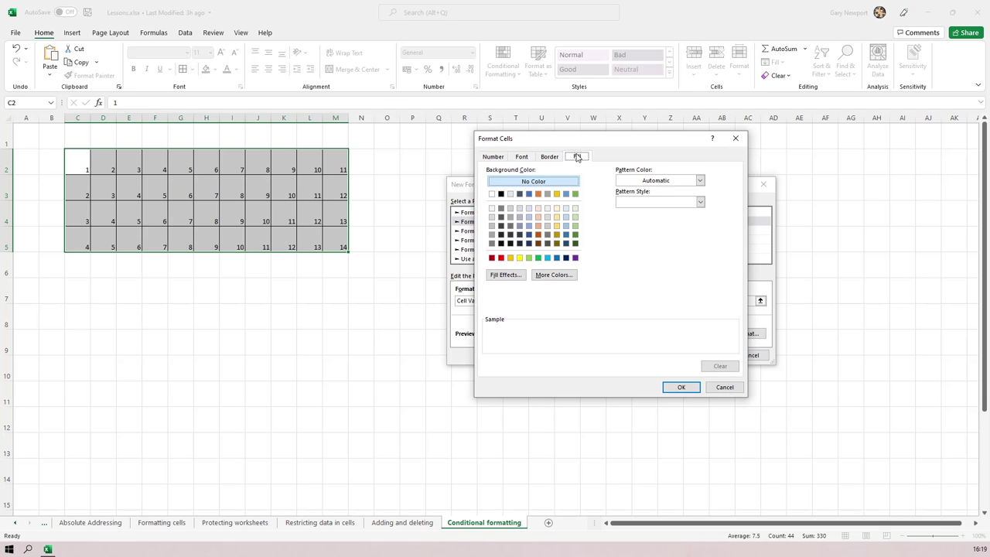
{"action": "left_click", "coordinate": [547, 257]}
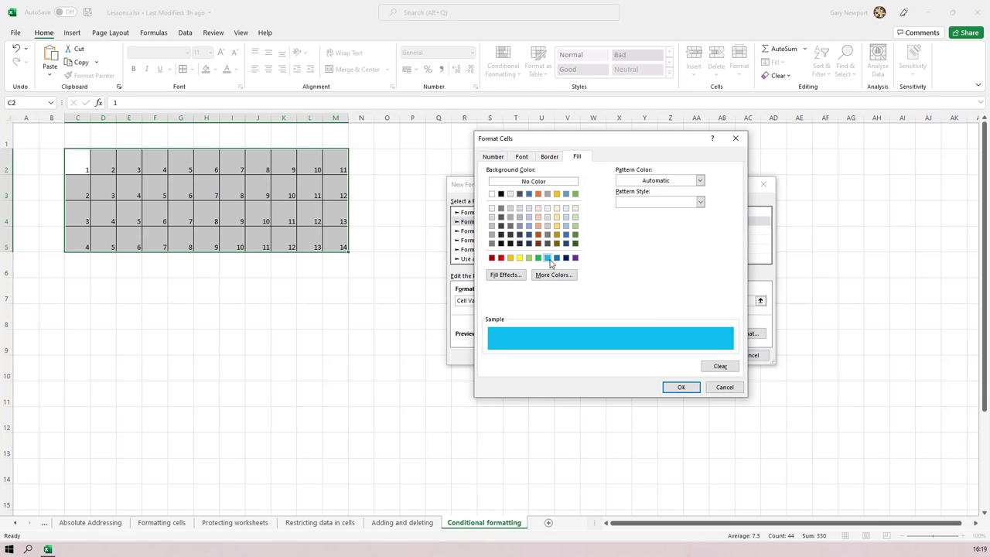
{"action": "left_click", "coordinate": [682, 387]}
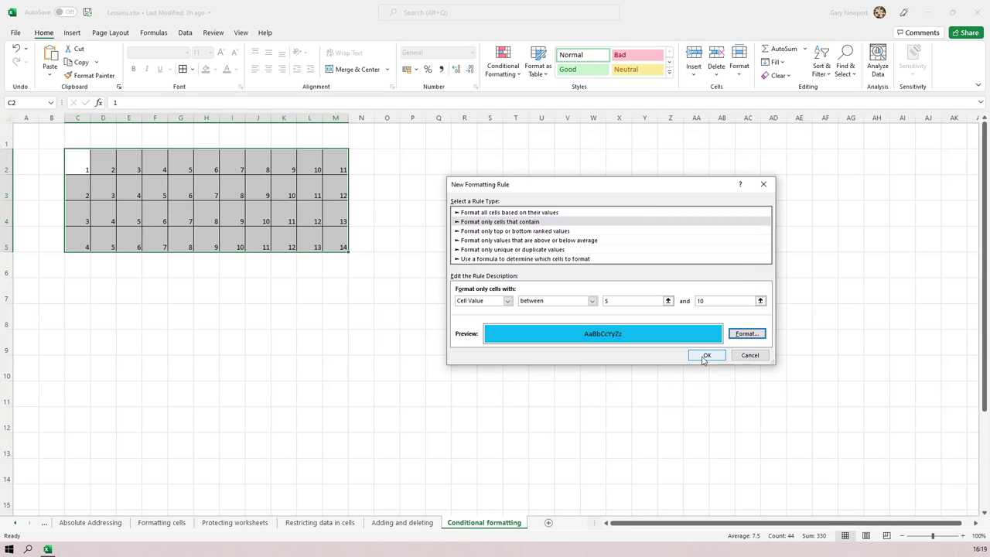
{"action": "left_click", "coordinate": [704, 356]}
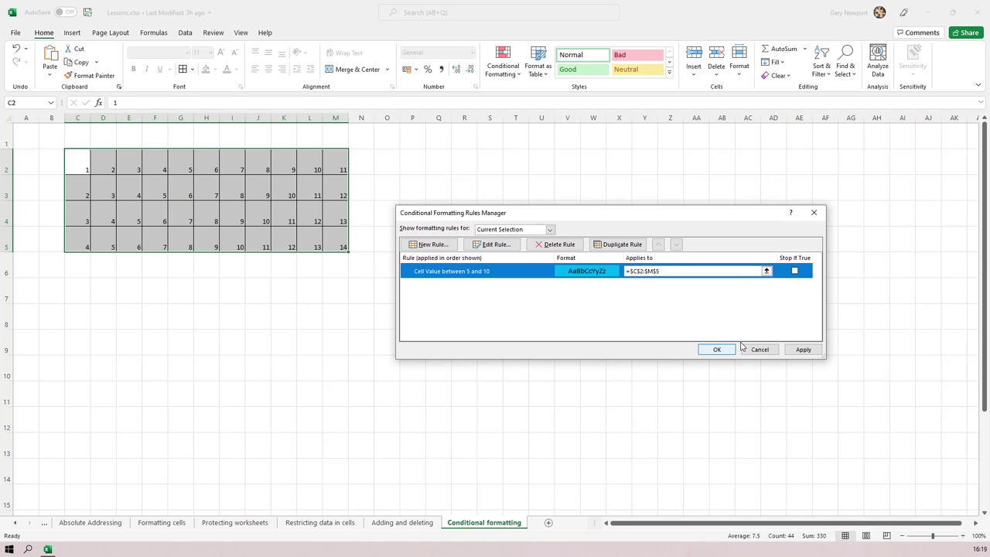
{"action": "left_click", "coordinate": [801, 351]}
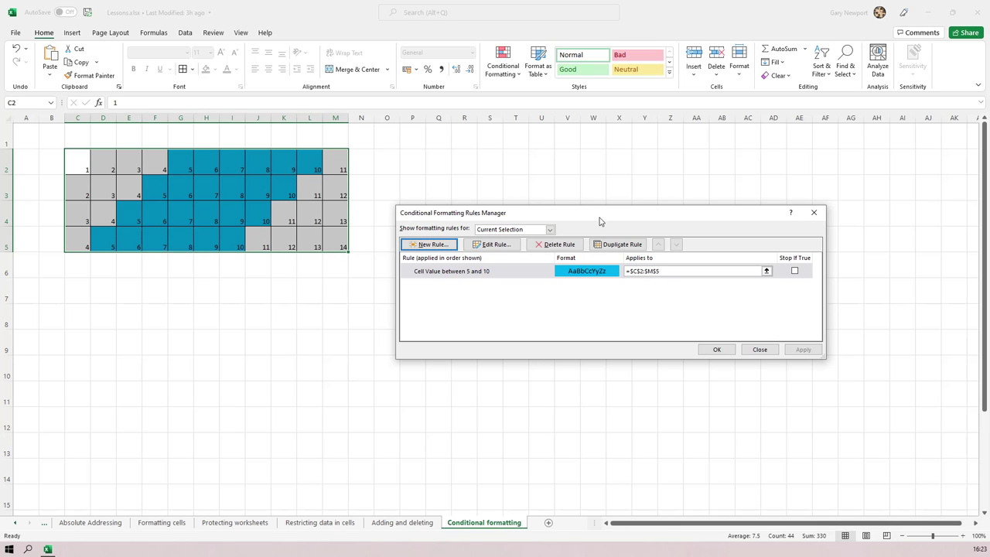
Browse the rule types in a new rule, settling on 'Format only unique or duplicate values'
{"action": "left_click", "coordinate": [433, 245]}
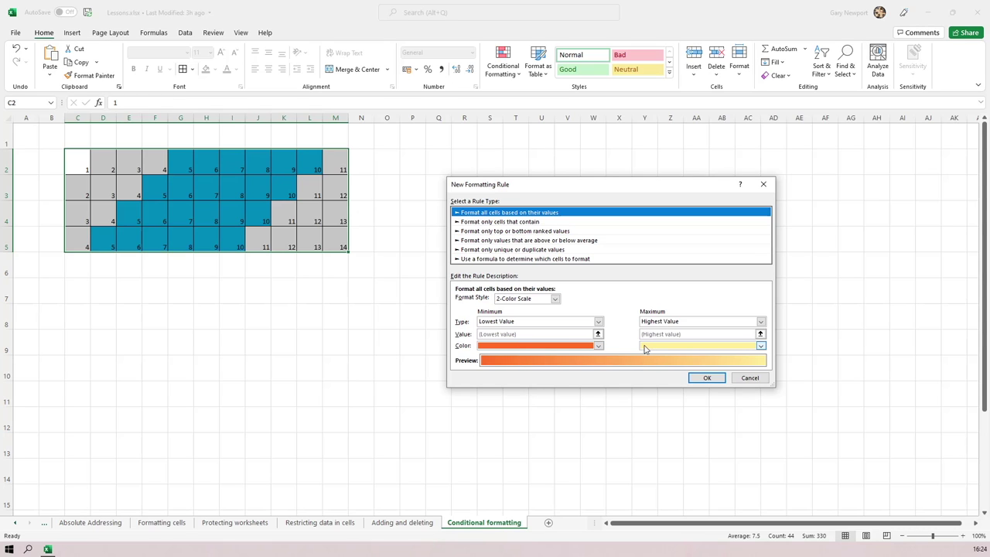
{"action": "left_click", "coordinate": [504, 224]}
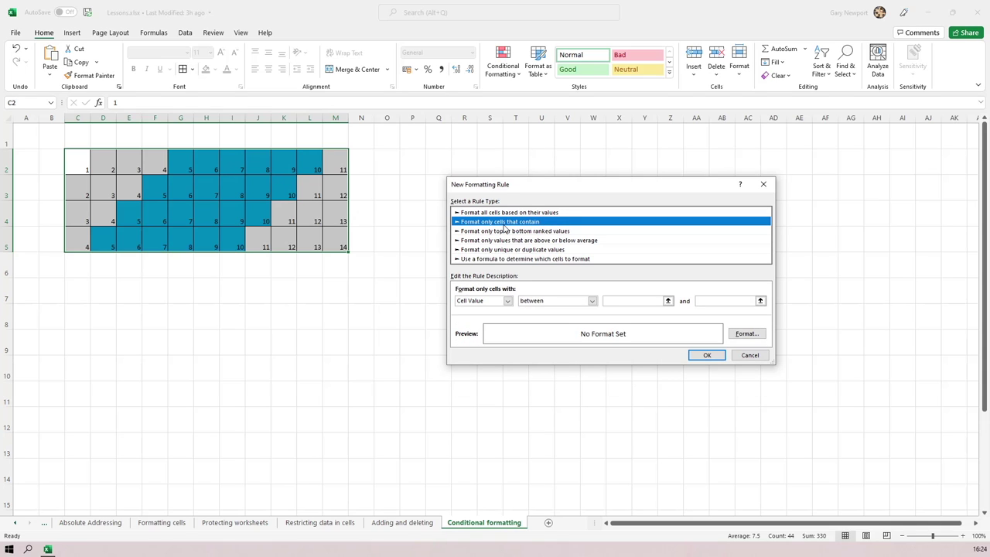
{"action": "left_click", "coordinate": [511, 231]}
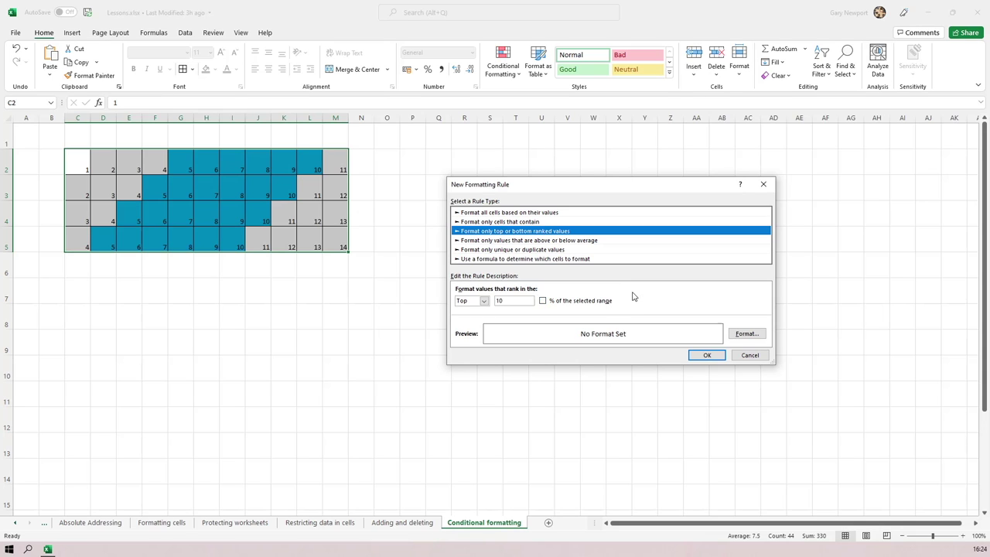
{"action": "left_click", "coordinate": [537, 241]}
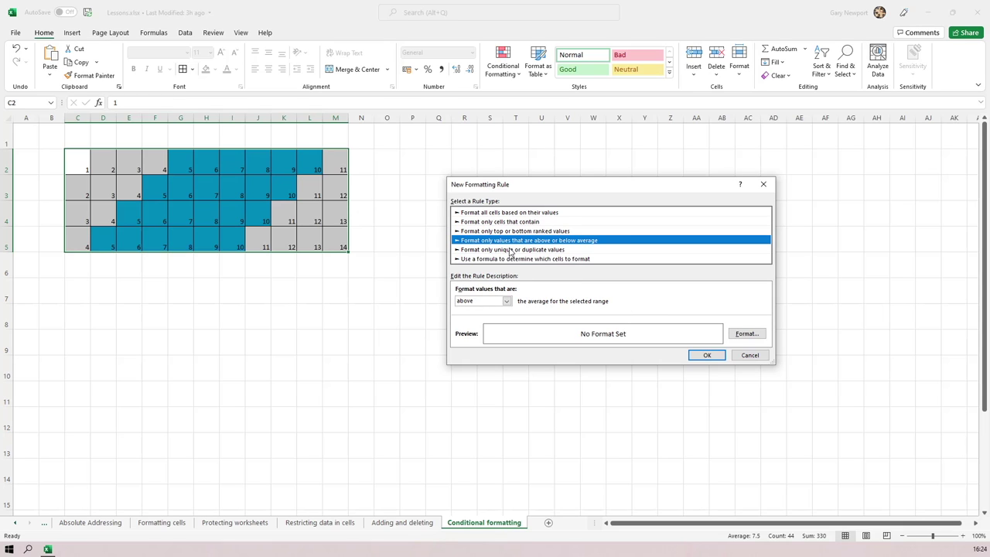
{"action": "left_click", "coordinate": [507, 302]}
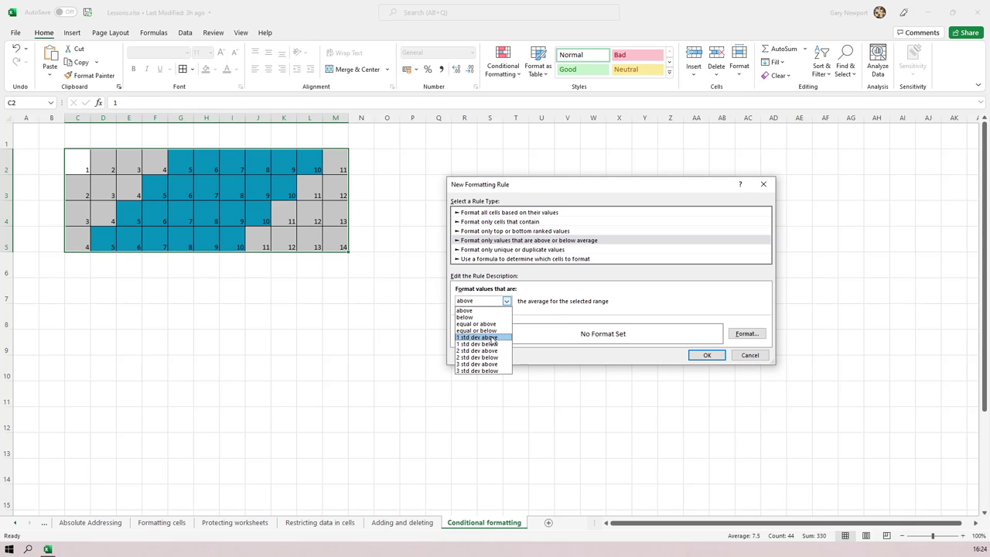
{"action": "left_click", "coordinate": [631, 308]}
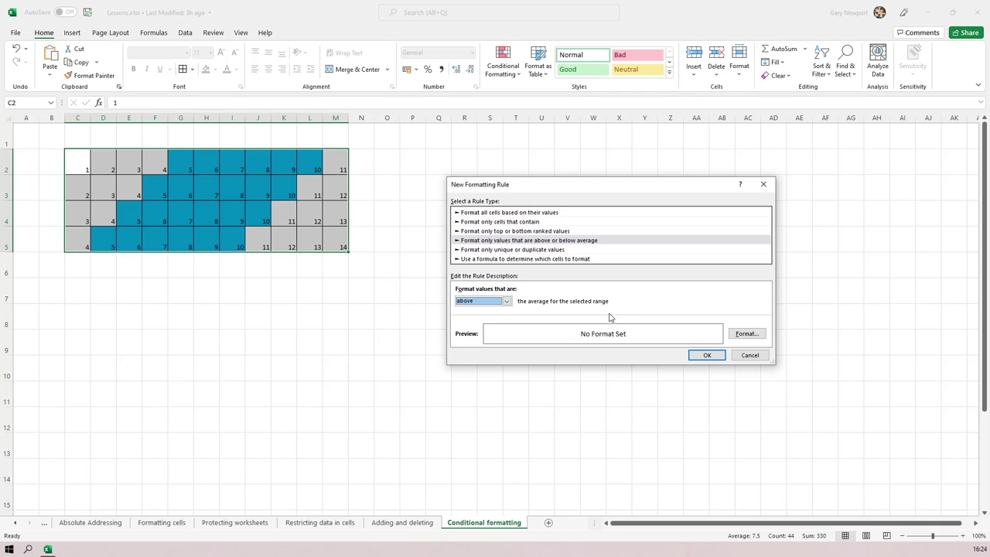
{"action": "left_click", "coordinate": [501, 250]}
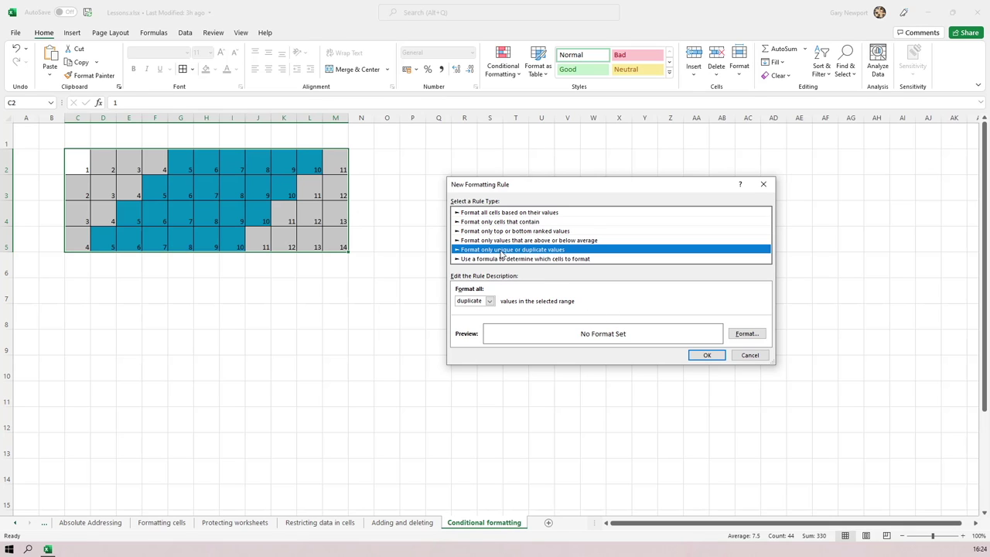
Keep 'duplicate', give the rule a red fill, confirm it and apply it to the grid
{"action": "left_click", "coordinate": [490, 302]}
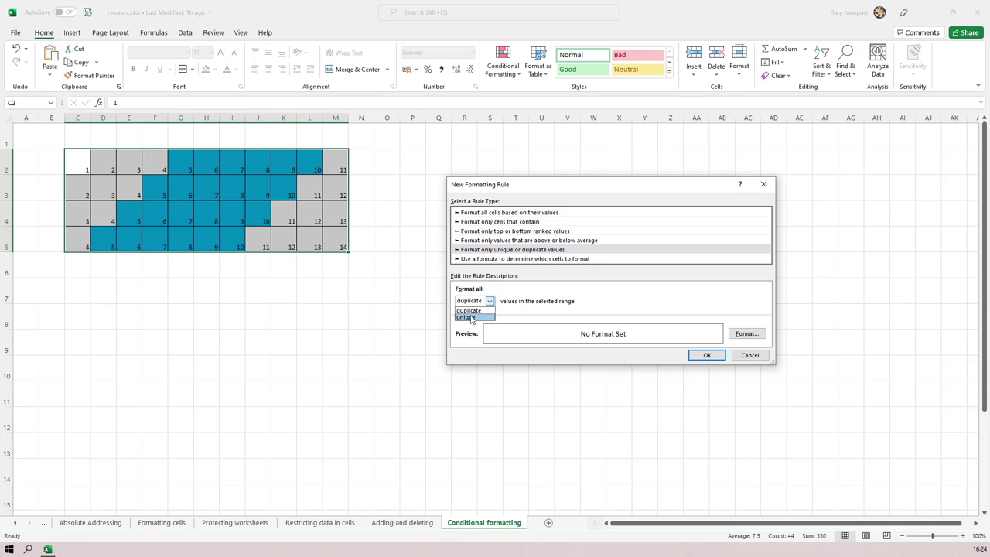
{"action": "left_click", "coordinate": [594, 297]}
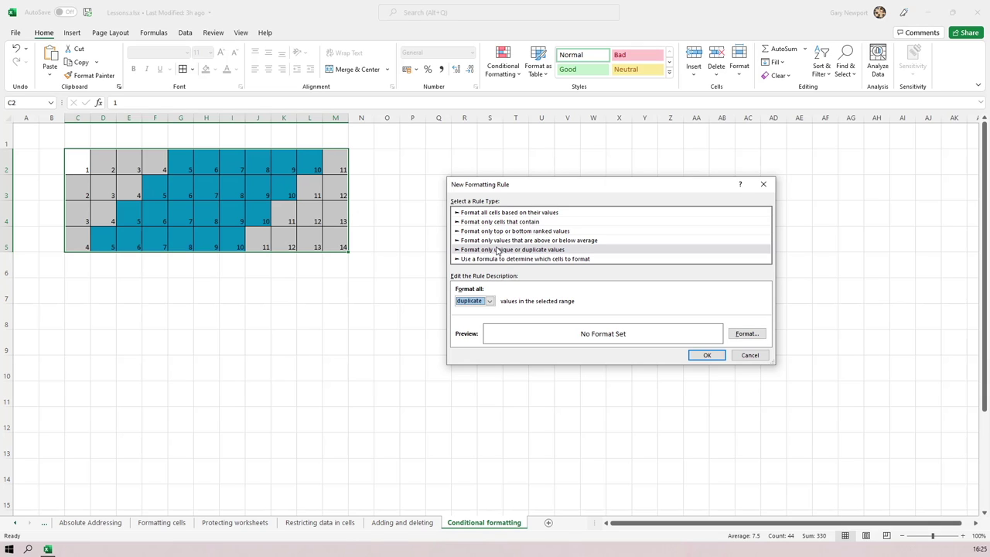
{"action": "left_click", "coordinate": [498, 249]}
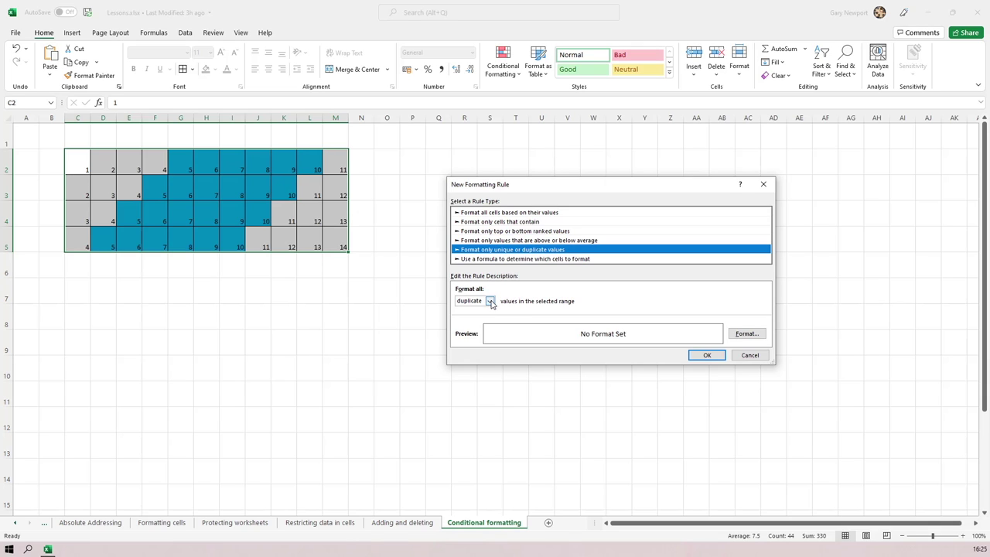
{"action": "left_click", "coordinate": [746, 334]}
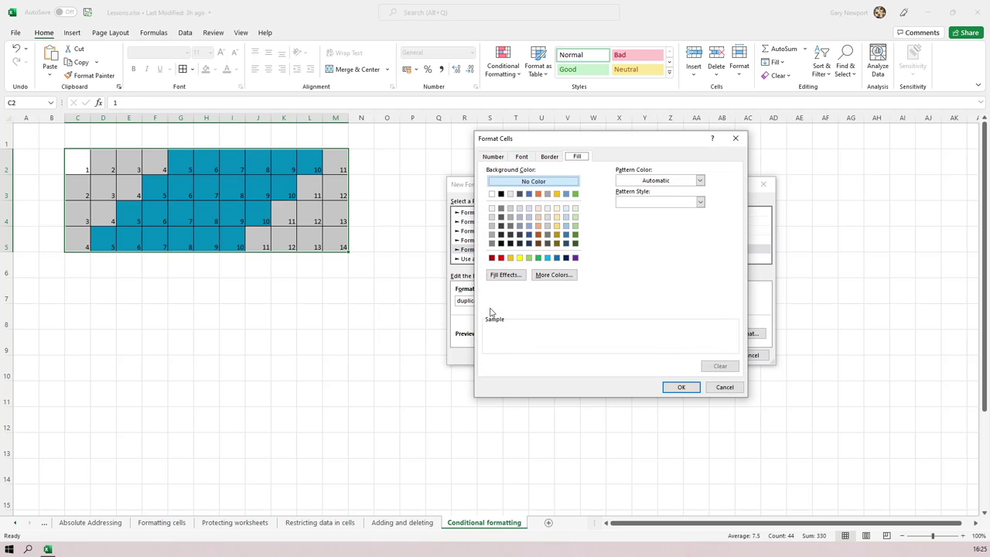
{"action": "left_click", "coordinate": [501, 257]}
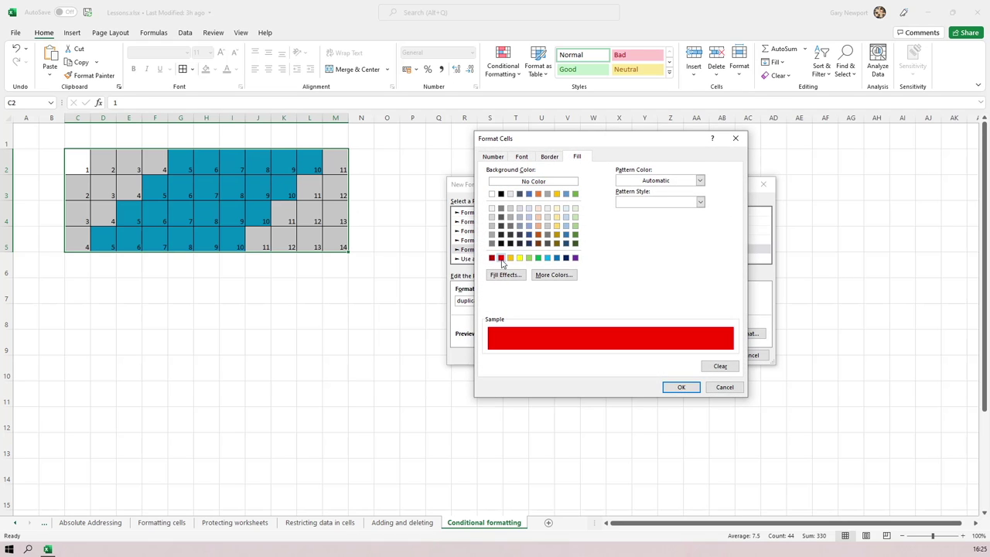
{"action": "left_click", "coordinate": [678, 387]}
{"action": "left_click", "coordinate": [708, 355]}
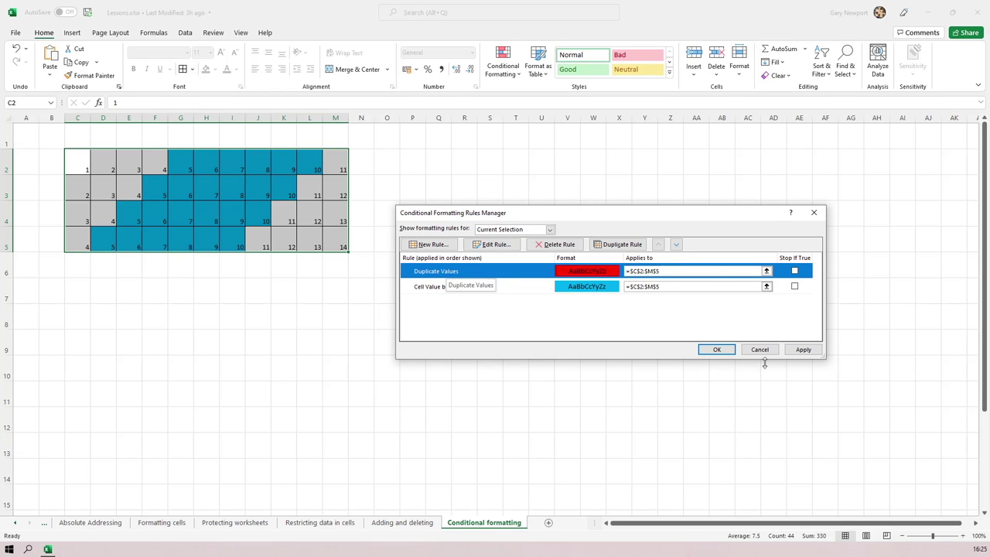
{"action": "left_click", "coordinate": [805, 350]}
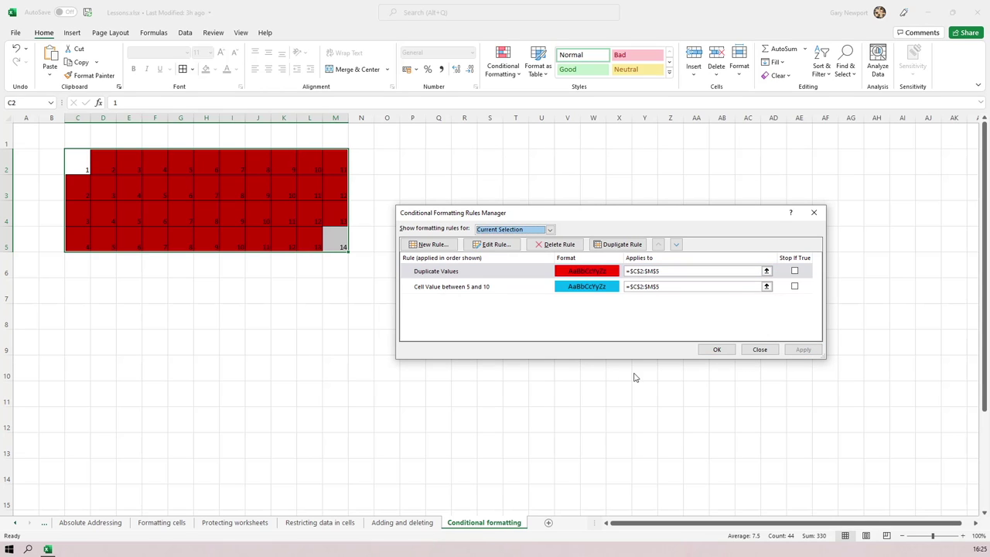
Move the 'Cell Value between 5 and 10' rule above Duplicate Values and apply the new order
{"action": "left_click", "coordinate": [471, 292]}
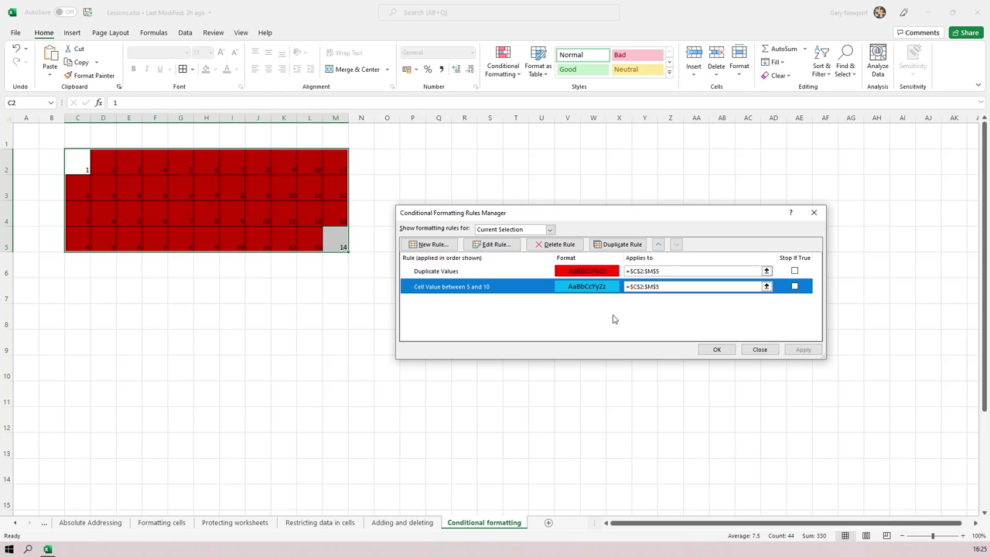
{"action": "left_click", "coordinate": [659, 244]}
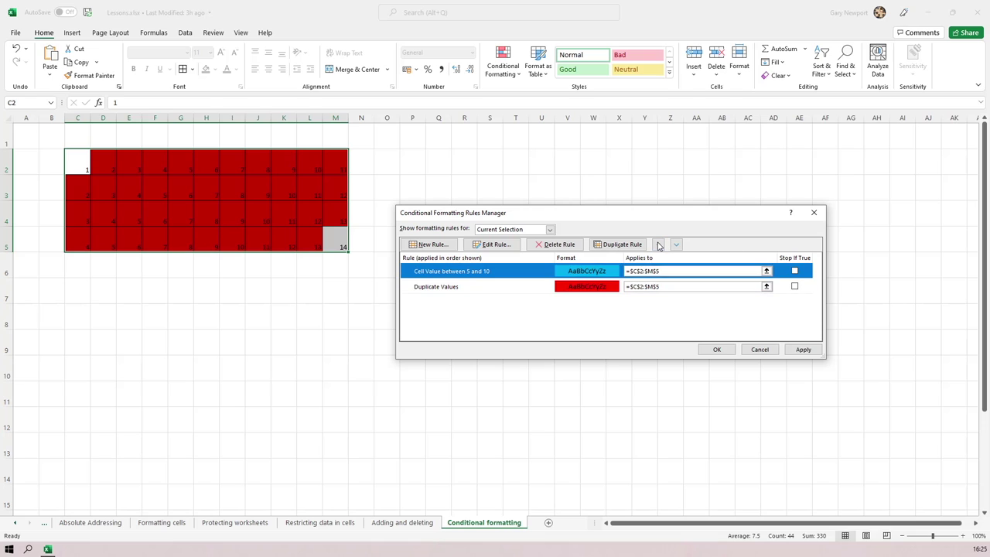
{"action": "left_click", "coordinate": [802, 349]}
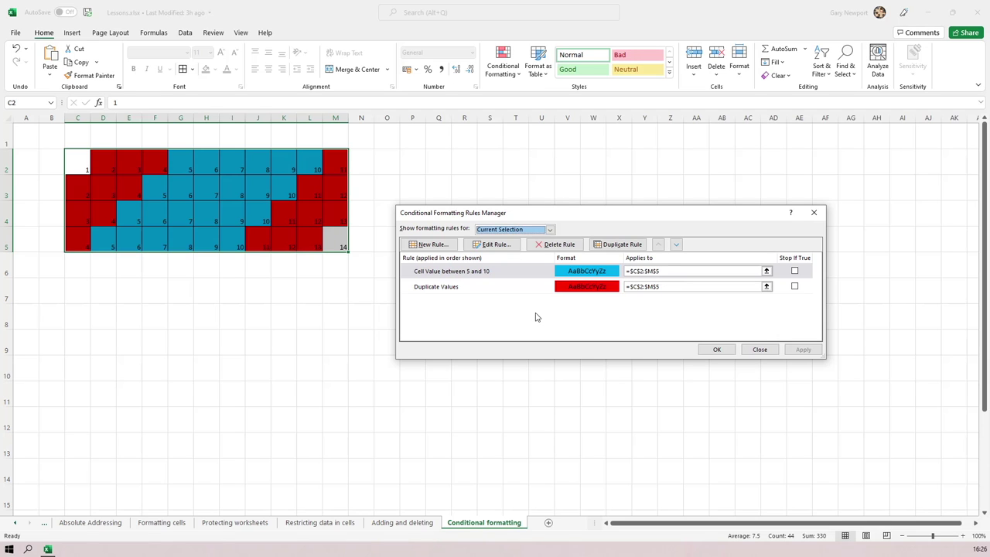
Add a yellow-filled Unique Values rule, apply it so 1 and 14 turn yellow, and close the manager
{"action": "left_click", "coordinate": [432, 245]}
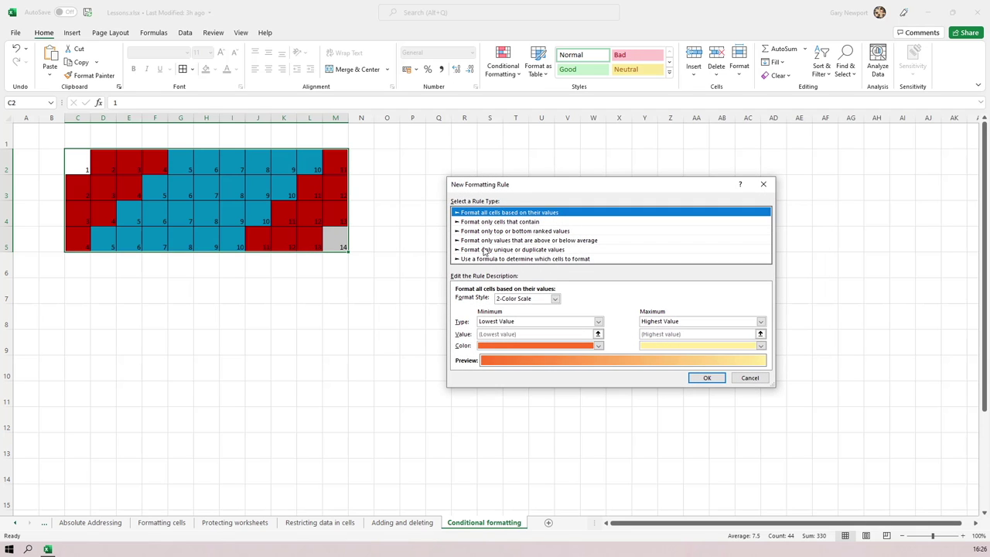
{"action": "left_click", "coordinate": [487, 249]}
{"action": "left_click", "coordinate": [489, 301]}
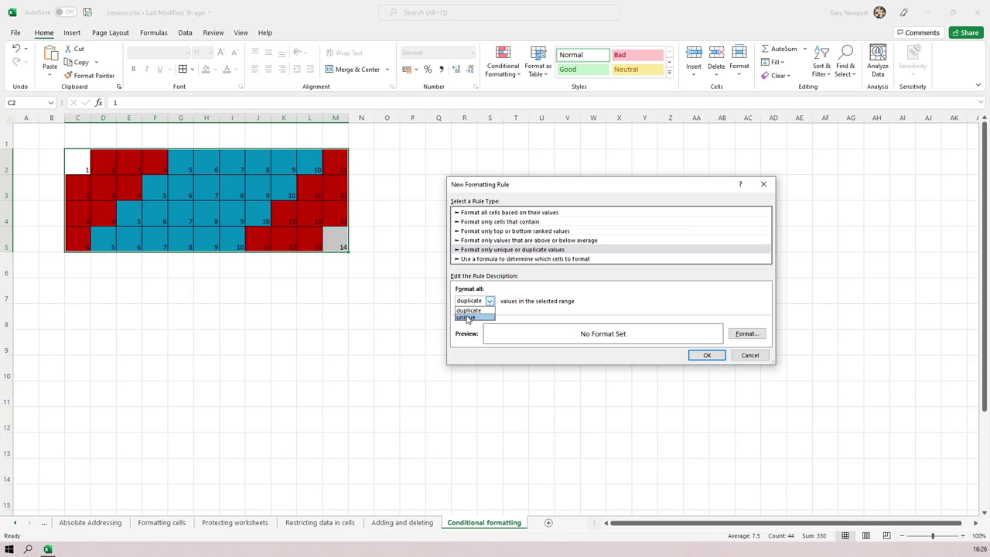
{"action": "left_click", "coordinate": [467, 317]}
{"action": "left_click", "coordinate": [747, 333]}
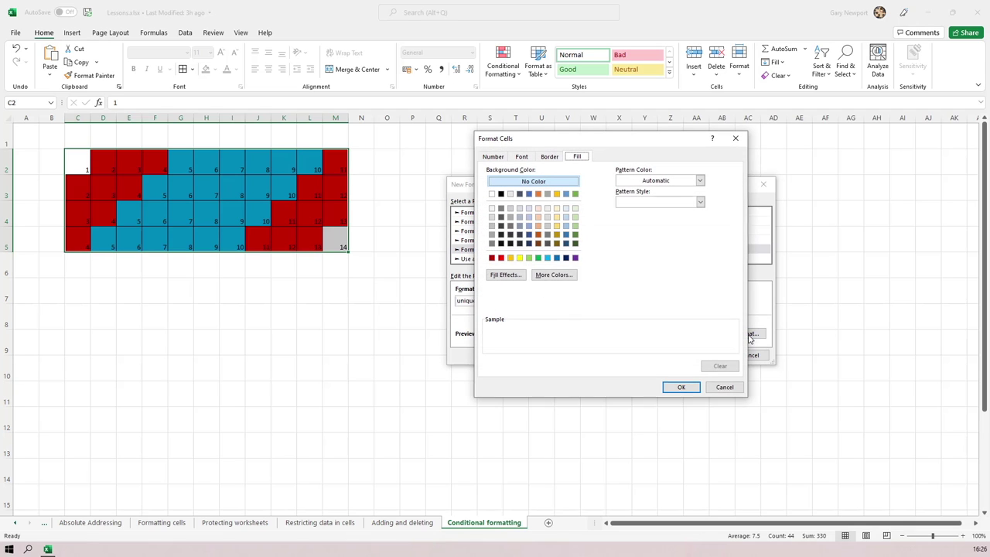
{"action": "left_click", "coordinate": [519, 258]}
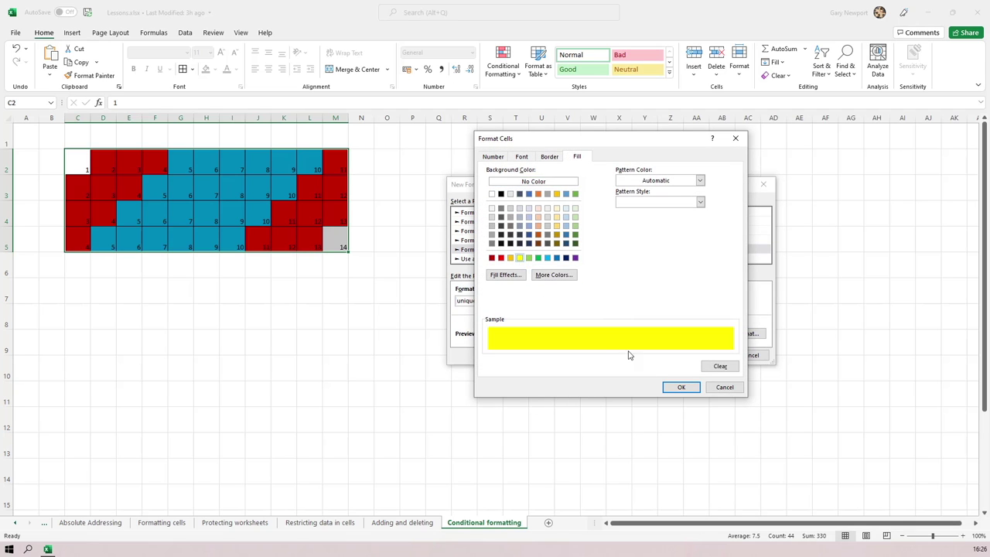
{"action": "left_click", "coordinate": [681, 386]}
{"action": "left_click", "coordinate": [705, 355]}
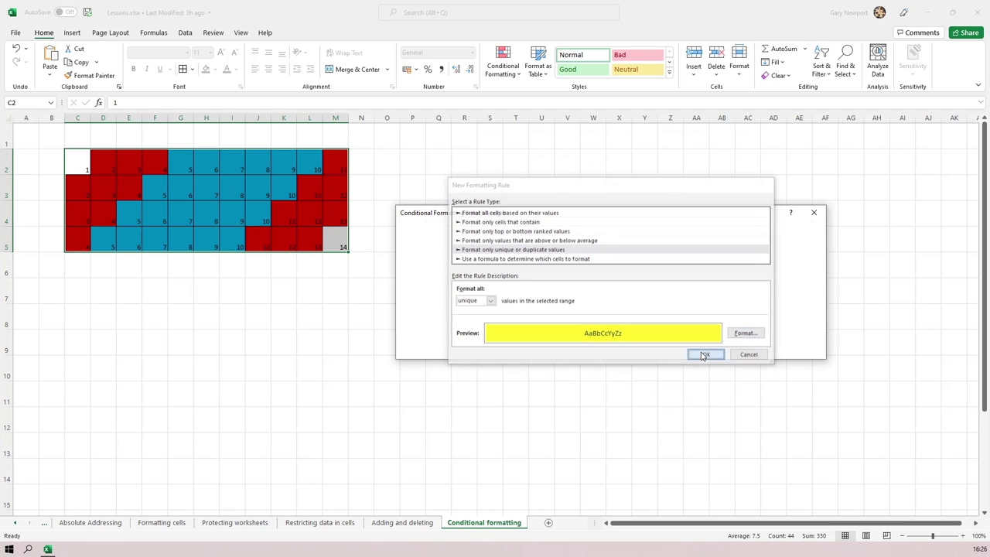
{"action": "left_click", "coordinate": [803, 350]}
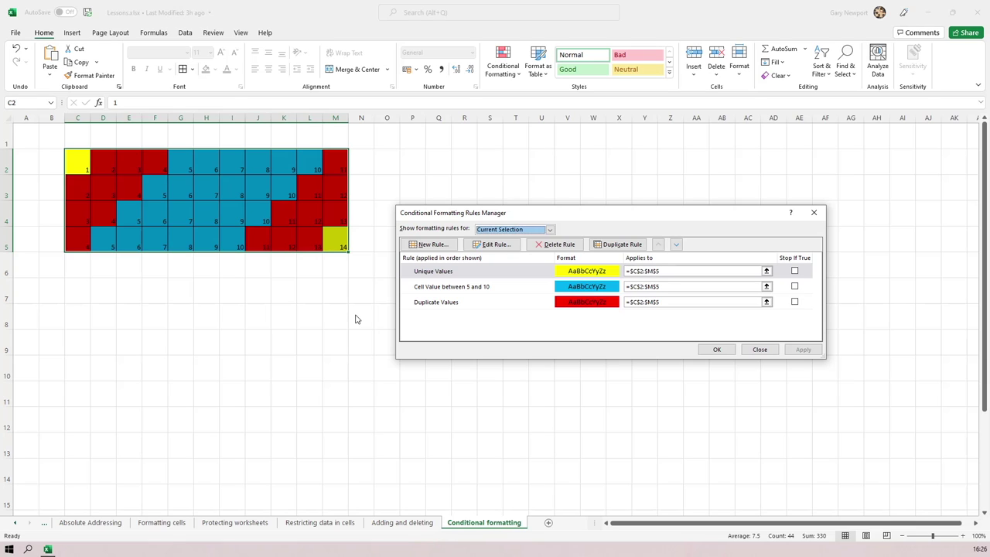
{"action": "left_click", "coordinate": [716, 350]}
Change cell G4 from 7 to 17
{"action": "left_click", "coordinate": [534, 344]}
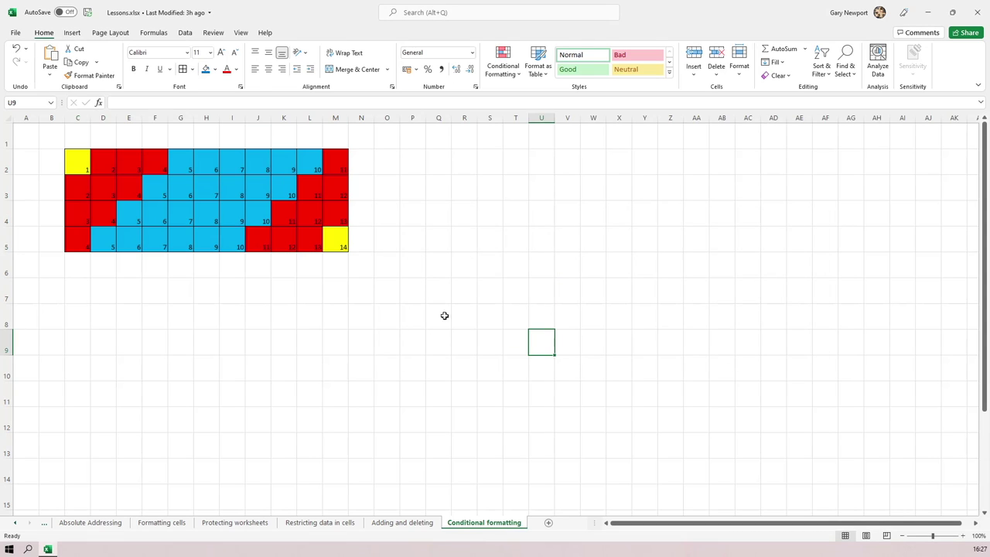
{"action": "left_click", "coordinate": [181, 215]}
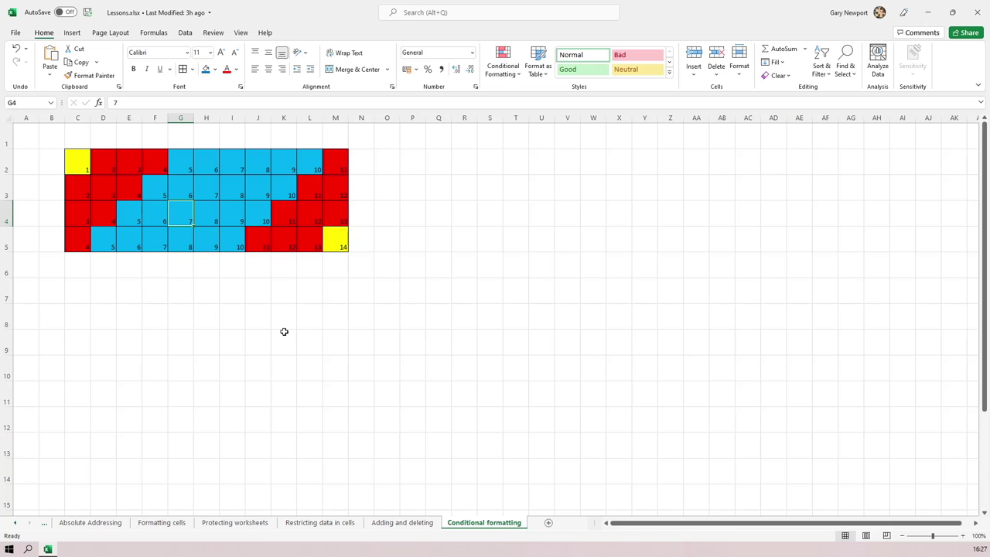
{"action": "type", "text": "17"}
{"action": "key", "text": "Return"}
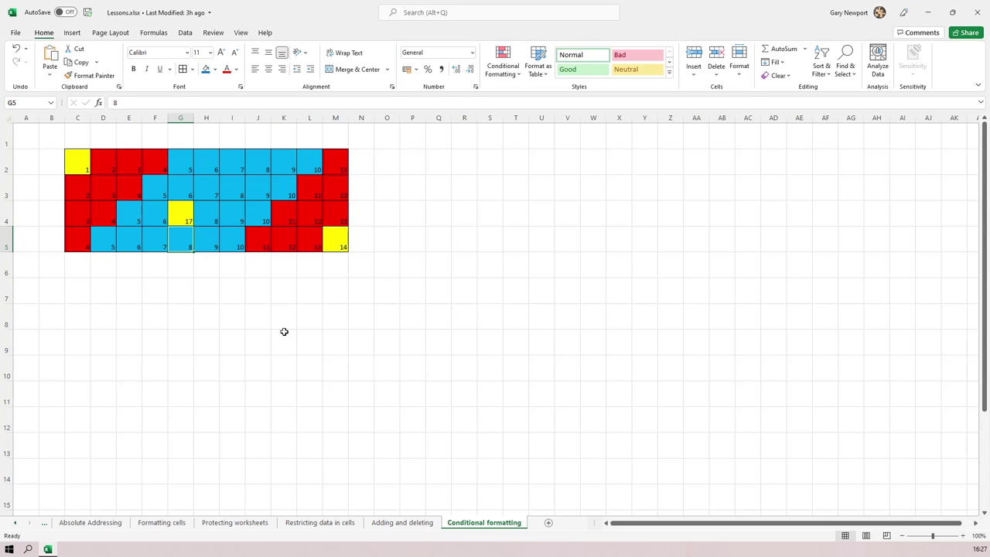
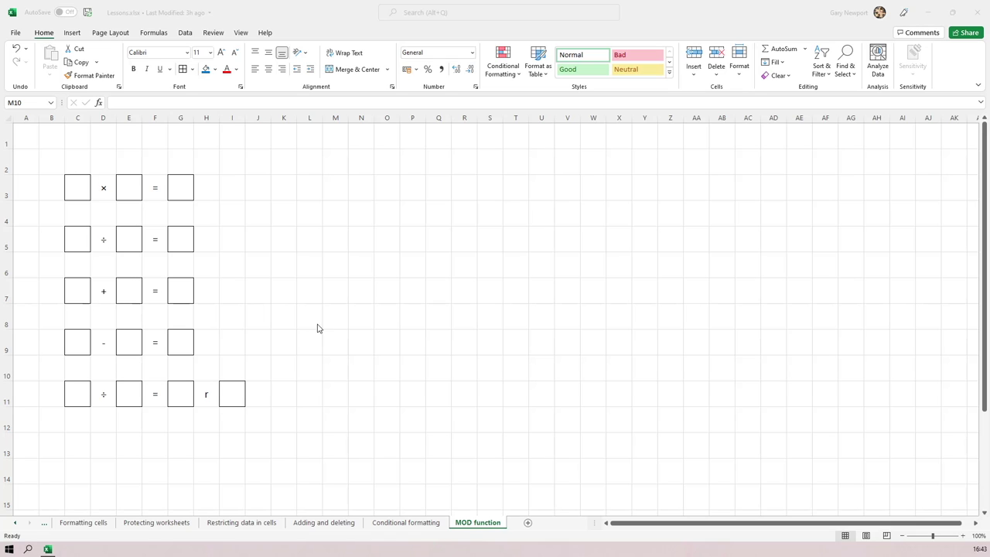
Check the ÷ sign in D5 and × sign in D3, then select empty cell L3 under Insert
{"action": "left_click", "coordinate": [101, 248]}
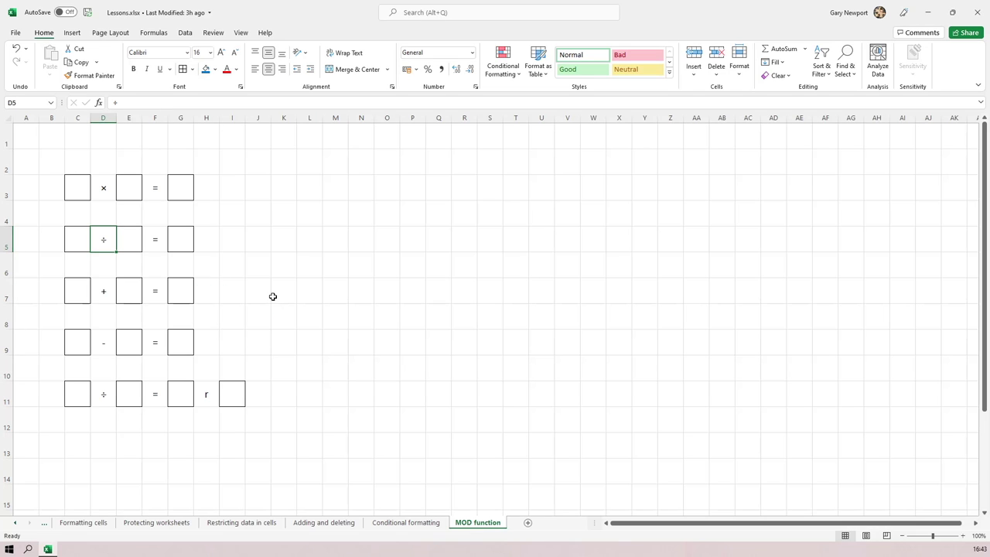
{"action": "left_click", "coordinate": [104, 193]}
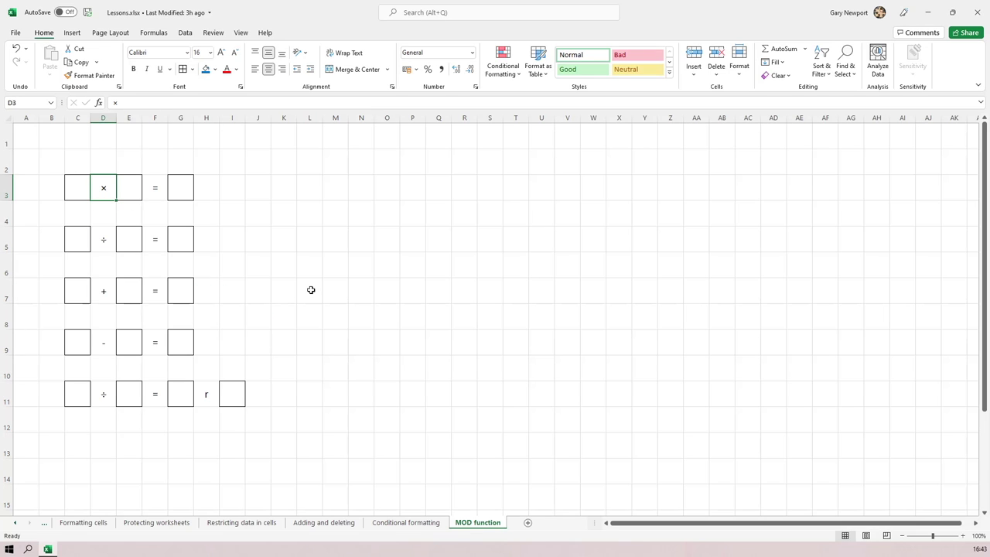
{"action": "left_click", "coordinate": [309, 187]}
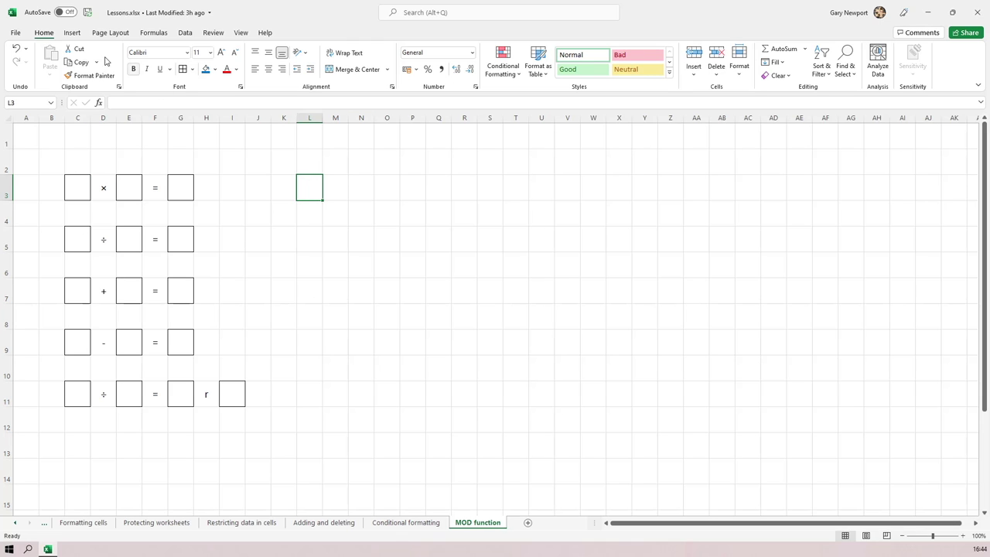
{"action": "left_click", "coordinate": [72, 34]}
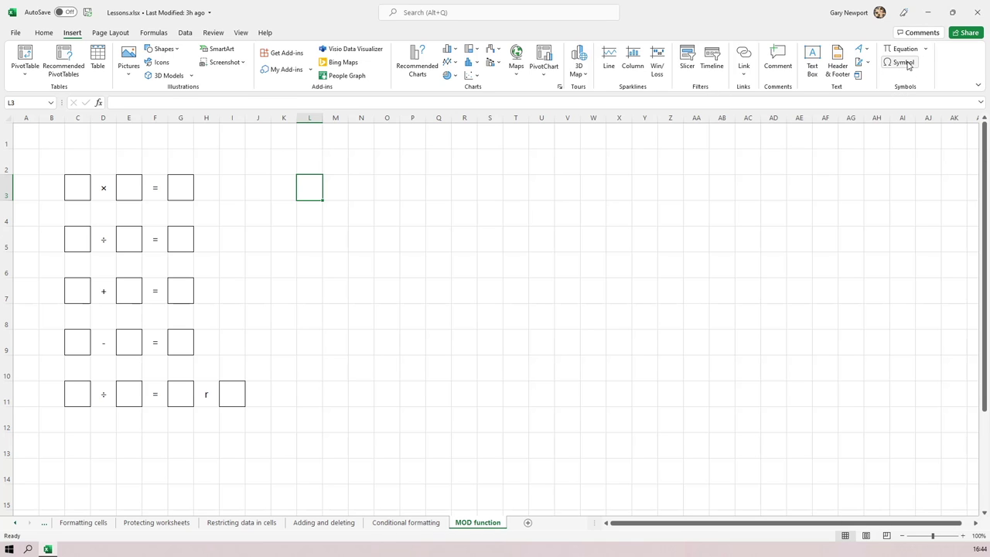
{"action": "left_click", "coordinate": [905, 63]}
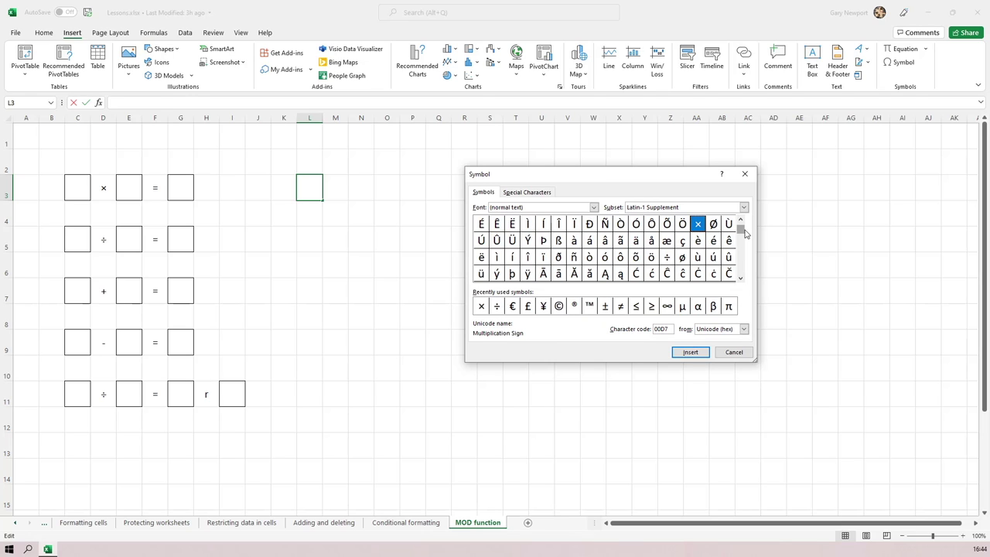
{"action": "scroll", "coordinate": [743, 242], "scroll_direction": "up", "scroll_amount": 3}
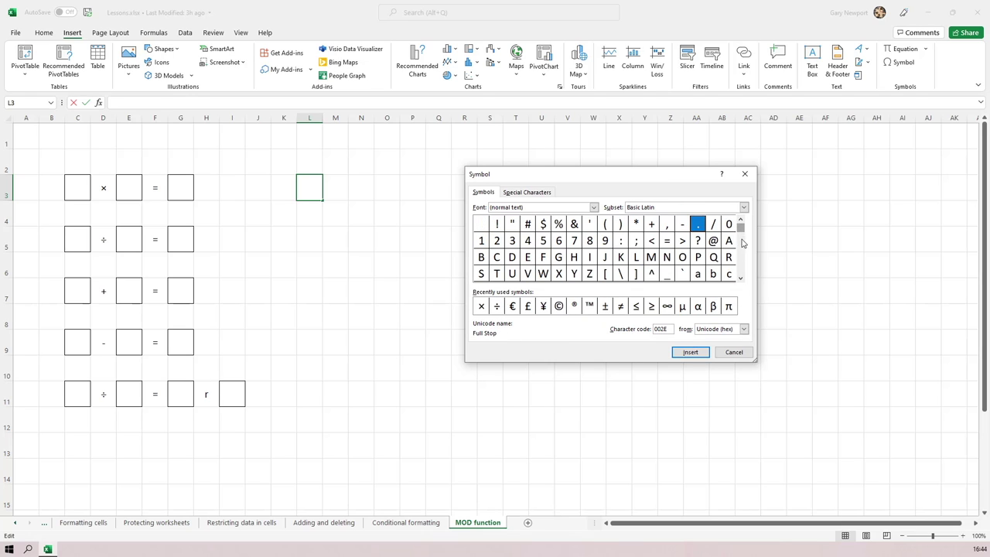
{"action": "left_click", "coordinate": [741, 278]}
{"action": "left_click", "coordinate": [741, 278]}
{"action": "left_click", "coordinate": [741, 278]}
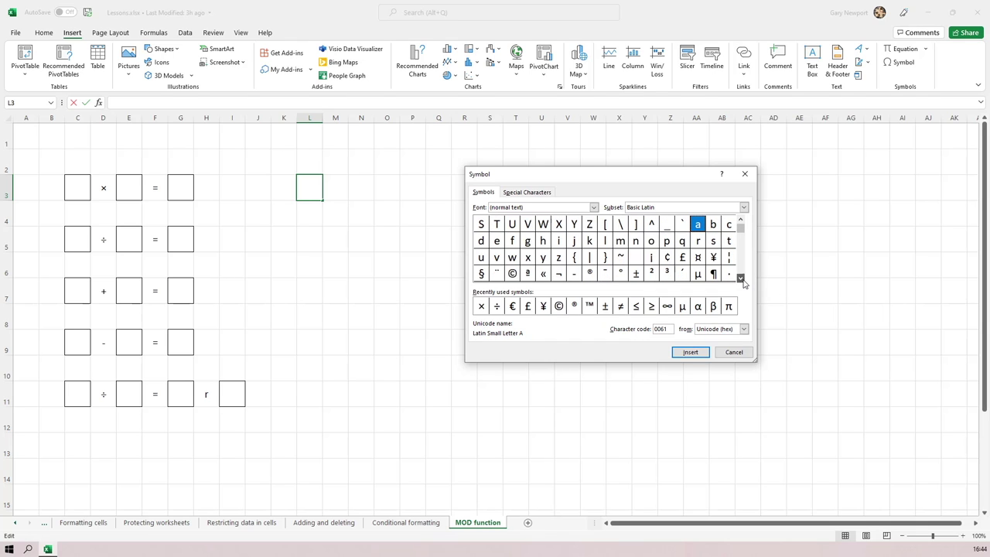
{"action": "left_click", "coordinate": [741, 278]}
{"action": "left_click", "coordinate": [741, 278]}
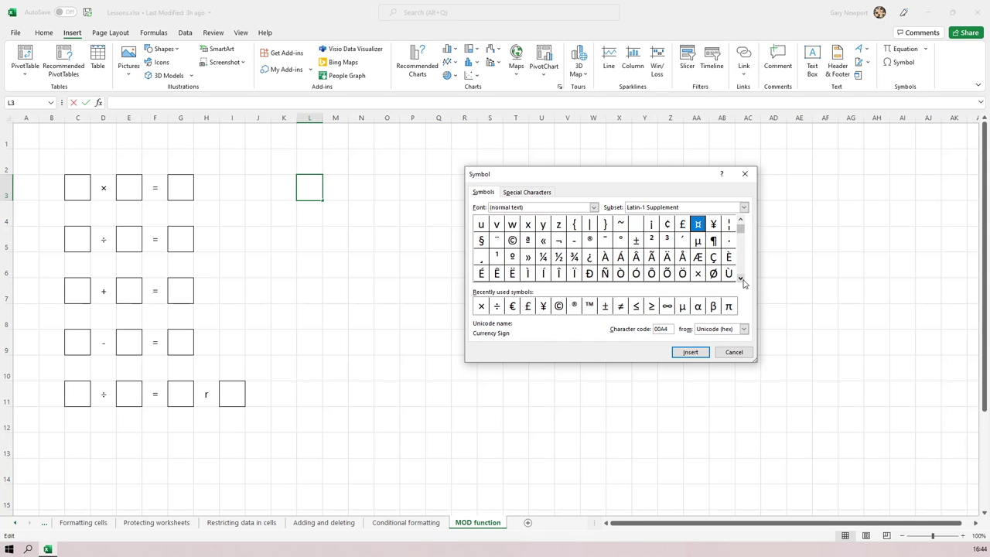
{"action": "left_click", "coordinate": [740, 278]}
{"action": "left_click", "coordinate": [741, 278]}
{"action": "left_click", "coordinate": [741, 279]}
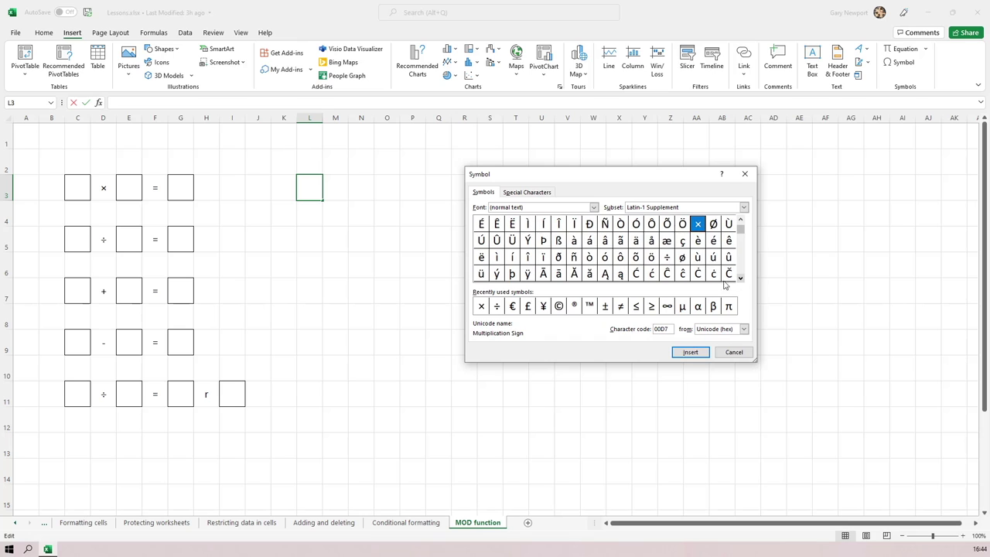
{"action": "left_click", "coordinate": [741, 278]}
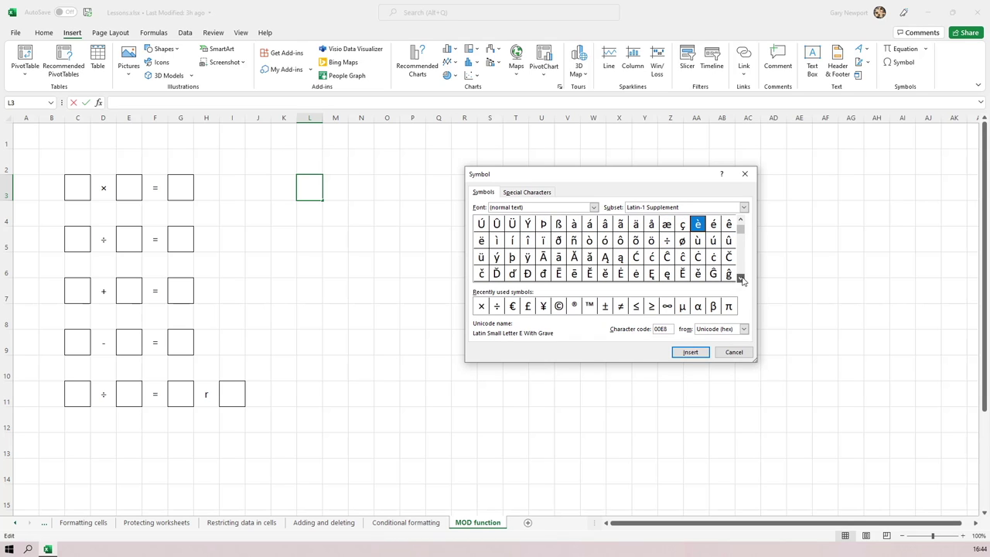
{"action": "left_click", "coordinate": [741, 279]}
{"action": "left_click", "coordinate": [741, 279]}
{"action": "left_click", "coordinate": [741, 278]}
{"action": "left_click", "coordinate": [741, 278]}
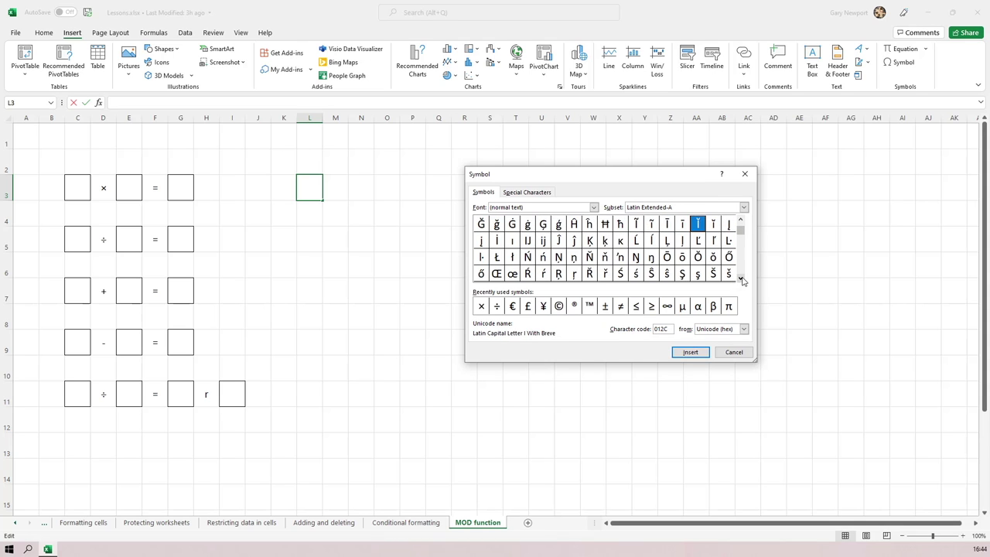
{"action": "left_click", "coordinate": [741, 278]}
{"action": "left_click", "coordinate": [741, 278]}
{"action": "left_click", "coordinate": [741, 279]}
{"action": "left_click", "coordinate": [741, 278]}
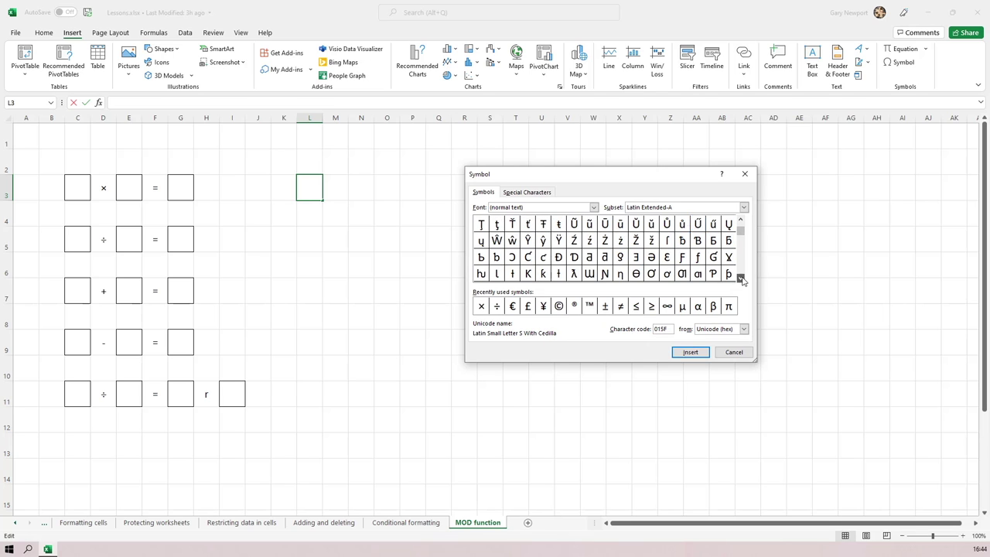
{"action": "left_click", "coordinate": [740, 278]}
{"action": "left_click", "coordinate": [741, 278]}
{"action": "left_click", "coordinate": [741, 279]}
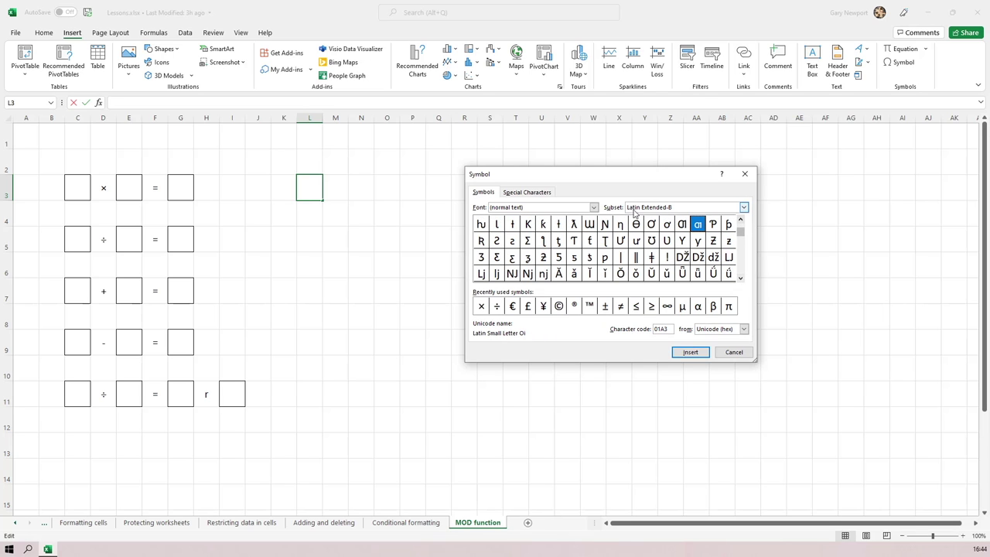
{"action": "left_click", "coordinate": [594, 208]}
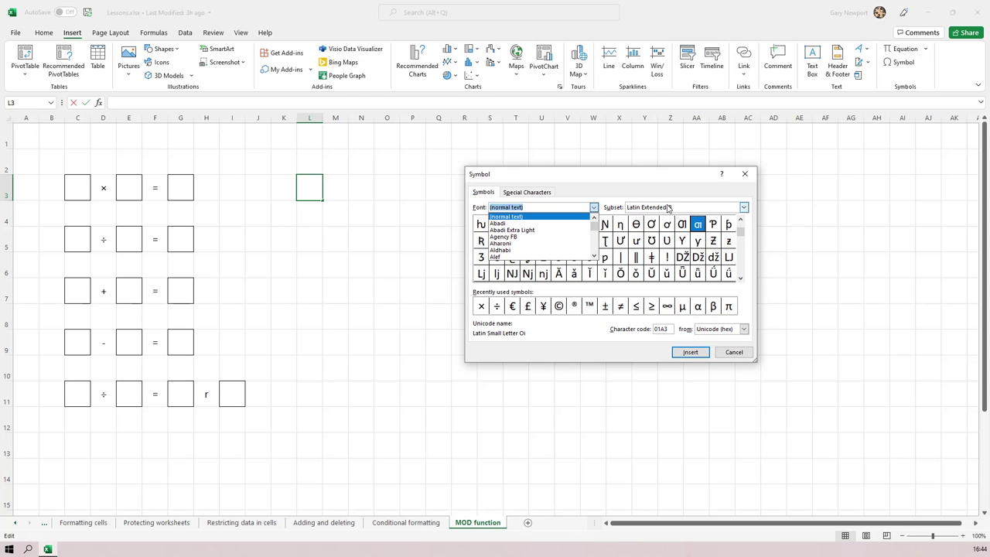
{"action": "left_click", "coordinate": [744, 209]}
{"action": "left_click", "coordinate": [744, 208]}
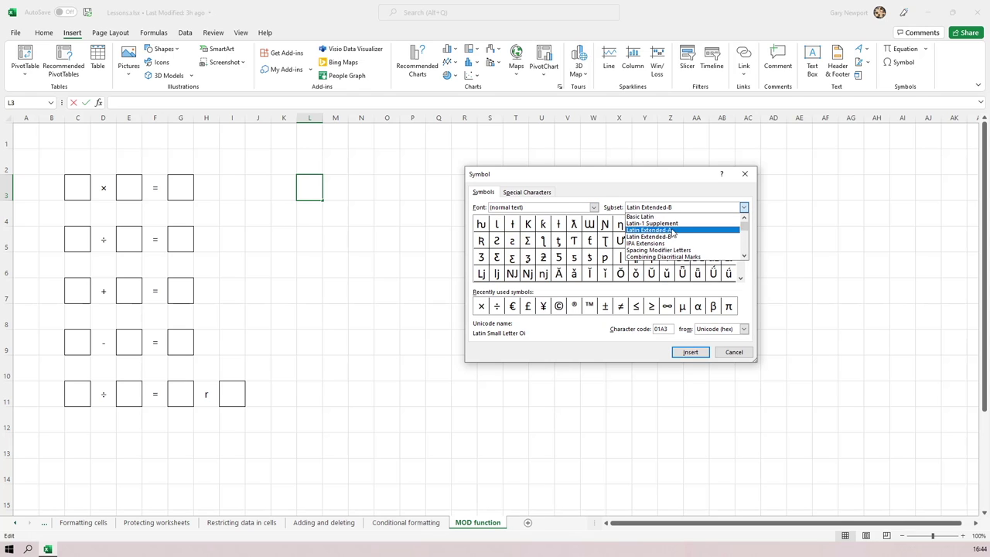
{"action": "left_click", "coordinate": [649, 217]}
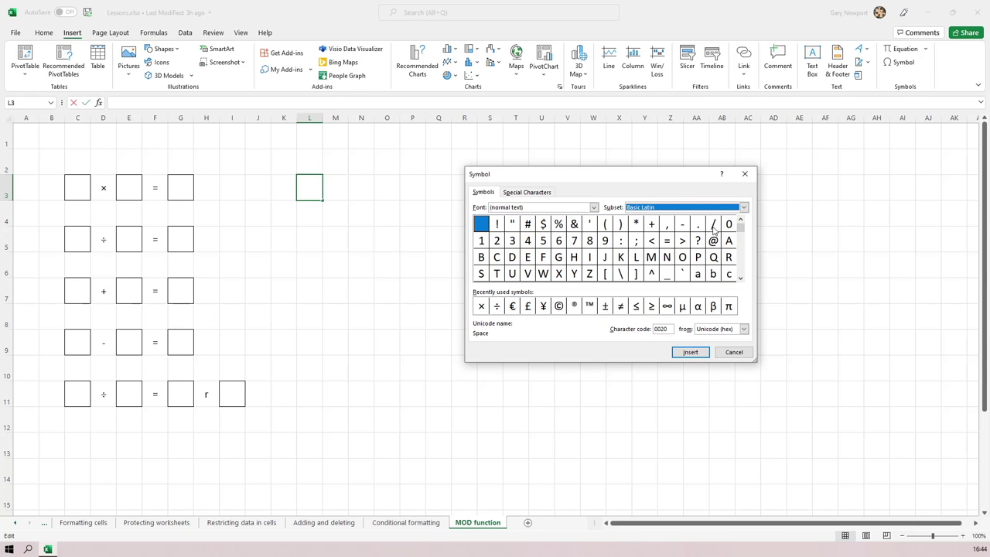
{"action": "left_click", "coordinate": [740, 277]}
{"action": "left_click", "coordinate": [740, 278]}
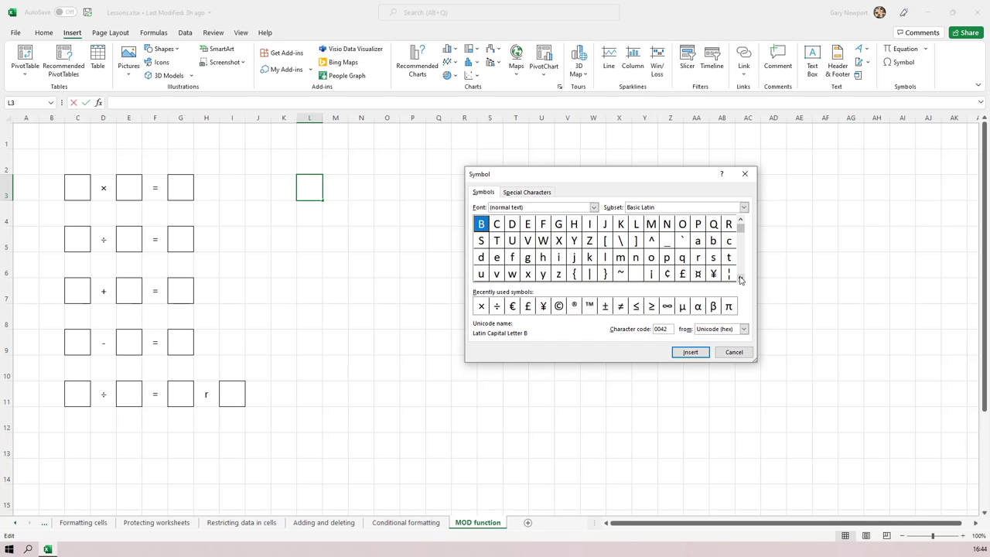
{"action": "left_click", "coordinate": [740, 279]}
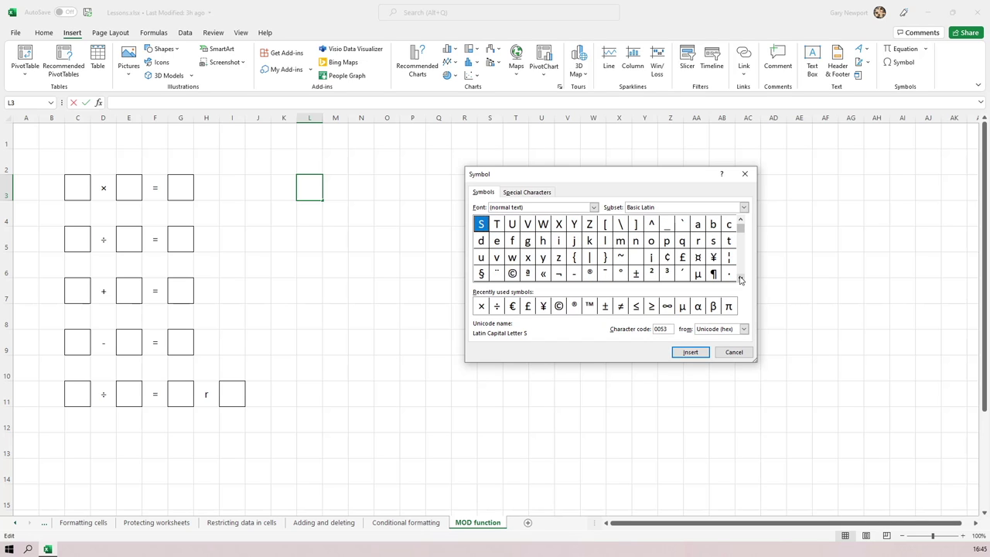
{"action": "left_click", "coordinate": [740, 280]}
{"action": "left_click", "coordinate": [740, 280]}
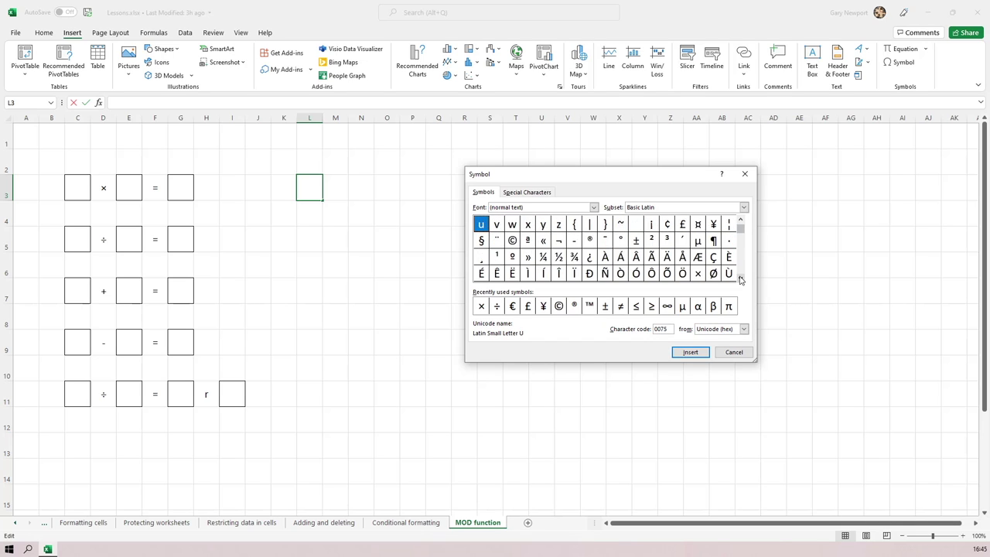
{"action": "left_click", "coordinate": [740, 279]}
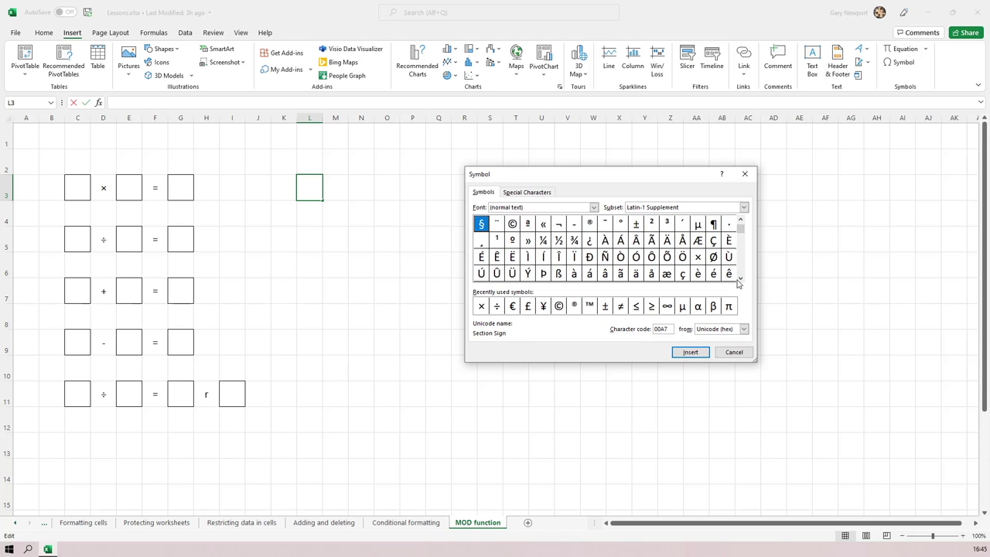
{"action": "left_click", "coordinate": [741, 280]}
{"action": "left_click", "coordinate": [741, 279]}
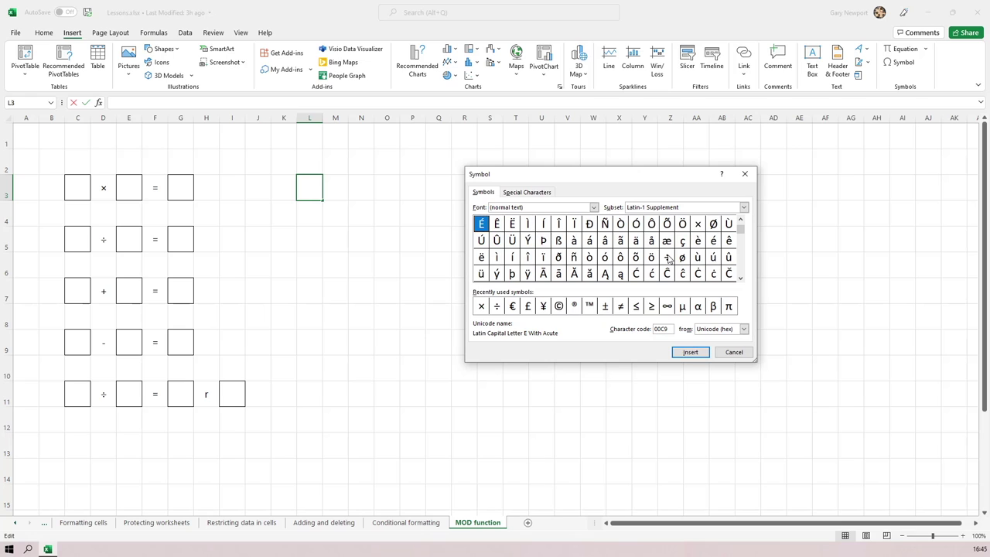
{"action": "left_click", "coordinate": [743, 208]}
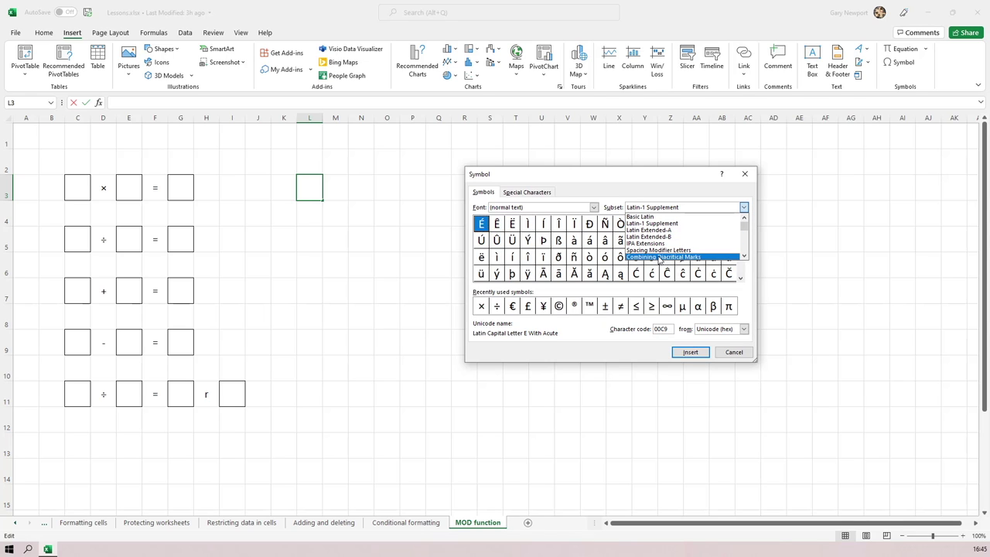
{"action": "left_click", "coordinate": [744, 256]}
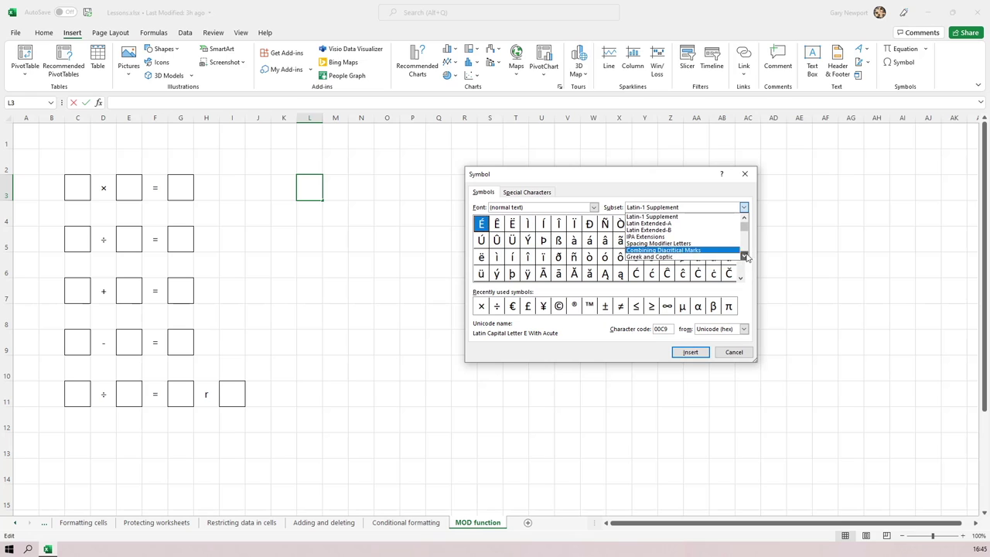
{"action": "left_click", "coordinate": [744, 256]}
{"action": "left_click", "coordinate": [744, 256]}
{"action": "left_click", "coordinate": [744, 256]}
{"action": "left_click", "coordinate": [744, 256]}
{"action": "left_click", "coordinate": [744, 256]}
{"action": "left_click", "coordinate": [744, 256]}
{"action": "left_click", "coordinate": [744, 256]}
{"action": "left_click", "coordinate": [744, 256]}
{"action": "left_click", "coordinate": [744, 256]}
{"action": "left_click", "coordinate": [744, 256]}
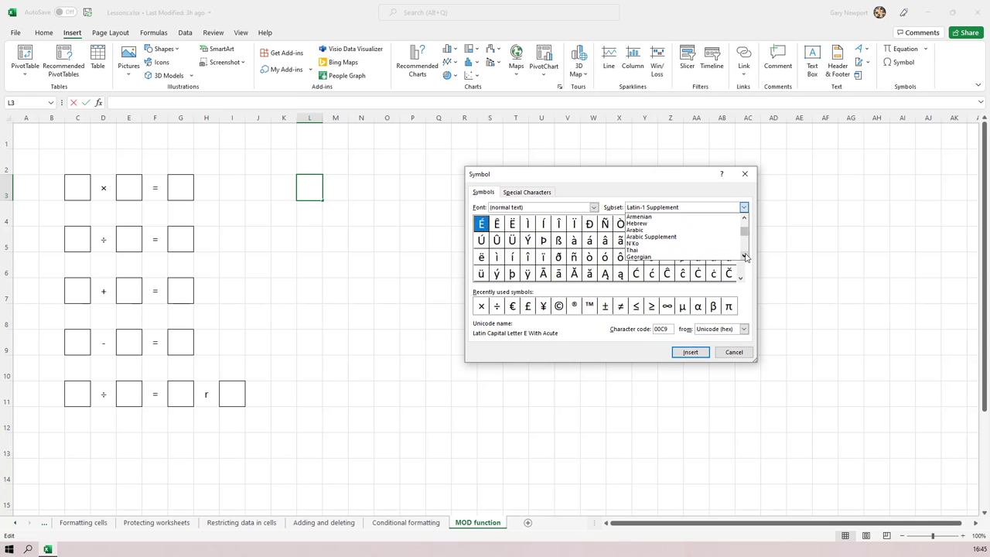
{"action": "left_click", "coordinate": [595, 188]}
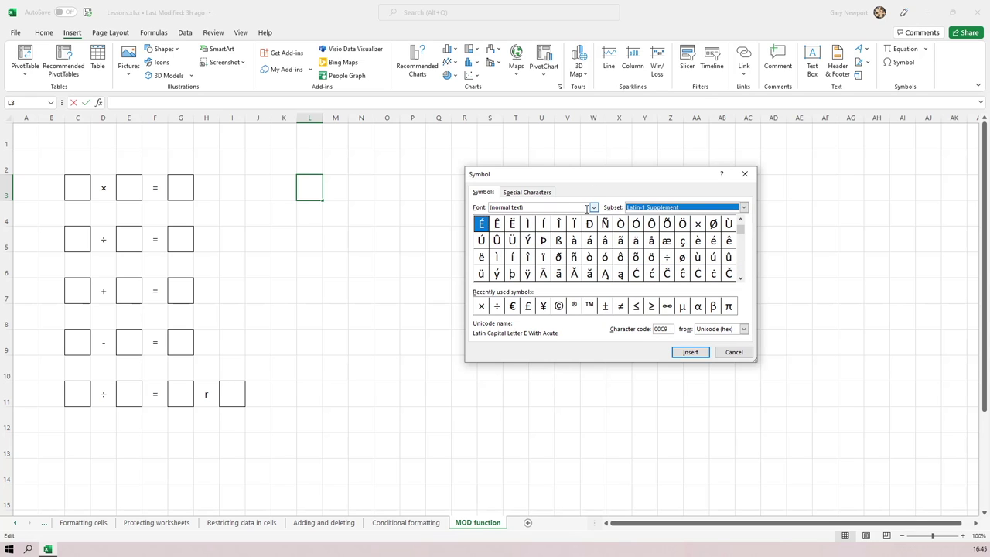
{"action": "left_click", "coordinate": [596, 211]}
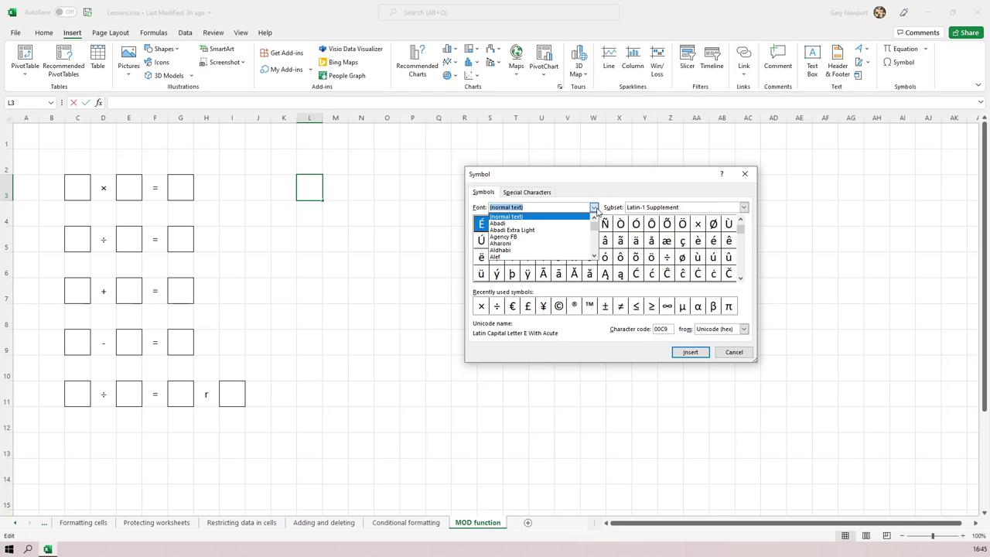
{"action": "left_click", "coordinate": [734, 352]}
{"action": "left_click", "coordinate": [734, 351]}
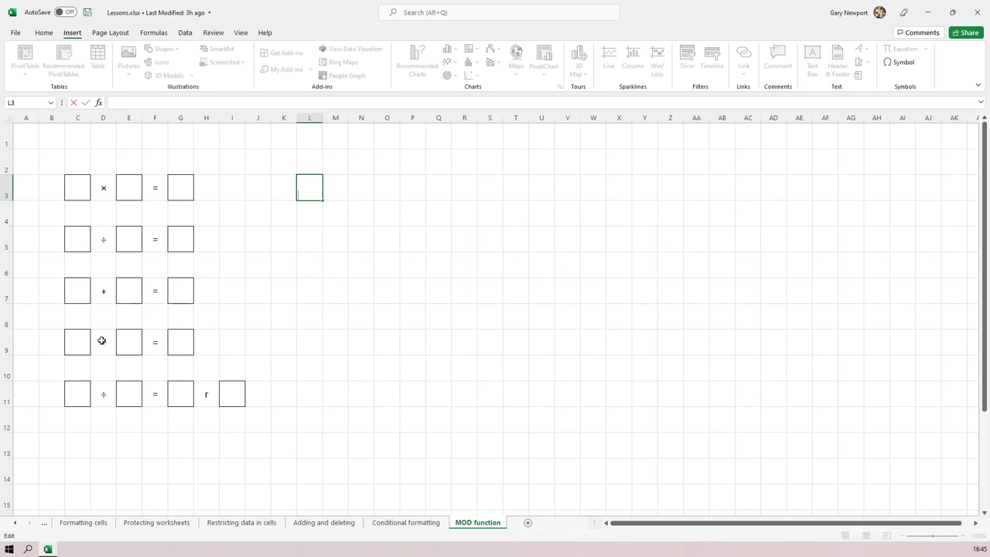
Copy the ÷ sign from D5 and paste it into D11
{"action": "left_click", "coordinate": [104, 243]}
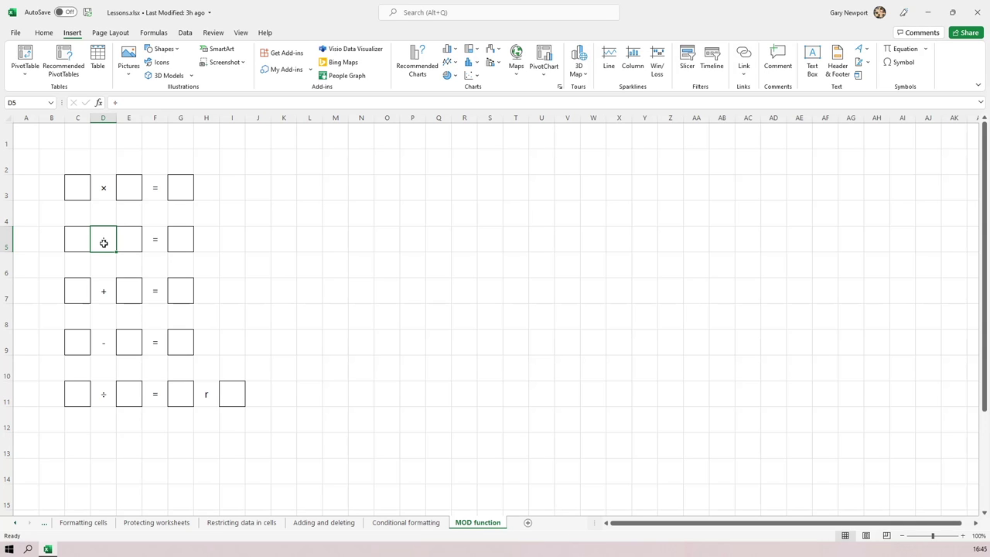
{"action": "right_click", "coordinate": [104, 243]}
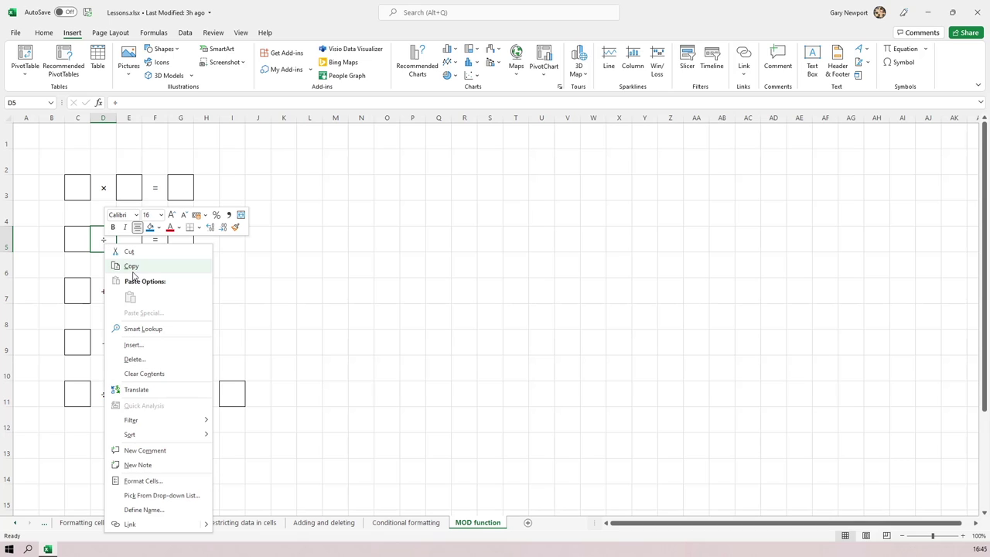
{"action": "left_click", "coordinate": [107, 395]}
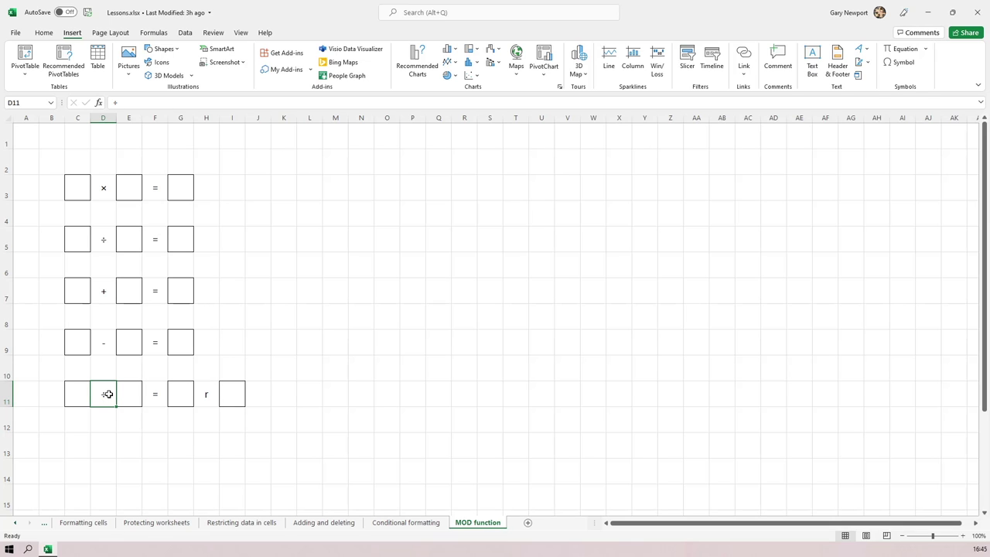
{"action": "right_click", "coordinate": [107, 395]}
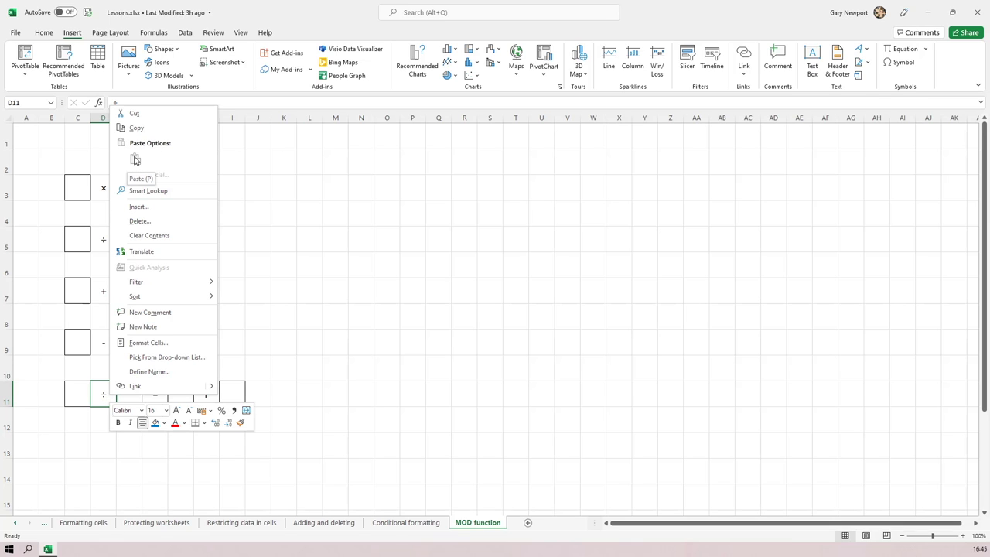
{"action": "left_click", "coordinate": [267, 254]}
Redo the copy of D5's ÷ sign into D11 and clear the copy border
{"action": "left_click", "coordinate": [103, 245]}
{"action": "right_click", "coordinate": [104, 244]}
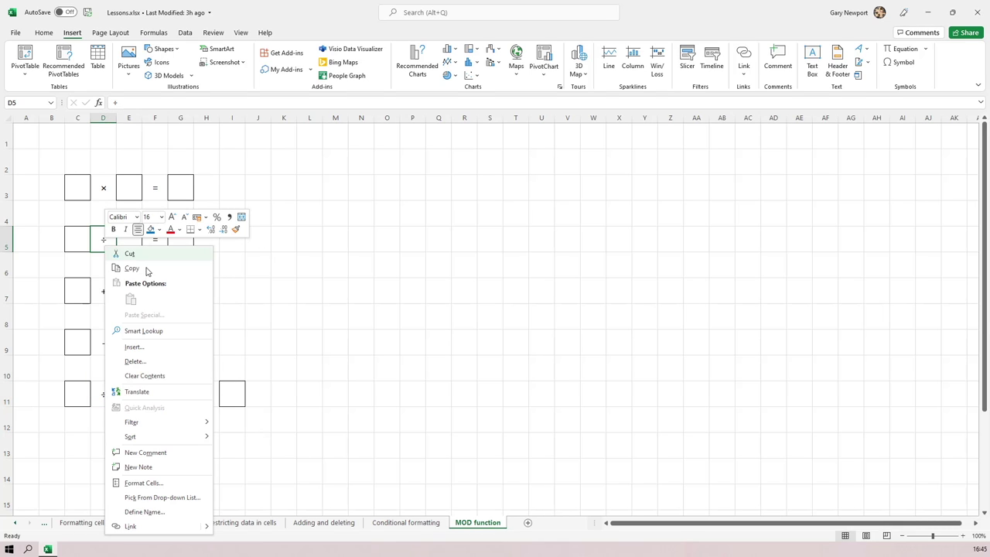
{"action": "key", "text": "Escape"}
{"action": "left_click", "coordinate": [109, 395]}
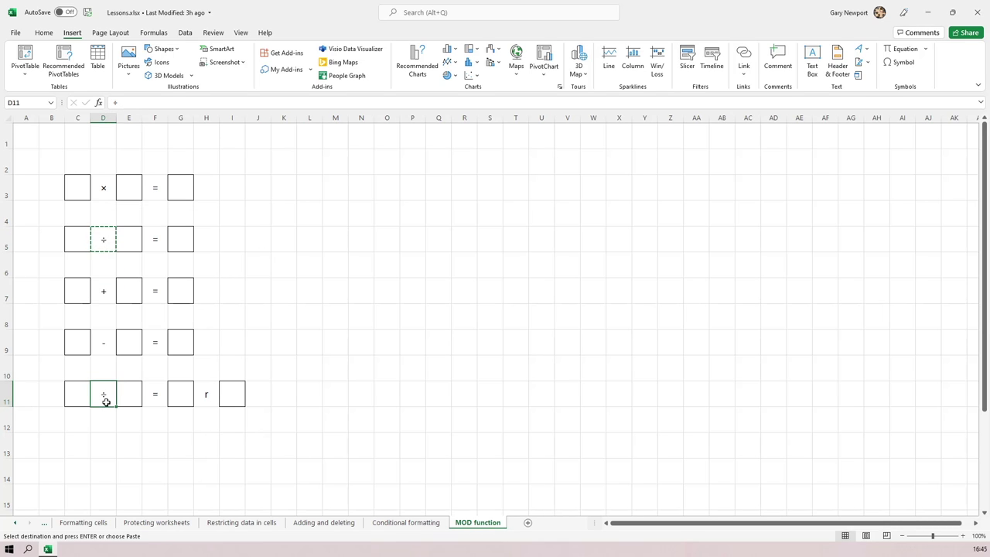
{"action": "right_click", "coordinate": [106, 397]}
{"action": "left_click", "coordinate": [133, 168]}
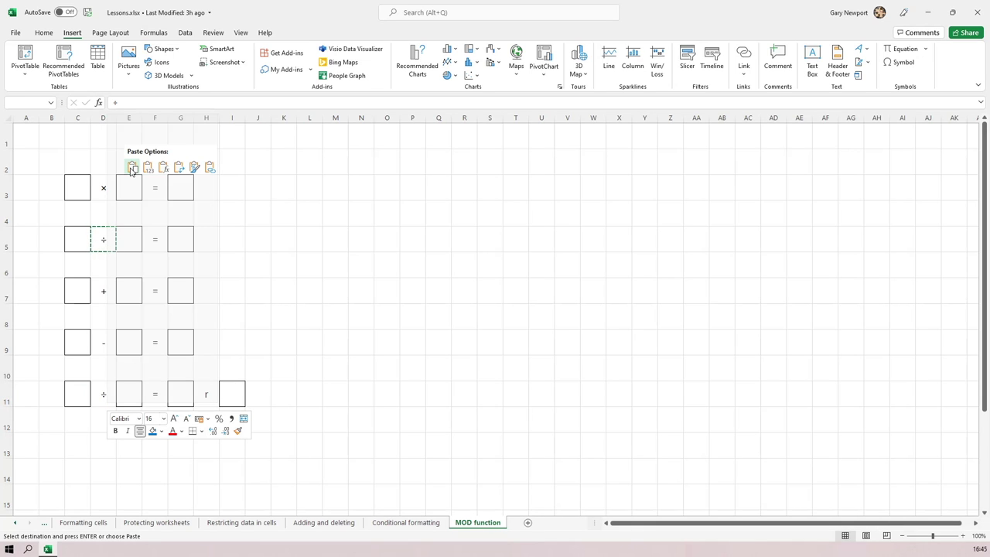
{"action": "left_click", "coordinate": [308, 314]}
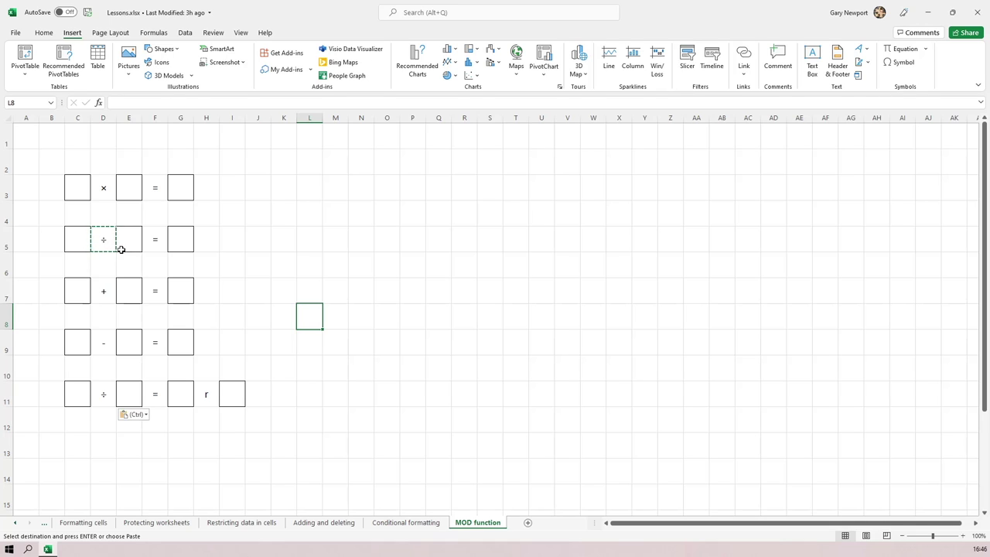
{"action": "key", "text": "Escape"}
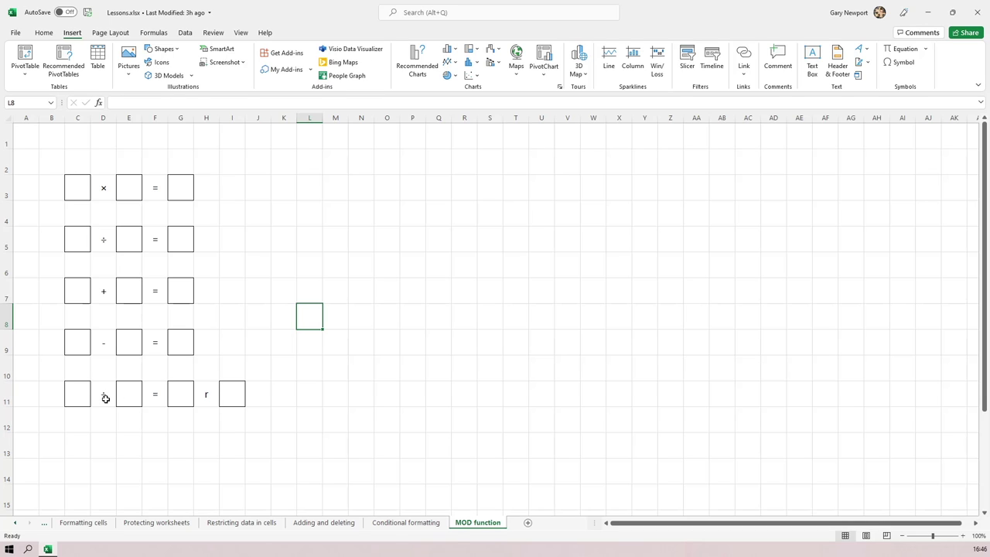
Enter =C3*E3 in G3 so it multiplies the two input boxes
{"action": "left_click", "coordinate": [179, 188]}
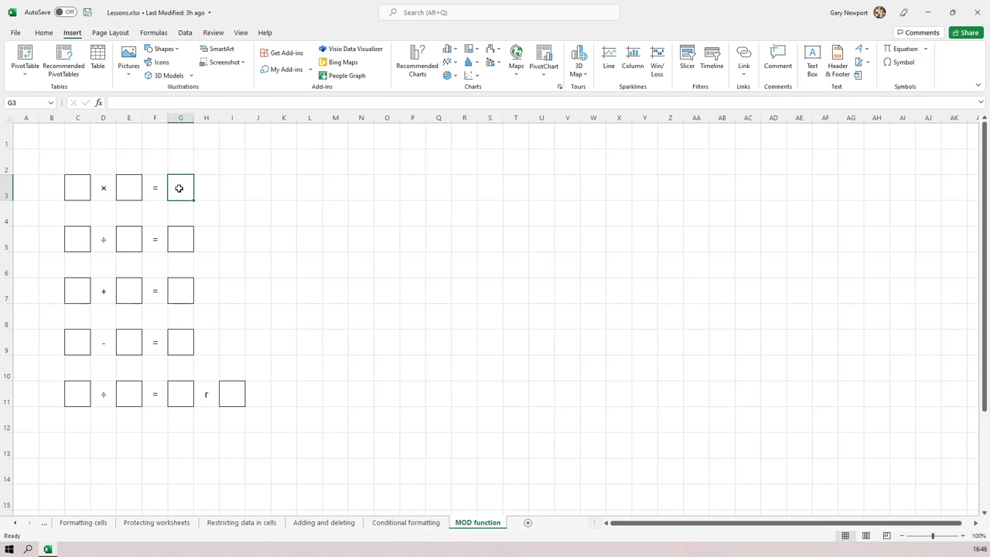
{"action": "left_click", "coordinate": [76, 193]}
{"action": "left_click", "coordinate": [131, 193]}
{"action": "left_click", "coordinate": [186, 193]}
{"action": "type", "text": "="}
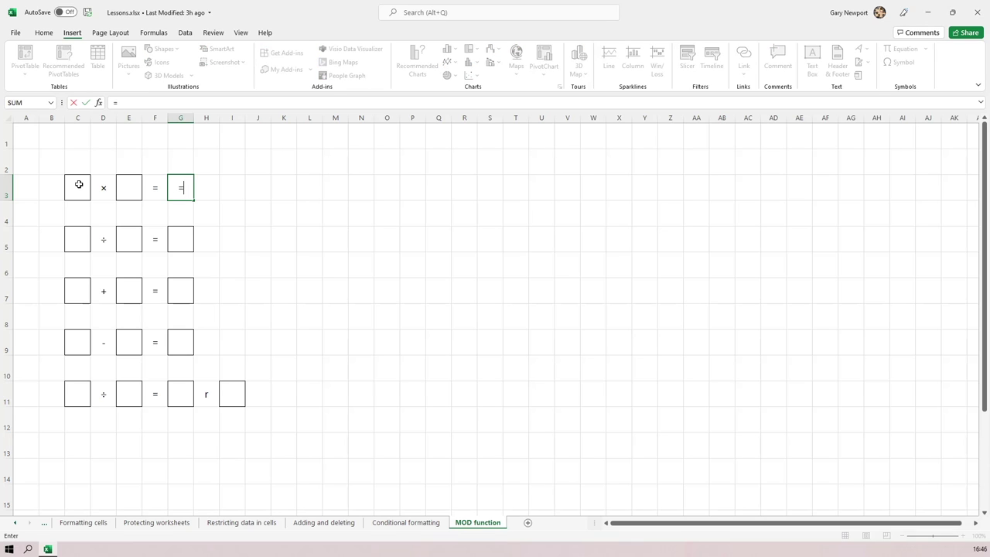
{"action": "left_click", "coordinate": [78, 184]}
{"action": "type", "text": "*"}
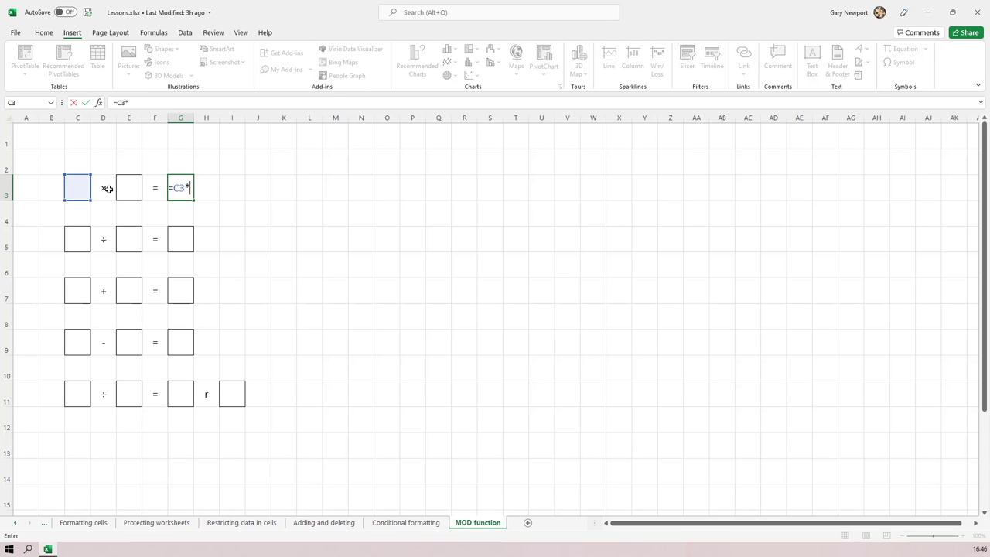
{"action": "left_click", "coordinate": [128, 188]}
{"action": "key", "text": "Return"}
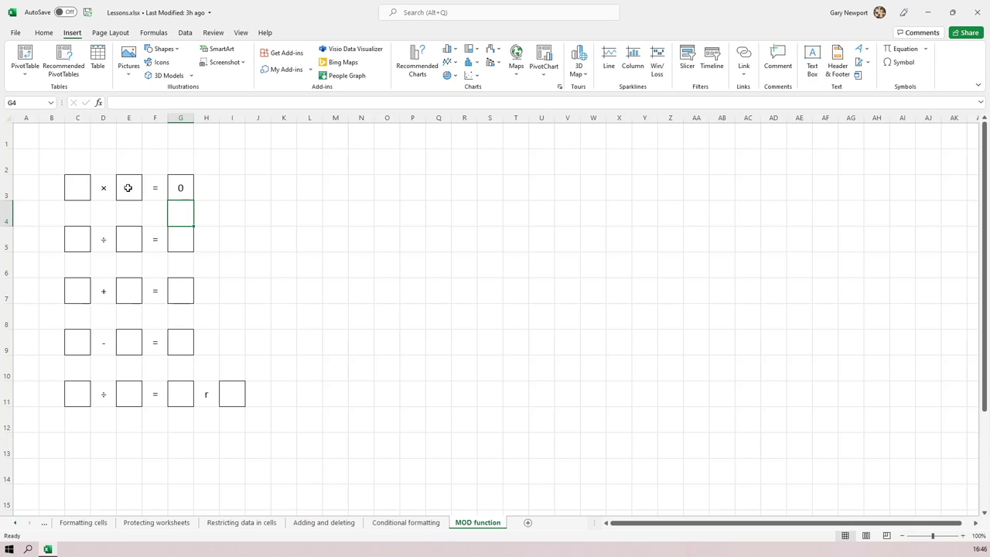
Enter =C5/E5 in G5, which shows #DIV/0! while E5 is empty
{"action": "left_click", "coordinate": [180, 246]}
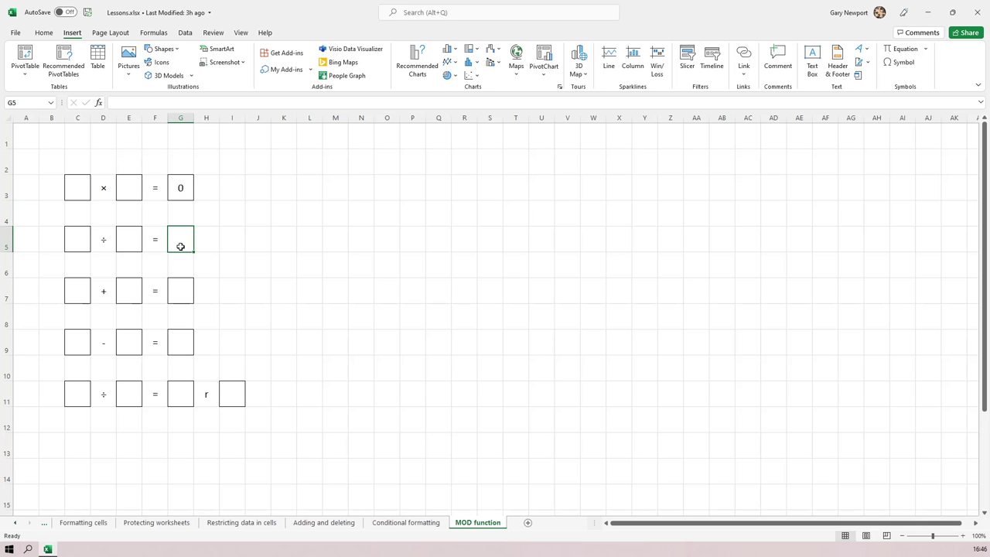
{"action": "type", "text": "="}
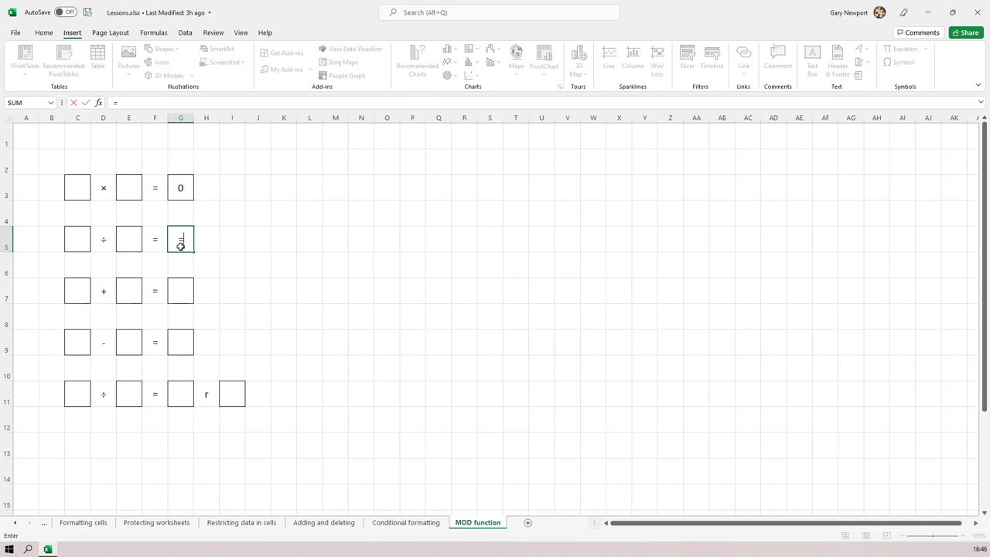
{"action": "left_click", "coordinate": [79, 246]}
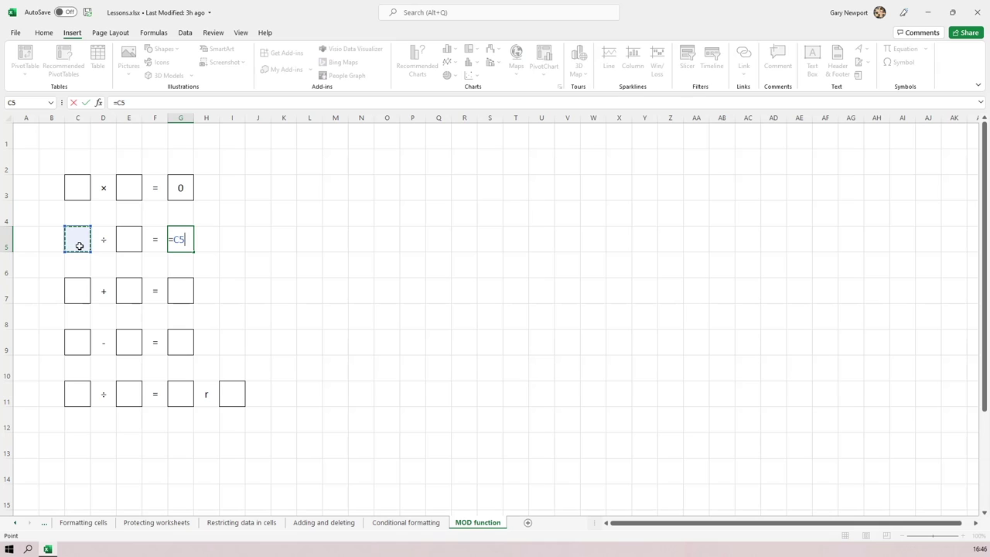
{"action": "type", "text": "/"}
{"action": "left_click", "coordinate": [135, 242]}
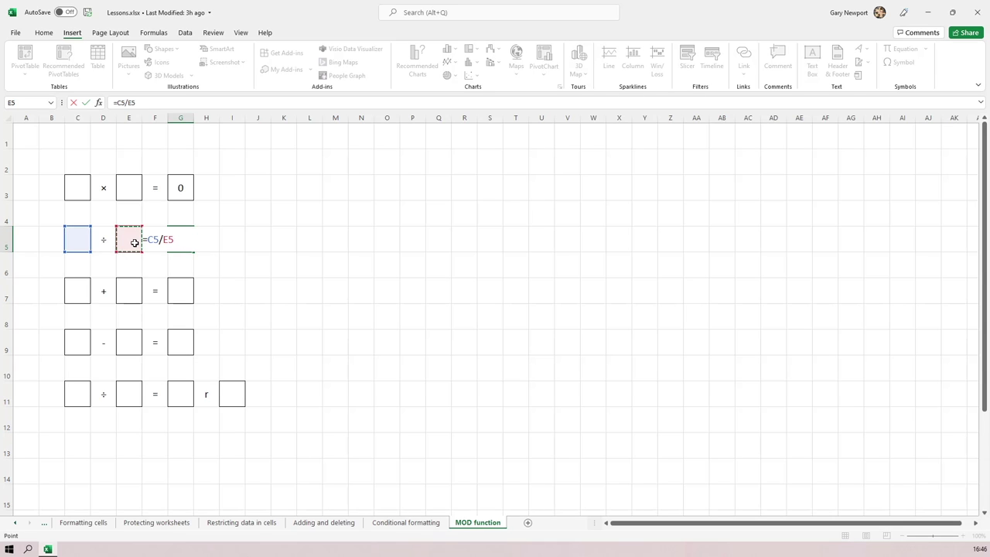
{"action": "key", "text": "Return"}
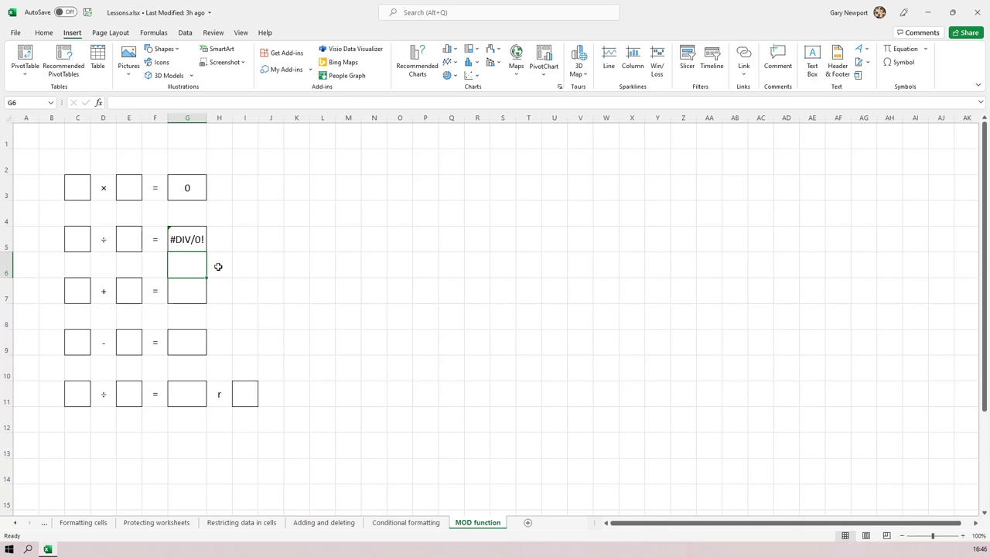
Put 1 in divisor cell E5 so G5 shows 0
{"action": "left_click", "coordinate": [129, 237]}
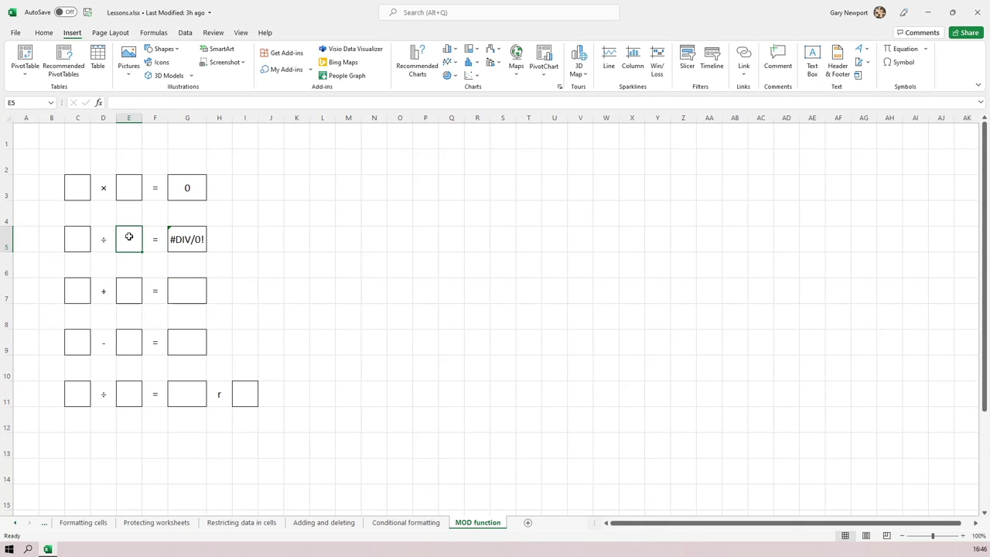
{"action": "type", "text": "1"}
{"action": "key", "text": "Return"}
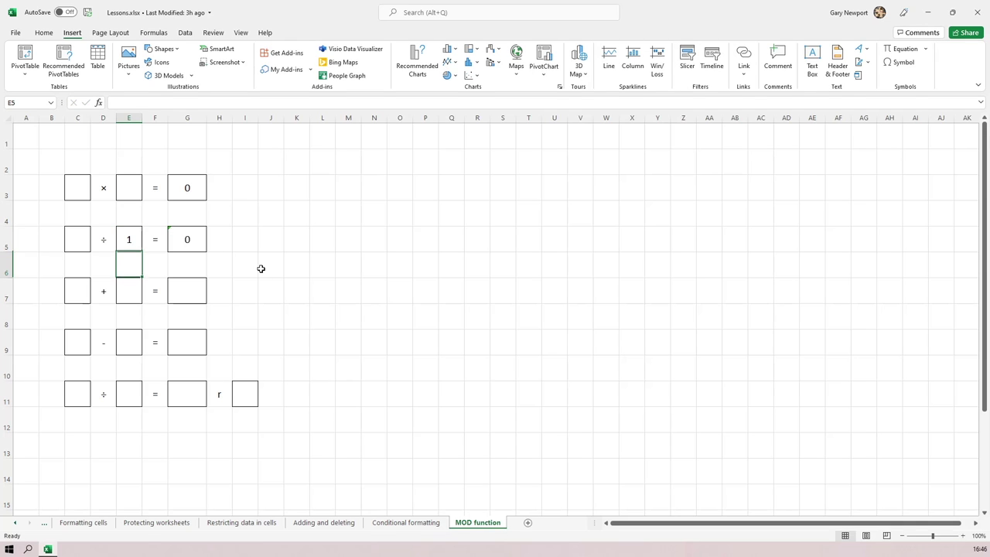
Narrow column G back to a width of 8.43
{"action": "left_click", "coordinate": [202, 119]}
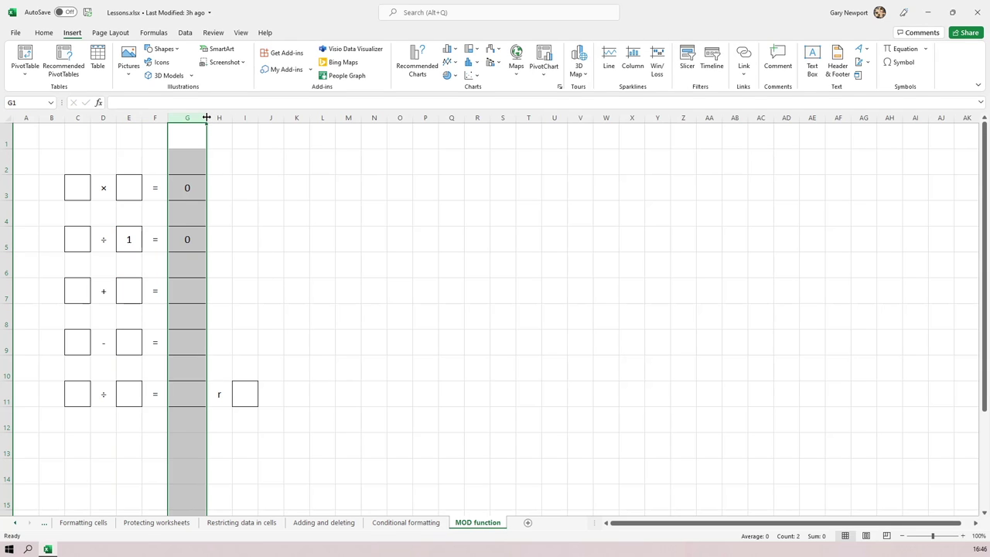
{"action": "left_click_drag", "start_coordinate": [207, 119], "coordinate": [193, 117]}
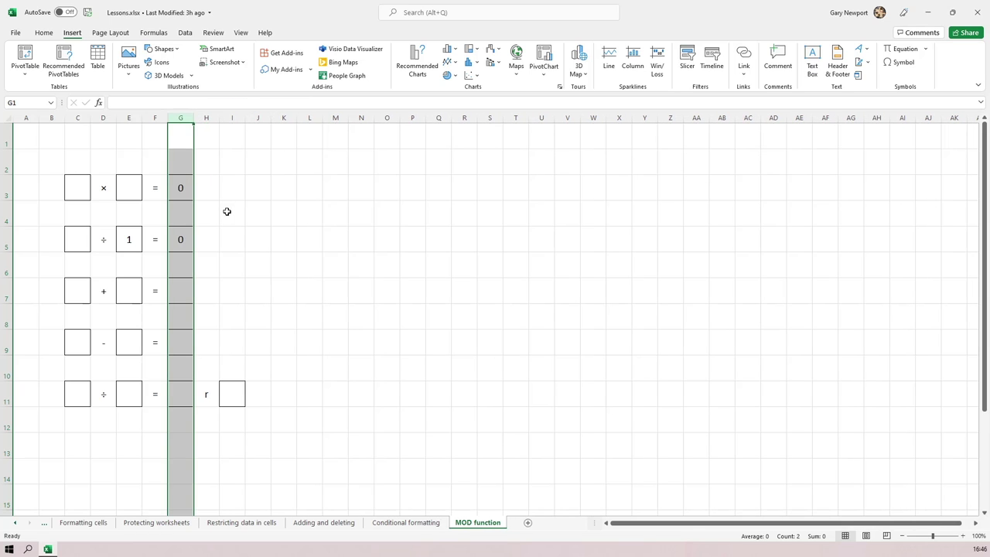
{"action": "left_click", "coordinate": [226, 212]}
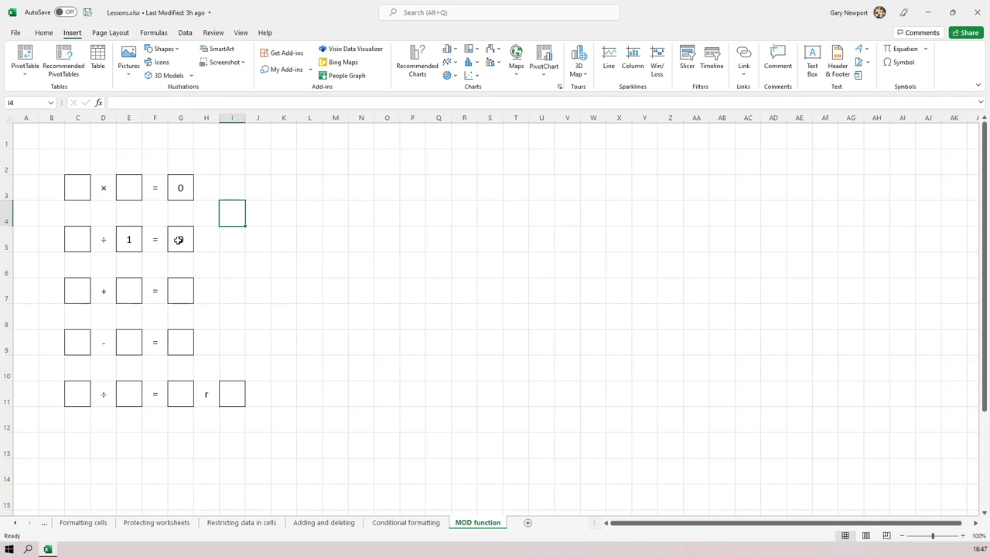
Enter =C7+E7 in the addition answer cell G7
{"action": "left_click", "coordinate": [184, 292]}
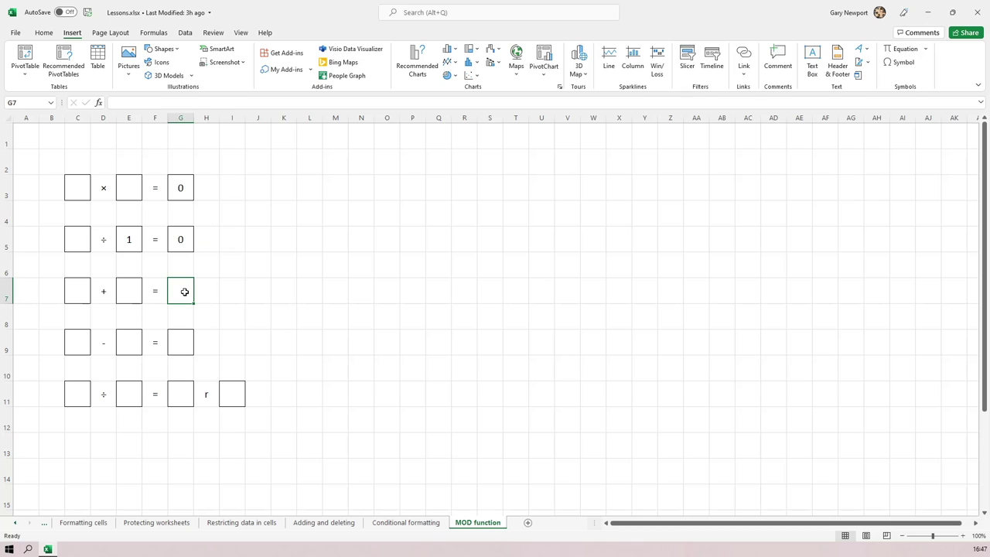
{"action": "type", "text": "="}
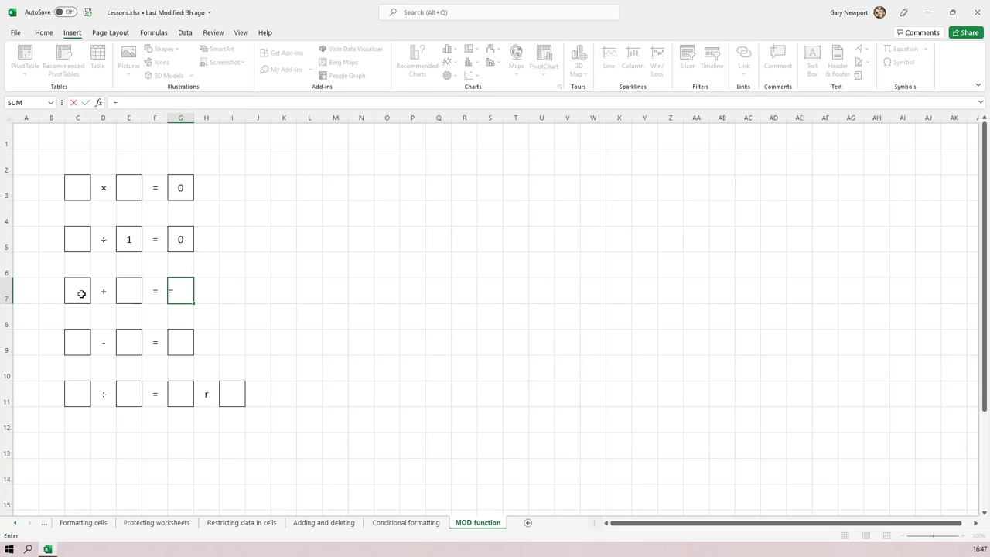
{"action": "left_click", "coordinate": [80, 292]}
{"action": "type", "text": "+"}
{"action": "left_click", "coordinate": [125, 295]}
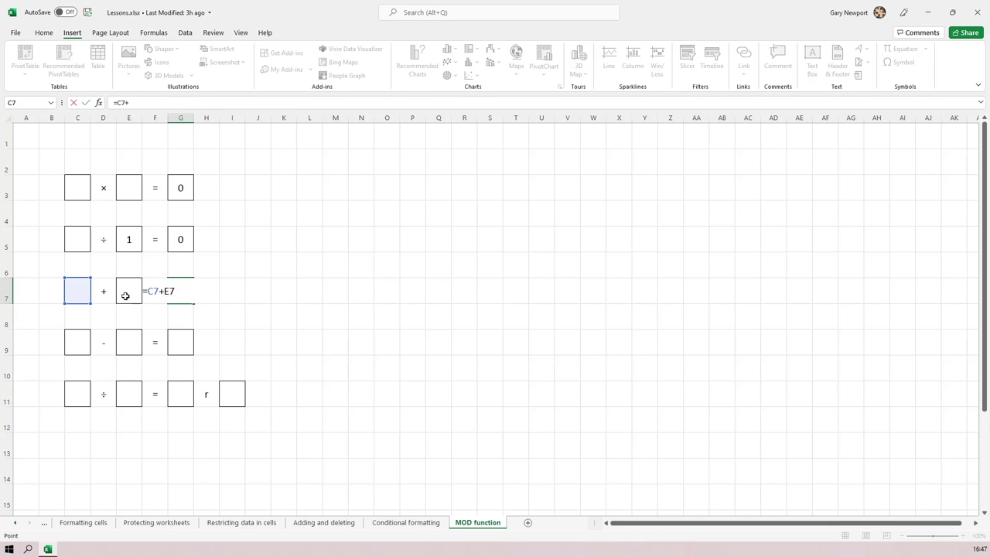
{"action": "key", "text": "Return"}
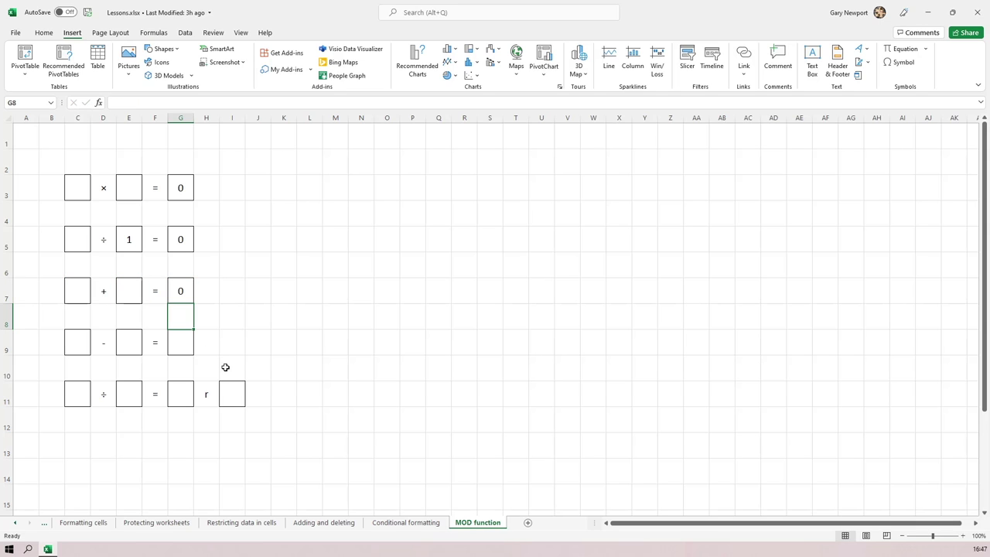
Enter =C9-E9 in G9, then check it and move along row 11 to I11
{"action": "left_click", "coordinate": [181, 345]}
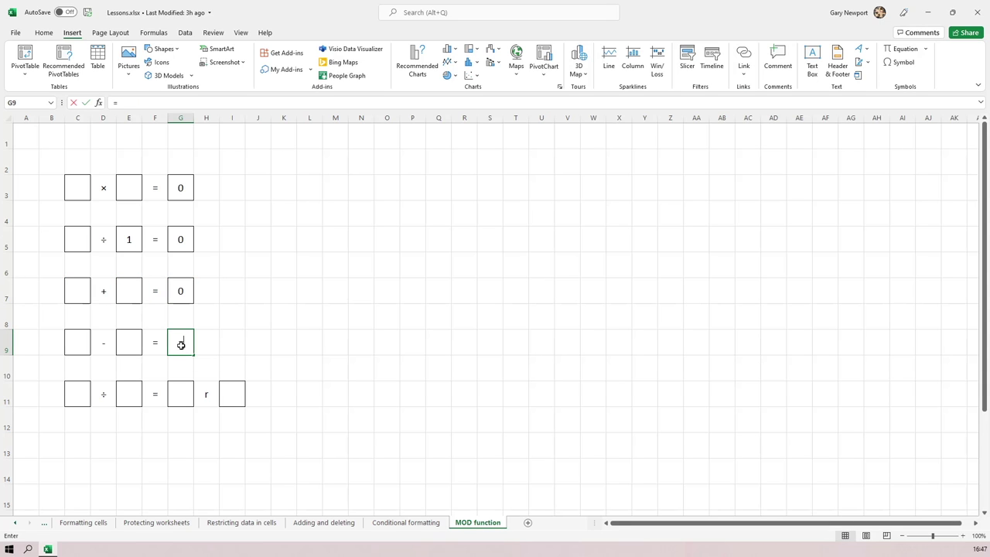
{"action": "type", "text": "="}
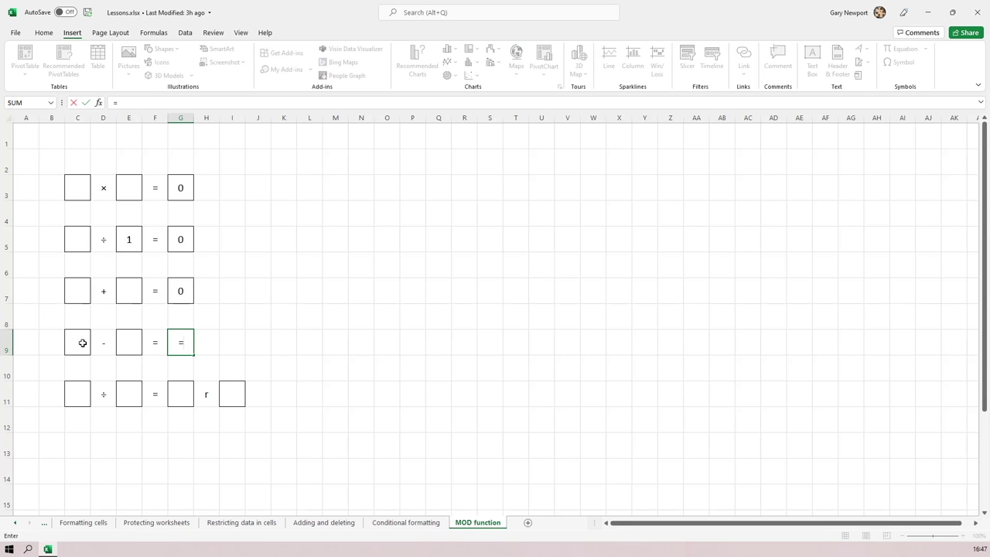
{"action": "left_click", "coordinate": [82, 342]}
{"action": "type", "text": "-"}
{"action": "left_click", "coordinate": [137, 345]}
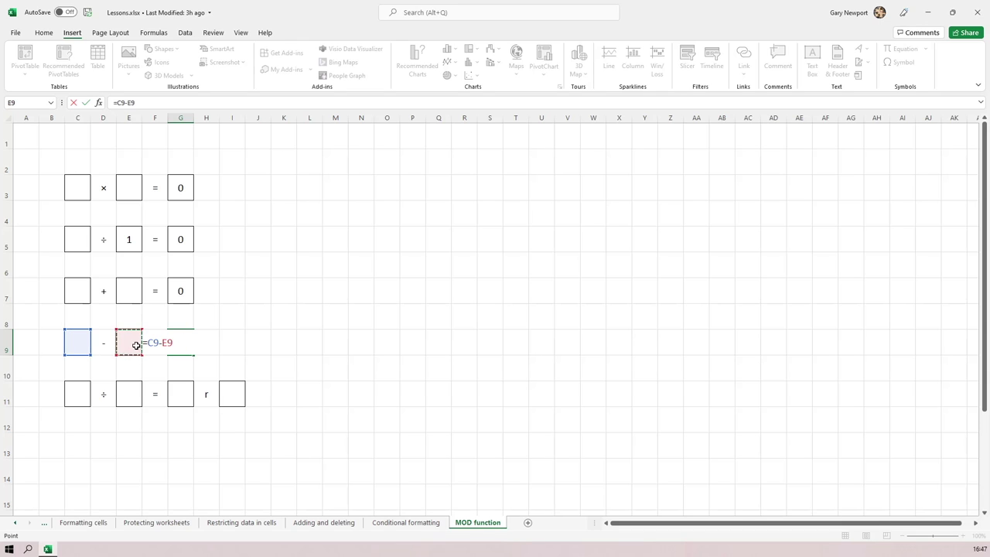
{"action": "key", "text": "Return"}
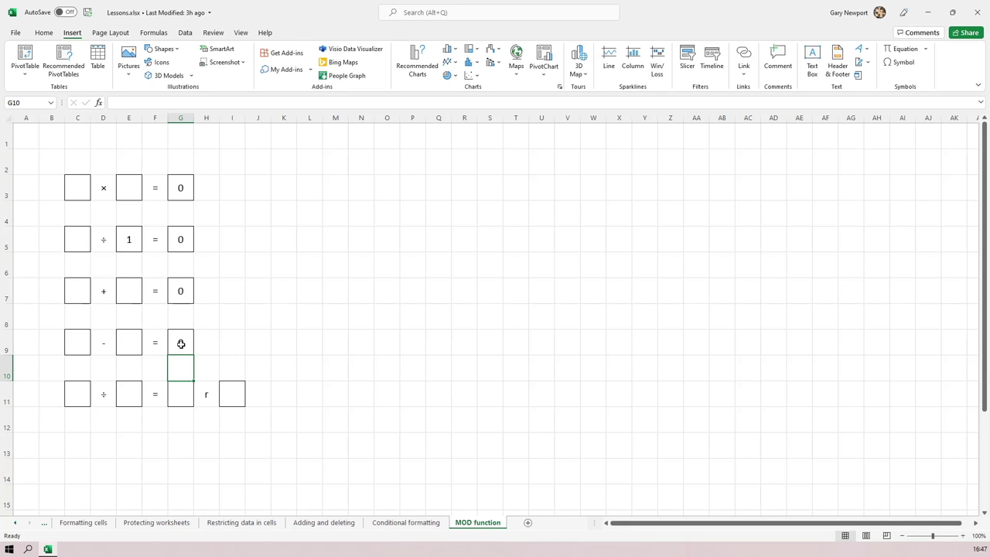
{"action": "left_click", "coordinate": [181, 344]}
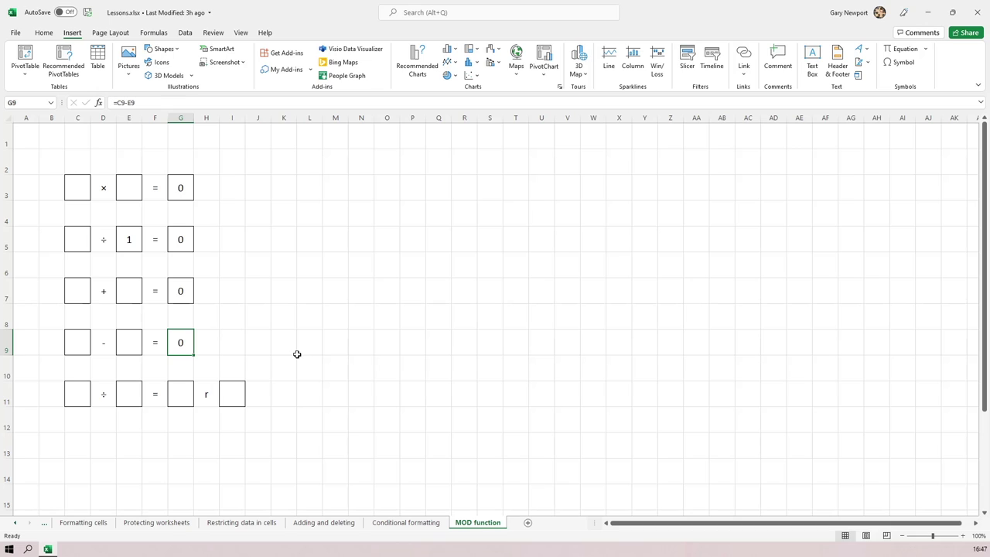
{"action": "left_click", "coordinate": [175, 394]}
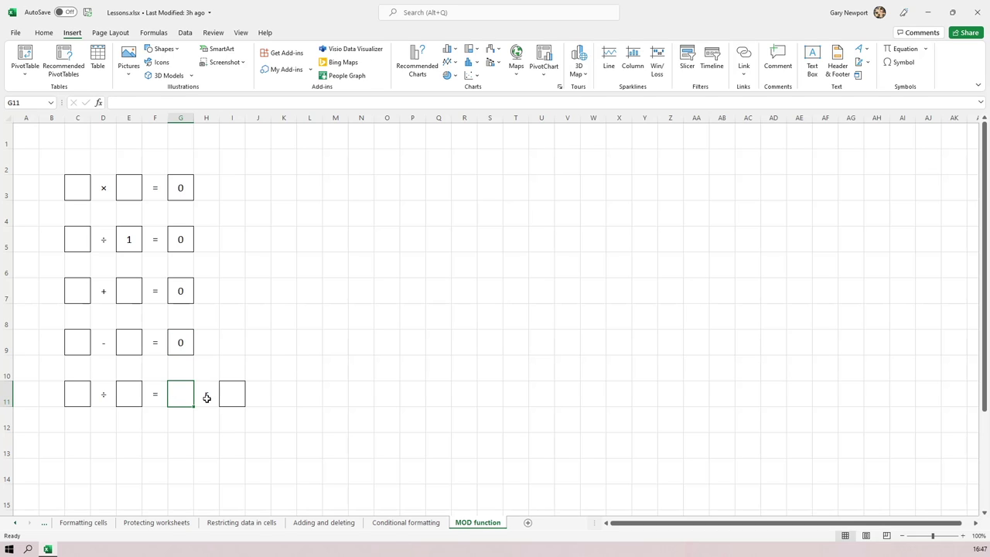
{"action": "left_click", "coordinate": [205, 397]}
{"action": "left_click", "coordinate": [235, 396]}
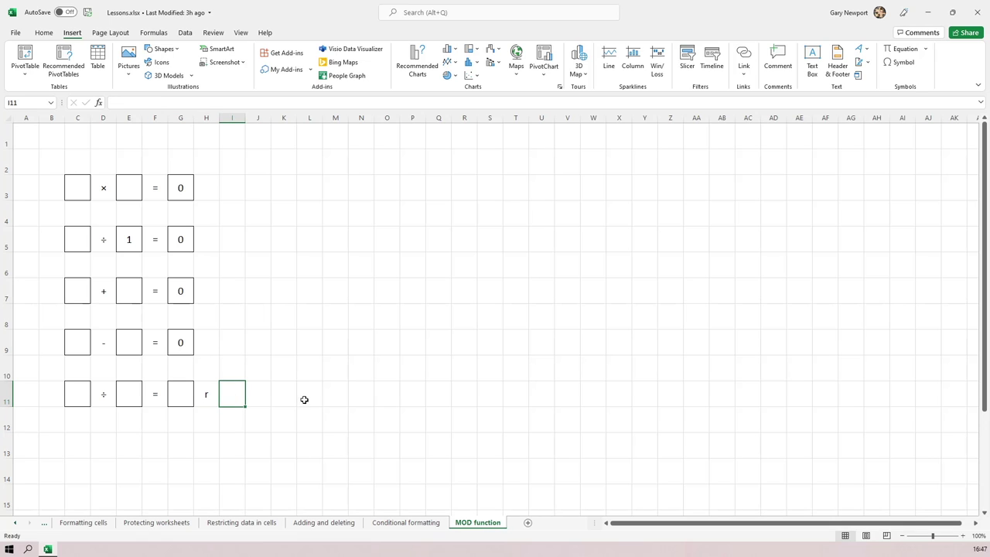
Enter test numbers 3 and 4 in C3/E3, and 9 and 3 in C5/E5
{"action": "left_click", "coordinate": [82, 190]}
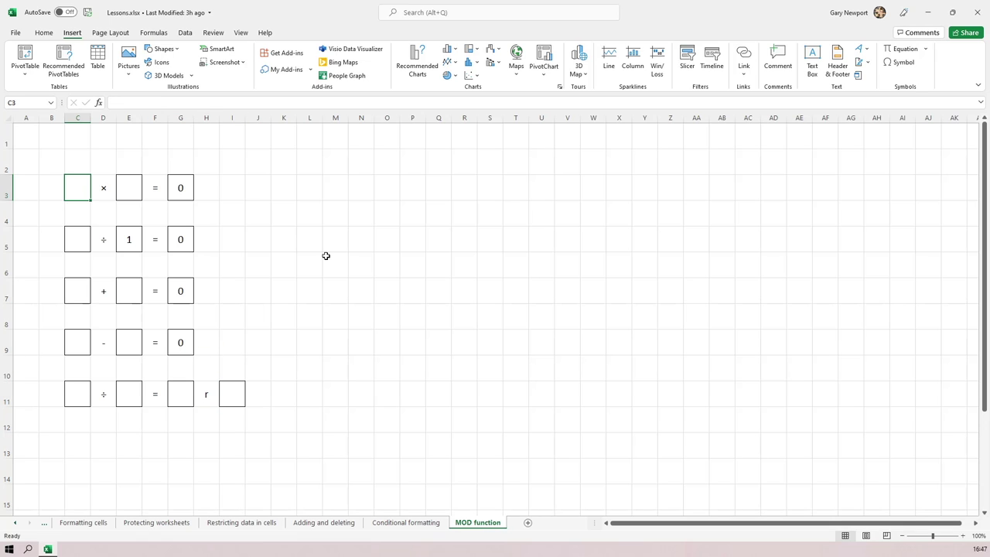
{"action": "type", "text": "3"}
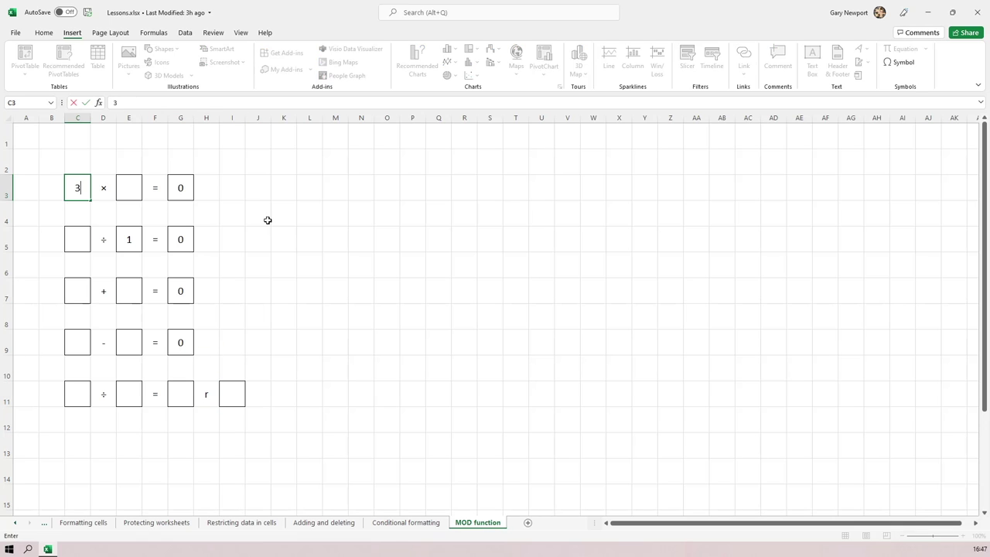
{"action": "left_click", "coordinate": [133, 190]}
{"action": "type", "text": "4"}
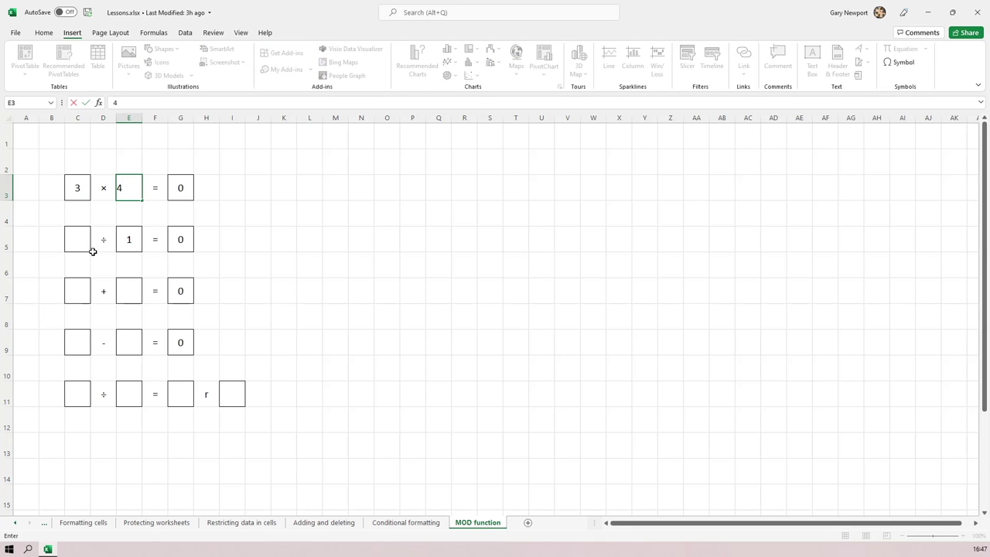
{"action": "left_click", "coordinate": [81, 242]}
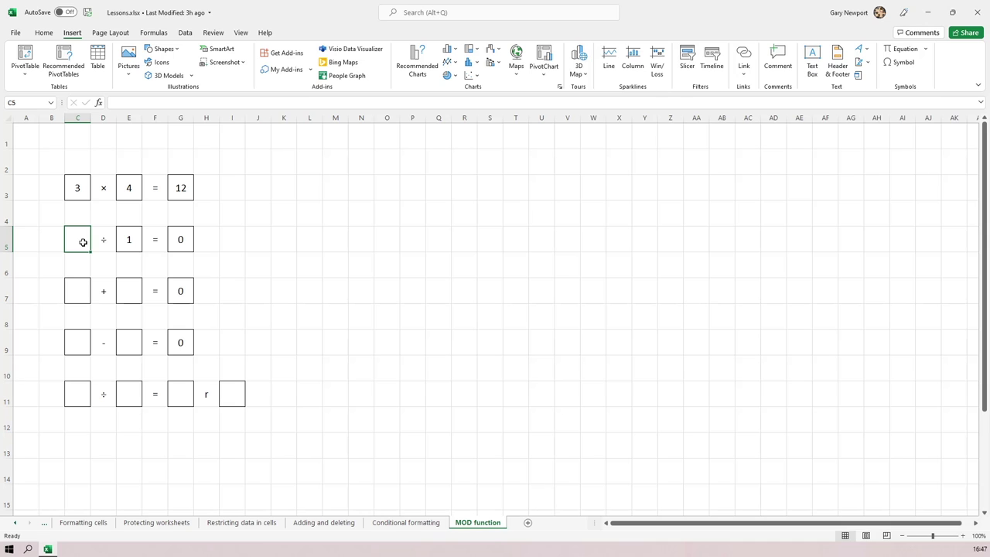
{"action": "type", "text": "9"}
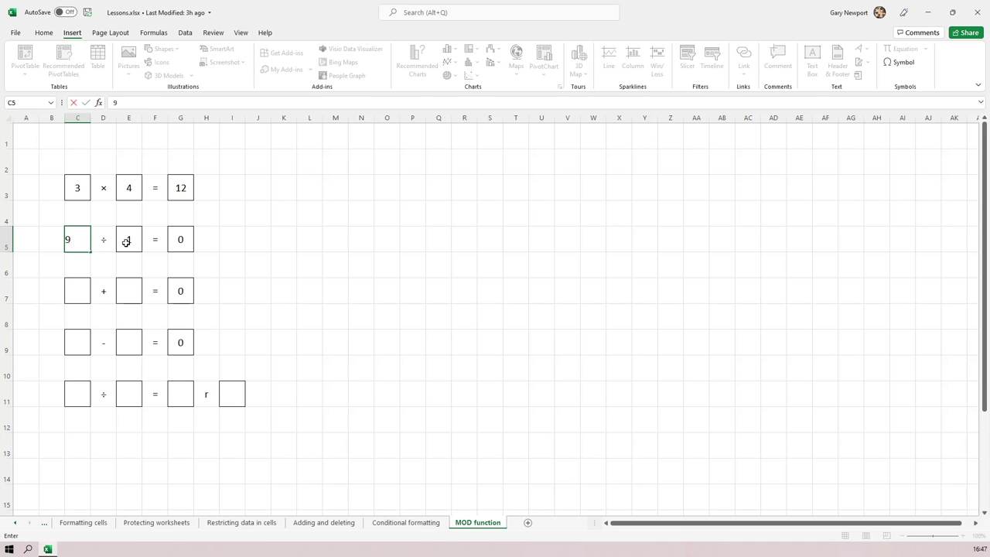
{"action": "left_click", "coordinate": [126, 242]}
{"action": "type", "text": "3"}
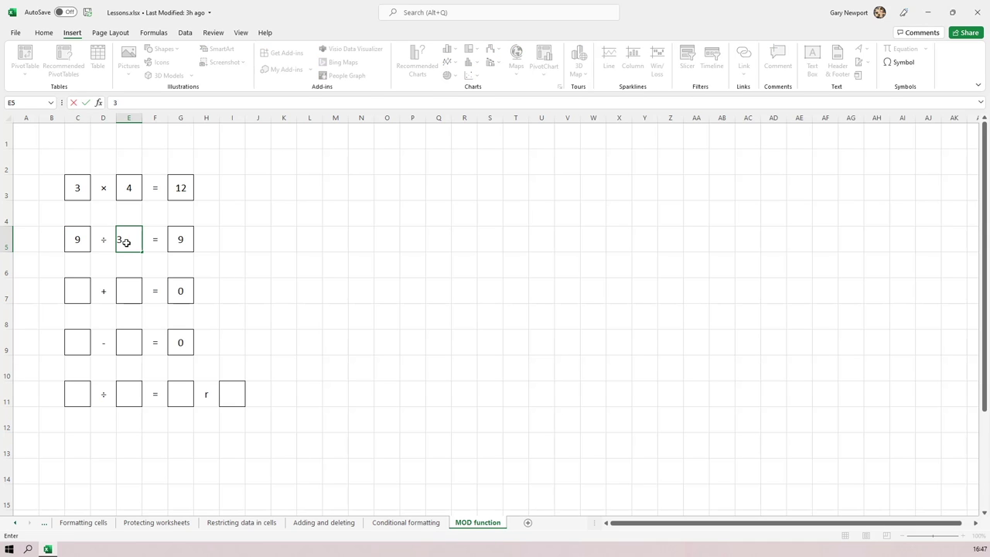
{"action": "key", "text": "Return"}
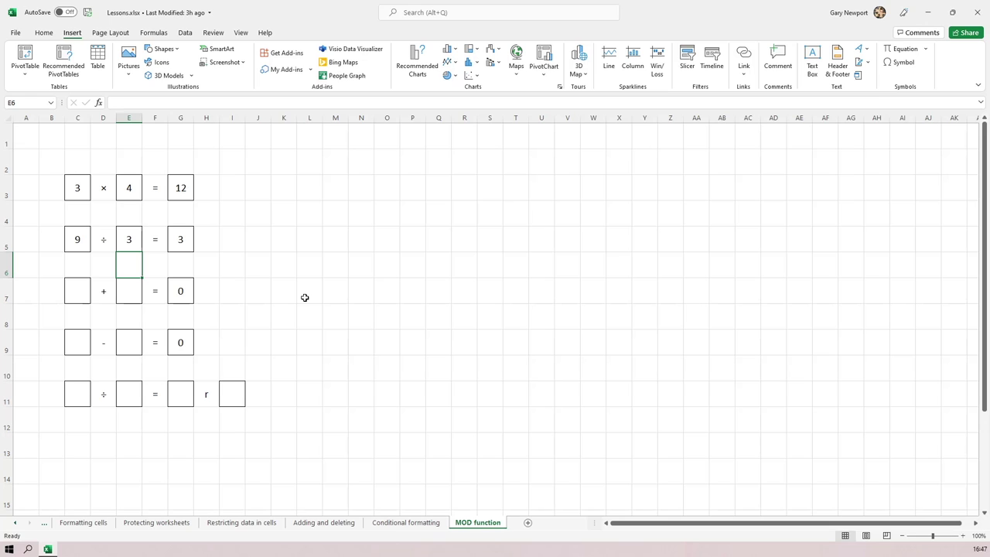
Enter 6 and 2 in C7/E7, and 6 and 2 in C9/E9
{"action": "left_click", "coordinate": [77, 287]}
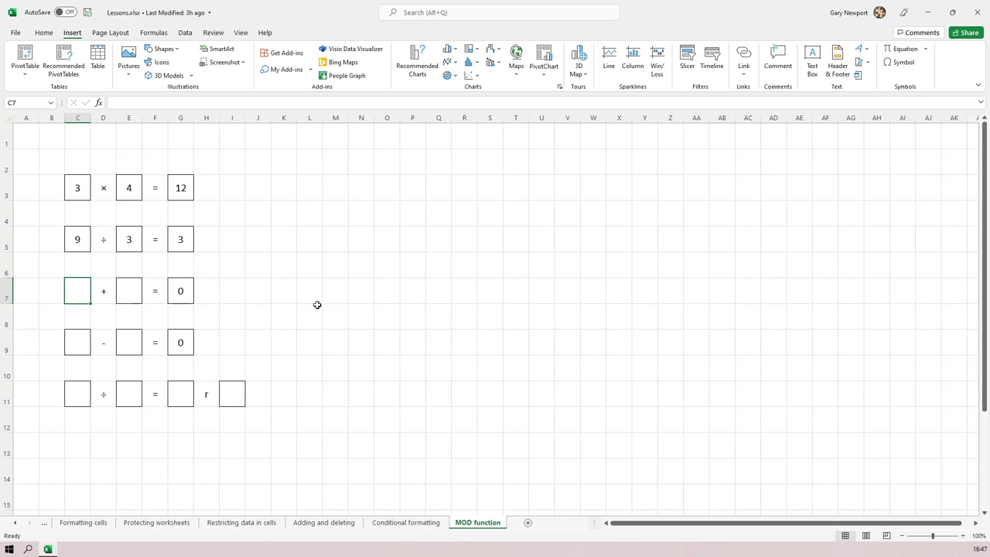
{"action": "type", "text": "6"}
{"action": "left_click", "coordinate": [129, 291]}
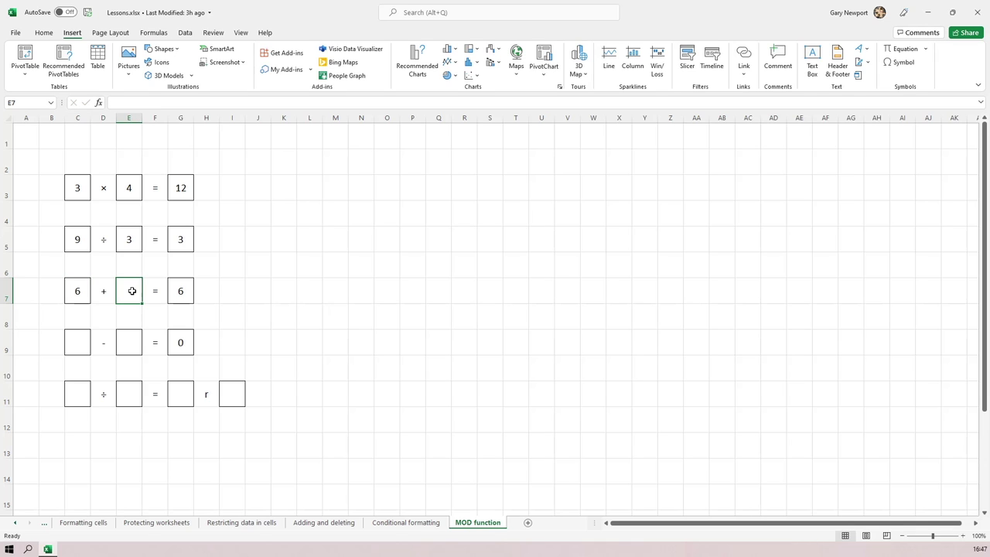
{"action": "type", "text": "2"}
{"action": "left_click", "coordinate": [72, 342]}
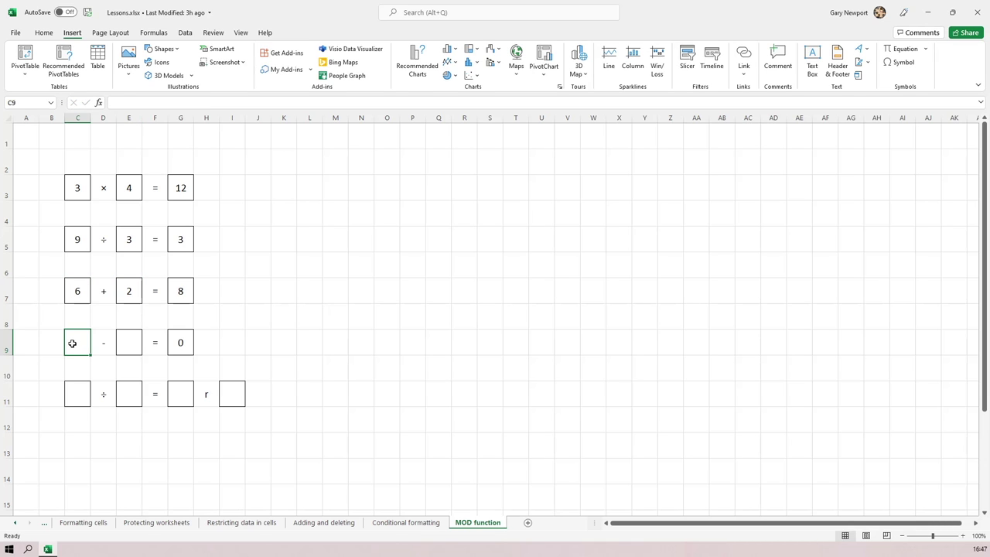
{"action": "type", "text": "6"}
{"action": "left_click", "coordinate": [129, 342]}
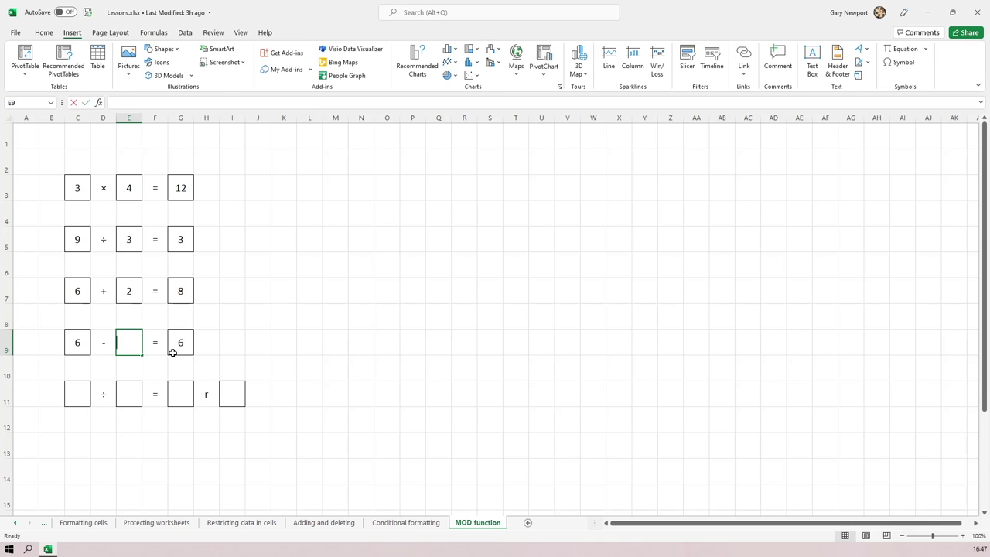
{"action": "type", "text": "2"}
{"action": "left_click", "coordinate": [232, 342]}
{"action": "left_click", "coordinate": [307, 341]}
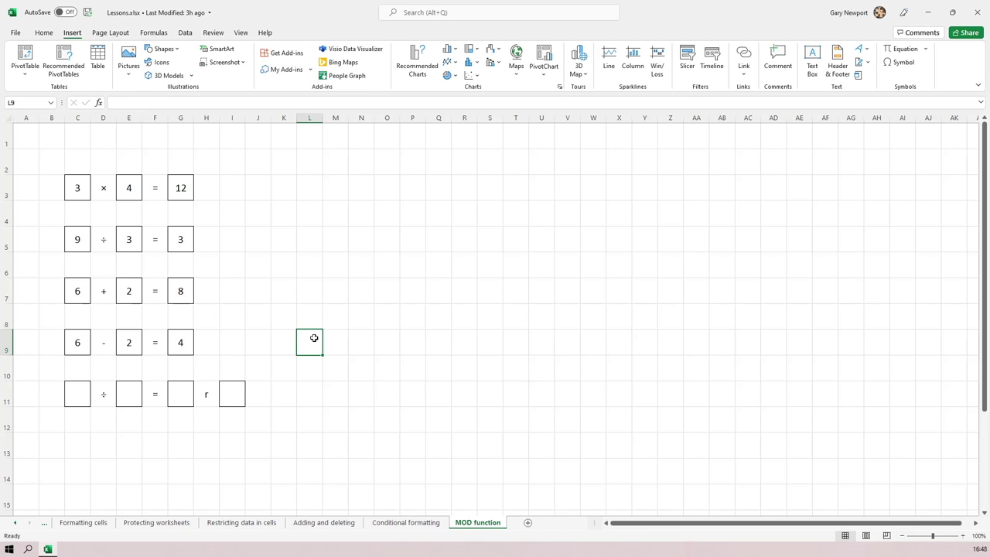
{"action": "left_click", "coordinate": [83, 398]}
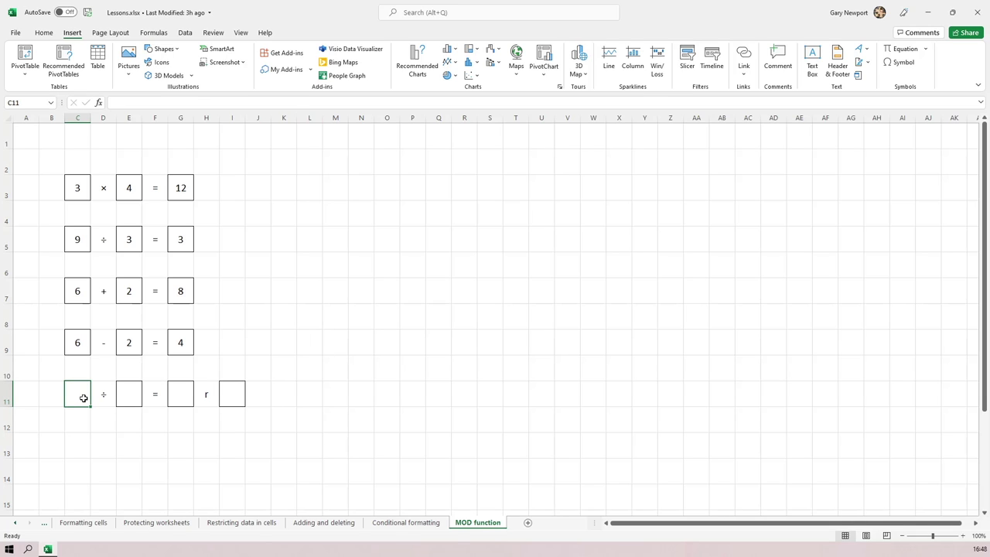
{"action": "left_click", "coordinate": [175, 240]}
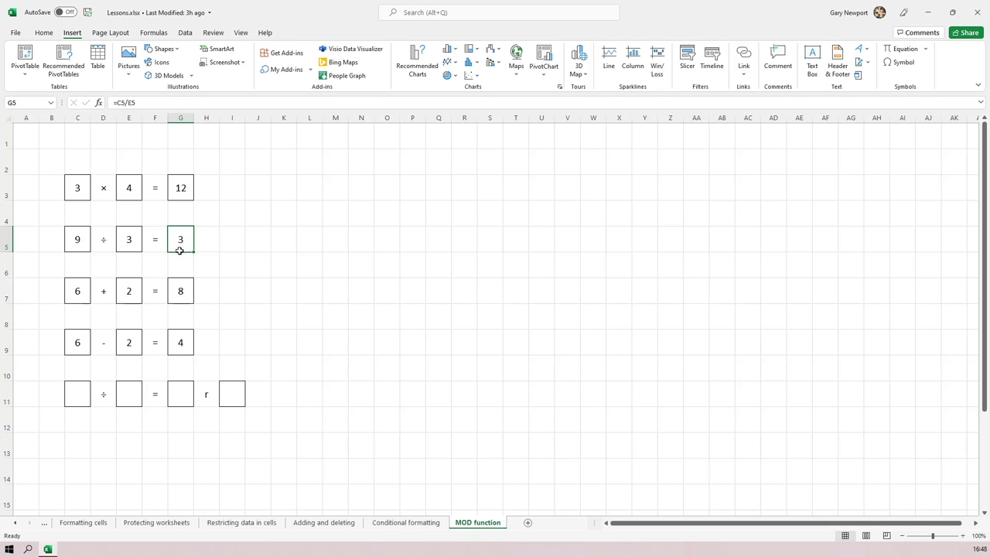
{"action": "left_click", "coordinate": [130, 239]}
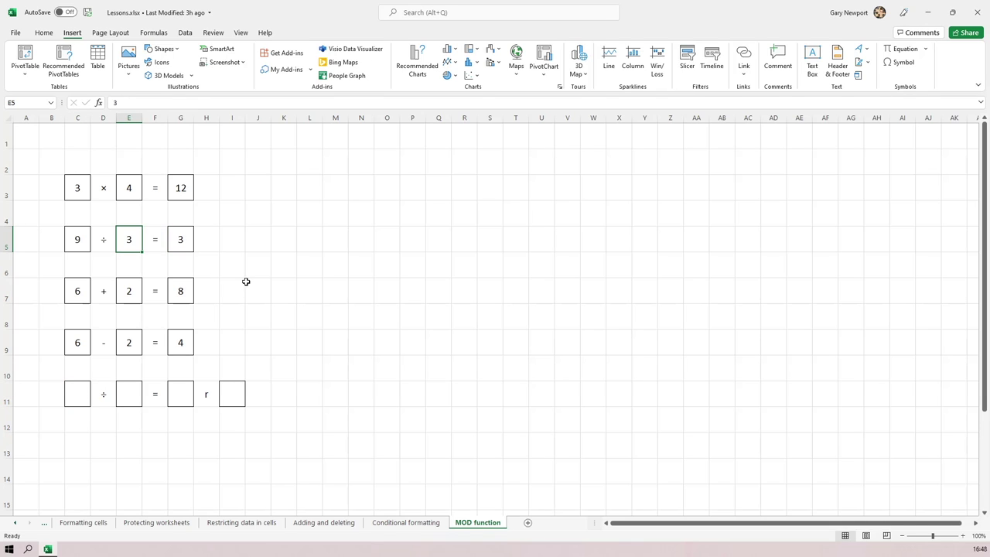
{"action": "type", "text": "2"}
{"action": "key", "text": "Return"}
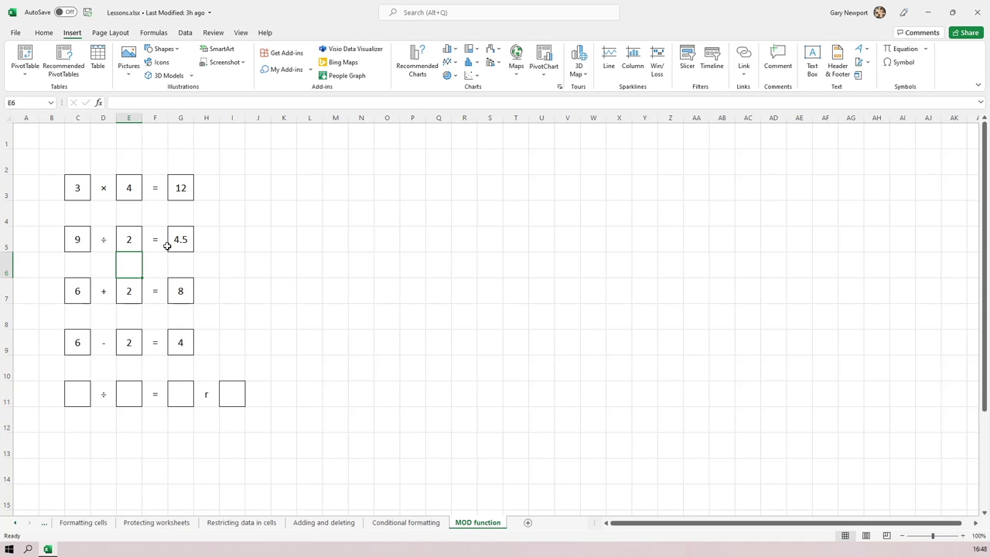
{"action": "left_click", "coordinate": [131, 242]}
{"action": "type", "text": "3"}
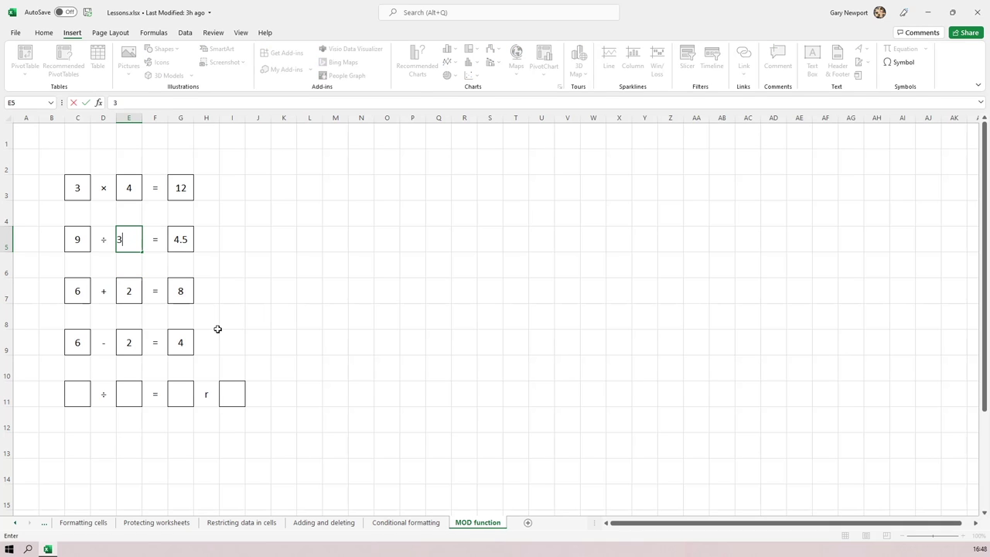
{"action": "key", "text": "Return"}
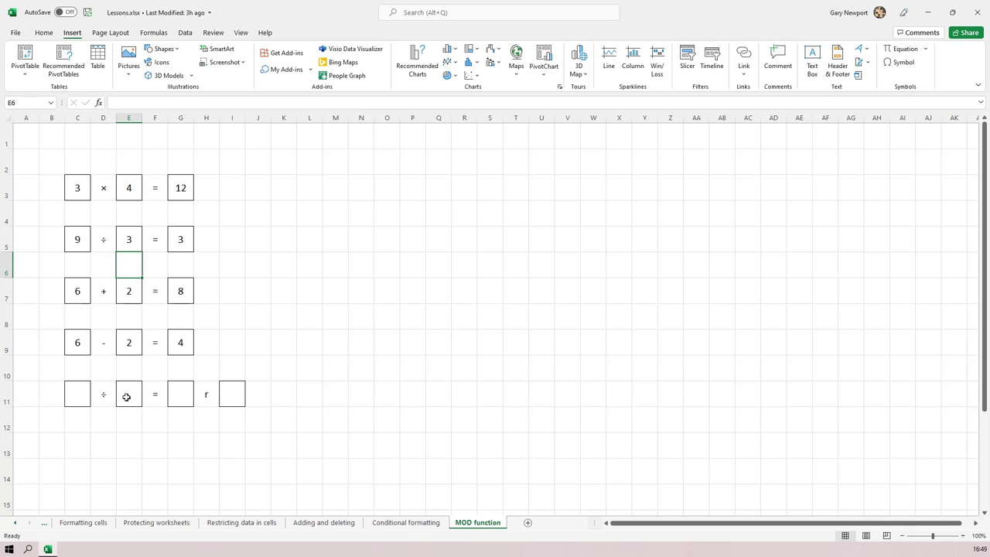
Type 9 in C11 and 3 in E11, then select the answer box G11
{"action": "left_click", "coordinate": [79, 400]}
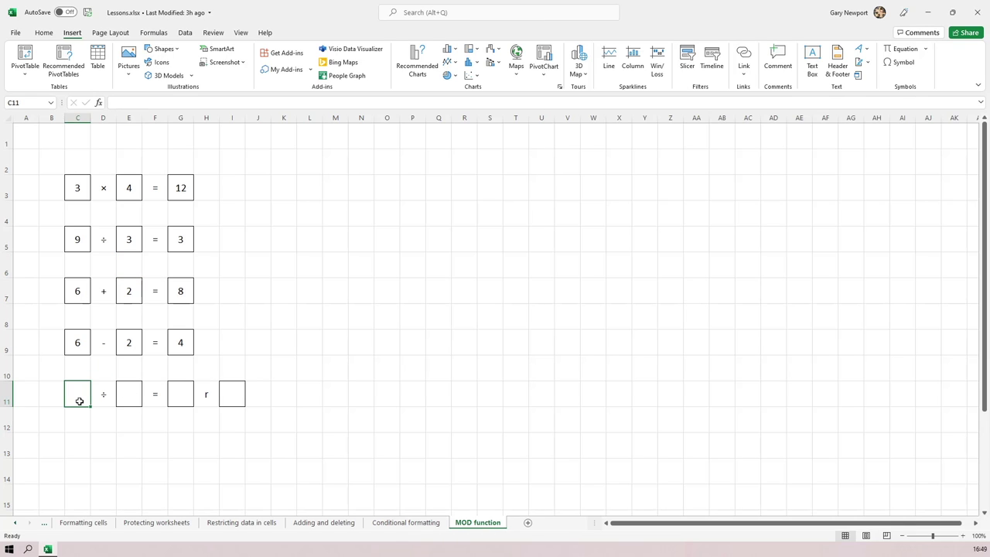
{"action": "type", "text": "9"}
{"action": "double_click", "coordinate": [128, 396]}
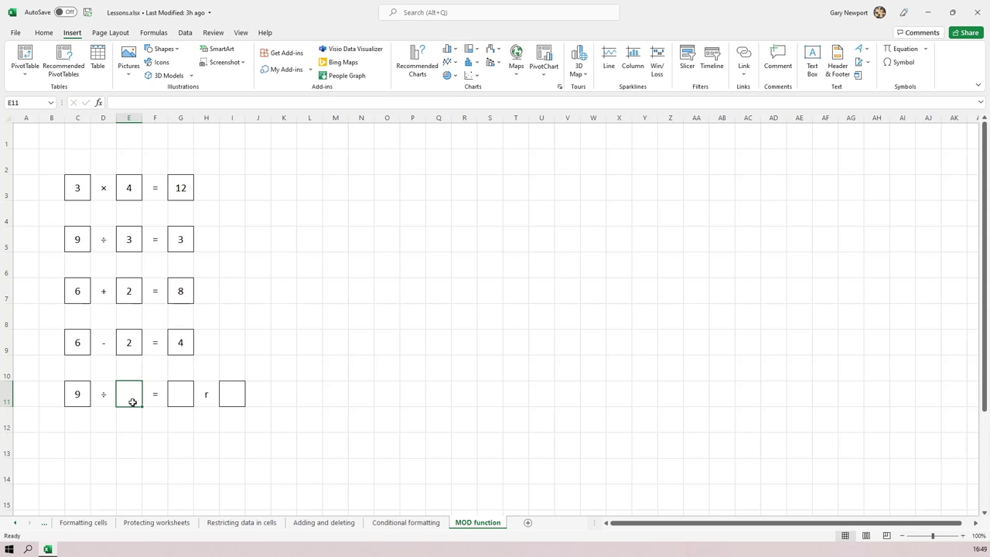
{"action": "type", "text": "3"}
{"action": "left_click", "coordinate": [161, 435]}
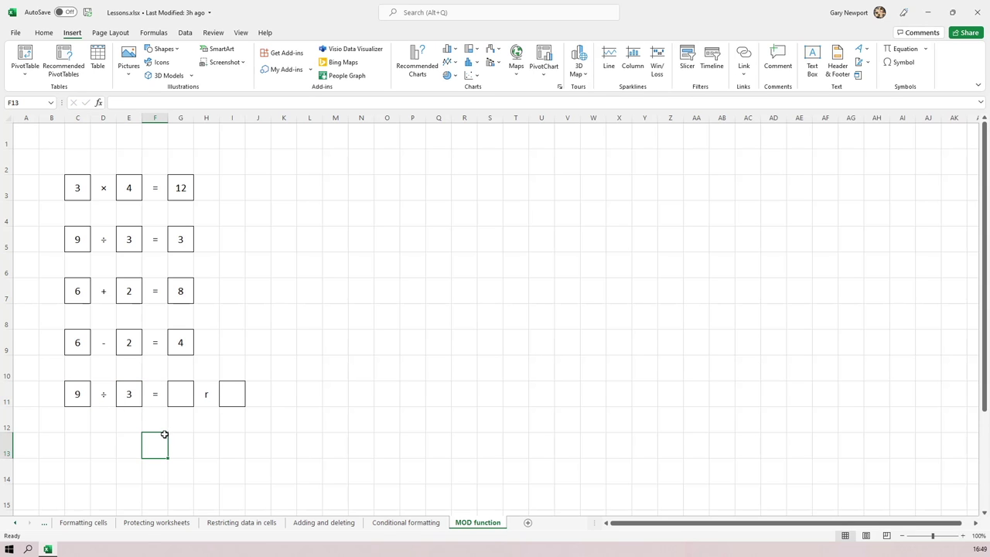
{"action": "left_click", "coordinate": [182, 397]}
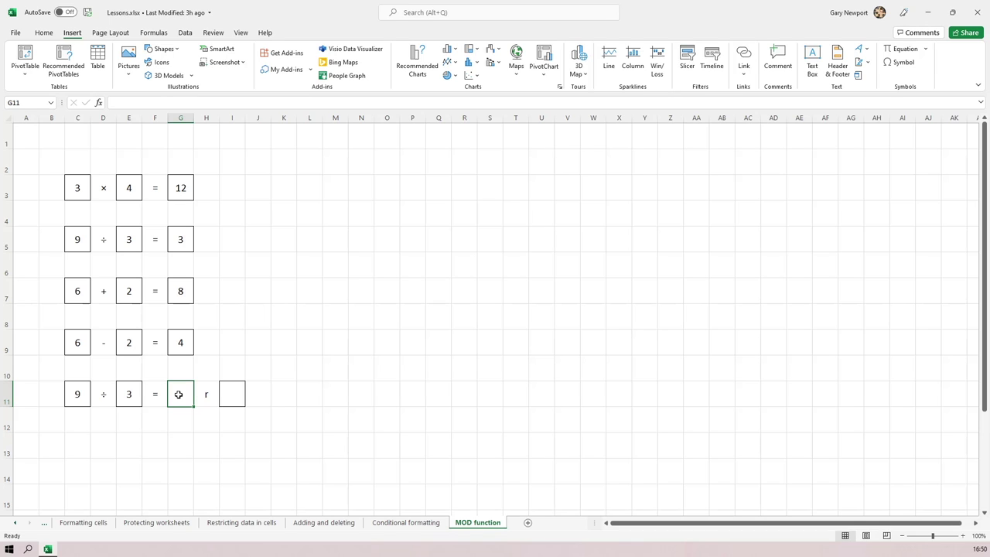
Enter =QUOTIENT(C11,E11) in G11 via autocomplete, giving 3
{"action": "type", "text": "="}
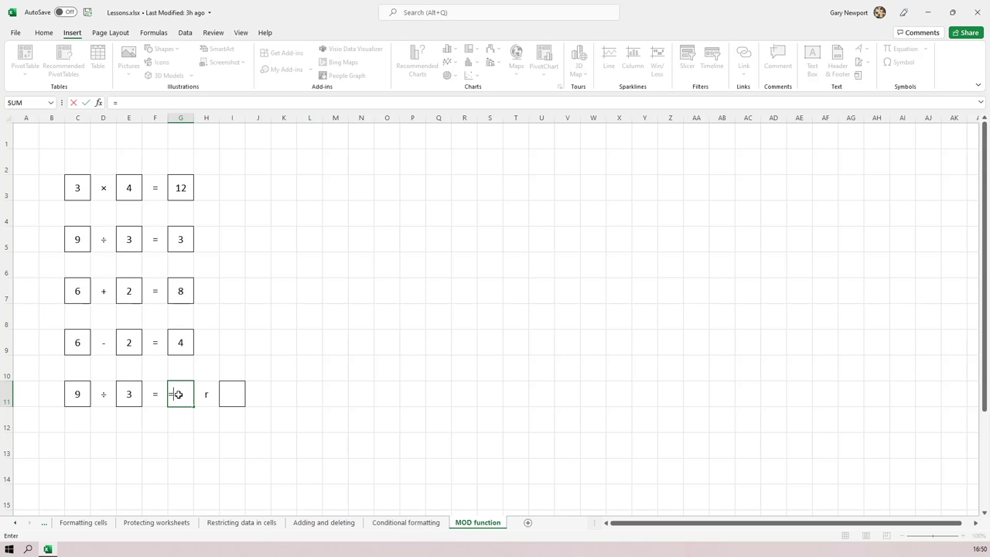
{"action": "type", "text": "qu"}
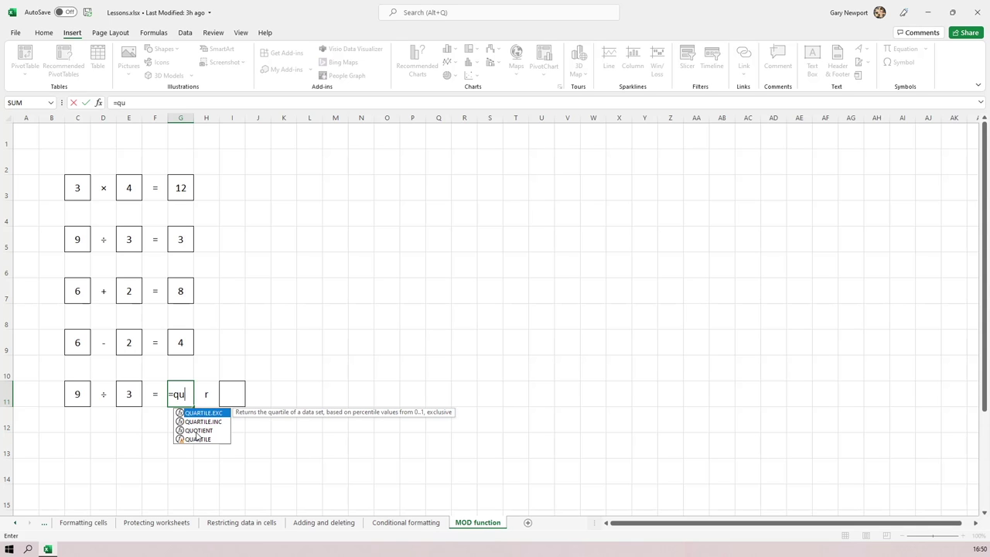
{"action": "left_click", "coordinate": [195, 432]}
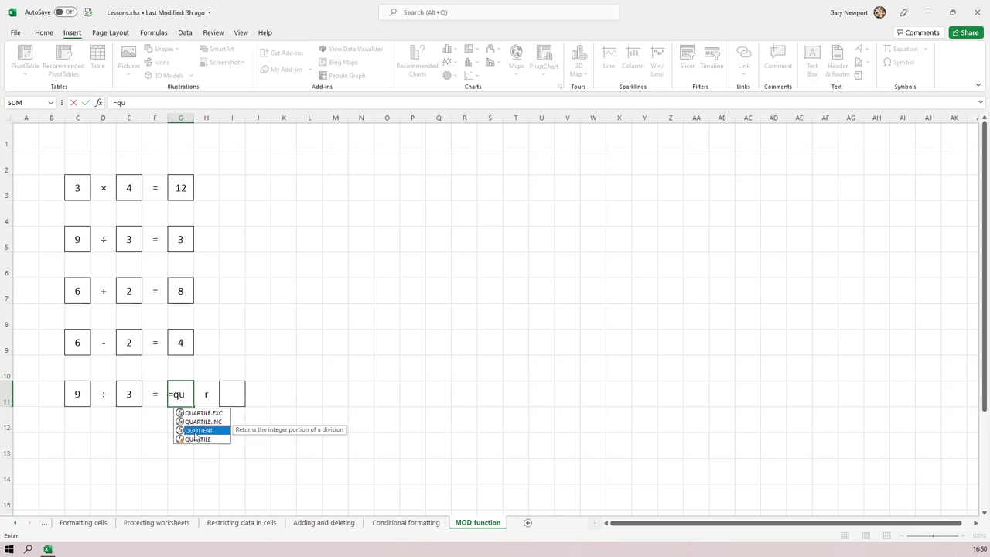
{"action": "double_click", "coordinate": [195, 432]}
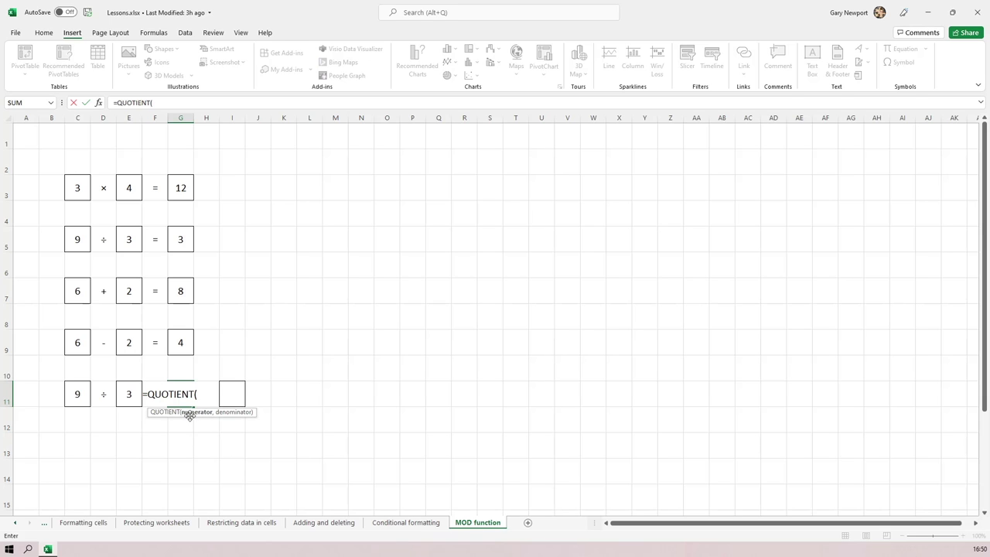
{"action": "left_click", "coordinate": [81, 395]}
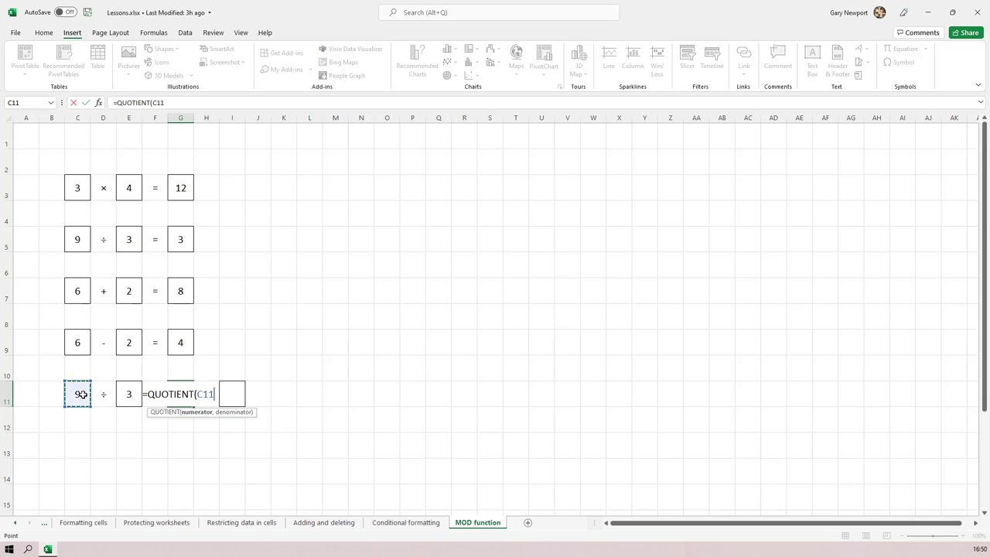
{"action": "type", "text": ","}
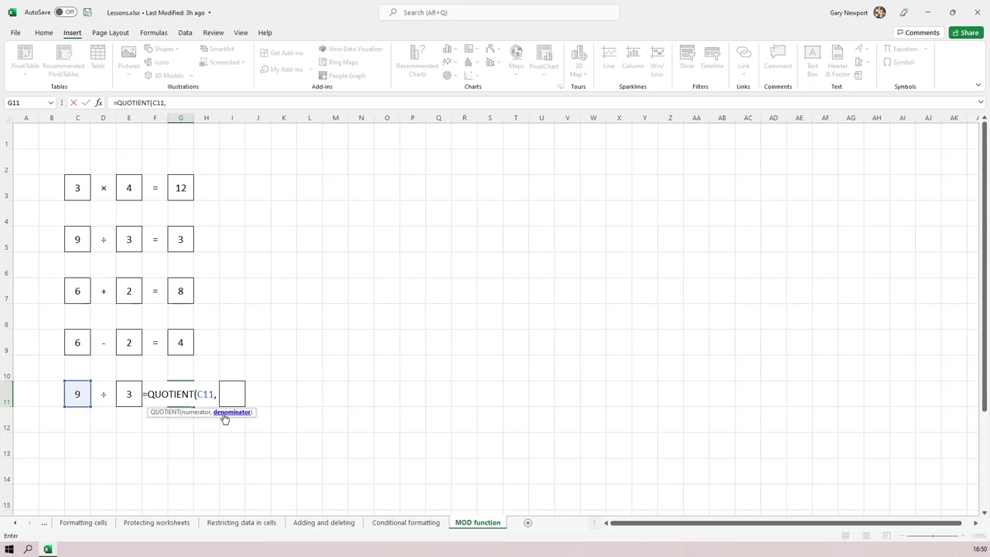
{"action": "left_click", "coordinate": [128, 394]}
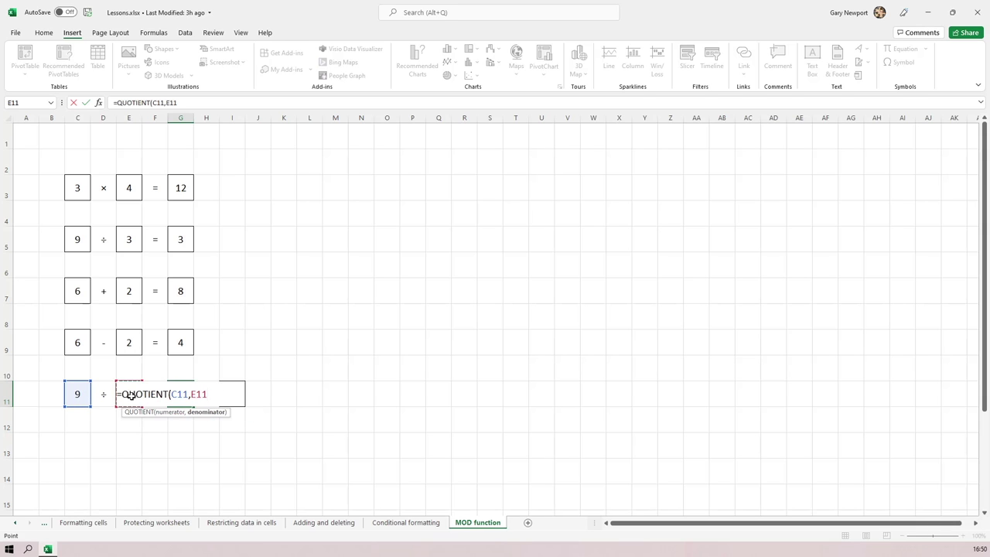
{"action": "type", "text": ")"}
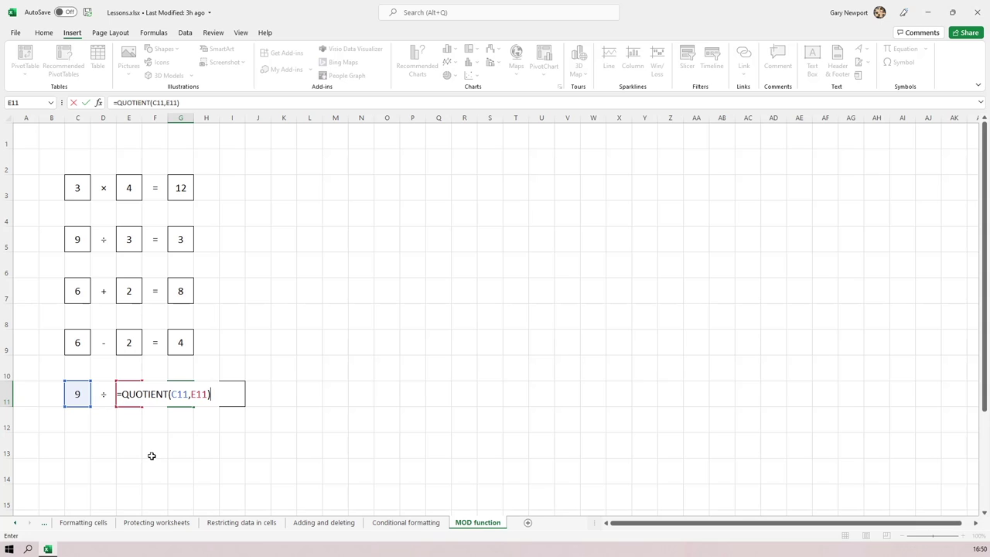
{"action": "key", "text": "Return"}
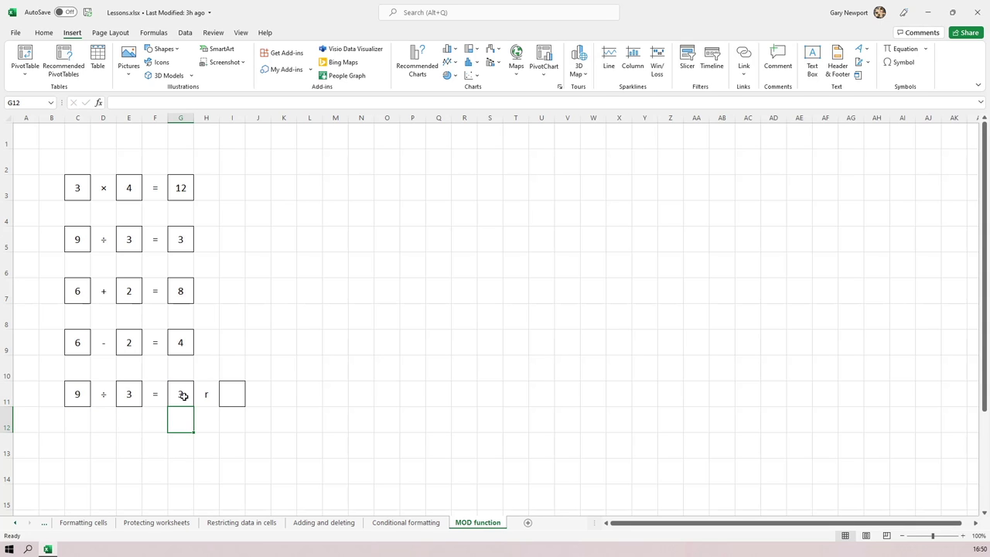
{"action": "left_click", "coordinate": [183, 396]}
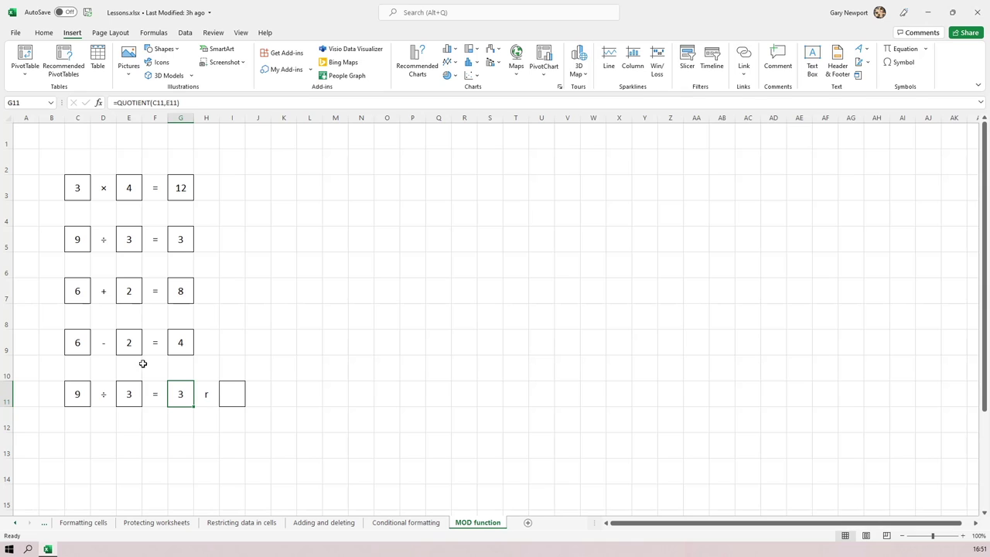
Try 2 as the divisor in E5 and E11
{"action": "left_click", "coordinate": [129, 241]}
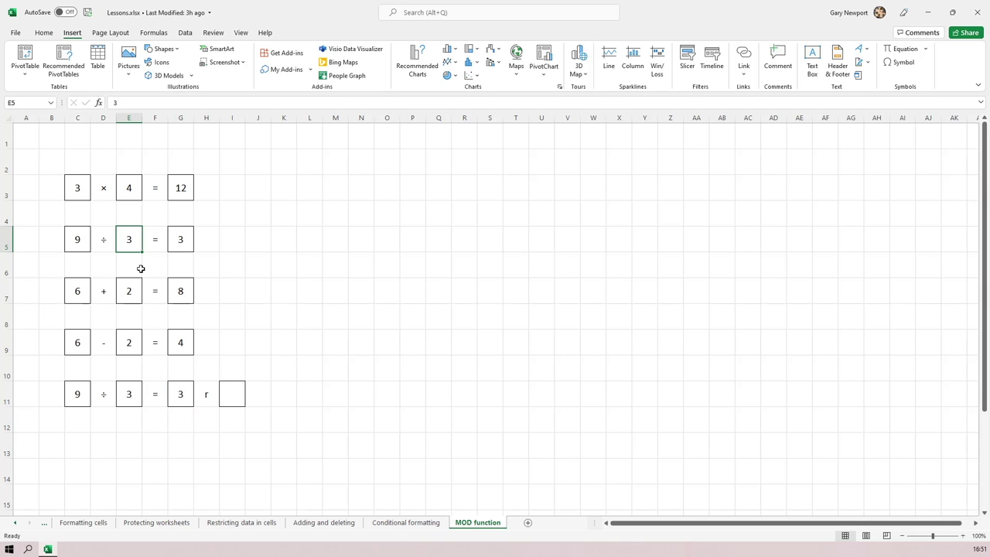
{"action": "type", "text": "2"}
{"action": "left_click", "coordinate": [279, 261]}
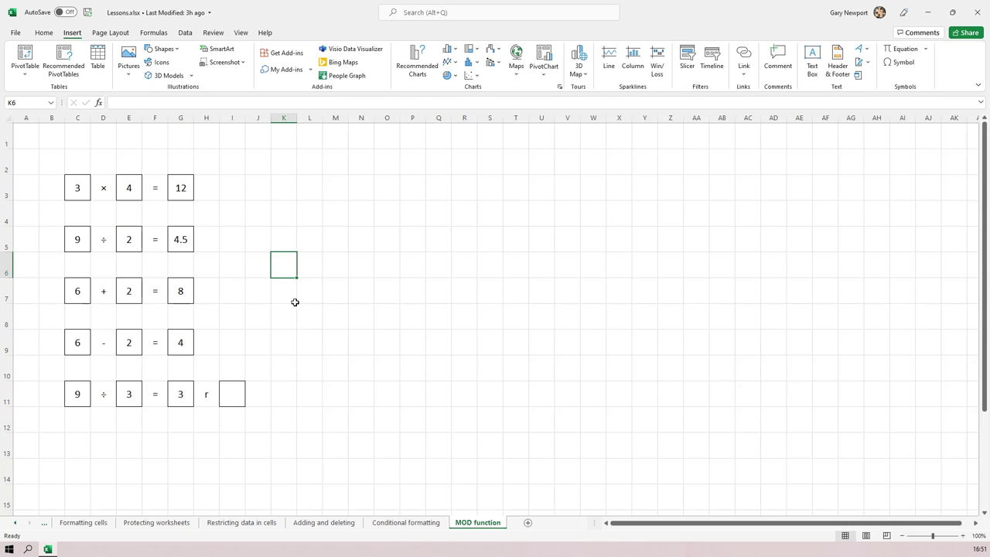
{"action": "left_click", "coordinate": [127, 242]}
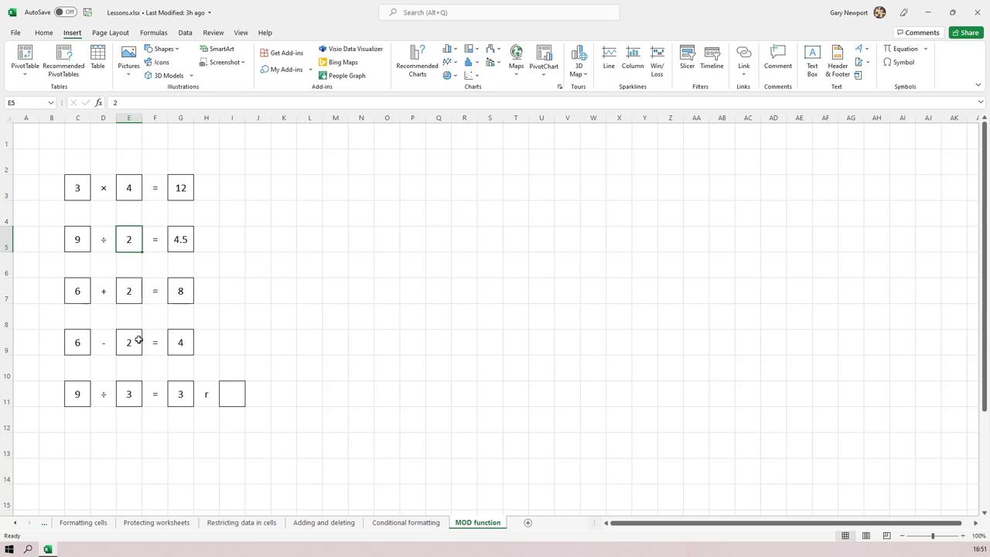
{"action": "left_click", "coordinate": [120, 392]}
{"action": "type", "text": "2"}
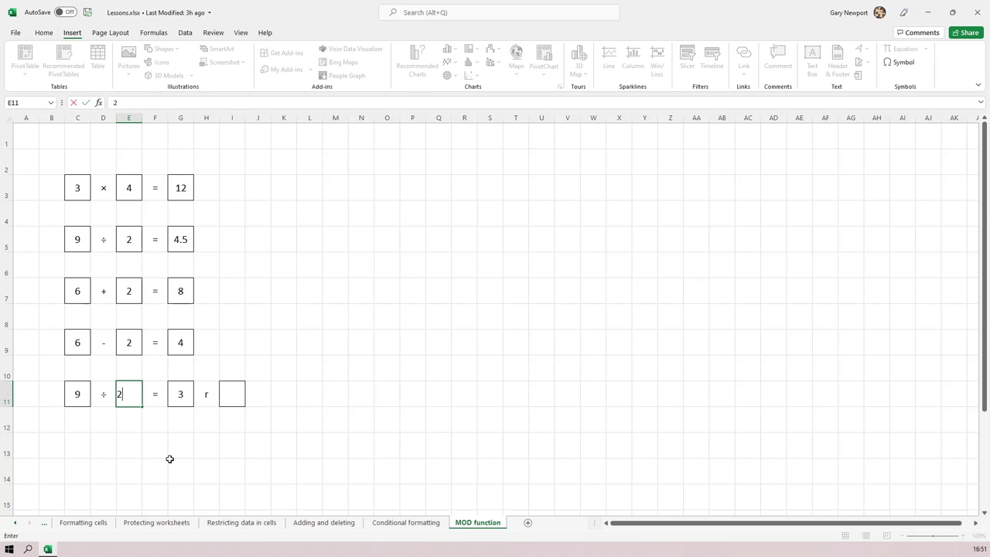
{"action": "key", "text": "Return"}
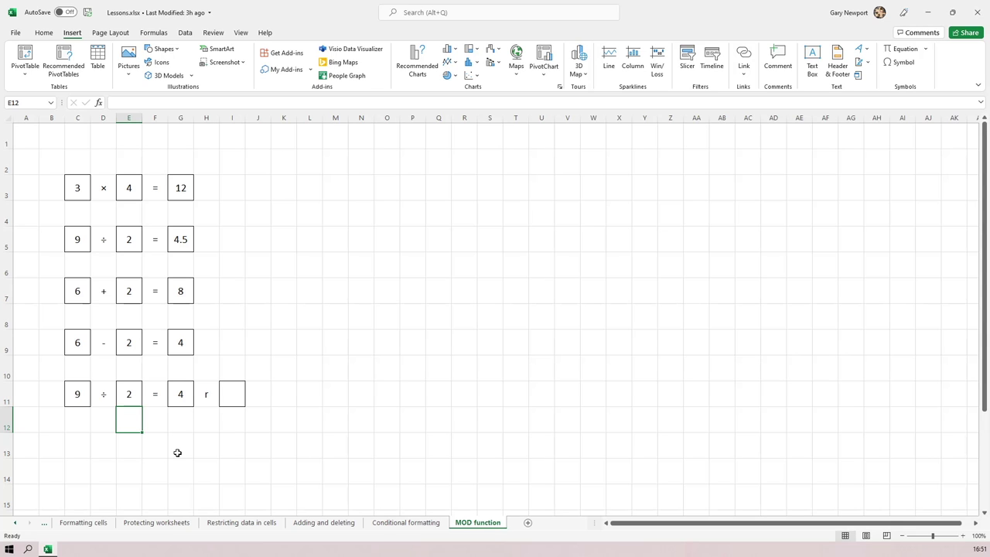
Change the divisors in E11 and E5 to 4
{"action": "key", "text": "Up"}
{"action": "type", "text": "4"}
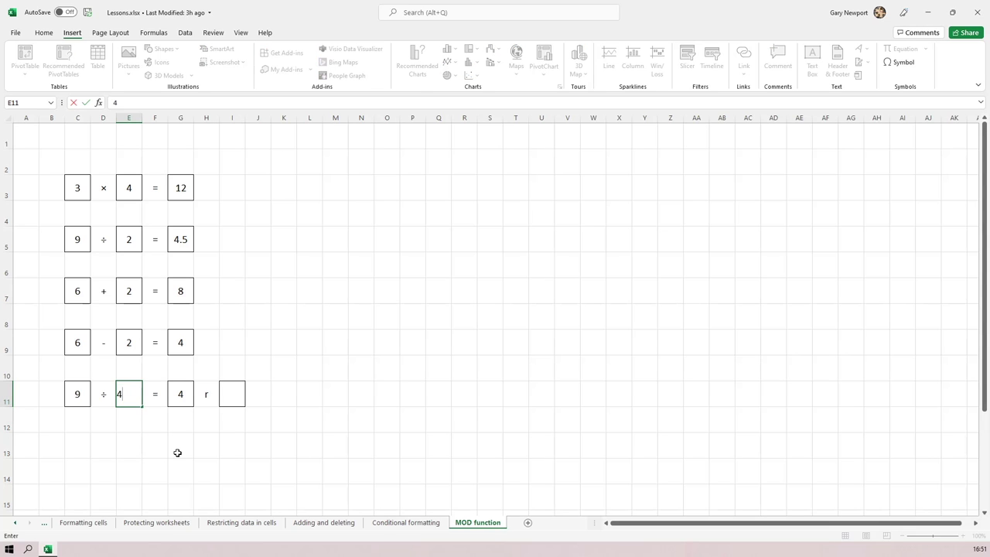
{"action": "key", "text": "Return"}
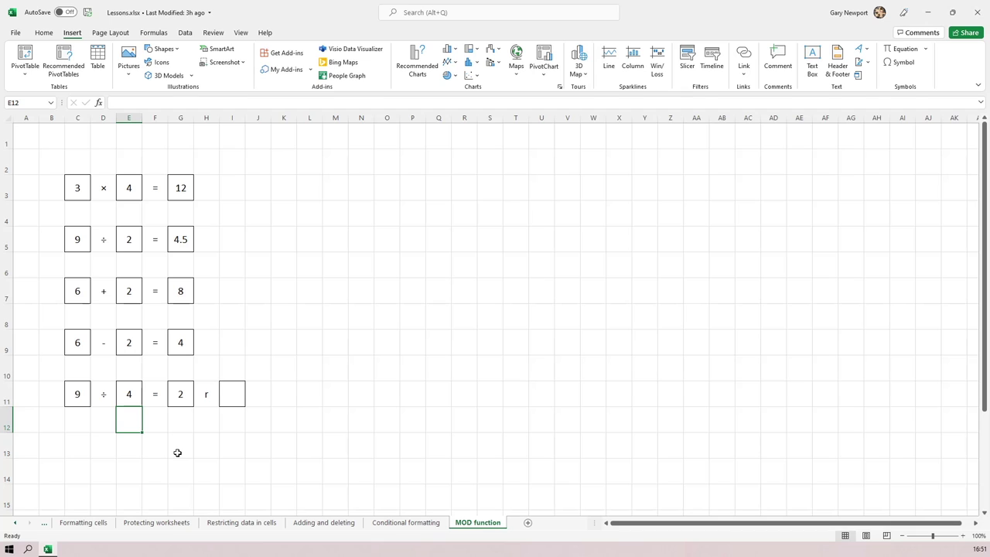
{"action": "left_click", "coordinate": [128, 242]}
{"action": "type", "text": "4"}
{"action": "key", "text": "Return"}
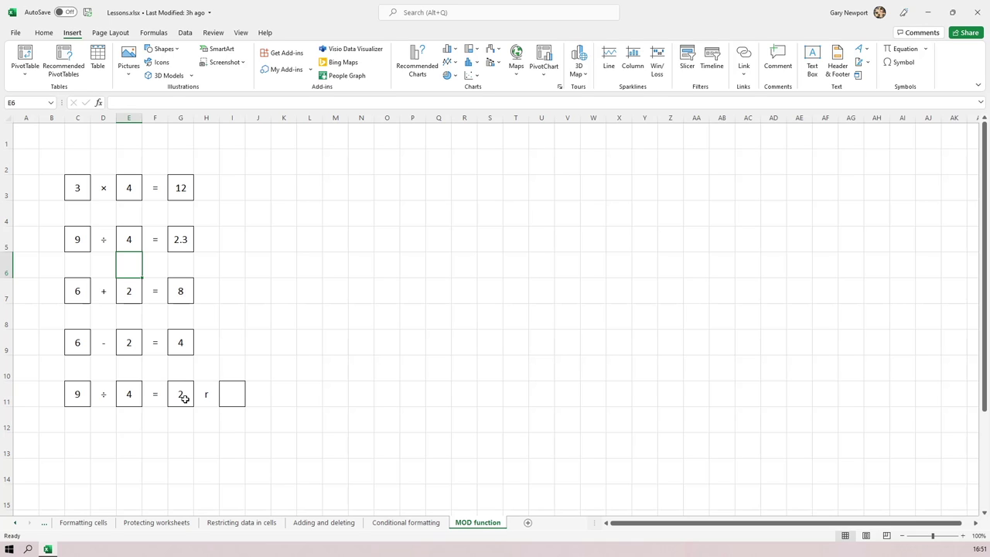
Select G11 and highlight QUOTIENT in the formula bar, leaving the formula unchanged
{"action": "left_click", "coordinate": [187, 398]}
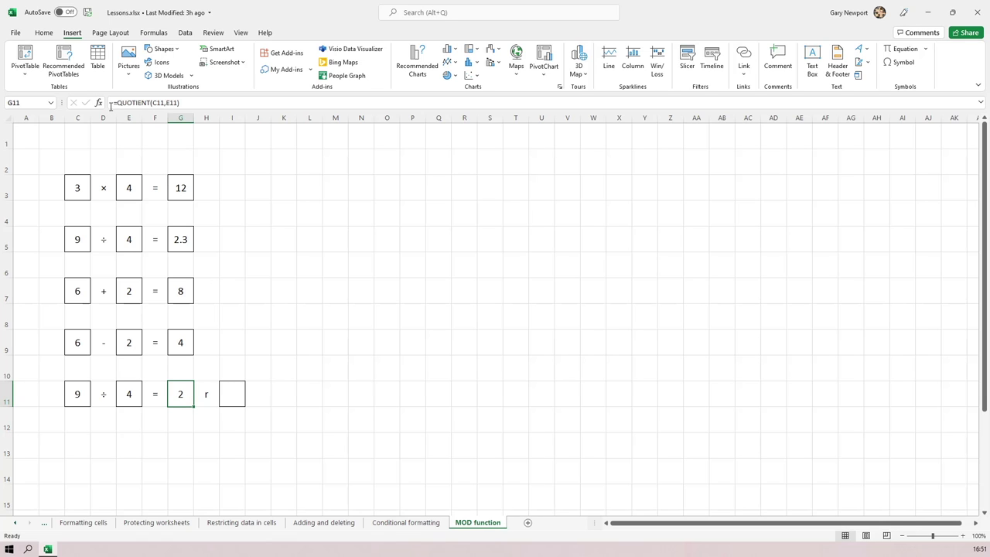
{"action": "left_click_drag", "start_coordinate": [149, 102], "coordinate": [117, 102]}
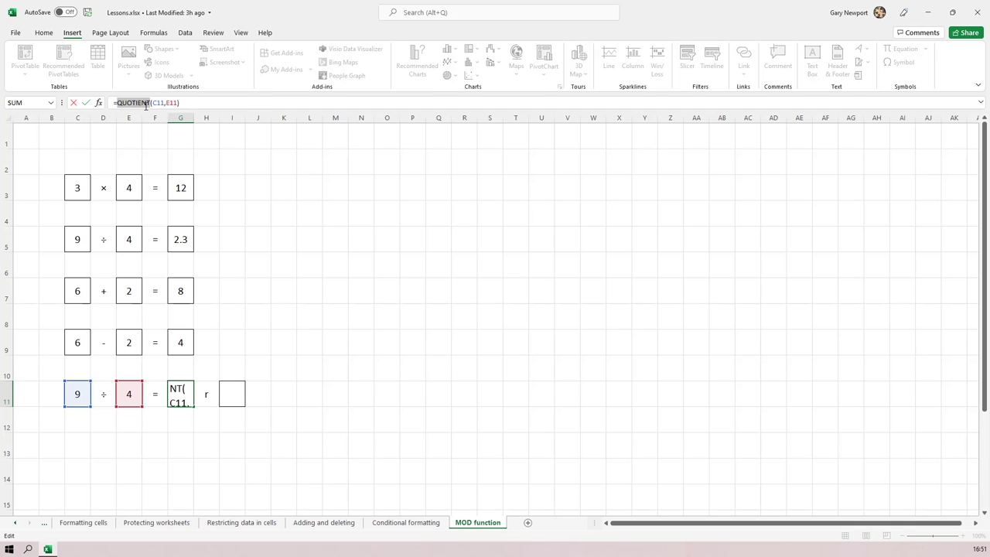
{"action": "key", "text": "ctrl+Return"}
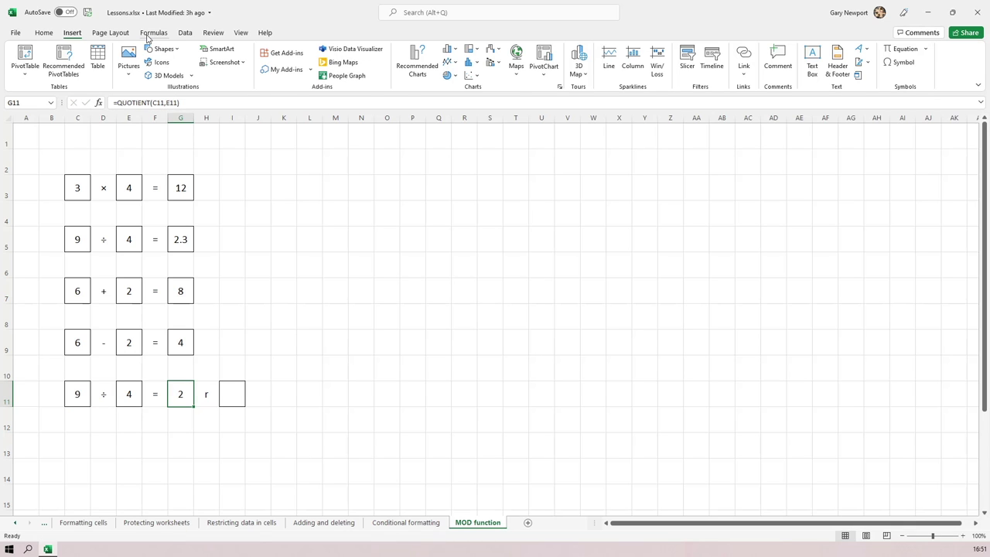
View the QUOTIENT arguments C11 and E11 from the Formulas tab, then select I11
{"action": "left_click", "coordinate": [148, 36]}
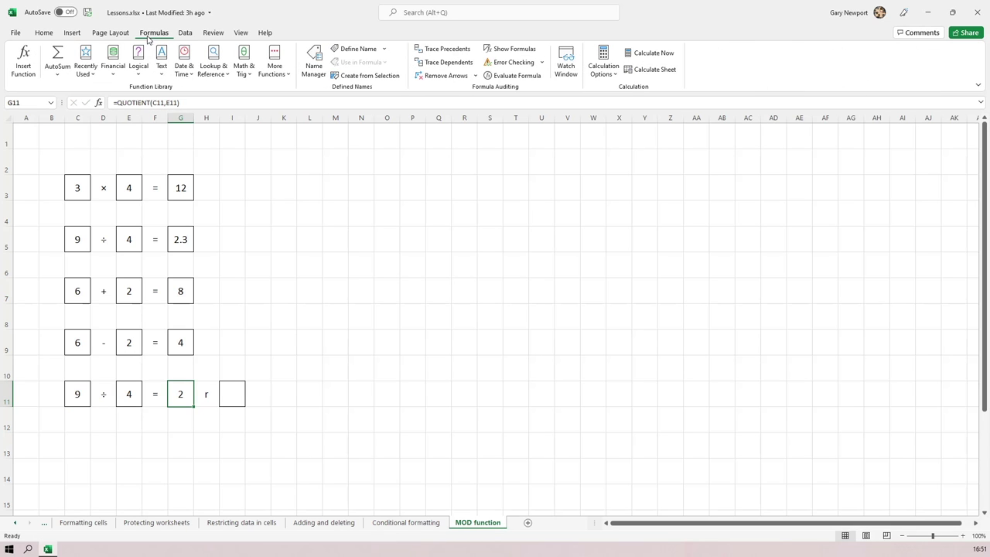
{"action": "left_click", "coordinate": [92, 74]}
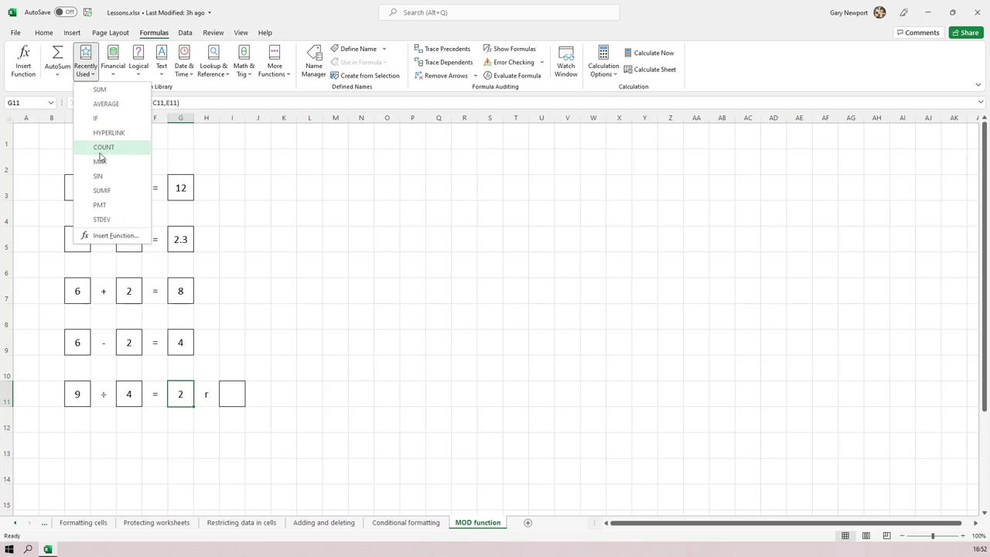
{"action": "left_click", "coordinate": [26, 67]}
{"action": "left_click", "coordinate": [26, 66]}
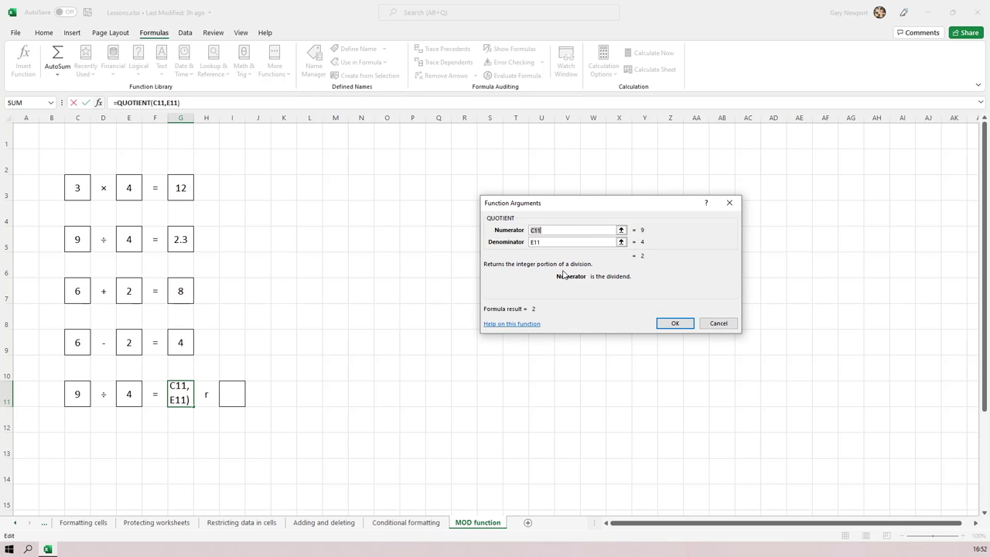
{"action": "left_click", "coordinate": [718, 323]}
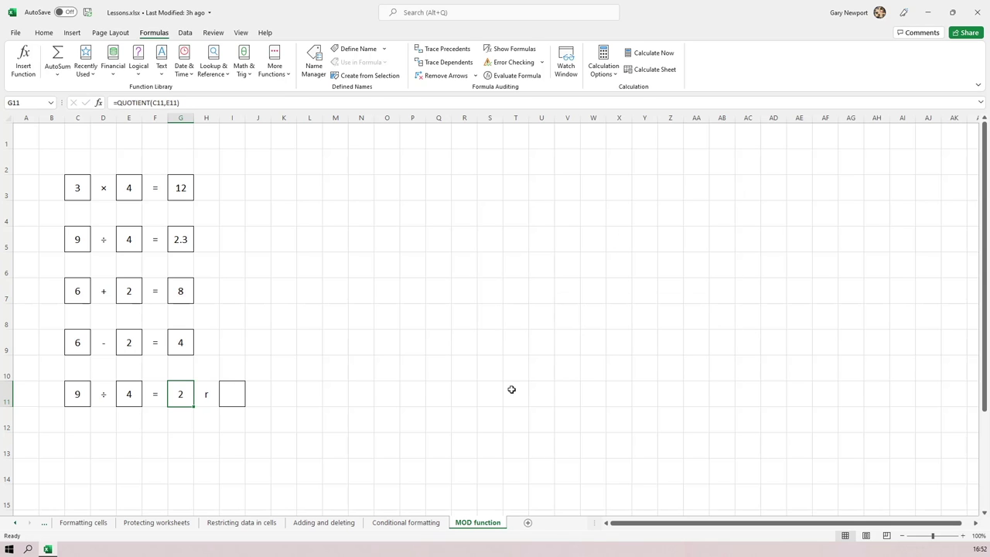
{"action": "left_click", "coordinate": [236, 396]}
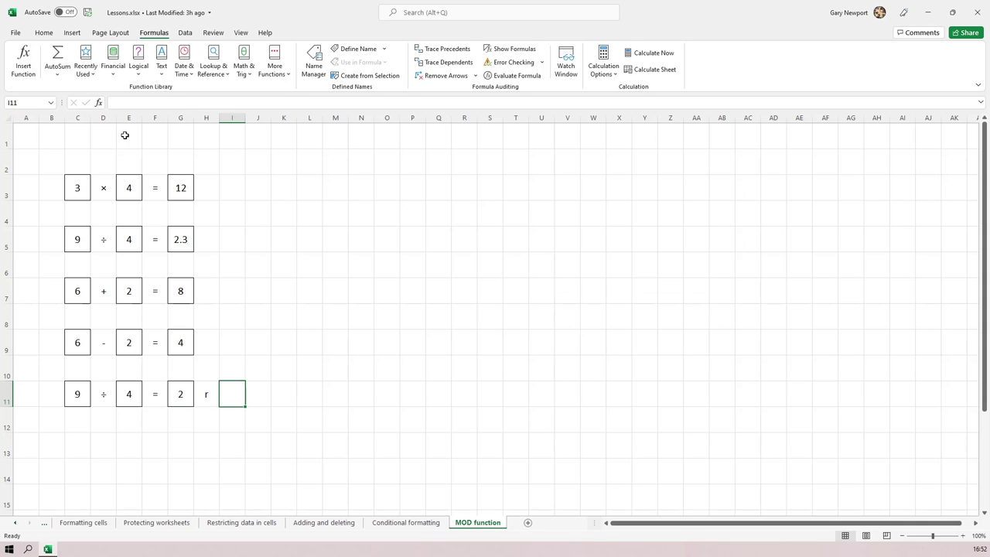
{"action": "left_click", "coordinate": [24, 62]}
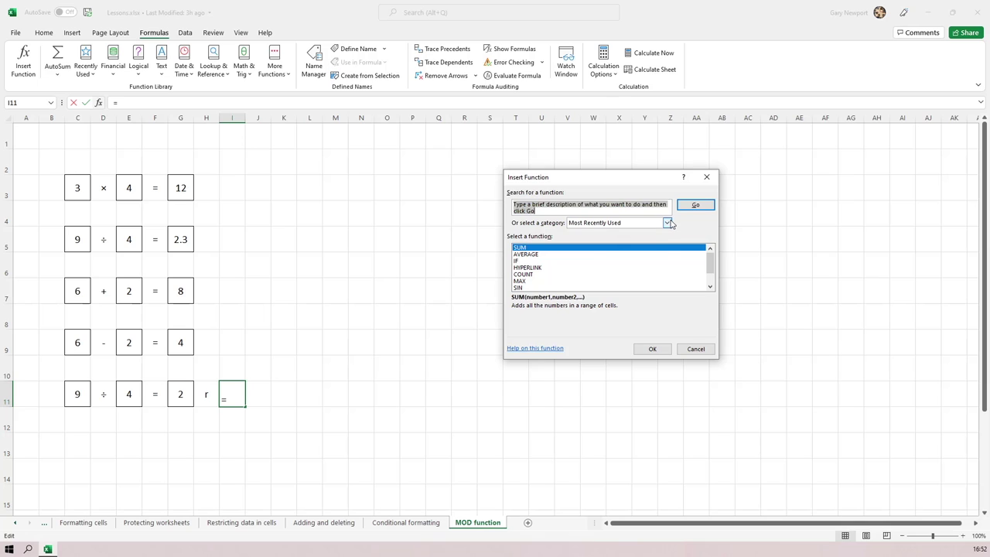
{"action": "left_click", "coordinate": [666, 223]}
{"action": "left_click", "coordinate": [582, 239]}
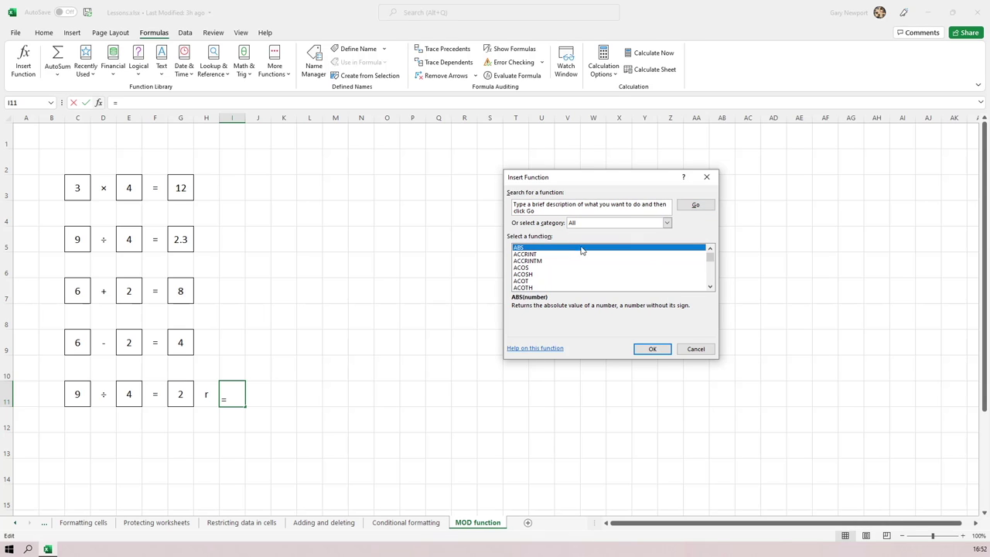
{"action": "left_click", "coordinate": [710, 286]}
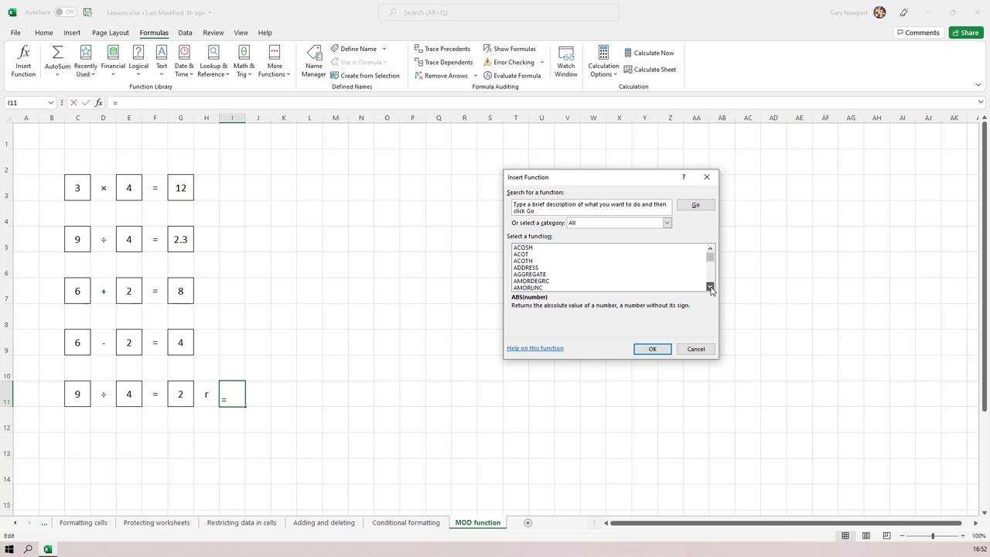
{"action": "left_click_drag", "start_coordinate": [711, 289], "coordinate": [711, 289]}
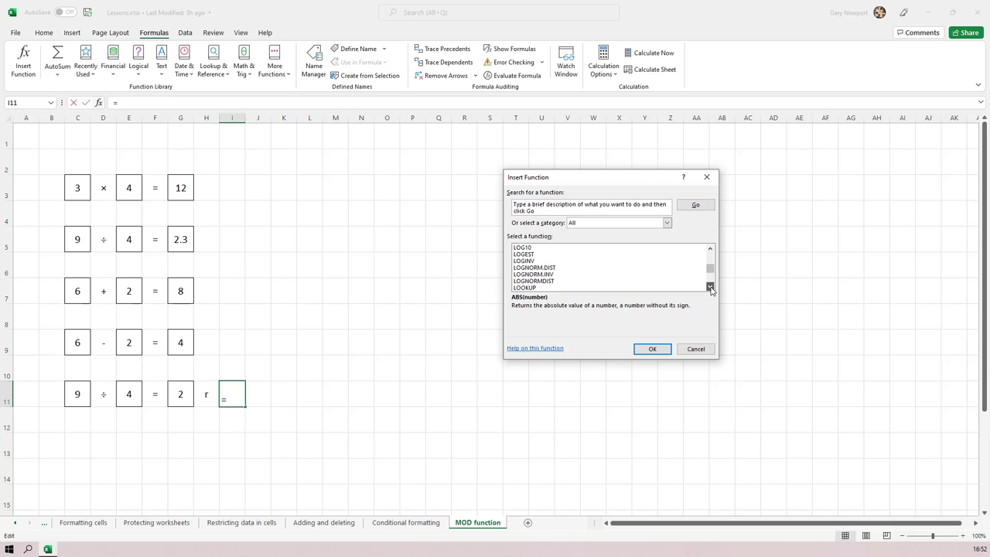
{"action": "left_click", "coordinate": [710, 287]}
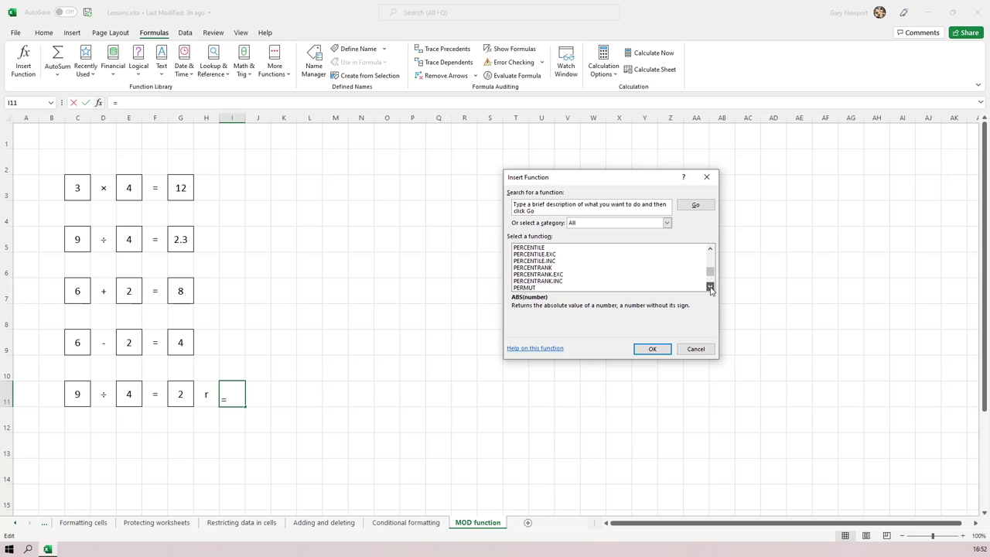
{"action": "left_click_drag", "start_coordinate": [710, 287], "coordinate": [710, 287]}
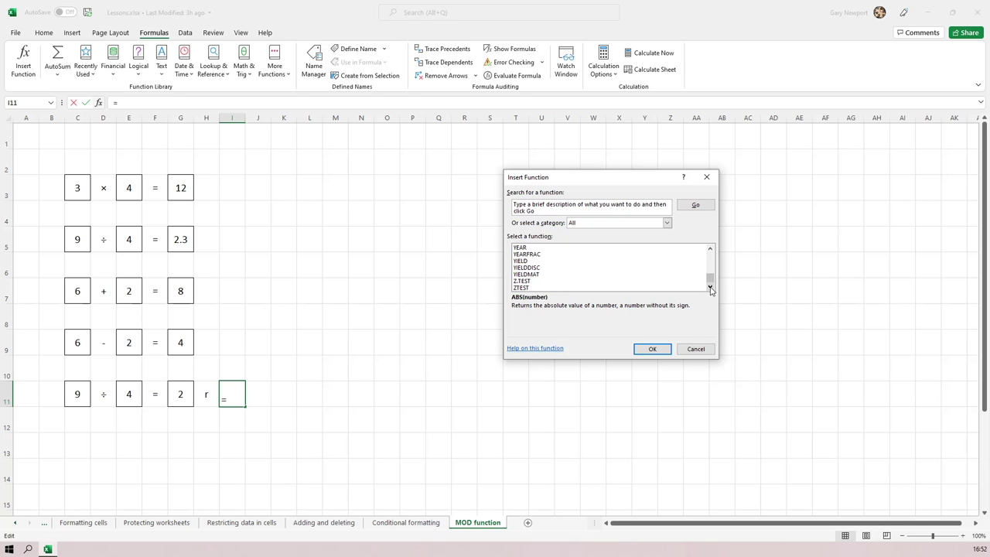
{"action": "left_click", "coordinate": [696, 349]}
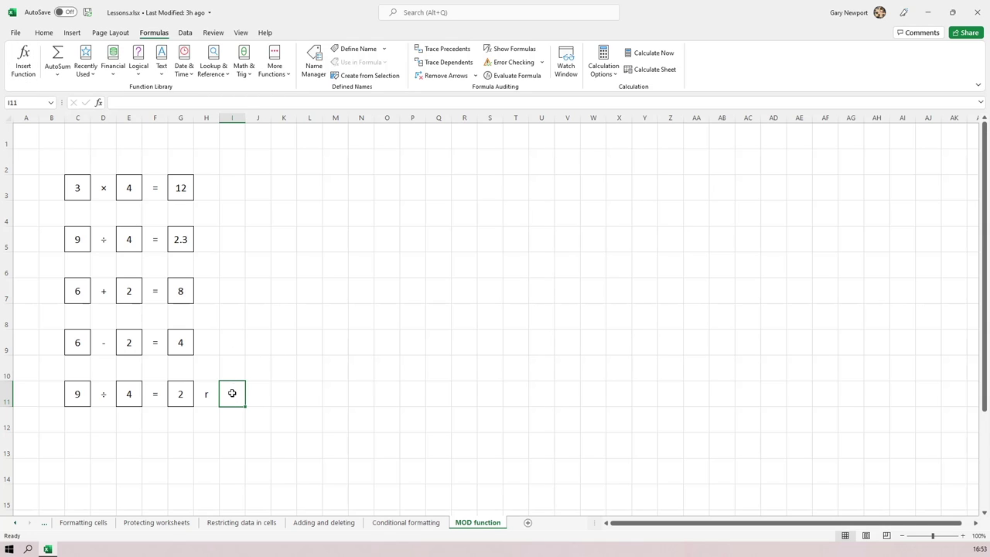
Enter =MOD(C11,E11) in I11 so the remainder box shows 1
{"action": "type", "text": "="}
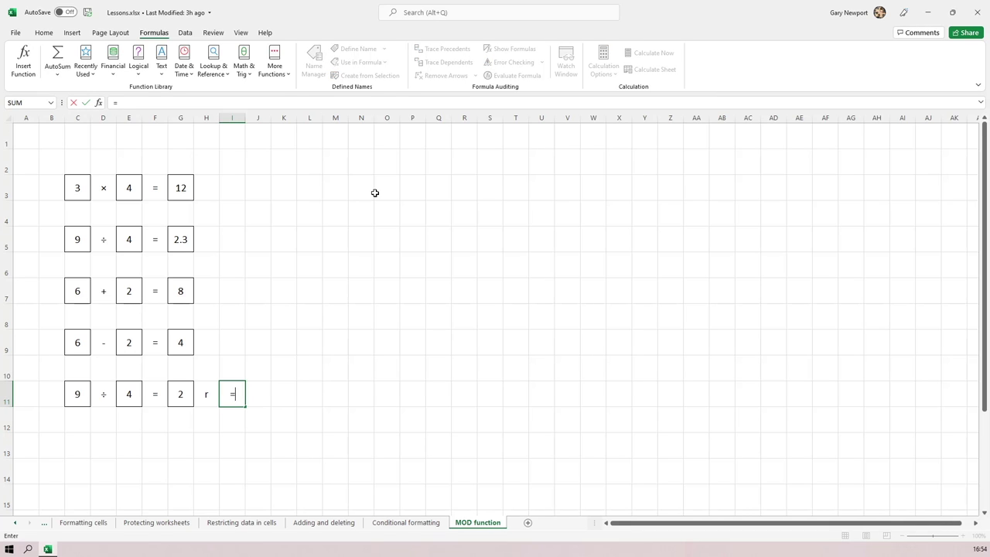
{"action": "type", "text": "m"}
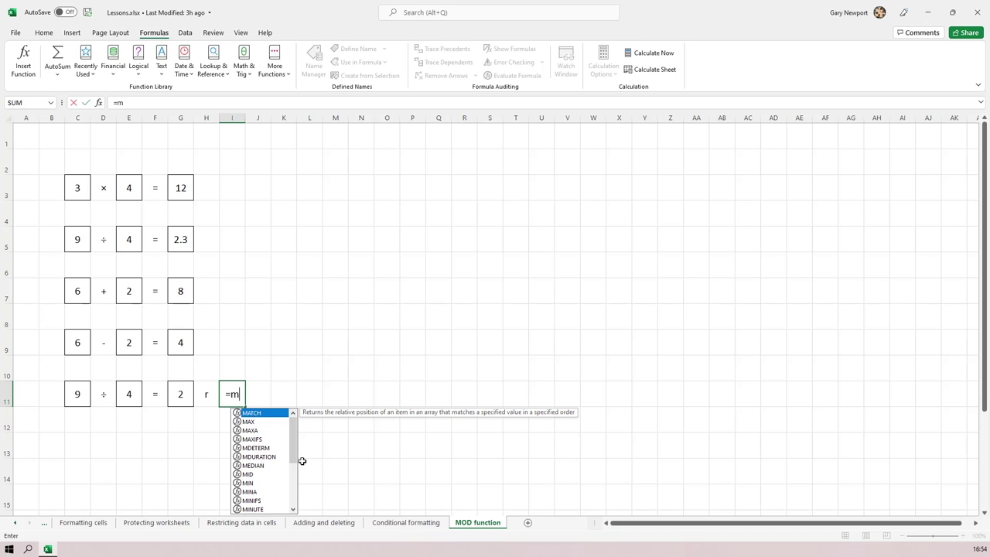
{"action": "scroll", "coordinate": [293, 461], "scroll_direction": "down", "scroll_amount": 1}
{"action": "scroll", "coordinate": [294, 462], "scroll_direction": "down", "scroll_amount": 5}
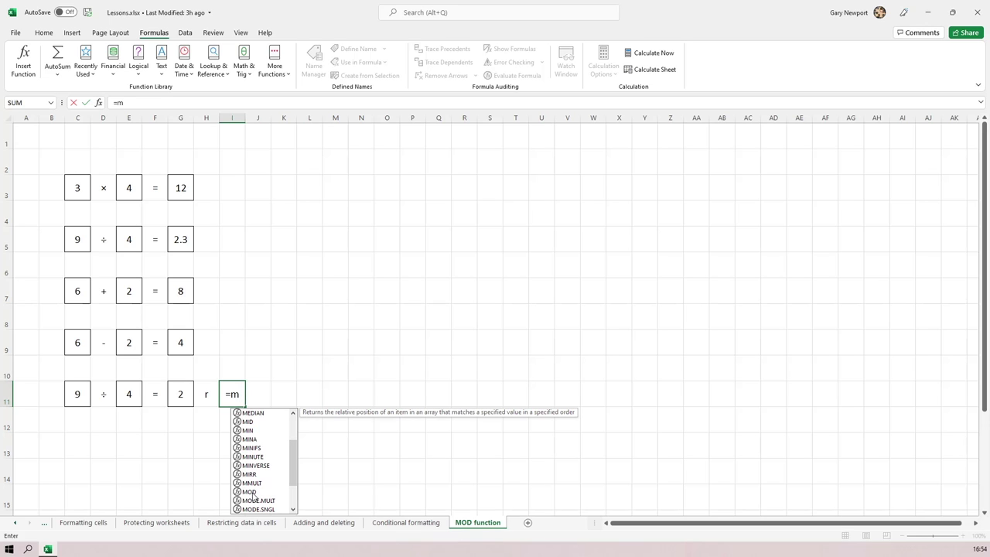
{"action": "type", "text": "o"}
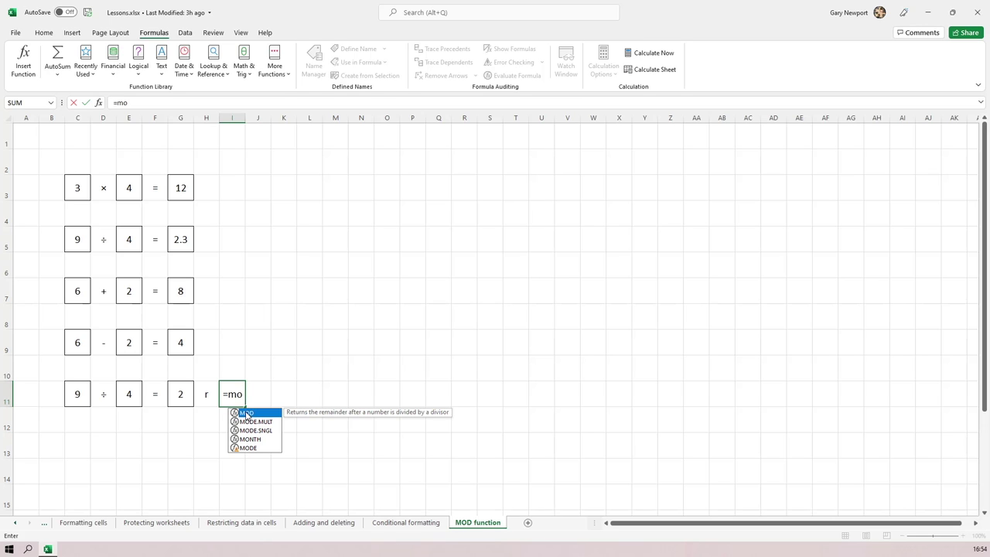
{"action": "type", "text": "d"}
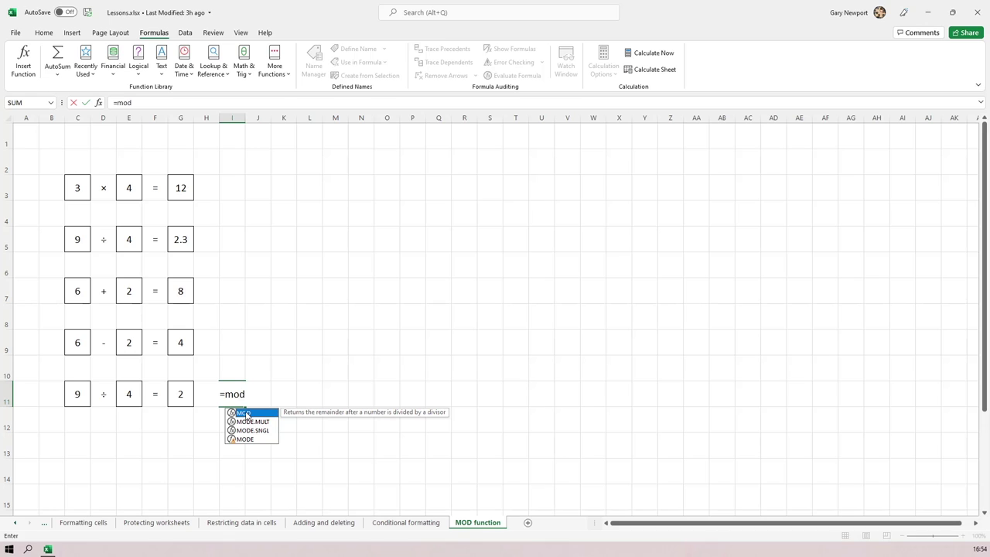
{"action": "type", "text": "("}
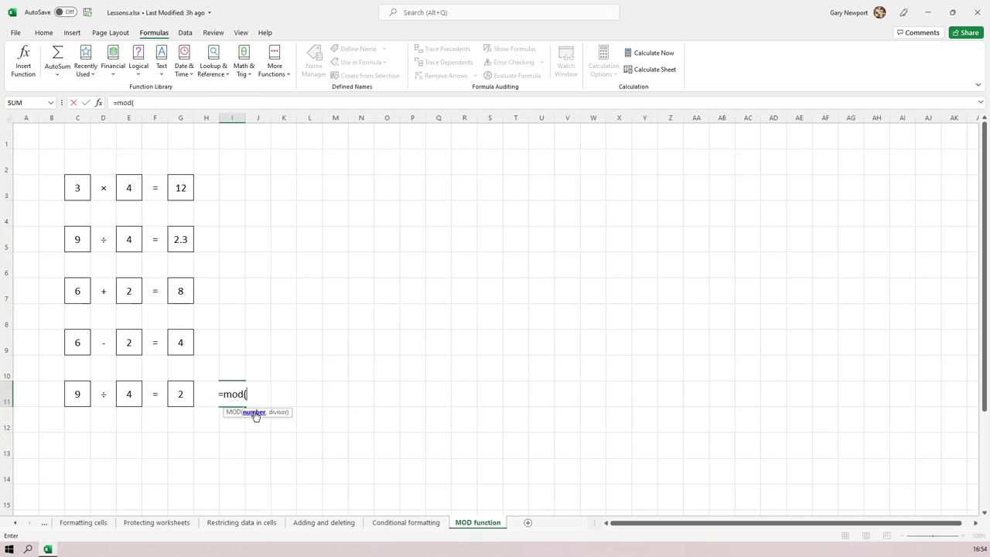
{"action": "left_click", "coordinate": [76, 394]}
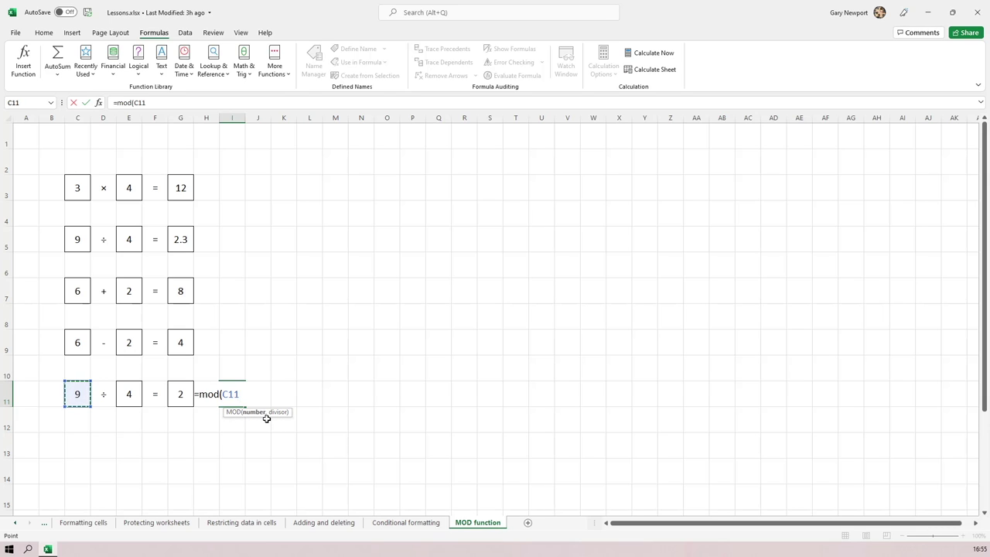
{"action": "type", "text": ","}
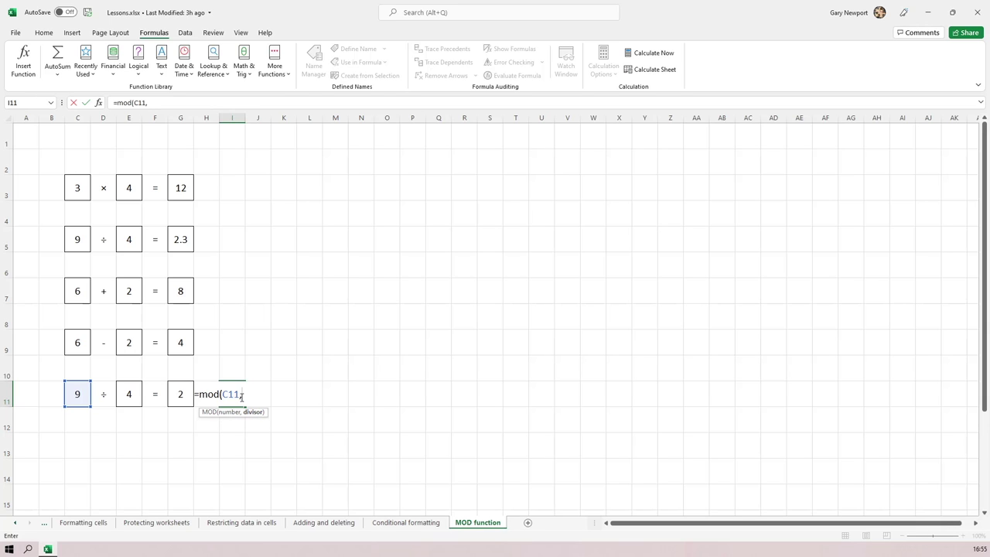
{"action": "left_click", "coordinate": [132, 395]}
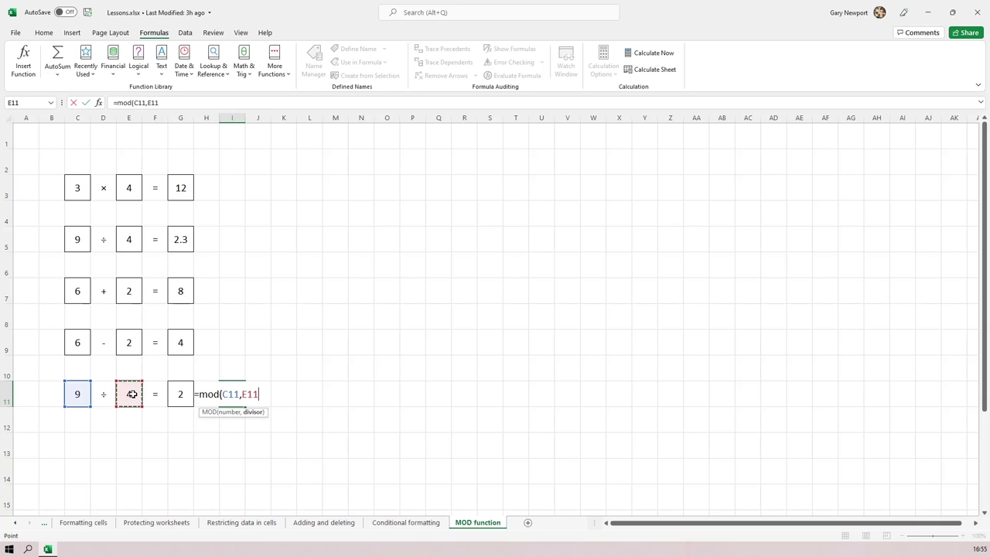
{"action": "type", "text": ")"}
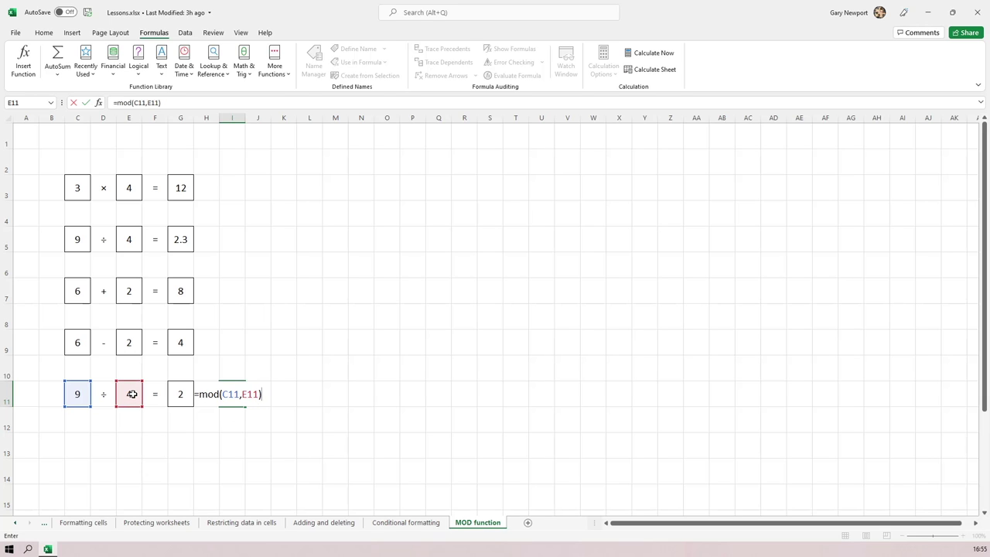
{"action": "key", "text": "Return"}
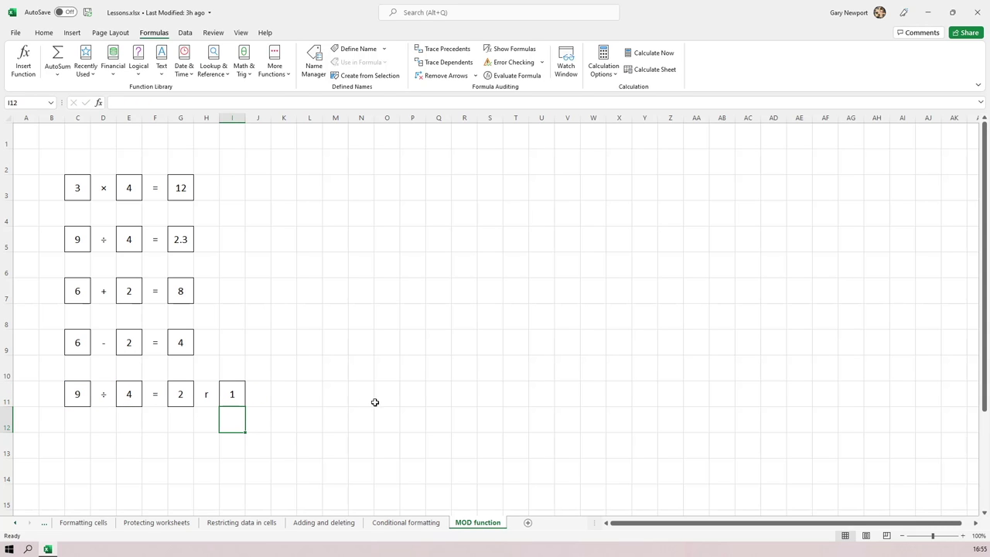
Try divisors 3, 2 and 4 in E11, checking the MOD formula in I11
{"action": "left_click", "coordinate": [375, 402]}
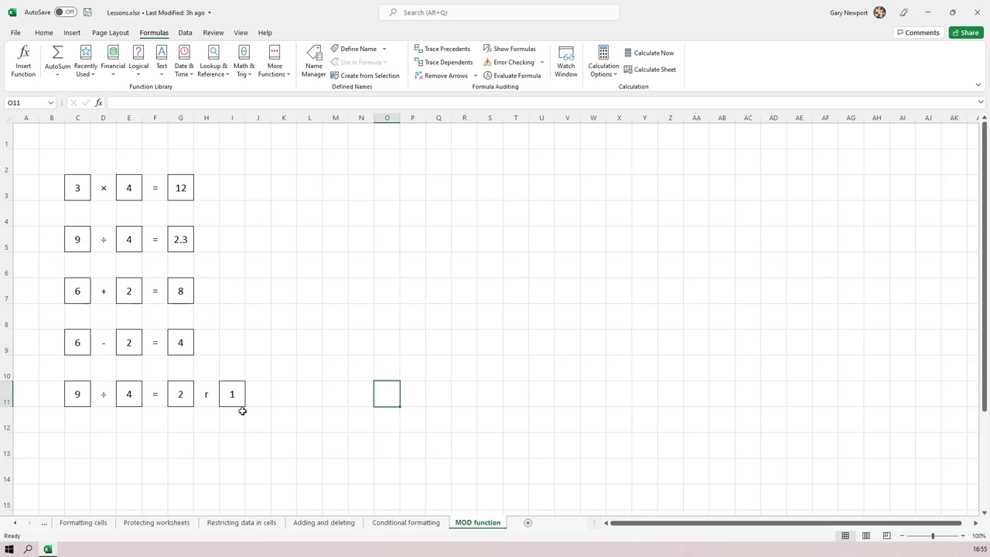
{"action": "left_click", "coordinate": [129, 396]}
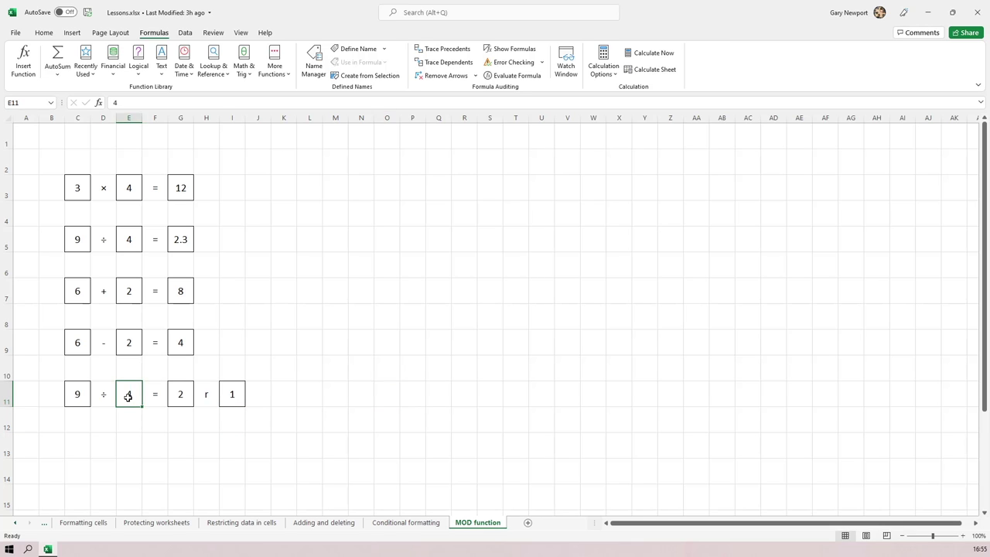
{"action": "type", "text": "3"}
{"action": "key", "text": "Return"}
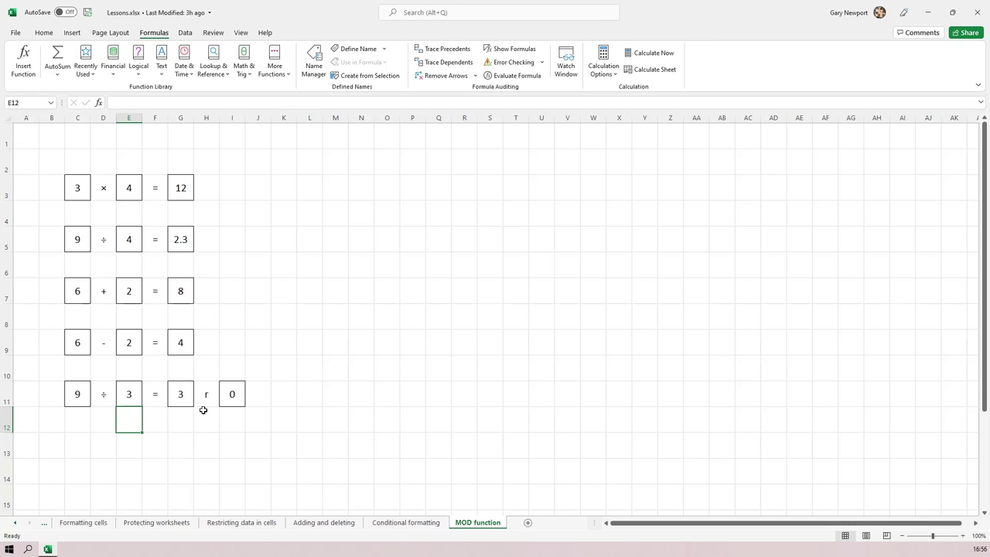
{"action": "left_click", "coordinate": [127, 395]}
{"action": "type", "text": "2"}
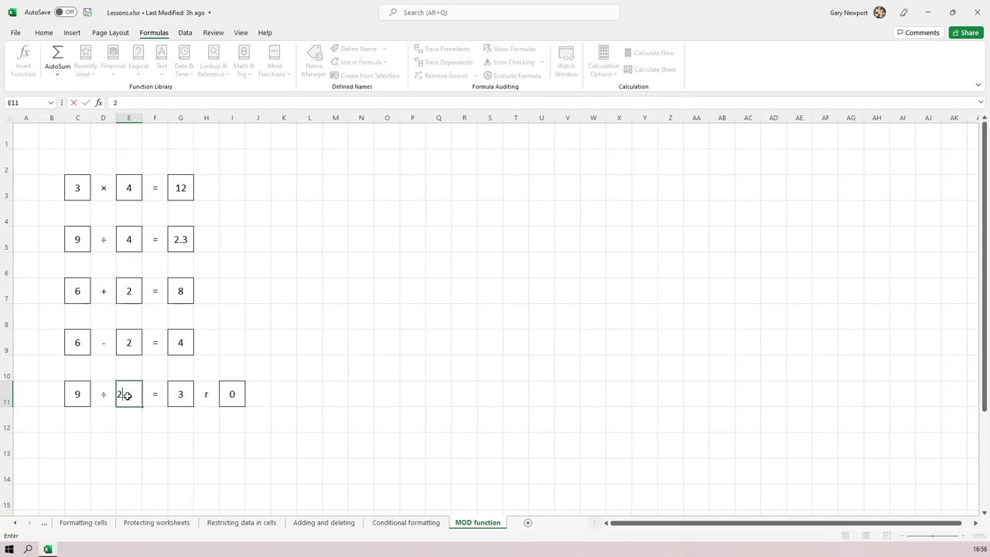
{"action": "key", "text": "Return"}
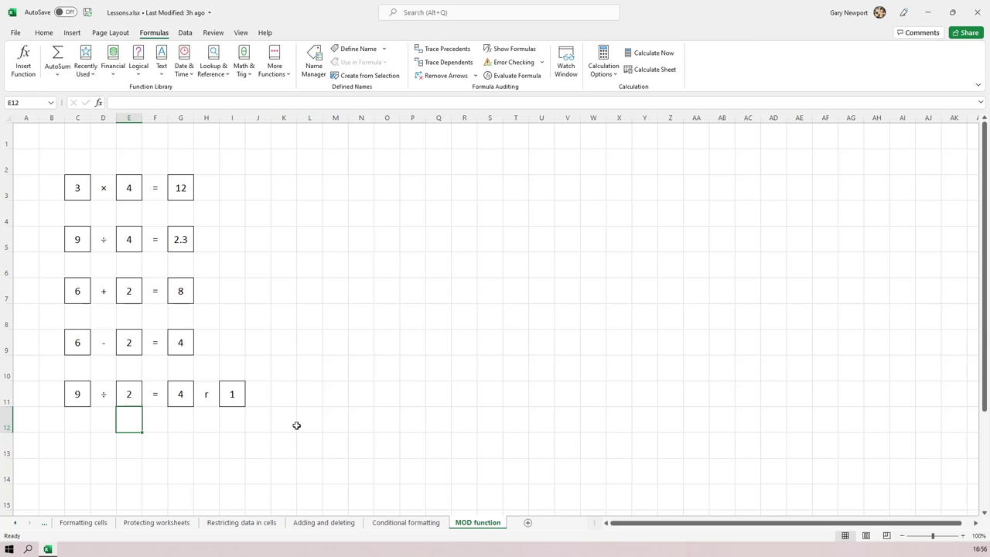
{"action": "left_click", "coordinate": [238, 396]}
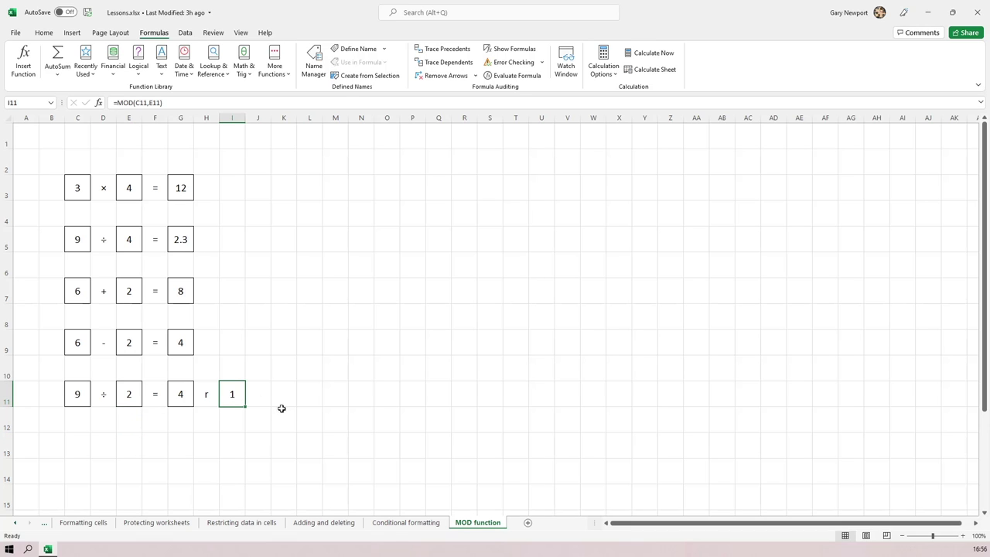
{"action": "left_click", "coordinate": [129, 393]}
{"action": "type", "text": "4"}
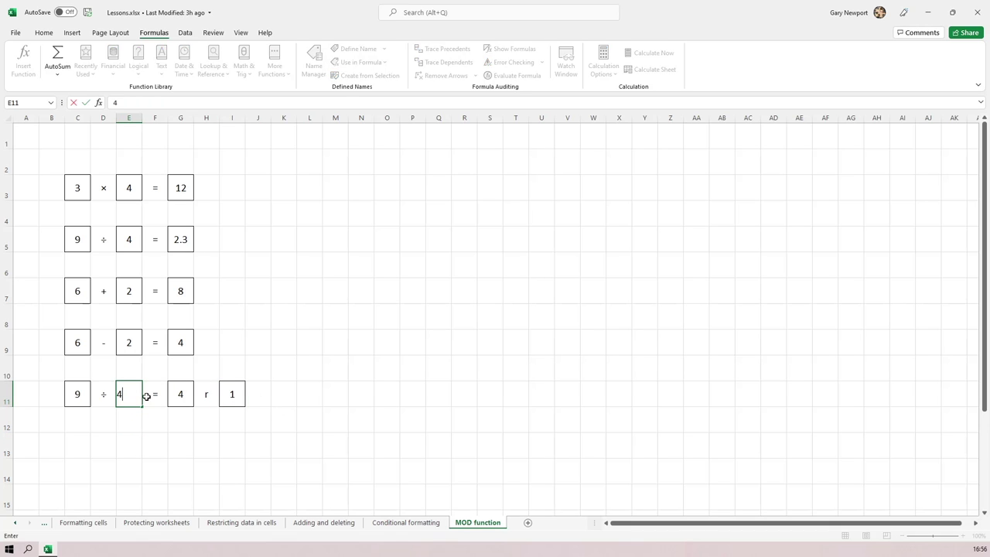
{"action": "key", "text": "Return"}
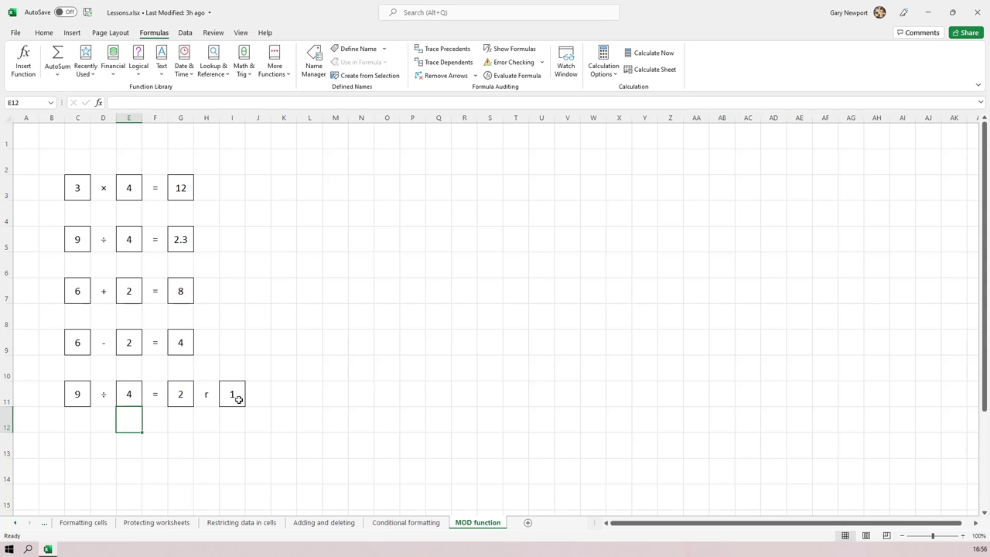
Try divisor 3 and then 9 in E11, checking C11 and I11
{"action": "left_click", "coordinate": [128, 396]}
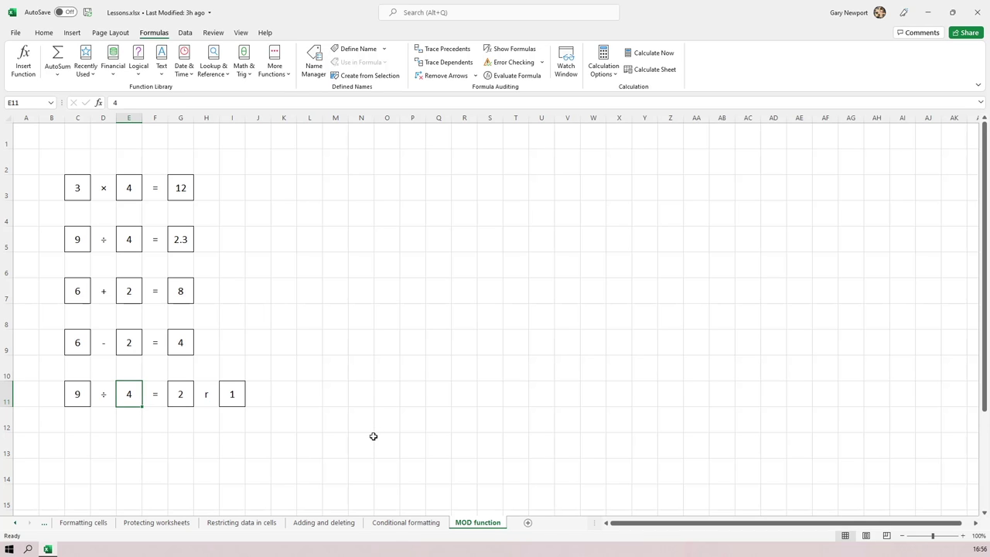
{"action": "type", "text": "3"}
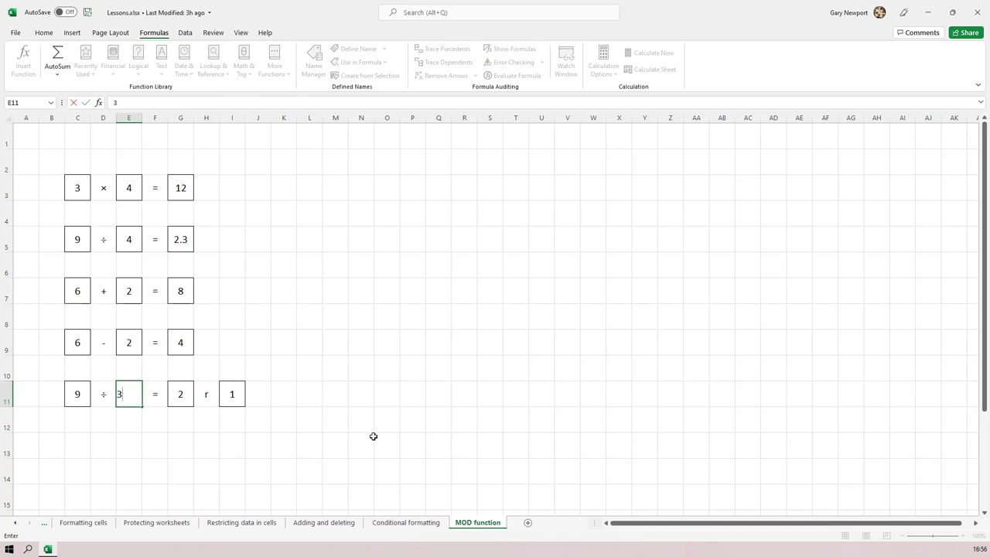
{"action": "key", "text": "Up"}
{"action": "key", "text": "Down"}
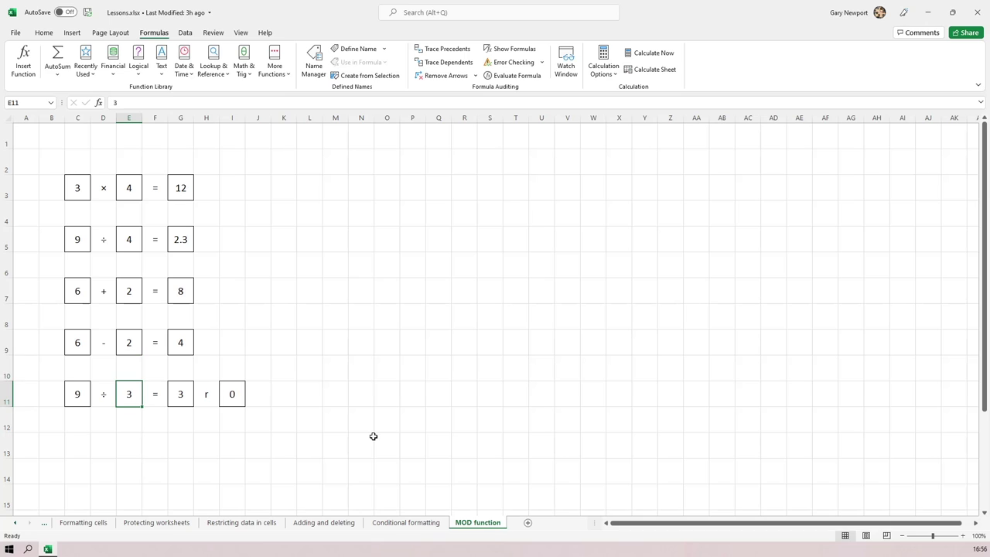
{"action": "key", "text": "Left"}
{"action": "key", "text": "Left"}
{"action": "key", "text": "Right"}
{"action": "key", "text": "Right"}
{"action": "key", "text": "Right"}
{"action": "key", "text": "Right"}
{"action": "key", "text": "Right"}
{"action": "key", "text": "Right"}
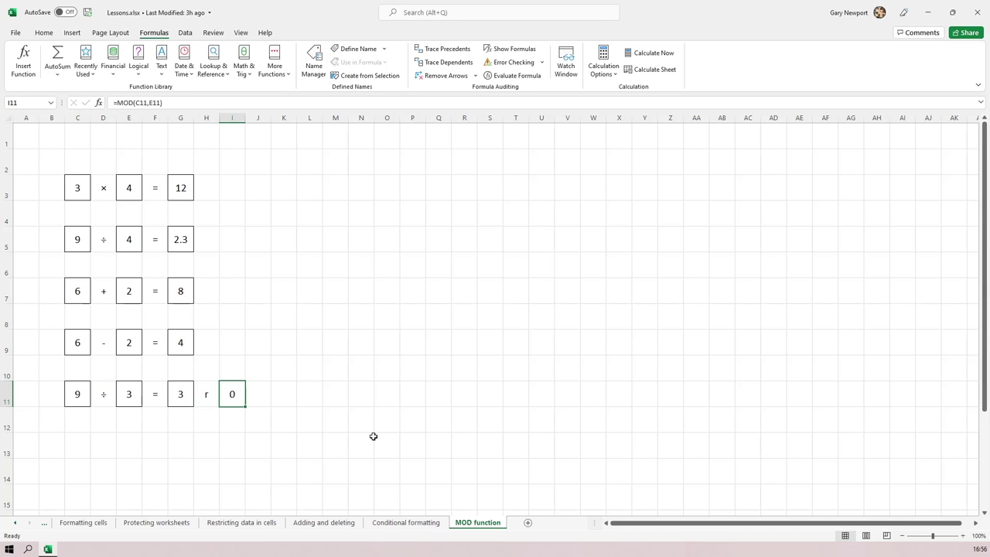
{"action": "key", "text": "Left"}
{"action": "key", "text": "Left"}
{"action": "key", "text": "Left"}
{"action": "key", "text": "Left"}
{"action": "key", "text": "Down"}
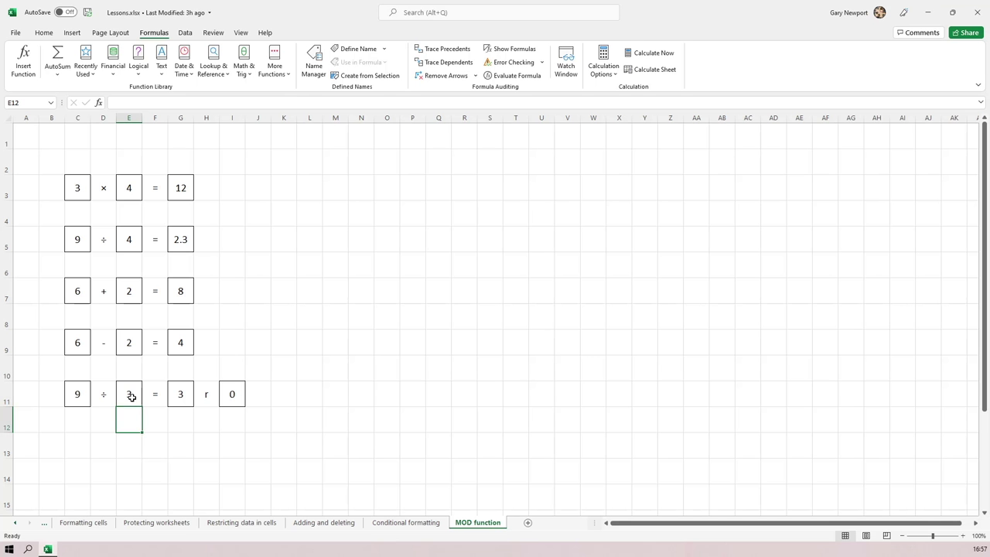
{"action": "key", "text": "Up"}
{"action": "type", "text": "9"}
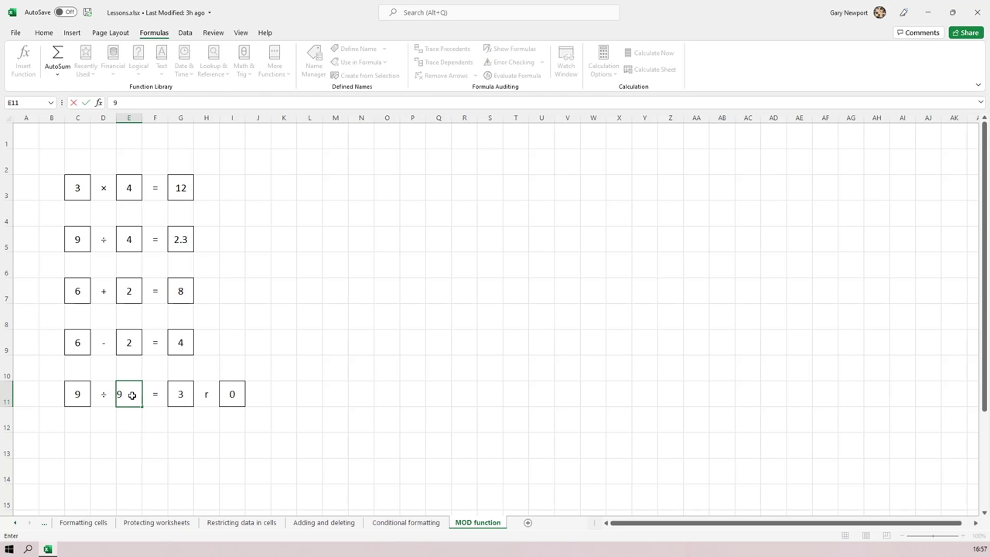
{"action": "key", "text": "Return"}
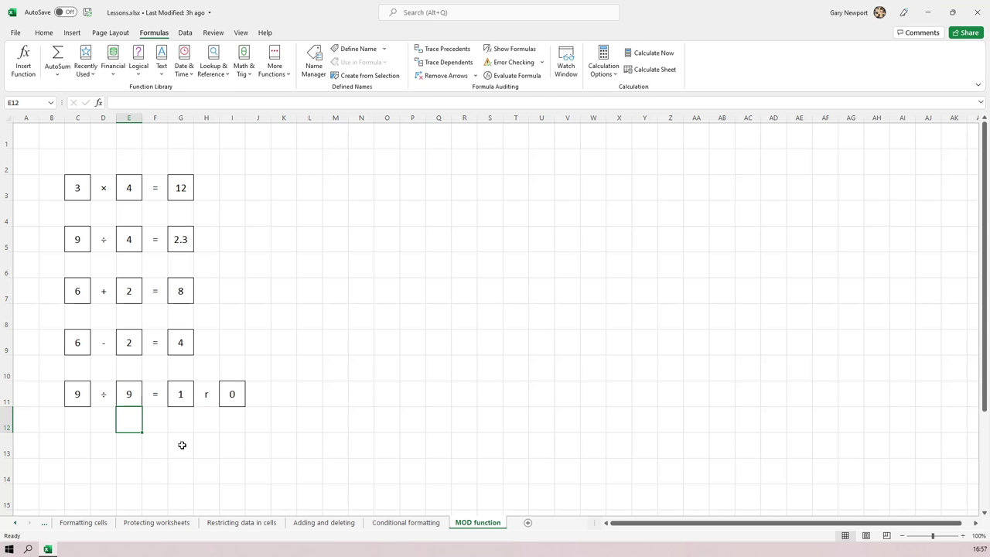
Set the dividend C11 to 20, then try divisors 2, 4, 5 and finally 10
{"action": "left_click", "coordinate": [77, 395]}
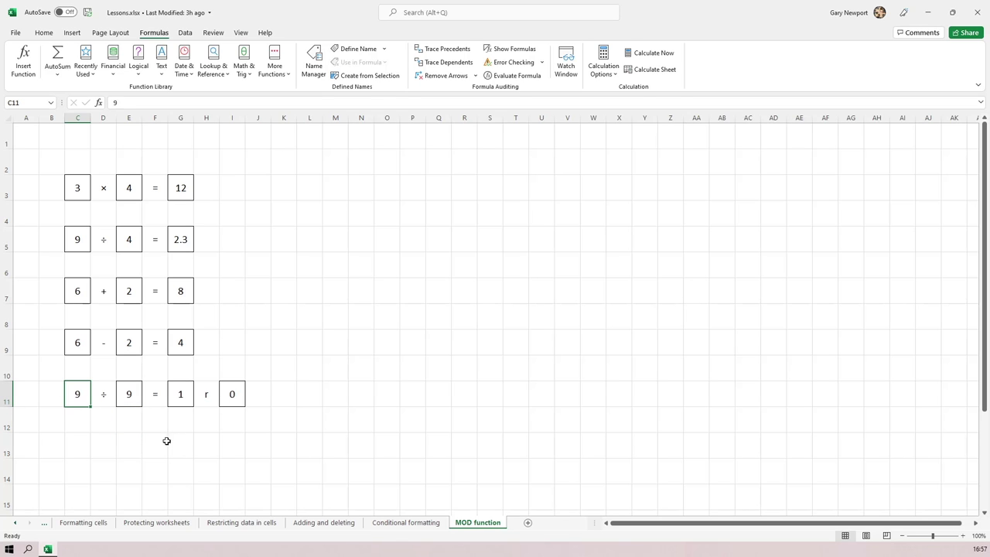
{"action": "type", "text": "20"}
{"action": "key", "text": "Return"}
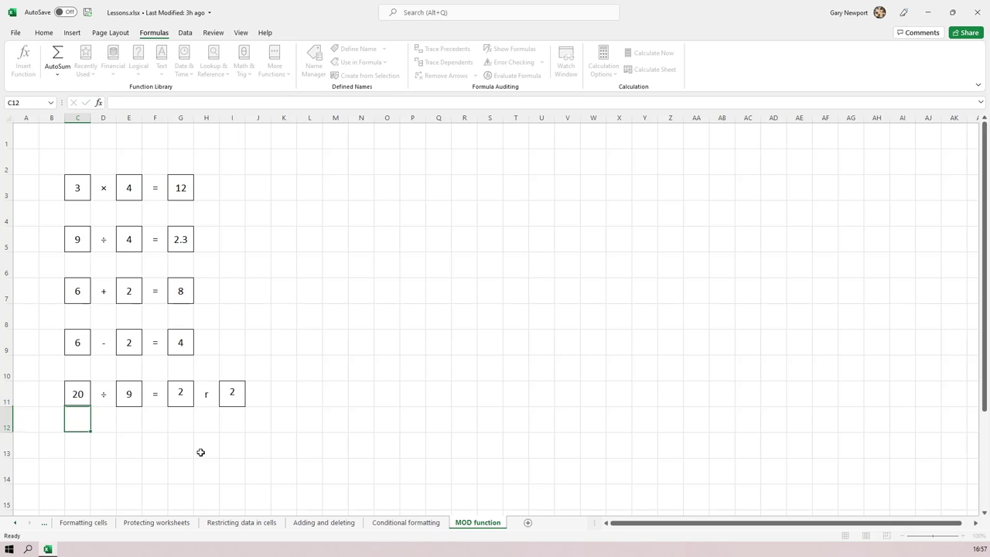
{"action": "left_click", "coordinate": [128, 394]}
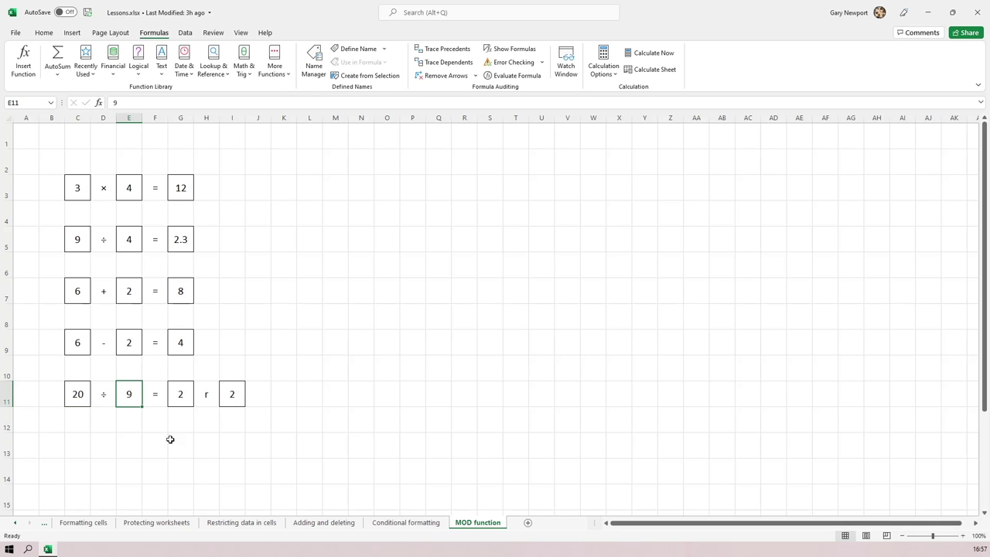
{"action": "type", "text": "2"}
{"action": "key", "text": "Return"}
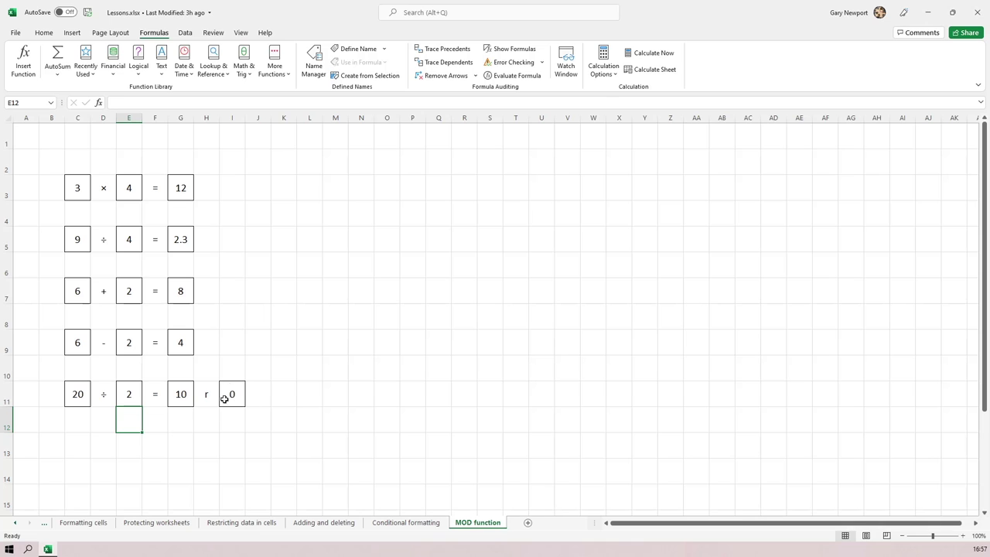
{"action": "left_click", "coordinate": [135, 400]}
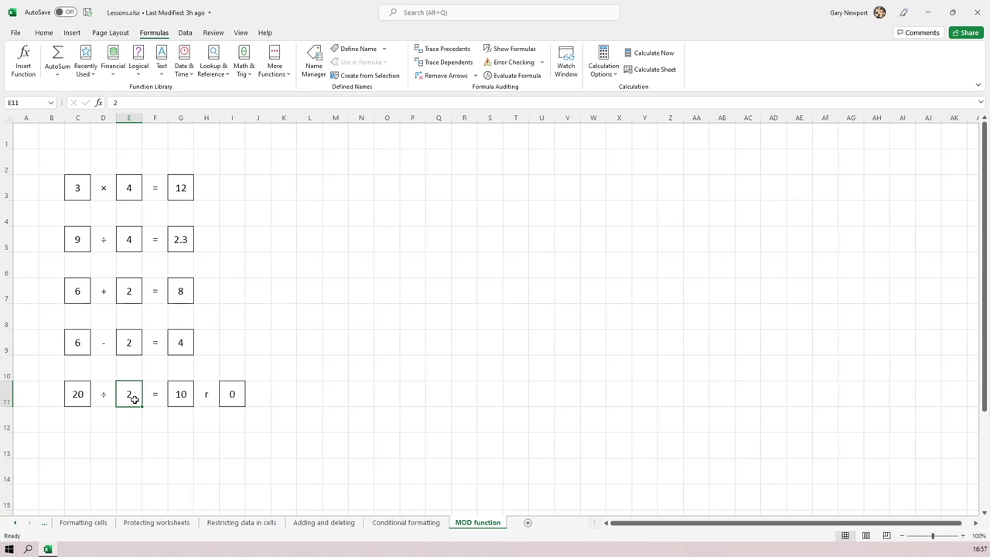
{"action": "type", "text": "4"}
{"action": "key", "text": "Return"}
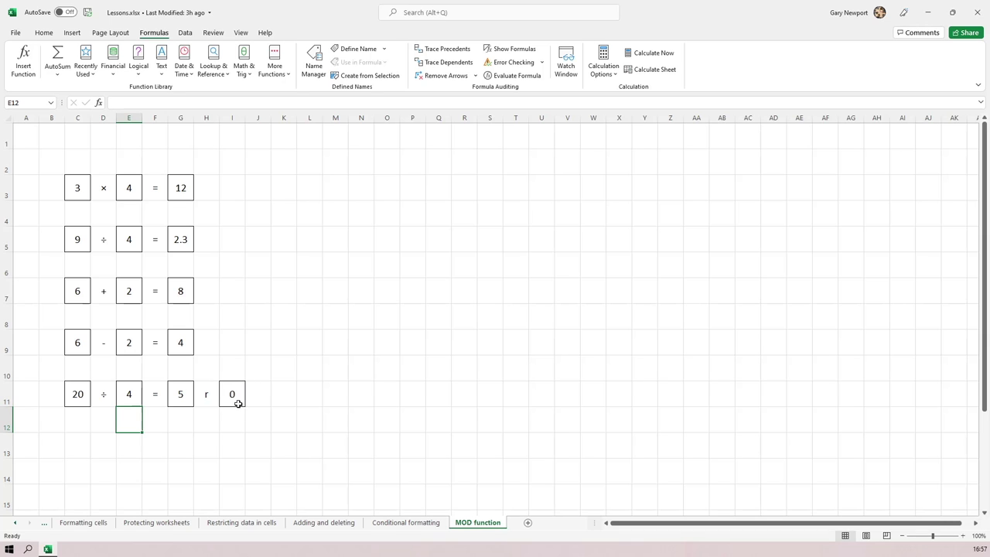
{"action": "left_click", "coordinate": [132, 398]}
{"action": "type", "text": "5"}
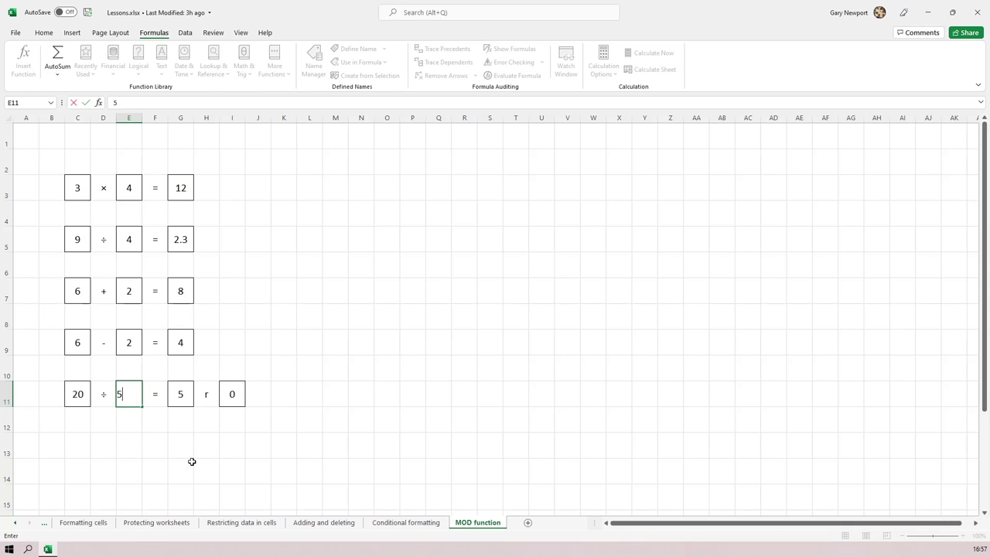
{"action": "key", "text": "Return"}
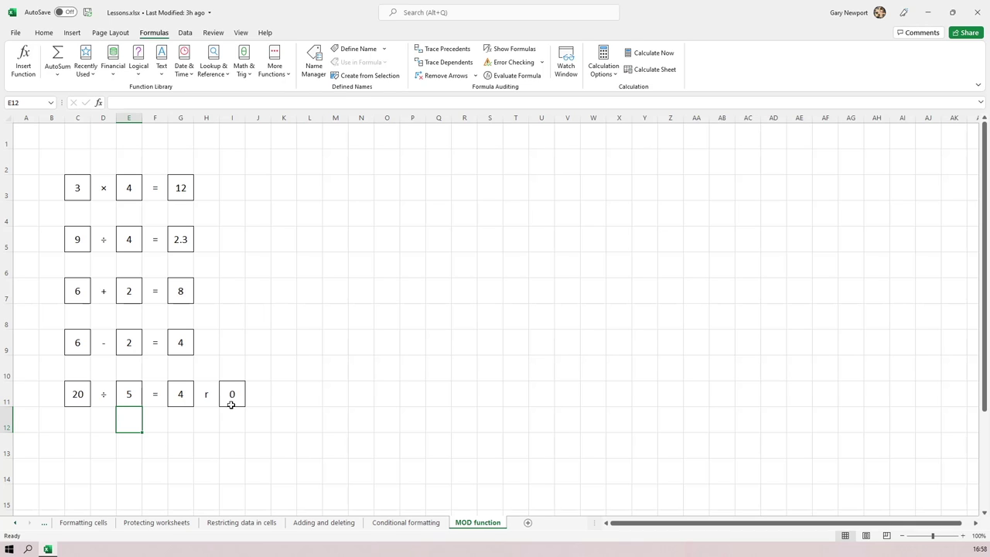
{"action": "left_click", "coordinate": [128, 398]}
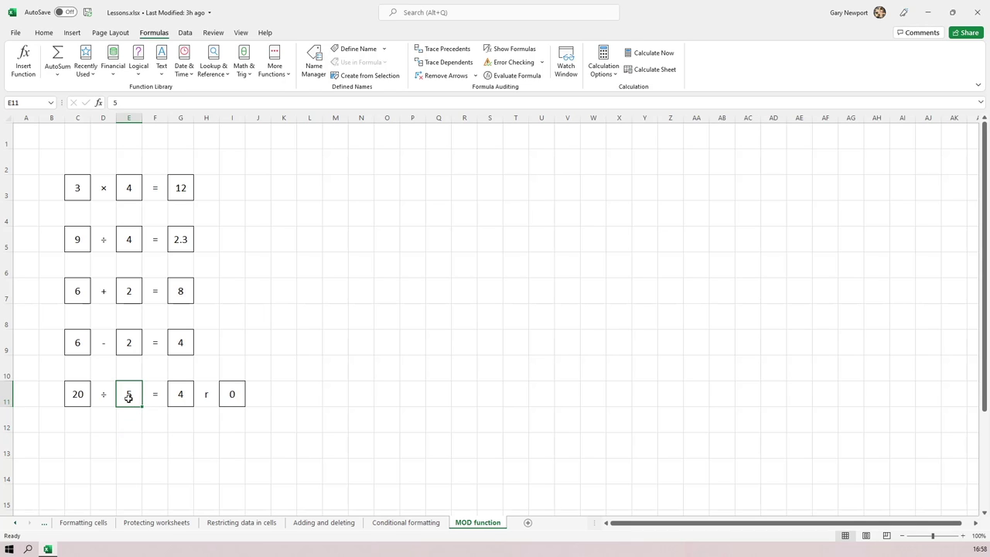
{"action": "type", "text": "10"}
{"action": "key", "text": "Return"}
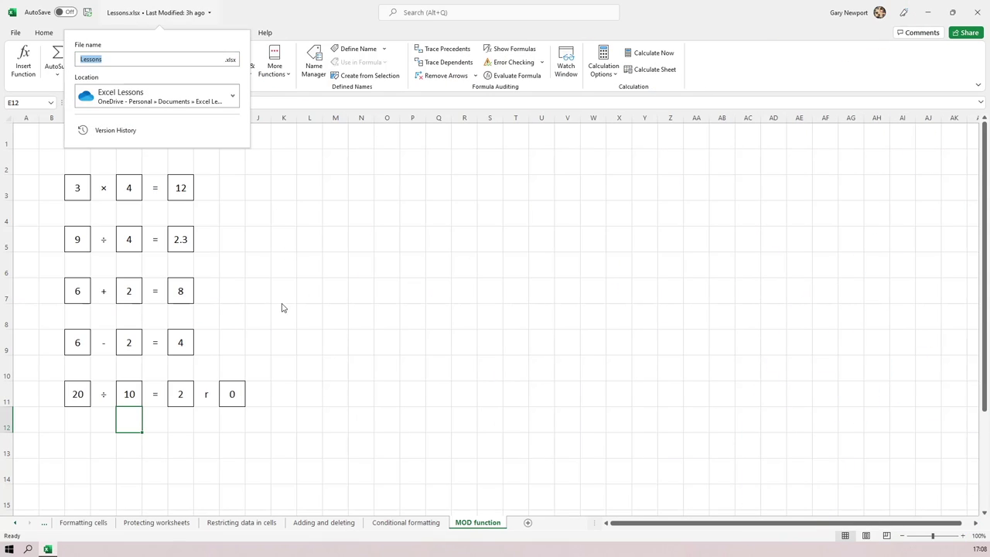
Close Lessons.xlsx and open Times Table Square.xlsx from the recent files
{"action": "key", "text": "Escape"}
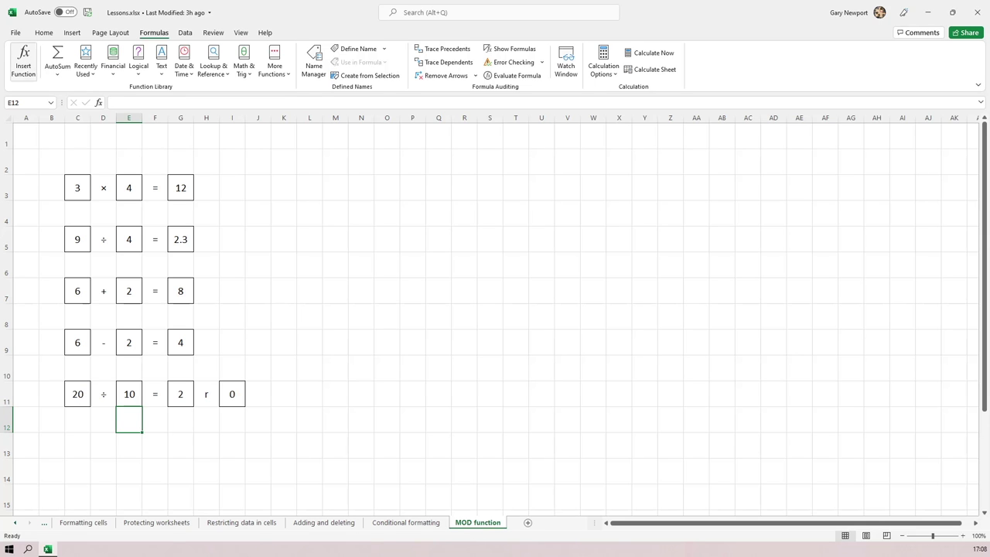
{"action": "left_click", "coordinate": [15, 34]}
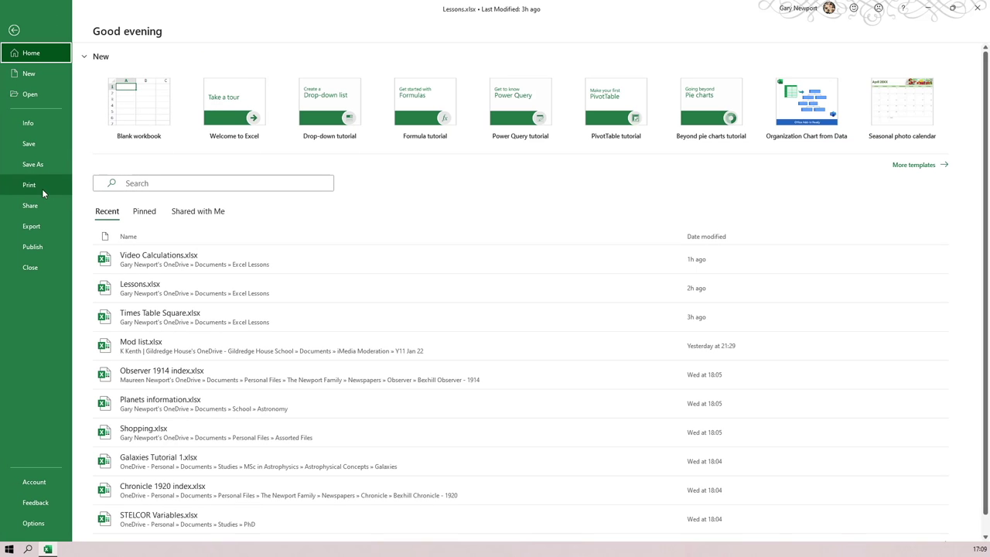
{"action": "left_click", "coordinate": [14, 30]}
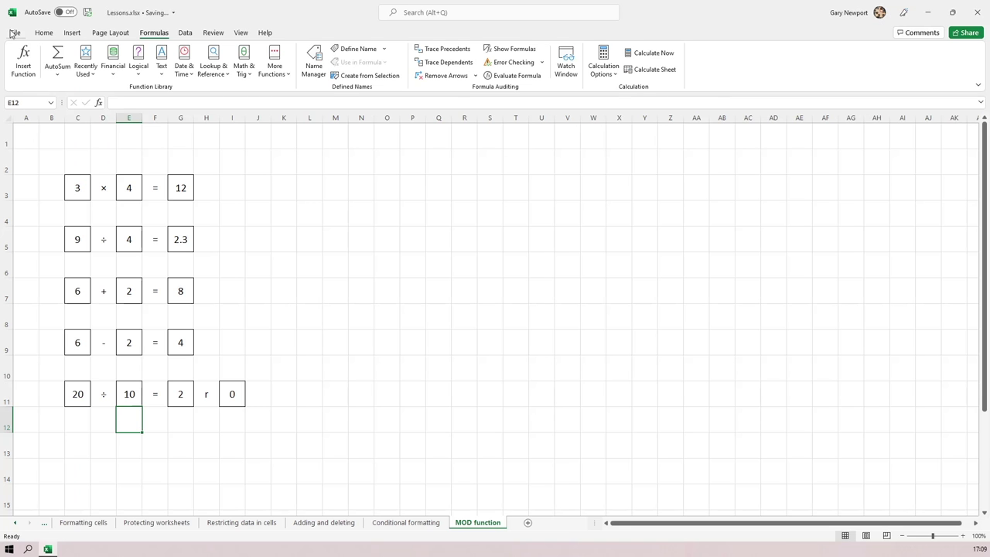
{"action": "left_click", "coordinate": [14, 32]}
{"action": "left_click", "coordinate": [32, 266]}
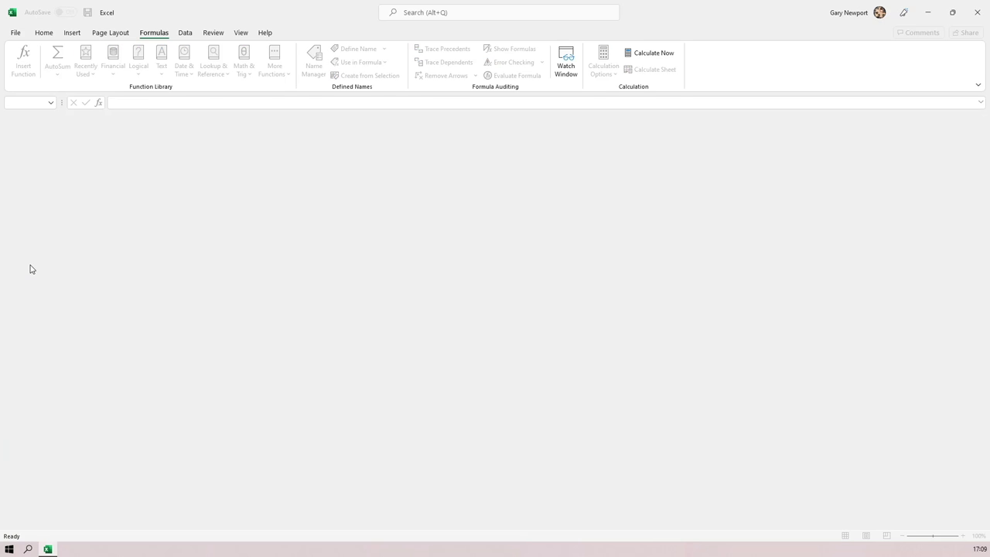
{"action": "left_click", "coordinate": [17, 33]}
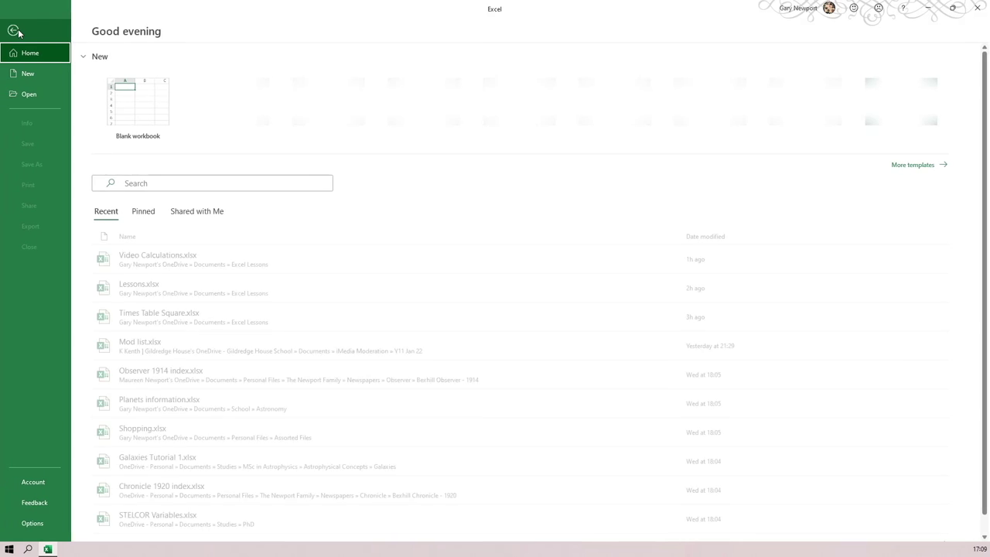
{"action": "left_click", "coordinate": [163, 316]}
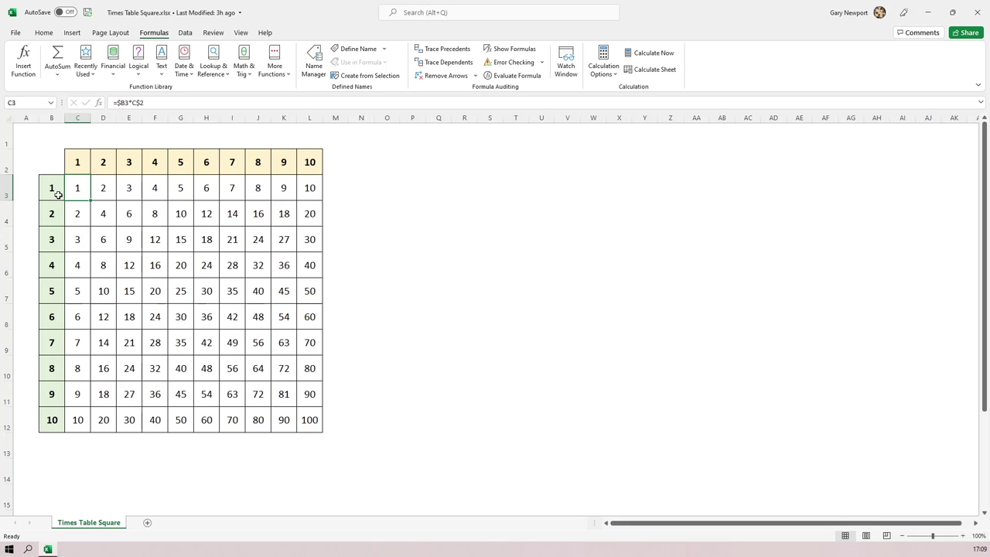
Insert three blank rows above the times table
{"action": "left_click_drag", "start_coordinate": [7, 137], "coordinate": [7, 189]}
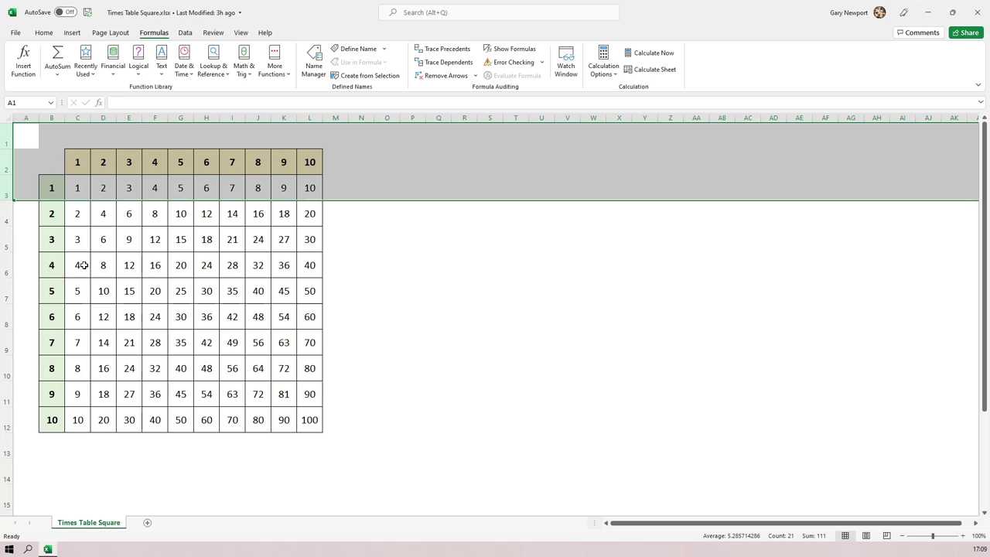
{"action": "right_click", "coordinate": [7, 187]}
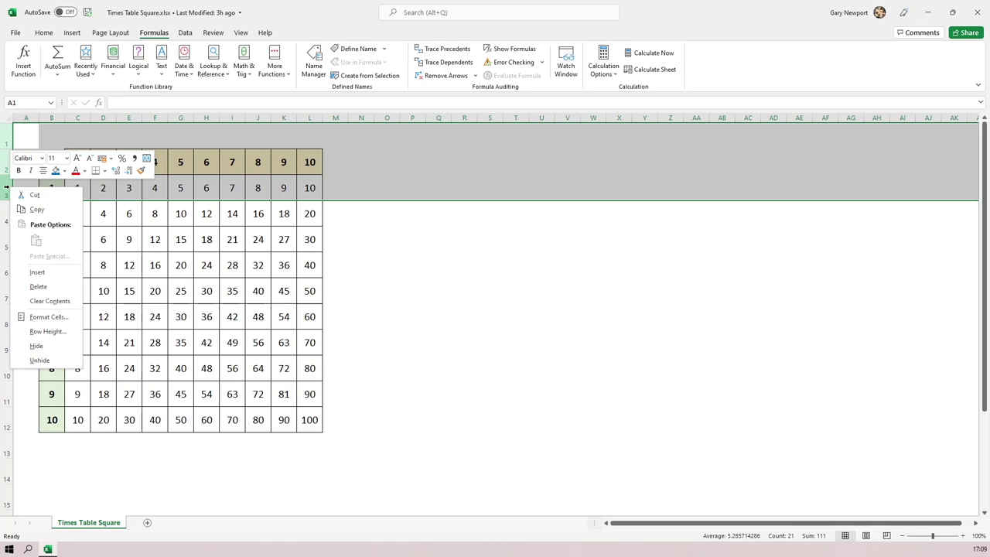
{"action": "left_click", "coordinate": [44, 274]}
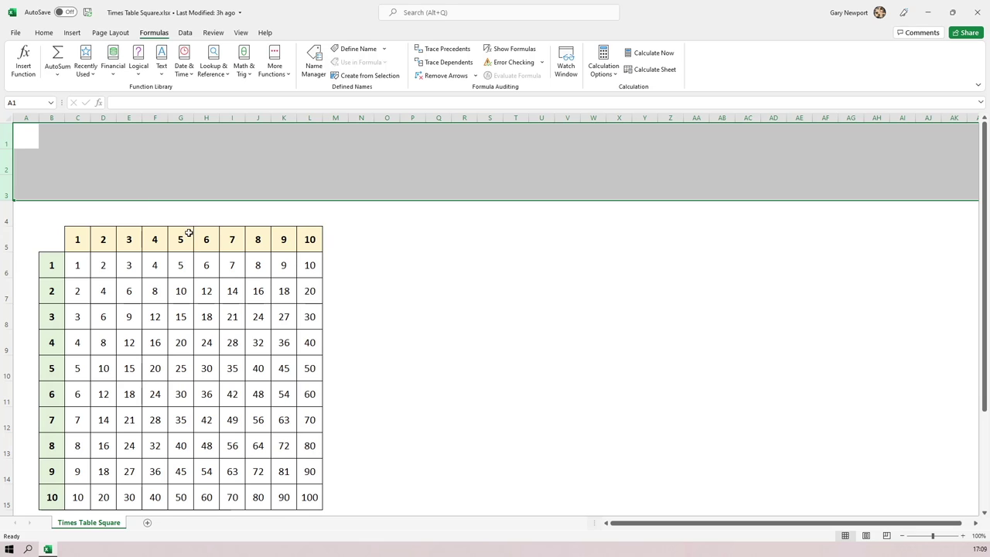
Insert three blank columns to the left of the times table
{"action": "left_click_drag", "start_coordinate": [24, 117], "coordinate": [78, 118]}
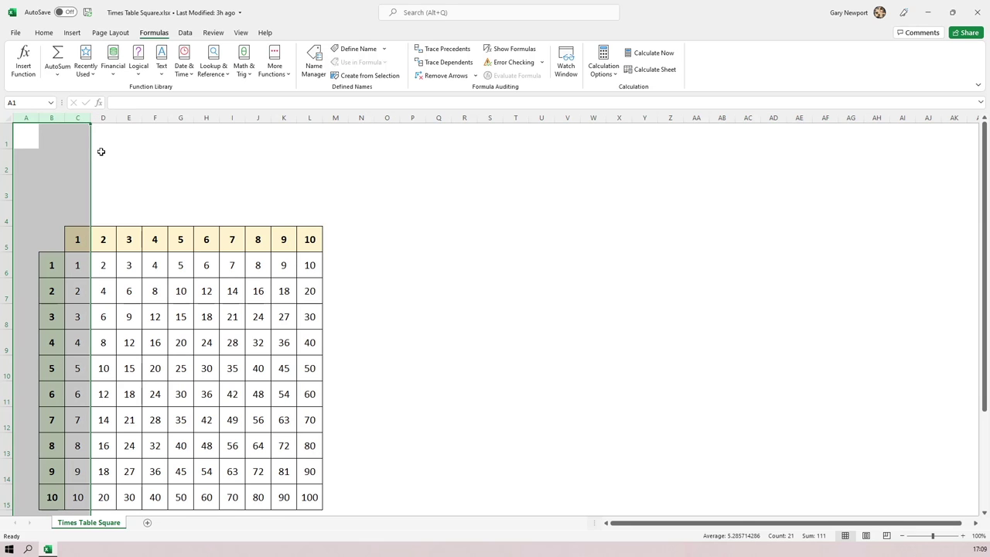
{"action": "right_click", "coordinate": [28, 119]}
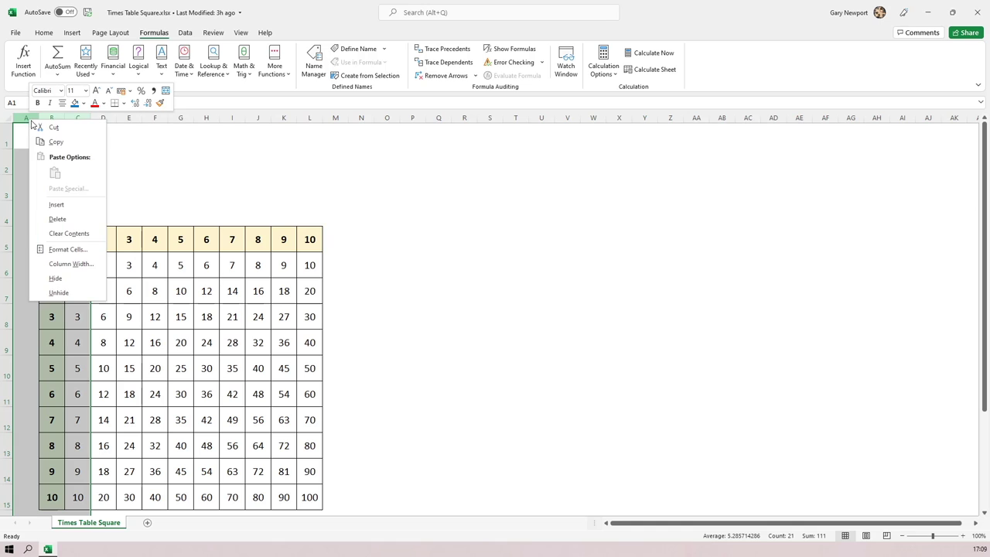
{"action": "left_click", "coordinate": [70, 205]}
{"action": "left_click", "coordinate": [52, 187]}
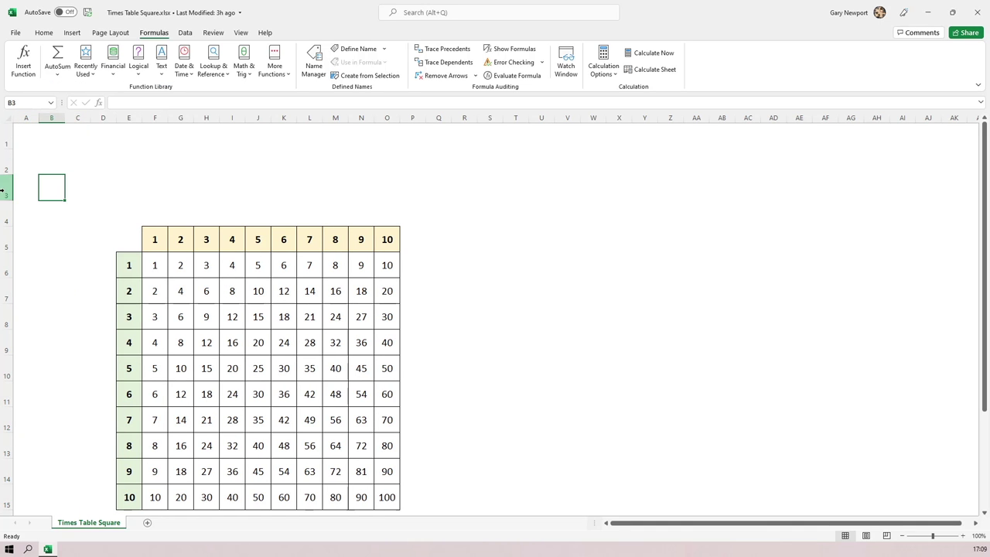
Give cells F3 and C6 an Outside Borders box outline
{"action": "left_click", "coordinate": [157, 193]}
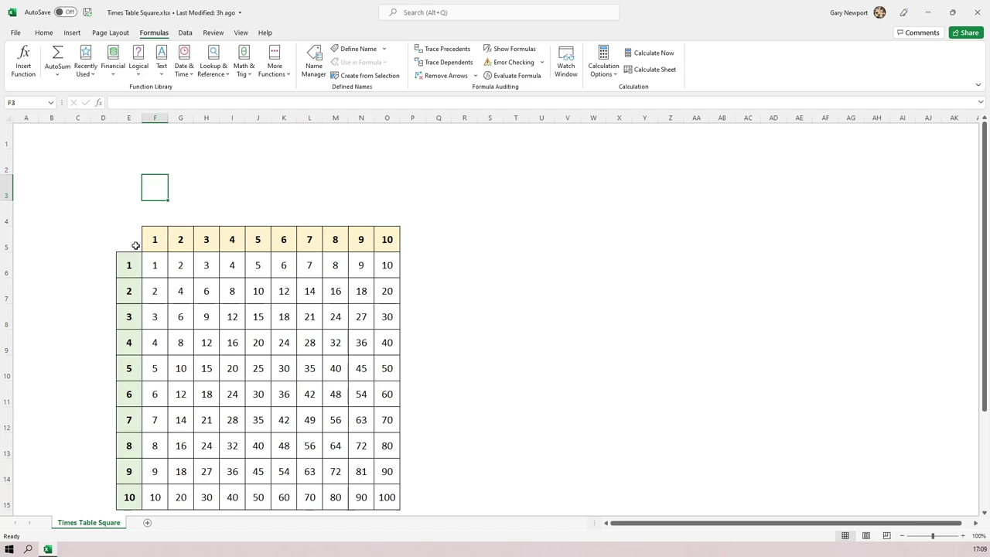
{"action": "left_click", "coordinate": [83, 271]}
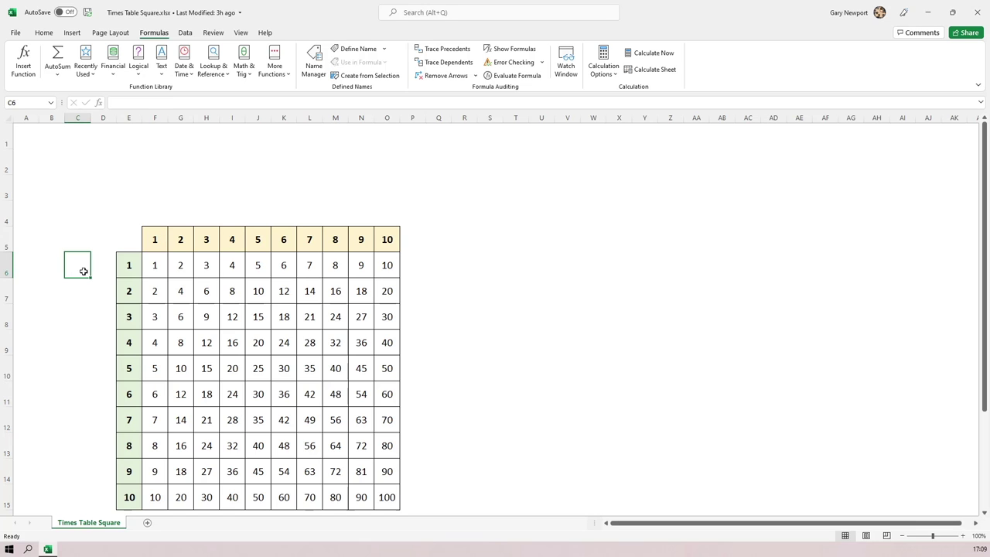
{"action": "left_click", "coordinate": [151, 194]}
{"action": "left_click", "coordinate": [43, 34]}
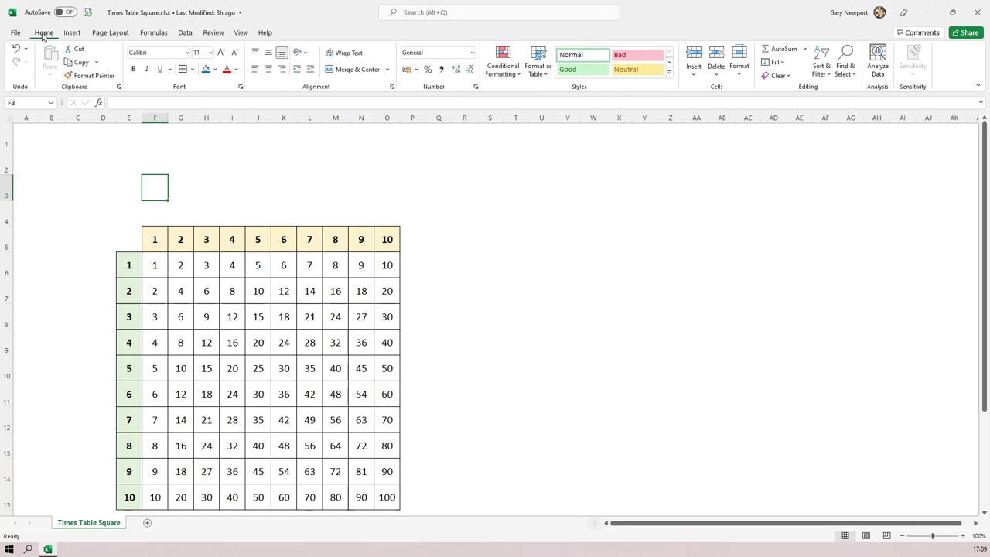
{"action": "left_click", "coordinate": [193, 70]}
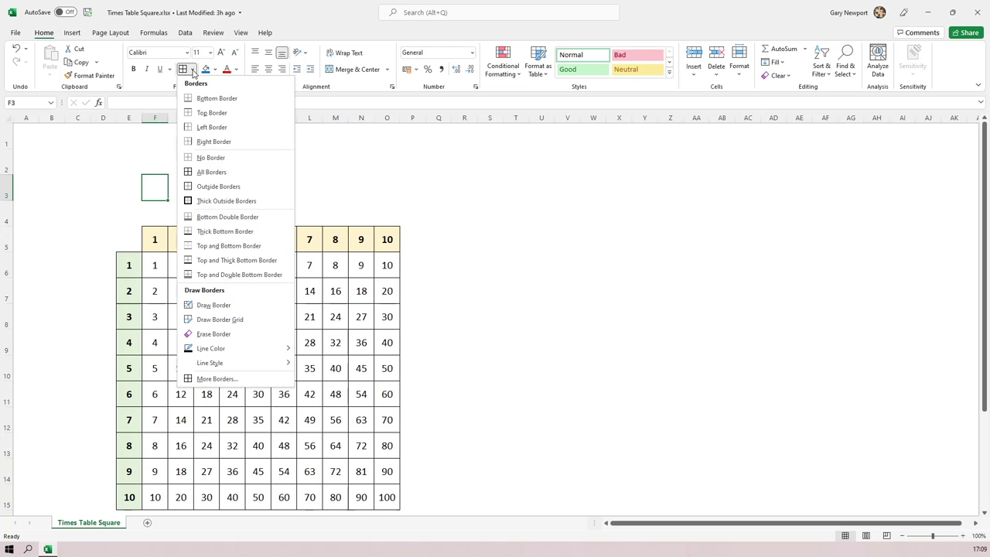
{"action": "left_click", "coordinate": [201, 187]}
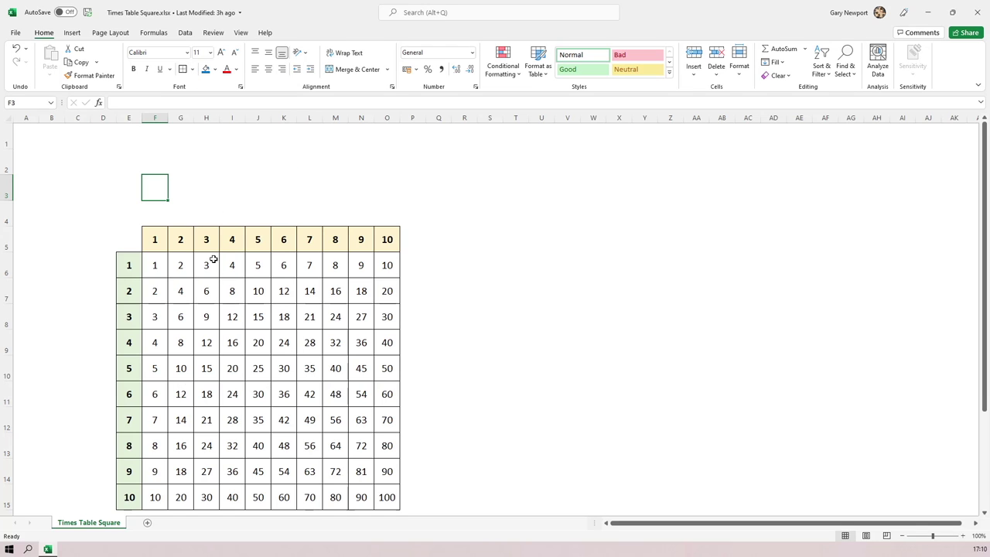
{"action": "left_click", "coordinate": [79, 264]}
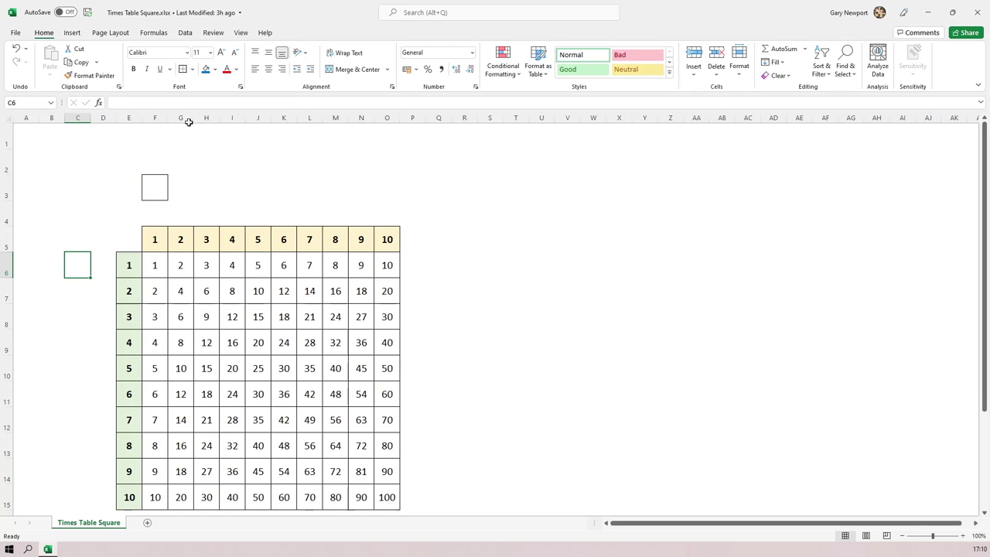
{"action": "left_click", "coordinate": [184, 71]}
{"action": "left_click", "coordinate": [266, 179]}
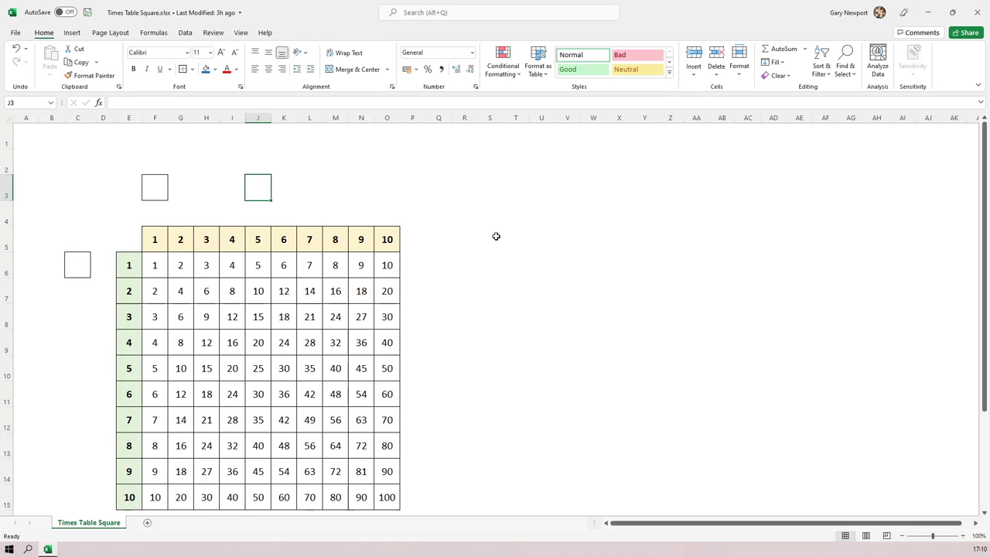
{"action": "left_click", "coordinate": [157, 191]}
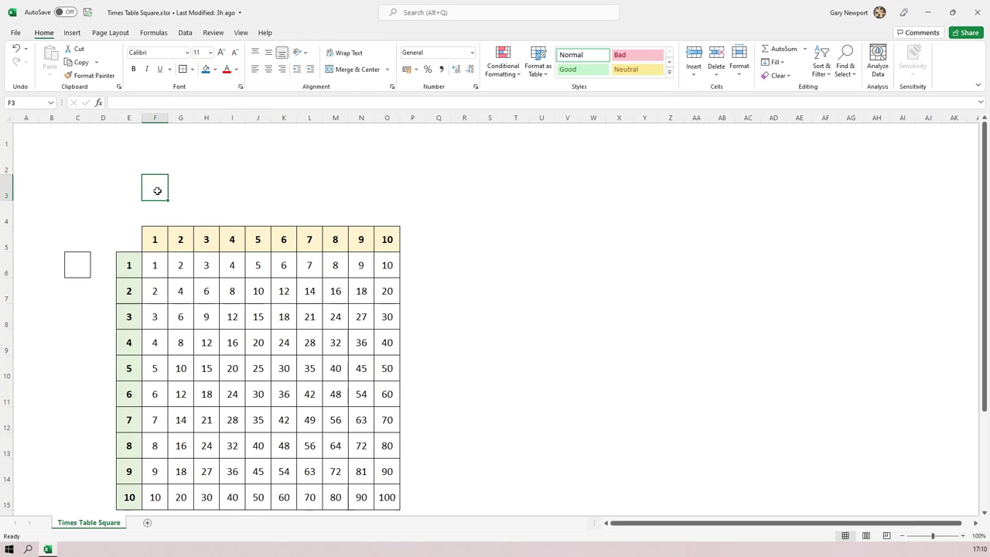
Put 1 in F3, middle-aligned at font size 16 to match header F5
{"action": "left_click", "coordinate": [157, 243]}
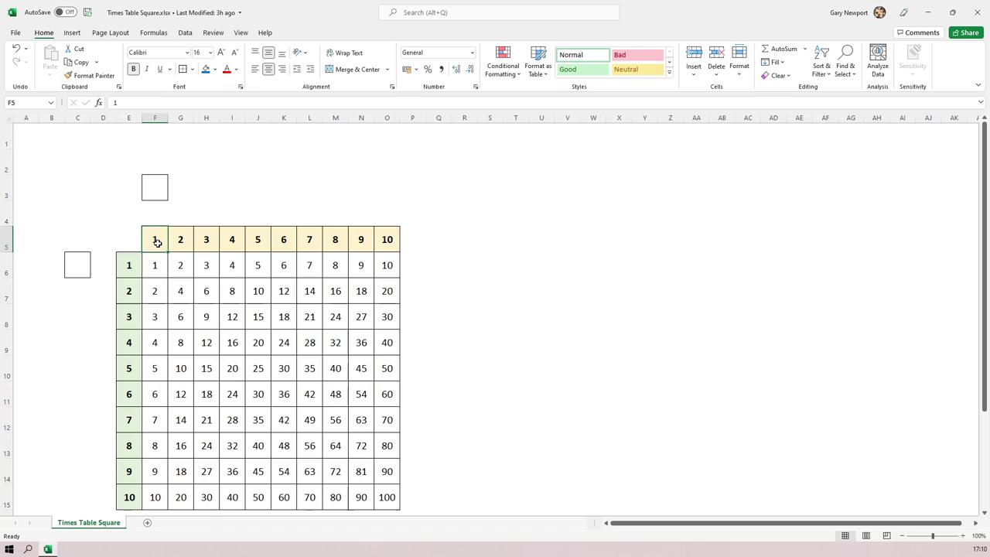
{"action": "left_click", "coordinate": [80, 270]}
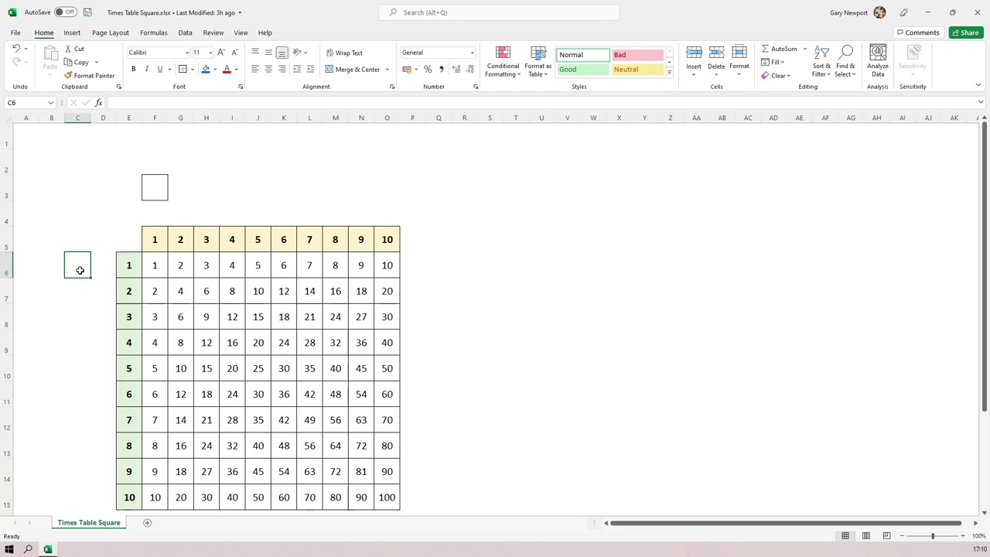
{"action": "left_click", "coordinate": [130, 268]}
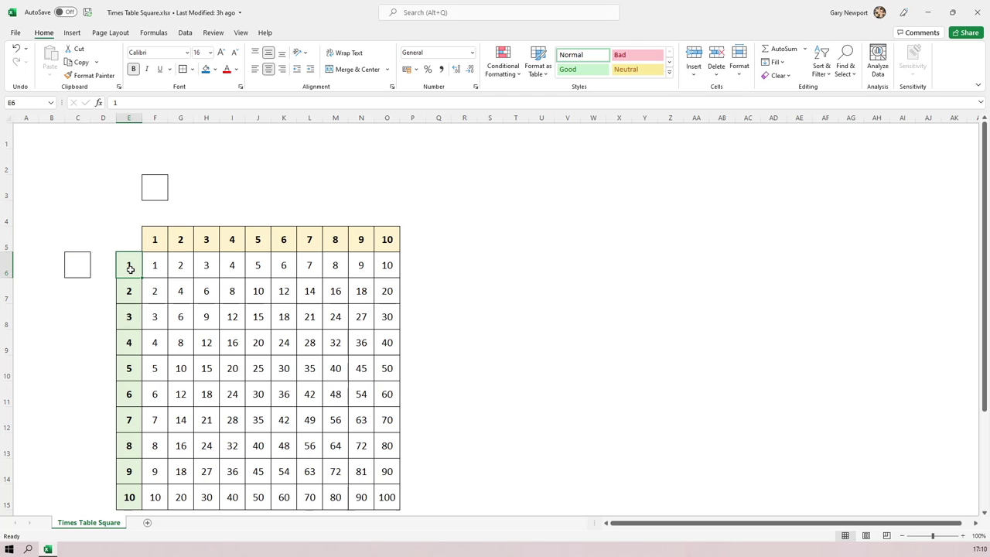
{"action": "left_click", "coordinate": [155, 187]}
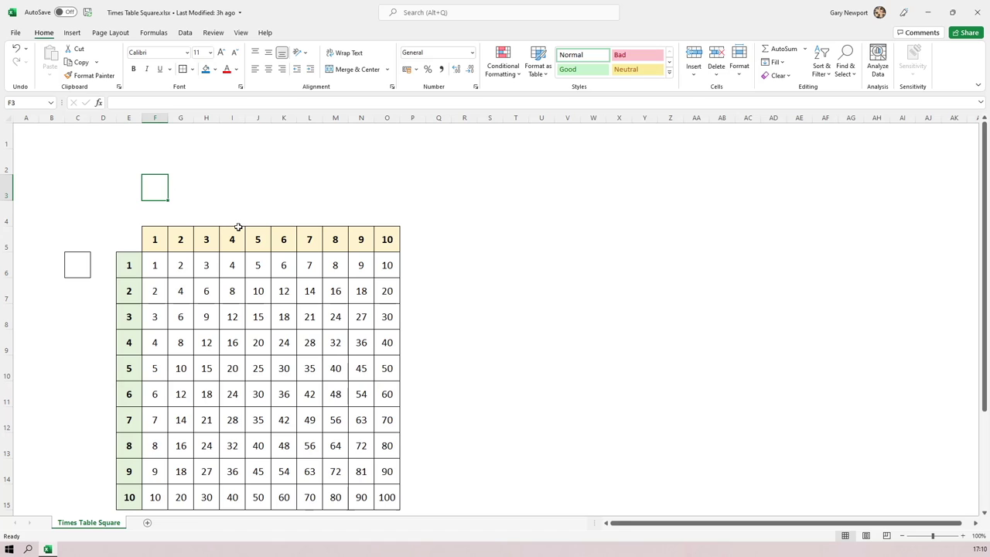
{"action": "type", "text": "1"}
{"action": "key", "text": "Return"}
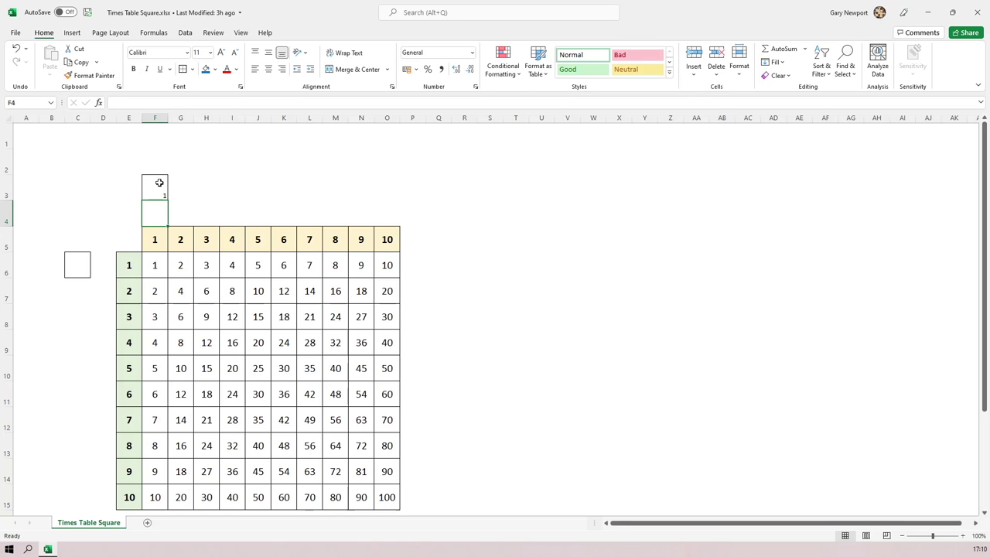
{"action": "left_click", "coordinate": [159, 186]}
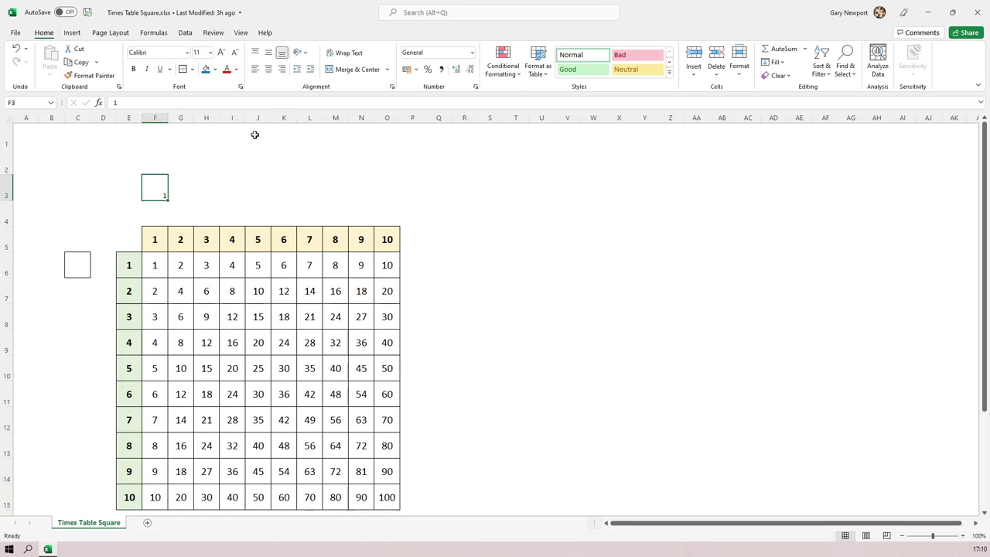
{"action": "left_click", "coordinate": [268, 52]}
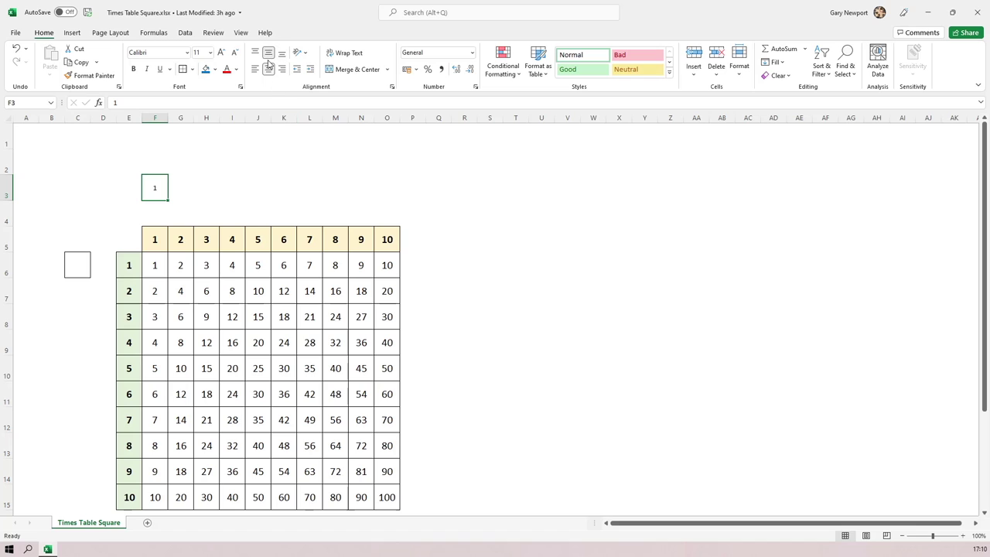
{"action": "left_click", "coordinate": [211, 53]}
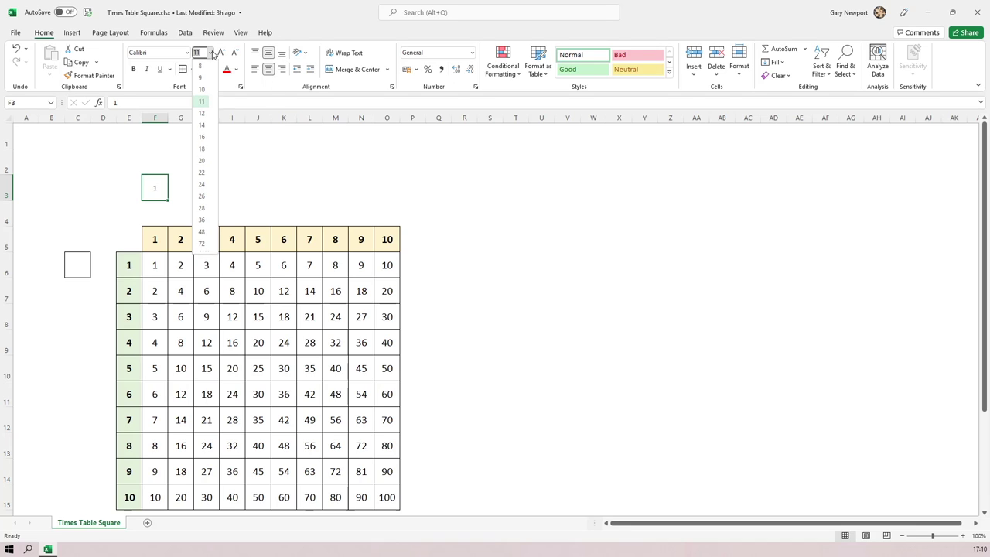
{"action": "left_click", "coordinate": [208, 144]}
{"action": "left_click", "coordinate": [158, 238]}
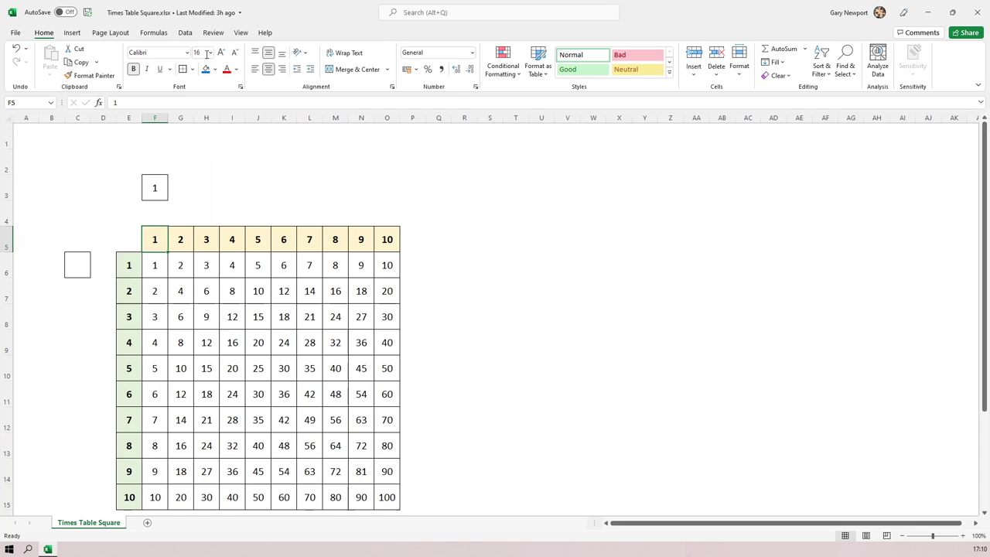
Copy F3's formatting to C6 with Format Painter and enter 1 in C6
{"action": "left_click", "coordinate": [154, 190]}
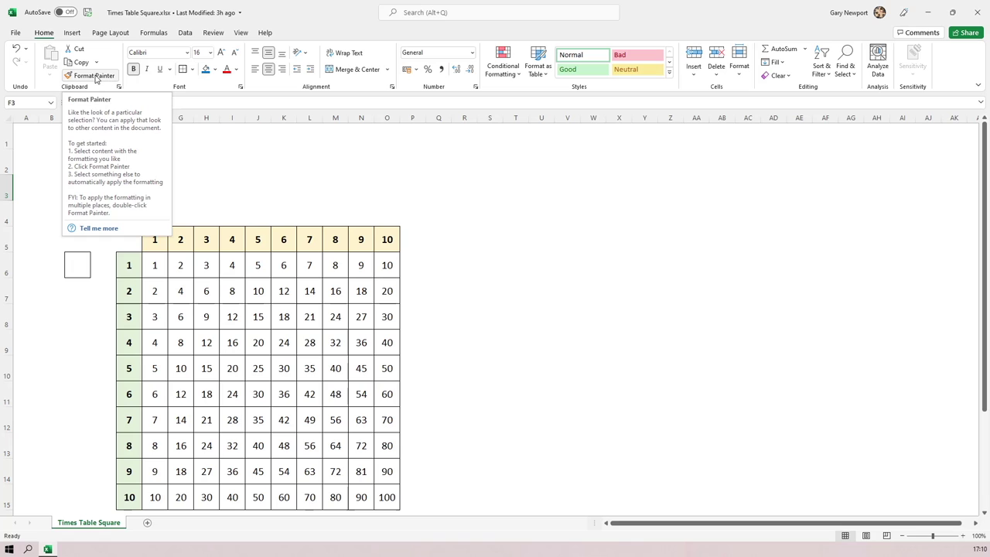
{"action": "left_click", "coordinate": [96, 75]}
{"action": "left_click", "coordinate": [80, 263]}
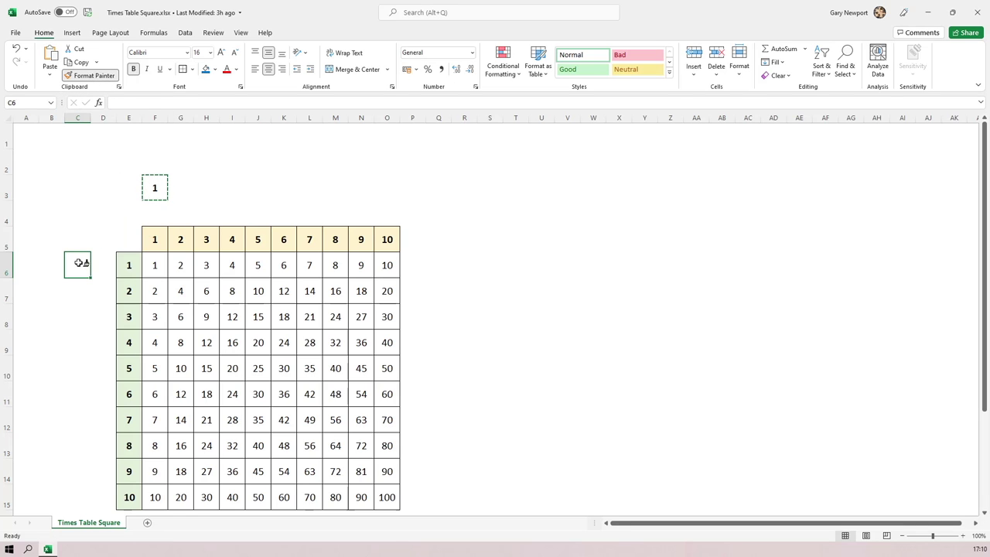
{"action": "type", "text": "1"}
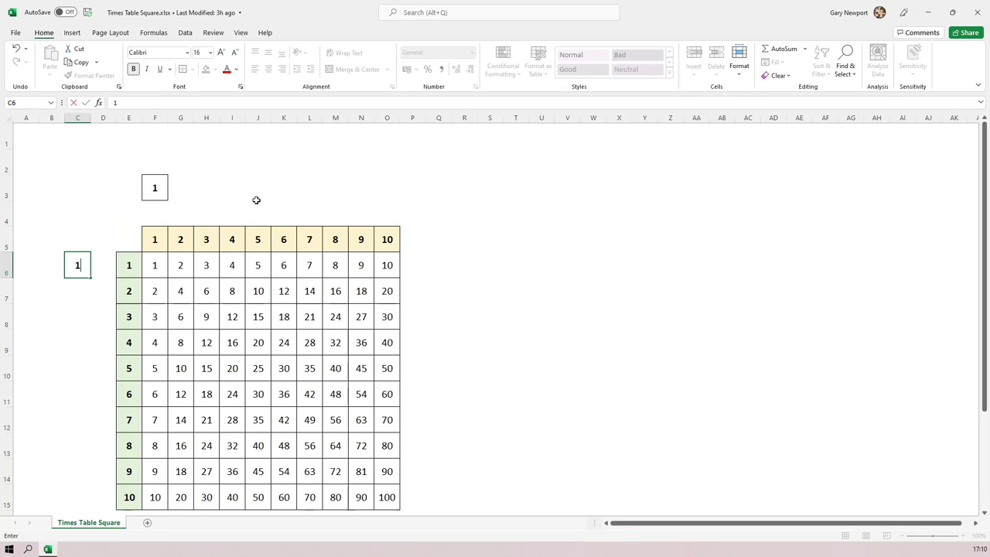
{"action": "key", "text": "Return"}
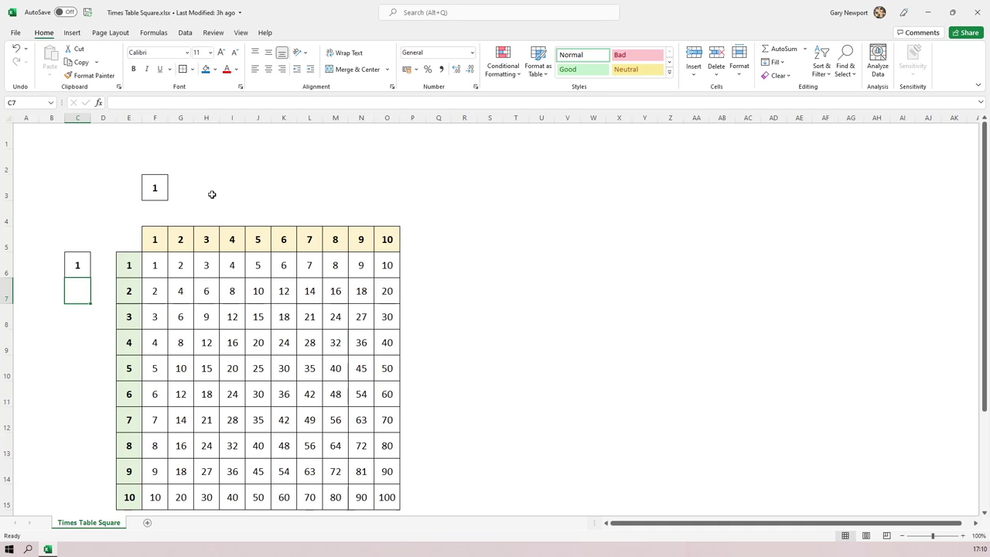
{"action": "left_click", "coordinate": [133, 270]}
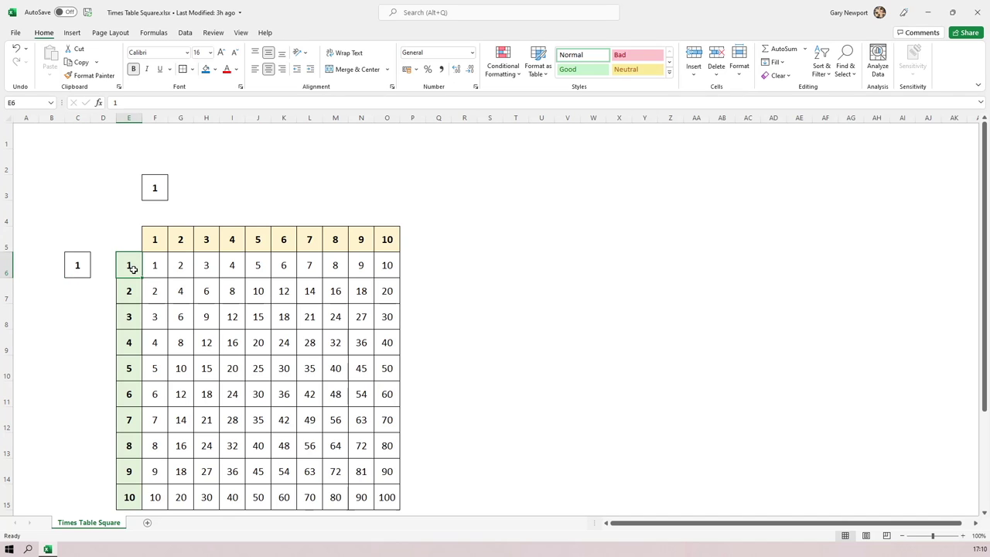
Link row header E6 to =C6 and column header F5 to =F3
{"action": "type", "text": "="}
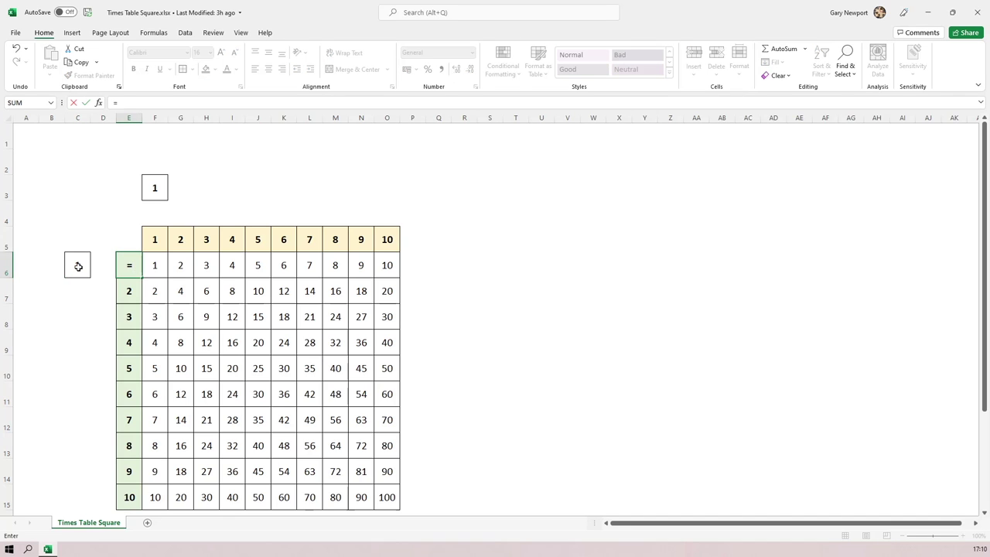
{"action": "left_click", "coordinate": [78, 266]}
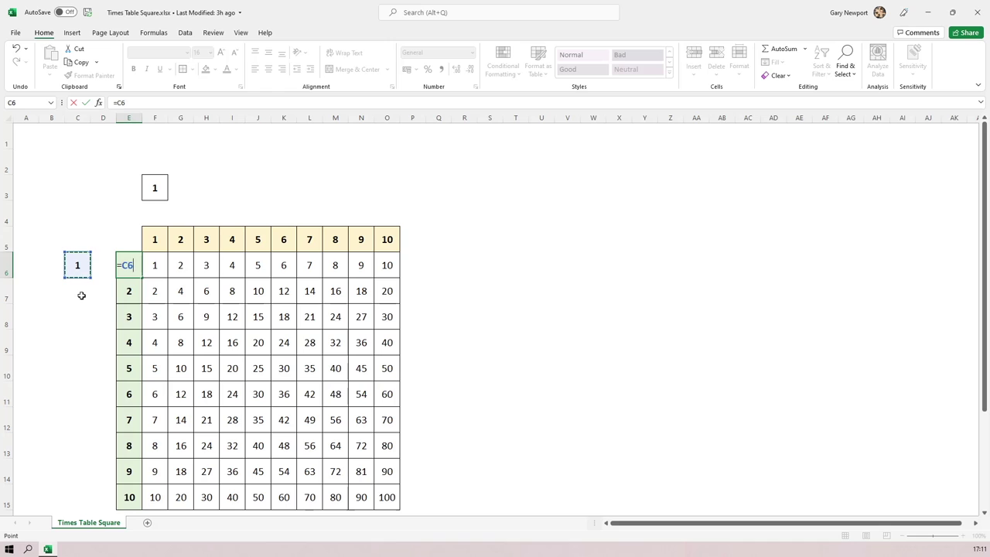
{"action": "key", "text": "Return"}
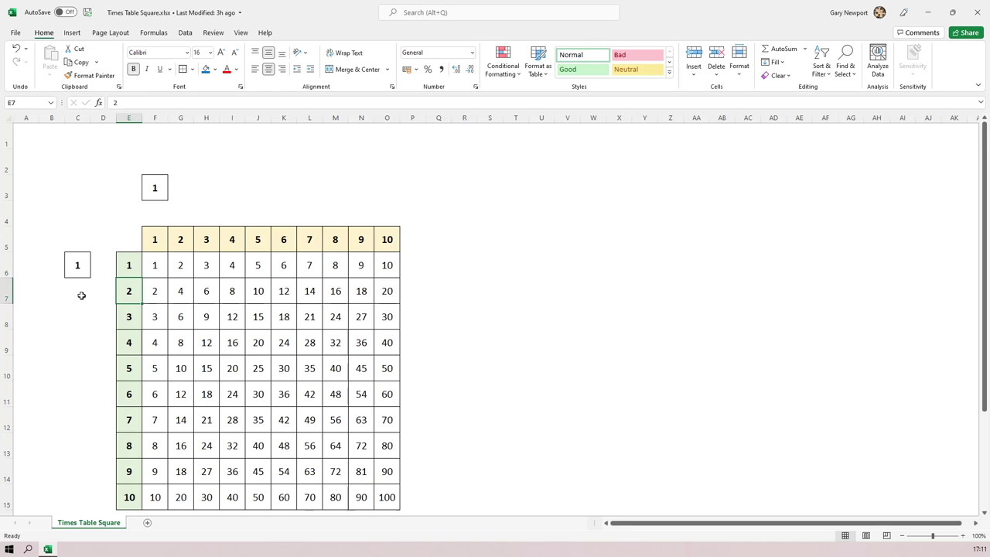
{"action": "left_click", "coordinate": [160, 239]}
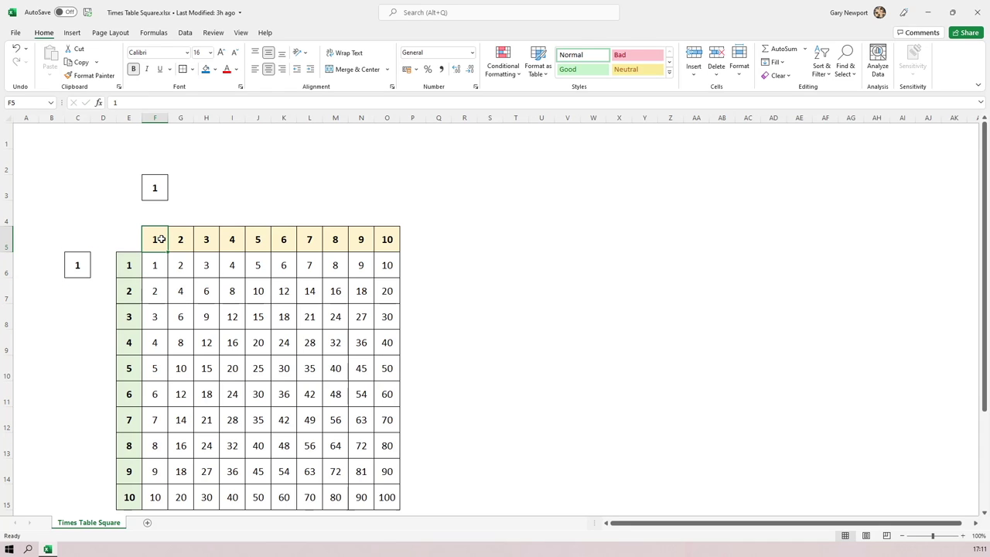
{"action": "type", "text": "="}
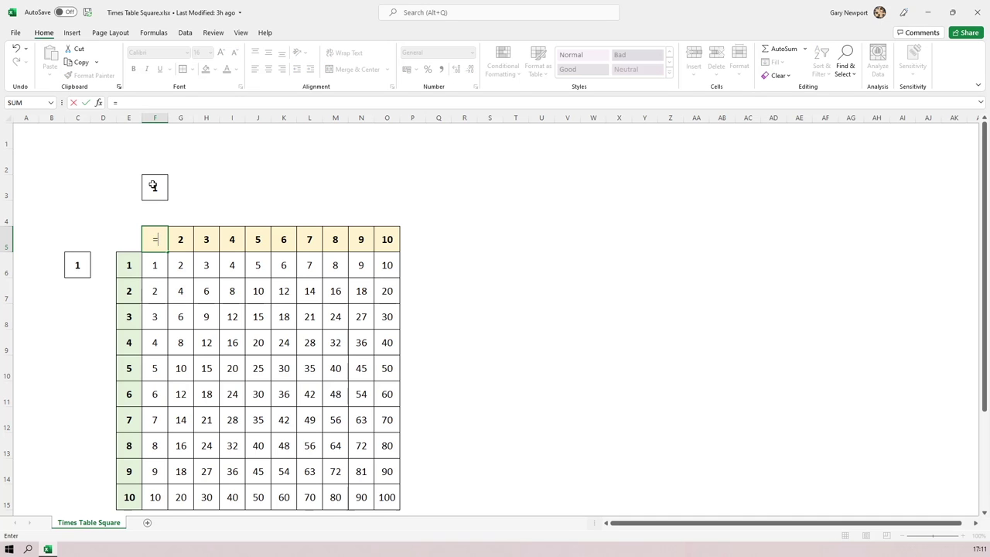
{"action": "left_click", "coordinate": [153, 186]}
{"action": "key", "text": "Return"}
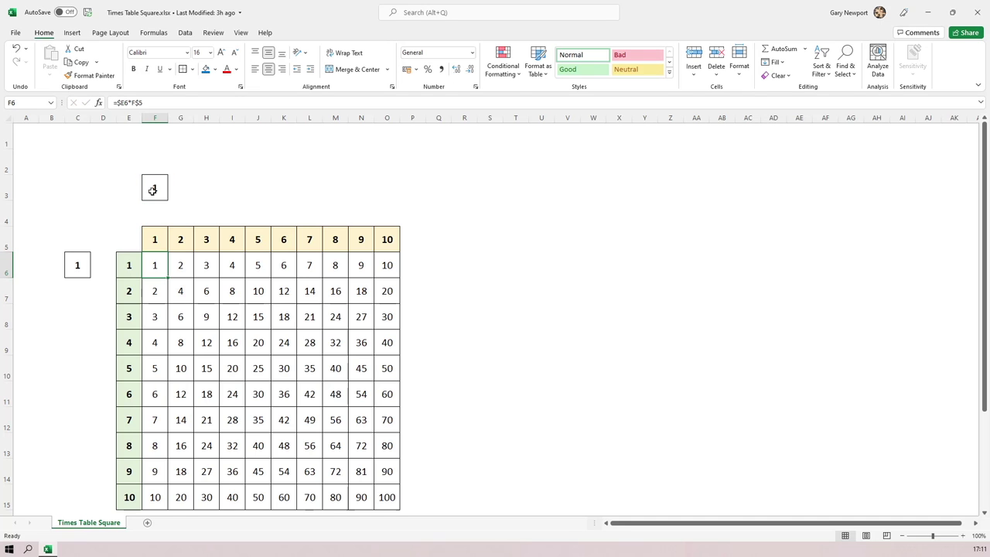
Test the boxes with 2 in F3 and C6, then reset both to 1
{"action": "left_click", "coordinate": [153, 189]}
{"action": "type", "text": "2"}
{"action": "key", "text": "Return"}
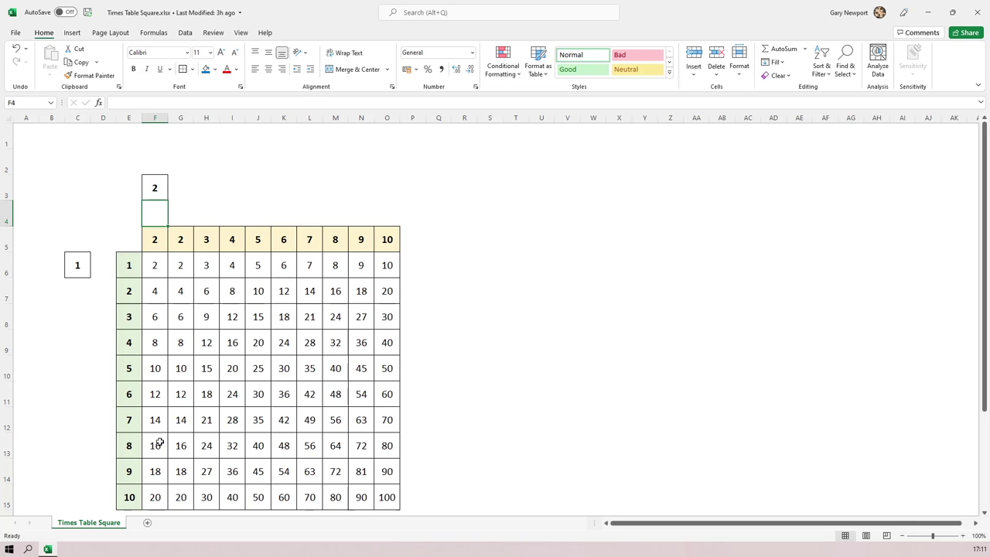
{"action": "left_click", "coordinate": [77, 263]}
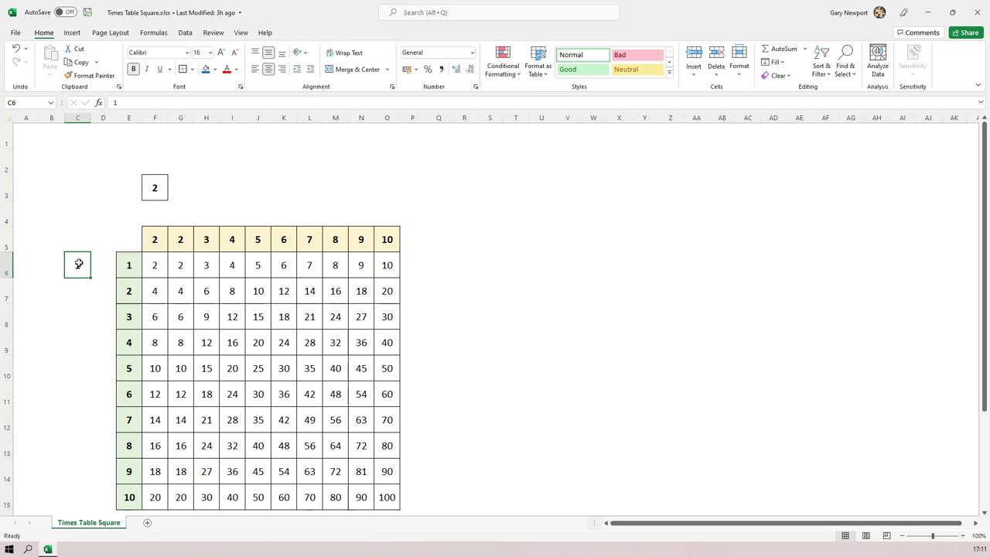
{"action": "type", "text": "2"}
{"action": "key", "text": "Return"}
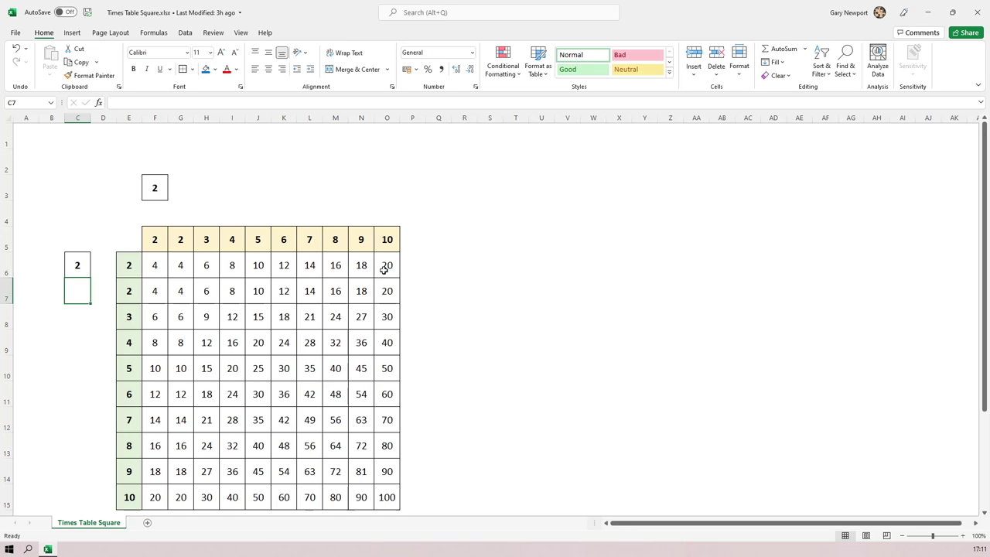
{"action": "left_click", "coordinate": [80, 266]}
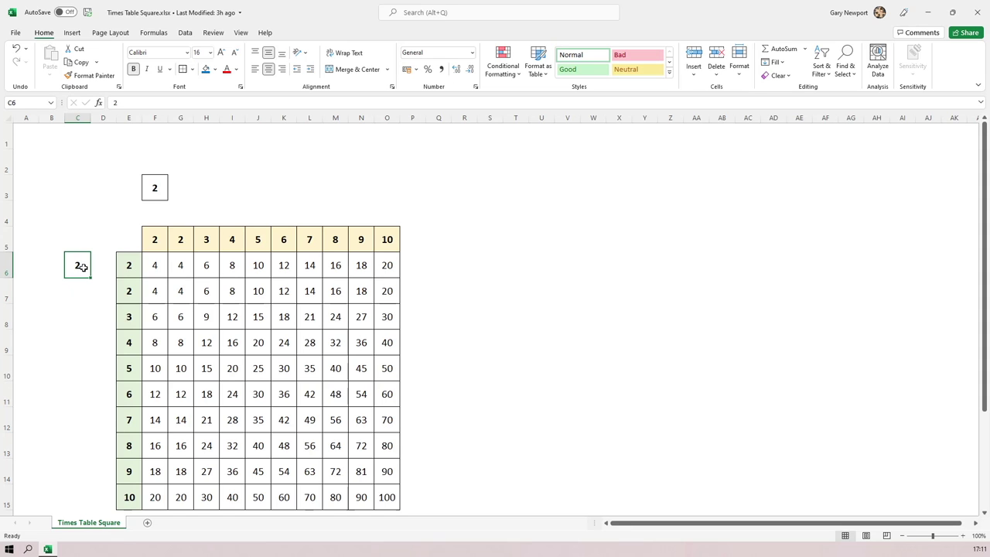
{"action": "type", "text": "1"}
{"action": "key", "text": "Return"}
{"action": "left_click", "coordinate": [156, 187]}
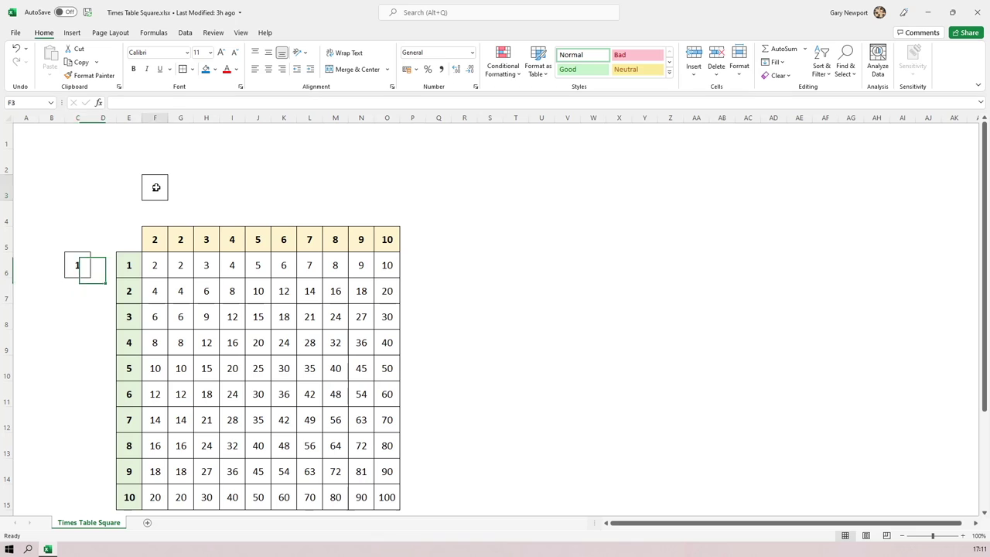
{"action": "key", "text": "Return"}
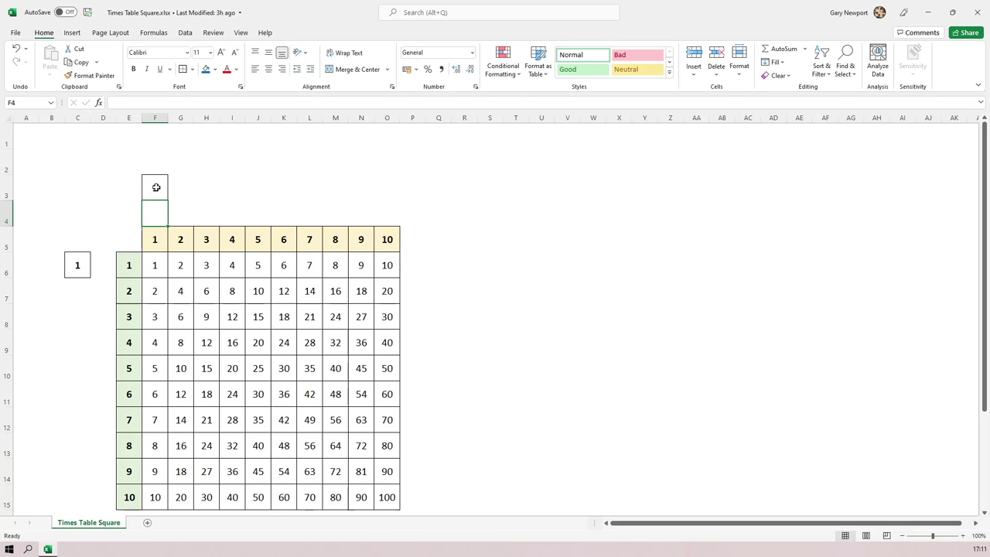
Insert a × multiplication sign into cell G3 from the Symbol dialog
{"action": "left_click", "coordinate": [177, 193]}
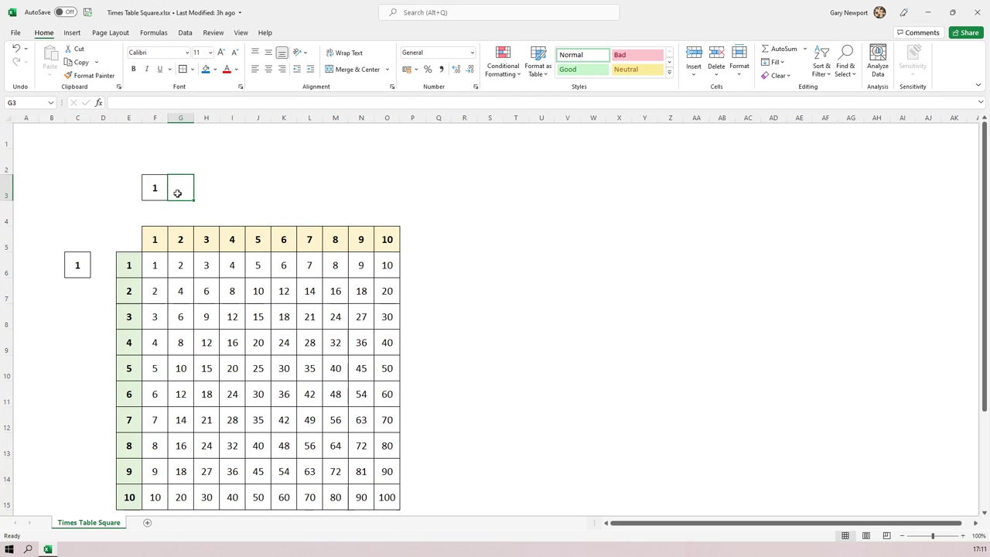
{"action": "left_click", "coordinate": [71, 32]}
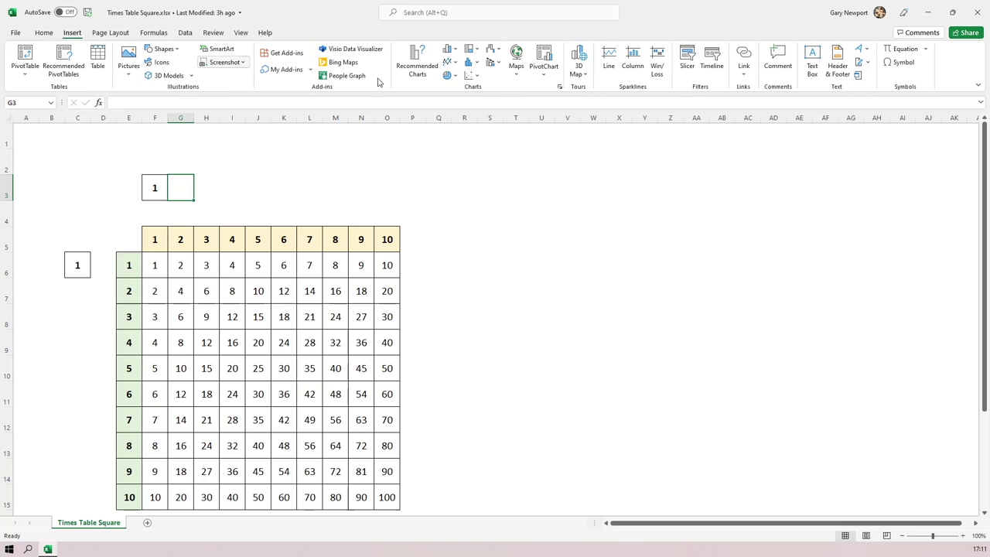
{"action": "left_click", "coordinate": [899, 62]}
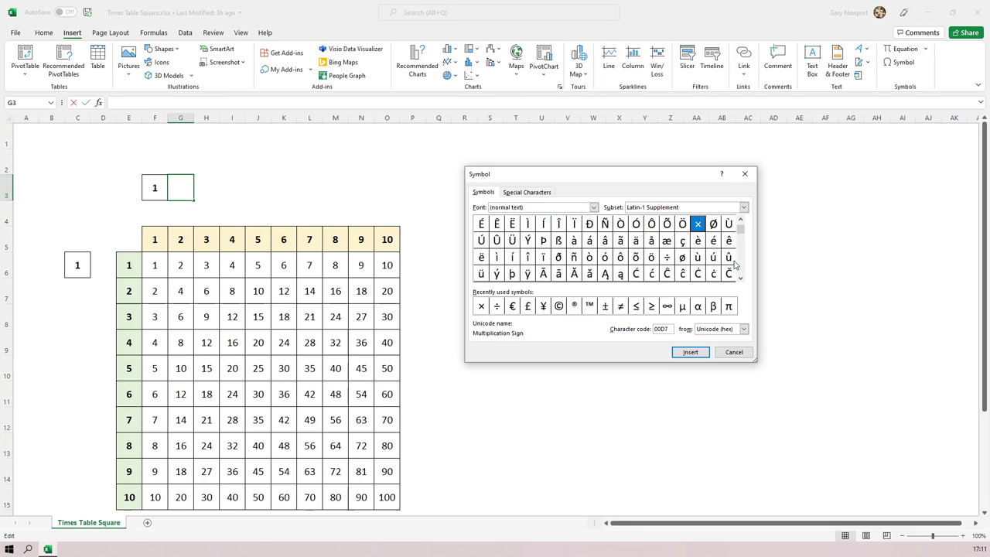
{"action": "left_click", "coordinate": [481, 308]}
{"action": "left_click", "coordinate": [692, 354]}
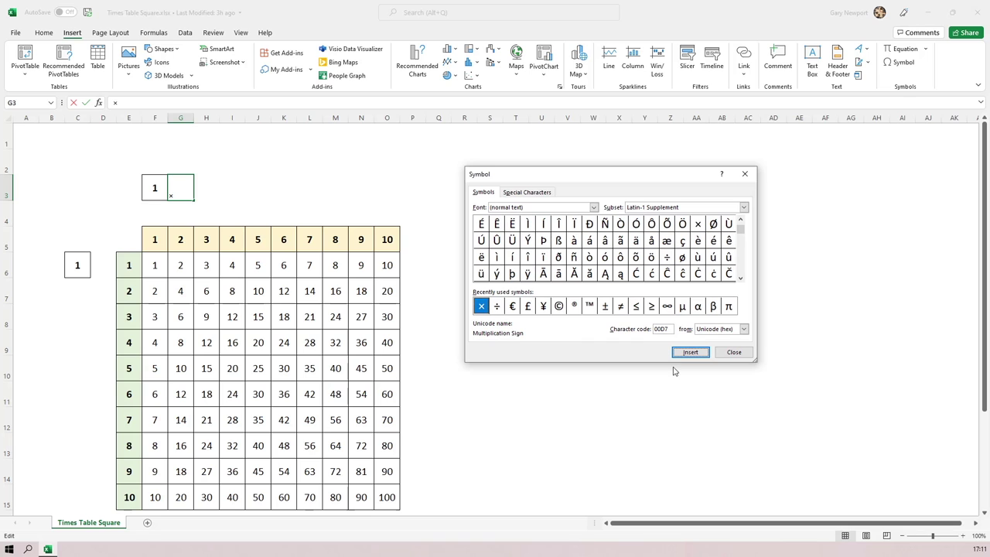
{"action": "left_click", "coordinate": [734, 352]}
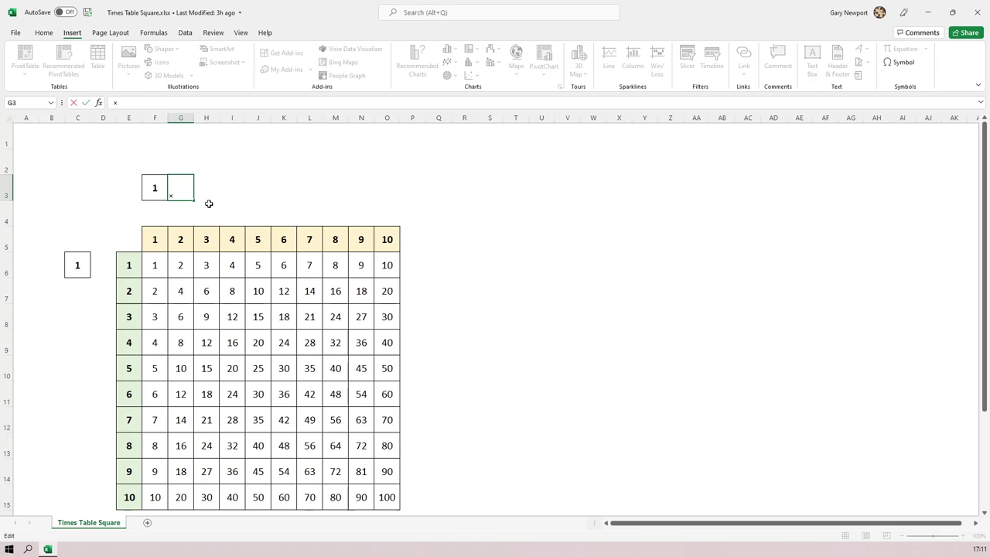
{"action": "left_click", "coordinate": [246, 216]}
Centre the × in G3 vertically and horizontally and set it to 16 pt
{"action": "left_click", "coordinate": [174, 193]}
{"action": "left_click", "coordinate": [43, 32]}
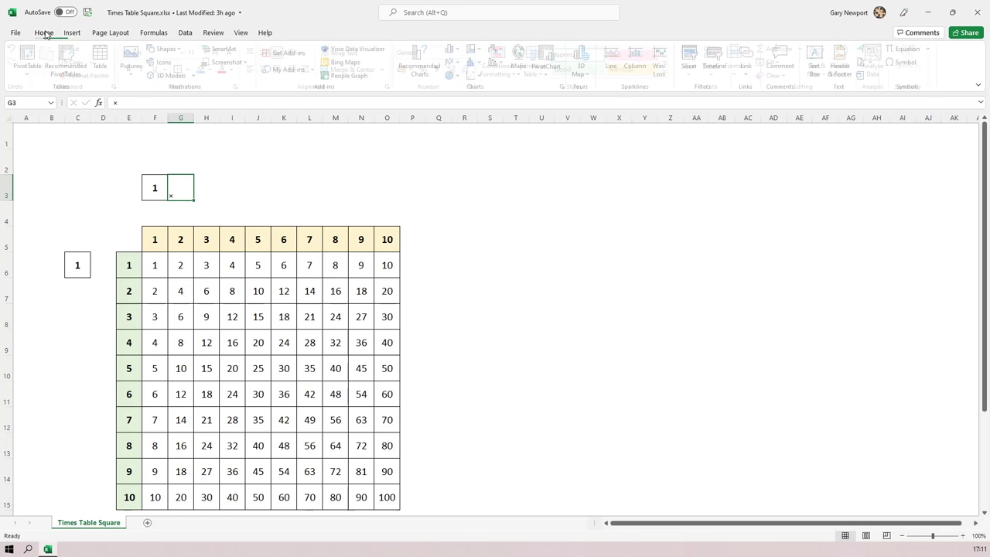
{"action": "left_click", "coordinate": [268, 52]}
{"action": "left_click", "coordinate": [268, 69]}
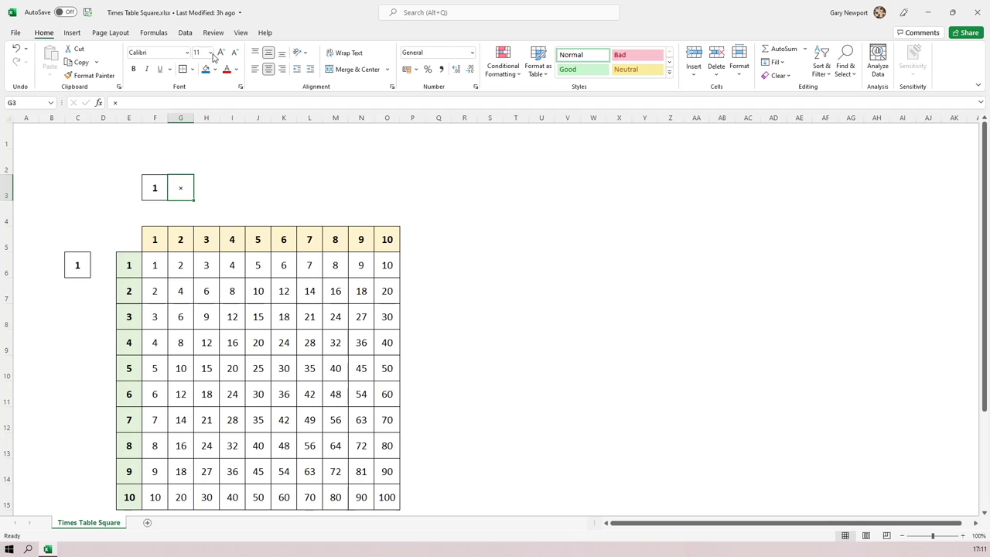
{"action": "left_click", "coordinate": [153, 186]}
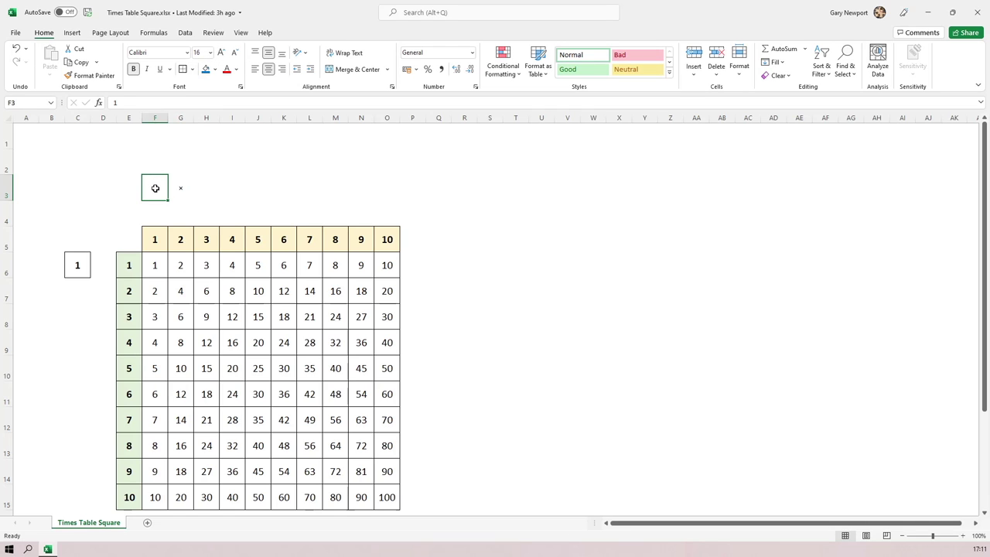
{"action": "left_click", "coordinate": [206, 178]}
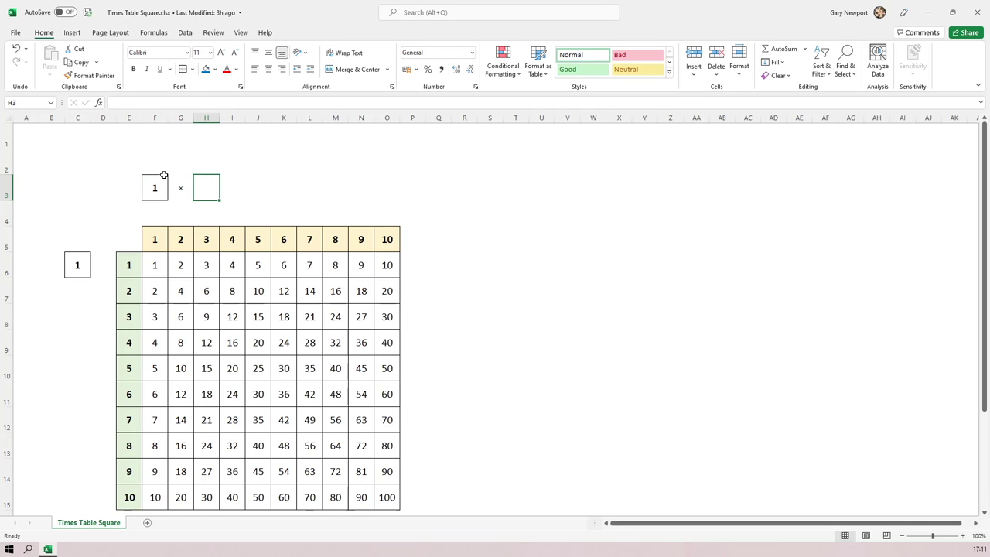
{"action": "left_click", "coordinate": [180, 186]}
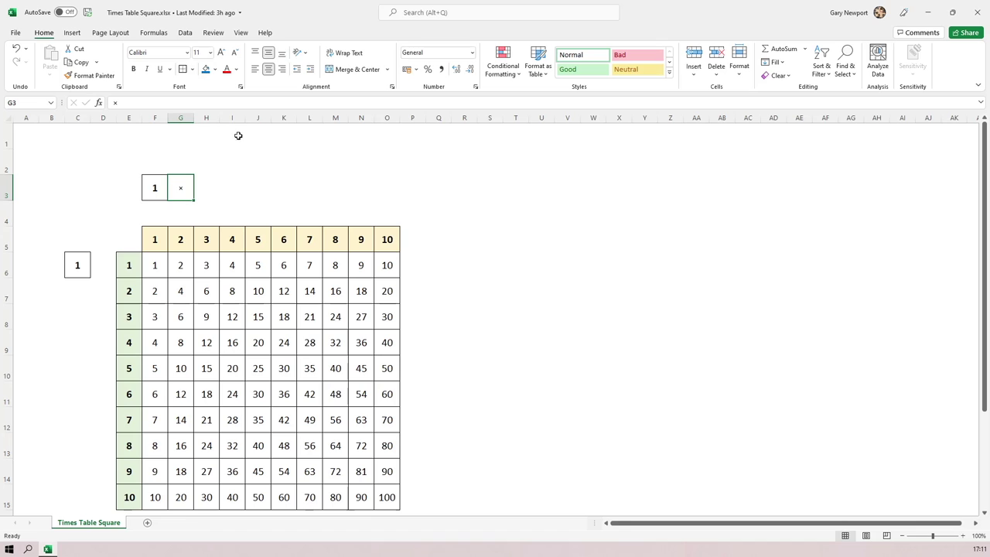
{"action": "left_click", "coordinate": [210, 51]}
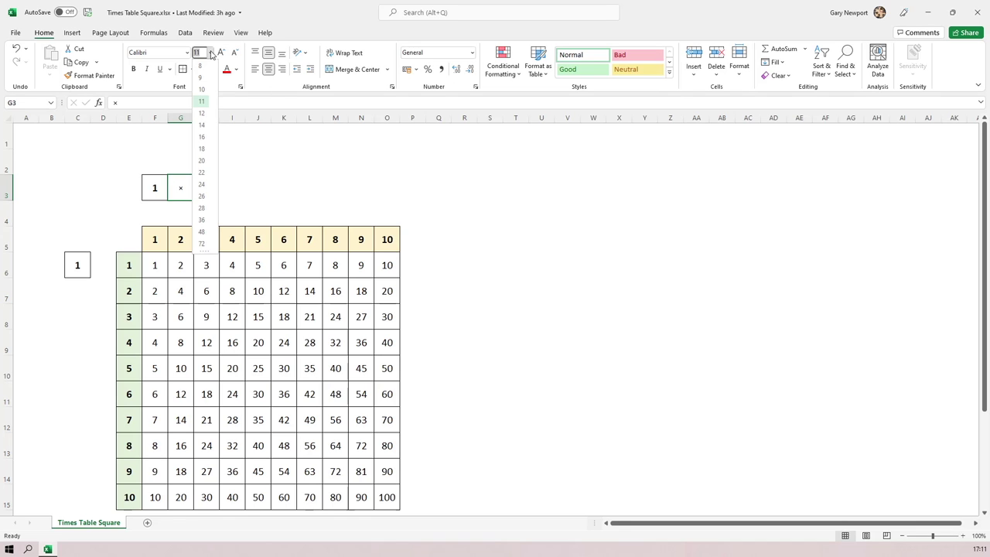
{"action": "left_click", "coordinate": [198, 137]}
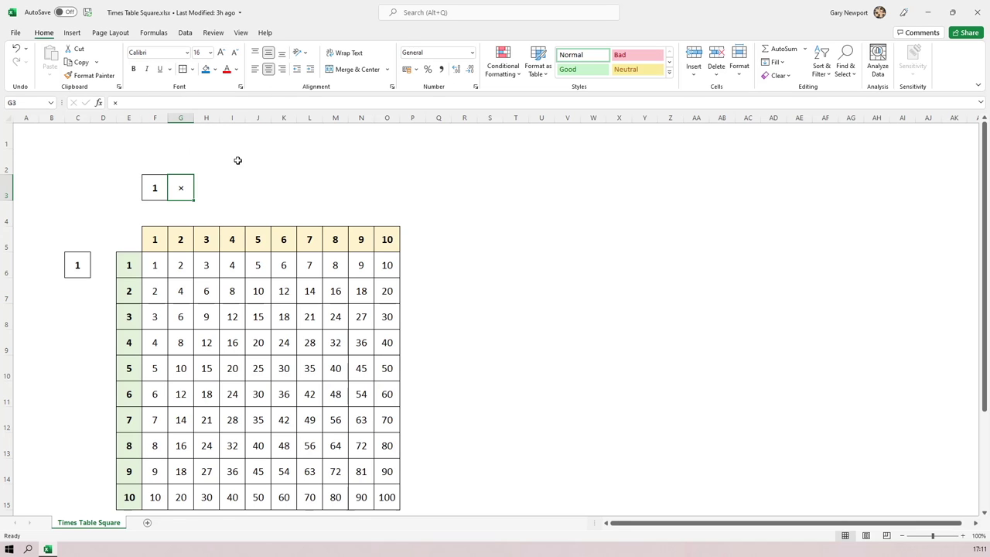
{"action": "left_click", "coordinate": [204, 190]}
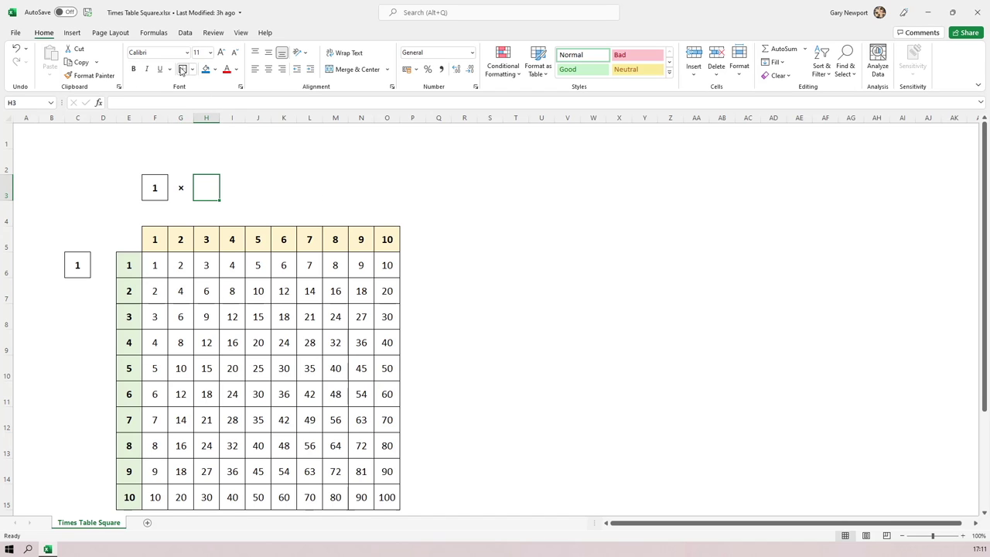
Copy the boxed format of top input cell F3 onto H3 with Format Painter
{"action": "left_click", "coordinate": [335, 194]}
{"action": "left_click", "coordinate": [154, 189]}
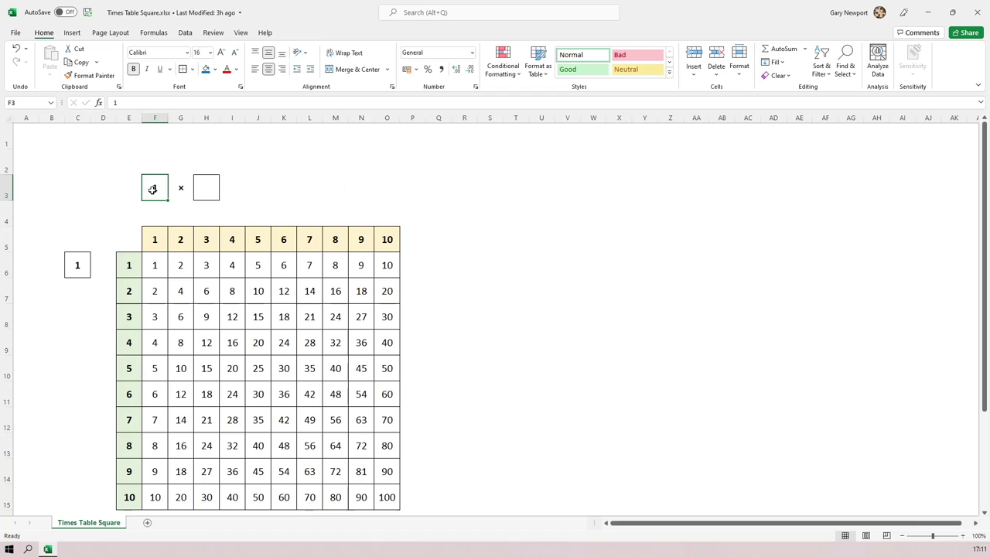
{"action": "left_click", "coordinate": [87, 75]}
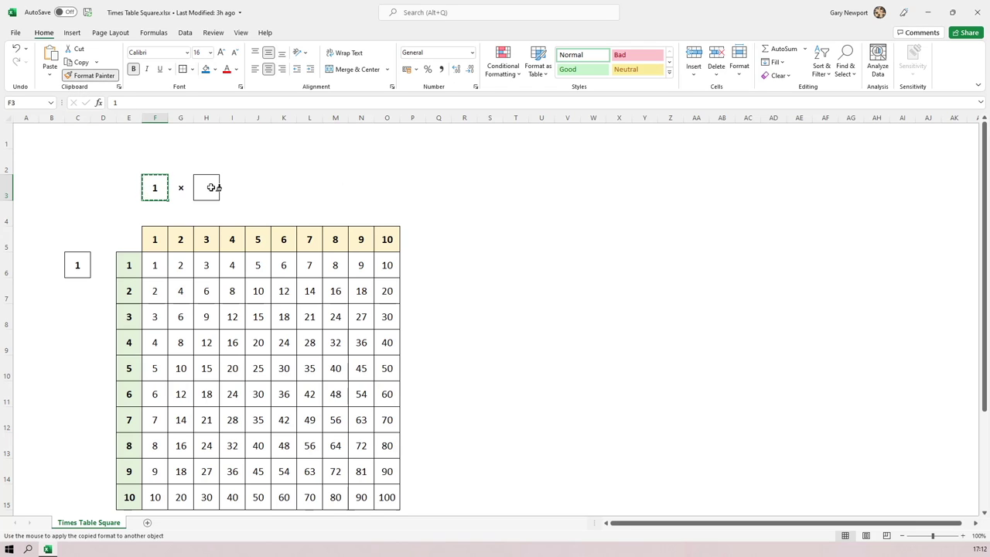
{"action": "left_click", "coordinate": [207, 188]}
Copy the × sign from G3 into cell C7
{"action": "left_click", "coordinate": [75, 287]}
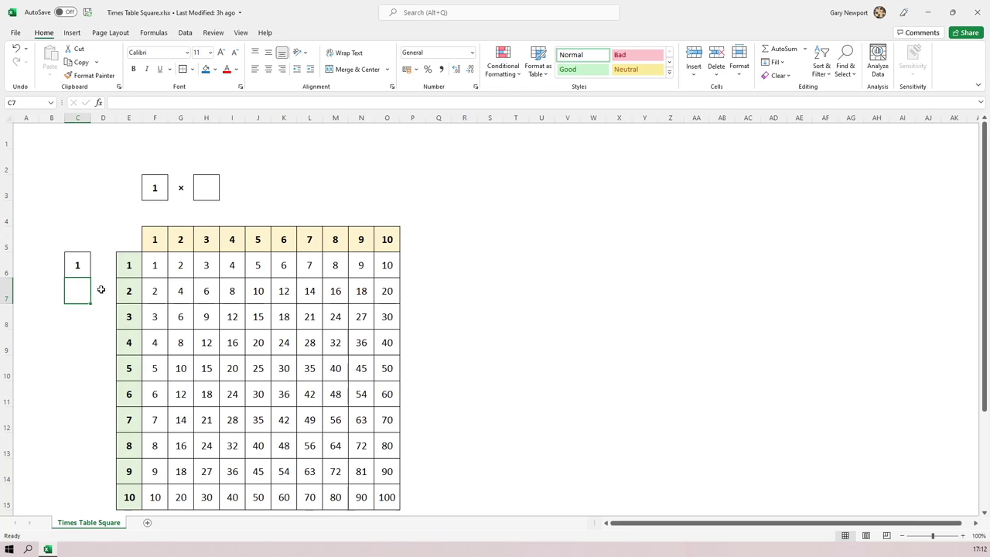
{"action": "left_click", "coordinate": [182, 190]}
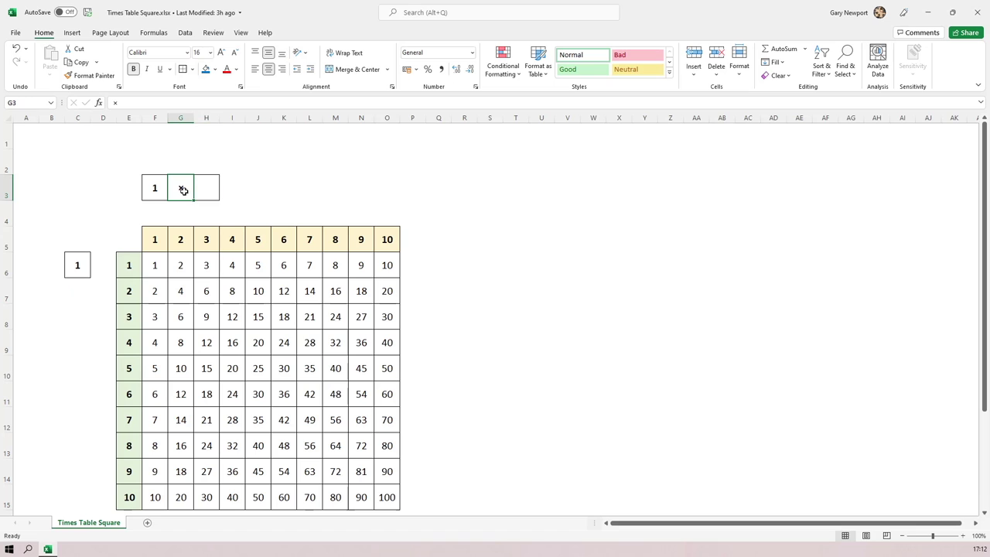
{"action": "right_click", "coordinate": [182, 190]}
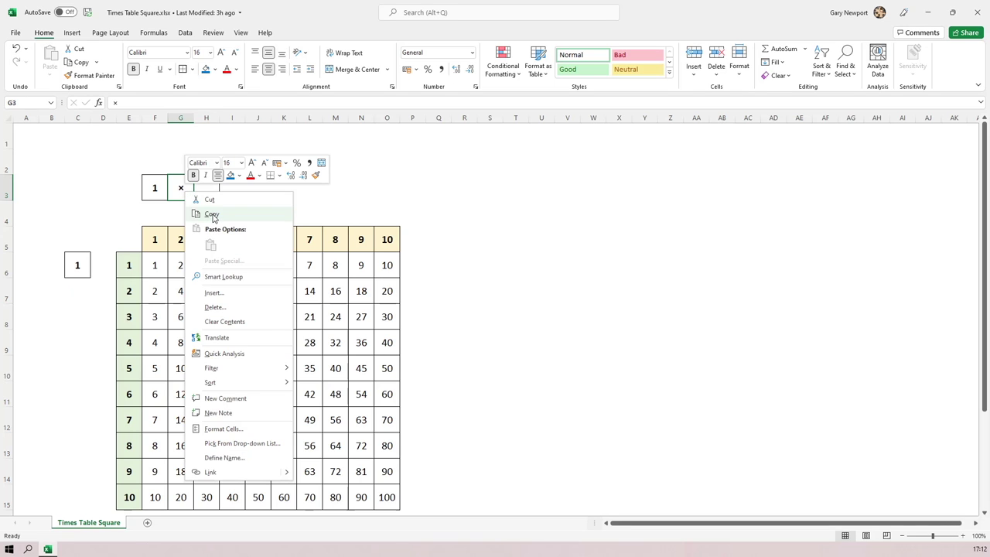
{"action": "left_click", "coordinate": [213, 215]}
{"action": "left_click", "coordinate": [79, 289]}
{"action": "right_click", "coordinate": [79, 289]}
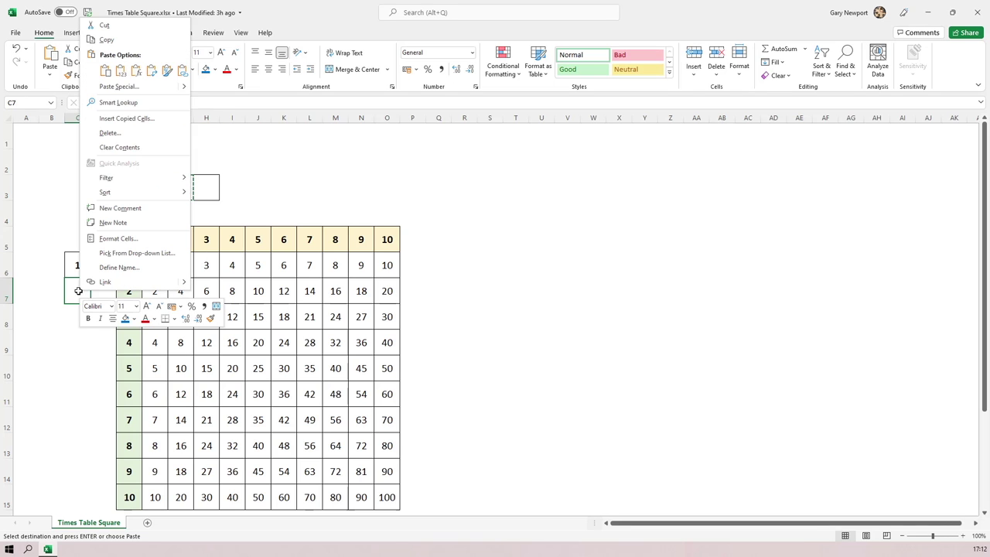
{"action": "left_click", "coordinate": [107, 71]}
{"action": "left_click_drag", "start_coordinate": [495, 269], "coordinate": [490, 267]}
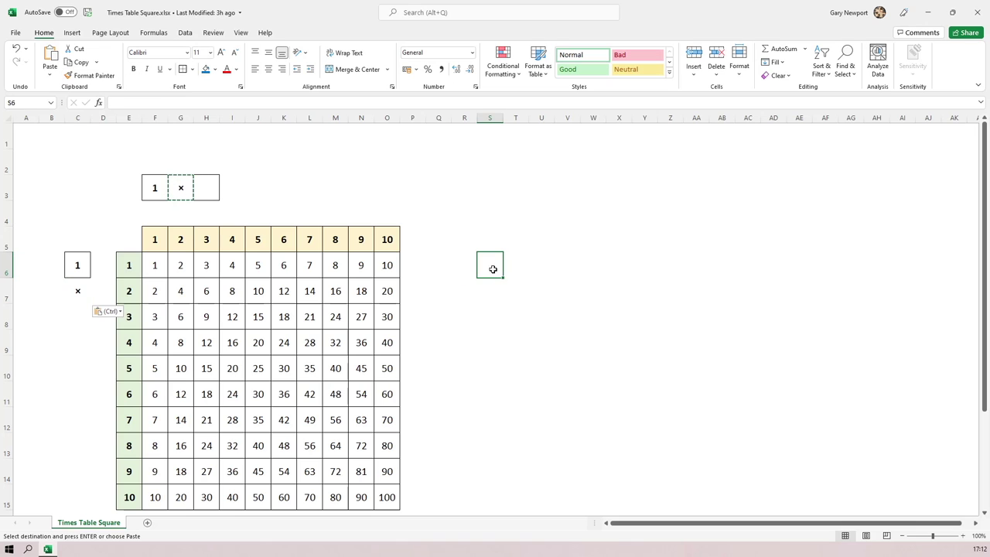
Give C8 the same boxed format as the side input box C6
{"action": "left_click", "coordinate": [76, 308]}
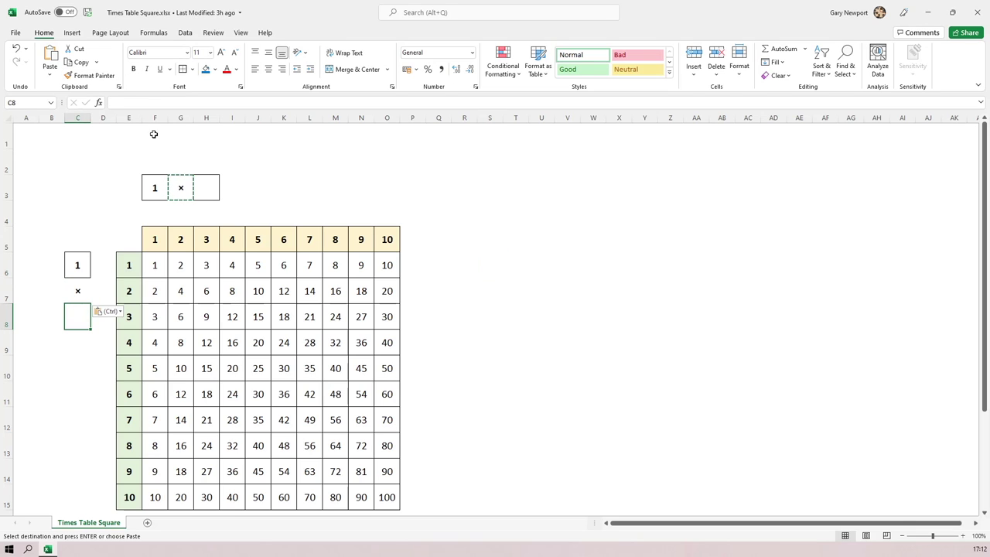
{"action": "key", "text": "Escape"}
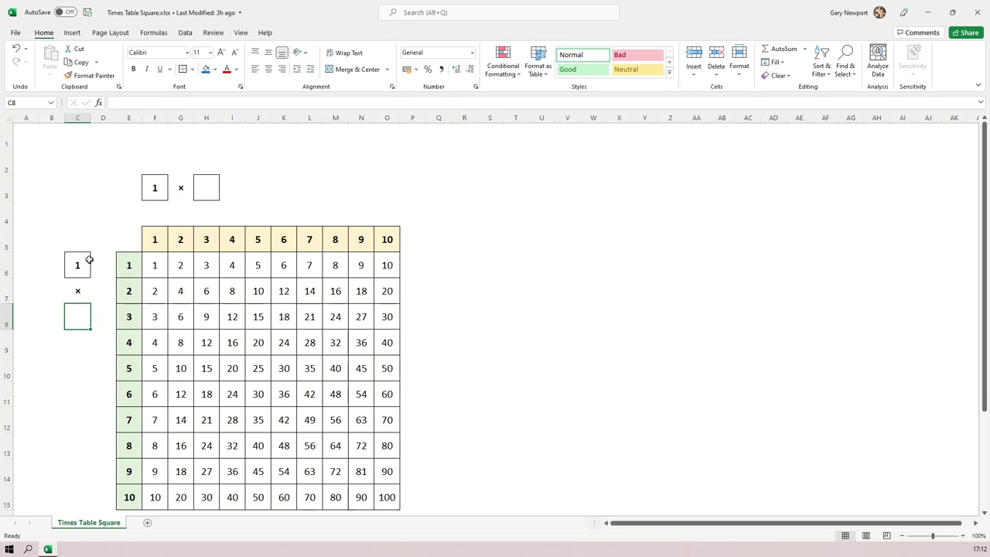
{"action": "left_click", "coordinate": [81, 260]}
{"action": "left_click", "coordinate": [89, 75]}
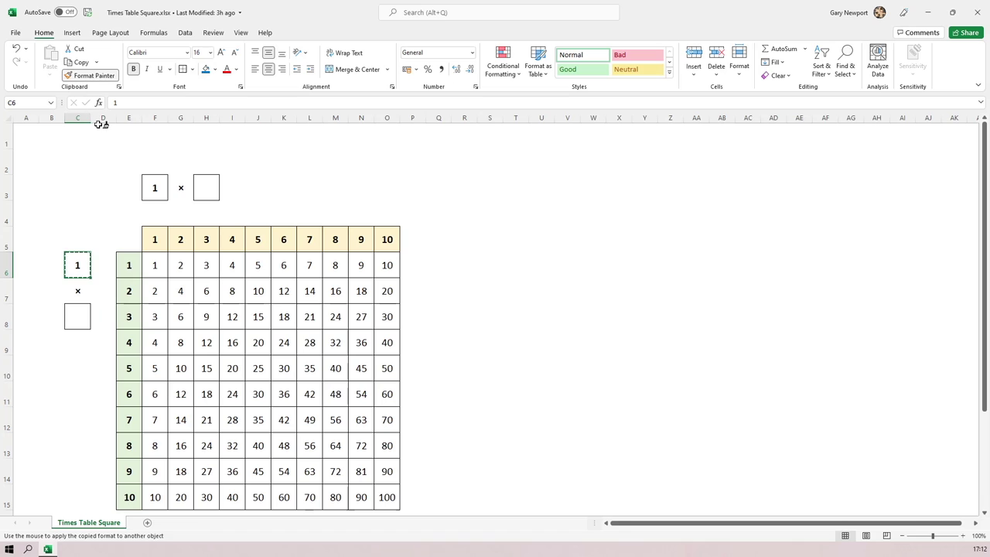
{"action": "left_click", "coordinate": [81, 311]}
Go back to the empty top box H3 and the header cell G5 holding 2
{"action": "left_click", "coordinate": [601, 265]}
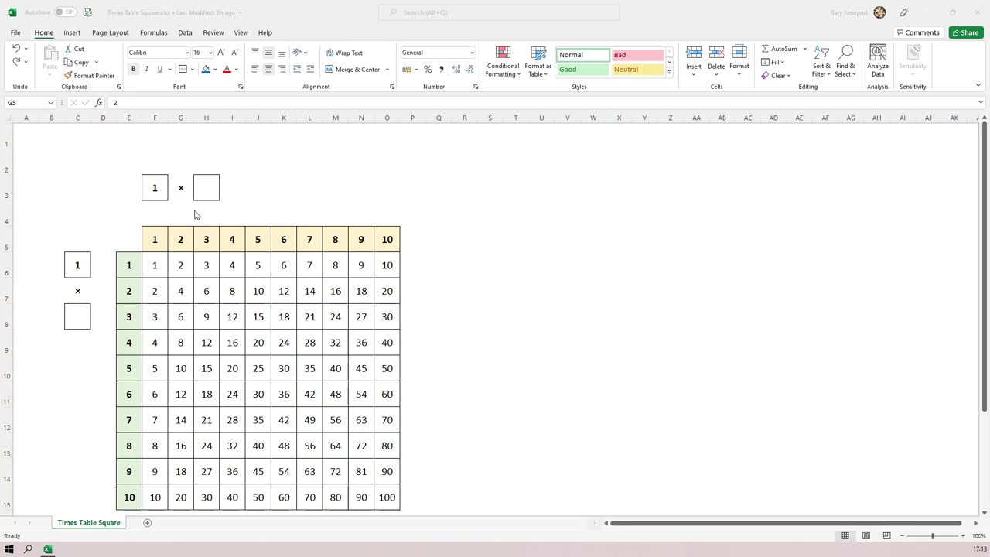
{"action": "left_click", "coordinate": [203, 188]}
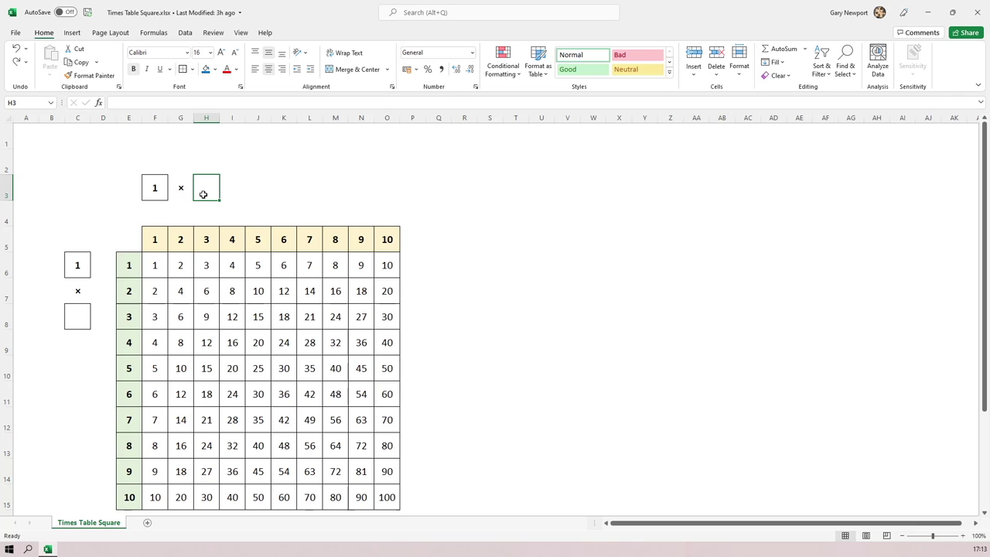
{"action": "left_click", "coordinate": [185, 241]}
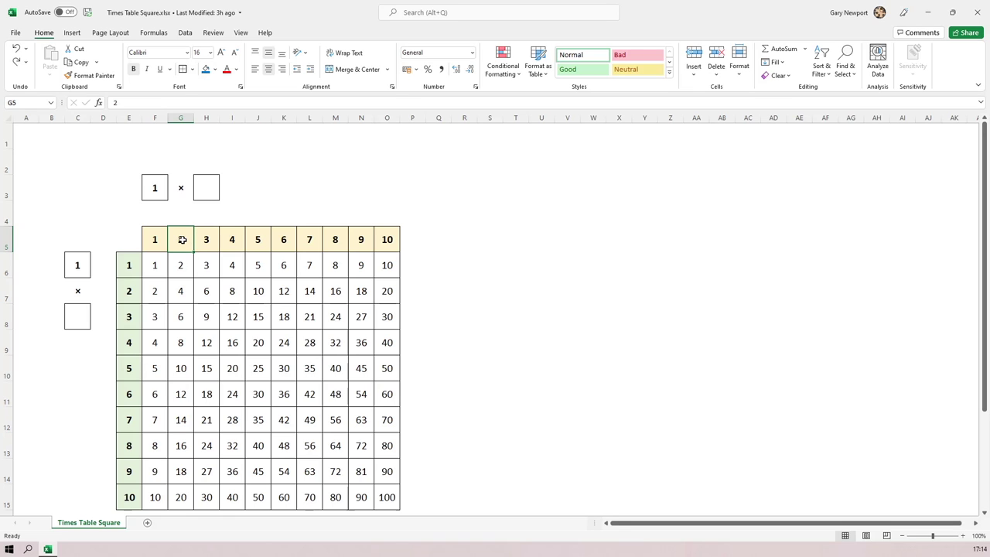
Enter =F5+H3 in G5 and fill it across the top headers to O5
{"action": "type", "text": "="}
{"action": "left_click", "coordinate": [156, 240]}
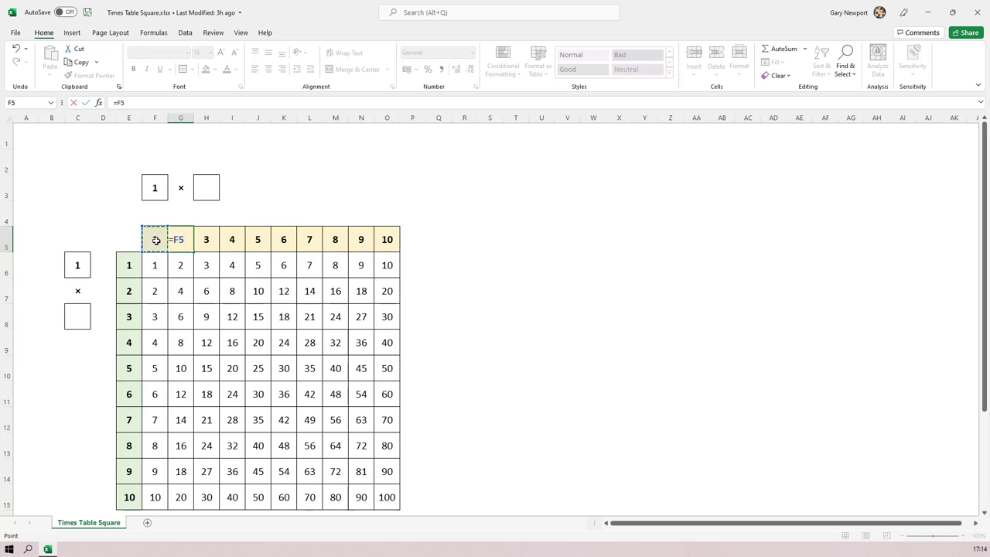
{"action": "type", "text": "+"}
{"action": "left_click", "coordinate": [205, 192]}
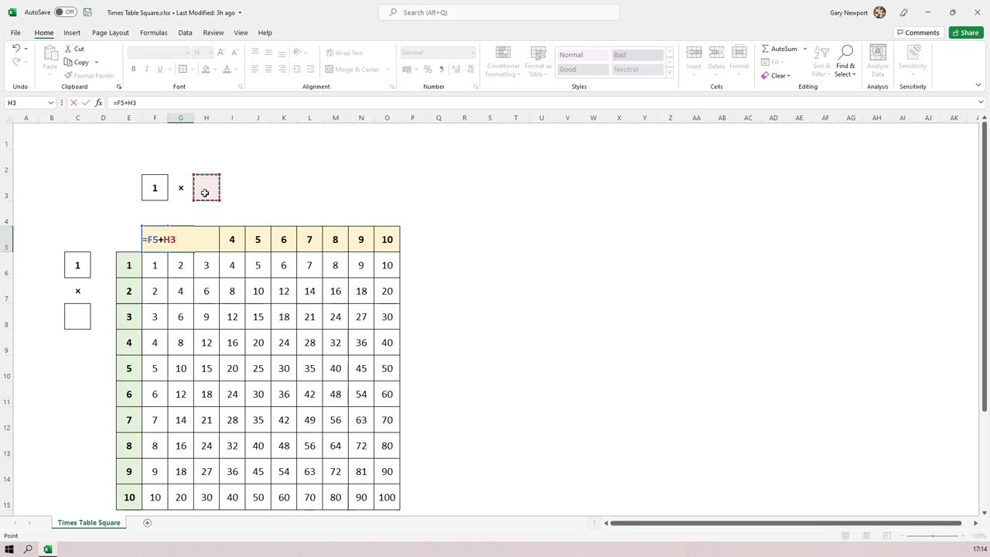
{"action": "key", "text": "Return"}
{"action": "left_click", "coordinate": [203, 244]}
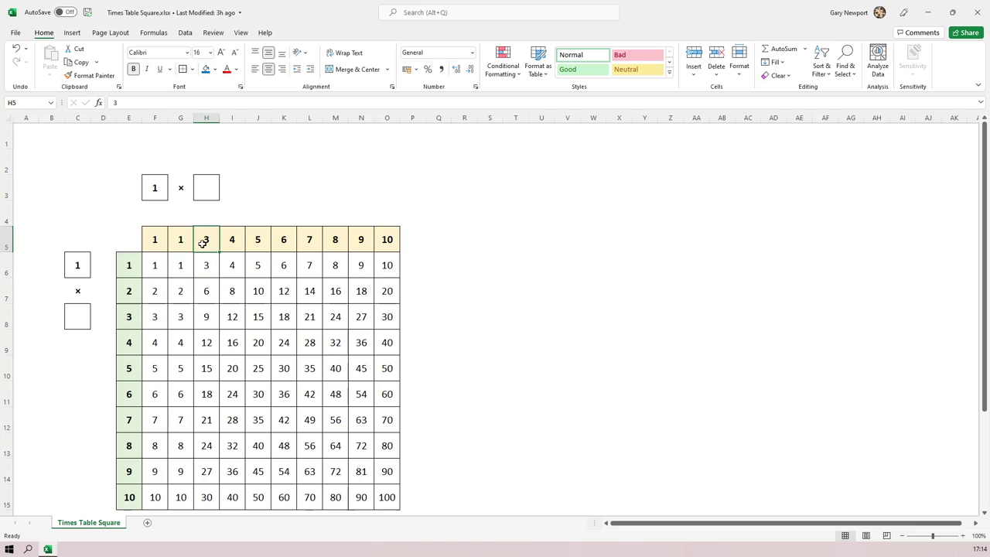
{"action": "left_click", "coordinate": [180, 246]}
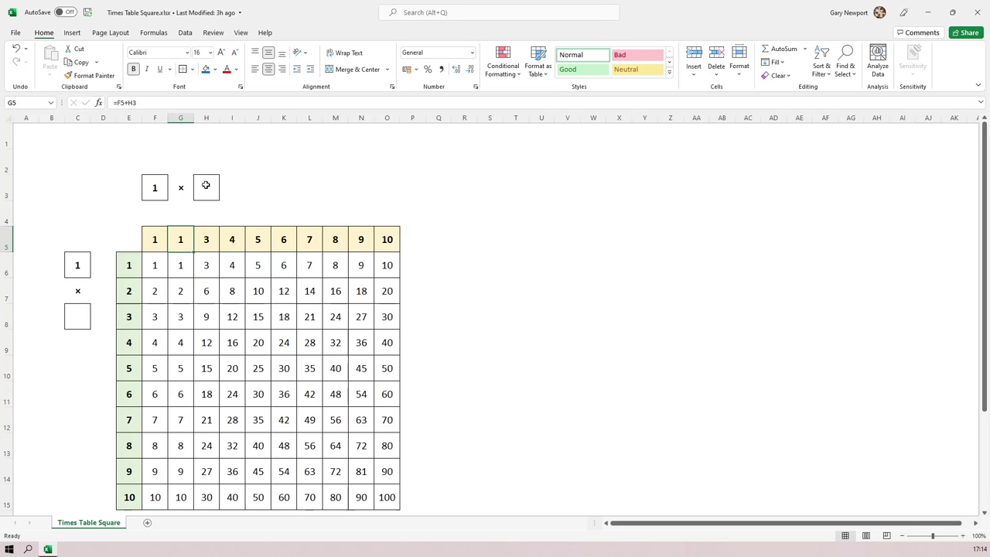
{"action": "left_click_drag", "start_coordinate": [195, 252], "coordinate": [400, 256]}
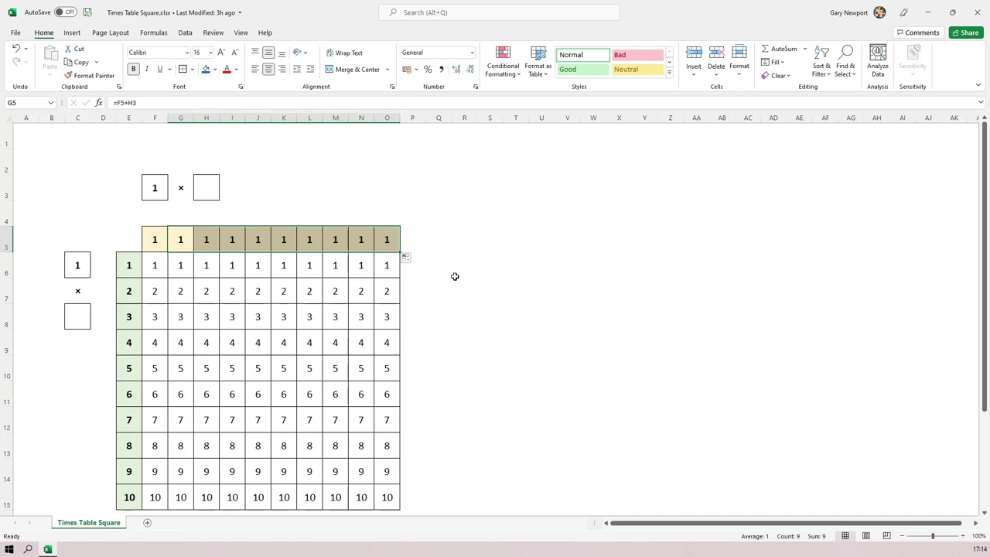
{"action": "left_click", "coordinate": [454, 276]}
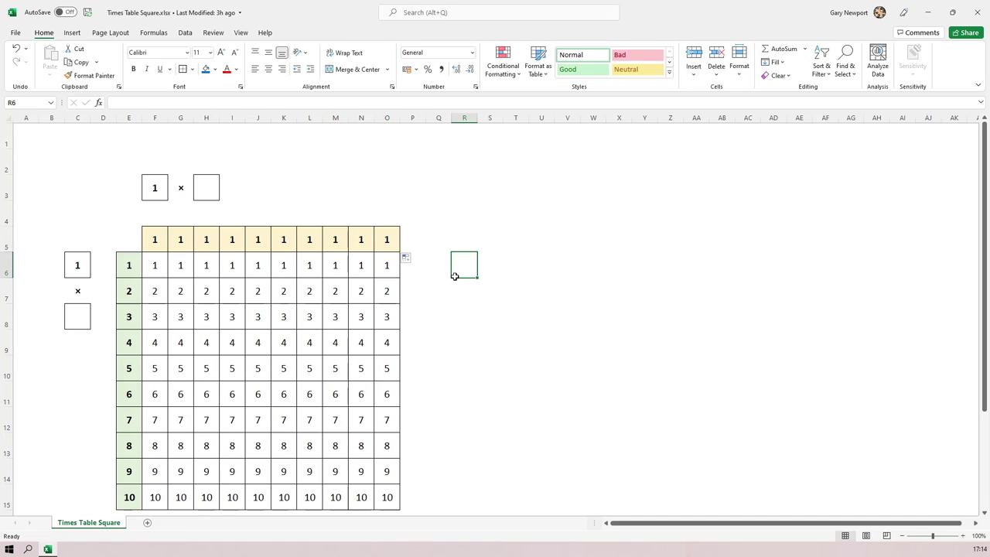
Enter =E6+C8 in the side header cell E7
{"action": "left_click", "coordinate": [128, 292]}
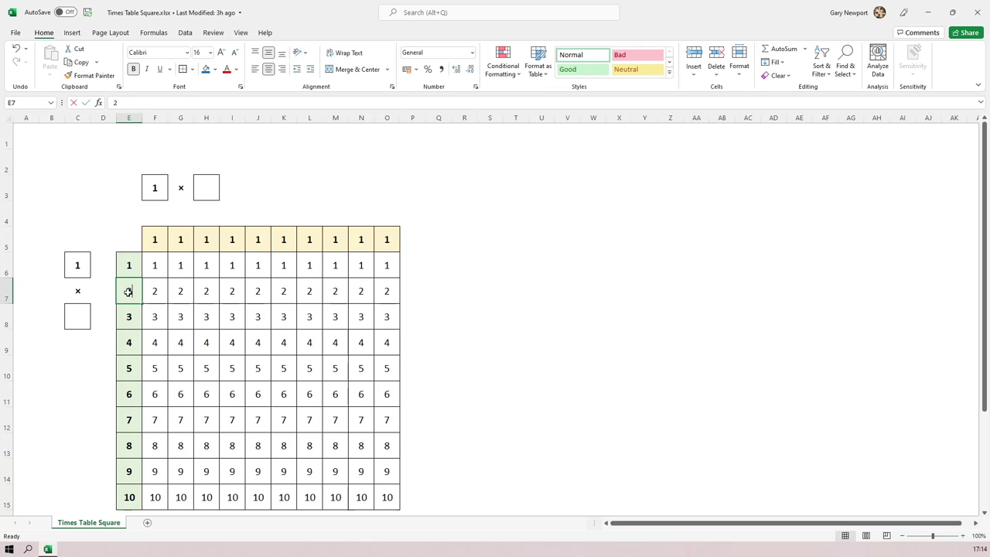
{"action": "type", "text": "="}
{"action": "left_click", "coordinate": [129, 266]}
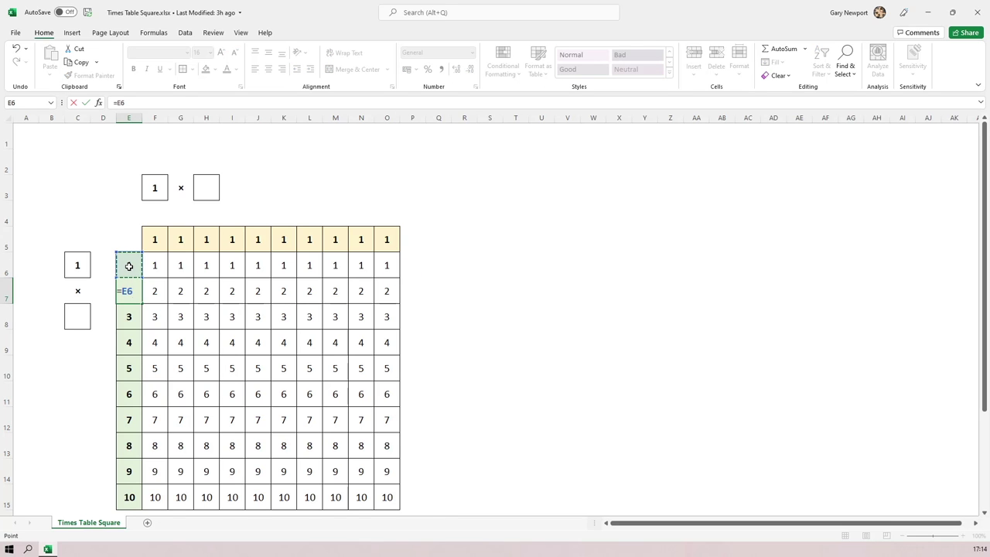
{"action": "type", "text": "+"}
{"action": "left_click", "coordinate": [74, 317]}
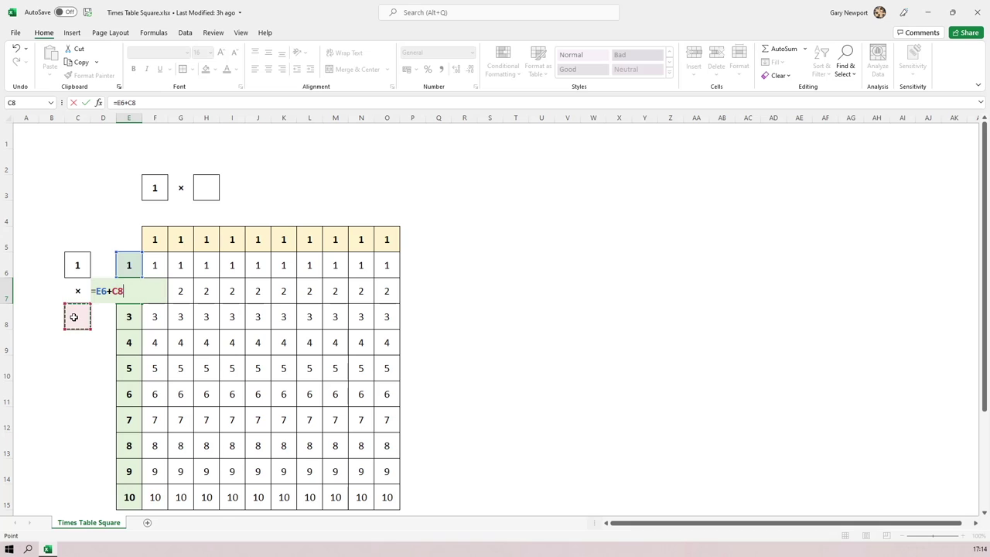
{"action": "key", "text": "Return"}
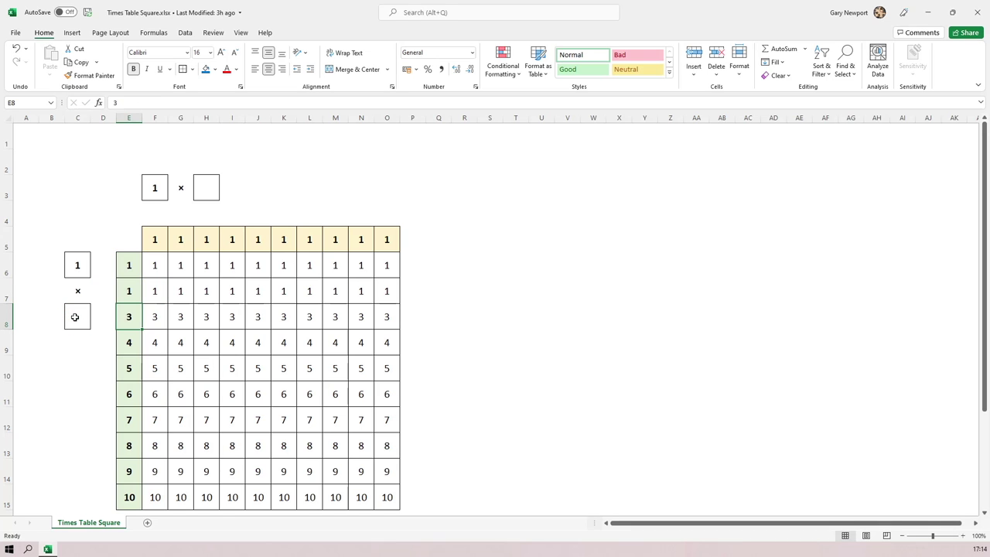
Fill the E7 formula down the side headers to E15
{"action": "left_click_drag", "start_coordinate": [129, 317], "coordinate": [129, 293]}
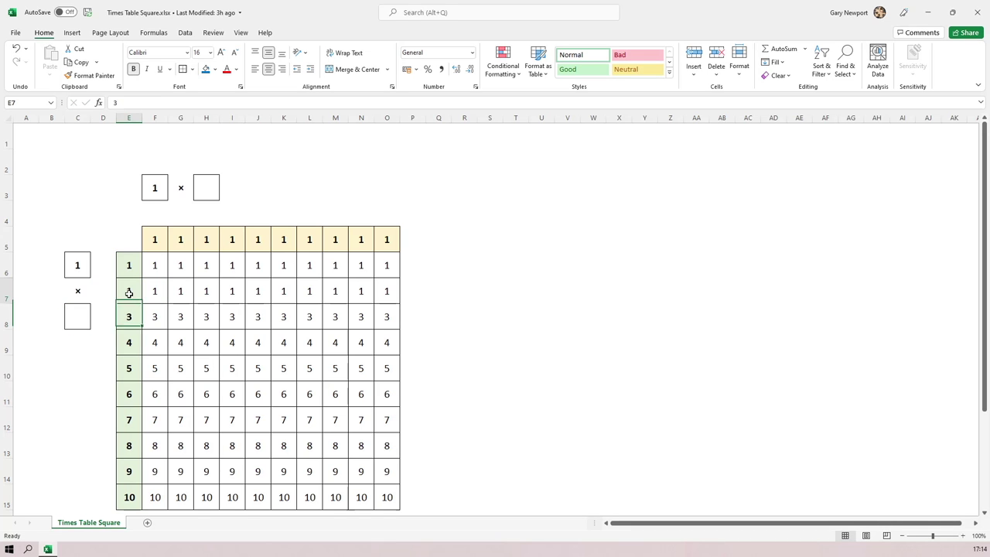
{"action": "left_click", "coordinate": [129, 293]}
{"action": "left_click", "coordinate": [129, 318]}
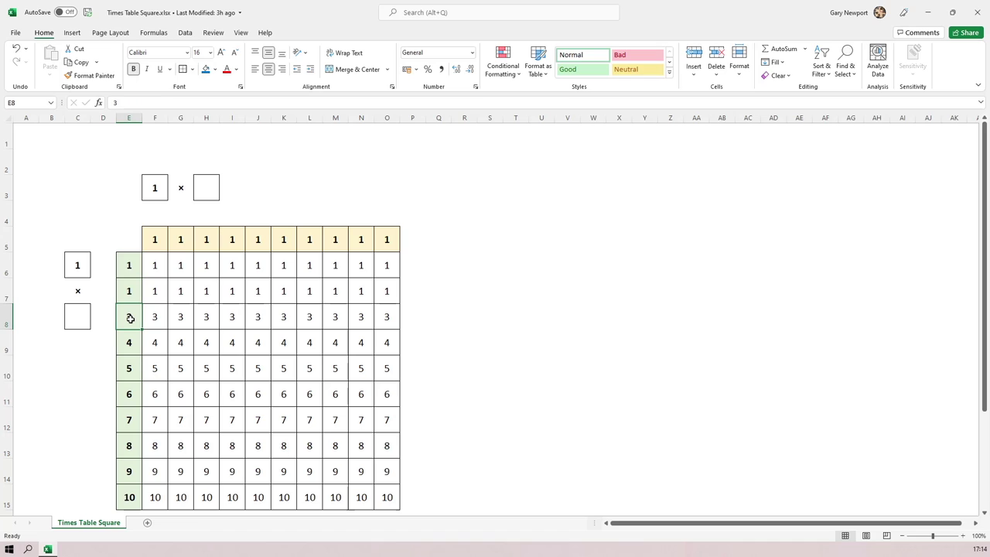
{"action": "left_click", "coordinate": [129, 292]}
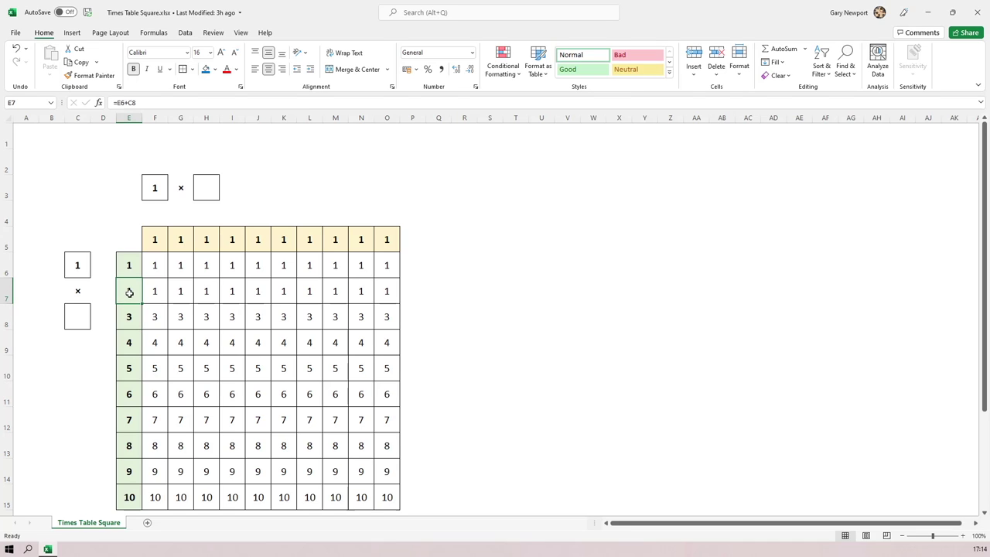
{"action": "left_click", "coordinate": [77, 314]}
{"action": "left_click", "coordinate": [129, 291]}
{"action": "left_click_drag", "start_coordinate": [142, 304], "coordinate": [142, 507]}
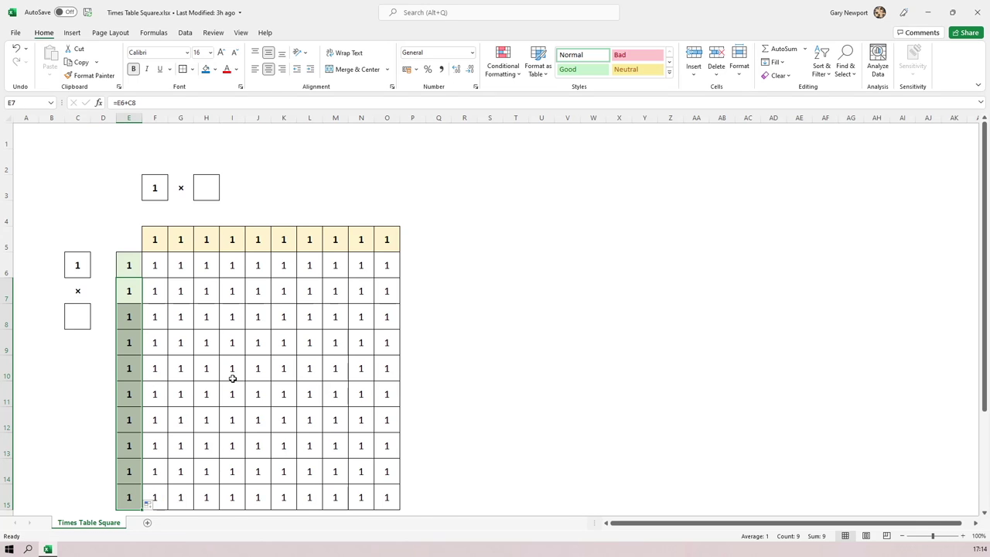
{"action": "left_click", "coordinate": [77, 317]}
Enter 1 as the step value in both C8 and H3
{"action": "key", "text": "F2"}
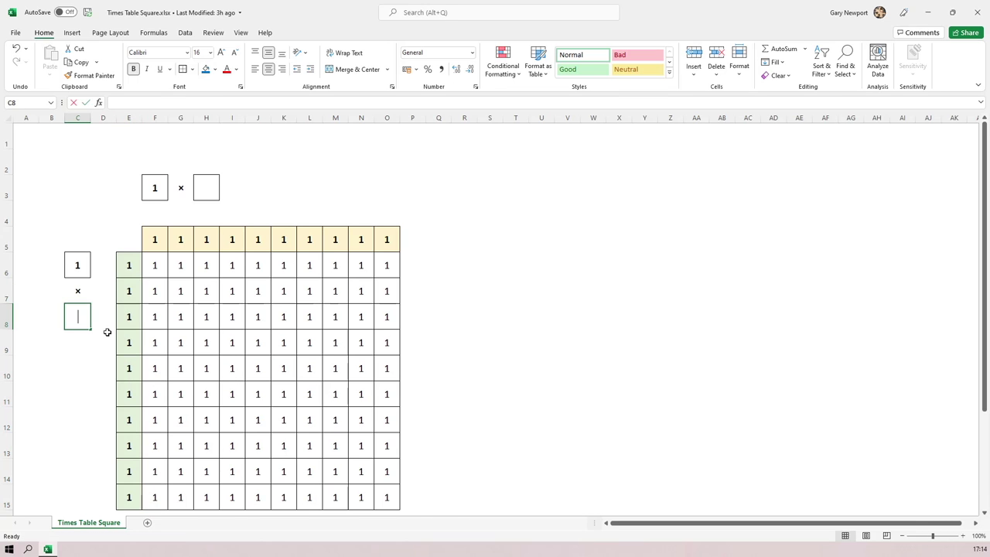
{"action": "type", "text": "1"}
{"action": "key", "text": "Return"}
{"action": "left_click", "coordinate": [210, 198]}
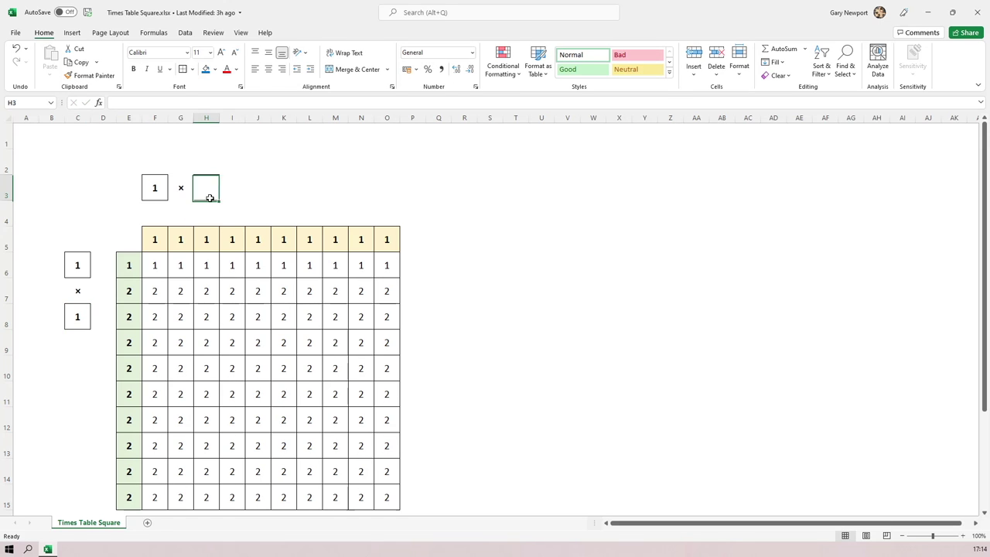
{"action": "type", "text": "1"}
{"action": "key", "text": "Return"}
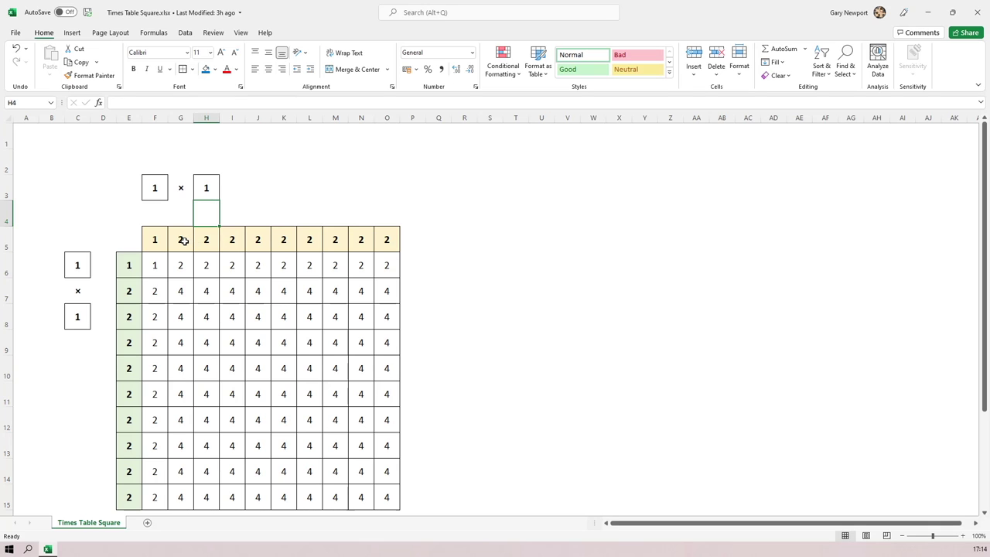
Inspect H5's formula, which reads =G5+I3 instead of referencing H3
{"action": "left_click", "coordinate": [200, 242]}
{"action": "type", "text": "=G5+"}
{"action": "left_click", "coordinate": [224, 182]}
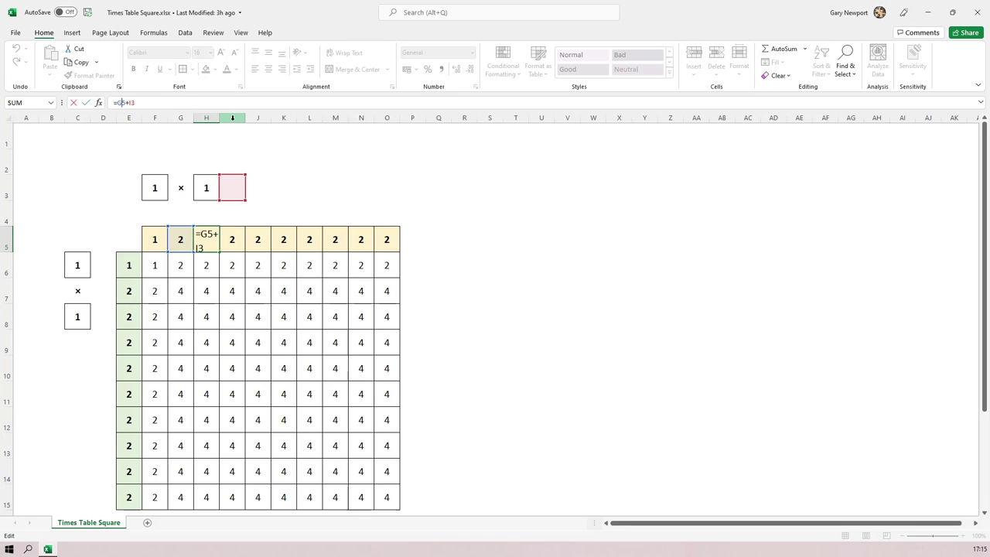
Change G5 to =F5+$H3 and fill it across the top headers to O5
{"action": "key", "text": "Escape"}
{"action": "left_click", "coordinate": [181, 239]}
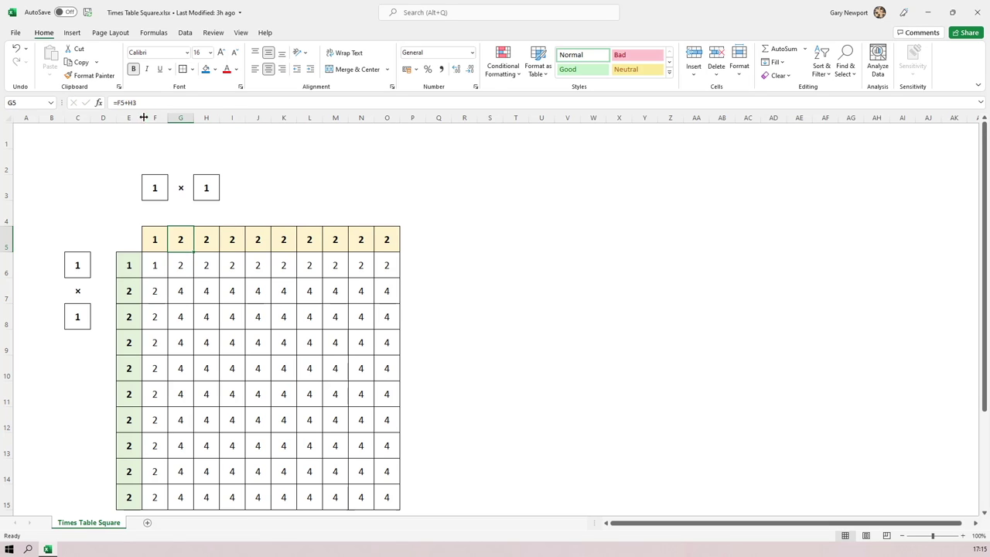
{"action": "left_click", "coordinate": [128, 102]}
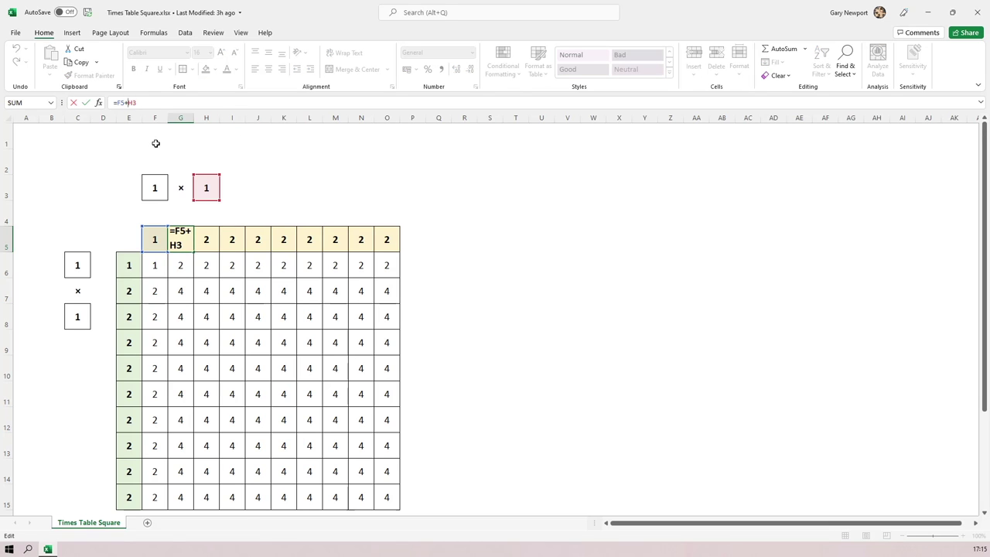
{"action": "type", "text": "$"}
{"action": "key", "text": "Return"}
{"action": "left_click", "coordinate": [184, 245]}
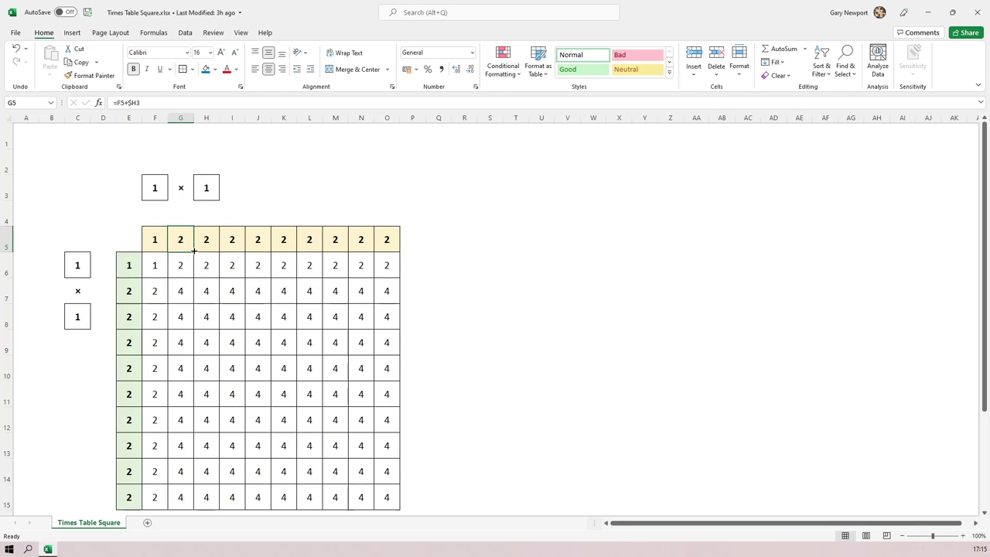
{"action": "left_click_drag", "start_coordinate": [193, 253], "coordinate": [393, 259]}
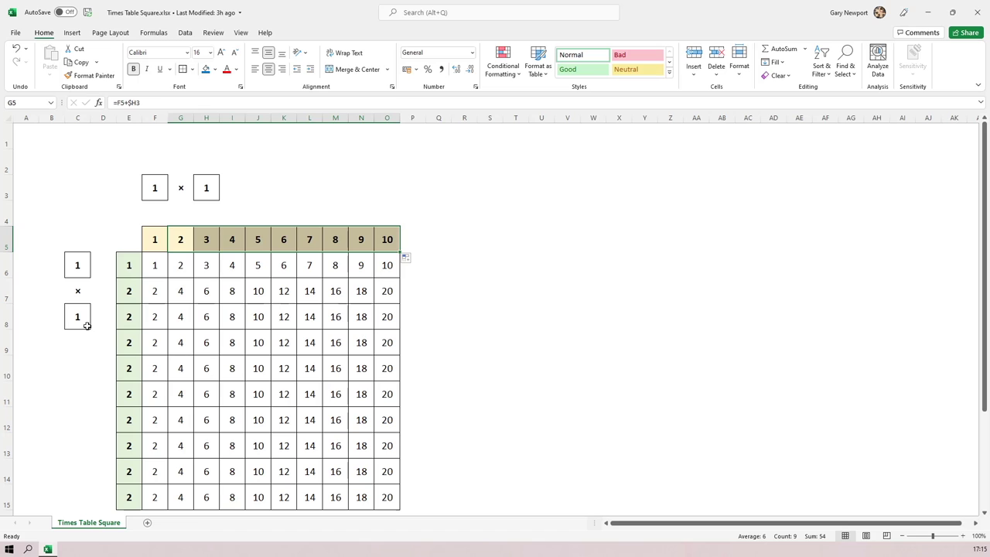
Change E7 to =E6+C$8 and fill it down the side headers to E15
{"action": "left_click", "coordinate": [124, 290]}
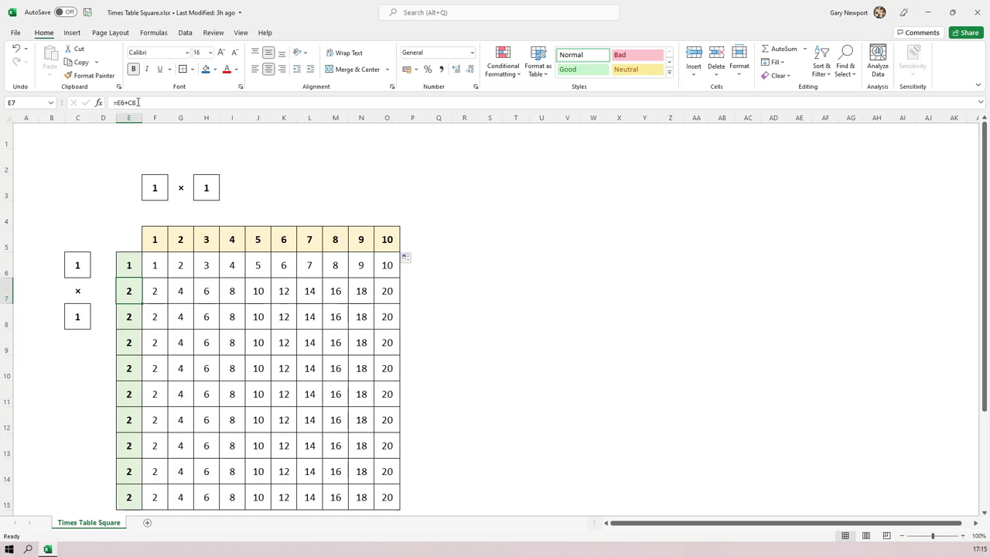
{"action": "left_click", "coordinate": [130, 320]}
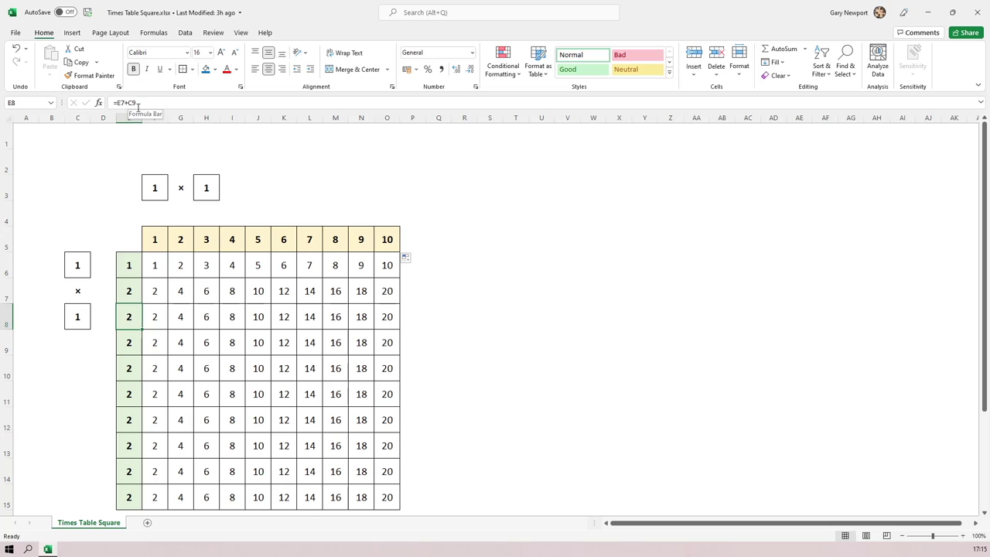
{"action": "left_click", "coordinate": [129, 292]}
{"action": "left_click", "coordinate": [131, 102]}
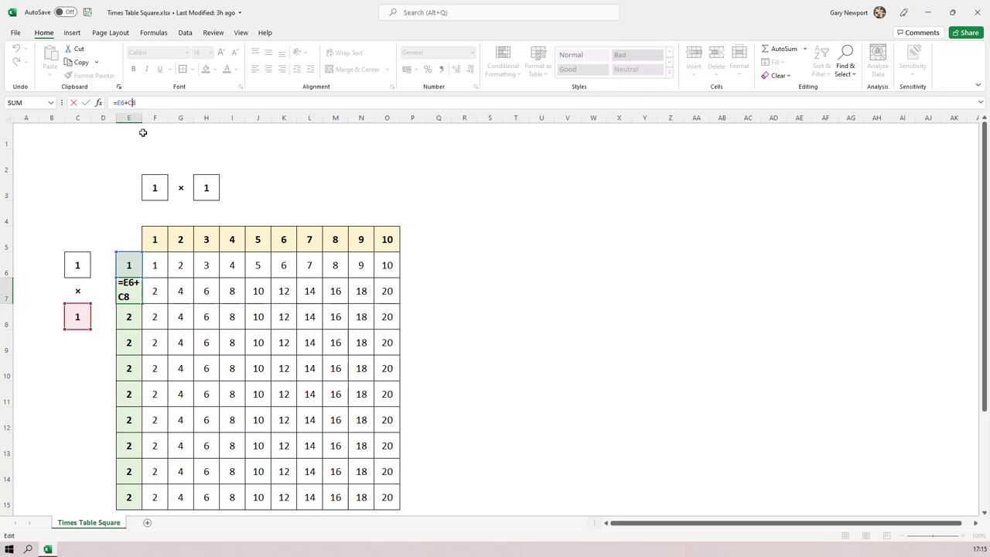
{"action": "type", "text": "$"}
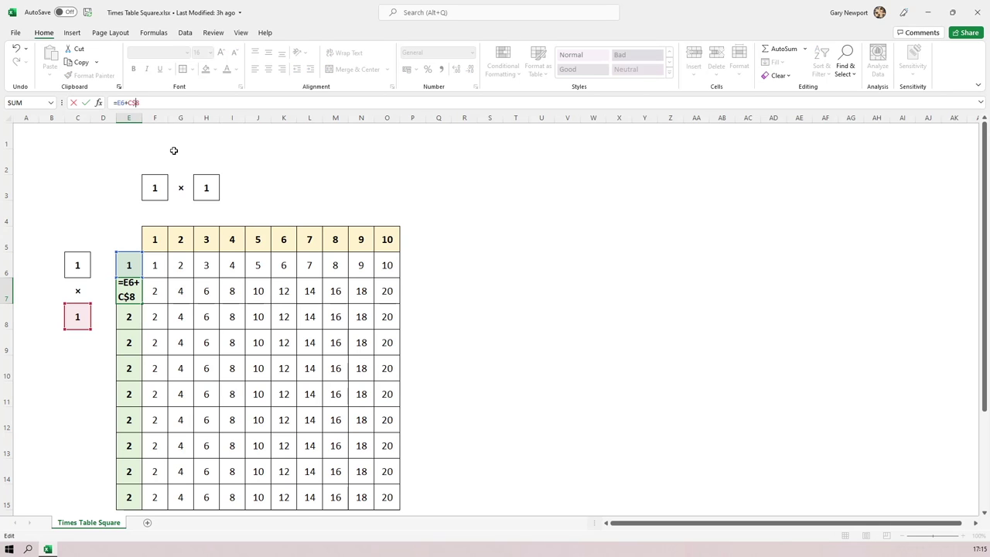
{"action": "key", "text": "Return"}
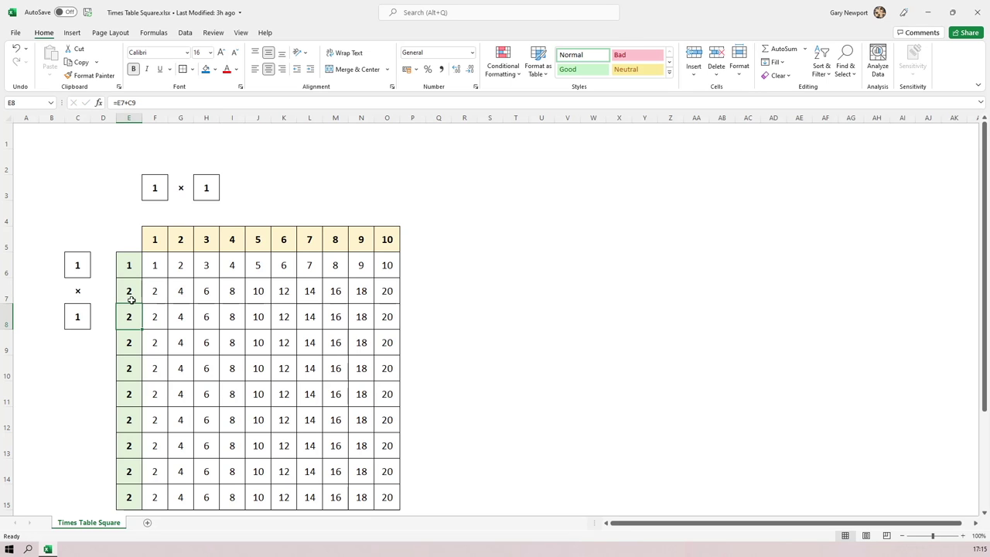
{"action": "left_click", "coordinate": [133, 300]}
{"action": "left_click_drag", "start_coordinate": [143, 304], "coordinate": [128, 501]}
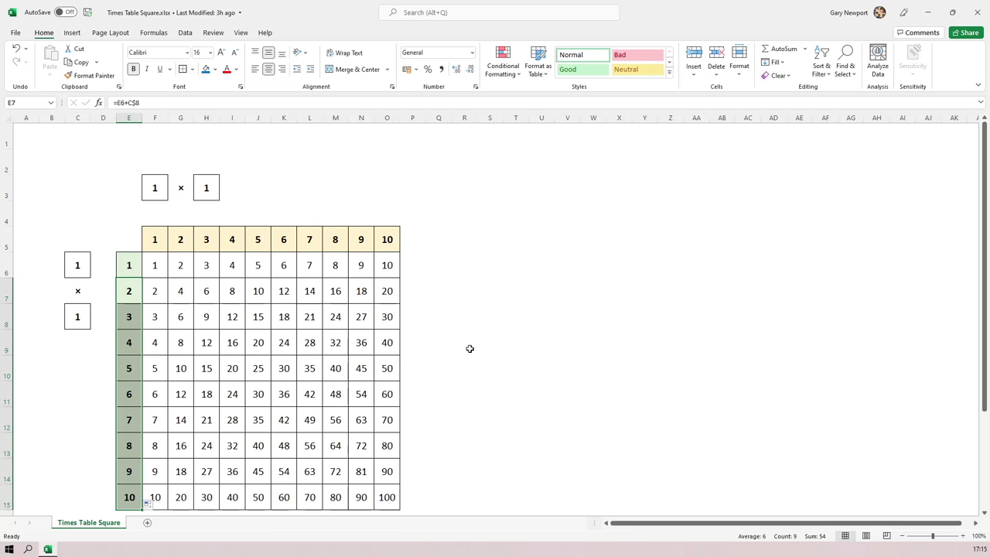
{"action": "left_click", "coordinate": [155, 188]}
Try 2 then 10 as the top start in F3, and 10 then 9 as the H3 step
{"action": "type", "text": "2"}
{"action": "key", "text": "Return"}
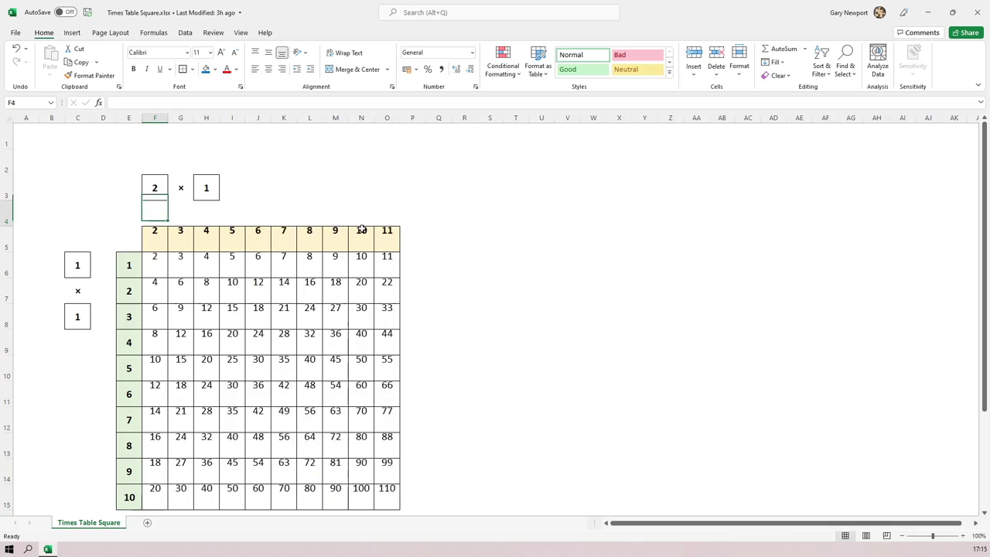
{"action": "left_click", "coordinate": [152, 186]}
{"action": "key", "text": "F2"}
{"action": "key", "text": "BackSpace"}
{"action": "type", "text": "10"}
{"action": "key", "text": "Return"}
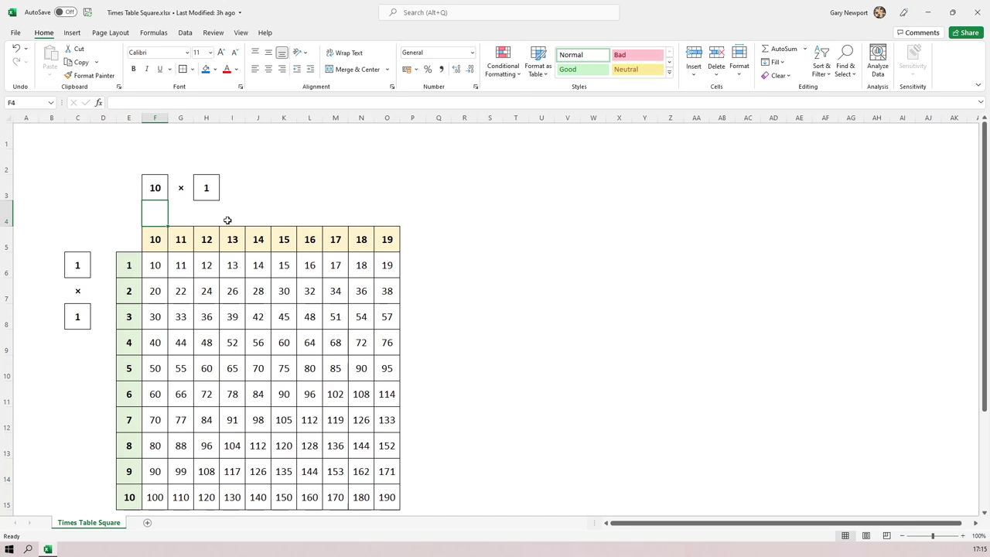
{"action": "left_click", "coordinate": [206, 189]}
{"action": "type", "text": "10"}
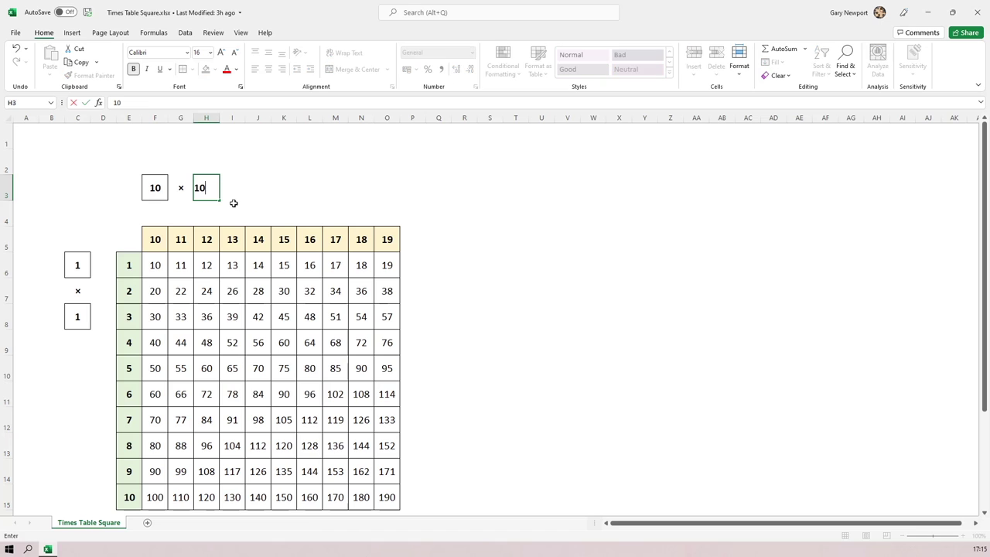
{"action": "key", "text": "Return"}
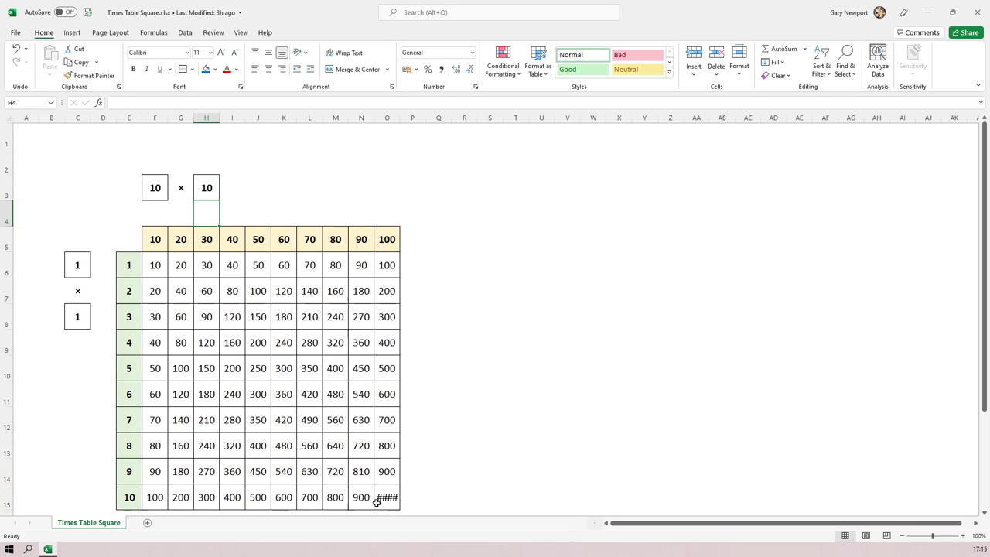
{"action": "key", "text": "Up"}
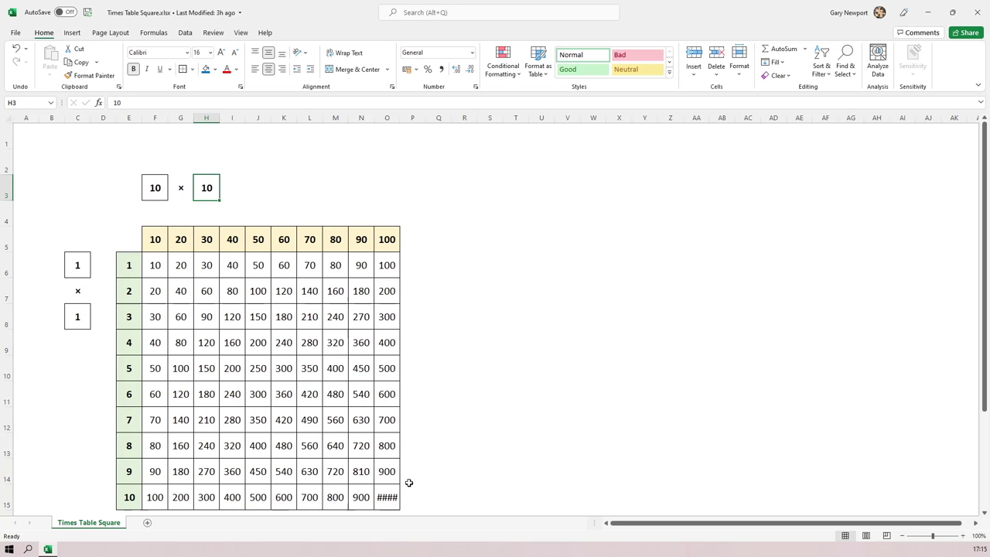
{"action": "type", "text": "9"}
{"action": "key", "text": "Return"}
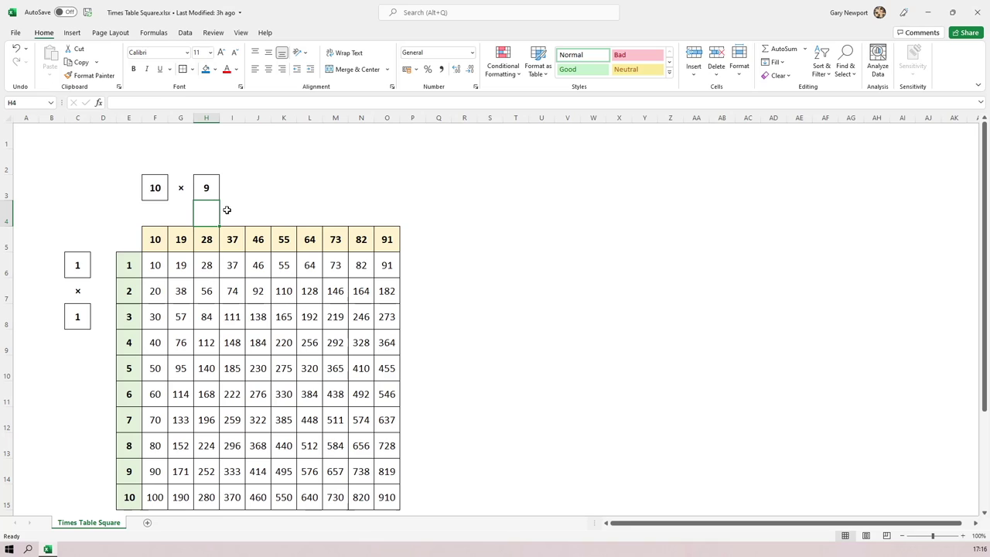
Try top start values 100, 99, 50, 25, 20 and 15 in F3
{"action": "left_click", "coordinate": [149, 190]}
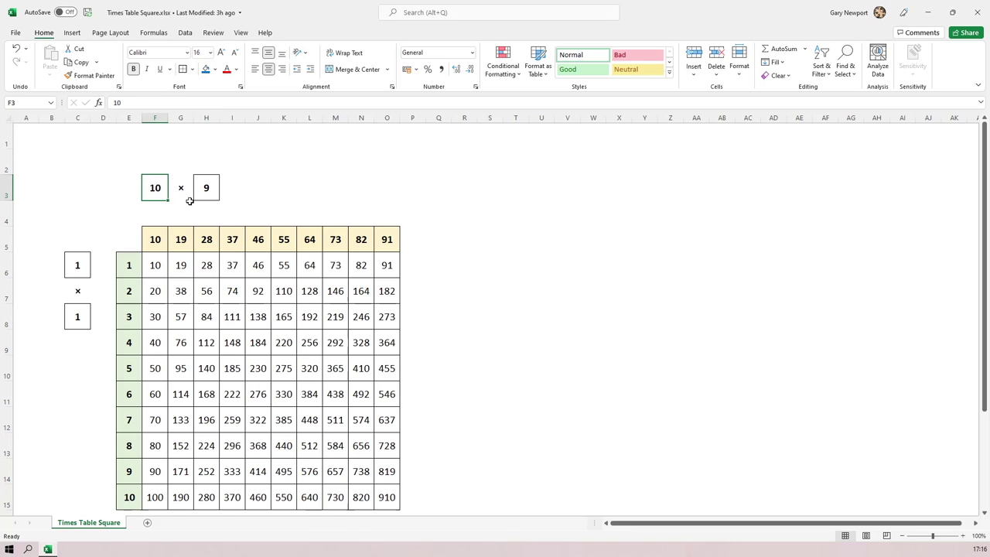
{"action": "type", "text": "100"}
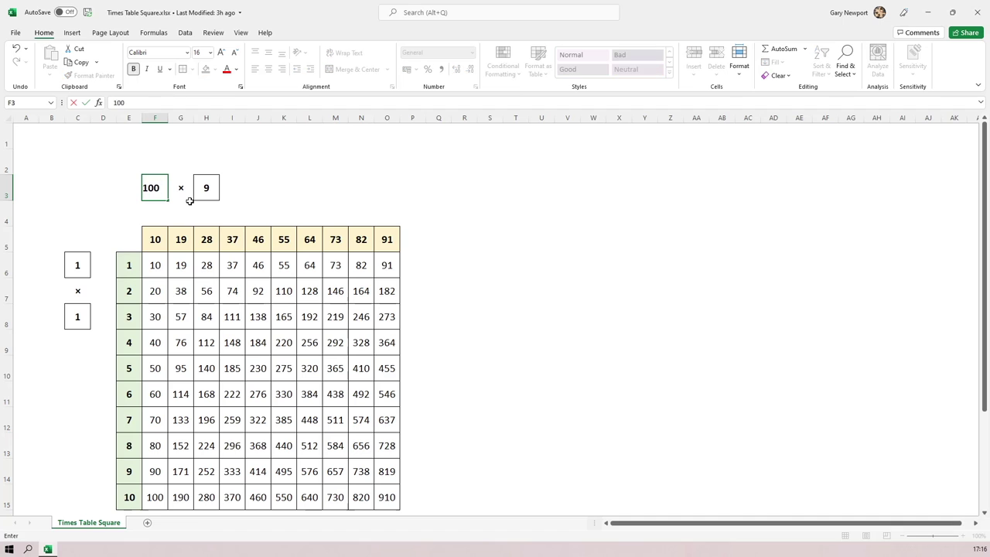
{"action": "key", "text": "Return"}
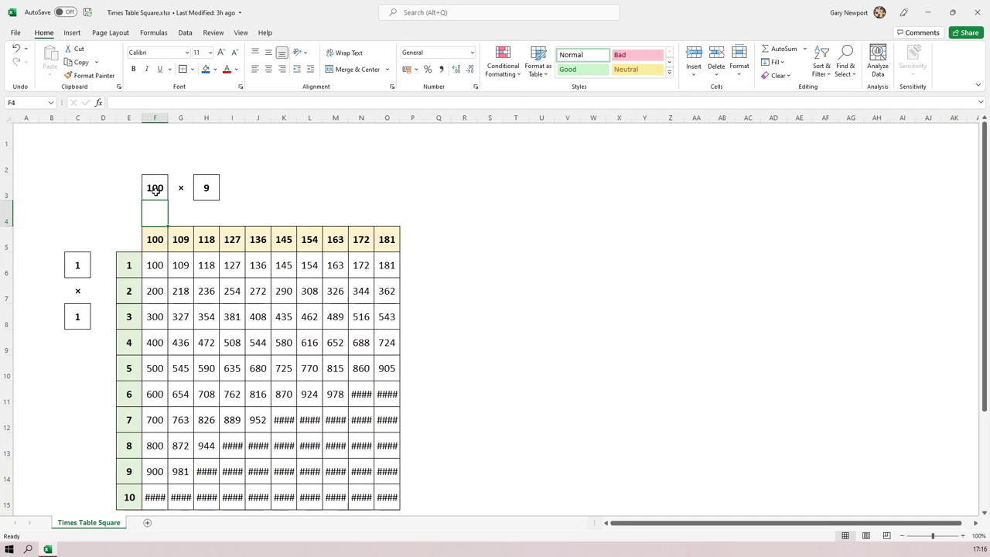
{"action": "left_click", "coordinate": [155, 191]}
{"action": "type", "text": "99"}
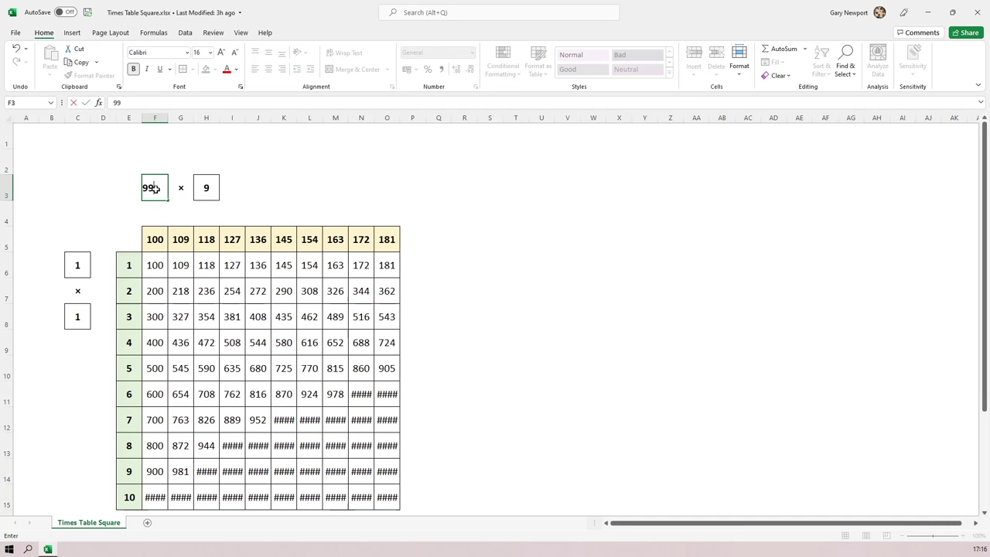
{"action": "key", "text": "Return"}
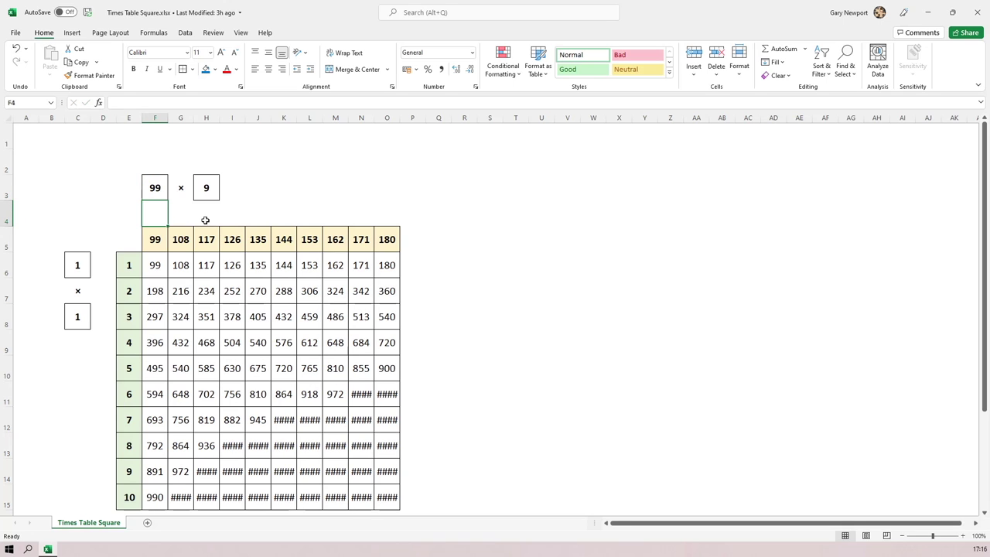
{"action": "key", "text": "Up"}
{"action": "type", "text": "5"}
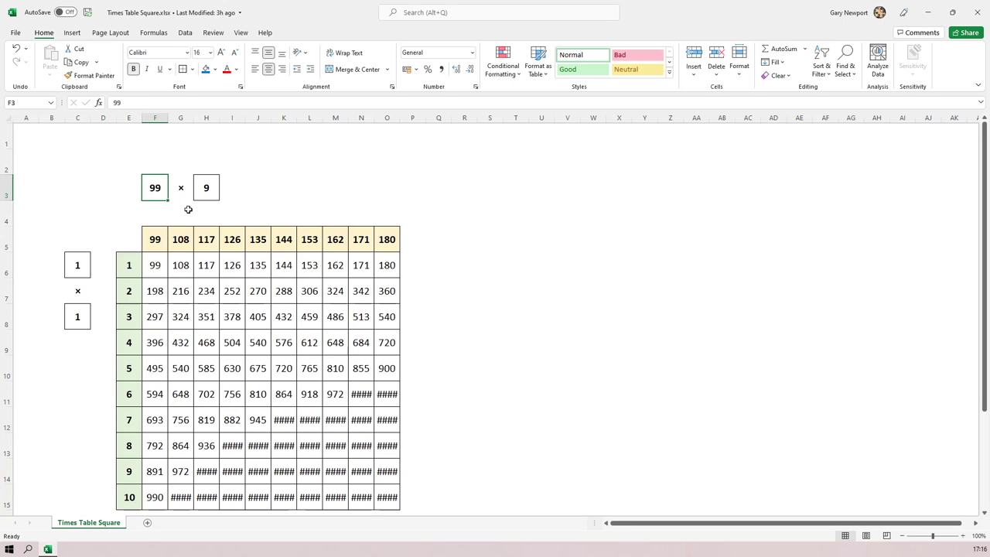
{"action": "type", "text": "0"}
{"action": "key", "text": "Return"}
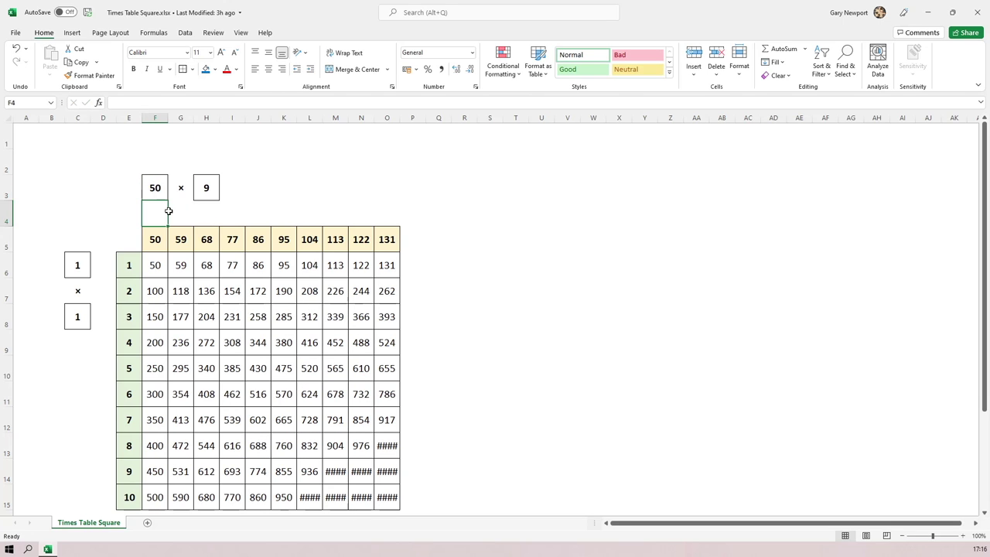
{"action": "key", "text": "Up"}
{"action": "type", "text": "25"}
{"action": "key", "text": "Return"}
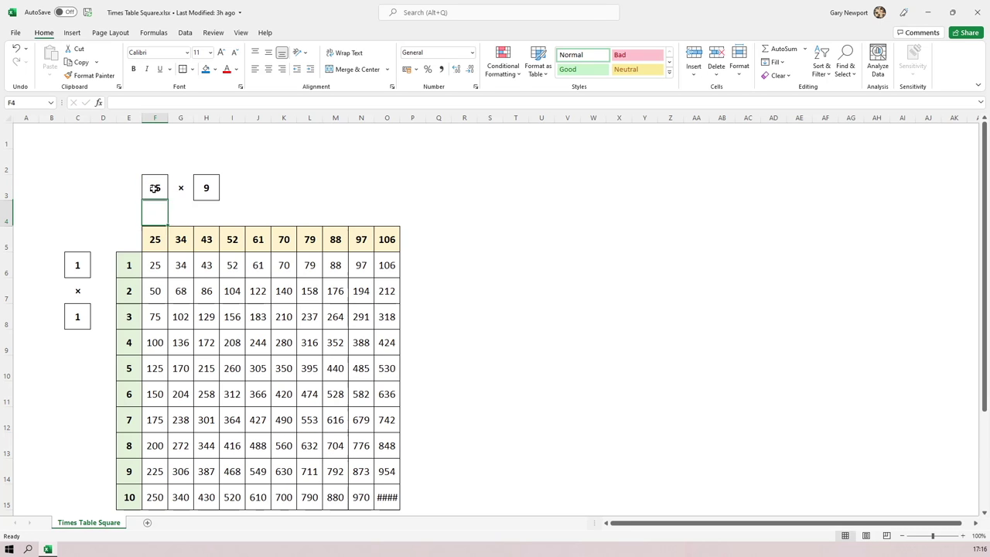
{"action": "key", "text": "Up"}
{"action": "type", "text": "20"}
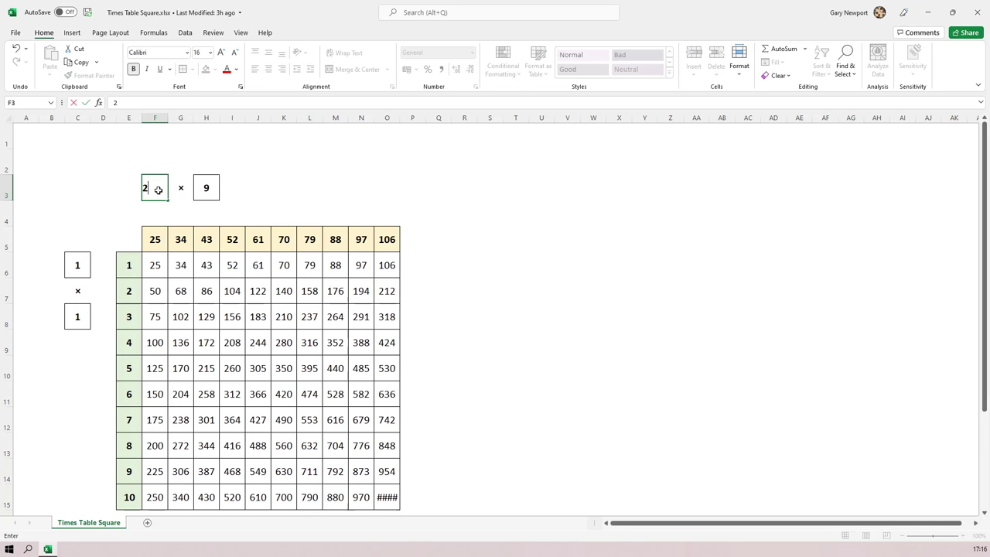
{"action": "key", "text": "Return"}
{"action": "key", "text": "Up"}
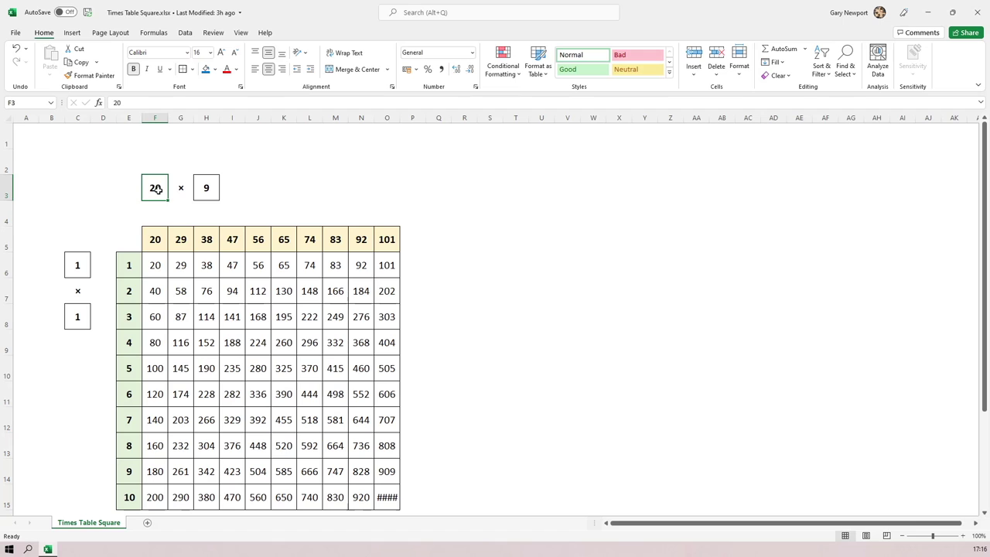
{"action": "type", "text": "15"}
{"action": "key", "text": "Return"}
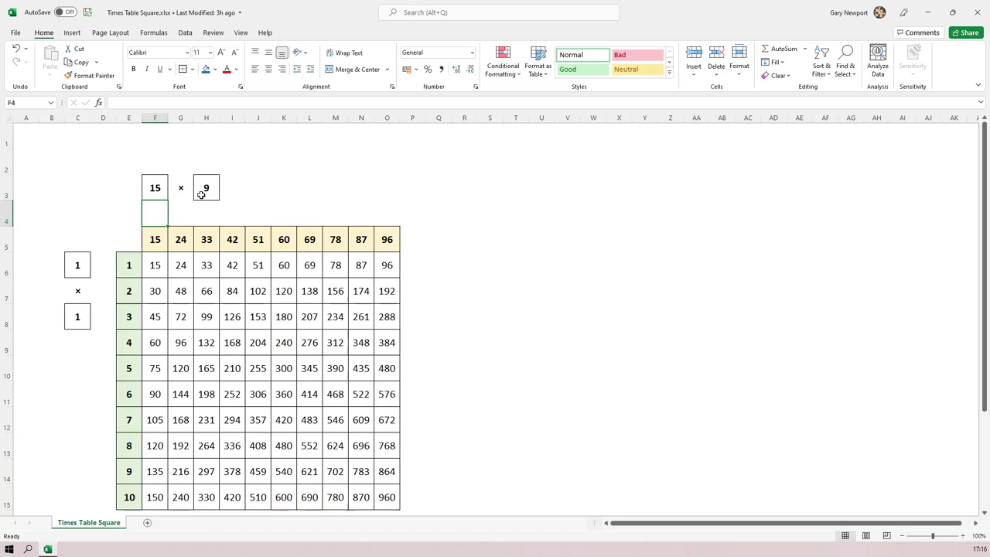
Set the side start C6 and step C8 to 10, then the top start and step to 10
{"action": "left_click", "coordinate": [75, 266]}
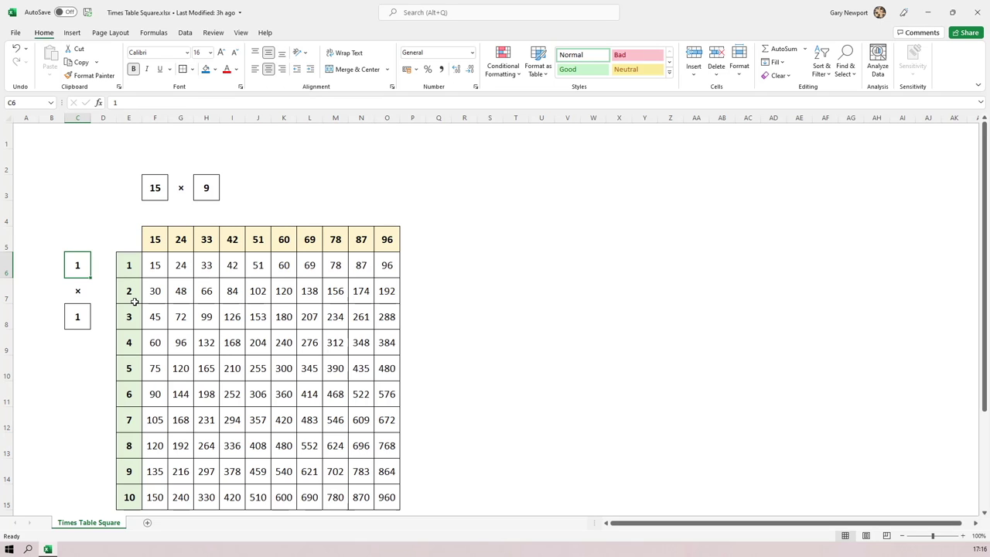
{"action": "type", "text": "1"}
{"action": "key", "text": "Return"}
{"action": "key", "text": "Down"}
{"action": "key", "text": "Down"}
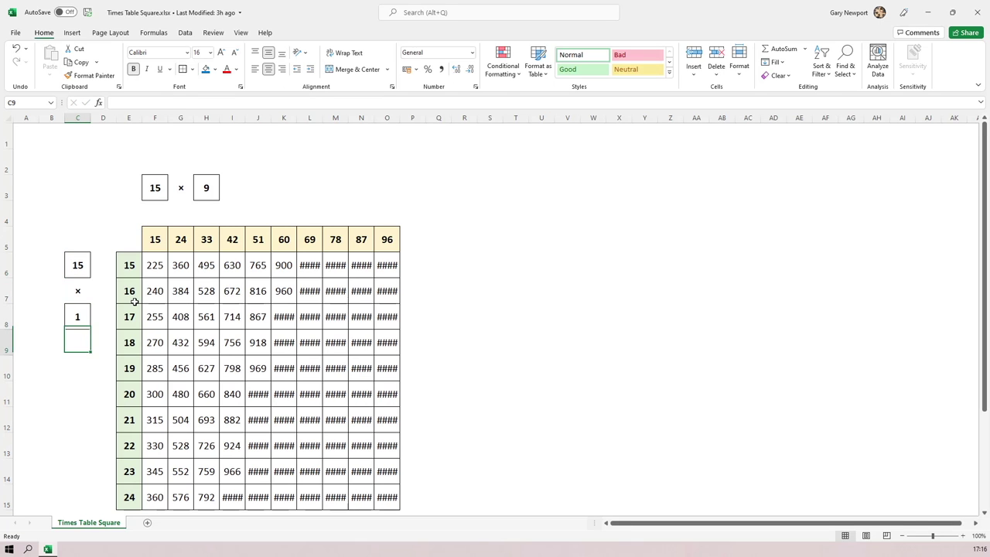
{"action": "key", "text": "Up"}
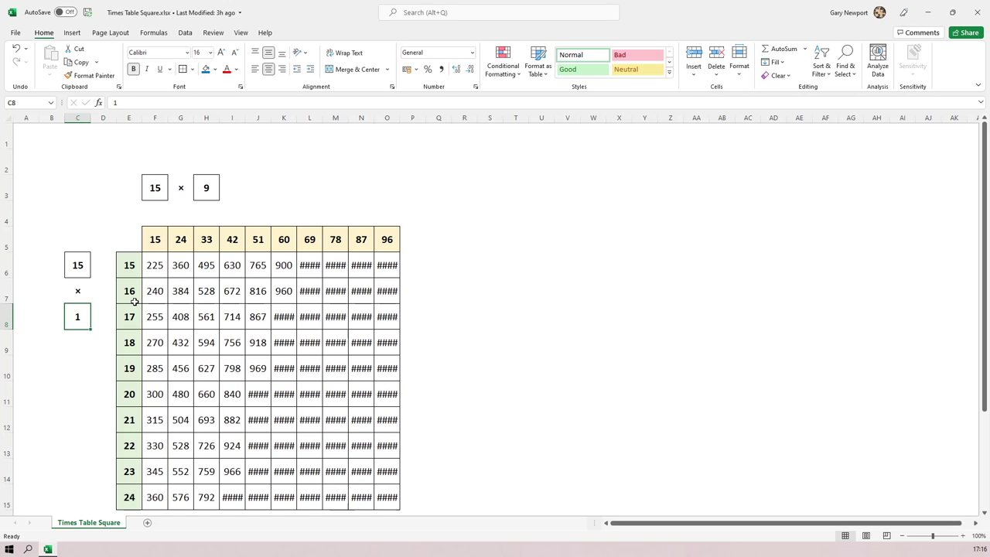
{"action": "key", "text": "Up"}
{"action": "key", "text": "Up"}
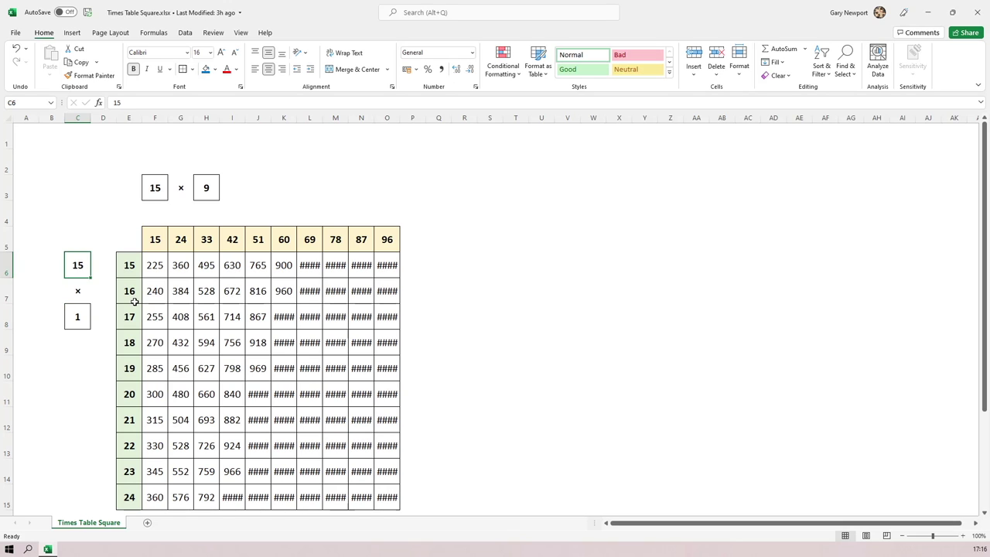
{"action": "type", "text": "1"}
{"action": "key", "text": "Return"}
{"action": "key", "text": "Left"}
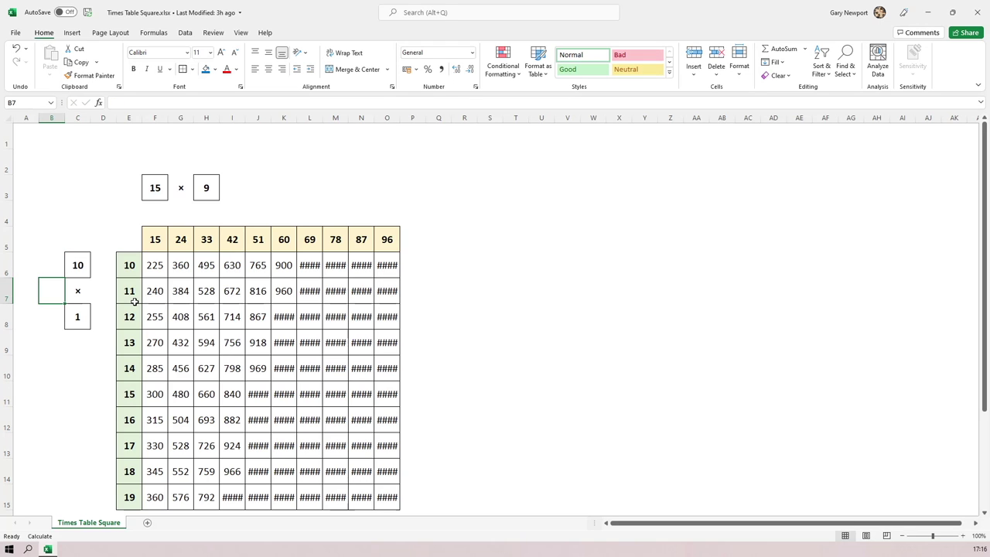
{"action": "key", "text": "Down"}
{"action": "key", "text": "Right"}
{"action": "type", "text": "1"}
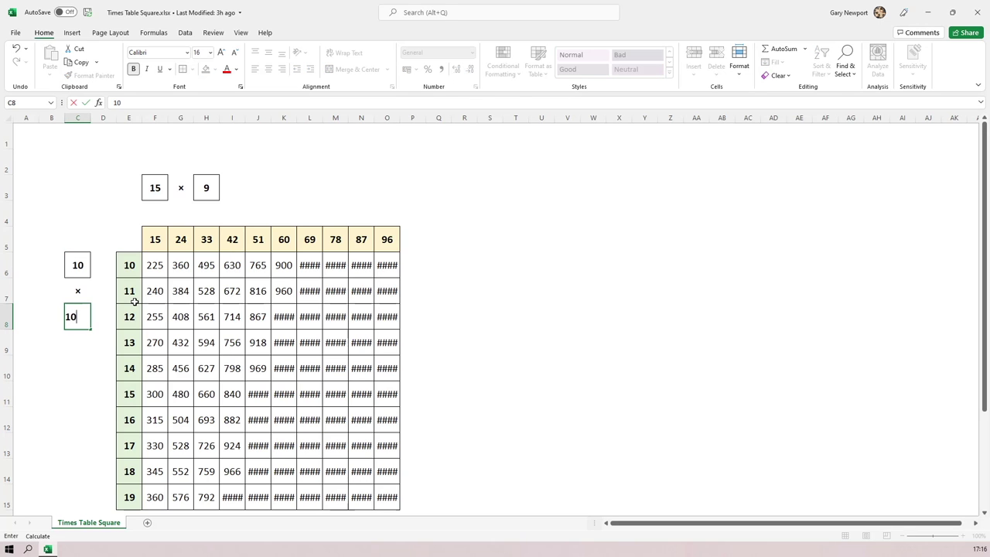
{"action": "key", "text": "Return"}
{"action": "key", "text": "Up"}
{"action": "key", "text": "Up"}
{"action": "key", "text": "Up"}
{"action": "key", "text": "Up"}
{"action": "key", "text": "Up"}
{"action": "key", "text": "Up"}
{"action": "key", "text": "Right"}
{"action": "key", "text": "Right"}
{"action": "key", "text": "Right"}
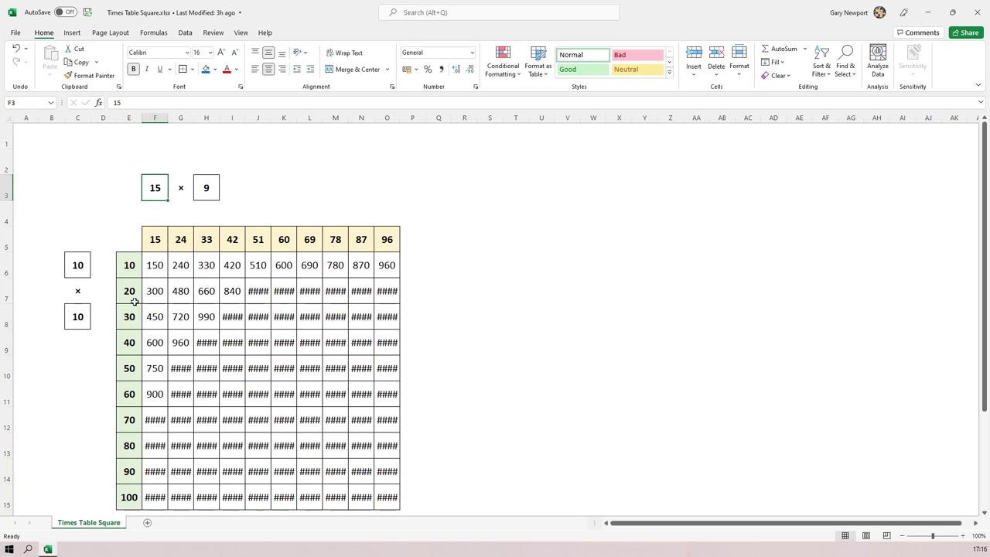
{"action": "type", "text": "10"}
{"action": "key", "text": "Right"}
{"action": "key", "text": "Right"}
{"action": "key", "text": "Right"}
{"action": "key", "text": "Left"}
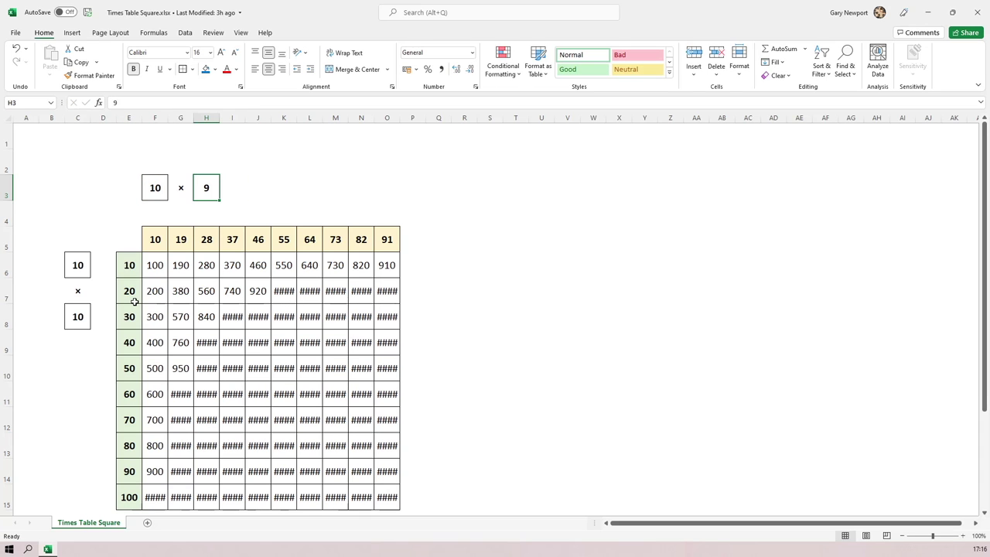
{"action": "type", "text": "10"}
{"action": "key", "text": "Return"}
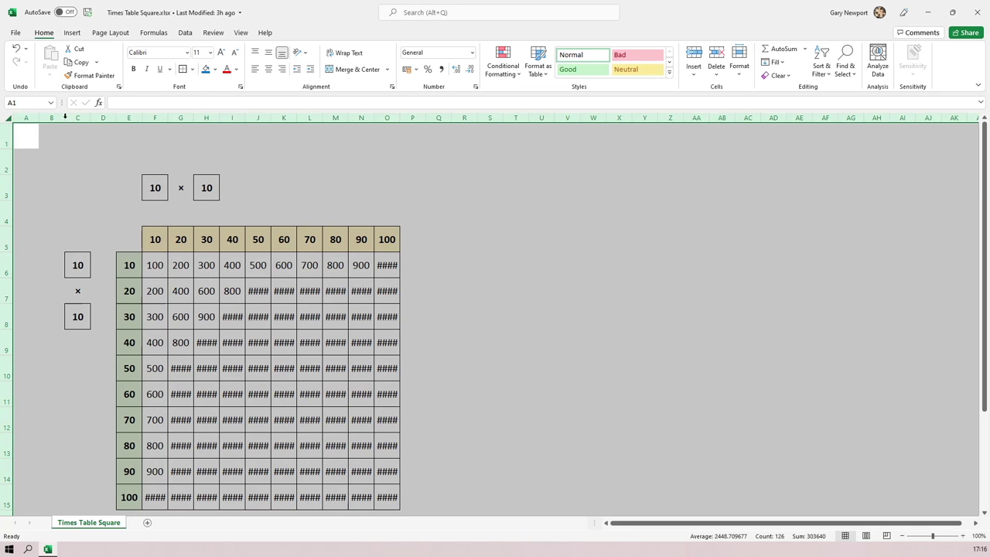
Set the whole sheet's font size to 12, briefly trying 14 before returning to 12
{"action": "left_click", "coordinate": [235, 55]}
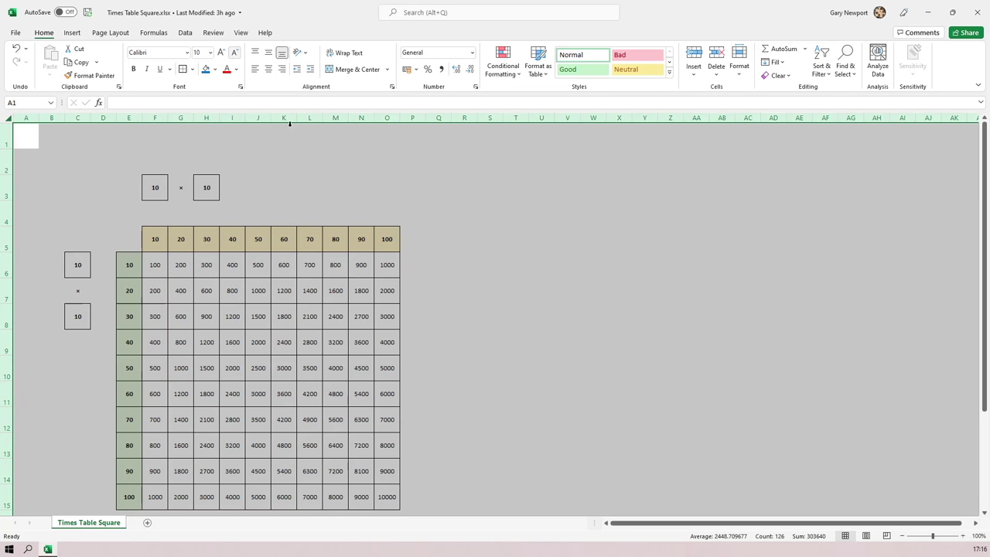
{"action": "left_click", "coordinate": [480, 362]}
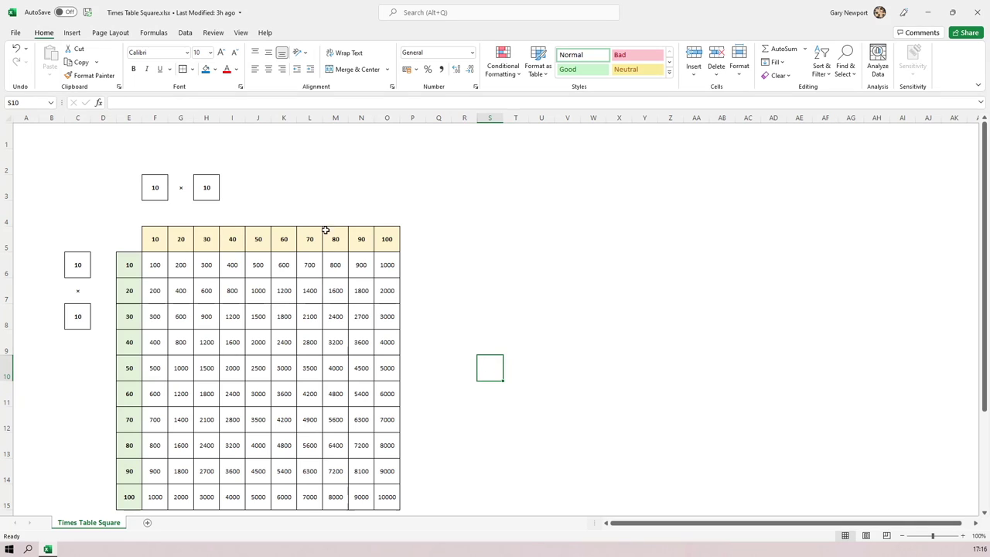
{"action": "left_click", "coordinate": [138, 239]}
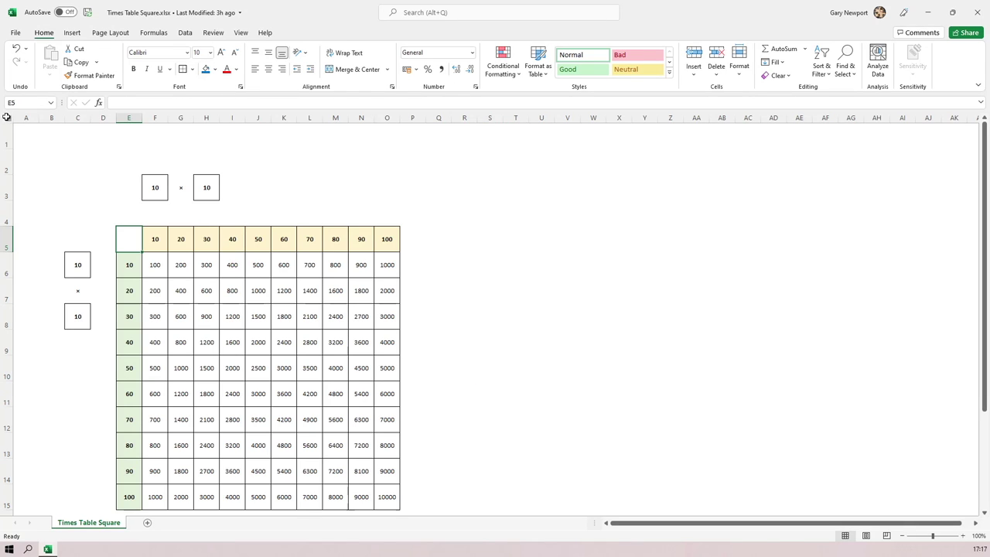
{"action": "left_click", "coordinate": [5, 117]}
{"action": "left_click", "coordinate": [210, 53]}
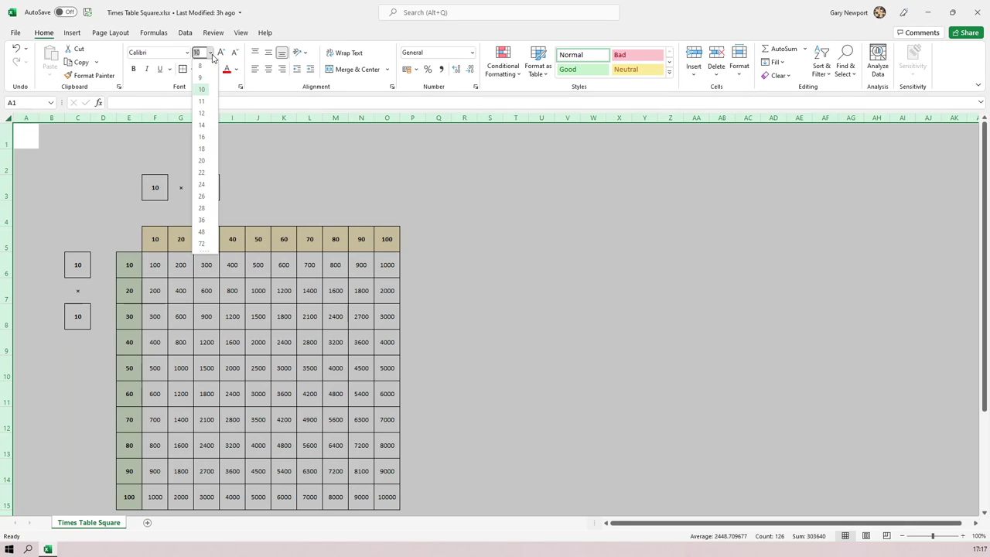
{"action": "left_click", "coordinate": [198, 116]}
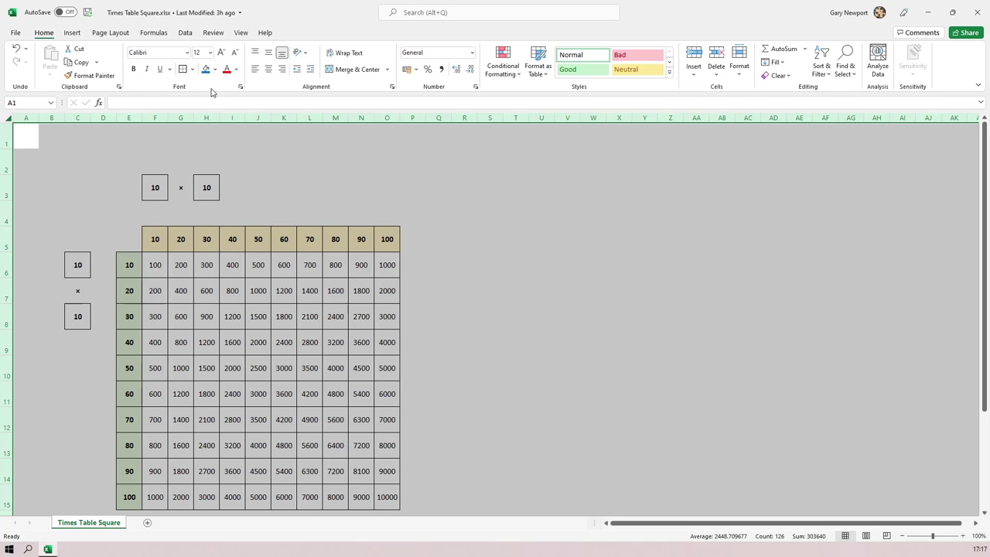
{"action": "left_click", "coordinate": [210, 53]}
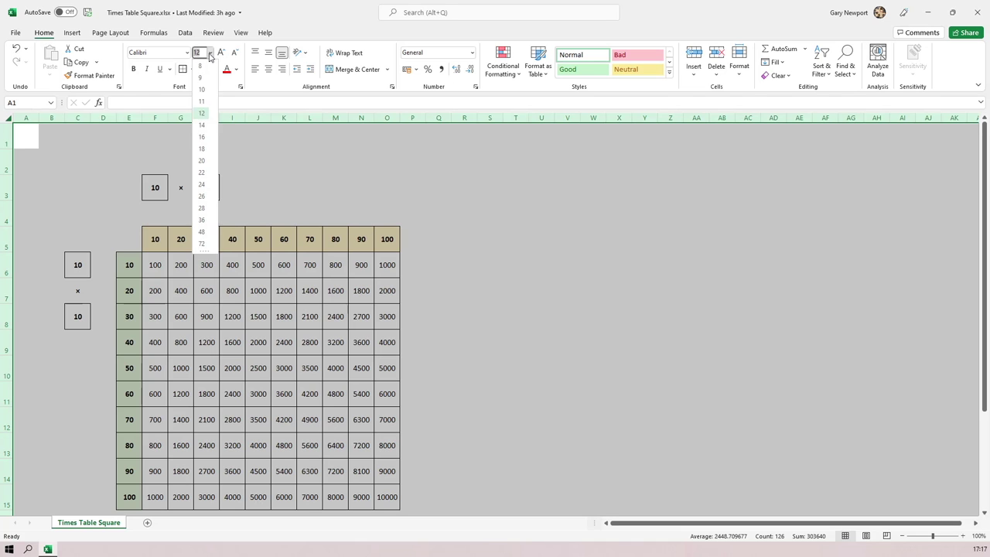
{"action": "left_click", "coordinate": [202, 124]}
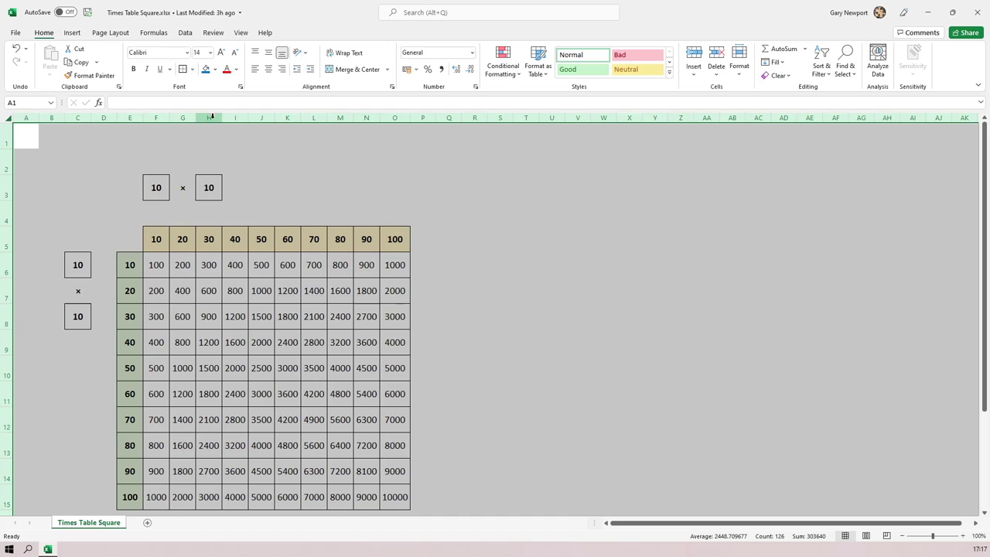
{"action": "left_click", "coordinate": [211, 53]}
{"action": "left_click", "coordinate": [202, 117]}
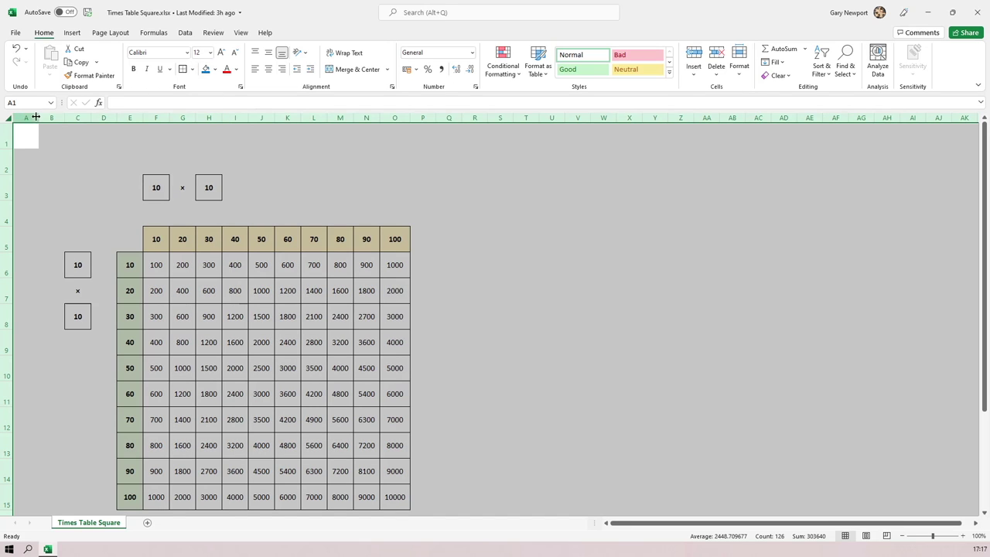
Set all columns to width 6.29 (49 pixels), check row 8's height, and deselect the sheet
{"action": "left_click_drag", "start_coordinate": [40, 118], "coordinate": [40, 117]}
{"action": "left_click_drag", "start_coordinate": [195, 118], "coordinate": [195, 118]}
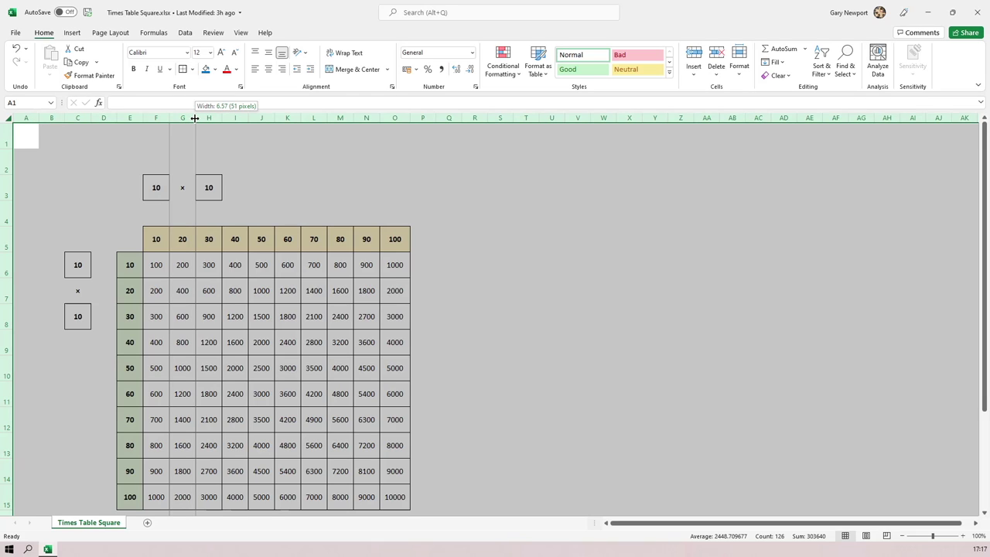
{"action": "left_click_drag", "start_coordinate": [195, 117], "coordinate": [193, 118]}
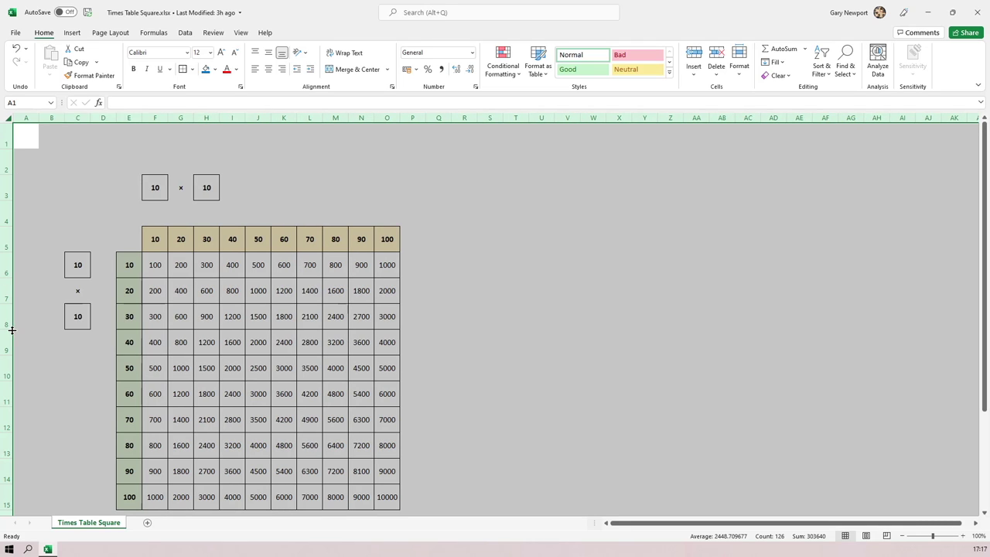
{"action": "left_click_drag", "start_coordinate": [9, 329], "coordinate": [9, 329]}
{"action": "left_click", "coordinate": [490, 326]}
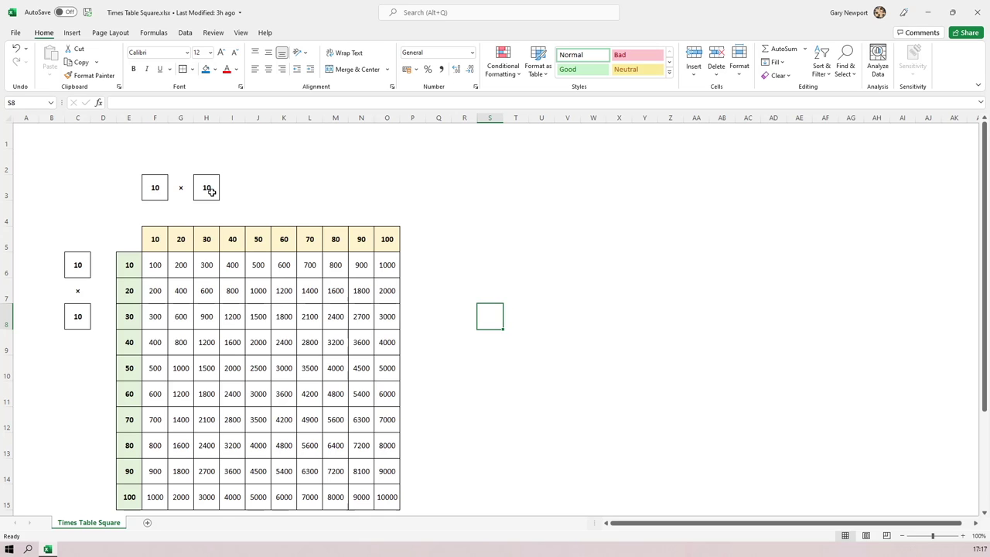
Add a new sheet named data
{"action": "left_click", "coordinate": [148, 524]}
{"action": "double_click", "coordinate": [142, 524]}
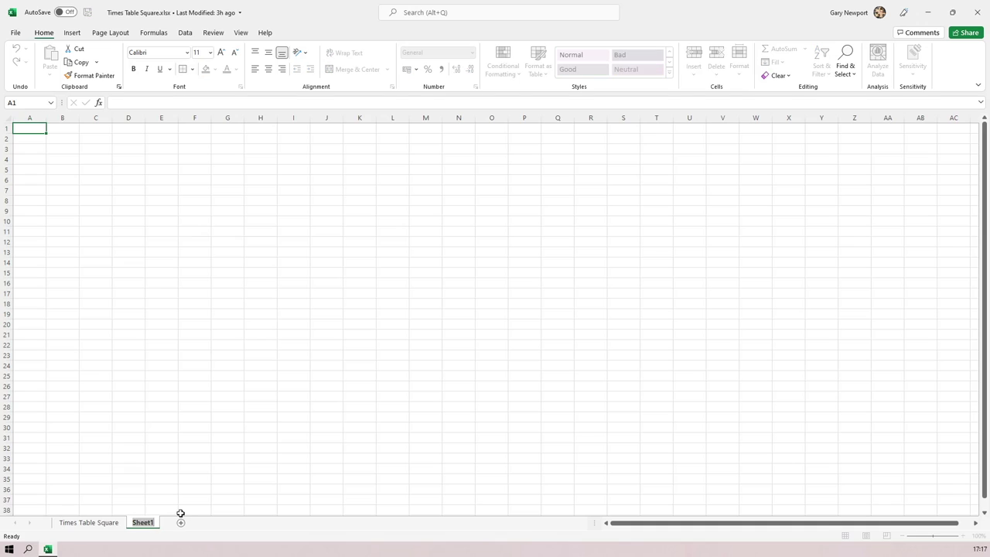
{"action": "type", "text": "data"}
{"action": "key", "text": "Return"}
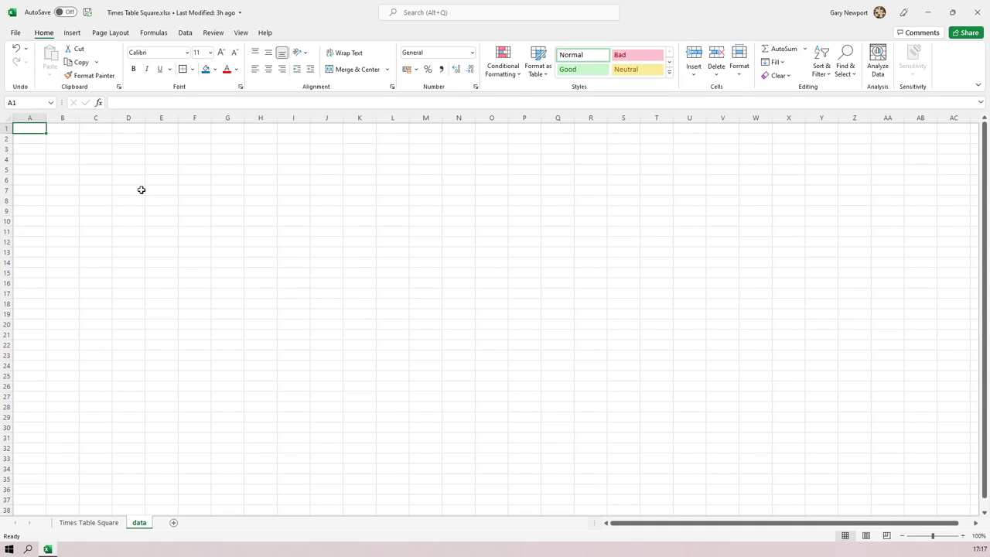
Fill A1:A10 with 1 to 10 and return to the Times Table Square sheet
{"action": "type", "text": "1"}
{"action": "key", "text": "Return"}
{"action": "type", "text": "2"}
{"action": "key", "text": "Return"}
{"action": "type", "text": "3"}
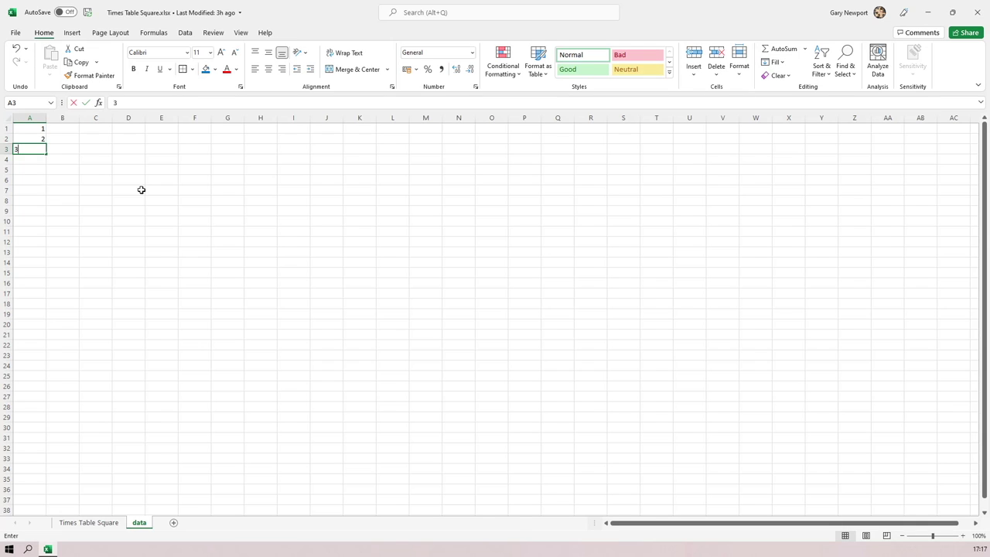
{"action": "key", "text": "Return"}
{"action": "type", "text": "4"}
{"action": "key", "text": "Return"}
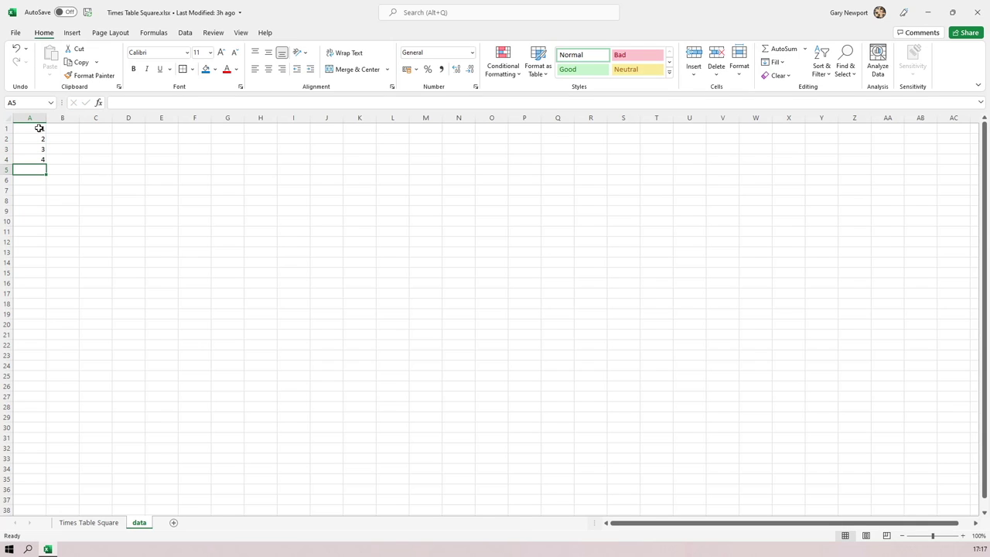
{"action": "left_click", "coordinate": [39, 130]}
{"action": "left_click_drag", "start_coordinate": [39, 130], "coordinate": [49, 226]}
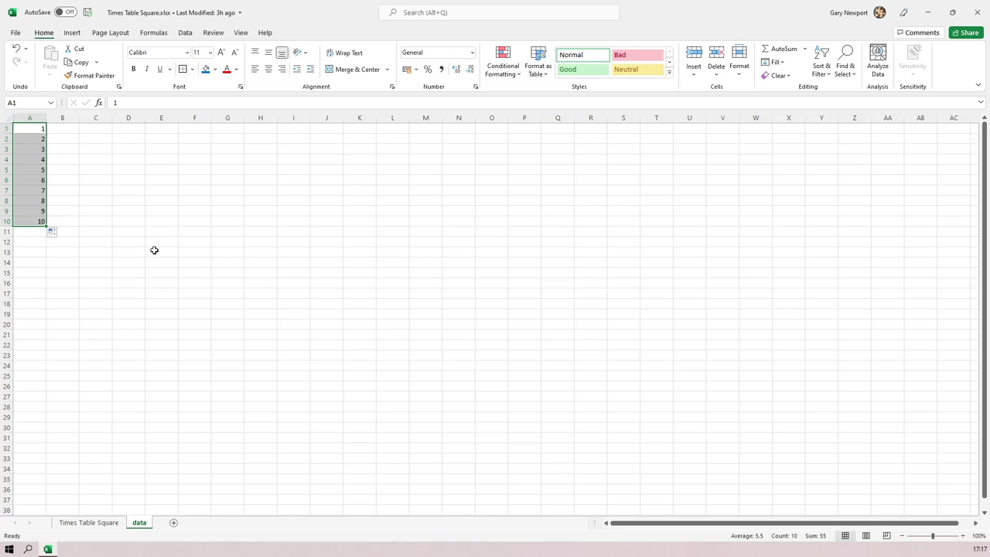
{"action": "left_click", "coordinate": [91, 524]}
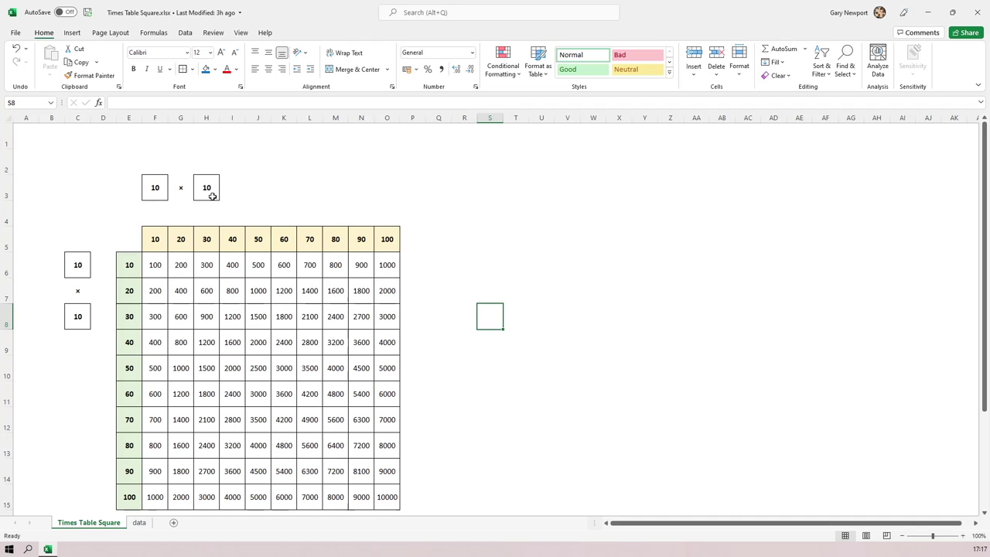
Set cell H3's data validation to allow values from a List
{"action": "left_click", "coordinate": [208, 191]}
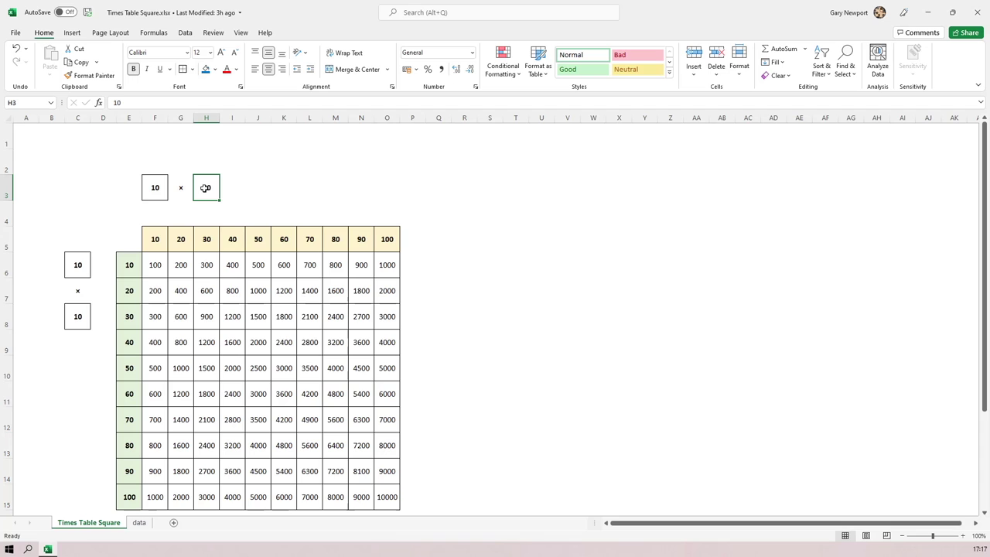
{"action": "left_click", "coordinate": [186, 34]}
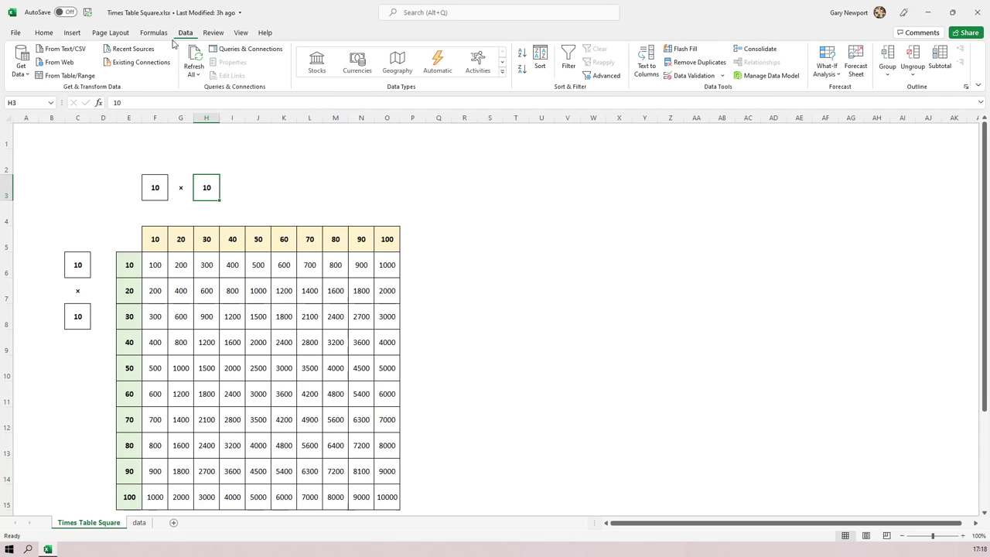
{"action": "left_click", "coordinate": [697, 80]}
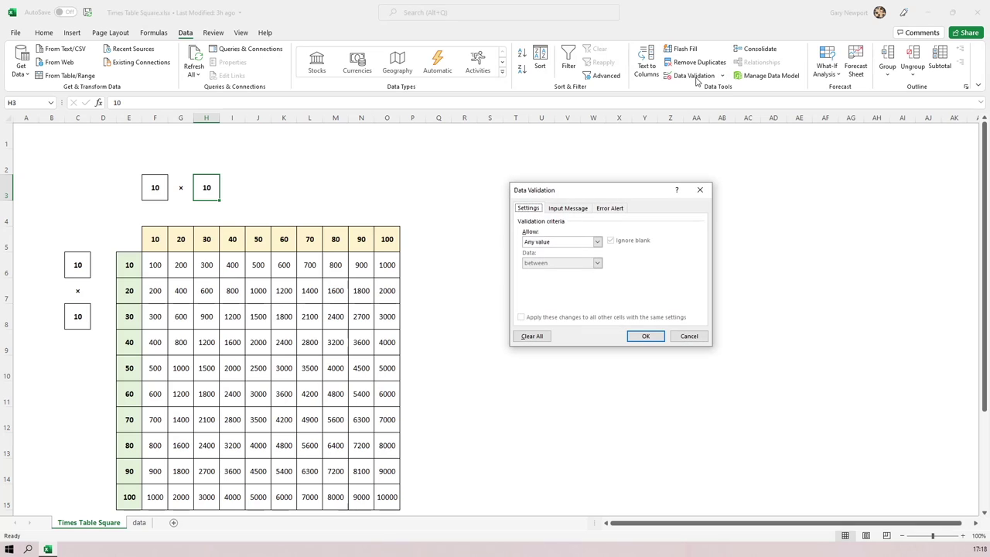
{"action": "left_click", "coordinate": [597, 242]}
{"action": "left_click", "coordinate": [550, 271]}
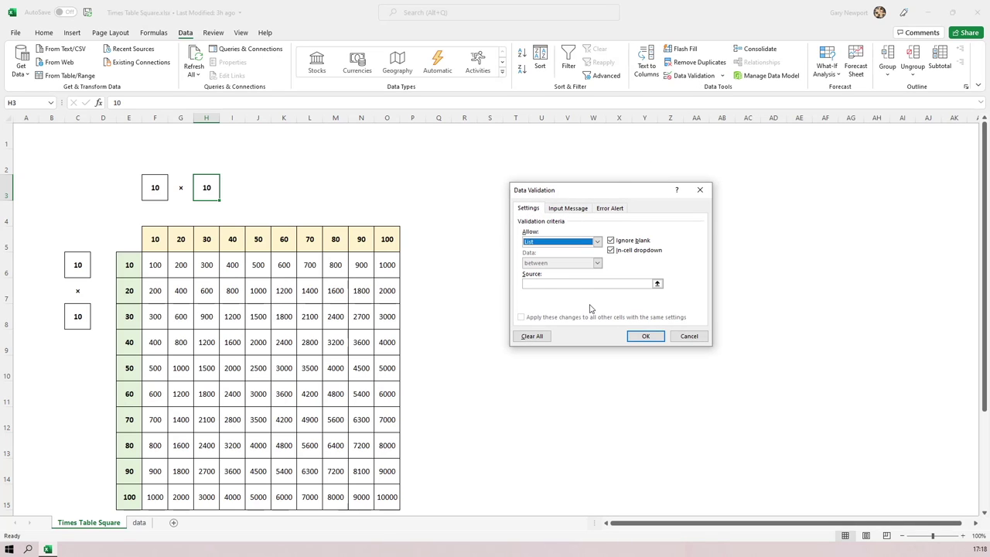
Source H3's list from data!$A$1:$A$10, add an 'Incorrect value' stop alert, and apply
{"action": "left_click", "coordinate": [657, 284]}
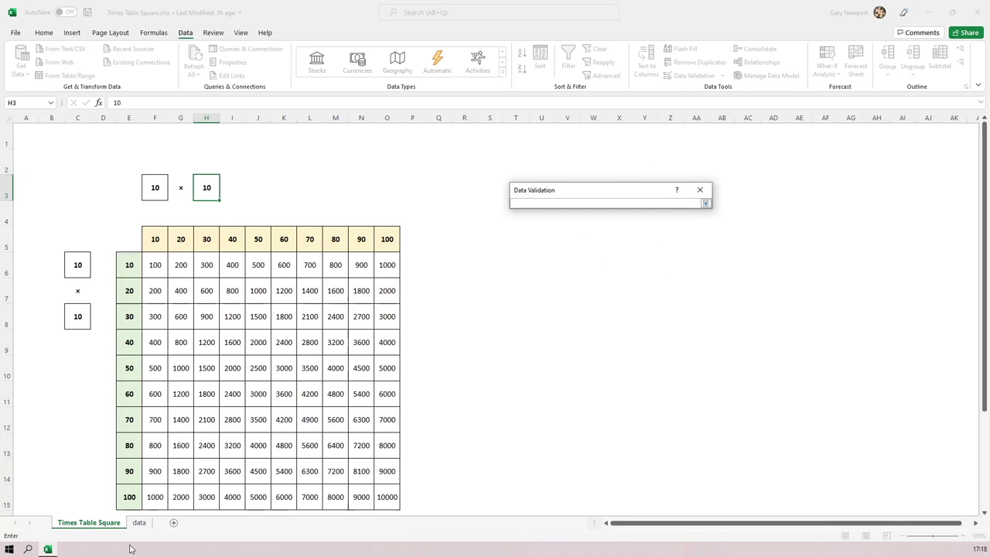
{"action": "left_click", "coordinate": [139, 522]}
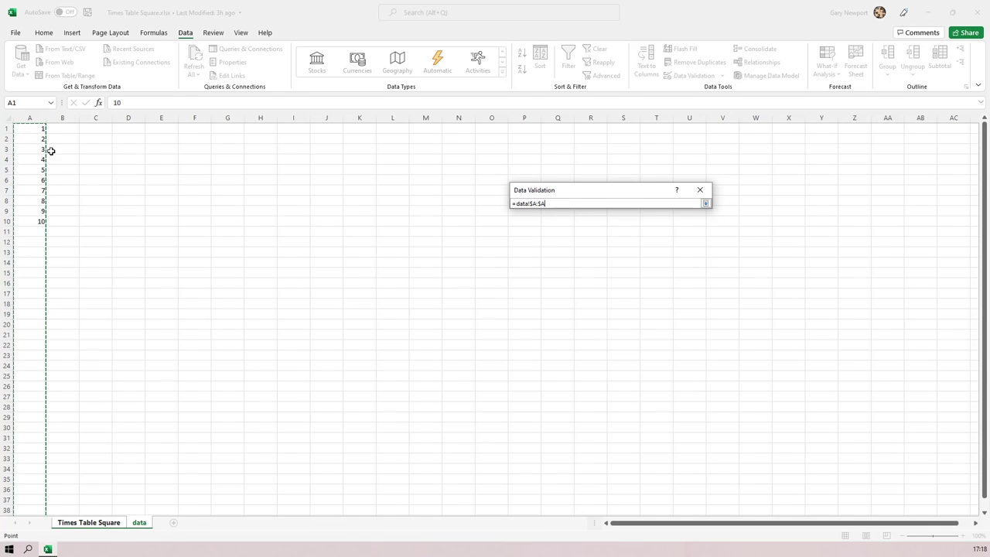
{"action": "left_click_drag", "start_coordinate": [33, 127], "coordinate": [32, 180]}
{"action": "left_click_drag", "start_coordinate": [33, 223], "coordinate": [32, 223]}
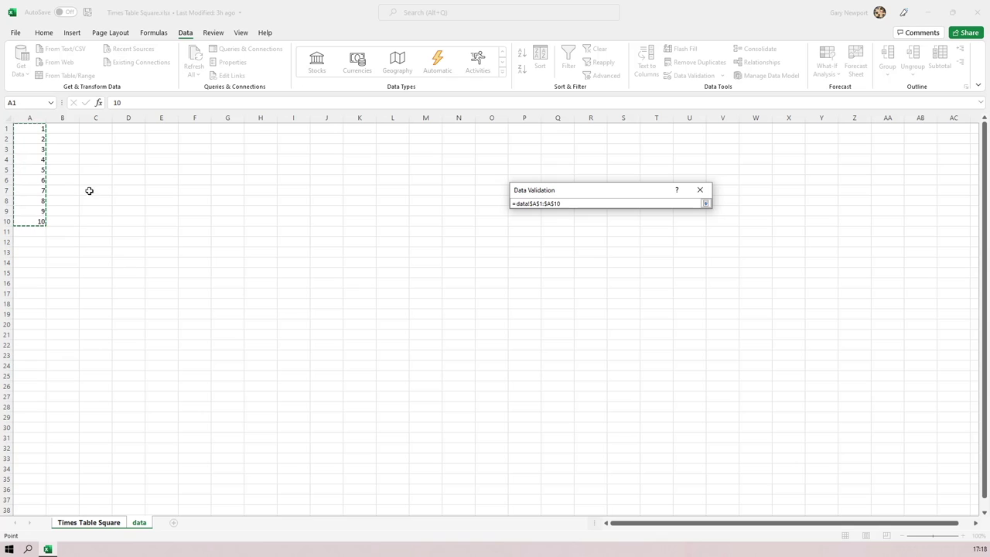
{"action": "left_click", "coordinate": [89, 190]}
{"action": "left_click", "coordinate": [28, 116]}
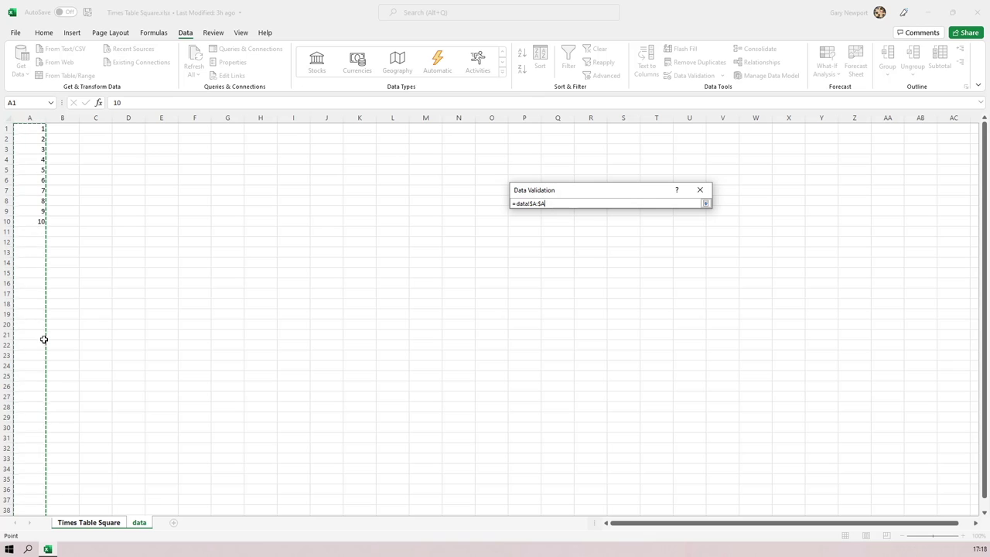
{"action": "left_click_drag", "start_coordinate": [29, 128], "coordinate": [35, 216]}
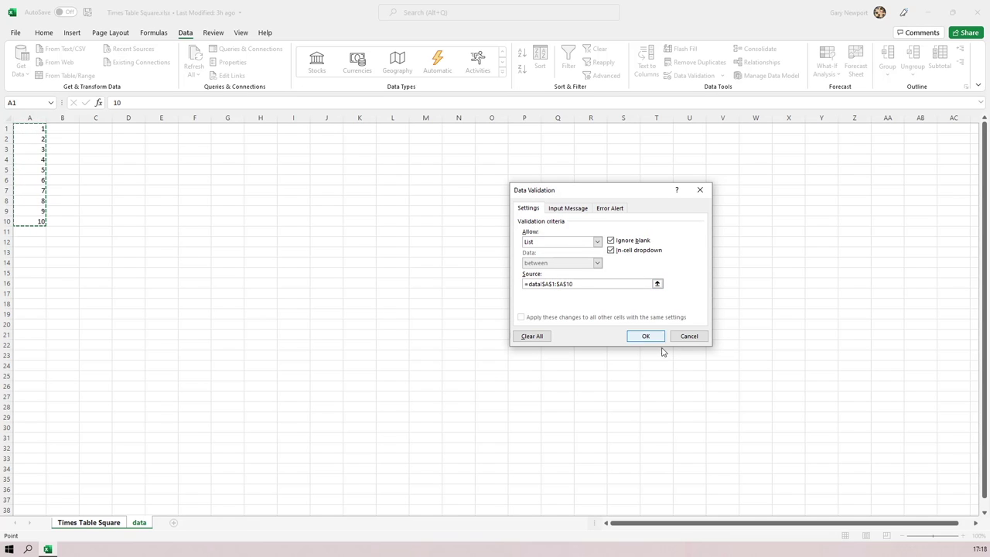
{"action": "left_click", "coordinate": [608, 208]}
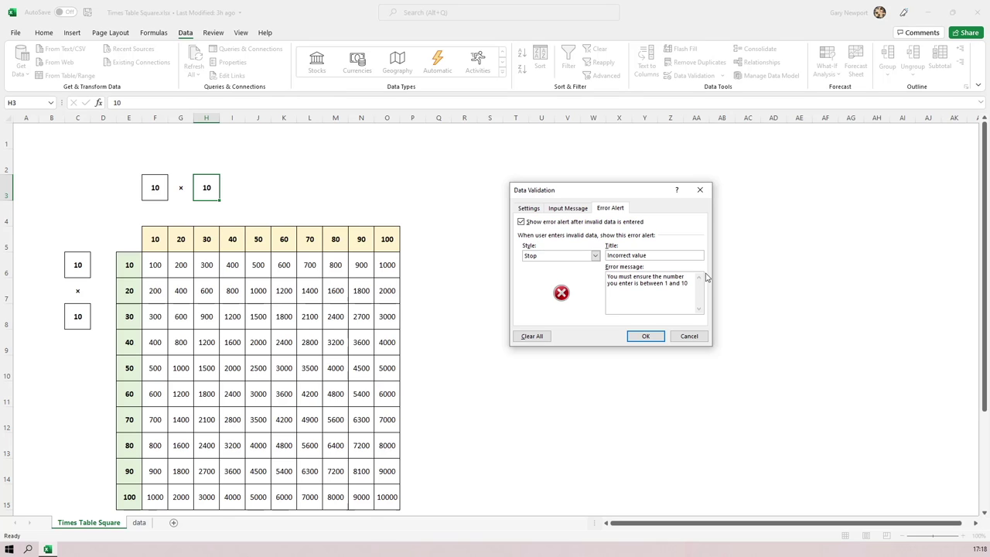
{"action": "left_click", "coordinate": [645, 335]}
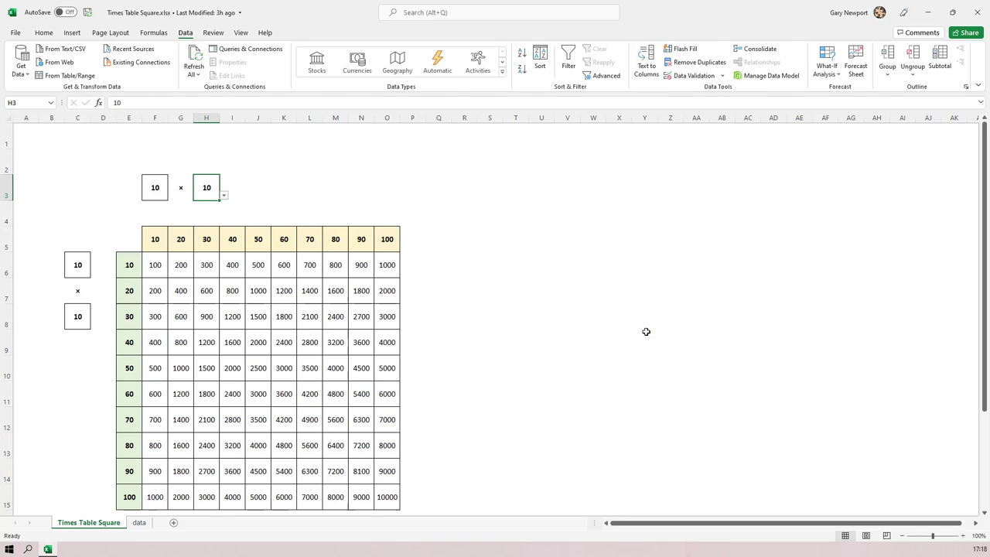
Leave 10 in H3's dropdown, then confirm entering 11 is rejected by the Incorrect value alert
{"action": "left_click", "coordinate": [224, 195]}
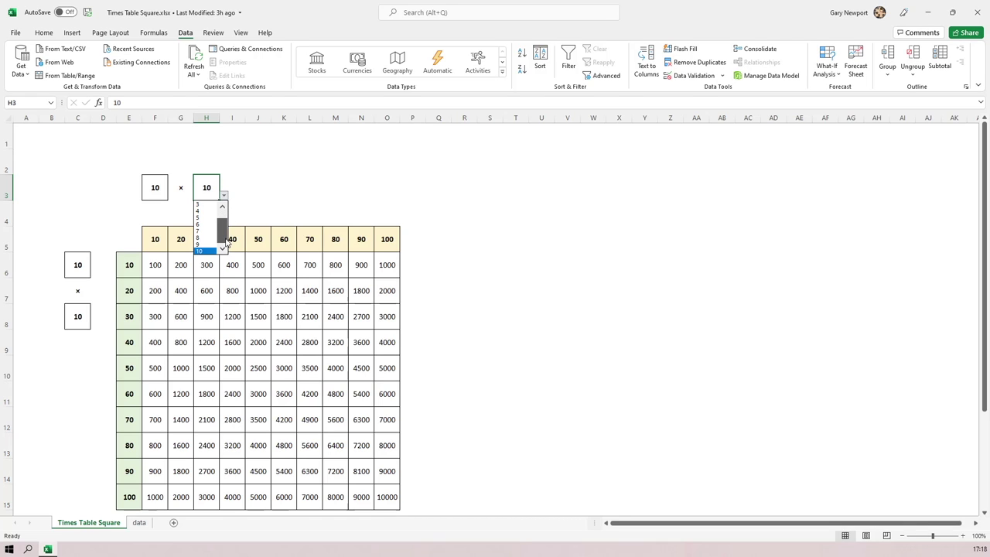
{"action": "left_click", "coordinate": [553, 239]}
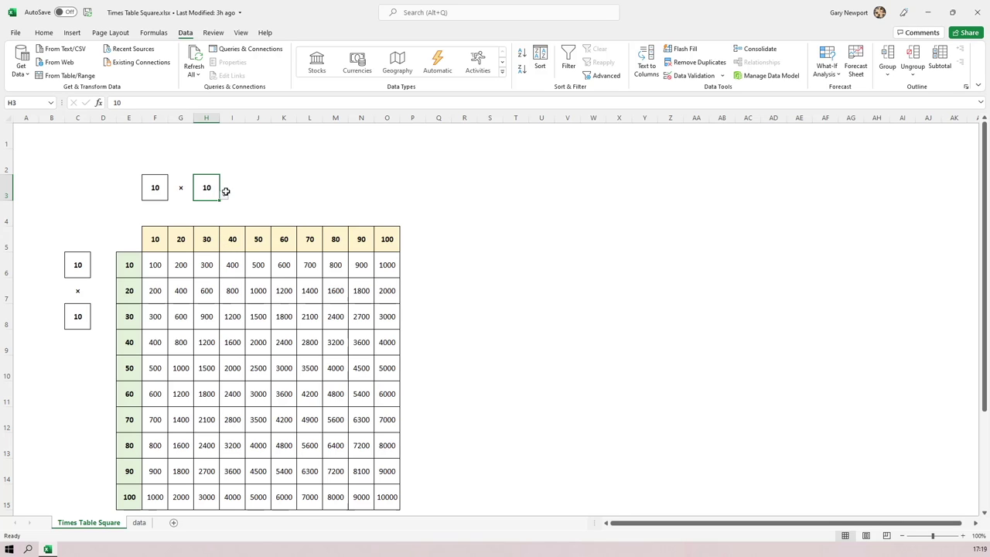
{"action": "type", "text": "11"}
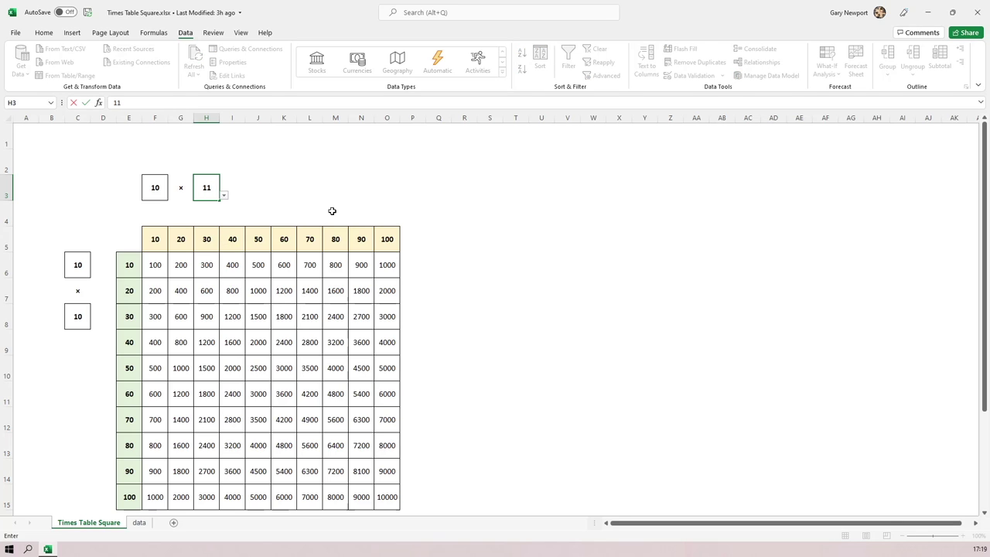
{"action": "key", "text": "Return"}
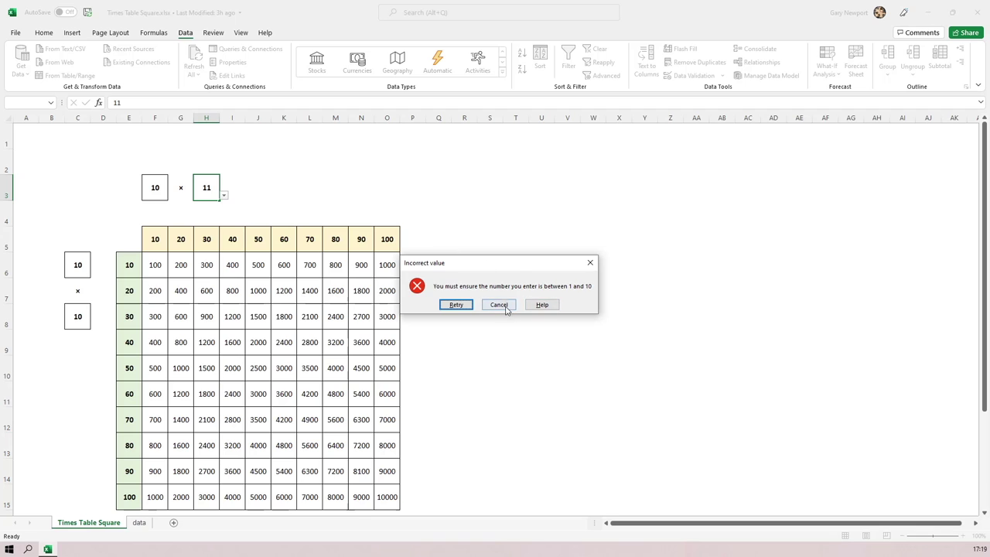
{"action": "left_click", "coordinate": [498, 305]}
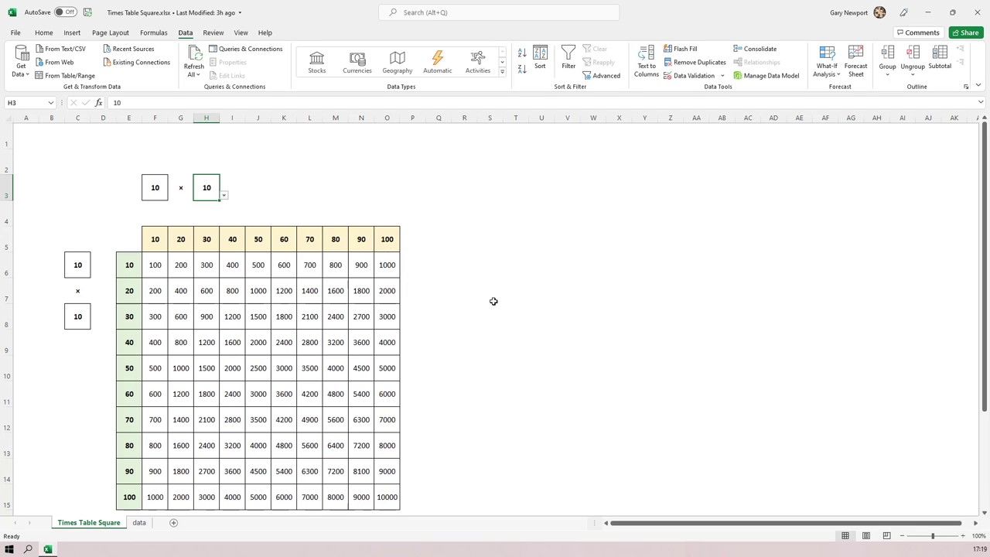
Give cell C8 a List validation sourced from data!$A$1:$A$10
{"action": "left_click", "coordinate": [81, 316]}
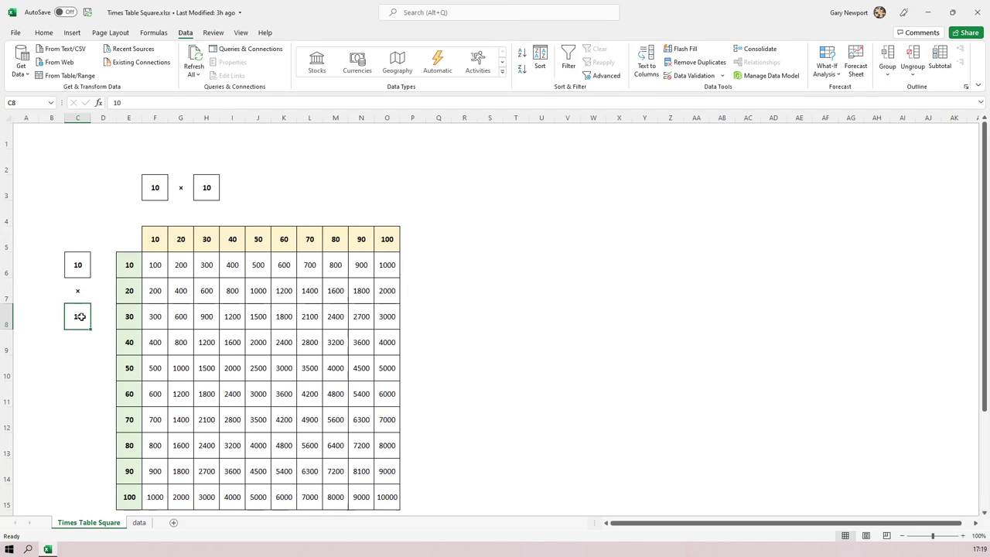
{"action": "left_click", "coordinate": [695, 76]}
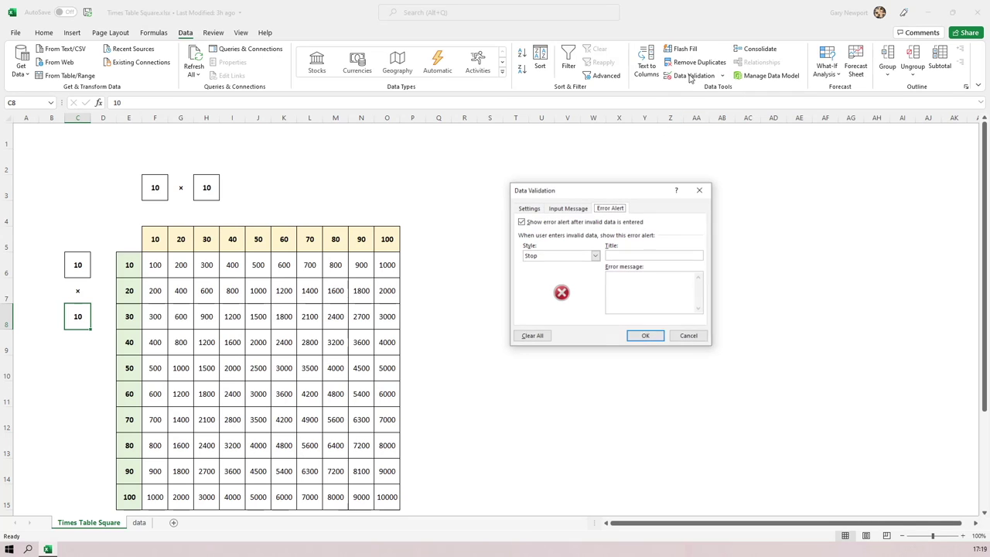
{"action": "left_click", "coordinate": [528, 208]}
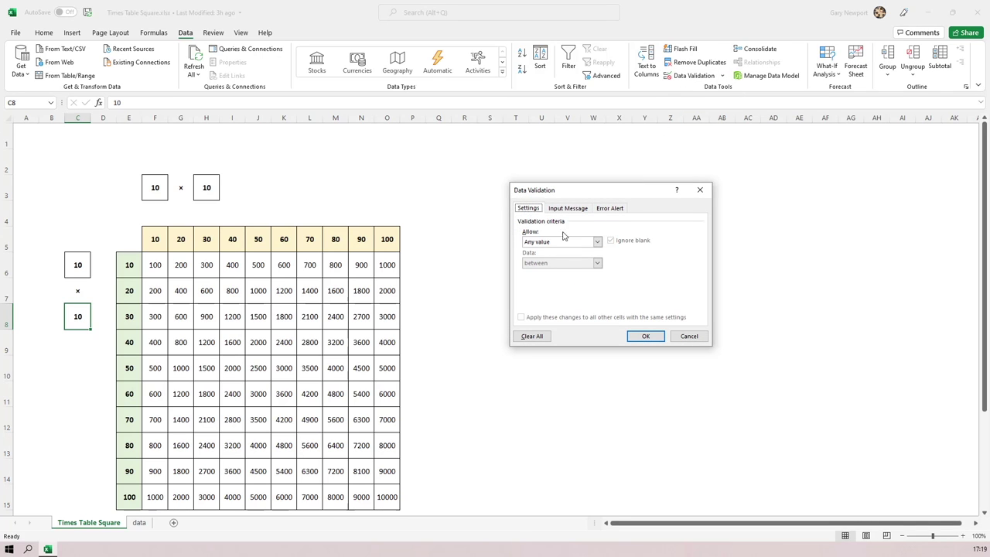
{"action": "left_click", "coordinate": [598, 242]}
{"action": "left_click", "coordinate": [546, 277]}
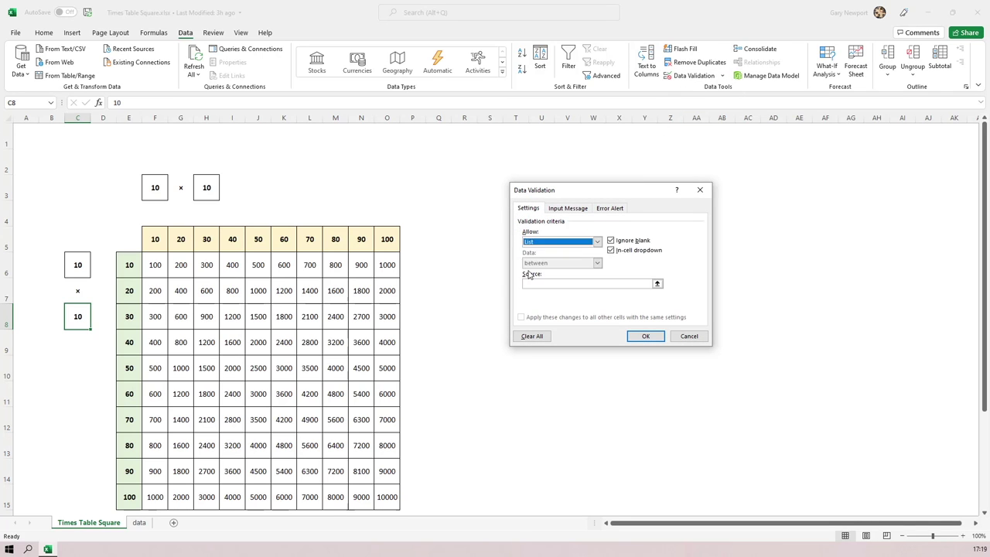
{"action": "left_click", "coordinate": [657, 284]}
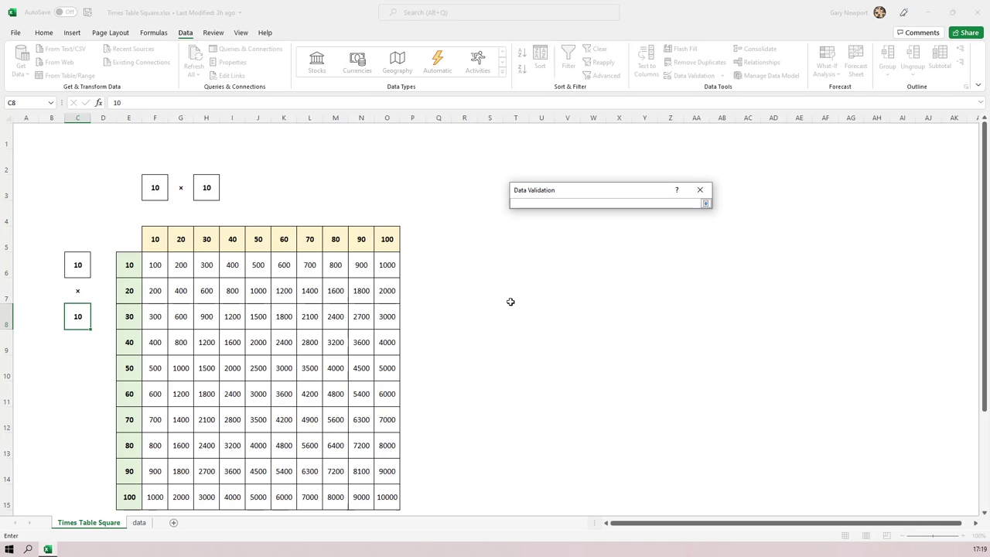
{"action": "left_click", "coordinate": [139, 522]}
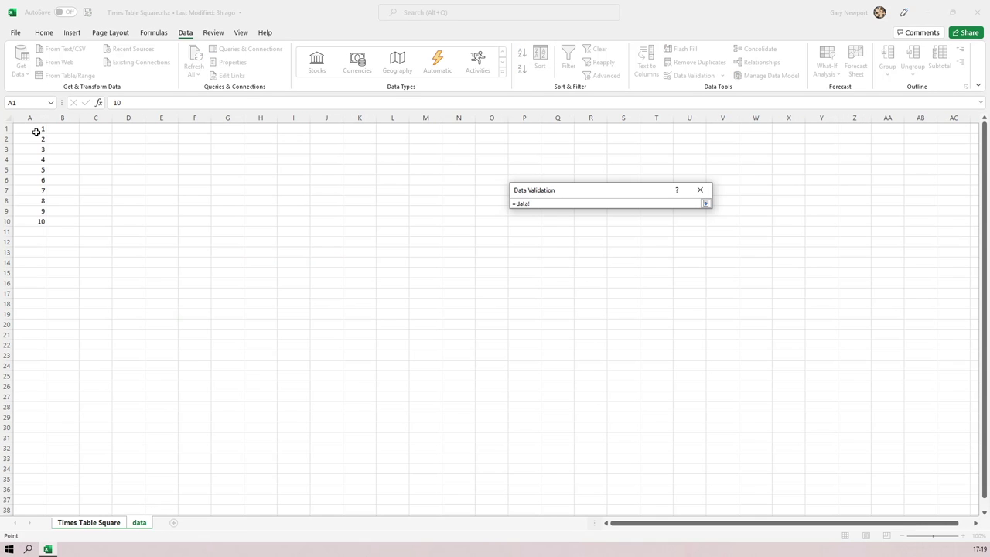
{"action": "left_click_drag", "start_coordinate": [36, 130], "coordinate": [31, 220]}
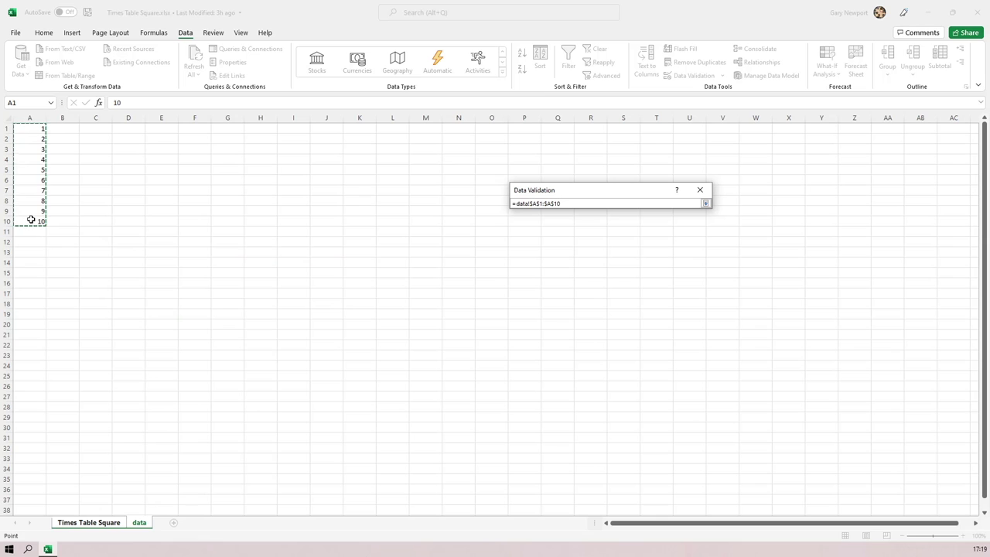
{"action": "key", "text": "Return"}
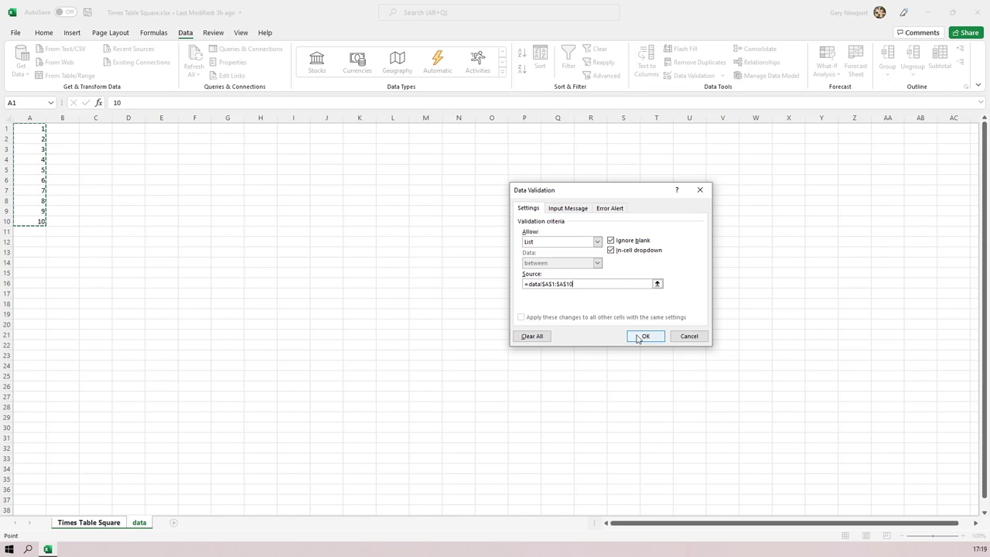
Add C8's Stop alert titled 'Incorrect value': 'Please enter a value between 1 and 10.'
{"action": "left_click", "coordinate": [610, 208]}
{"action": "left_click", "coordinate": [623, 255]}
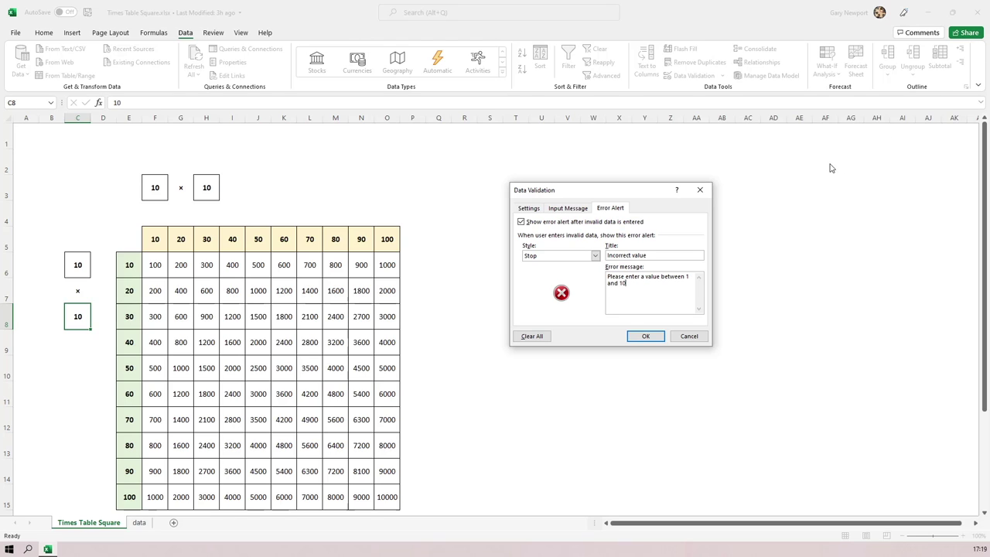
{"action": "left_click", "coordinate": [646, 336]}
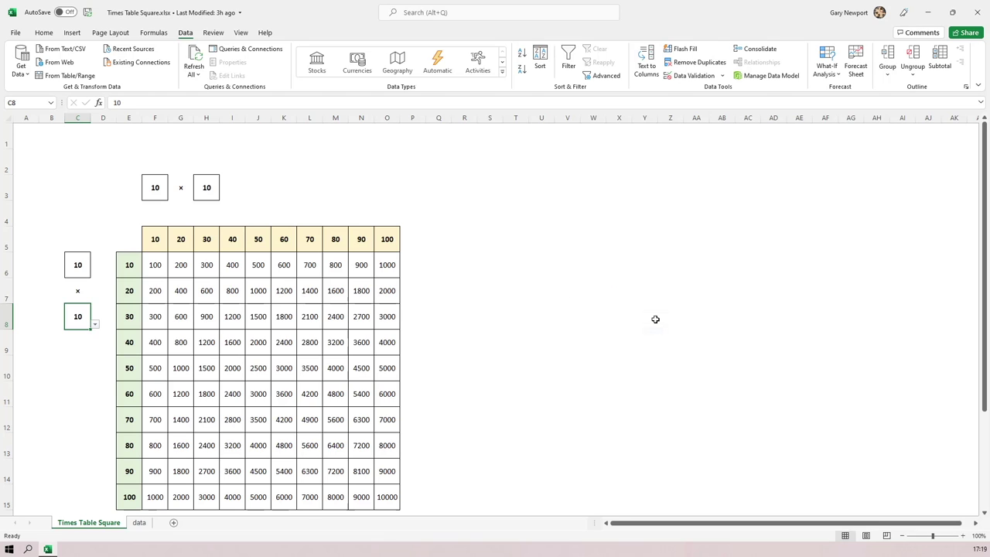
Check C8's dropdown keeps 10, then make cell C6 accept whole numbers only
{"action": "left_click", "coordinate": [95, 325]}
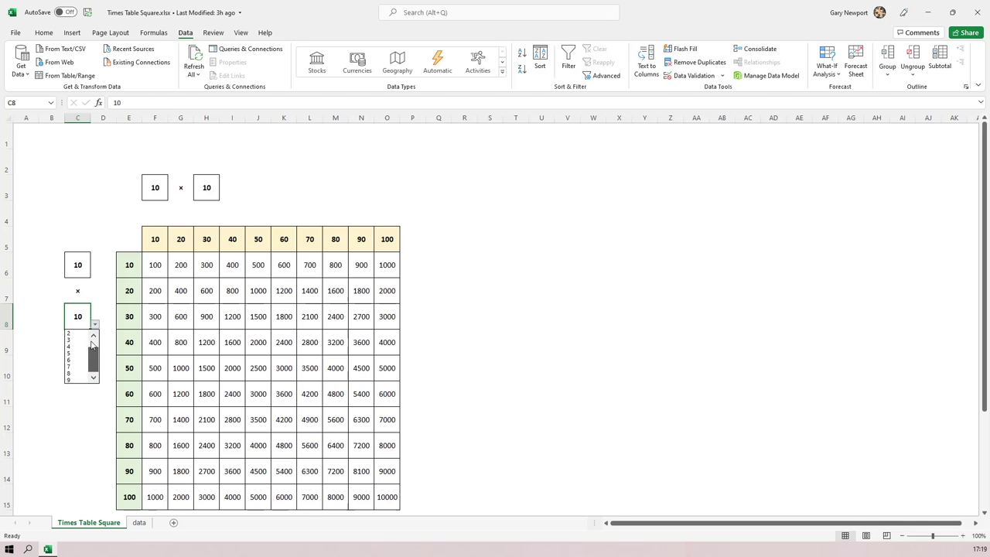
{"action": "left_click", "coordinate": [68, 427]}
{"action": "left_click", "coordinate": [73, 266]}
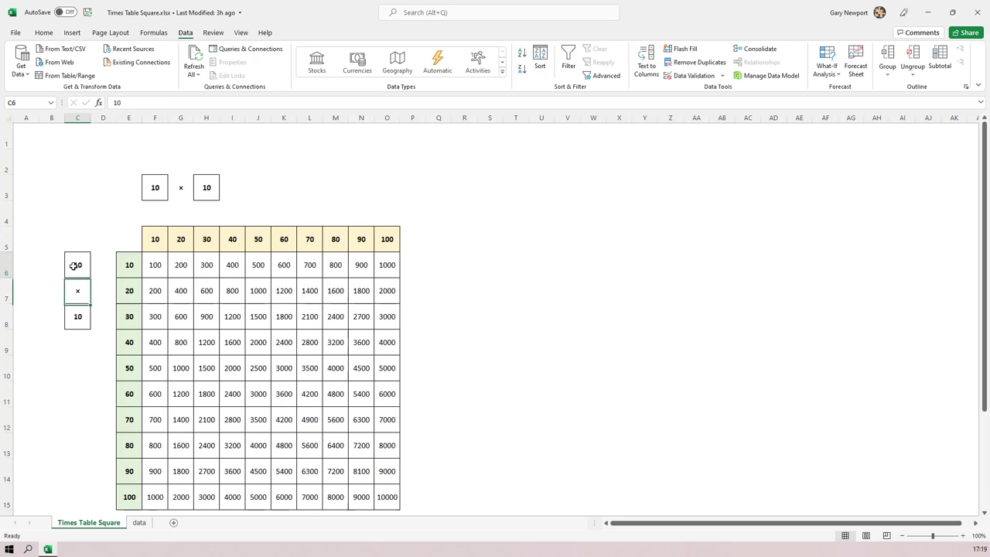
{"action": "left_click", "coordinate": [702, 75]}
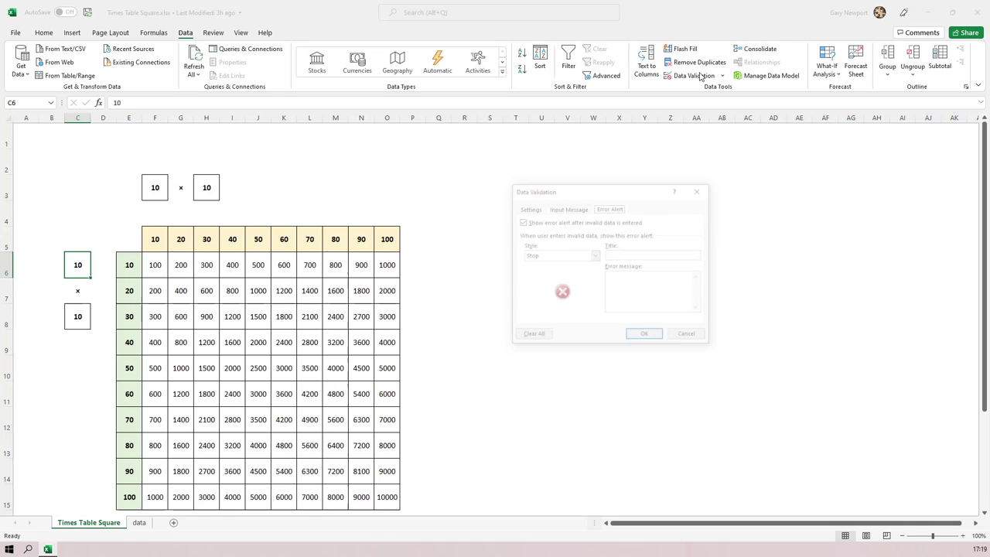
{"action": "left_click", "coordinate": [528, 208]}
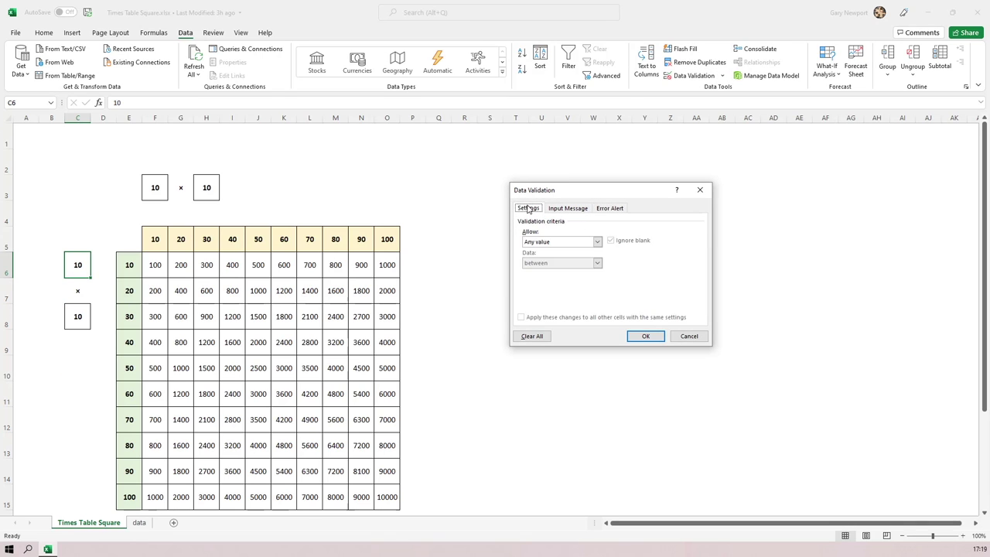
{"action": "left_click", "coordinate": [598, 242]}
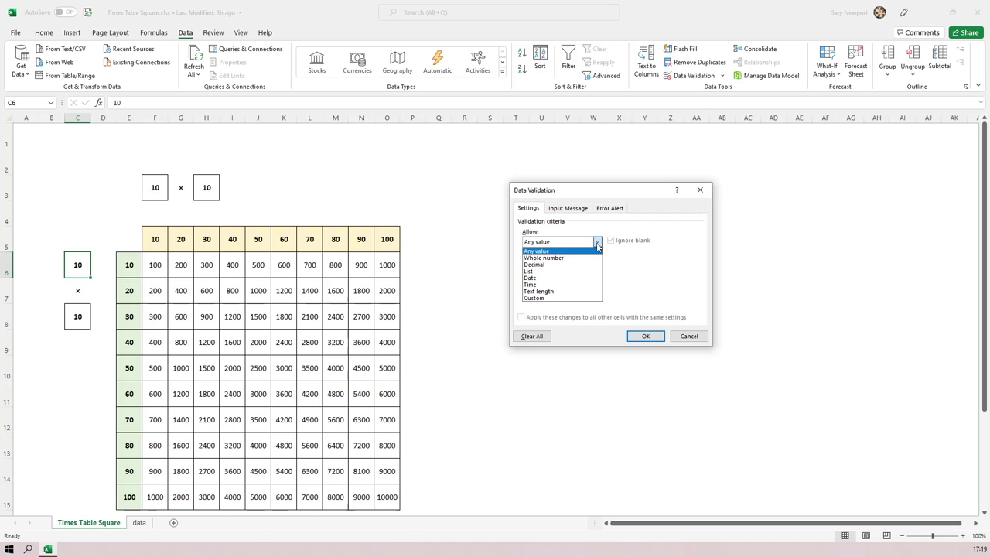
{"action": "left_click", "coordinate": [553, 258]}
Set C6's whole-number range to minimum 1 and maximum 10 with the default alert
{"action": "left_click", "coordinate": [540, 285]}
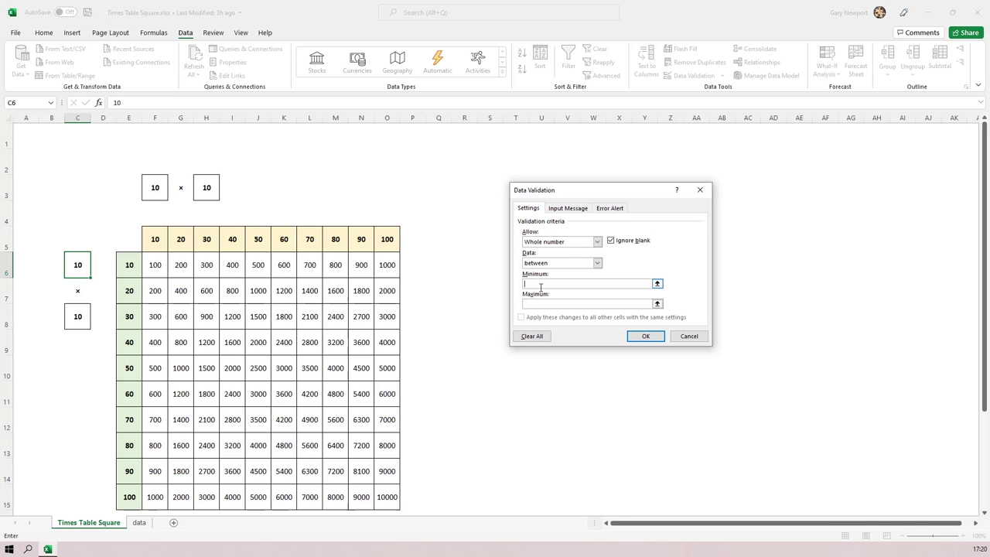
{"action": "type", "text": "1"}
{"action": "left_click", "coordinate": [539, 303]}
{"action": "type", "text": "10"}
{"action": "left_click", "coordinate": [611, 209]}
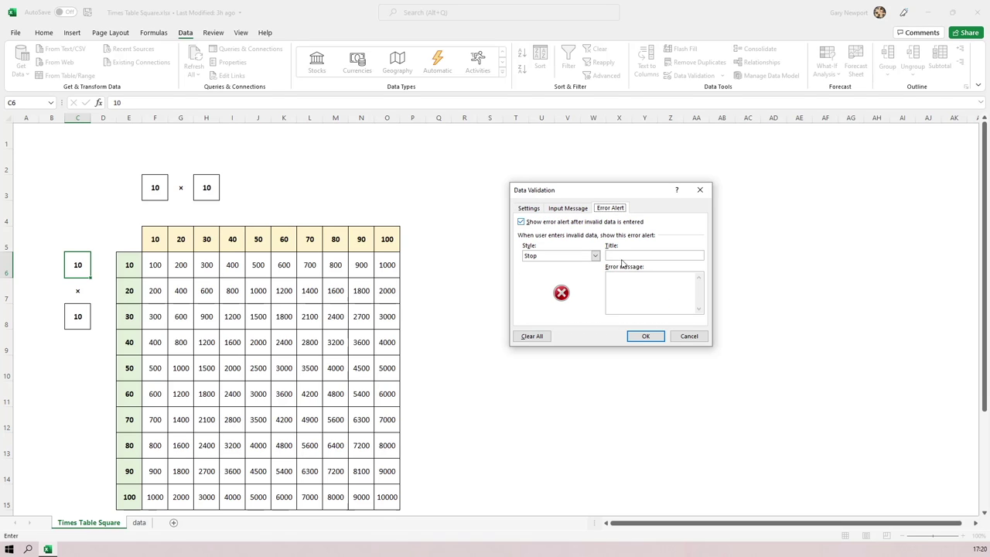
{"action": "left_click", "coordinate": [642, 337]}
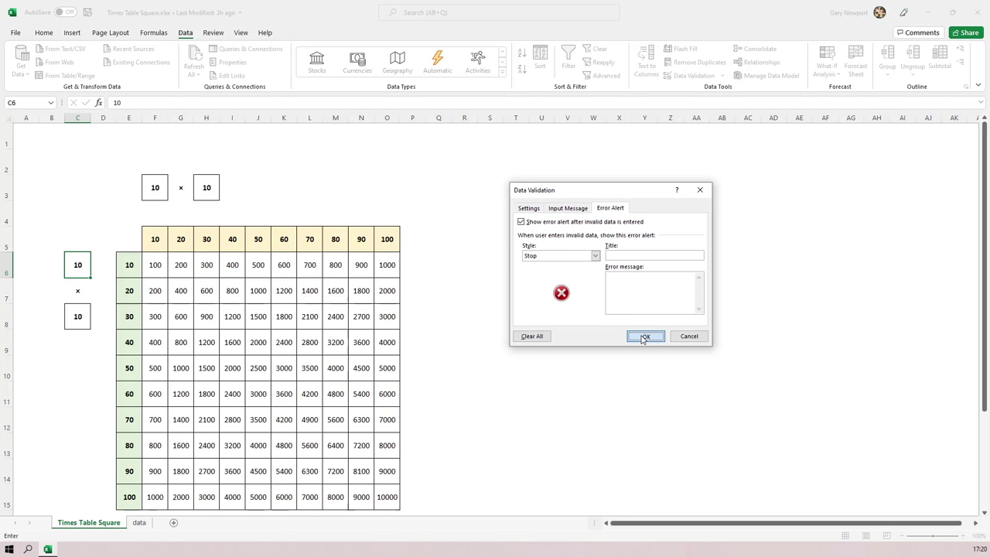
Restrict cell F3 to whole numbers from 1 to 10, then deselect to an empty cell
{"action": "left_click", "coordinate": [151, 190]}
{"action": "left_click", "coordinate": [681, 75]}
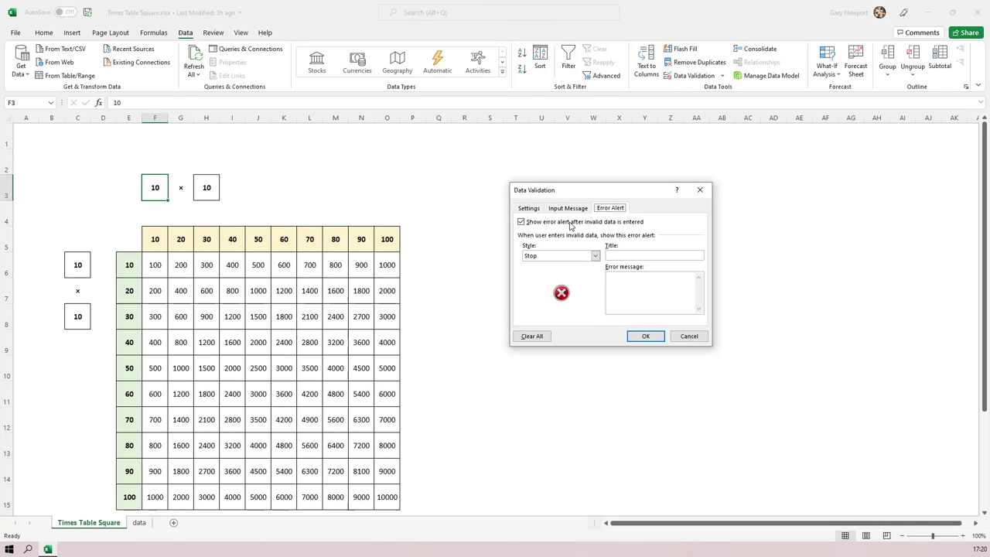
{"action": "left_click", "coordinate": [530, 209]}
{"action": "left_click", "coordinate": [600, 242]}
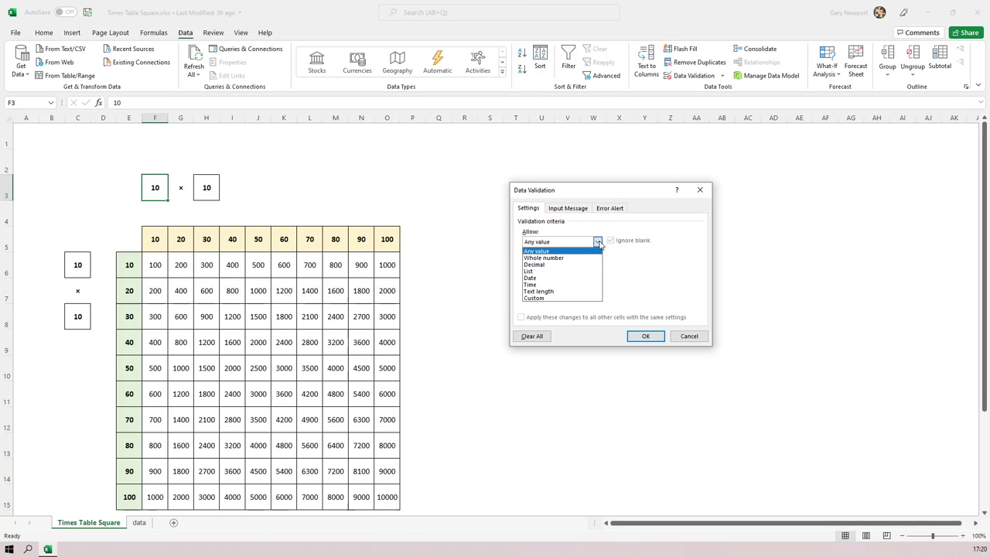
{"action": "left_click", "coordinate": [542, 258]}
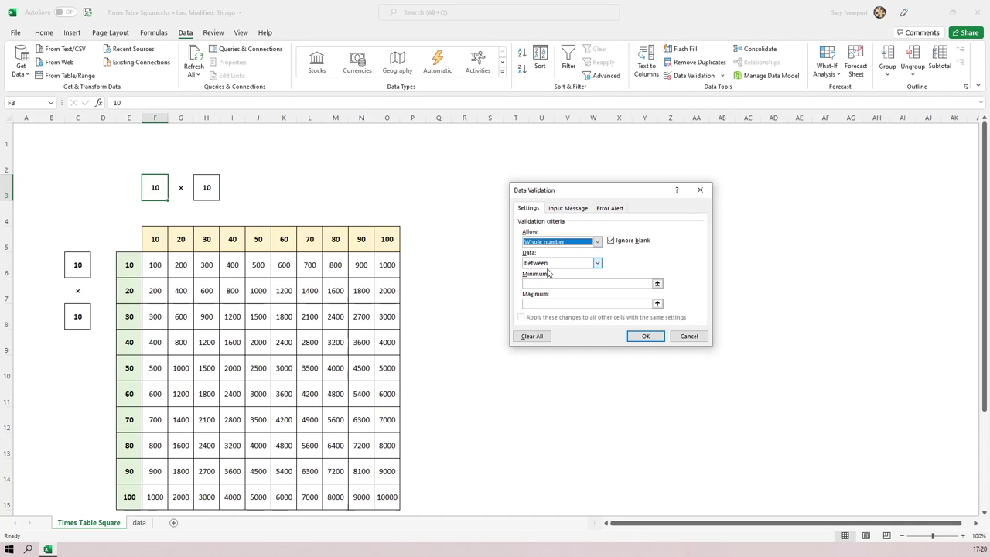
{"action": "left_click", "coordinate": [544, 284]}
{"action": "type", "text": "1"}
{"action": "left_click", "coordinate": [542, 303]}
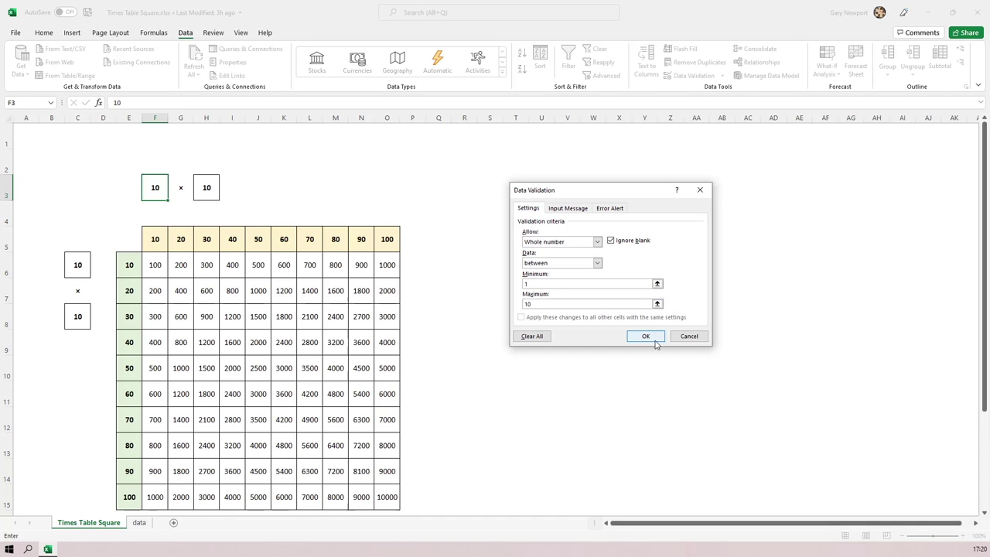
{"action": "left_click", "coordinate": [654, 339]}
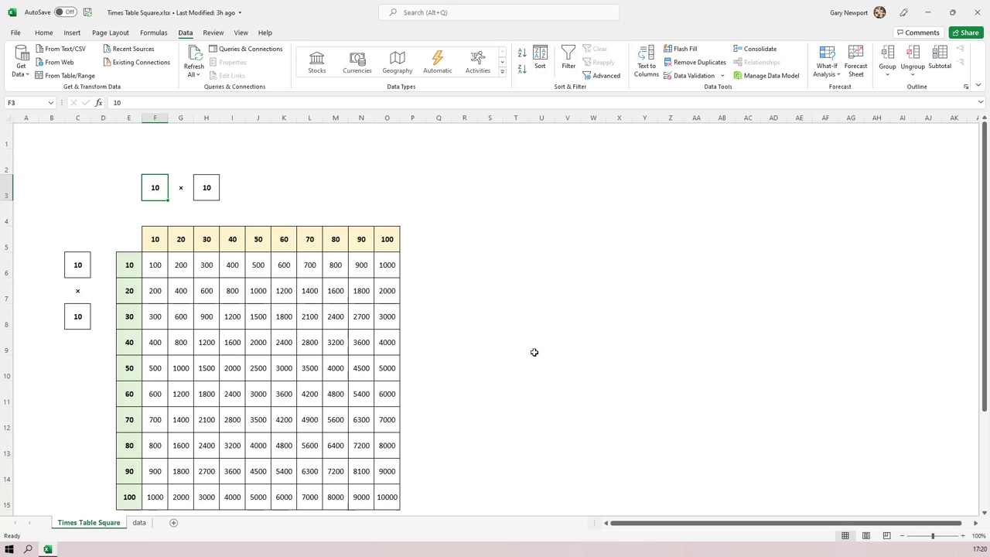
{"action": "left_click", "coordinate": [495, 328]}
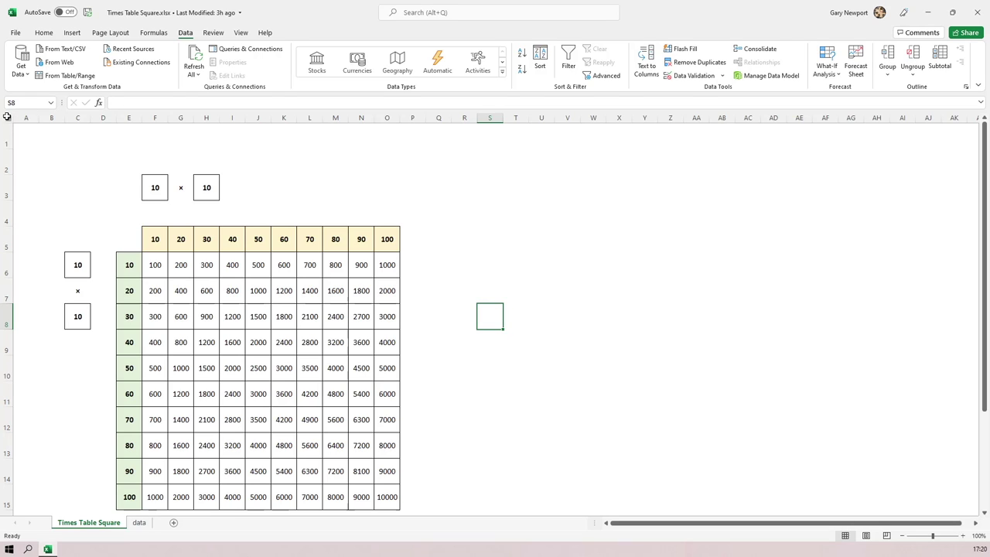
Fill the entire worksheet black
{"action": "left_click", "coordinate": [6, 116]}
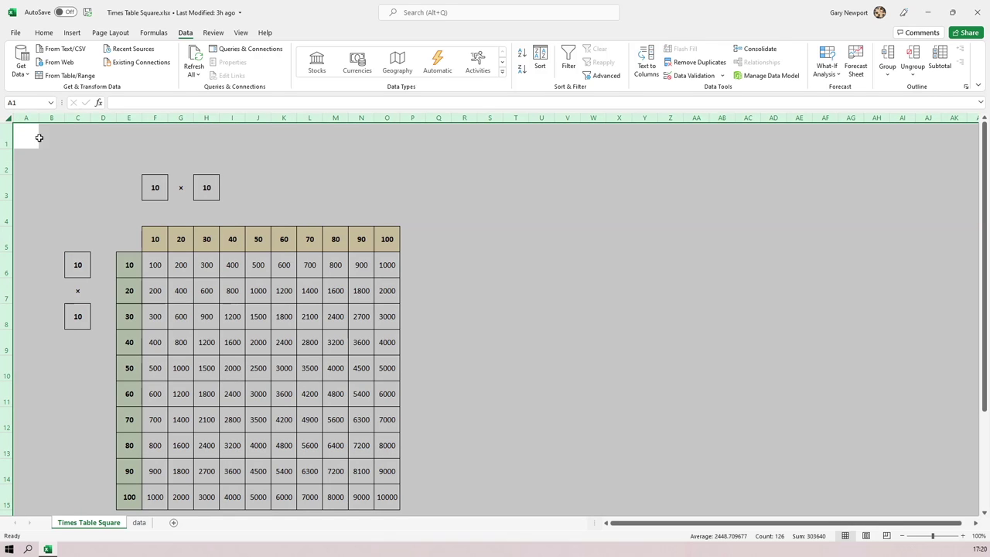
{"action": "left_click", "coordinate": [44, 32]}
{"action": "left_click", "coordinate": [215, 69]}
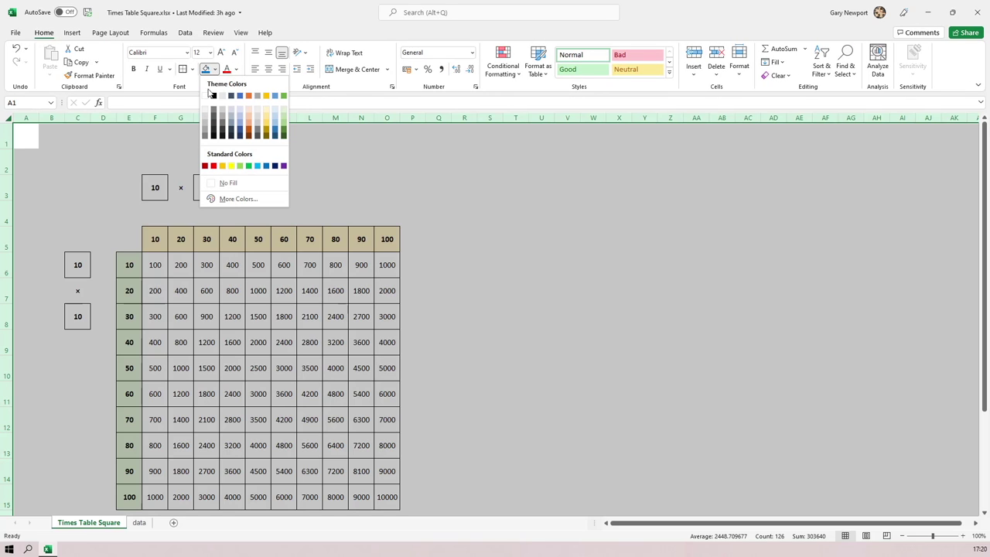
{"action": "key", "text": "Escape"}
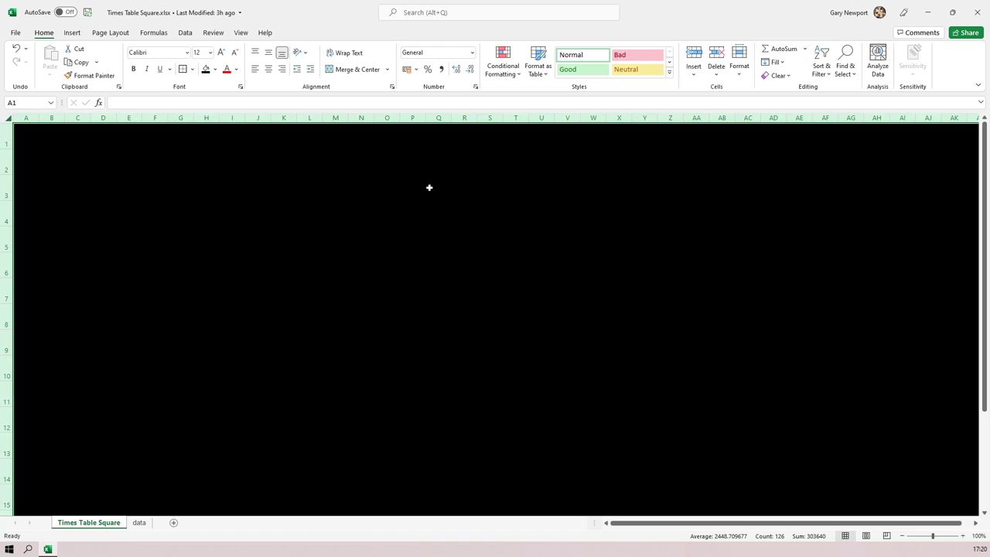
Fill the card range B2:R16 white
{"action": "left_click", "coordinate": [53, 158]}
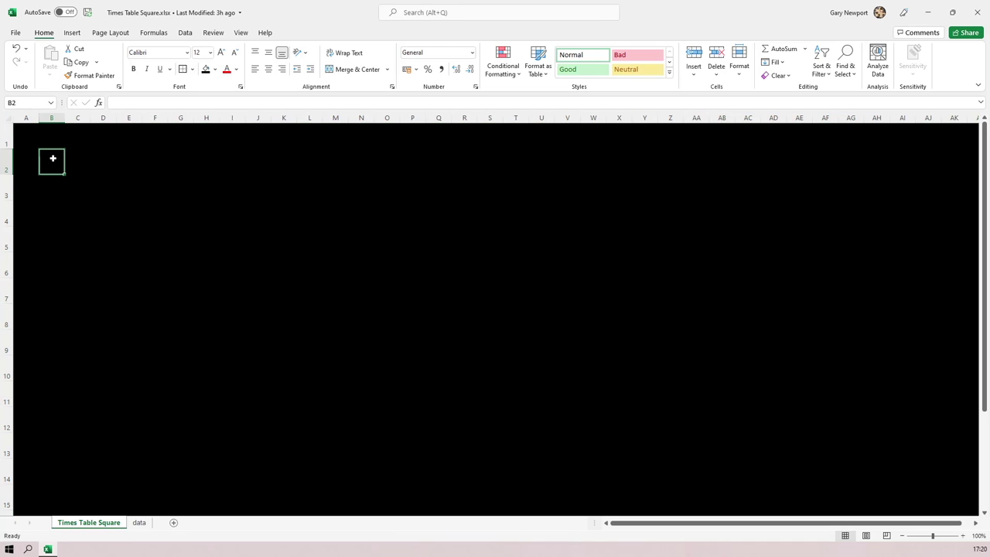
{"action": "left_click_drag", "start_coordinate": [53, 157], "coordinate": [459, 420]}
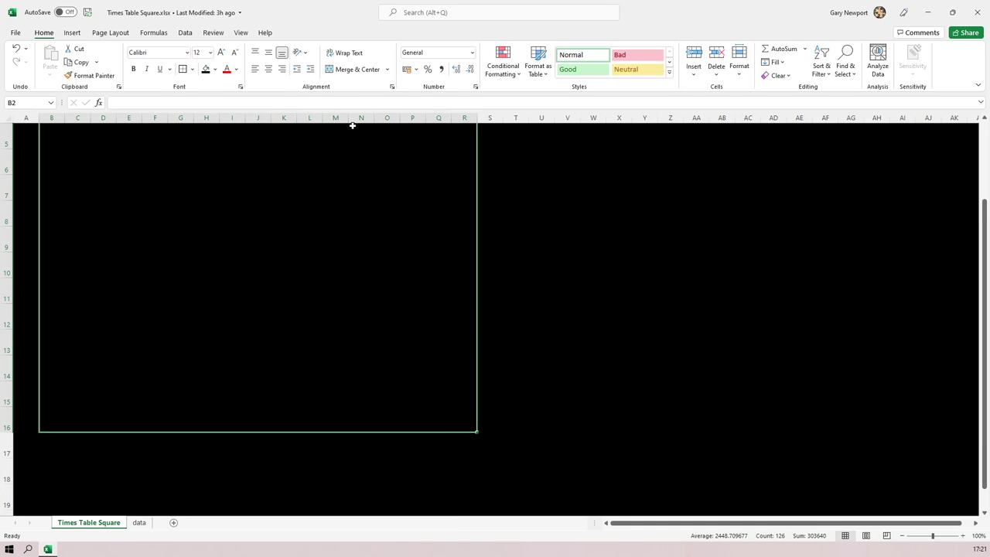
{"action": "left_click", "coordinate": [216, 70]}
{"action": "left_click", "coordinate": [209, 97]}
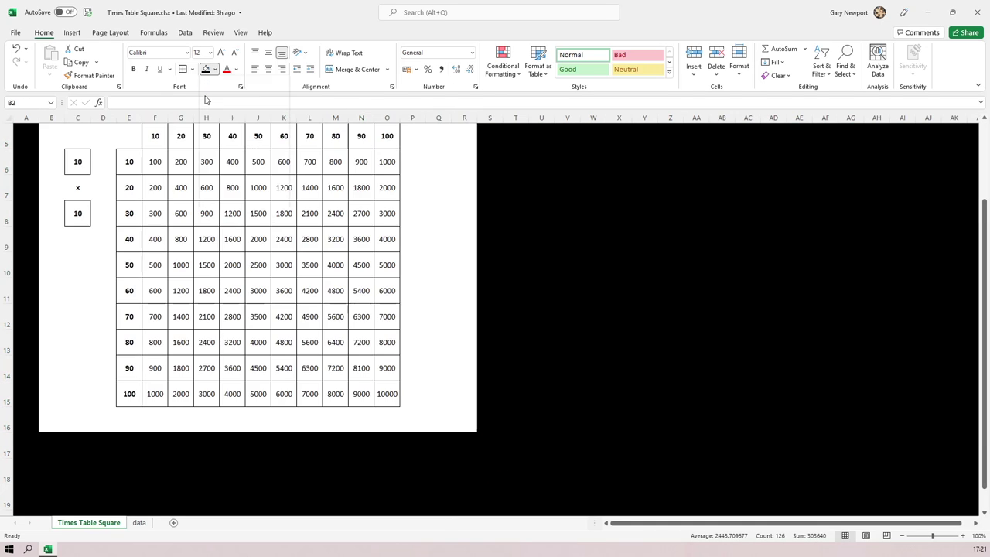
{"action": "scroll", "coordinate": [406, 296], "scroll_direction": "up", "scroll_amount": 2}
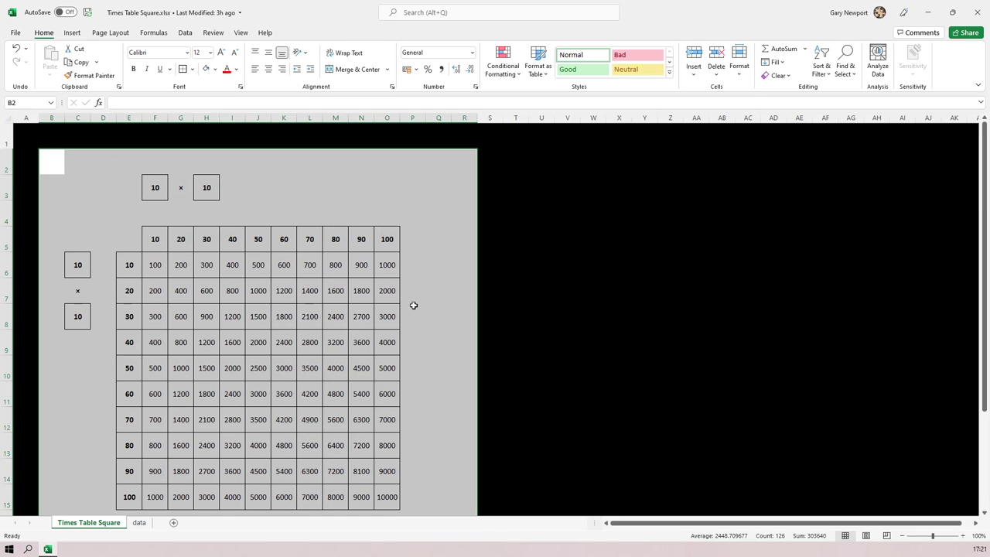
{"action": "scroll", "coordinate": [513, 291], "scroll_direction": "down", "scroll_amount": 1}
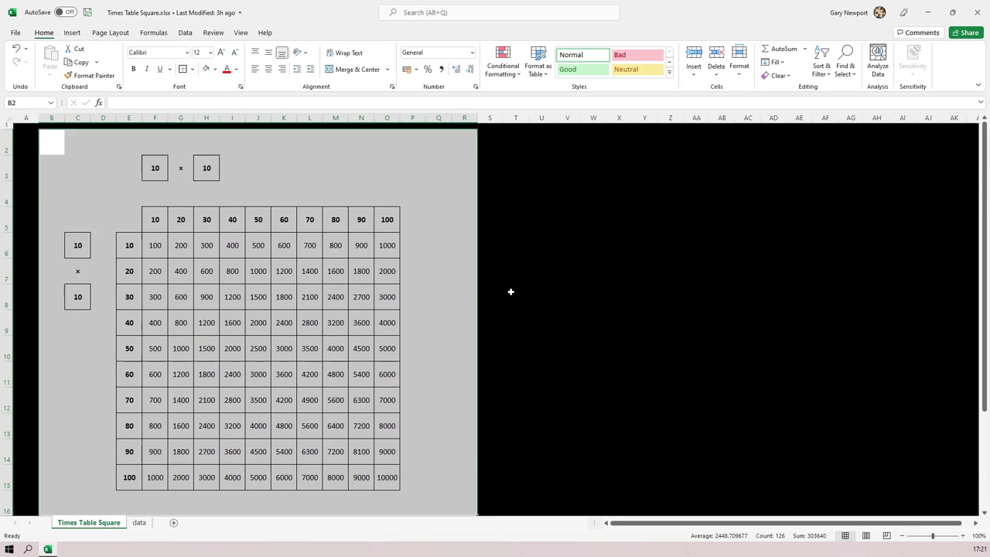
{"action": "scroll", "coordinate": [507, 290], "scroll_direction": "up", "scroll_amount": 1}
Narrow column P to 1.29 and shorten row 2 to 11.25
{"action": "left_click", "coordinate": [413, 159]}
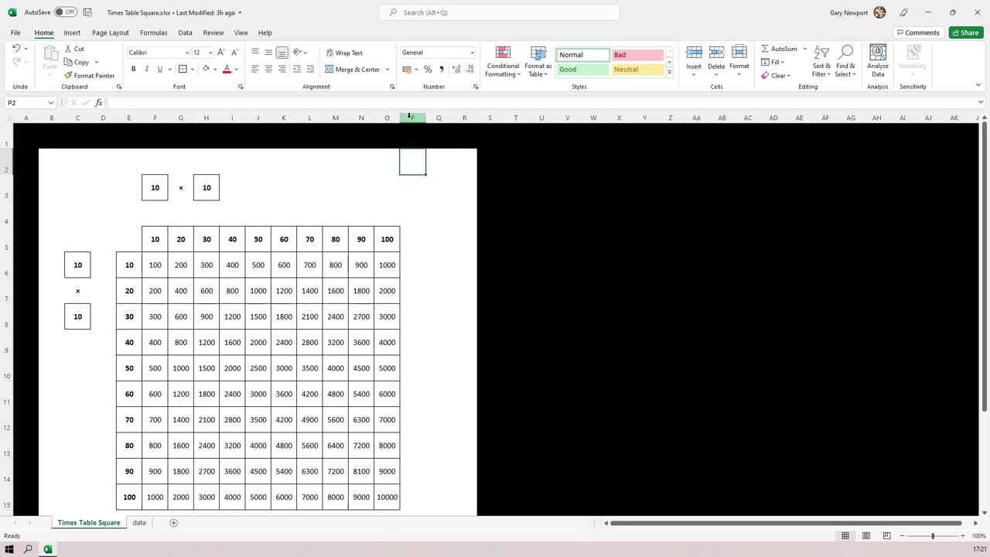
{"action": "left_click", "coordinate": [410, 116]}
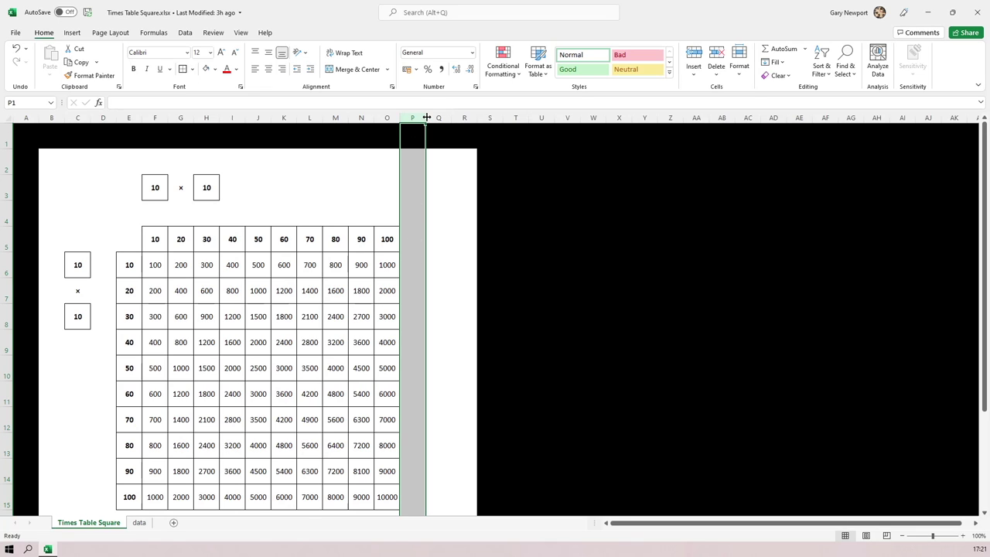
{"action": "left_click_drag", "start_coordinate": [426, 117], "coordinate": [404, 121]}
{"action": "left_click", "coordinate": [495, 184]}
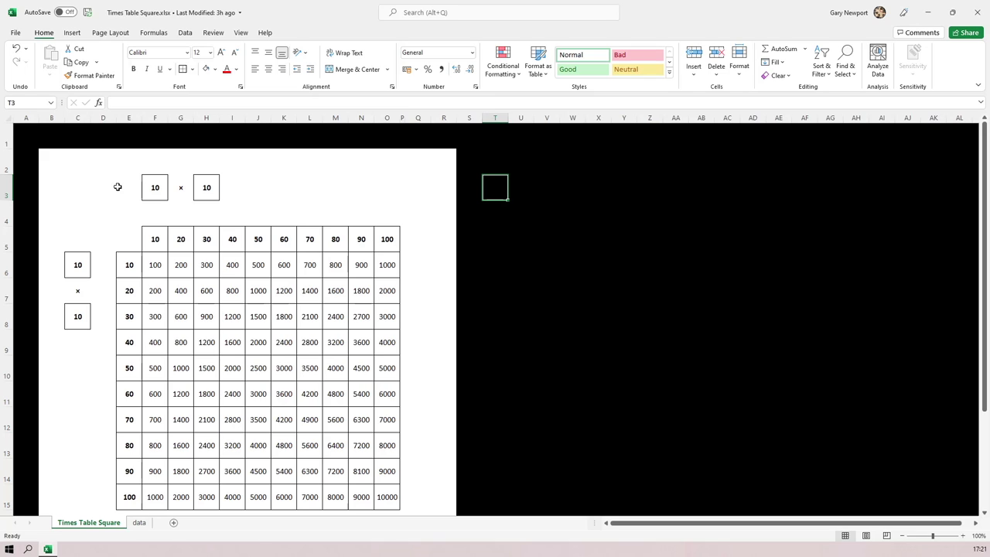
{"action": "left_click", "coordinate": [7, 166]}
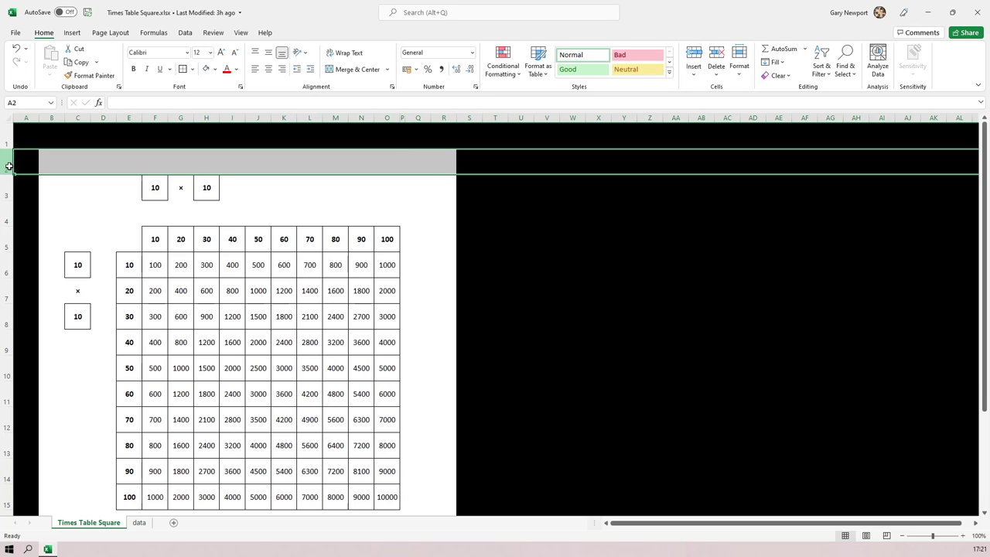
{"action": "left_click_drag", "start_coordinate": [5, 174], "coordinate": [7, 150]}
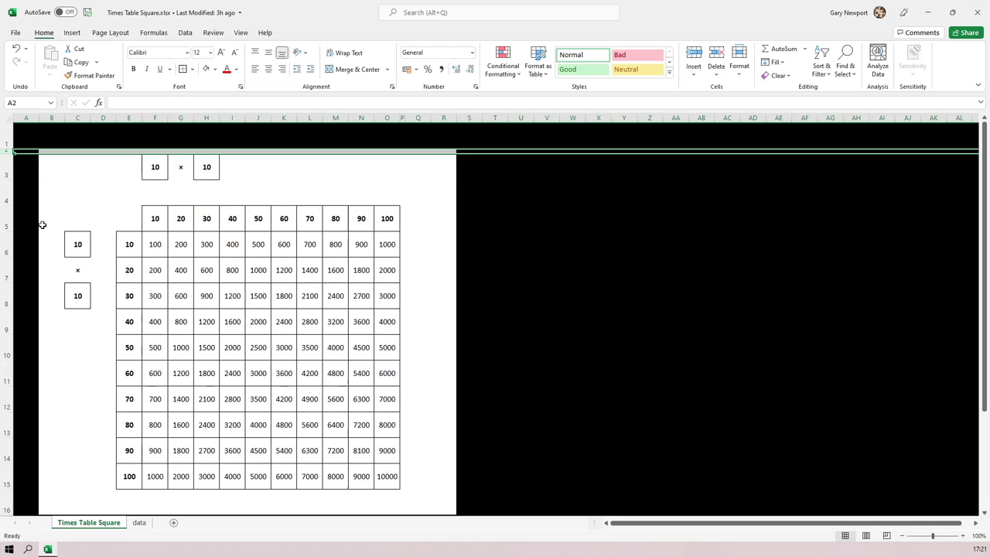
Narrow column B to 1.43 and shorten row 16 to 9.75
{"action": "left_click", "coordinate": [51, 118]}
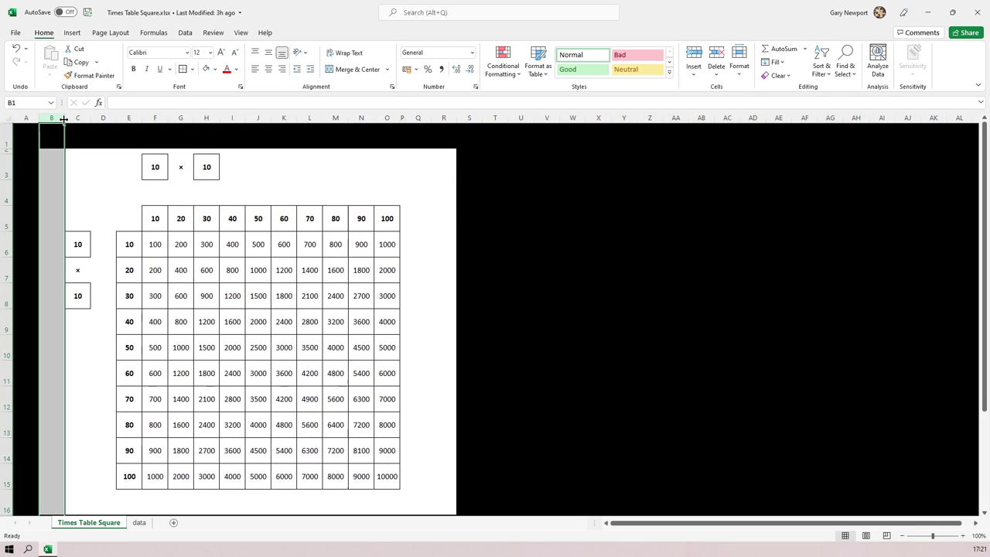
{"action": "left_click_drag", "start_coordinate": [64, 117], "coordinate": [43, 118]}
{"action": "scroll", "coordinate": [160, 197], "scroll_direction": "down", "scroll_amount": 3}
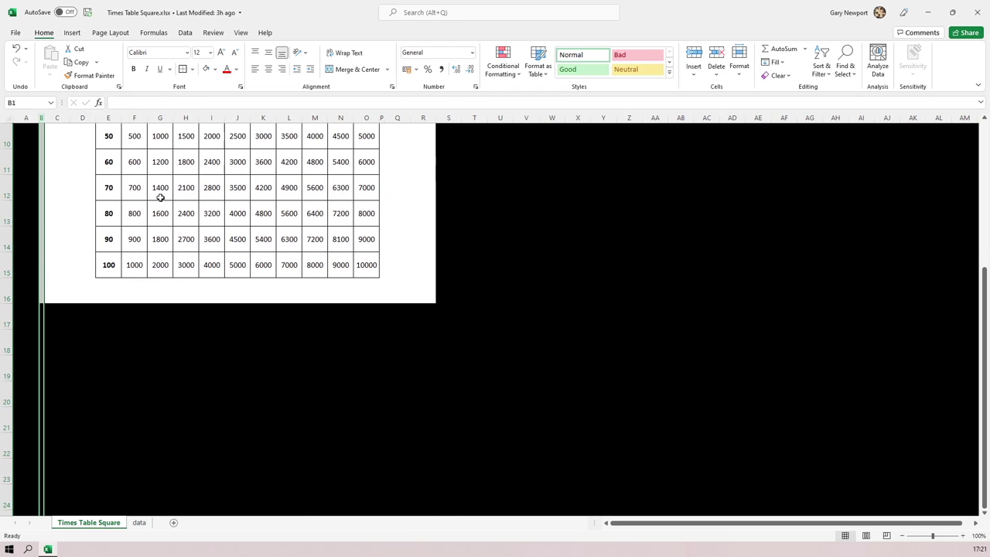
{"action": "scroll", "coordinate": [160, 197], "scroll_direction": "up", "scroll_amount": 1}
{"action": "left_click", "coordinate": [8, 370]}
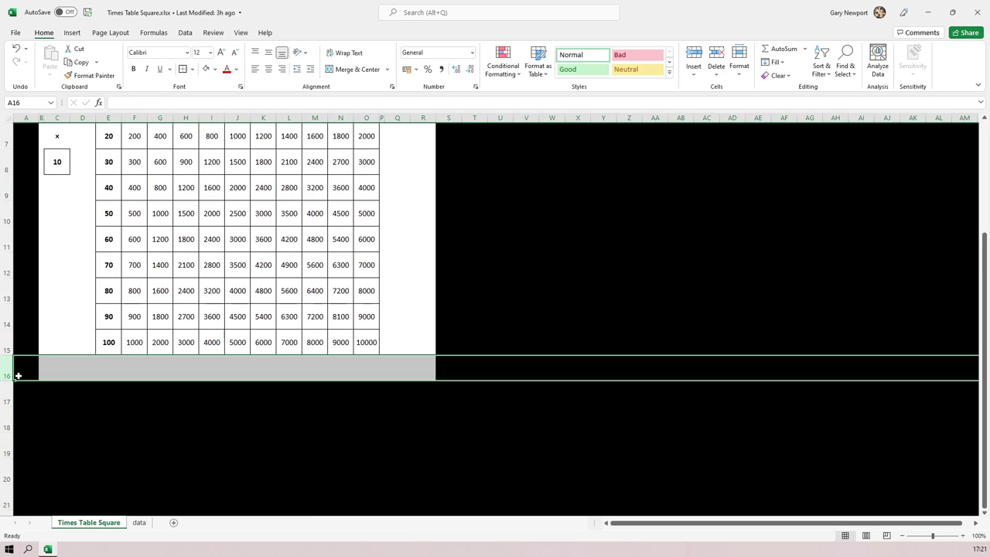
{"action": "left_click_drag", "start_coordinate": [8, 380], "coordinate": [8, 357]}
{"action": "left_click", "coordinate": [192, 402]}
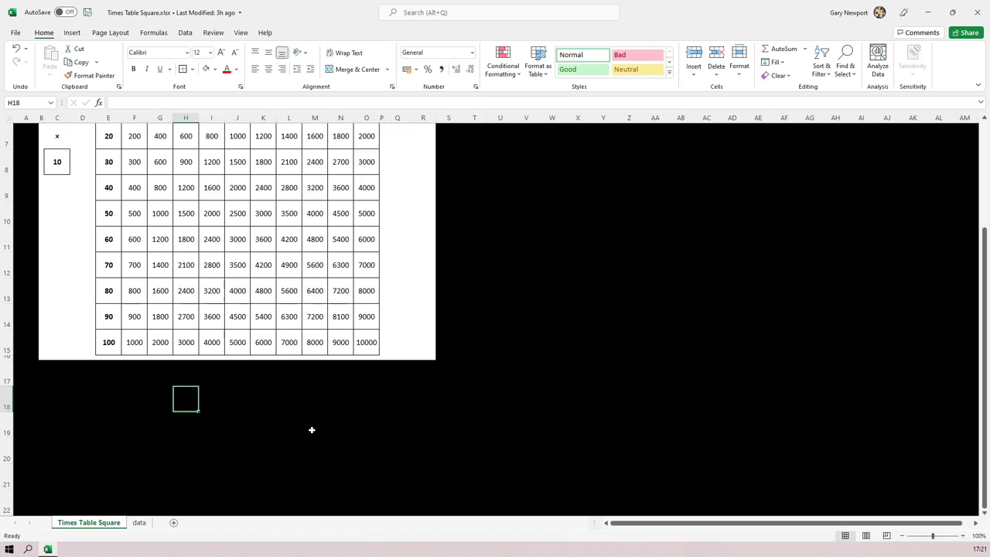
Select cells R2:R17 along the card's right edge
{"action": "scroll", "coordinate": [311, 431], "scroll_direction": "up", "scroll_amount": 2}
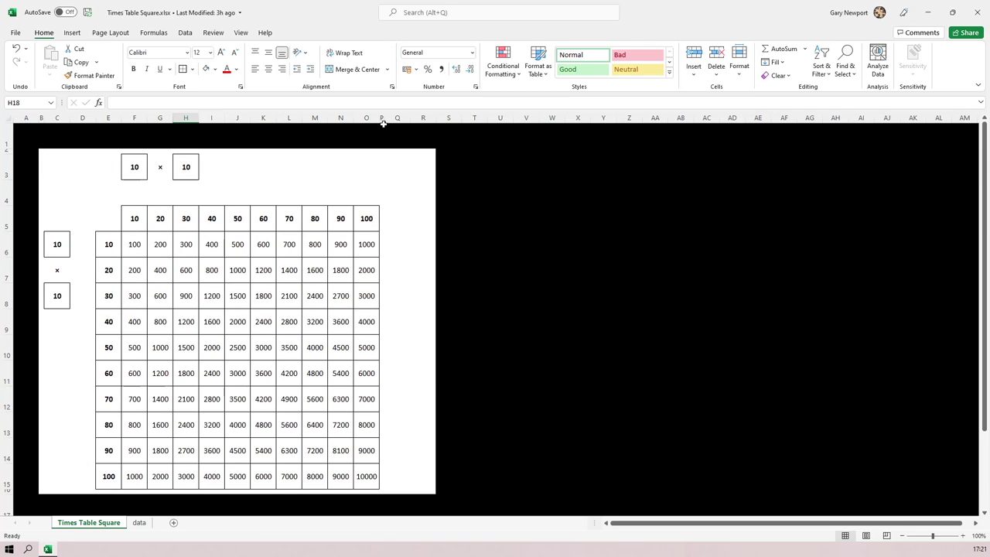
{"action": "left_click", "coordinate": [395, 162]}
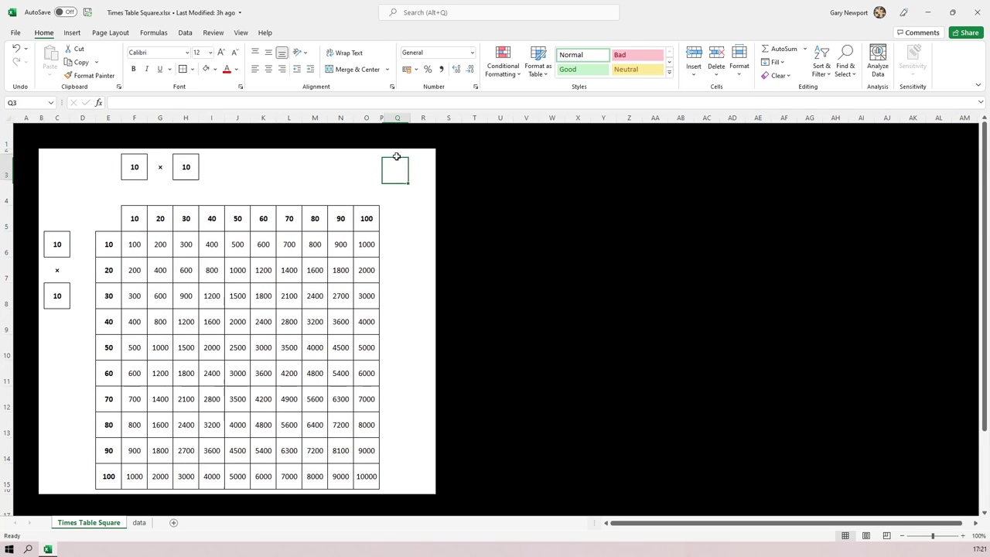
{"action": "left_click_drag", "start_coordinate": [421, 153], "coordinate": [423, 495]}
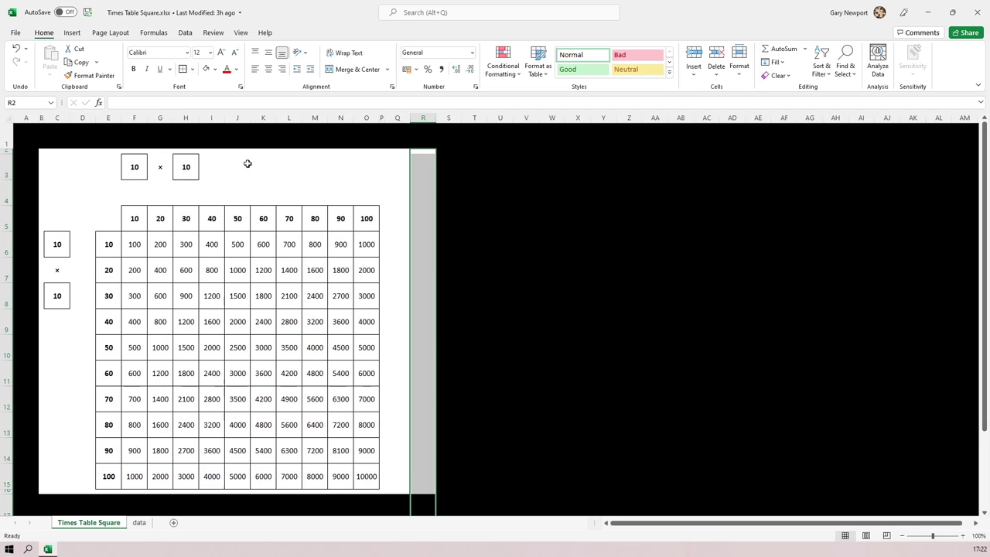
Fill cells R2:R17 black
{"action": "left_click", "coordinate": [215, 69]}
{"action": "left_click", "coordinate": [214, 96]}
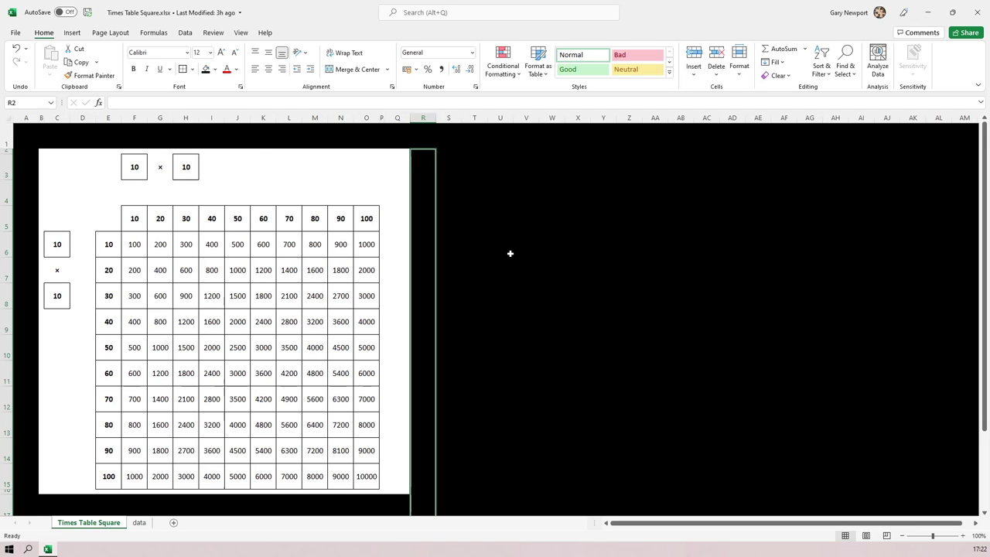
{"action": "left_click", "coordinate": [540, 266]}
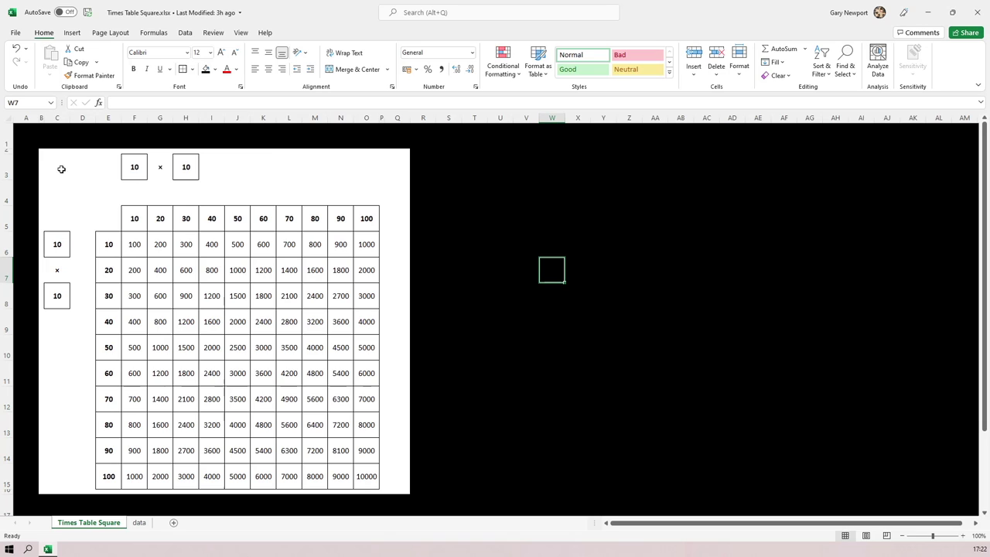
Insert a new blank row above row 1, shifting the card down
{"action": "left_click", "coordinate": [7, 138]}
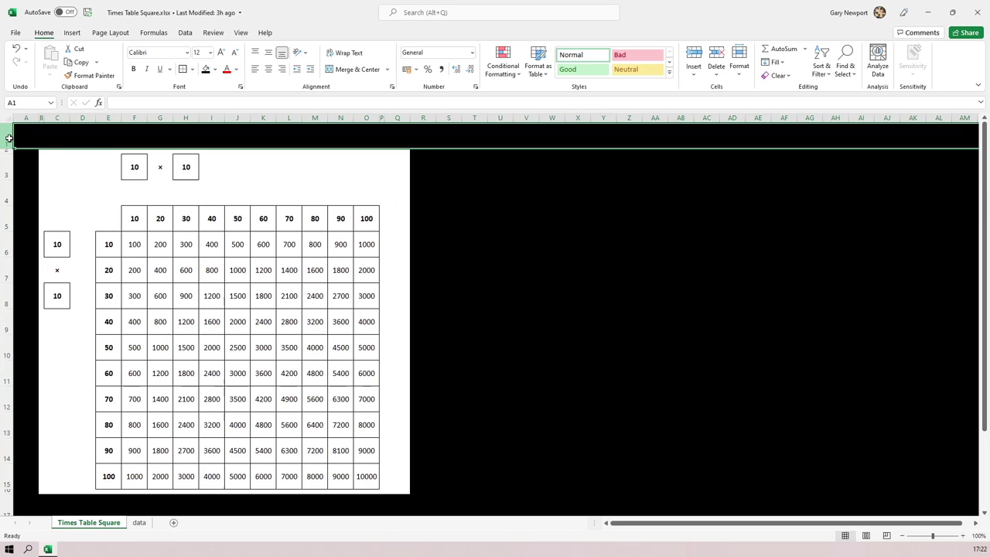
{"action": "right_click", "coordinate": [6, 137]}
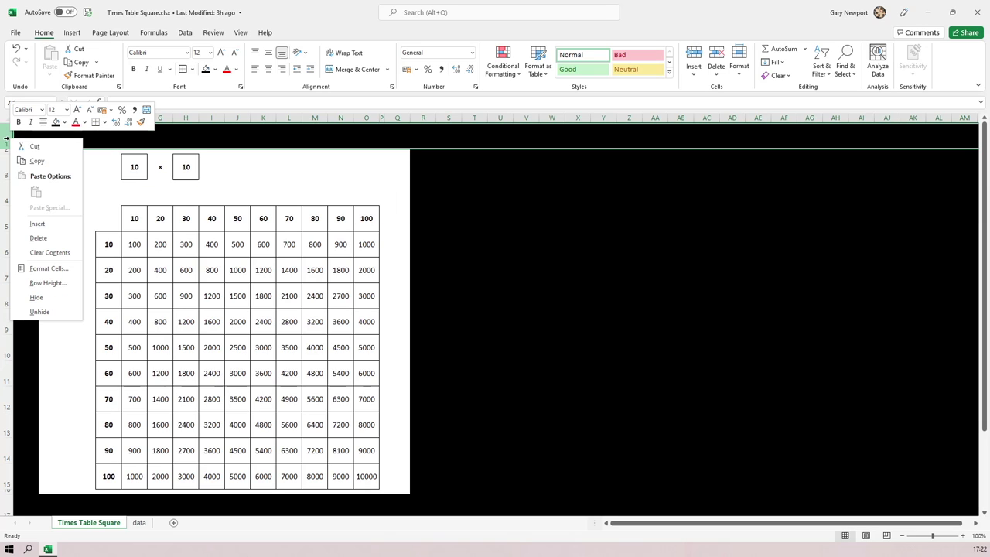
{"action": "left_click", "coordinate": [37, 223]}
{"action": "left_click", "coordinate": [548, 286]}
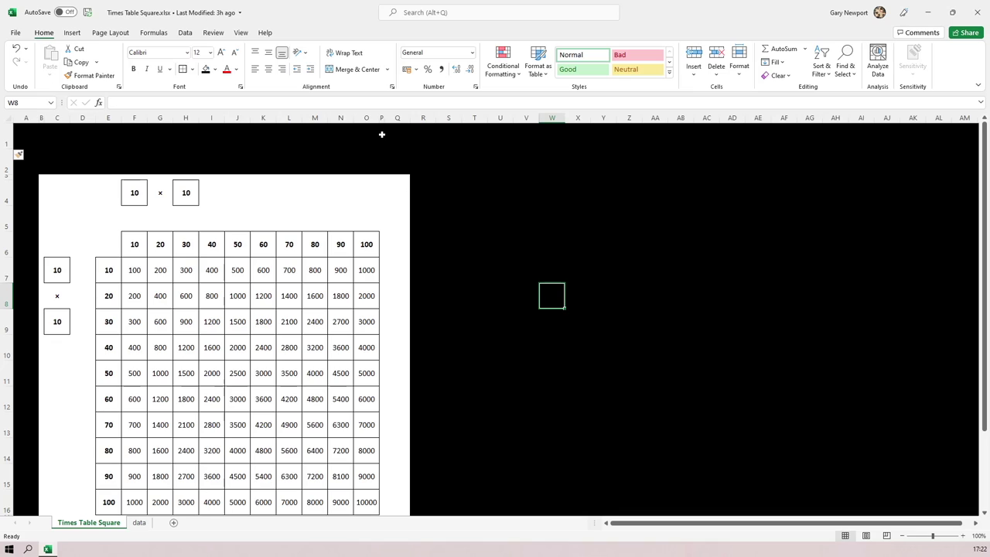
{"action": "left_click", "coordinate": [400, 168]}
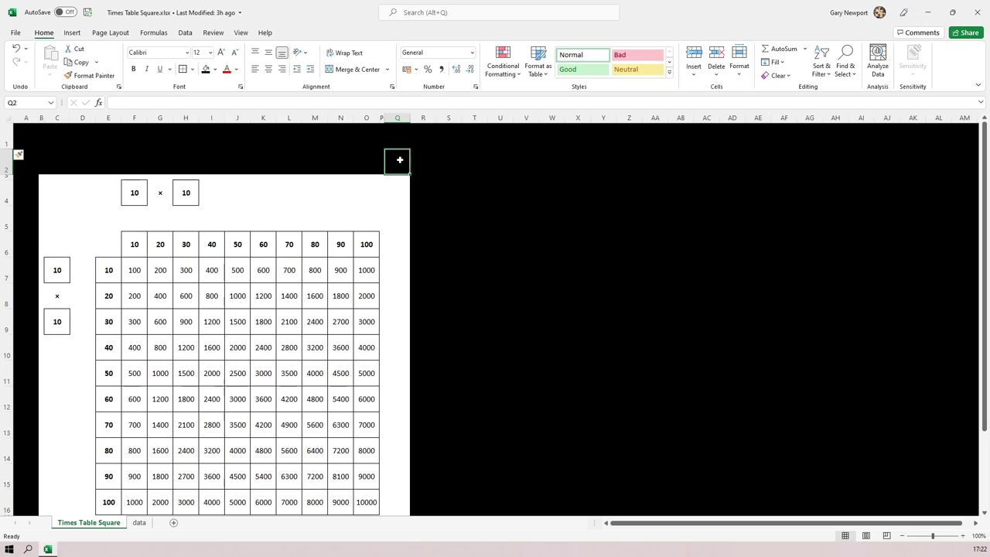
Fill the column Q cells beside the card dark grey
{"action": "left_click_drag", "start_coordinate": [400, 160], "coordinate": [399, 181]}
{"action": "left_click", "coordinate": [474, 456]}
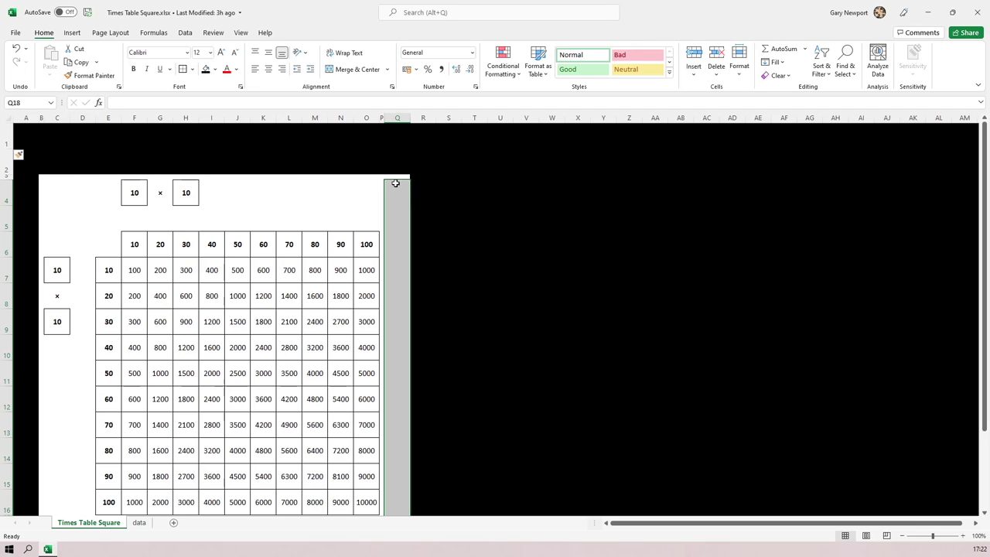
{"action": "left_click", "coordinate": [215, 69]}
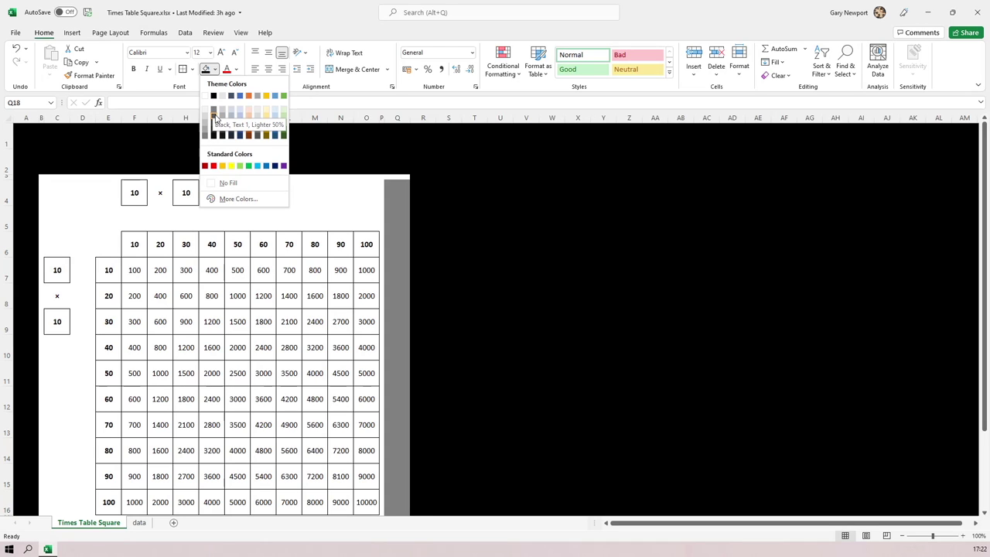
{"action": "left_click", "coordinate": [214, 114]}
{"action": "scroll", "coordinate": [505, 250], "scroll_direction": "down", "scroll_amount": 3}
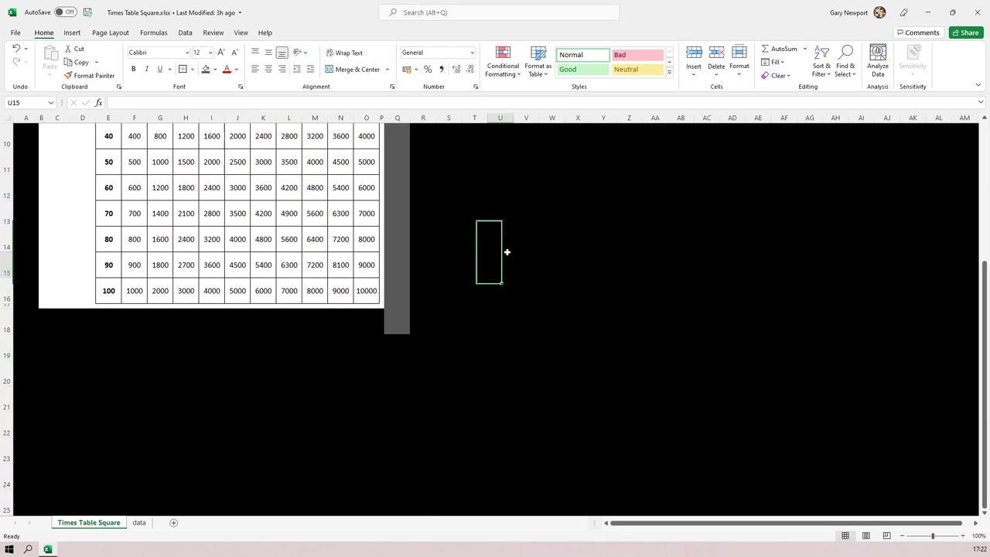
{"action": "left_click", "coordinate": [503, 265]}
{"action": "scroll", "coordinate": [521, 278], "scroll_direction": "up", "scroll_amount": 3}
Give cell Q3 the same dark fill
{"action": "left_click", "coordinate": [396, 177]}
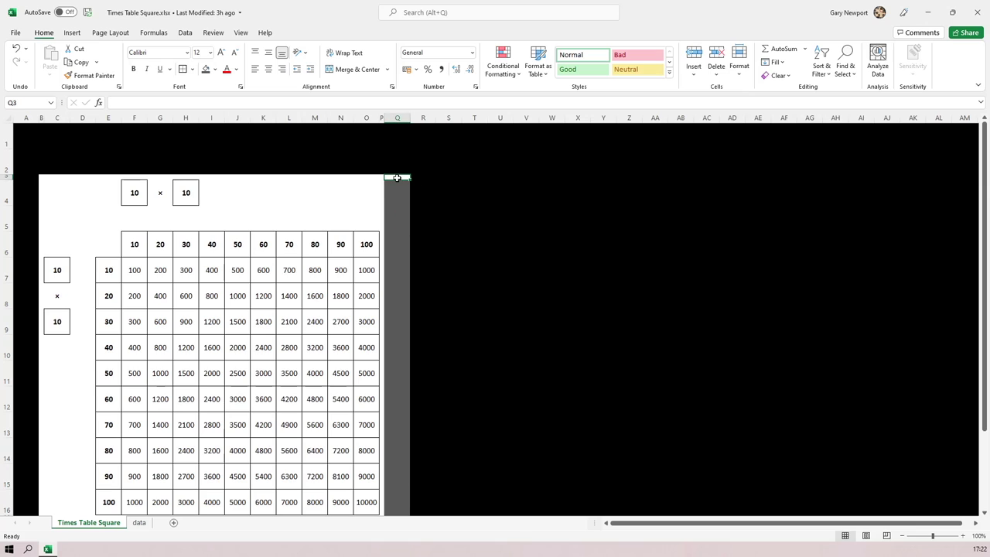
{"action": "left_click", "coordinate": [214, 69]}
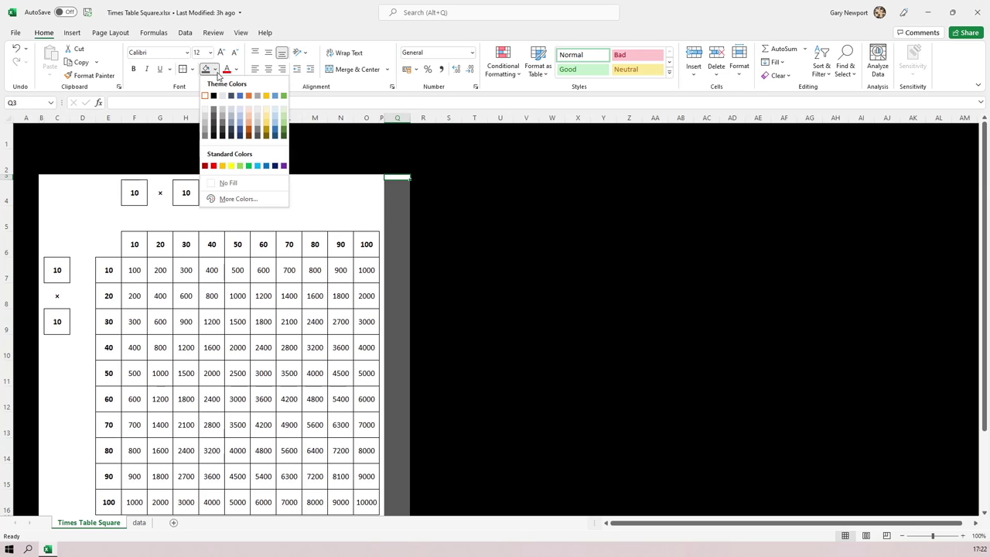
{"action": "left_click", "coordinate": [213, 96]}
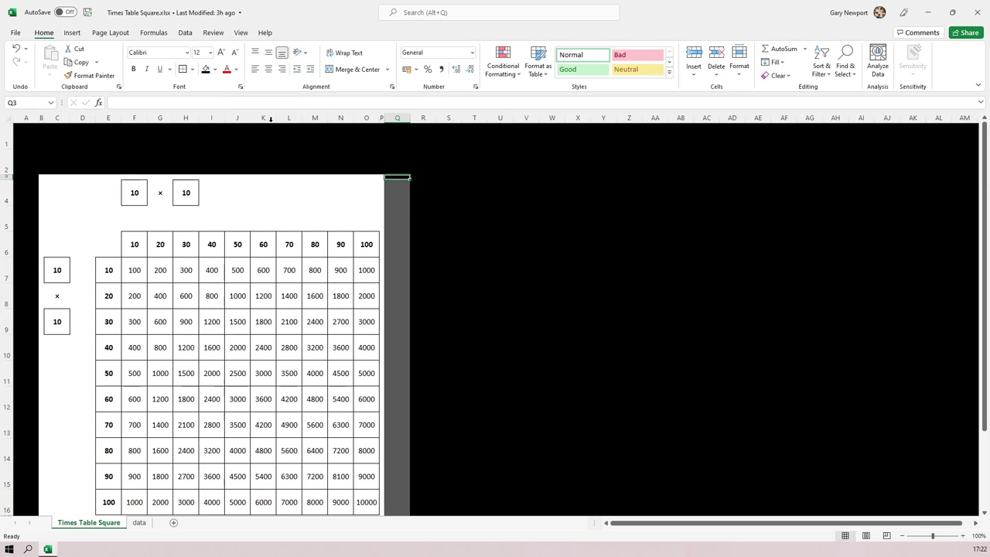
{"action": "left_click", "coordinate": [533, 269]}
Fill the row 18 strip under the card dark grey
{"action": "scroll", "coordinate": [532, 269], "scroll_direction": "down", "scroll_amount": 4}
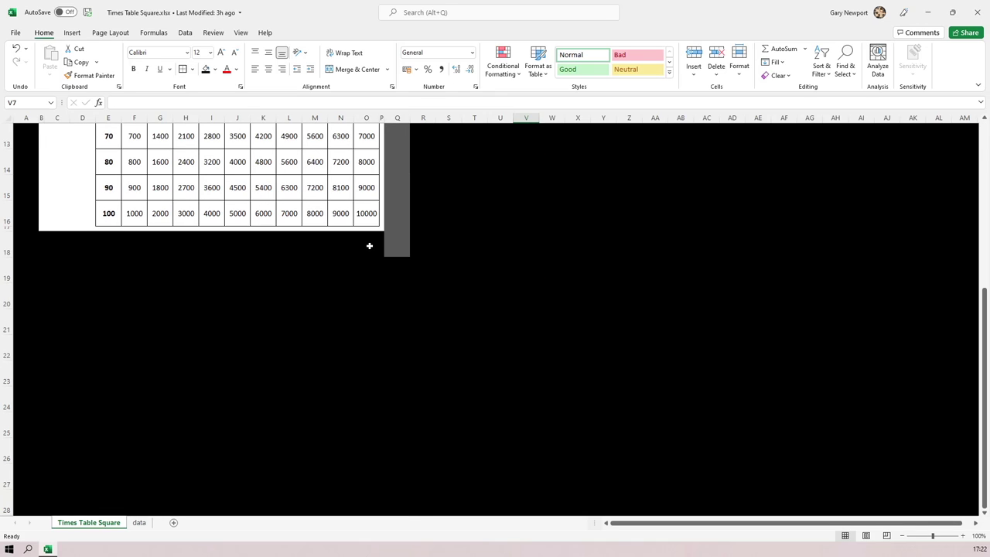
{"action": "left_click", "coordinate": [369, 246]}
{"action": "left_click_drag", "start_coordinate": [379, 246], "coordinate": [46, 237]}
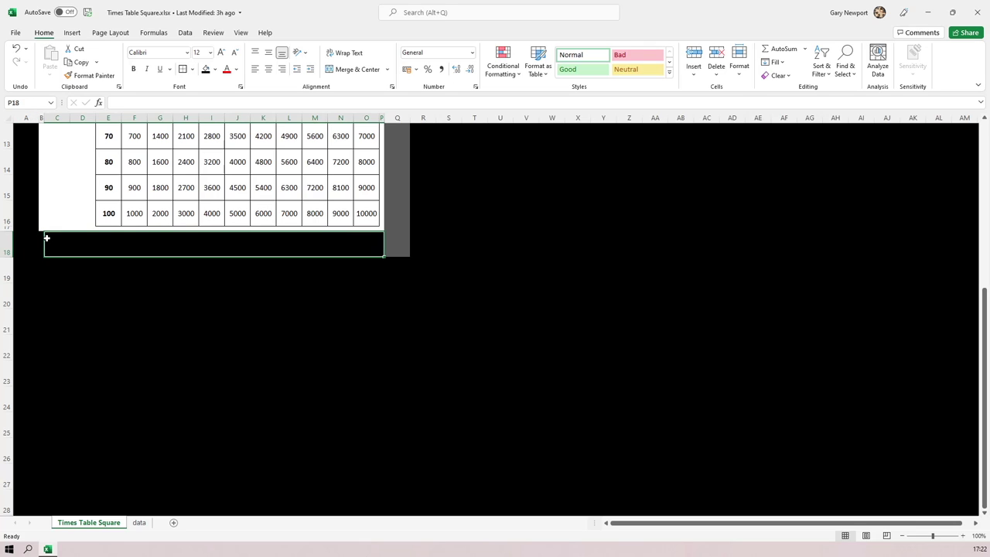
{"action": "left_click", "coordinate": [214, 70]}
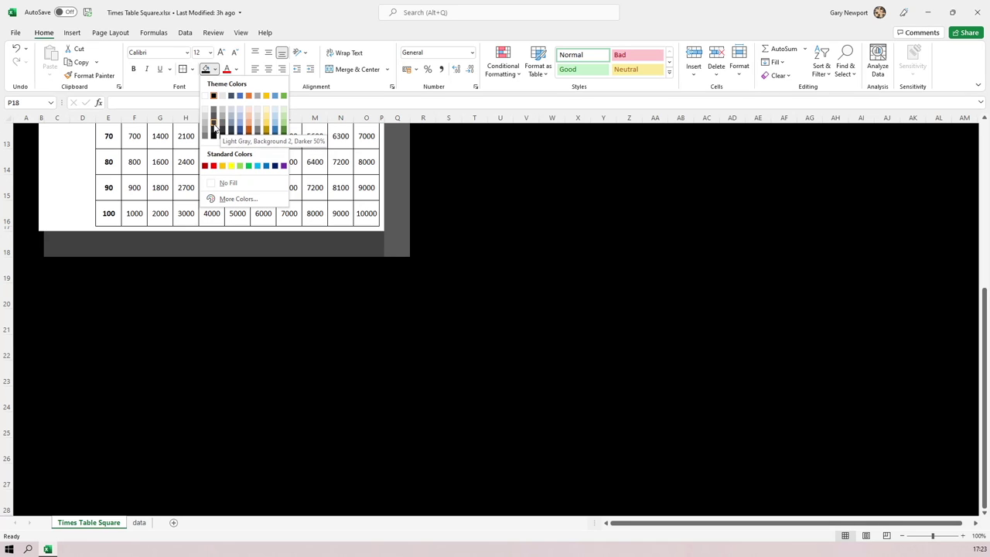
{"action": "left_click", "coordinate": [215, 122]}
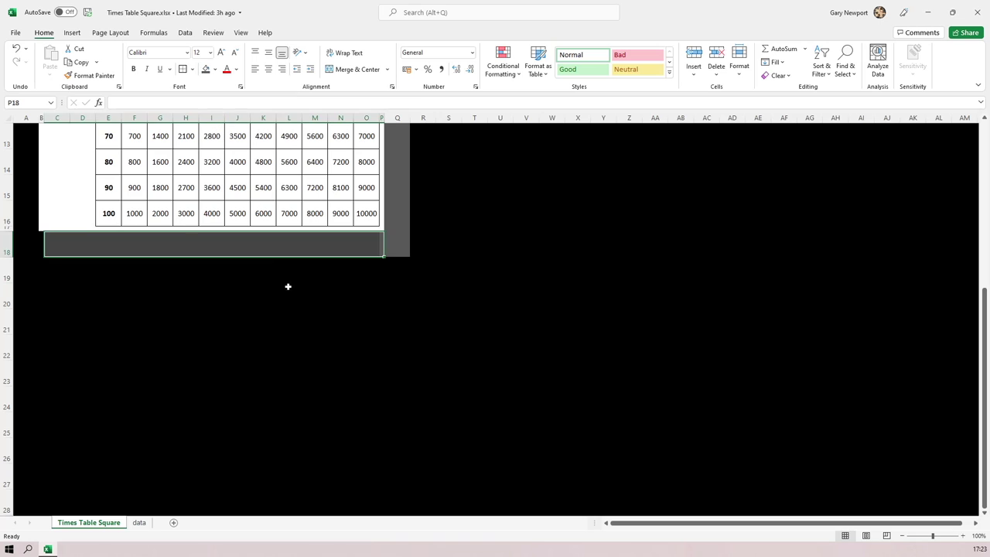
{"action": "left_click", "coordinate": [289, 292]}
{"action": "scroll", "coordinate": [444, 347], "scroll_direction": "up", "scroll_amount": 3}
{"action": "scroll", "coordinate": [446, 348], "scroll_direction": "up", "scroll_amount": 1}
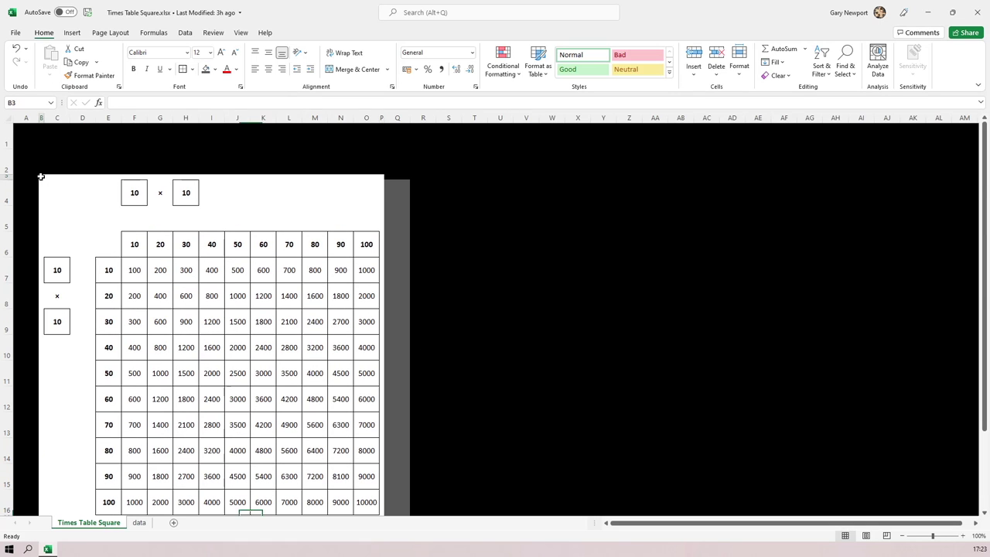
Give the white card a thick outside border
{"action": "left_click_drag", "start_coordinate": [39, 178], "coordinate": [382, 460]}
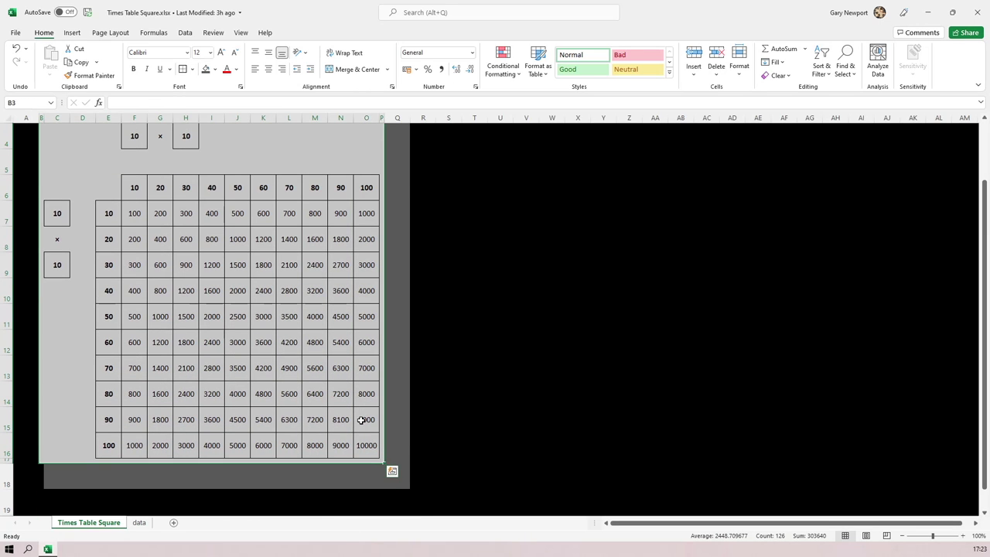
{"action": "left_click", "coordinate": [193, 70]}
{"action": "left_click", "coordinate": [218, 201]}
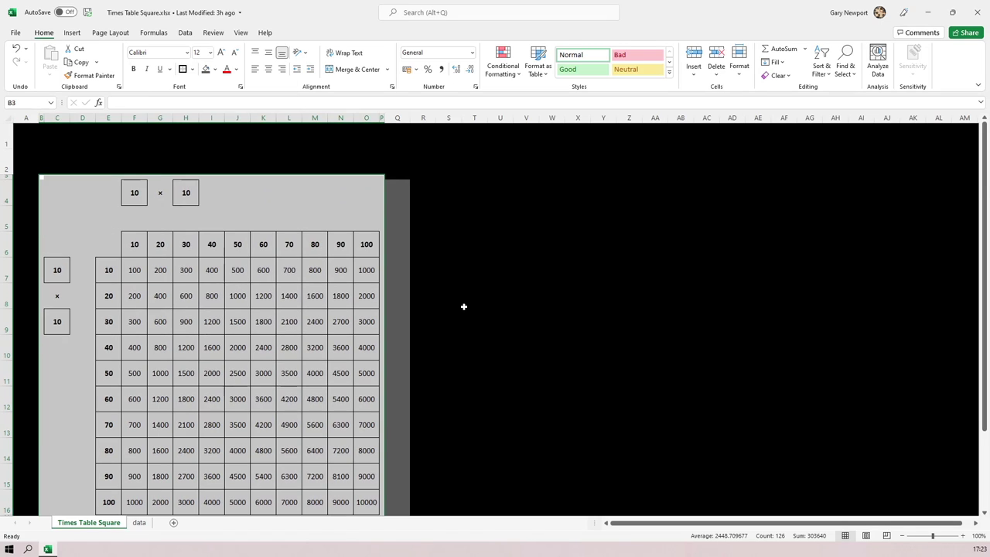
{"action": "left_click", "coordinate": [491, 315]}
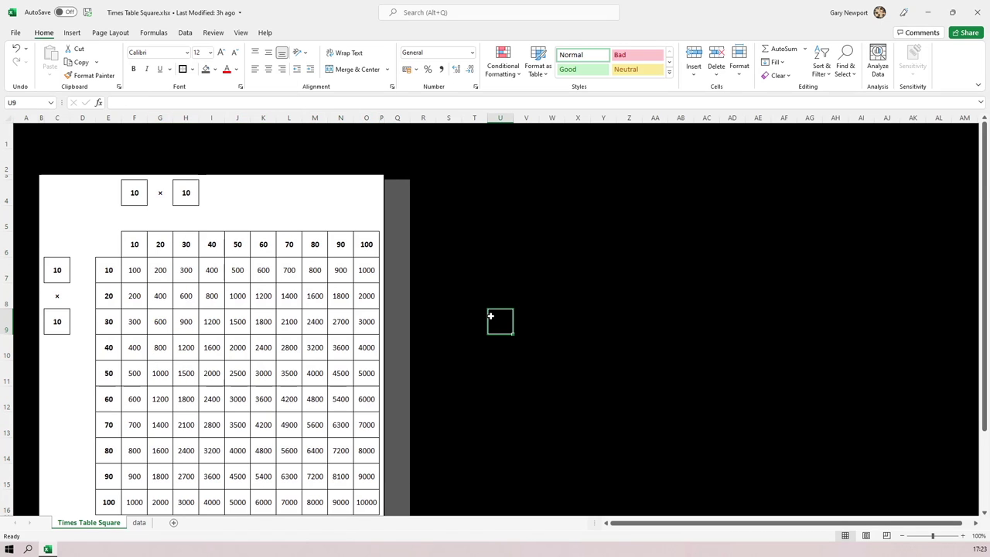
Narrow shadow column Q and shorten shadow row 18 to 7 pixels
{"action": "left_click", "coordinate": [397, 117]}
{"action": "left_click_drag", "start_coordinate": [411, 118], "coordinate": [388, 120]}
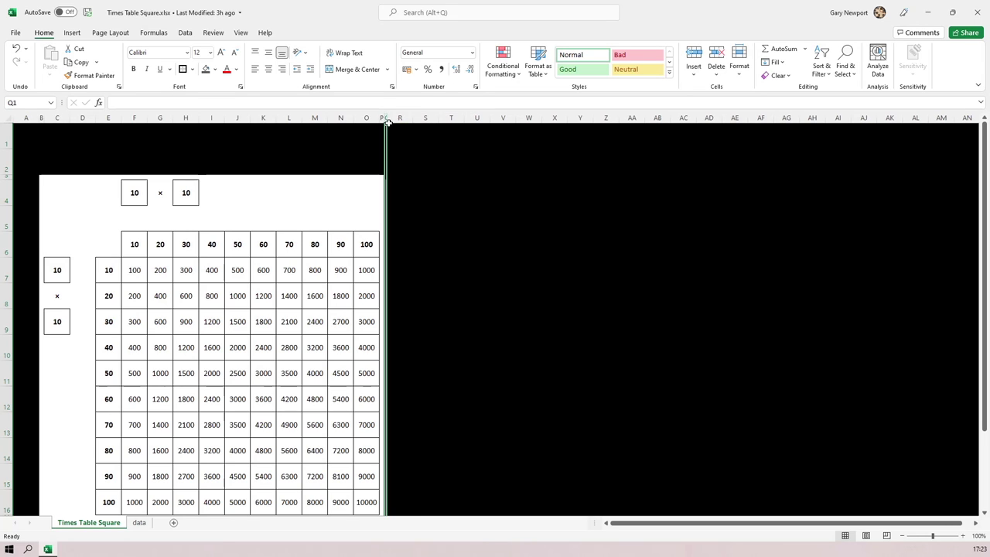
{"action": "left_click", "coordinate": [424, 185]}
{"action": "scroll", "coordinate": [425, 186], "scroll_direction": "down", "scroll_amount": 4}
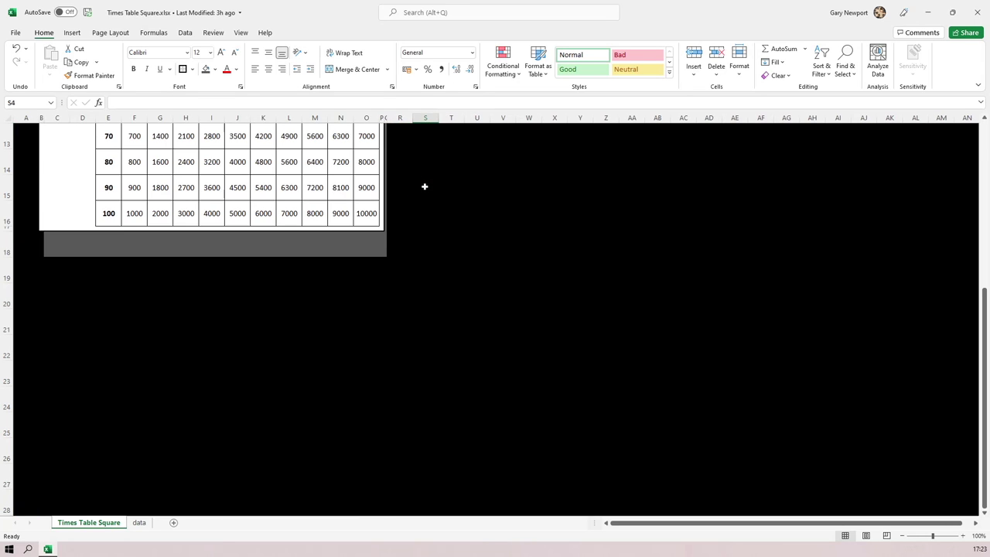
{"action": "left_click", "coordinate": [5, 243]}
{"action": "left_click_drag", "start_coordinate": [8, 248], "coordinate": [10, 233]}
{"action": "left_click", "coordinate": [182, 290]}
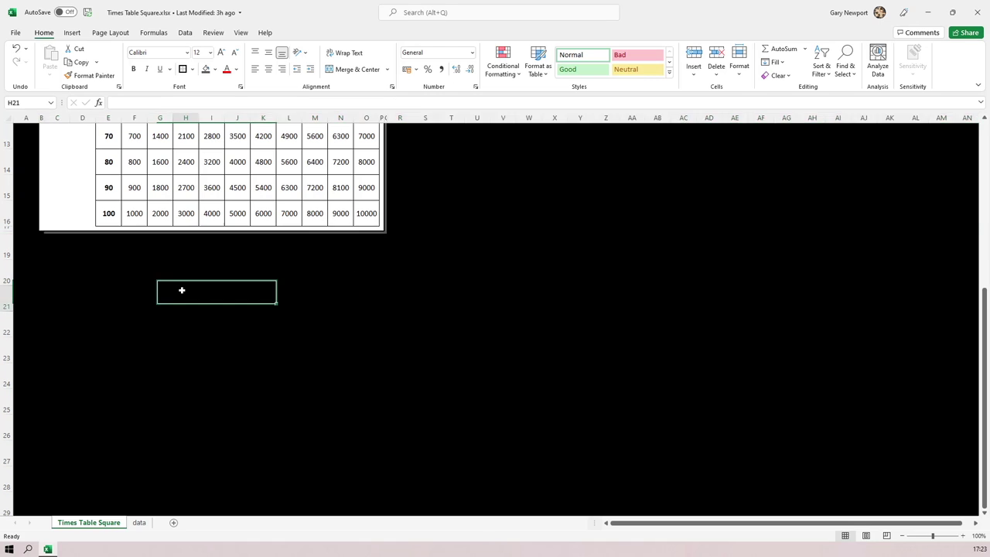
{"action": "scroll", "coordinate": [182, 291], "scroll_direction": "up", "scroll_amount": 4}
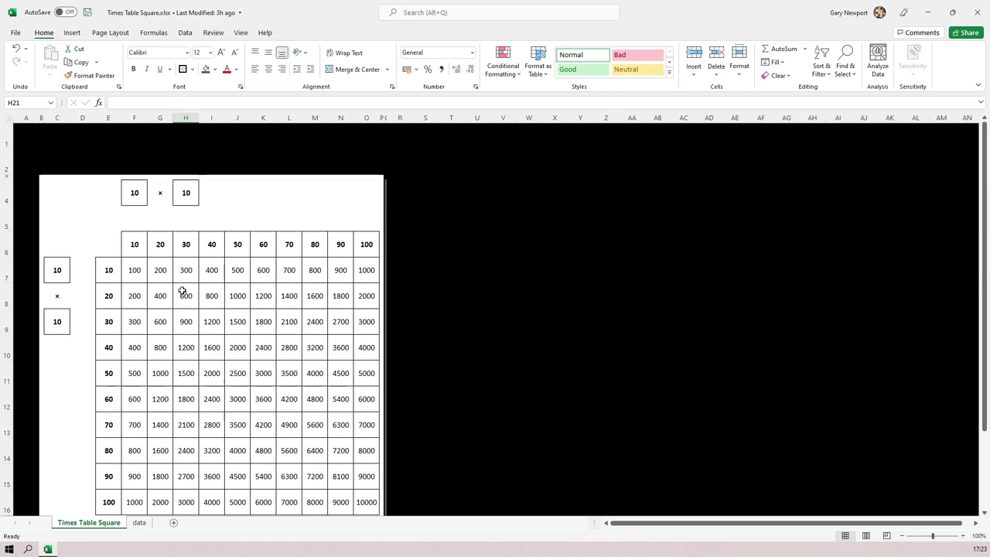
Shorten row 2 above the card and select row 1
{"action": "left_click", "coordinate": [8, 161]}
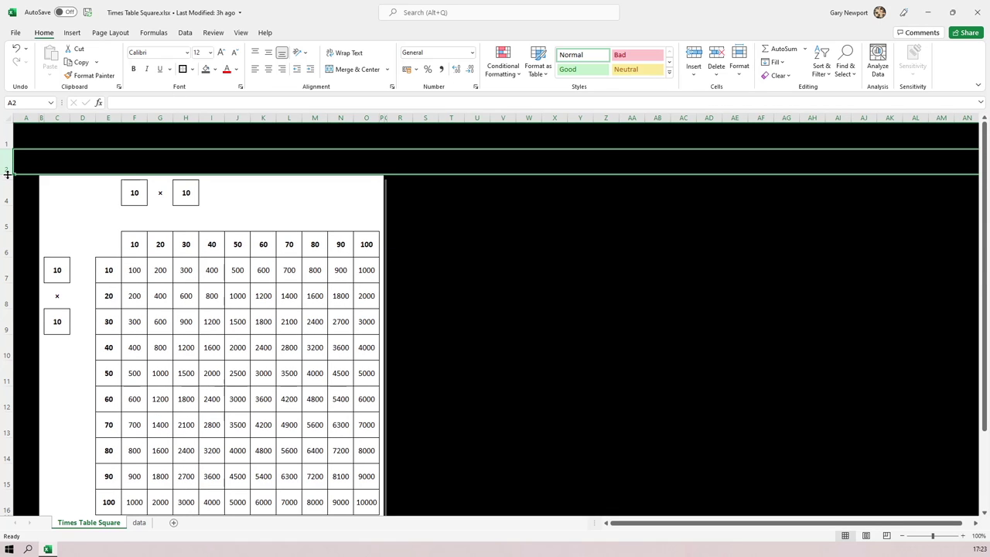
{"action": "left_click_drag", "start_coordinate": [7, 175], "coordinate": [7, 140]}
{"action": "left_click", "coordinate": [4, 142]}
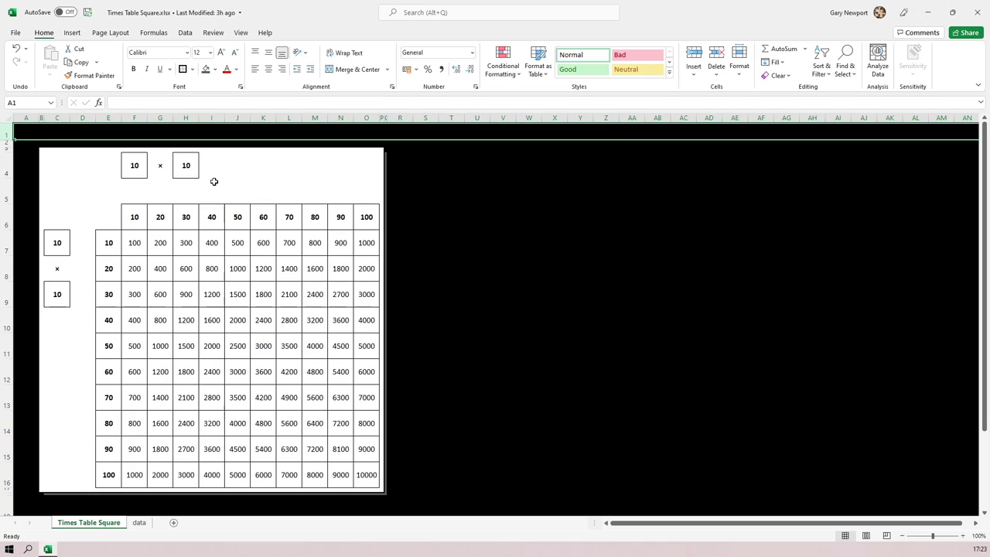
Fill the top header row F6:O6 and the side header column E7:E16 with pale gold
{"action": "left_click", "coordinate": [473, 236]}
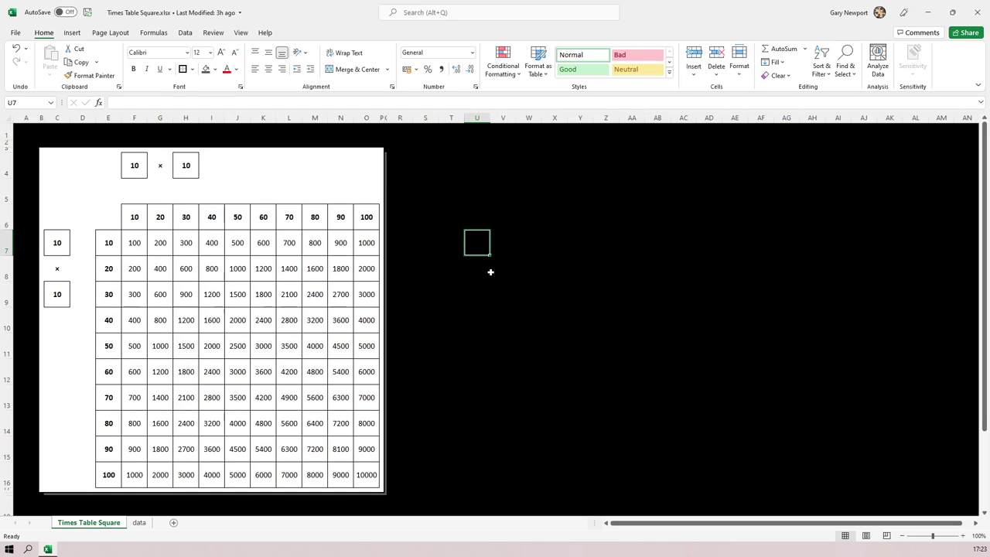
{"action": "left_click_drag", "start_coordinate": [132, 217], "coordinate": [375, 224]}
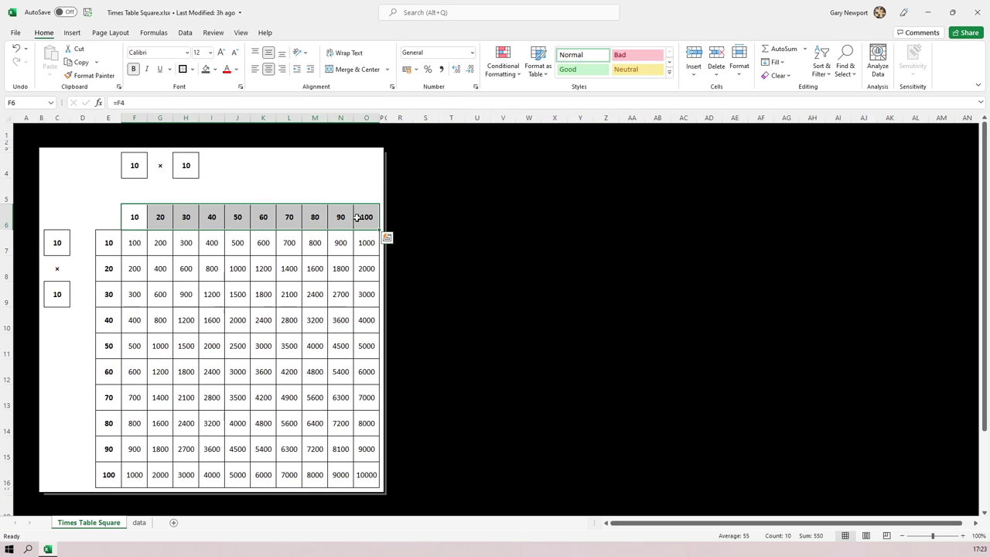
{"action": "left_click", "coordinate": [214, 69]}
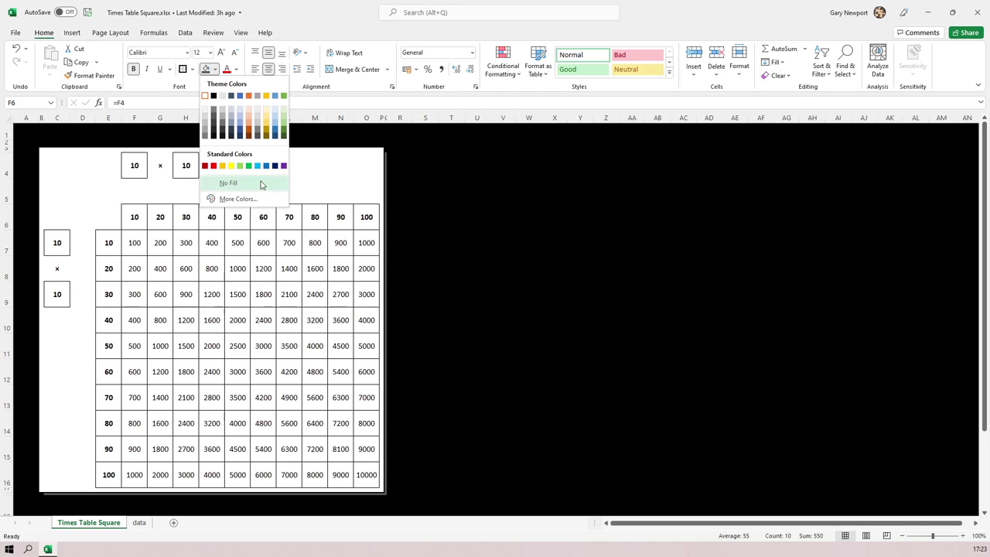
{"action": "left_click", "coordinate": [266, 106]}
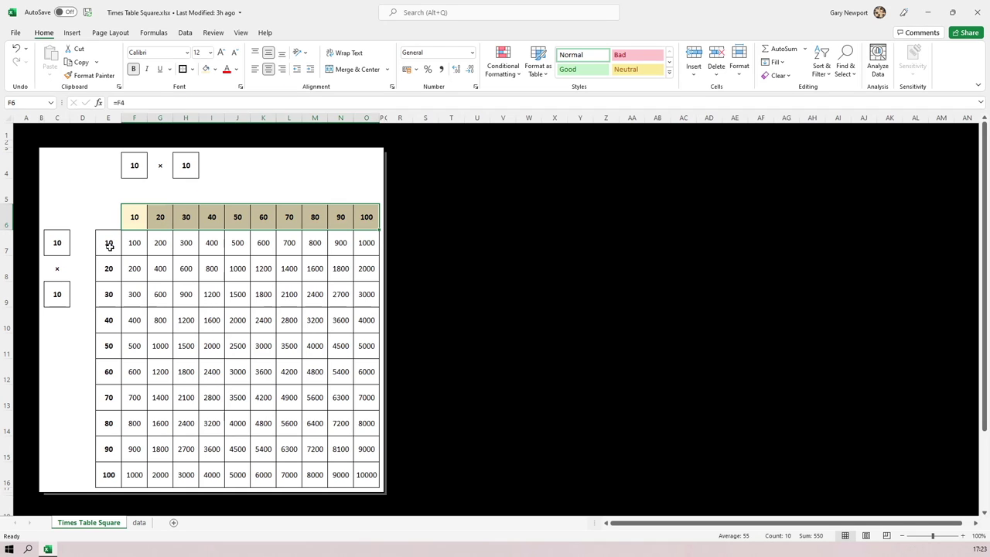
{"action": "left_click", "coordinate": [108, 243]}
{"action": "left_click_drag", "start_coordinate": [109, 281], "coordinate": [108, 475]}
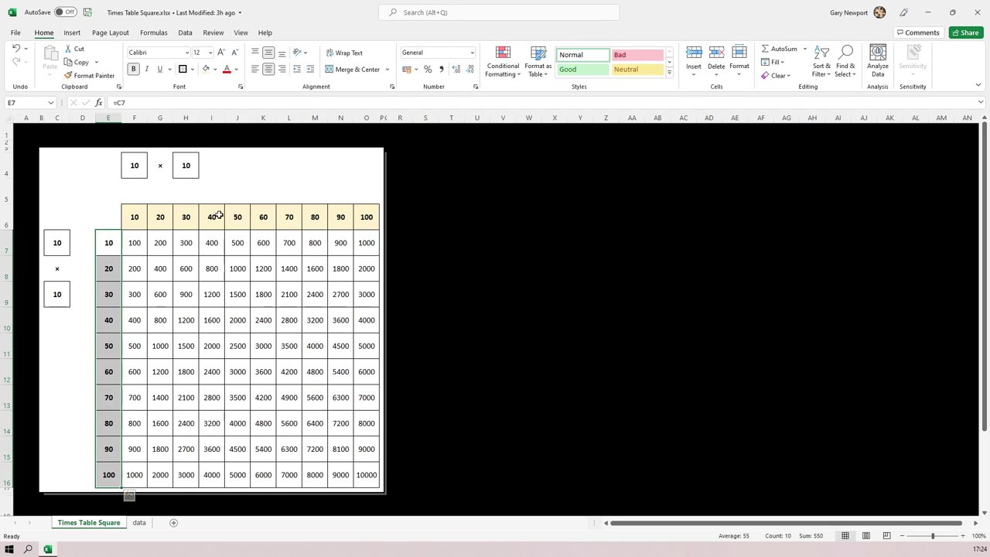
{"action": "left_click", "coordinate": [207, 70]}
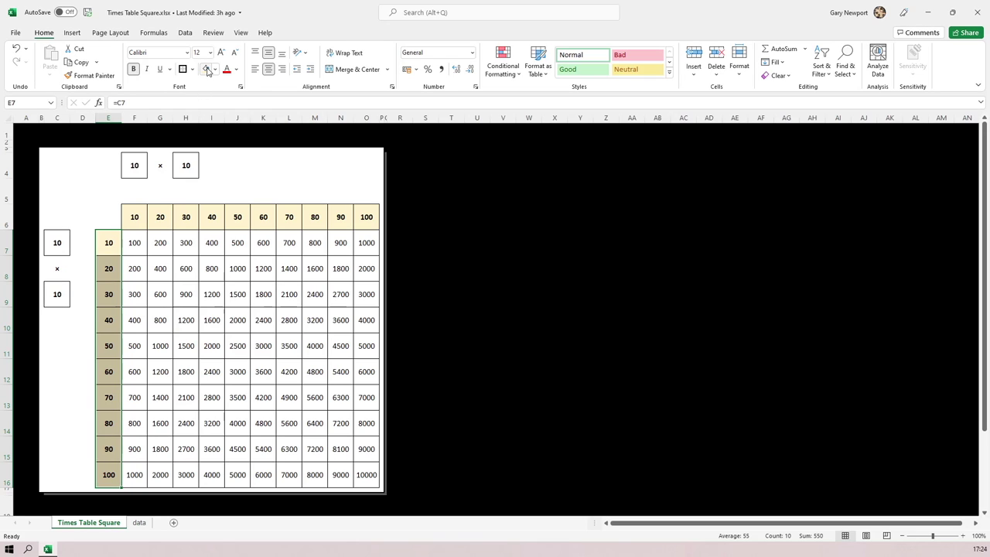
{"action": "left_click", "coordinate": [474, 331]}
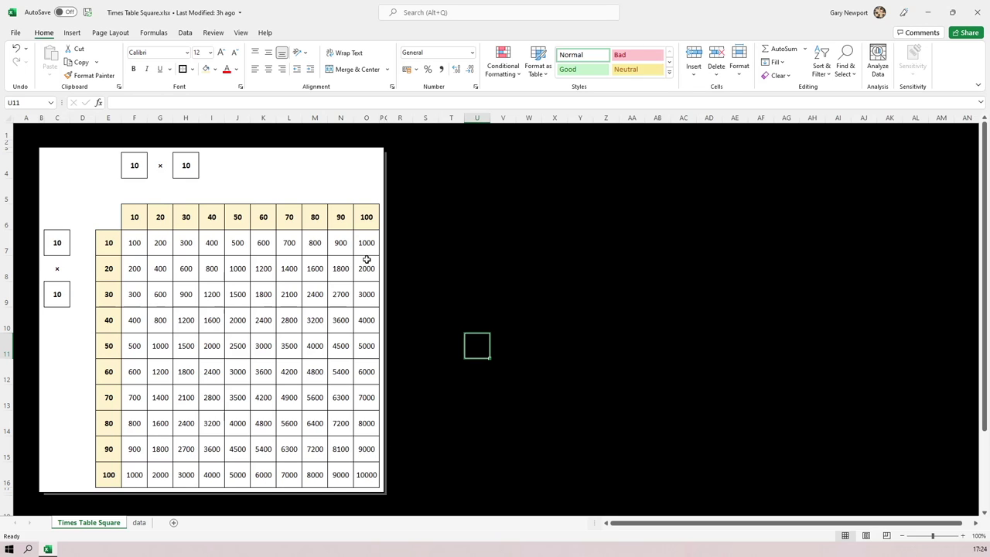
Shorten row 5 above the top header row
{"action": "left_click", "coordinate": [5, 192]}
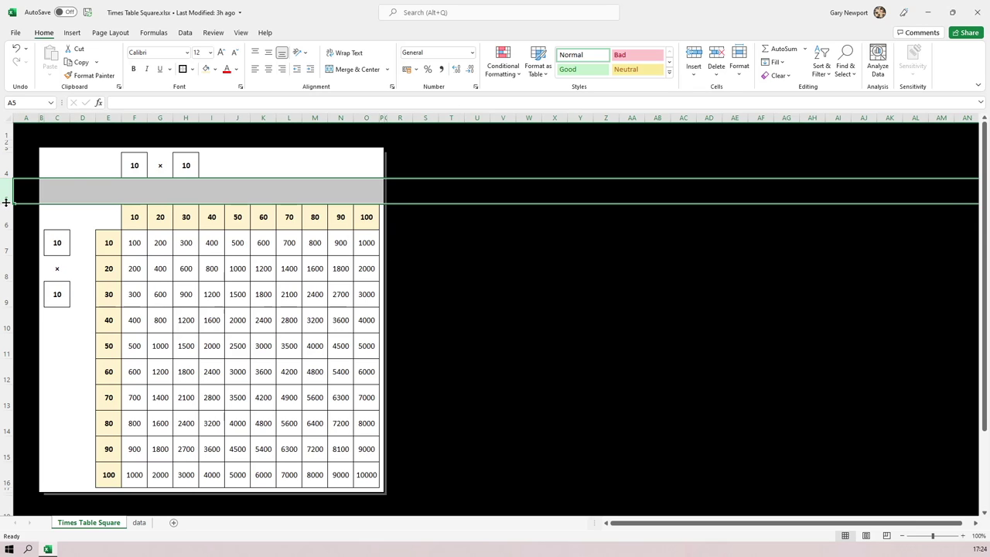
{"action": "left_click_drag", "start_coordinate": [6, 202], "coordinate": [6, 192]}
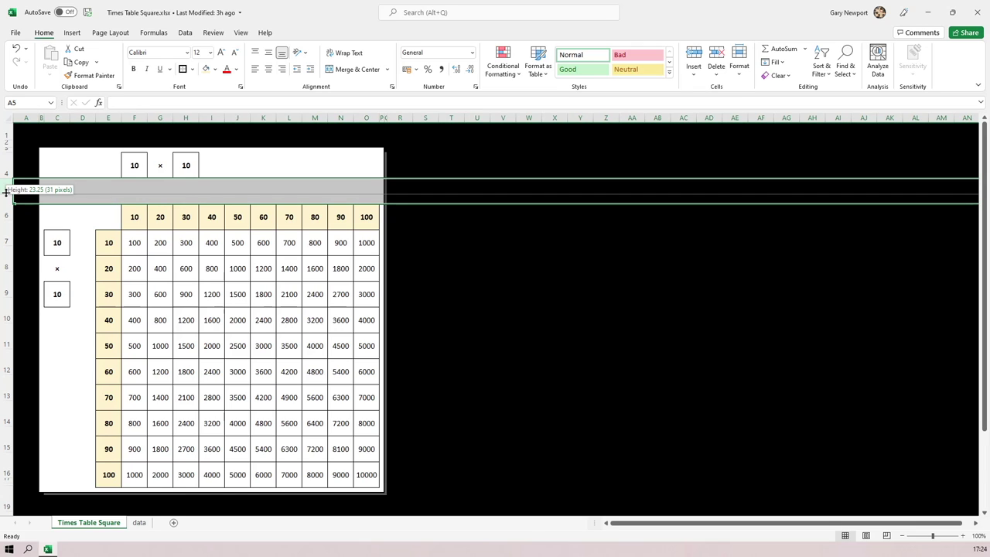
{"action": "left_click_drag", "start_coordinate": [7, 192], "coordinate": [7, 192]}
Narrow column D between the multiplier boxes and the side headers
{"action": "left_click", "coordinate": [82, 118]}
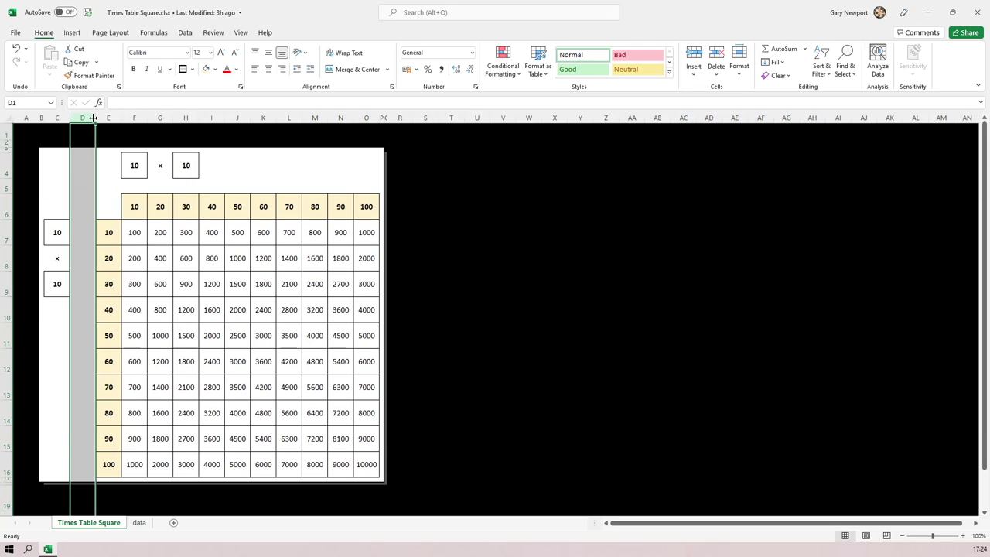
{"action": "left_click_drag", "start_coordinate": [95, 118], "coordinate": [84, 116]}
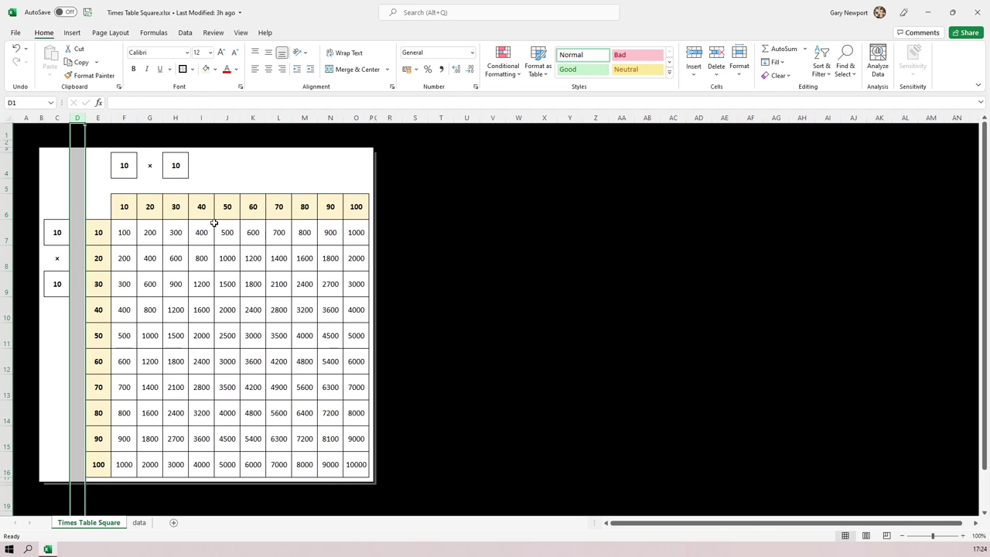
{"action": "left_click", "coordinate": [457, 250]}
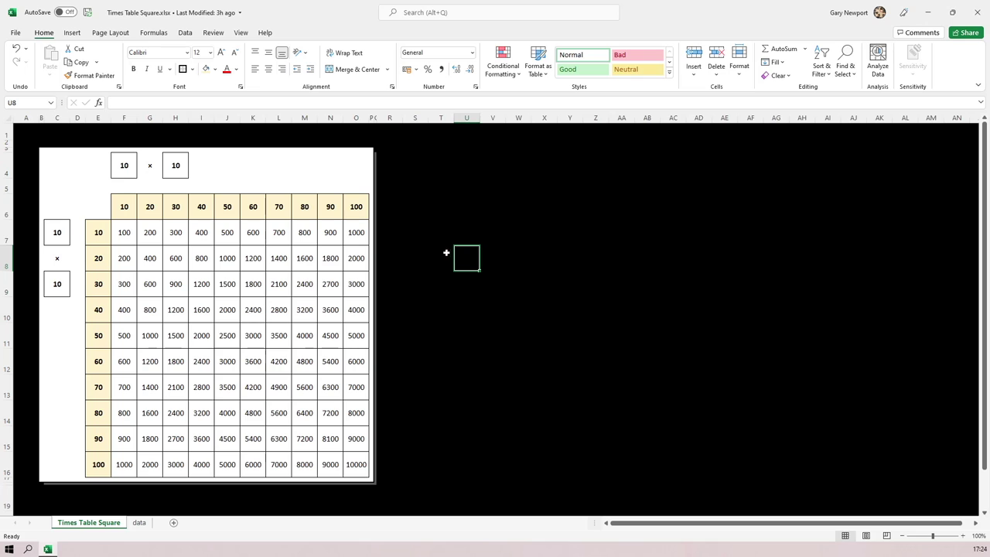
Toggle the Hidden protection option for multiplier box F4
{"action": "left_click", "coordinate": [126, 167]}
{"action": "left_click", "coordinate": [176, 167]}
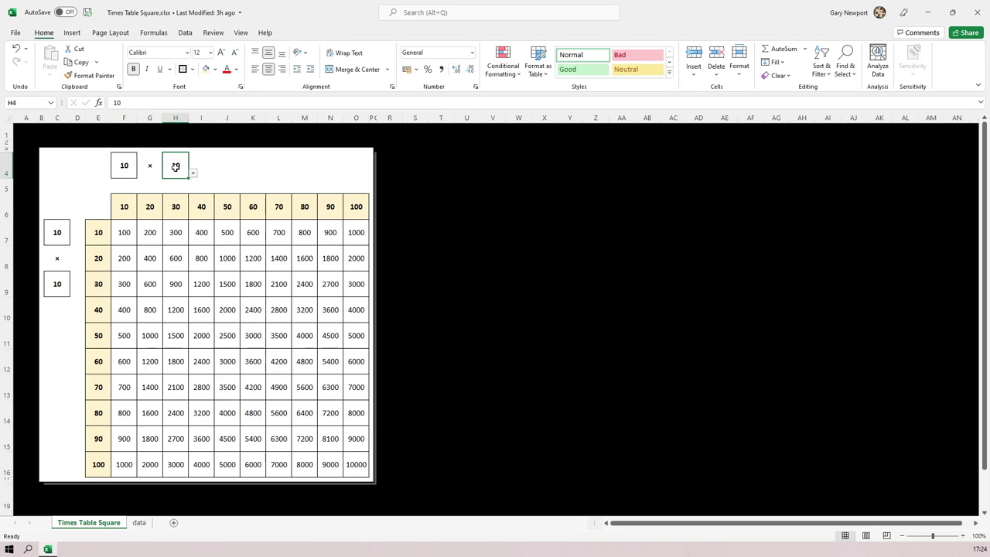
{"action": "left_click", "coordinate": [129, 166]}
{"action": "right_click", "coordinate": [128, 166]}
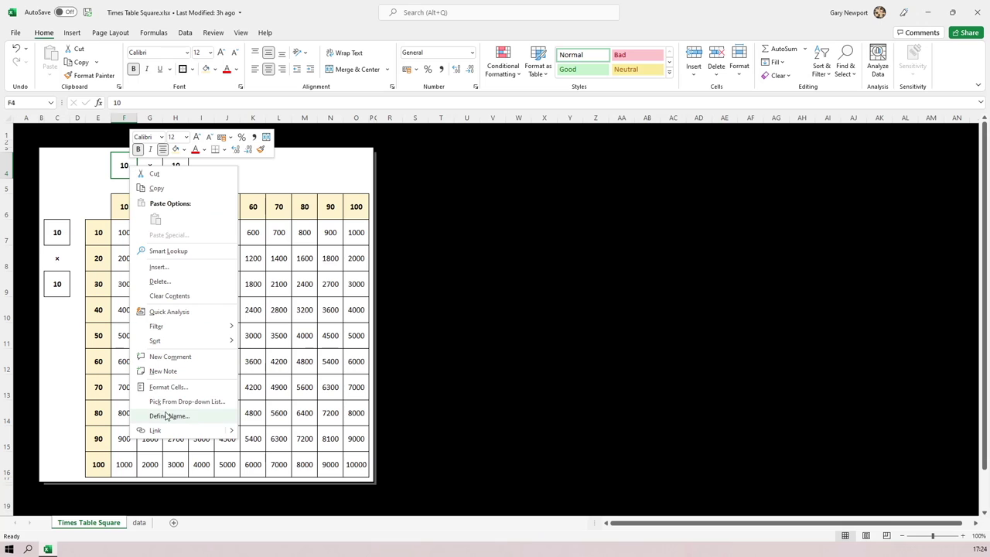
{"action": "left_click", "coordinate": [162, 389]}
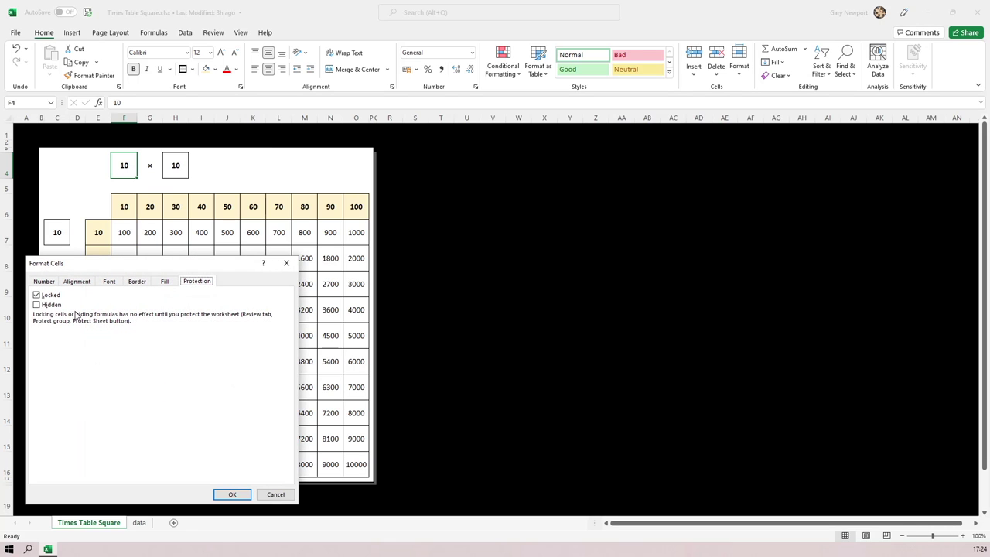
{"action": "left_click", "coordinate": [37, 305]}
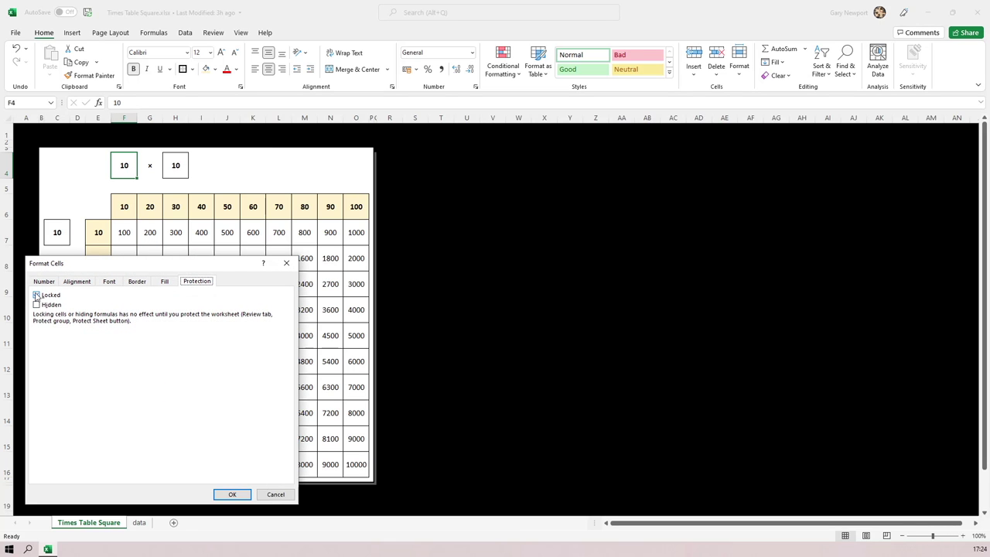
{"action": "left_click", "coordinate": [232, 494]}
Clear the Locked protection setting for cell H4
{"action": "right_click", "coordinate": [181, 163]}
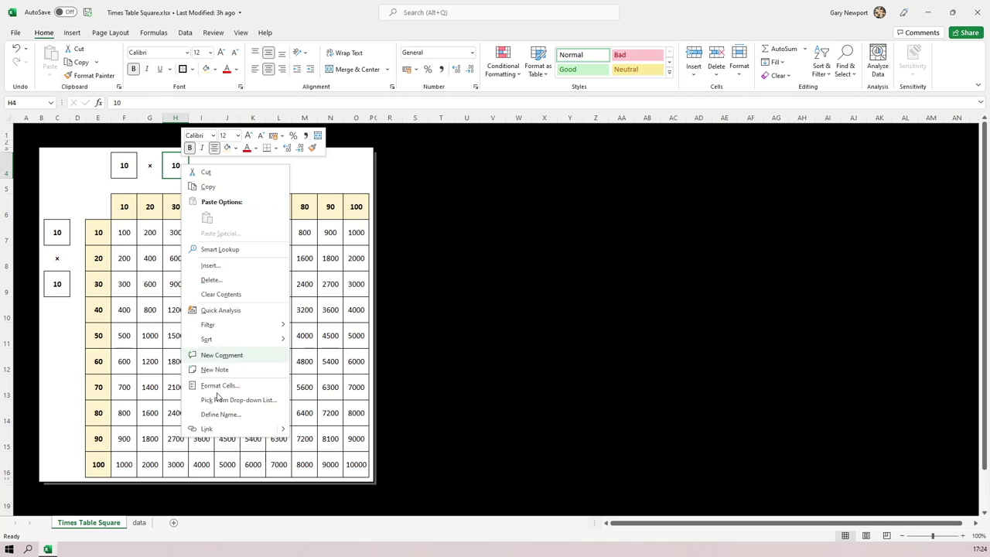
{"action": "left_click", "coordinate": [218, 386]}
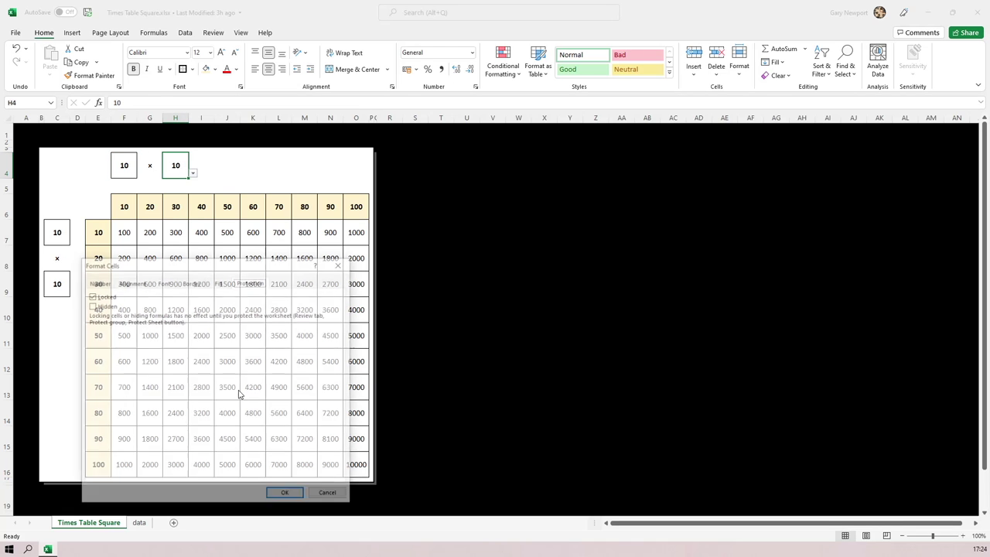
{"action": "left_click", "coordinate": [91, 295]}
{"action": "left_click", "coordinate": [286, 494]}
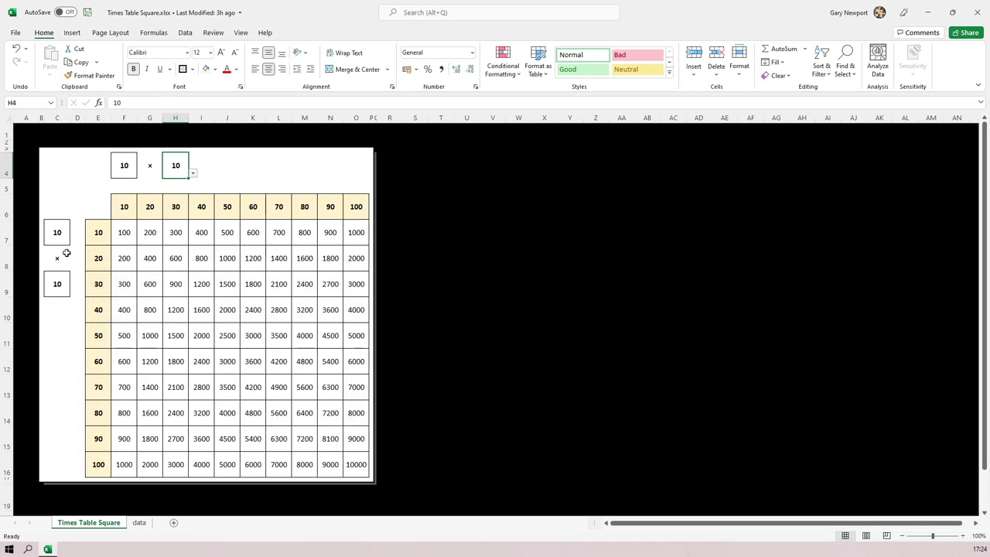
Clear the Locked protection setting for input cell C7
{"action": "left_click", "coordinate": [60, 236]}
{"action": "right_click", "coordinate": [60, 236]}
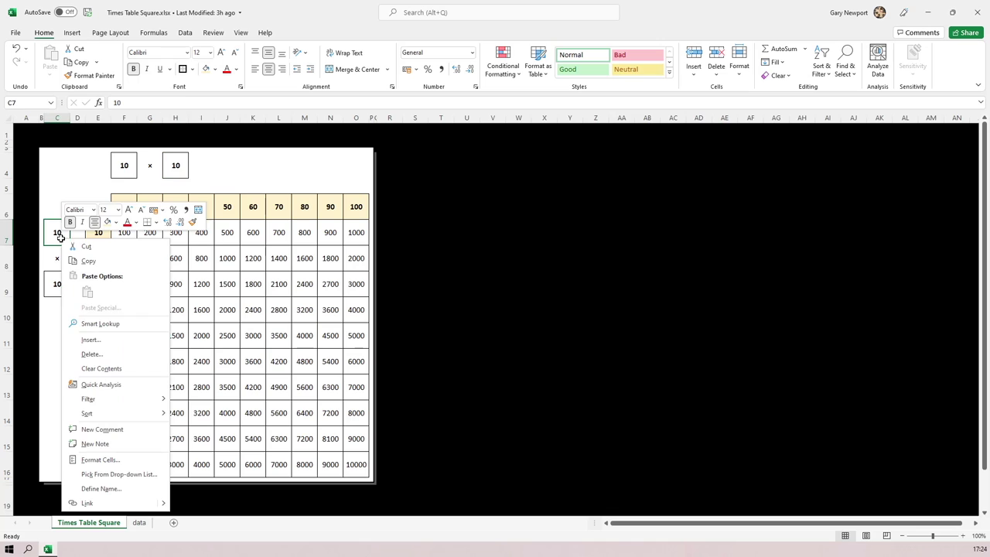
{"action": "left_click", "coordinate": [101, 459]}
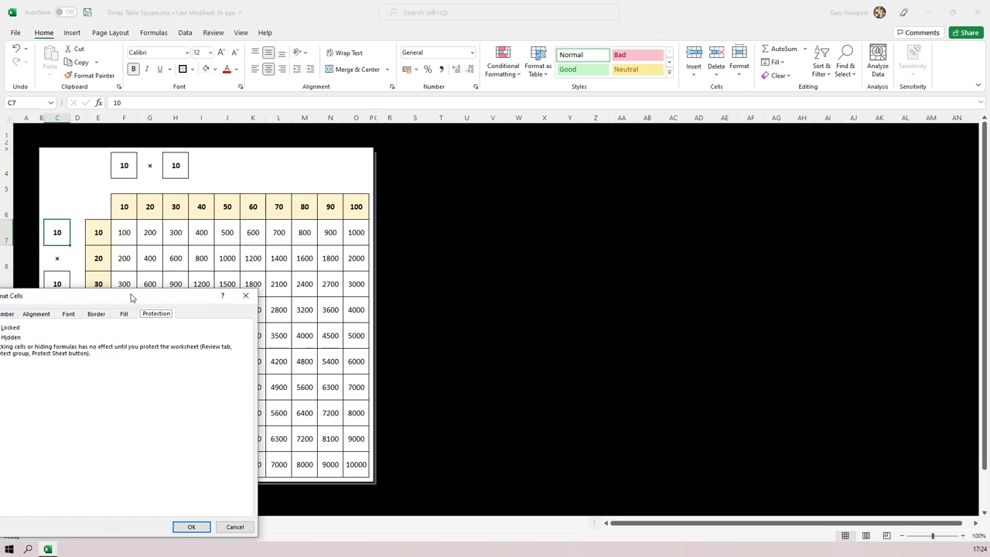
{"action": "left_click", "coordinate": [358, 239]}
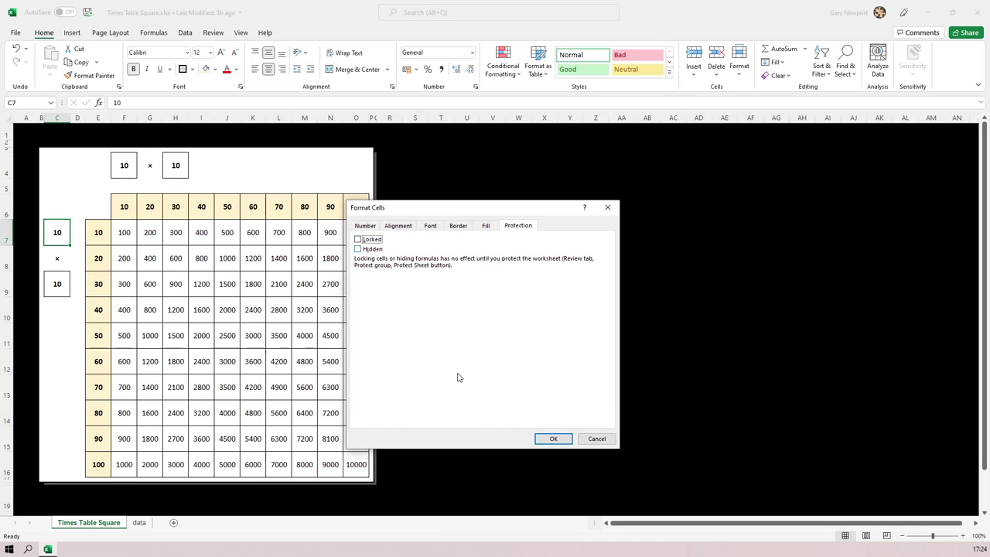
{"action": "left_click", "coordinate": [553, 439]}
Clear the Locked protection setting for input cell C9
{"action": "left_click", "coordinate": [57, 284]}
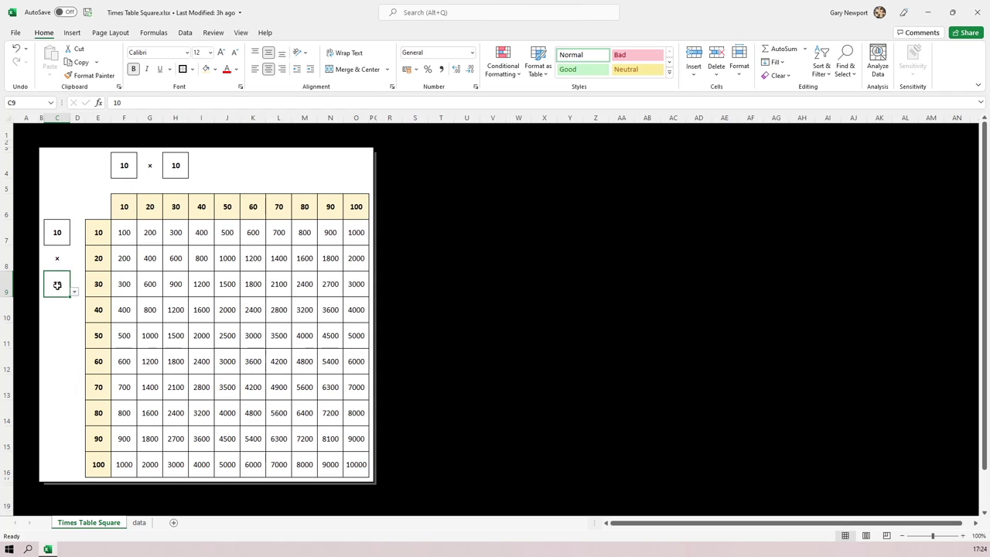
{"action": "right_click", "coordinate": [57, 285]}
{"action": "left_click", "coordinate": [99, 232]}
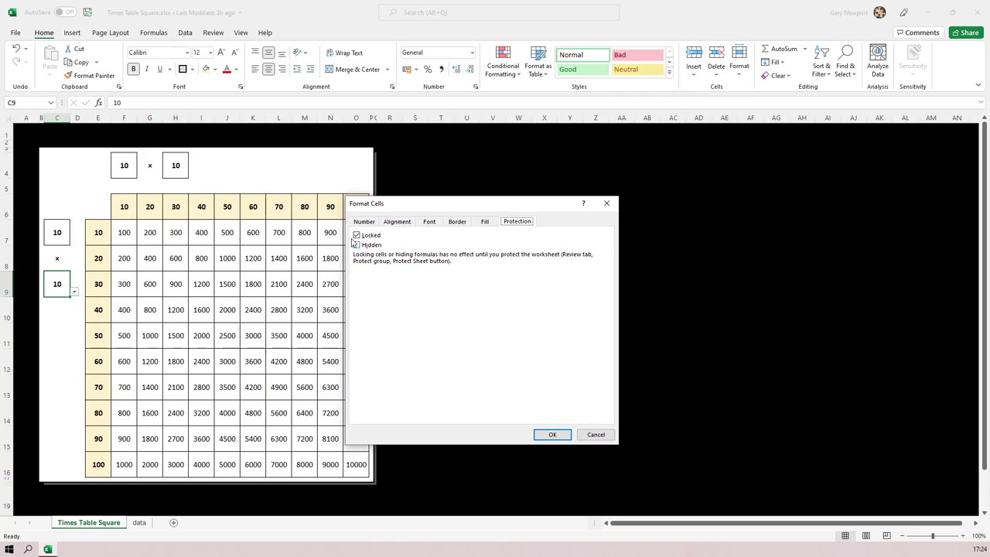
{"action": "left_click", "coordinate": [356, 235]}
{"action": "left_click", "coordinate": [550, 433]}
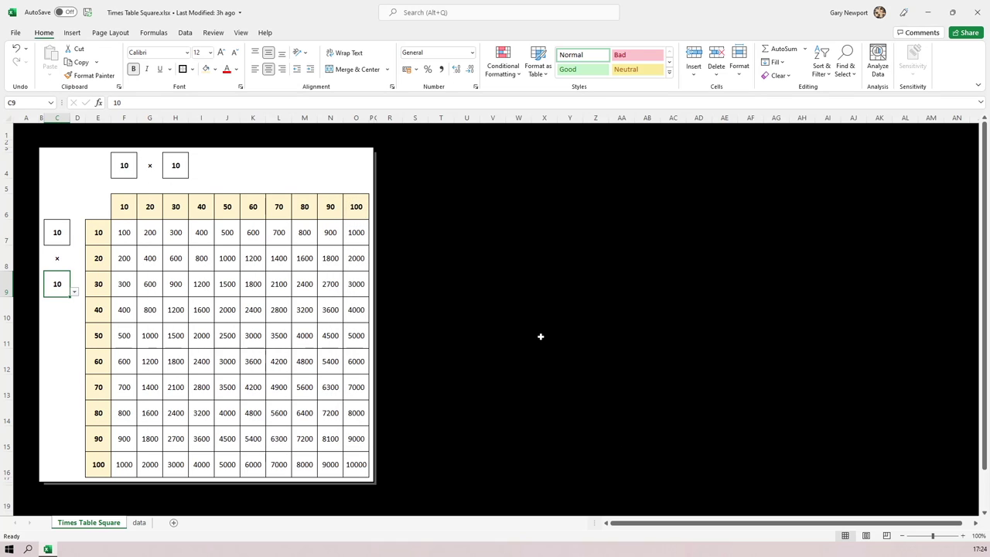
{"action": "left_click", "coordinate": [537, 337]}
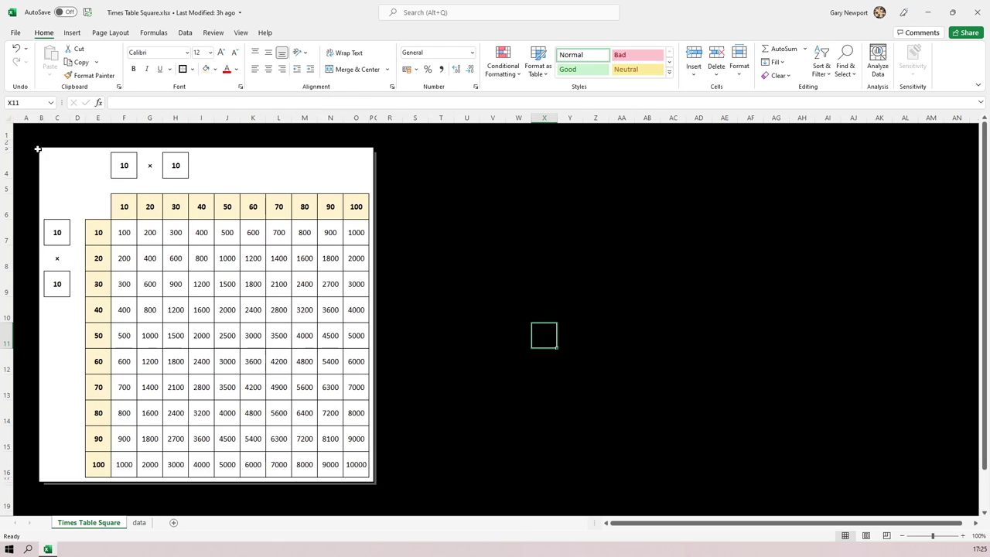
Fill the card area B3:O16 with light cream
{"action": "left_click_drag", "start_coordinate": [42, 151], "coordinate": [367, 475]}
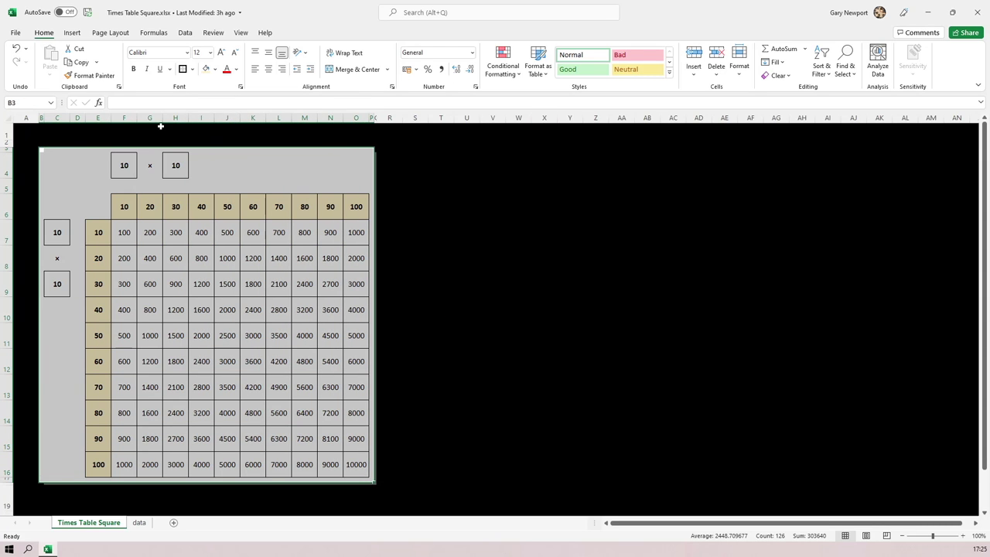
{"action": "left_click", "coordinate": [215, 71]}
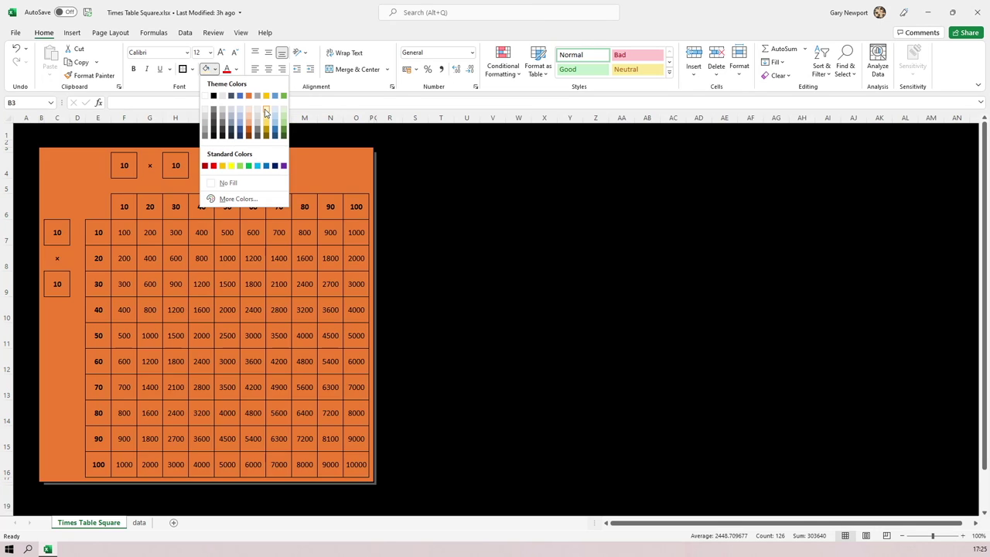
{"action": "left_click", "coordinate": [268, 111]}
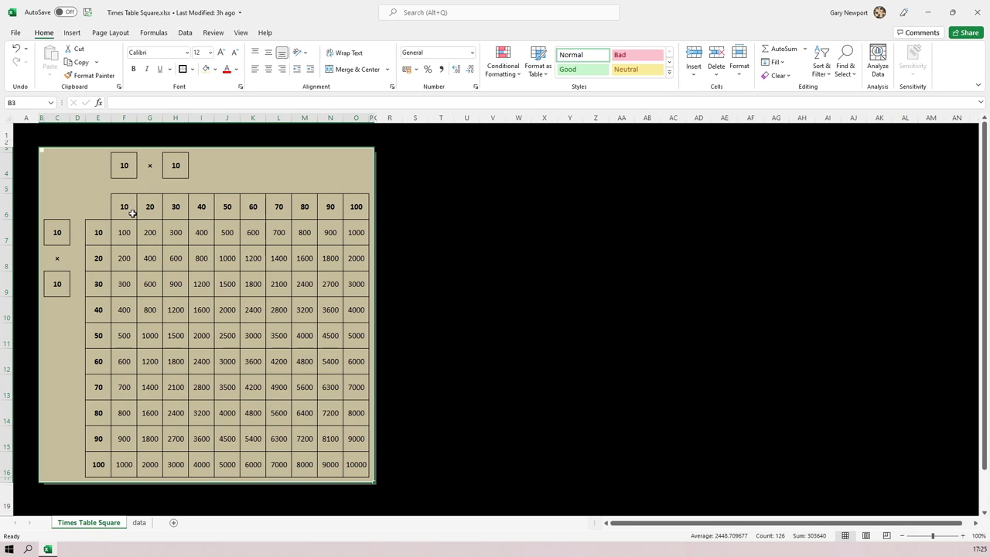
Fill the top header row green and the side header column E7:E16 blue
{"action": "left_click_drag", "start_coordinate": [126, 209], "coordinate": [355, 210]}
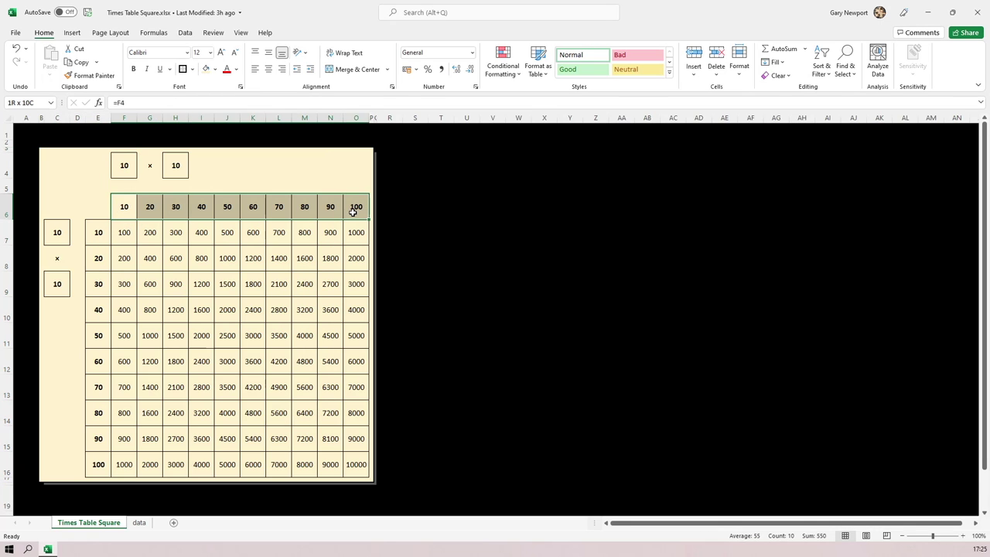
{"action": "left_click", "coordinate": [215, 70]}
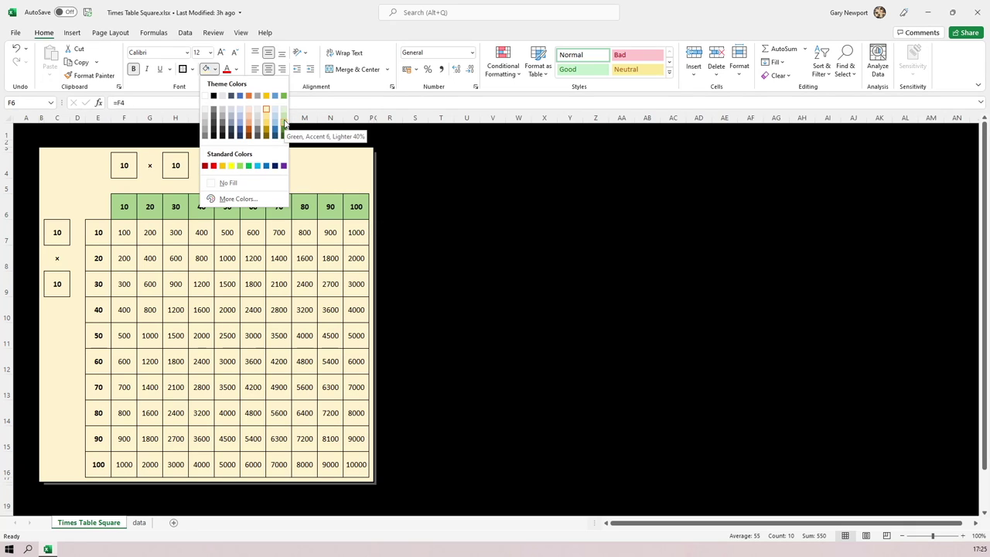
{"action": "left_click", "coordinate": [283, 130]}
{"action": "left_click_drag", "start_coordinate": [98, 232], "coordinate": [98, 464]}
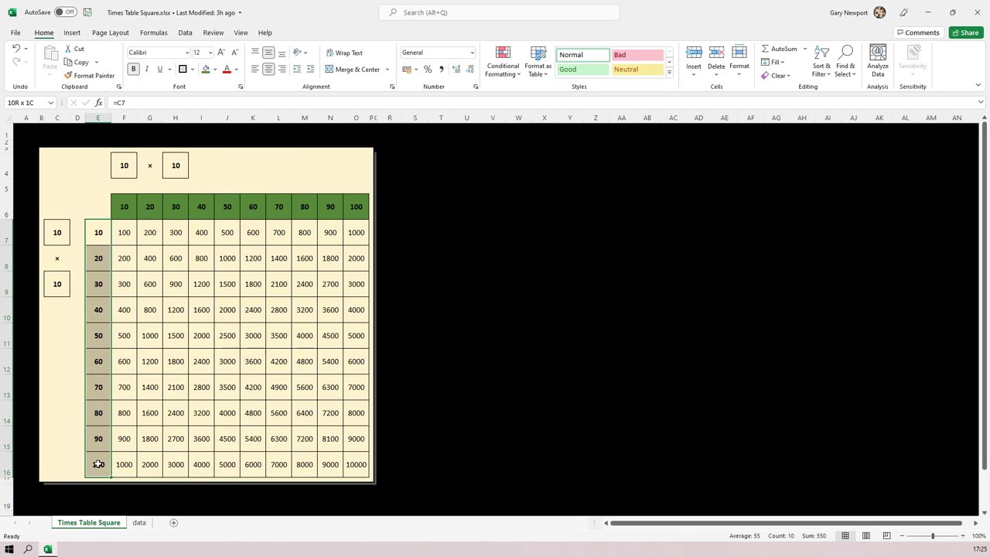
{"action": "left_click", "coordinate": [215, 69]}
{"action": "left_click", "coordinate": [276, 129]}
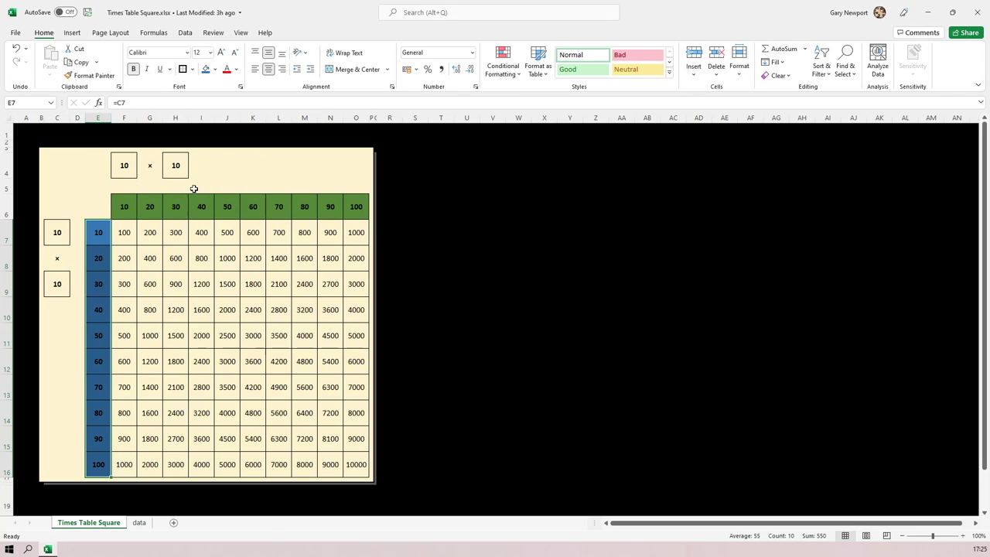
Fill the input cells F4, H4, C7 and C9 white
{"action": "left_click", "coordinate": [123, 165]}
{"action": "left_click", "coordinate": [215, 69]}
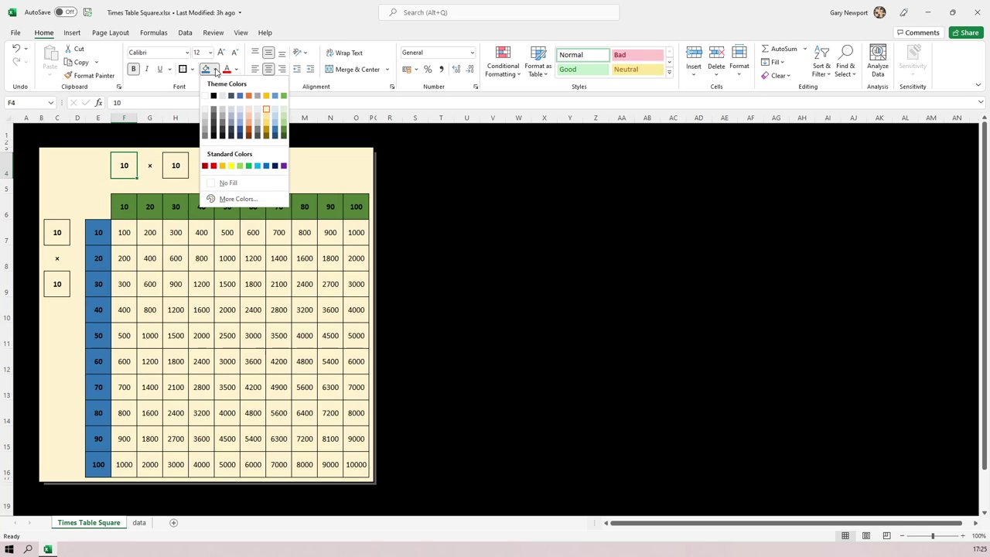
{"action": "left_click", "coordinate": [206, 96]}
{"action": "left_click", "coordinate": [176, 165]}
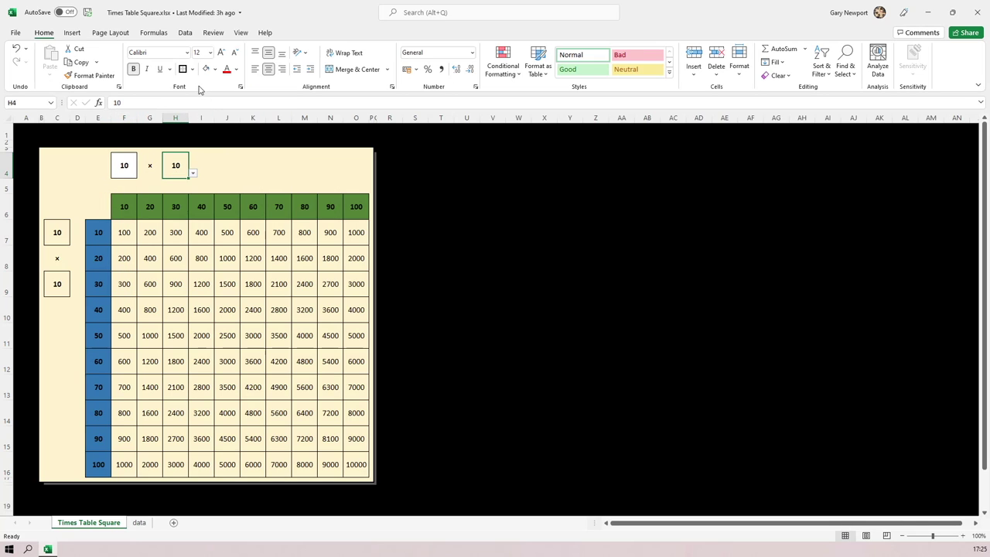
{"action": "left_click", "coordinate": [206, 68]}
{"action": "left_click", "coordinate": [57, 236]}
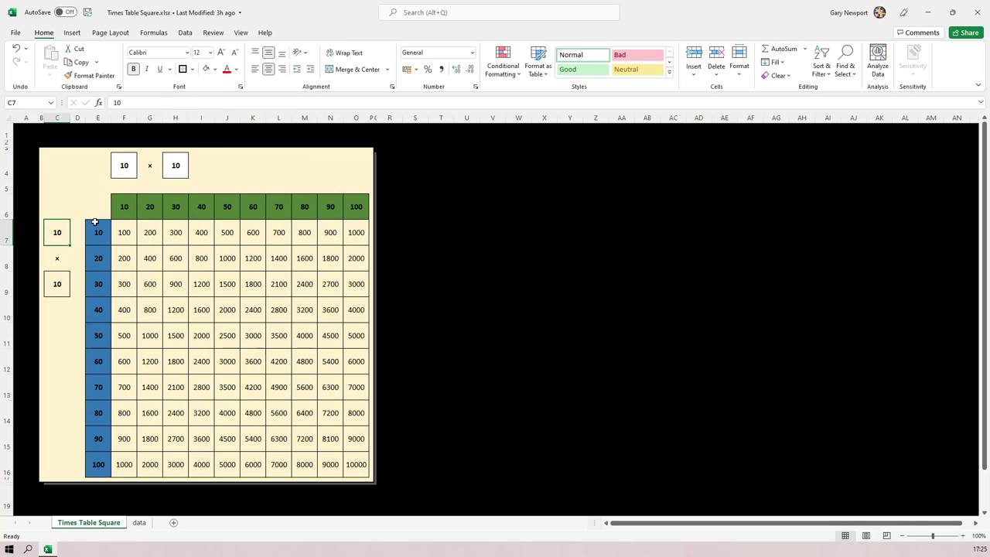
{"action": "left_click", "coordinate": [207, 68]}
{"action": "left_click", "coordinate": [56, 284]}
{"action": "left_click", "coordinate": [206, 69]}
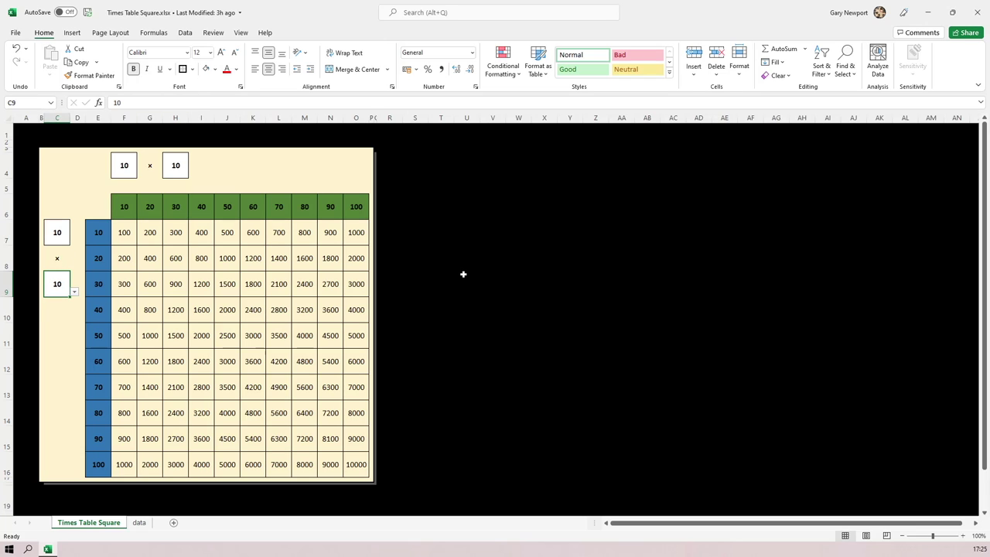
{"action": "left_click", "coordinate": [461, 274]}
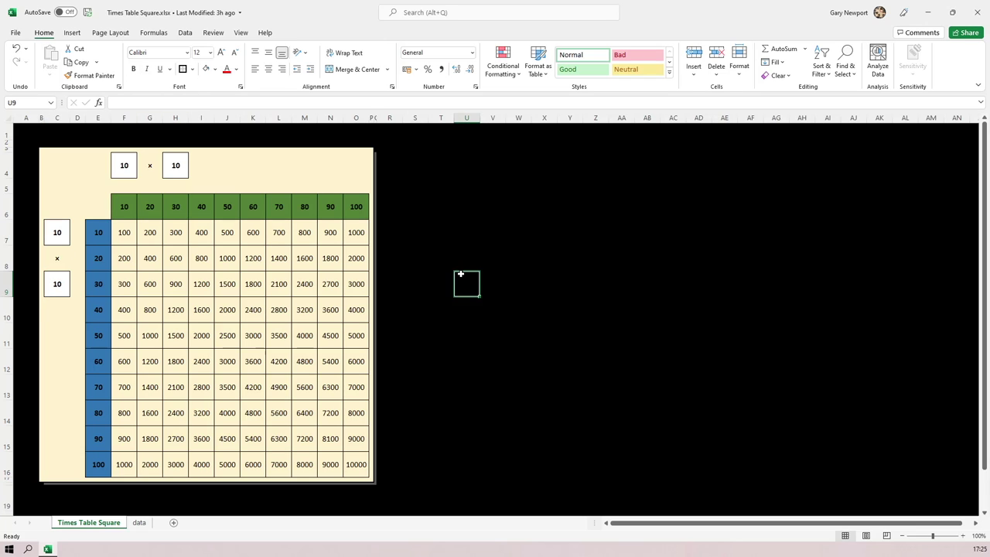
Hide the data sheet
{"action": "left_click", "coordinate": [139, 523]}
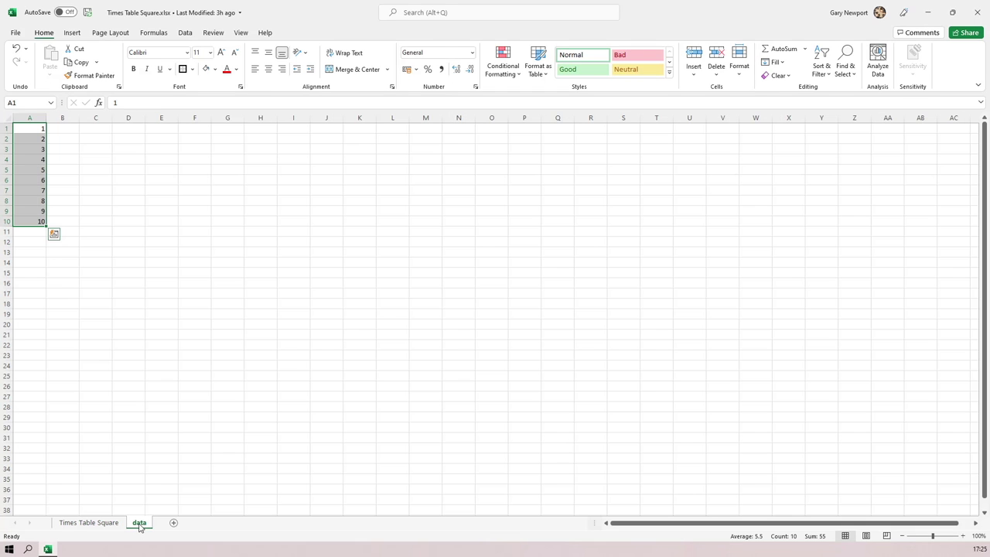
{"action": "right_click", "coordinate": [140, 527]}
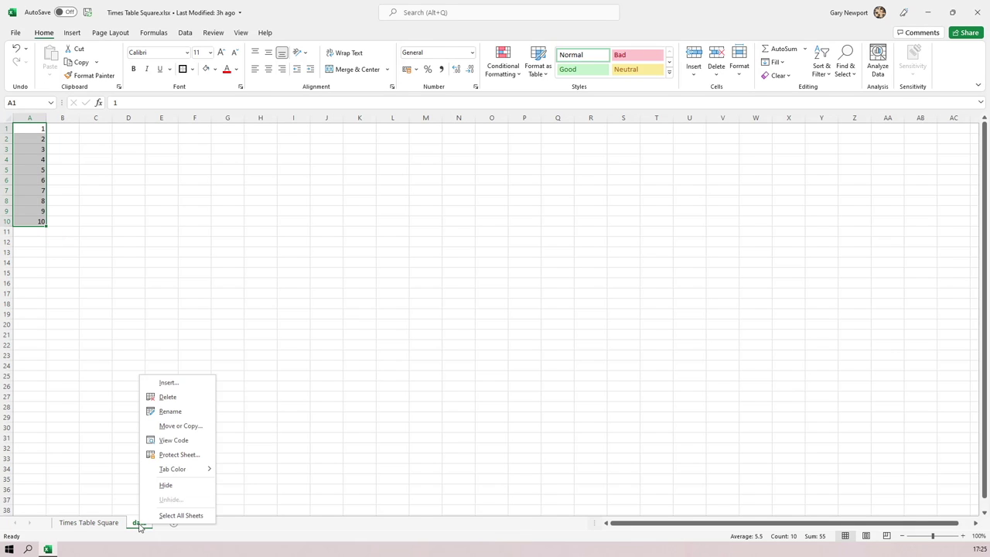
{"action": "left_click", "coordinate": [165, 484]}
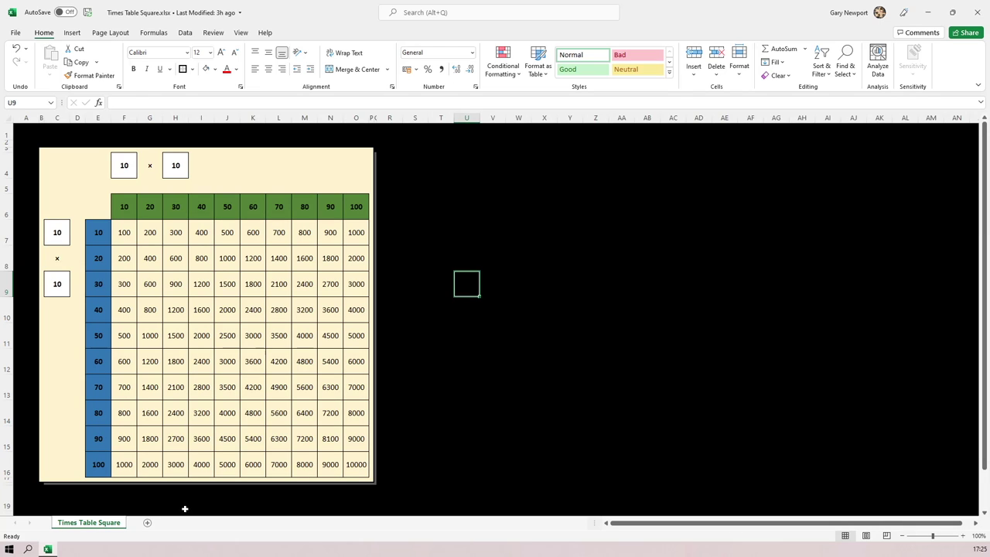
Check the Unhide list for hidden sheets, then cancel without unhiding
{"action": "right_click", "coordinate": [106, 529]}
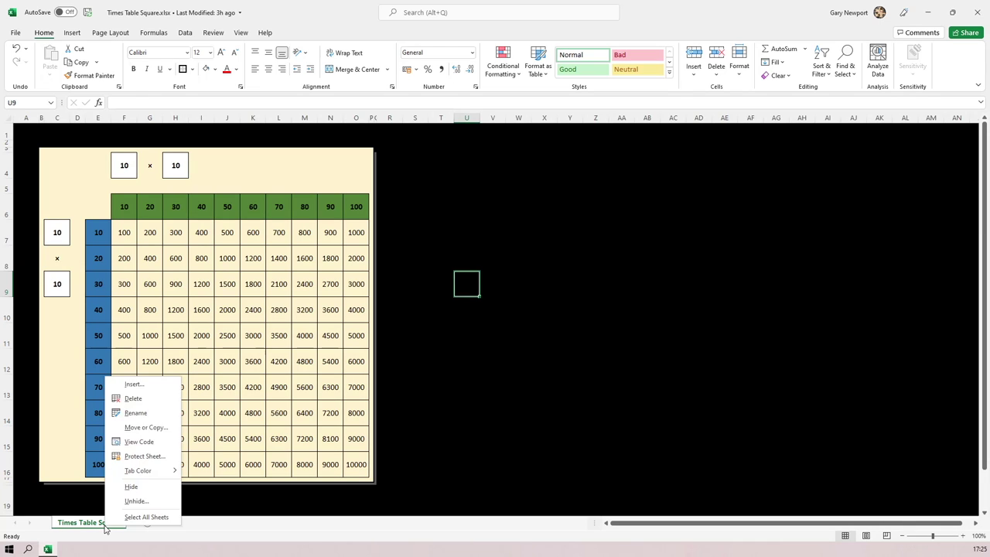
{"action": "left_click", "coordinate": [137, 502]}
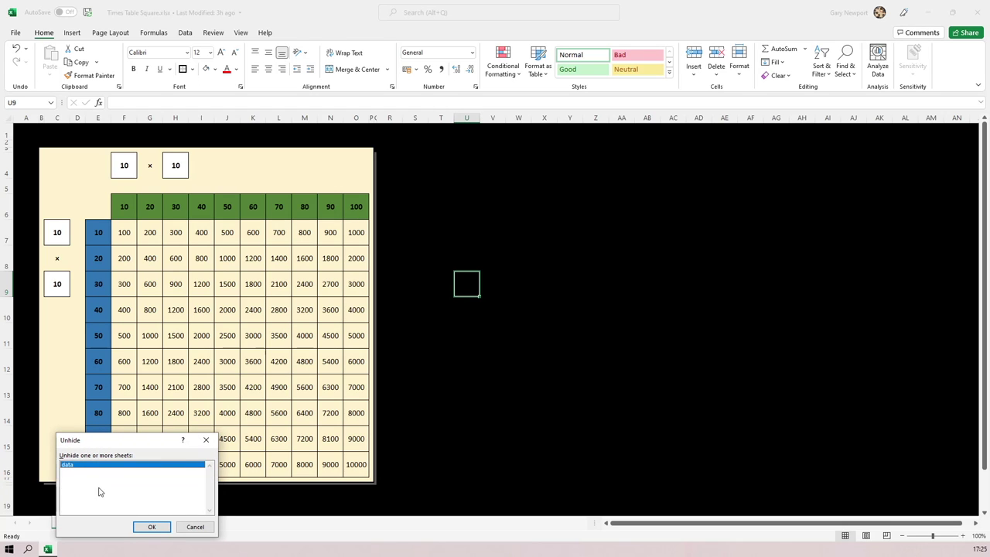
{"action": "left_click", "coordinate": [195, 527]}
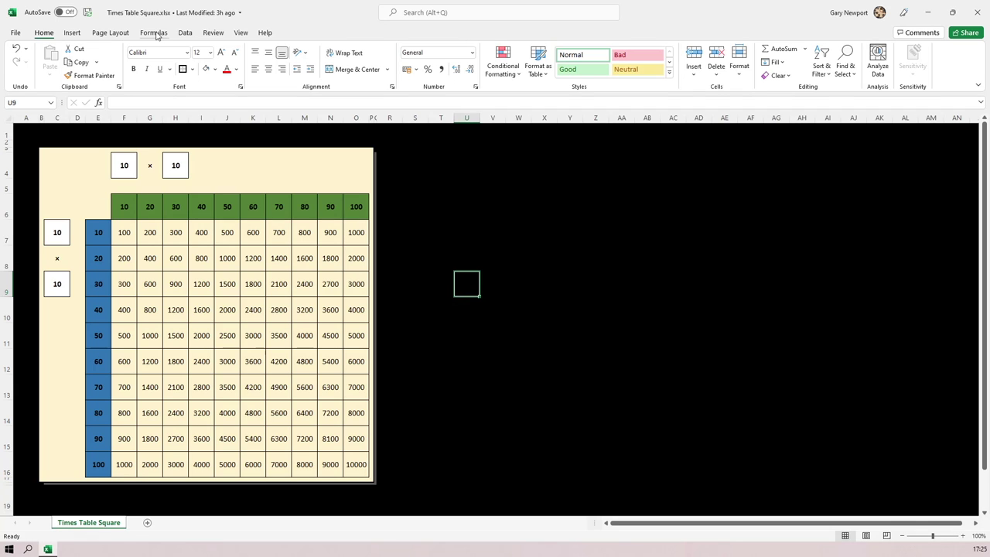
Show the Review commands and select the product cells F7:O16
{"action": "left_click", "coordinate": [213, 34]}
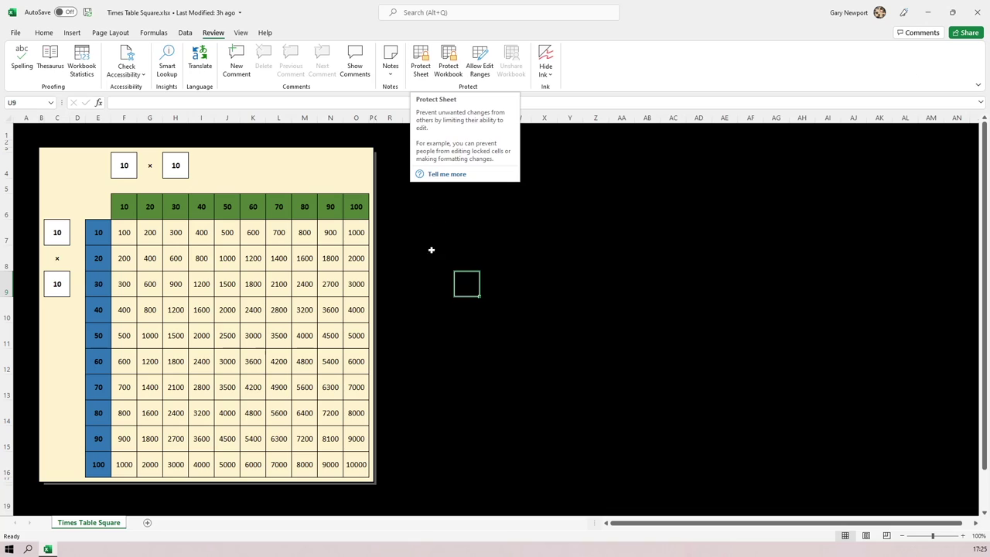
{"action": "left_click", "coordinate": [435, 331]}
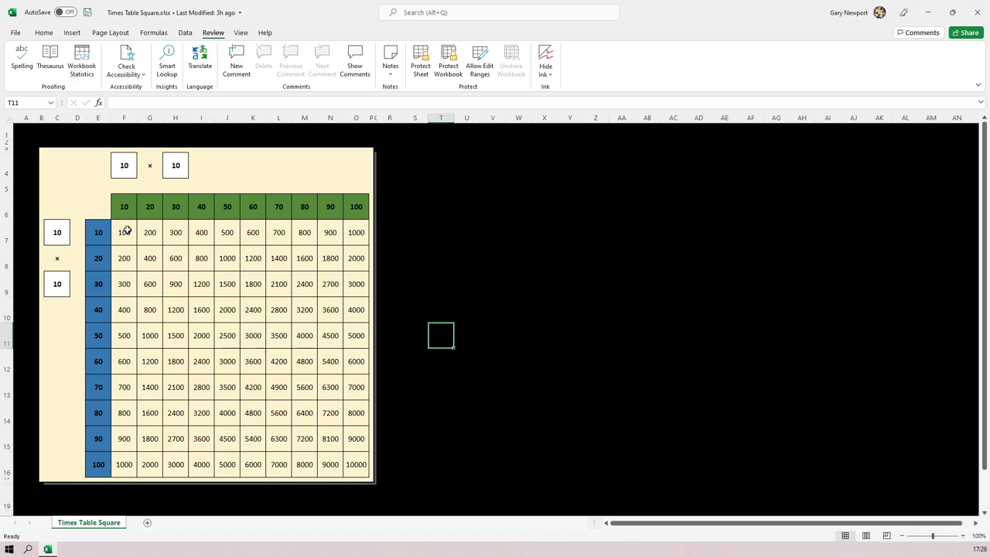
{"action": "left_click_drag", "start_coordinate": [126, 230], "coordinate": [349, 467]}
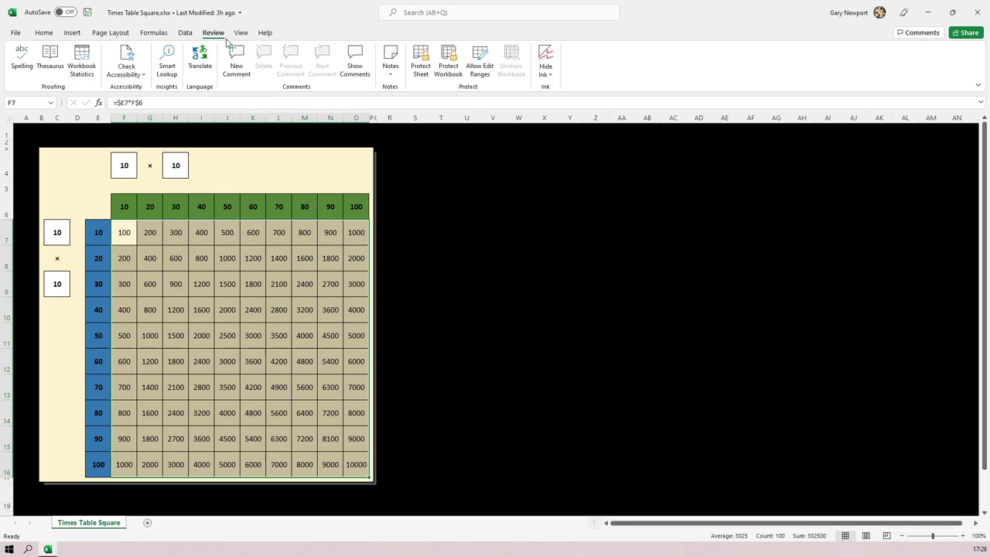
Start a new formula-based conditional formatting rule for the grid, entering =mod(f7, 2)
{"action": "left_click", "coordinate": [43, 32]}
{"action": "left_click", "coordinate": [502, 62]}
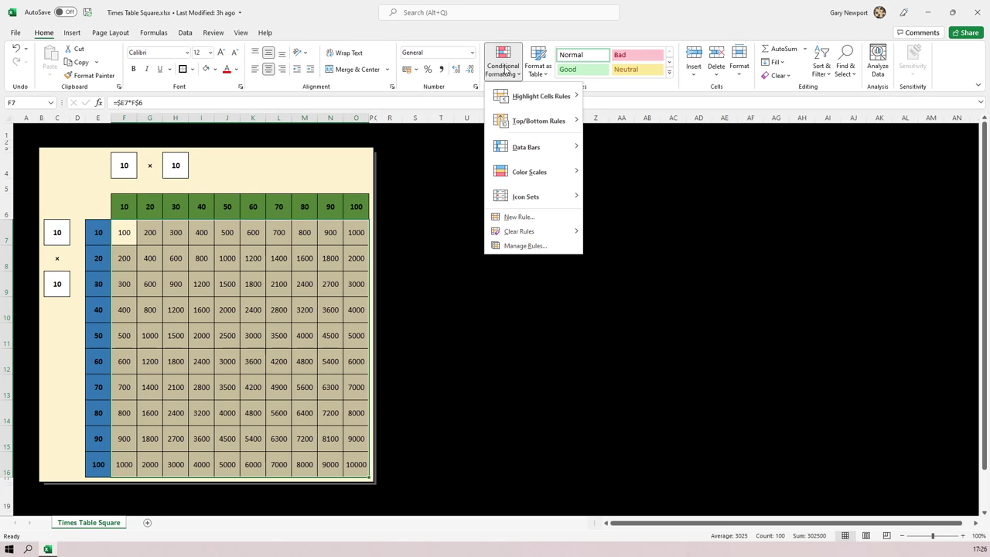
{"action": "left_click", "coordinate": [524, 246]}
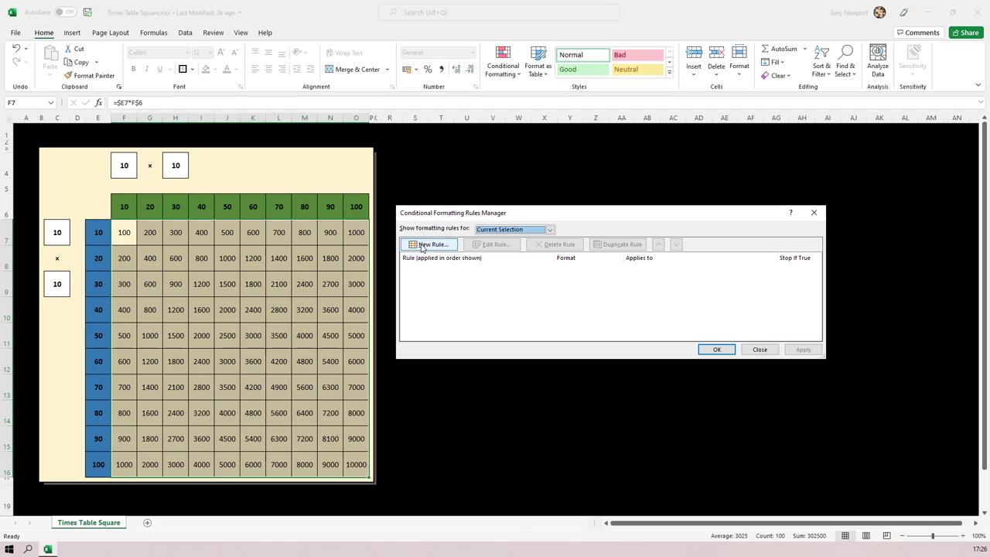
{"action": "left_click", "coordinate": [423, 246]}
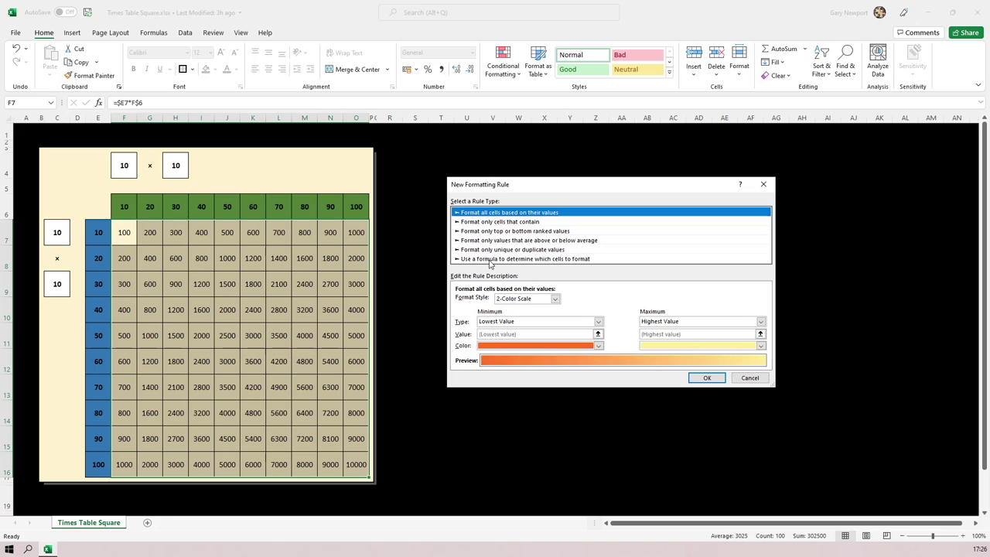
{"action": "left_click", "coordinate": [571, 262]}
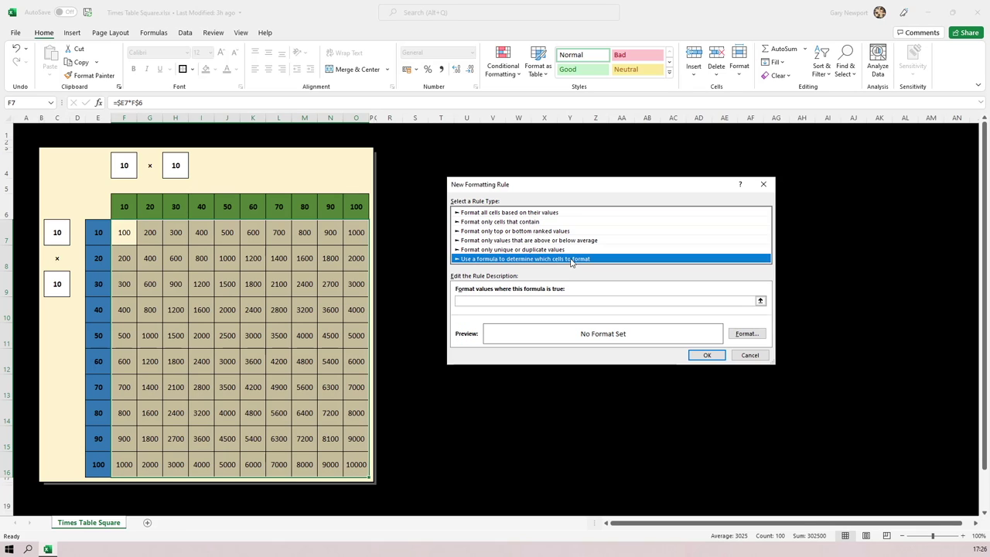
{"action": "left_click", "coordinate": [558, 302]}
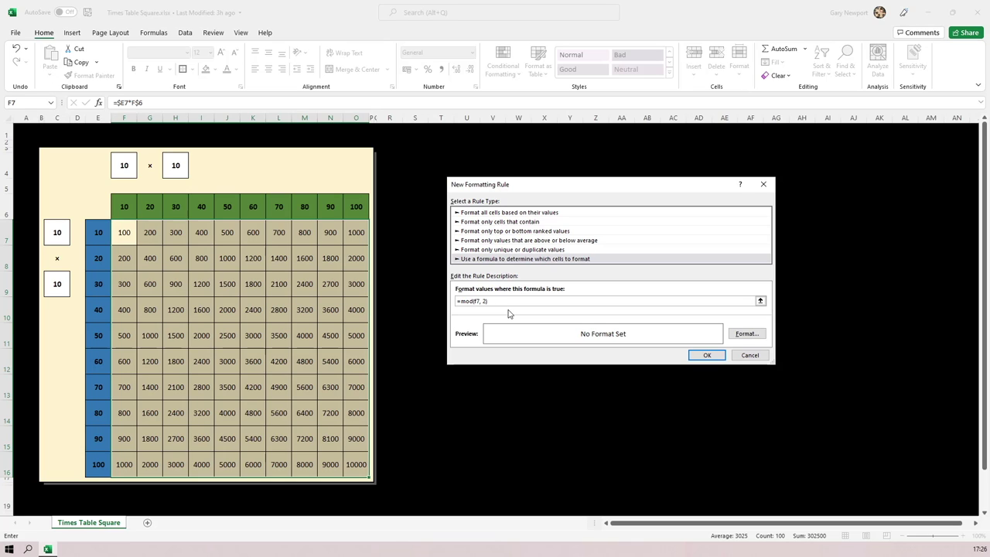
Complete the rule as =MOD(F7, 2)=0 with an orange fill and apply it to F7:O16
{"action": "type", "text": "=0"}
{"action": "left_click", "coordinate": [738, 335]}
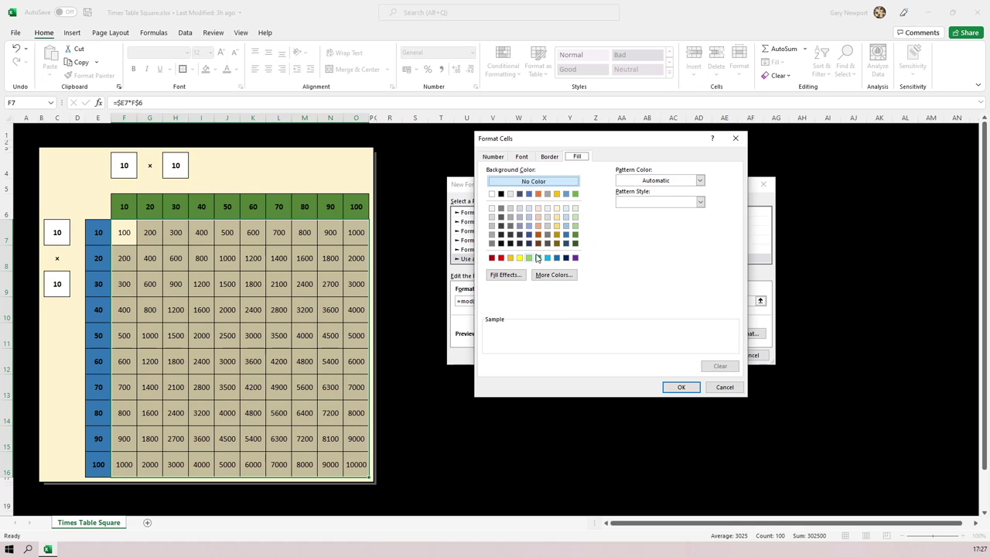
{"action": "left_click", "coordinate": [538, 227]}
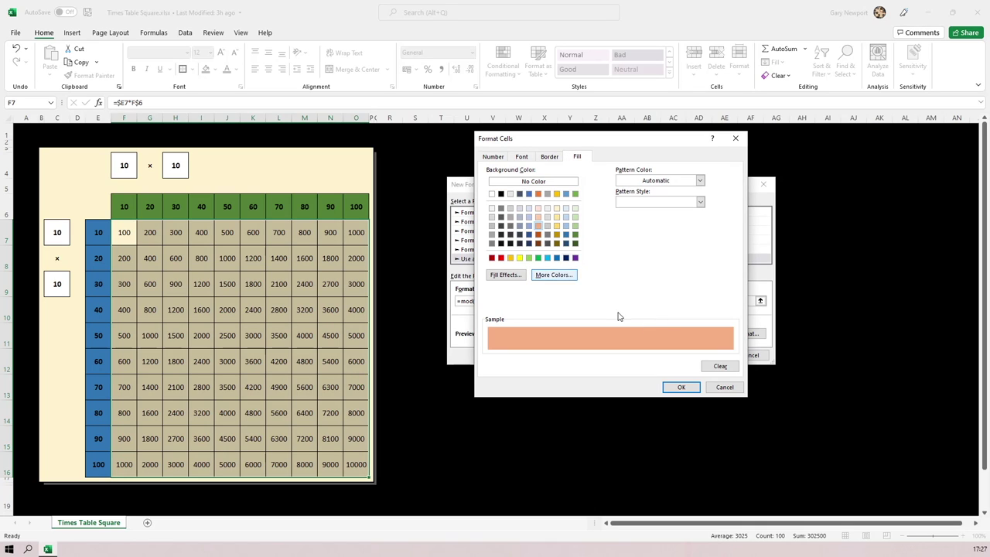
{"action": "left_click", "coordinate": [678, 388]}
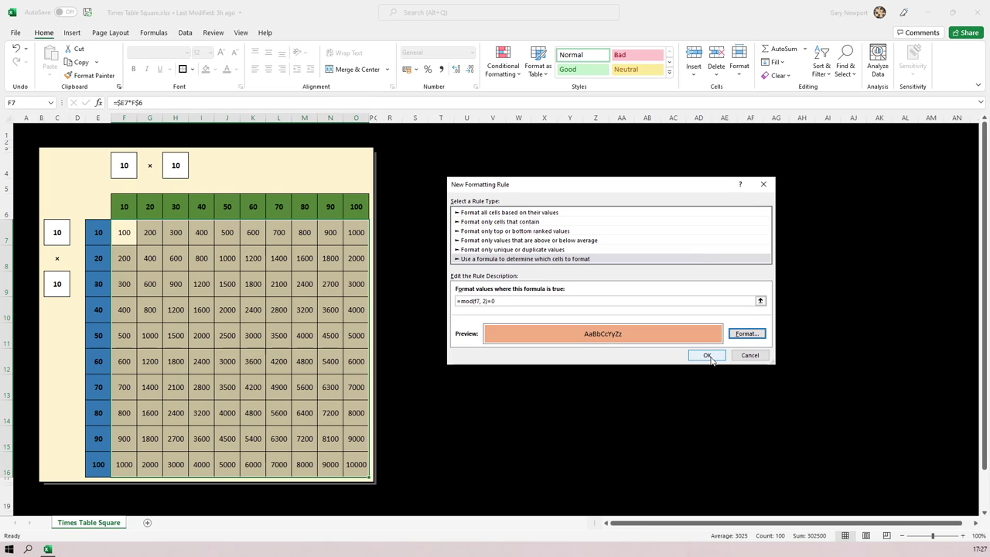
{"action": "left_click", "coordinate": [707, 356]}
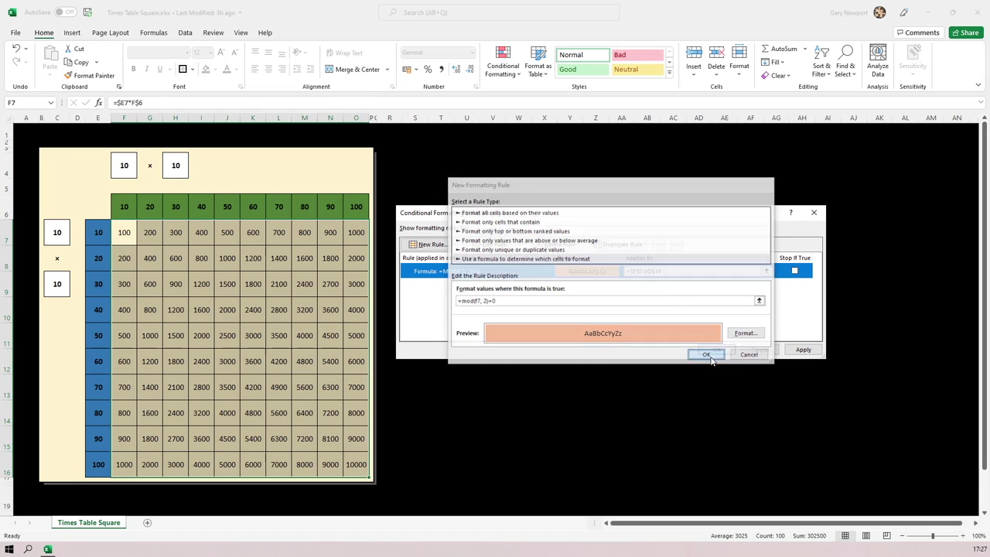
{"action": "left_click", "coordinate": [802, 349]}
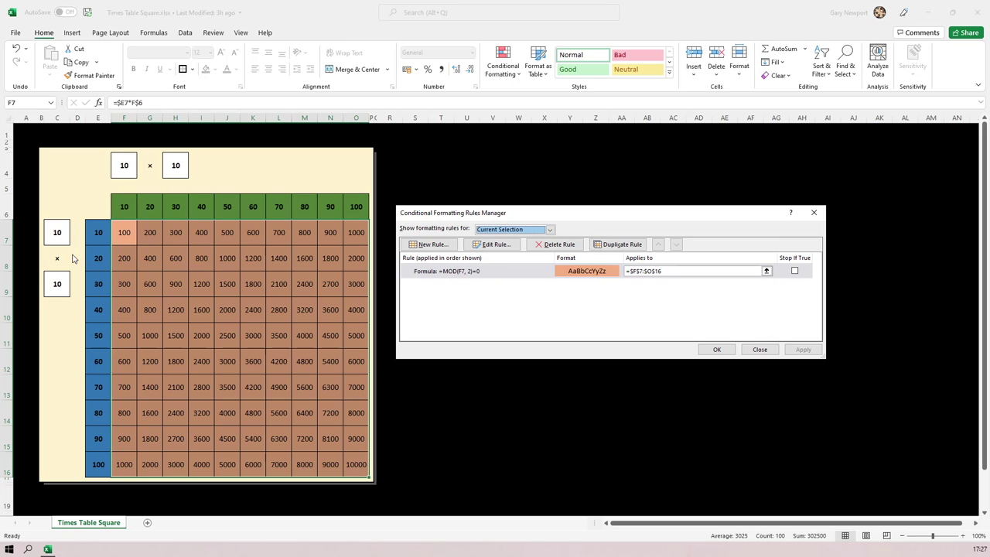
{"action": "left_click", "coordinate": [717, 349]}
Change the values in C7, C9, F4 and H4 from 10 to 1
{"action": "left_click", "coordinate": [55, 235]}
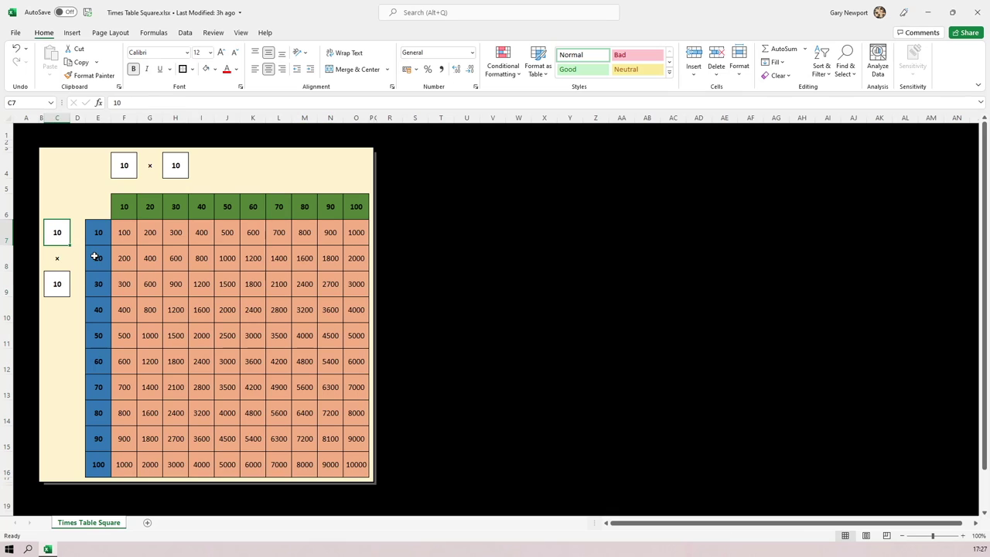
{"action": "type", "text": "1"}
{"action": "key", "text": "Return"}
{"action": "key", "text": "Return"}
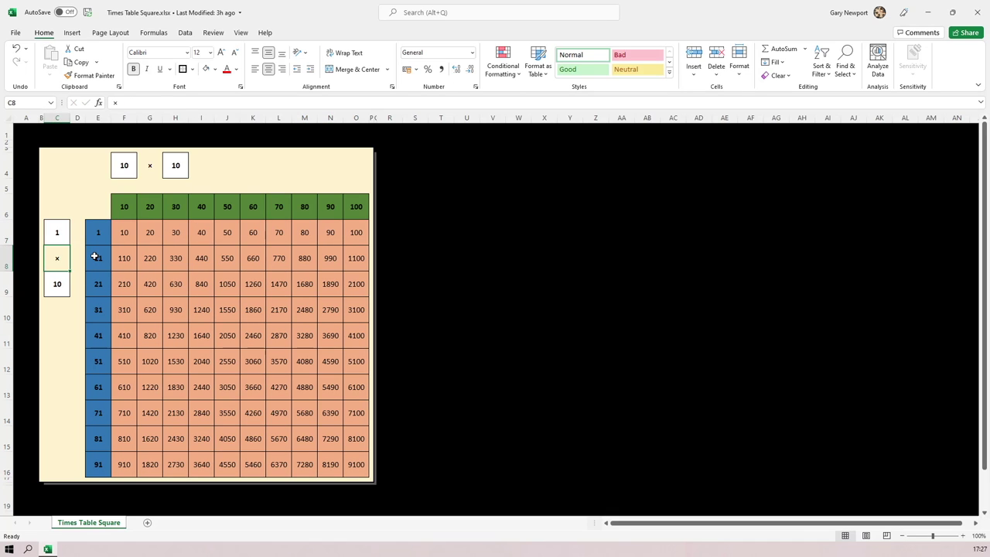
{"action": "type", "text": "1"}
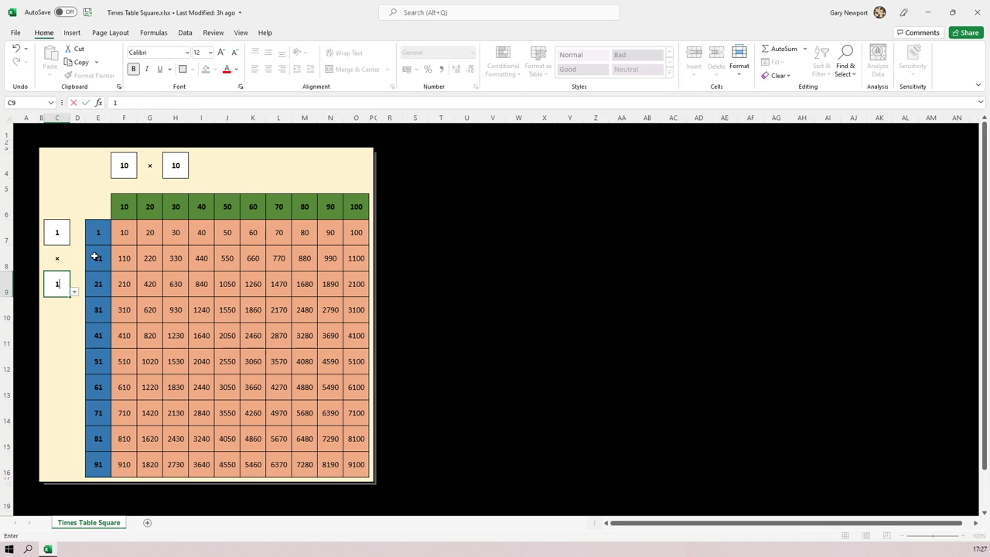
{"action": "key", "text": "Up"}
{"action": "key", "text": "Up"}
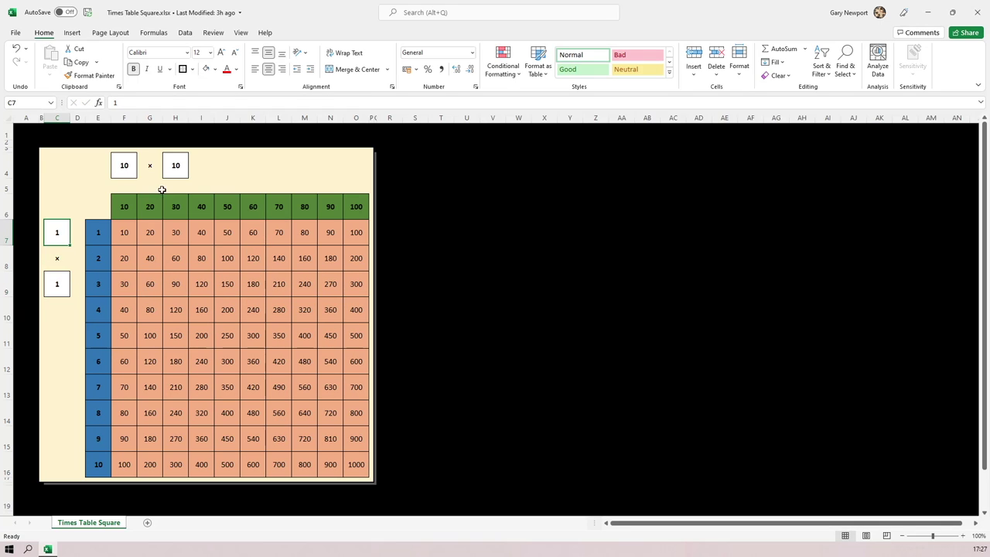
{"action": "left_click", "coordinate": [131, 165]}
{"action": "type", "text": "1"}
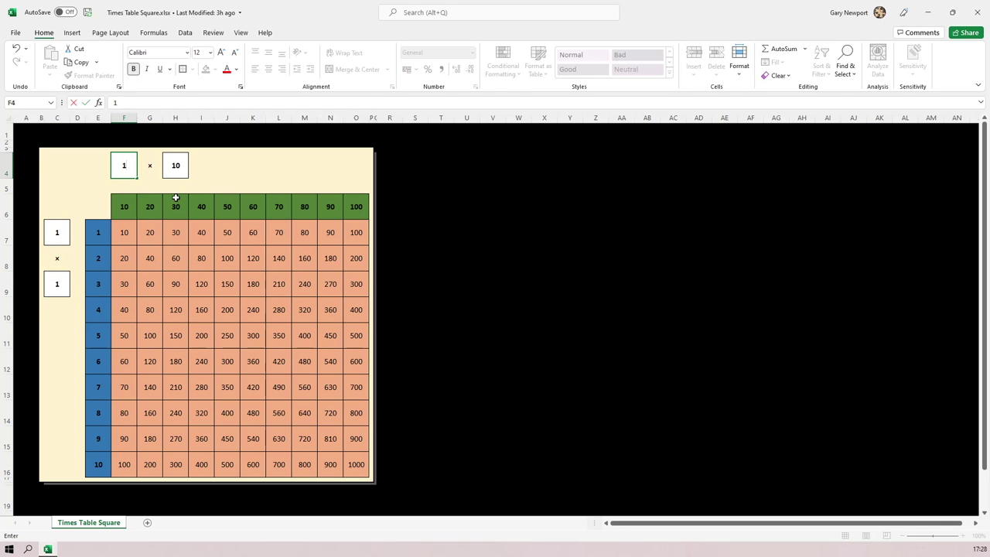
{"action": "key", "text": "Tab"}
{"action": "key", "text": "Tab"}
{"action": "type", "text": "1"}
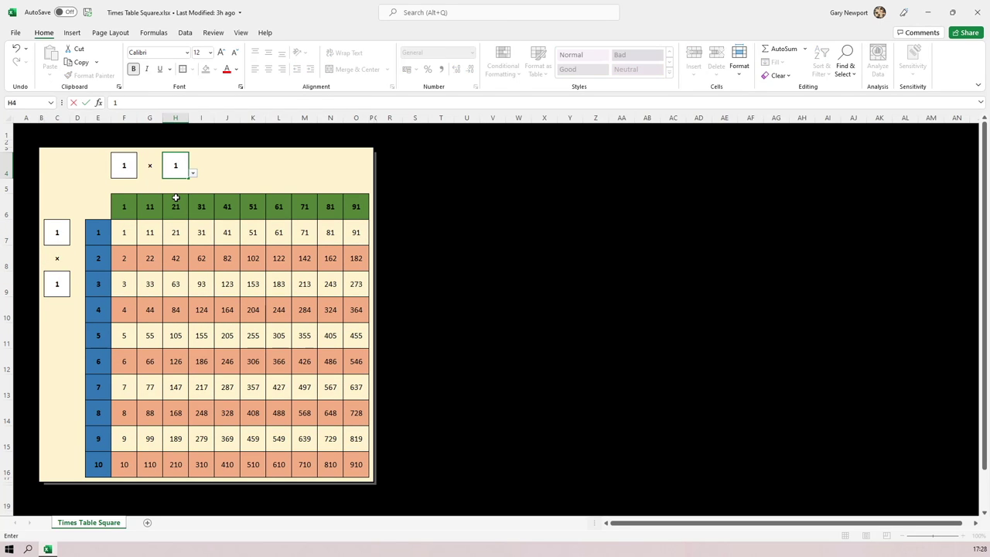
{"action": "key", "text": "Tab"}
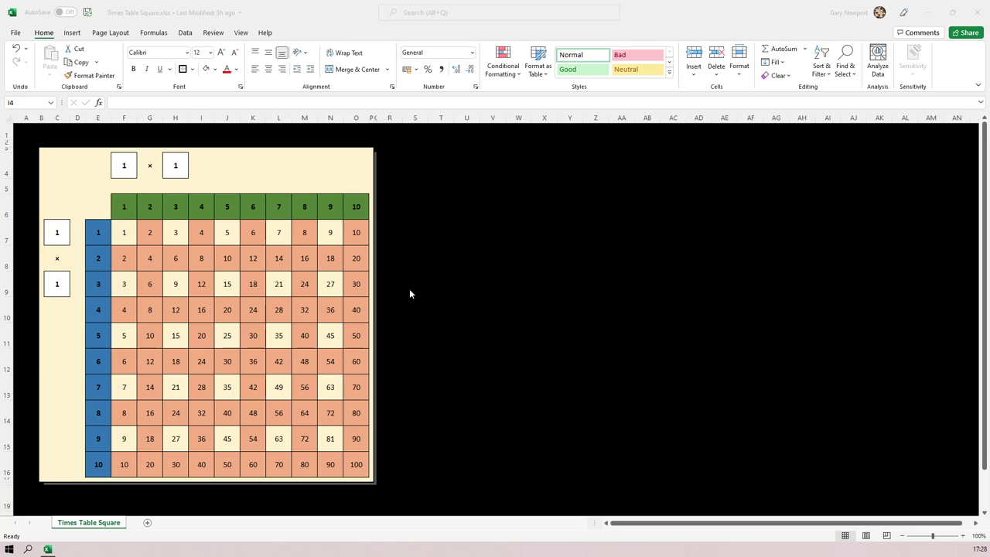
Start a second formula rule for F7:O16 using =mod(f7,2)>0
{"action": "left_click", "coordinate": [124, 237]}
{"action": "left_click_drag", "start_coordinate": [125, 237], "coordinate": [355, 464]}
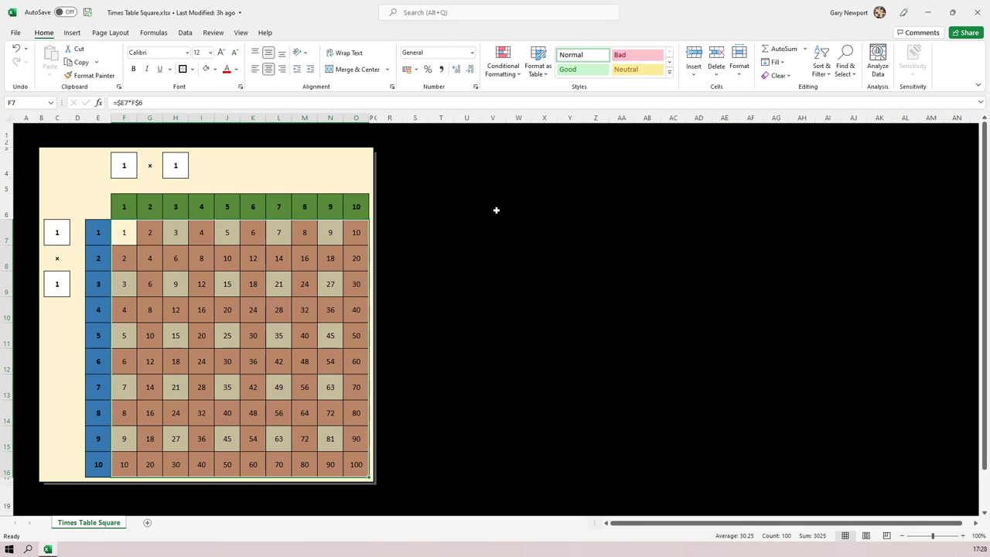
{"action": "left_click", "coordinate": [504, 69]}
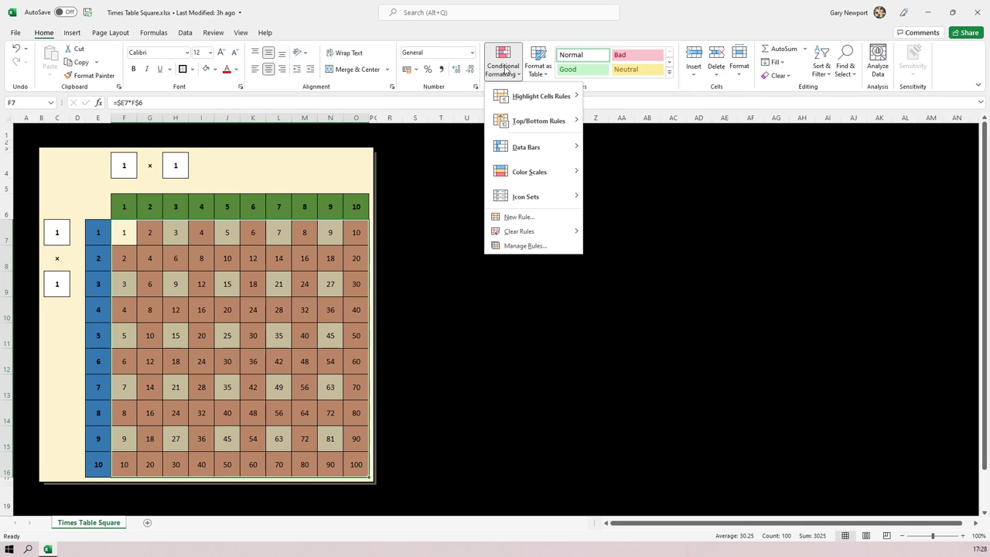
{"action": "left_click", "coordinate": [515, 246]}
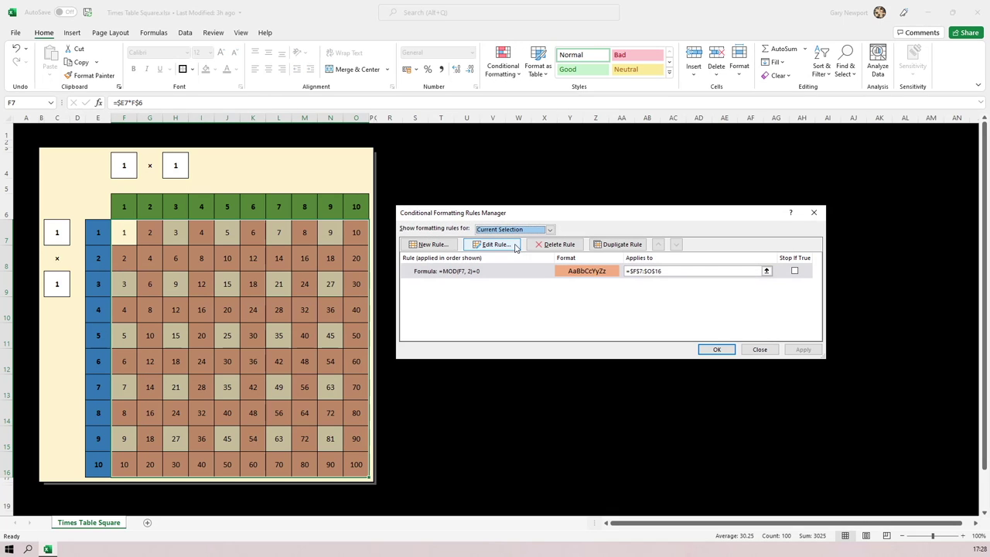
{"action": "left_click", "coordinate": [439, 245]}
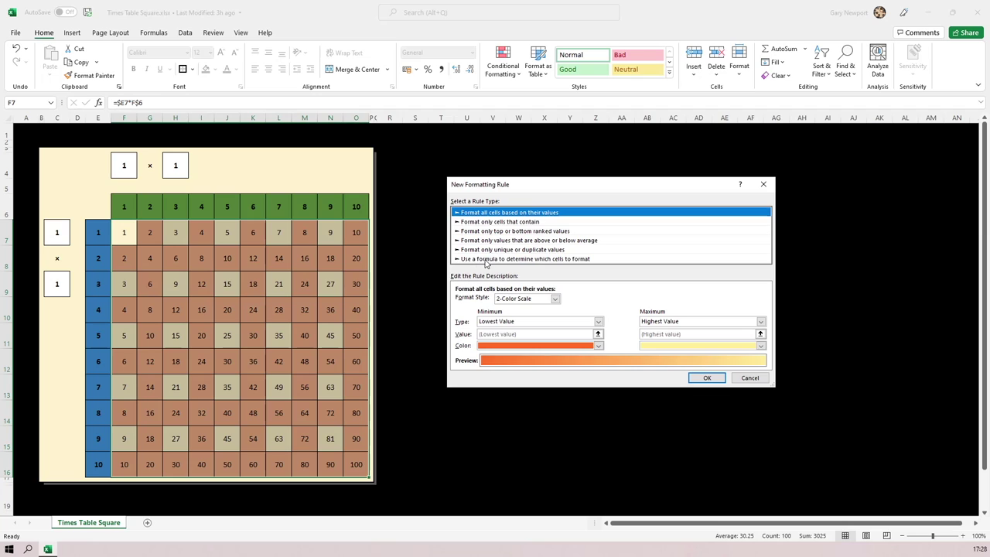
{"action": "left_click", "coordinate": [488, 260]}
{"action": "left_click", "coordinate": [484, 300]}
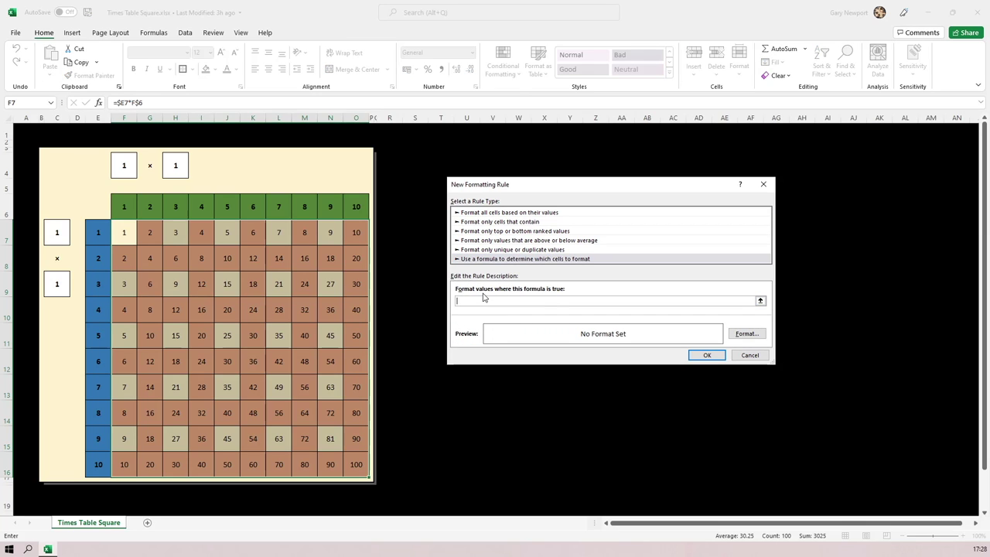
{"action": "type", "text": "=mod(f7,2)"}
{"action": "type", "text": ">0"}
Give the odd-product rule a gold fill and apply it to the grid
{"action": "left_click", "coordinate": [745, 333]}
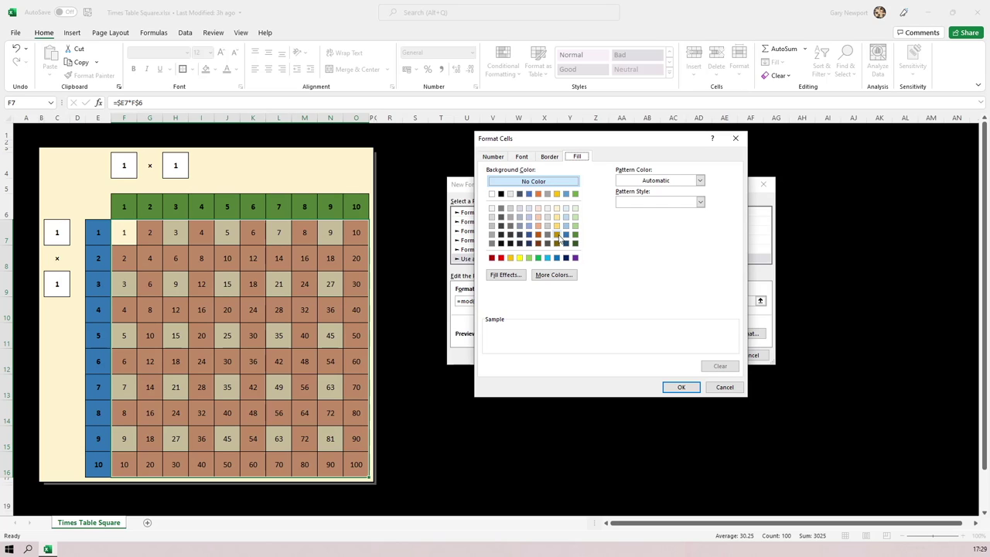
{"action": "left_click", "coordinate": [557, 235]}
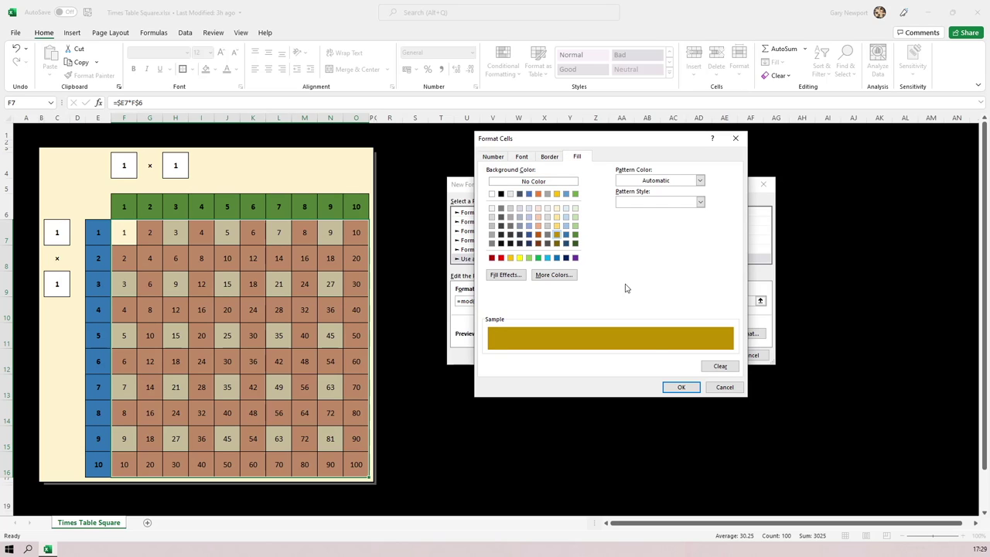
{"action": "left_click", "coordinate": [681, 387]}
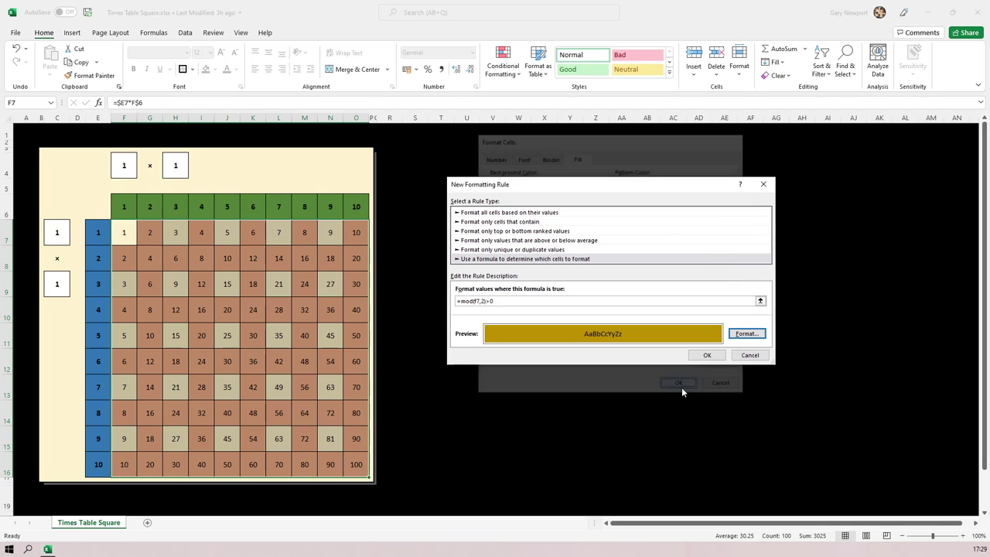
{"action": "left_click", "coordinate": [707, 356]}
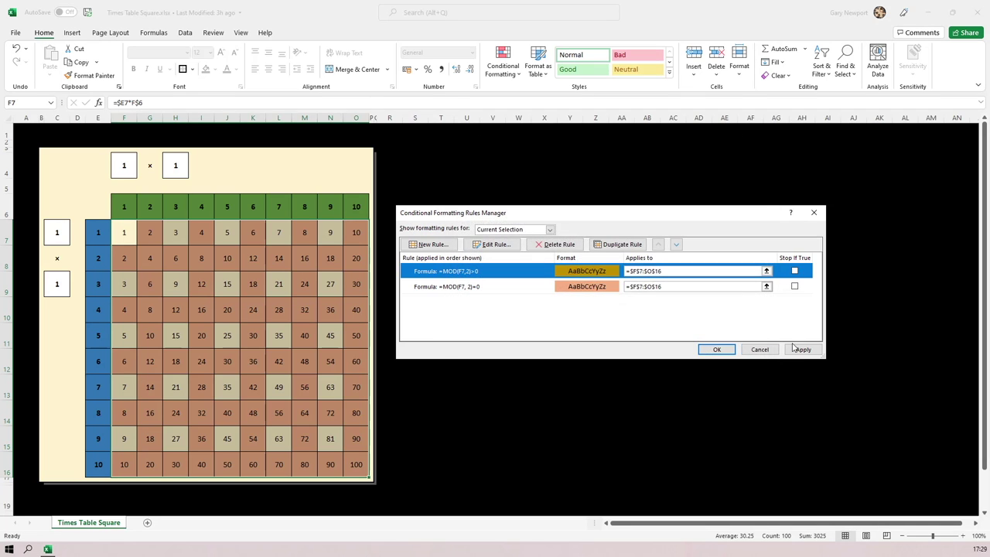
{"action": "left_click", "coordinate": [803, 350]}
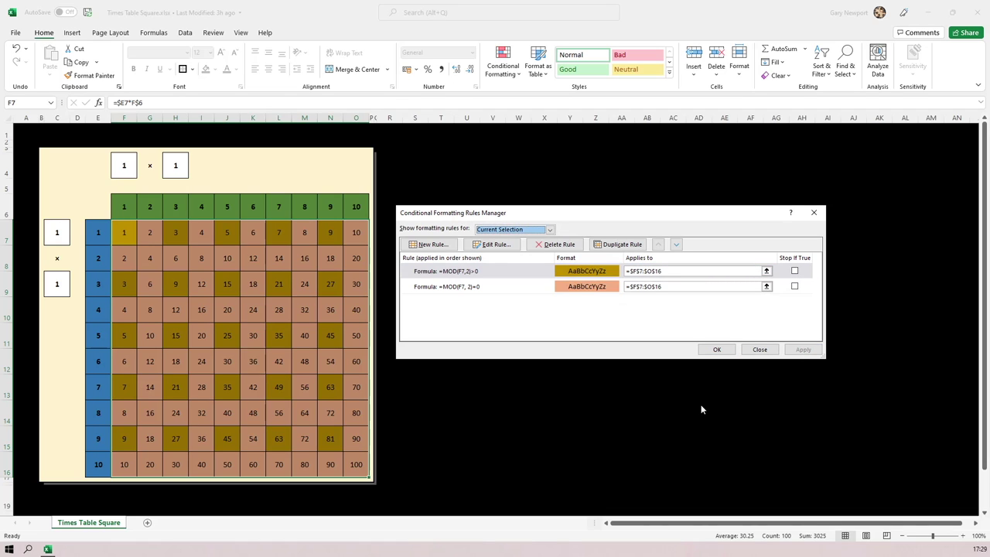
{"action": "left_click", "coordinate": [717, 349]}
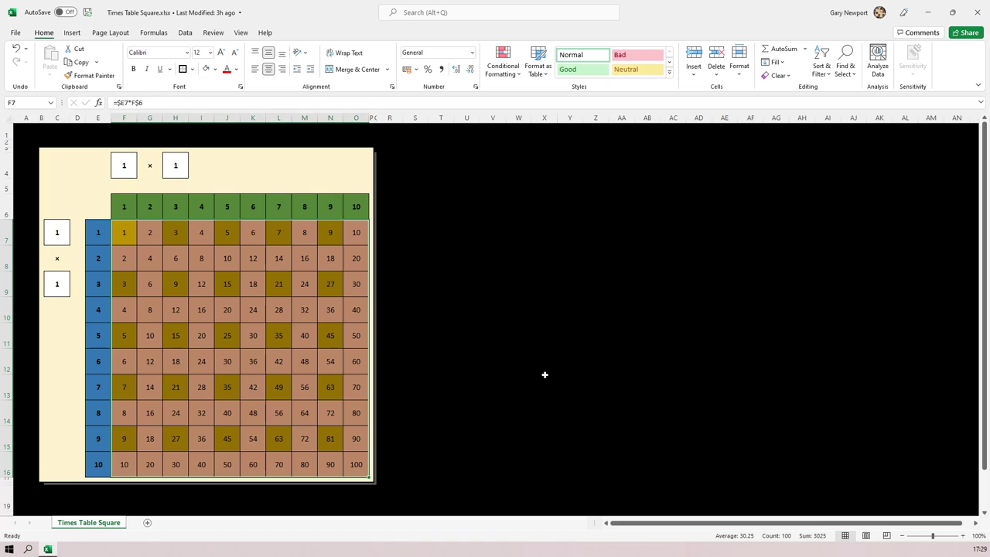
{"action": "left_click", "coordinate": [545, 374]}
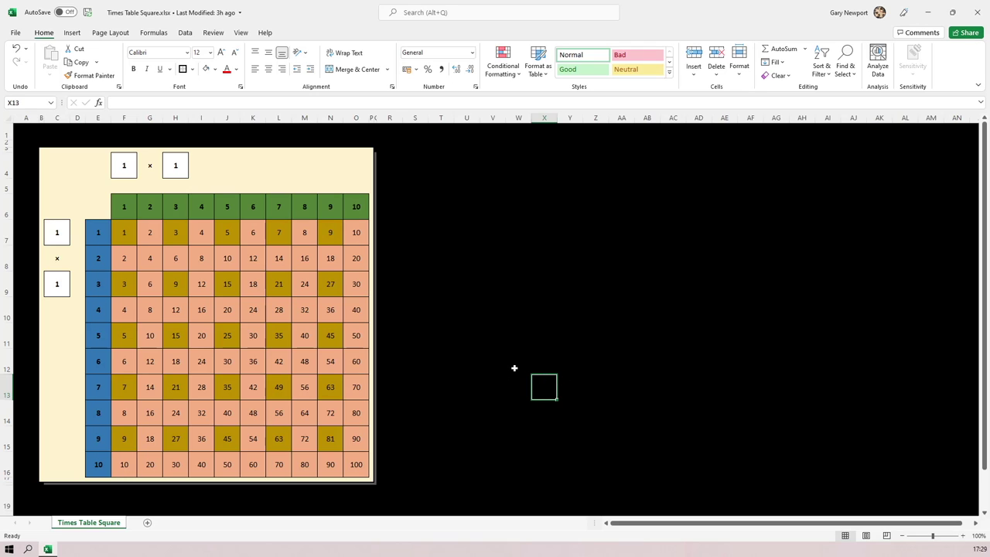
Set the row step in C9 to 2 and the column step in H4 to 2
{"action": "left_click", "coordinate": [62, 286]}
{"action": "type", "text": "2"}
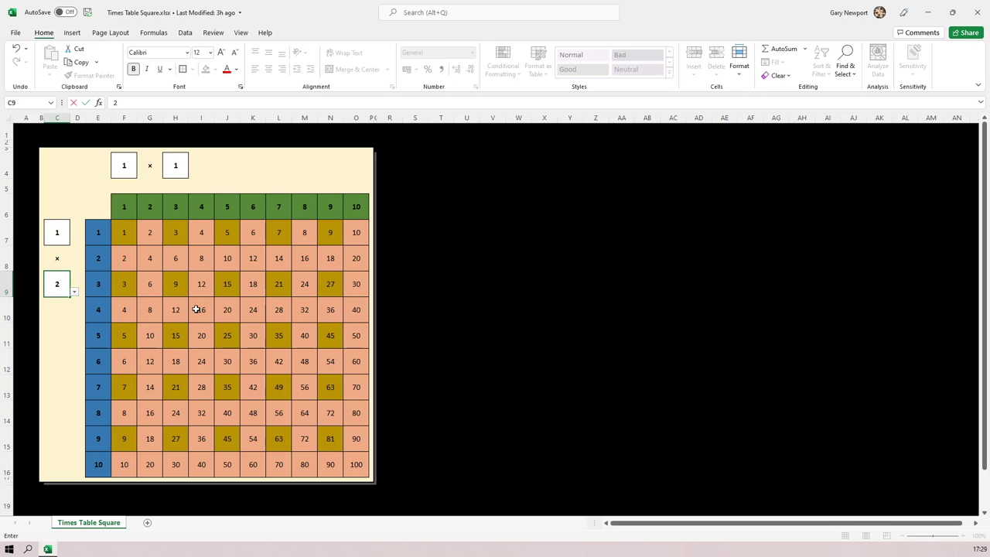
{"action": "key", "text": "Return"}
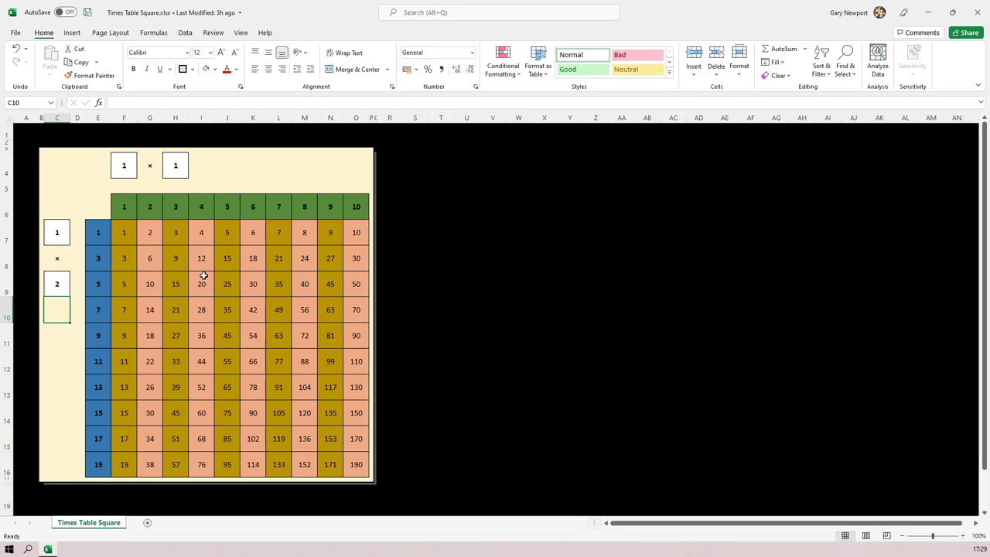
{"action": "left_click", "coordinate": [178, 161]}
{"action": "type", "text": "2"}
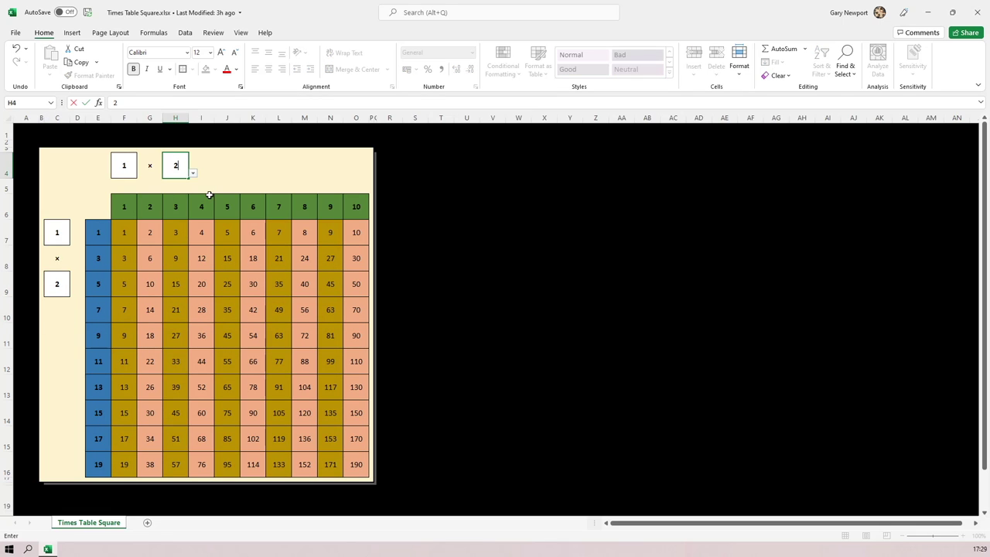
{"action": "key", "text": "Return"}
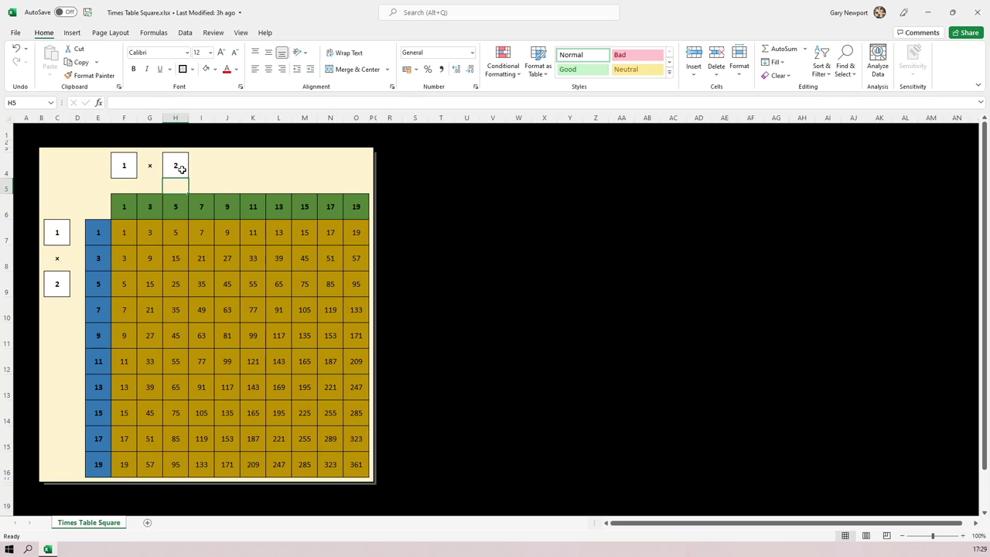
Try column step values of 4 and then 3 in H4
{"action": "left_click", "coordinate": [179, 166]}
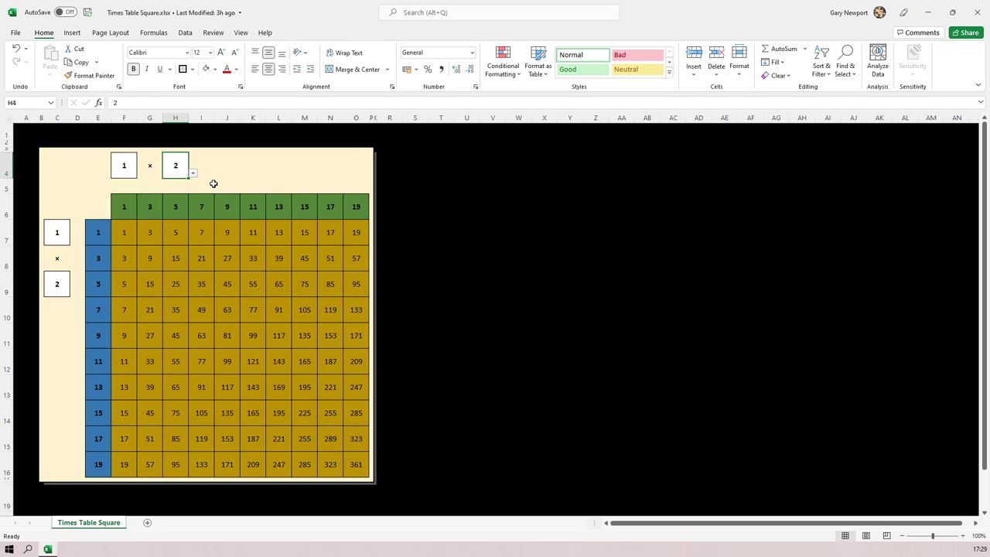
{"action": "type", "text": "4"}
{"action": "key", "text": "Return"}
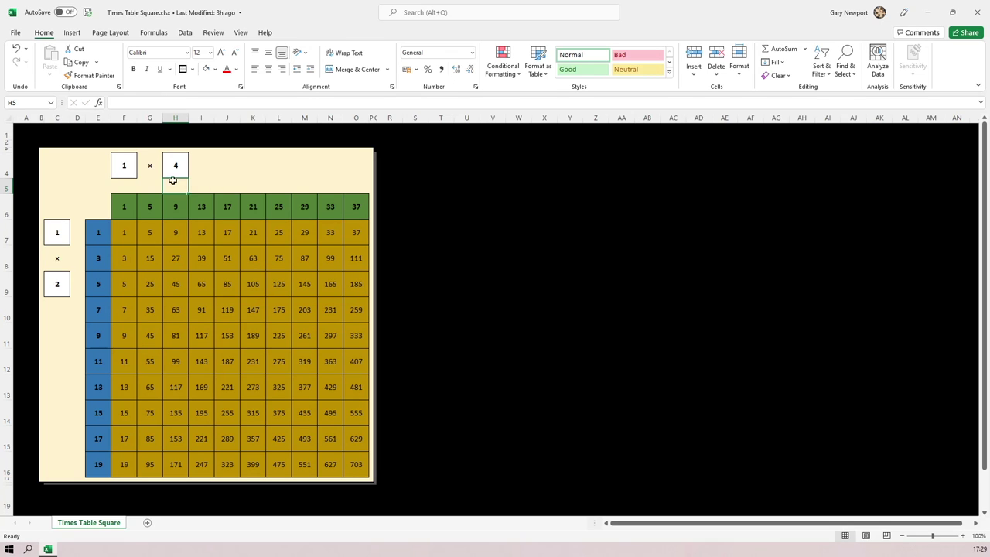
{"action": "left_click", "coordinate": [177, 165]}
{"action": "type", "text": "3"}
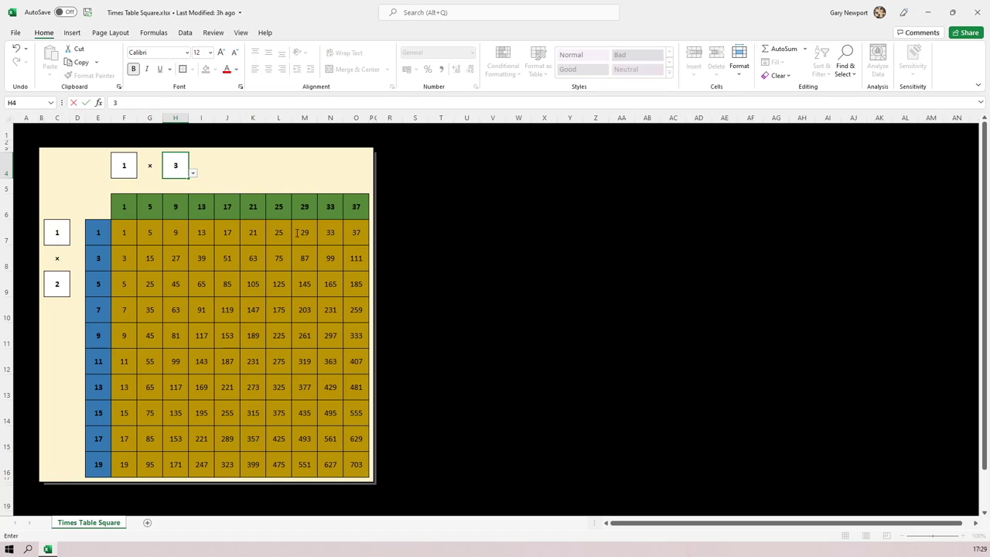
{"action": "key", "text": "Return"}
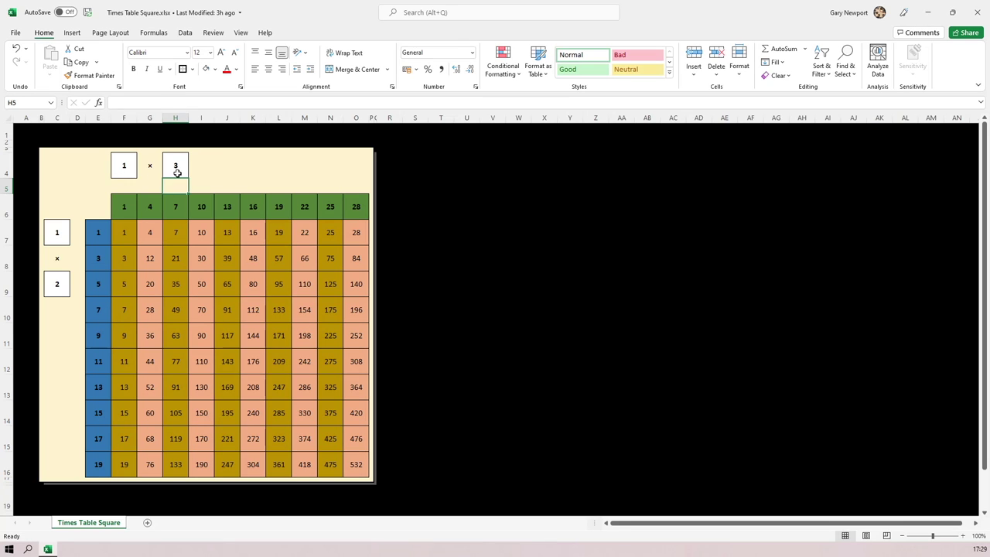
Pick 9 as the column step from H4's validation dropdown
{"action": "left_click", "coordinate": [177, 171]}
{"action": "left_click", "coordinate": [193, 175]}
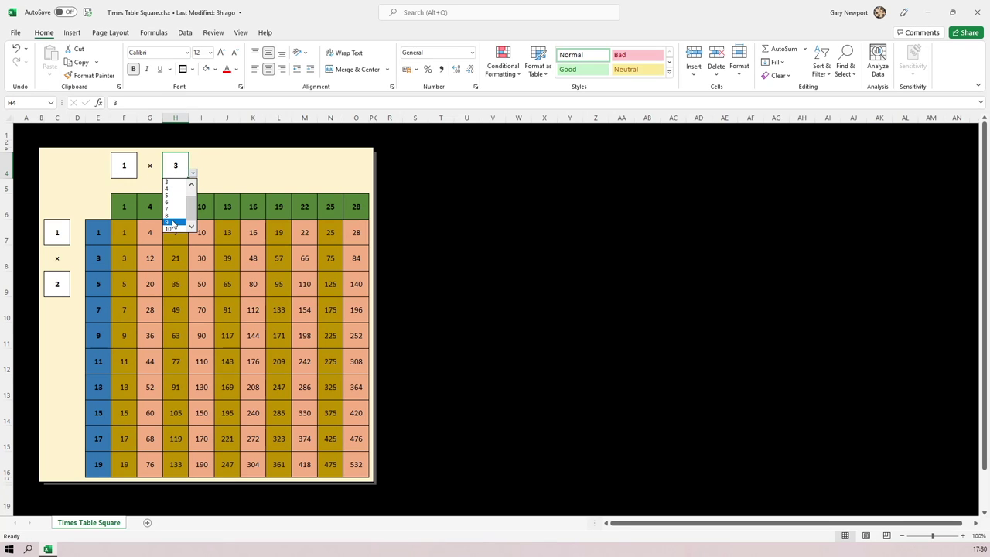
{"action": "left_click", "coordinate": [177, 224]}
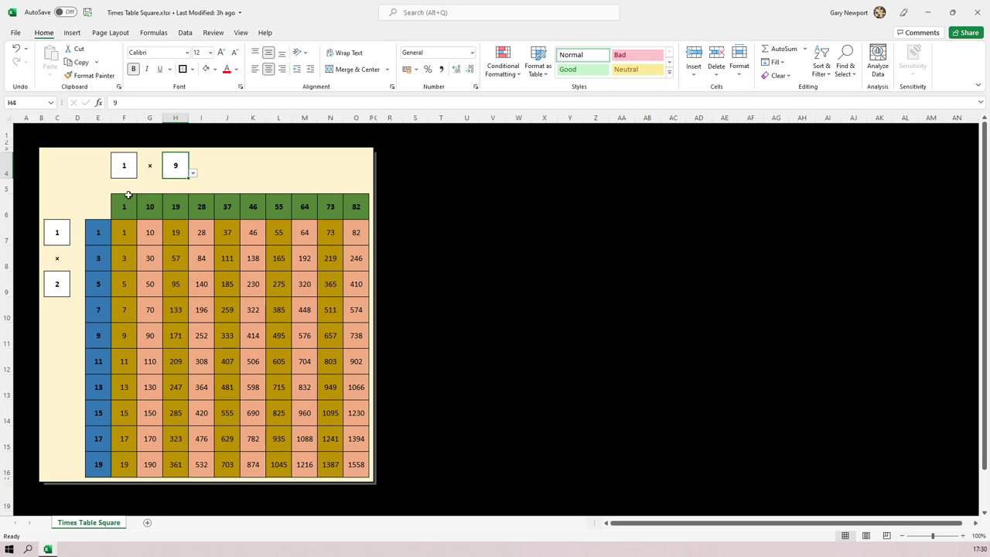
{"action": "left_click", "coordinate": [219, 185]}
{"action": "left_click", "coordinate": [89, 185]}
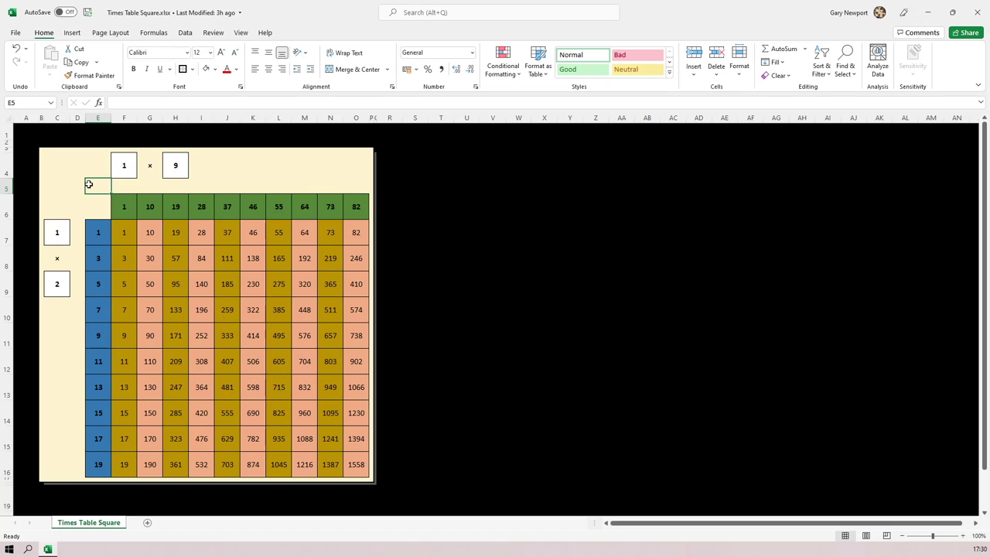
Protect the sheet with Select locked cells turned off
{"action": "left_click", "coordinate": [213, 32]}
{"action": "left_click", "coordinate": [418, 62]}
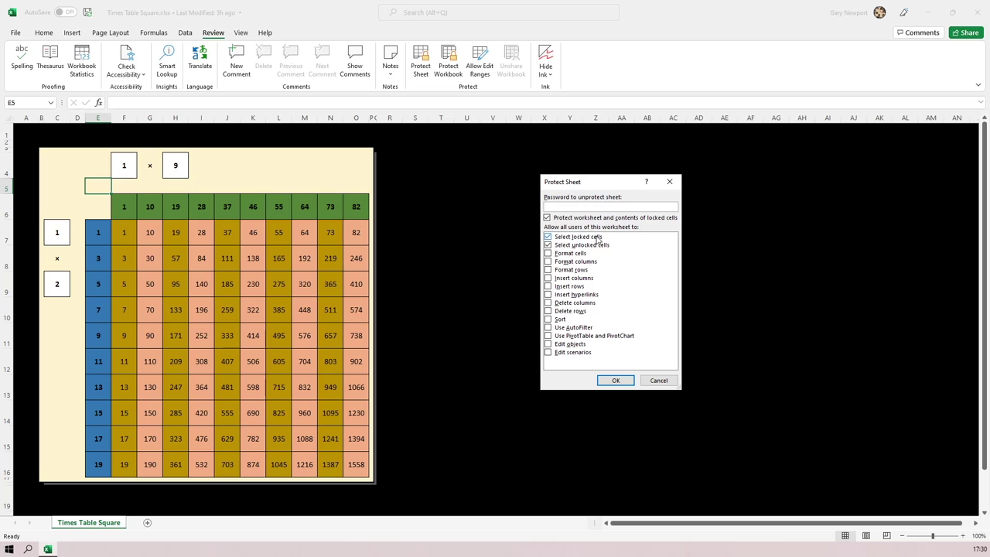
{"action": "left_click", "coordinate": [548, 238]}
{"action": "left_click", "coordinate": [613, 380]}
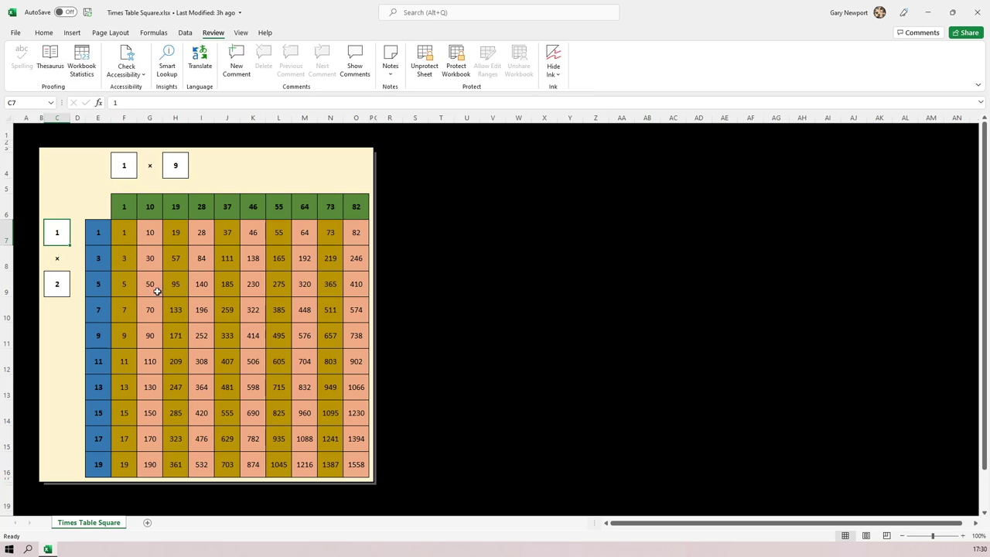
Choose 6 as the row step from C9's dropdown and enter 4 as the row start in C7
{"action": "left_click", "coordinate": [61, 283]}
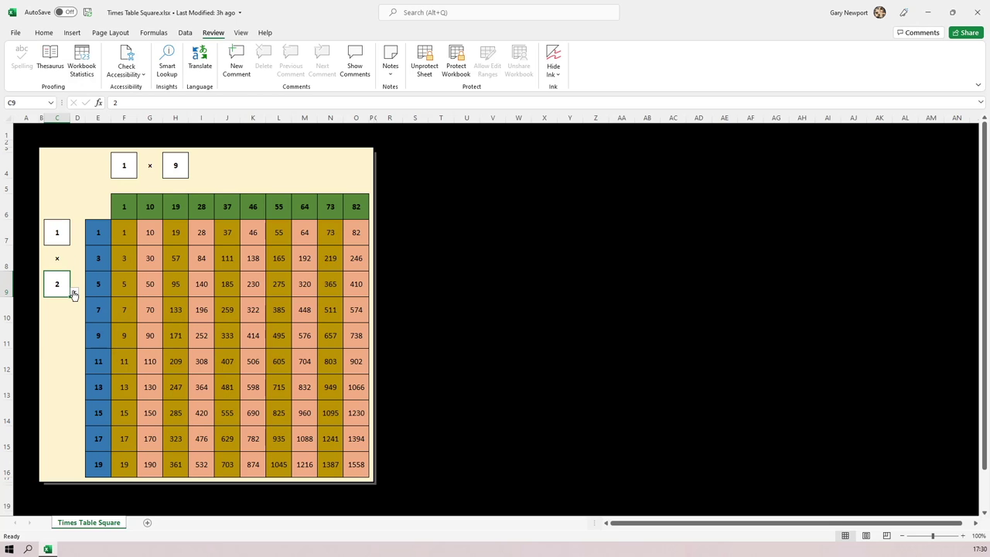
{"action": "left_click", "coordinate": [74, 292]}
{"action": "left_click", "coordinate": [57, 325]}
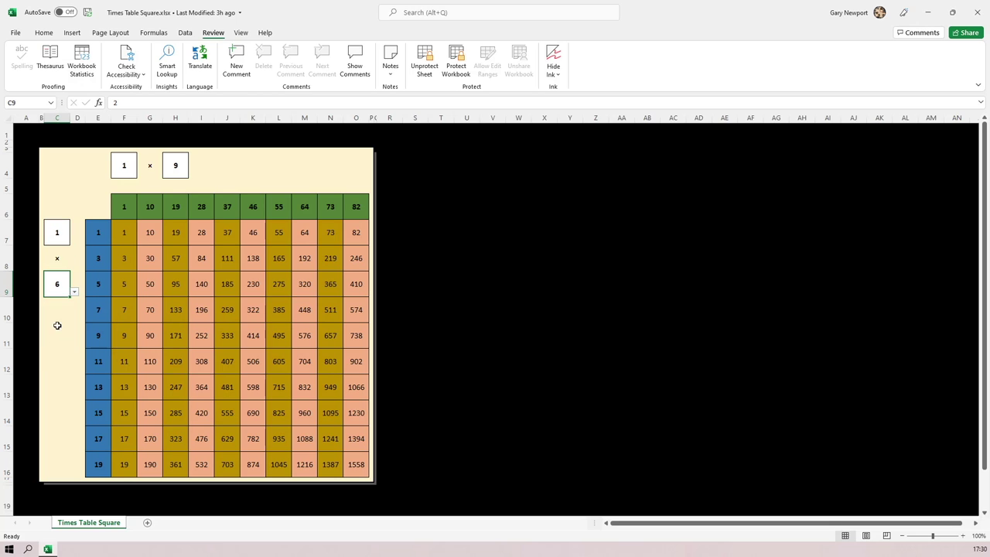
{"action": "left_click", "coordinate": [57, 232]}
{"action": "type", "text": "4"}
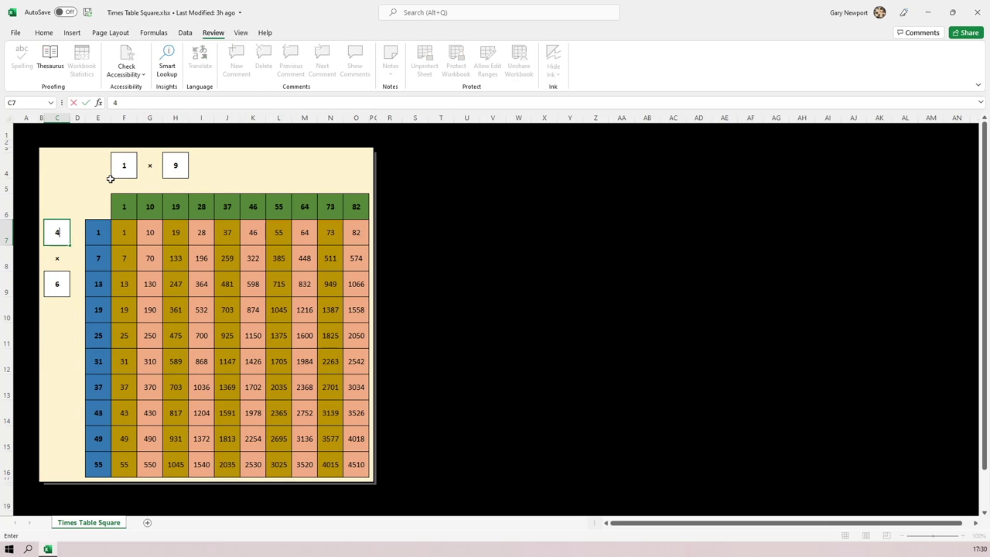
{"action": "key", "text": "Return"}
Enter 10 as the column start in F4 after 11 is rejected by validation
{"action": "left_click", "coordinate": [123, 167]}
{"action": "type", "text": "11"}
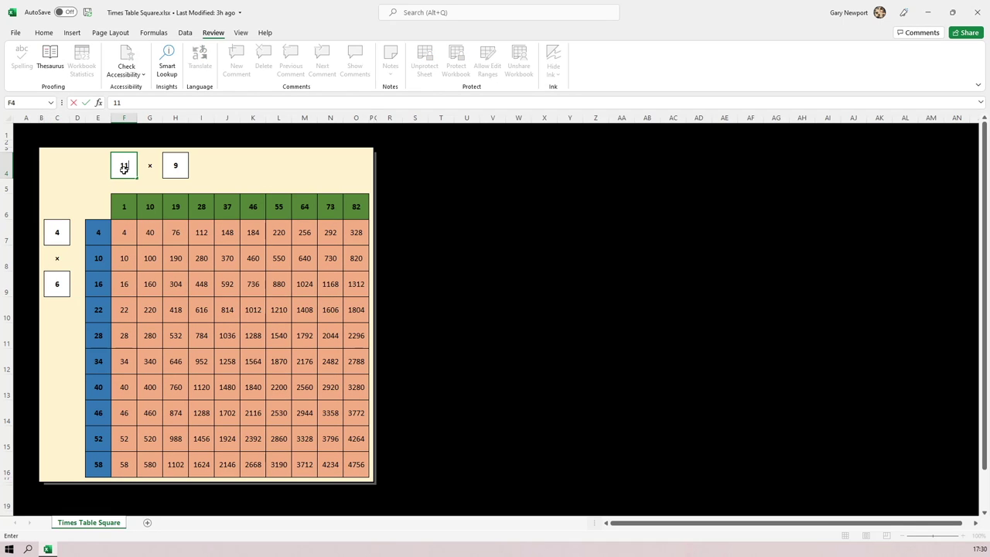
{"action": "key", "text": "Return"}
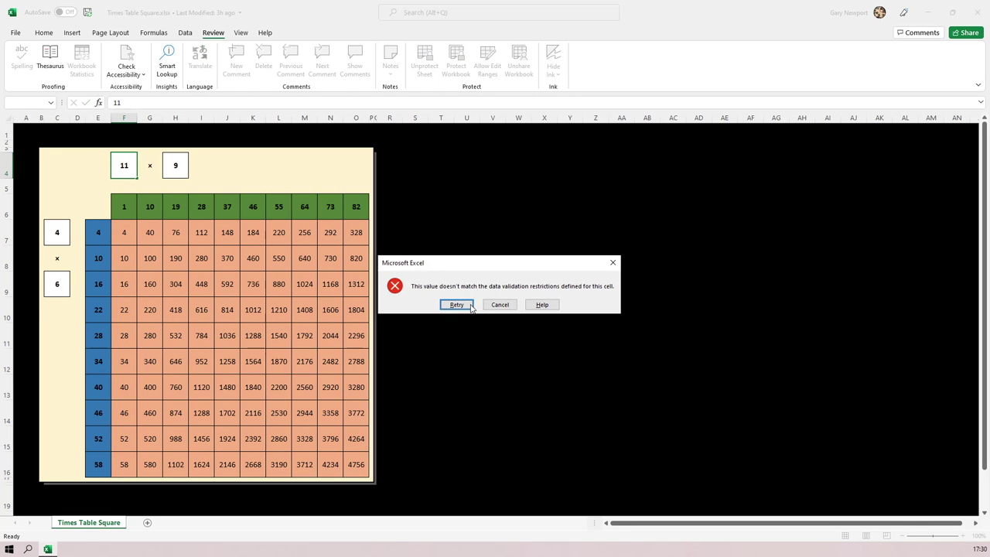
{"action": "left_click", "coordinate": [452, 301]}
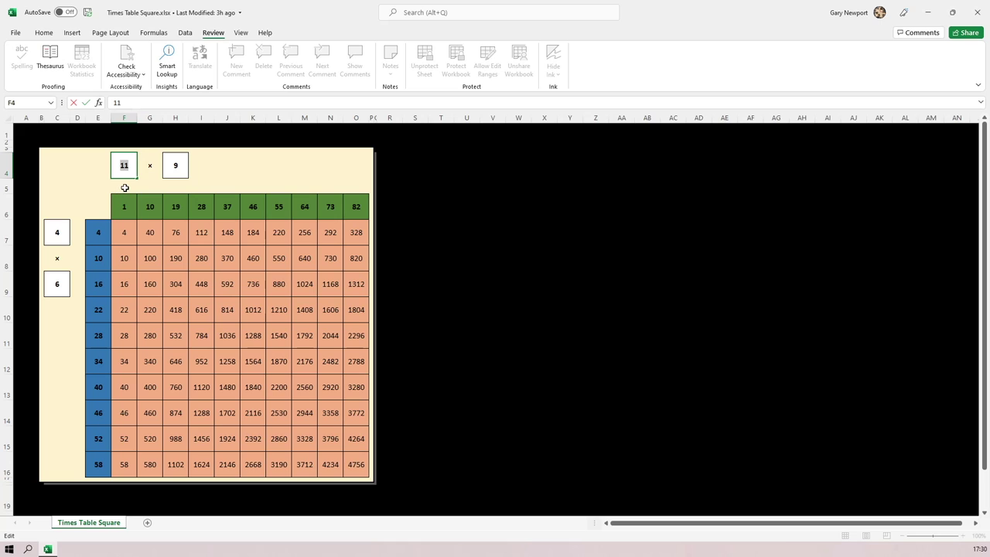
{"action": "type", "text": "10"}
{"action": "key", "text": "Tab"}
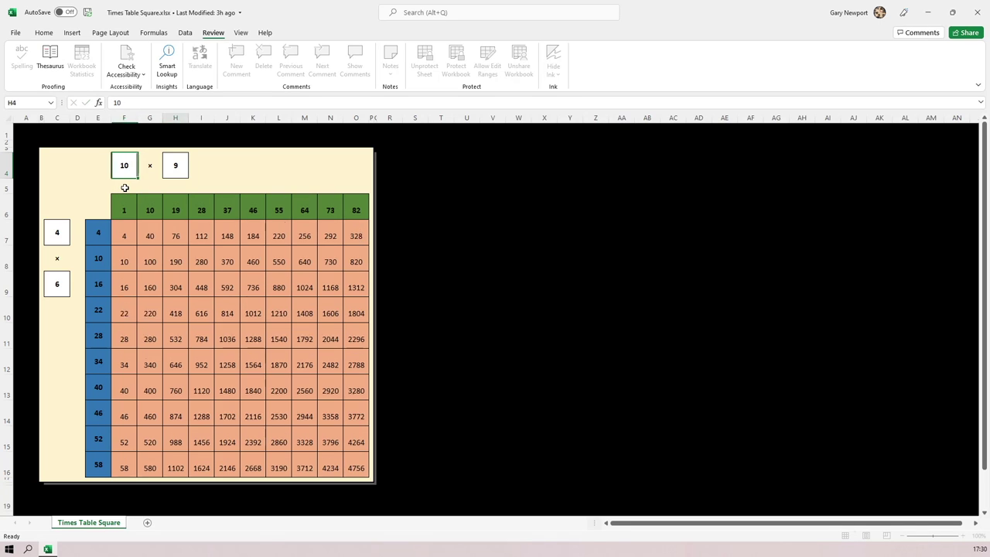
Set the column step in H4 to 3, try 2, then return it to 3
{"action": "left_click", "coordinate": [192, 171]}
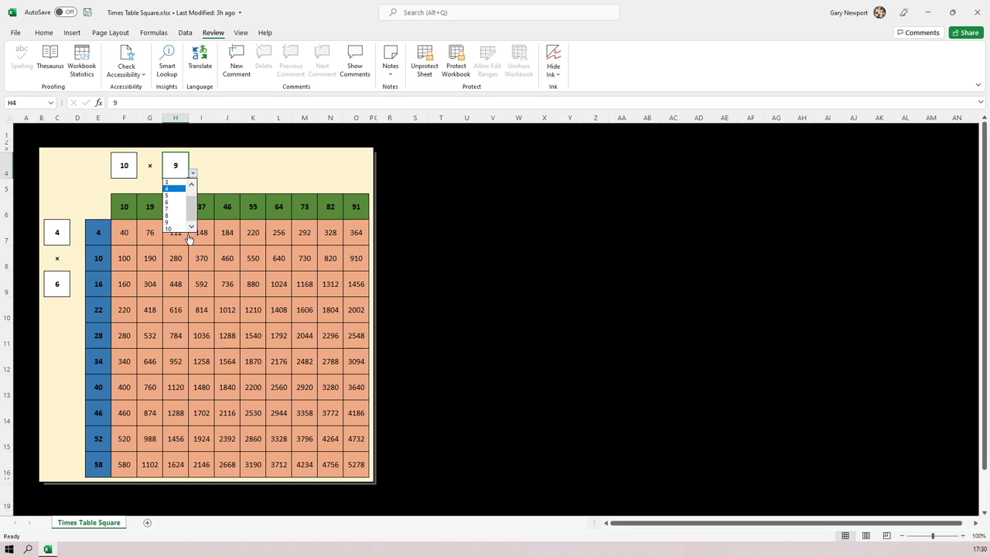
{"action": "left_click", "coordinate": [173, 182]}
{"action": "left_click", "coordinate": [191, 175]}
{"action": "left_click", "coordinate": [192, 183]}
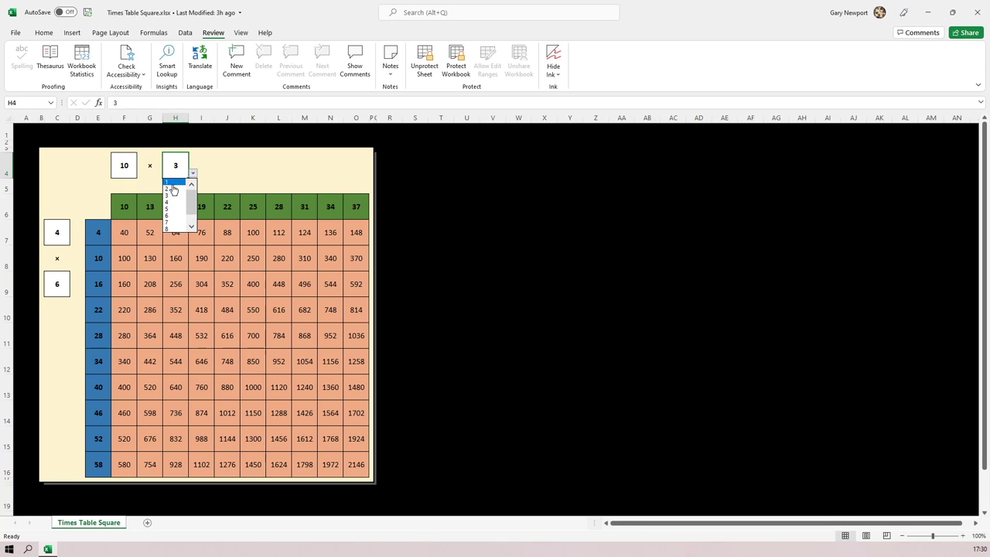
{"action": "left_click", "coordinate": [173, 190]}
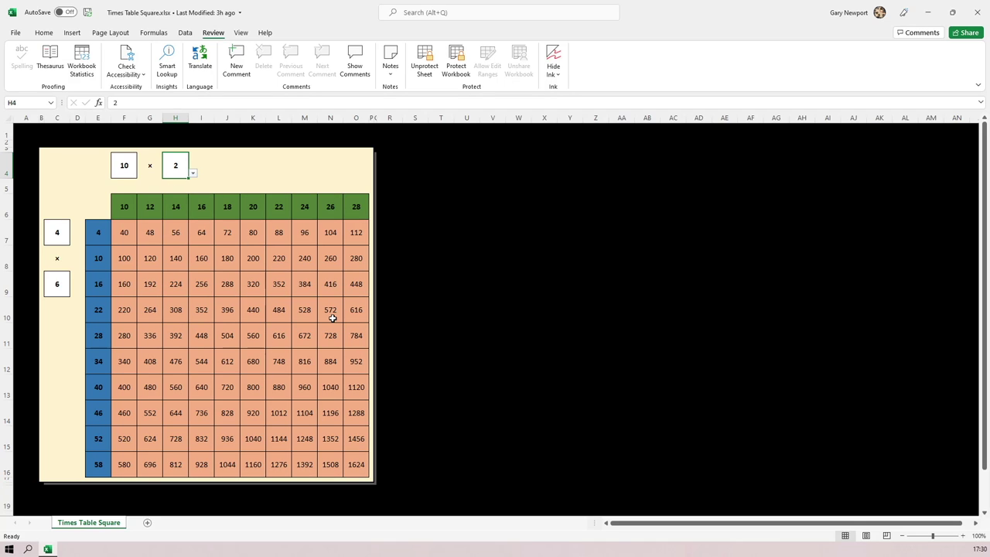
{"action": "left_click", "coordinate": [193, 175]}
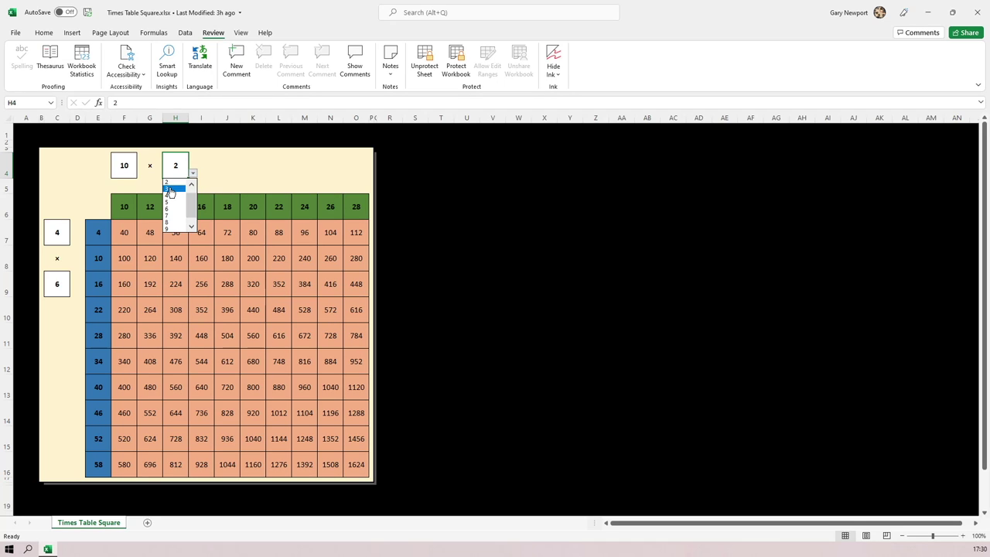
{"action": "left_click", "coordinate": [172, 188]}
Change the row start in C7 to 3
{"action": "left_click", "coordinate": [54, 241]}
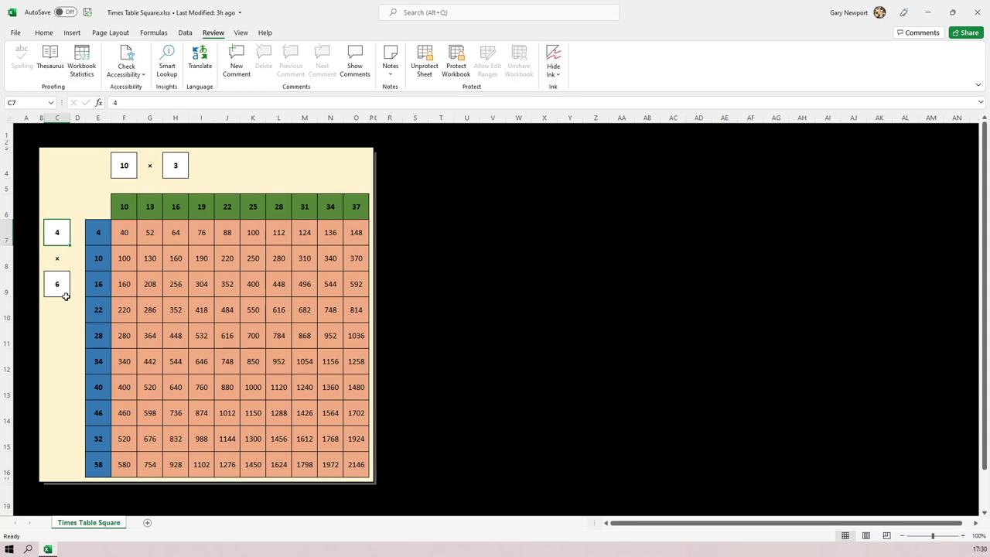
{"action": "type", "text": "3"}
{"action": "left_click", "coordinate": [65, 292]}
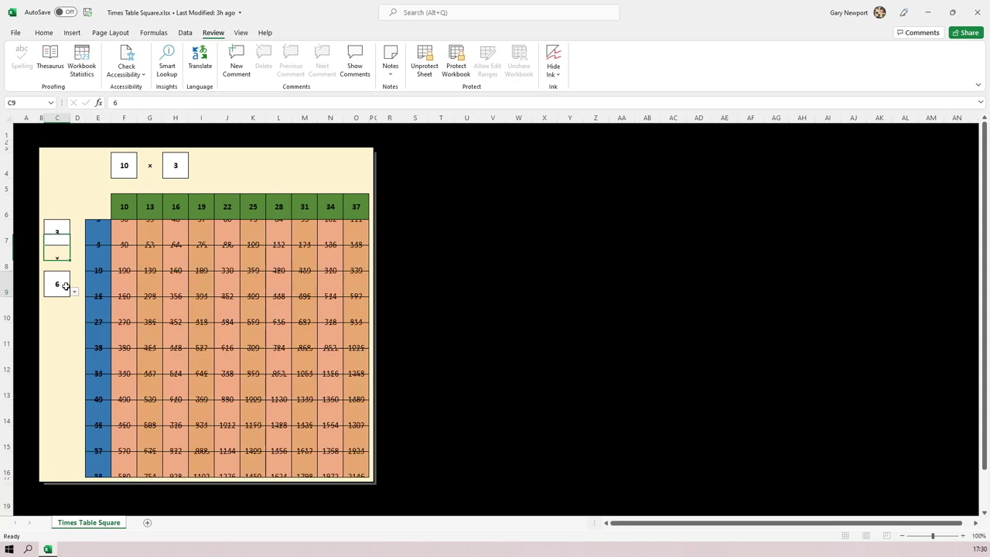
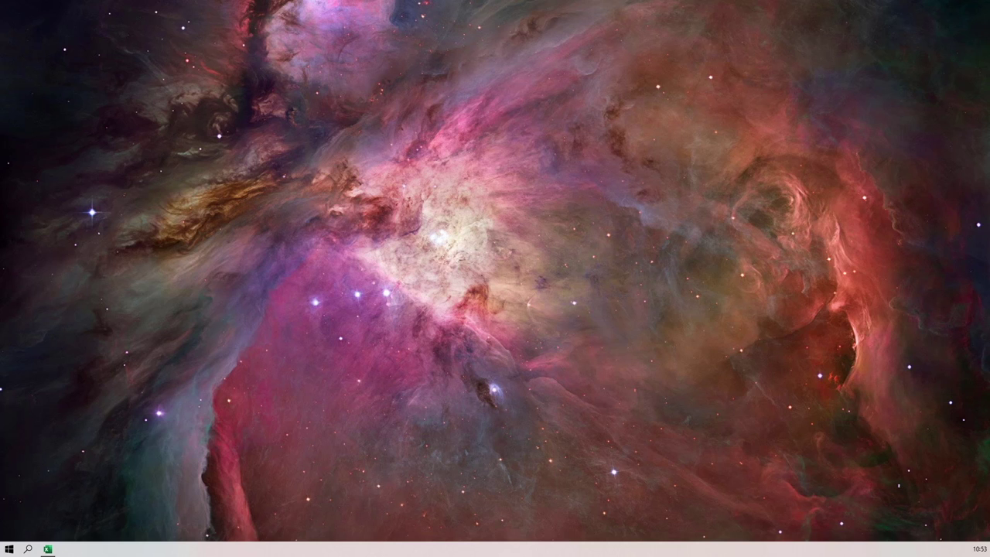
Launch Excel from the Start menu and create a blank workbook
{"action": "left_click", "coordinate": [9, 549]}
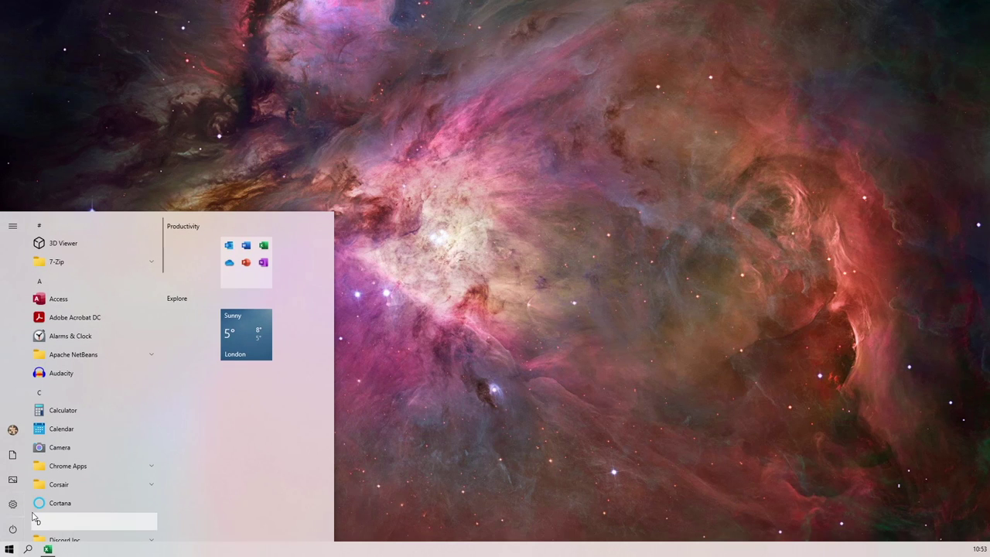
{"action": "scroll", "coordinate": [84, 474], "scroll_direction": "down", "scroll_amount": 2}
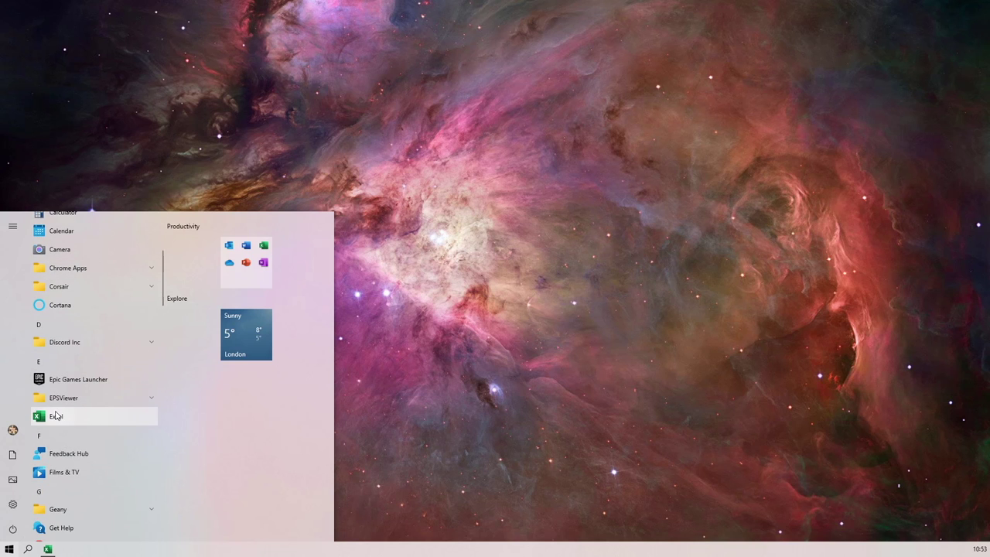
{"action": "left_click", "coordinate": [54, 413]}
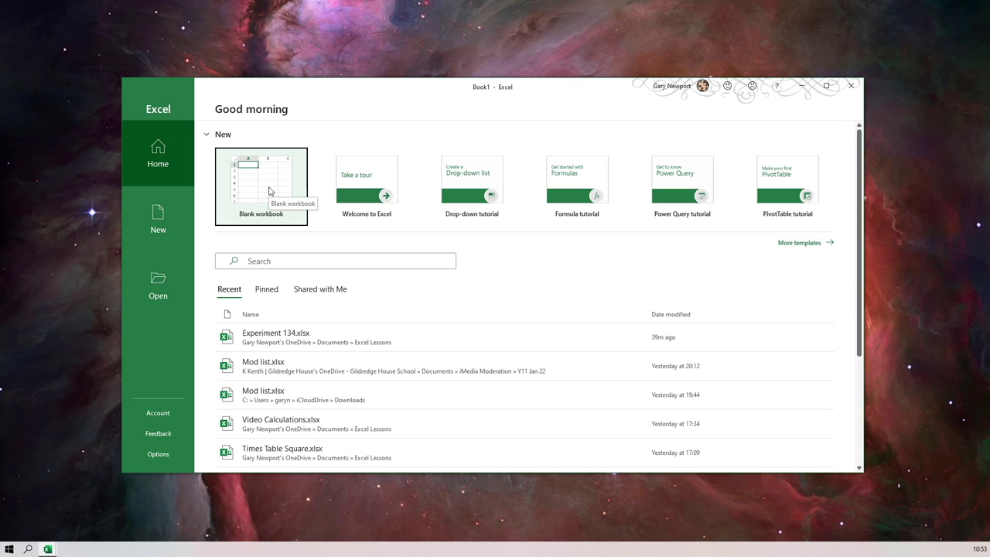
{"action": "left_click", "coordinate": [269, 191]}
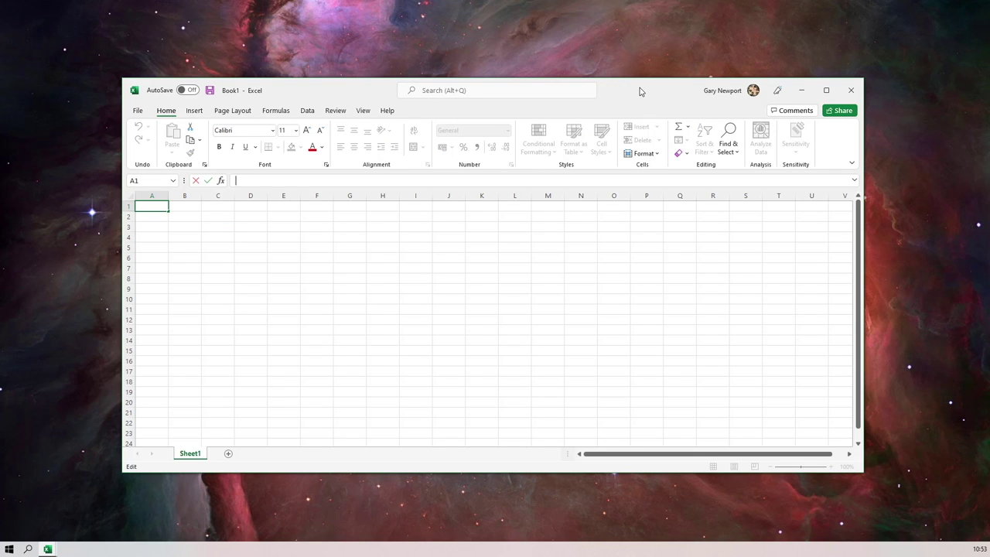
Maximize the Excel window so it fills the screen
{"action": "double_click", "coordinate": [639, 91]}
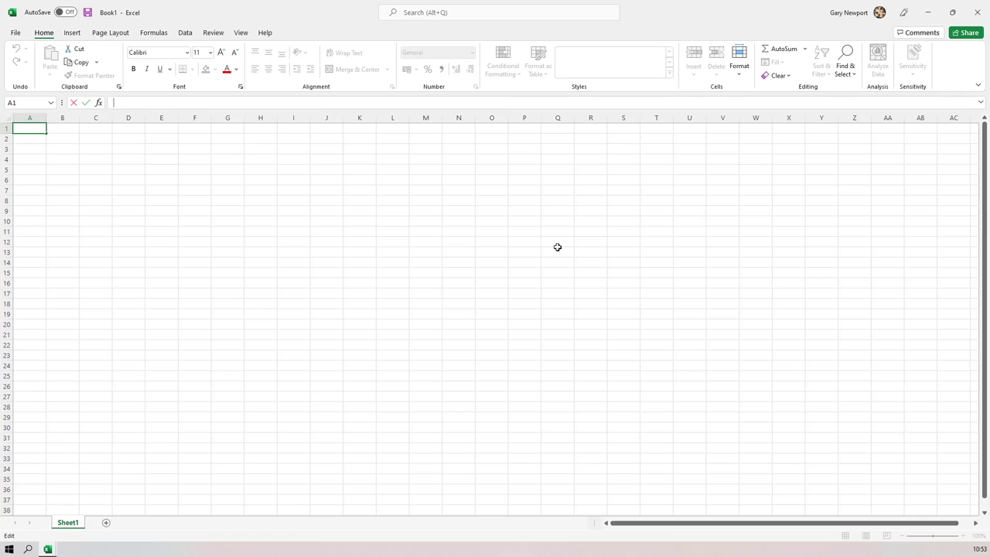
{"action": "double_click", "coordinate": [676, 27]}
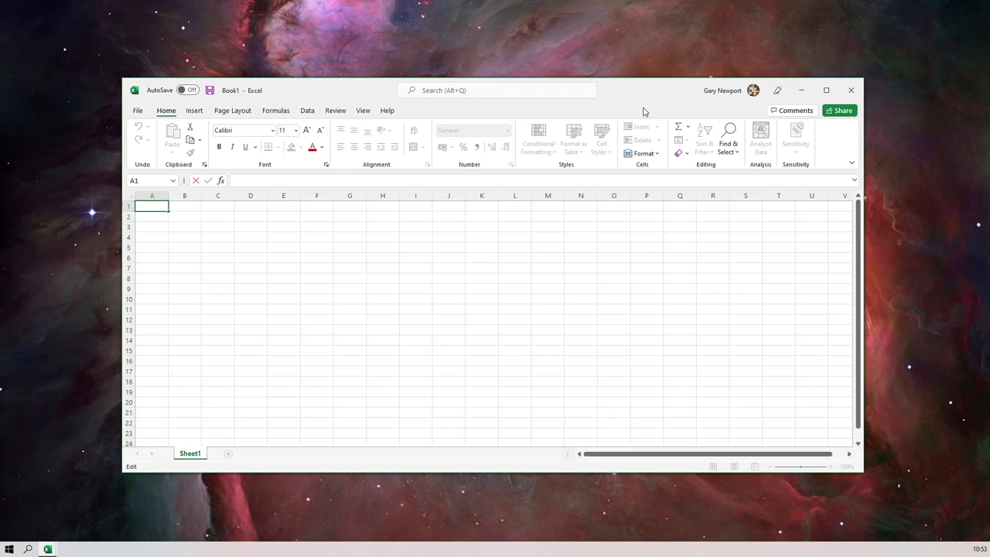
{"action": "left_click", "coordinate": [826, 92]}
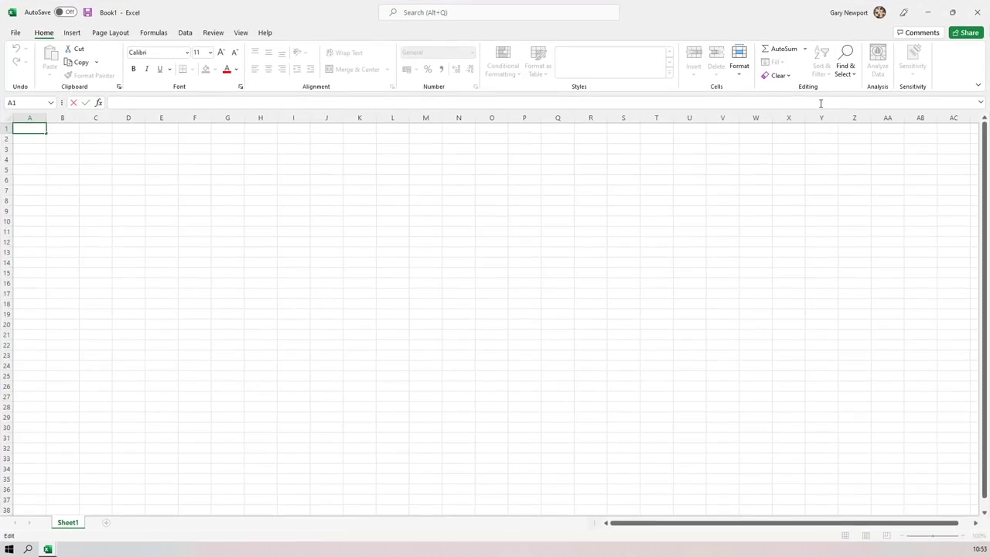
{"action": "left_click", "coordinate": [952, 13]}
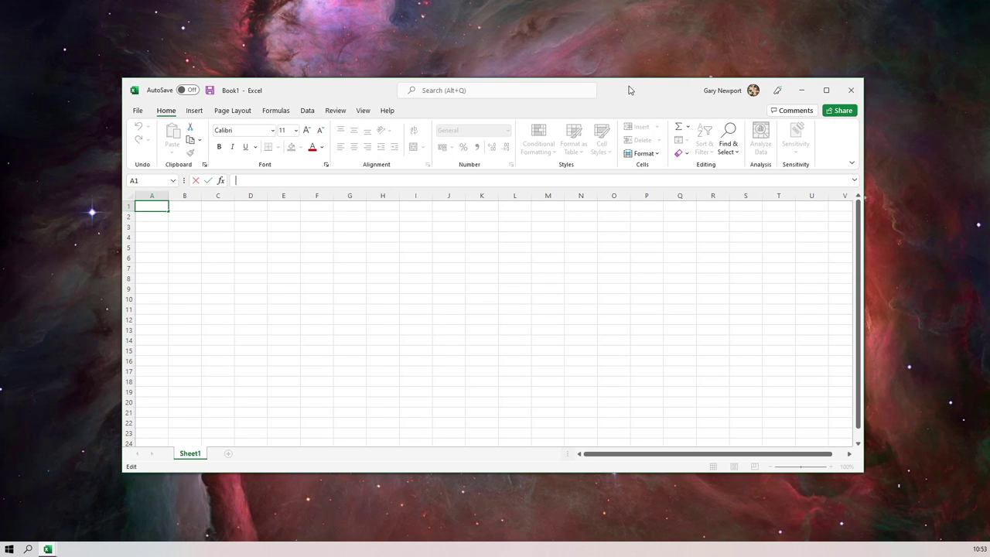
{"action": "double_click", "coordinate": [629, 90]}
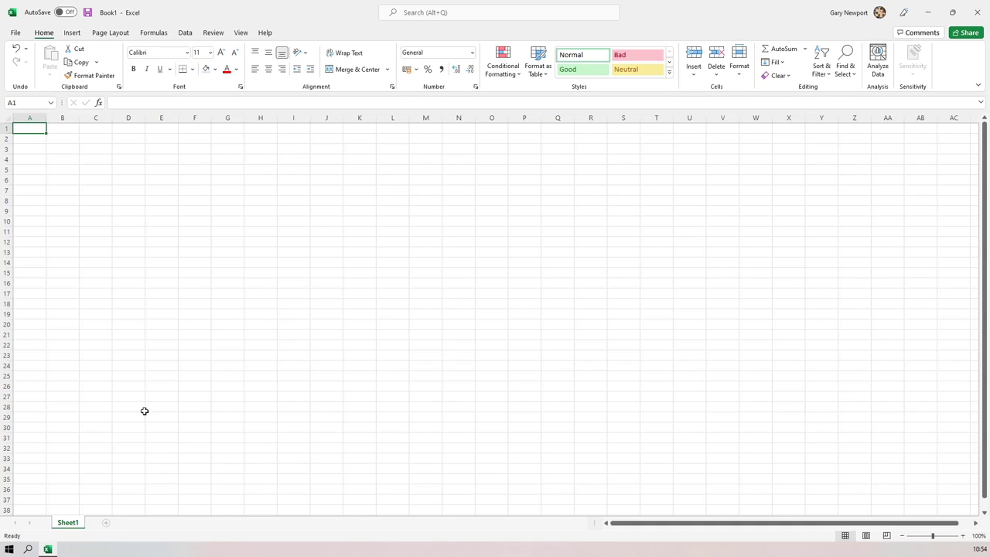
Rename Sheet1 to 'Introduction'
{"action": "double_click", "coordinate": [75, 524]}
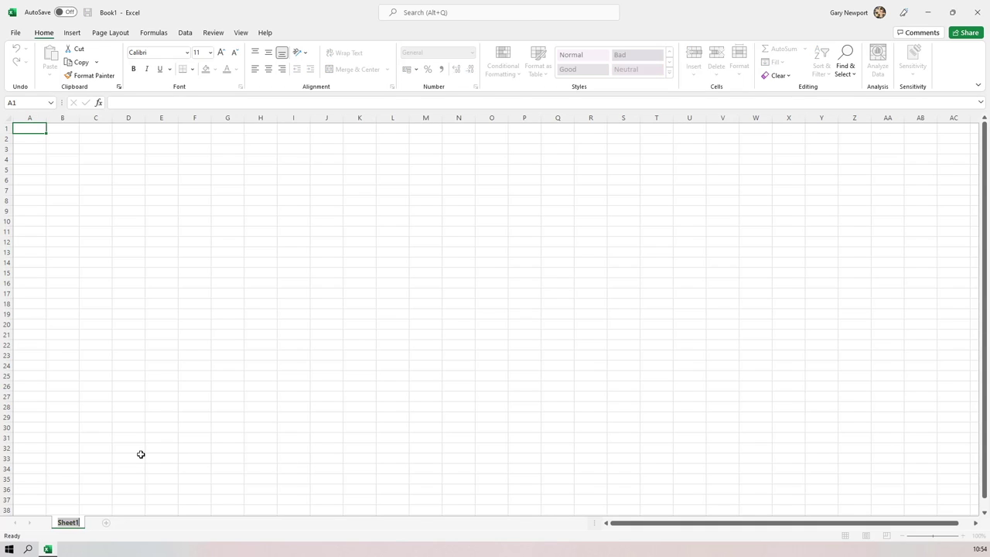
{"action": "type", "text": "Introduction"}
{"action": "key", "text": "Return"}
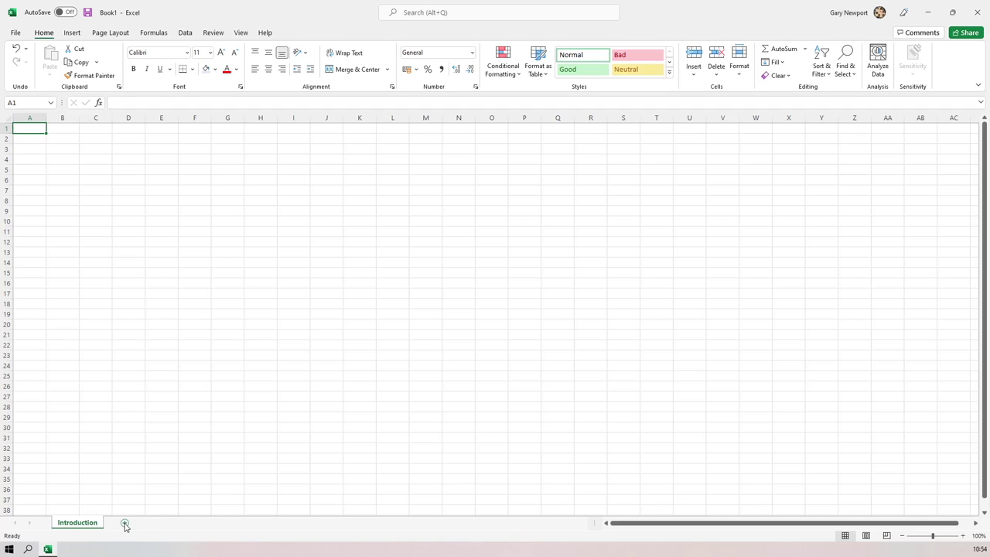
Add a second sheet and name it 'Blue - Setup'
{"action": "left_click", "coordinate": [125, 523]}
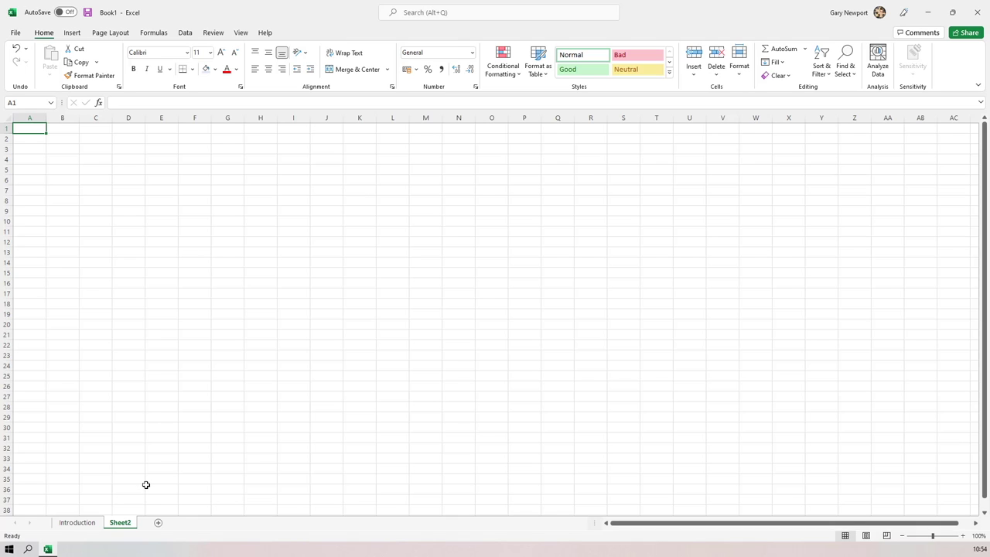
{"action": "double_click", "coordinate": [122, 525]}
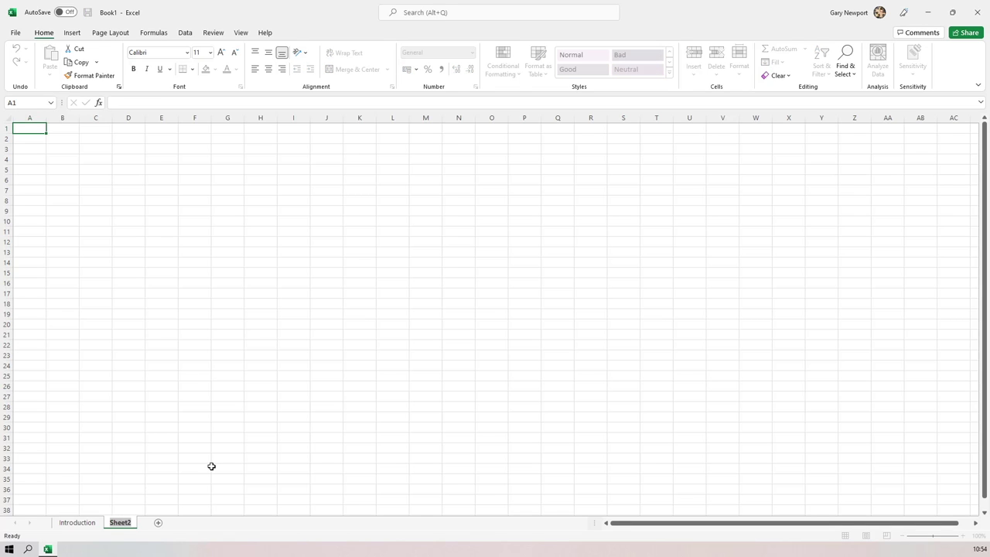
{"action": "type", "text": "Blue - Setup"}
{"action": "key", "text": "Return"}
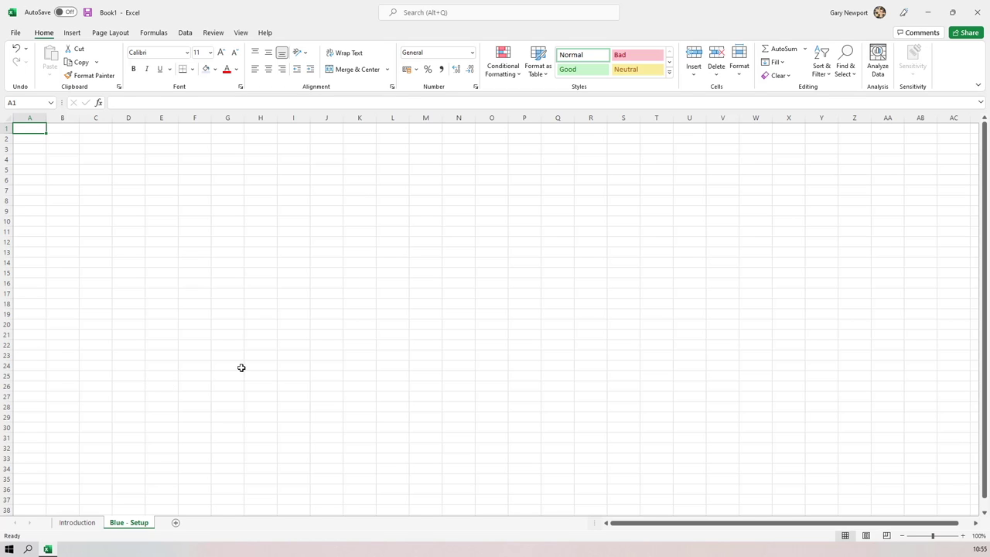
Narrow every column and heighten every row so all cells are small squares
{"action": "left_click", "coordinate": [6, 118]}
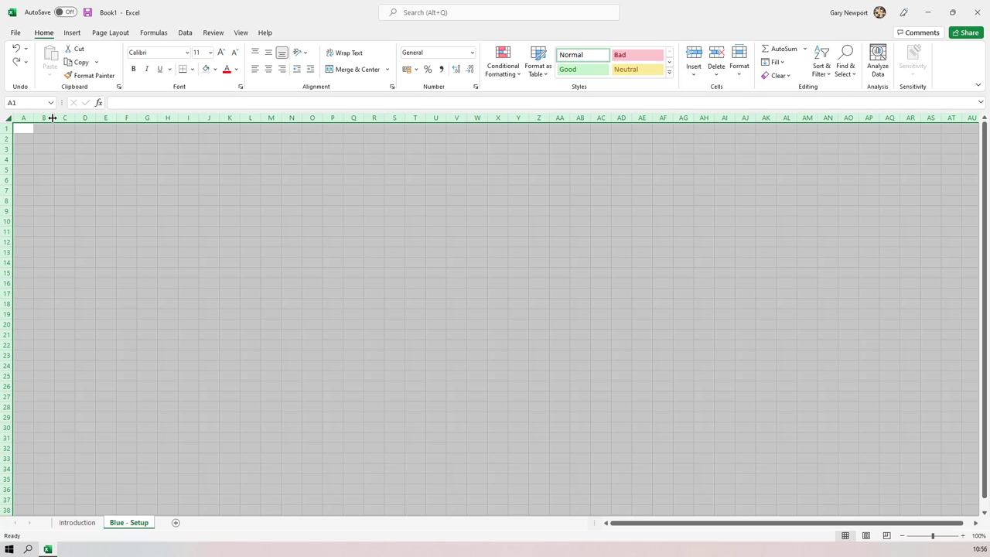
{"action": "left_click_drag", "start_coordinate": [53, 118], "coordinate": [58, 117]}
{"action": "left_click_drag", "start_coordinate": [8, 153], "coordinate": [8, 169]}
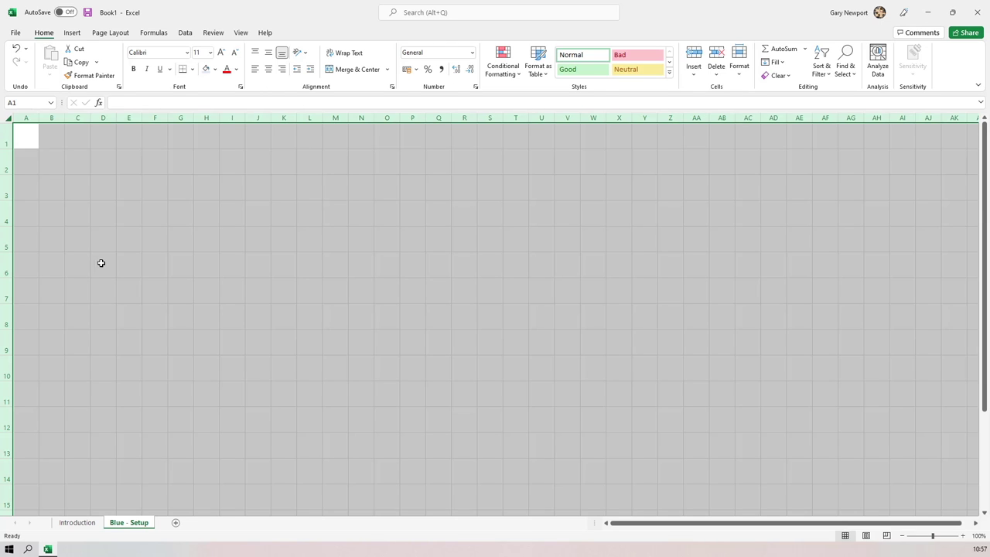
Select the grid area B2:L12
{"action": "mouse_move", "coordinate": [104, 249]}
{"action": "left_mouse_down"}
{"action": "mouse_move", "coordinate": [115, 248]}
{"action": "mouse_move", "coordinate": [101, 240]}
{"action": "left_mouse_up"}
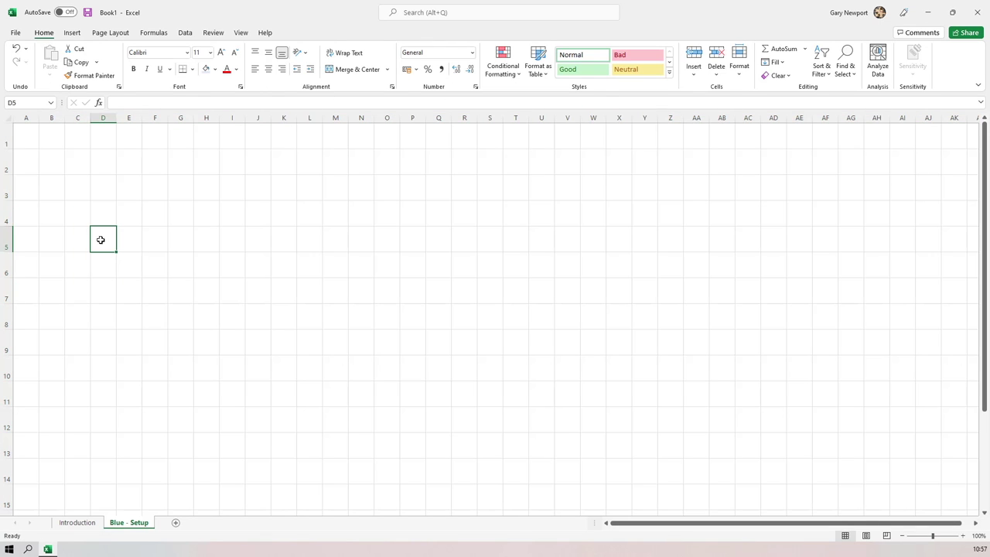
{"action": "left_click", "coordinate": [44, 163]}
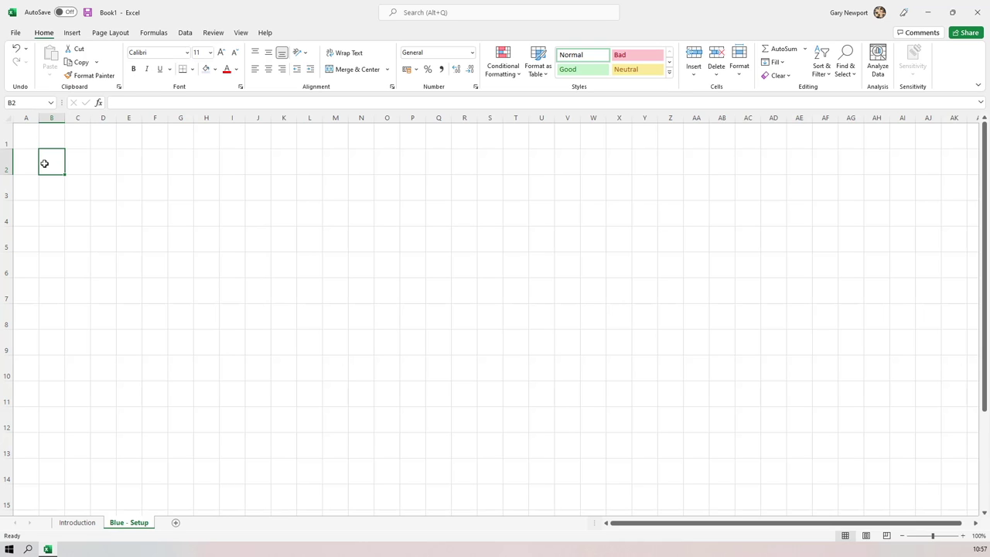
{"action": "left_click_drag", "start_coordinate": [42, 162], "coordinate": [305, 413]}
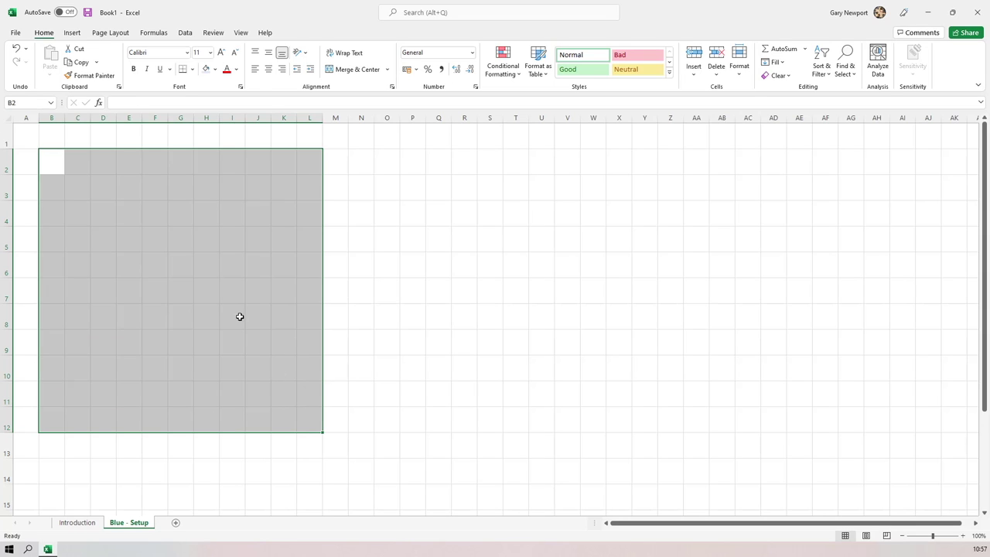
Apply All Borders to every cell in B2:L12
{"action": "left_click", "coordinate": [193, 70]}
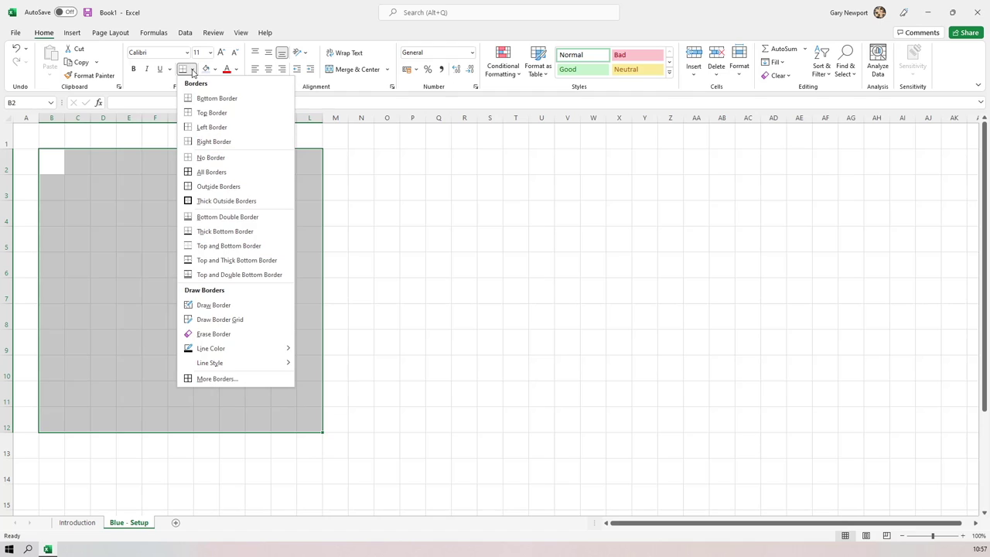
{"action": "left_click", "coordinate": [201, 174]}
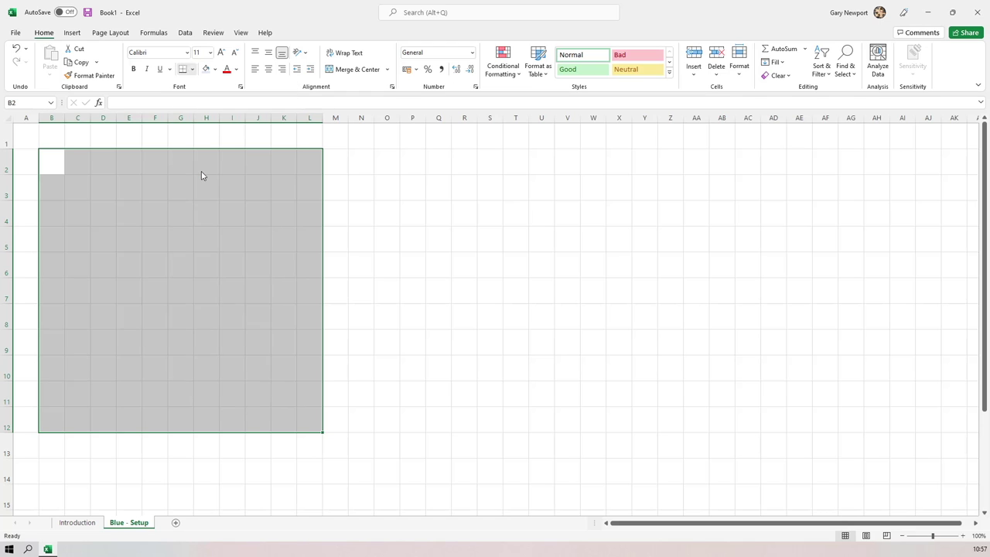
{"action": "left_click", "coordinate": [416, 297]}
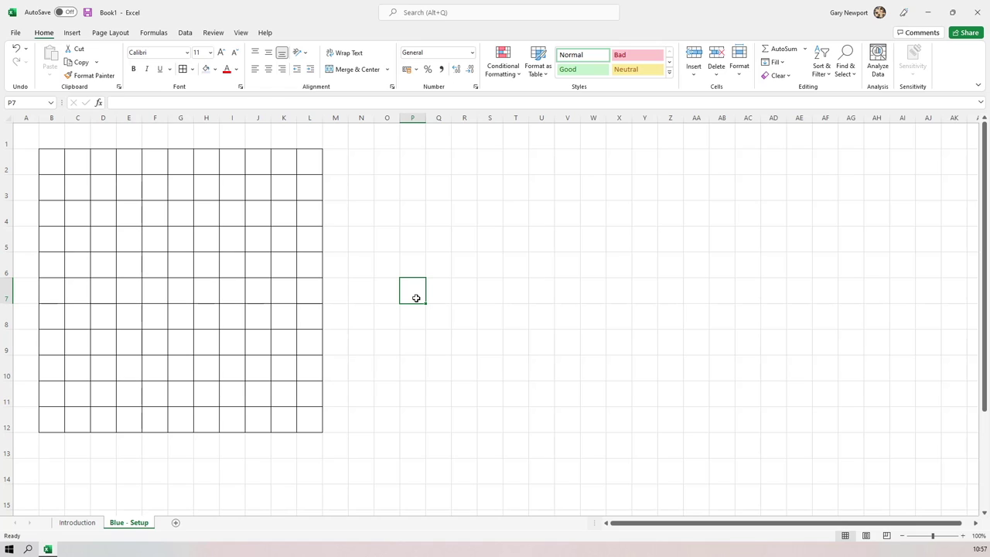
Remove the top and left borders from corner cell B2 via More Borders
{"action": "left_click", "coordinate": [50, 163]}
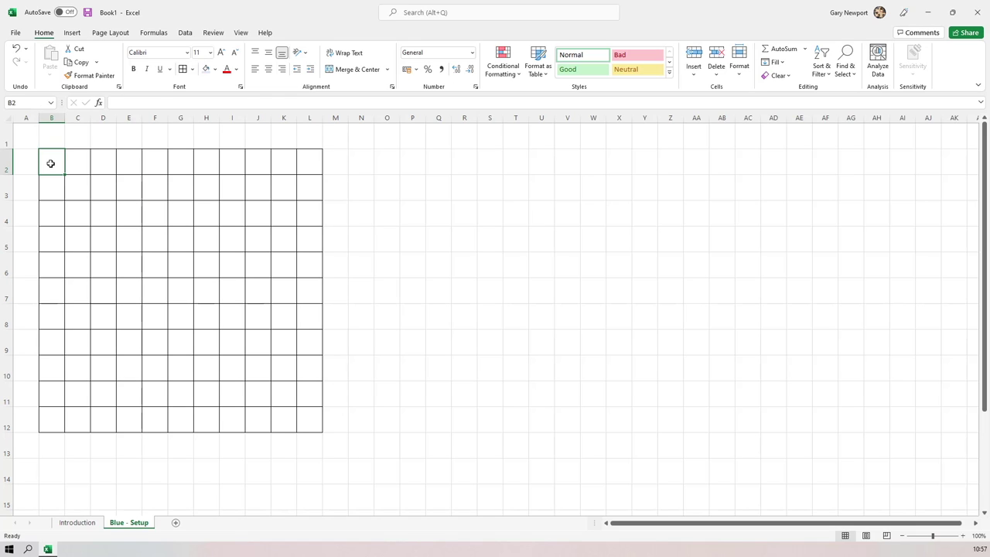
{"action": "left_click", "coordinate": [192, 70]}
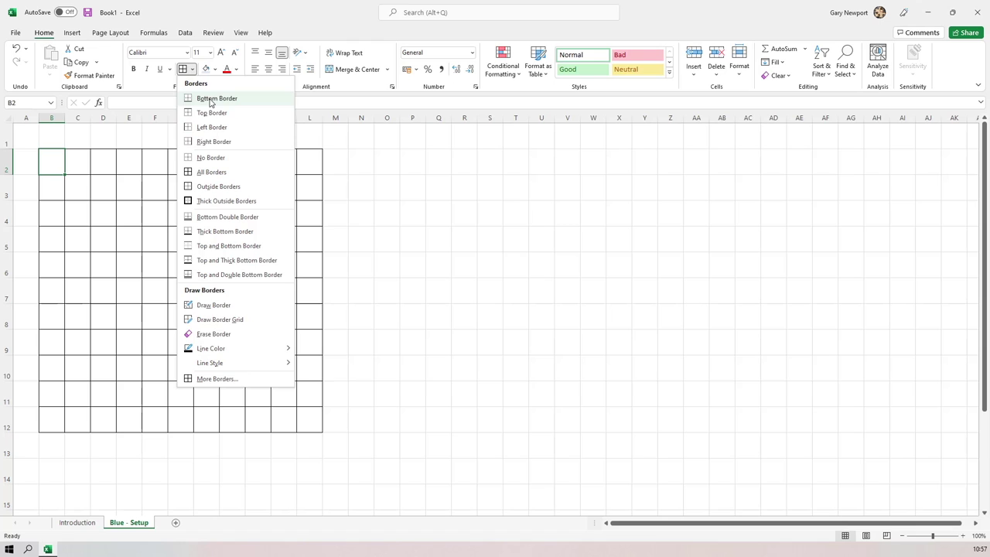
{"action": "left_click", "coordinate": [220, 379]}
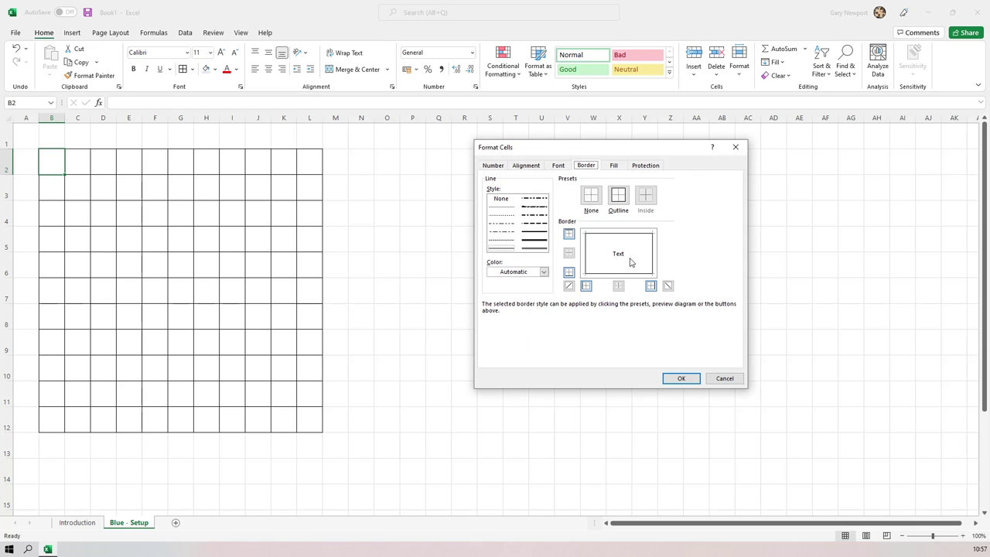
{"action": "left_click", "coordinate": [588, 261]}
{"action": "left_click", "coordinate": [609, 235]}
{"action": "left_click", "coordinate": [681, 378]}
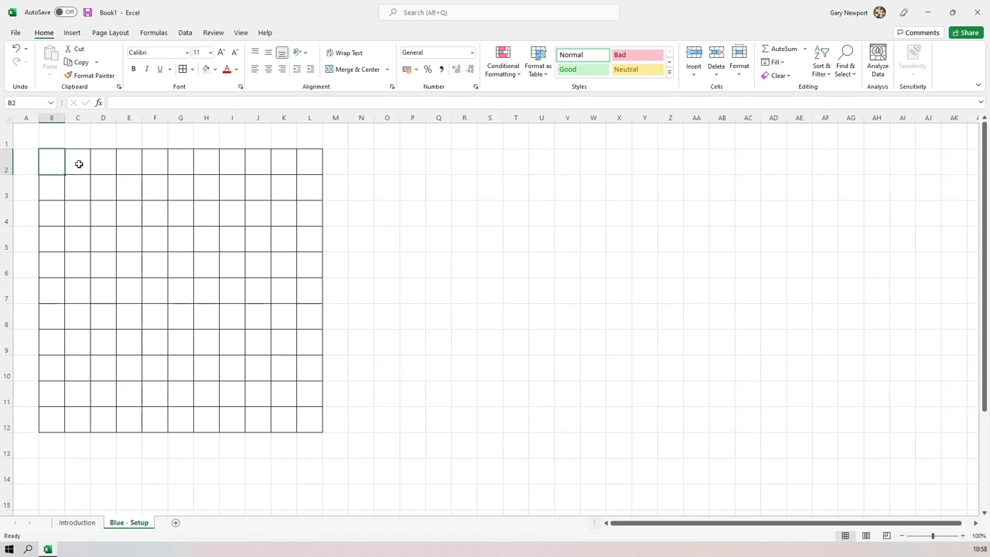
Enter 'A' in C2, formatted bold, centred both ways, at 20 pt
{"action": "left_click", "coordinate": [79, 164]}
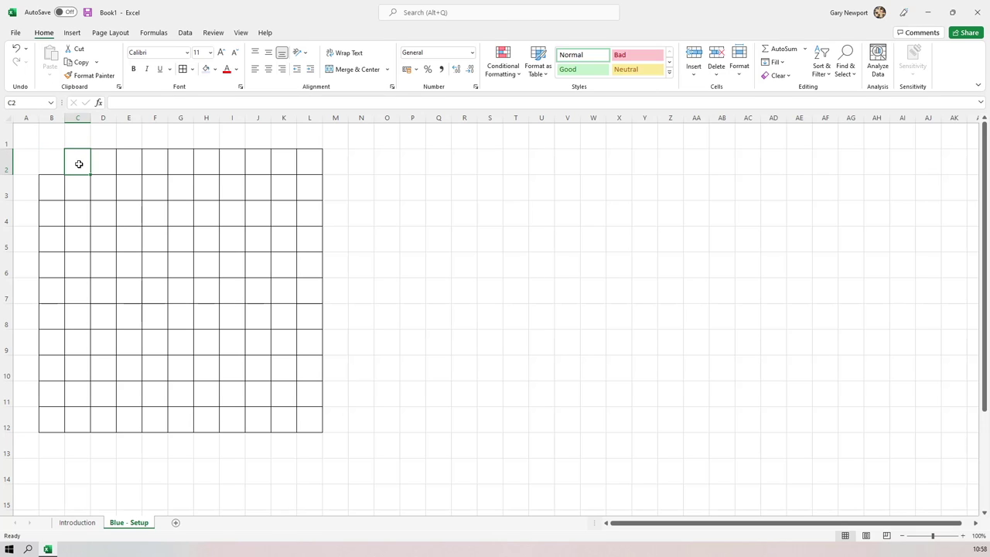
{"action": "type", "text": "A"}
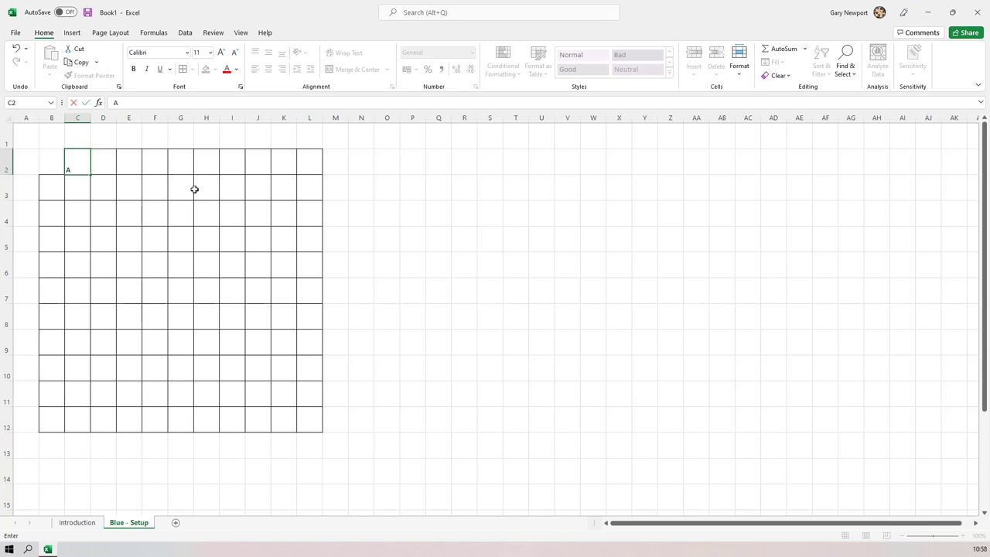
{"action": "key", "text": "Tab"}
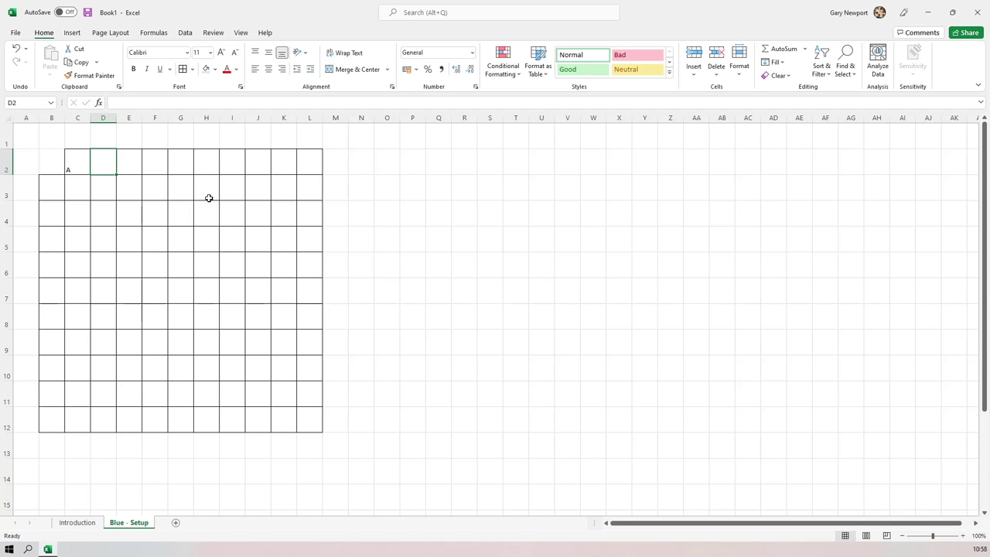
{"action": "left_click", "coordinate": [77, 164]}
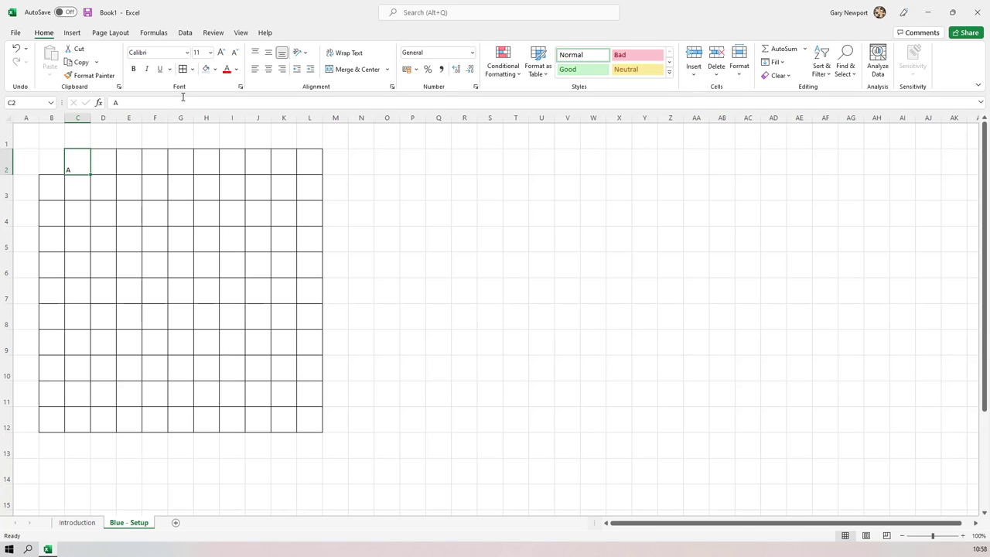
{"action": "left_click", "coordinate": [138, 73]}
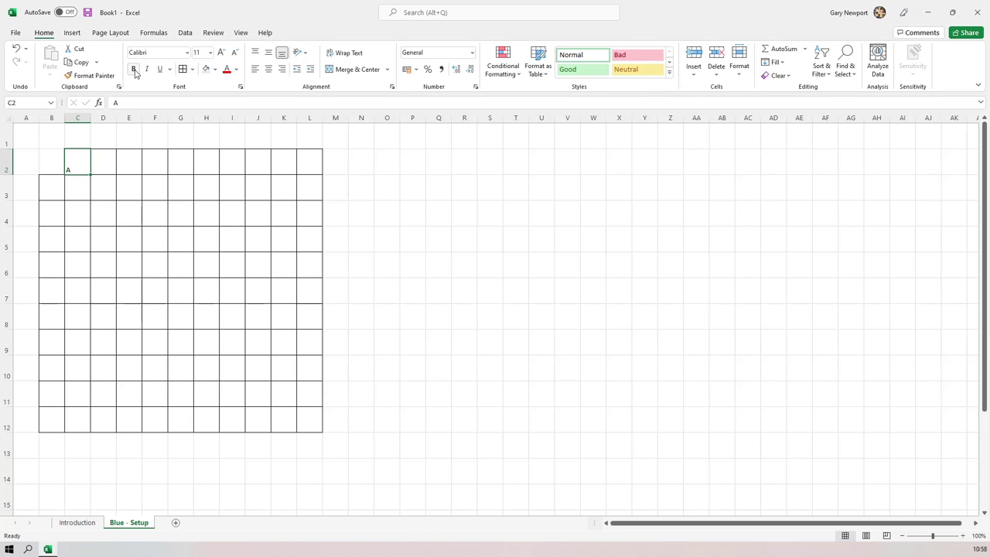
{"action": "left_click", "coordinate": [269, 69]}
{"action": "left_click", "coordinate": [267, 53]}
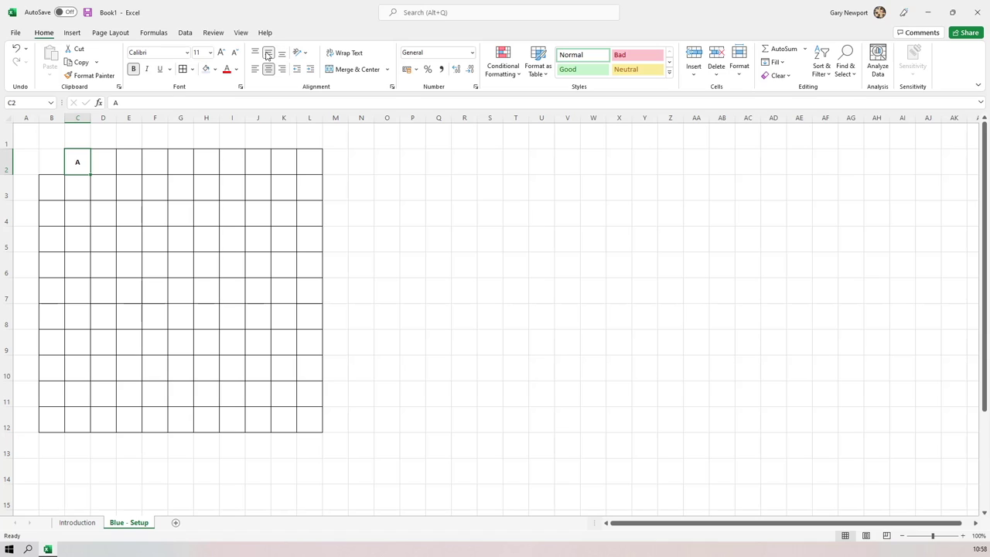
{"action": "left_click", "coordinate": [222, 53]}
{"action": "left_click", "coordinate": [222, 53]}
{"action": "left_click", "coordinate": [222, 53]}
Type the letters B through J across D2:L2
{"action": "left_click", "coordinate": [102, 164]}
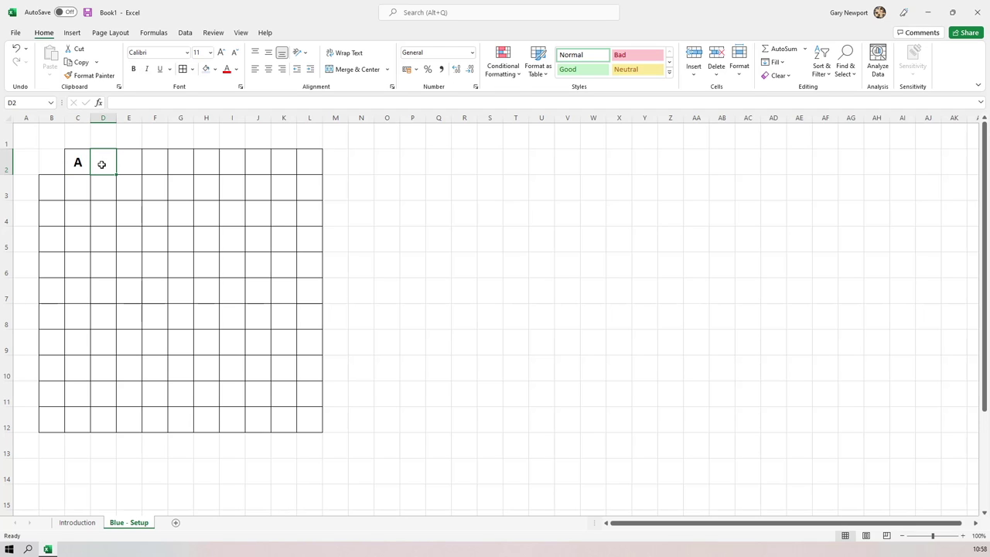
{"action": "type", "text": "B"}
{"action": "key", "text": "Tab"}
{"action": "type", "text": "C"}
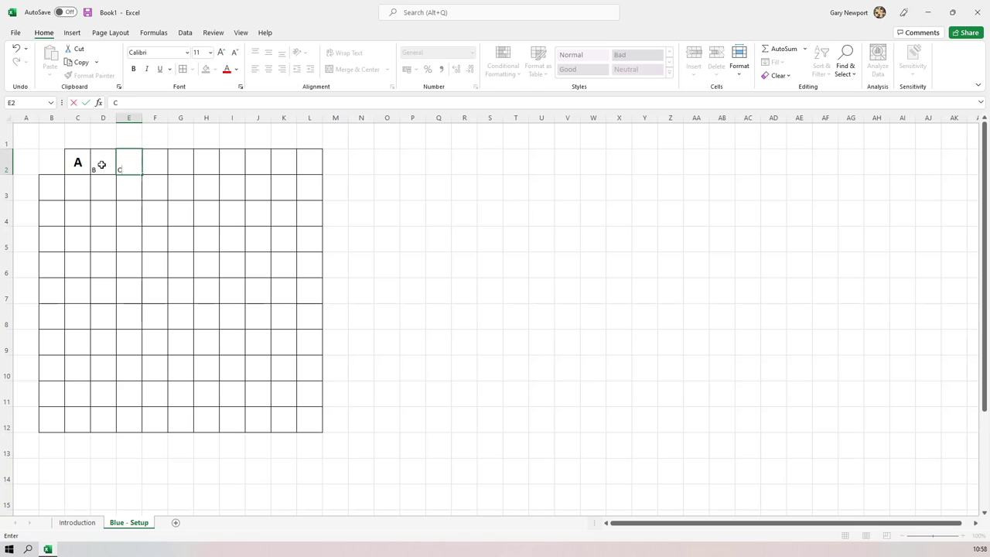
{"action": "key", "text": "Tab"}
{"action": "type", "text": "D"}
{"action": "key", "text": "Tab"}
{"action": "type", "text": "E"}
{"action": "key", "text": "Tab"}
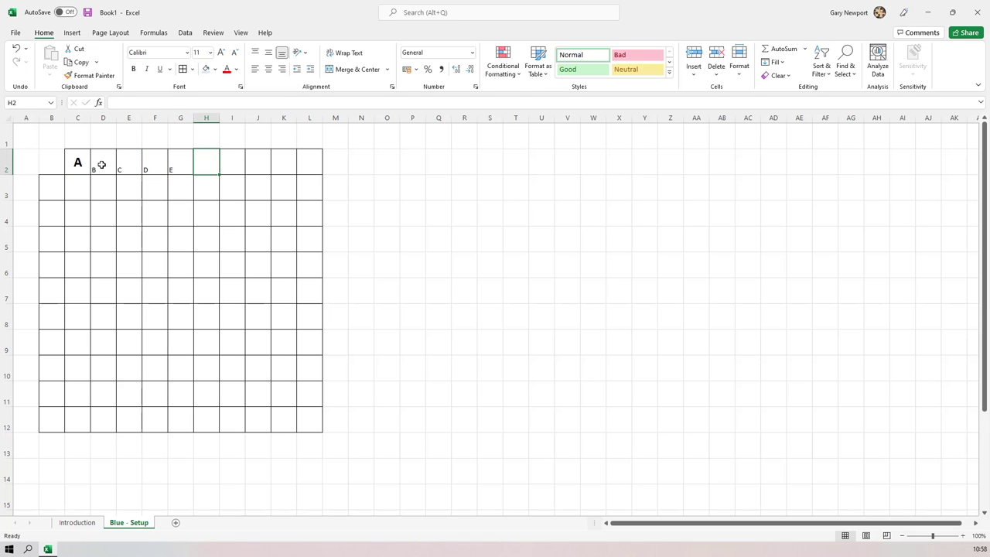
{"action": "type", "text": "F"}
{"action": "key", "text": "Tab"}
{"action": "type", "text": "G"}
{"action": "key", "text": "Tab"}
{"action": "type", "text": "H"}
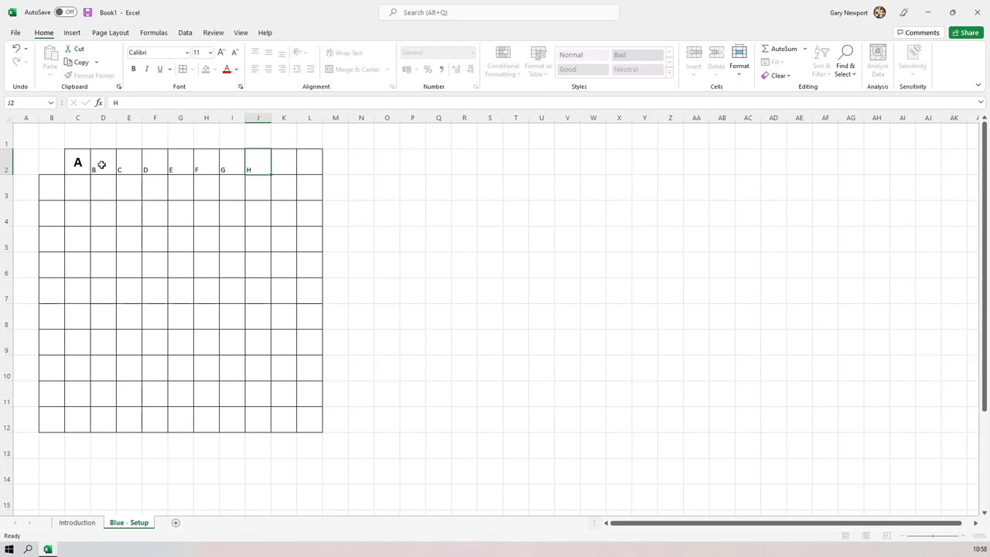
{"action": "key", "text": "Tab"}
{"action": "type", "text": "I"}
{"action": "key", "text": "Tab"}
{"action": "type", "text": "J"}
{"action": "key", "text": "Down"}
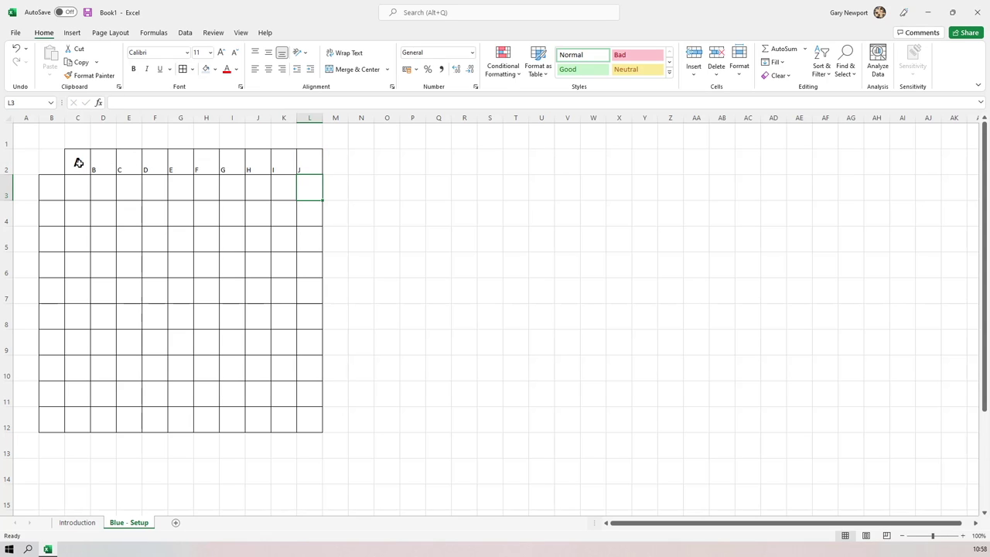
Copy C2's formatting onto C2:L2 using Fill Formatting Only
{"action": "left_click", "coordinate": [78, 162]}
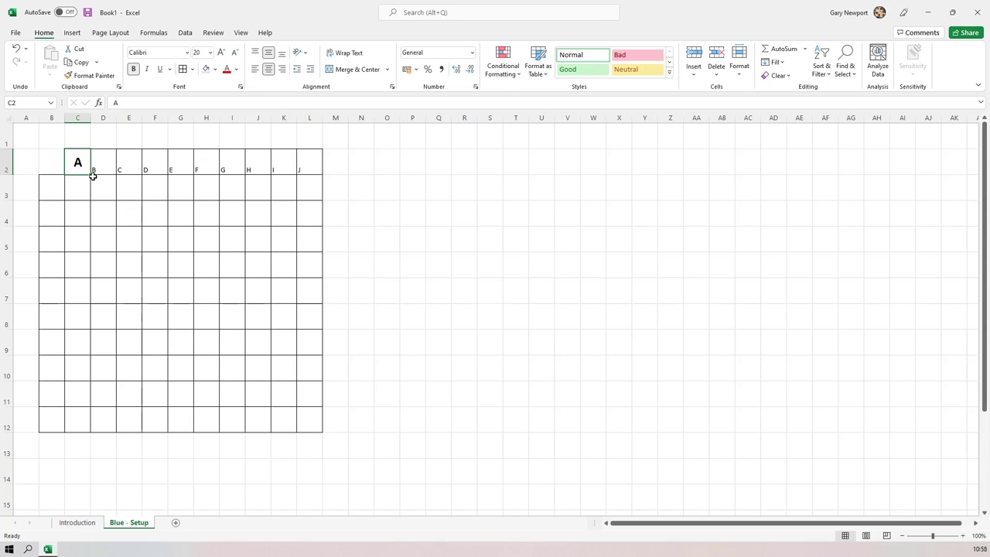
{"action": "left_click_drag", "start_coordinate": [90, 175], "coordinate": [317, 179]}
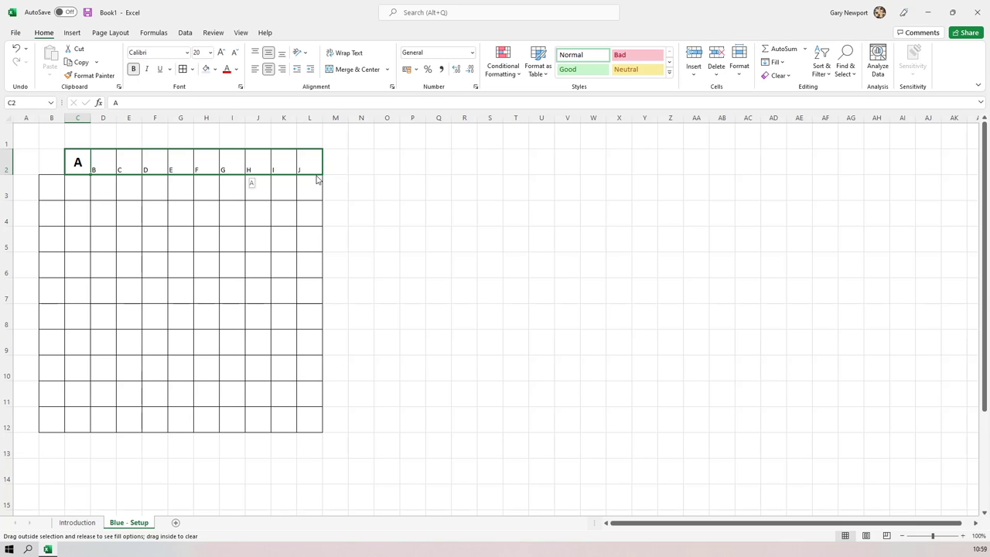
{"action": "left_click_drag", "start_coordinate": [317, 179], "coordinate": [316, 179]}
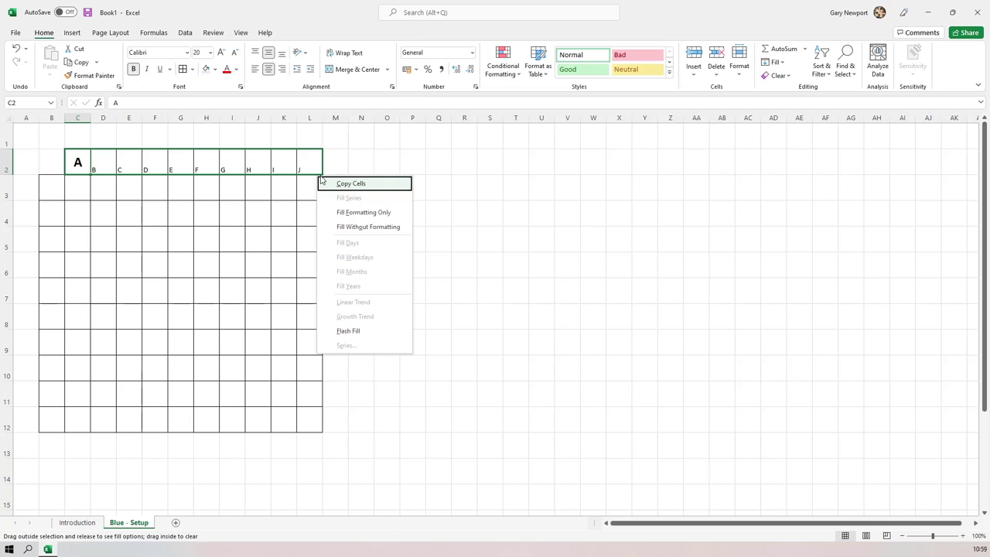
{"action": "left_click", "coordinate": [364, 214]}
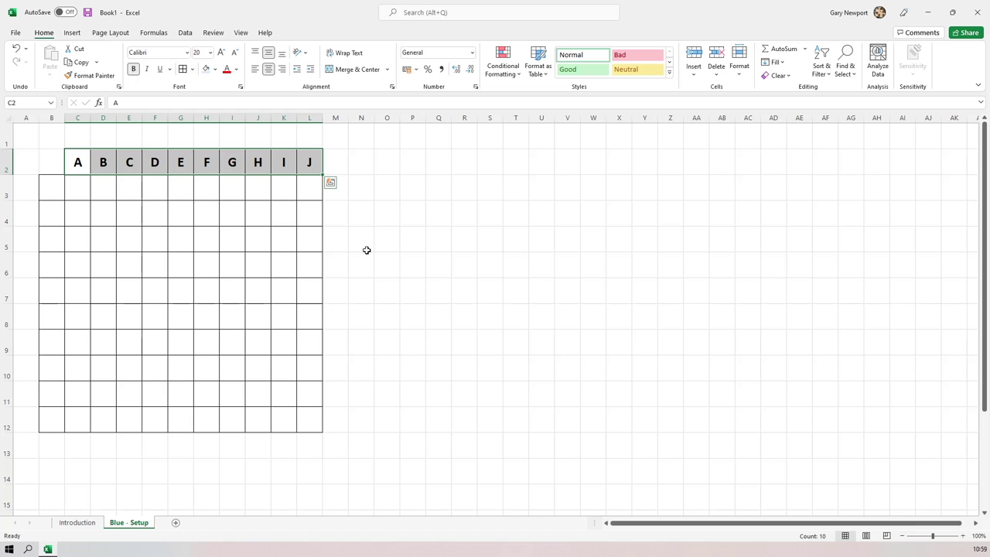
Enter 1 in B3 and give it C2's heading formatting with Format Painter
{"action": "left_click", "coordinate": [47, 189]}
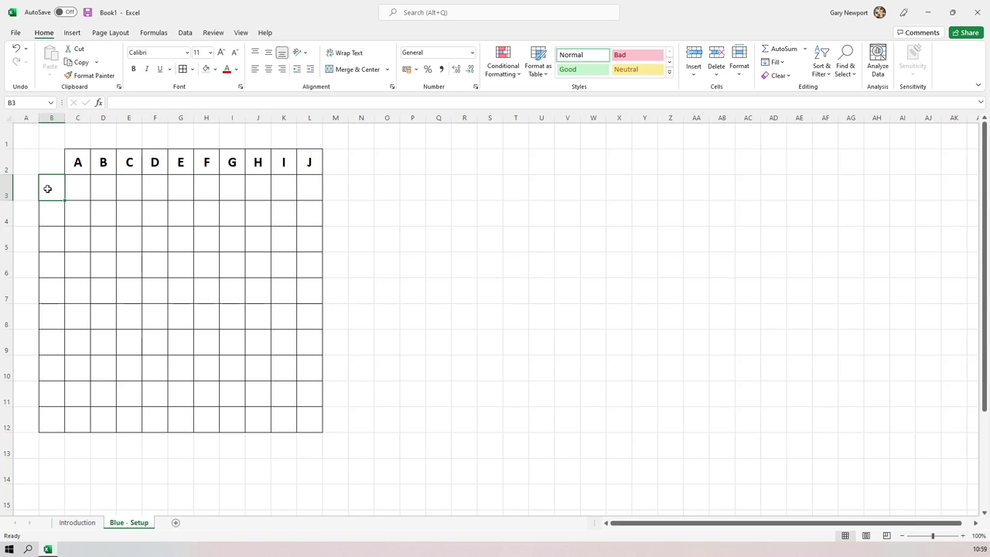
{"action": "type", "text": "1"}
{"action": "key", "text": "Return"}
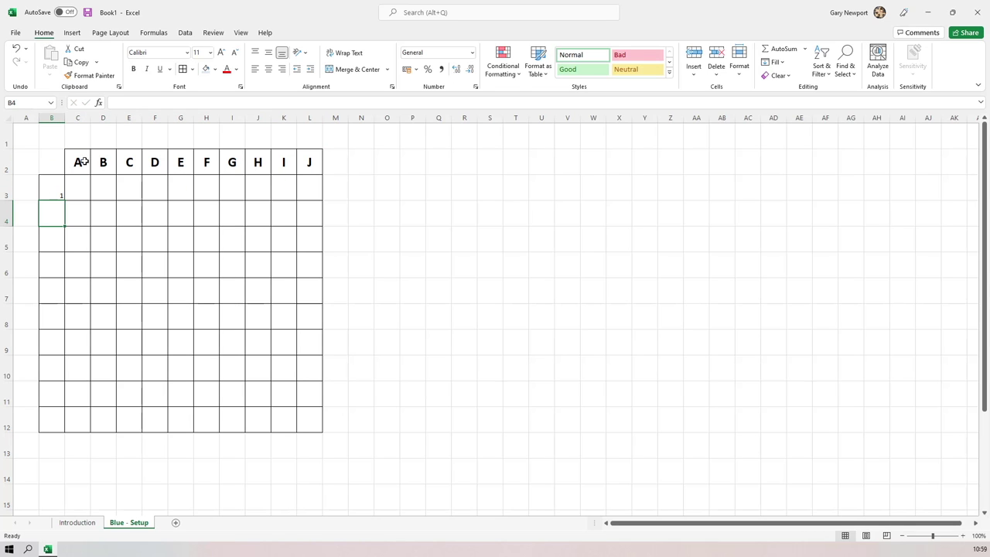
{"action": "left_click", "coordinate": [79, 161]}
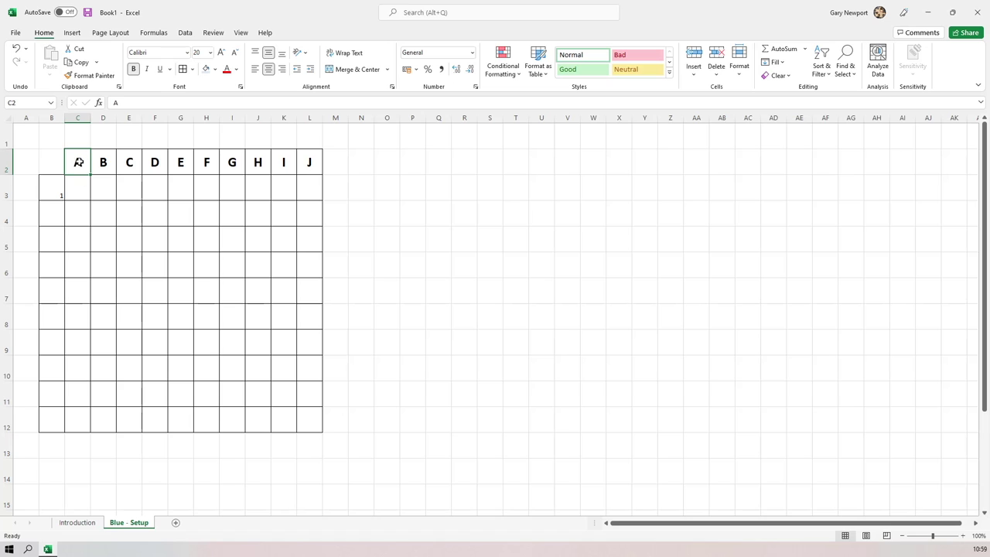
{"action": "left_click", "coordinate": [95, 75]}
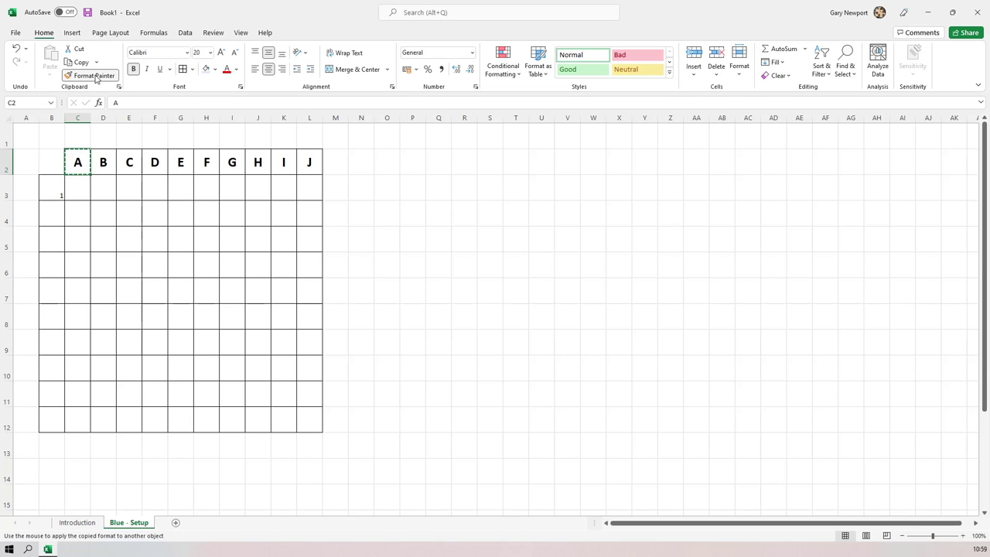
{"action": "left_click", "coordinate": [56, 186]}
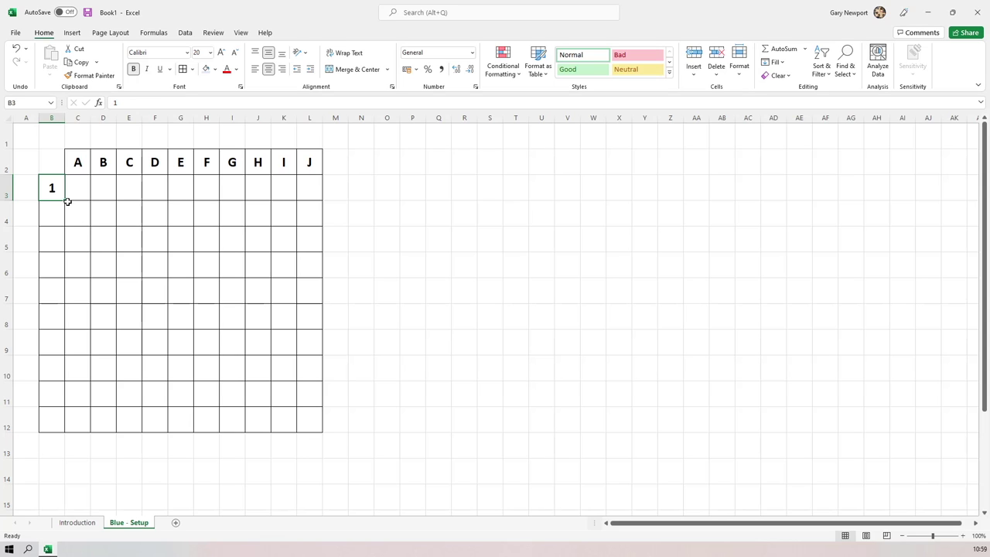
Fill B3:B12 with the series 1 to 10
{"action": "left_click_drag", "start_coordinate": [64, 200], "coordinate": [65, 437]}
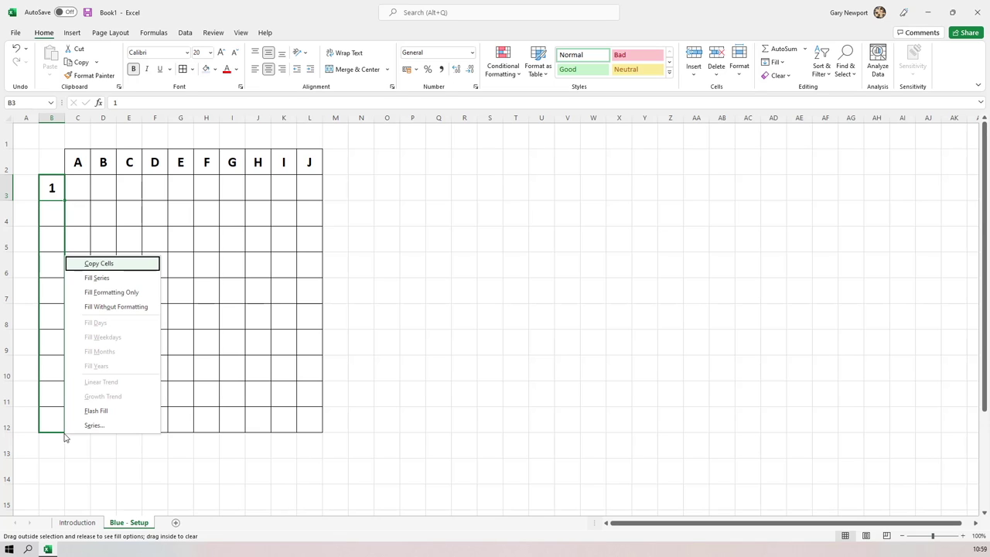
{"action": "left_click", "coordinate": [101, 279]}
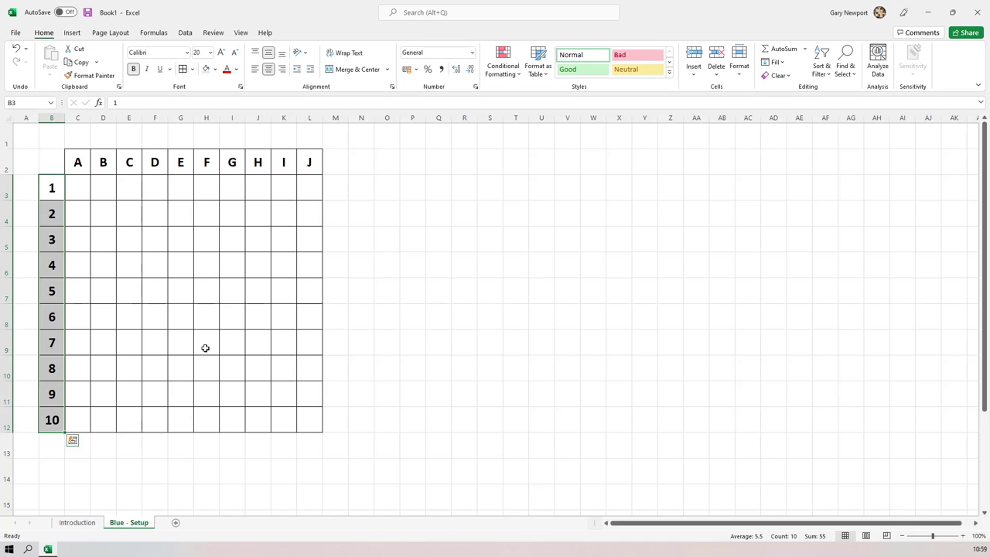
{"action": "left_click", "coordinate": [412, 379]}
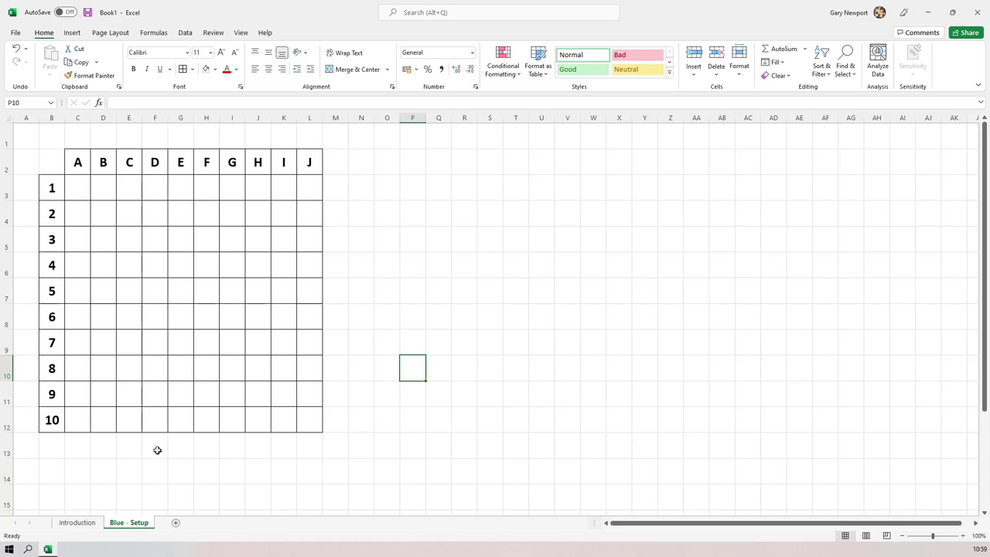
Make a copy of the Blue - Setup sheet placed after all other sheets
{"action": "right_click", "coordinate": [133, 525]}
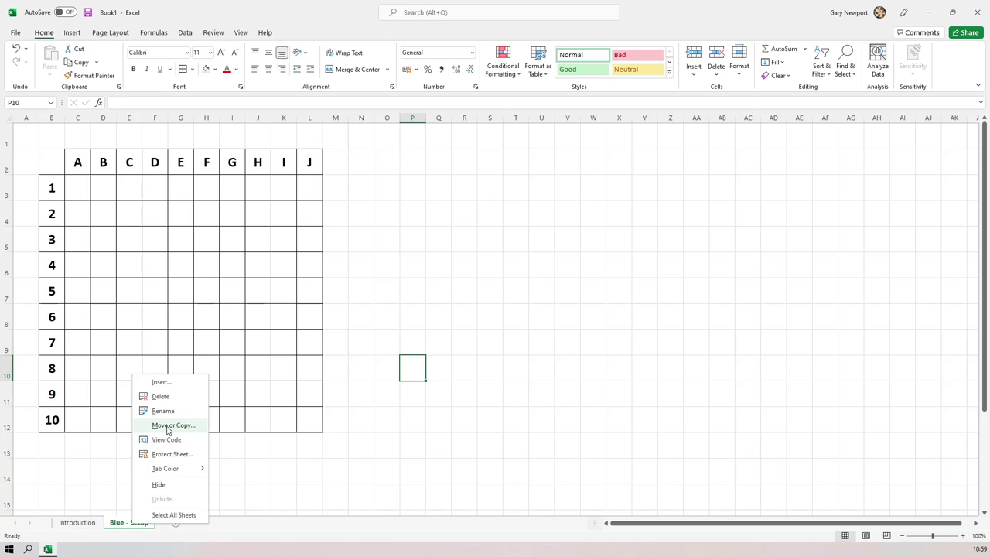
{"action": "left_click", "coordinate": [168, 427]}
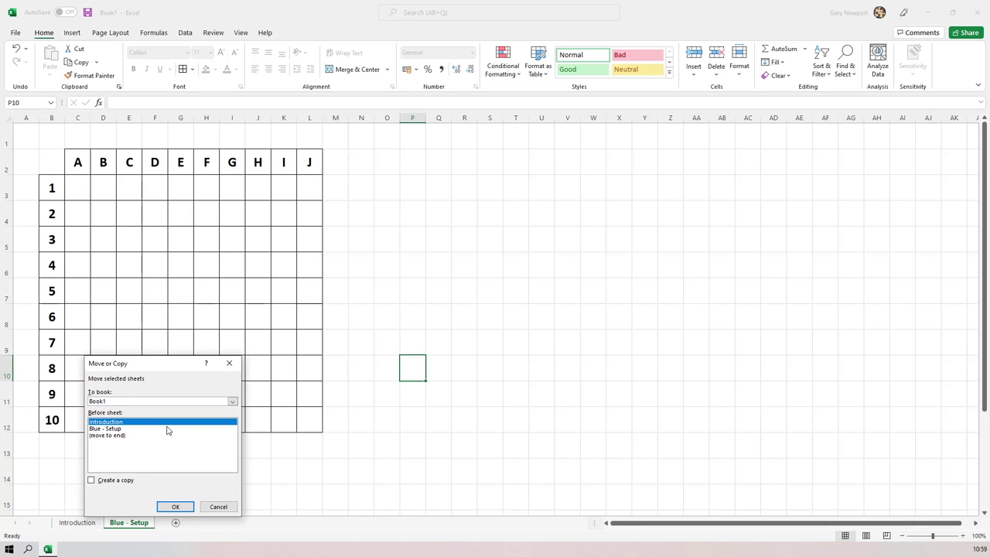
{"action": "left_click", "coordinate": [109, 435]}
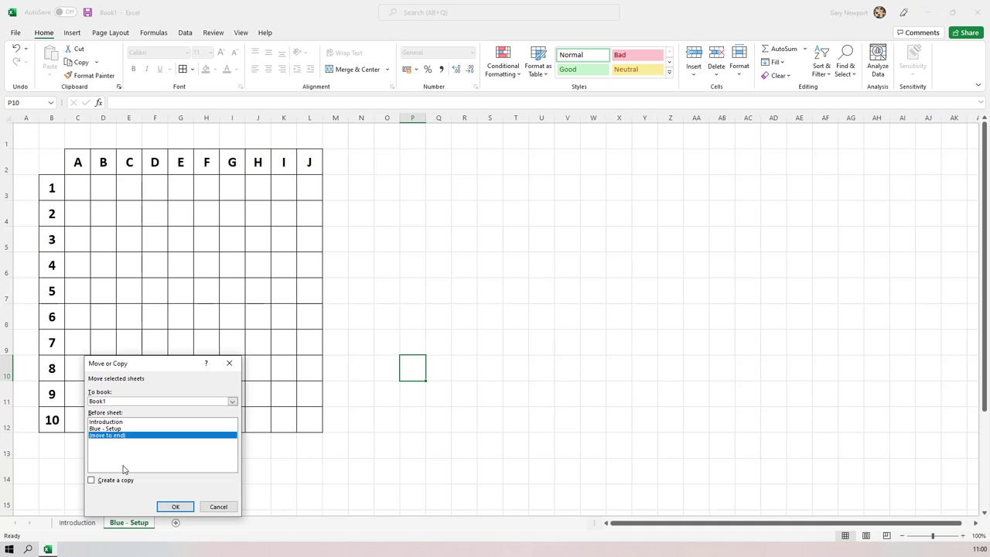
{"action": "left_click", "coordinate": [92, 481]}
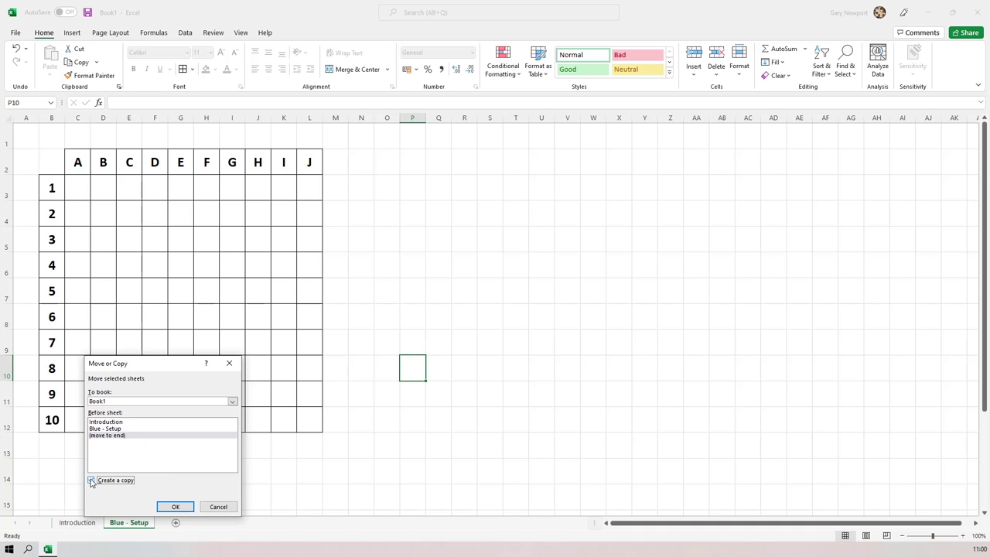
{"action": "left_click", "coordinate": [175, 507]}
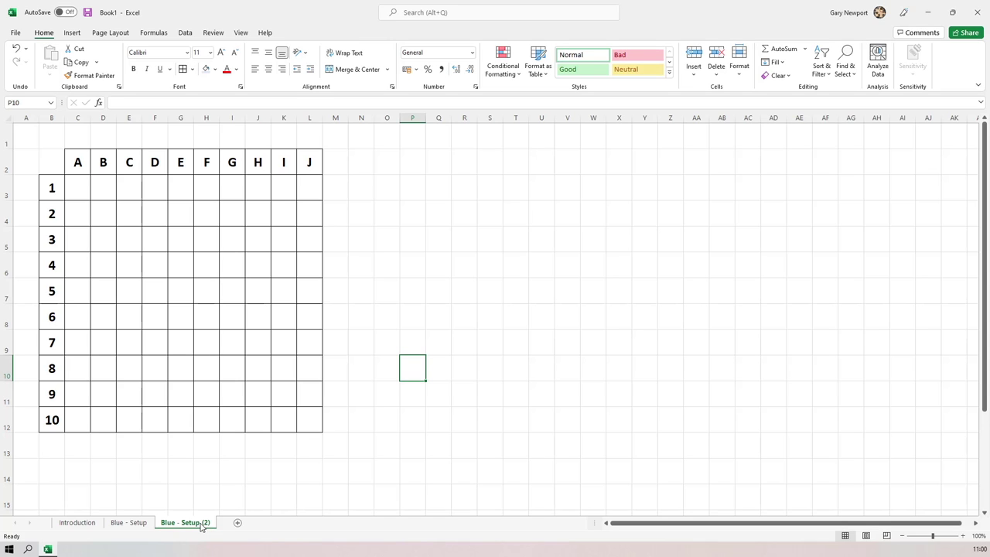
Rename 'Blue - Setup (2)' to 'Blue - Play' and return to Blue - Setup
{"action": "double_click", "coordinate": [201, 524]}
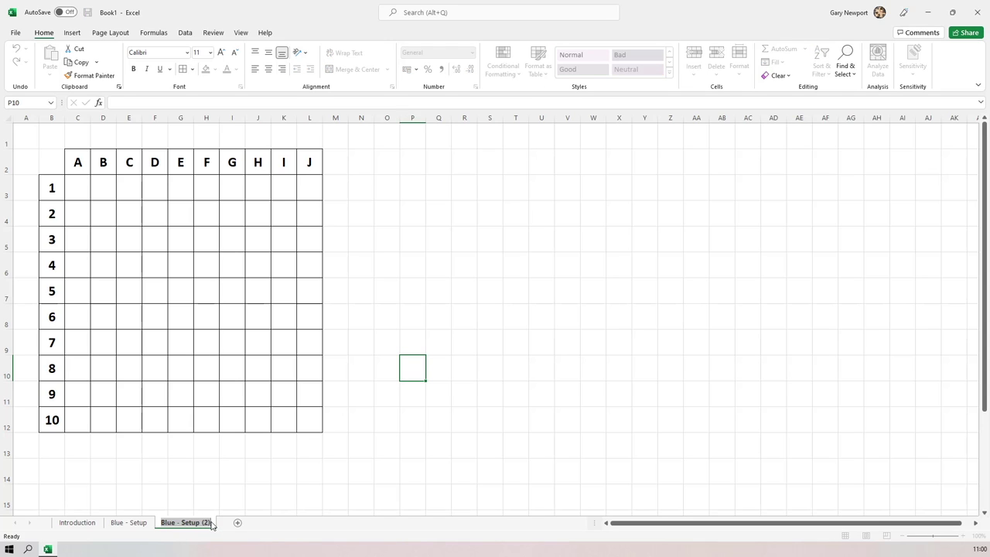
{"action": "left_click", "coordinate": [212, 525]}
{"action": "key", "text": "BackSpace"}
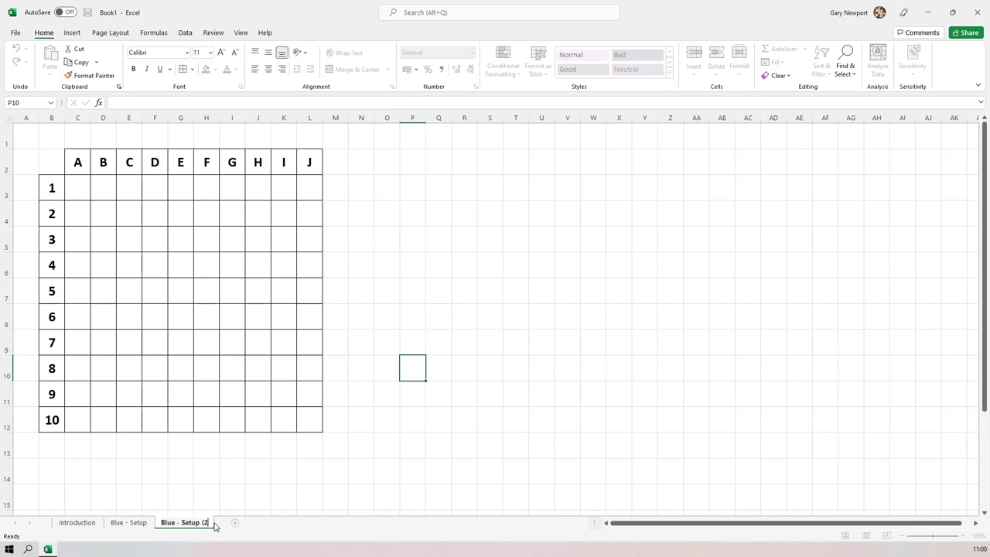
{"action": "key", "text": "BackSpace"}
{"action": "key", "text": "BackSpace"}
{"action": "key", "text": "BackSpace"}
{"action": "key", "text": "BackSpace"}
{"action": "key", "text": "BackSpace"}
{"action": "key", "text": "BackSpace"}
{"action": "key", "text": "BackSpace"}
{"action": "type", "text": "pLAY"}
{"action": "key", "text": "BackSpace"}
{"action": "key", "text": "BackSpace"}
{"action": "key", "text": "BackSpace"}
{"action": "key", "text": "BackSpace"}
{"action": "type", "text": "Play"}
{"action": "key", "text": "Return"}
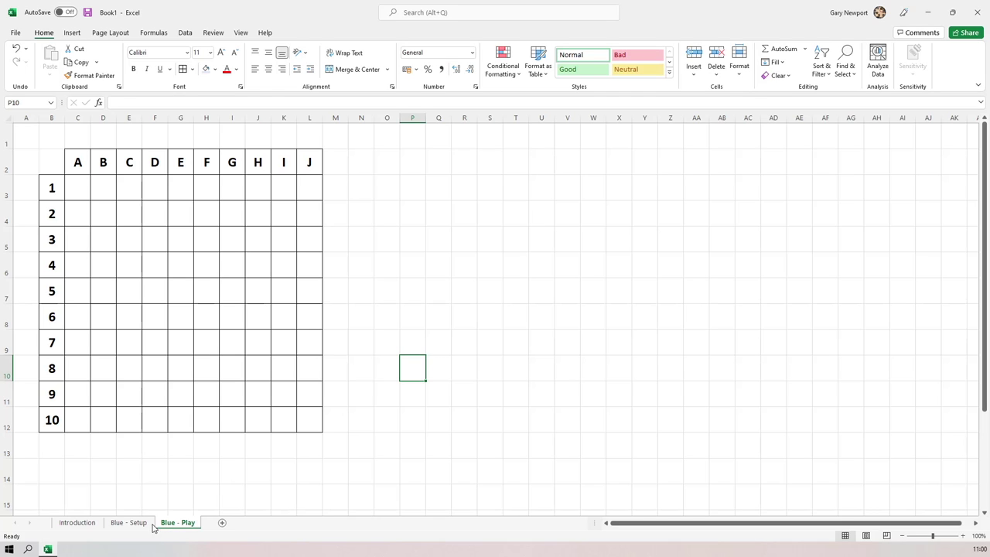
{"action": "left_click", "coordinate": [130, 525]}
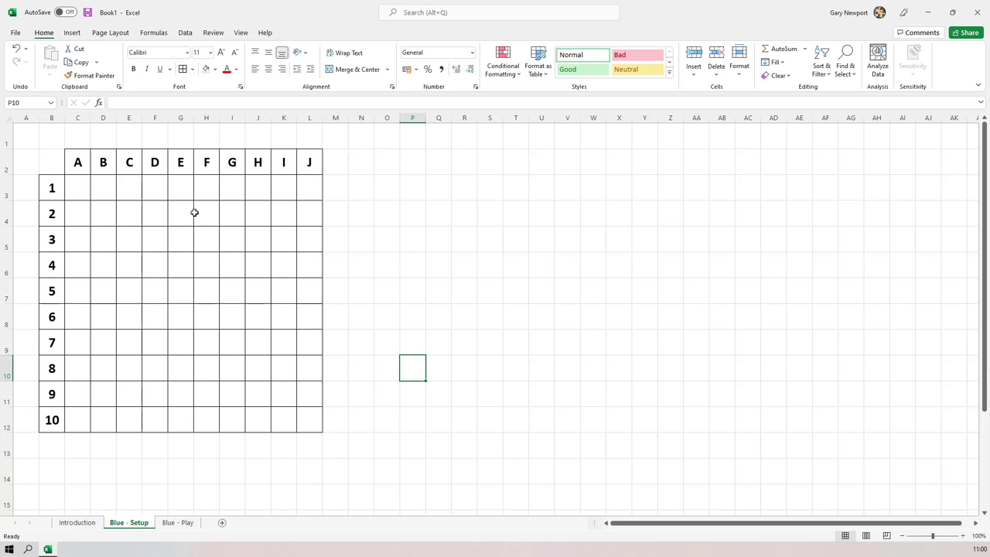
Fill the whole sheet black and the grid B2:L12 white
{"action": "left_click", "coordinate": [7, 117]}
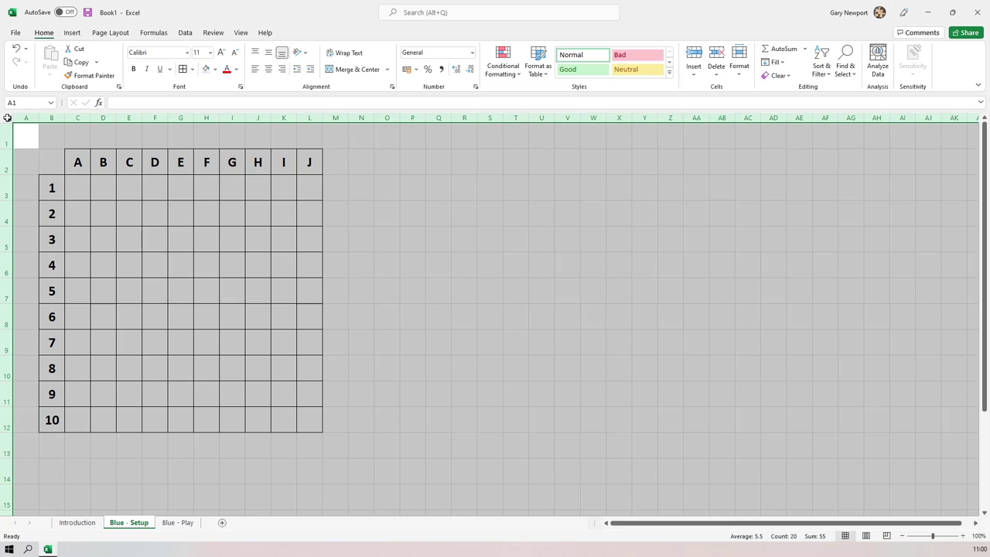
{"action": "left_click", "coordinate": [215, 69]}
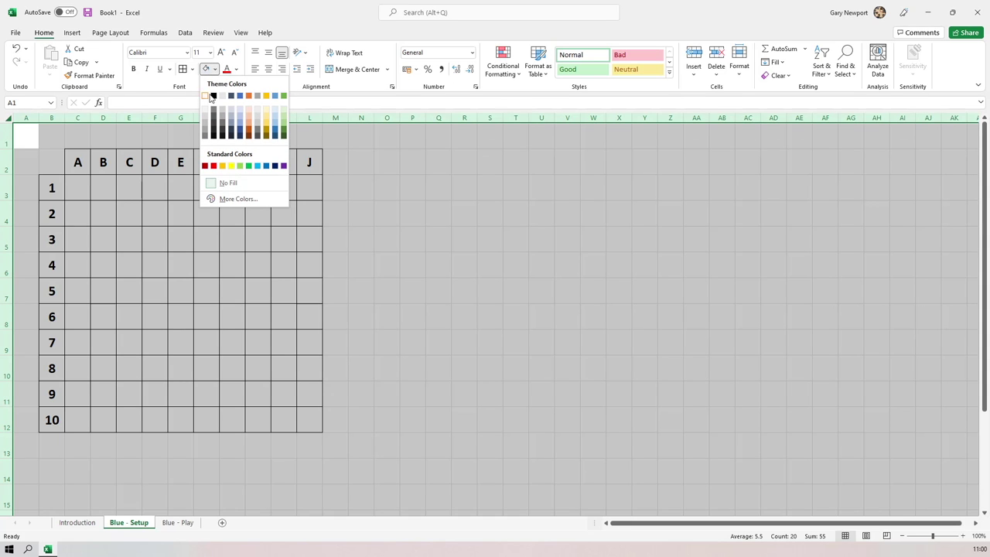
{"action": "left_click", "coordinate": [213, 96]}
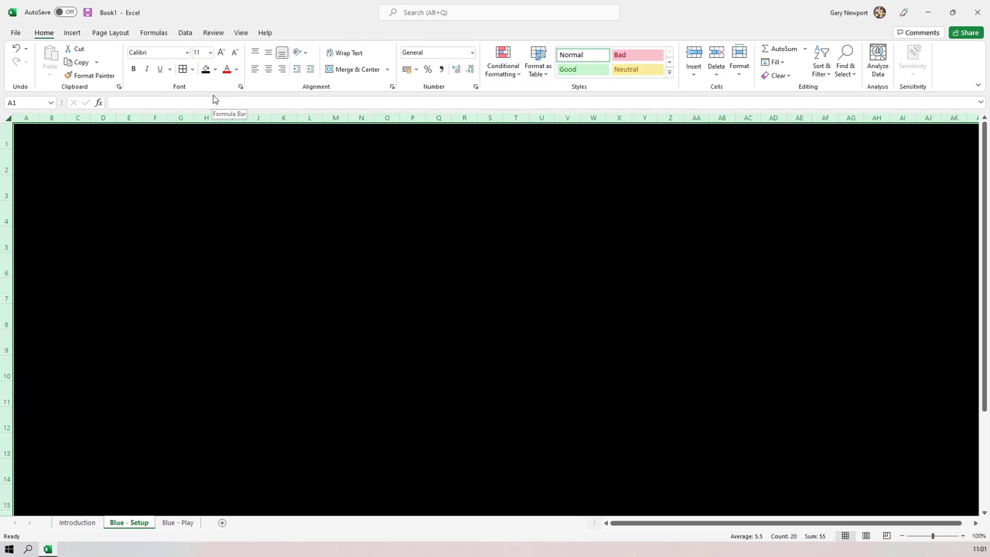
{"action": "left_click", "coordinate": [49, 158]}
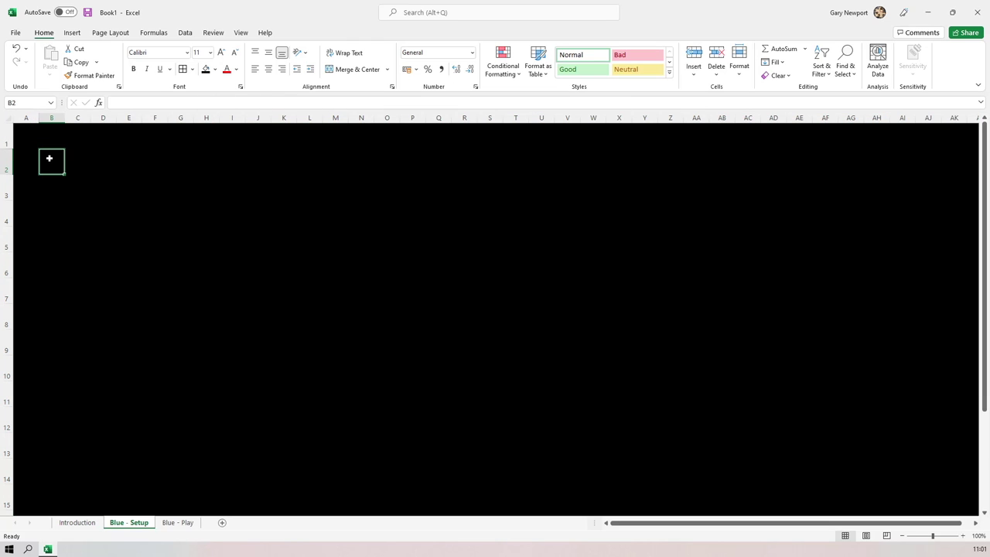
{"action": "left_click_drag", "start_coordinate": [49, 158], "coordinate": [311, 412]}
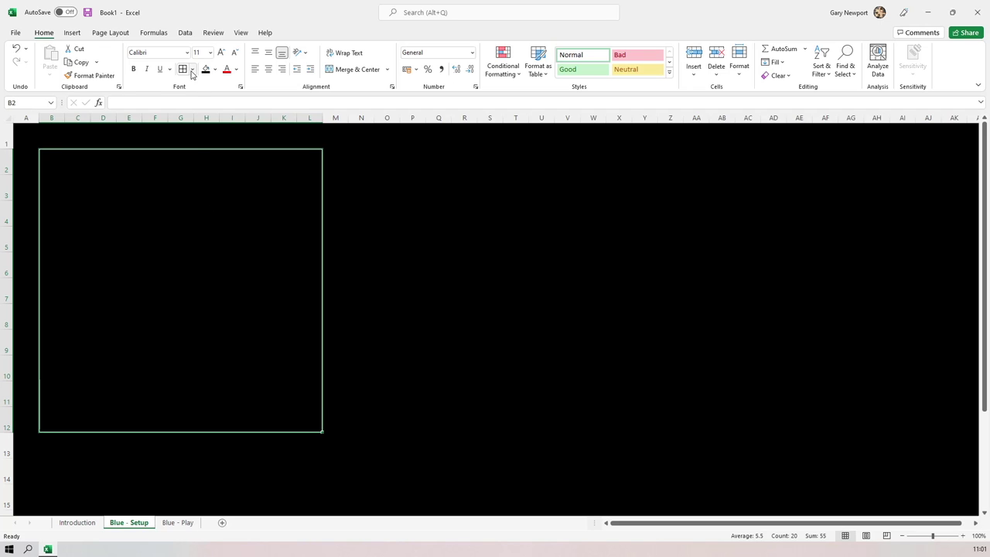
{"action": "left_click", "coordinate": [216, 70]}
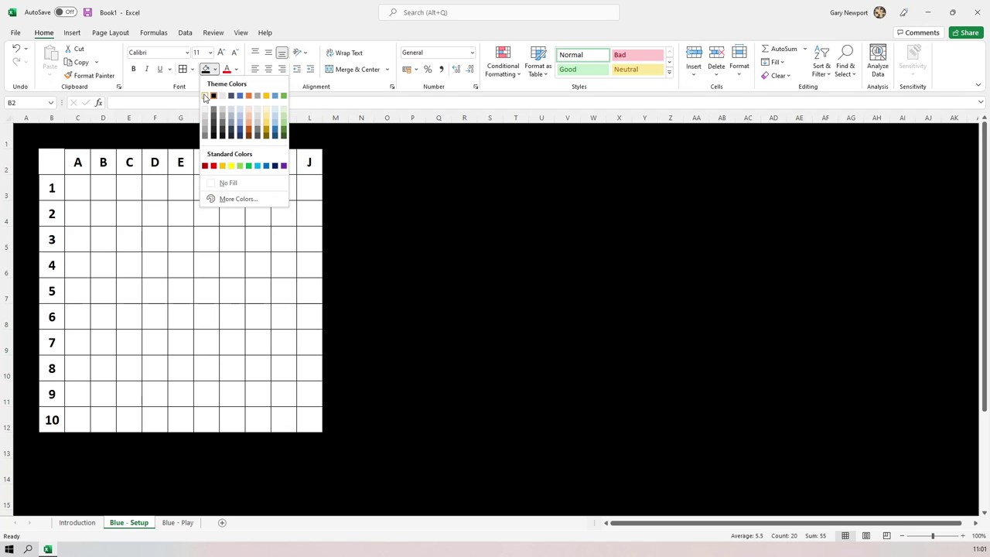
{"action": "left_click", "coordinate": [214, 121]}
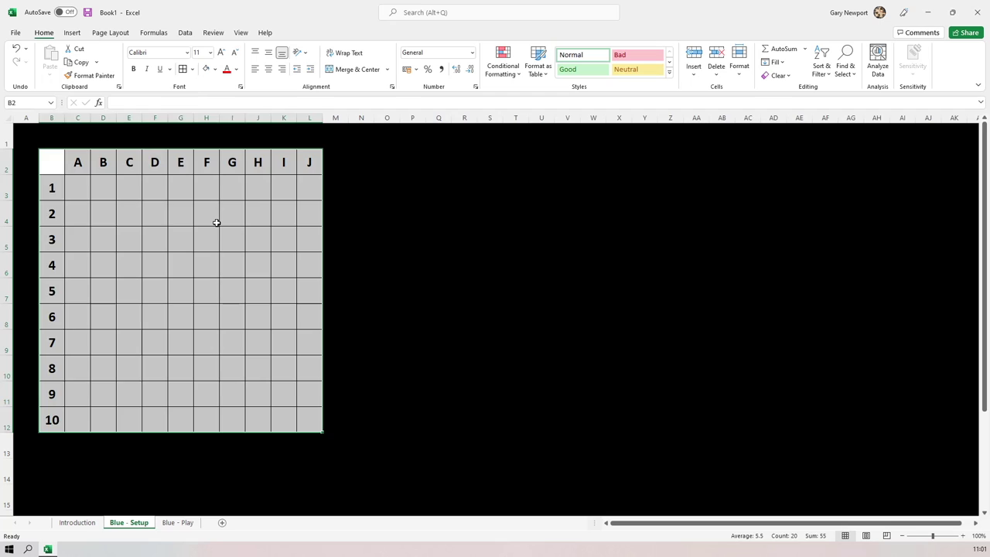
{"action": "left_click", "coordinate": [217, 223]}
Fill corner cell B2 black and shade C2:L2 and B3:B12 light blue
{"action": "left_click", "coordinate": [50, 160]}
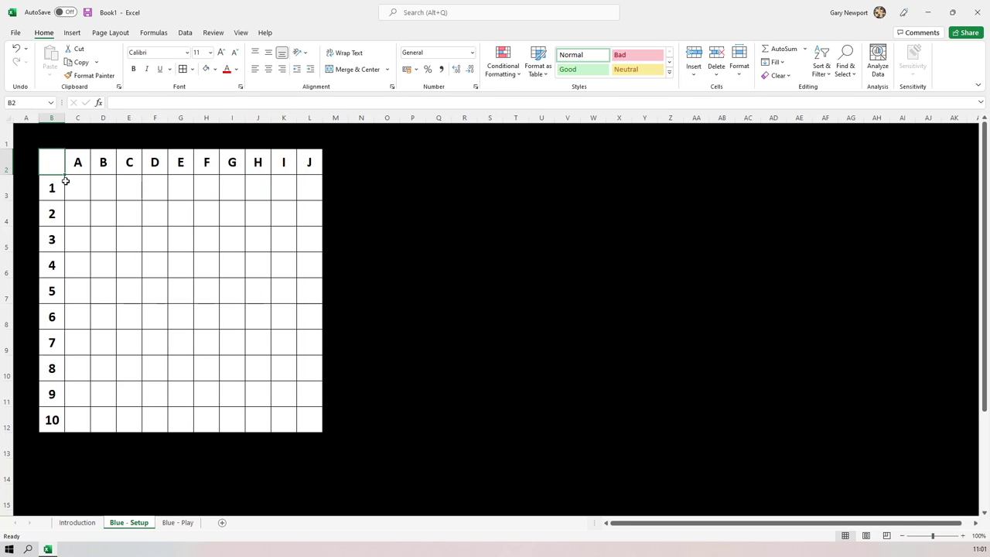
{"action": "left_click", "coordinate": [215, 69]}
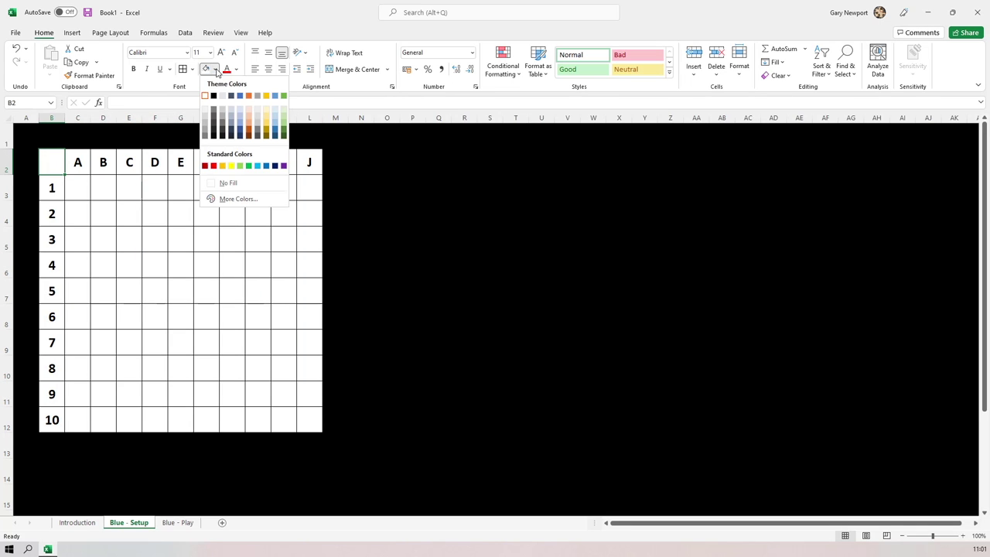
{"action": "left_click", "coordinate": [212, 97]}
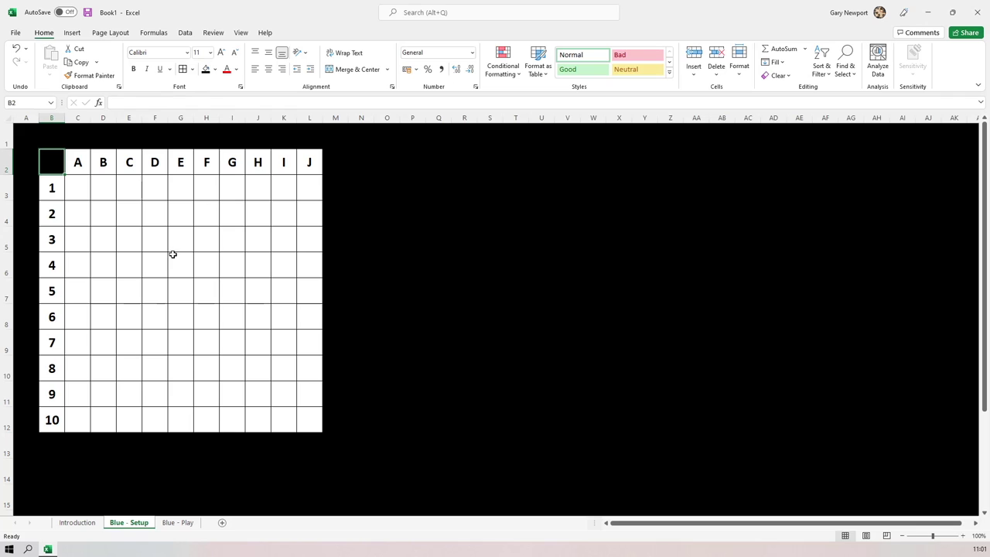
{"action": "left_click_drag", "start_coordinate": [77, 162], "coordinate": [309, 173]}
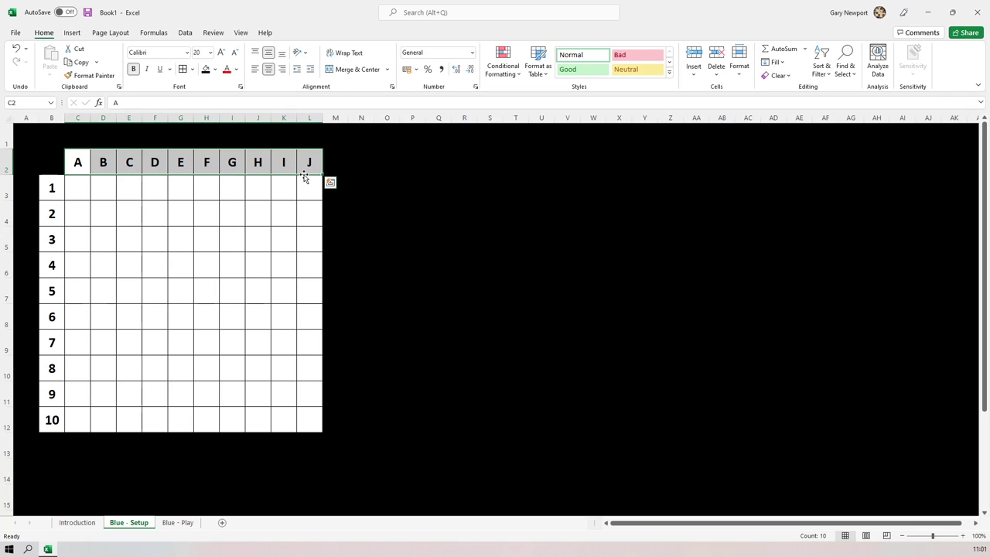
{"action": "left_click", "coordinate": [216, 69]}
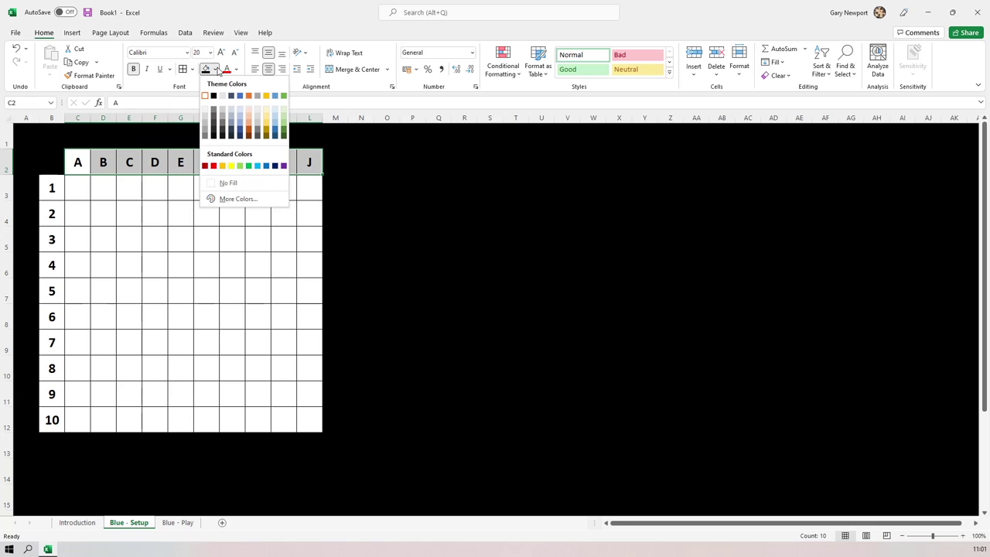
{"action": "left_click", "coordinate": [273, 110]}
{"action": "left_click_drag", "start_coordinate": [52, 188], "coordinate": [67, 421]}
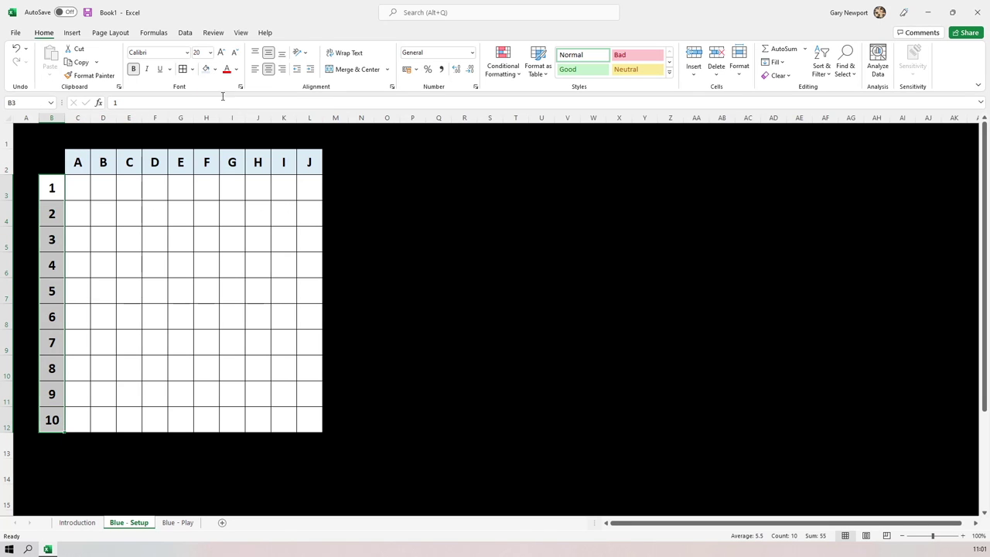
{"action": "left_click", "coordinate": [206, 69]}
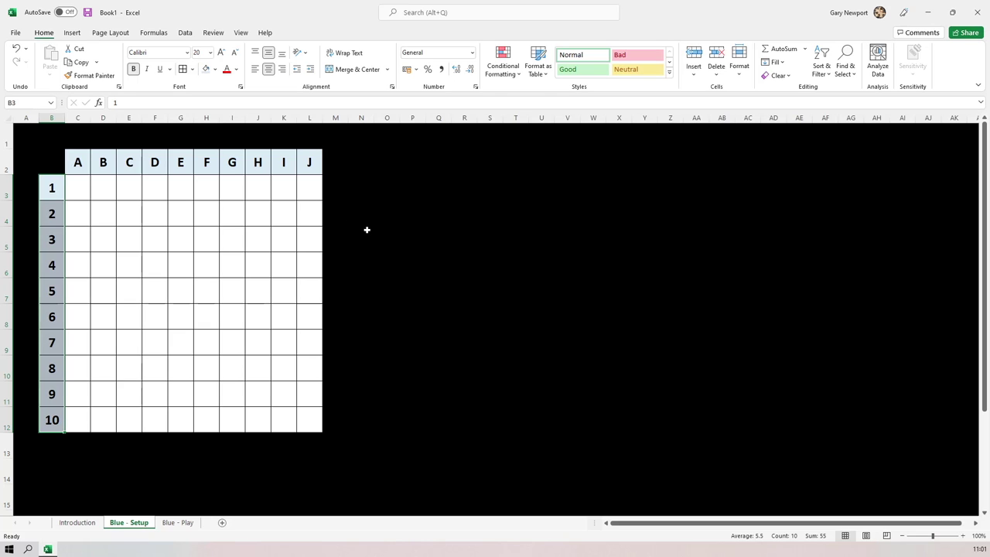
{"action": "left_click", "coordinate": [362, 156]}
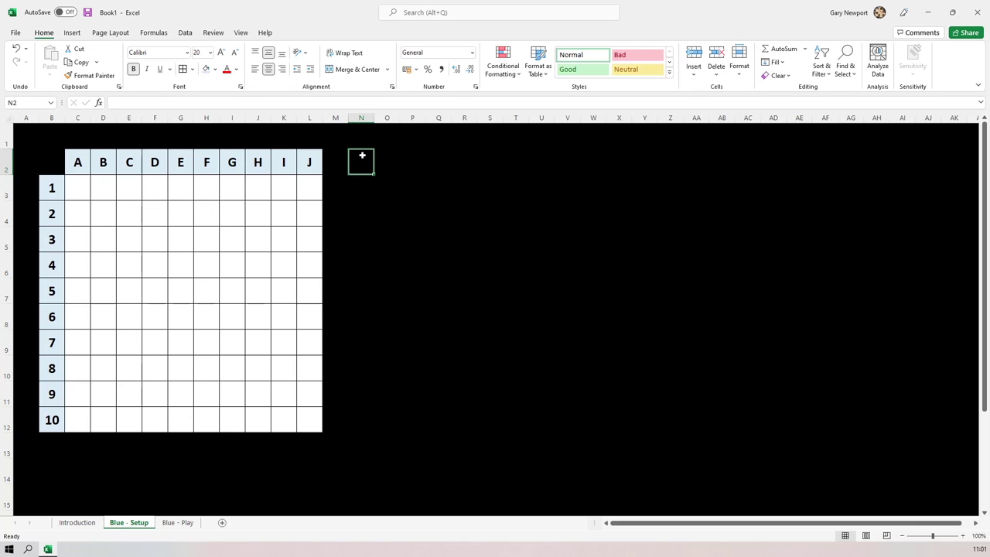
Shade N2:AA8 and N10:AA12 light blue as two panels beside the grid
{"action": "left_click_drag", "start_coordinate": [362, 155], "coordinate": [692, 320]}
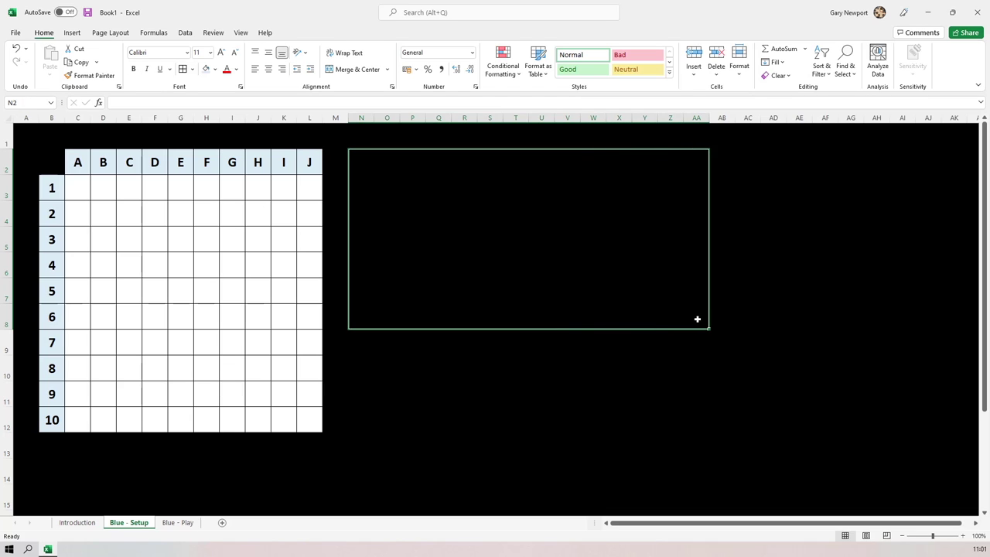
{"action": "left_click", "coordinate": [206, 69]}
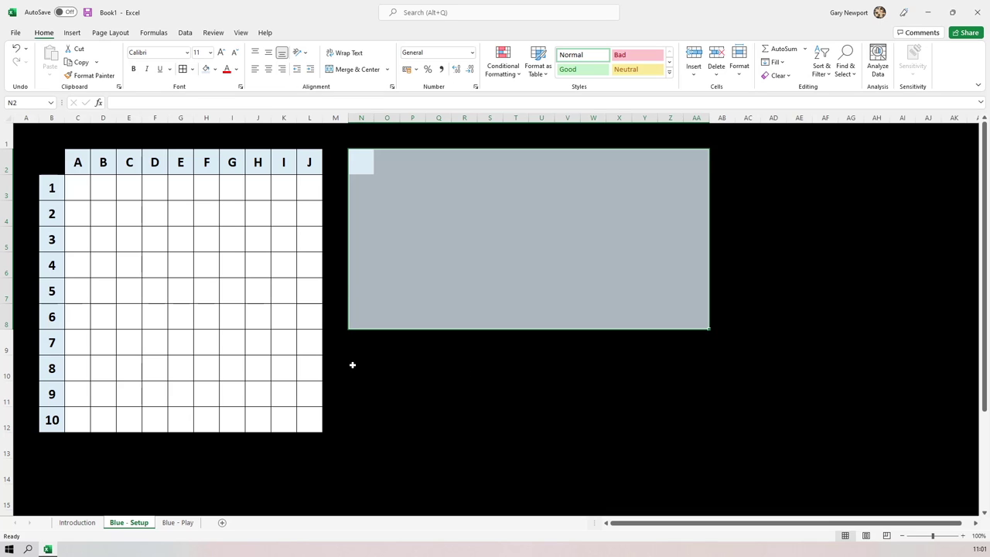
{"action": "left_click_drag", "start_coordinate": [352, 364], "coordinate": [705, 430]}
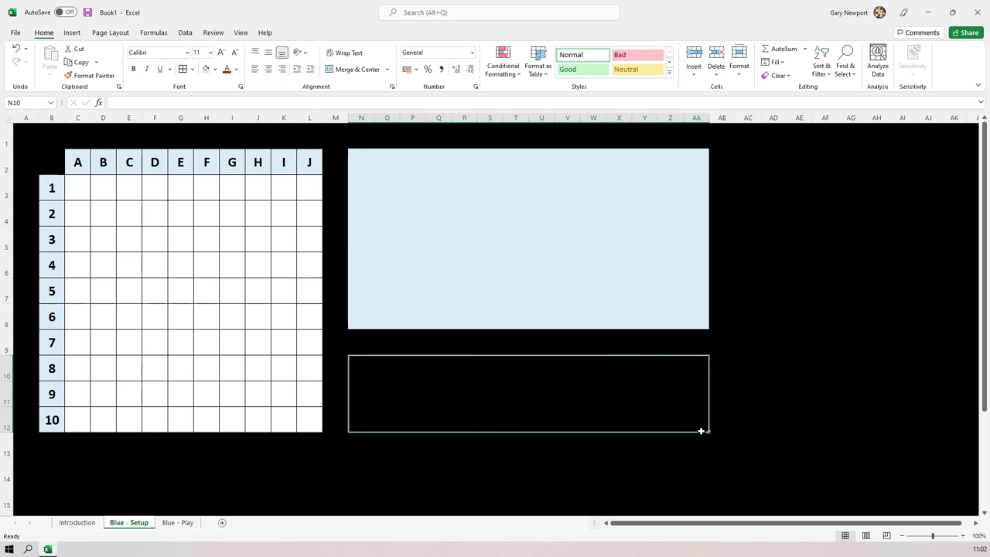
{"action": "left_click", "coordinate": [205, 69]}
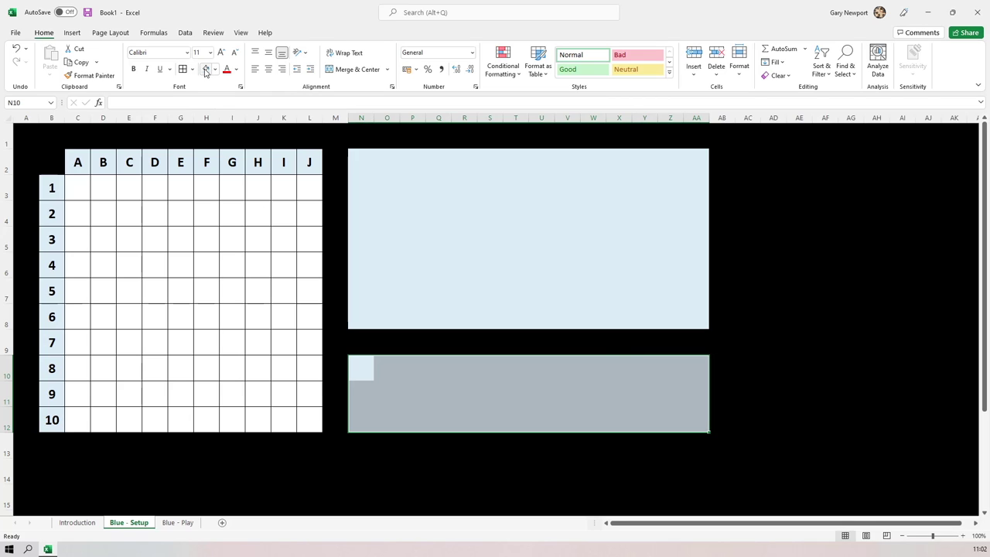
{"action": "left_click", "coordinate": [380, 189]}
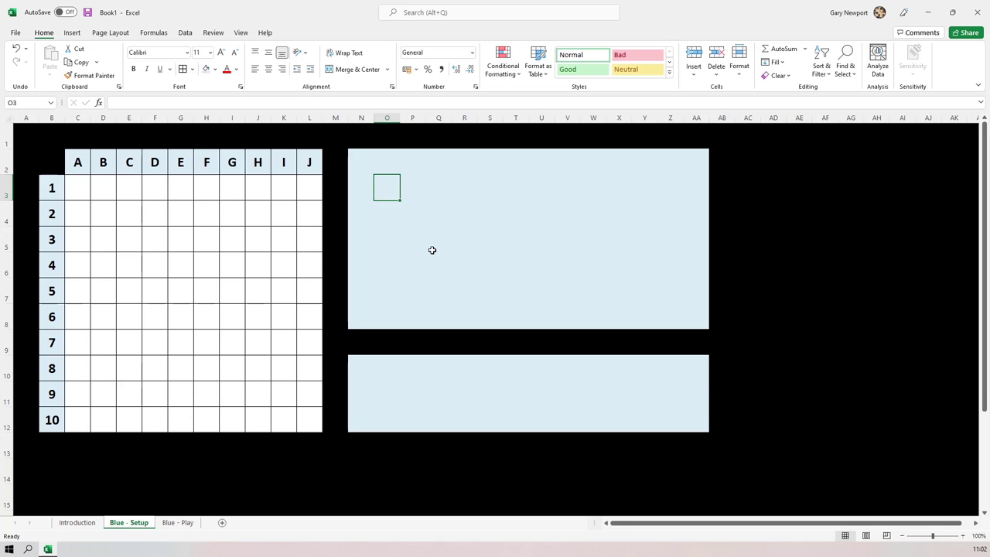
Enter the headings QTY, SQ and CRAFT TYPE across row 3 of the upper panel
{"action": "type", "text": "QTY"}
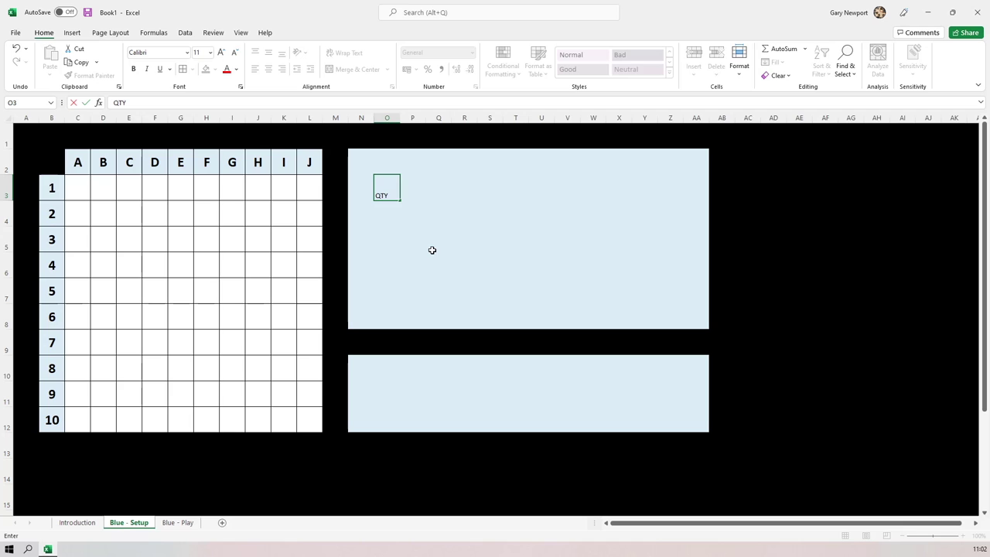
{"action": "key", "text": "Tab"}
{"action": "type", "text": "SQ"}
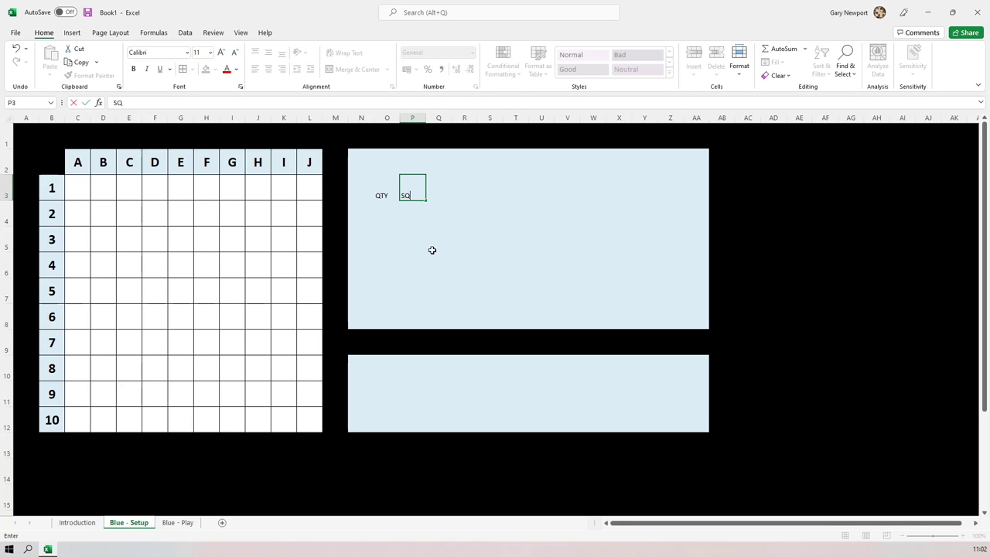
{"action": "key", "text": "Tab"}
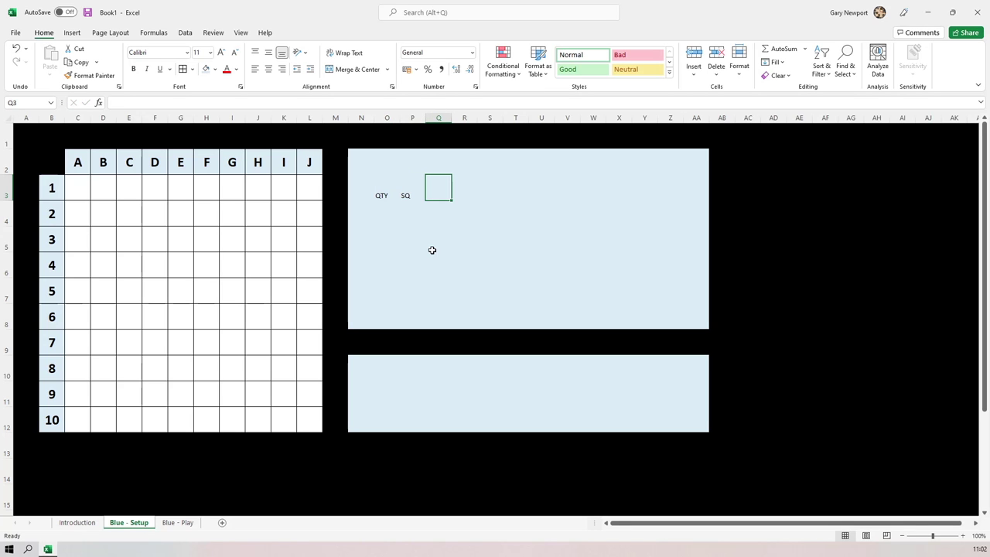
{"action": "type", "text": "CRAFT TYPE"}
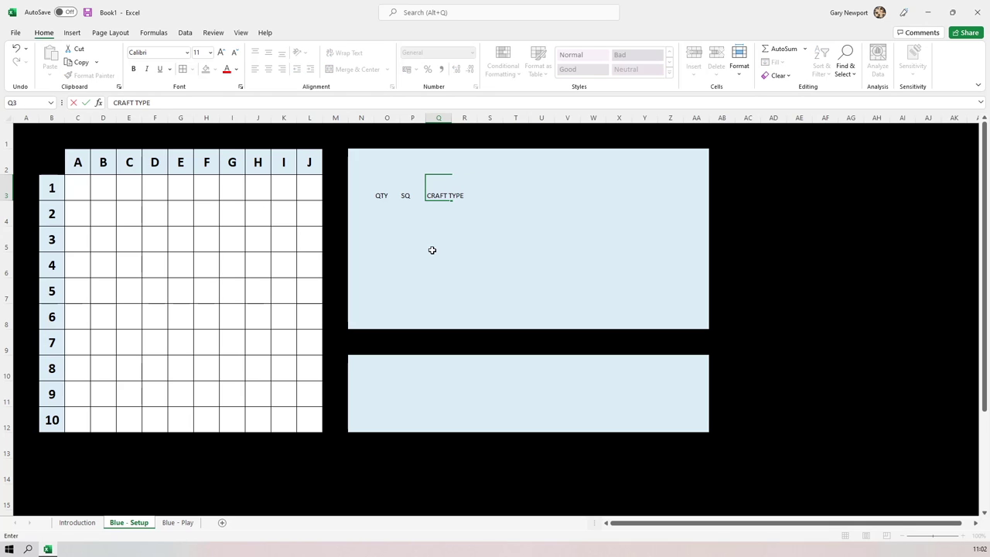
{"action": "key", "text": "Tab"}
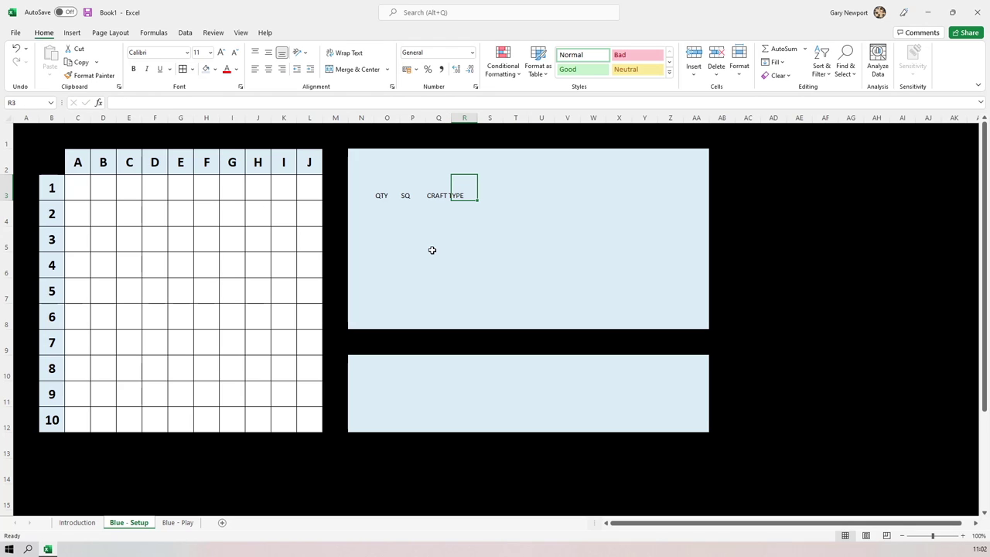
Add the CODE and USED headings after CRAFT TYPE in row 3
{"action": "key", "text": "Tab"}
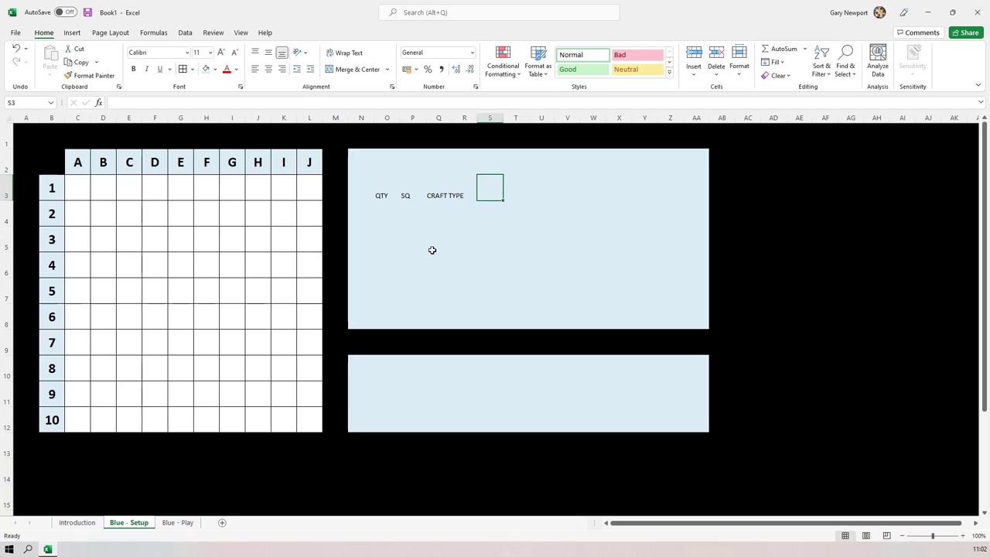
{"action": "key", "text": "Tab"}
{"action": "key", "text": "Tab"}
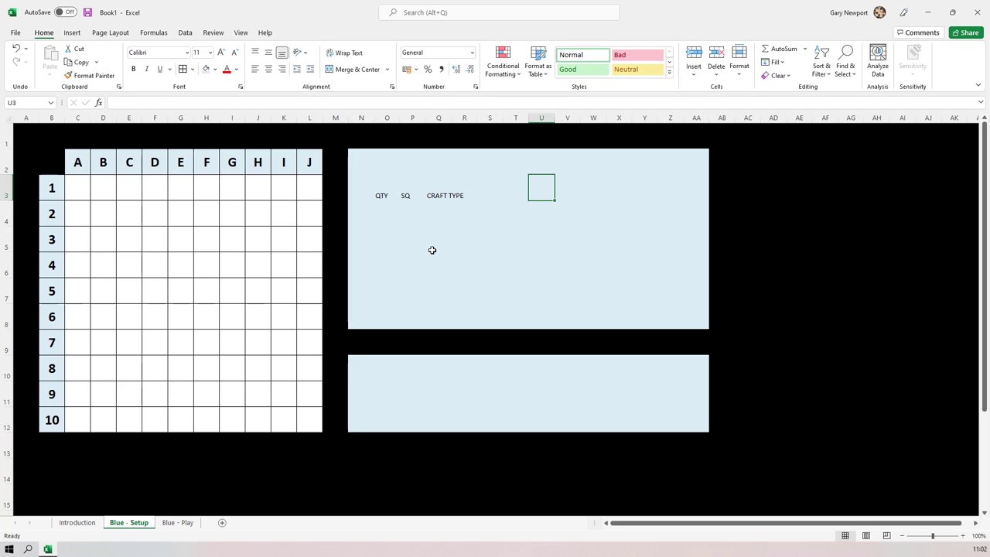
{"action": "key", "text": "Left"}
{"action": "key", "text": "Left"}
{"action": "key", "text": "Left"}
{"action": "key", "text": "Left"}
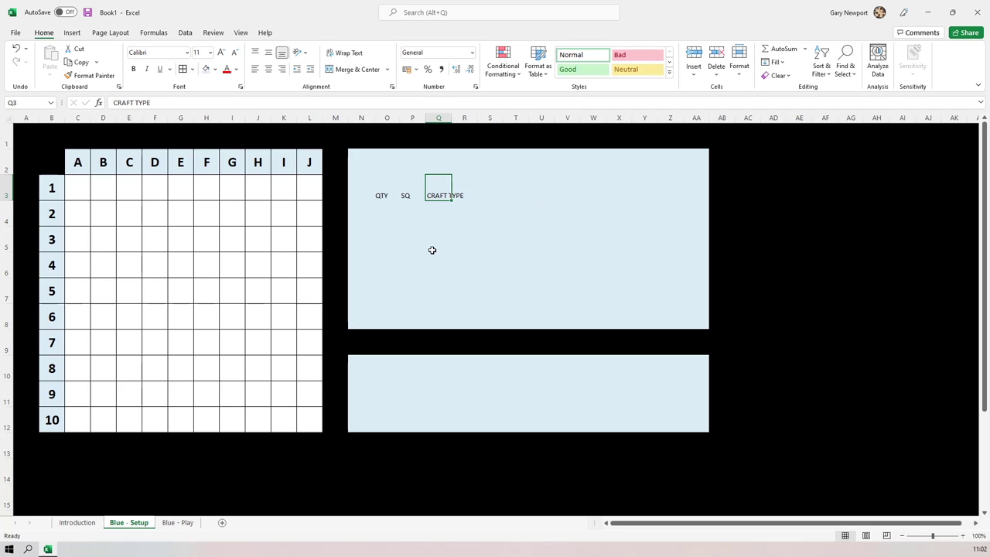
{"action": "key", "text": "Right"}
{"action": "key", "text": "Right"}
{"action": "key", "text": "Right"}
{"action": "key", "text": "Right"}
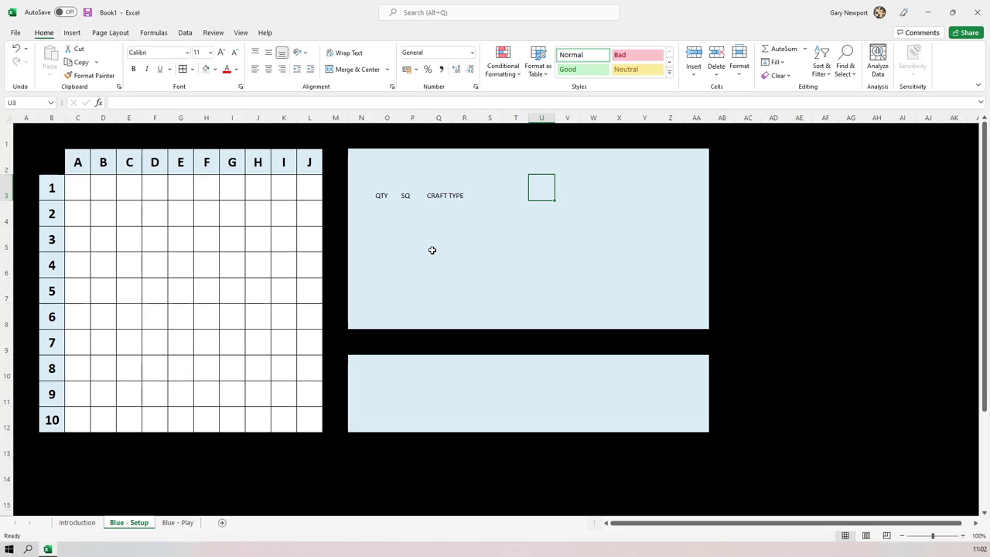
{"action": "type", "text": "CODE"}
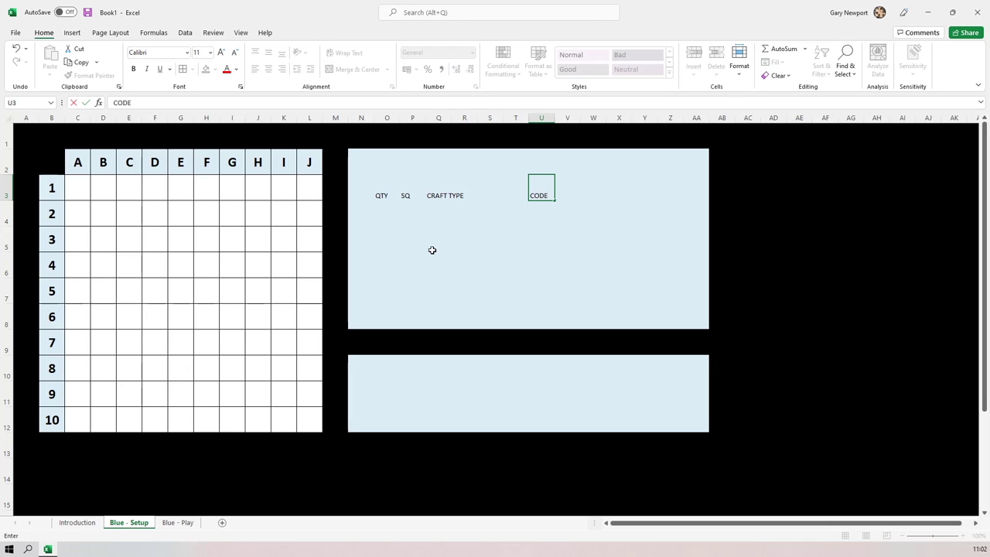
{"action": "key", "text": "Right"}
{"action": "type", "text": "US"}
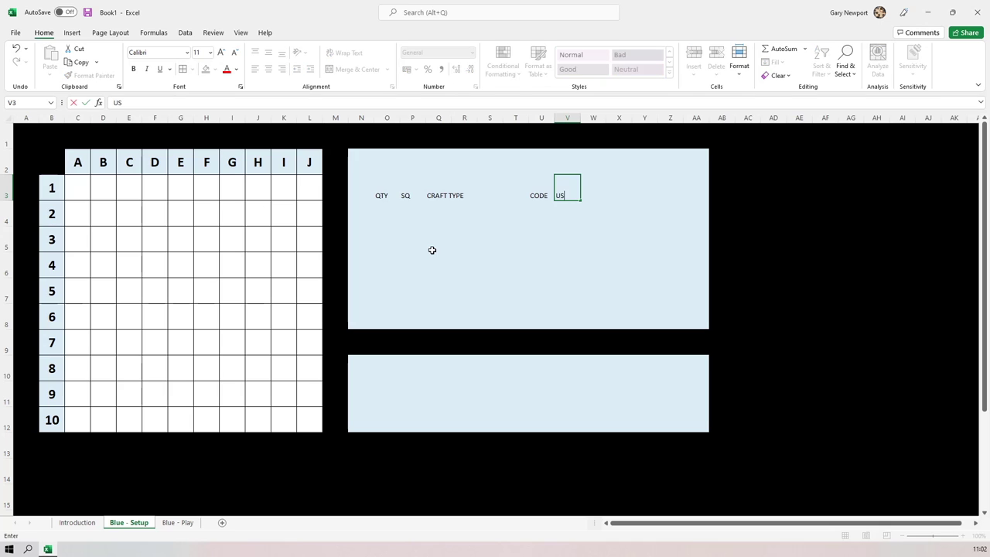
{"action": "key", "text": "Return"}
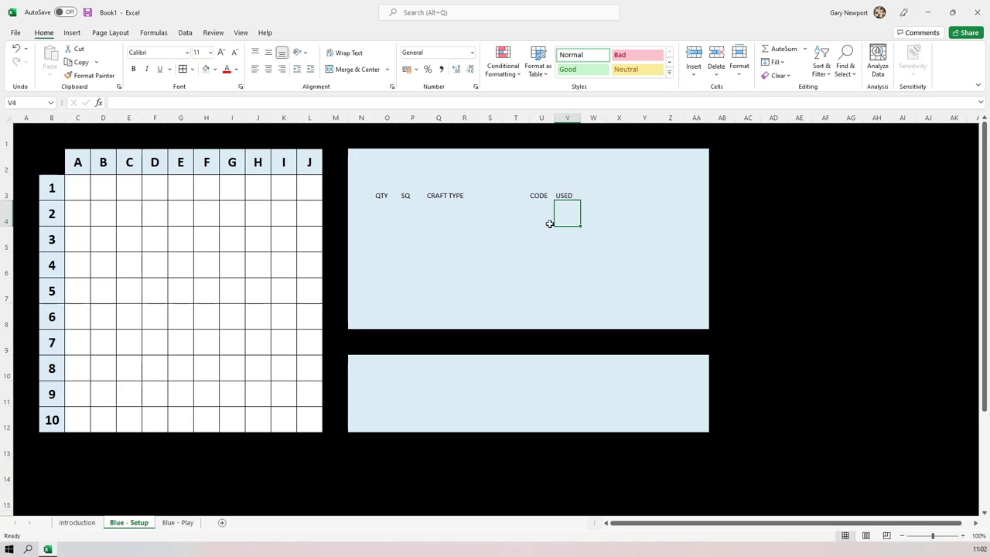
Give the four cells under USED (V4:V7) all borders and a pale tan fill
{"action": "left_click_drag", "start_coordinate": [568, 215], "coordinate": [570, 287]}
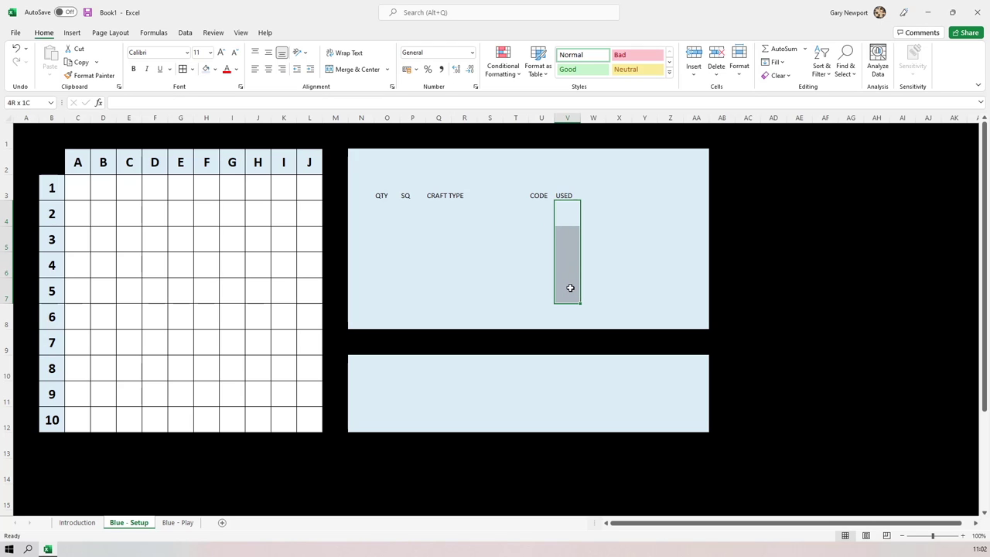
{"action": "left_click", "coordinate": [192, 69]}
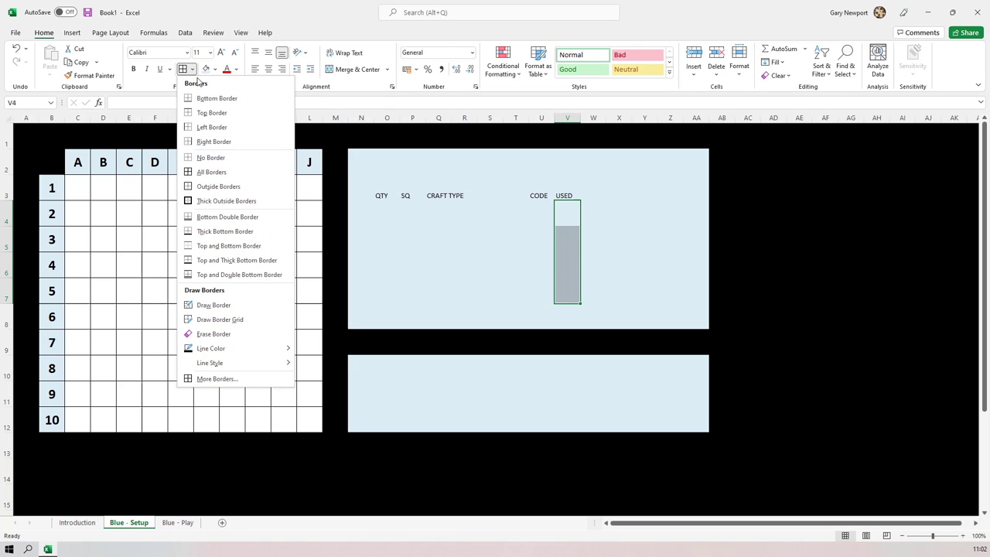
{"action": "left_click", "coordinate": [211, 174]}
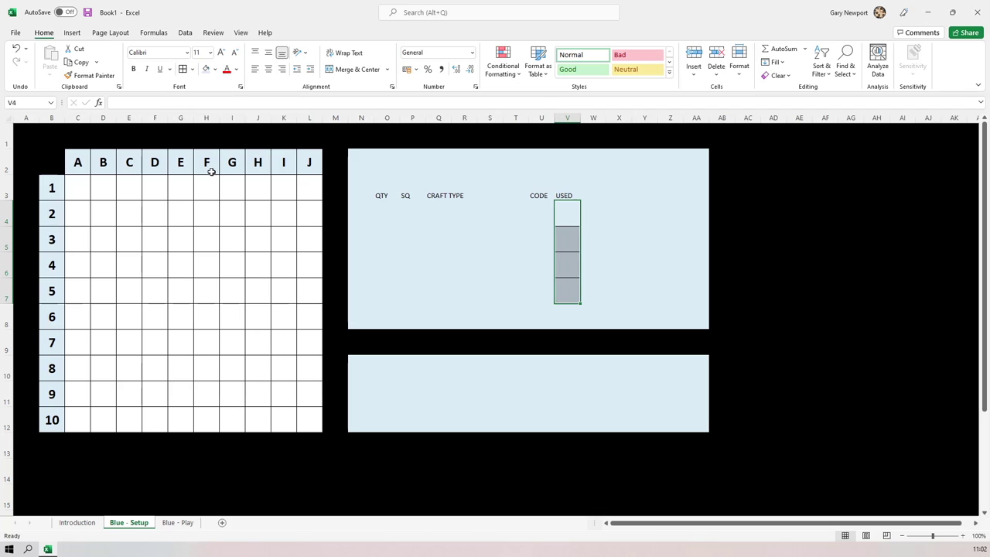
{"action": "left_click", "coordinate": [215, 68]}
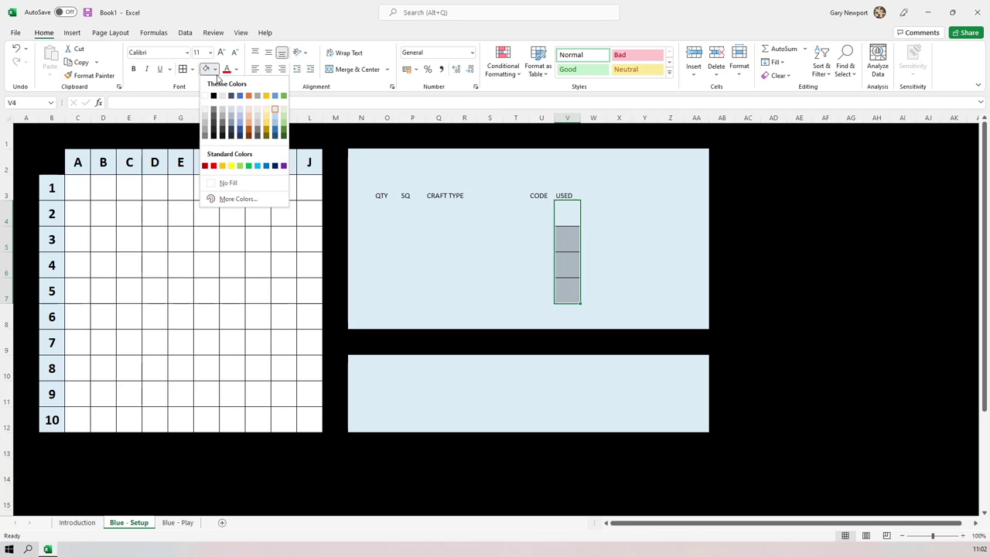
{"action": "left_click", "coordinate": [265, 114]}
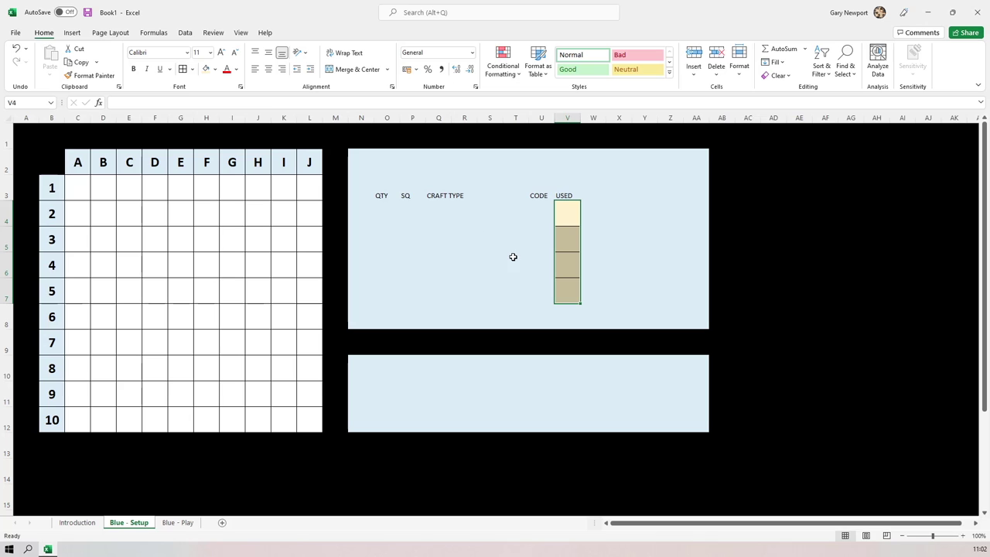
Make the QTY-to-USED header row bold, centred horizontally and vertically, at font size 14
{"action": "left_click_drag", "start_coordinate": [382, 196], "coordinate": [572, 198]}
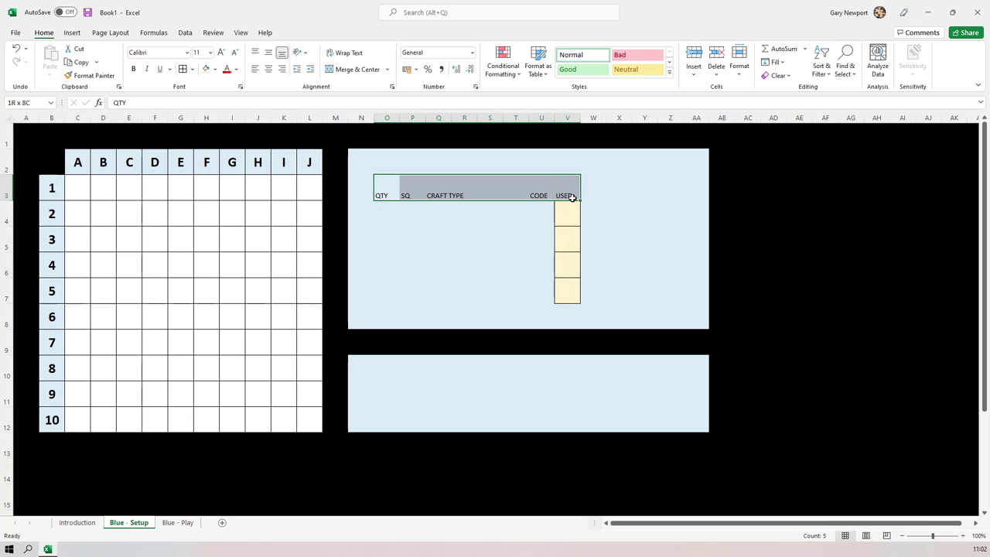
{"action": "left_click", "coordinate": [487, 232]}
{"action": "left_click", "coordinate": [406, 195]}
{"action": "left_click", "coordinate": [380, 192]}
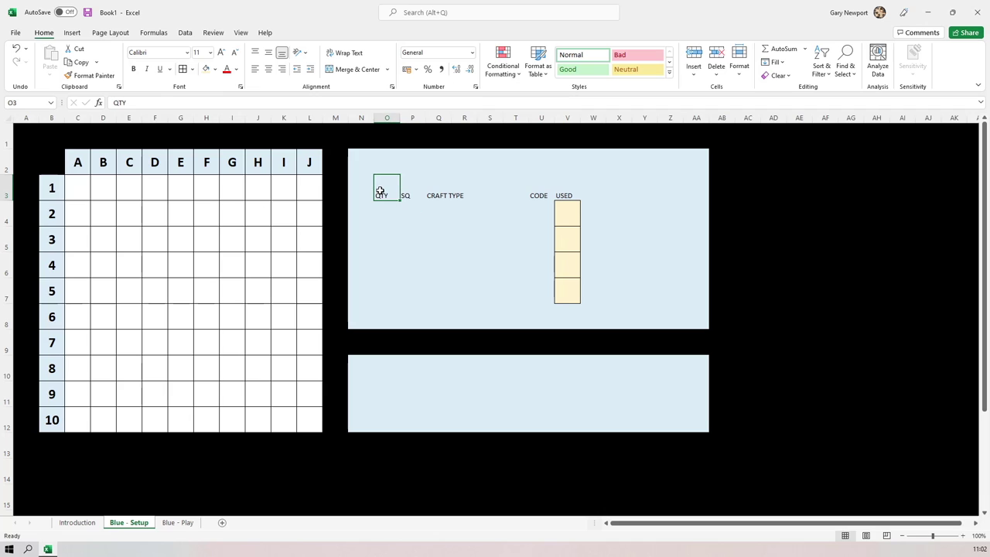
{"action": "left_click_drag", "start_coordinate": [379, 193], "coordinate": [568, 186]}
{"action": "left_click", "coordinate": [133, 69]}
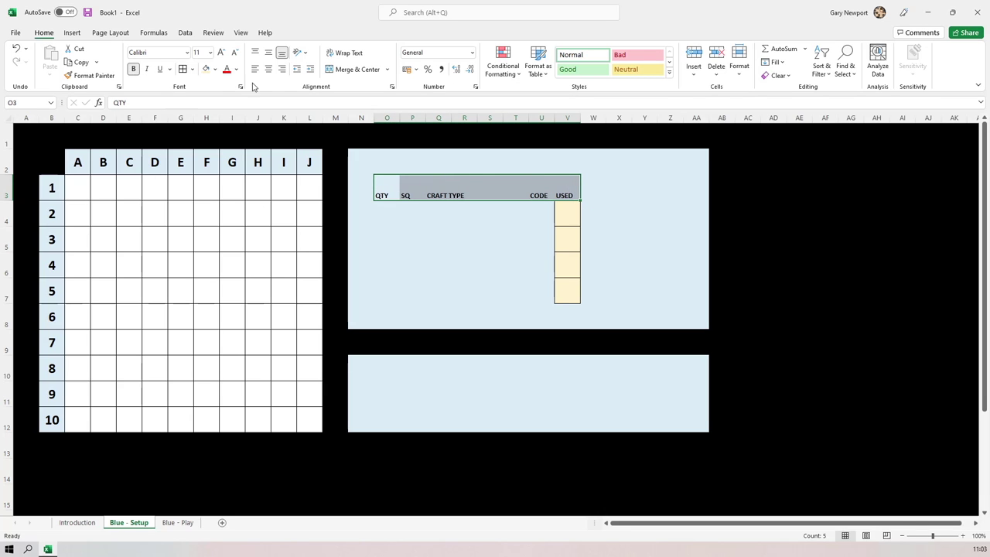
{"action": "left_click", "coordinate": [269, 69]}
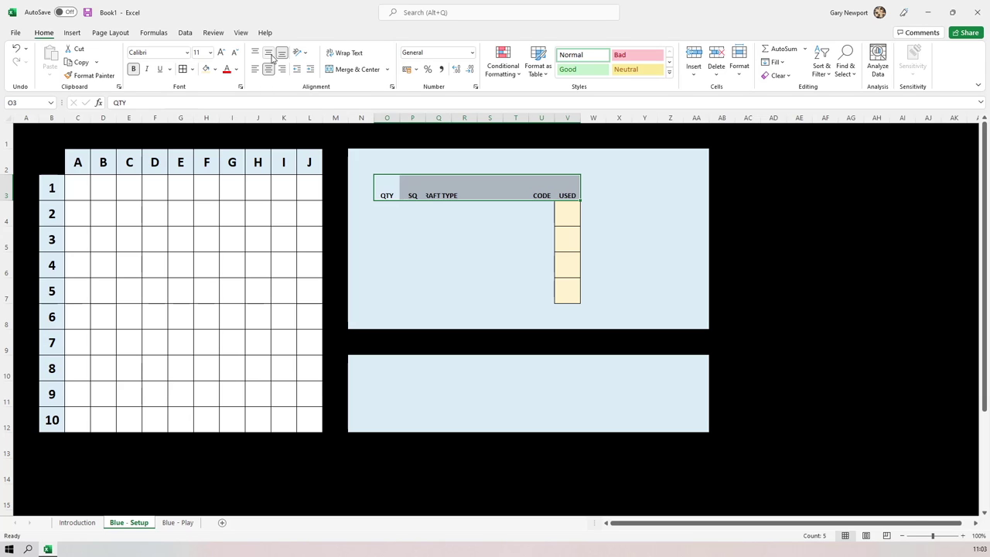
{"action": "left_click", "coordinate": [271, 58]}
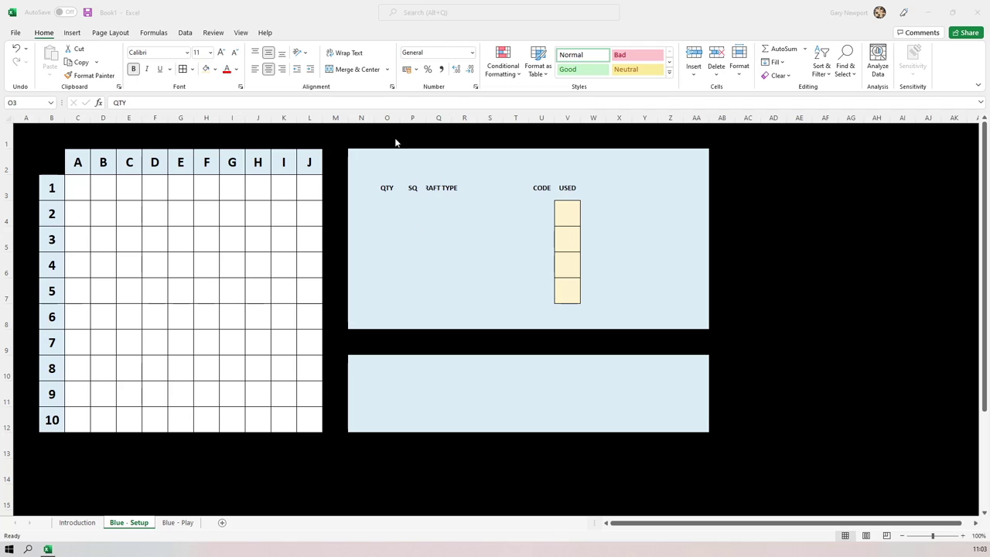
{"action": "left_click", "coordinate": [343, 41]}
{"action": "left_click", "coordinate": [210, 52]}
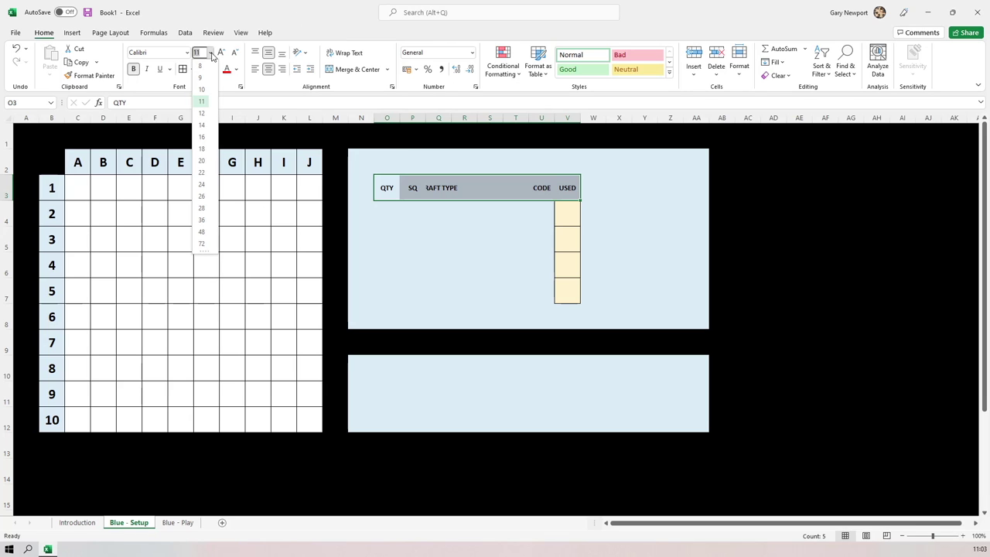
{"action": "left_click", "coordinate": [202, 126]}
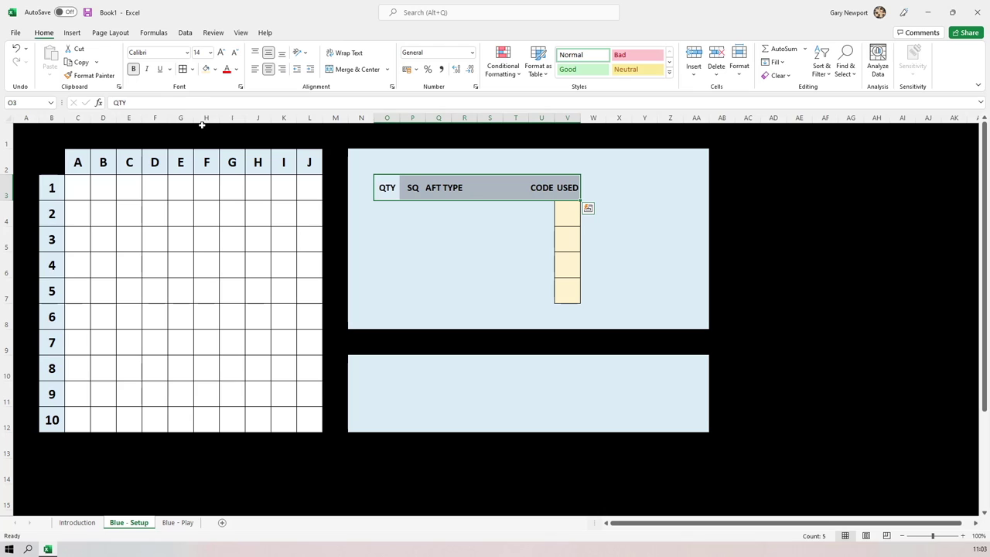
{"action": "left_click", "coordinate": [442, 212]}
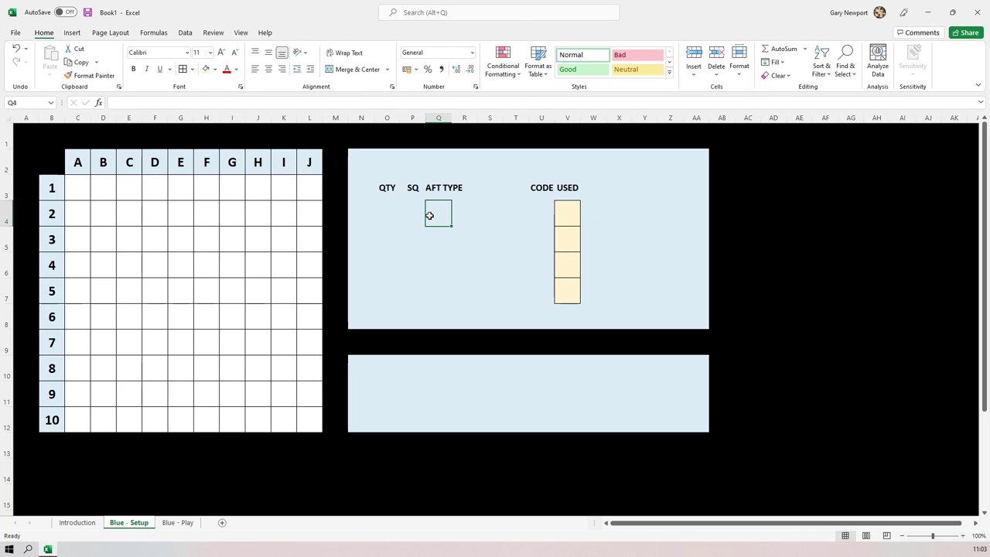
Enter quantities 4, 3, 2, 1 under QTY and give them the heading's formatting only
{"action": "left_click", "coordinate": [386, 212]}
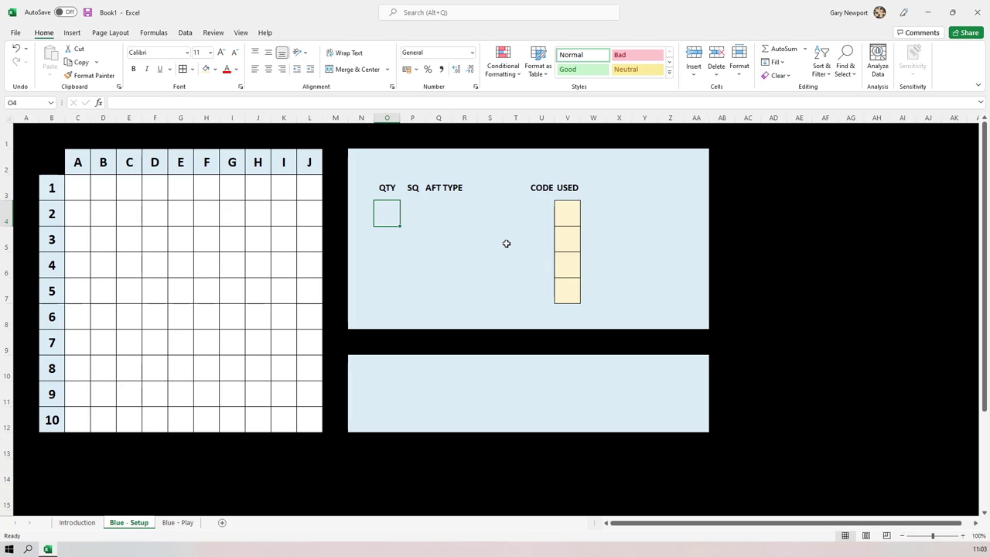
{"action": "type", "text": "4"}
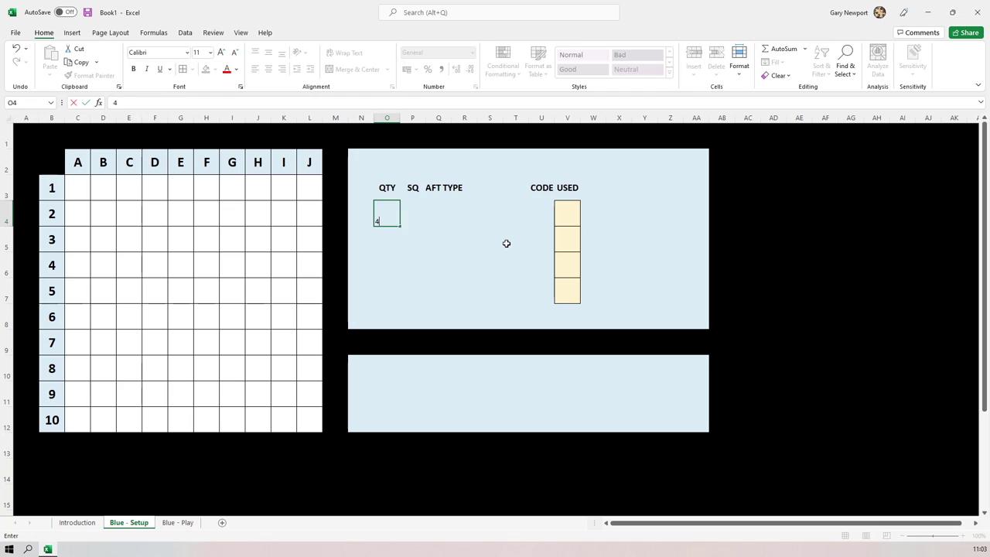
{"action": "key", "text": "Return"}
{"action": "type", "text": "3"}
{"action": "key", "text": "Return"}
{"action": "type", "text": "2"}
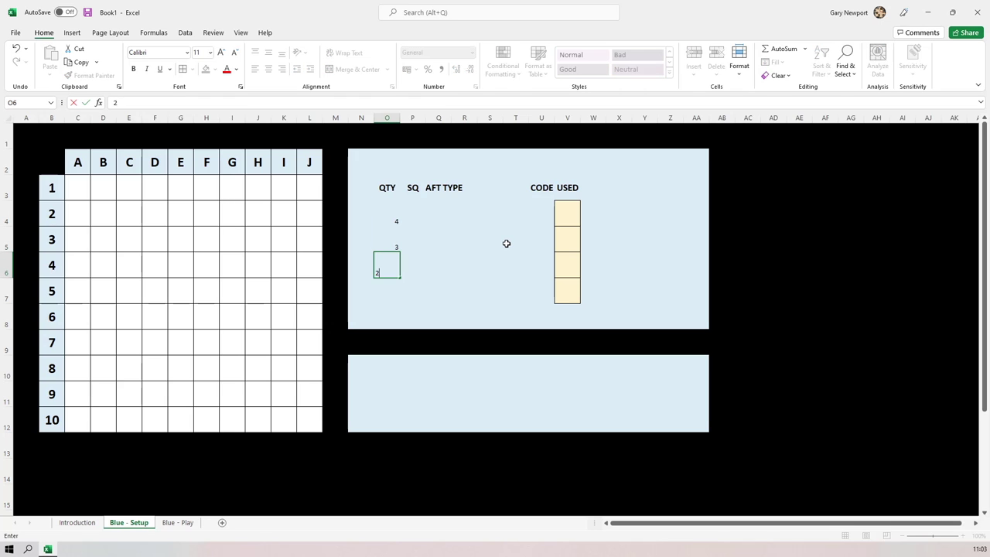
{"action": "key", "text": "Return"}
{"action": "type", "text": "1"}
{"action": "key", "text": "Return"}
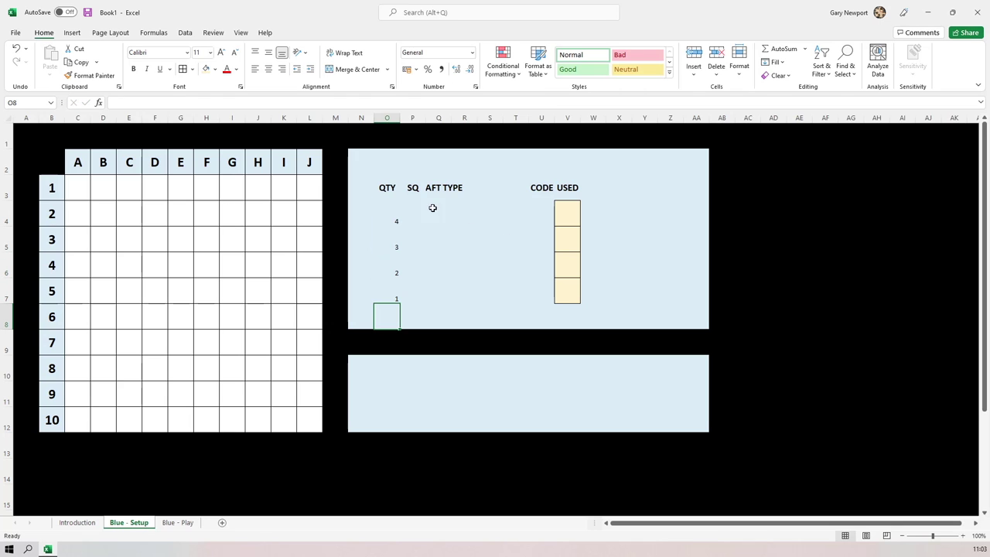
{"action": "left_click", "coordinate": [398, 195]}
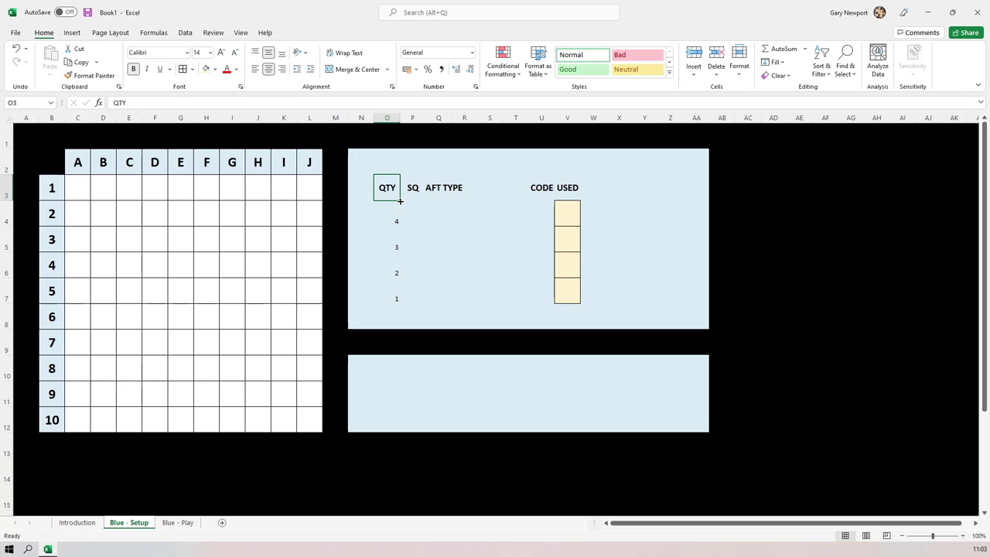
{"action": "left_click_drag", "start_coordinate": [399, 200], "coordinate": [419, 310]}
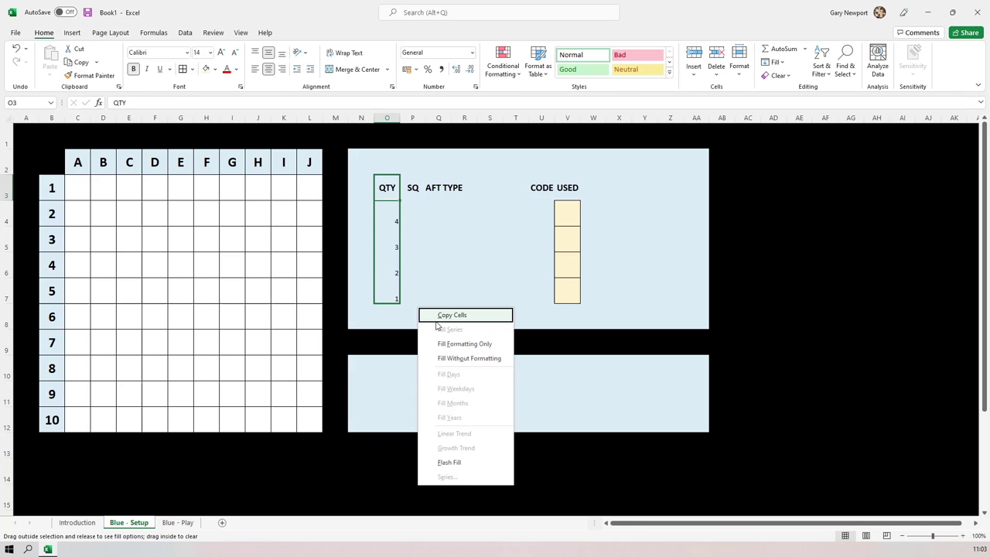
{"action": "left_click", "coordinate": [472, 344]}
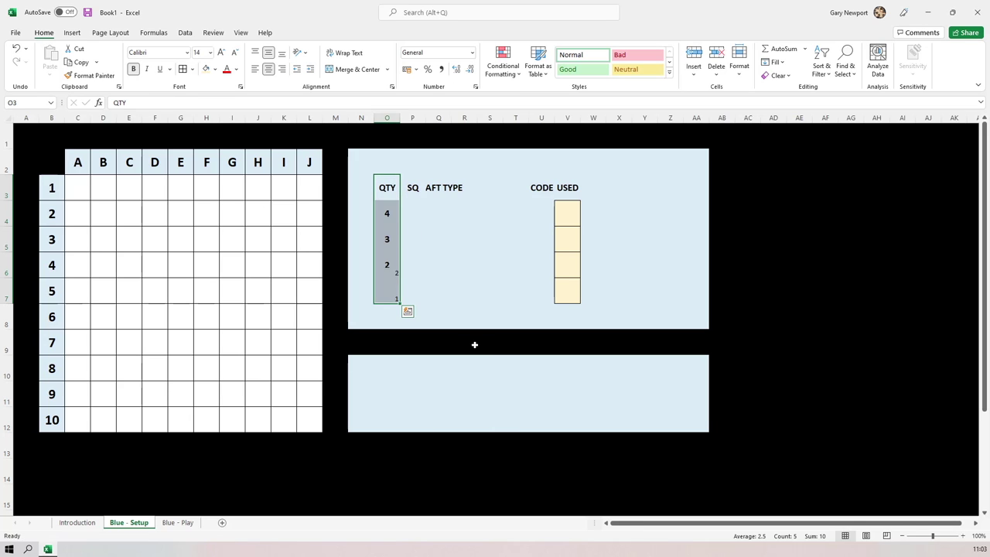
Enter square counts 1, 2, 3, 4 under SQ with the SQ heading's formatting
{"action": "left_click", "coordinate": [412, 208]}
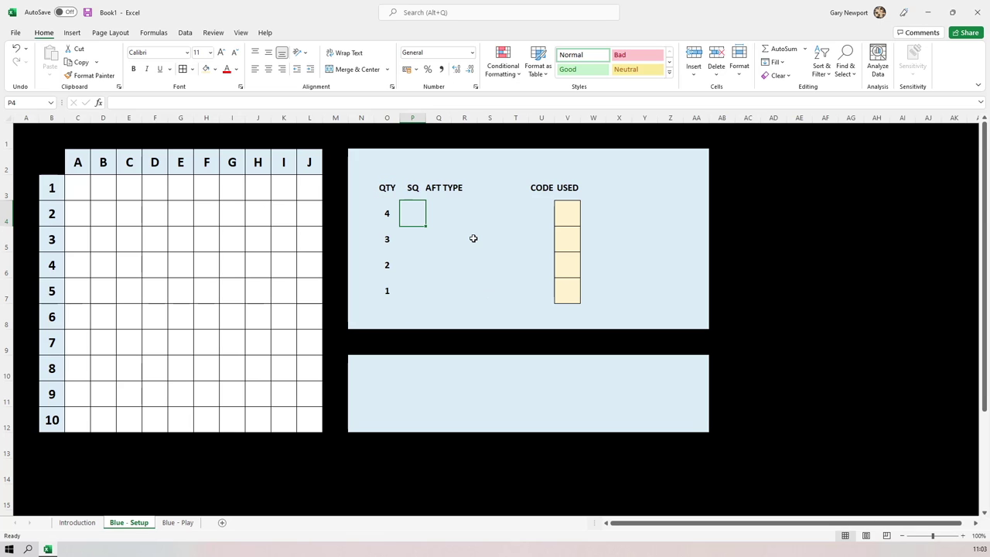
{"action": "type", "text": "1"}
{"action": "key", "text": "Return"}
{"action": "type", "text": "2"}
{"action": "key", "text": "Return"}
{"action": "type", "text": "3"}
{"action": "key", "text": "Return"}
{"action": "type", "text": "4"}
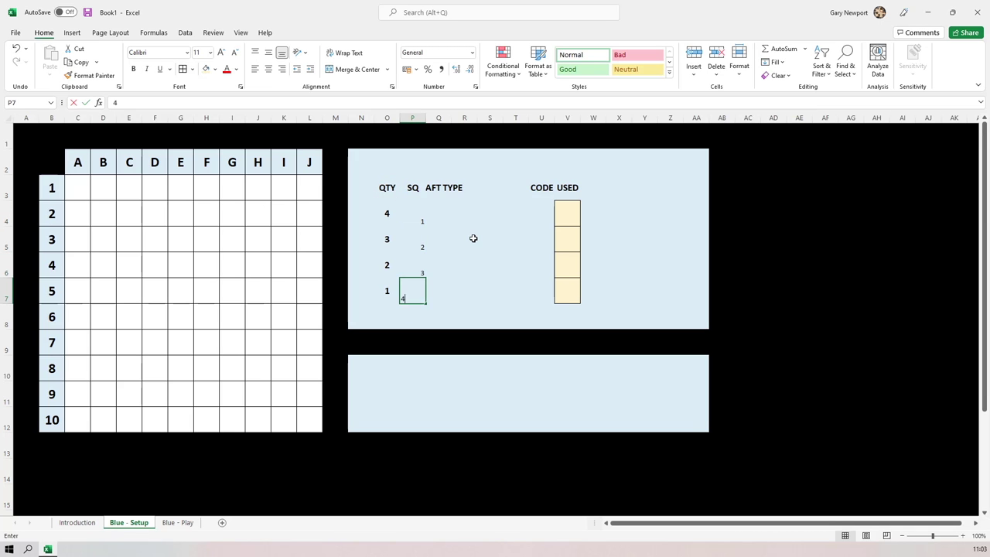
{"action": "key", "text": "Return"}
{"action": "left_click", "coordinate": [419, 190]}
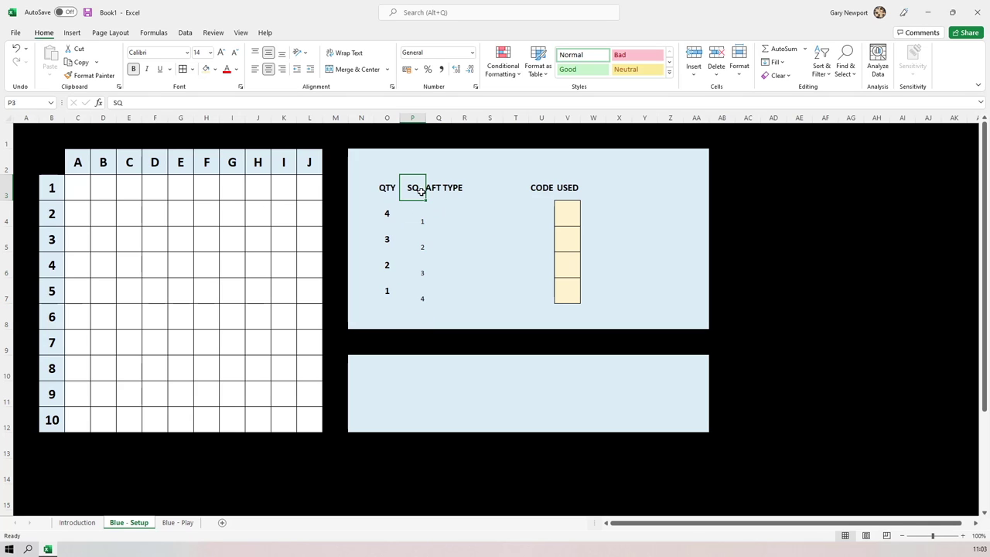
{"action": "left_click_drag", "start_coordinate": [426, 201], "coordinate": [425, 301]}
{"action": "left_click", "coordinate": [468, 336]}
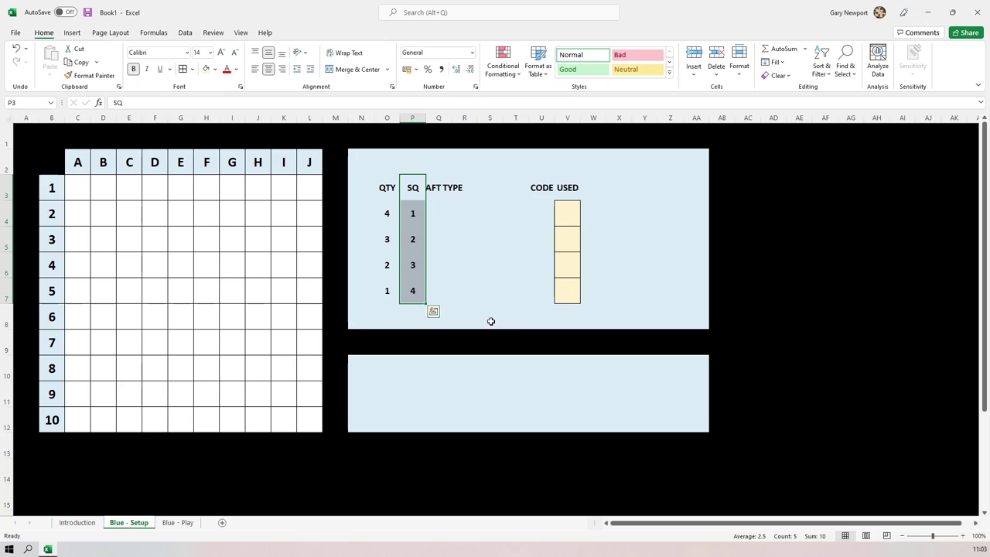
Enter codes S, D, B, A under CODE and apply the CODE heading's formatting
{"action": "left_click", "coordinate": [542, 217]}
{"action": "type", "text": "S"}
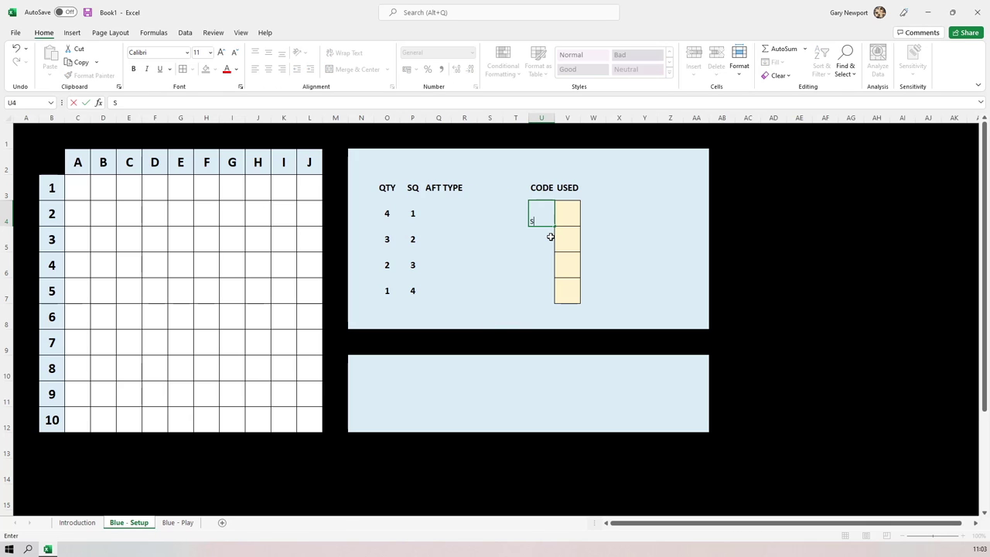
{"action": "key", "text": "Return"}
{"action": "type", "text": "D"}
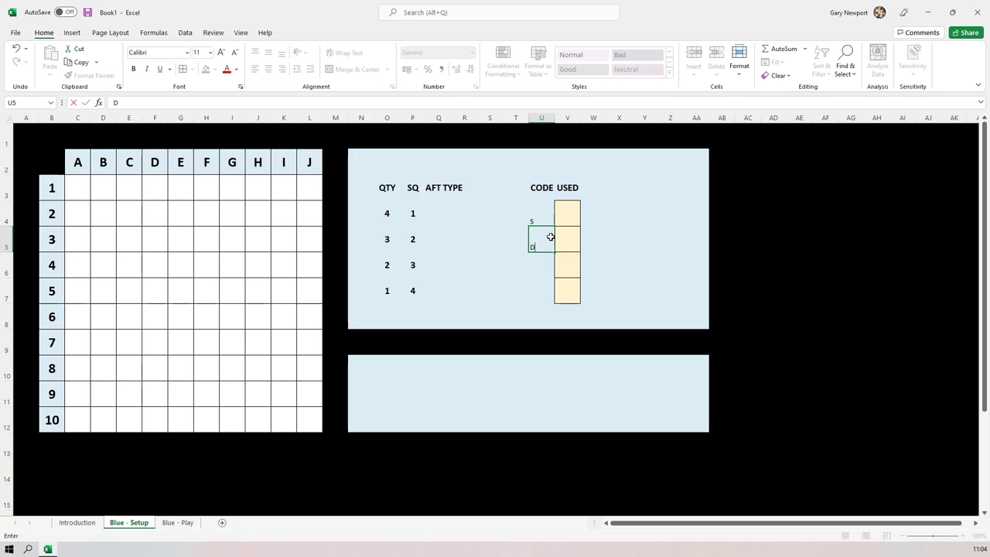
{"action": "key", "text": "Return"}
{"action": "type", "text": "B"}
{"action": "key", "text": "Return"}
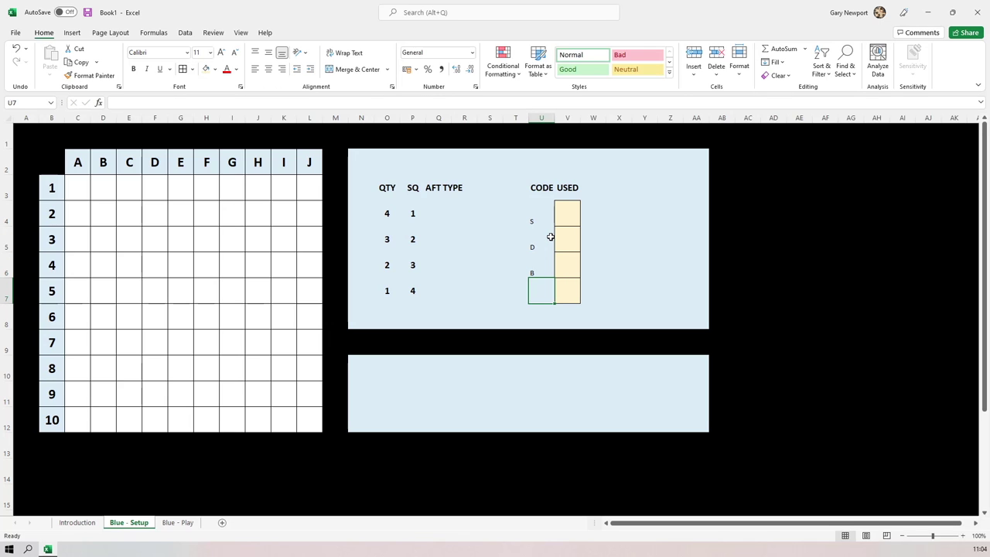
{"action": "type", "text": "A"}
{"action": "key", "text": "Return"}
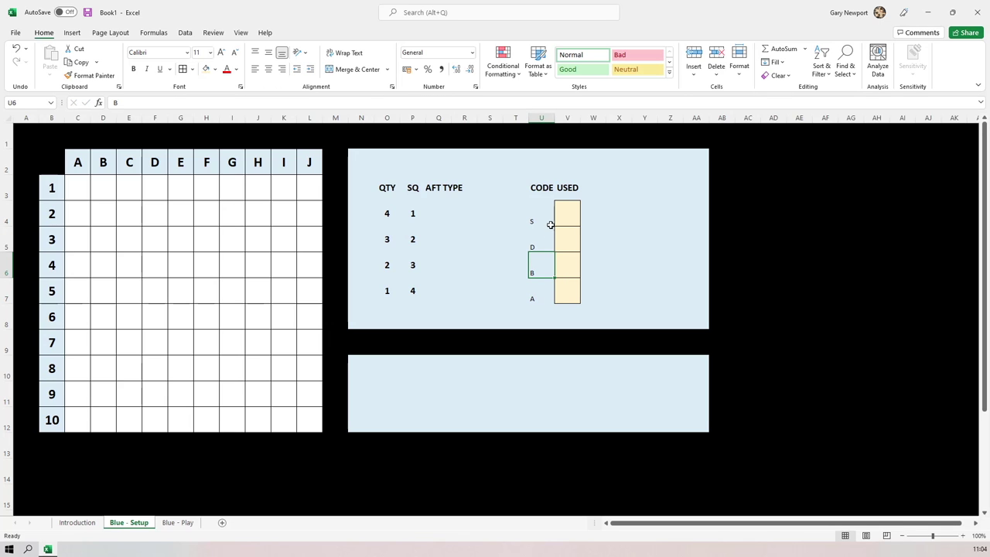
{"action": "left_click_drag", "start_coordinate": [537, 216], "coordinate": [534, 292]}
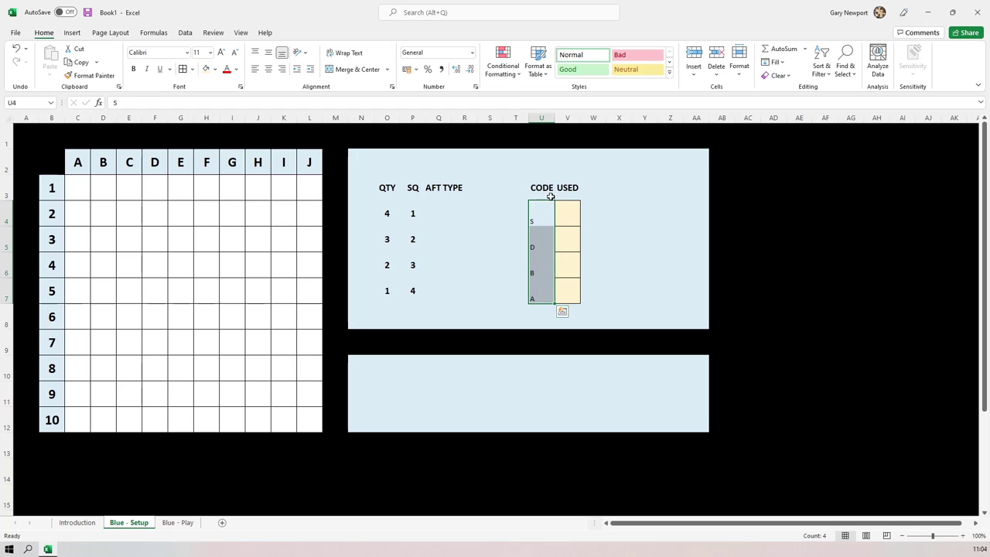
{"action": "left_click", "coordinate": [546, 189]}
{"action": "left_click_drag", "start_coordinate": [554, 200], "coordinate": [555, 307]}
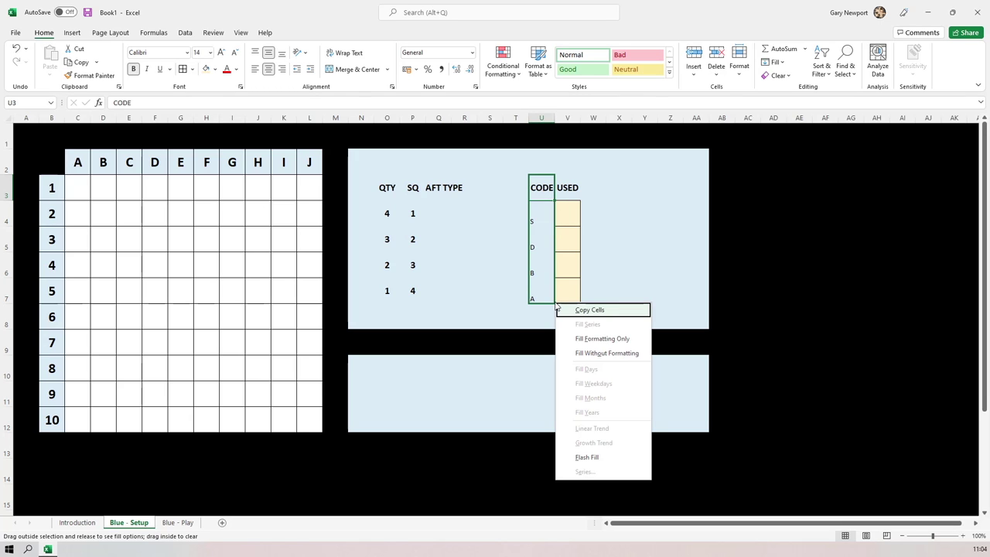
{"action": "left_click", "coordinate": [602, 338]}
List SUB, DESTROYER, BATTLESHIP and AIRCRAFT CARRIER under CRAFT TYPE
{"action": "left_click", "coordinate": [438, 214]}
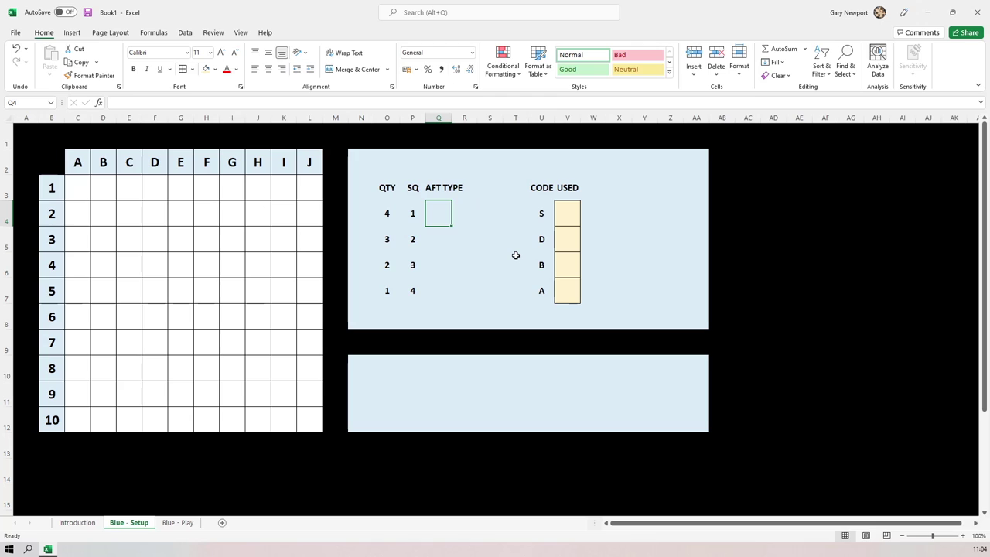
{"action": "type", "text": "SUB"}
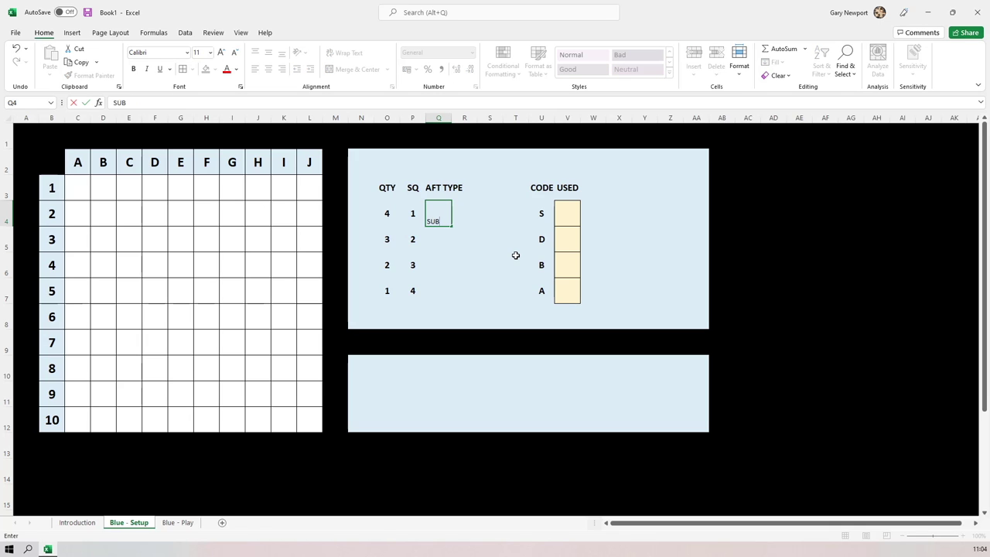
{"action": "key", "text": "Return"}
{"action": "type", "text": "DEST"}
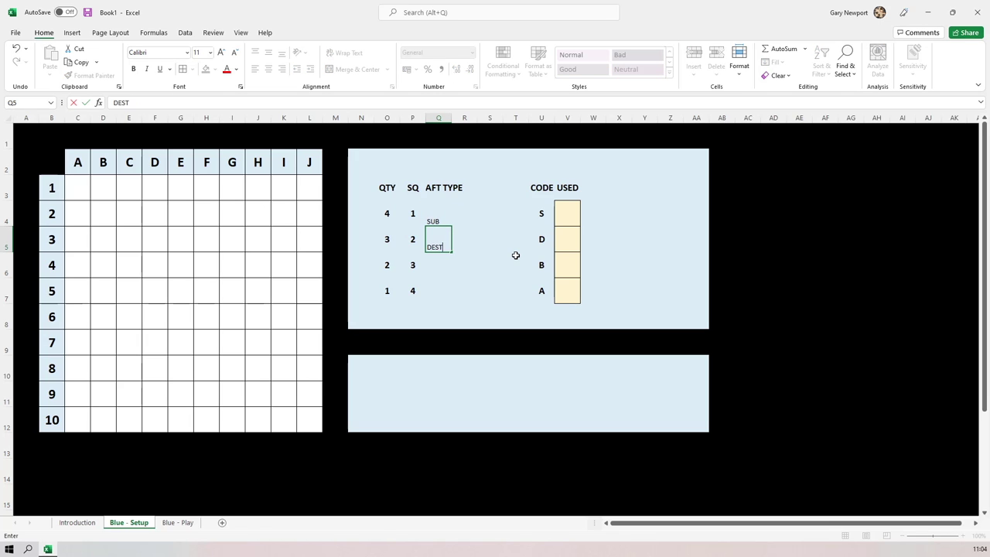
{"action": "type", "text": "ROYER"}
{"action": "key", "text": "Return"}
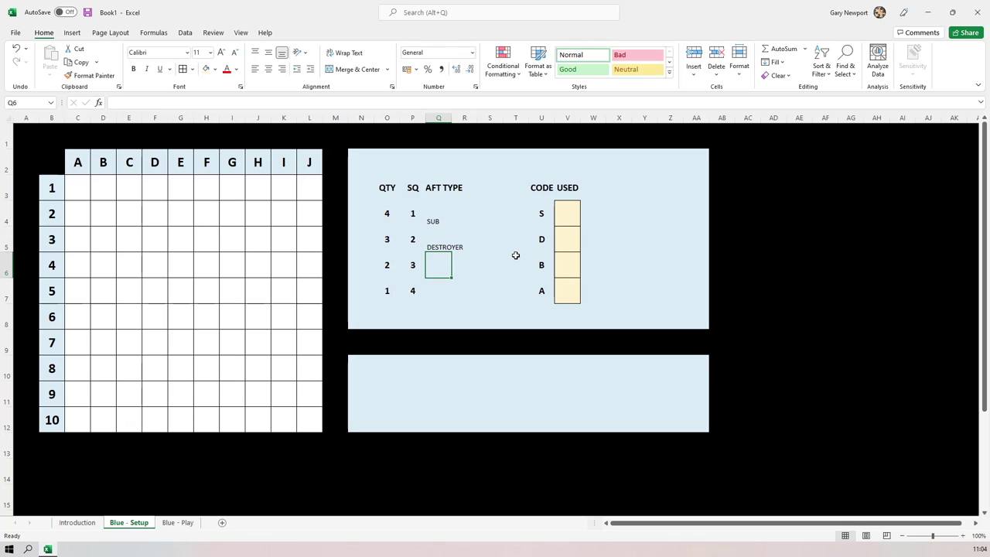
{"action": "type", "text": "BATTLES"}
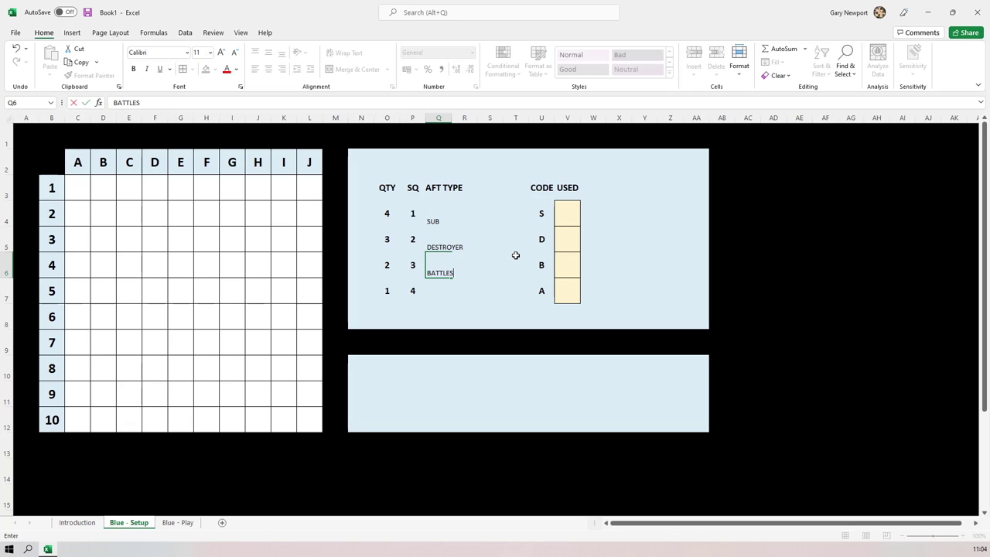
{"action": "type", "text": "HIP"}
{"action": "key", "text": "Return"}
{"action": "type", "text": "AIR"}
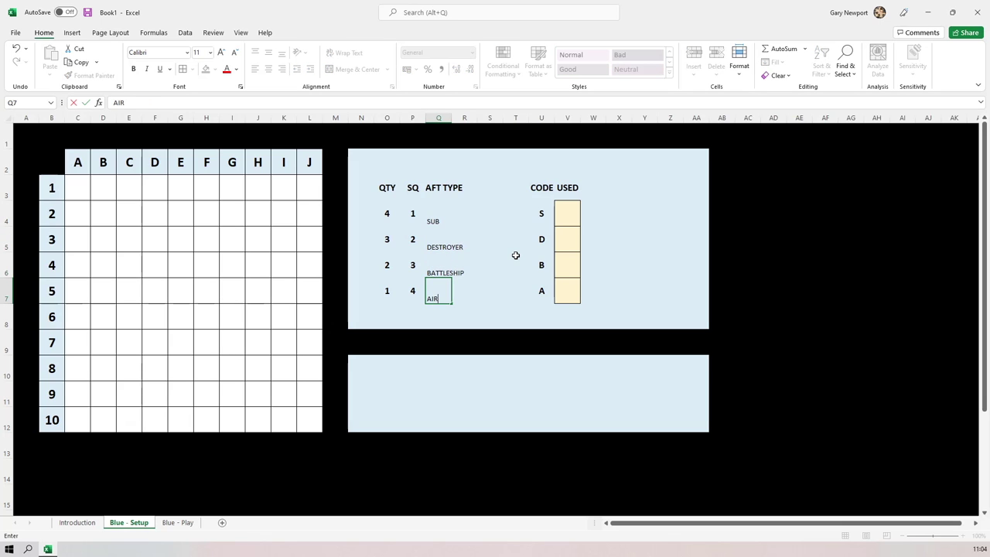
{"action": "type", "text": "CRAFT"}
{"action": "type", "text": " CAZ"}
{"action": "type", "text": "RIER"}
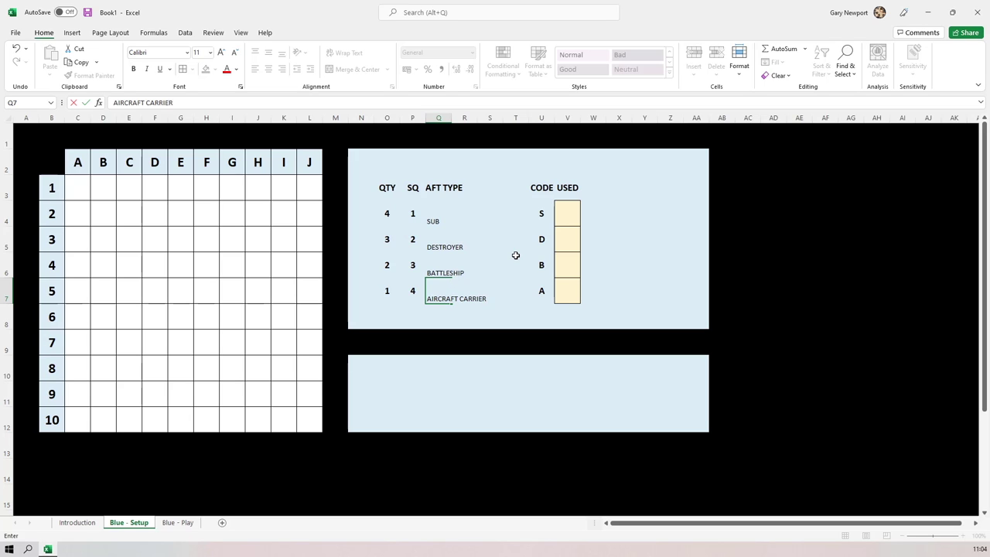
{"action": "key", "text": "Return"}
Copy the CRAFT TYPE heading's formatting down to the four craft names
{"action": "left_click", "coordinate": [439, 189]}
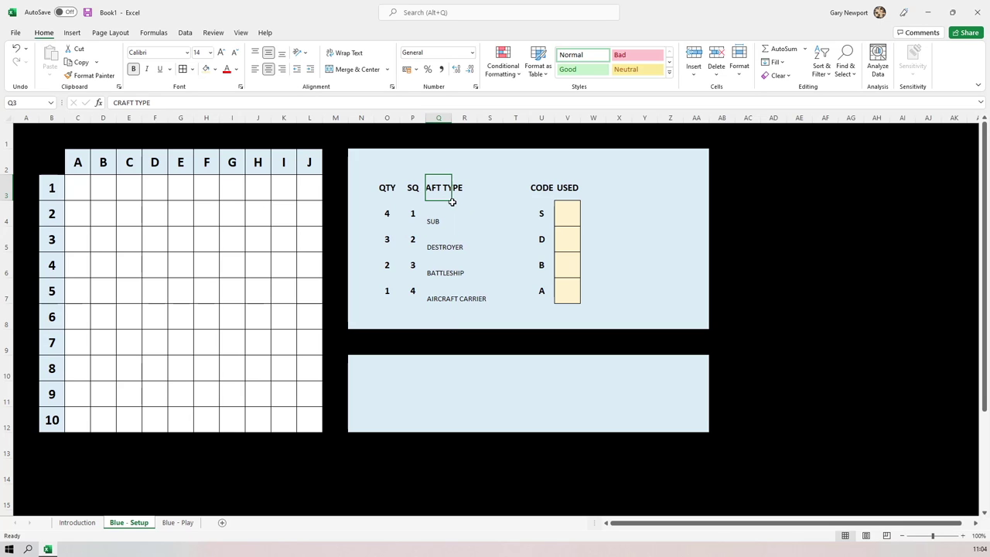
{"action": "left_click_drag", "start_coordinate": [453, 200], "coordinate": [459, 303]}
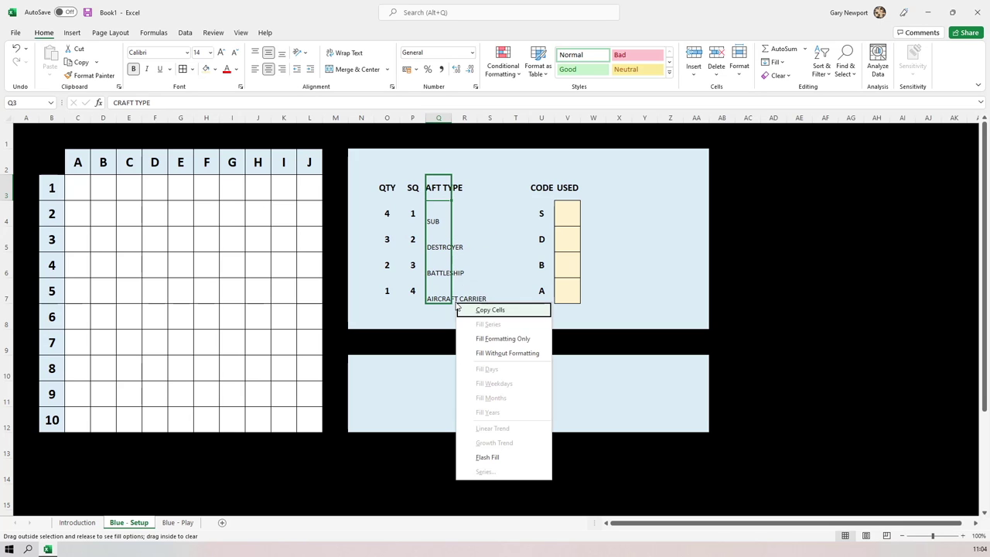
{"action": "left_click", "coordinate": [497, 339]}
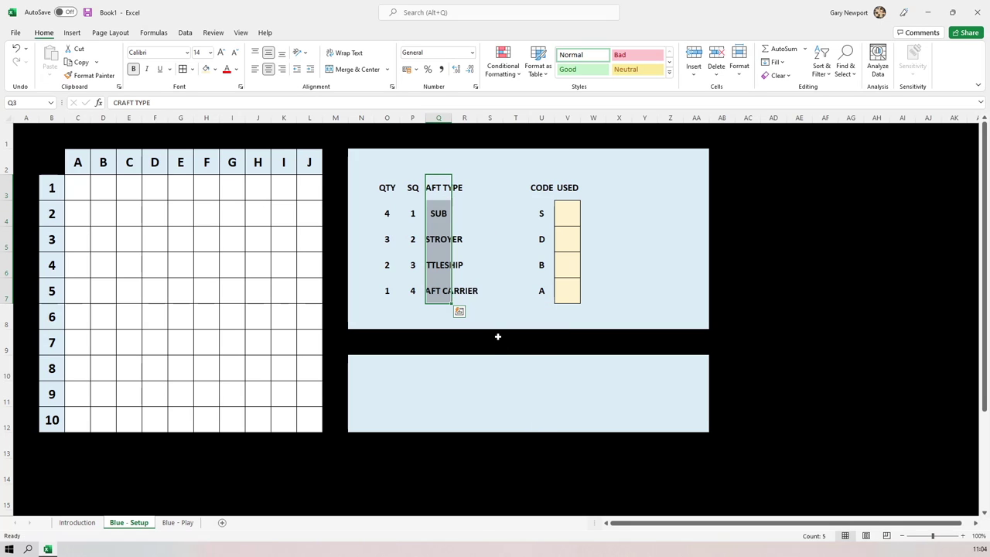
{"action": "left_click", "coordinate": [504, 294]}
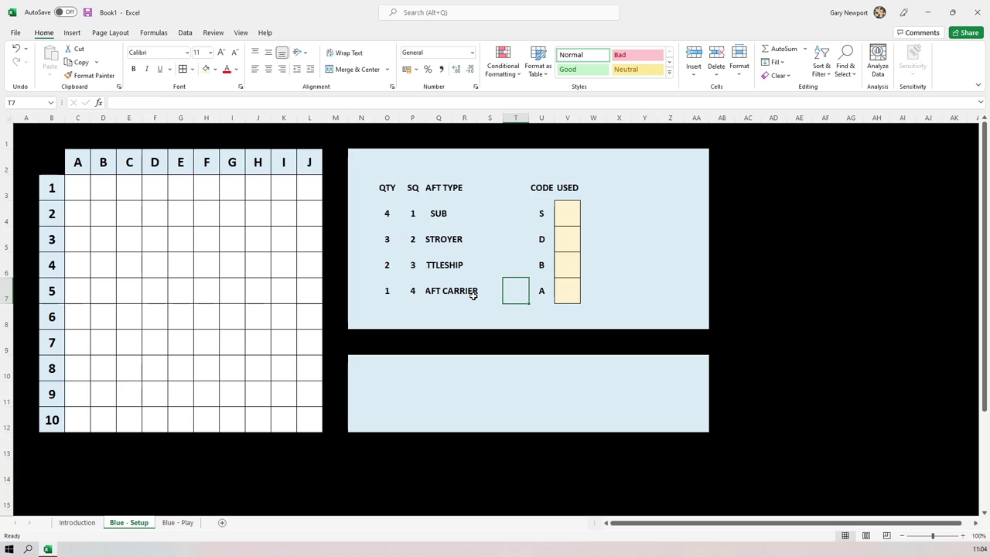
Merge Q:T for SUB, DESTROYER and BATTLESHIP rows and right-align each name
{"action": "left_click", "coordinate": [517, 212]}
{"action": "left_click_drag", "start_coordinate": [517, 212], "coordinate": [442, 216]}
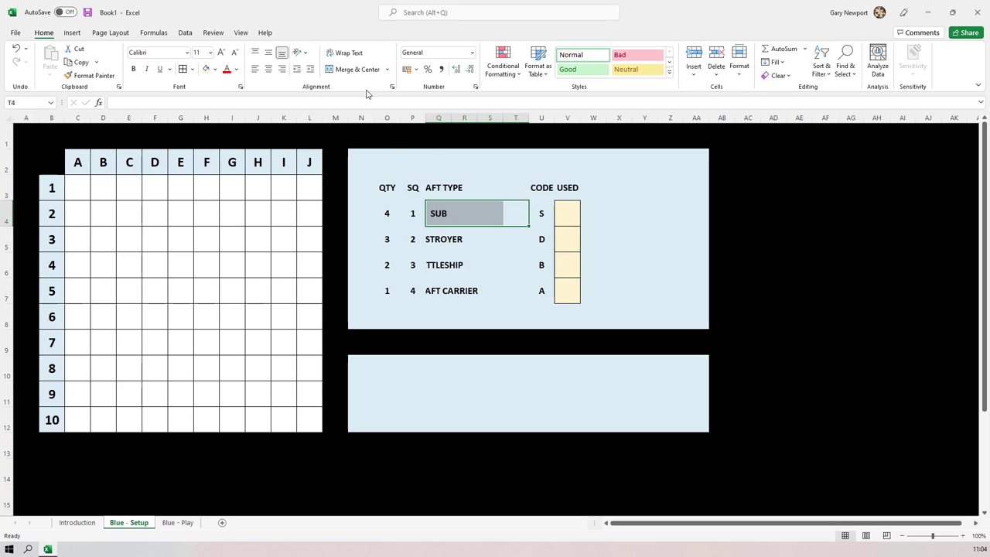
{"action": "left_click", "coordinate": [350, 69]}
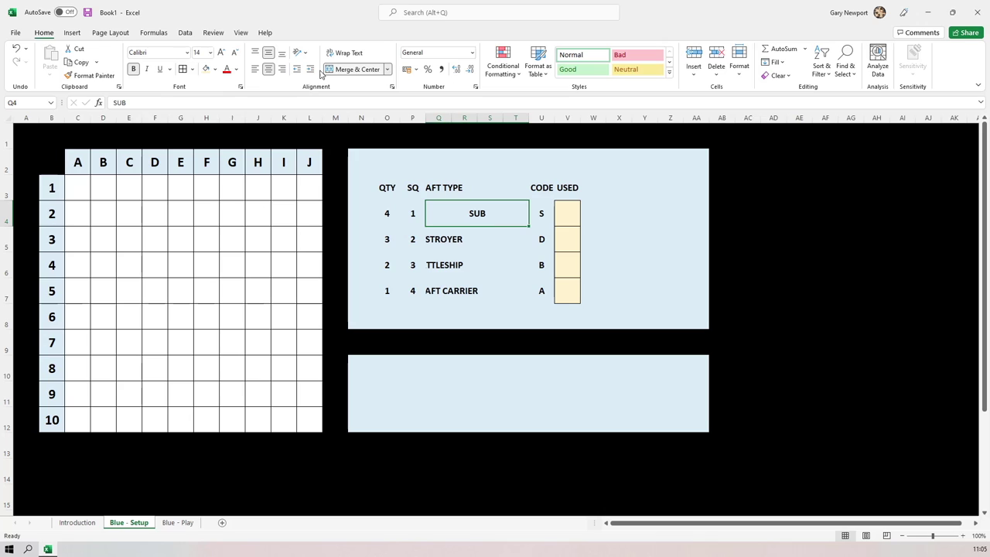
{"action": "left_click", "coordinate": [282, 69]}
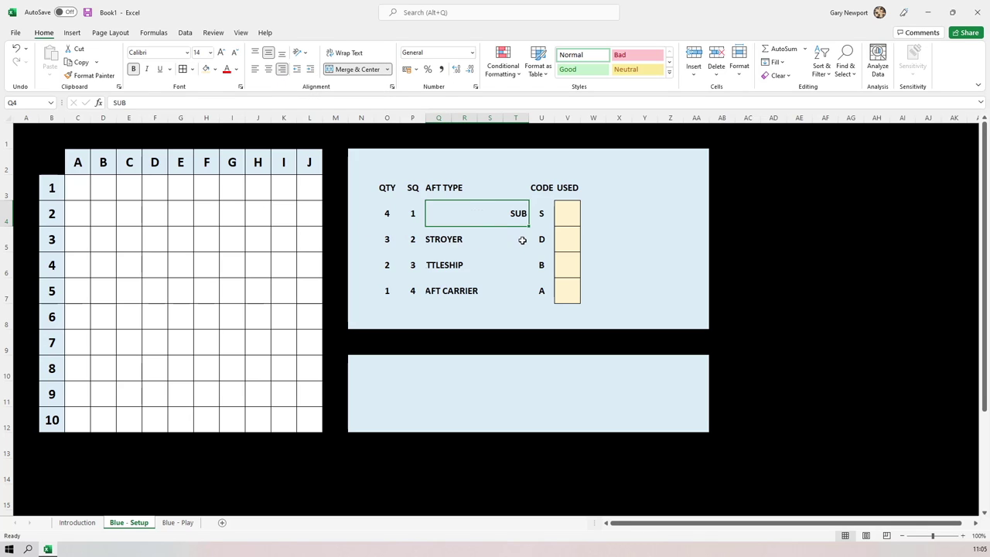
{"action": "left_click_drag", "start_coordinate": [522, 239], "coordinate": [437, 240]}
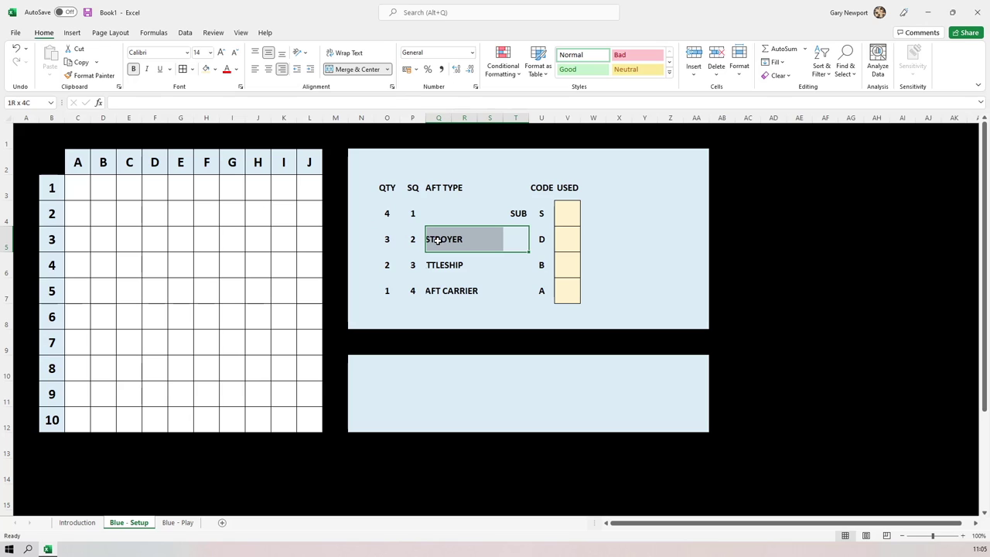
{"action": "left_click", "coordinate": [333, 70]}
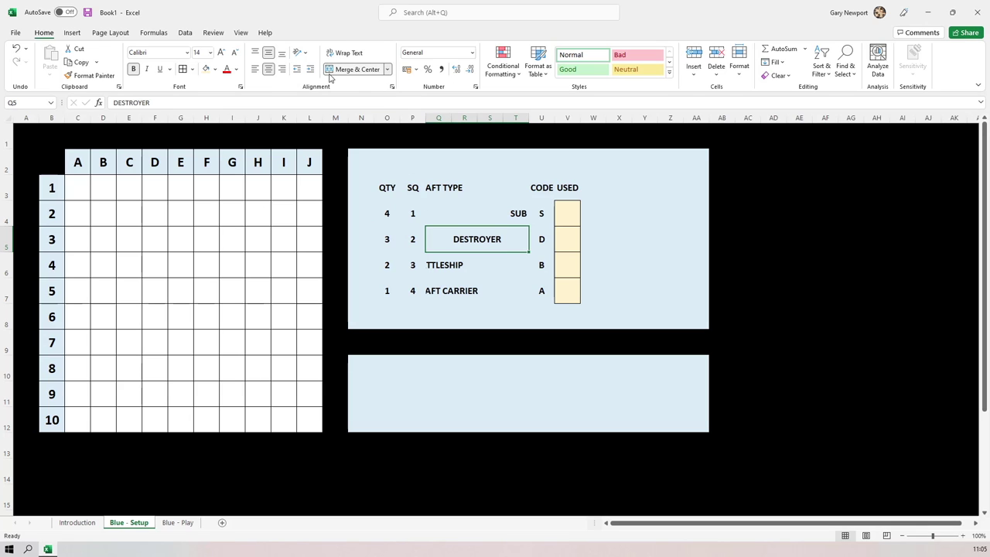
{"action": "left_click", "coordinate": [283, 69]}
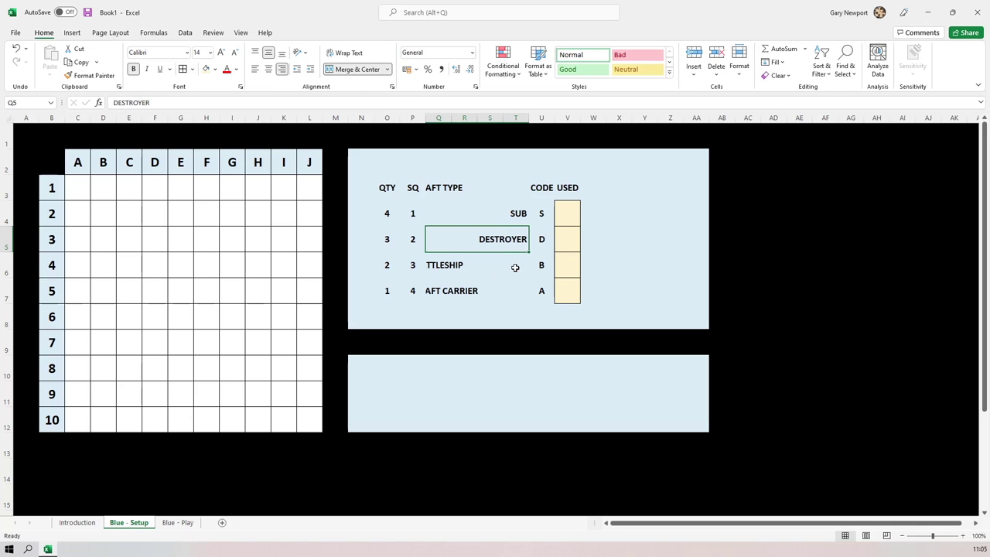
{"action": "left_click_drag", "start_coordinate": [515, 267], "coordinate": [430, 265]}
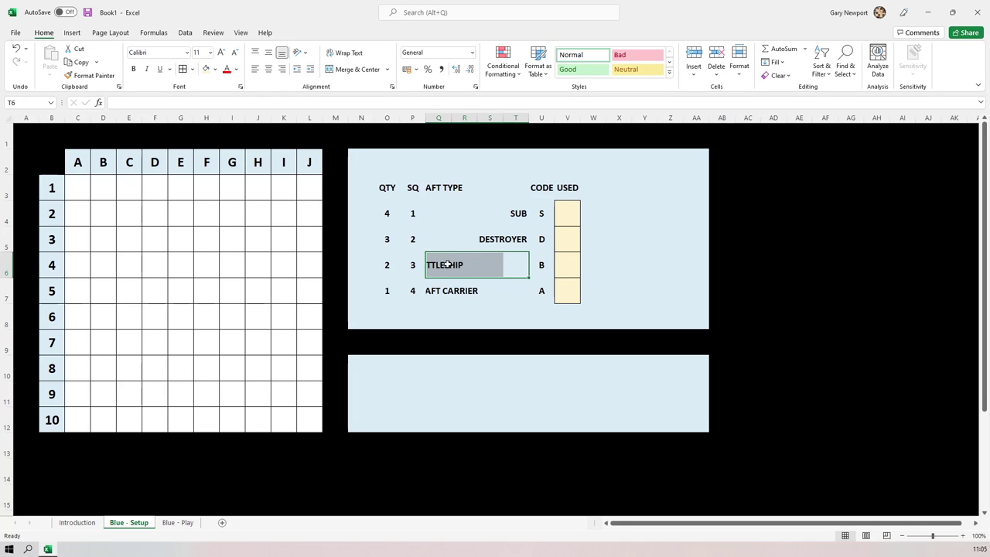
{"action": "left_click", "coordinate": [352, 69]}
{"action": "left_click", "coordinate": [282, 69]}
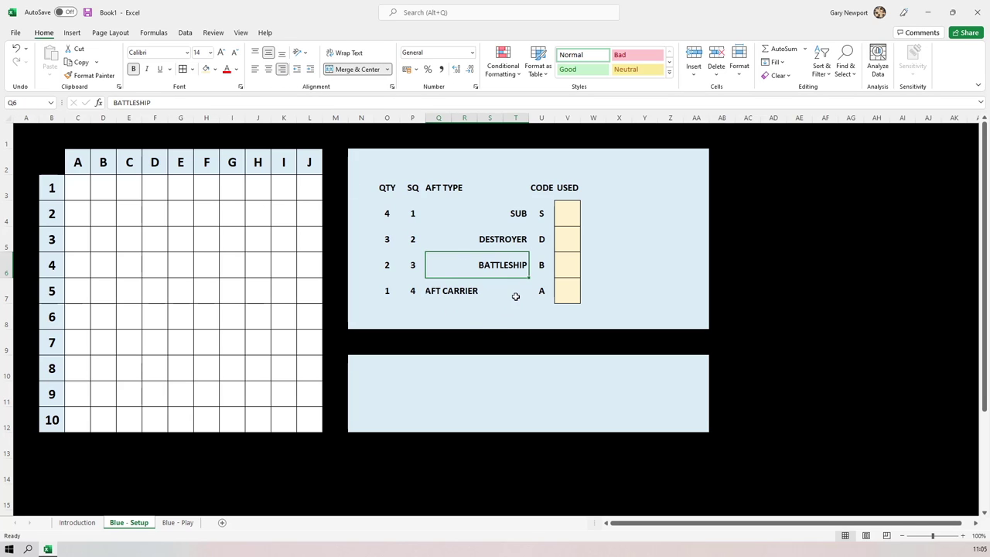
Merge and right-align AIRCRAFT CARRIER (row 7) and the CRAFT TYPE heading across Q:T
{"action": "mouse_move", "coordinate": [520, 289]}
{"action": "left_mouse_down"}
{"action": "mouse_move", "coordinate": [431, 289]}
{"action": "mouse_move", "coordinate": [520, 291]}
{"action": "mouse_move", "coordinate": [510, 290]}
{"action": "left_mouse_up"}
{"action": "left_click", "coordinate": [352, 68]}
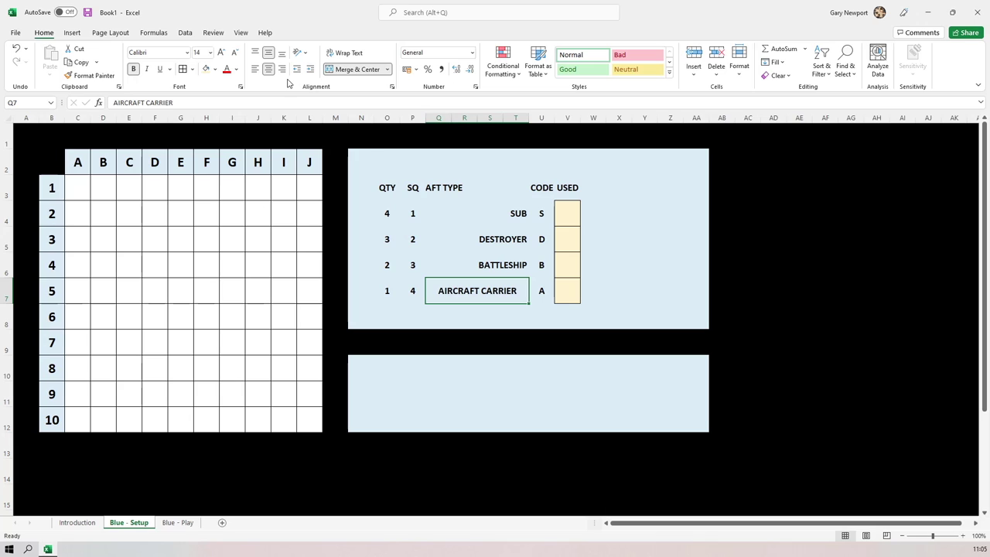
{"action": "left_click", "coordinate": [282, 69]}
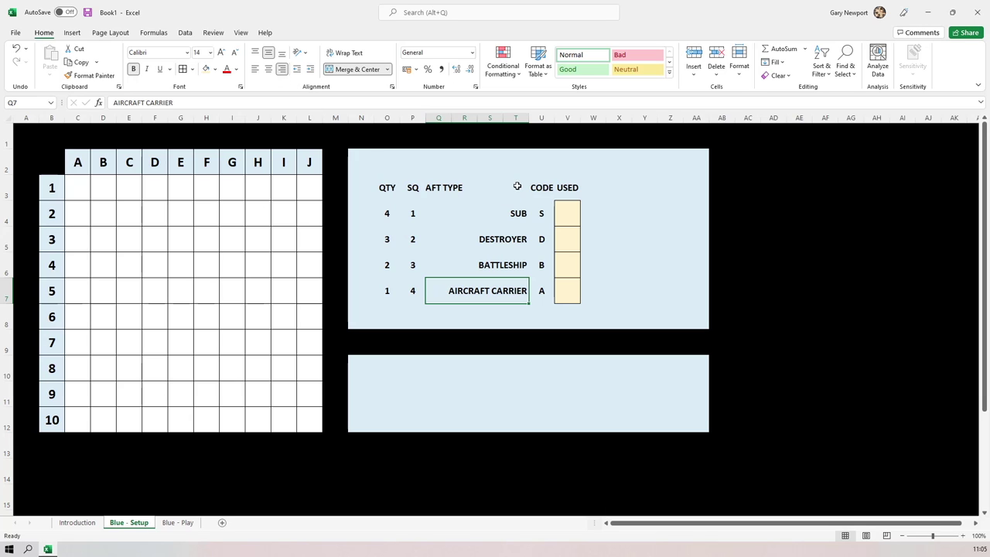
{"action": "left_click_drag", "start_coordinate": [517, 186], "coordinate": [431, 186]}
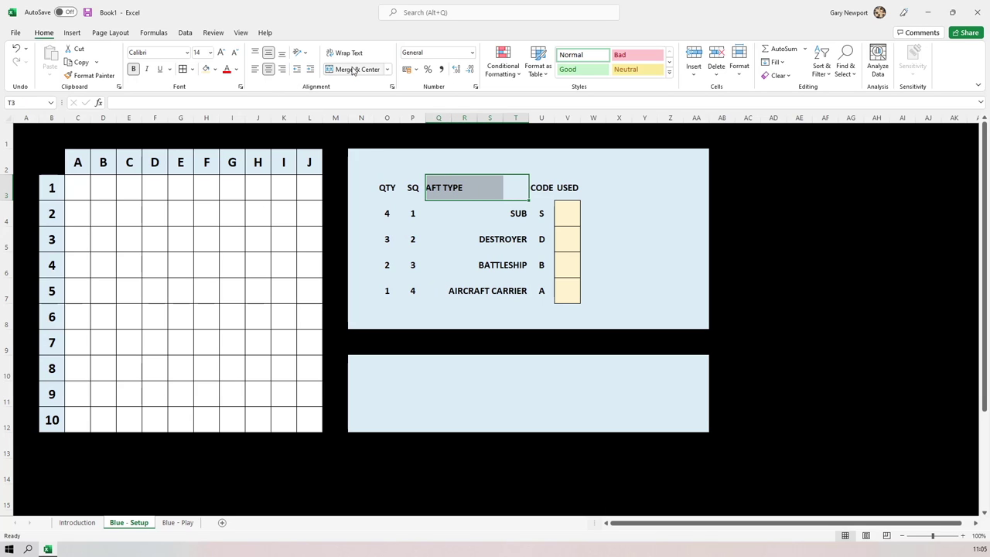
{"action": "left_click", "coordinate": [352, 69]}
{"action": "left_click", "coordinate": [282, 68]}
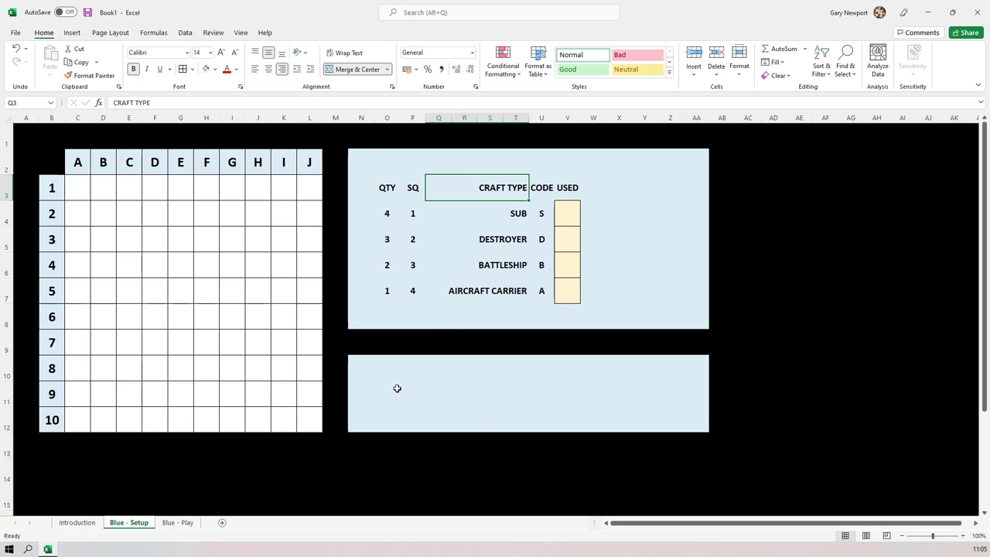
Merge N10:AA10 and enter the heading MESSAGES
{"action": "left_click", "coordinate": [388, 363]}
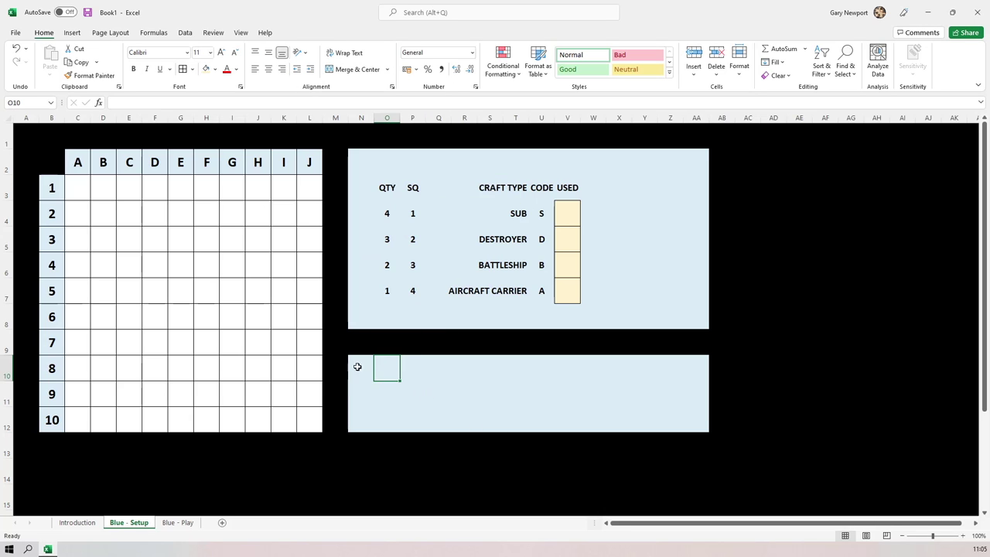
{"action": "left_click_drag", "start_coordinate": [350, 364], "coordinate": [700, 368]}
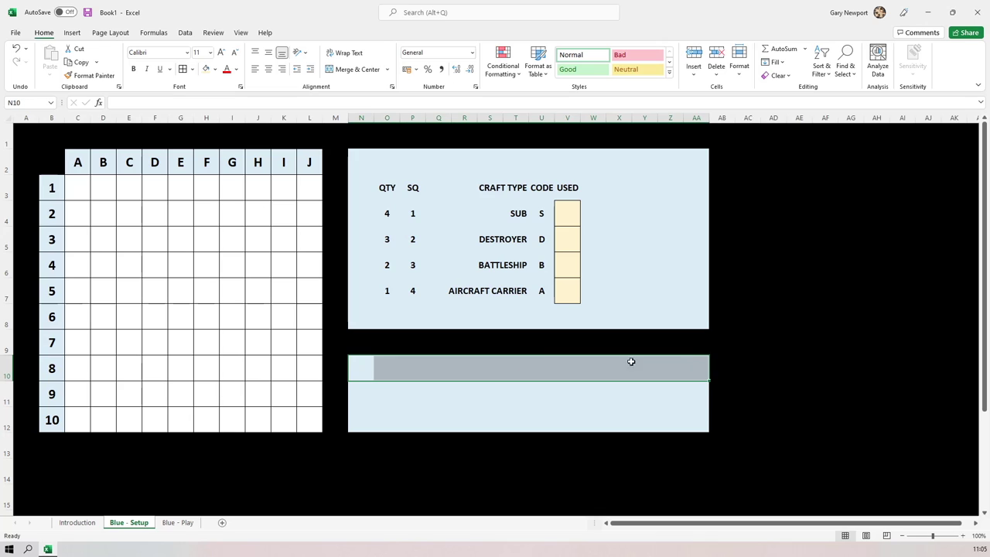
{"action": "left_click", "coordinate": [354, 70]}
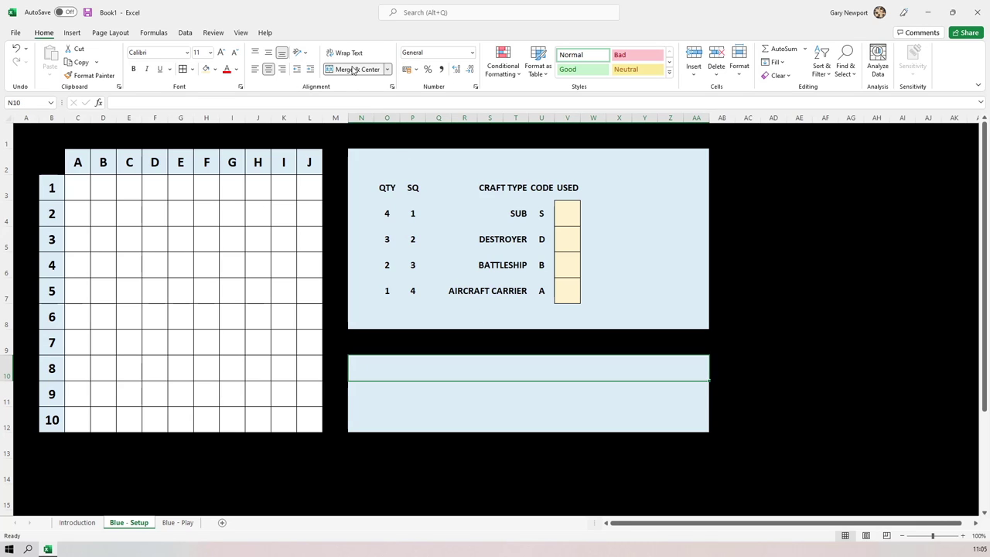
{"action": "type", "text": "MESSAGES"}
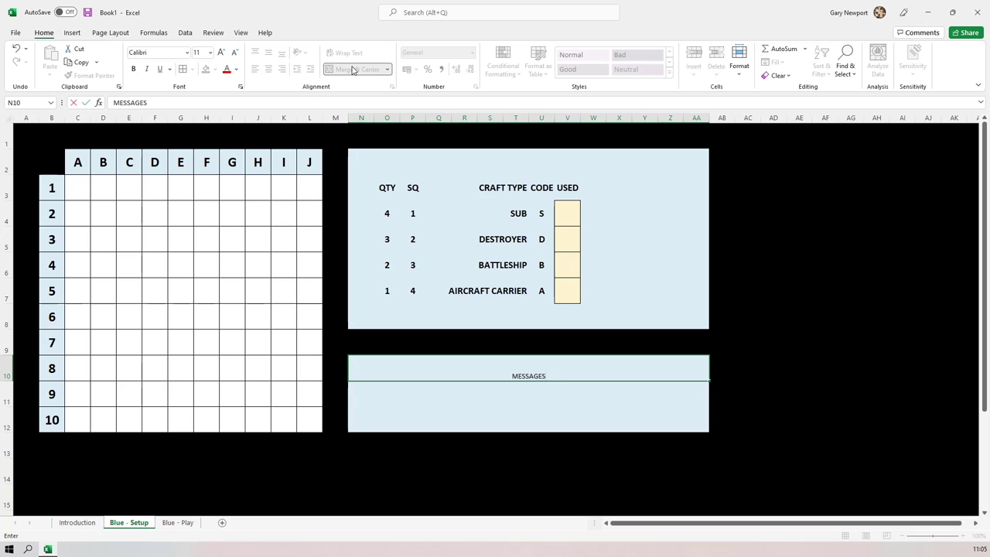
{"action": "key", "text": "Return"}
{"action": "key", "text": "Up"}
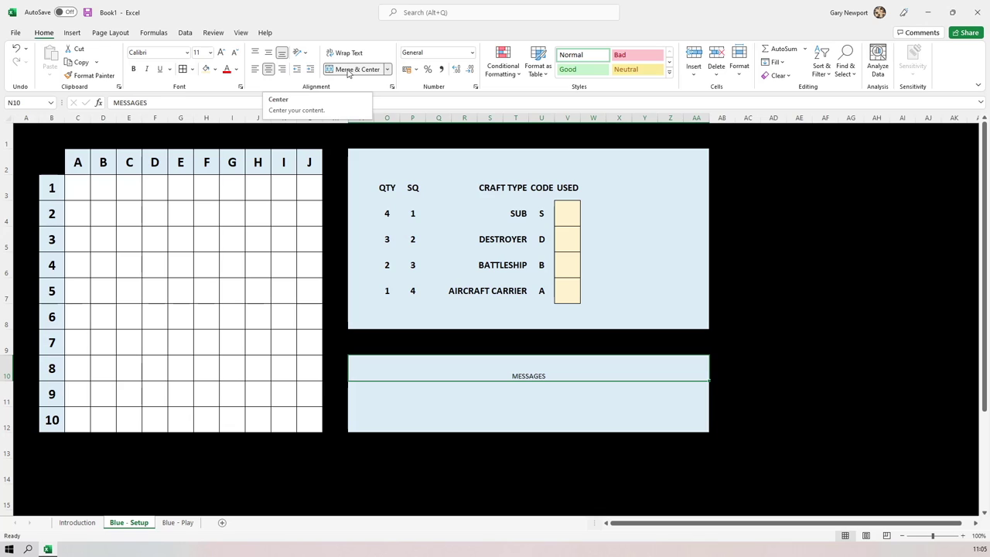
Top-align MESSAGES, make it bold, and enlarge it to 20 point
{"action": "left_click", "coordinate": [268, 53]}
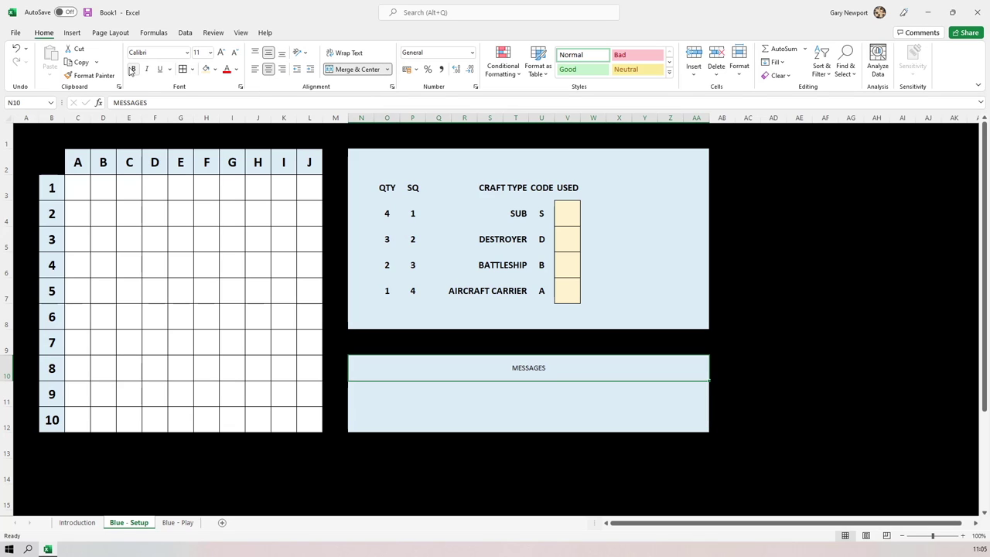
{"action": "left_click", "coordinate": [132, 69]}
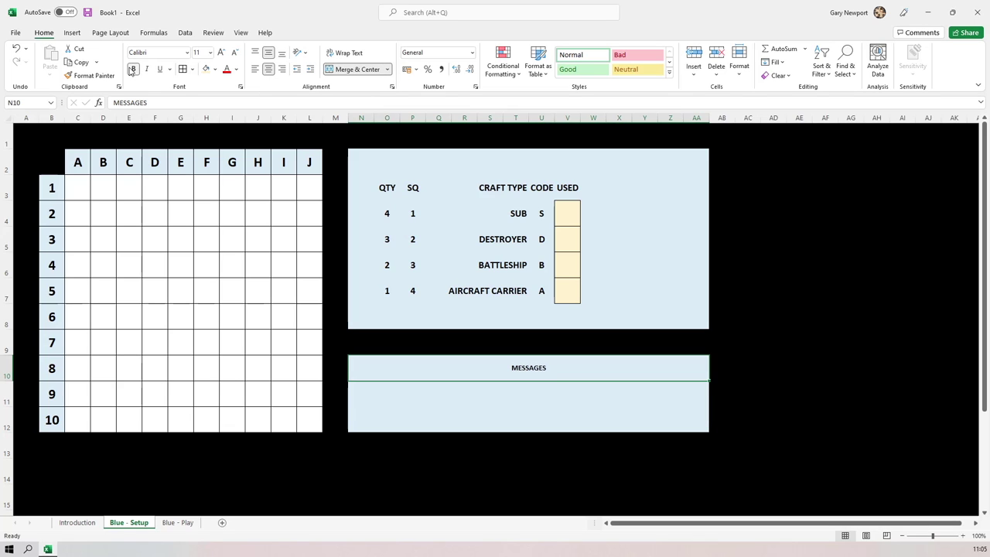
{"action": "left_click", "coordinate": [221, 54]}
{"action": "left_click", "coordinate": [221, 54]}
{"action": "left_click", "coordinate": [221, 54]}
{"action": "left_click", "coordinate": [221, 53]}
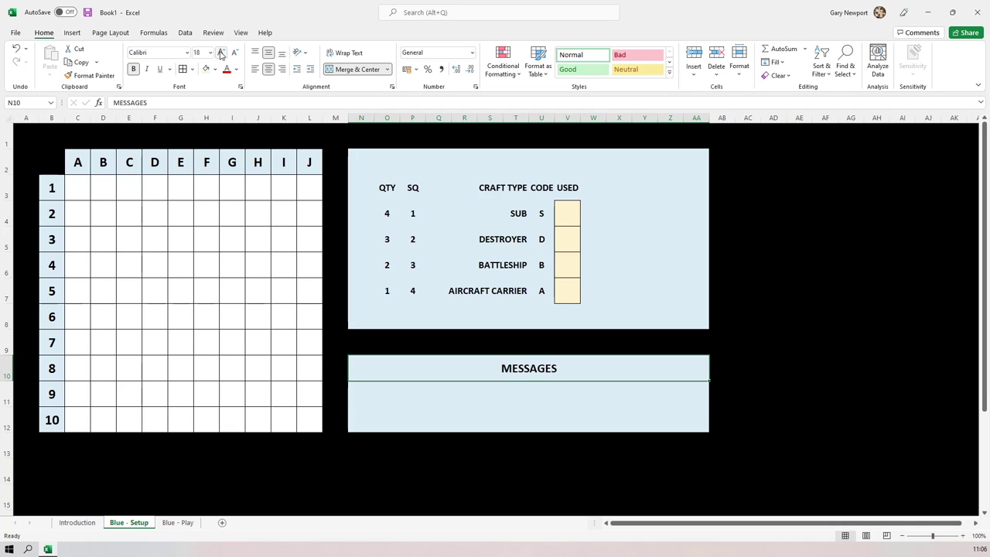
{"action": "left_click", "coordinate": [220, 54]}
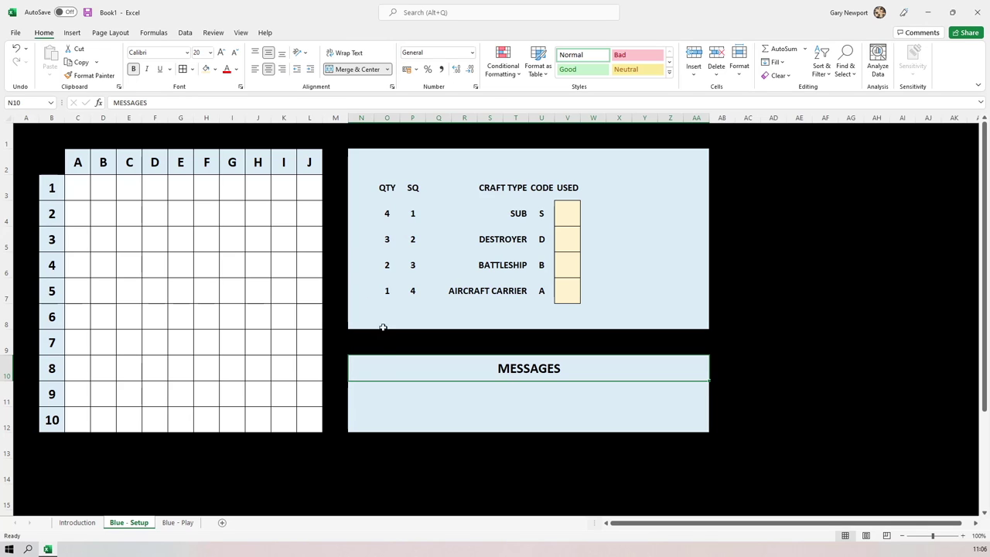
{"action": "left_click_drag", "start_coordinate": [359, 395], "coordinate": [698, 398]}
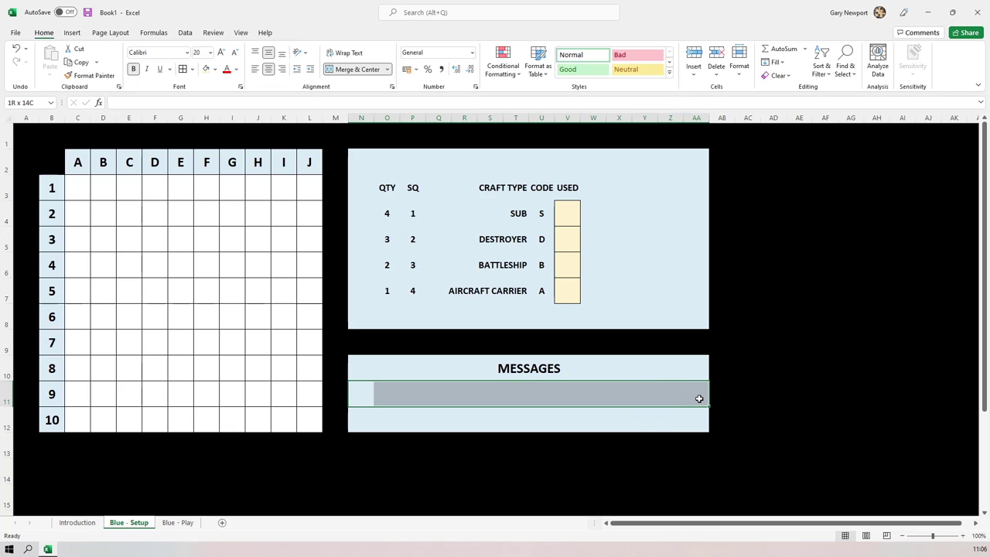
Merge rows 11 and 12 across N:AA and fill each pale yellow
{"action": "left_click", "coordinate": [357, 70]}
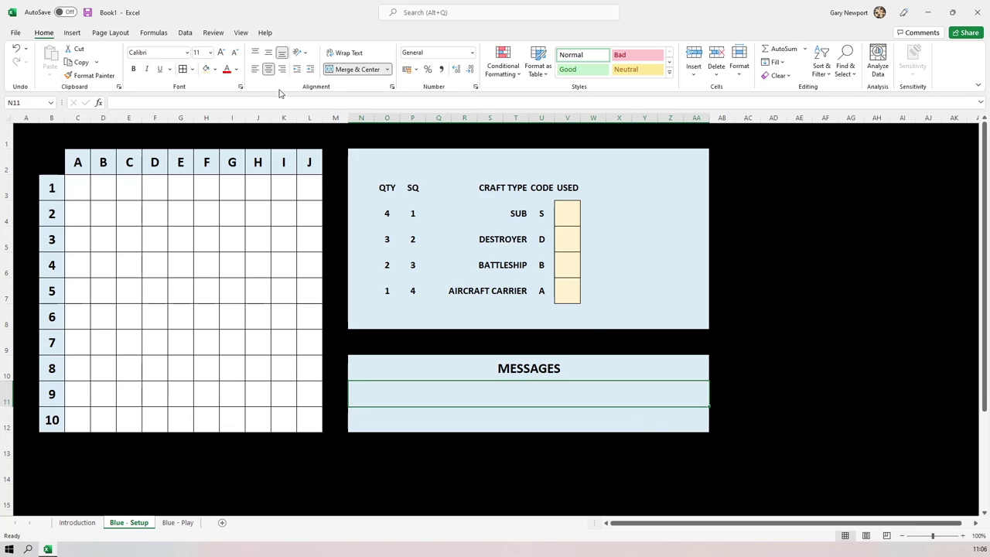
{"action": "left_click", "coordinate": [207, 69]}
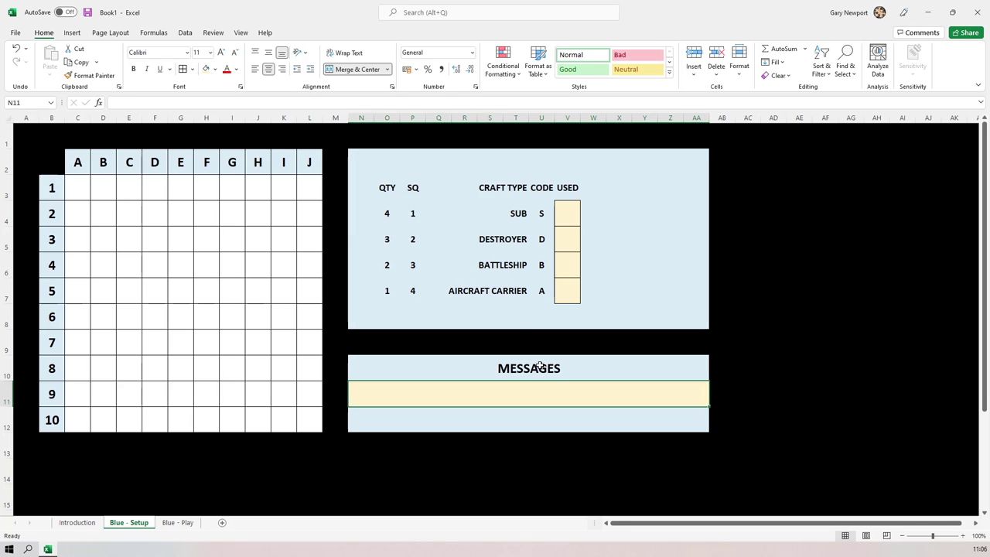
{"action": "left_click_drag", "start_coordinate": [356, 423], "coordinate": [697, 423]}
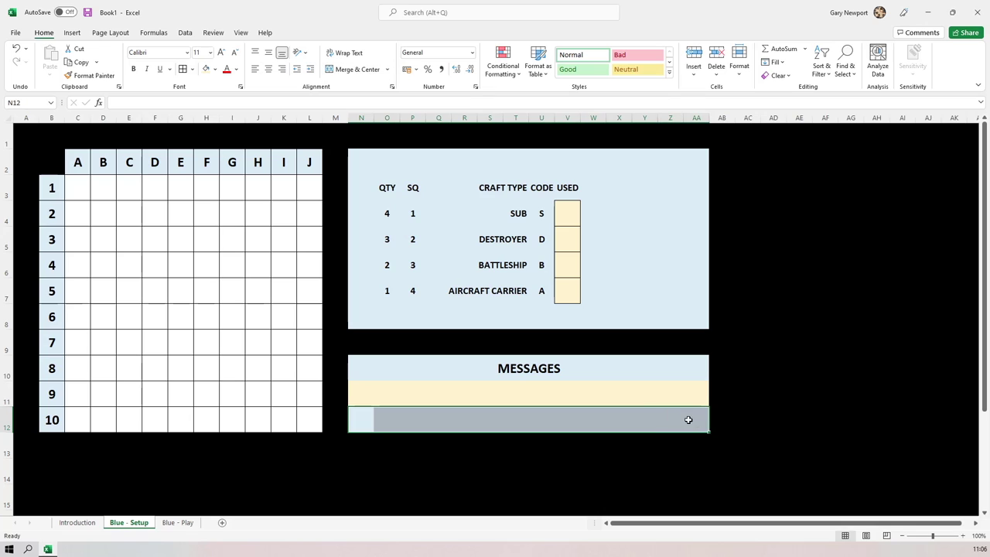
{"action": "left_click", "coordinate": [354, 69]}
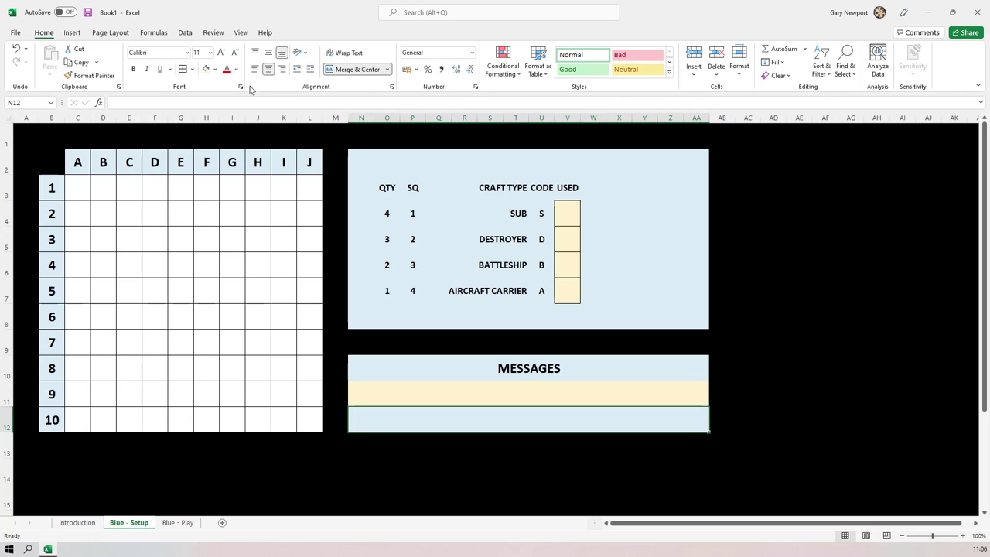
{"action": "left_click", "coordinate": [206, 68]}
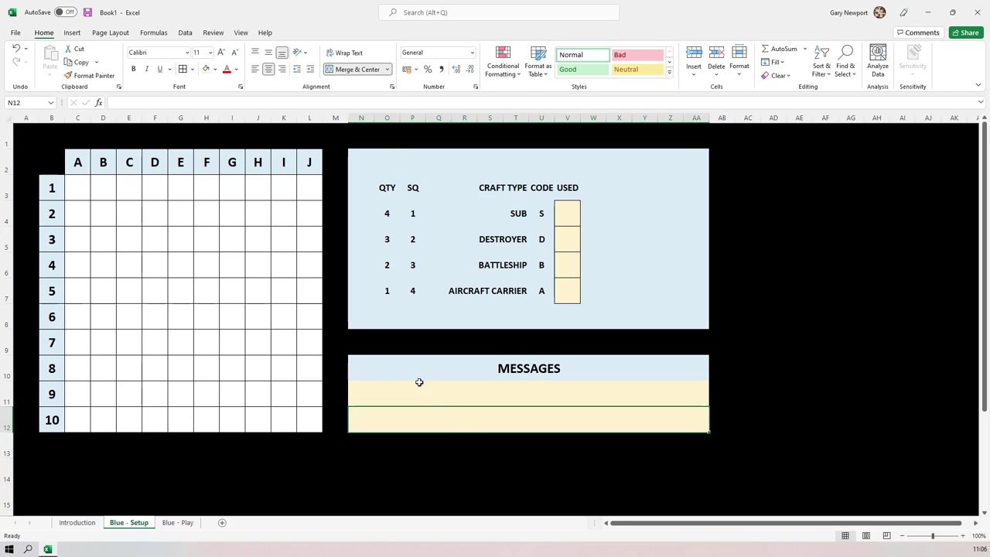
Add a bottom border under the MESSAGES heading
{"action": "left_click", "coordinate": [369, 371]}
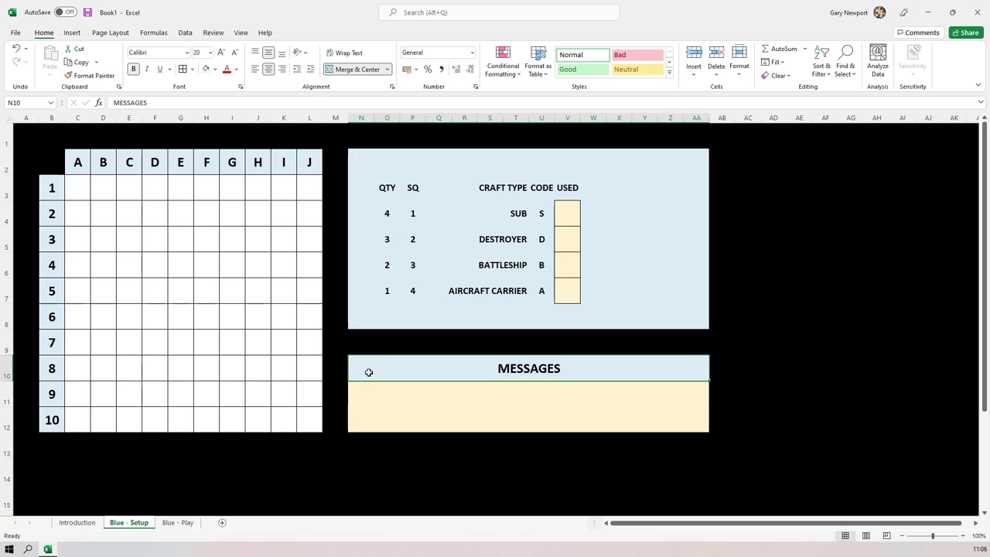
{"action": "left_click", "coordinate": [192, 69]}
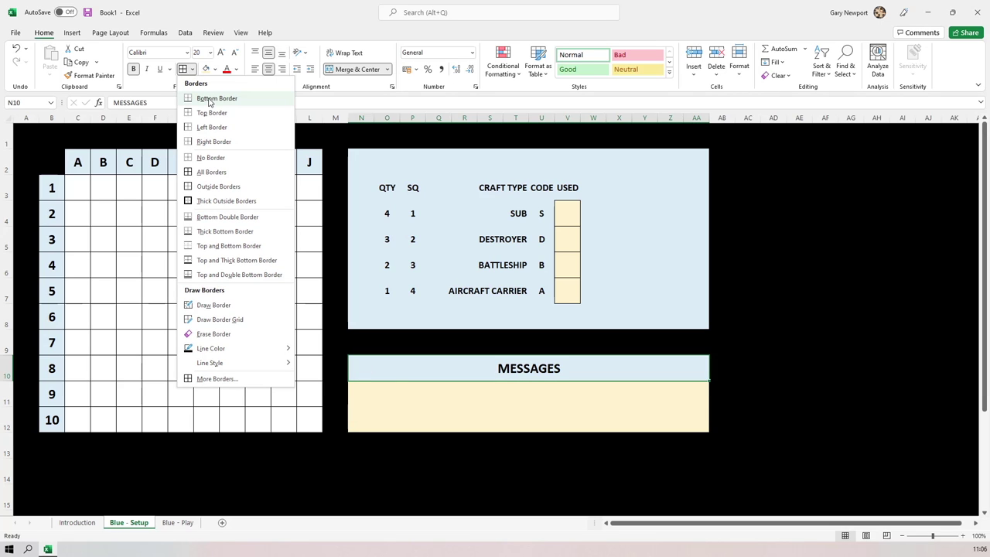
{"action": "left_click", "coordinate": [210, 100]}
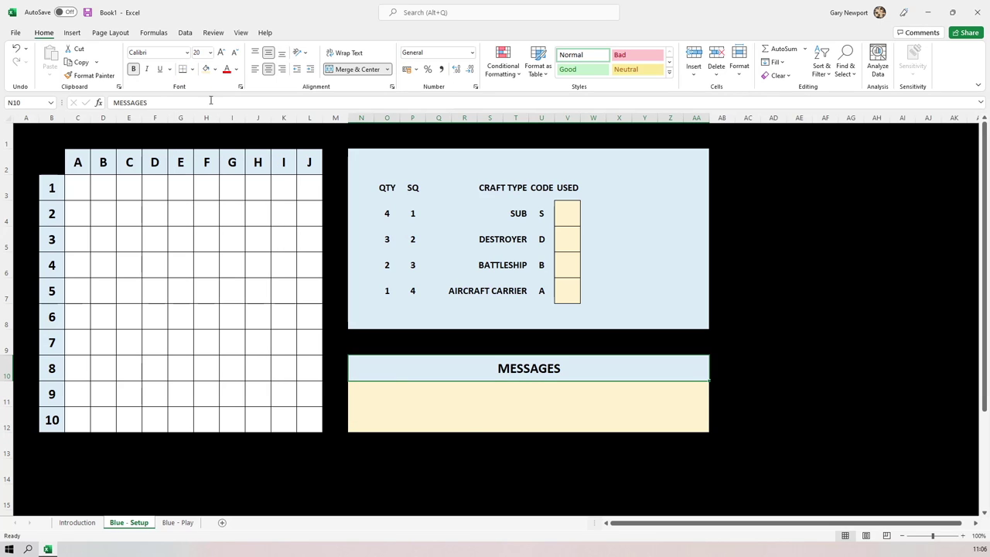
{"action": "left_click", "coordinate": [771, 437]}
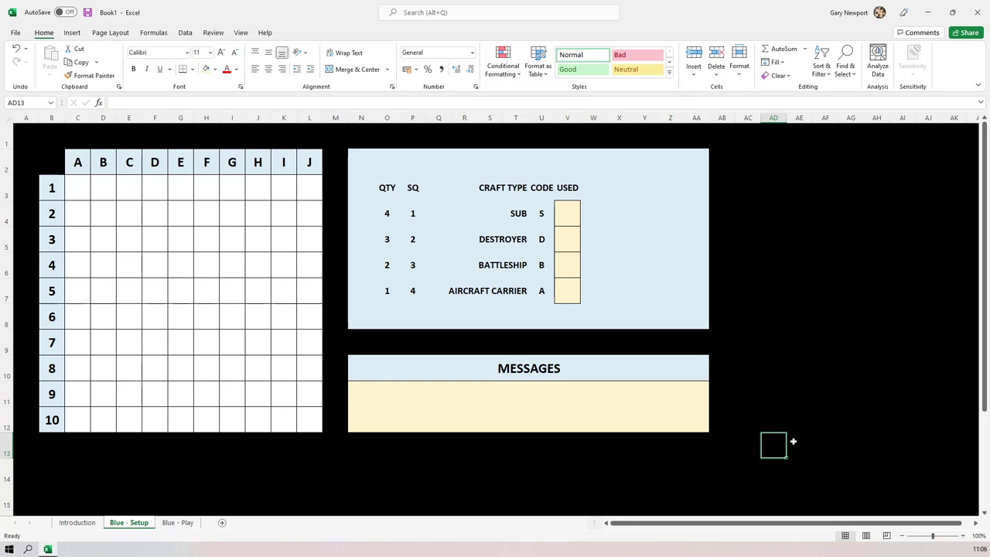